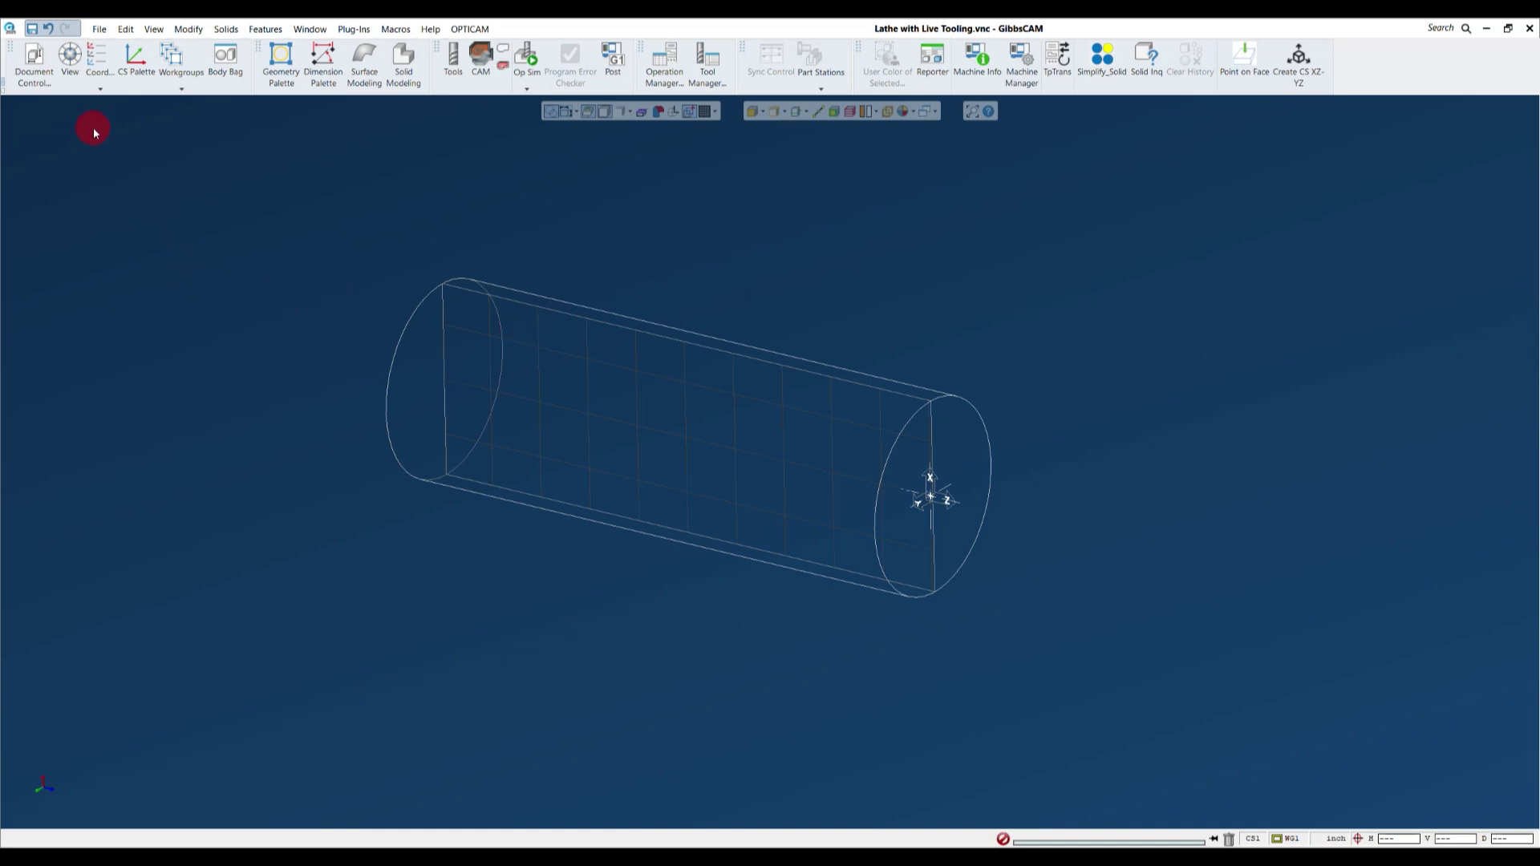
- In the document's workspace settings, keep CAT 40 as the mill class and set the shank size to 1
{"action": "left_click", "coordinate": [34, 58]}
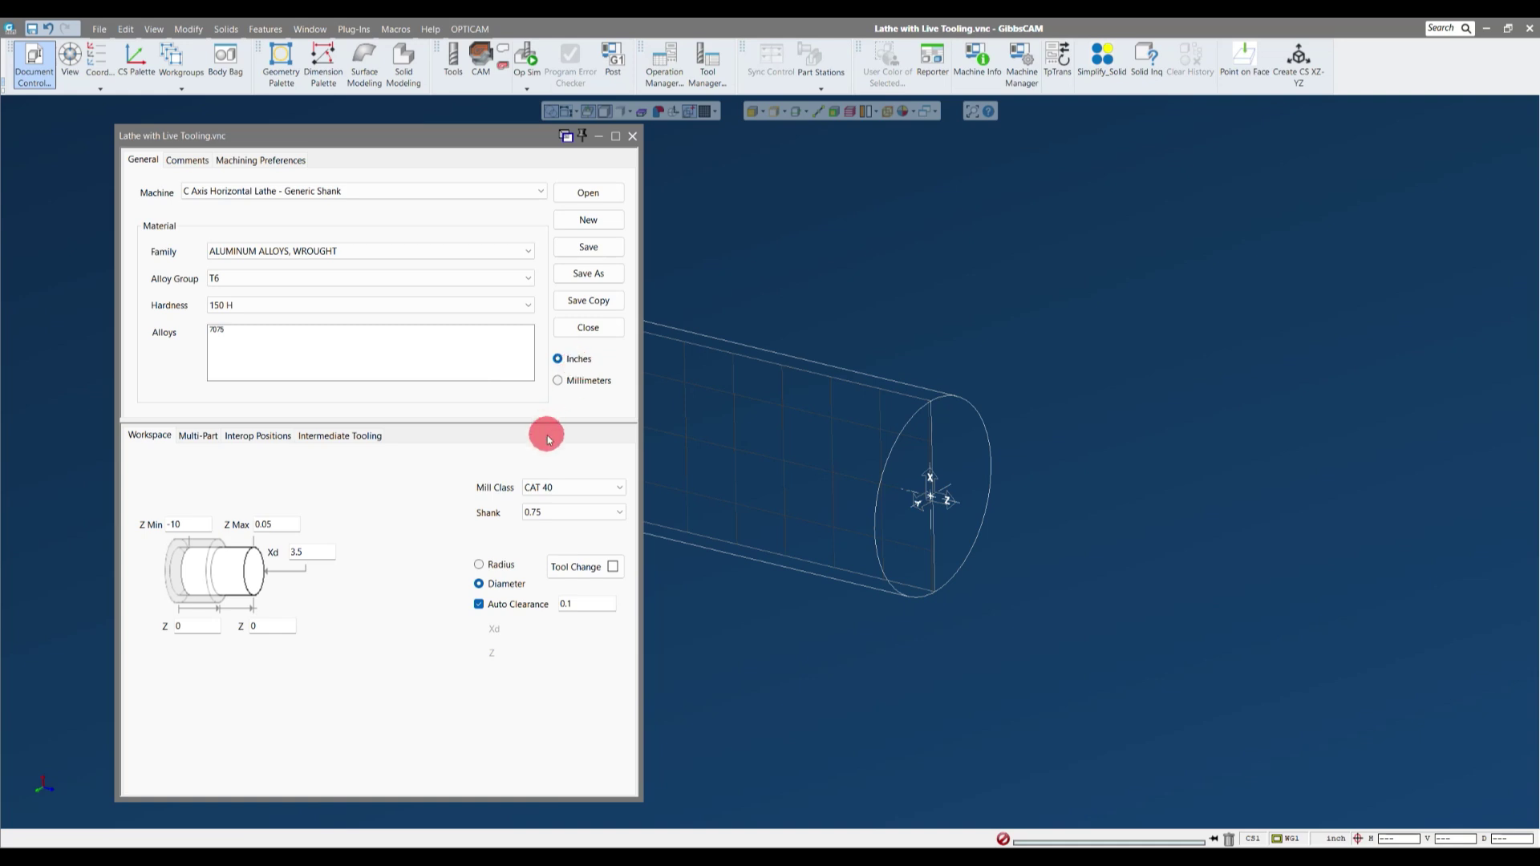
{"action": "left_click", "coordinate": [624, 489]}
{"action": "left_click", "coordinate": [624, 489]}
{"action": "left_click", "coordinate": [624, 489]}
{"action": "left_click_drag", "start_coordinate": [621, 568], "coordinate": [619, 526]}
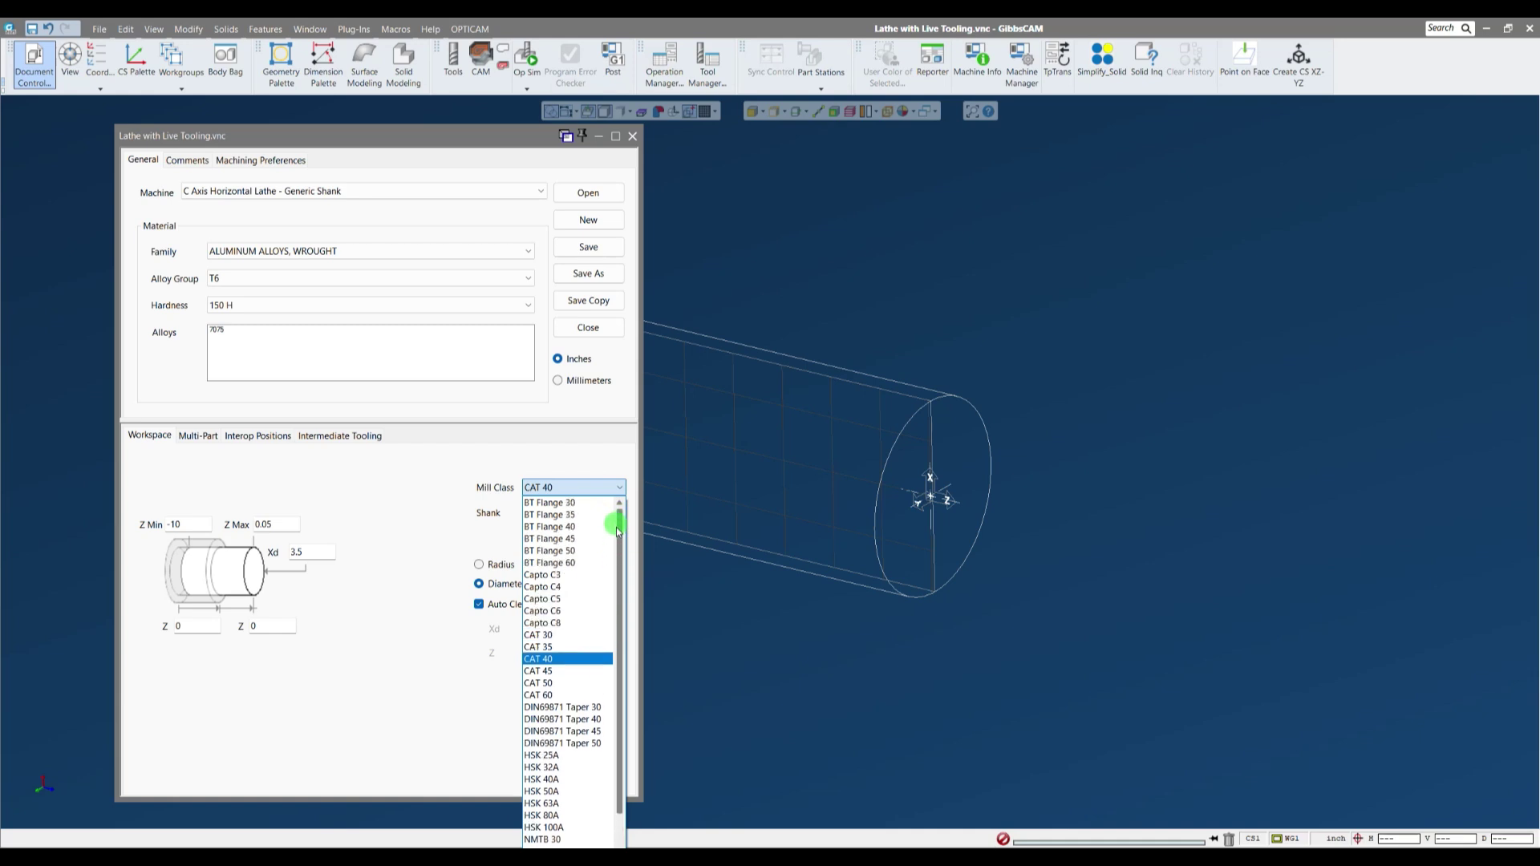
{"action": "scroll", "coordinate": [611, 561], "scroll_direction": "down", "scroll_amount": 1}
{"action": "left_click", "coordinate": [559, 624]}
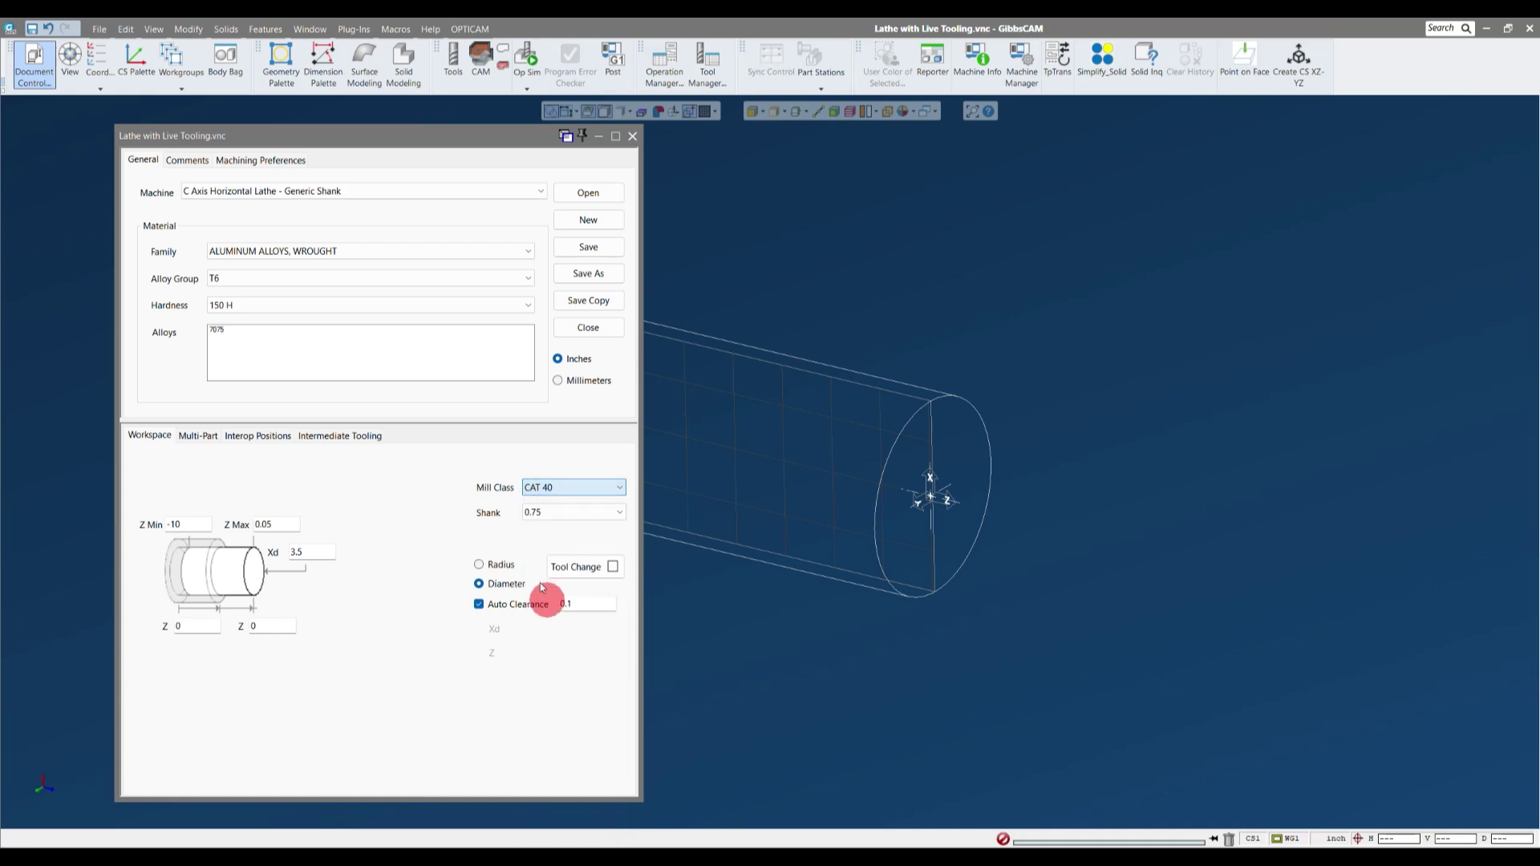
{"action": "left_click", "coordinate": [600, 517]}
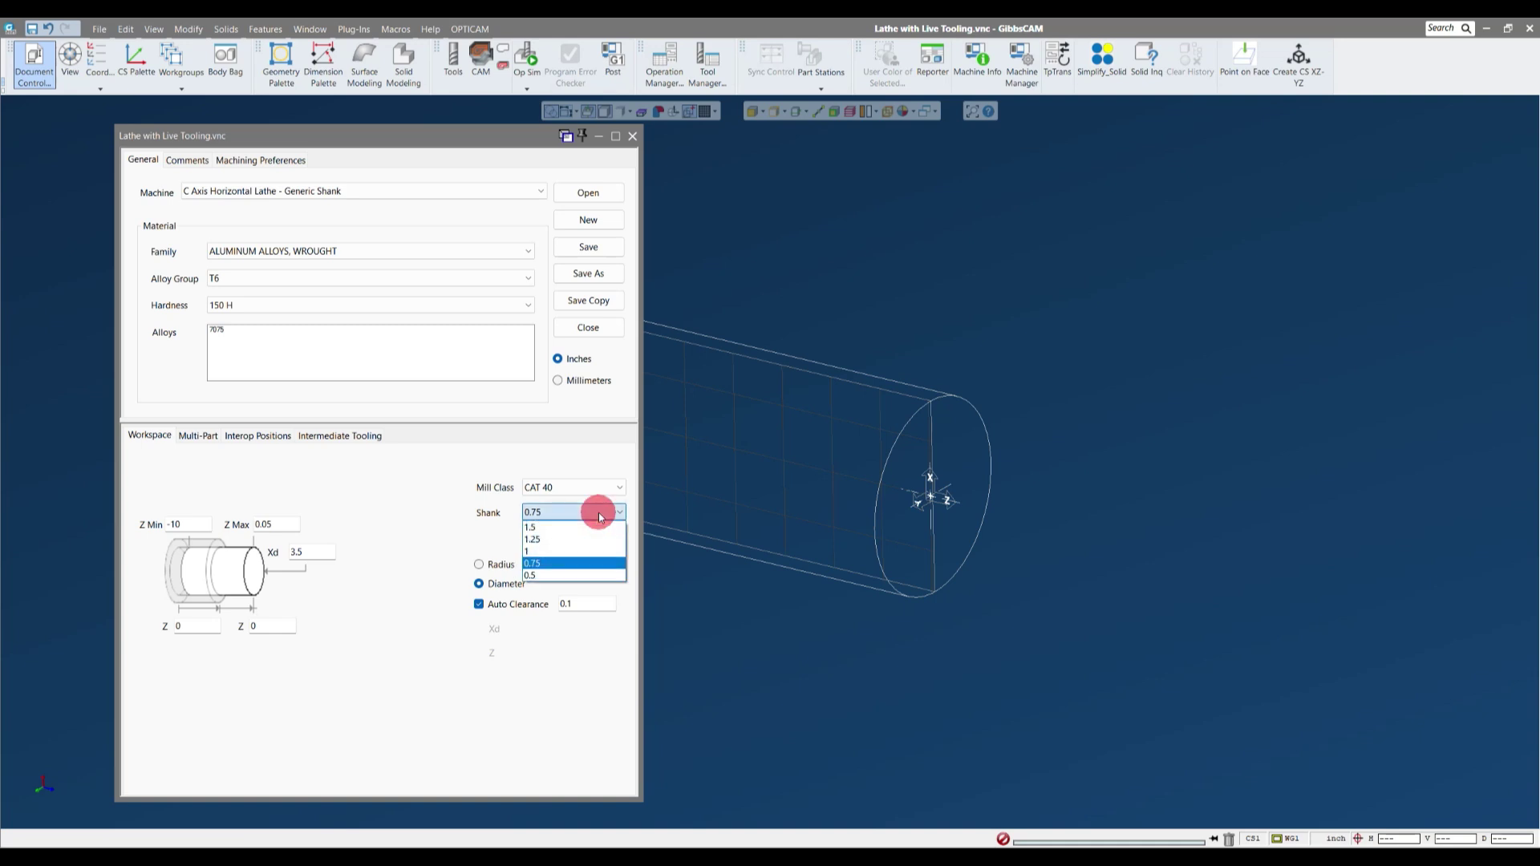
{"action": "left_click", "coordinate": [583, 554]}
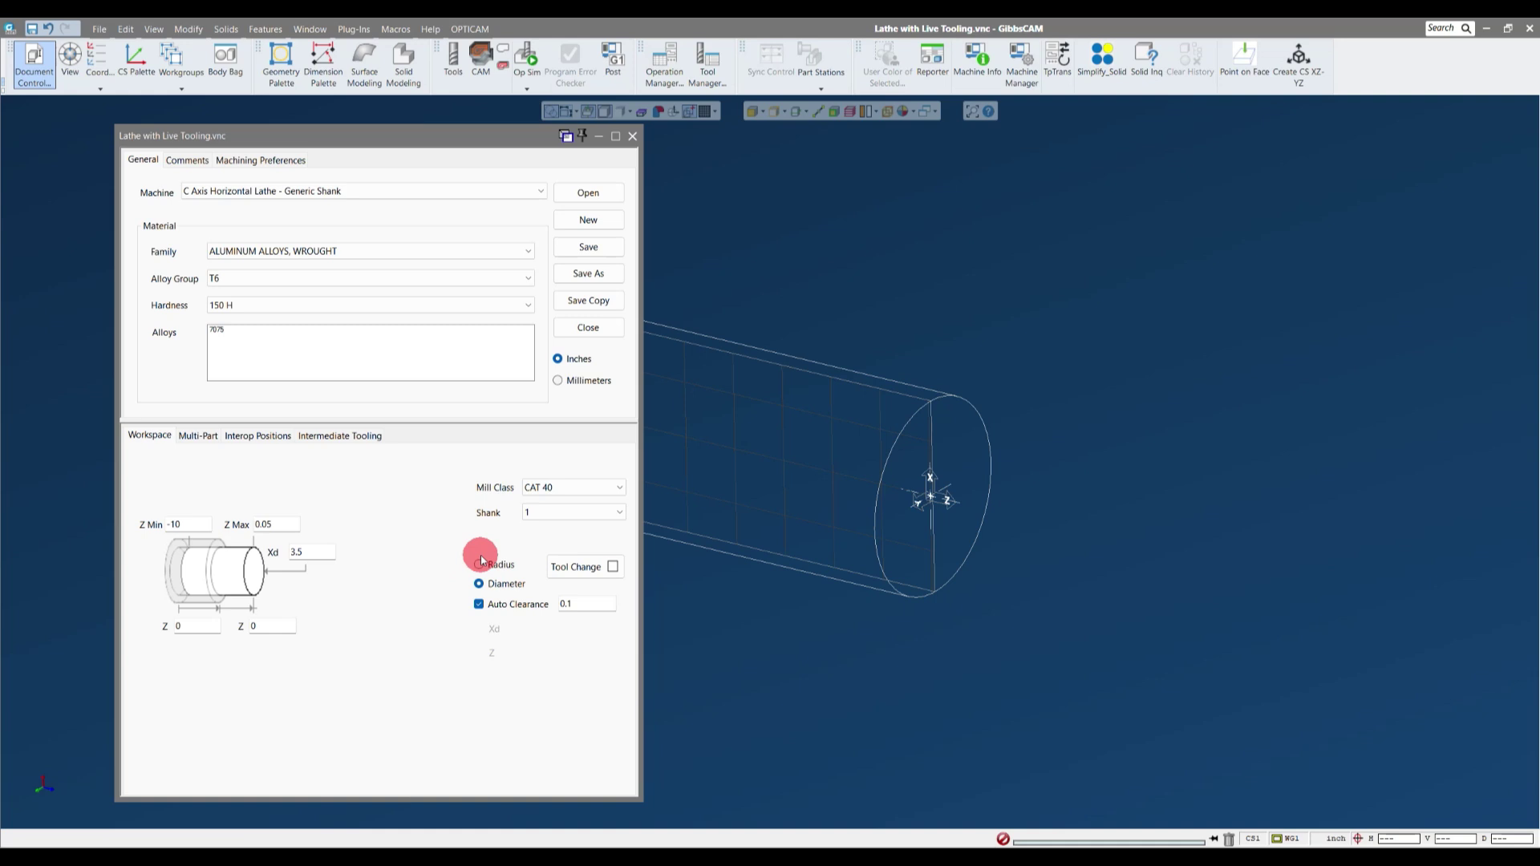
- Turn Auto Clearance off and back on to inspect the manual clearance fields, and close the document settings
{"action": "left_click", "coordinate": [479, 605]}
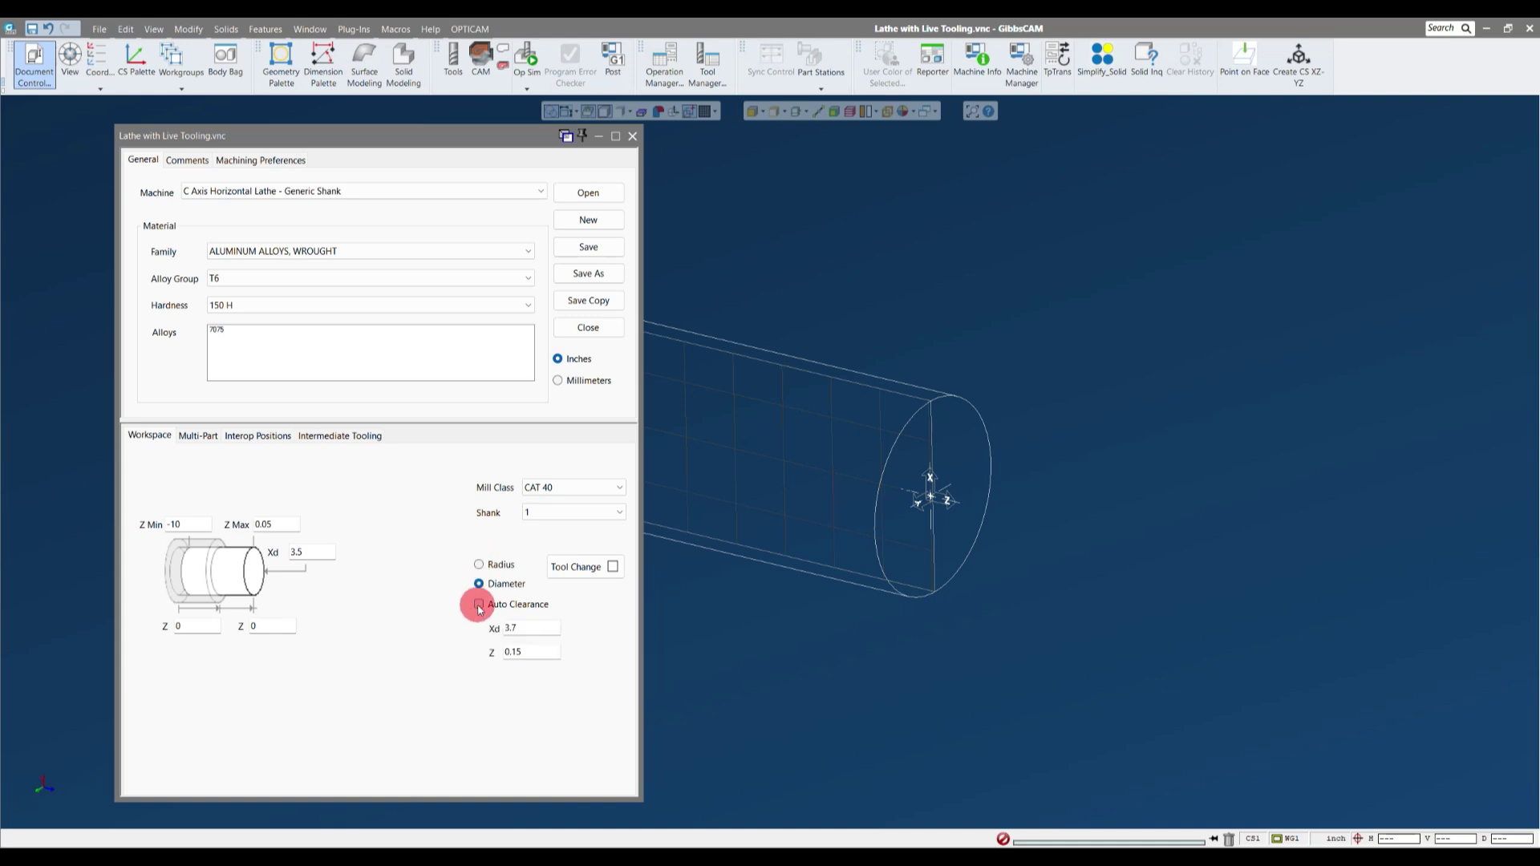
{"action": "left_click", "coordinate": [479, 606]}
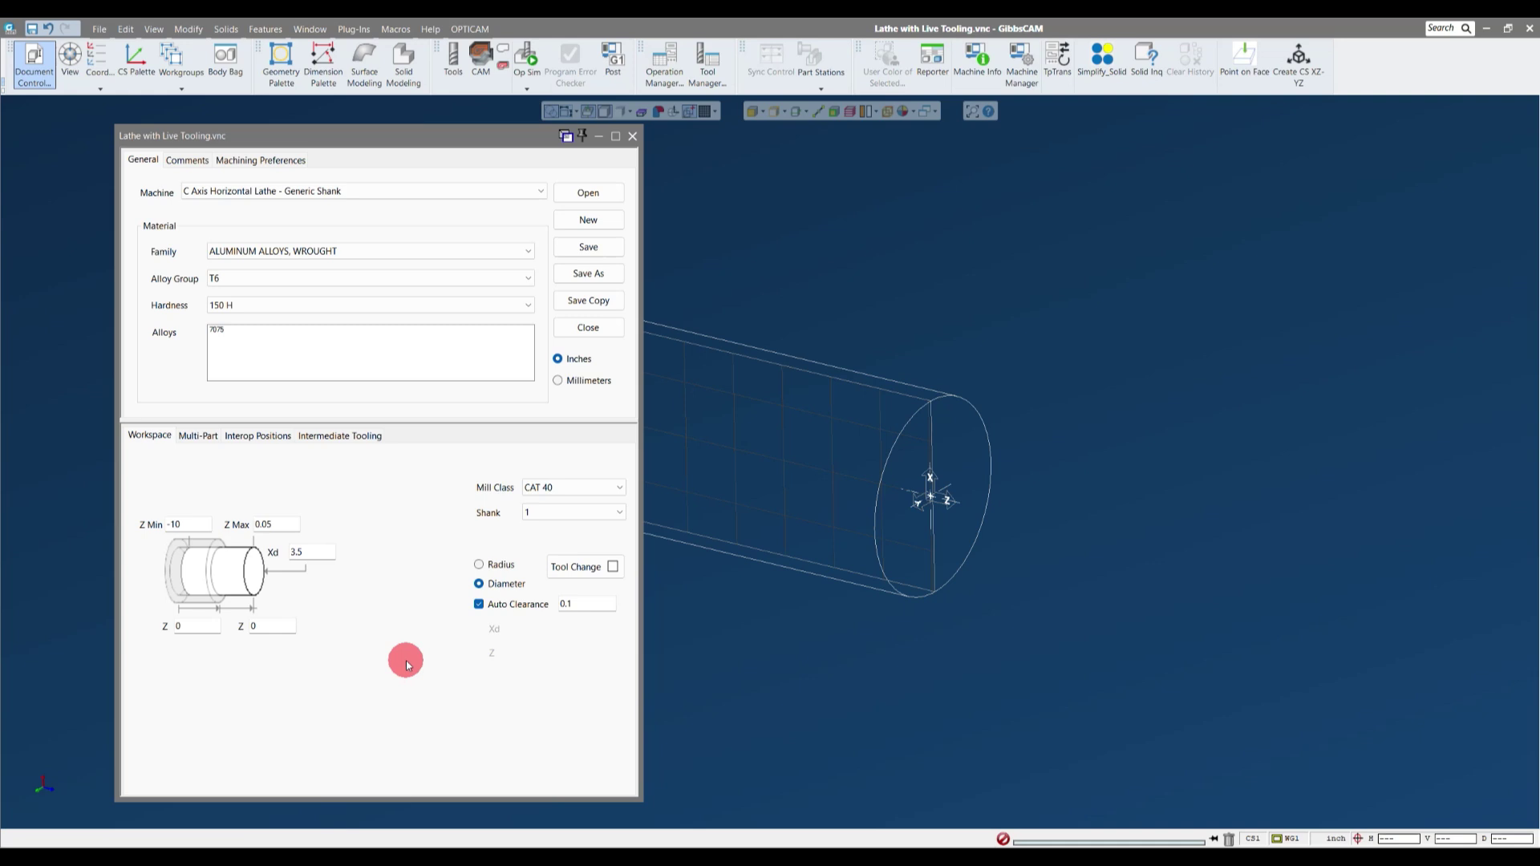
{"action": "left_click", "coordinate": [576, 604]}
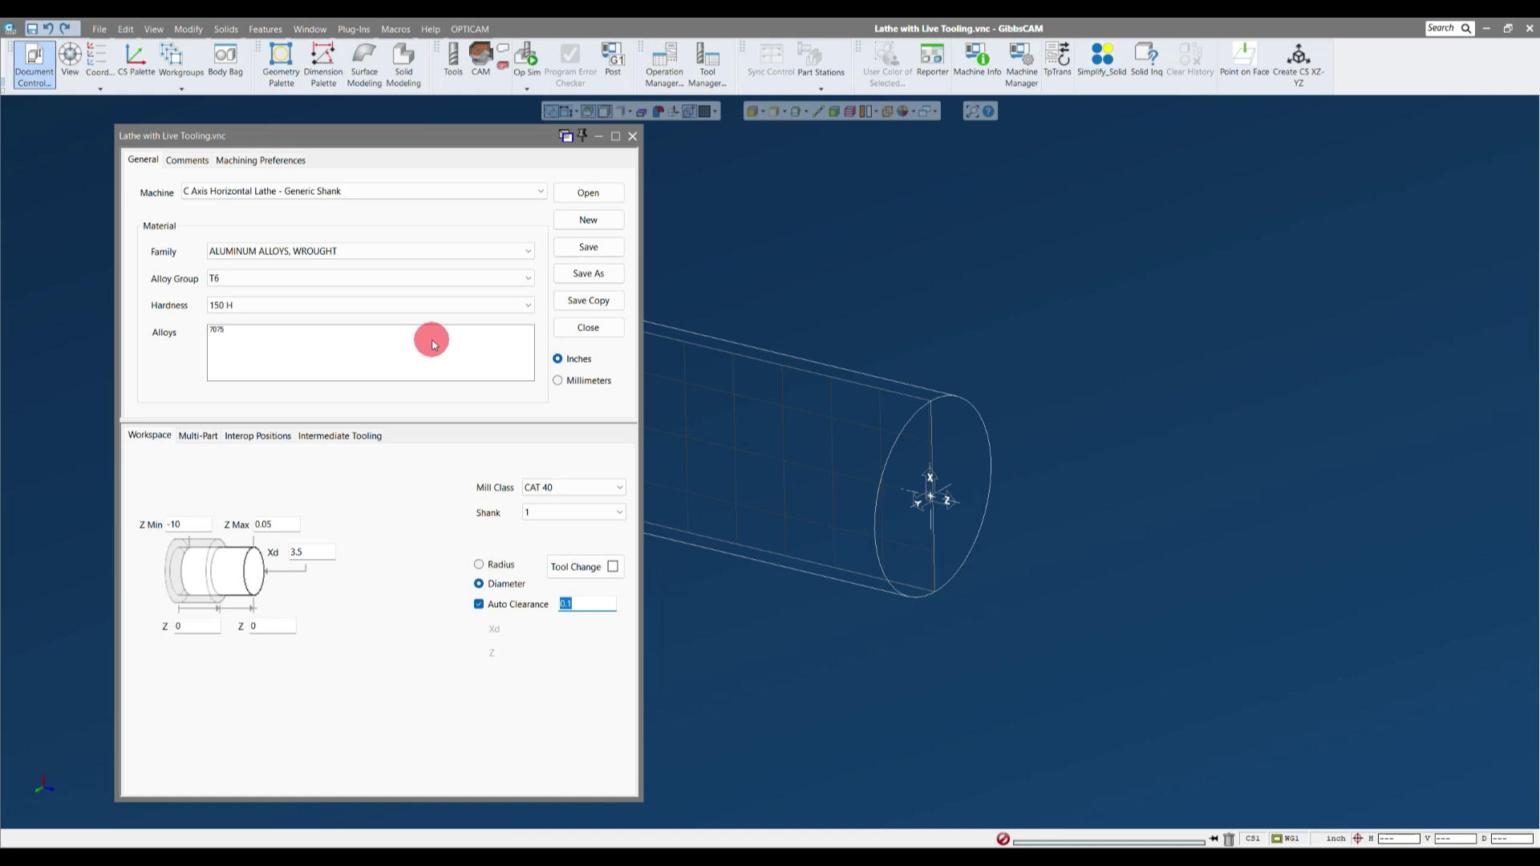
{"action": "left_click", "coordinate": [824, 329]}
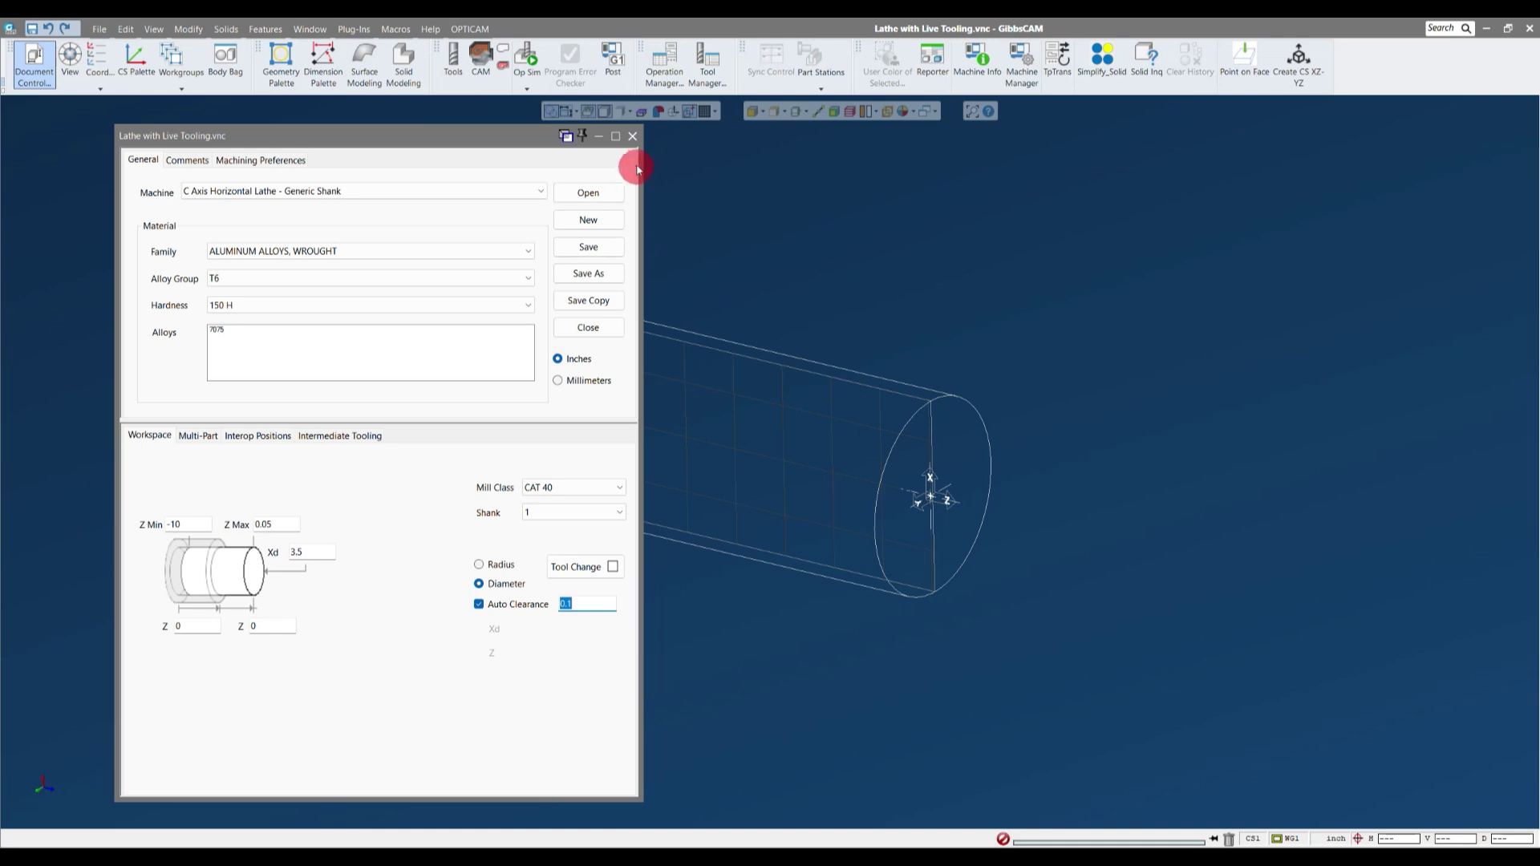
{"action": "left_click", "coordinate": [632, 135]}
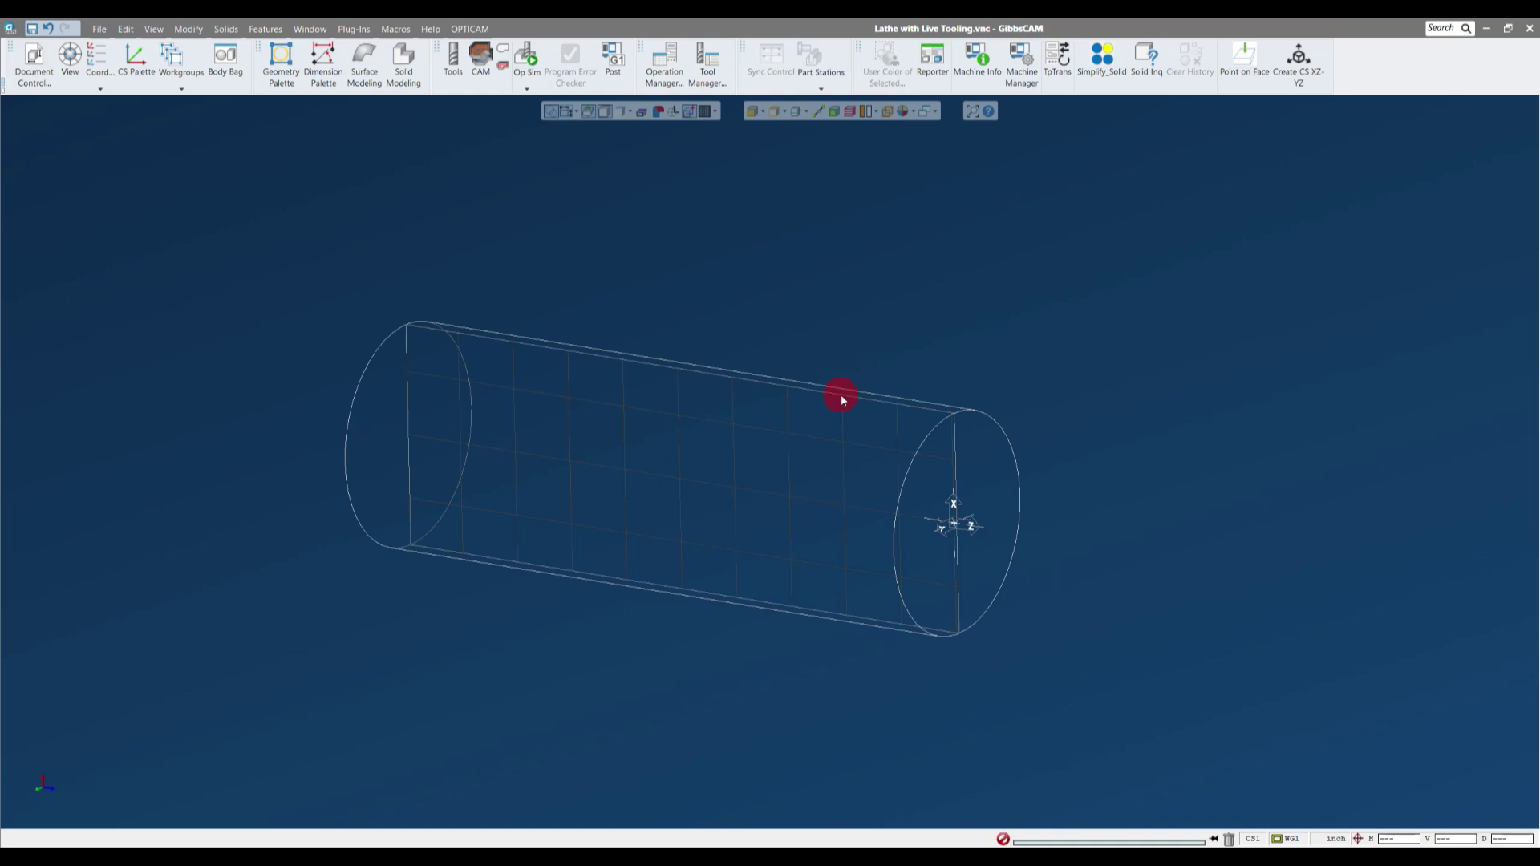
- Zoom in and out on the cylindrical stock to examine its whole outline and its individual ends
{"action": "scroll", "coordinate": [852, 485], "scroll_direction": "down", "scroll_amount": 3}
{"action": "scroll", "coordinate": [851, 485], "scroll_direction": "up", "scroll_amount": 4}
{"action": "scroll", "coordinate": [851, 484], "scroll_direction": "down", "scroll_amount": 4}
{"action": "scroll", "coordinate": [853, 486], "scroll_direction": "up", "scroll_amount": 3}
{"action": "scroll", "coordinate": [853, 485], "scroll_direction": "down", "scroll_amount": 4}
{"action": "scroll", "coordinate": [784, 491], "scroll_direction": "up", "scroll_amount": 5}
{"action": "scroll", "coordinate": [783, 486], "scroll_direction": "down", "scroll_amount": 3}
{"action": "scroll", "coordinate": [784, 484], "scroll_direction": "up", "scroll_amount": 2}
{"action": "scroll", "coordinate": [786, 482], "scroll_direction": "down", "scroll_amount": 1}
{"action": "scroll", "coordinate": [786, 483], "scroll_direction": "up", "scroll_amount": 1}
{"action": "scroll", "coordinate": [786, 485], "scroll_direction": "up", "scroll_amount": 1}
{"action": "scroll", "coordinate": [786, 485], "scroll_direction": "down", "scroll_amount": 2}
{"action": "scroll", "coordinate": [786, 486], "scroll_direction": "up", "scroll_amount": 2}
{"action": "scroll", "coordinate": [786, 486], "scroll_direction": "down", "scroll_amount": 3}
{"action": "scroll", "coordinate": [786, 485], "scroll_direction": "up", "scroll_amount": 3}
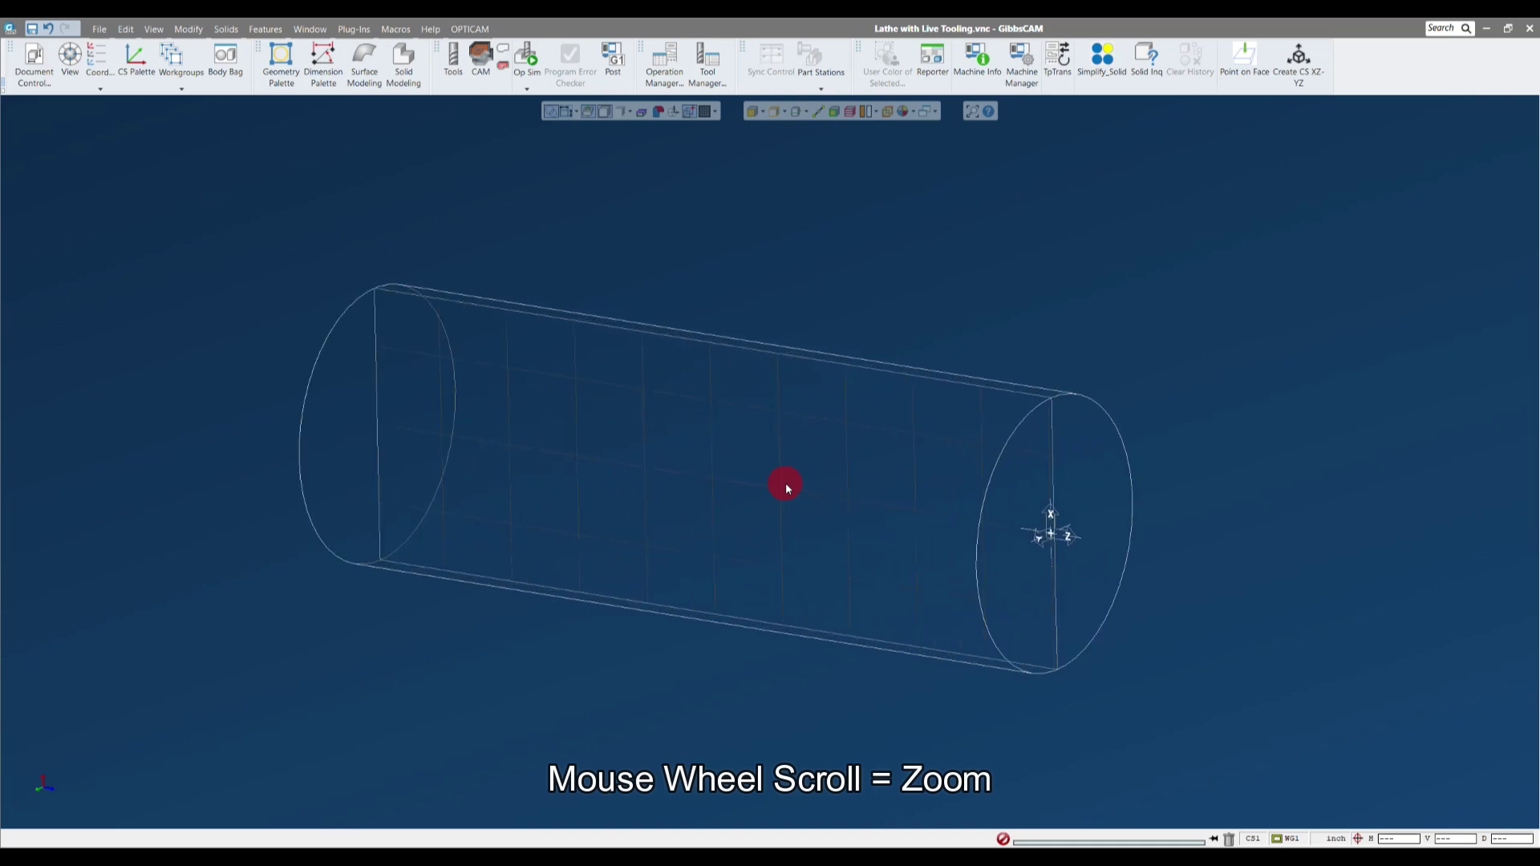
{"action": "scroll", "coordinate": [1068, 539], "scroll_direction": "up", "scroll_amount": 4}
{"action": "scroll", "coordinate": [1067, 539], "scroll_direction": "down", "scroll_amount": 2}
{"action": "scroll", "coordinate": [1067, 539], "scroll_direction": "down", "scroll_amount": 5}
{"action": "scroll", "coordinate": [529, 457], "scroll_direction": "up", "scroll_amount": 6}
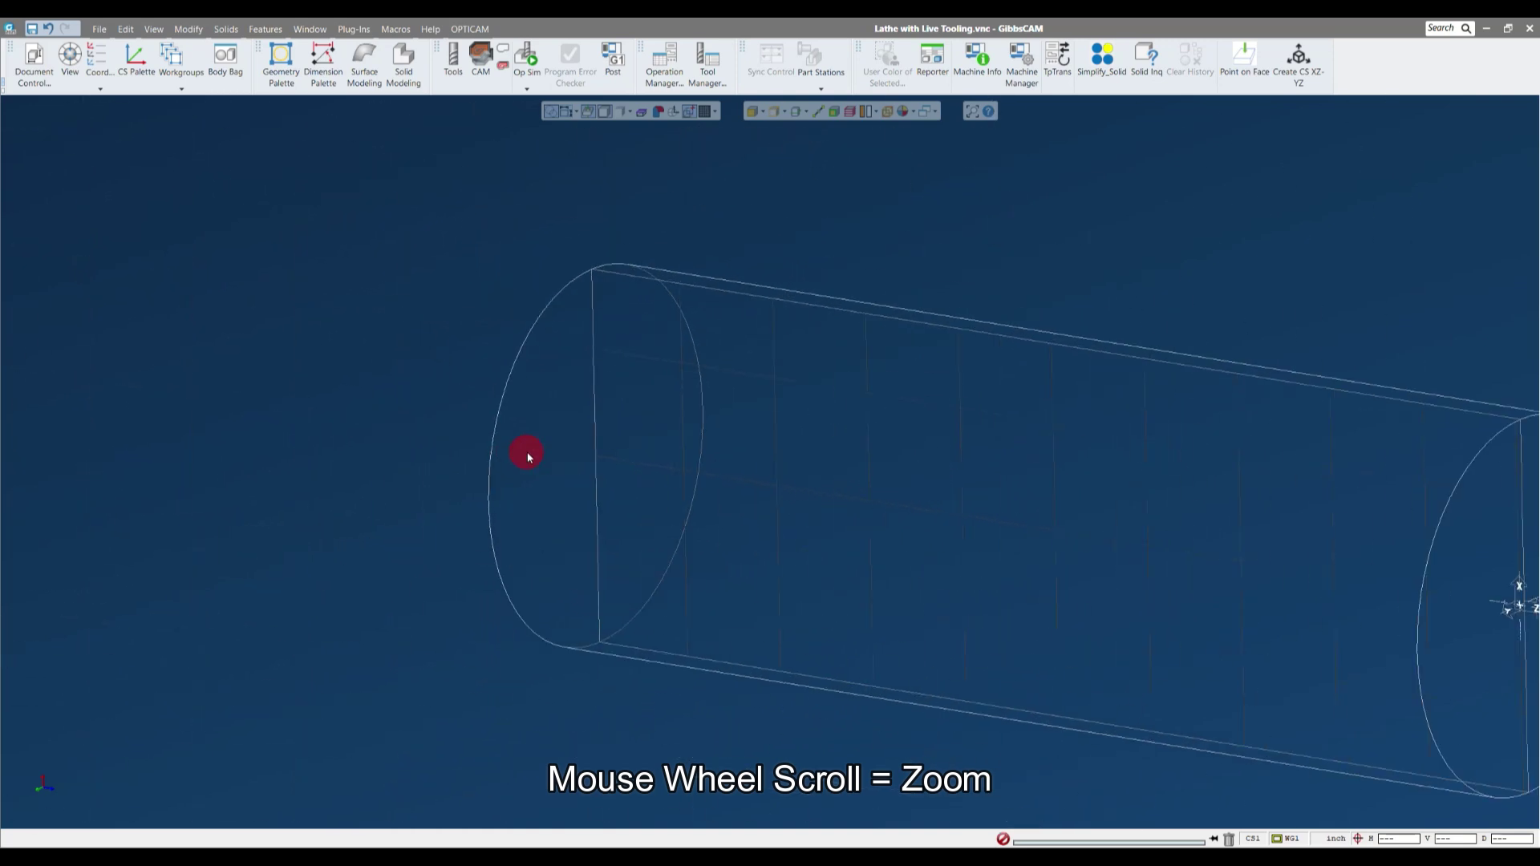
{"action": "scroll", "coordinate": [528, 458], "scroll_direction": "down", "scroll_amount": 3}
{"action": "scroll", "coordinate": [528, 458], "scroll_direction": "down", "scroll_amount": 4}
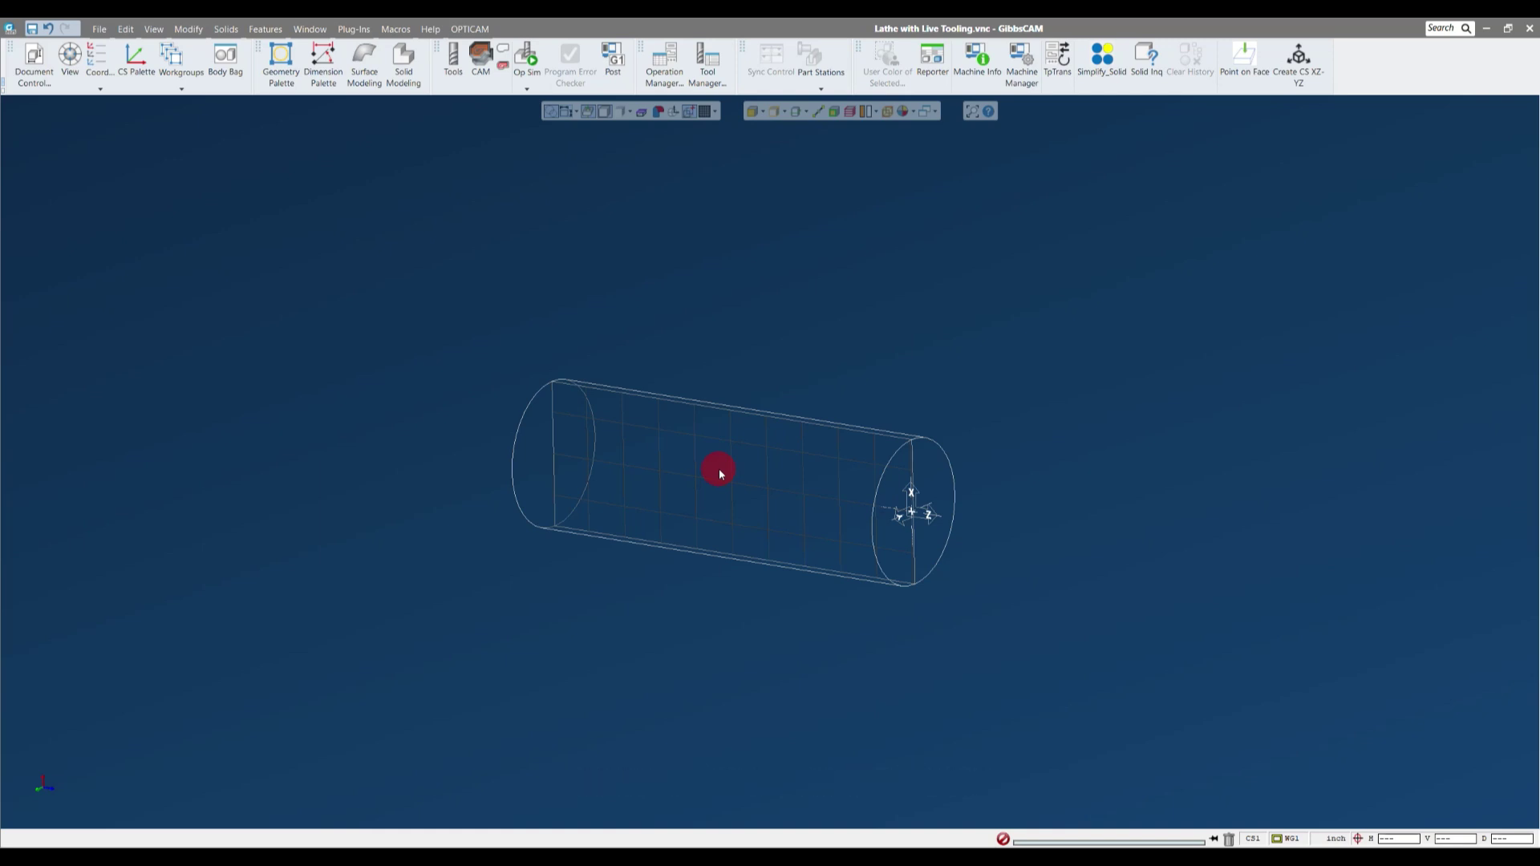
{"action": "scroll", "coordinate": [721, 487], "scroll_direction": "up", "scroll_amount": 3}
{"action": "scroll", "coordinate": [722, 488], "scroll_direction": "down", "scroll_amount": 2}
{"action": "scroll", "coordinate": [722, 488], "scroll_direction": "up", "scroll_amount": 1}
{"action": "scroll", "coordinate": [722, 487], "scroll_direction": "up", "scroll_amount": 1}
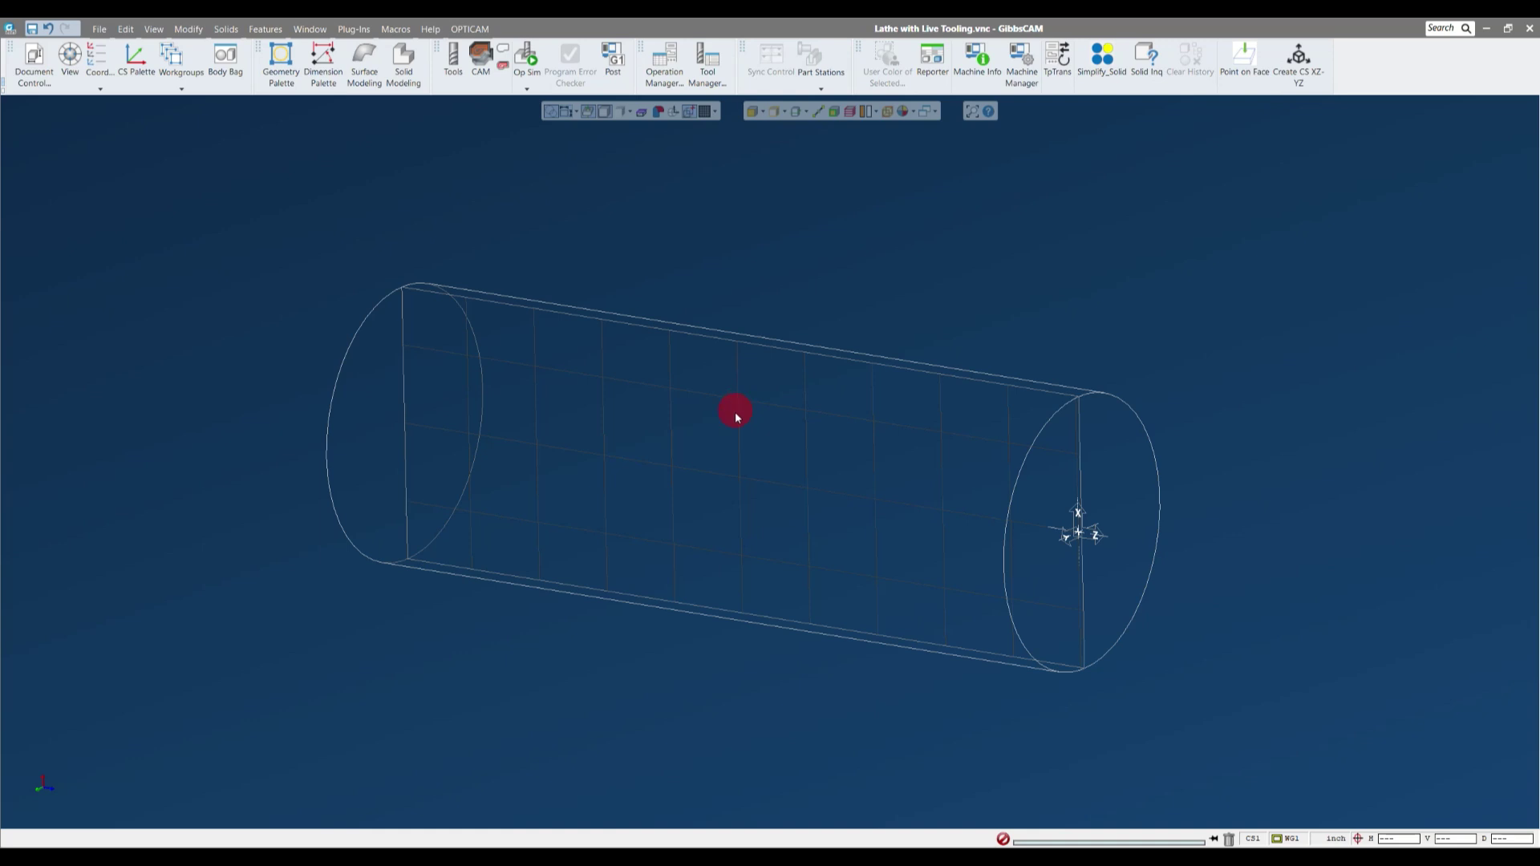
- Rotate, pan and zoom the cylindrical stock freely to view it from a new angle
{"action": "middle_click_drag", "start_coordinate": [732, 427], "coordinate": [857, 465]}
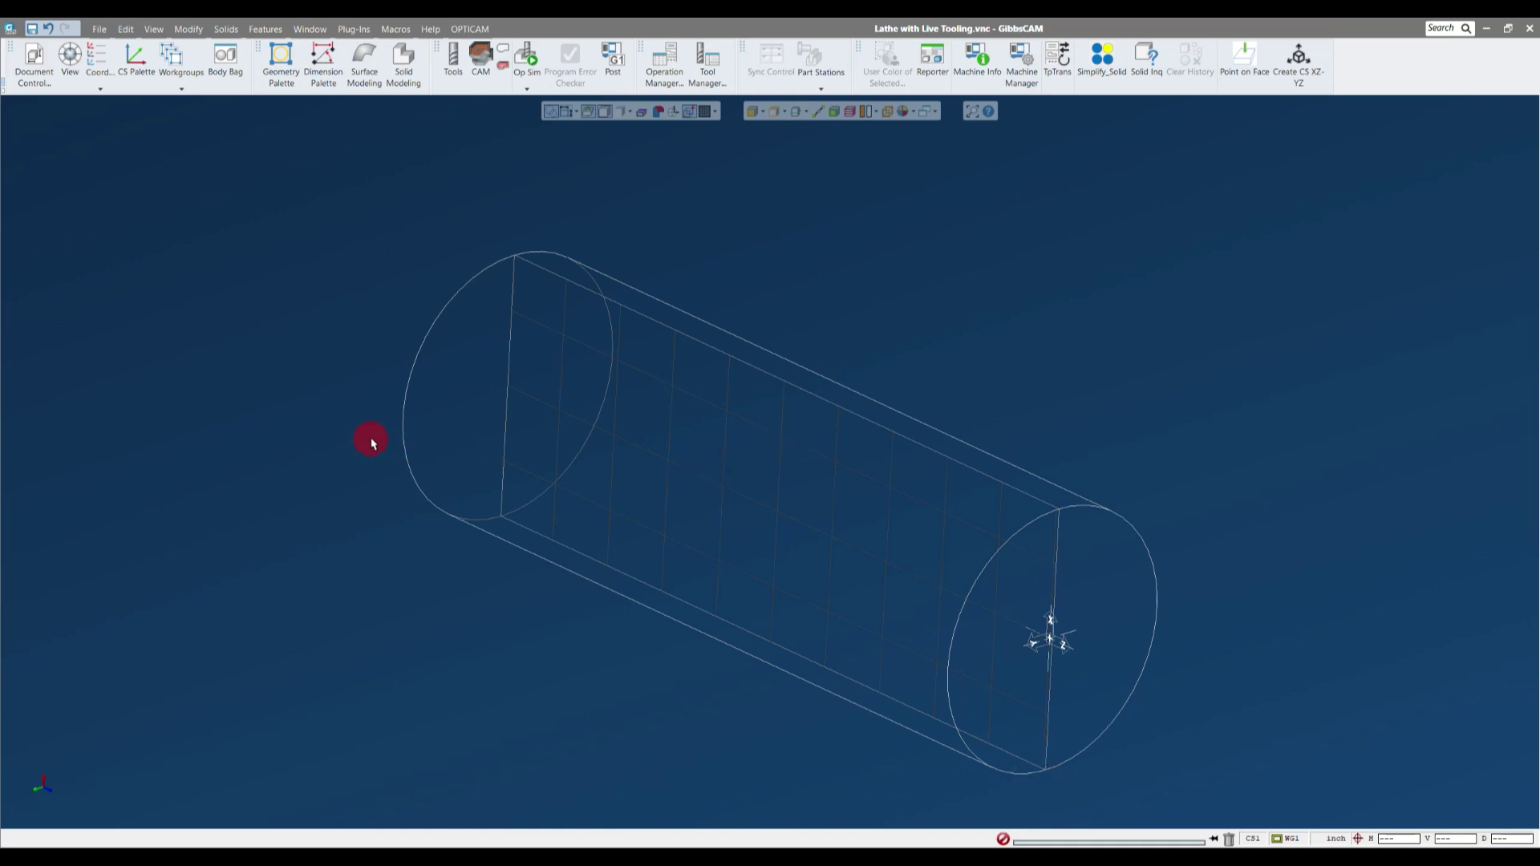
{"action": "middle_click_drag", "start_coordinate": [703, 506], "coordinate": [647, 496]}
{"action": "middle_click_drag", "start_coordinate": [1019, 361], "coordinate": [962, 330]}
{"action": "middle_click_drag", "start_coordinate": [430, 396], "coordinate": [906, 315]}
{"action": "middle_click_drag", "start_coordinate": [1195, 497], "coordinate": [1179, 626]}
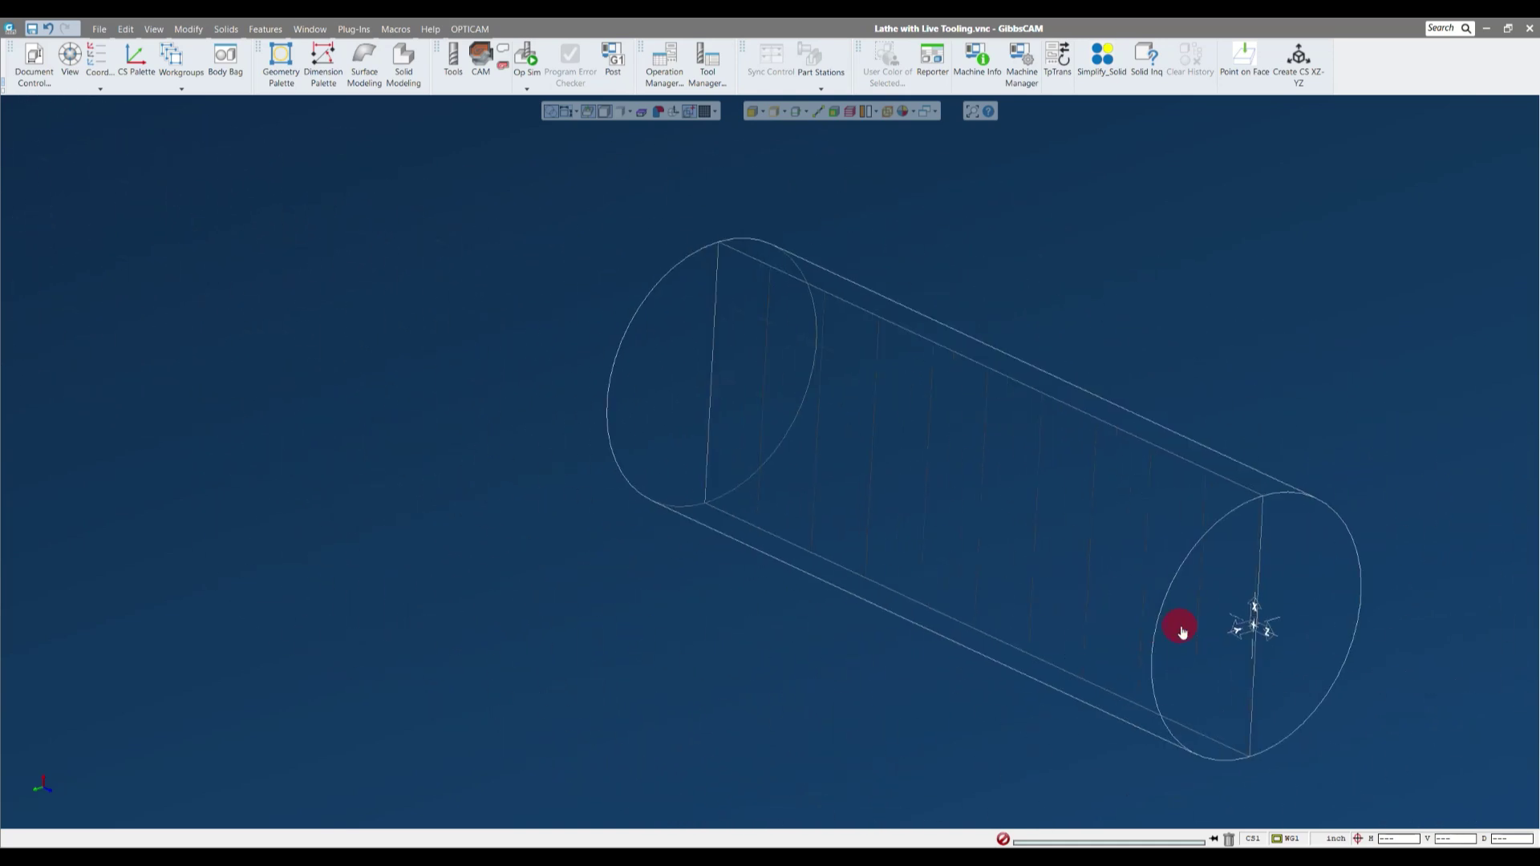
{"action": "middle_click_drag", "start_coordinate": [820, 588], "coordinate": [954, 578]}
{"action": "scroll", "coordinate": [481, 473], "scroll_direction": "up", "scroll_amount": 3}
{"action": "middle_click_drag", "start_coordinate": [1145, 543], "coordinate": [857, 529]}
{"action": "scroll", "coordinate": [857, 530], "scroll_direction": "down", "scroll_amount": 5}
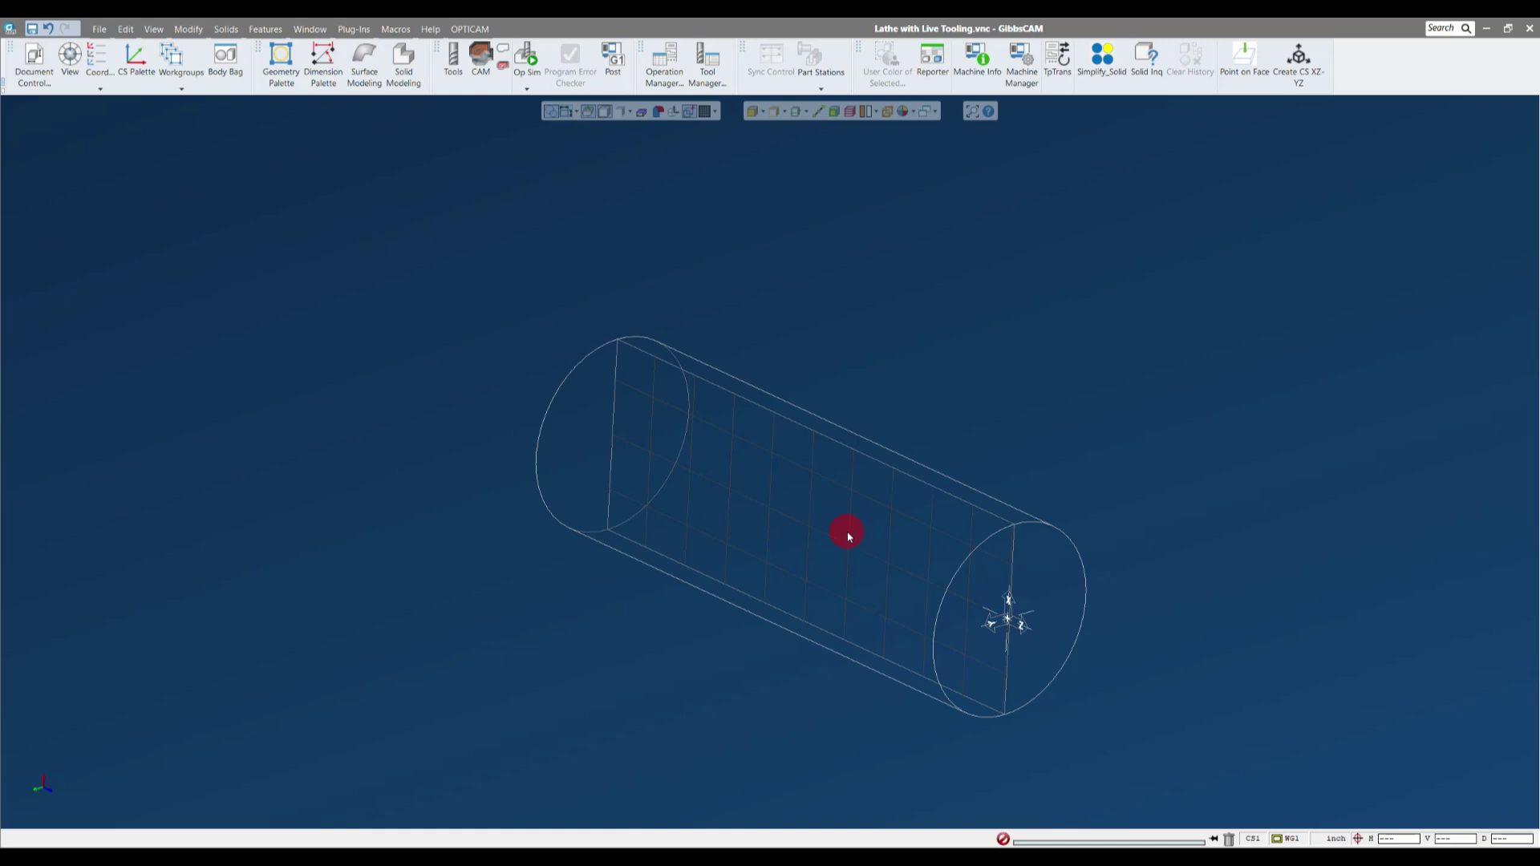
- Adjust the stock view incrementally in different directions and rotate it to inspect both ends and the grid plane
{"action": "key", "text": "ctrl+Up"}
{"action": "key", "text": "ctrl+Up"}
{"action": "key", "text": "ctrl+Down"}
{"action": "key", "text": "ctrl+Down"}
{"action": "key", "text": "ctrl+Left"}
{"action": "key", "text": "ctrl+Down"}
{"action": "key", "text": "ctrl+Left"}
{"action": "key", "text": "ctrl+Left"}
{"action": "key", "text": "ctrl+Right"}
{"action": "key", "text": "ctrl+Right"}
{"action": "key", "text": "ctrl+Right"}
{"action": "key", "text": "ctrl+Up"}
{"action": "key", "text": "ctrl+Up"}
{"action": "key", "text": "ctrl+Left"}
{"action": "key", "text": "ctrl+Left"}
{"action": "key", "text": "ctrl+Left"}
{"action": "key", "text": "ctrl+Down"}
{"action": "key", "text": "ctrl+Down"}
{"action": "key", "text": "ctrl+Right"}
{"action": "key", "text": "ctrl+Right"}
{"action": "key", "text": "ctrl+Left"}
{"action": "key", "text": "ctrl+Right"}
{"action": "key", "text": "shift+Up"}
{"action": "key", "text": "shift+Up"}
{"action": "key", "text": "shift+Up"}
{"action": "key", "text": "shift+Up"}
{"action": "key", "text": "shift+Up"}
{"action": "key", "text": "shift+Up"}
{"action": "key", "text": "shift+Down"}
{"action": "key", "text": "shift+Down"}
{"action": "key", "text": "shift+Down"}
{"action": "key", "text": "shift+Down"}
{"action": "key", "text": "shift+Down"}
{"action": "key", "text": "shift+Down"}
{"action": "key", "text": "shift+Down"}
{"action": "key", "text": "shift+Down"}
{"action": "key", "text": "shift+Down"}
{"action": "key", "text": "shift+Up"}
{"action": "key", "text": "shift+Up"}
{"action": "key", "text": "shift+Up"}
{"action": "key", "text": "shift+Up"}
{"action": "key", "text": "shift+Up"}
{"action": "key", "text": "shift+Up"}
{"action": "key", "text": "shift+Up"}
{"action": "key", "text": "shift+Up"}
{"action": "key", "text": "shift+Up"}
{"action": "key", "text": "shift+Up"}
{"action": "key", "text": "shift+Up"}
{"action": "key", "text": "shift+Up"}
{"action": "key", "text": "shift+Up"}
{"action": "key", "text": "shift+Up"}
{"action": "key", "text": "shift+Up"}
{"action": "key", "text": "shift+Up"}
{"action": "key", "text": "shift+Up"}
{"action": "key", "text": "shift+Up"}
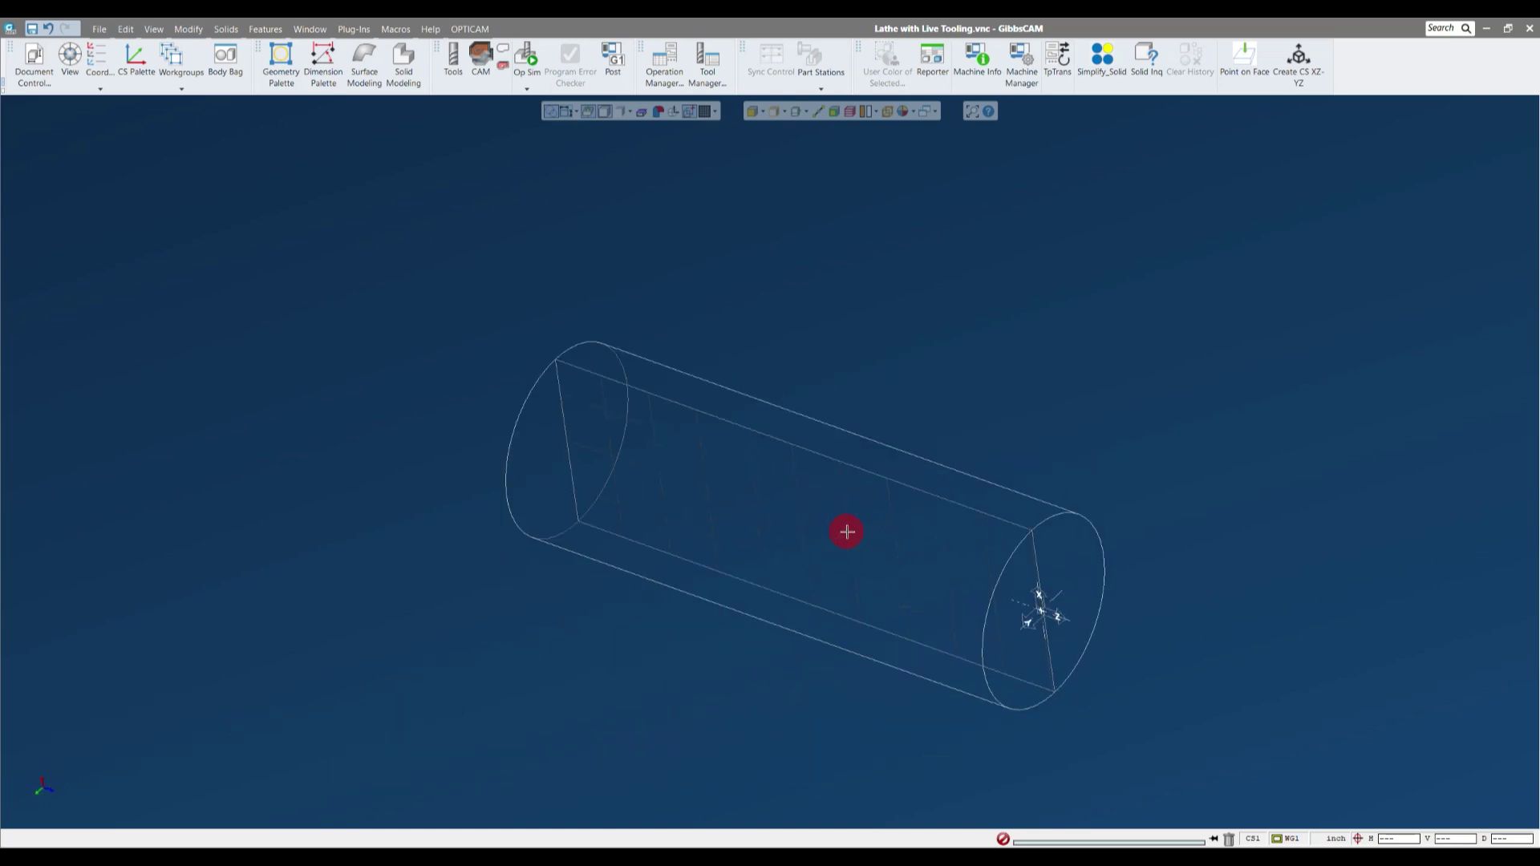
{"action": "key", "text": "shift+Up"}
{"action": "key", "text": "shift+Up"}
{"action": "key", "text": "shift+Up"}
{"action": "key", "text": "shift+Up"}
{"action": "key", "text": "shift+Up"}
{"action": "key", "text": "shift+Up"}
{"action": "key", "text": "shift+Up"}
{"action": "key", "text": "shift+Up"}
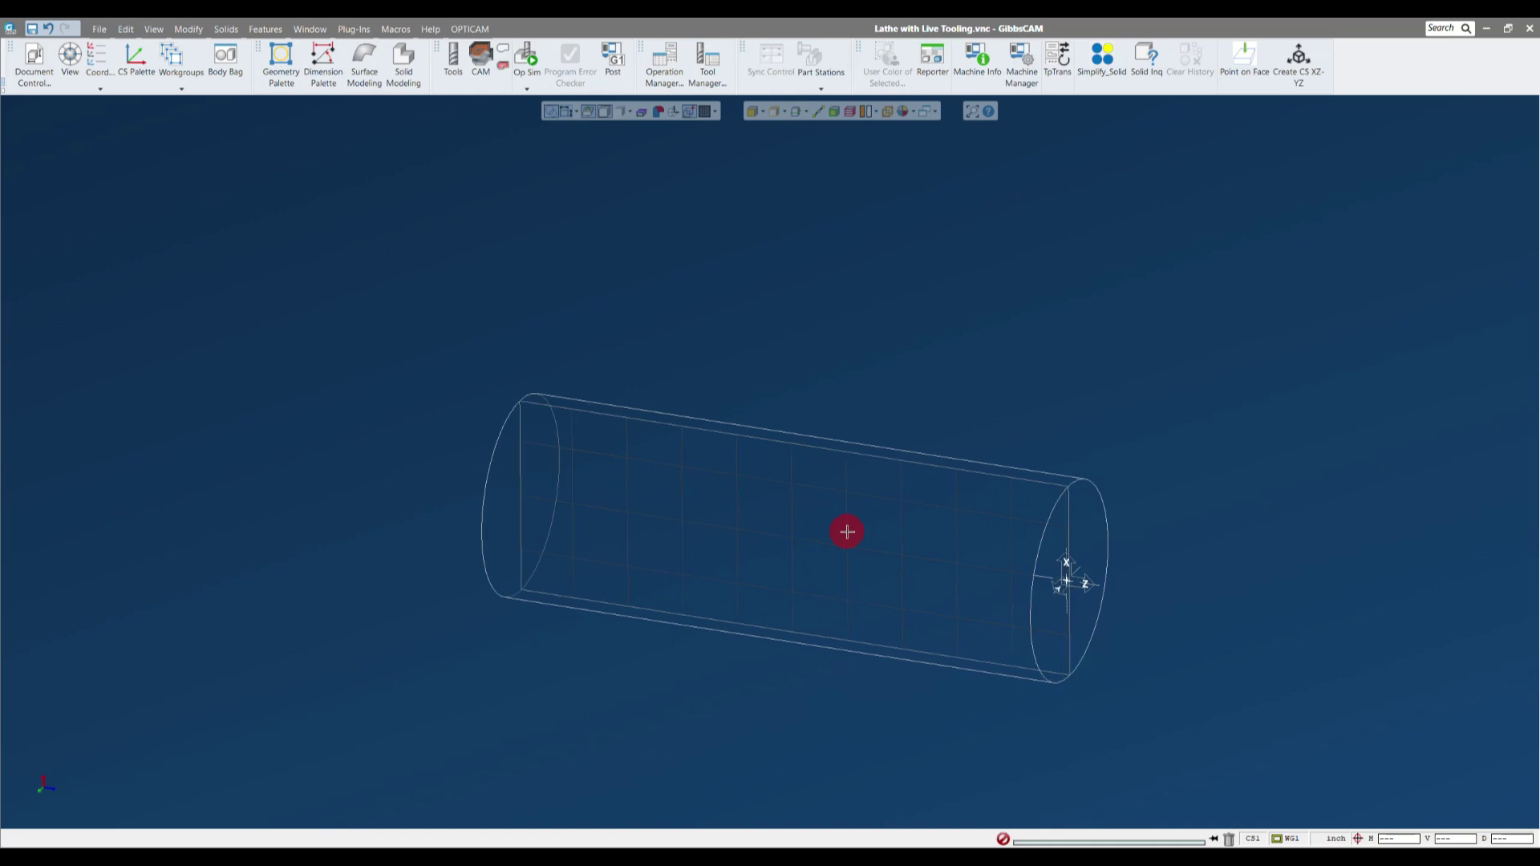
{"action": "key", "text": "shift+Up"}
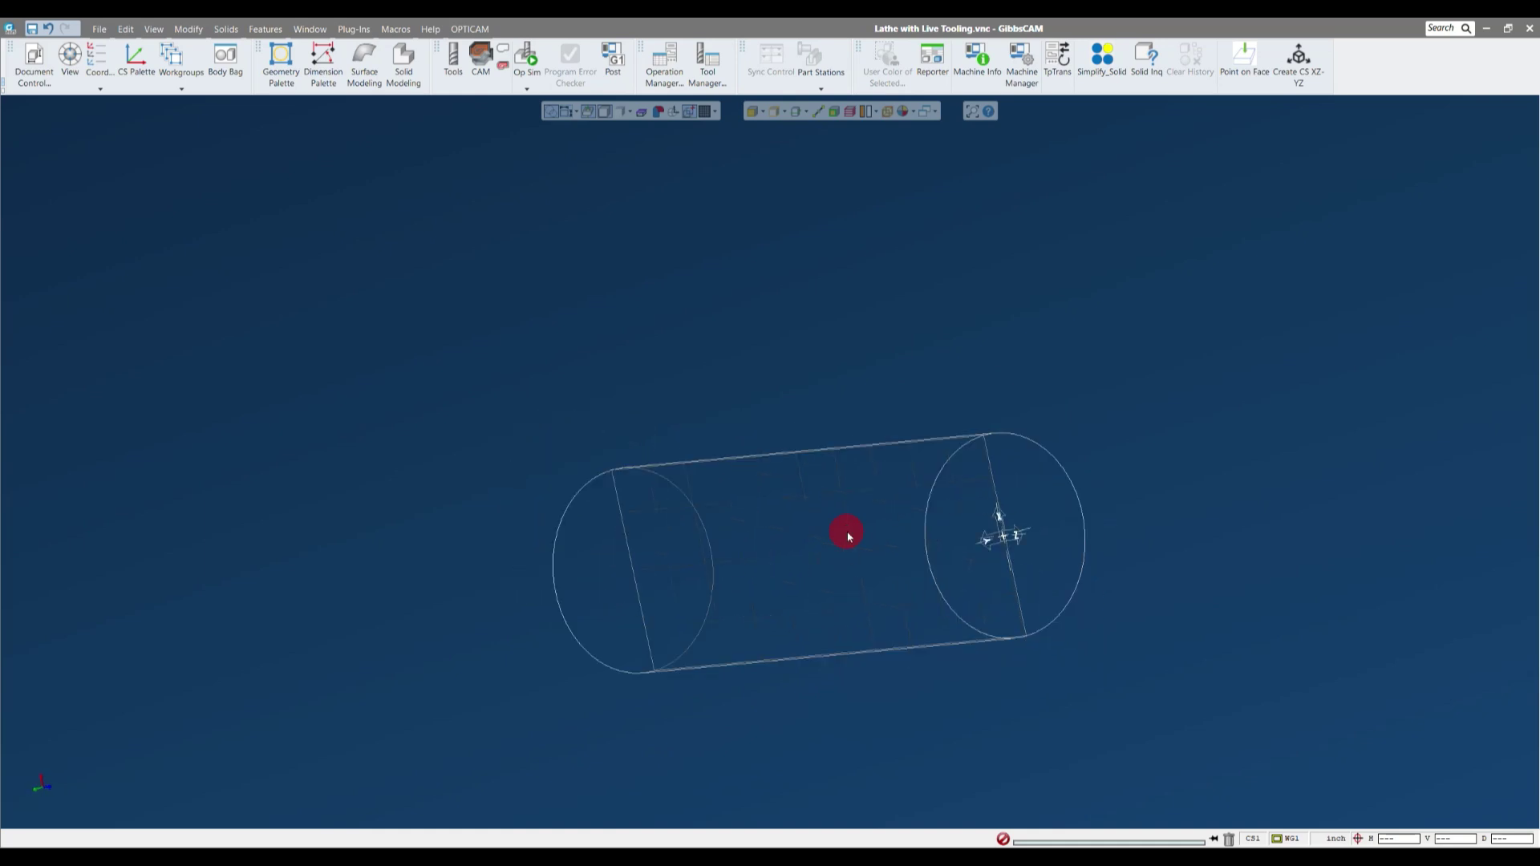
{"action": "left_click_drag", "start_coordinate": [584, 433], "coordinate": [416, 574]}
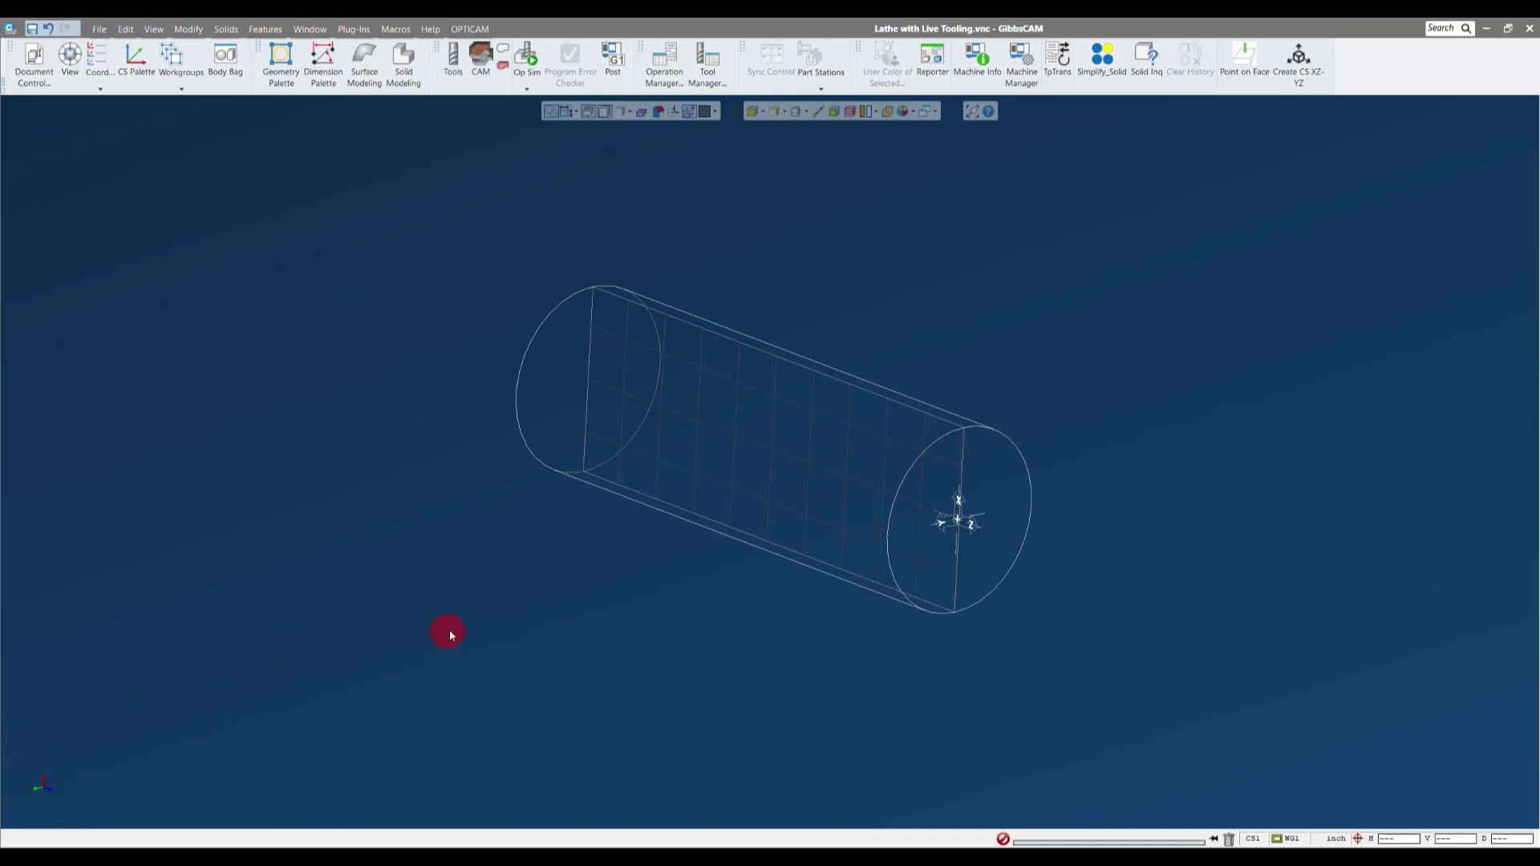
- Look at the stock in several standard preset orientations, ending with the isometric view
{"action": "mouse_move", "coordinate": [56, 787]}
{"action": "left_click", "coordinate": [58, 767]}
{"action": "left_click", "coordinate": [70, 775]}
{"action": "left_click", "coordinate": [64, 810]}
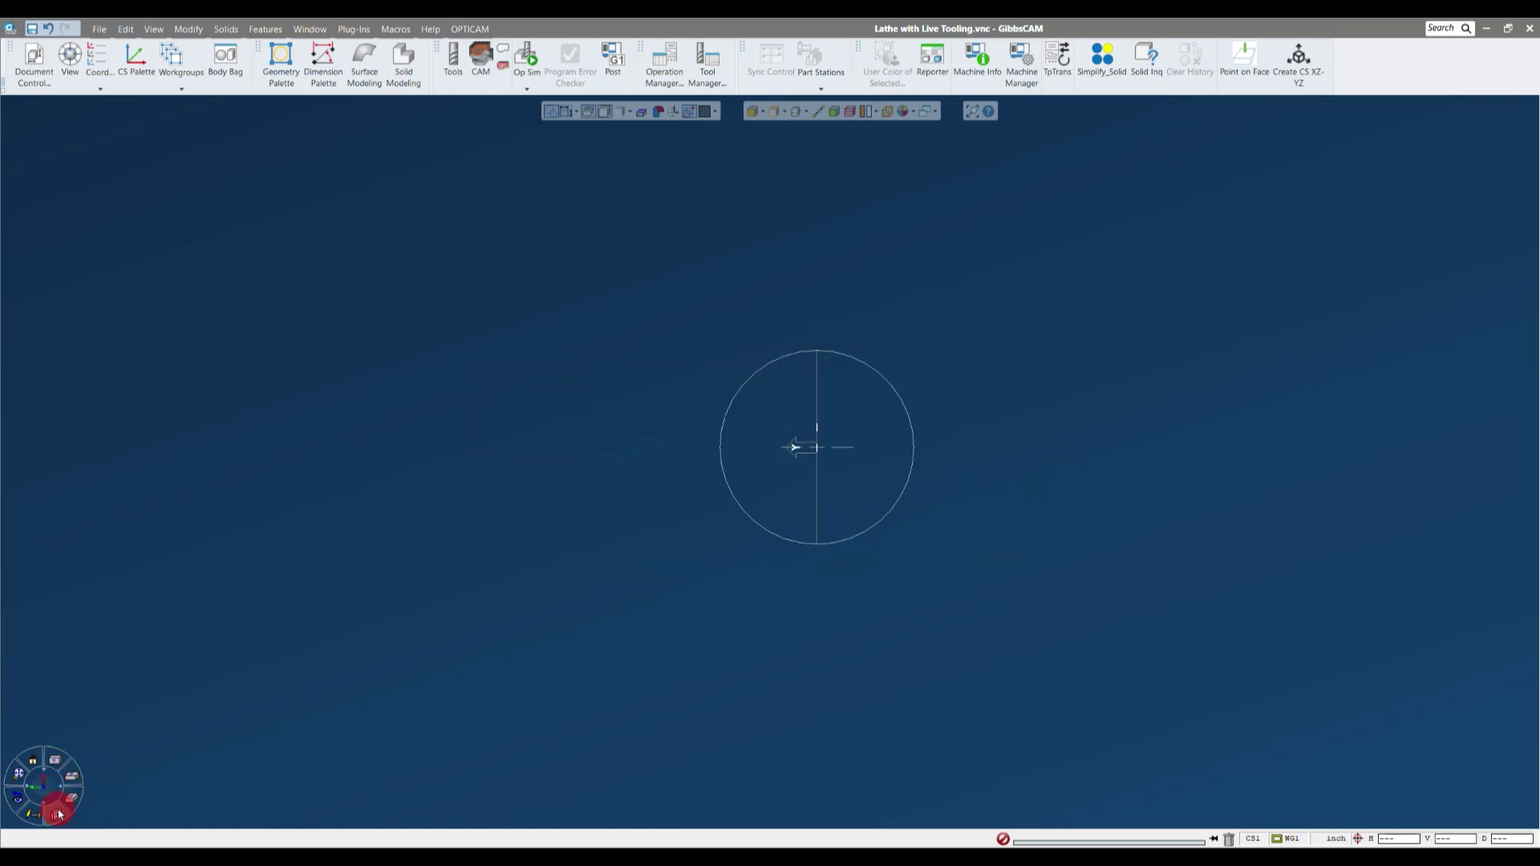
{"action": "left_click", "coordinate": [57, 814]}
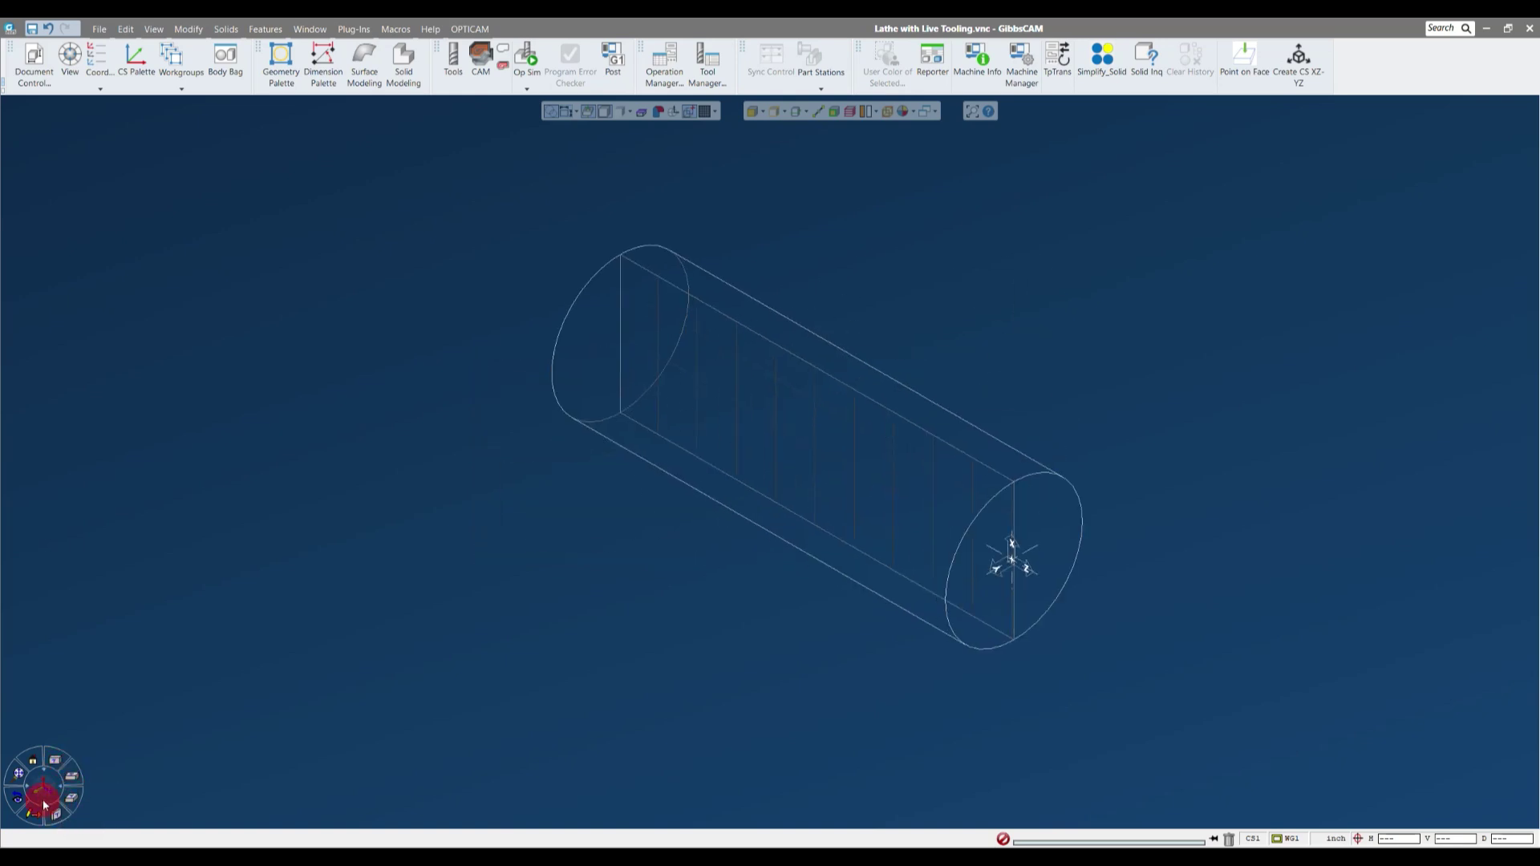
- Fit the magnified stock with Unzoom, and view it in the Home and isometric orientations
{"action": "scroll", "coordinate": [438, 366], "scroll_direction": "up", "scroll_amount": 10}
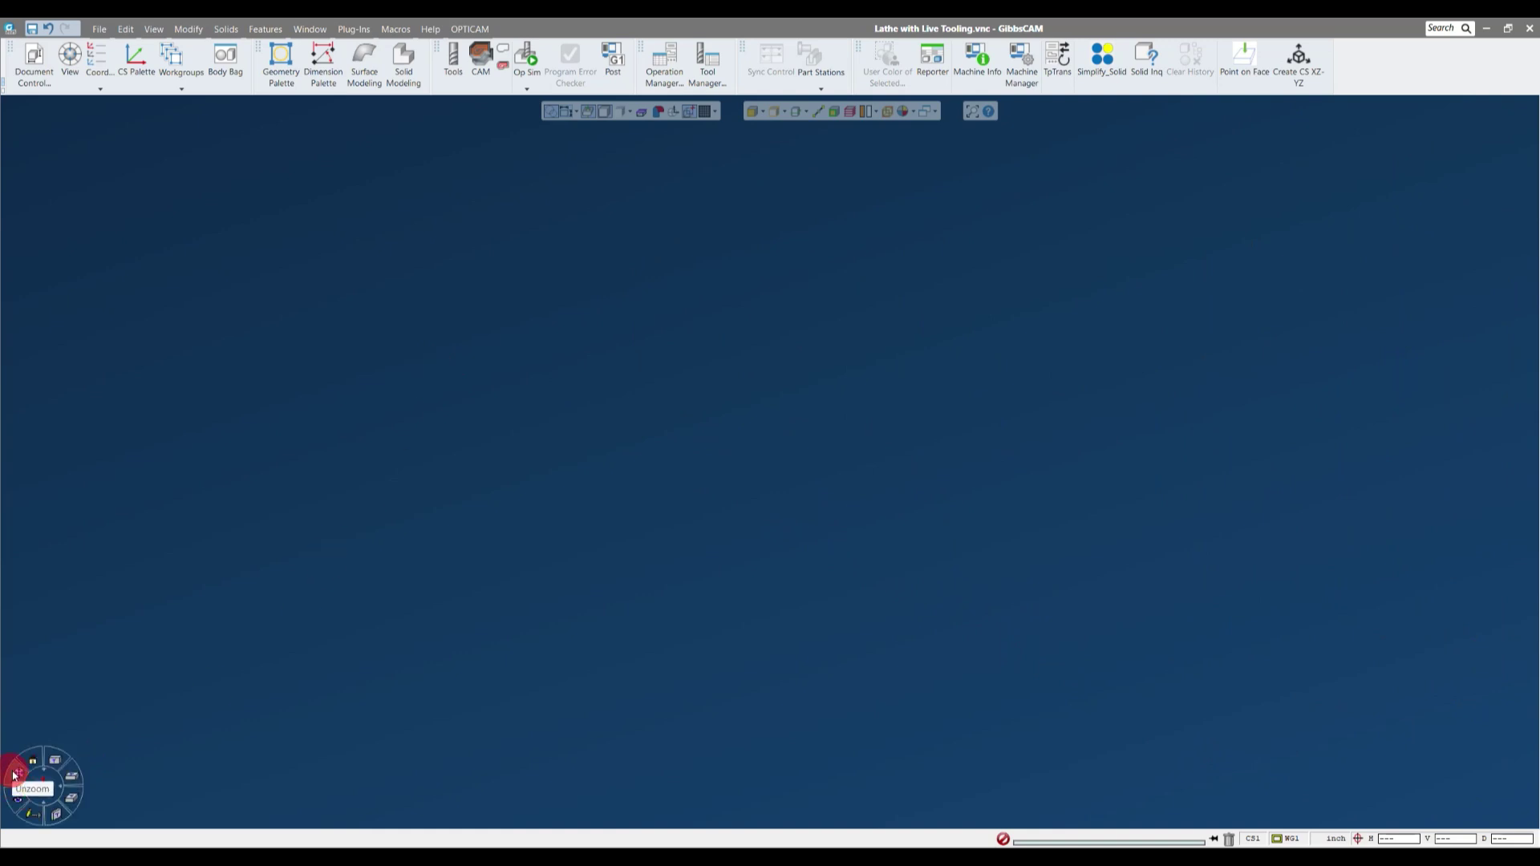
{"action": "left_click", "coordinate": [15, 776]}
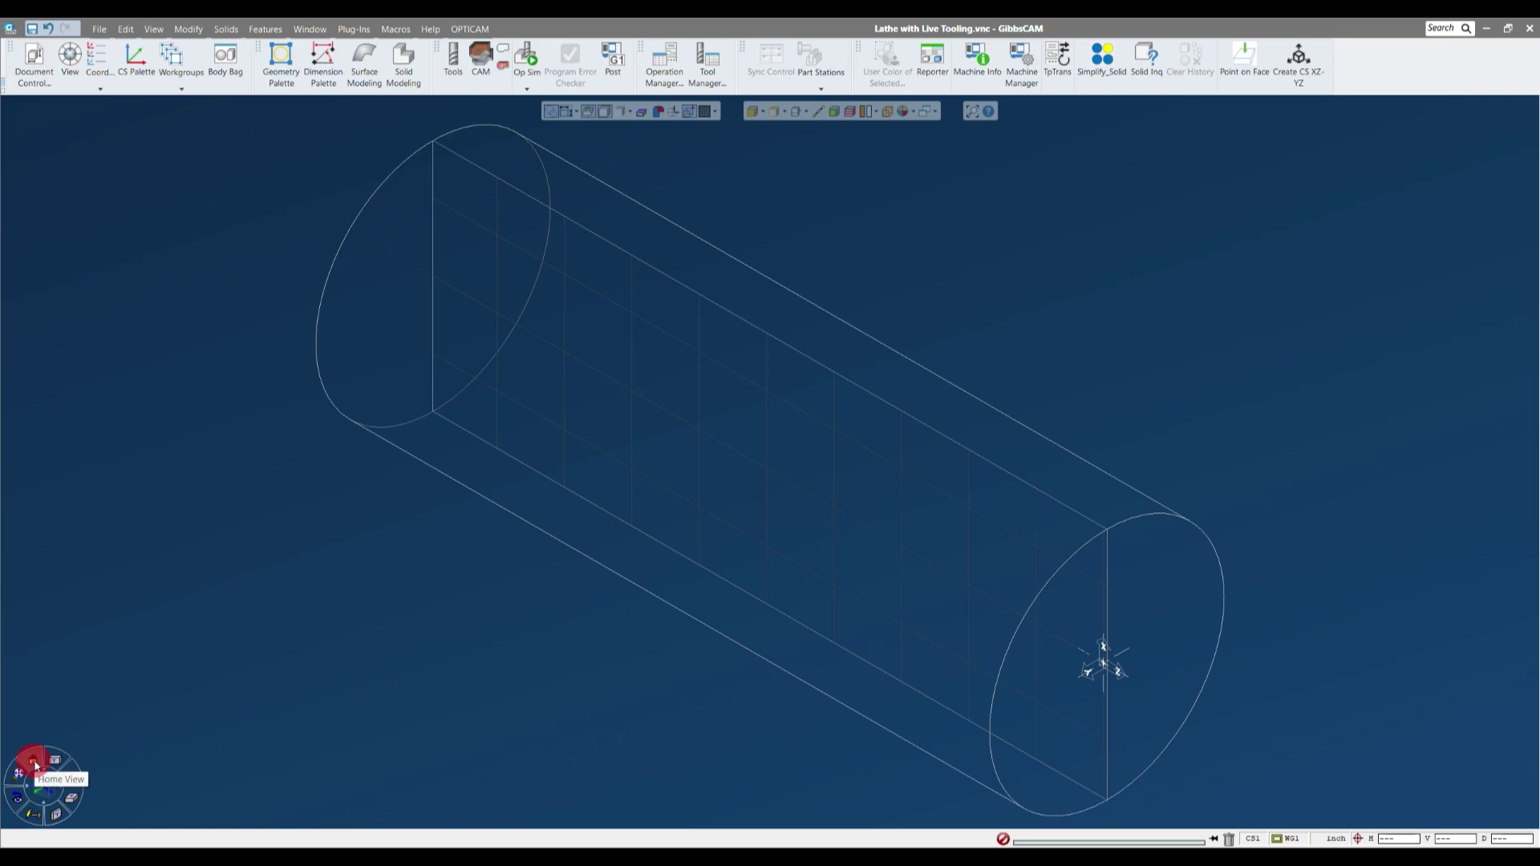
{"action": "left_click", "coordinate": [35, 765]}
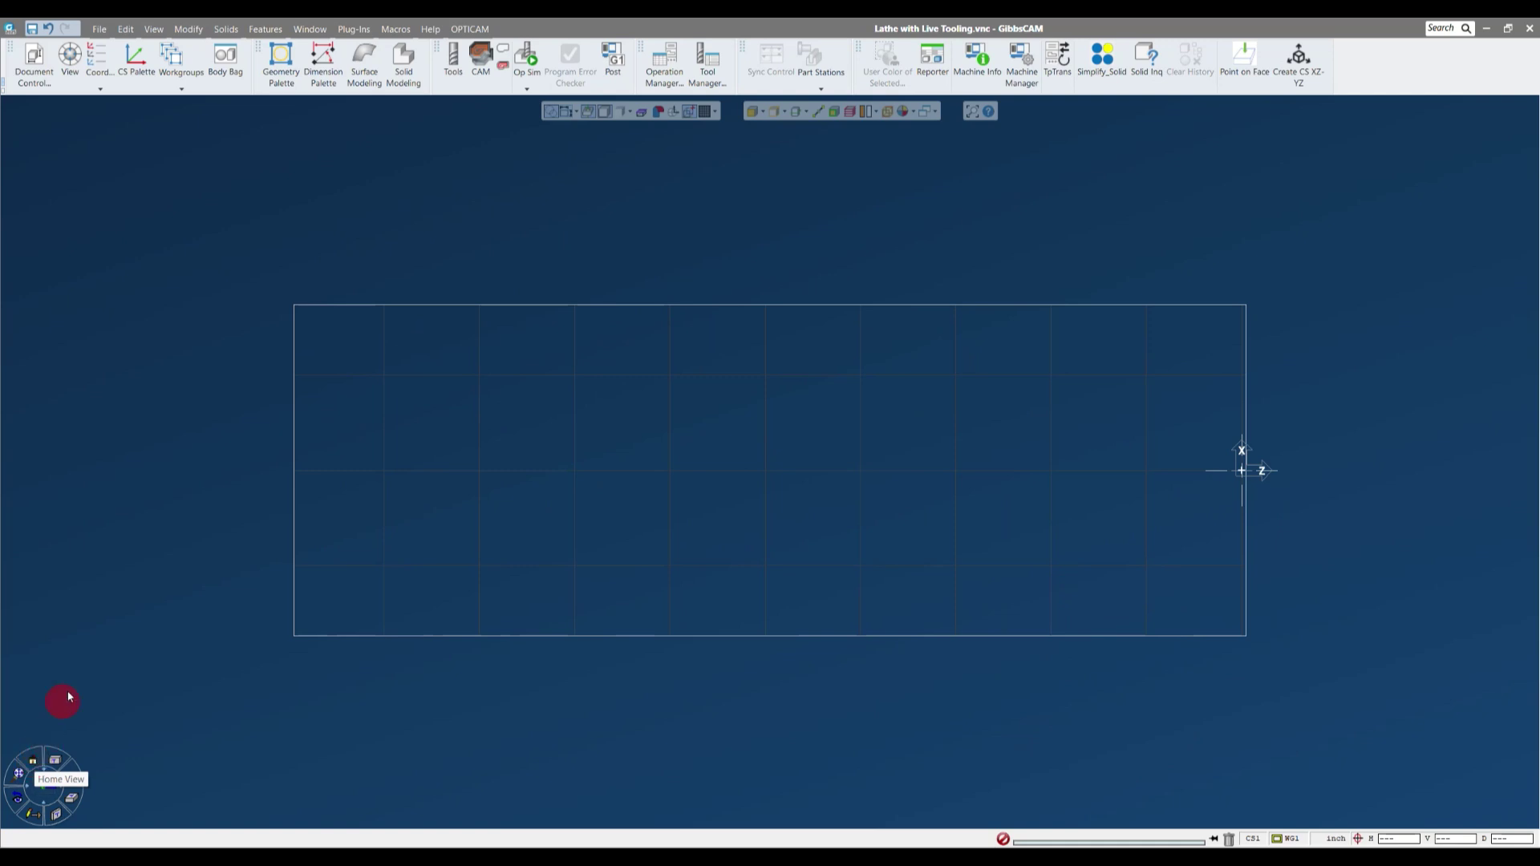
{"action": "left_click", "coordinate": [58, 814]}
{"action": "scroll", "coordinate": [663, 417], "scroll_direction": "down", "scroll_amount": 2}
{"action": "mouse_move", "coordinate": [18, 779]}
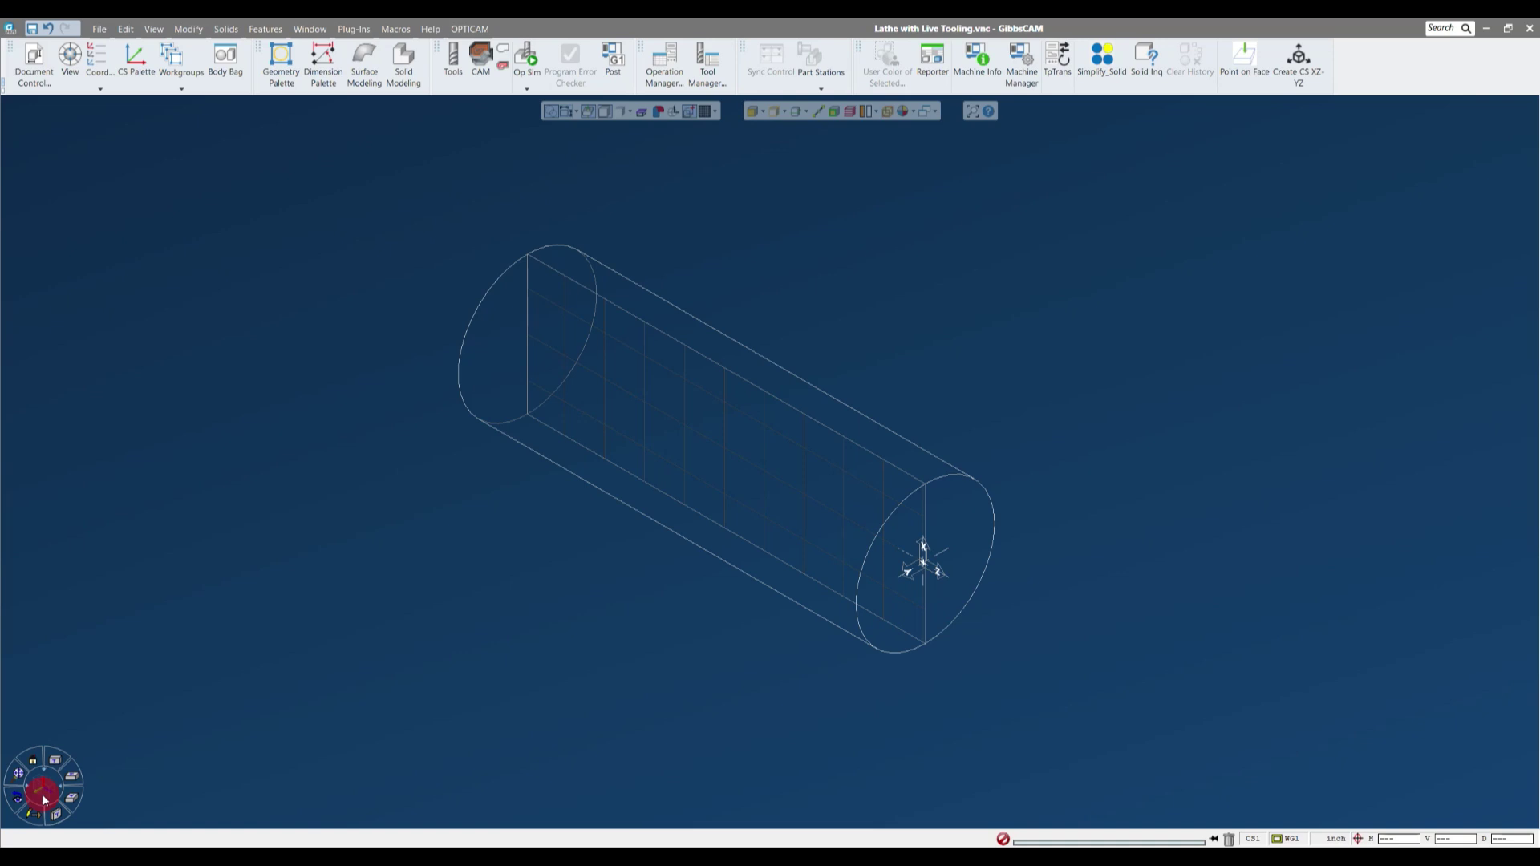
- Display the floating View palette and move it to an empty area clear of the stock
{"action": "left_click", "coordinate": [73, 62]}
{"action": "mouse_move", "coordinate": [542, 276]}
{"action": "left_mouse_down"}
{"action": "mouse_move", "coordinate": [1044, 314]}
{"action": "mouse_move", "coordinate": [1176, 541]}
{"action": "mouse_move", "coordinate": [429, 360]}
{"action": "mouse_move", "coordinate": [469, 296]}
{"action": "mouse_move", "coordinate": [1373, 716]}
{"action": "mouse_move", "coordinate": [994, 263]}
{"action": "left_mouse_up"}
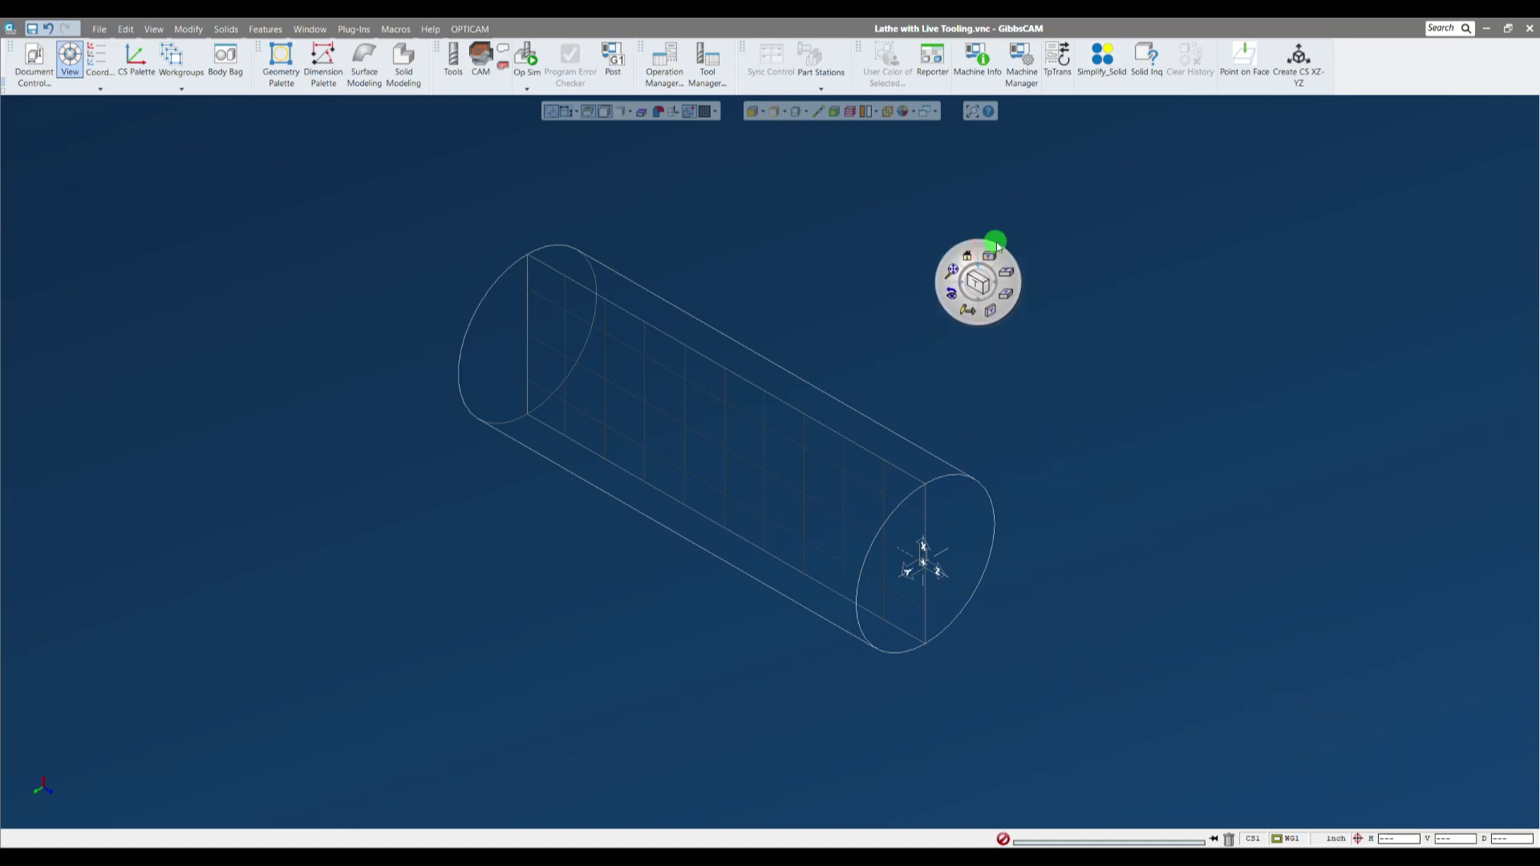
{"action": "left_click_drag", "start_coordinate": [996, 244], "coordinate": [1331, 631]}
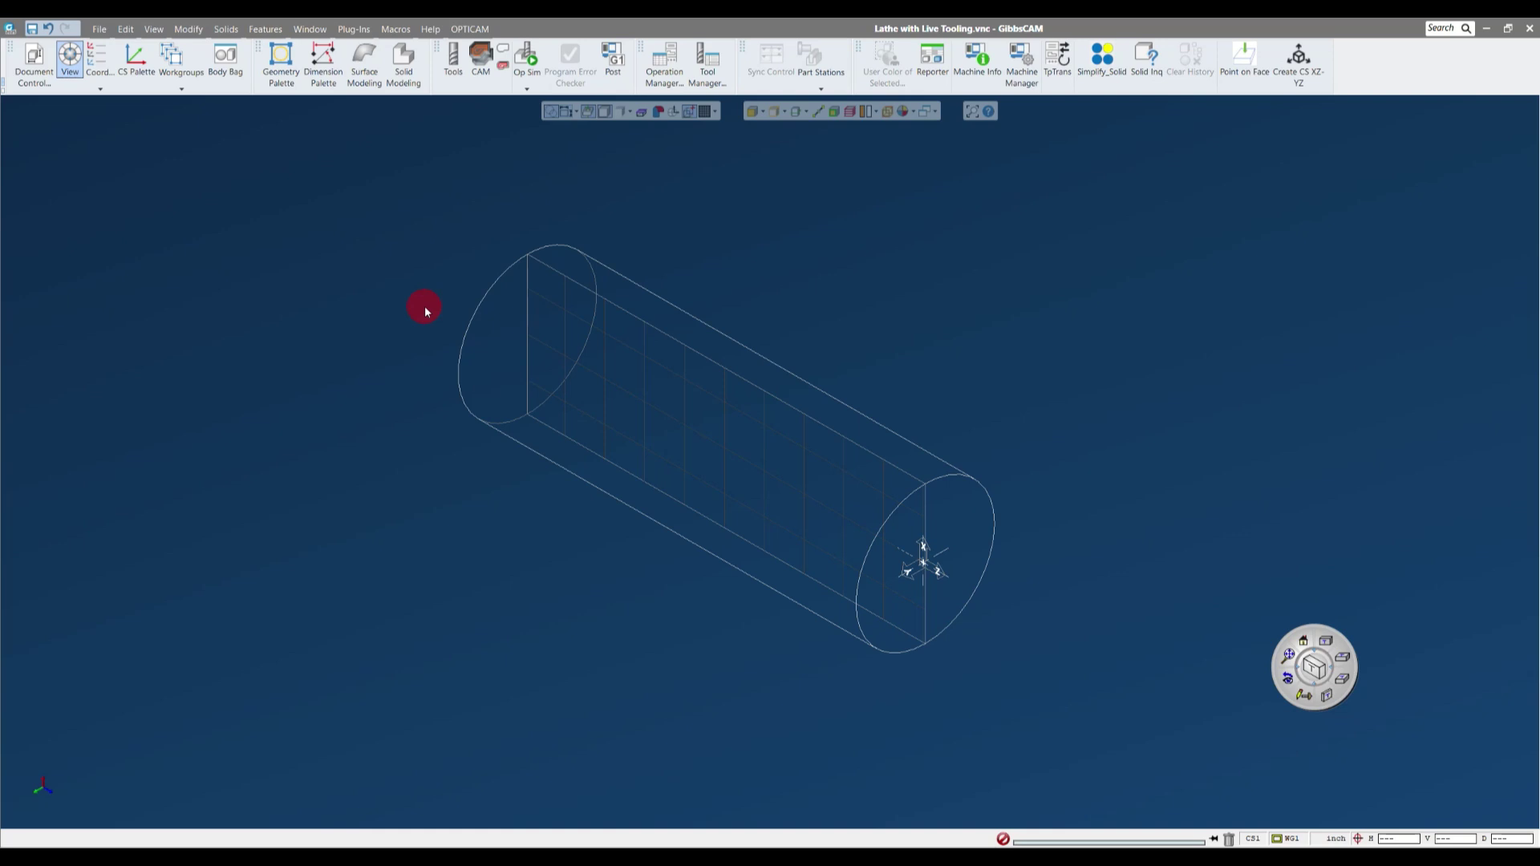
{"action": "left_click_drag", "start_coordinate": [1312, 631], "coordinate": [1357, 689]}
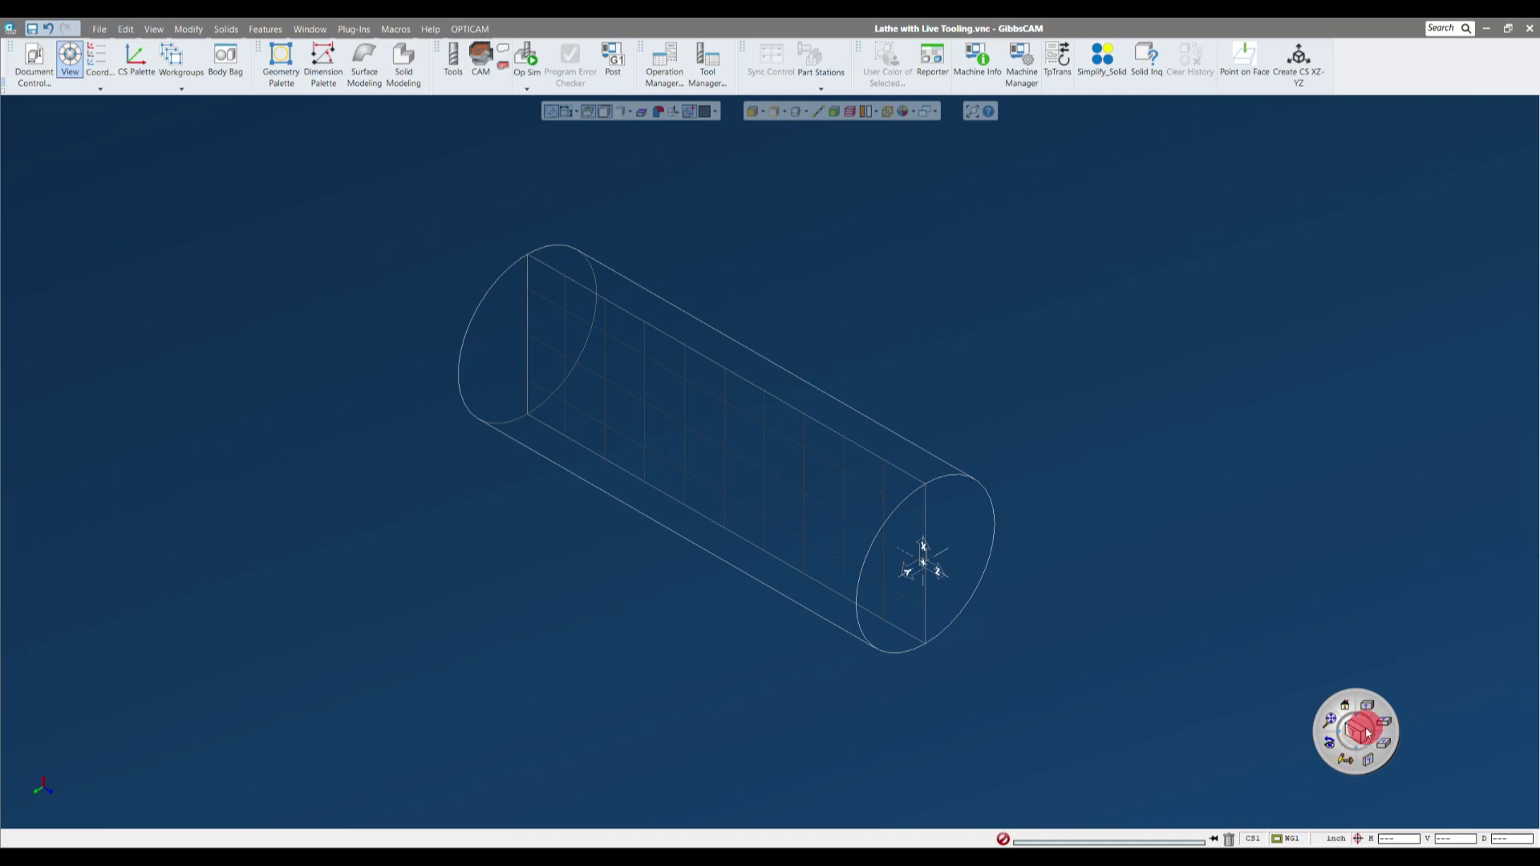
- Rotate the stock freely with the View palette, and inspect its Home View from both opposite sides
{"action": "left_click_drag", "start_coordinate": [1360, 730], "coordinate": [1340, 629]}
{"action": "left_click_drag", "start_coordinate": [1354, 734], "coordinate": [1353, 733]}
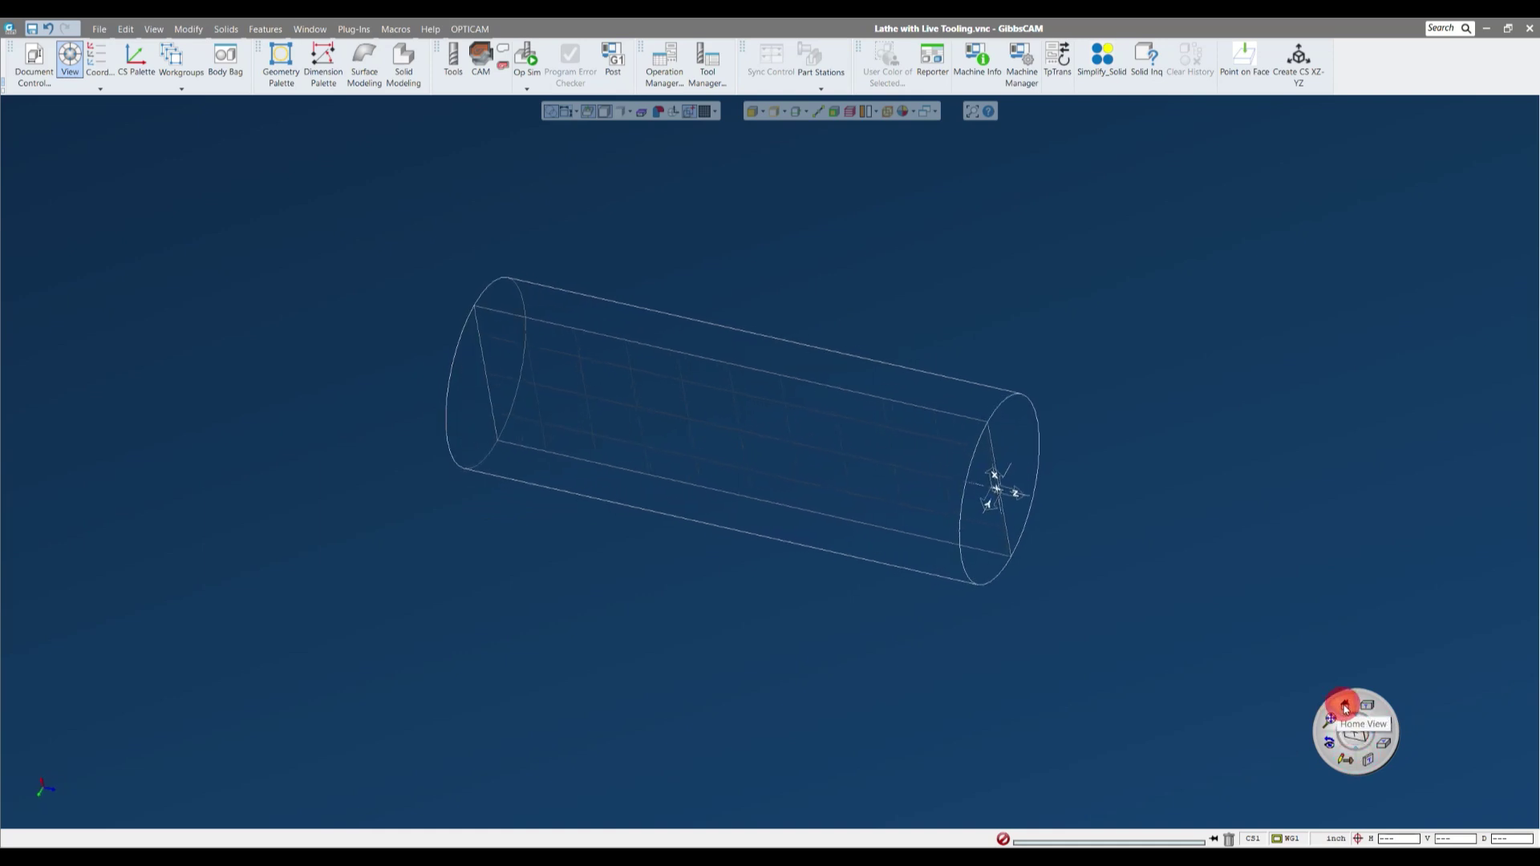
{"action": "left_click", "coordinate": [1345, 707]}
{"action": "left_click", "coordinate": [1386, 739]}
{"action": "left_click", "coordinate": [1386, 740]}
{"action": "left_click", "coordinate": [1341, 709]}
{"action": "left_click", "coordinate": [1341, 709]}
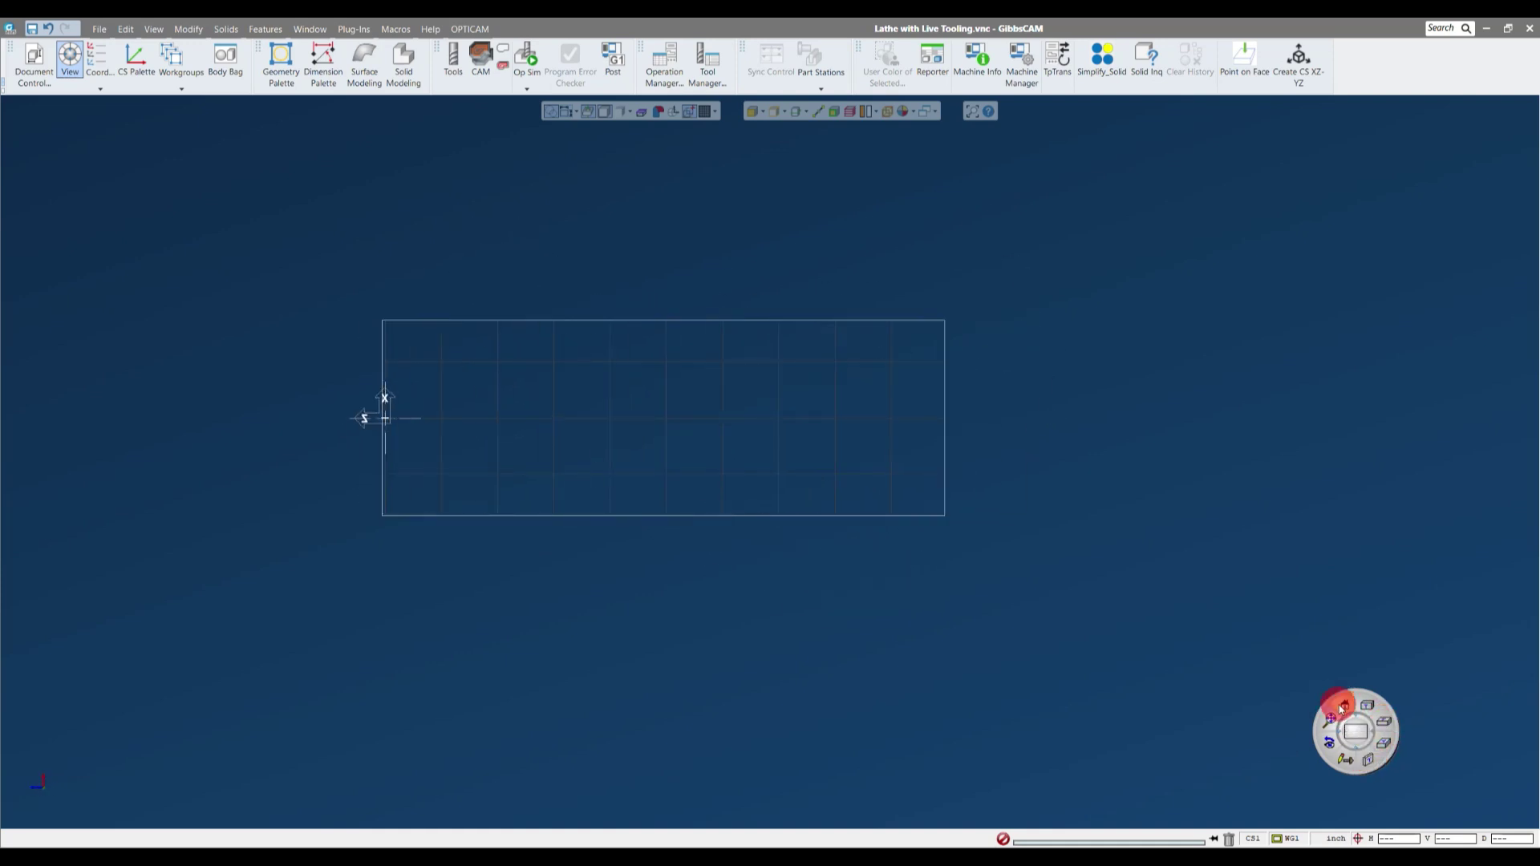
{"action": "left_click", "coordinate": [1341, 709]}
{"action": "left_click", "coordinate": [1341, 709]}
{"action": "left_click", "coordinate": [1341, 709]}
{"action": "left_click", "coordinate": [1347, 713]}
- Inspect the stock's Front View from opposite sides and return it to the isometric view
{"action": "left_click", "coordinate": [1377, 722]}
{"action": "left_click", "coordinate": [1384, 724]}
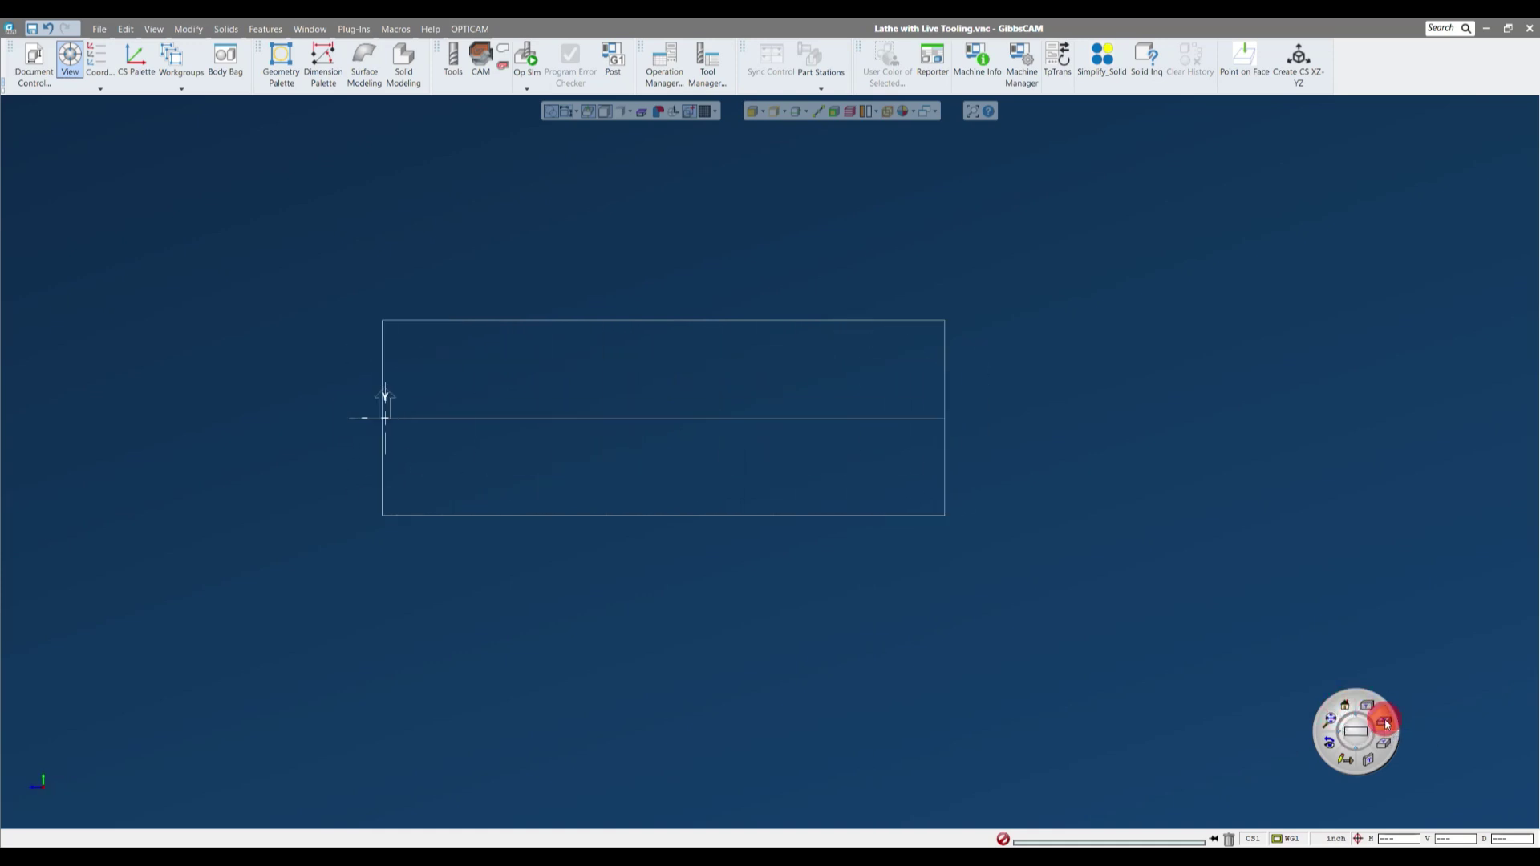
{"action": "left_click", "coordinate": [1385, 723]}
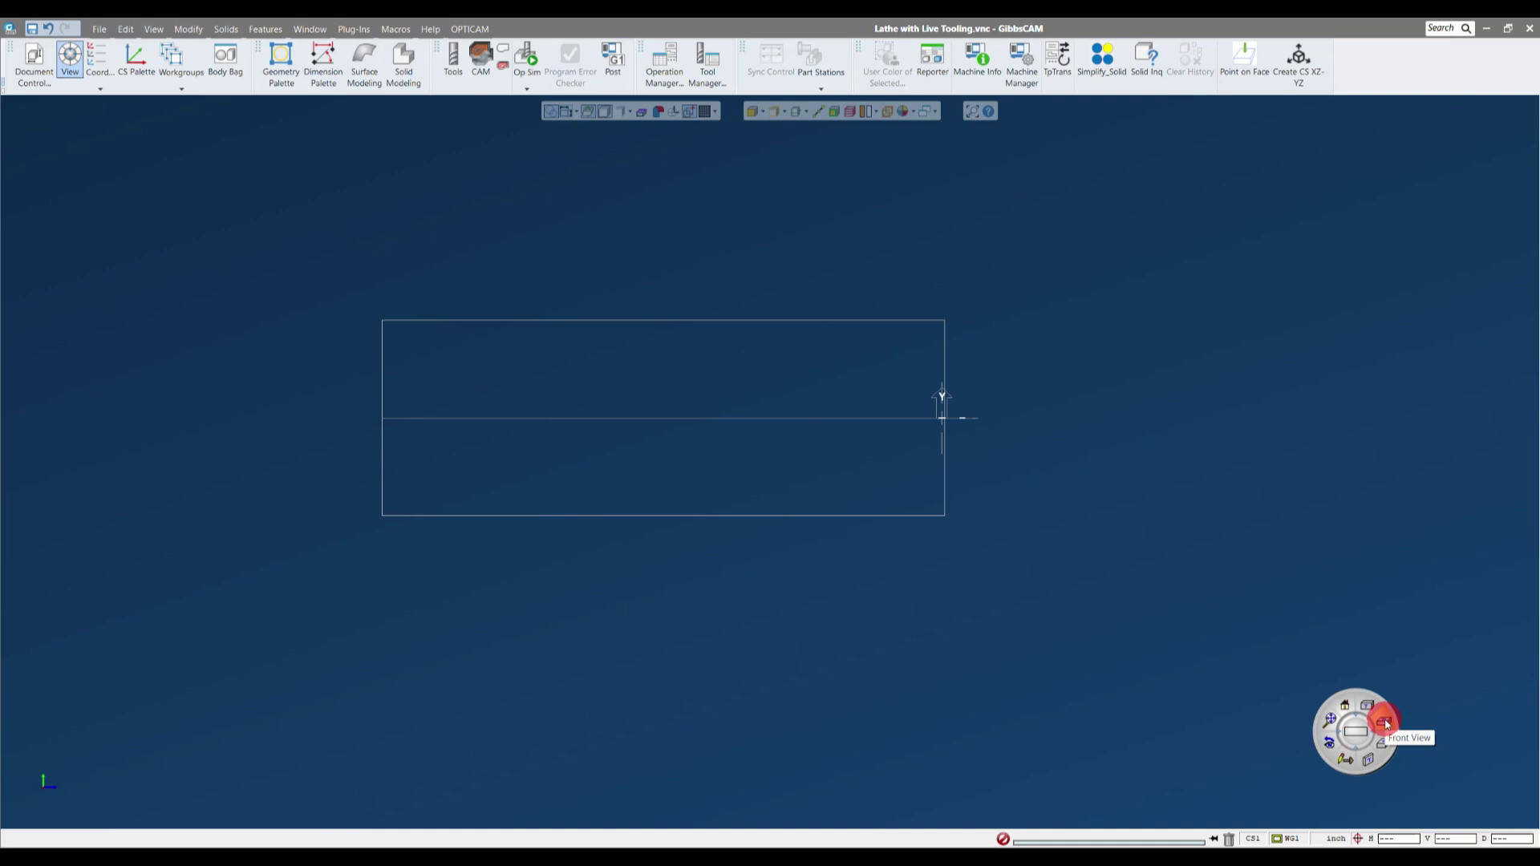
{"action": "left_click", "coordinate": [1372, 762]}
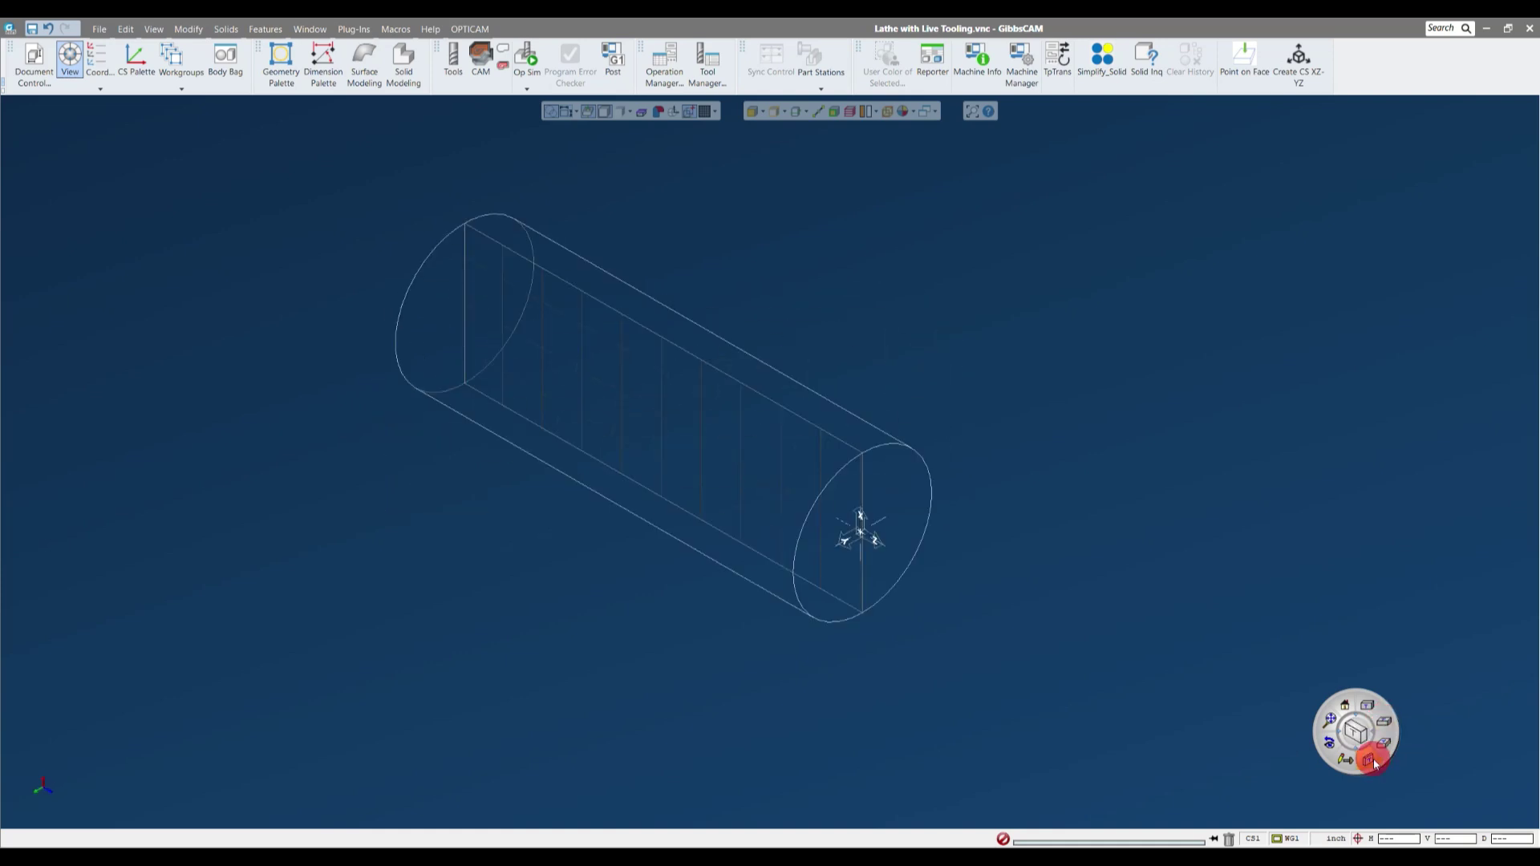
- Inspect the stock's isometric view from the opposite side, fit it with Unzoom, and return to the Home View
{"action": "left_click", "coordinate": [1372, 762]}
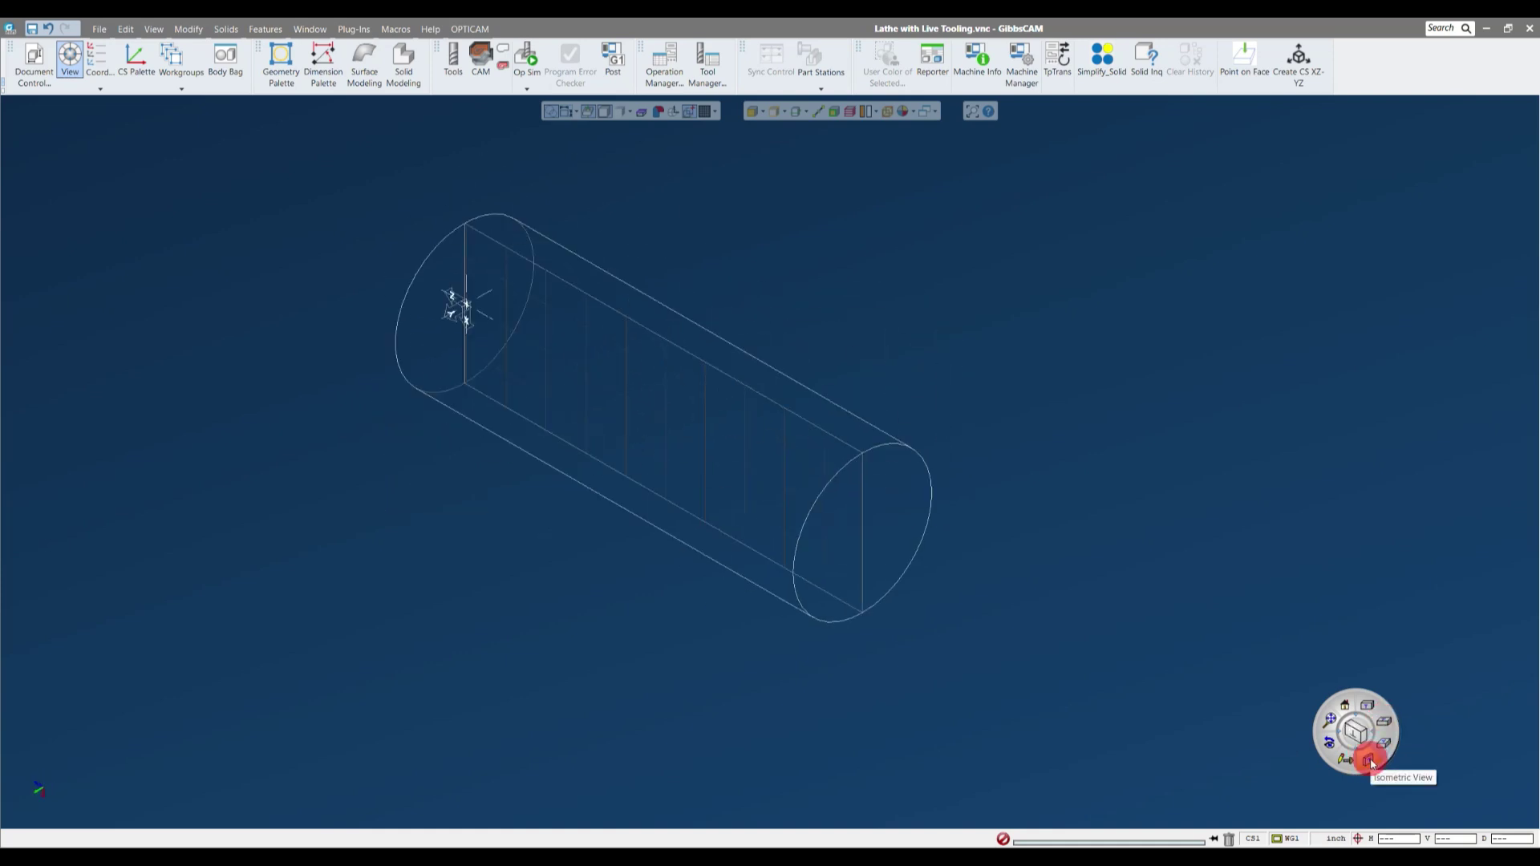
{"action": "left_click", "coordinate": [1337, 707]}
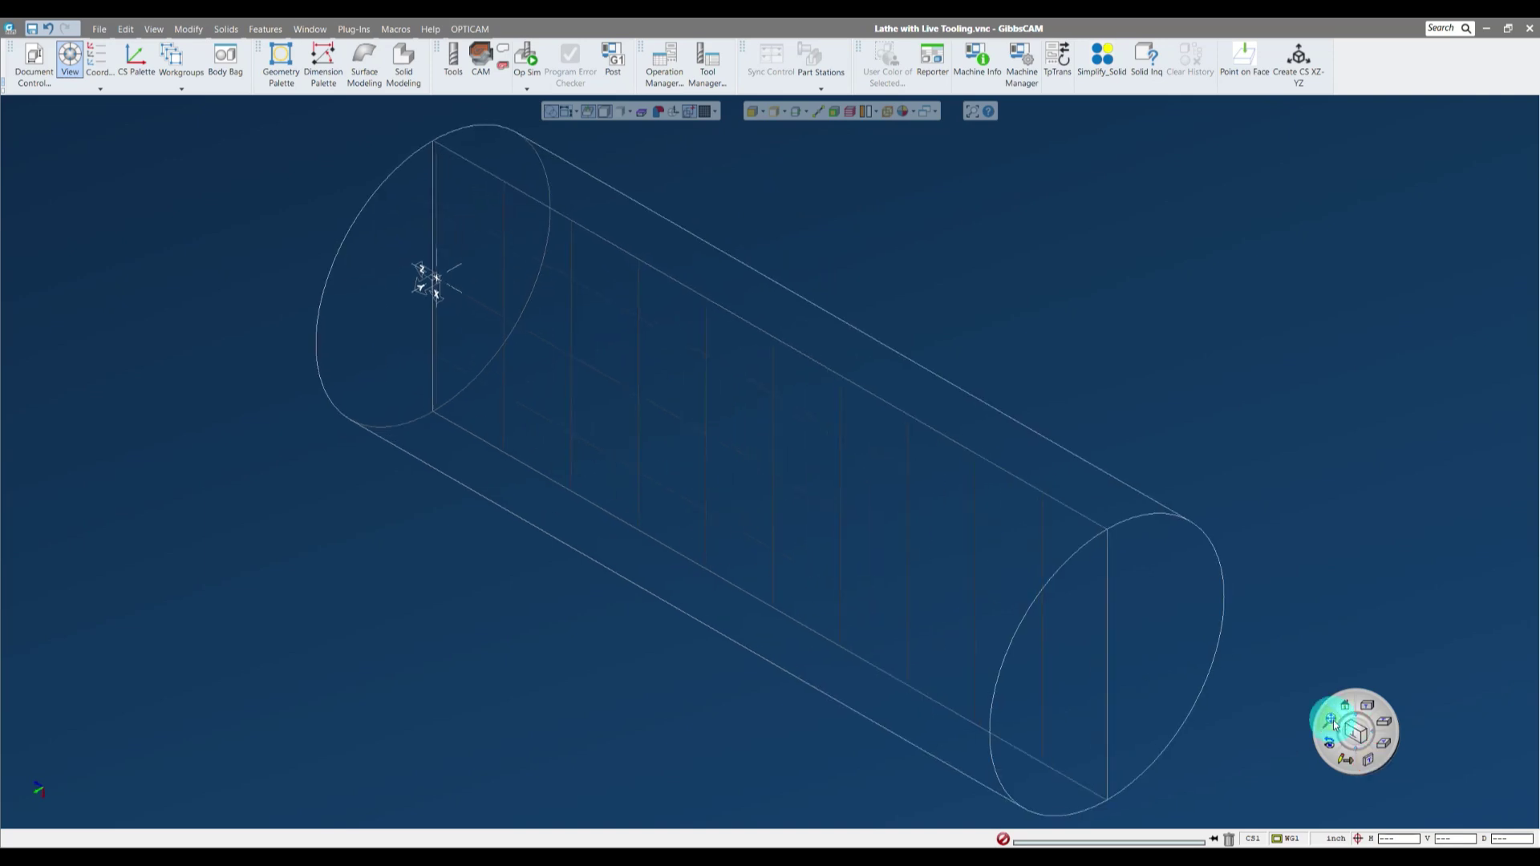
{"action": "left_click", "coordinate": [1350, 705]}
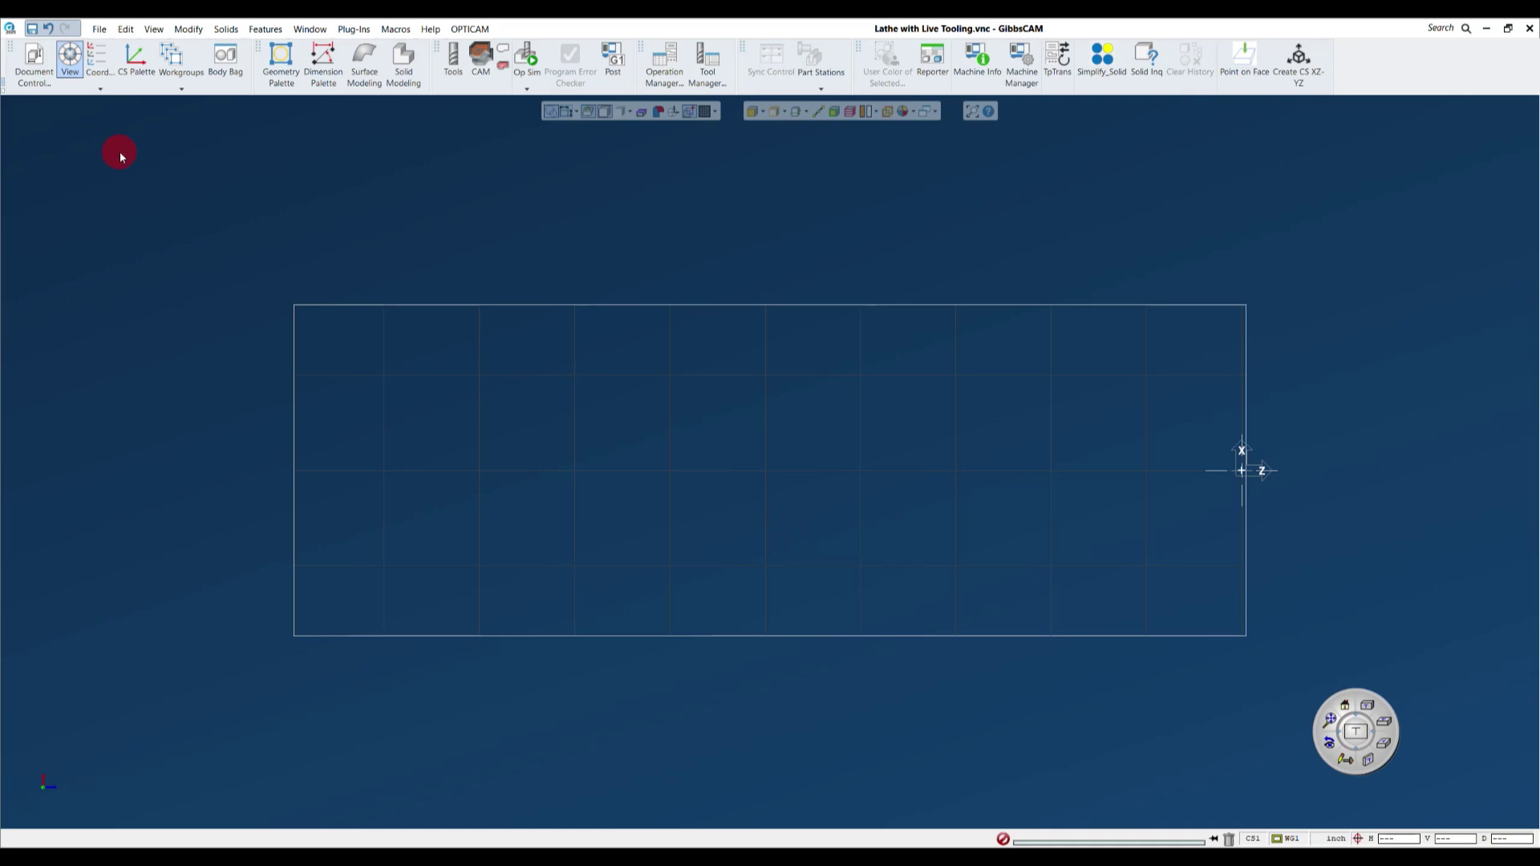
- Display the coordinate system, workgroup and Body Bag lists, and arrange their width and the View palette so they do not overlap
{"action": "left_click", "coordinate": [97, 63]}
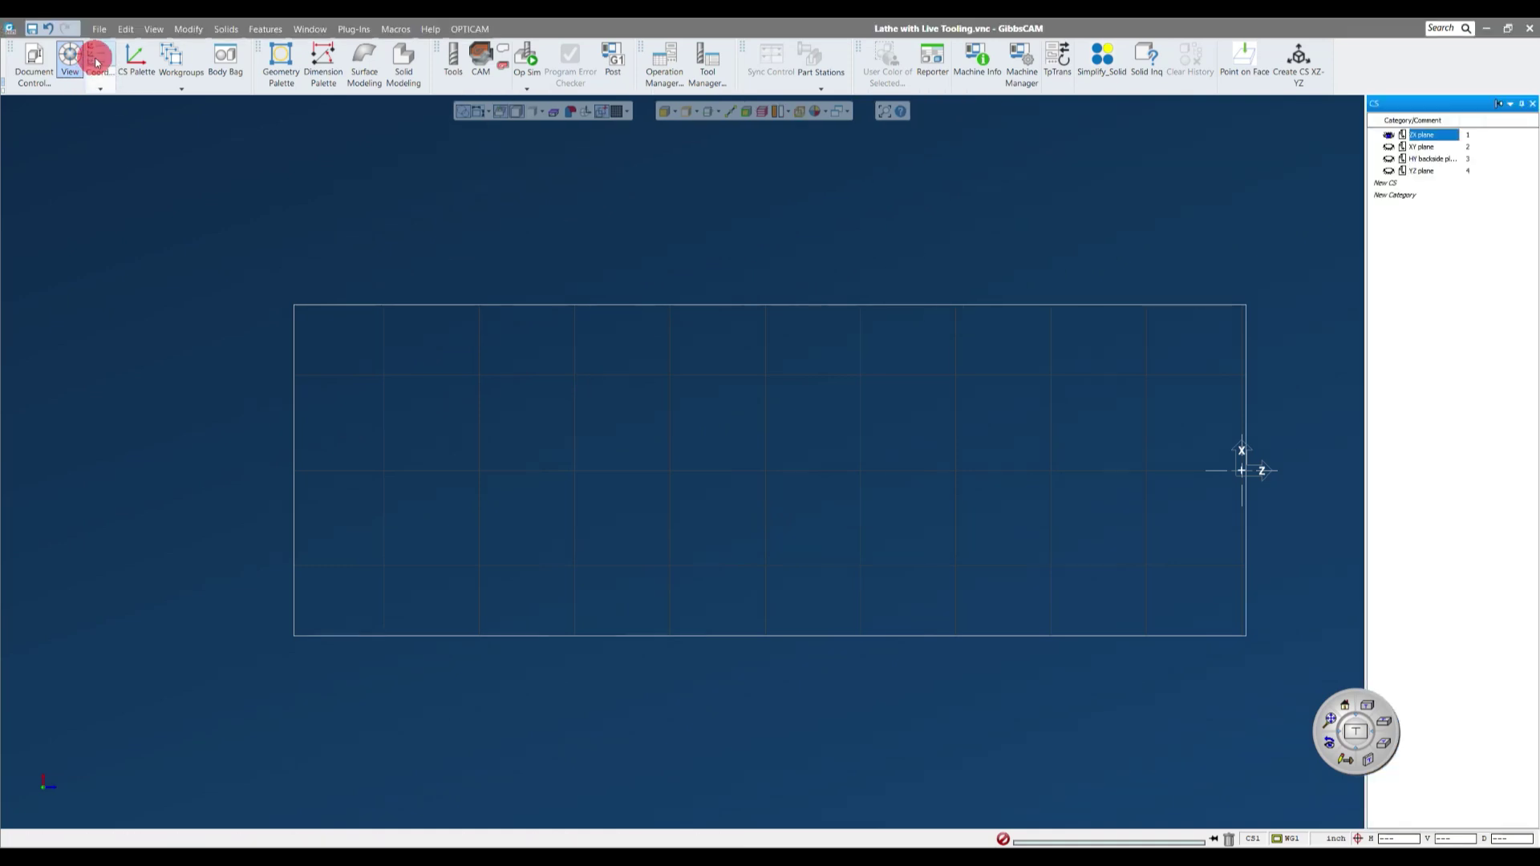
{"action": "left_click", "coordinate": [170, 60]}
{"action": "left_click", "coordinate": [226, 56]}
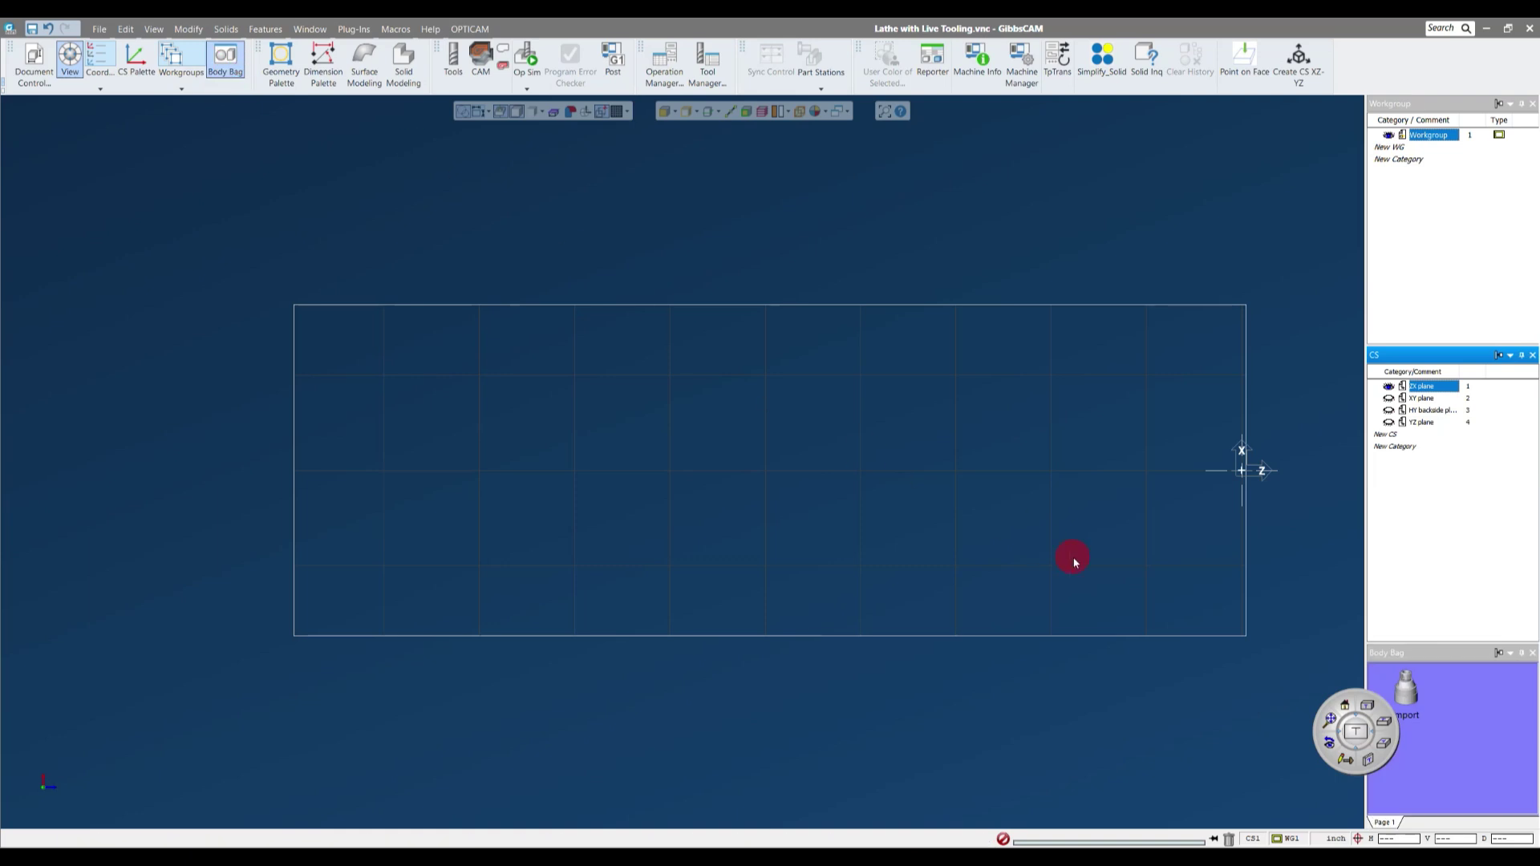
{"action": "left_click_drag", "start_coordinate": [1386, 705], "coordinate": [1328, 731]}
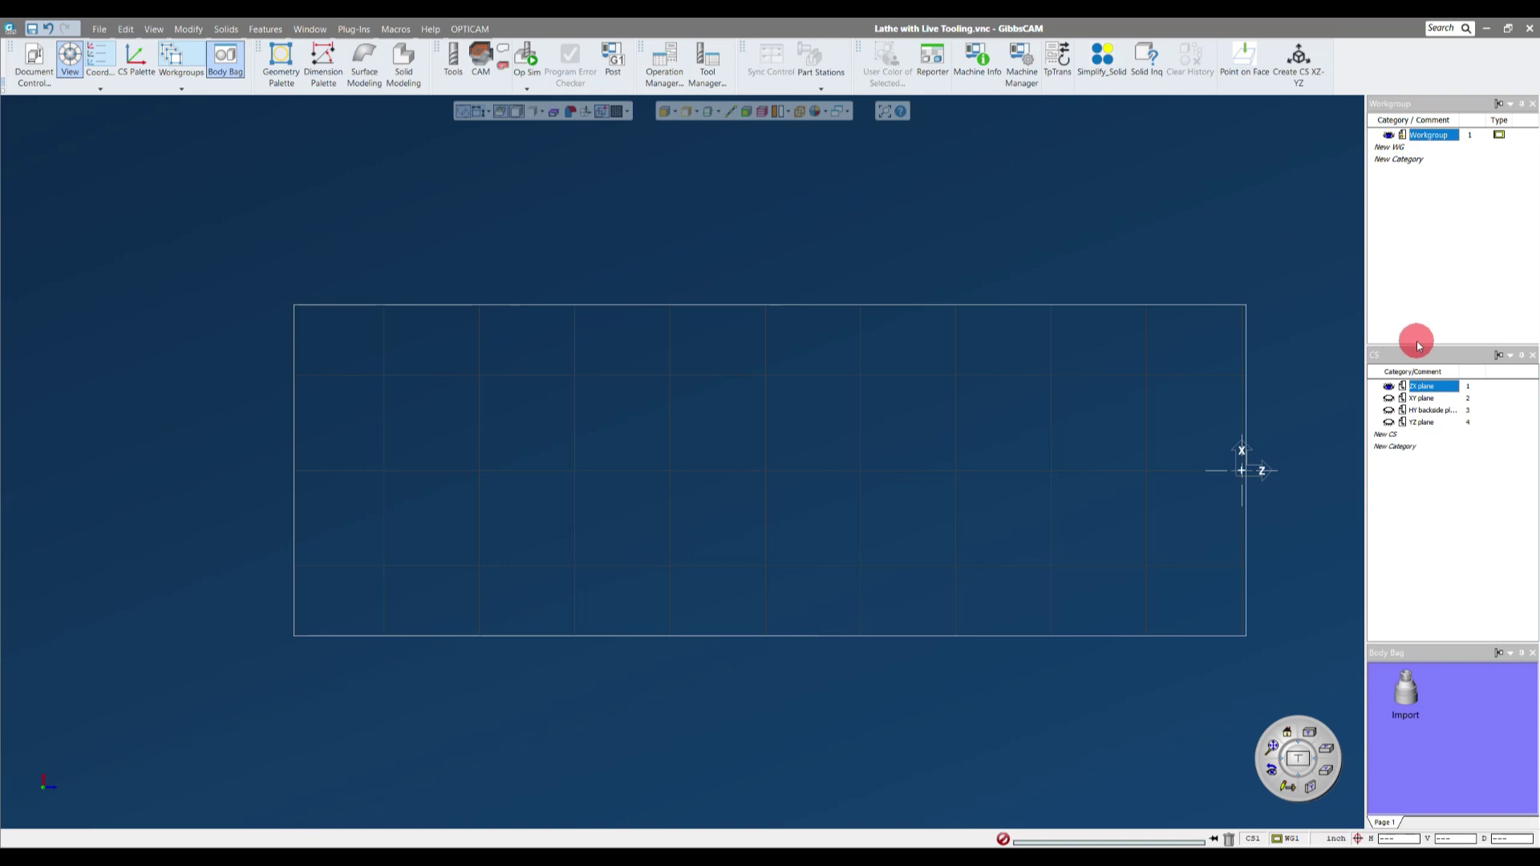
{"action": "left_click_drag", "start_coordinate": [1364, 326], "coordinate": [1379, 318]}
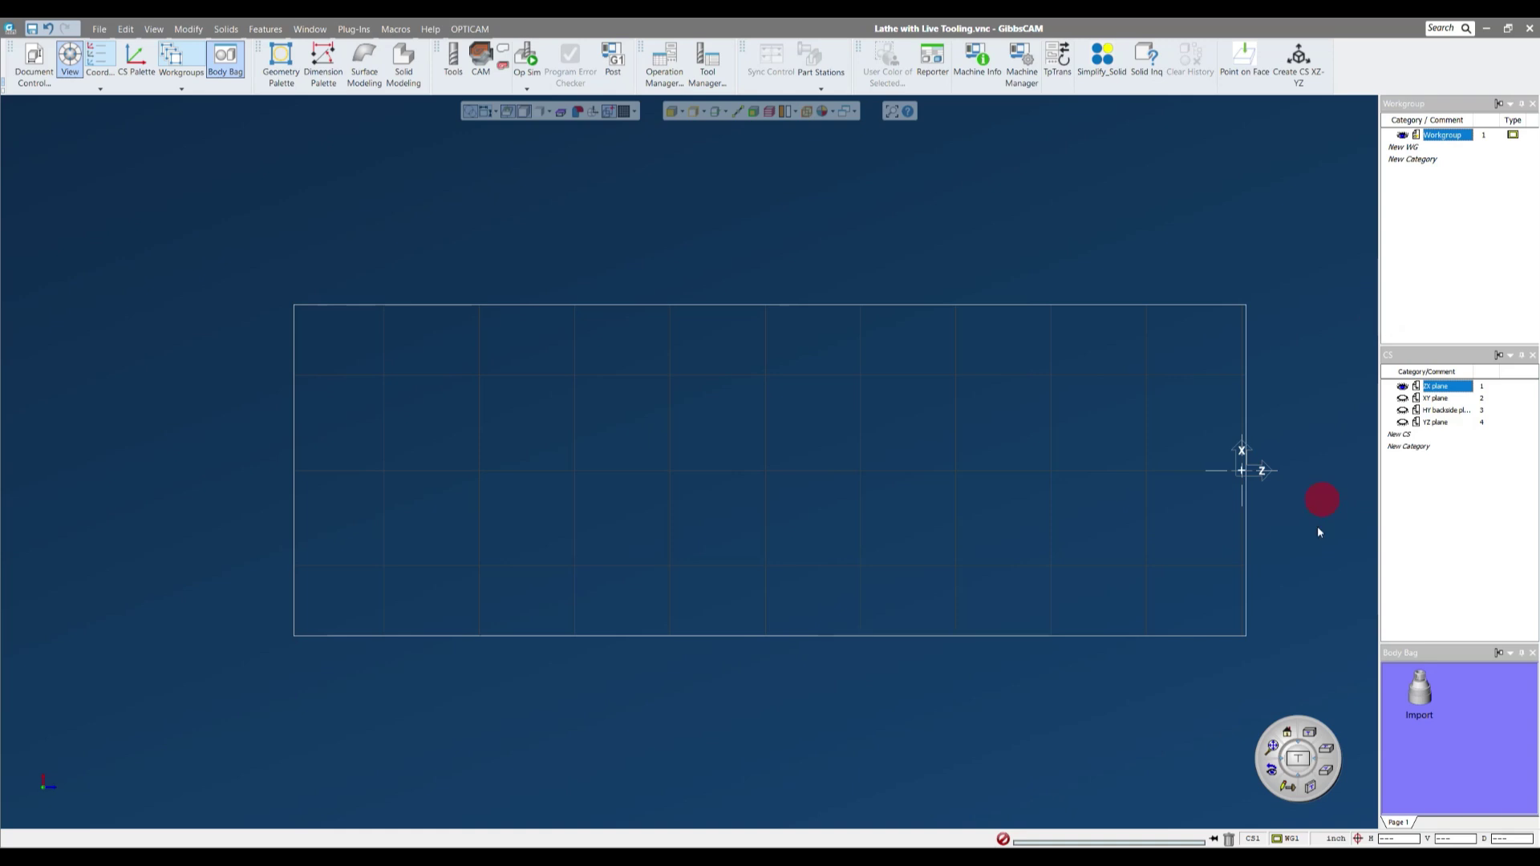
{"action": "left_click_drag", "start_coordinate": [1313, 721], "coordinate": [1326, 721]}
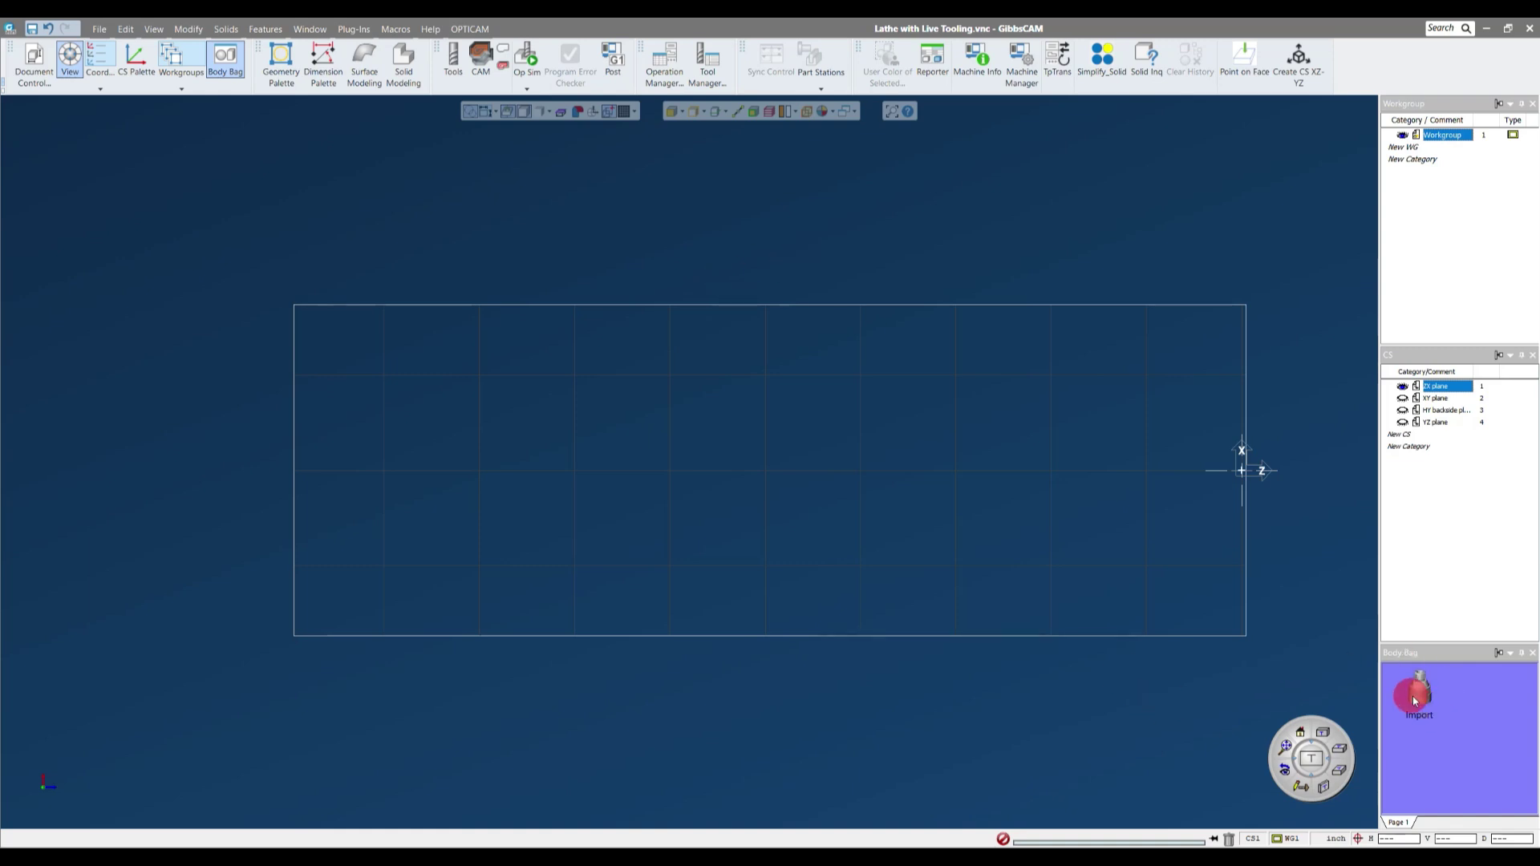
- Bring the Import solid out of the Body Bag into the workspace and return it to the bag
{"action": "left_click", "coordinate": [1300, 734]}
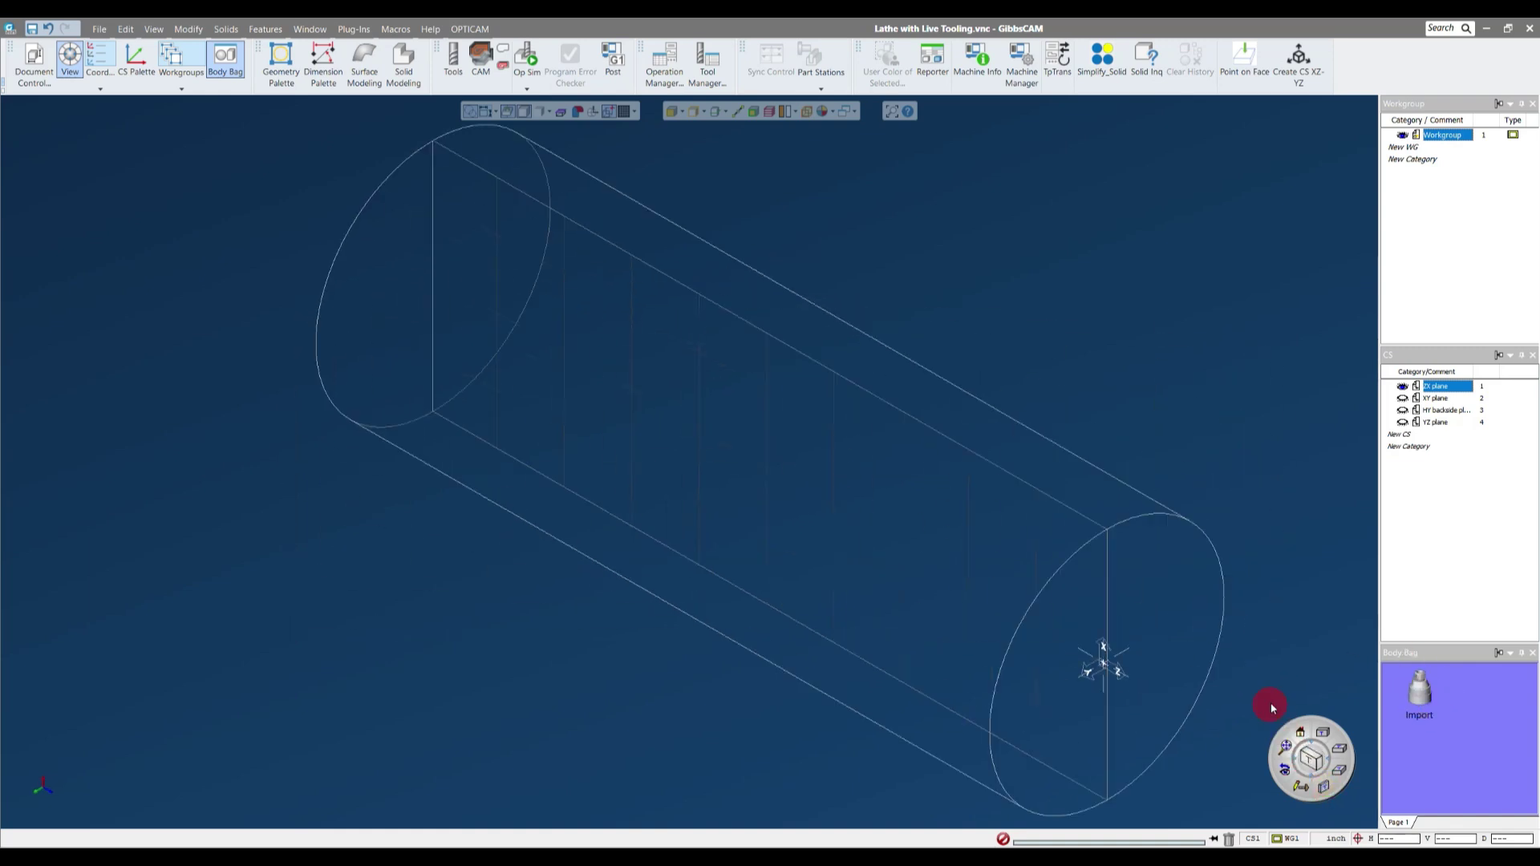
{"action": "scroll", "coordinate": [743, 414], "scroll_direction": "down", "scroll_amount": 3}
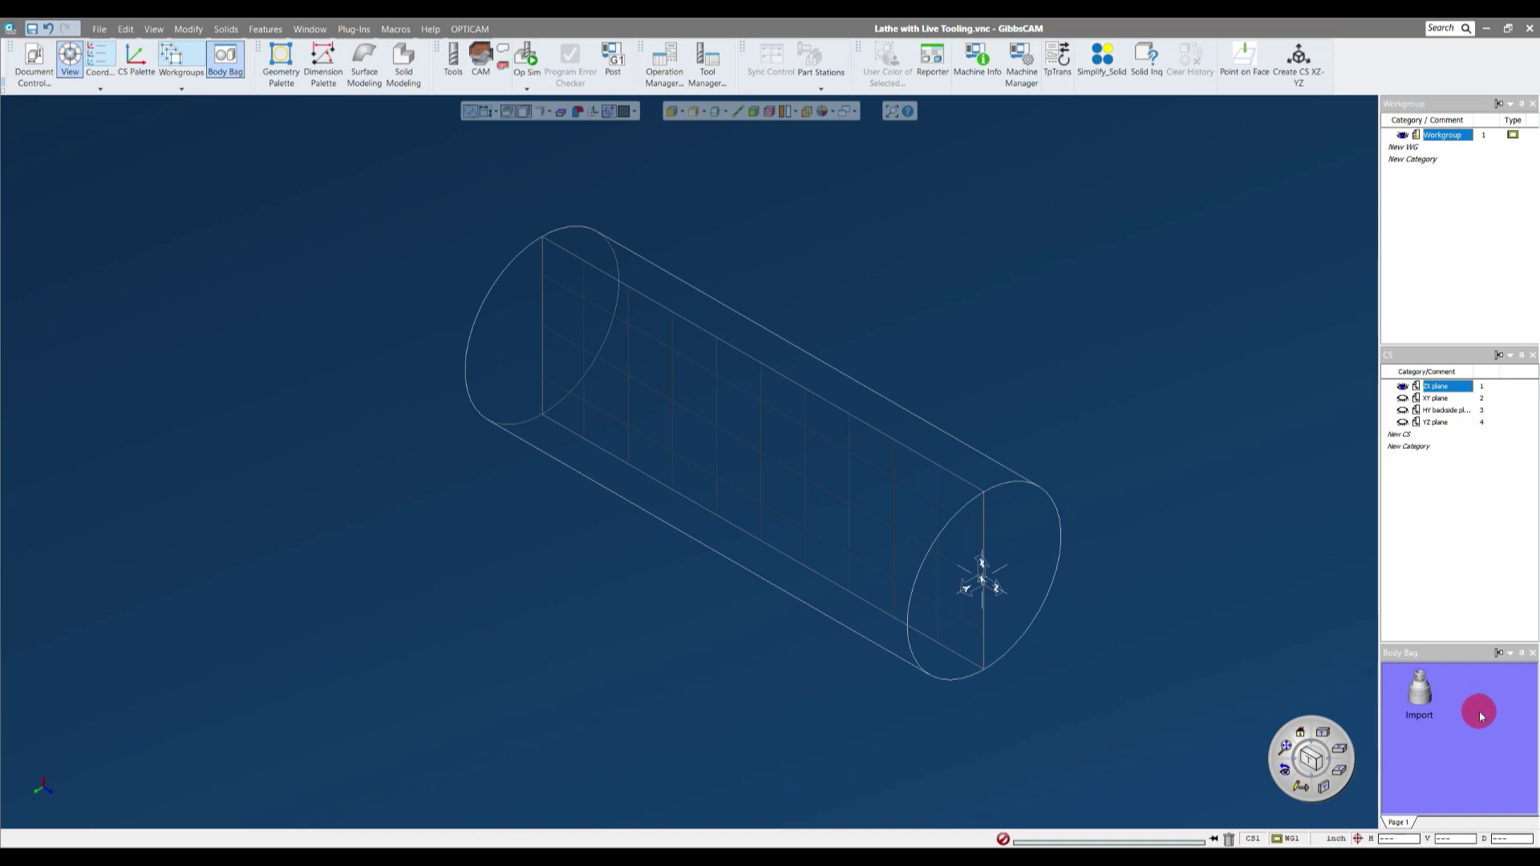
{"action": "left_click_drag", "start_coordinate": [1415, 691], "coordinate": [617, 513]}
{"action": "scroll", "coordinate": [760, 435], "scroll_direction": "down", "scroll_amount": 3}
{"action": "scroll", "coordinate": [843, 509], "scroll_direction": "up", "scroll_amount": 4}
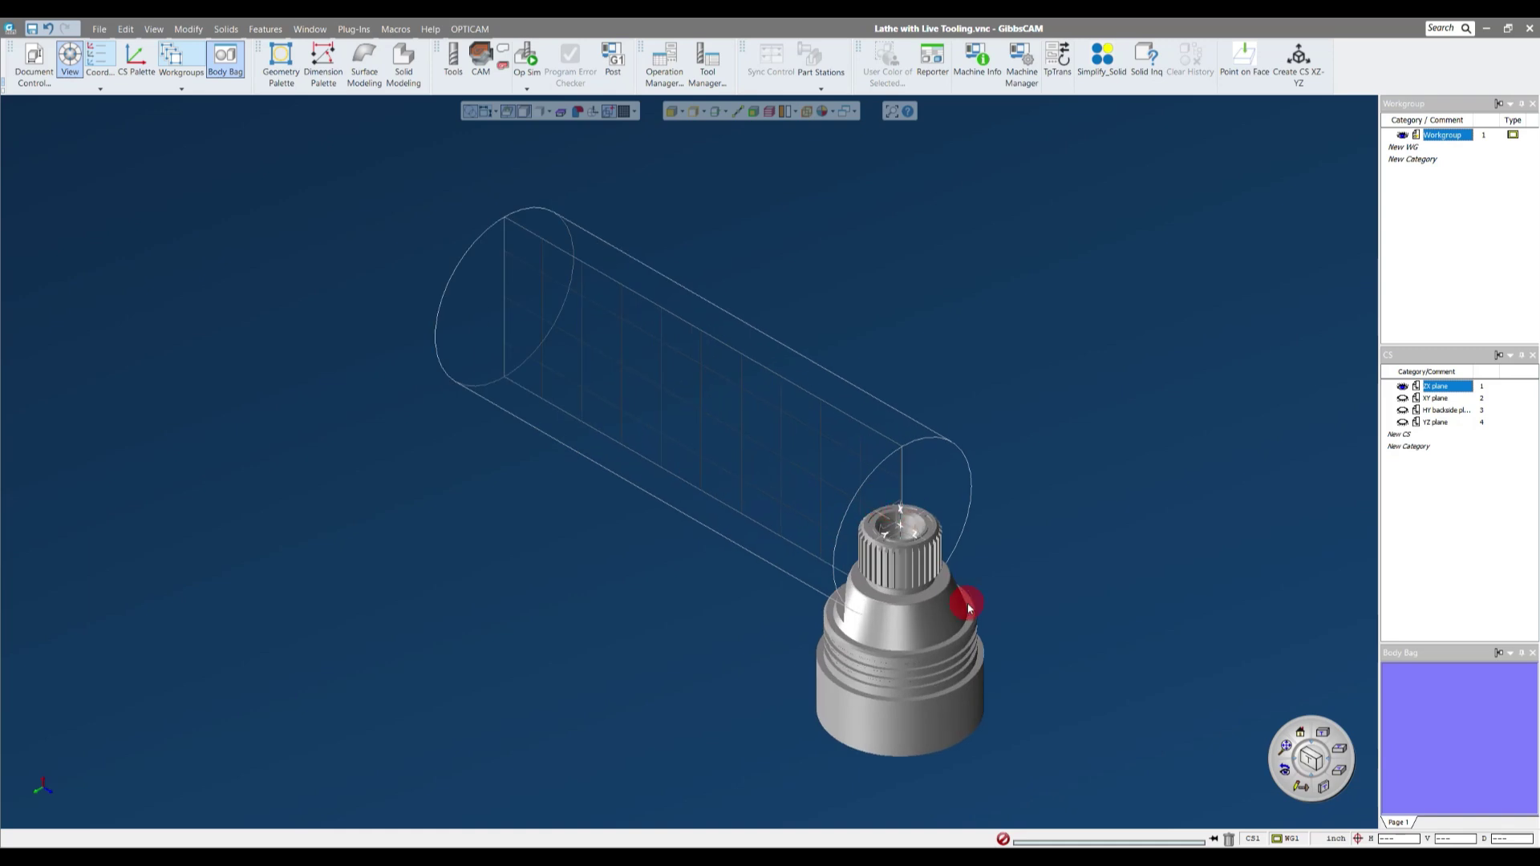
{"action": "scroll", "coordinate": [985, 576], "scroll_direction": "down", "scroll_amount": 2}
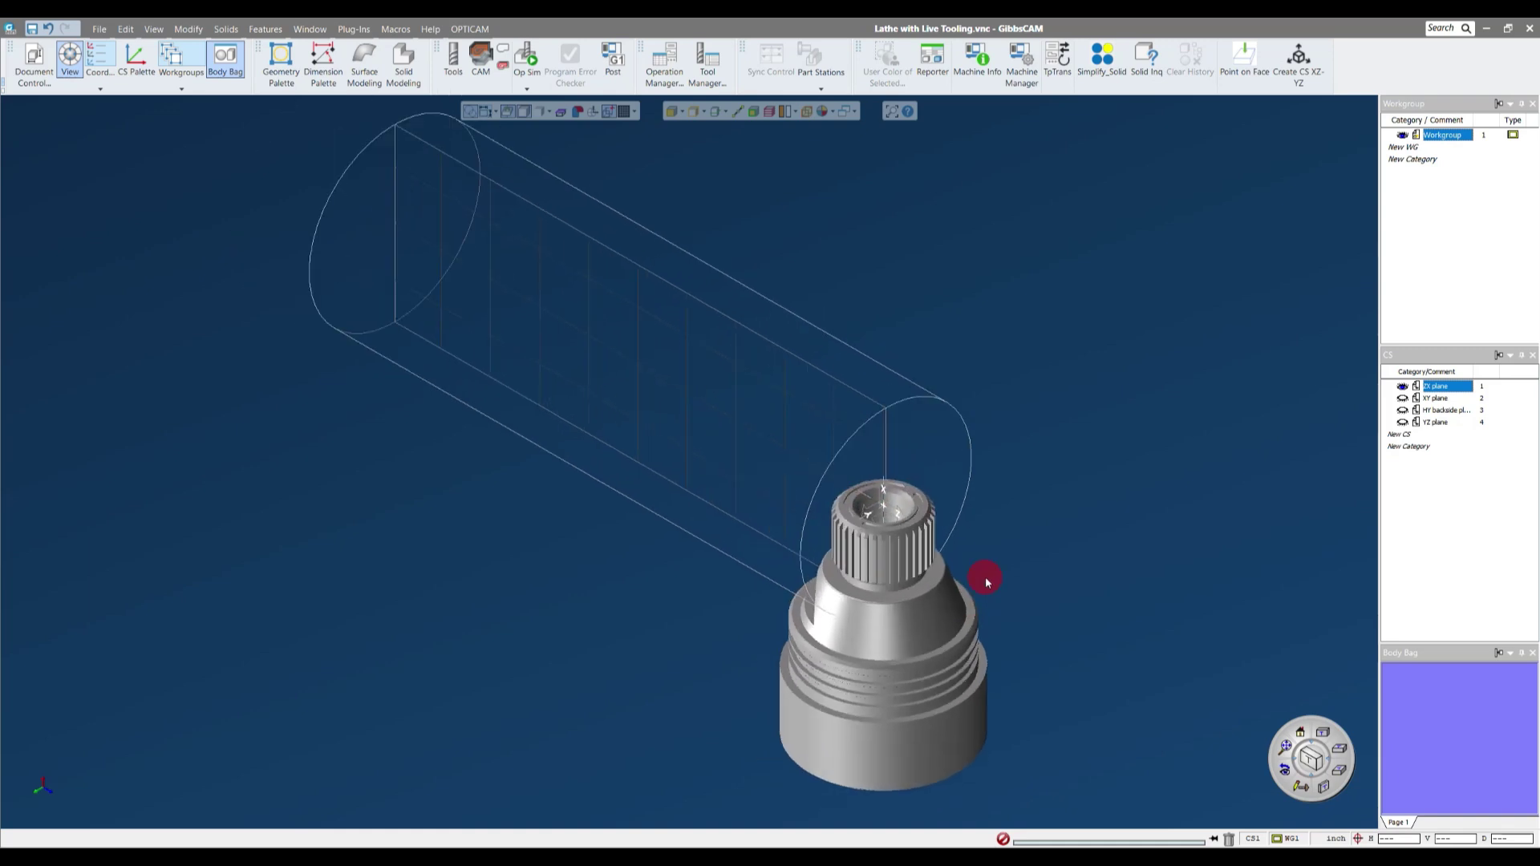
{"action": "left_click", "coordinate": [898, 624]}
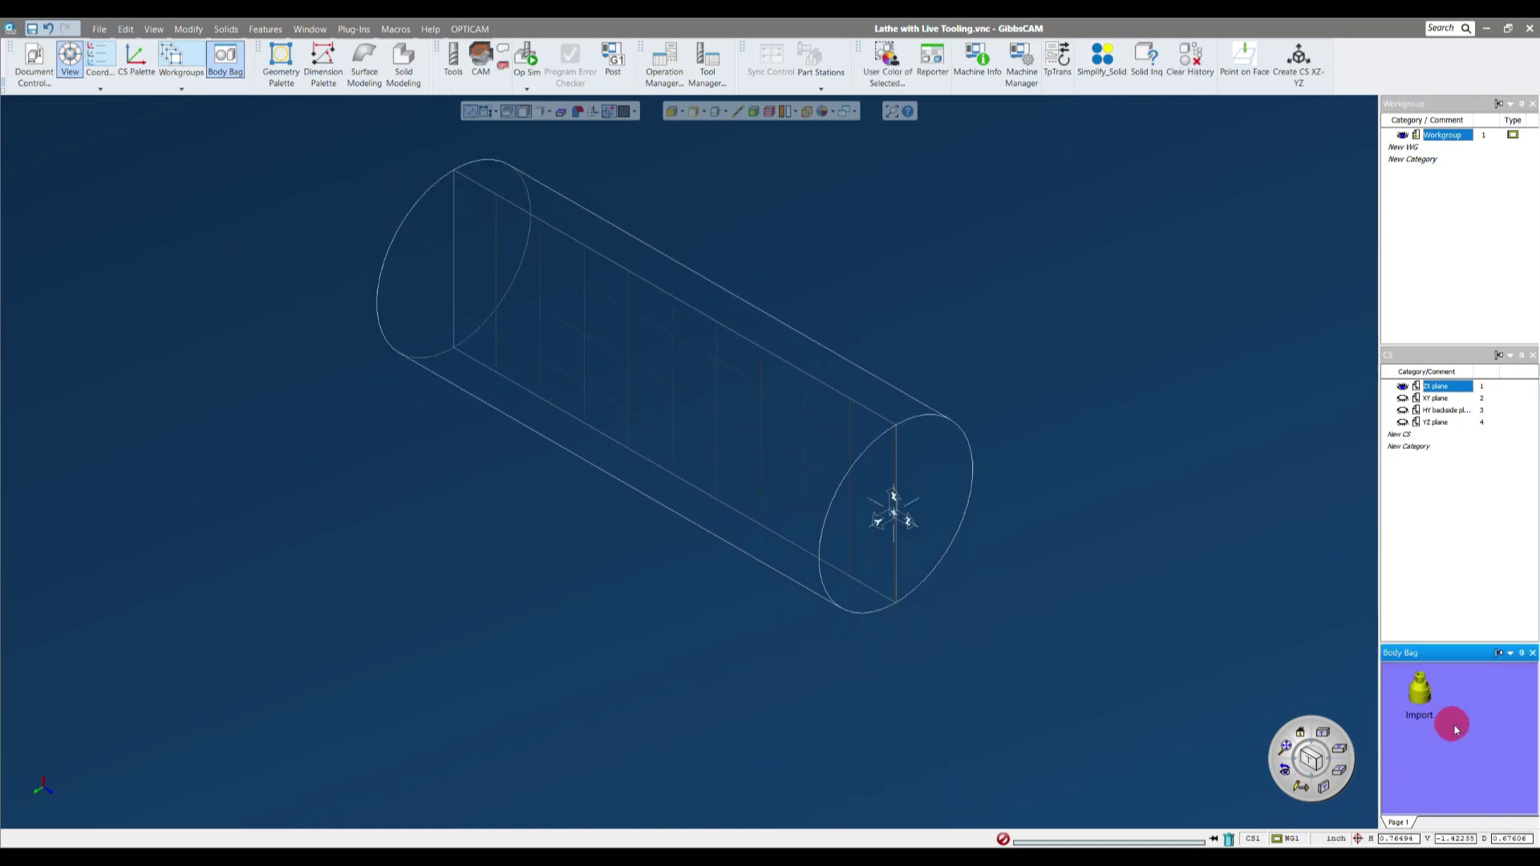
{"action": "left_click", "coordinate": [994, 579]}
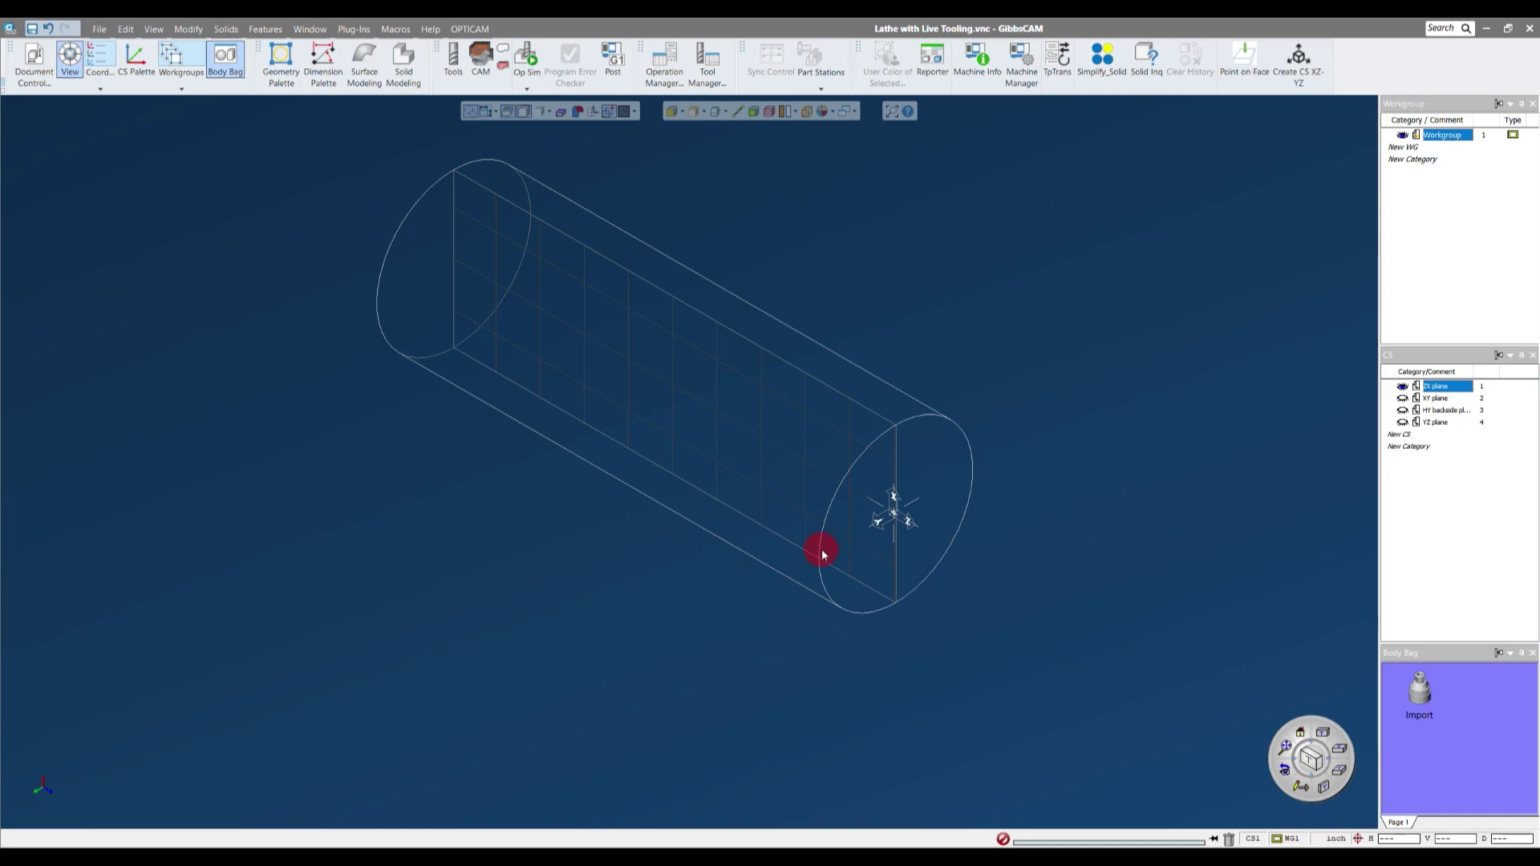
- Take the Import solid out of the Body Bag once more, examine it beside the rotated stock, and bag it again
{"action": "middle_click_drag", "start_coordinate": [822, 553], "coordinate": [1083, 449]}
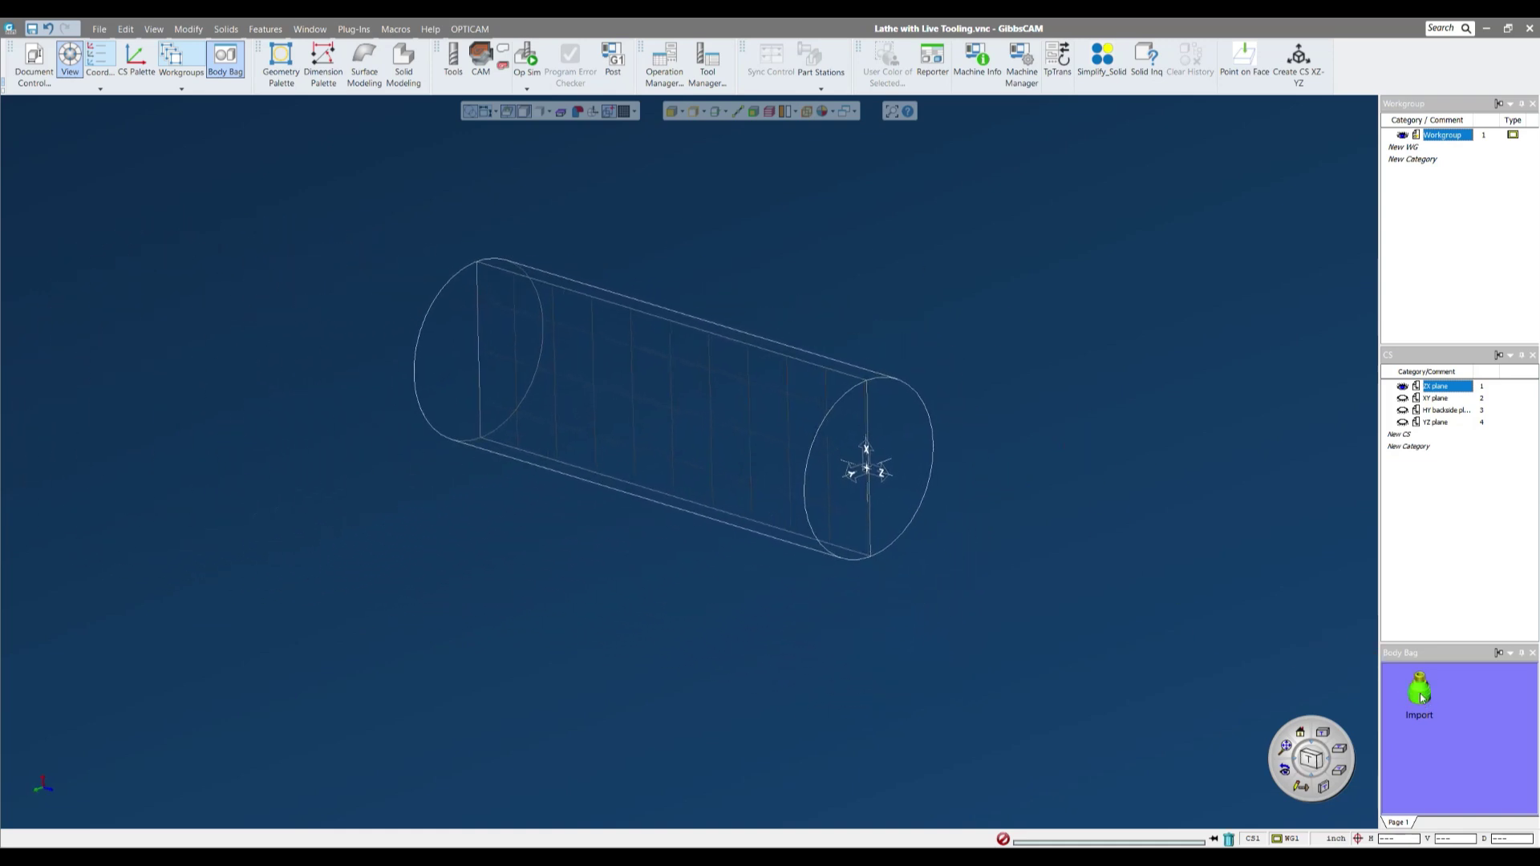
{"action": "left_click_drag", "start_coordinate": [1416, 689], "coordinate": [1283, 671]}
{"action": "scroll", "coordinate": [1017, 484], "scroll_direction": "up", "scroll_amount": 4}
{"action": "left_click", "coordinate": [1051, 478]}
{"action": "middle_click_drag", "start_coordinate": [1050, 477], "coordinate": [1051, 479]}
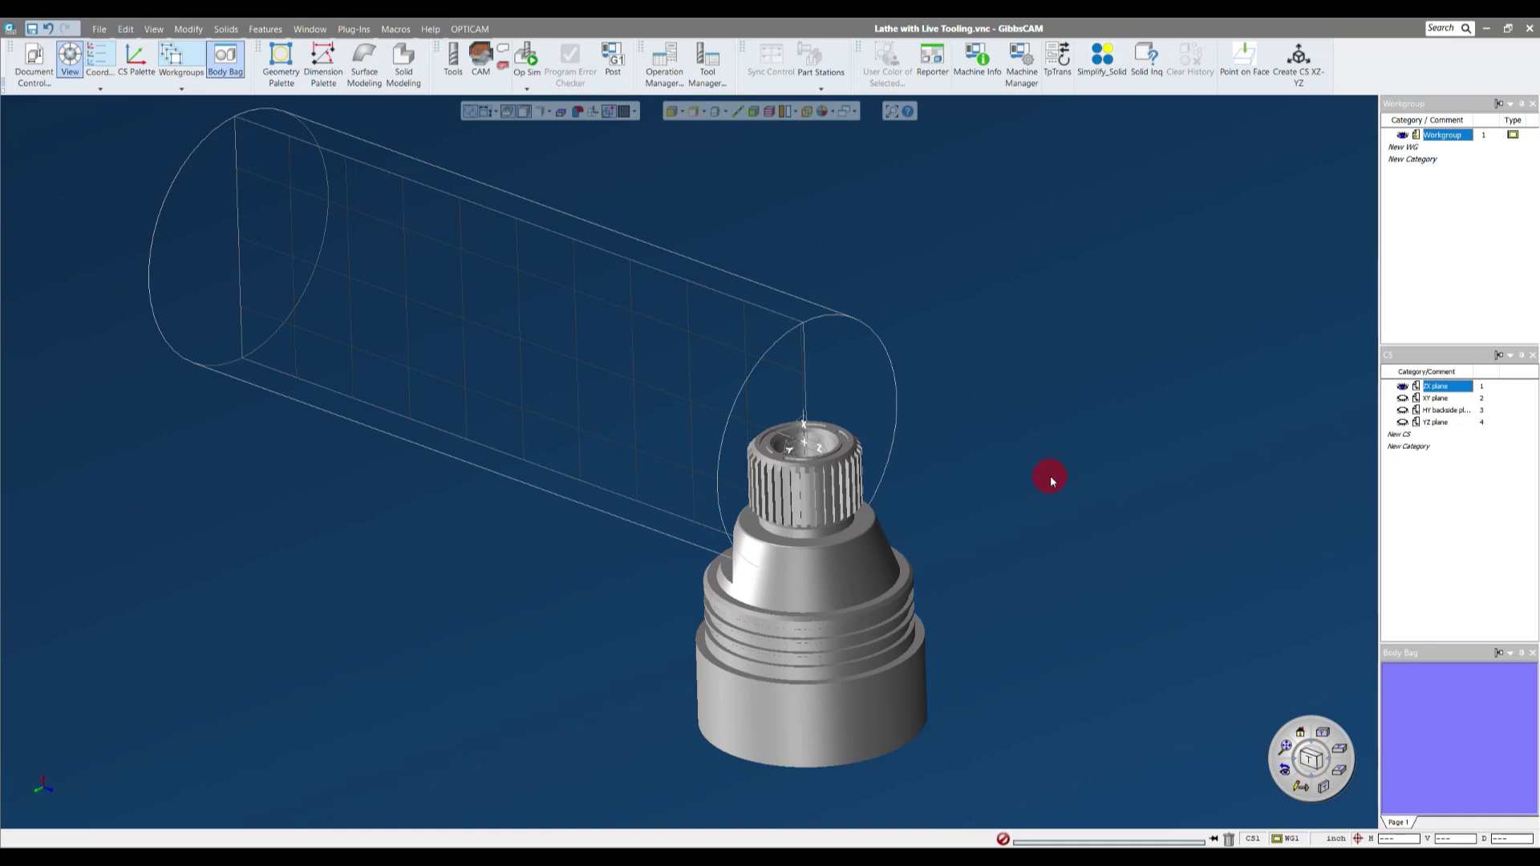
{"action": "scroll", "coordinate": [1051, 475], "scroll_direction": "down", "scroll_amount": 5}
{"action": "scroll", "coordinate": [1051, 475], "scroll_direction": "up", "scroll_amount": 3}
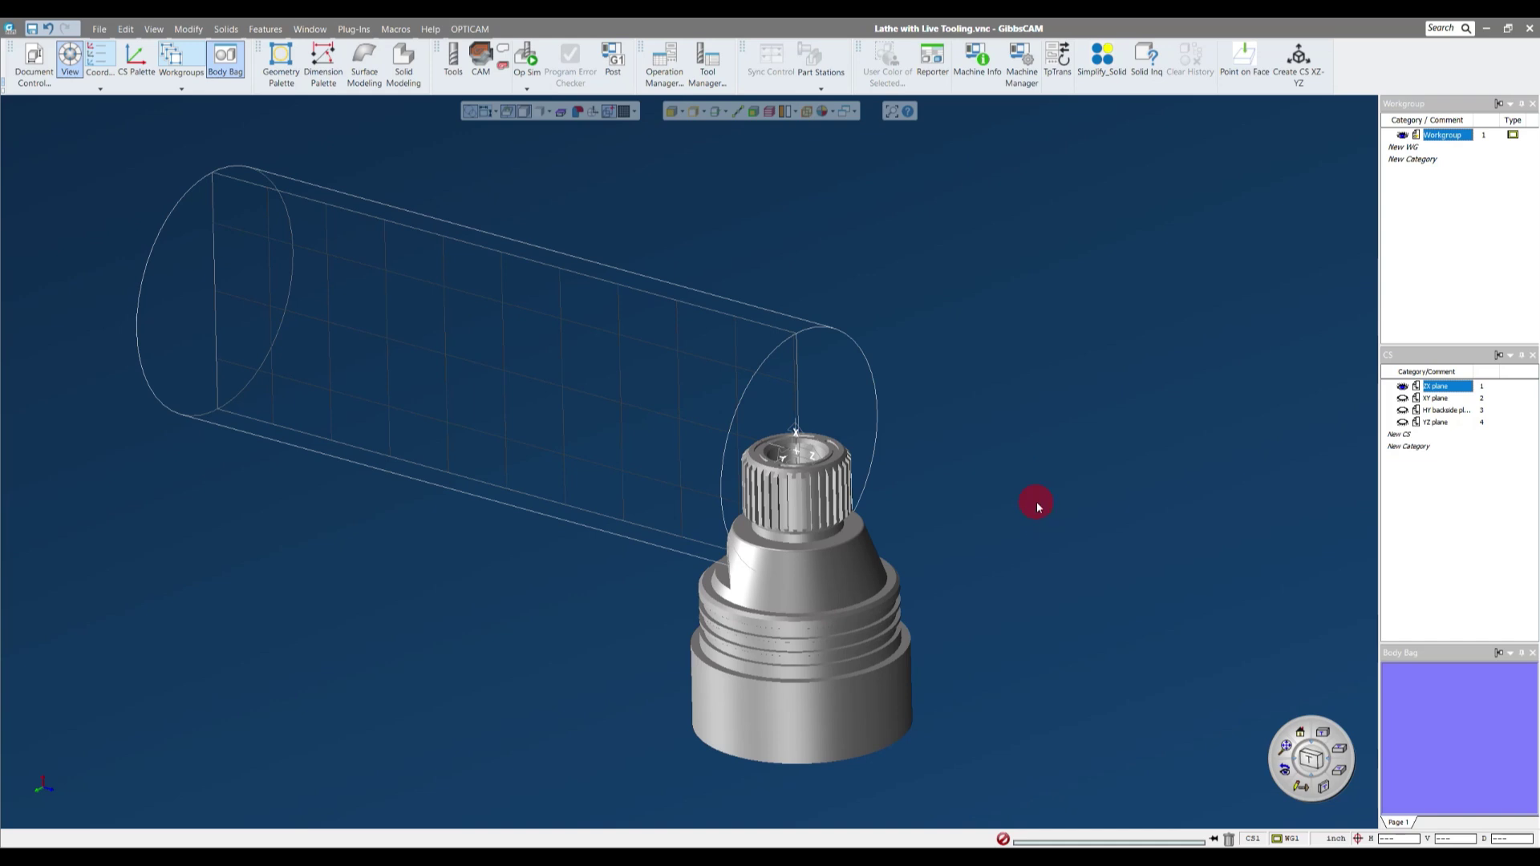
{"action": "scroll", "coordinate": [762, 446], "scroll_direction": "up", "scroll_amount": 2}
{"action": "scroll", "coordinate": [1022, 490], "scroll_direction": "down", "scroll_amount": 2}
{"action": "left_click", "coordinate": [905, 597]}
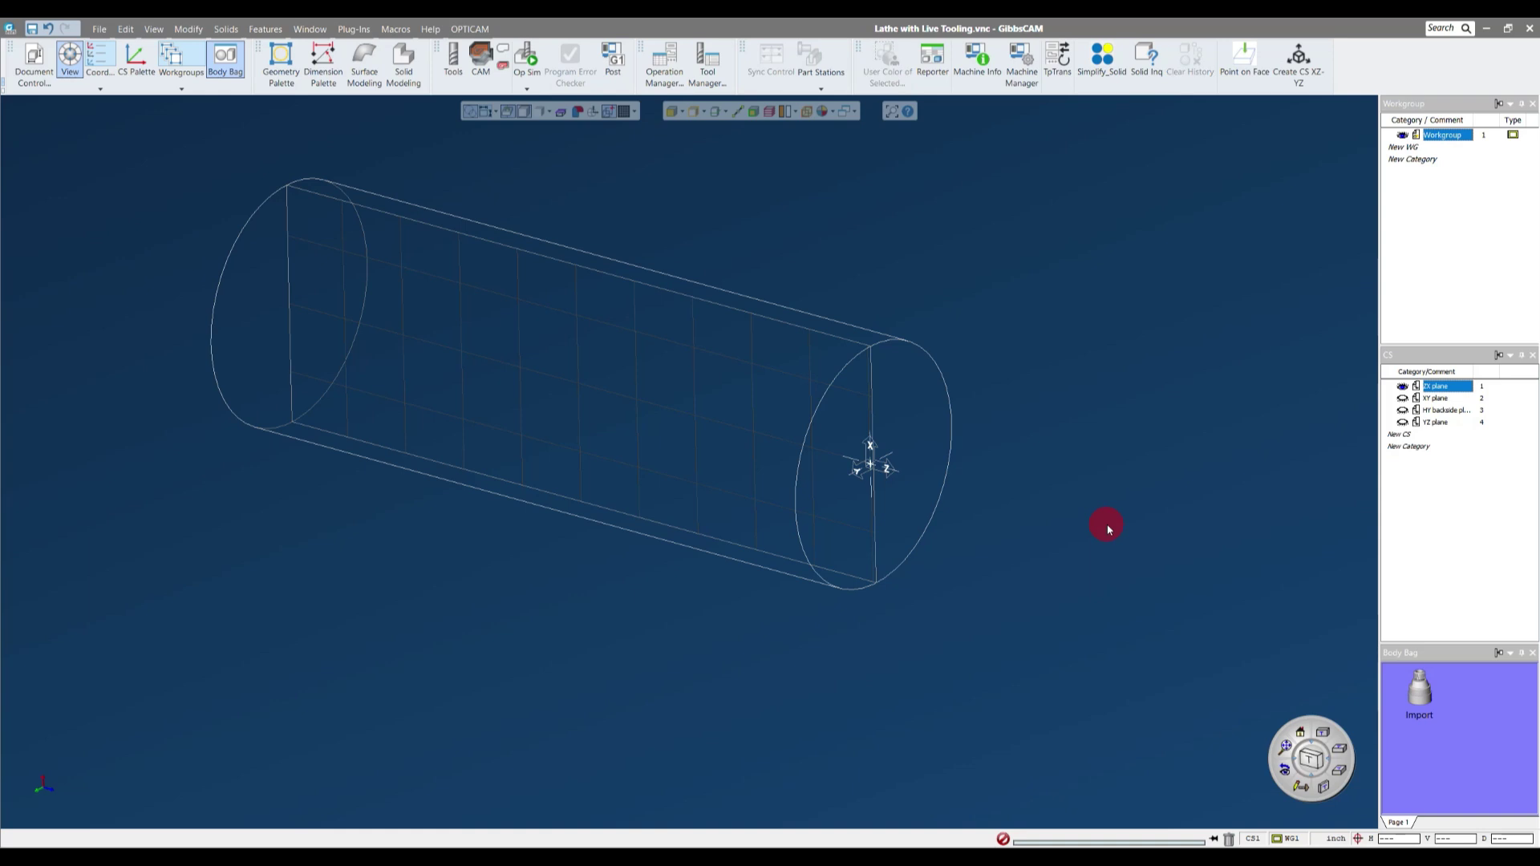
- Open the Document Control settings for review and close them
{"action": "left_click", "coordinate": [34, 63]}
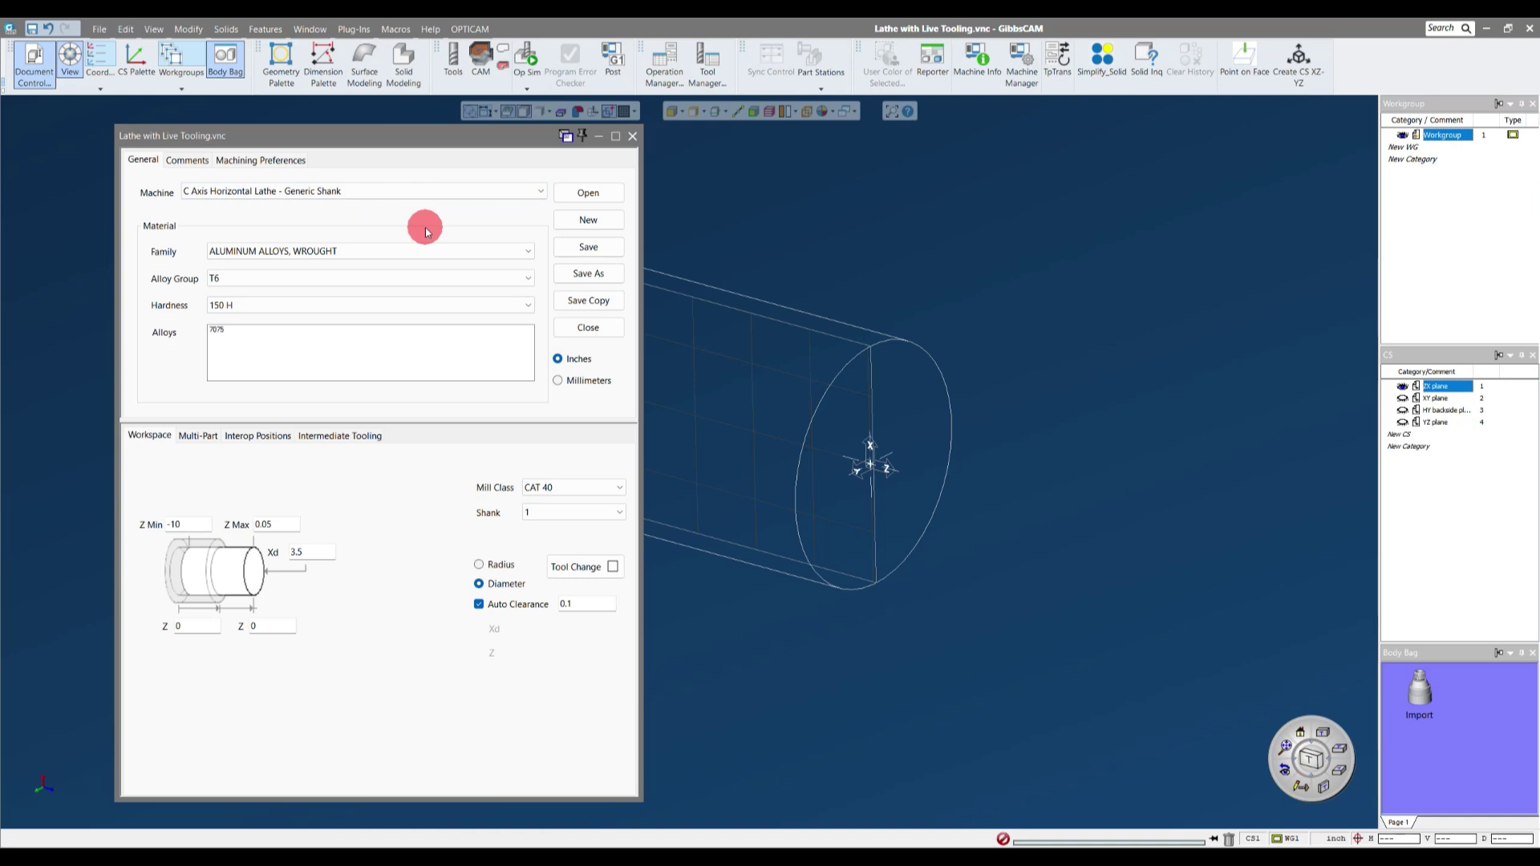
{"action": "left_click", "coordinate": [632, 136]}
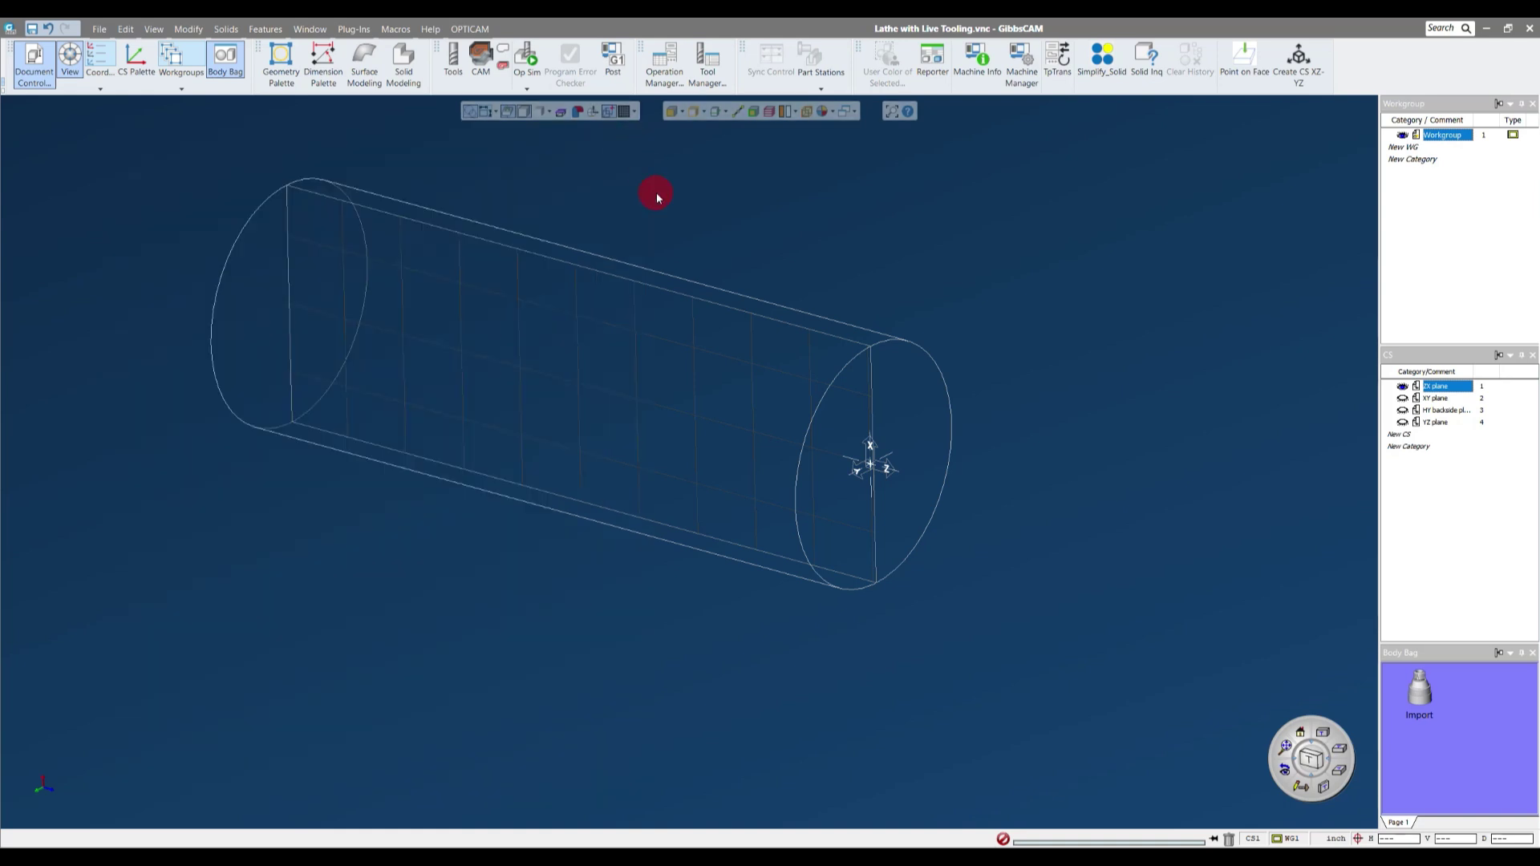
- Inspect the stock from the Home View, rotate it around to its opposite side, and bring it back to an angled view
{"action": "scroll", "coordinate": [763, 326], "scroll_direction": "up", "scroll_amount": 1}
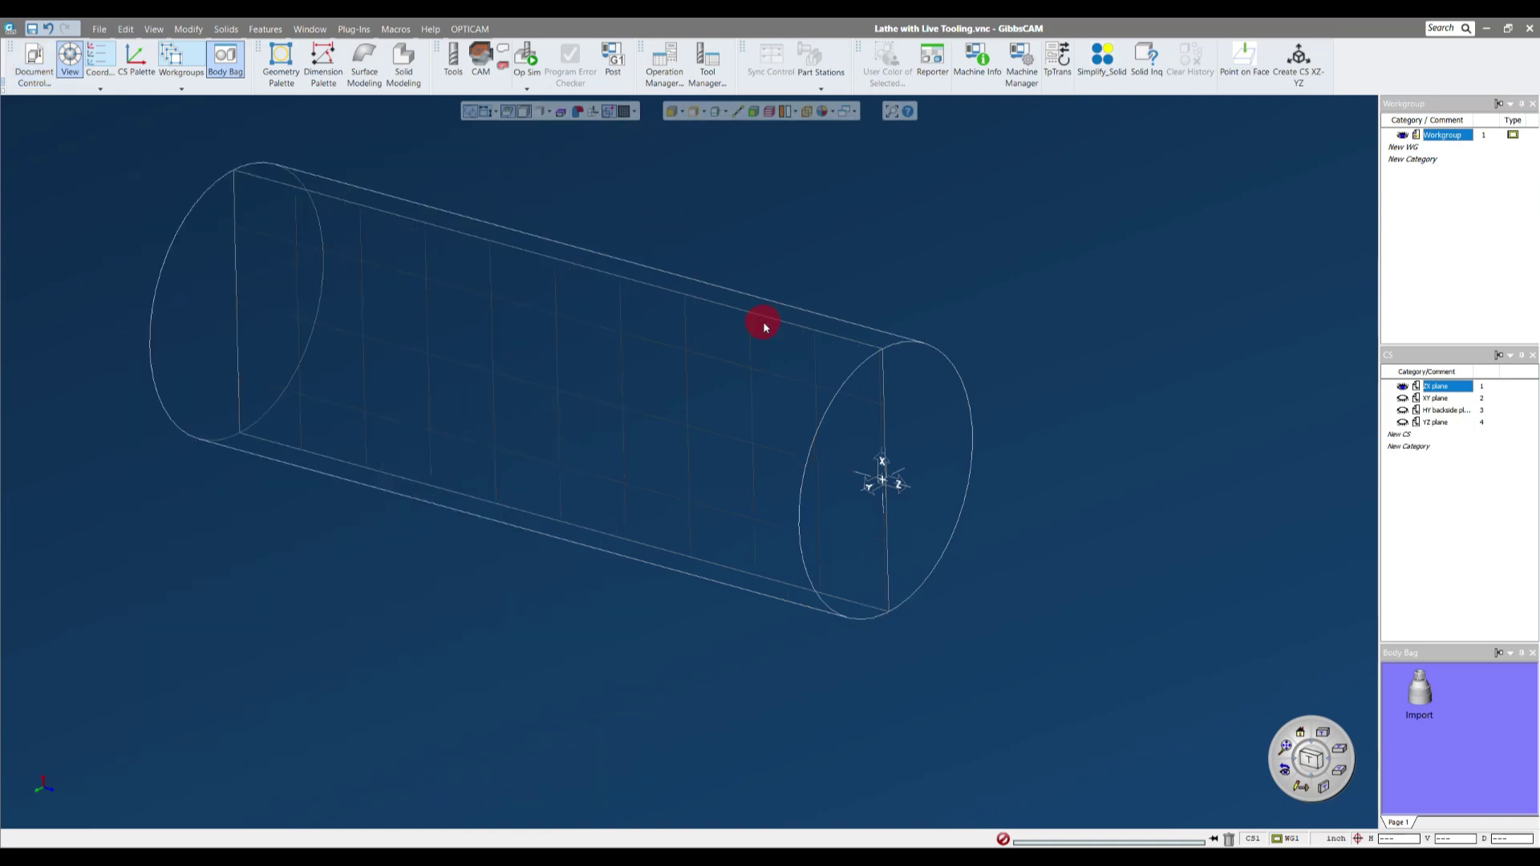
{"action": "scroll", "coordinate": [764, 327], "scroll_direction": "up", "scroll_amount": 1}
{"action": "left_click", "coordinate": [1312, 750]}
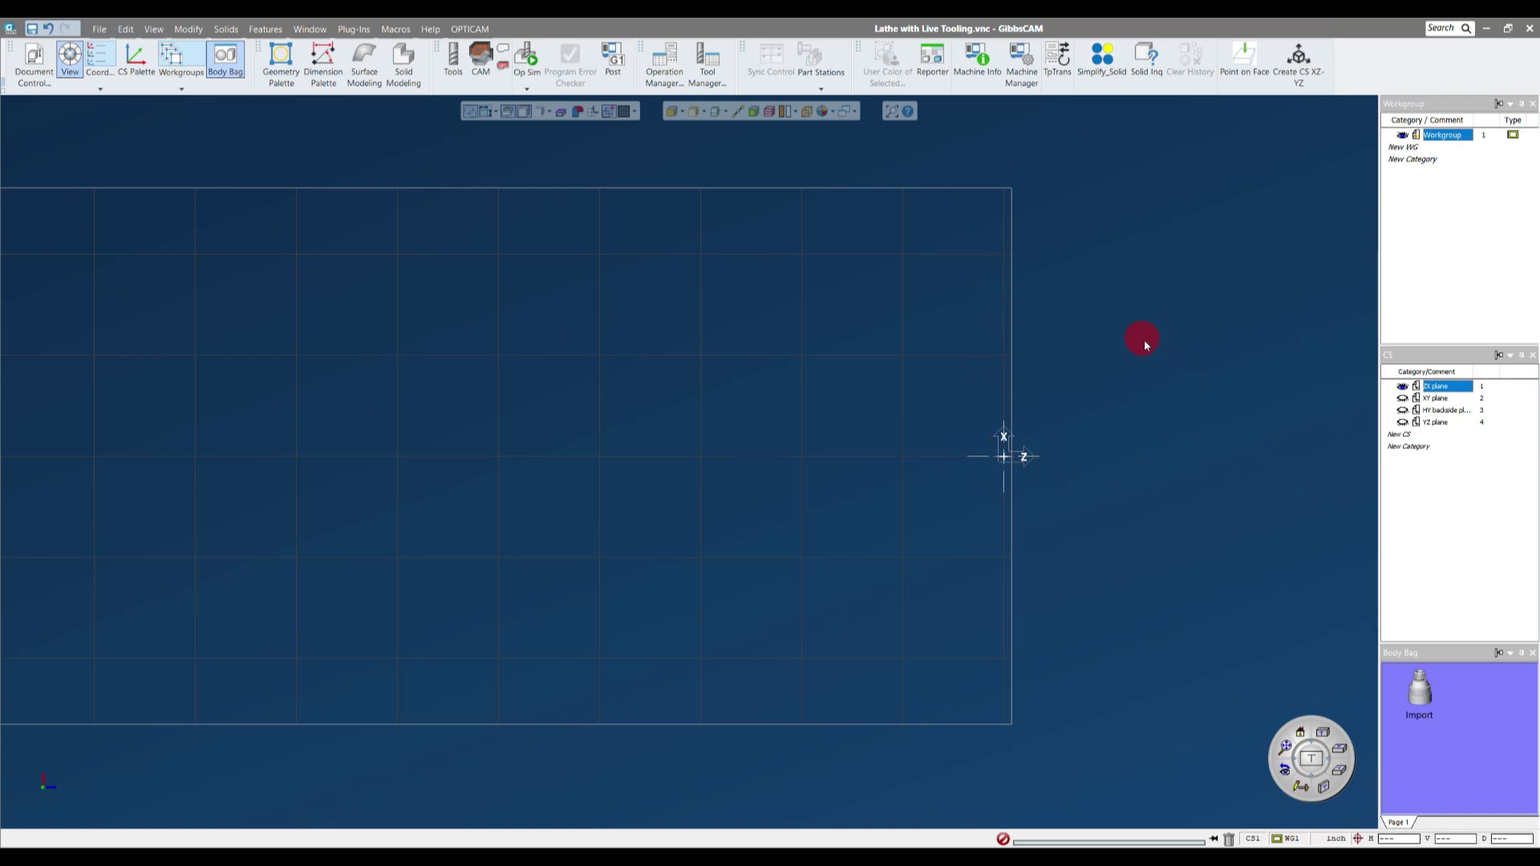
{"action": "middle_click_drag", "start_coordinate": [1224, 594], "coordinate": [818, 523]}
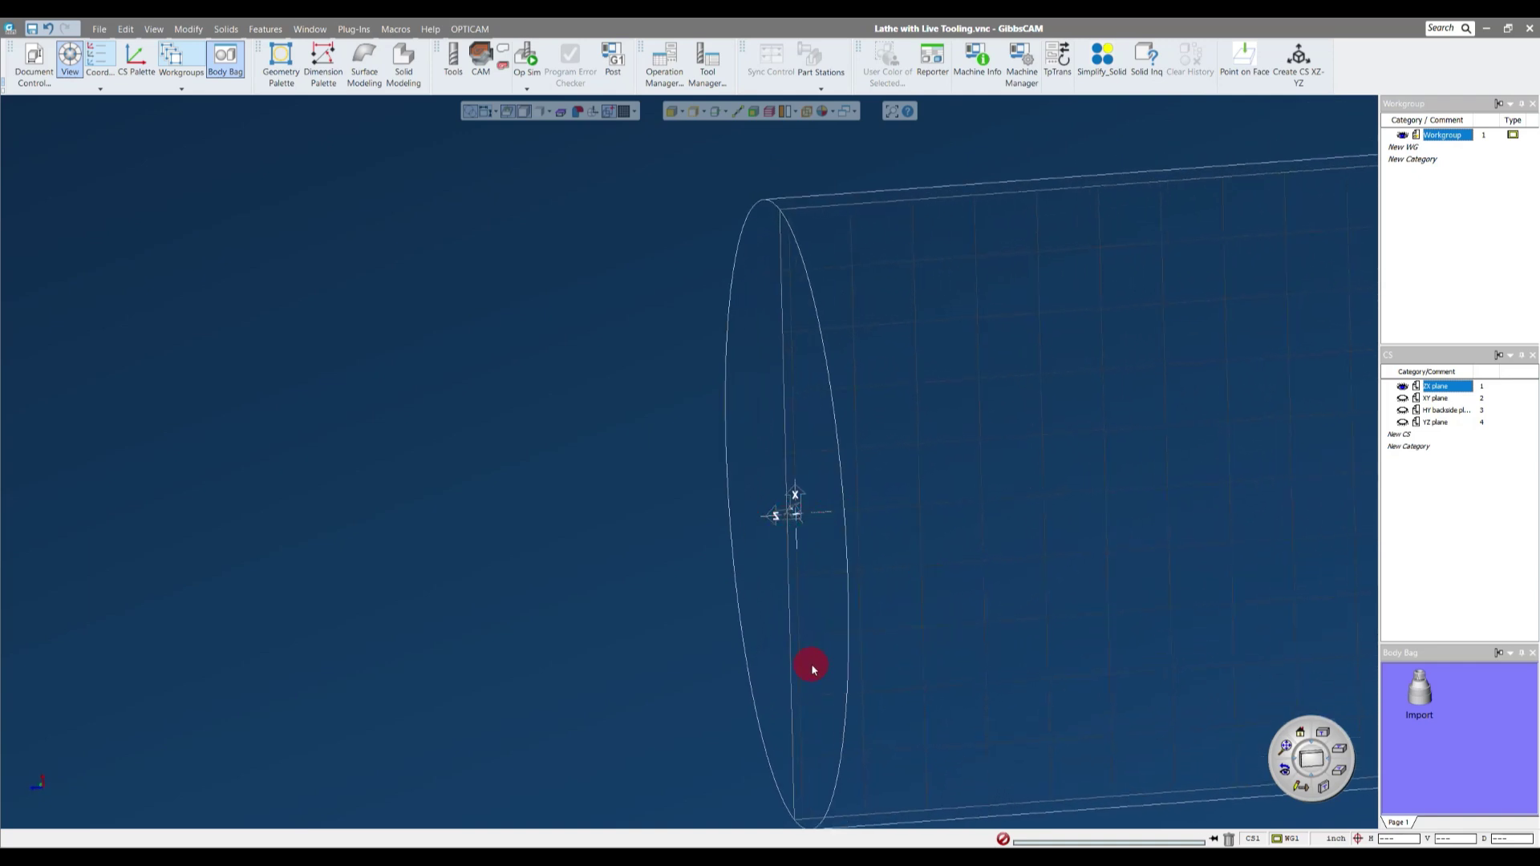
{"action": "middle_click_drag", "start_coordinate": [811, 663], "coordinate": [1433, 385]}
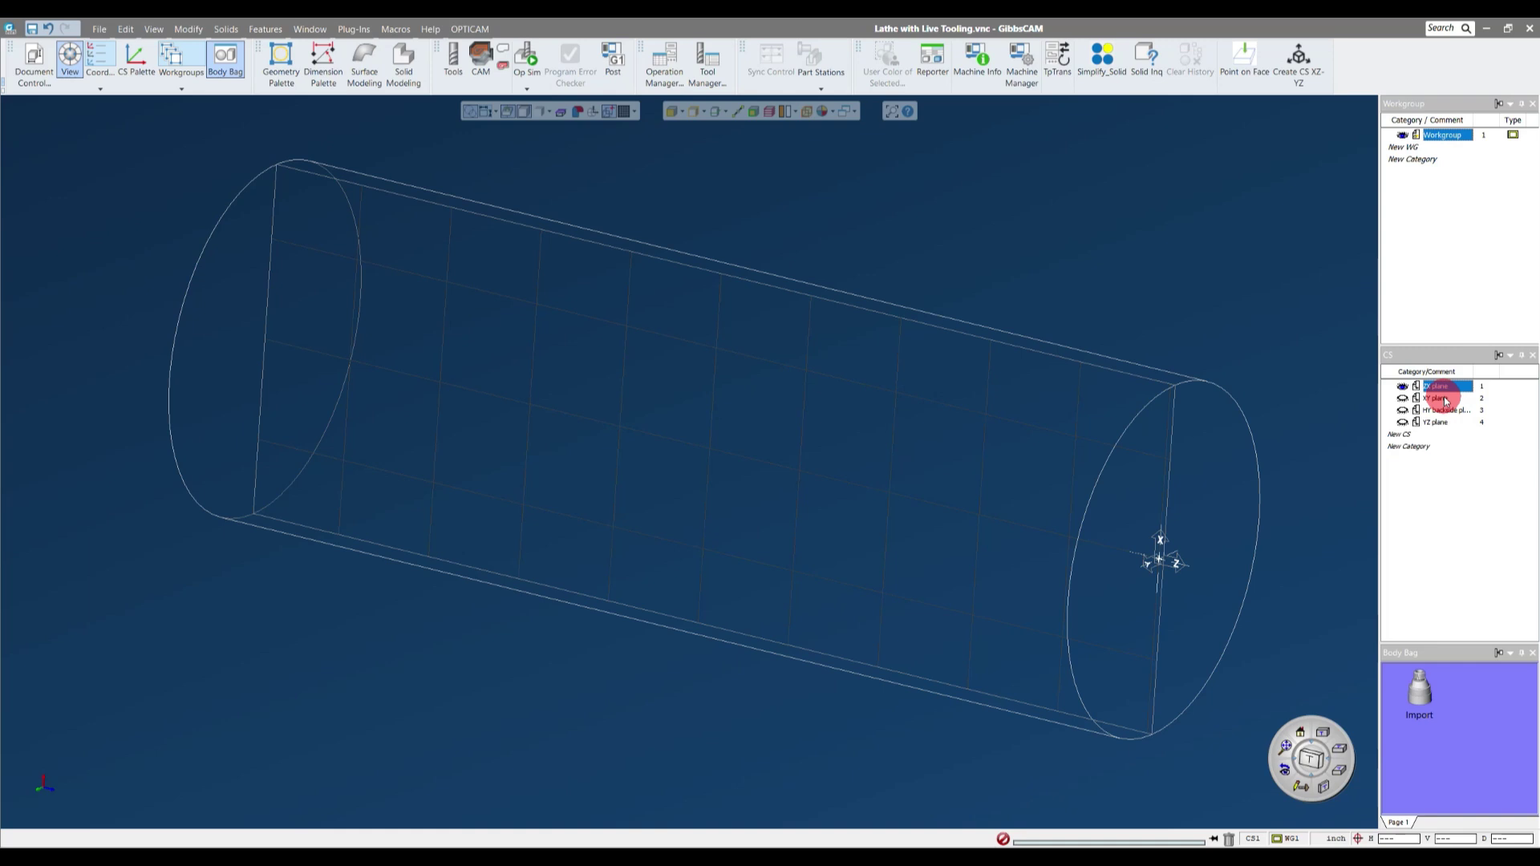
- Hide and redisplay the coordinate systems list, and review the quick selection of available planes
{"action": "left_click", "coordinate": [96, 55]}
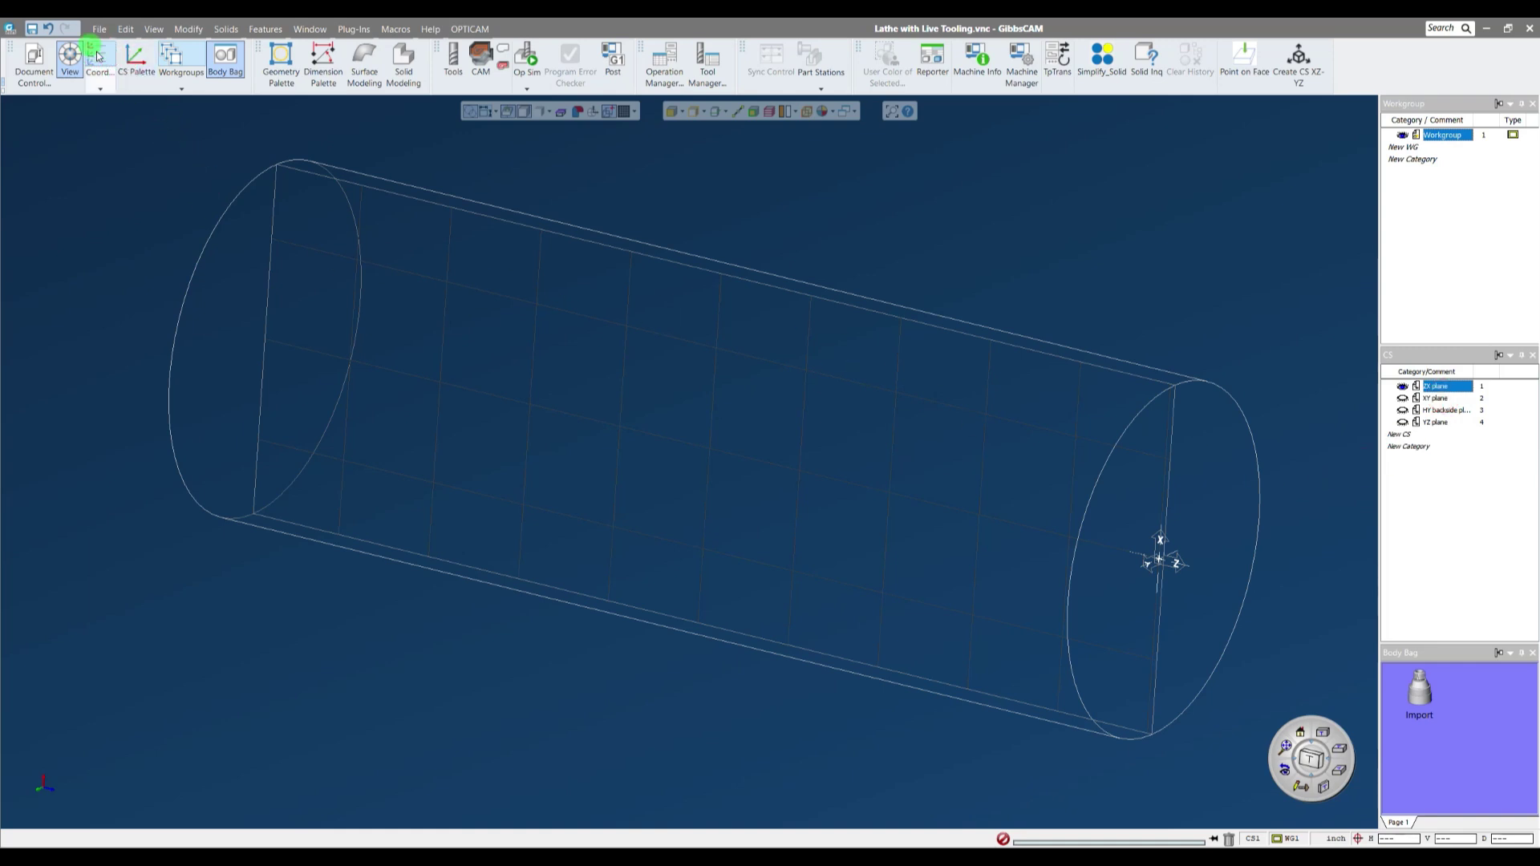
{"action": "left_click", "coordinate": [96, 54]}
{"action": "left_click", "coordinate": [96, 55]}
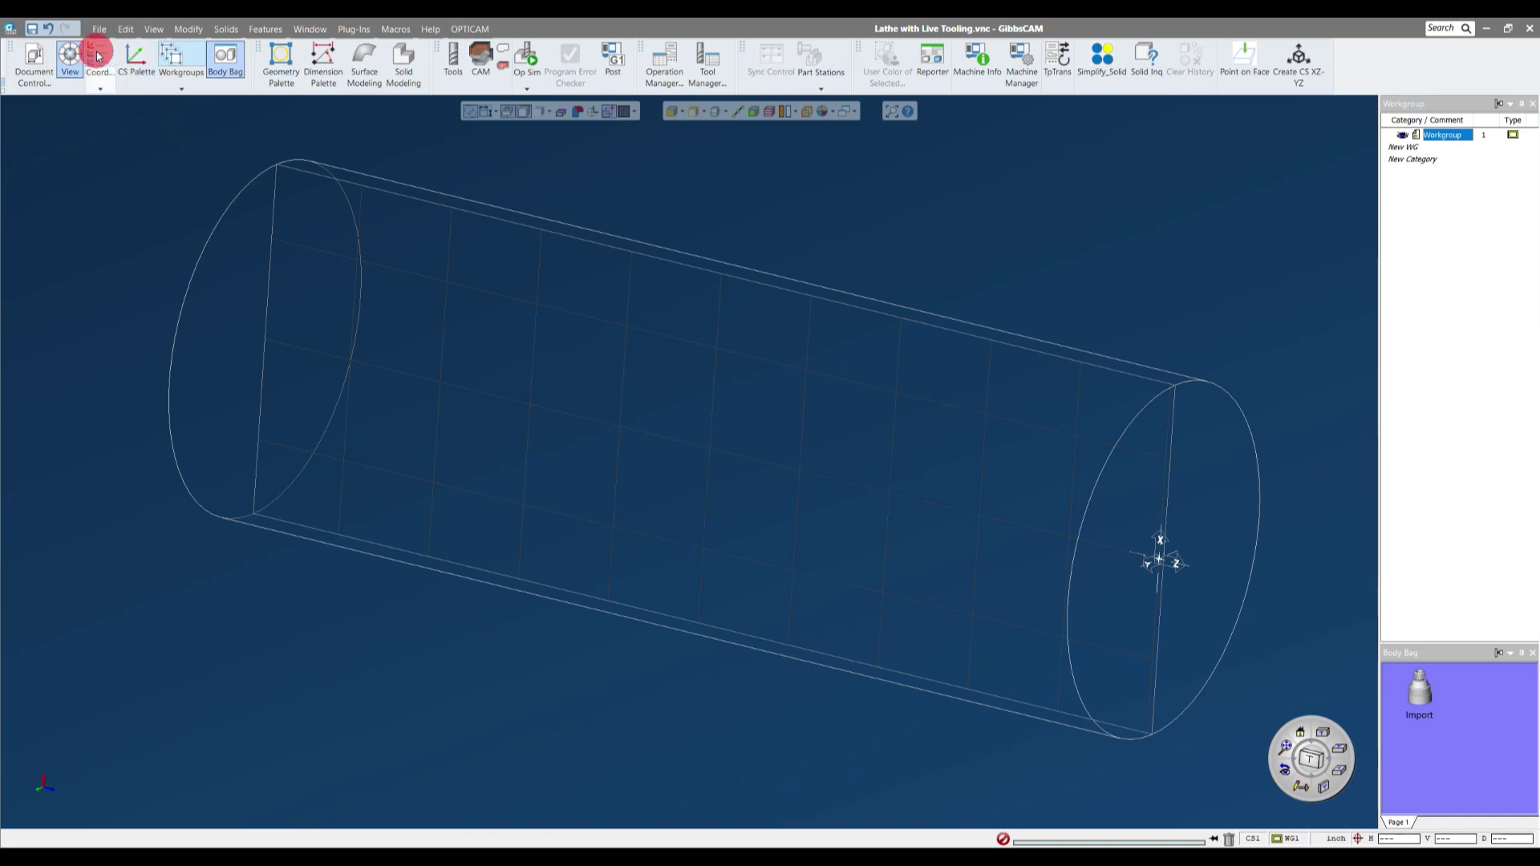
{"action": "left_click", "coordinate": [97, 54]}
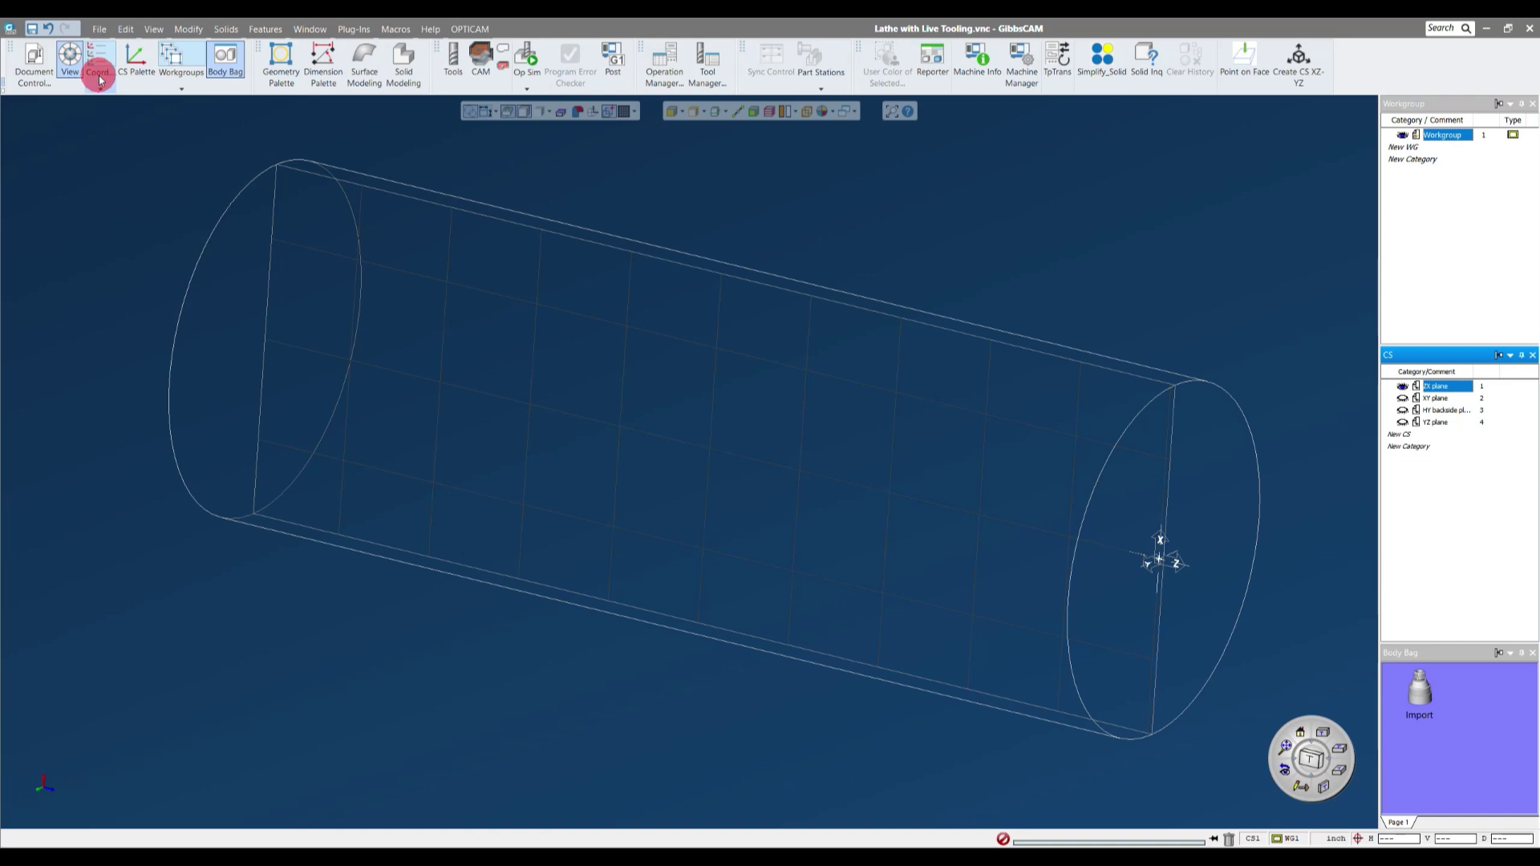
{"action": "left_click", "coordinate": [101, 85]}
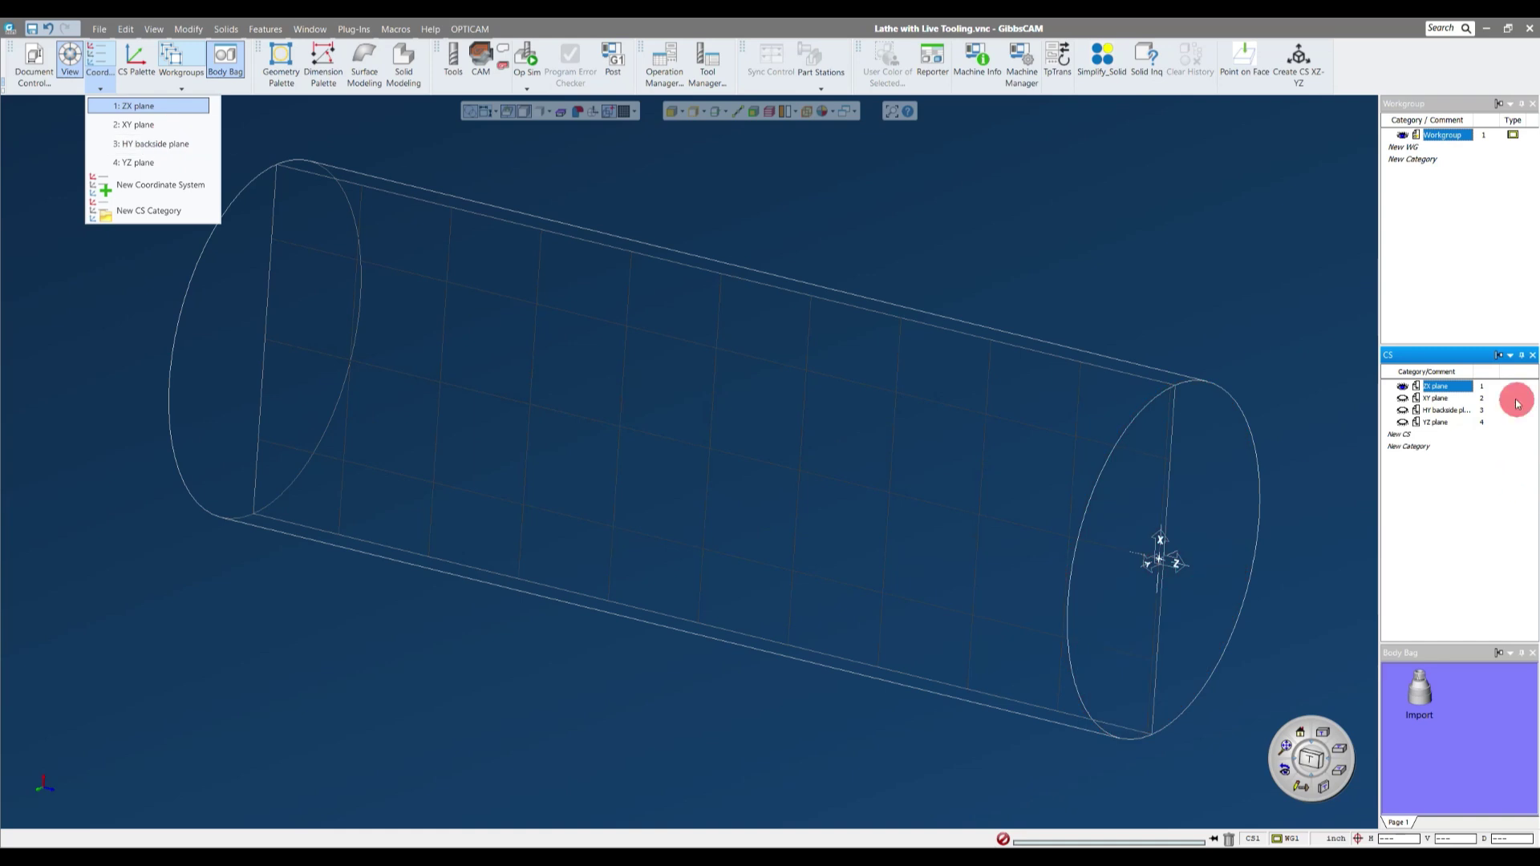
{"action": "left_click", "coordinate": [351, 156]}
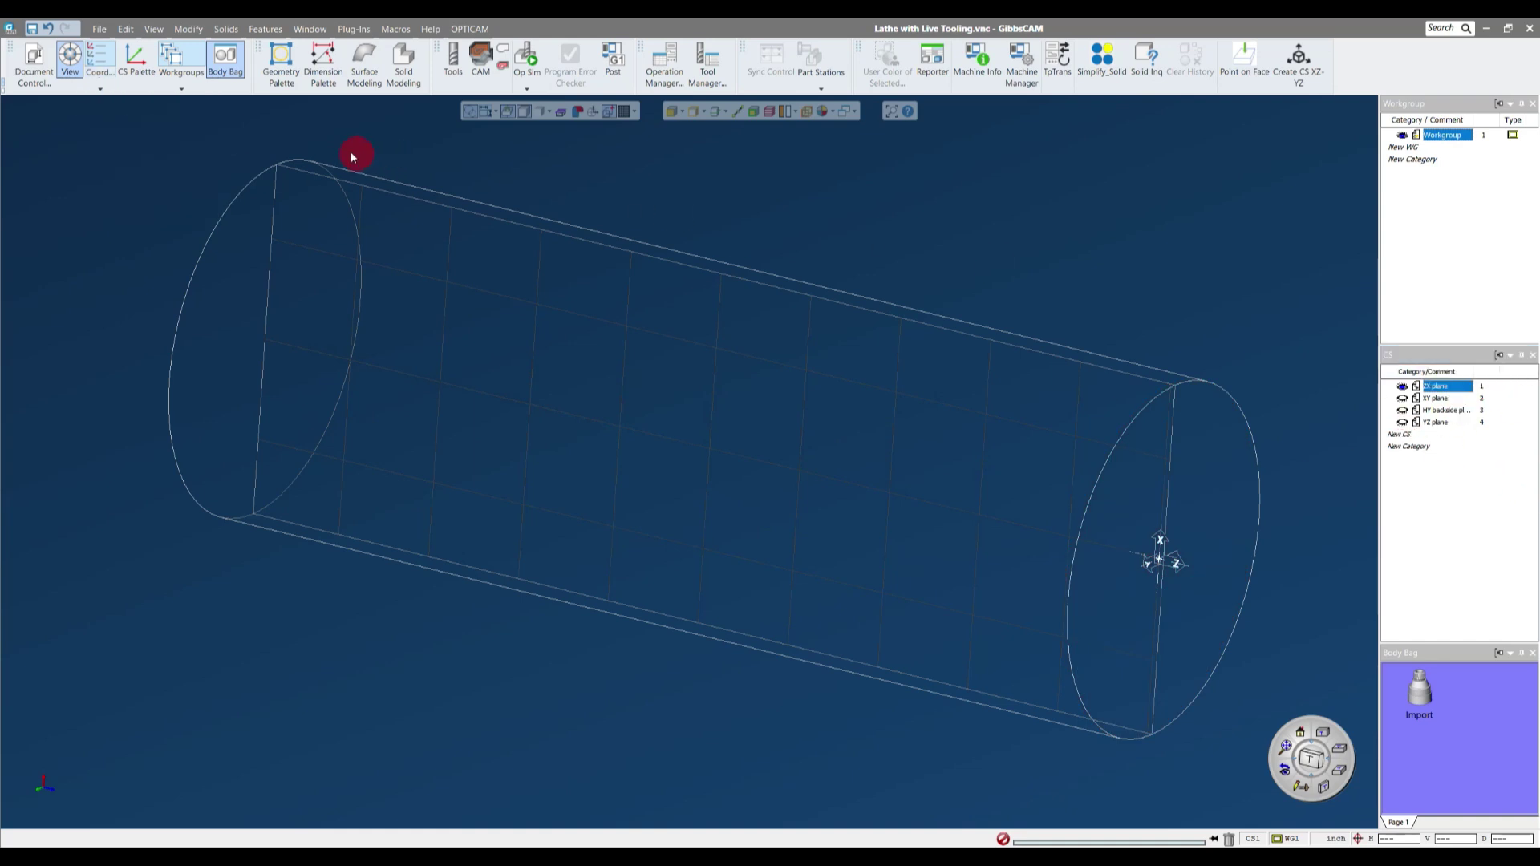
- Hide and redisplay the workgroups list, and review the quick selections for workgroups and coordinate systems
{"action": "left_click", "coordinate": [183, 58]}
{"action": "left_click", "coordinate": [183, 58]}
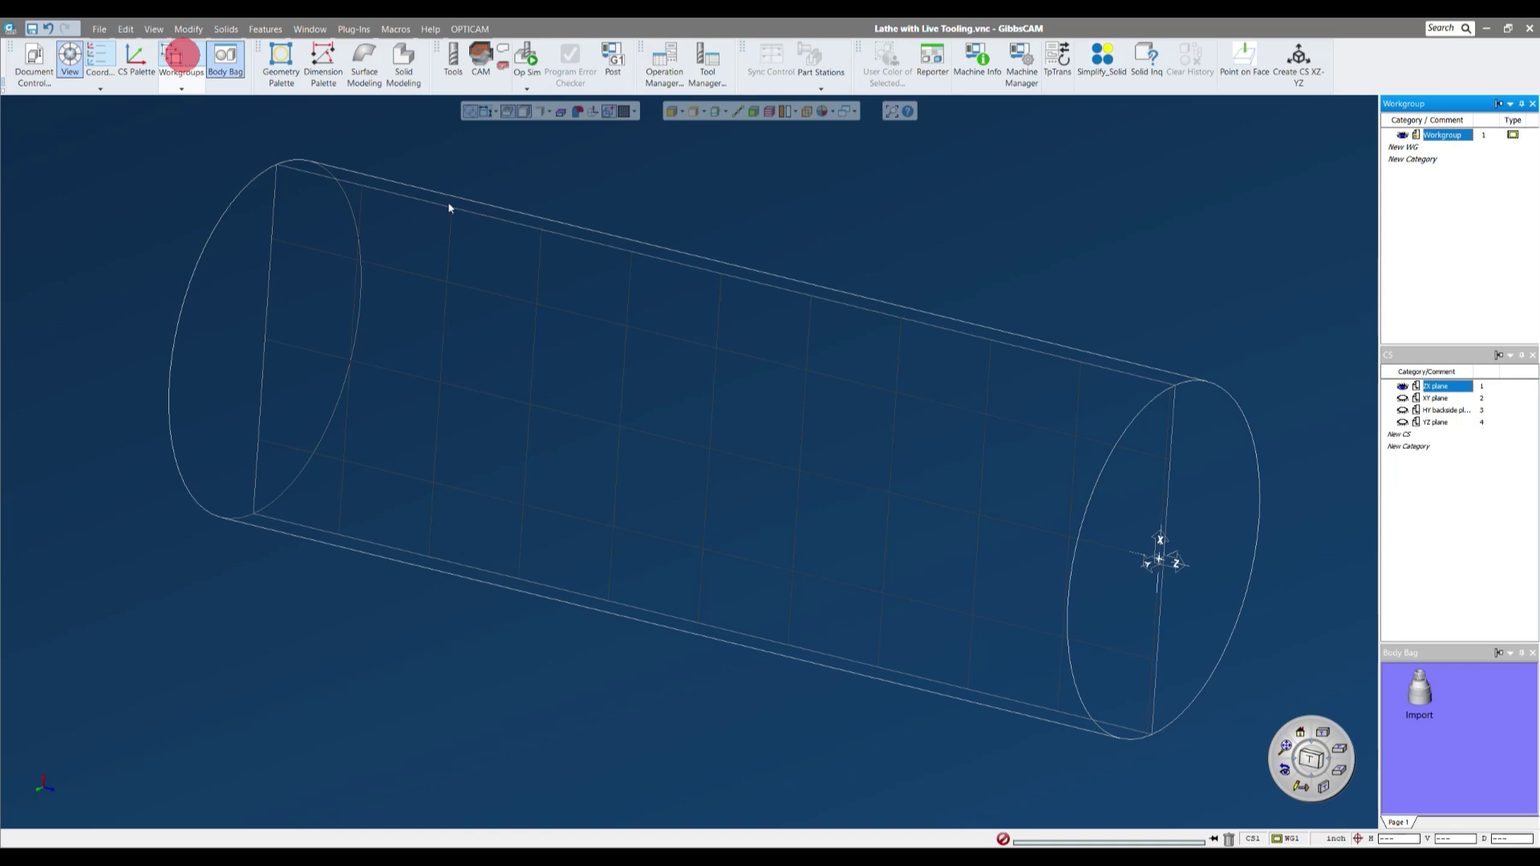
{"action": "left_click", "coordinate": [184, 86]}
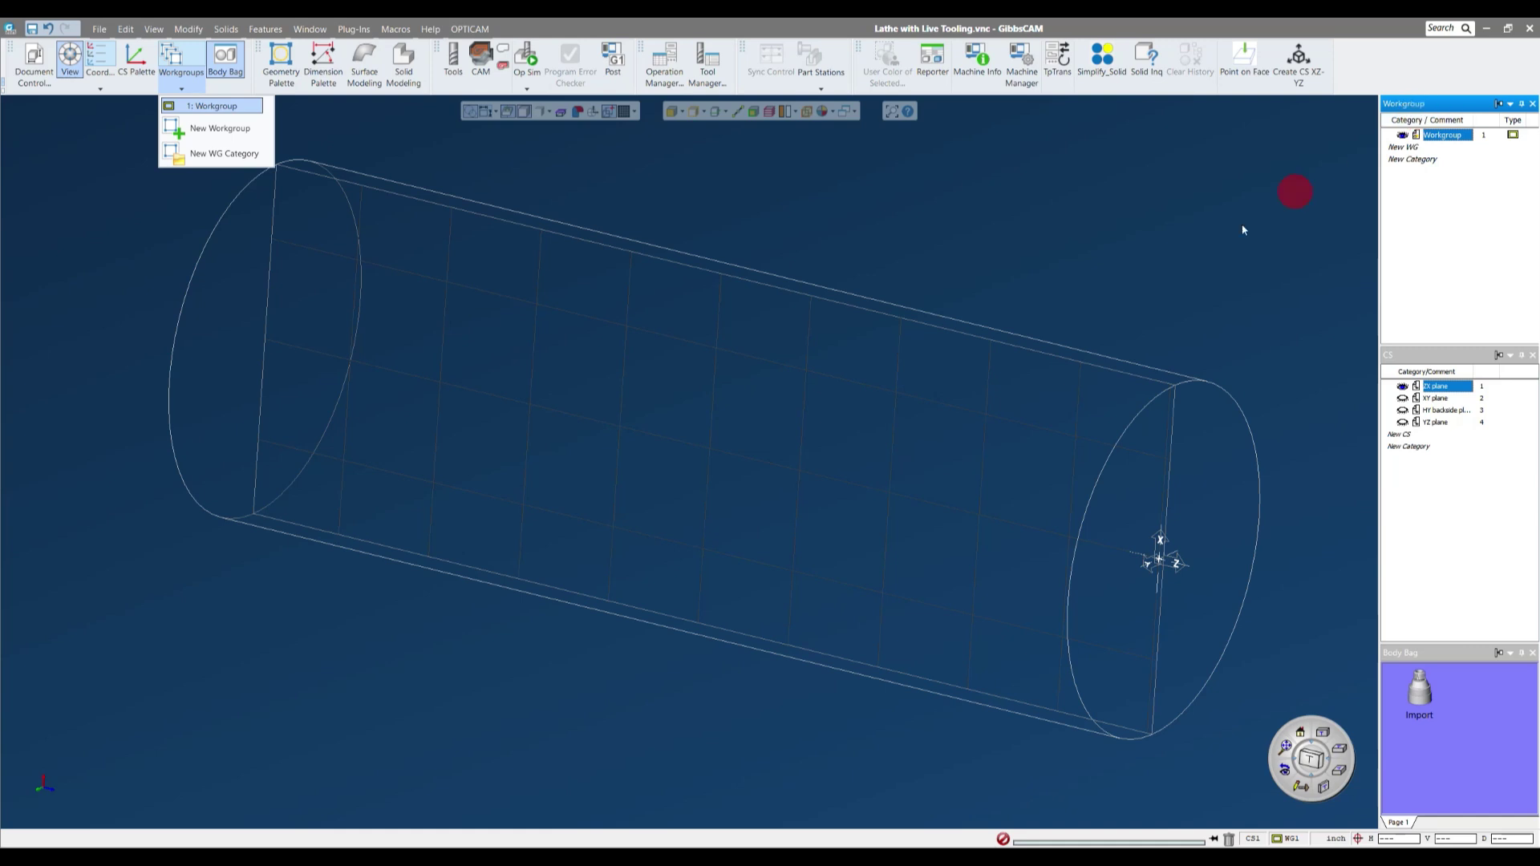
{"action": "left_click", "coordinate": [95, 76]}
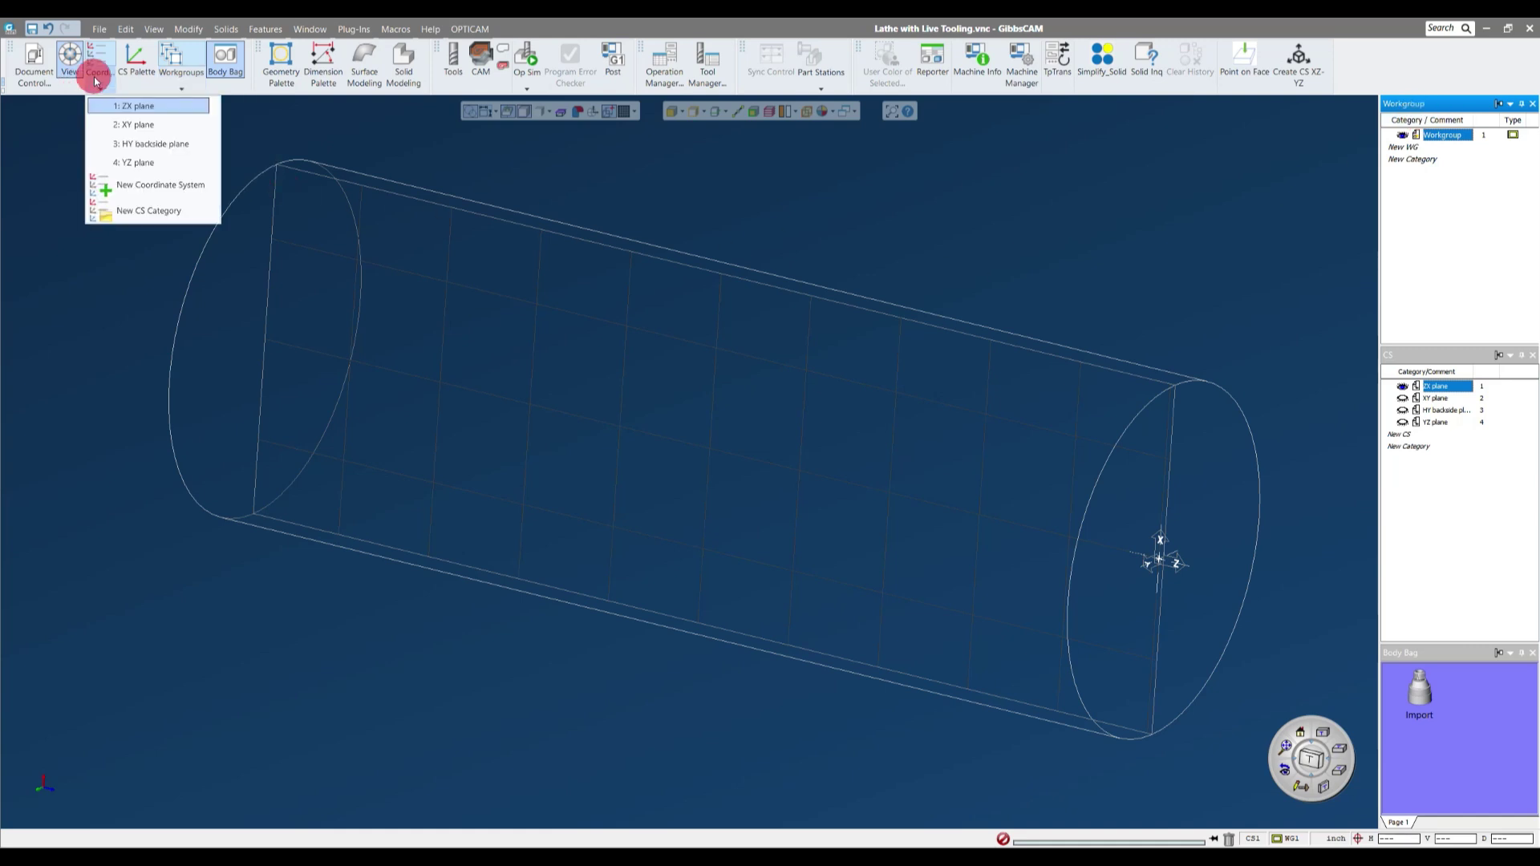
{"action": "left_click", "coordinate": [96, 50]}
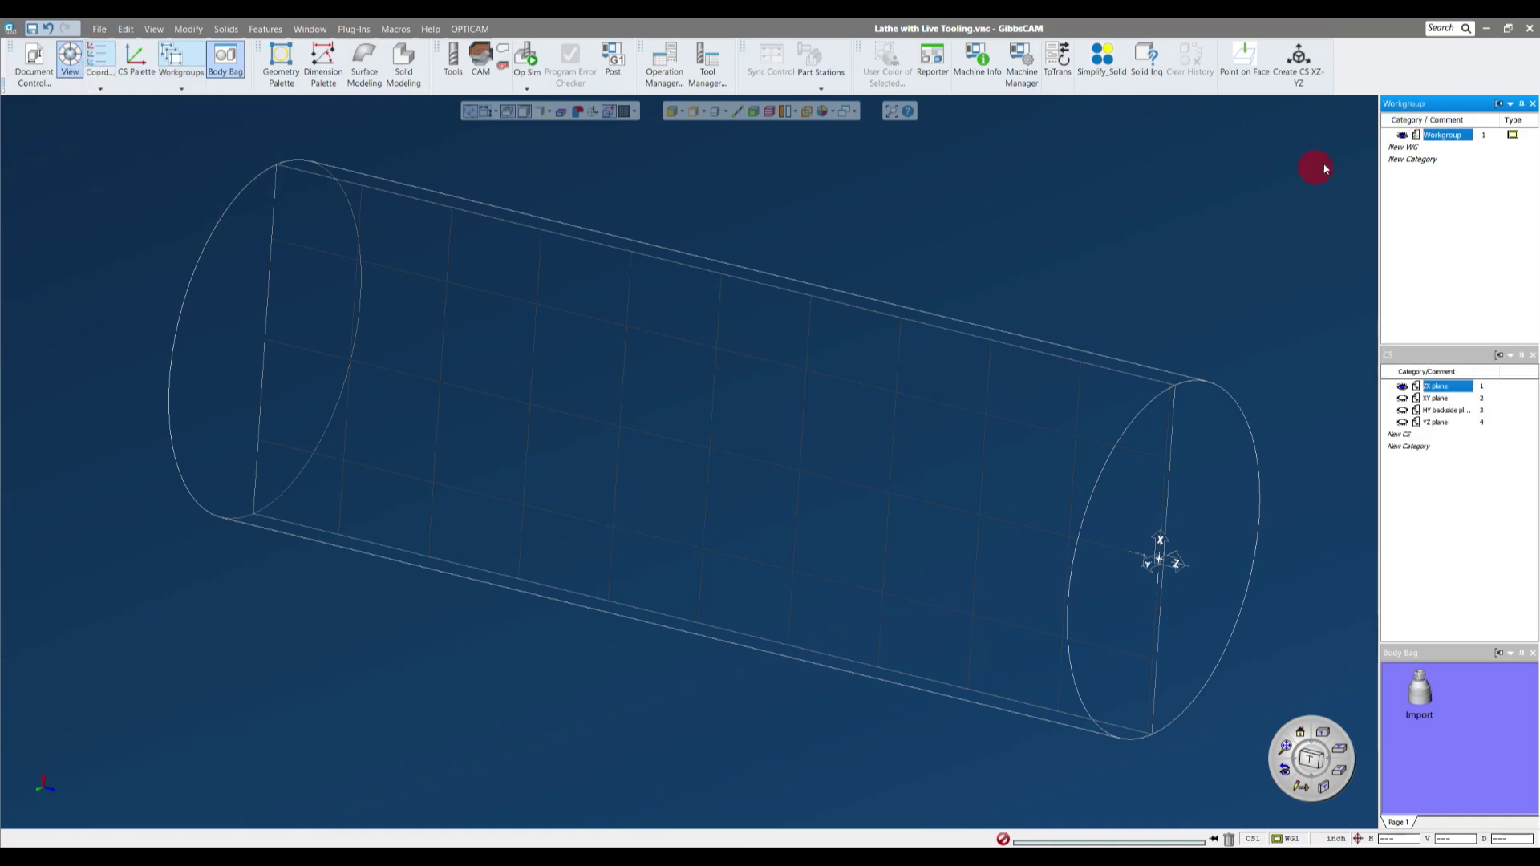
- Make the XY plane the active coordinate system, viewing the stock from a slight angle
{"action": "left_click", "coordinate": [1042, 234]}
{"action": "middle_click_drag", "start_coordinate": [1096, 243], "coordinate": [1096, 243]}
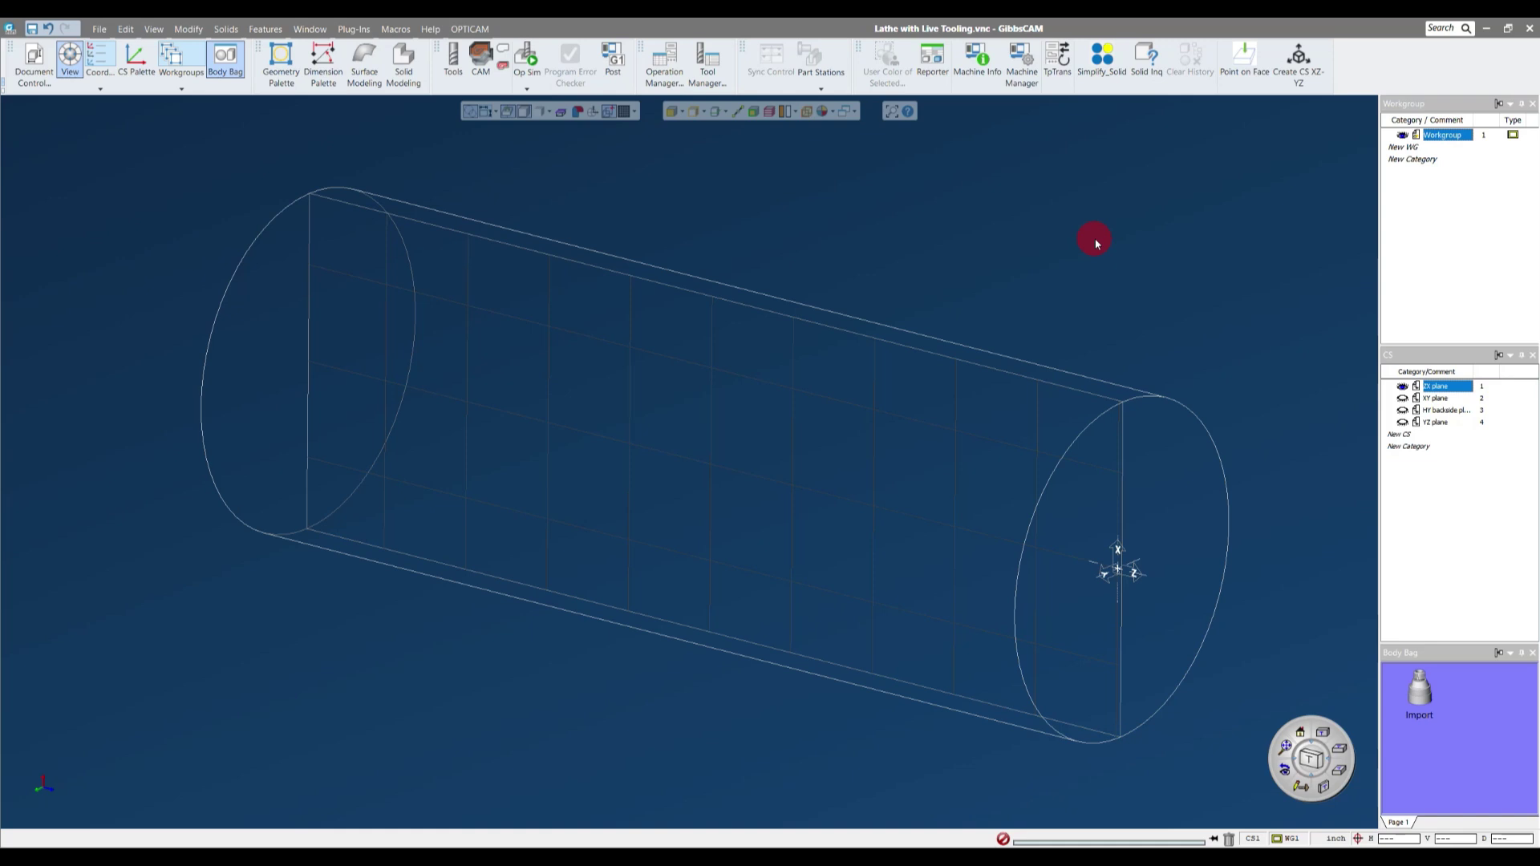
{"action": "left_click", "coordinate": [1434, 398]}
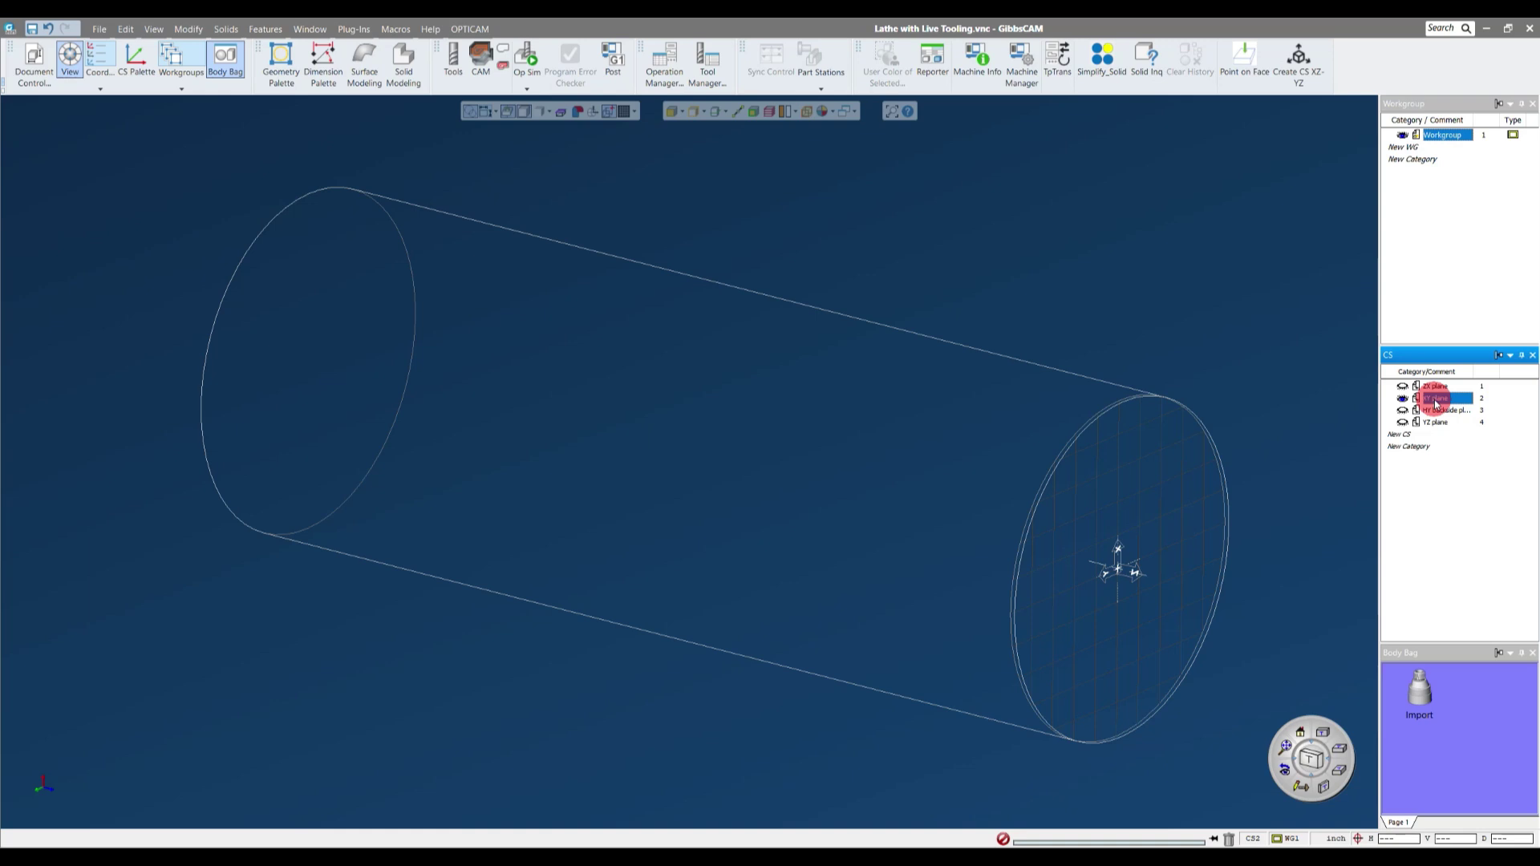
- Activate the XY backside, YZ and ZX planes in turn, finishing with the ZX plane as the active coordinate system
{"action": "left_click", "coordinate": [1440, 410]}
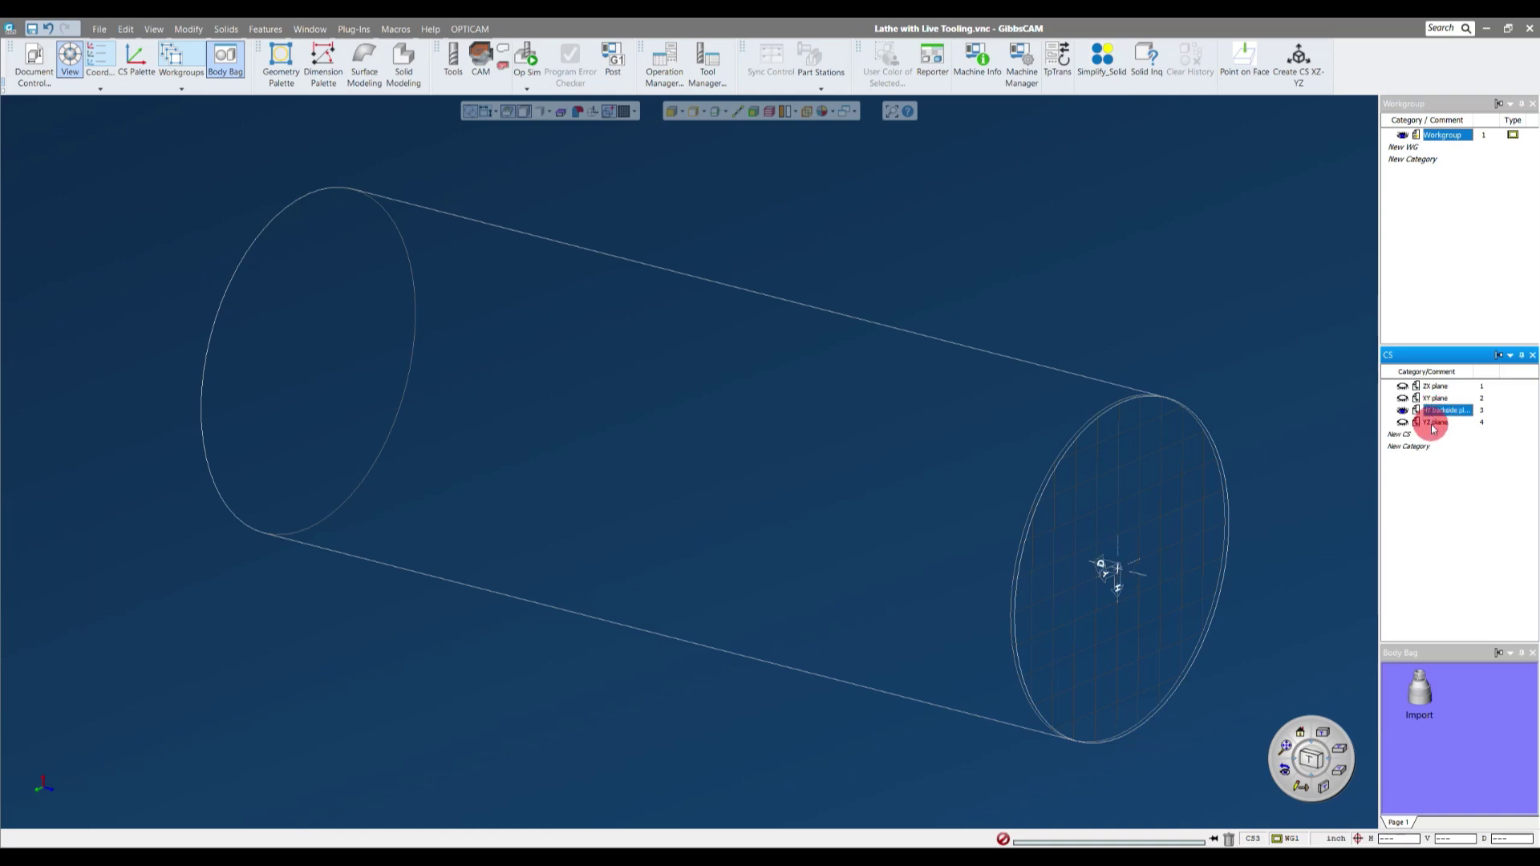
{"action": "left_click", "coordinate": [1434, 423]}
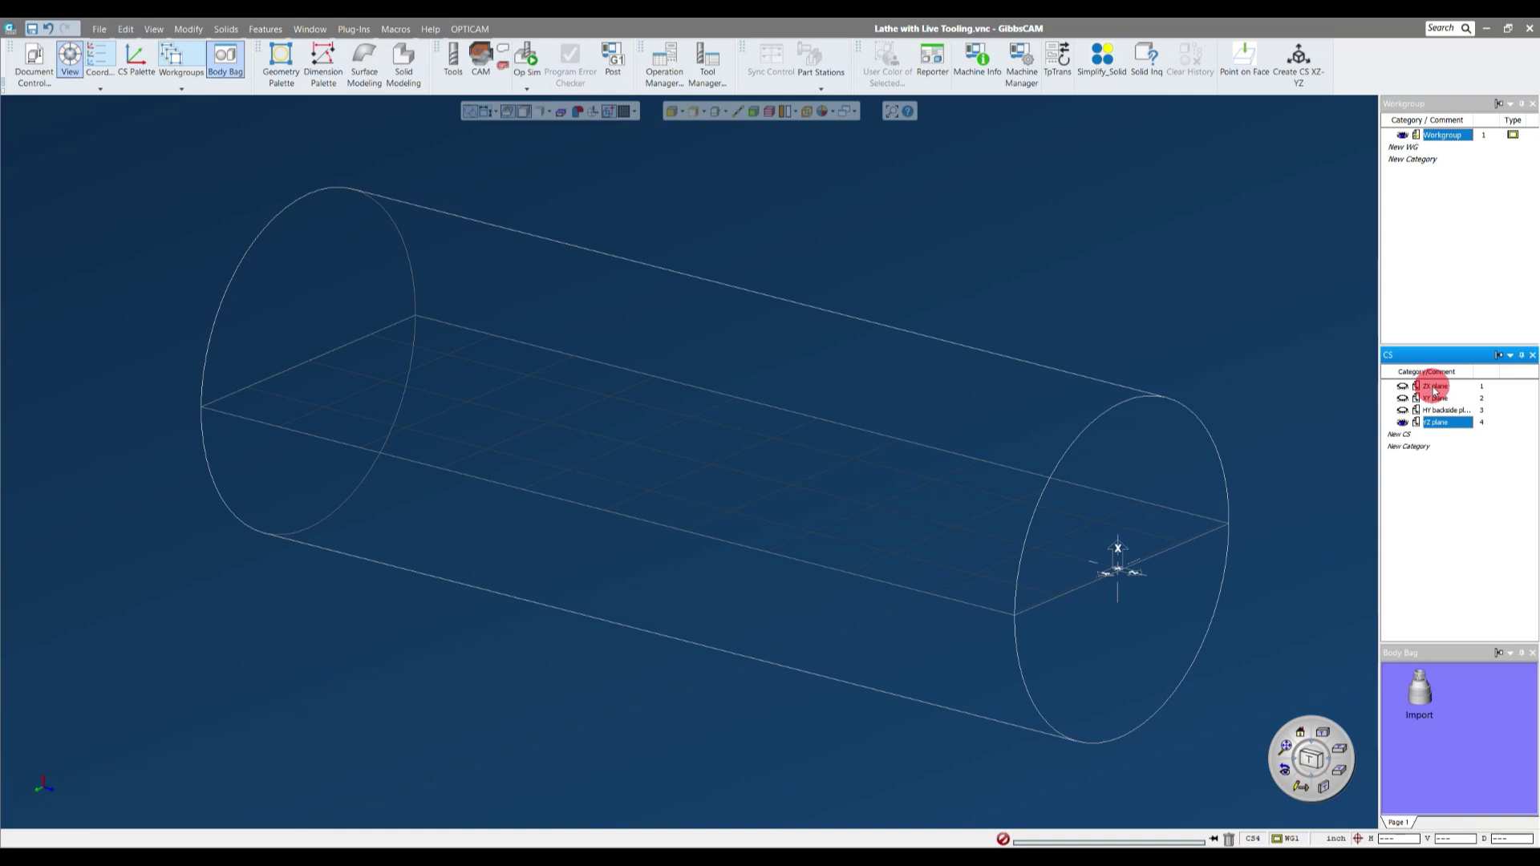
{"action": "left_click", "coordinate": [1434, 392]}
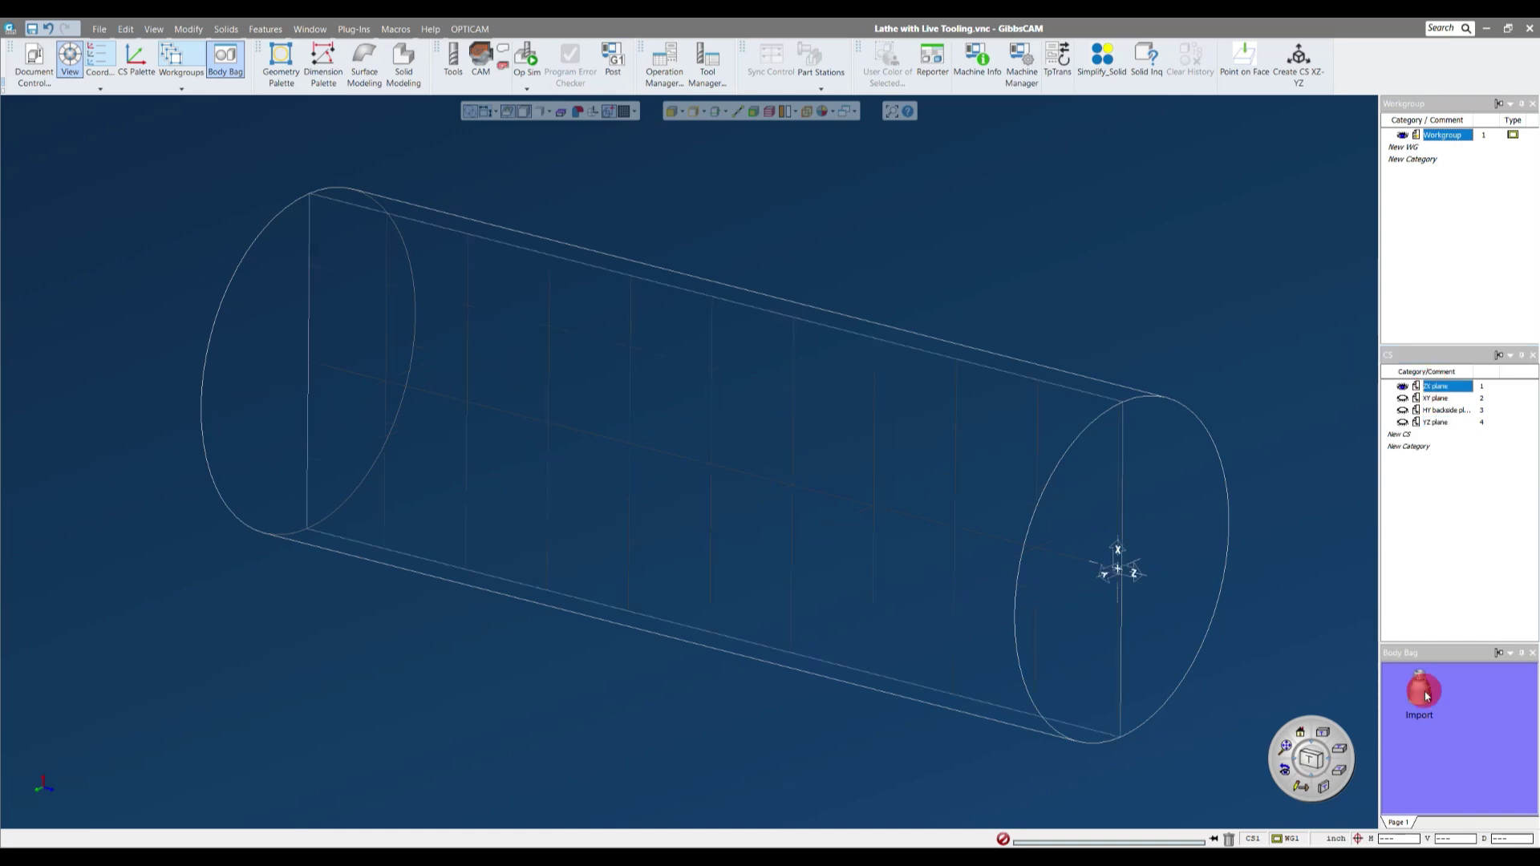
- Take the Import solid out of the Body Bag into the workspace, then select and deselect the whole body
{"action": "left_click_drag", "start_coordinate": [1426, 697], "coordinate": [1326, 627]}
{"action": "mouse_move", "coordinate": [975, 485]}
{"action": "left_mouse_down"}
{"action": "mouse_move", "coordinate": [1113, 610]}
{"action": "mouse_move", "coordinate": [1102, 585]}
{"action": "mouse_move", "coordinate": [1158, 518]}
{"action": "left_mouse_up"}
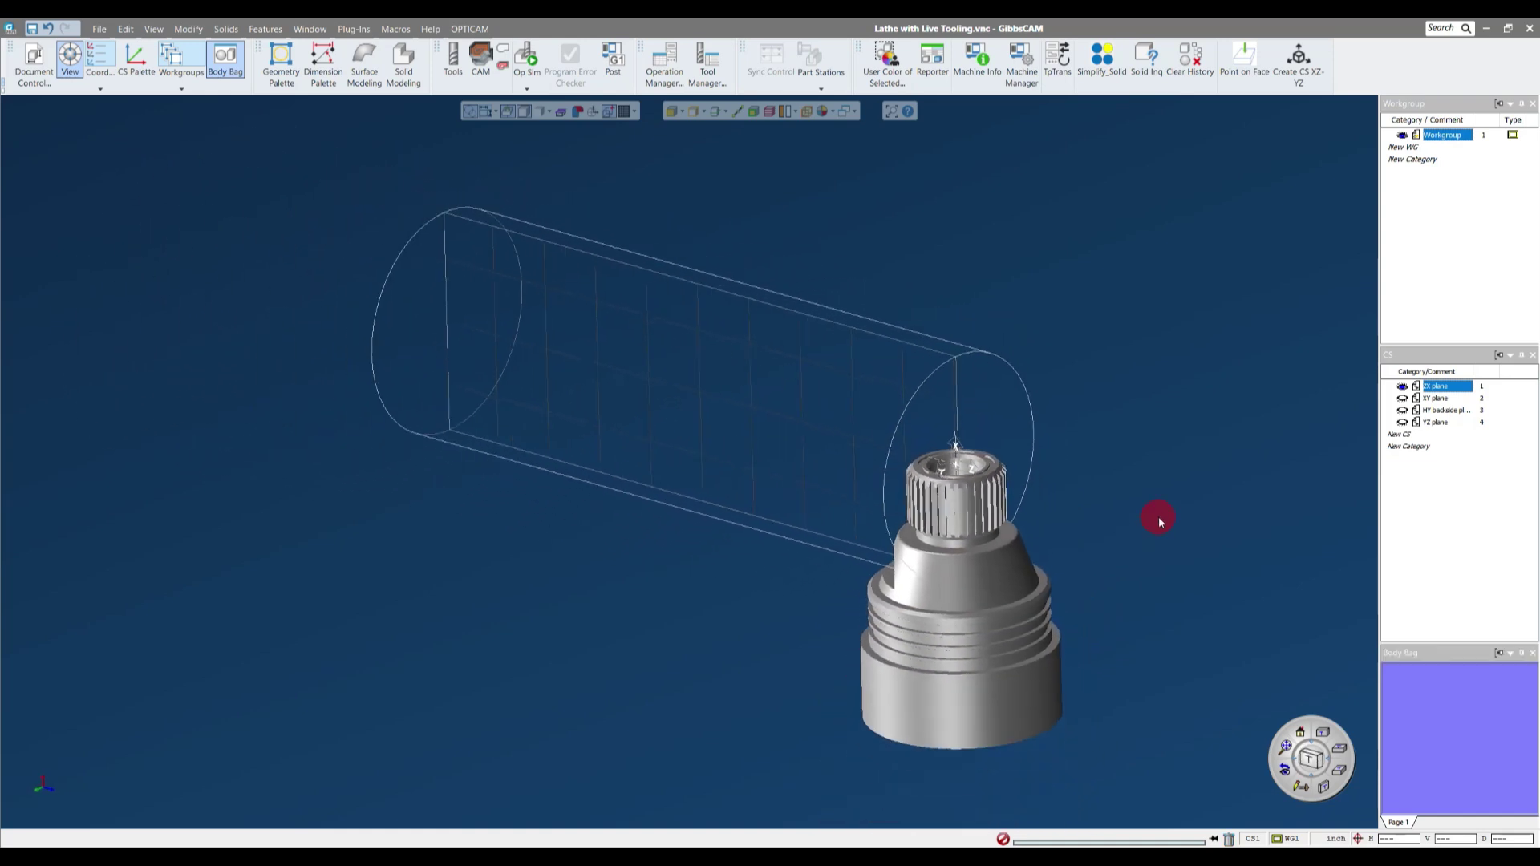
{"action": "left_click_drag", "start_coordinate": [950, 524], "coordinate": [797, 555]}
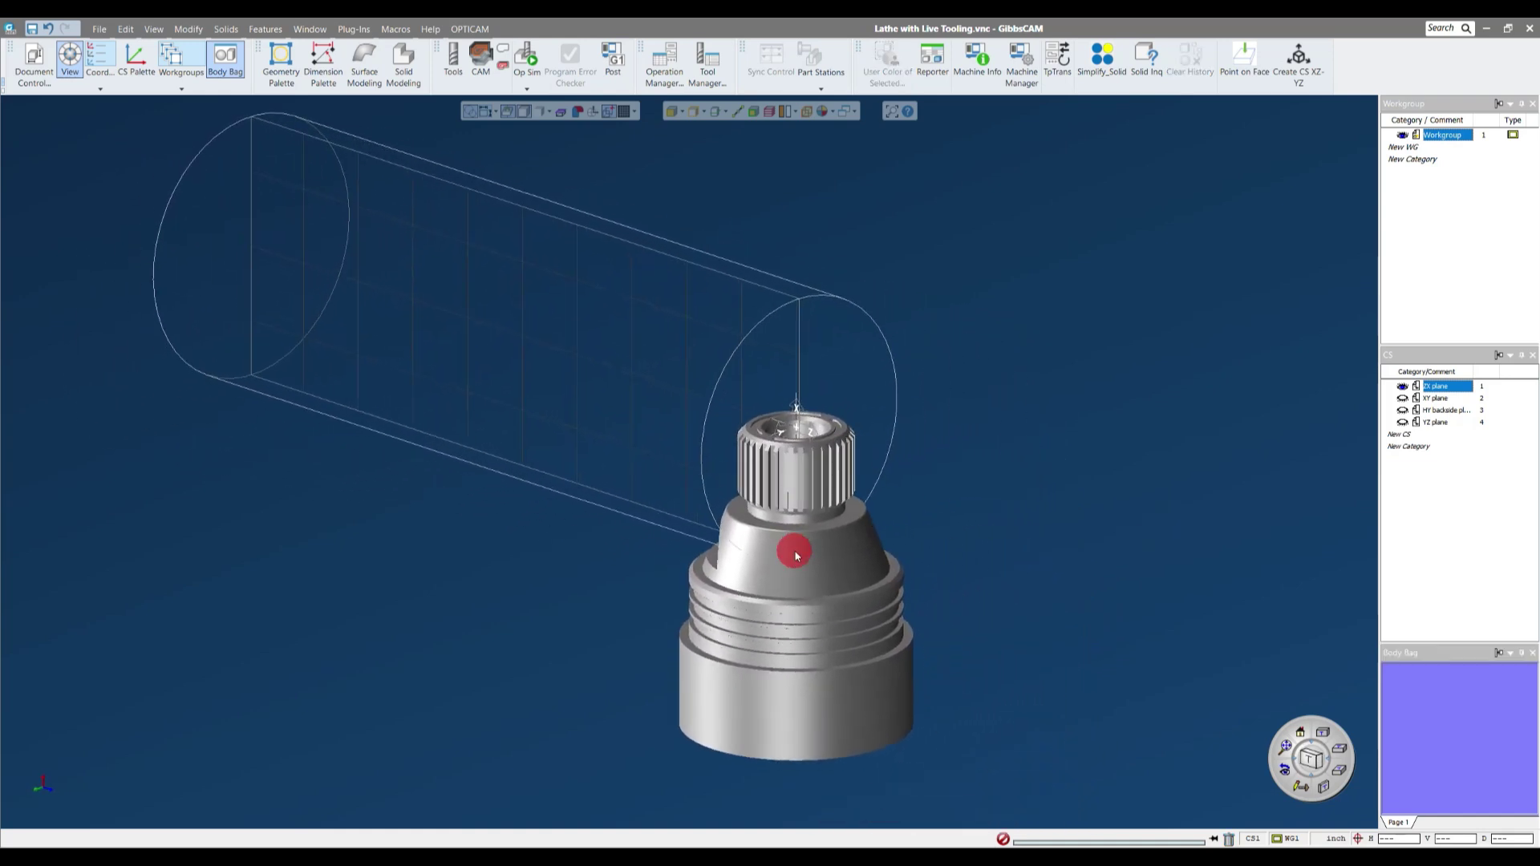
{"action": "left_click", "coordinate": [797, 555]}
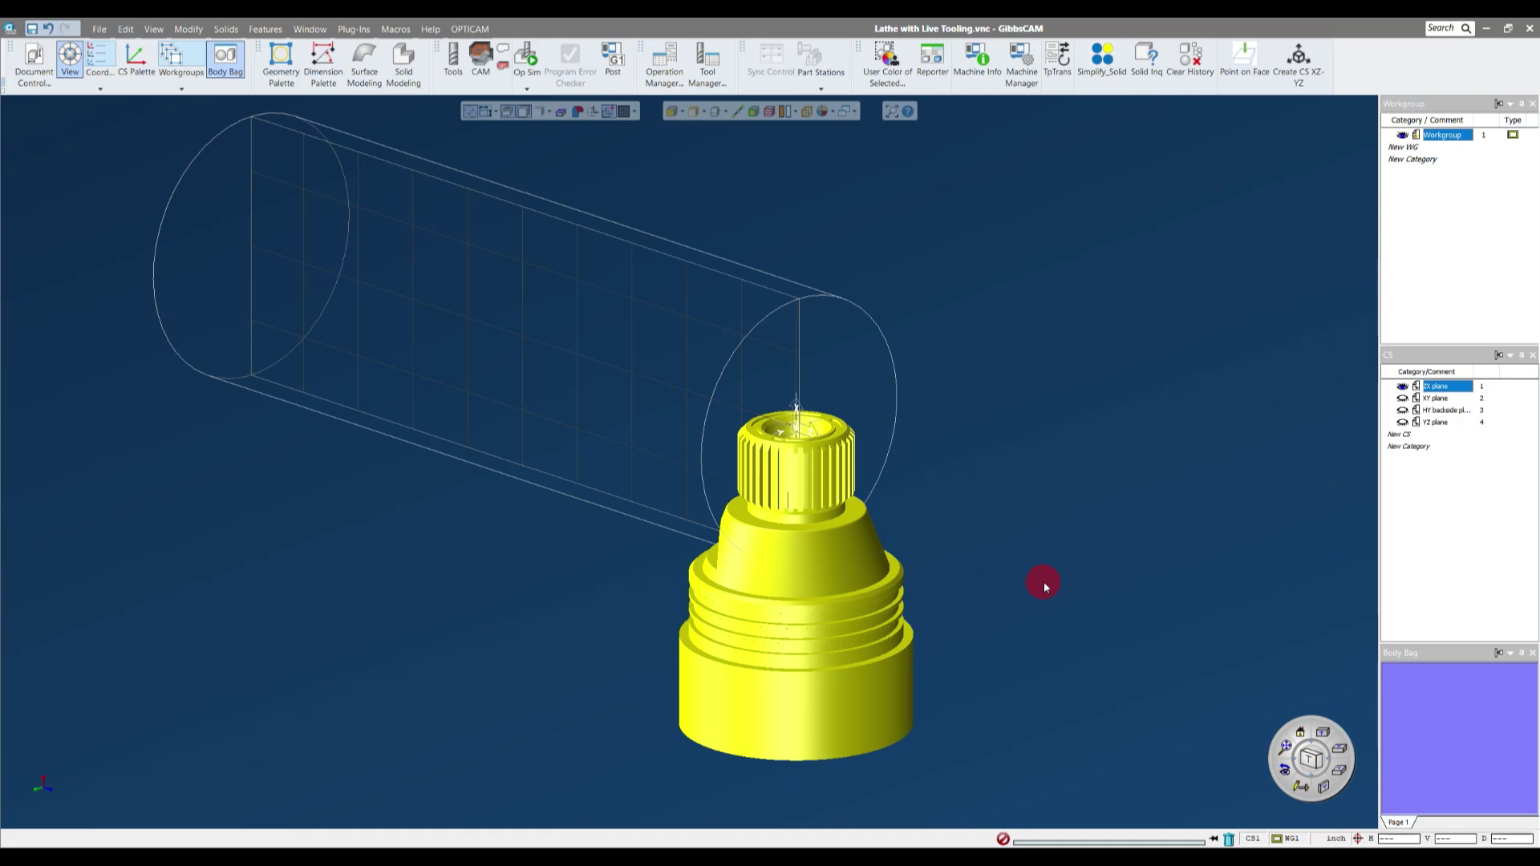
{"action": "left_click", "coordinate": [1142, 316]}
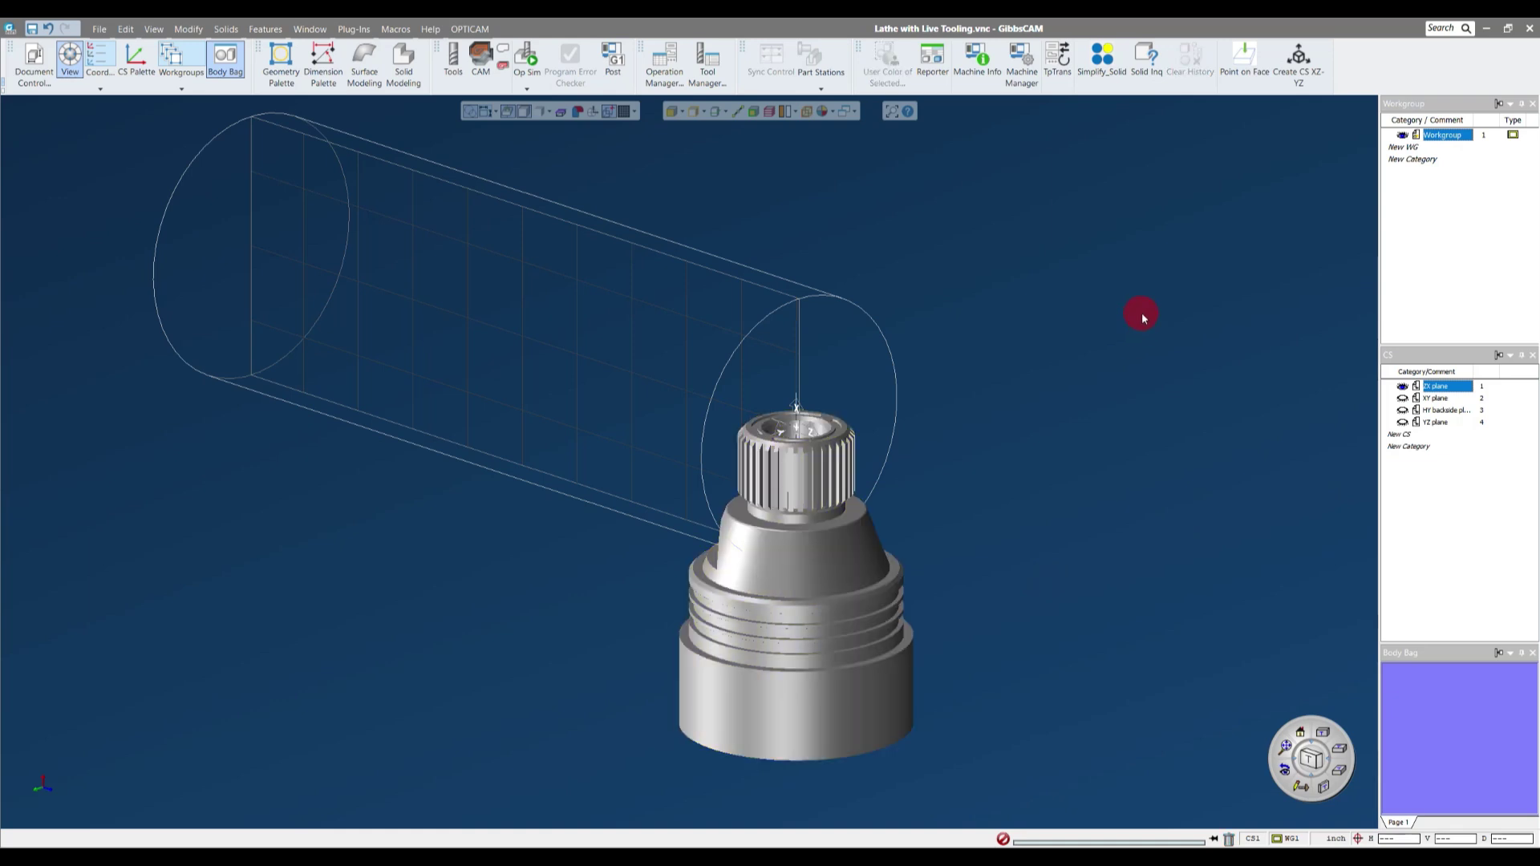
- Put the solid back into the Body Bag, bring it out again and clear the selection
{"action": "double_click", "coordinate": [781, 559]}
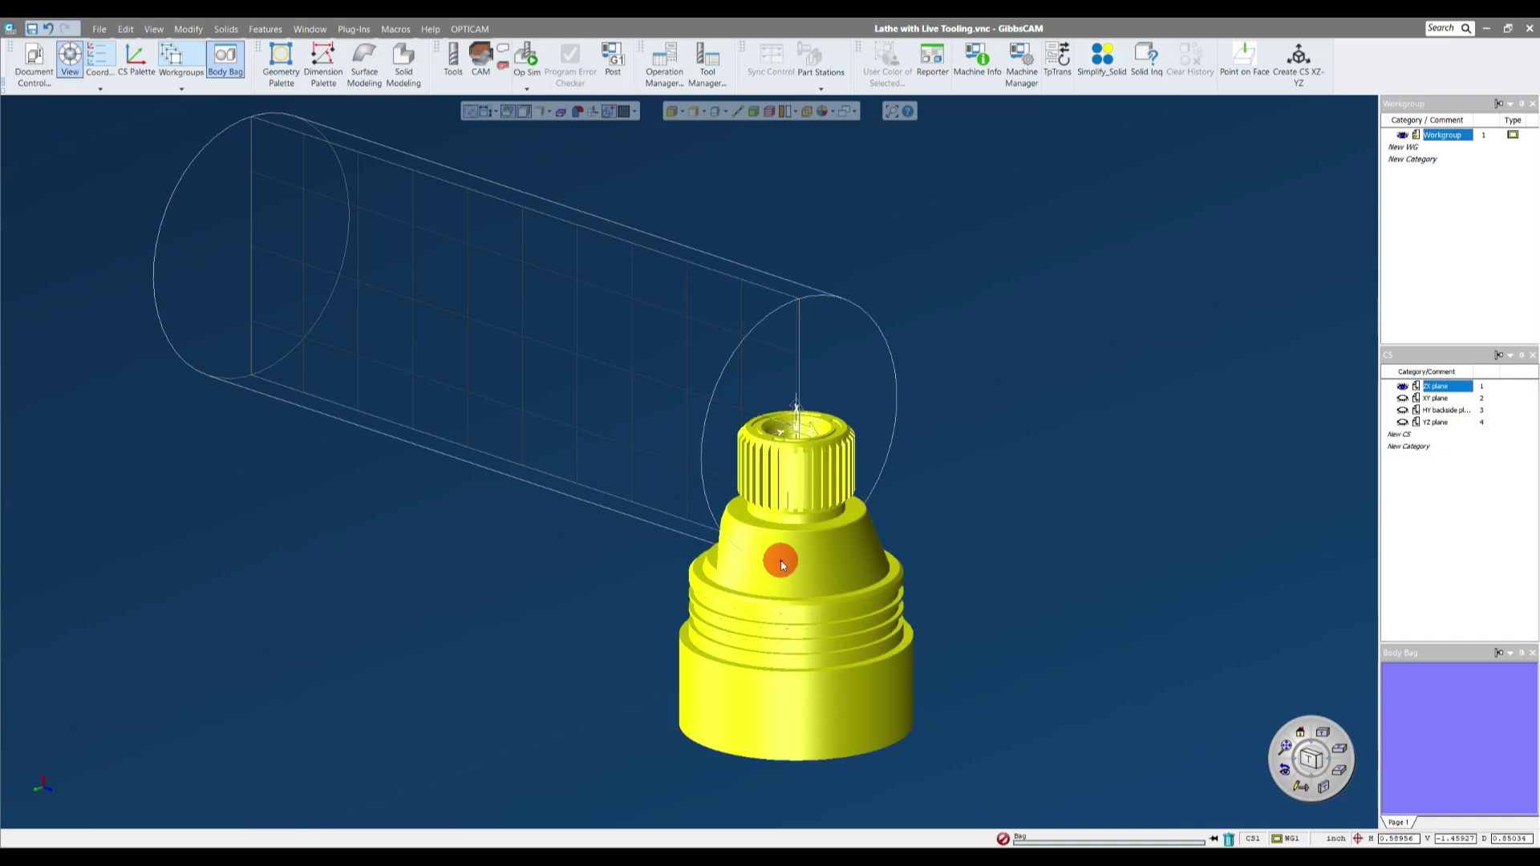
{"action": "double_click", "coordinate": [1417, 695]}
{"action": "left_click", "coordinate": [1023, 409]}
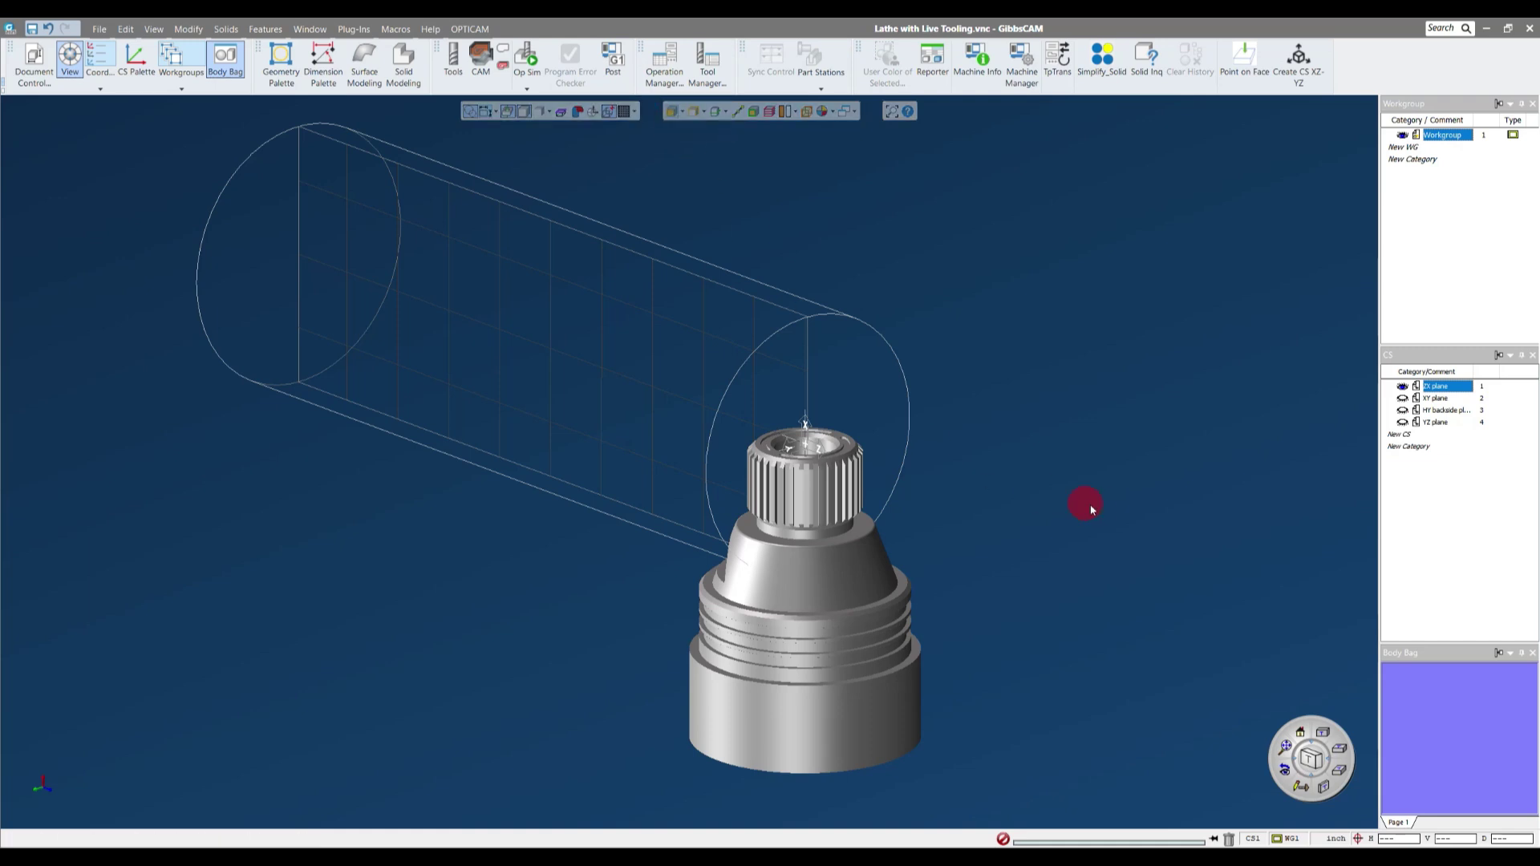
- Use Face Selection to pick the neck, flat shoulder, cone and upper rim faces one at a time
{"action": "scroll", "coordinate": [1059, 518], "scroll_direction": "up", "scroll_amount": 5}
{"action": "left_click", "coordinate": [705, 430]}
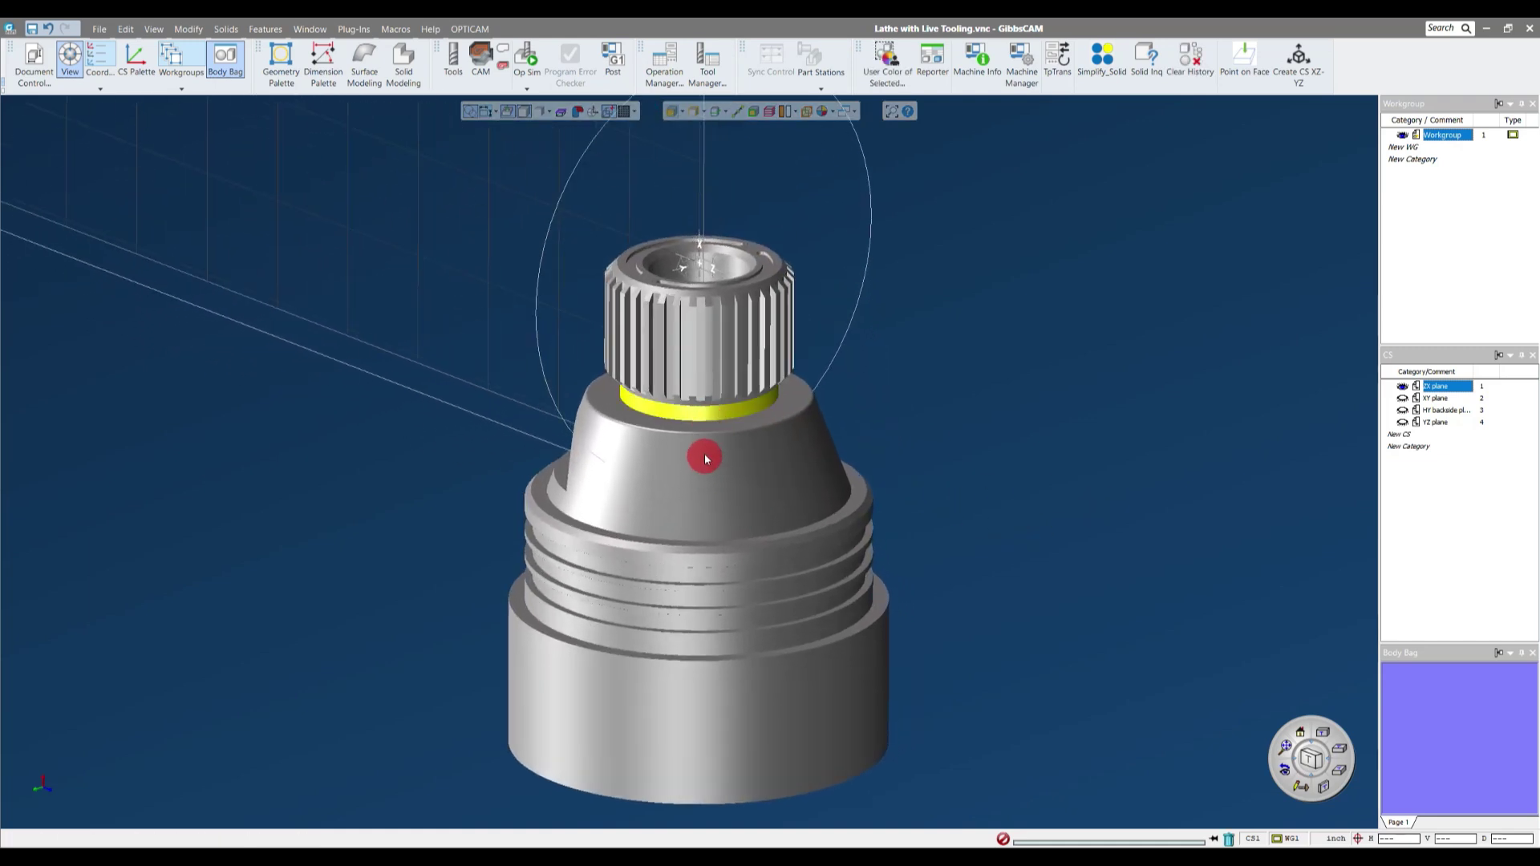
{"action": "scroll", "coordinate": [706, 434], "scroll_direction": "up", "scroll_amount": 3}
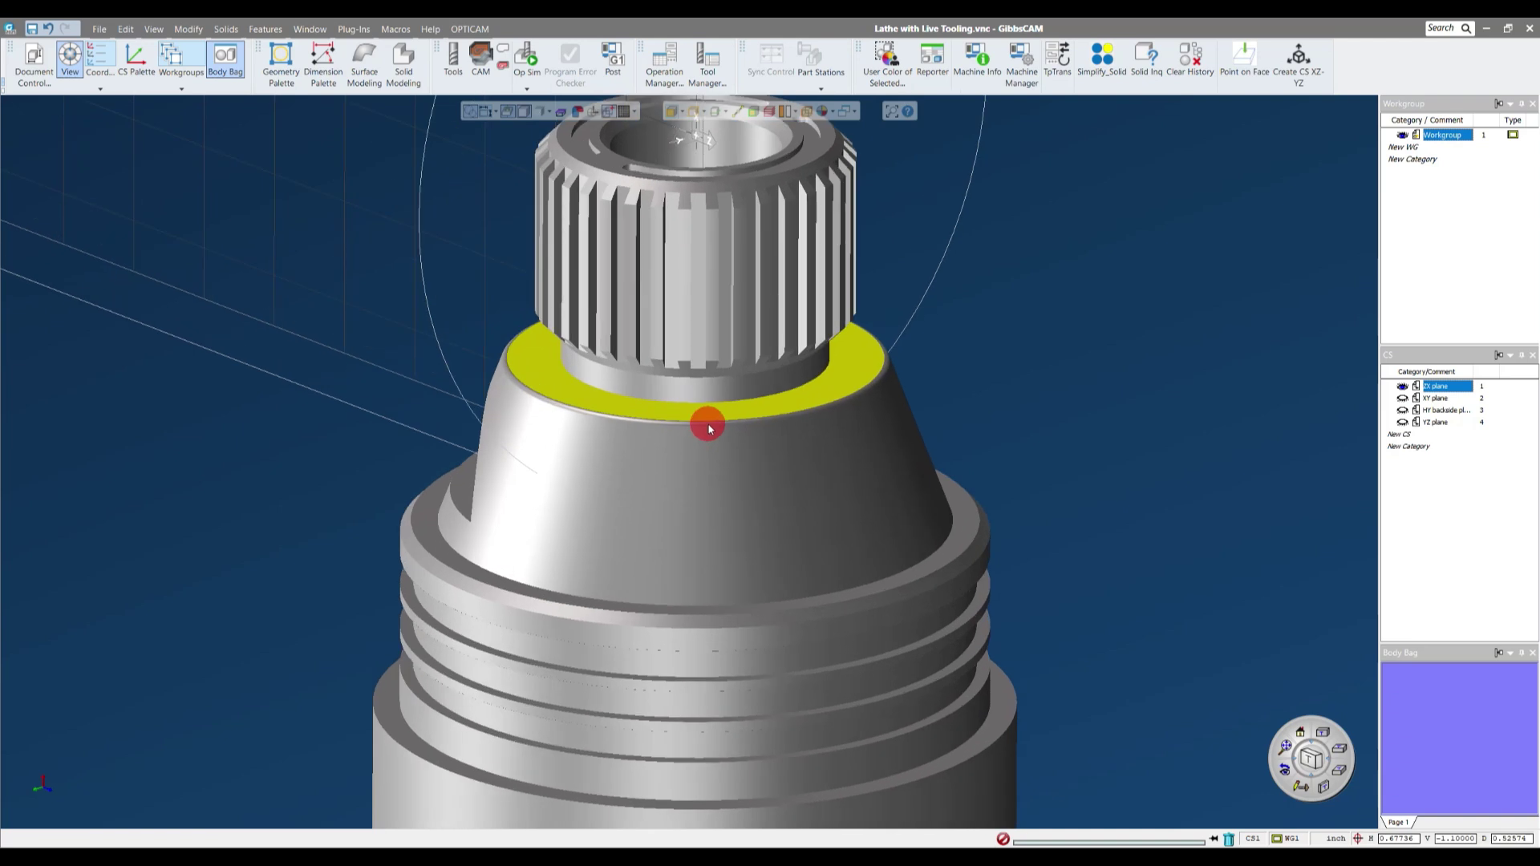
{"action": "left_click", "coordinate": [706, 425]}
{"action": "left_click", "coordinate": [703, 459]}
{"action": "left_click", "coordinate": [779, 618]}
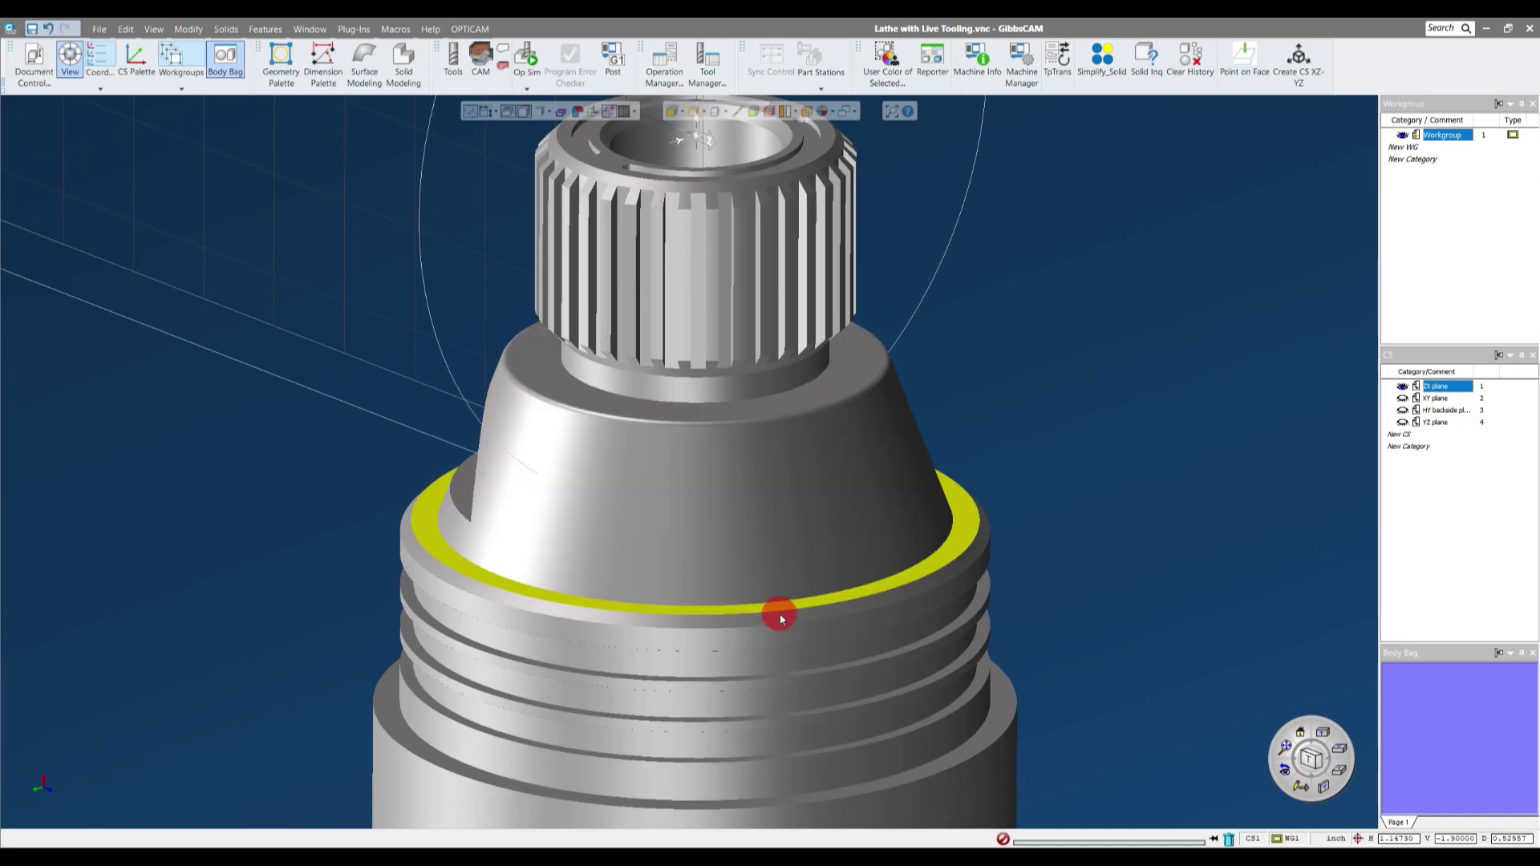
{"action": "left_click", "coordinate": [781, 615]}
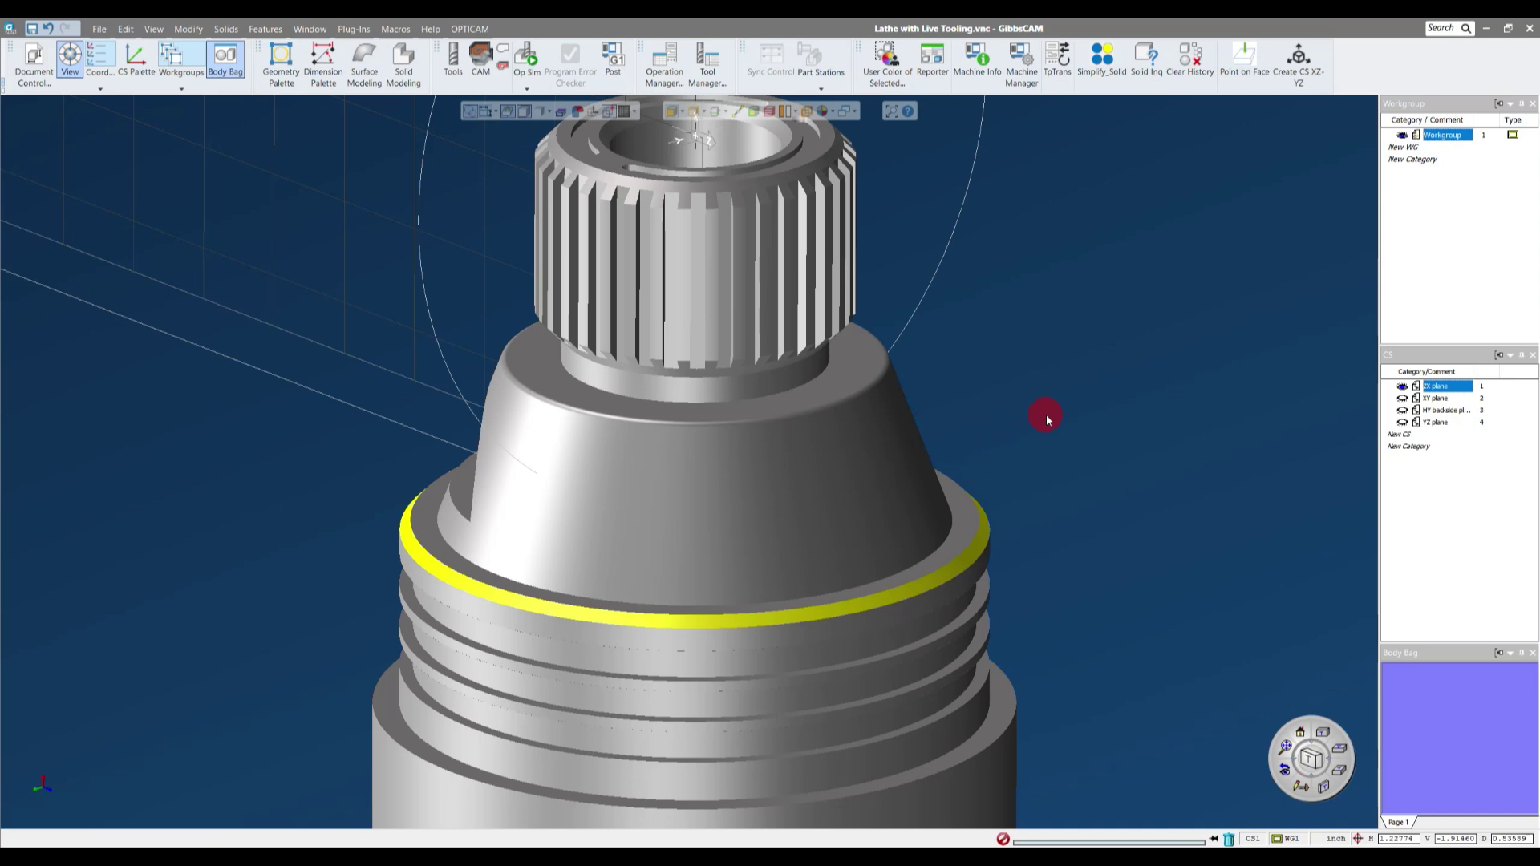
- Add the shoulder, cone, rim and first groove faces to the selection, then deselect them all
{"action": "left_click", "coordinate": [834, 389], "text": "shift"}
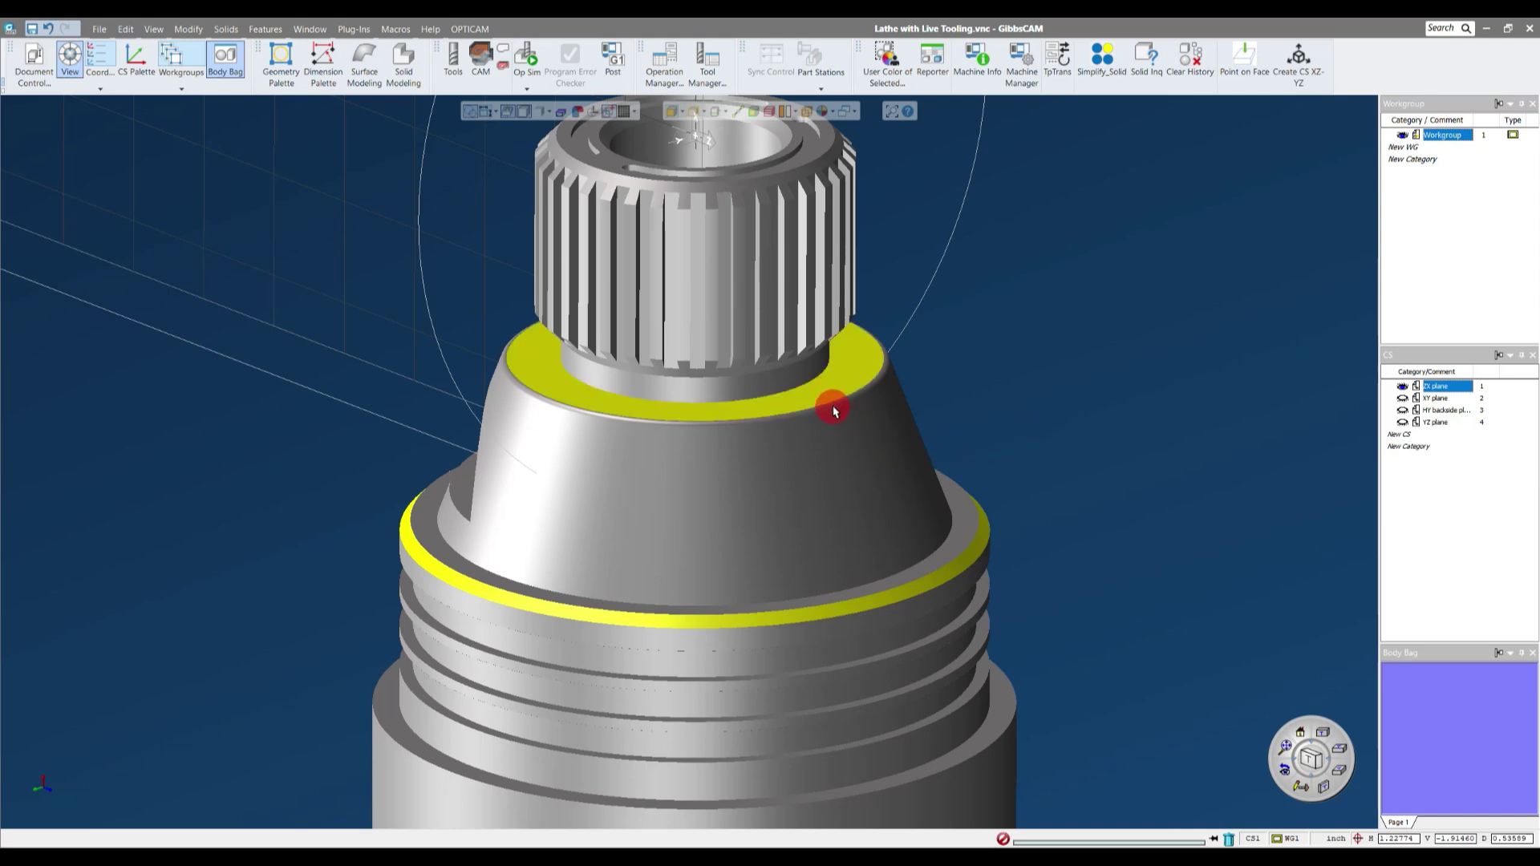
{"action": "left_click", "coordinate": [835, 429], "text": "shift"}
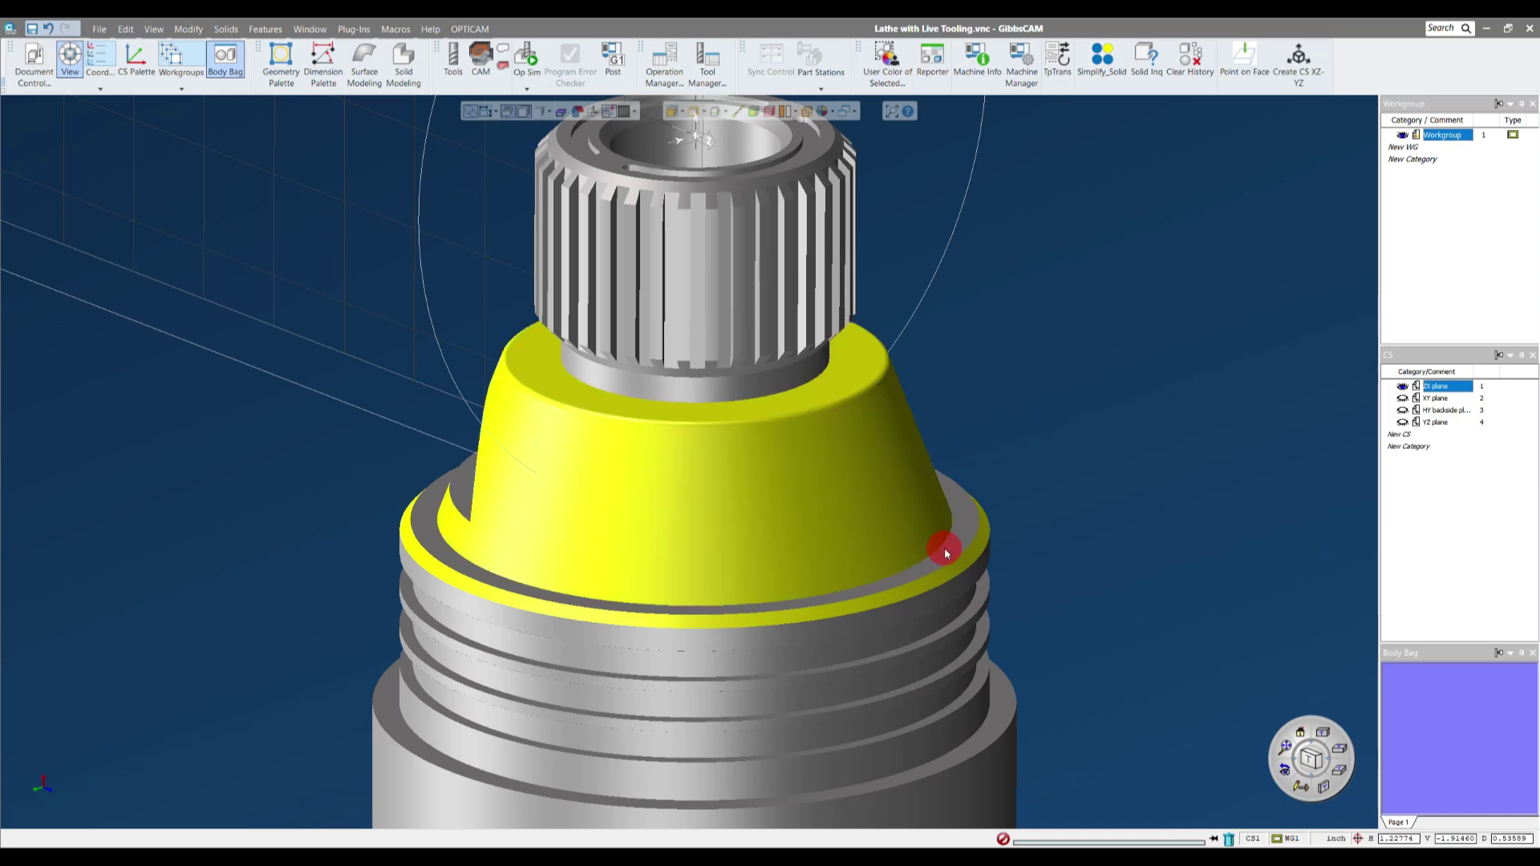
{"action": "left_click", "coordinate": [943, 545], "text": "shift"}
{"action": "left_click", "coordinate": [936, 611], "text": "shift"}
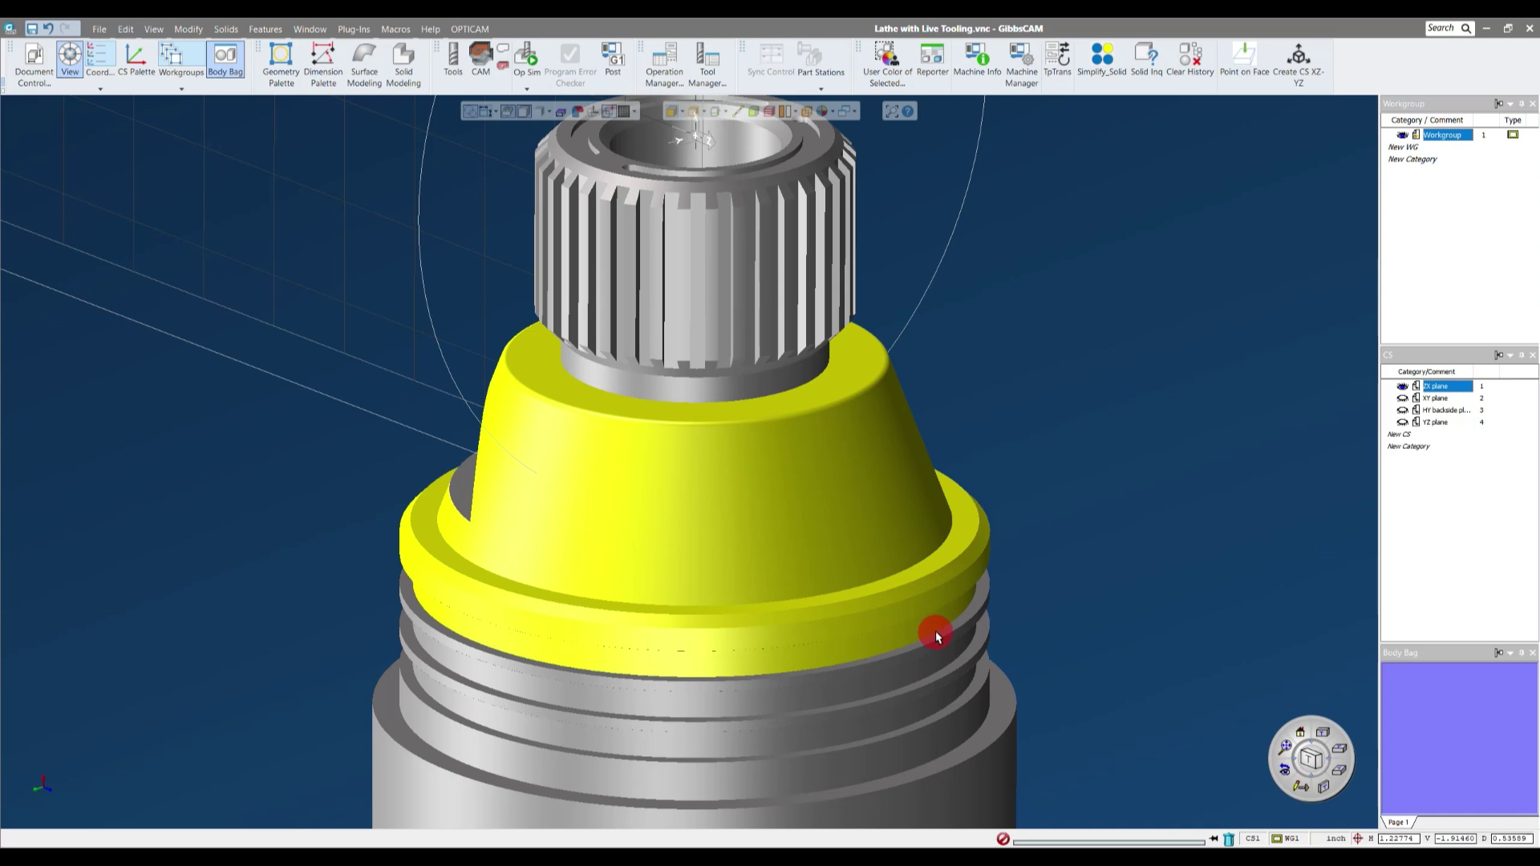
{"action": "left_click", "coordinate": [940, 619], "text": "shift"}
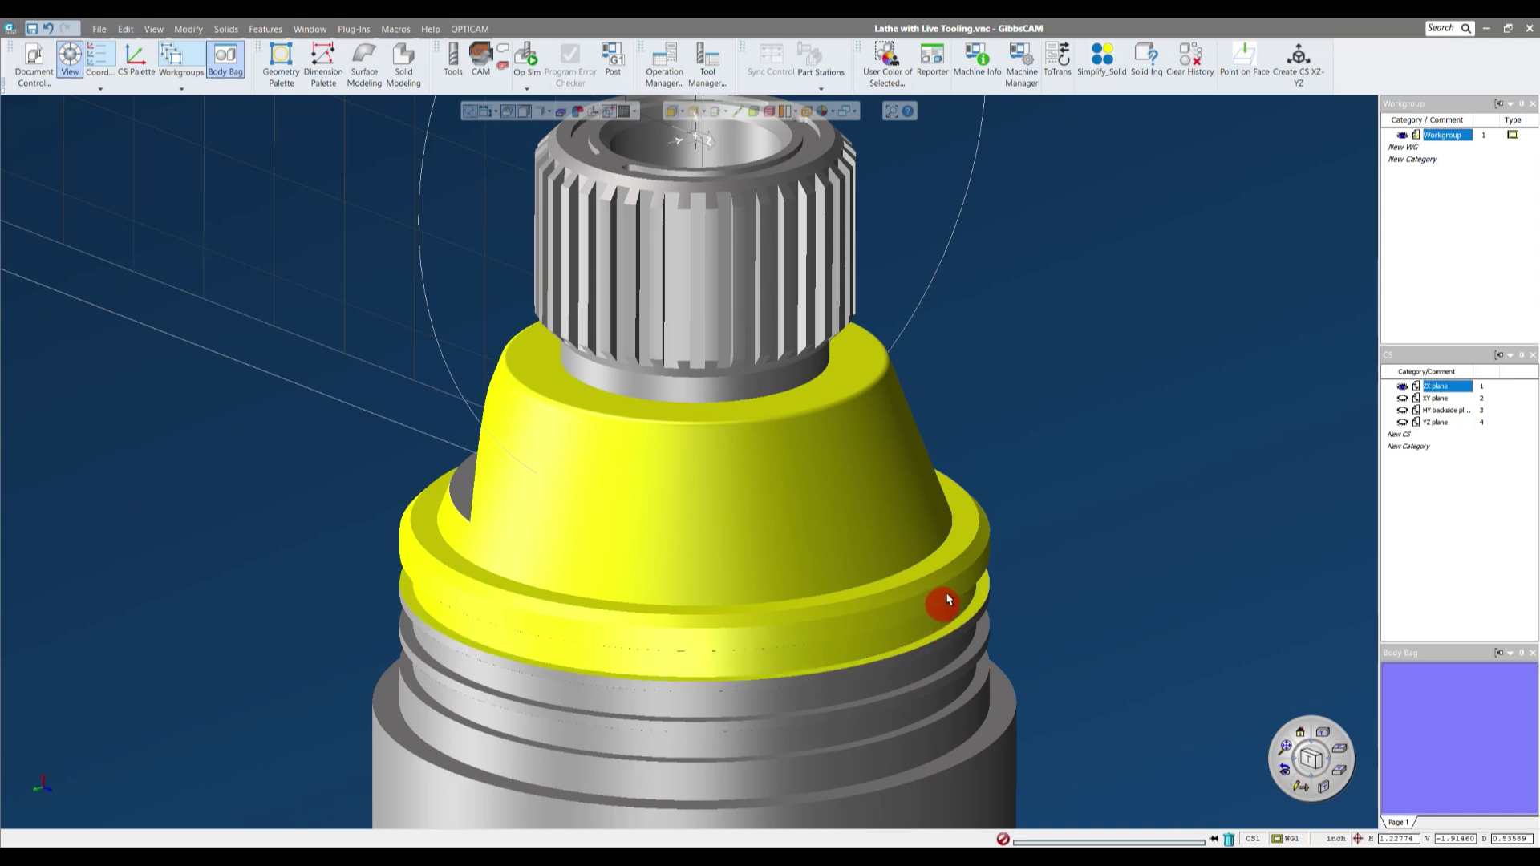
{"action": "left_click", "coordinate": [1104, 280]}
{"action": "scroll", "coordinate": [1104, 280], "scroll_direction": "down", "scroll_amount": 3}
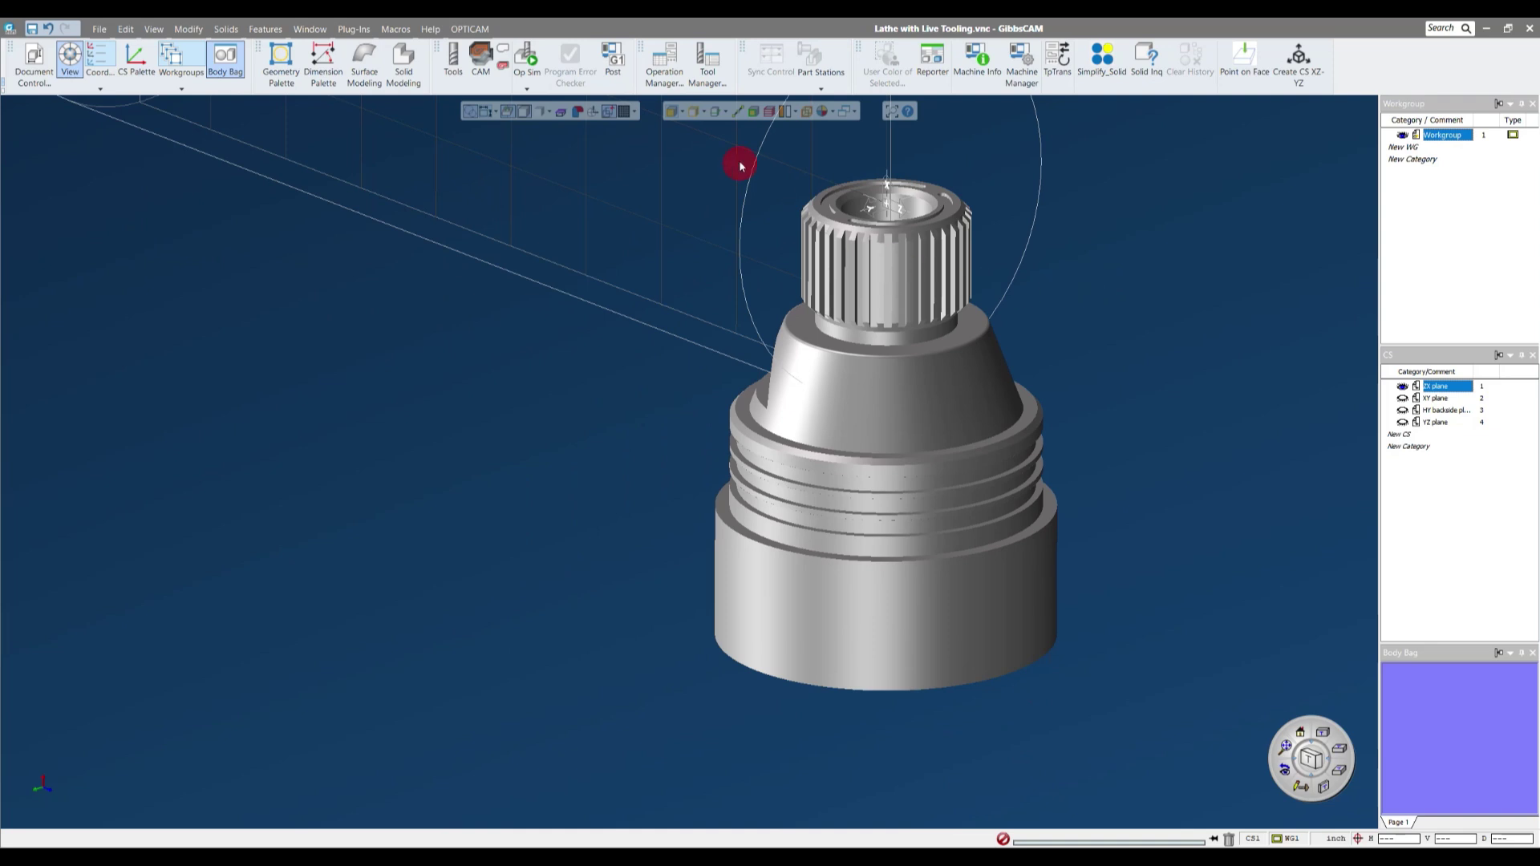
- Turn on Edge Selection and select the circular edges at the neck's base and around the cone's upper shoulder
{"action": "left_click", "coordinate": [697, 115]}
{"action": "scroll", "coordinate": [990, 220], "scroll_direction": "up", "scroll_amount": 4}
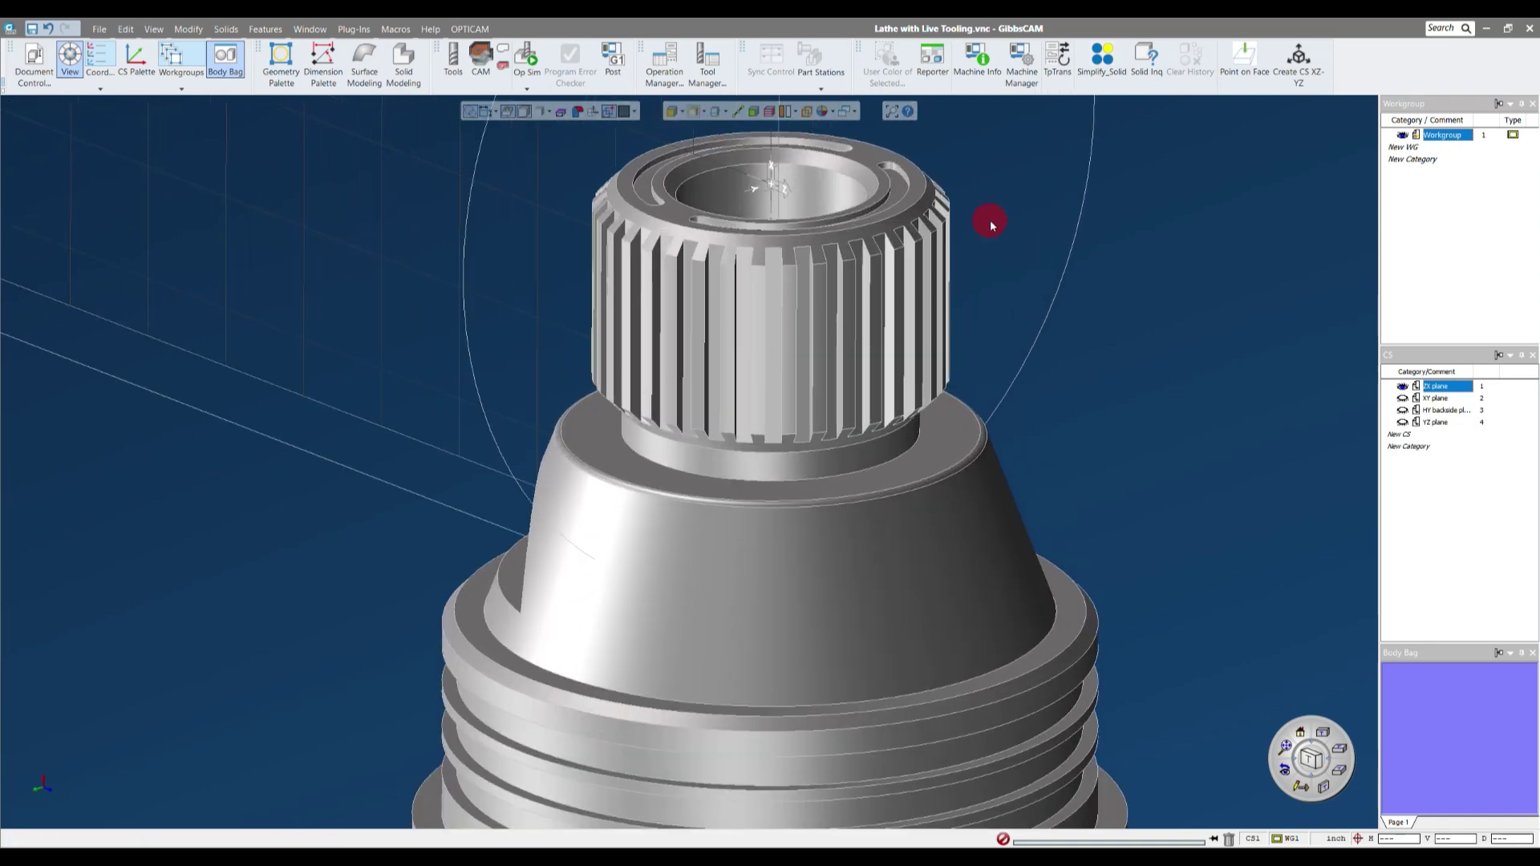
{"action": "scroll", "coordinate": [762, 186], "scroll_direction": "up", "scroll_amount": 3}
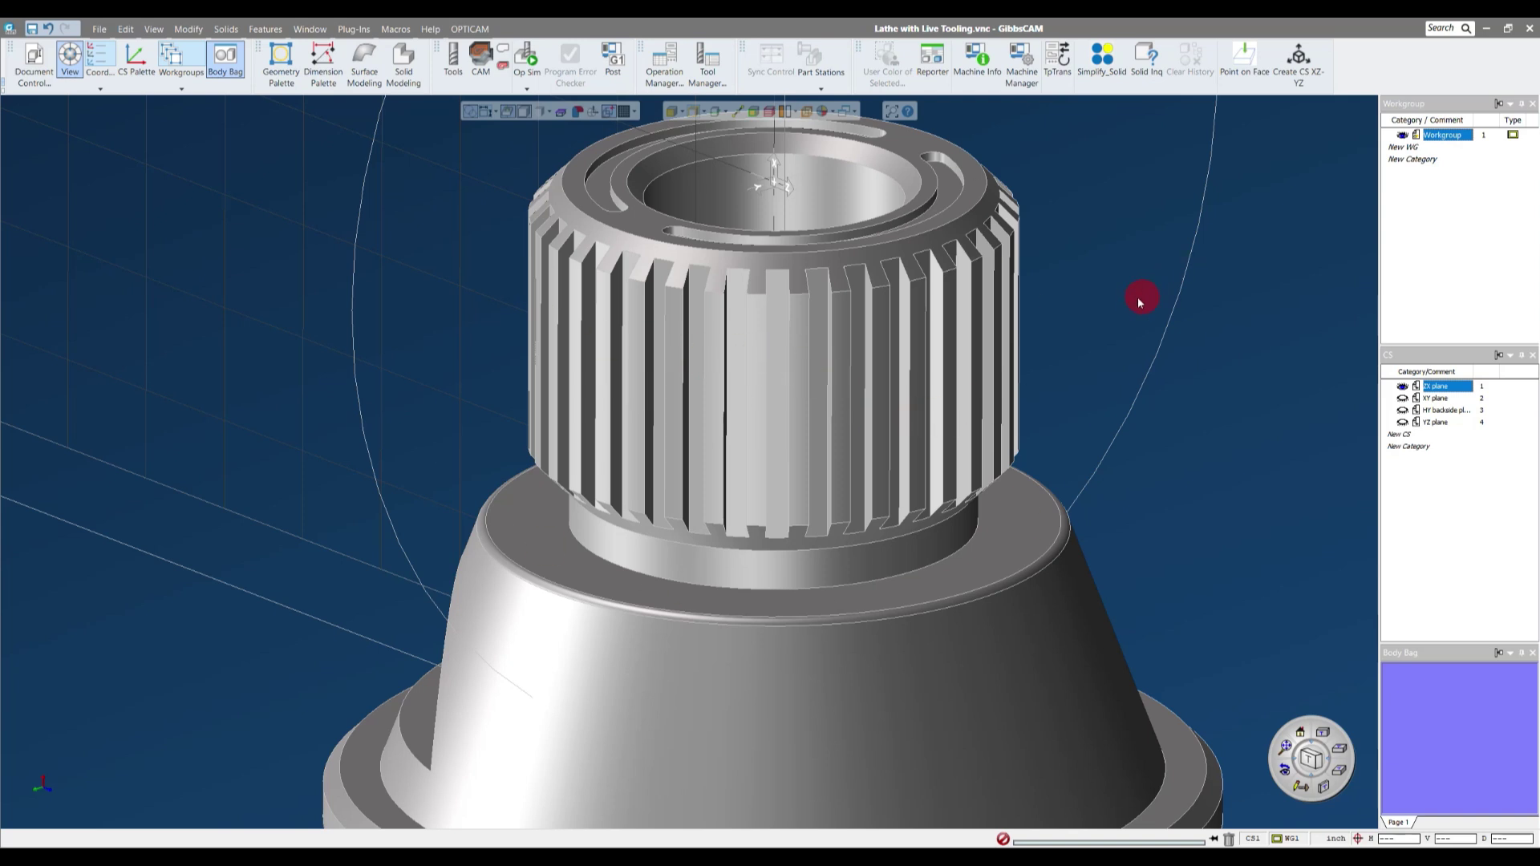
{"action": "scroll", "coordinate": [945, 295], "scroll_direction": "down", "scroll_amount": 3}
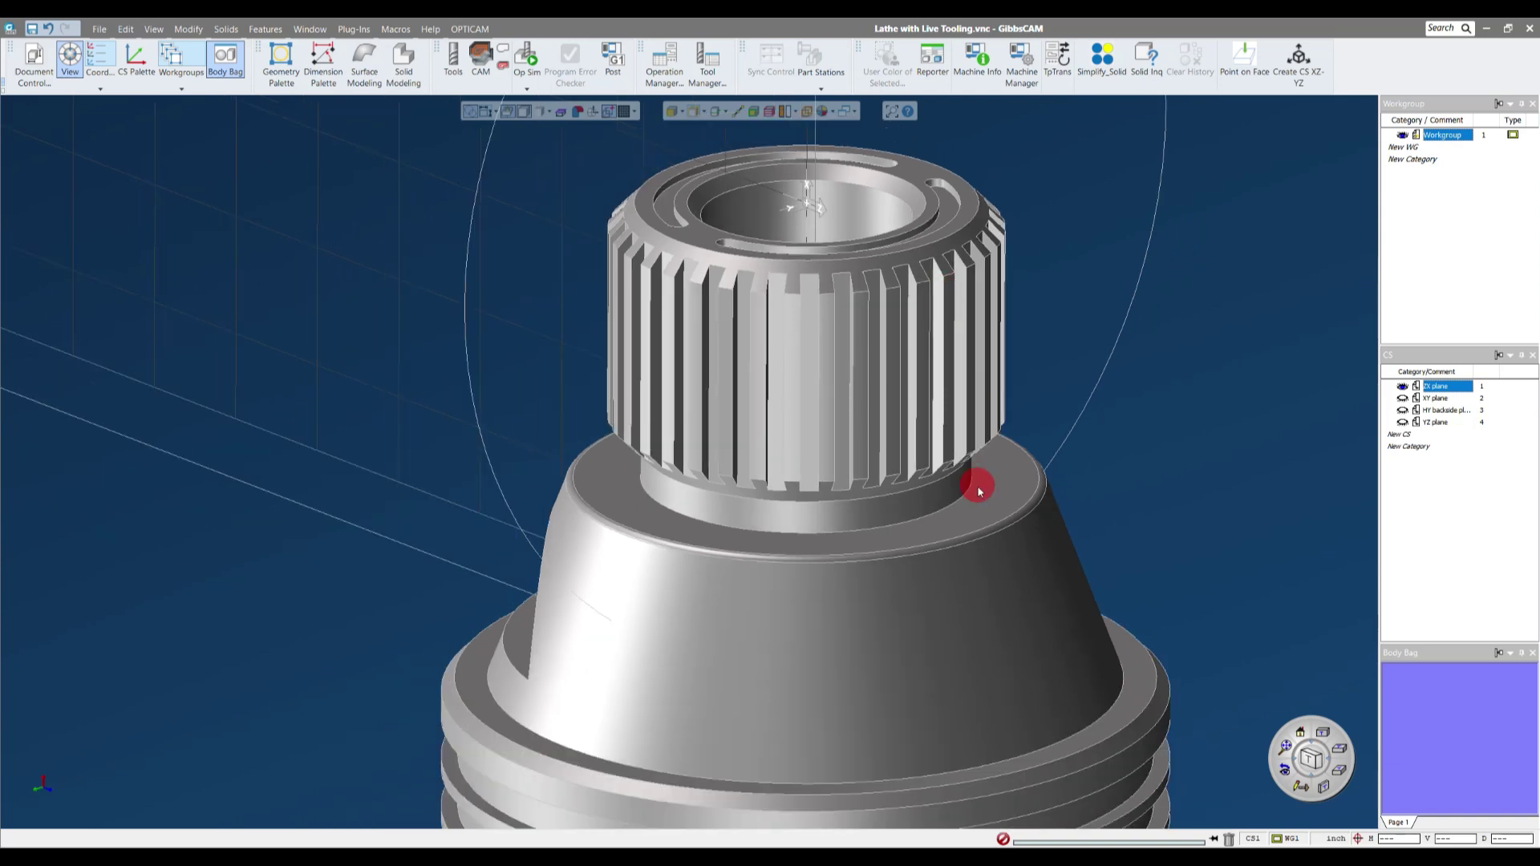
{"action": "scroll", "coordinate": [976, 481], "scroll_direction": "up", "scroll_amount": 3}
{"action": "left_click", "coordinate": [928, 483]}
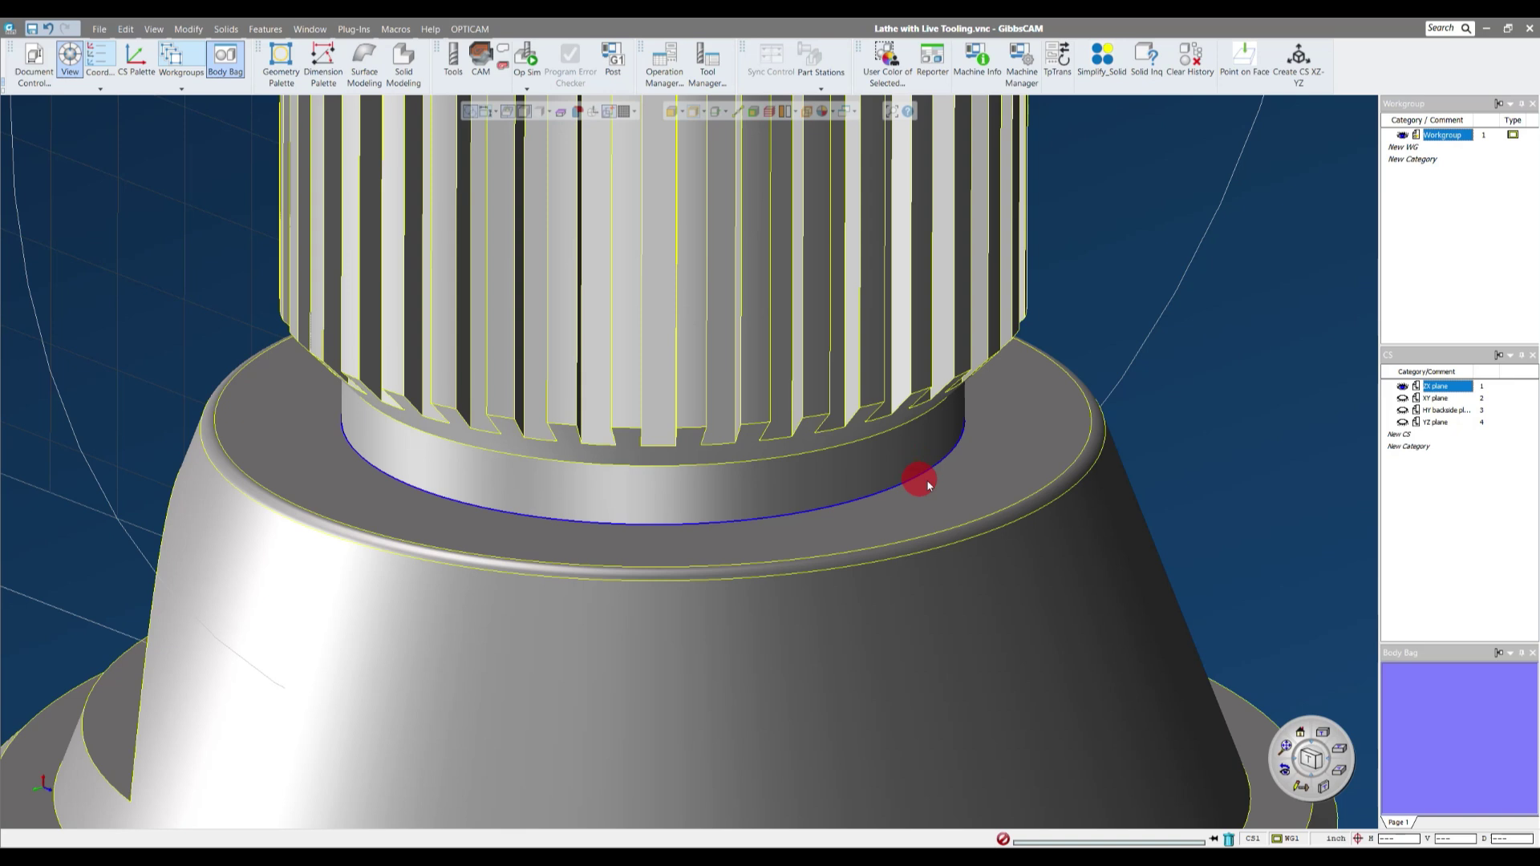
{"action": "left_click", "coordinate": [1021, 503]}
{"action": "left_click", "coordinate": [1030, 520]}
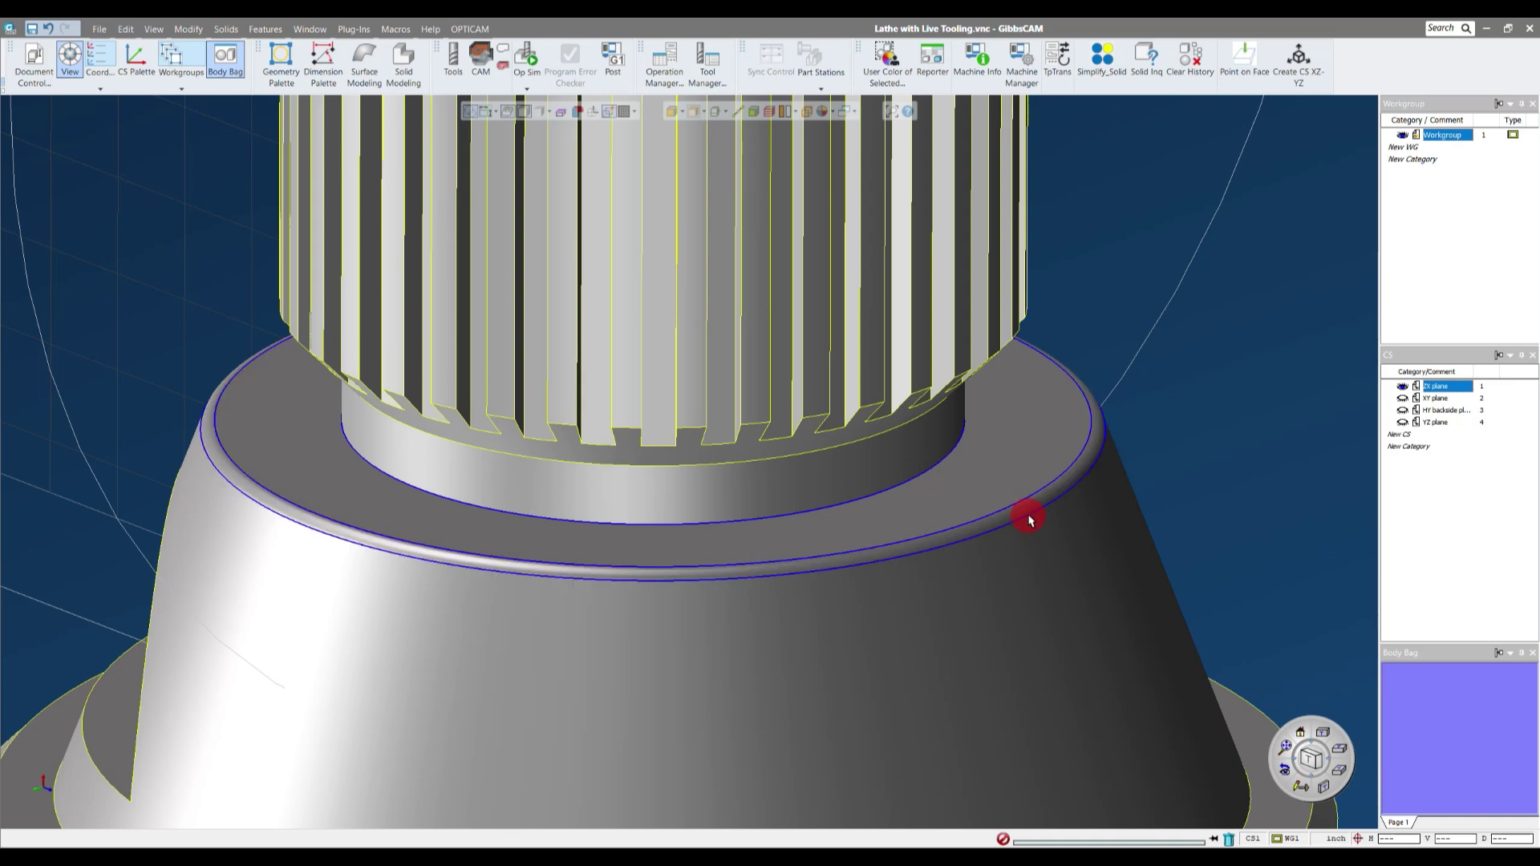
- Add the neck's upper edge, reselect only the shoulder's inner edge, then clear the selection and turn off Edge Selection
{"action": "left_click", "coordinate": [911, 425]}
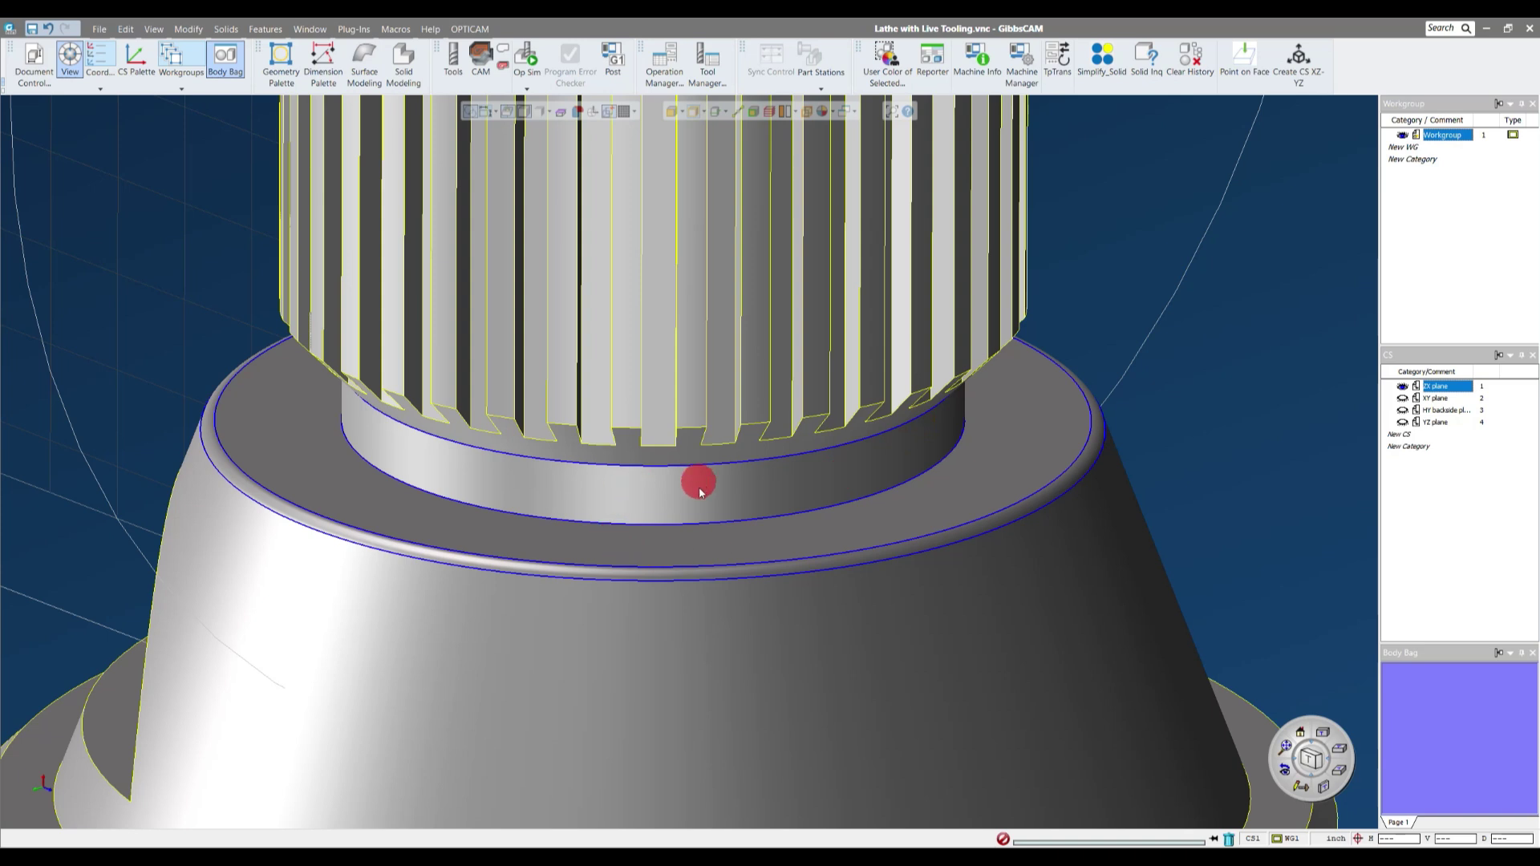
{"action": "left_click", "coordinate": [947, 460]}
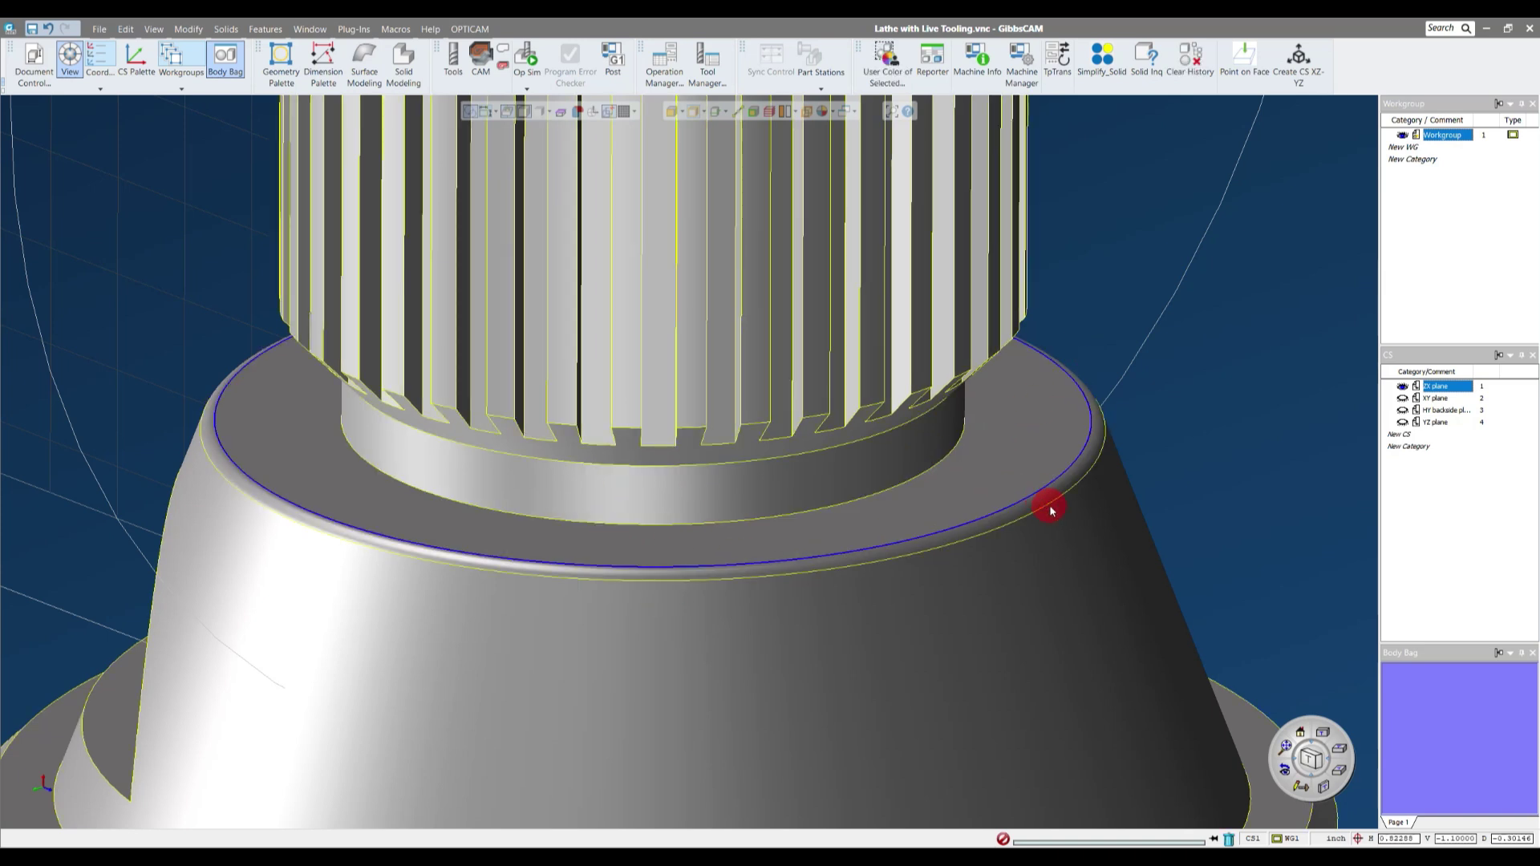
{"action": "left_click", "coordinate": [1142, 276]}
{"action": "left_click", "coordinate": [694, 118]}
{"action": "left_click_drag", "start_coordinate": [718, 185], "coordinate": [815, 463]}
{"action": "scroll", "coordinate": [811, 450], "scroll_direction": "down", "scroll_amount": 2}
{"action": "scroll", "coordinate": [907, 374], "scroll_direction": "down", "scroll_amount": 1}
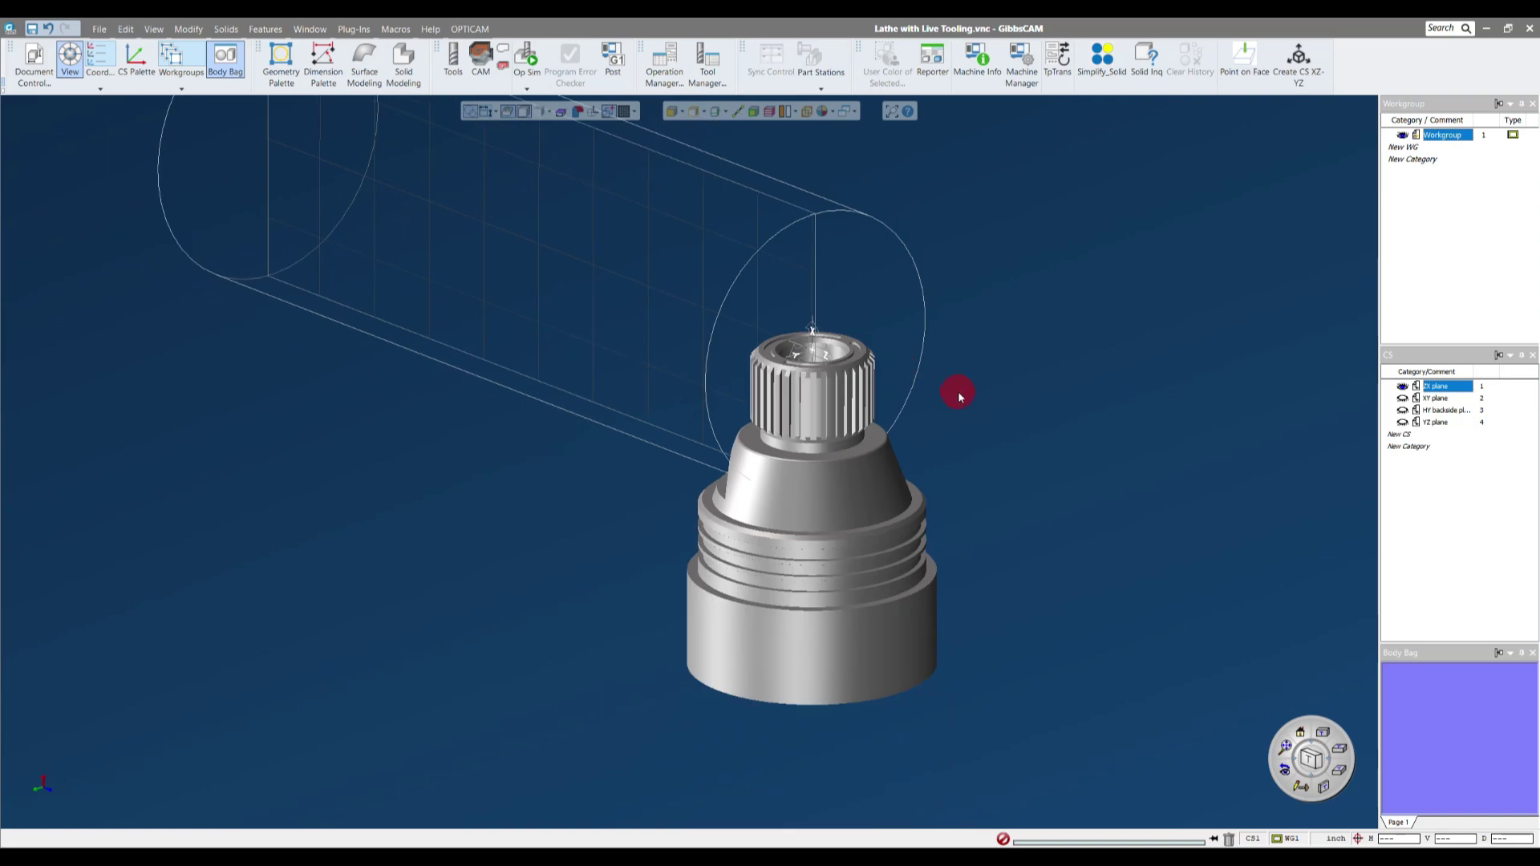
- Inspect the slotted end face of the solid and make the XY plane the active coordinate system
{"action": "scroll", "coordinate": [869, 356], "scroll_direction": "up", "scroll_amount": 6}
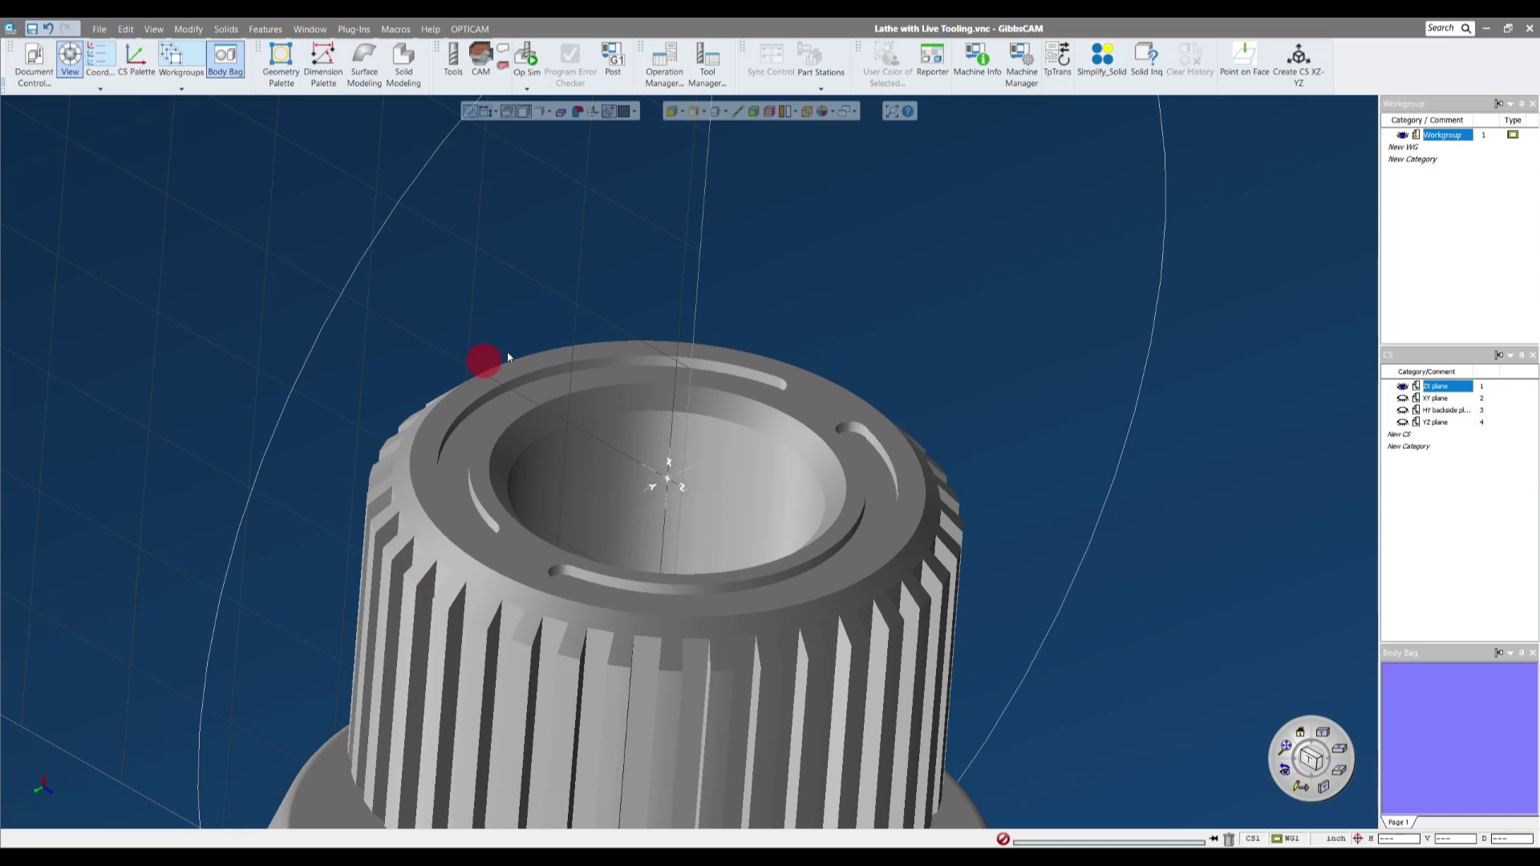
{"action": "scroll", "coordinate": [1001, 474], "scroll_direction": "down", "scroll_amount": 6}
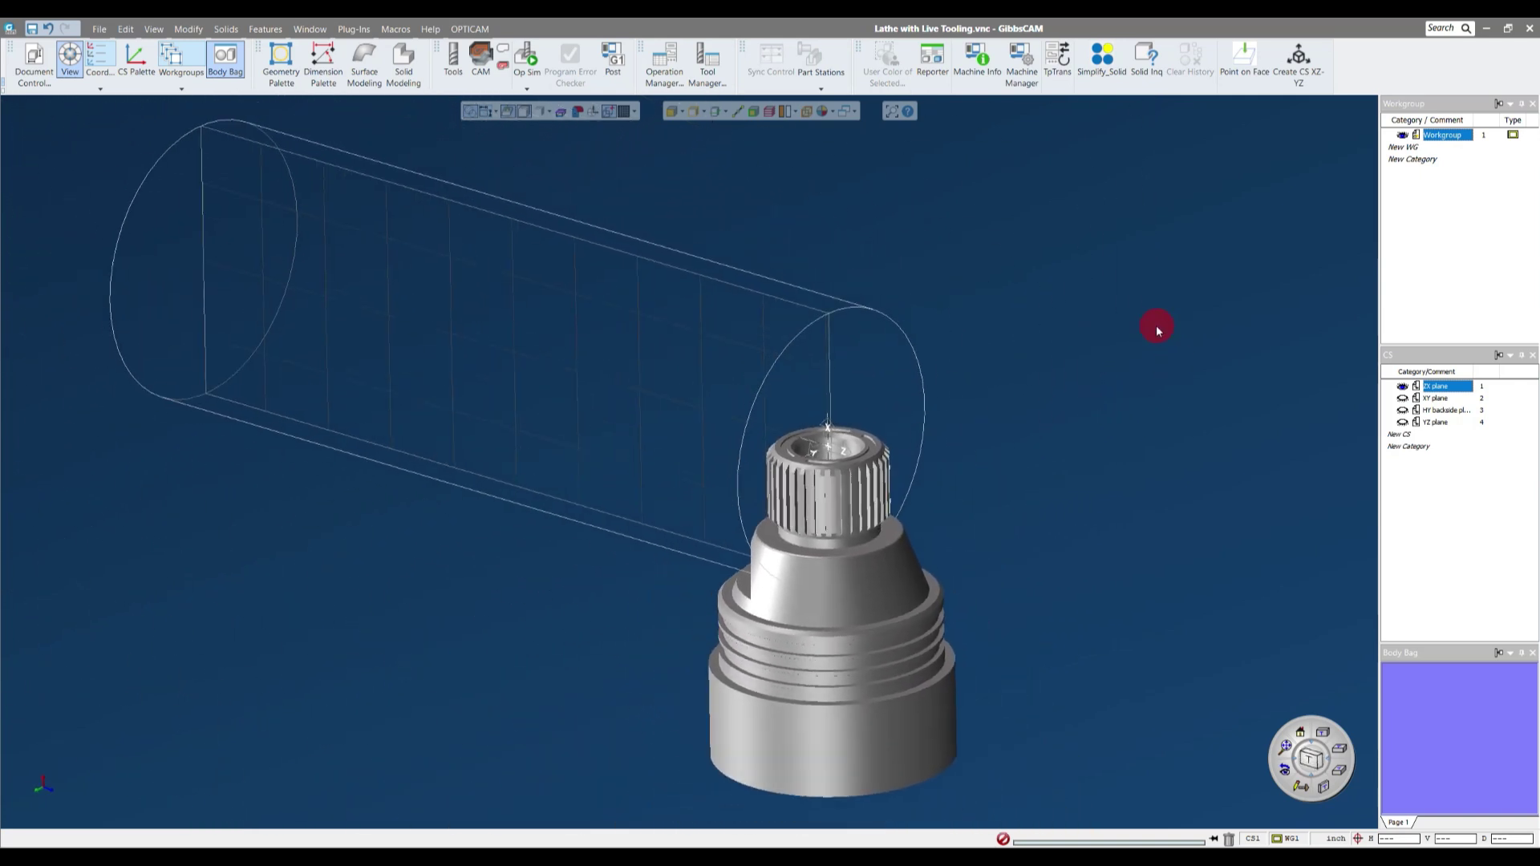
{"action": "middle_click_drag", "start_coordinate": [1156, 324], "coordinate": [1134, 327]}
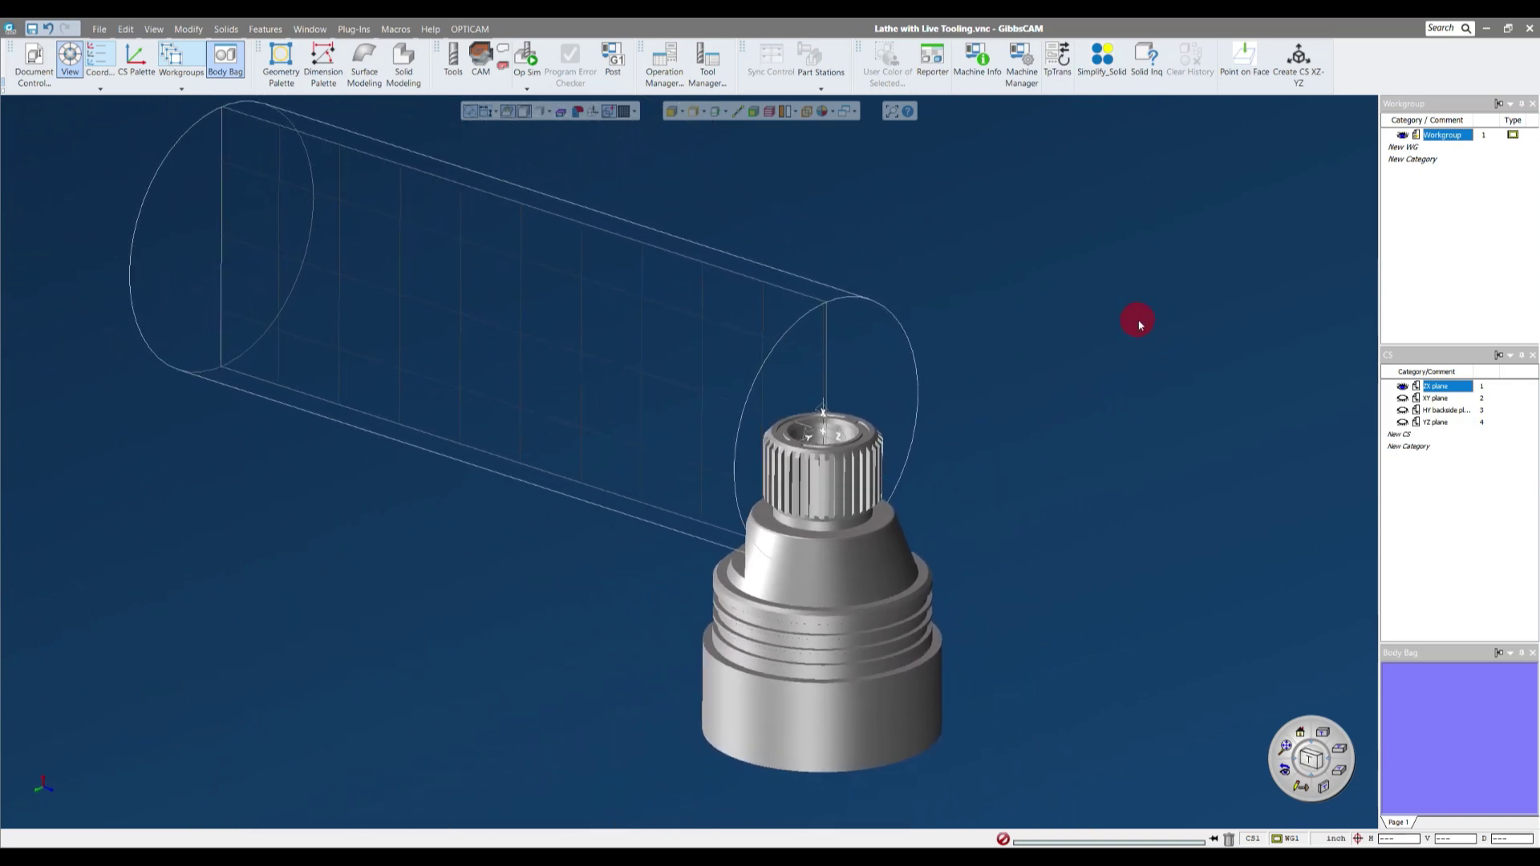
{"action": "left_click", "coordinate": [1431, 403]}
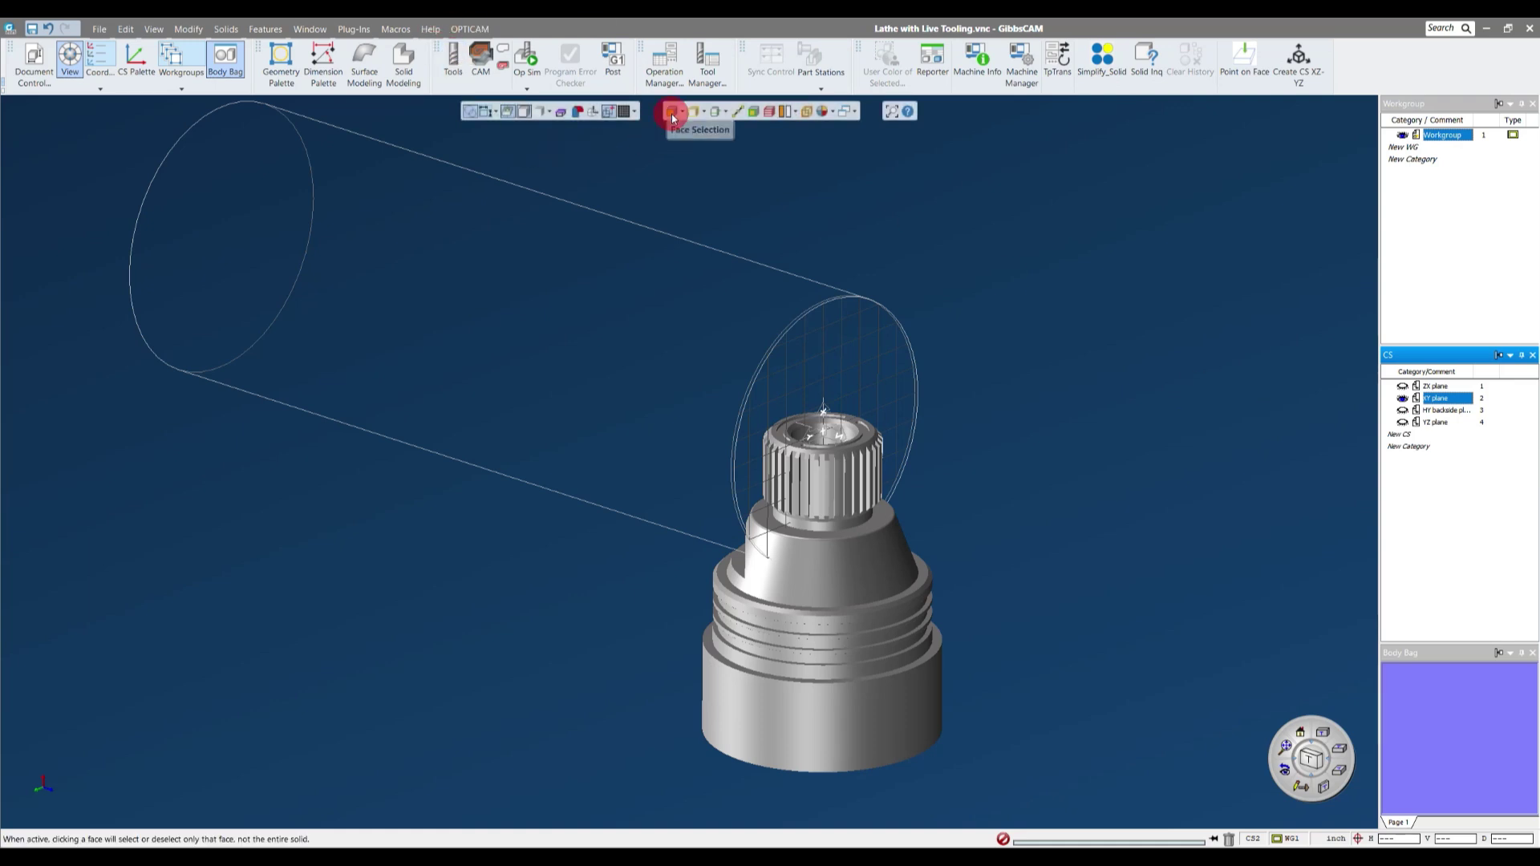
- Align the solid's slotted end face to the active XY plane coordinate system and undo the alignment
{"action": "scroll", "coordinate": [942, 393], "scroll_direction": "up", "scroll_amount": 4}
{"action": "scroll", "coordinate": [1012, 377], "scroll_direction": "up", "scroll_amount": 5}
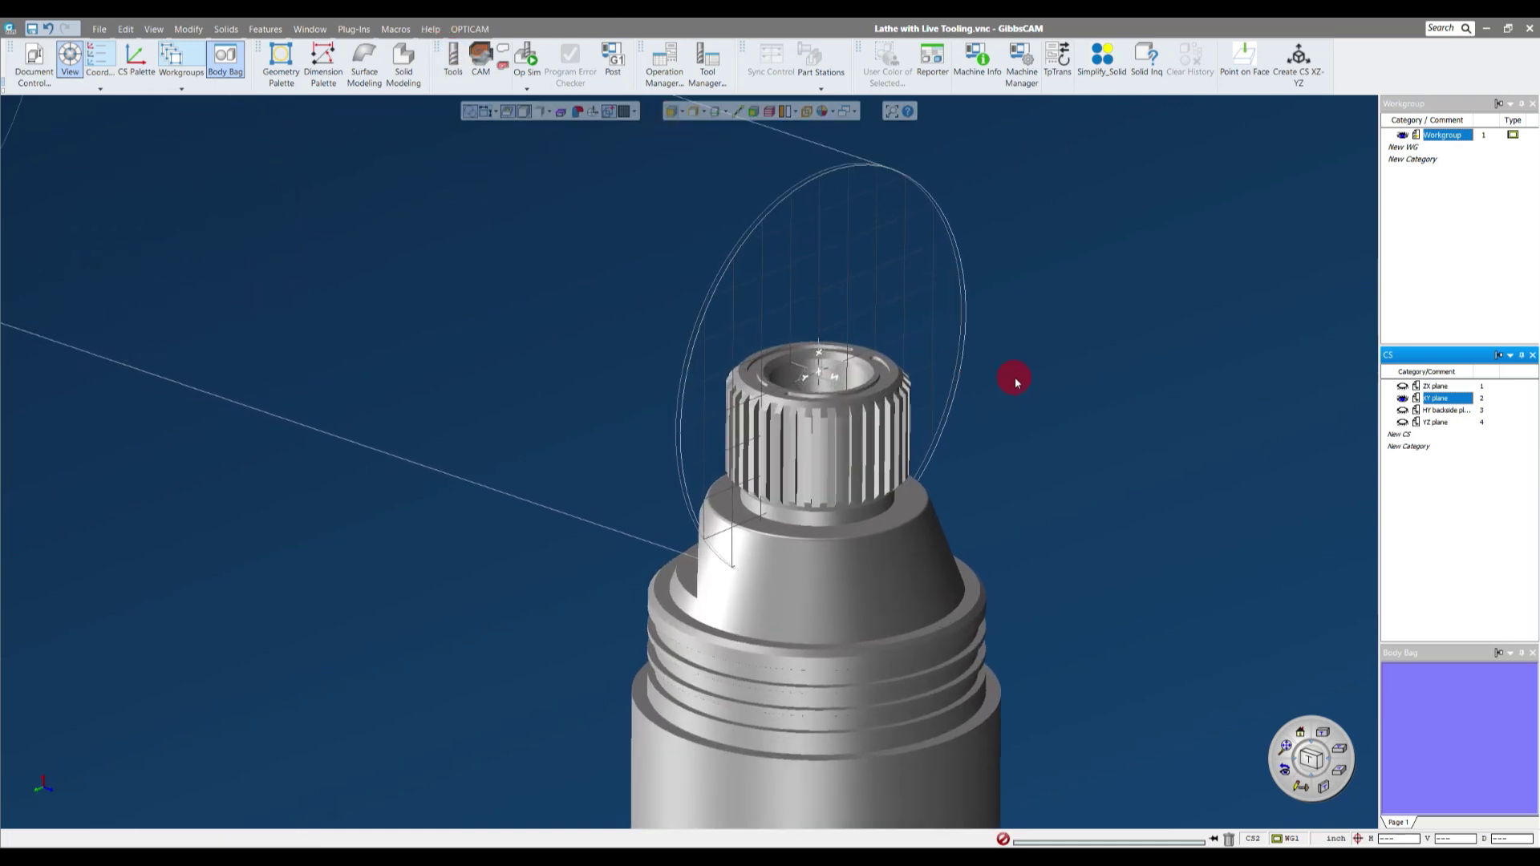
{"action": "scroll", "coordinate": [1014, 377], "scroll_direction": "up", "scroll_amount": 3}
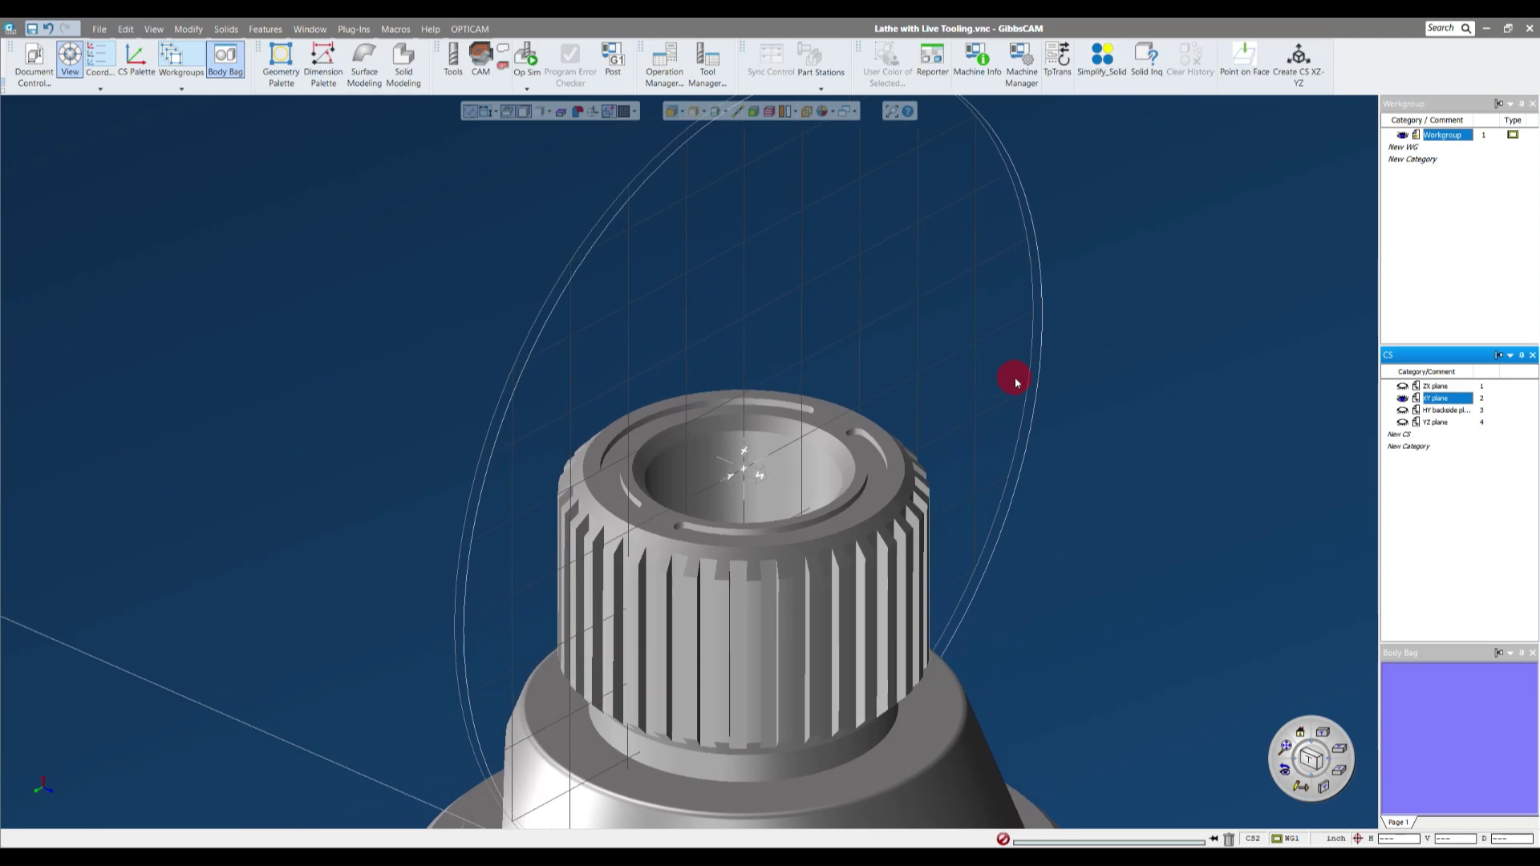
{"action": "left_click", "coordinate": [856, 402]}
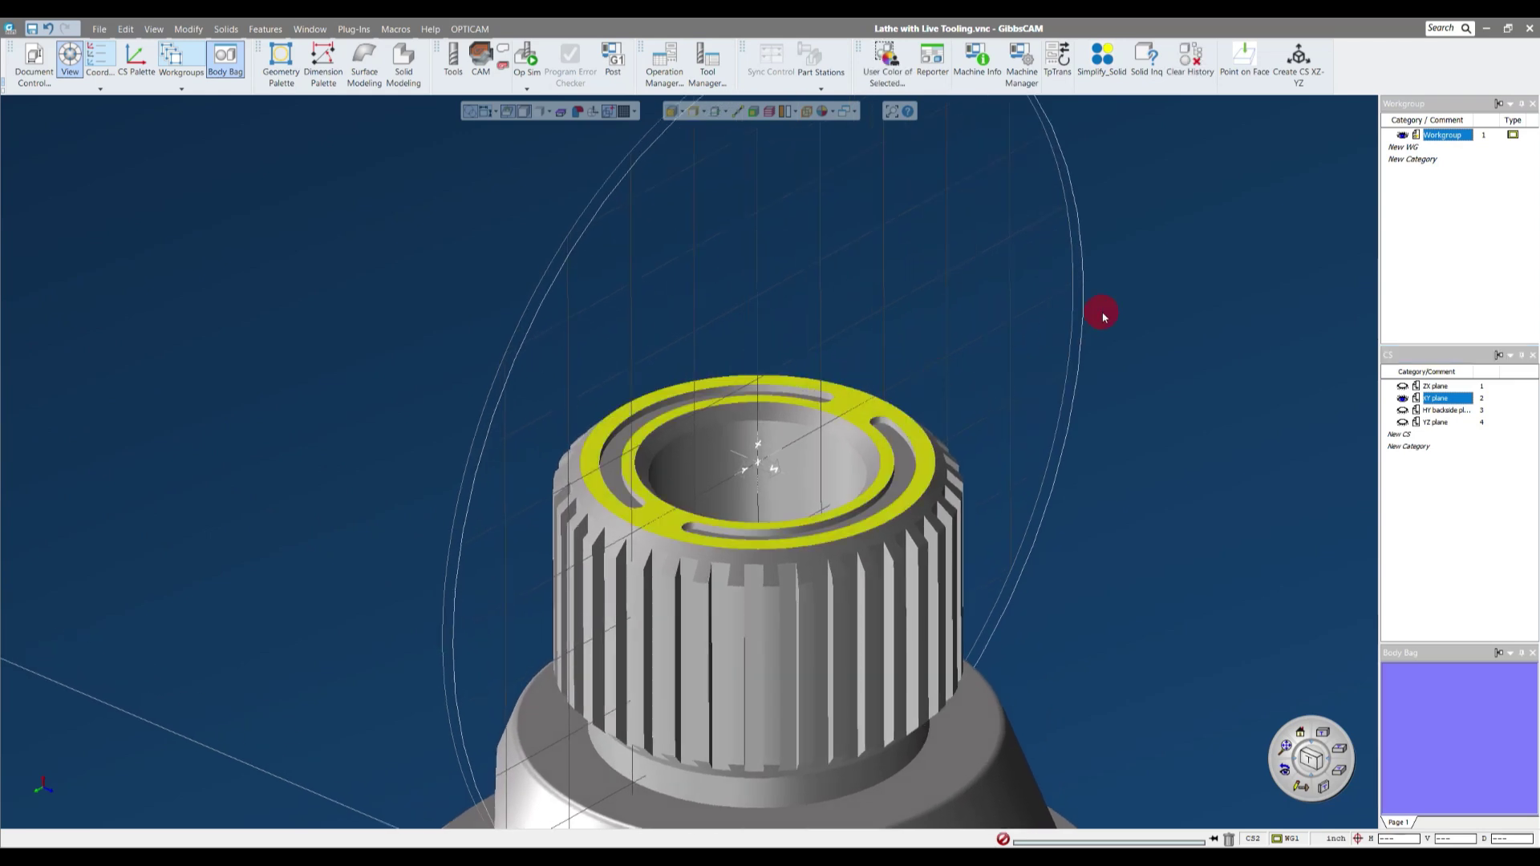
{"action": "middle_click_drag", "start_coordinate": [1103, 317], "coordinate": [878, 384]}
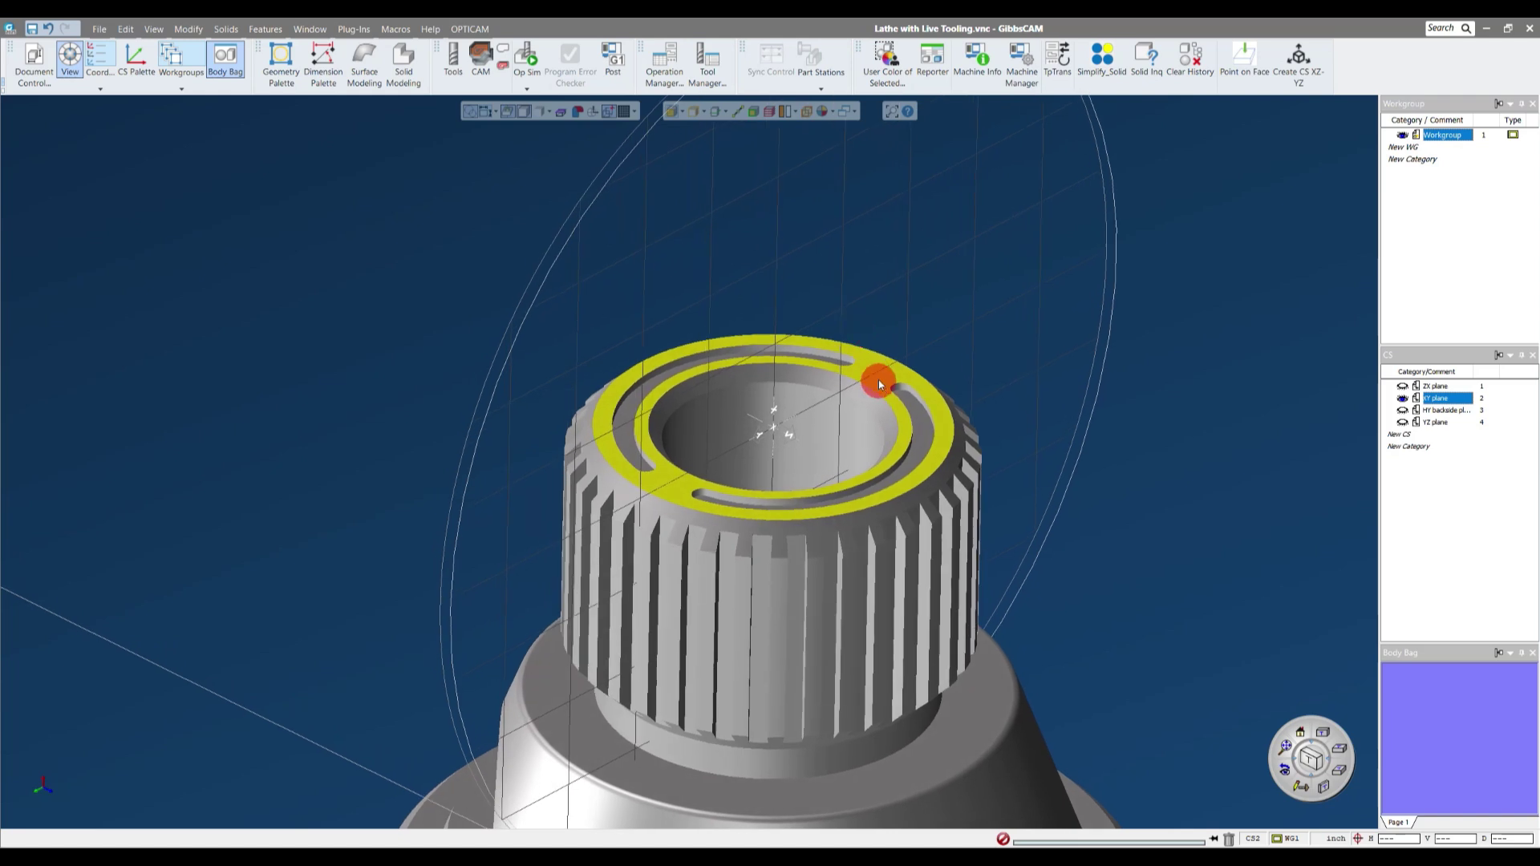
{"action": "right_click", "coordinate": [875, 371]}
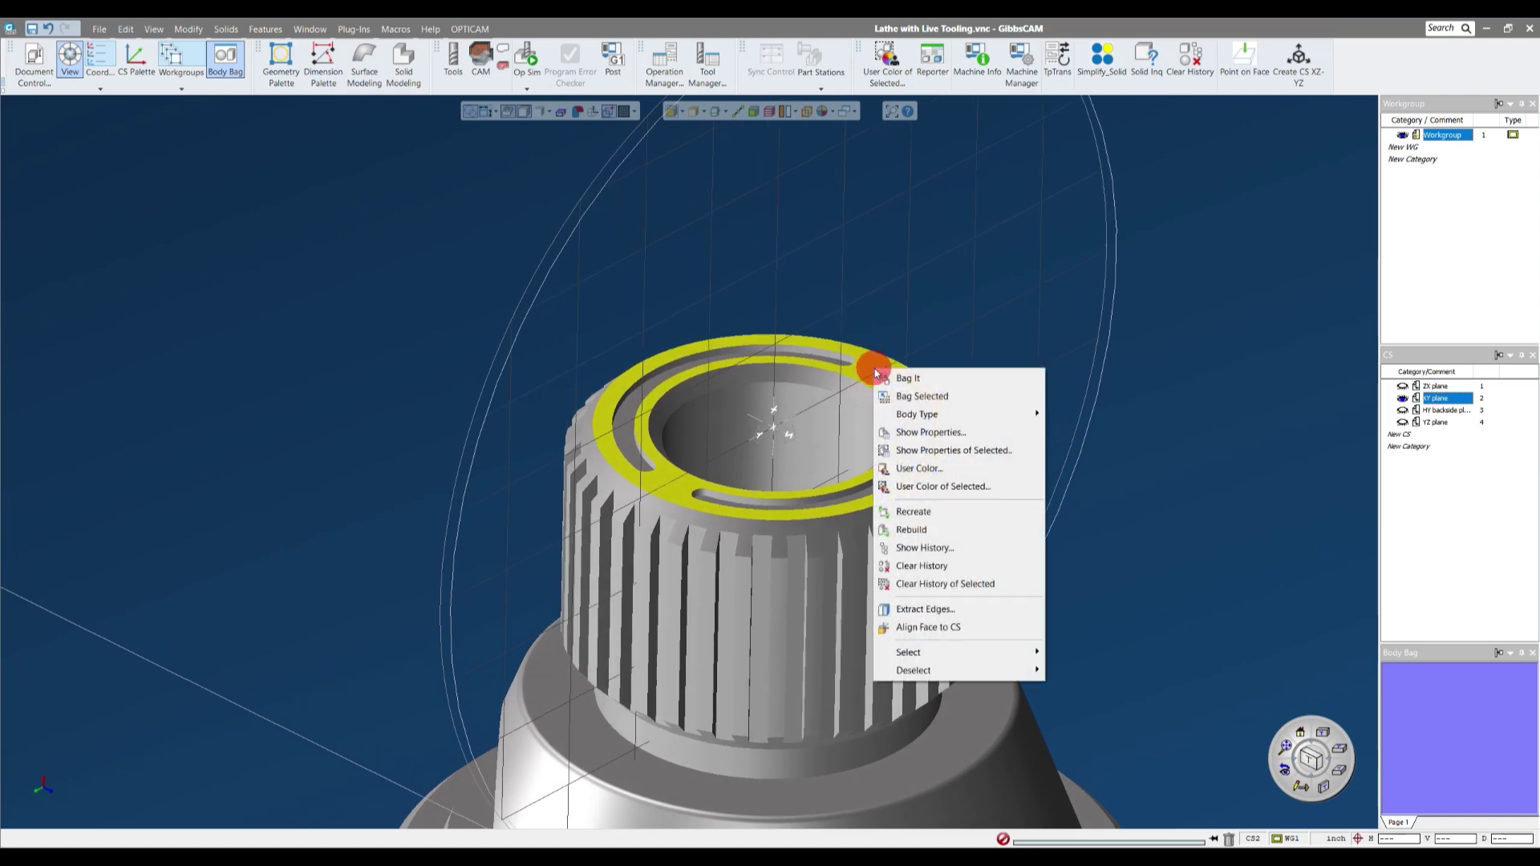
{"action": "left_click", "coordinate": [965, 633]}
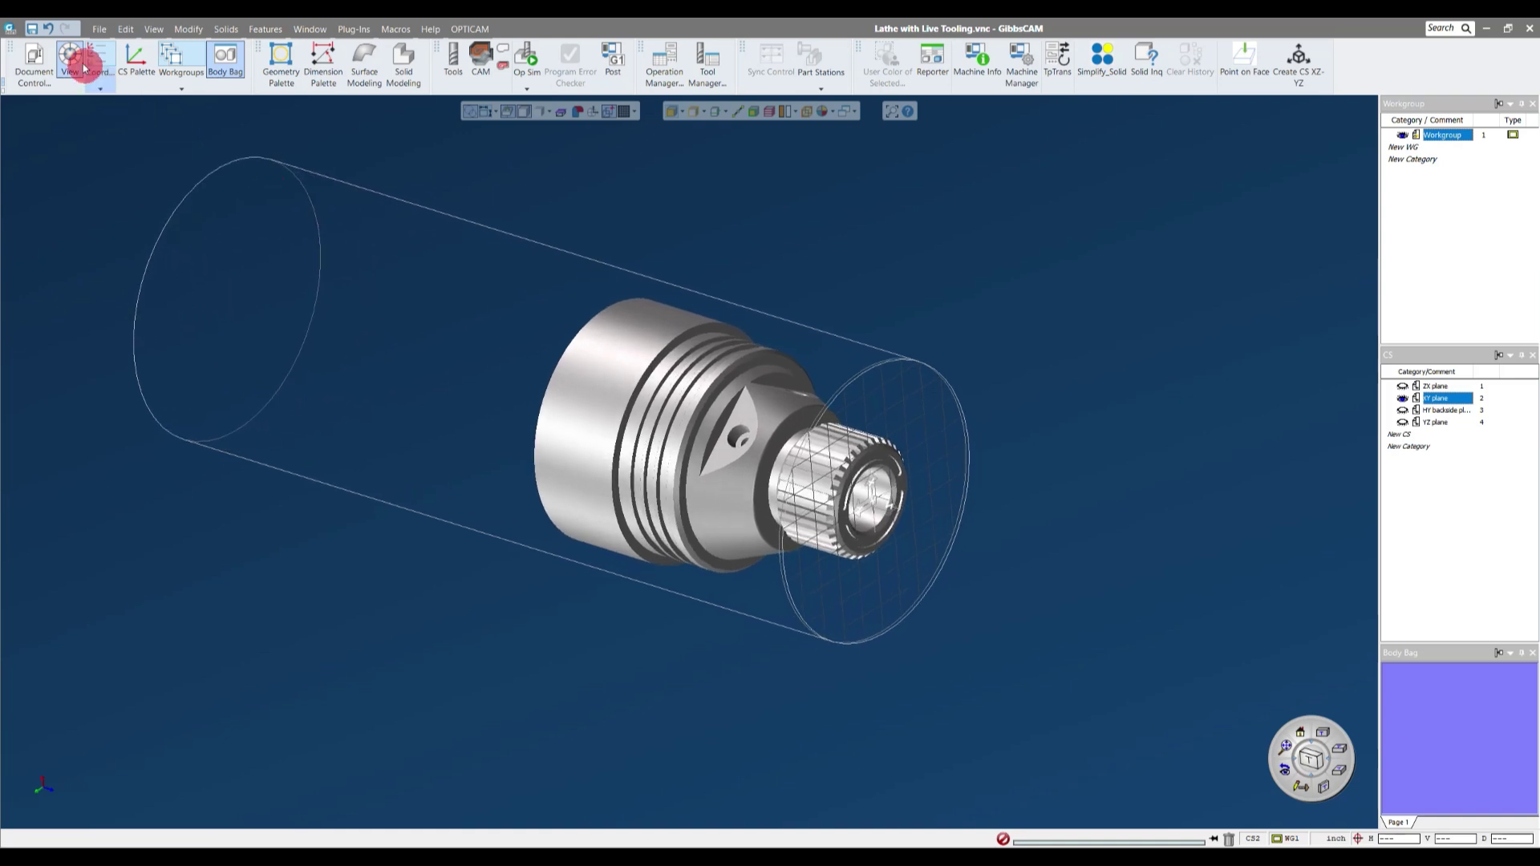
{"action": "left_click", "coordinate": [50, 32]}
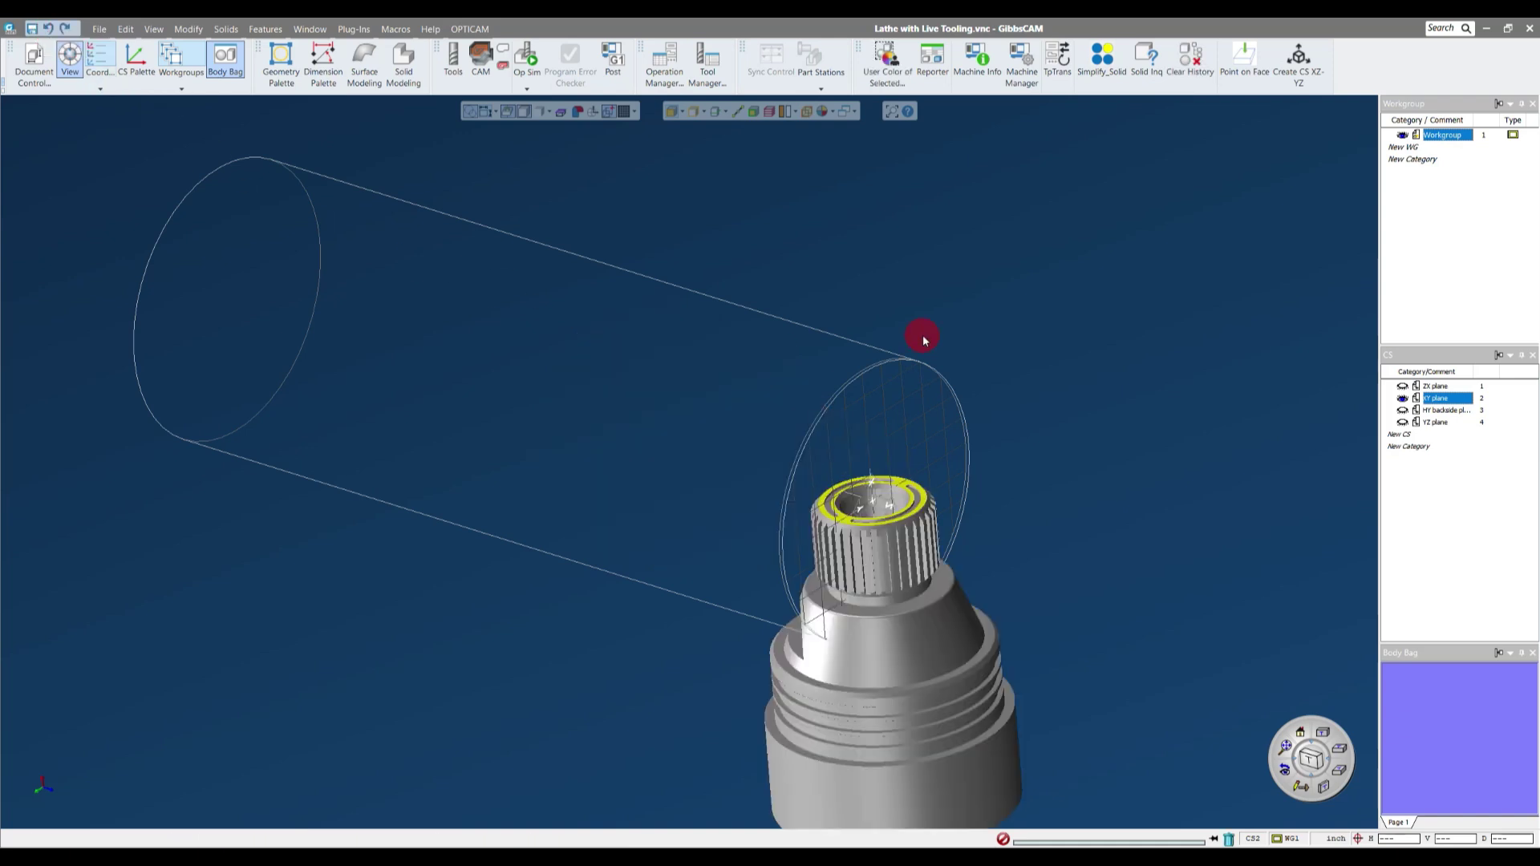
{"action": "key", "text": "ctrl+z"}
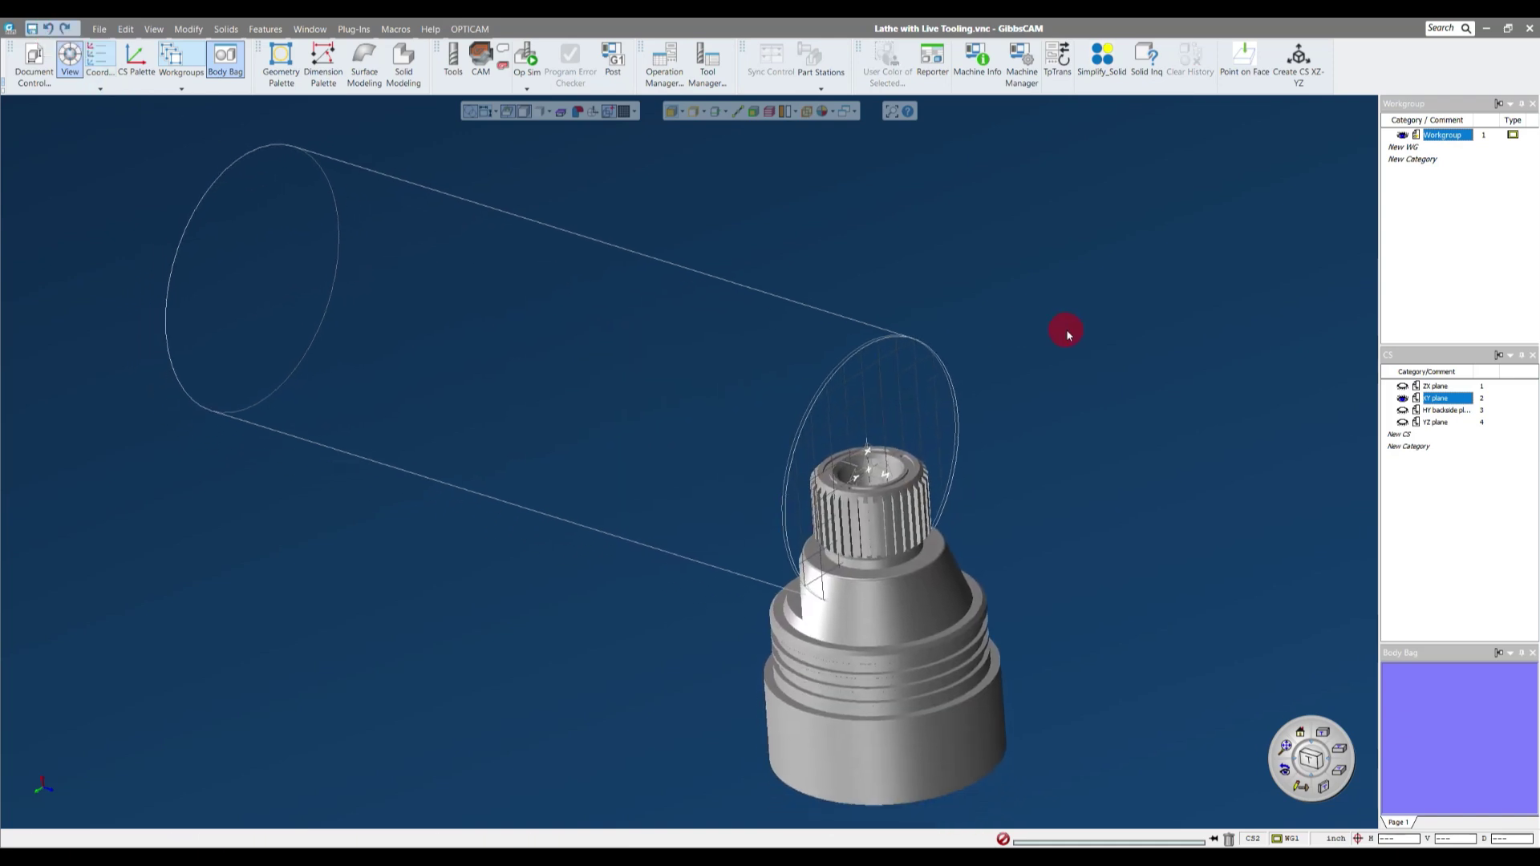
- Align the large cylindrical outer face of the solid's base to the active XY plane coordinate system
{"action": "left_click", "coordinate": [898, 734]}
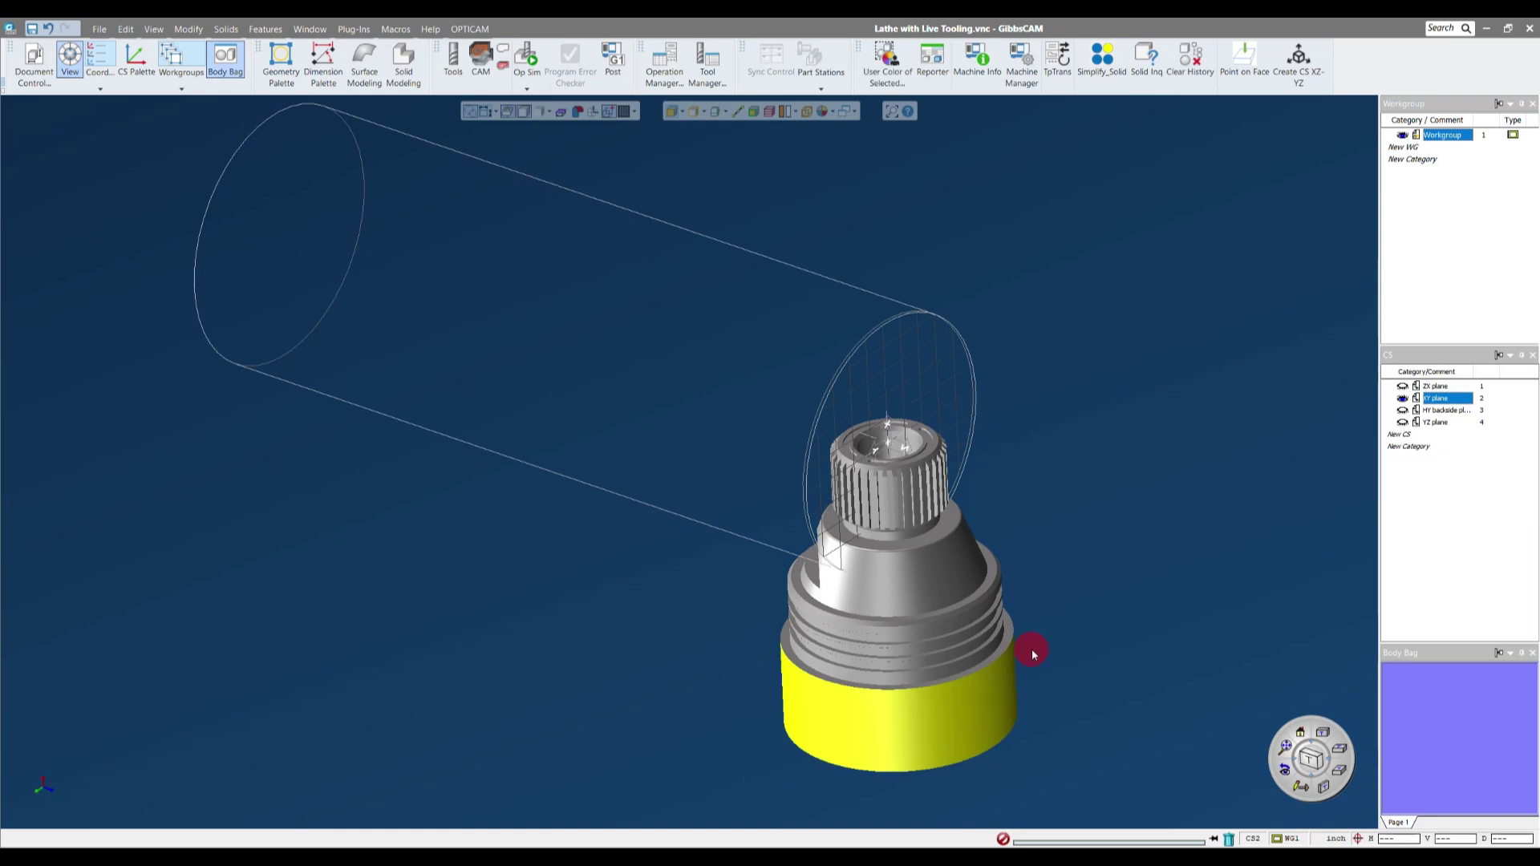
{"action": "right_click", "coordinate": [906, 717]}
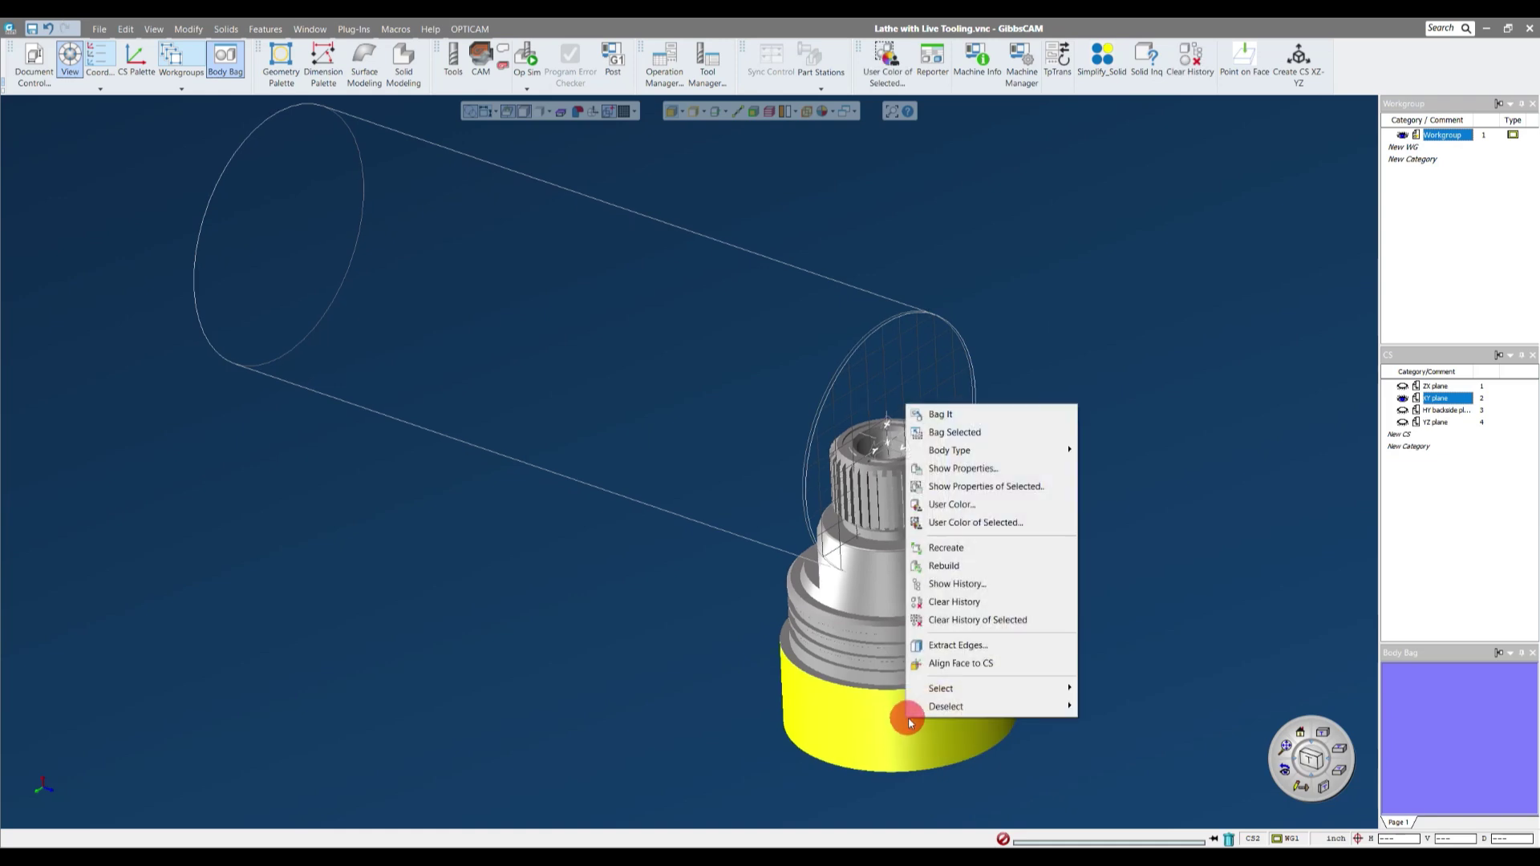
{"action": "mouse_move", "coordinate": [950, 694]}
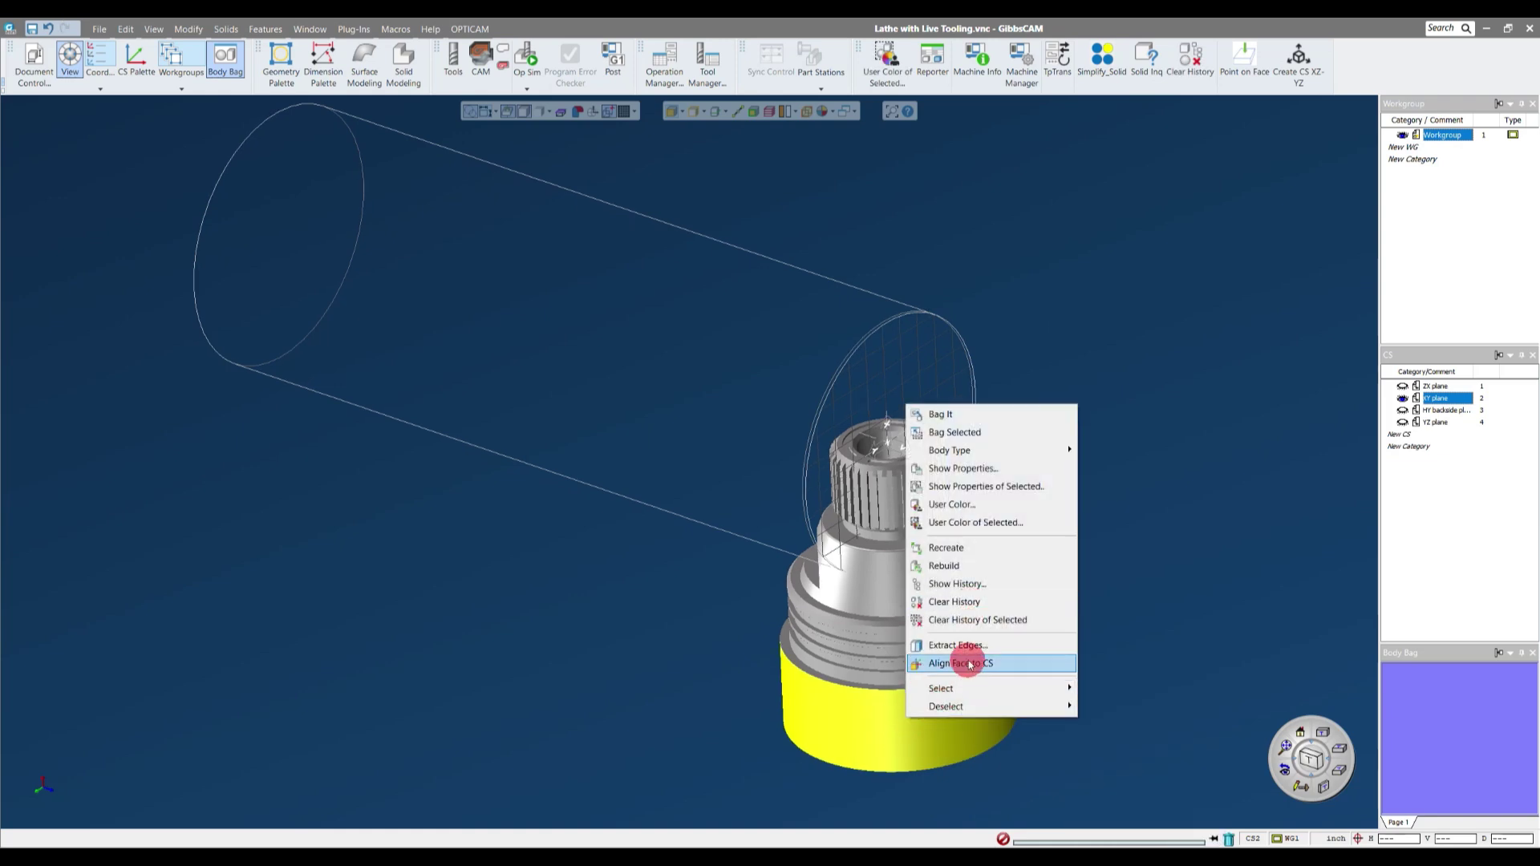
{"action": "left_click", "coordinate": [970, 668]}
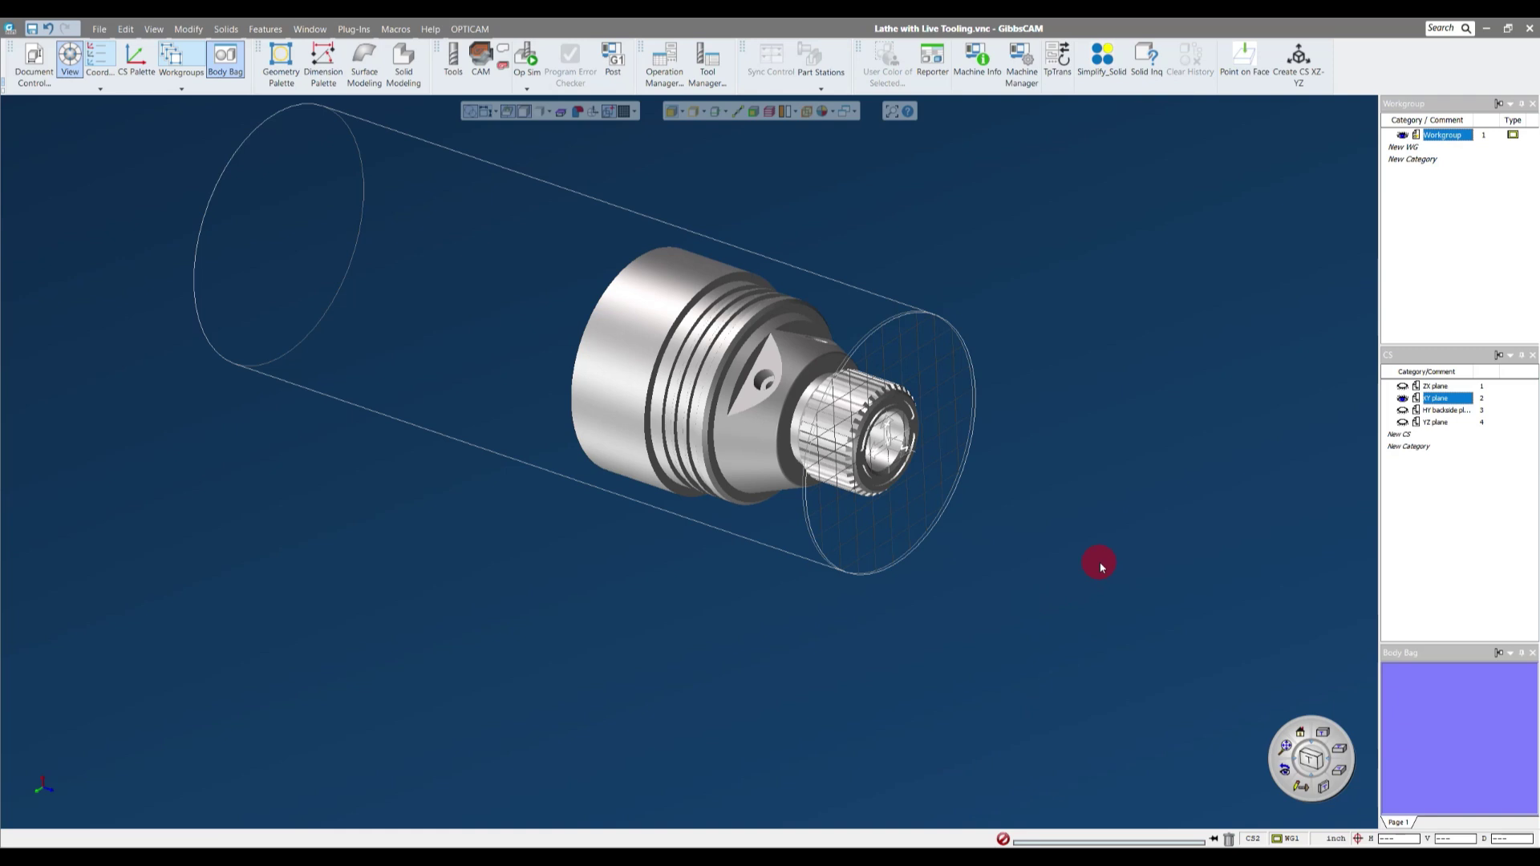
- Examine the aligned solid within the stock outline and compare its orientation with the ZX and XY plane coordinate systems
{"action": "middle_click_drag", "start_coordinate": [1102, 554], "coordinate": [1108, 555]}
{"action": "middle_click_drag", "start_coordinate": [593, 479], "coordinate": [574, 506]}
{"action": "middle_click_drag", "start_coordinate": [1025, 503], "coordinate": [1158, 353]}
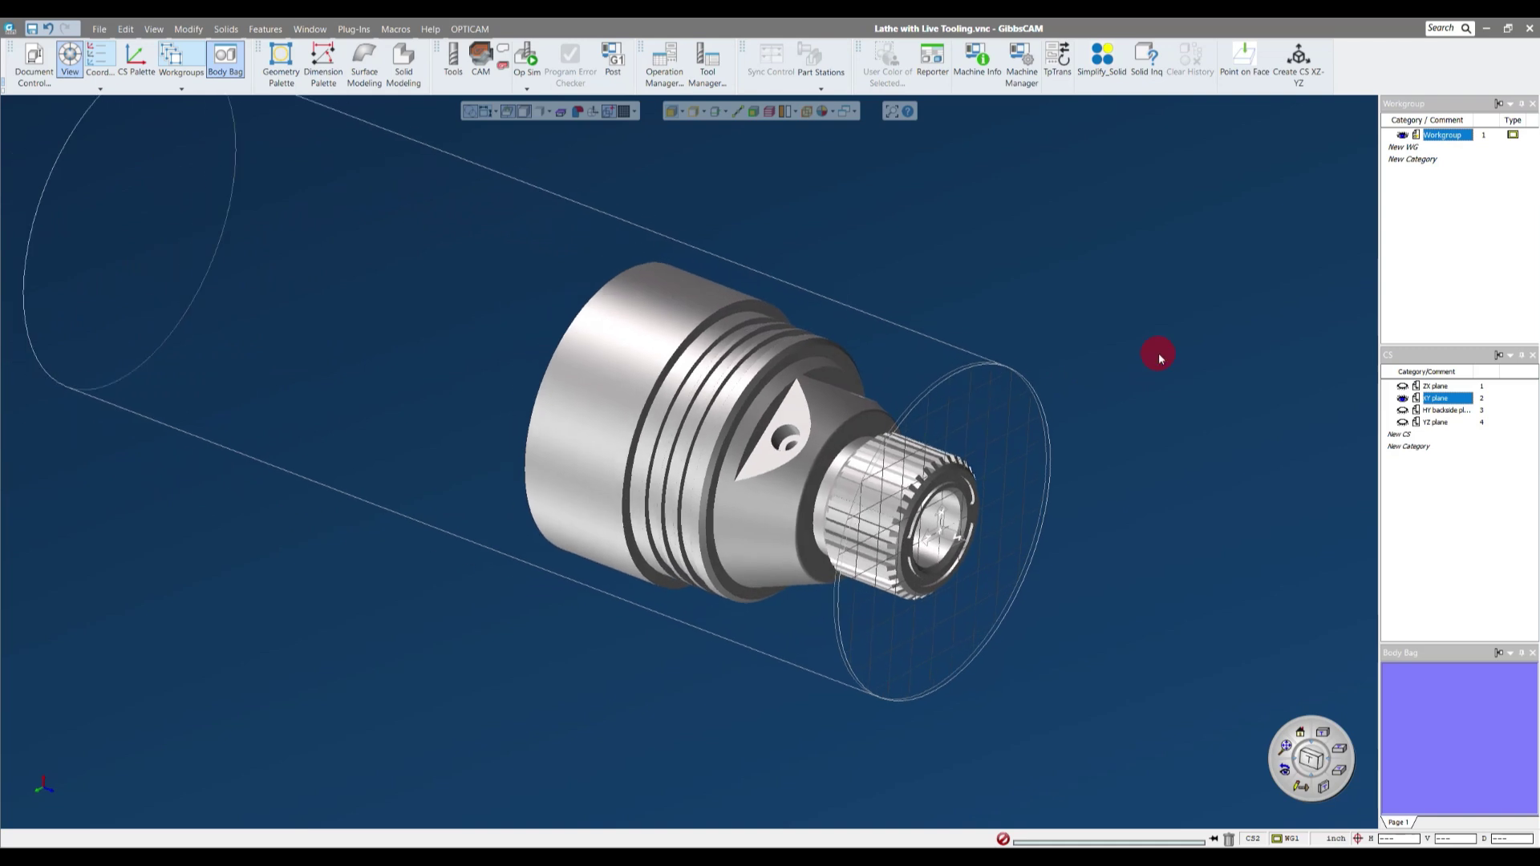
{"action": "scroll", "coordinate": [1158, 353], "scroll_direction": "down", "scroll_amount": 2}
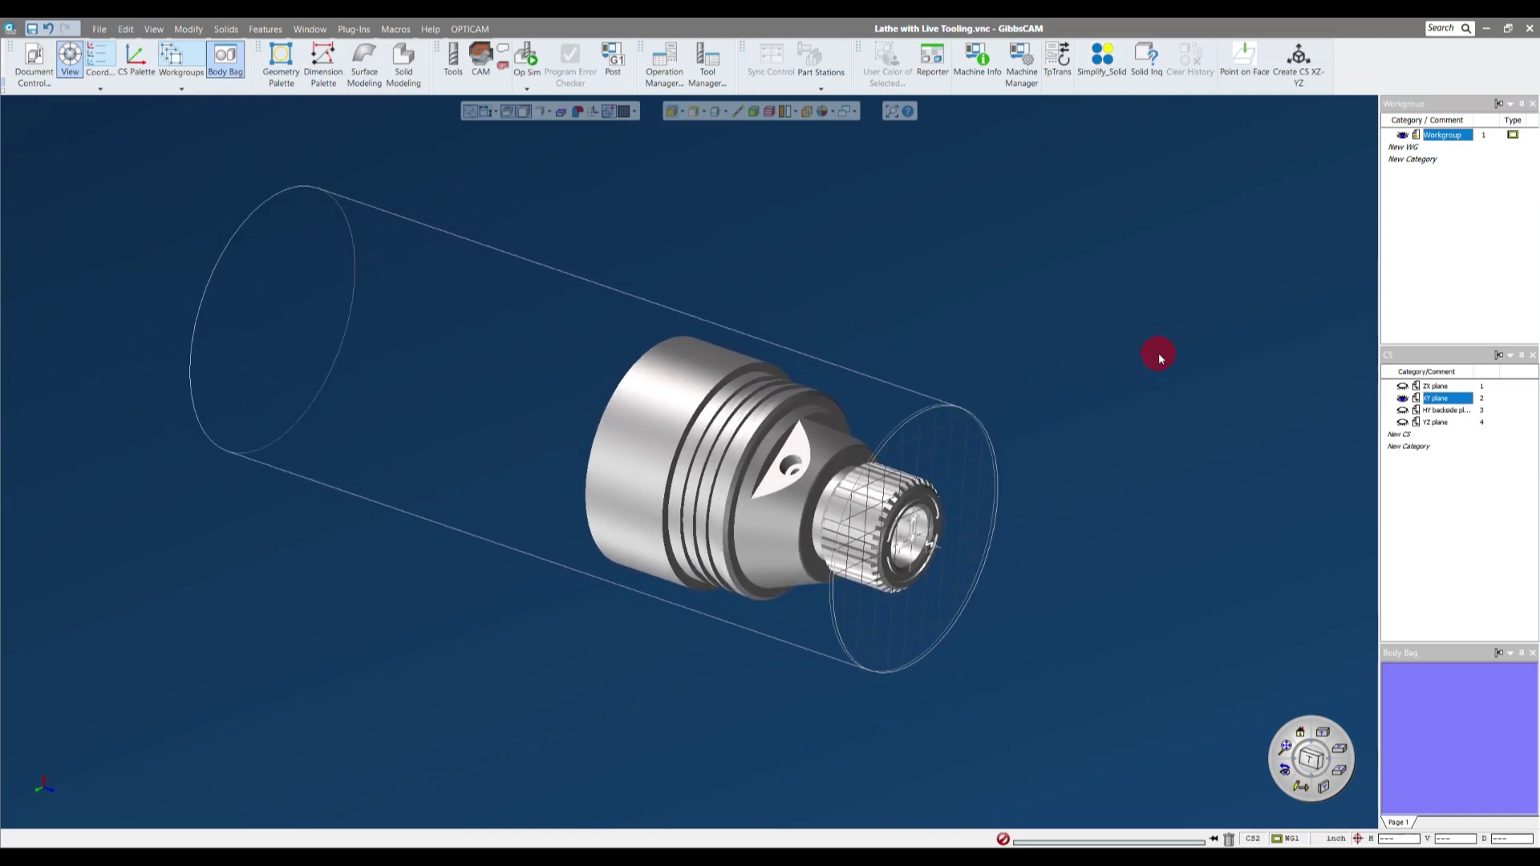
{"action": "scroll", "coordinate": [1158, 353], "scroll_direction": "up", "scroll_amount": 2}
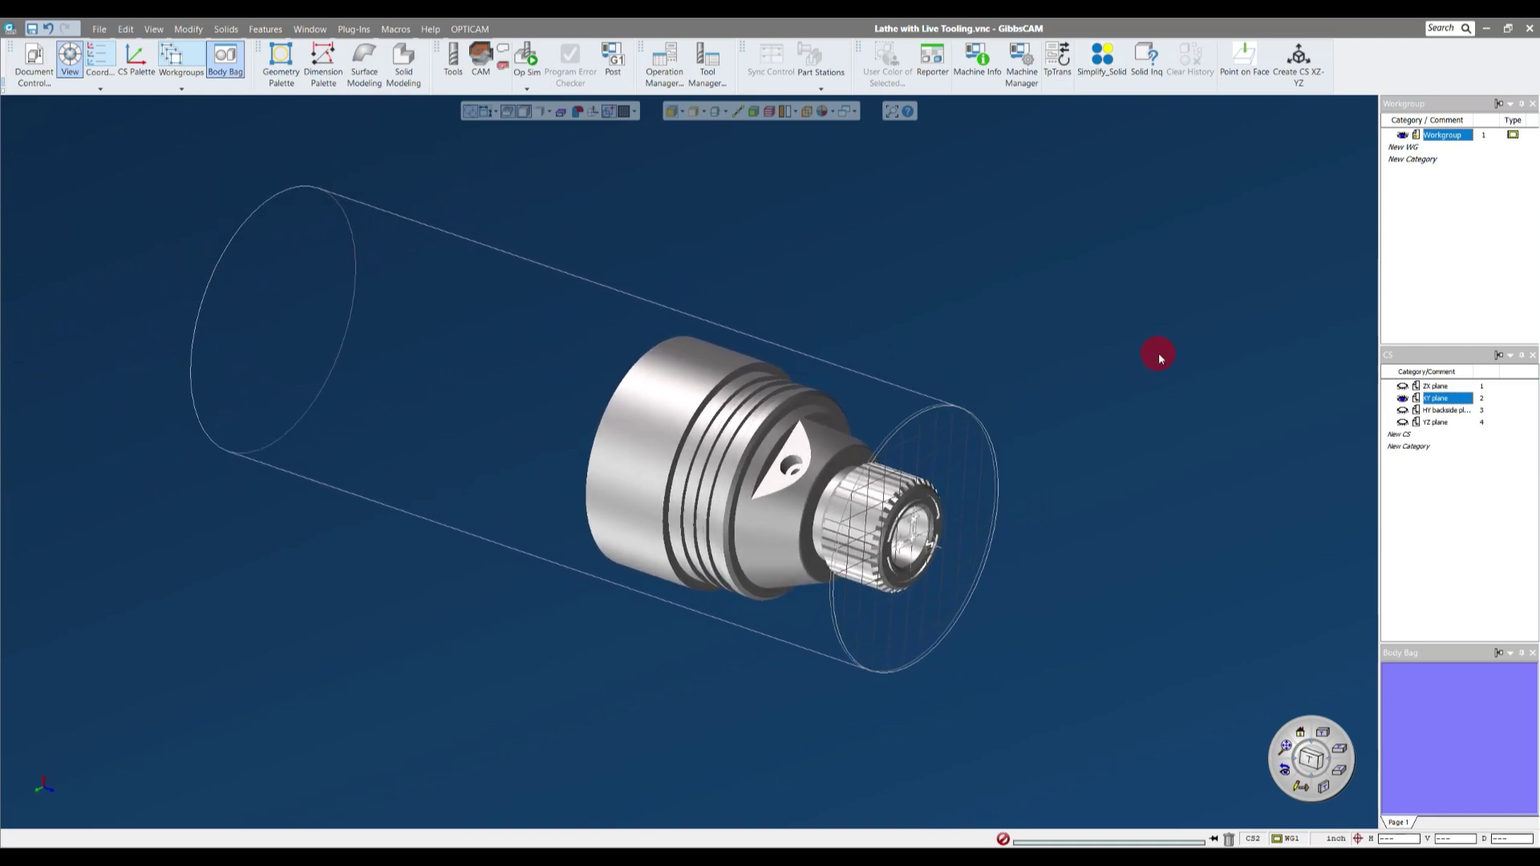
{"action": "scroll", "coordinate": [1231, 462], "scroll_direction": "up", "scroll_amount": 2}
{"action": "left_click", "coordinate": [899, 481]}
{"action": "left_click", "coordinate": [1138, 517]}
{"action": "middle_click_drag", "start_coordinate": [1144, 520], "coordinate": [1154, 520]}
{"action": "scroll", "coordinate": [1154, 520], "scroll_direction": "down", "scroll_amount": 2}
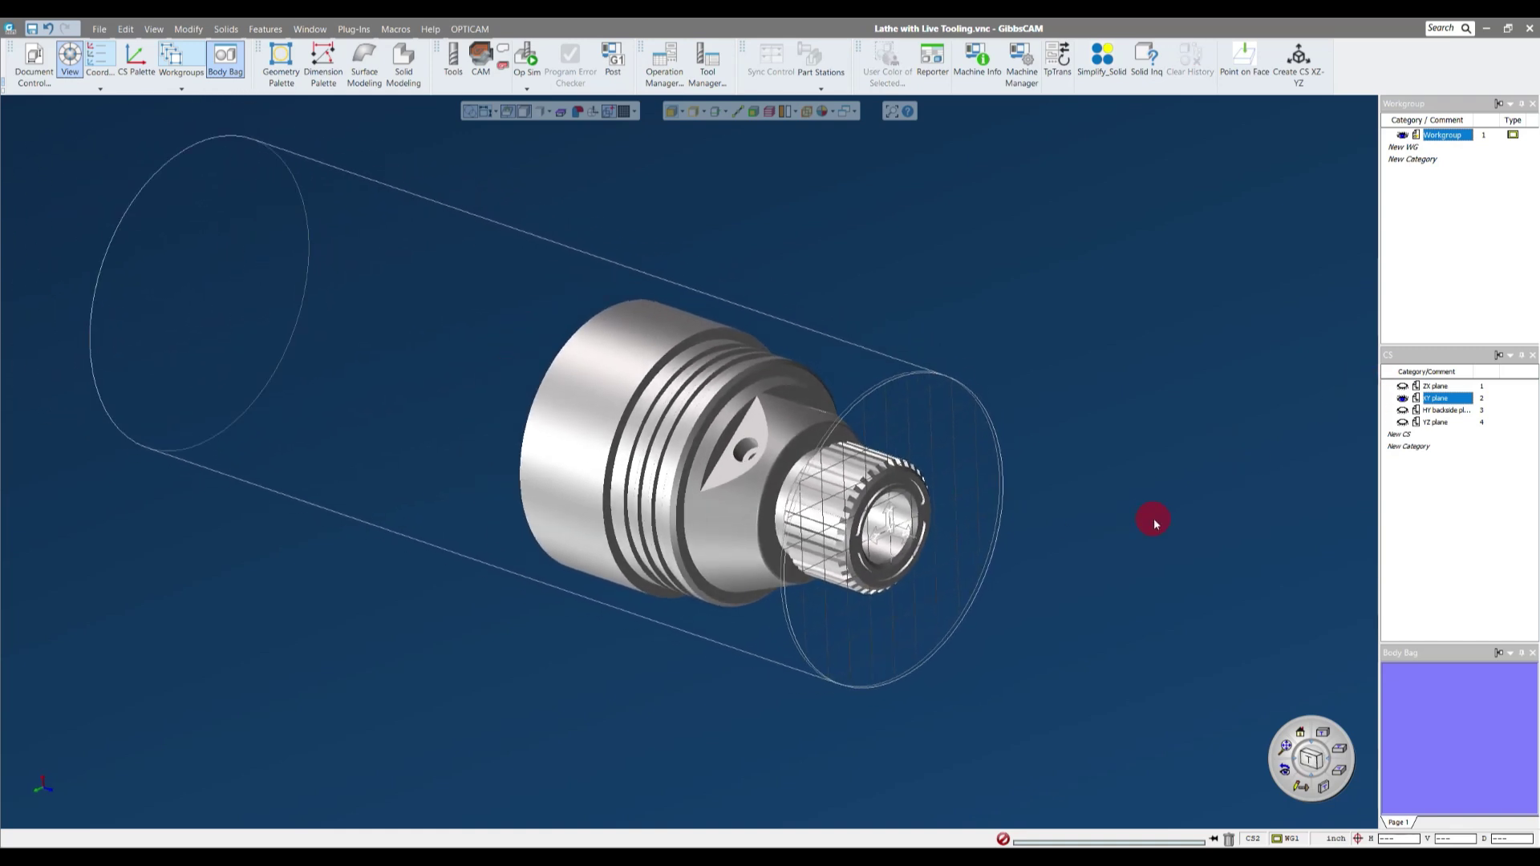
{"action": "scroll", "coordinate": [1153, 518], "scroll_direction": "up", "scroll_amount": 4}
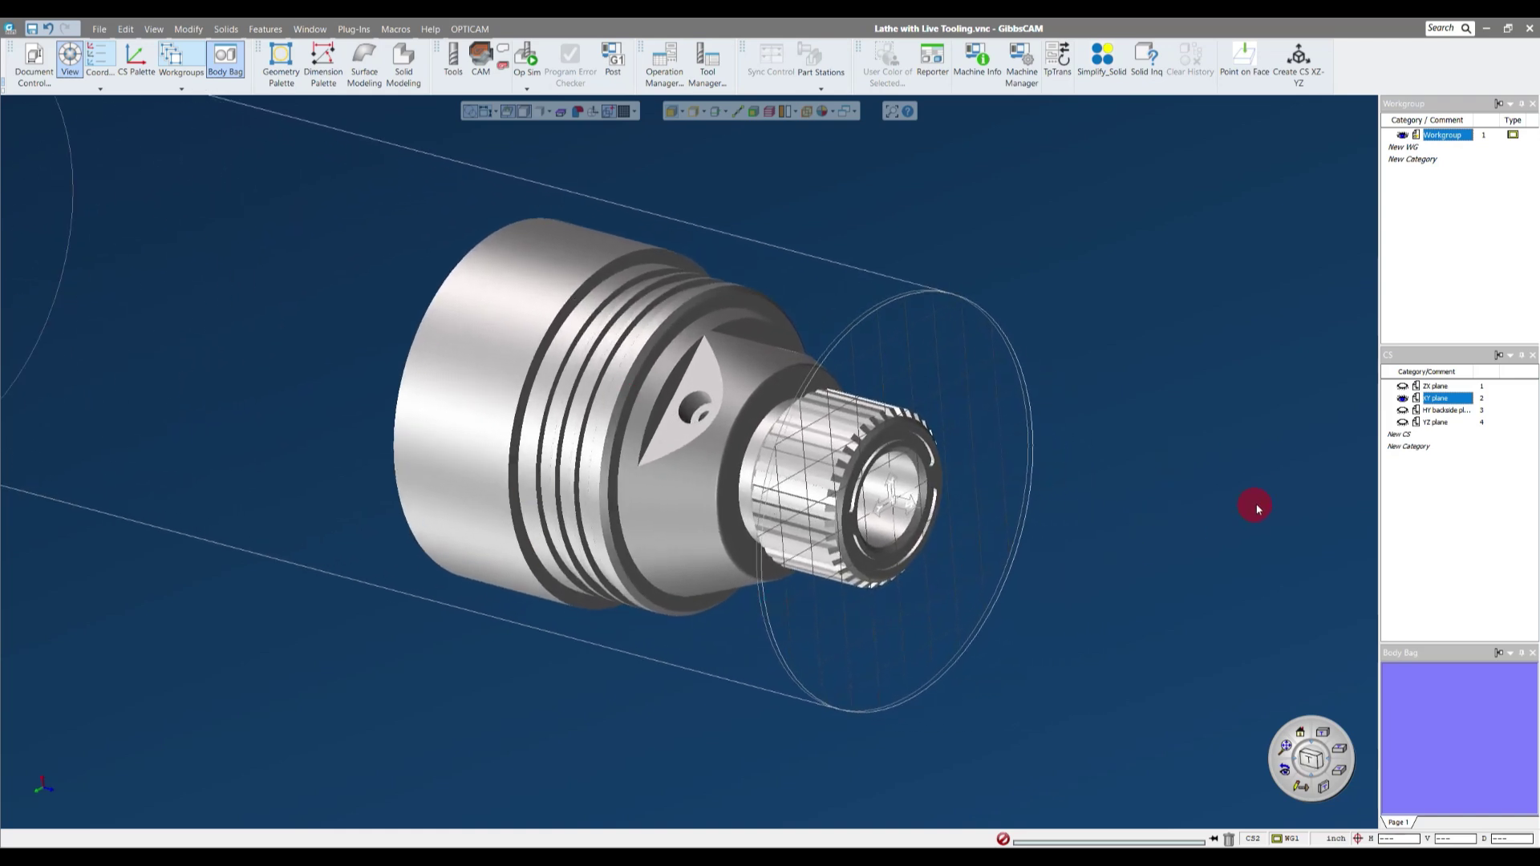
{"action": "double_click", "coordinate": [1436, 386]}
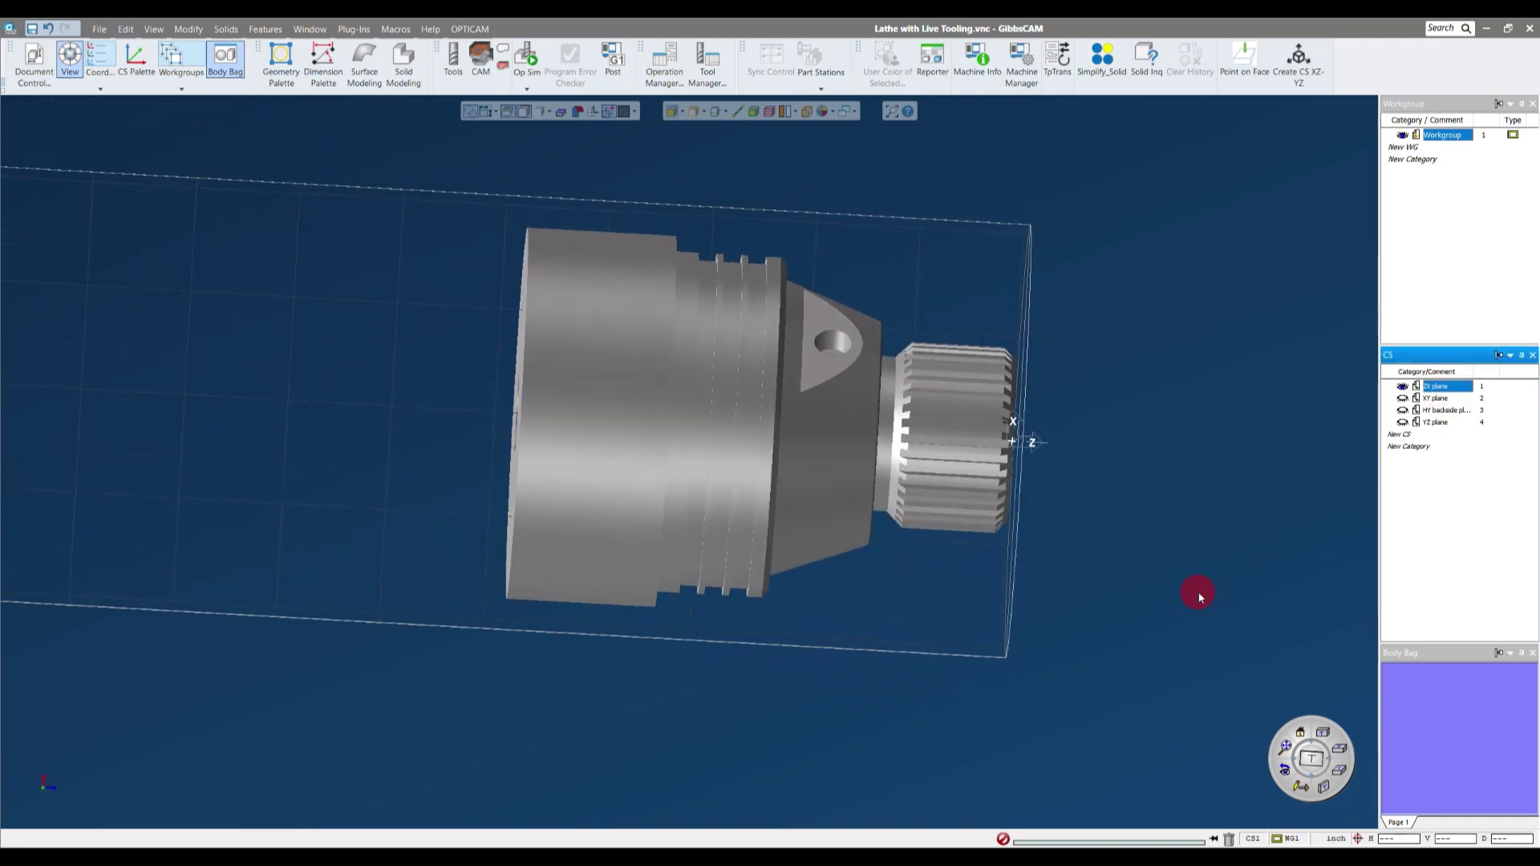
{"action": "double_click", "coordinate": [1435, 397]}
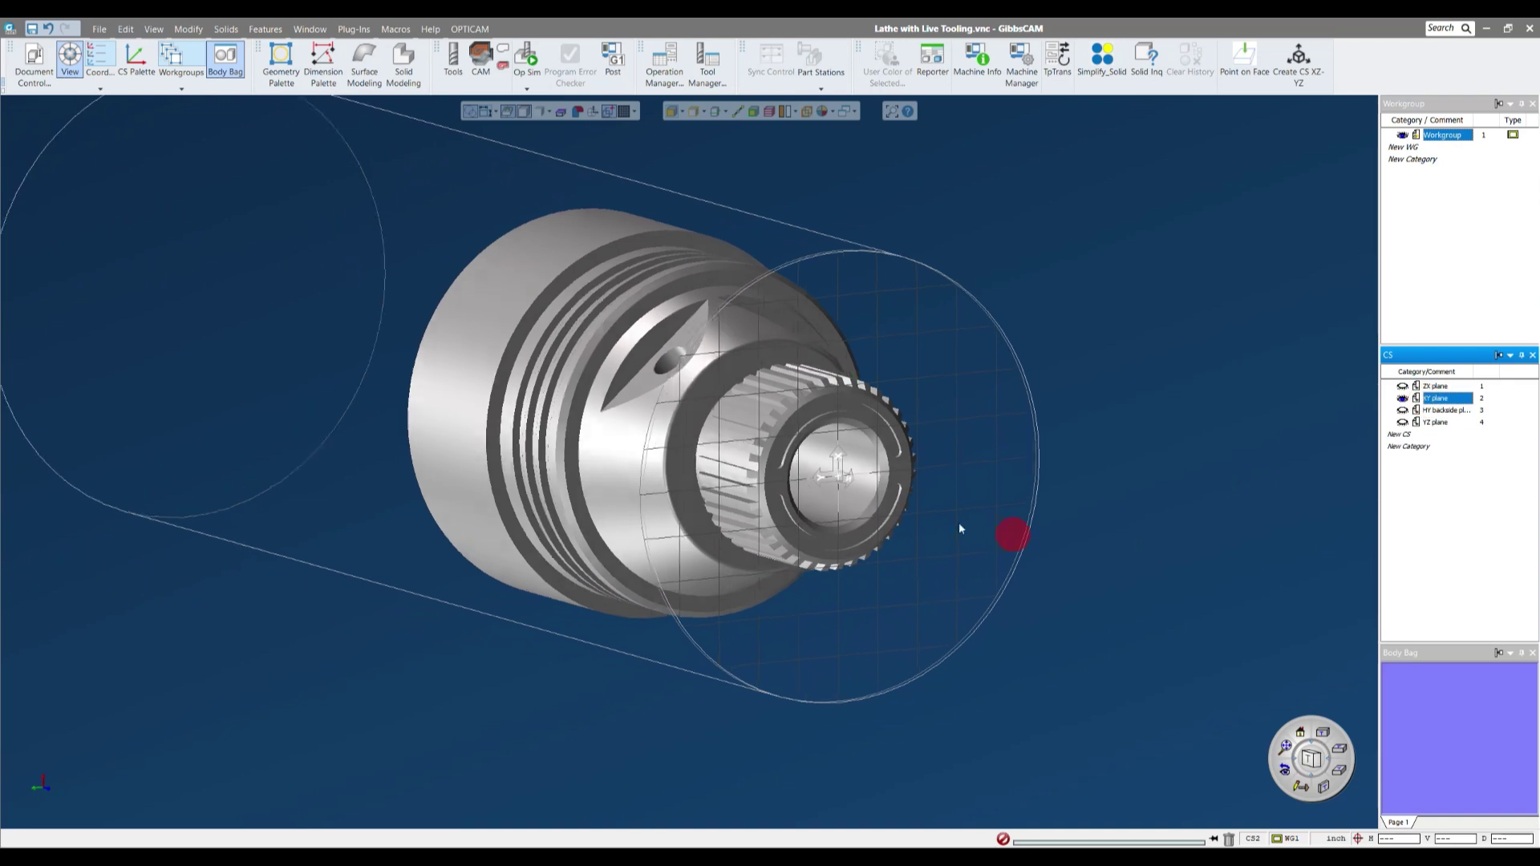
- Make the YZ plane the active coordinate system and align the cone's upper flat face with the hole to it
{"action": "left_click", "coordinate": [1431, 424]}
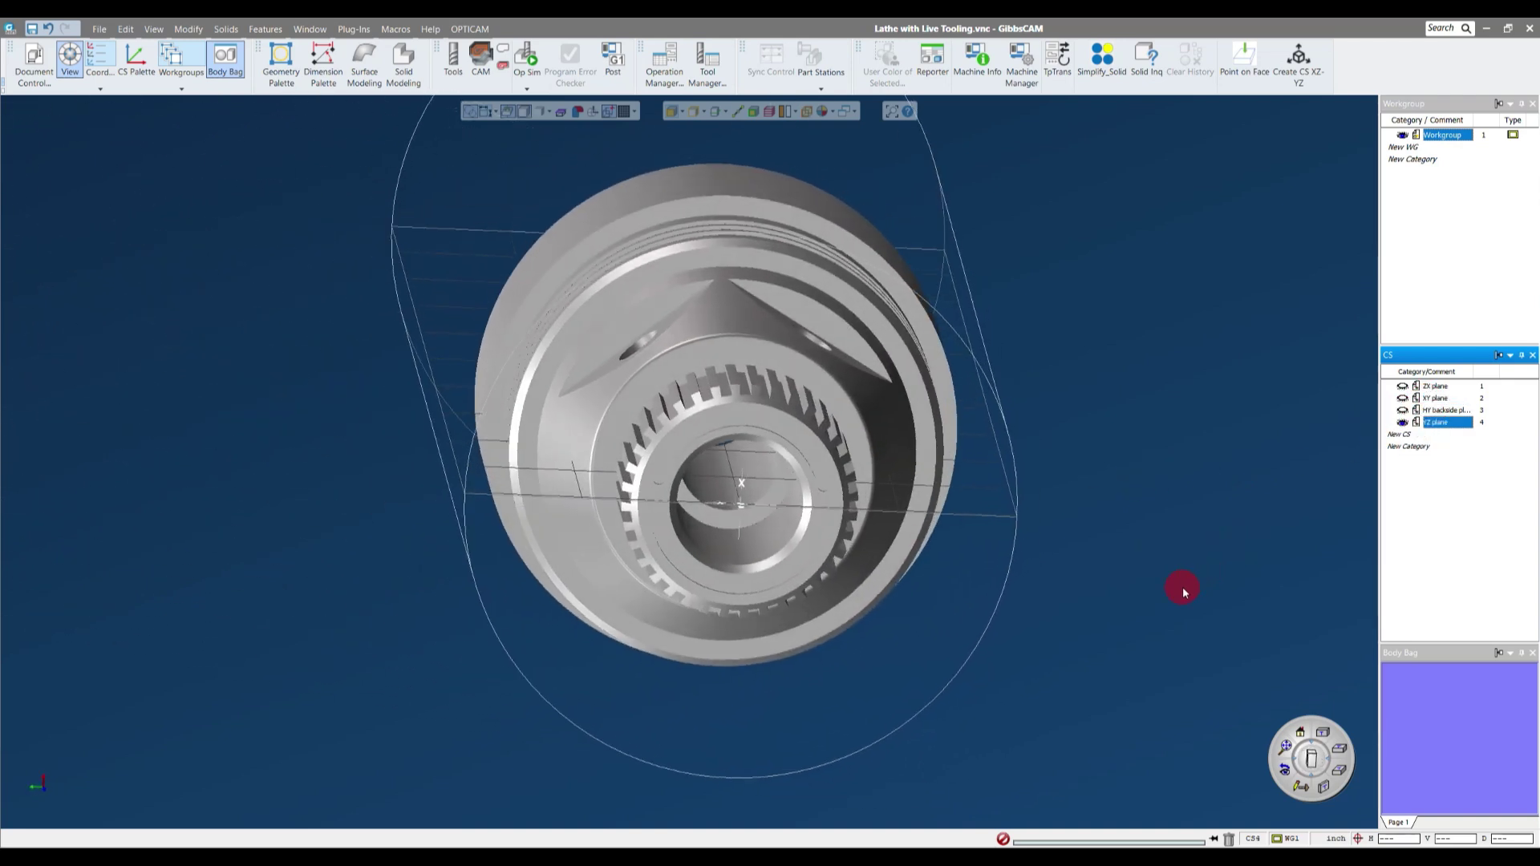
{"action": "middle_click_drag", "start_coordinate": [1182, 590], "coordinate": [426, 474]}
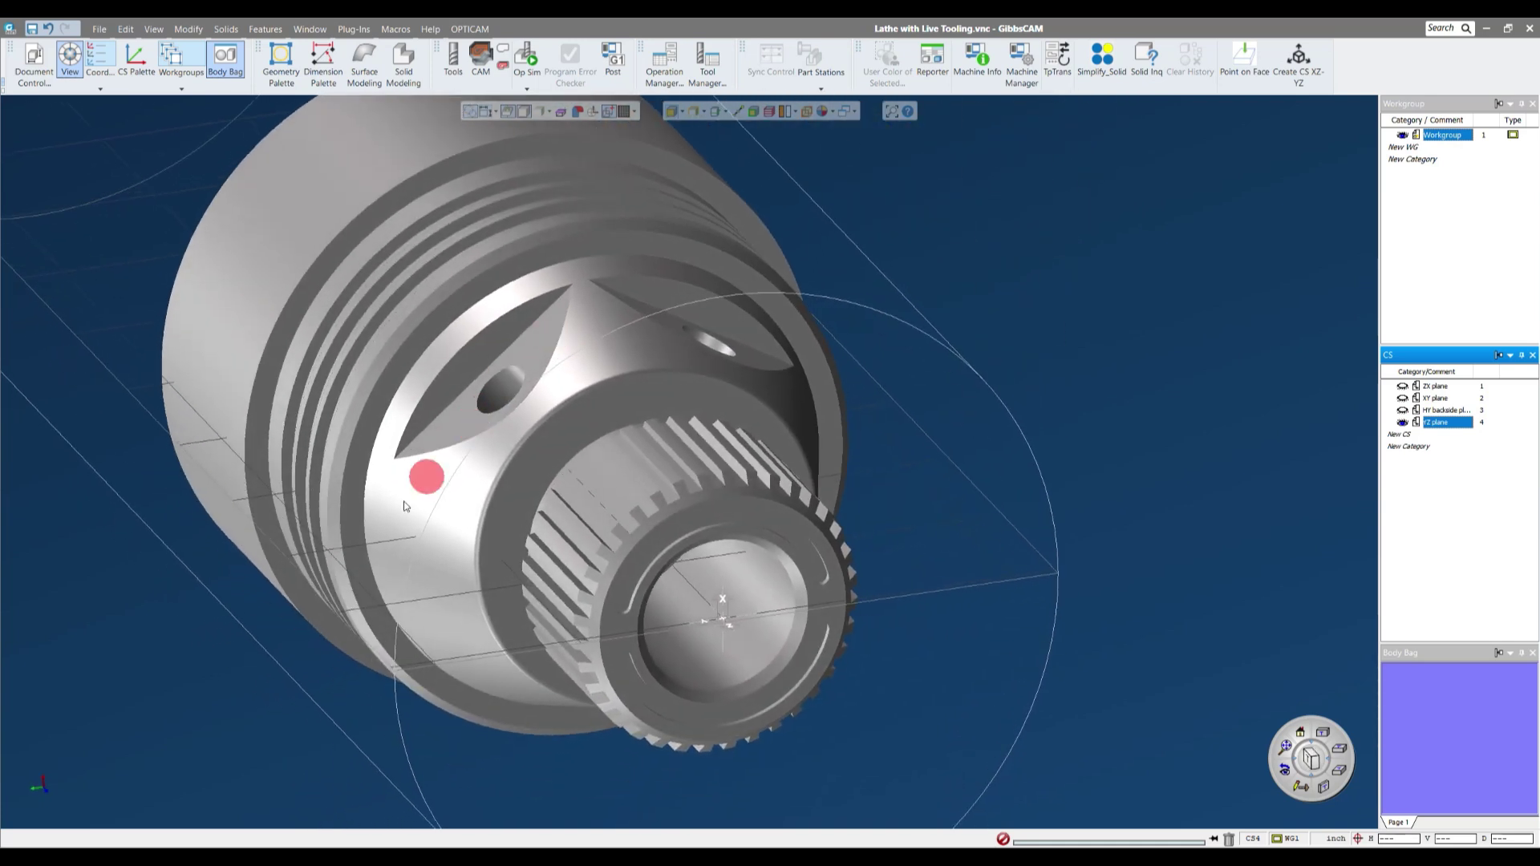
{"action": "middle_click_drag", "start_coordinate": [423, 599], "coordinate": [1214, 504]}
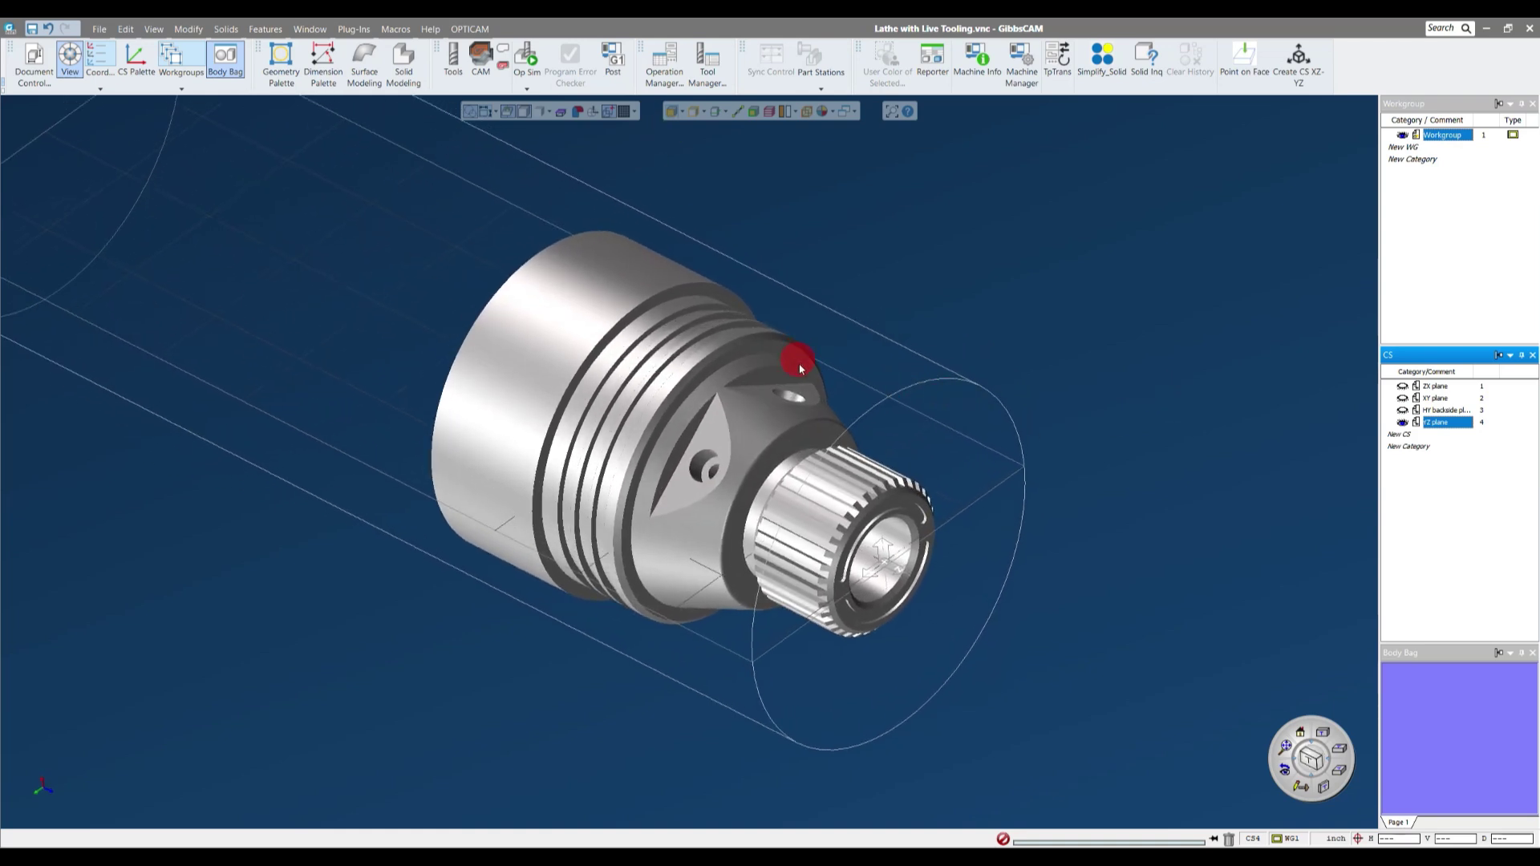
{"action": "left_click", "coordinate": [818, 389]}
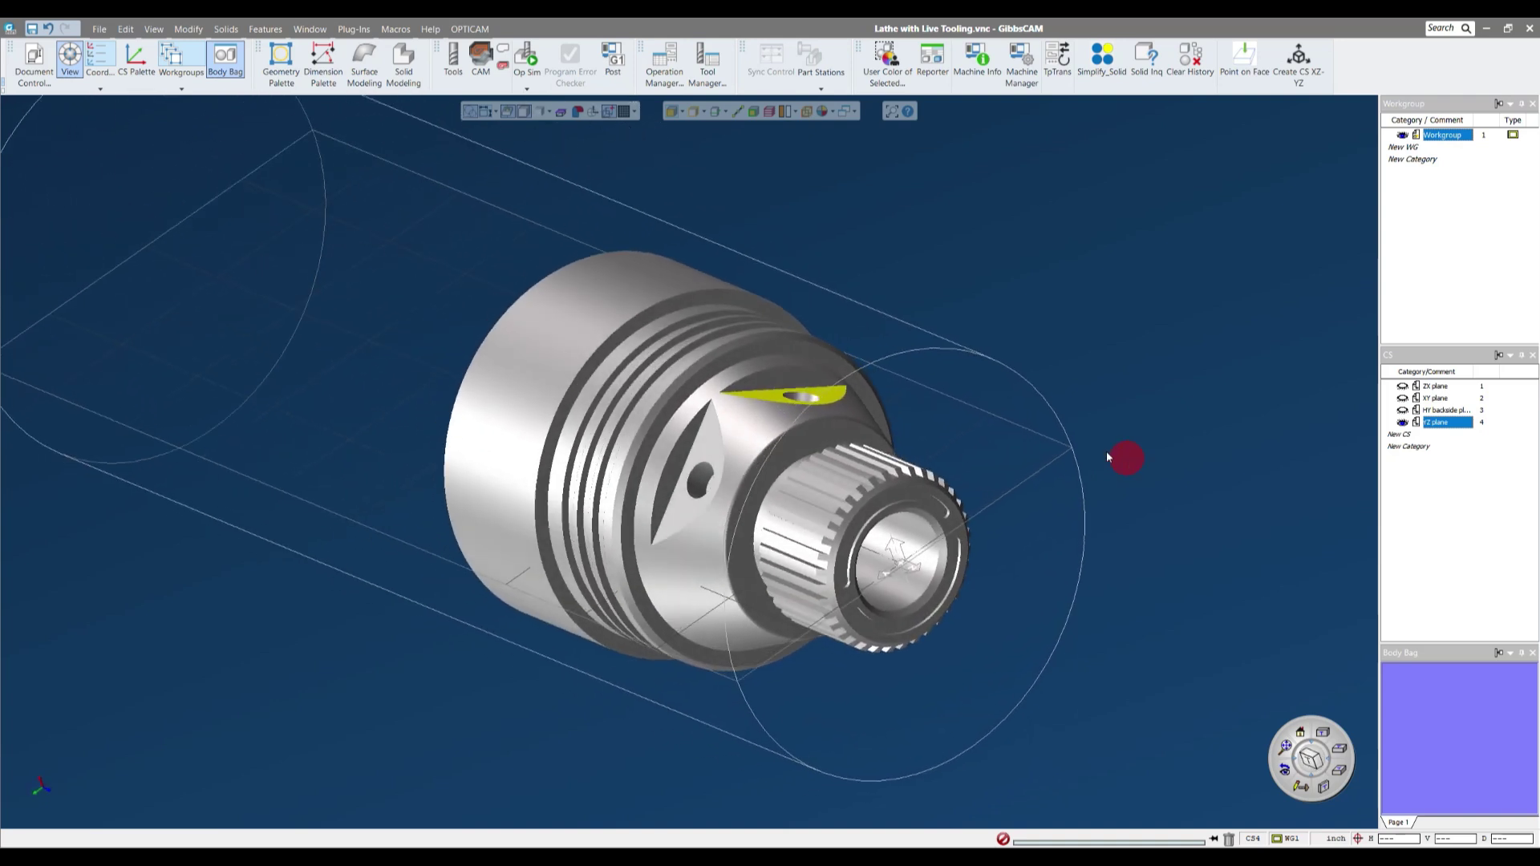
{"action": "right_click_drag", "start_coordinate": [832, 338], "coordinate": [922, 607]}
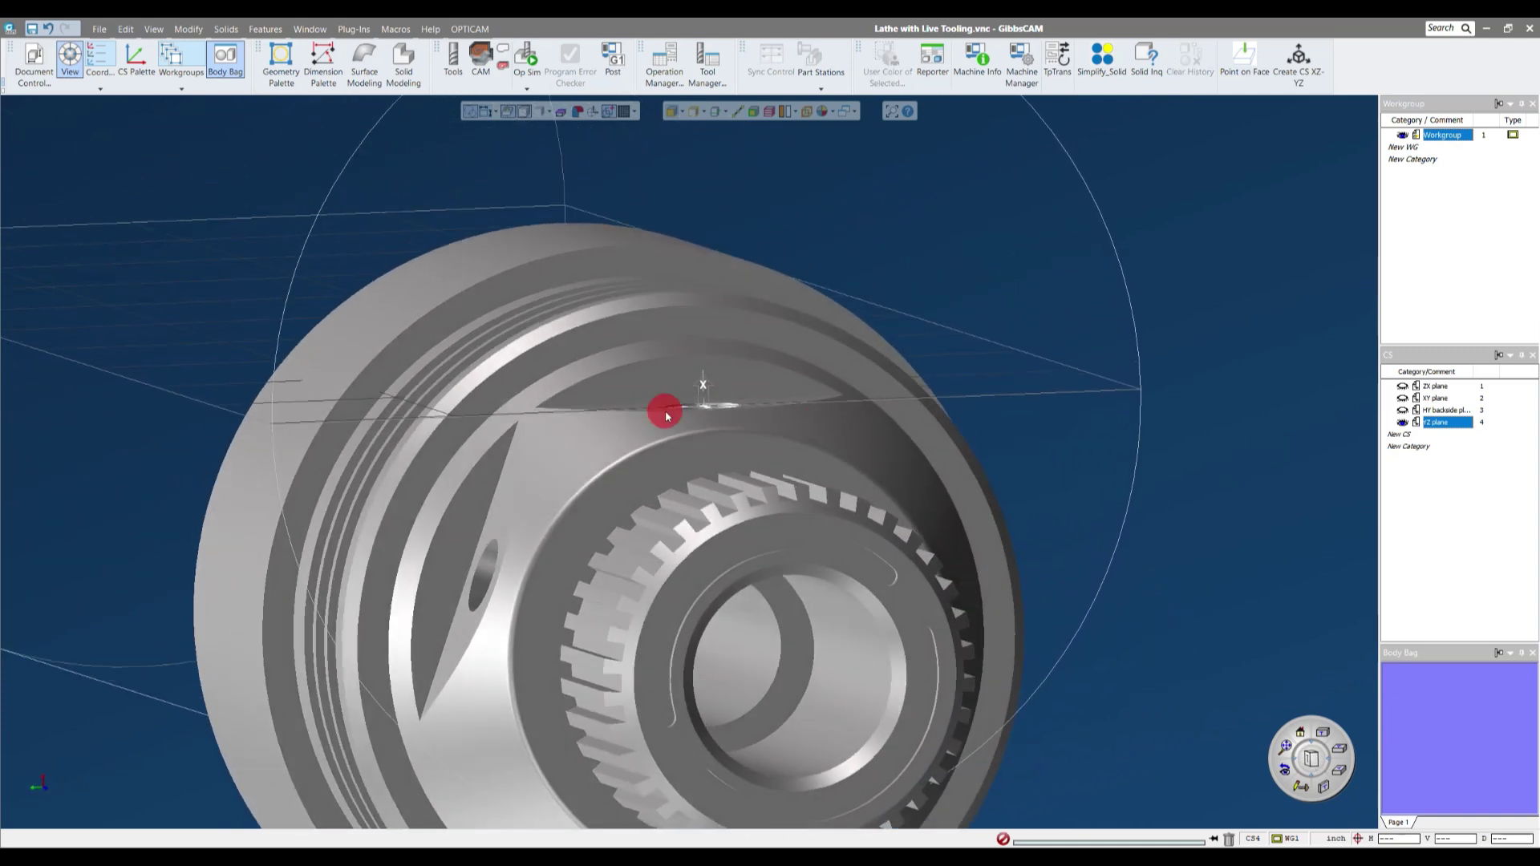
{"action": "middle_click_drag", "start_coordinate": [988, 425], "coordinate": [1039, 385]}
{"action": "scroll", "coordinate": [1039, 385], "scroll_direction": "down", "scroll_amount": 5}
{"action": "middle_click_drag", "start_coordinate": [696, 517], "coordinate": [1219, 318]}
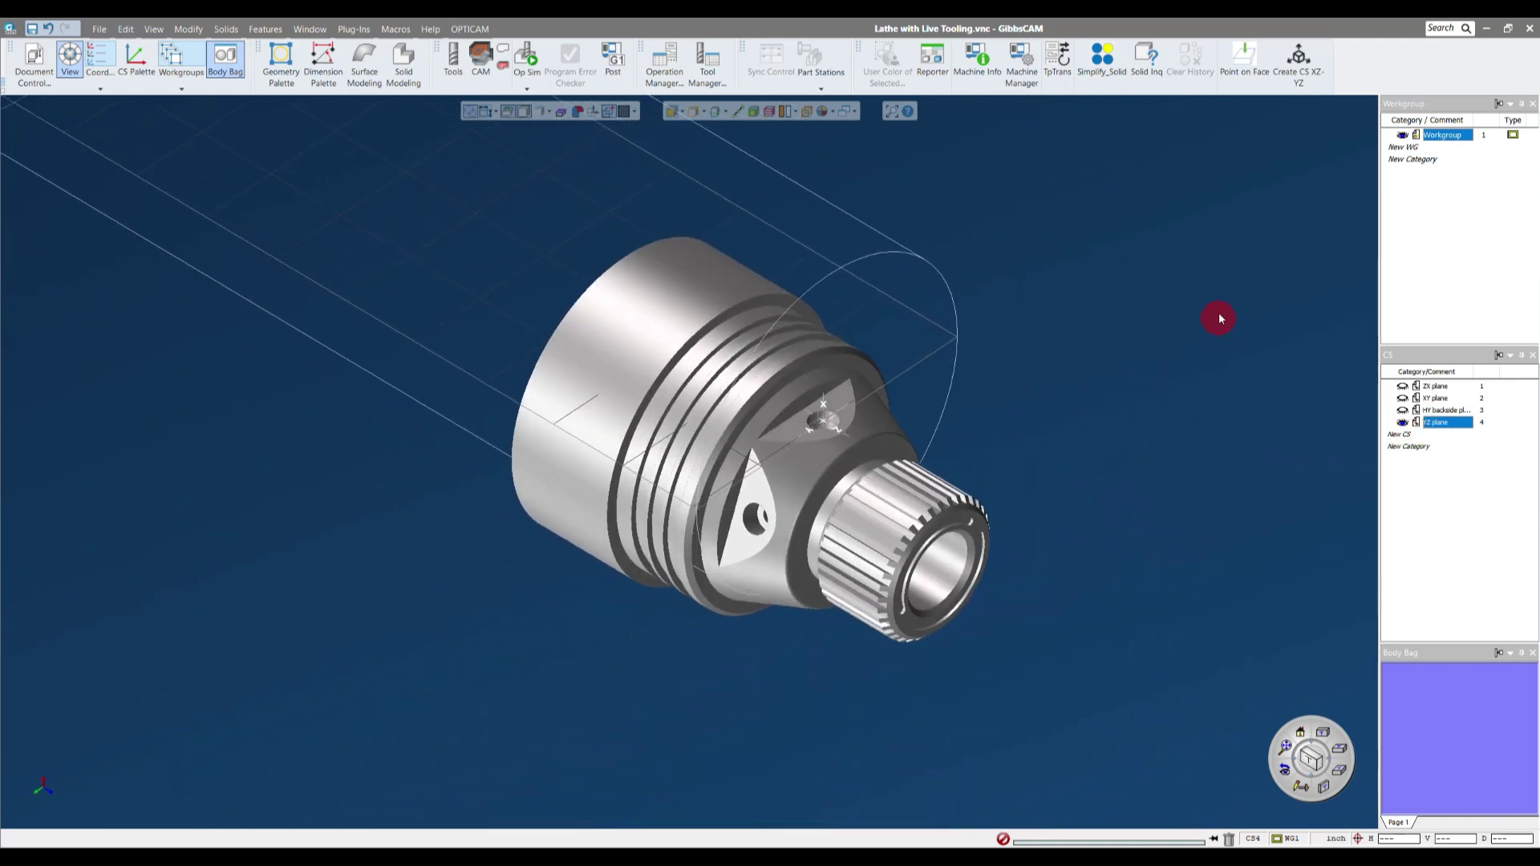
- Make the XY plane the active coordinate system and align the slotted end face of the neck to it
{"action": "left_click", "coordinate": [1434, 398]}
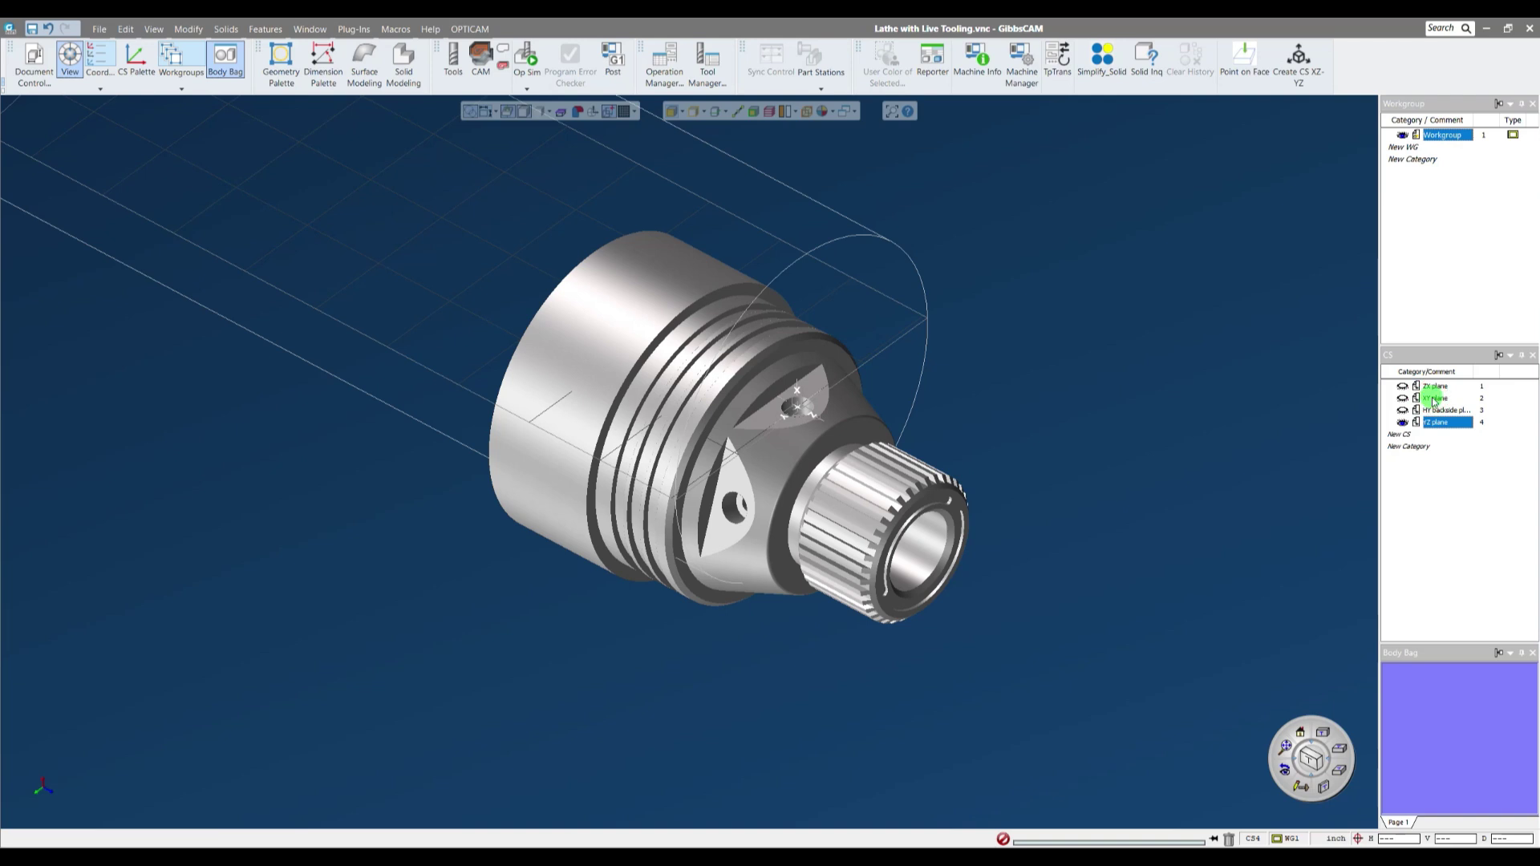
{"action": "left_click", "coordinate": [956, 508]}
{"action": "right_click_drag", "start_coordinate": [955, 507], "coordinate": [1021, 754]}
{"action": "left_click", "coordinate": [1021, 754]}
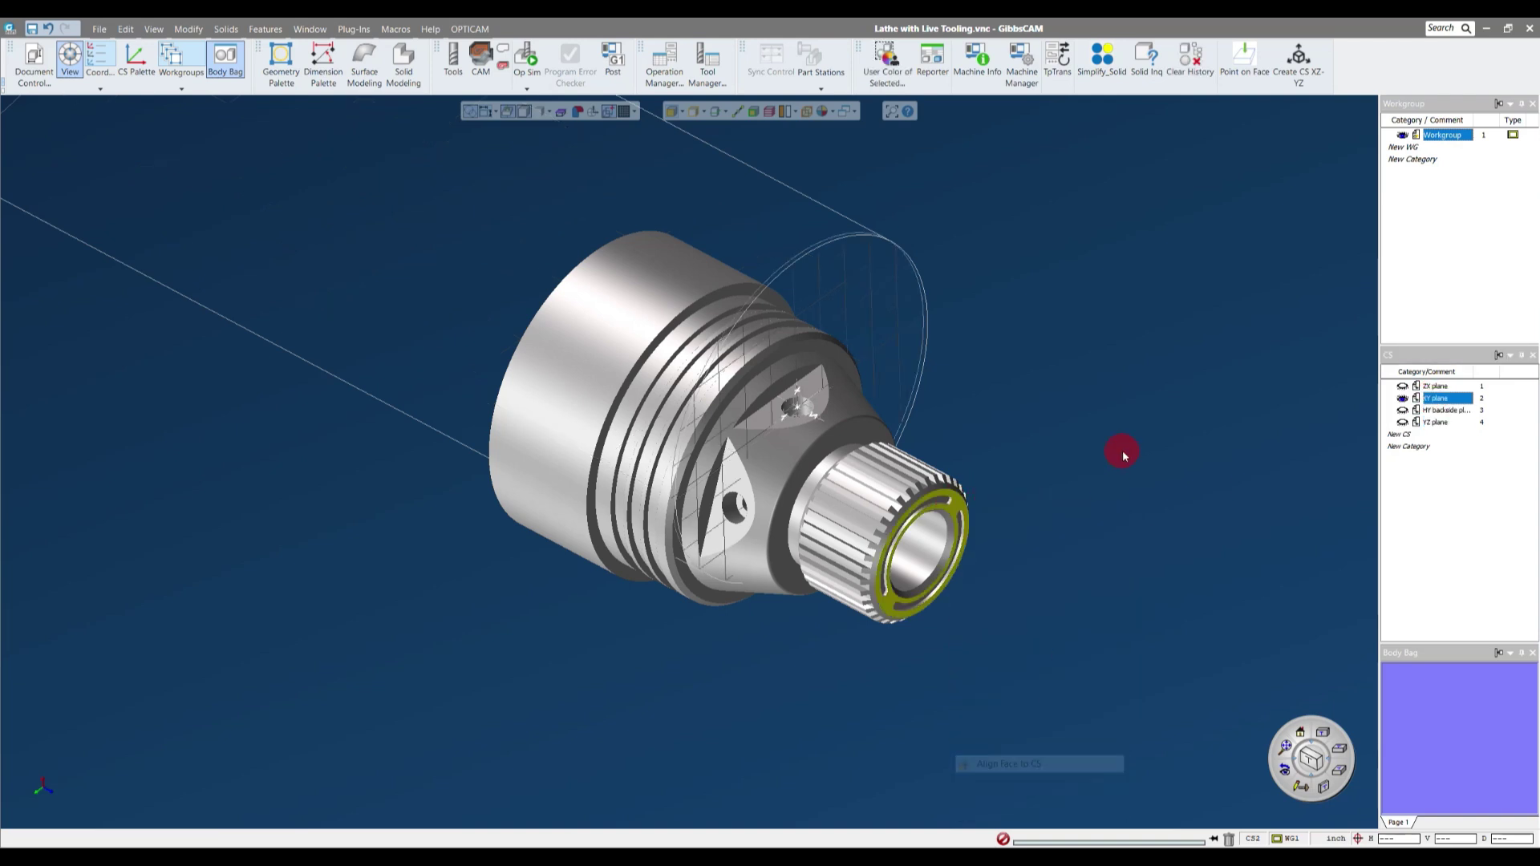
- Check the solid's flats against the YZ plane and make the ZX plane the active coordinate system
{"action": "left_click", "coordinate": [1435, 386]}
{"action": "left_click", "coordinate": [1435, 422]}
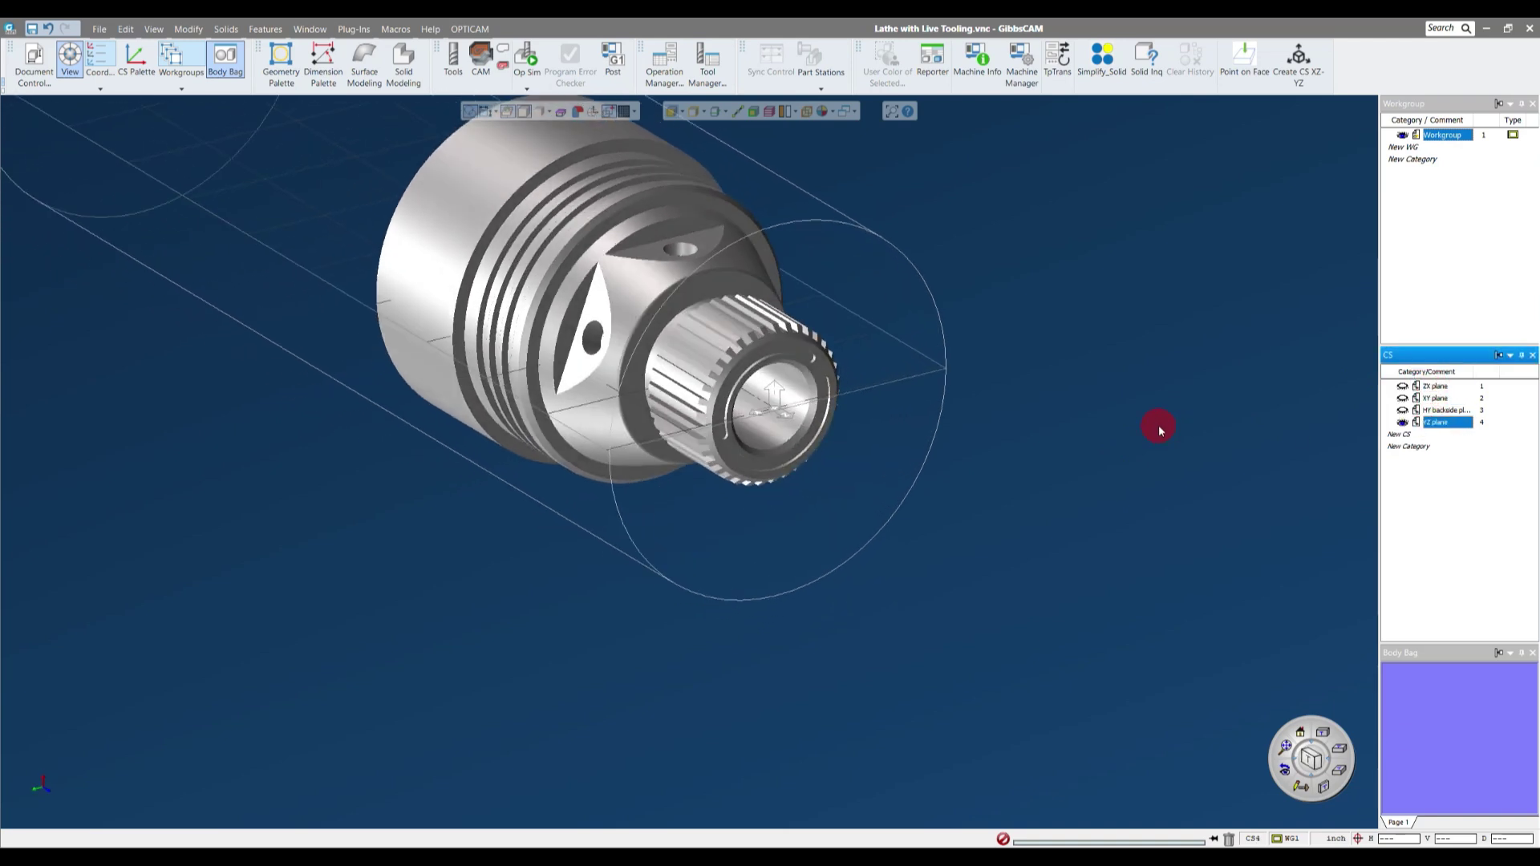
{"action": "left_click_drag", "start_coordinate": [673, 358], "coordinate": [774, 518]}
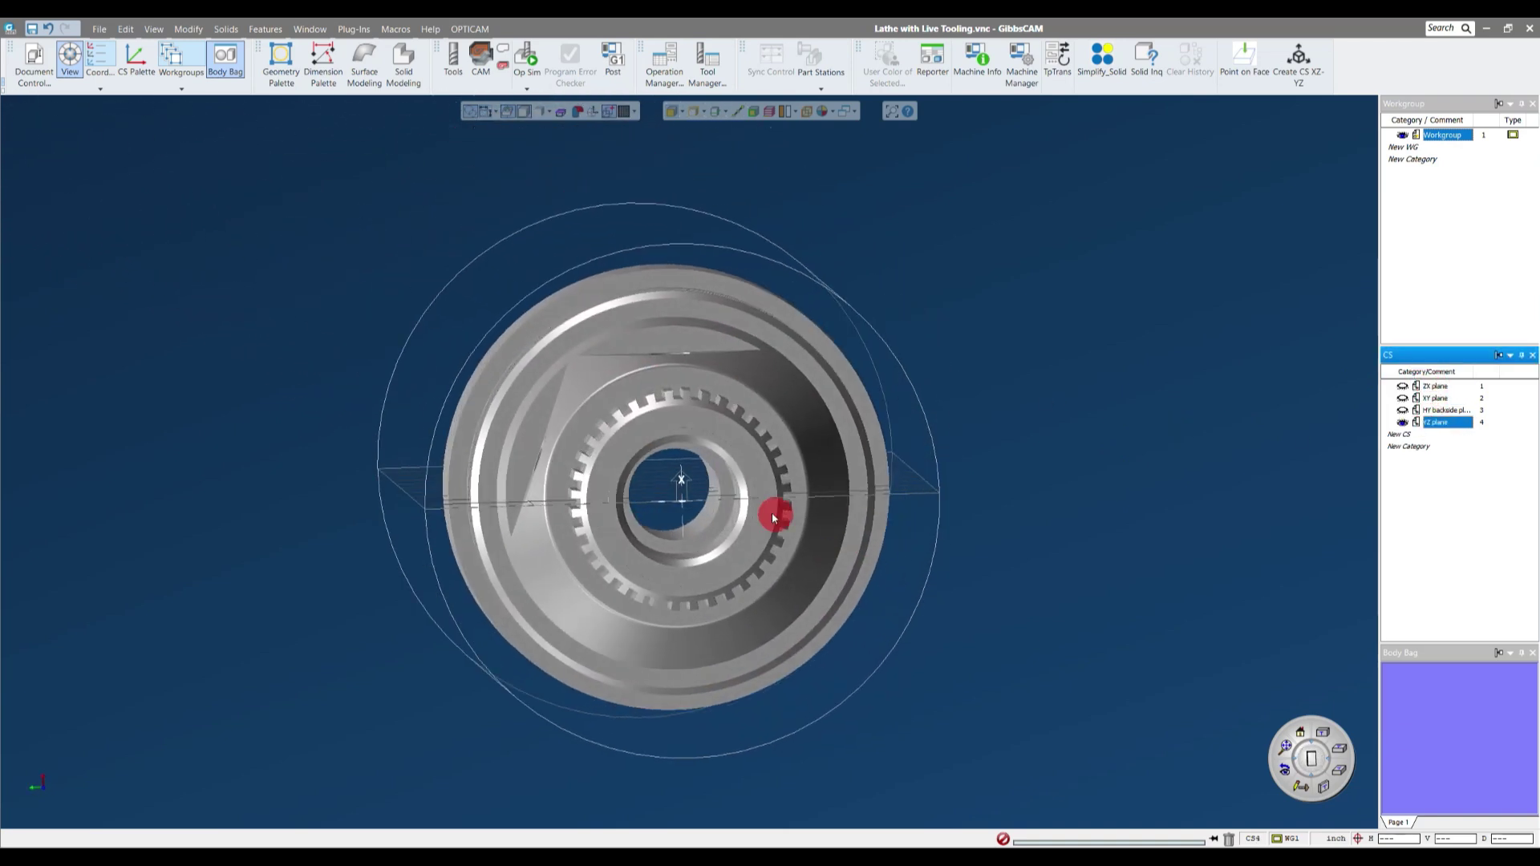
{"action": "mouse_move", "coordinate": [911, 492]}
{"action": "left_mouse_down"}
{"action": "mouse_move", "coordinate": [932, 525]}
{"action": "mouse_move", "coordinate": [845, 488]}
{"action": "mouse_move", "coordinate": [1166, 369]}
{"action": "left_mouse_up"}
{"action": "left_click", "coordinate": [1432, 386]}
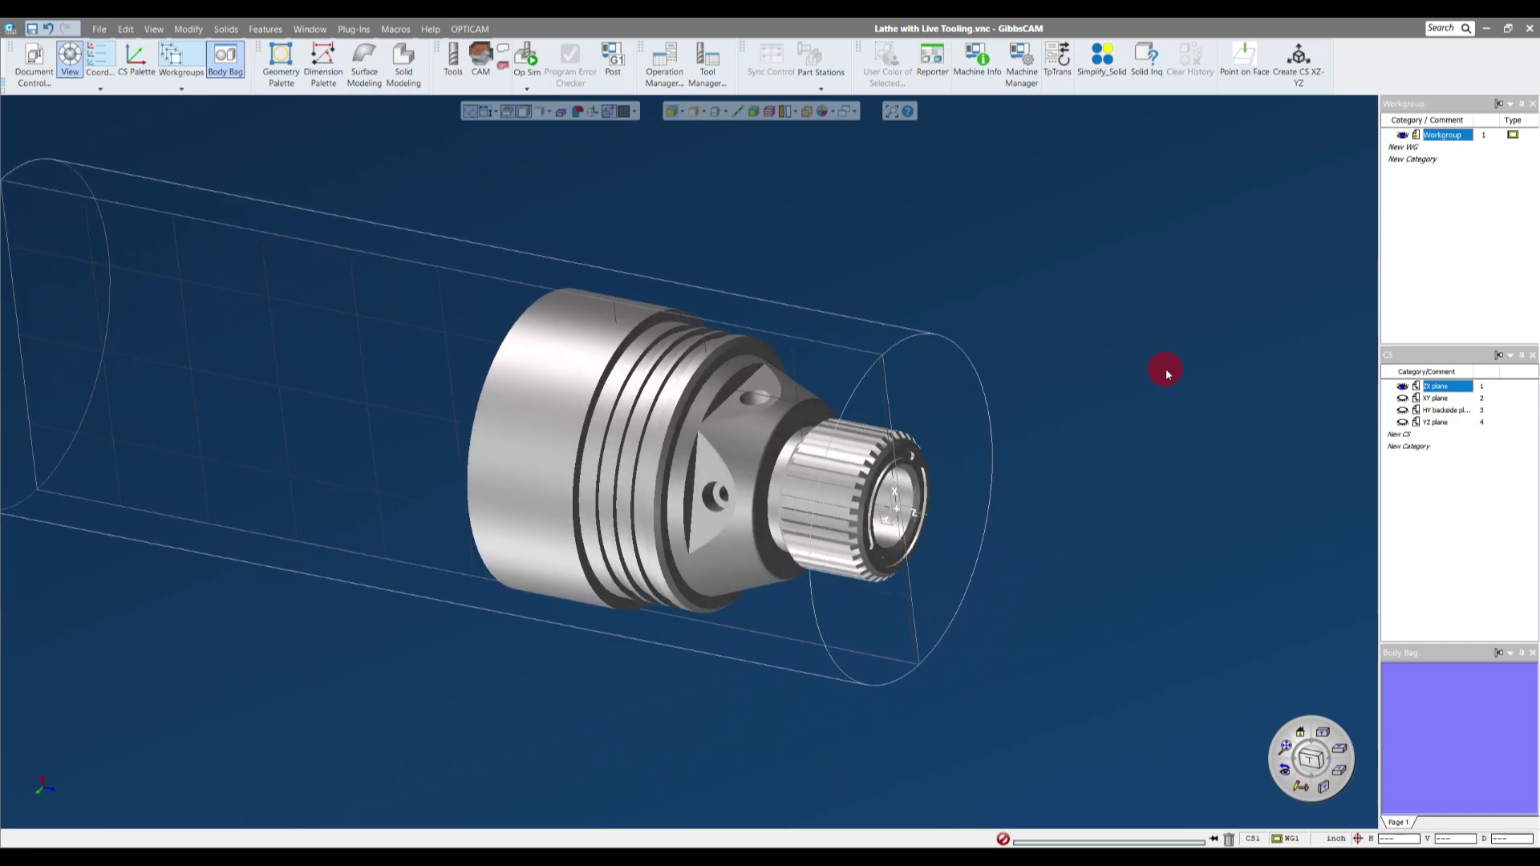
{"action": "left_click", "coordinate": [930, 295]}
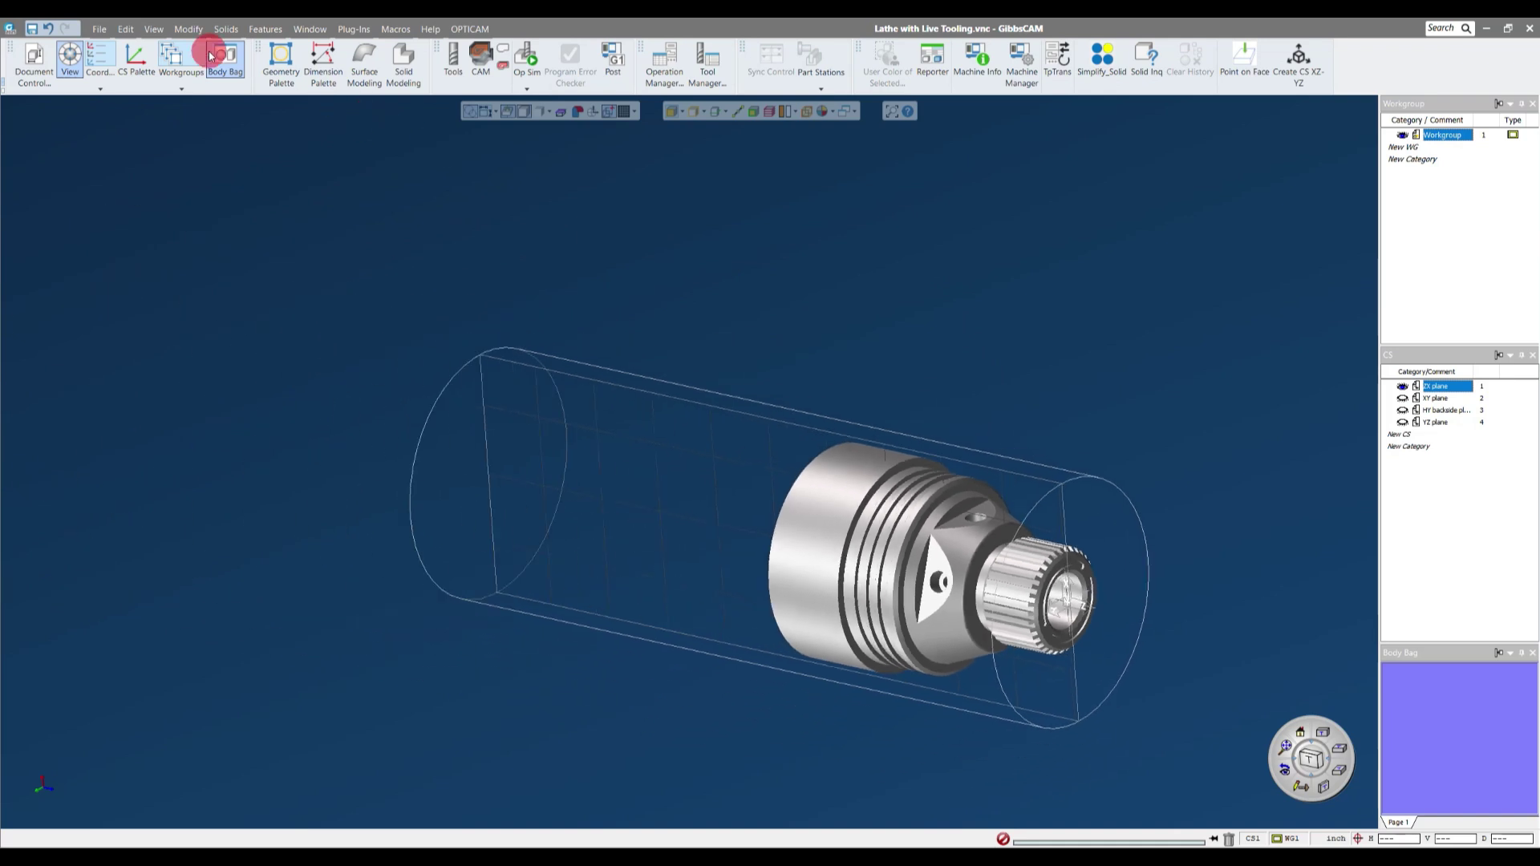
{"action": "left_click", "coordinate": [188, 30]}
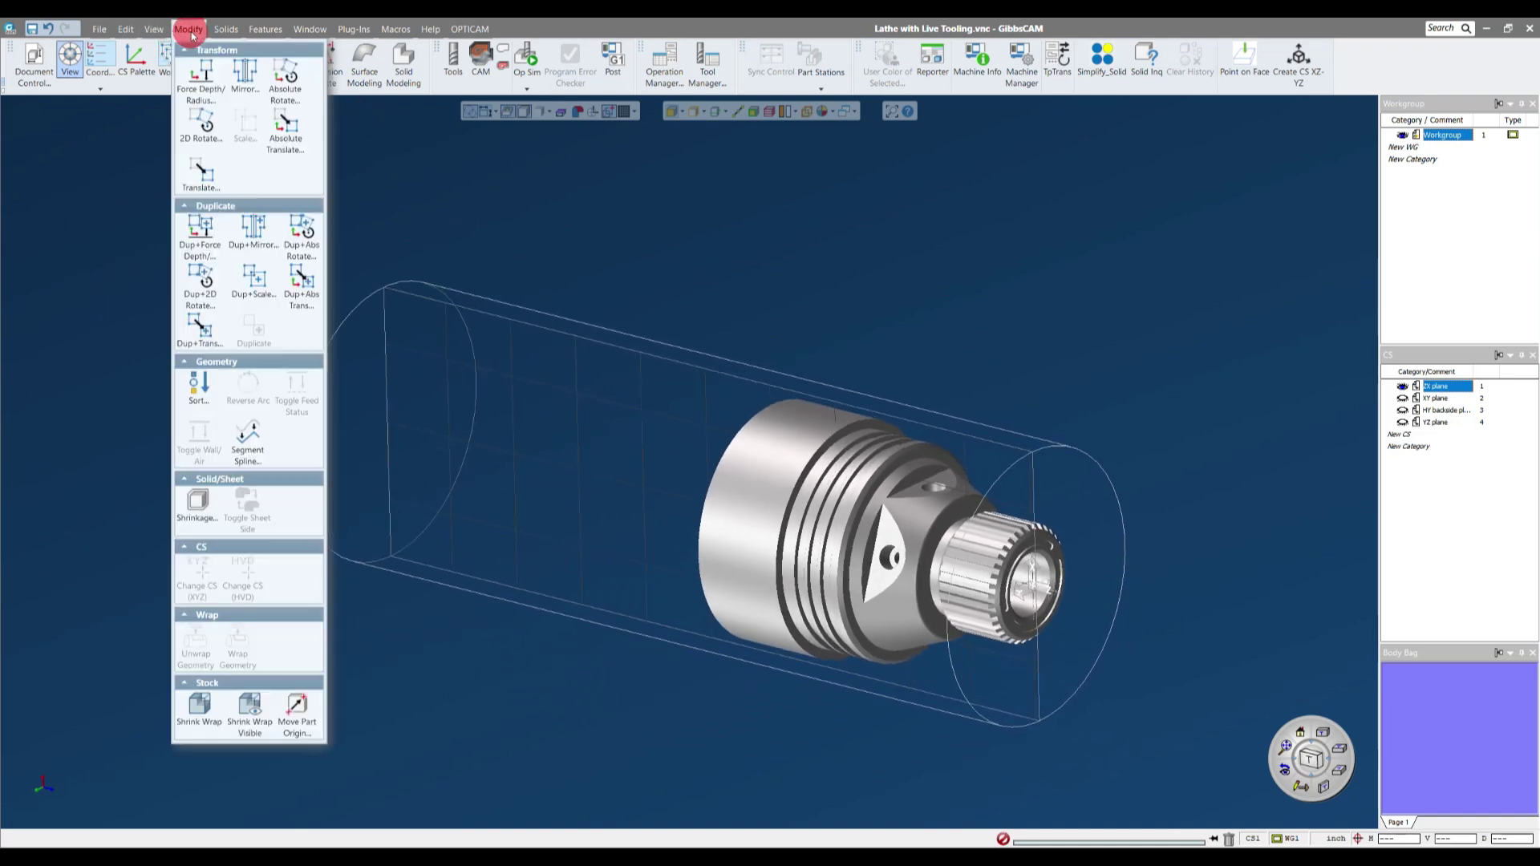
{"action": "left_click", "coordinate": [170, 542]}
{"action": "left_click", "coordinate": [194, 710]}
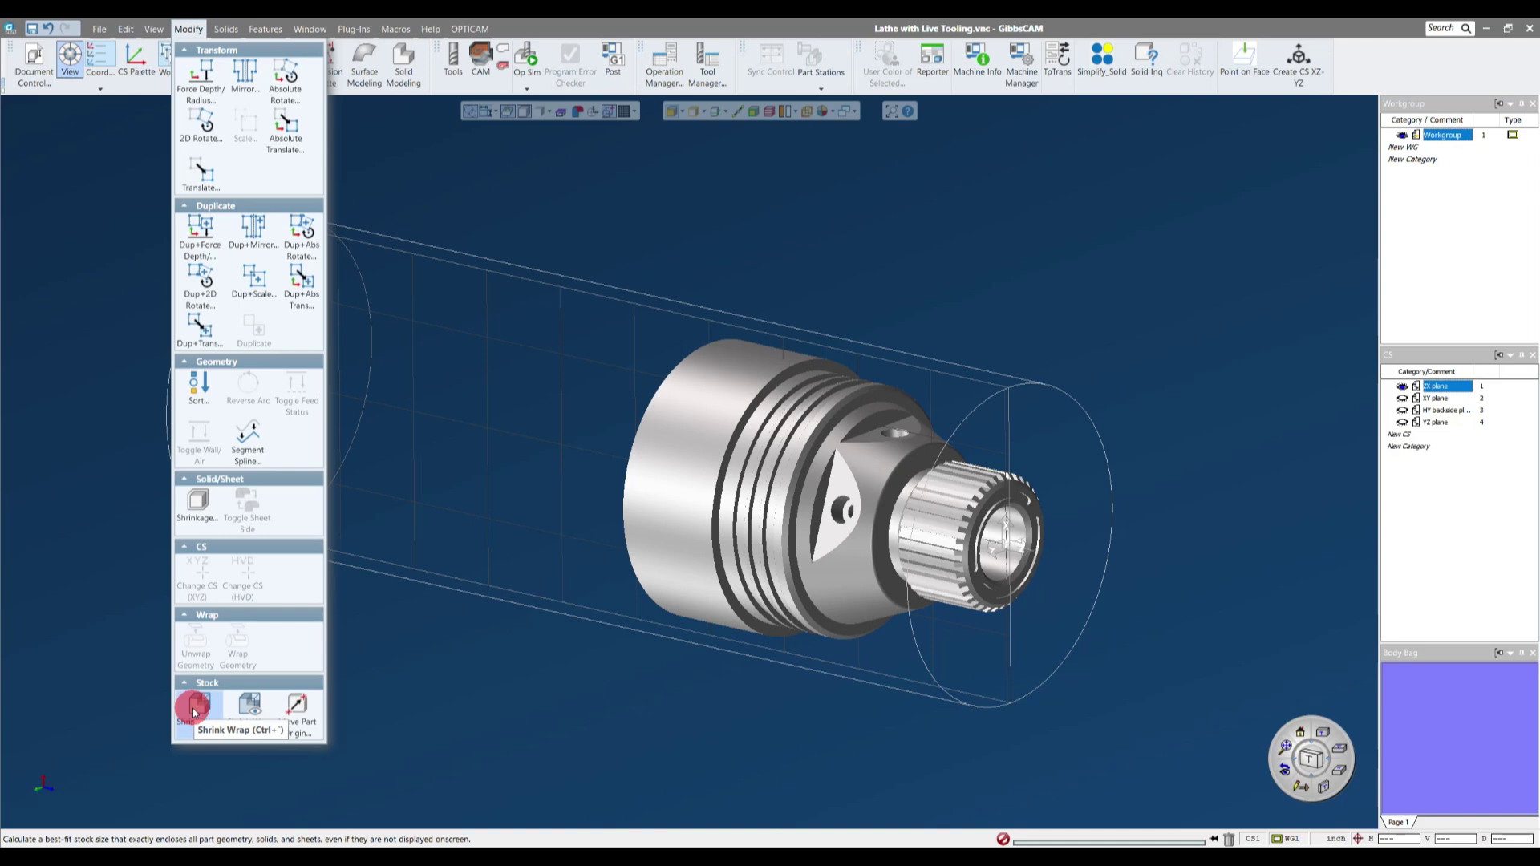
{"action": "left_click", "coordinate": [701, 281]}
- Review the stock's Z and diameter dimensions in the document's workspace settings
{"action": "mouse_move", "coordinate": [200, 325]}
{"action": "middle_mouse_down"}
{"action": "mouse_move", "coordinate": [1004, 378]}
{"action": "mouse_move", "coordinate": [423, 450]}
{"action": "mouse_move", "coordinate": [26, 64]}
{"action": "middle_mouse_up"}
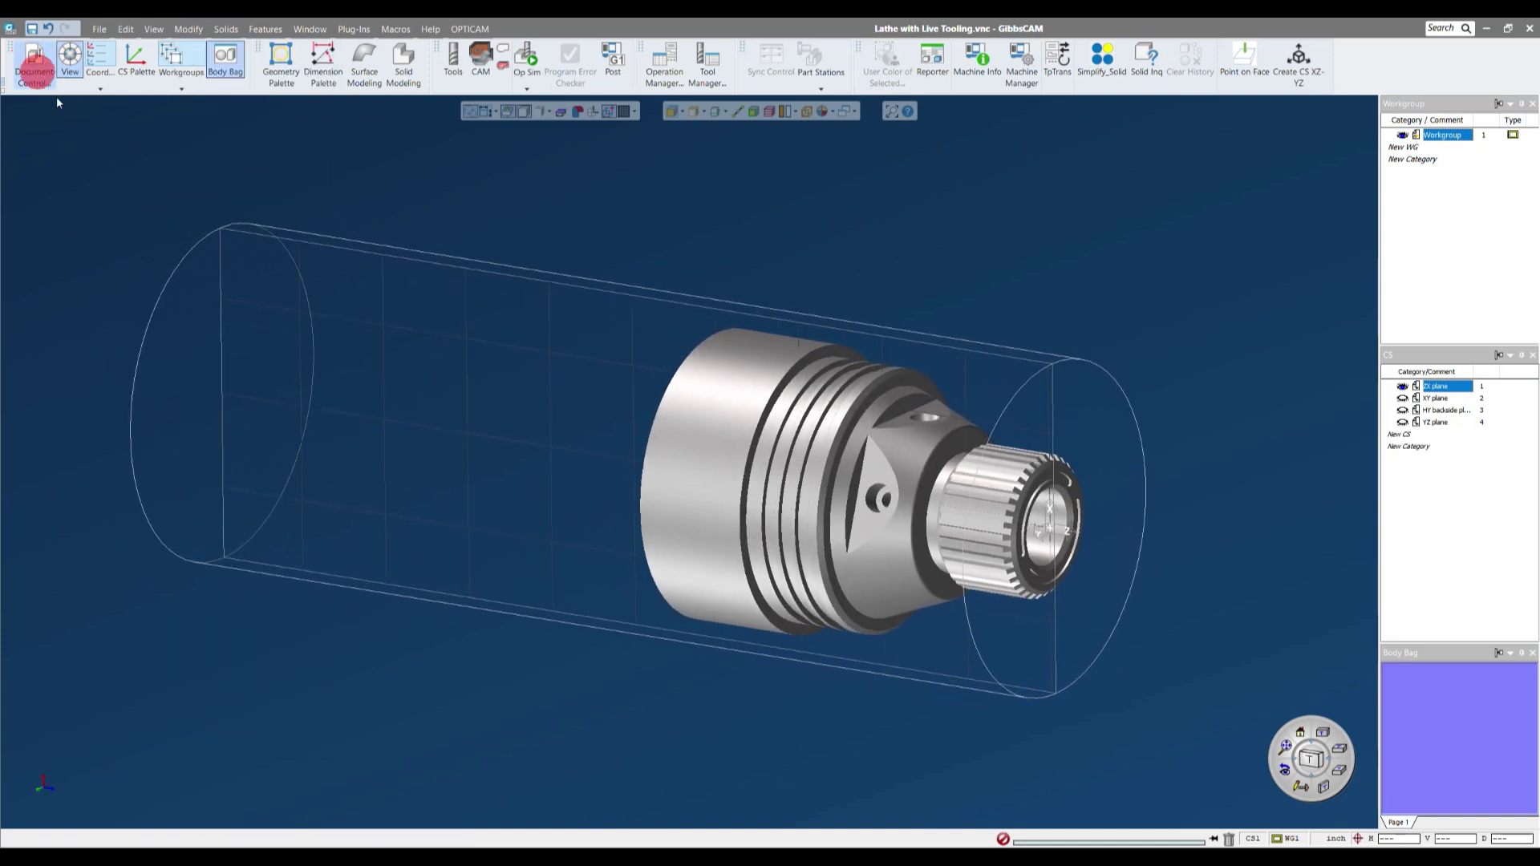
{"action": "left_click", "coordinate": [34, 68]}
{"action": "middle_click_drag", "start_coordinate": [980, 419], "coordinate": [1214, 437]}
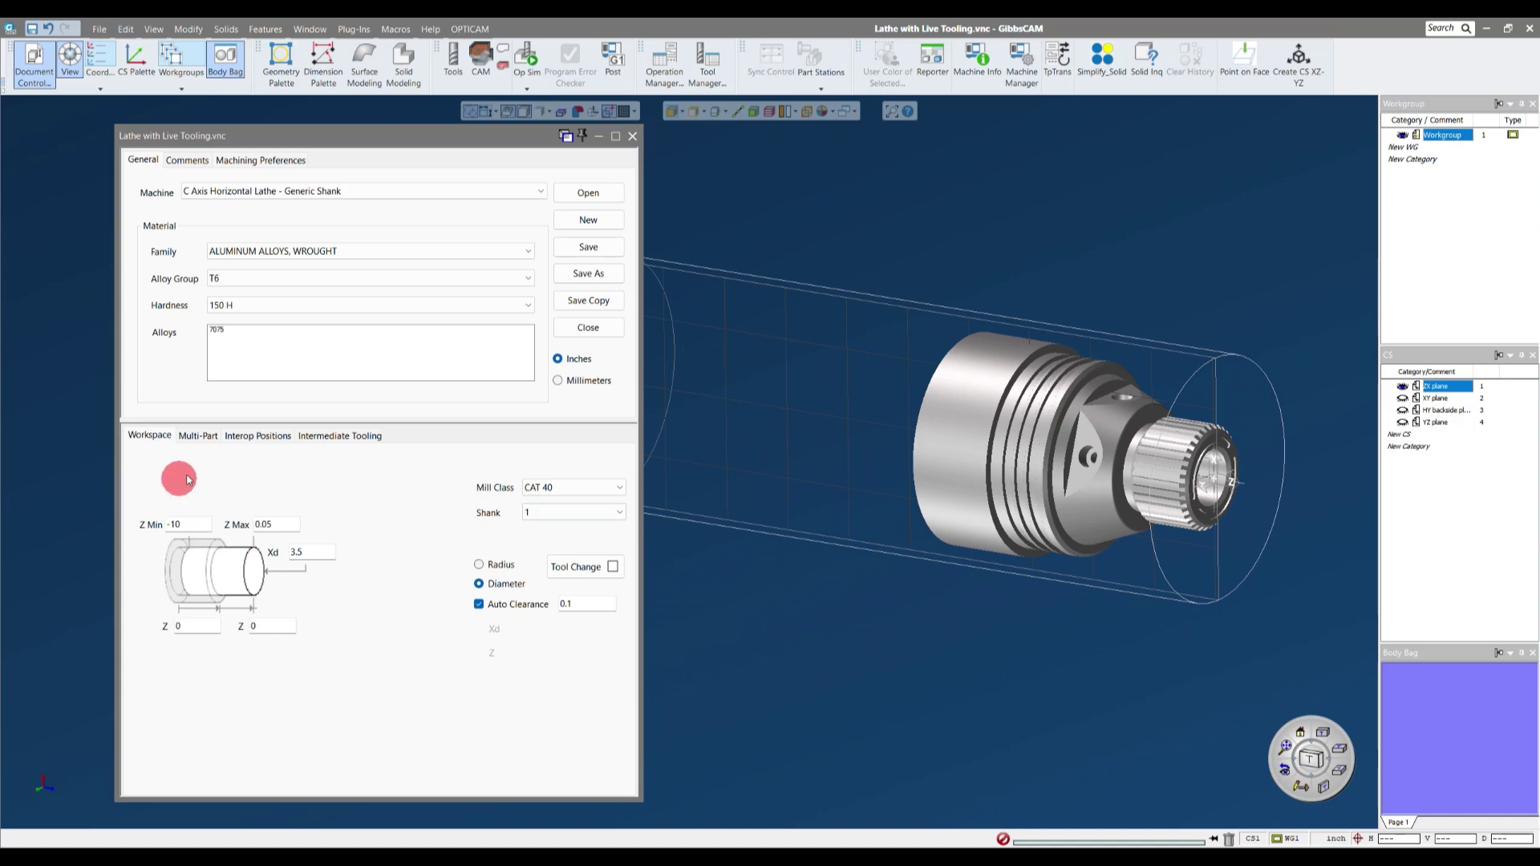
{"action": "left_click_drag", "start_coordinate": [433, 133], "coordinate": [366, 139]}
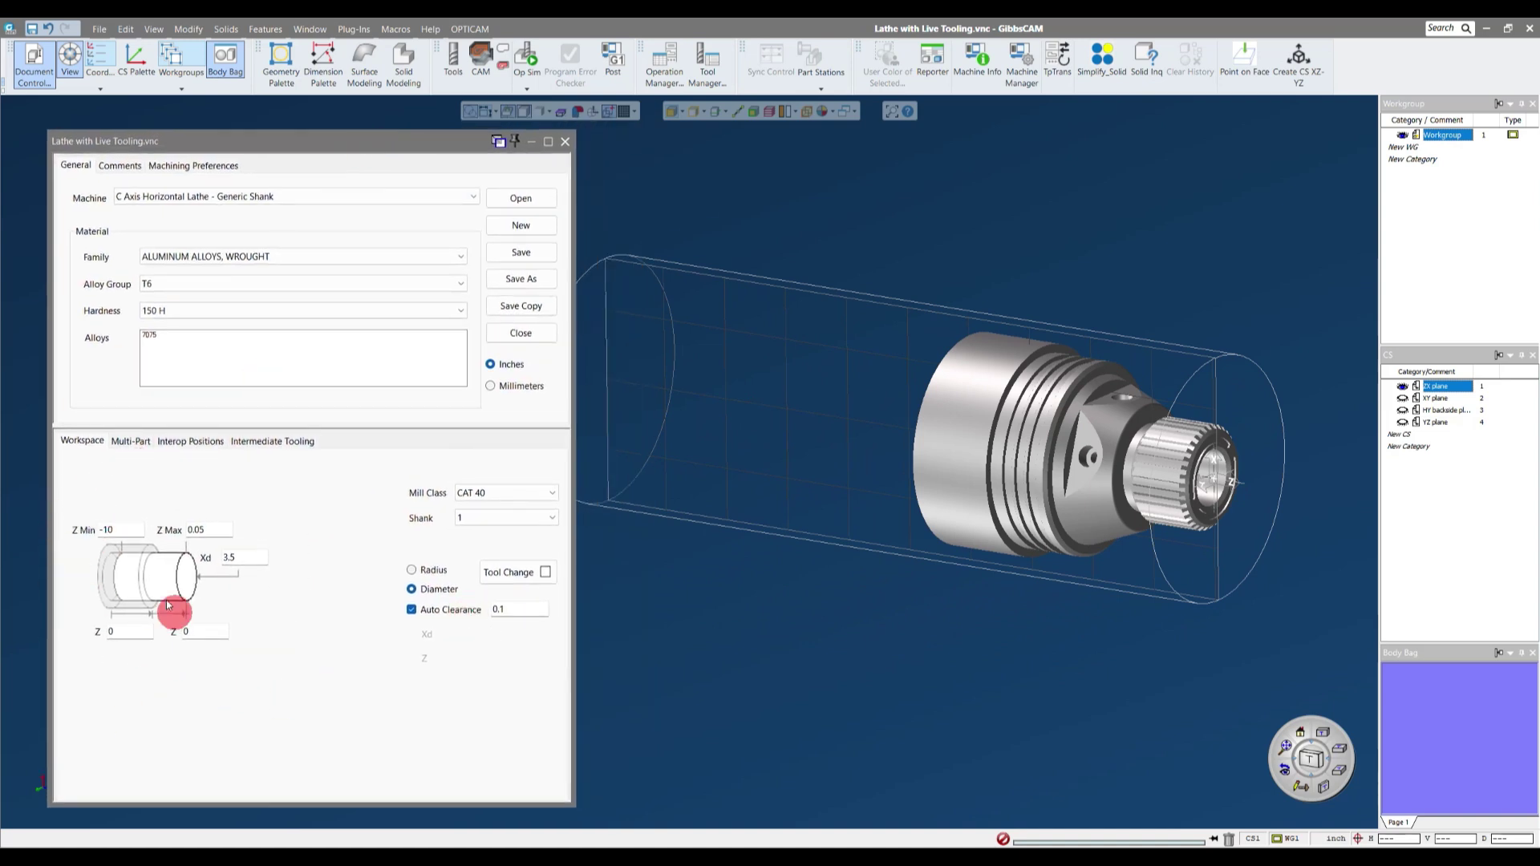
{"action": "left_click", "coordinate": [699, 579]}
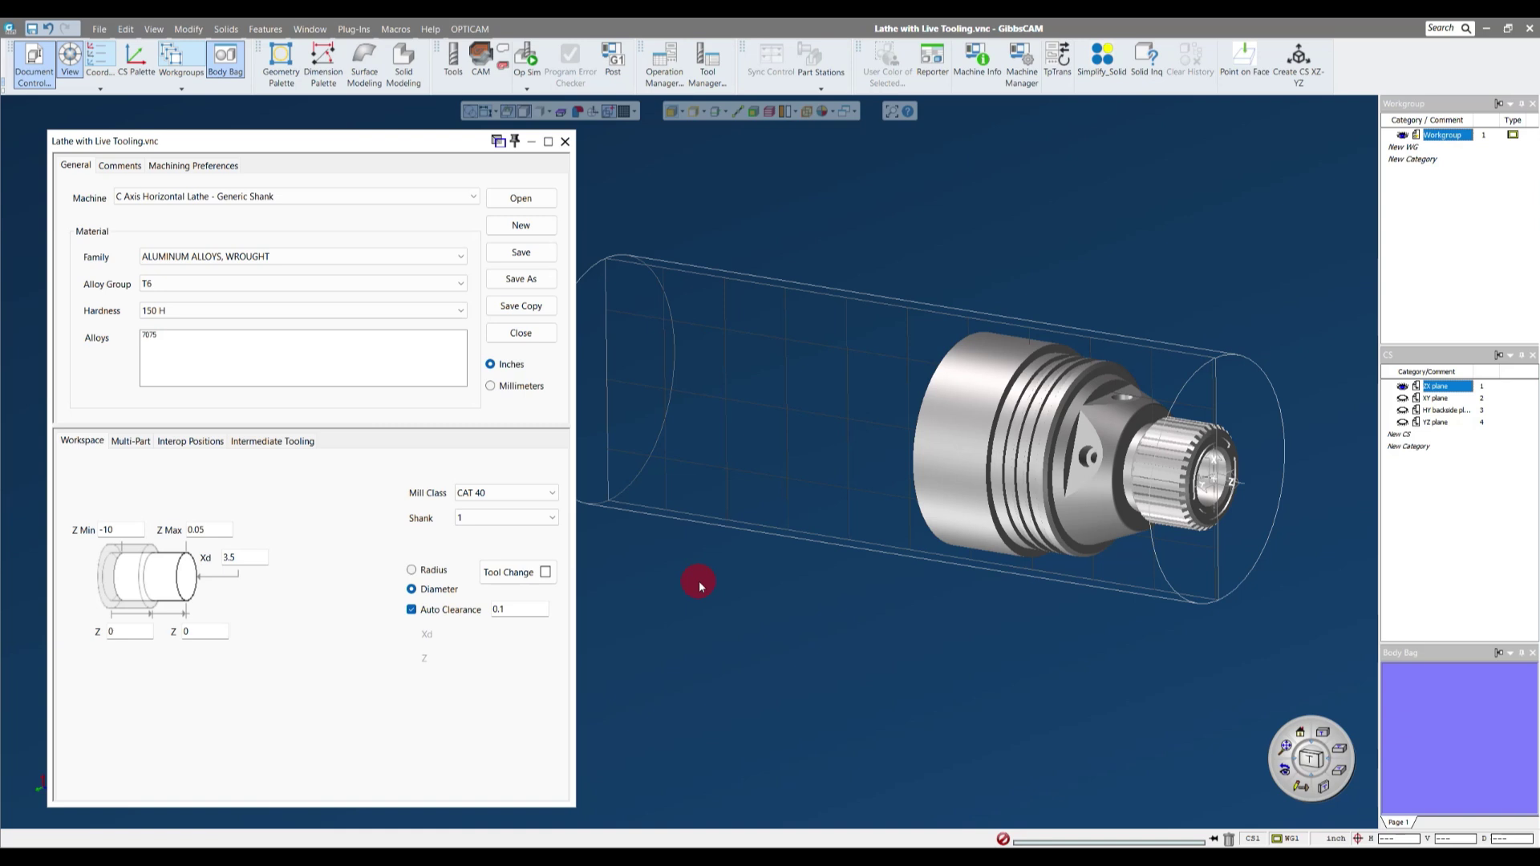
{"action": "left_click", "coordinate": [565, 142]}
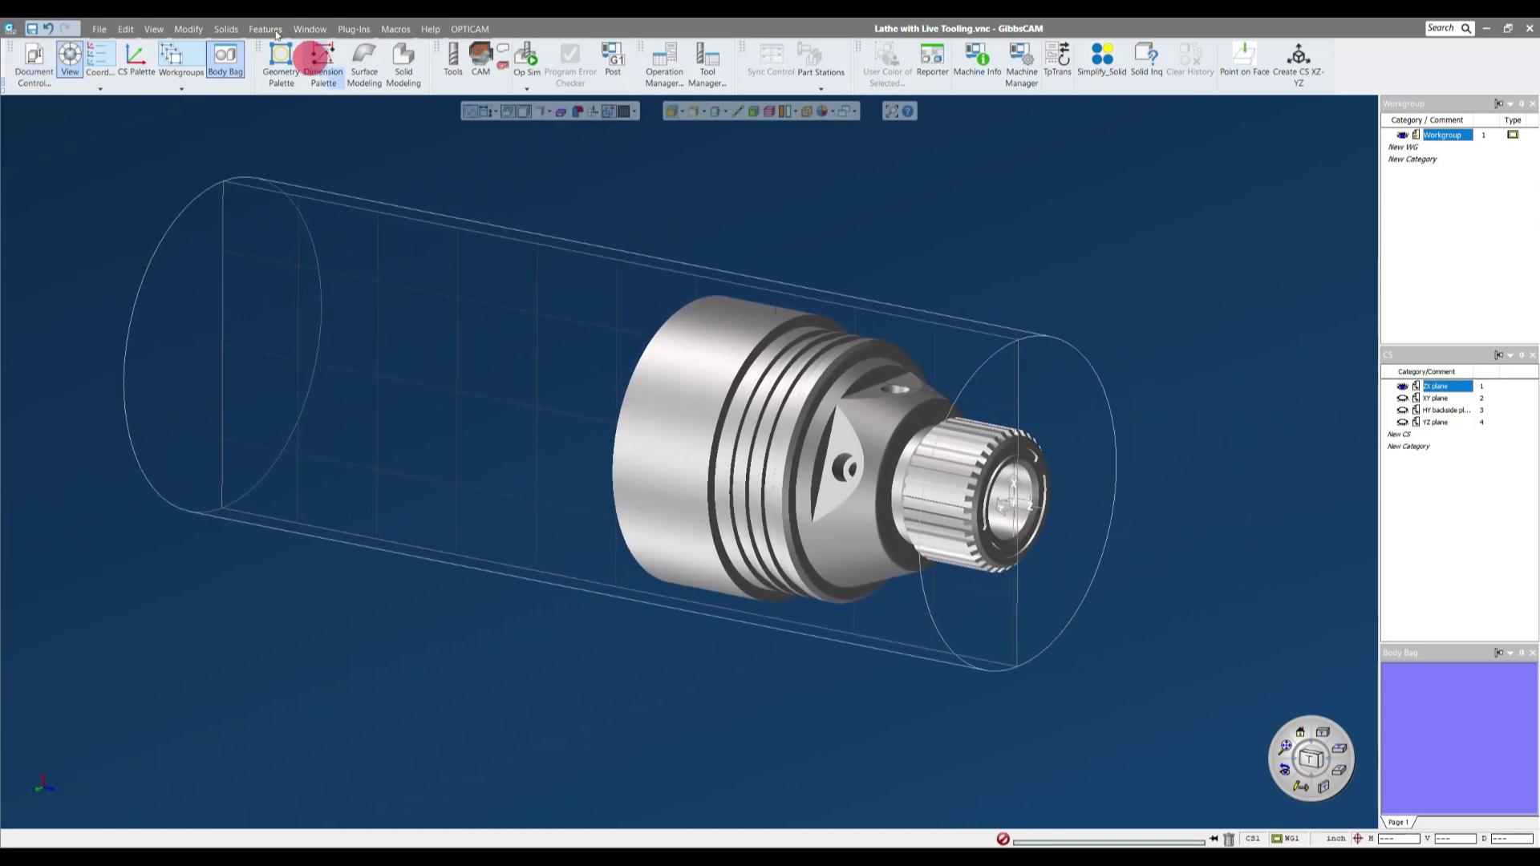
- Shrink-wrap the stock around the solid and check how closely it fits
{"action": "left_click", "coordinate": [188, 29]}
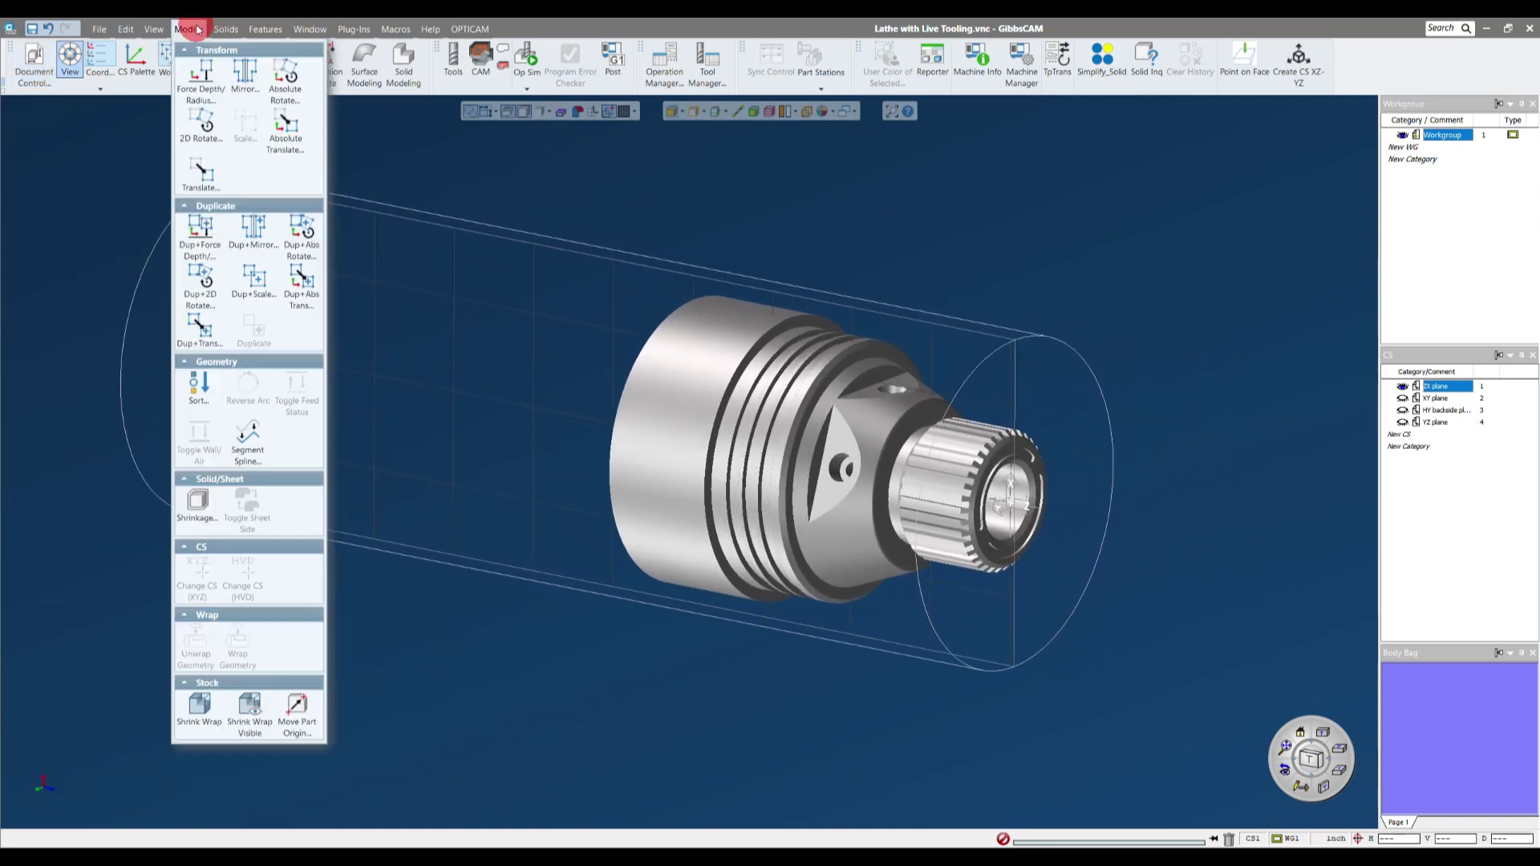
{"action": "left_click", "coordinate": [202, 722]}
{"action": "middle_click_drag", "start_coordinate": [1127, 316], "coordinate": [907, 425]}
{"action": "middle_click_drag", "start_coordinate": [1059, 397], "coordinate": [1170, 353]}
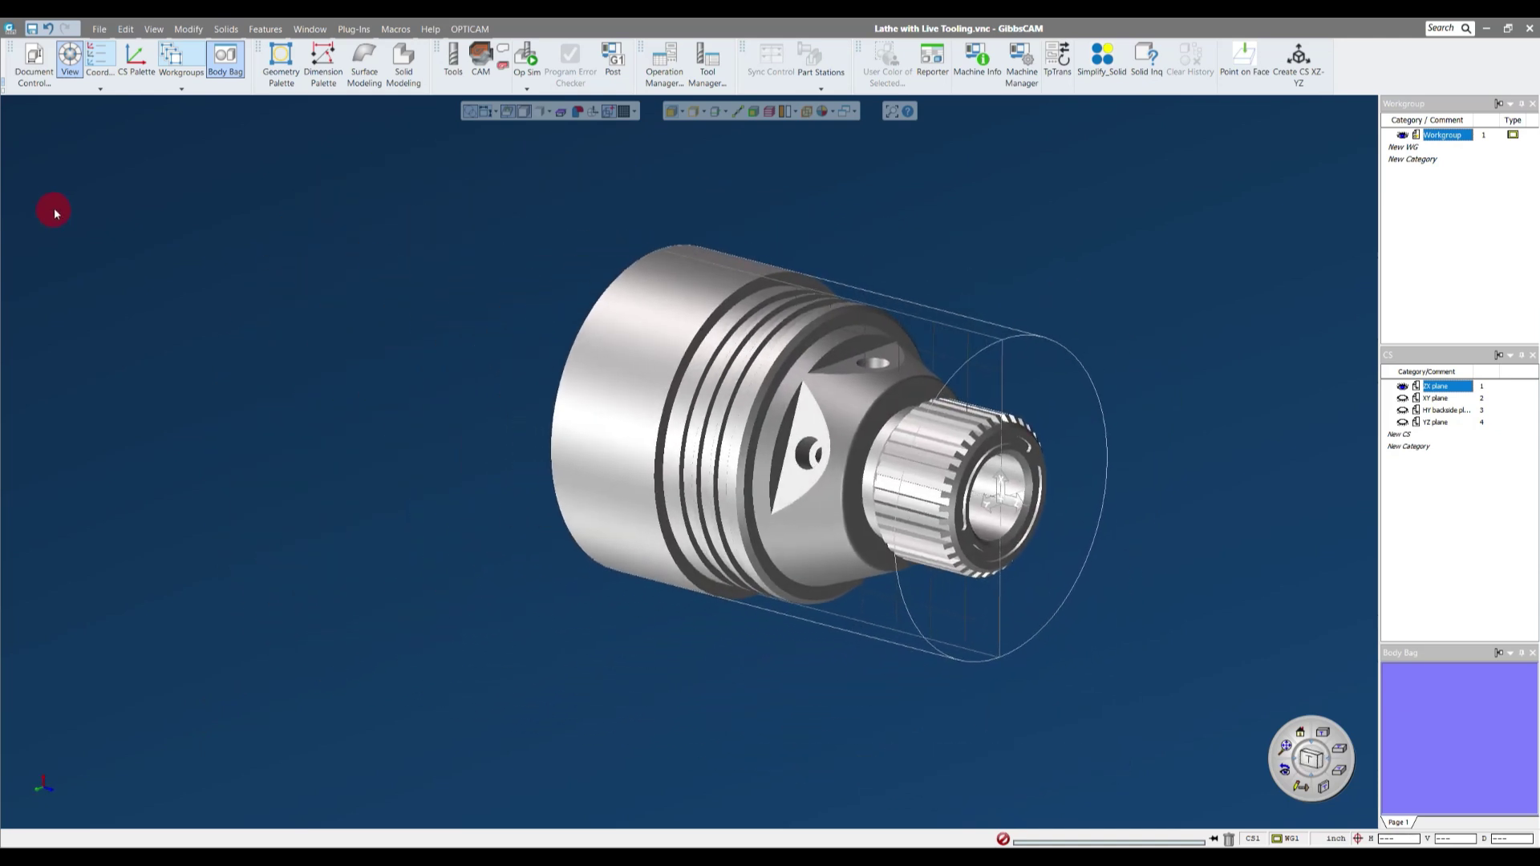
- Set the stock diameter to 3 in and the front-end Z value to 0 in the workspace settings
{"action": "left_click", "coordinate": [35, 62]}
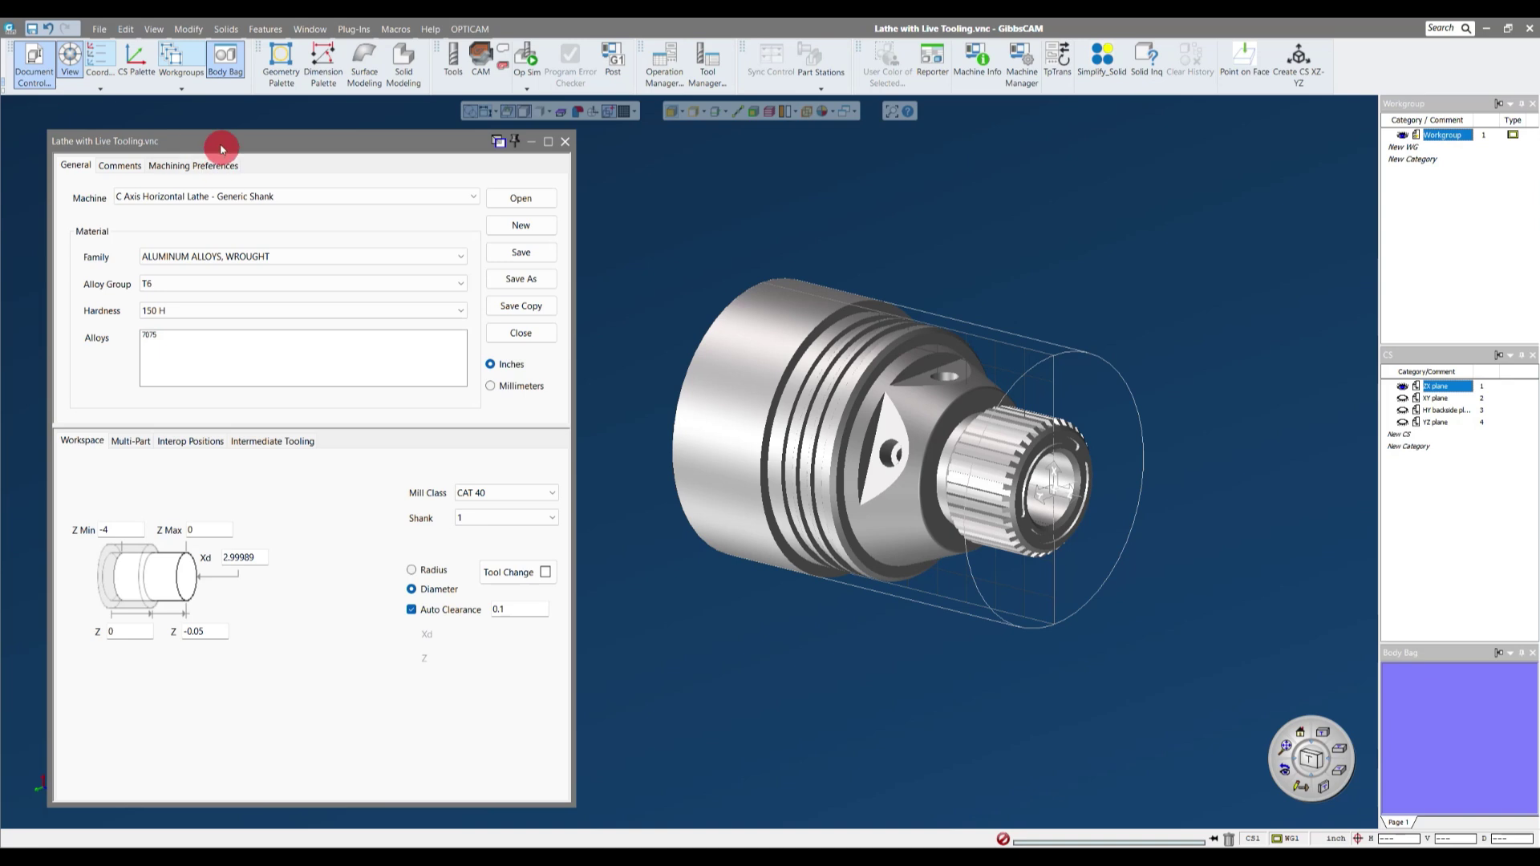
{"action": "left_click_drag", "start_coordinate": [224, 139], "coordinate": [215, 126]}
{"action": "double_click", "coordinate": [238, 544]}
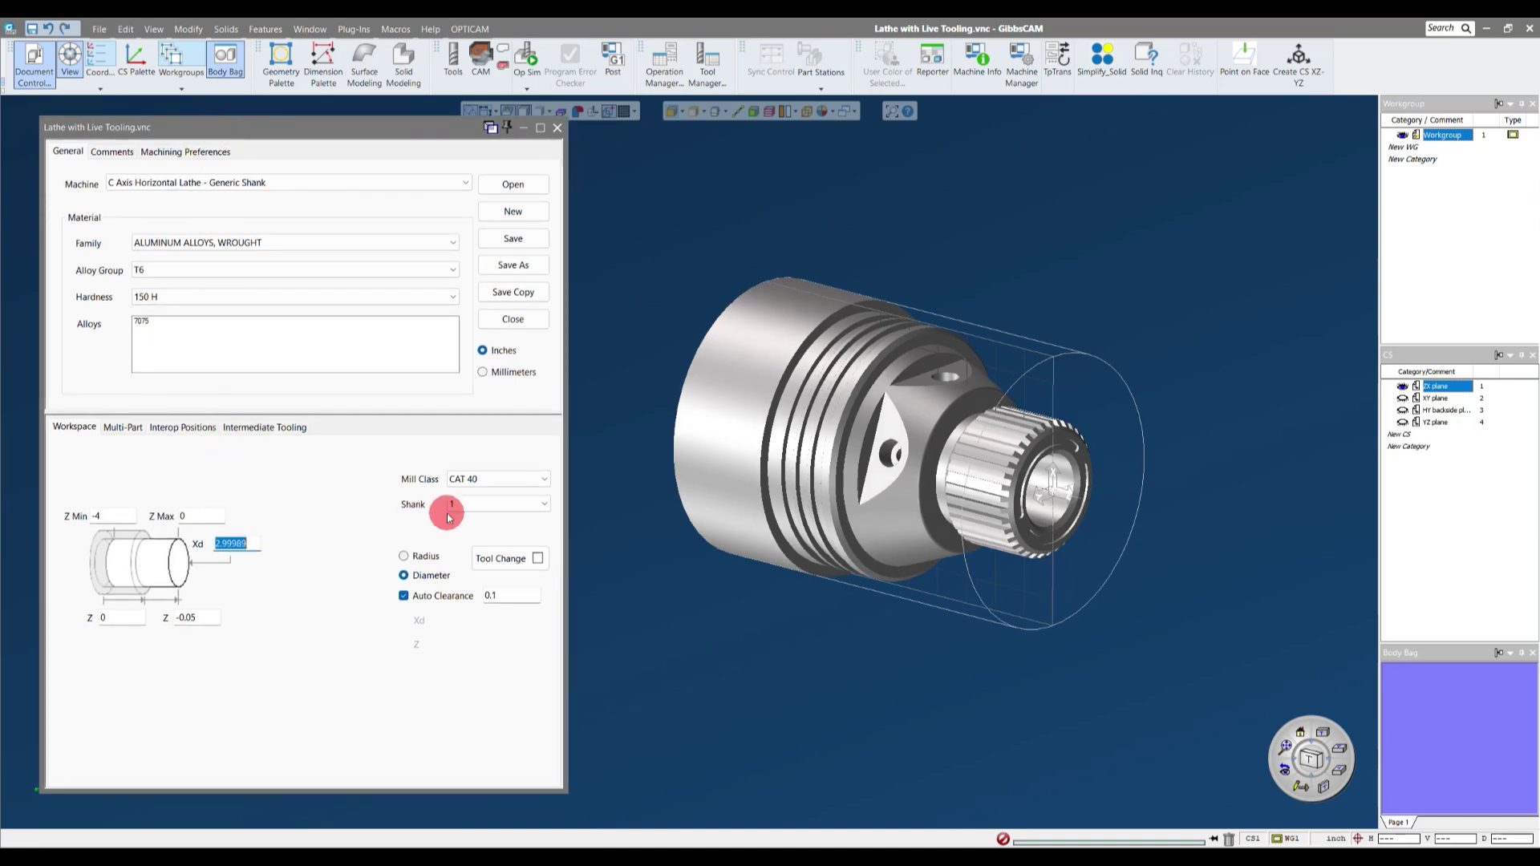
{"action": "type", "text": "3"}
{"action": "left_click", "coordinate": [198, 522]}
{"action": "double_click", "coordinate": [197, 617]}
{"action": "type", "text": "0"}
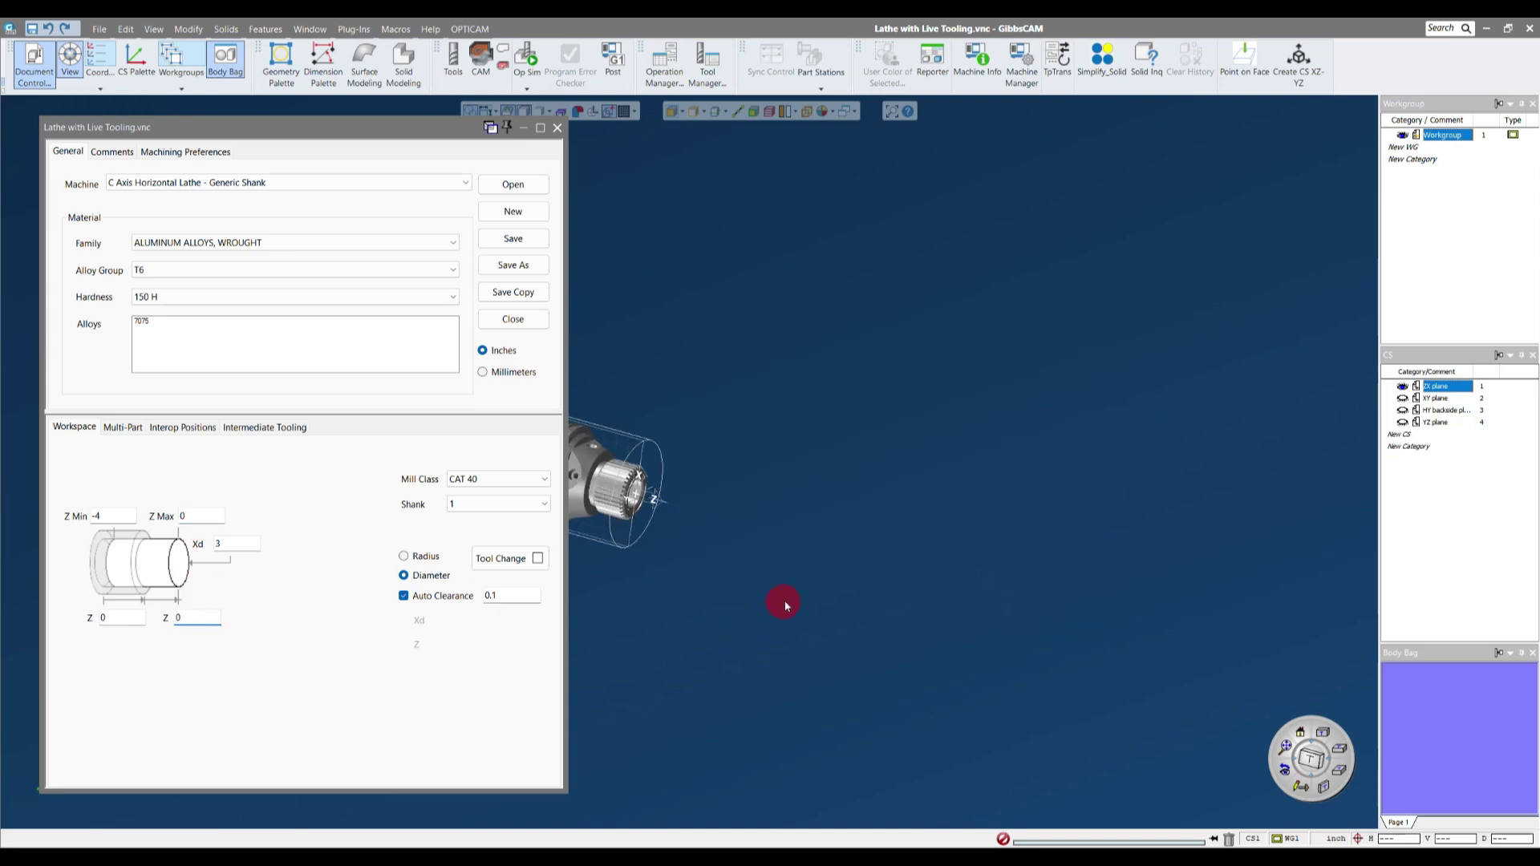
- Compare the stock's Z Min, Z Max and diameter settings with the stock outline around the solid
{"action": "double_click", "coordinate": [109, 515]}
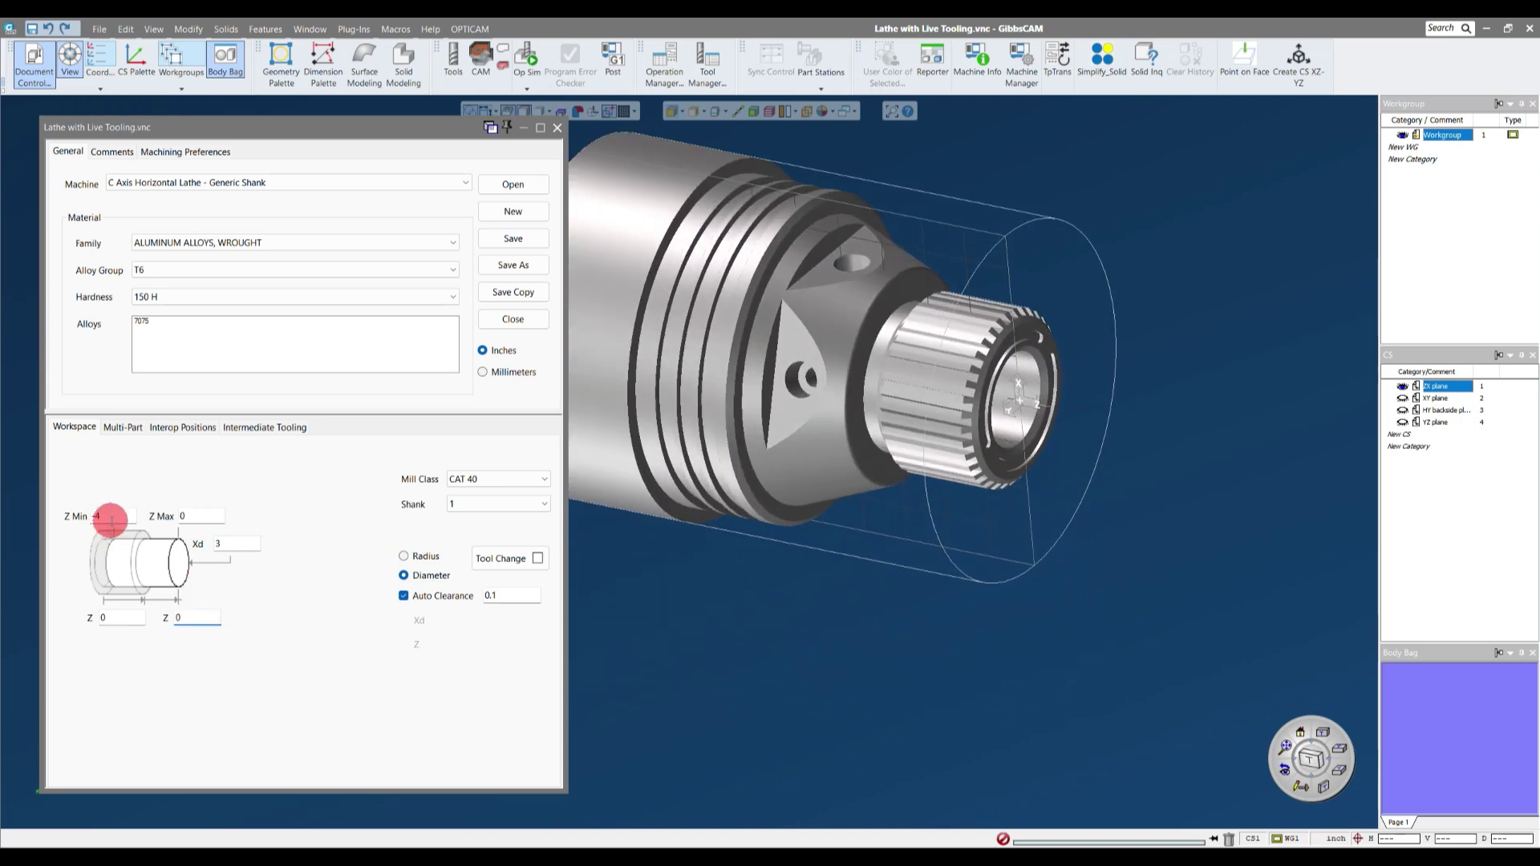
{"action": "left_click_drag", "start_coordinate": [951, 401], "coordinate": [978, 389]}
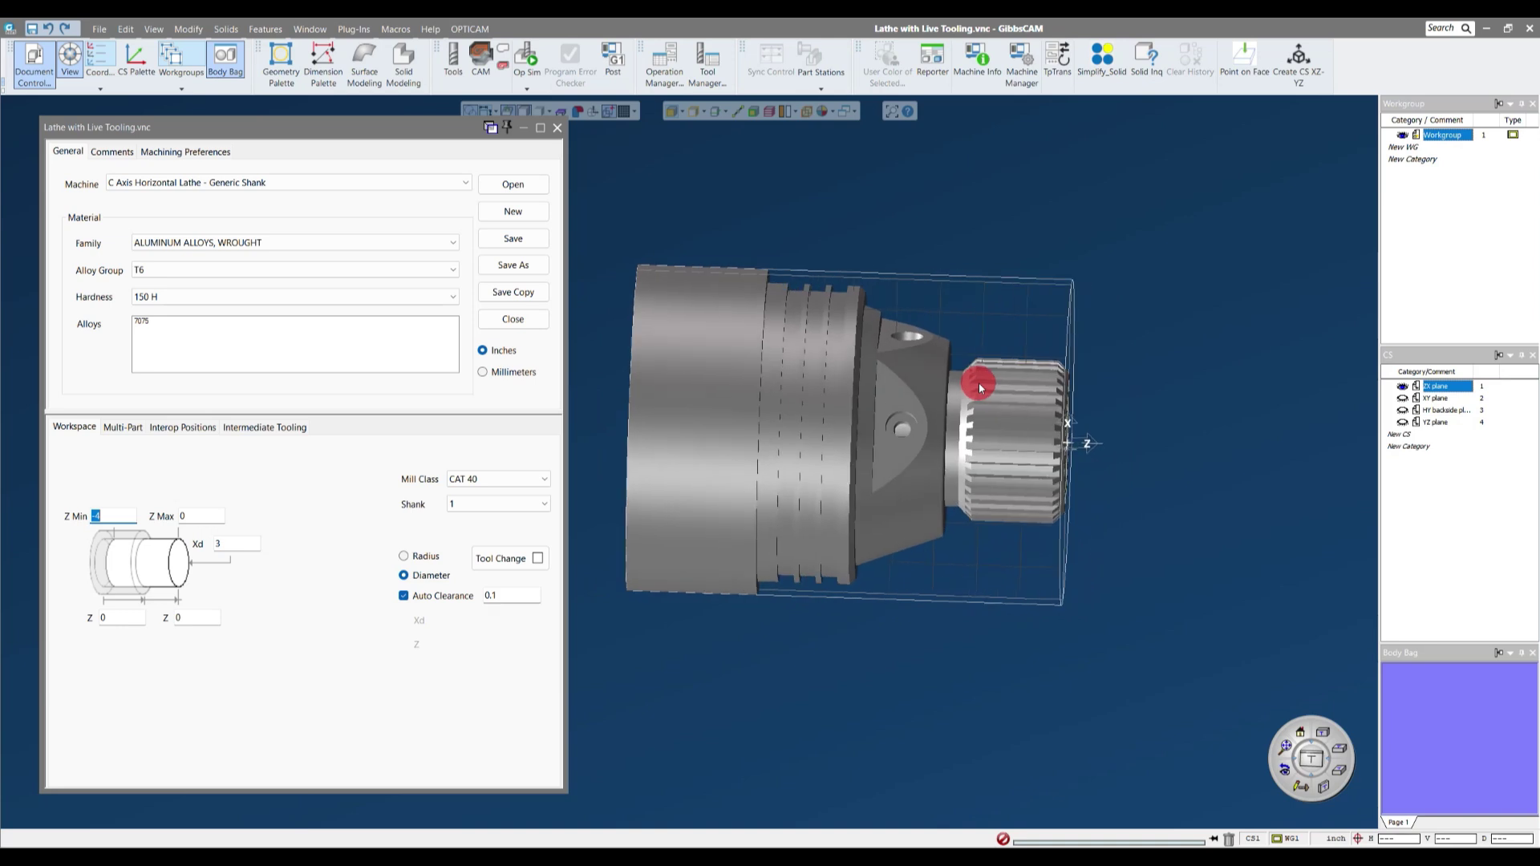
{"action": "left_click", "coordinate": [202, 515]}
{"action": "left_click", "coordinate": [240, 546]}
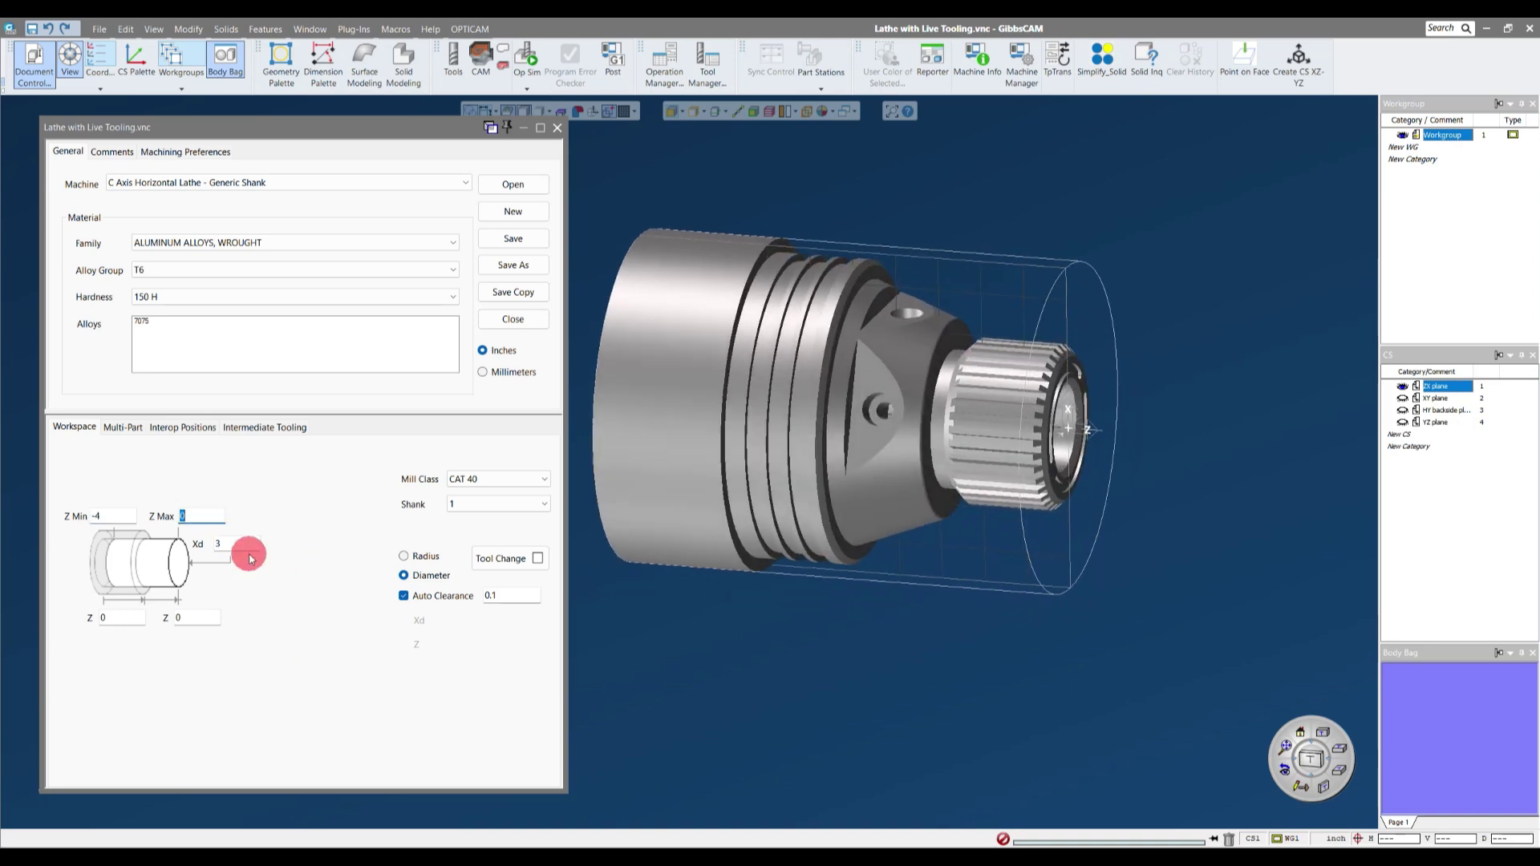
{"action": "mouse_move", "coordinate": [658, 406]}
{"action": "middle_mouse_down"}
{"action": "mouse_move", "coordinate": [706, 361]}
{"action": "mouse_move", "coordinate": [744, 276]}
{"action": "mouse_move", "coordinate": [1005, 277]}
{"action": "mouse_move", "coordinate": [1190, 344]}
{"action": "mouse_move", "coordinate": [1065, 333]}
{"action": "middle_mouse_up"}
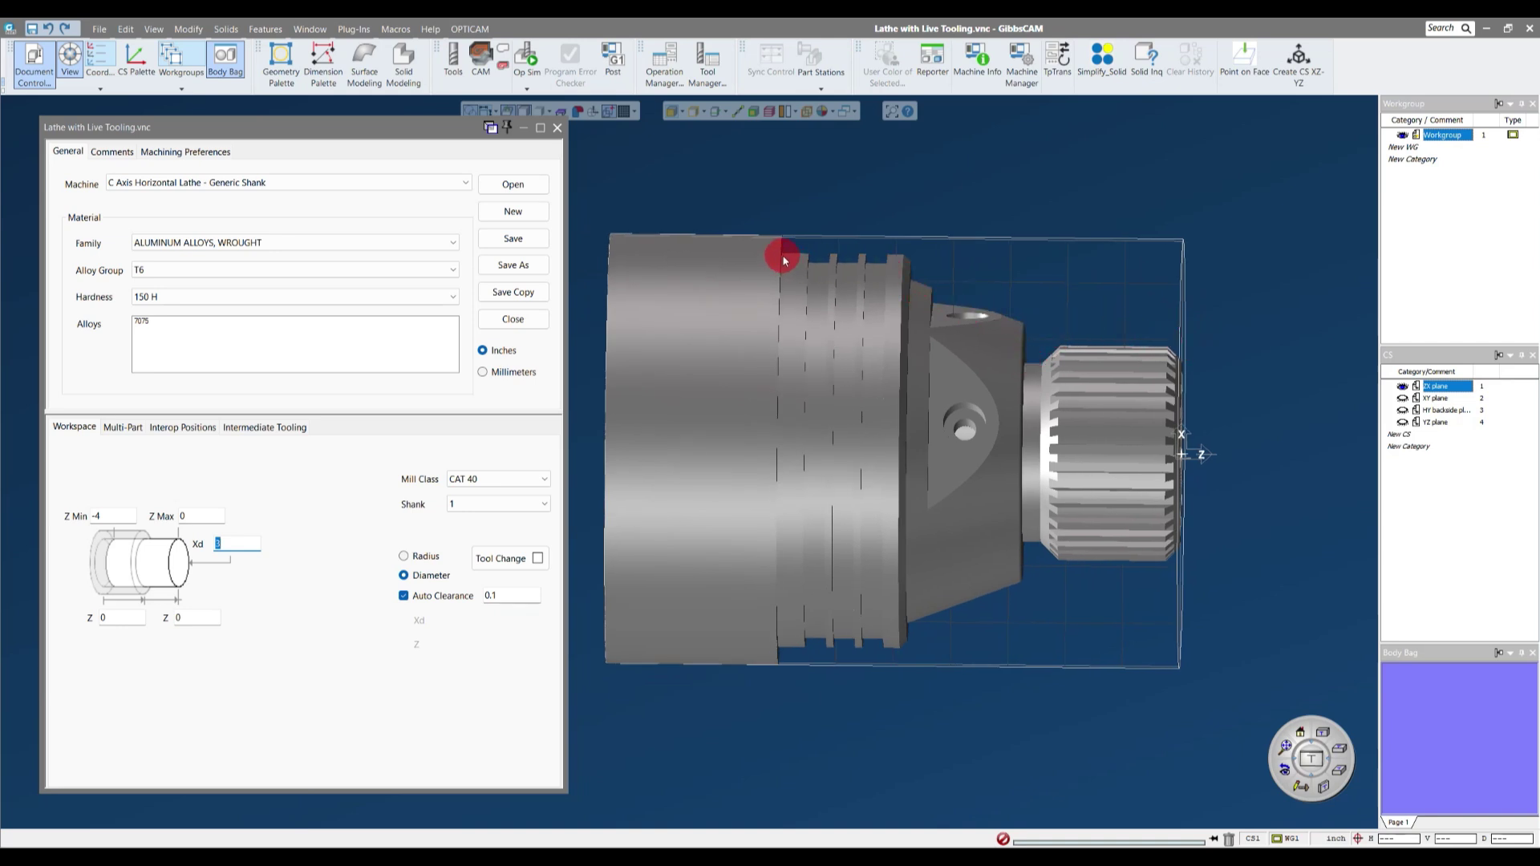
{"action": "middle_click_drag", "start_coordinate": [783, 268], "coordinate": [668, 227]}
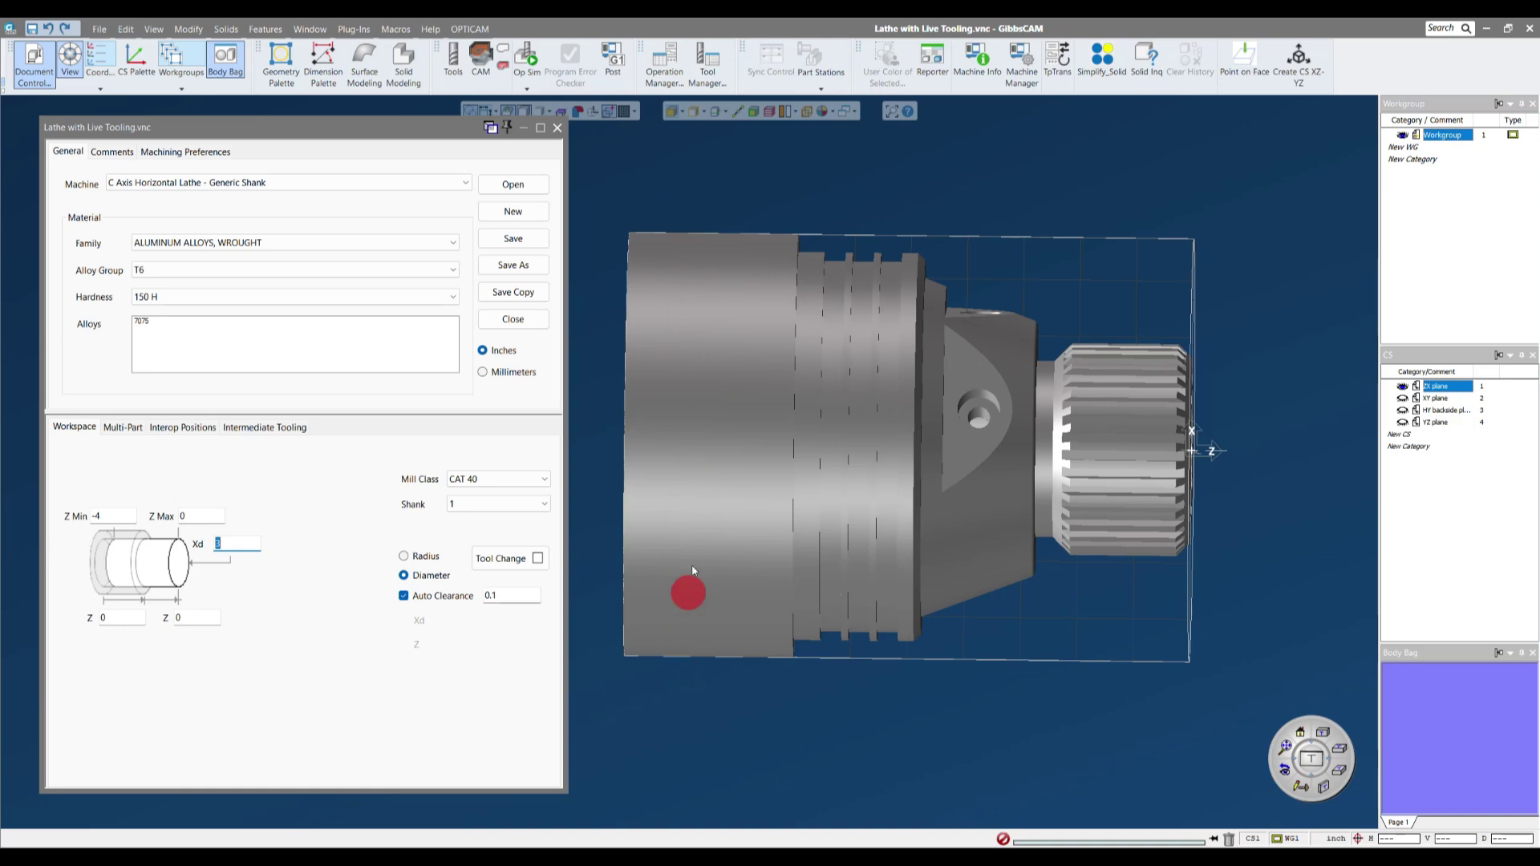
{"action": "middle_click_drag", "start_coordinate": [700, 352], "coordinate": [326, 575]}
- Try stock Z Max values of .05, .125 and .25 in against the part's splined end face
{"action": "left_click", "coordinate": [202, 516]}
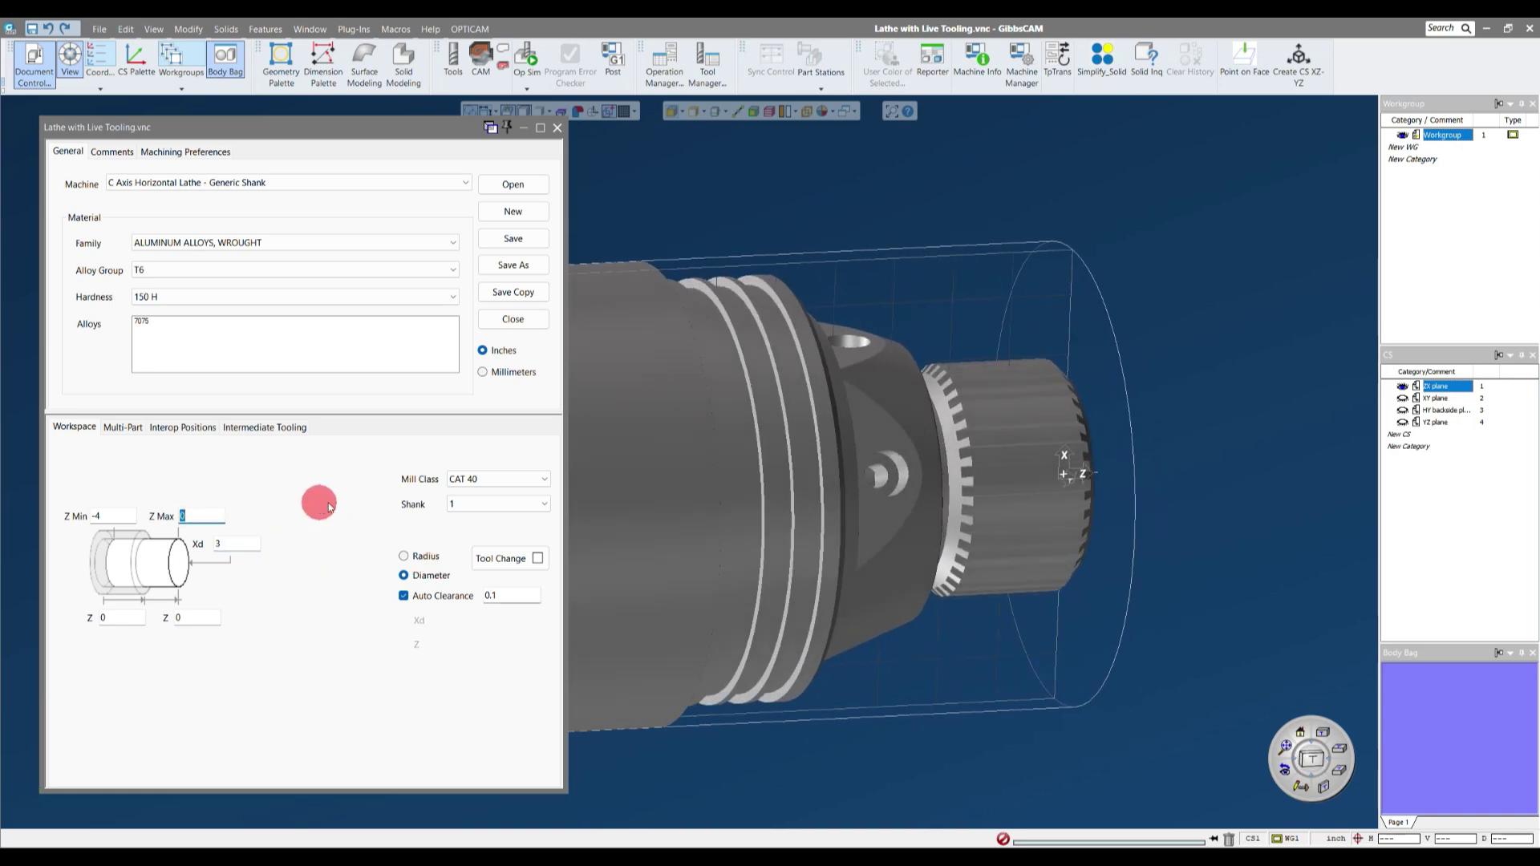
{"action": "left_click", "coordinate": [1293, 733]}
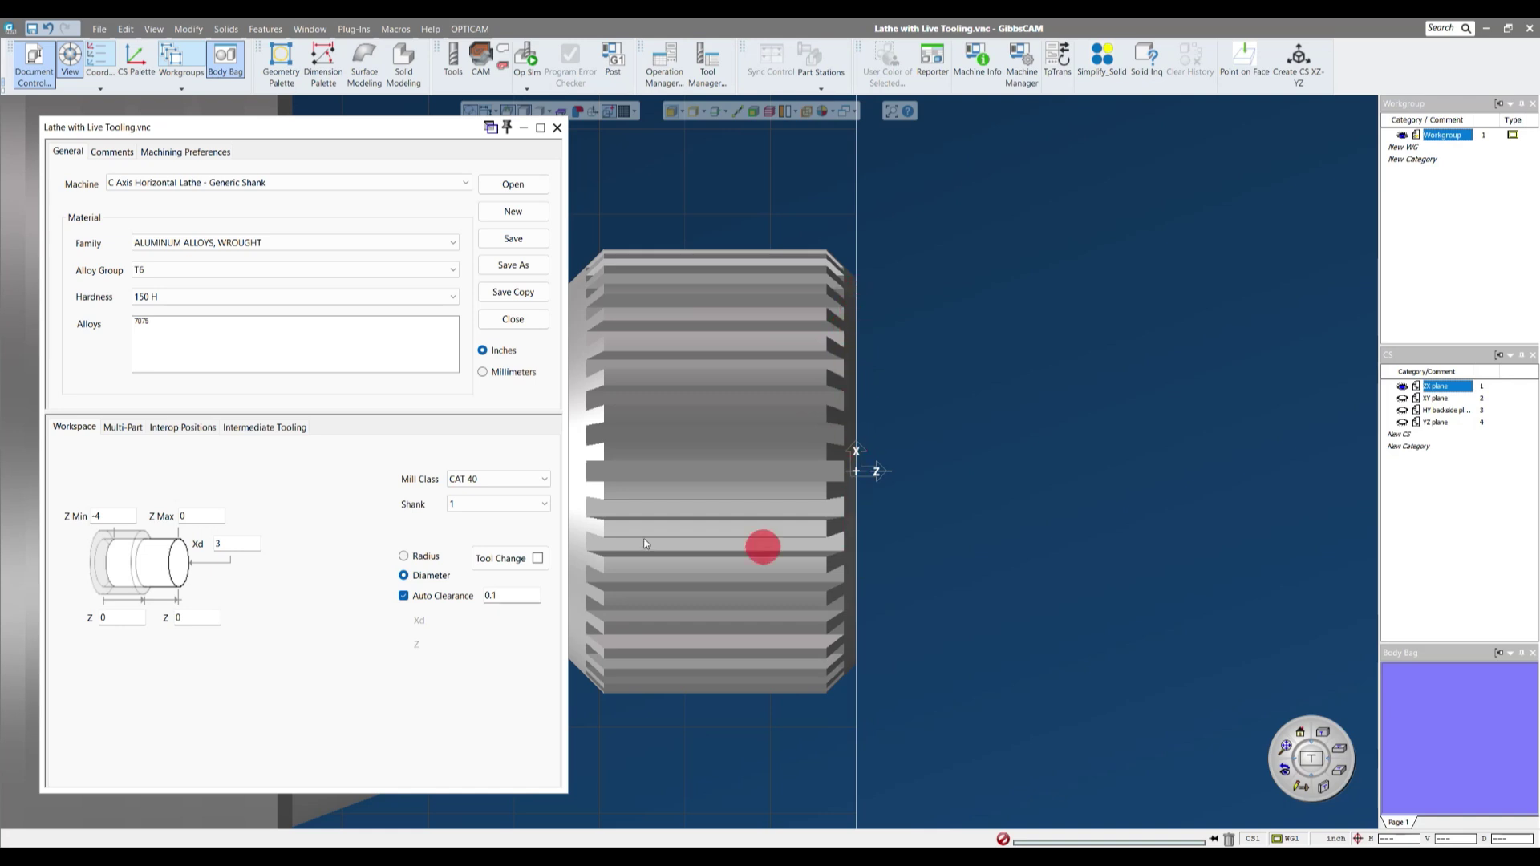
{"action": "left_click", "coordinate": [200, 515]}
{"action": "type", "text": ".05"}
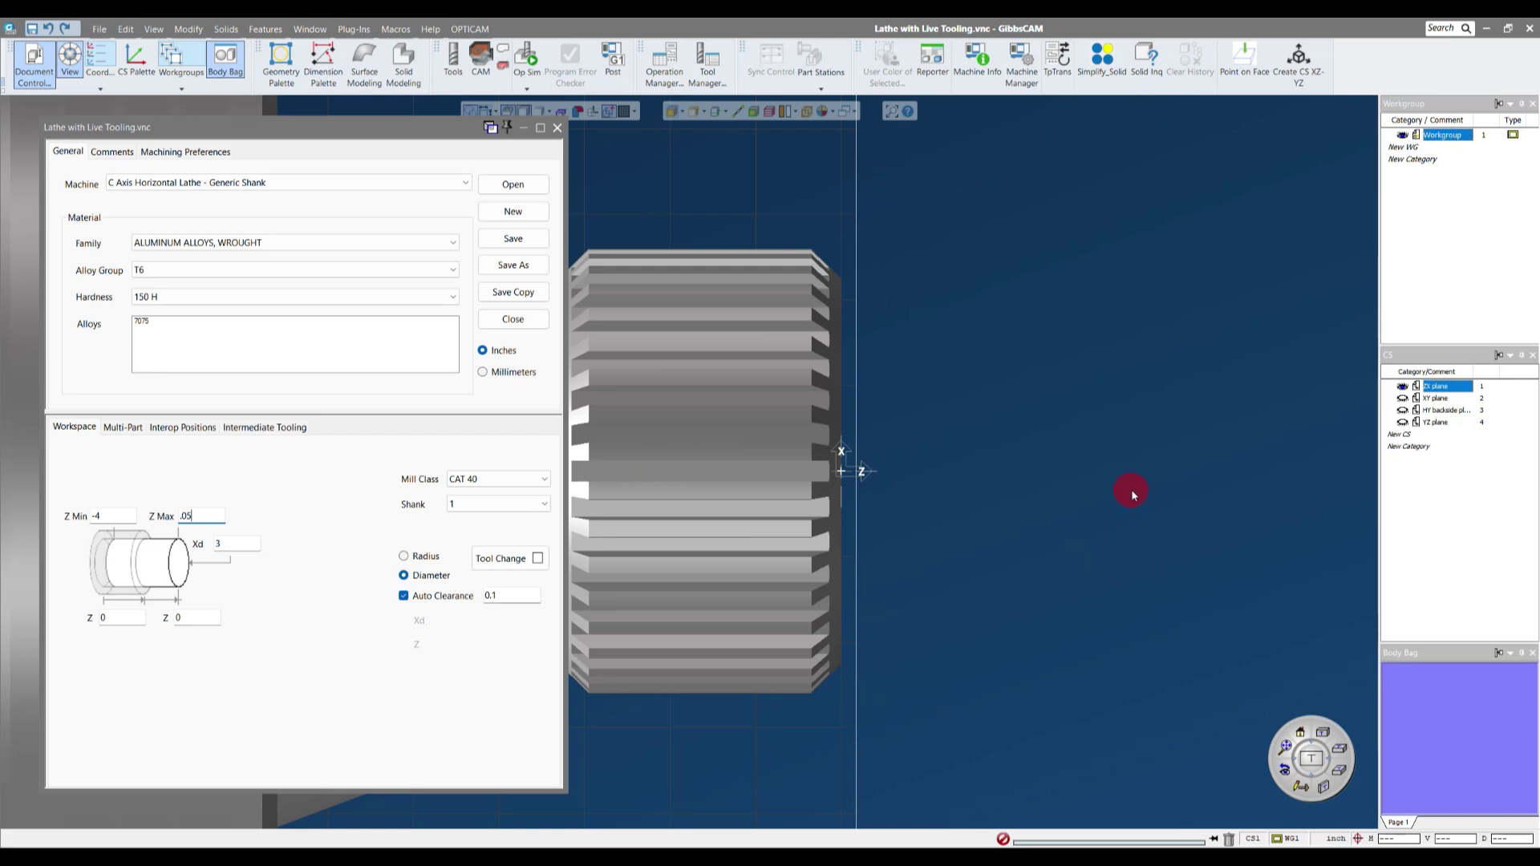
{"action": "double_click", "coordinate": [196, 513]}
{"action": "type", "text": ".125"}
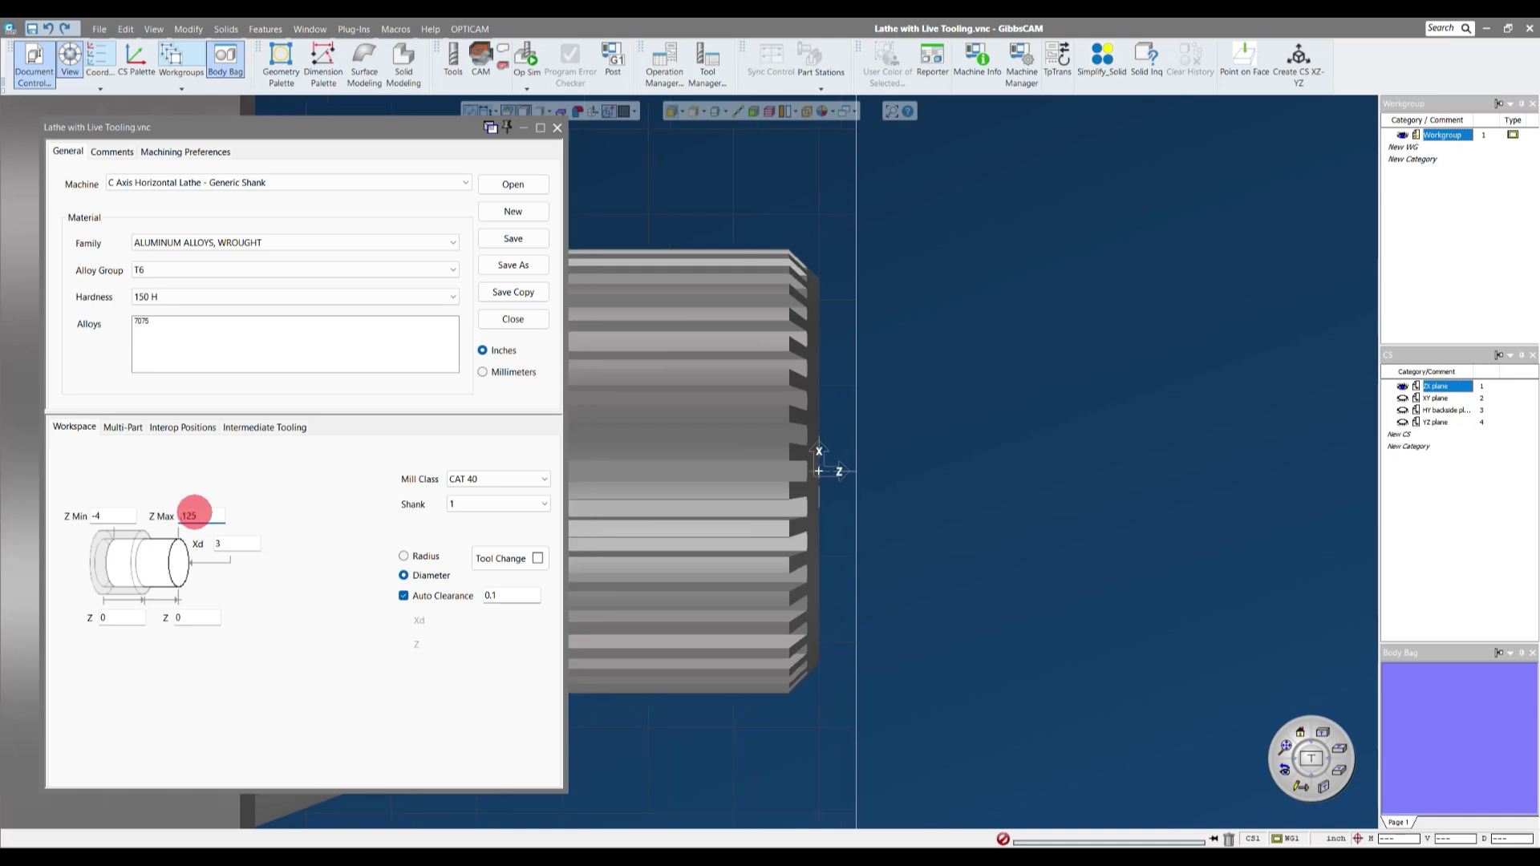
{"action": "double_click", "coordinate": [195, 512]}
{"action": "type", "text": ".25"}
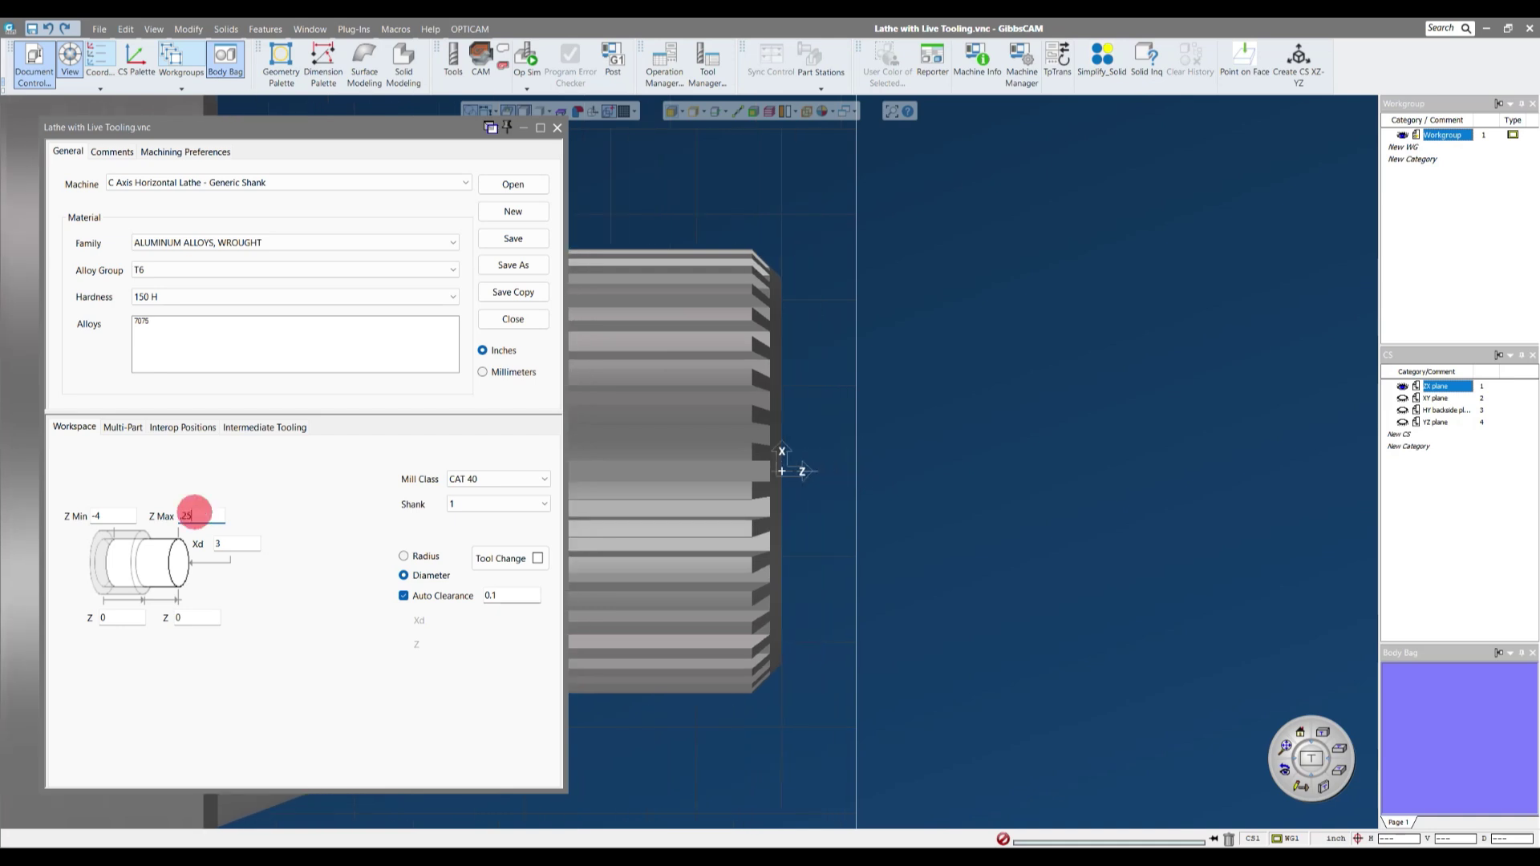
{"action": "left_click", "coordinate": [973, 539]}
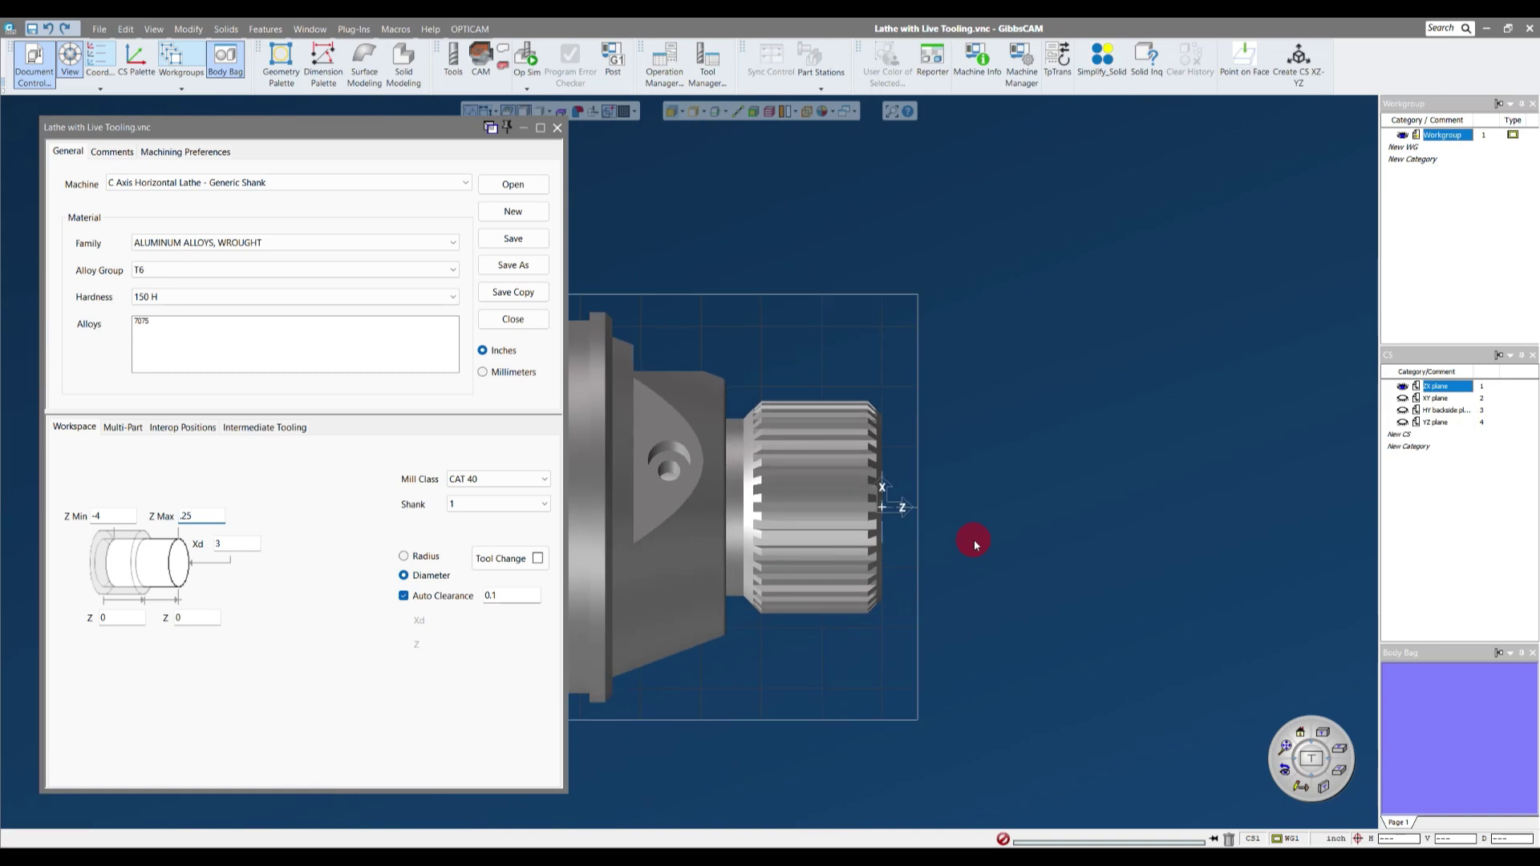
- Set the stock's Z Max to .05 in and close the document settings
{"action": "double_click", "coordinate": [189, 514]}
{"action": "type", "text": ".05"}
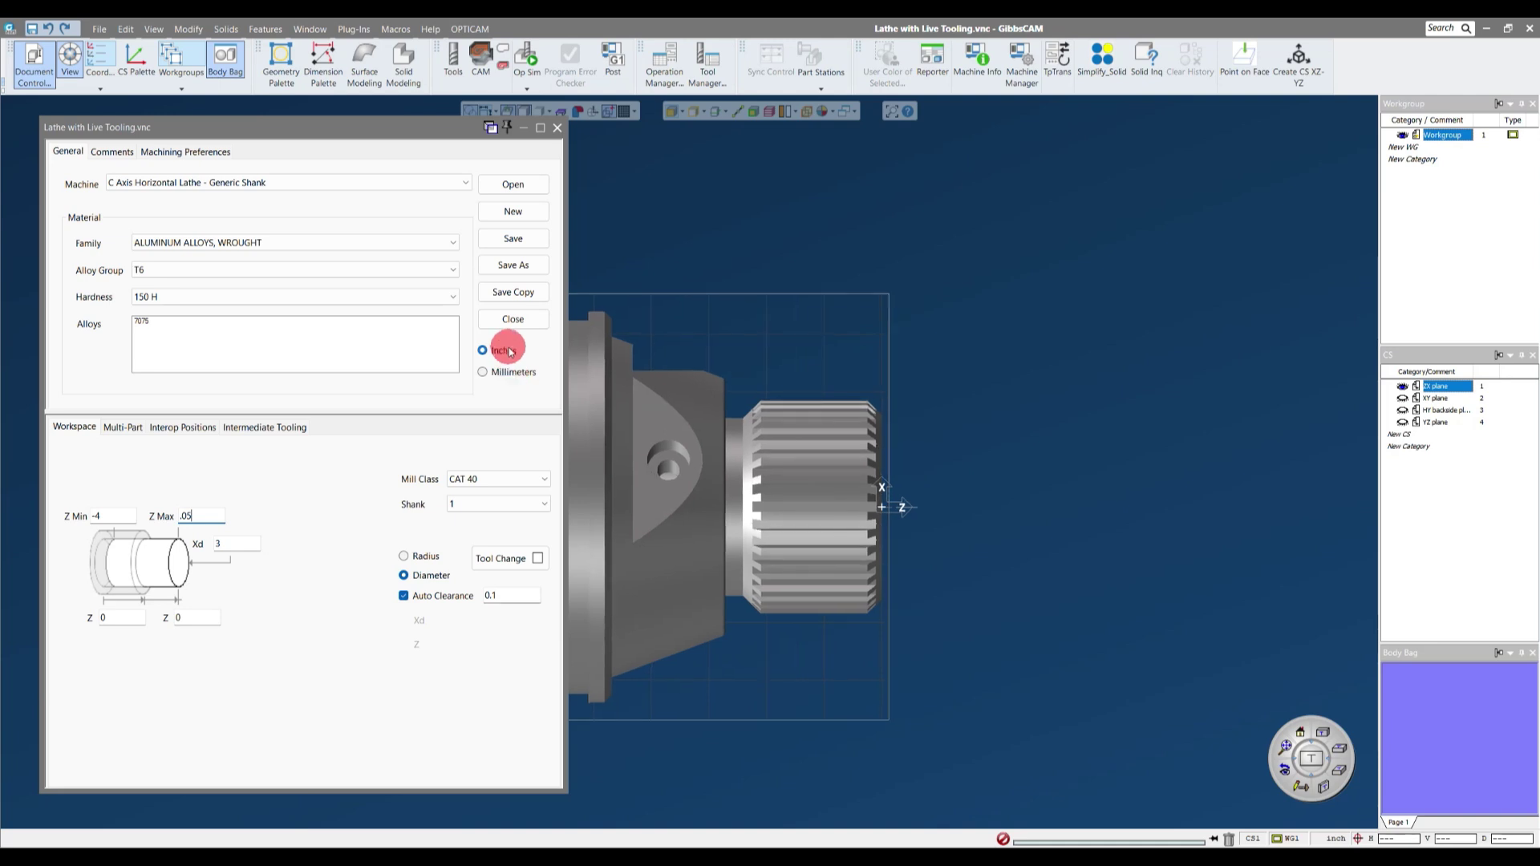
{"action": "left_click", "coordinate": [559, 128]}
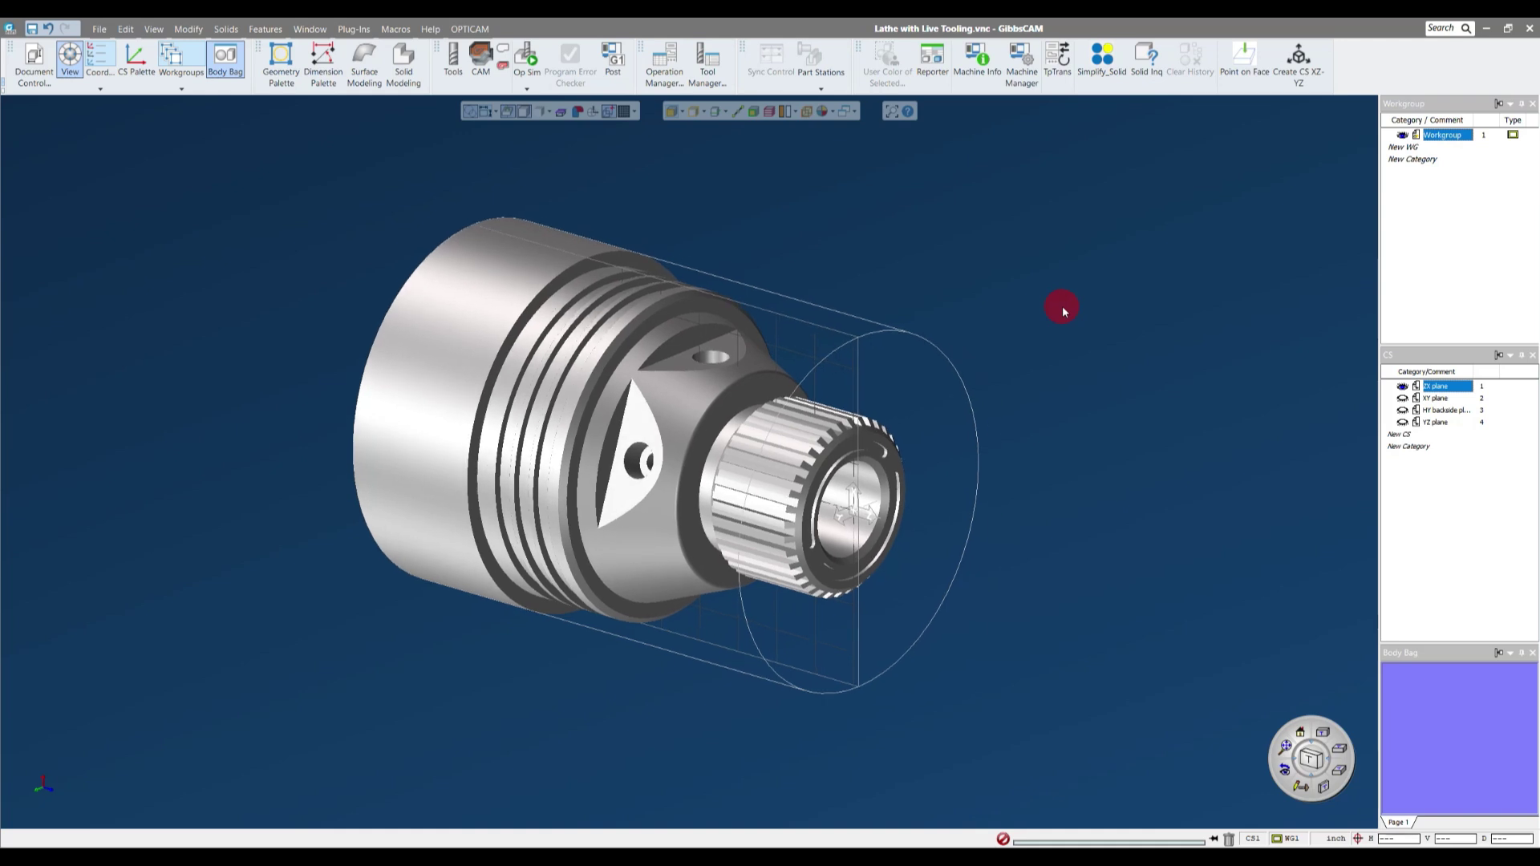
- Display the tool list together with the CAM process and operation lists
{"action": "left_click", "coordinate": [457, 68]}
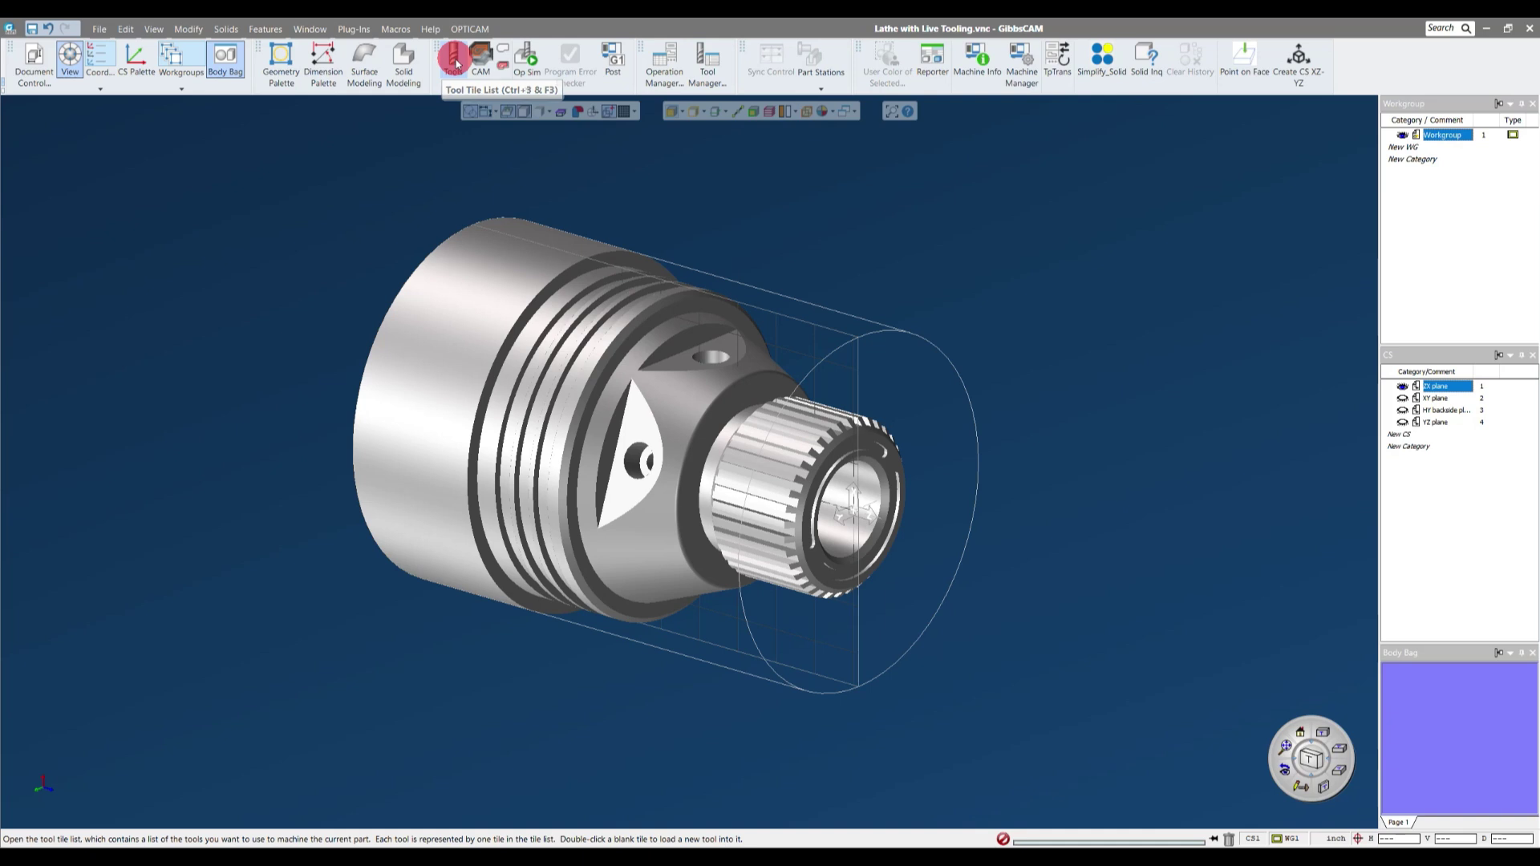
{"action": "left_click", "coordinate": [332, 454]}
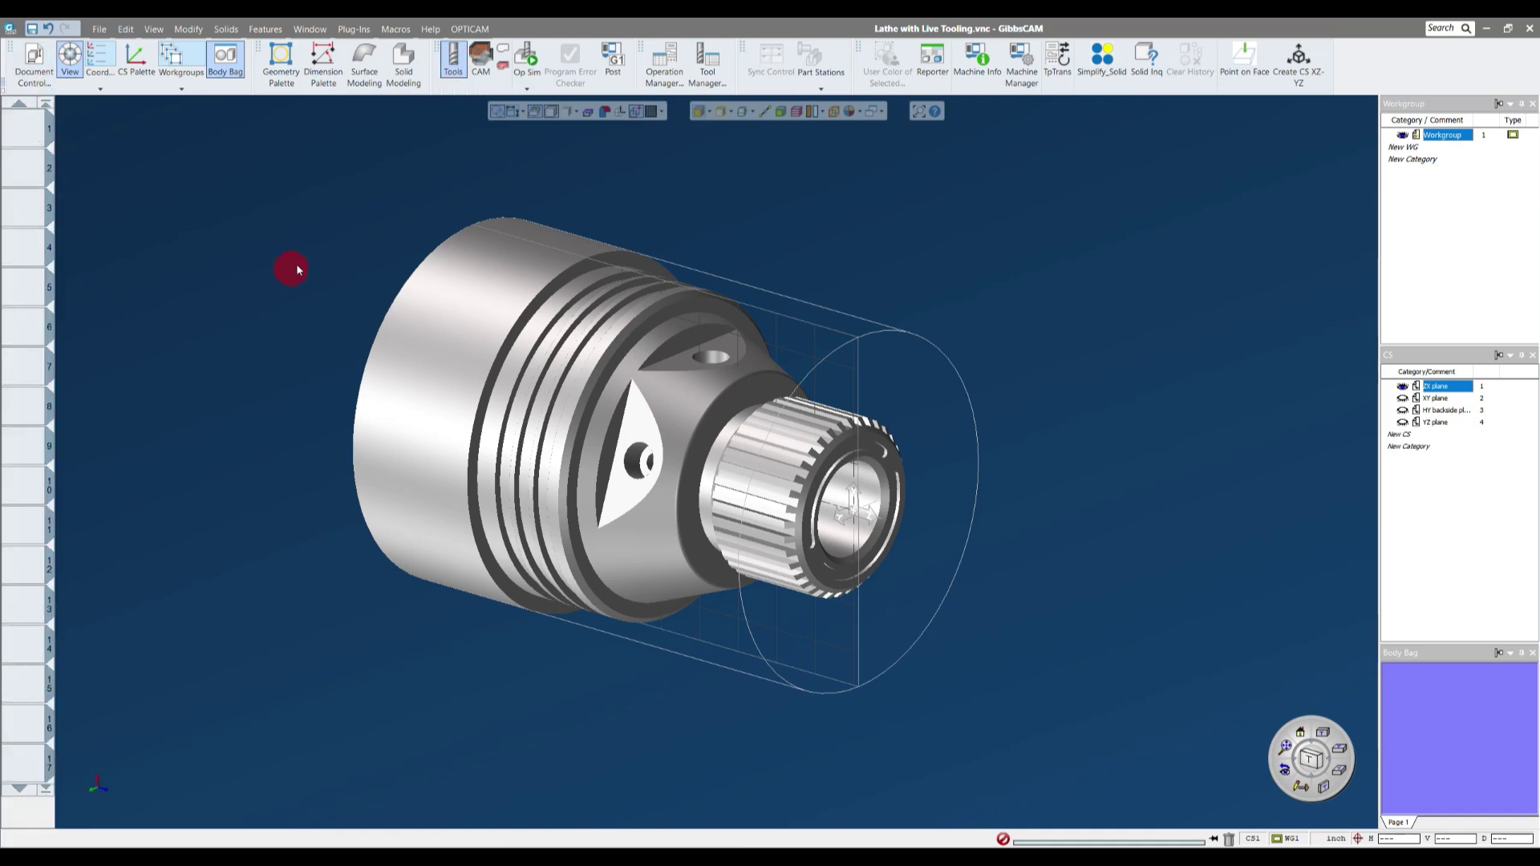
{"action": "left_click", "coordinate": [481, 62]}
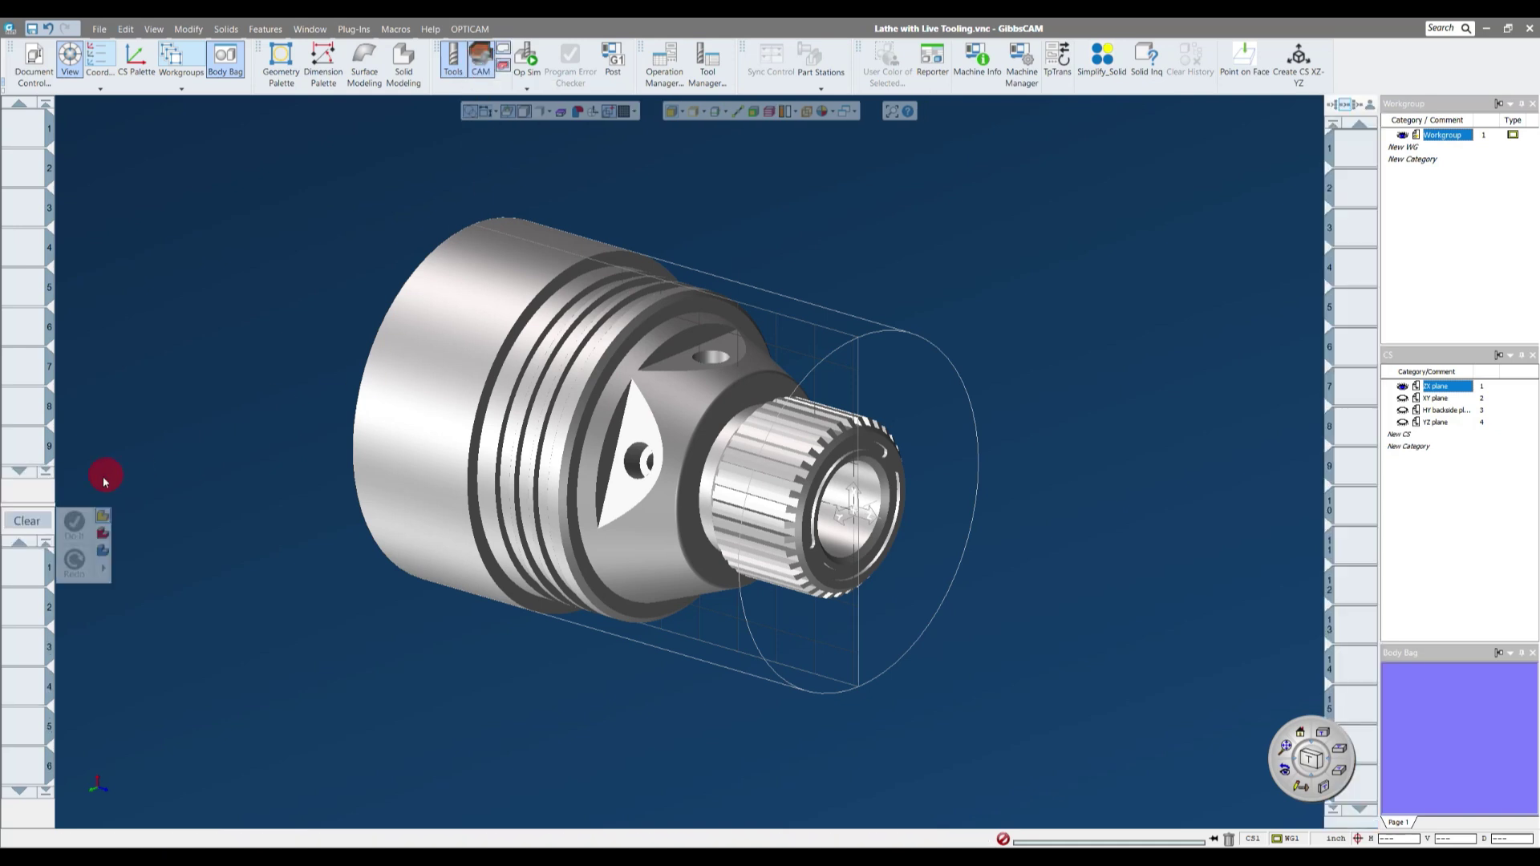
- Resize the tool and process lists so twelve tool tiles show, and move the view control clear of the operation list
{"action": "left_click_drag", "start_coordinate": [27, 504], "coordinate": [34, 633]}
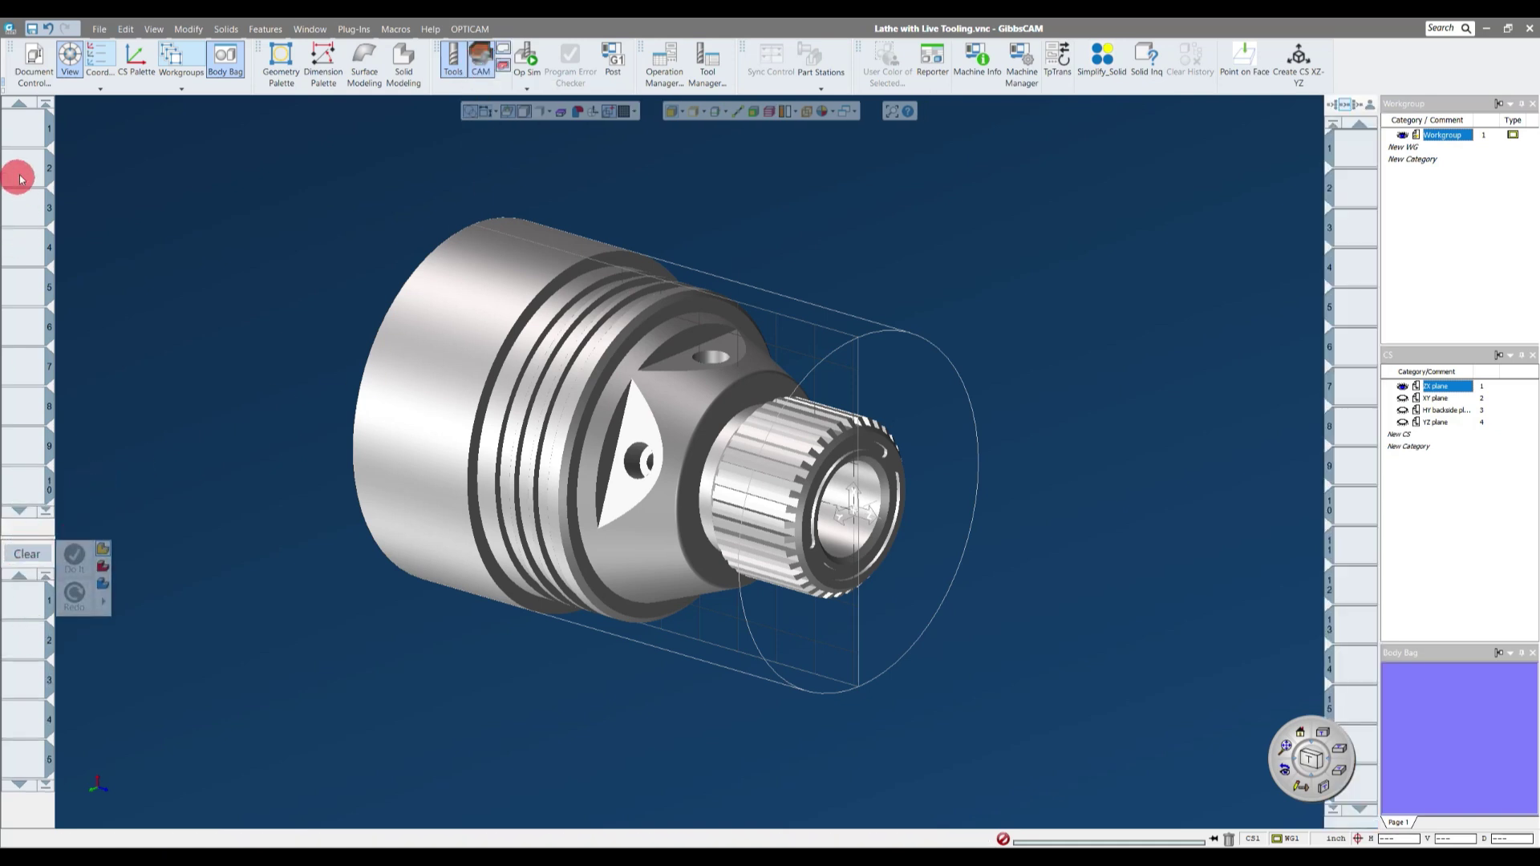
{"action": "left_click_drag", "start_coordinate": [25, 539], "coordinate": [28, 601]}
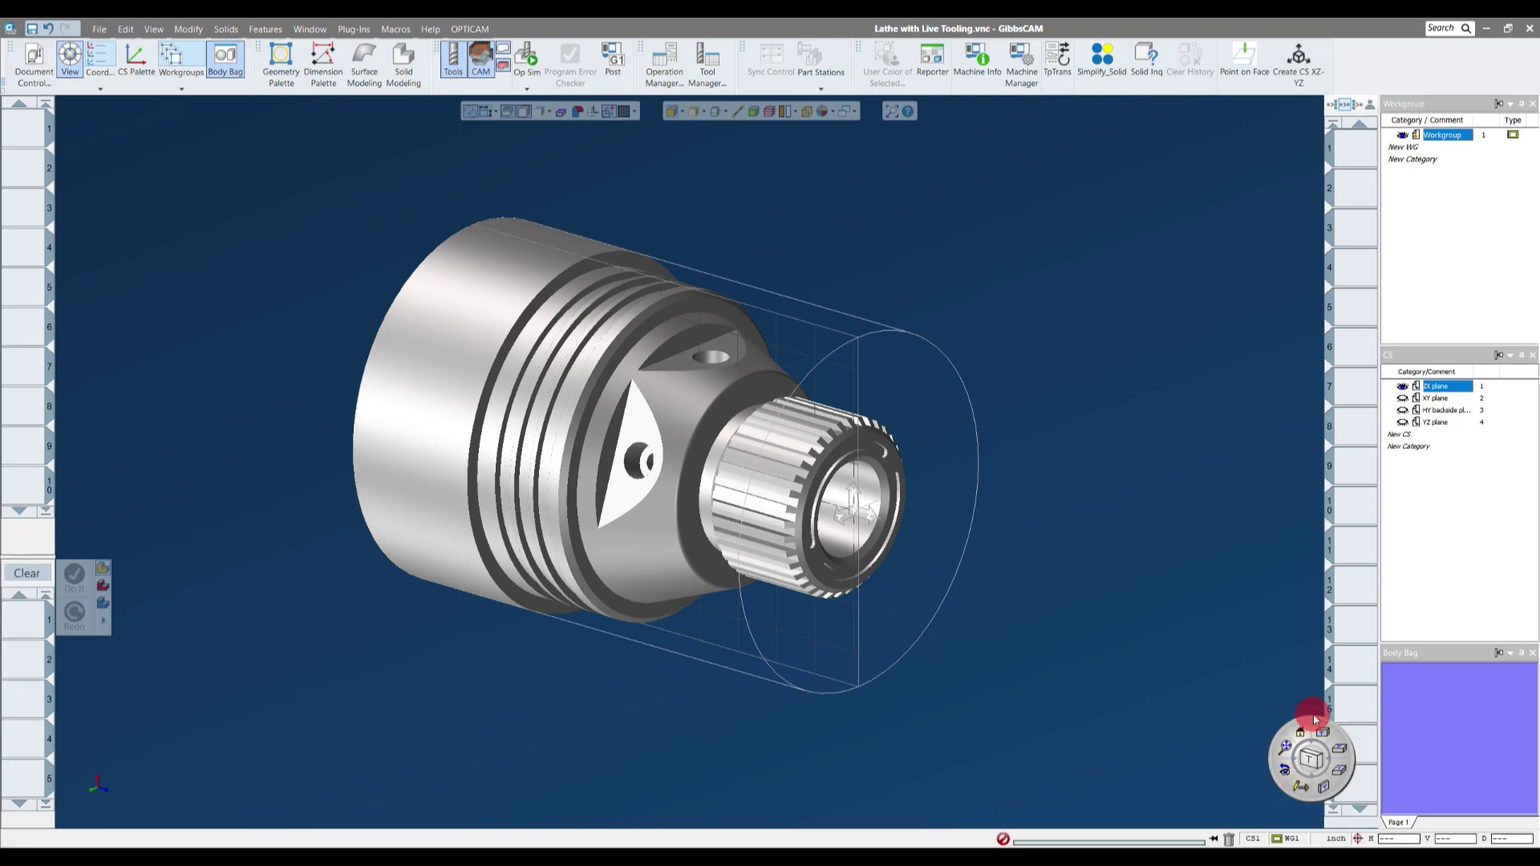
{"action": "left_click_drag", "start_coordinate": [1319, 722], "coordinate": [1267, 730]}
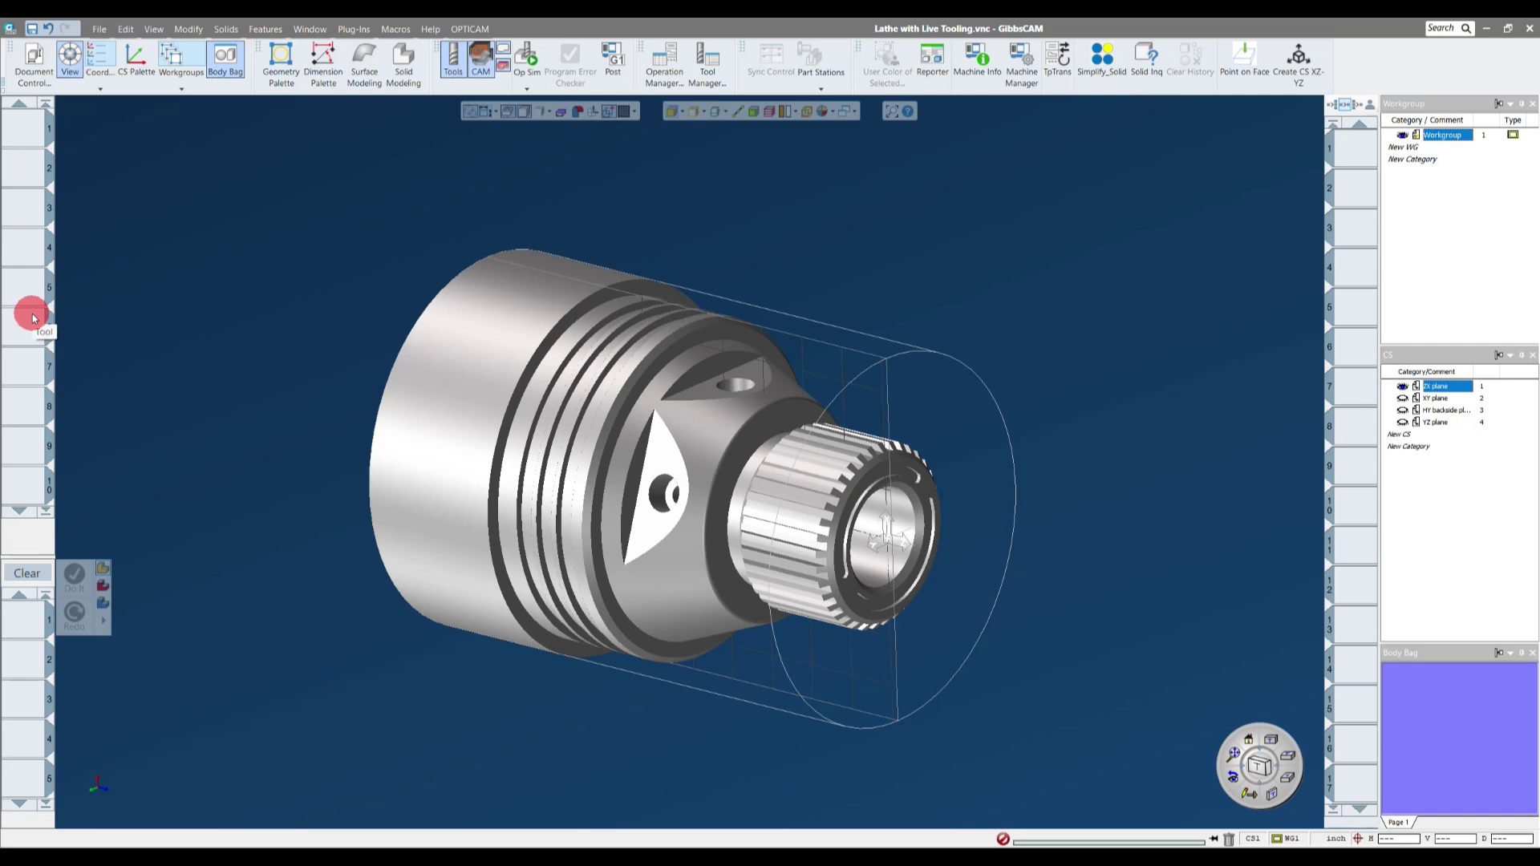
{"action": "left_click_drag", "start_coordinate": [22, 561], "coordinate": [8, 627]}
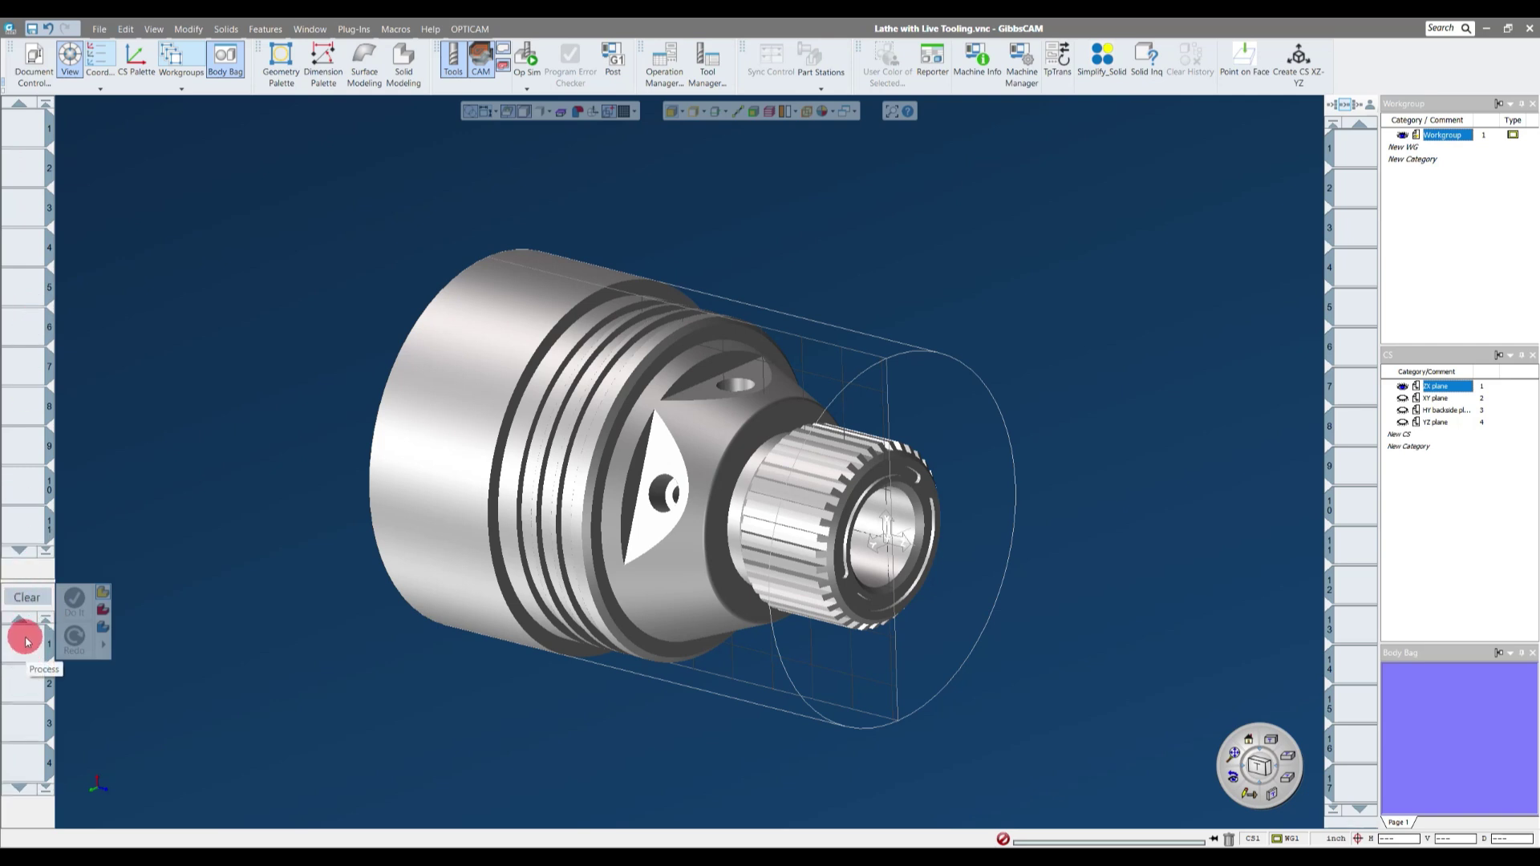
{"action": "left_click_drag", "start_coordinate": [27, 578], "coordinate": [48, 320]}
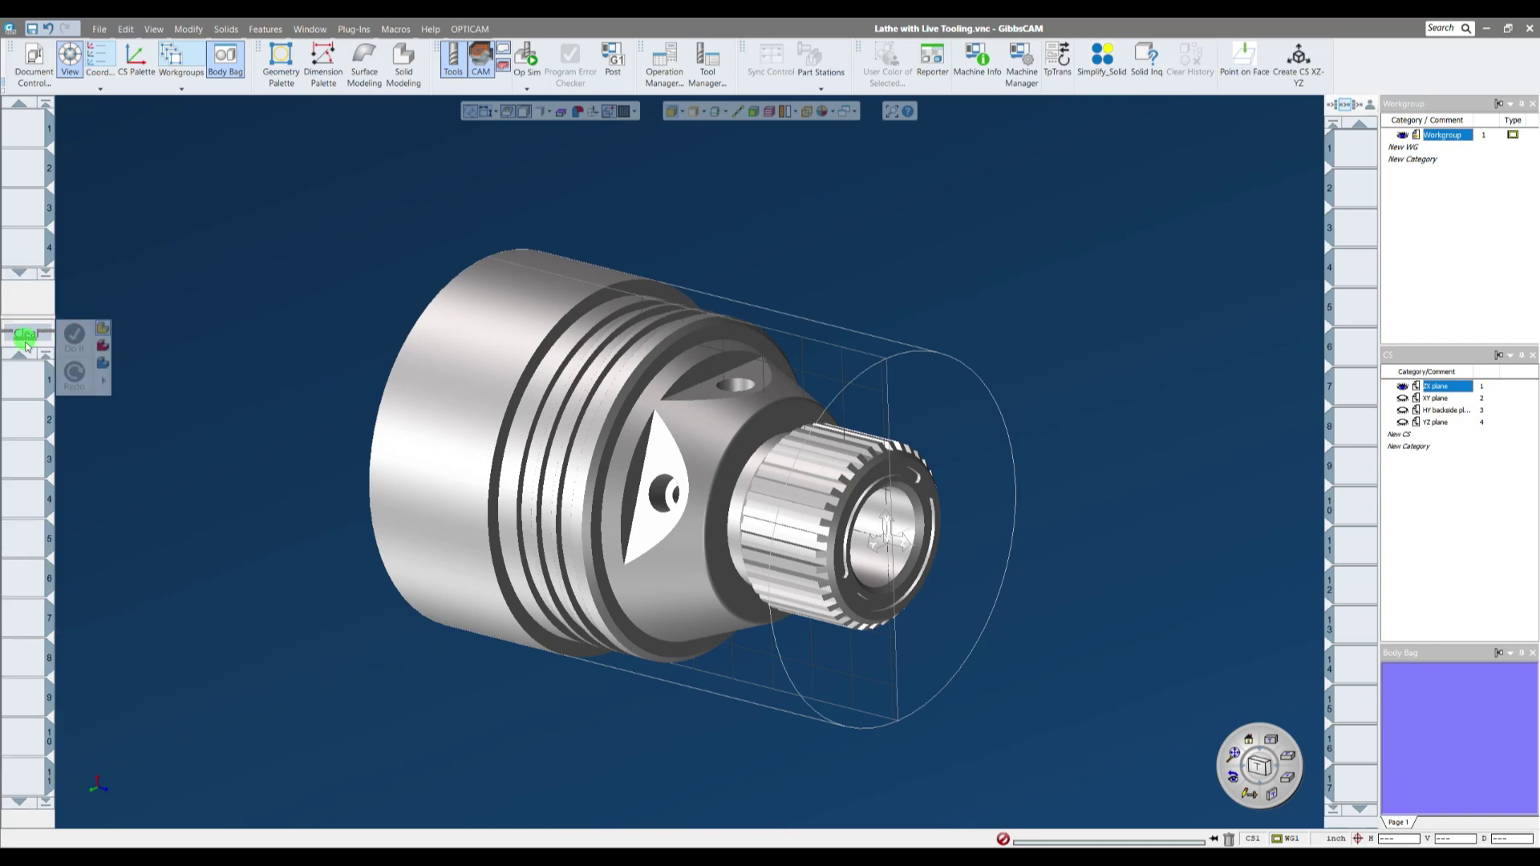
{"action": "left_click_drag", "start_coordinate": [32, 594], "coordinate": [29, 592]}
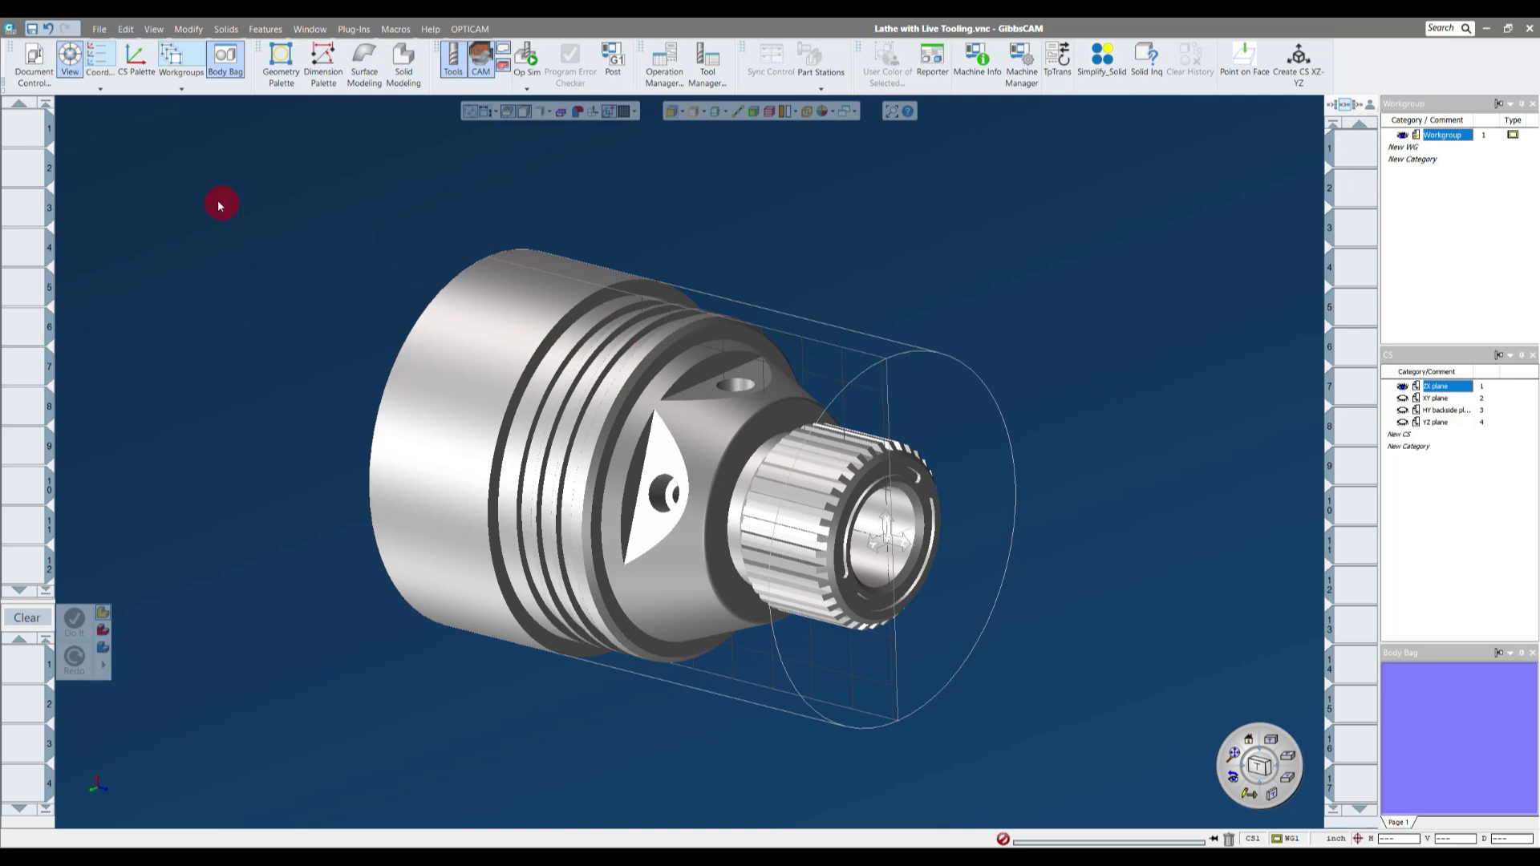
- Create an 80° C turning tool in the first tool tile and set its offset number to 1
{"action": "double_click", "coordinate": [28, 133]}
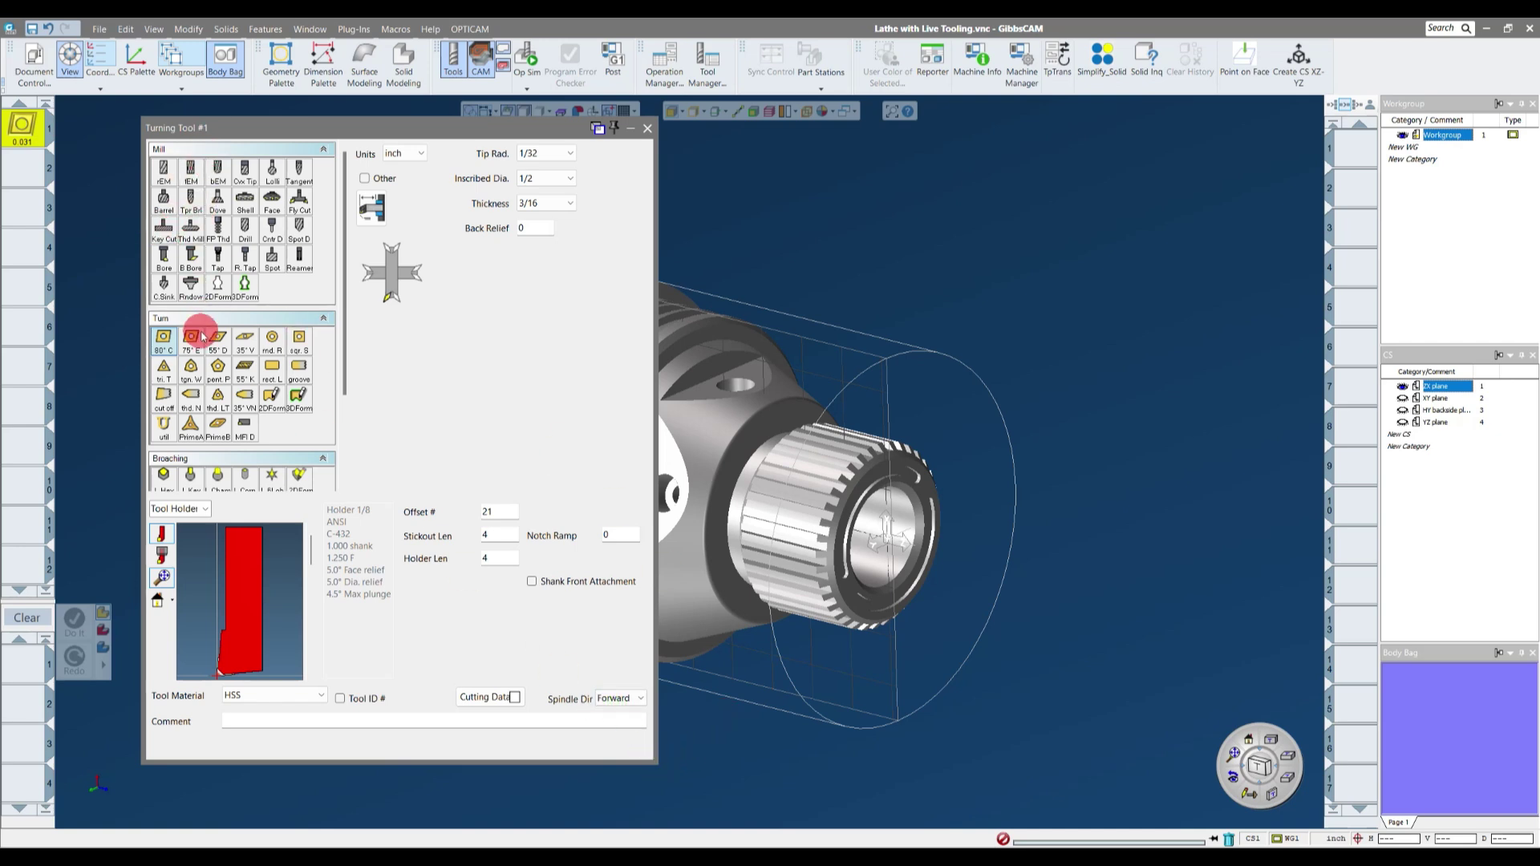
{"action": "left_click_drag", "start_coordinate": [340, 258], "coordinate": [346, 293]}
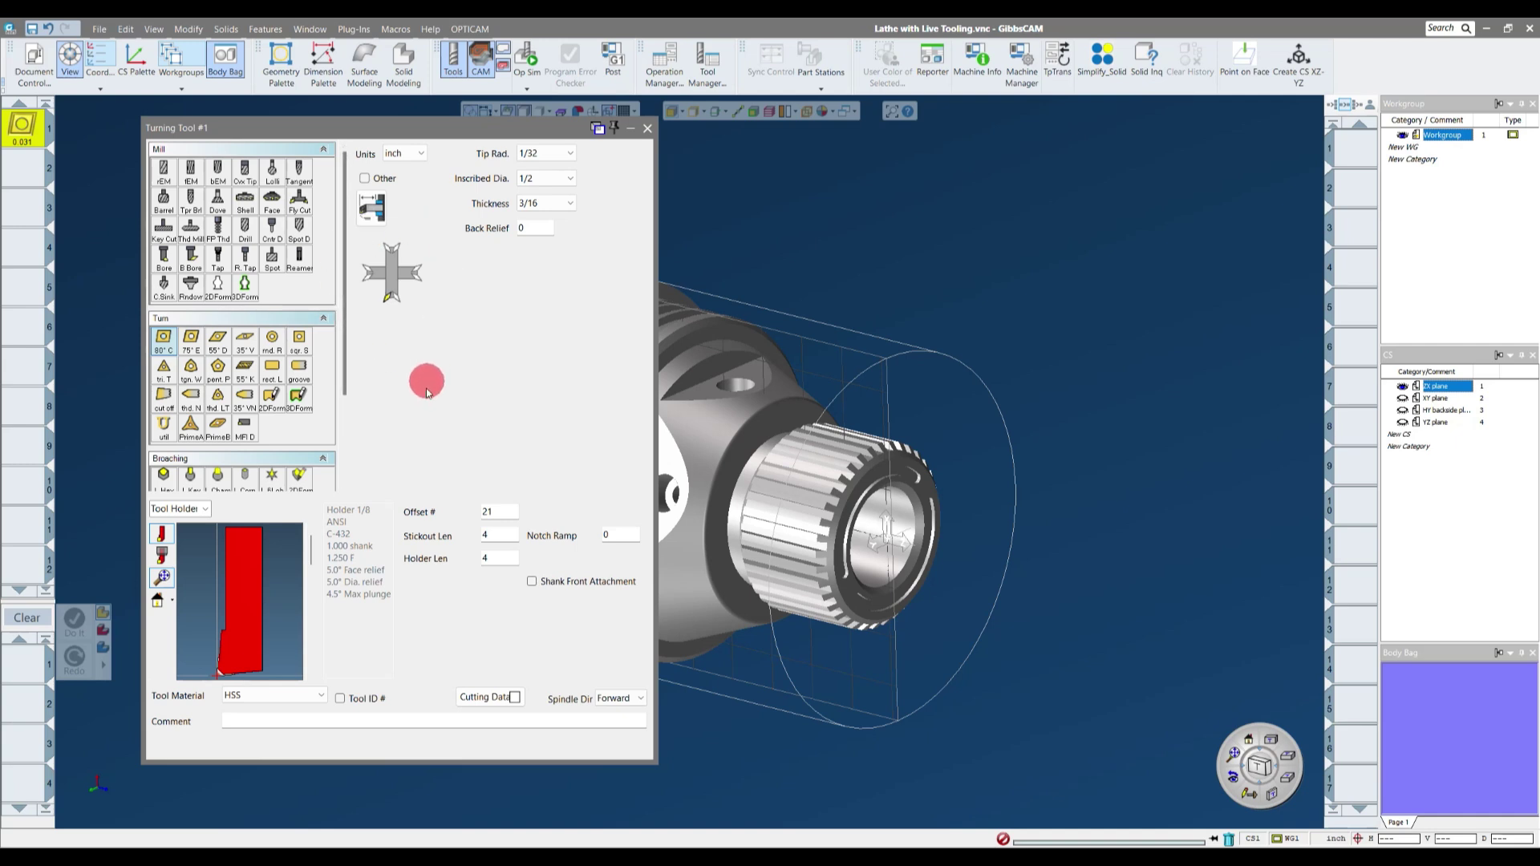
{"action": "double_click", "coordinate": [493, 511]}
{"action": "type", "text": "1"}
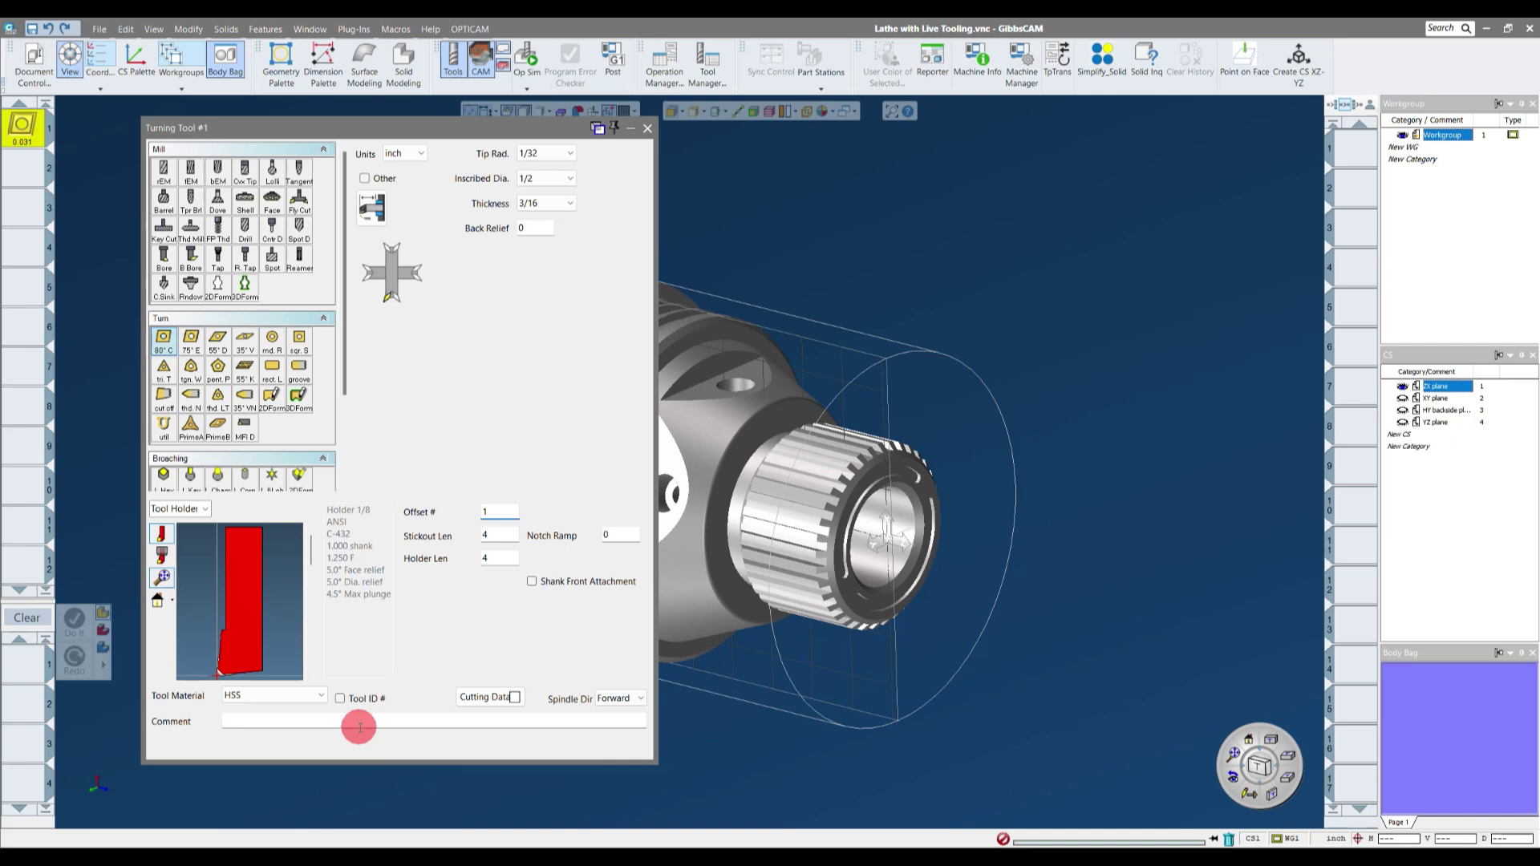
- Set the turning tool's holder type to None and choose the lower tip orientation used for outside turning
{"action": "left_click_drag", "start_coordinate": [233, 568], "coordinate": [205, 517]}
{"action": "left_click", "coordinate": [204, 517]}
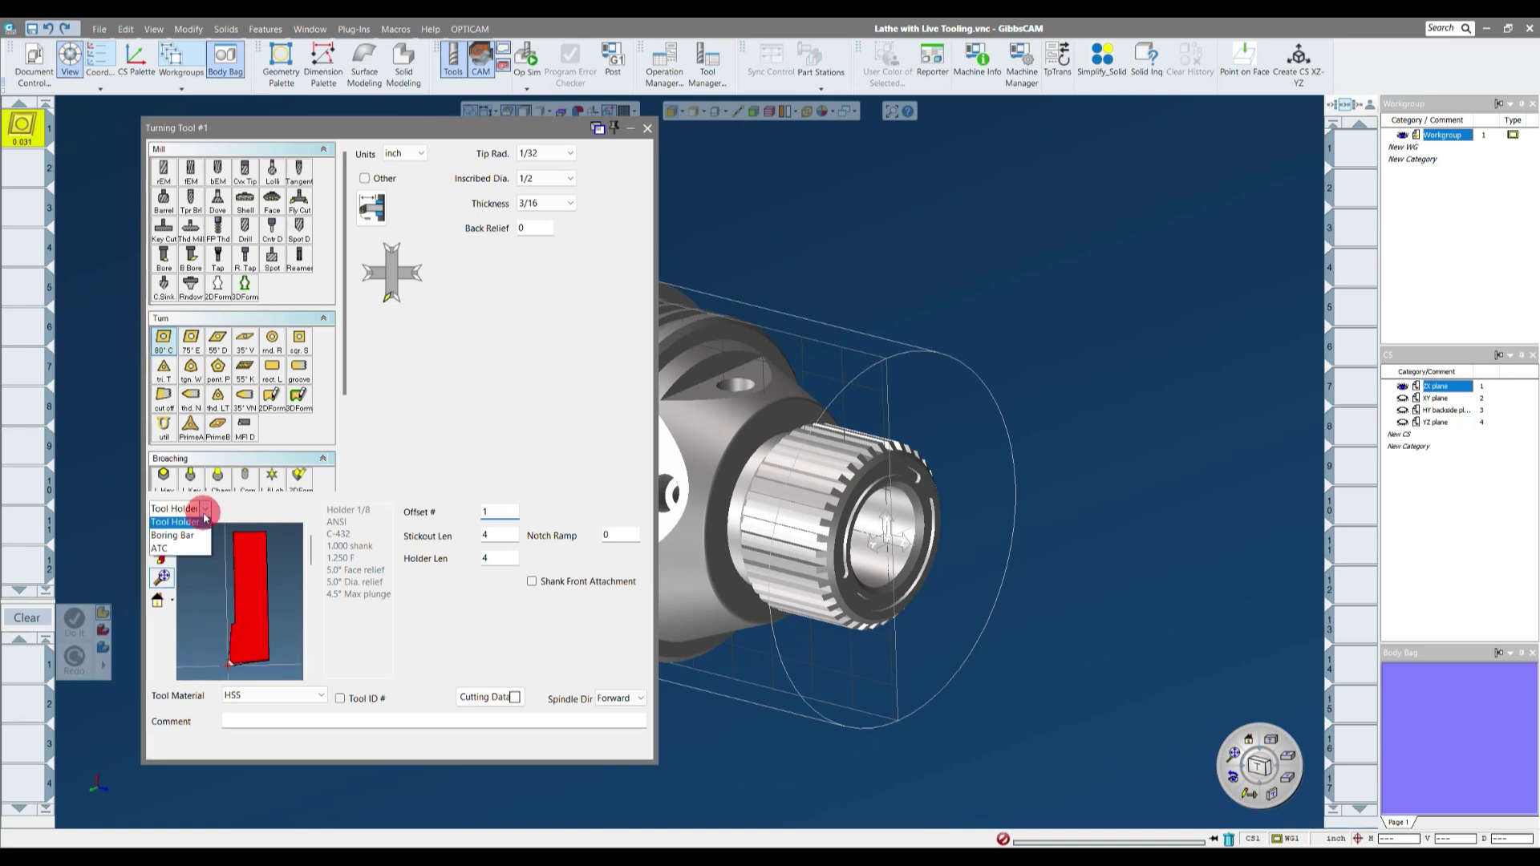
{"action": "left_click", "coordinate": [180, 522]}
{"action": "left_click_drag", "start_coordinate": [258, 523], "coordinate": [364, 583]}
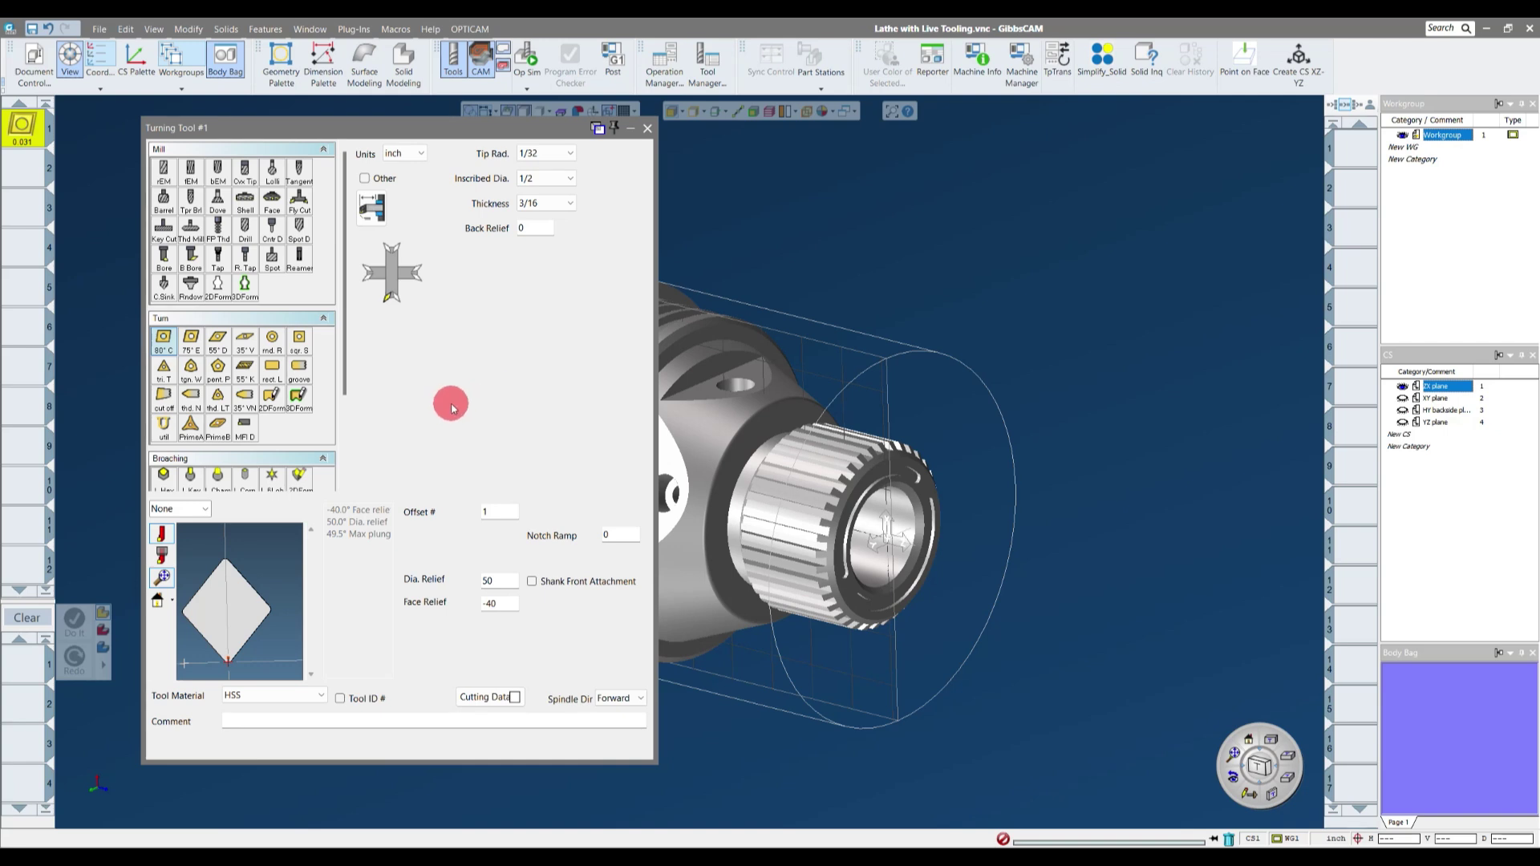
{"action": "left_click", "coordinate": [386, 300]}
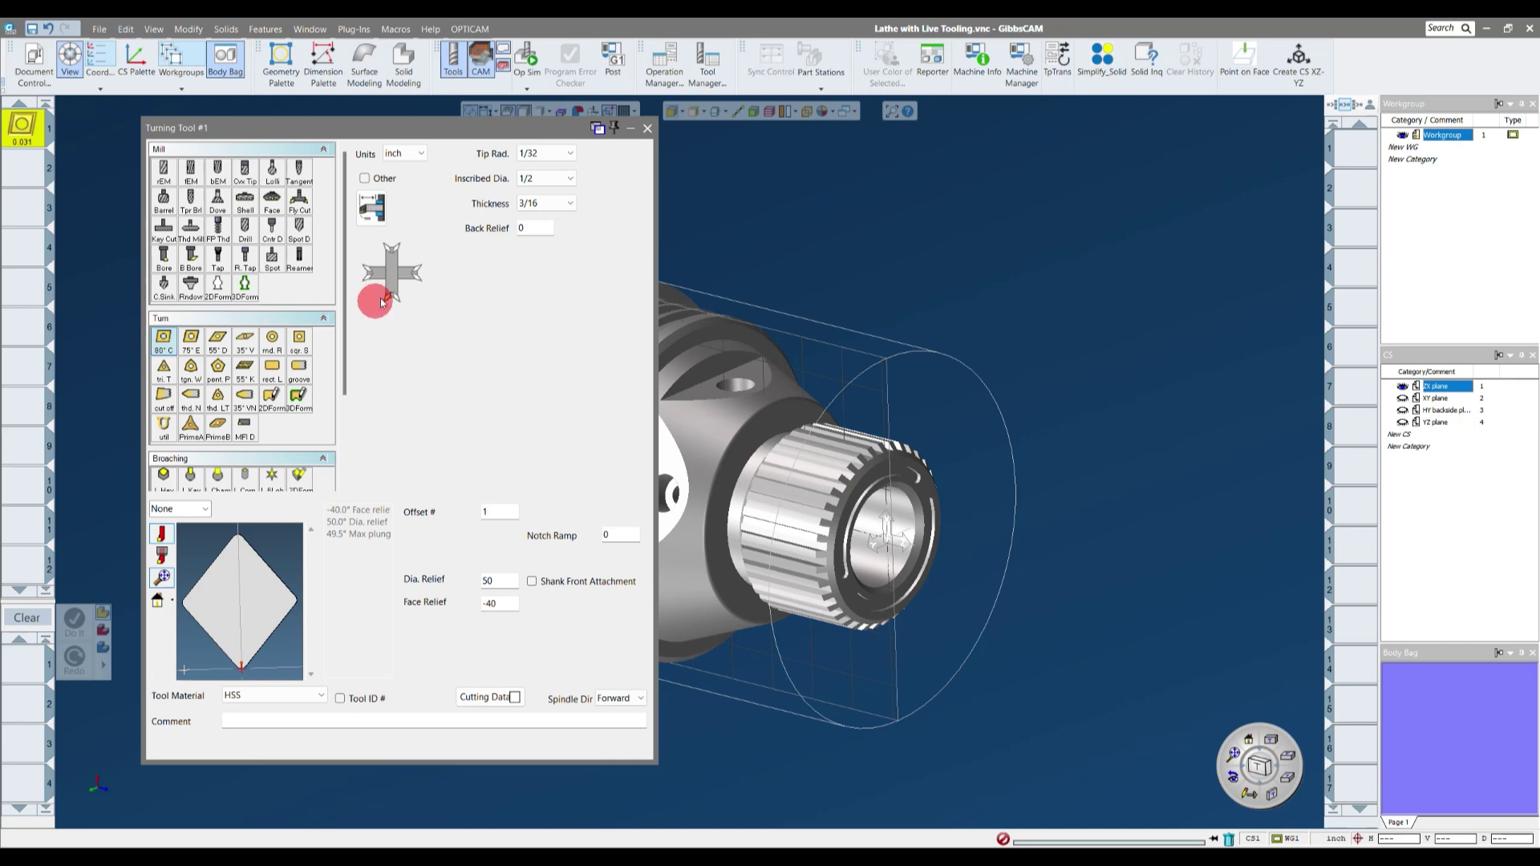
- Define the insert with a 1/32 tip radius, 1/2 inscribed diameter and 3/16 thickness
{"action": "left_click", "coordinate": [570, 153]}
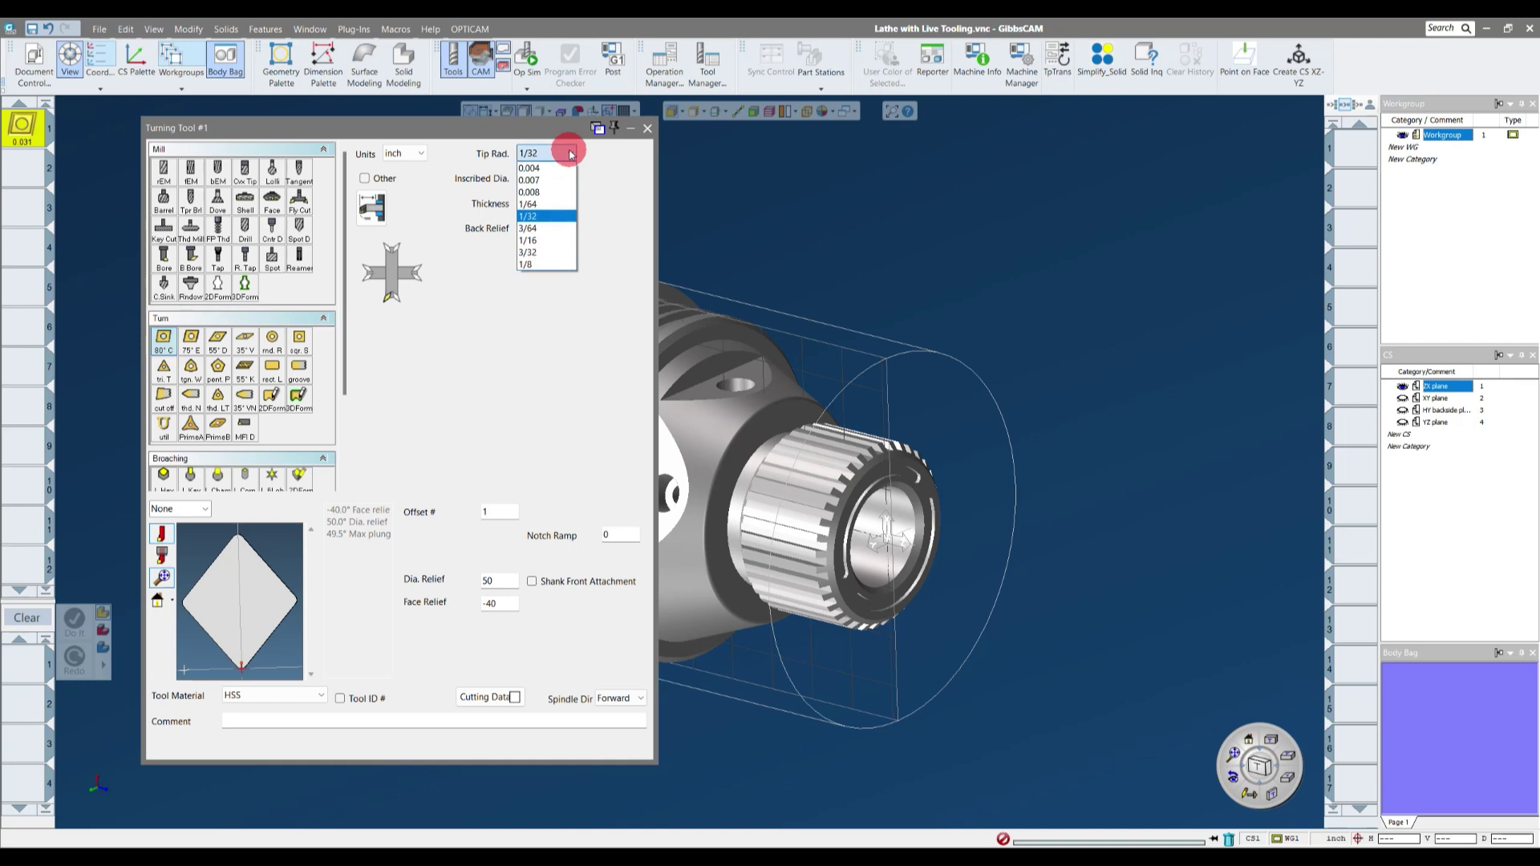
{"action": "left_click", "coordinate": [561, 215]}
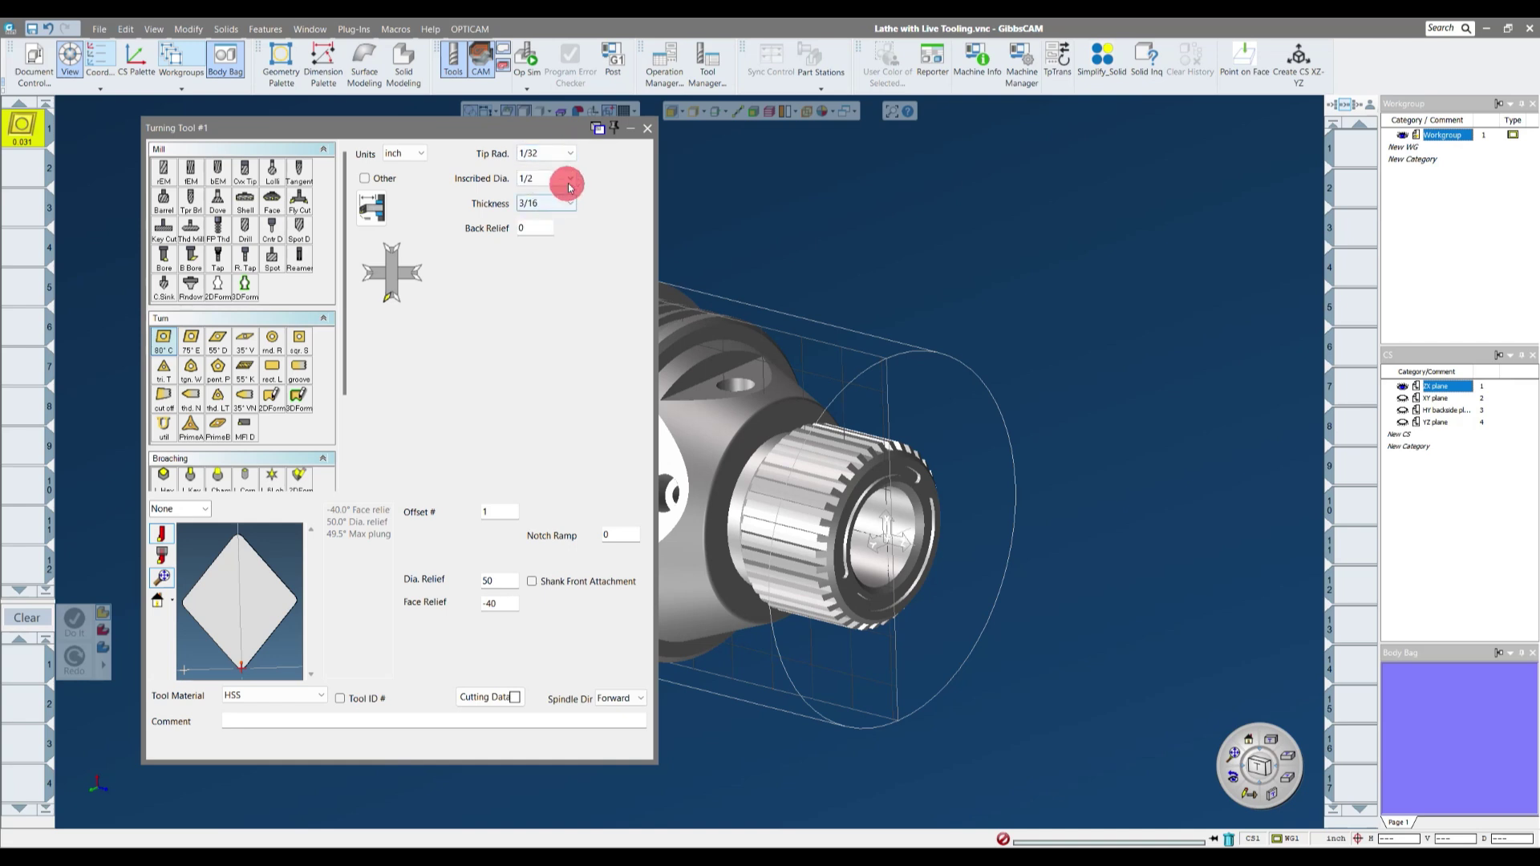
{"action": "left_click", "coordinate": [570, 180]}
{"action": "left_click", "coordinate": [571, 182]}
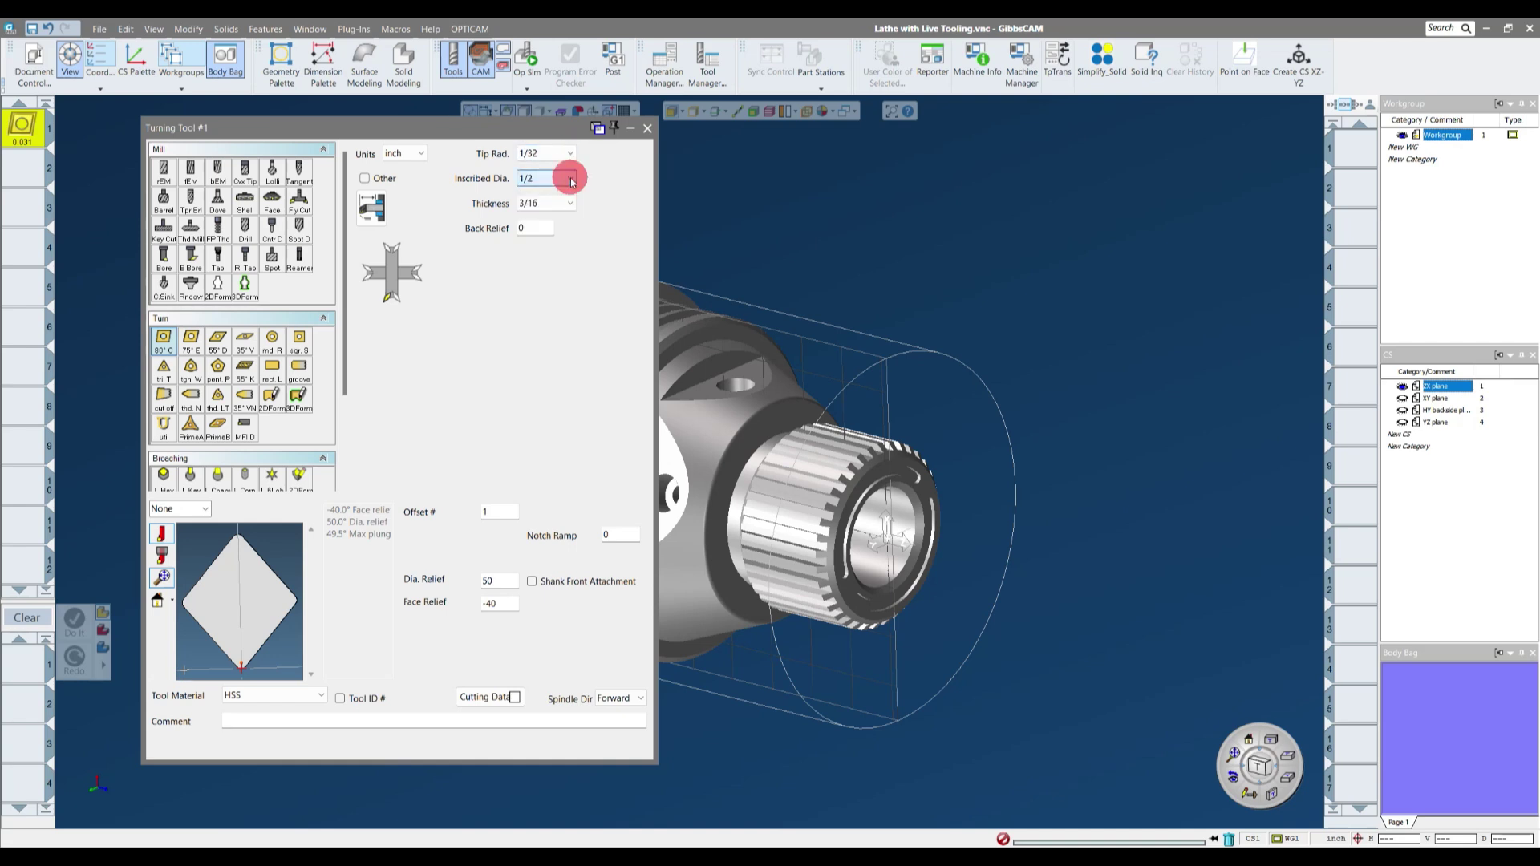
{"action": "left_click", "coordinate": [569, 206]}
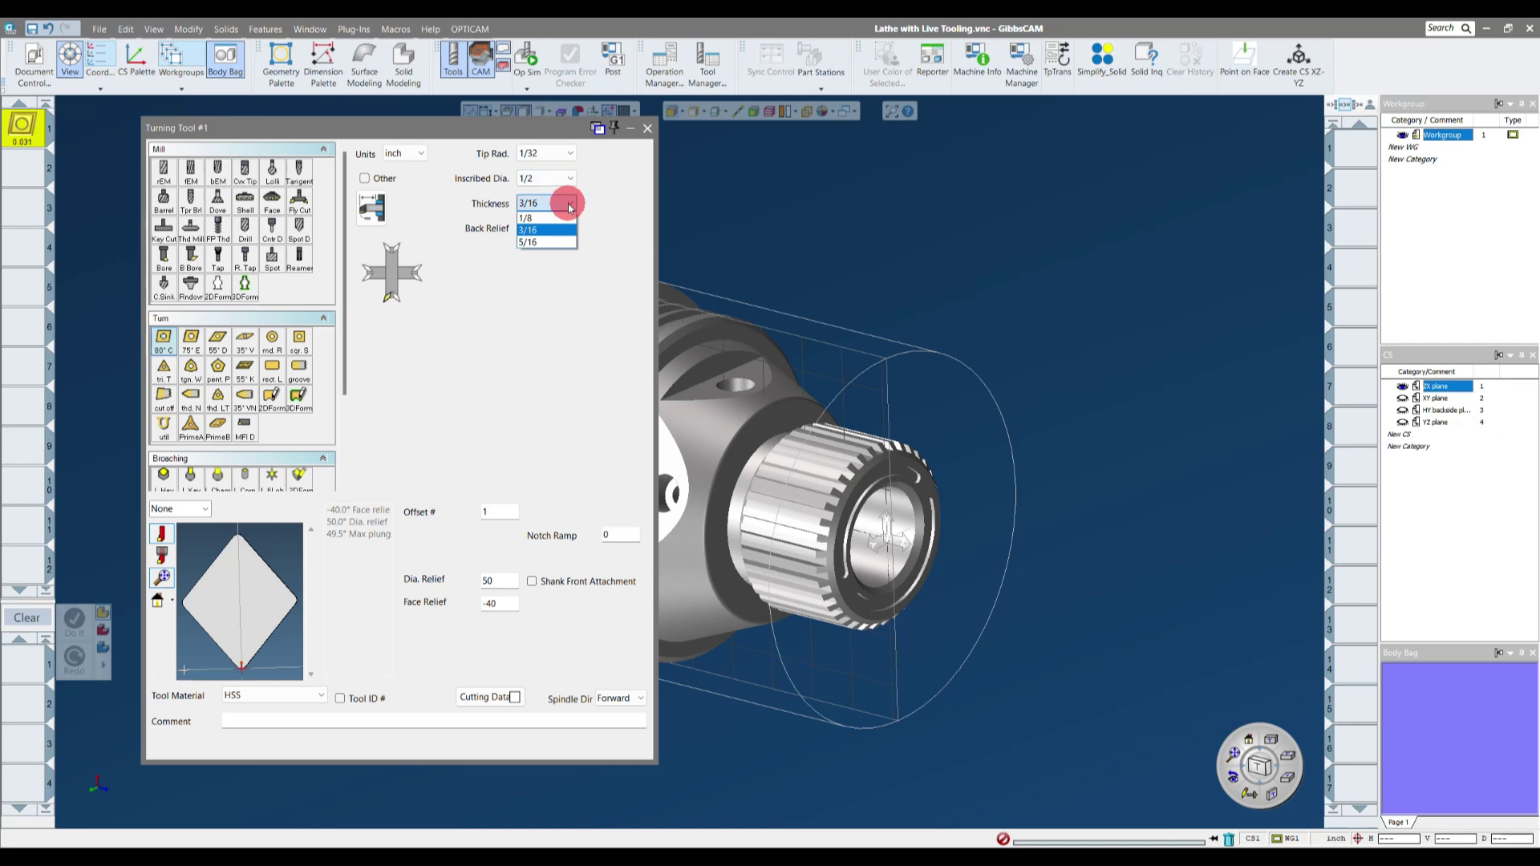
{"action": "left_click", "coordinate": [472, 368]}
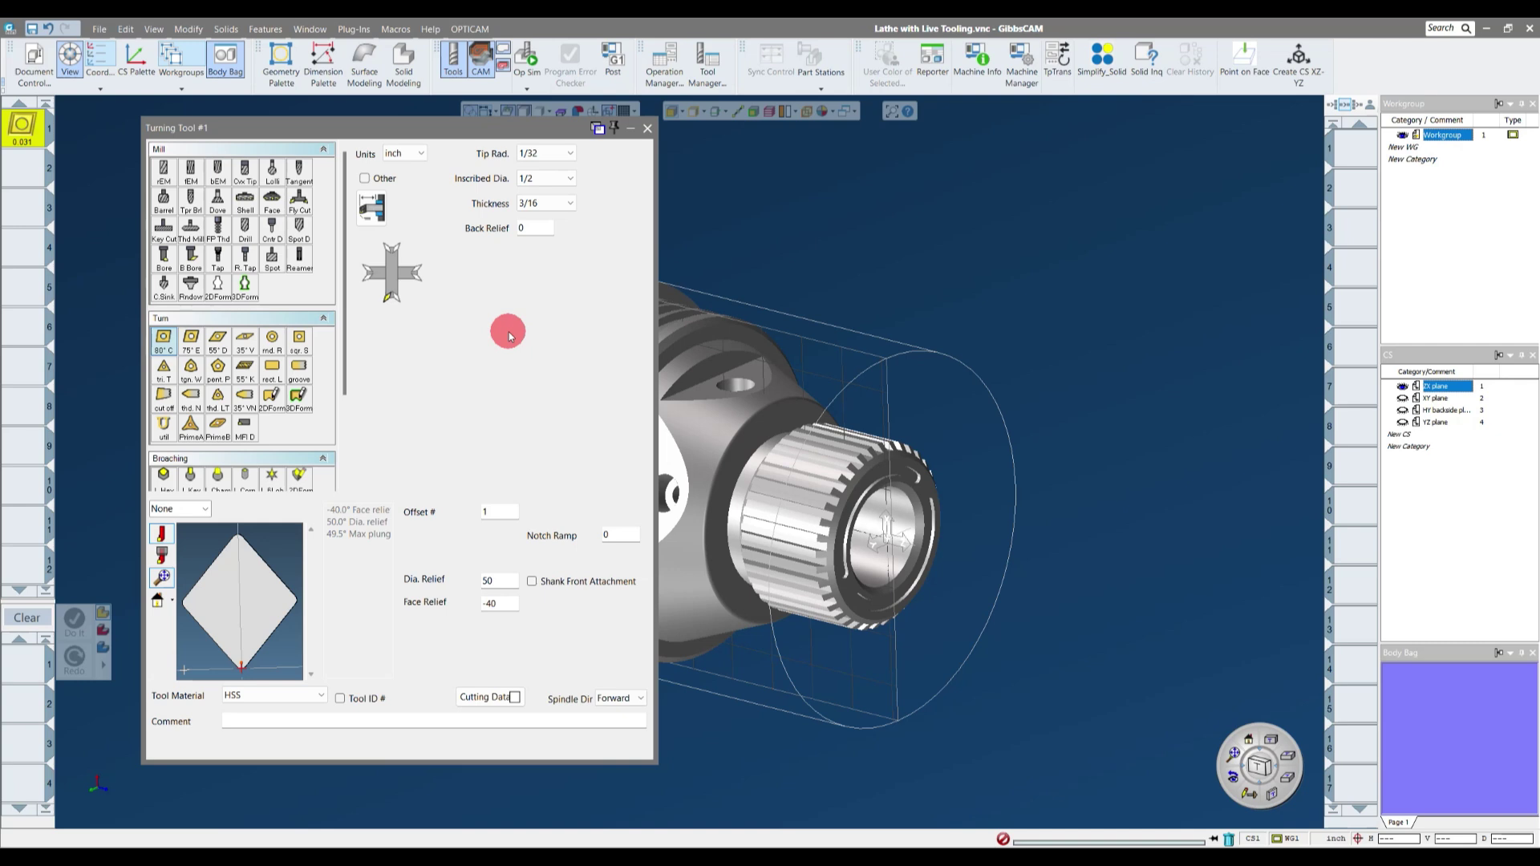
- Set the insert's diameter relief to 5 and check its angle in the tool preview
{"action": "left_click_drag", "start_coordinate": [297, 577], "coordinate": [233, 670]}
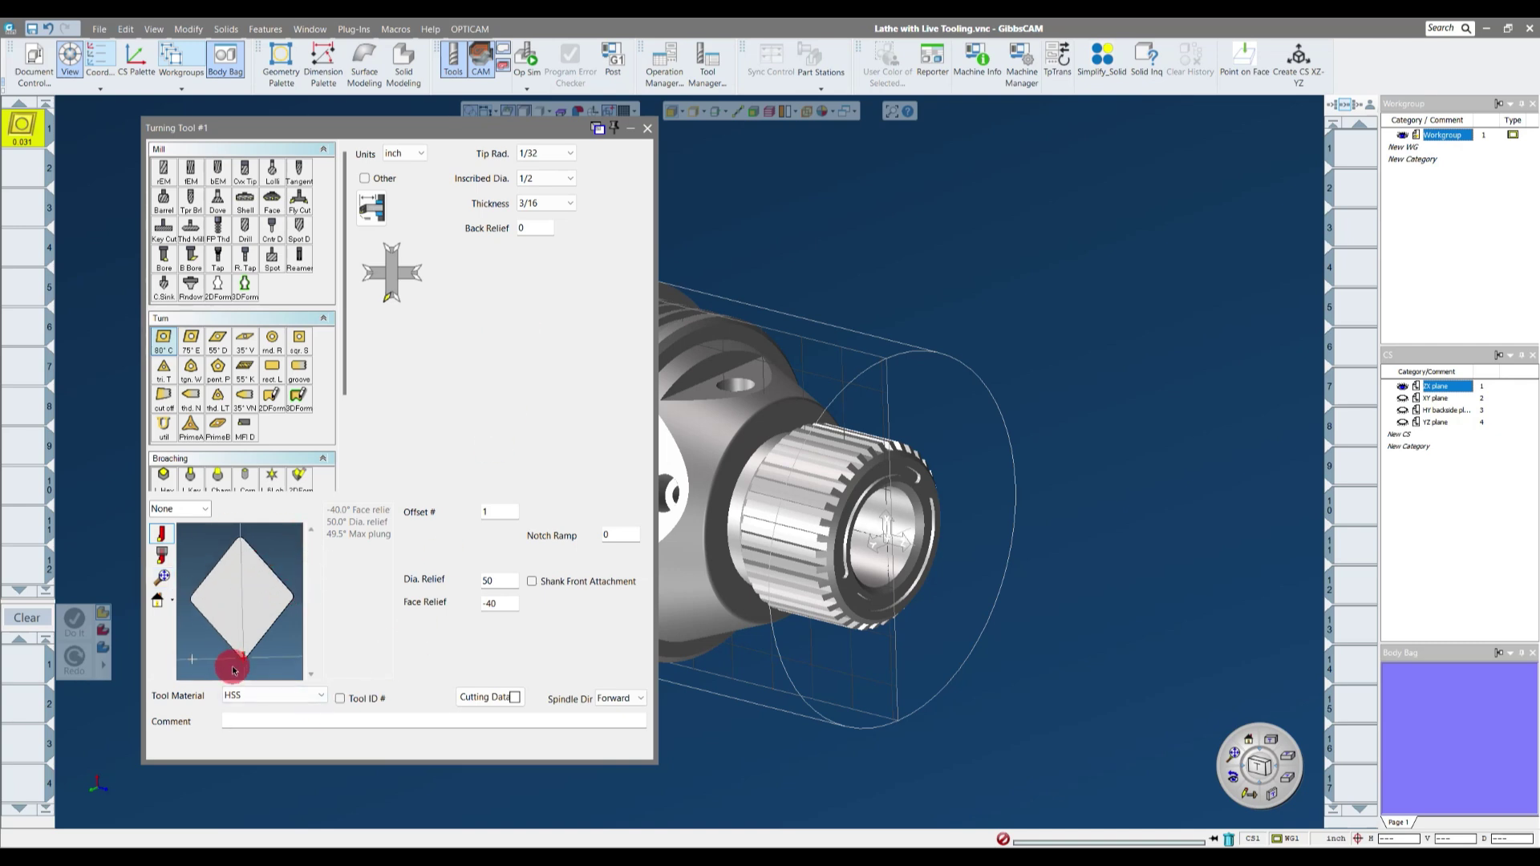
{"action": "left_click", "coordinate": [160, 573]}
{"action": "left_click", "coordinate": [158, 599]}
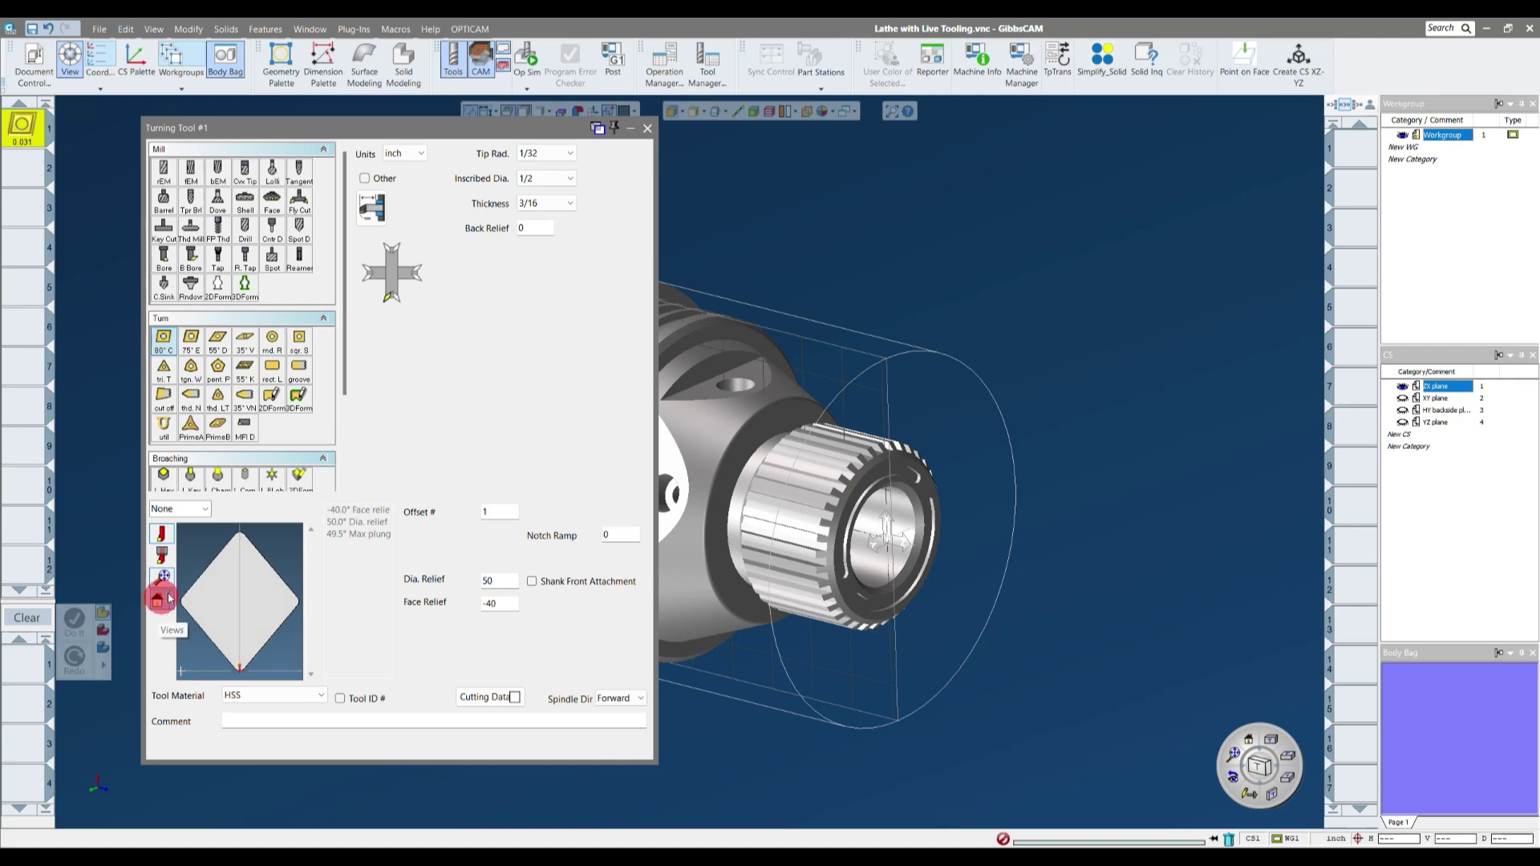
{"action": "scroll", "coordinate": [237, 555], "scroll_direction": "down", "scroll_amount": 2}
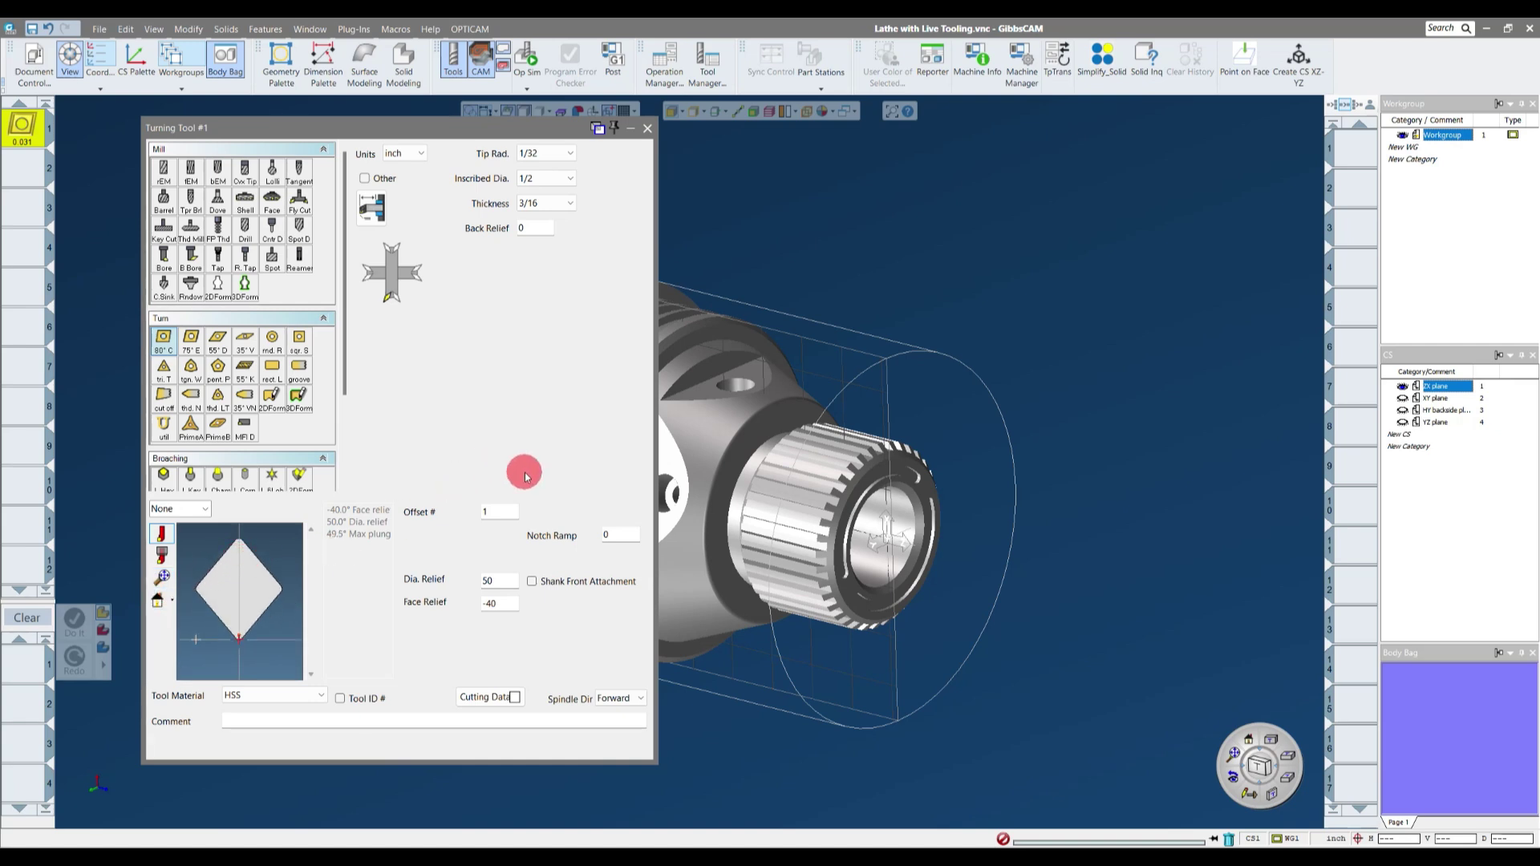
{"action": "left_click", "coordinate": [497, 603]}
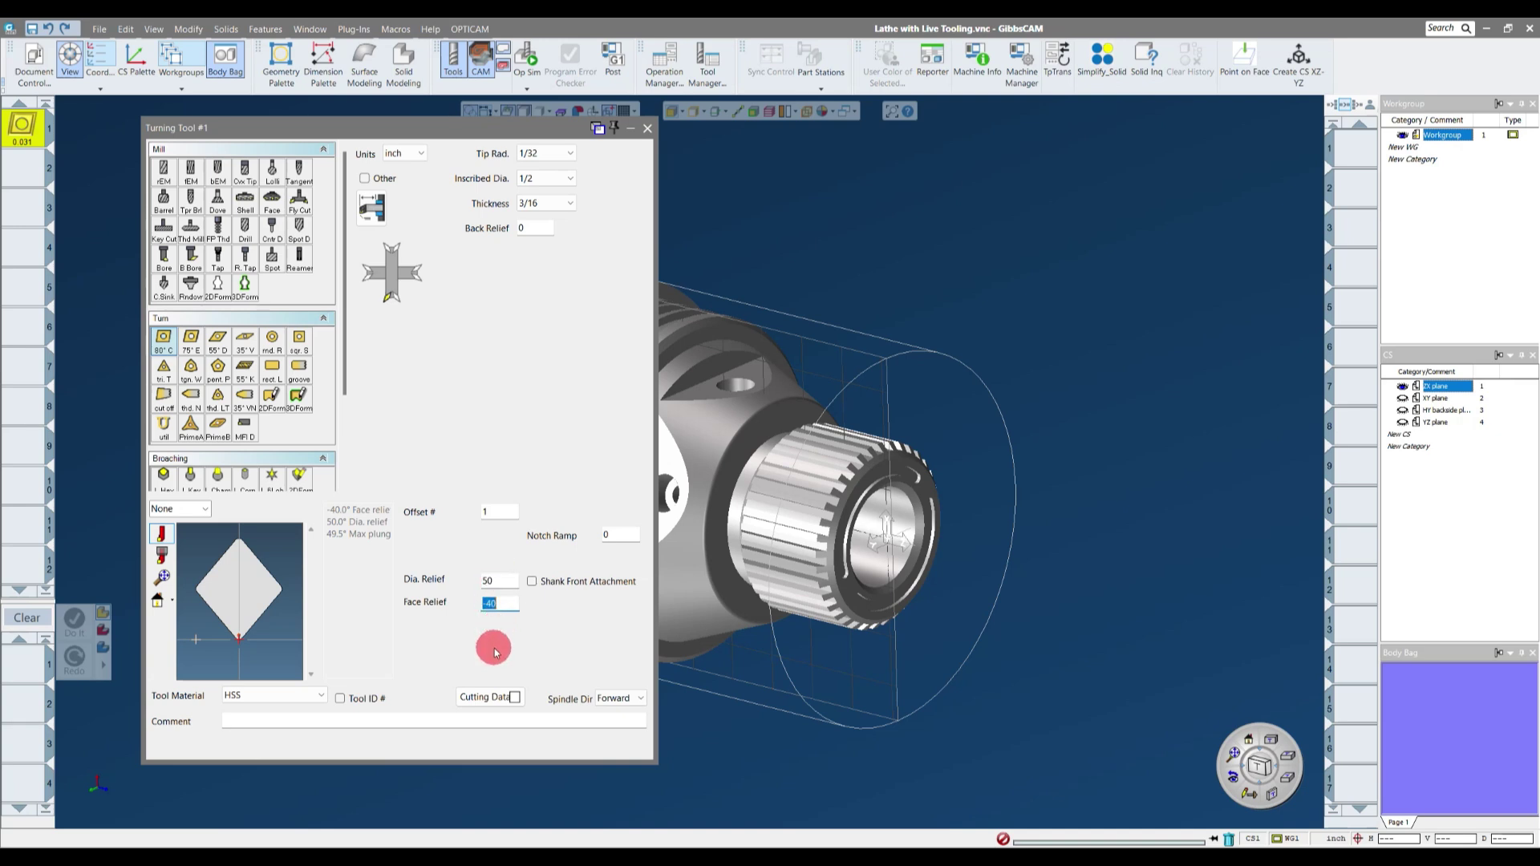
{"action": "double_click", "coordinate": [494, 580]}
{"action": "type", "text": "5"}
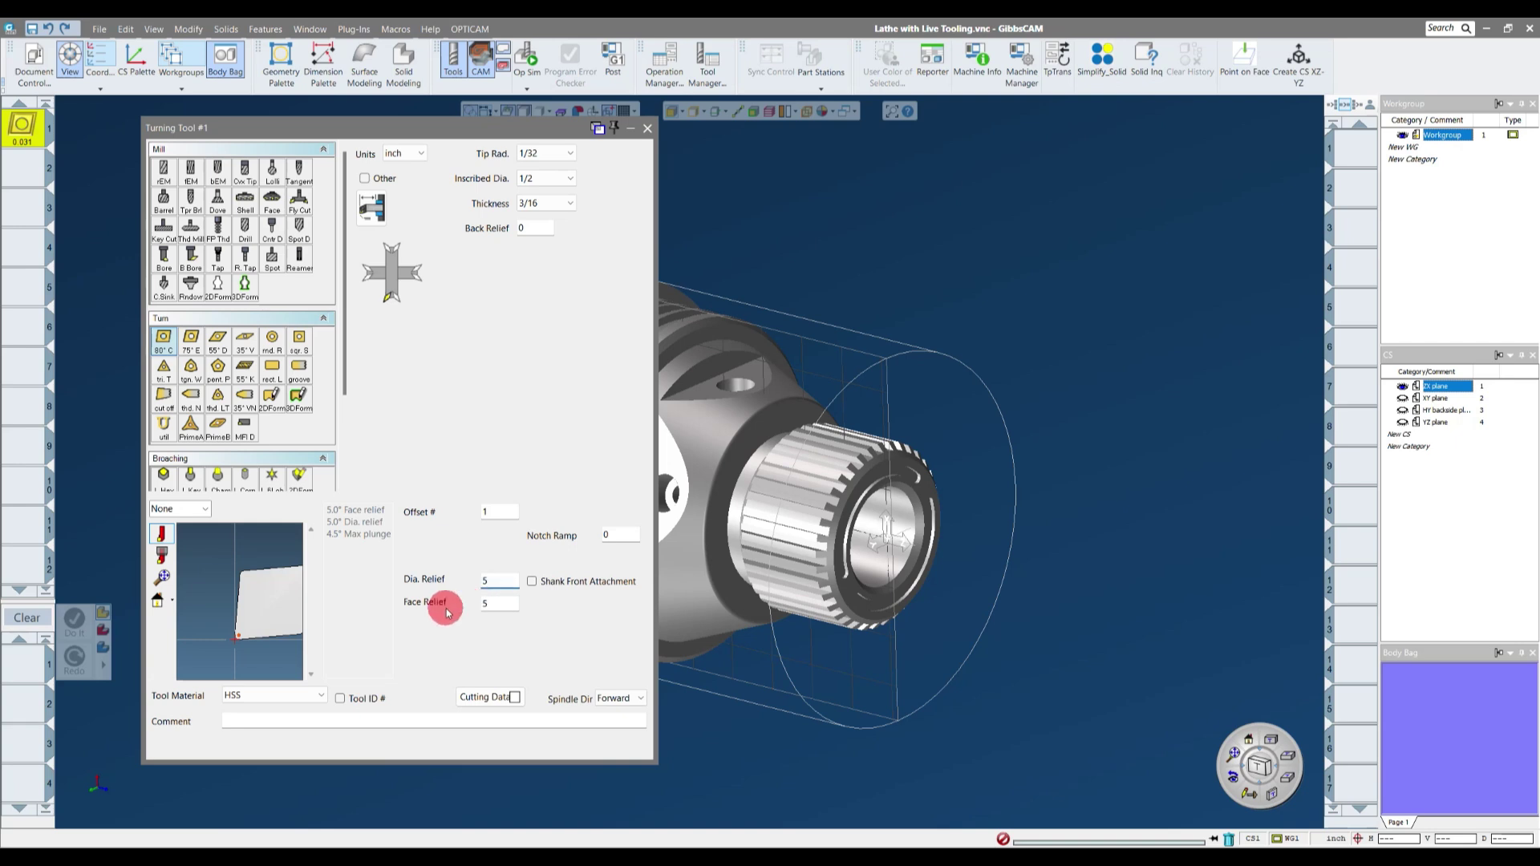
{"action": "scroll", "coordinate": [247, 612], "scroll_direction": "up", "scroll_amount": 4}
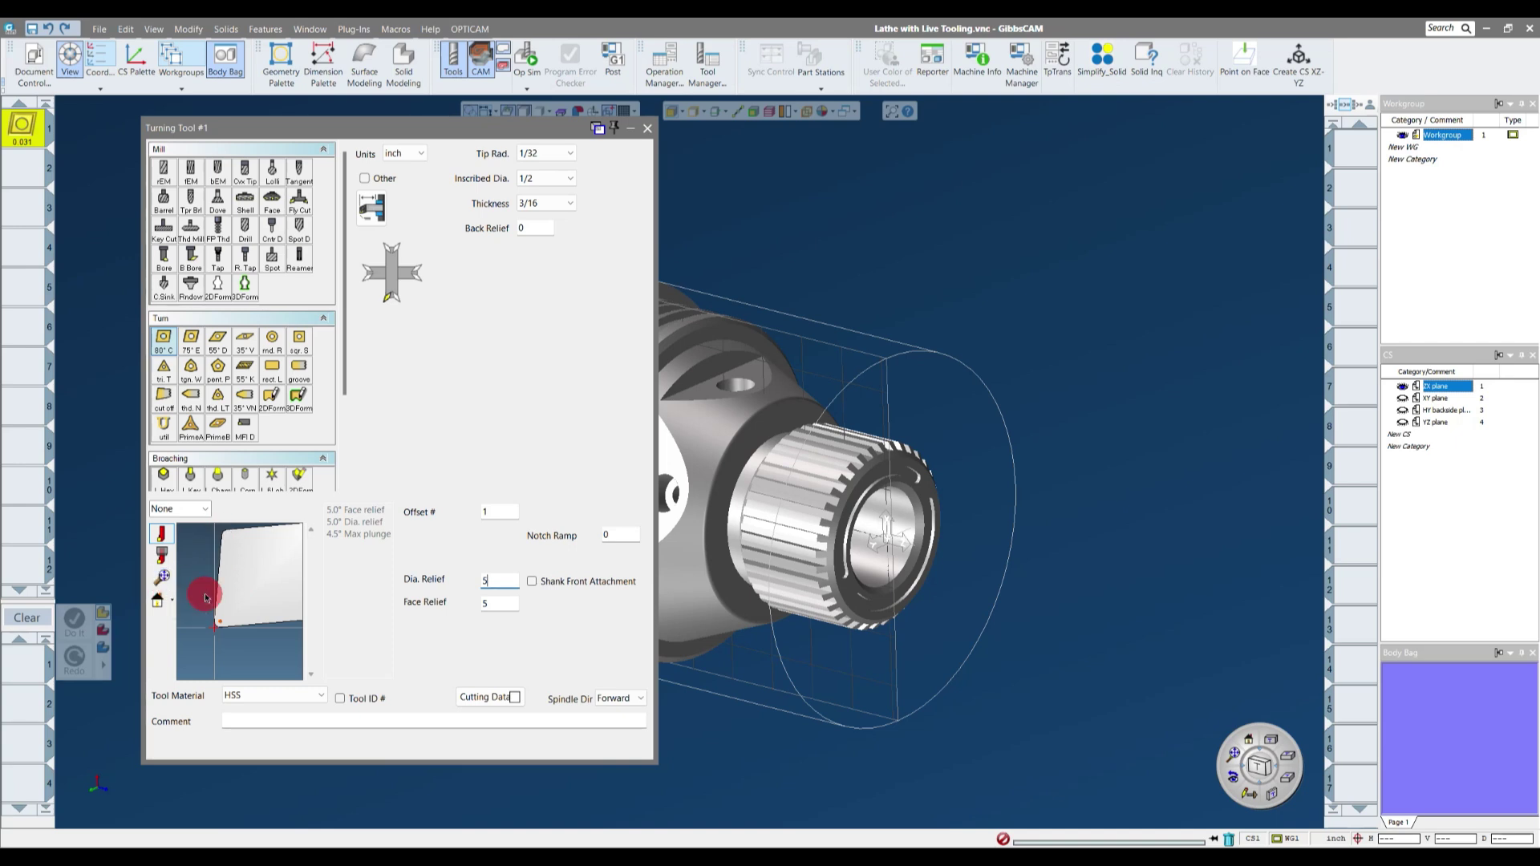
{"action": "scroll", "coordinate": [204, 592], "scroll_direction": "down", "scroll_amount": 2}
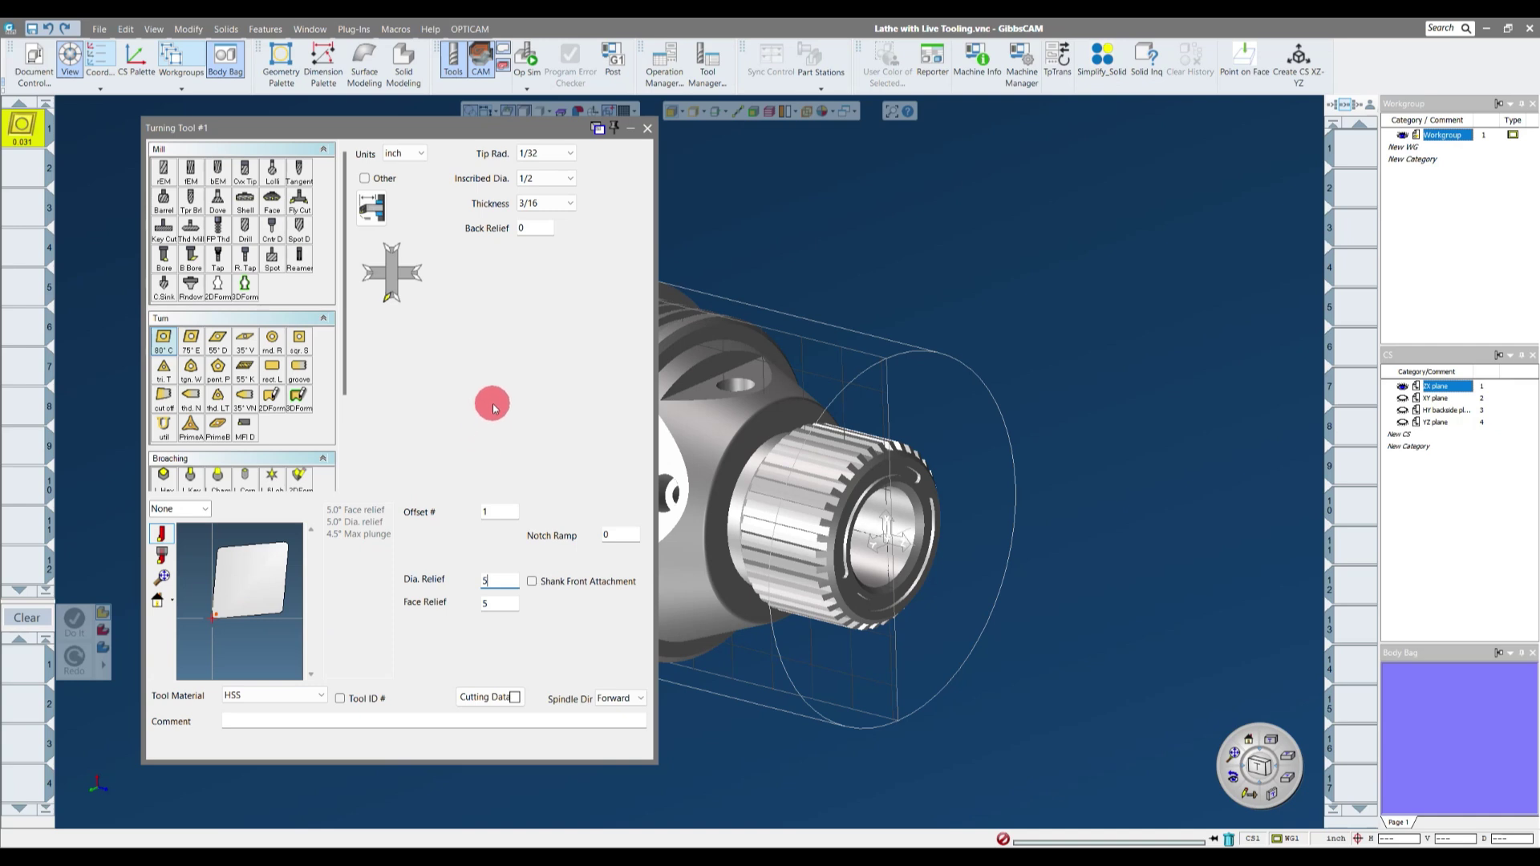
- Set the tool material to Carbide Insert, Coated, enter the comment "80 Deg OD Roughing Insert - EDP# 12345 Cab6 Dr7", and close the tool definition
{"action": "left_click", "coordinate": [321, 696]}
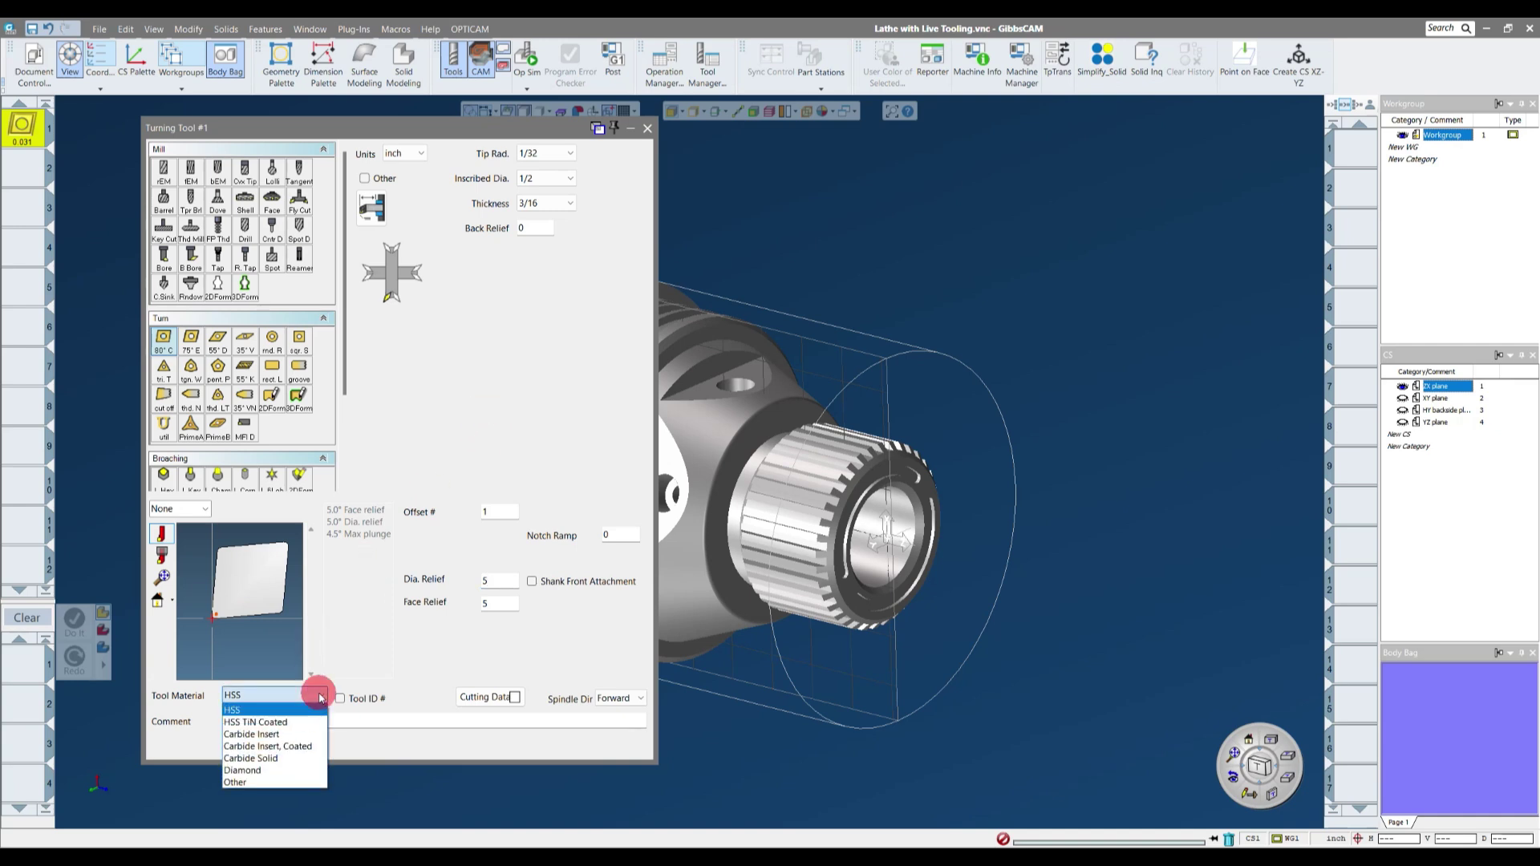
{"action": "left_click", "coordinate": [302, 754]}
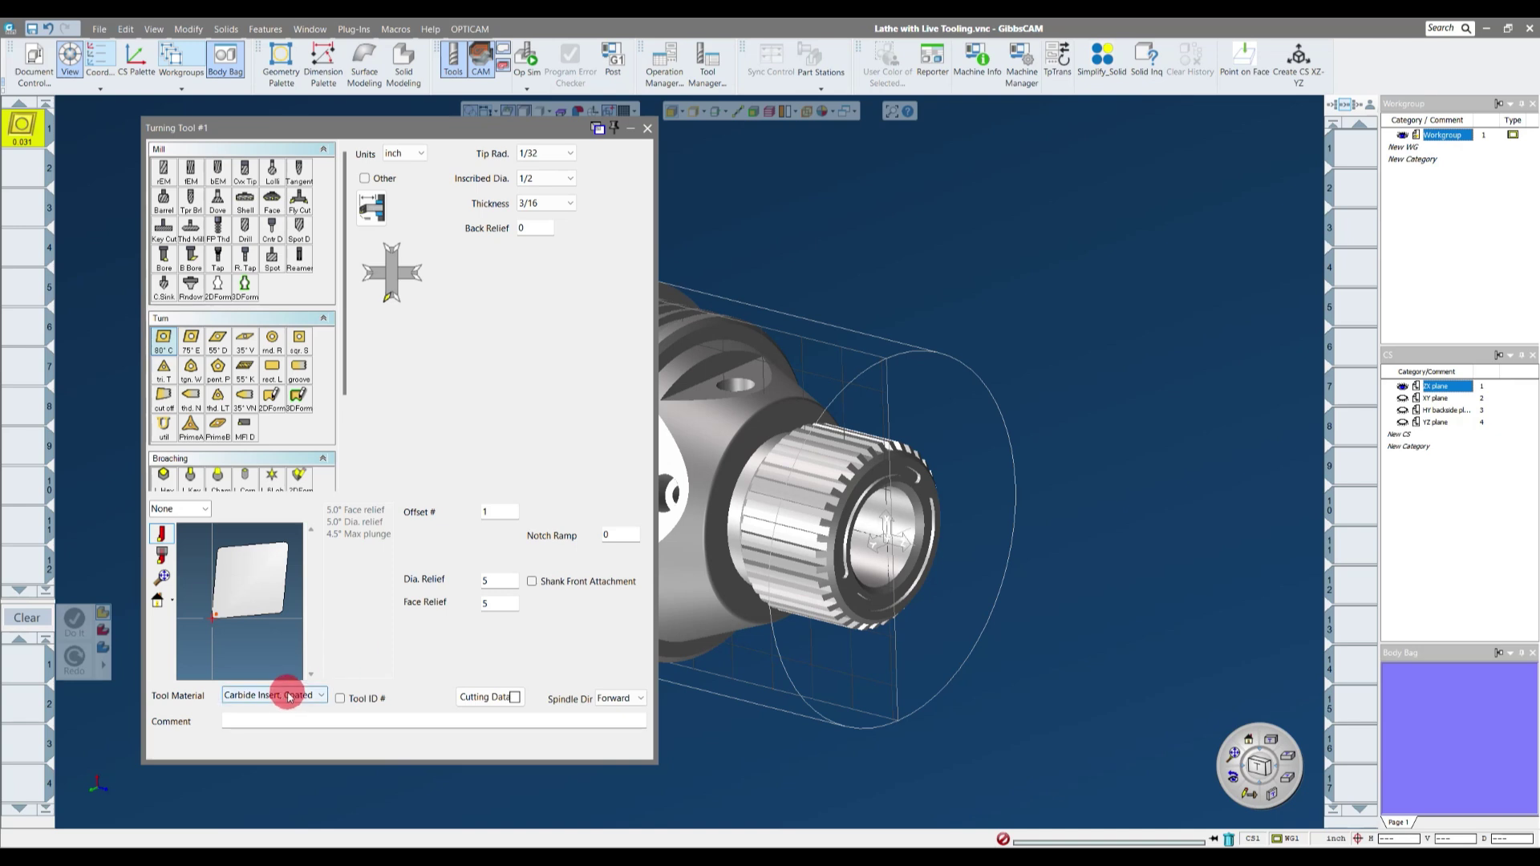
{"action": "left_click", "coordinate": [318, 722]}
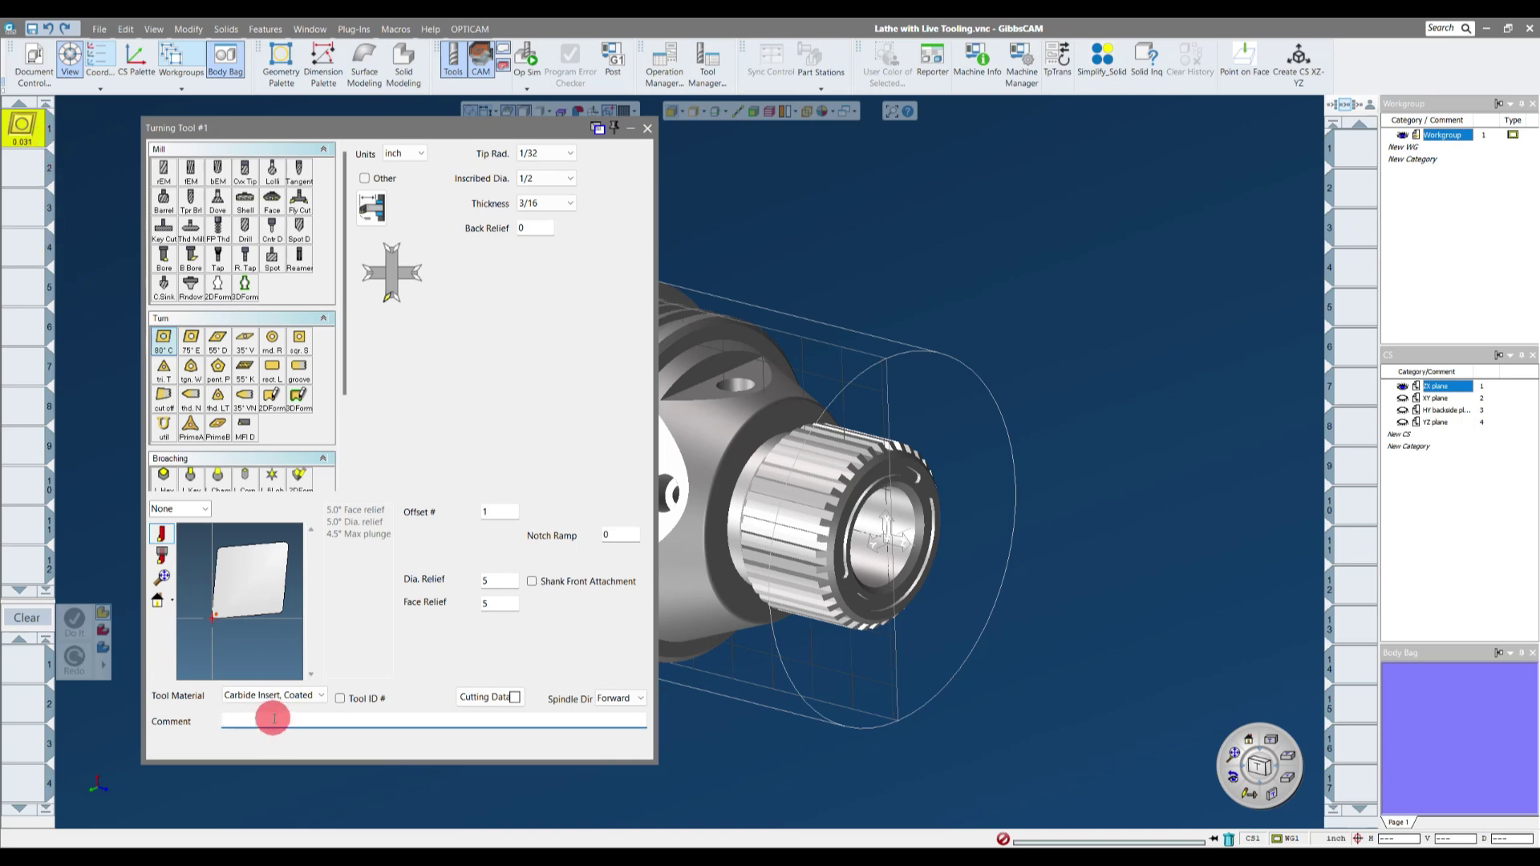
{"action": "type", "text": "80 Deg OD Roughing Insert - EDP# 12345 Cab6 Dr7"}
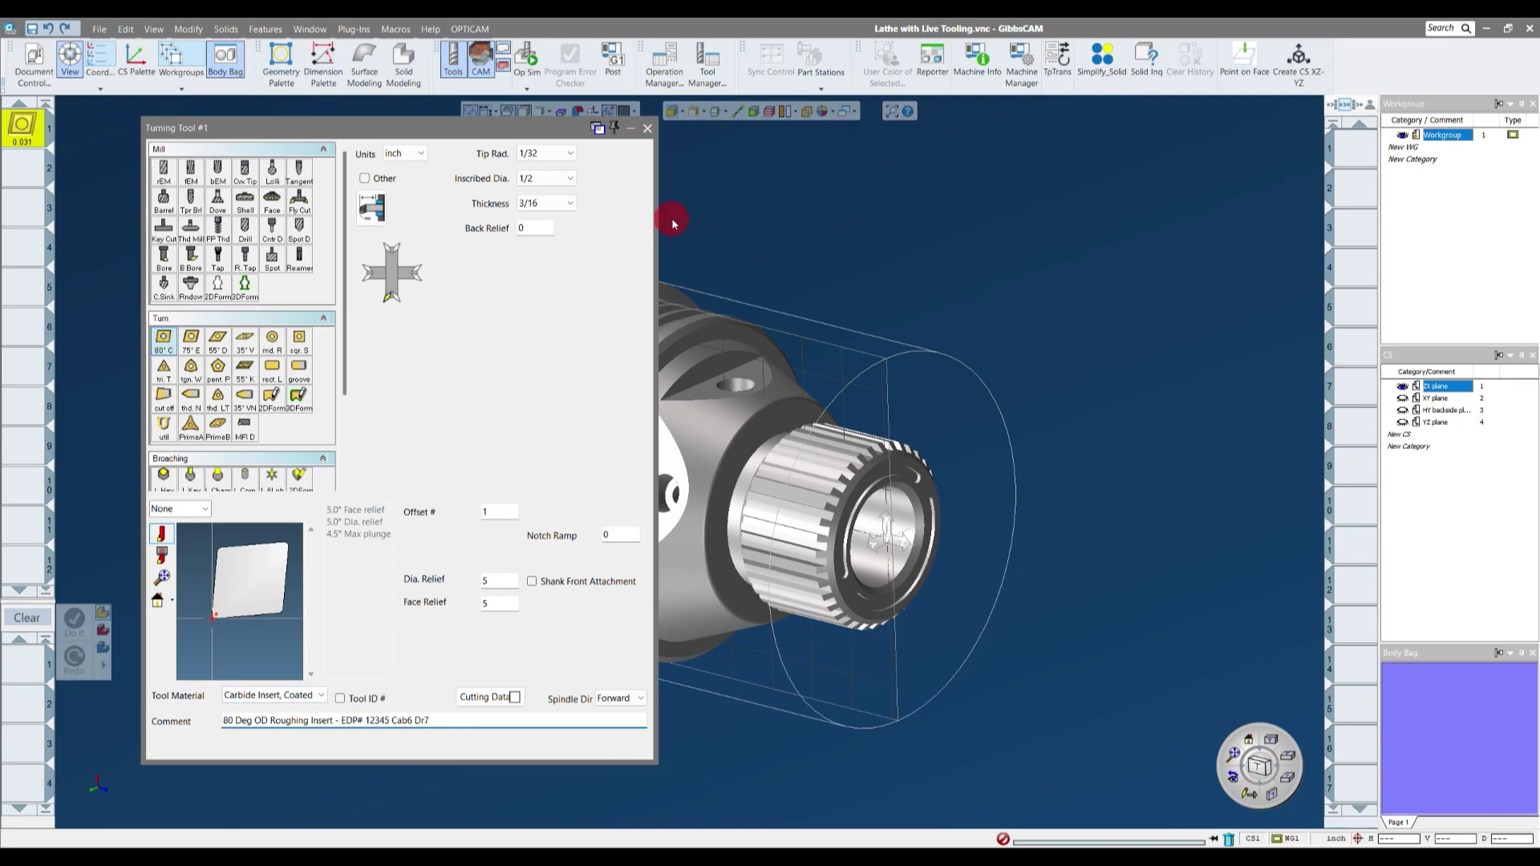
{"action": "left_click", "coordinate": [648, 130]}
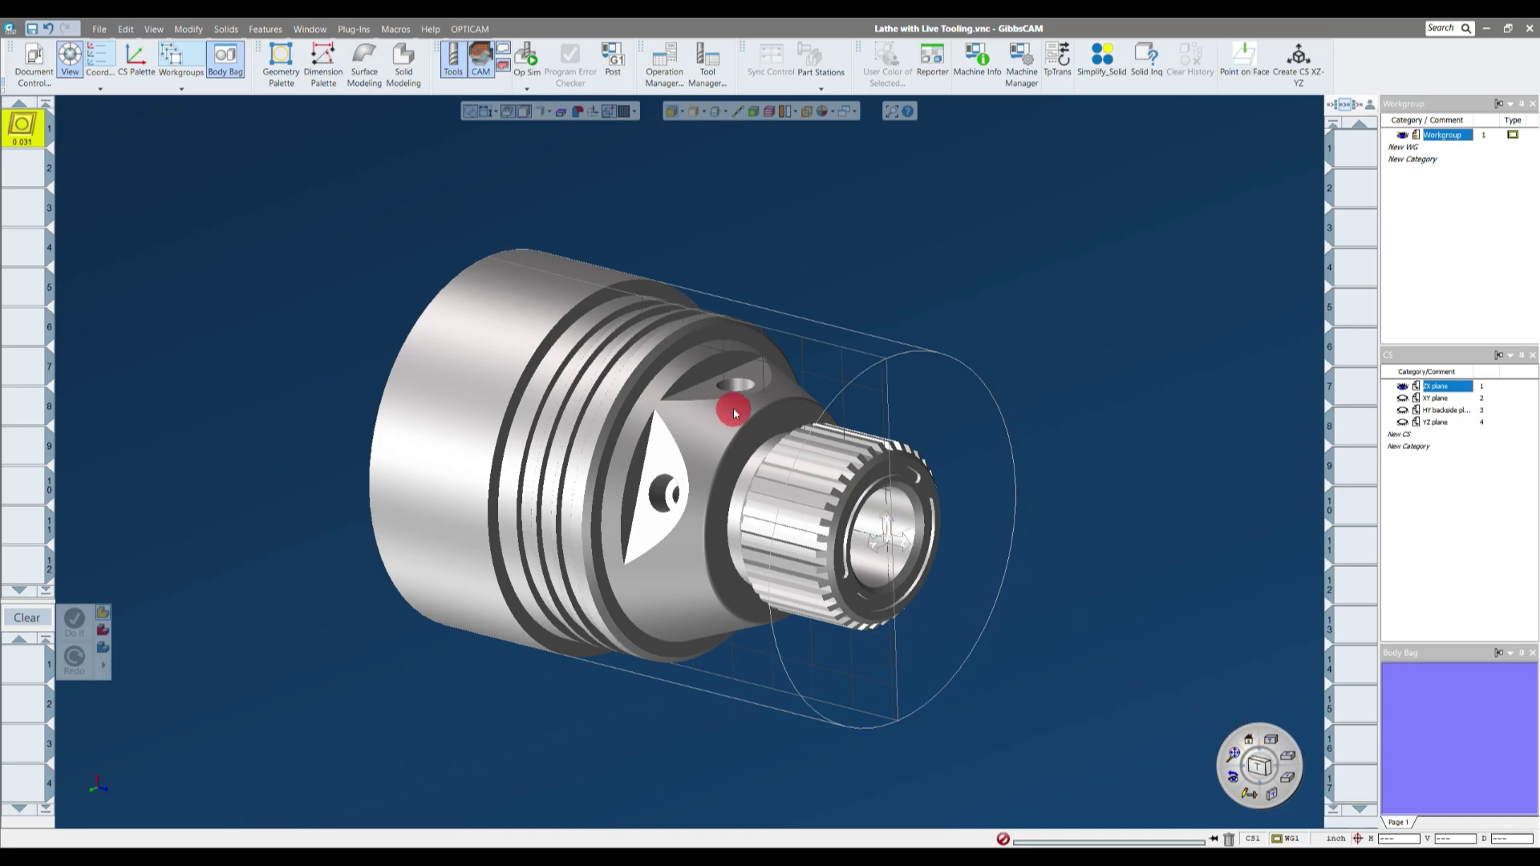
- Display the slice plane through the part and examine its section outline around the cross hole
{"action": "scroll", "coordinate": [731, 406], "scroll_direction": "up", "scroll_amount": 4}
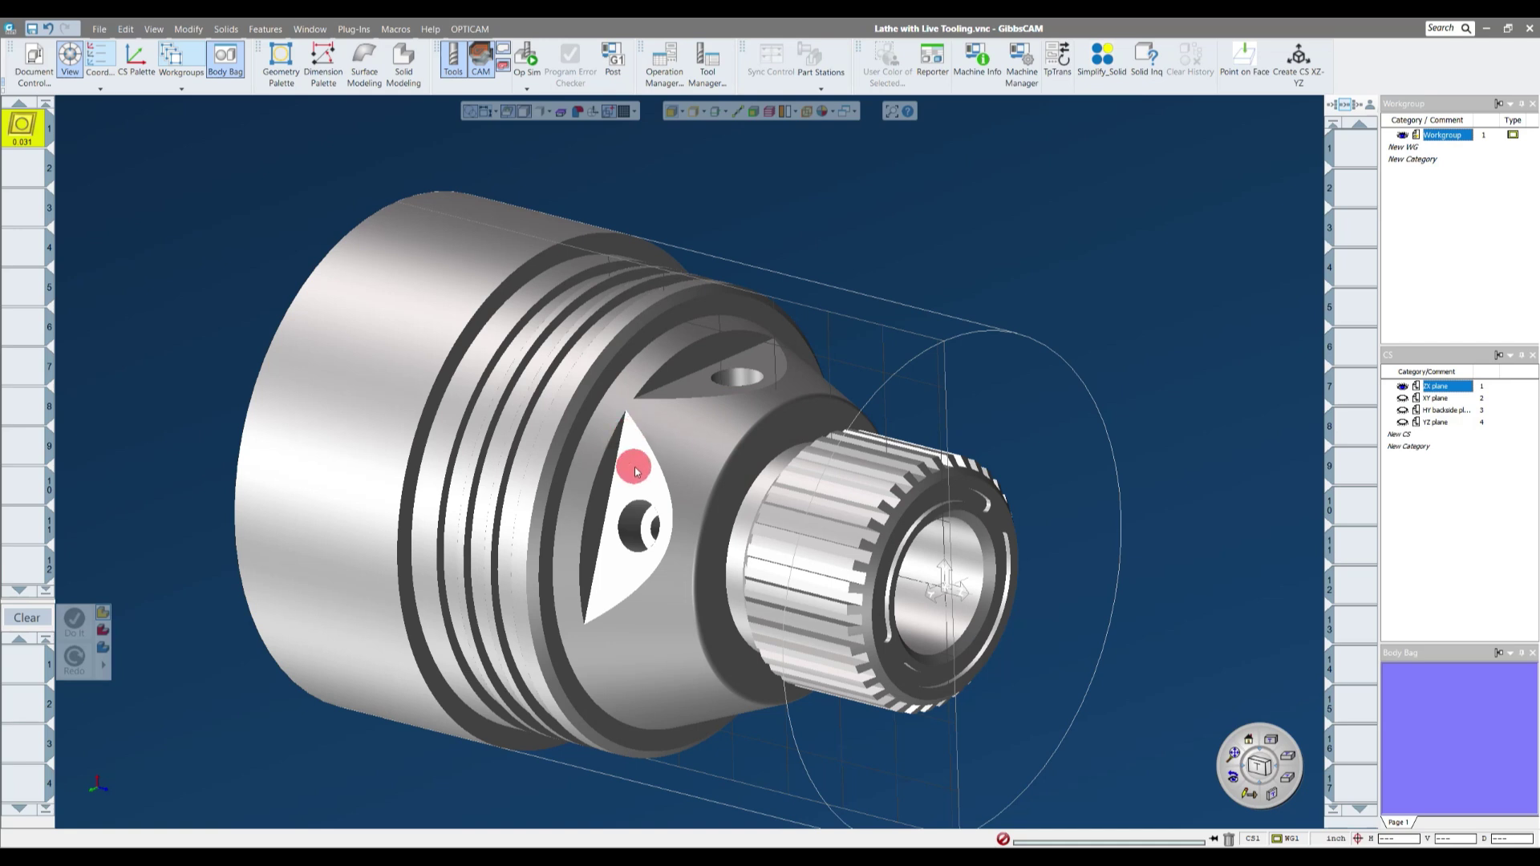
{"action": "scroll", "coordinate": [646, 460], "scroll_direction": "up", "scroll_amount": 5}
{"action": "scroll", "coordinate": [669, 450], "scroll_direction": "down", "scroll_amount": 9}
{"action": "scroll", "coordinate": [654, 439], "scroll_direction": "up", "scroll_amount": 4}
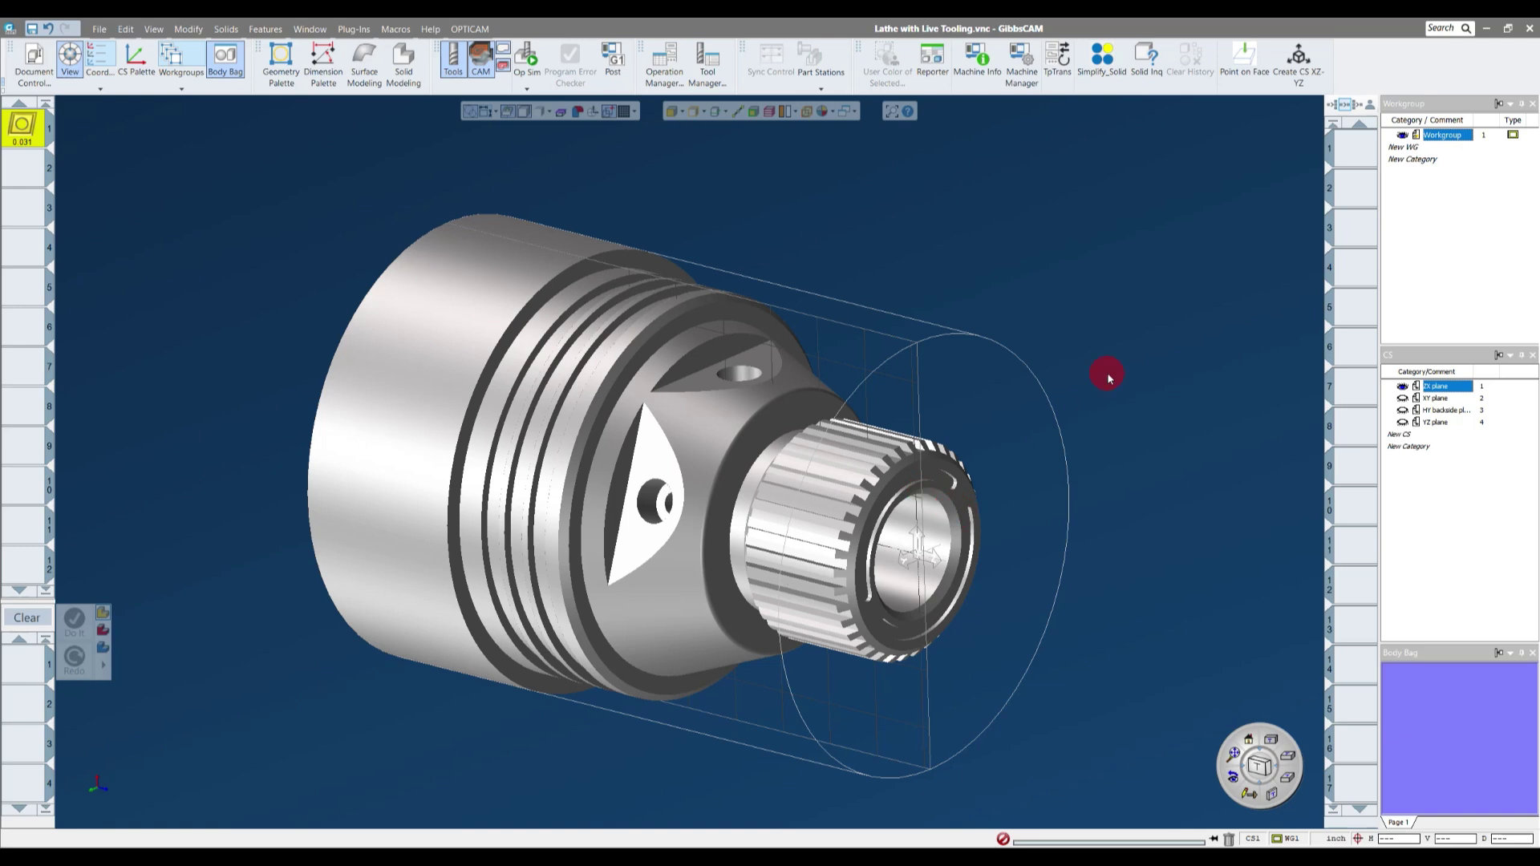
{"action": "left_click", "coordinate": [717, 117]}
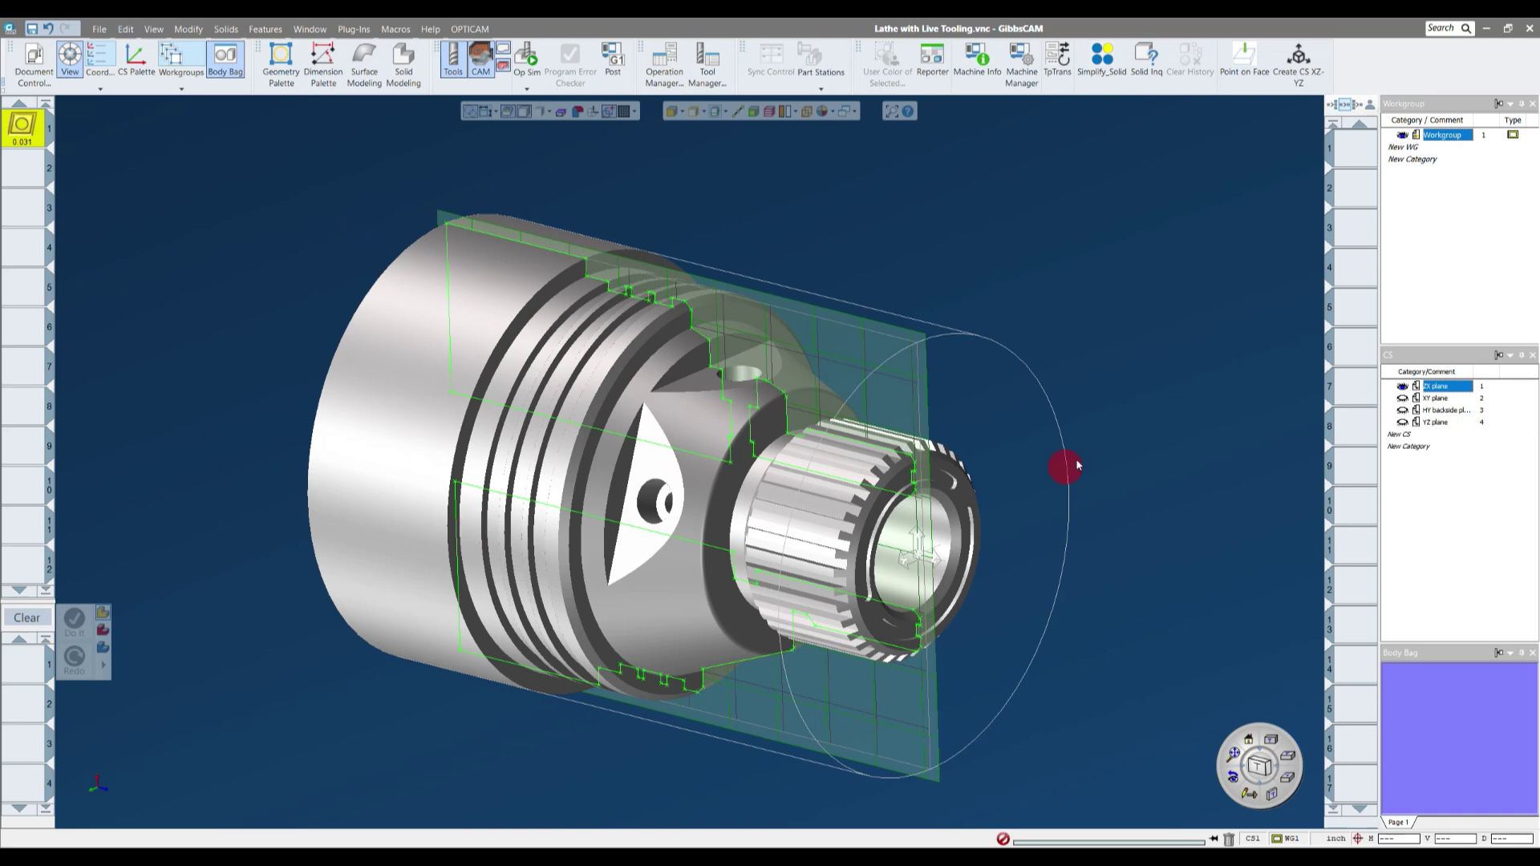
{"action": "middle_click_drag", "start_coordinate": [1037, 674], "coordinate": [1208, 541]}
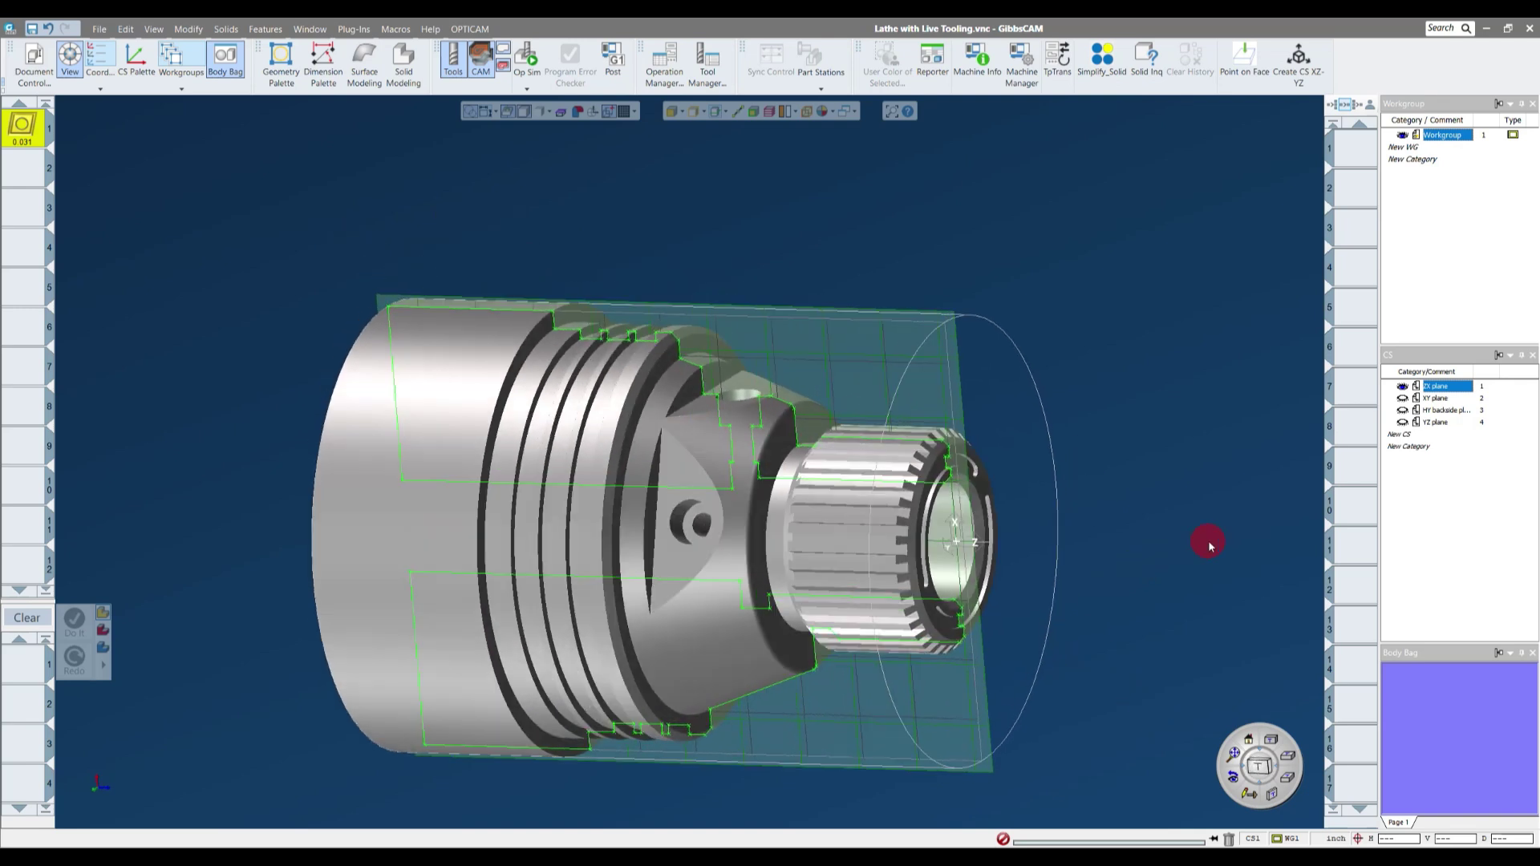
{"action": "middle_click_drag", "start_coordinate": [1143, 458], "coordinate": [658, 324]}
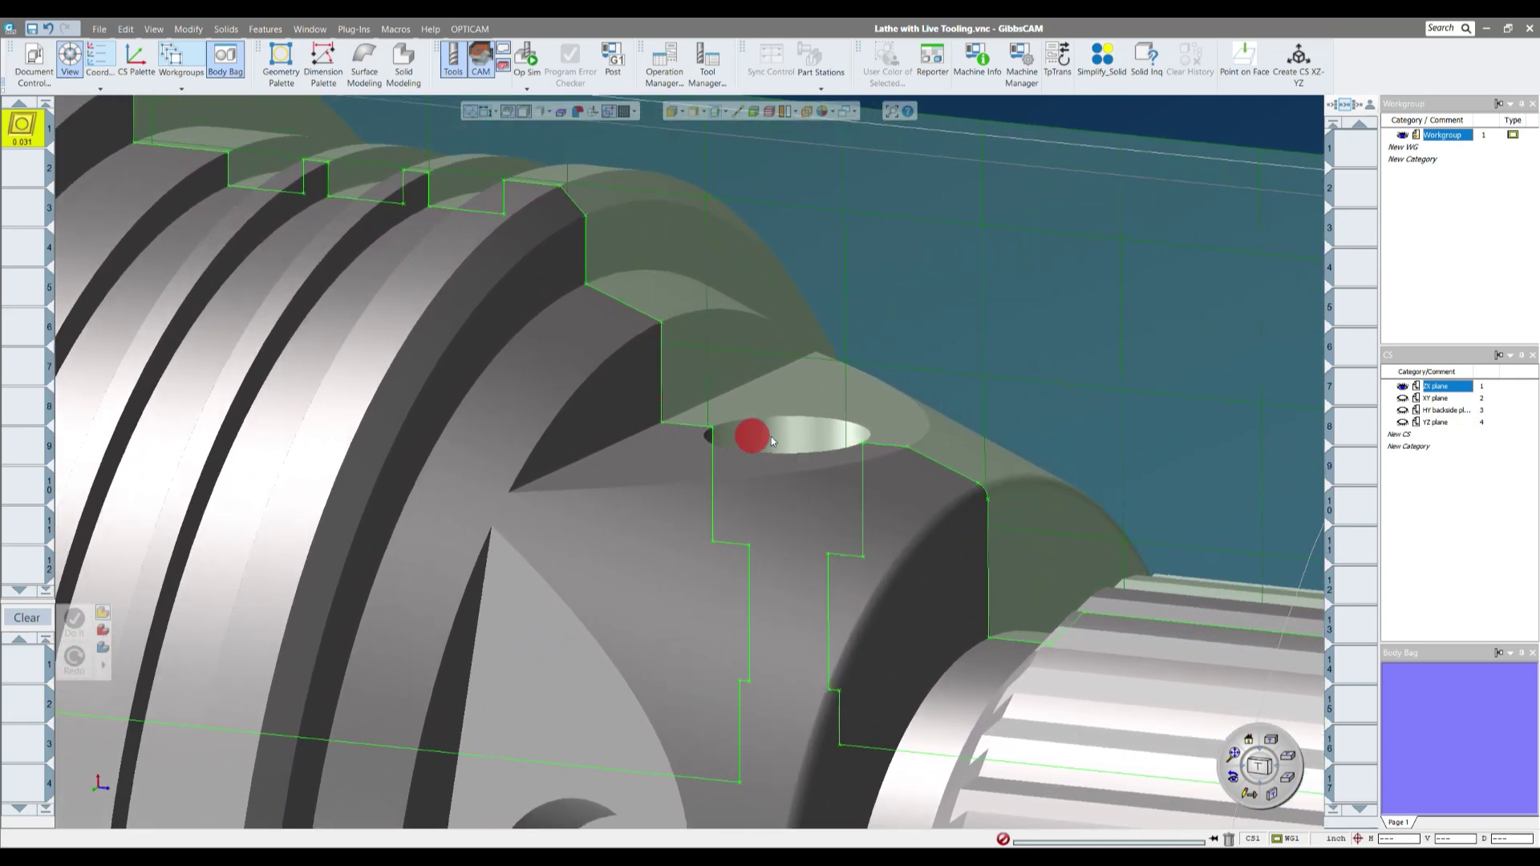
{"action": "middle_click_drag", "start_coordinate": [939, 449], "coordinate": [912, 375]}
{"action": "scroll", "coordinate": [912, 372], "scroll_direction": "down", "scroll_amount": 10}
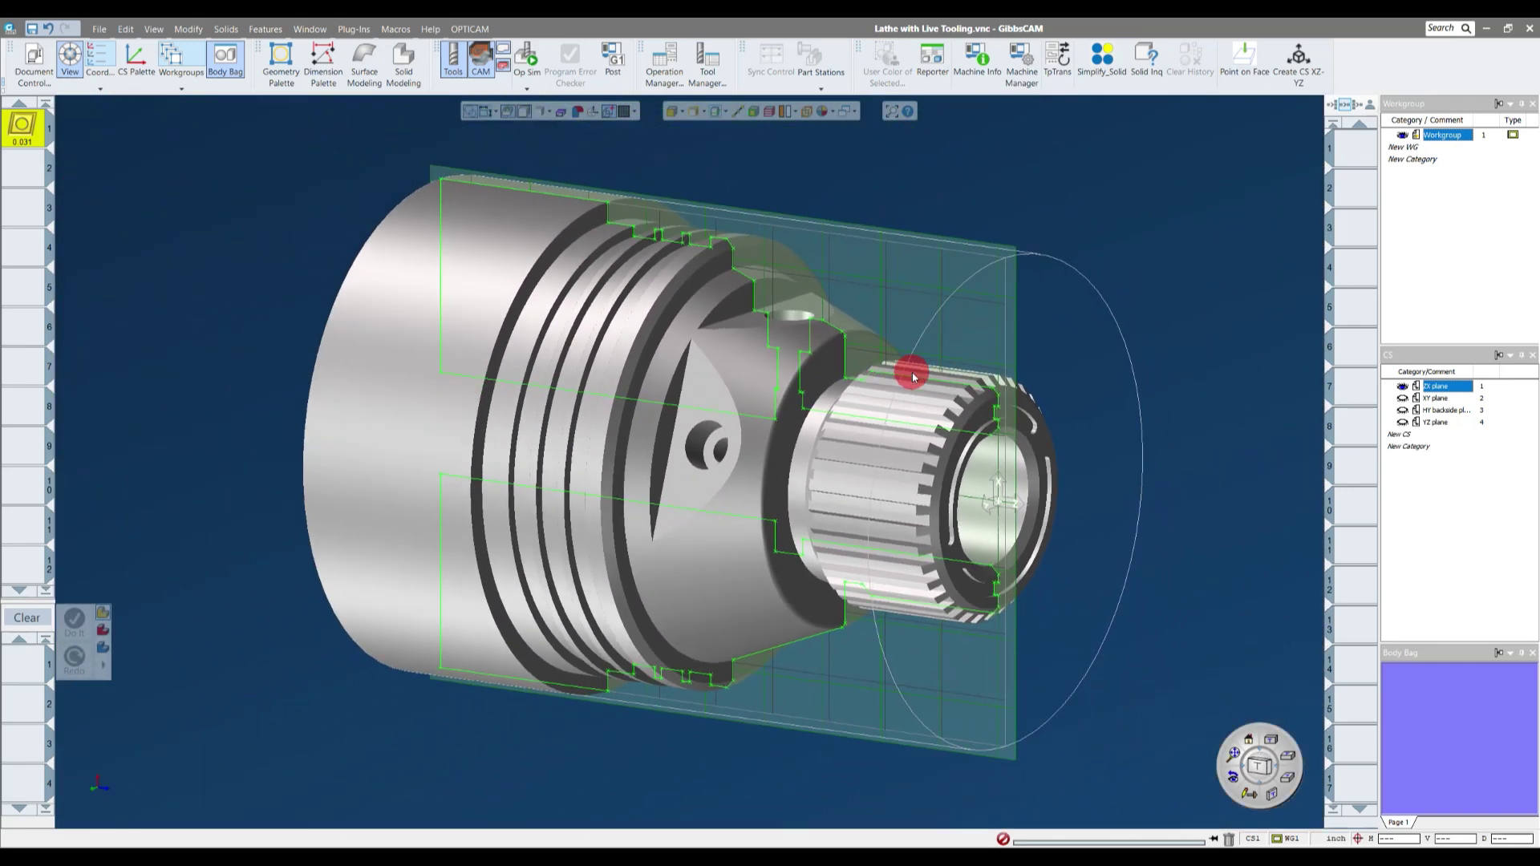
{"action": "scroll", "coordinate": [912, 372], "scroll_direction": "up", "scroll_amount": 3}
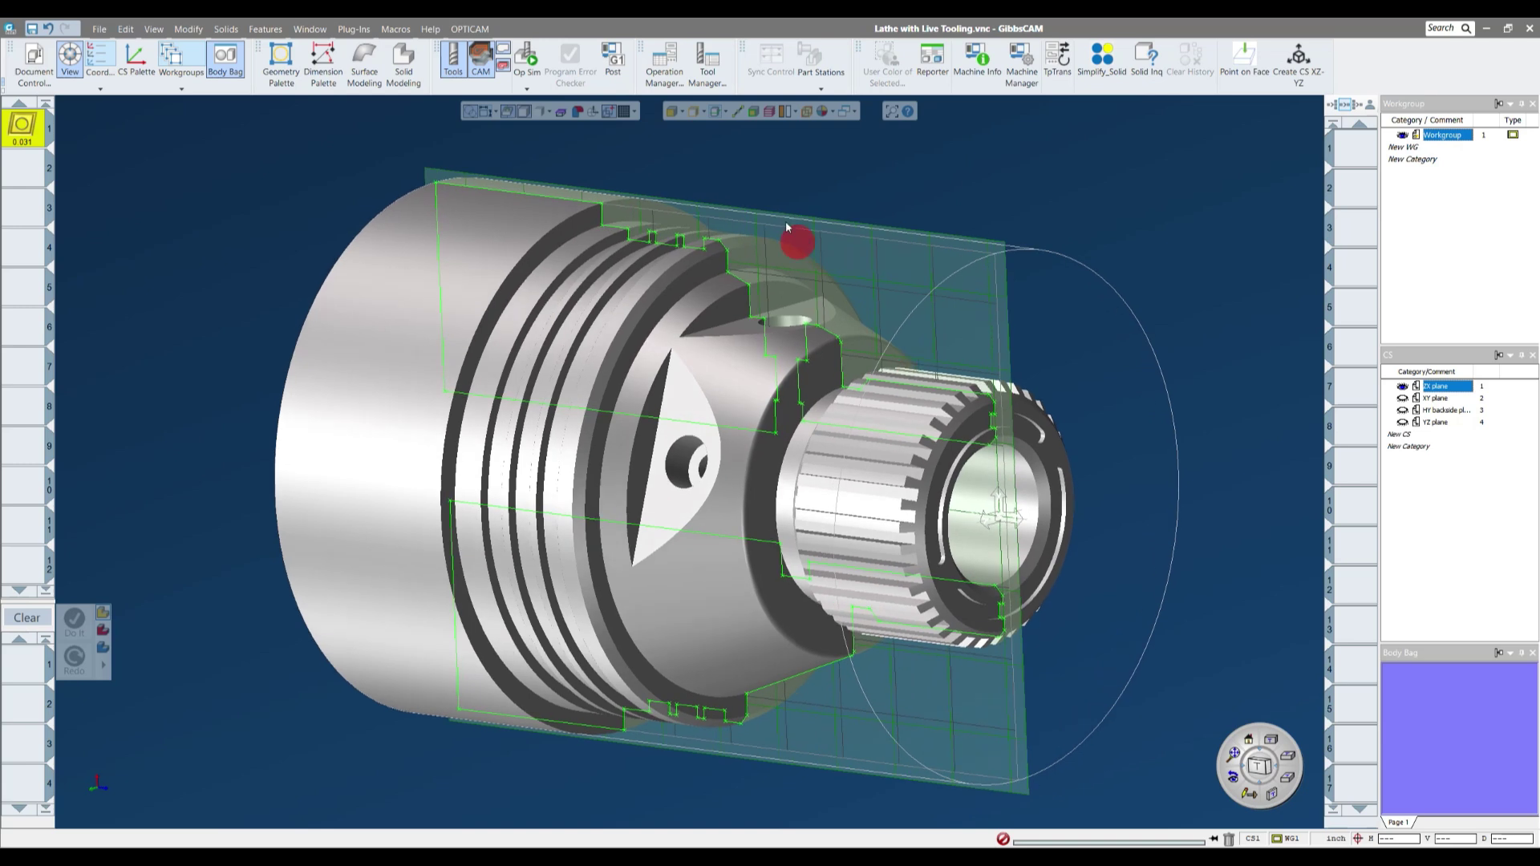
- Switch the section display from the slice plane to the revolved turning profile and examine its outline over the grooves and cross-hole flat
{"action": "left_click", "coordinate": [726, 114]}
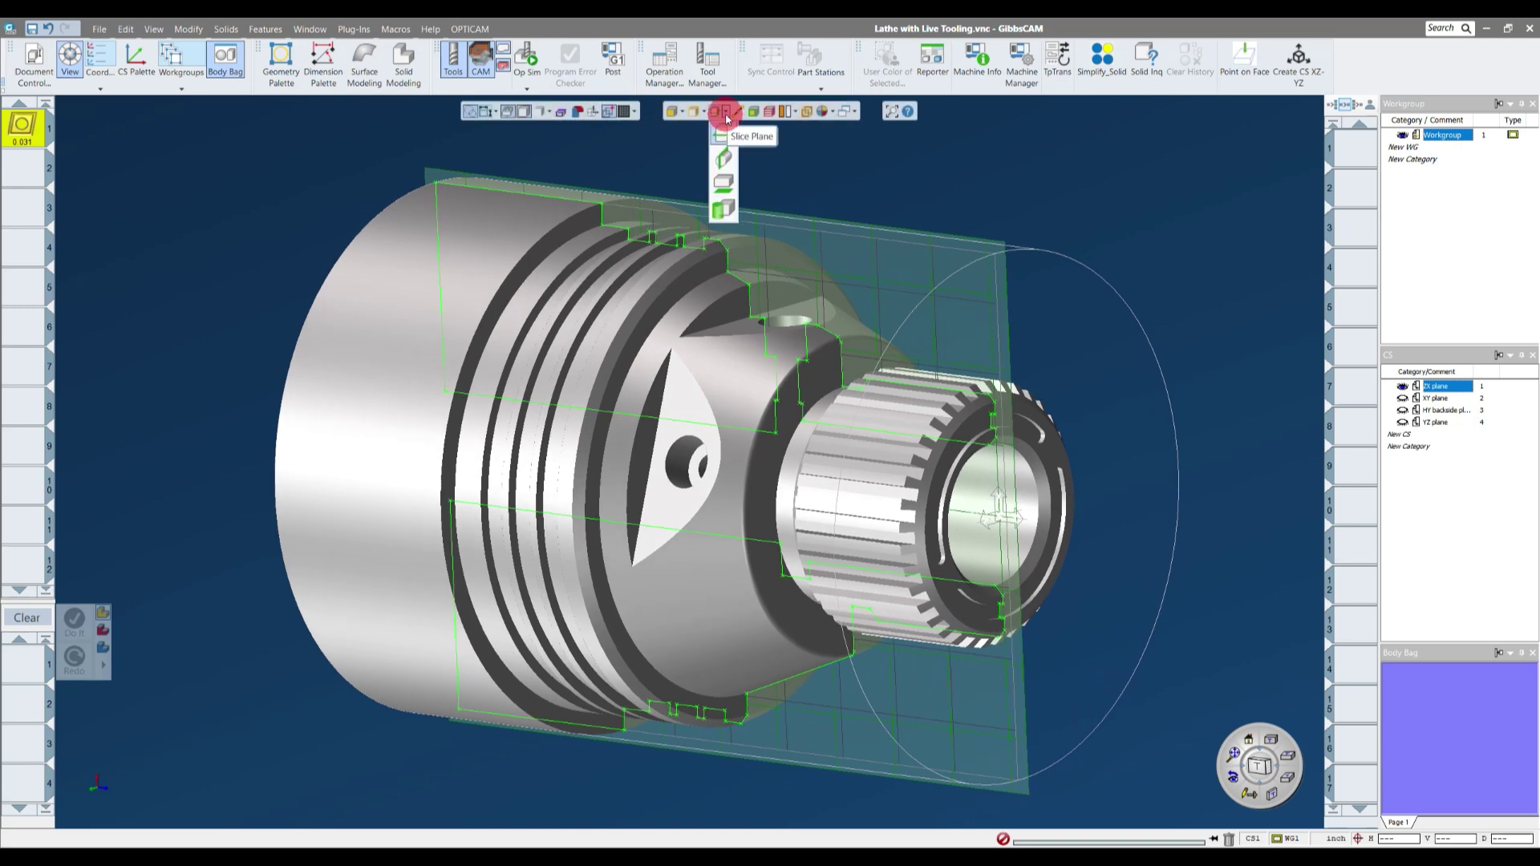
{"action": "left_click", "coordinate": [724, 162]}
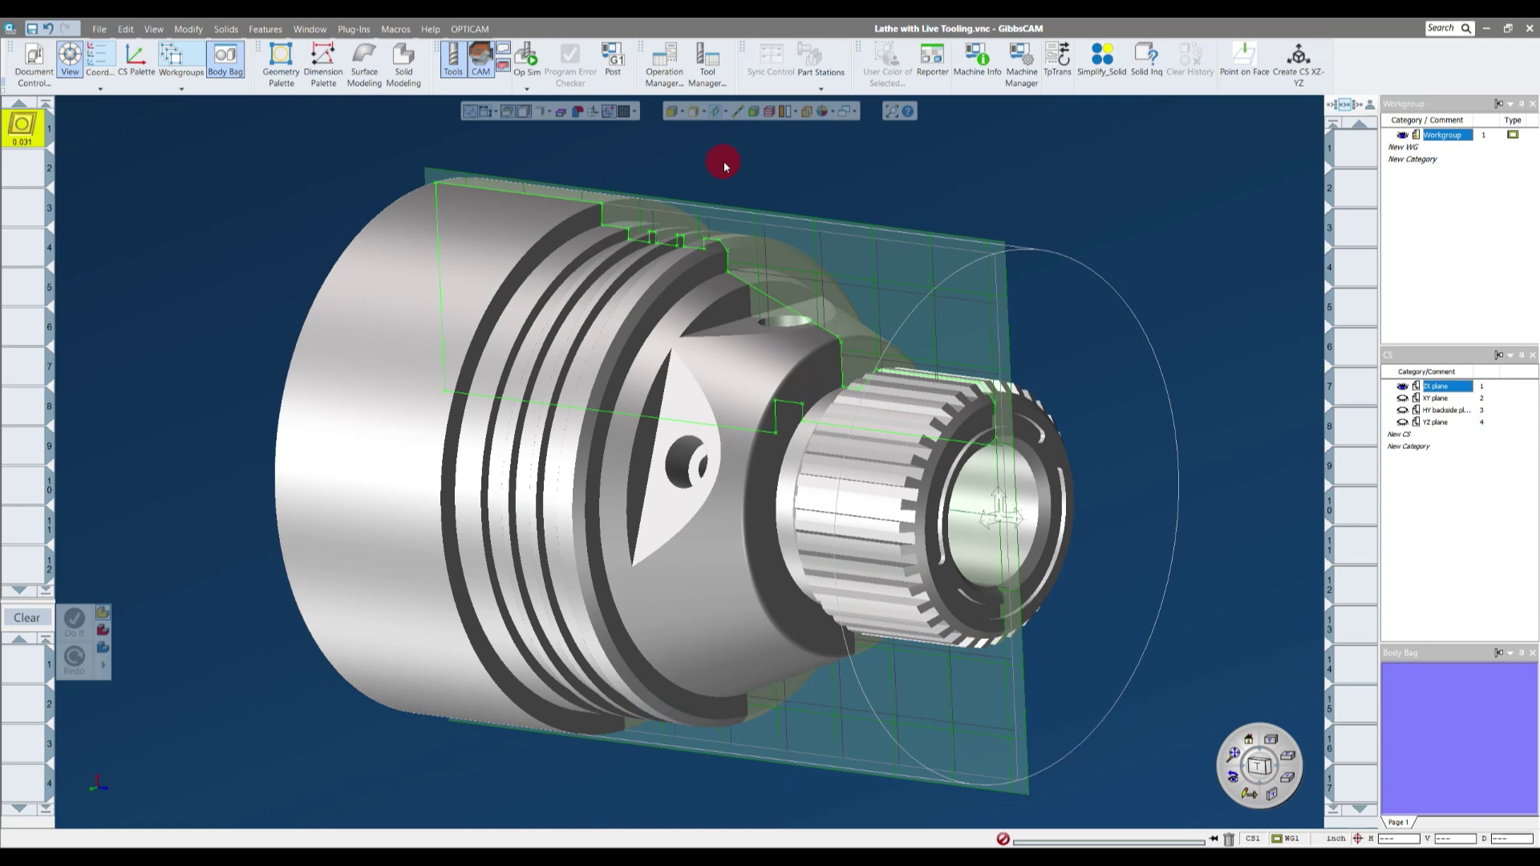
{"action": "middle_click_drag", "start_coordinate": [723, 163], "coordinate": [680, 410]}
{"action": "scroll", "coordinate": [624, 313], "scroll_direction": "up", "scroll_amount": 5}
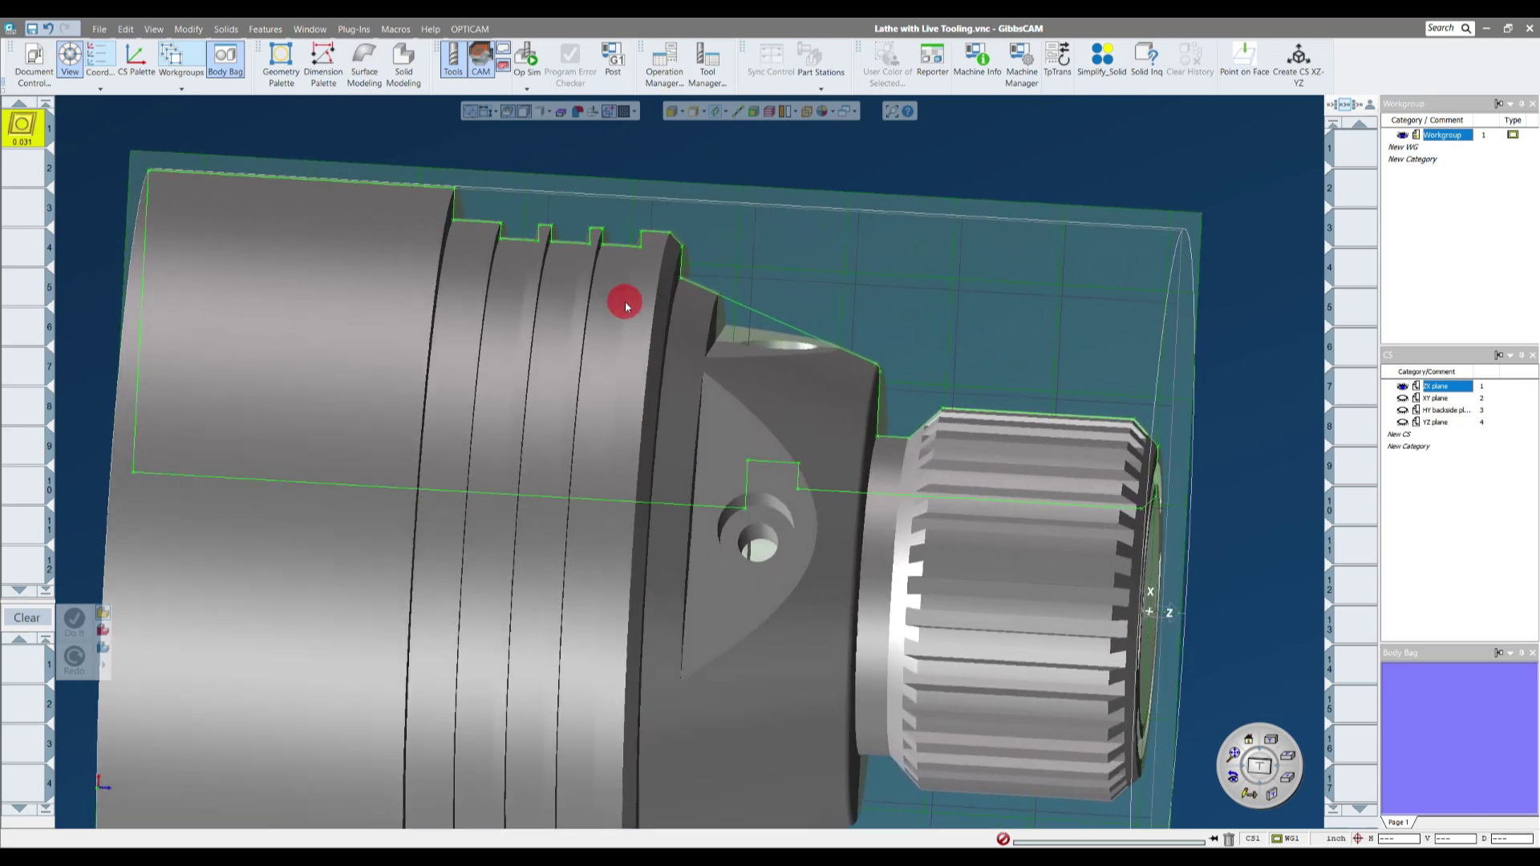
{"action": "scroll", "coordinate": [637, 303], "scroll_direction": "up", "scroll_amount": 5}
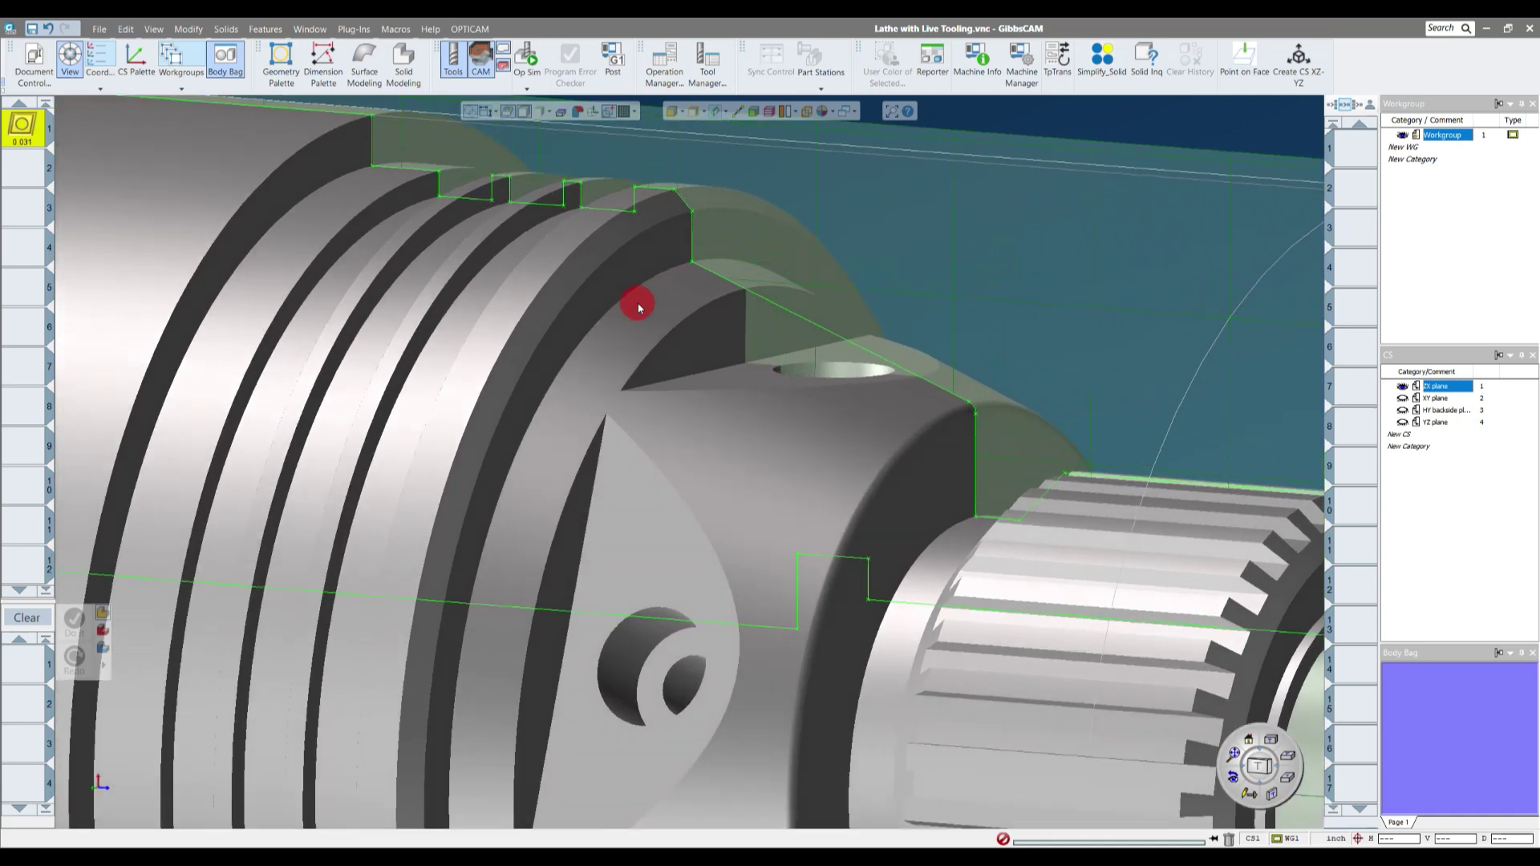
{"action": "scroll", "coordinate": [666, 242], "scroll_direction": "down", "scroll_amount": 10}
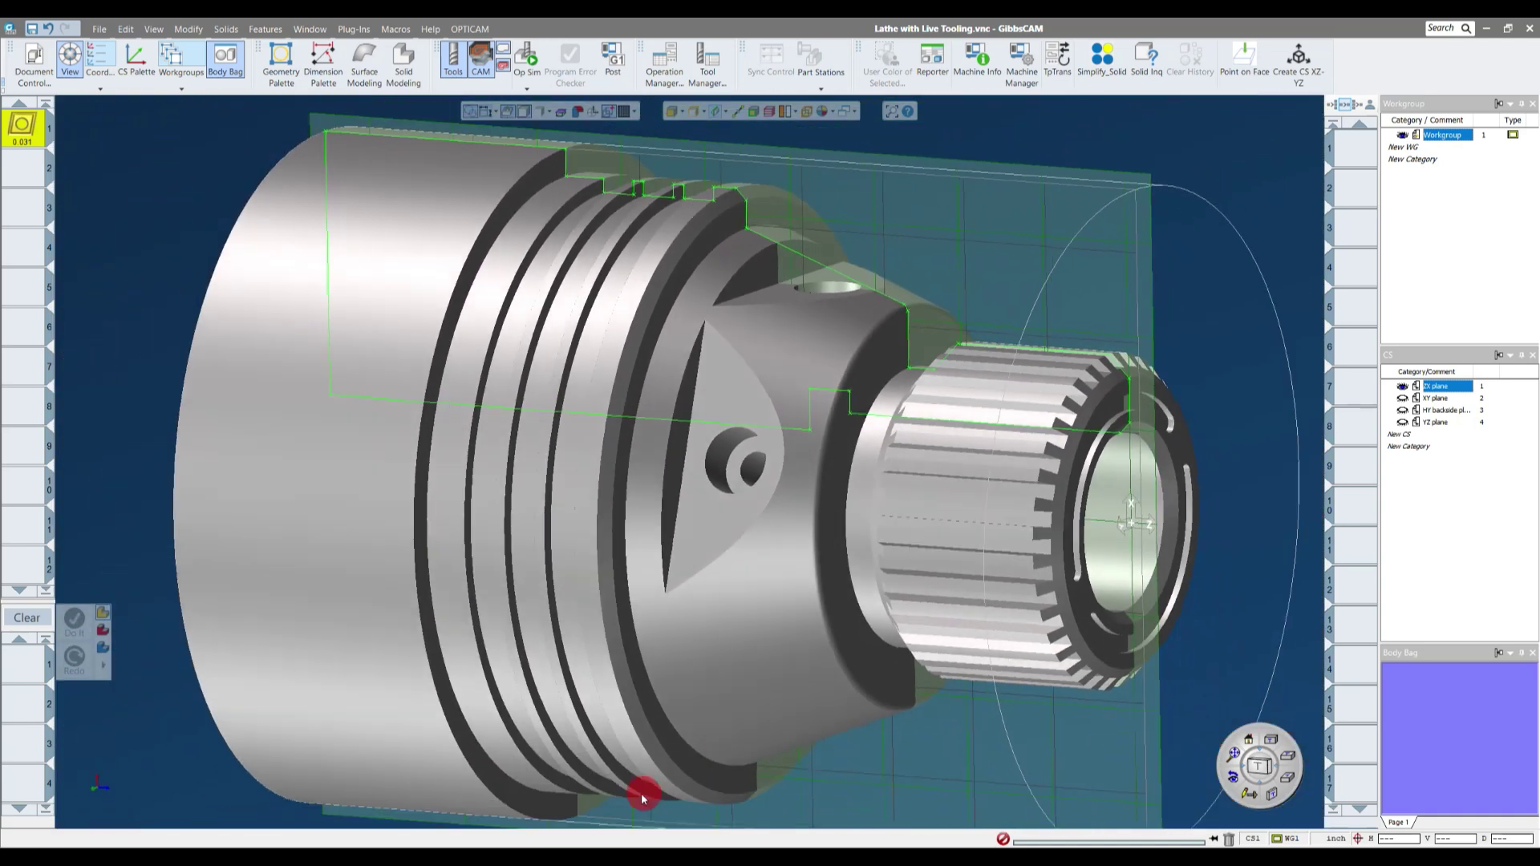
{"action": "scroll", "coordinate": [780, 312], "scroll_direction": "up", "scroll_amount": 5}
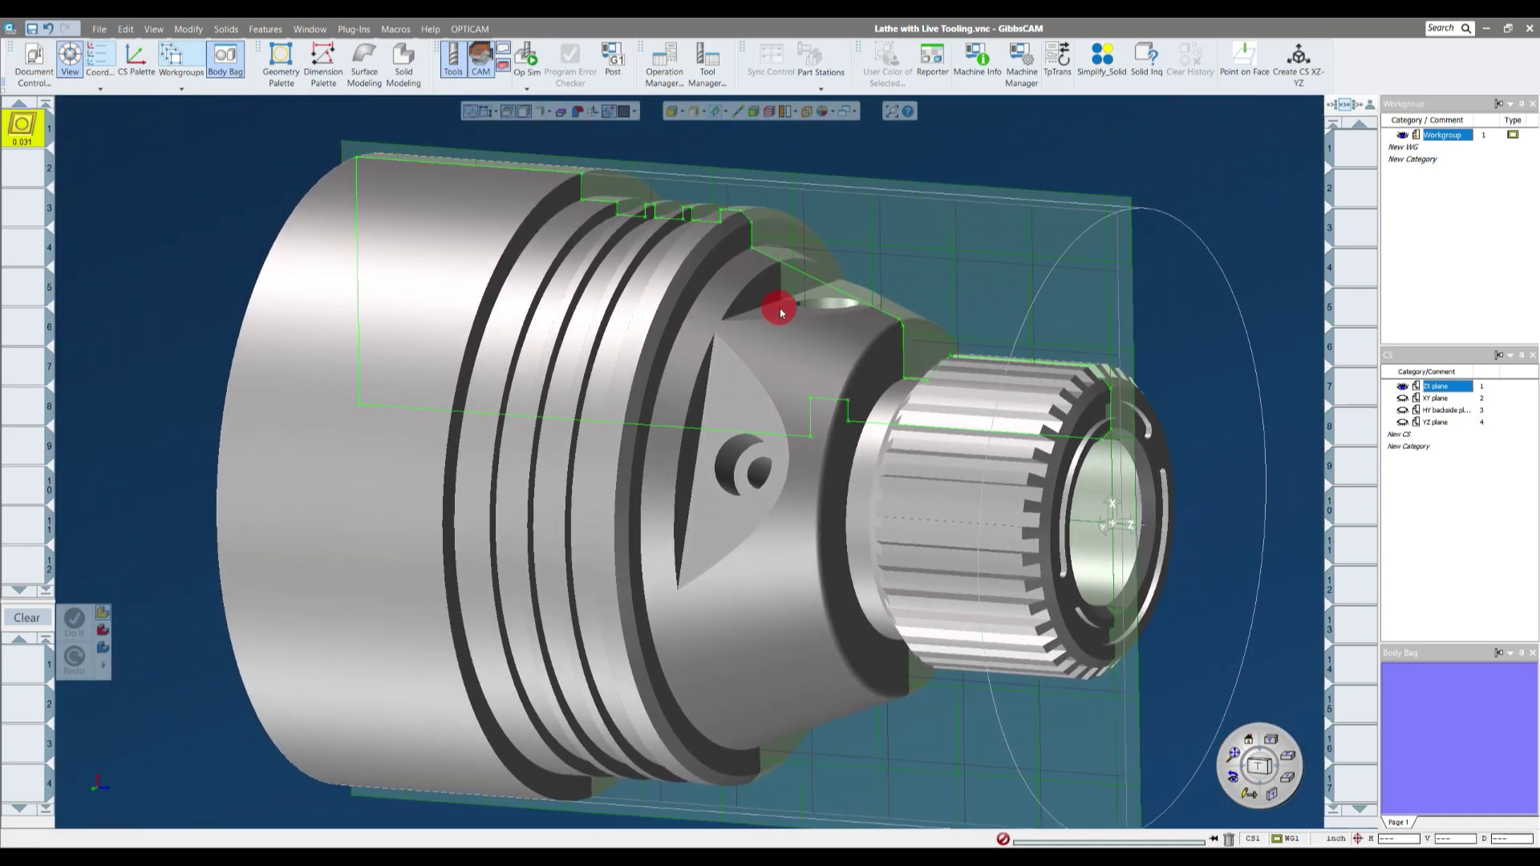
{"action": "scroll", "coordinate": [770, 332], "scroll_direction": "up", "scroll_amount": 3}
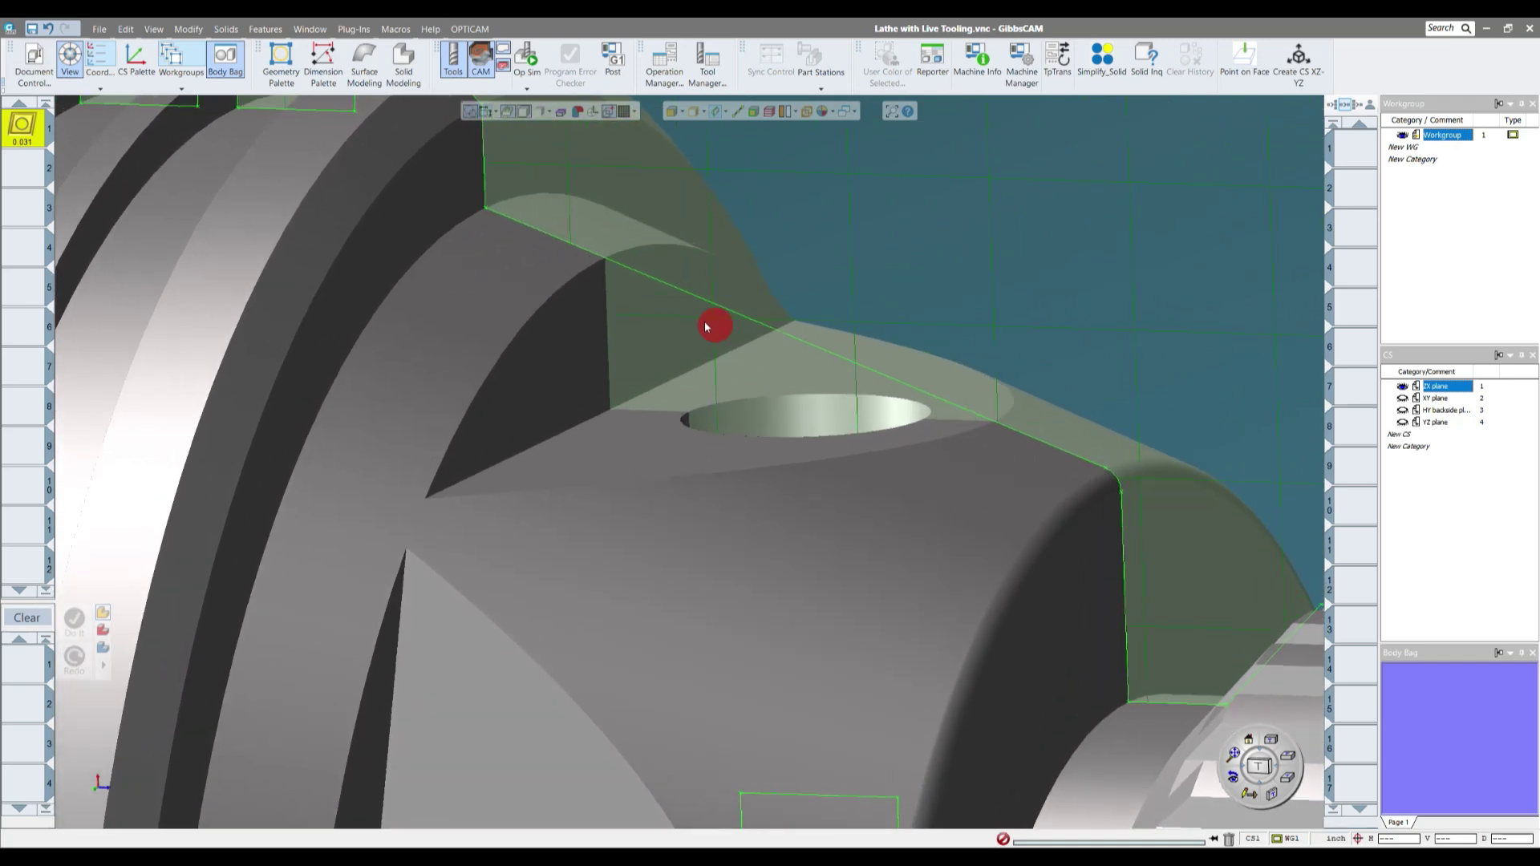
{"action": "scroll", "coordinate": [958, 505], "scroll_direction": "up", "scroll_amount": 3}
- Examine the turning profile where it passes the spline teeth on the part's front end
{"action": "middle_click_drag", "start_coordinate": [939, 564], "coordinate": [491, 316]}
{"action": "scroll", "coordinate": [646, 477], "scroll_direction": "down", "scroll_amount": 3}
{"action": "scroll", "coordinate": [849, 478], "scroll_direction": "up", "scroll_amount": 3}
{"action": "scroll", "coordinate": [850, 482], "scroll_direction": "up", "scroll_amount": 2}
{"action": "scroll", "coordinate": [850, 484], "scroll_direction": "up", "scroll_amount": 2}
{"action": "scroll", "coordinate": [850, 484], "scroll_direction": "down", "scroll_amount": 2}
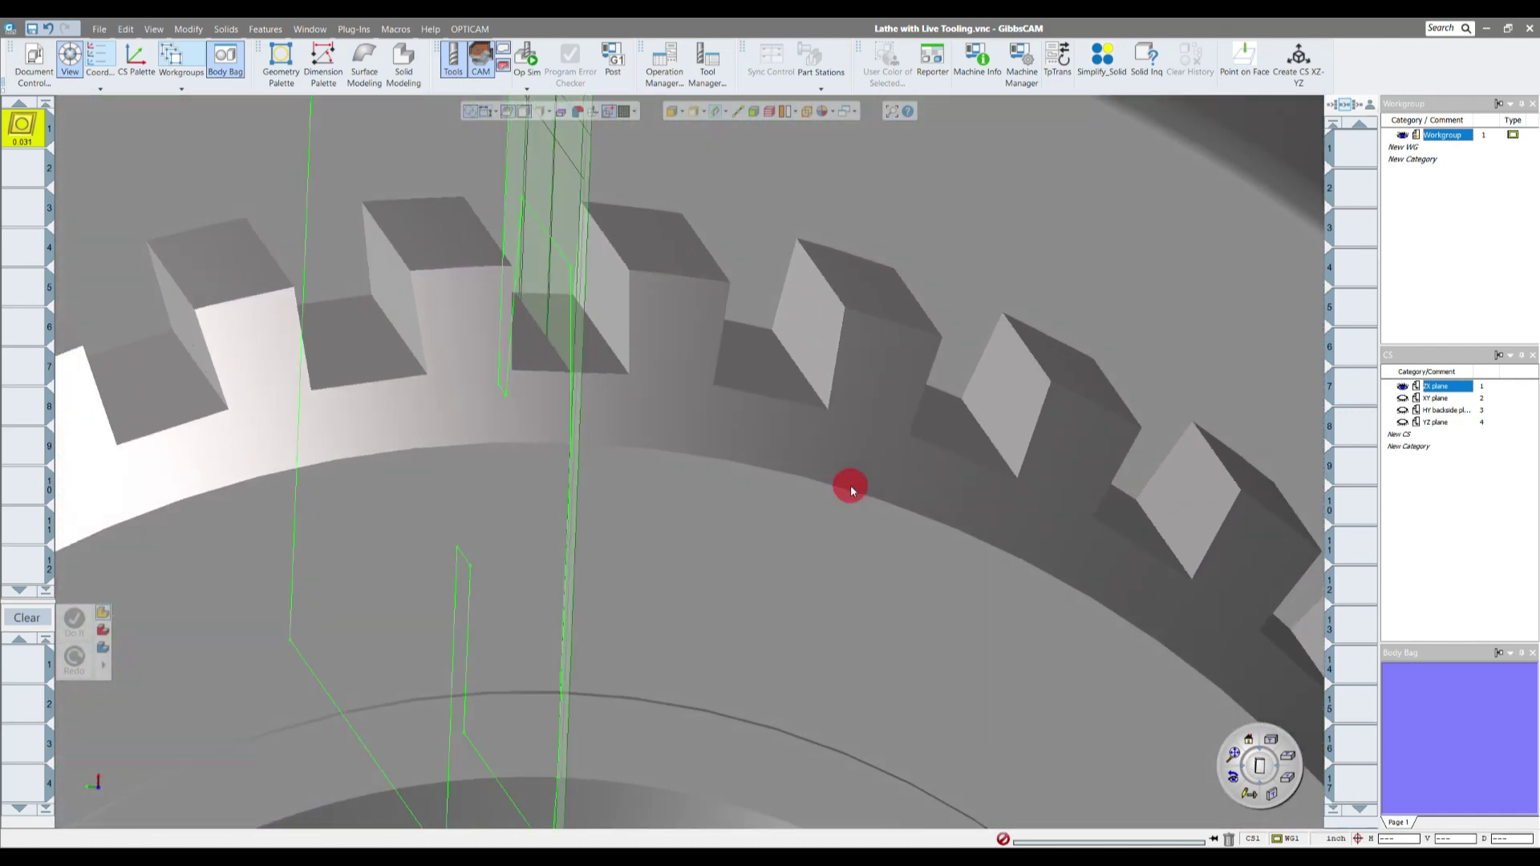
- Extract the part's complete revolved turning profile as geometry and clear the selection
{"action": "middle_click_drag", "start_coordinate": [850, 485], "coordinate": [998, 392]}
{"action": "scroll", "coordinate": [1015, 380], "scroll_direction": "down", "scroll_amount": 3}
{"action": "scroll", "coordinate": [1033, 370], "scroll_direction": "down", "scroll_amount": 3}
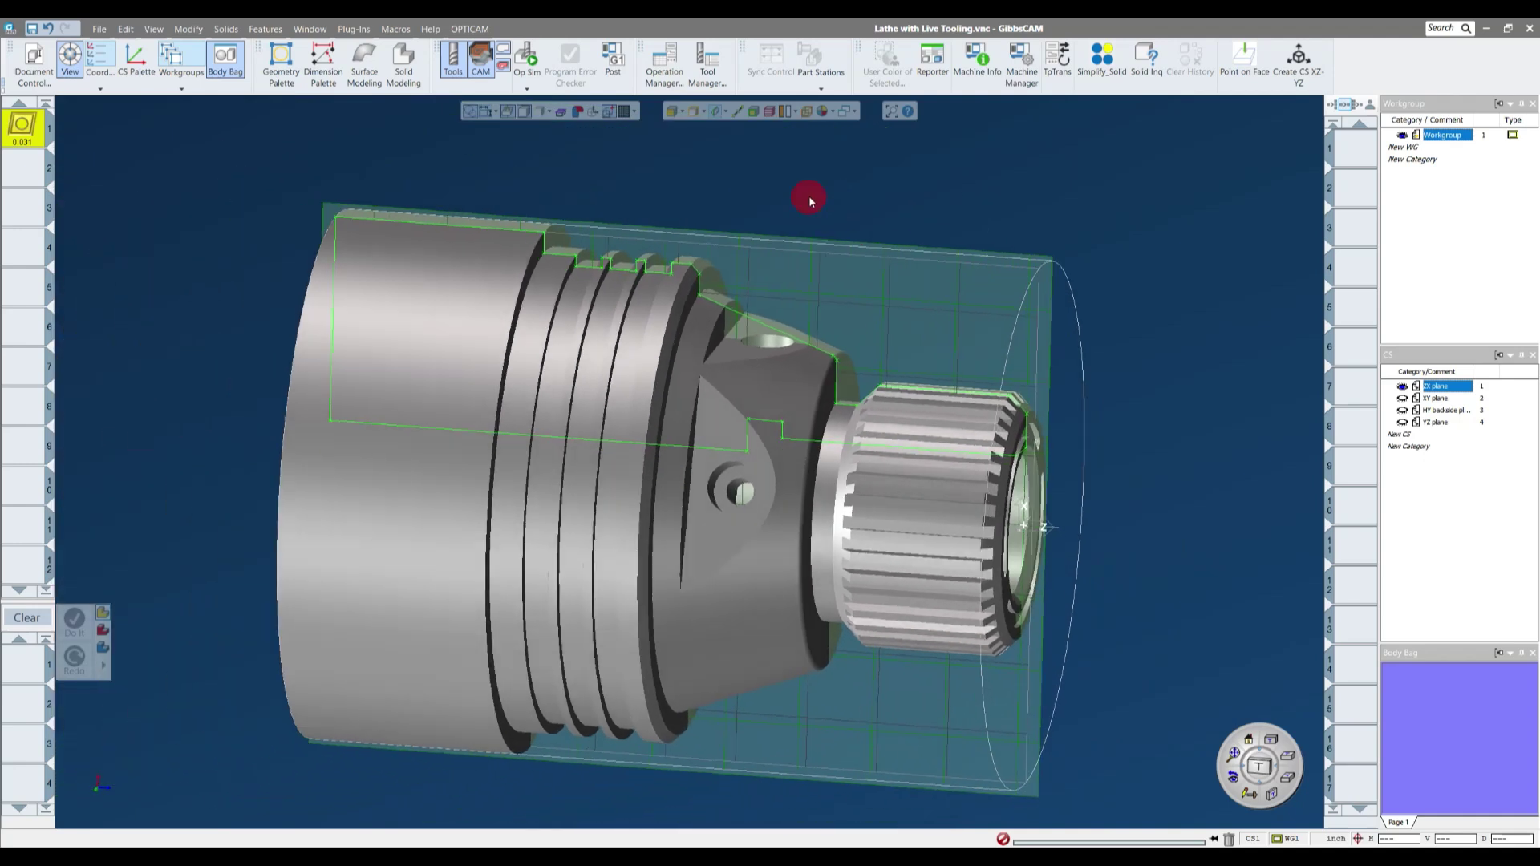
{"action": "left_click", "coordinate": [721, 112]}
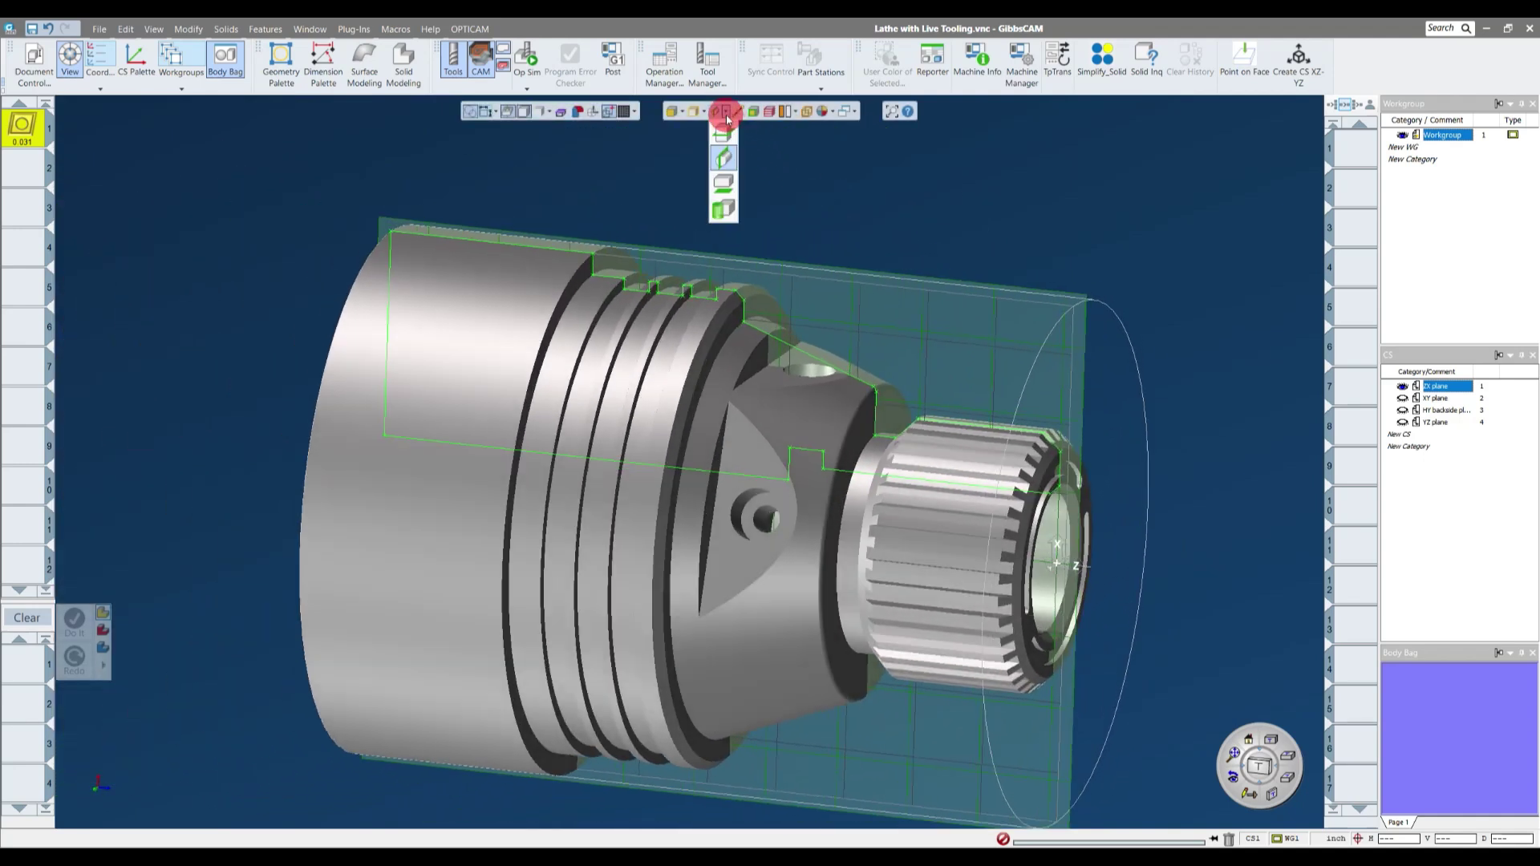
{"action": "left_click", "coordinate": [725, 162]}
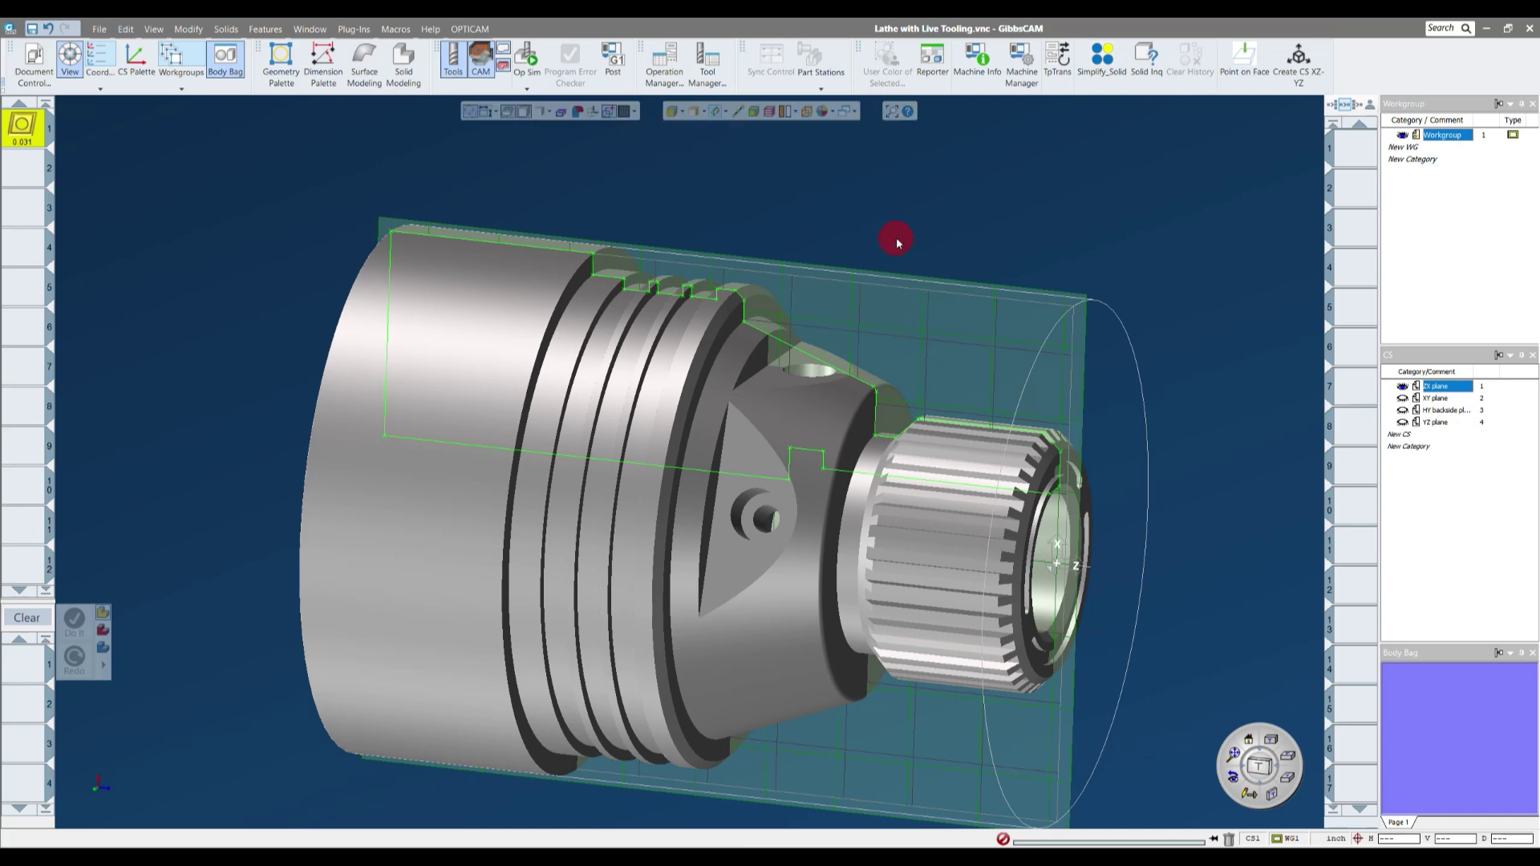
{"action": "left_click", "coordinate": [795, 354]}
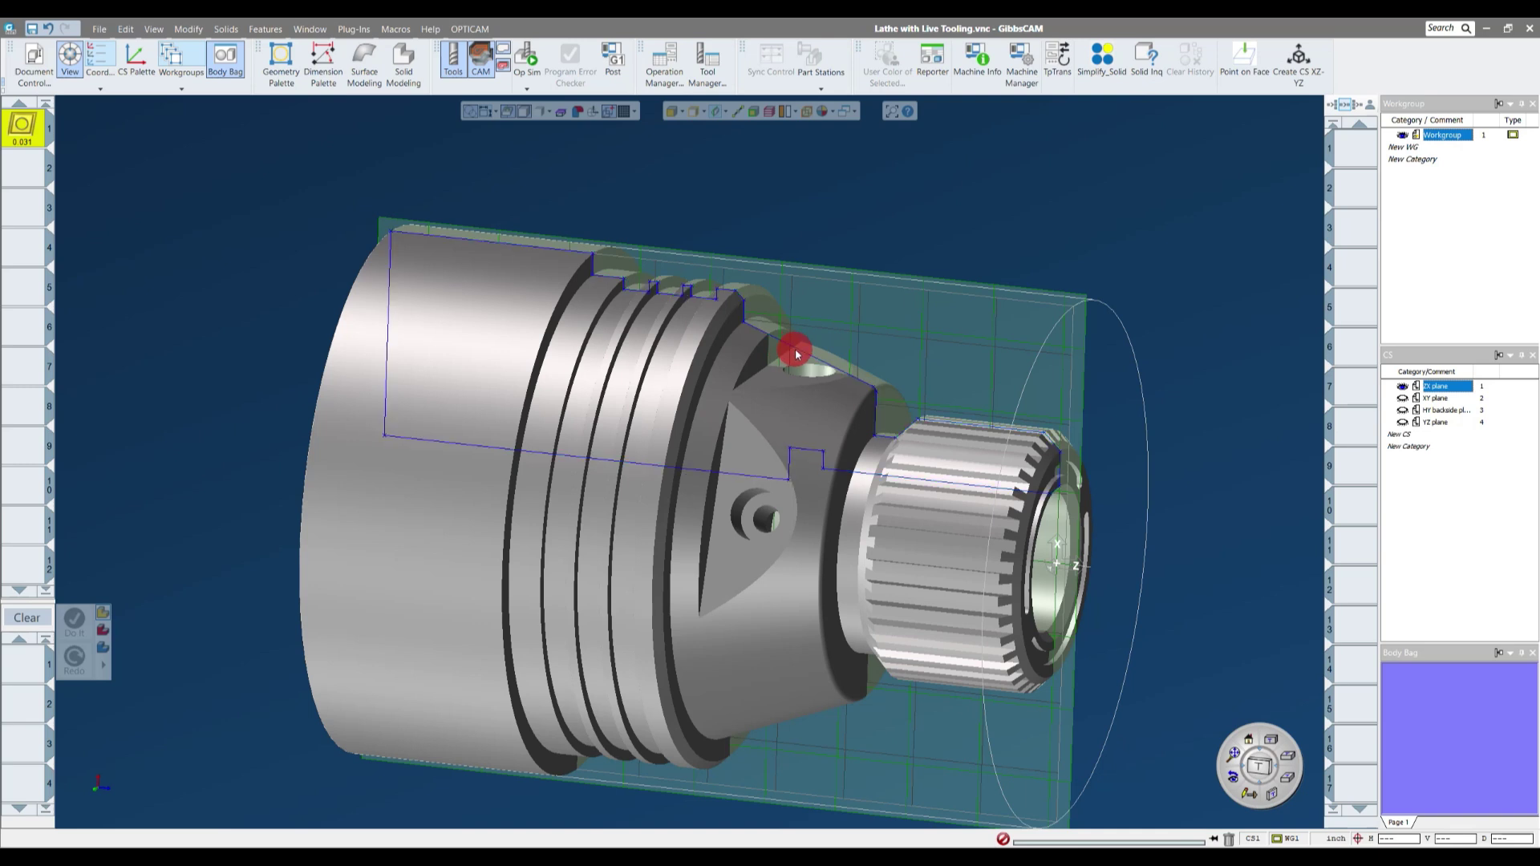
{"action": "scroll", "coordinate": [796, 353], "scroll_direction": "up", "scroll_amount": 3}
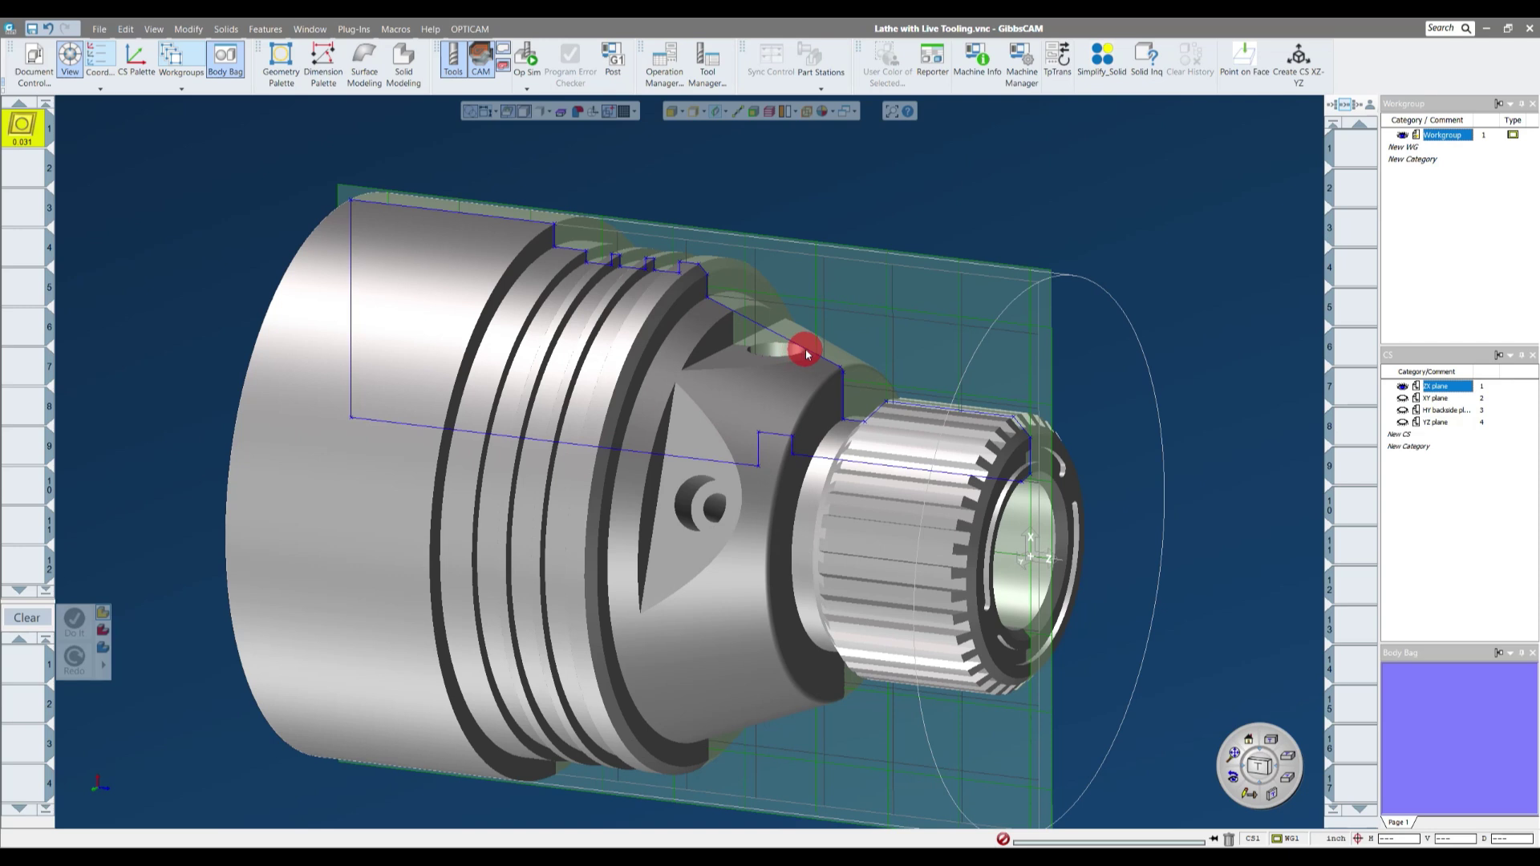
{"action": "right_click", "coordinate": [805, 348]}
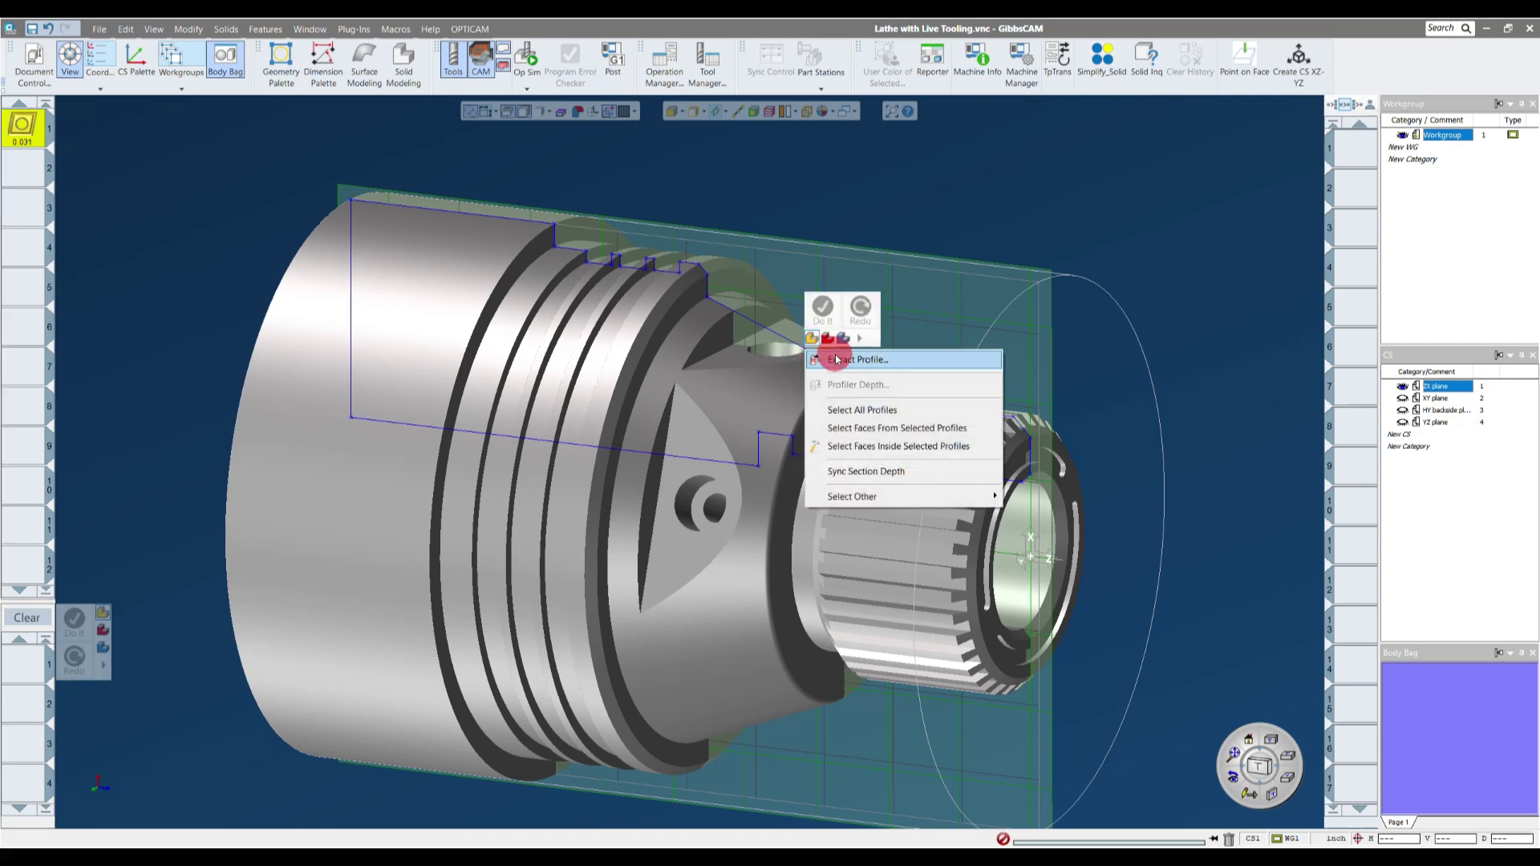
{"action": "left_click", "coordinate": [835, 359]}
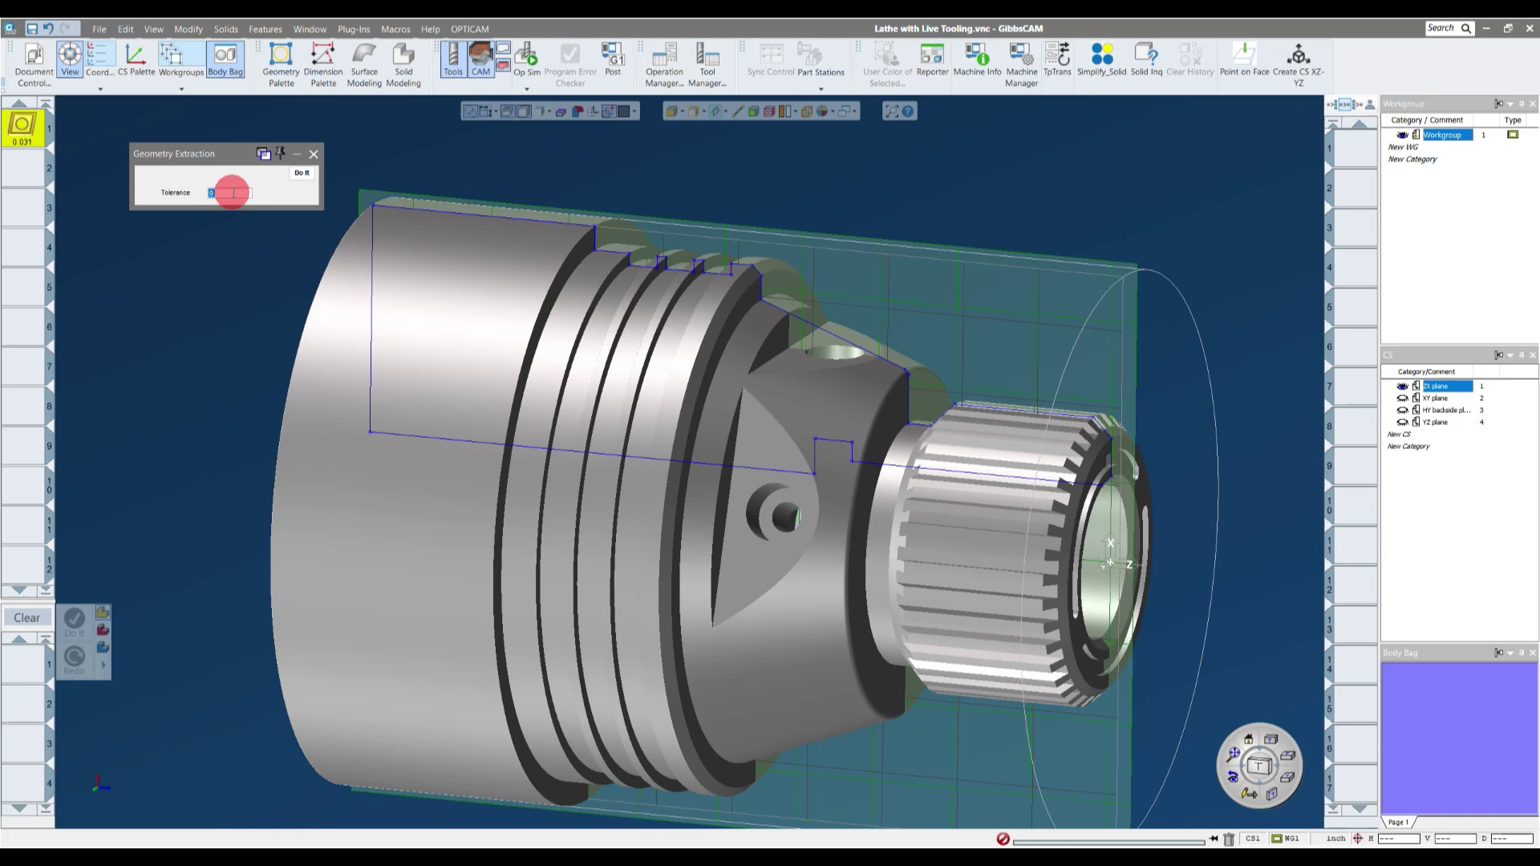
{"action": "left_click", "coordinate": [303, 174]}
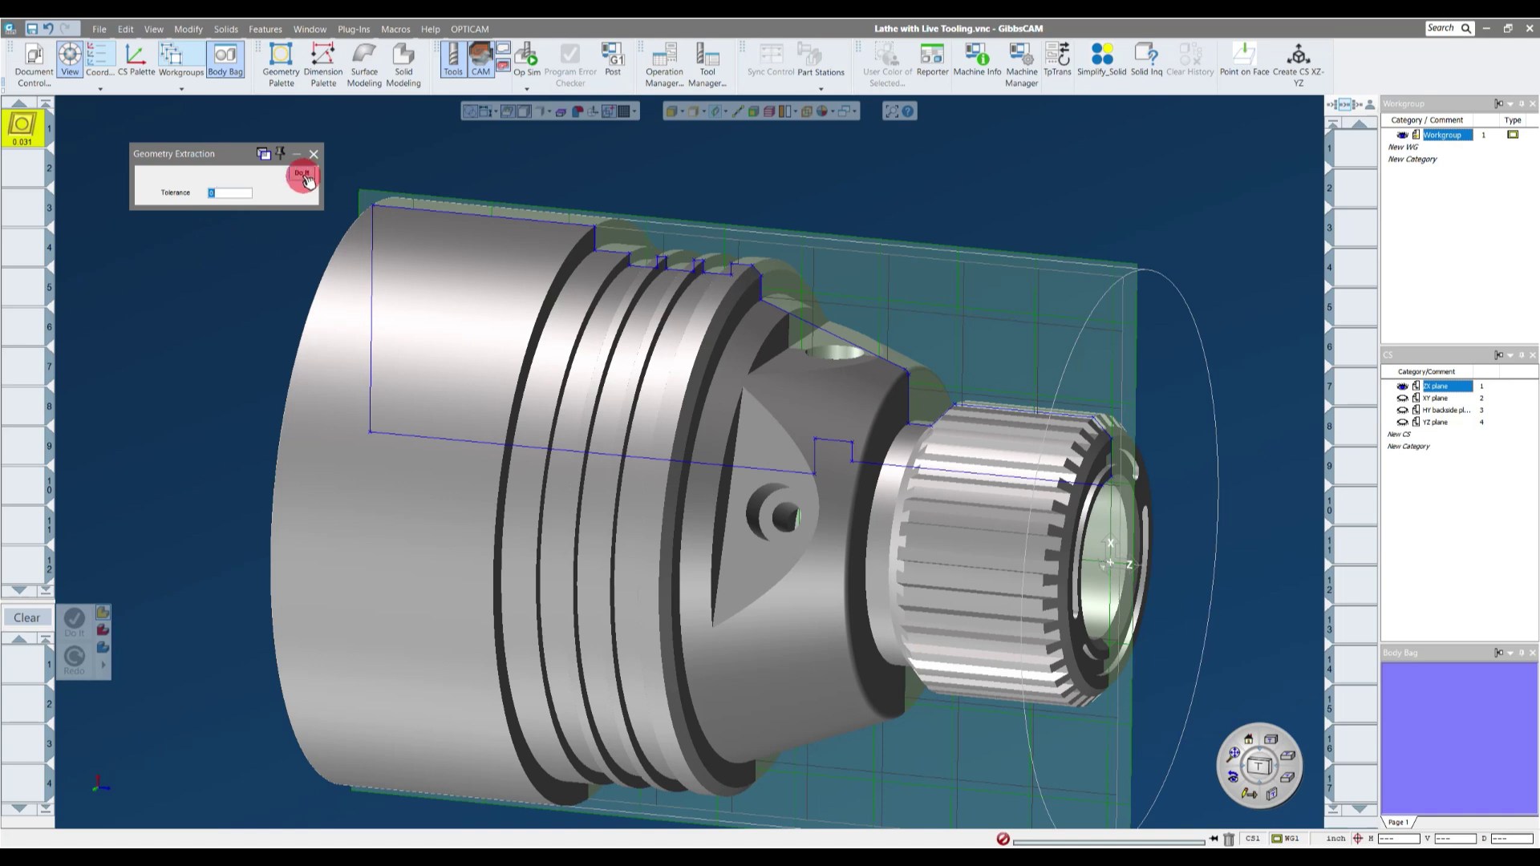
{"action": "left_click", "coordinate": [192, 482]}
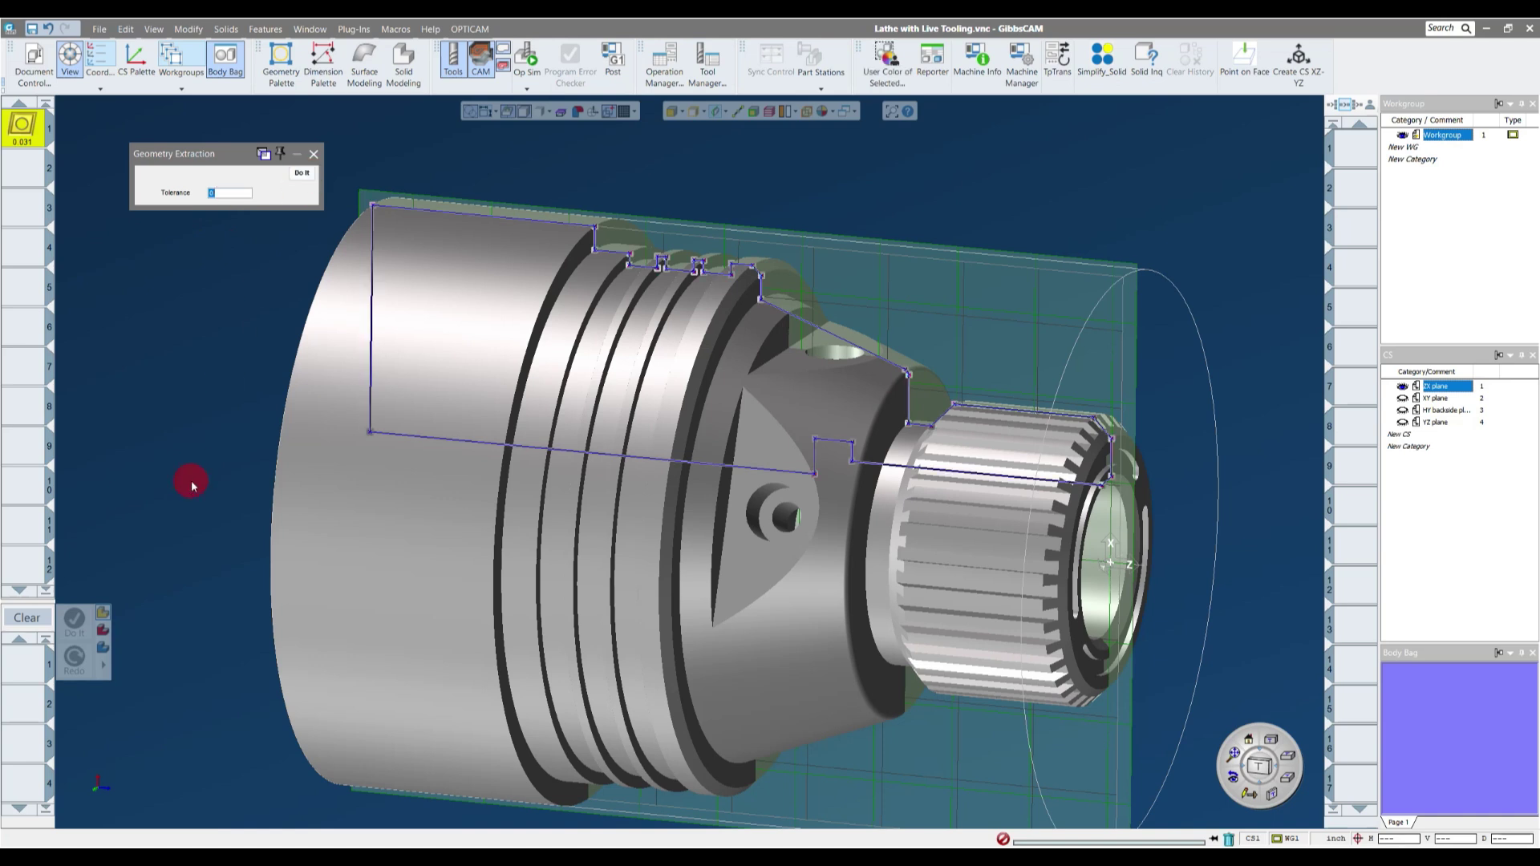
{"action": "left_click", "coordinate": [1124, 209]}
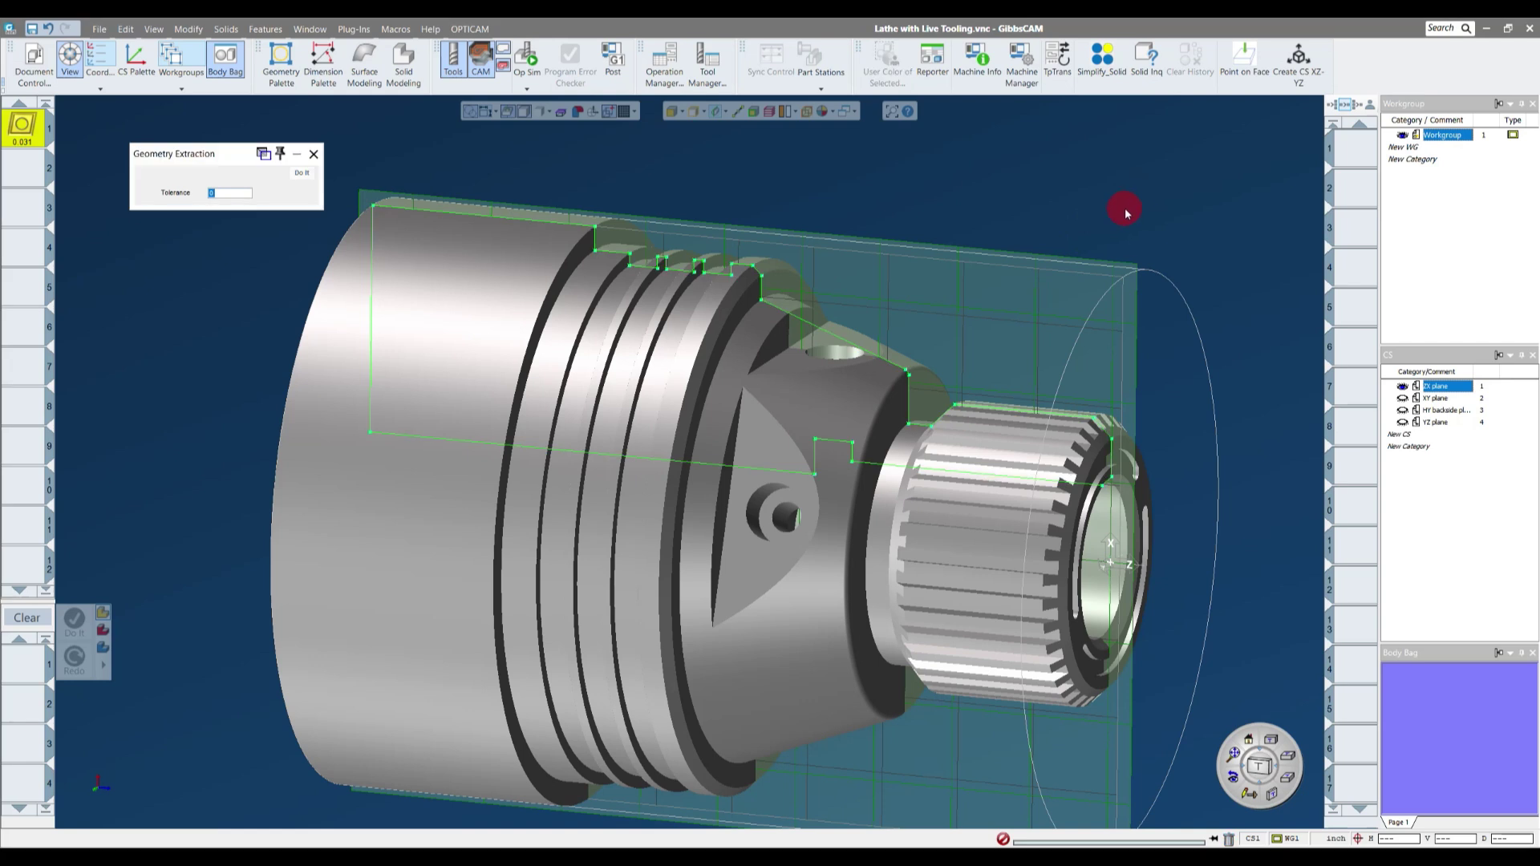
- Turn off the turning profile display and move the solid part into the Body Bag
{"action": "left_click", "coordinate": [716, 113]}
{"action": "mouse_move", "coordinate": [1012, 255]}
{"action": "middle_mouse_down"}
{"action": "mouse_move", "coordinate": [1089, 397]}
{"action": "mouse_move", "coordinate": [460, 263]}
{"action": "mouse_move", "coordinate": [825, 502]}
{"action": "mouse_move", "coordinate": [869, 289]}
{"action": "mouse_move", "coordinate": [1114, 330]}
{"action": "mouse_move", "coordinate": [720, 448]}
{"action": "mouse_move", "coordinate": [688, 385]}
{"action": "mouse_move", "coordinate": [922, 306]}
{"action": "middle_mouse_up"}
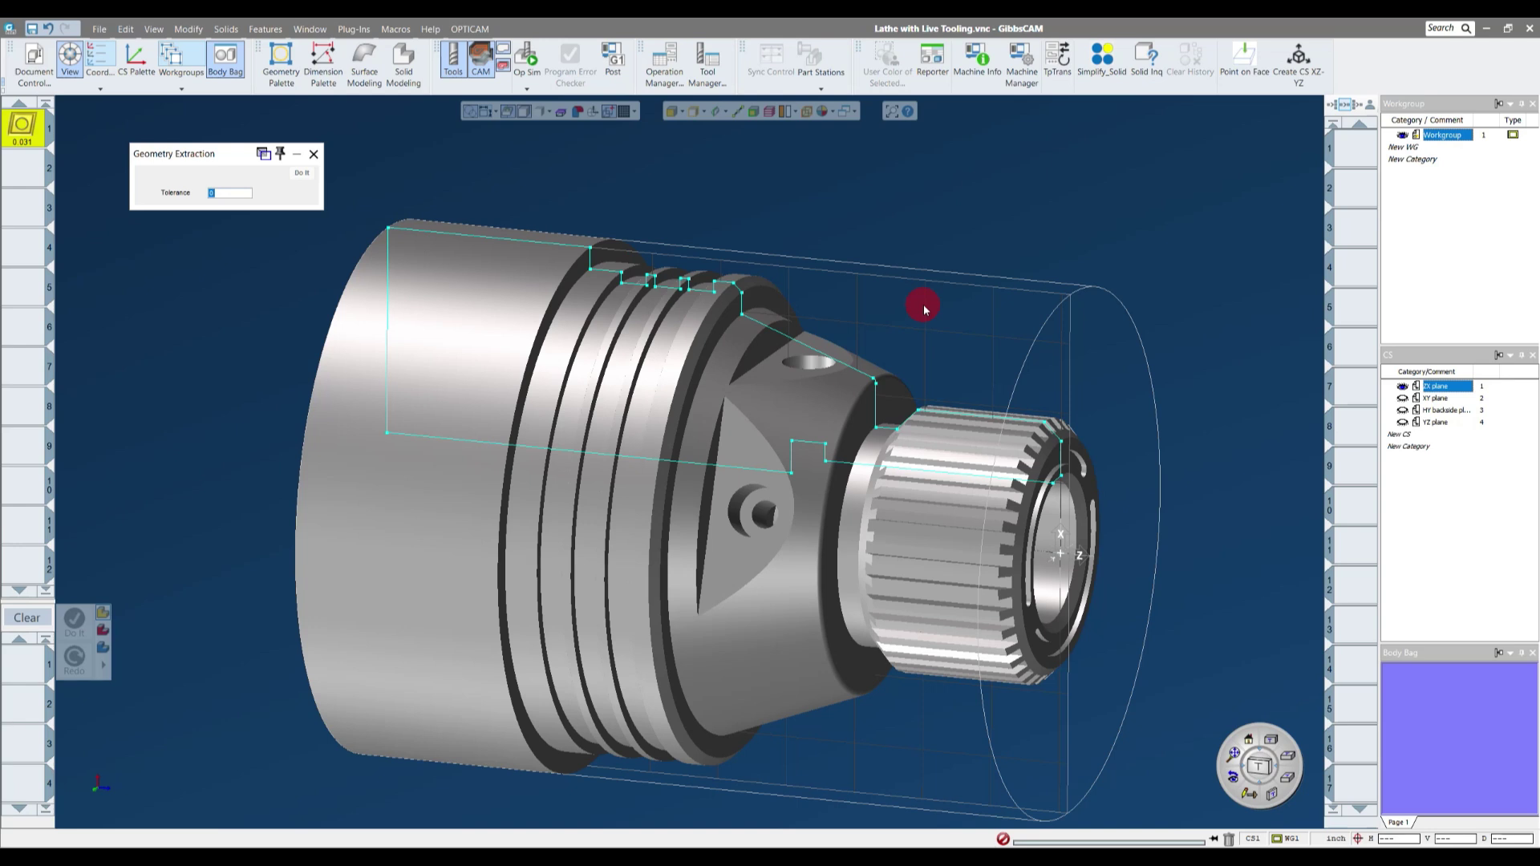
{"action": "left_click", "coordinate": [775, 395]}
{"action": "key", "text": "ctrl+b"}
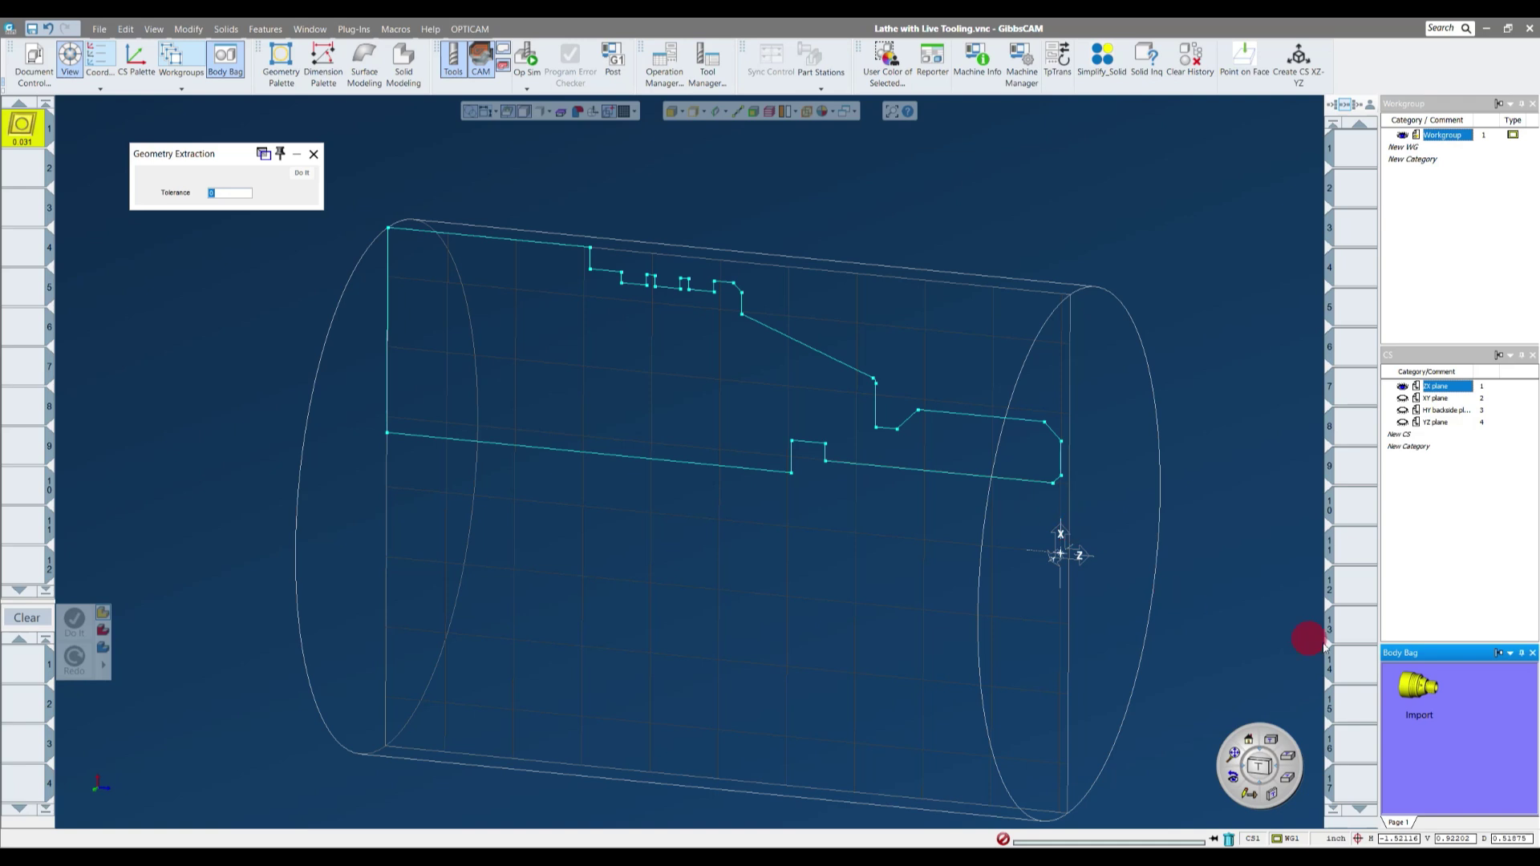
- Restore the solid part from the Body Bag to the workspace and deselect it
{"action": "double_click", "coordinate": [1412, 682]}
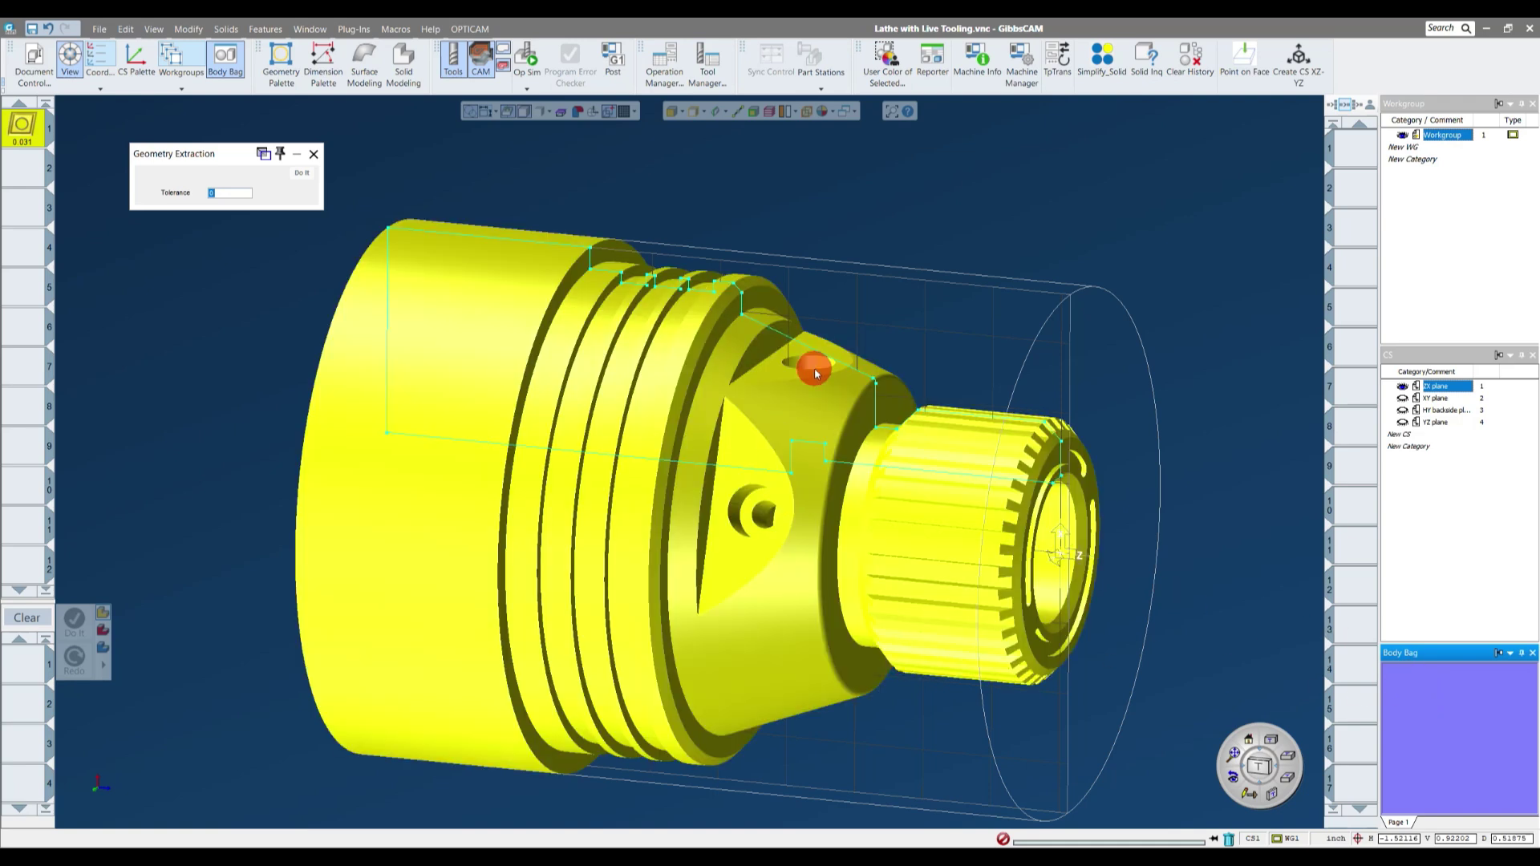
{"action": "scroll", "coordinate": [884, 302], "scroll_direction": "down", "scroll_amount": 3}
{"action": "left_click", "coordinate": [894, 275]}
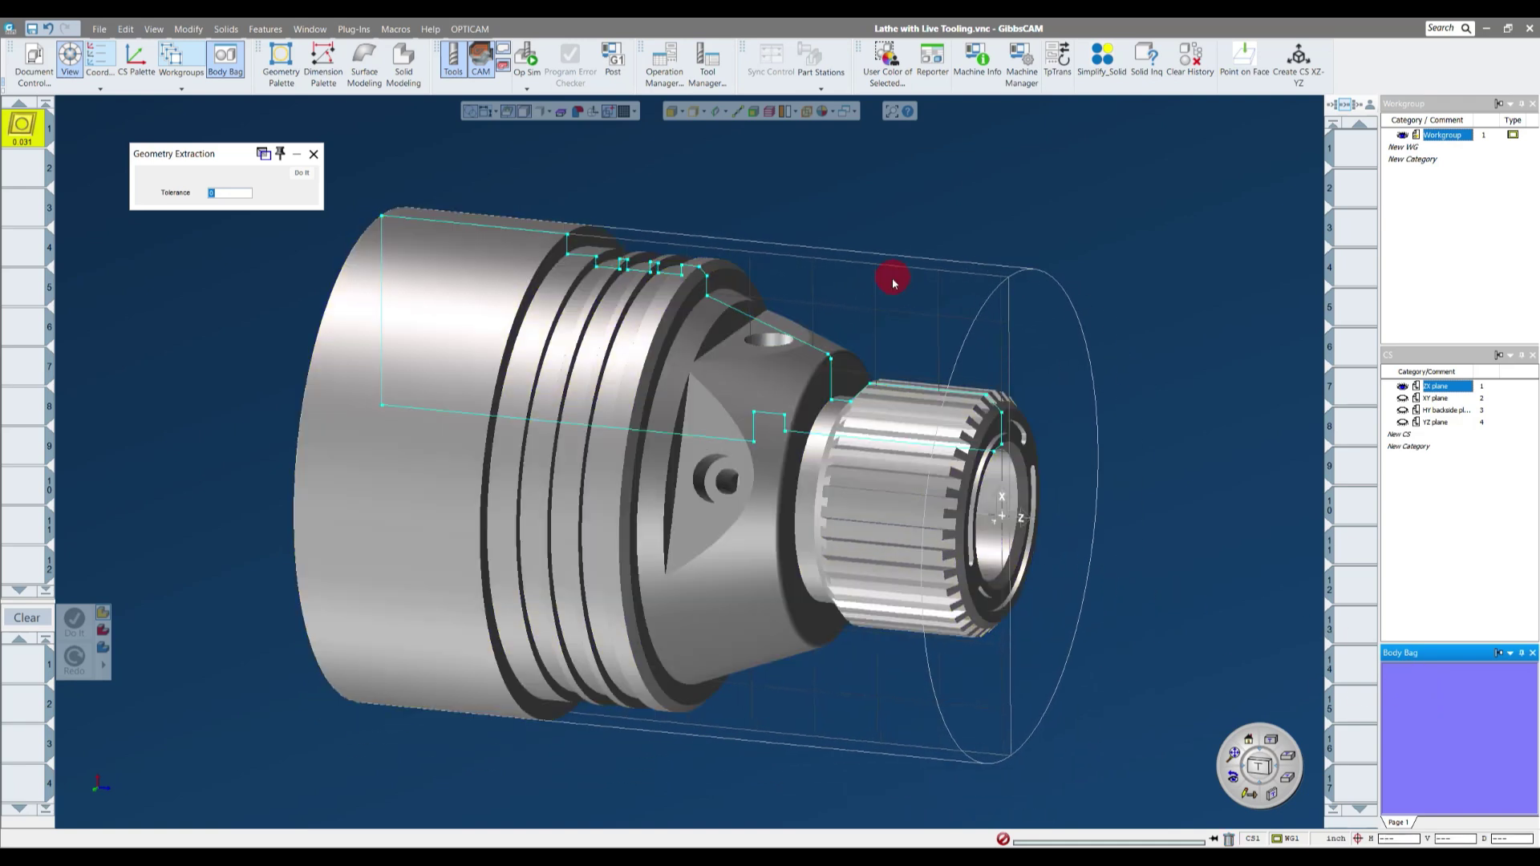
- Put the solid part back into the Body Bag and deselect the extracted profile geometry
{"action": "left_click", "coordinate": [746, 356]}
{"action": "right_click", "coordinate": [753, 367]}
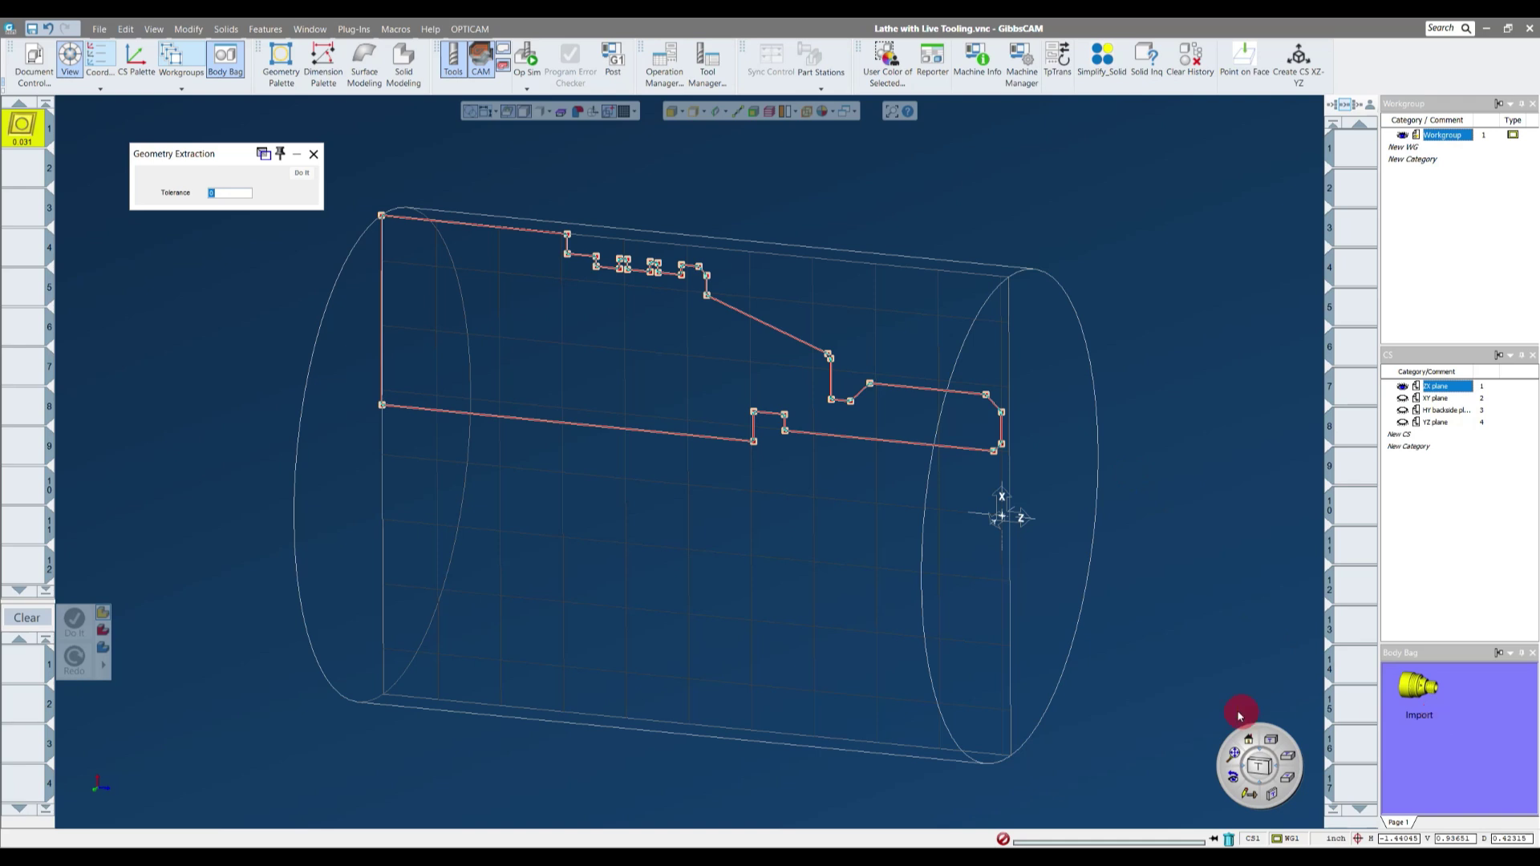
{"action": "left_click", "coordinate": [874, 602]}
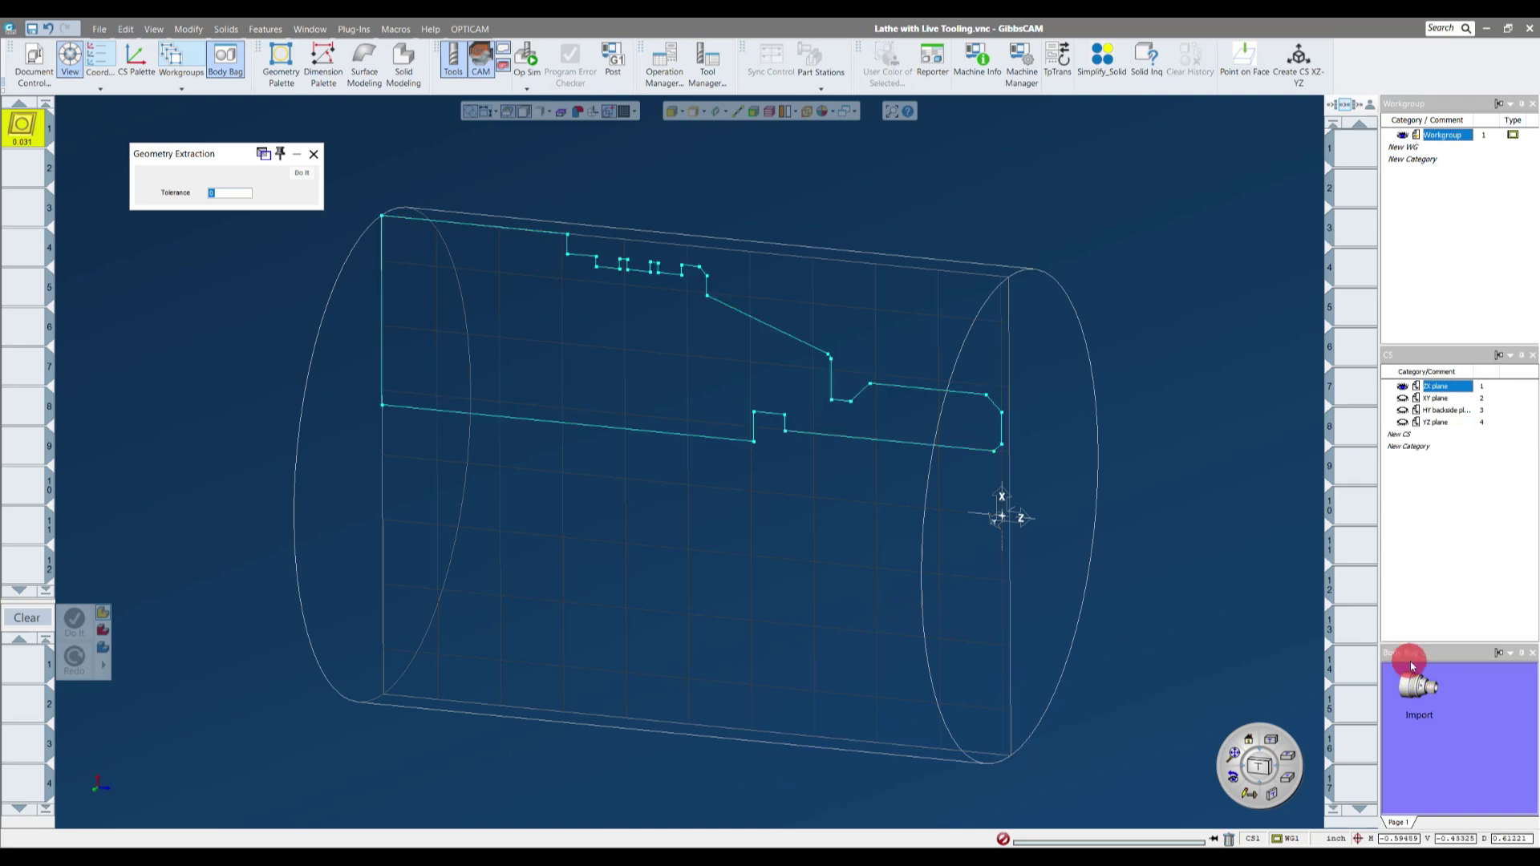
- Take the Import body out of the Body Bag, deselect it, and bag it again
{"action": "left_click_drag", "start_coordinate": [1416, 687], "coordinate": [932, 732]}
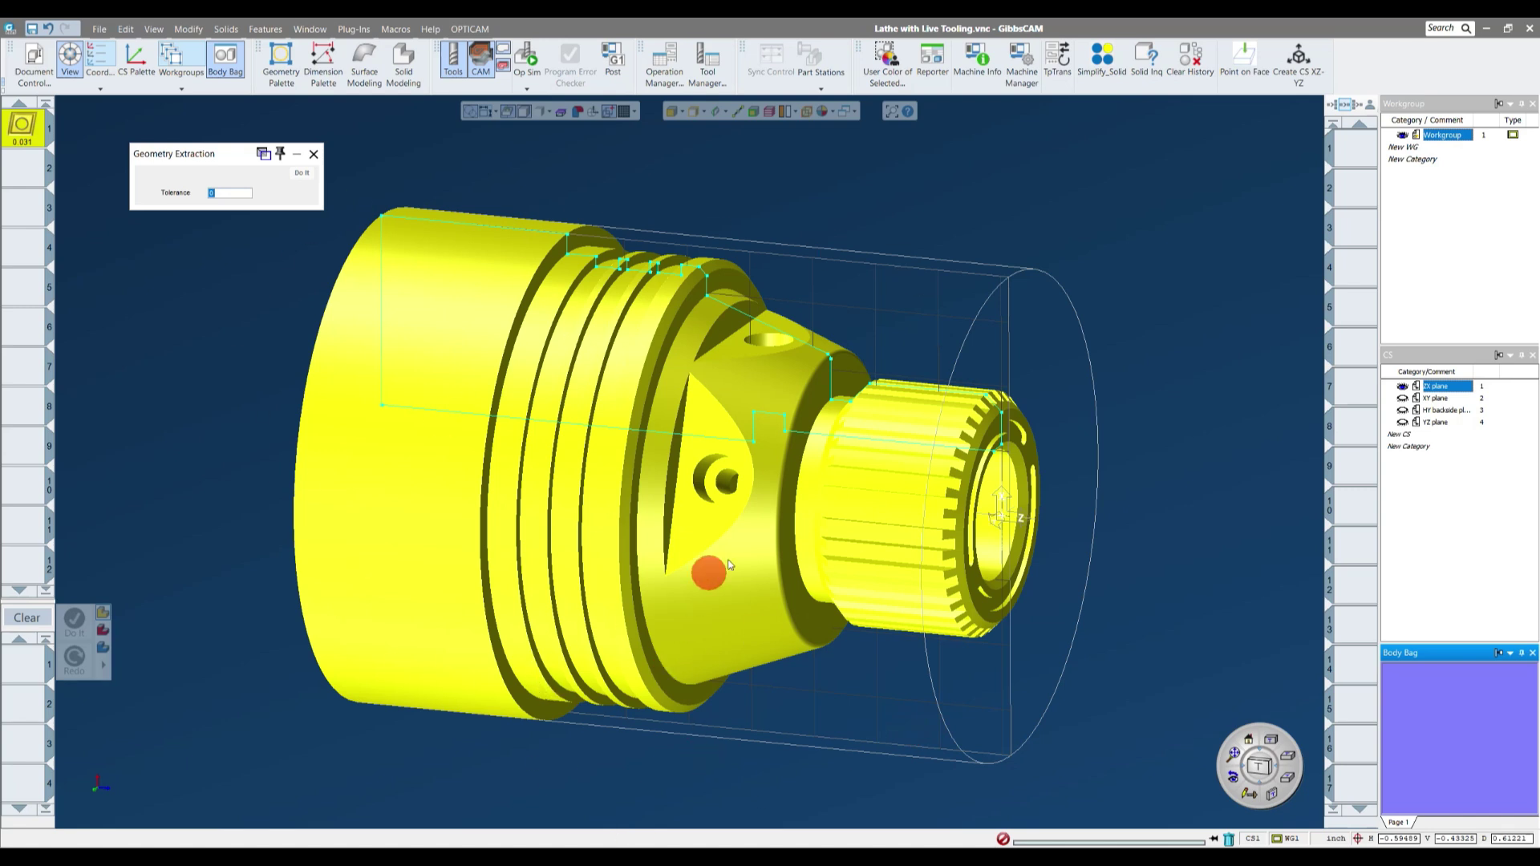
{"action": "scroll", "coordinate": [1192, 253], "scroll_direction": "down", "scroll_amount": 5}
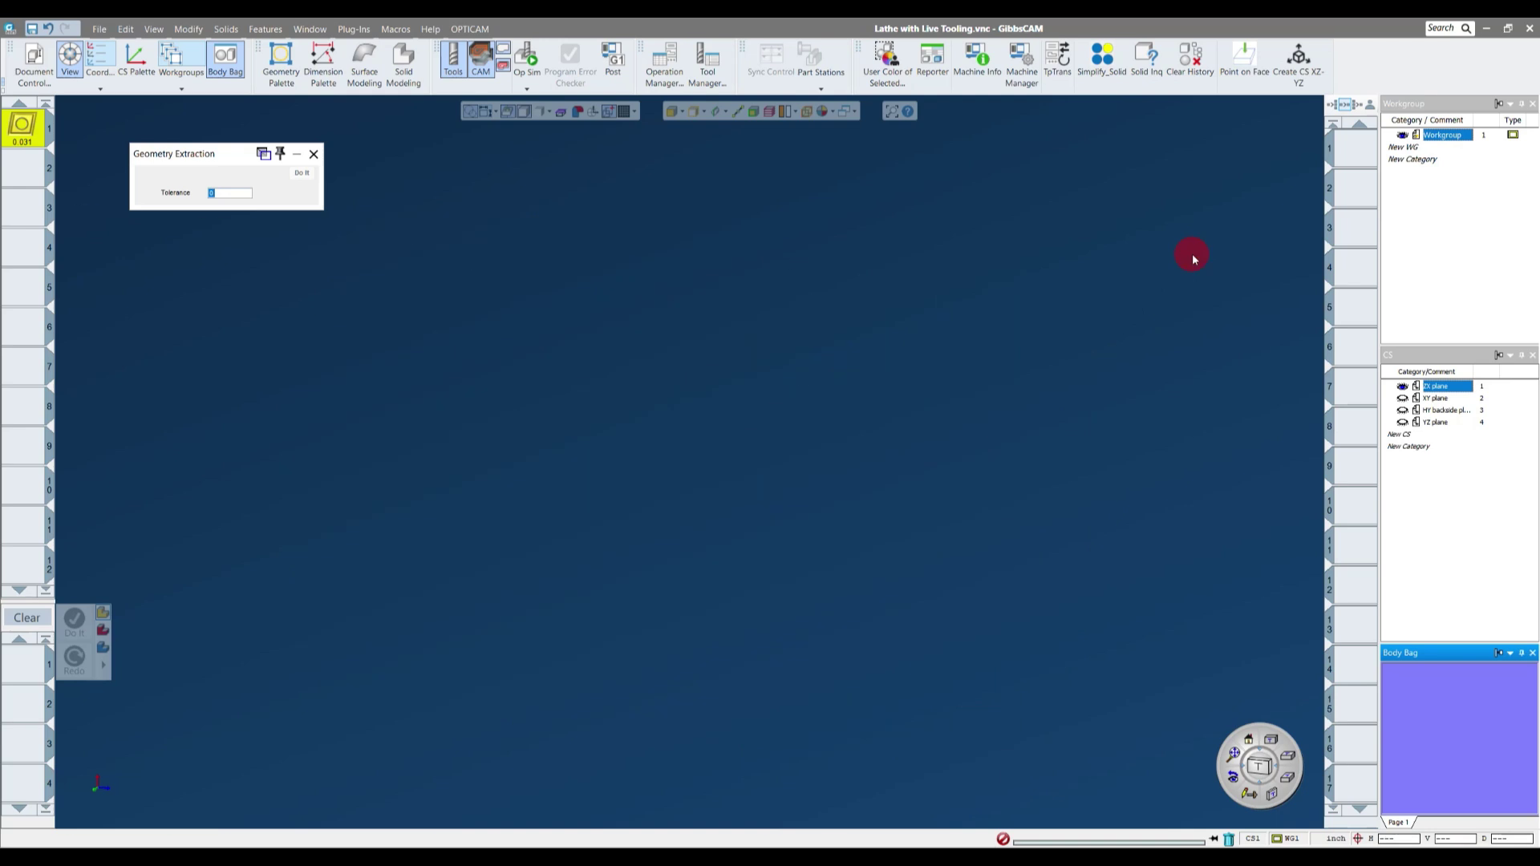
{"action": "left_click", "coordinate": [1124, 340]}
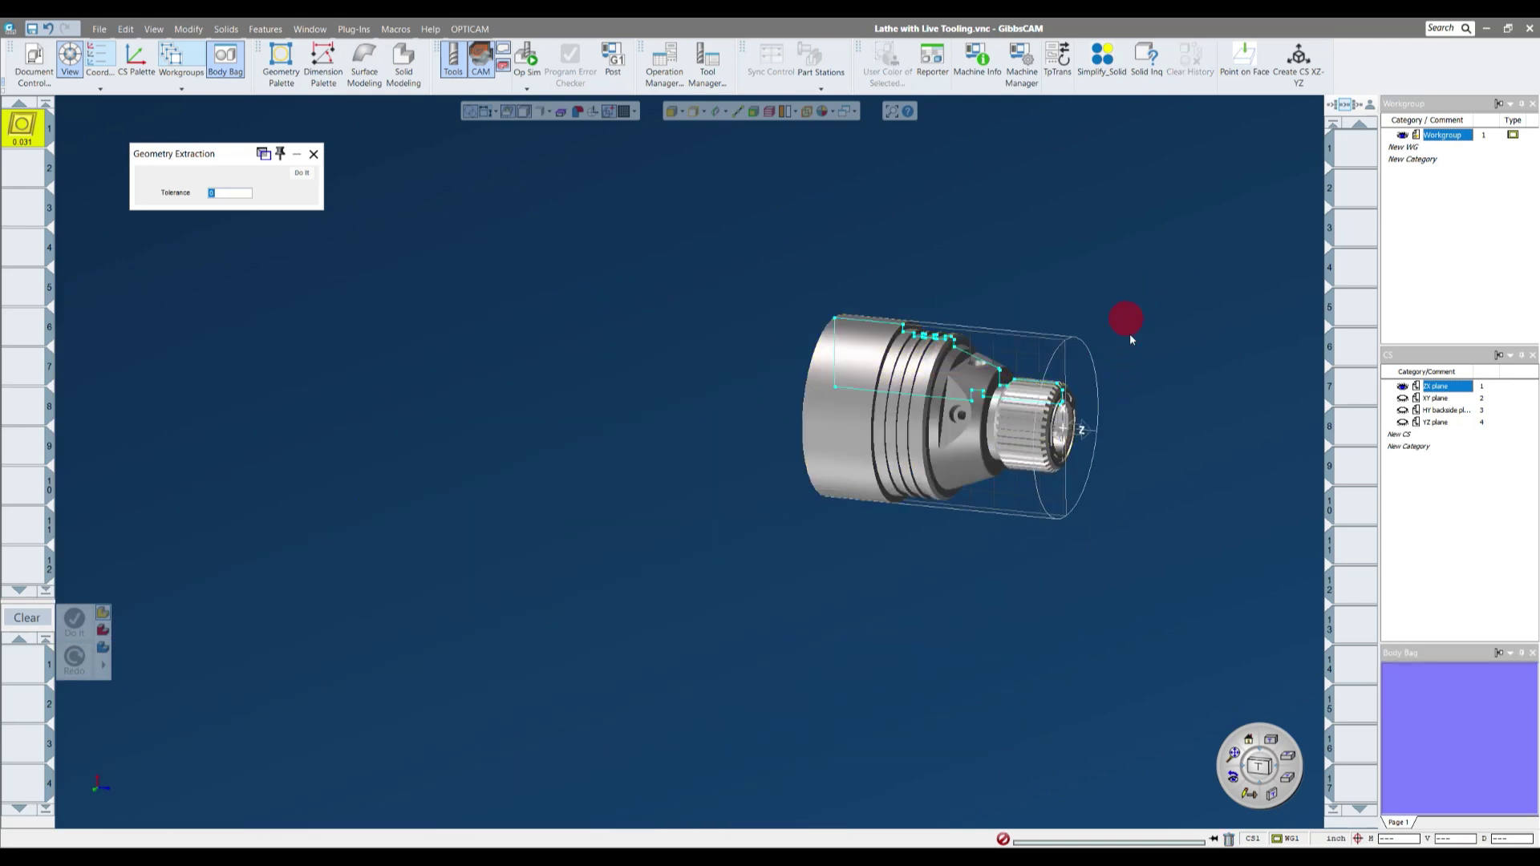
{"action": "double_click", "coordinate": [913, 441]}
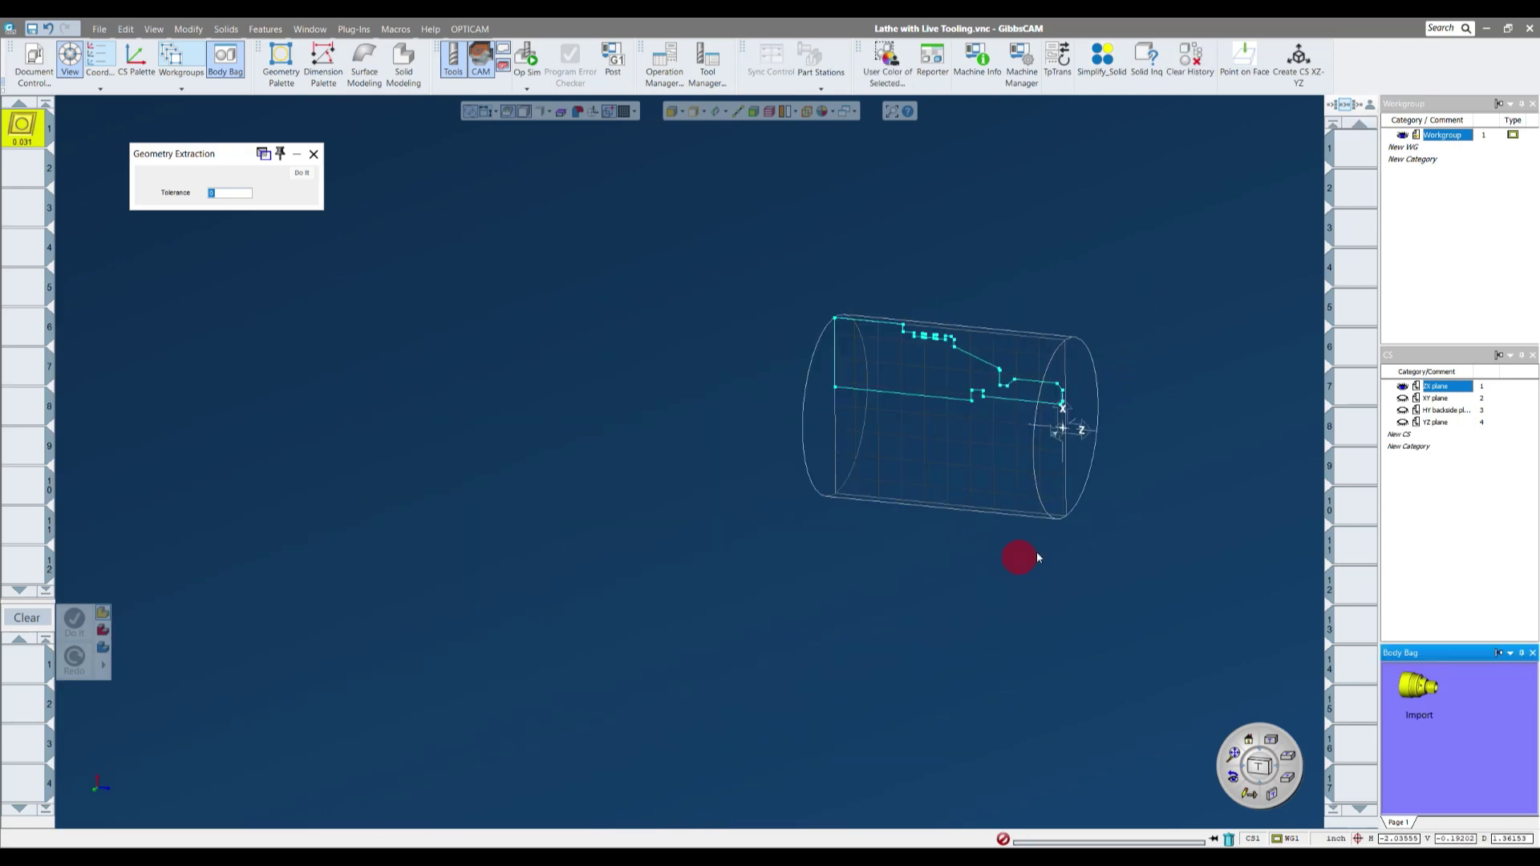
- Bring the Import body back from the Body Bag and view it together with the extracted profile
{"action": "left_click", "coordinate": [1405, 709]}
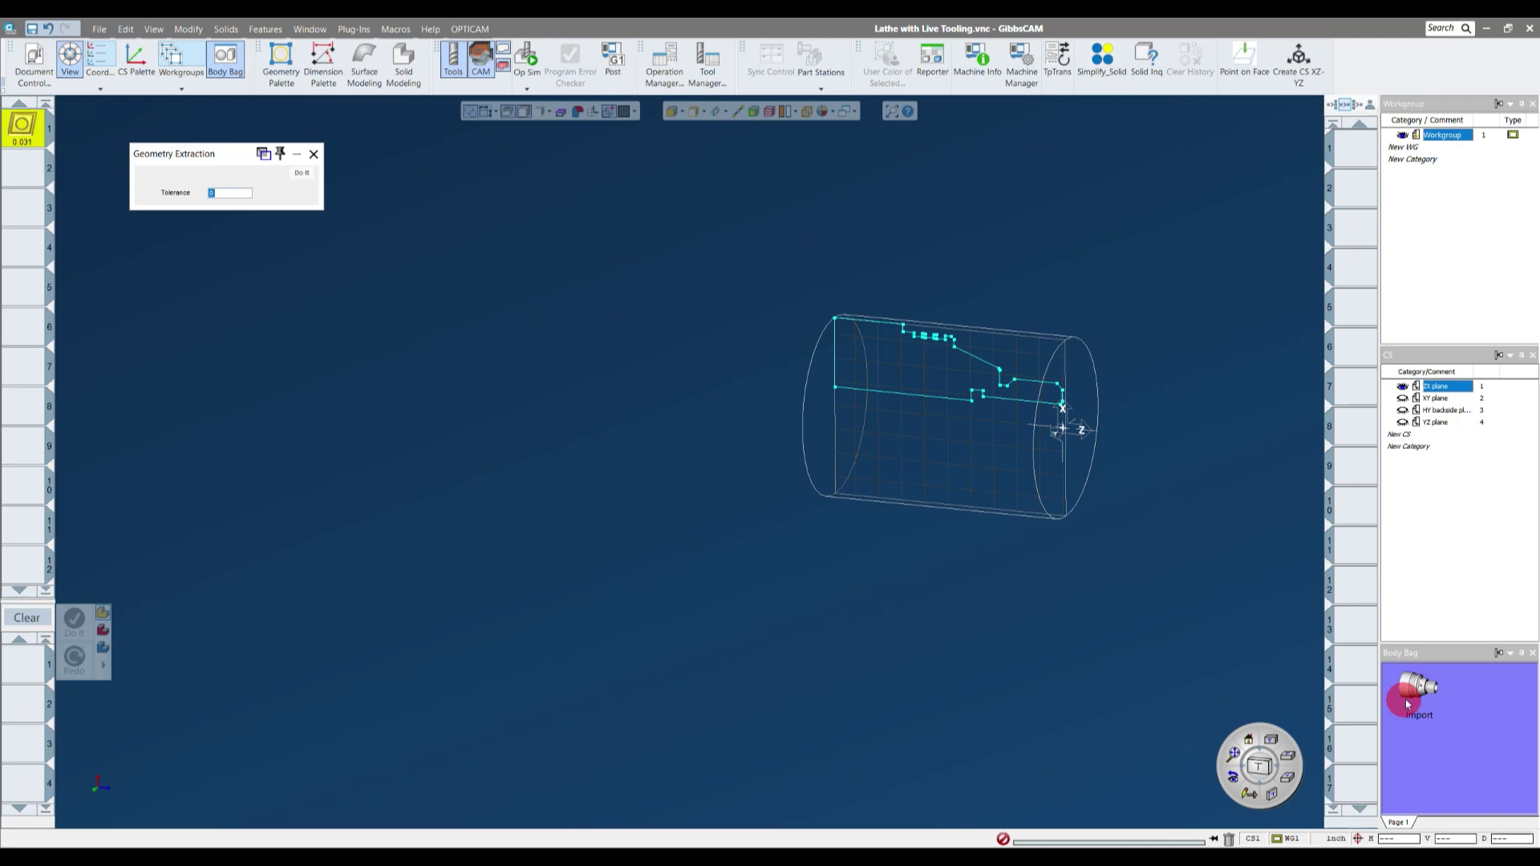
{"action": "left_click_drag", "start_coordinate": [1405, 709], "coordinate": [1244, 330]}
{"action": "left_click", "coordinate": [1177, 437]}
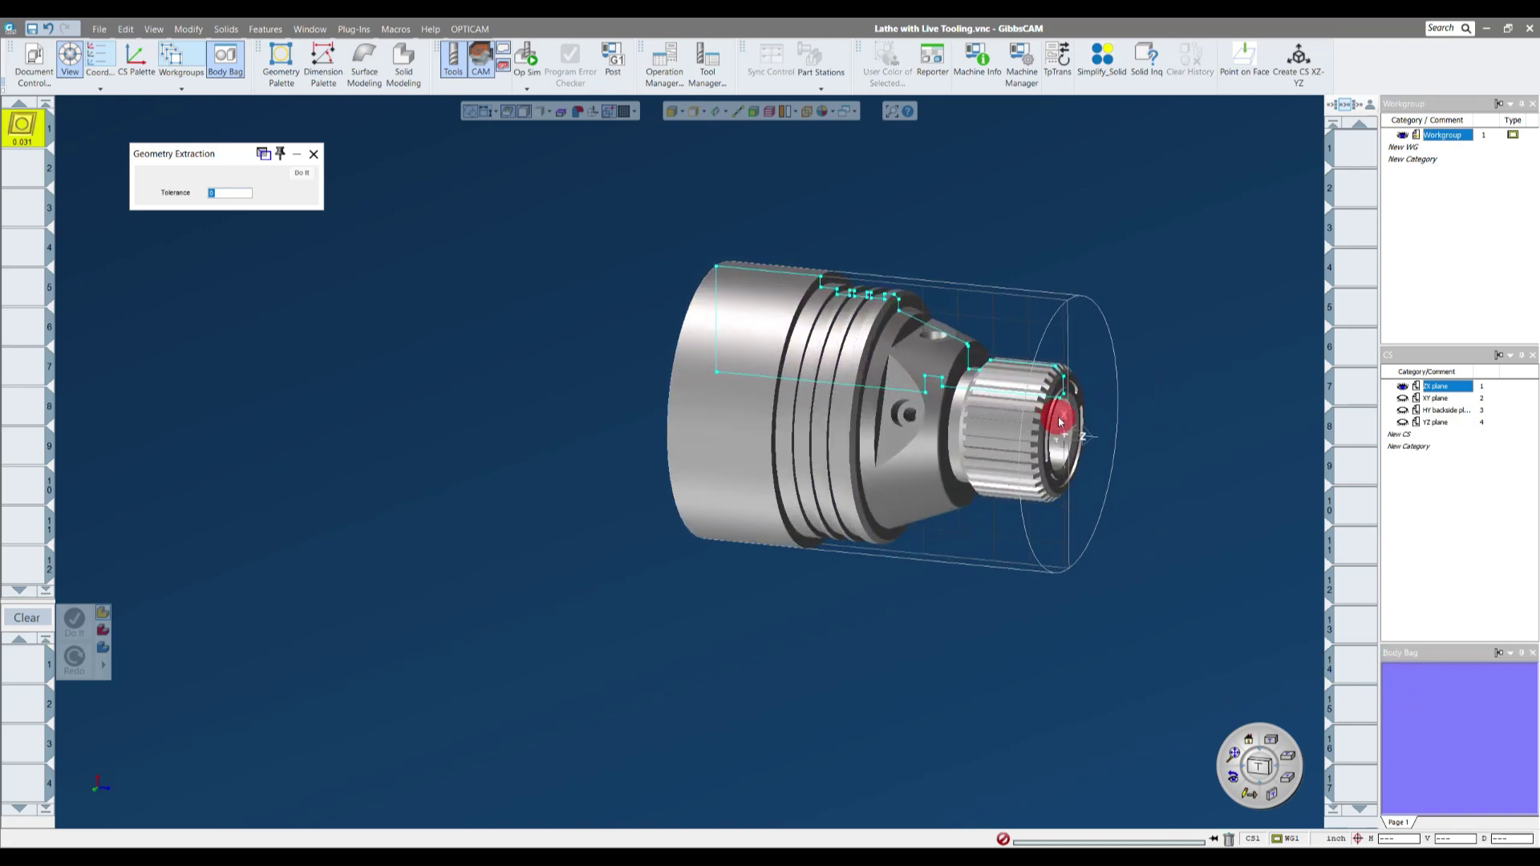
{"action": "scroll", "coordinate": [1048, 419], "scroll_direction": "up", "scroll_amount": 5}
{"action": "middle_click_drag", "start_coordinate": [1048, 227], "coordinate": [1046, 225]}
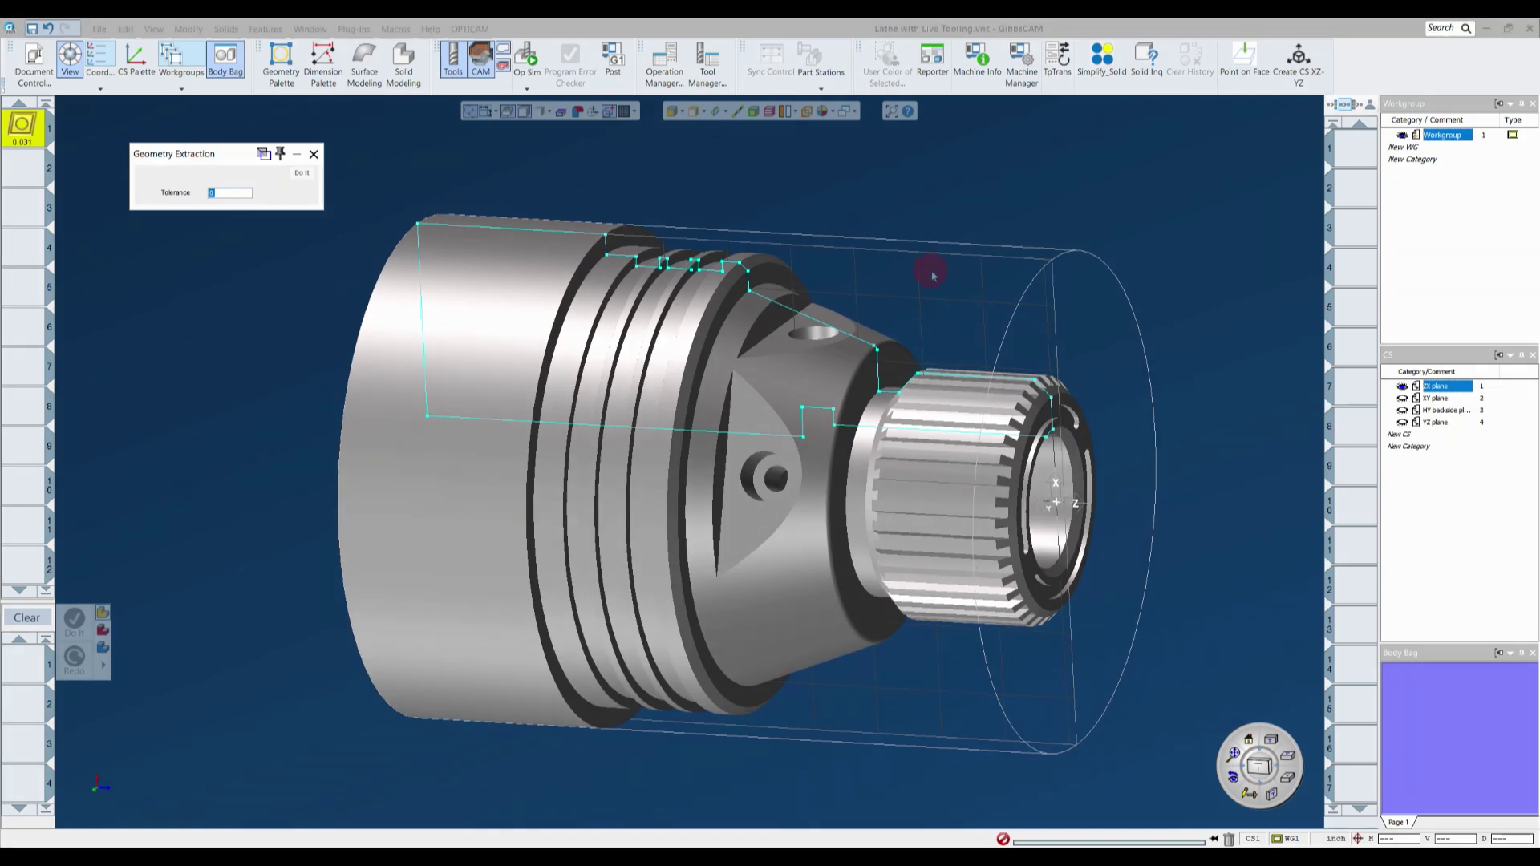
- Store the solid part in the Body Bag, close Geometry Extraction, and show the profile in the home view
{"action": "left_click", "coordinate": [693, 325]}
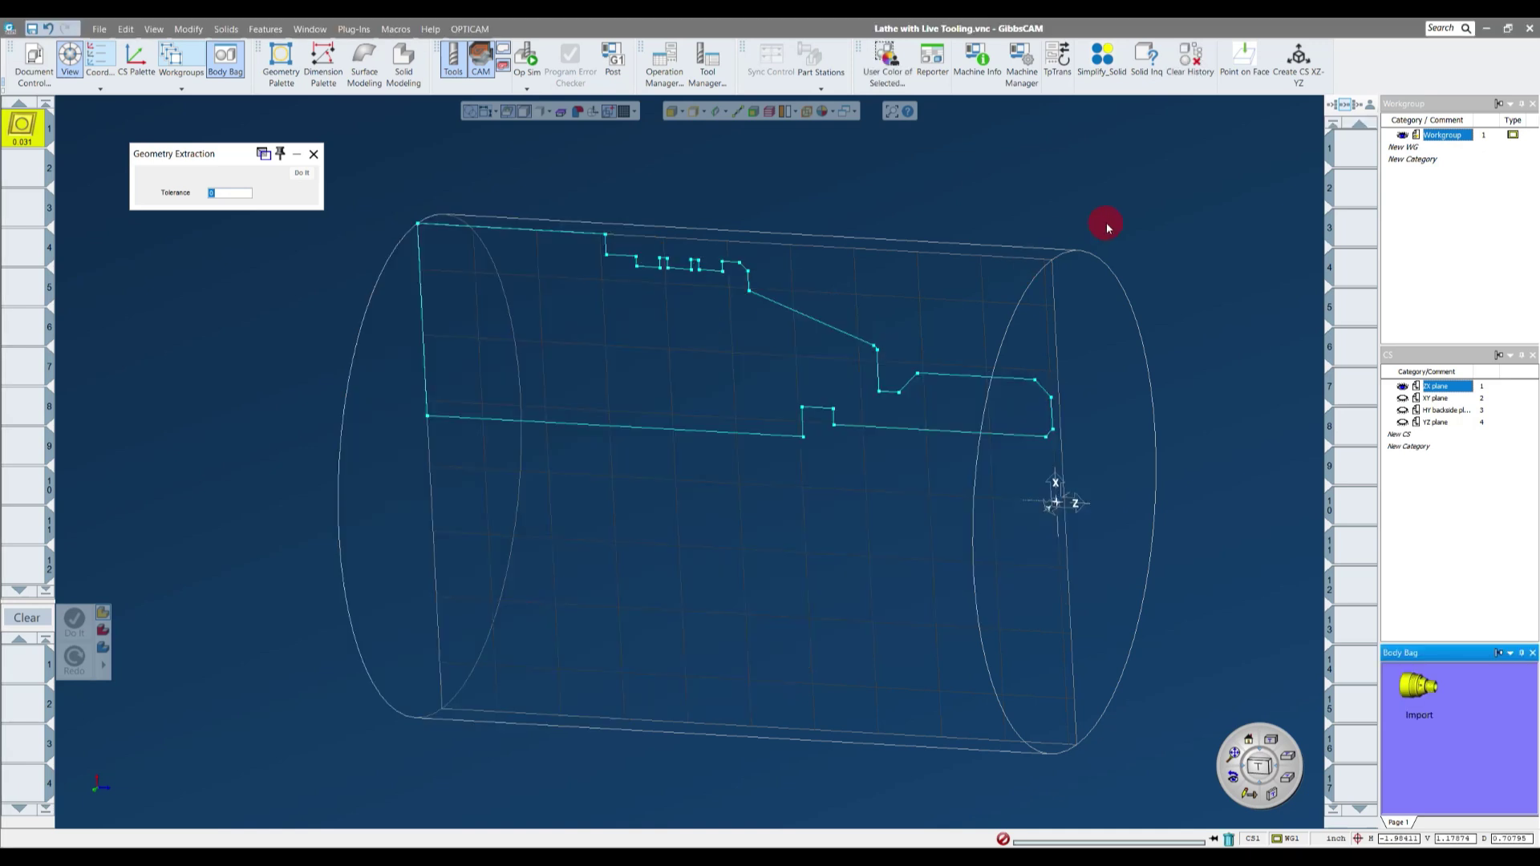
{"action": "middle_click_drag", "start_coordinate": [1058, 247], "coordinate": [970, 202]}
{"action": "left_click", "coordinate": [314, 154]}
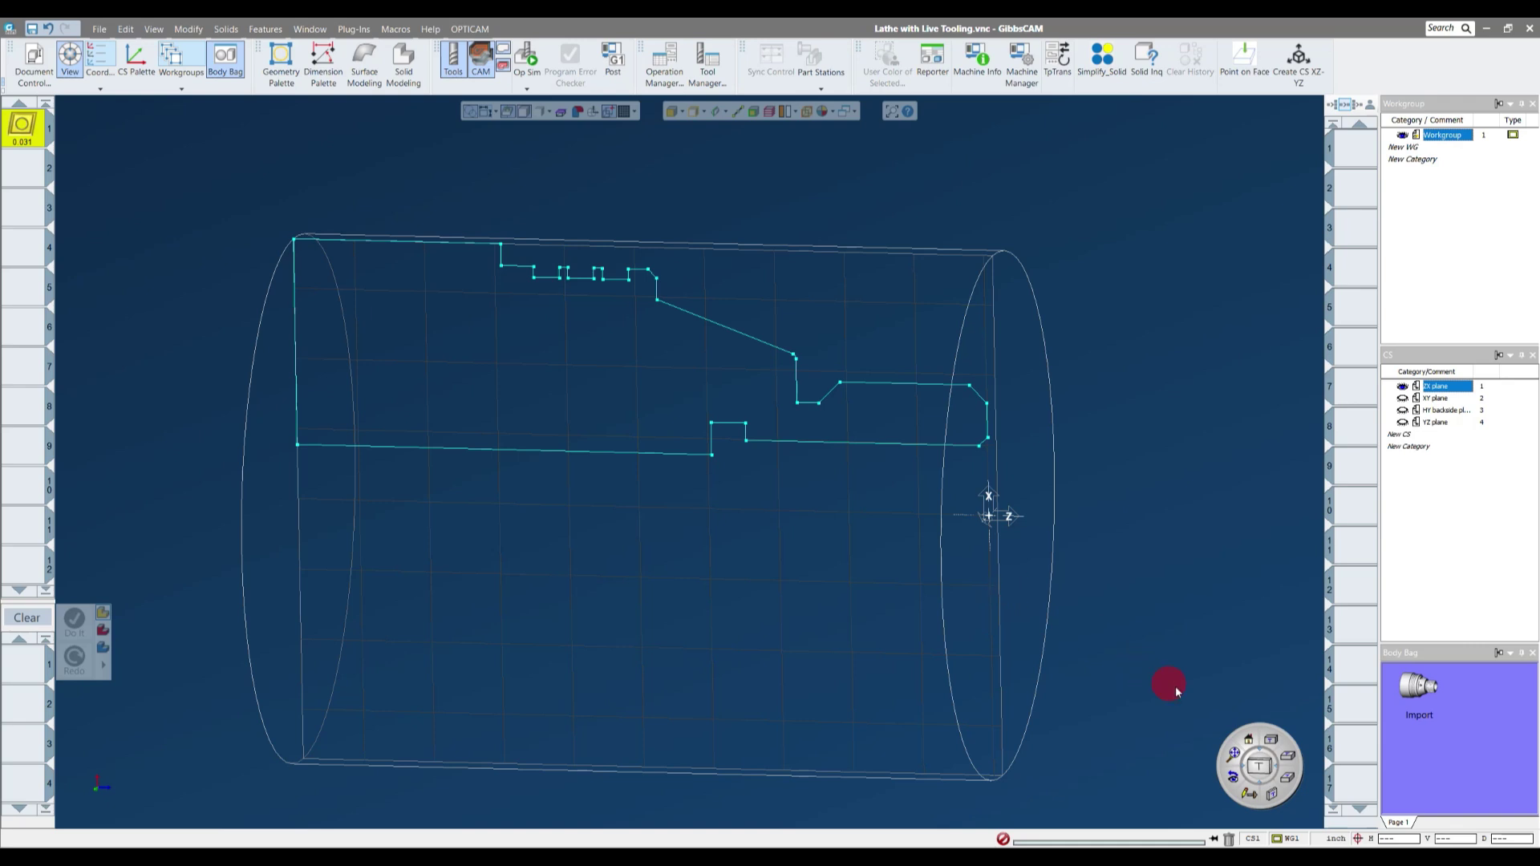
{"action": "left_click", "coordinate": [1244, 751]}
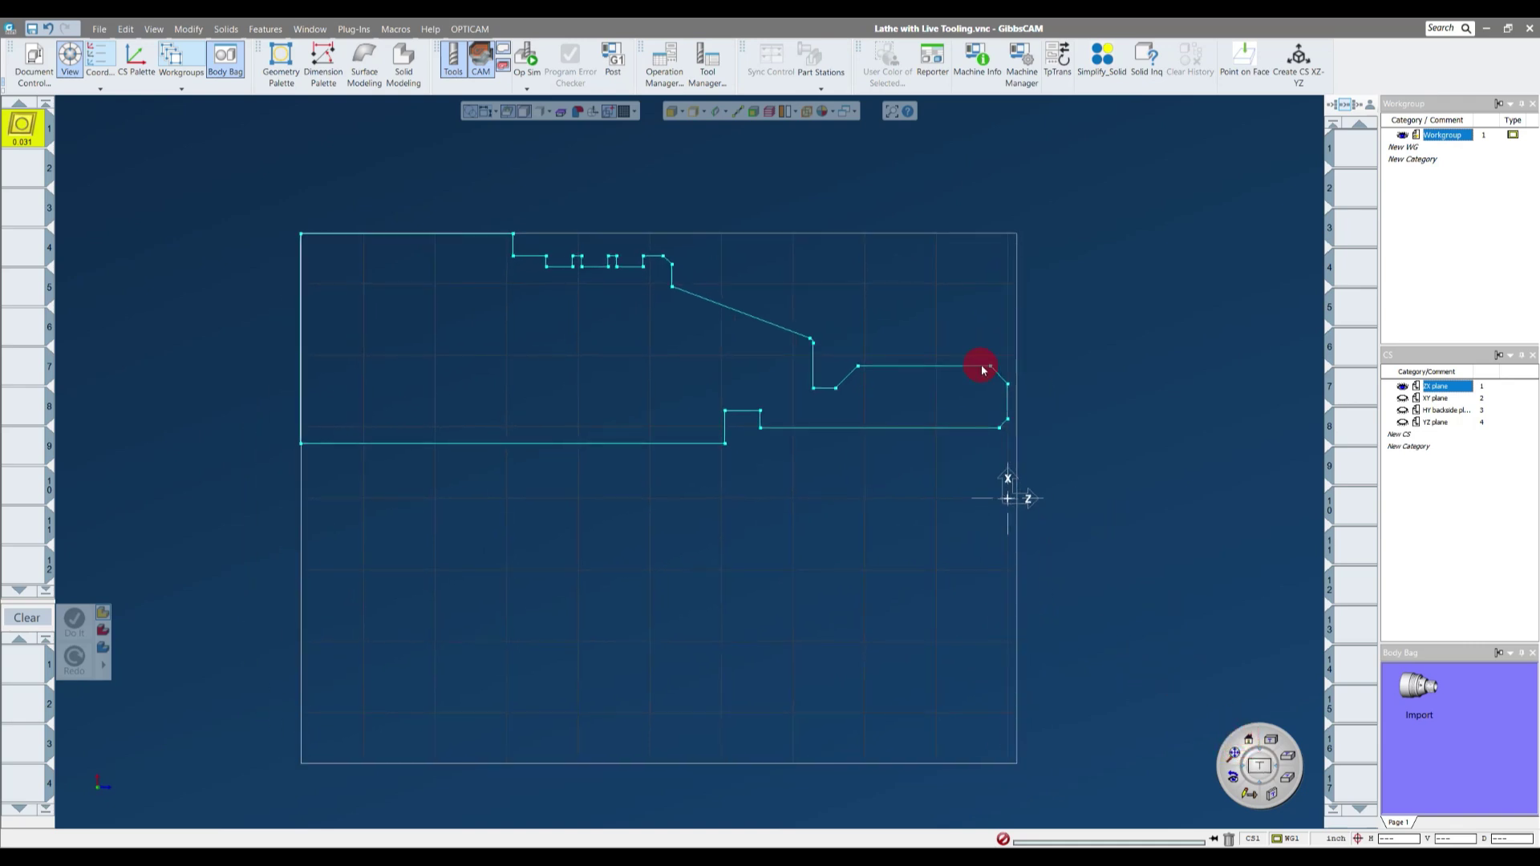
{"action": "scroll", "coordinate": [998, 337], "scroll_direction": "up", "scroll_amount": 1}
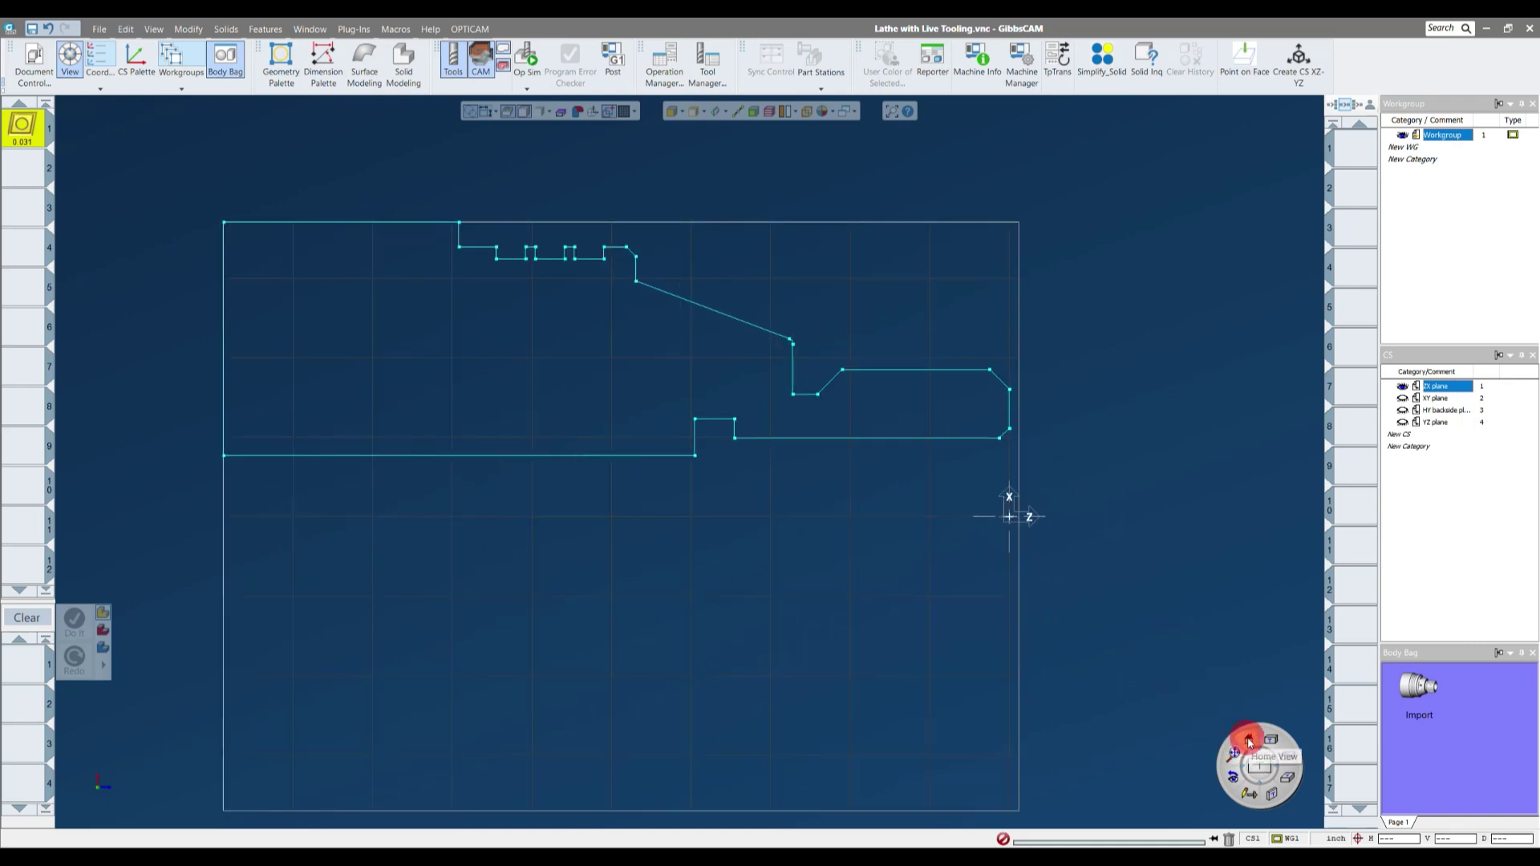
- Review the definition of turning tool 1, the 80-degree roughing insert, and close it
{"action": "left_click", "coordinate": [679, 347]}
{"action": "left_click", "coordinate": [670, 420]}
{"action": "double_click", "coordinate": [24, 125]}
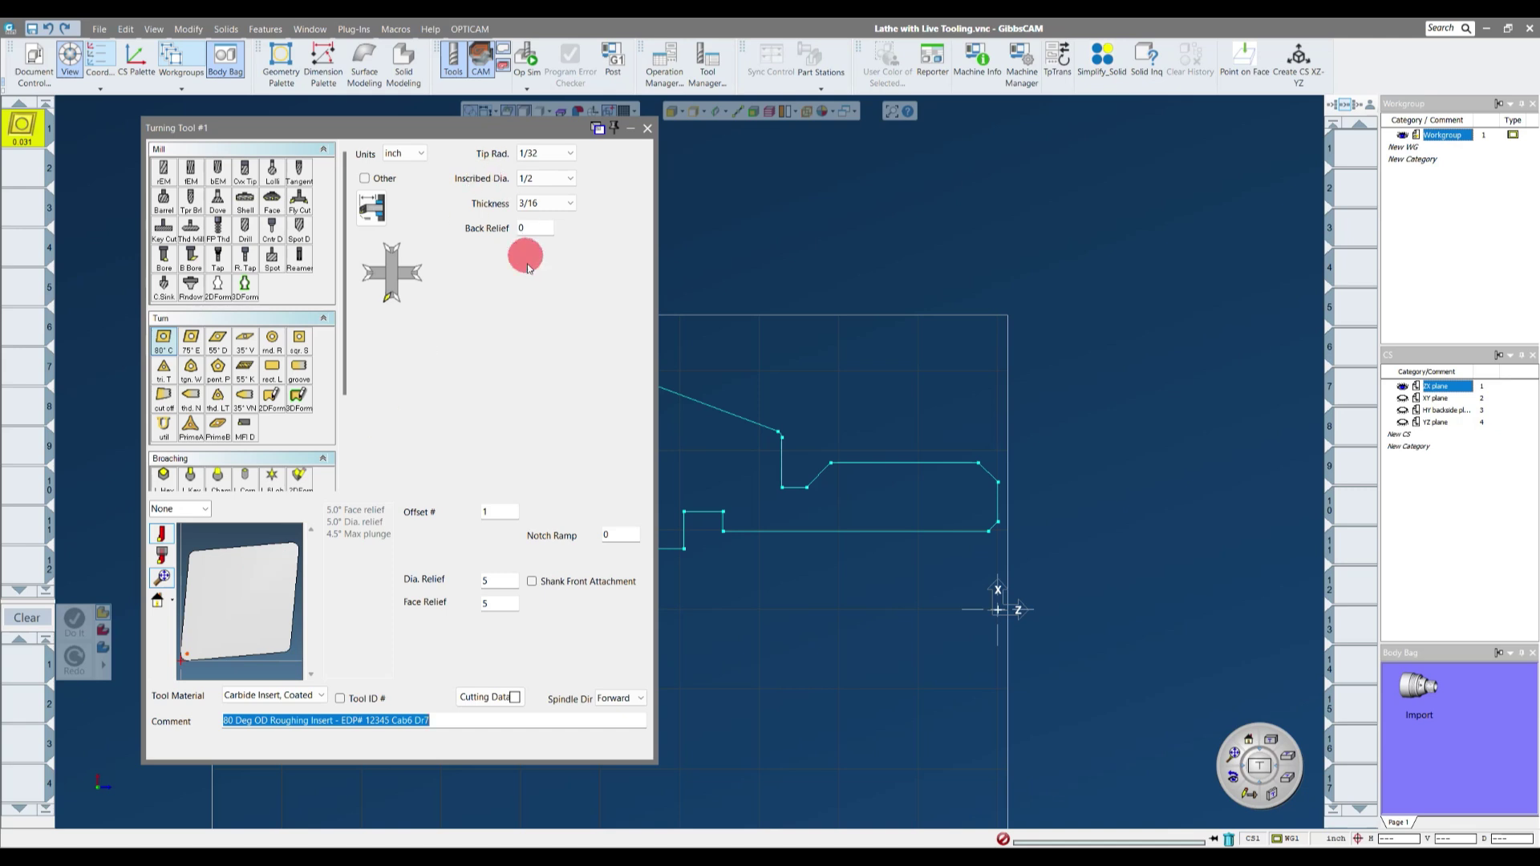
{"action": "left_click", "coordinate": [647, 128]}
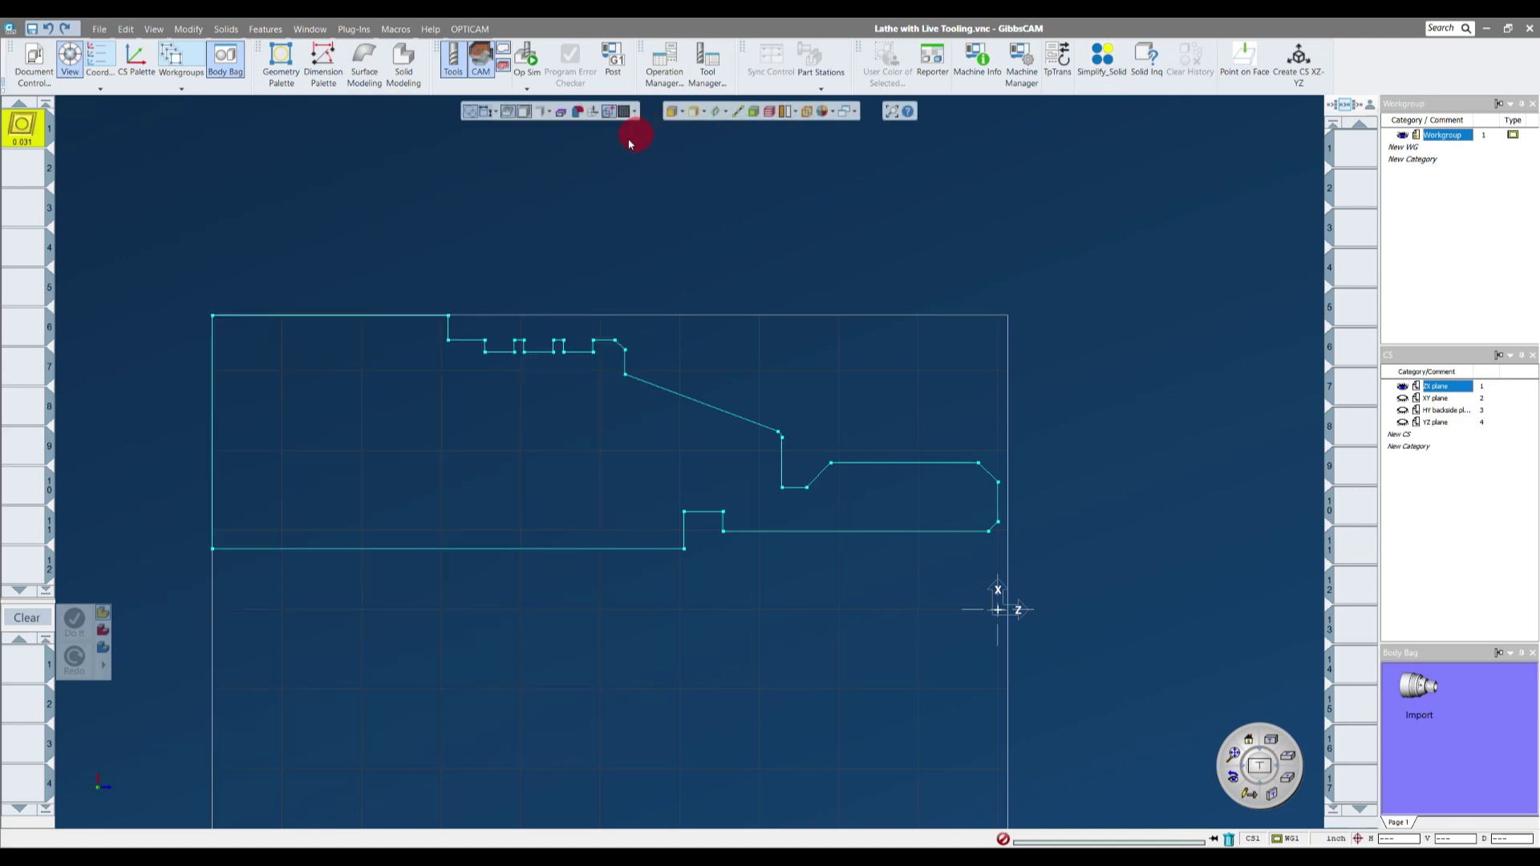
- Create a Contour turning process with tool 1 and set its approach type to Front Face
{"action": "left_click_drag", "start_coordinate": [22, 133], "coordinate": [24, 665]}
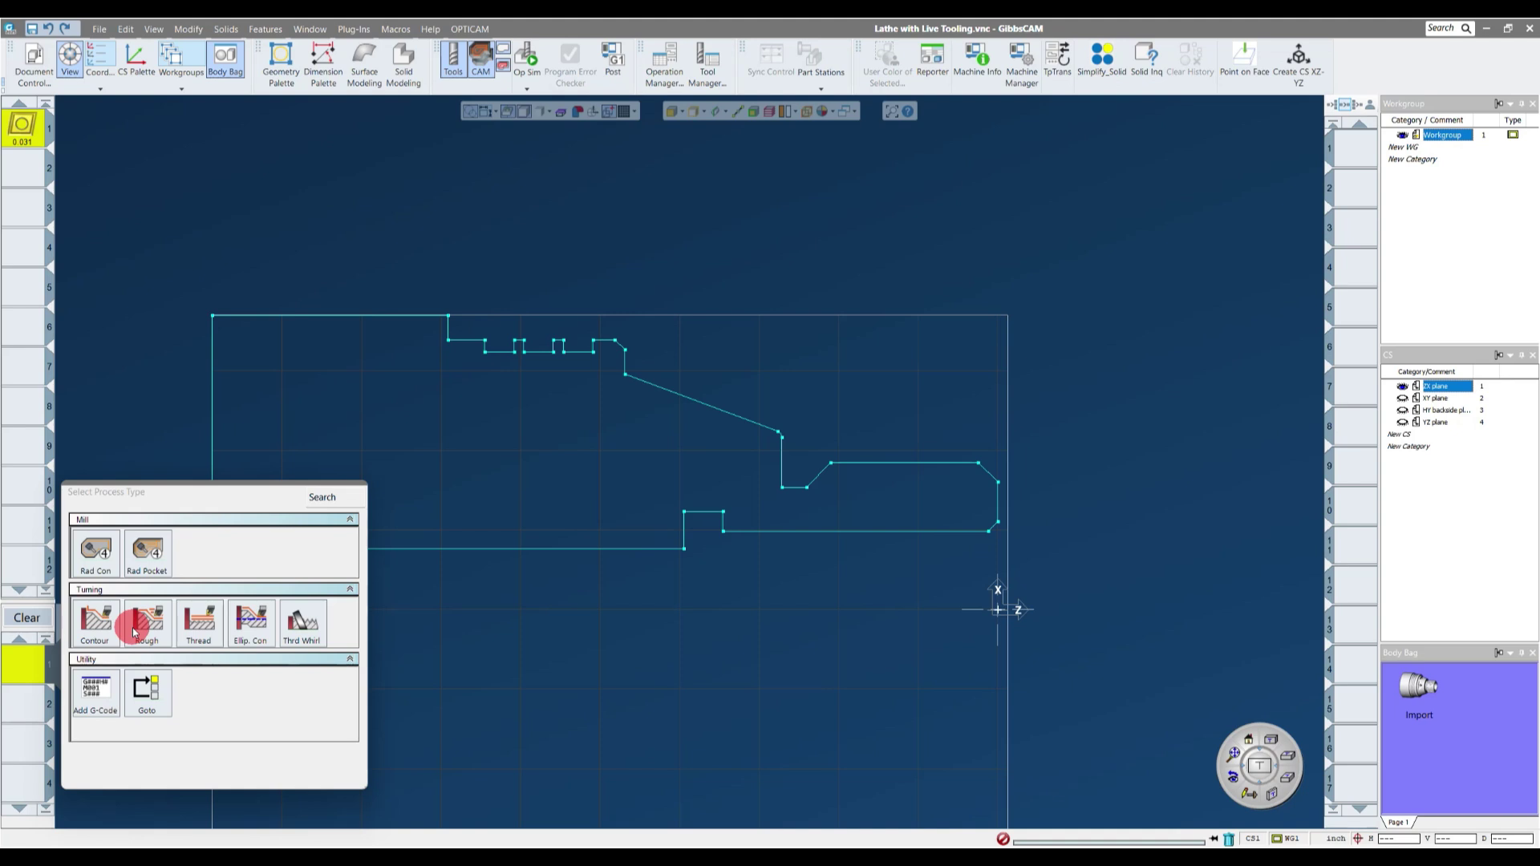
{"action": "left_click", "coordinate": [93, 631]}
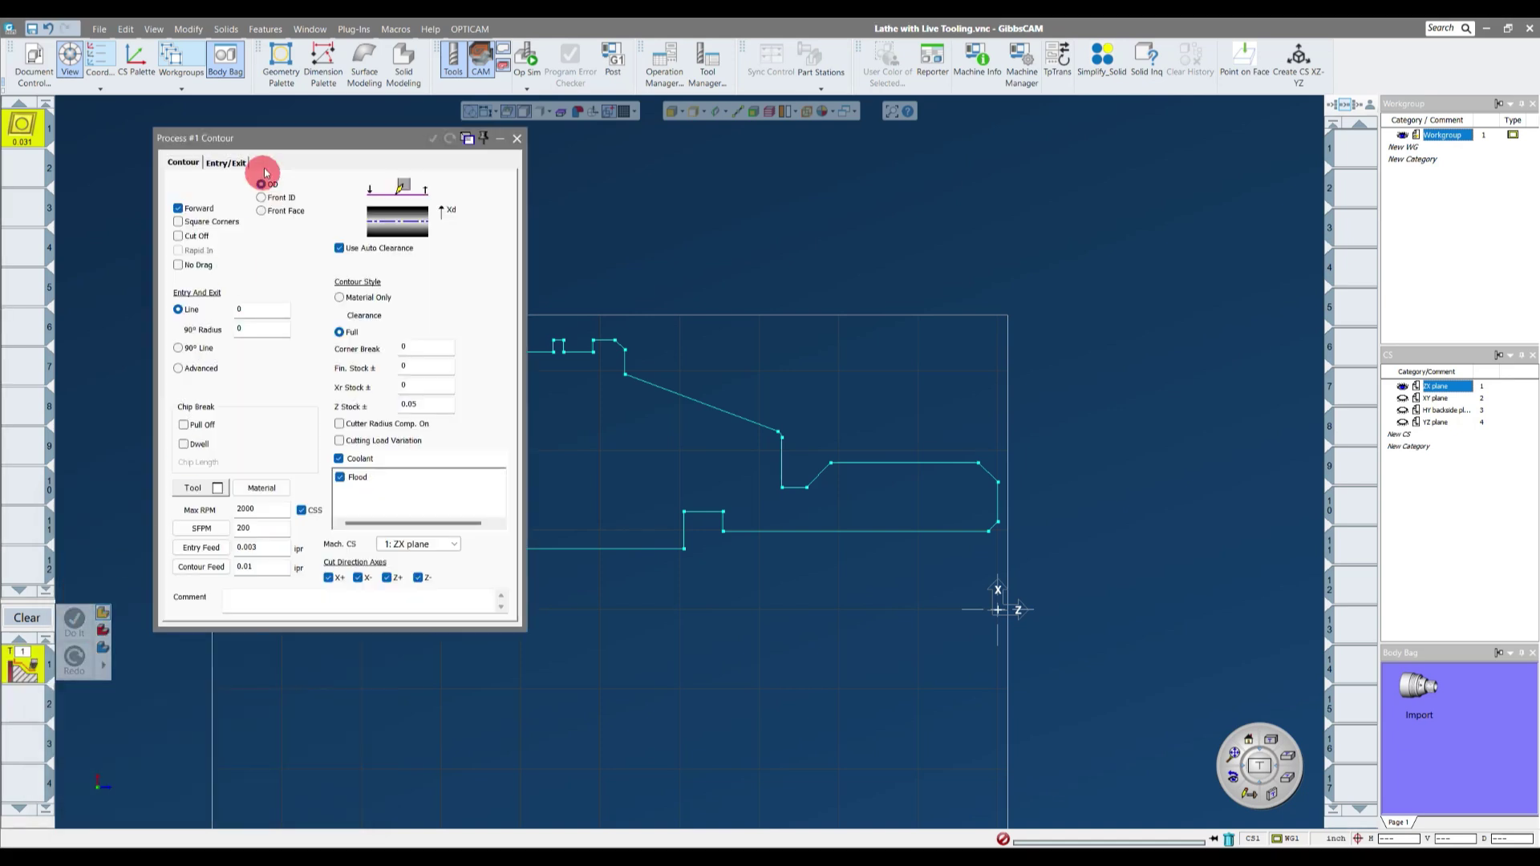
{"action": "mouse_move", "coordinate": [270, 138]}
{"action": "left_mouse_down"}
{"action": "mouse_move", "coordinate": [306, 147]}
{"action": "mouse_move", "coordinate": [270, 153]}
{"action": "left_mouse_up"}
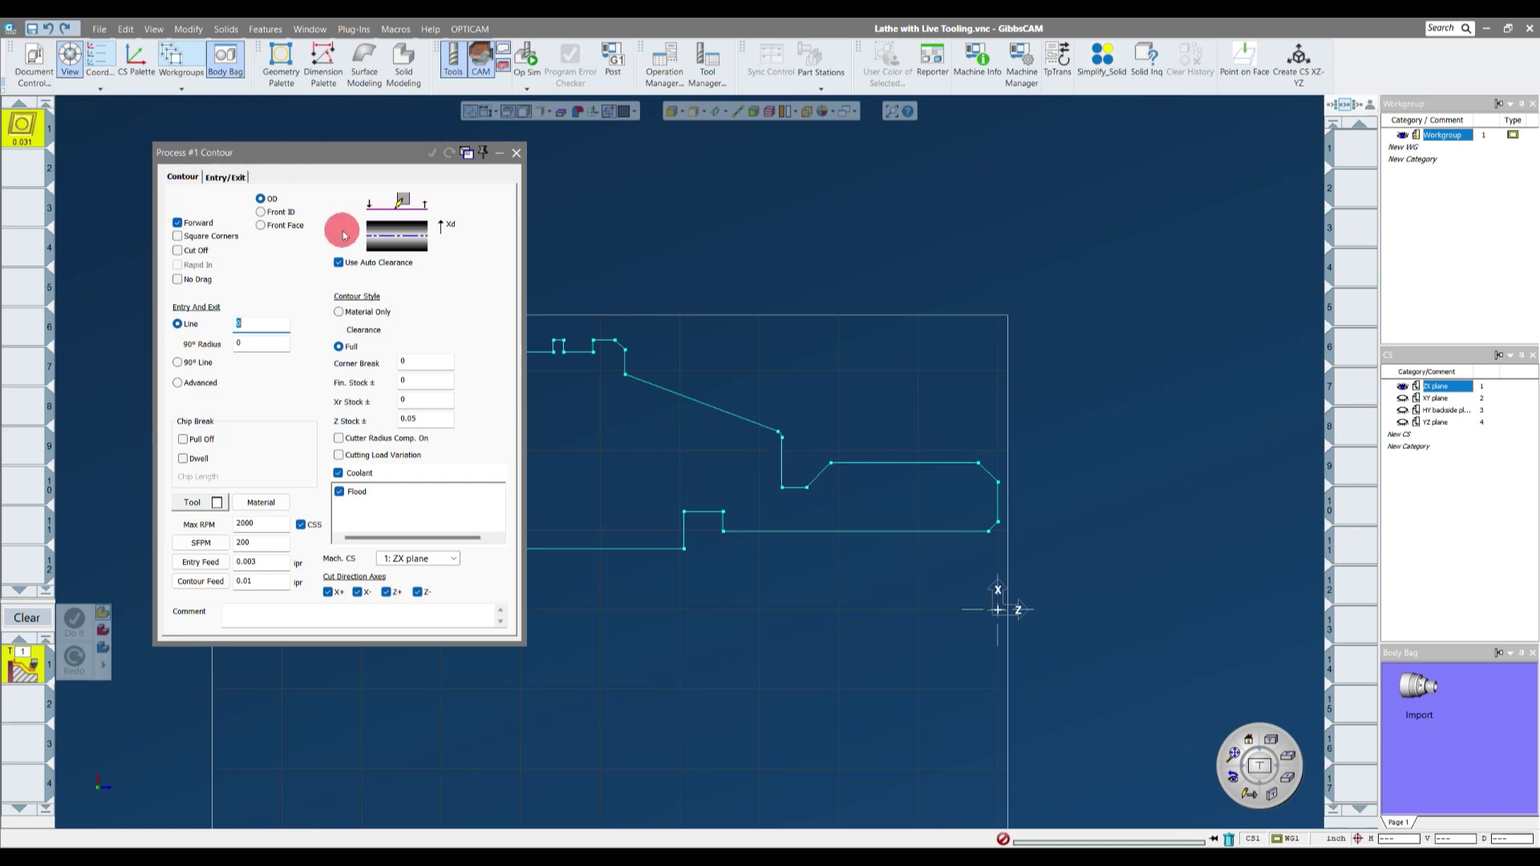
{"action": "left_click", "coordinate": [271, 201]}
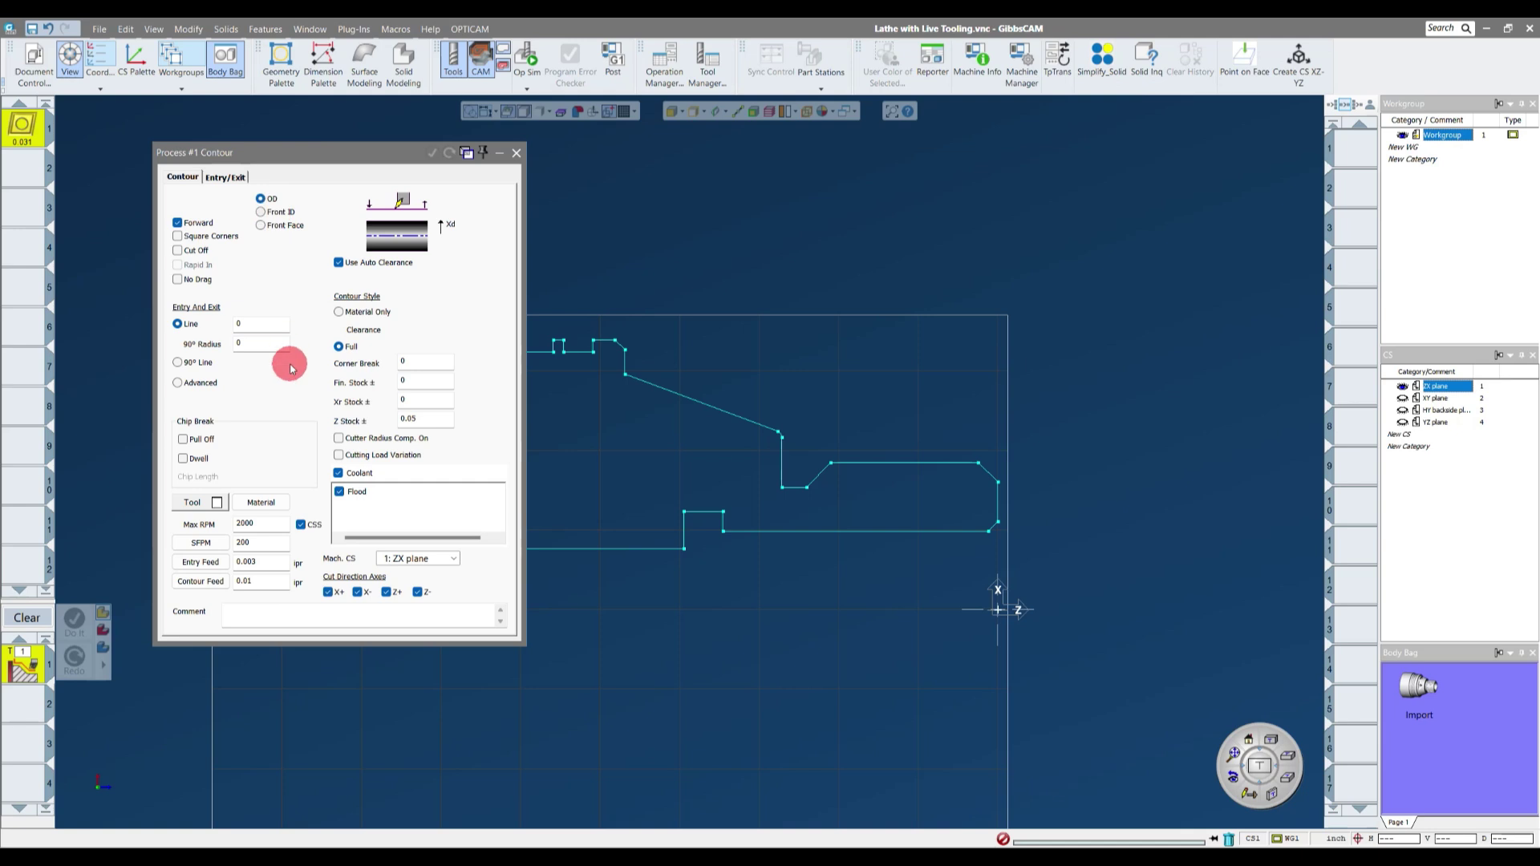
{"action": "left_click", "coordinate": [268, 212]}
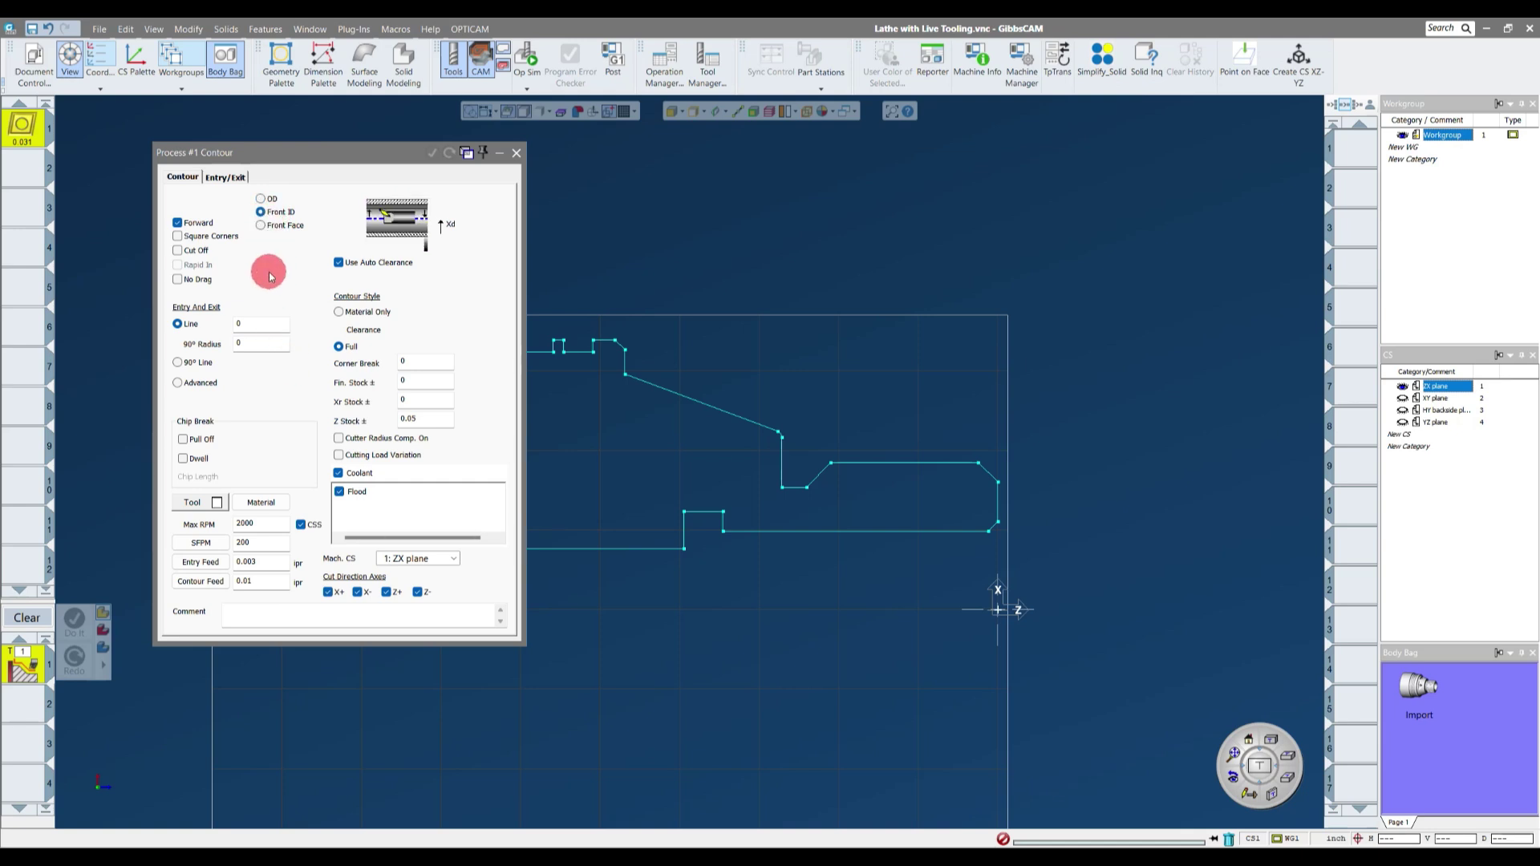
{"action": "left_click", "coordinate": [267, 225]}
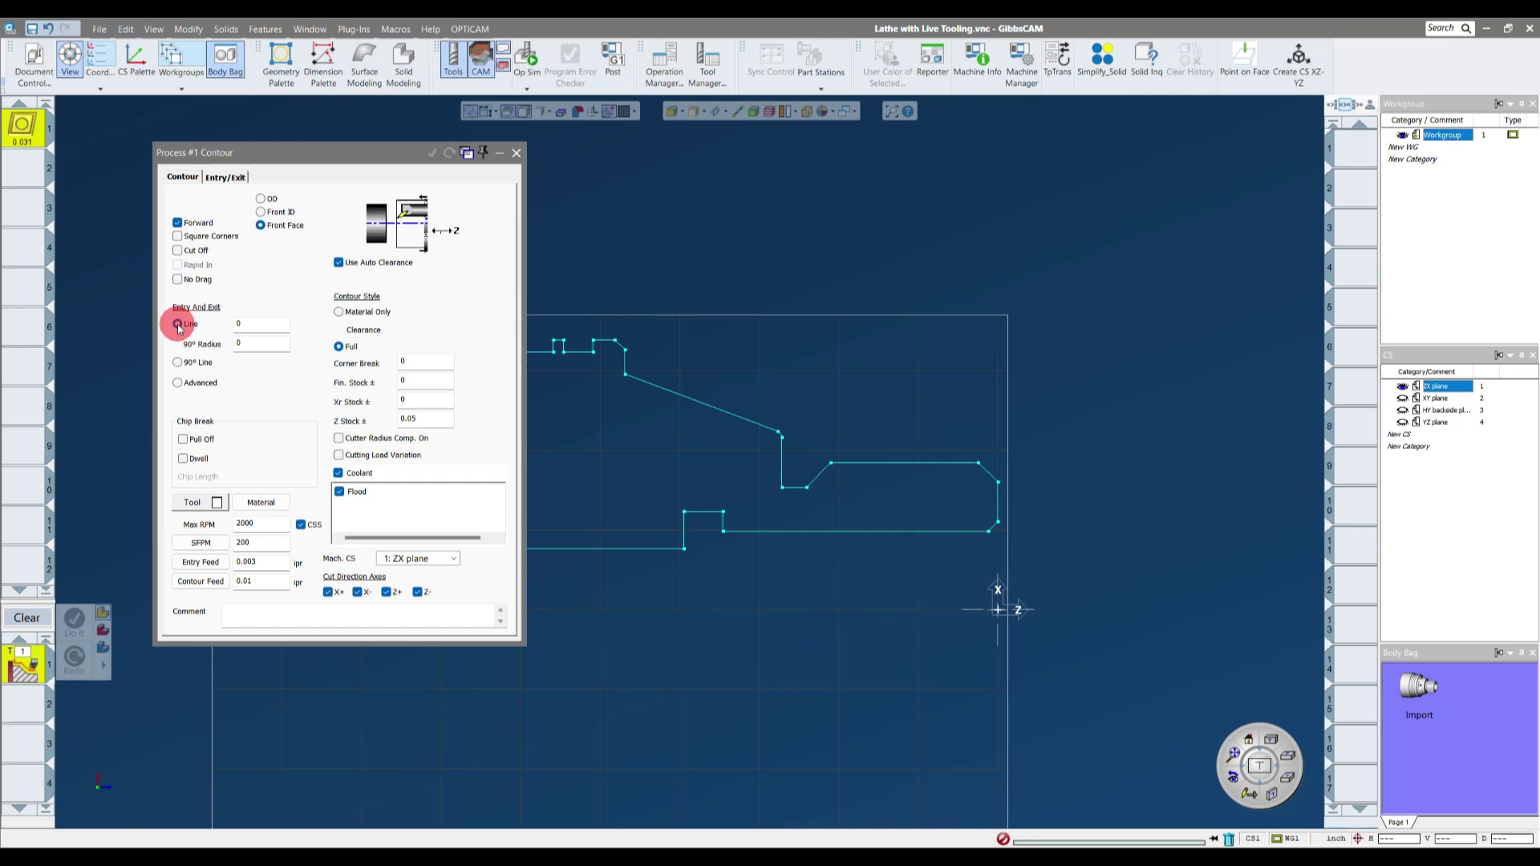
- Set the contour process's maximum speed to 3500 RPM and its entry feed to 0.025 ipr
{"action": "left_click", "coordinate": [261, 344]}
{"action": "left_click", "coordinate": [260, 323]}
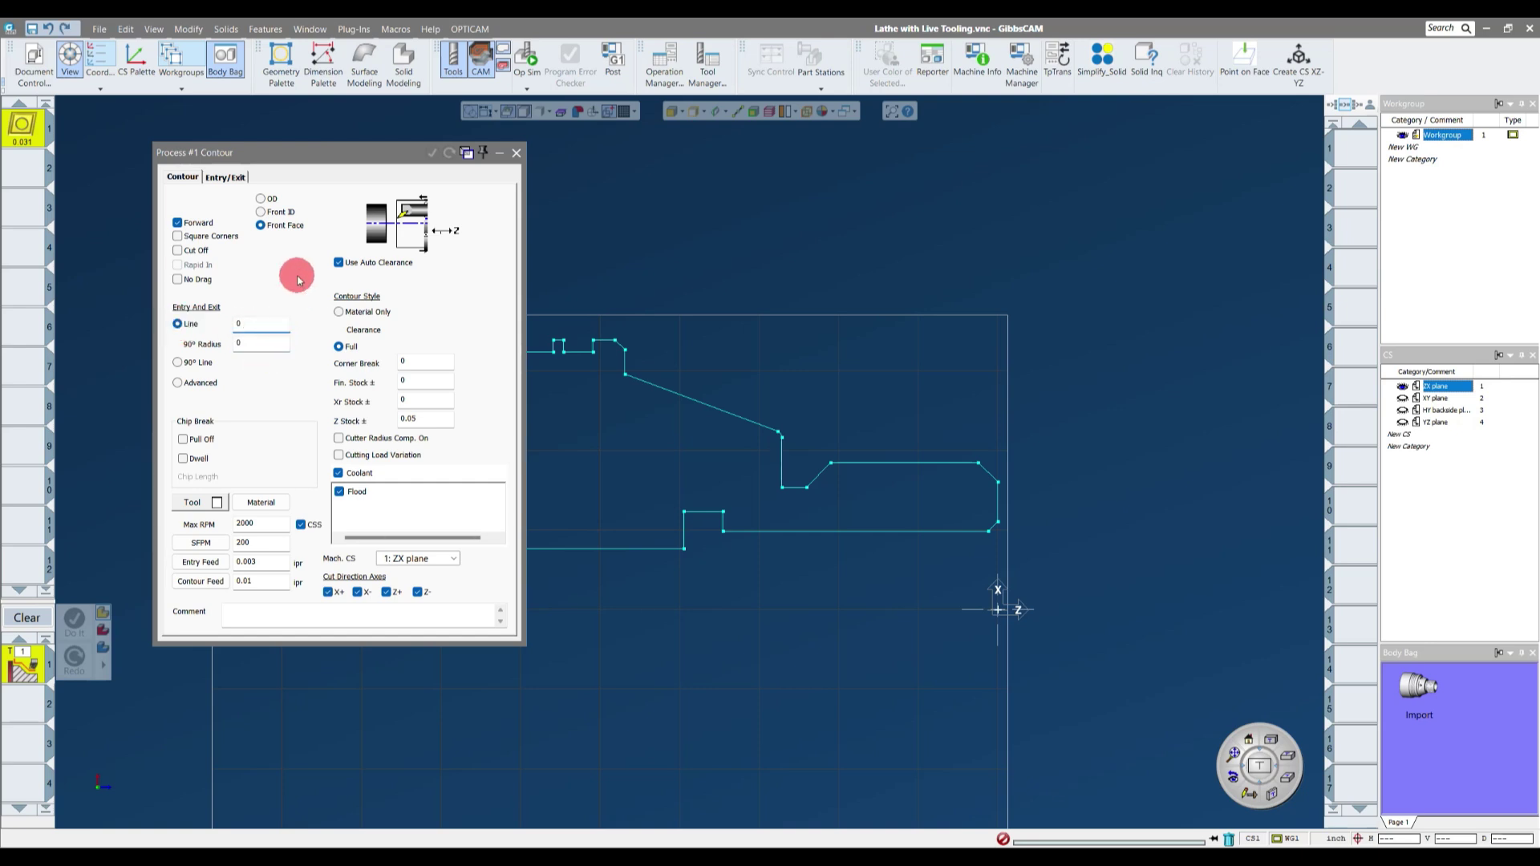
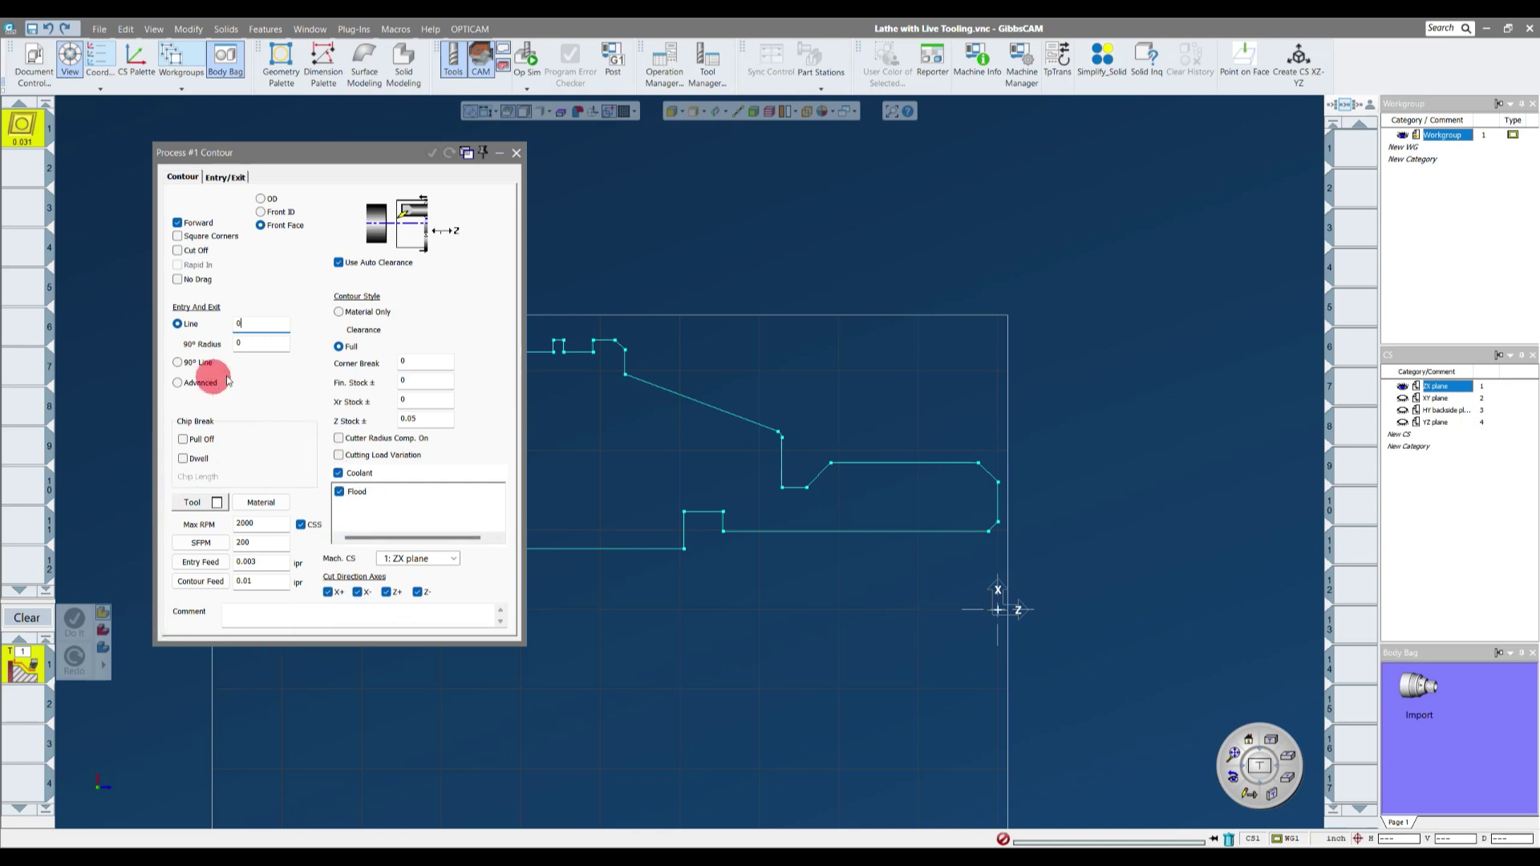
{"action": "double_click", "coordinate": [272, 523]}
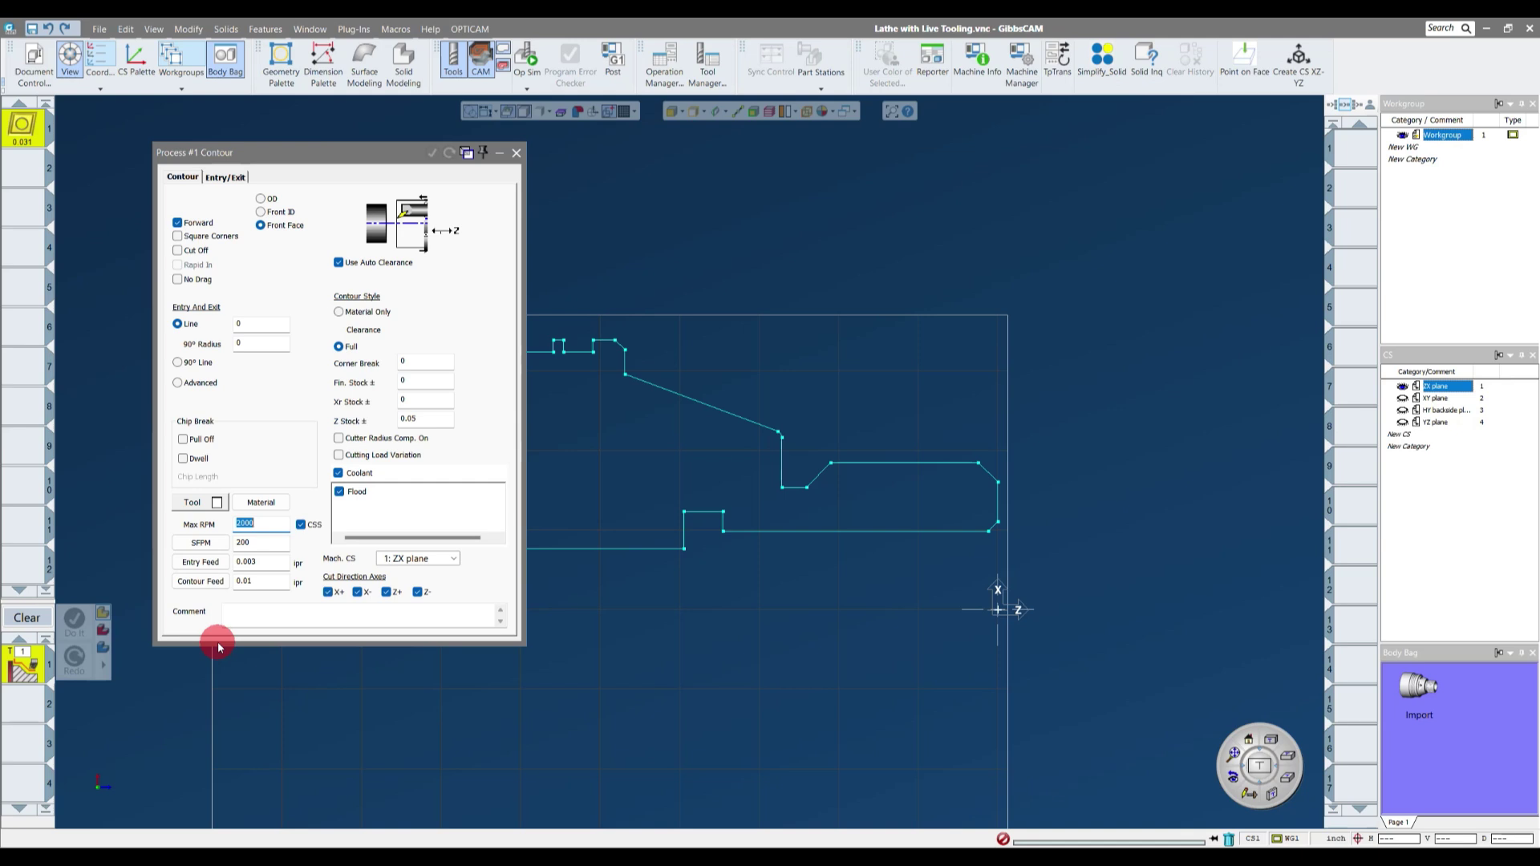
{"action": "type", "text": "3500"}
{"action": "double_click", "coordinate": [244, 543]}
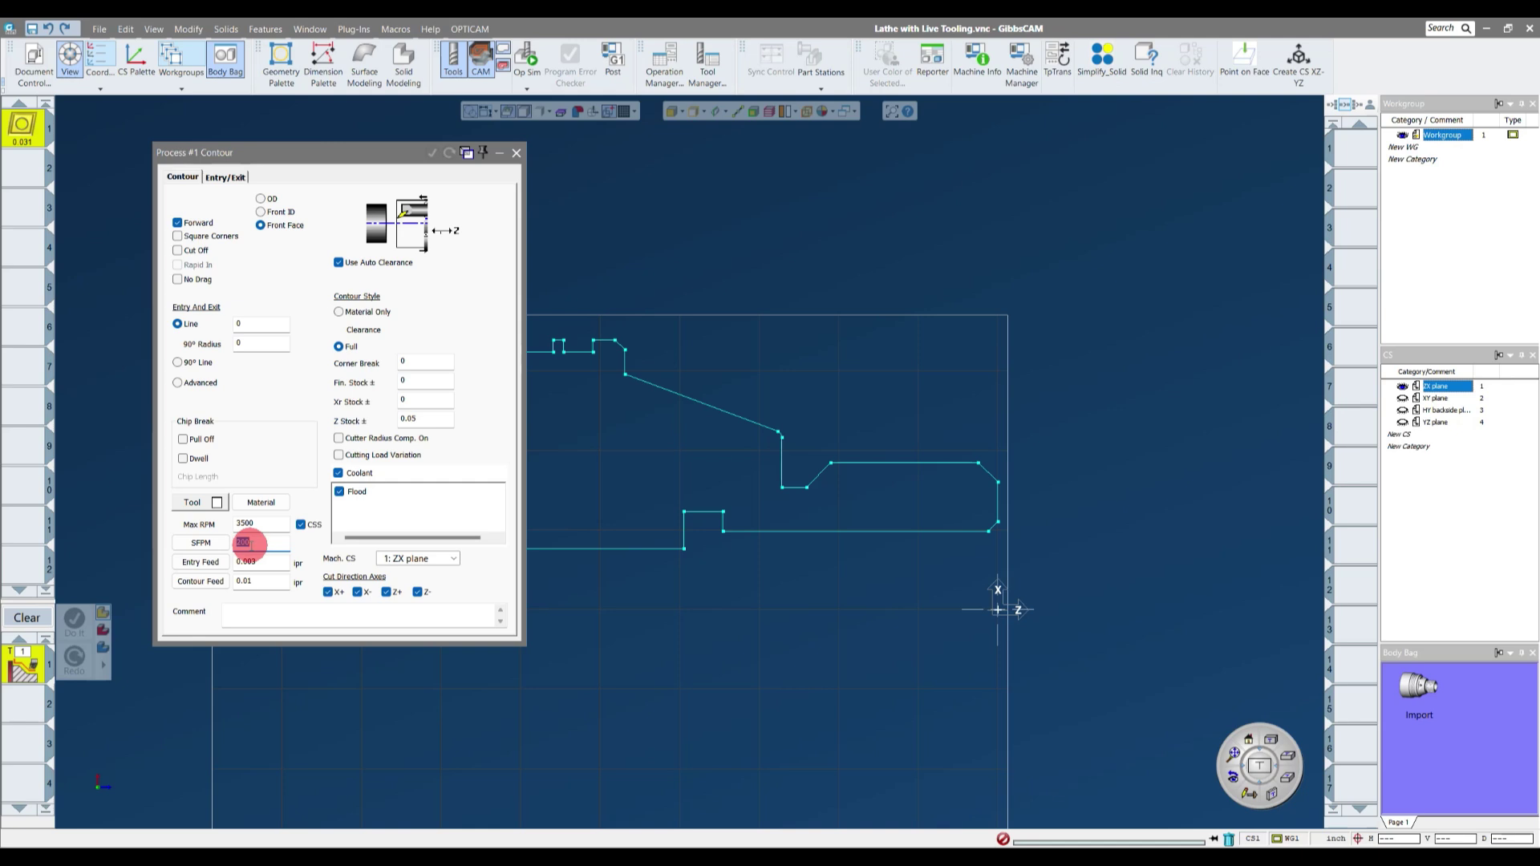
{"action": "left_click", "coordinate": [270, 567]}
{"action": "double_click", "coordinate": [269, 563]}
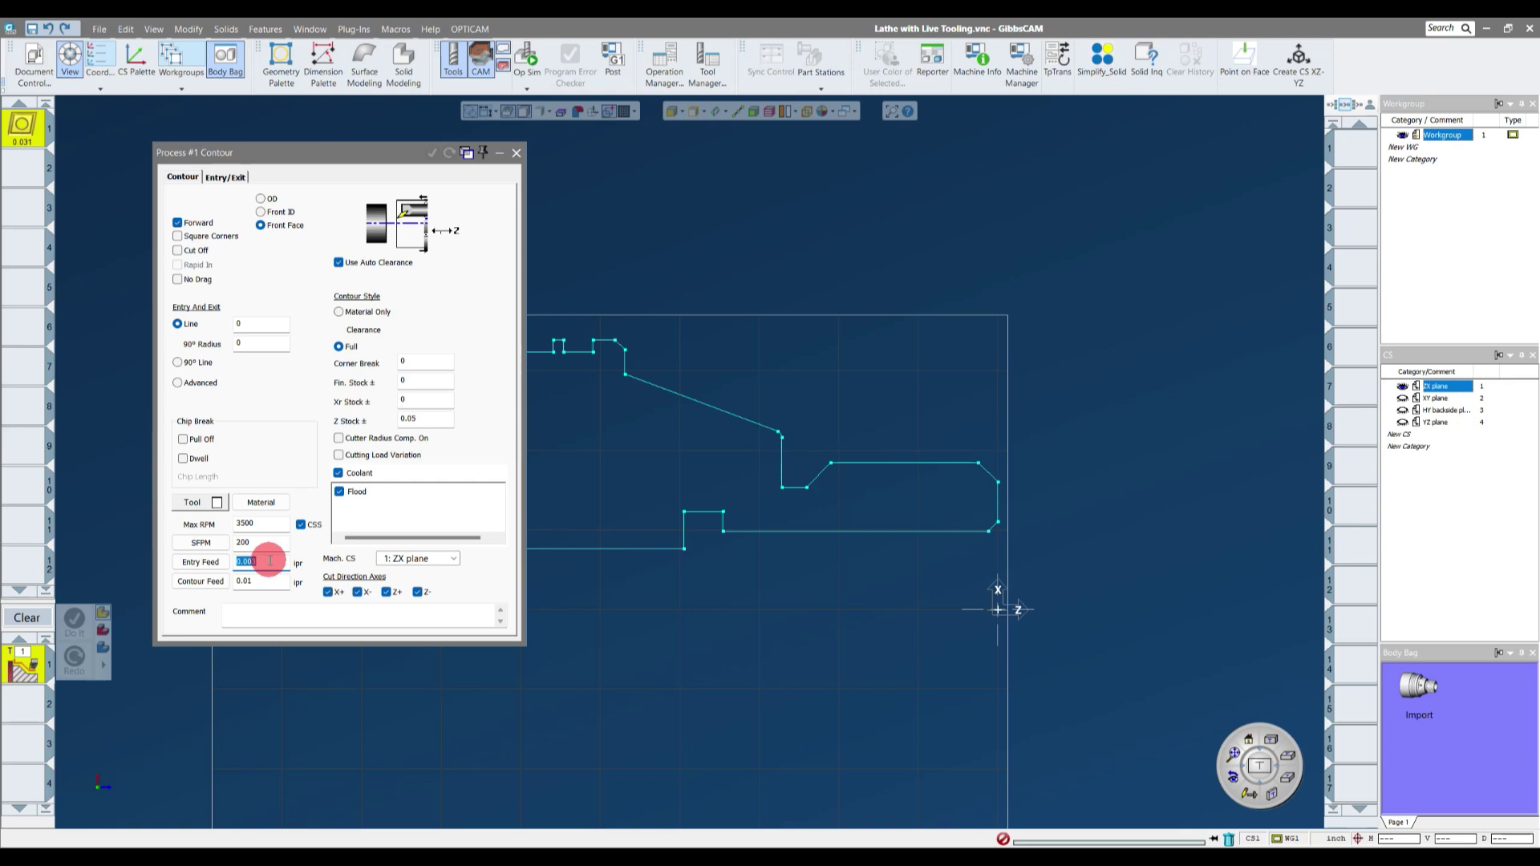
{"action": "type", "text": "5"}
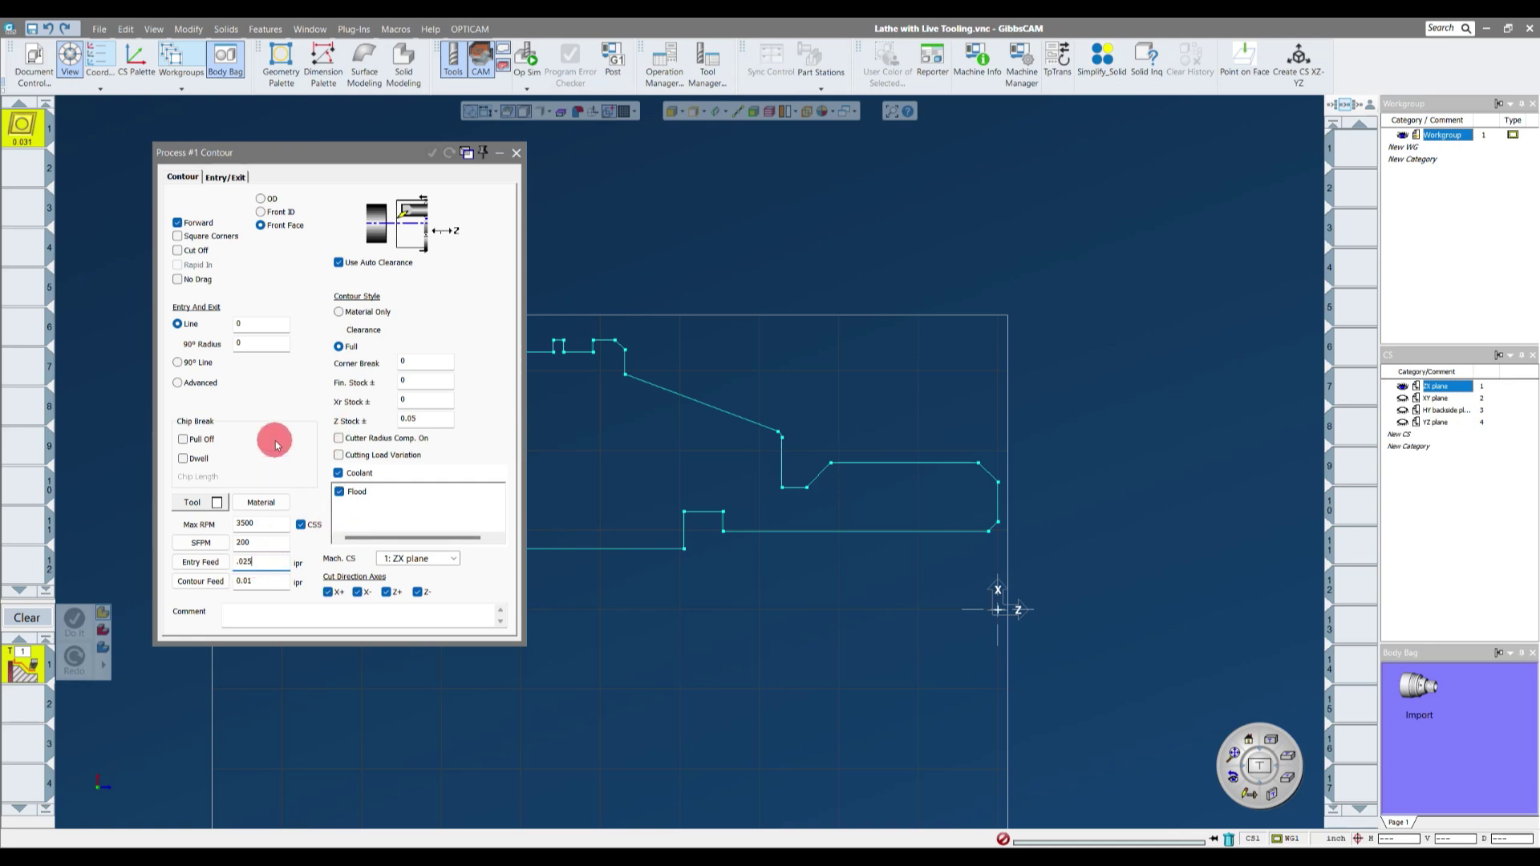
{"action": "left_click", "coordinate": [265, 579]}
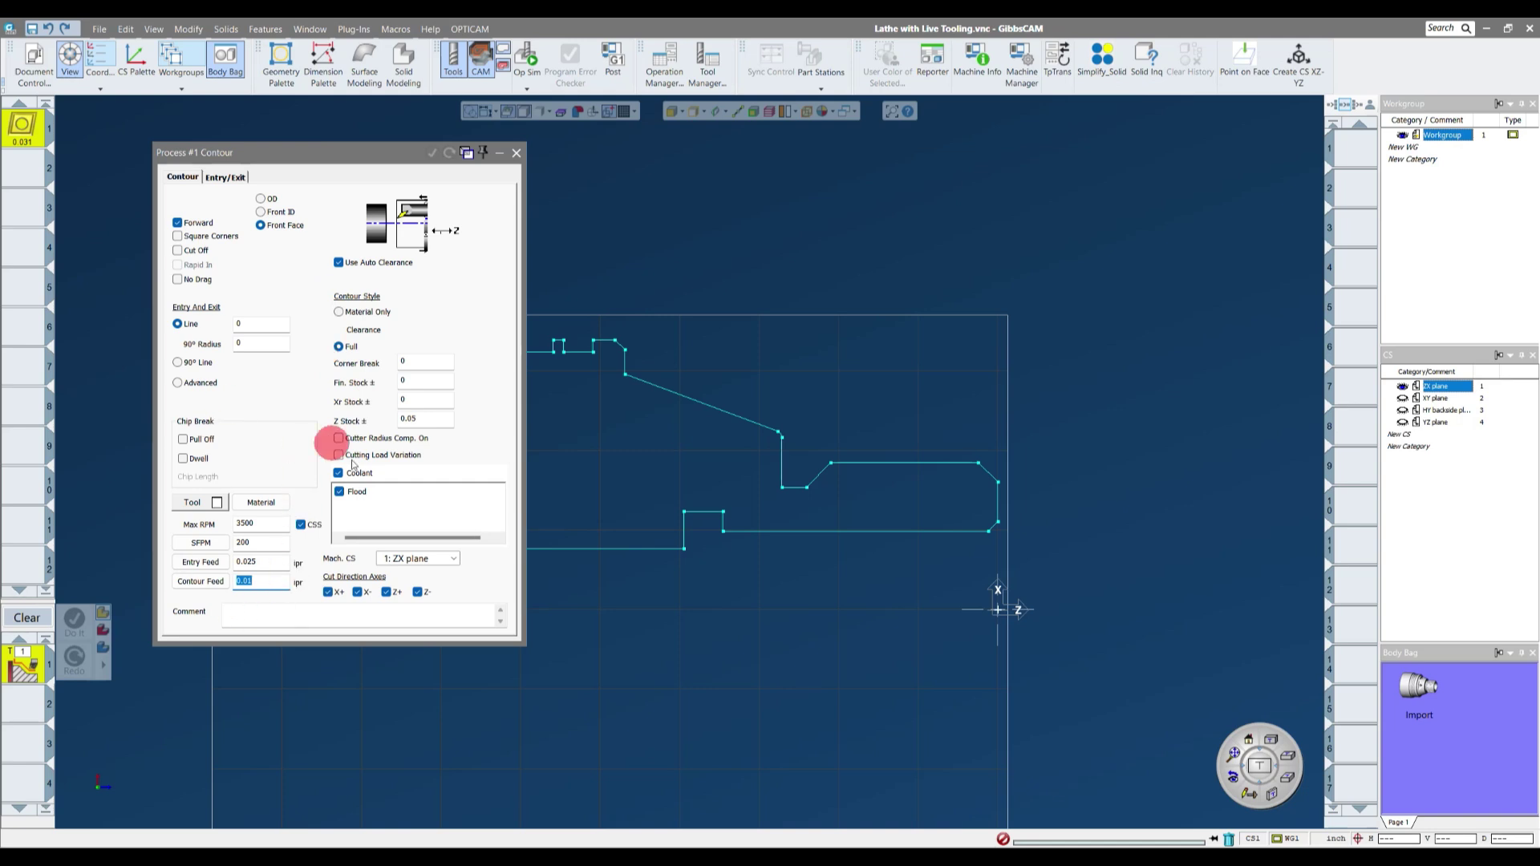
- Check the document's Auto Clearance value and the contour process's manual clearance fields, leaving Use Auto Clearance enabled
{"action": "left_click", "coordinate": [338, 263]}
{"action": "left_click", "coordinate": [35, 90]}
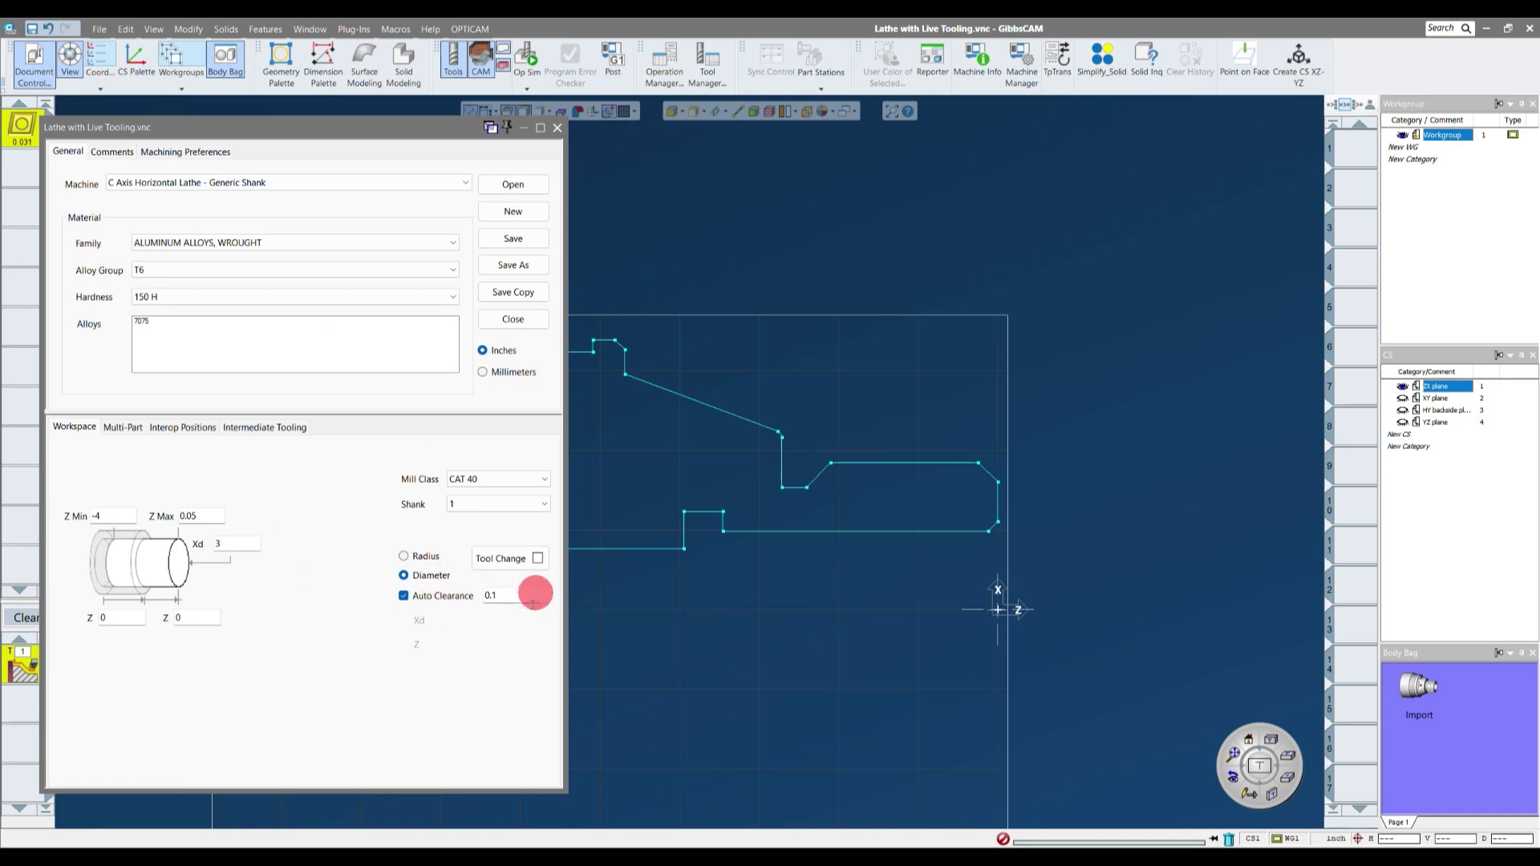
{"action": "left_click", "coordinate": [557, 129]}
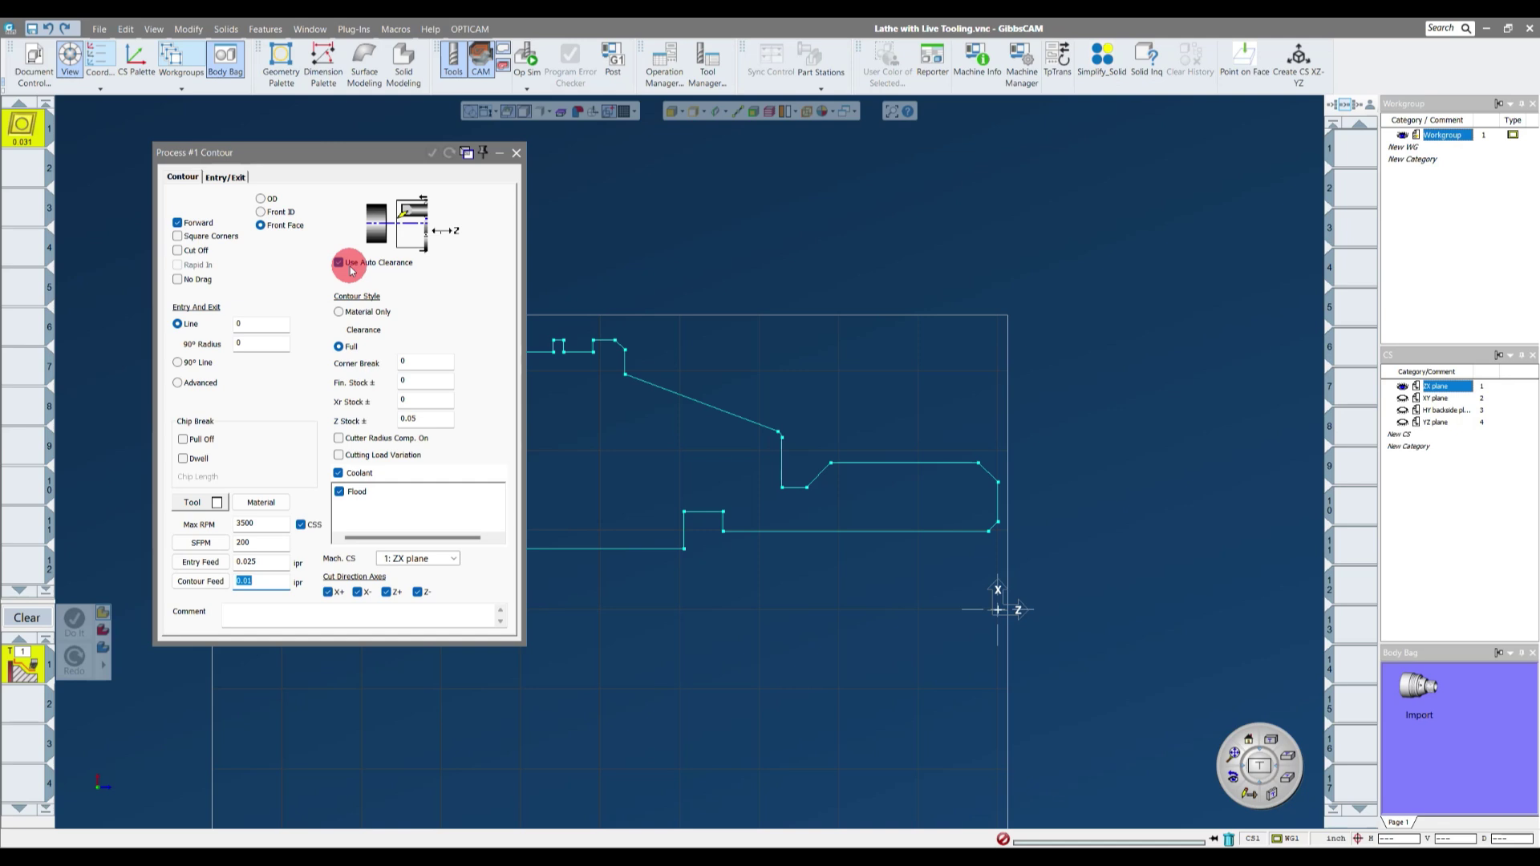
{"action": "left_click", "coordinate": [351, 269]}
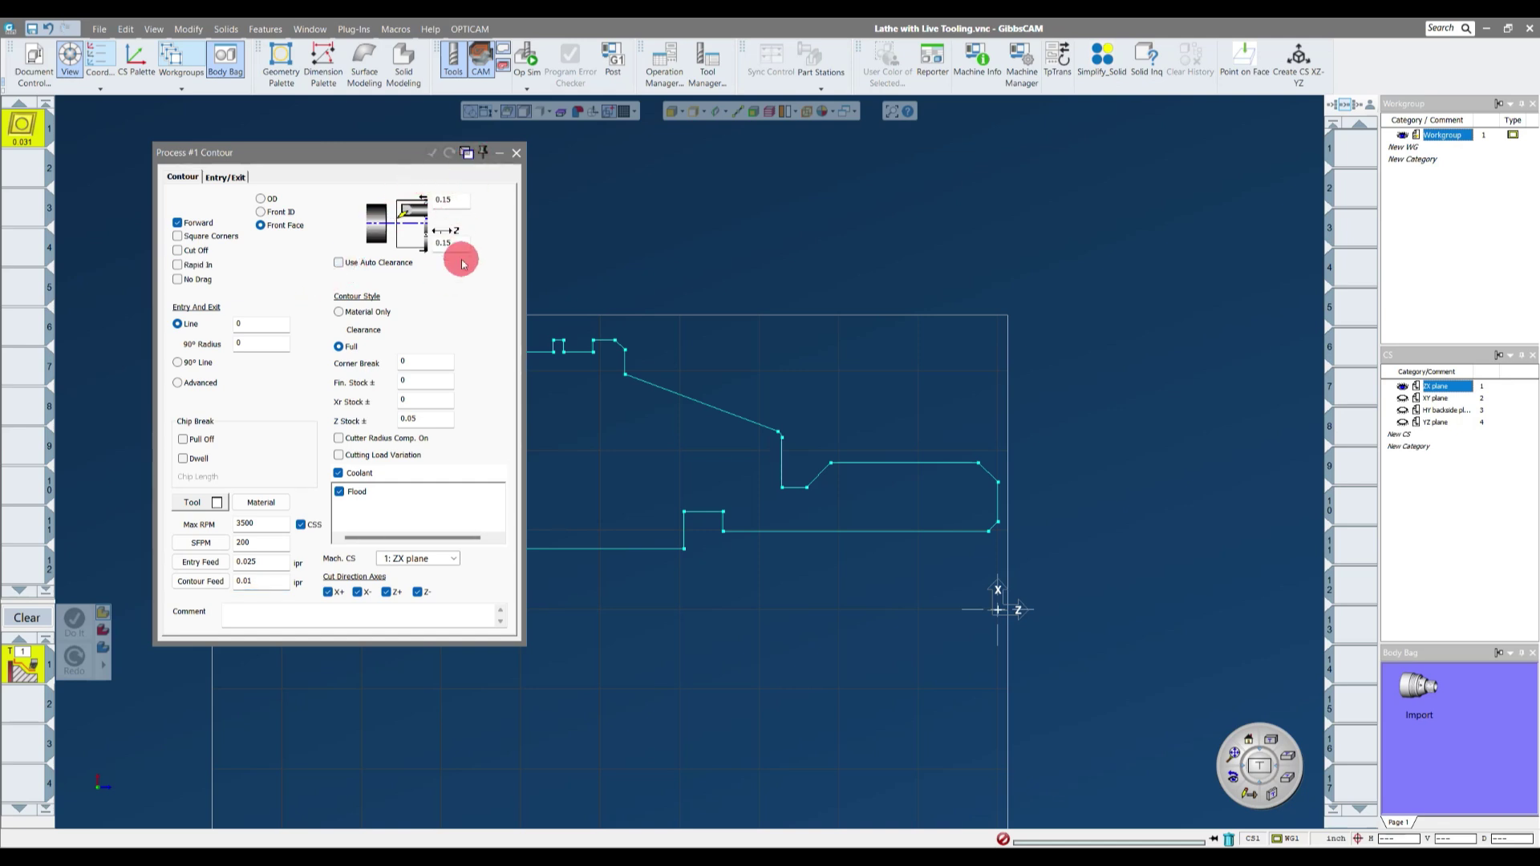
{"action": "left_click", "coordinate": [340, 264]}
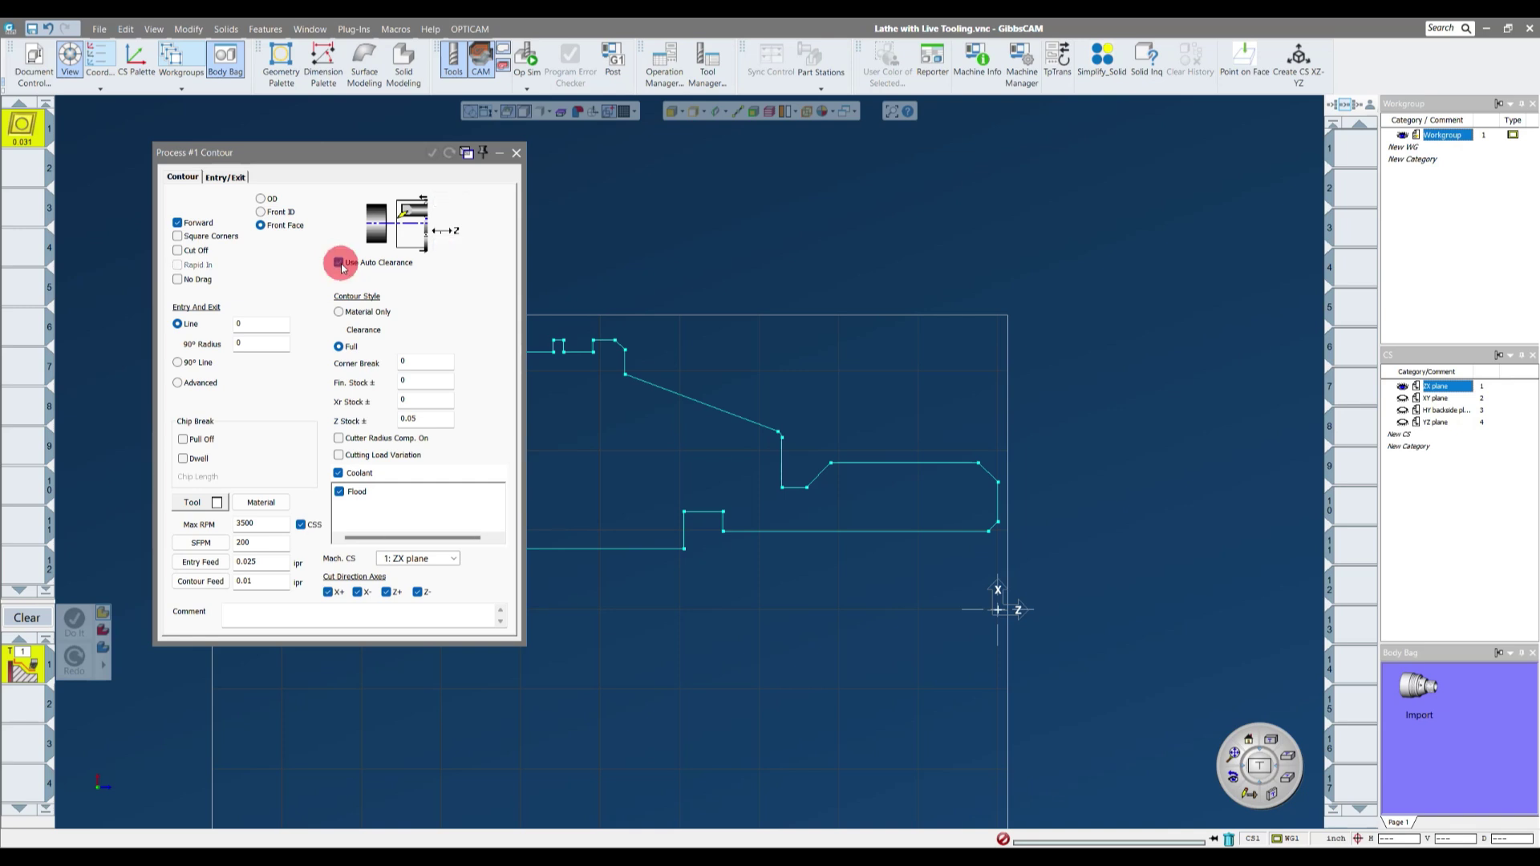
- Set the contour style to Material Only and the Z stock allowance to 0
{"action": "left_click", "coordinate": [339, 312]}
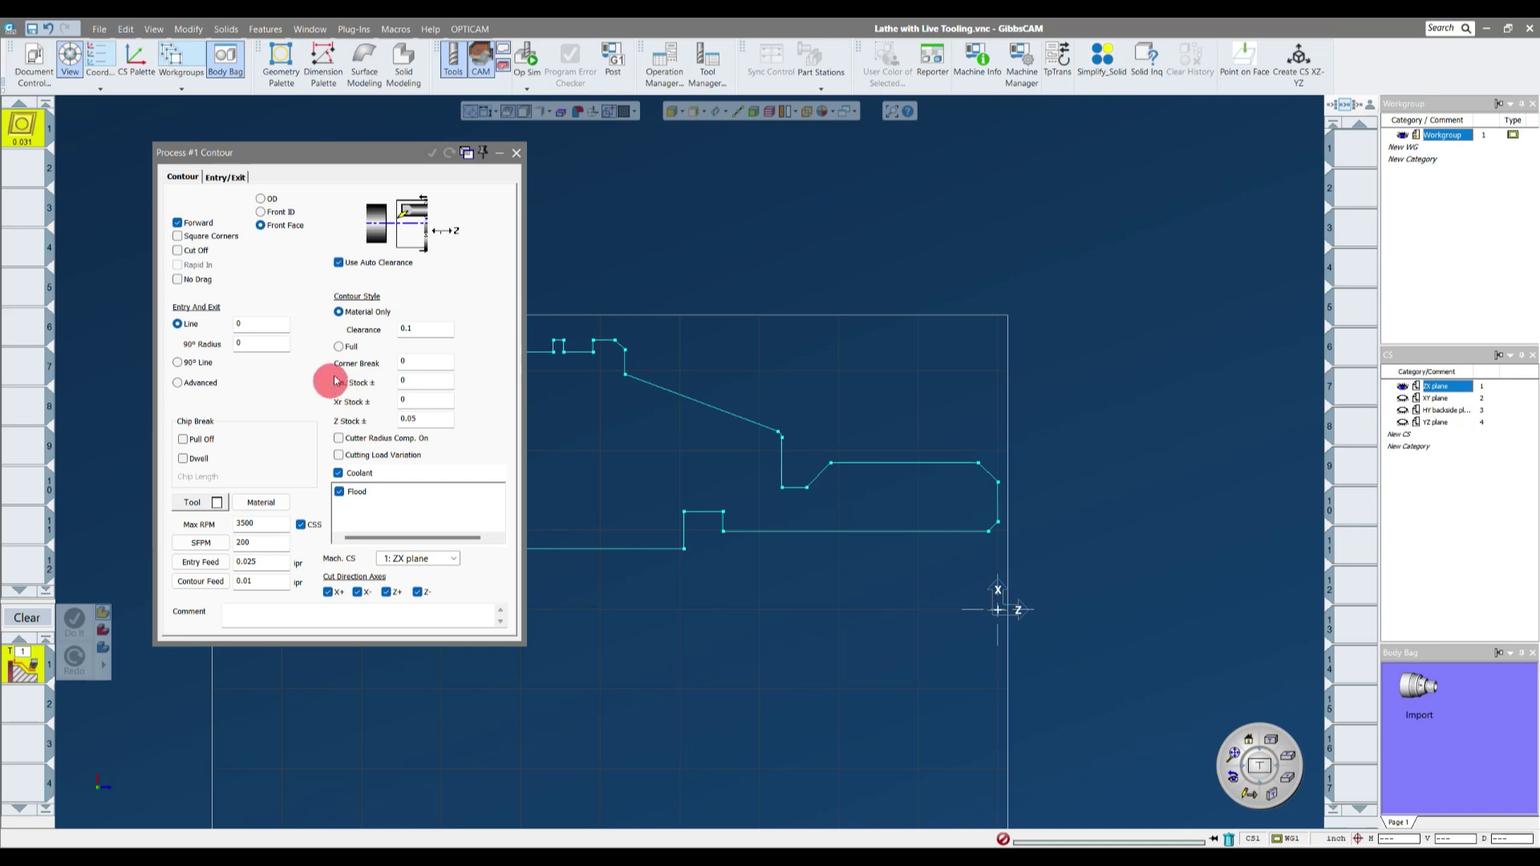
{"action": "double_click", "coordinate": [403, 328]}
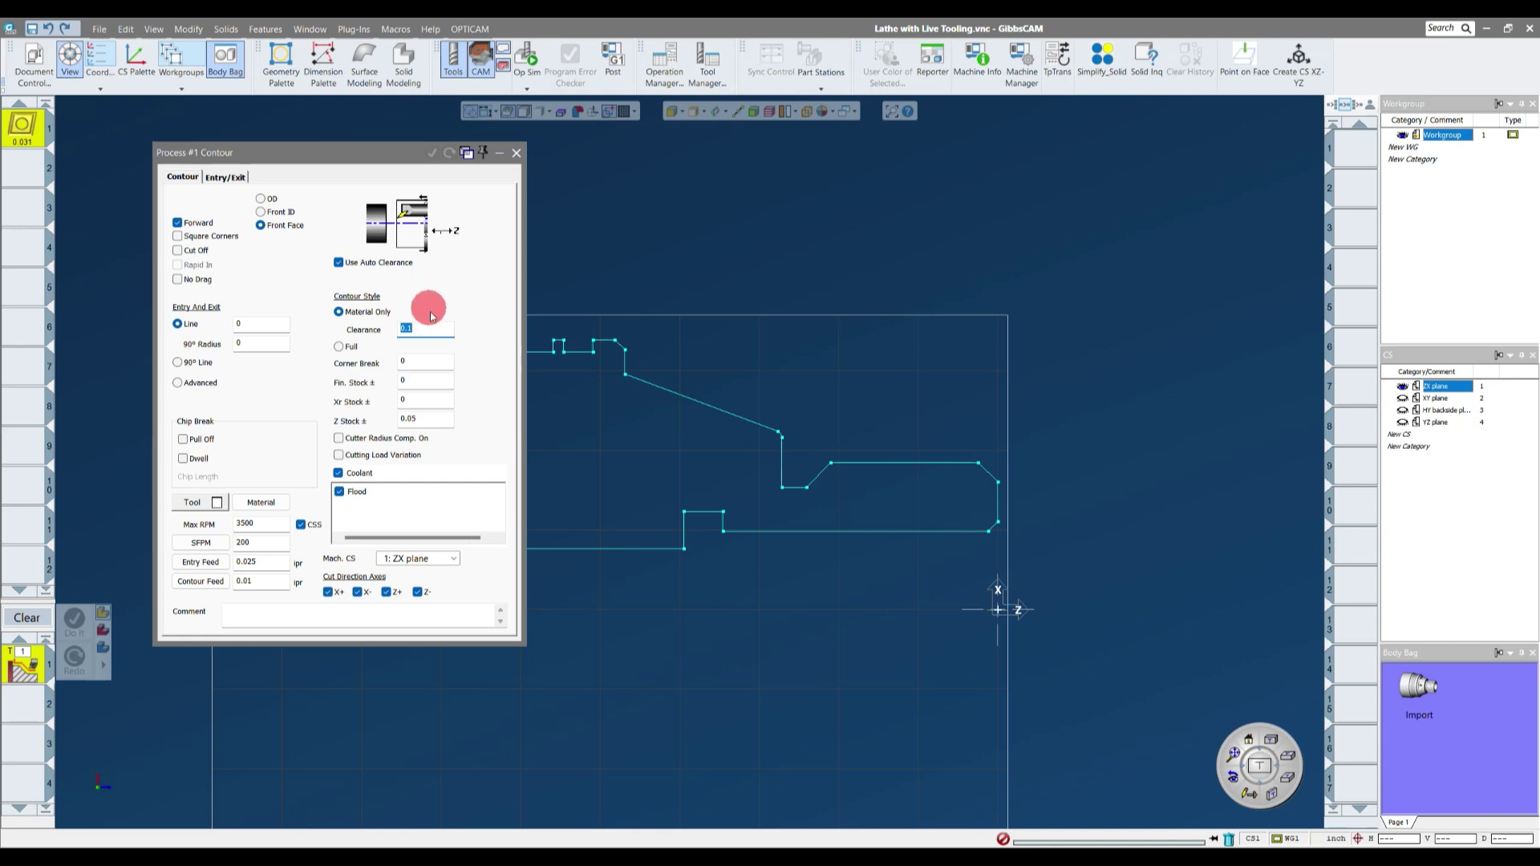
{"action": "double_click", "coordinate": [432, 362]}
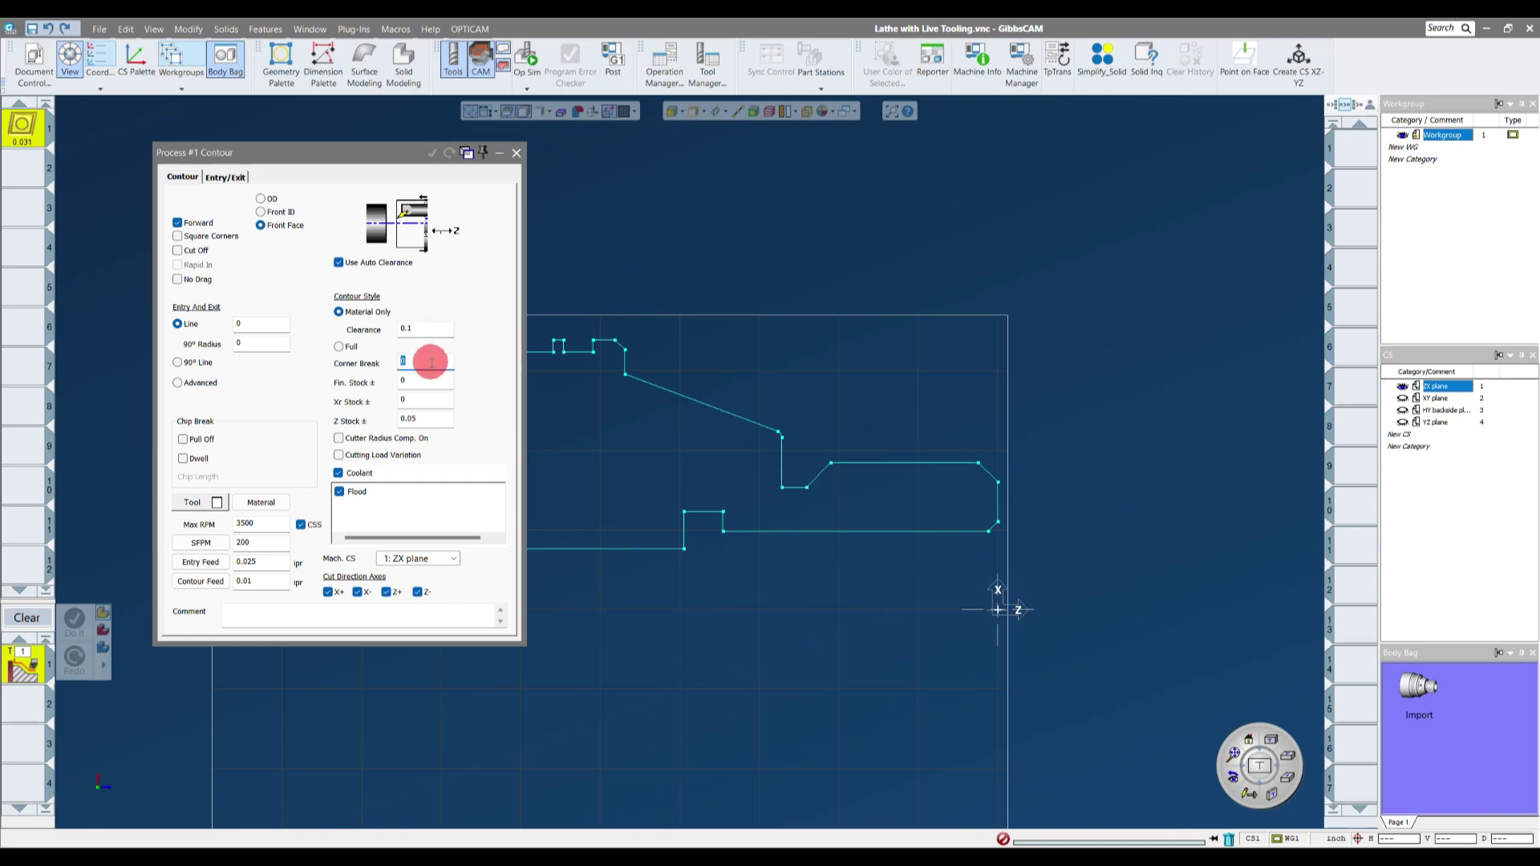
{"action": "double_click", "coordinate": [428, 380]}
{"action": "double_click", "coordinate": [422, 401]}
{"action": "double_click", "coordinate": [426, 418]}
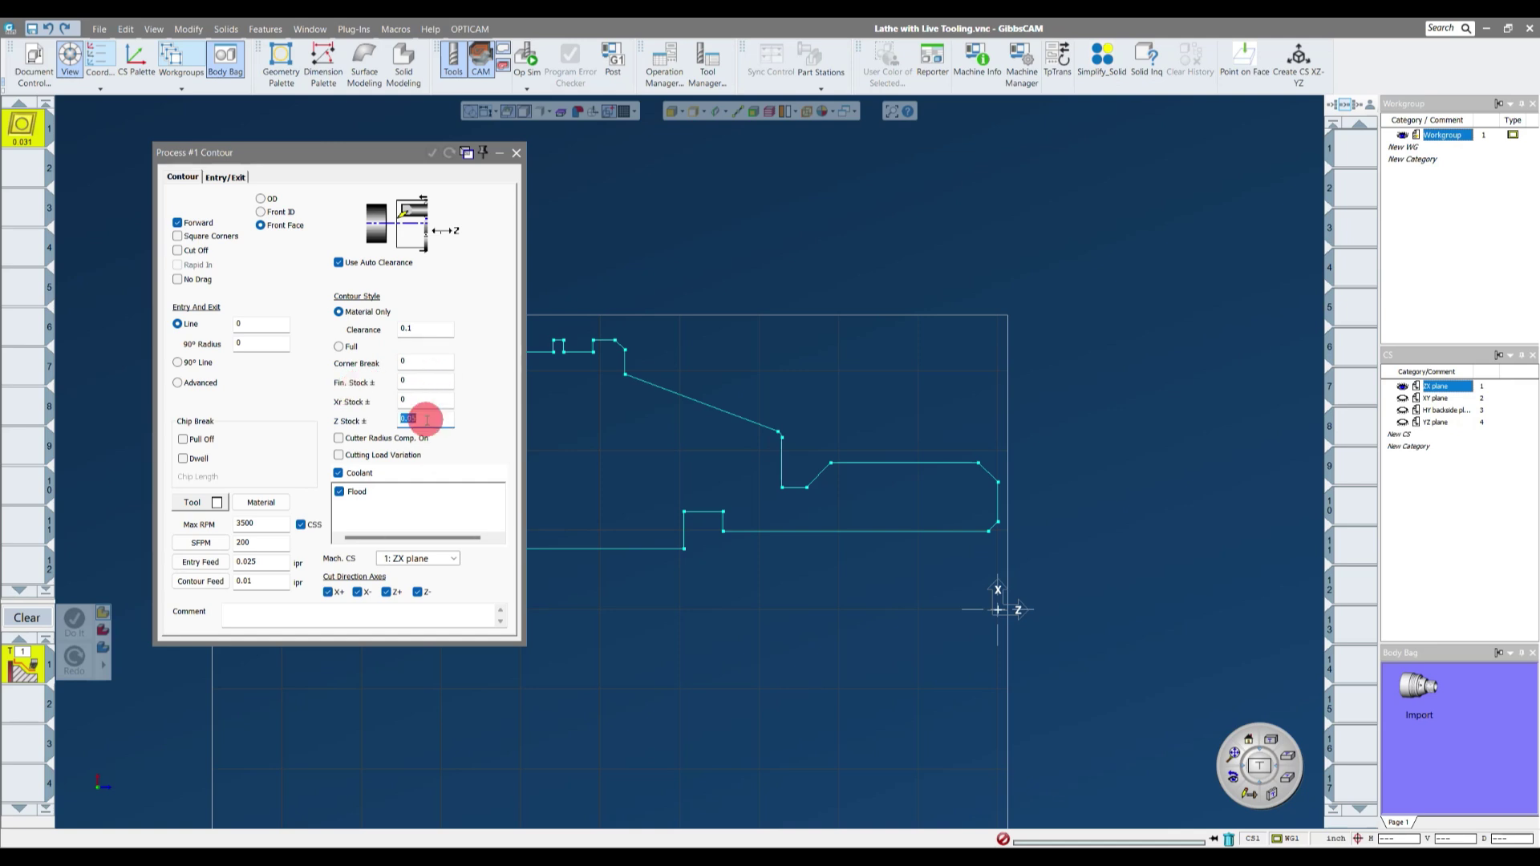
{"action": "type", "text": "0"}
- Set the contour process's Xr stock allowance to 0.01 and its Z stock allowance to 0.005
{"action": "double_click", "coordinate": [425, 381]}
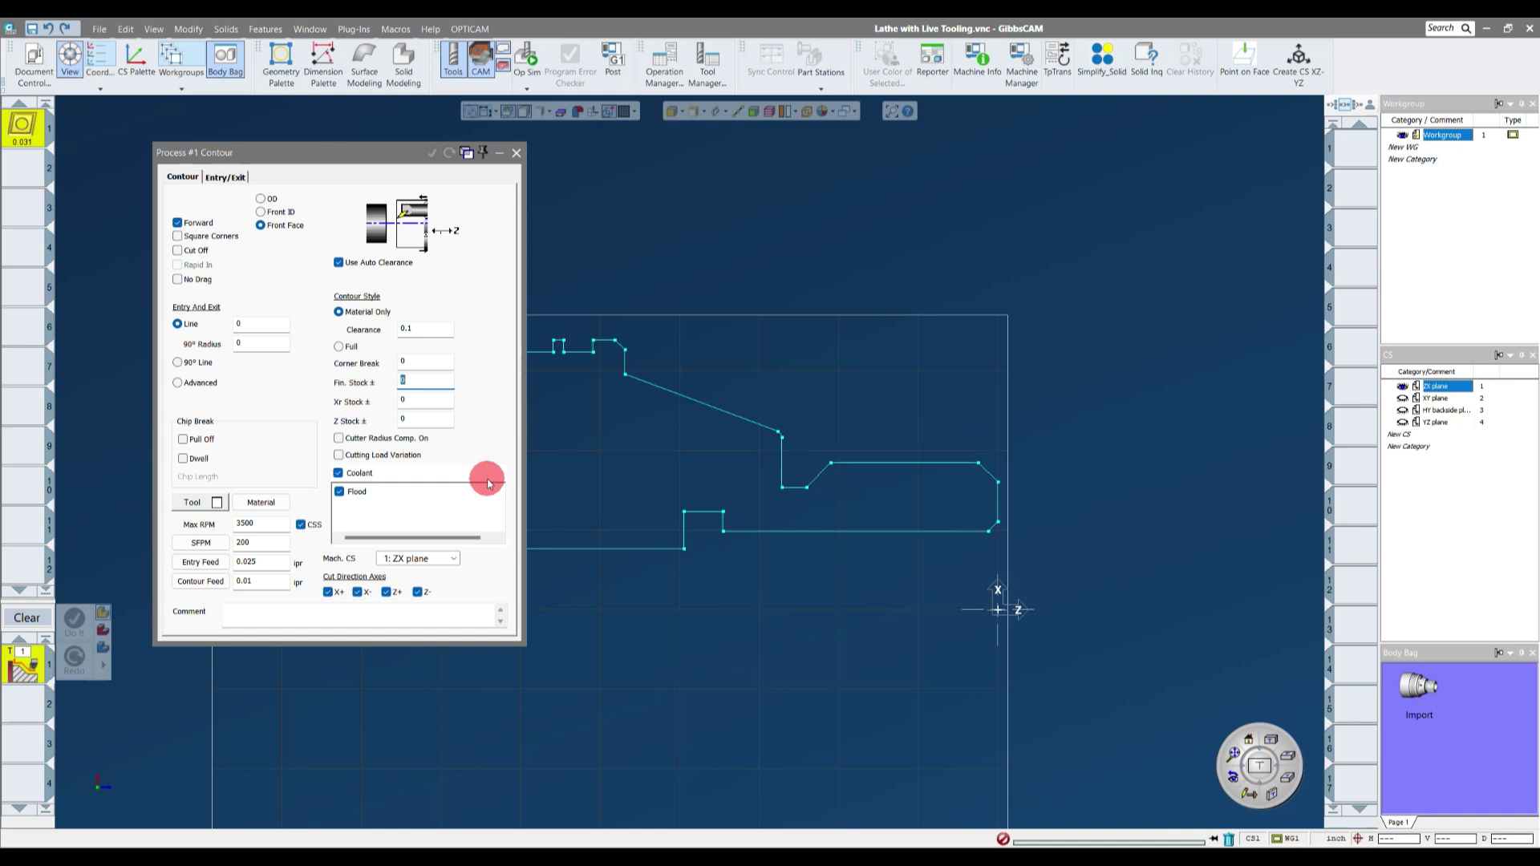
{"action": "left_click", "coordinate": [641, 303]}
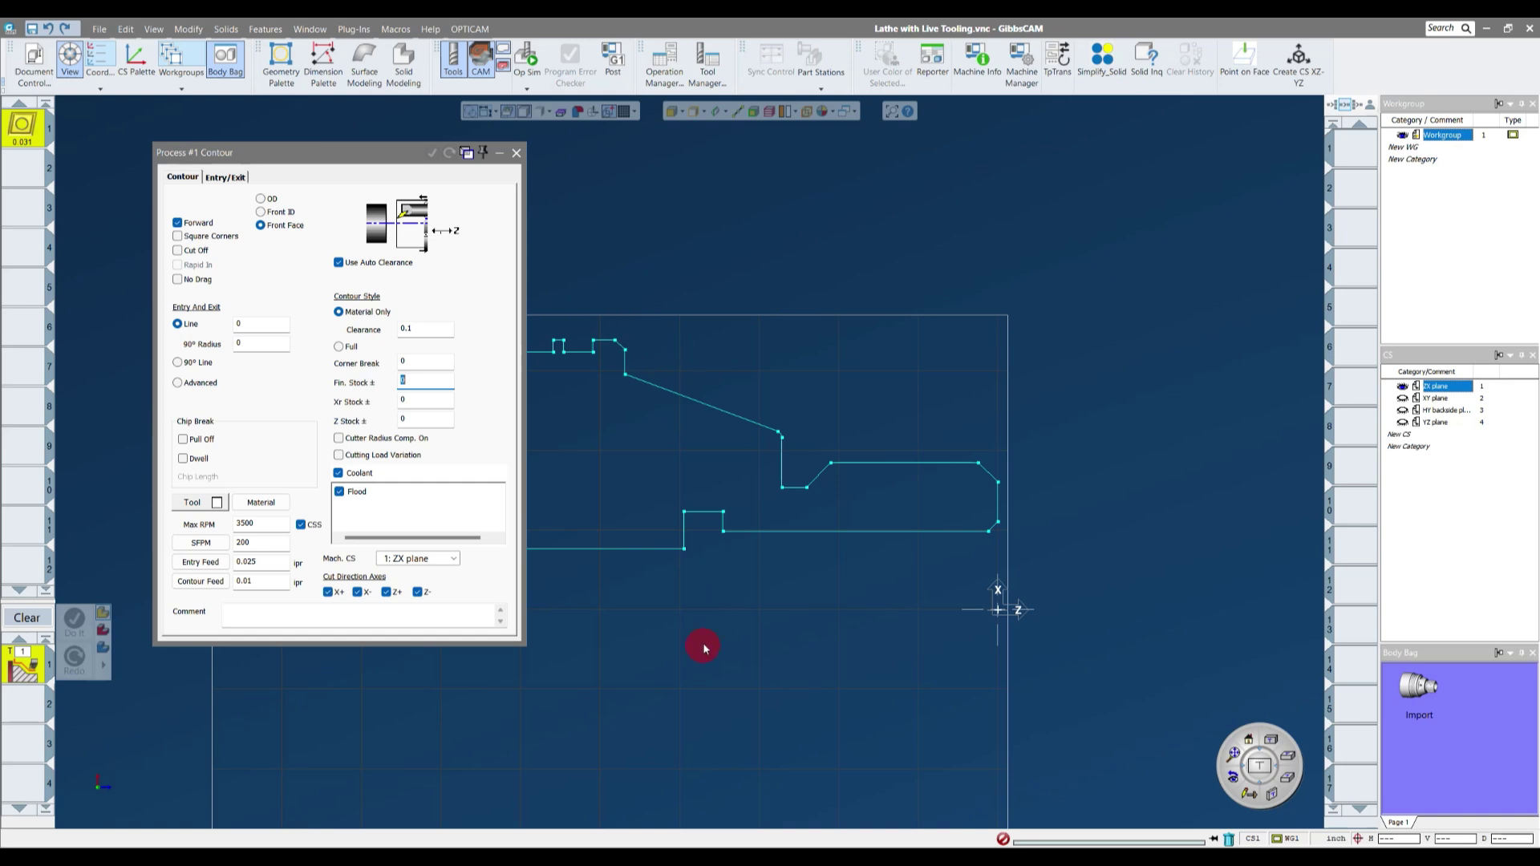
{"action": "left_click", "coordinate": [427, 400]}
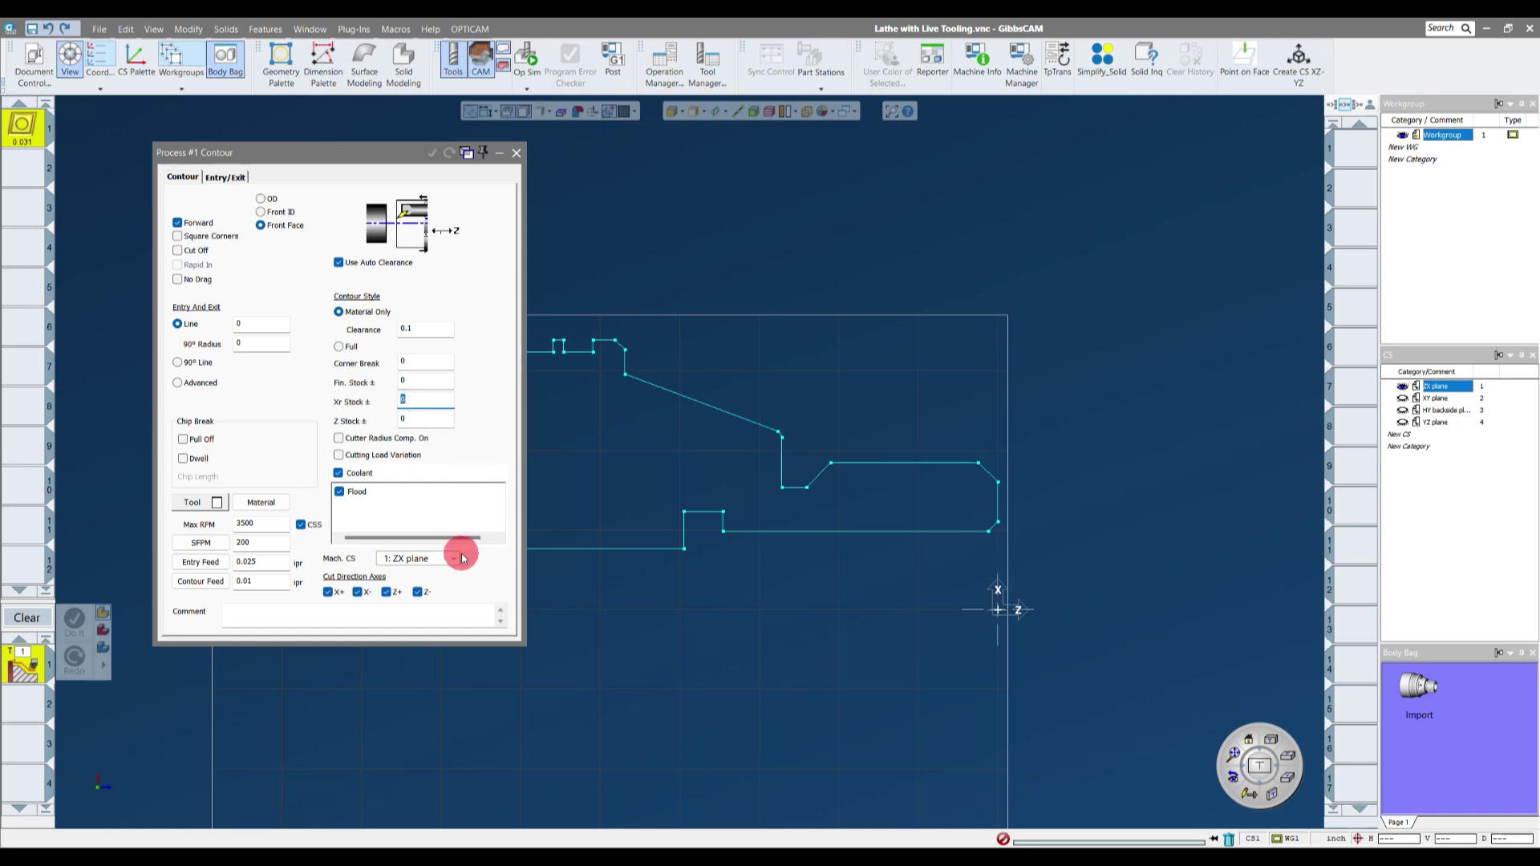
{"action": "type", "text": ".01"}
{"action": "double_click", "coordinate": [414, 400]}
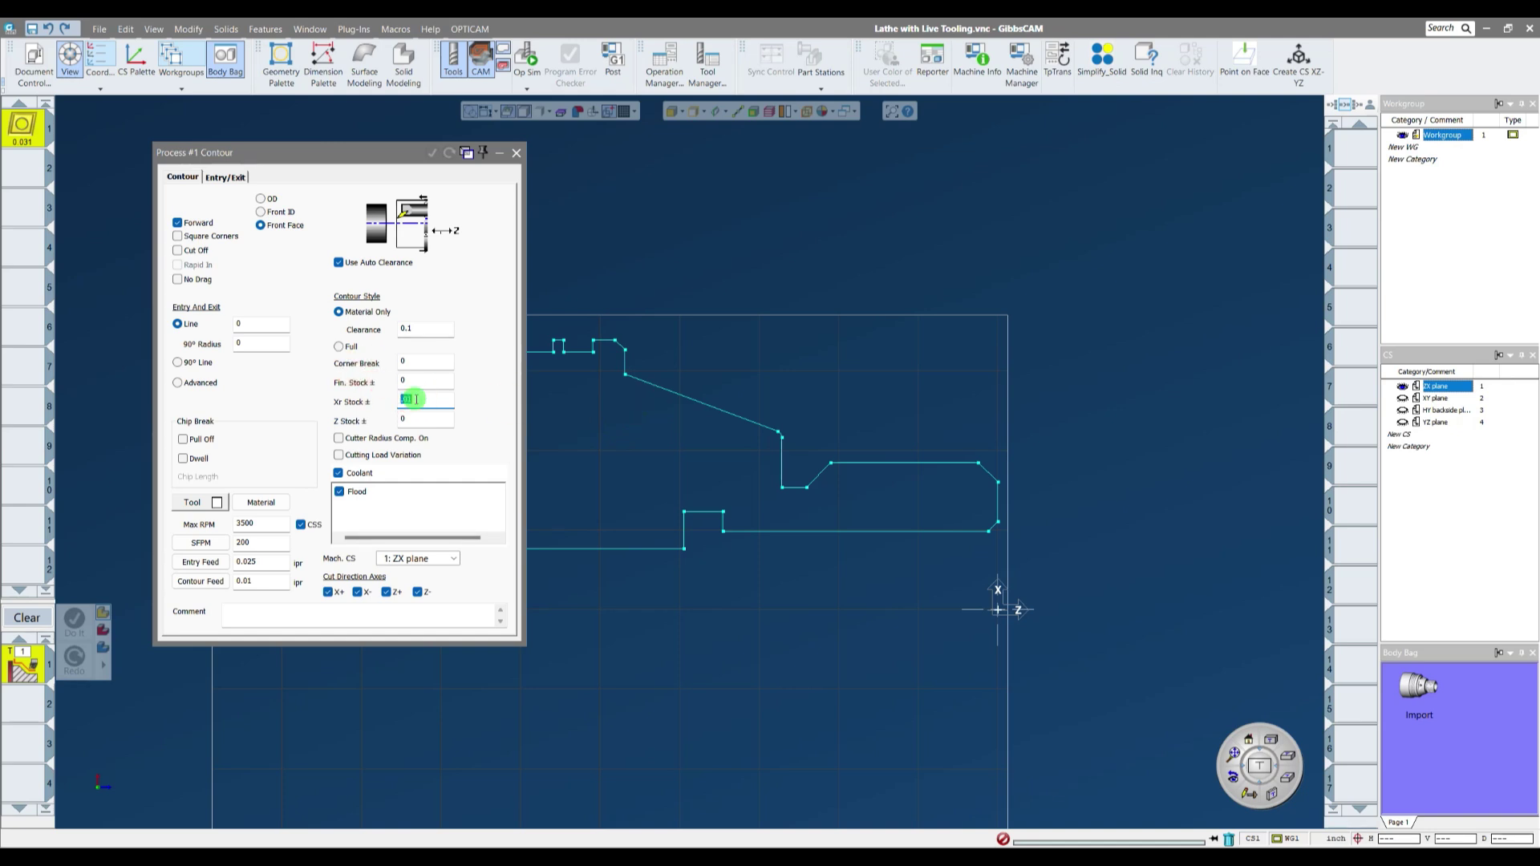
{"action": "double_click", "coordinate": [424, 421]}
{"action": "type", "text": ".005"}
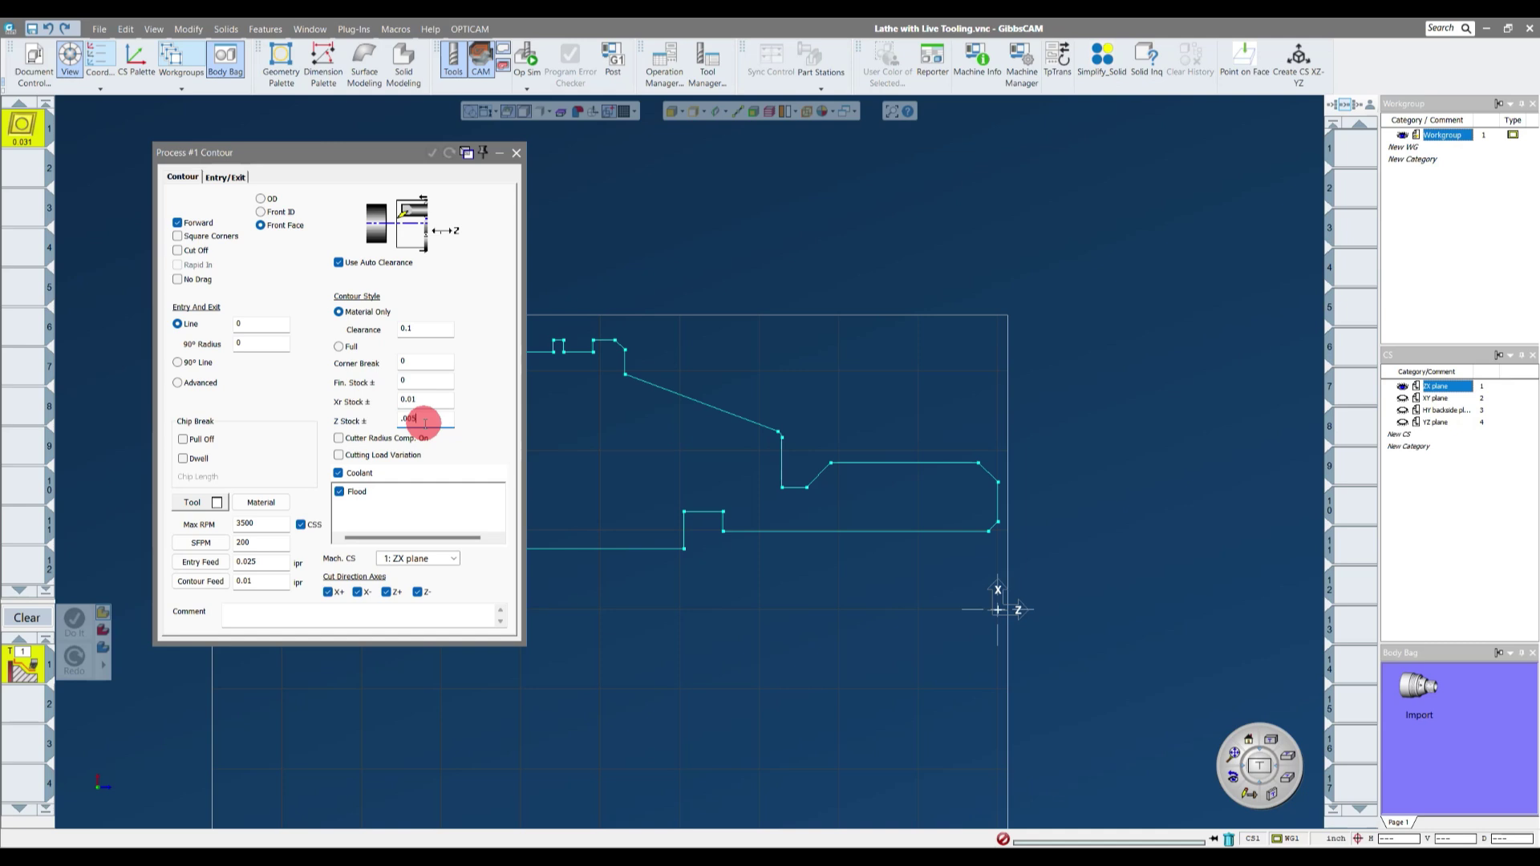
{"action": "left_click", "coordinate": [713, 274]}
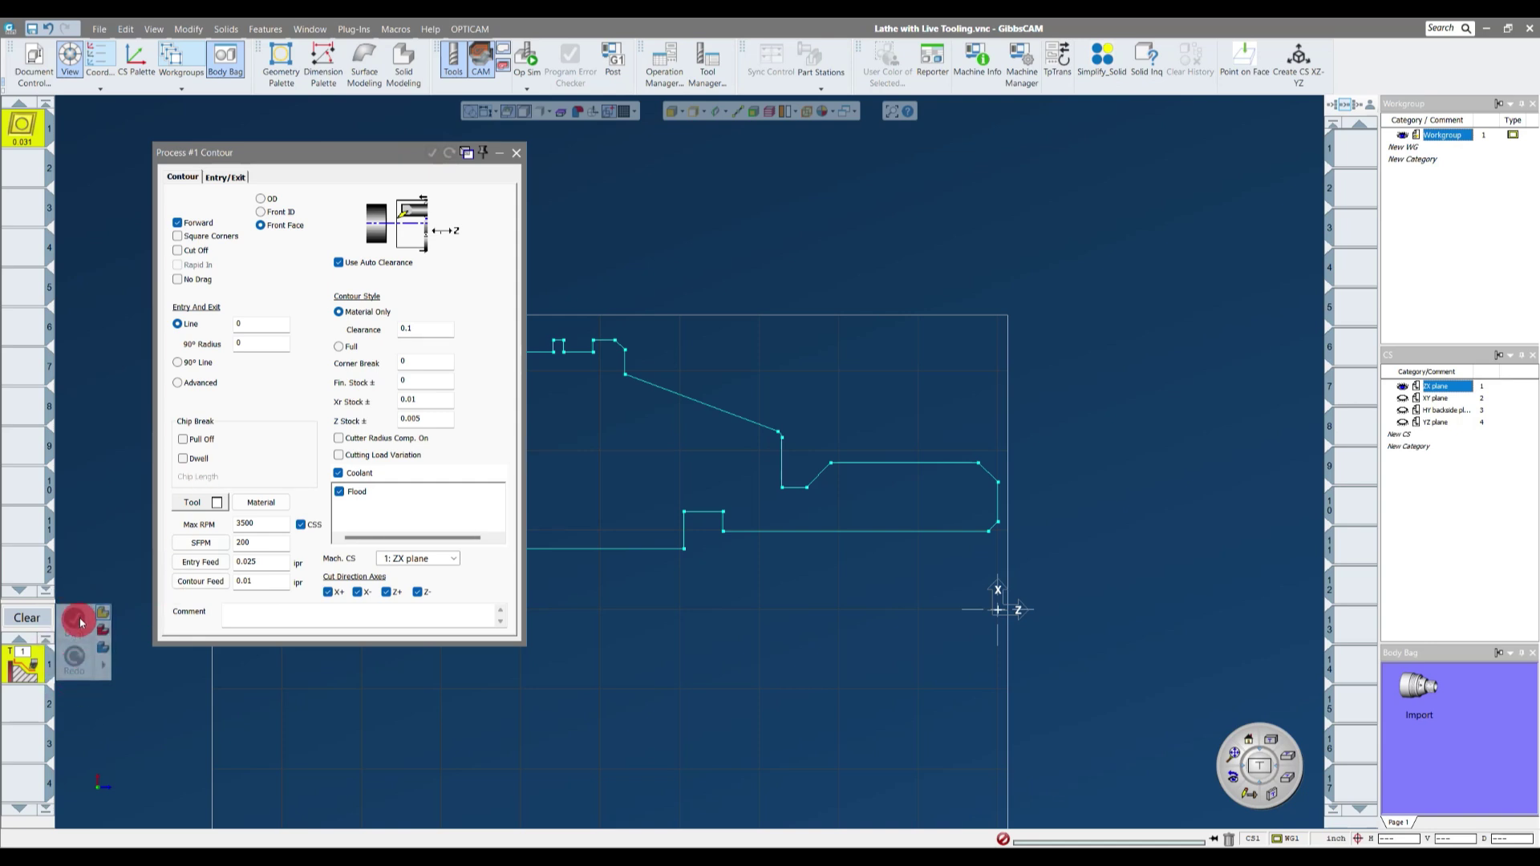
{"action": "right_click", "coordinate": [912, 241]}
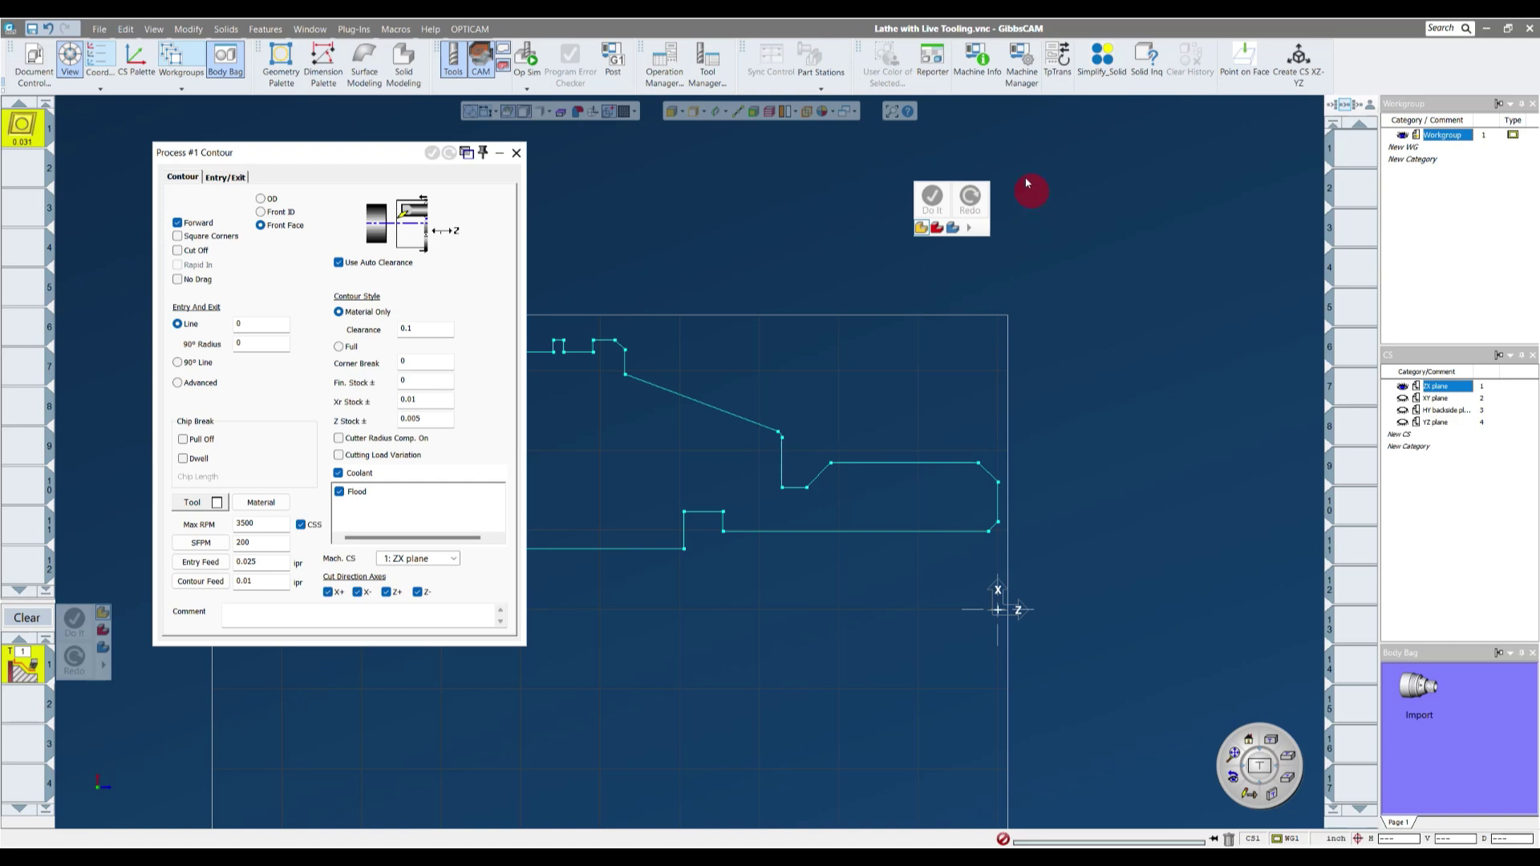
{"action": "left_click", "coordinate": [773, 257]}
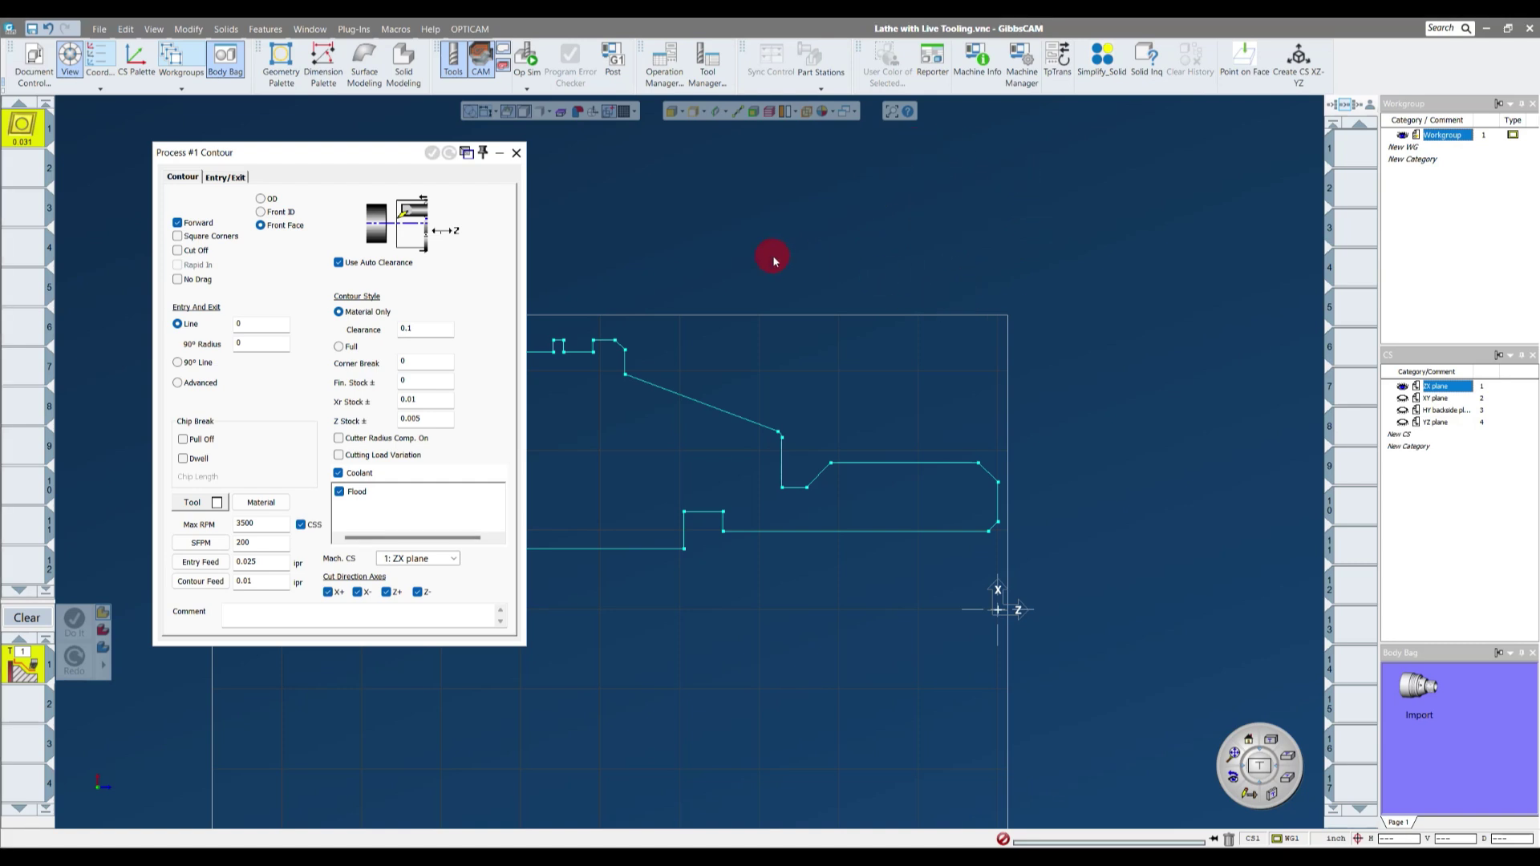
{"action": "left_click", "coordinate": [337, 312]}
- Select the vertical front-face line of the profile between the two chamfers as the contour geometry
{"action": "scroll", "coordinate": [1086, 507], "scroll_direction": "up", "scroll_amount": 3}
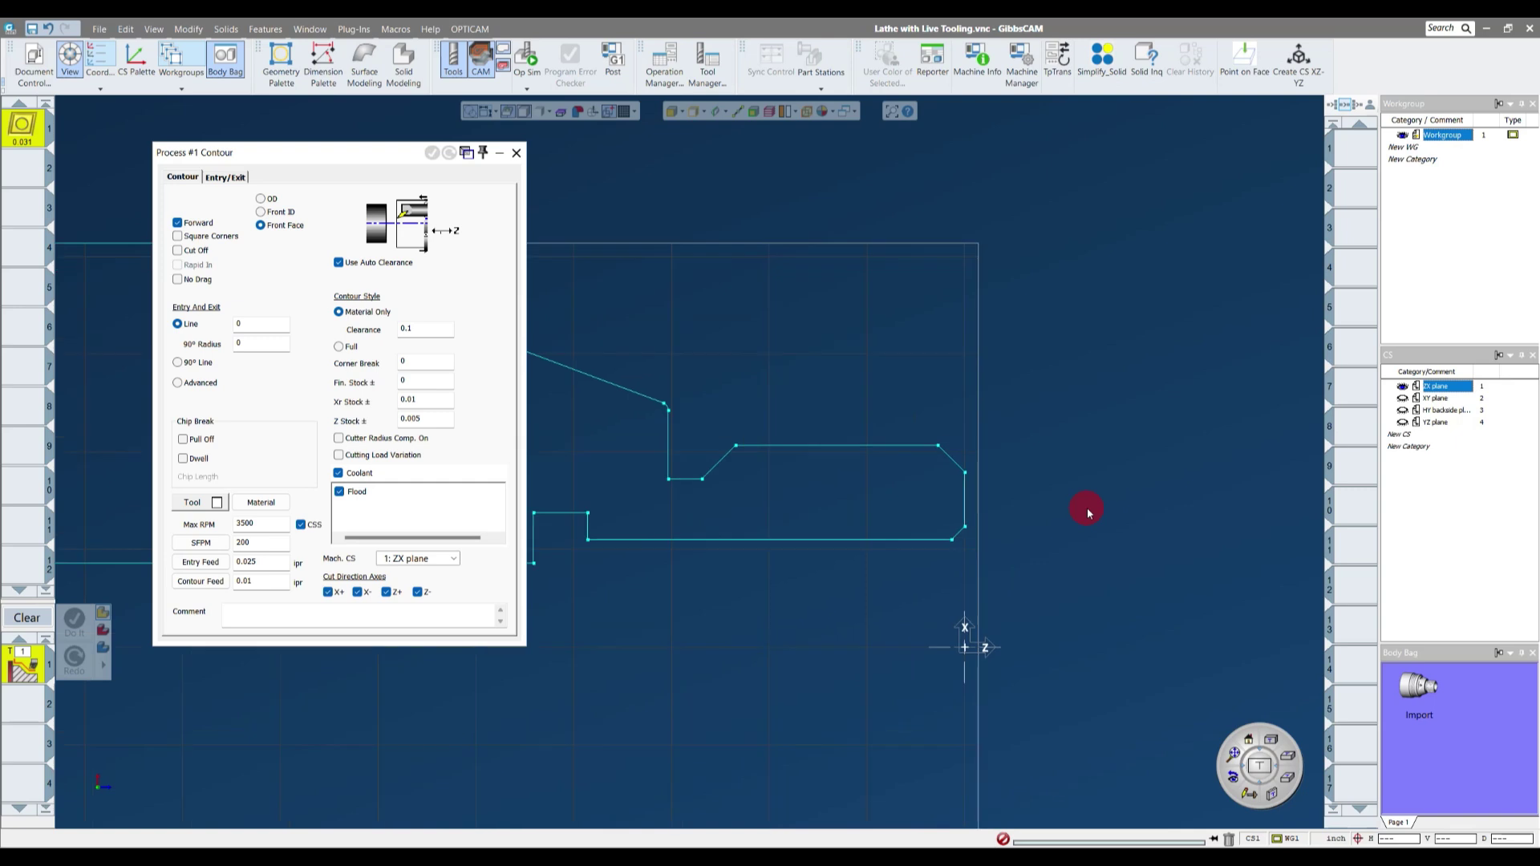
{"action": "left_click_drag", "start_coordinate": [357, 153], "coordinate": [311, 152]}
{"action": "scroll", "coordinate": [795, 465], "scroll_direction": "up", "scroll_amount": 1}
{"action": "scroll", "coordinate": [937, 489], "scroll_direction": "down", "scroll_amount": 3}
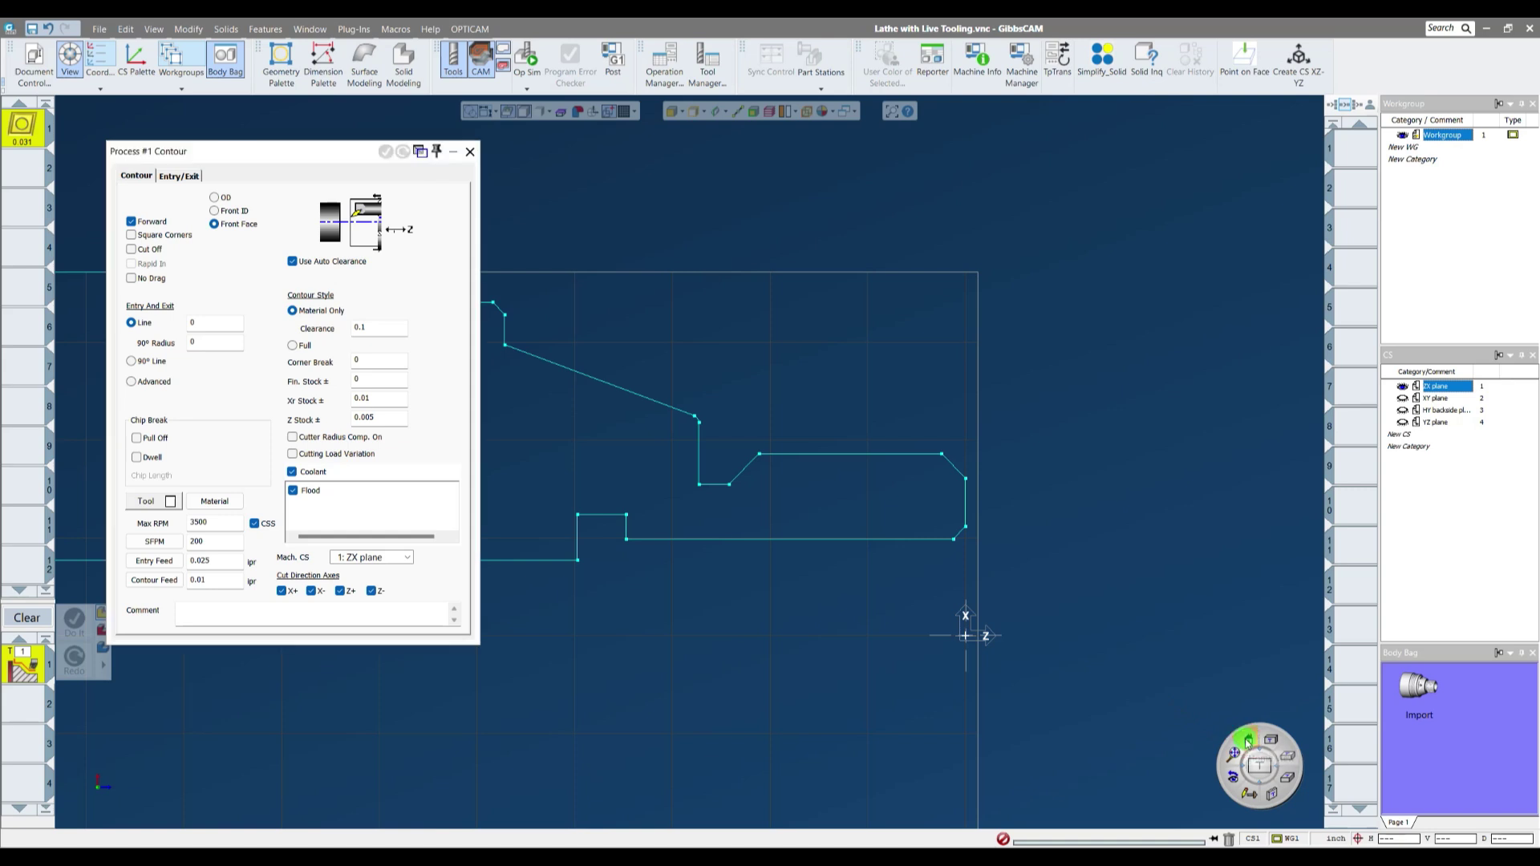
{"action": "scroll", "coordinate": [990, 508], "scroll_direction": "up", "scroll_amount": 4}
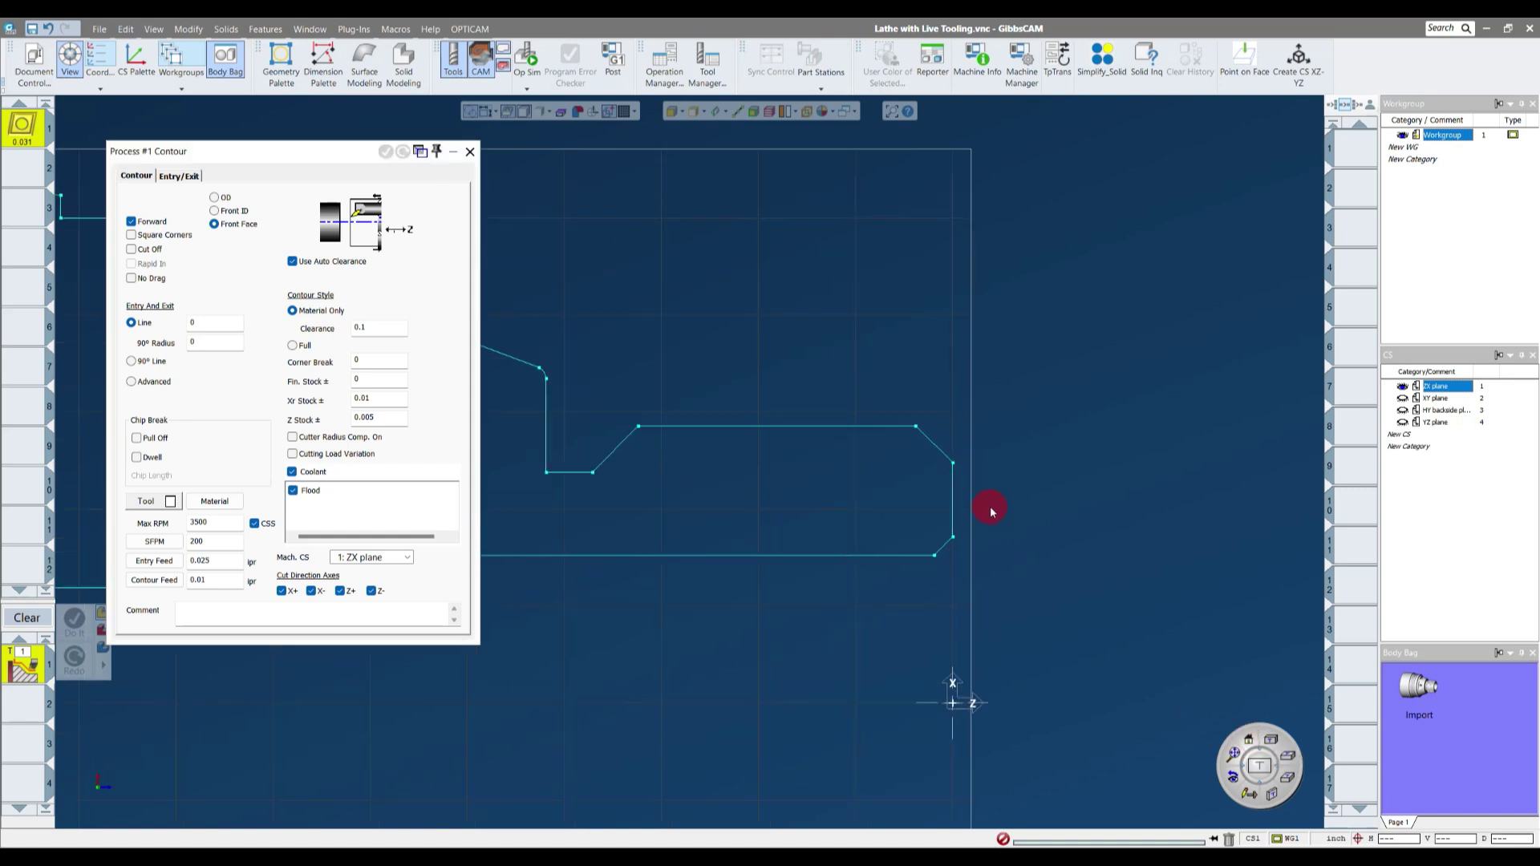
{"action": "scroll", "coordinate": [980, 520], "scroll_direction": "up", "scroll_amount": 1}
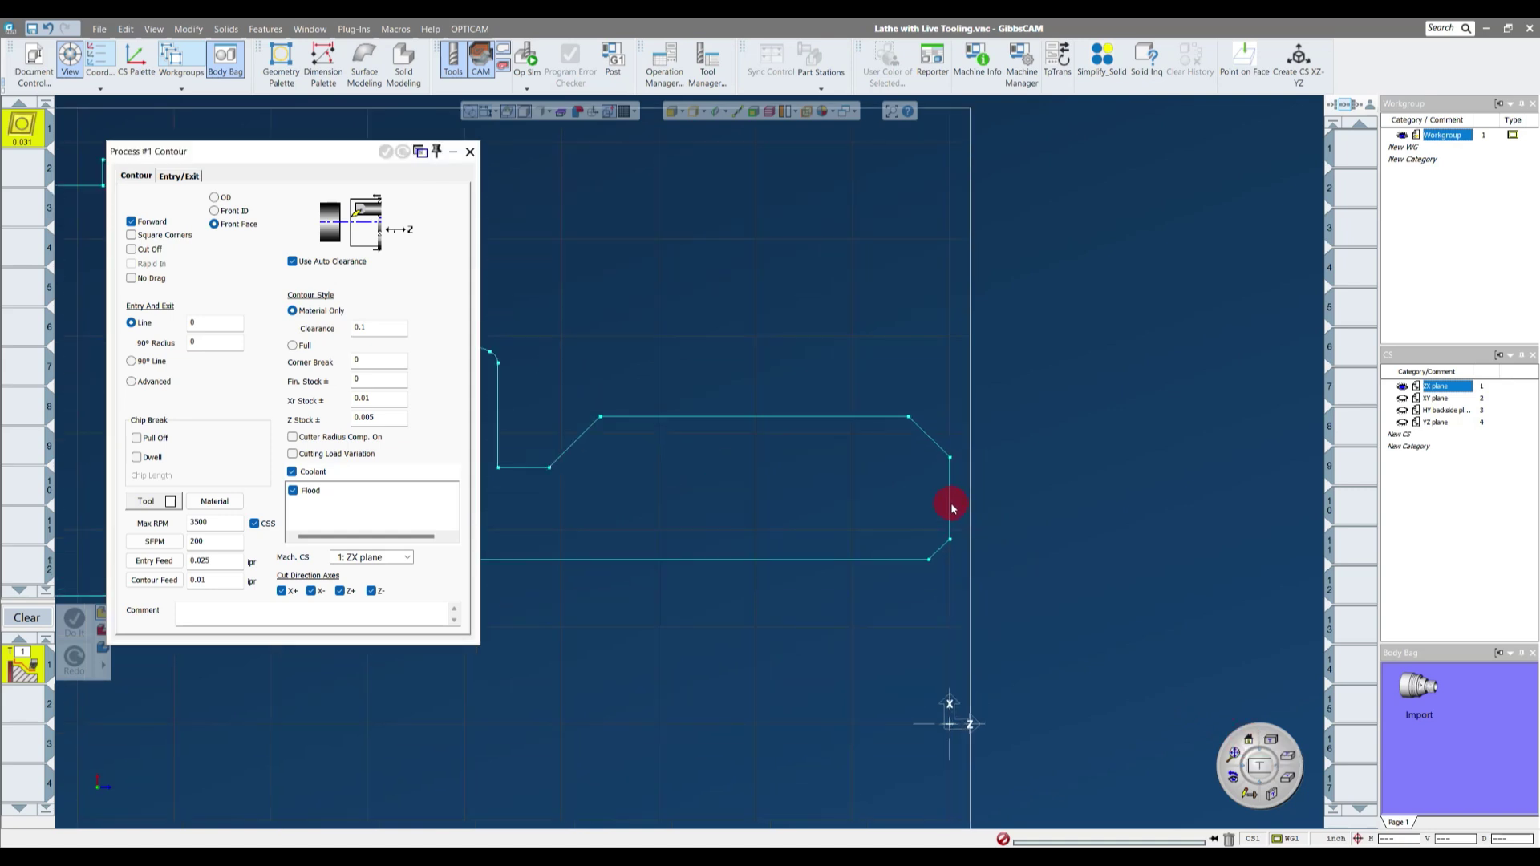
{"action": "left_click", "coordinate": [949, 505]}
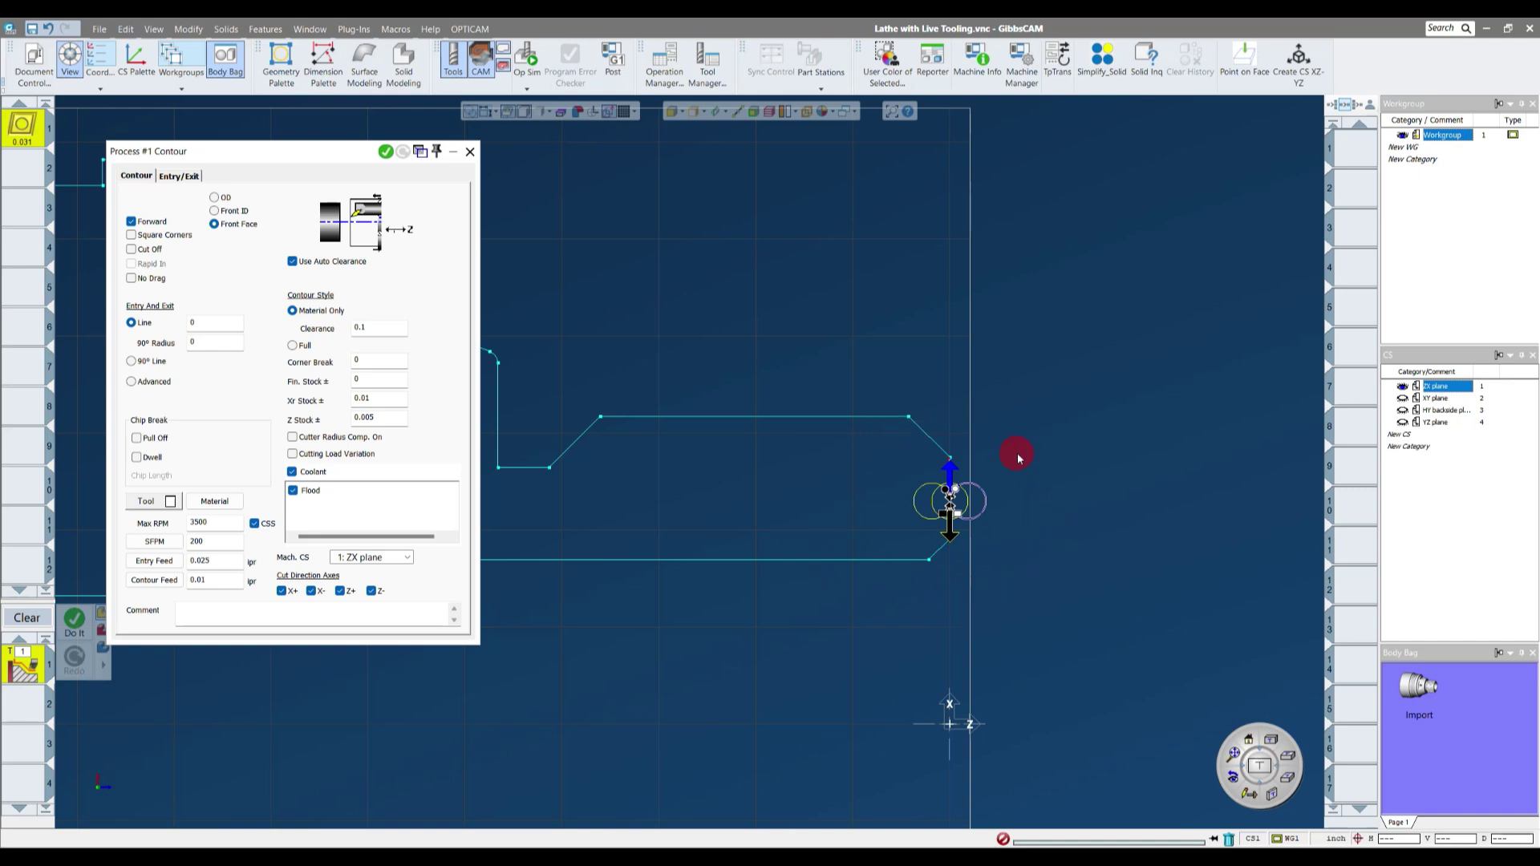
- Set the tool to cut on the outer side of the front-face line, running down toward the centerline
{"action": "left_click", "coordinate": [929, 514]}
{"action": "left_click", "coordinate": [952, 511]}
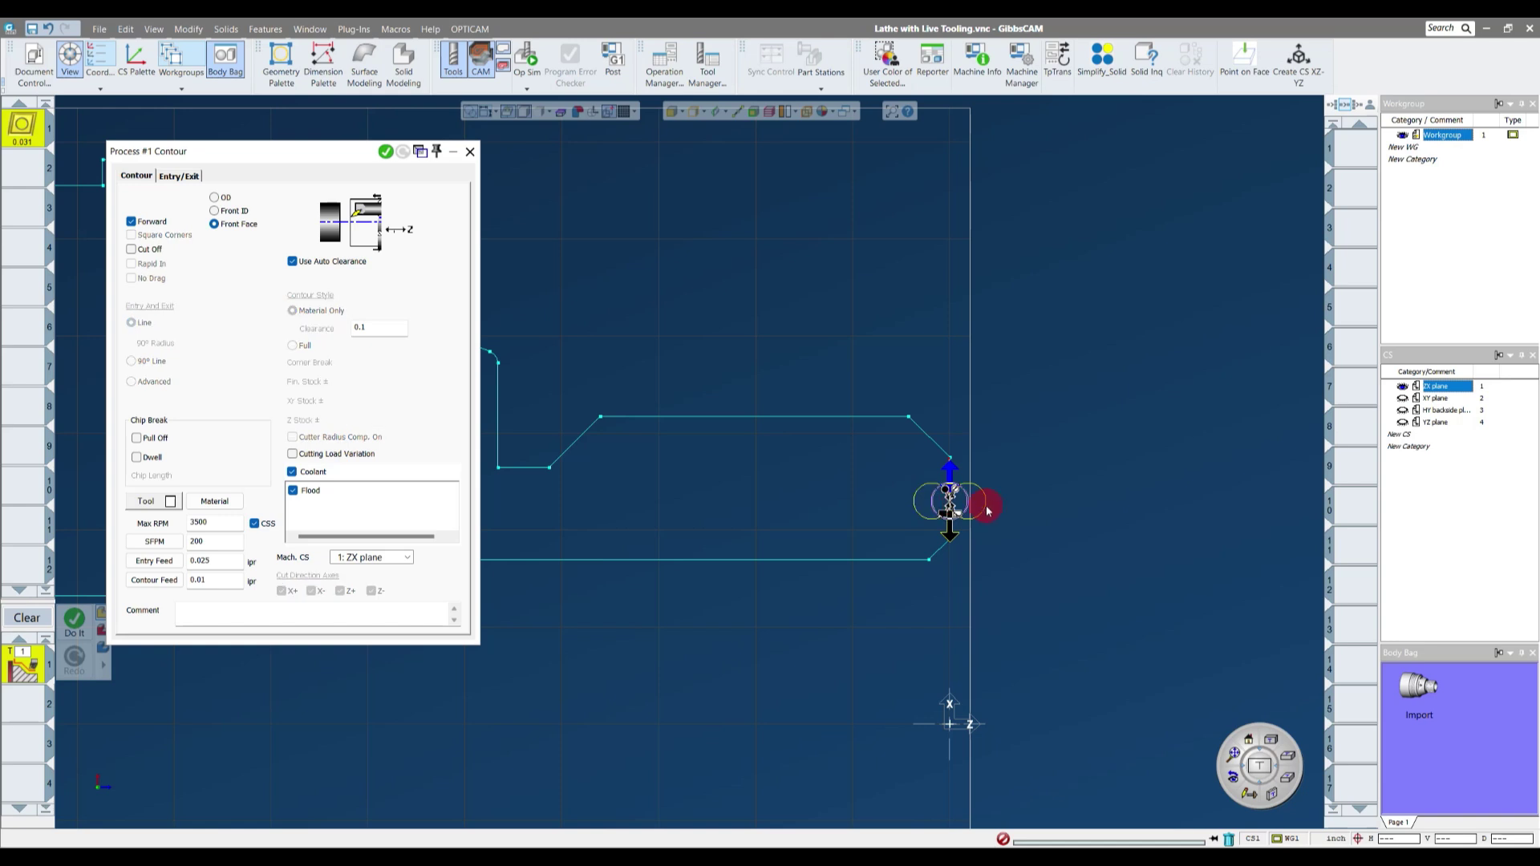
{"action": "left_click", "coordinate": [985, 505]}
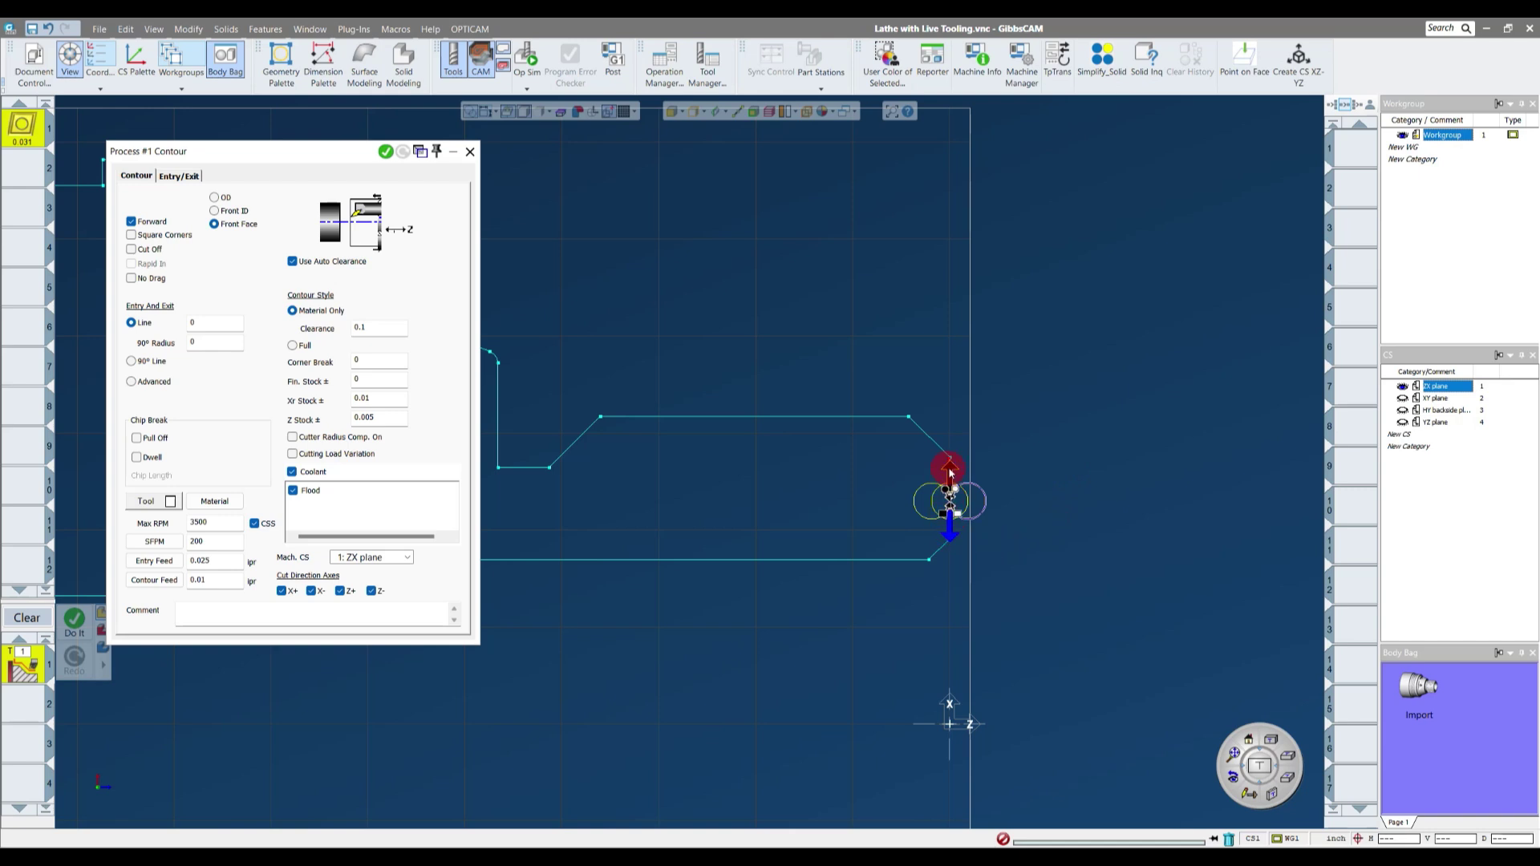
{"action": "left_click", "coordinate": [948, 534]}
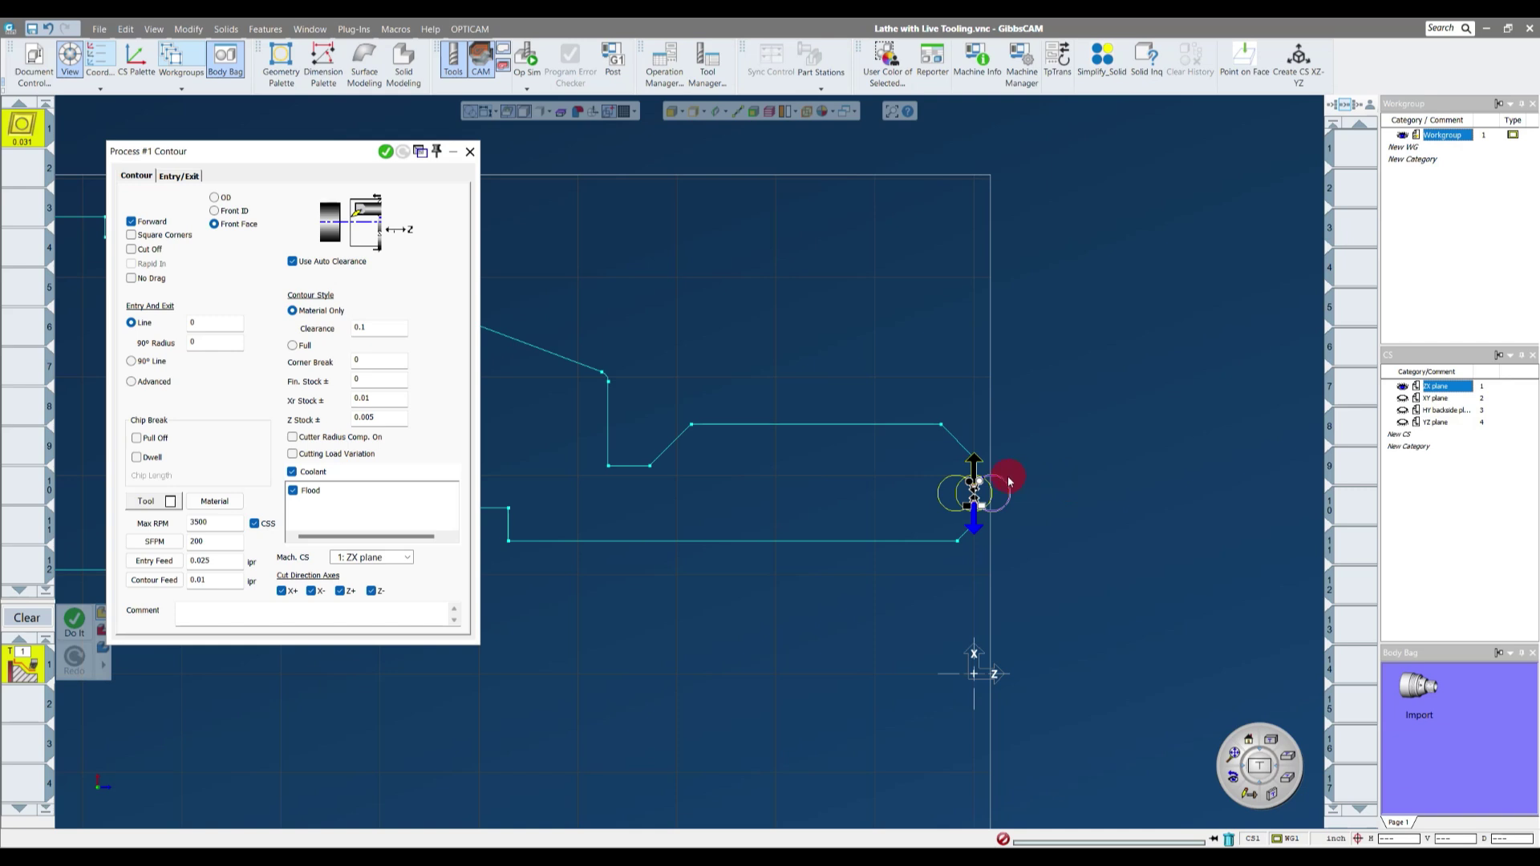
- Extend the face cut by moving its start point beyond the stock to about Xd 3.8 and its end point to about Xd 0.46
{"action": "scroll", "coordinate": [980, 486], "scroll_direction": "down", "scroll_amount": 2}
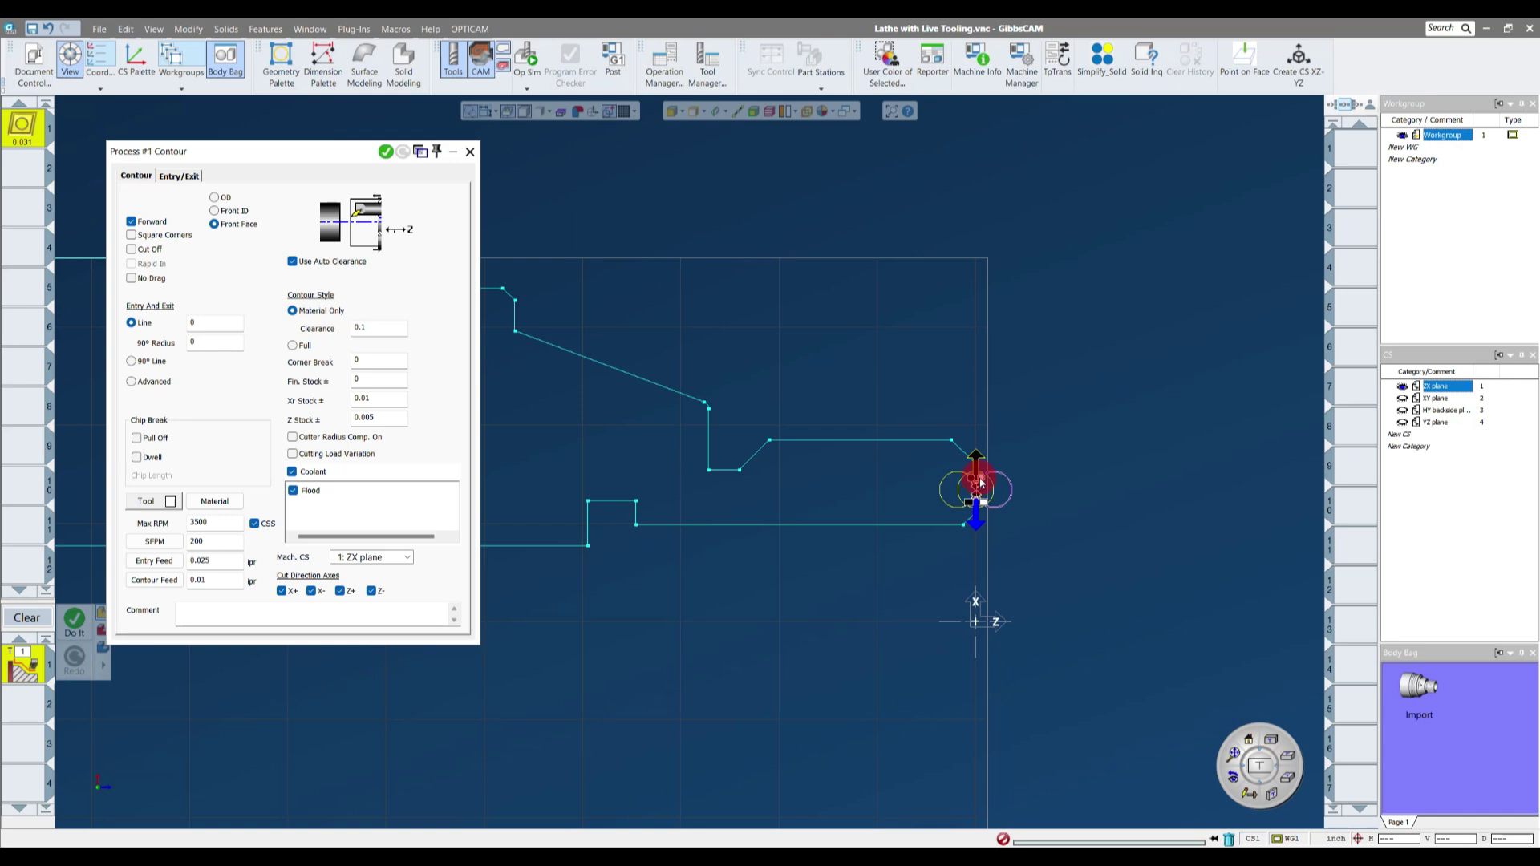
{"action": "left_click_drag", "start_coordinate": [998, 184], "coordinate": [980, 149]}
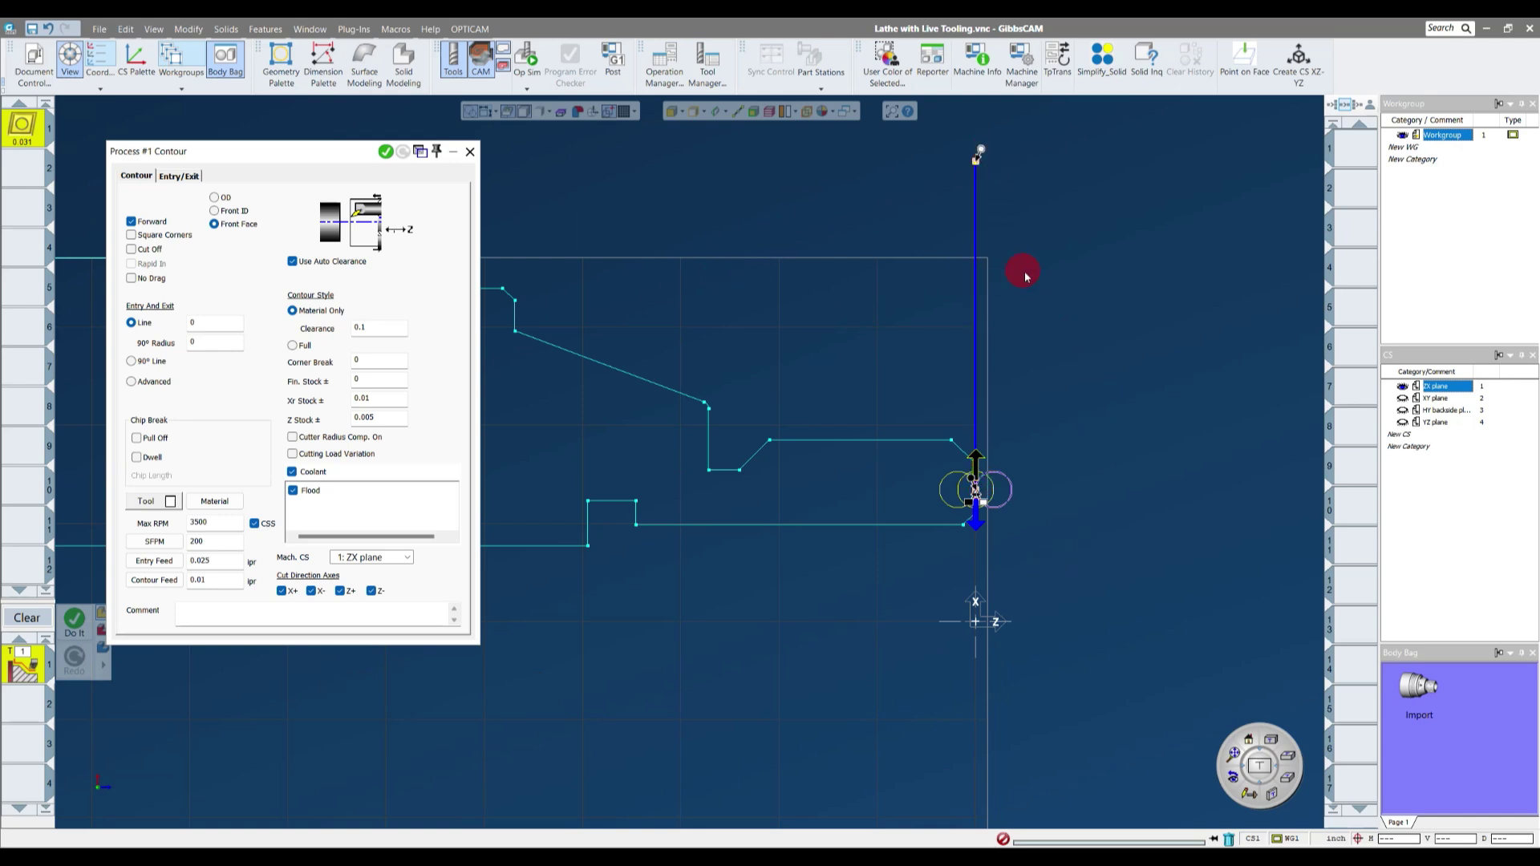
{"action": "scroll", "coordinate": [1065, 522], "scroll_direction": "up", "scroll_amount": 2}
{"action": "scroll", "coordinate": [963, 499], "scroll_direction": "down", "scroll_amount": 2}
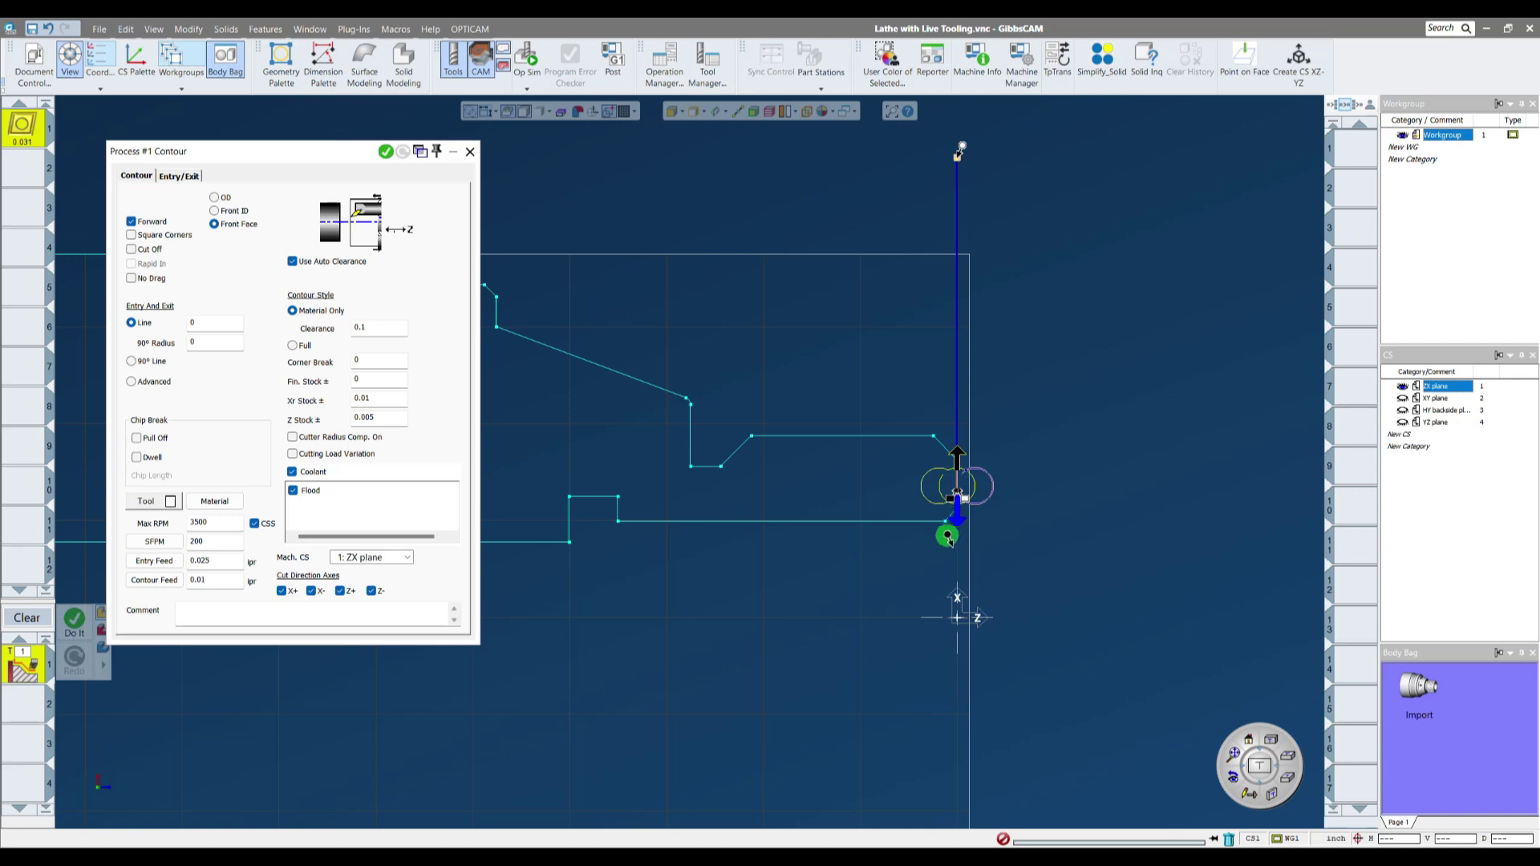
{"action": "left_click", "coordinate": [950, 618]}
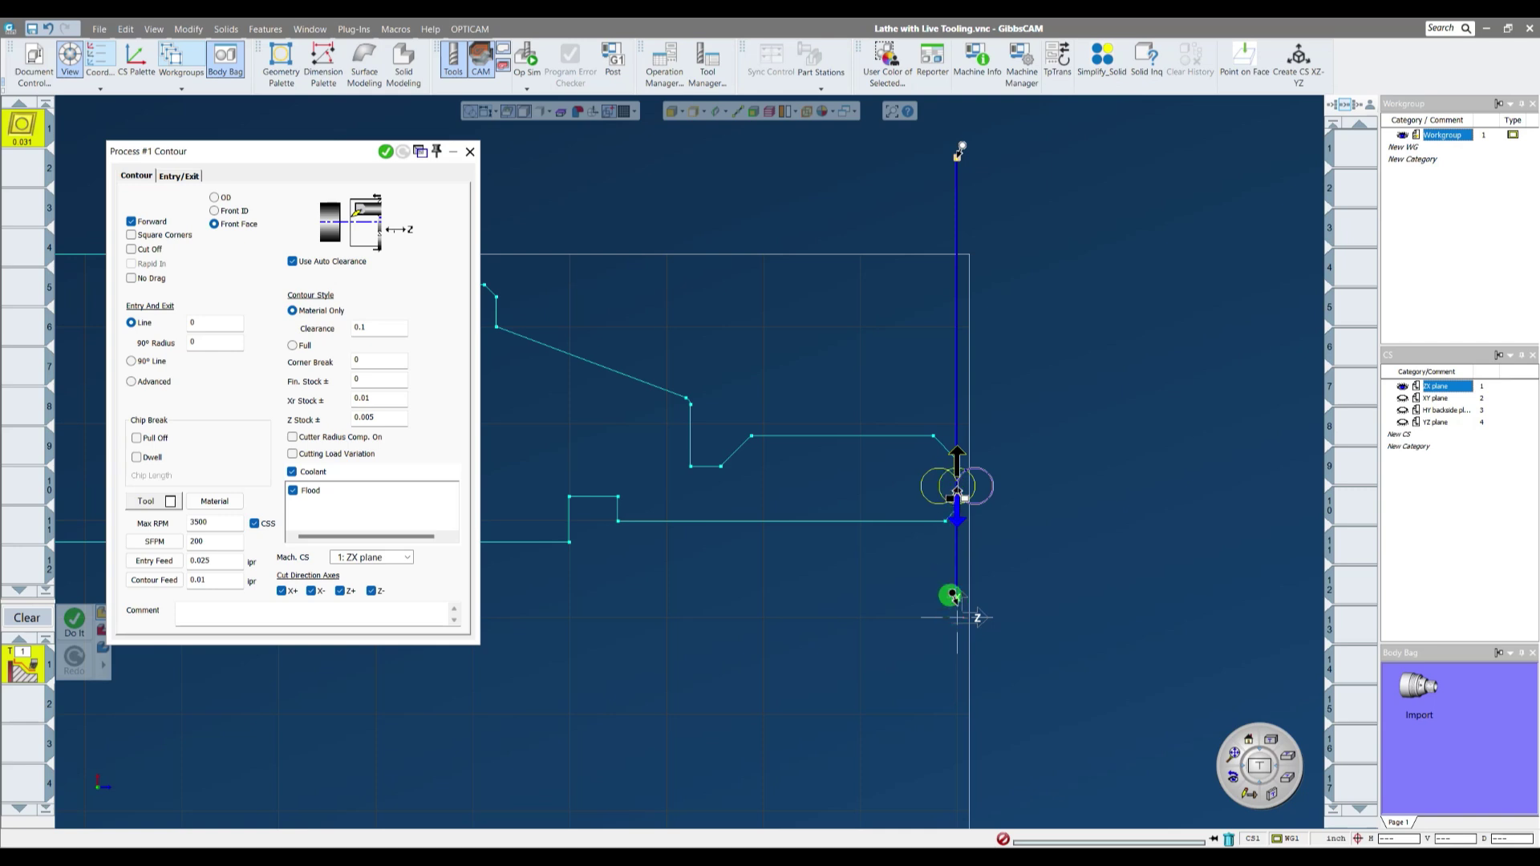
{"action": "left_click", "coordinate": [953, 551]}
- Set the cut's end point to an absolute Xd of 0 and a relative distance of 0.45 using Move Start & End Point
{"action": "right_click", "coordinate": [953, 555]}
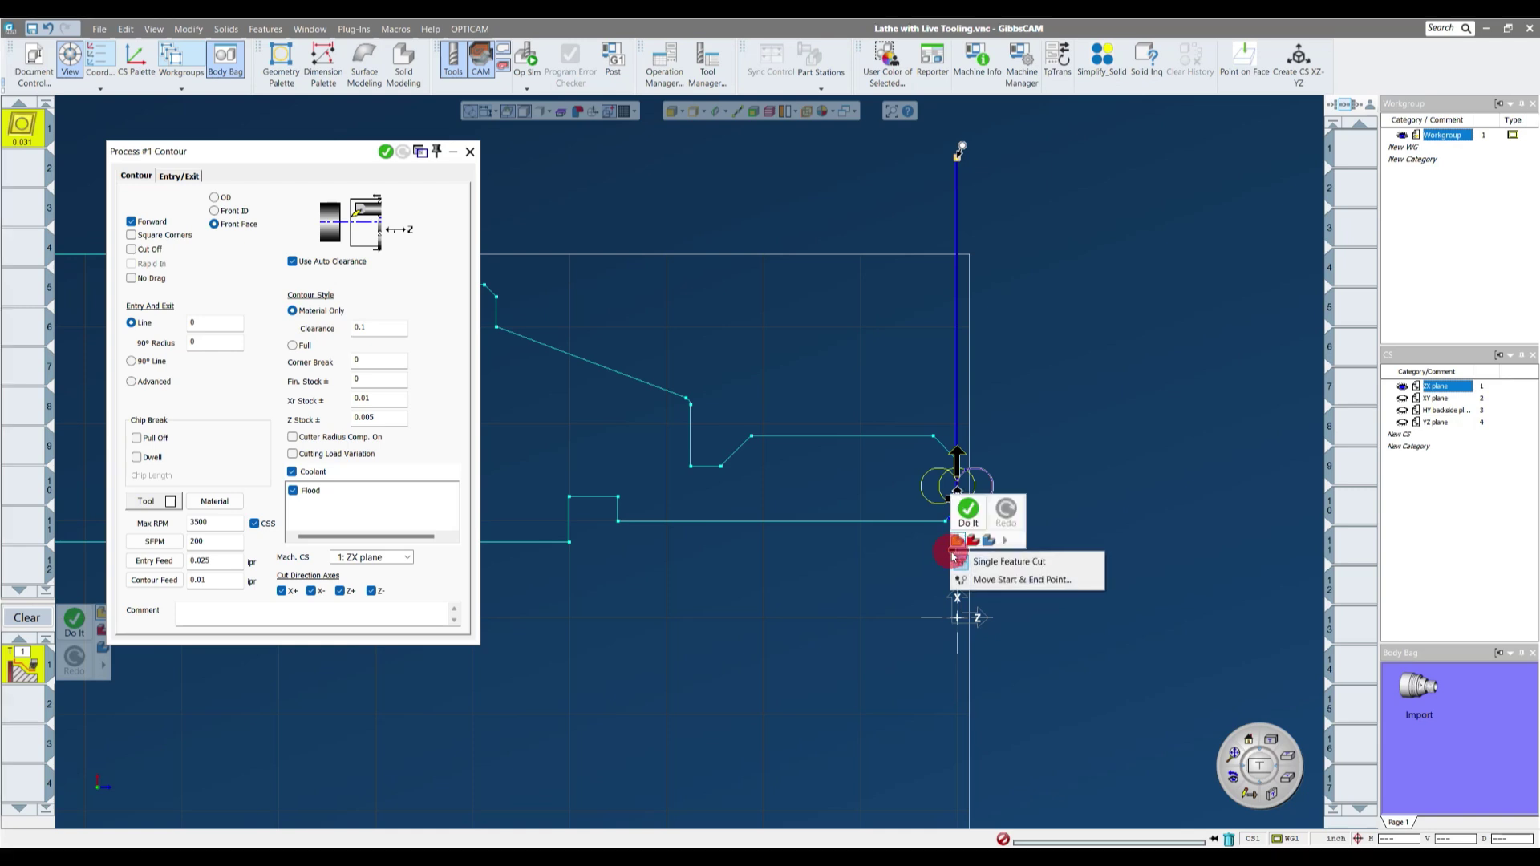
{"action": "left_click", "coordinate": [1002, 581]}
{"action": "left_click_drag", "start_coordinate": [930, 224], "coordinate": [721, 312]}
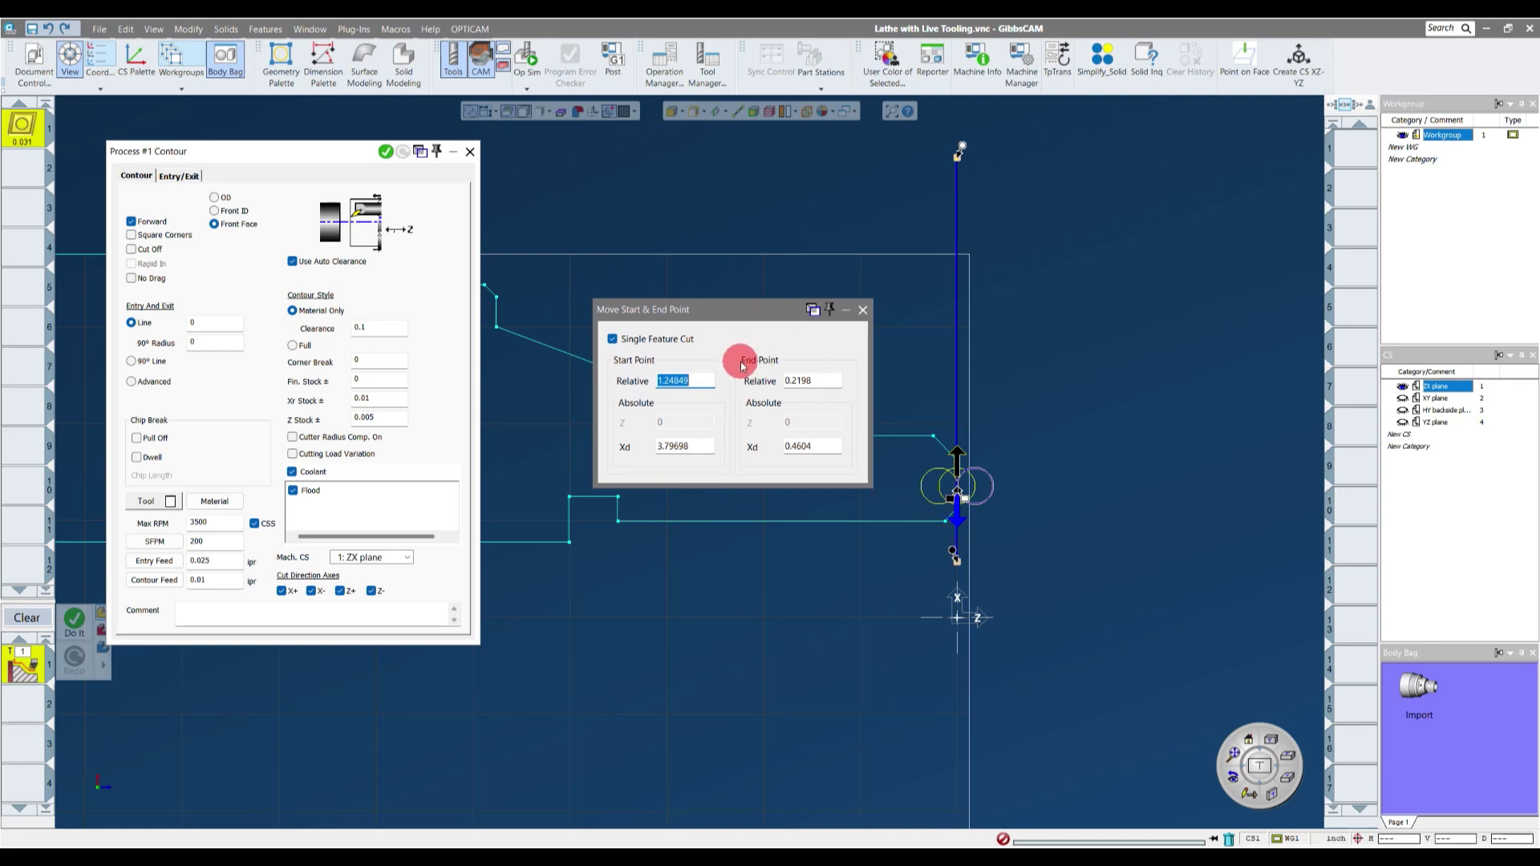
{"action": "double_click", "coordinate": [810, 447]}
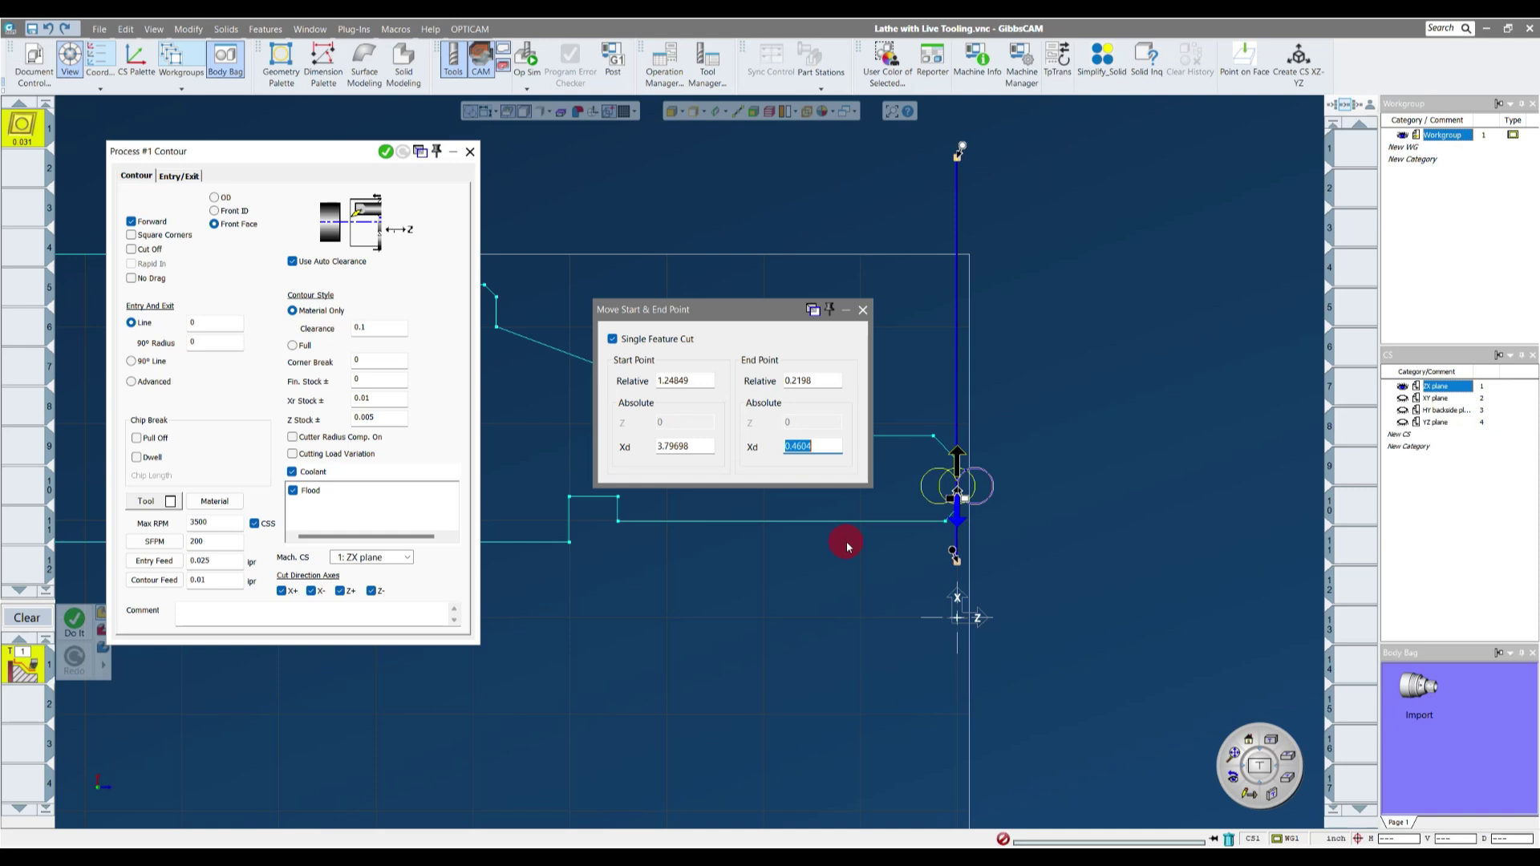
{"action": "type", "text": "0"}
{"action": "double_click", "coordinate": [830, 383]}
{"action": "type", "text": "0.45"}
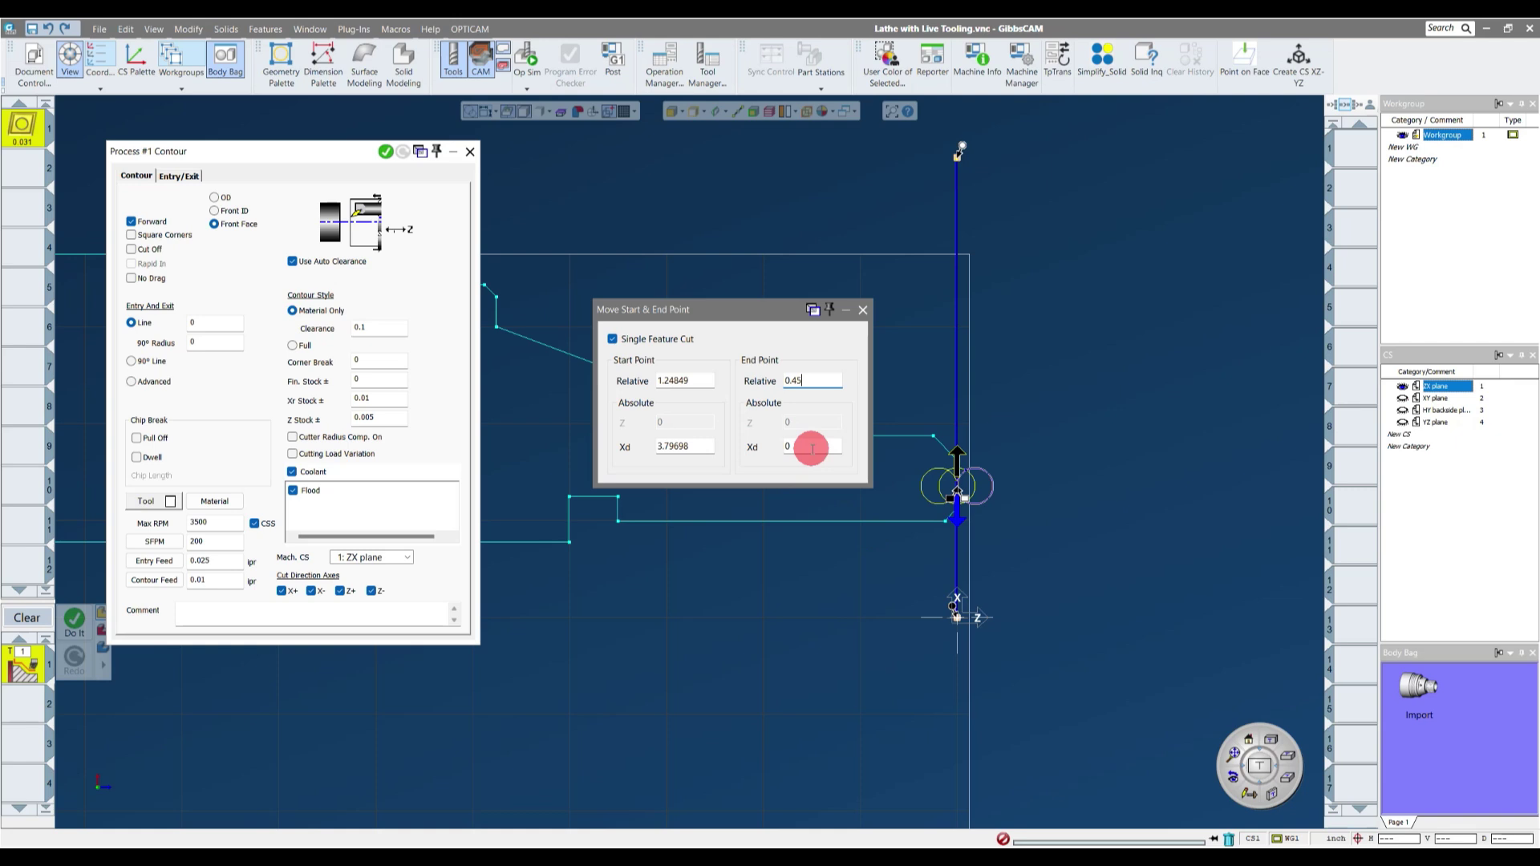
{"action": "left_click", "coordinate": [862, 311]}
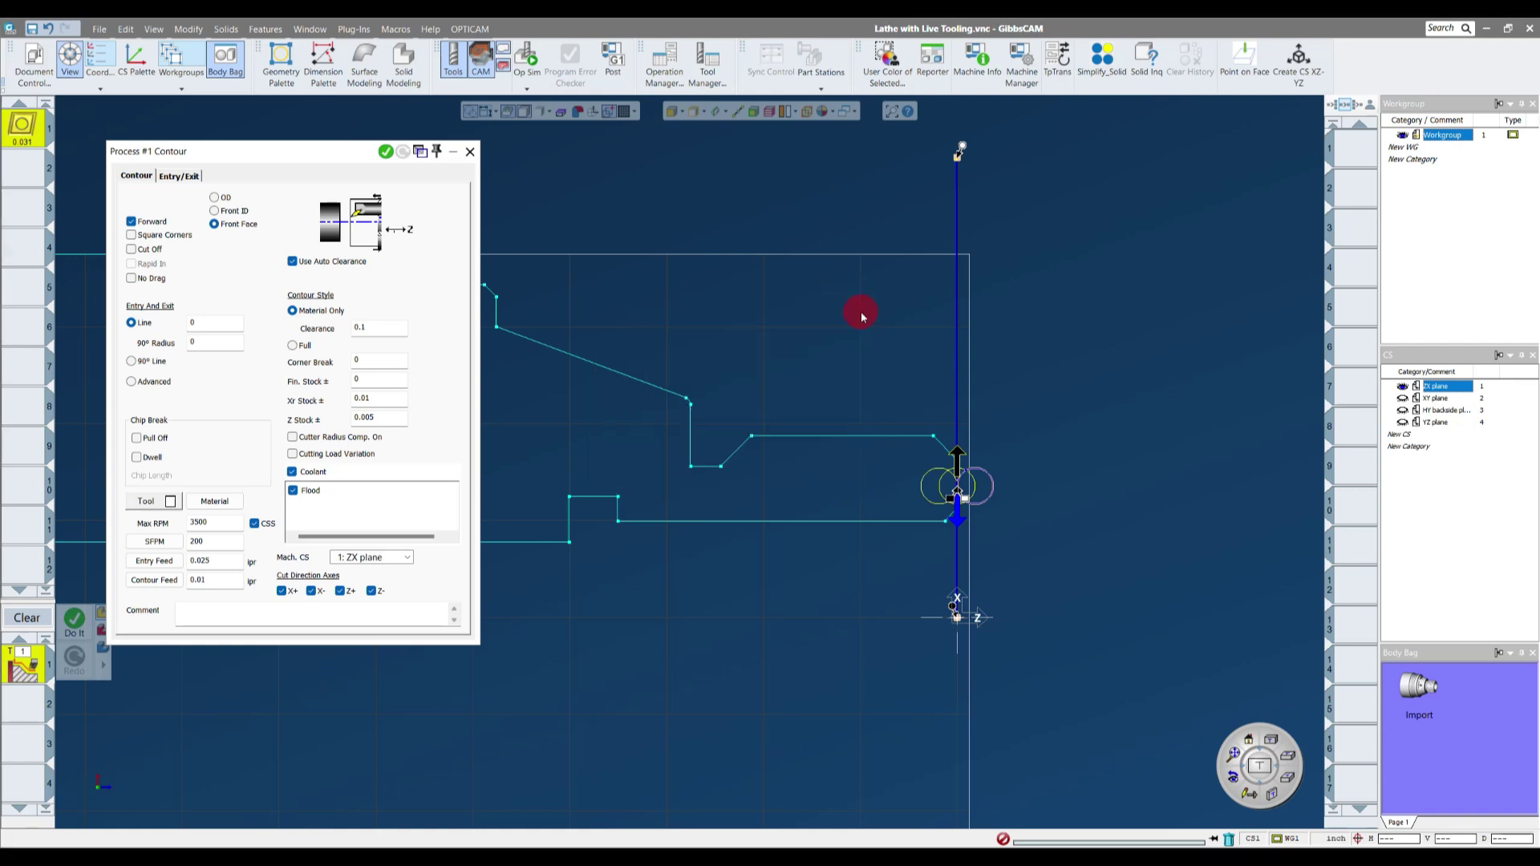
- Generate the front-face contour operation, close its process settings and deselect the cut geometry
{"action": "left_click", "coordinate": [386, 153]}
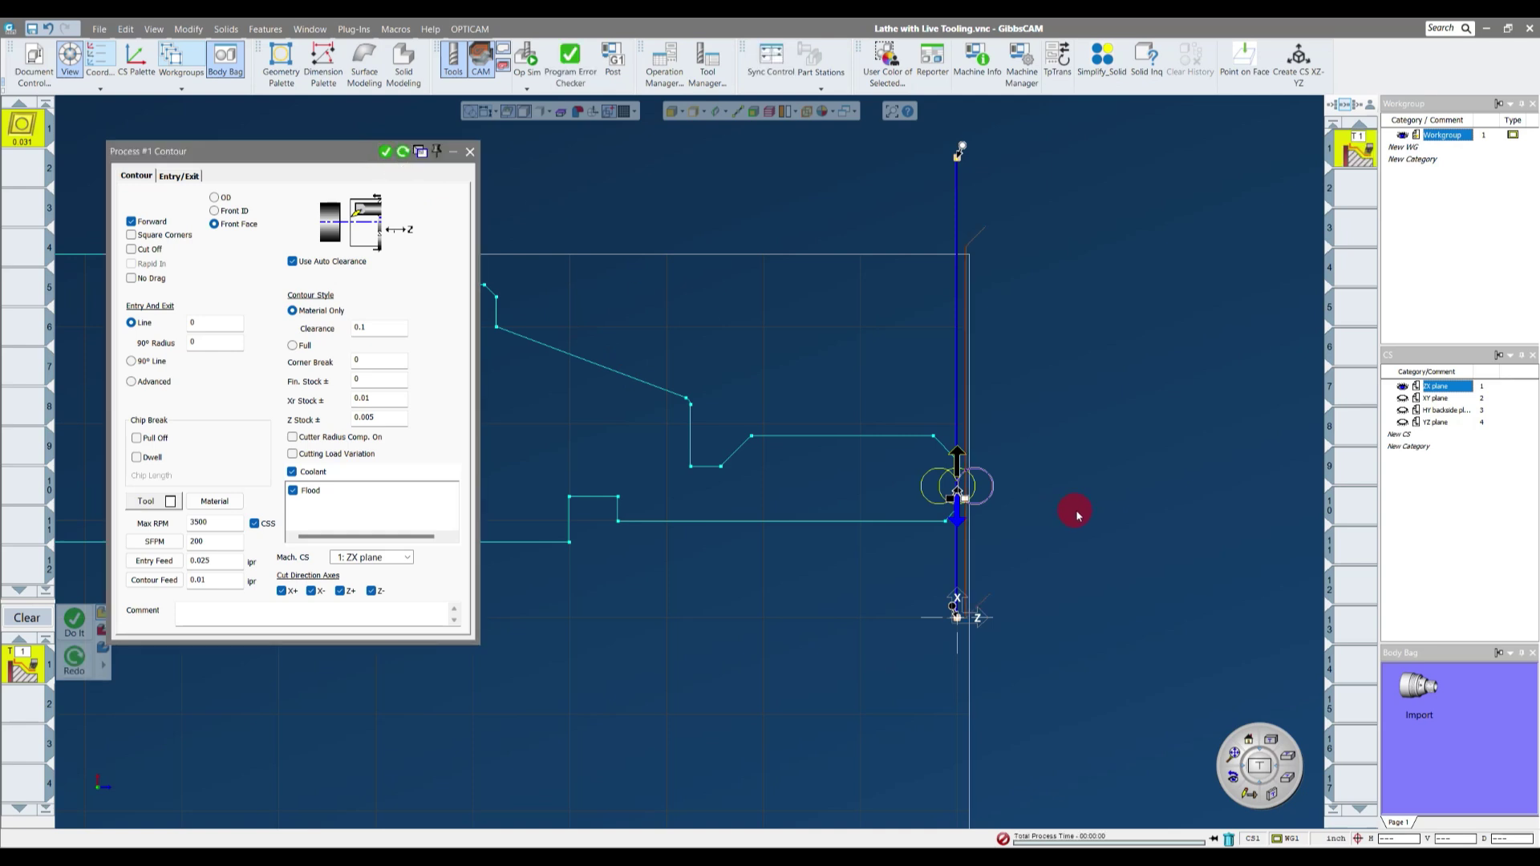
{"action": "scroll", "coordinate": [1089, 516], "scroll_direction": "down", "scroll_amount": 4}
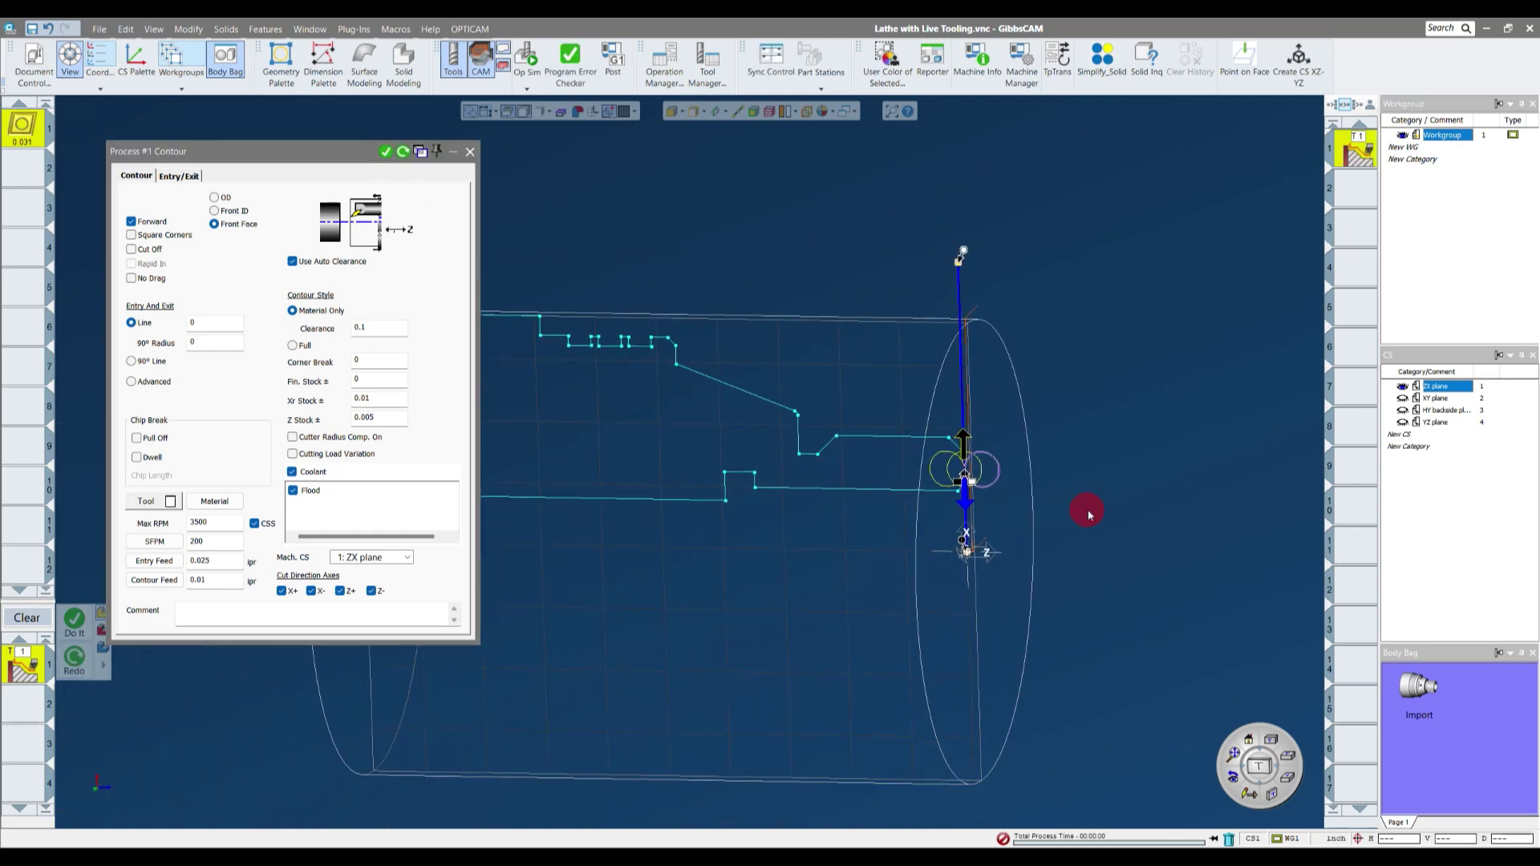
{"action": "scroll", "coordinate": [1086, 508], "scroll_direction": "down", "scroll_amount": 1}
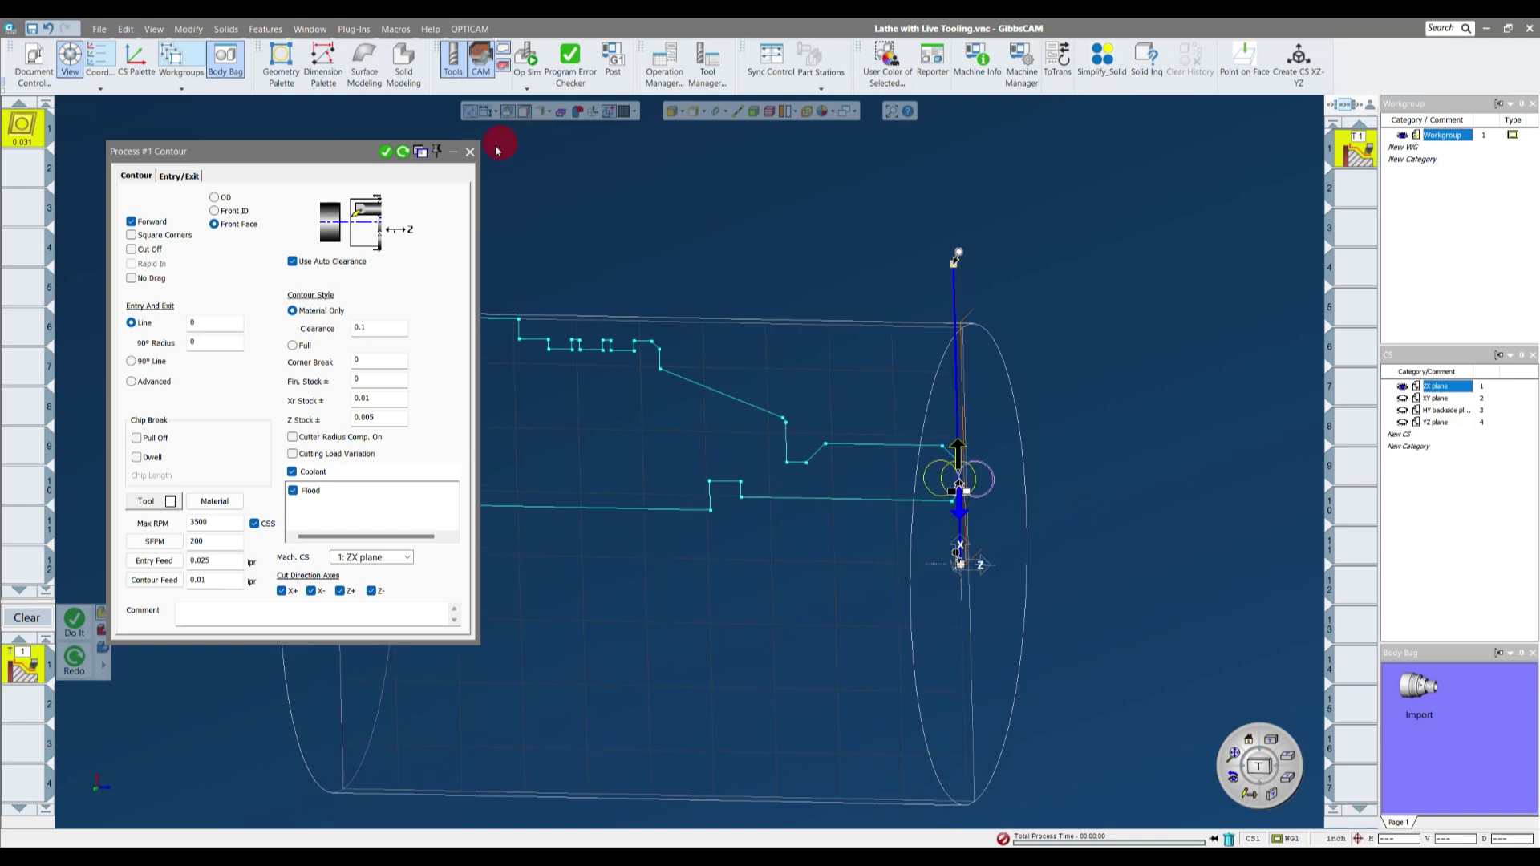
{"action": "left_click", "coordinate": [470, 152]}
{"action": "scroll", "coordinate": [1117, 402], "scroll_direction": "down", "scroll_amount": 2}
{"action": "scroll", "coordinate": [1117, 403], "scroll_direction": "down", "scroll_amount": 2}
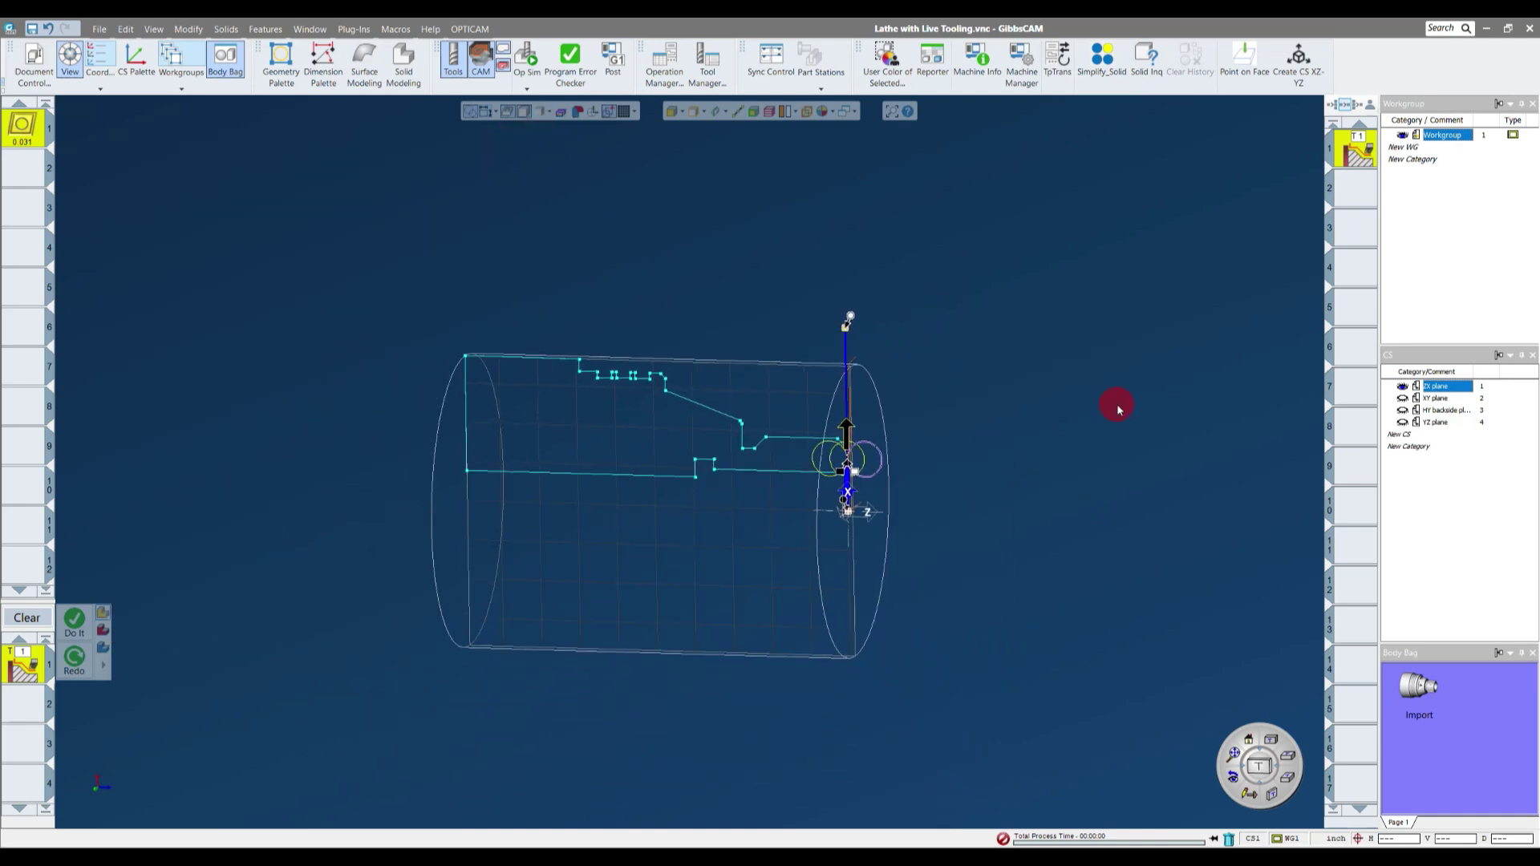
{"action": "middle_click_drag", "start_coordinate": [1118, 405], "coordinate": [1118, 406]}
{"action": "scroll", "coordinate": [1118, 406], "scroll_direction": "up", "scroll_amount": 2}
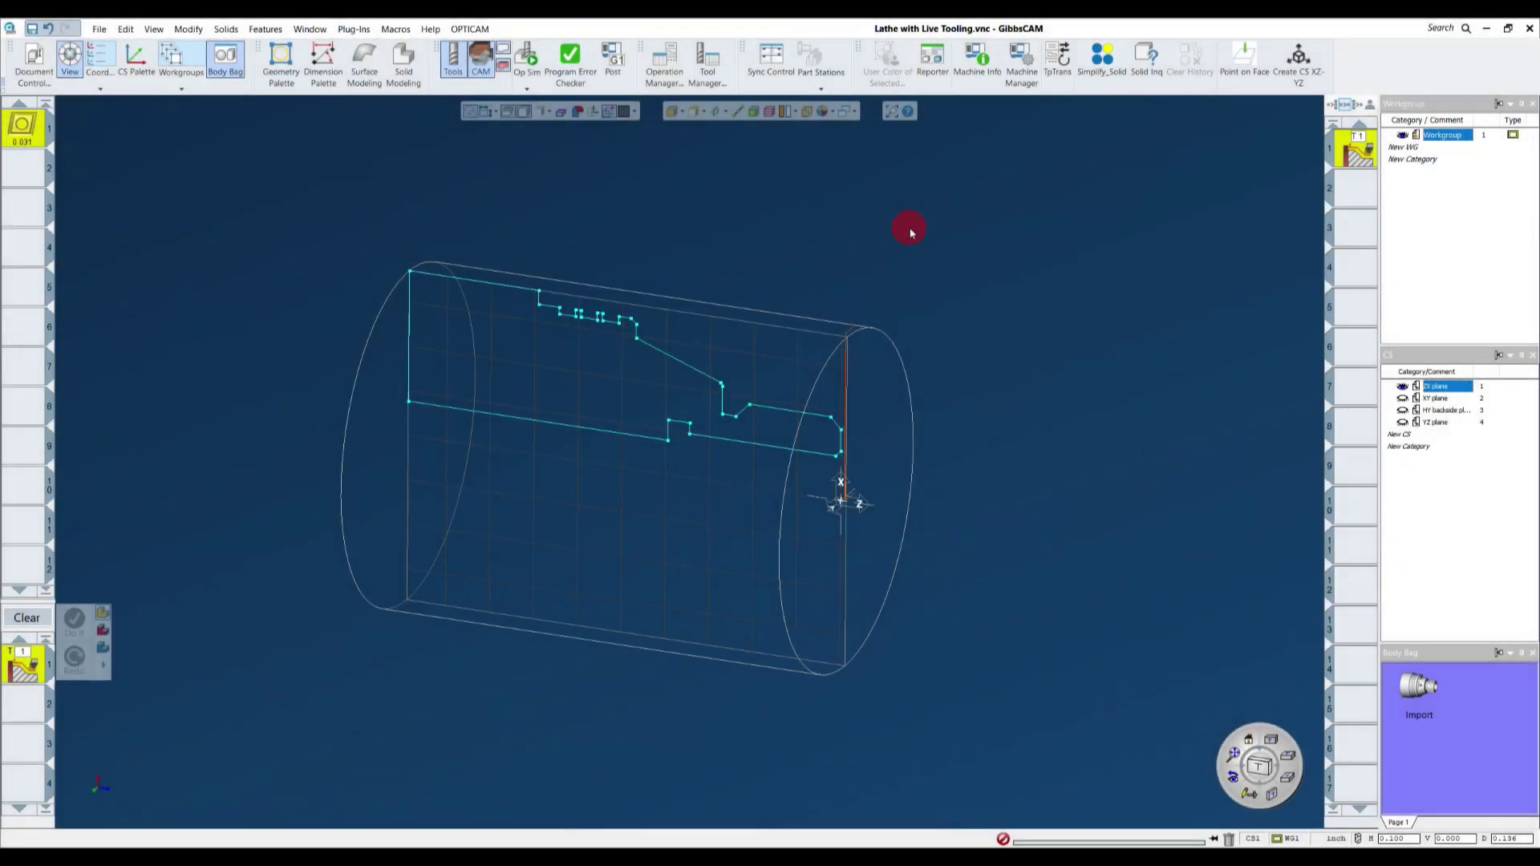
- Start the Op Sim rendering of the stock and check the workspace stock dimensions in the document settings
{"action": "left_click", "coordinate": [527, 60]}
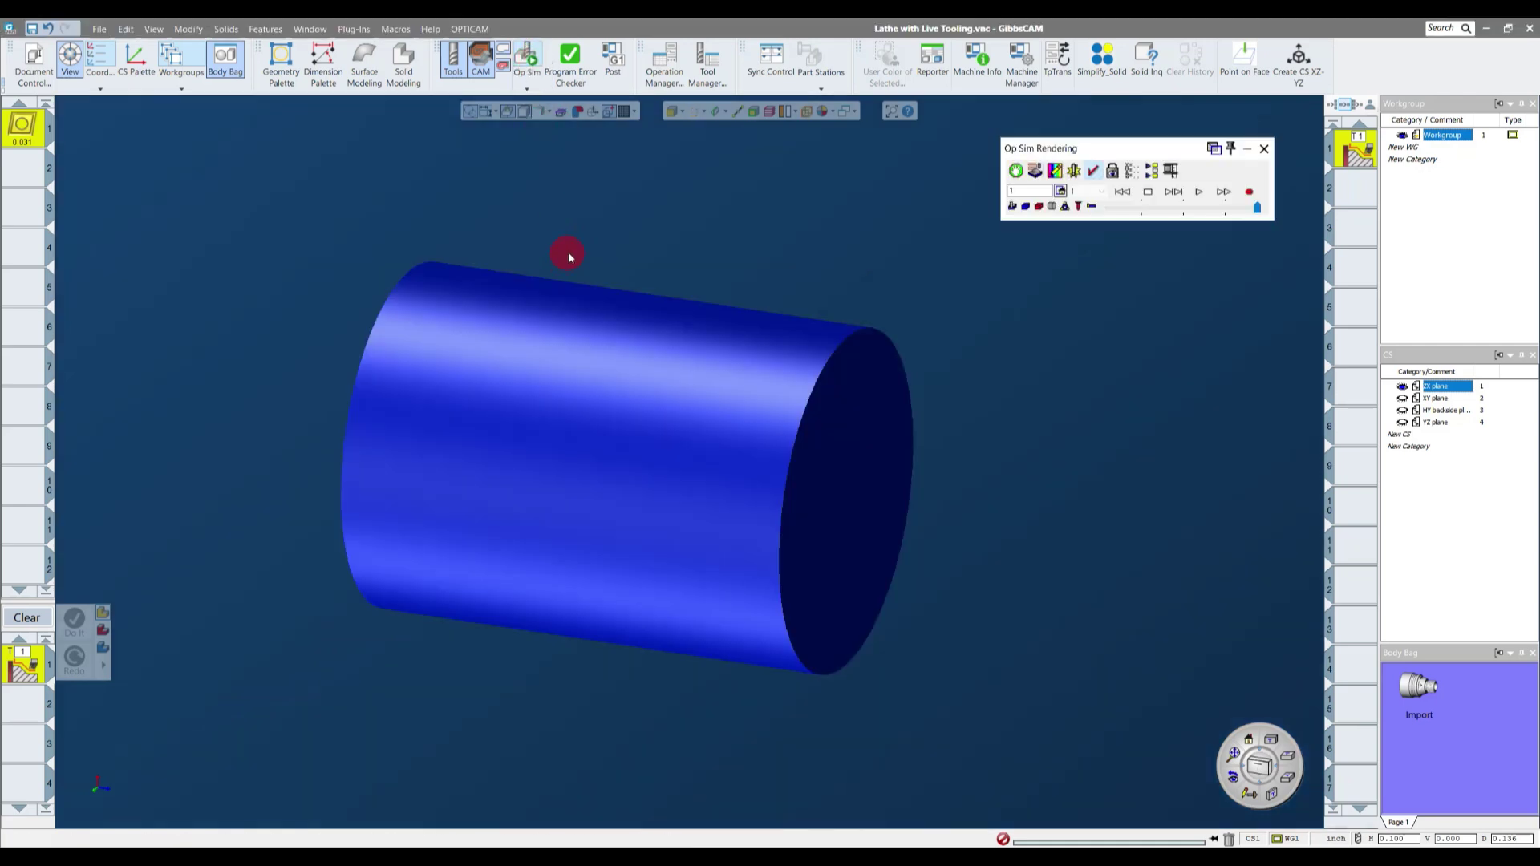
{"action": "mouse_move", "coordinate": [1095, 145]}
{"action": "left_mouse_down"}
{"action": "mouse_move", "coordinate": [1045, 197]}
{"action": "mouse_move", "coordinate": [1079, 146]}
{"action": "left_mouse_up"}
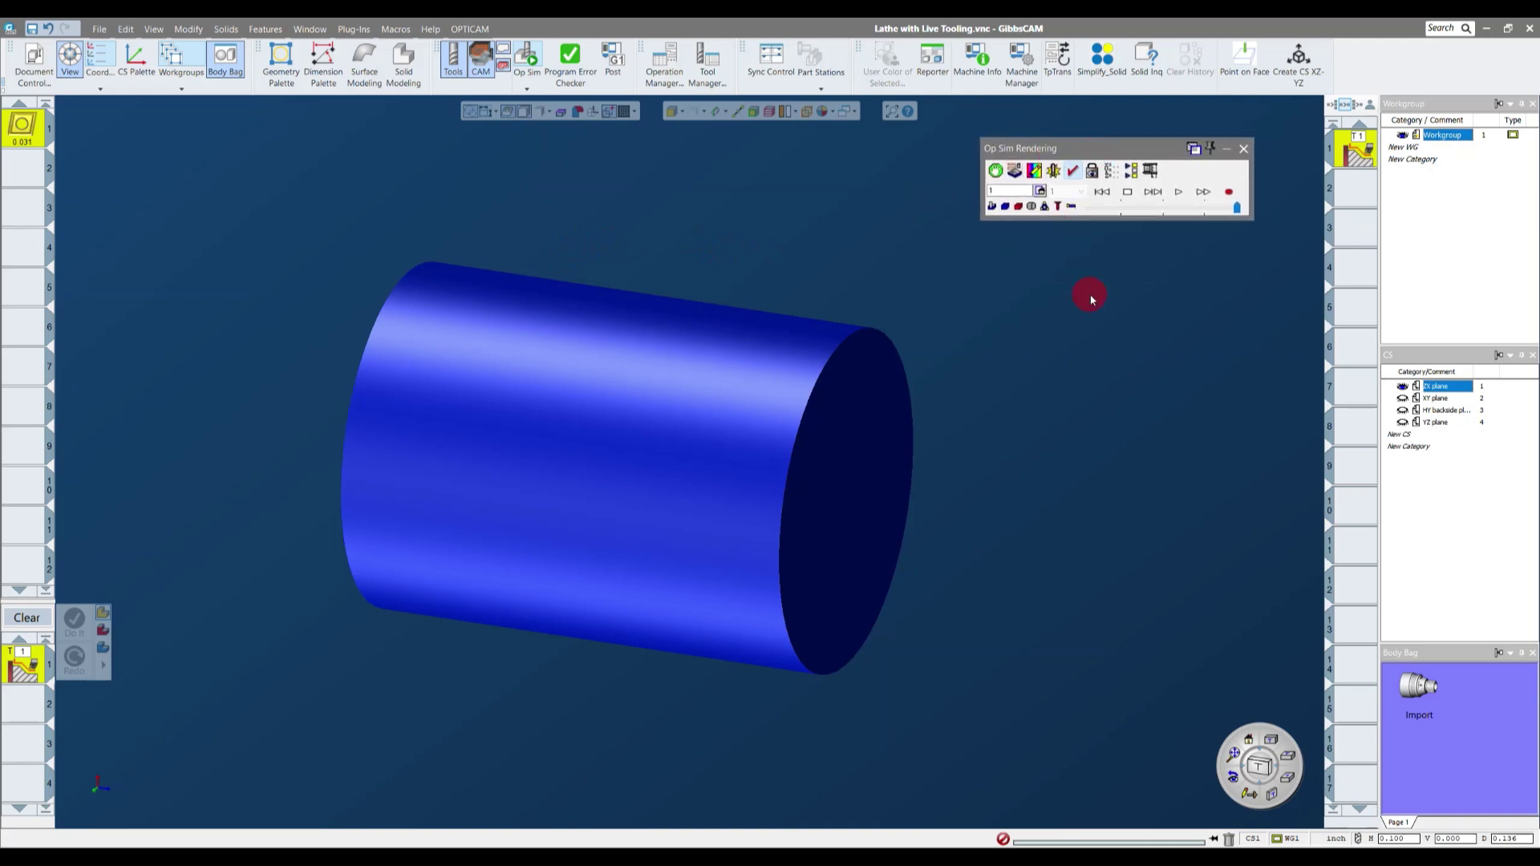
{"action": "middle_click_drag", "start_coordinate": [827, 538], "coordinate": [984, 481]}
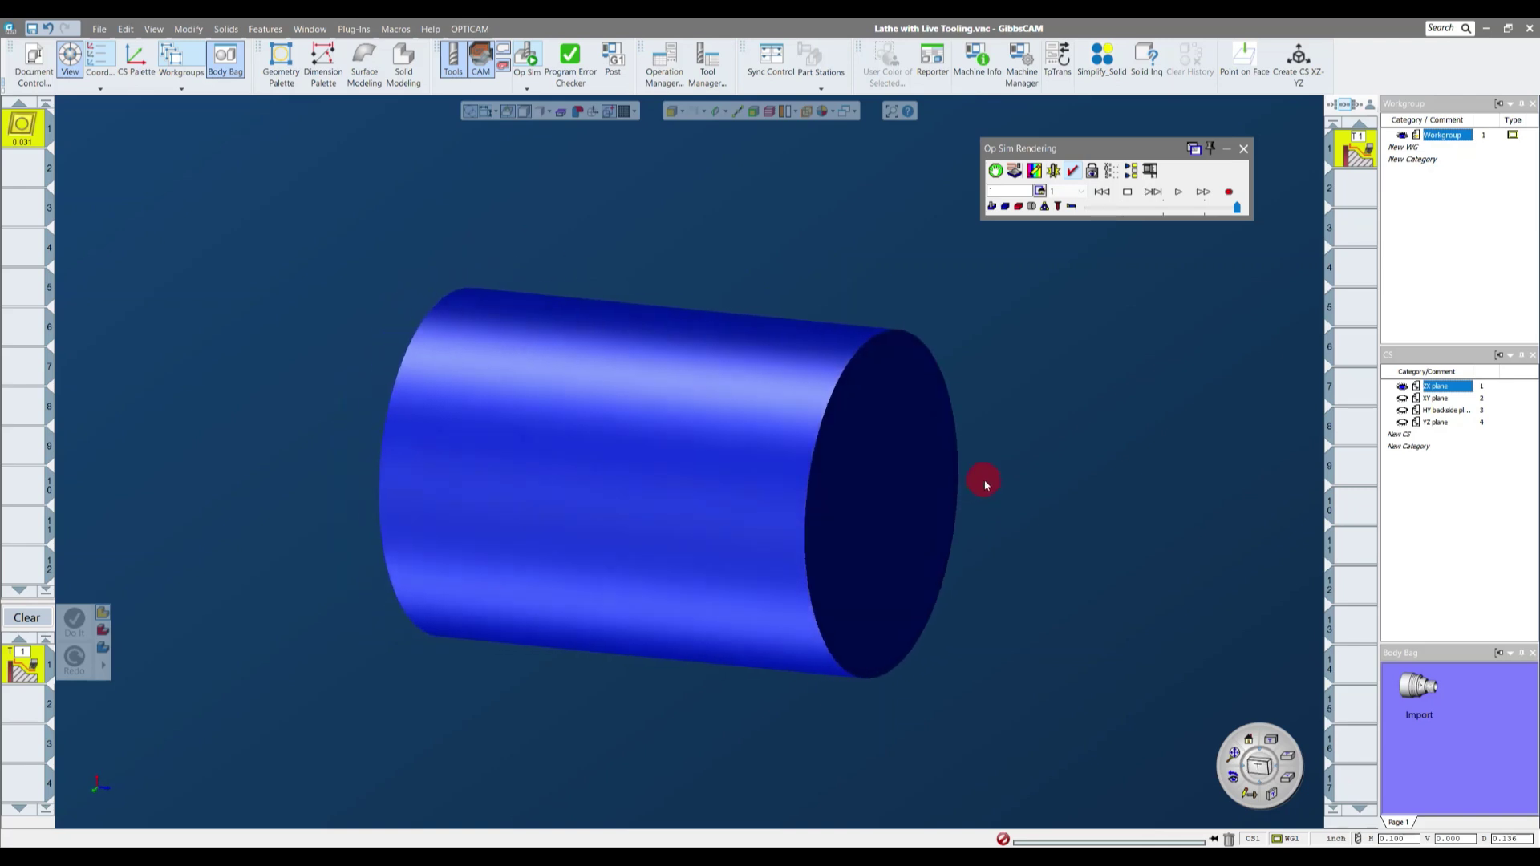
{"action": "left_click", "coordinate": [34, 61]}
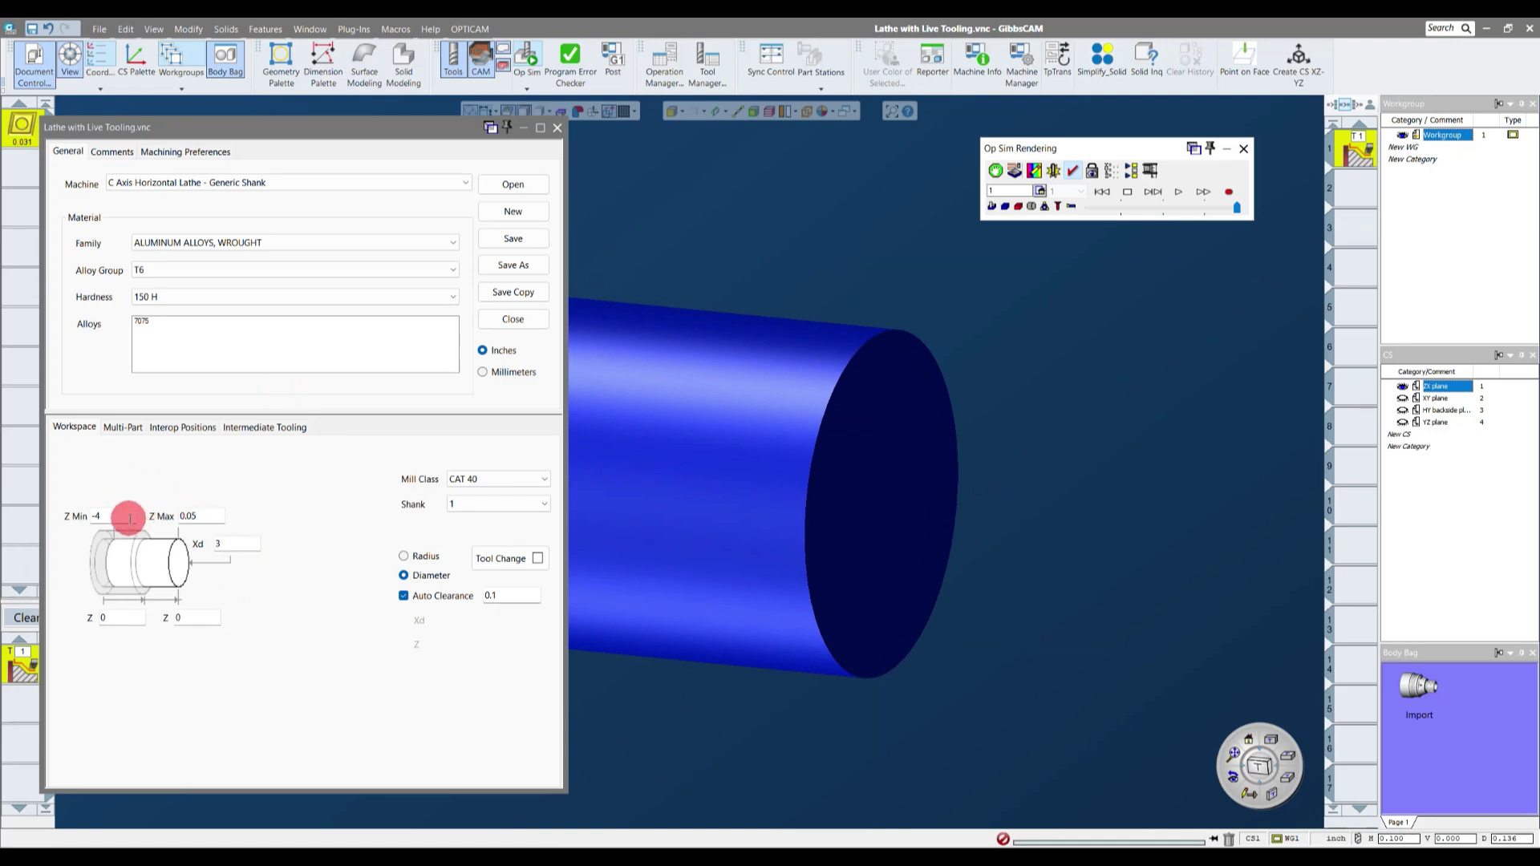
{"action": "left_click", "coordinate": [557, 127]}
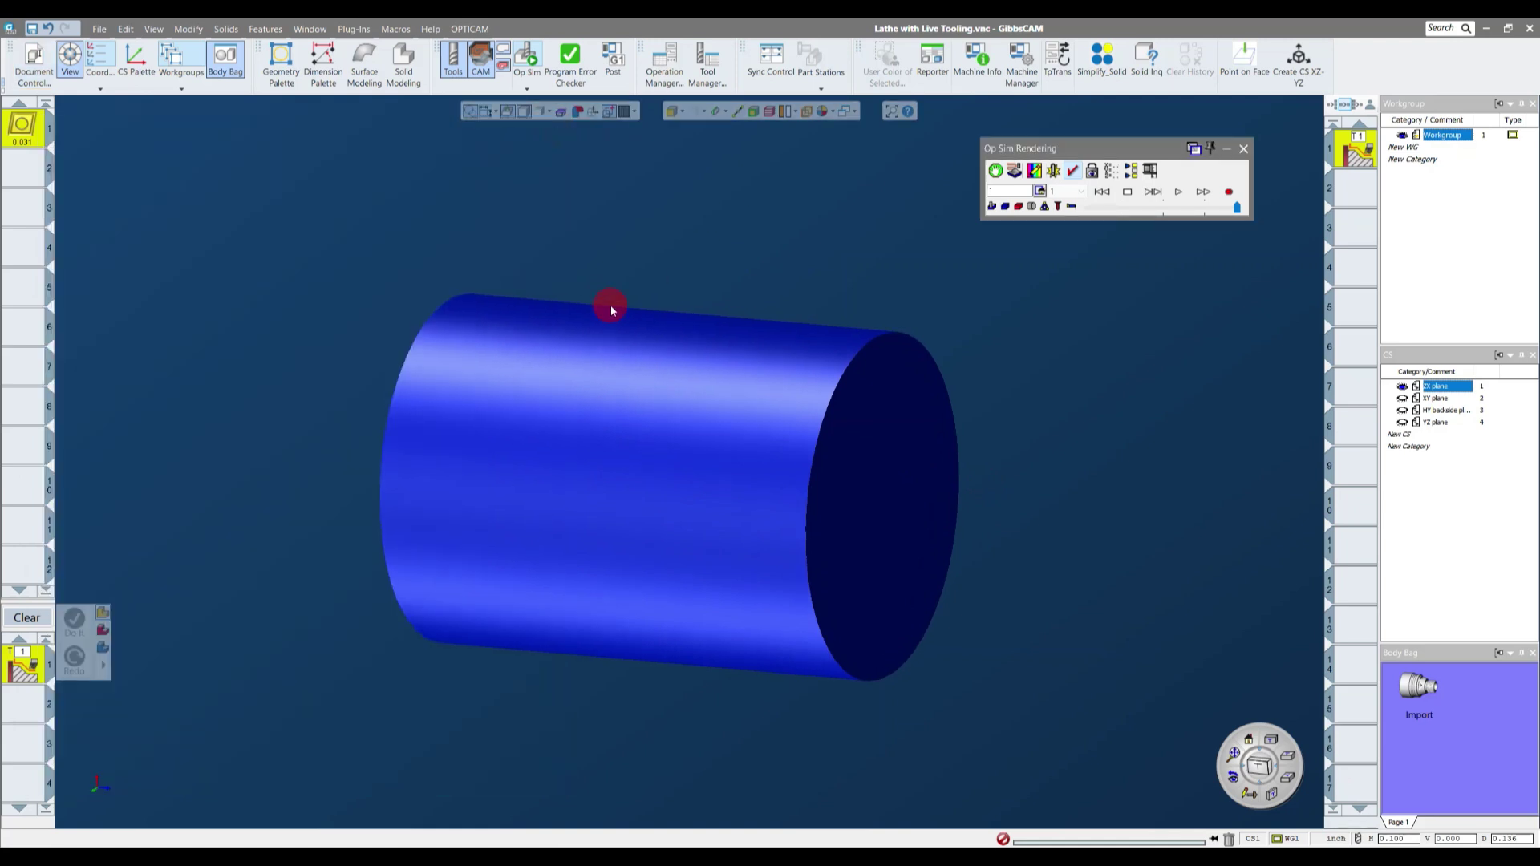
- Lower the simulation speed and play the face cut, rewinding it once to replay it
{"action": "left_click_drag", "start_coordinate": [1237, 210], "coordinate": [1131, 213]}
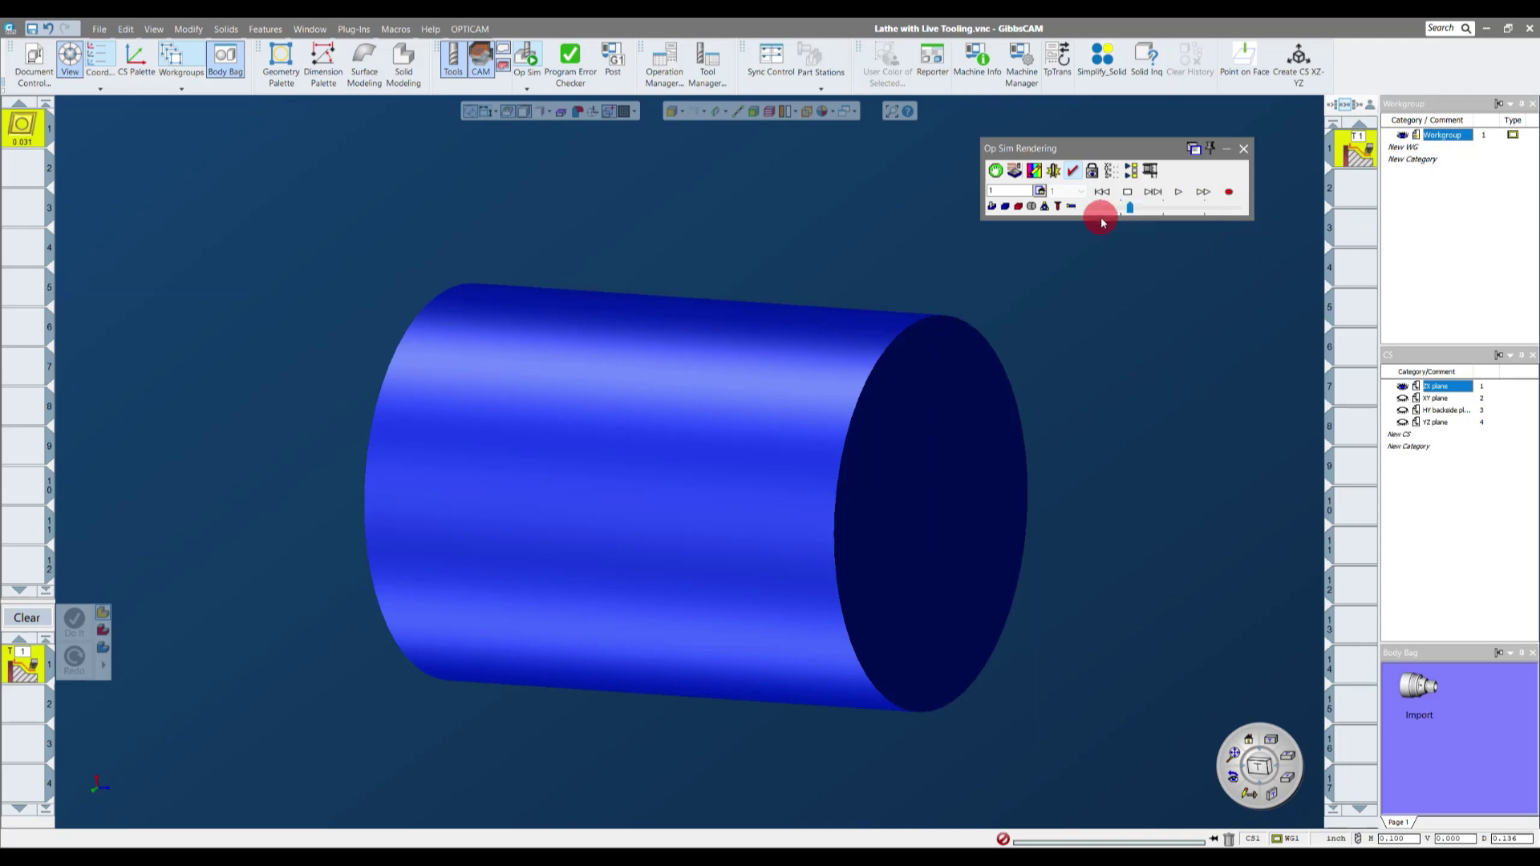
{"action": "left_click", "coordinate": [1177, 194]}
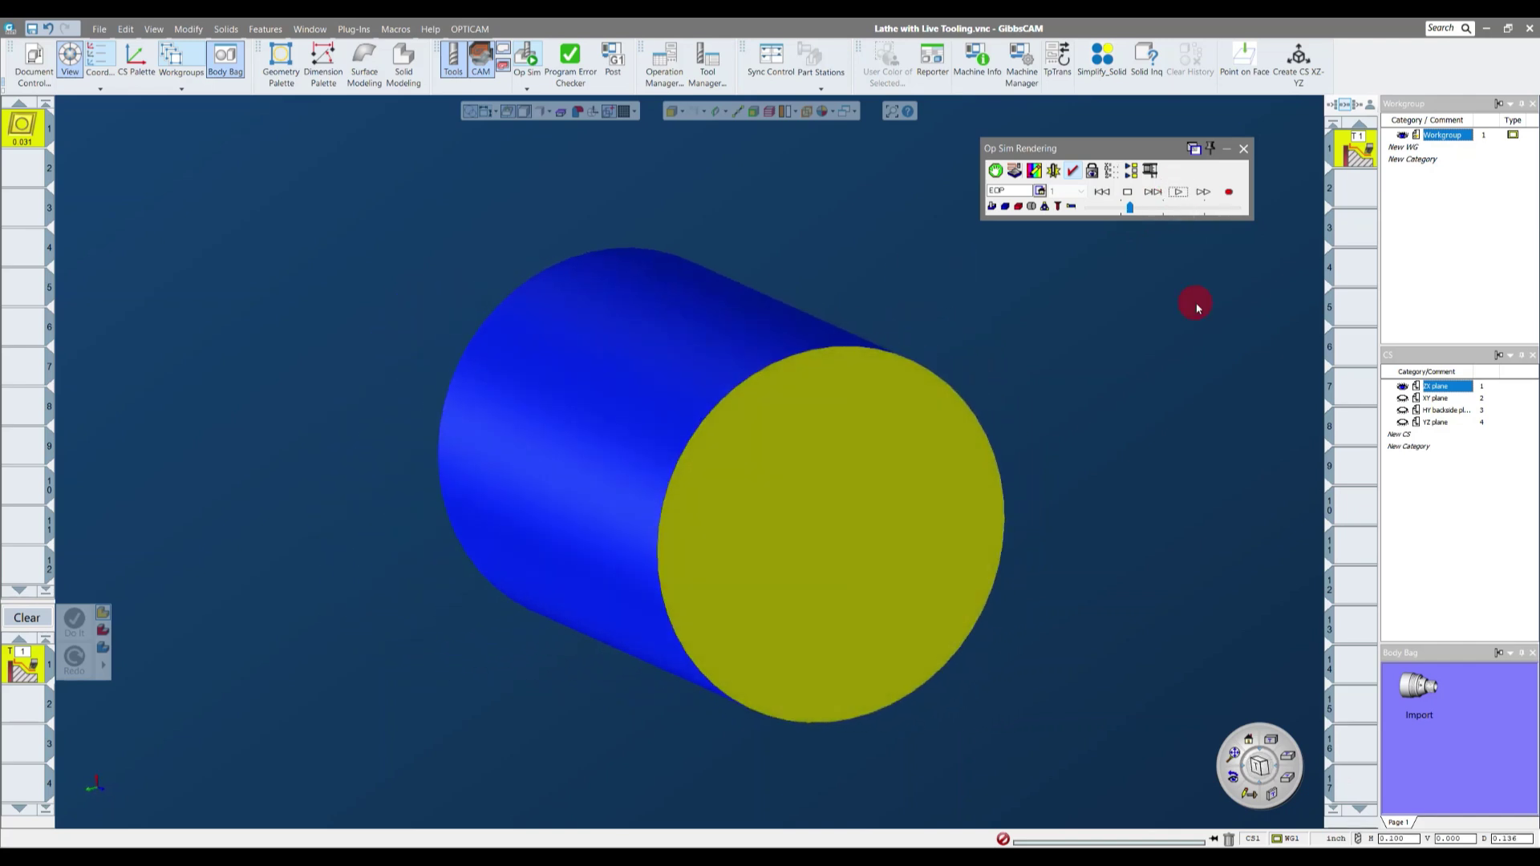
{"action": "left_click", "coordinate": [1105, 195]}
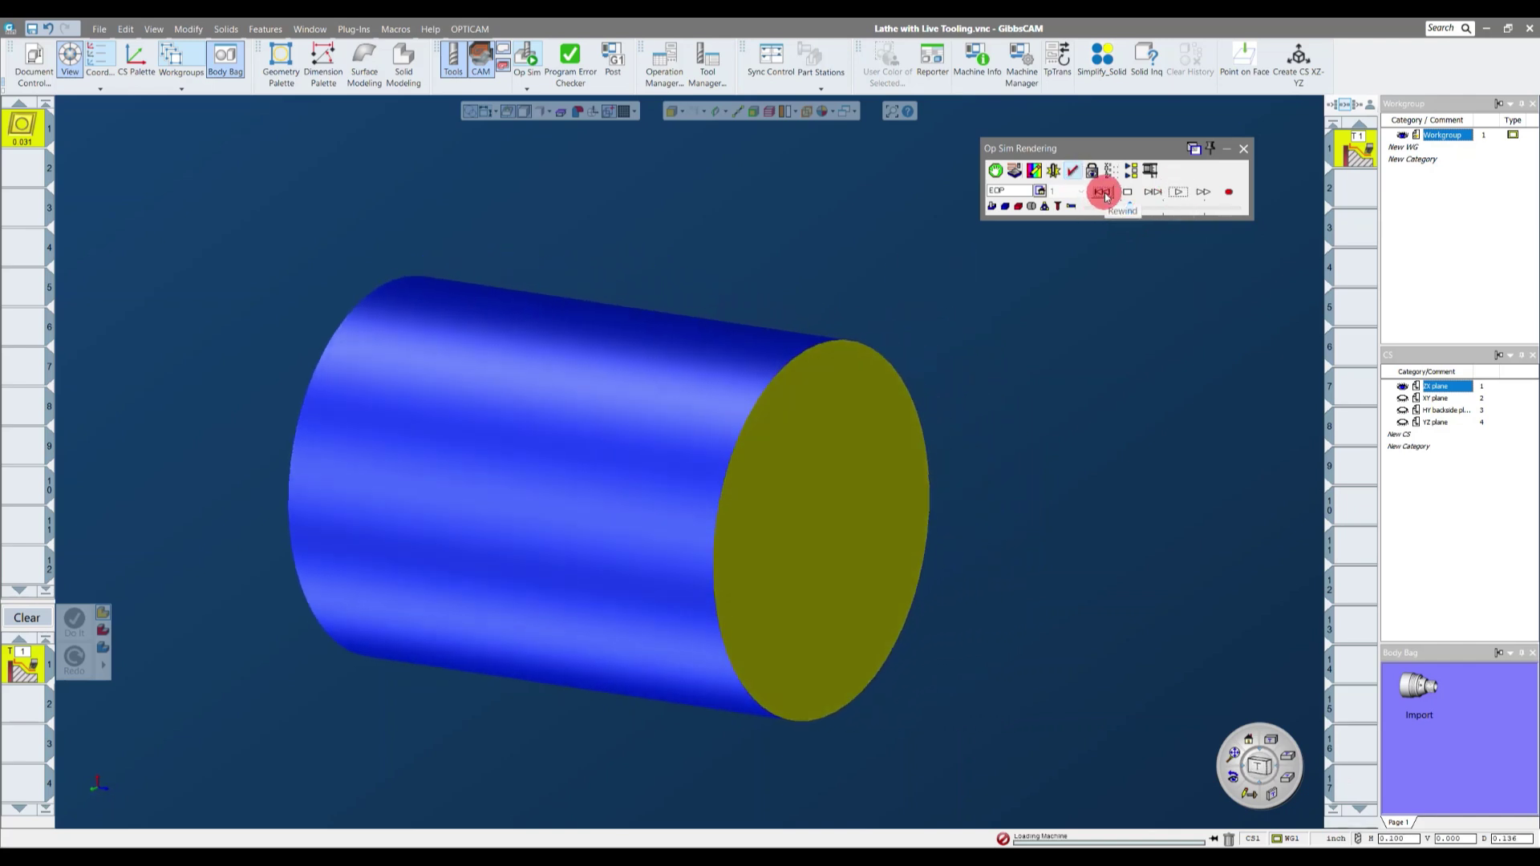
{"action": "left_click", "coordinate": [1177, 192]}
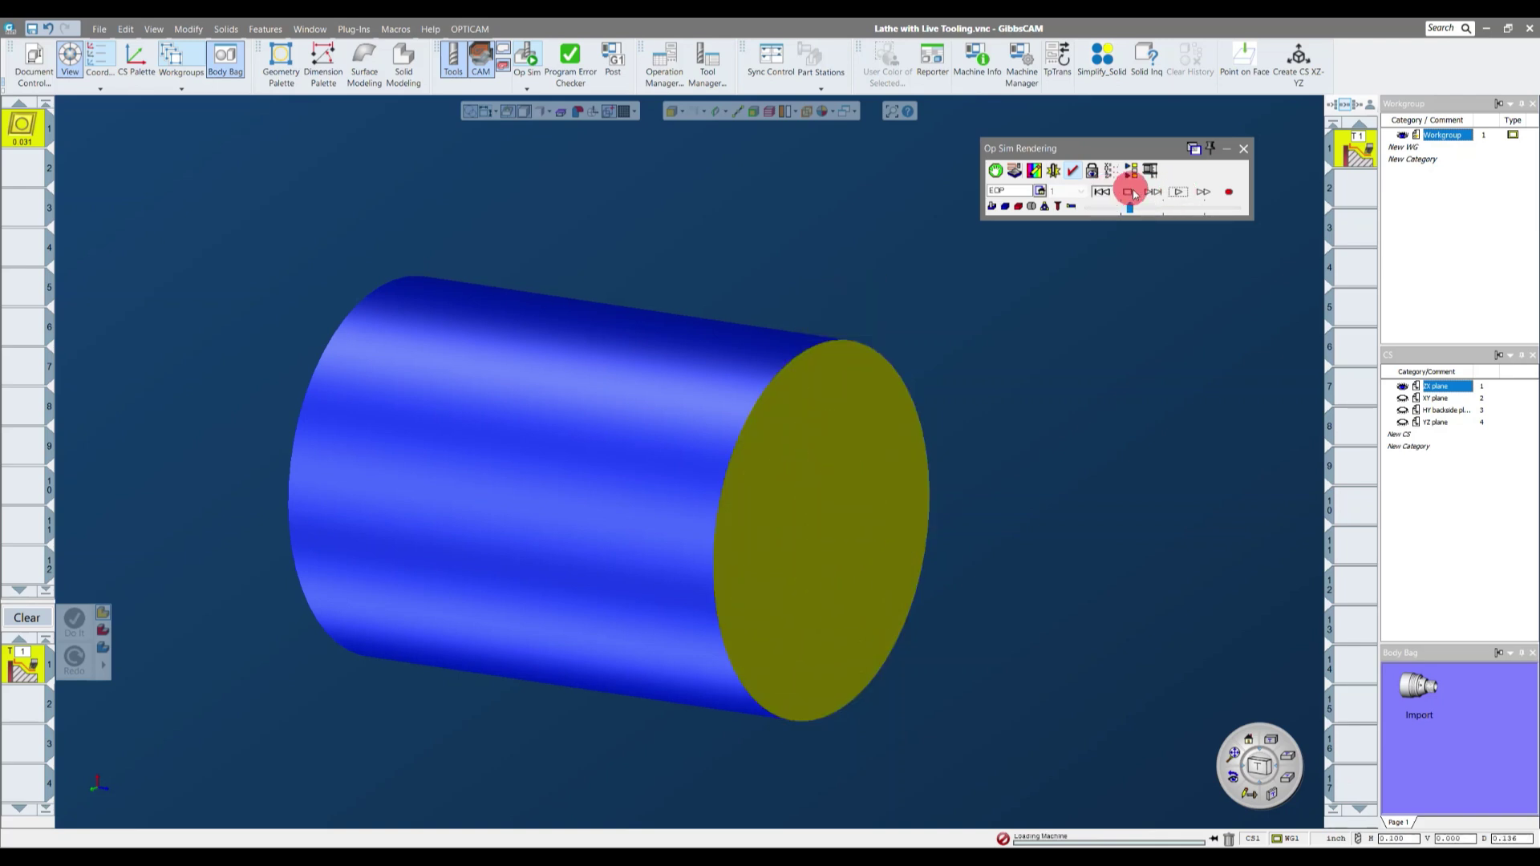
- Advance the simulation feature by feature through the face cut
{"action": "left_click", "coordinate": [1152, 194]}
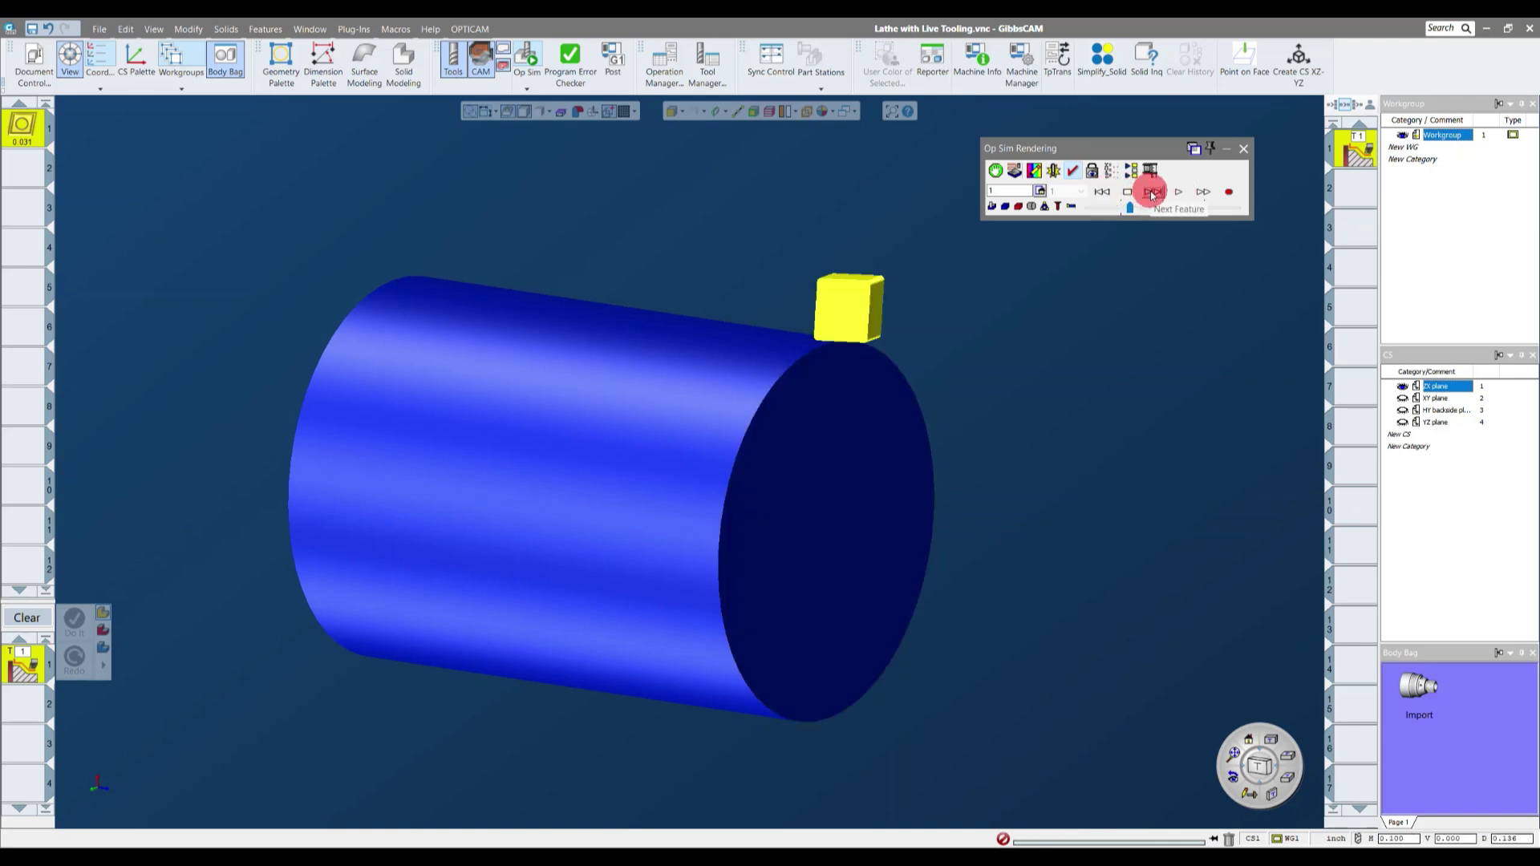
{"action": "left_click", "coordinate": [1152, 193]}
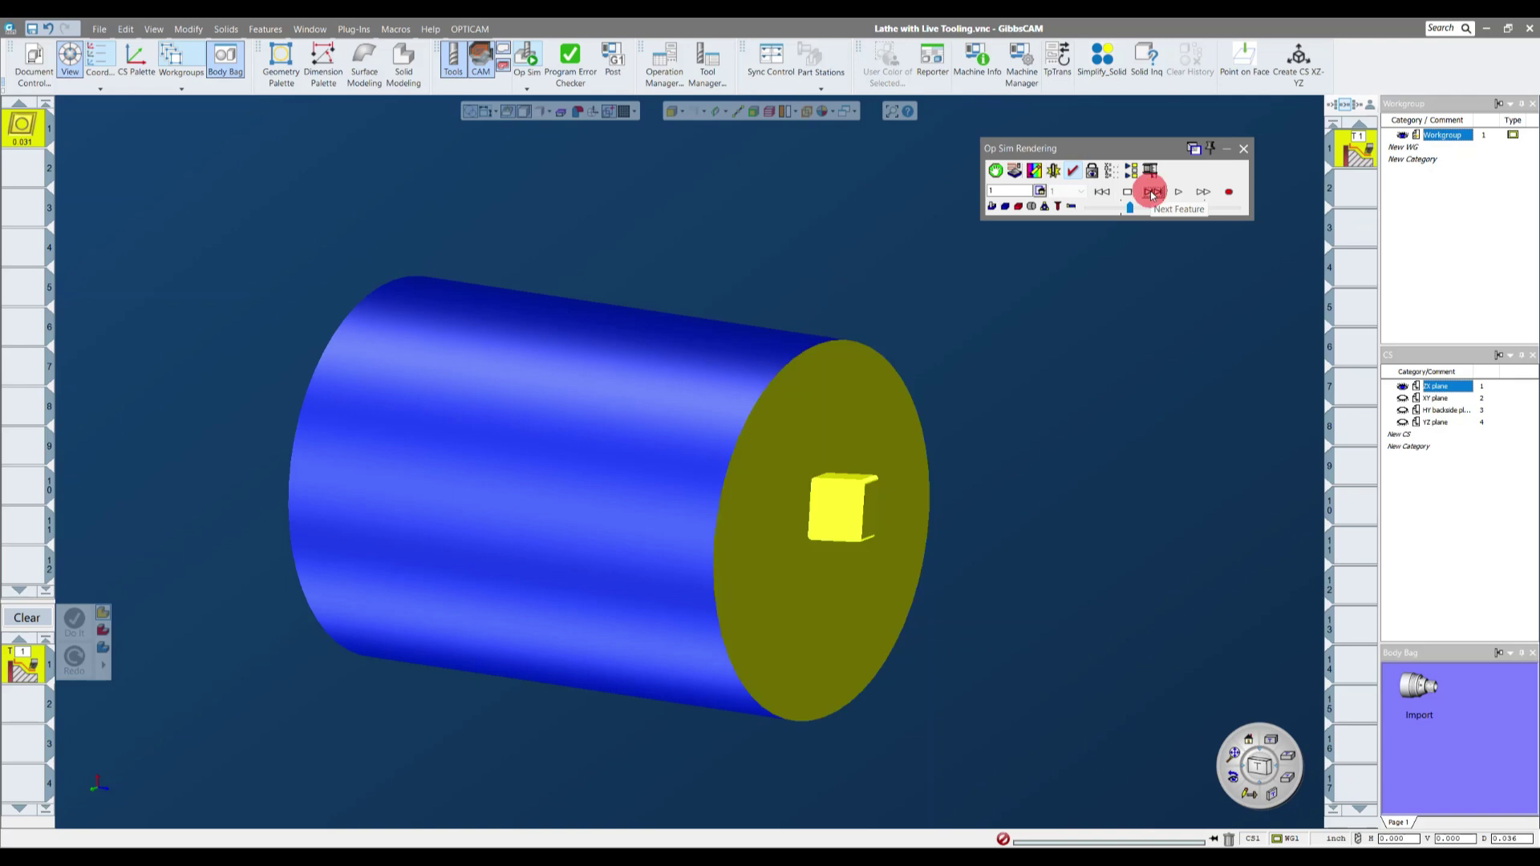
{"action": "left_click", "coordinate": [1152, 194]}
{"action": "left_click", "coordinate": [1152, 194]}
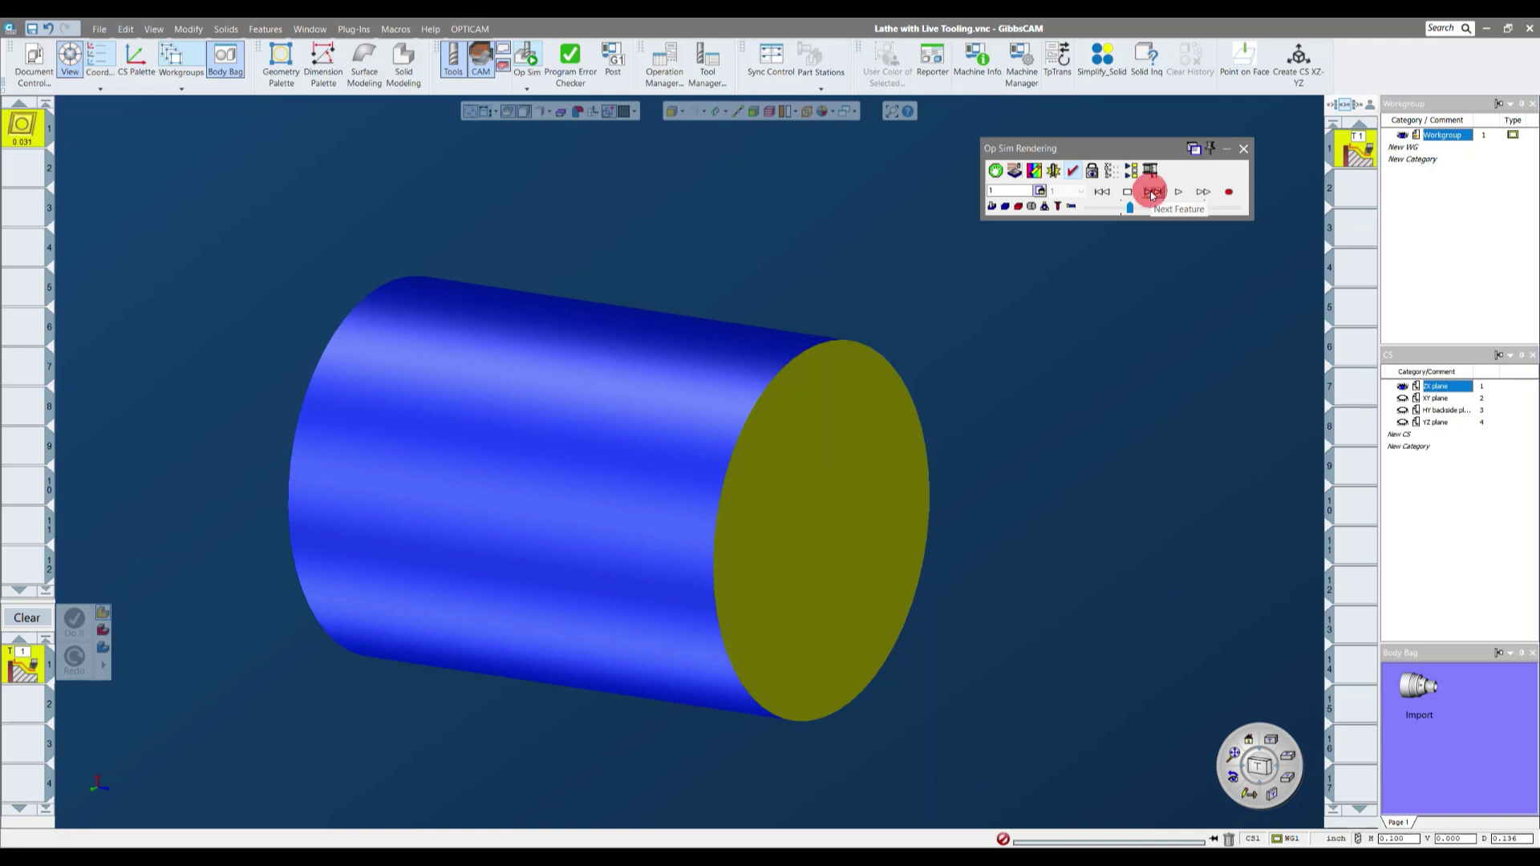
- Show the lathe stock with a quarter cutaway and replay the face cut from the beginning
{"action": "left_click", "coordinate": [1031, 206]}
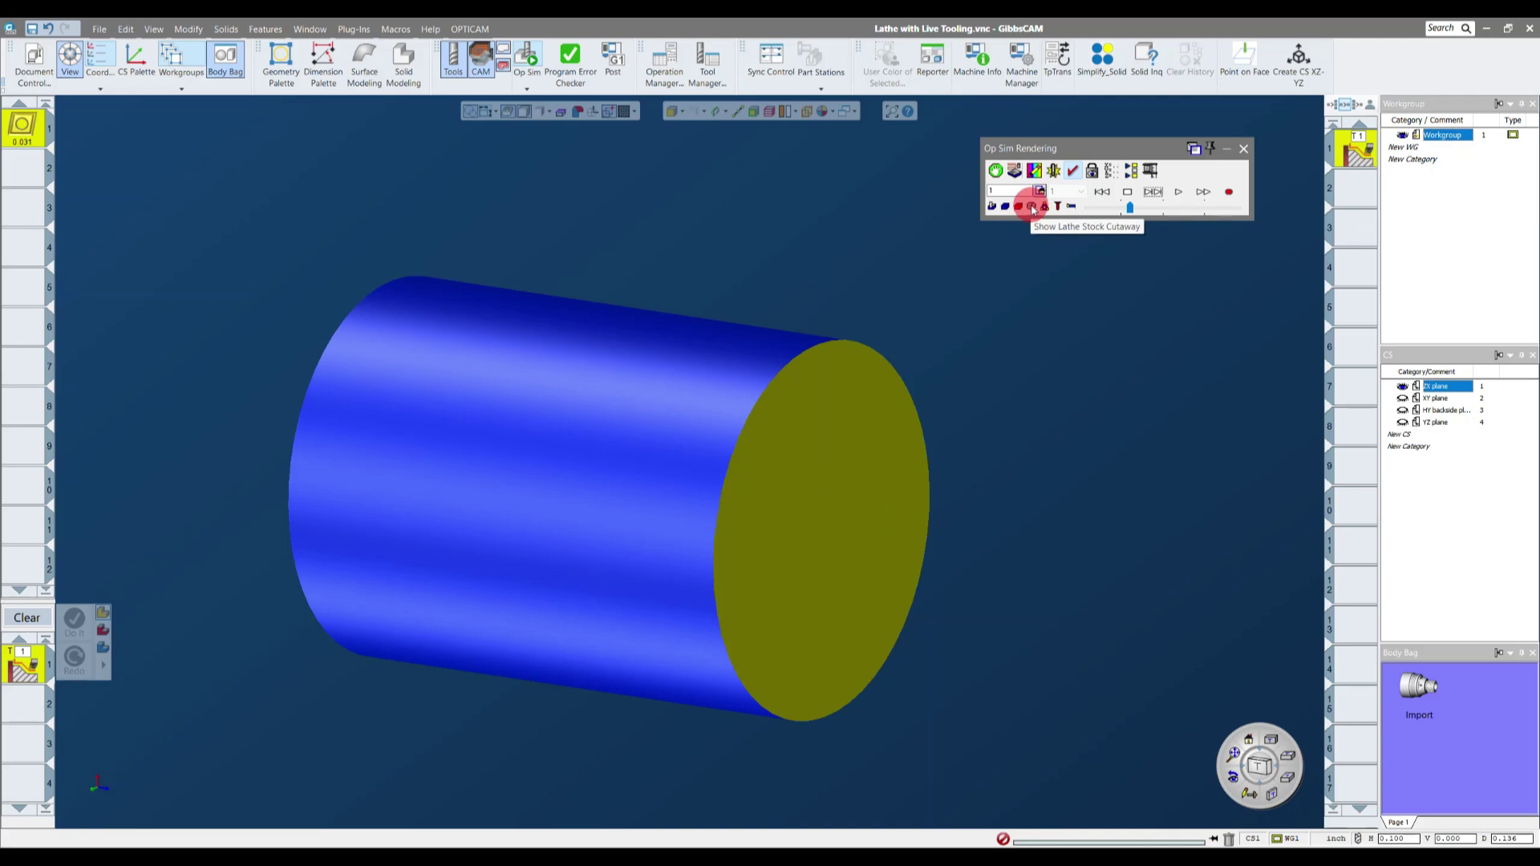
{"action": "left_click", "coordinate": [1032, 206]}
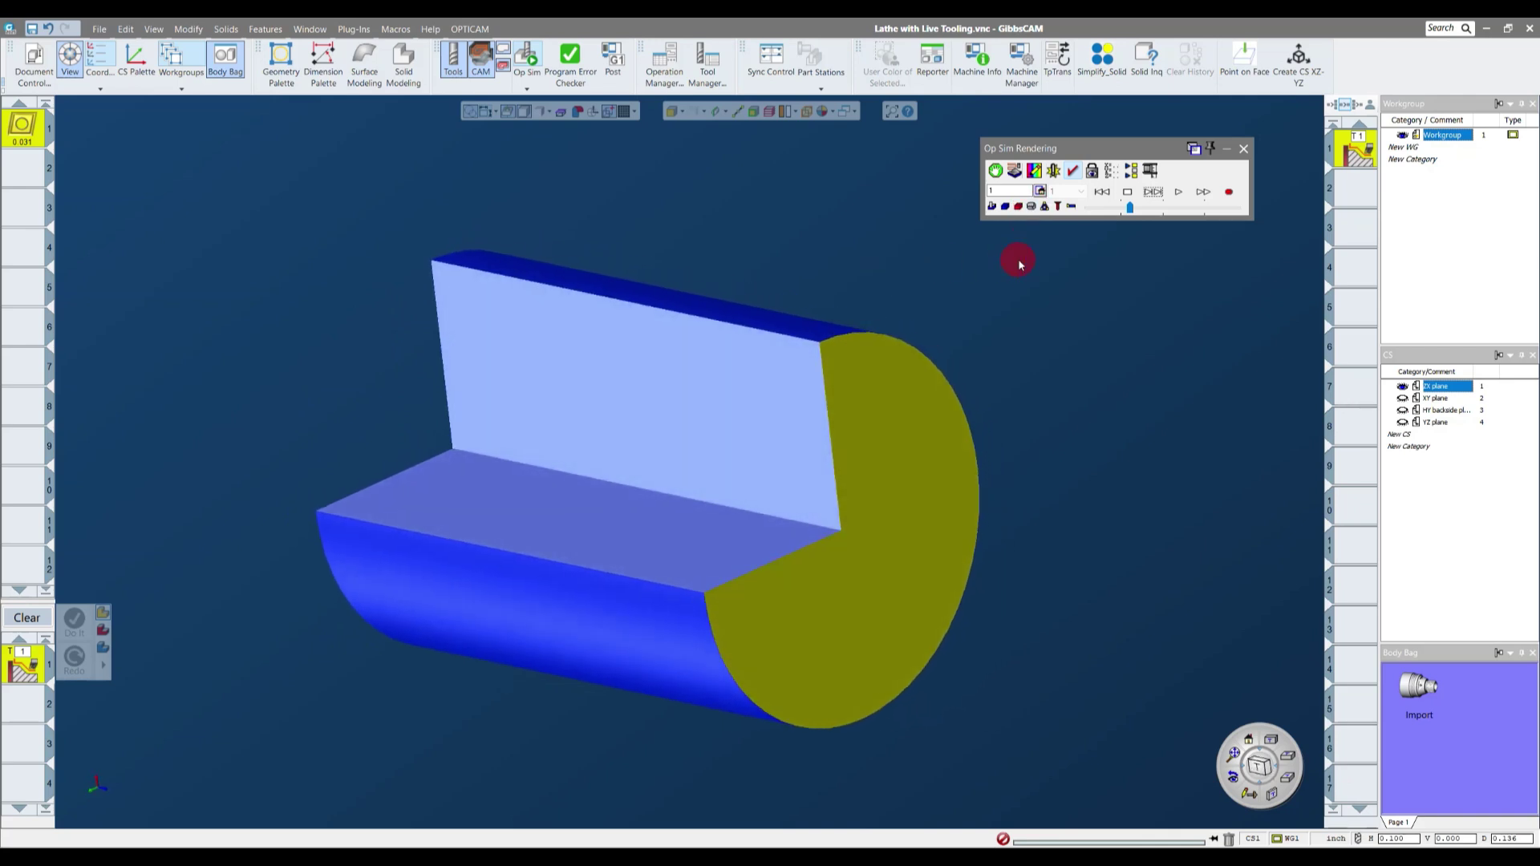
{"action": "left_click", "coordinate": [1102, 191]}
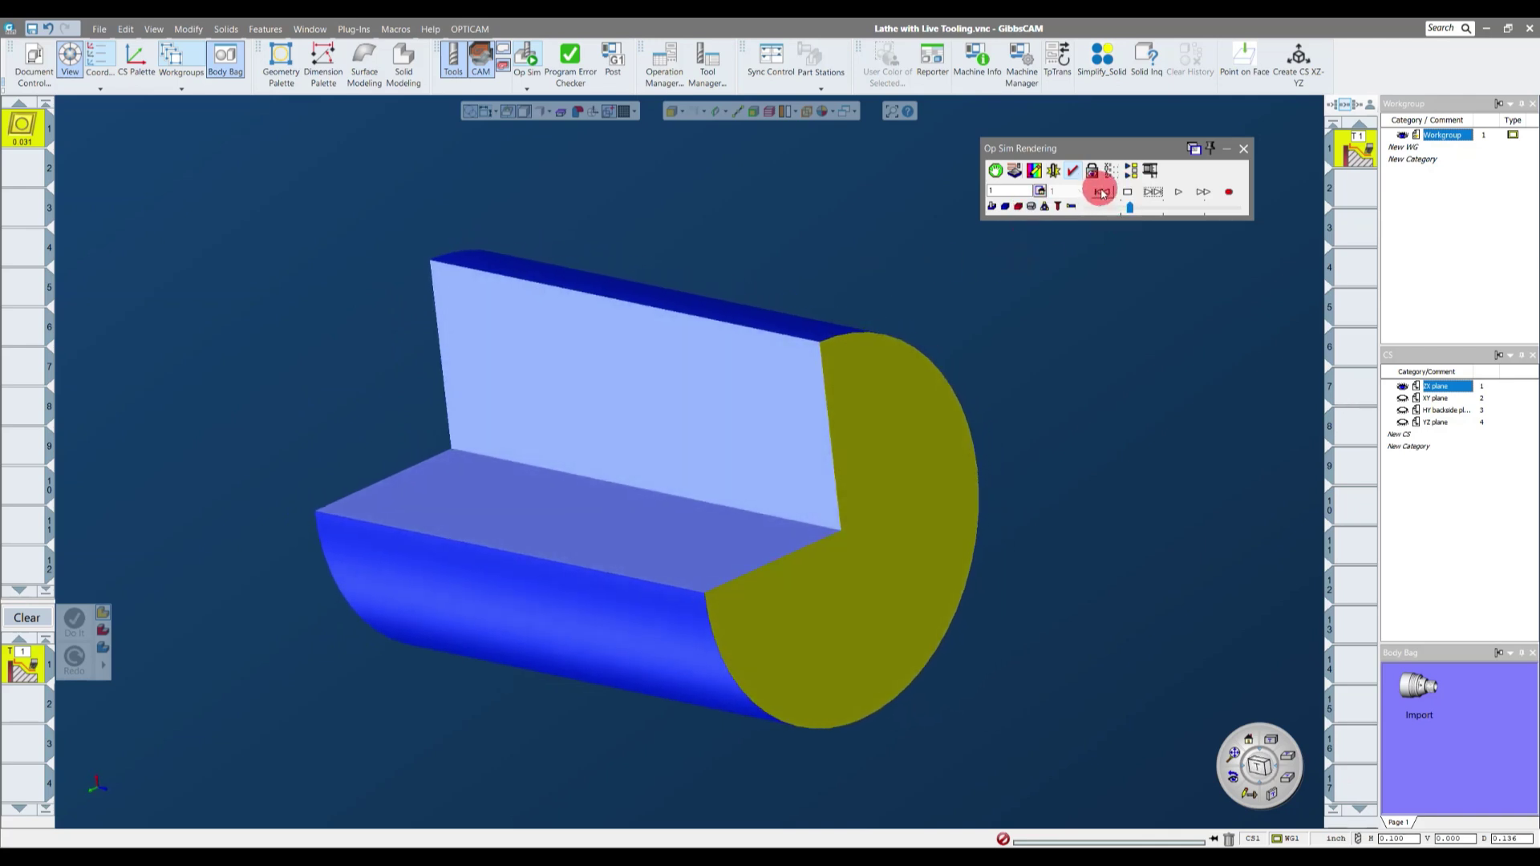
{"action": "left_click", "coordinate": [1178, 192]}
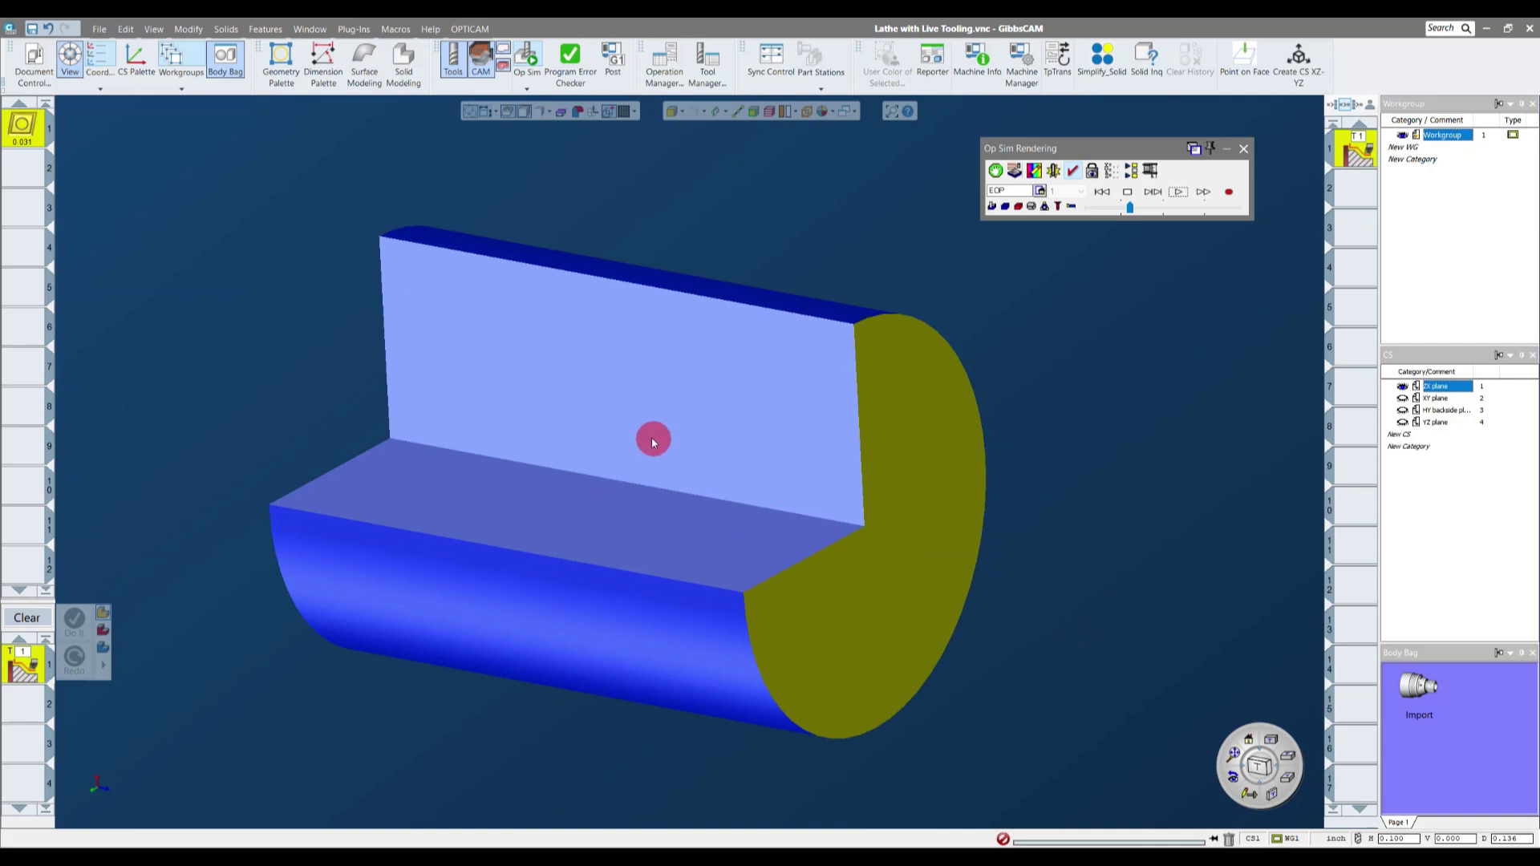
- Cycle the lathe stock cutaway through its half, full and quarter-removed displays, finishing on the full stock
{"action": "left_click", "coordinate": [1033, 208]}
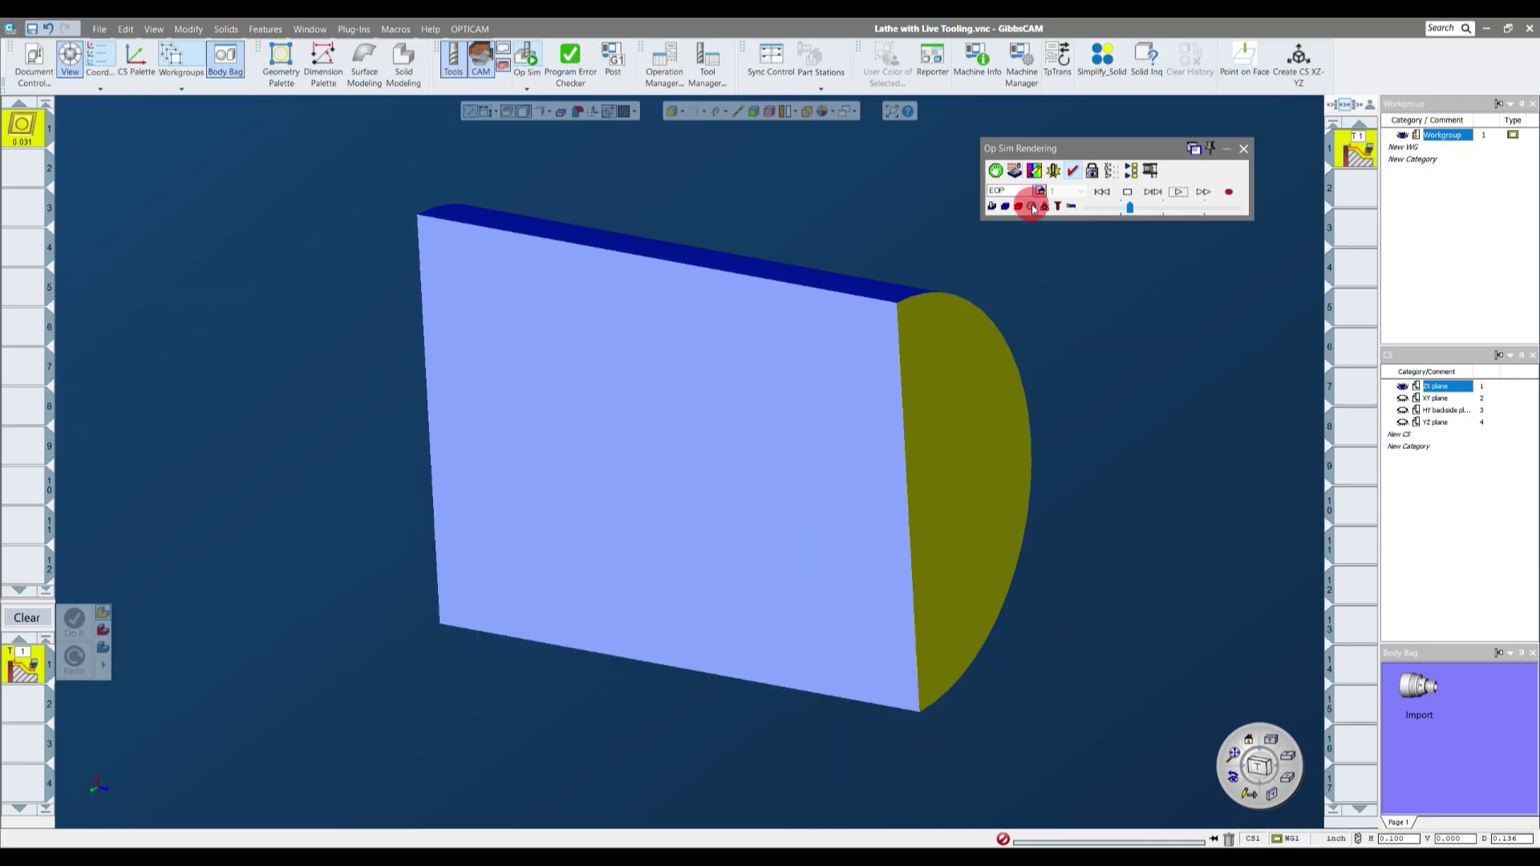
{"action": "left_click", "coordinate": [1033, 207]}
{"action": "left_click", "coordinate": [1033, 208]}
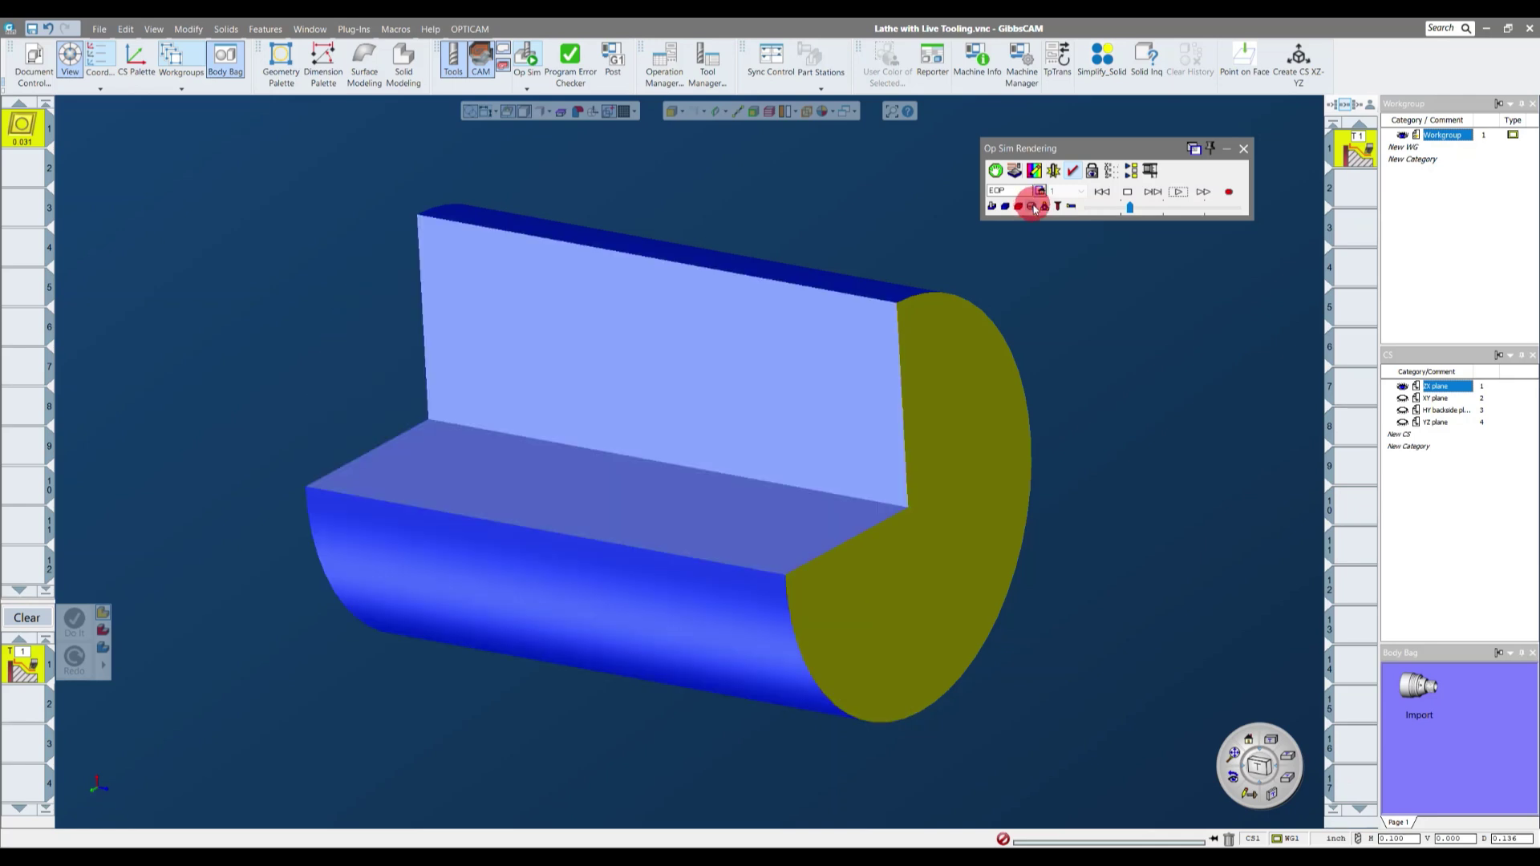
{"action": "left_click", "coordinate": [1033, 208]}
{"action": "left_click", "coordinate": [1033, 208]}
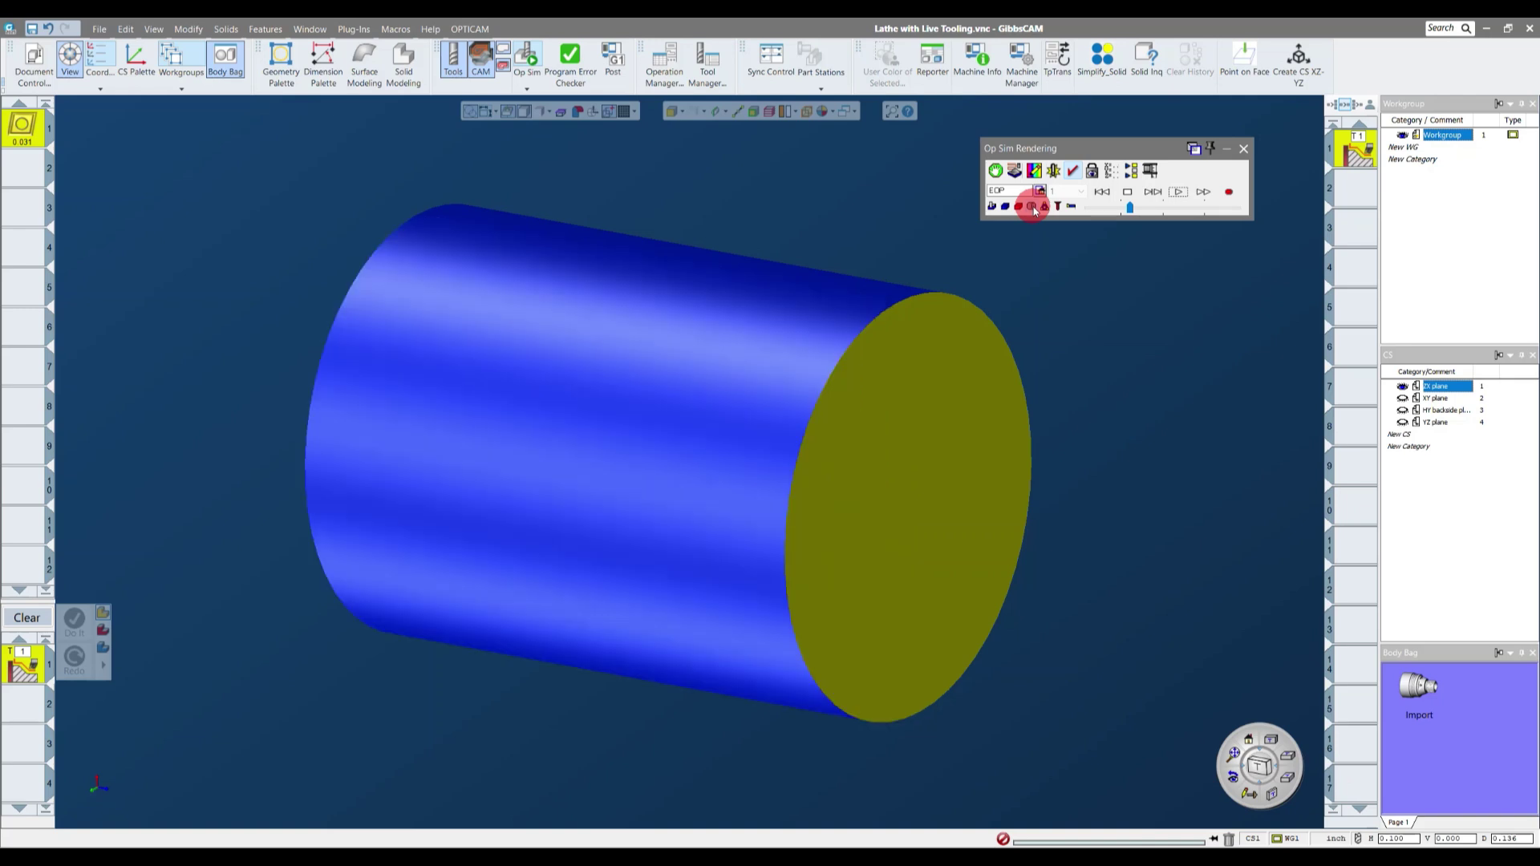
{"action": "left_click", "coordinate": [1033, 208]}
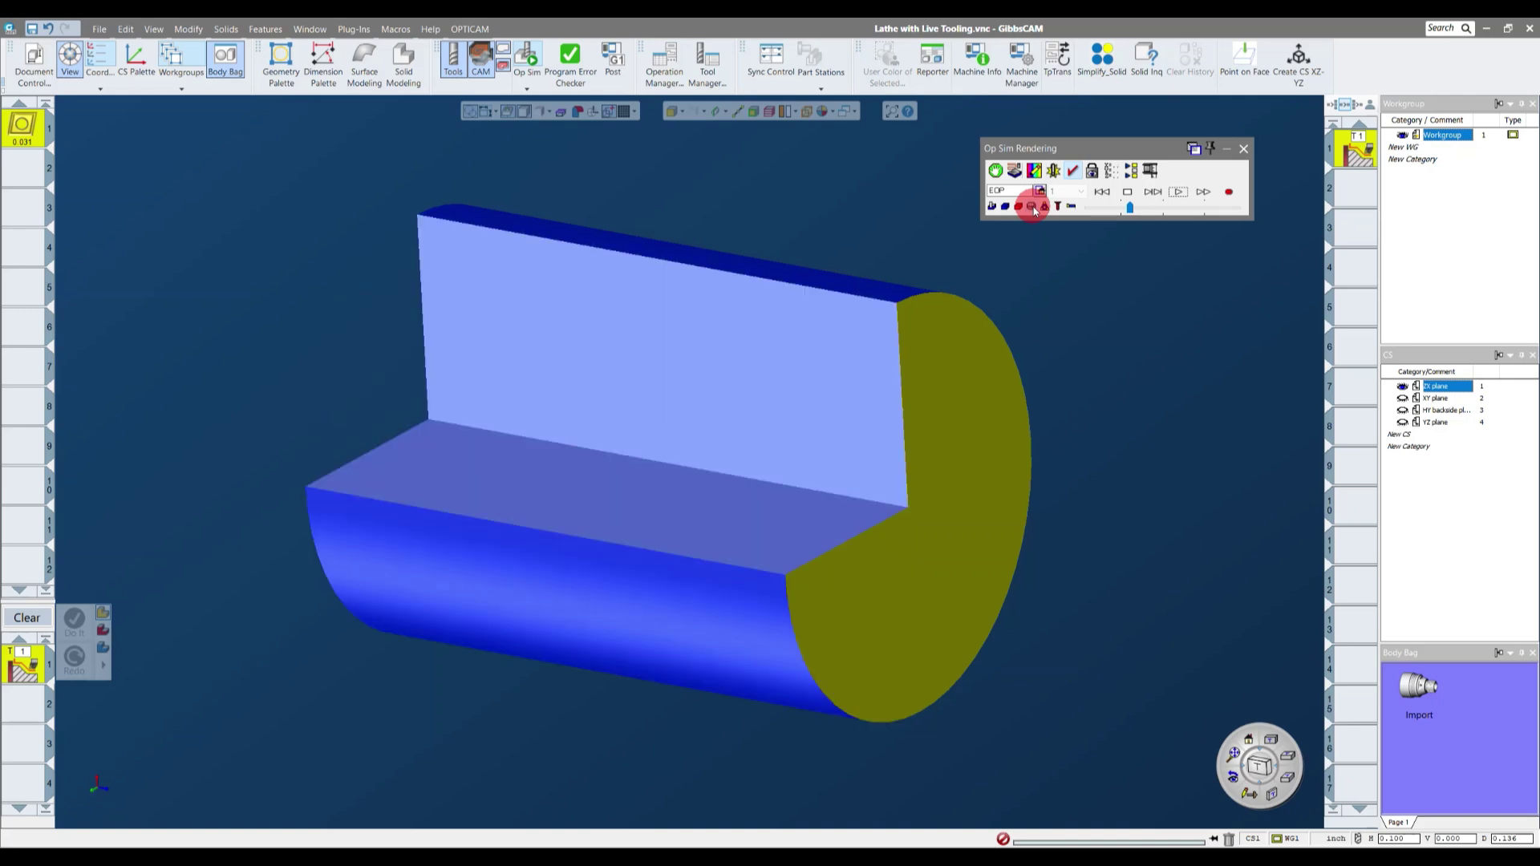
{"action": "left_click", "coordinate": [1033, 208]}
{"action": "left_click", "coordinate": [1033, 207]}
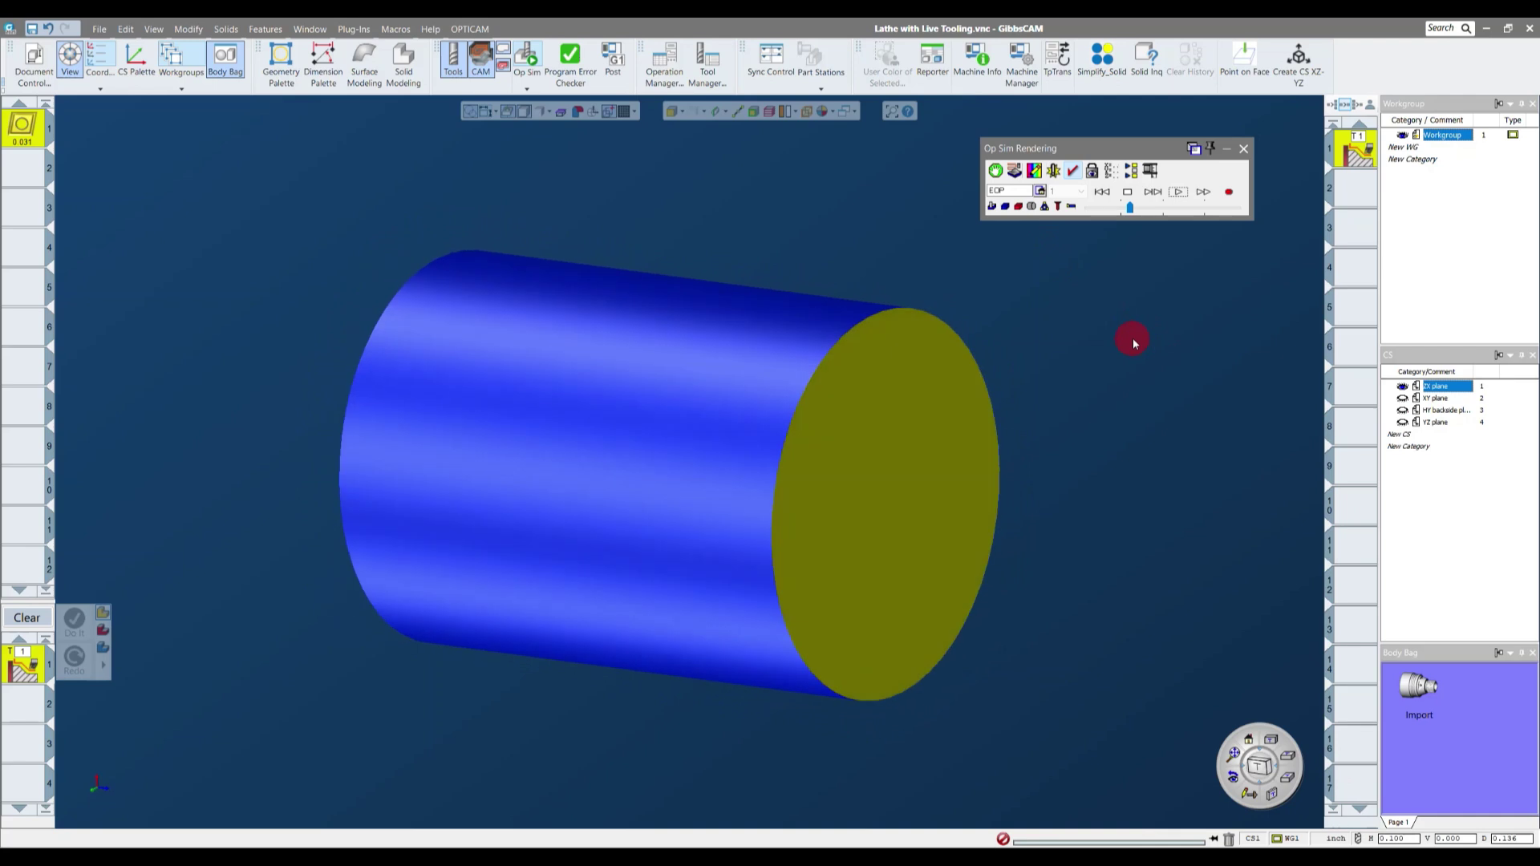
- Leave the simulation, clear the loaded face contour process from the process list, and save the part
{"action": "left_click", "coordinate": [1244, 150]}
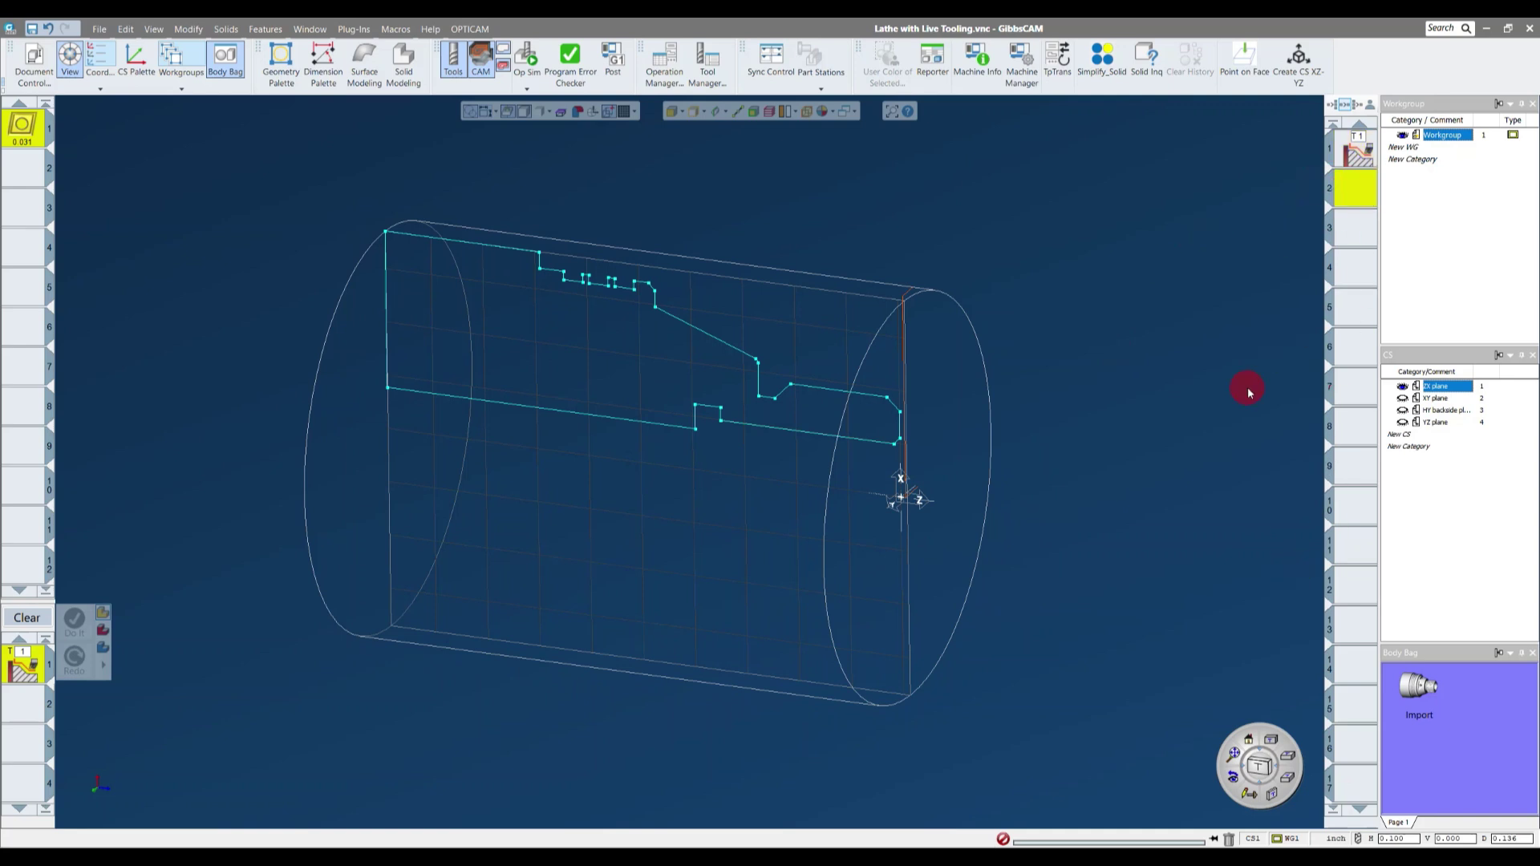
{"action": "left_click", "coordinate": [29, 617]}
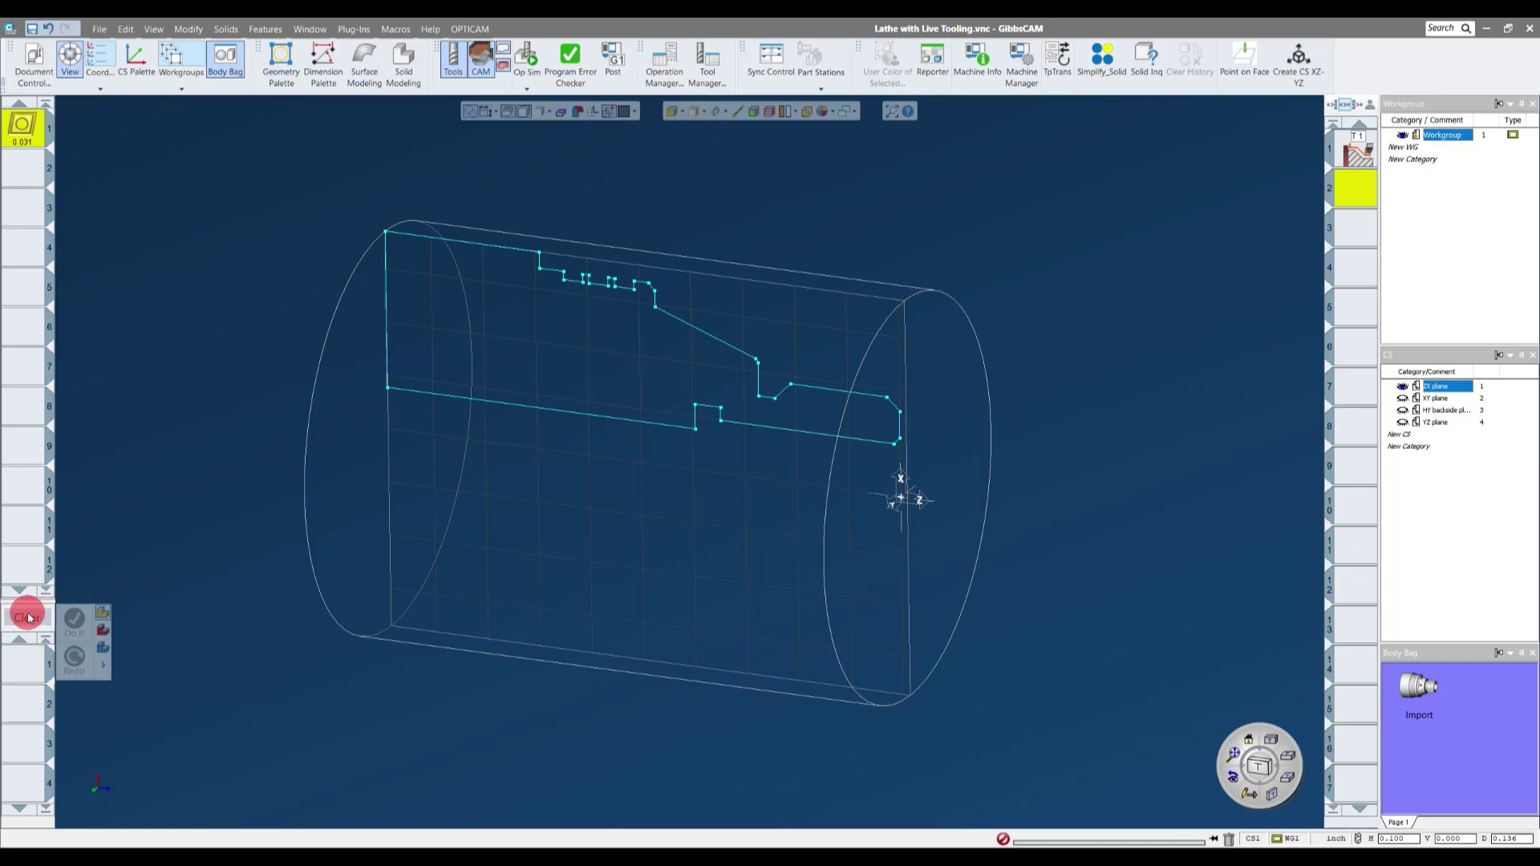
{"action": "left_click", "coordinate": [37, 30]}
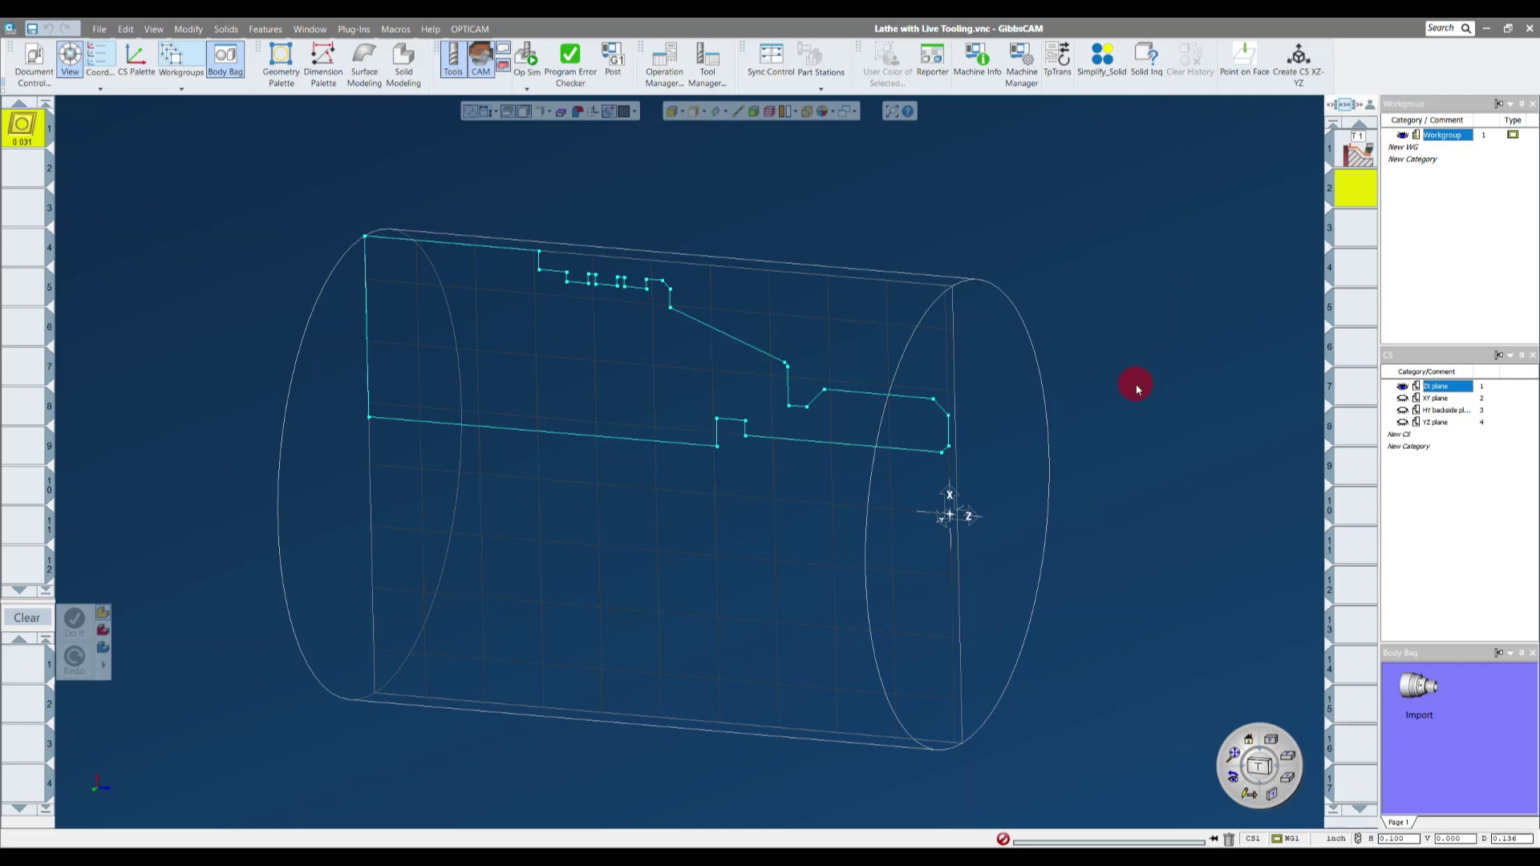
{"action": "scroll", "coordinate": [1138, 381], "scroll_direction": "down", "scroll_amount": 2}
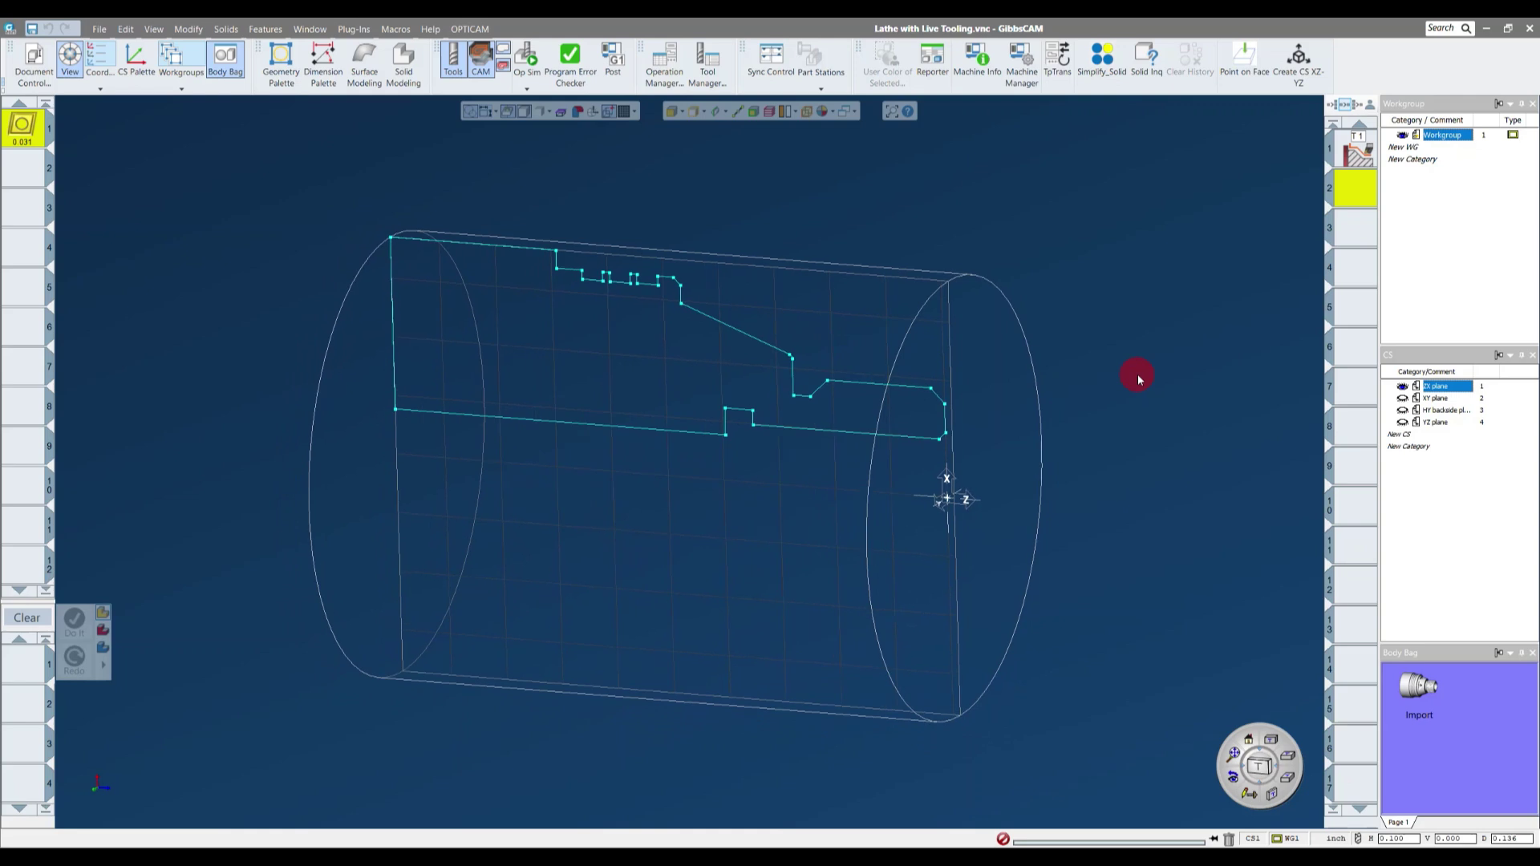
- Reopen the front-face contour operation's process, set its contour feed to 0.012 ipr, and regenerate the operation
{"action": "double_click", "coordinate": [1351, 155]}
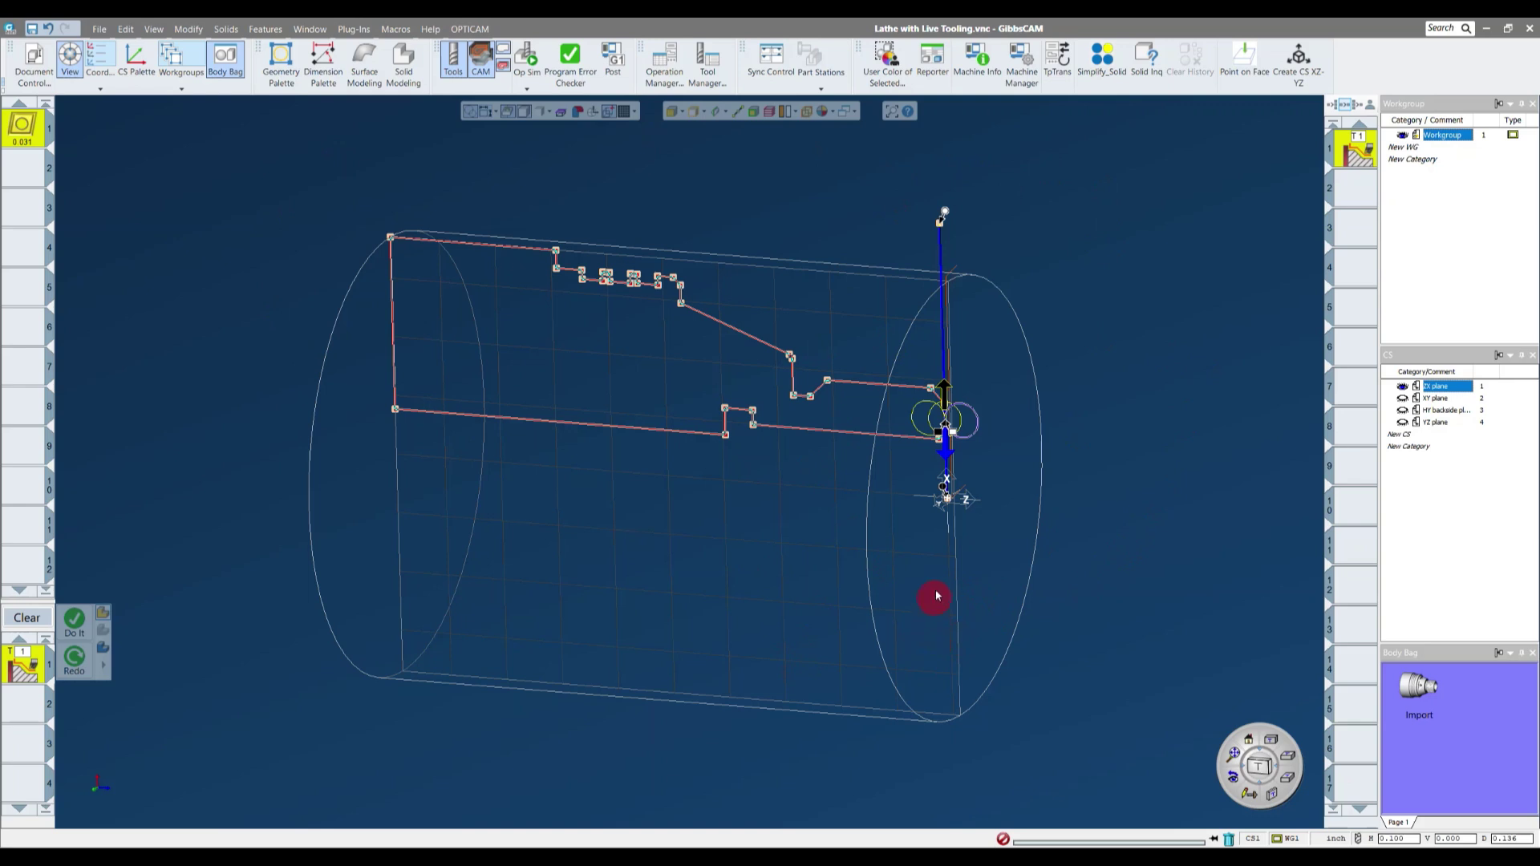
{"action": "double_click", "coordinate": [27, 665]}
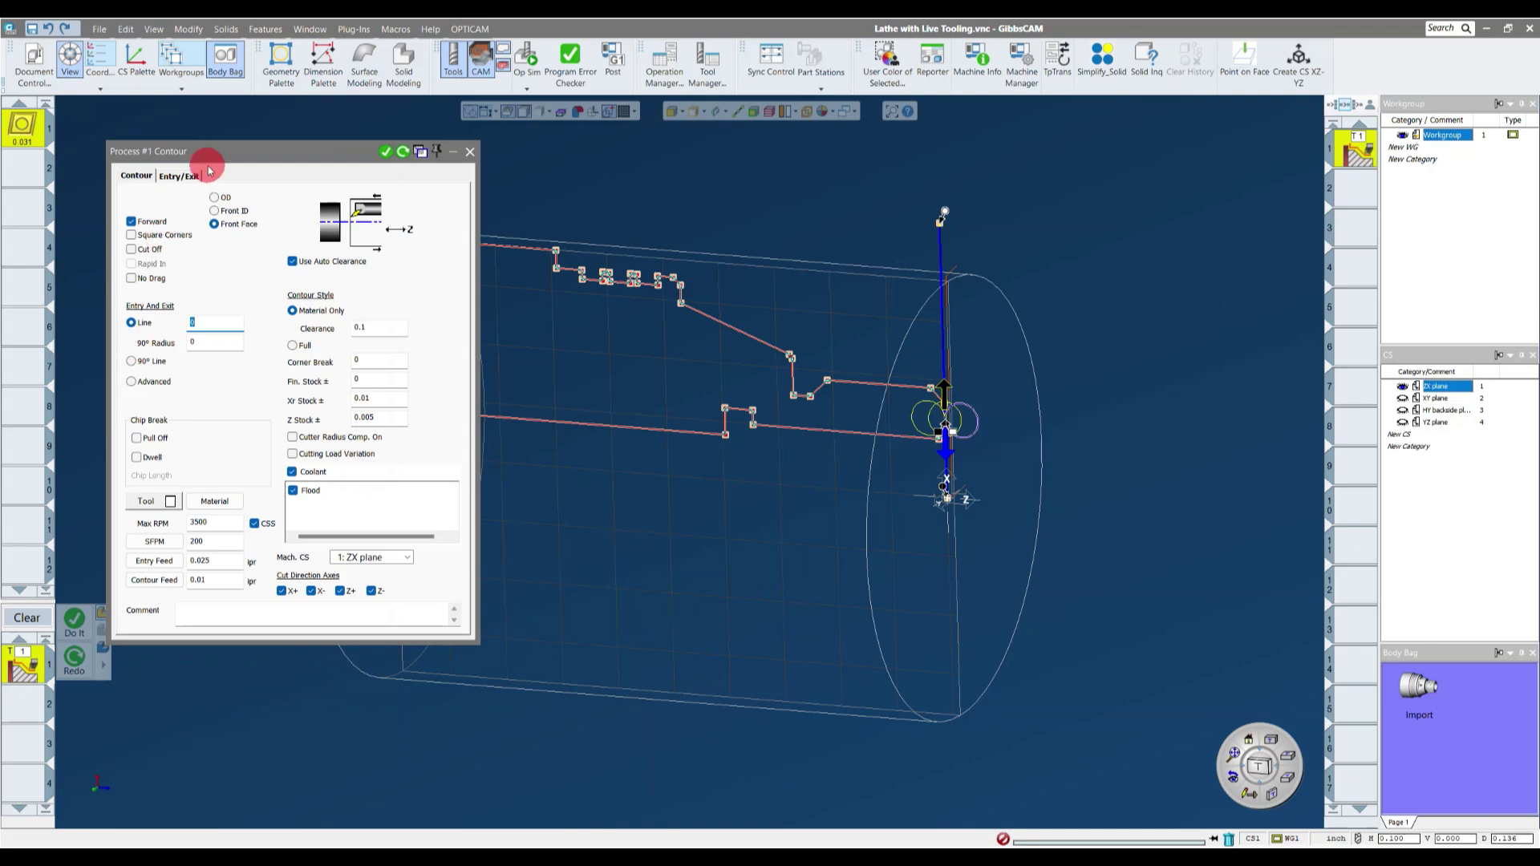
{"action": "left_click_drag", "start_coordinate": [208, 169], "coordinate": [238, 163]}
{"action": "left_click", "coordinate": [229, 578]}
{"action": "type", "text": ".01"}
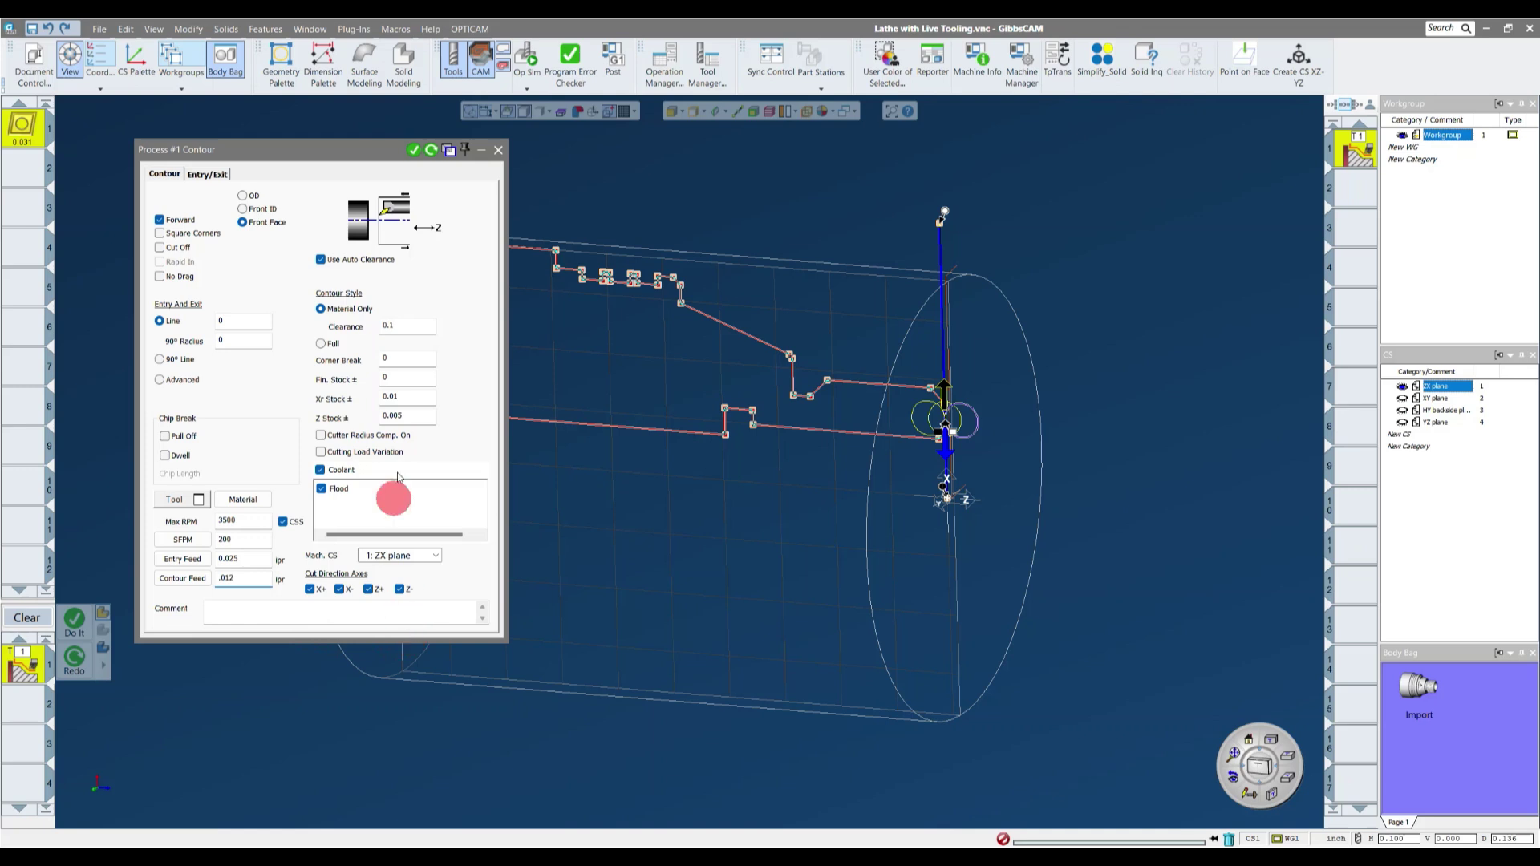
{"action": "left_click", "coordinate": [430, 150]}
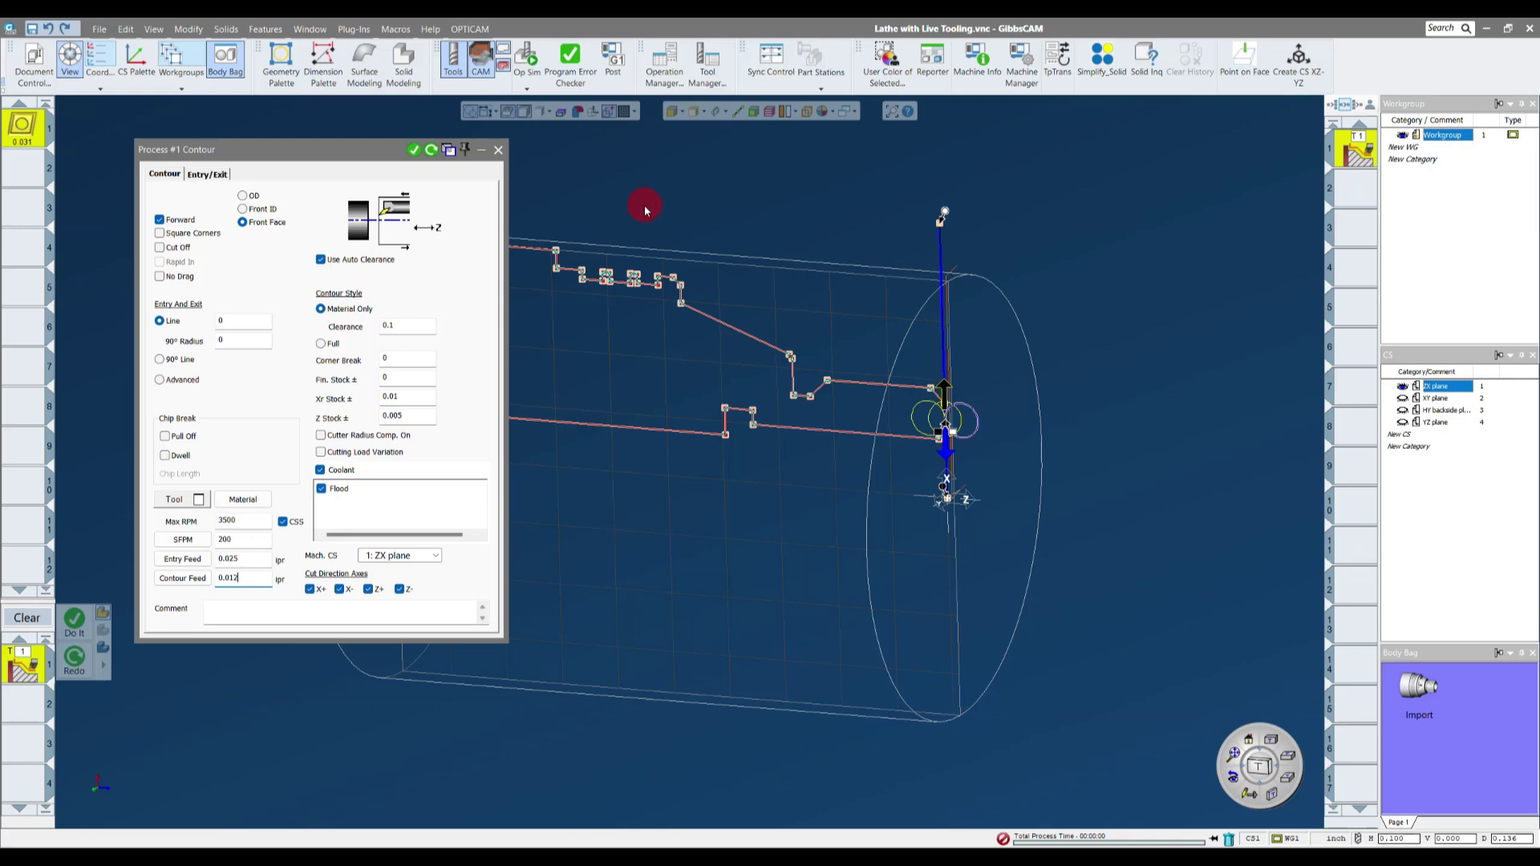
{"action": "left_click", "coordinate": [497, 150]}
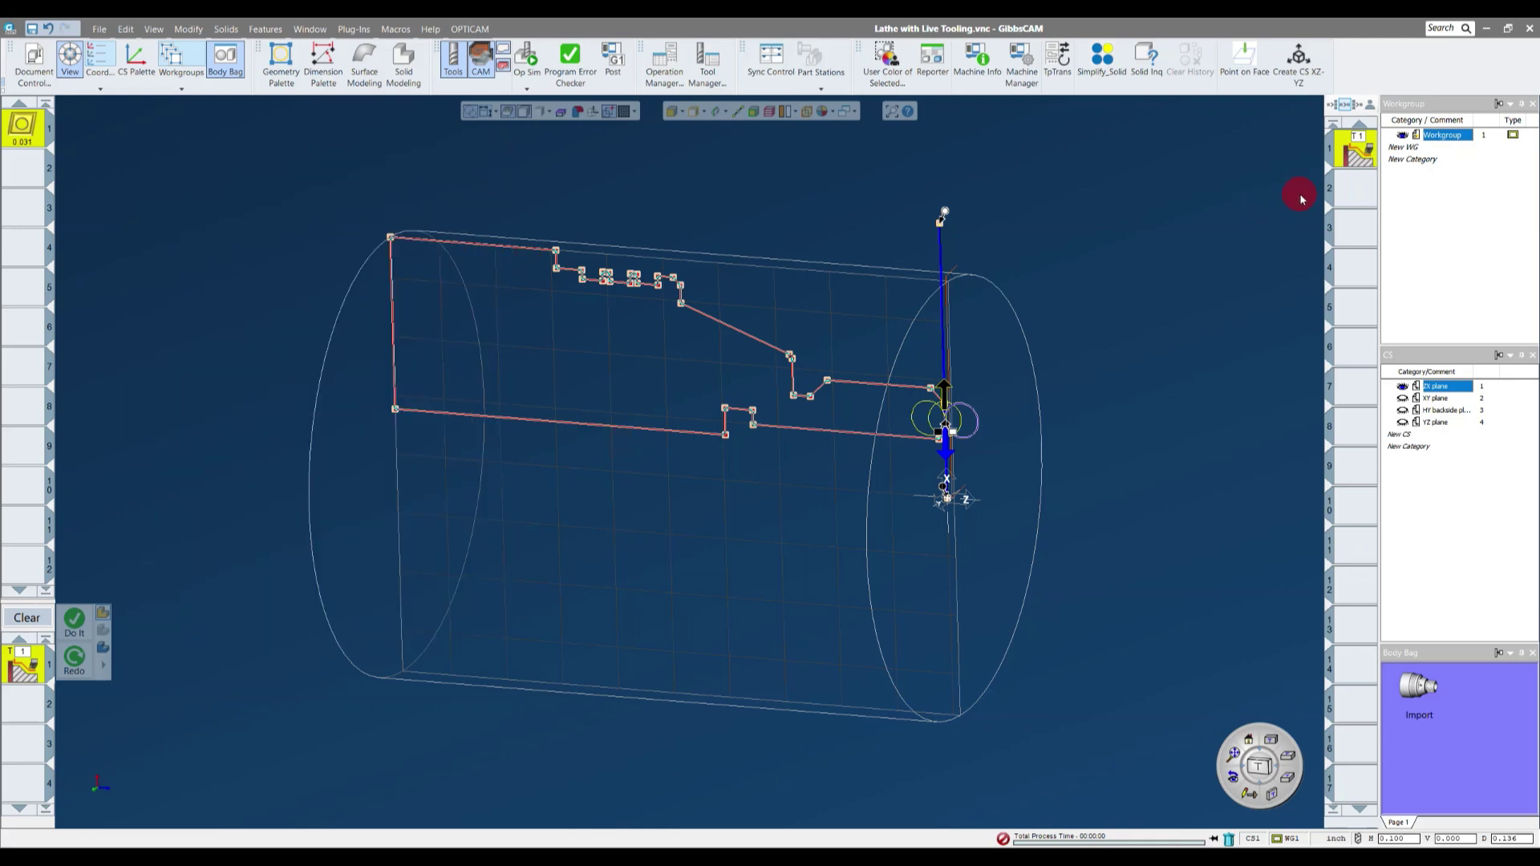
- Deselect the face contour operation, clear its process from the process list, and save the part
{"action": "left_click", "coordinate": [1354, 188]}
{"action": "left_click", "coordinate": [22, 617]}
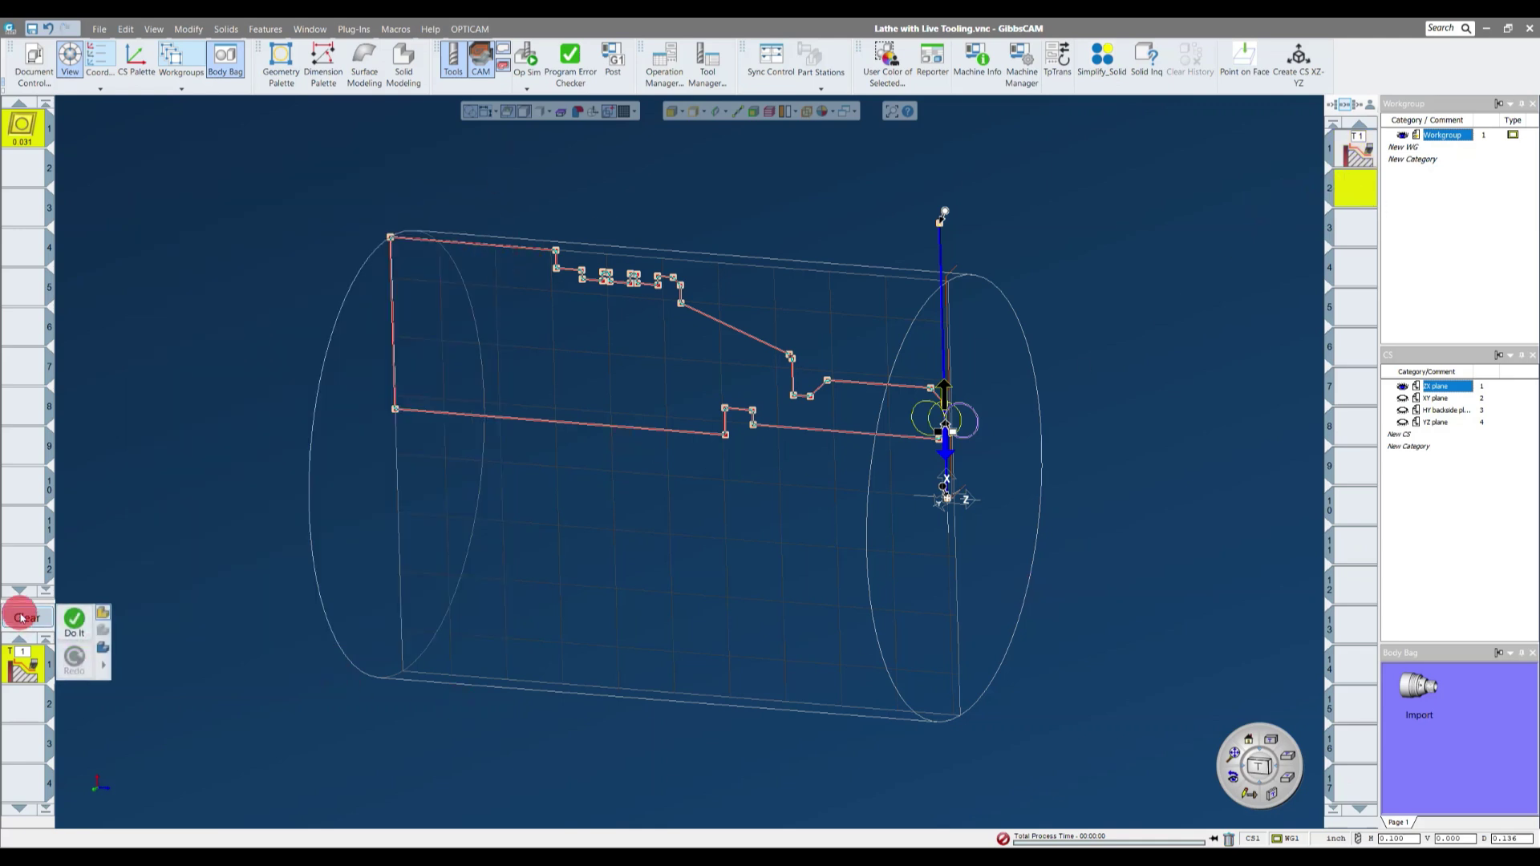
{"action": "left_click", "coordinate": [93, 32]}
{"action": "left_click", "coordinate": [113, 101]}
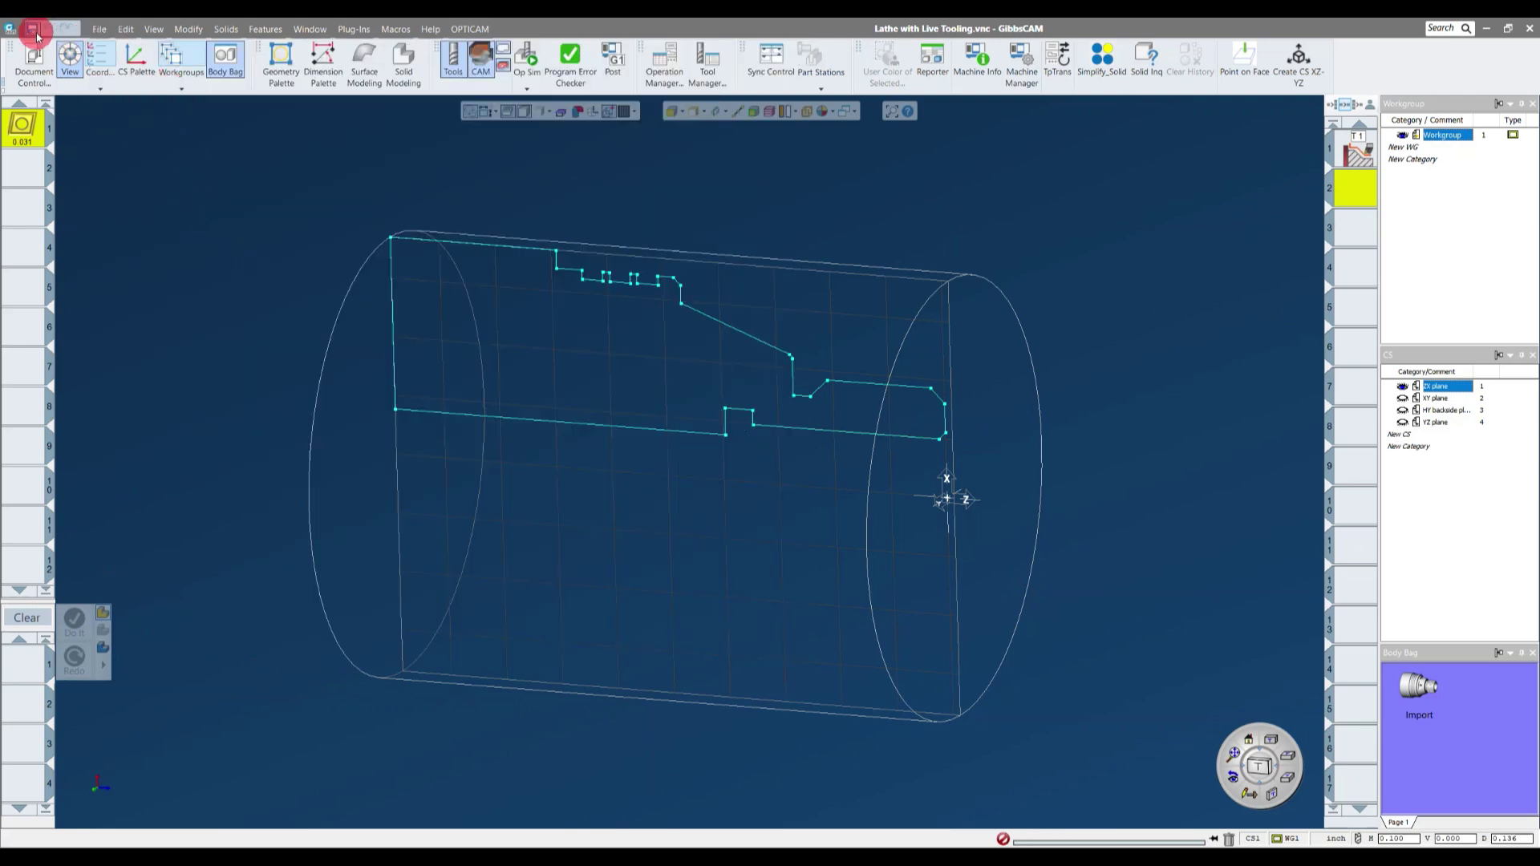
{"action": "left_click", "coordinate": [99, 29]}
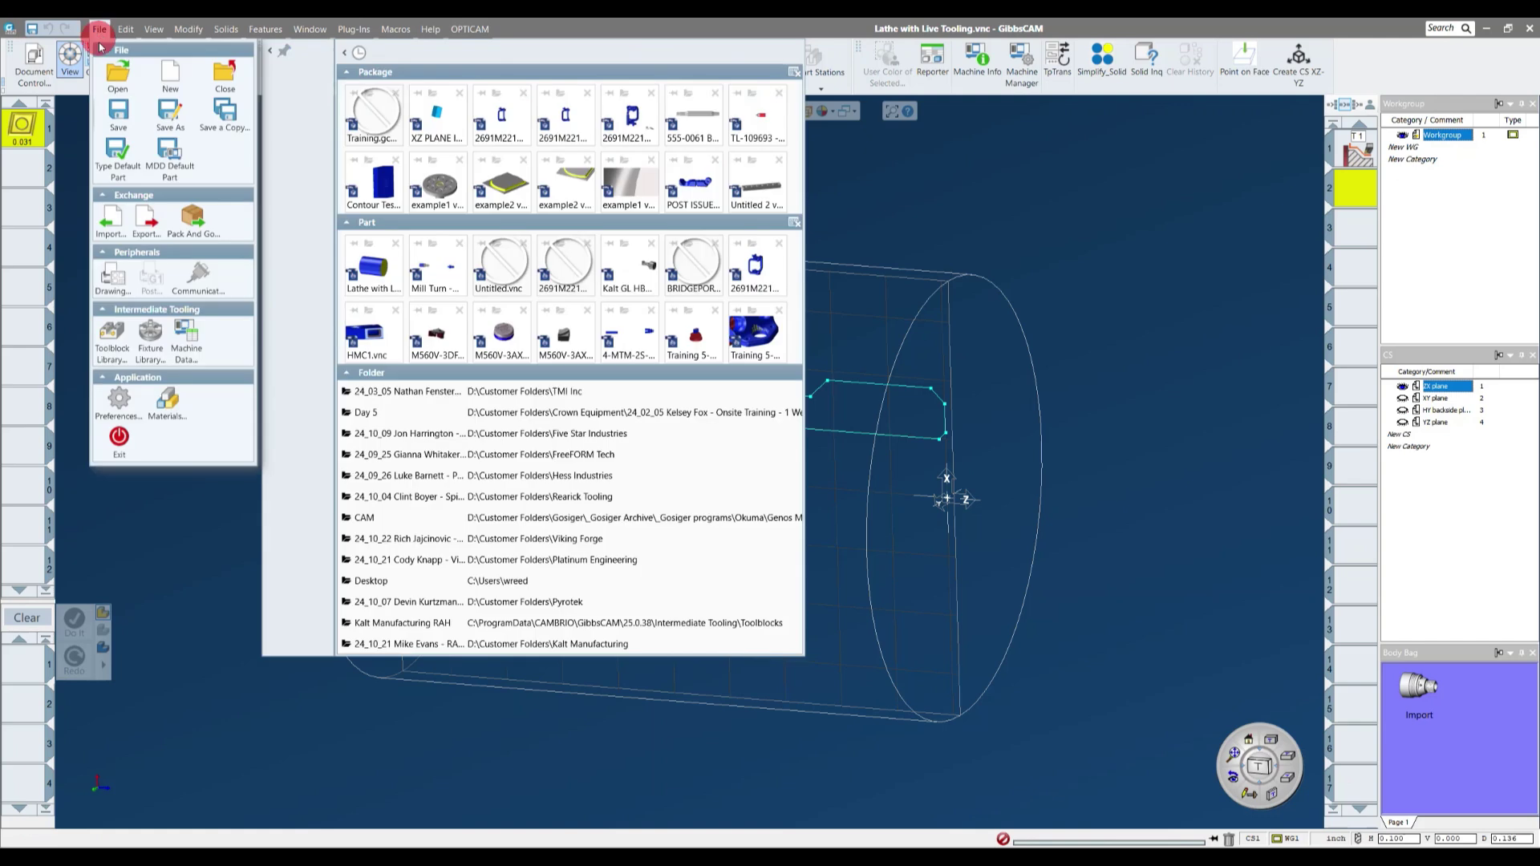
{"action": "left_click", "coordinate": [121, 129]}
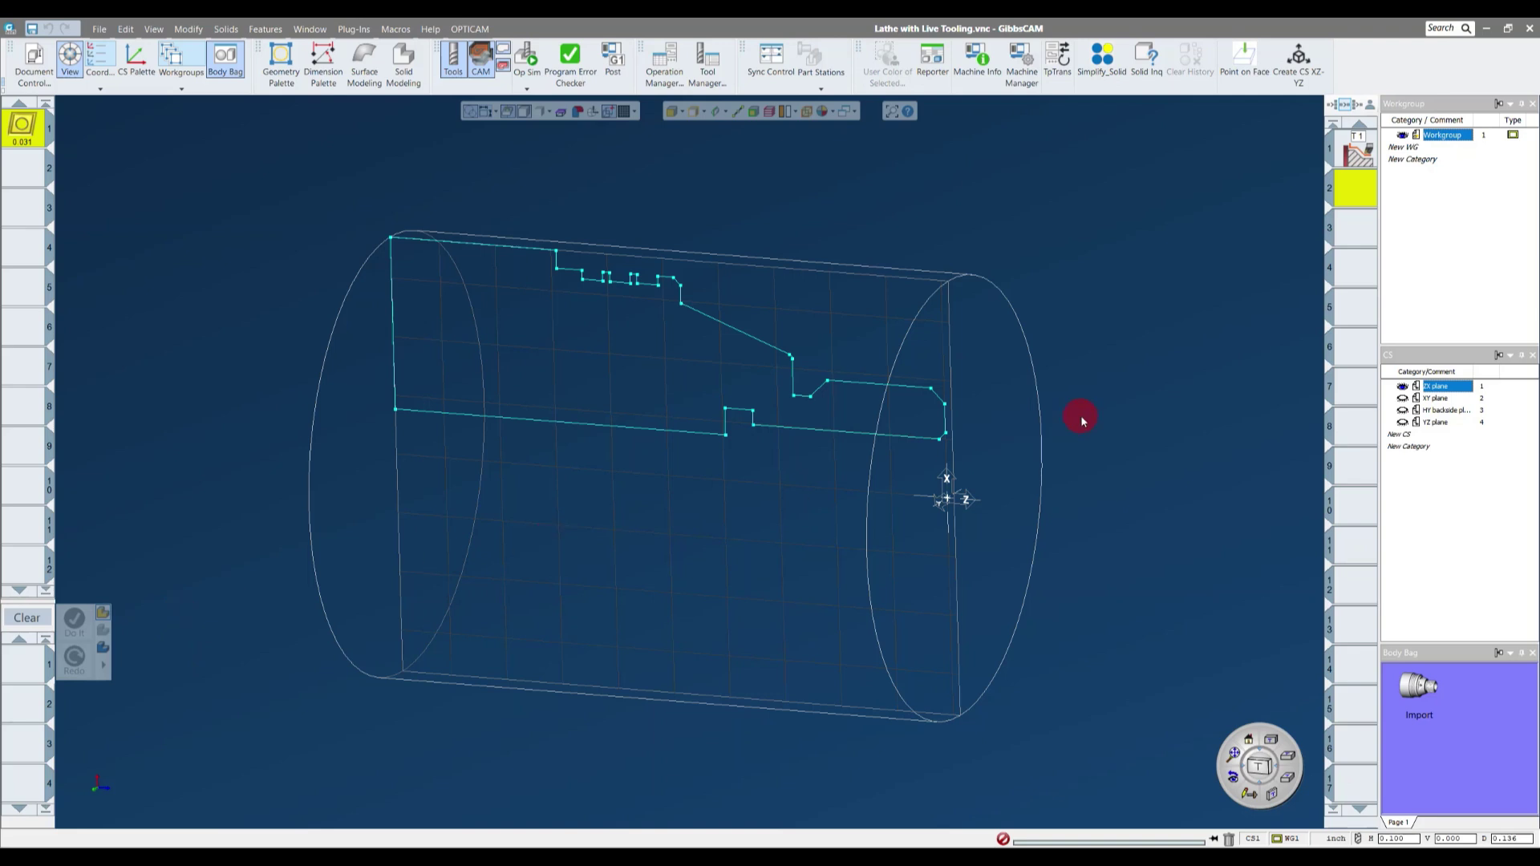
- Create an OD Rough turning process with the 0.031 tool, targeting the second operation slot
{"action": "left_click", "coordinate": [1356, 229]}
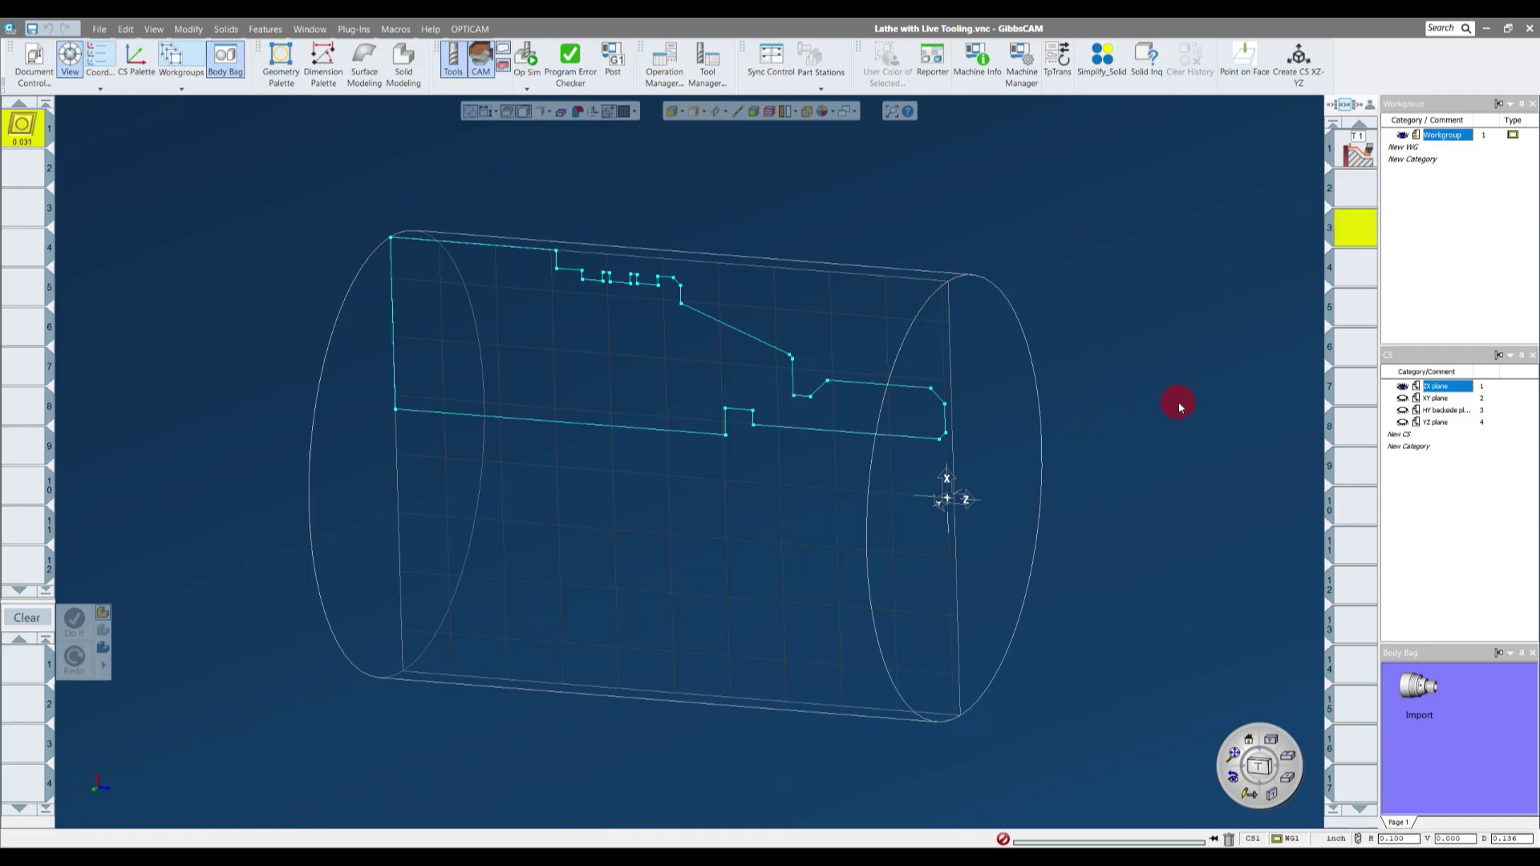
{"action": "left_click", "coordinate": [1355, 189]}
{"action": "middle_click_drag", "start_coordinate": [364, 218], "coordinate": [1065, 443]}
{"action": "middle_click_drag", "start_coordinate": [74, 143], "coordinate": [1062, 405]}
{"action": "middle_click_drag", "start_coordinate": [499, 246], "coordinate": [448, 205]}
{"action": "scroll", "coordinate": [448, 205], "scroll_direction": "down", "scroll_amount": 3}
{"action": "left_click", "coordinate": [28, 132]}
{"action": "left_click_drag", "start_coordinate": [29, 137], "coordinate": [26, 670]}
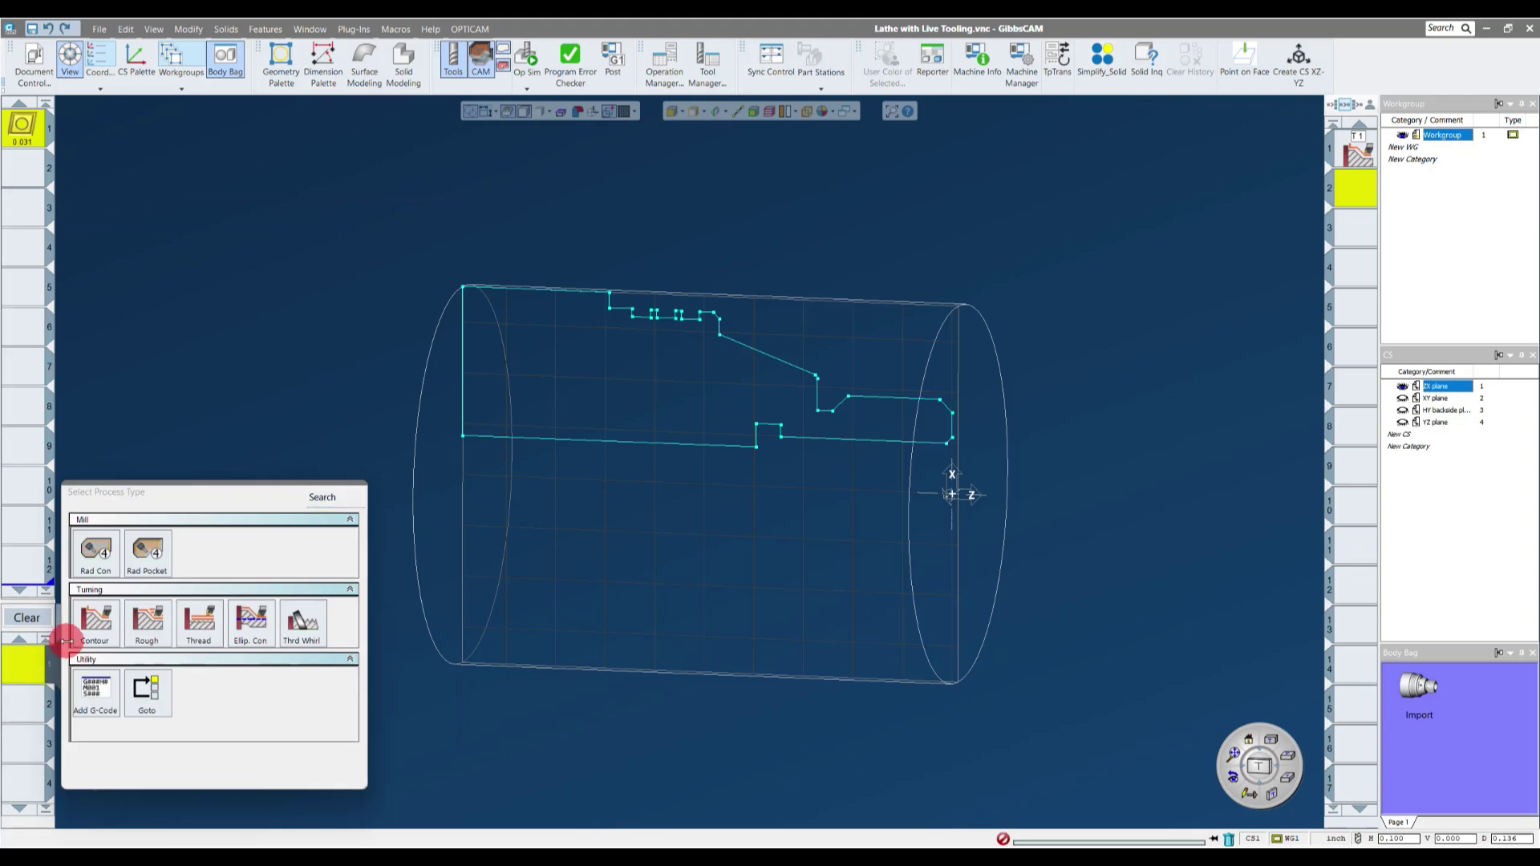
{"action": "left_click", "coordinate": [142, 625]}
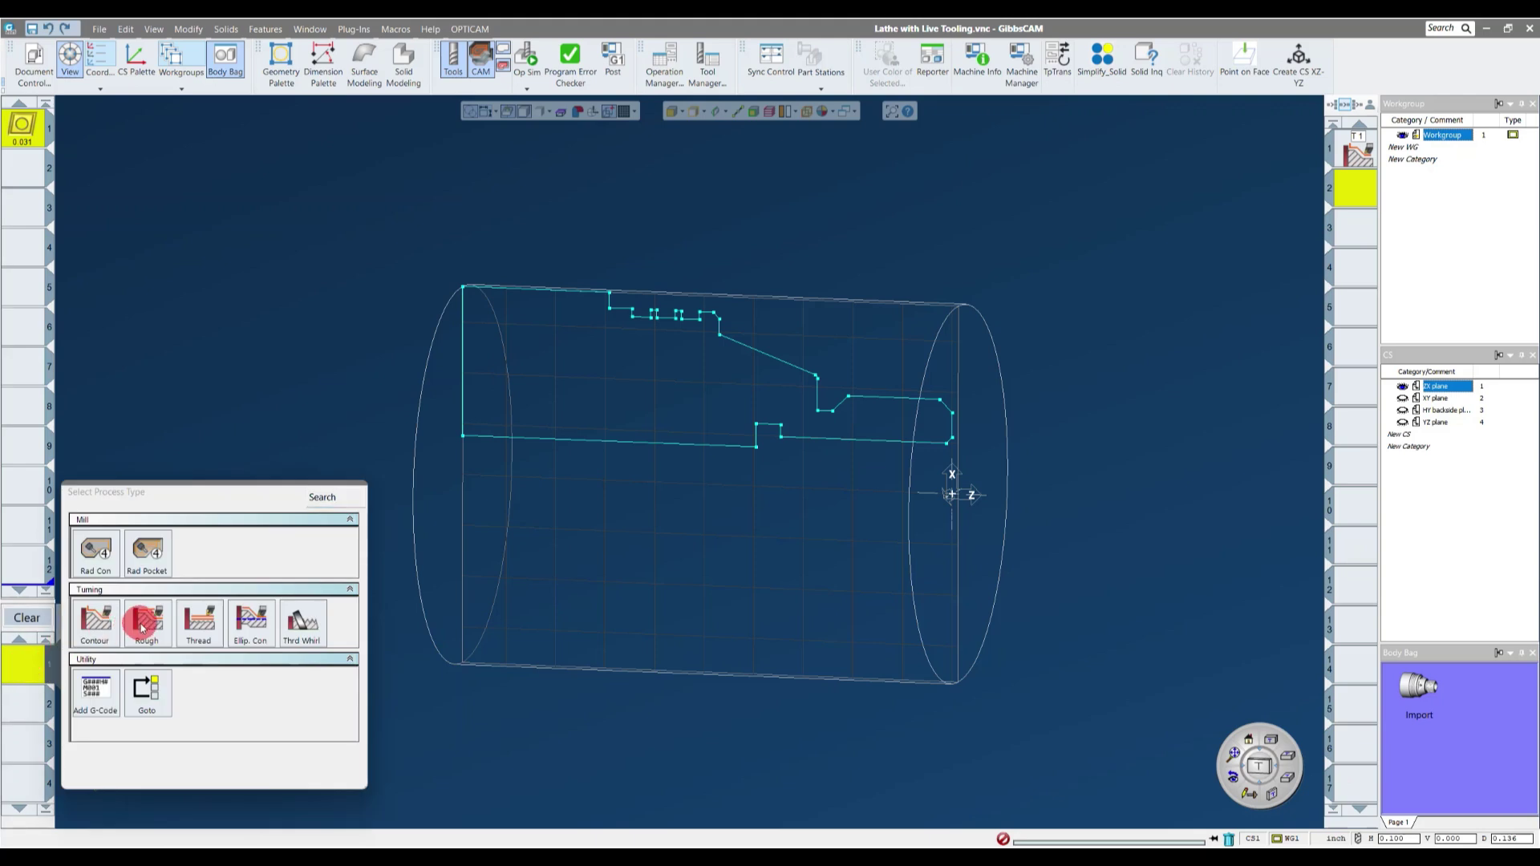
{"action": "left_click_drag", "start_coordinate": [285, 156], "coordinate": [272, 147]}
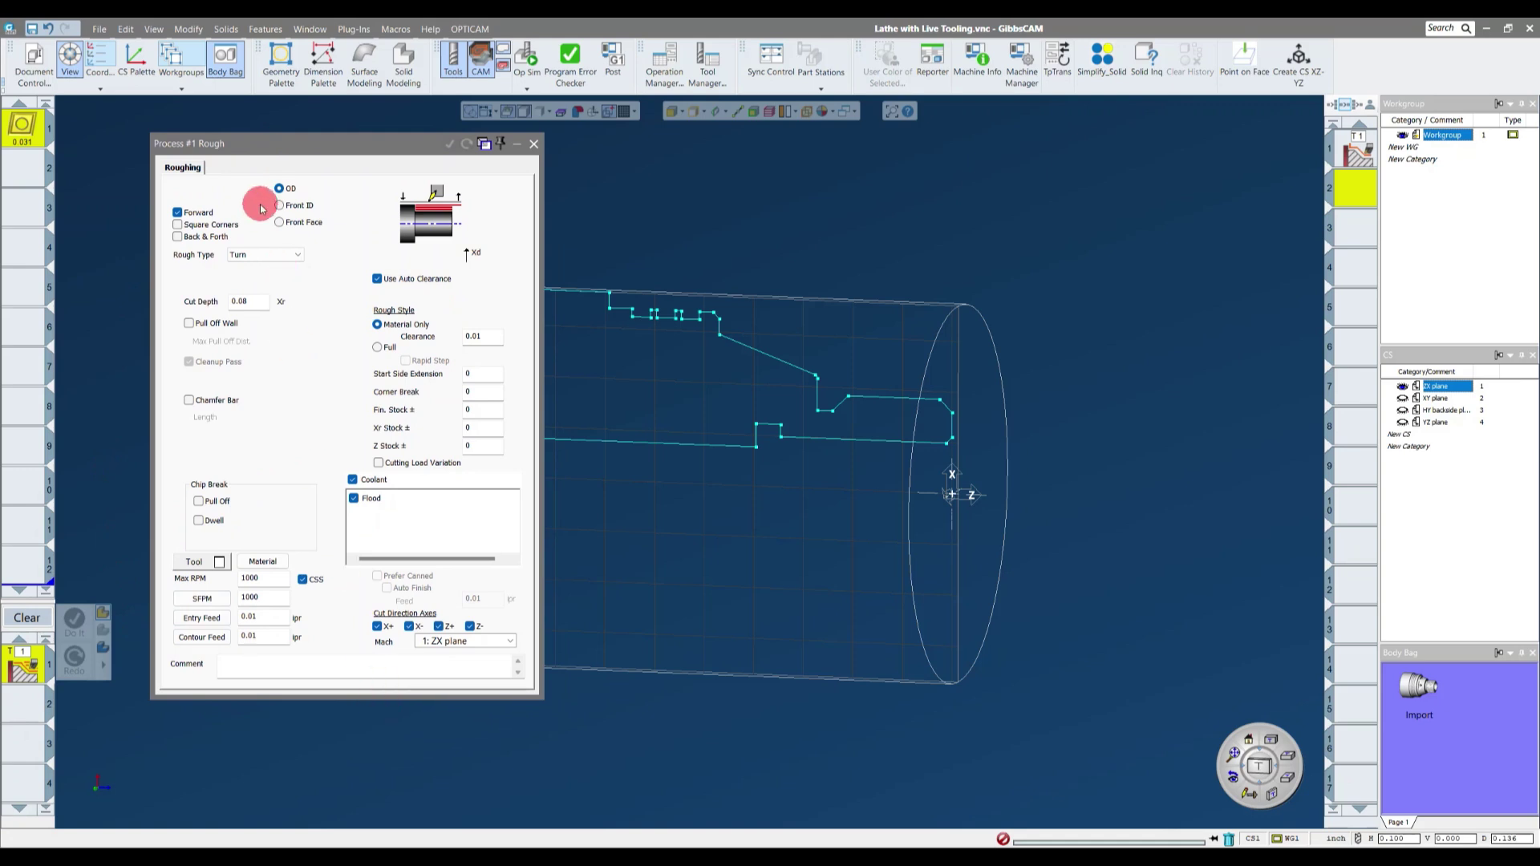
{"action": "left_click", "coordinate": [292, 194]}
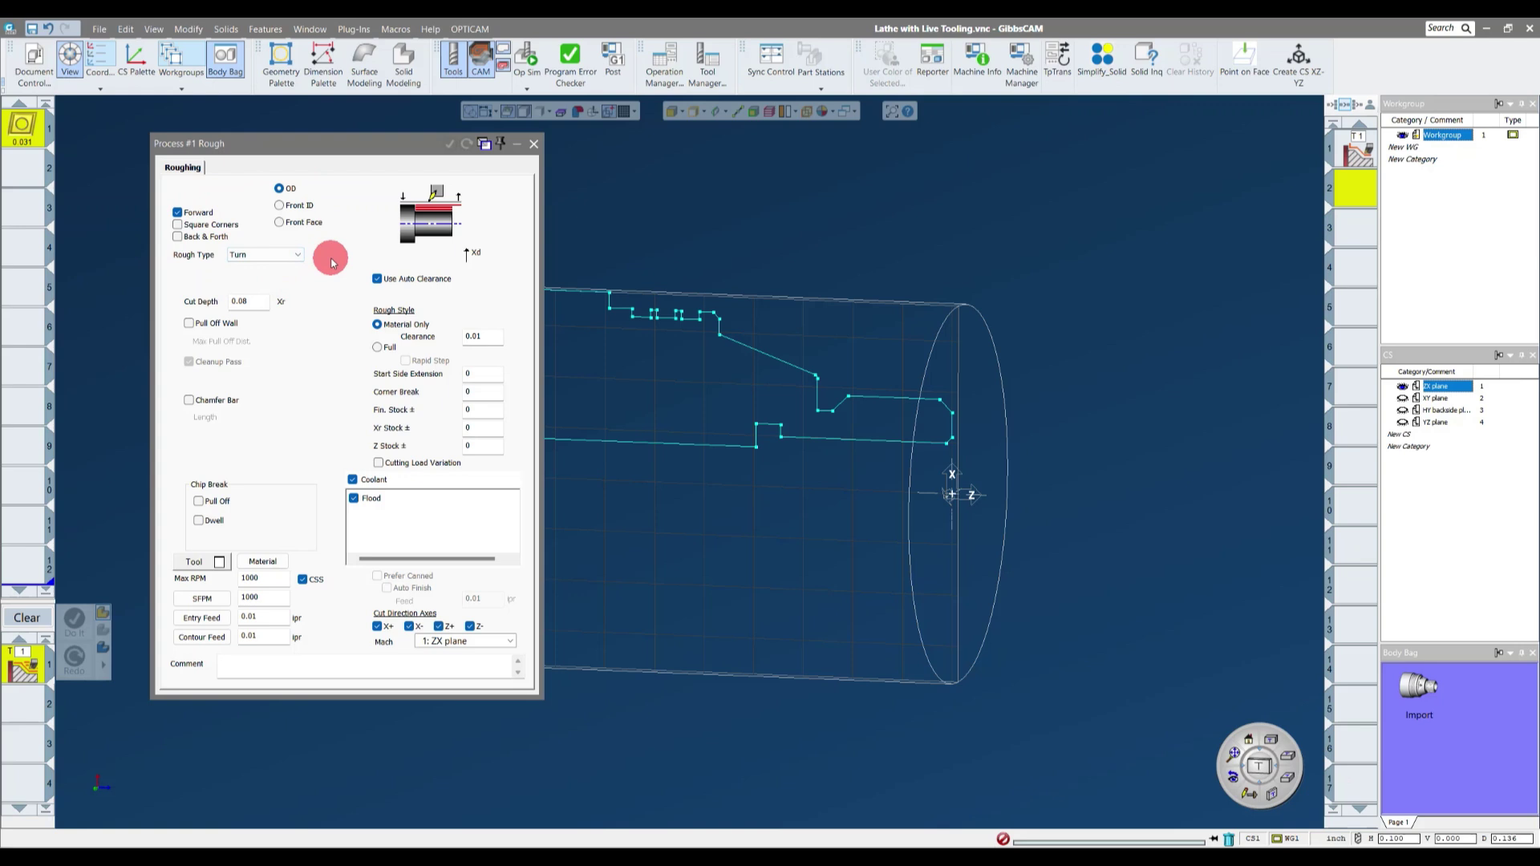
- Set the roughing process's material-only clearance to 0.1, Xr stock to 0.01 and Z stock to 0.005
{"action": "double_click", "coordinate": [244, 301]}
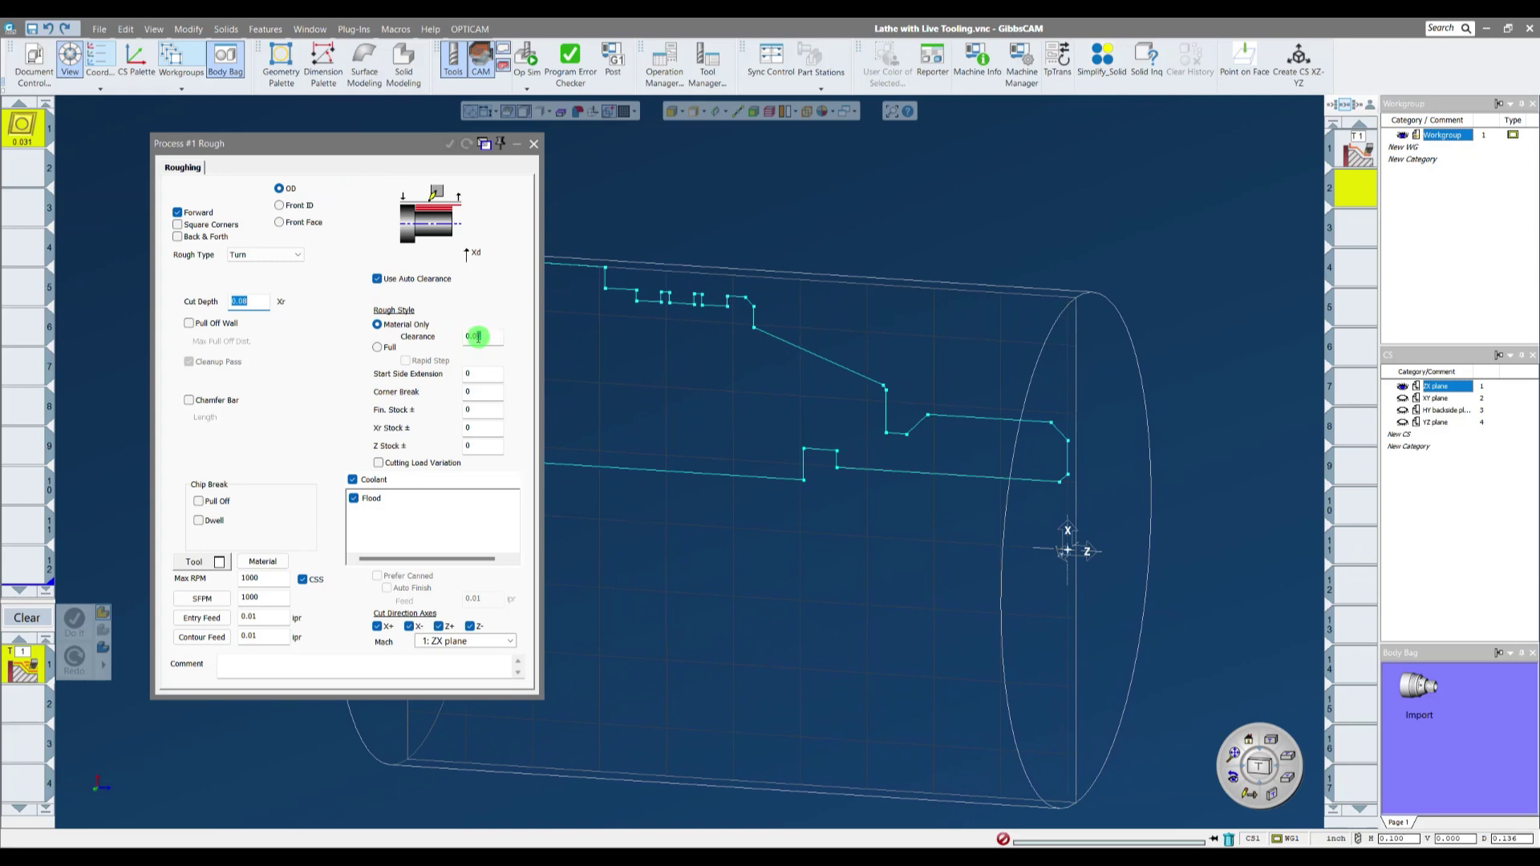
{"action": "left_click_drag", "start_coordinate": [483, 338], "coordinate": [442, 341]}
{"action": "type", "text": ".1"}
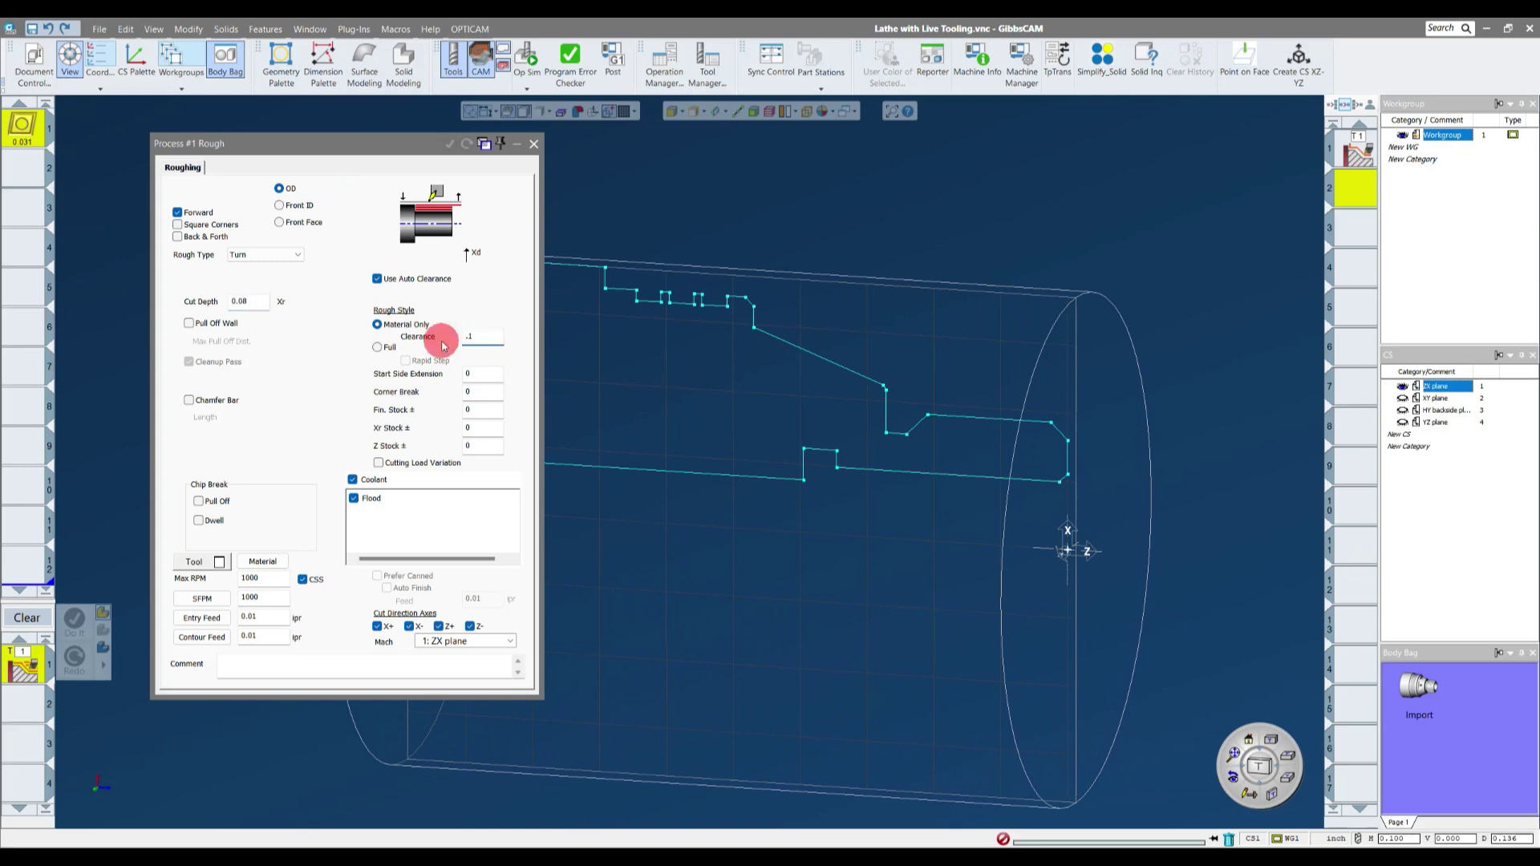
{"action": "key", "text": "Tab"}
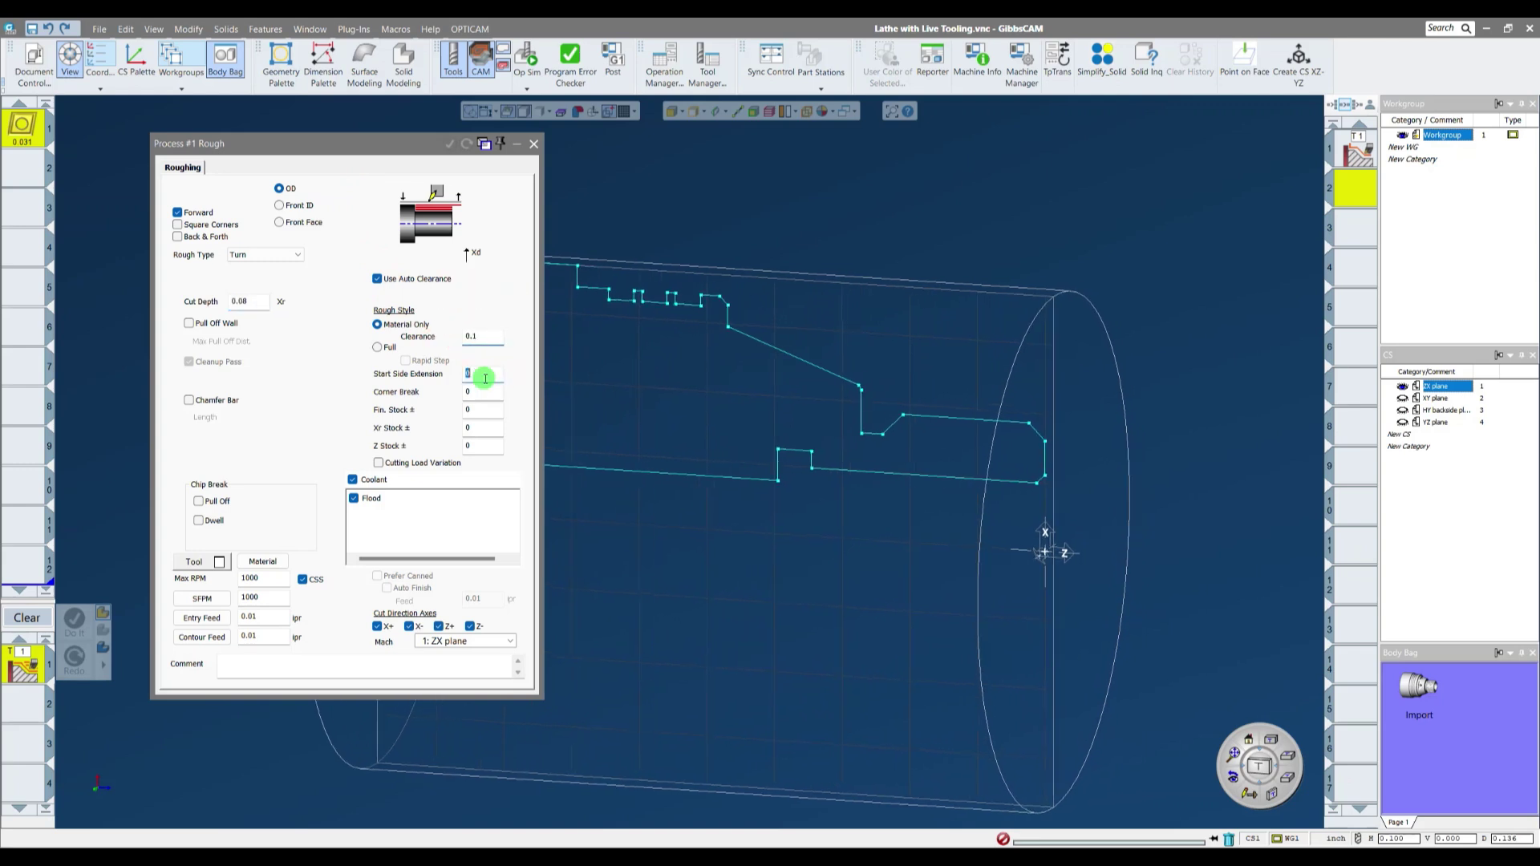
{"action": "left_click", "coordinate": [480, 430]}
{"action": "type", "text": ".01"}
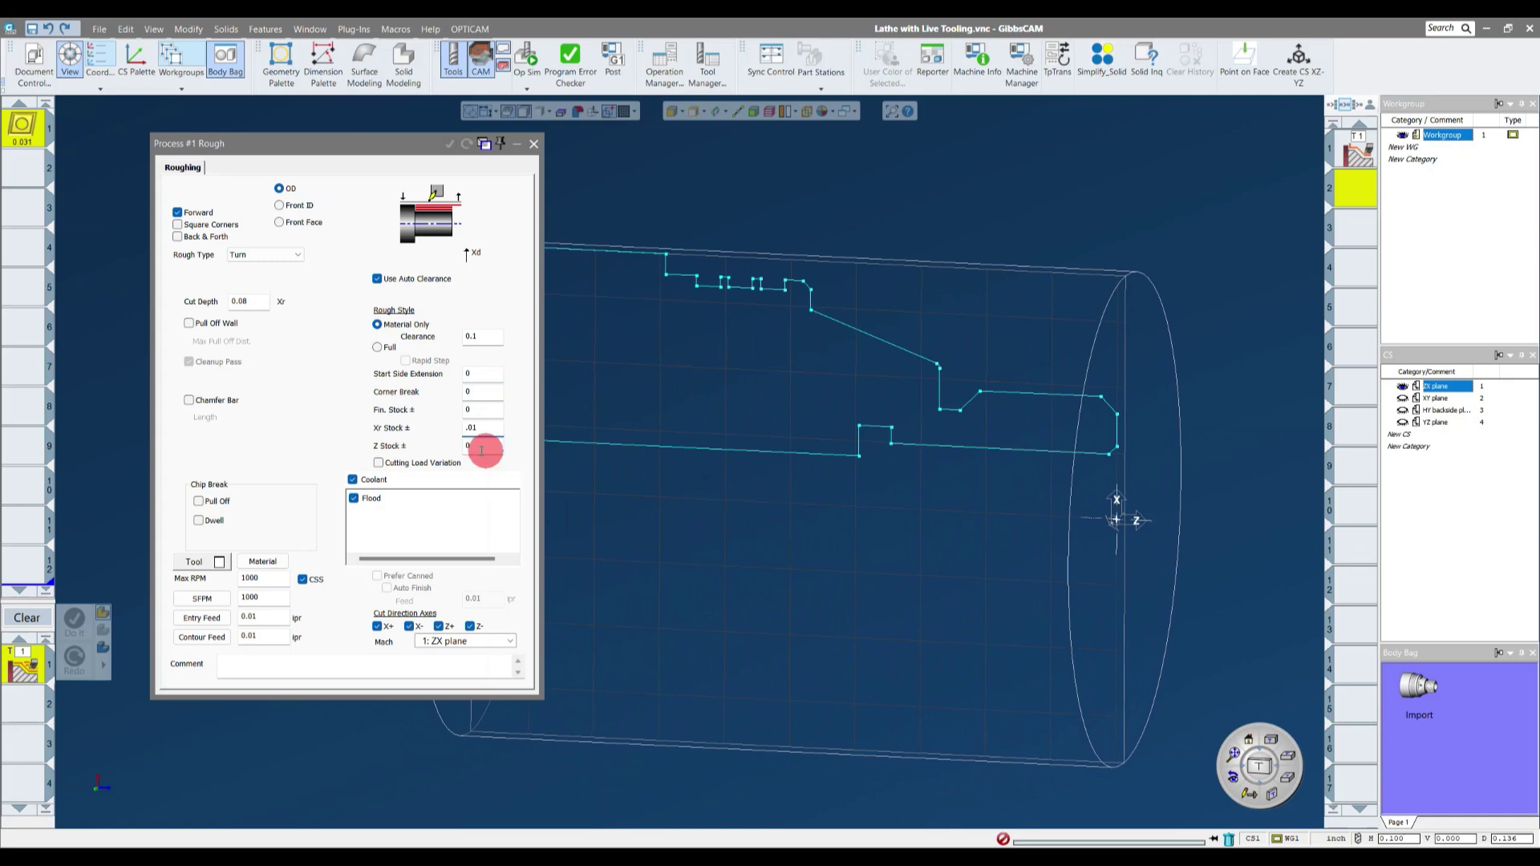
{"action": "left_click", "coordinate": [473, 446]}
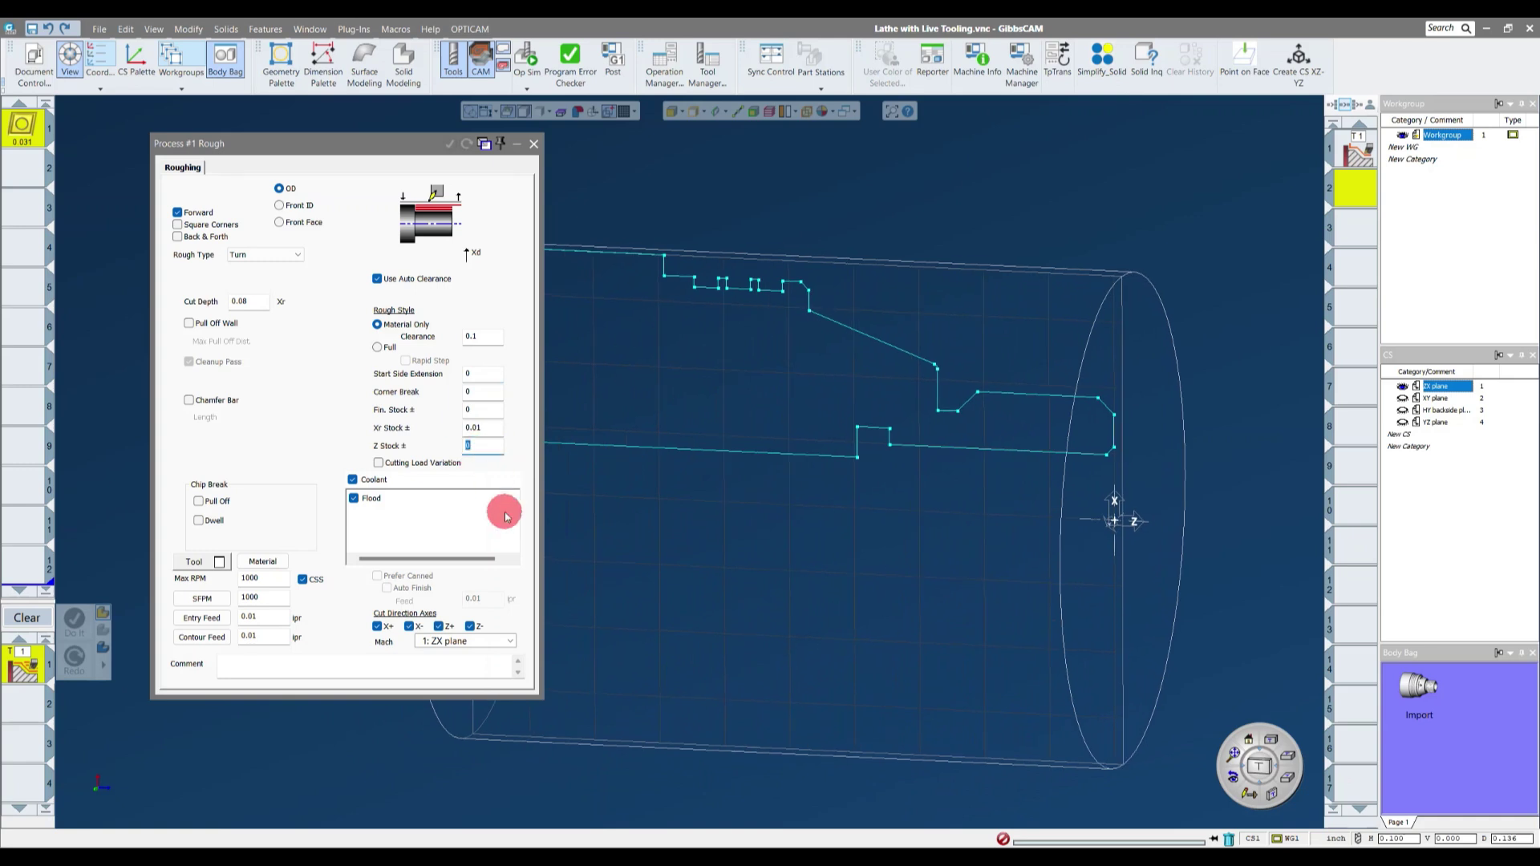
{"action": "type", "text": ".000"}
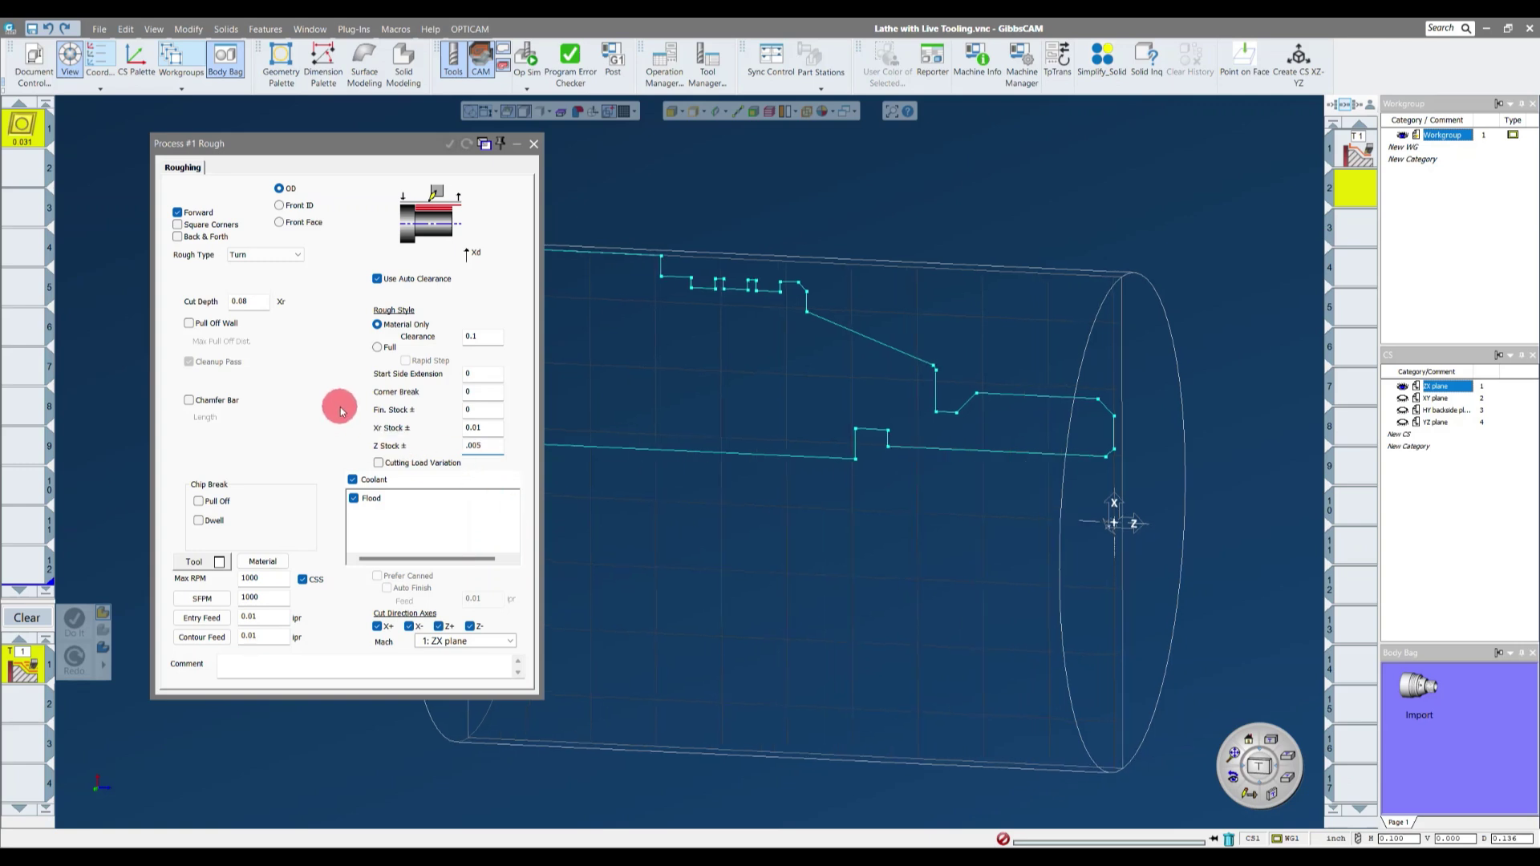
{"action": "left_click_drag", "start_coordinate": [354, 148], "coordinate": [329, 165]}
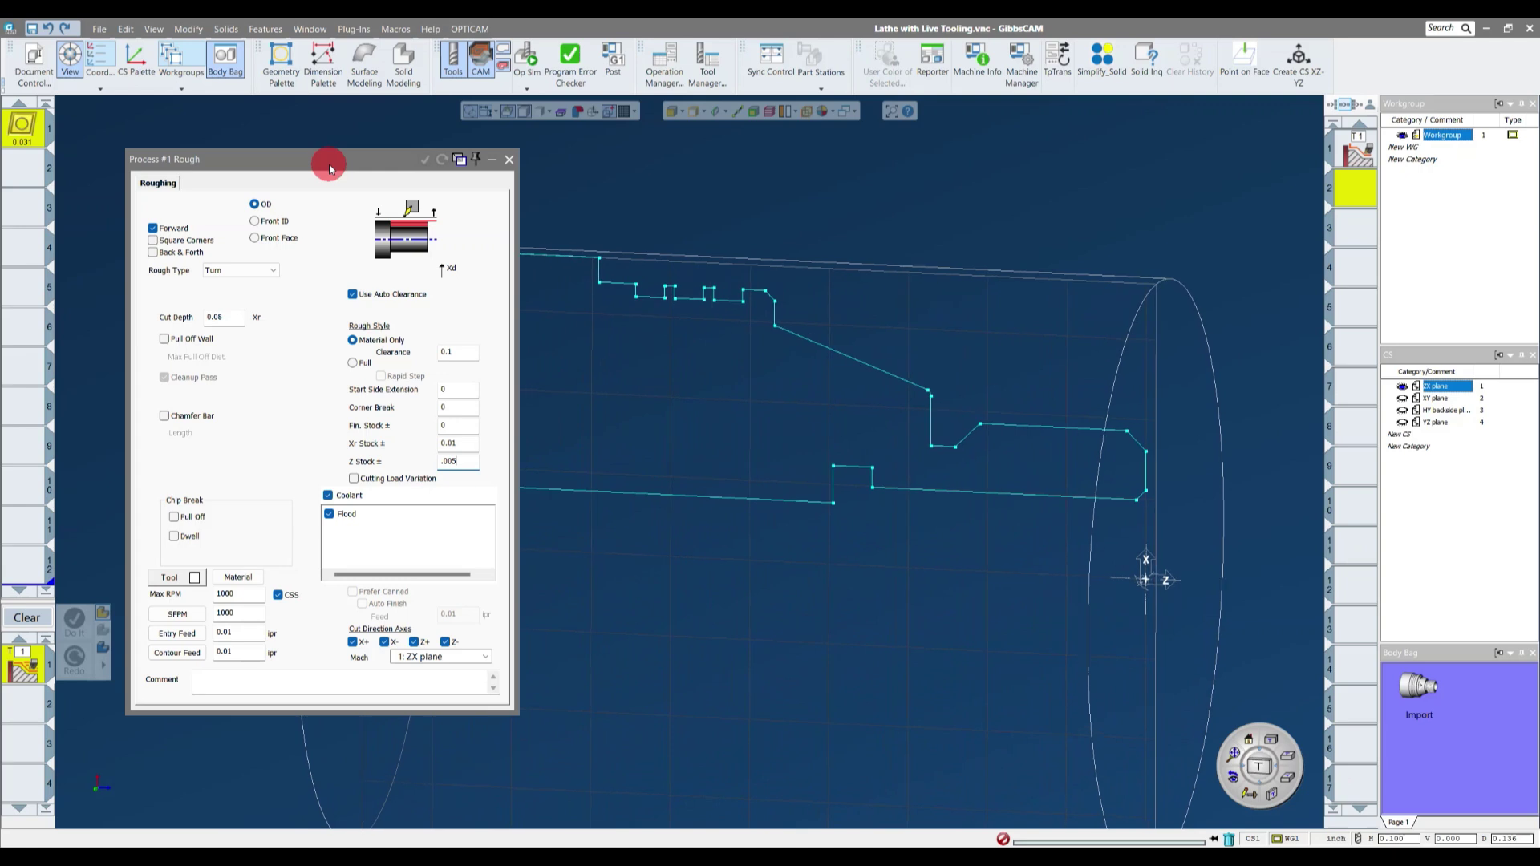
- Close the roughing process settings and select the chamfer at the outer front corner as the machining start feature
{"action": "left_click", "coordinate": [510, 160]}
{"action": "scroll", "coordinate": [874, 244], "scroll_direction": "up", "scroll_amount": 5}
{"action": "scroll", "coordinate": [1123, 486], "scroll_direction": "up", "scroll_amount": 3}
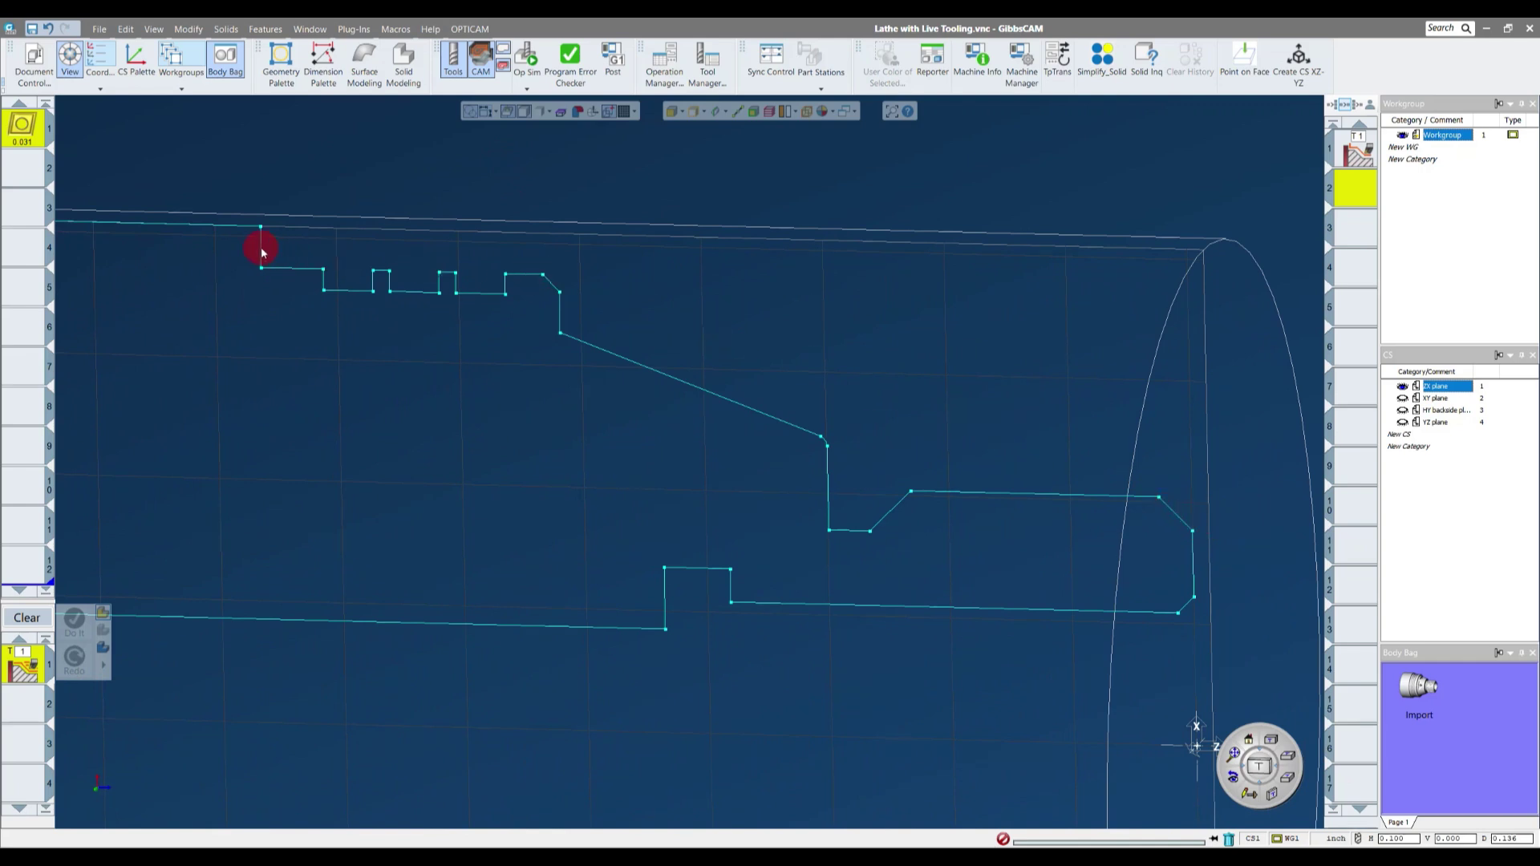
{"action": "scroll", "coordinate": [250, 151], "scroll_direction": "down", "scroll_amount": 2}
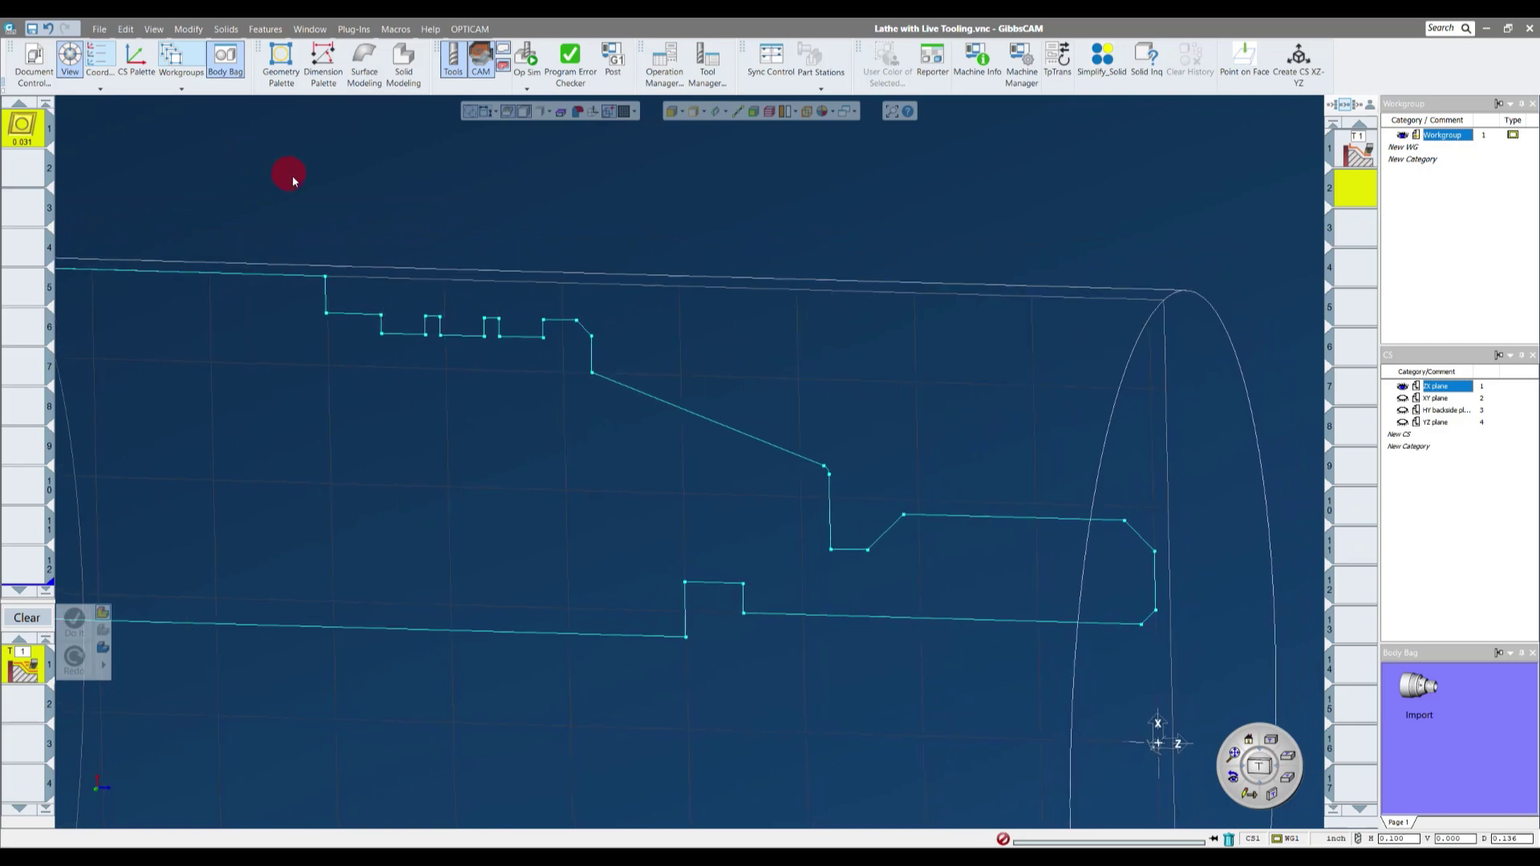
{"action": "scroll", "coordinate": [1161, 547], "scroll_direction": "up", "scroll_amount": 5}
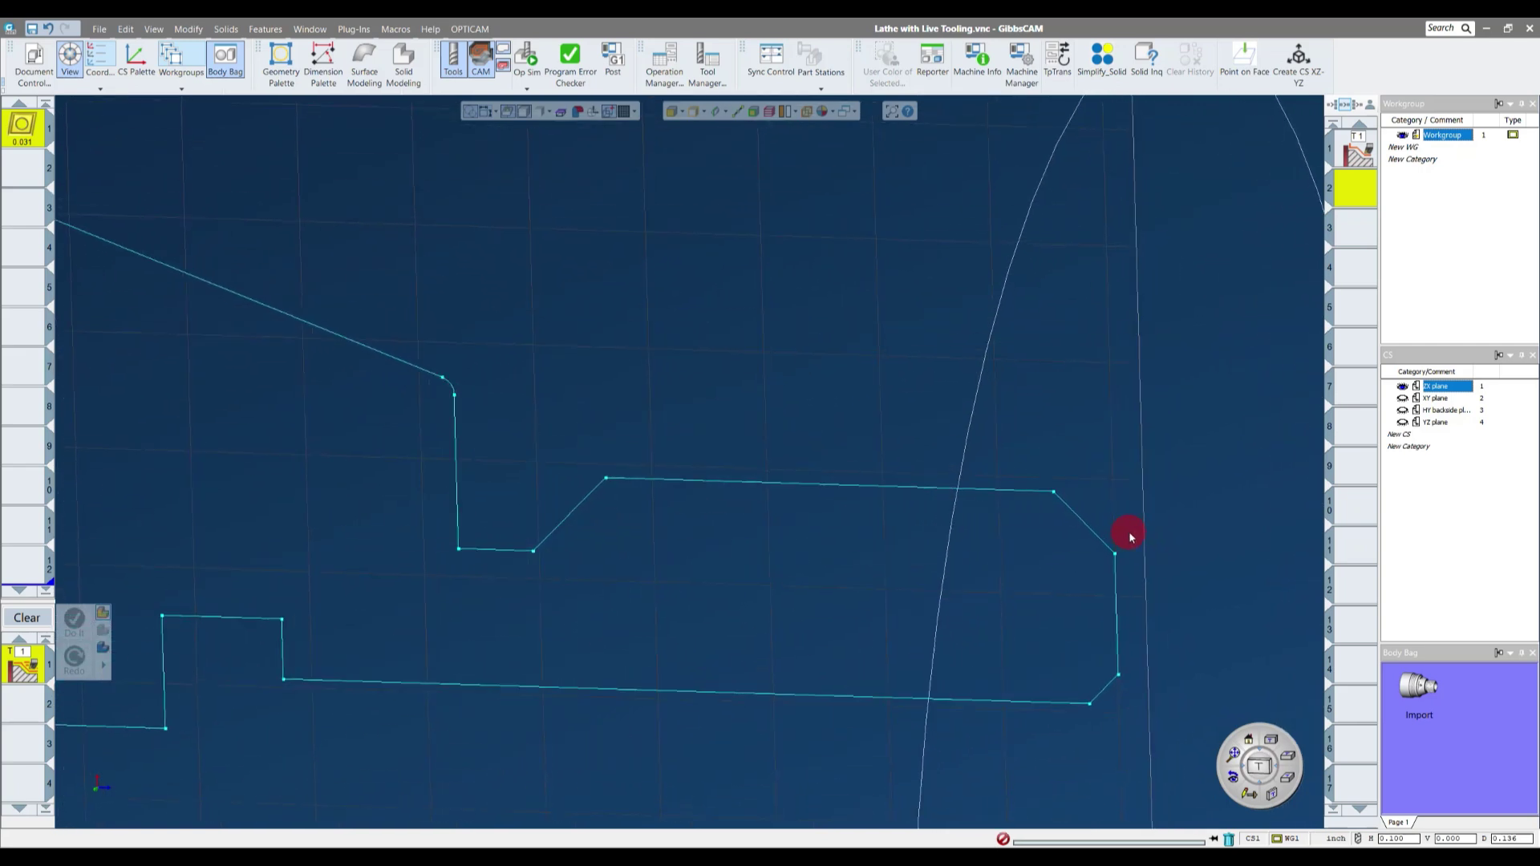
{"action": "scroll", "coordinate": [963, 460], "scroll_direction": "up", "scroll_amount": 4}
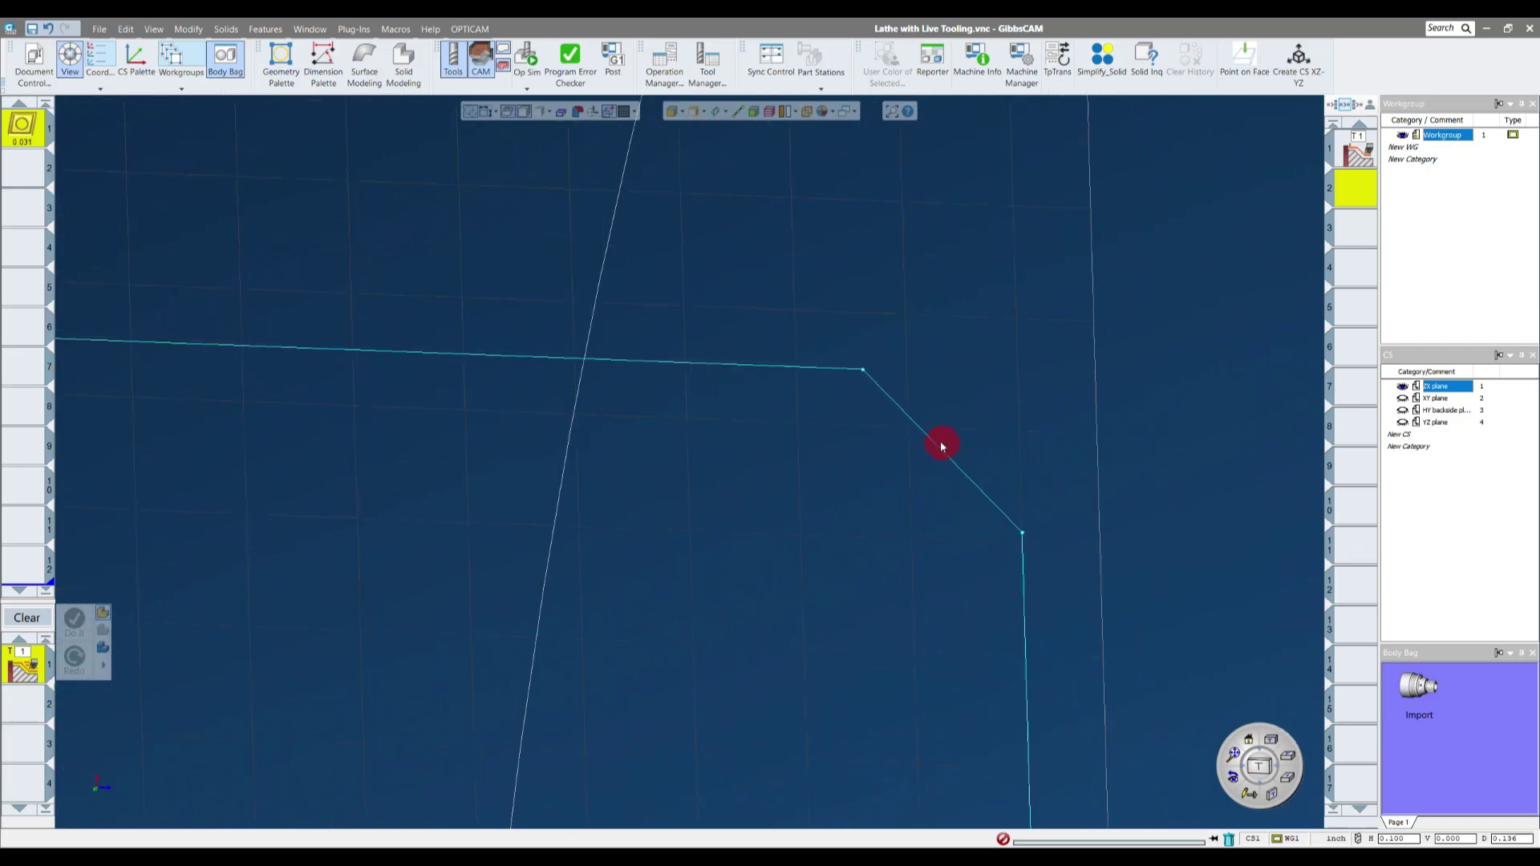
{"action": "left_click", "coordinate": [962, 455]}
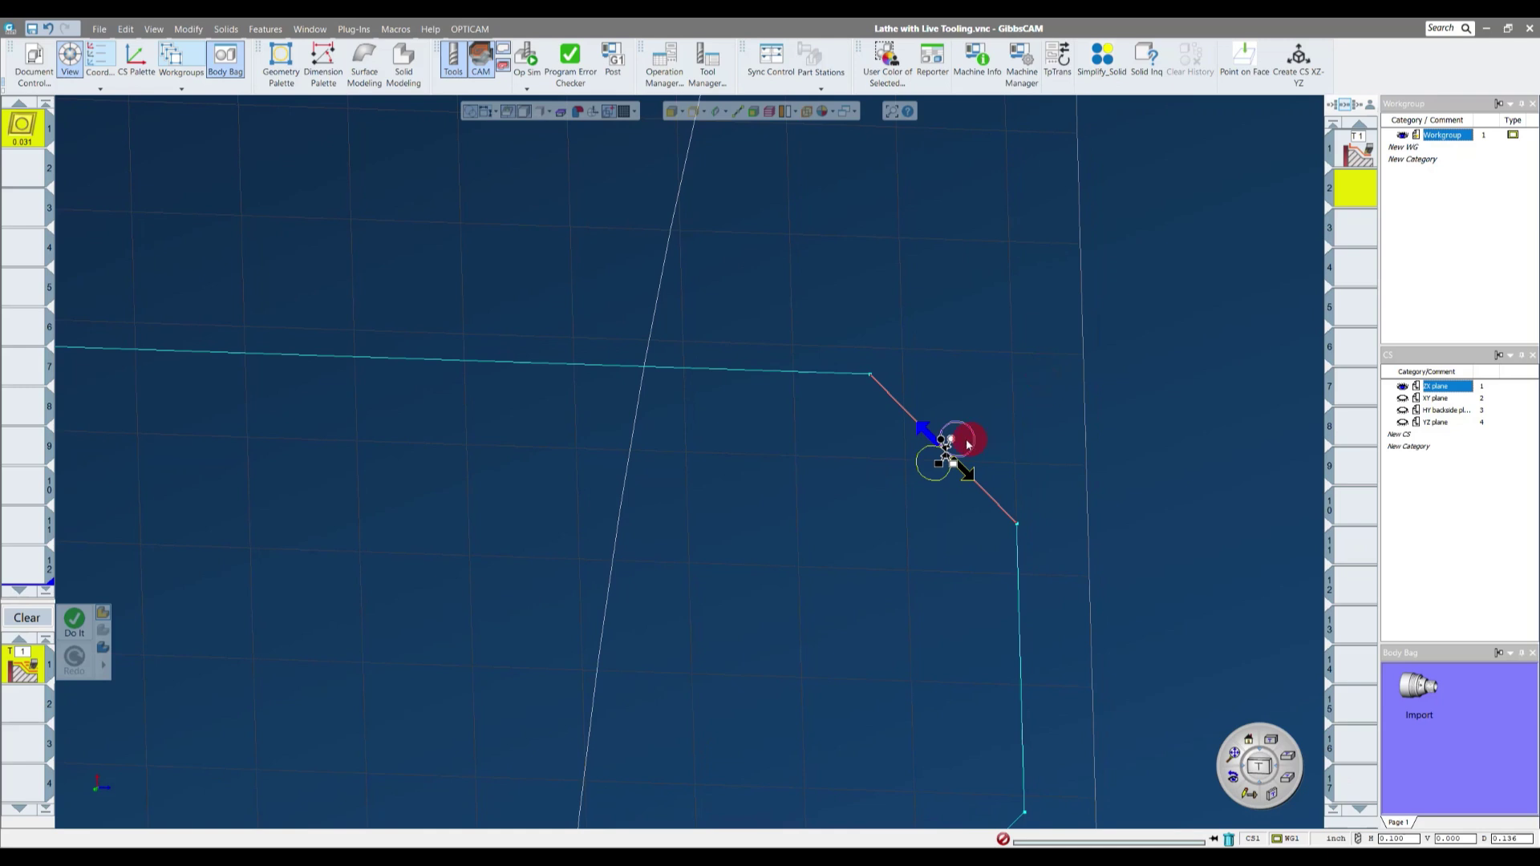
- Extend the cut start point along the front chamfer's line until it lies beyond the front face of the stock
{"action": "scroll", "coordinate": [1079, 337], "scroll_direction": "down", "scroll_amount": 5}
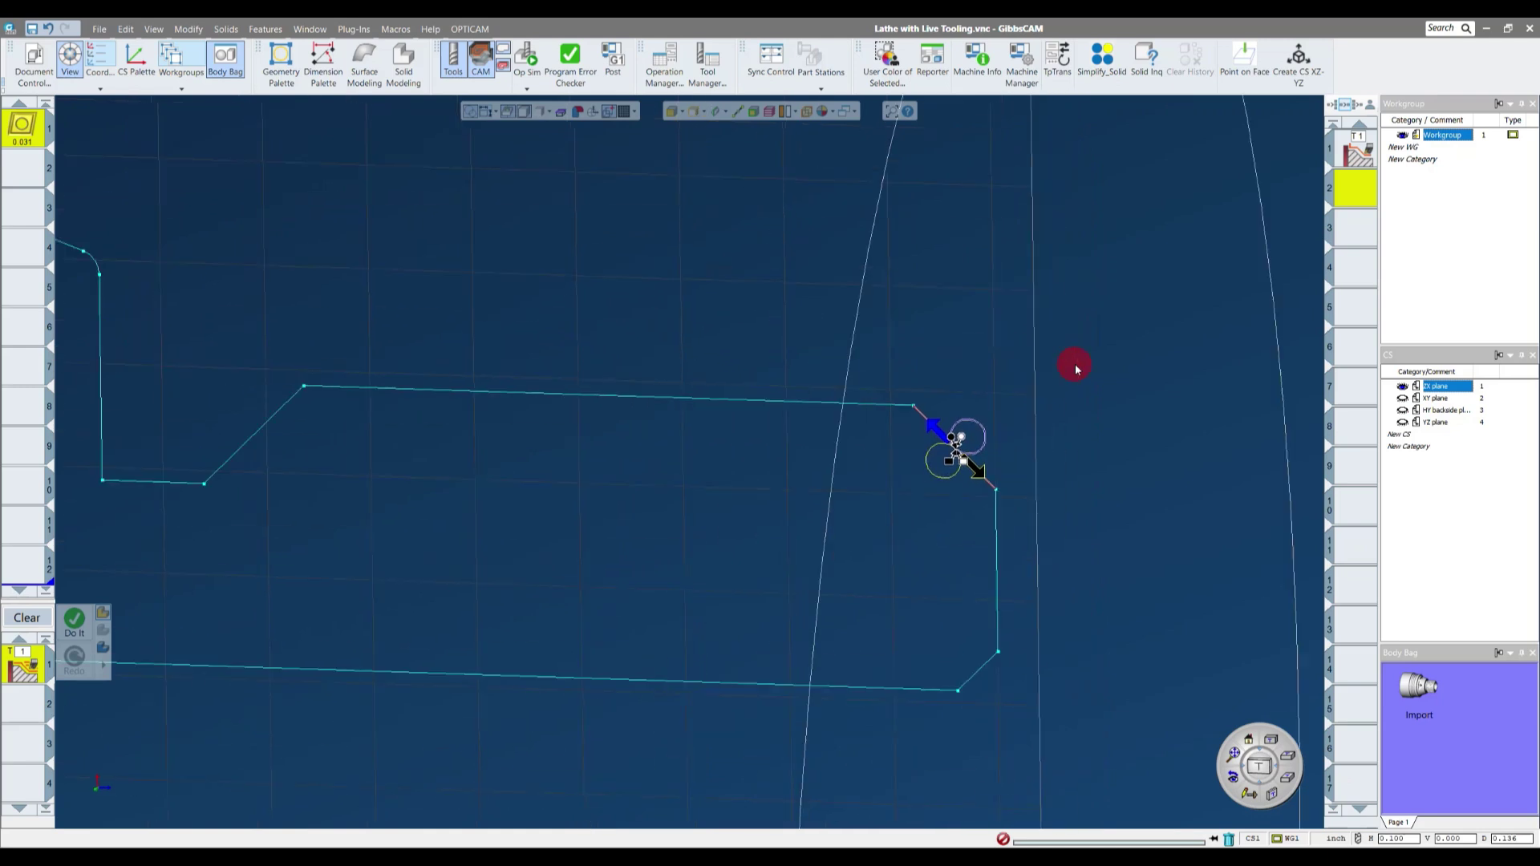
{"action": "left_click_drag", "start_coordinate": [945, 389], "coordinate": [1052, 498]}
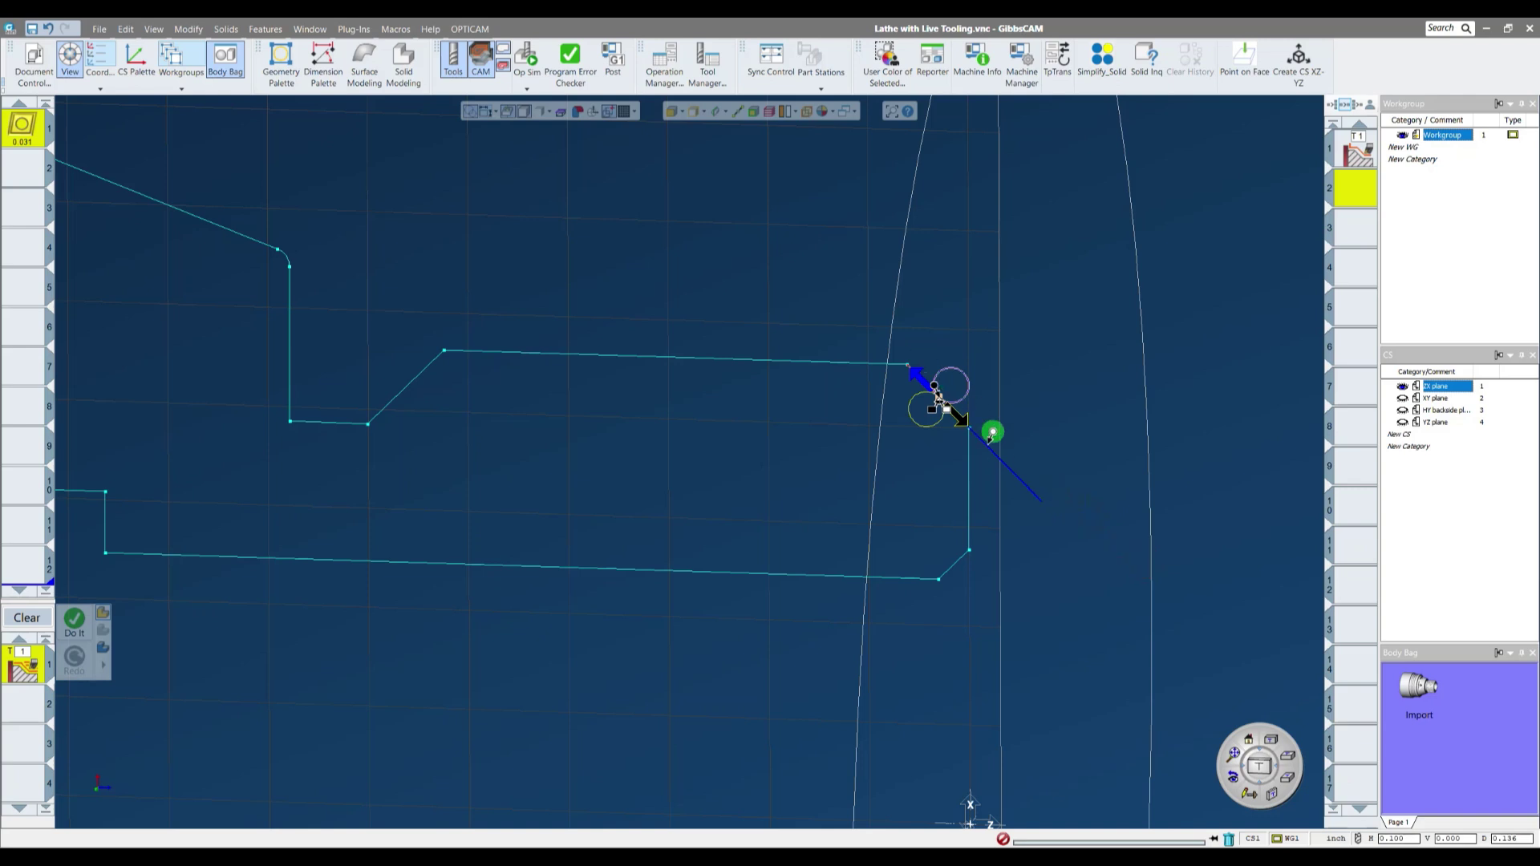
{"action": "left_click_drag", "start_coordinate": [759, 225], "coordinate": [760, 205]}
{"action": "left_click_drag", "start_coordinate": [1095, 590], "coordinate": [1112, 553]}
{"action": "left_click_drag", "start_coordinate": [1196, 240], "coordinate": [1198, 244]}
{"action": "left_click_drag", "start_coordinate": [995, 440], "coordinate": [1083, 536]}
{"action": "middle_click_drag", "start_coordinate": [954, 466], "coordinate": [1182, 465]}
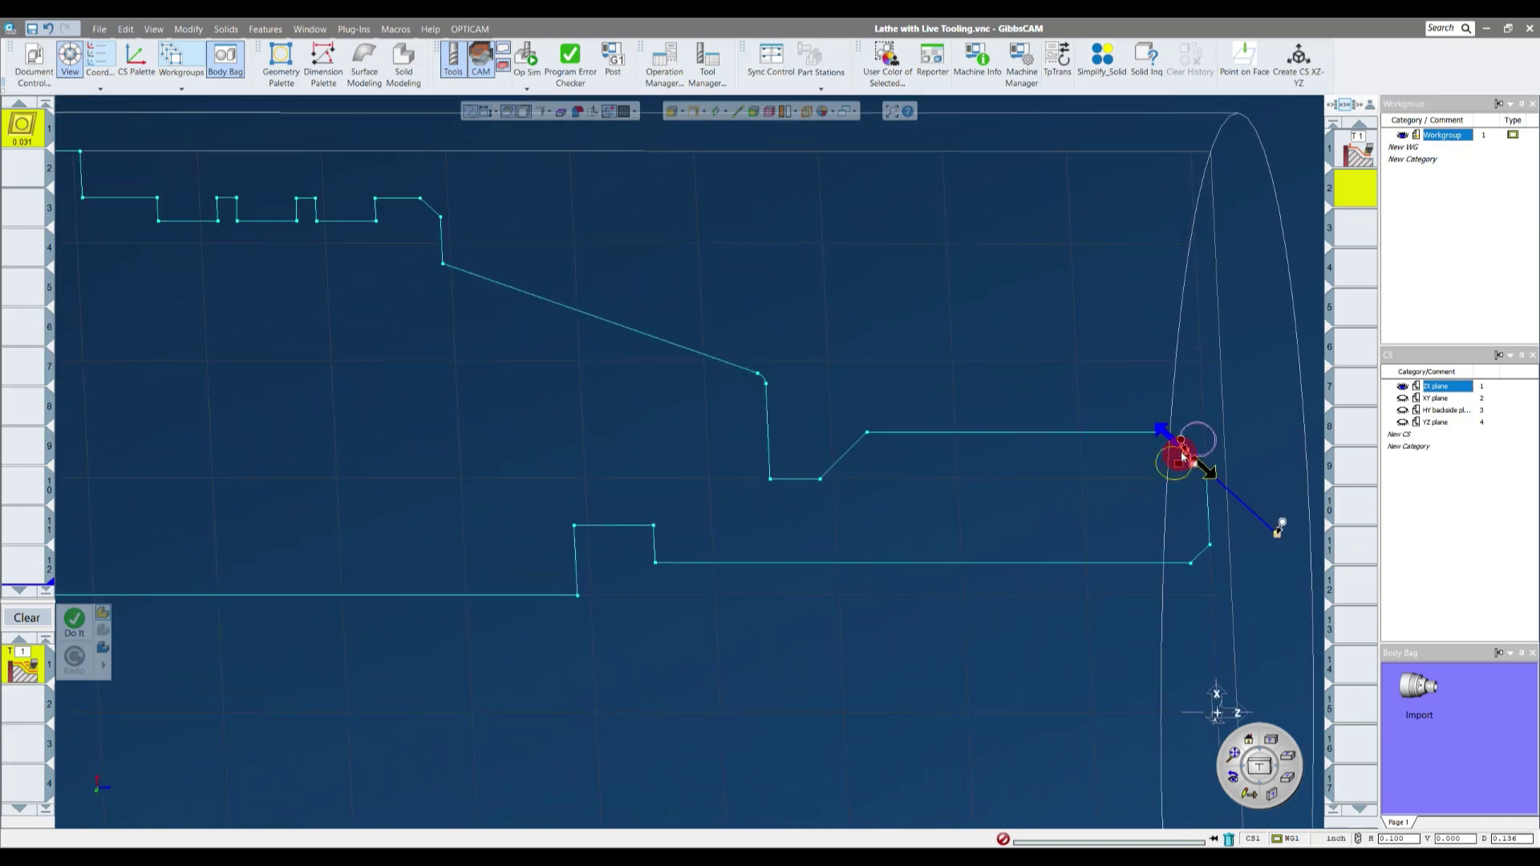
- Move the cut end markers along the outer profile to the vertical shoulder wall behind the grooves
{"action": "middle_click_drag", "start_coordinate": [1184, 443], "coordinate": [1187, 518]}
{"action": "left_click", "coordinate": [963, 496]}
{"action": "left_click", "coordinate": [733, 403], "text": "shift"}
{"action": "left_click", "coordinate": [473, 282], "text": "shift"}
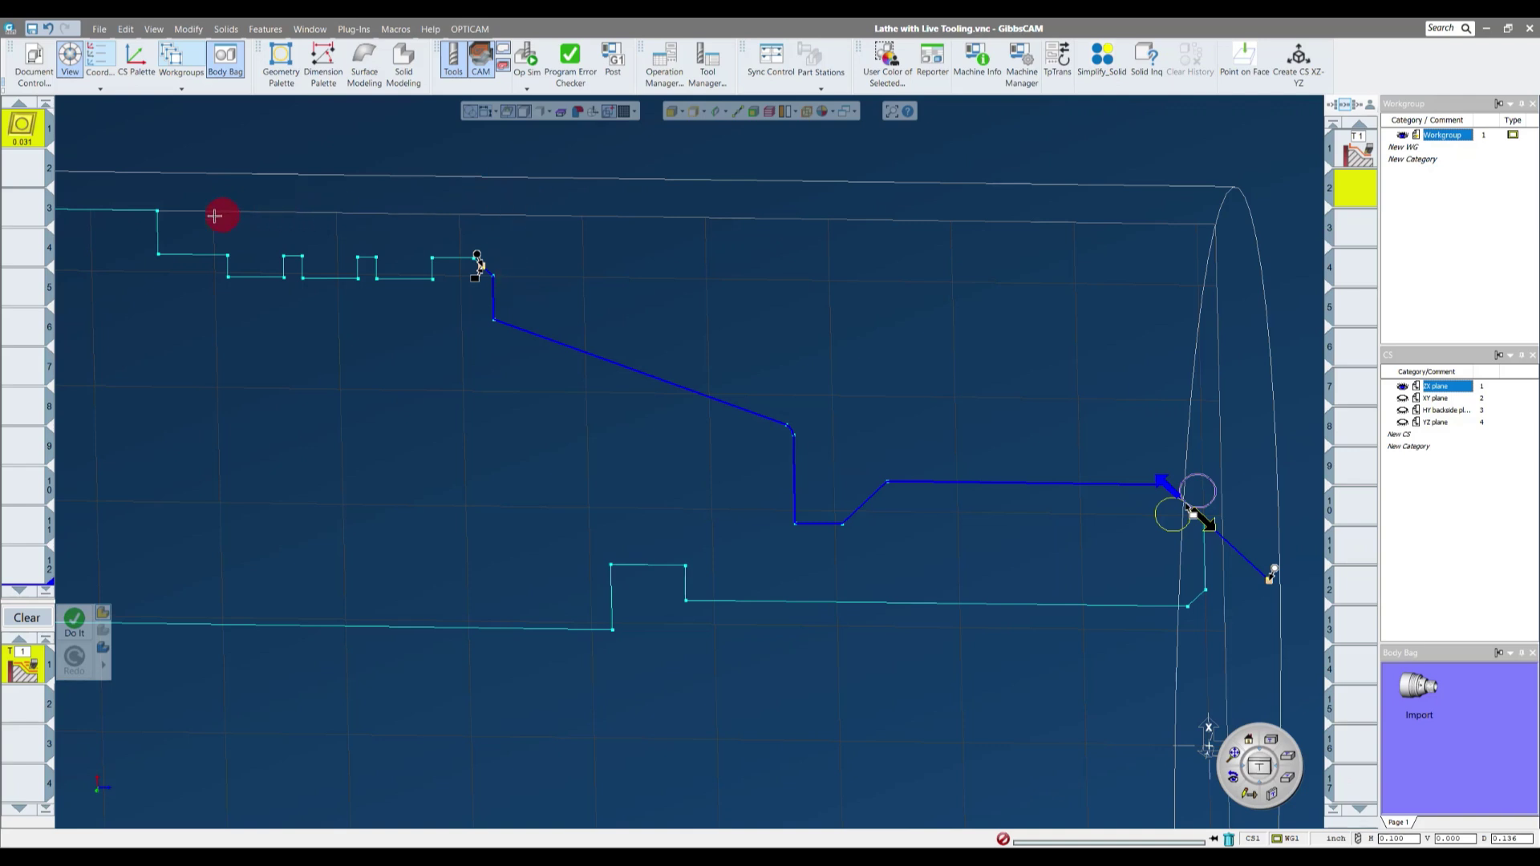
{"action": "left_click", "coordinate": [154, 229]}
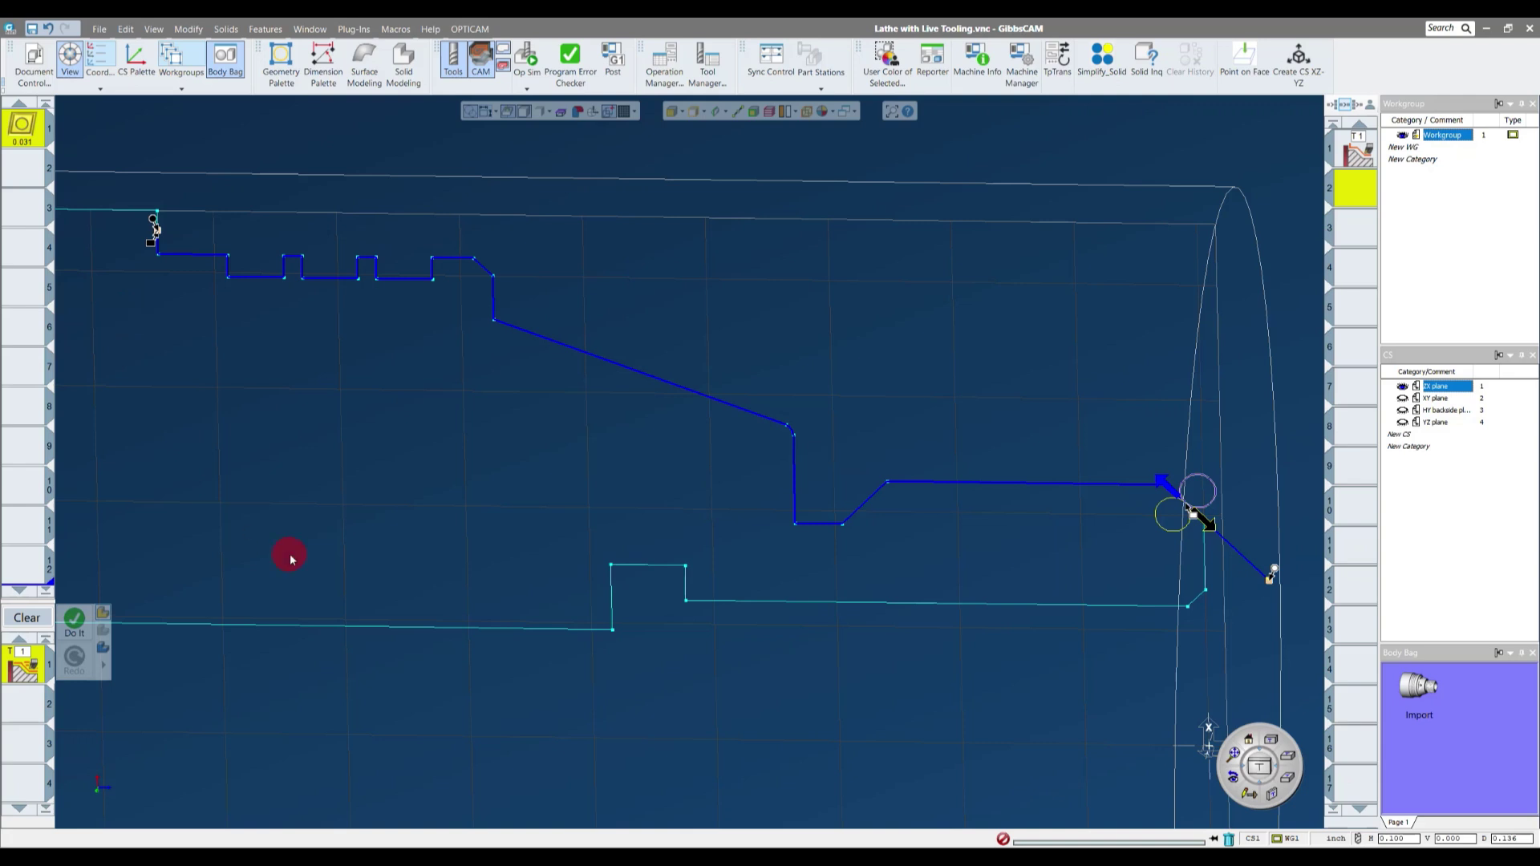
- Extend the cut end point straight up the shoulder wall until it lies above the stock's outer diameter
{"action": "scroll", "coordinate": [290, 554], "scroll_direction": "down", "scroll_amount": 1}
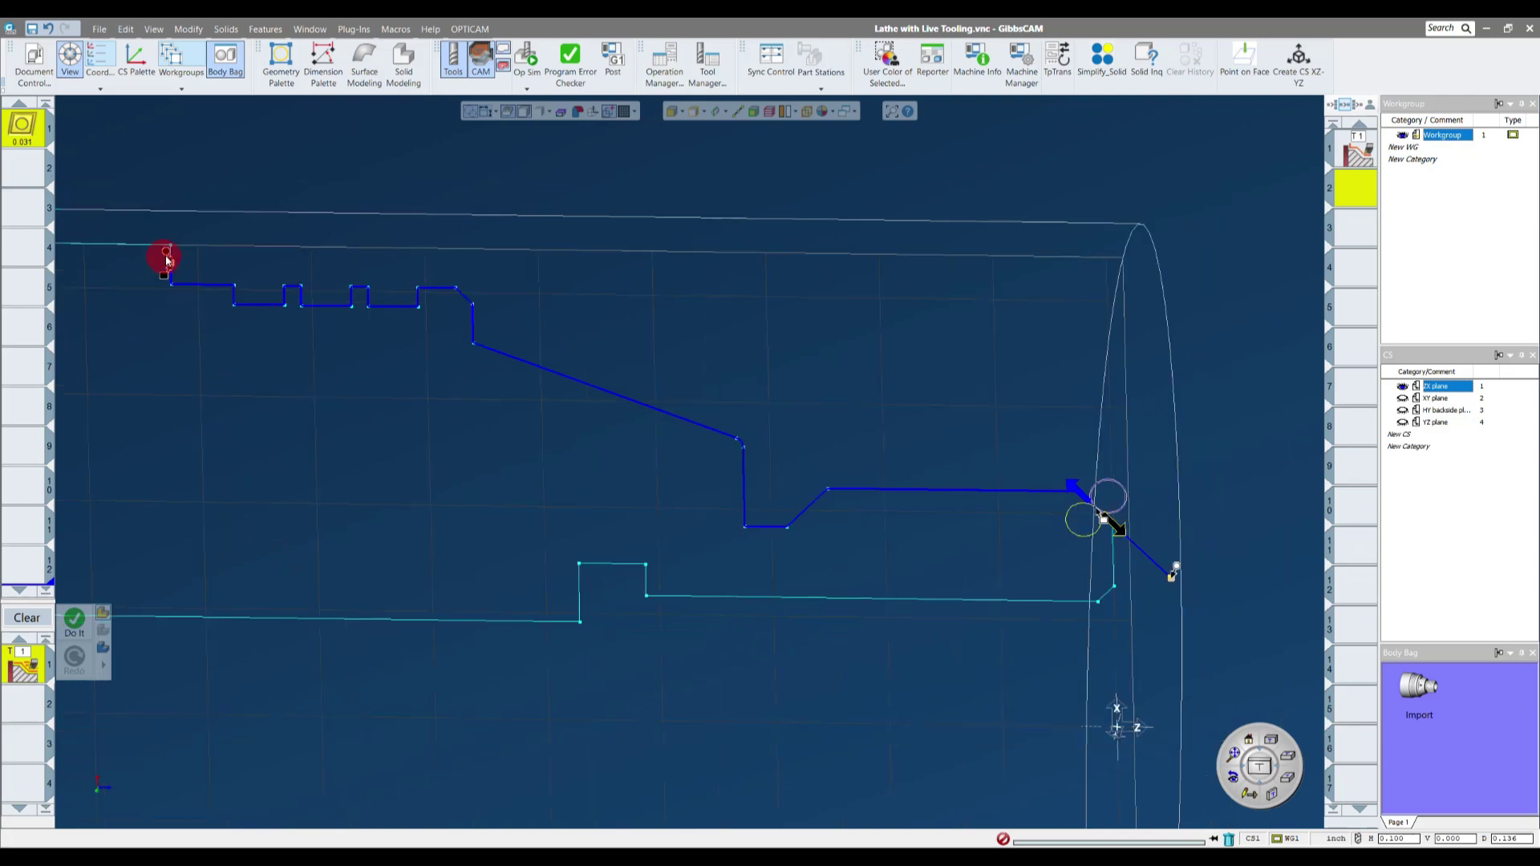
{"action": "left_click_drag", "start_coordinate": [168, 257], "coordinate": [166, 141]}
{"action": "middle_click_drag", "start_coordinate": [401, 472], "coordinate": [1230, 361]}
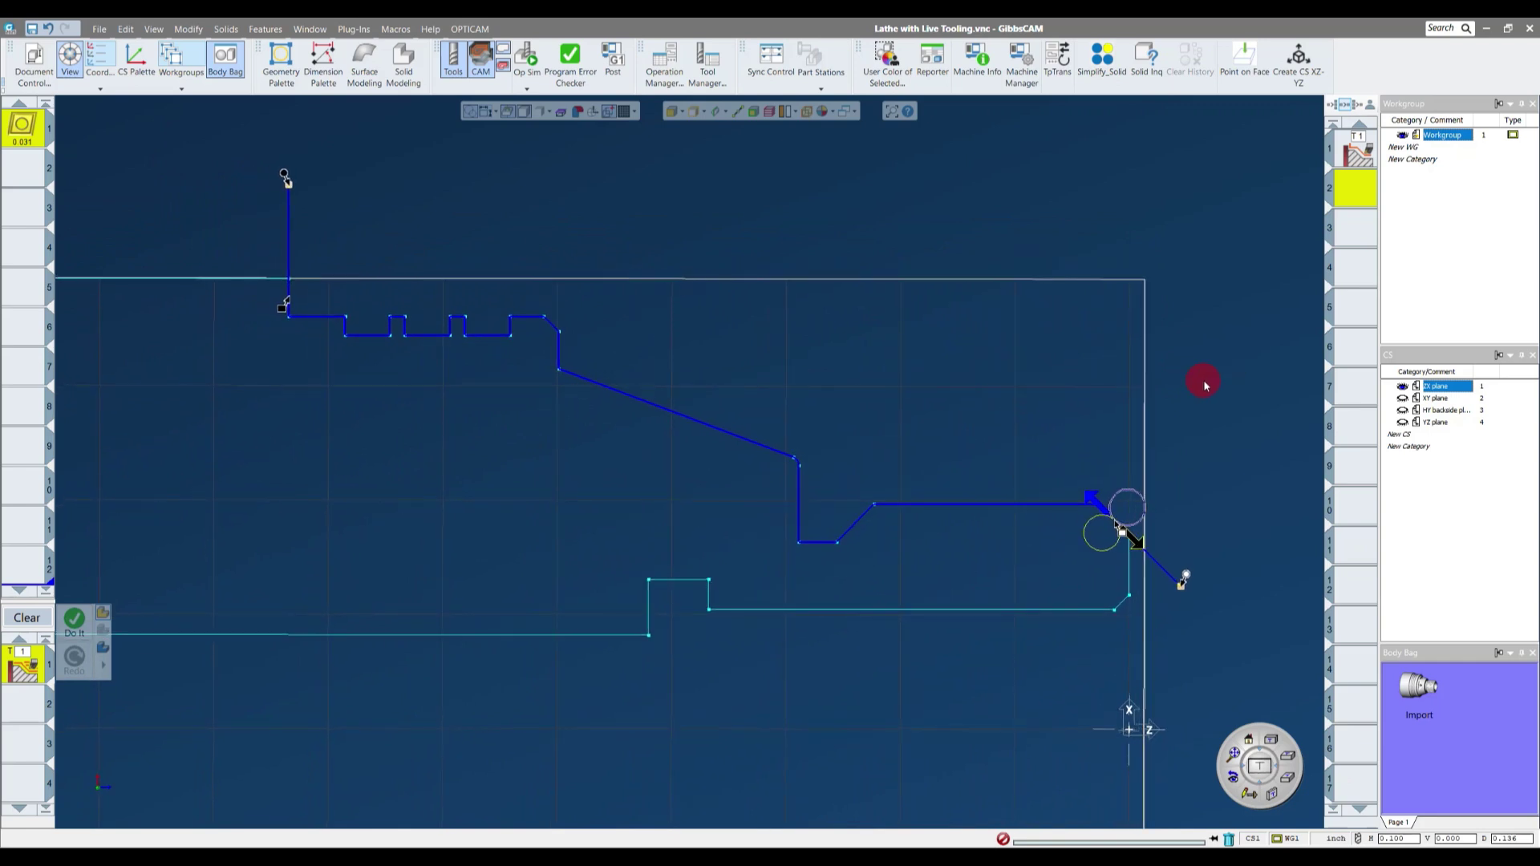
- Generate the OD roughing toolpath along the marked profile
{"action": "left_click", "coordinate": [73, 622]}
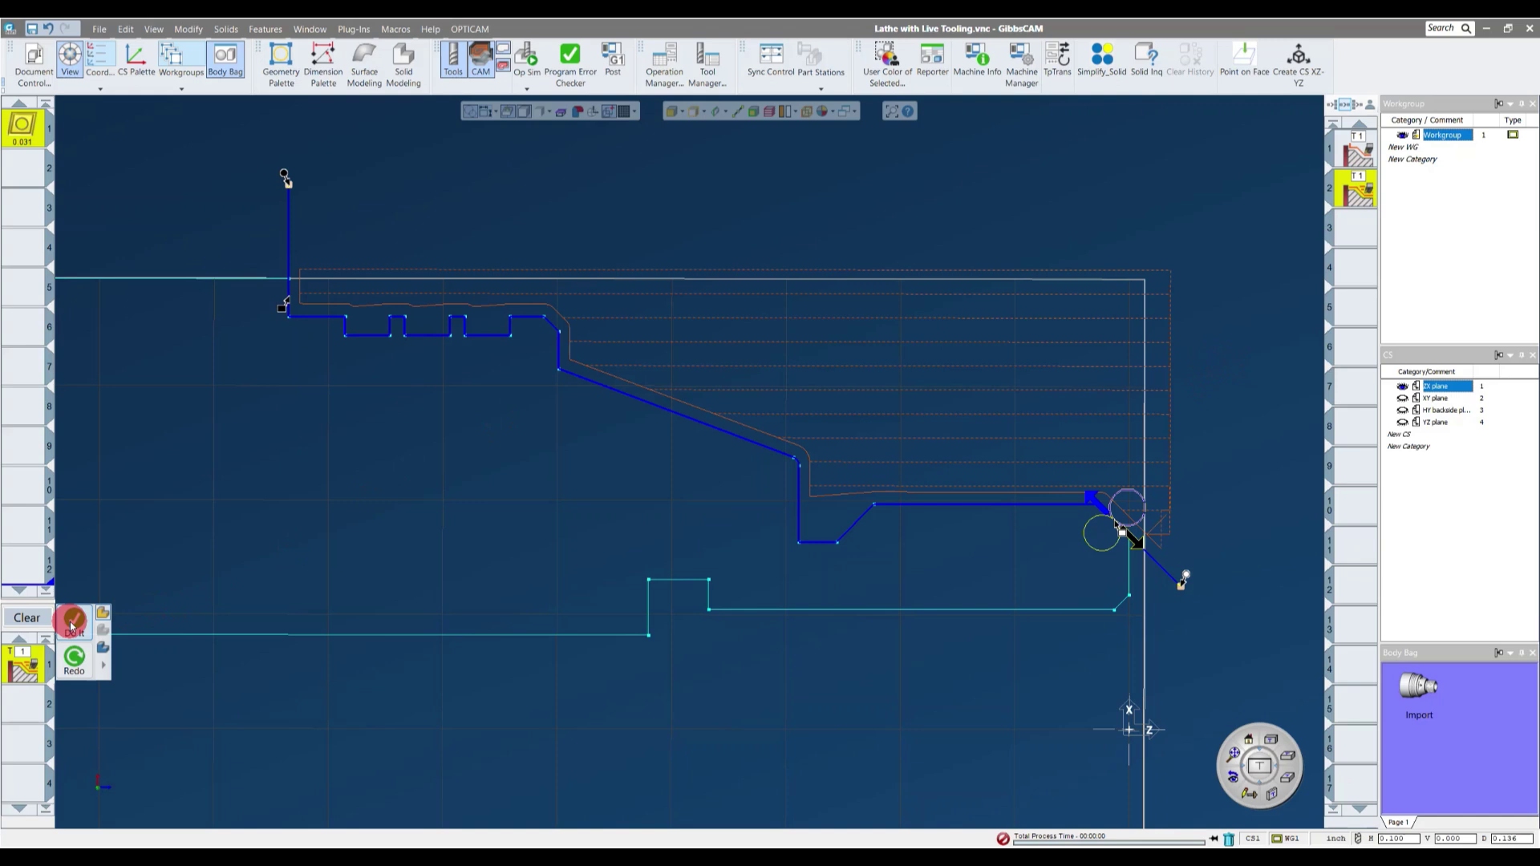
{"action": "left_click", "coordinate": [537, 303]}
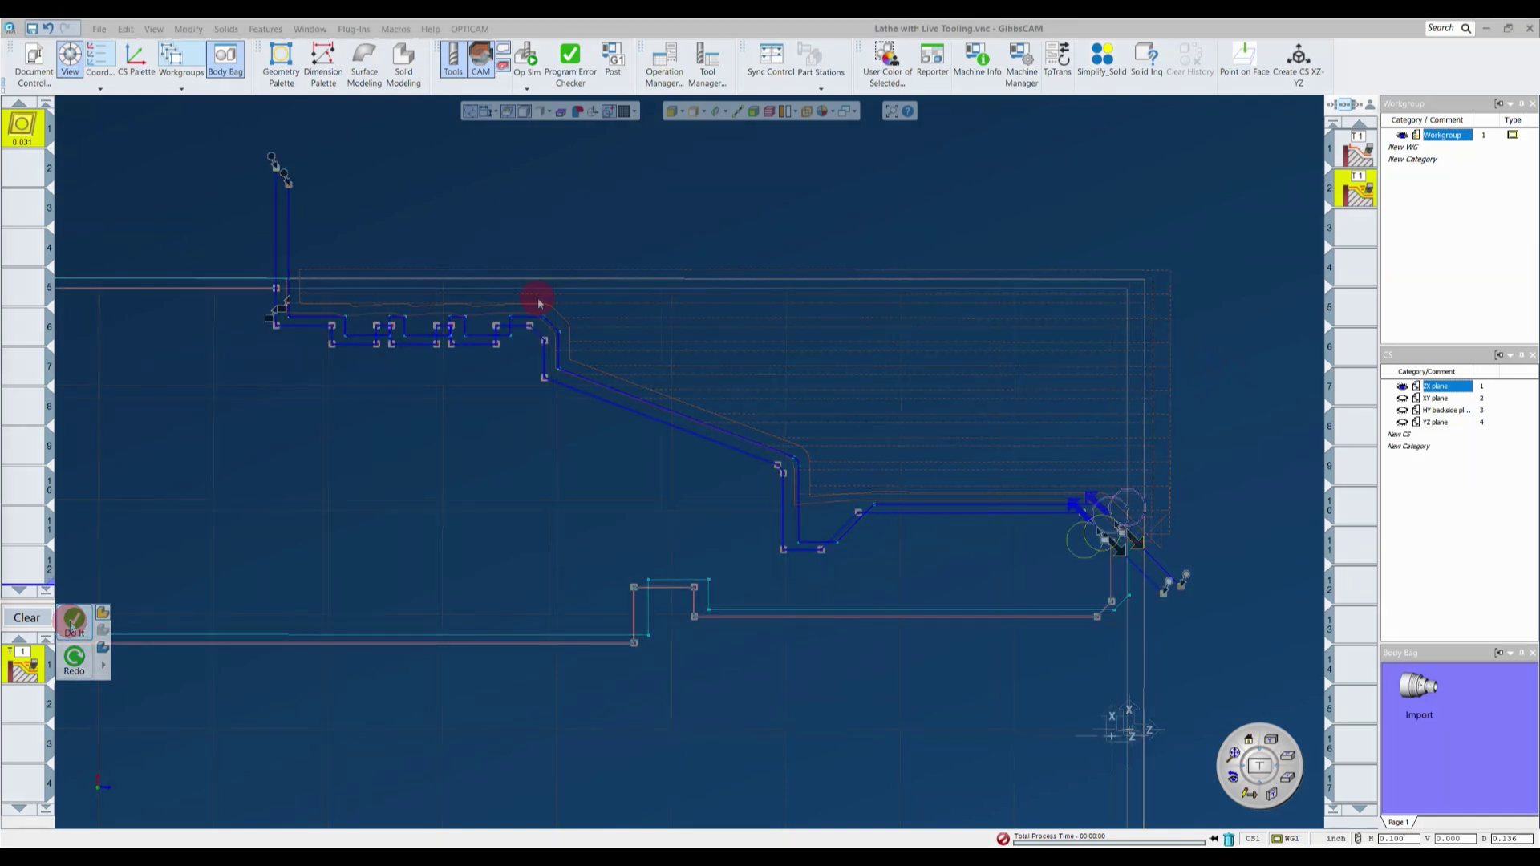
{"action": "left_click", "coordinate": [75, 623]}
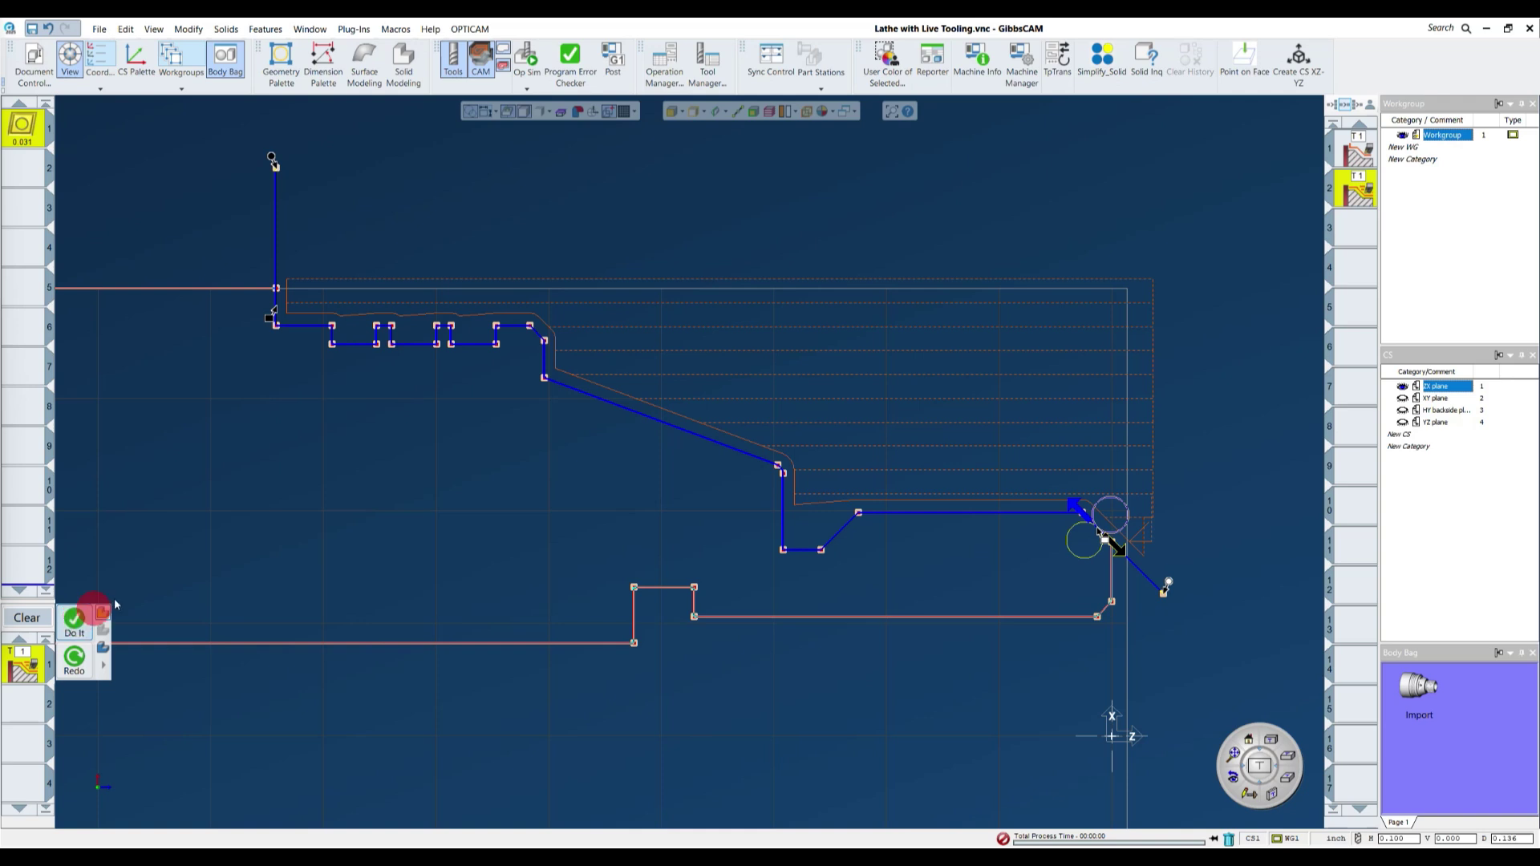
{"action": "left_click", "coordinate": [656, 353]}
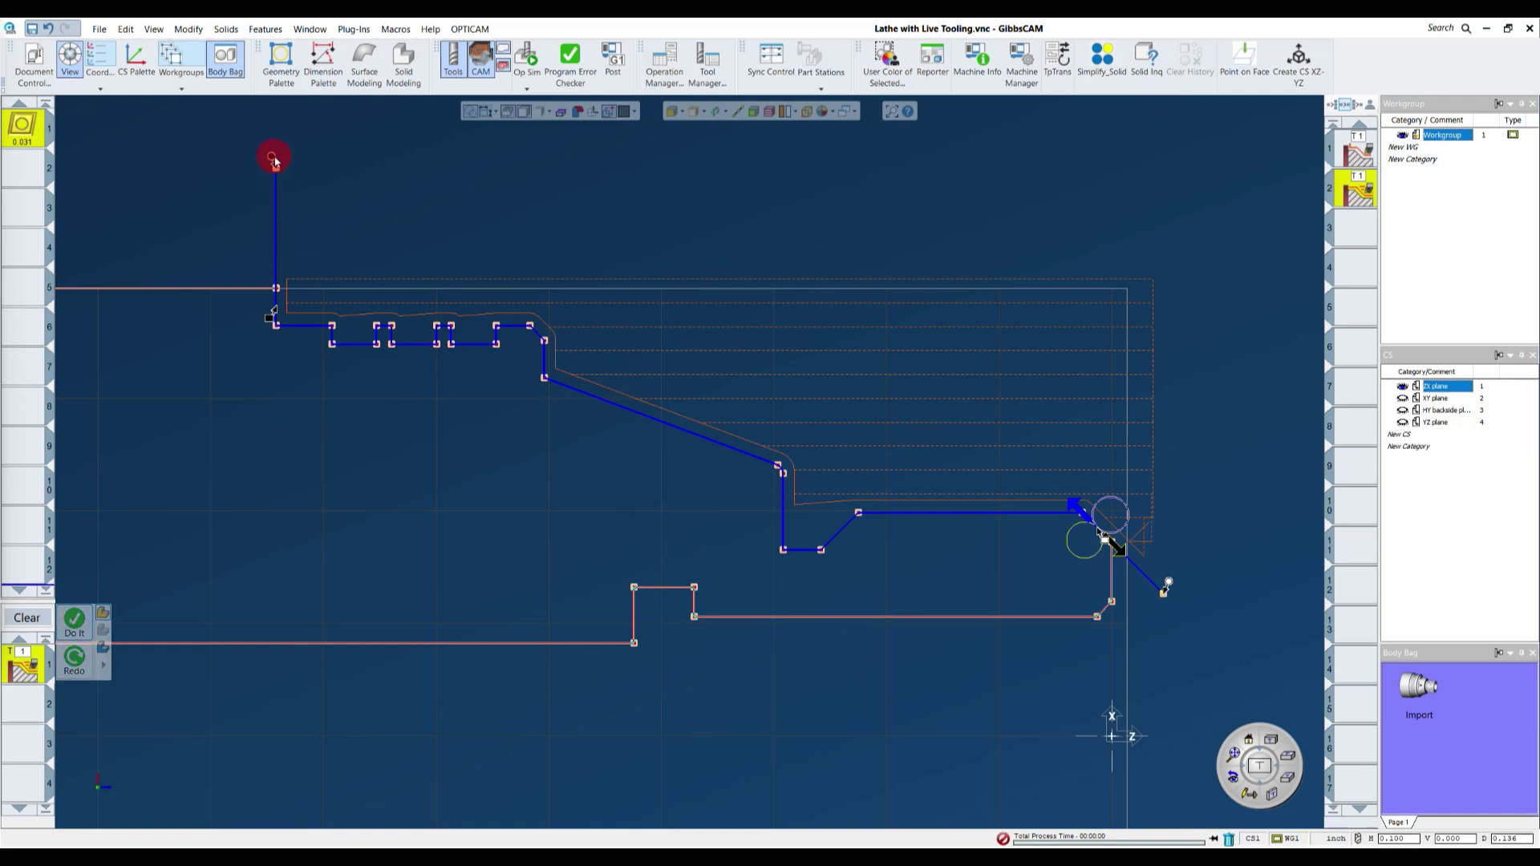
- Pull the cut start point slightly further out along the chamfer line and reopen the roughing process settings
{"action": "left_click_drag", "start_coordinate": [1170, 586], "coordinate": [1189, 608]}
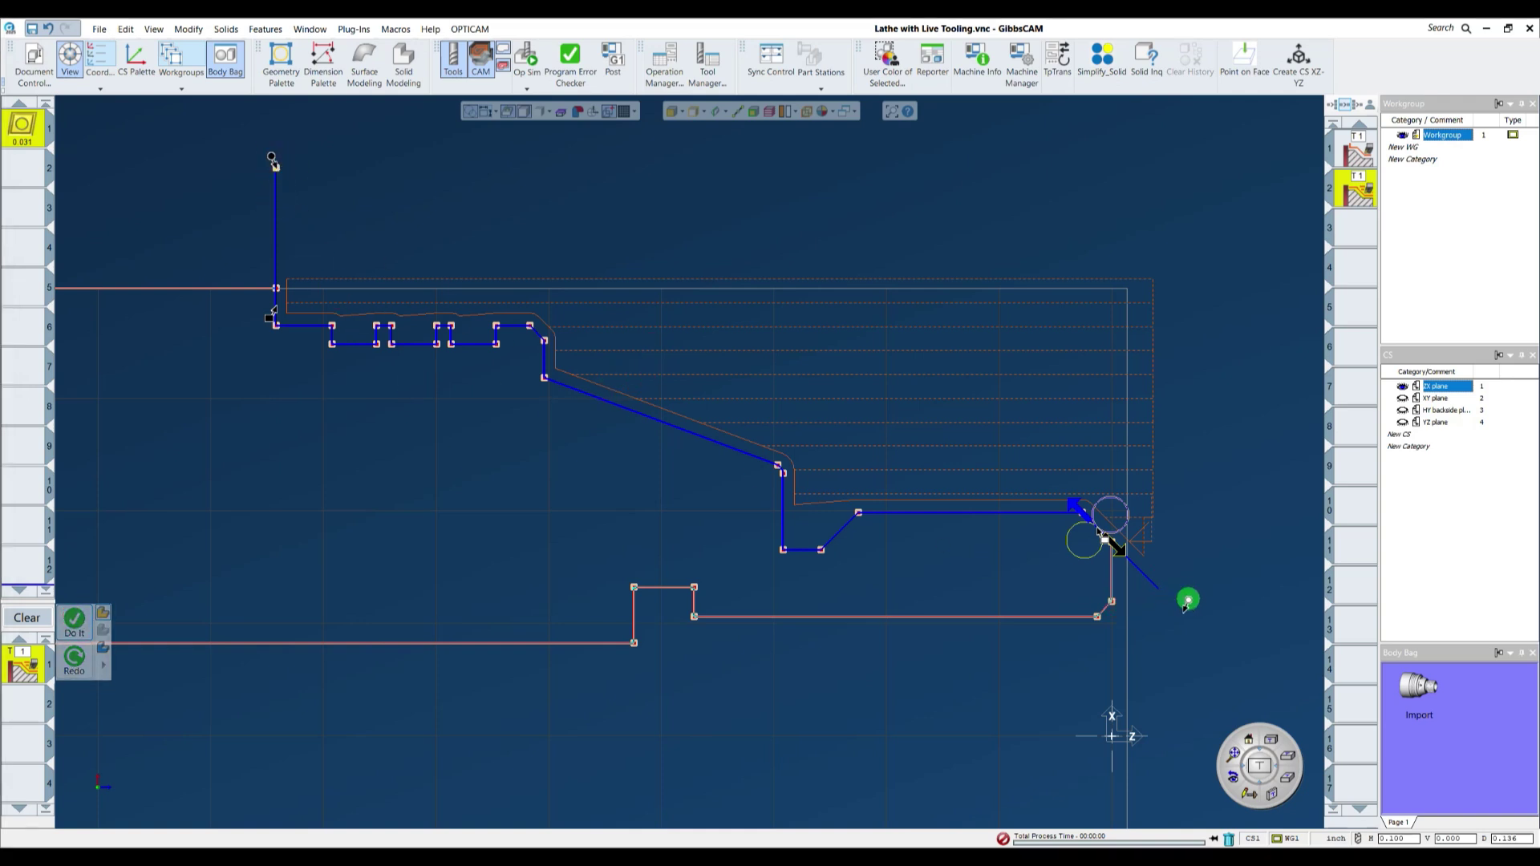
{"action": "left_click", "coordinate": [545, 265]}
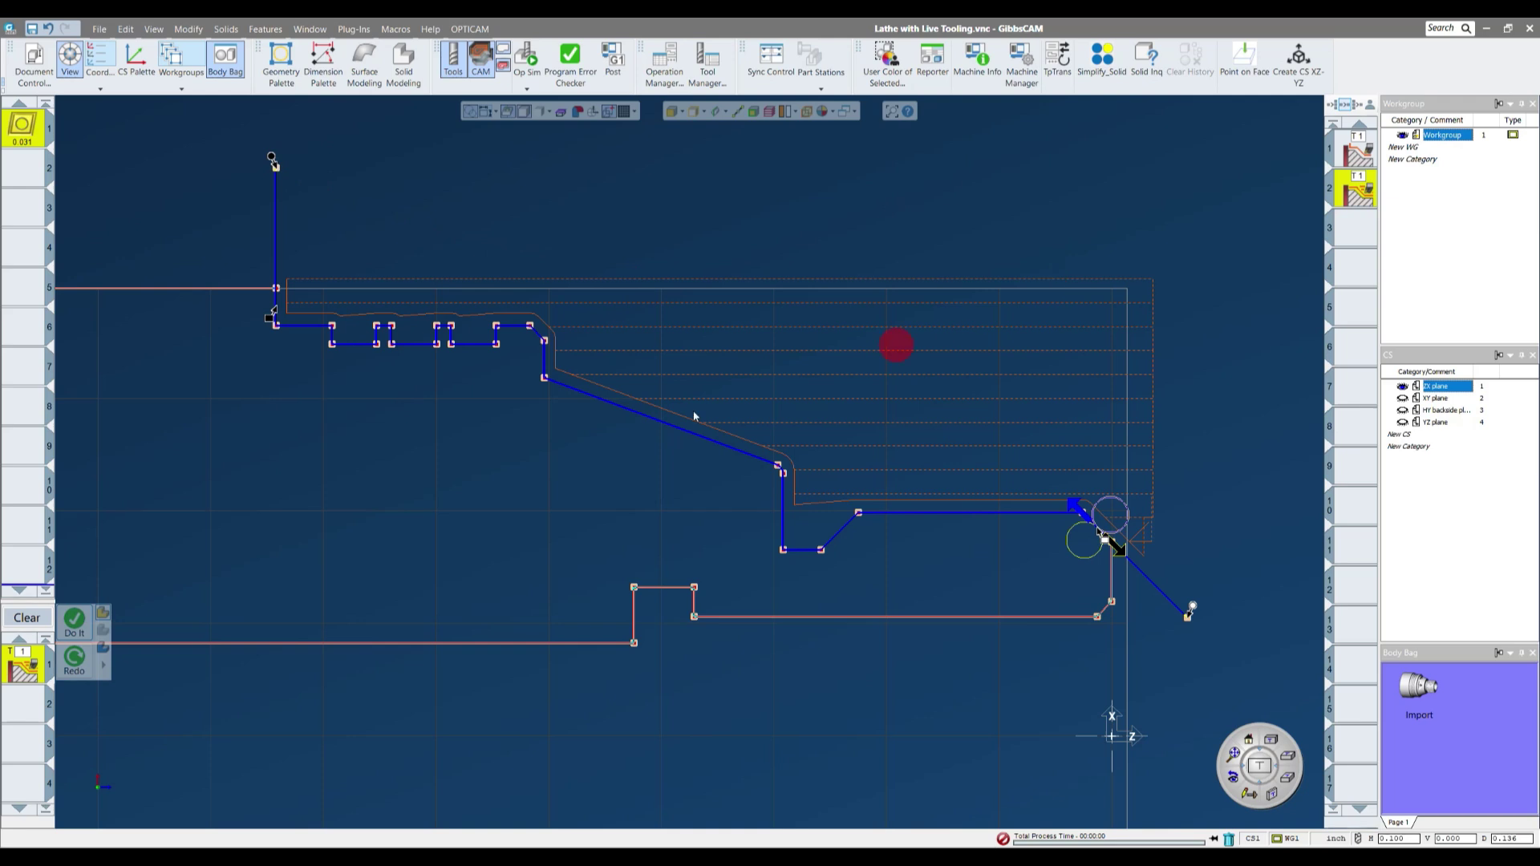
{"action": "left_click", "coordinate": [498, 382]}
{"action": "mouse_move", "coordinate": [497, 382]}
{"action": "left_mouse_down"}
{"action": "mouse_move", "coordinate": [704, 276]}
{"action": "mouse_move", "coordinate": [579, 319]}
{"action": "mouse_move", "coordinate": [446, 300]}
{"action": "mouse_move", "coordinate": [1120, 318]}
{"action": "left_mouse_up"}
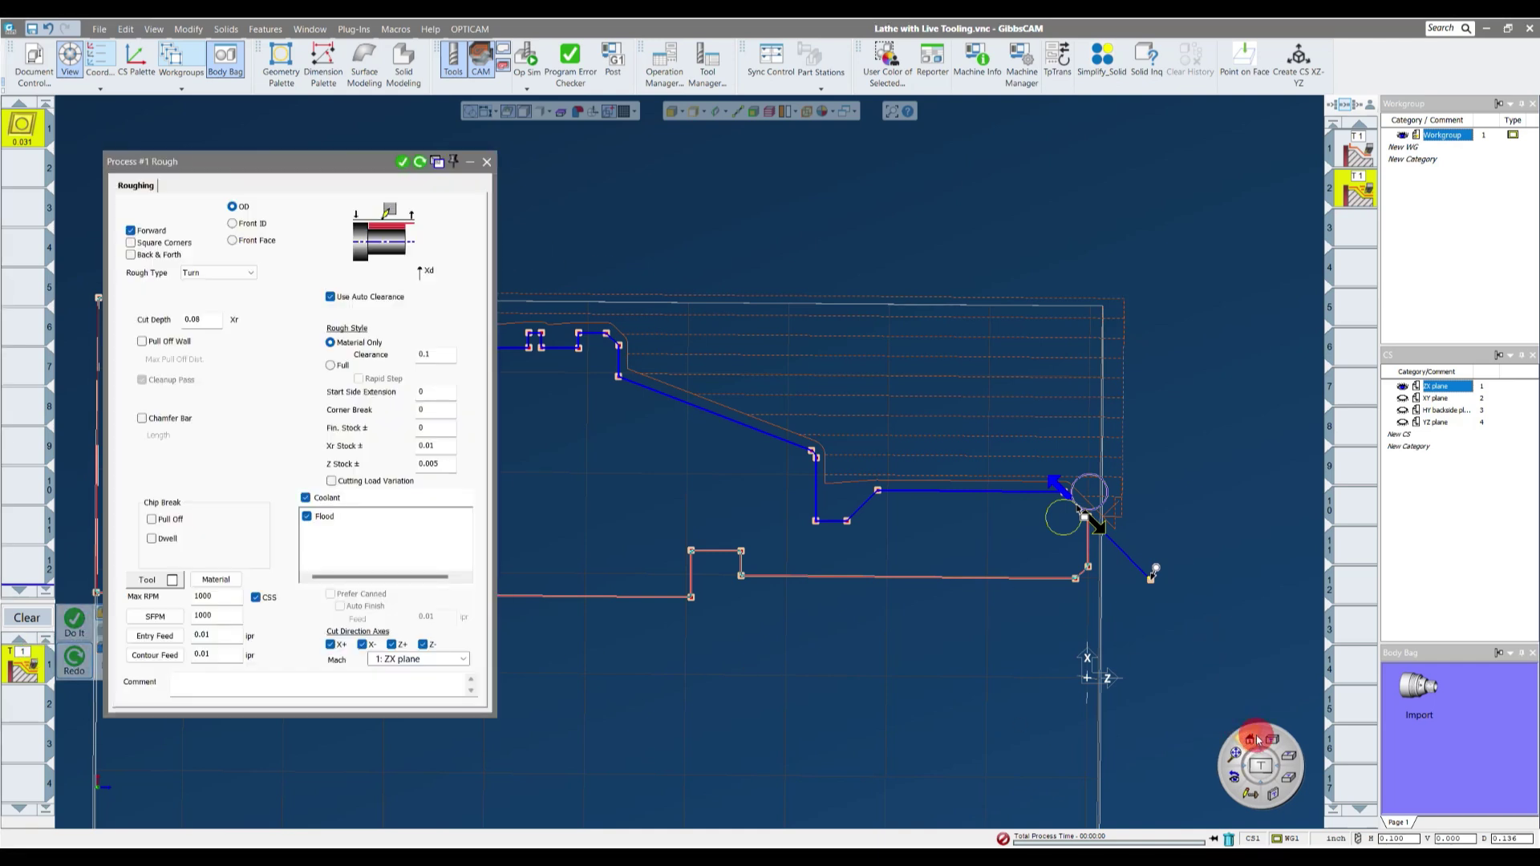
- Try the Full rough style with a starting X diameter of 5 and regenerate the roughing toolpath
{"action": "left_click", "coordinate": [1251, 738]}
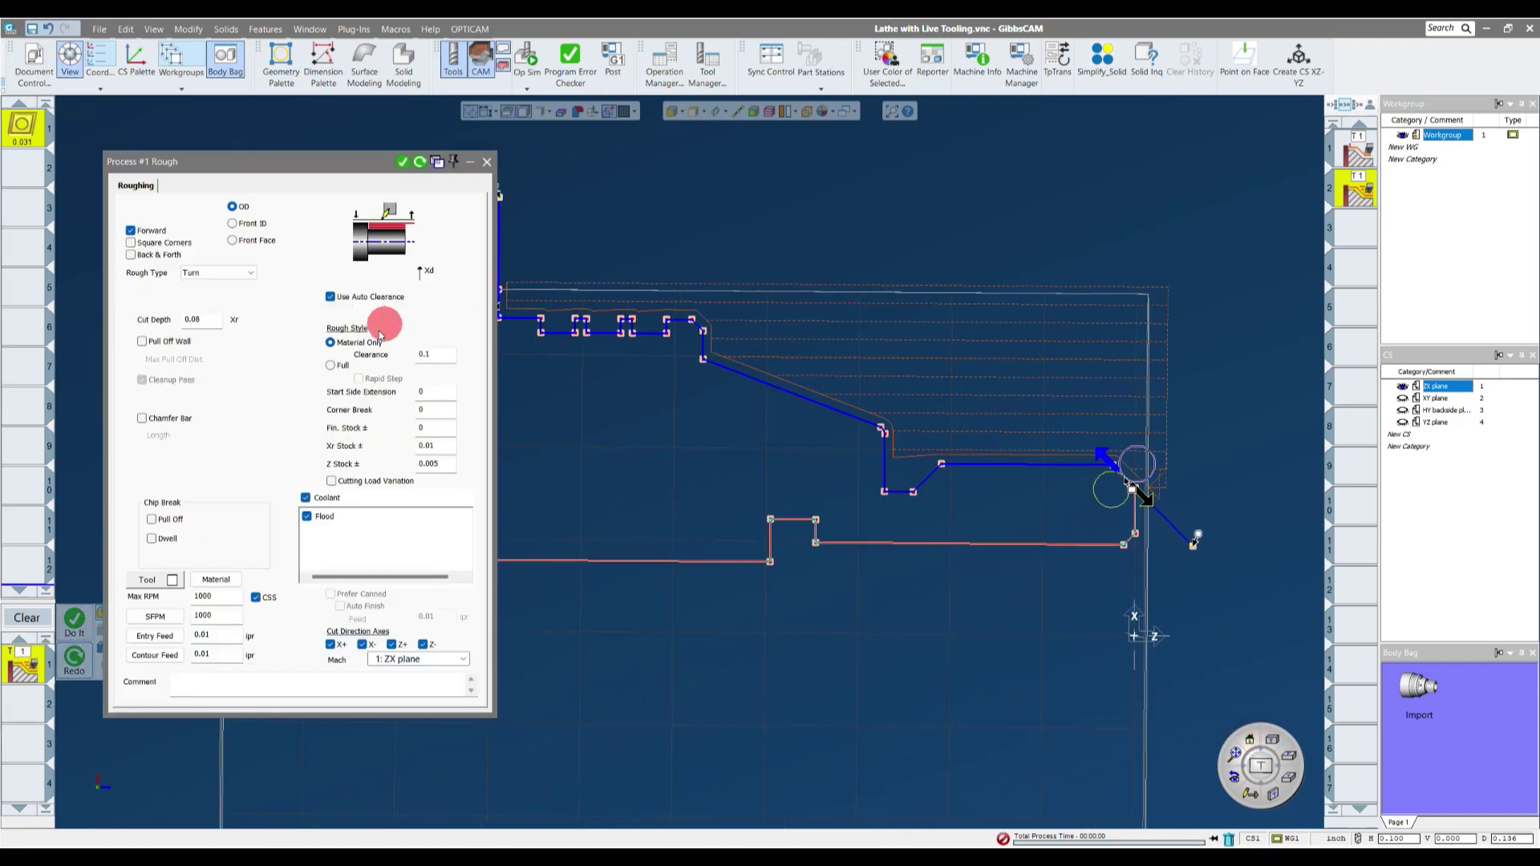
{"action": "left_click", "coordinate": [338, 346]}
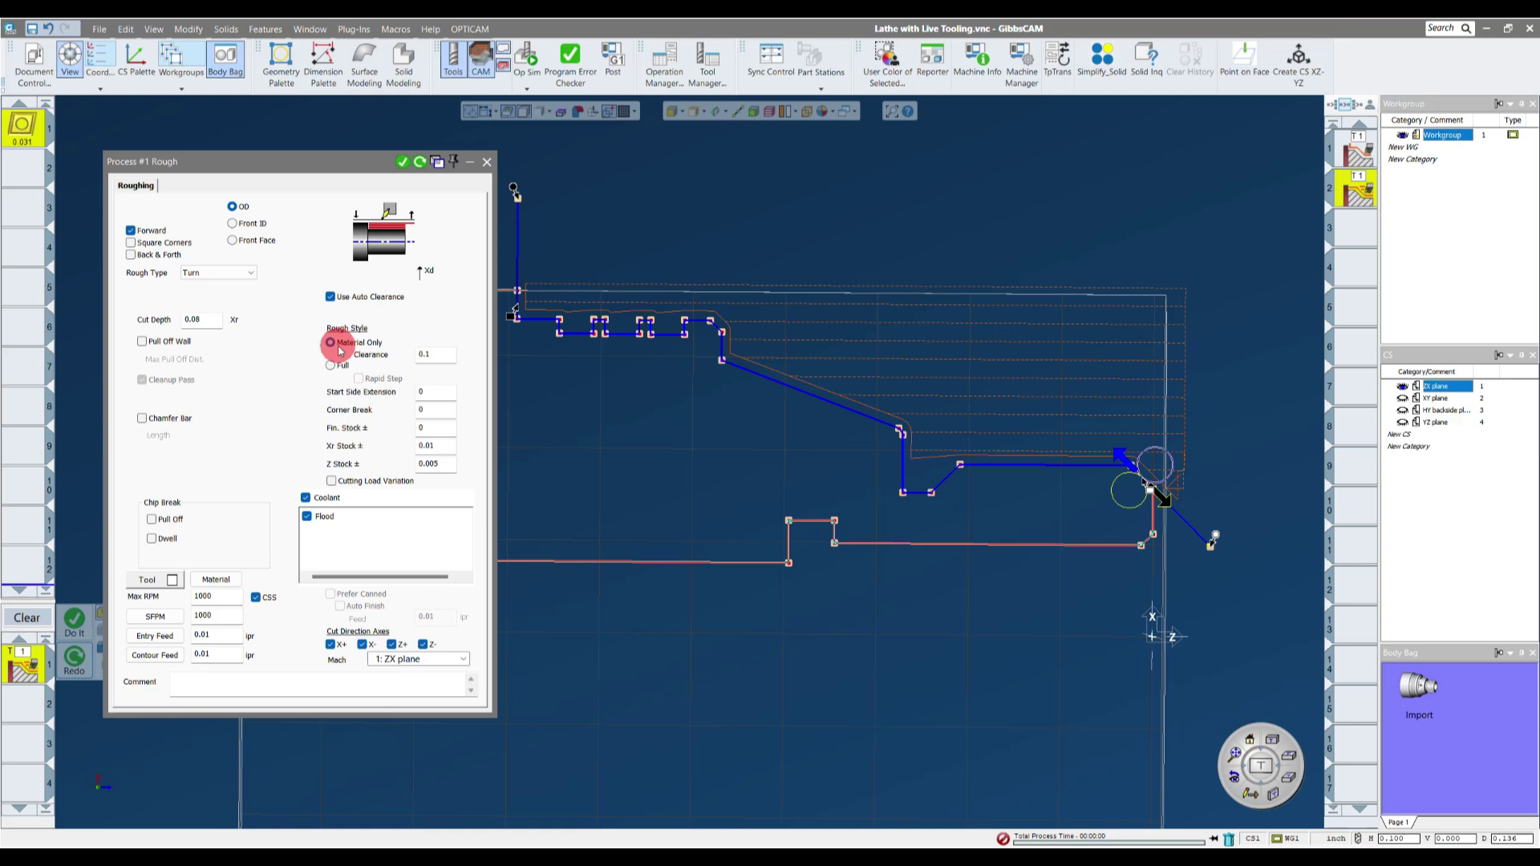
{"action": "left_click", "coordinate": [331, 367]}
{"action": "double_click", "coordinate": [421, 230]}
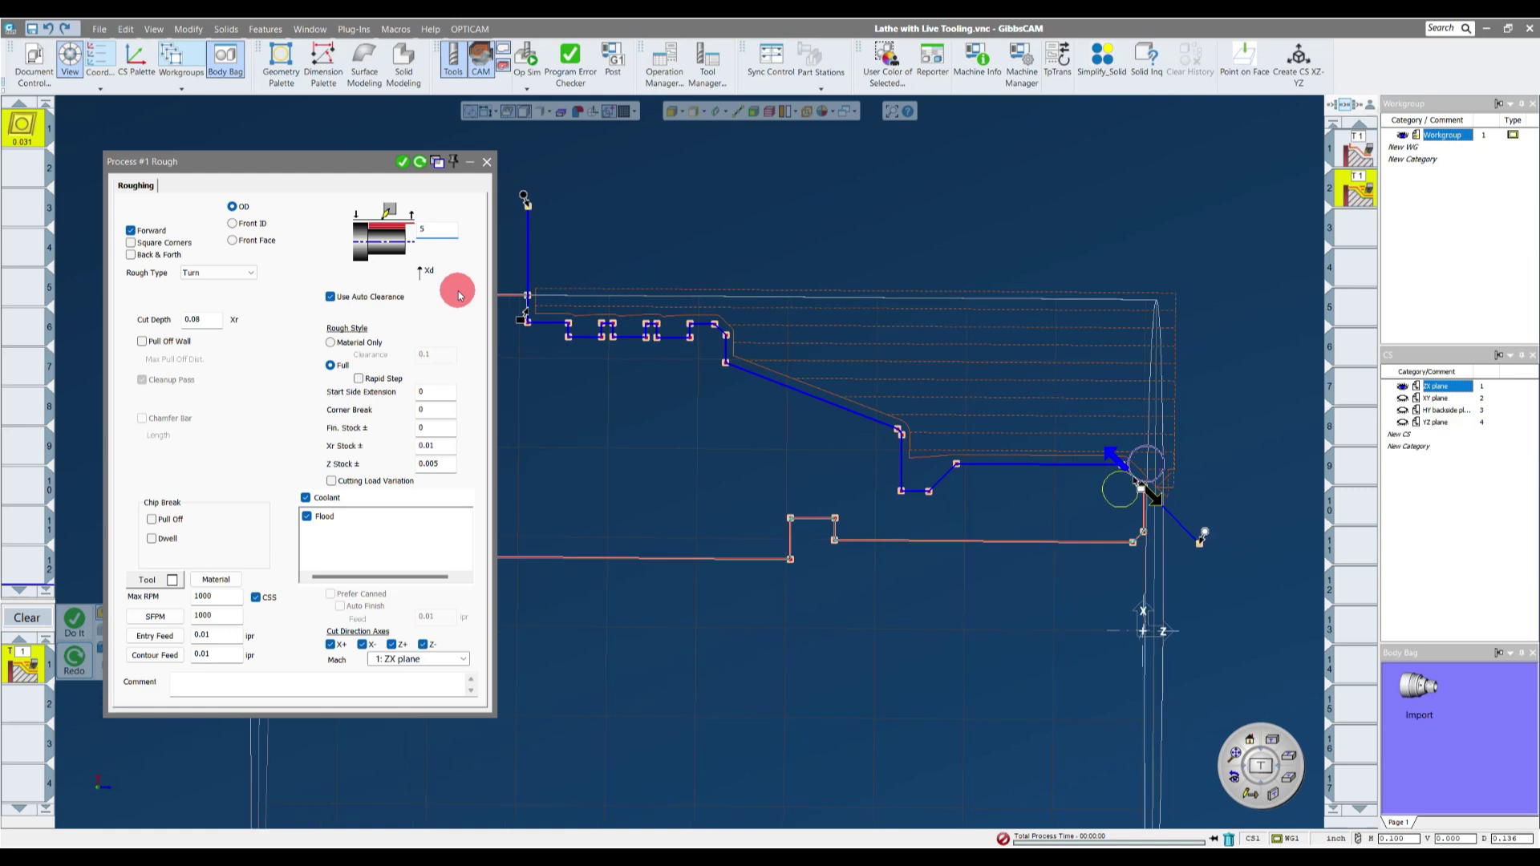
{"action": "left_click", "coordinate": [421, 163]}
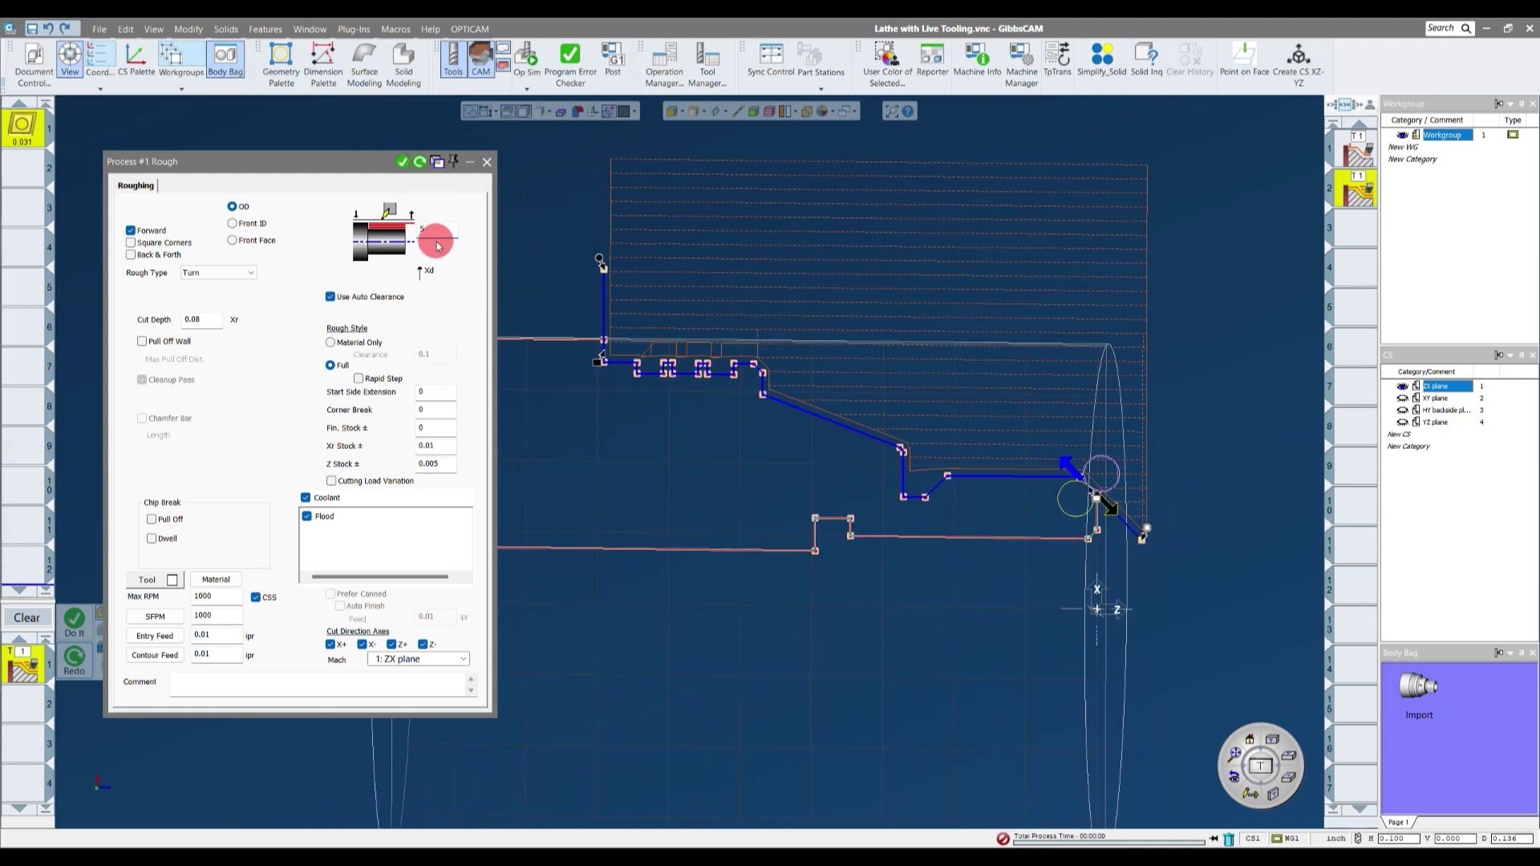
- Extend the cut start point well beyond the stock along the chamfer line and regenerate the roughing toolpath
{"action": "left_click_drag", "start_coordinate": [1086, 532], "coordinate": [1197, 648]}
{"action": "left_click", "coordinate": [464, 267]}
{"action": "left_click", "coordinate": [420, 163]}
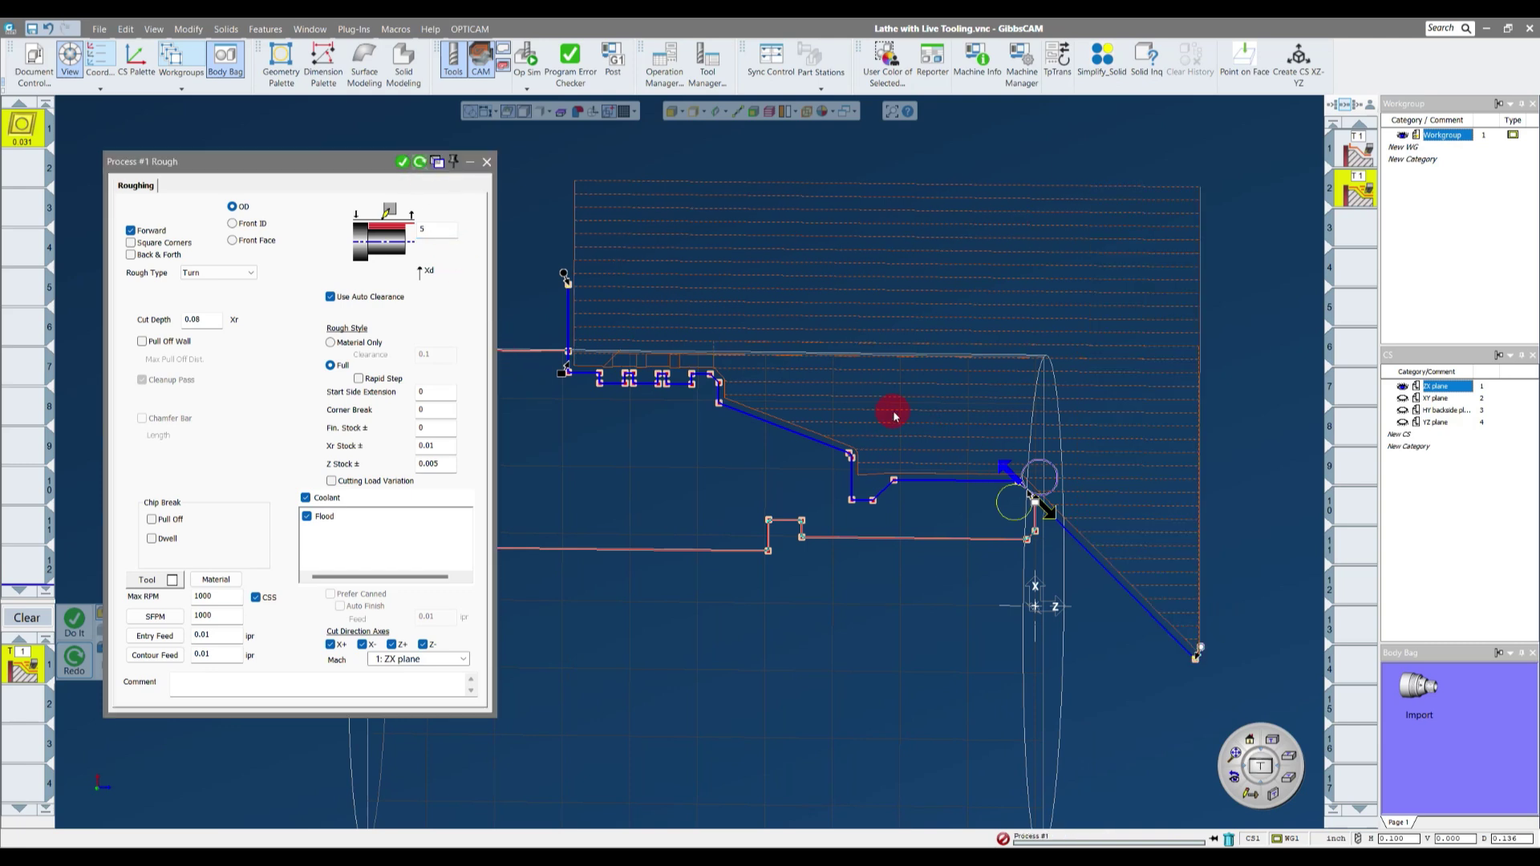
{"action": "middle_click_drag", "start_coordinate": [570, 294], "coordinate": [444, 371]}
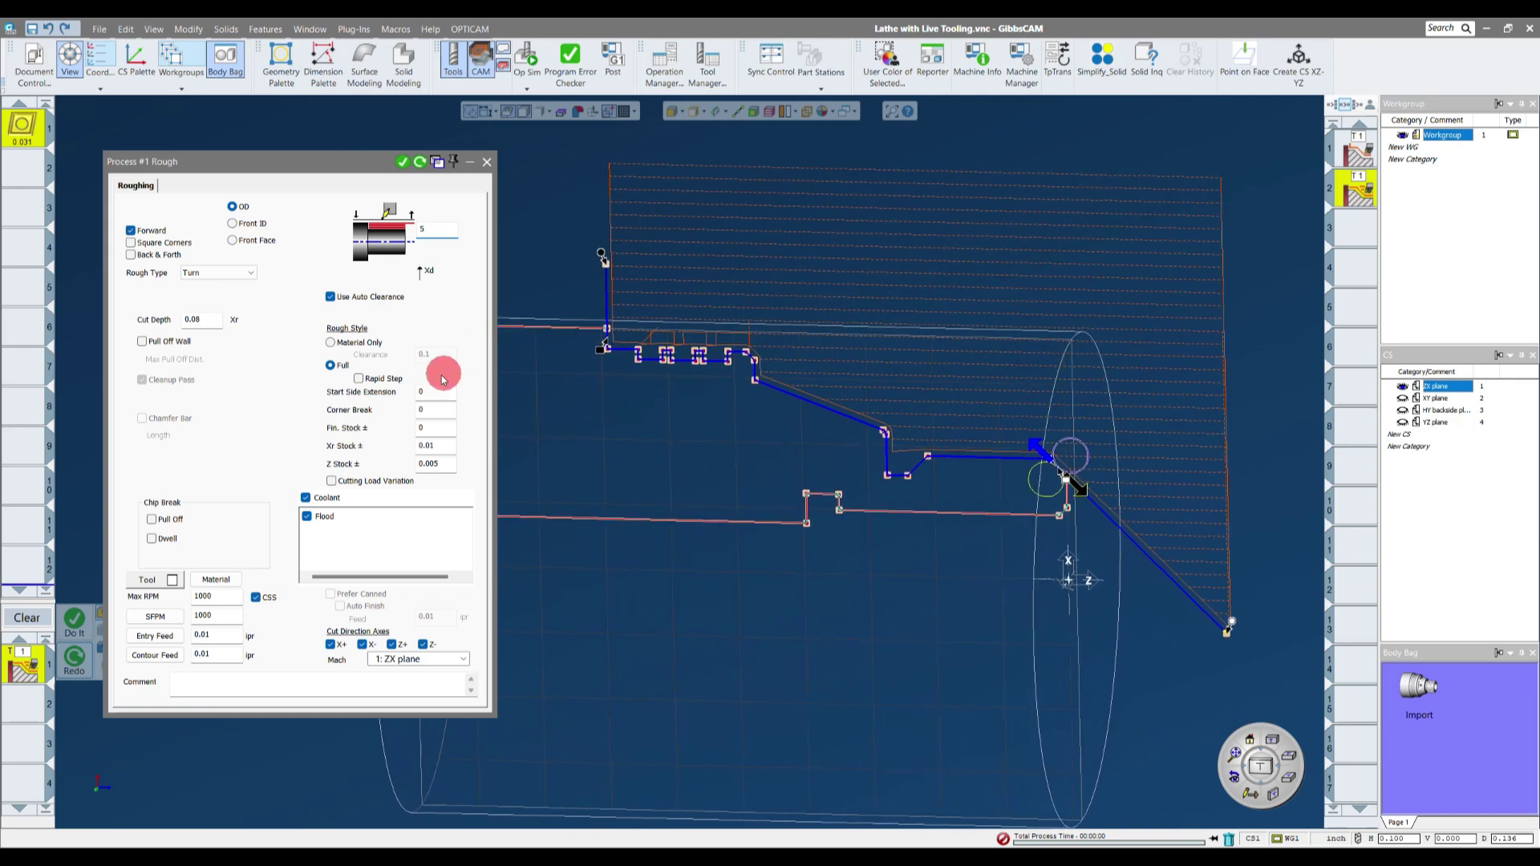
- Set the rough style to Material Only, extend the cut end point further above the stock, and regenerate the toolpath
{"action": "left_click", "coordinate": [336, 348]}
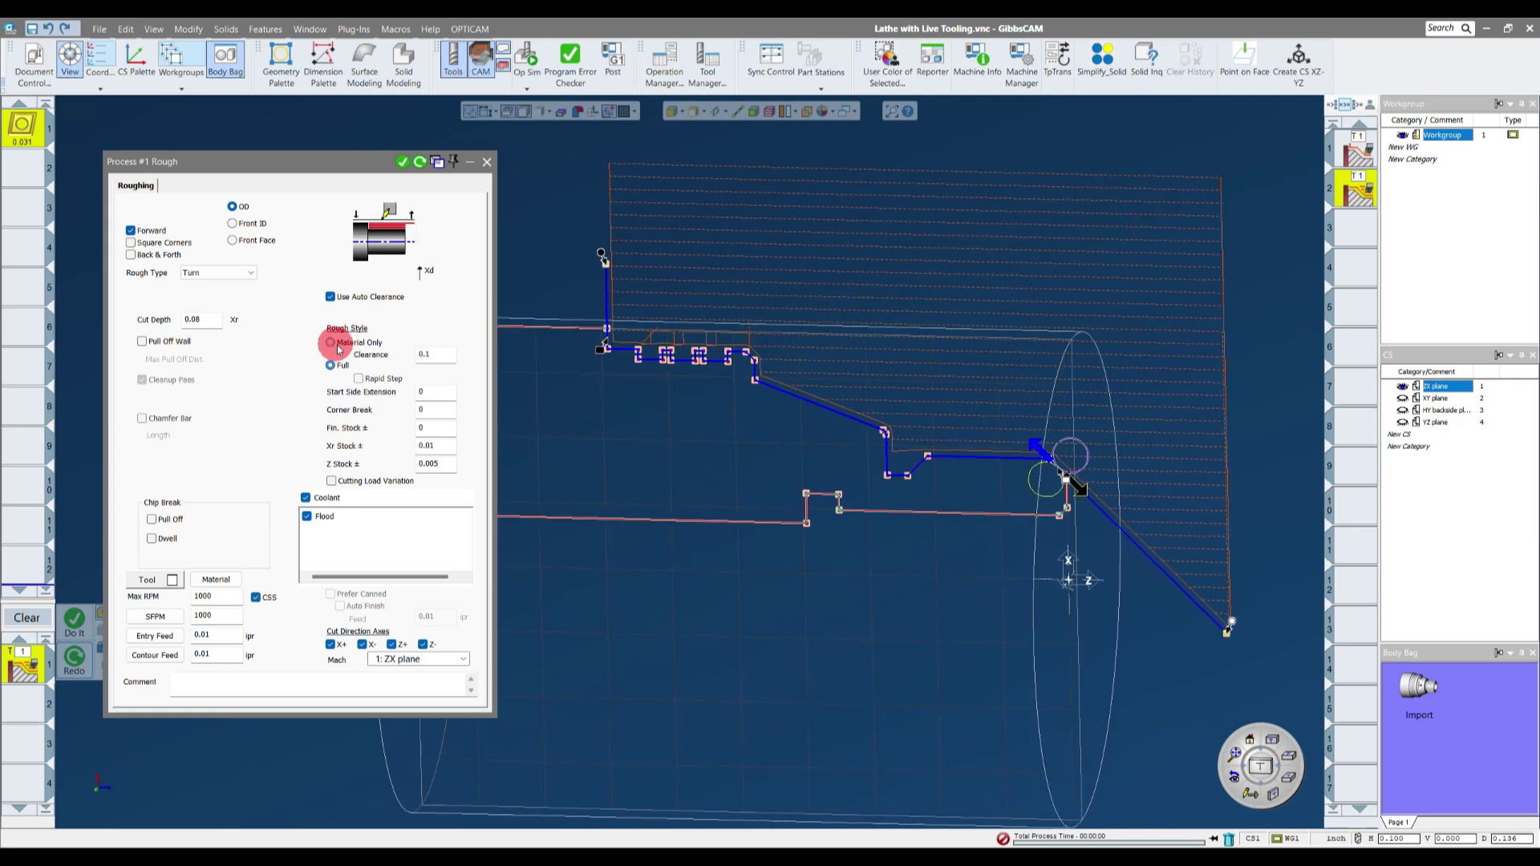
{"action": "left_click", "coordinate": [415, 199]}
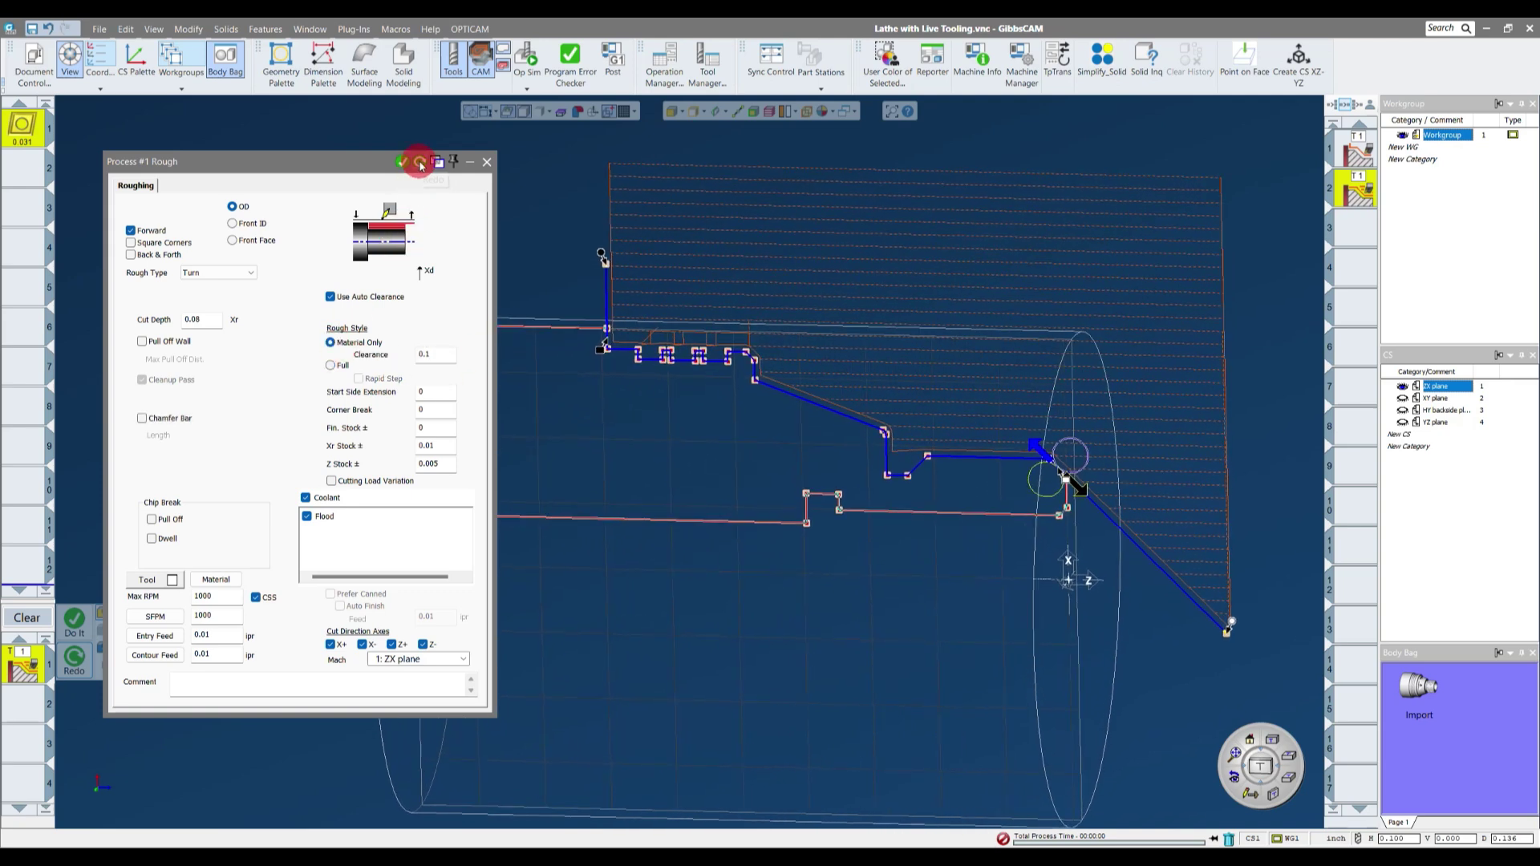
{"action": "left_click", "coordinate": [421, 166]}
{"action": "mouse_move", "coordinate": [751, 393]}
{"action": "middle_mouse_down"}
{"action": "mouse_move", "coordinate": [753, 406]}
{"action": "mouse_move", "coordinate": [739, 396]}
{"action": "middle_mouse_up"}
{"action": "left_click_drag", "start_coordinate": [599, 264], "coordinate": [597, 198]}
{"action": "left_click", "coordinate": [427, 164]}
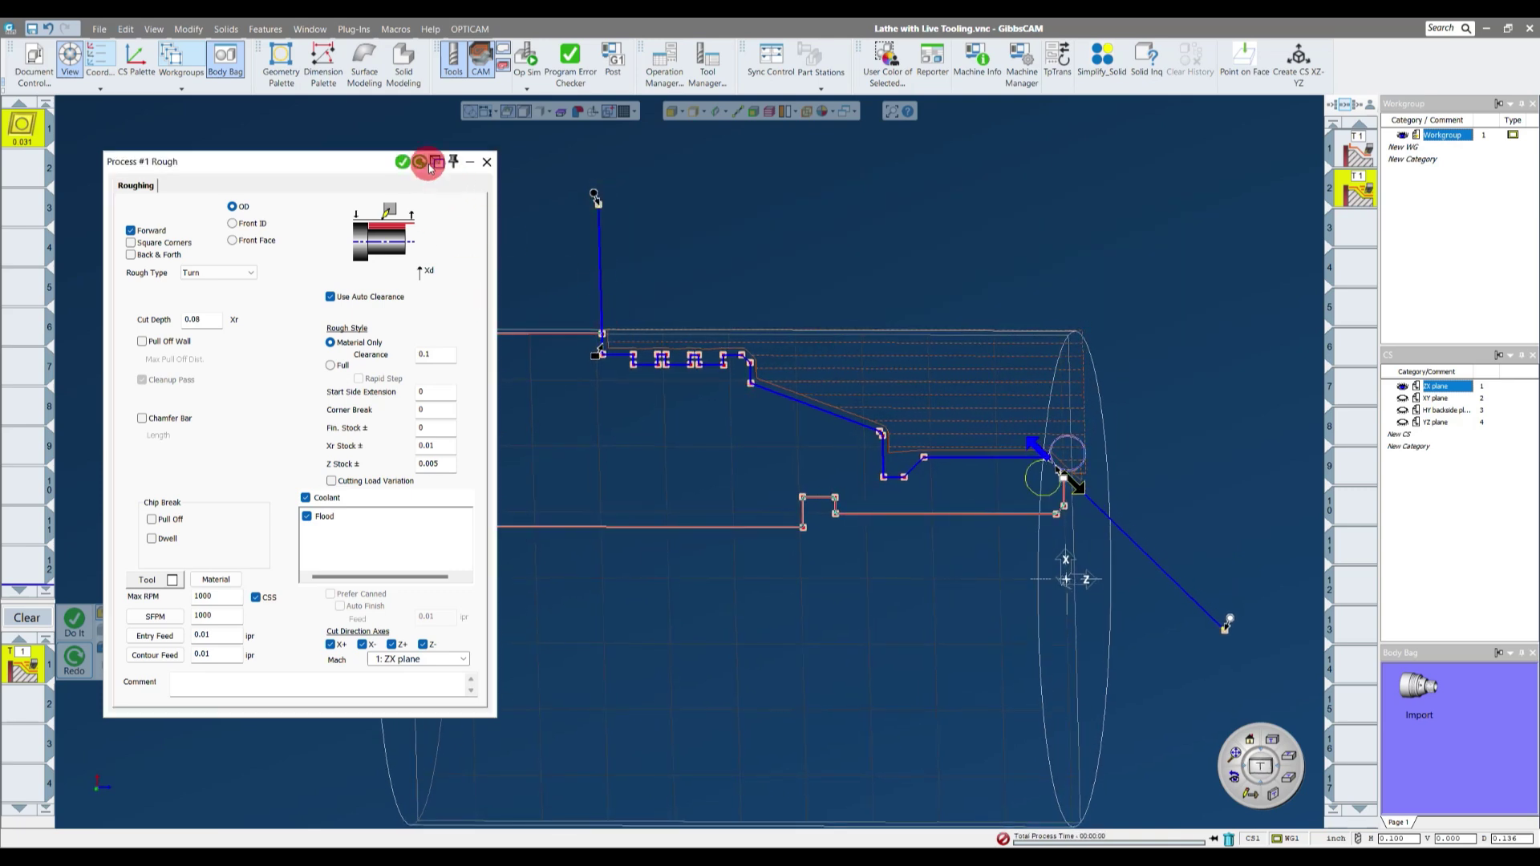
- Examine the roughing toolpath over the grooves, taper and undercut, and check the insert geometry and relief angles of turning tool 1
{"action": "scroll", "coordinate": [810, 296], "scroll_direction": "up", "scroll_amount": 2}
{"action": "middle_click_drag", "start_coordinate": [1227, 502], "coordinate": [905, 350]}
{"action": "left_click", "coordinate": [486, 164]}
{"action": "scroll", "coordinate": [865, 263], "scroll_direction": "up", "scroll_amount": 5}
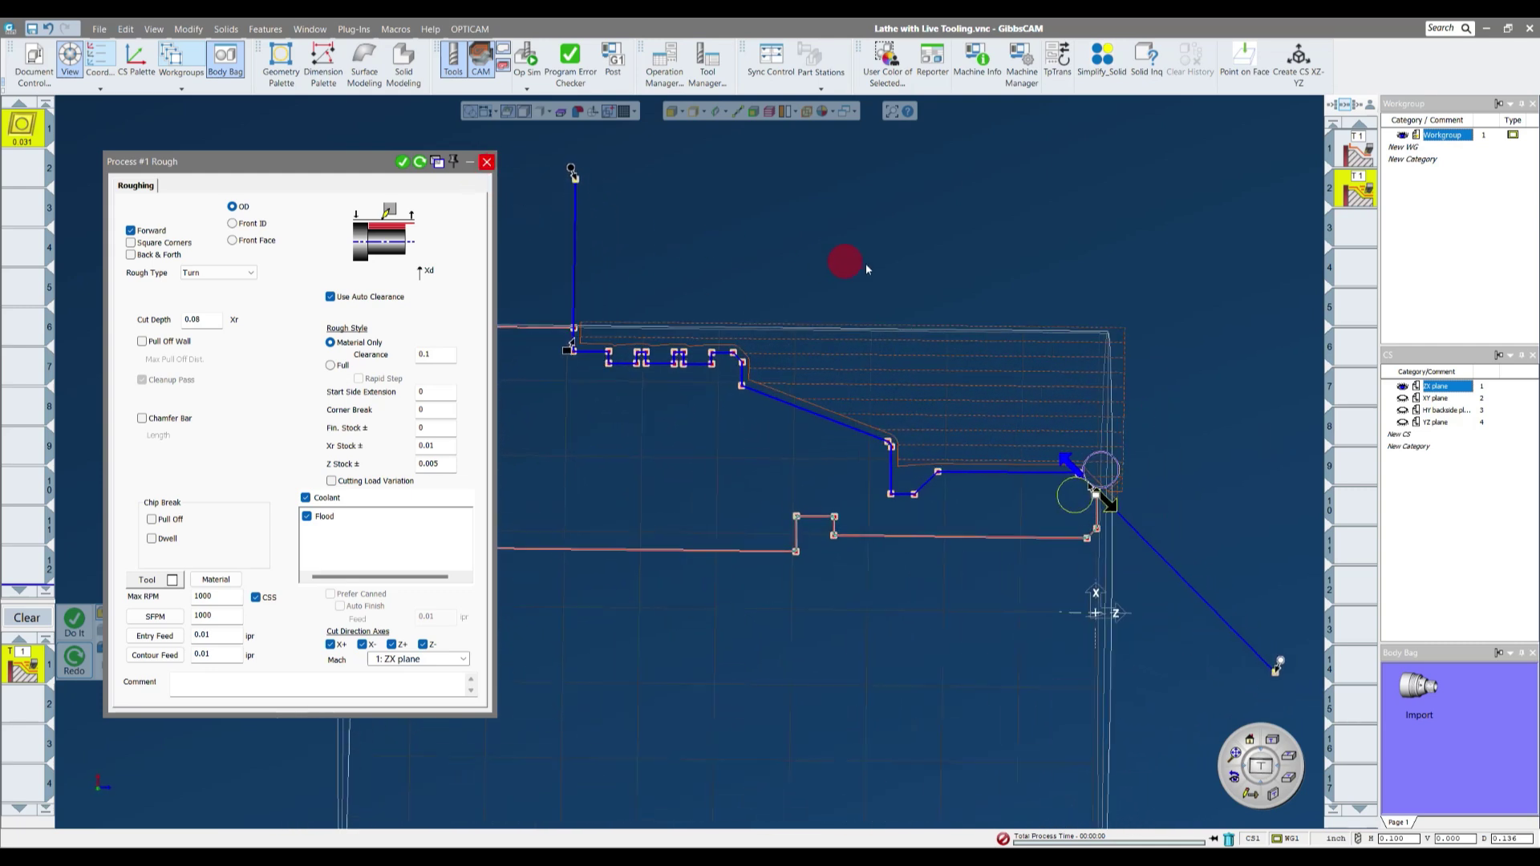
{"action": "scroll", "coordinate": [719, 374], "scroll_direction": "up", "scroll_amount": 4}
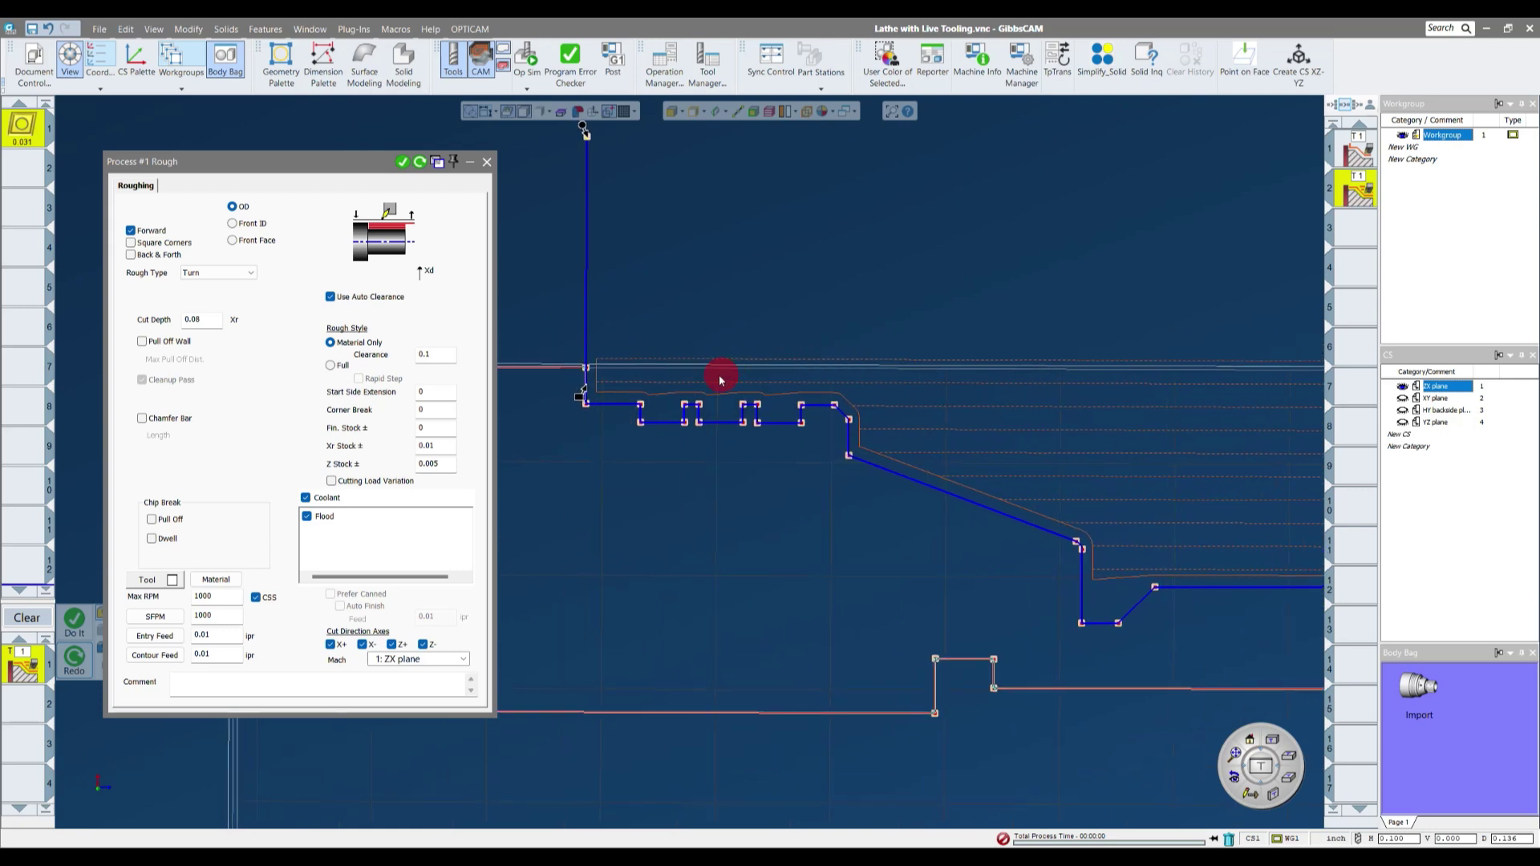
{"action": "double_click", "coordinate": [55, 147]}
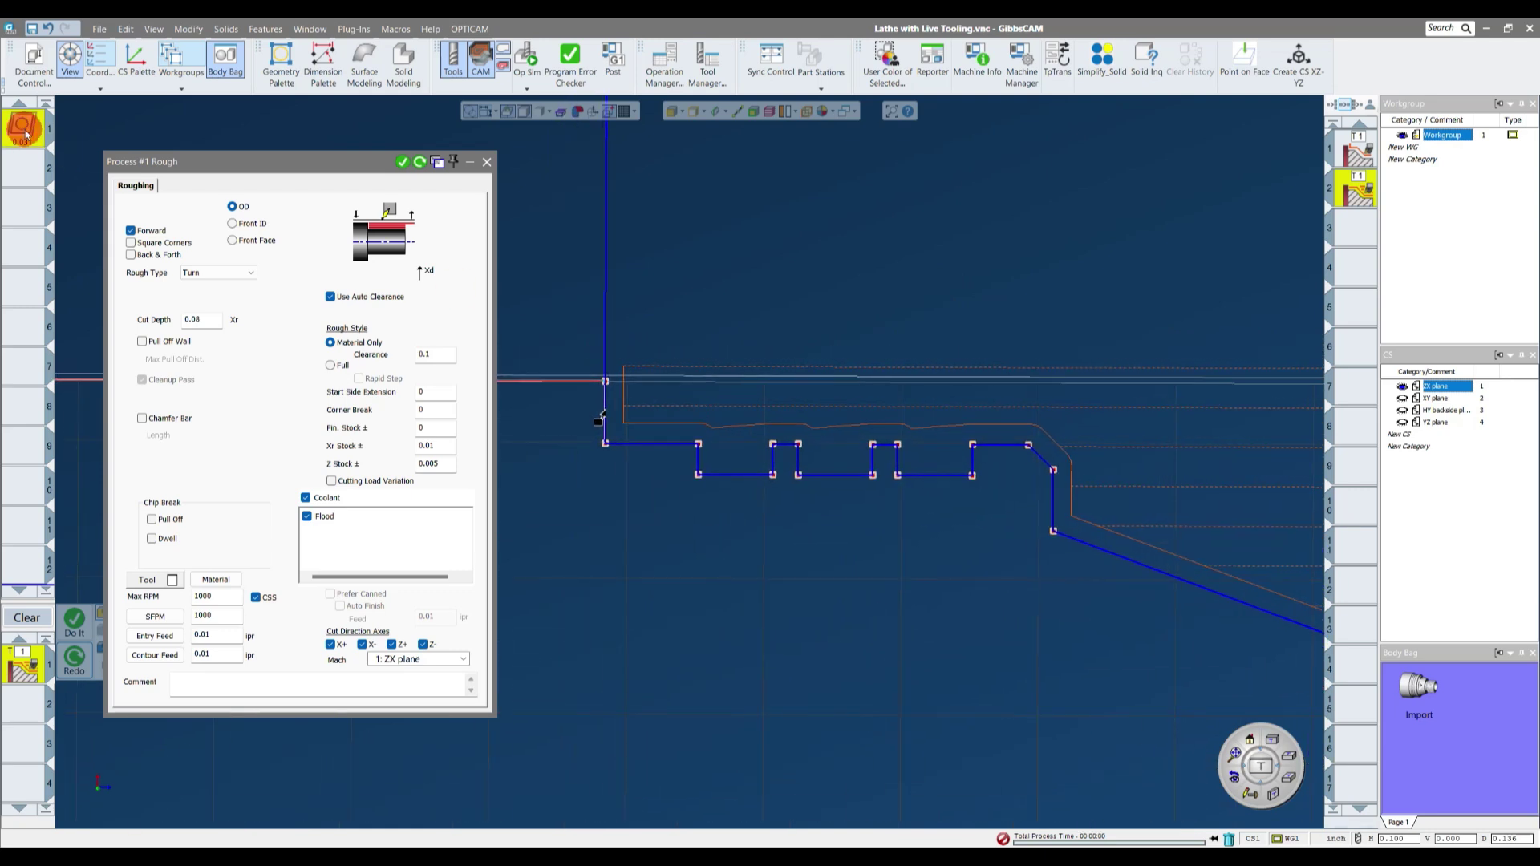
{"action": "left_click", "coordinate": [236, 674]}
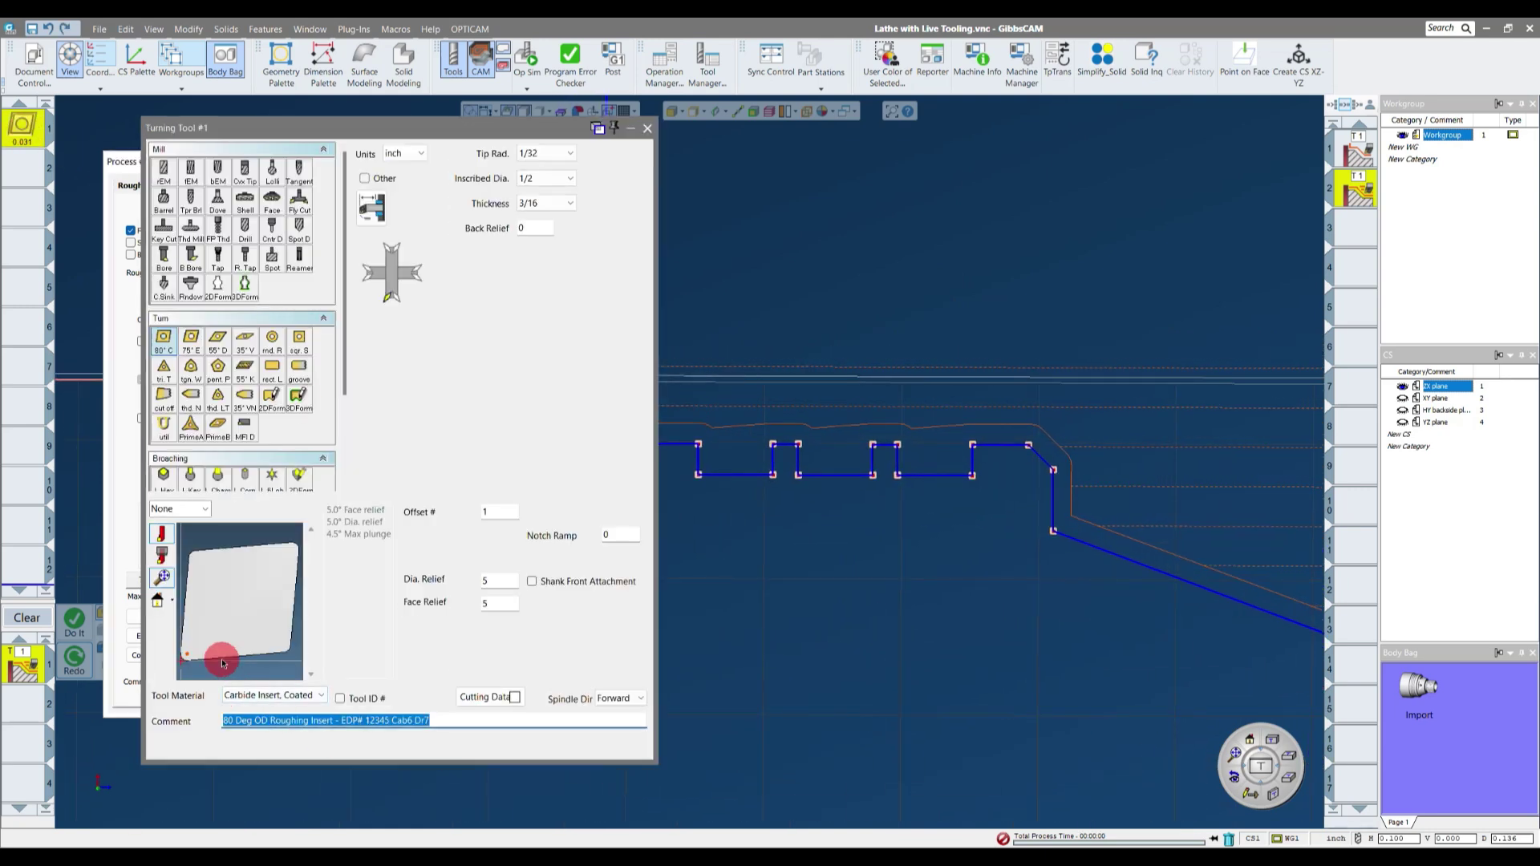
{"action": "left_click", "coordinate": [648, 128]}
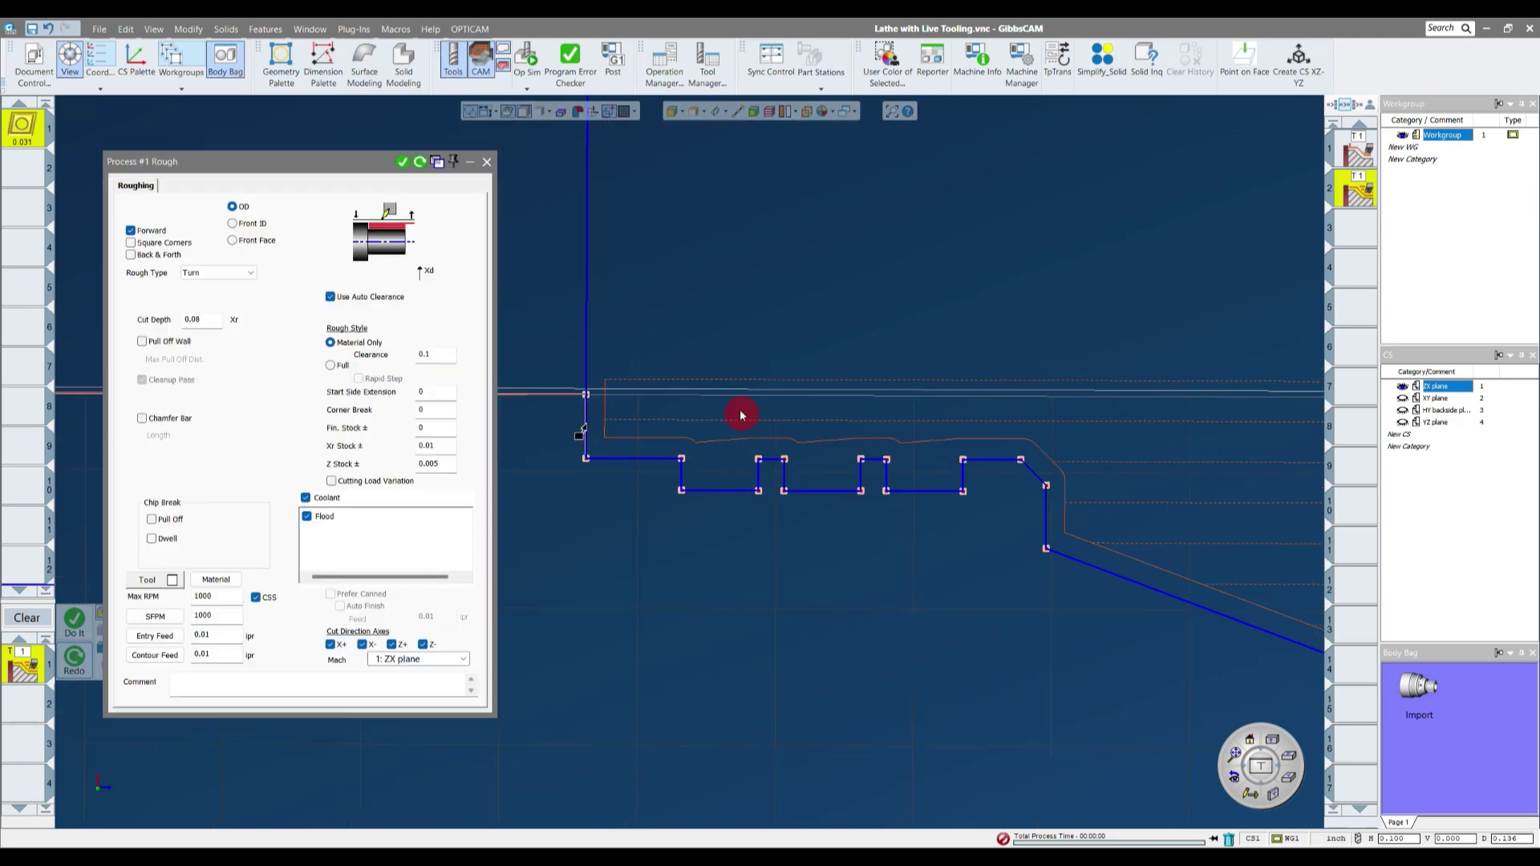
{"action": "scroll", "coordinate": [924, 450], "scroll_direction": "down", "scroll_amount": 4}
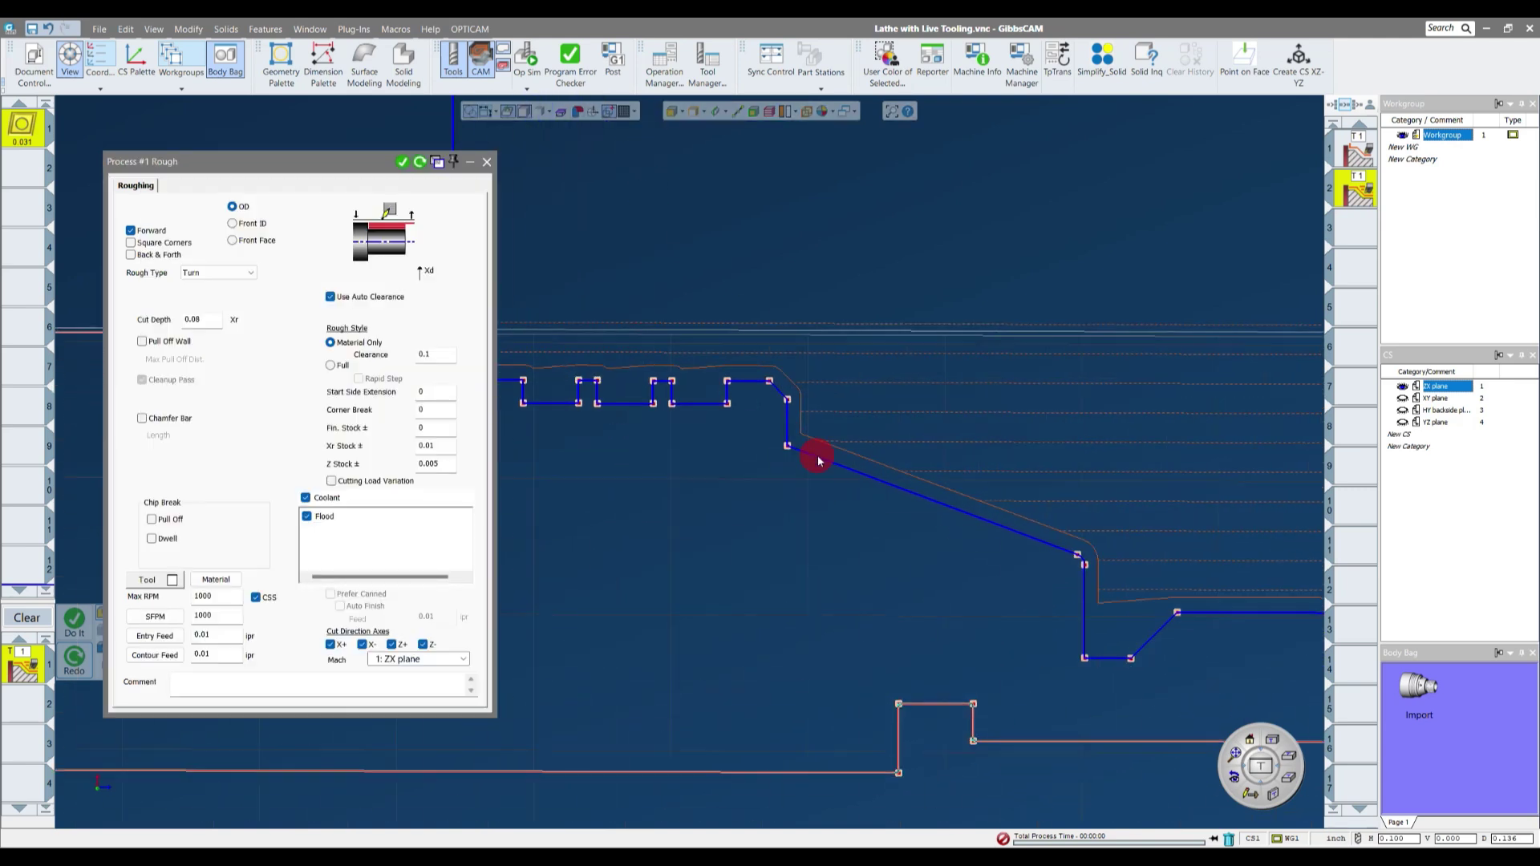
{"action": "scroll", "coordinate": [1013, 550], "scroll_direction": "up", "scroll_amount": 2}
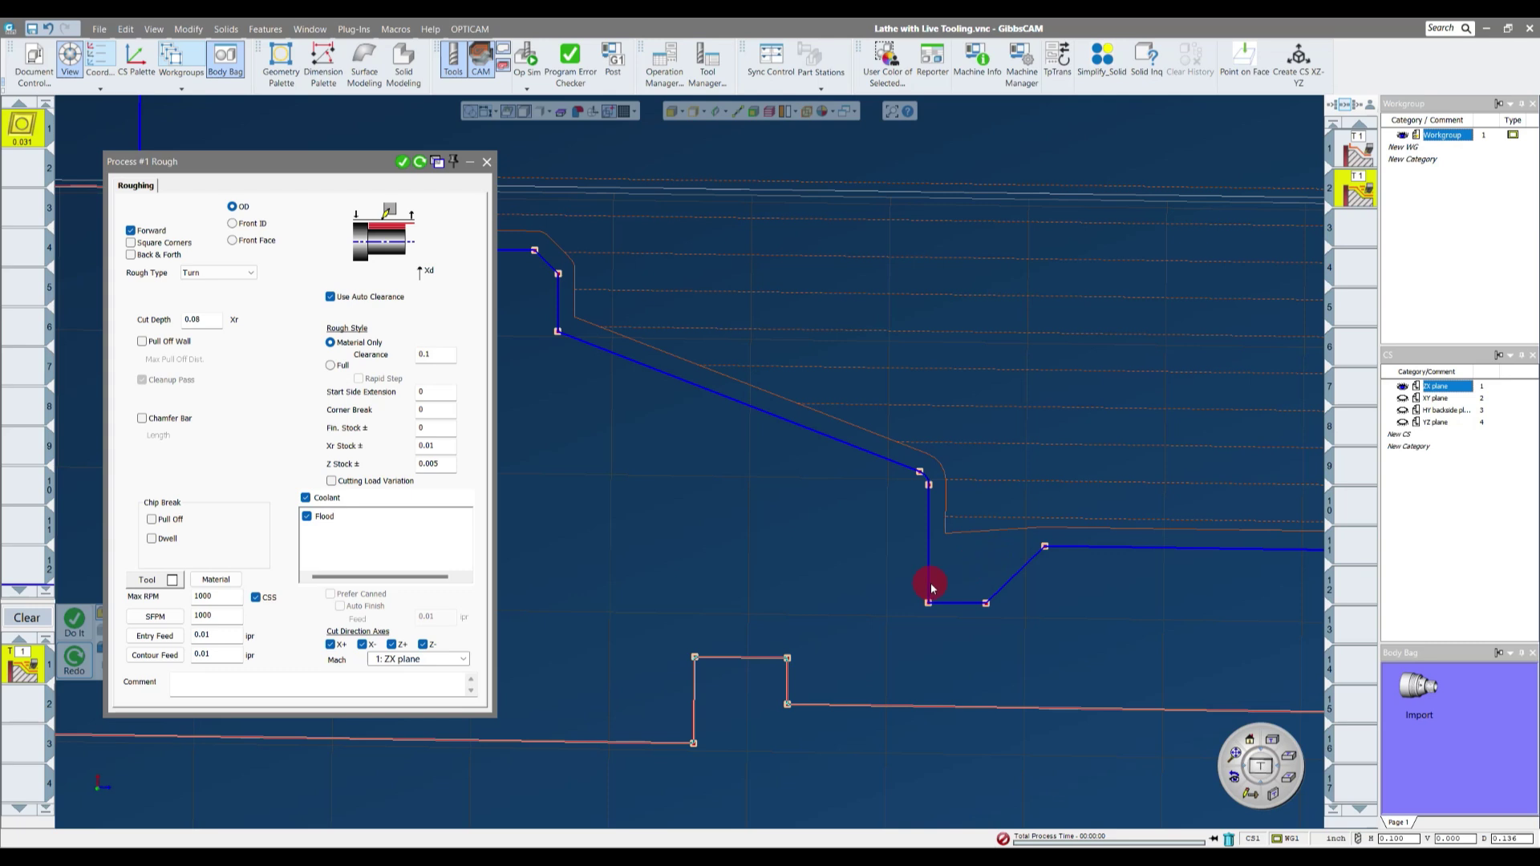
- Exclude the X- cut direction so the roughing passes do not dip into the grooves, and regenerate the toolpath
{"action": "scroll", "coordinate": [930, 589], "scroll_direction": "down", "scroll_amount": 4}
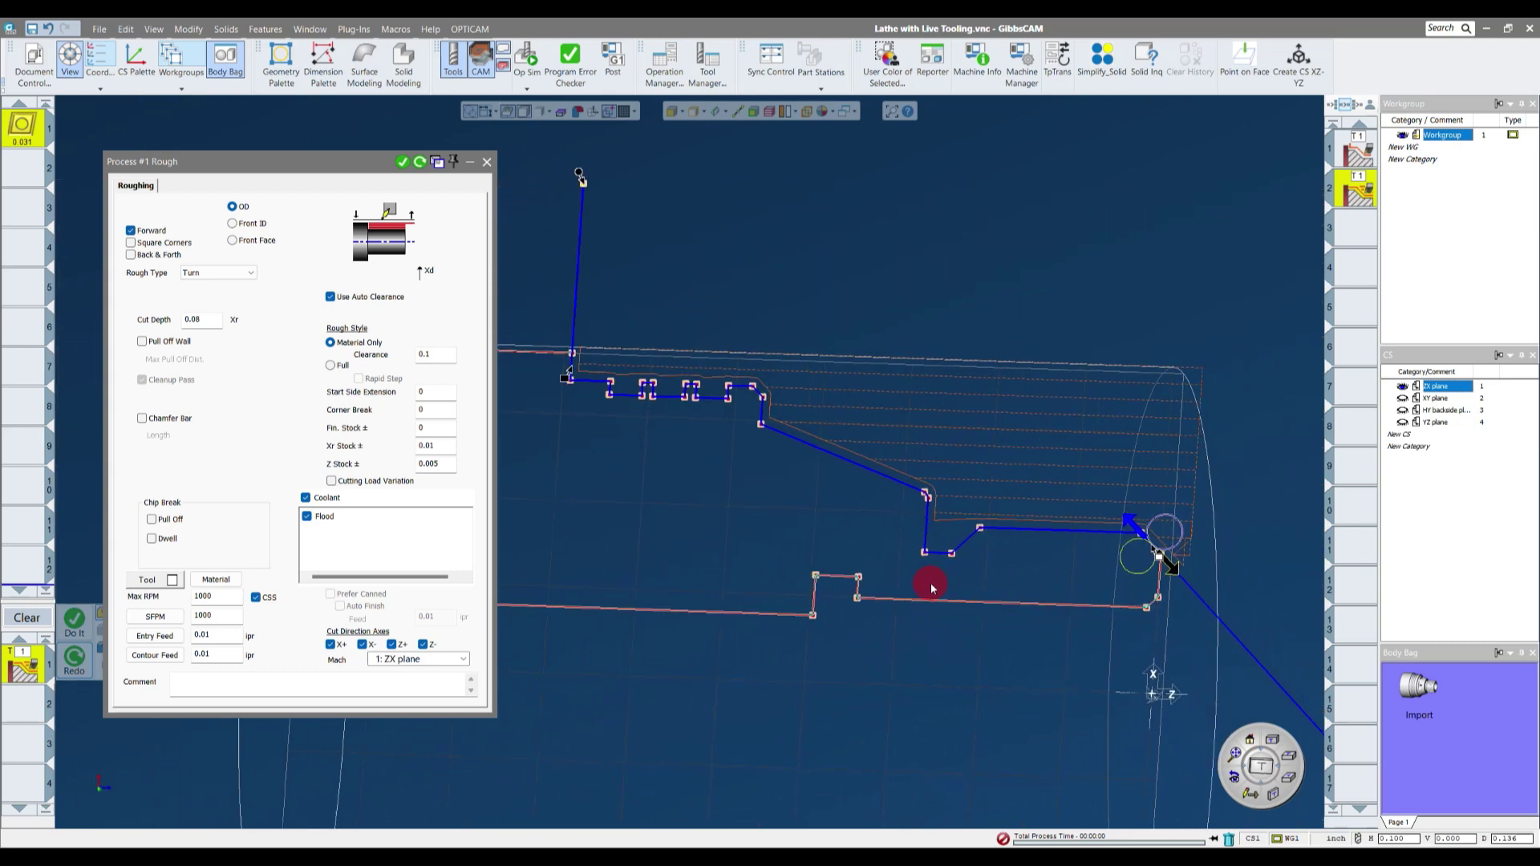
{"action": "scroll", "coordinate": [930, 585], "scroll_direction": "up", "scroll_amount": 2}
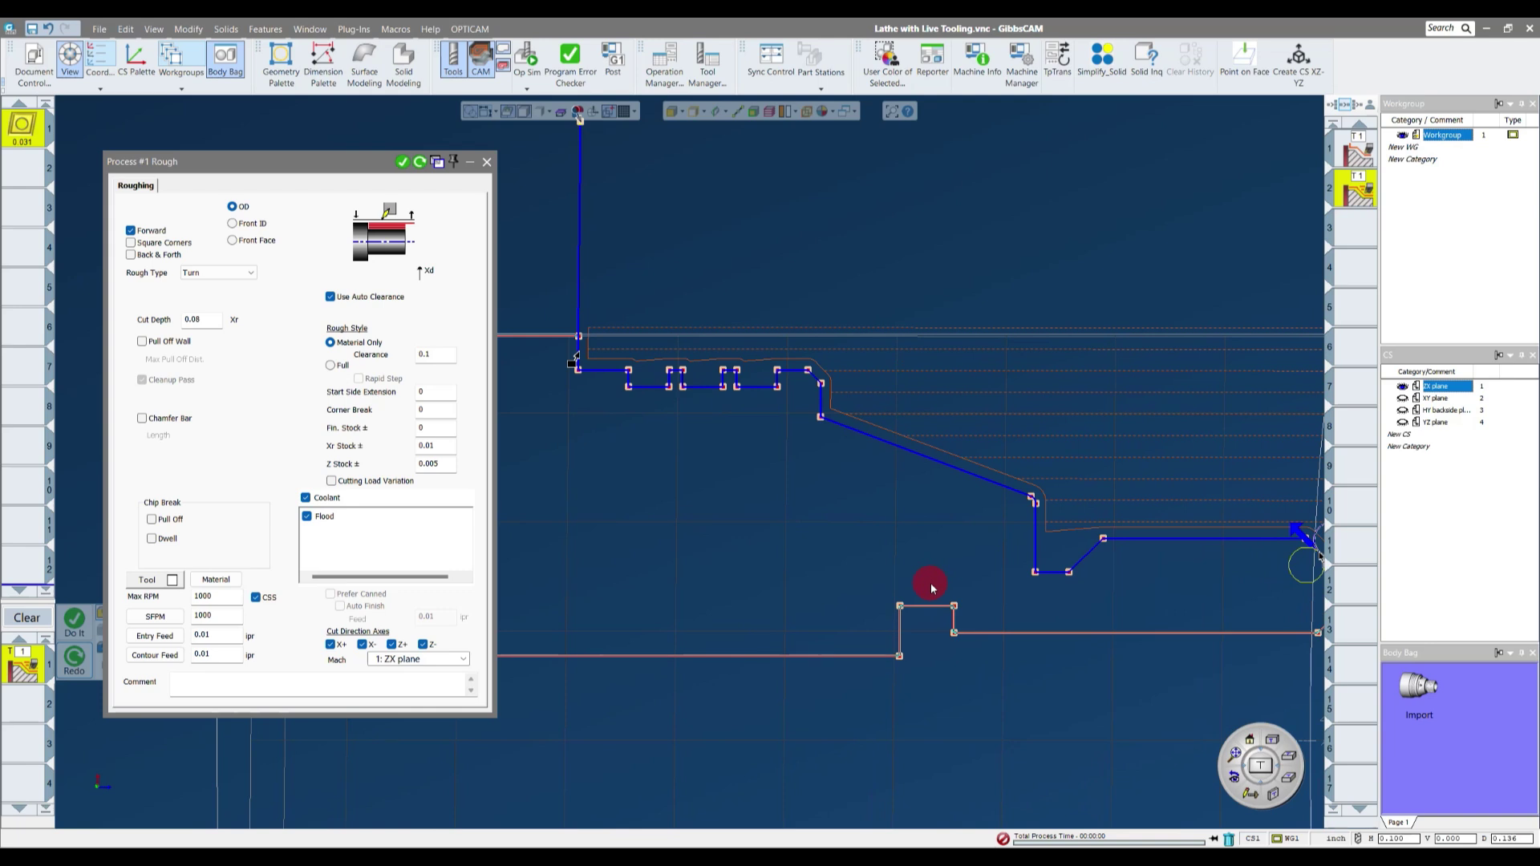
{"action": "scroll", "coordinate": [561, 321], "scroll_direction": "up", "scroll_amount": 3}
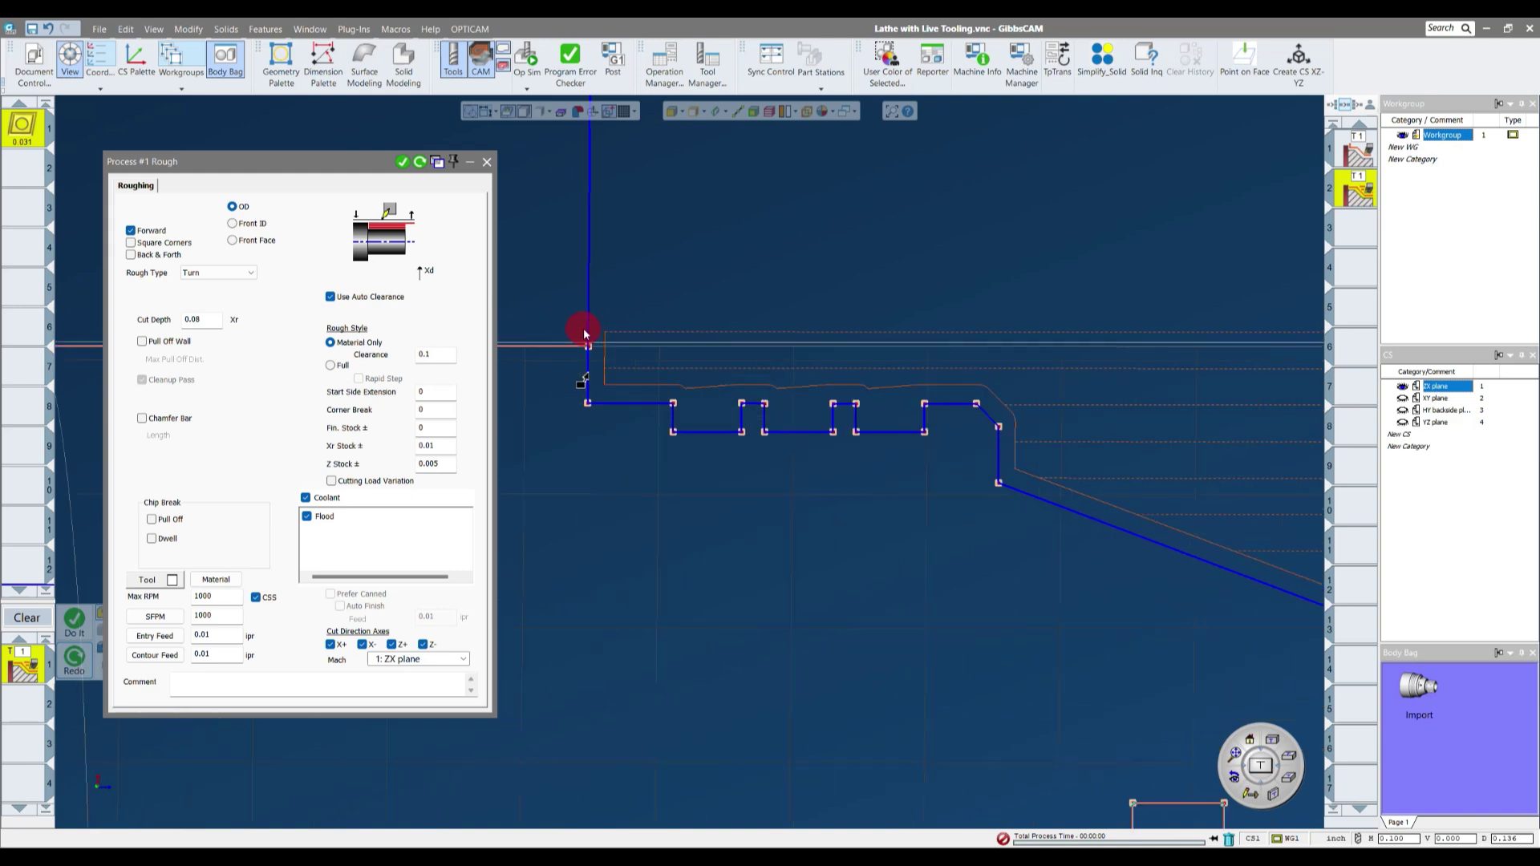
{"action": "scroll", "coordinate": [568, 319], "scroll_direction": "up", "scroll_amount": 1}
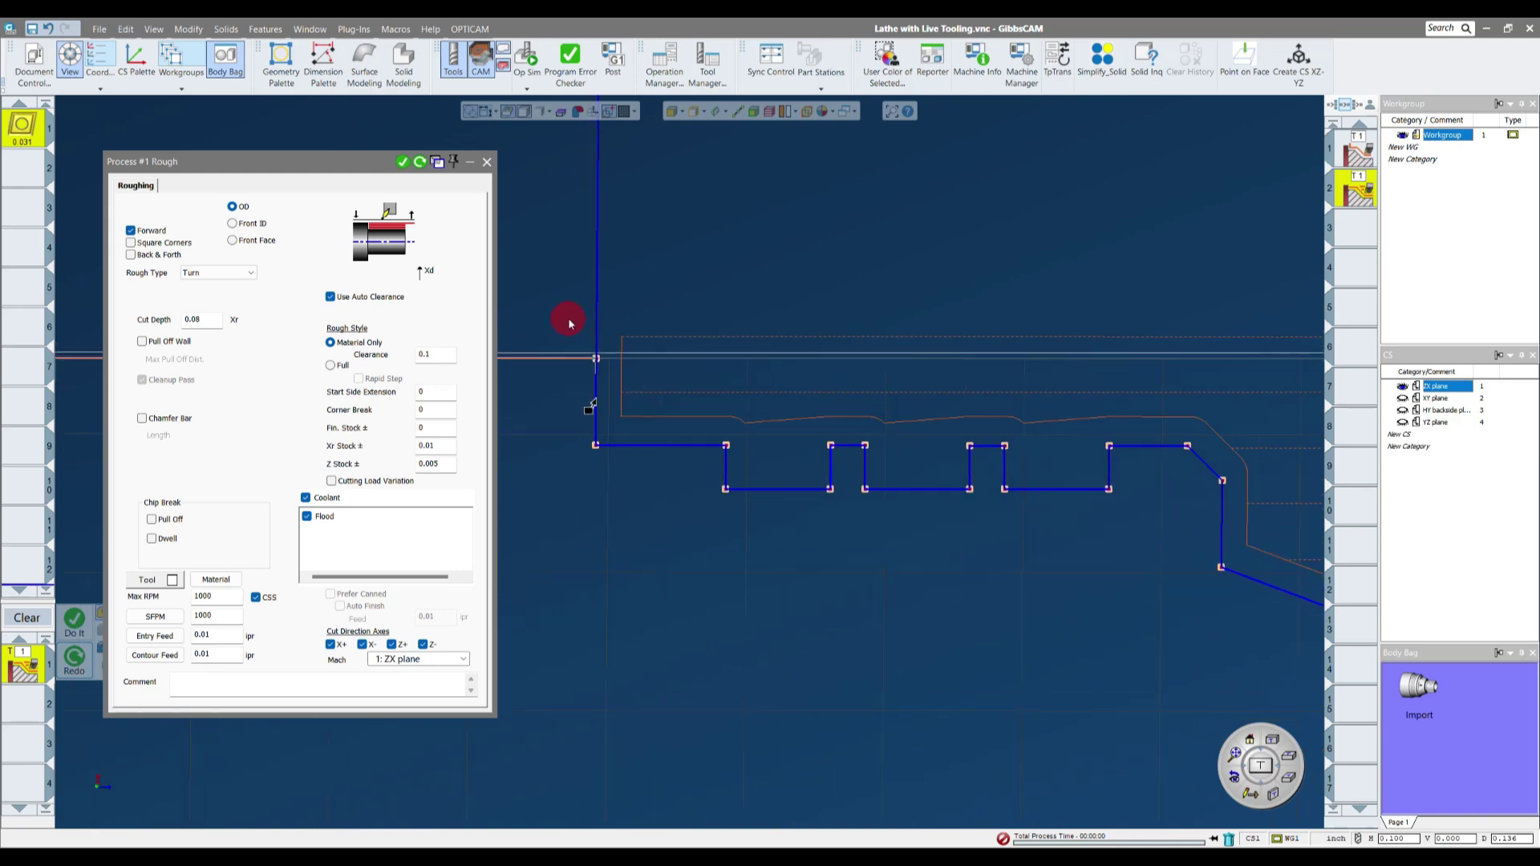
{"action": "scroll", "coordinate": [568, 320], "scroll_direction": "down", "scroll_amount": 2}
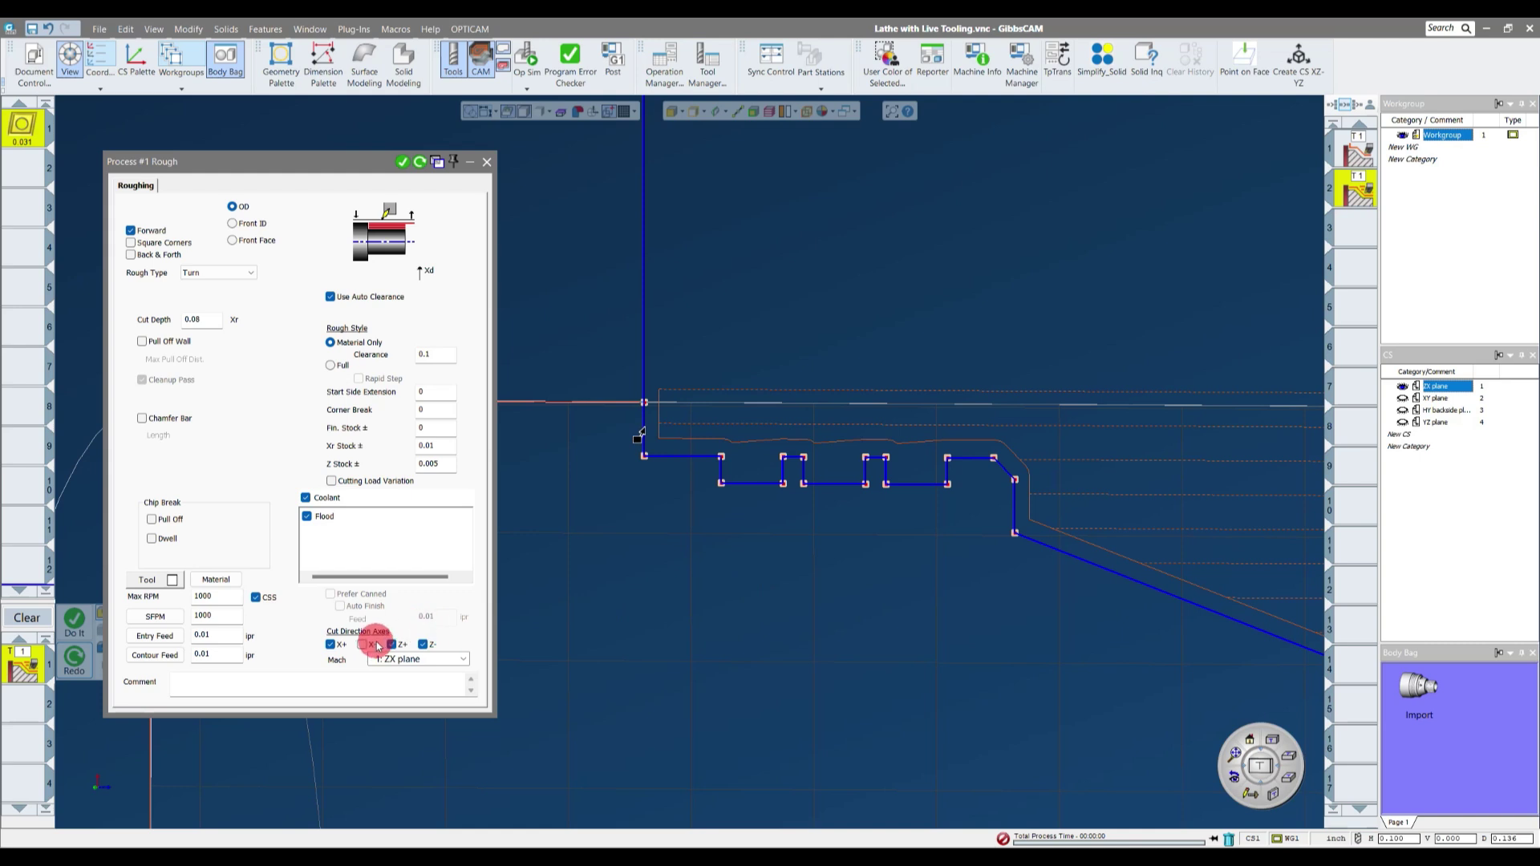
{"action": "left_click", "coordinate": [424, 166]}
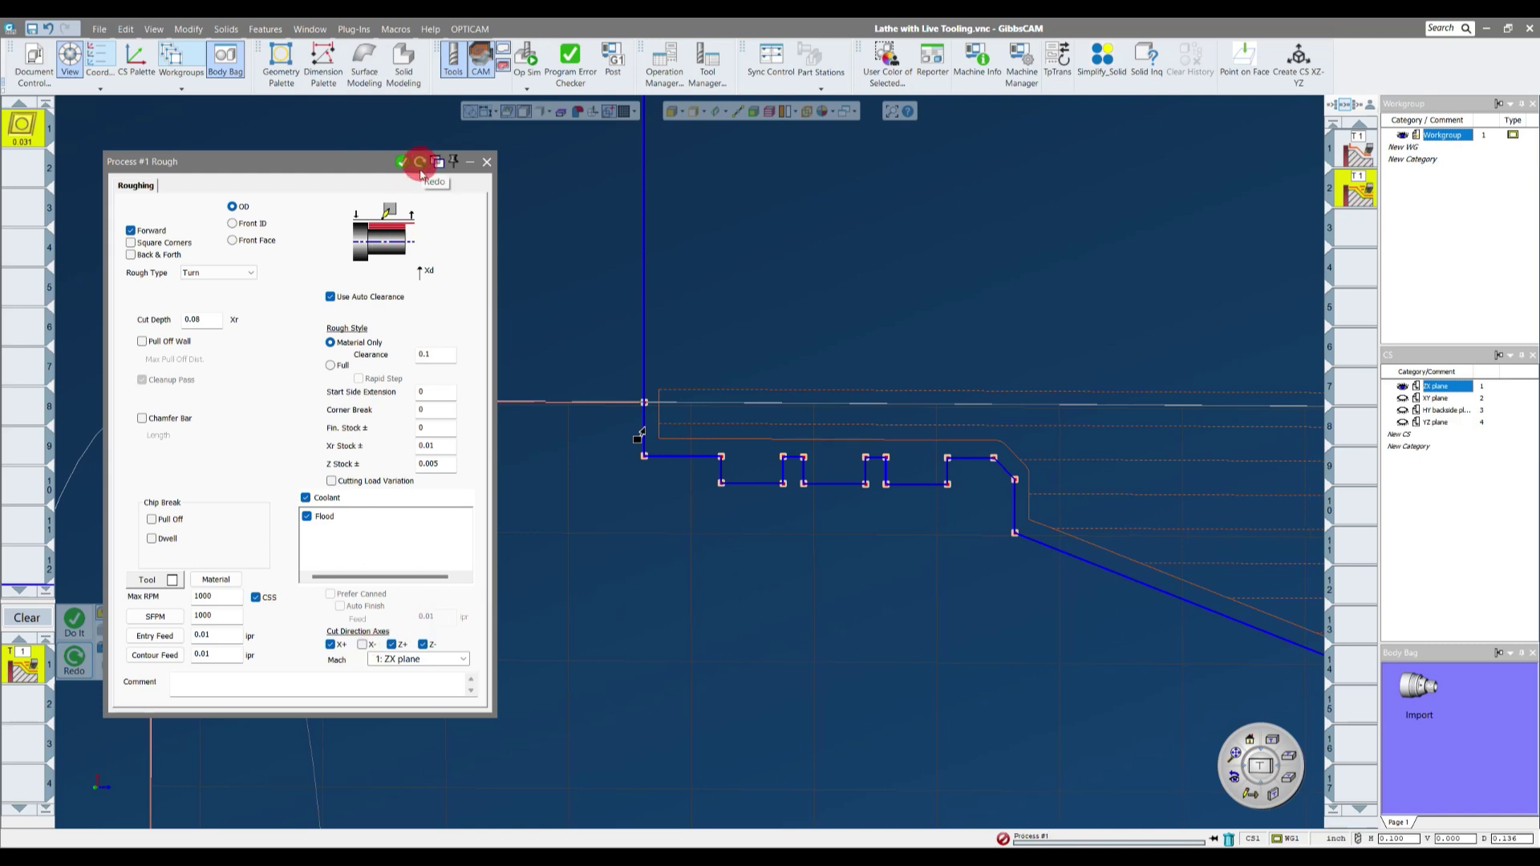
{"action": "mouse_move", "coordinate": [946, 433]}
{"action": "left_mouse_down"}
{"action": "mouse_move", "coordinate": [626, 436]}
{"action": "mouse_move", "coordinate": [1110, 613]}
{"action": "mouse_move", "coordinate": [1017, 629]}
{"action": "mouse_move", "coordinate": [595, 338]}
{"action": "mouse_move", "coordinate": [485, 183]}
{"action": "left_mouse_up"}
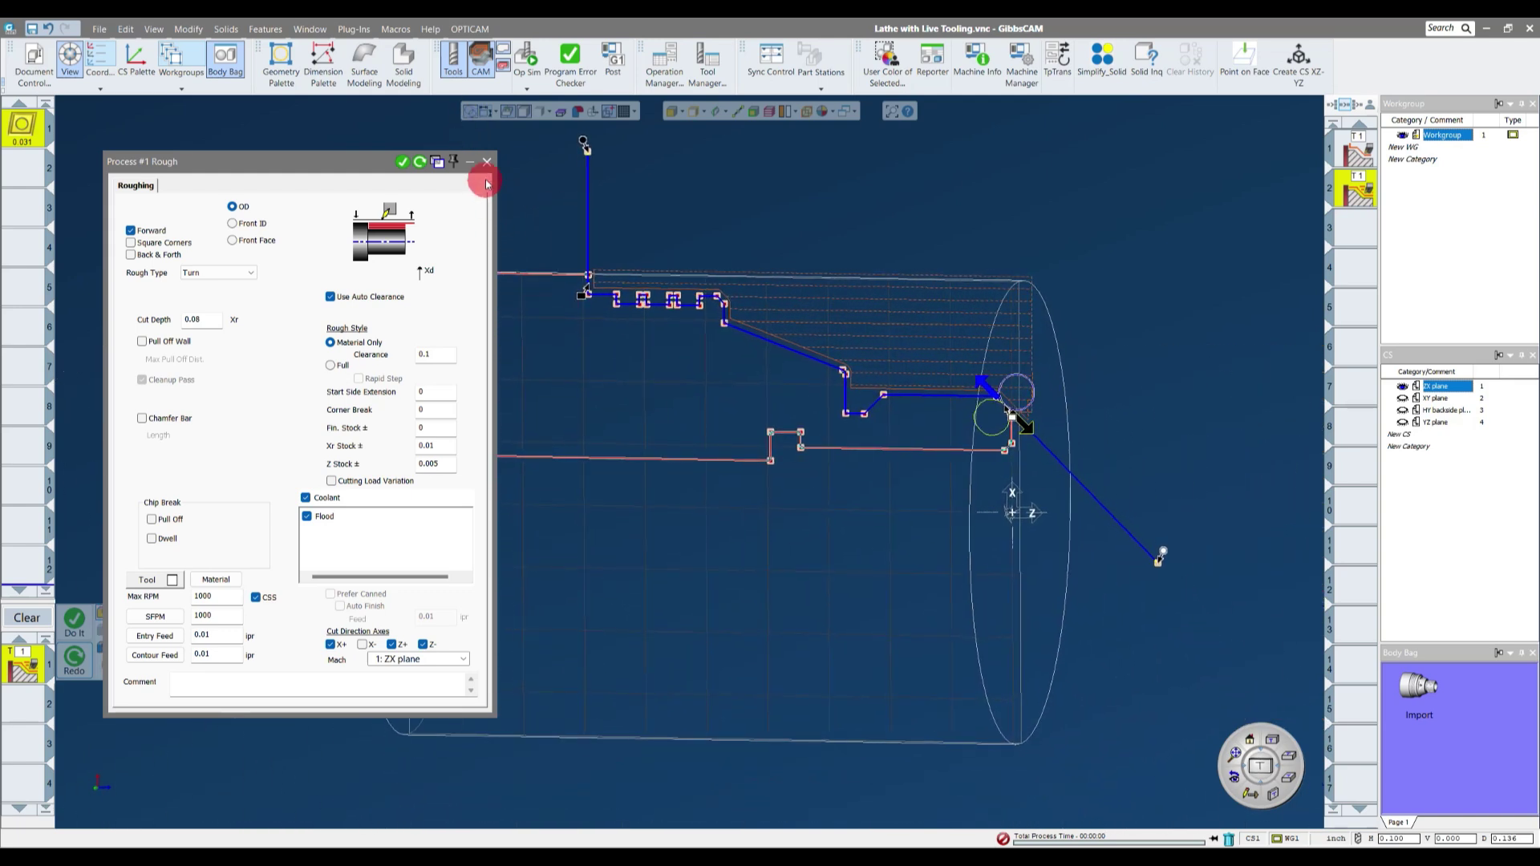
- Close the roughing process and play the Op Sim rendering of the turning operations through to the end
{"action": "left_click", "coordinate": [485, 166]}
{"action": "mouse_move", "coordinate": [494, 337]}
{"action": "left_mouse_down"}
{"action": "mouse_move", "coordinate": [498, 401]}
{"action": "mouse_move", "coordinate": [601, 445]}
{"action": "mouse_move", "coordinate": [529, 60]}
{"action": "left_mouse_up"}
{"action": "left_click", "coordinate": [530, 60]}
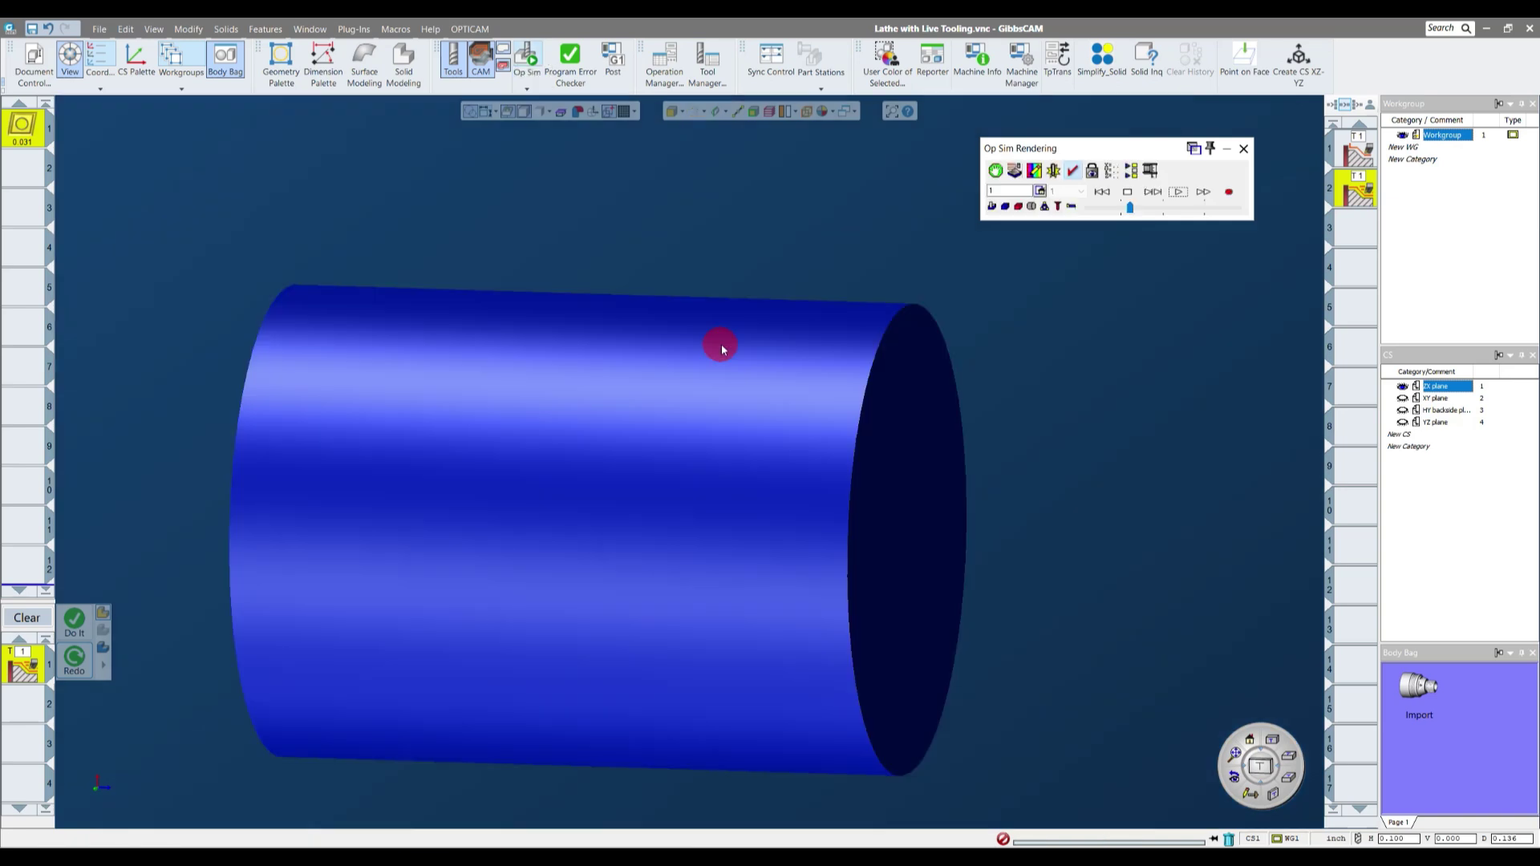
{"action": "left_click", "coordinate": [1055, 210]}
{"action": "left_click", "coordinate": [1124, 208]}
{"action": "left_click", "coordinate": [1178, 192]}
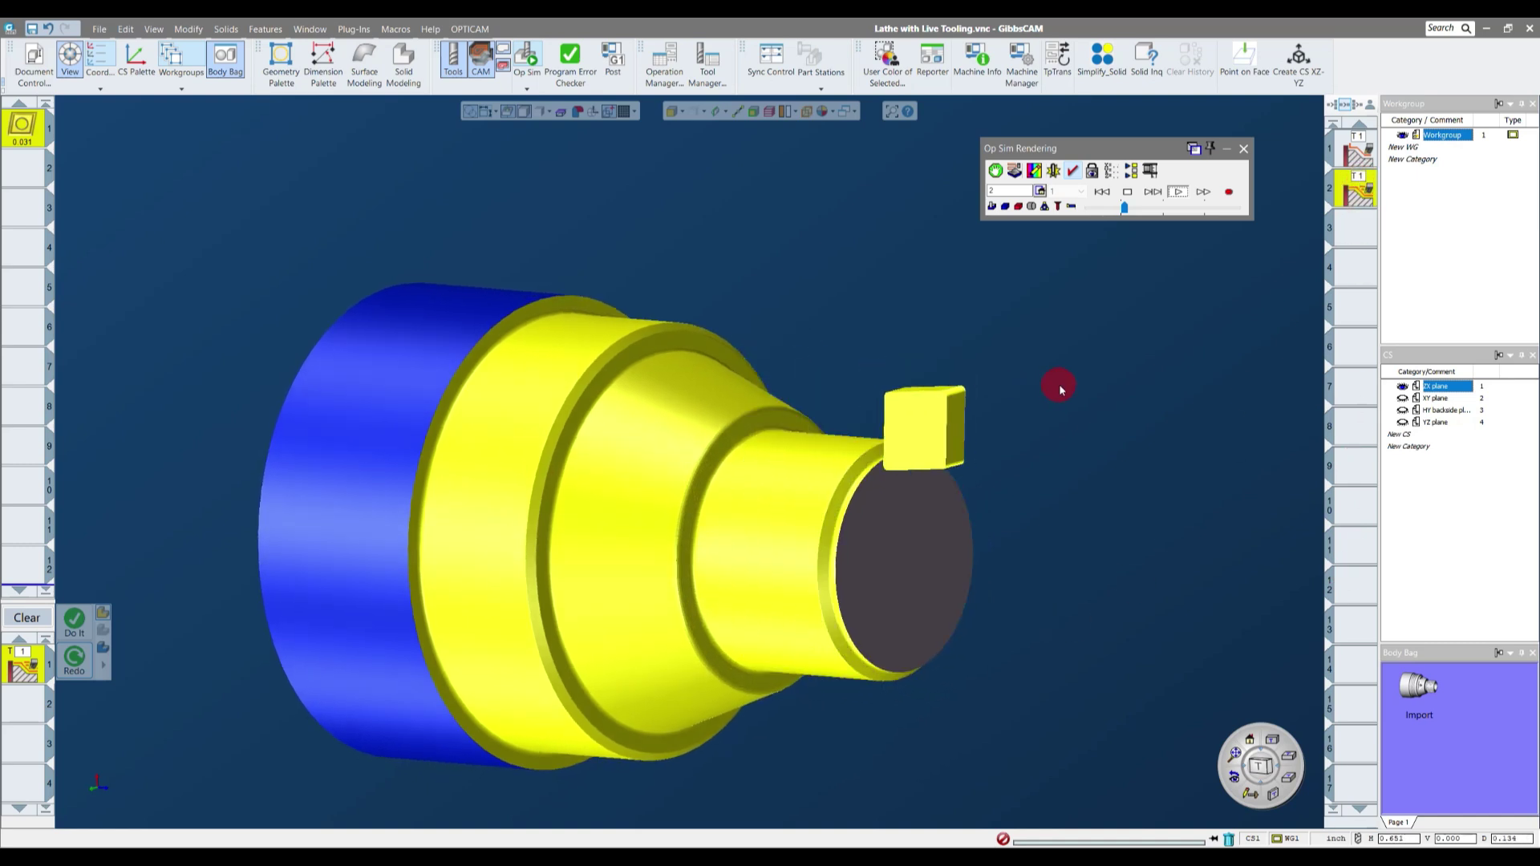
{"action": "left_click", "coordinate": [1134, 207]}
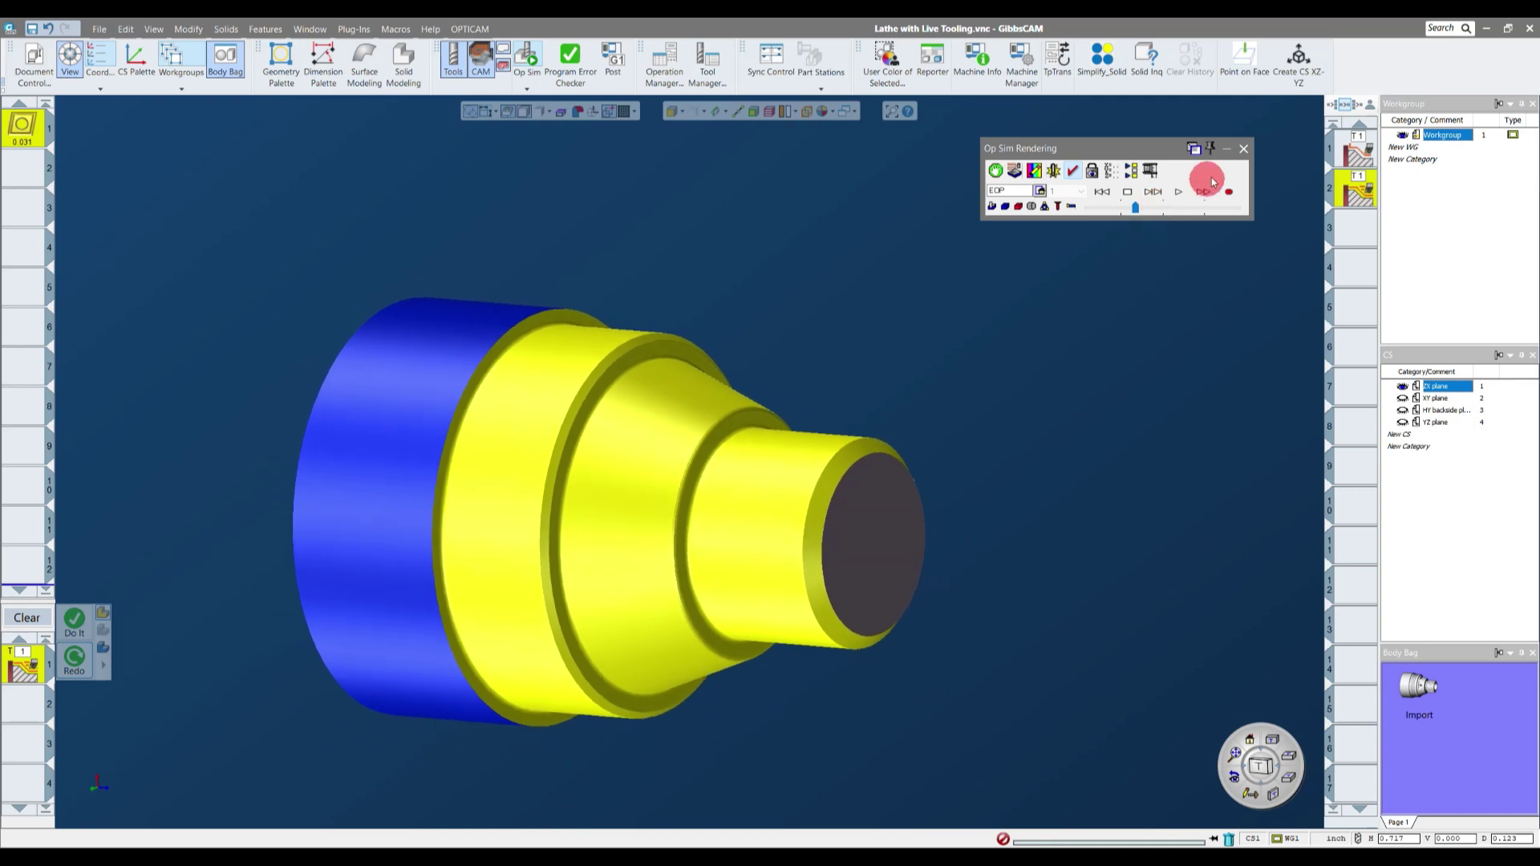
- Show the simulated part as a cutaway section with the part geometry overlaid on the cut face
{"action": "left_click", "coordinate": [1032, 208]}
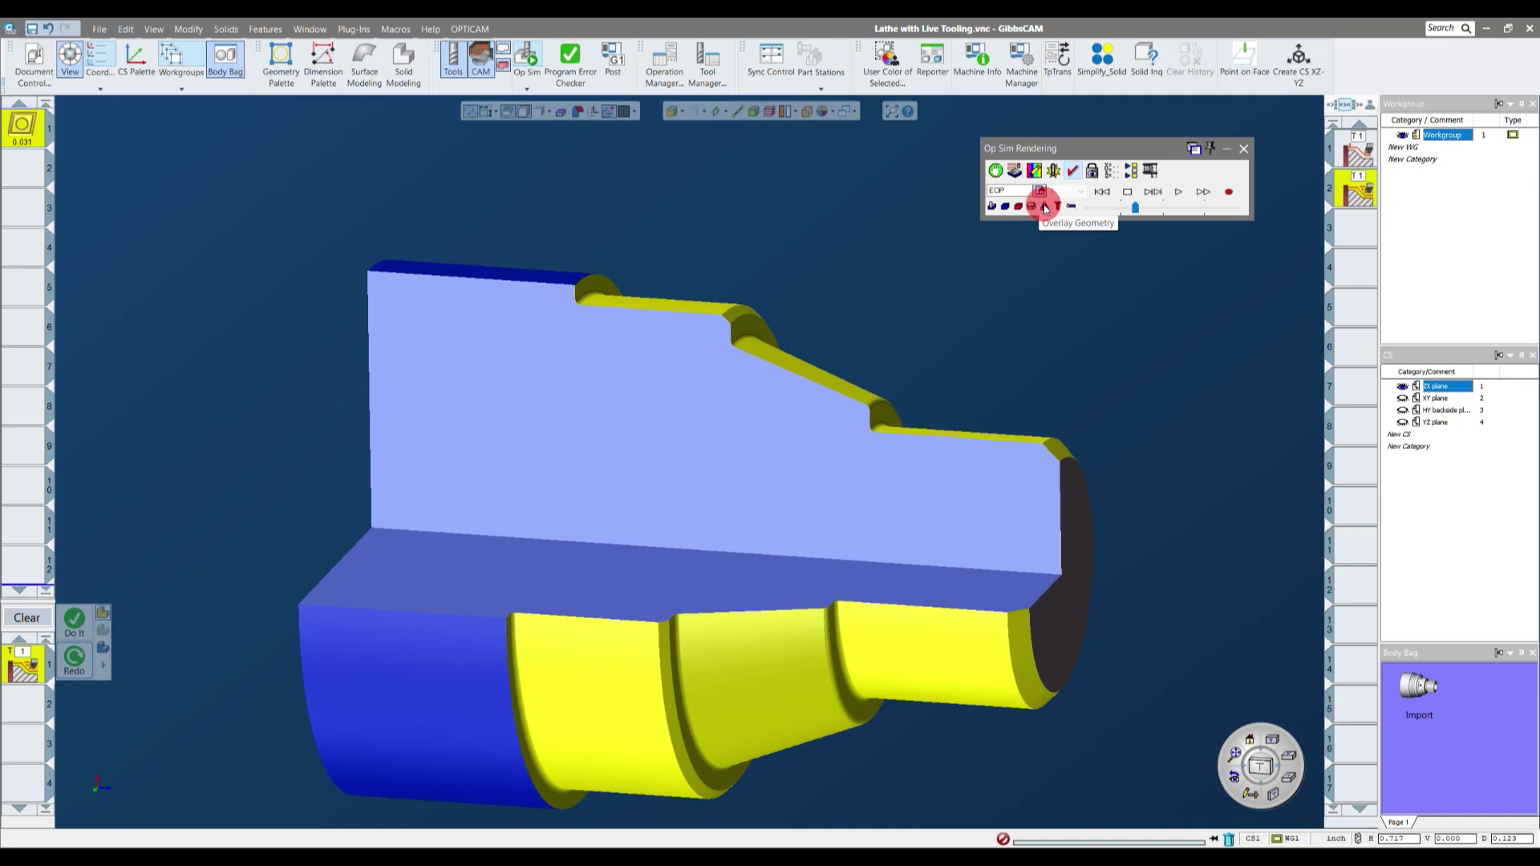
{"action": "left_click", "coordinate": [1045, 207]}
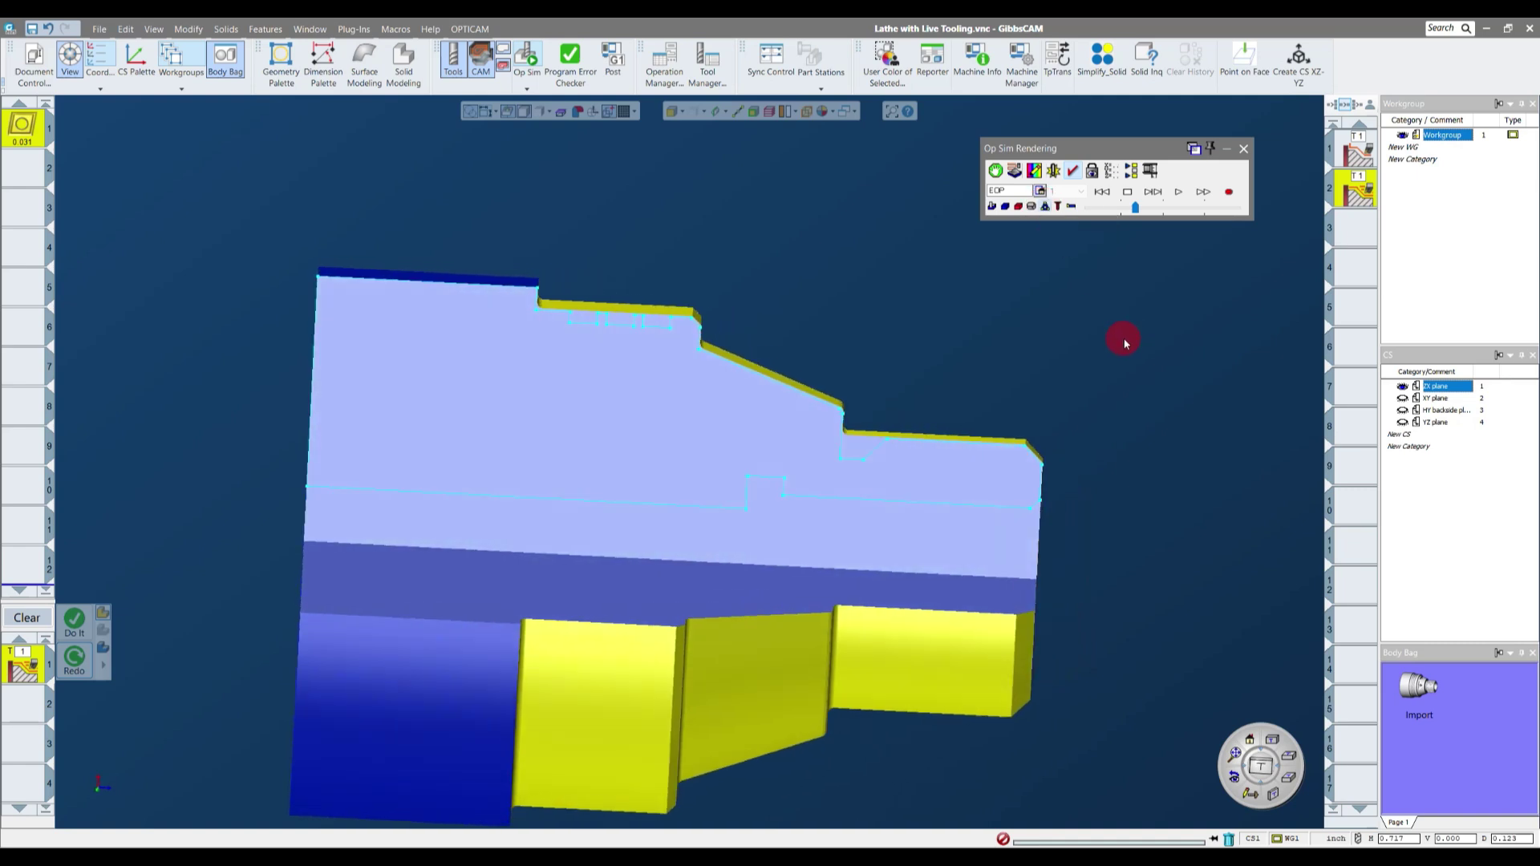
{"action": "middle_click_drag", "start_coordinate": [1125, 343], "coordinate": [950, 416]}
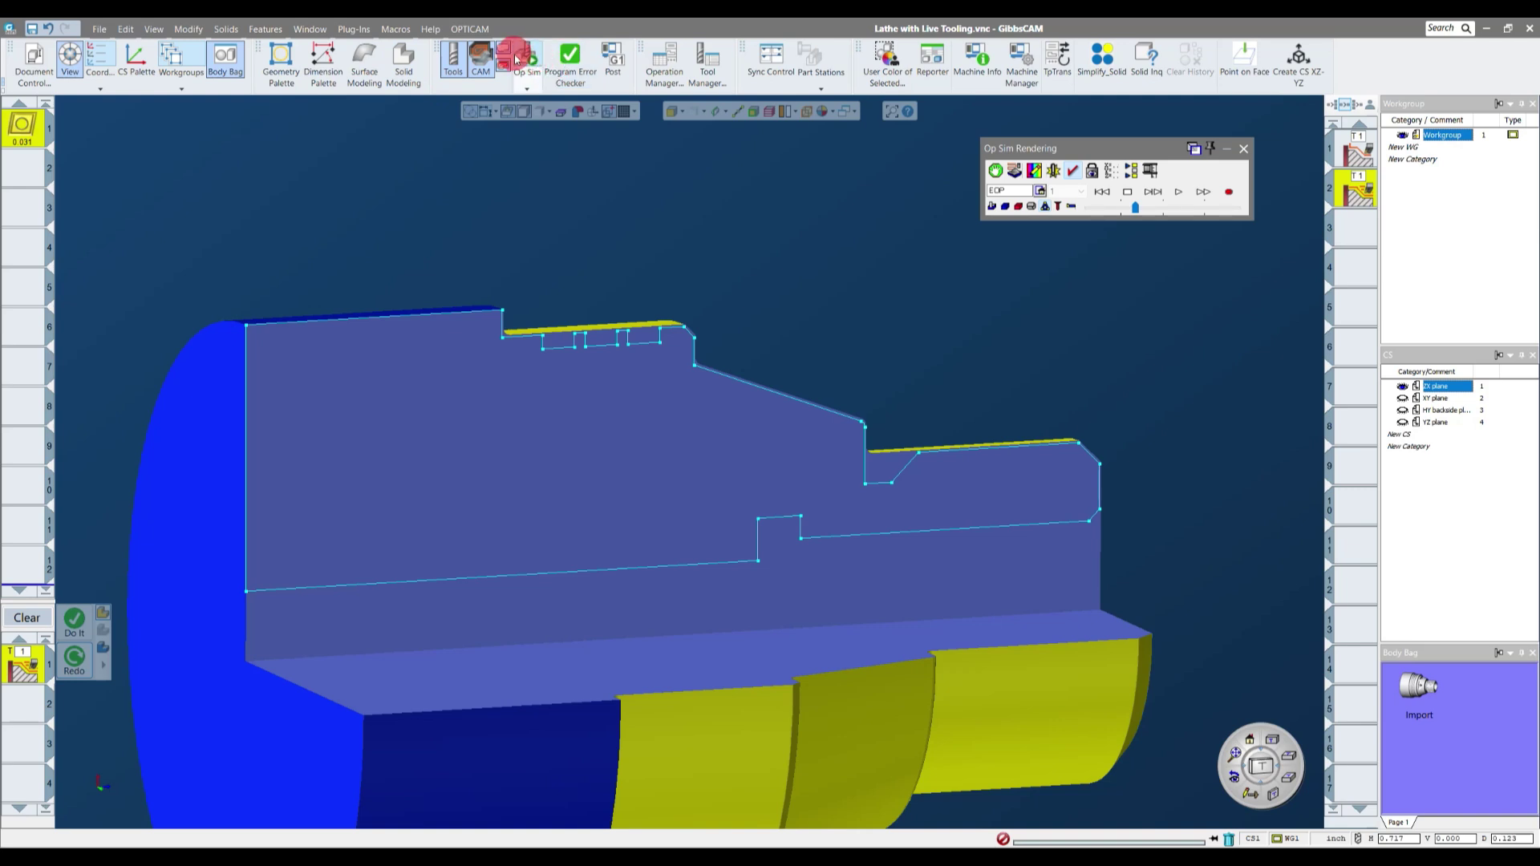
{"action": "mouse_move", "coordinate": [900, 460]}
{"action": "middle_mouse_down"}
{"action": "mouse_move", "coordinate": [1103, 528]}
{"action": "mouse_move", "coordinate": [1176, 511]}
{"action": "mouse_move", "coordinate": [1163, 561]}
{"action": "mouse_move", "coordinate": [1045, 474]}
{"action": "middle_mouse_up"}
- Examine the remaining stock against the overlaid profile at the front chamfer, undercut, taper and grooves
{"action": "scroll", "coordinate": [1105, 527], "scroll_direction": "up", "scroll_amount": 4}
{"action": "scroll", "coordinate": [1177, 511], "scroll_direction": "up", "scroll_amount": 2}
{"action": "scroll", "coordinate": [1177, 511], "scroll_direction": "up", "scroll_amount": 2}
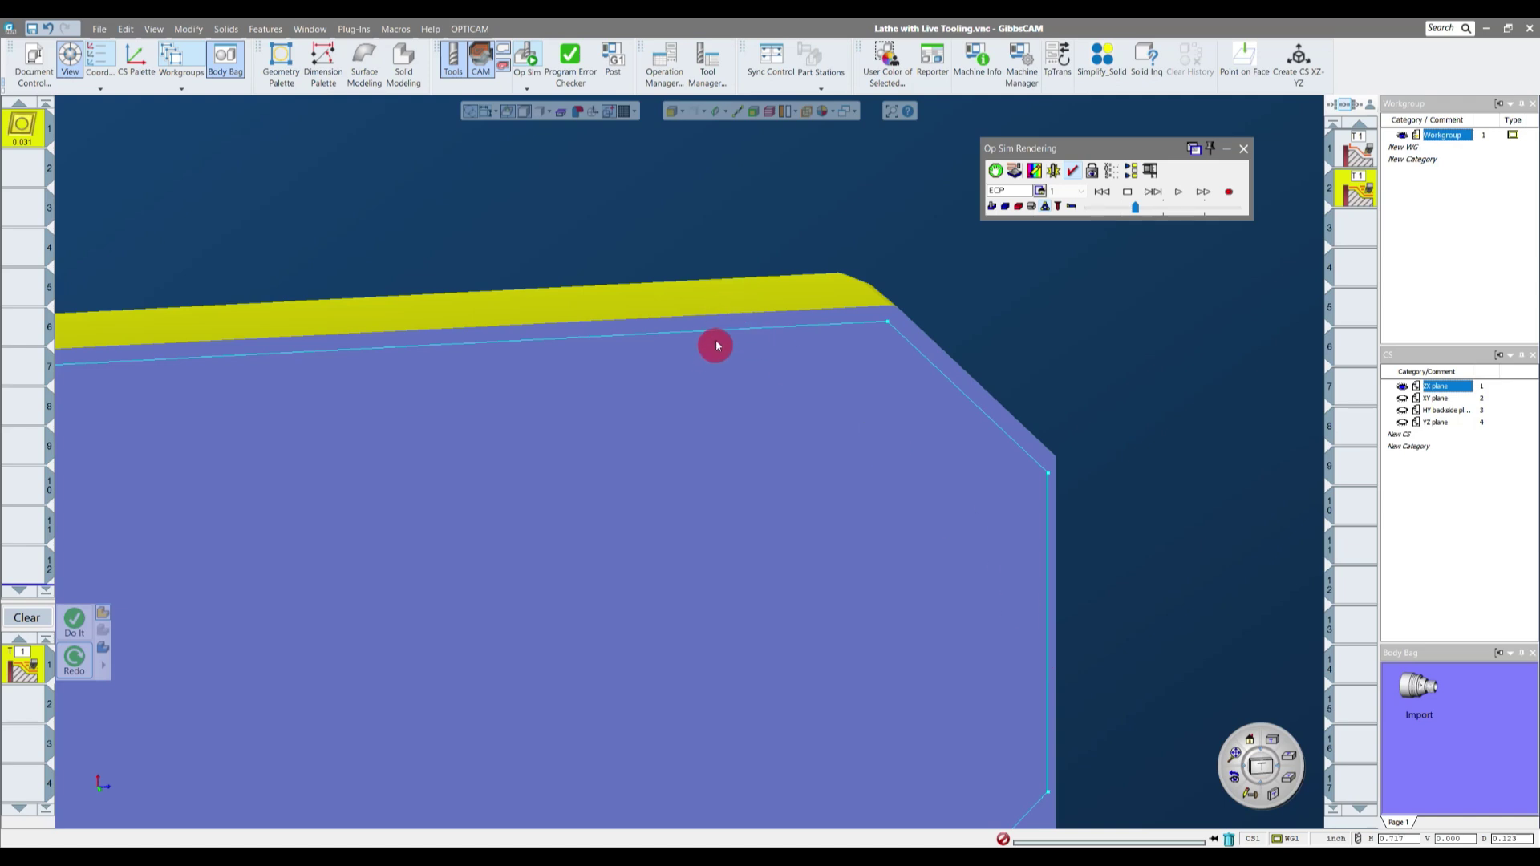
{"action": "scroll", "coordinate": [715, 339], "scroll_direction": "down", "scroll_amount": 2}
{"action": "scroll", "coordinate": [911, 335], "scroll_direction": "down", "scroll_amount": 5}
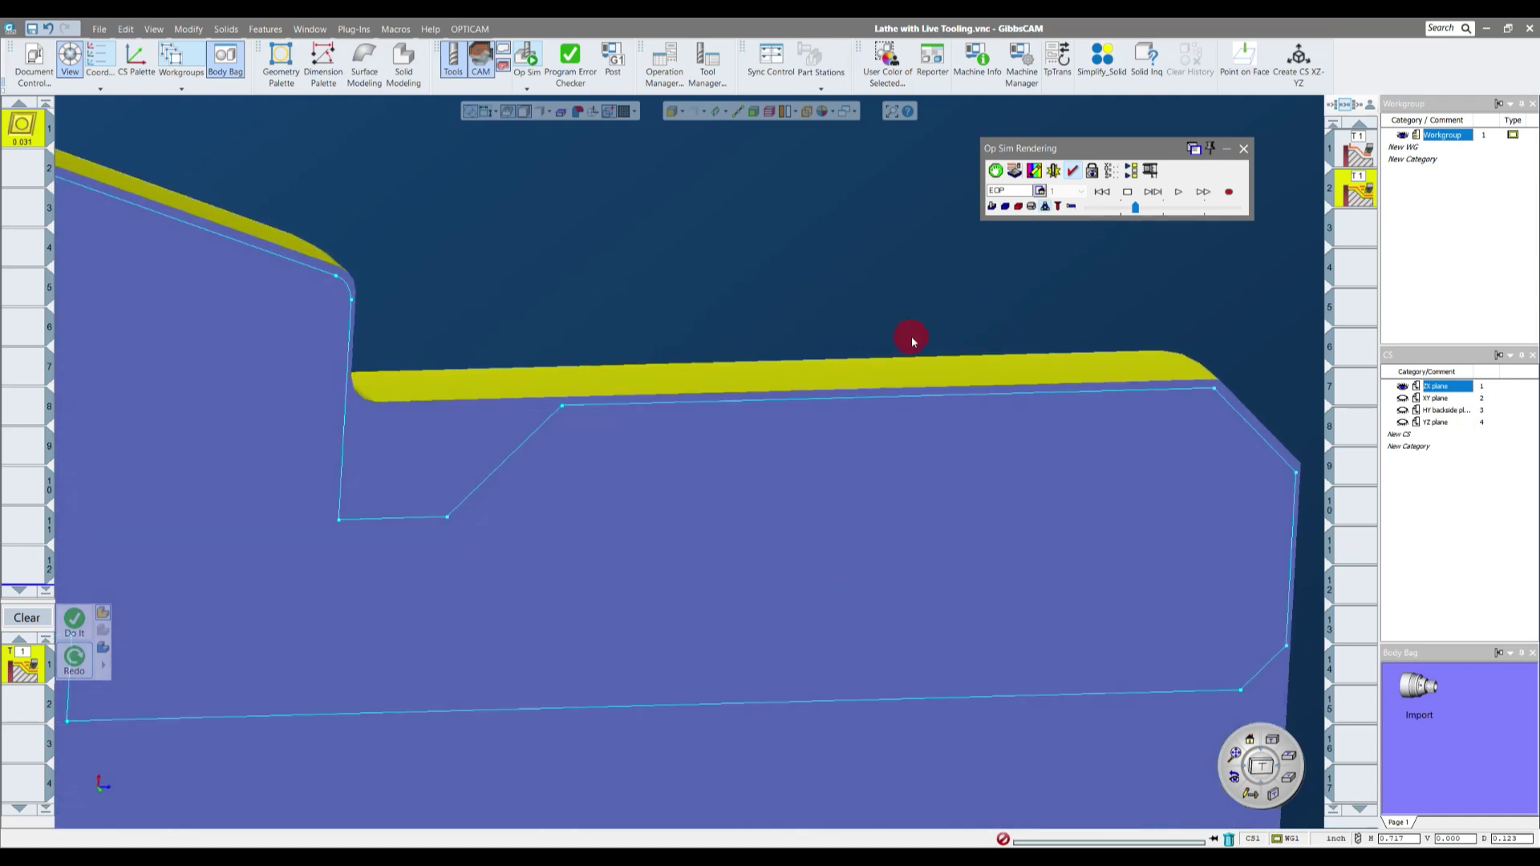
{"action": "middle_click_drag", "start_coordinate": [911, 335], "coordinate": [721, 415]}
{"action": "scroll", "coordinate": [722, 415], "scroll_direction": "up", "scroll_amount": 6}
{"action": "middle_click_drag", "start_coordinate": [927, 535], "coordinate": [551, 319]}
{"action": "middle_click_drag", "start_coordinate": [348, 204], "coordinate": [864, 308]}
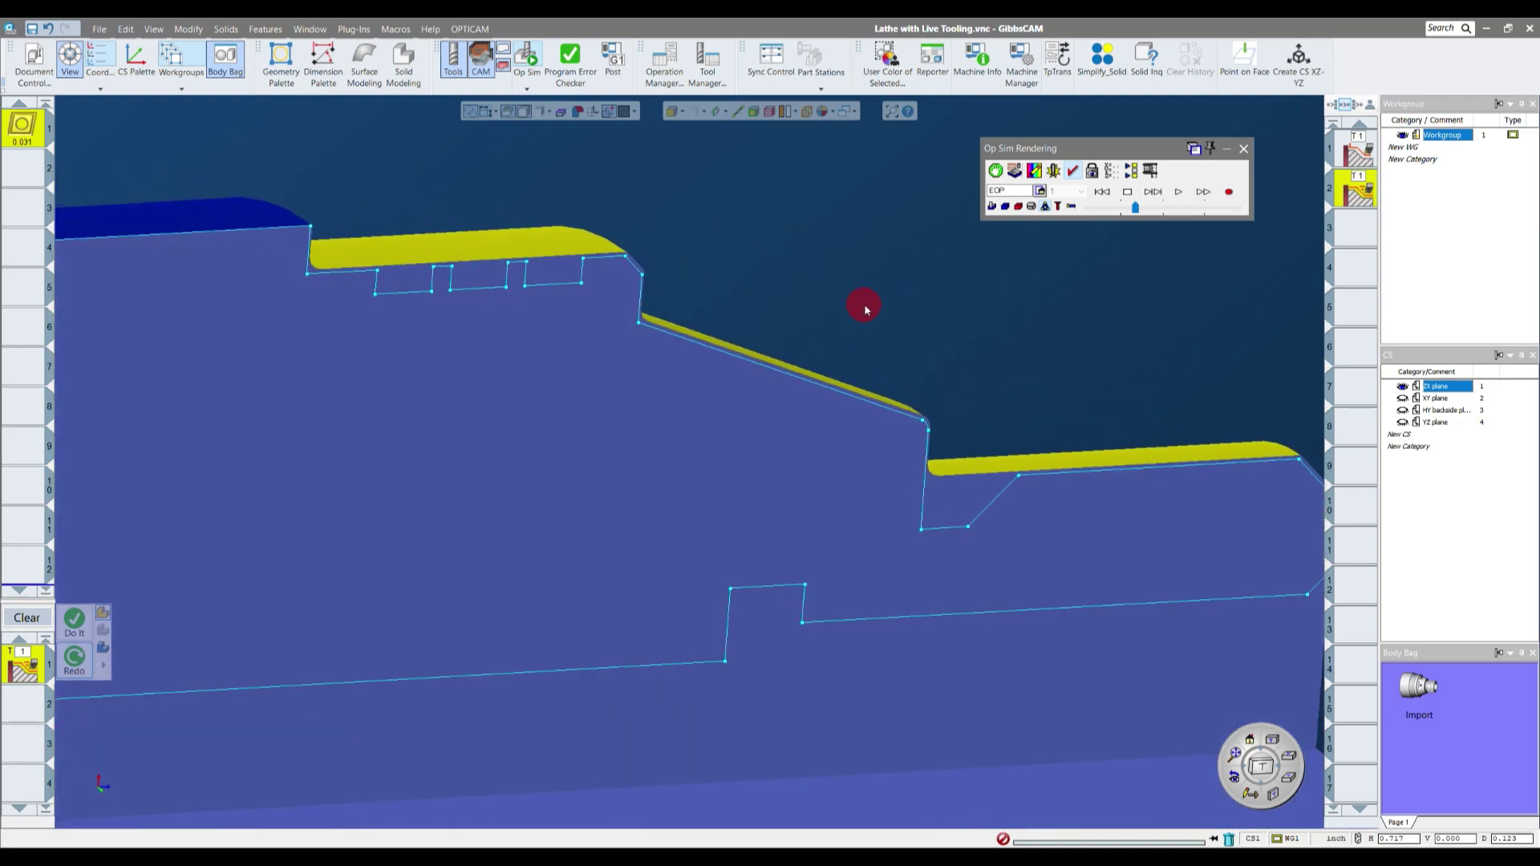
- Hide the overlaid geometry and close the Op Sim rendering
{"action": "left_click", "coordinate": [1045, 210]}
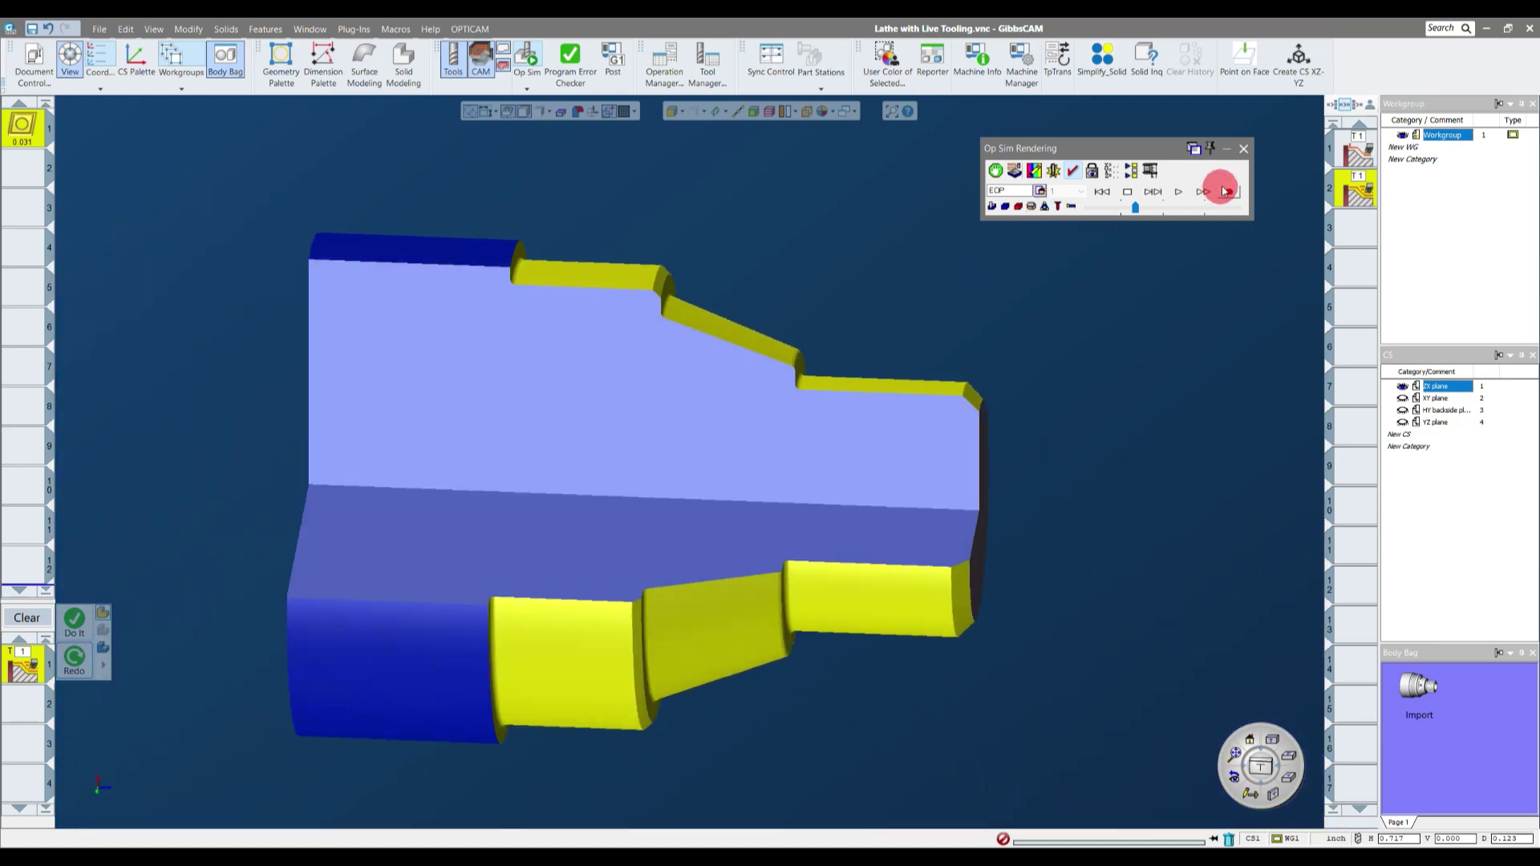
{"action": "left_click", "coordinate": [1244, 150]}
{"action": "left_click", "coordinate": [1008, 217]}
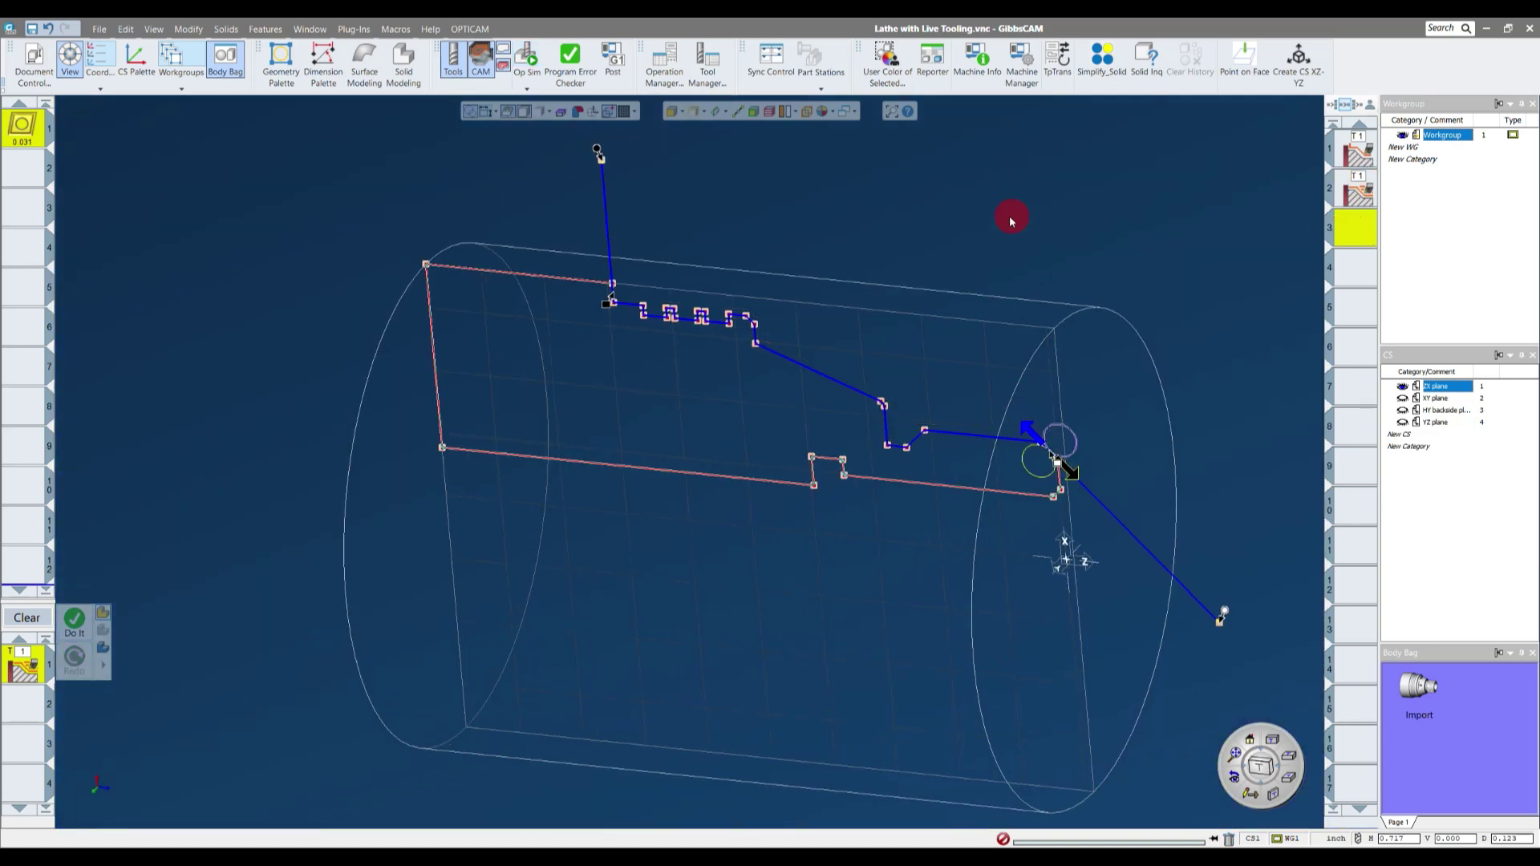
- Set the insertion point after the second operation, clear the process list and save the part file
{"action": "left_click", "coordinate": [1347, 238]}
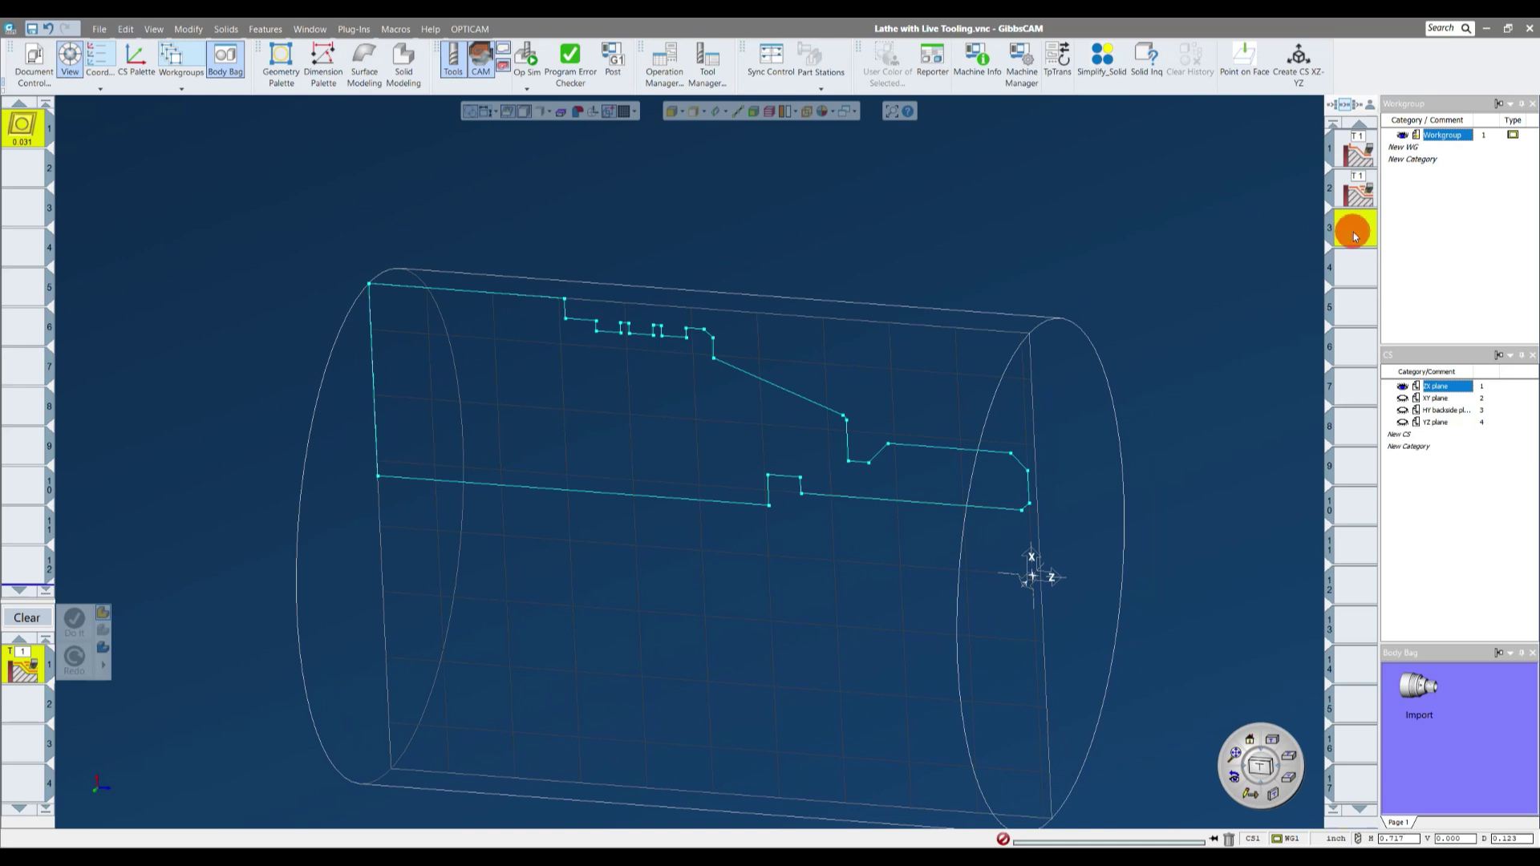
{"action": "left_click", "coordinate": [26, 618]}
{"action": "left_click", "coordinate": [63, 58]}
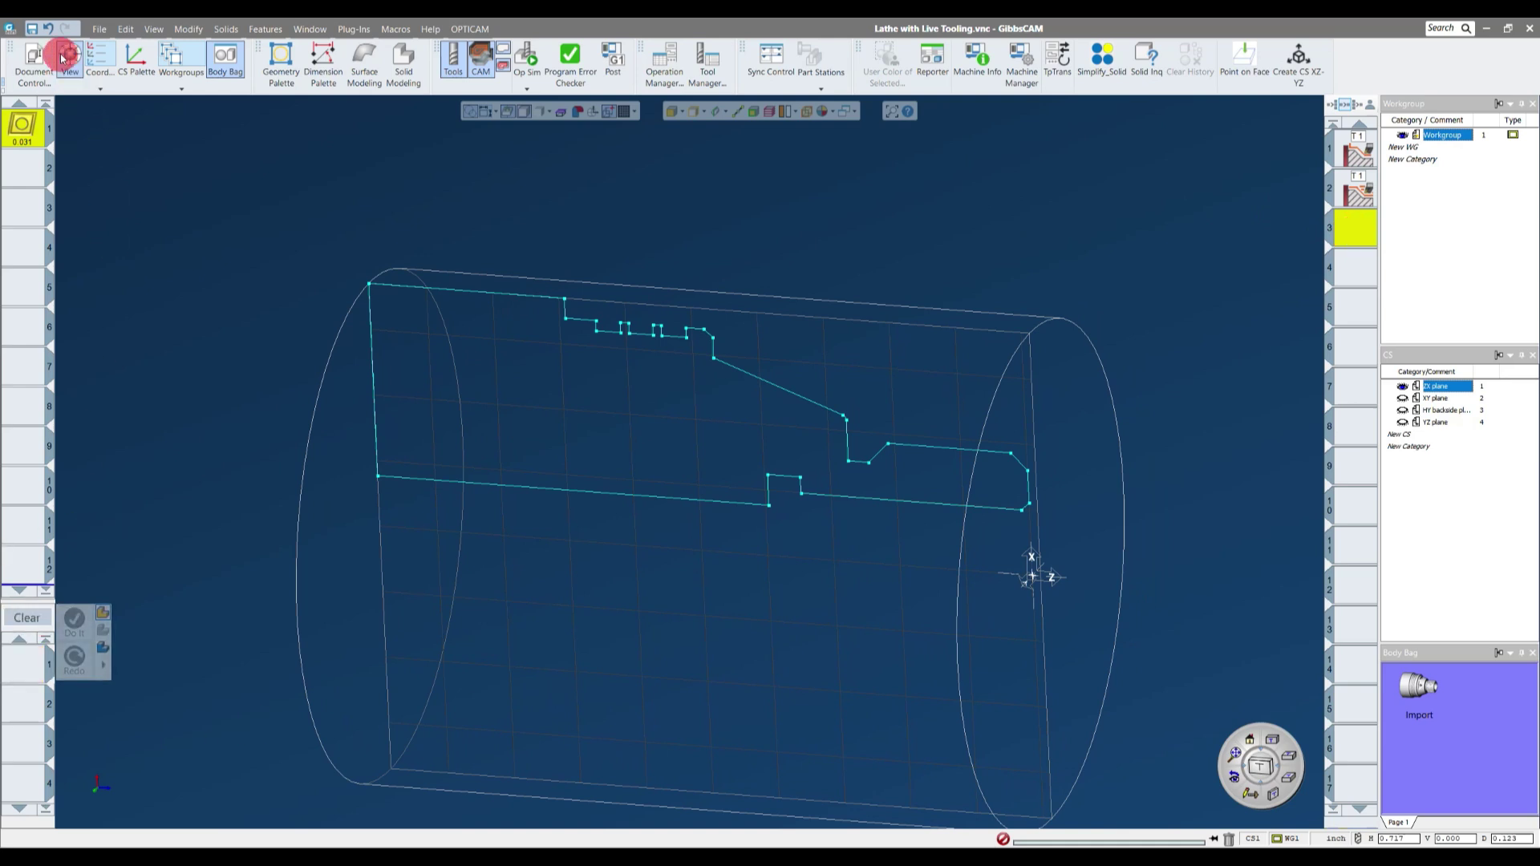
{"action": "left_click", "coordinate": [32, 28]}
{"action": "left_click", "coordinate": [747, 215]}
{"action": "mouse_move", "coordinate": [748, 214]}
{"action": "right_mouse_down"}
{"action": "mouse_move", "coordinate": [1000, 231]}
{"action": "mouse_move", "coordinate": [1049, 408]}
{"action": "right_mouse_up"}
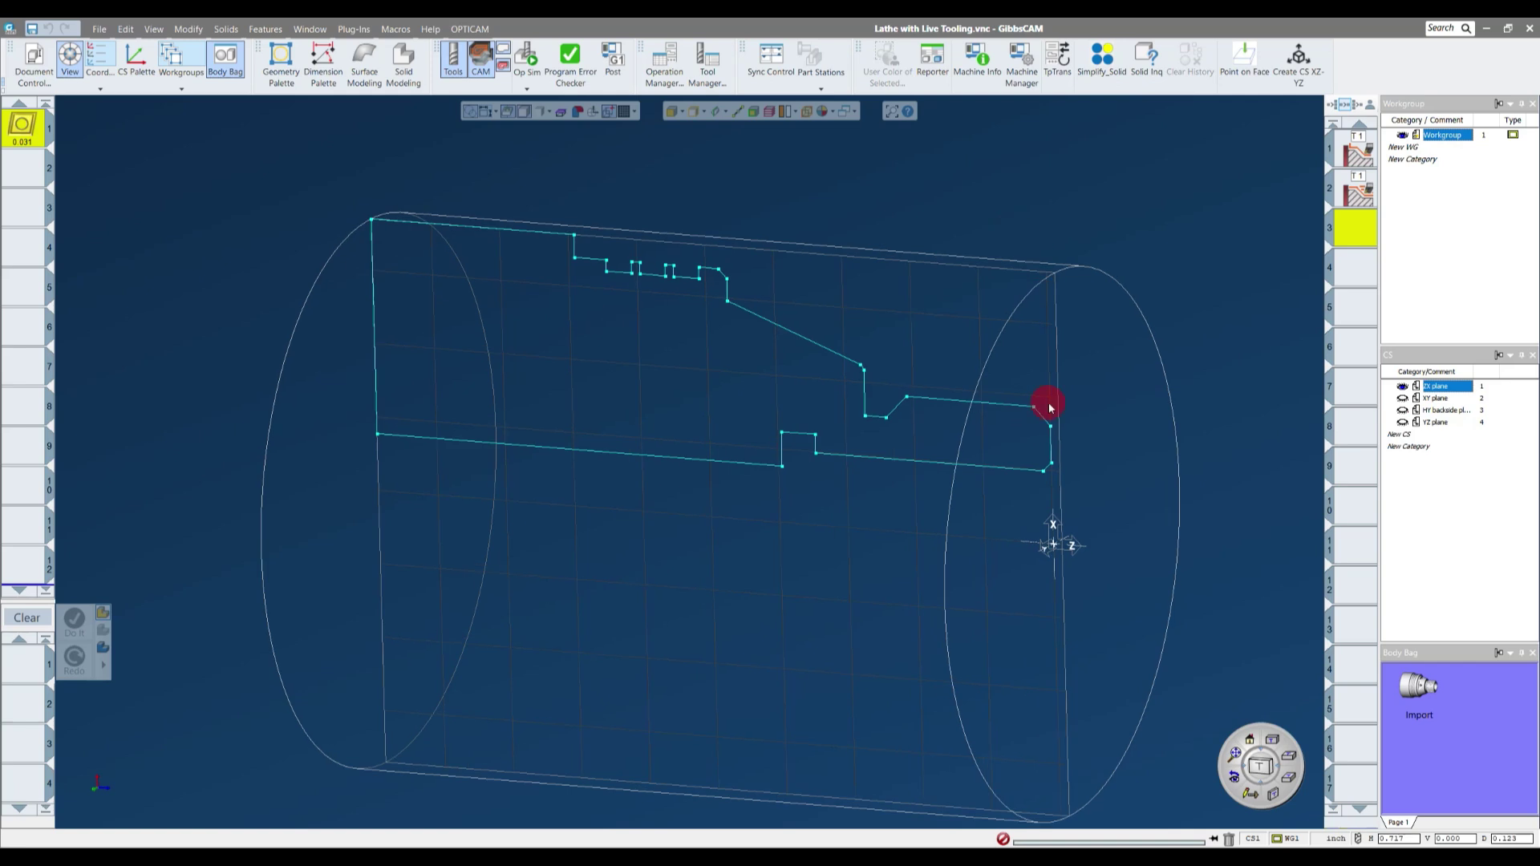
- Bring the Import solid out of the body bag and view it from its rear face
{"action": "mouse_move", "coordinate": [743, 381]}
{"action": "right_mouse_down"}
{"action": "mouse_move", "coordinate": [1003, 530]}
{"action": "mouse_move", "coordinate": [381, 439]}
{"action": "right_mouse_up"}
{"action": "mouse_move", "coordinate": [550, 537]}
{"action": "right_mouse_down"}
{"action": "mouse_move", "coordinate": [200, 516]}
{"action": "mouse_move", "coordinate": [1062, 319]}
{"action": "mouse_move", "coordinate": [1165, 464]}
{"action": "mouse_move", "coordinate": [1417, 704]}
{"action": "right_mouse_up"}
{"action": "double_click", "coordinate": [1417, 690]}
{"action": "left_click", "coordinate": [1099, 280]}
{"action": "mouse_move", "coordinate": [1099, 279]}
{"action": "middle_mouse_down"}
{"action": "mouse_move", "coordinate": [612, 449]}
{"action": "mouse_move", "coordinate": [700, 510]}
{"action": "mouse_move", "coordinate": [772, 491]}
{"action": "mouse_move", "coordinate": [1134, 237]}
{"action": "mouse_move", "coordinate": [760, 322]}
{"action": "mouse_move", "coordinate": [417, 218]}
{"action": "mouse_move", "coordinate": [345, 155]}
{"action": "mouse_move", "coordinate": [323, 46]}
{"action": "middle_mouse_up"}
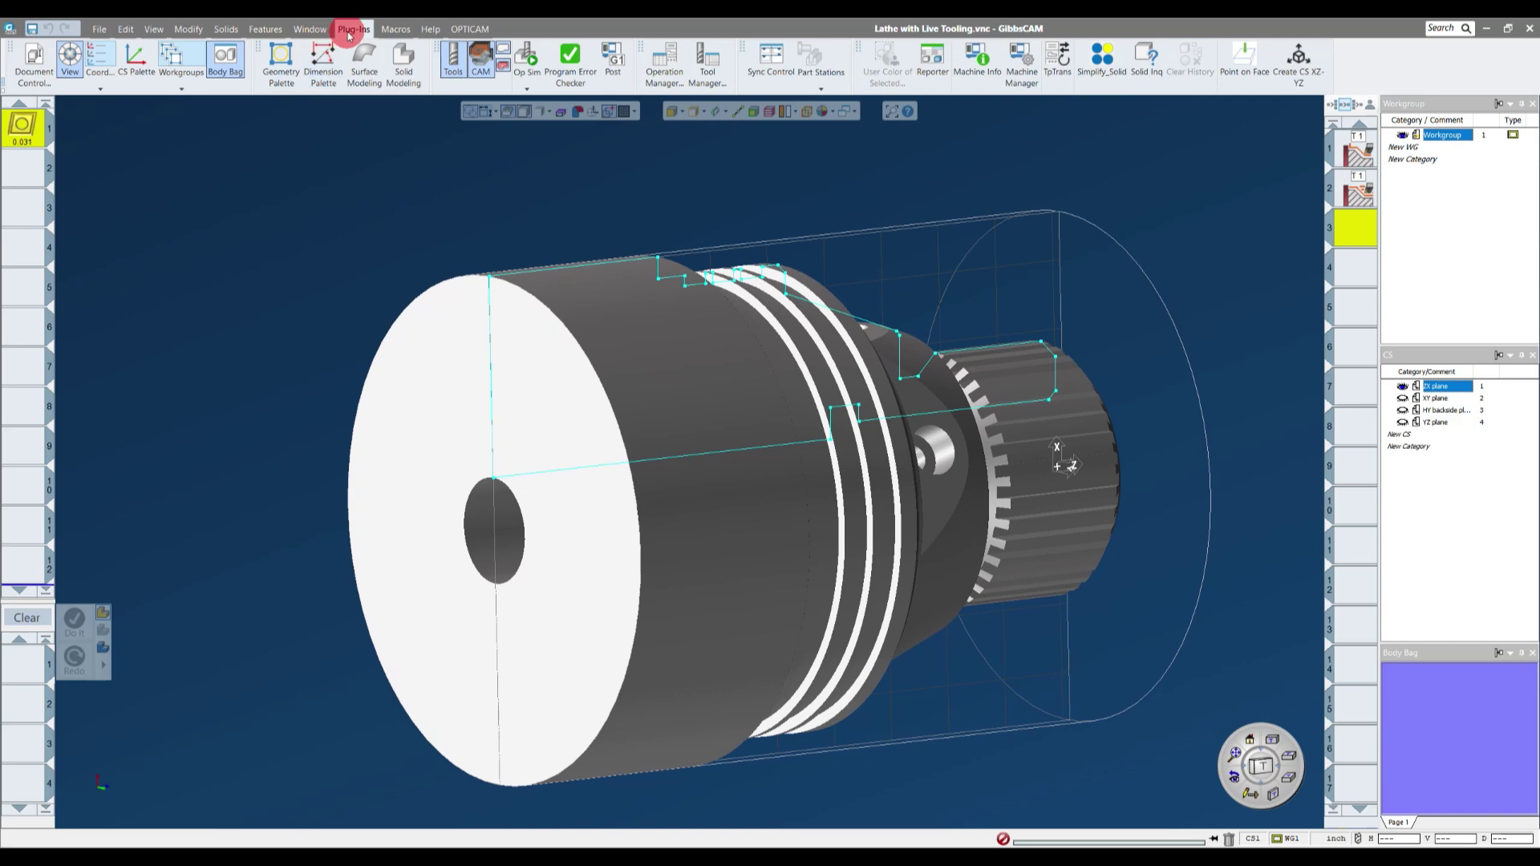
- Open the Show Position plug-in, move its readout clear of the part and switch it to curvature measurement
{"action": "left_click", "coordinate": [350, 32]}
{"action": "mouse_move", "coordinate": [349, 33]}
{"action": "left_mouse_down"}
{"action": "mouse_move", "coordinate": [337, 492]}
{"action": "mouse_move", "coordinate": [359, 642]}
{"action": "left_mouse_up"}
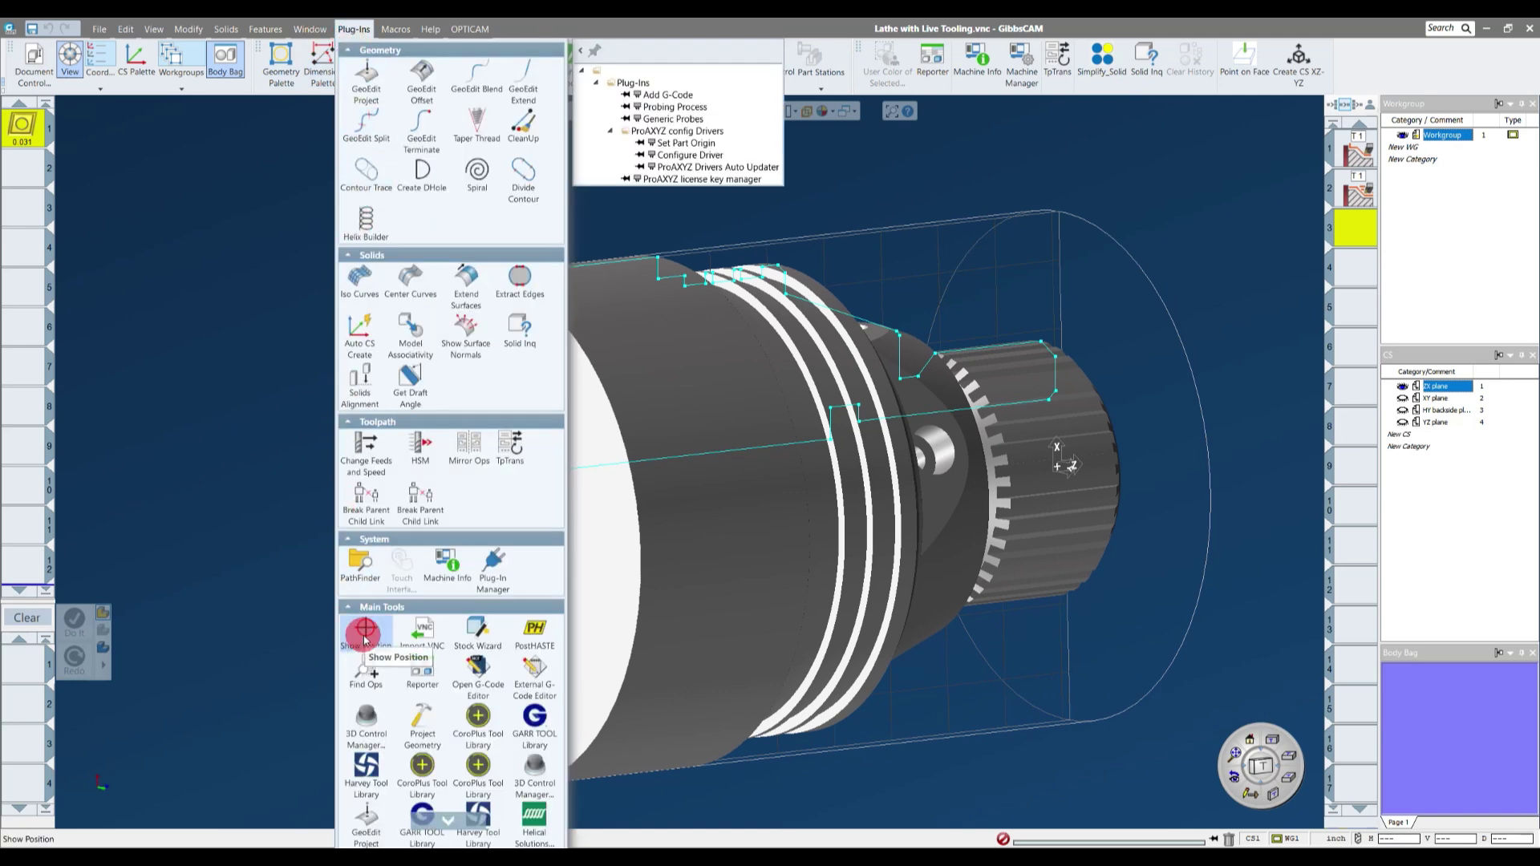
{"action": "left_click_drag", "start_coordinate": [365, 640], "coordinate": [365, 635]}
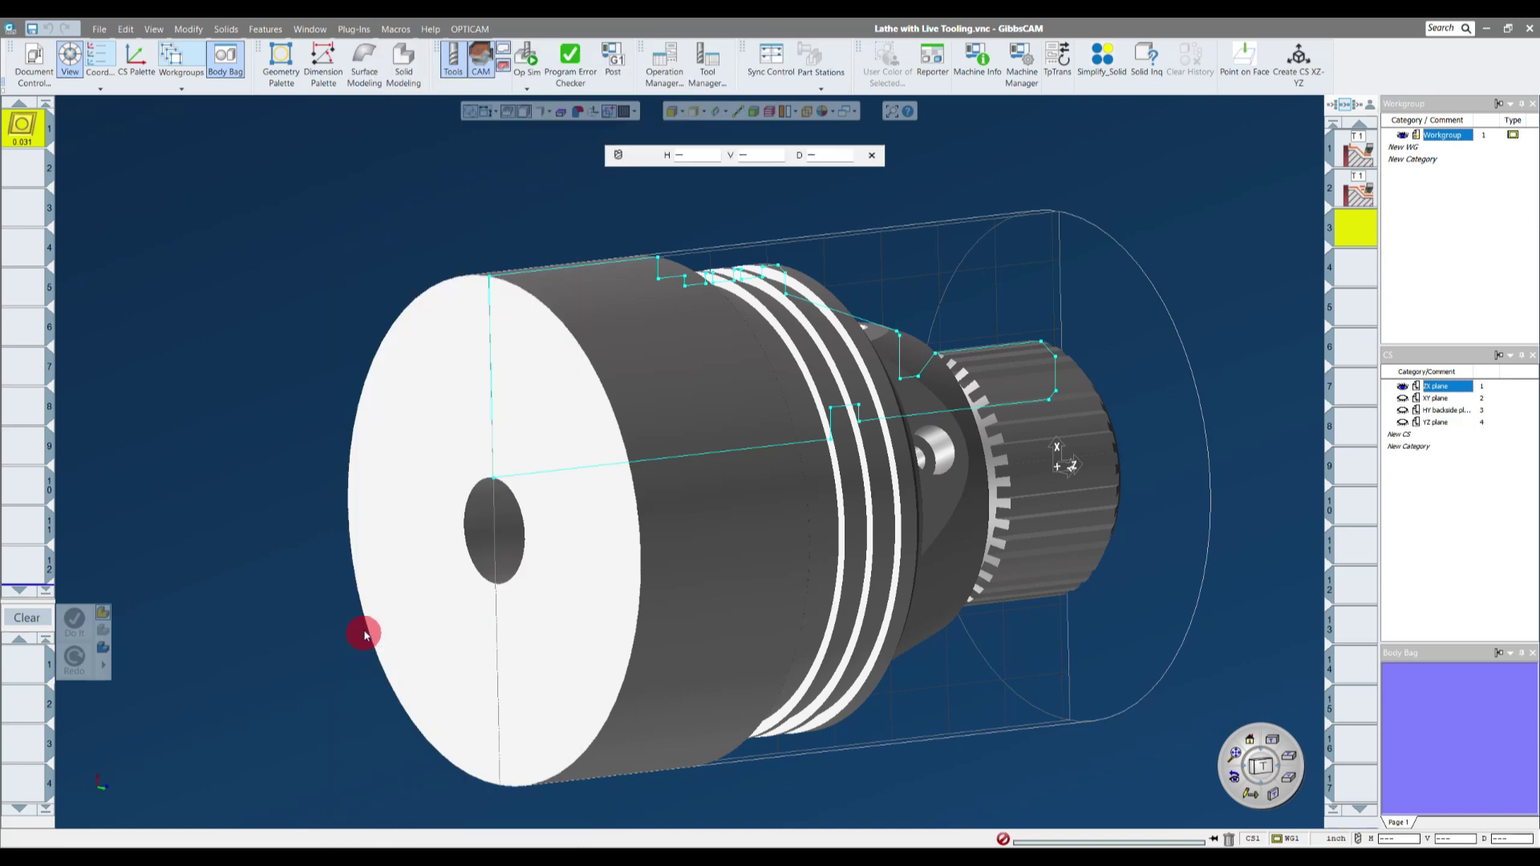
{"action": "left_click_drag", "start_coordinate": [640, 158], "coordinate": [224, 158]}
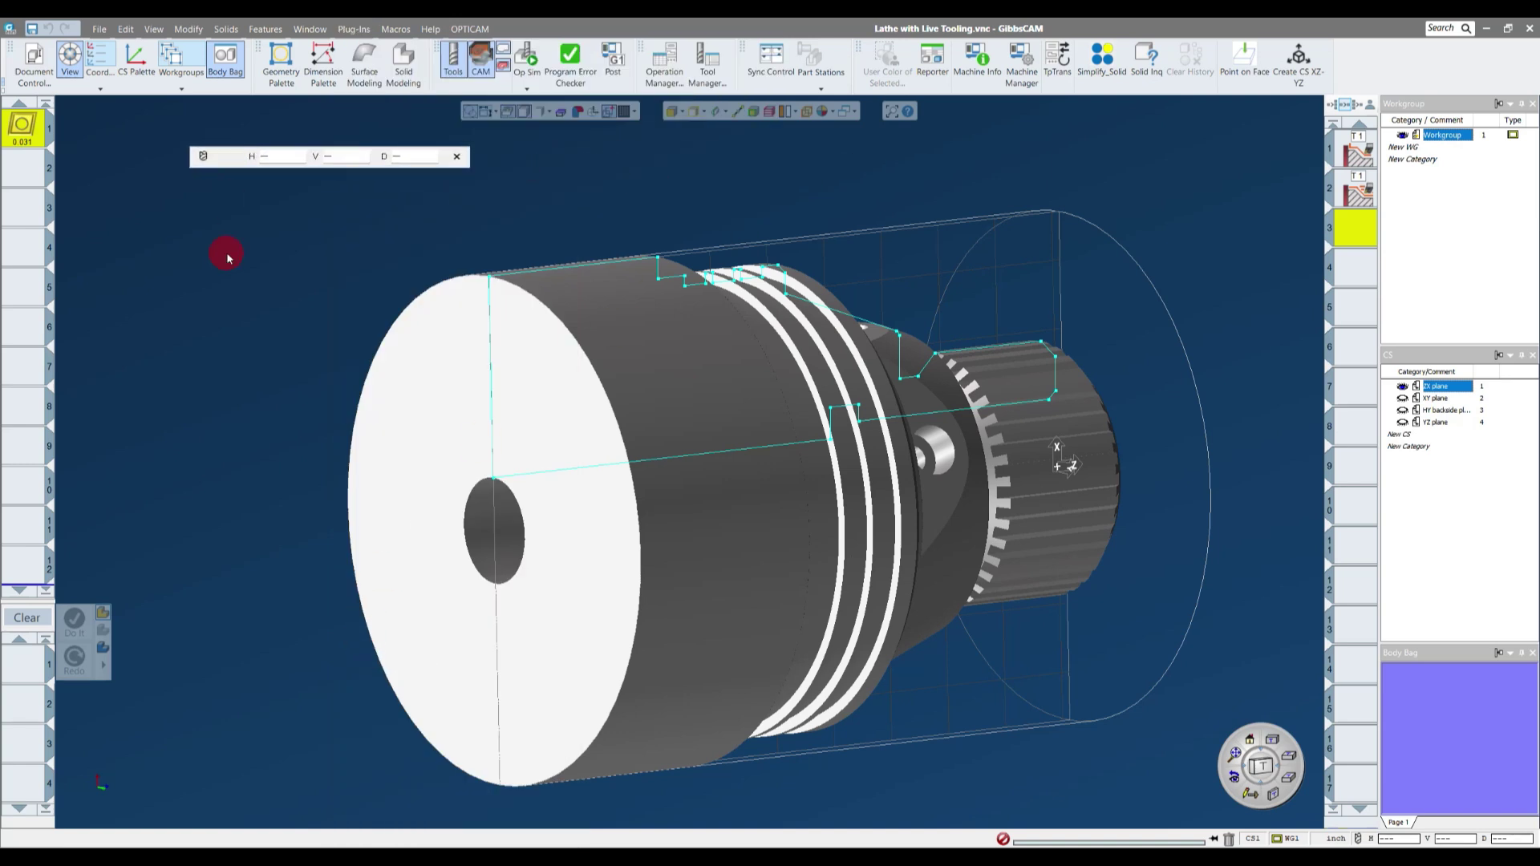
{"action": "left_click", "coordinate": [205, 159]}
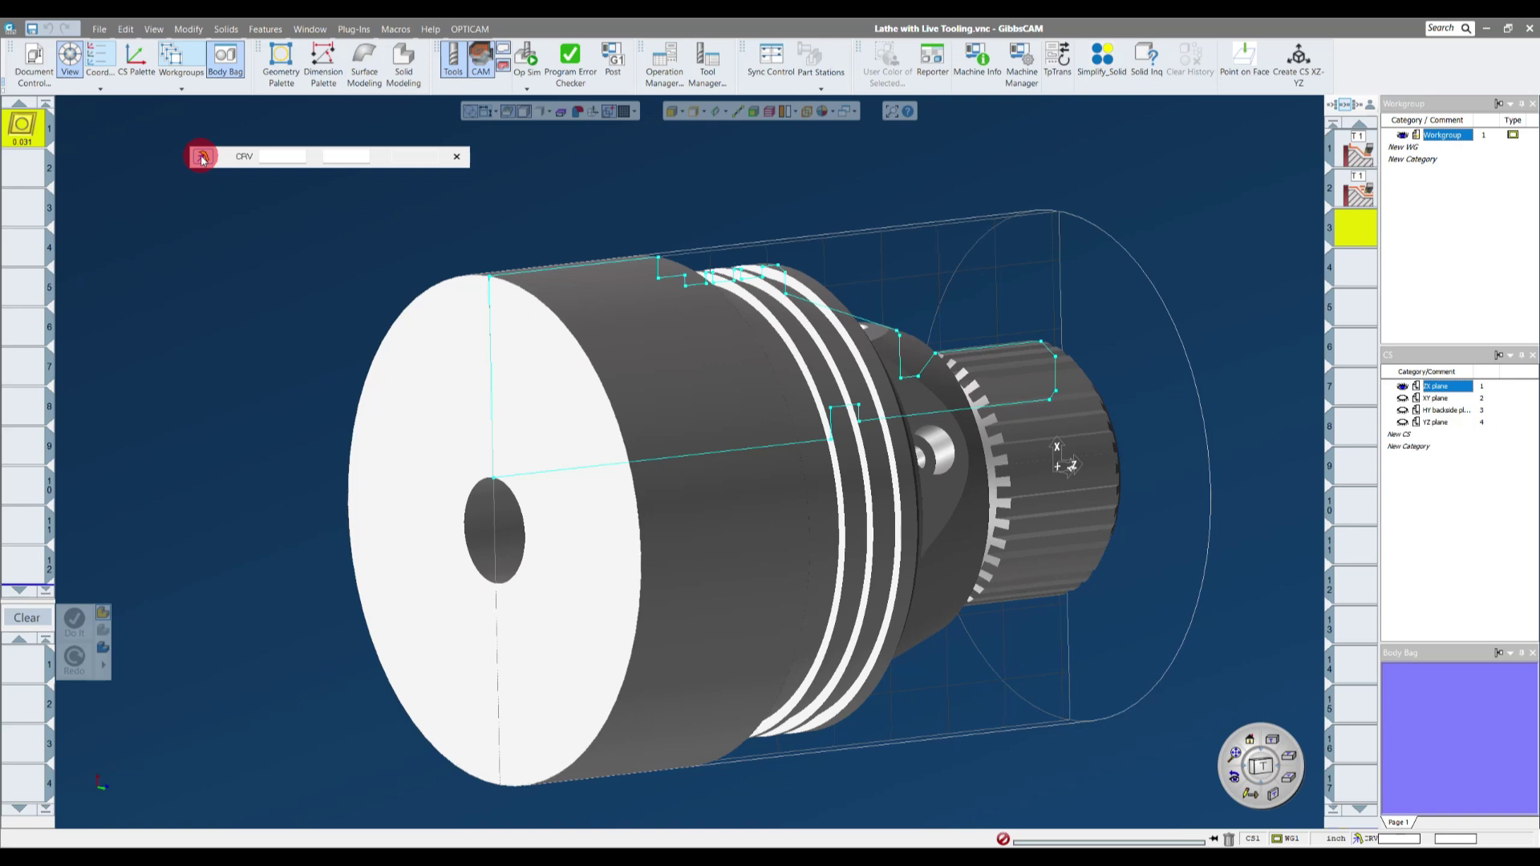
- Check the curvature radii of the solid's rear bore, front bore, undercut neck and large outer diameter
{"action": "left_click", "coordinate": [468, 626]}
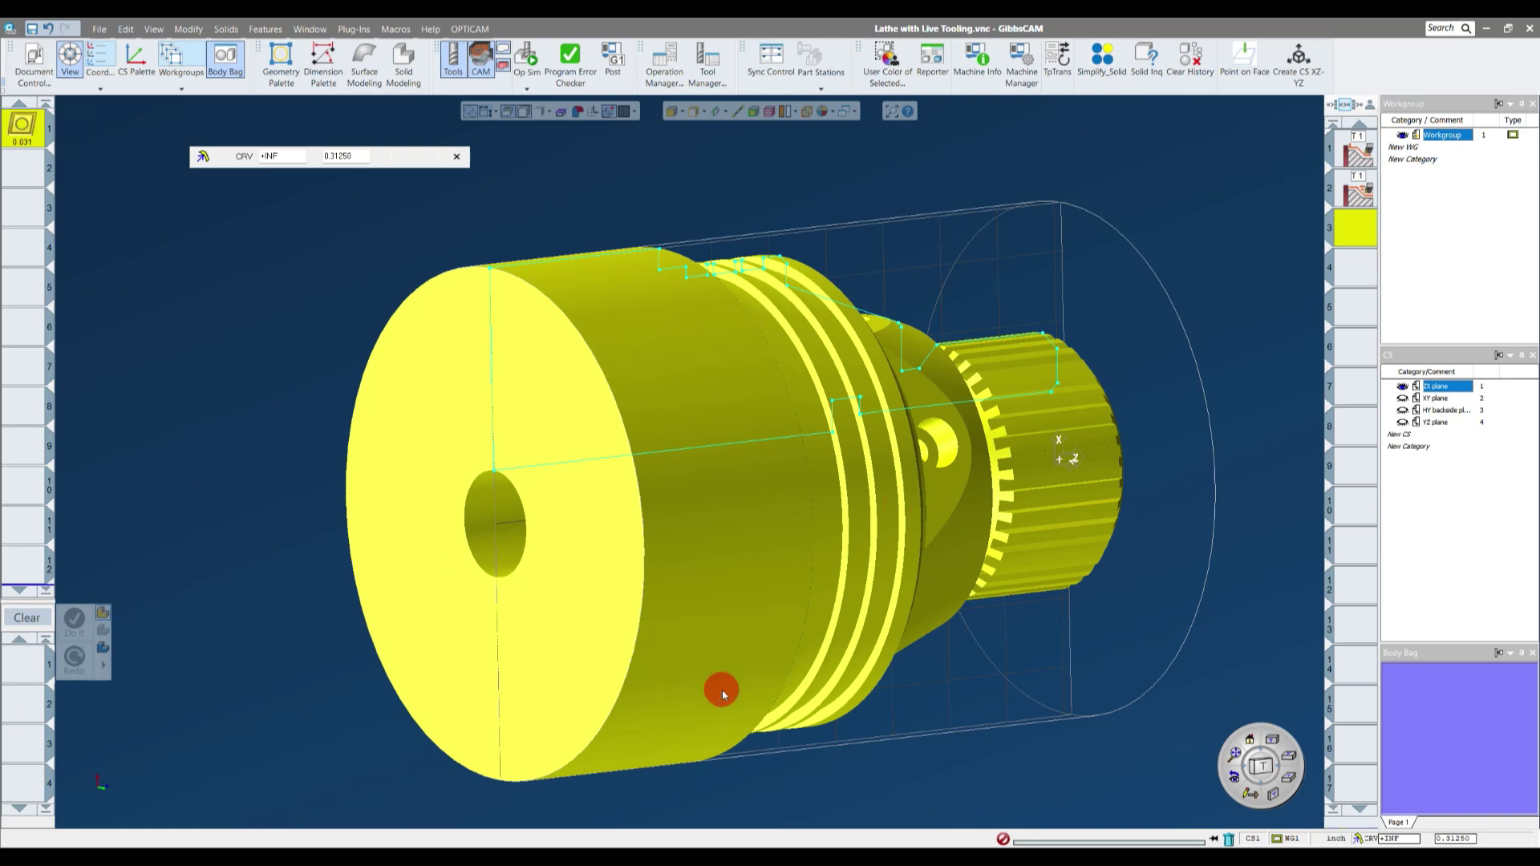
{"action": "middle_click_drag", "start_coordinate": [722, 690], "coordinate": [887, 511]}
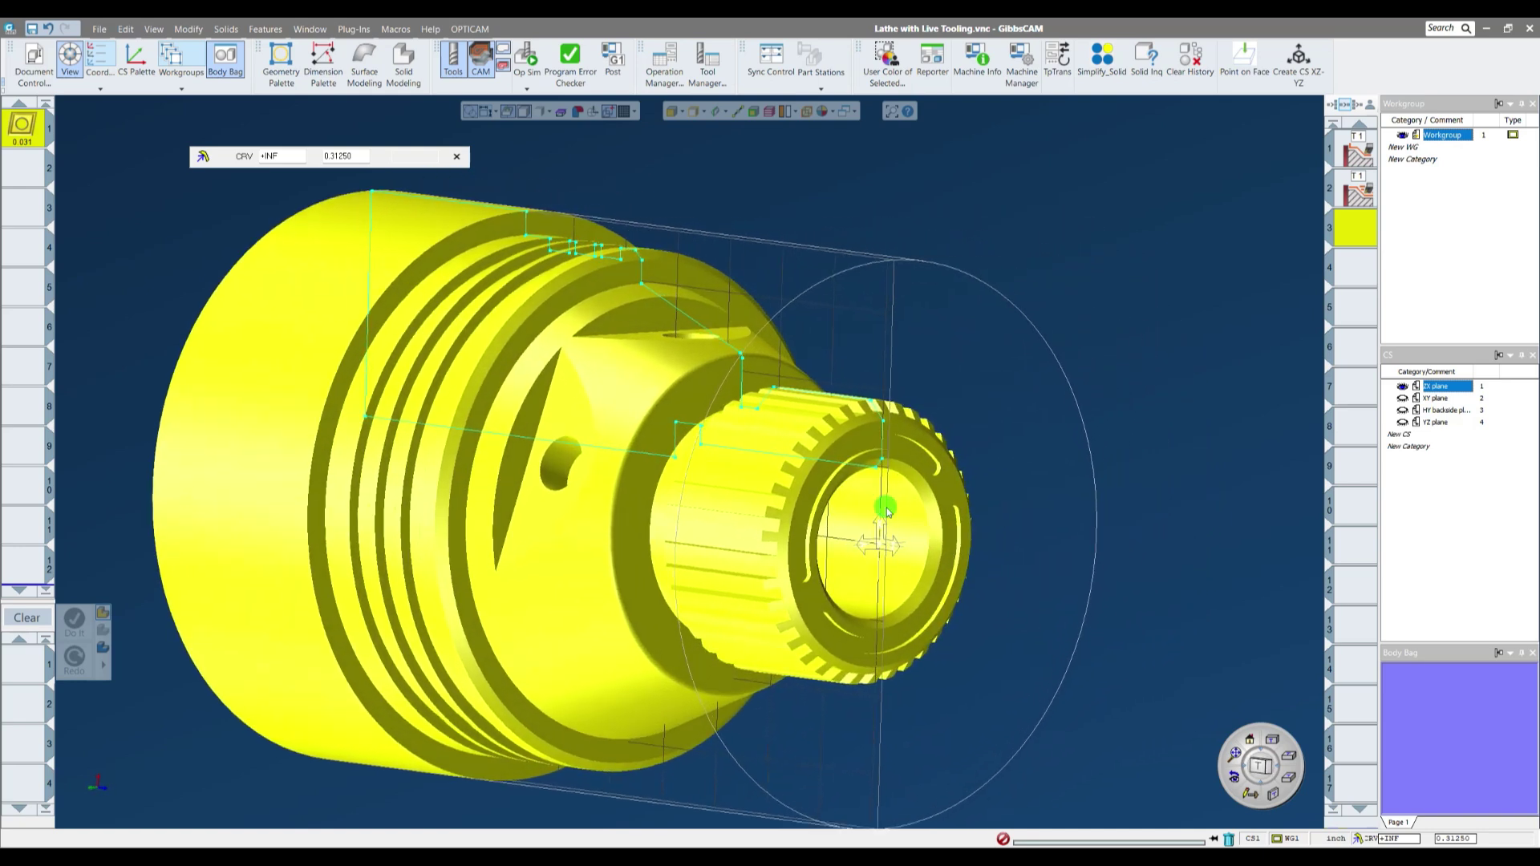
{"action": "middle_click_drag", "start_coordinate": [918, 564], "coordinate": [787, 471]}
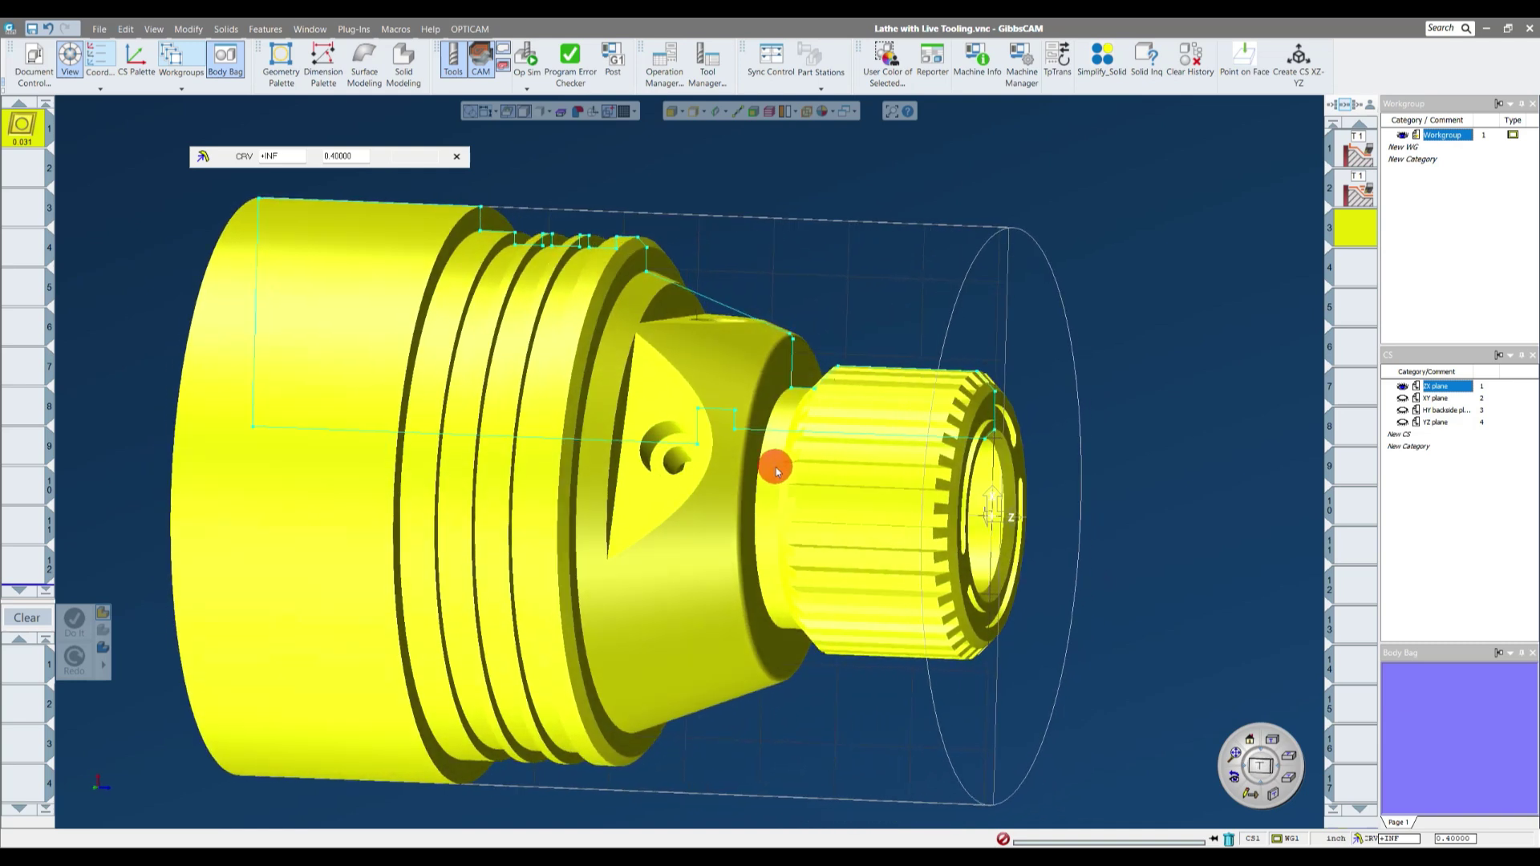
{"action": "middle_click_drag", "start_coordinate": [776, 471], "coordinate": [813, 404]}
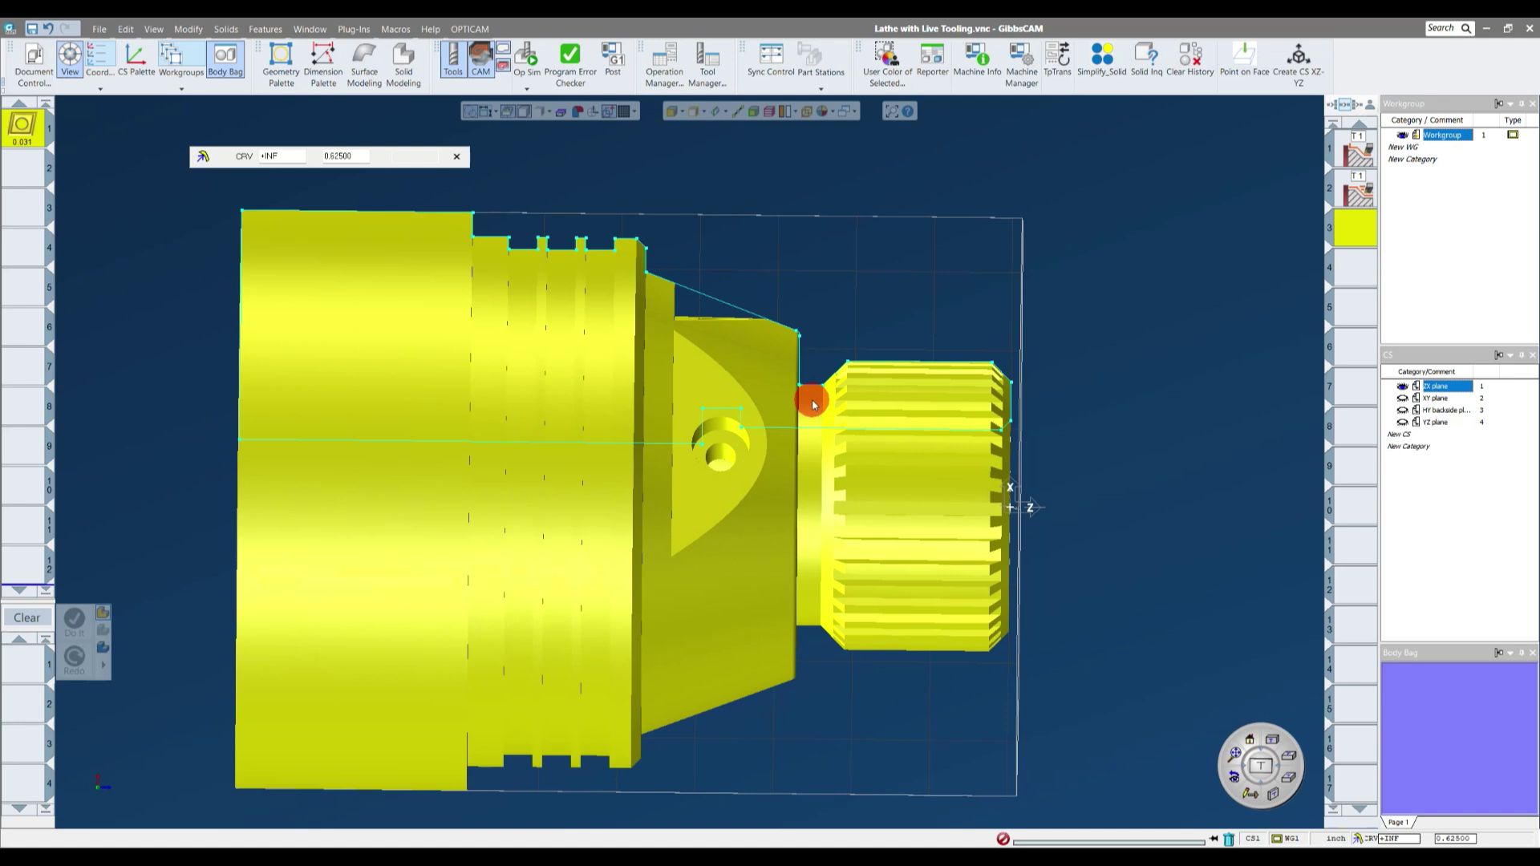
{"action": "middle_click_drag", "start_coordinate": [325, 160], "coordinate": [372, 329]}
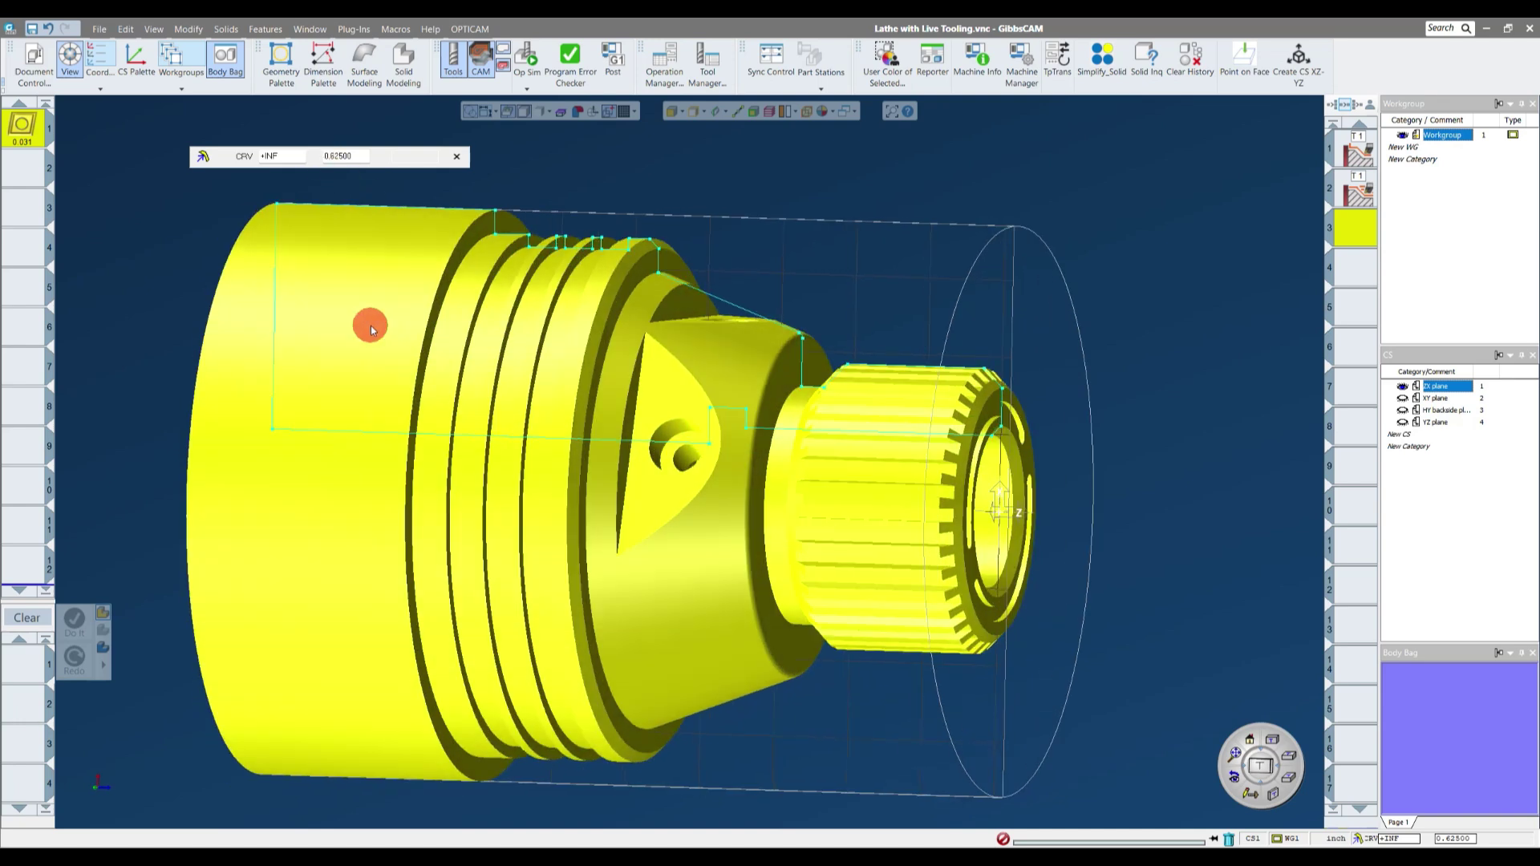
{"action": "middle_click_drag", "start_coordinate": [304, 585], "coordinate": [455, 299]}
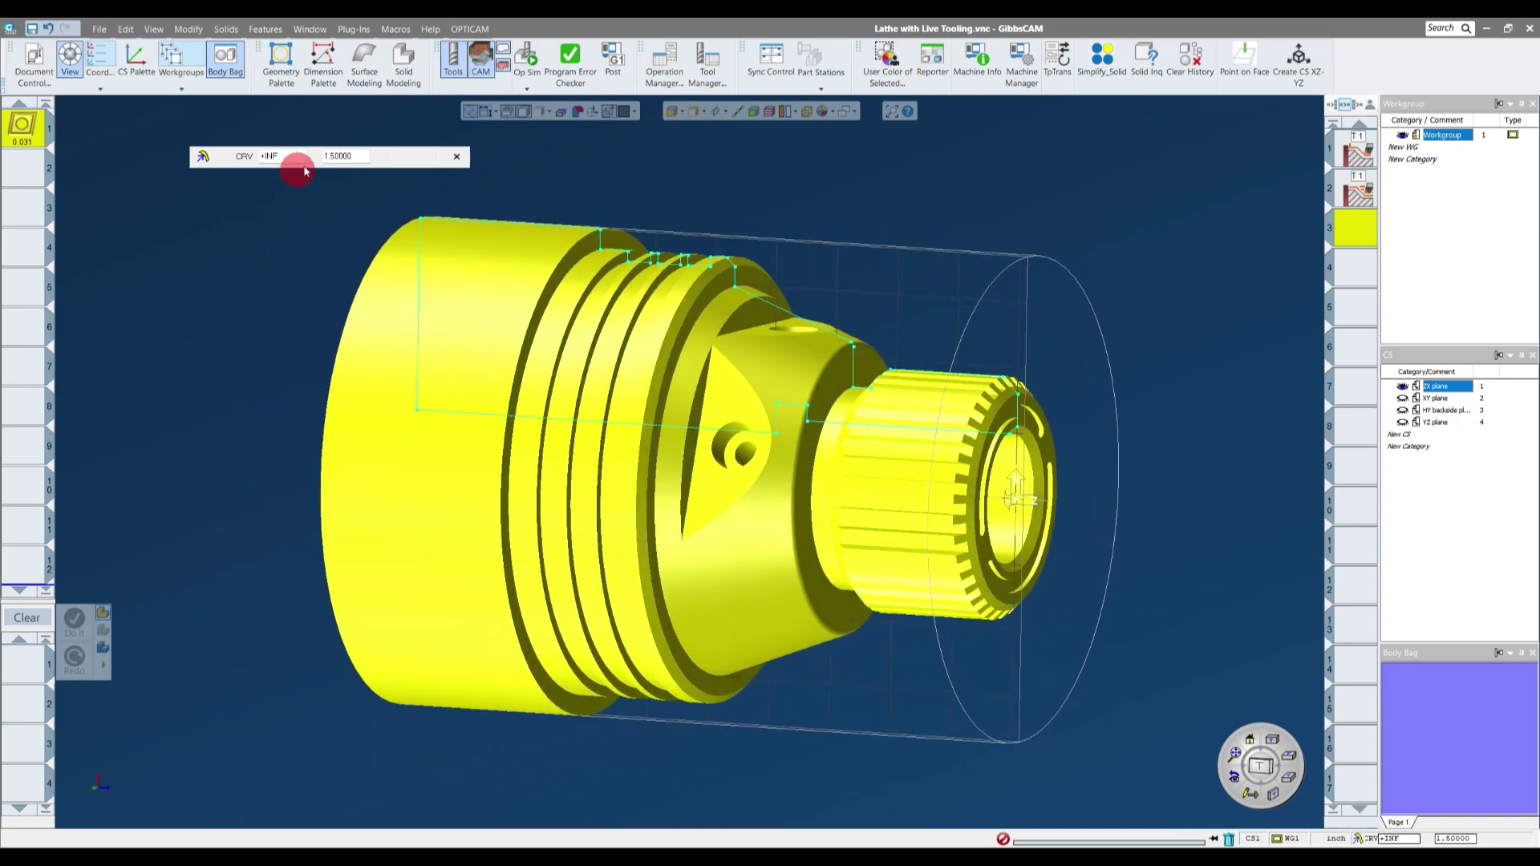
- Switch the Show Position readout to thickness and measure the solid from its rear face and front features
{"action": "left_click", "coordinate": [203, 153]}
{"action": "left_click", "coordinate": [203, 155]}
{"action": "middle_click_drag", "start_coordinate": [213, 292], "coordinate": [544, 486]}
{"action": "left_click", "coordinate": [487, 482]}
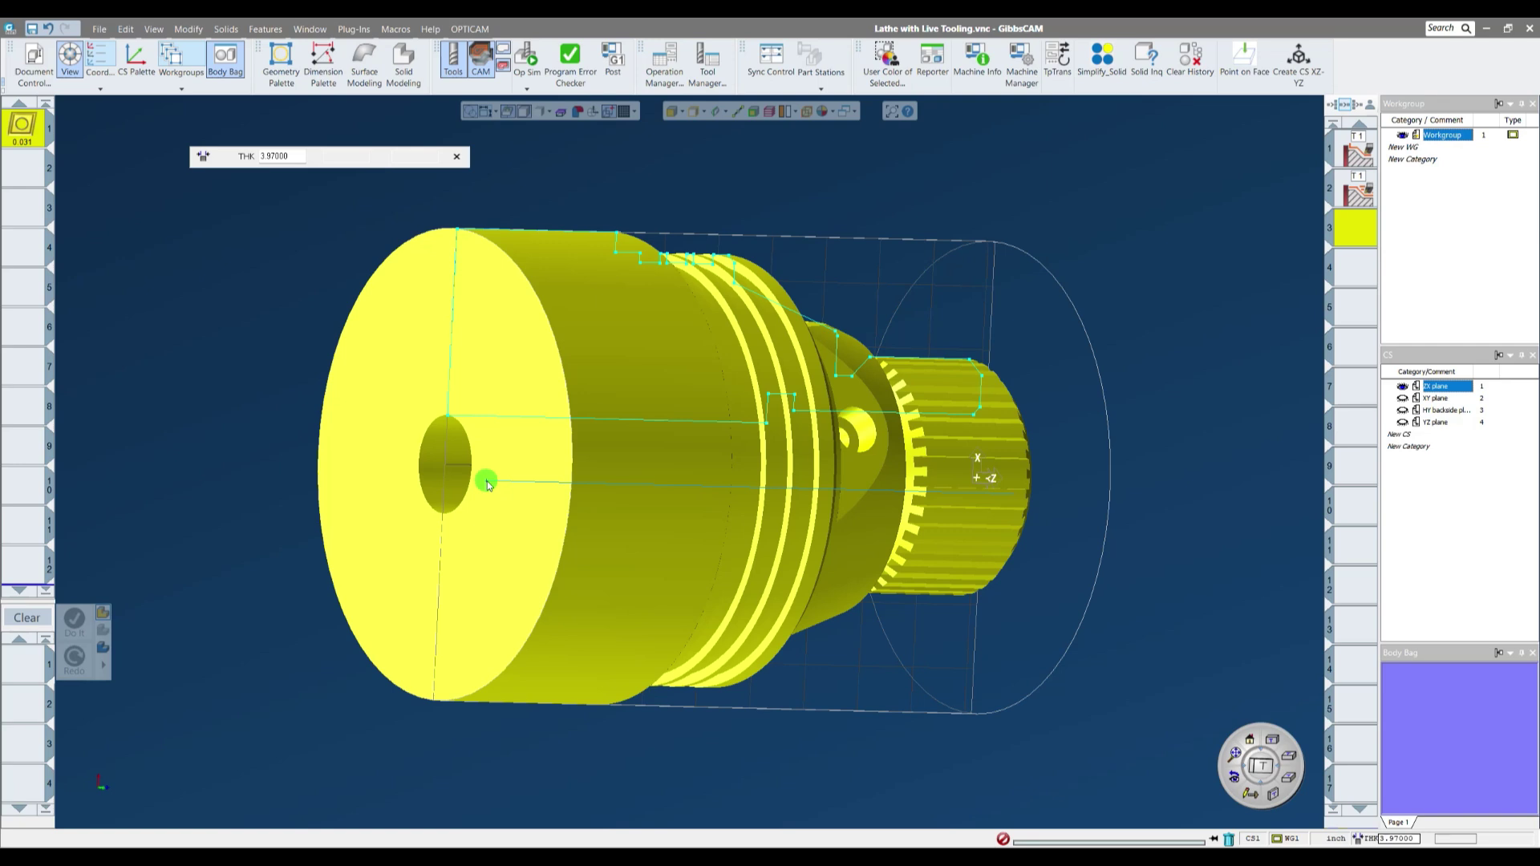
{"action": "middle_click_drag", "start_coordinate": [522, 490], "coordinate": [634, 351]}
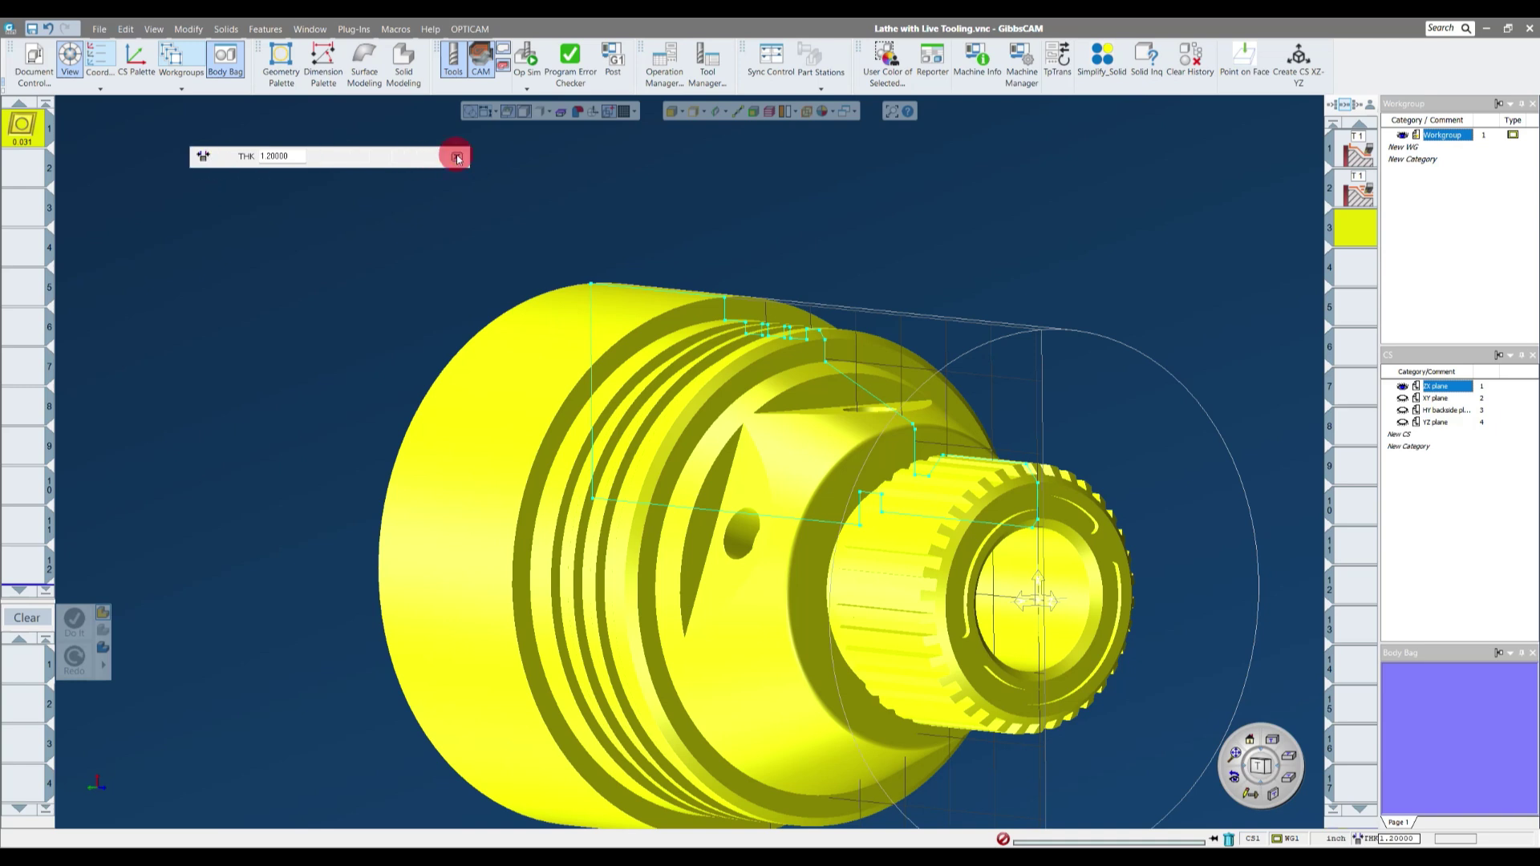
- Close the Show Position readout and return the Import solid to the body bag
{"action": "left_click", "coordinate": [457, 158]}
{"action": "left_click", "coordinate": [318, 319]}
{"action": "left_click", "coordinate": [625, 302]}
{"action": "key", "text": "Delete"}
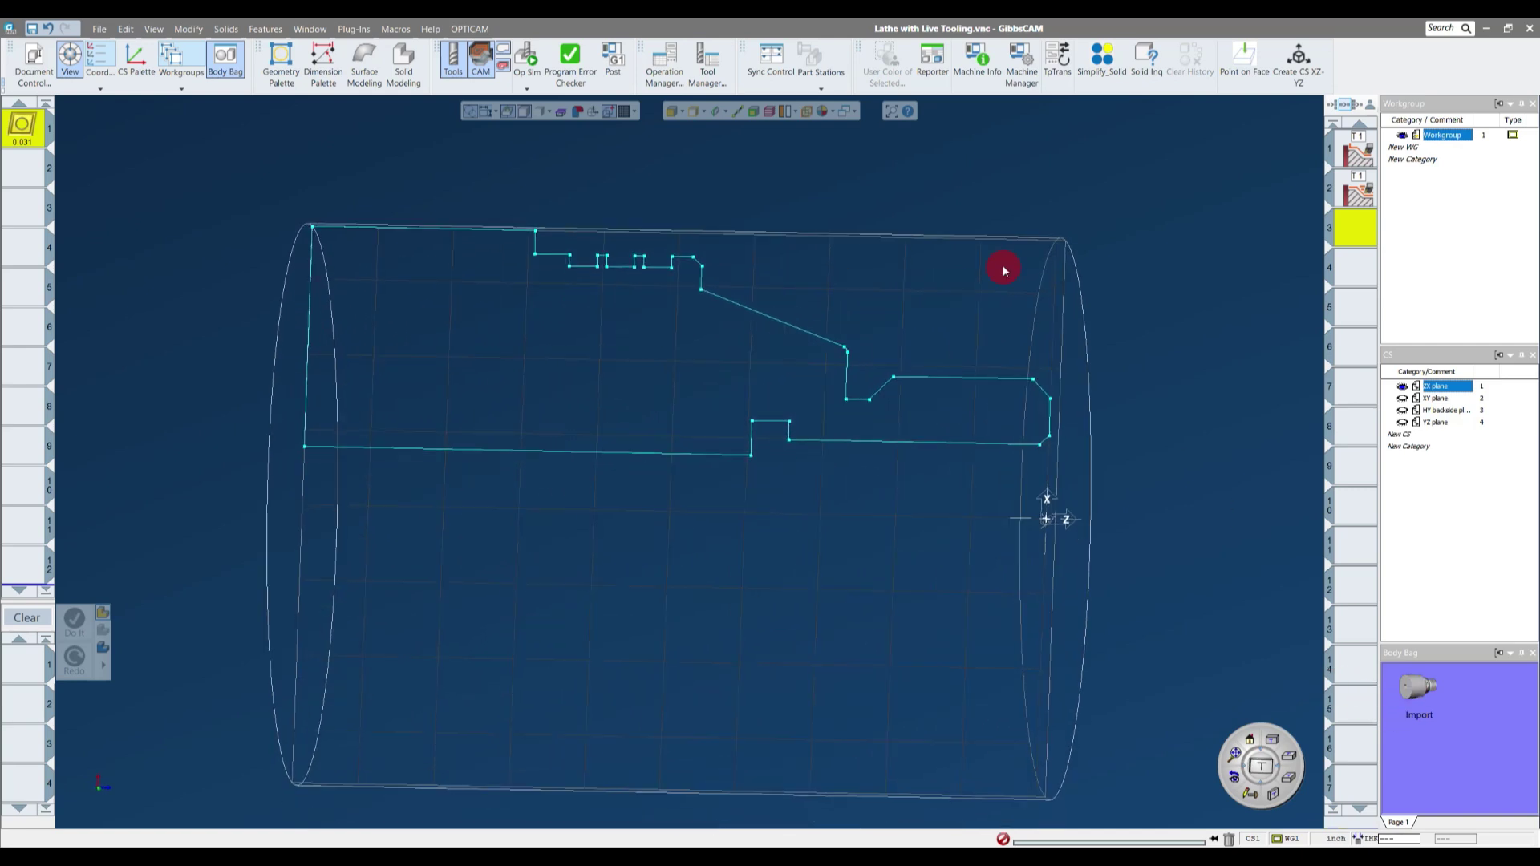
- Face the ZX plane square-on and open the dimension tools, keeping them clear of the profile
{"action": "left_click", "coordinate": [1261, 766]}
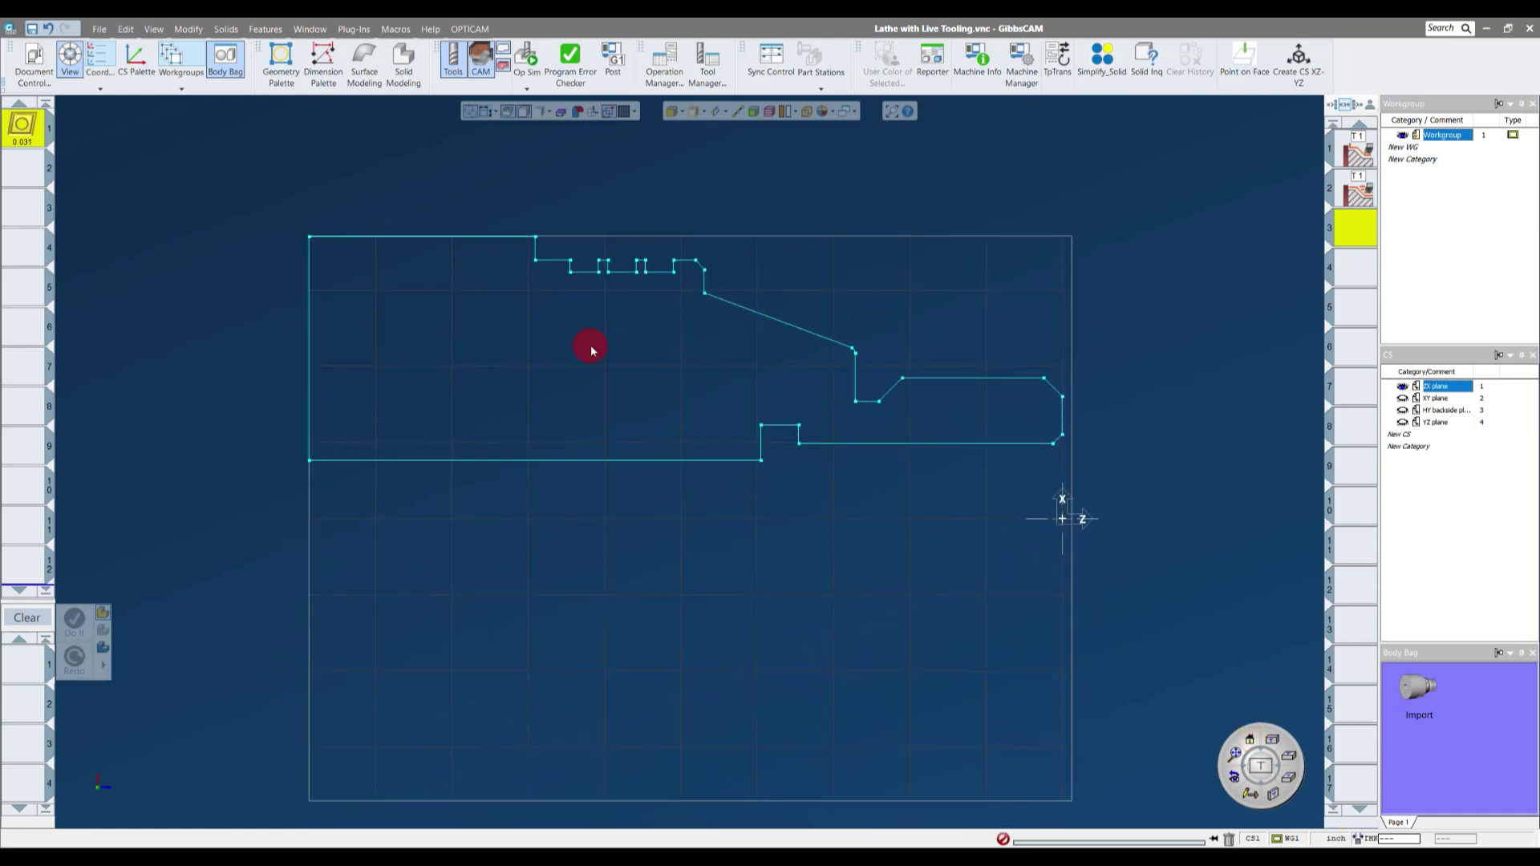
{"action": "left_click", "coordinate": [321, 62]}
{"action": "left_click_drag", "start_coordinate": [305, 161], "coordinate": [310, 147]}
{"action": "middle_click_drag", "start_coordinate": [469, 388], "coordinate": [440, 490]}
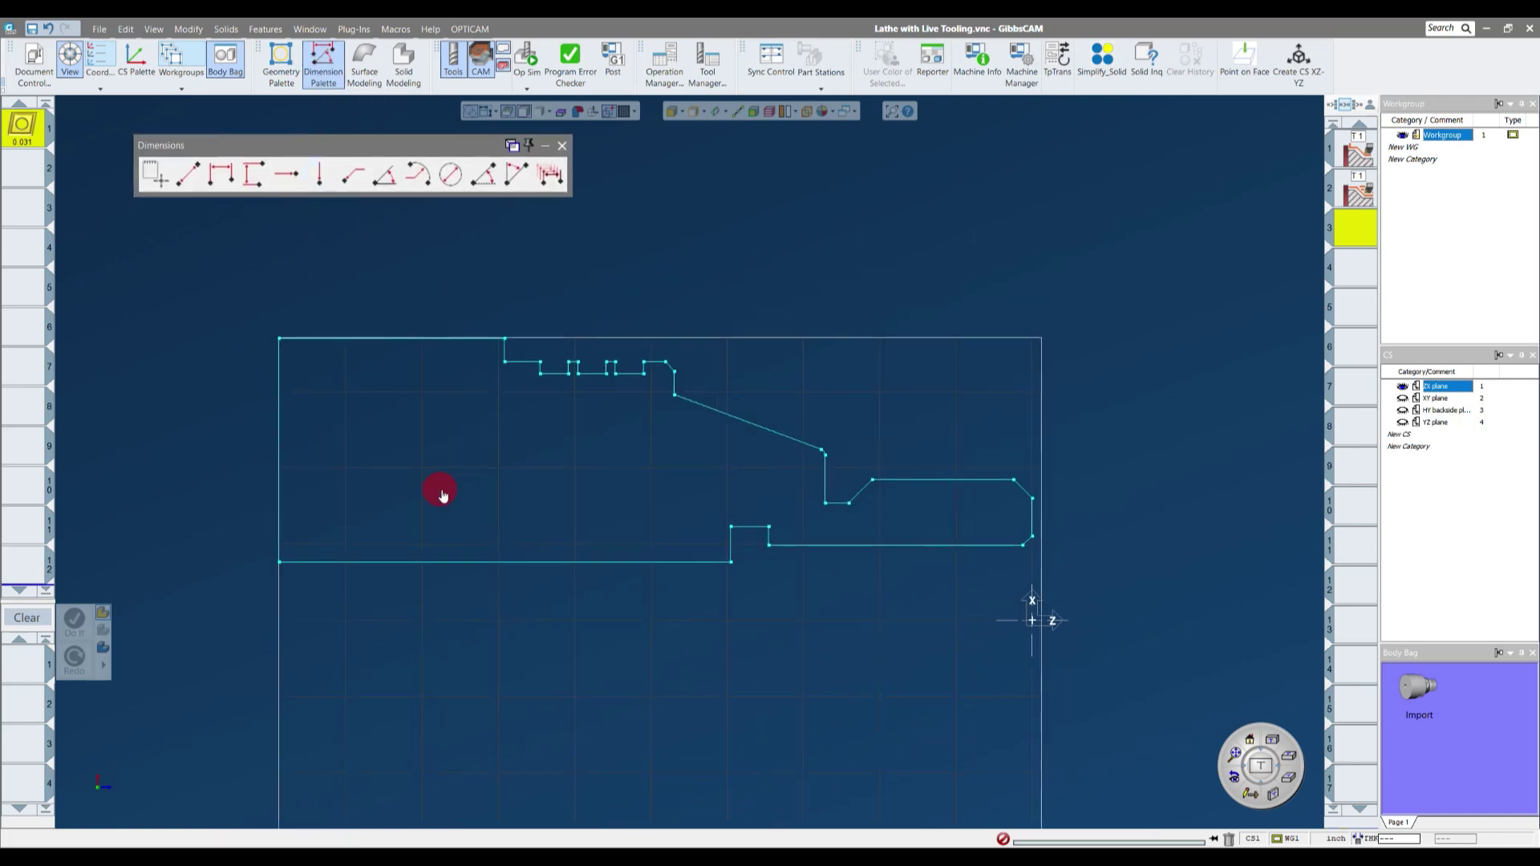
- Check horizontal distances from the profile's rear outer corner to the groove corners and front face without placing a dimension
{"action": "left_click", "coordinate": [219, 176]}
{"action": "left_click", "coordinate": [283, 346]}
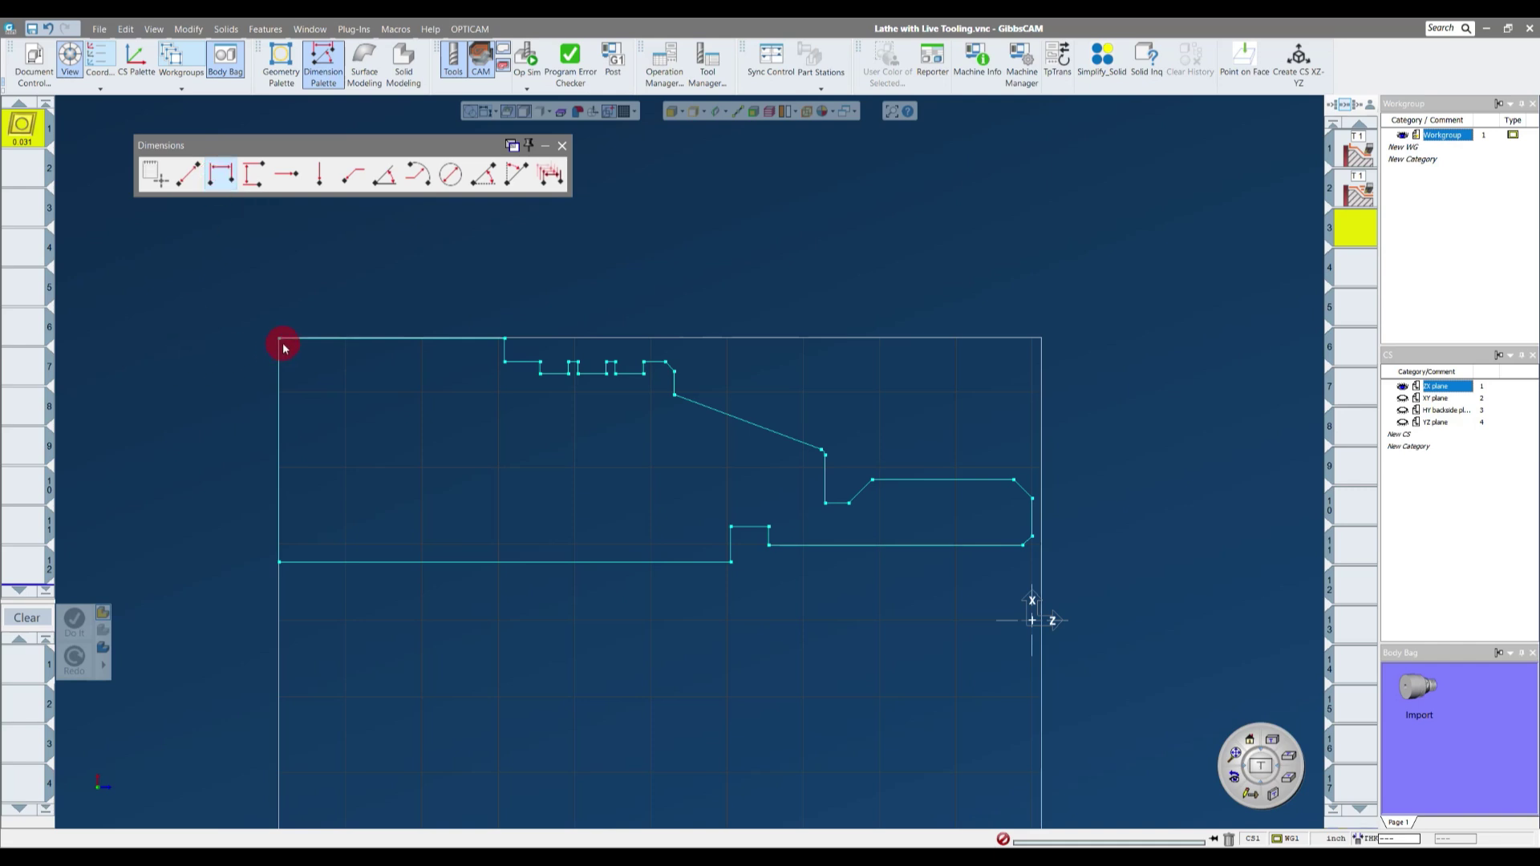
{"action": "left_click", "coordinate": [224, 178]}
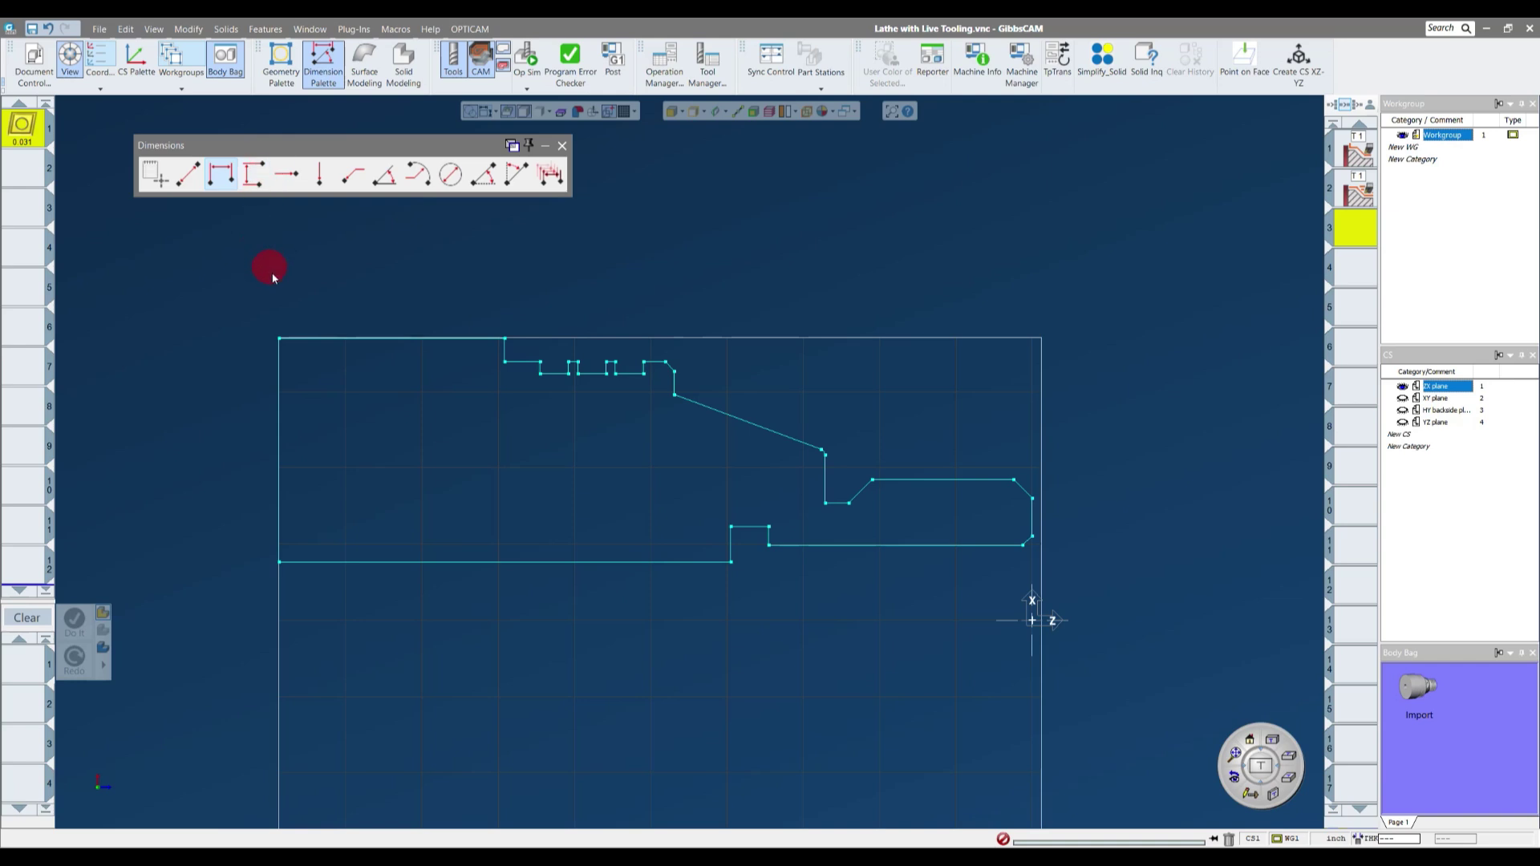
{"action": "left_click", "coordinate": [279, 338]}
{"action": "left_click", "coordinate": [506, 345]}
{"action": "left_click", "coordinate": [542, 365]}
{"action": "left_click", "coordinate": [569, 362]}
{"action": "left_click", "coordinate": [578, 363]}
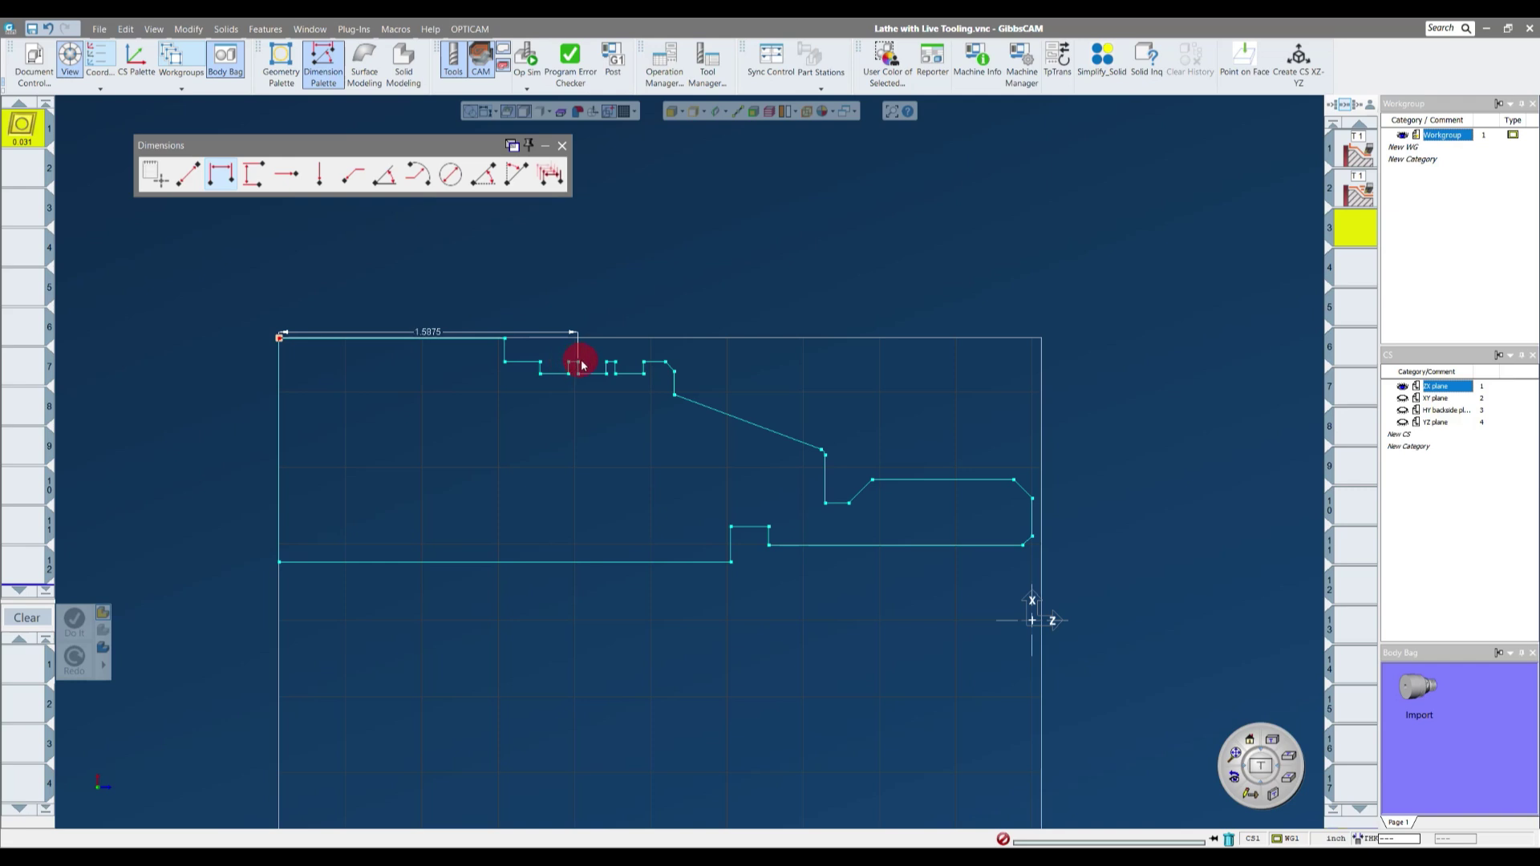
{"action": "left_click", "coordinate": [606, 363]}
{"action": "left_click", "coordinate": [646, 363]}
{"action": "left_click", "coordinate": [1032, 499]}
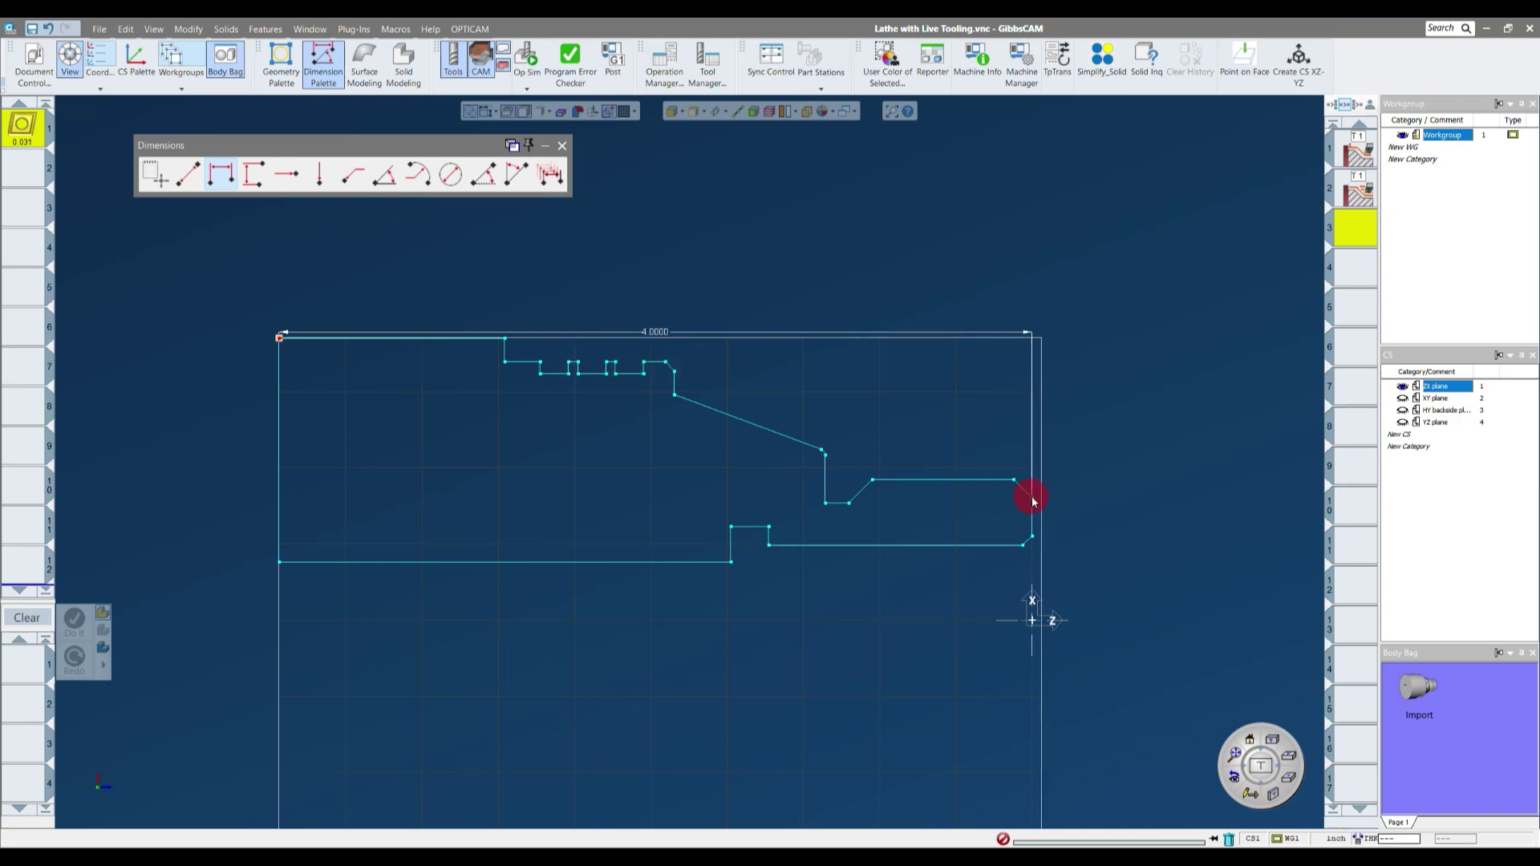
{"action": "left_click", "coordinate": [845, 172]}
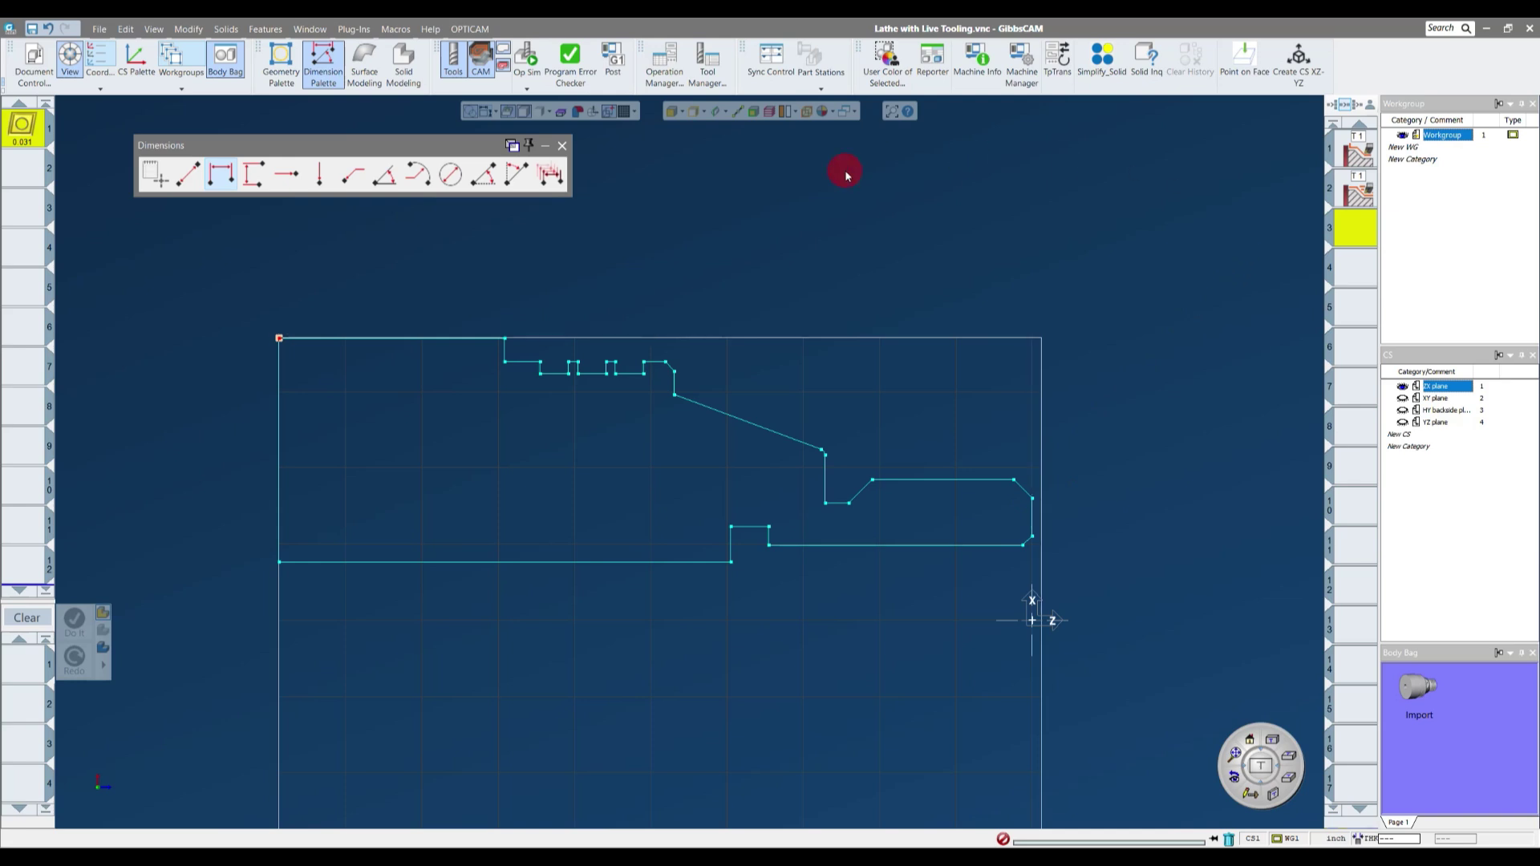
- Dimension the profile's overall horizontal length from the rear outer corner to the front face, placing the dimension above the profile
{"action": "left_click", "coordinate": [230, 185]}
{"action": "left_click", "coordinate": [258, 320]}
{"action": "left_click", "coordinate": [279, 338]}
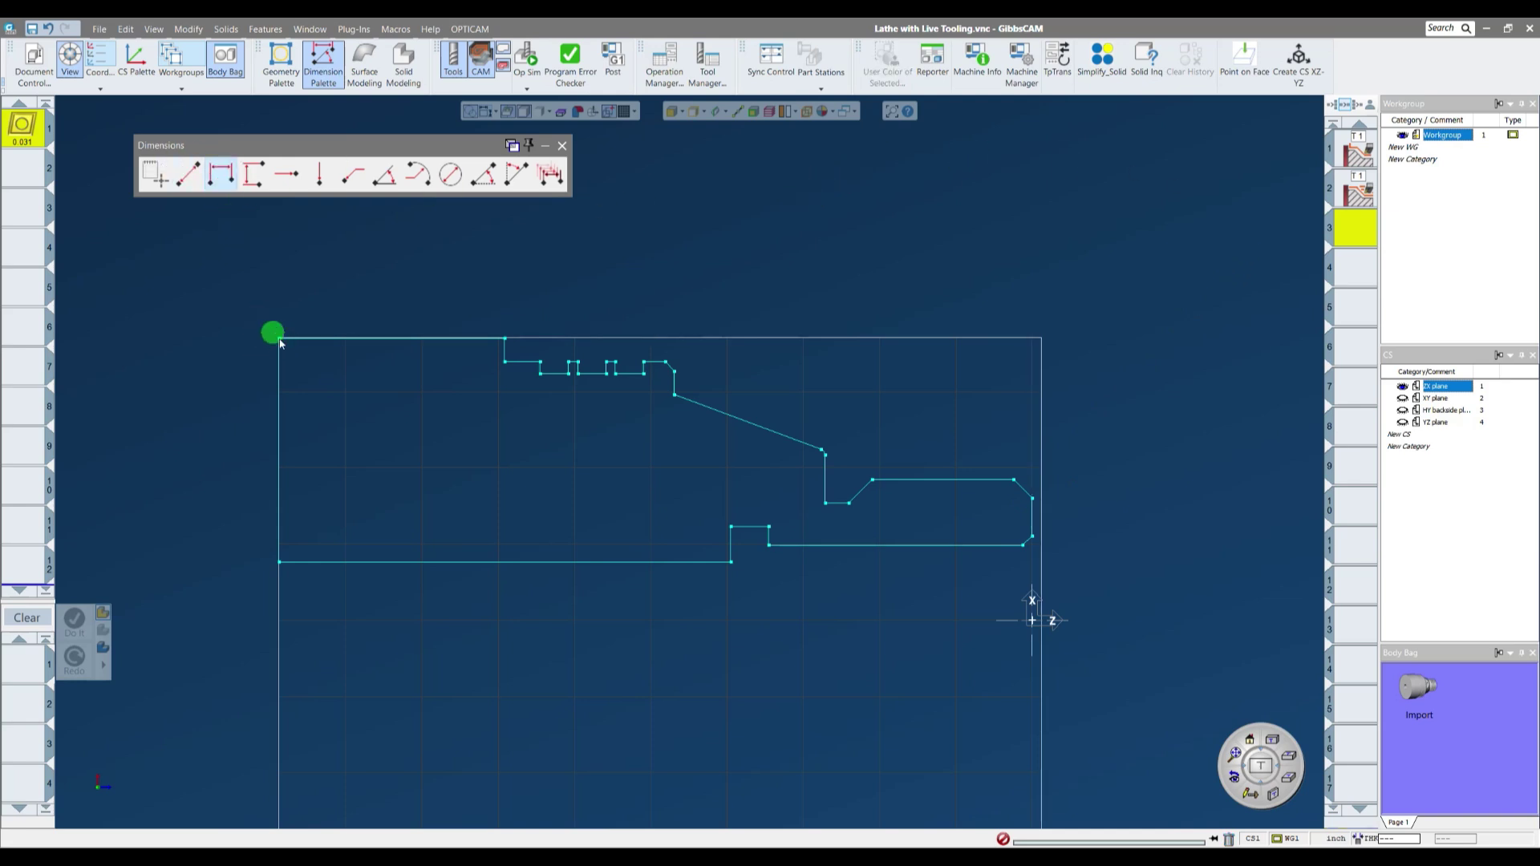
{"action": "left_click", "coordinate": [1033, 498]}
{"action": "mouse_move", "coordinate": [720, 314]}
{"action": "left_mouse_down"}
{"action": "mouse_move", "coordinate": [653, 334]}
{"action": "mouse_move", "coordinate": [653, 268]}
{"action": "left_mouse_up"}
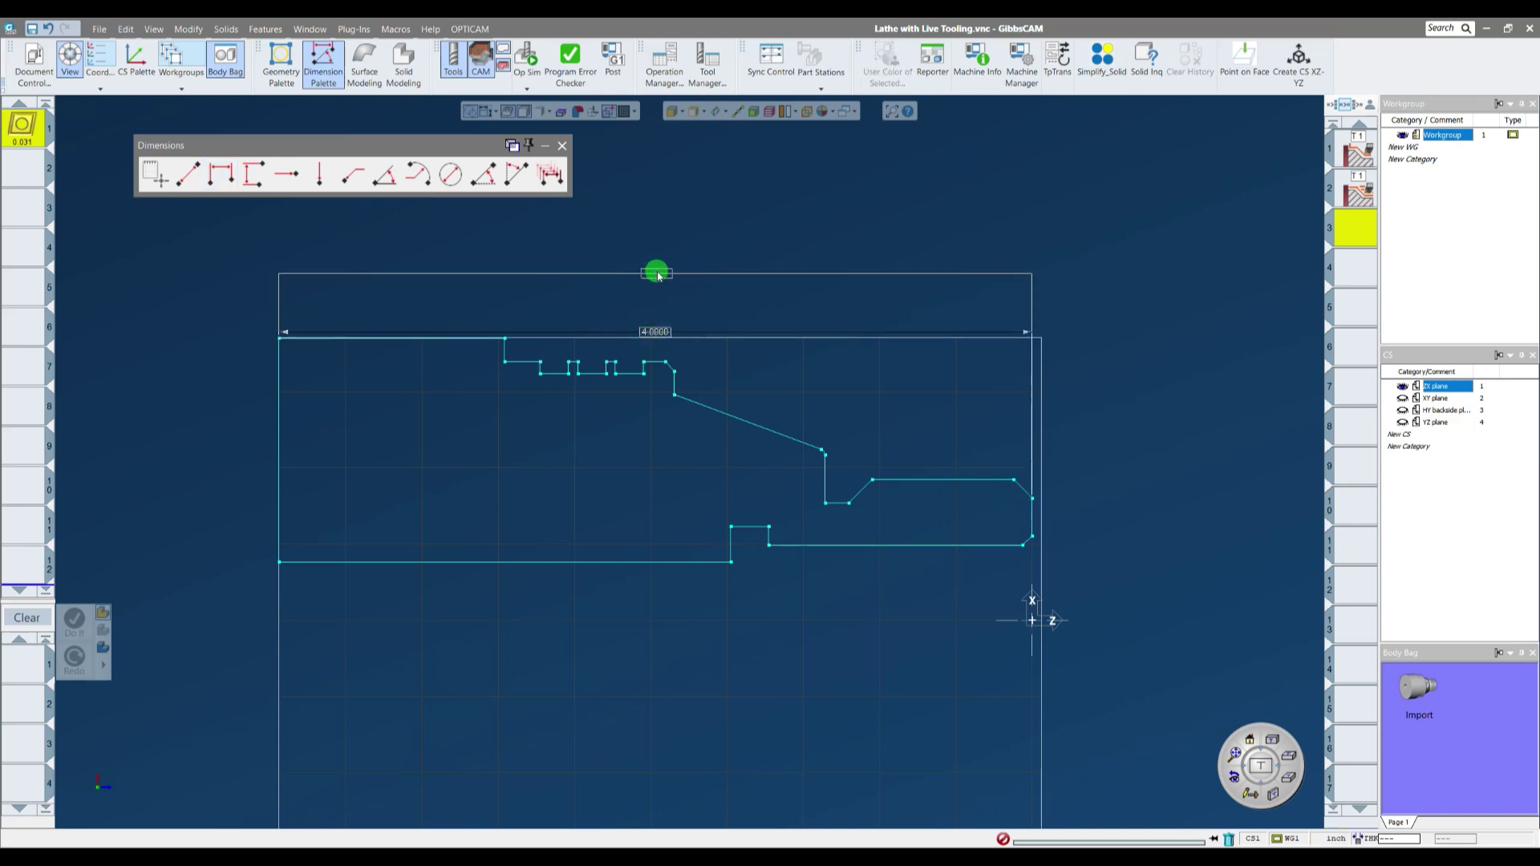
{"action": "left_click", "coordinate": [940, 447]}
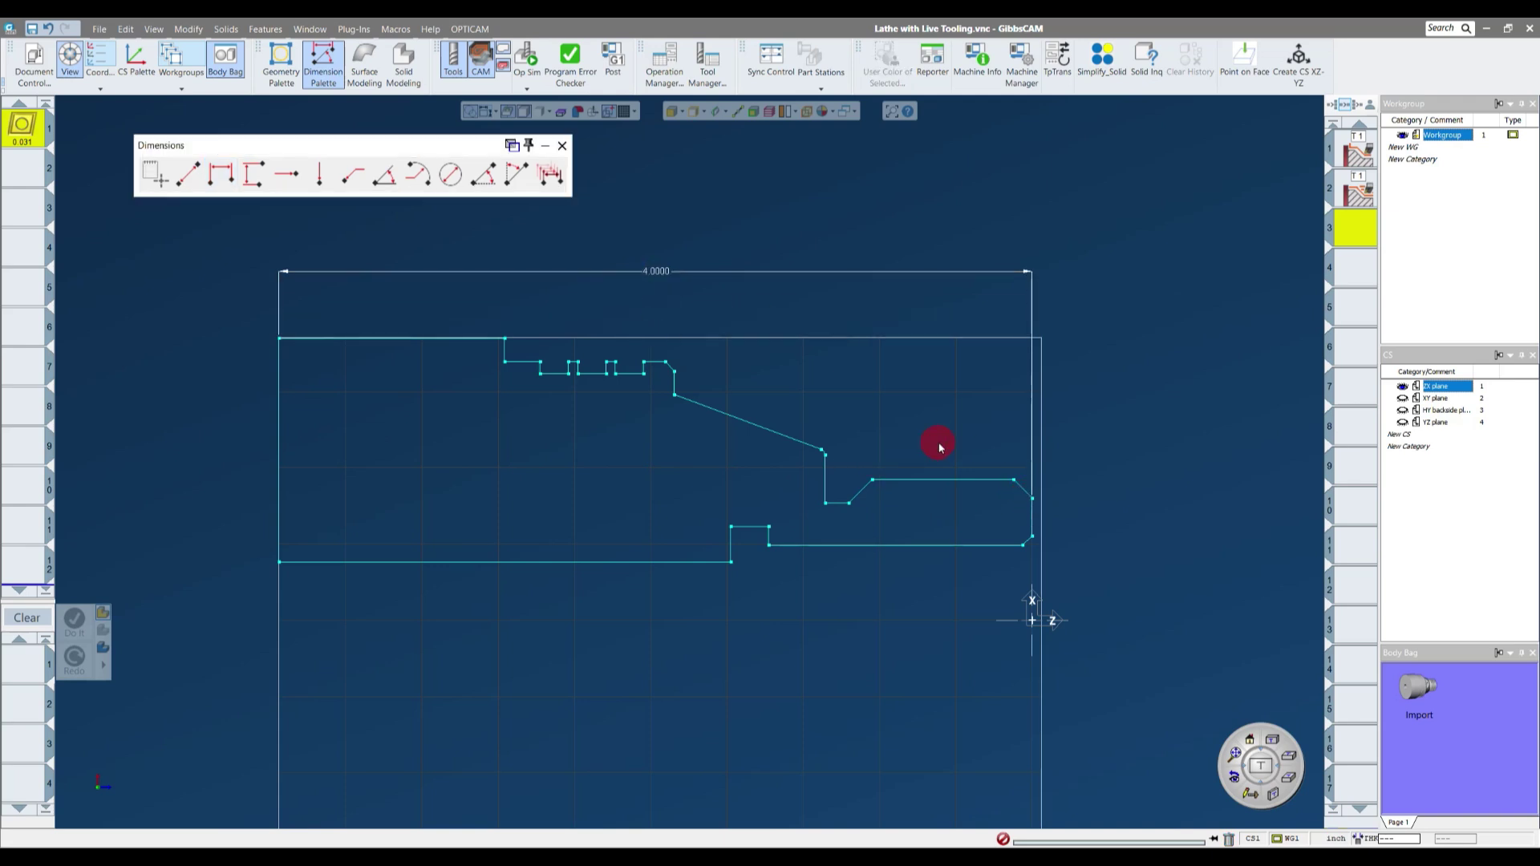
{"action": "left_click", "coordinate": [545, 280]}
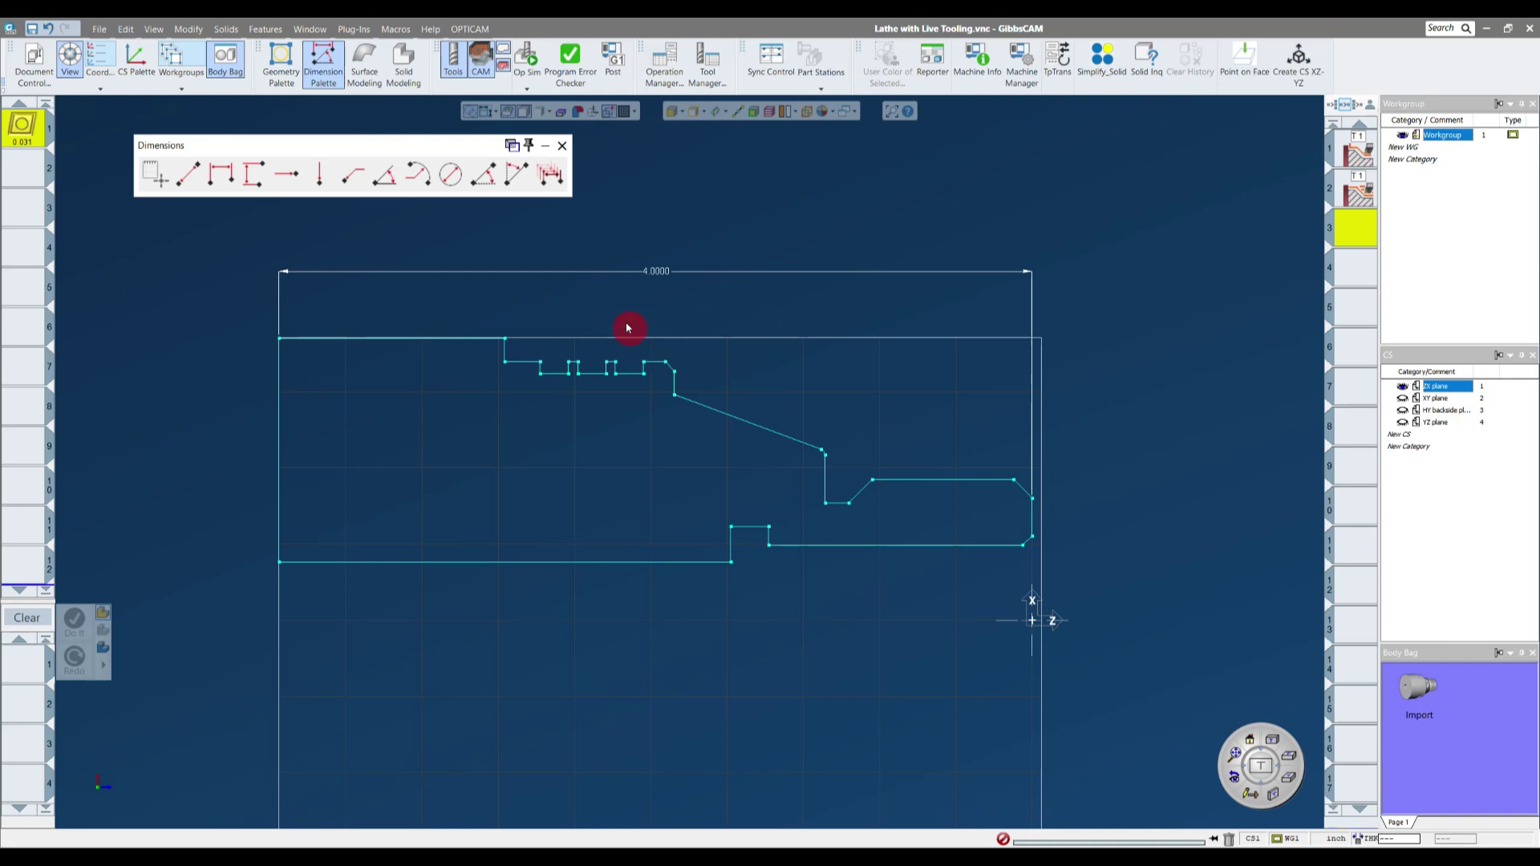
- Set the annotation and dimension font size to 18
{"action": "left_click", "coordinate": [318, 173]}
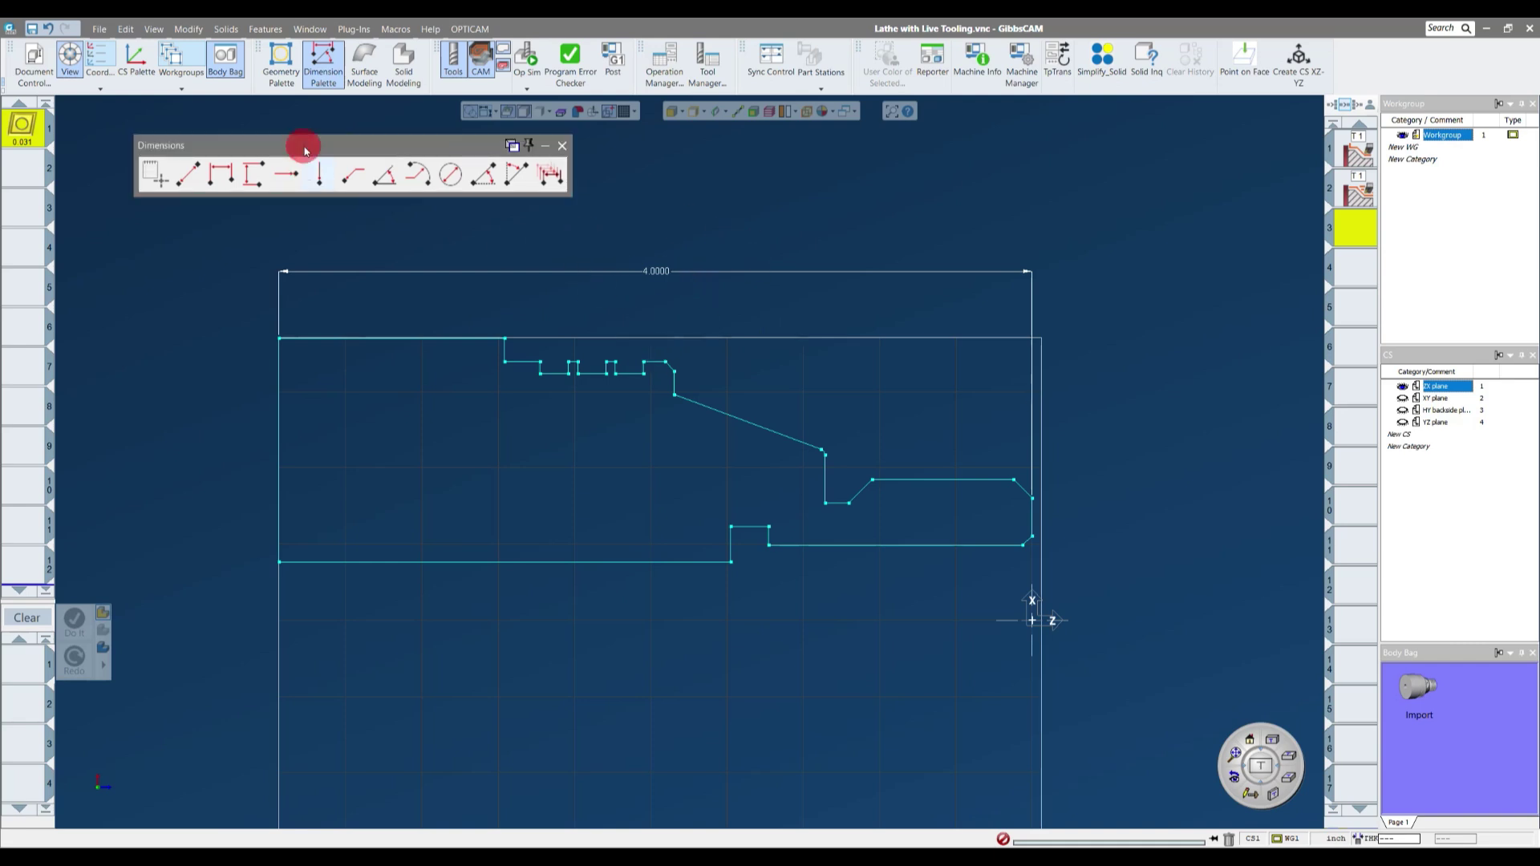
{"action": "right_click", "coordinate": [387, 147]}
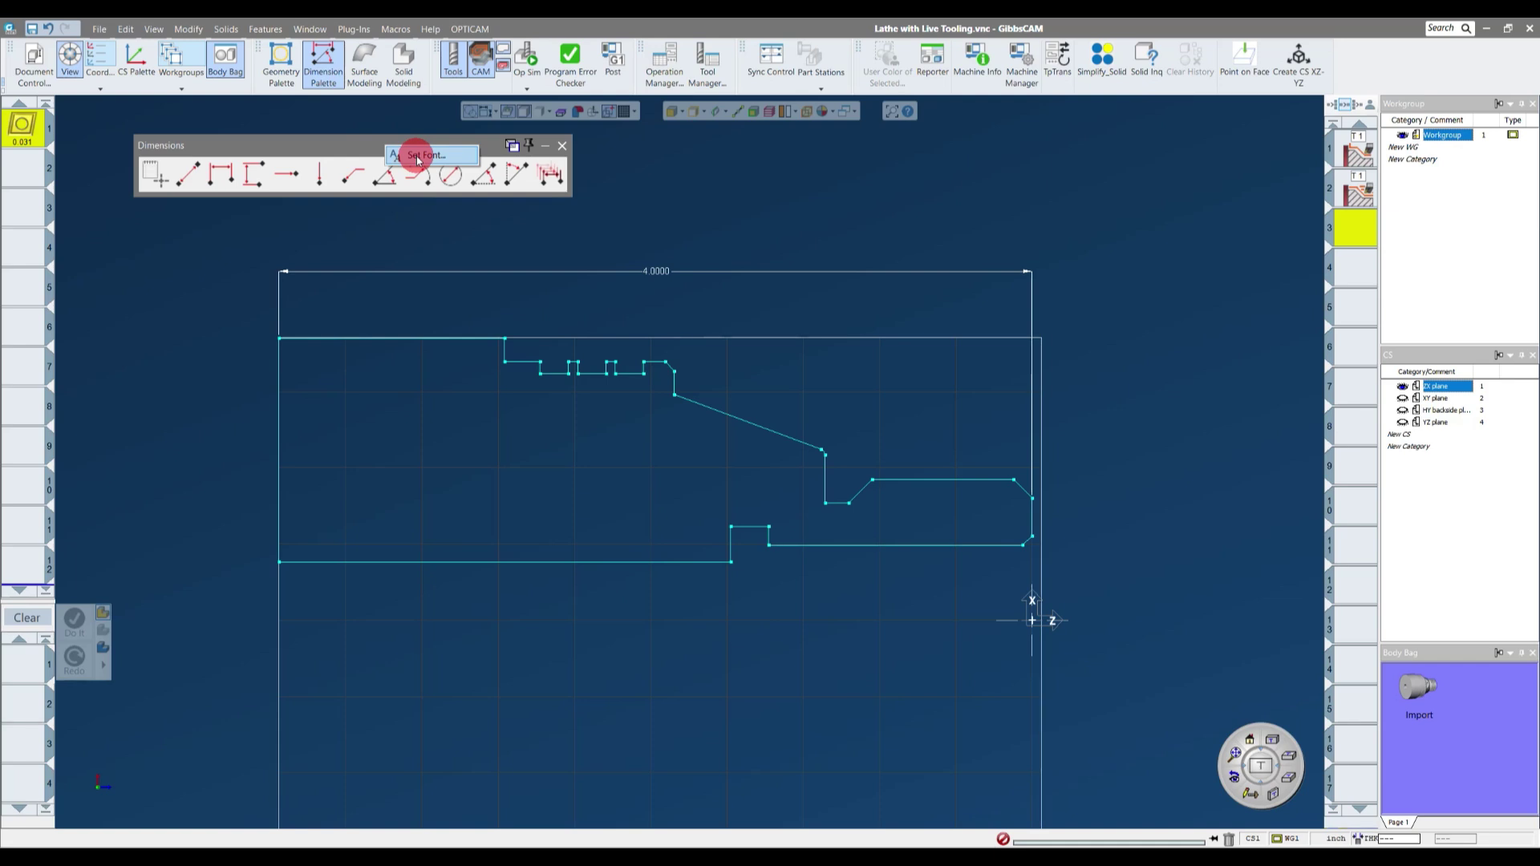
{"action": "left_click", "coordinate": [417, 157]}
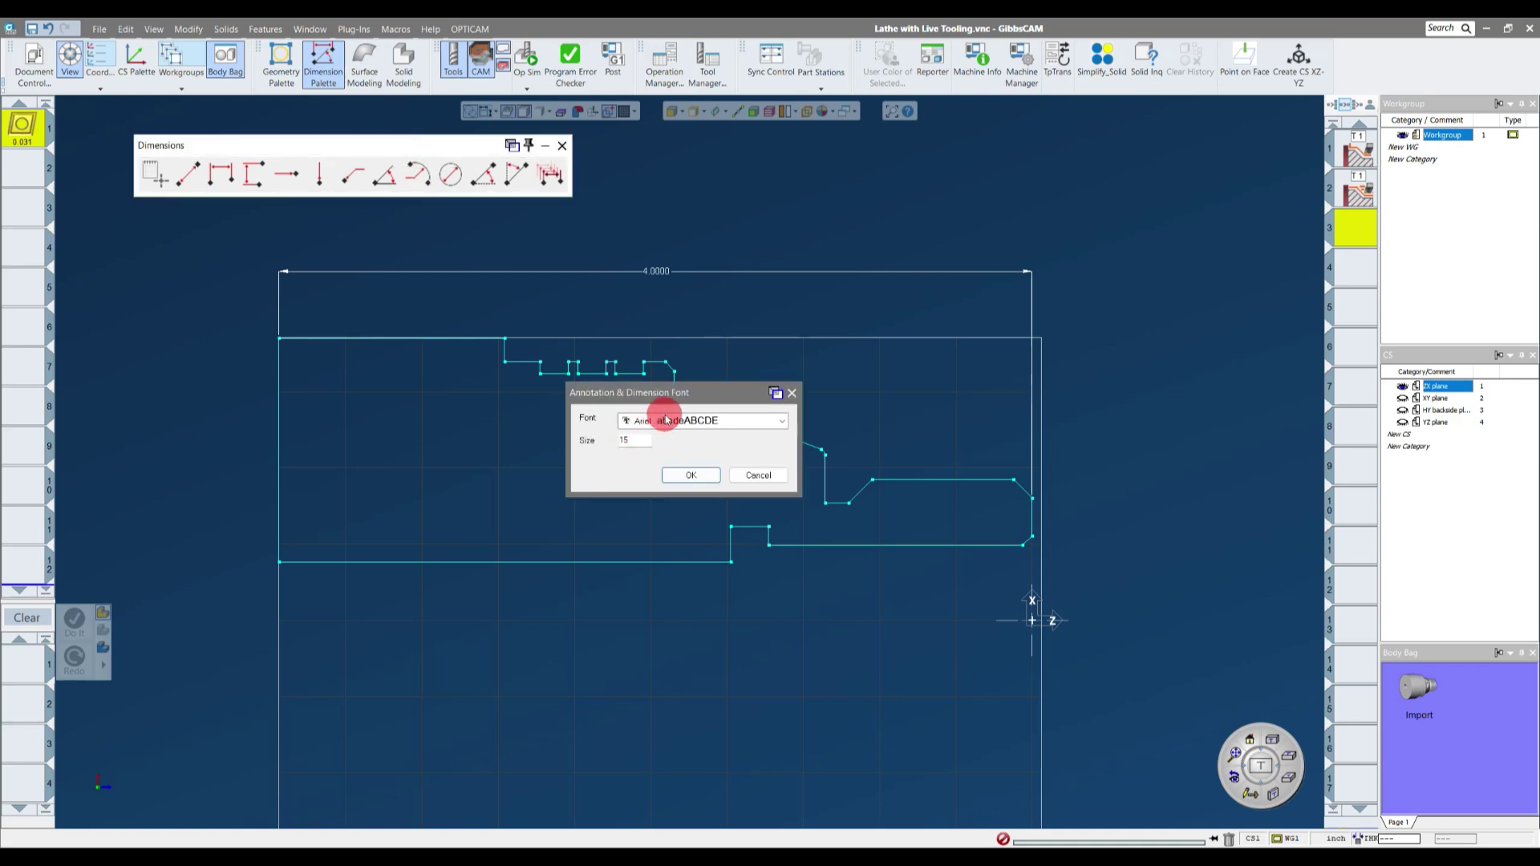
{"action": "double_click", "coordinate": [634, 440]}
{"action": "type", "text": "18"}
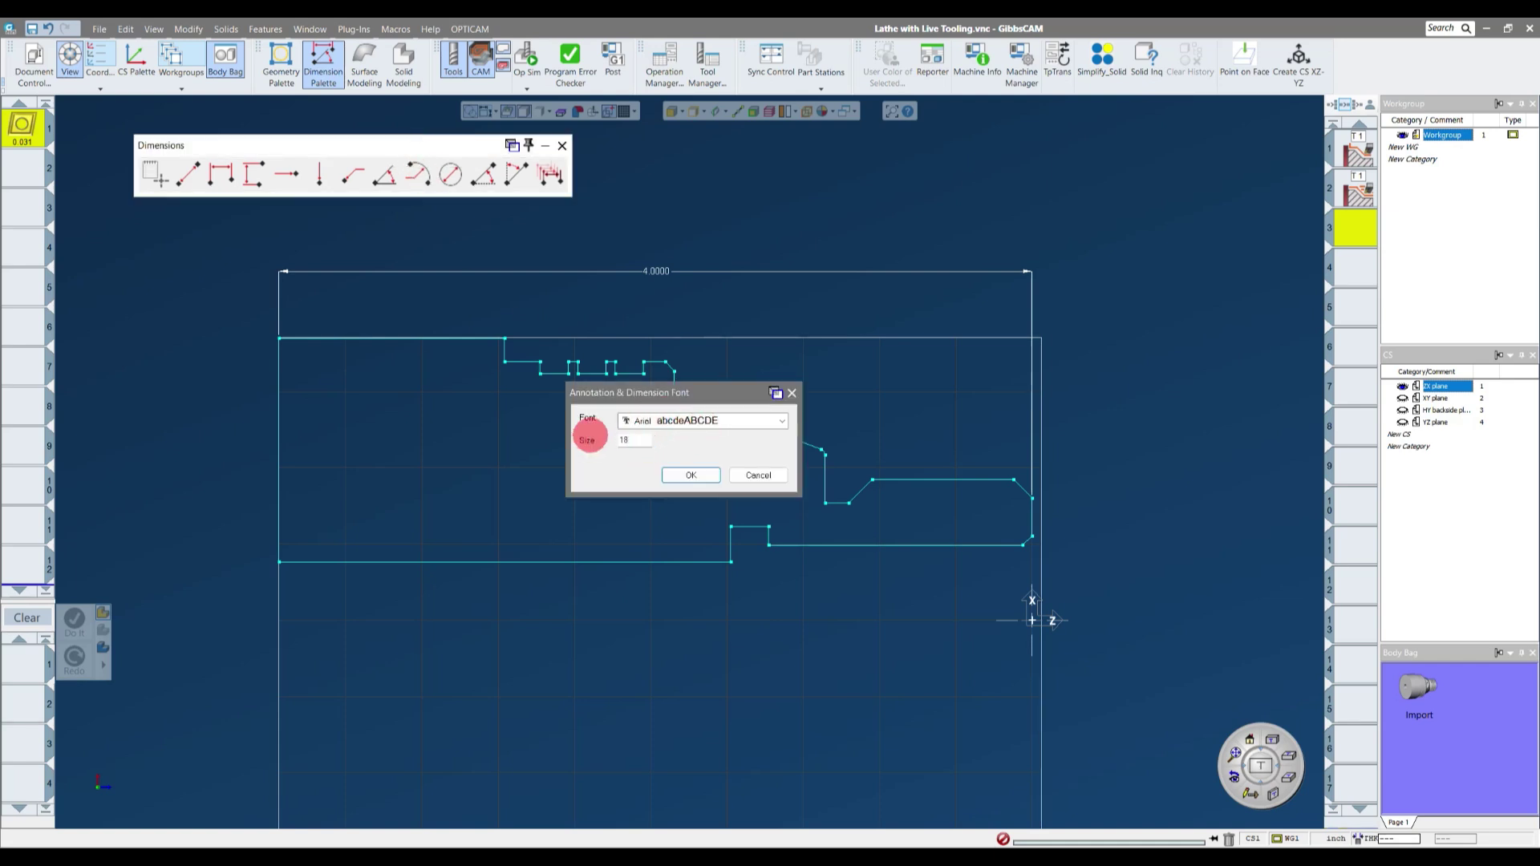
{"action": "key", "text": "Return"}
- Reposition the overall length dimension higher above the profile, with its text slightly toward the front end
{"action": "left_click_drag", "start_coordinate": [656, 271], "coordinate": [536, 254]}
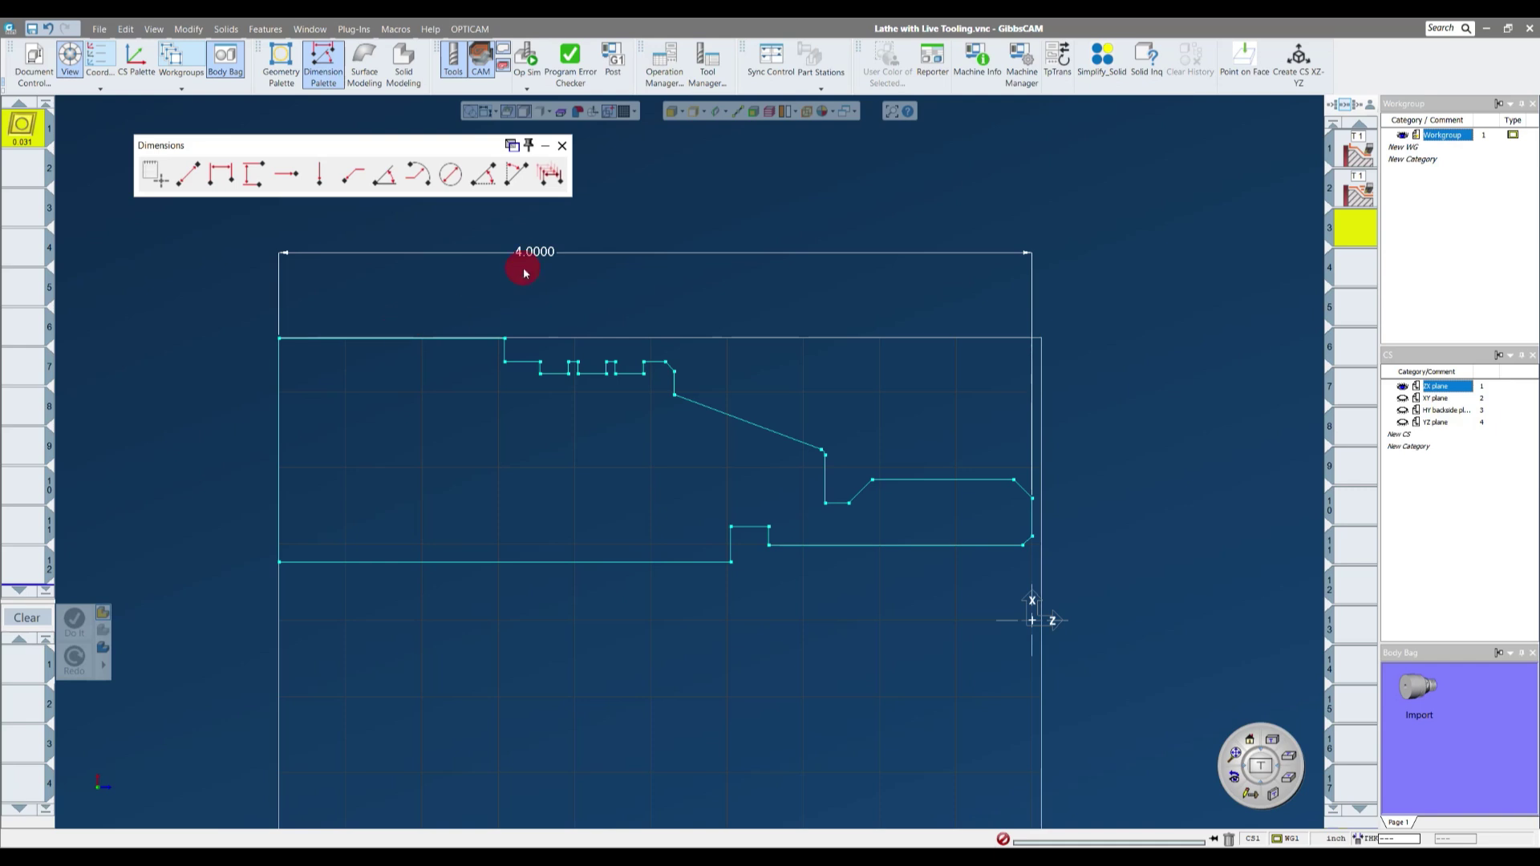
{"action": "left_click", "coordinate": [555, 251]}
{"action": "left_click_drag", "start_coordinate": [555, 251], "coordinate": [746, 229]}
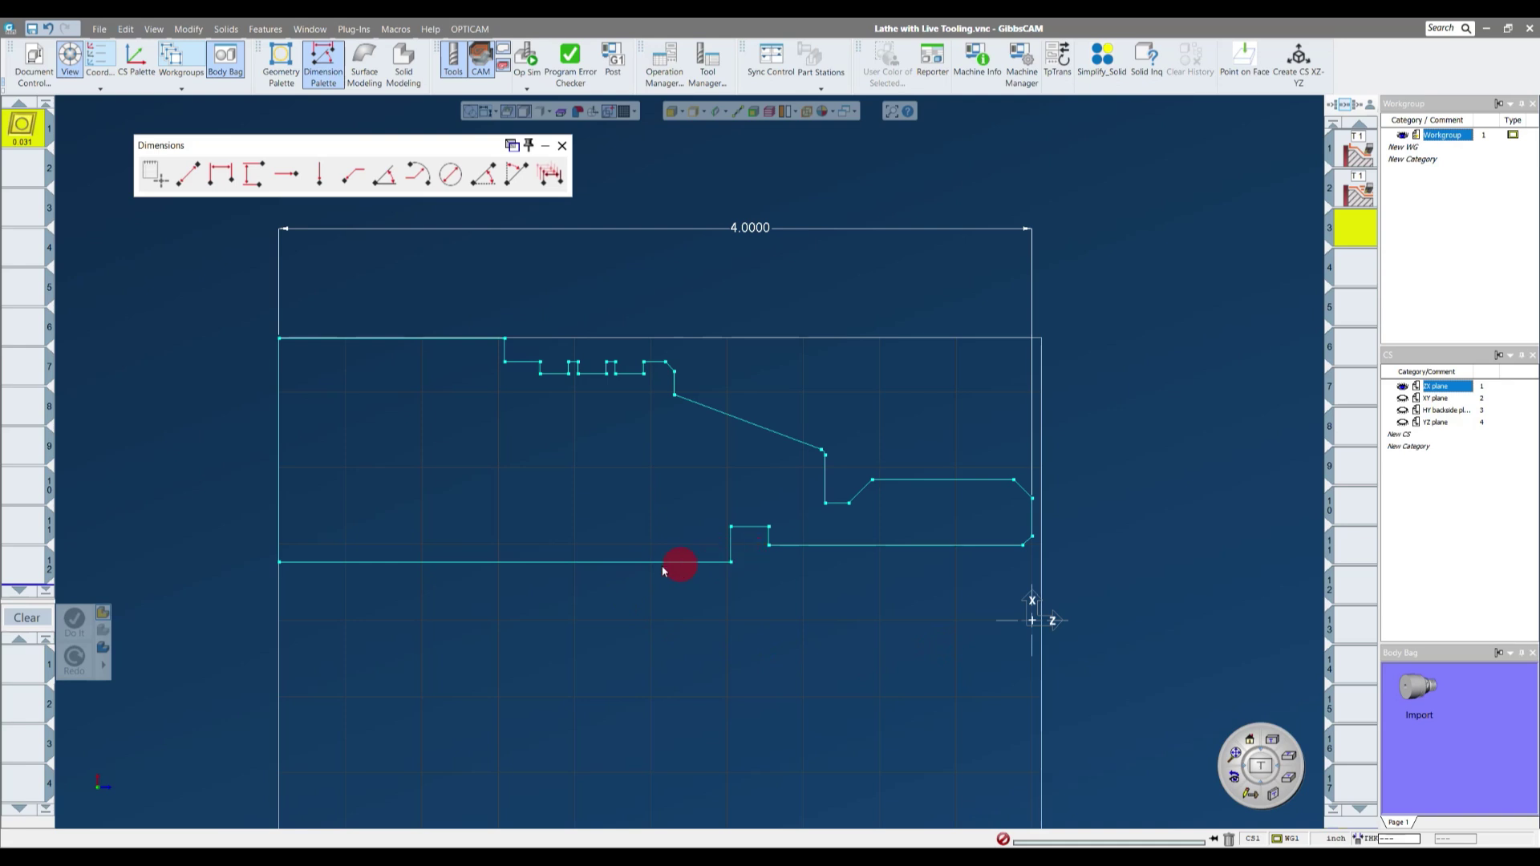
- Label the bore corner behind the internal groove with its coordinates, place the label outside the front section and close the dimension tools
{"action": "left_click", "coordinate": [355, 178]}
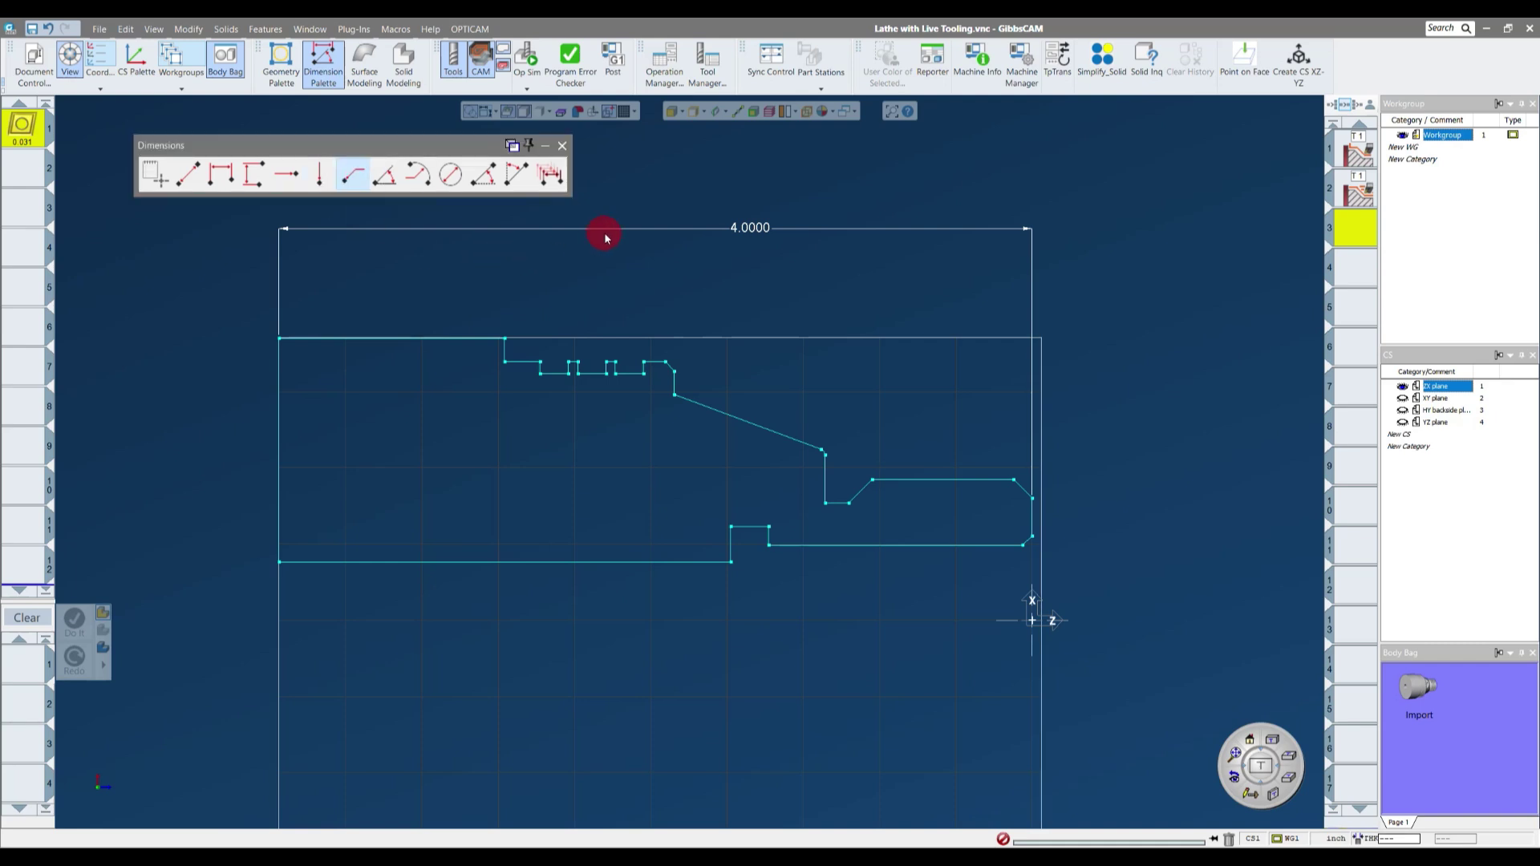
{"action": "left_click", "coordinate": [730, 559]}
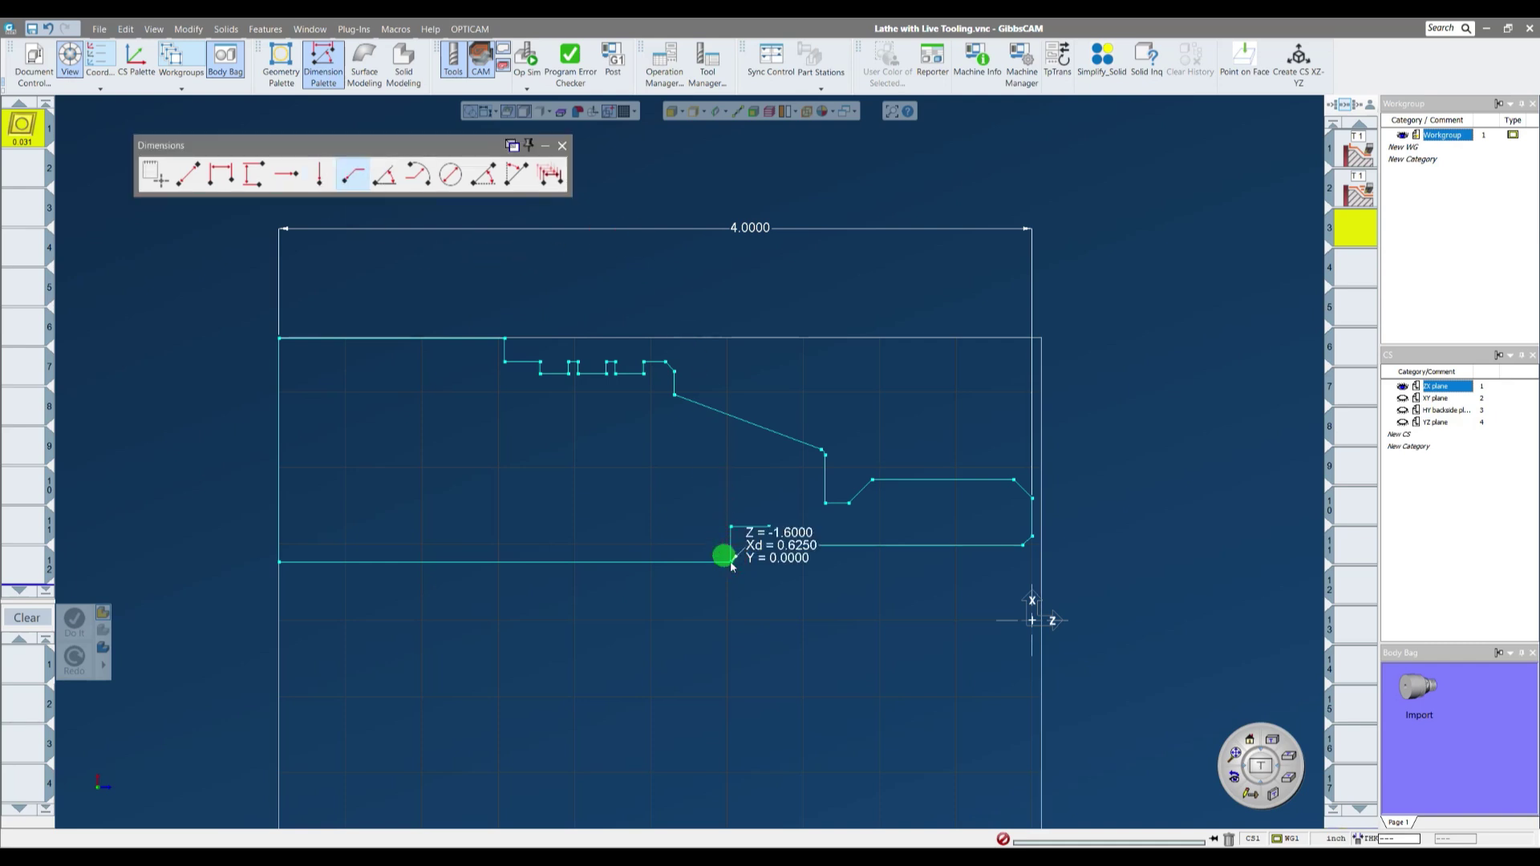
{"action": "left_click_drag", "start_coordinate": [750, 551], "coordinate": [998, 400]}
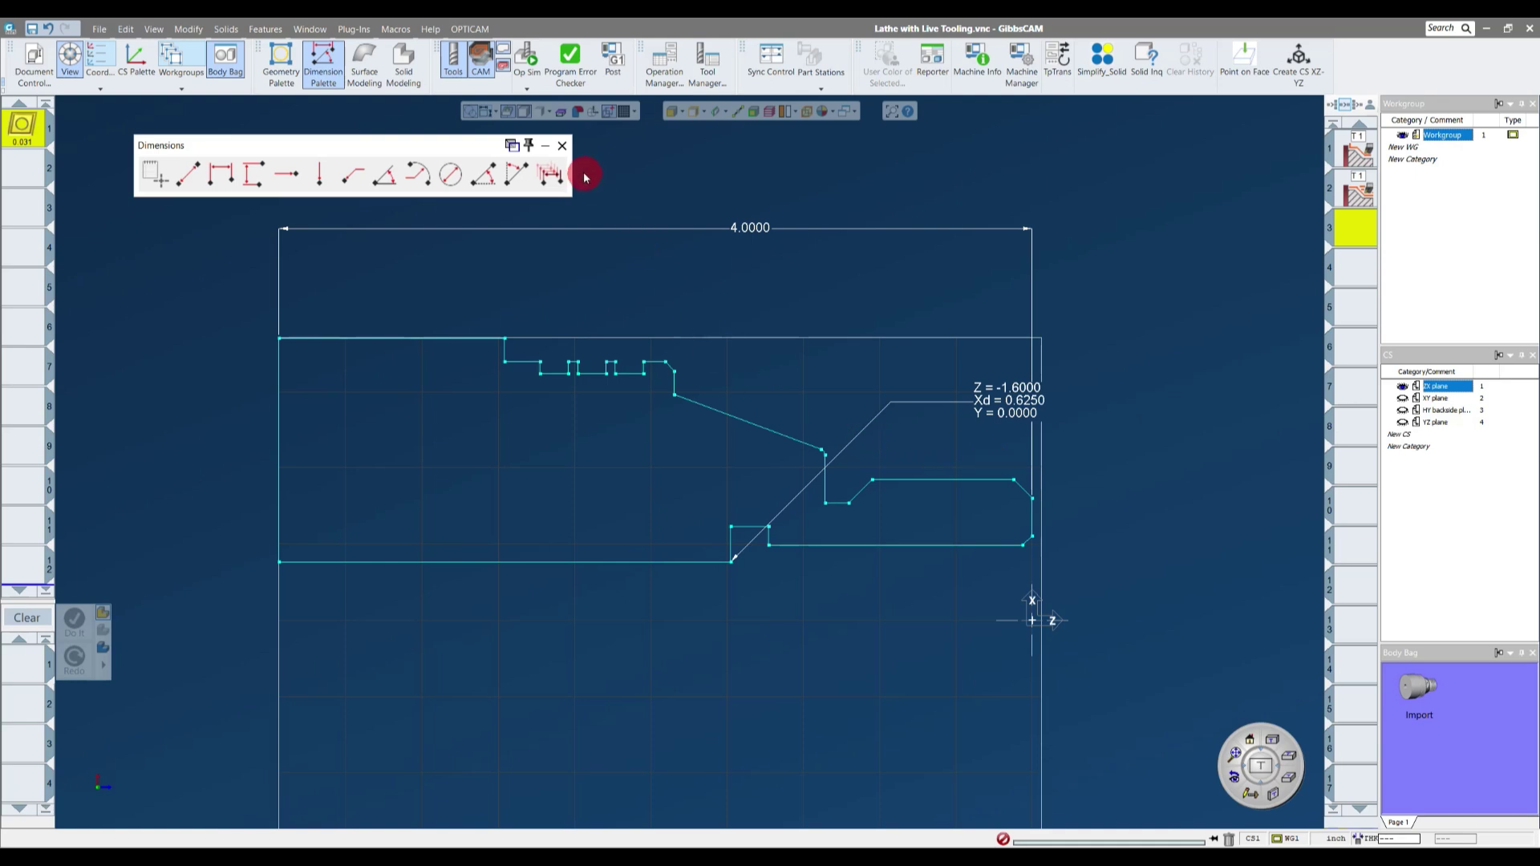
{"action": "left_click", "coordinate": [562, 147]}
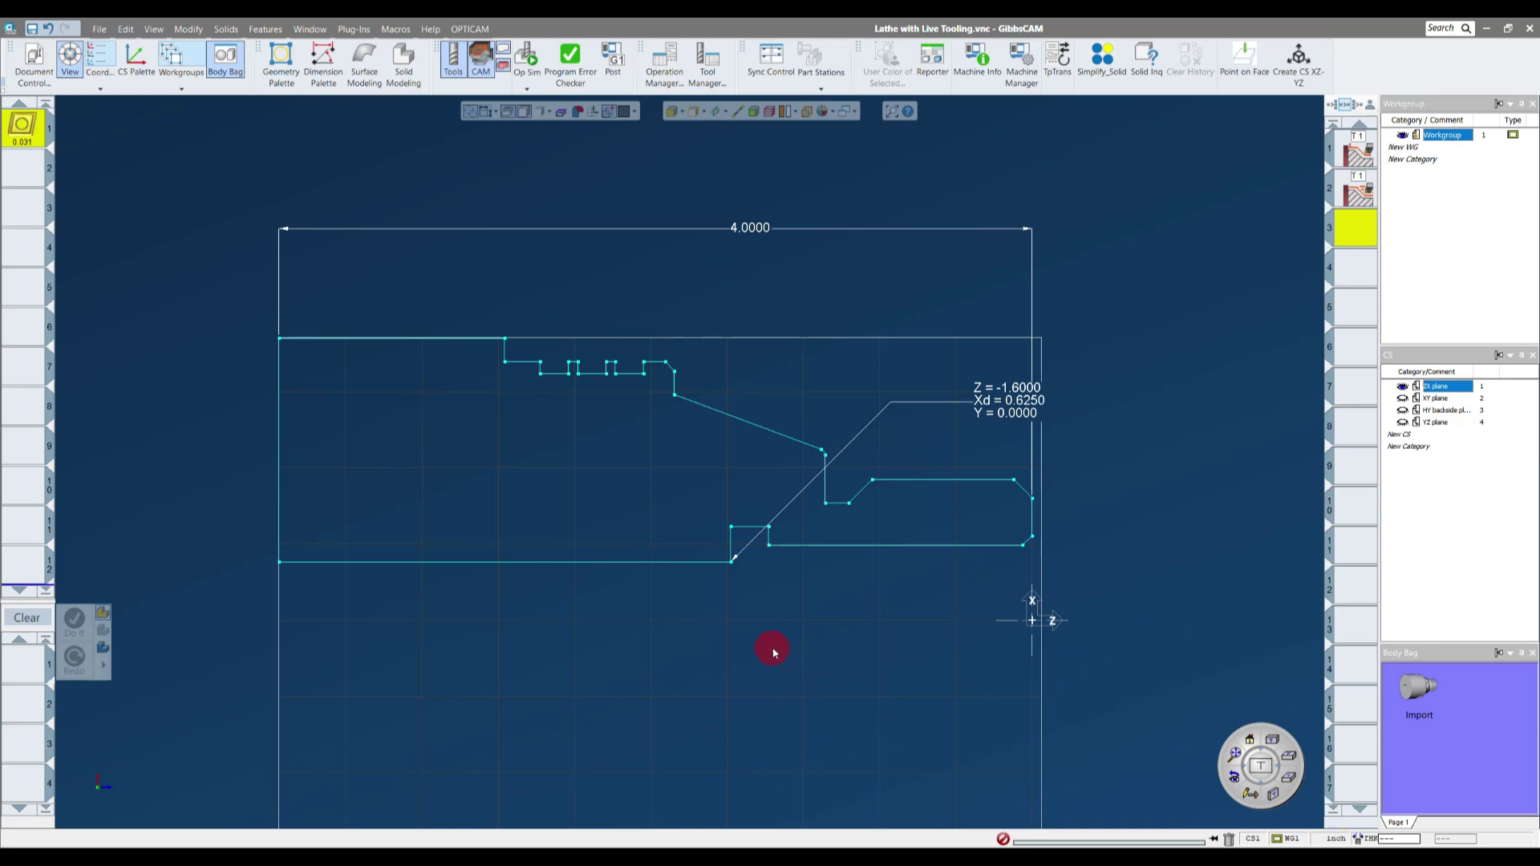
- Delete the bore corner's coordinate label and the overall length dimension
{"action": "left_click", "coordinate": [852, 440]}
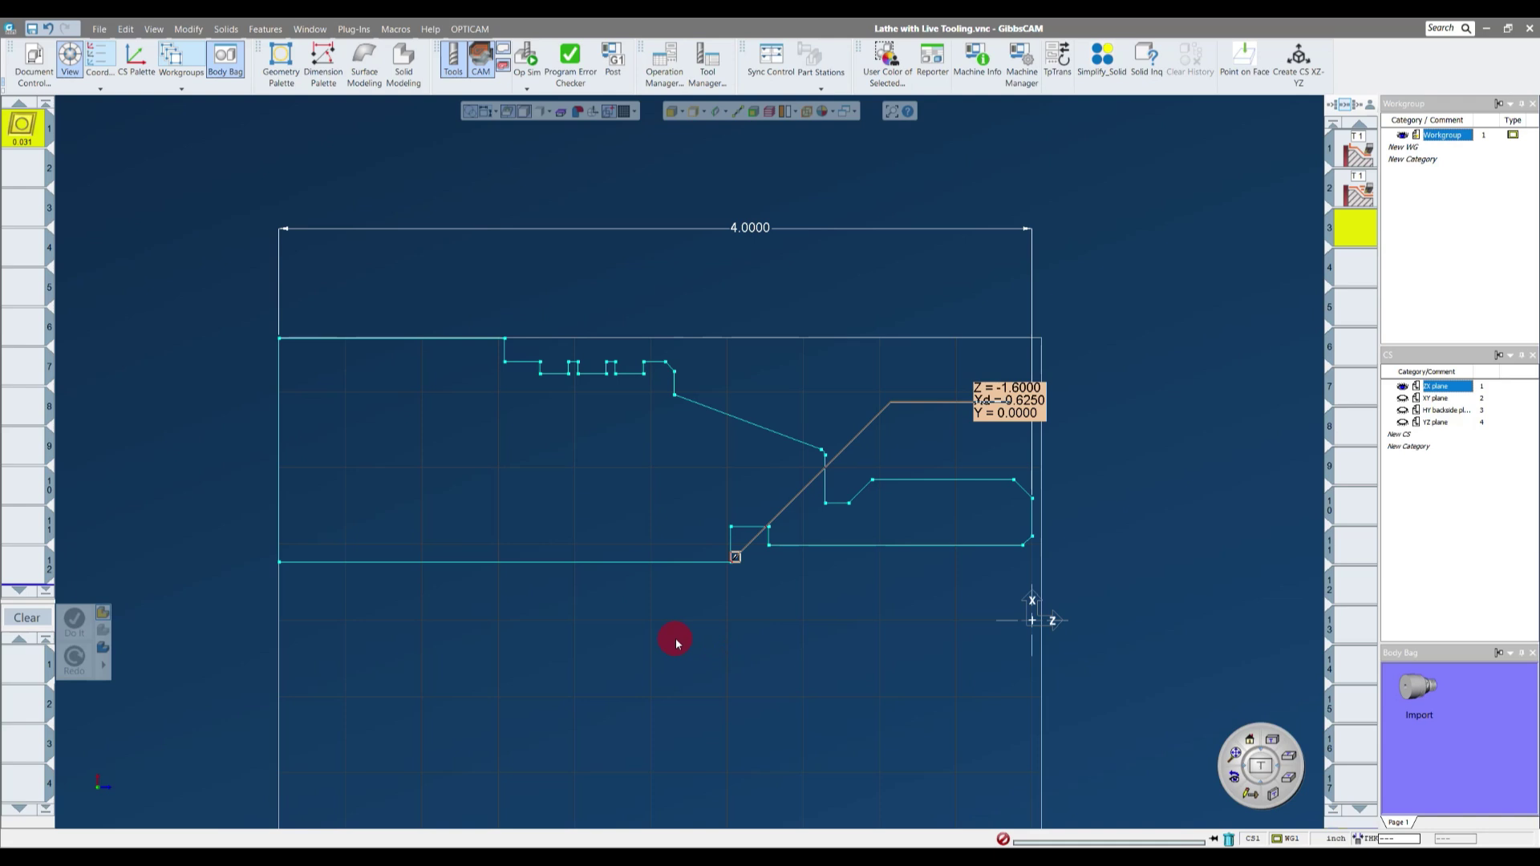
{"action": "key", "text": "Delete"}
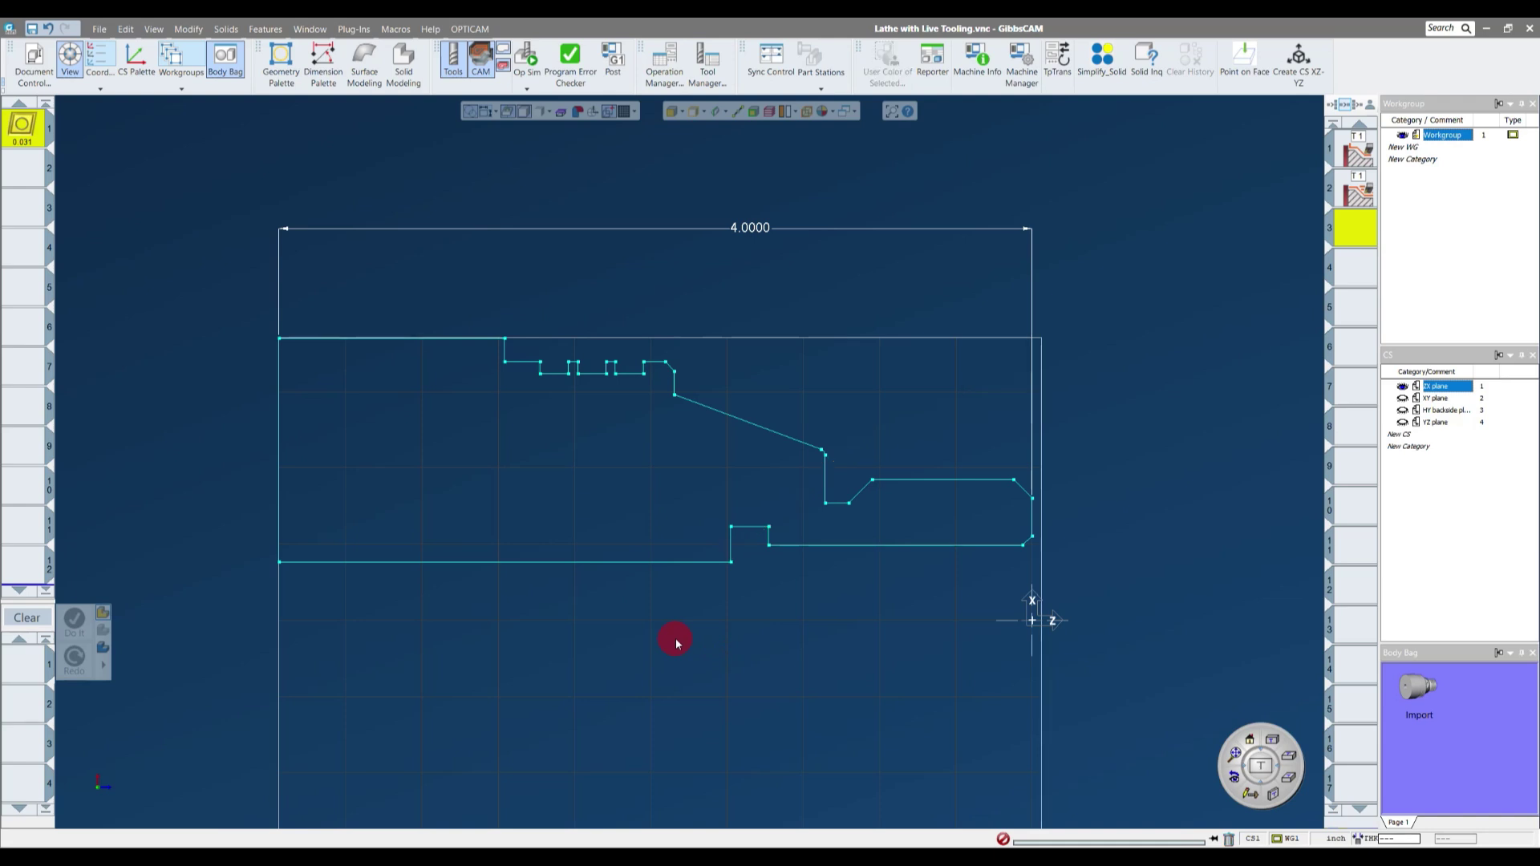
{"action": "left_click", "coordinate": [920, 230]}
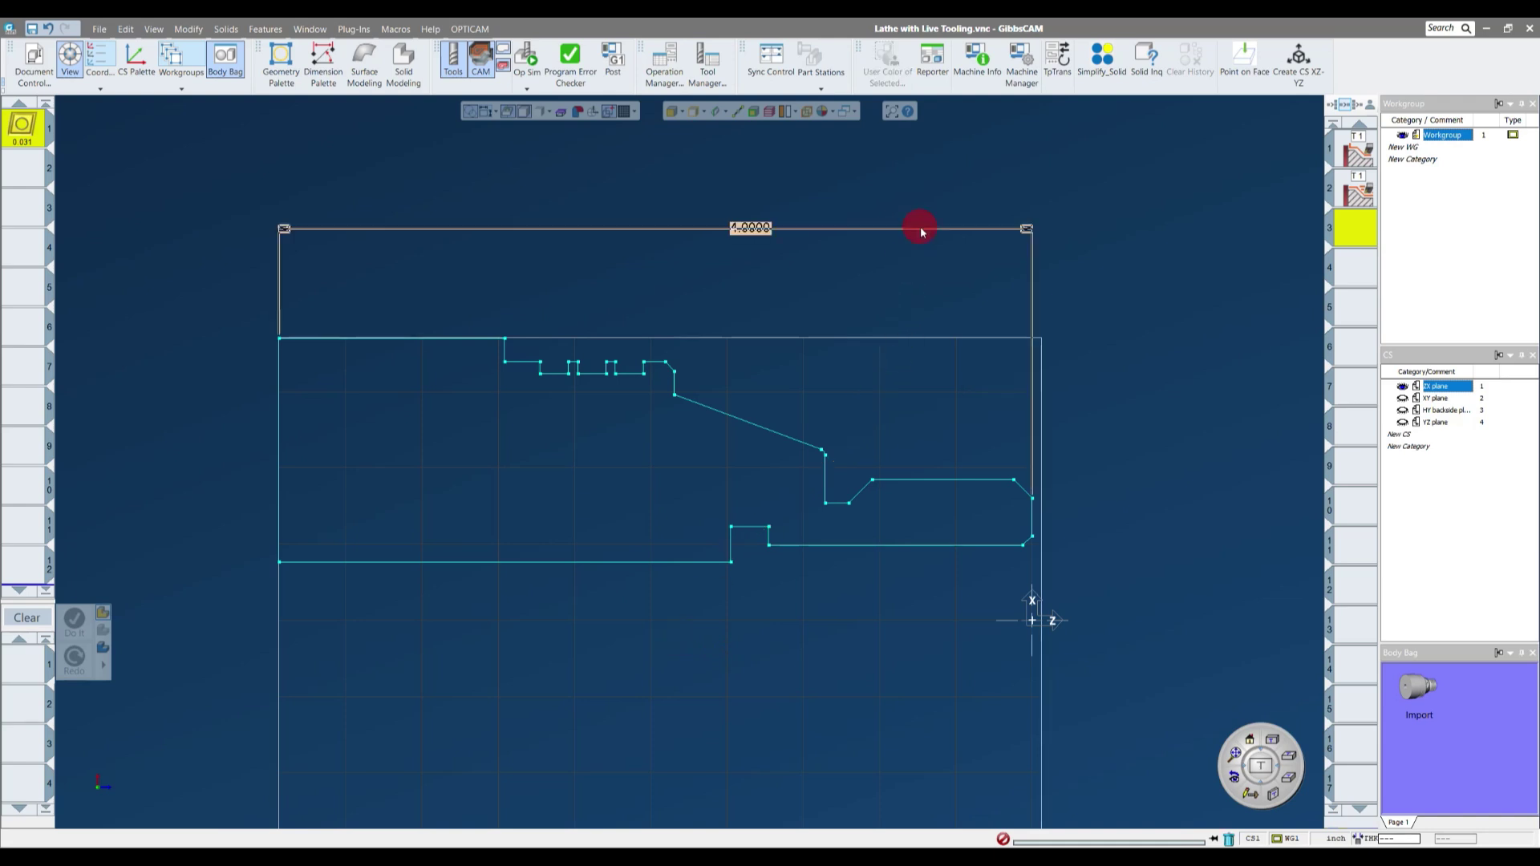
{"action": "key", "text": "Delete"}
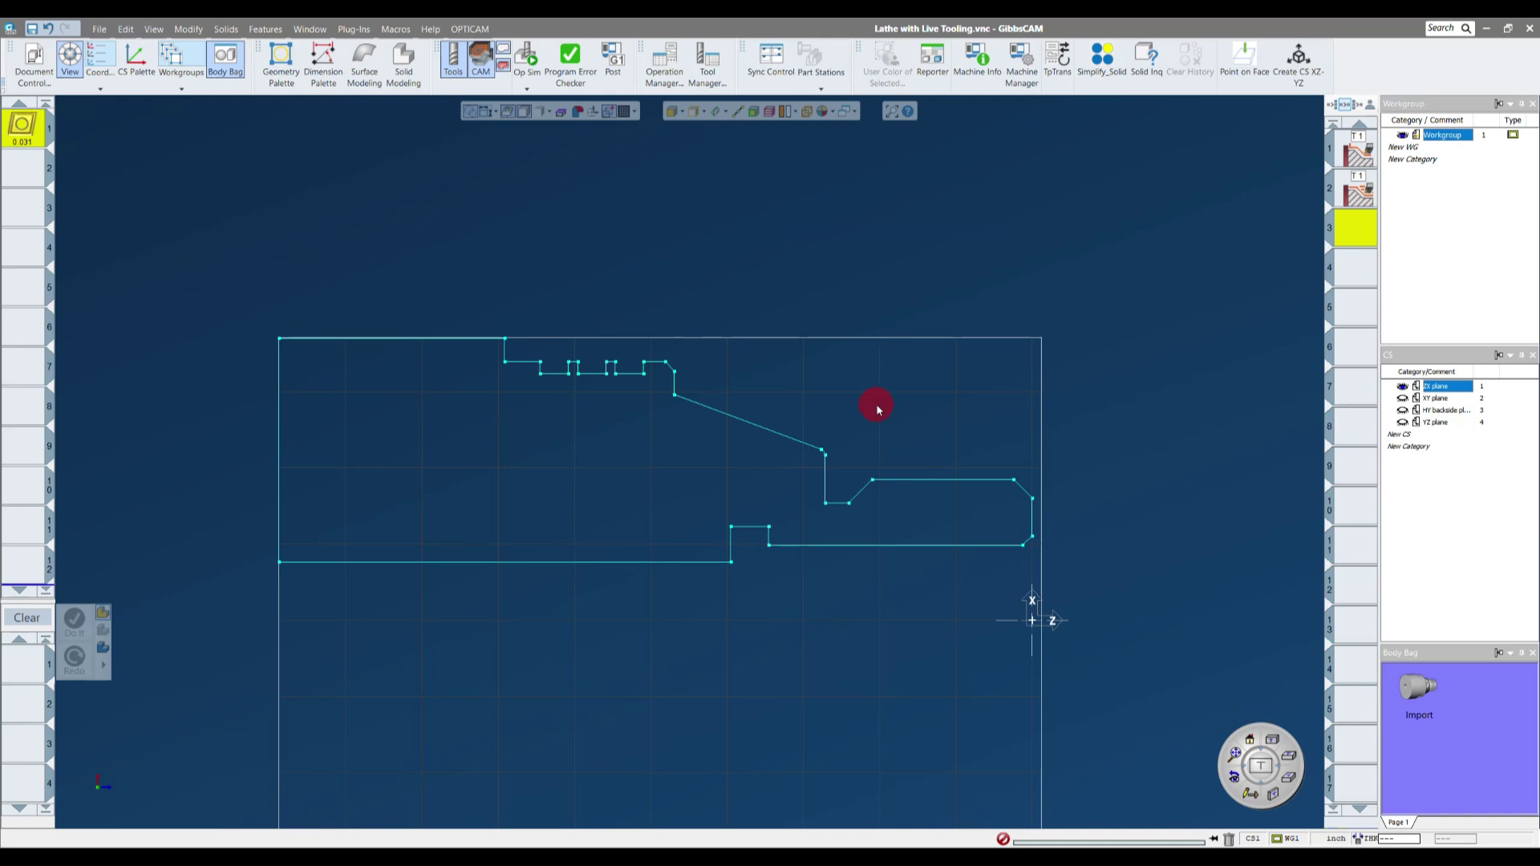
- Define tool 2 as a drill oriented toward the part's front face, with a diameter of .625 inch
{"action": "middle_click_drag", "start_coordinate": [1038, 334], "coordinate": [1038, 337]}
{"action": "middle_click_drag", "start_coordinate": [1116, 471], "coordinate": [1100, 474]}
{"action": "mouse_move", "coordinate": [428, 460]}
{"action": "middle_mouse_down"}
{"action": "mouse_move", "coordinate": [1080, 234]}
{"action": "mouse_move", "coordinate": [414, 183]}
{"action": "middle_mouse_up"}
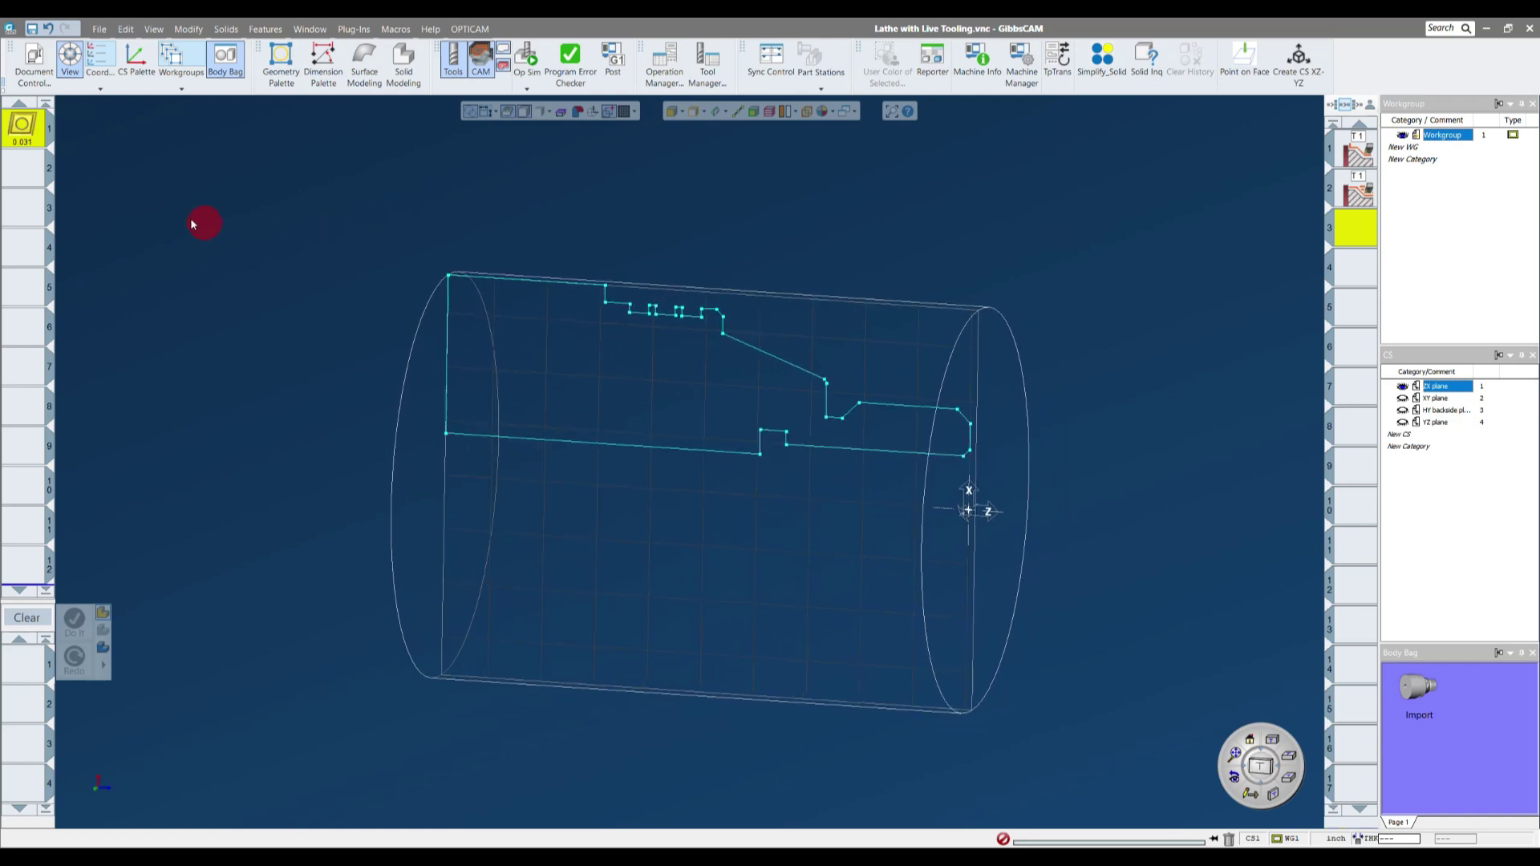
{"action": "double_click", "coordinate": [32, 170]}
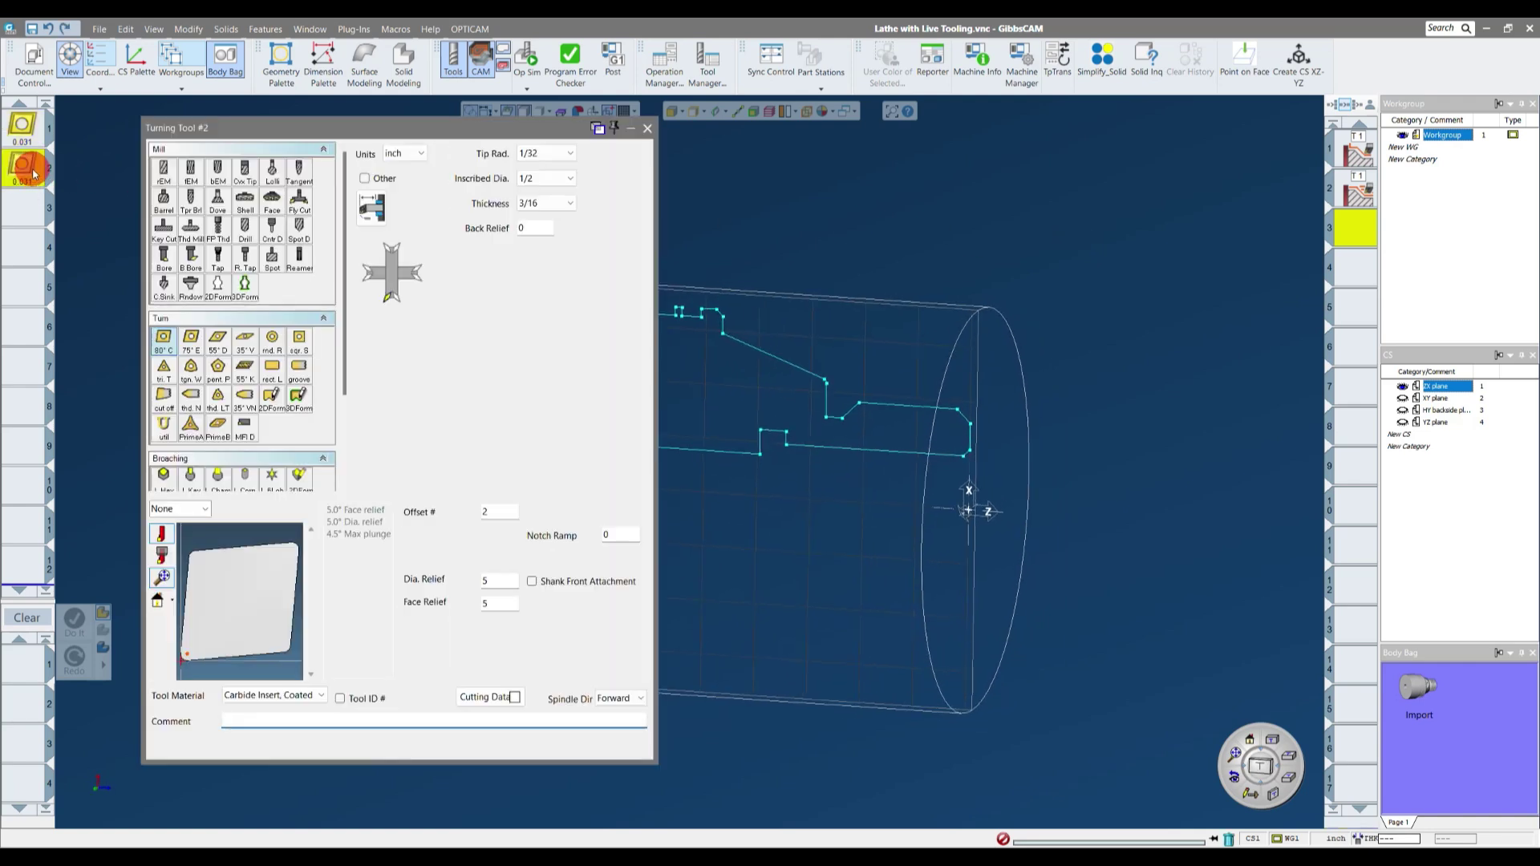
{"action": "left_click", "coordinate": [246, 232]}
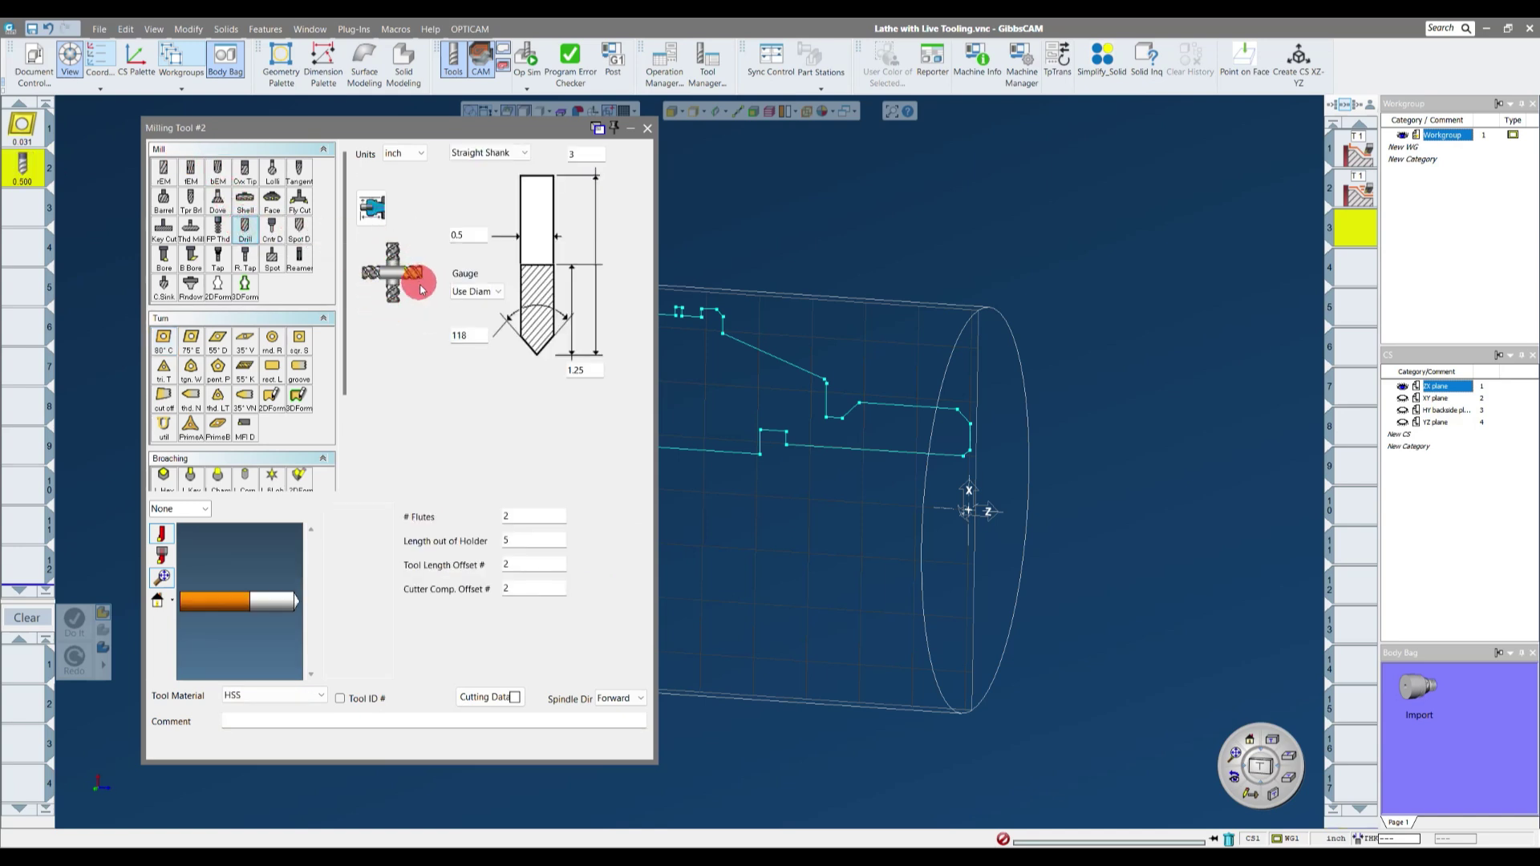
{"action": "left_click", "coordinate": [372, 276]}
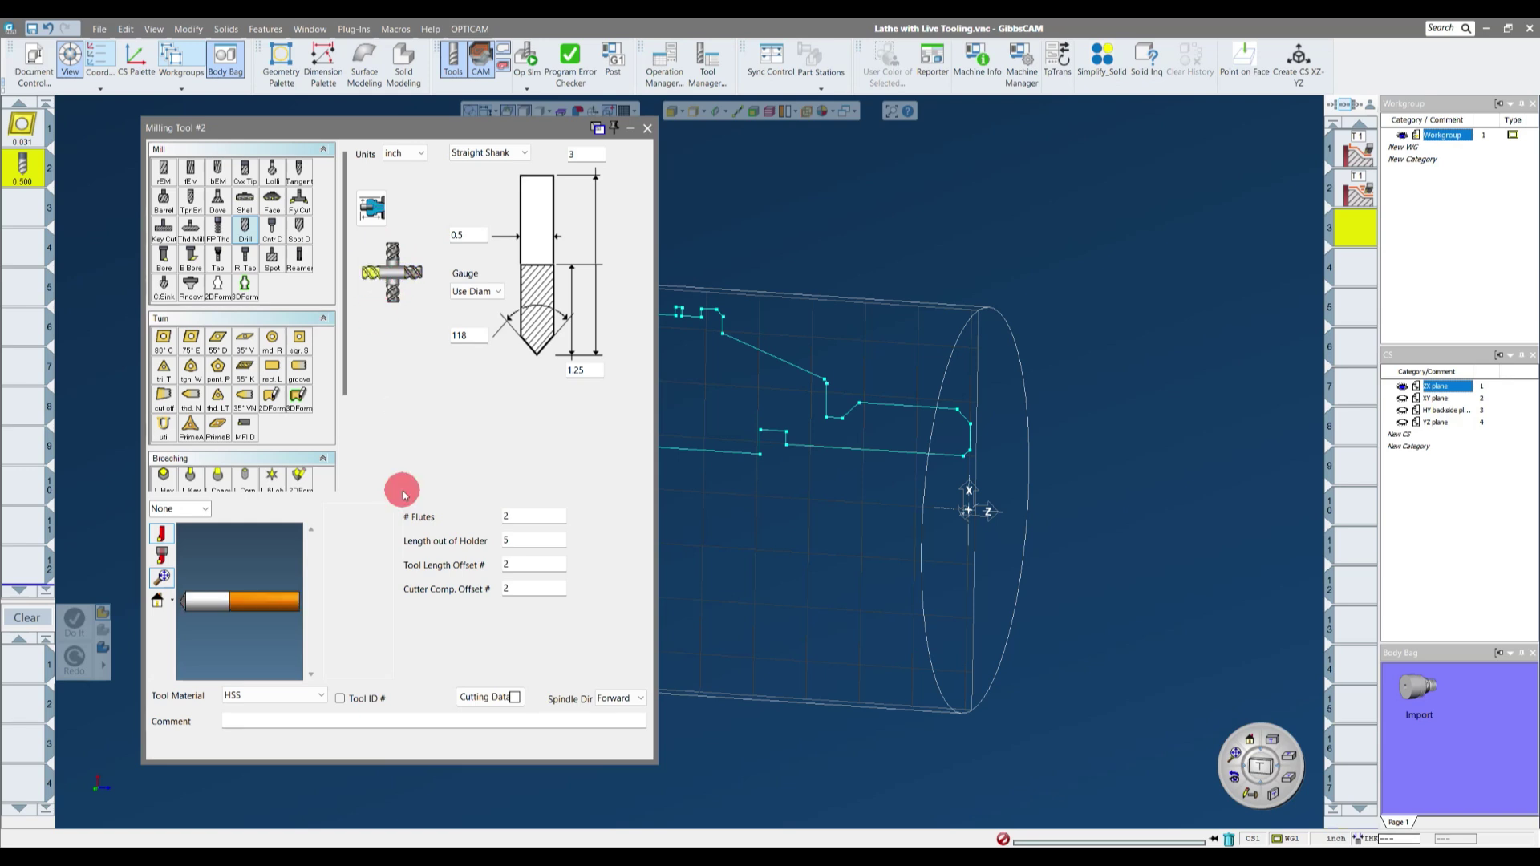
{"action": "left_click", "coordinate": [461, 236]}
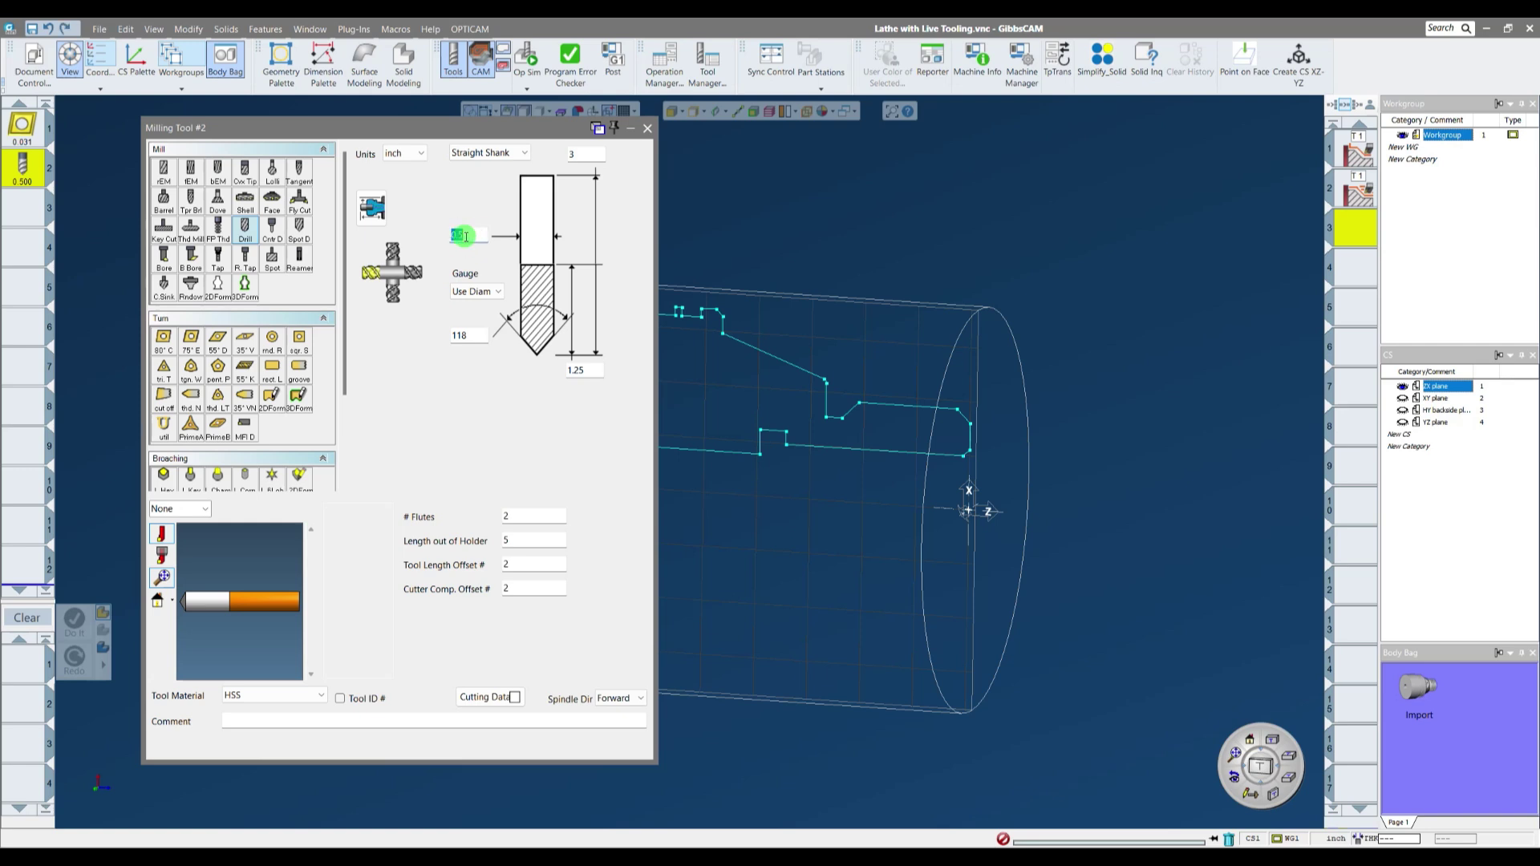
{"action": "type", "text": ".625"}
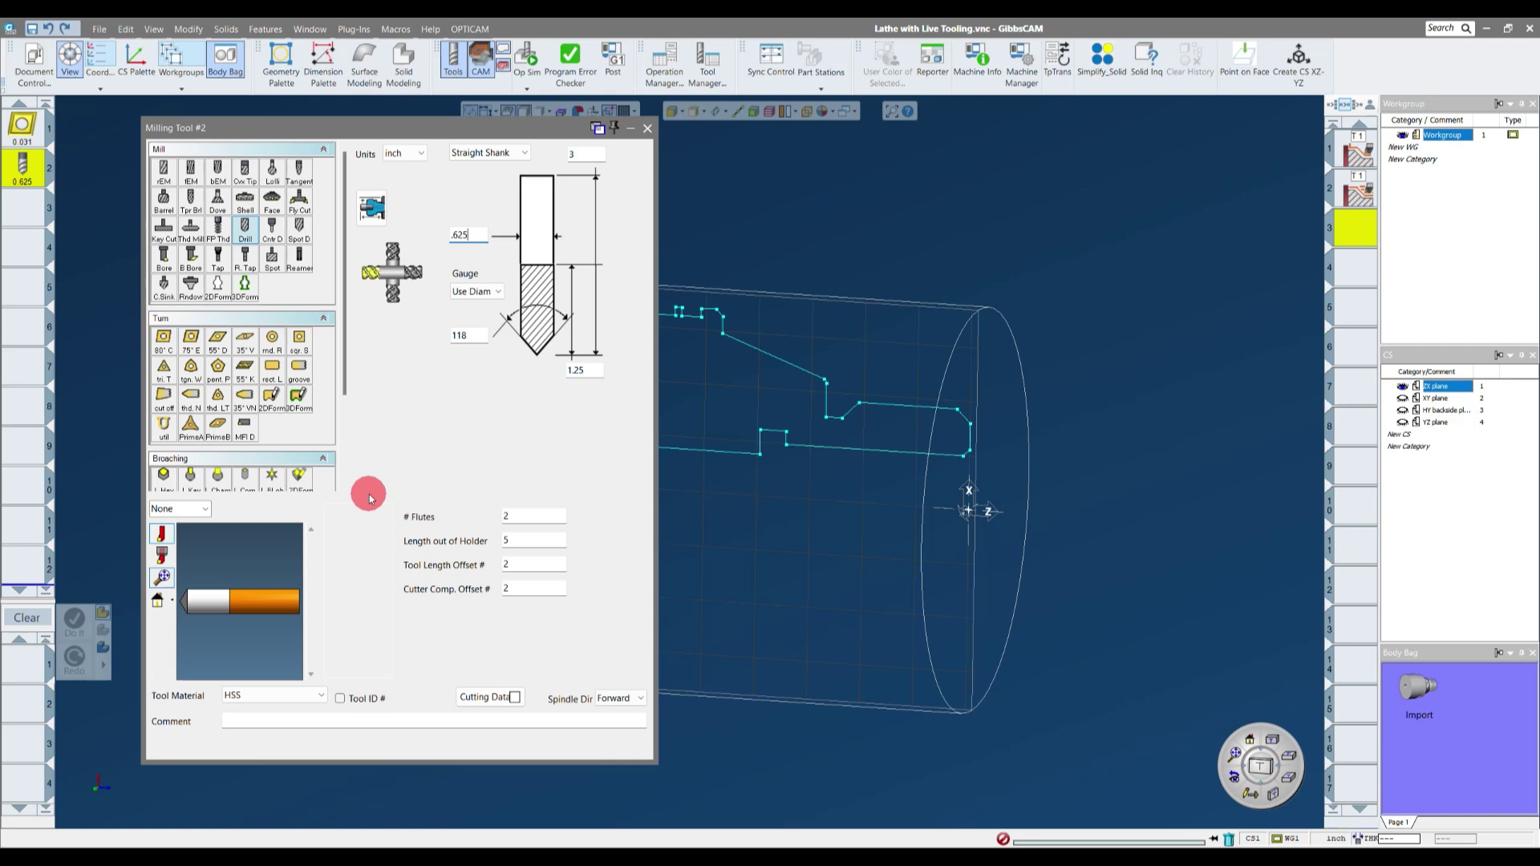
- Re-enter the drill's diameter as the fraction 5/8
{"action": "double_click", "coordinate": [465, 235]}
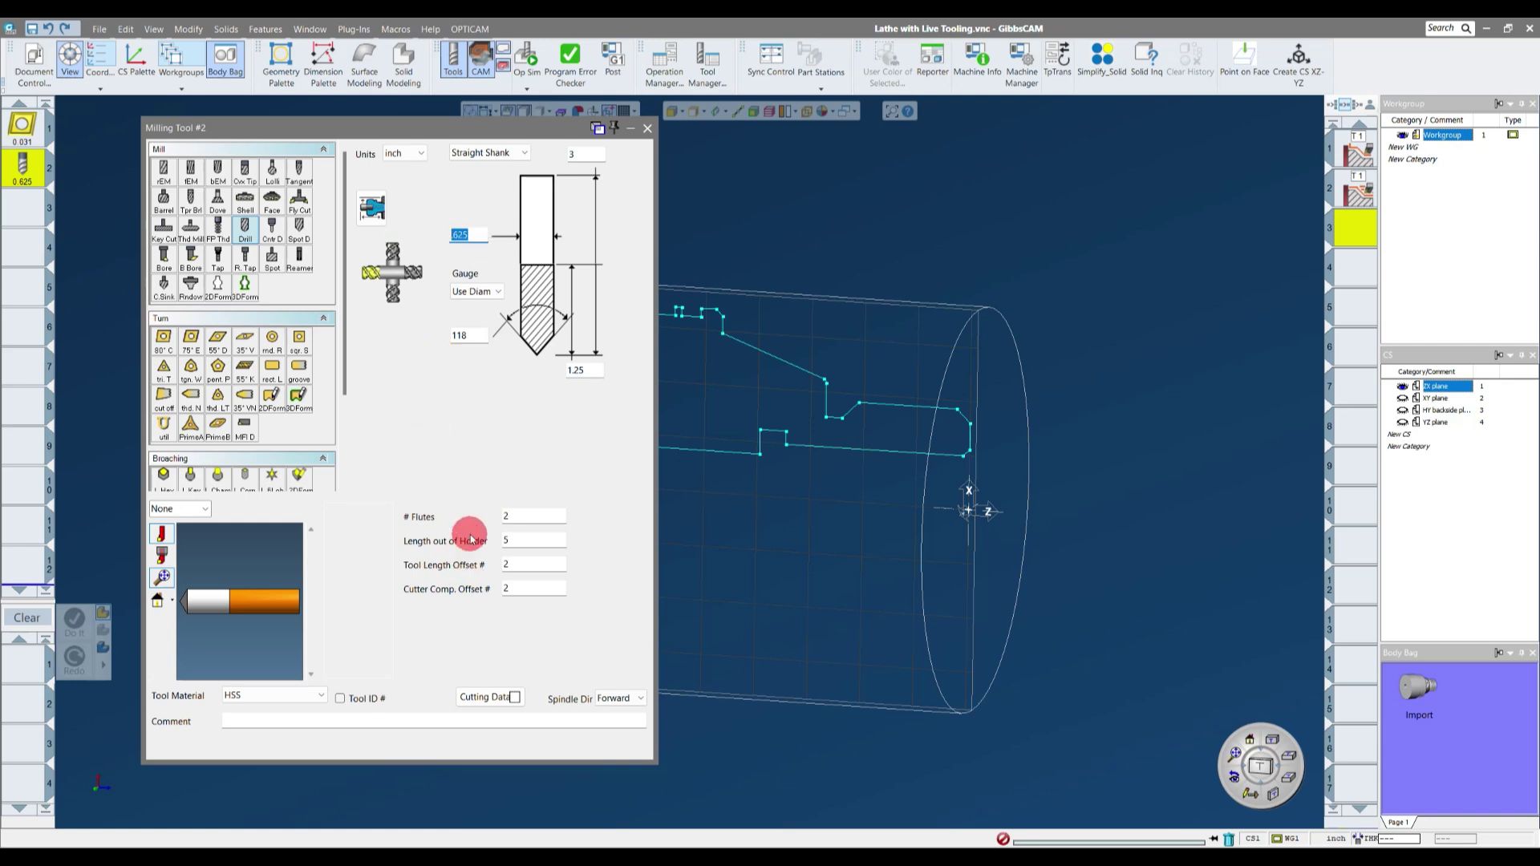
{"action": "type", "text": "5/"}
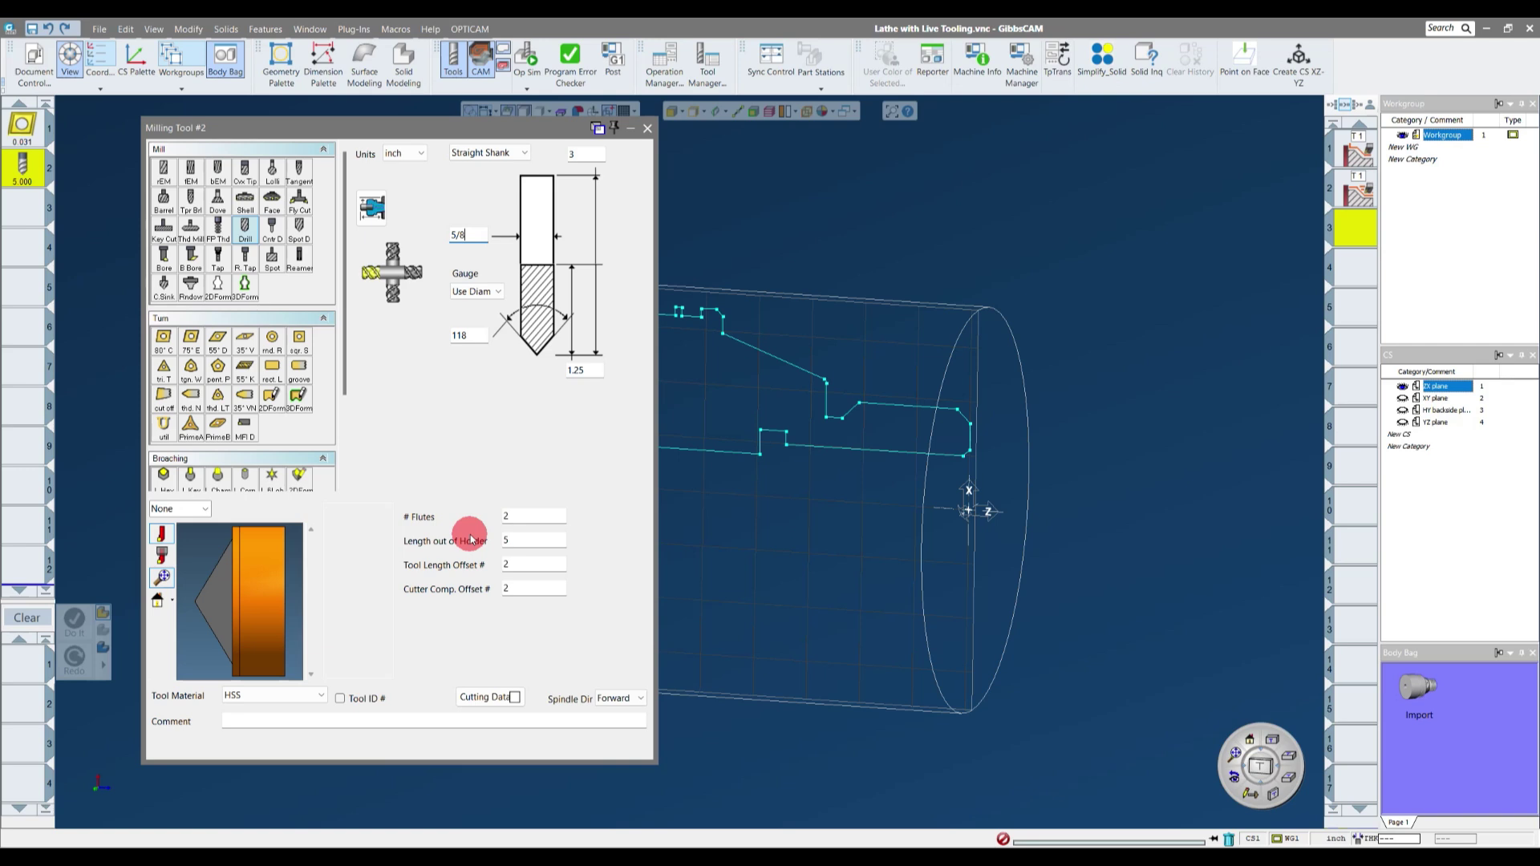
{"action": "type", "text": "8"}
{"action": "key", "text": "Return"}
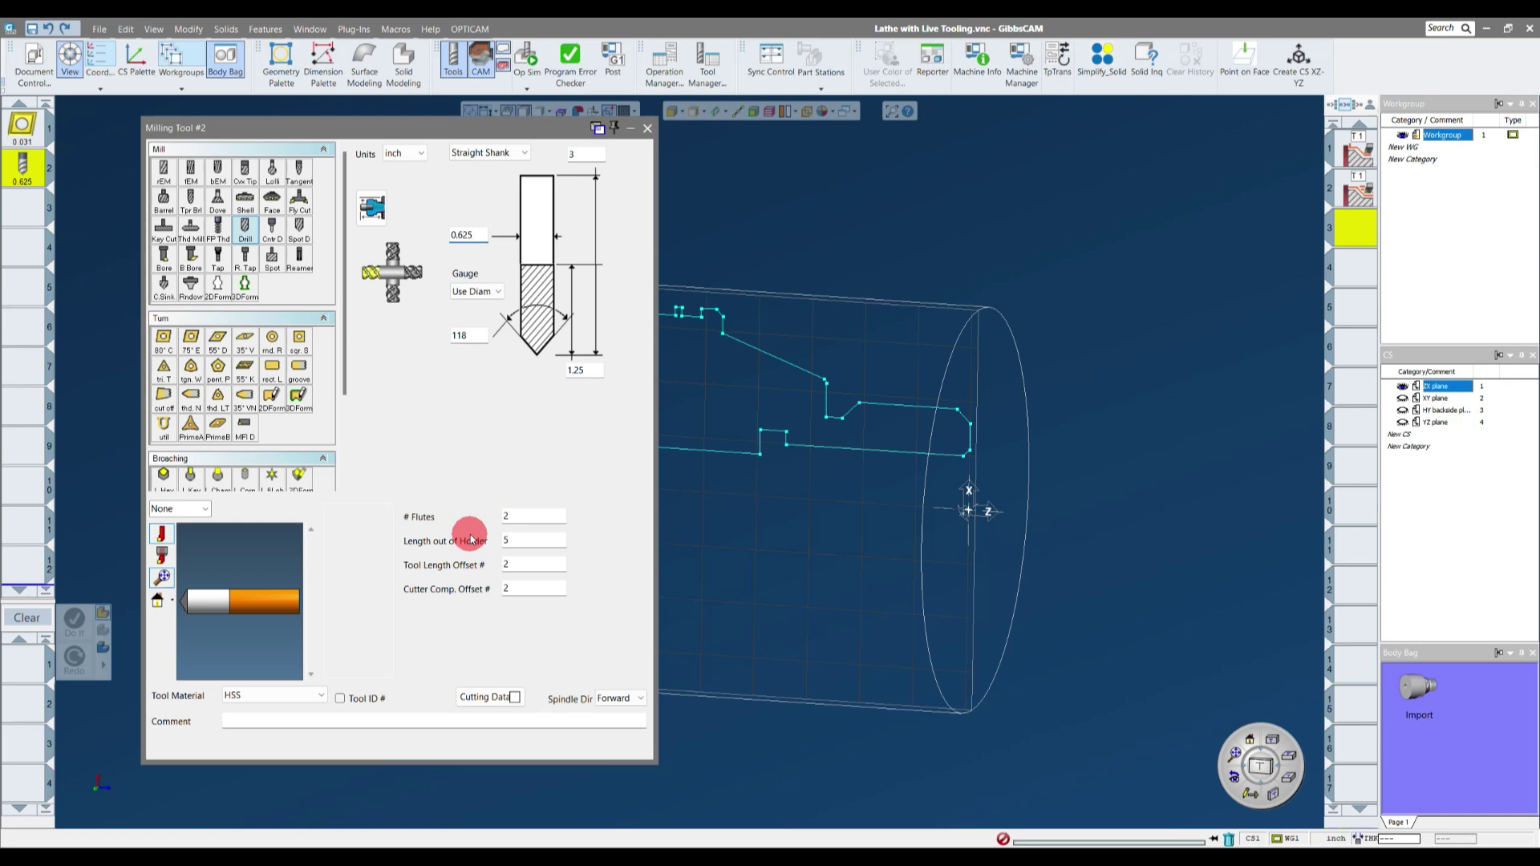
- Enter the drill's diameter as 16 mm and convert the value to inches
{"action": "key", "text": "BackSpace"}
{"action": "key", "text": "BackSpace"}
{"action": "key", "text": "BackSpace"}
{"action": "key", "text": "BackSpace"}
{"action": "type", "text": "16"}
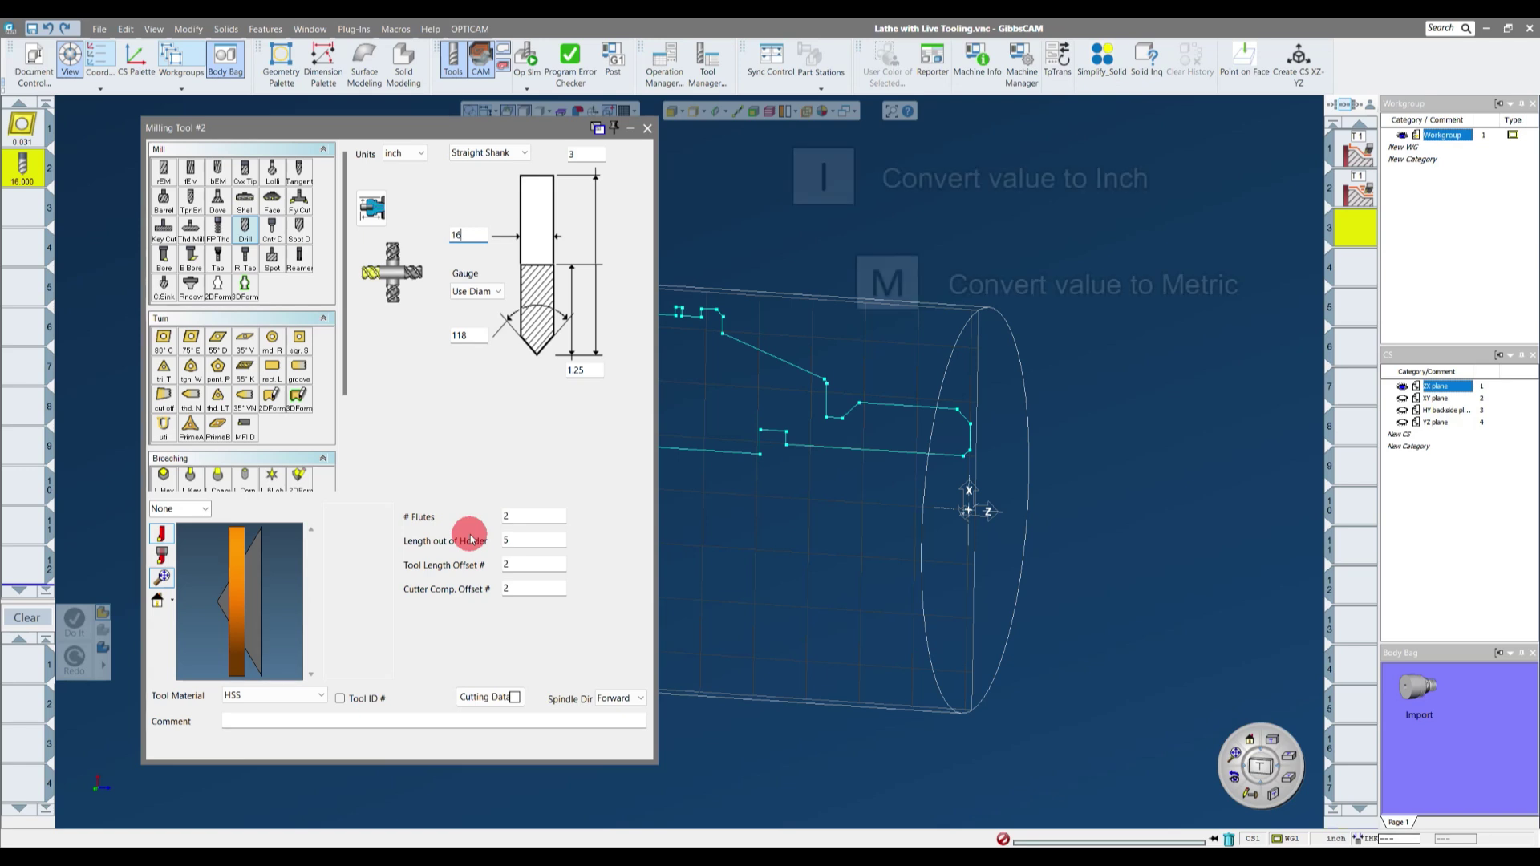
{"action": "type", "text": "m"}
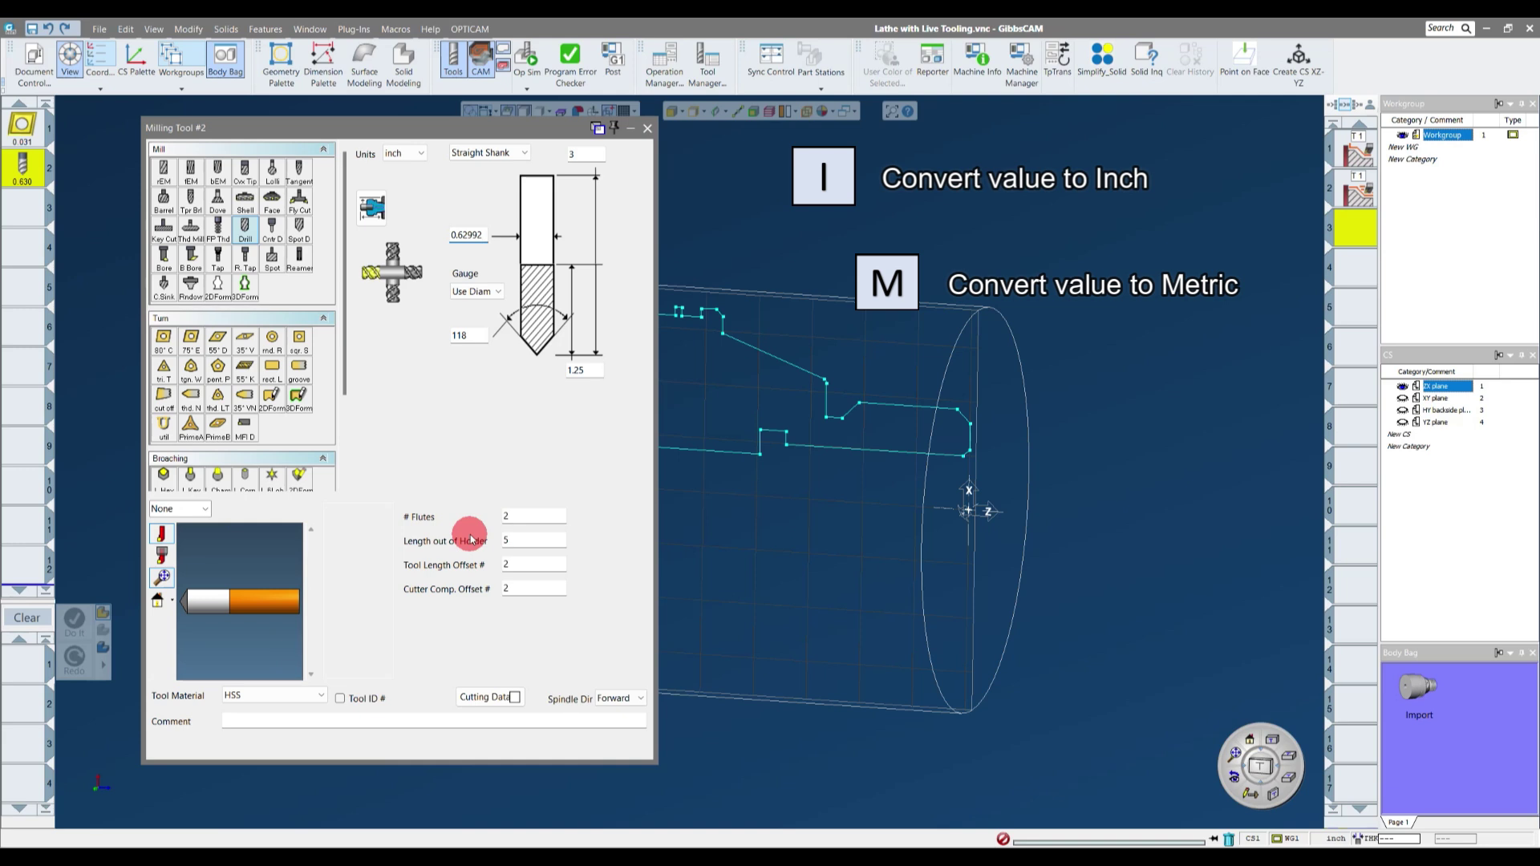
- Replace the drill's diameter with .625 and convert the value to metric
{"action": "key", "text": "BackSpace"}
{"action": "key", "text": "BackSpace"}
{"action": "key", "text": "BackSpace"}
{"action": "key", "text": "BackSpace"}
{"action": "key", "text": "BackSpace"}
{"action": "key", "text": "BackSpace"}
{"action": "type", "text": ".62m"}
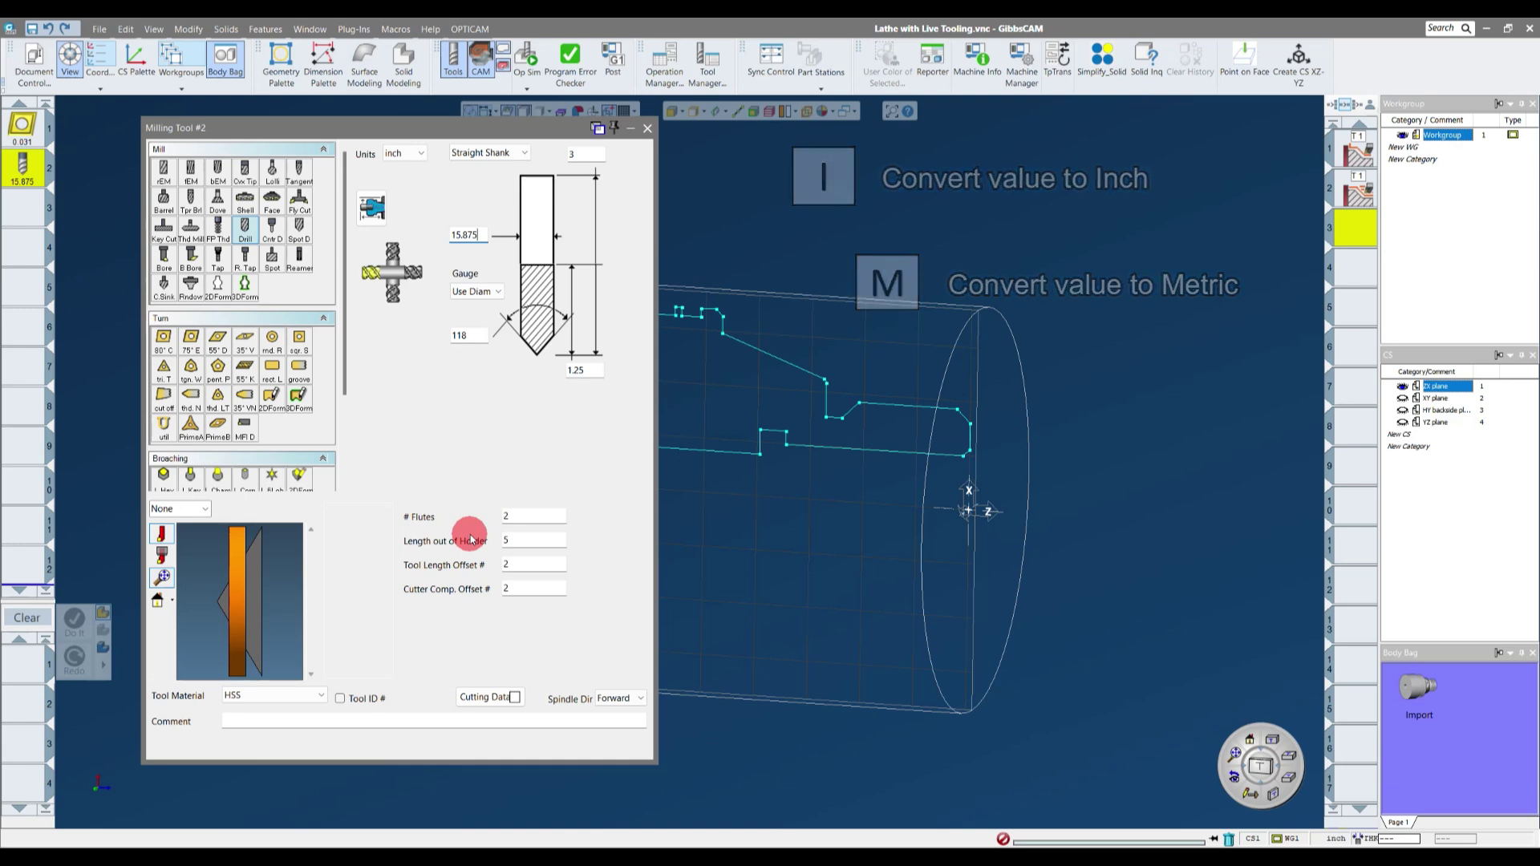
- Set the drill's diameter back to .625 inch and its tip angle to 140 degrees
{"action": "key", "text": "BackSpace"}
{"action": "key", "text": "BackSpace"}
{"action": "key", "text": "BackSpace"}
{"action": "key", "text": "BackSpace"}
{"action": "key", "text": "BackSpace"}
{"action": "key", "text": "BackSpace"}
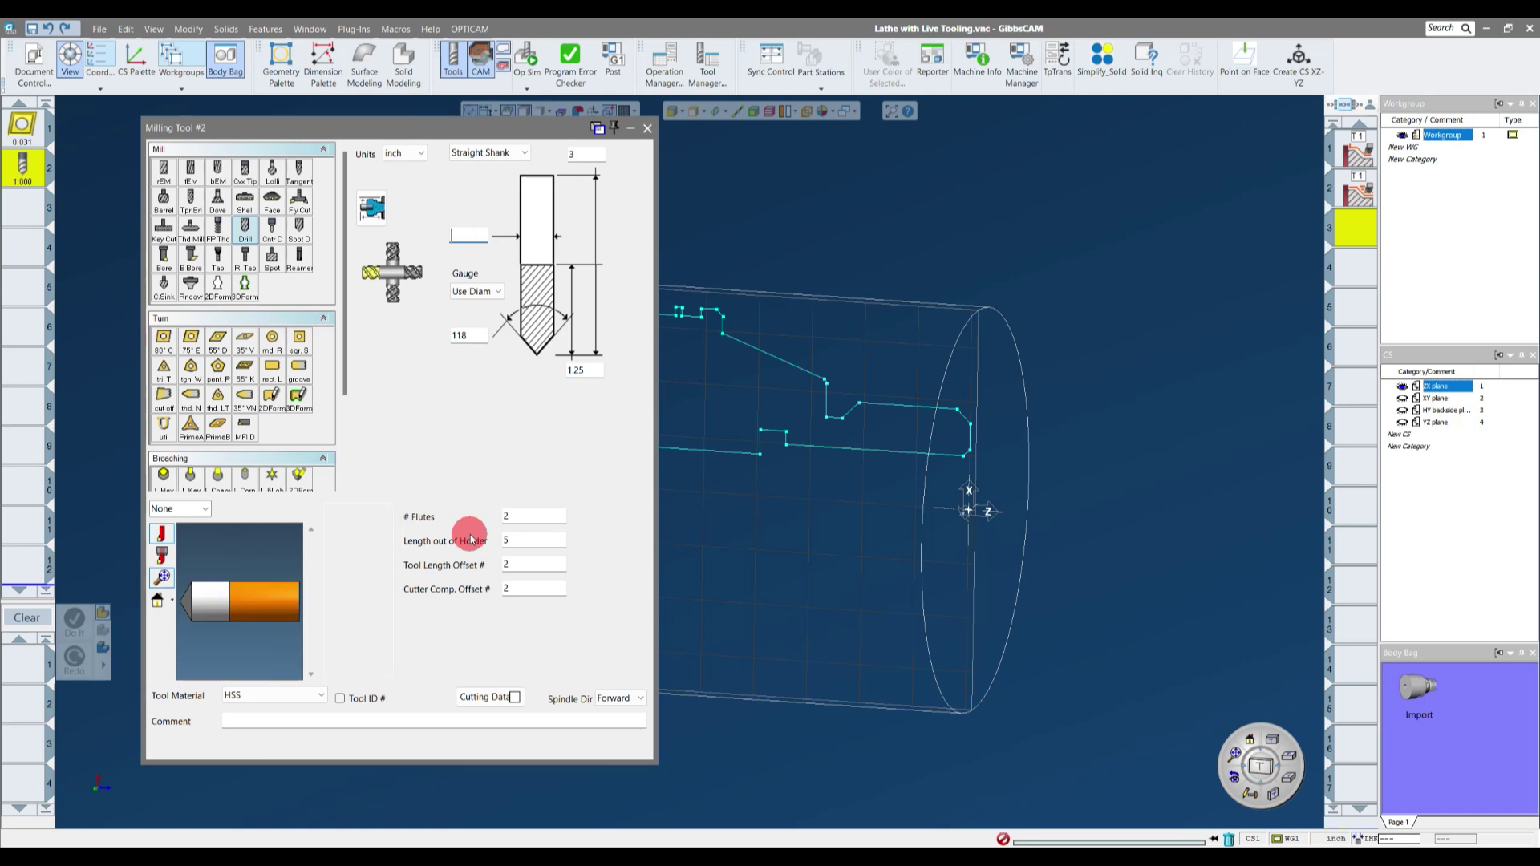
{"action": "type", "text": ".625"}
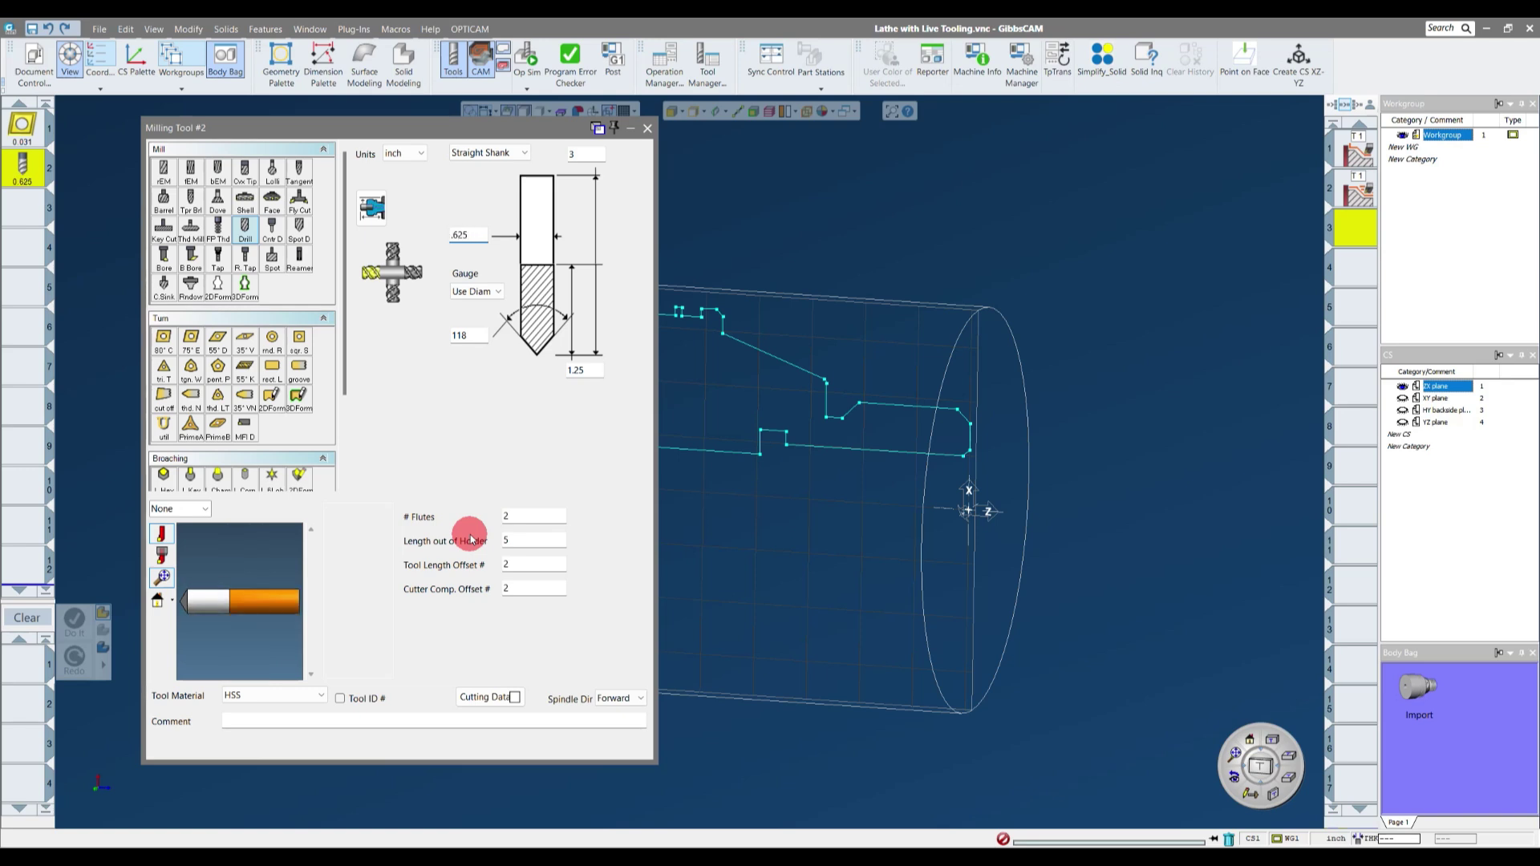
{"action": "left_click", "coordinate": [467, 336]}
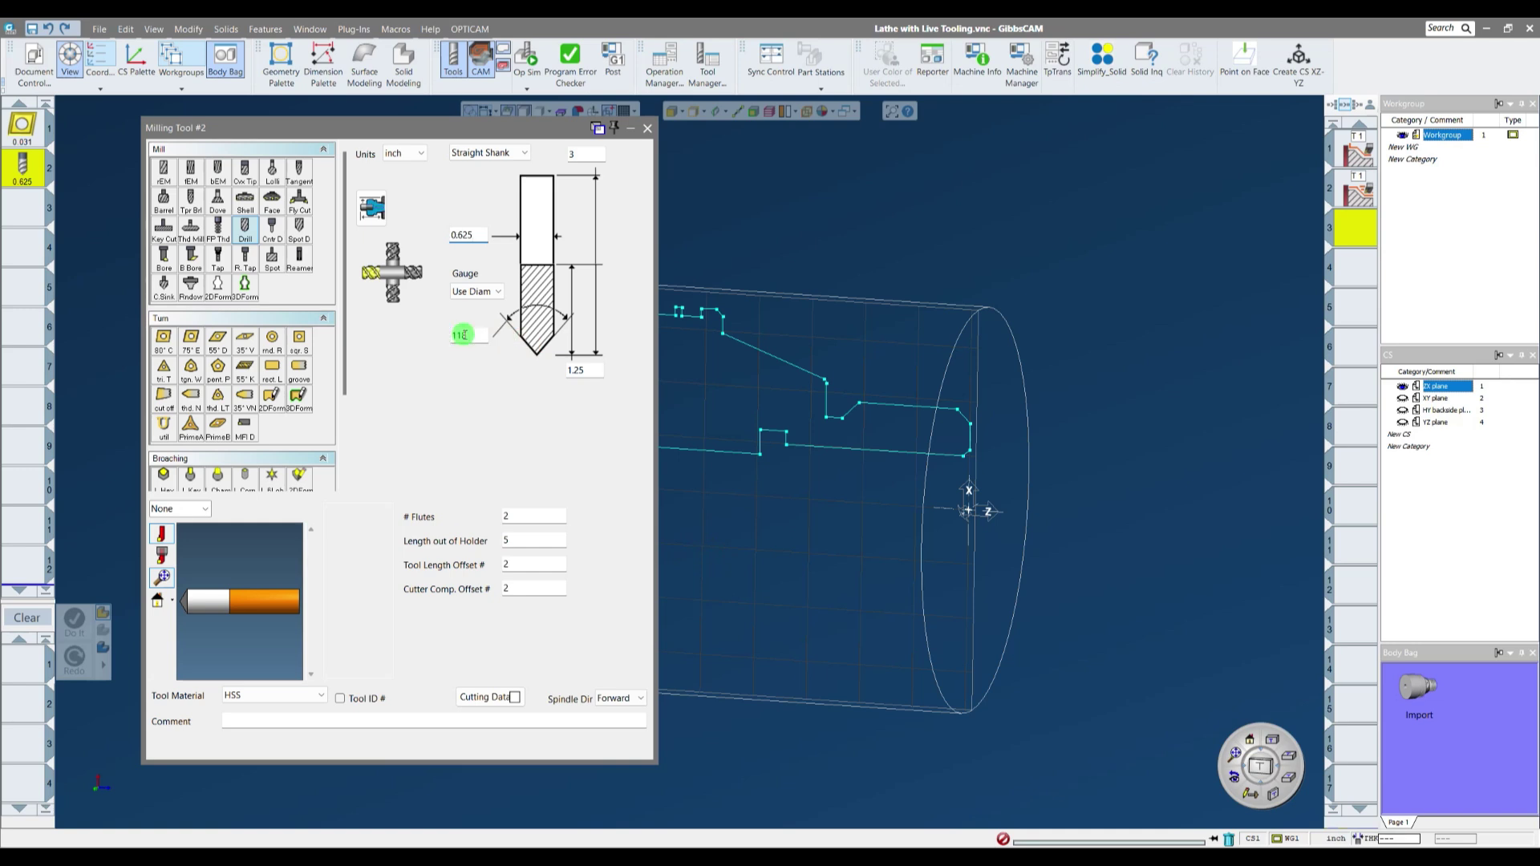
{"action": "type", "text": "140"}
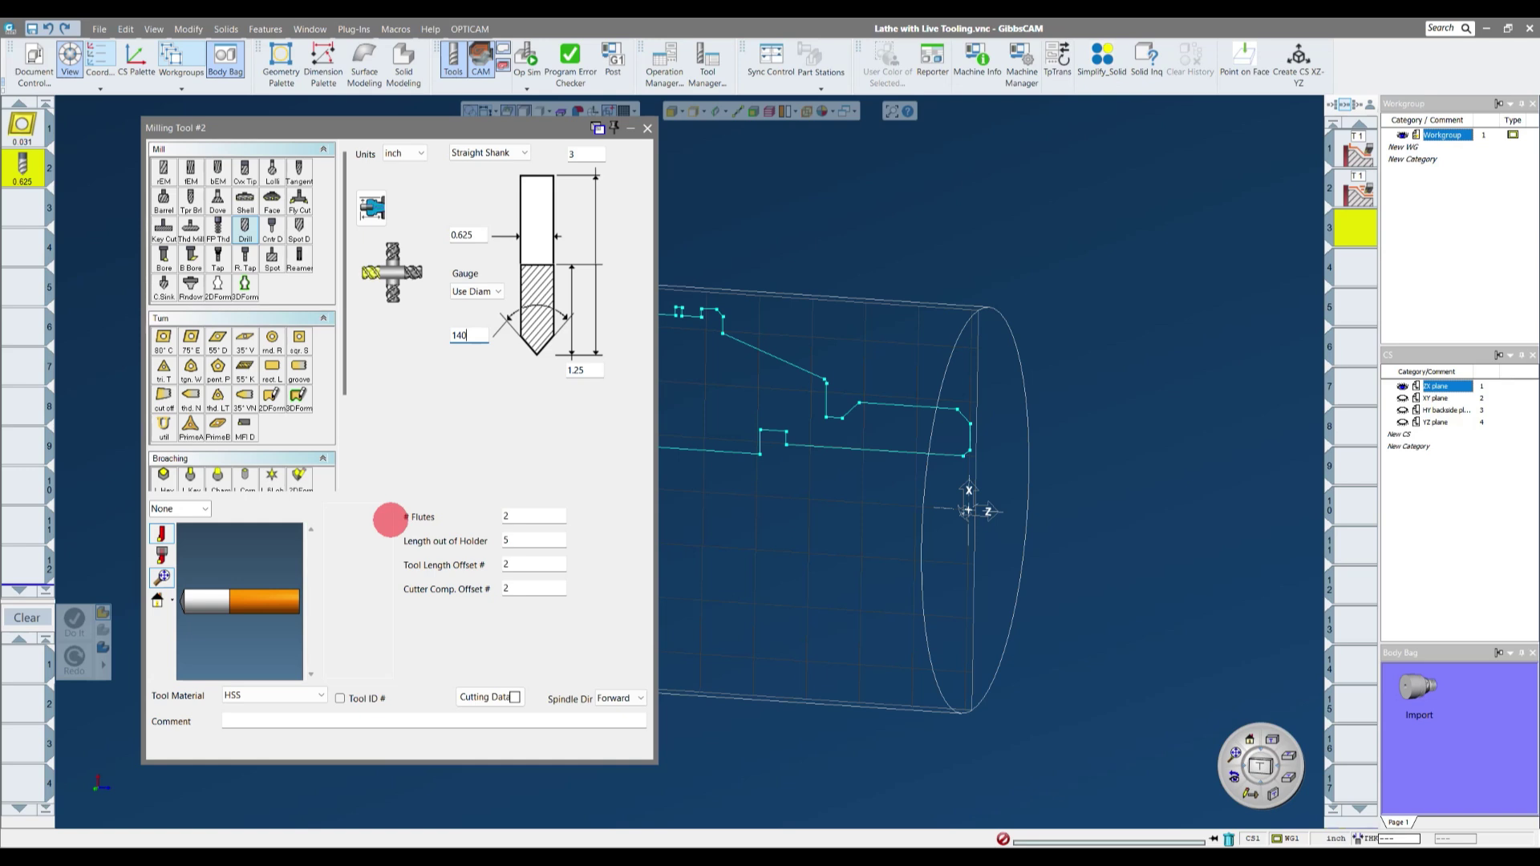
- Set the drill's flute length to five times its diameter with the expression .625*5
{"action": "left_click", "coordinate": [585, 368]}
{"action": "type", "text": ".625"}
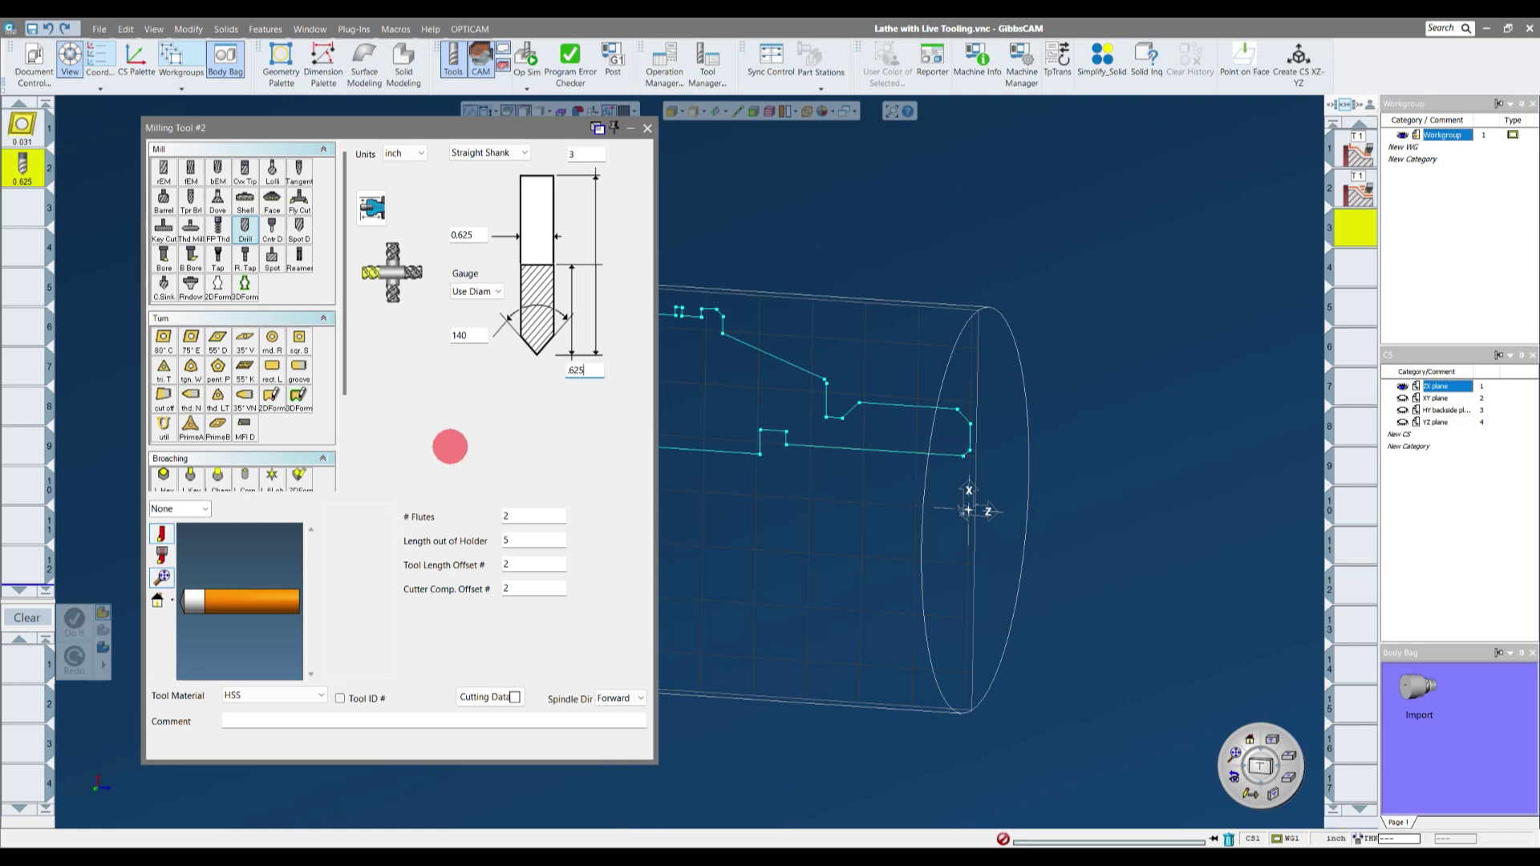
{"action": "type", "text": "*5"}
{"action": "key", "text": "Return"}
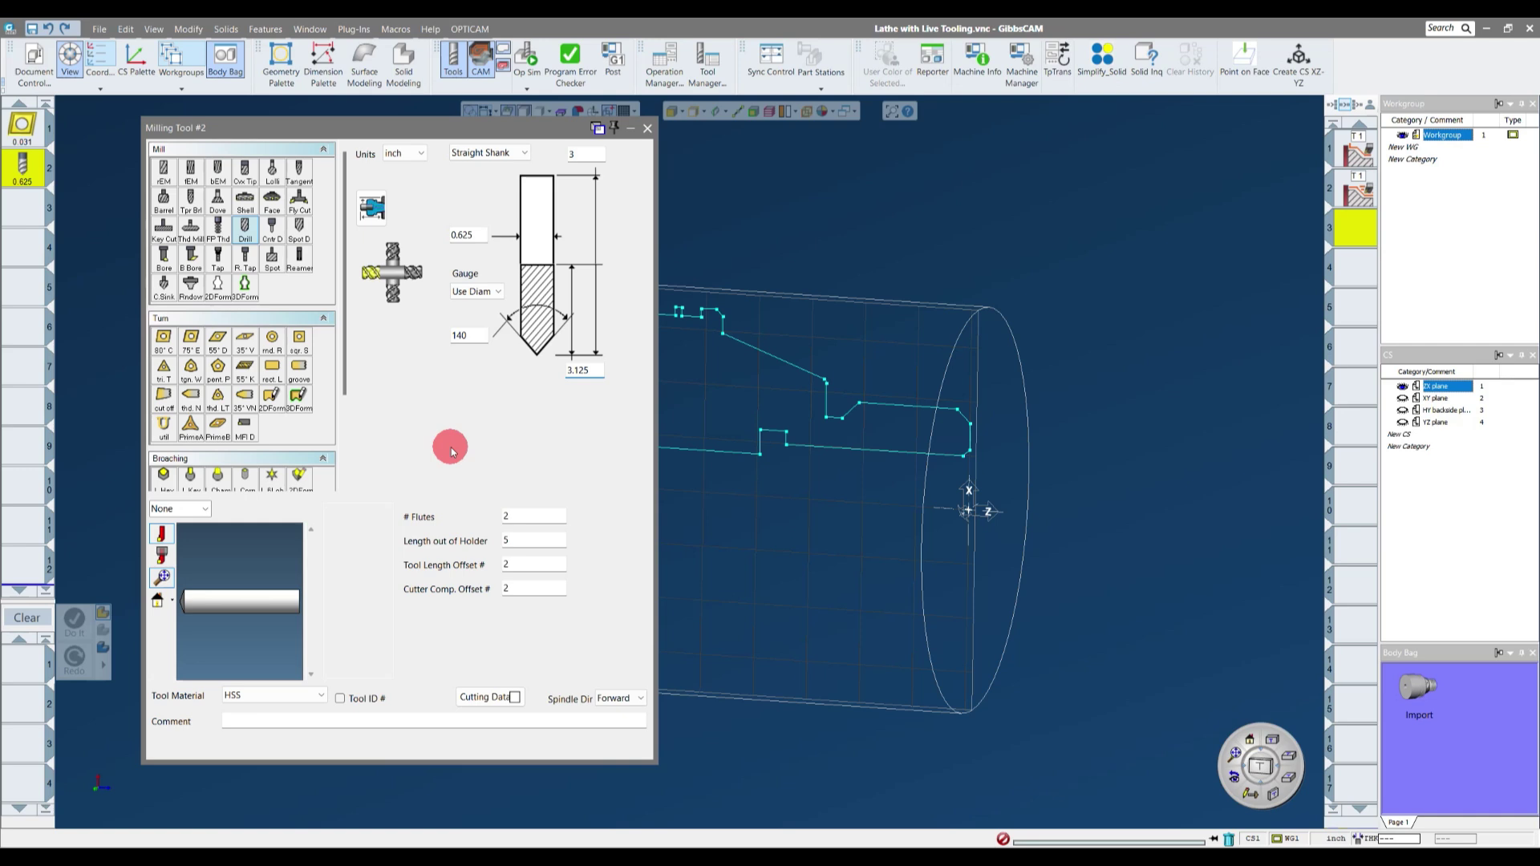
- Check the stock extents in the document settings and set the drill's flute length to .625*7
{"action": "left_click_drag", "start_coordinate": [825, 343], "coordinate": [883, 303]}
{"action": "left_click", "coordinate": [34, 63]}
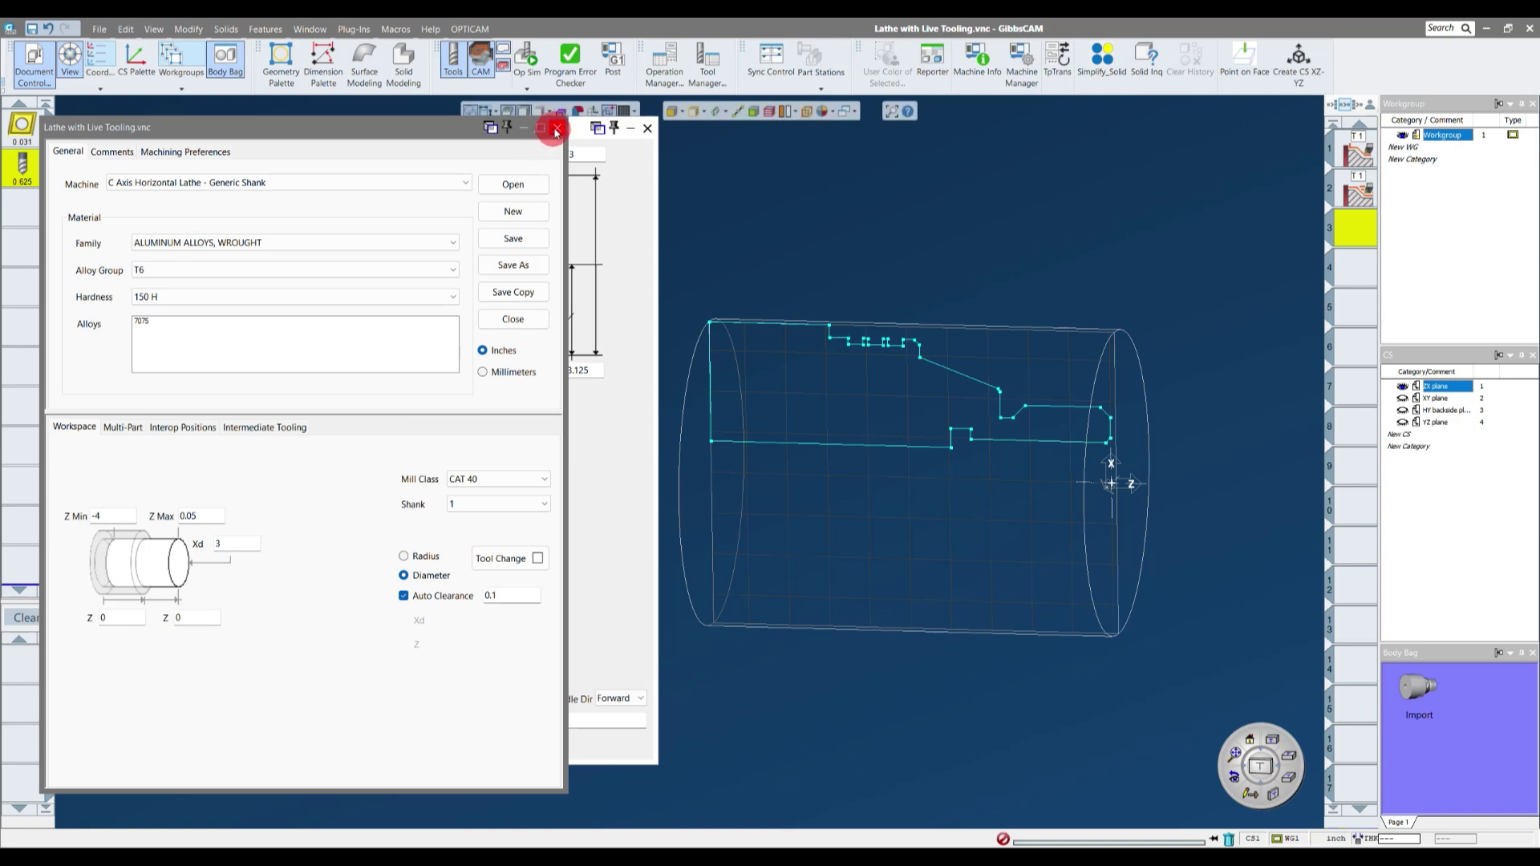
{"action": "left_click", "coordinate": [557, 127]}
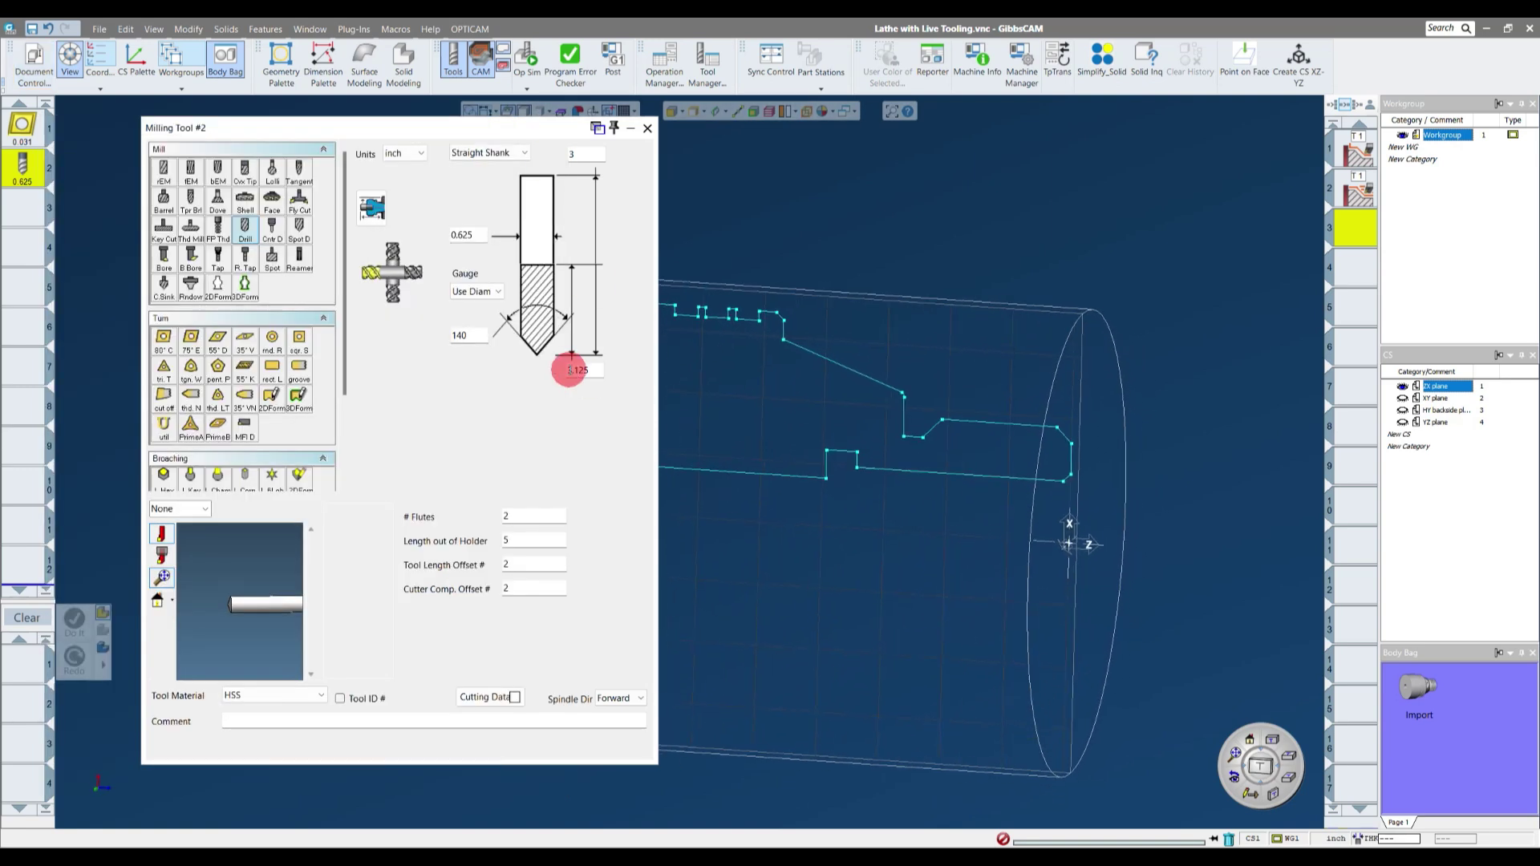
{"action": "double_click", "coordinate": [599, 373]}
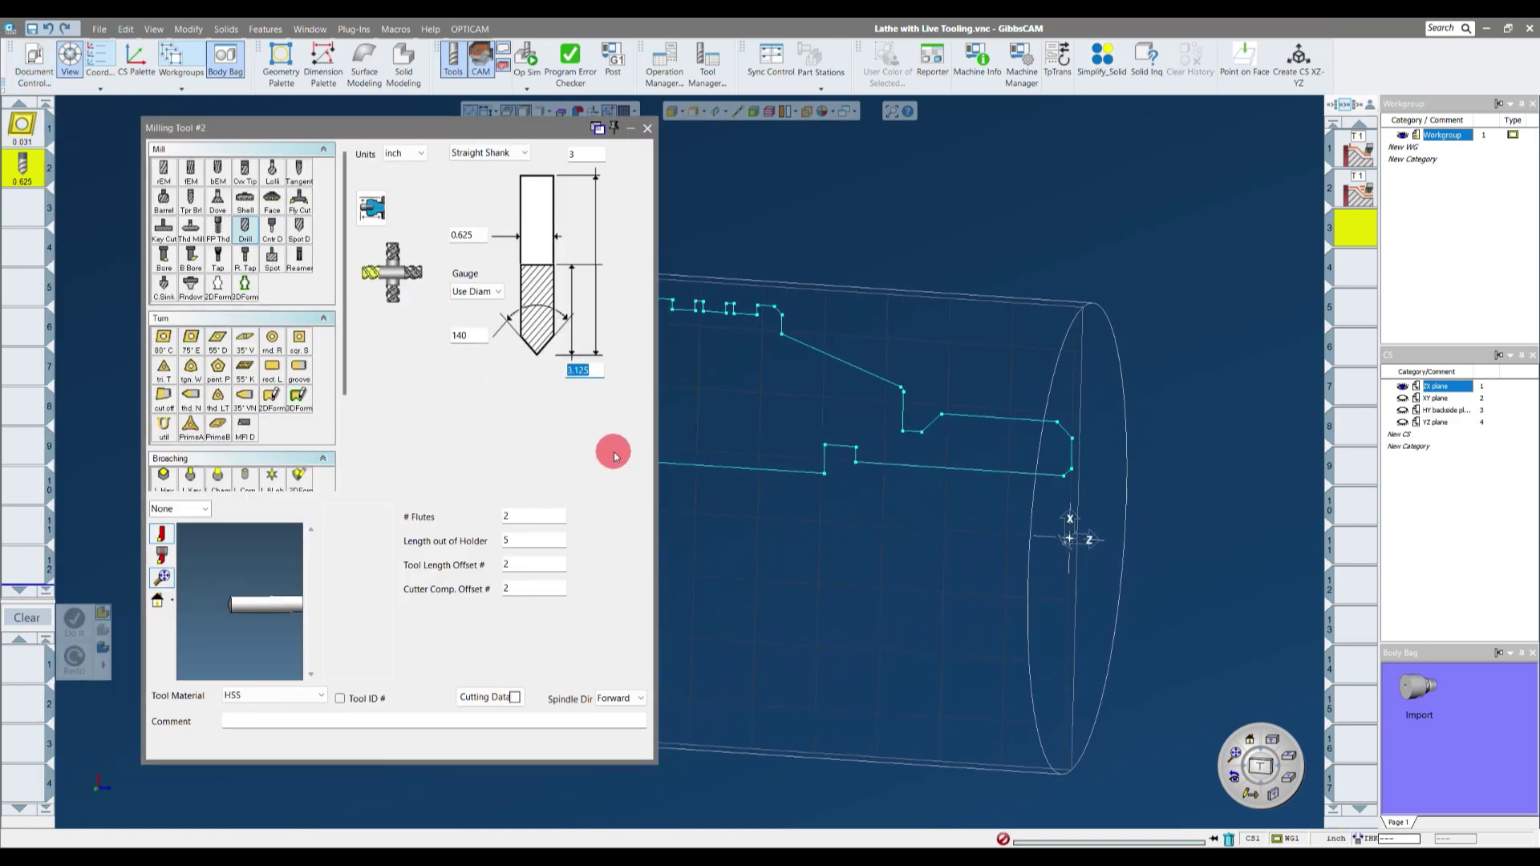
{"action": "type", "text": ".62"}
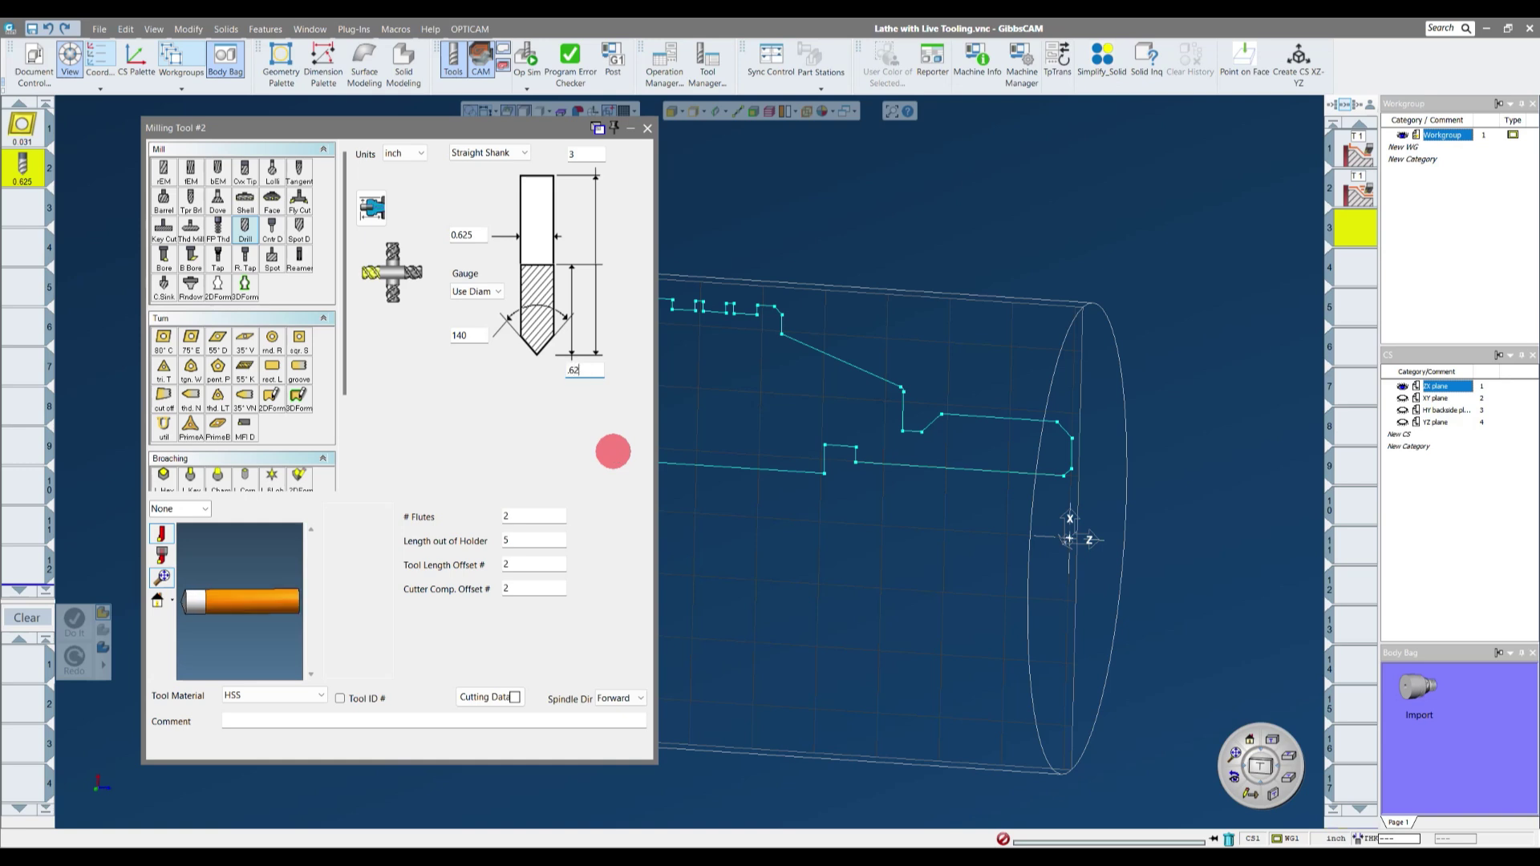
{"action": "type", "text": "5*7"}
{"action": "key", "text": "Return"}
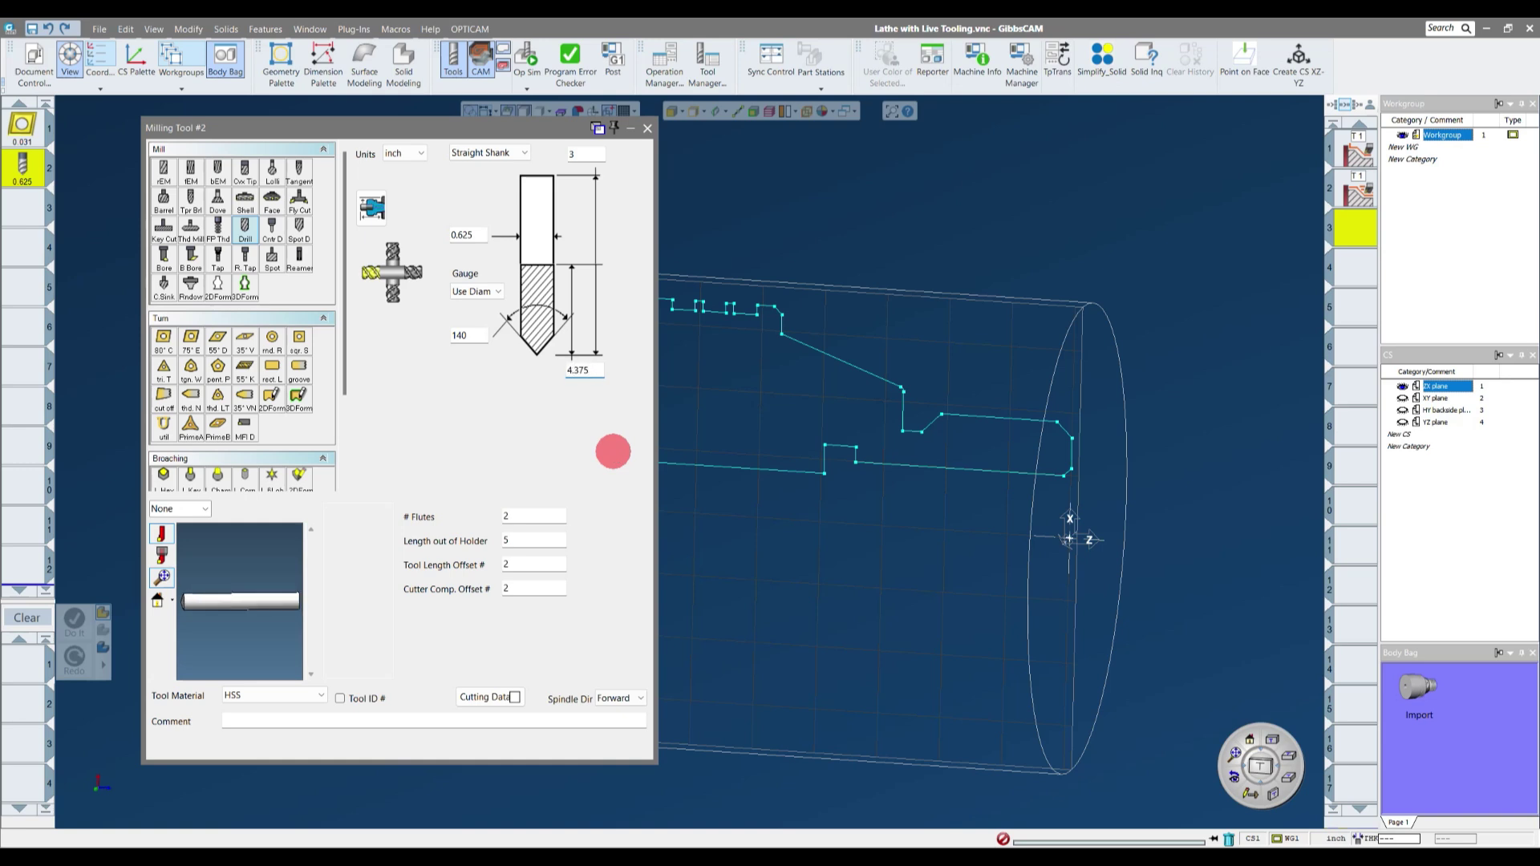
- Set the drill's overall length to 6 inches and its material to Carbide Insert, and close the tool definition
{"action": "double_click", "coordinate": [588, 153]}
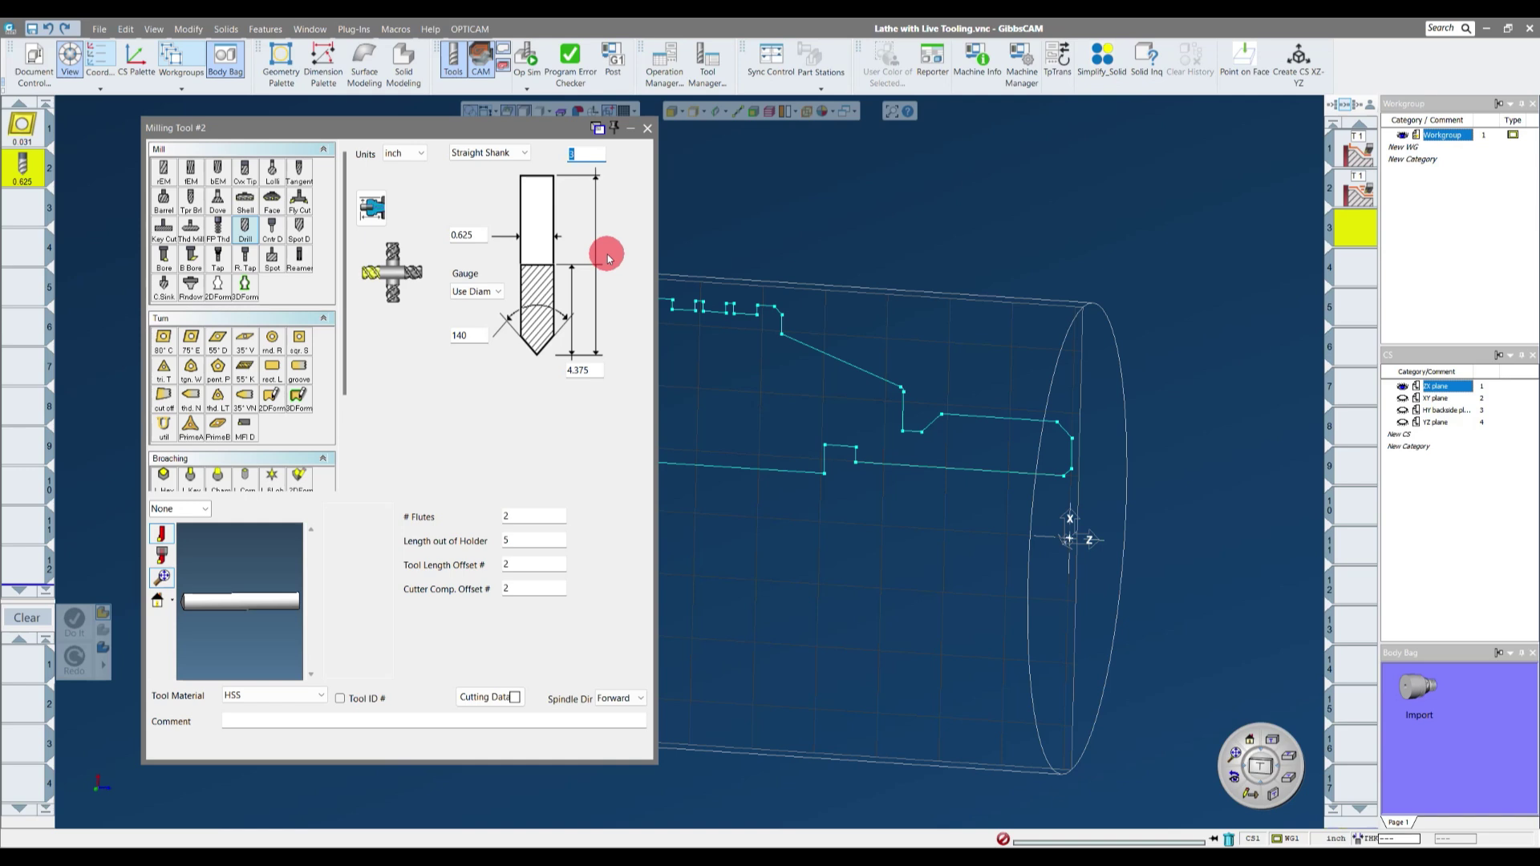
{"action": "type", "text": "6"}
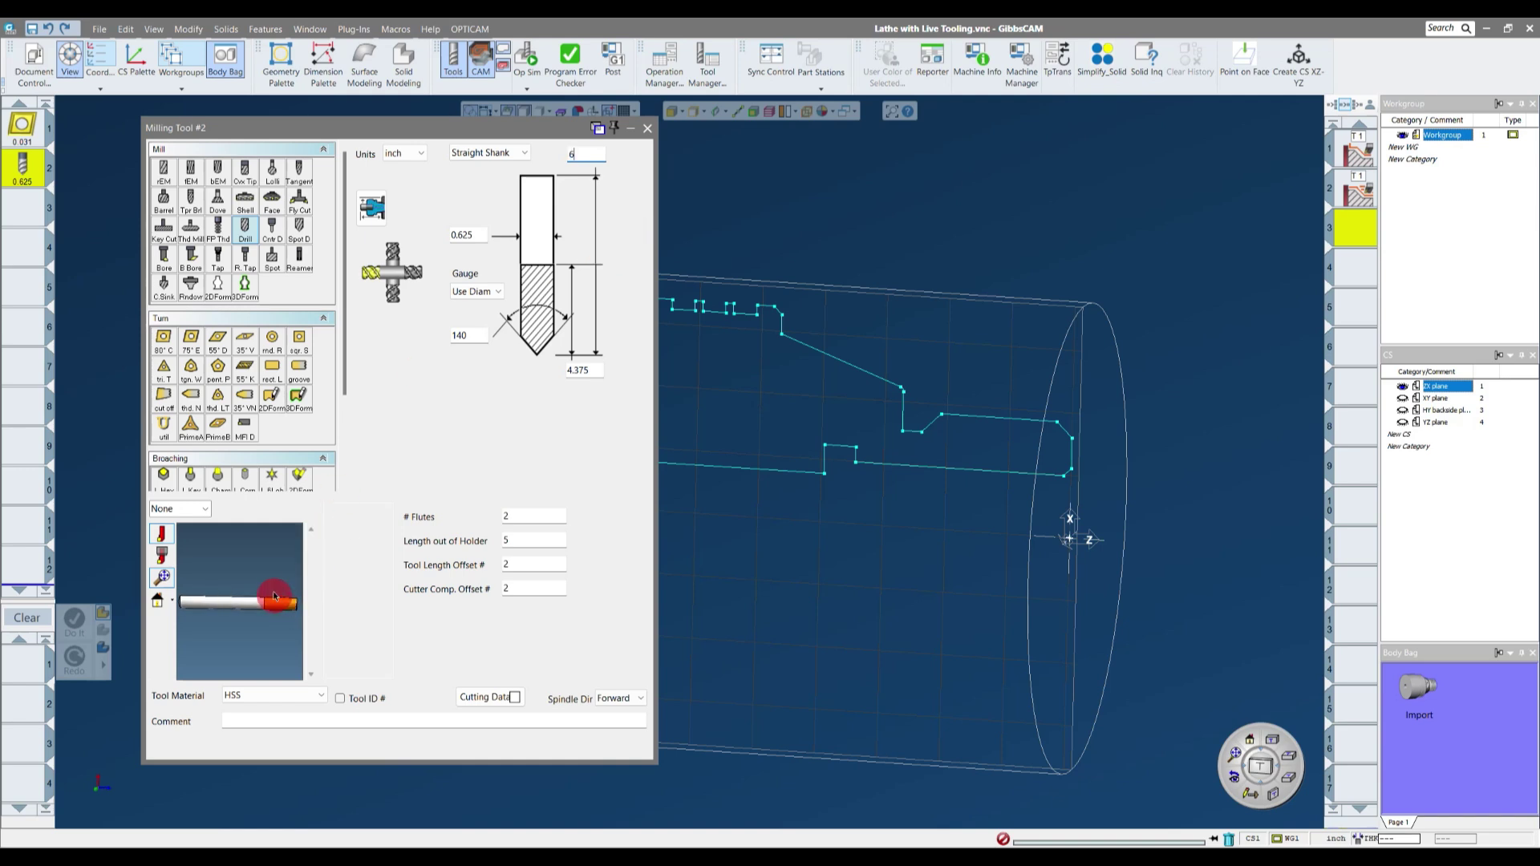
{"action": "left_click", "coordinate": [157, 600]}
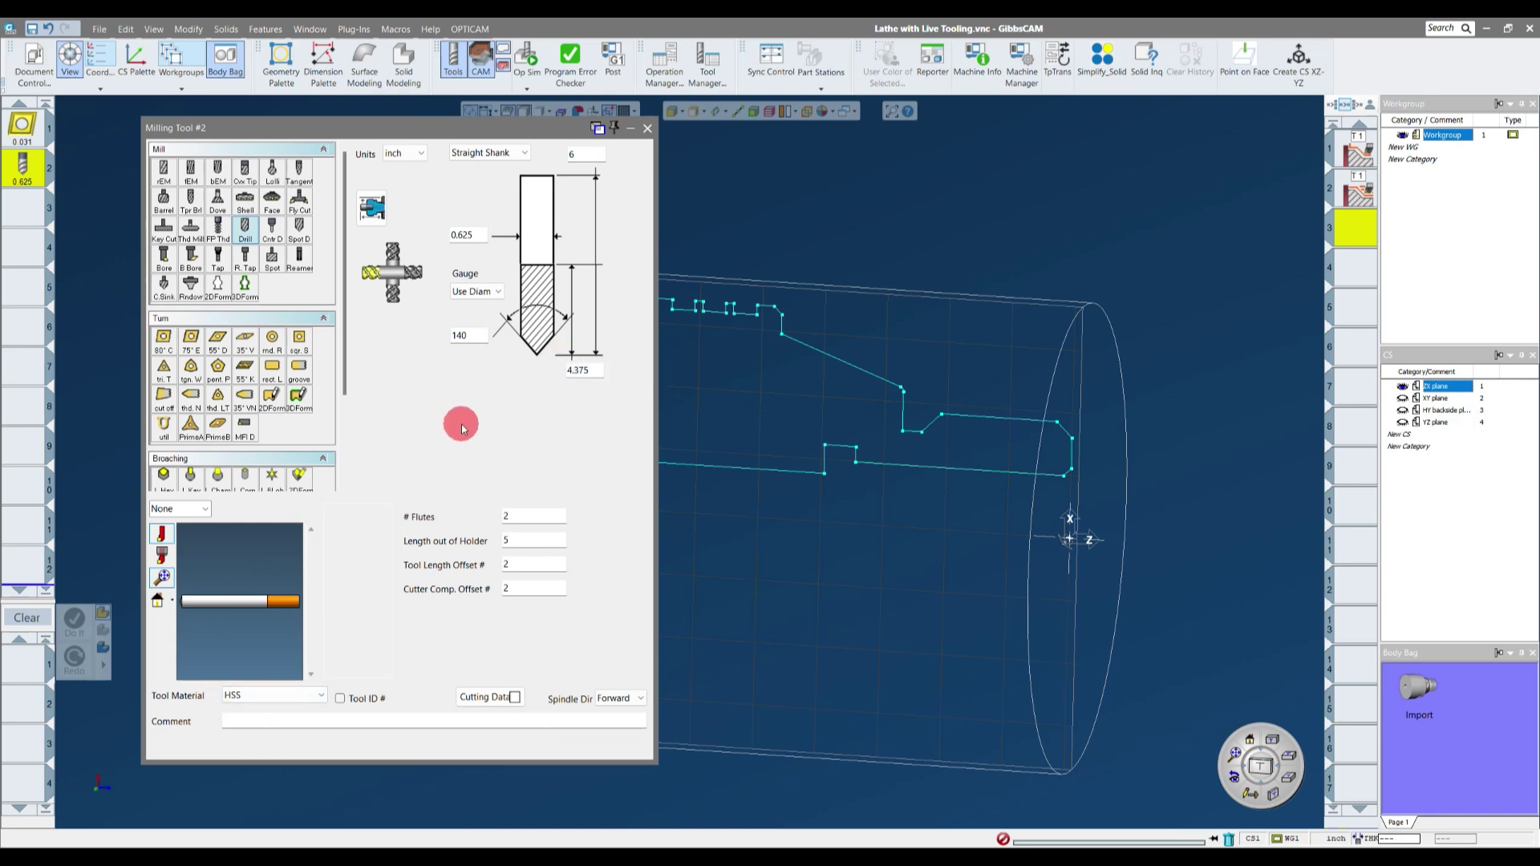
{"action": "left_click", "coordinate": [321, 694]}
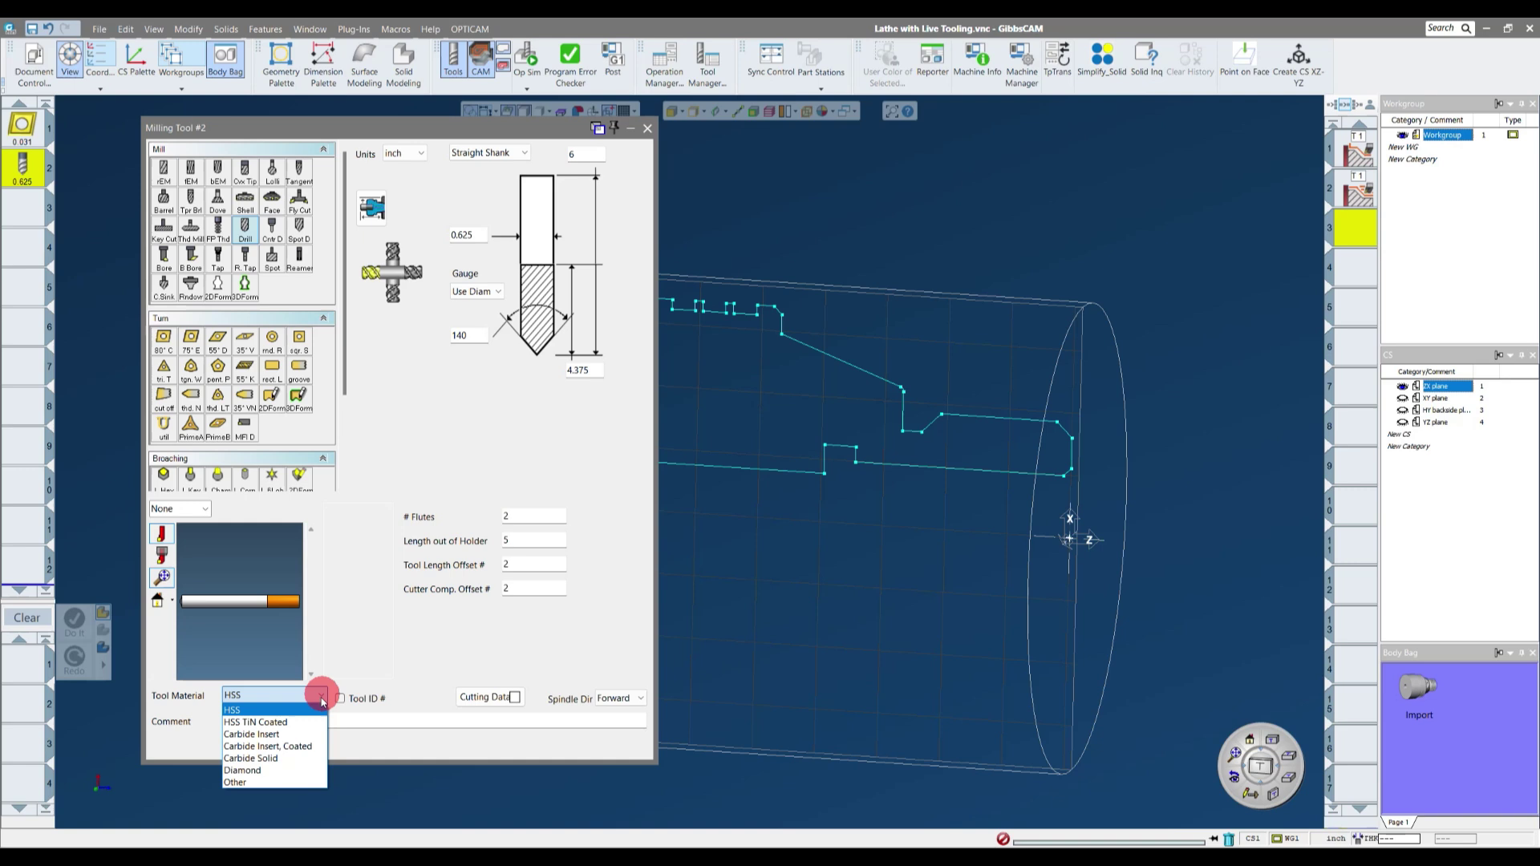
{"action": "left_click", "coordinate": [295, 734]}
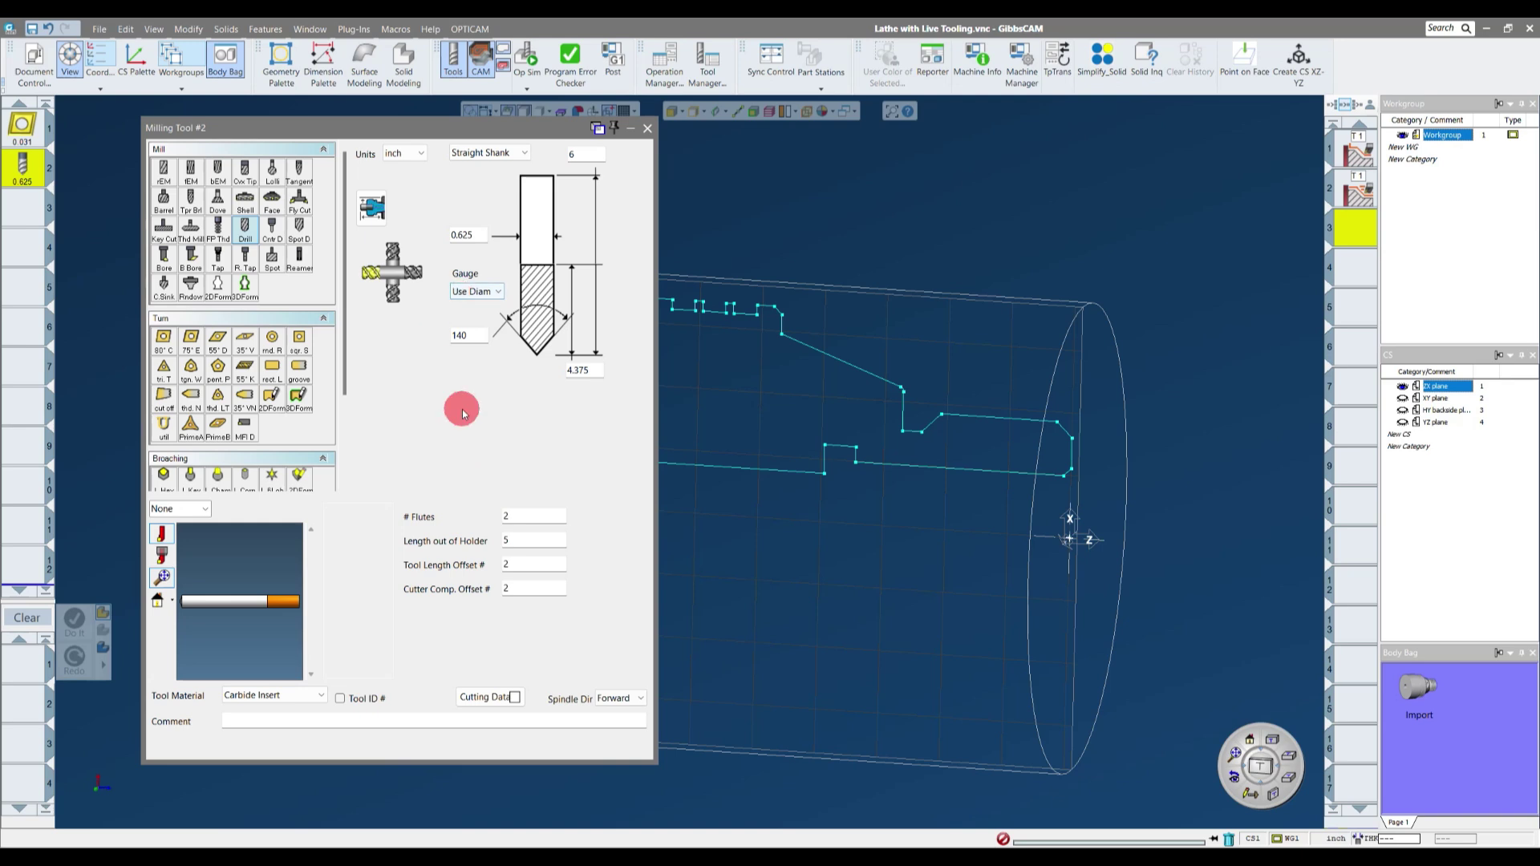
{"action": "left_click", "coordinate": [647, 128]}
- Create a turning Holes process with drill tool 2
{"action": "left_click_drag", "start_coordinate": [32, 170], "coordinate": [28, 661]}
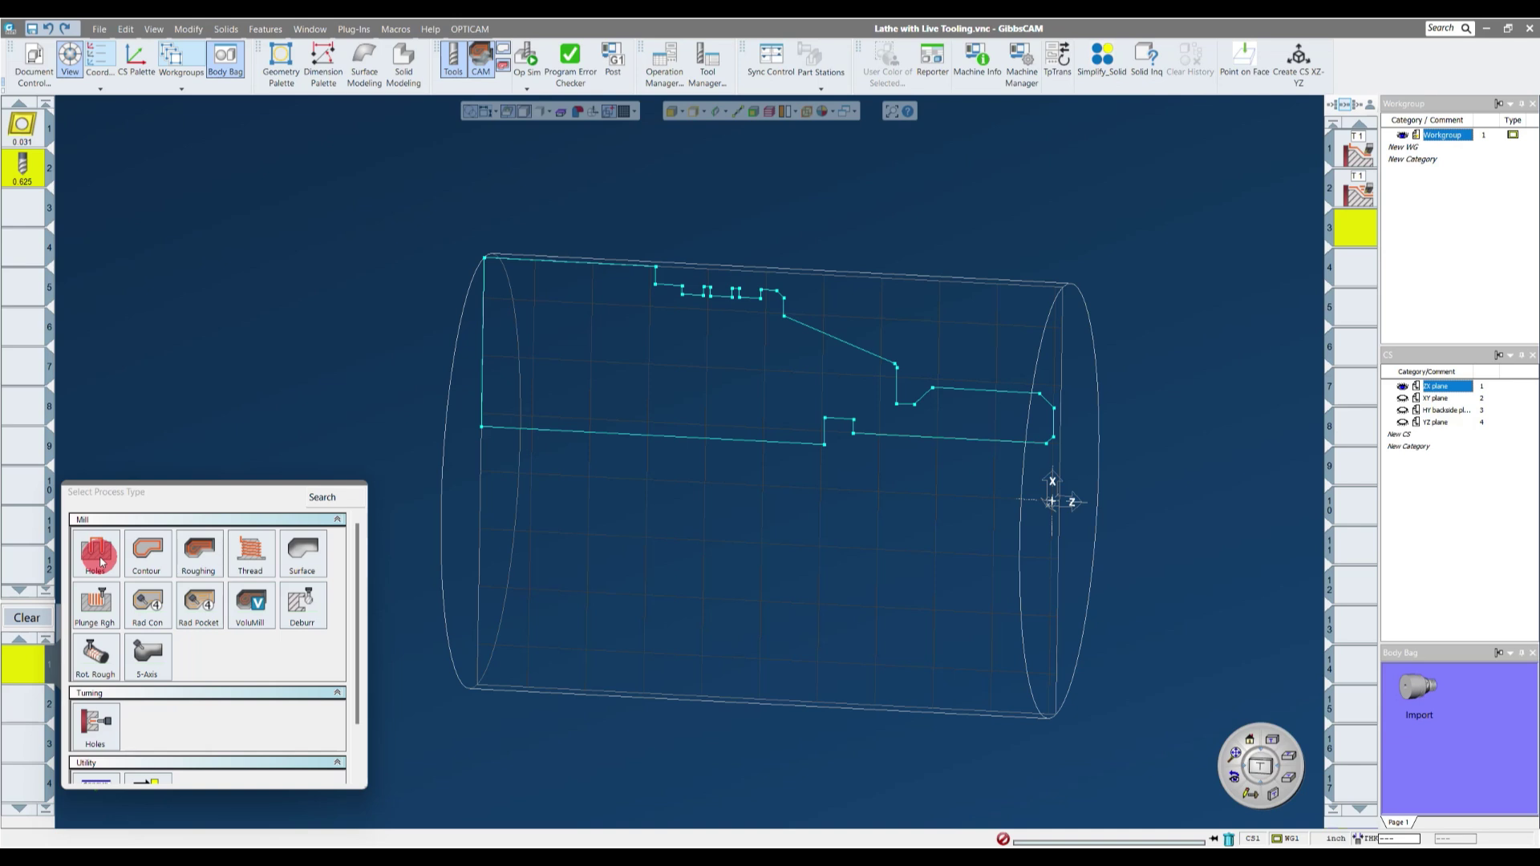
{"action": "left_click", "coordinate": [95, 724]}
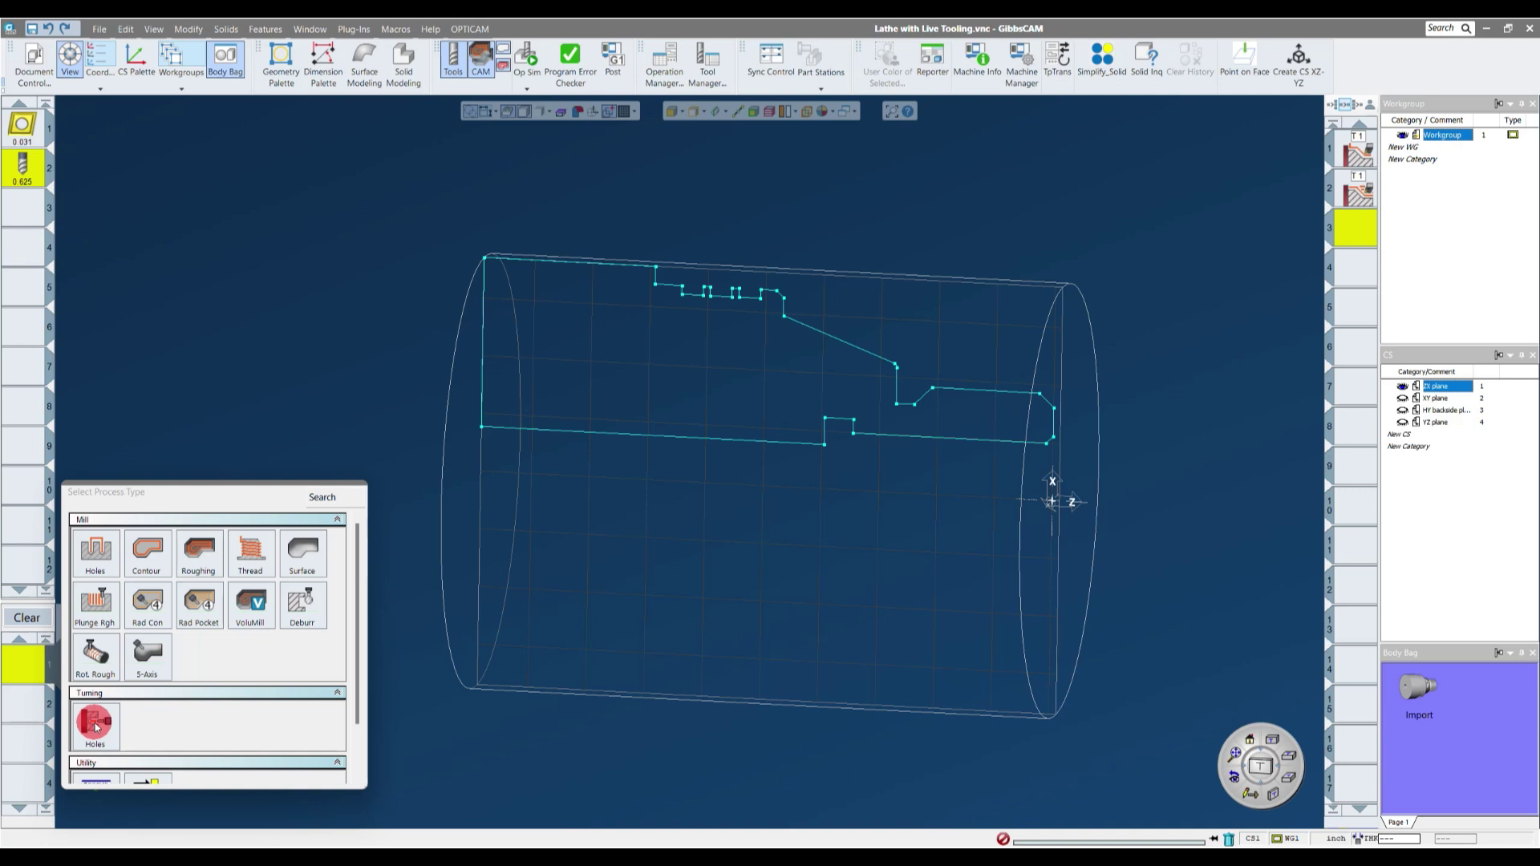
{"action": "double_click", "coordinate": [95, 724]}
{"action": "left_click_drag", "start_coordinate": [295, 154], "coordinate": [255, 162]}
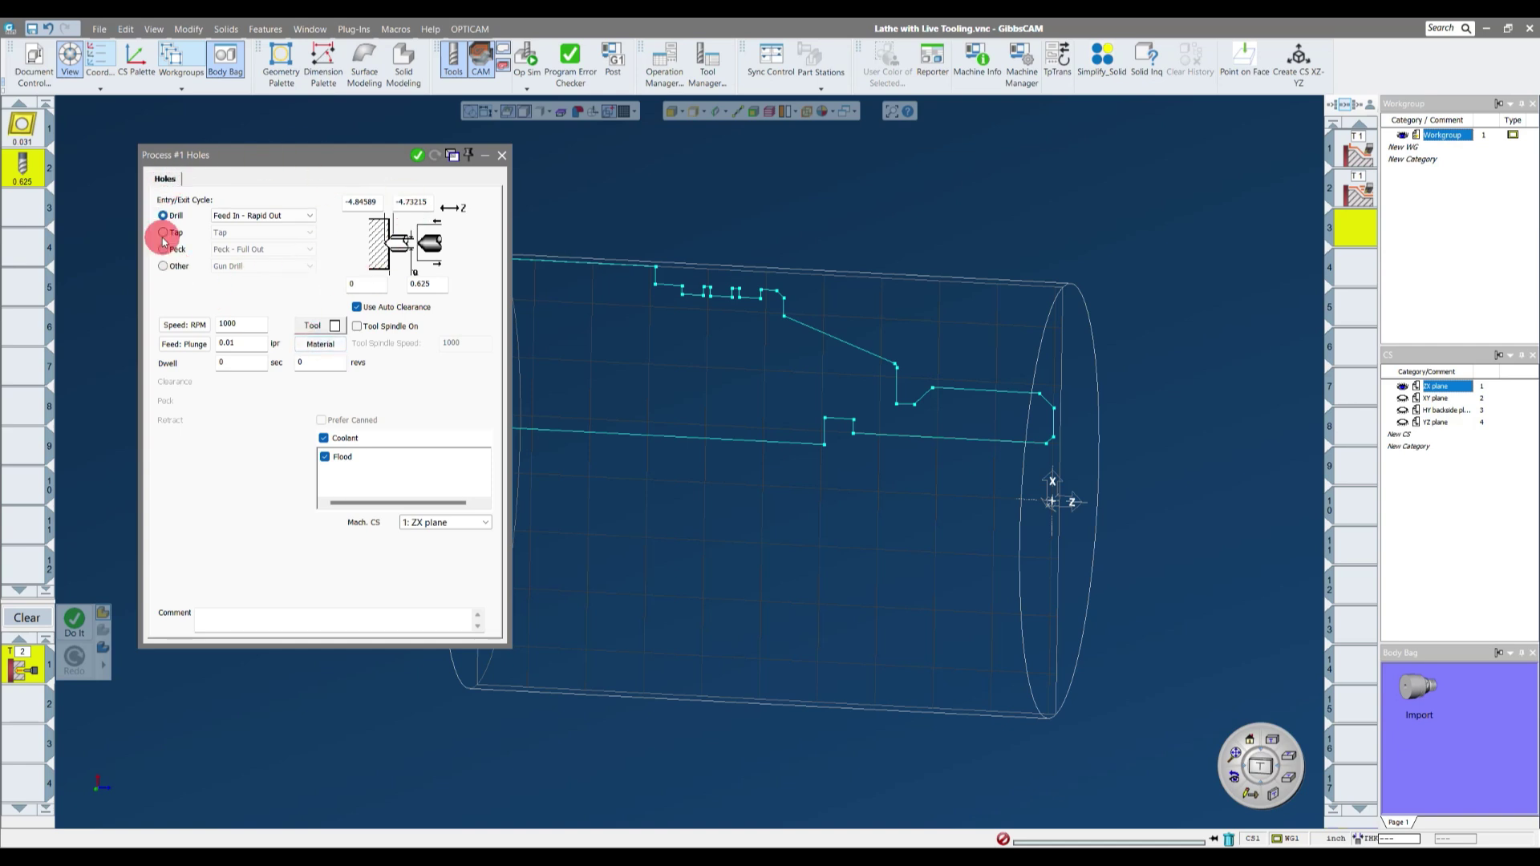
- Review the Drill, Tap, Peck and Other entry/exit cycle options, ending on Drill with Feed In - Rapid Out
{"action": "left_click", "coordinate": [311, 216]}
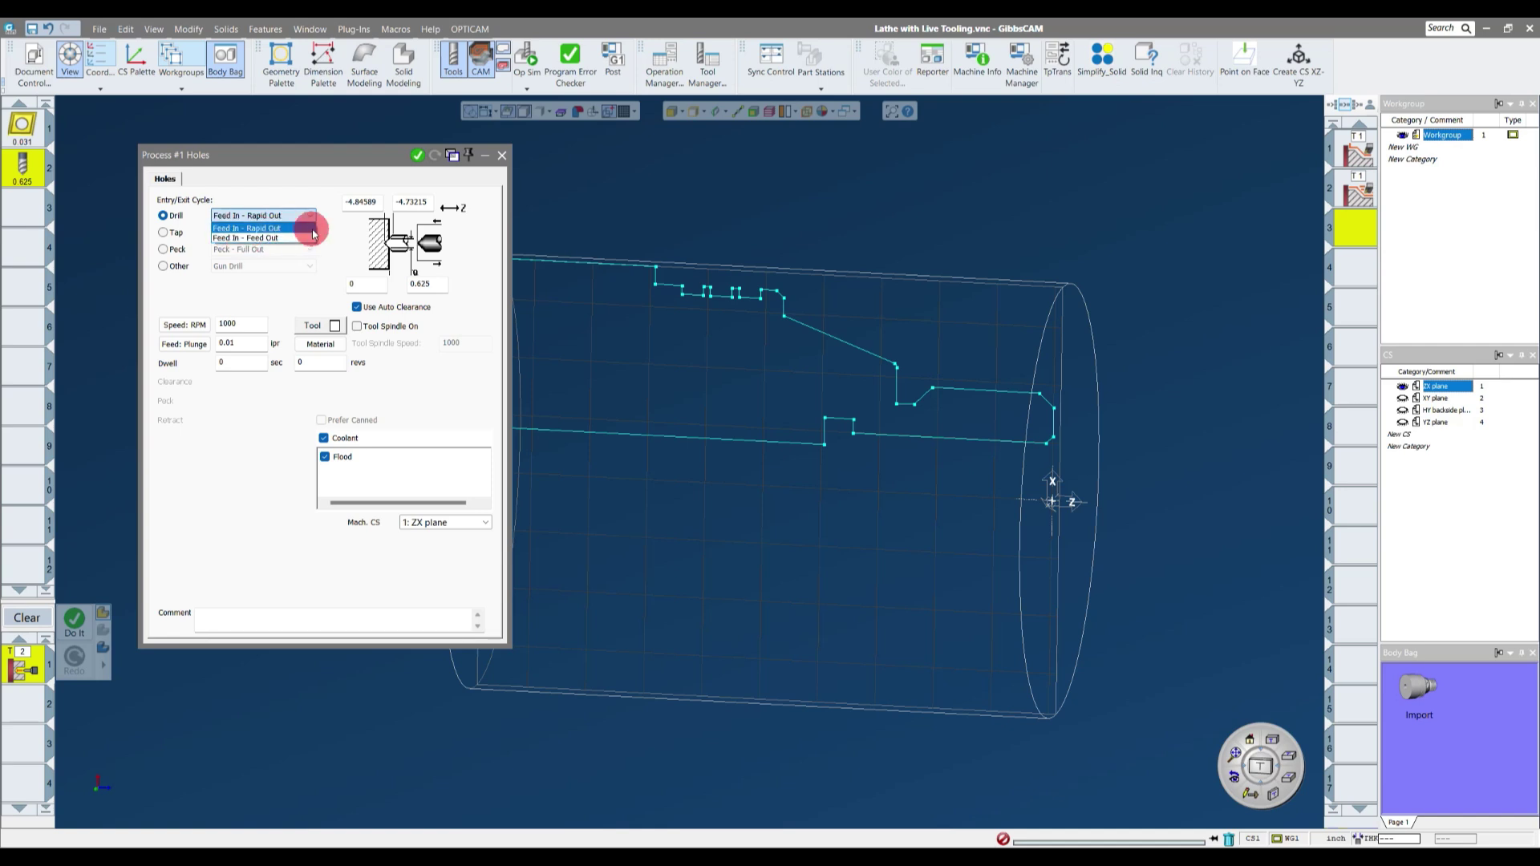
{"action": "left_click", "coordinate": [311, 228]}
{"action": "left_click", "coordinate": [167, 233]}
{"action": "left_click", "coordinate": [310, 233]}
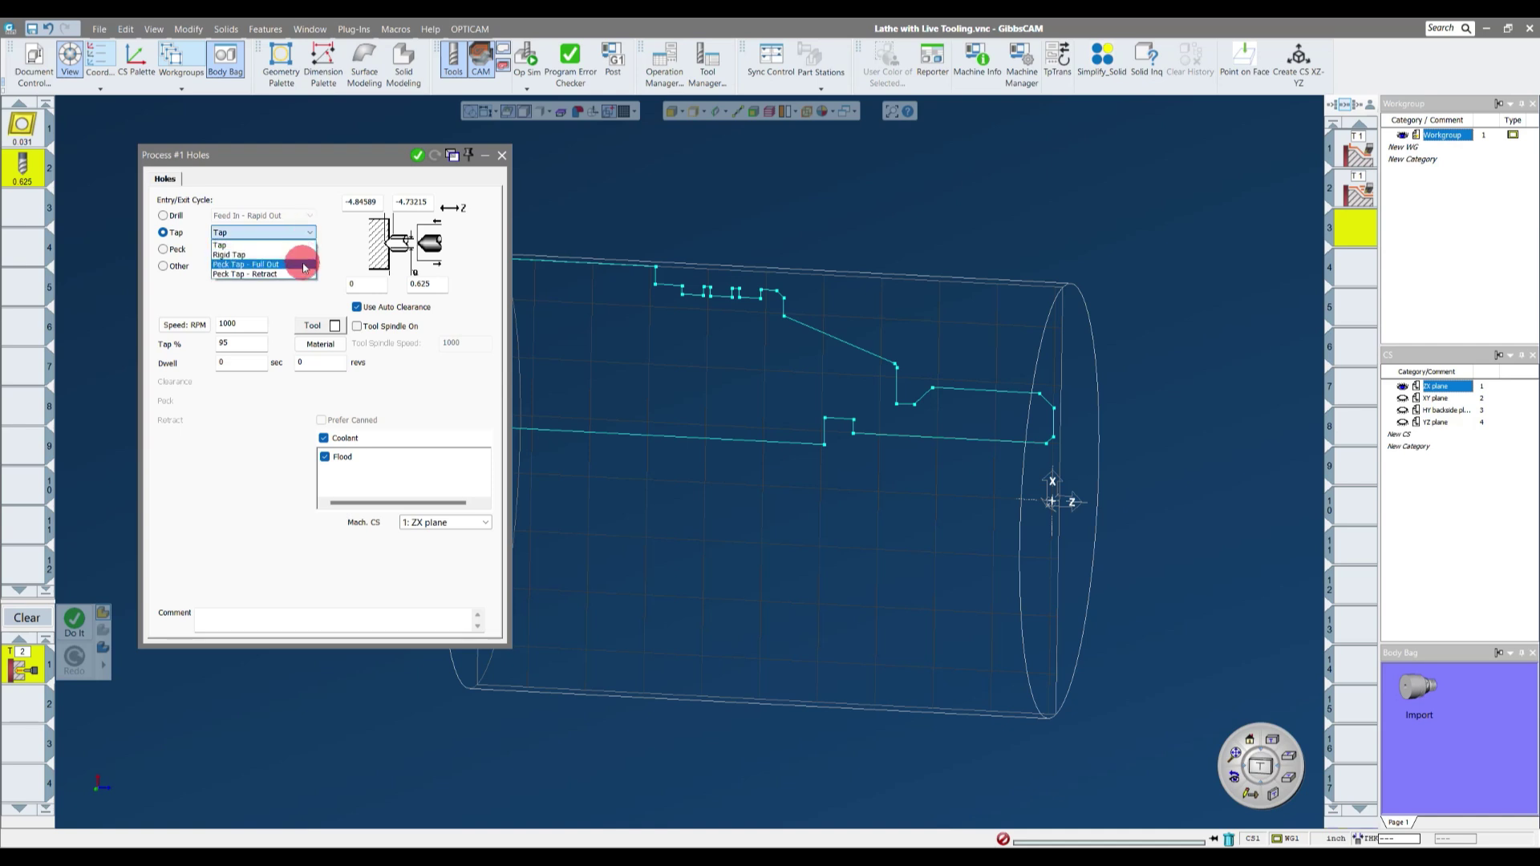
{"action": "left_click", "coordinate": [161, 243]}
{"action": "left_click", "coordinate": [164, 250]}
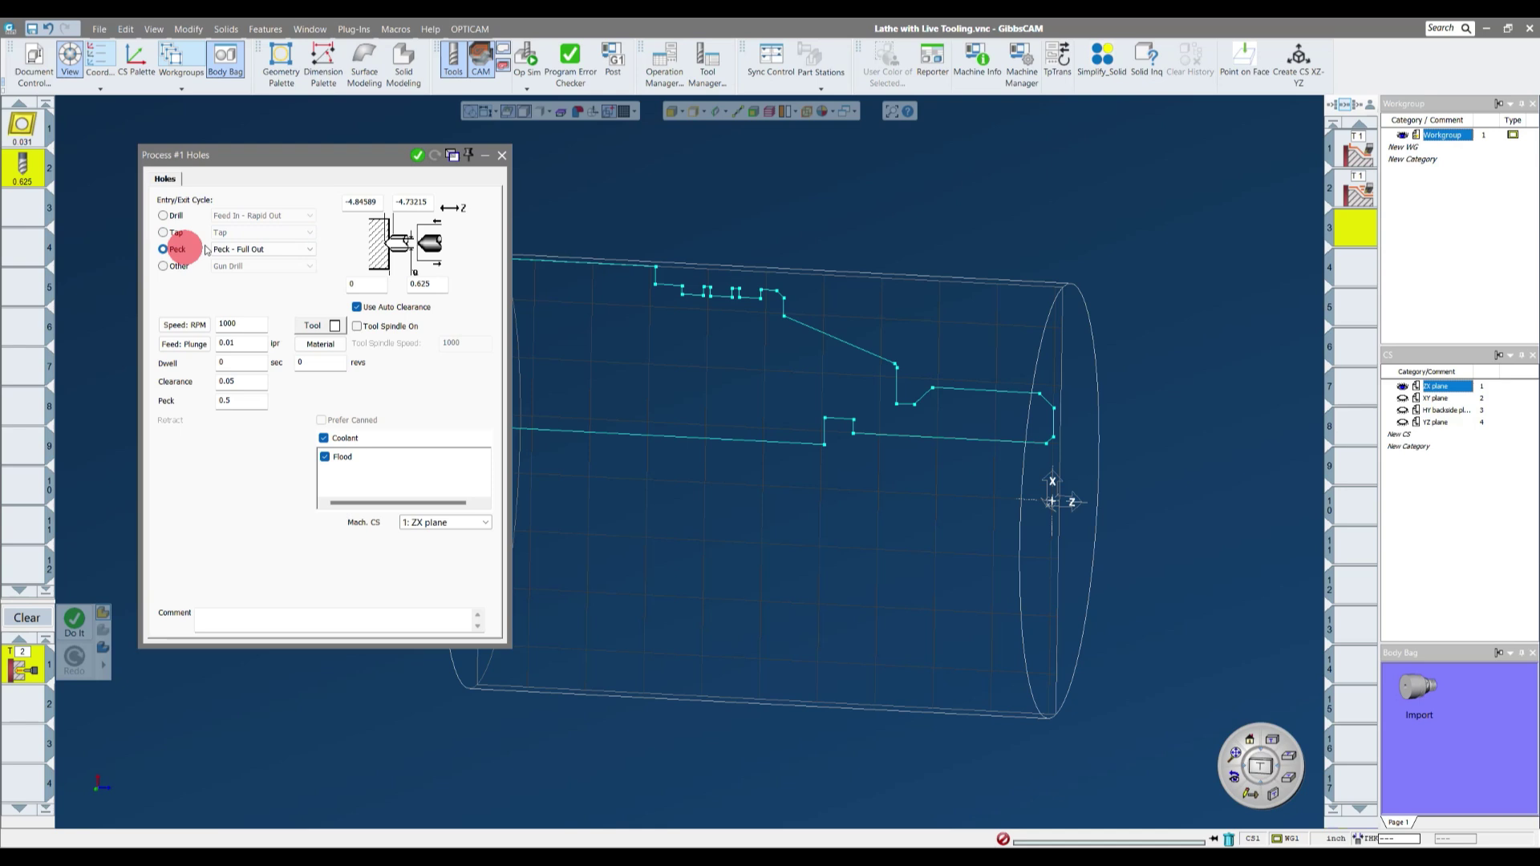
{"action": "left_click", "coordinate": [310, 250]}
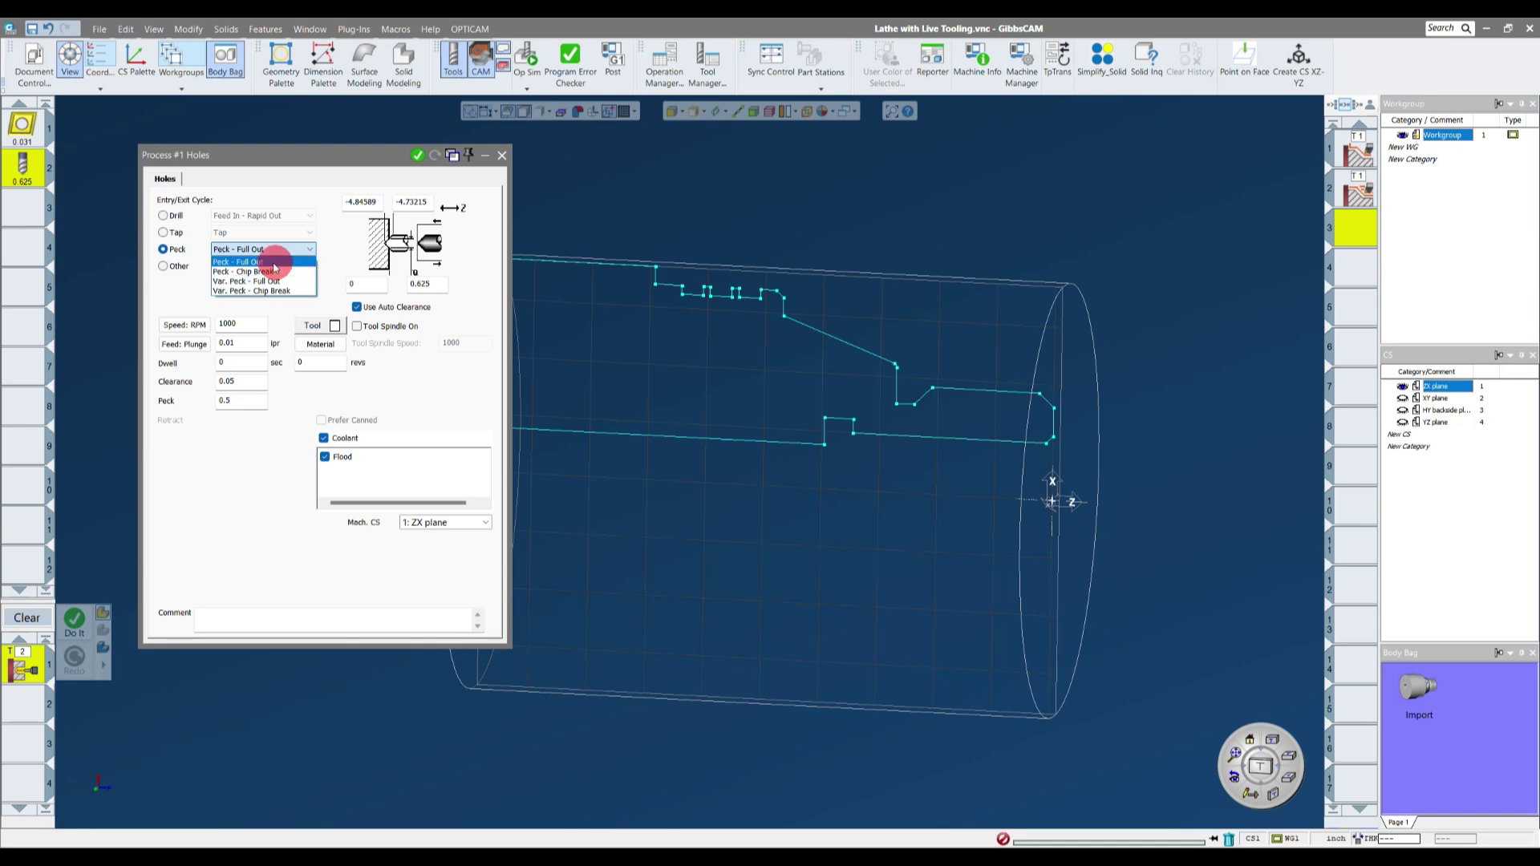
{"action": "left_click", "coordinate": [178, 260]}
{"action": "left_click", "coordinate": [182, 269]}
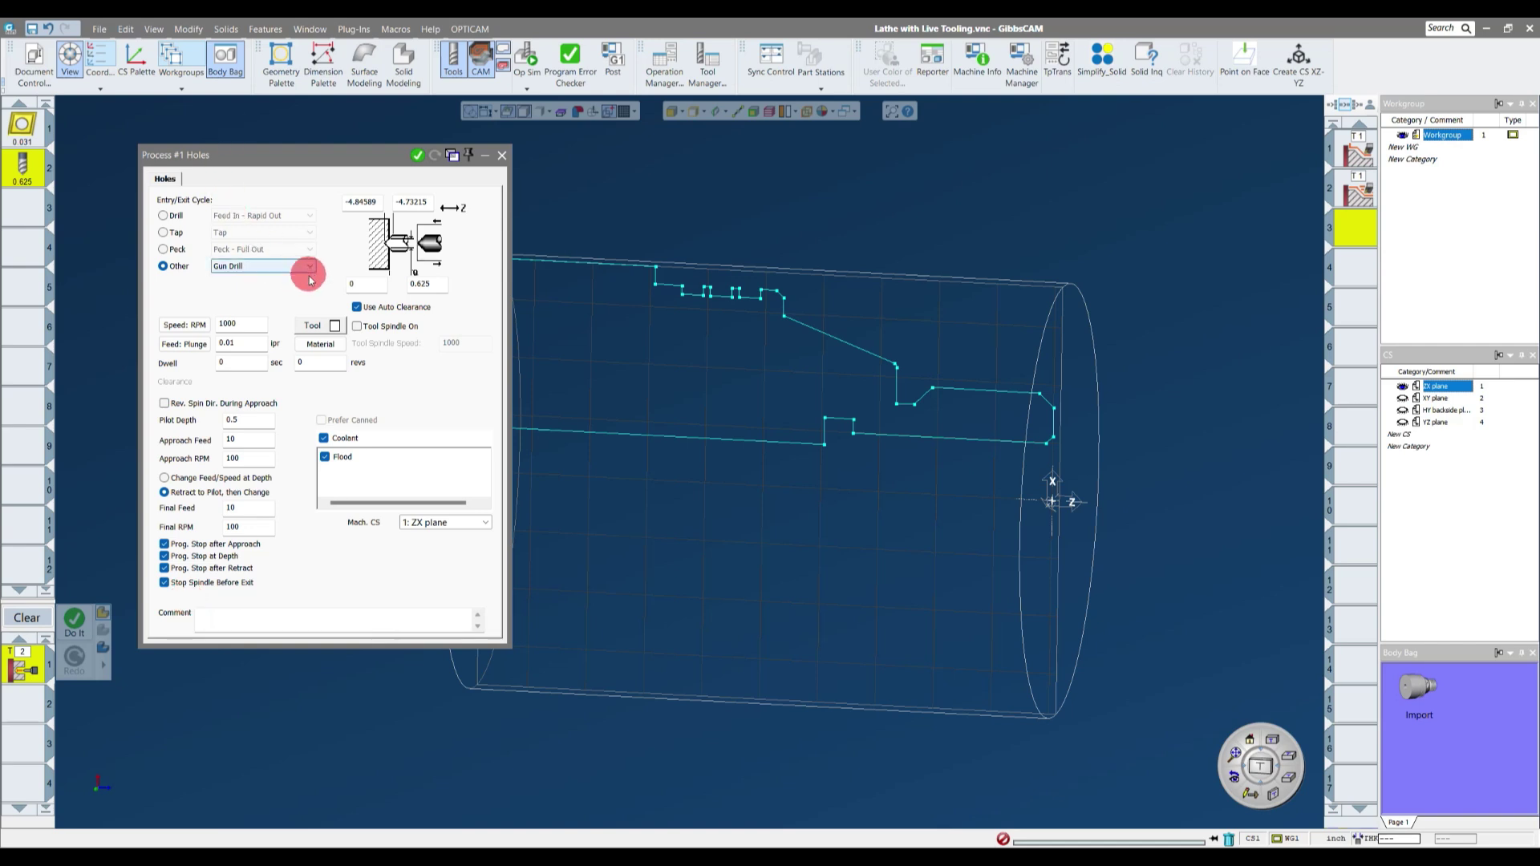
{"action": "left_click", "coordinate": [172, 215]}
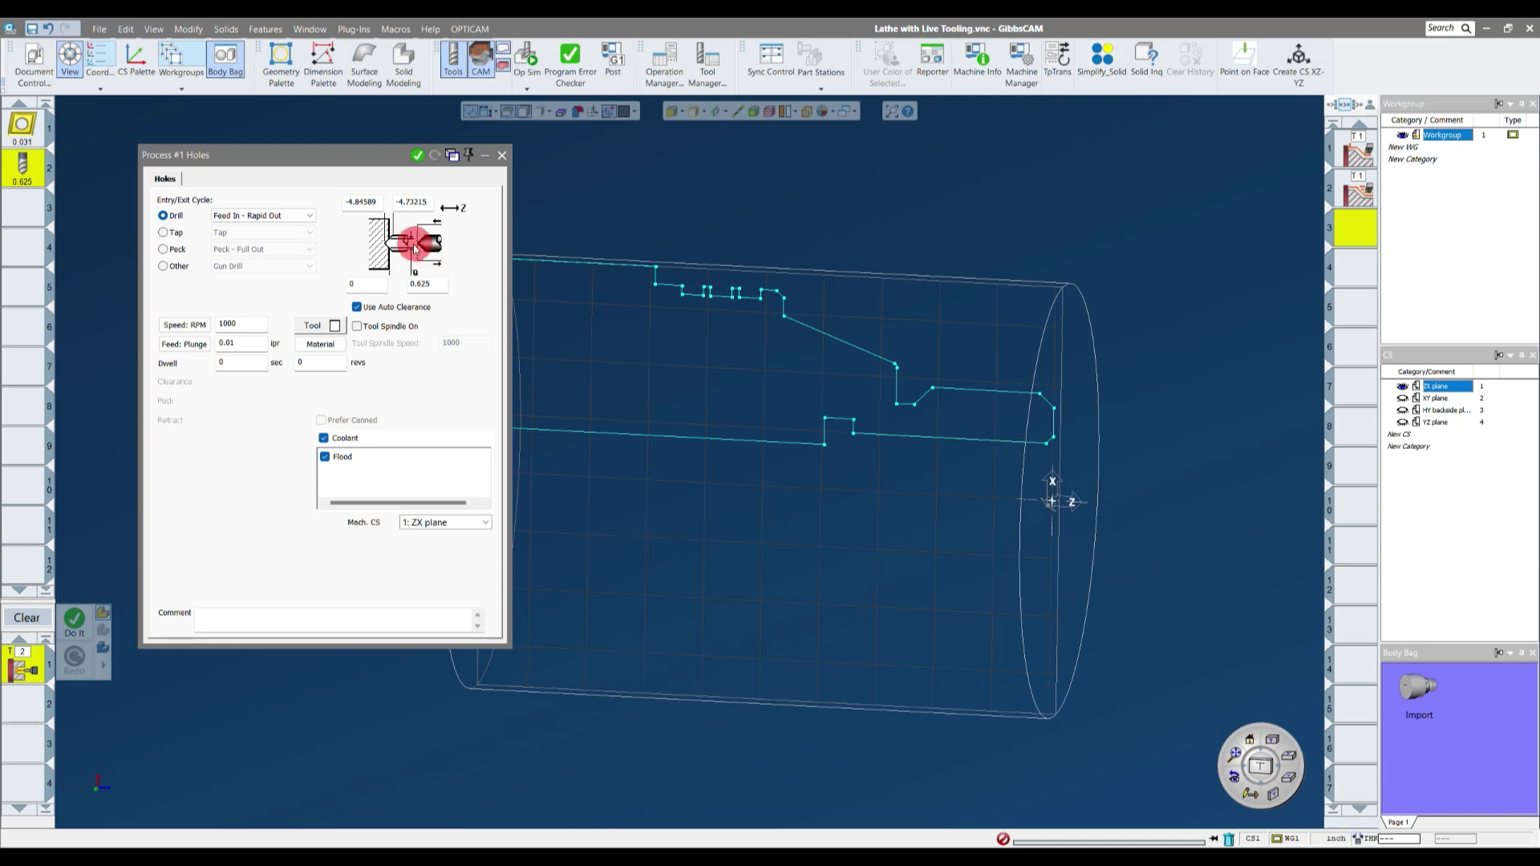
- Examine the Holes process's surface Z, clearance, full-diameter depth and tip depth values
{"action": "left_click", "coordinate": [367, 286]}
{"action": "key", "text": "BackSpace"}
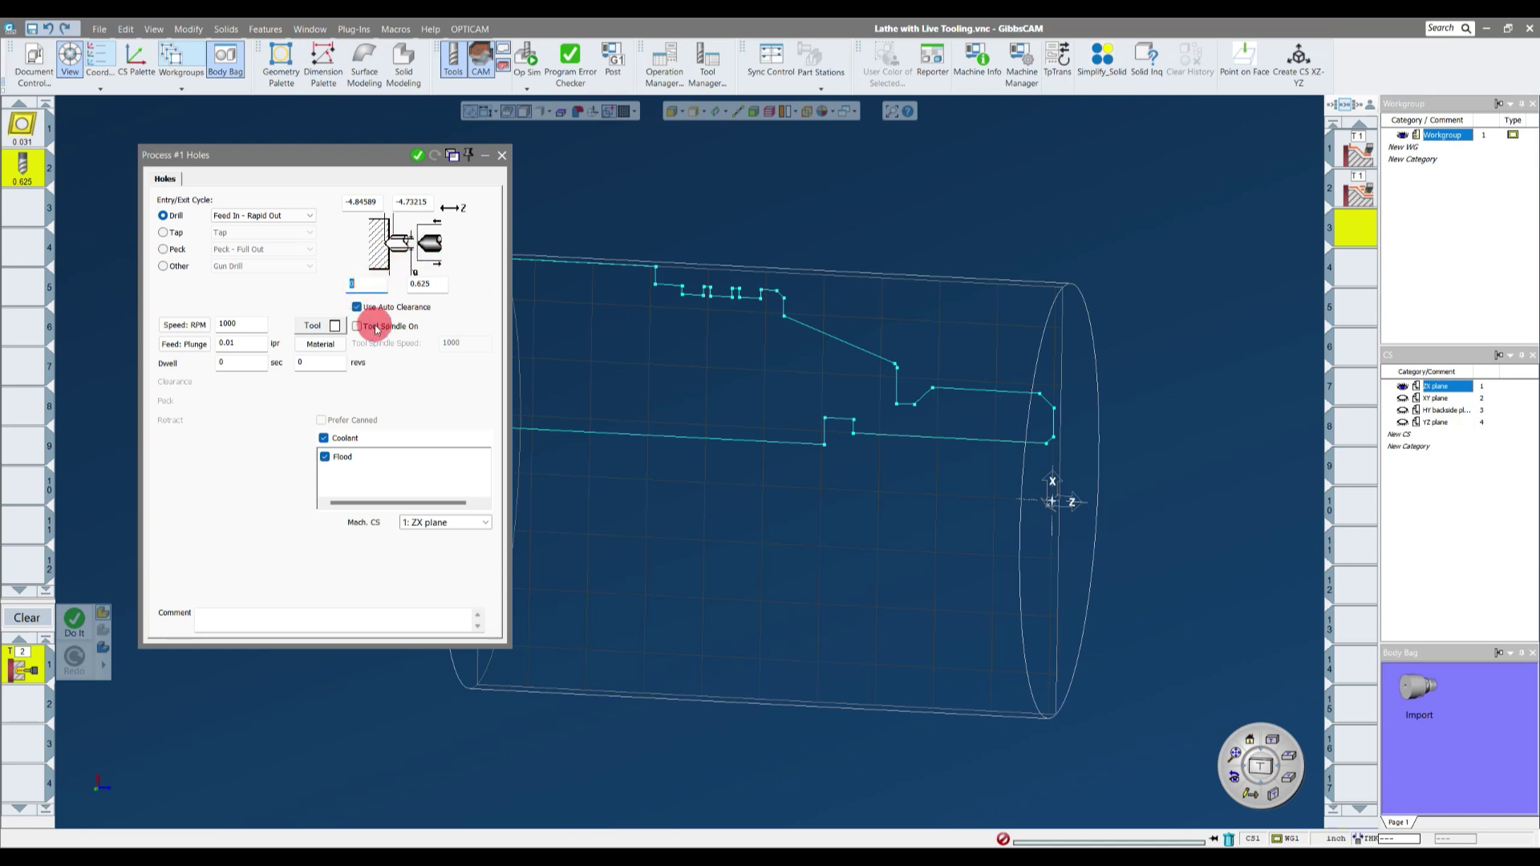
{"action": "key", "text": "ctrl+z"}
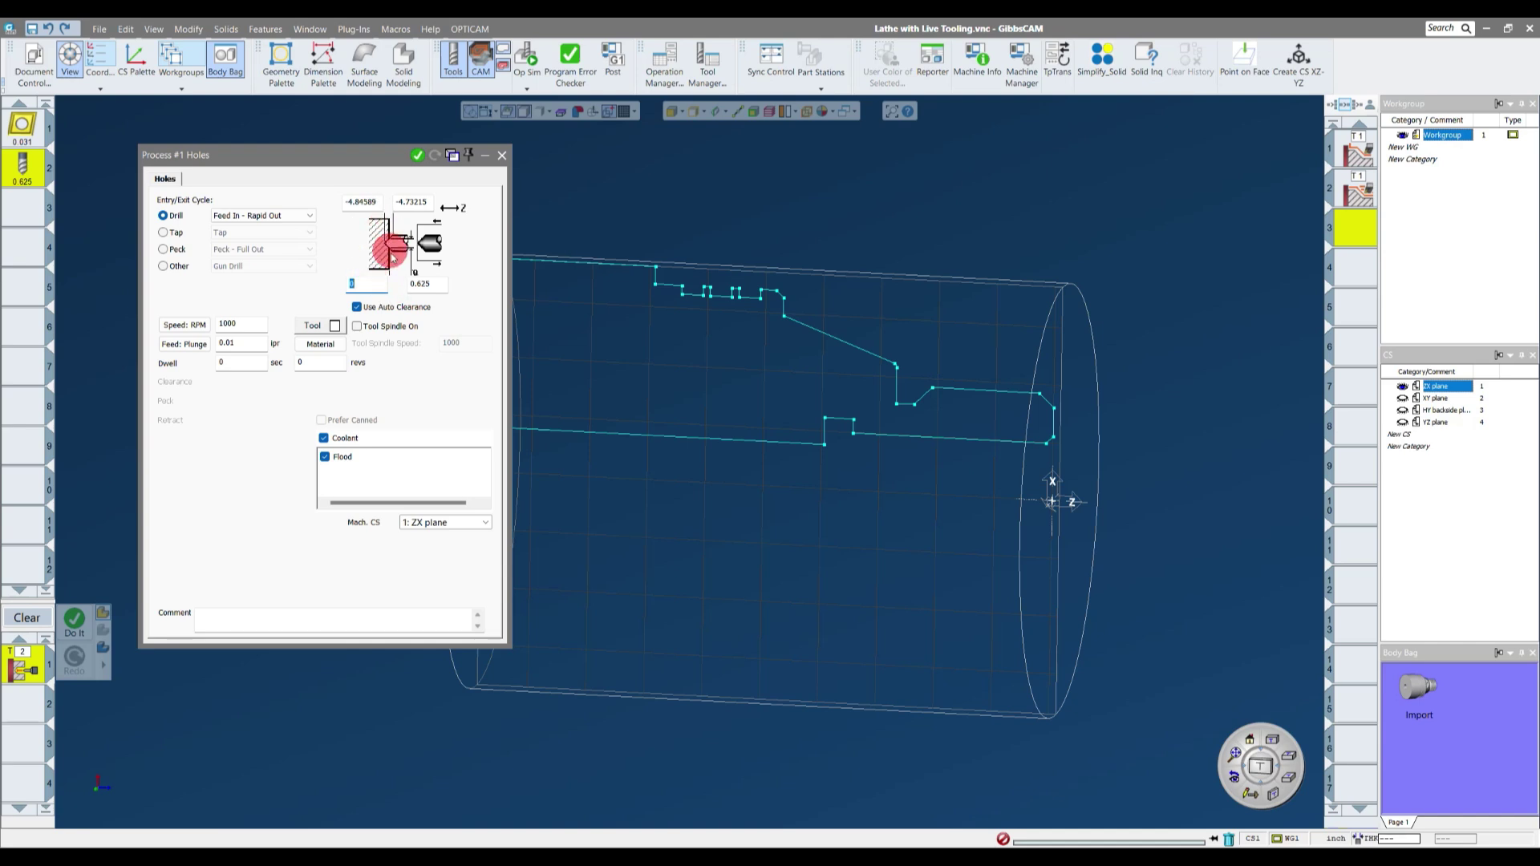
{"action": "left_click", "coordinate": [356, 283]}
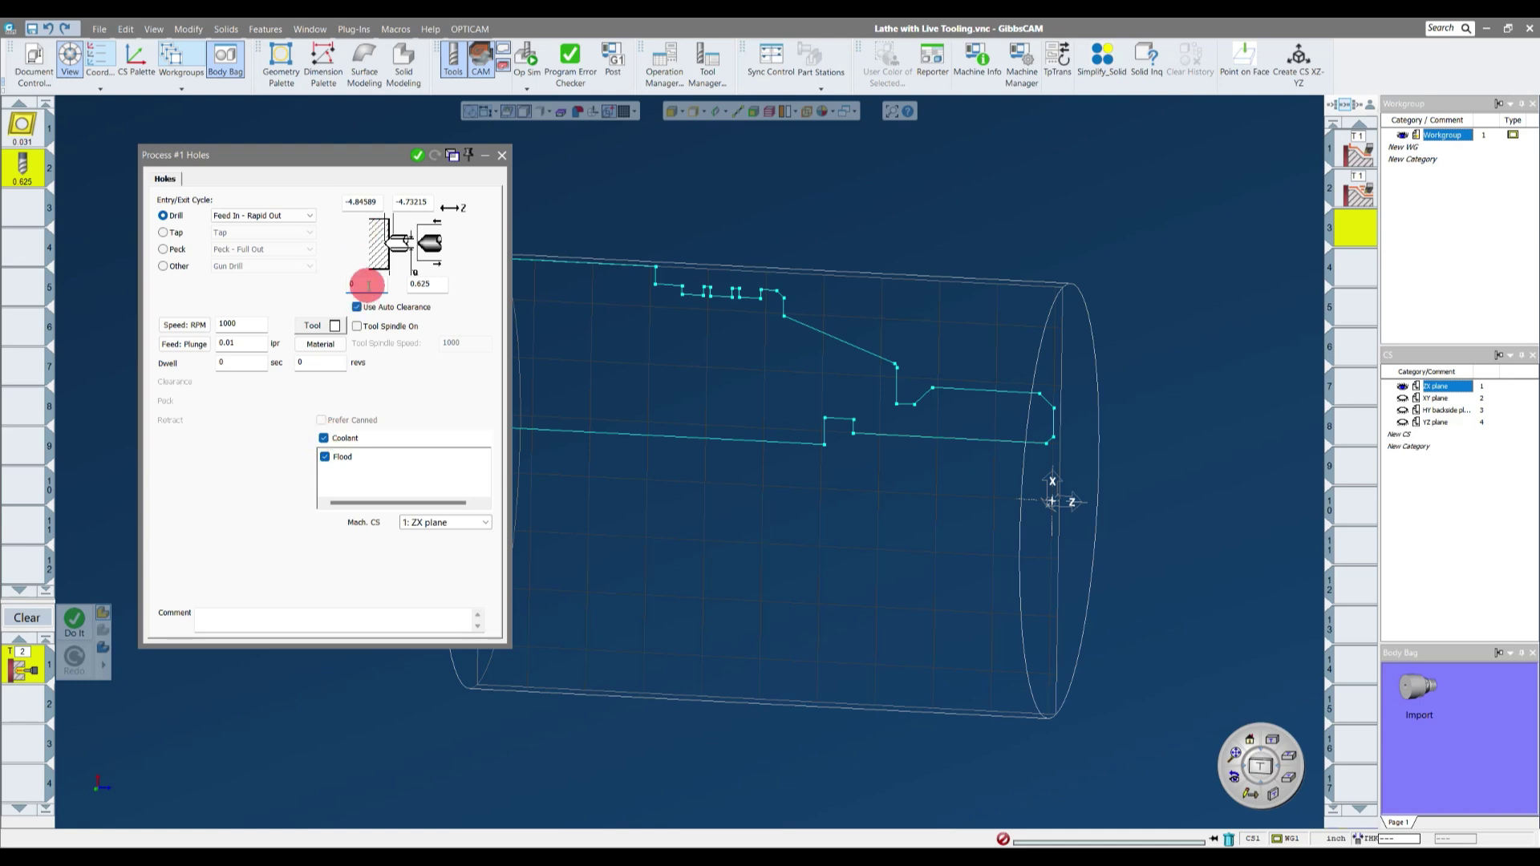
{"action": "middle_click_drag", "start_coordinate": [664, 312], "coordinate": [705, 316]}
{"action": "left_click", "coordinate": [435, 288]}
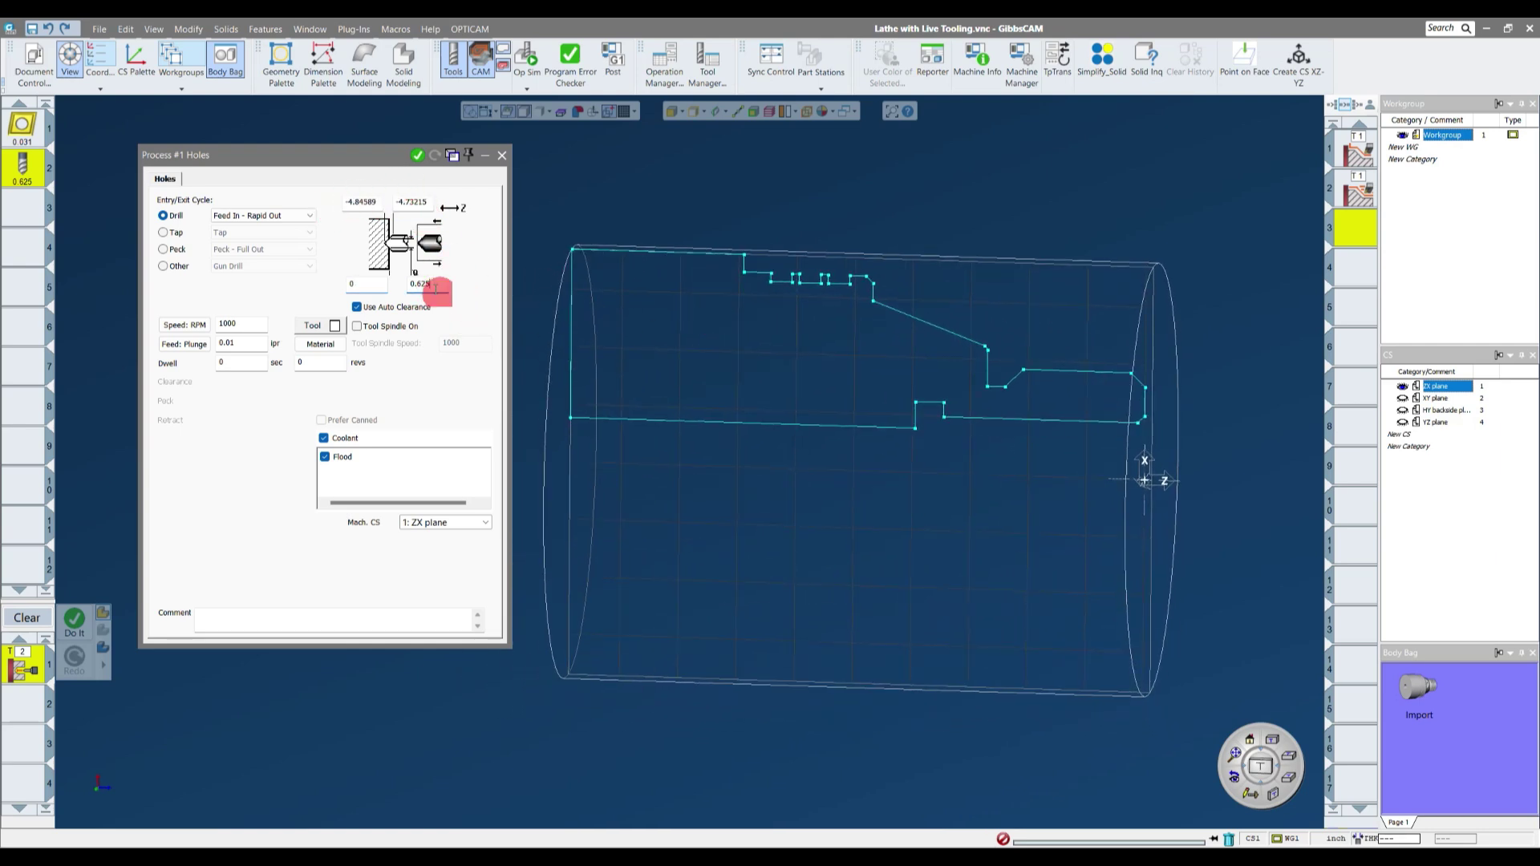
{"action": "double_click", "coordinate": [435, 289]}
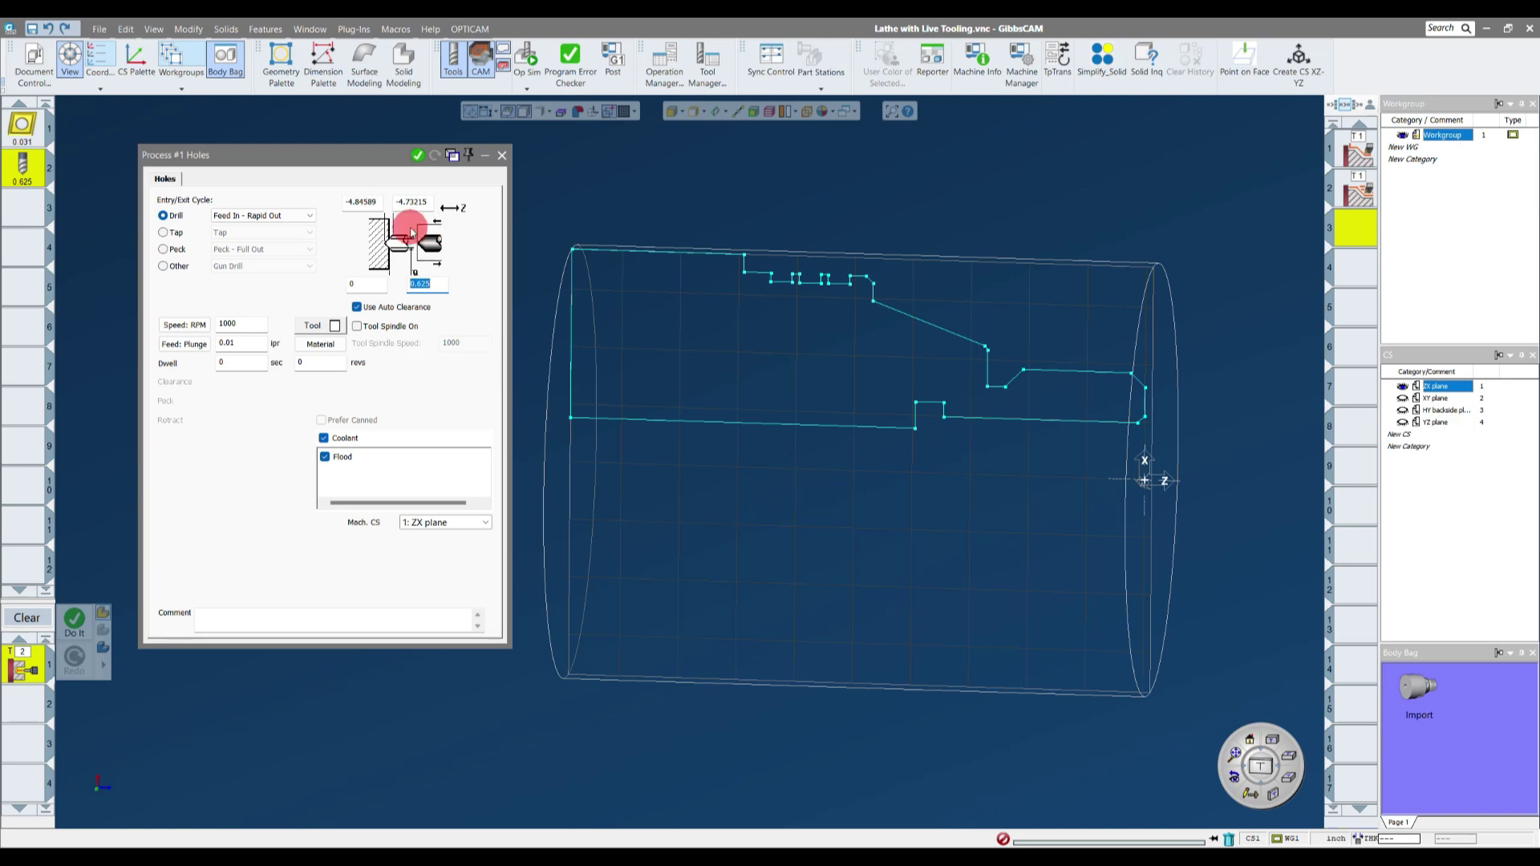
{"action": "left_click", "coordinate": [413, 203]}
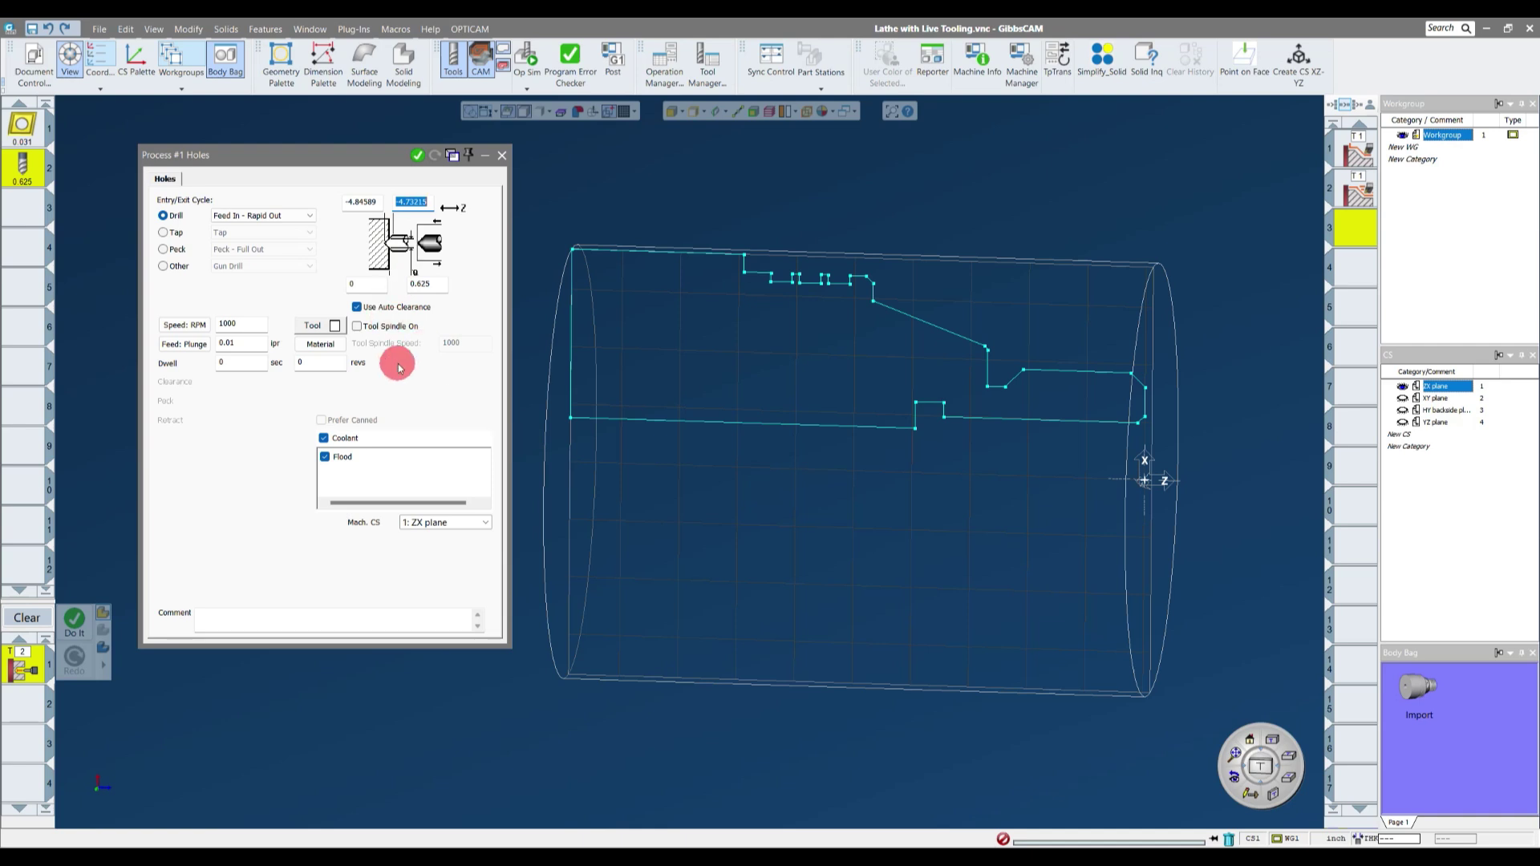
{"action": "left_click", "coordinate": [362, 202]}
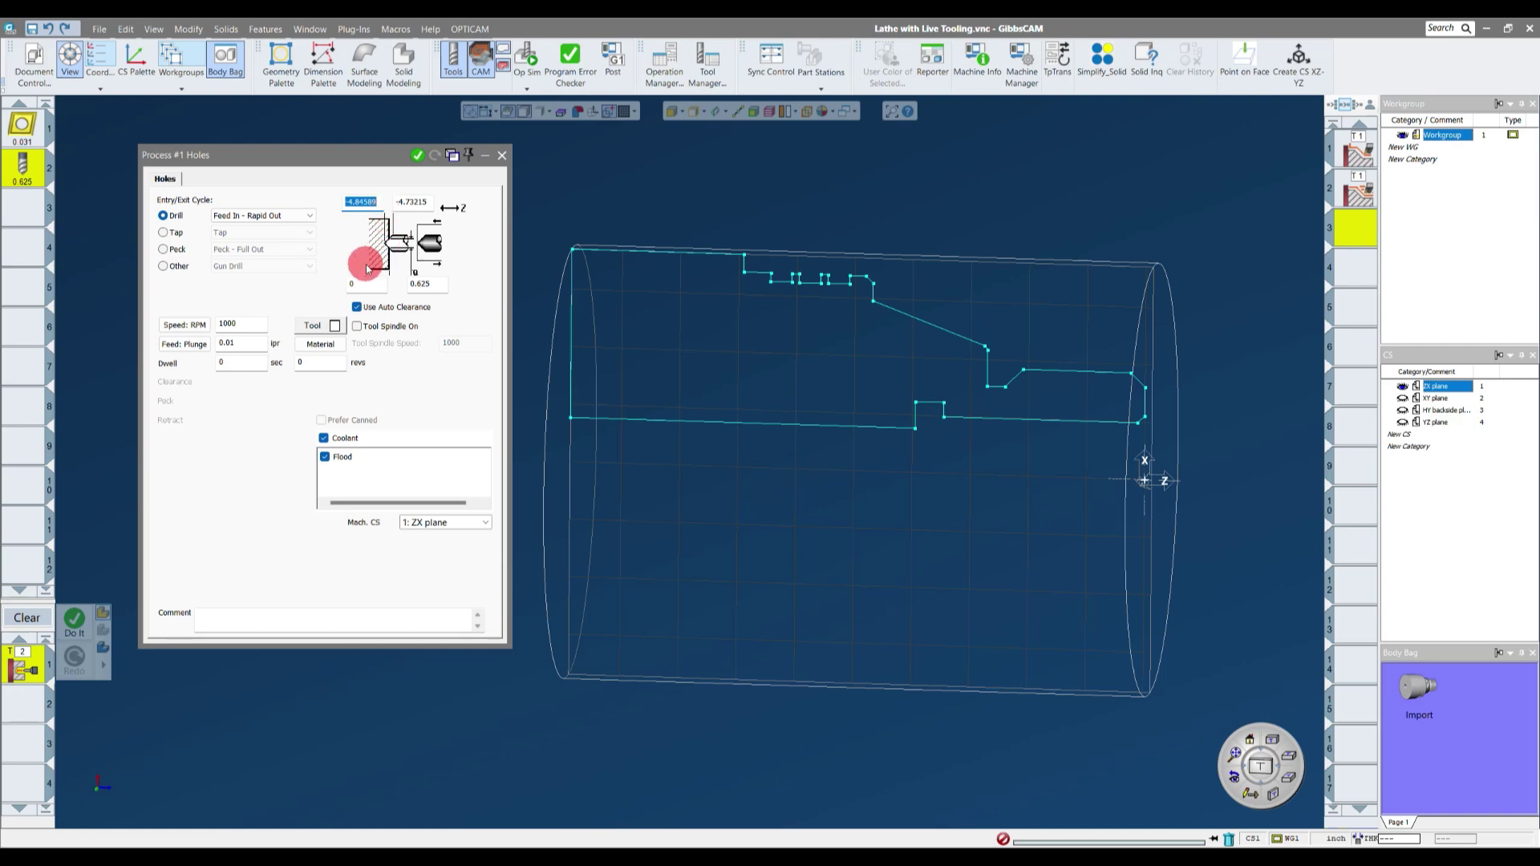
- Set the Holes process's full-diameter depth to -4 from the part geometry
{"action": "double_click", "coordinate": [414, 201]}
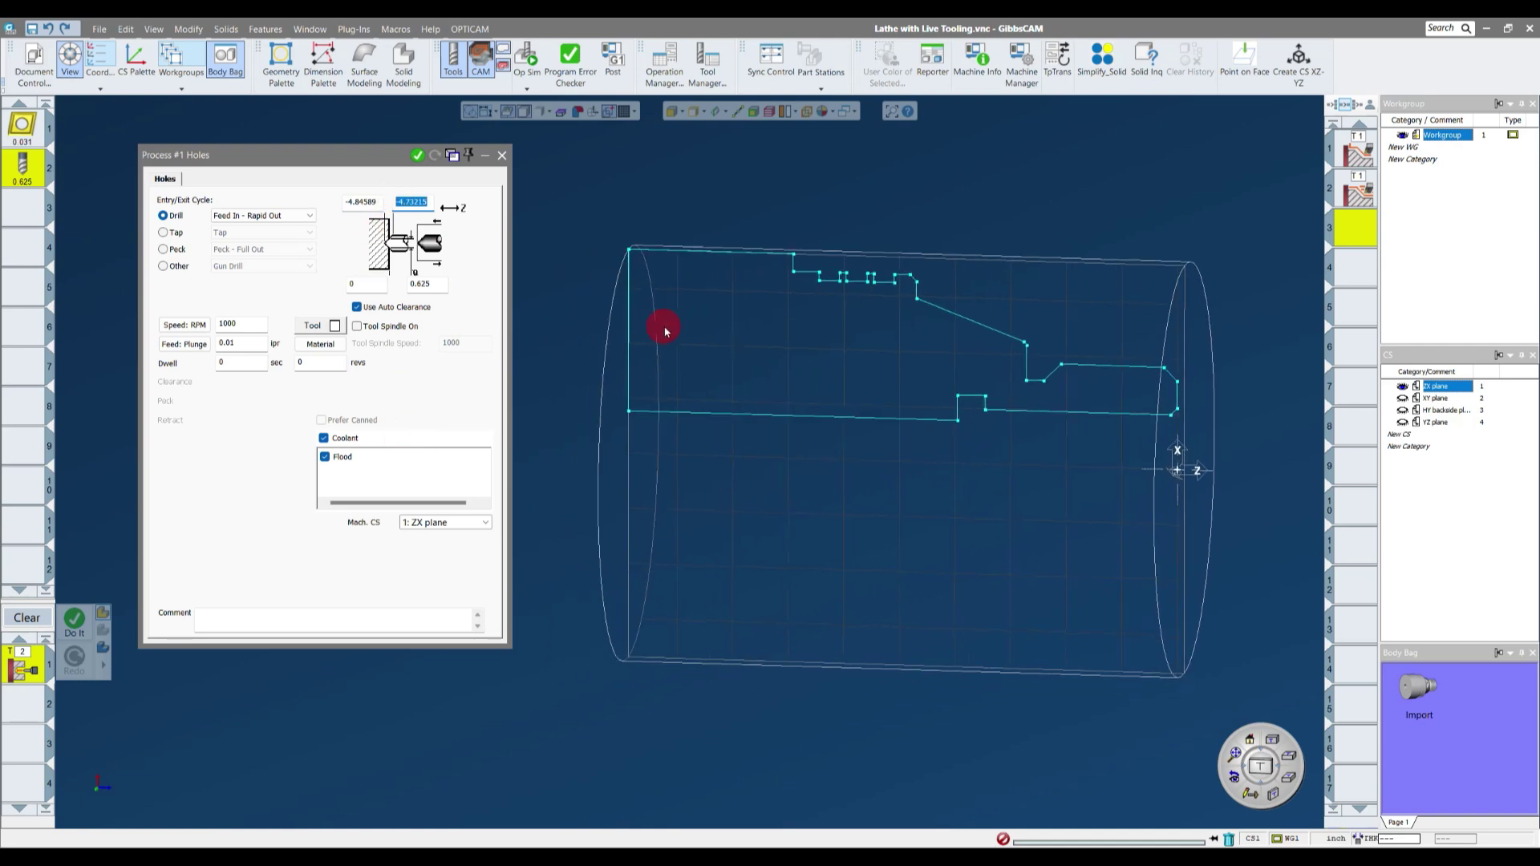
{"action": "left_click", "coordinate": [422, 202]}
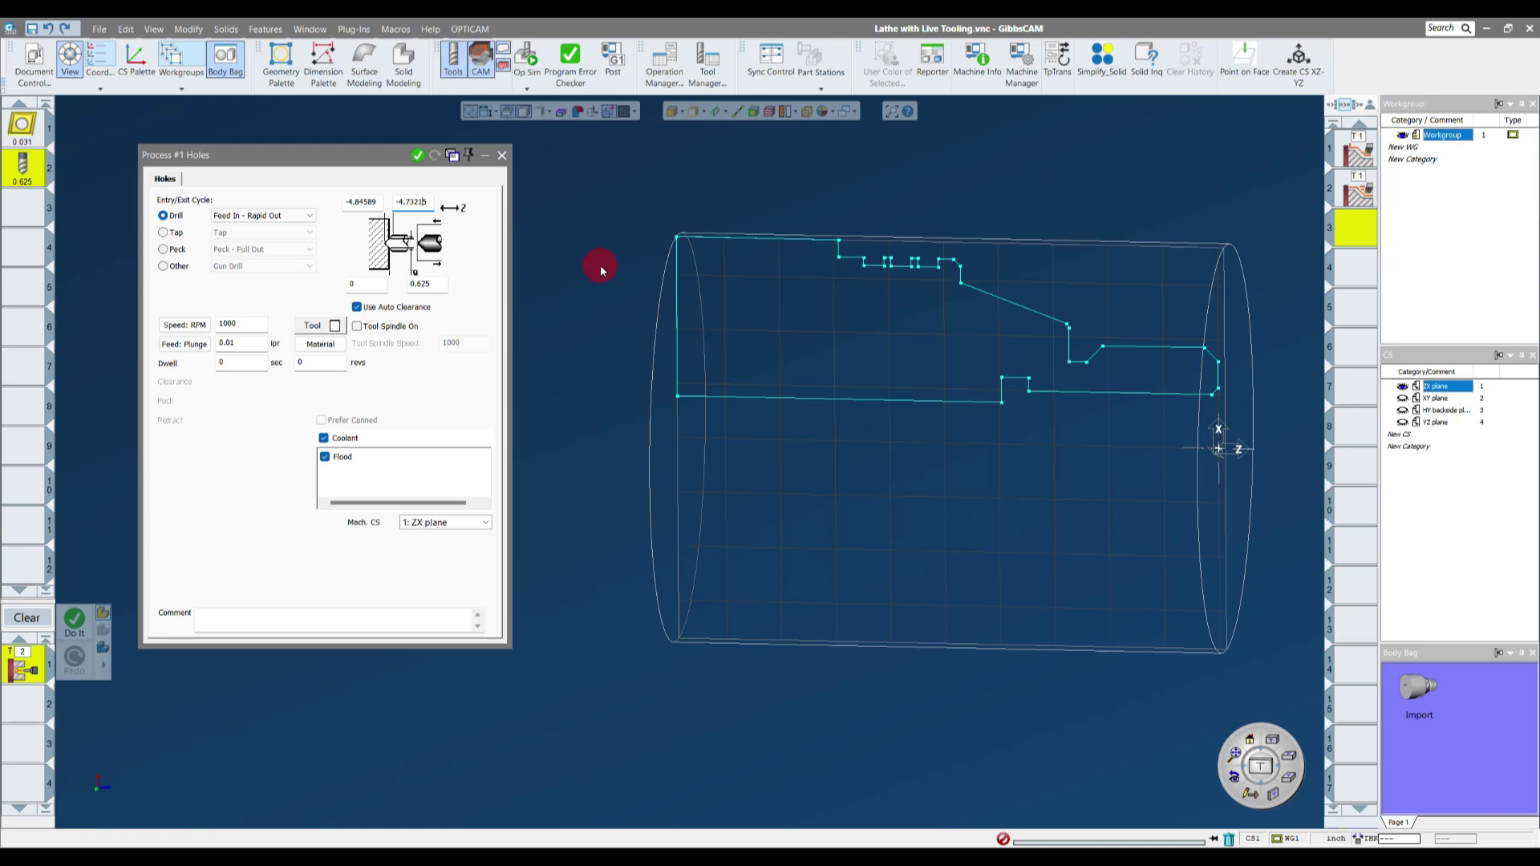
{"action": "key", "text": "alt"}
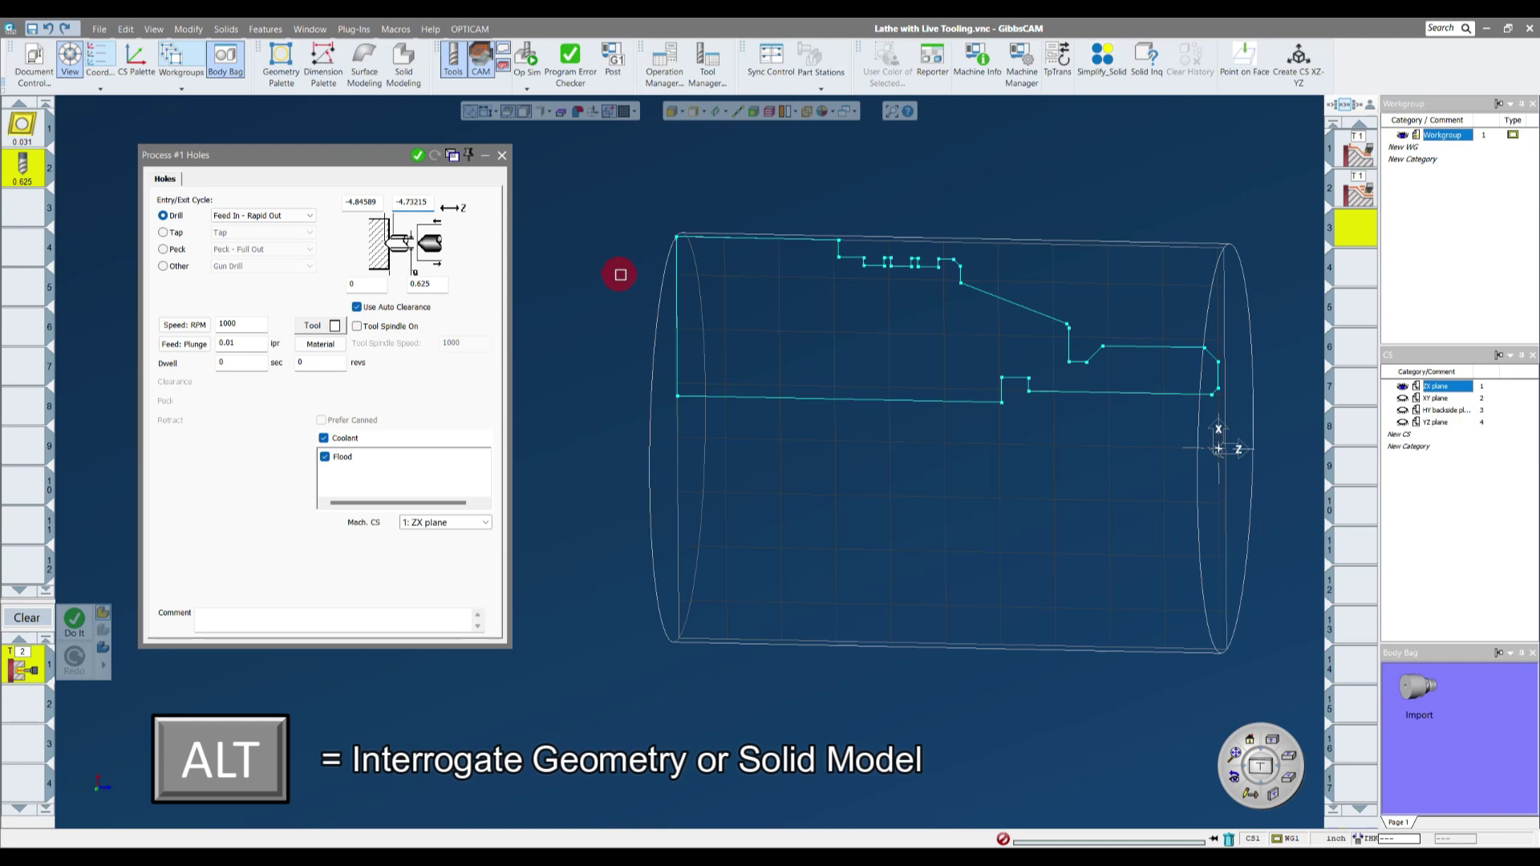
{"action": "type", "text": "-4"}
{"action": "scroll", "coordinate": [742, 314], "scroll_direction": "up", "scroll_amount": 2}
{"action": "middle_click_drag", "start_coordinate": [742, 331], "coordinate": [646, 362]}
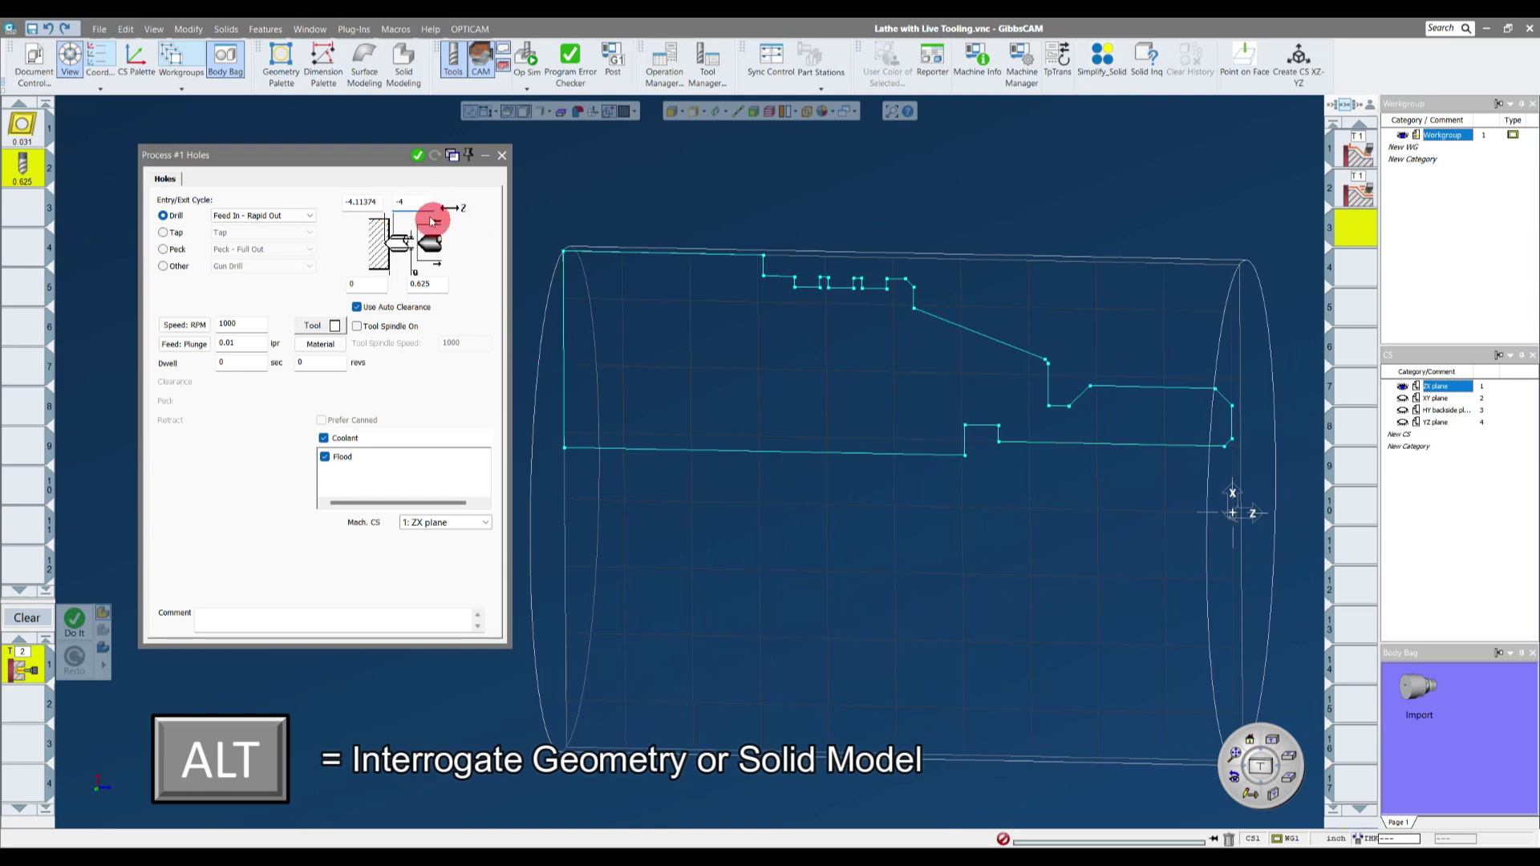
{"action": "scroll", "coordinate": [618, 388], "scroll_direction": "down", "scroll_amount": 2}
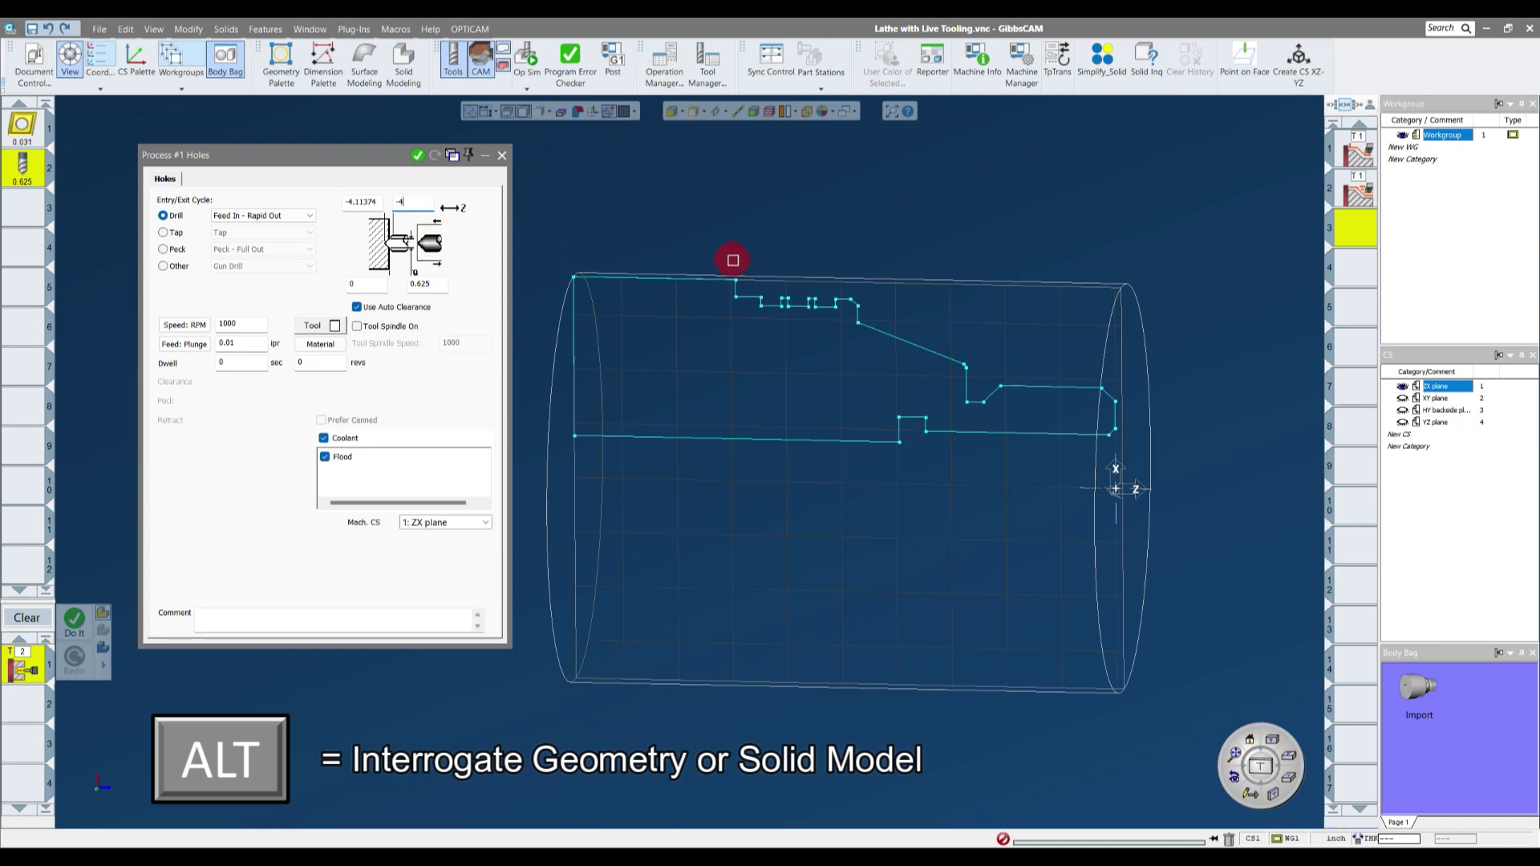
- Interrogate points along the part profile for the full-diameter depth, ending on the front wall of the bore's internal groove
{"action": "left_click", "coordinate": [743, 293], "text": "alt"}
{"action": "left_click", "coordinate": [793, 300], "text": "alt"}
{"action": "left_click", "coordinate": [963, 364], "text": "alt"}
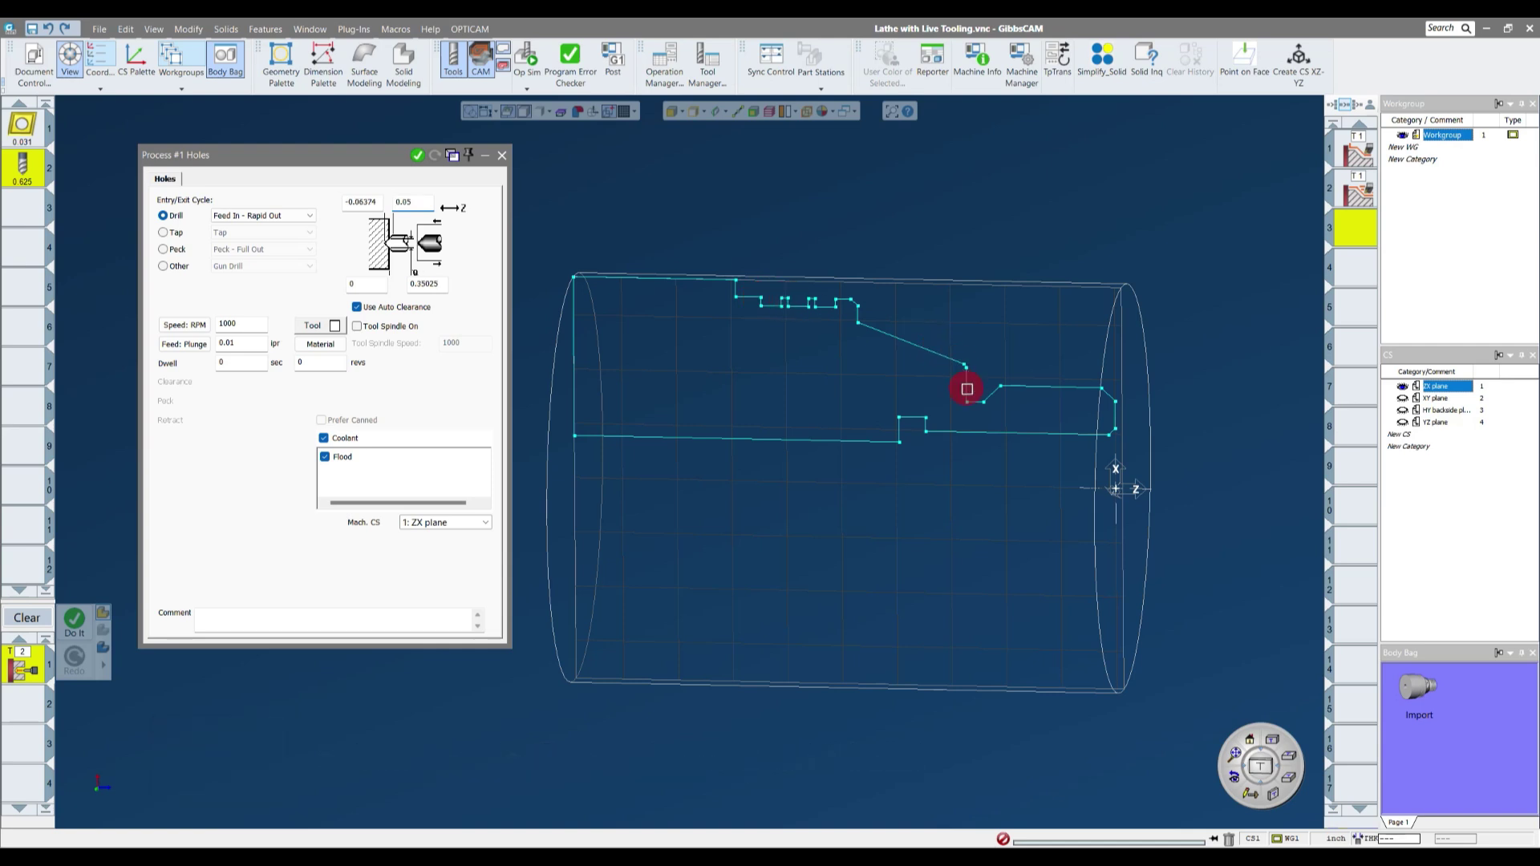
{"action": "left_click", "coordinate": [1000, 387], "text": "alt"}
{"action": "left_click", "coordinate": [1111, 399], "text": "alt"}
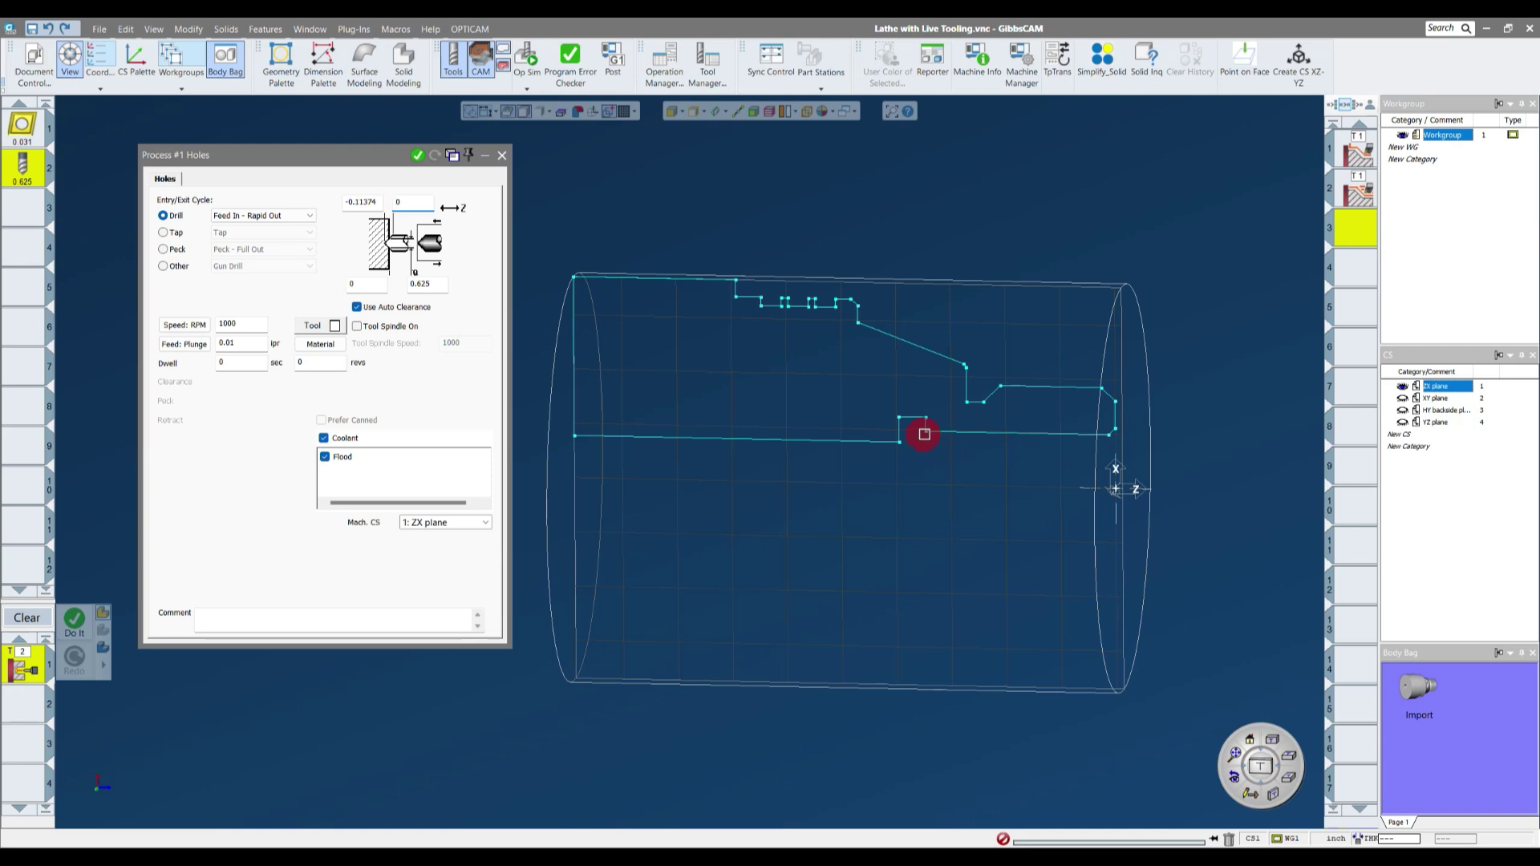
{"action": "left_click", "coordinate": [897, 450], "text": "alt"}
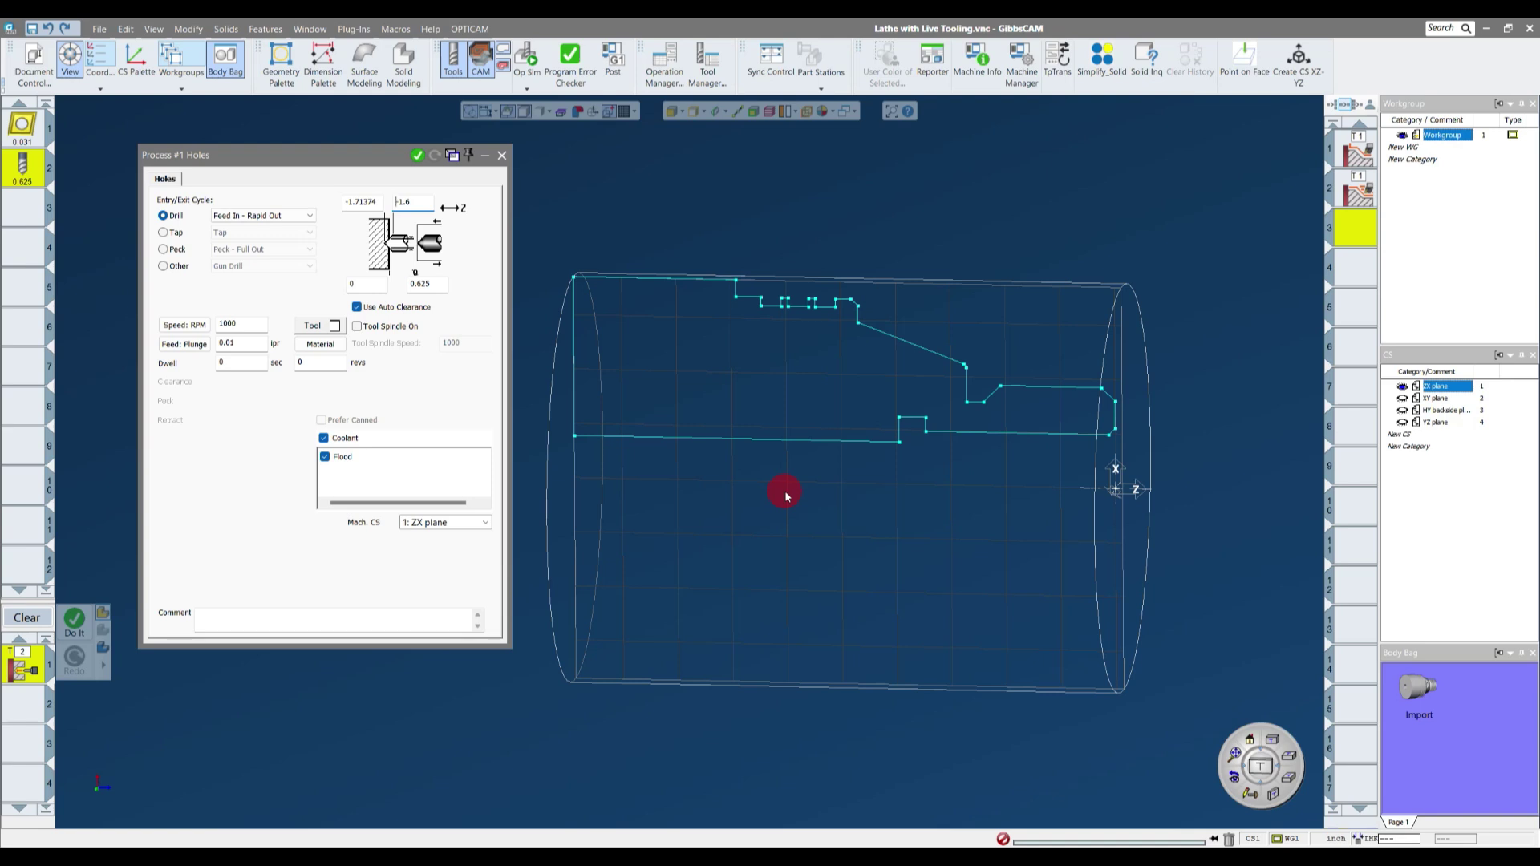
- Set the hole's full-diameter depth to -4.05, generate the drilling operation and close the process
{"action": "double_click", "coordinate": [411, 201]}
{"action": "scroll", "coordinate": [652, 405], "scroll_direction": "down", "scroll_amount": 3}
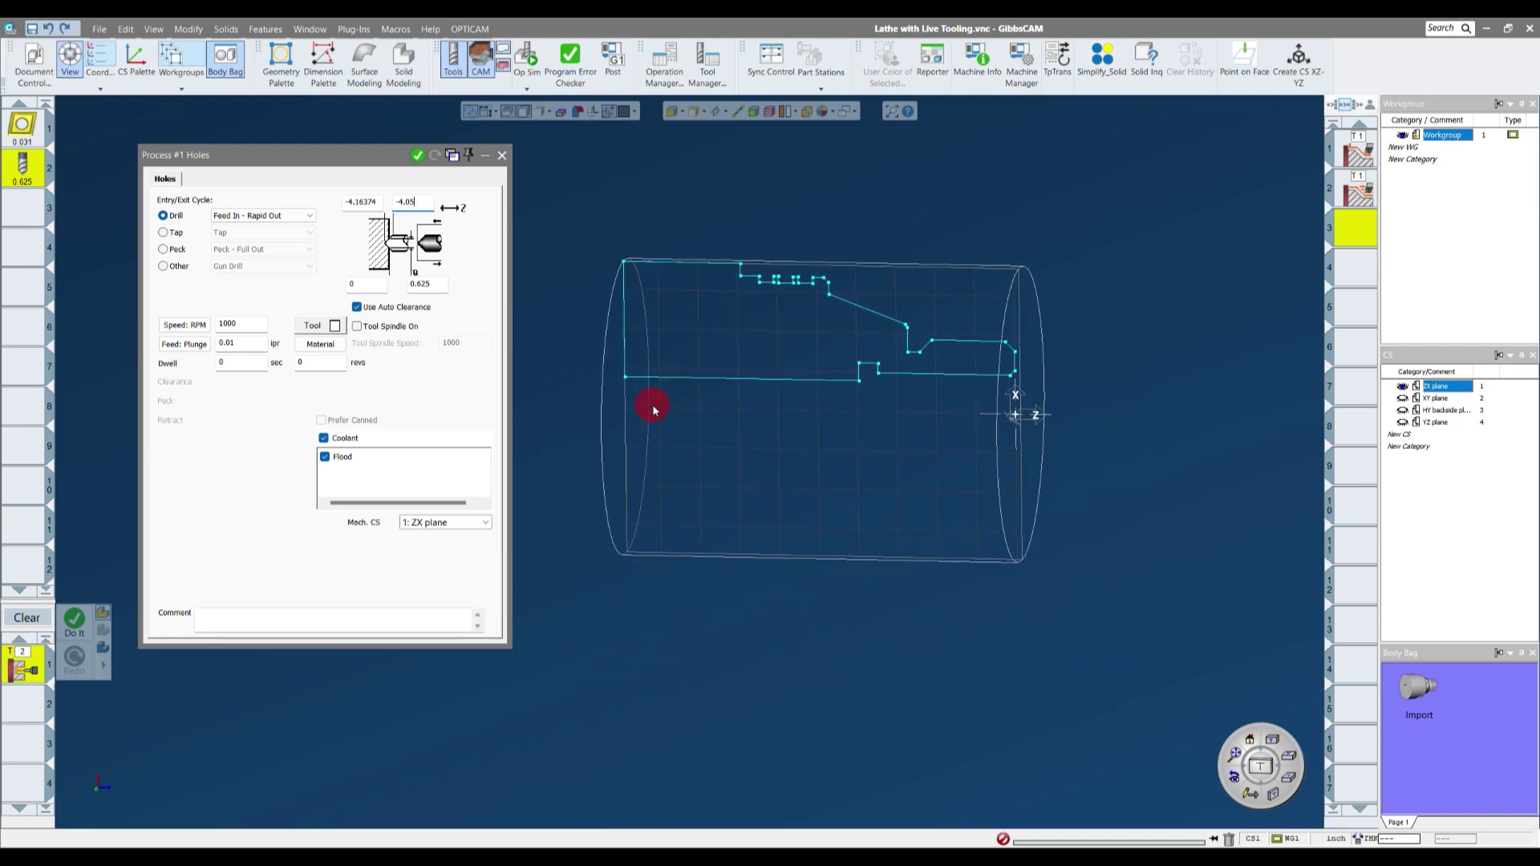
{"action": "scroll", "coordinate": [555, 582], "scroll_direction": "up", "scroll_amount": 5}
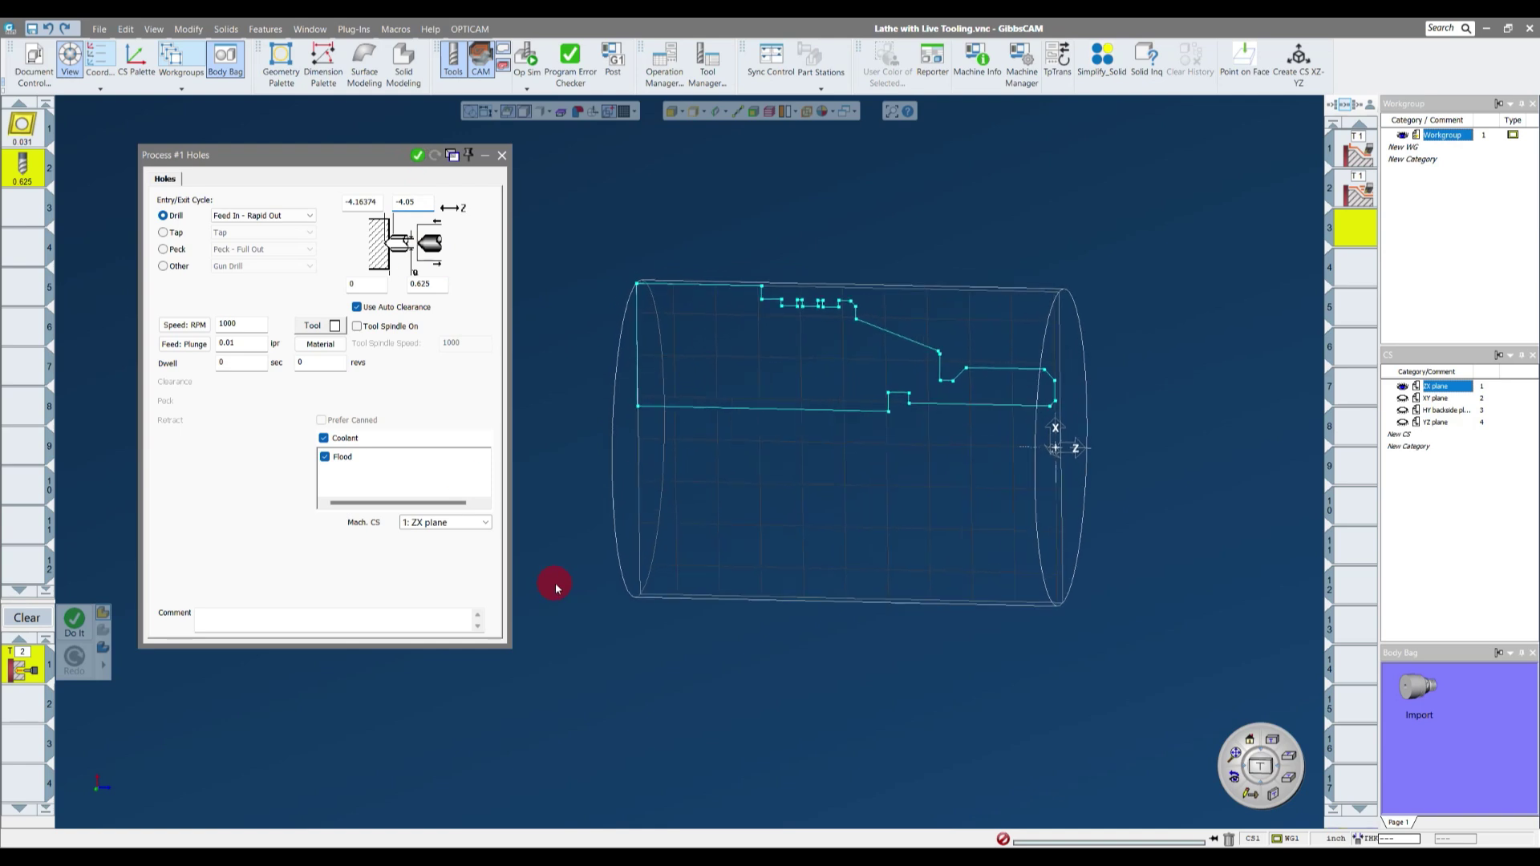
{"action": "scroll", "coordinate": [555, 582], "scroll_direction": "up", "scroll_amount": 1}
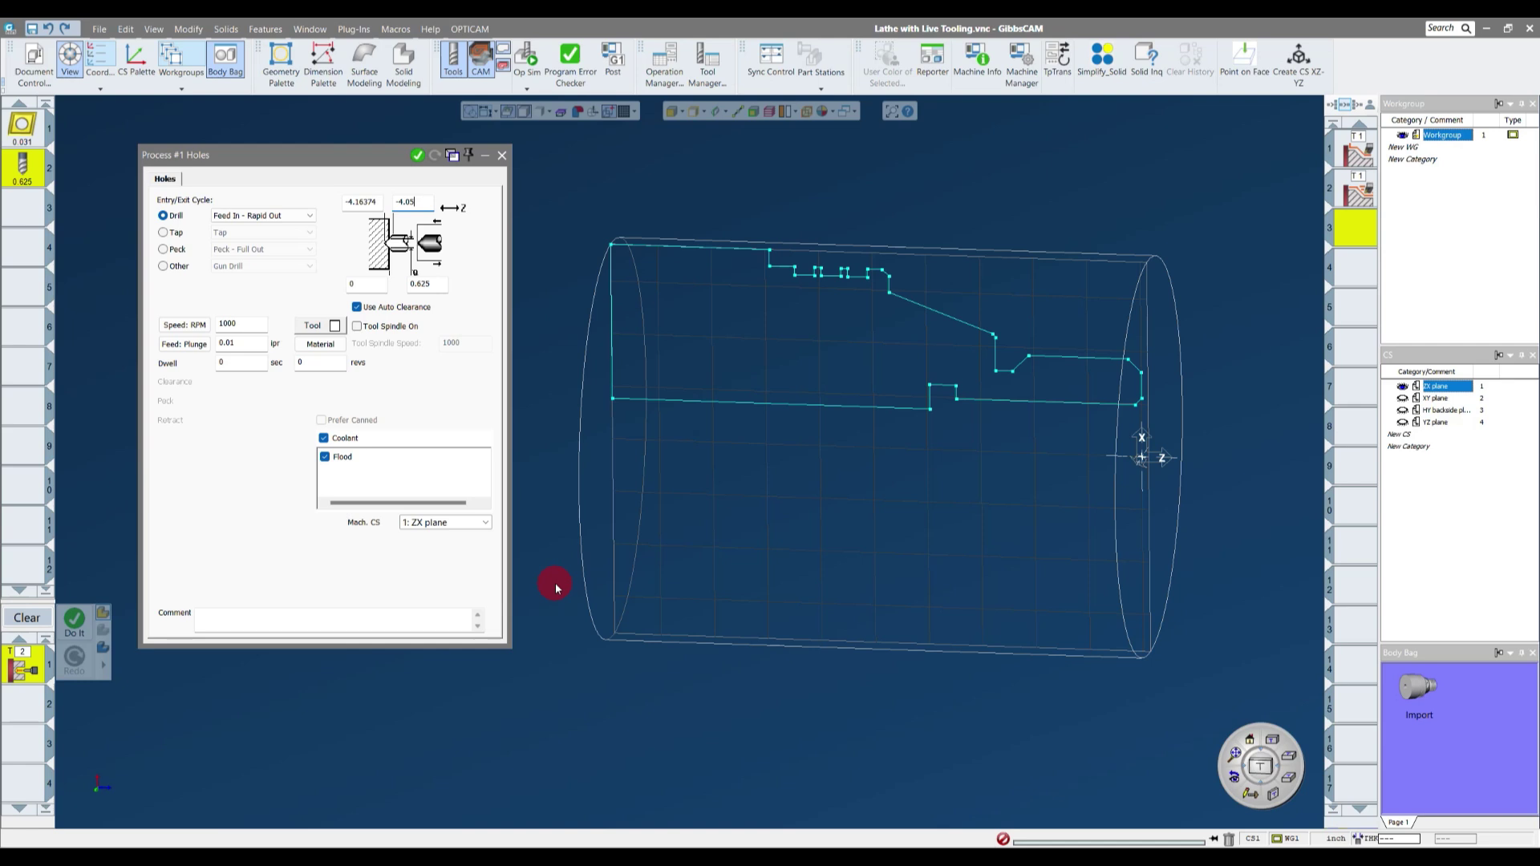
{"action": "middle_click_drag", "start_coordinate": [555, 582], "coordinate": [676, 348]}
{"action": "middle_click_drag", "start_coordinate": [1133, 453], "coordinate": [1073, 388]}
{"action": "middle_click_drag", "start_coordinate": [1190, 485], "coordinate": [923, 497]}
{"action": "left_click", "coordinate": [417, 163]}
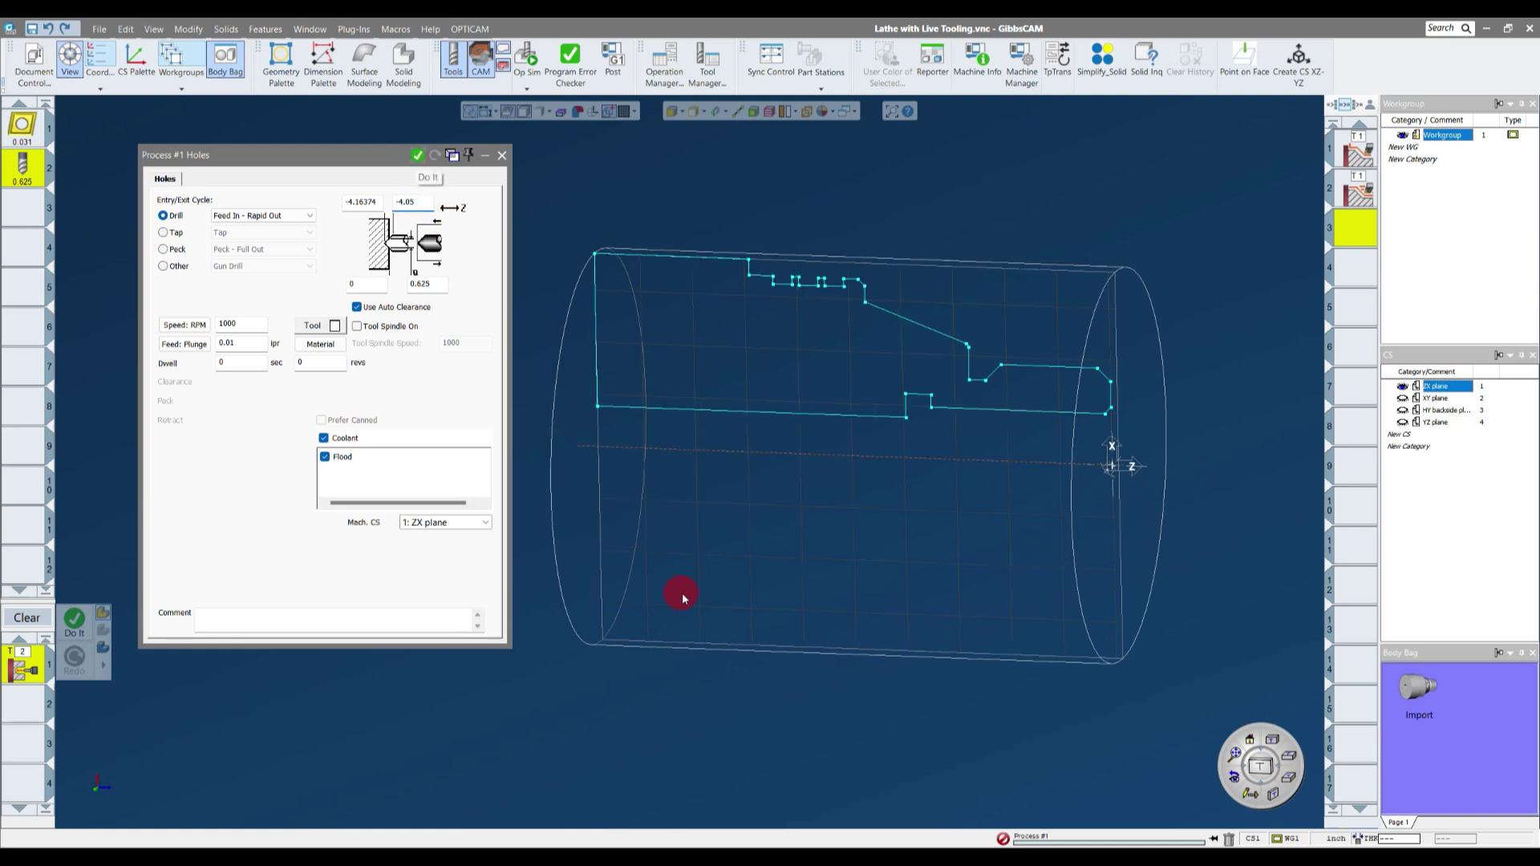
{"action": "middle_click_drag", "start_coordinate": [1278, 485], "coordinate": [672, 514]}
{"action": "middle_click_drag", "start_coordinate": [786, 511], "coordinate": [556, 497]}
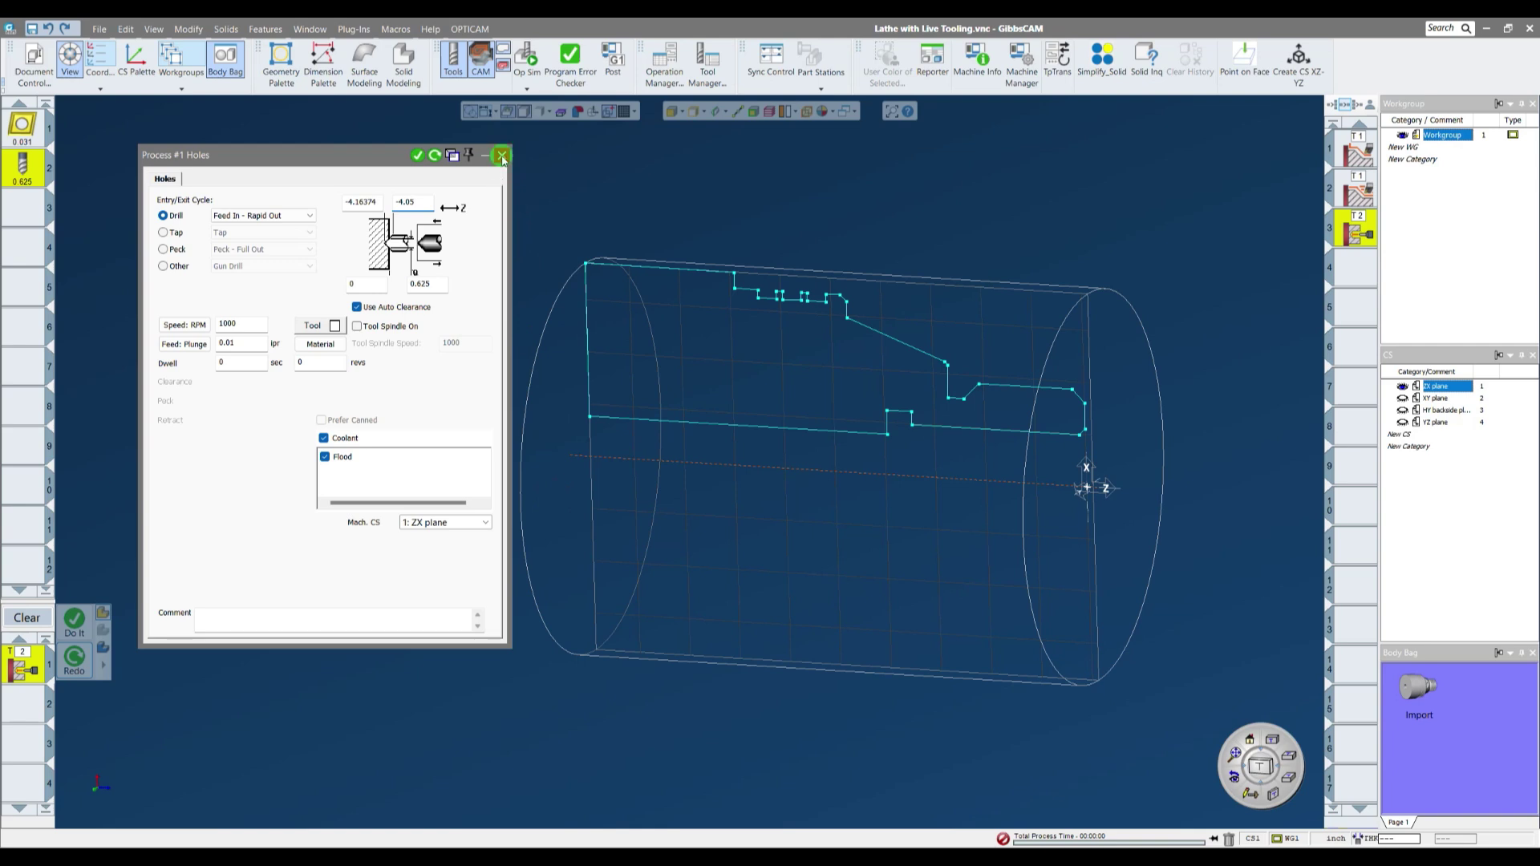
{"action": "left_click", "coordinate": [502, 156]}
- Run the Op Sim rendering of the operations from the start at a faster playback speed, then close the simulation
{"action": "left_click", "coordinate": [523, 58]}
{"action": "left_click", "coordinate": [1073, 202]}
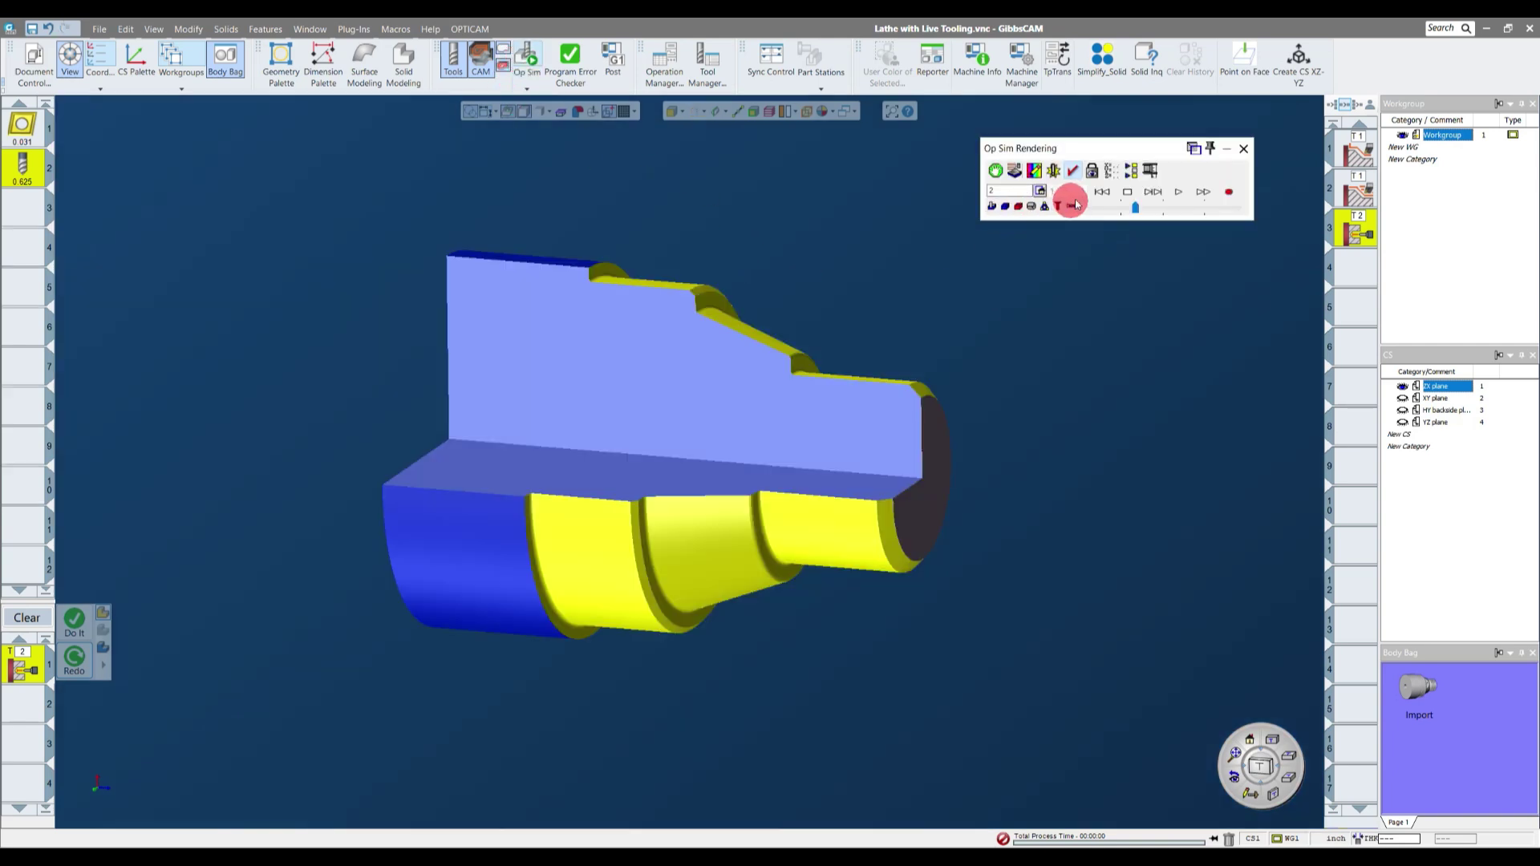
{"action": "left_click", "coordinate": [1099, 194]}
{"action": "left_click", "coordinate": [1169, 194]}
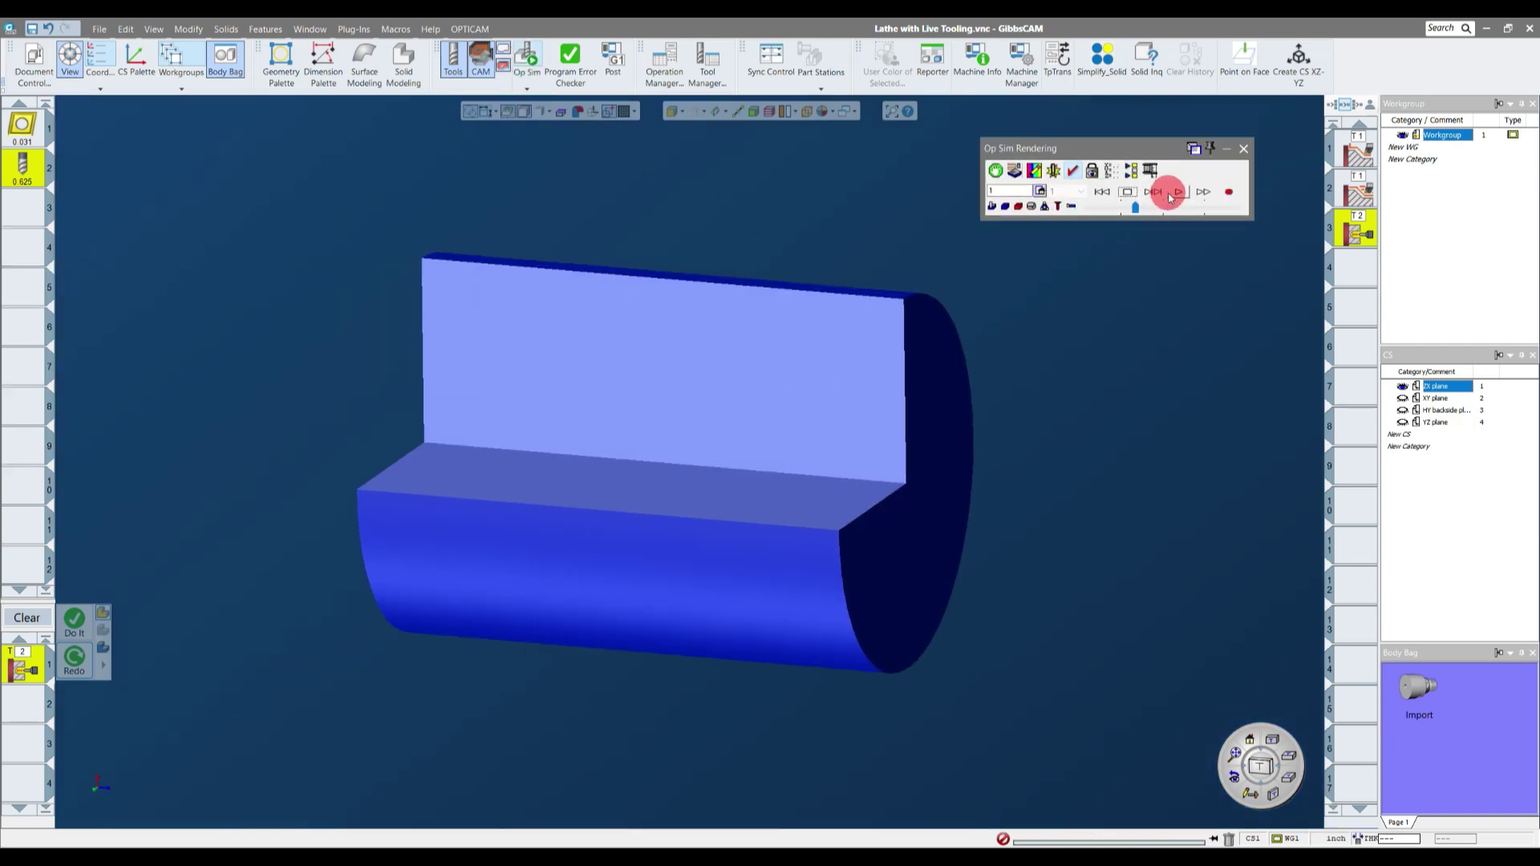
{"action": "left_click", "coordinate": [1150, 209]}
{"action": "left_click", "coordinate": [1156, 208]}
{"action": "left_click", "coordinate": [1157, 207]}
{"action": "left_click_drag", "start_coordinate": [1157, 207], "coordinate": [1165, 214]}
{"action": "left_click_drag", "start_coordinate": [591, 527], "coordinate": [600, 527]}
{"action": "left_click", "coordinate": [1243, 148]}
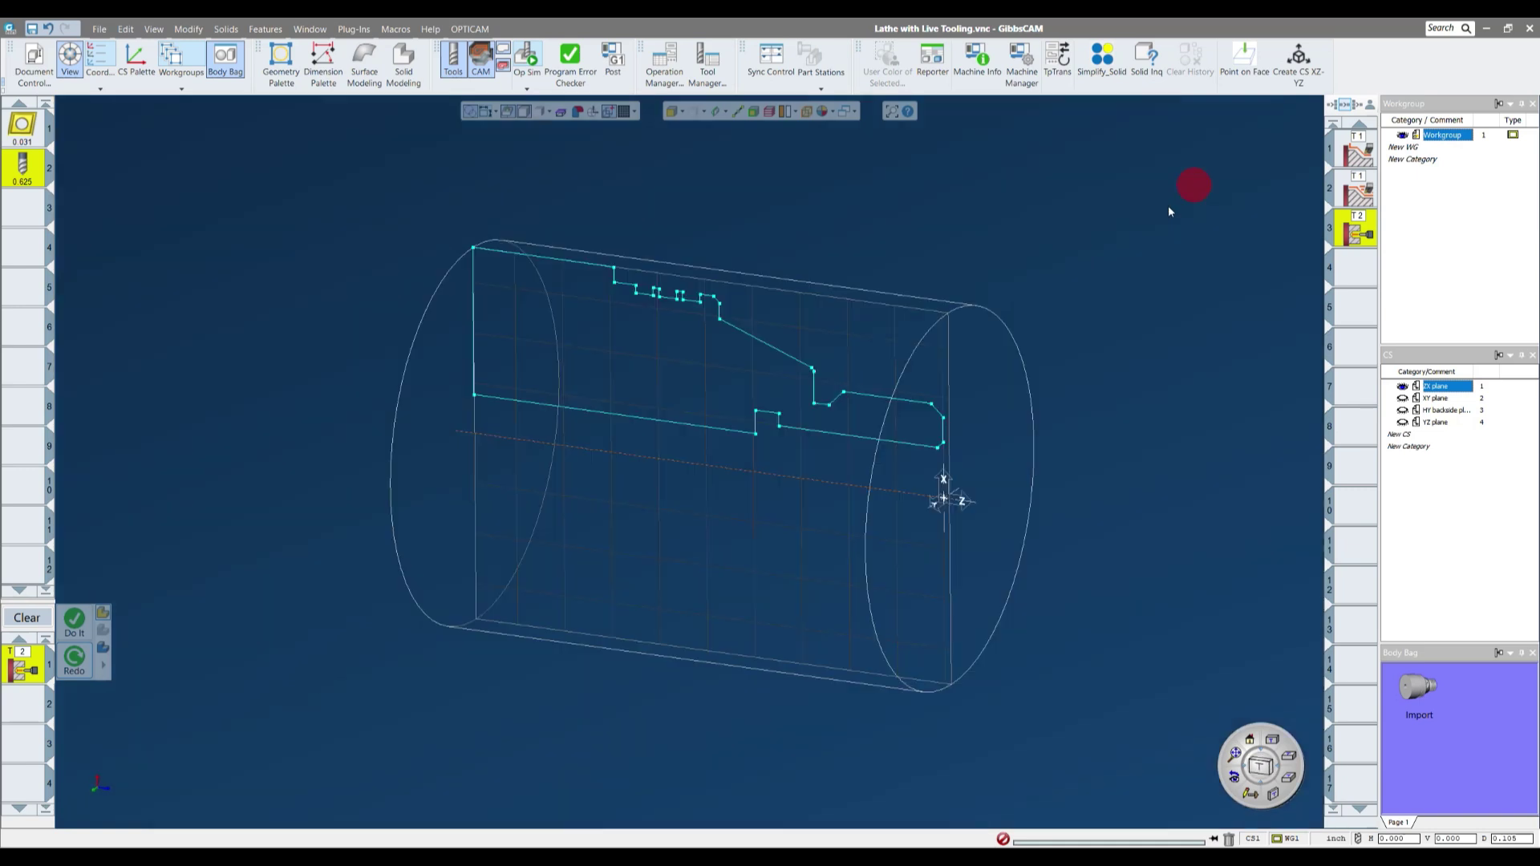
- Clear the process list with empty operation slot 4 active, and save the part file
{"action": "left_click", "coordinate": [1356, 269]}
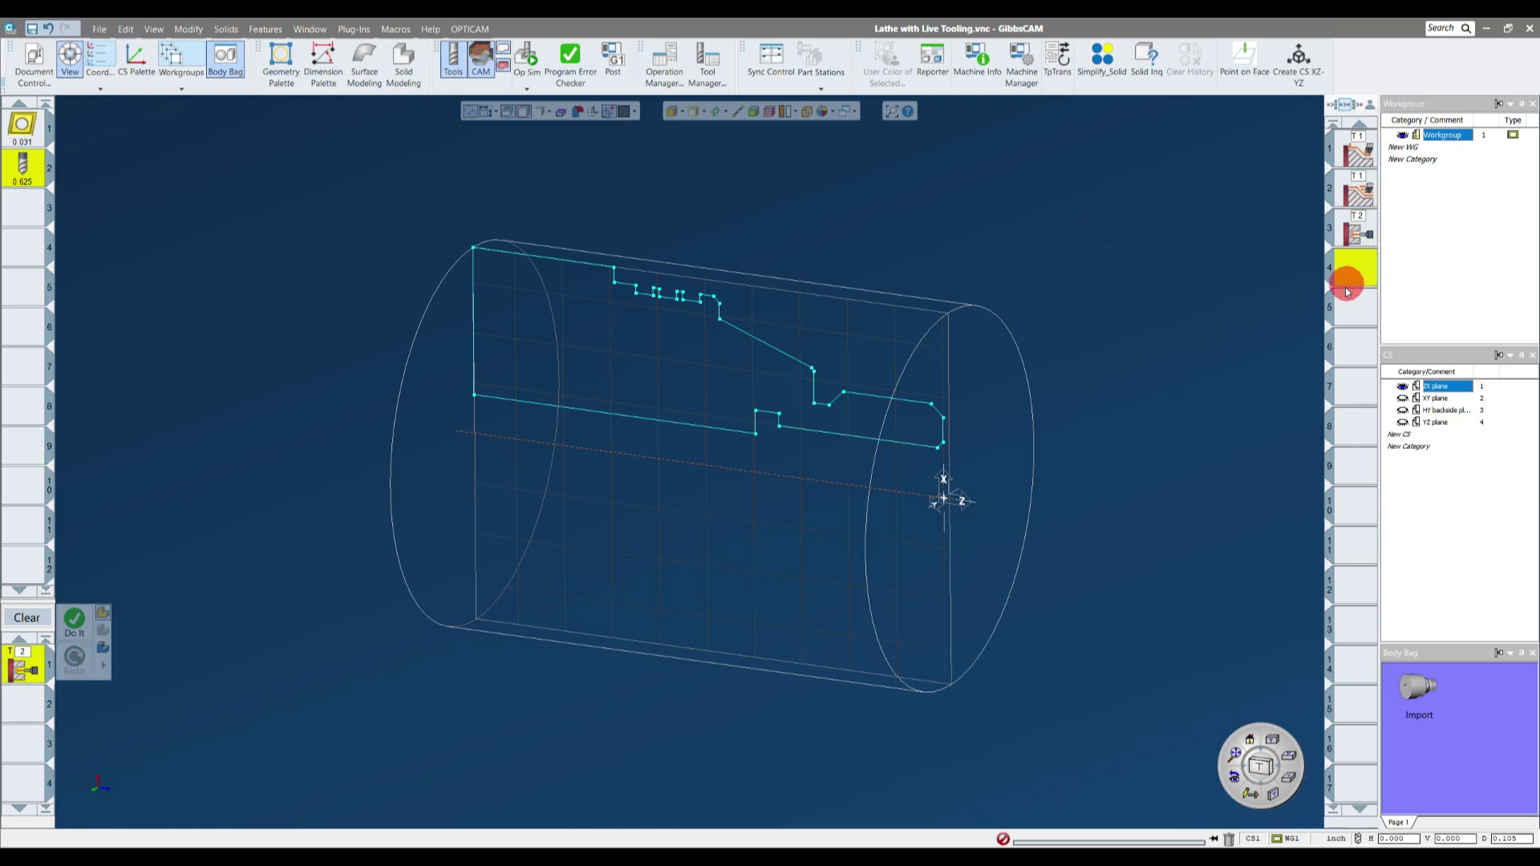
{"action": "left_click", "coordinate": [24, 619]}
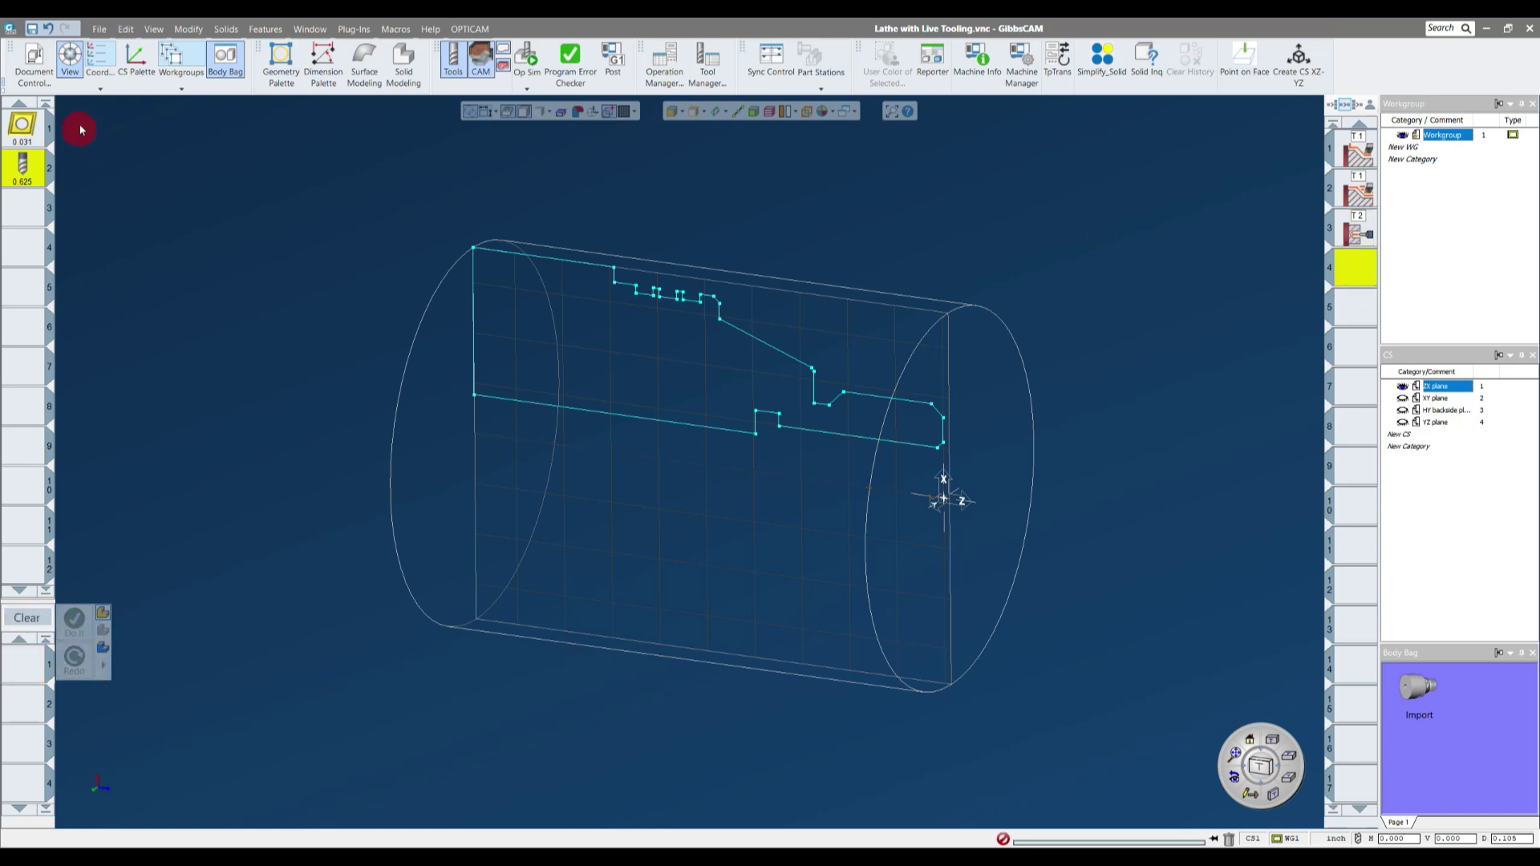
{"action": "left_click", "coordinate": [33, 32]}
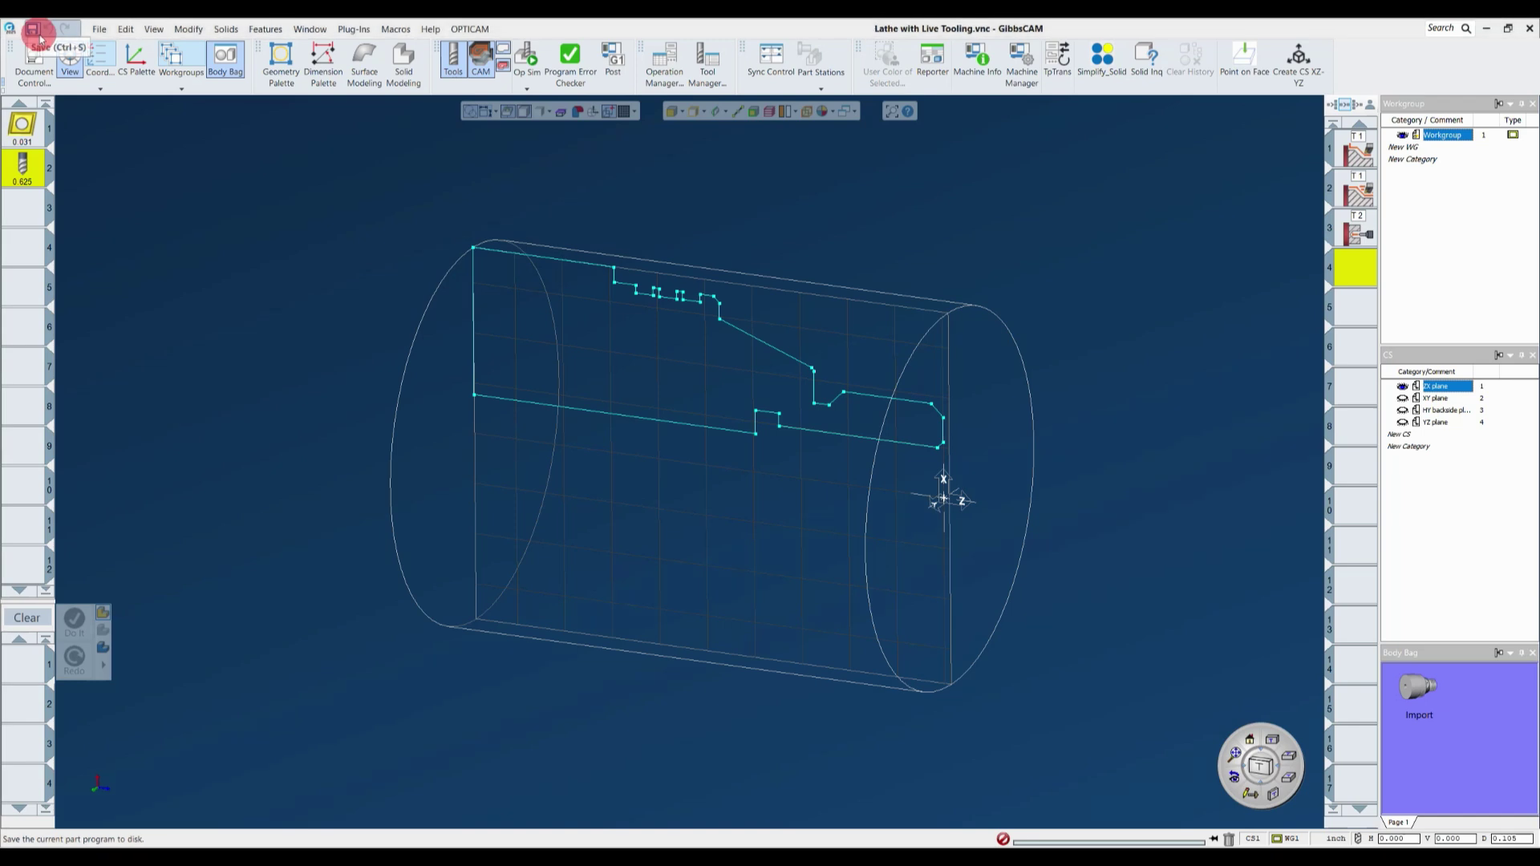
{"action": "left_click", "coordinate": [744, 236]}
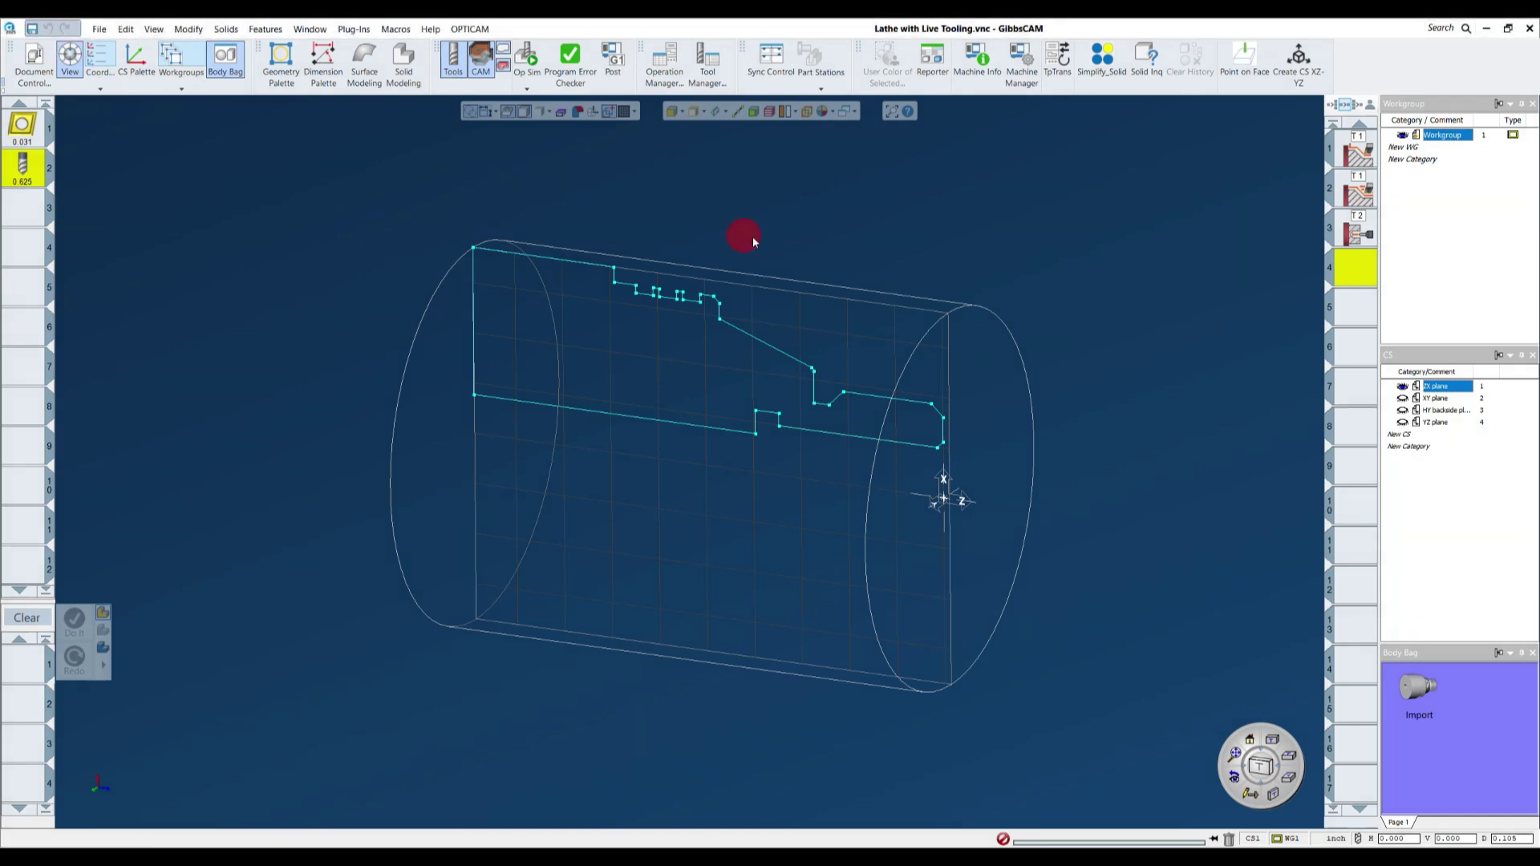
- Create tool 3 as an 80° C turning insert with its holder set to None
{"action": "left_click", "coordinate": [1122, 416]}
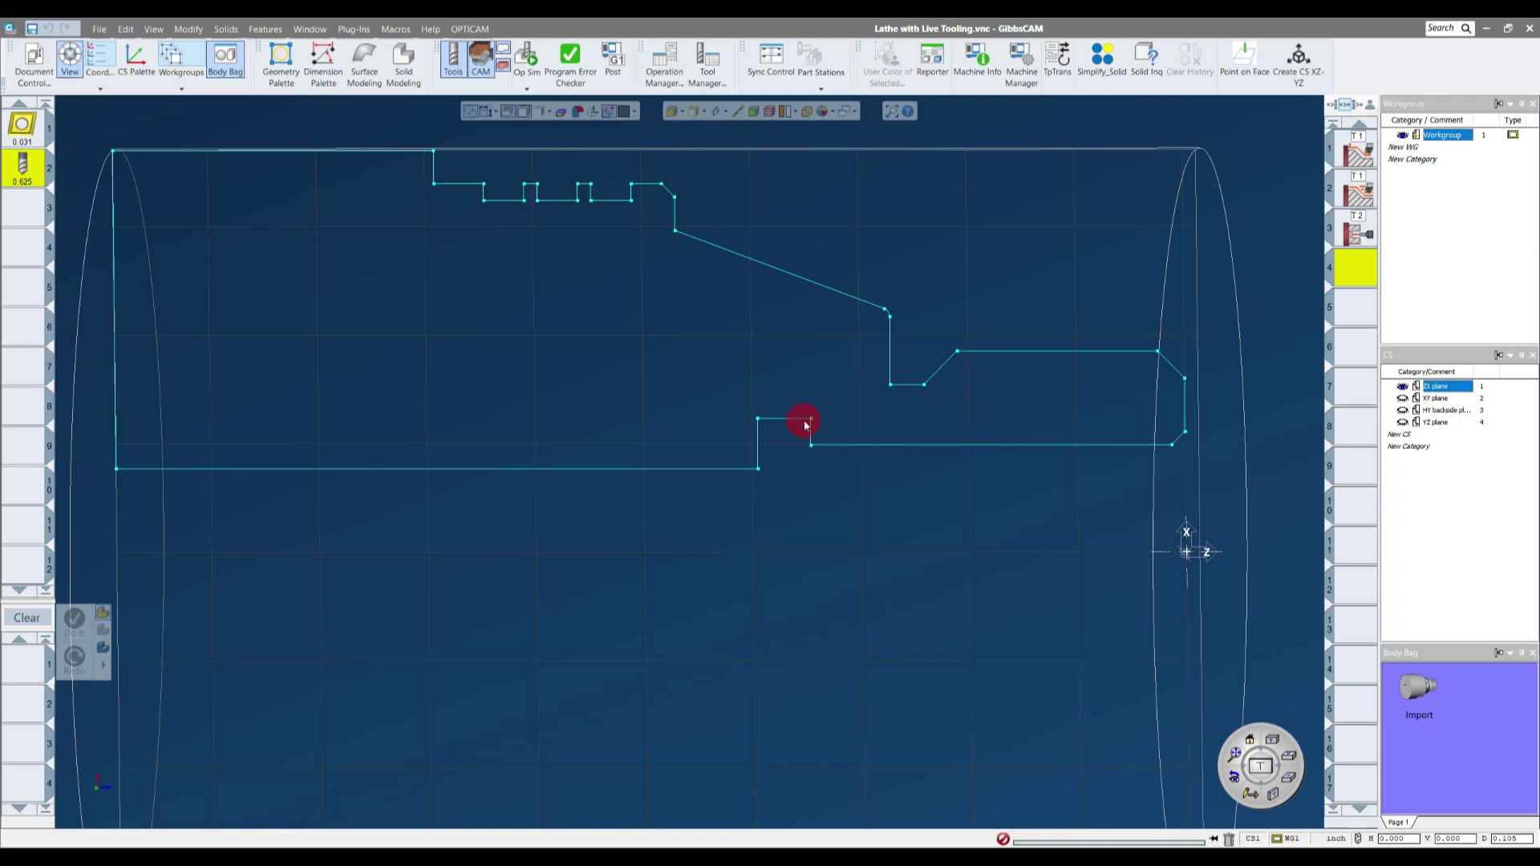
{"action": "middle_click_drag", "start_coordinate": [752, 438], "coordinate": [1076, 460]}
{"action": "middle_click_drag", "start_coordinate": [791, 443], "coordinate": [774, 438]}
{"action": "double_click", "coordinate": [32, 205]}
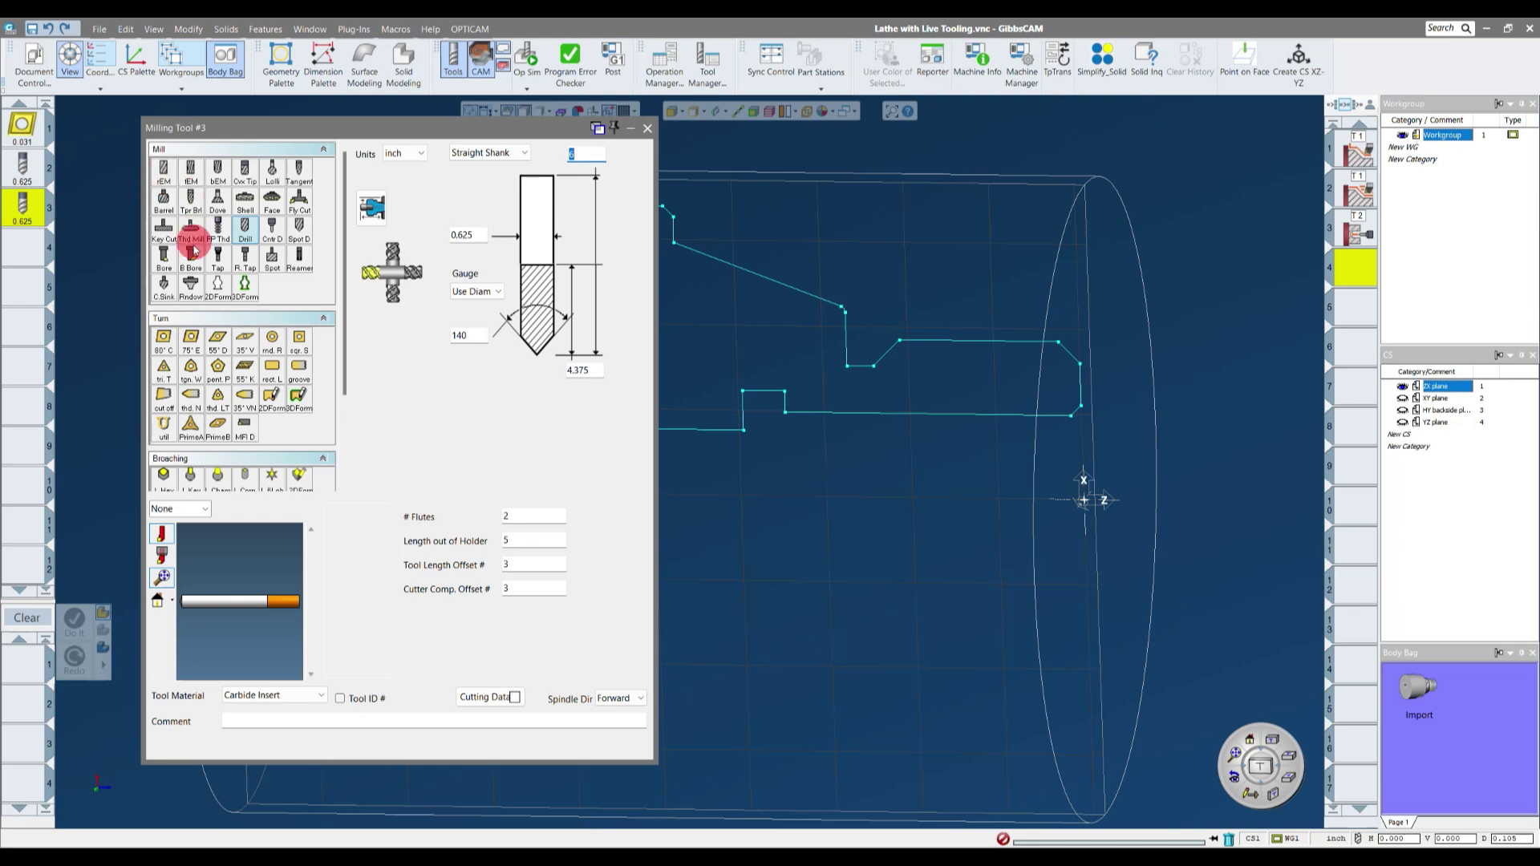
{"action": "left_click", "coordinate": [162, 343]}
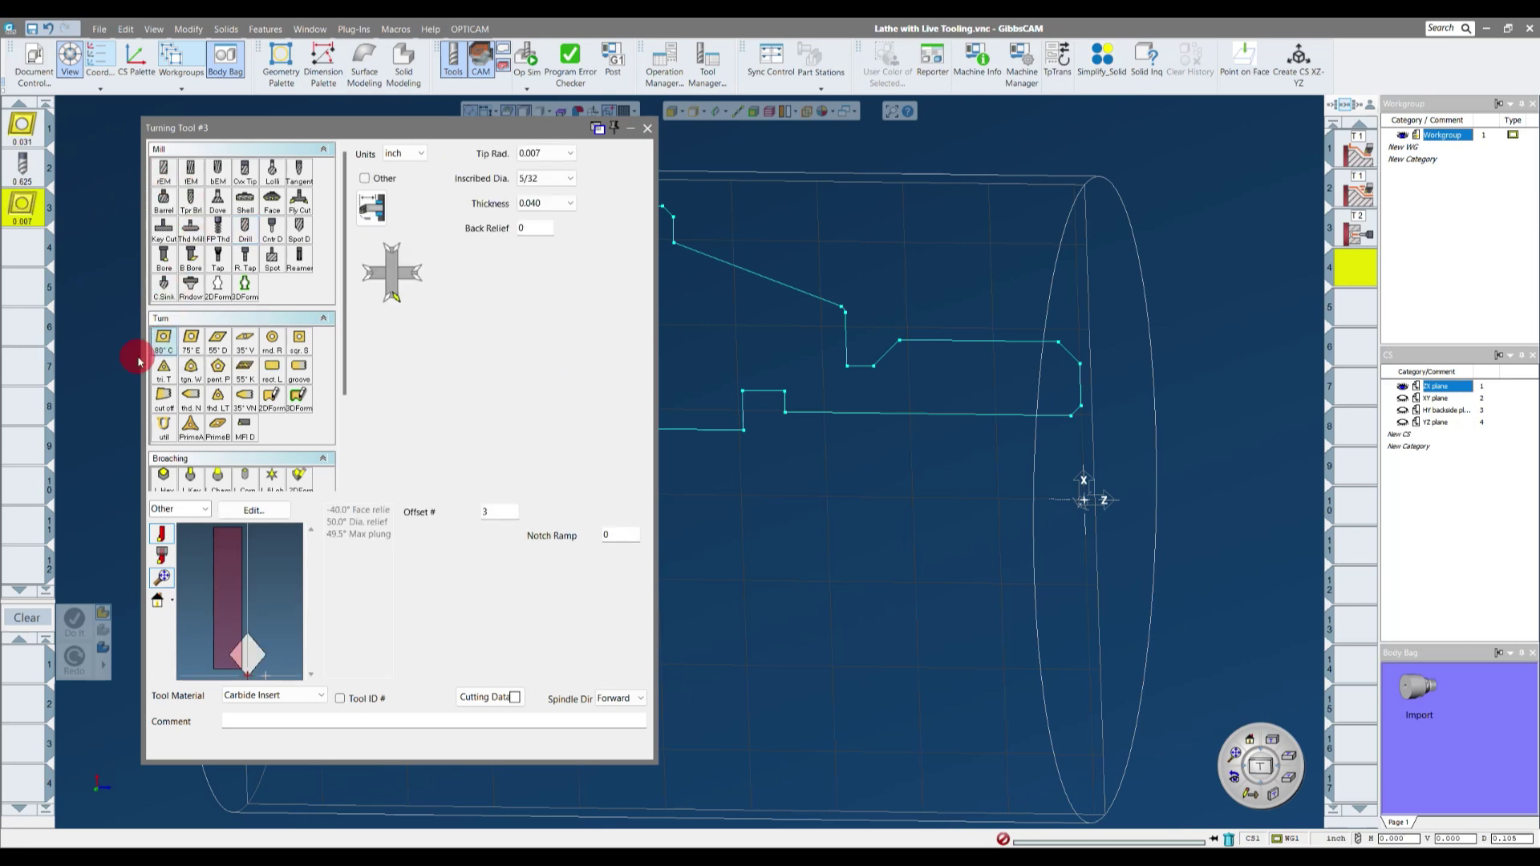
{"action": "left_click", "coordinate": [204, 509]}
{"action": "left_click", "coordinate": [173, 526]}
- Give the insert a 1/64 tip radius, a 1/4 inscribed diameter and a 3/32 thickness
{"action": "left_click", "coordinate": [559, 154]}
{"action": "left_click", "coordinate": [548, 193]}
{"action": "left_click", "coordinate": [564, 178]}
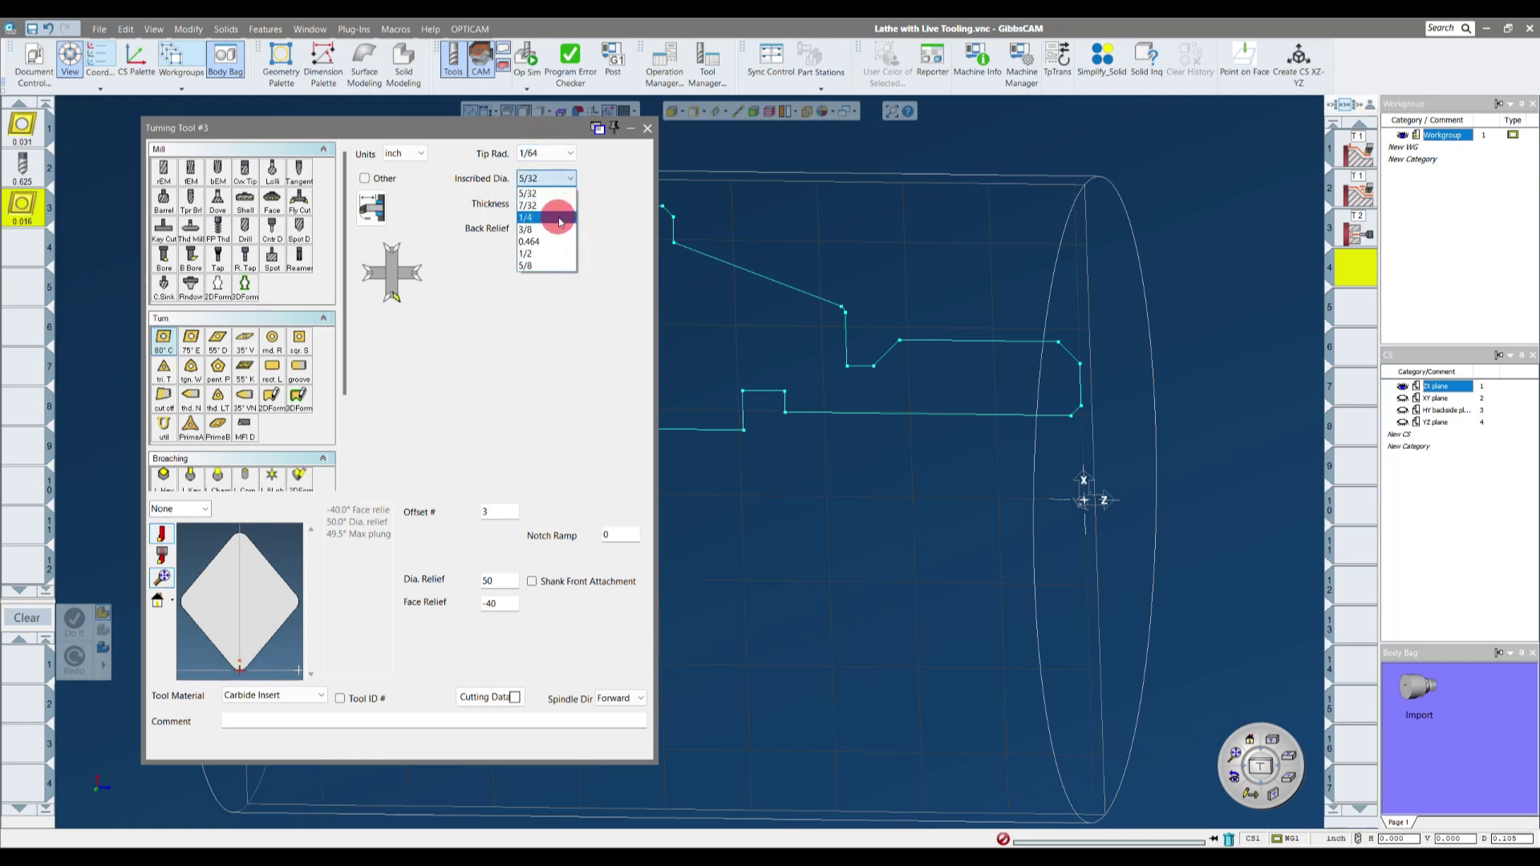
{"action": "left_click", "coordinate": [552, 217]}
{"action": "left_click", "coordinate": [560, 202]}
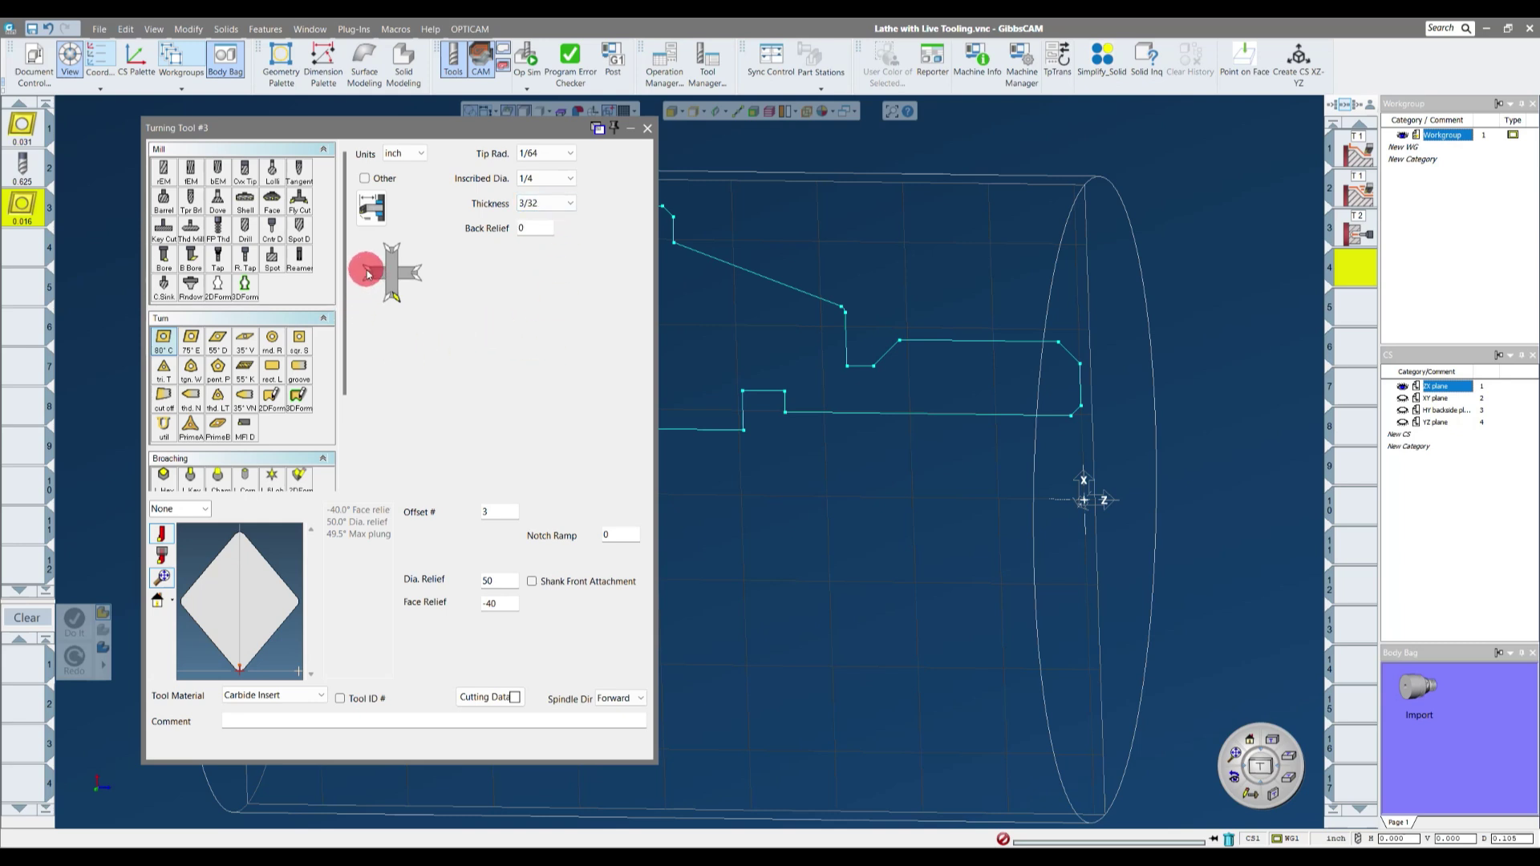
- Orient the insert for ID cutting with its tip at the upper left, set its face relief to 5, and close the tool definition
{"action": "left_click", "coordinate": [367, 273]}
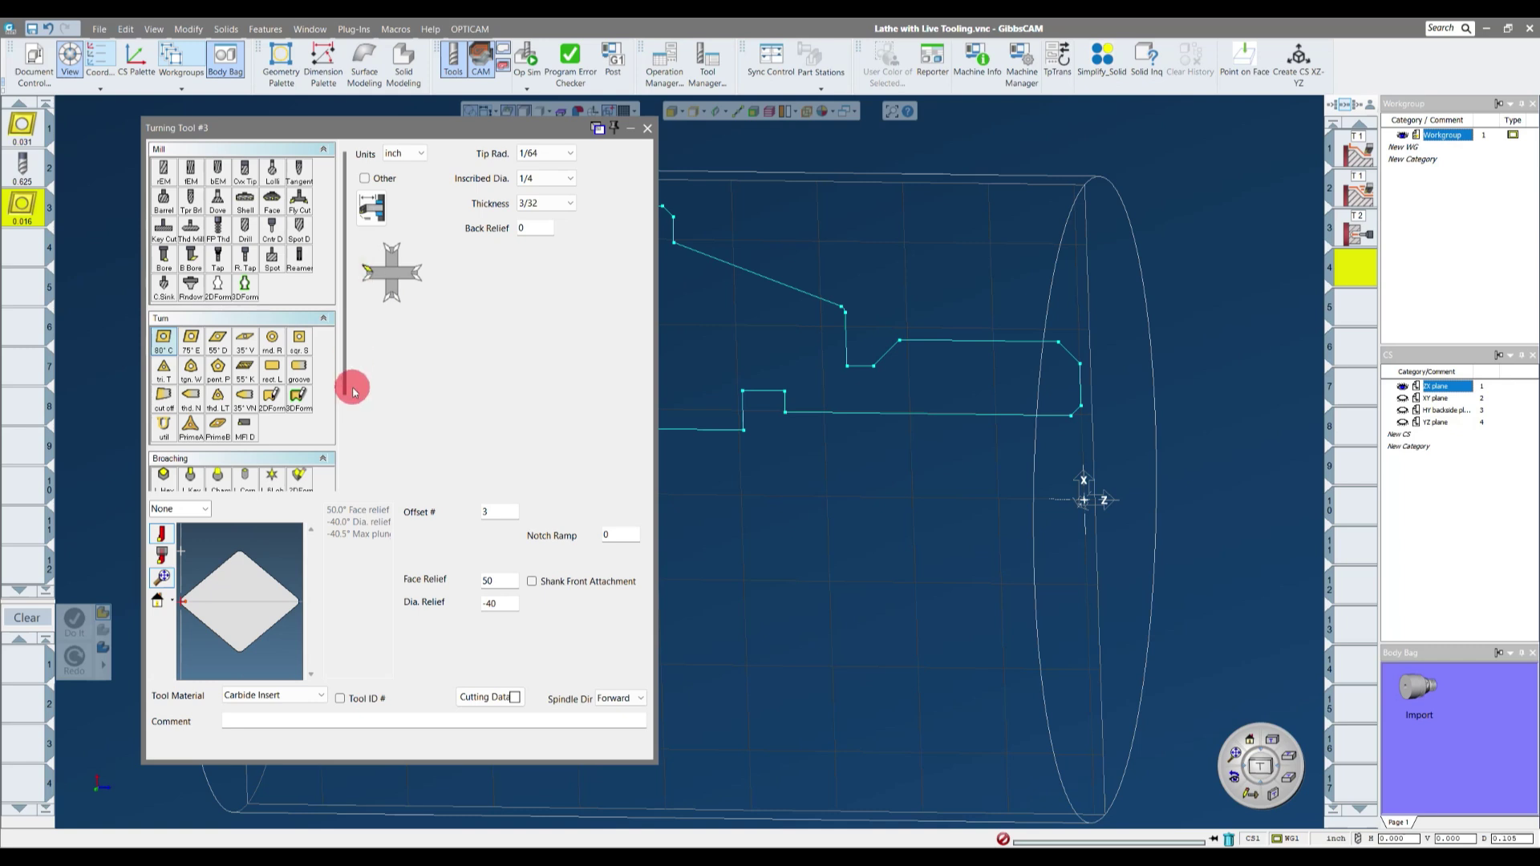
{"action": "key", "text": "BackSpace"}
{"action": "left_click", "coordinate": [437, 579]}
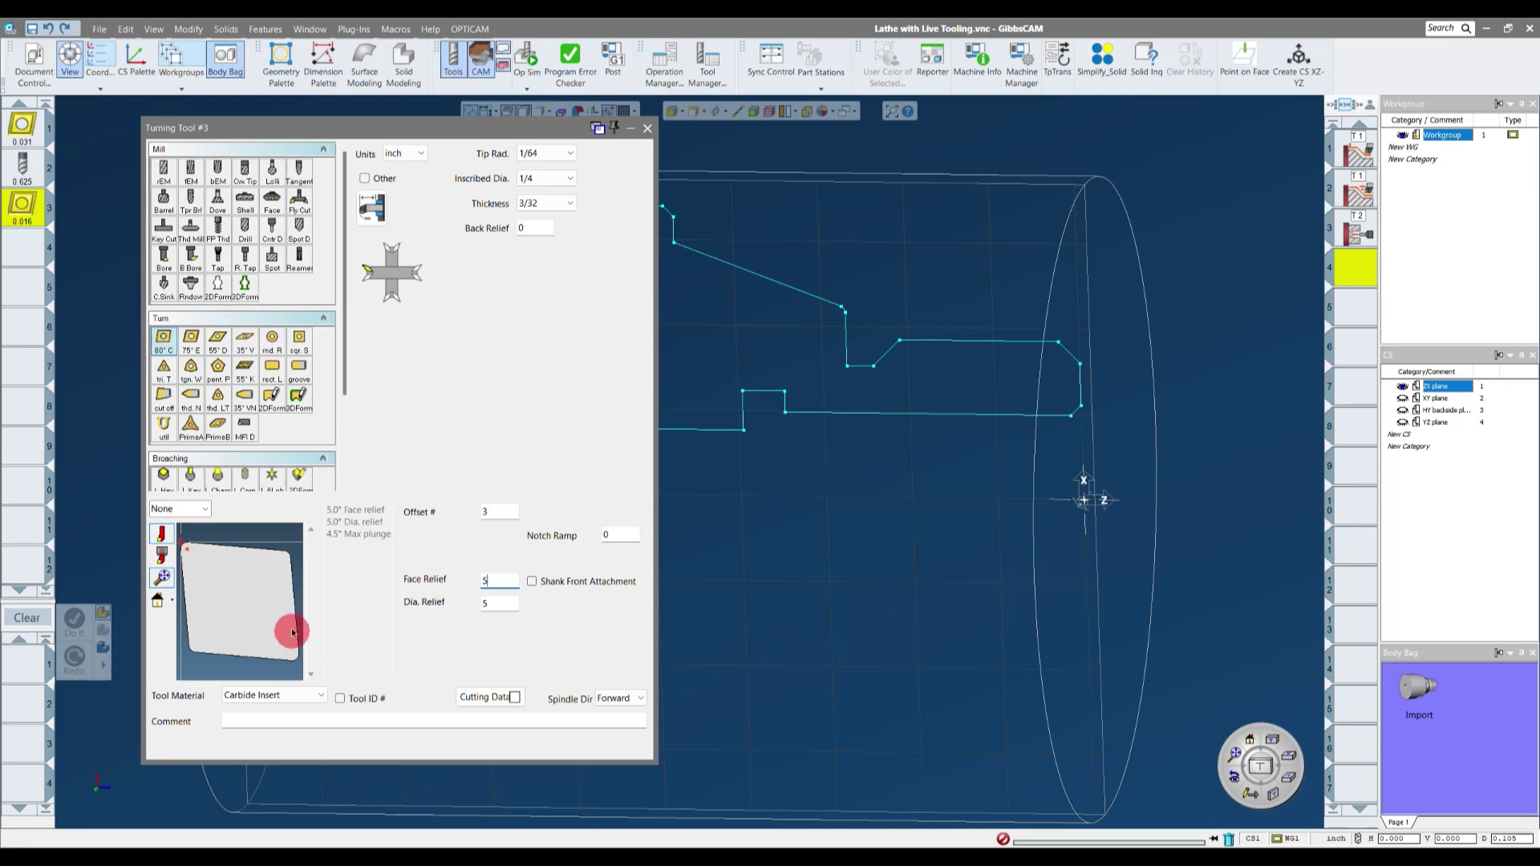
{"action": "scroll", "coordinate": [284, 627], "scroll_direction": "down", "scroll_amount": 2}
{"action": "scroll", "coordinate": [233, 609], "scroll_direction": "down", "scroll_amount": 2}
{"action": "scroll", "coordinate": [204, 605], "scroll_direction": "up", "scroll_amount": 4}
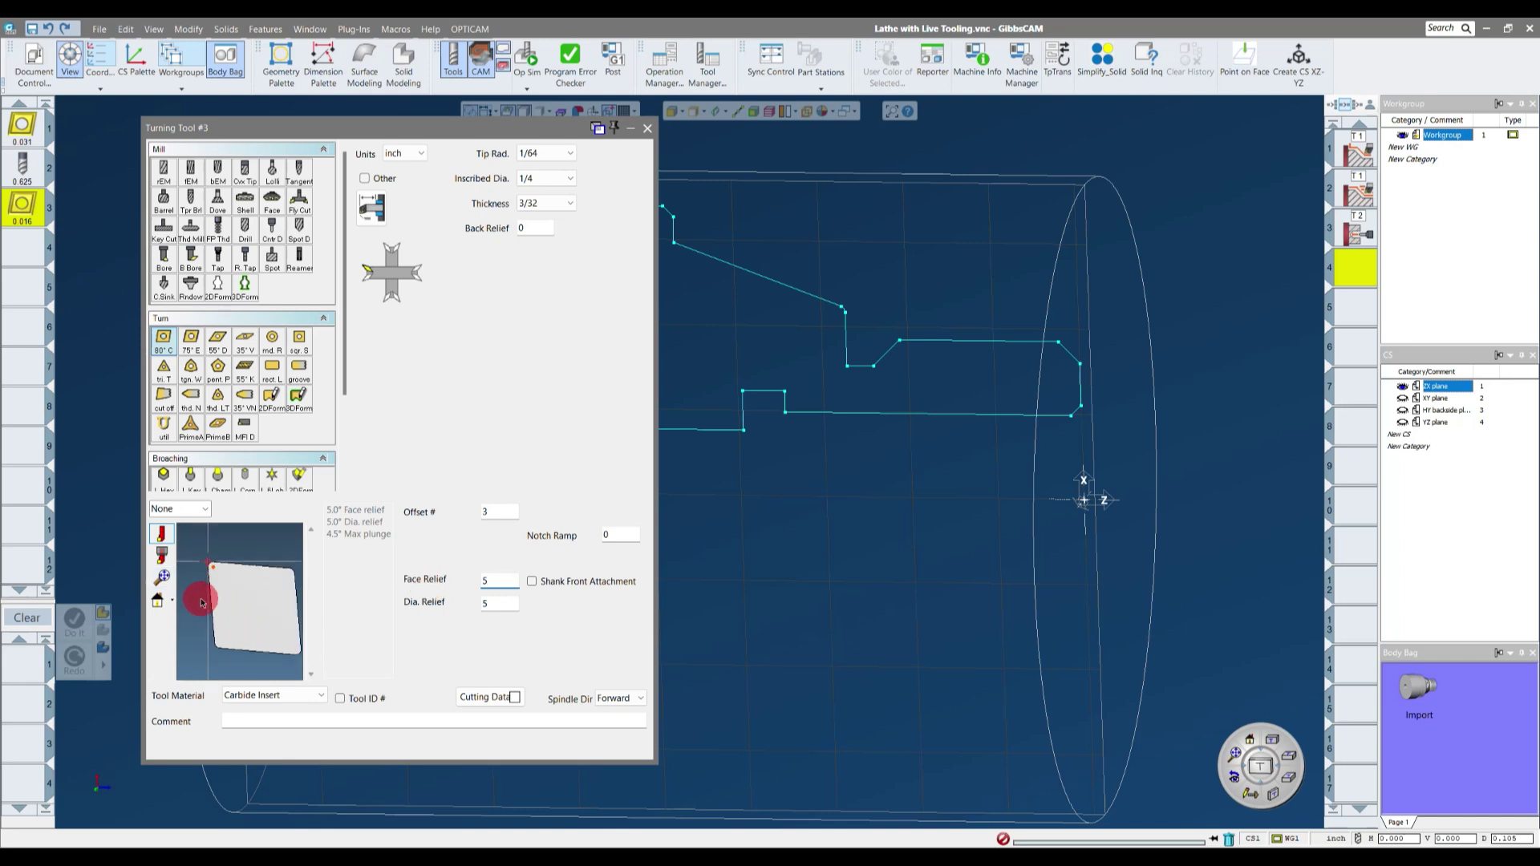
{"action": "scroll", "coordinate": [203, 605], "scroll_direction": "down", "scroll_amount": 4}
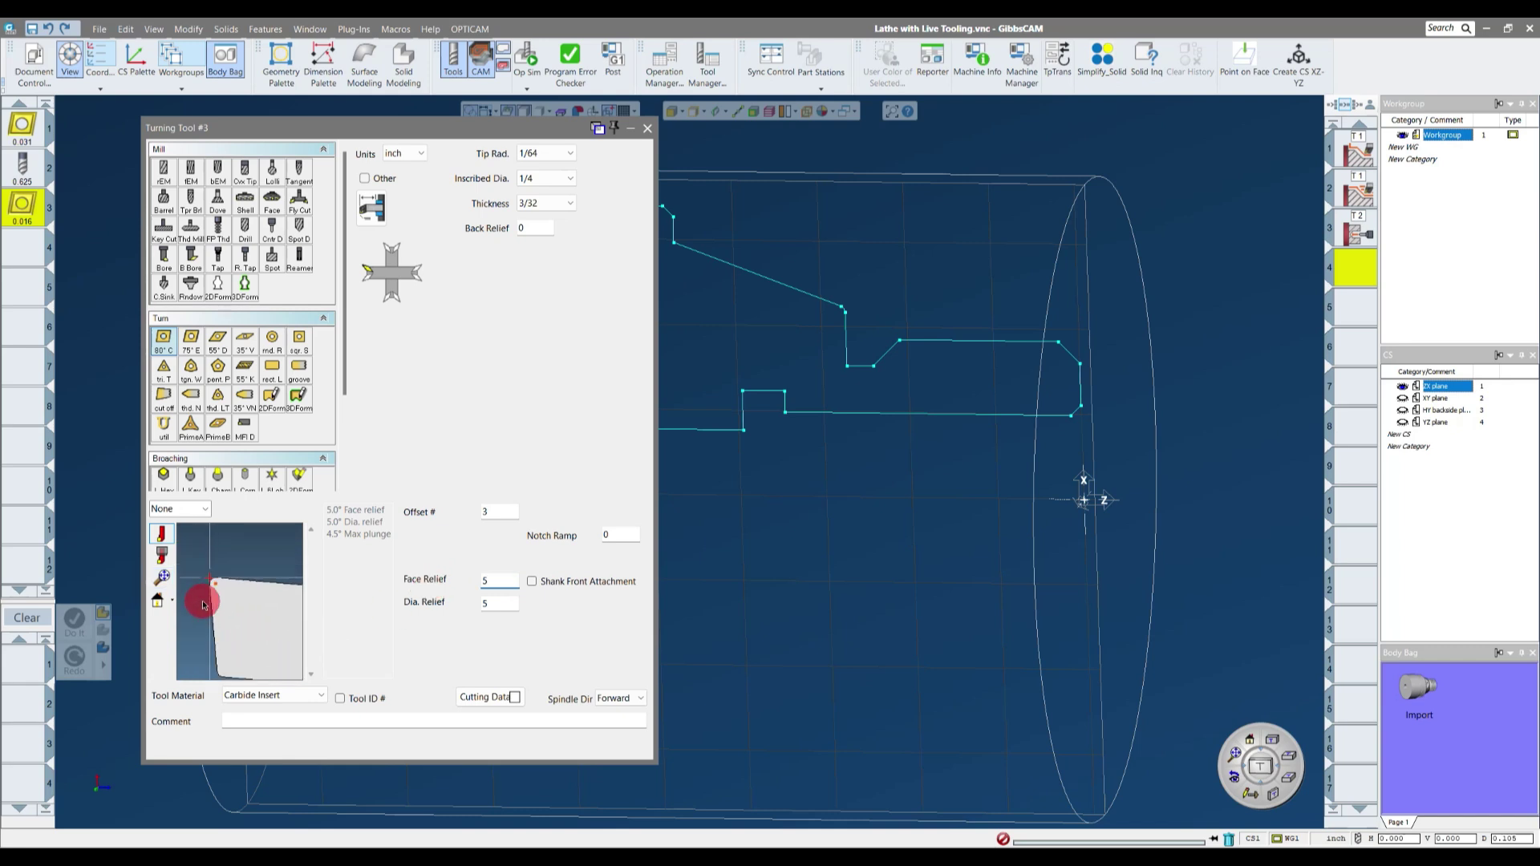
{"action": "scroll", "coordinate": [209, 608], "scroll_direction": "up", "scroll_amount": 1}
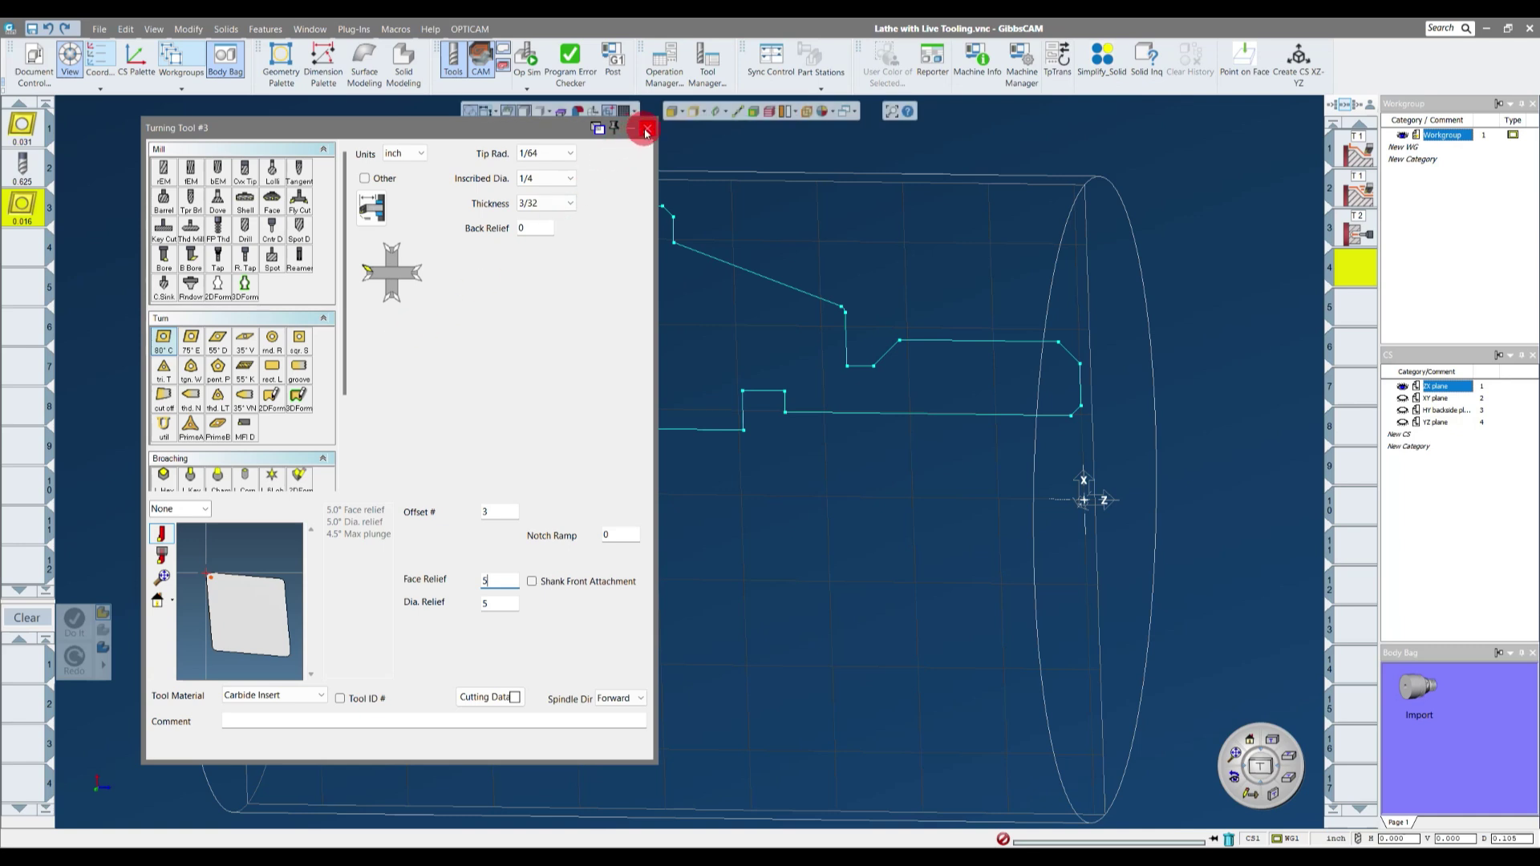
{"action": "left_click", "coordinate": [648, 132]}
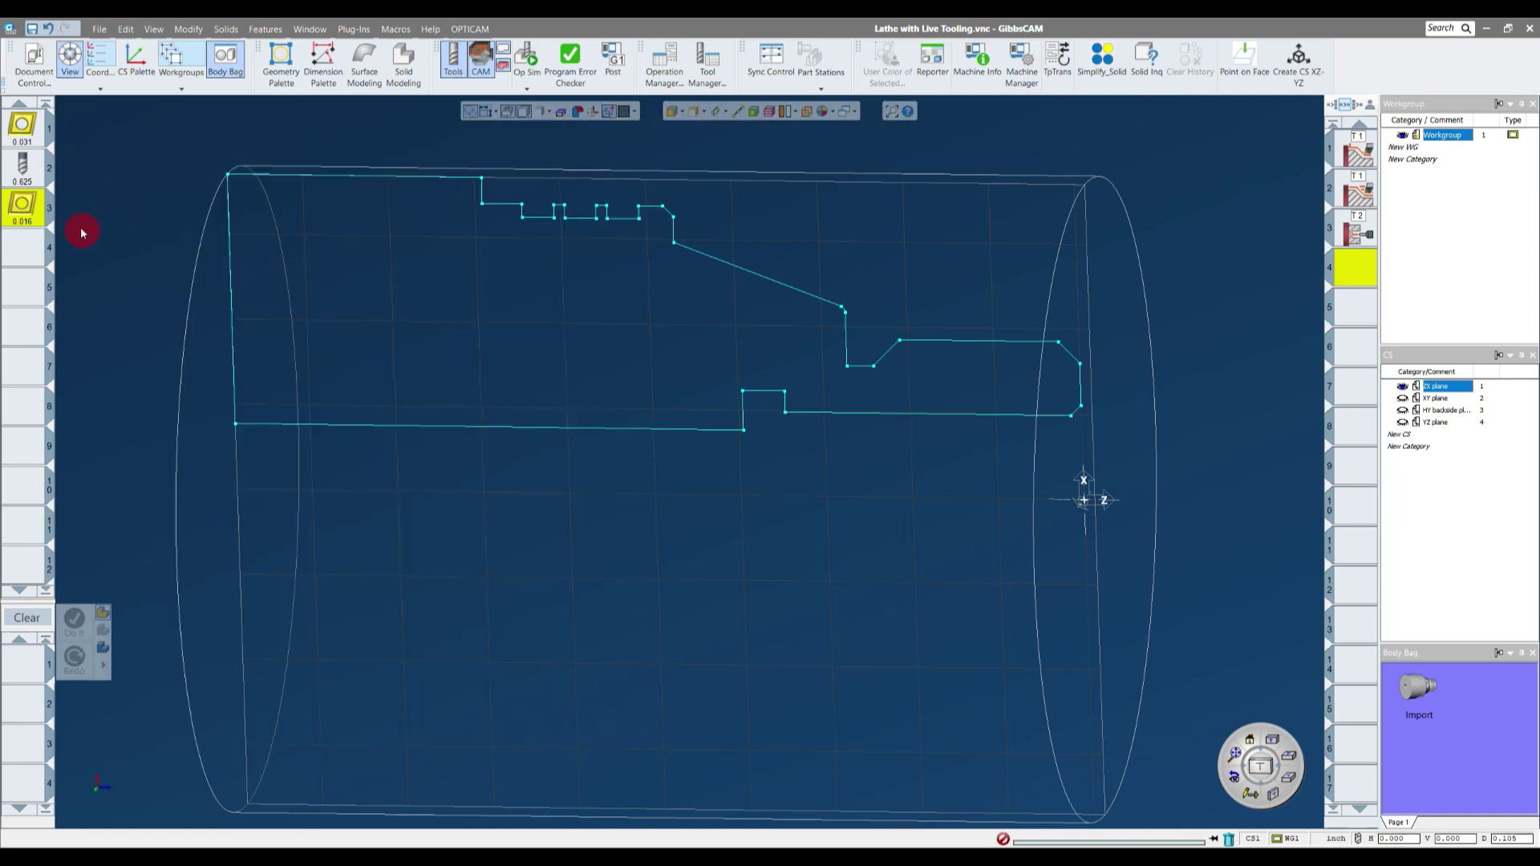
- Create a turning Rough process with tool 3 and set its cut type to Front ID
{"action": "left_click_drag", "start_coordinate": [22, 206], "coordinate": [28, 667]}
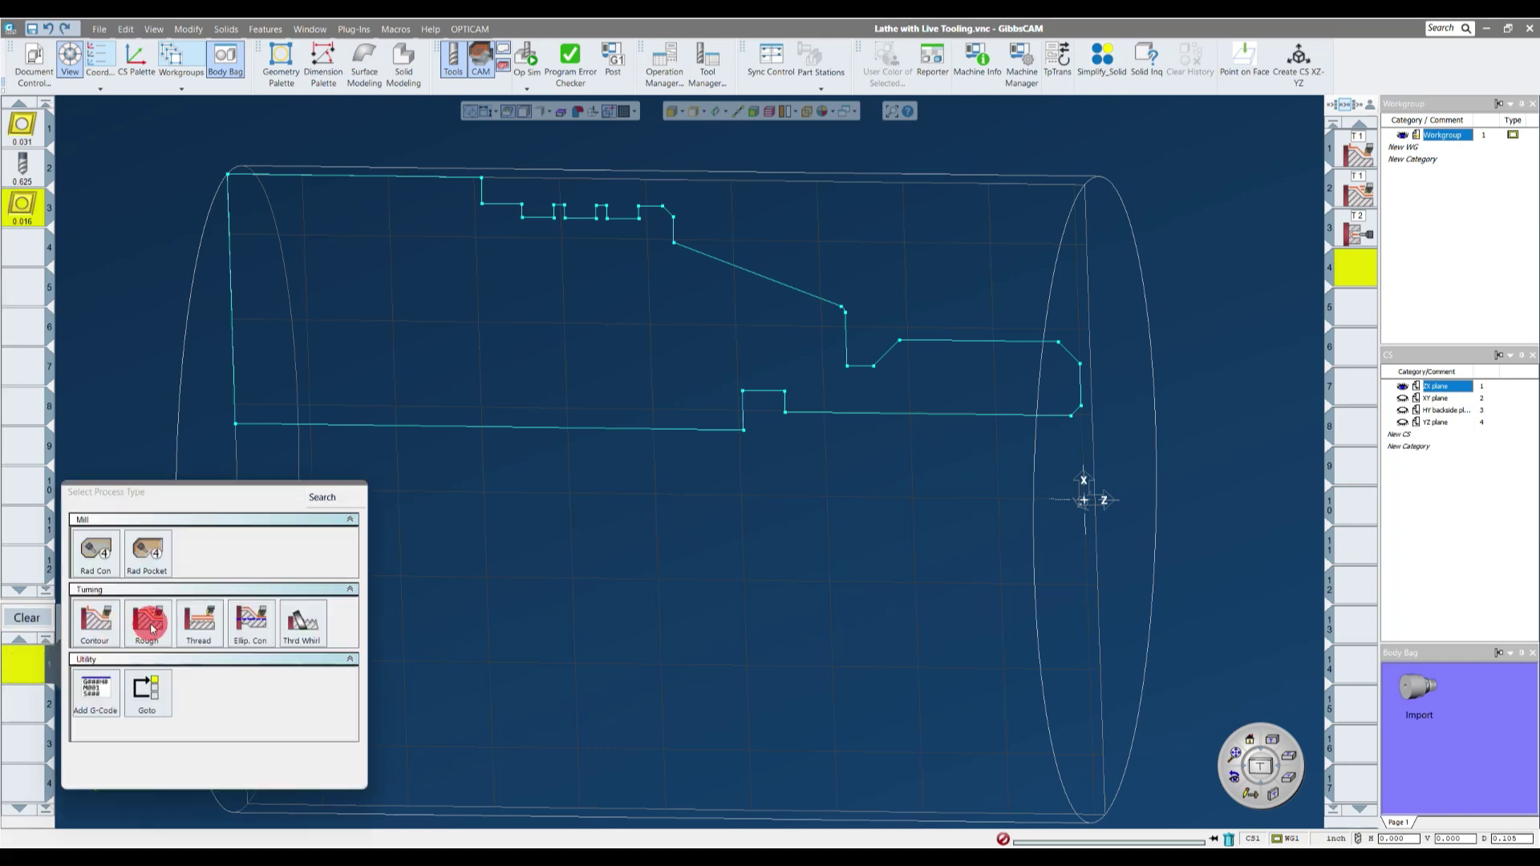
{"action": "left_click", "coordinate": [933, 415]}
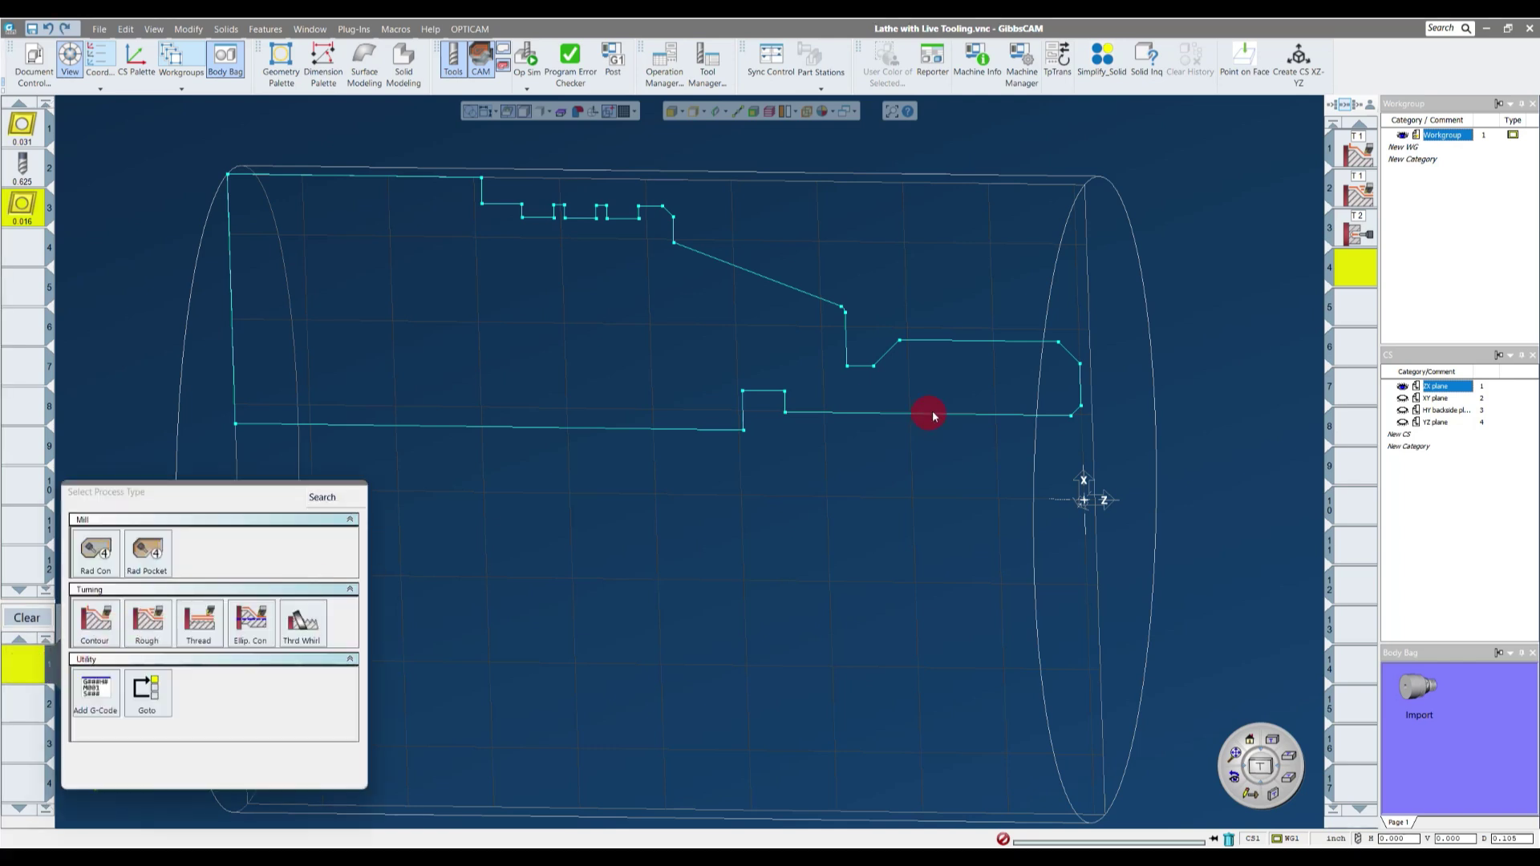
{"action": "left_click", "coordinate": [150, 624]}
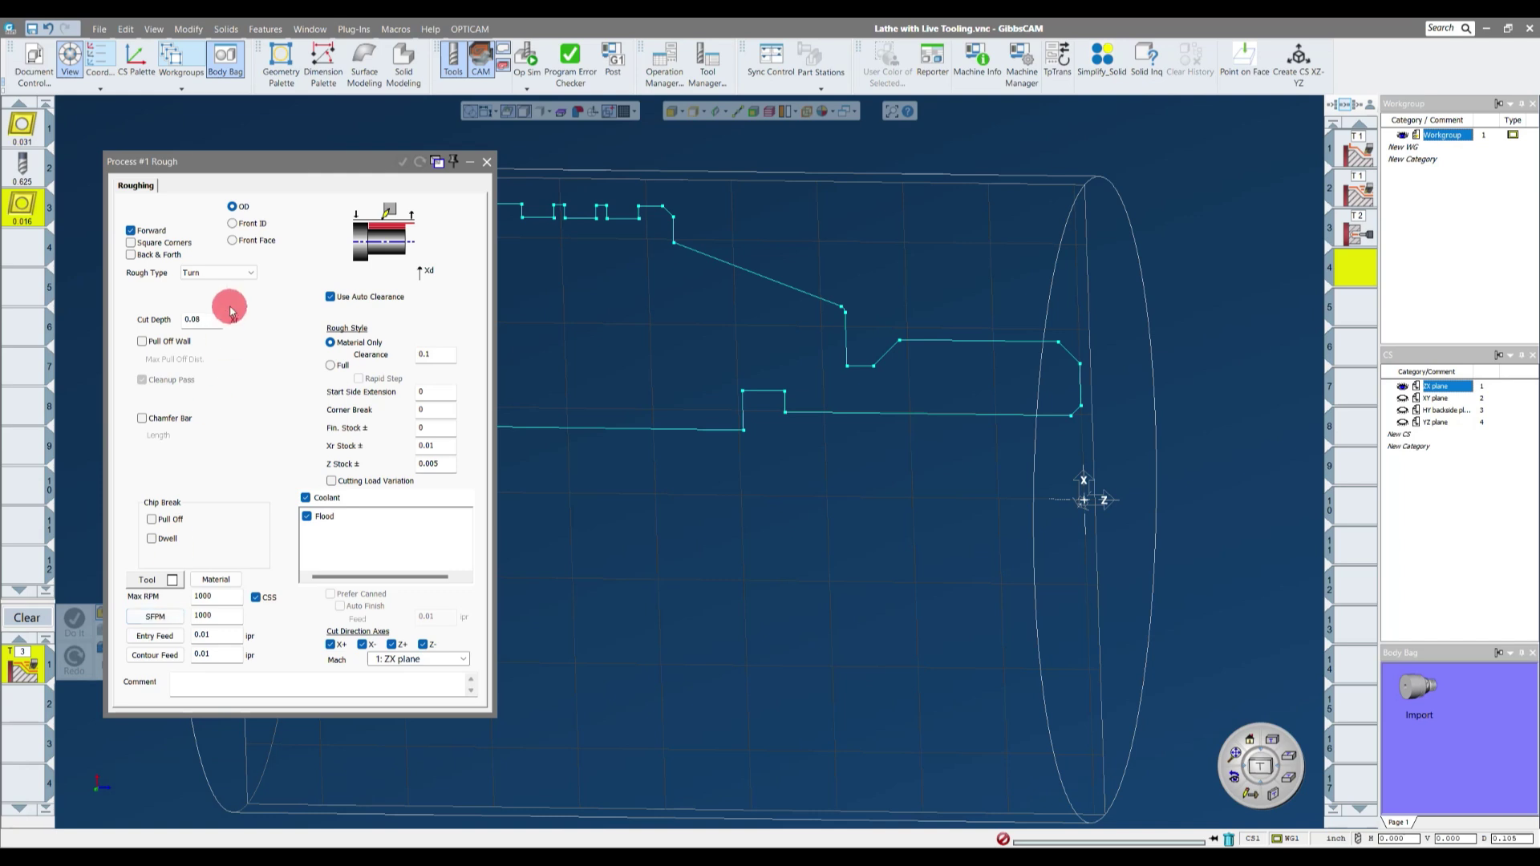
{"action": "left_click", "coordinate": [234, 228]}
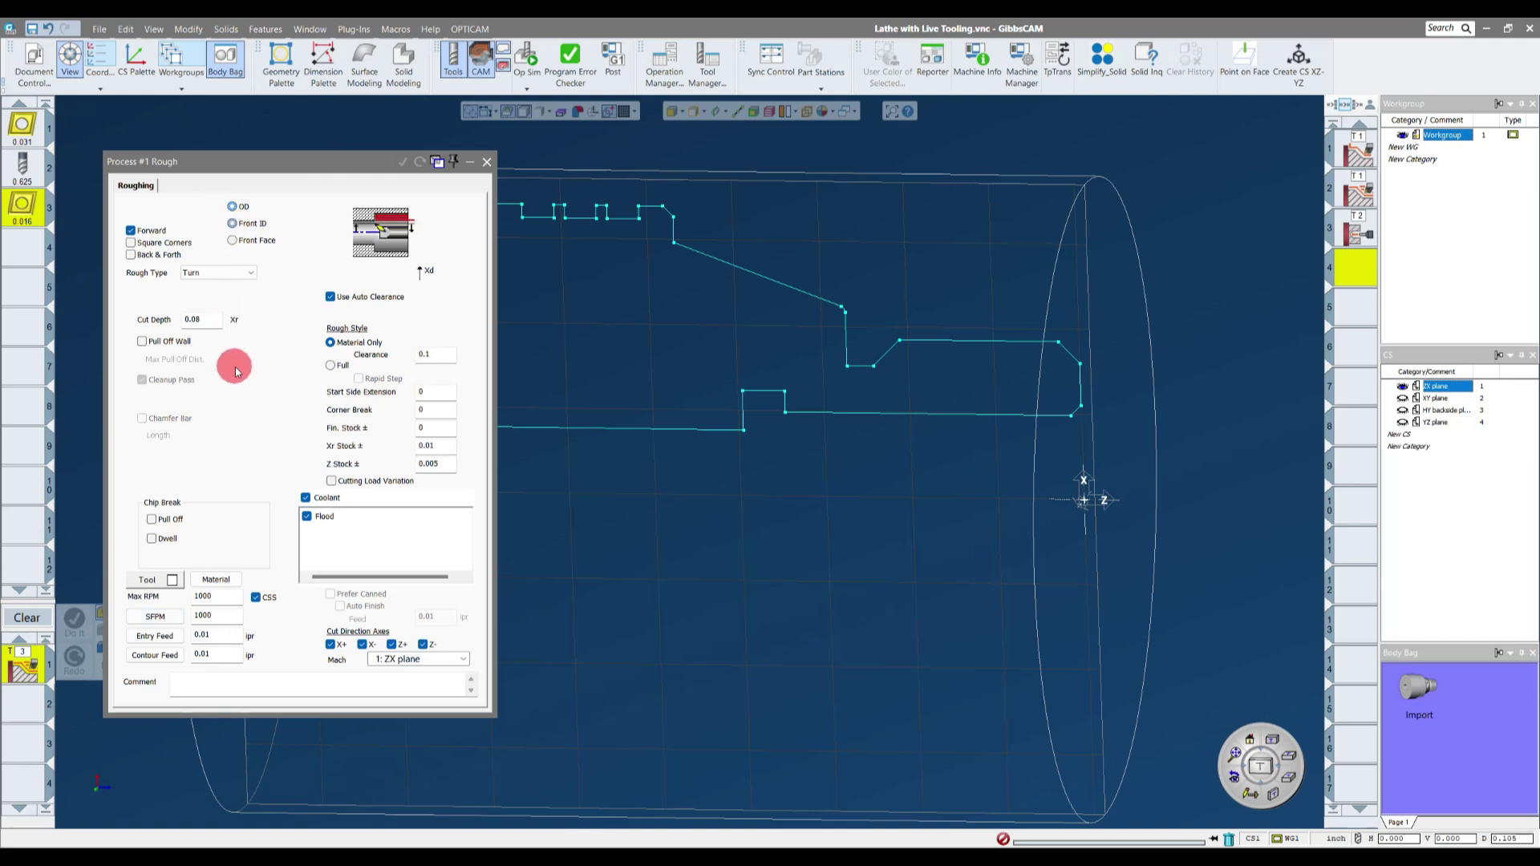
- Keep the rough type as Turn and set the ID roughing cut depth to 0.03
{"action": "left_click", "coordinate": [221, 273]}
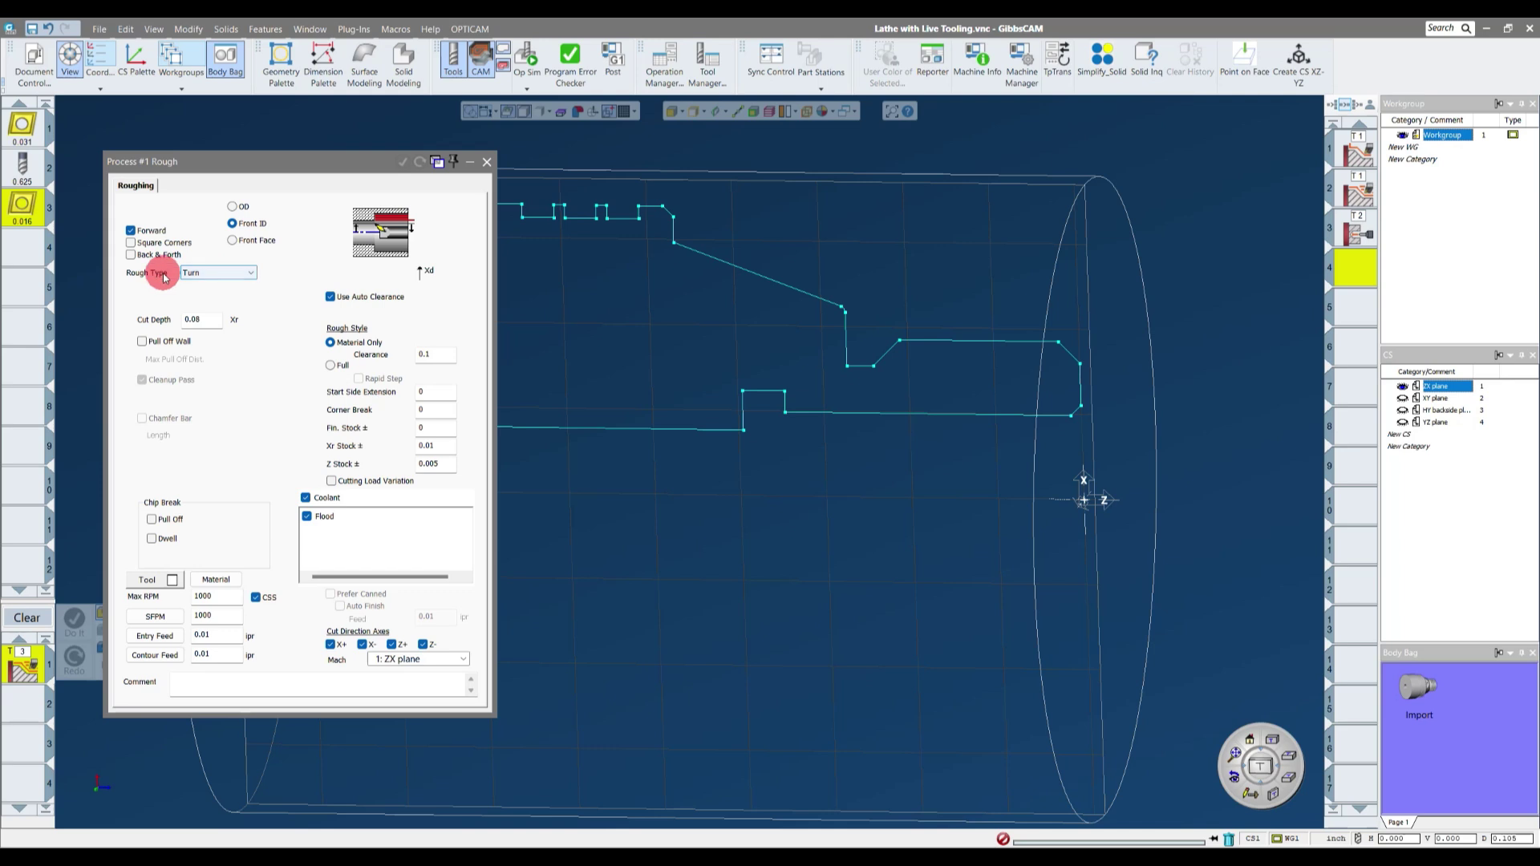
{"action": "double_click", "coordinate": [196, 319]}
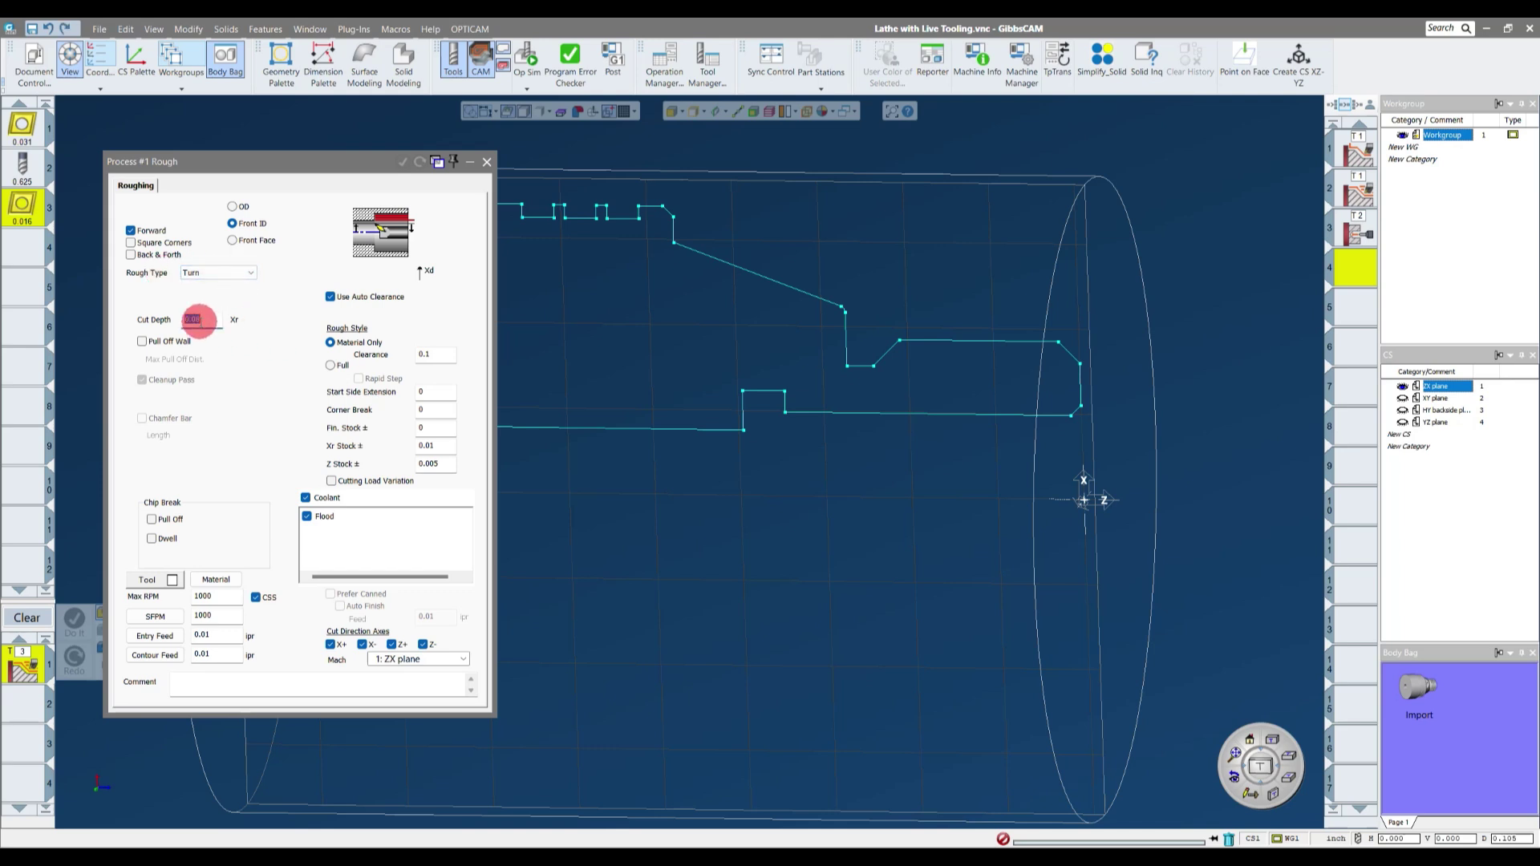
{"action": "scroll", "coordinate": [921, 430], "scroll_direction": "up", "scroll_amount": 3}
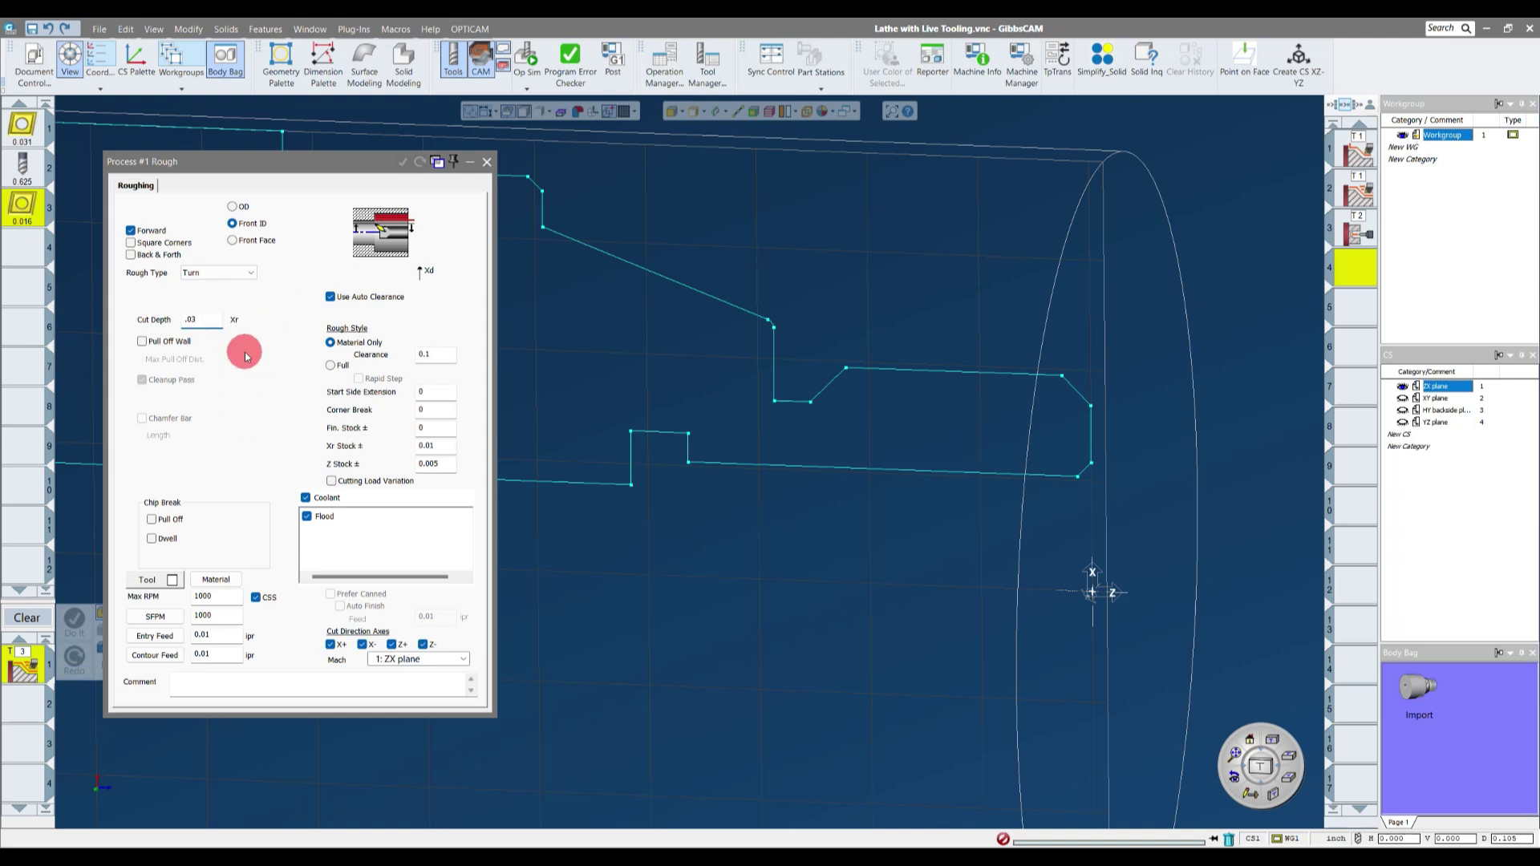
{"action": "scroll", "coordinate": [244, 395], "scroll_direction": "up", "scroll_amount": 1}
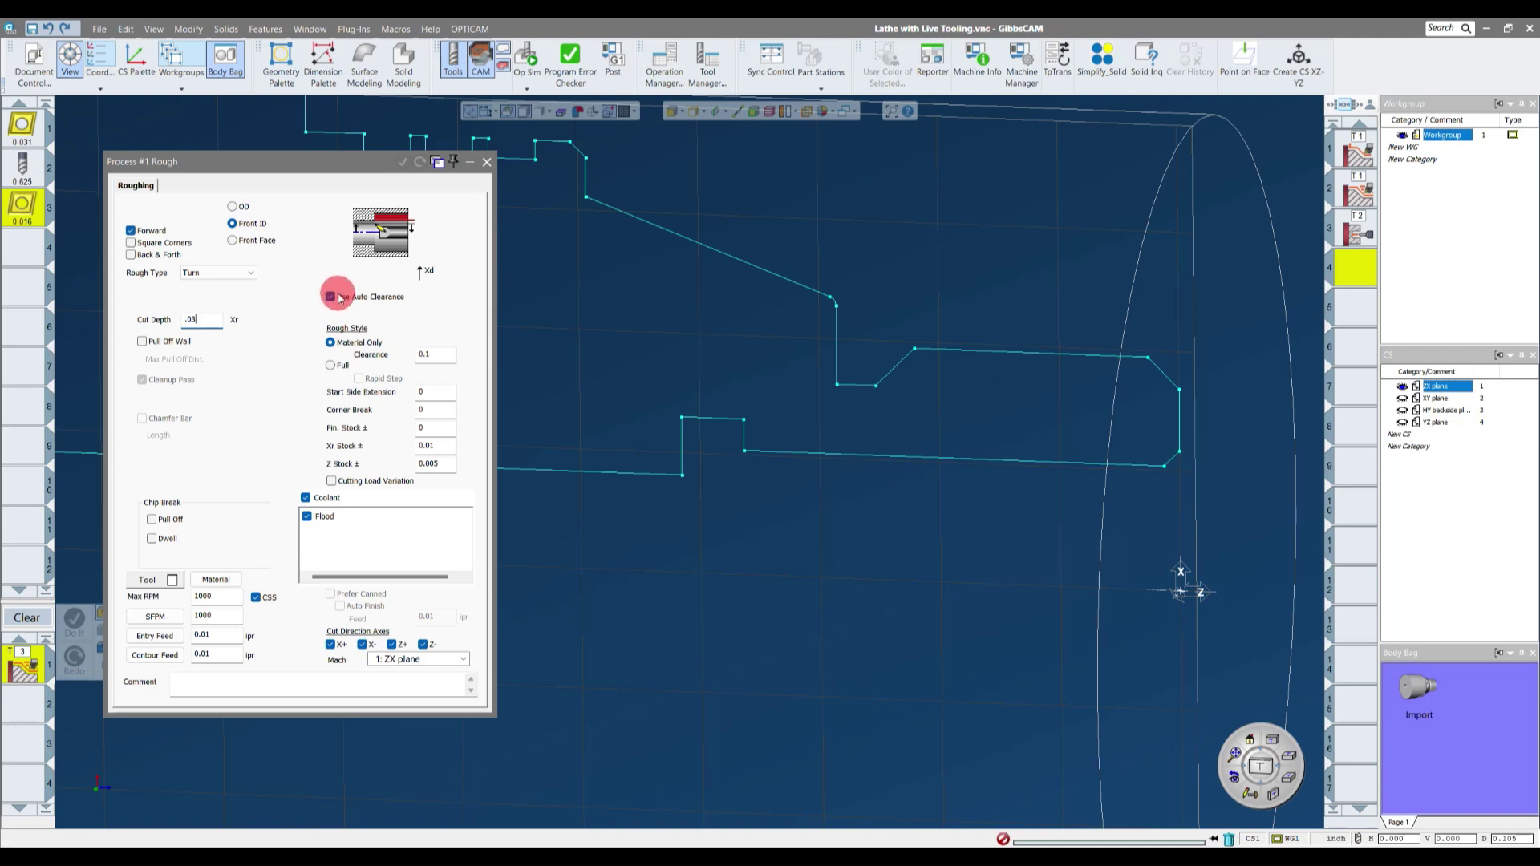
- Keep the Material Only rough style, set the Xr stock to 0.005, and close the Rough process settings
{"action": "left_click", "coordinate": [337, 344]}
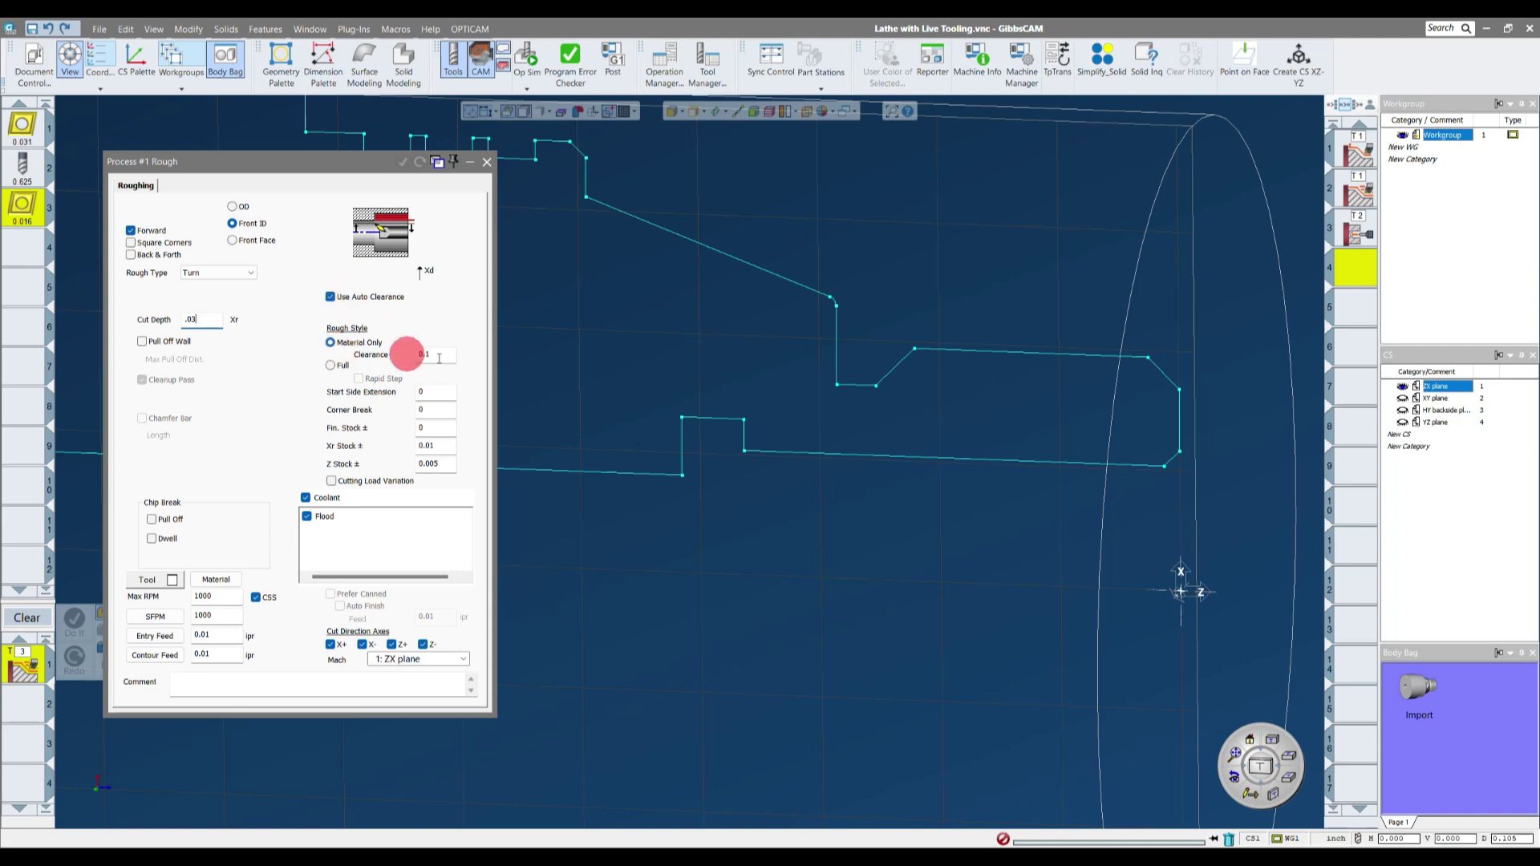
{"action": "left_click", "coordinate": [441, 444]}
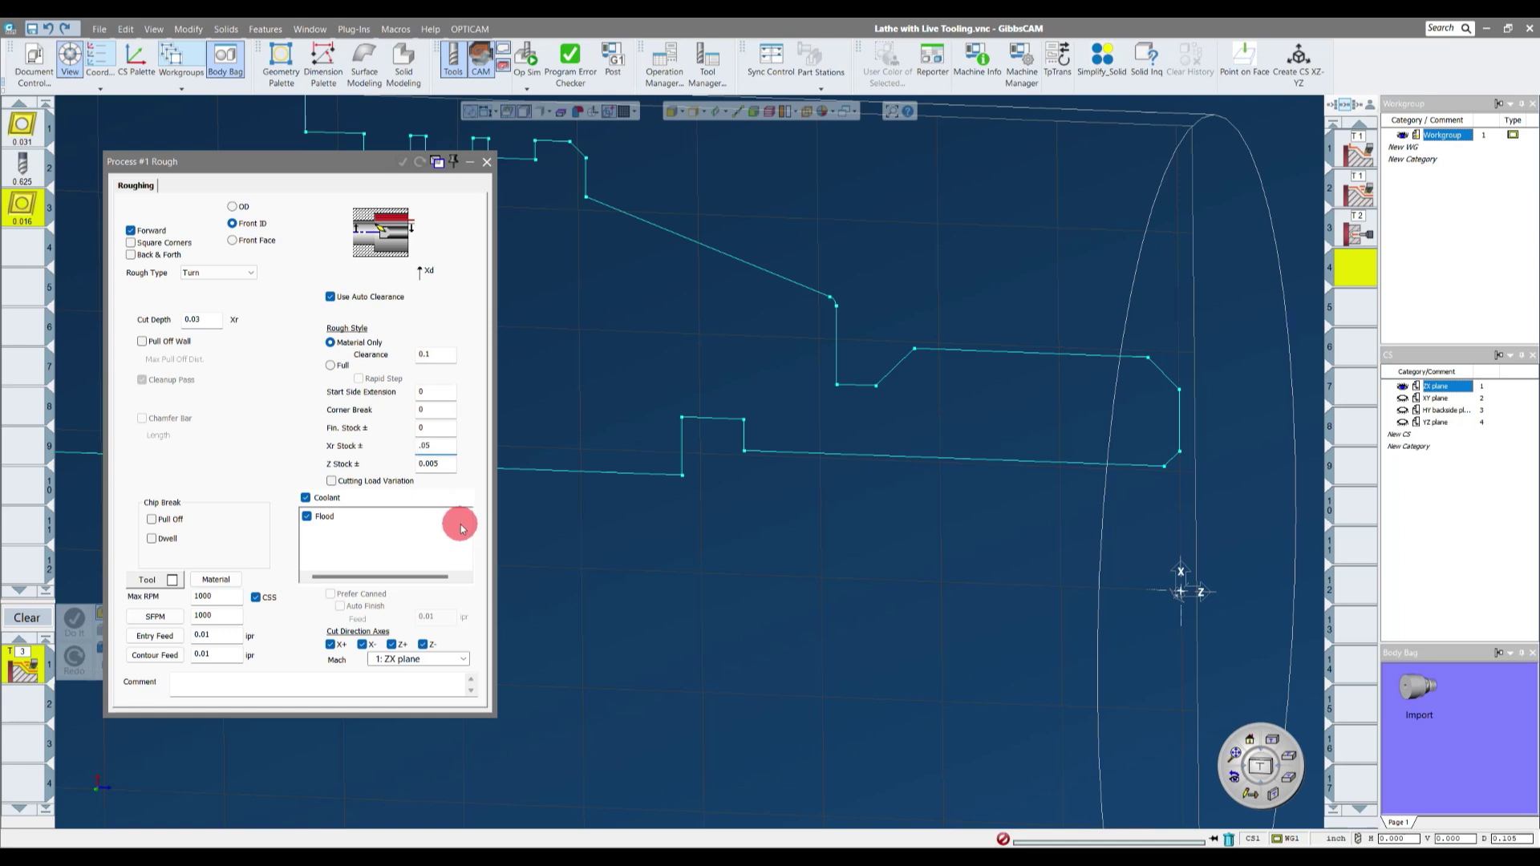
{"action": "type", "text": ".005"}
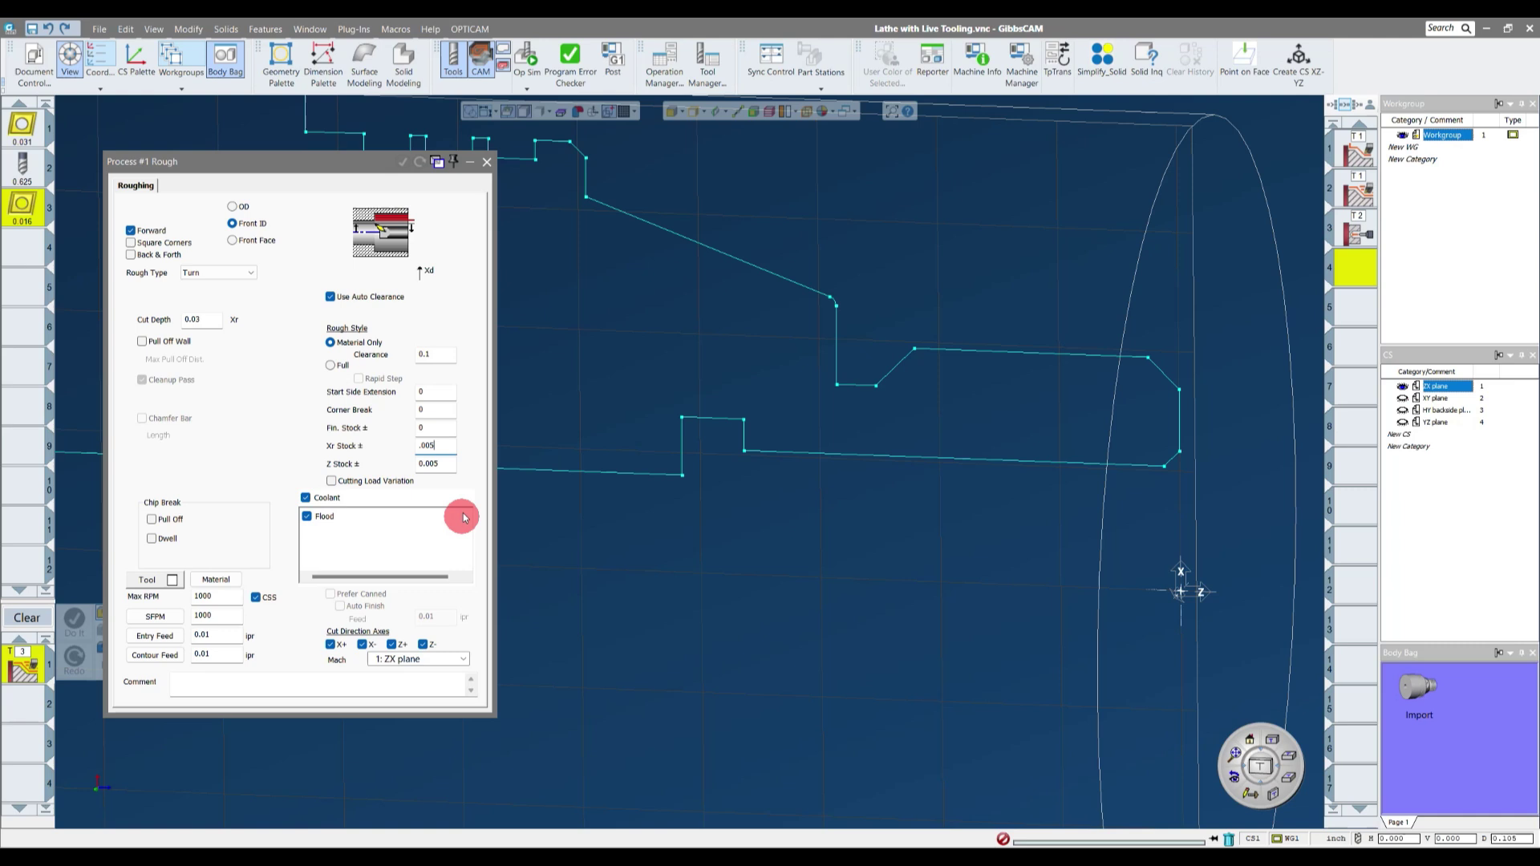
{"action": "left_click", "coordinate": [443, 464]}
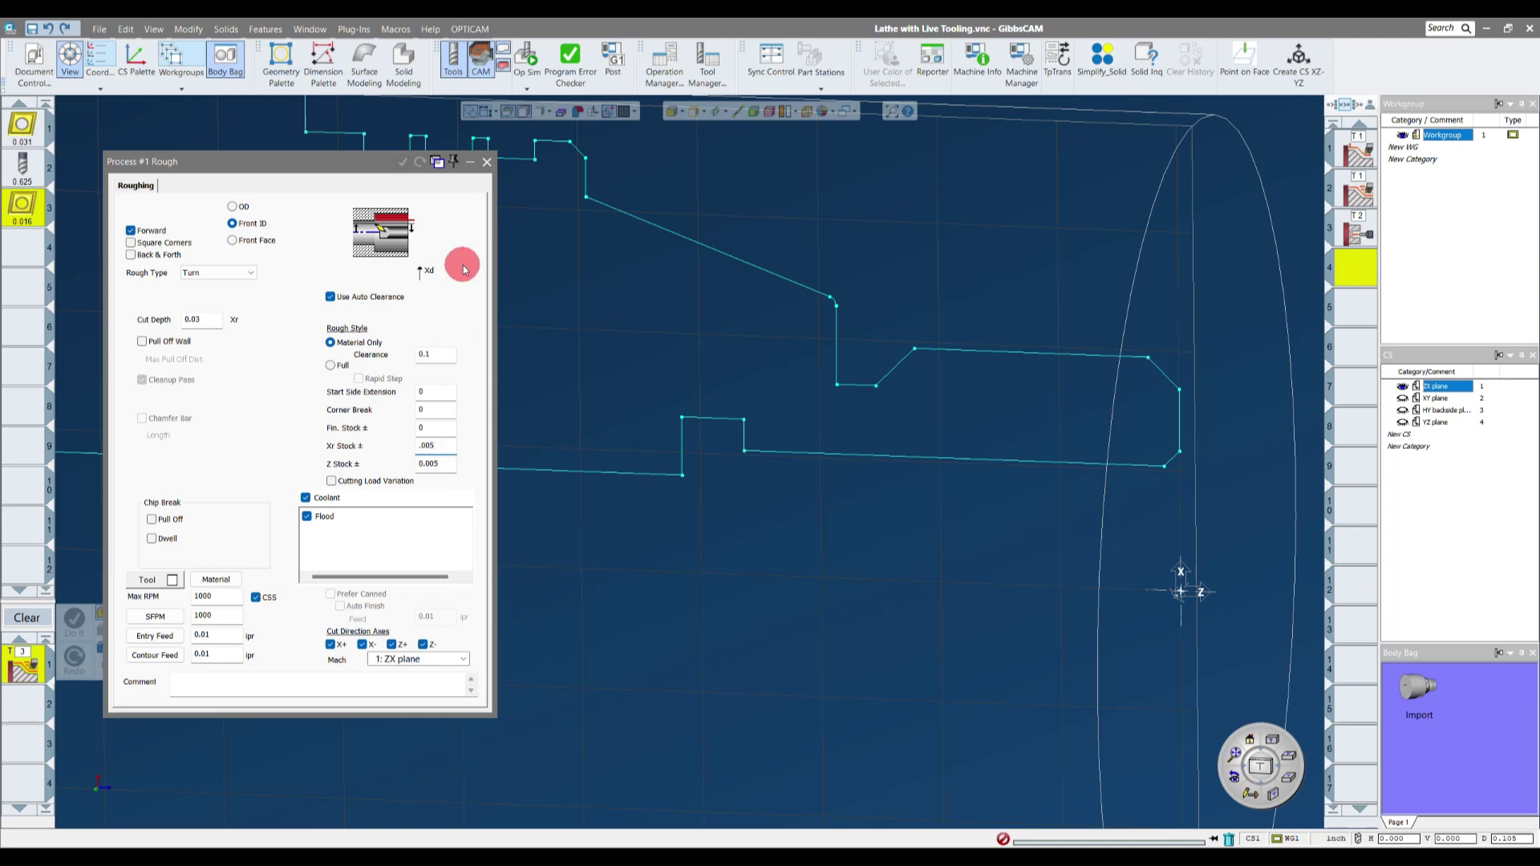
{"action": "left_click", "coordinate": [486, 161]}
- Start the cut shape at the front ID chamfer, extend its start point out past the front face, and choose the inward cut direction
{"action": "mouse_move", "coordinate": [504, 200]}
{"action": "left_mouse_down"}
{"action": "mouse_move", "coordinate": [666, 409]}
{"action": "mouse_move", "coordinate": [926, 462]}
{"action": "mouse_move", "coordinate": [950, 486]}
{"action": "mouse_move", "coordinate": [1019, 482]}
{"action": "left_mouse_up"}
{"action": "left_click", "coordinate": [1019, 480]}
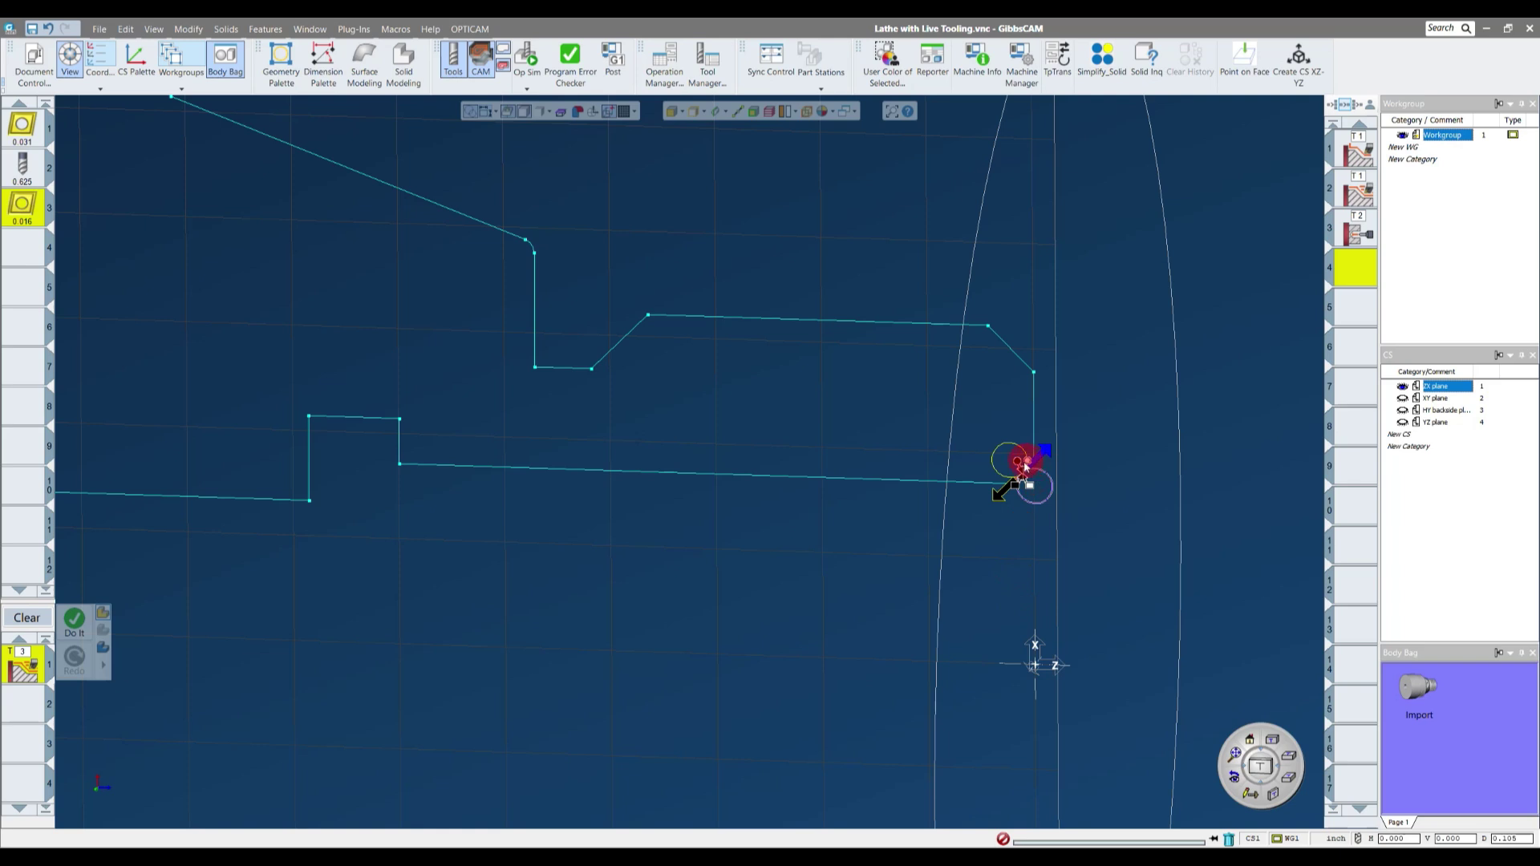
{"action": "left_click", "coordinate": [1114, 375]}
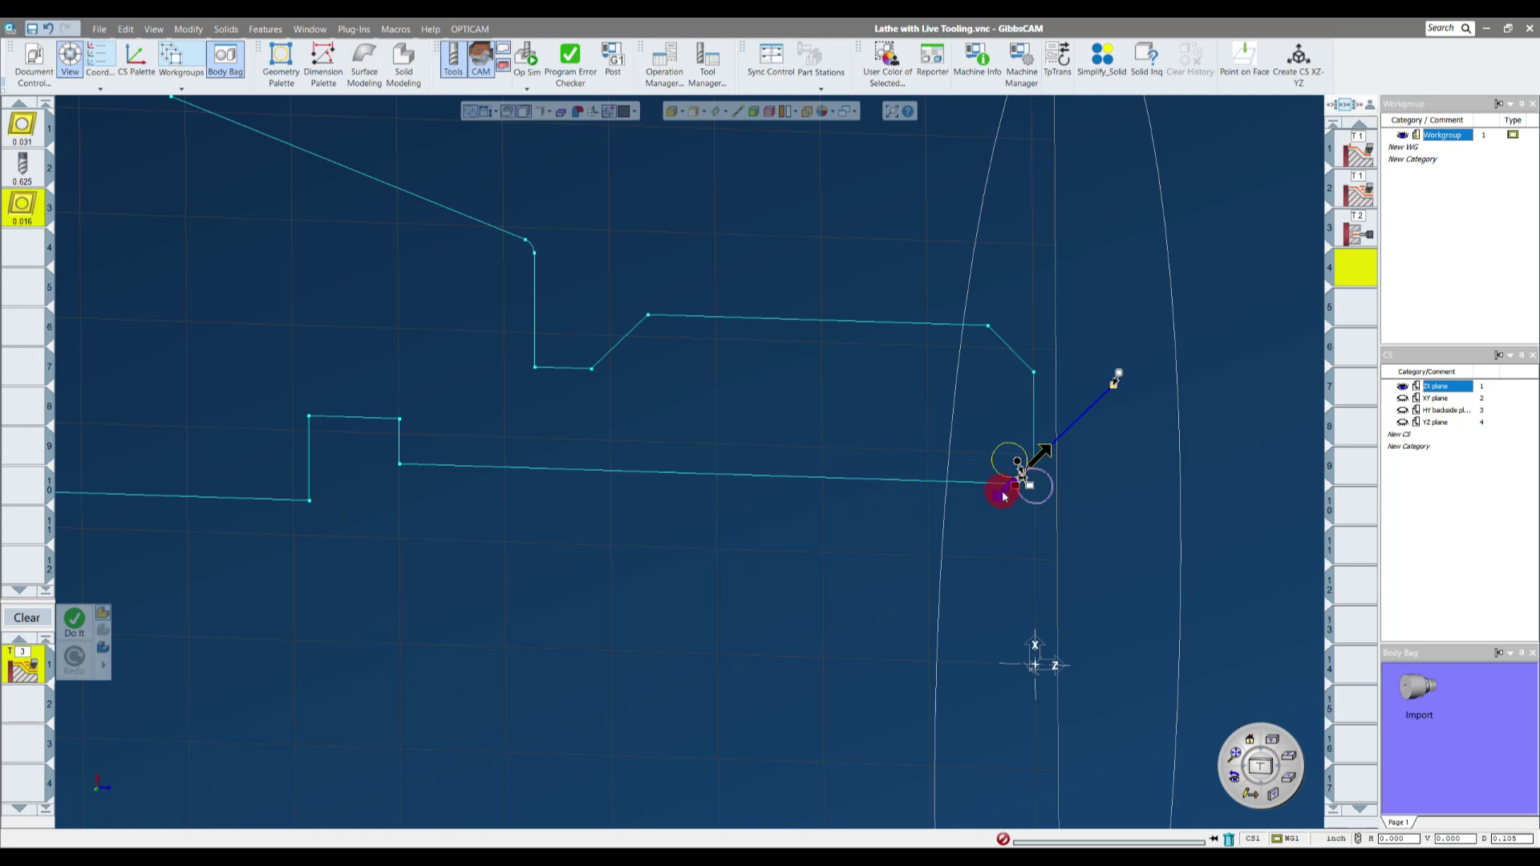
{"action": "left_click_drag", "start_coordinate": [1012, 495], "coordinate": [972, 505]}
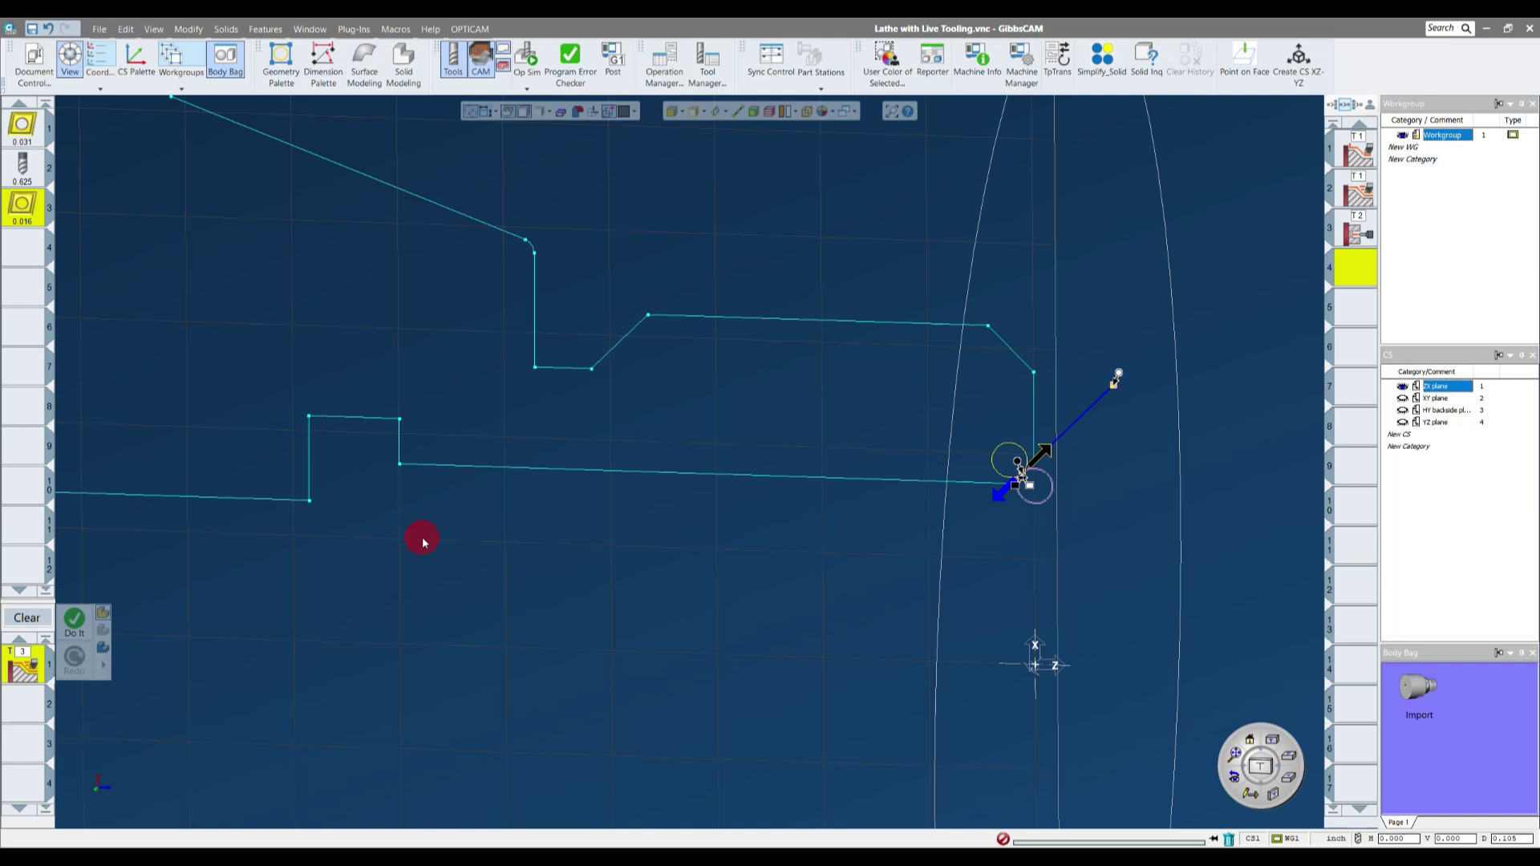
- End the cut shape on the back wall of the ID groove and extend the end point below the bore line
{"action": "left_click", "coordinate": [308, 462]}
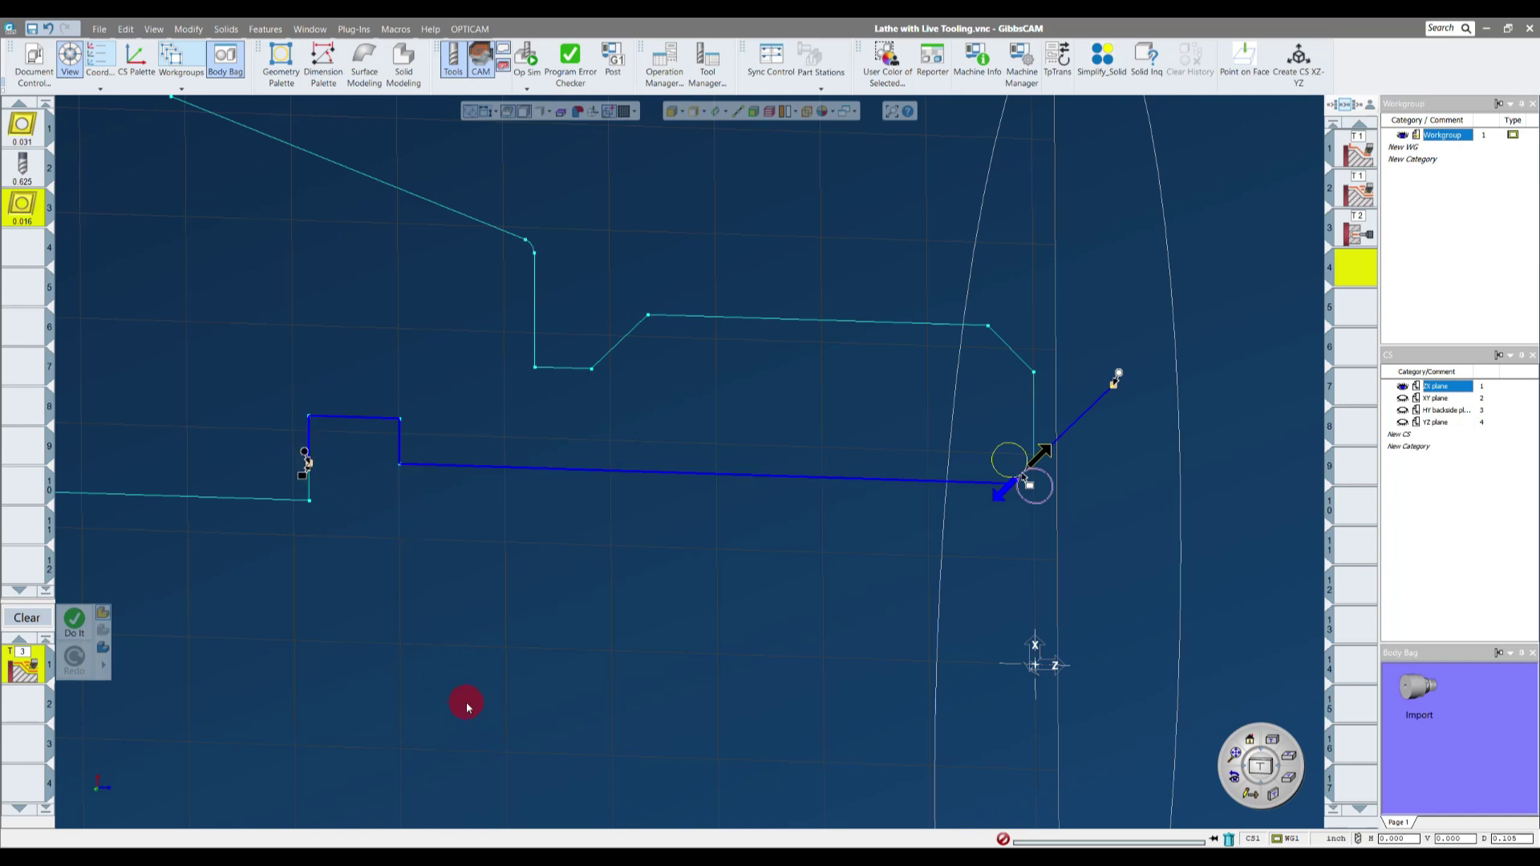
{"action": "left_click_drag", "start_coordinate": [306, 454], "coordinate": [305, 537]}
{"action": "scroll", "coordinate": [330, 642], "scroll_direction": "down", "scroll_amount": 2}
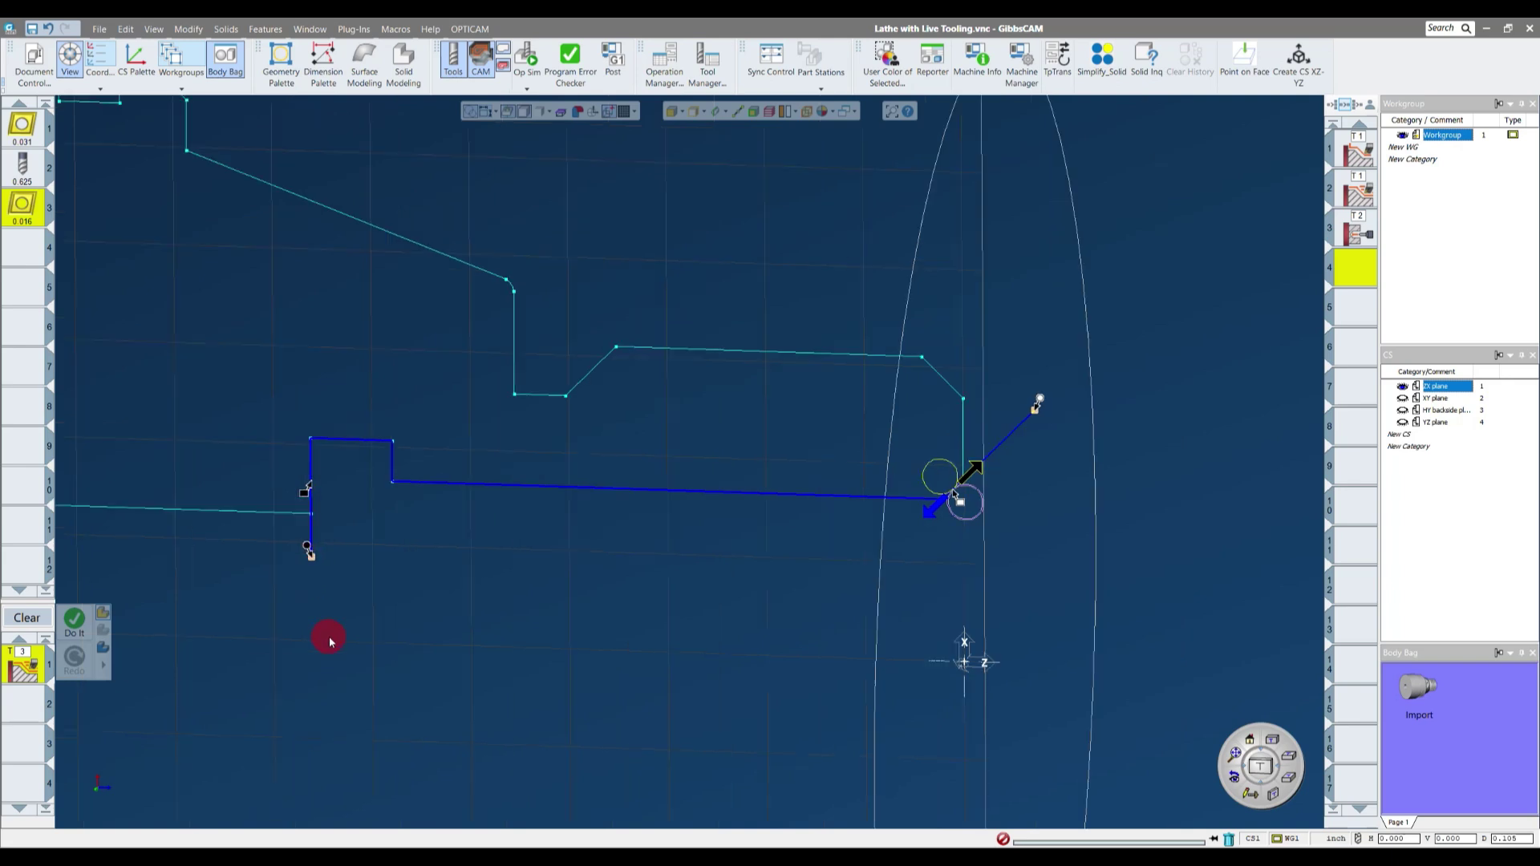
{"action": "mouse_move", "coordinate": [370, 579]}
{"action": "middle_mouse_down"}
{"action": "mouse_move", "coordinate": [561, 604]}
{"action": "mouse_move", "coordinate": [839, 538]}
{"action": "mouse_move", "coordinate": [901, 494]}
{"action": "mouse_move", "coordinate": [1125, 502]}
{"action": "middle_mouse_up"}
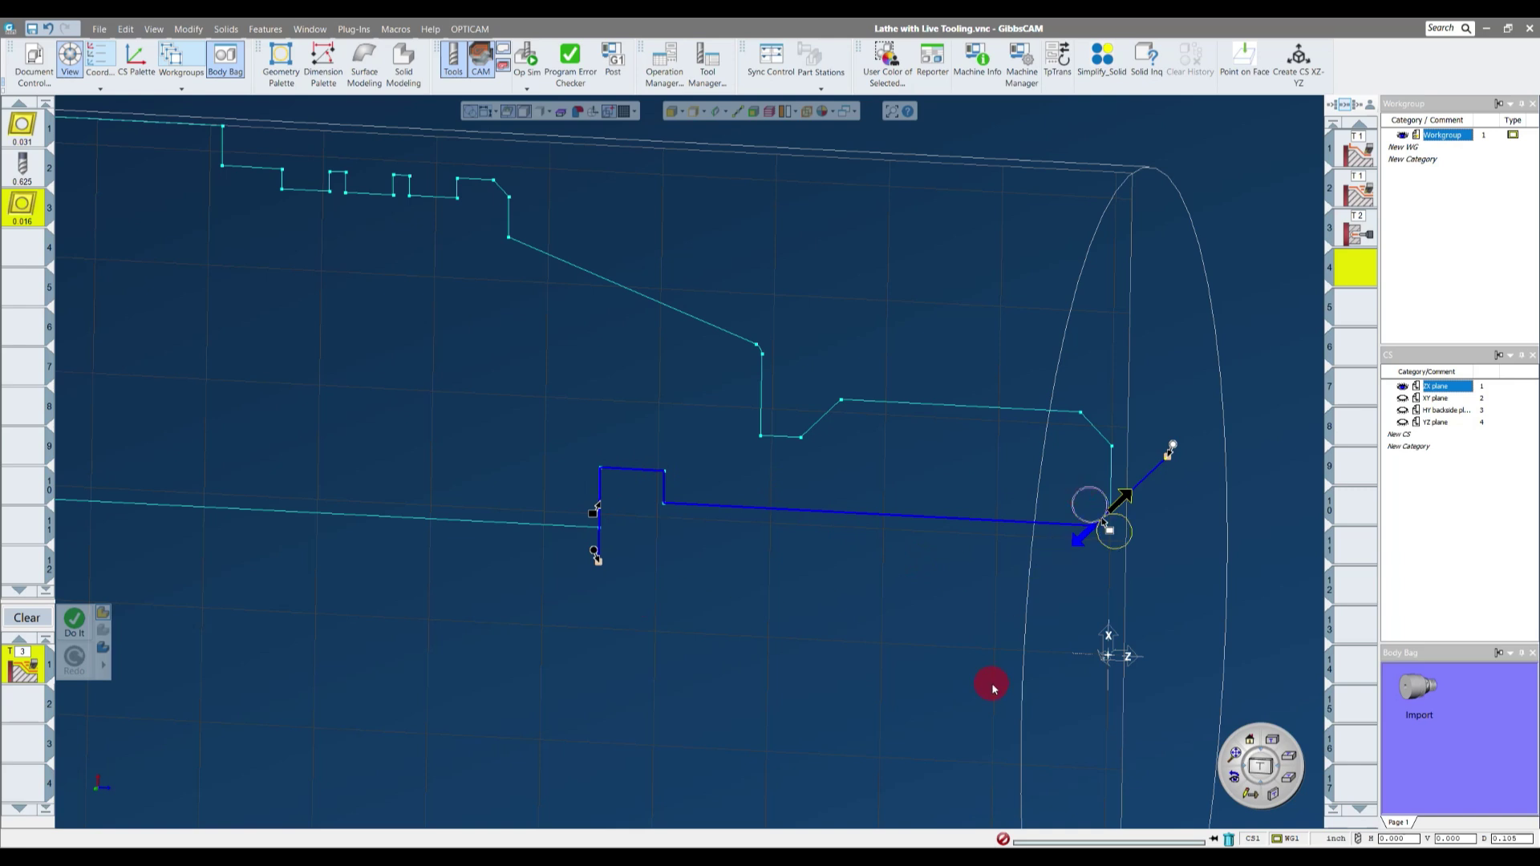
- Try the opposite cut direction around the outer profile, and switch back to the ID side
{"action": "left_click", "coordinate": [1126, 497]}
{"action": "scroll", "coordinate": [947, 598], "scroll_direction": "down", "scroll_amount": 2}
{"action": "scroll", "coordinate": [947, 597], "scroll_direction": "down", "scroll_amount": 1}
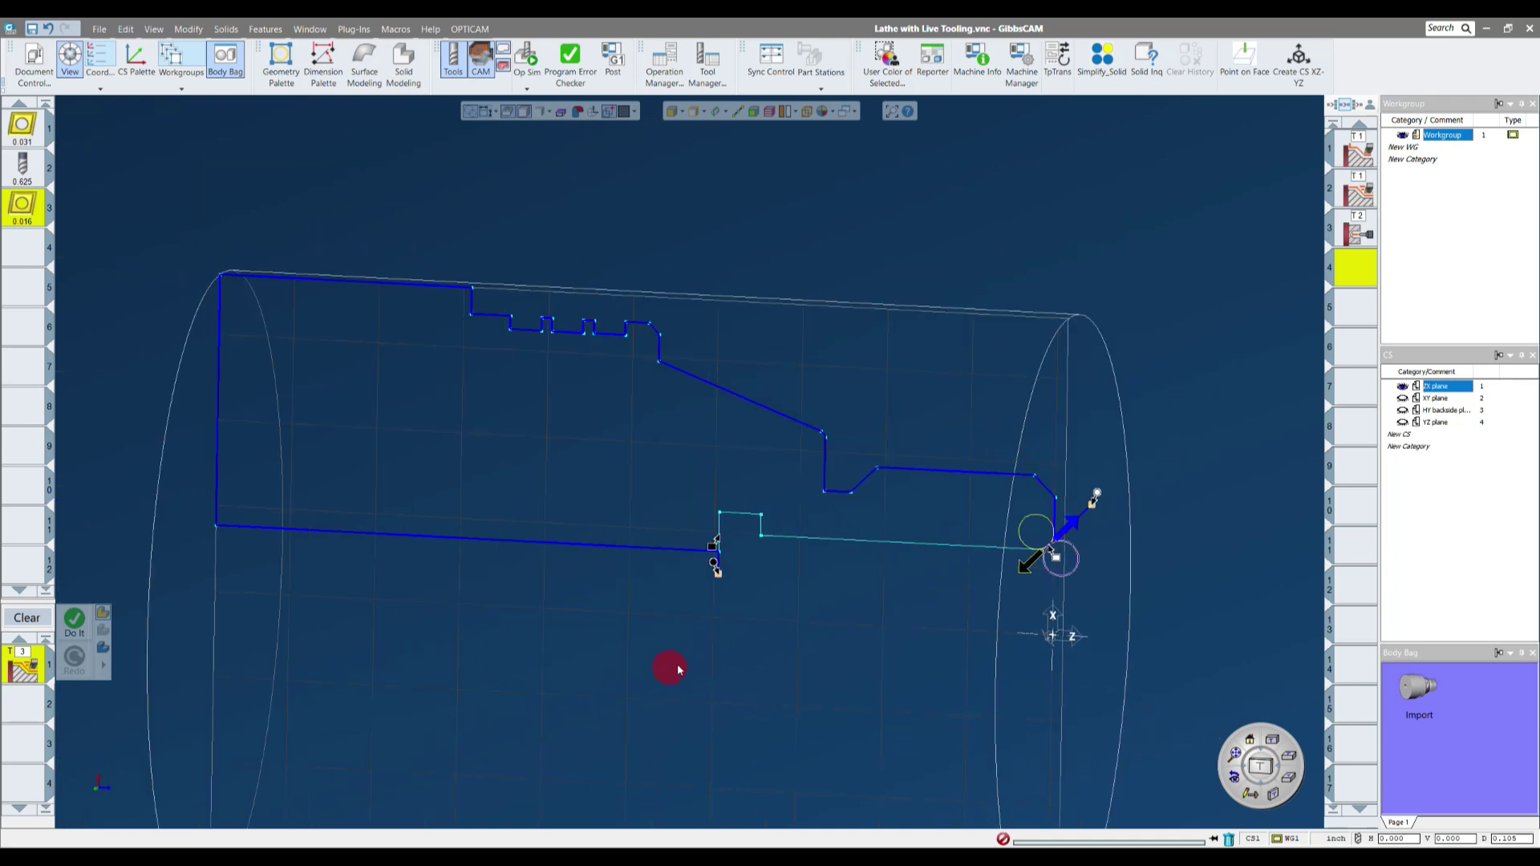
{"action": "scroll", "coordinate": [1007, 511], "scroll_direction": "up", "scroll_amount": 3}
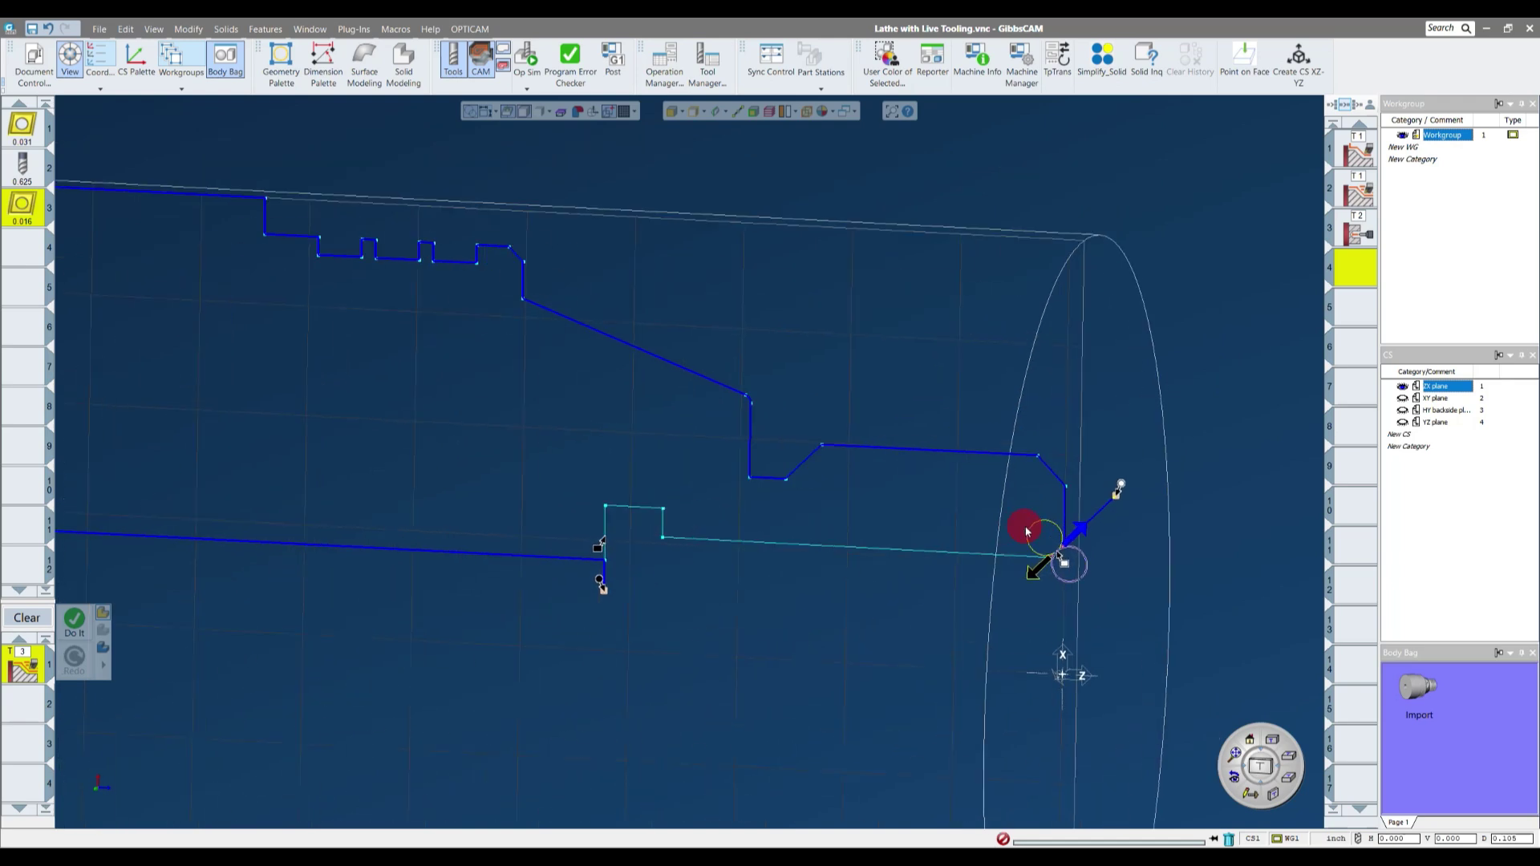
{"action": "left_click_drag", "start_coordinate": [1027, 530], "coordinate": [358, 678]}
- Generate the ID roughing toolpath and check the insert definition of tool 3
{"action": "left_click", "coordinate": [80, 632]}
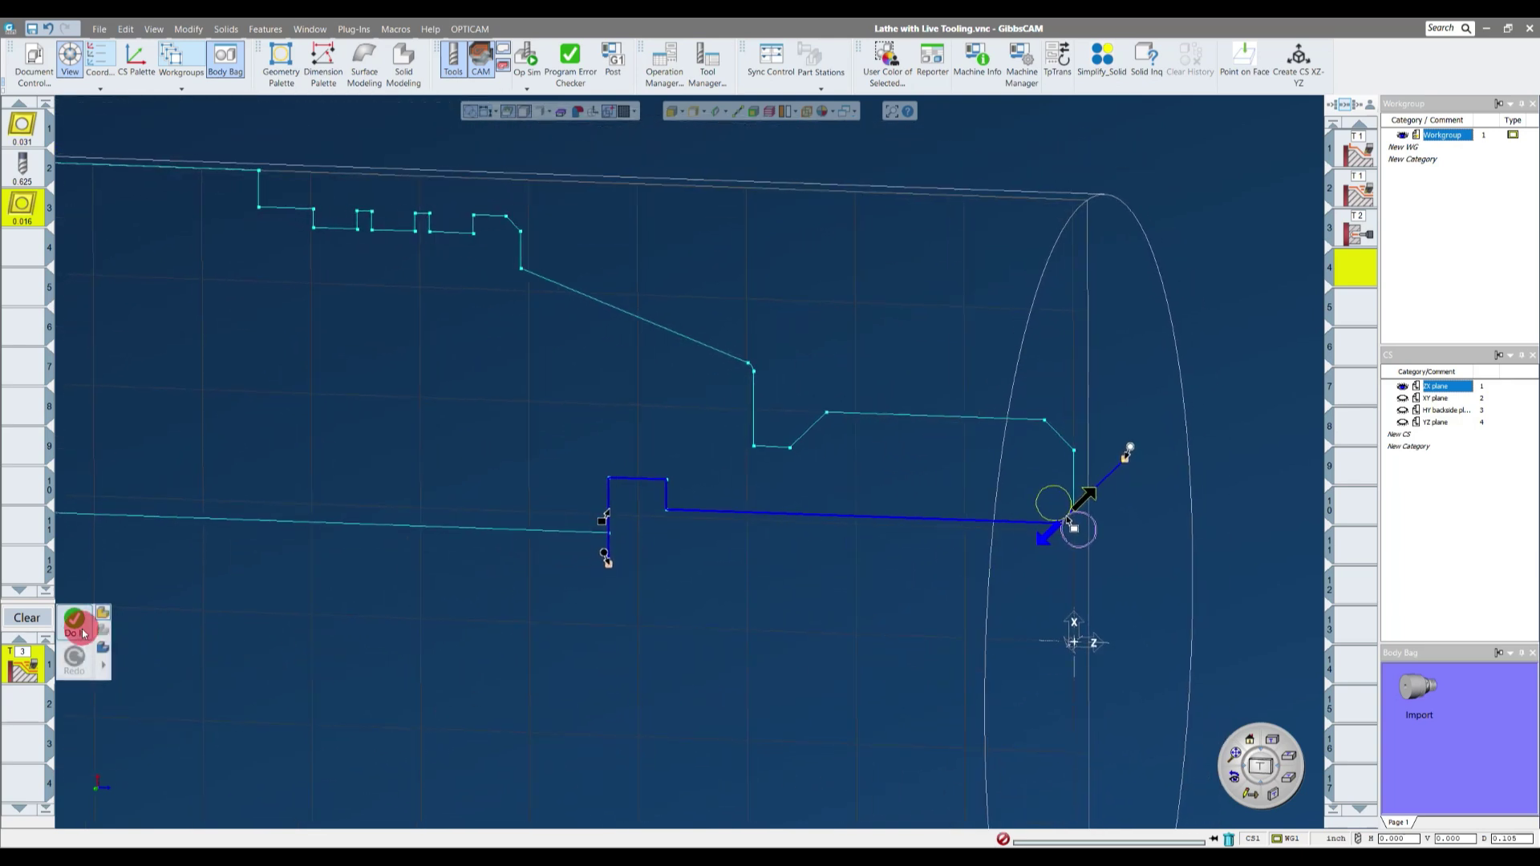
{"action": "left_click_drag", "start_coordinate": [1067, 539], "coordinate": [884, 520]}
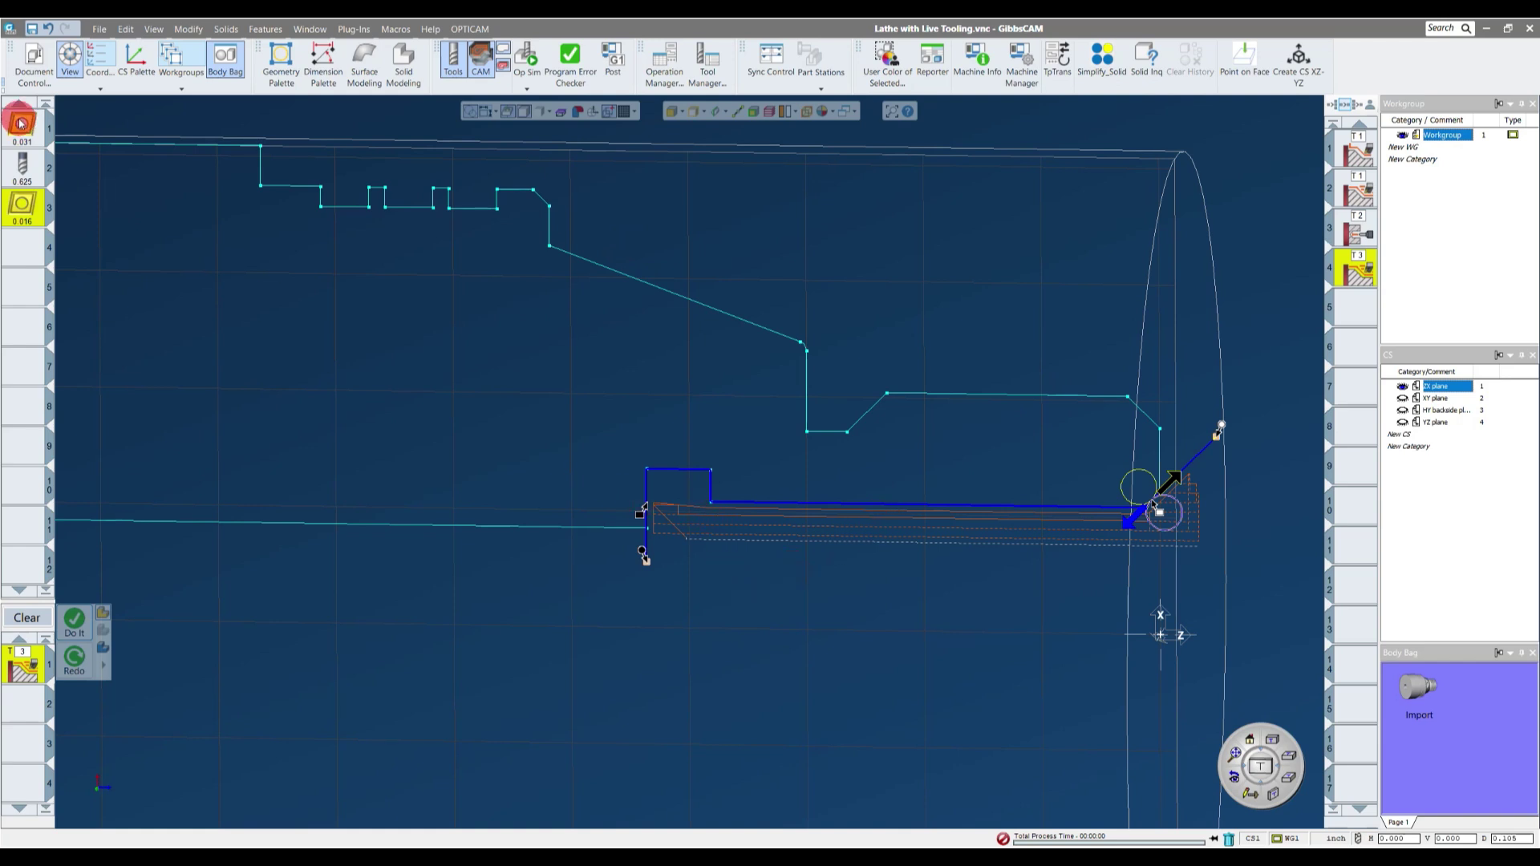
{"action": "double_click", "coordinate": [21, 204]}
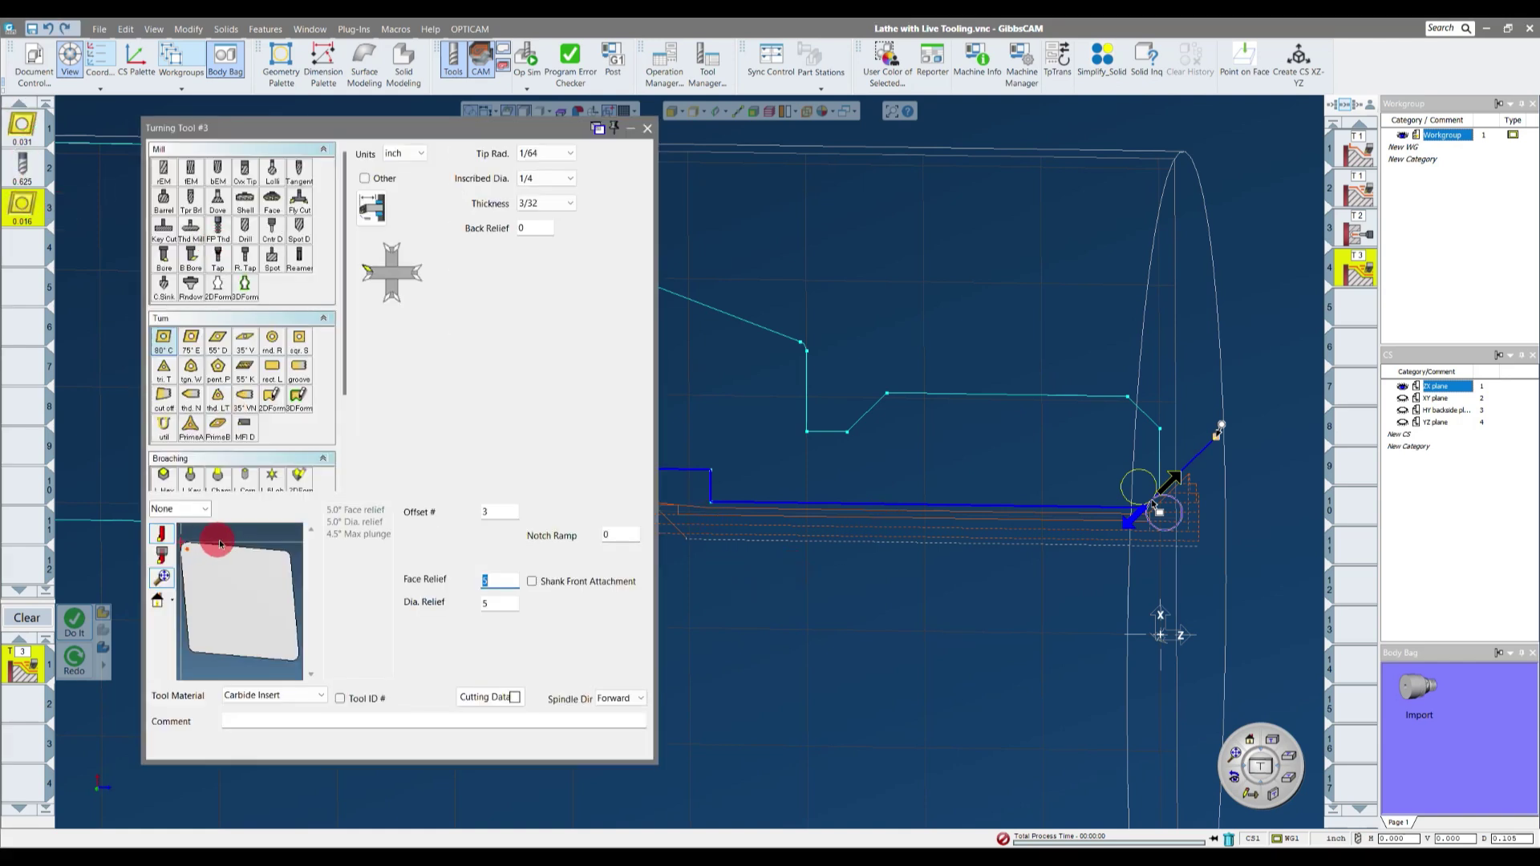
{"action": "left_click", "coordinate": [647, 128]}
{"action": "scroll", "coordinate": [673, 526], "scroll_direction": "up", "scroll_amount": 3}
{"action": "middle_click_drag", "start_coordinate": [673, 526], "coordinate": [593, 478]}
- Disable the X+ cut direction in the Rough process, recompute the operation, and close the process settings
{"action": "double_click", "coordinate": [24, 669]}
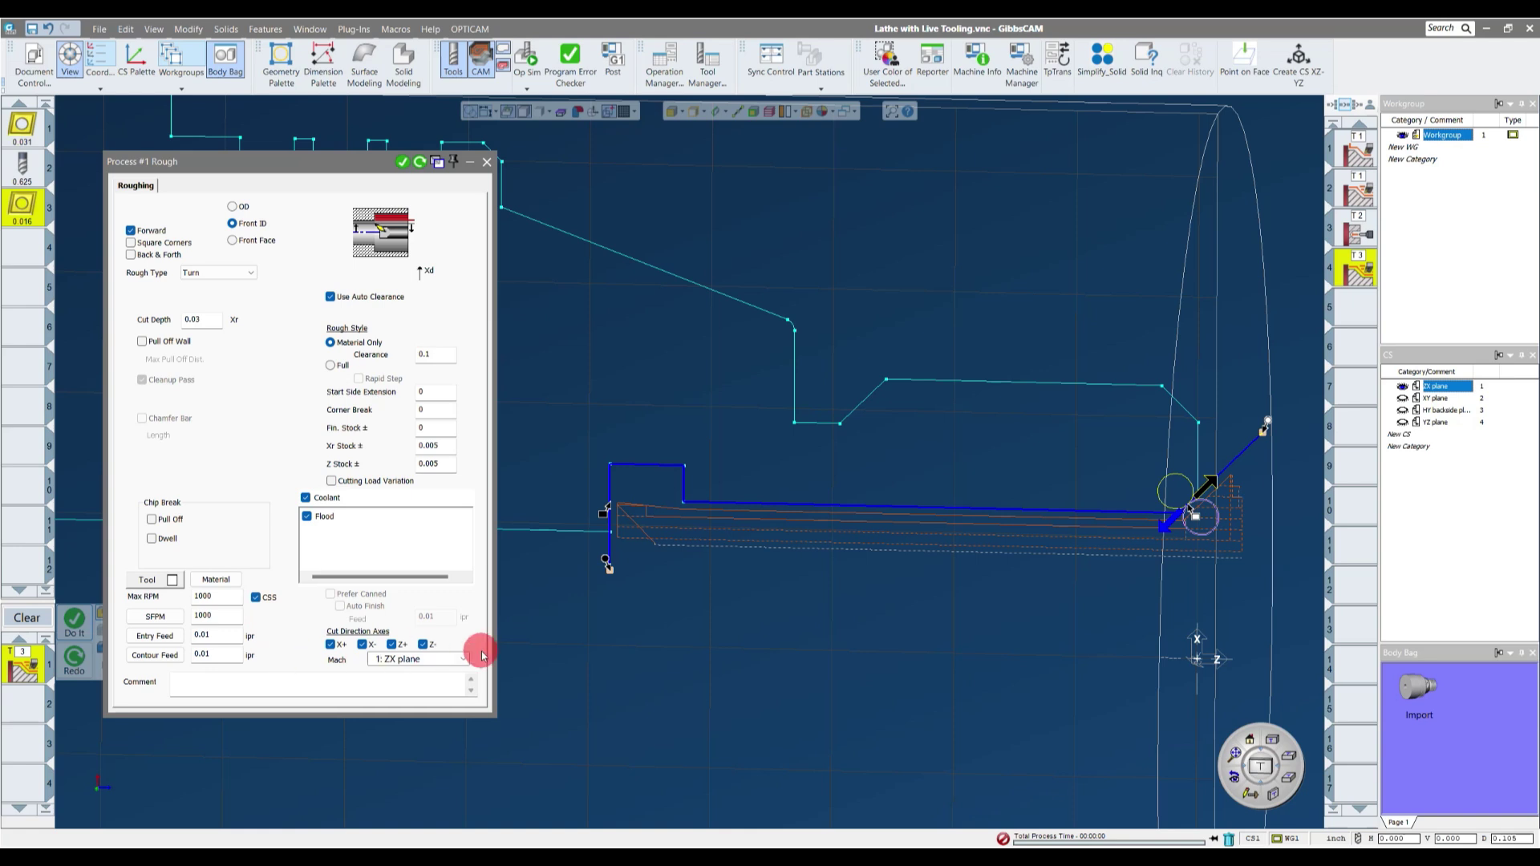
{"action": "left_click", "coordinate": [330, 645]}
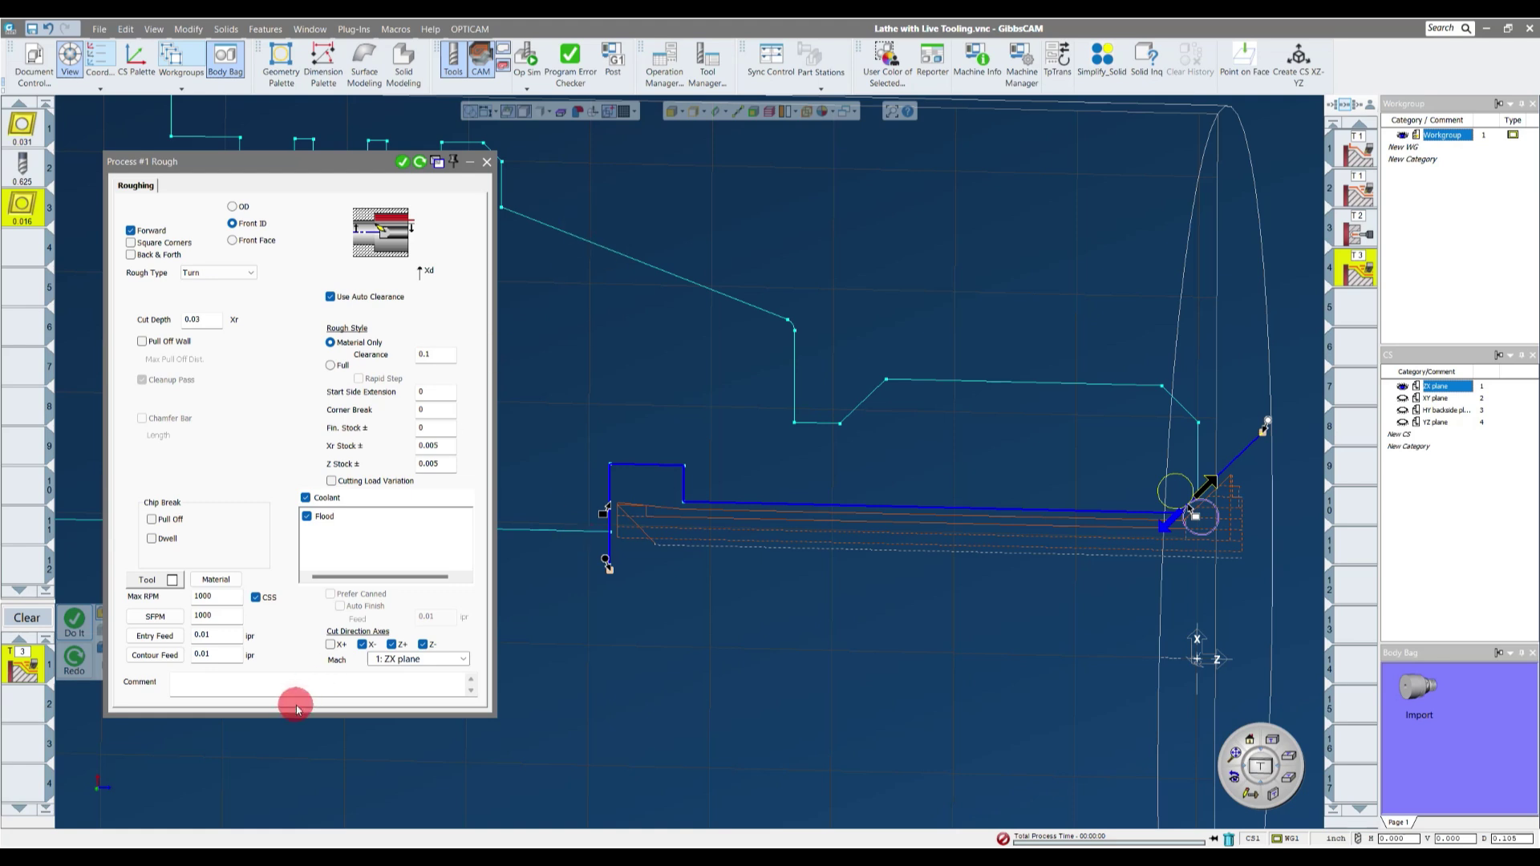
{"action": "left_click", "coordinate": [419, 161]}
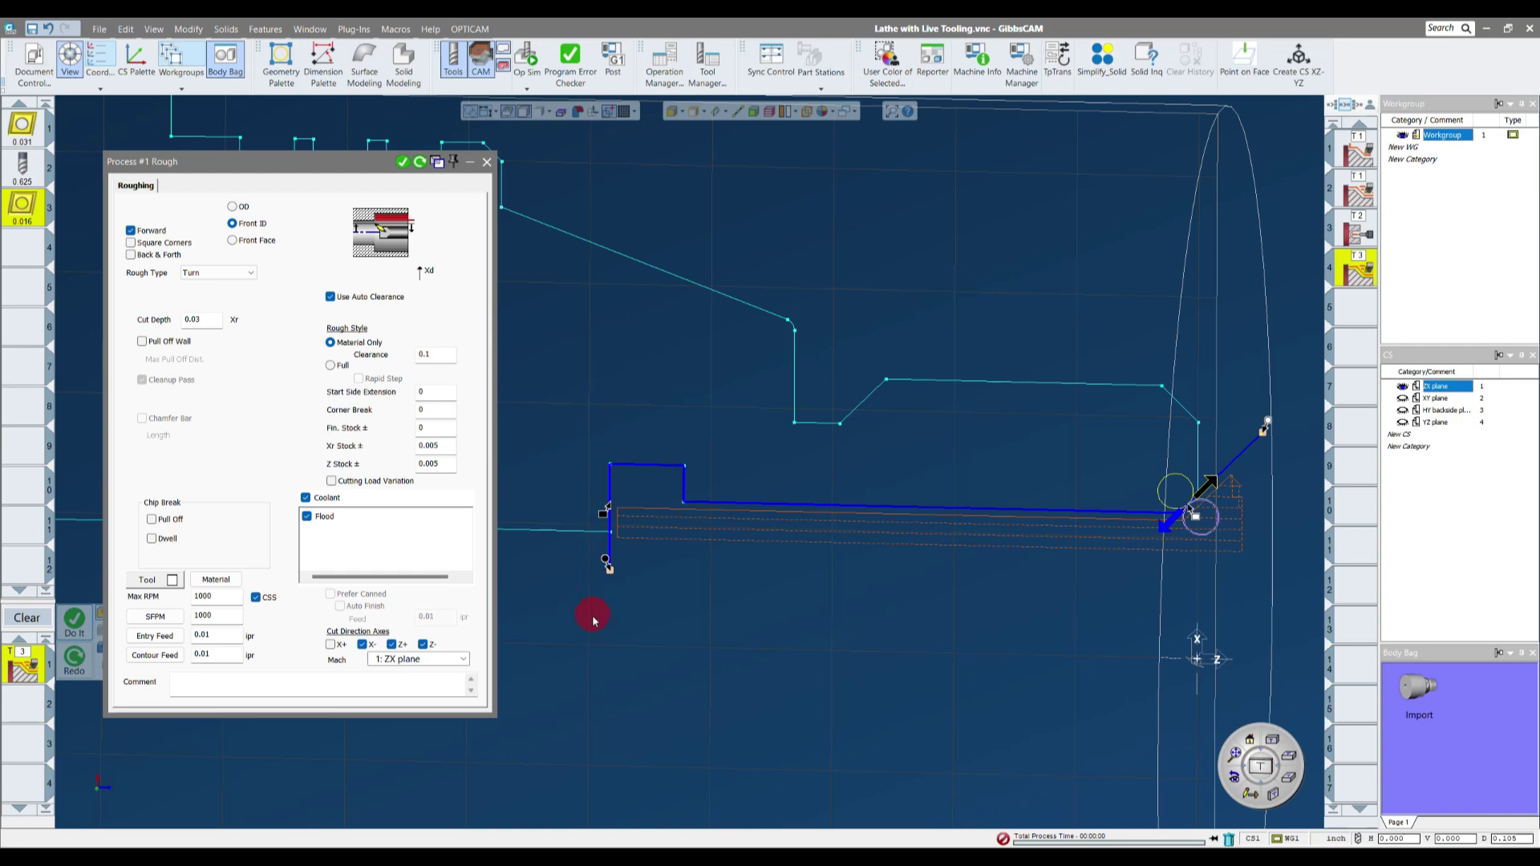
{"action": "scroll", "coordinate": [593, 621], "scroll_direction": "down", "scroll_amount": 2}
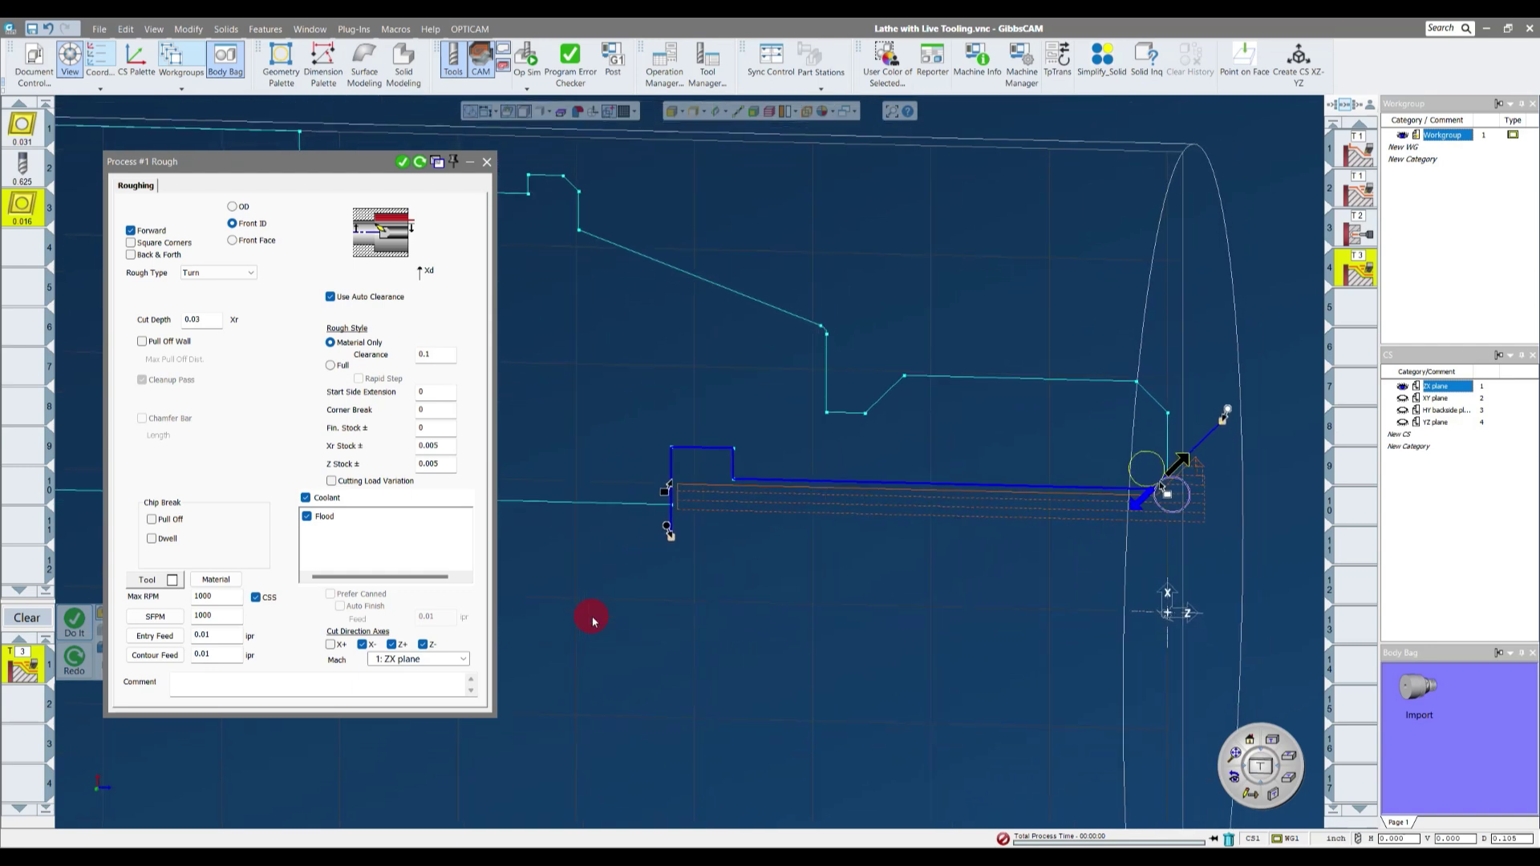
{"action": "left_click", "coordinate": [486, 164]}
- Clear the process list, select the empty operation slot 5, and save the part file
{"action": "left_click", "coordinate": [25, 621]}
{"action": "middle_click_drag", "start_coordinate": [911, 526], "coordinate": [1350, 313]}
{"action": "left_click", "coordinate": [1351, 312]}
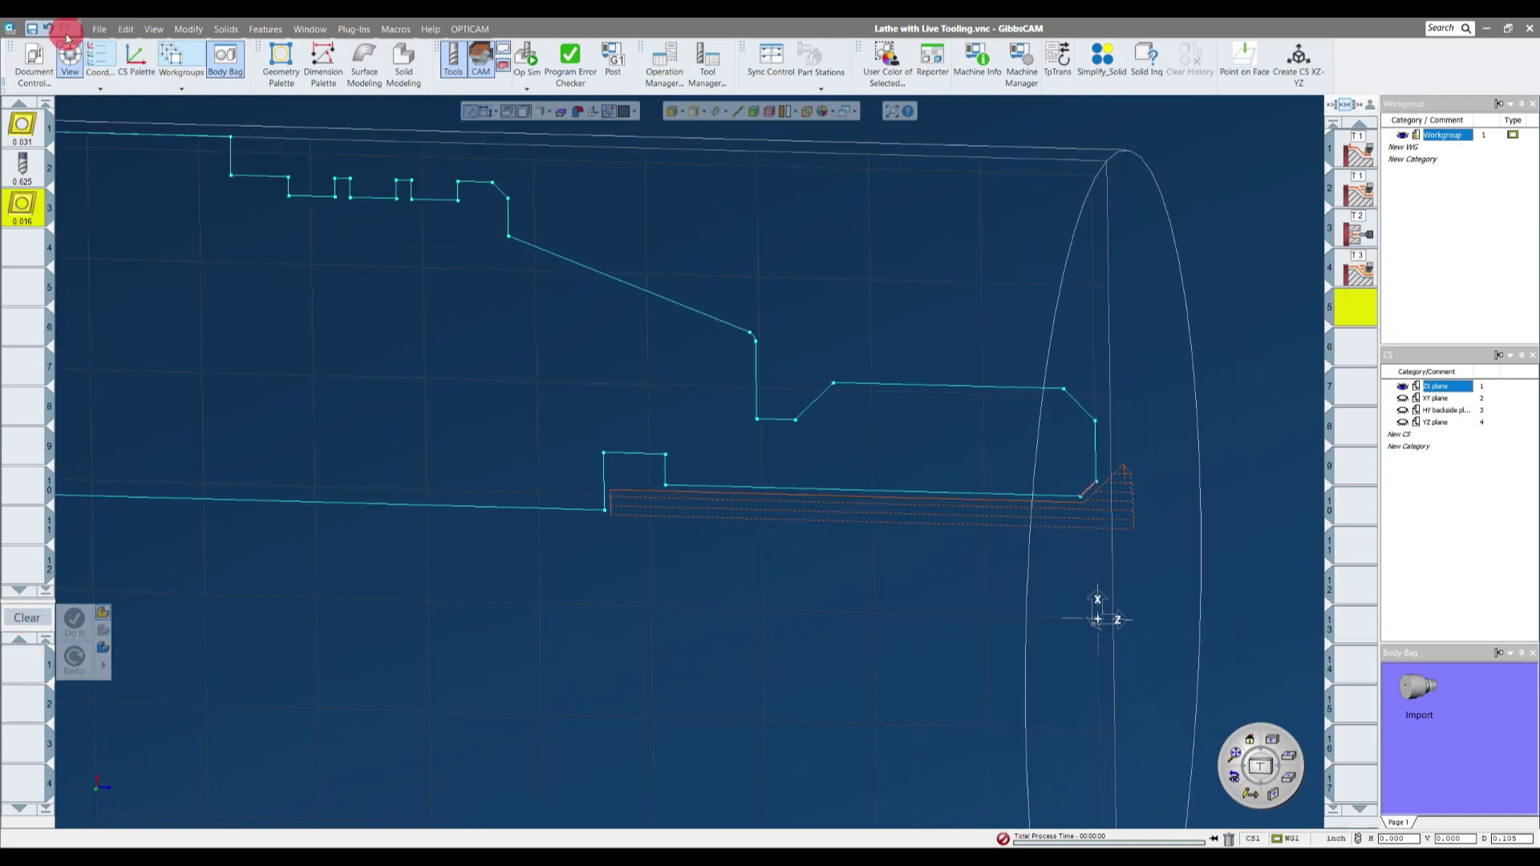
{"action": "left_click", "coordinate": [33, 30]}
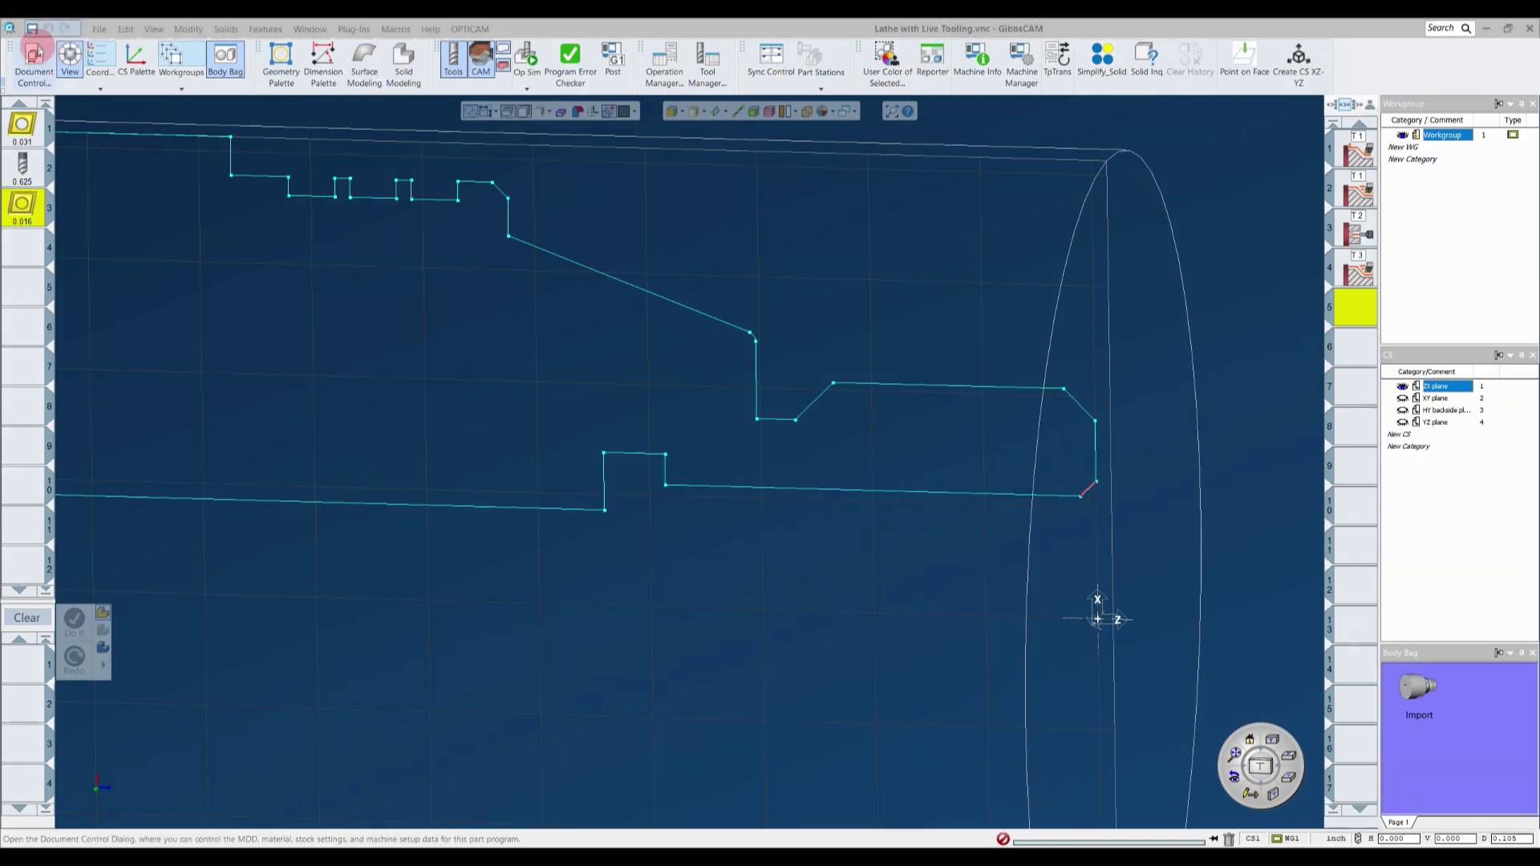
- Simulate the whole program from the start in Op Sim, hide the geometry overlay to inspect the roughed bore, and close the simulation
{"action": "left_click", "coordinate": [684, 257]}
{"action": "scroll", "coordinate": [991, 292], "scroll_direction": "down", "scroll_amount": 5}
{"action": "scroll", "coordinate": [991, 292], "scroll_direction": "up", "scroll_amount": 1}
{"action": "left_click", "coordinate": [527, 55]}
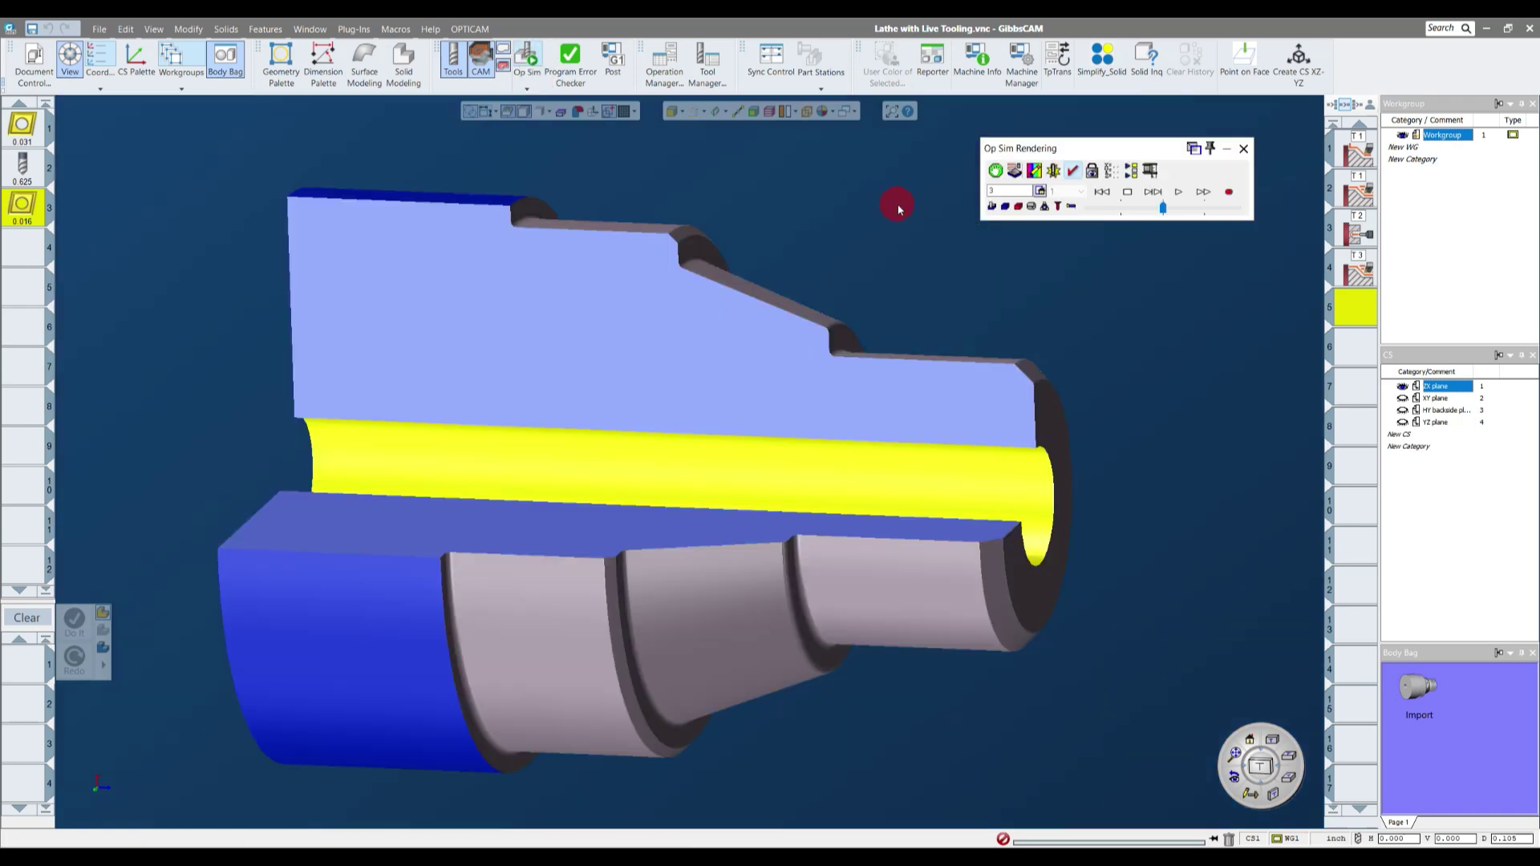
{"action": "left_click", "coordinate": [1102, 192]}
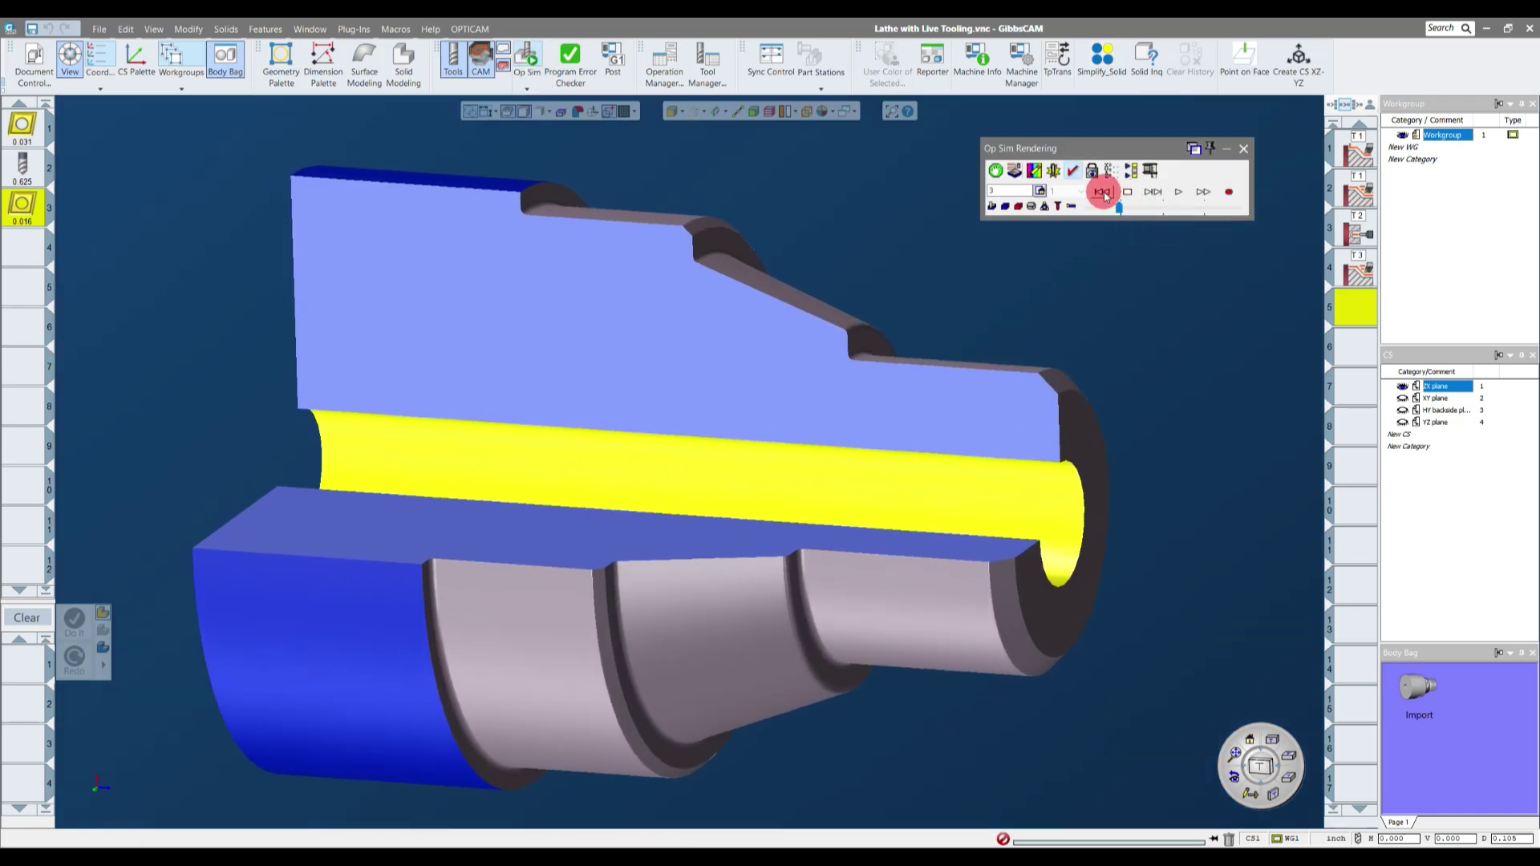
{"action": "left_click", "coordinate": [1176, 191]}
{"action": "left_click_drag", "start_coordinate": [1143, 212], "coordinate": [1169, 213]}
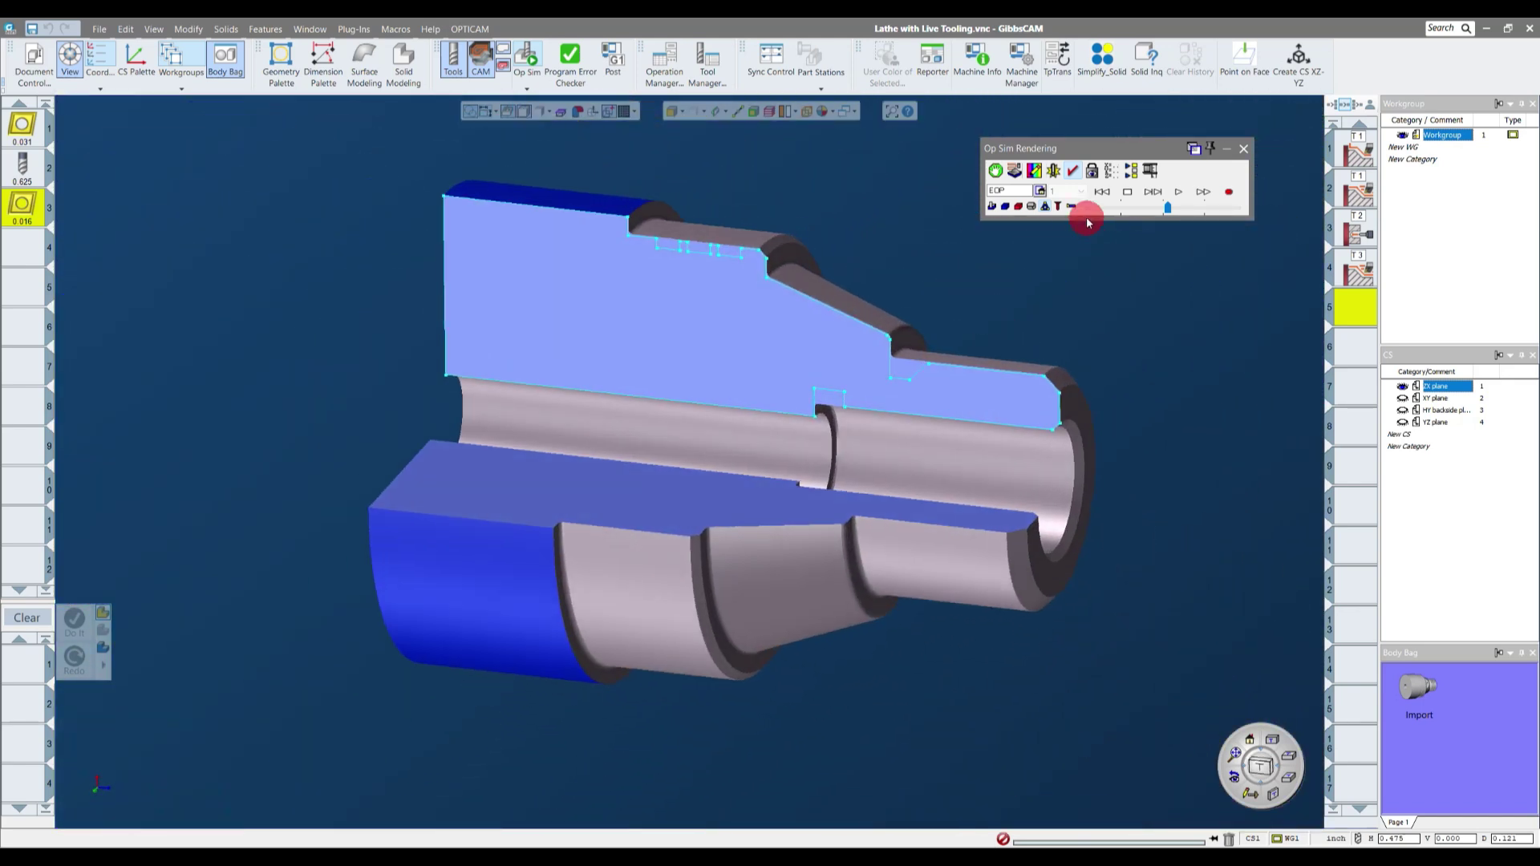
{"action": "left_click", "coordinate": [1044, 206]}
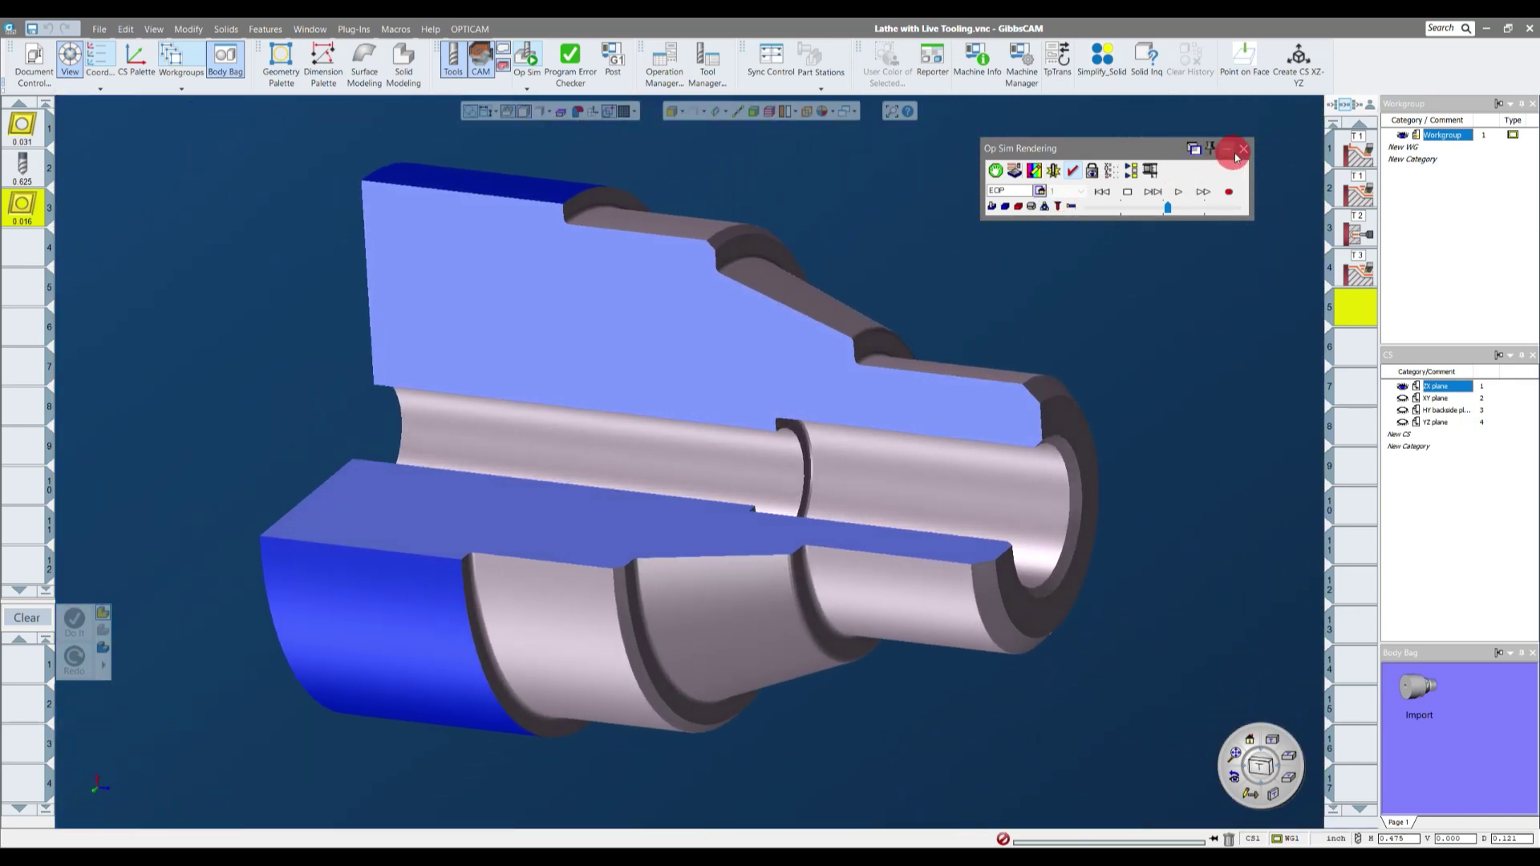
{"action": "left_click", "coordinate": [1245, 150]}
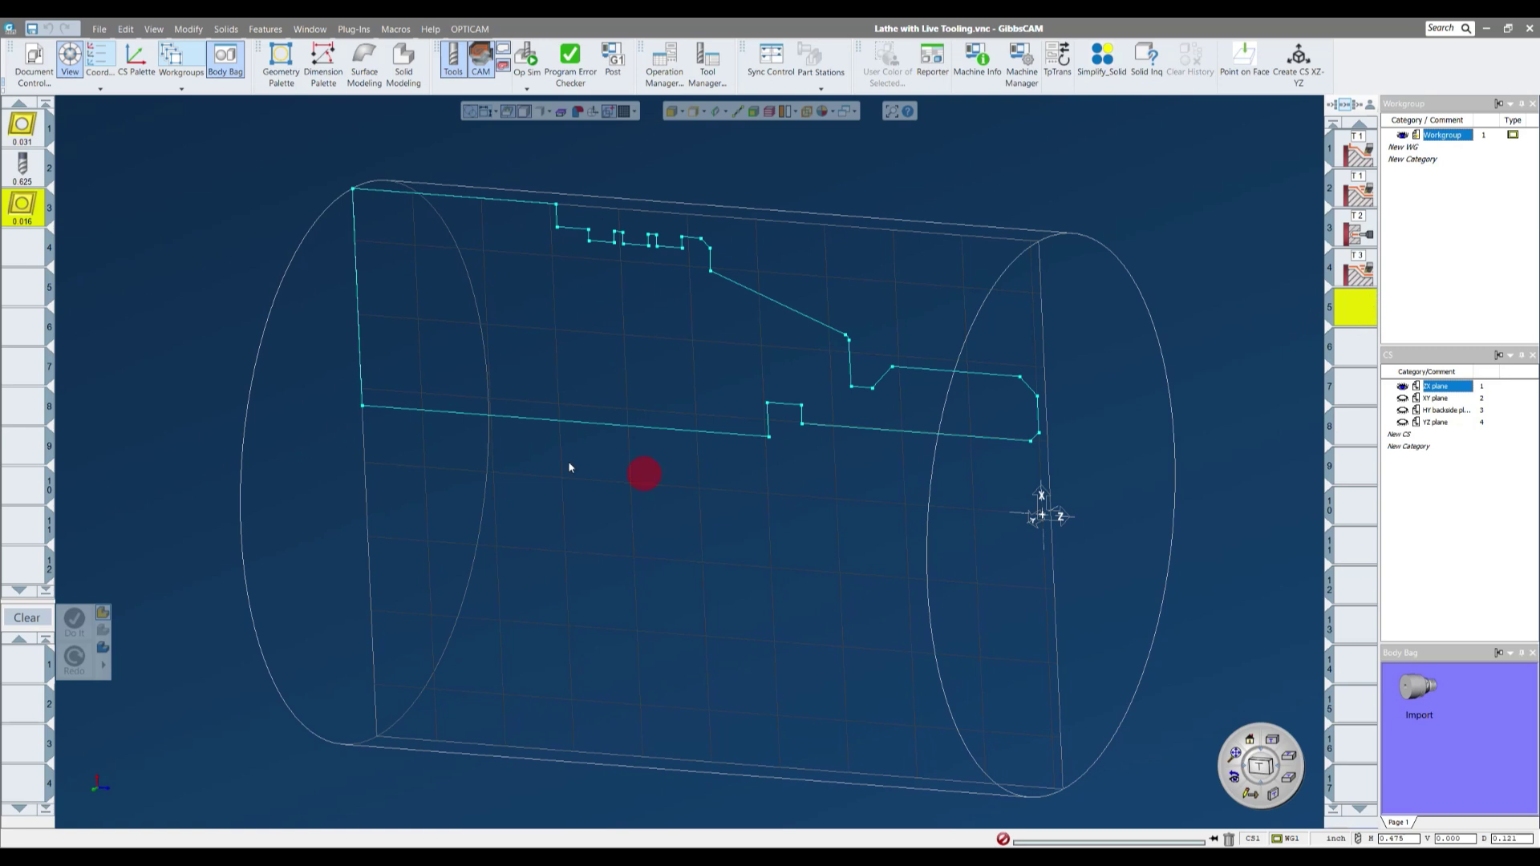
- Create tool 4 as a 35° V turning insert
{"action": "middle_click_drag", "start_coordinate": [261, 340], "coordinate": [337, 330]}
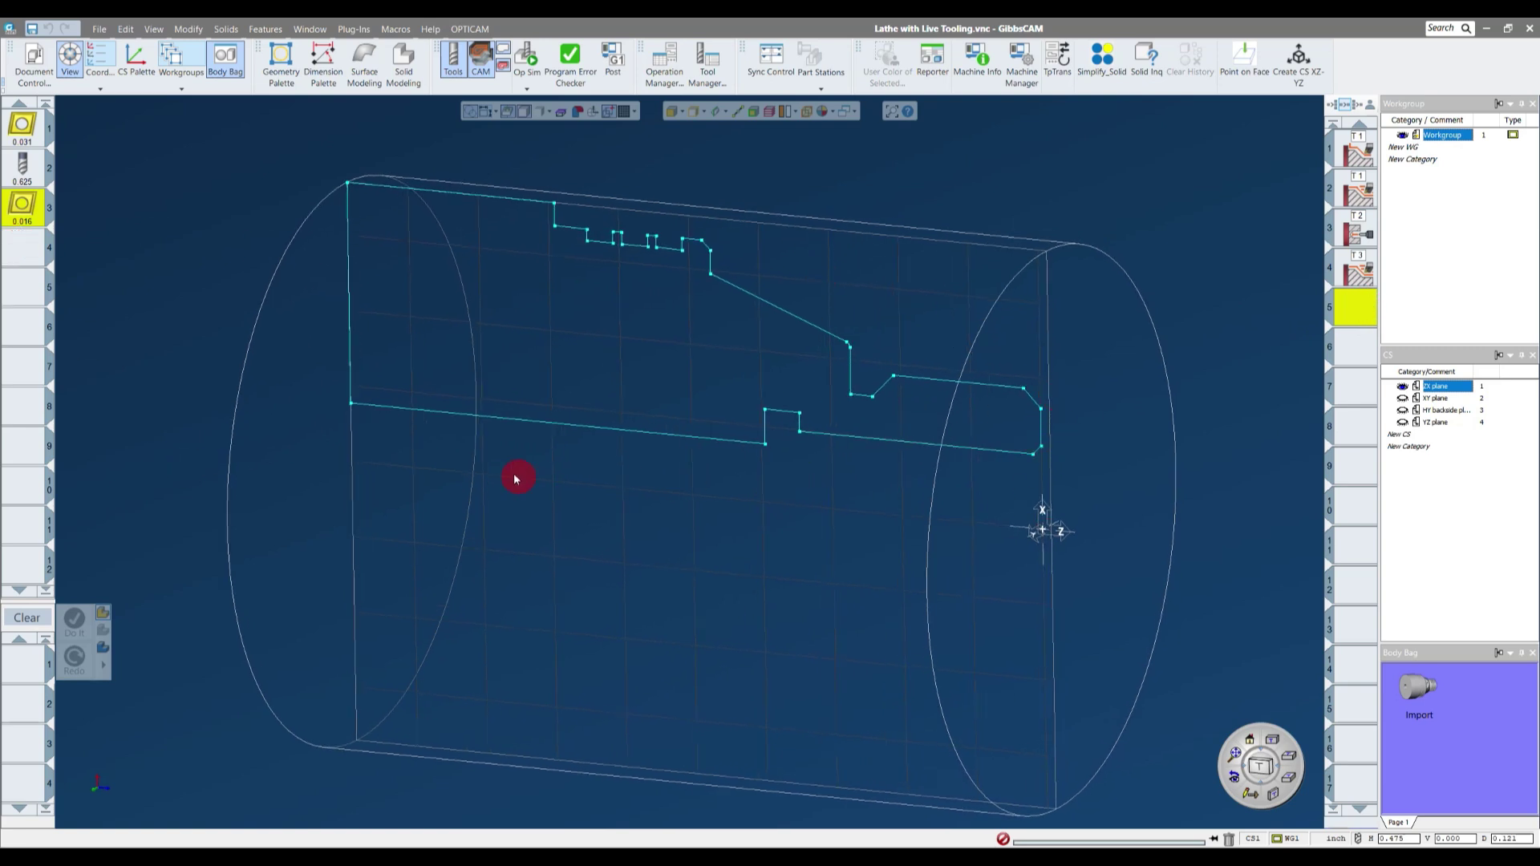
{"action": "middle_click_drag", "start_coordinate": [963, 498], "coordinate": [730, 353]}
{"action": "left_click", "coordinate": [663, 256]}
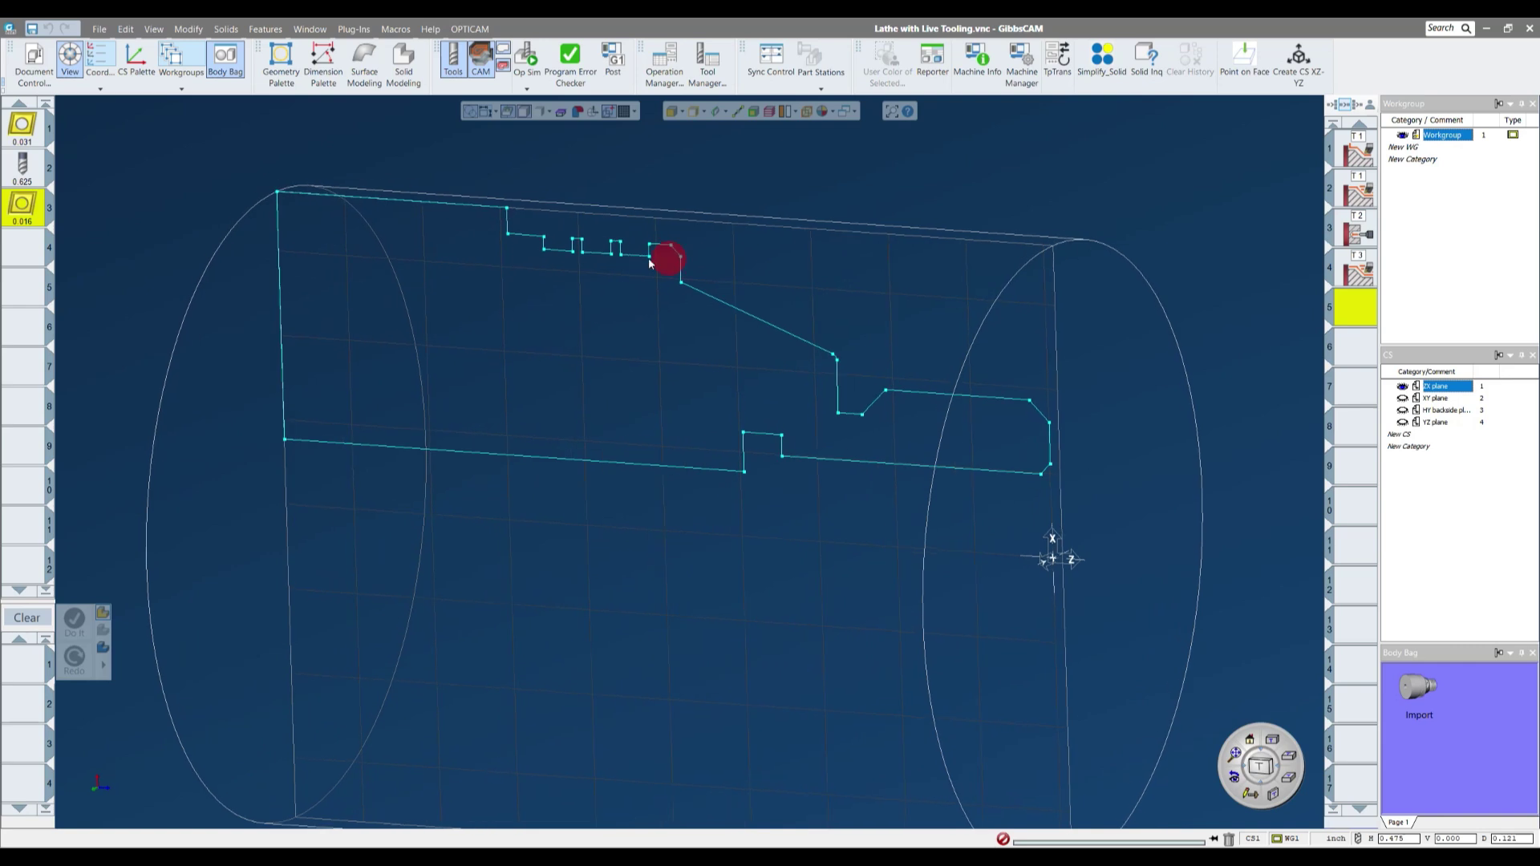
{"action": "left_click", "coordinate": [177, 182]}
{"action": "left_click_drag", "start_coordinate": [178, 186], "coordinate": [27, 261]}
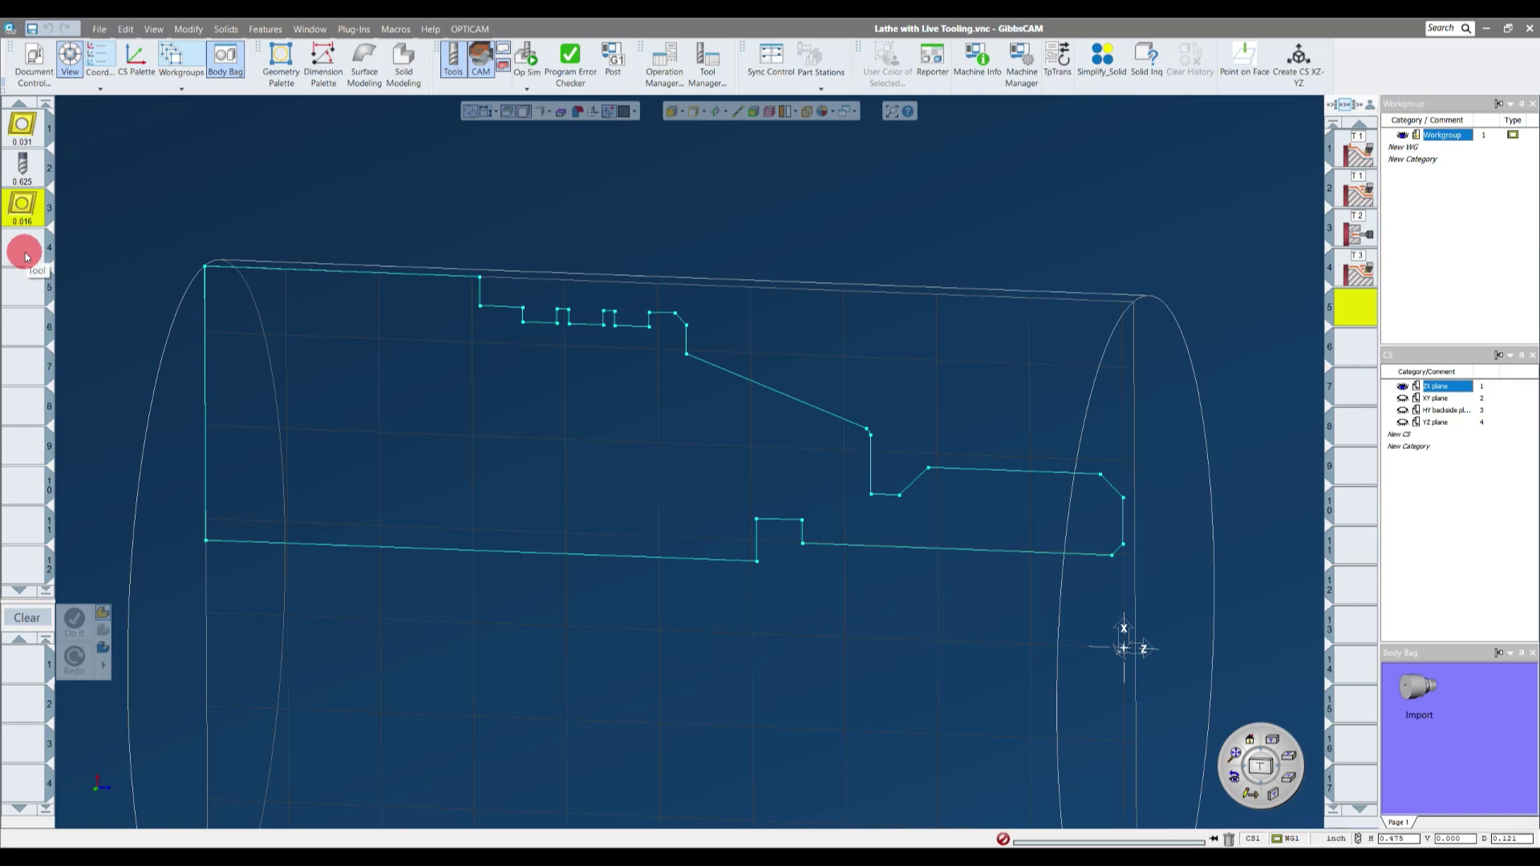
{"action": "double_click", "coordinate": [27, 257]}
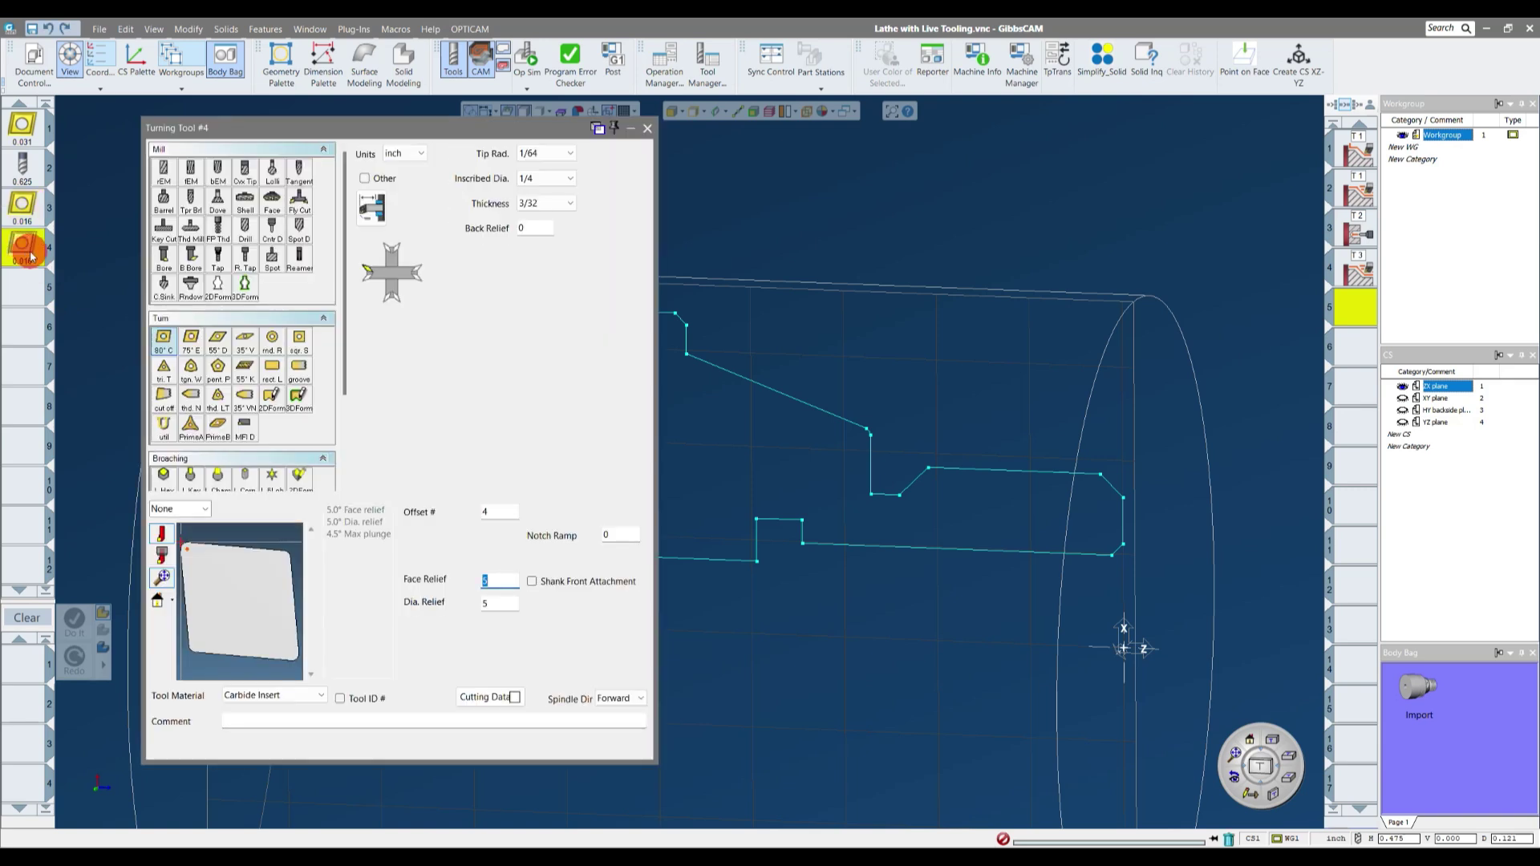
{"action": "left_click", "coordinate": [245, 338]}
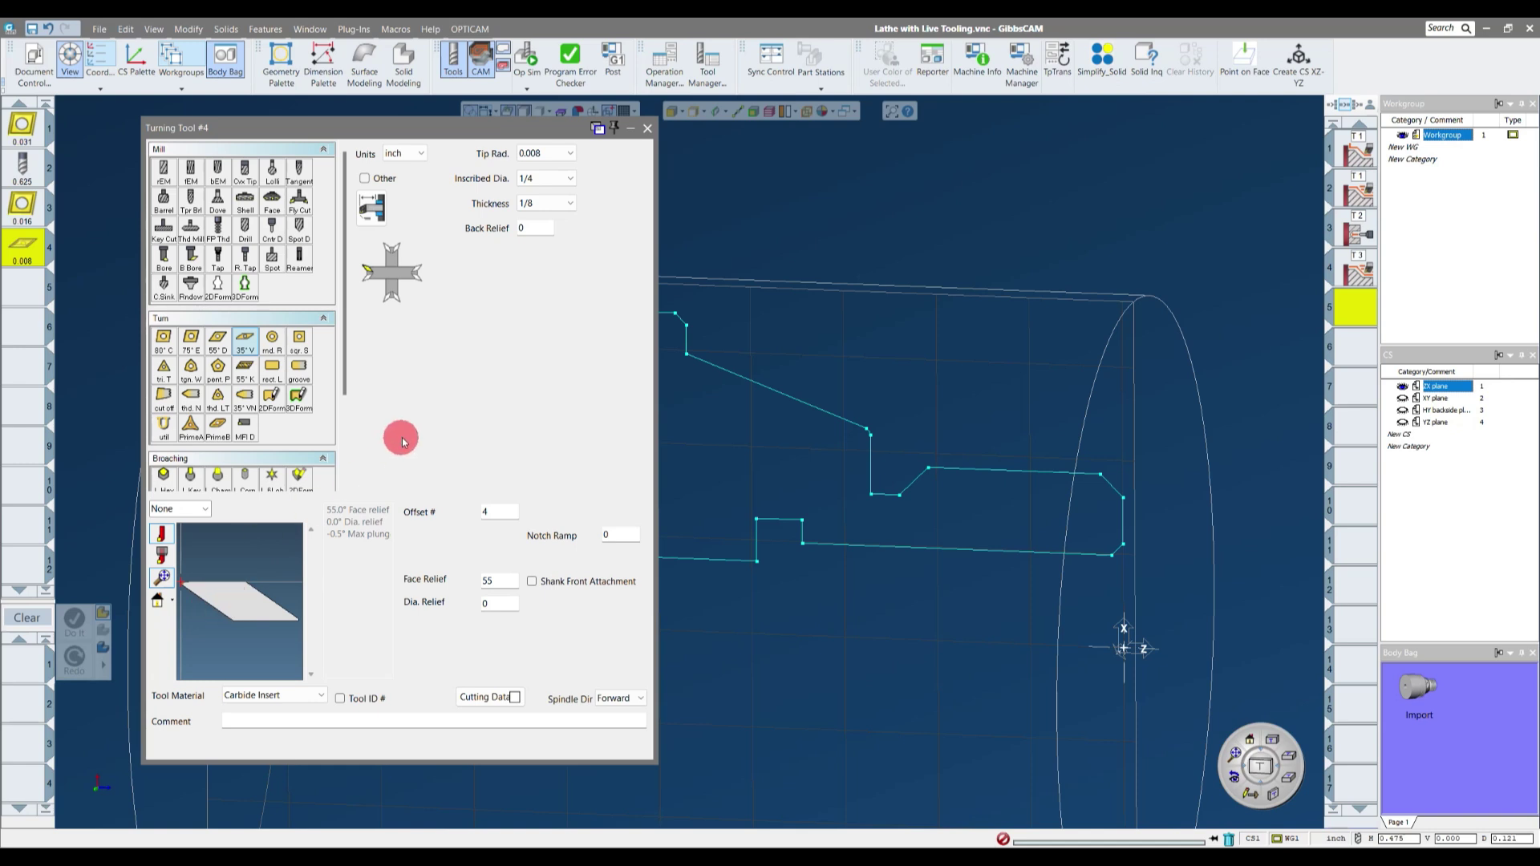
- Orient tool 4's insert with its tip pointing down and set tip radius 1/64, inscribed diameter 3/8, and thickness 3/16
{"action": "left_click", "coordinate": [389, 295]}
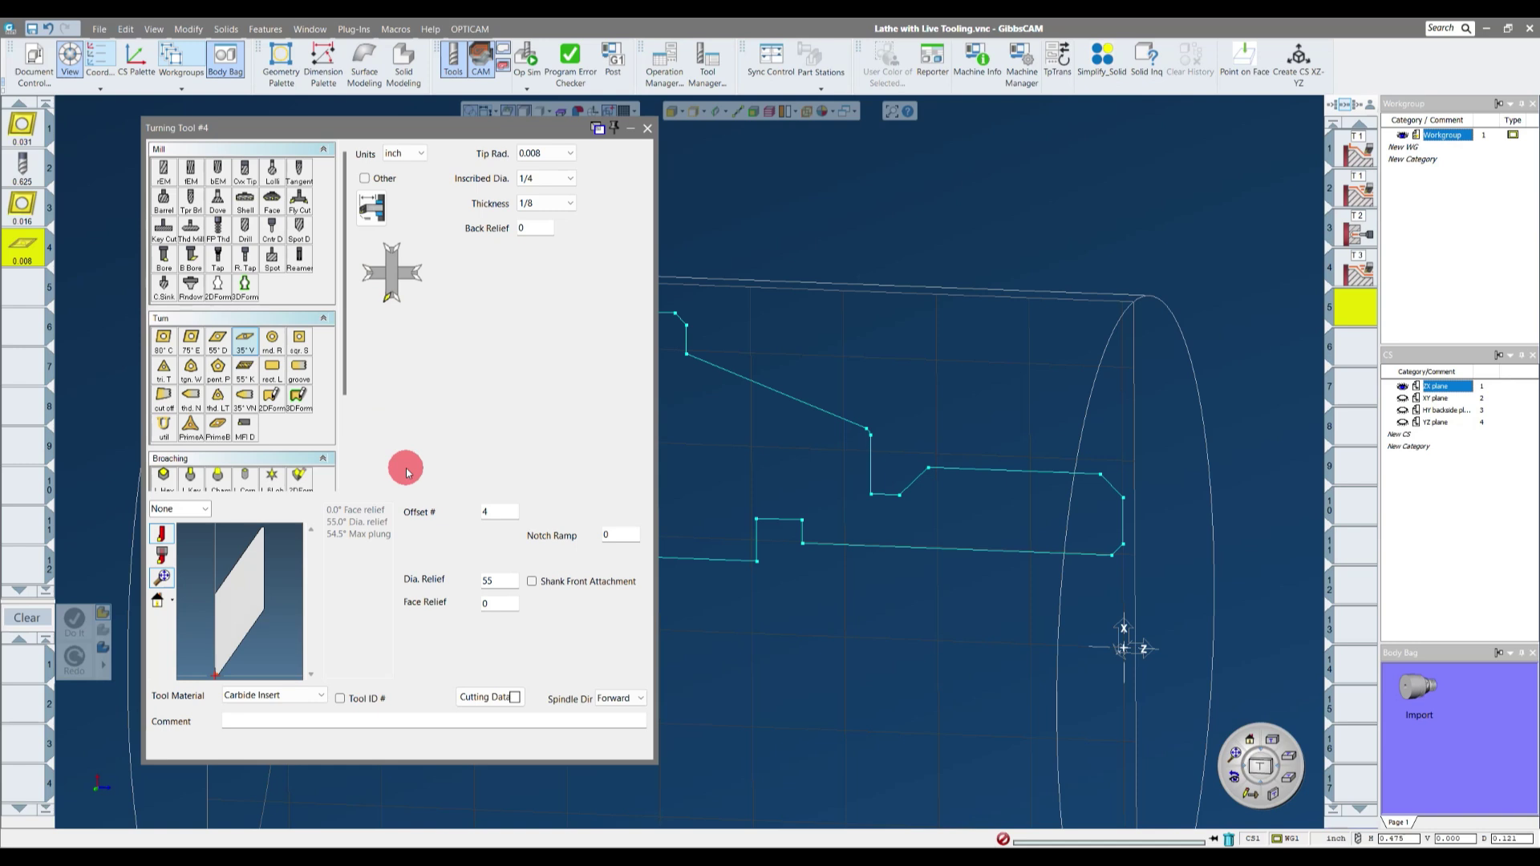
{"action": "left_click", "coordinate": [568, 152]}
{"action": "left_click", "coordinate": [564, 193]}
{"action": "left_click", "coordinate": [568, 178]}
{"action": "left_click", "coordinate": [566, 205]}
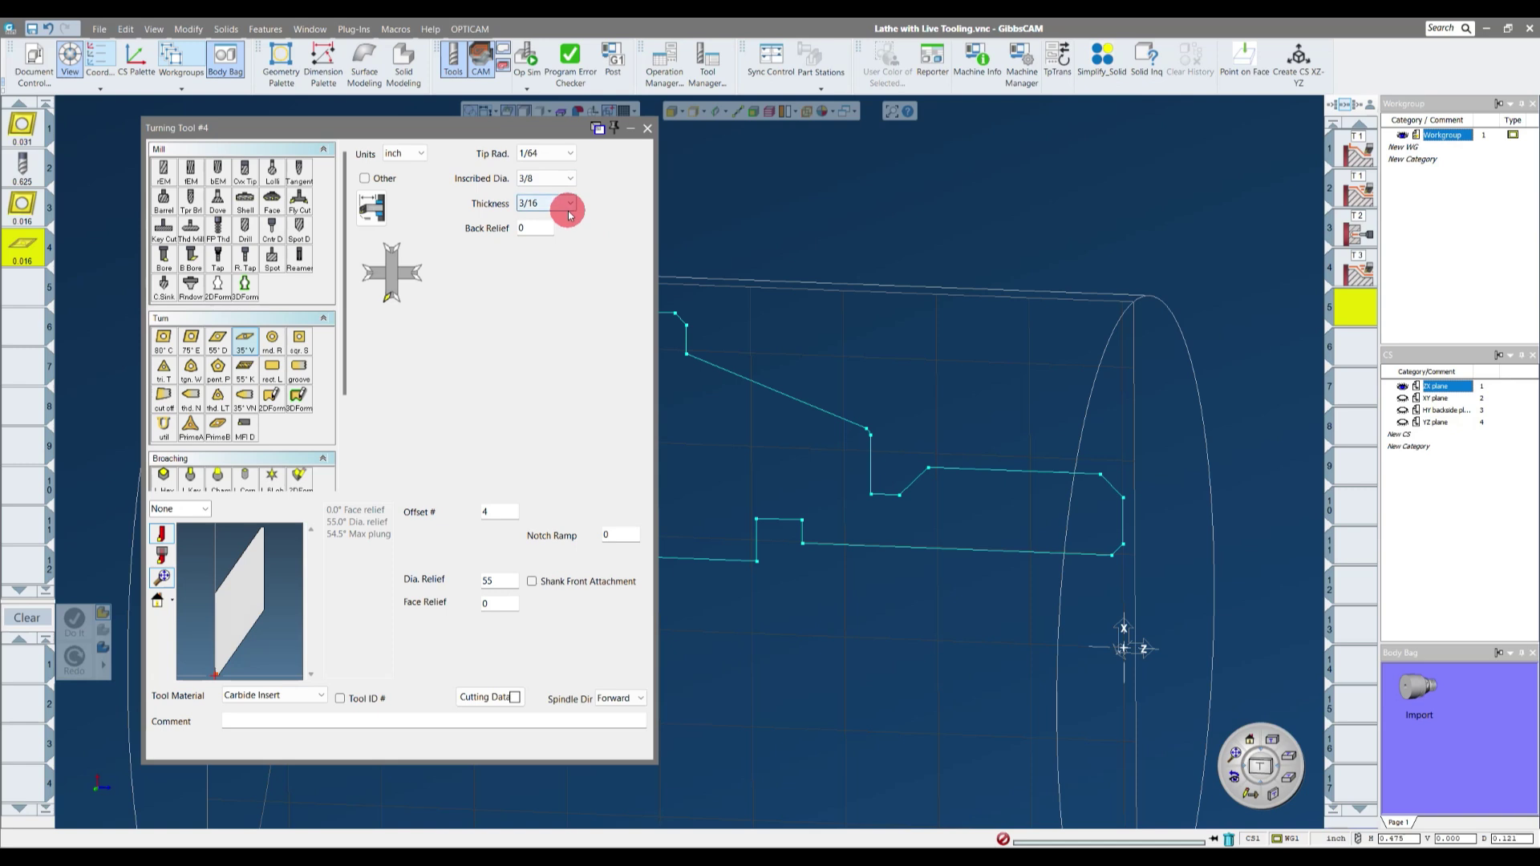
- Set tool 4's face relief to 3, inspect the tilted insert in the preview, and close the tool definition
{"action": "left_click", "coordinate": [495, 610]}
{"action": "left_click_drag", "start_coordinate": [495, 610], "coordinate": [429, 639]}
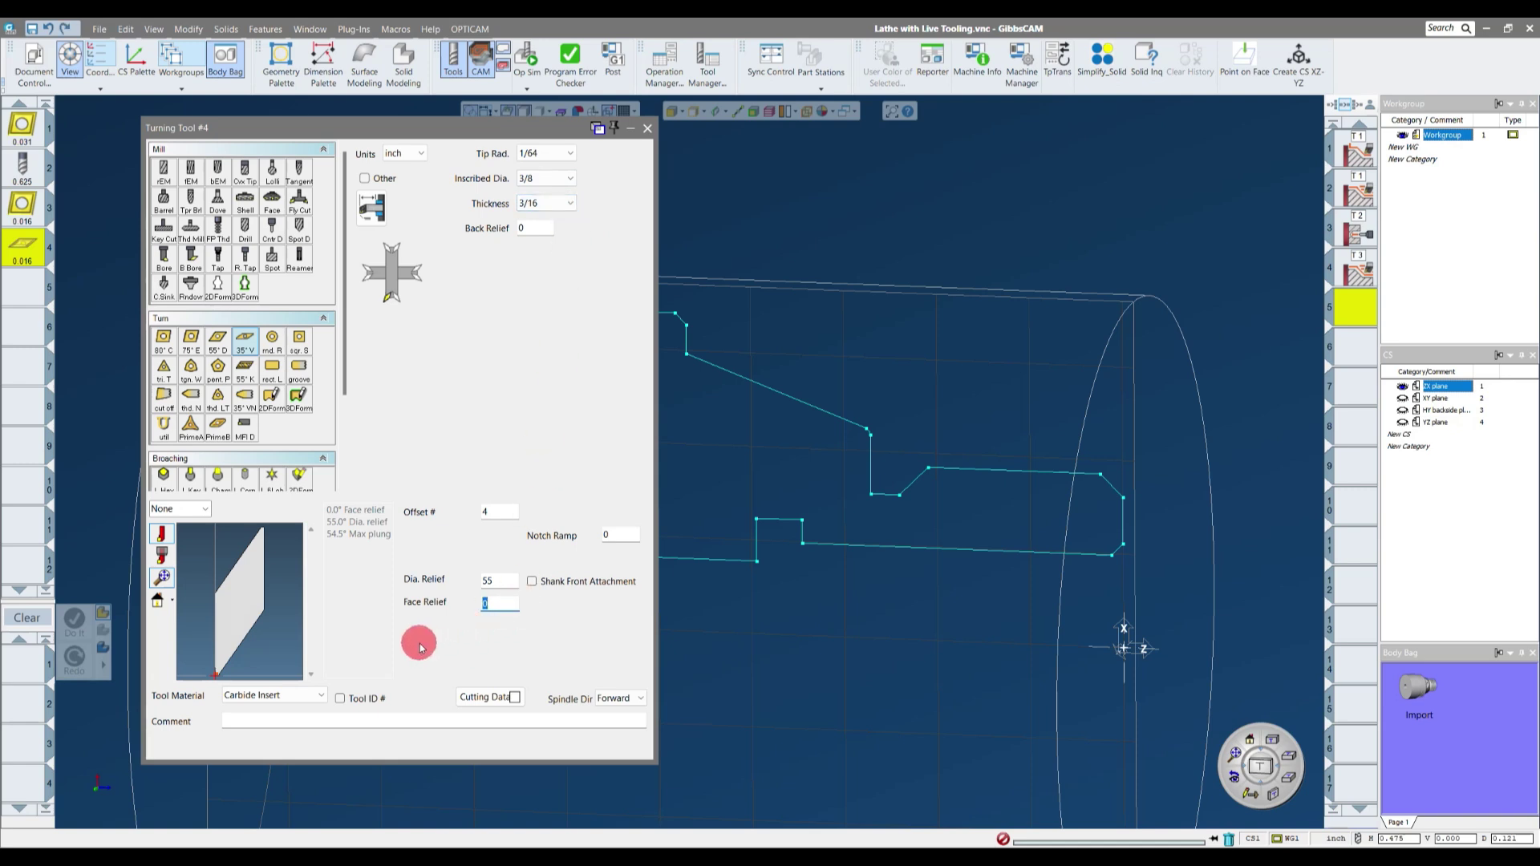
{"action": "type", "text": "3"}
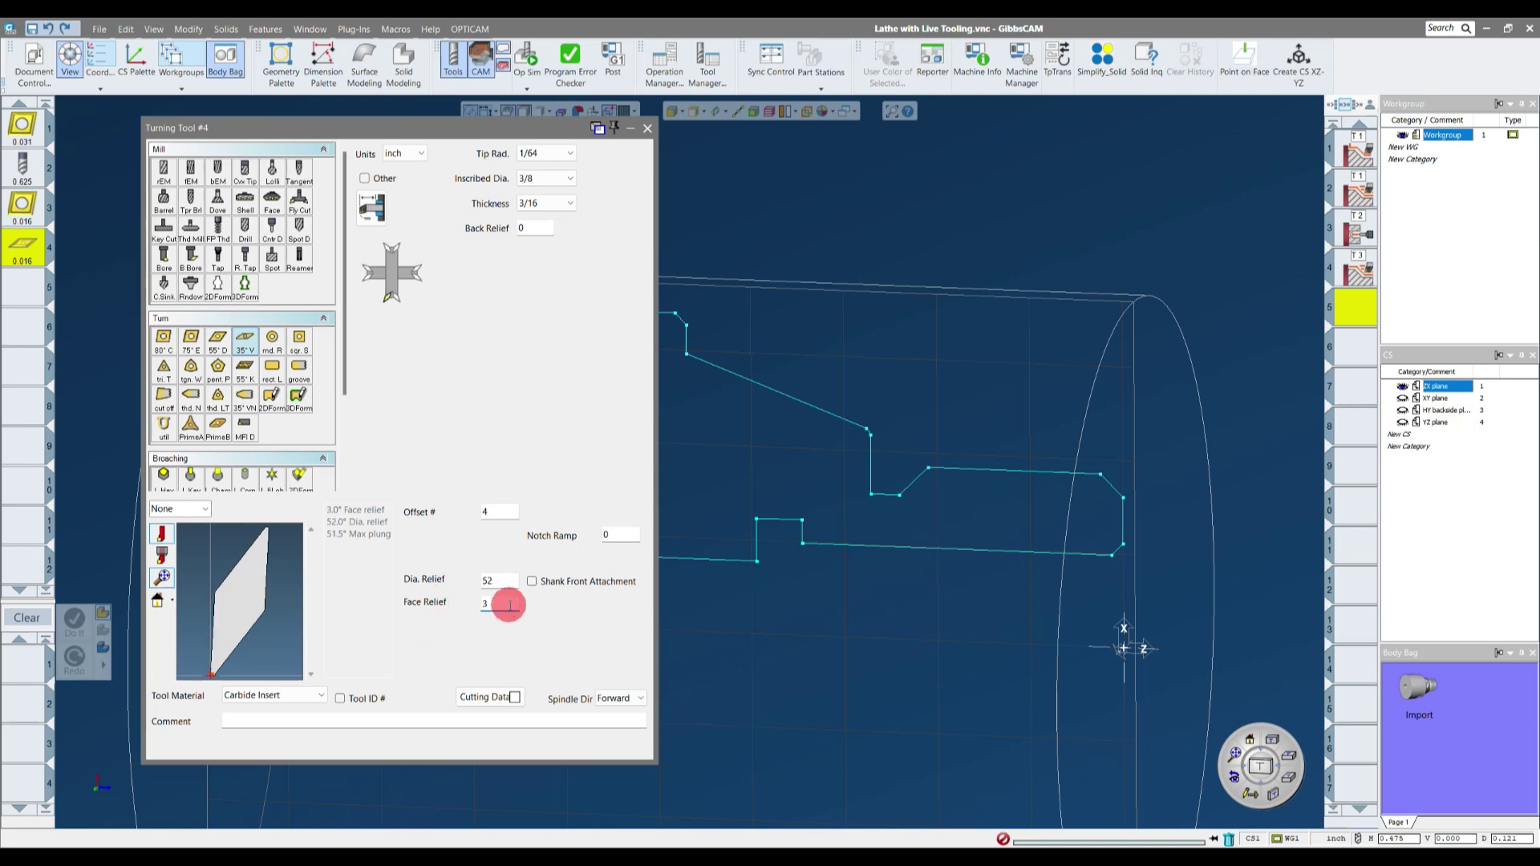
{"action": "scroll", "coordinate": [211, 587], "scroll_direction": "down", "scroll_amount": 1}
{"action": "scroll", "coordinate": [211, 588], "scroll_direction": "up", "scroll_amount": 2}
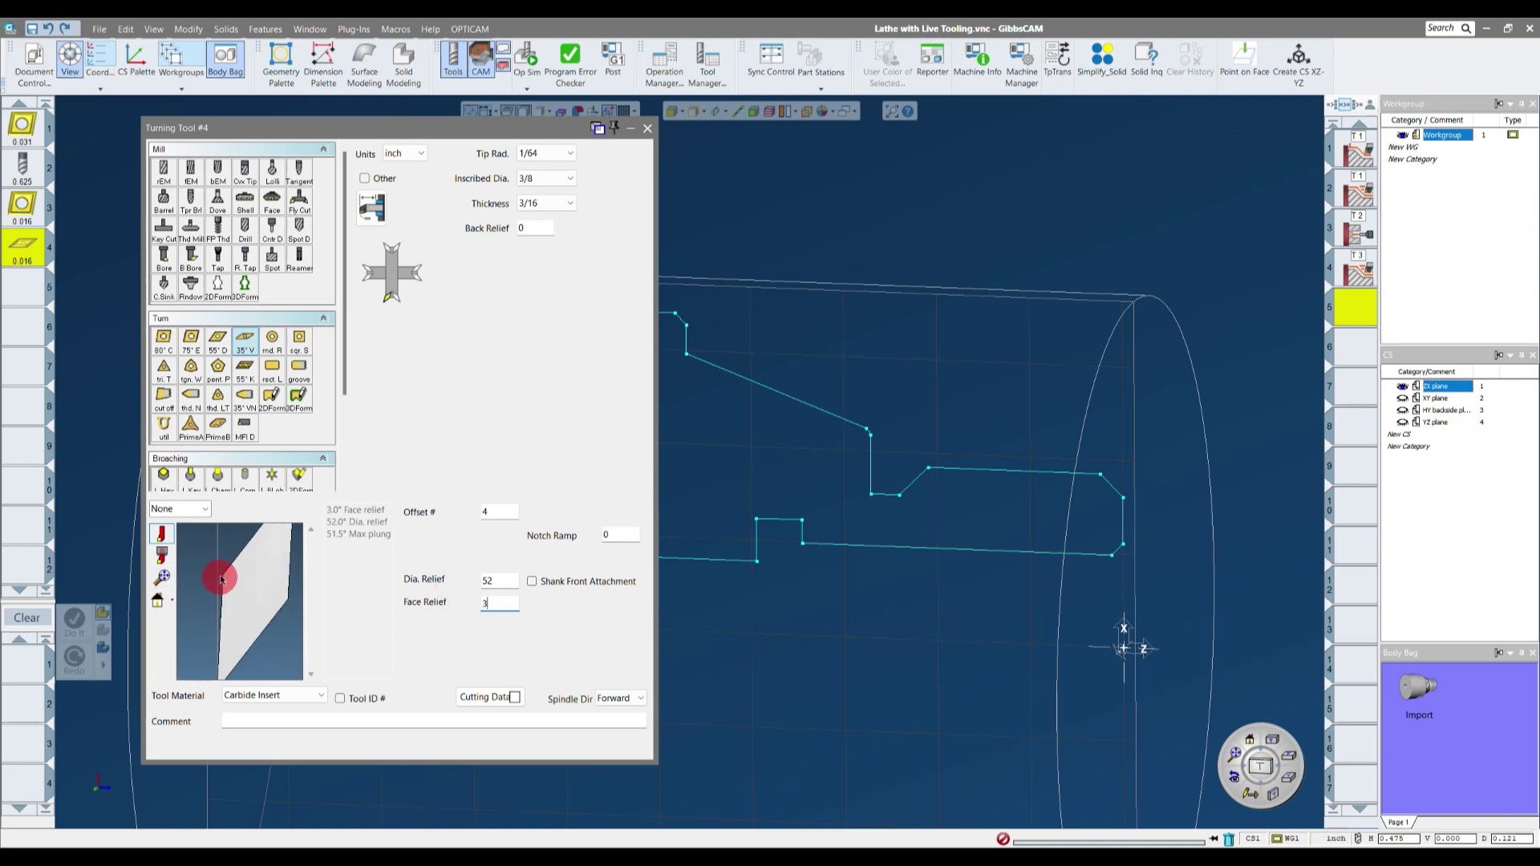
{"action": "scroll", "coordinate": [215, 582], "scroll_direction": "down", "scroll_amount": 1}
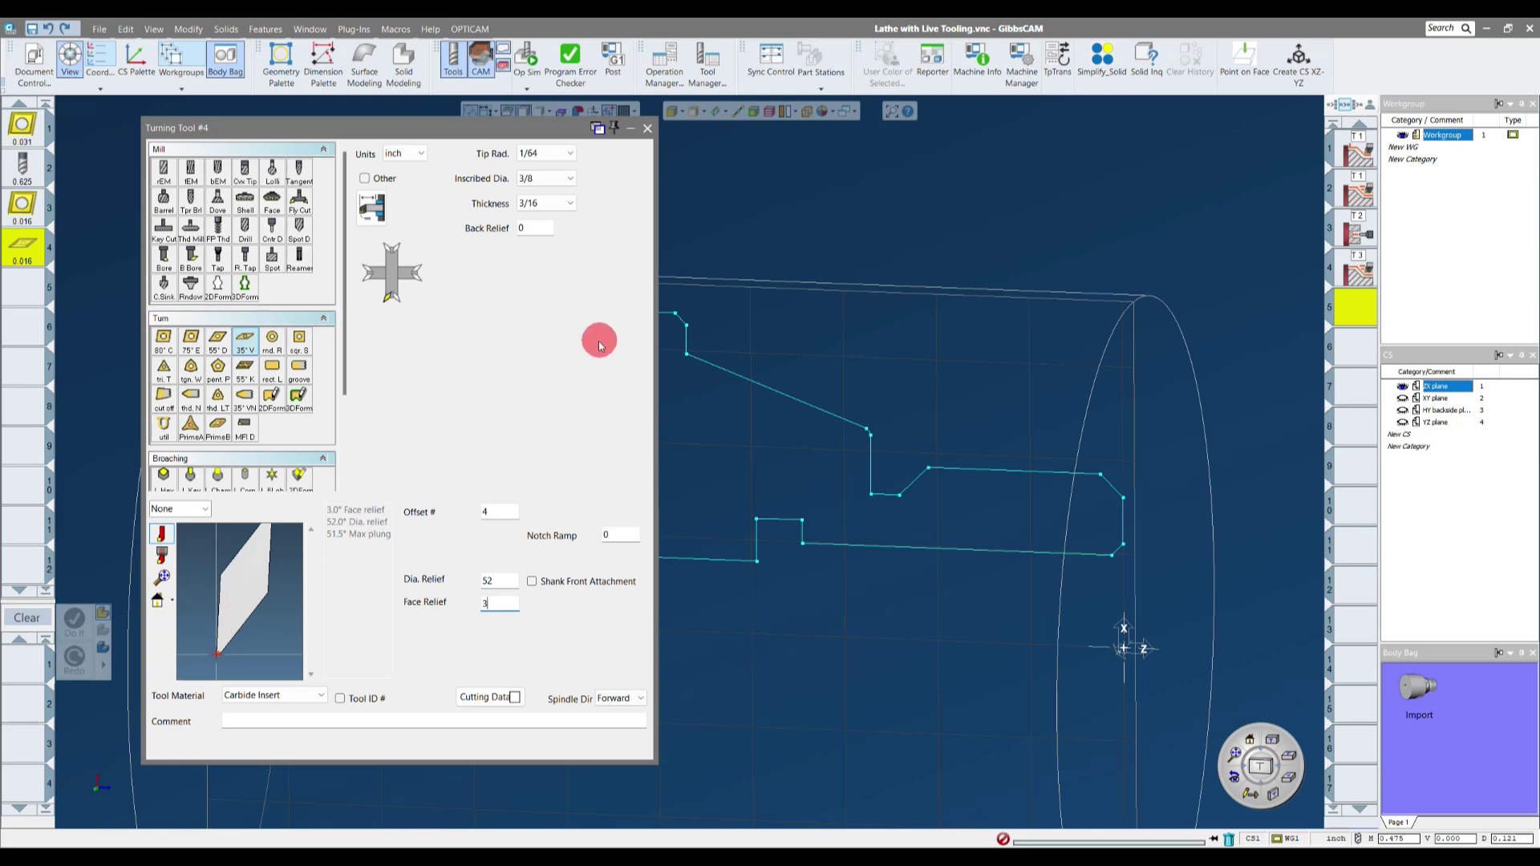
{"action": "left_click", "coordinate": [648, 132]}
- Reopen tool 4's definition to review its settings and close it again
{"action": "mouse_move", "coordinate": [531, 218]}
{"action": "right_mouse_down"}
{"action": "mouse_move", "coordinate": [767, 267]}
{"action": "mouse_move", "coordinate": [1055, 361]}
{"action": "mouse_move", "coordinate": [985, 511]}
{"action": "mouse_move", "coordinate": [44, 244]}
{"action": "mouse_move", "coordinate": [76, 259]}
{"action": "right_mouse_up"}
{"action": "double_click", "coordinate": [24, 247]}
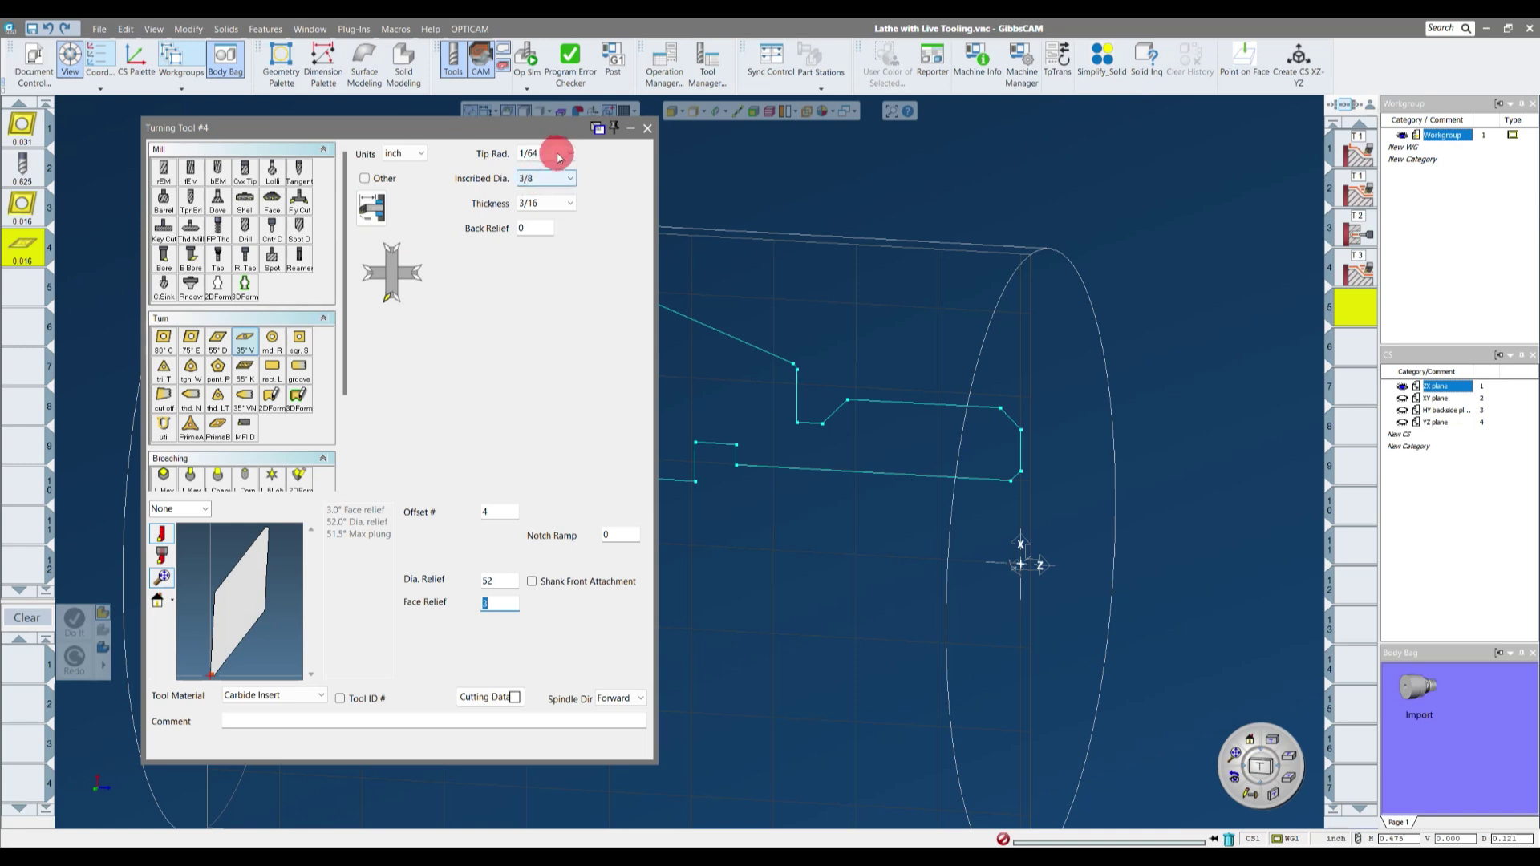
{"action": "left_click", "coordinate": [646, 130]}
- Create a Contour process with tool 4 and set both the Xr stock and Z stock to 0
{"action": "middle_click_drag", "start_coordinate": [617, 250], "coordinate": [615, 258]}
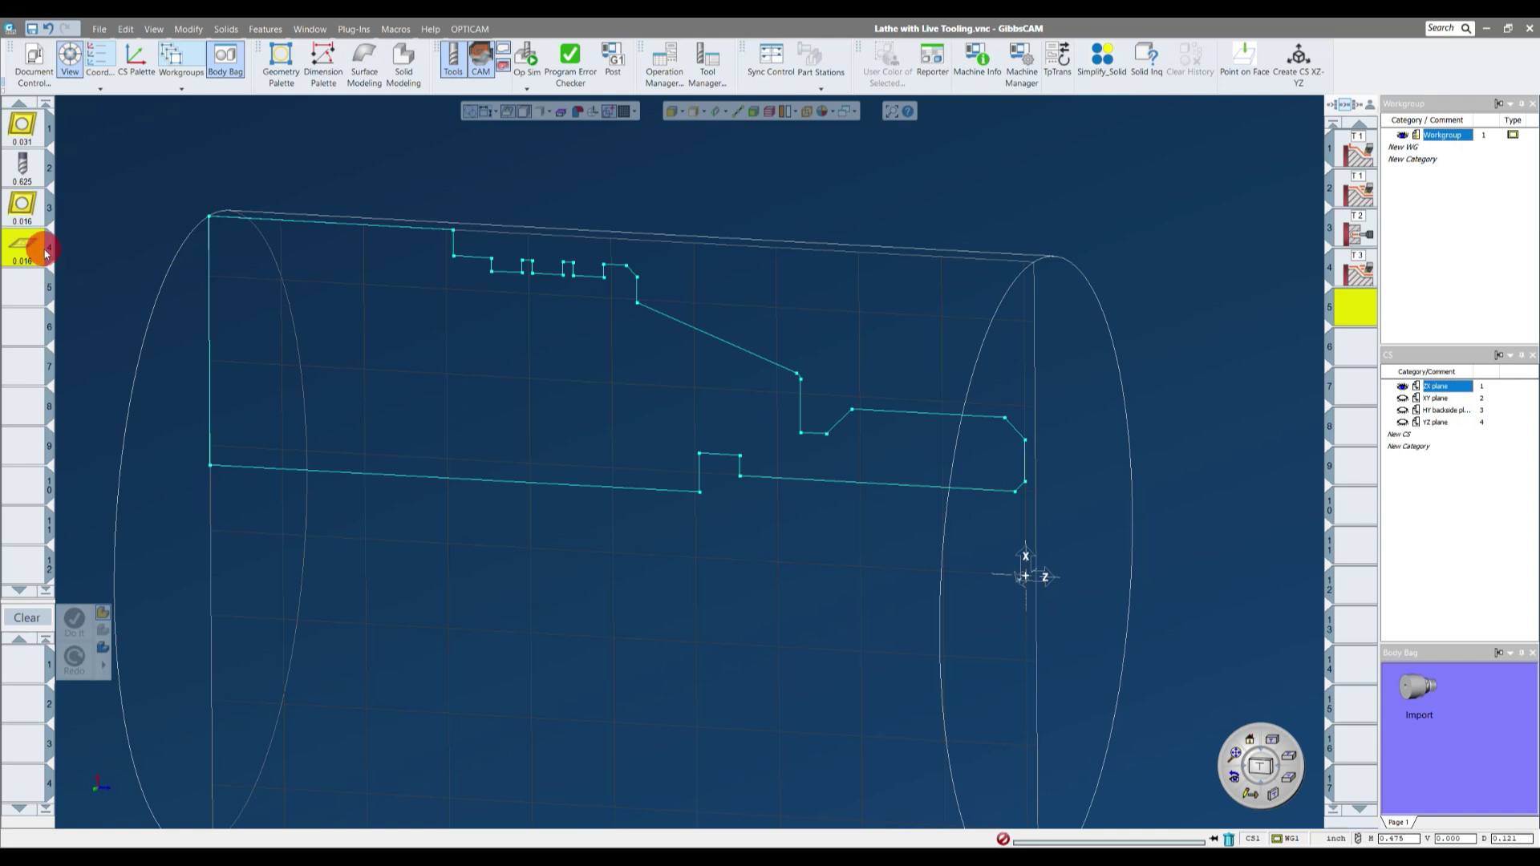
{"action": "left_click_drag", "start_coordinate": [27, 247], "coordinate": [26, 664]}
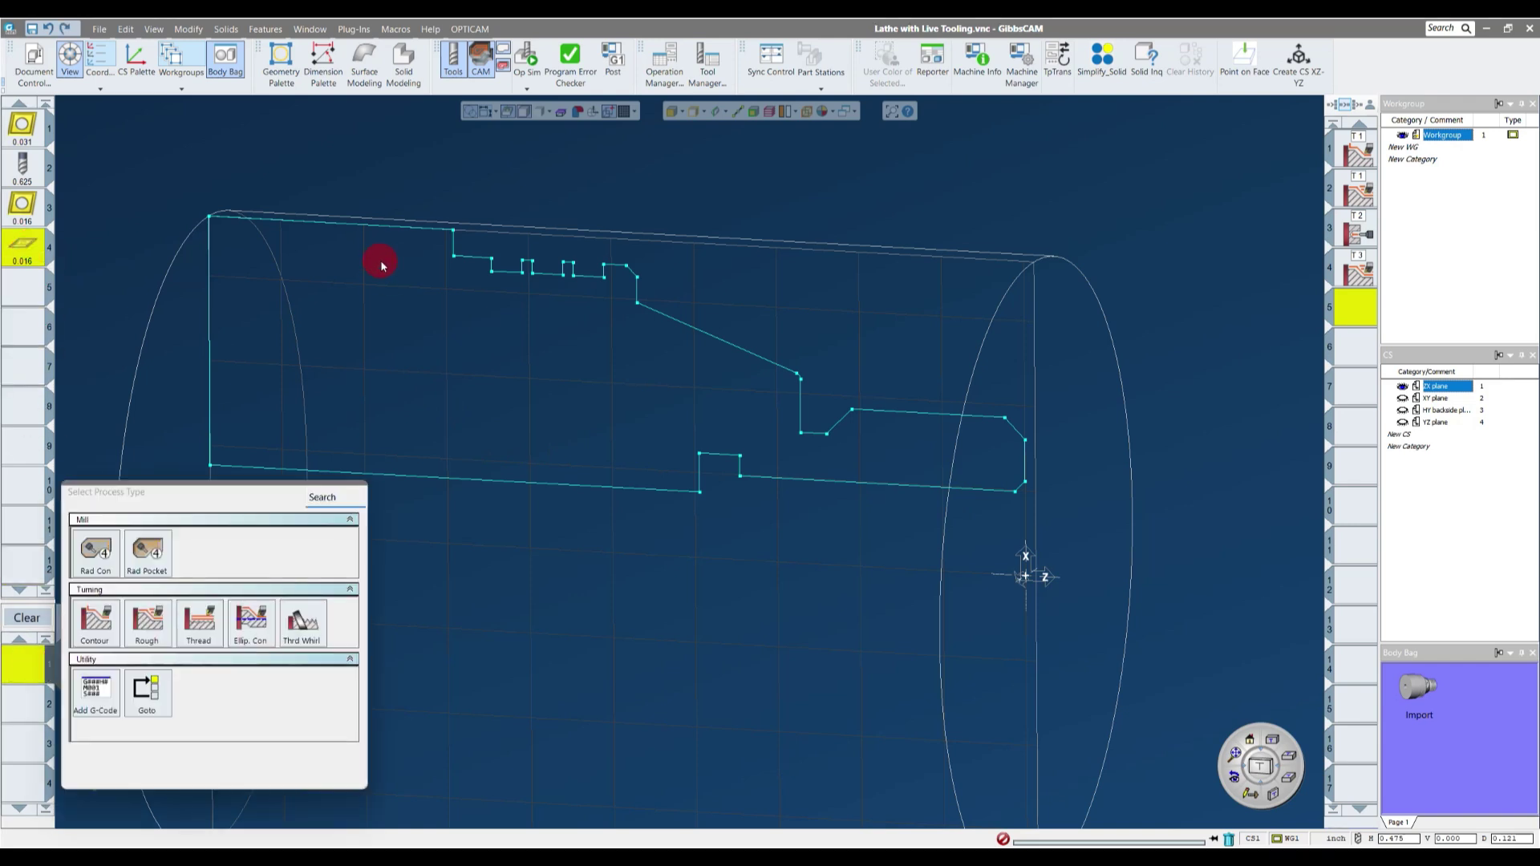
{"action": "left_click", "coordinate": [97, 622]}
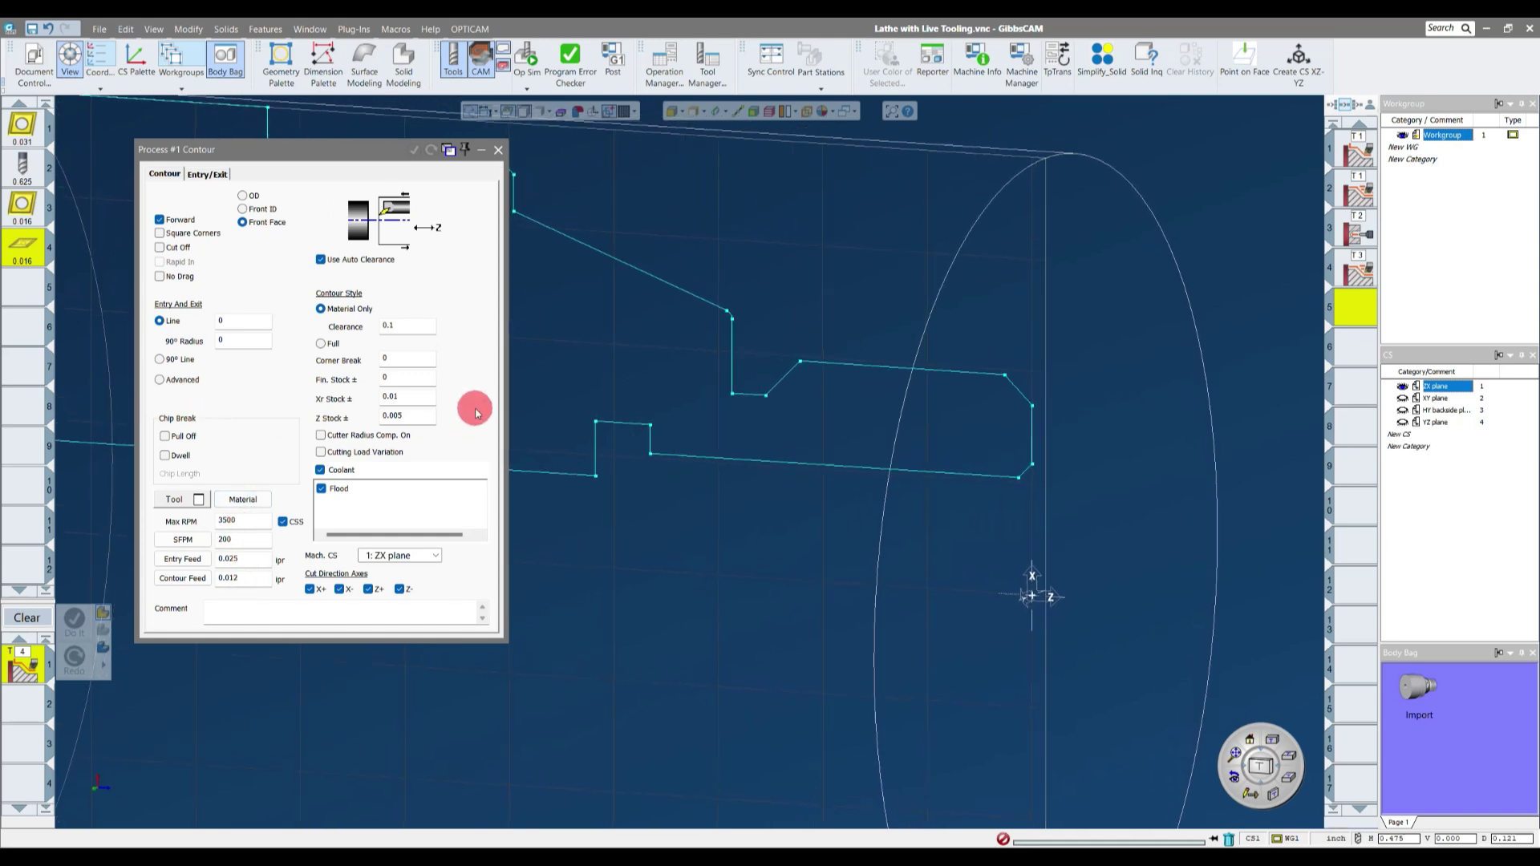
{"action": "double_click", "coordinate": [411, 398]}
{"action": "type", "text": "0"}
{"action": "double_click", "coordinate": [411, 417]}
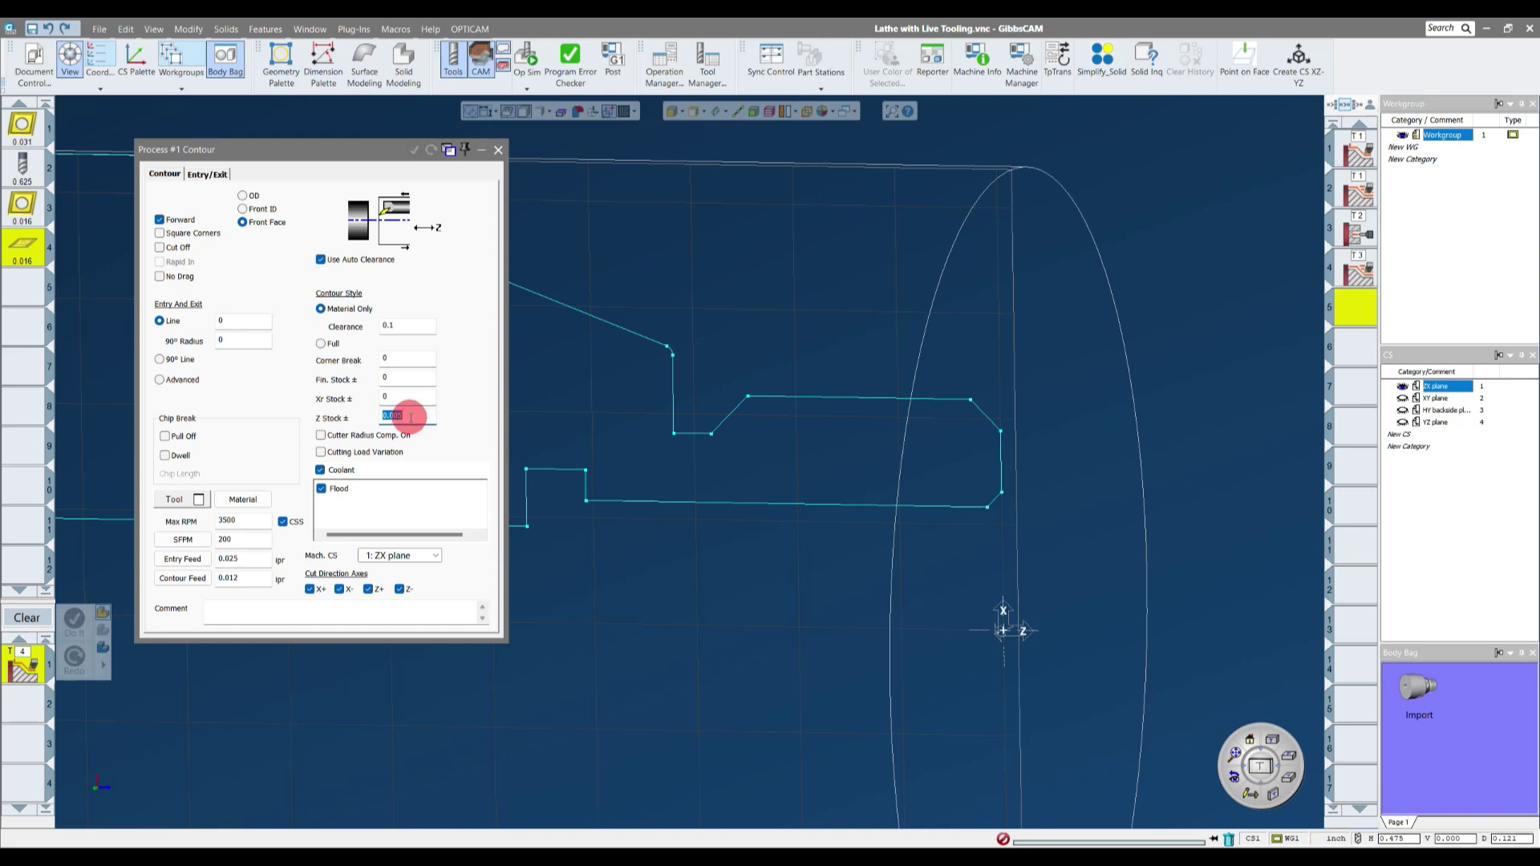
{"action": "type", "text": "0"}
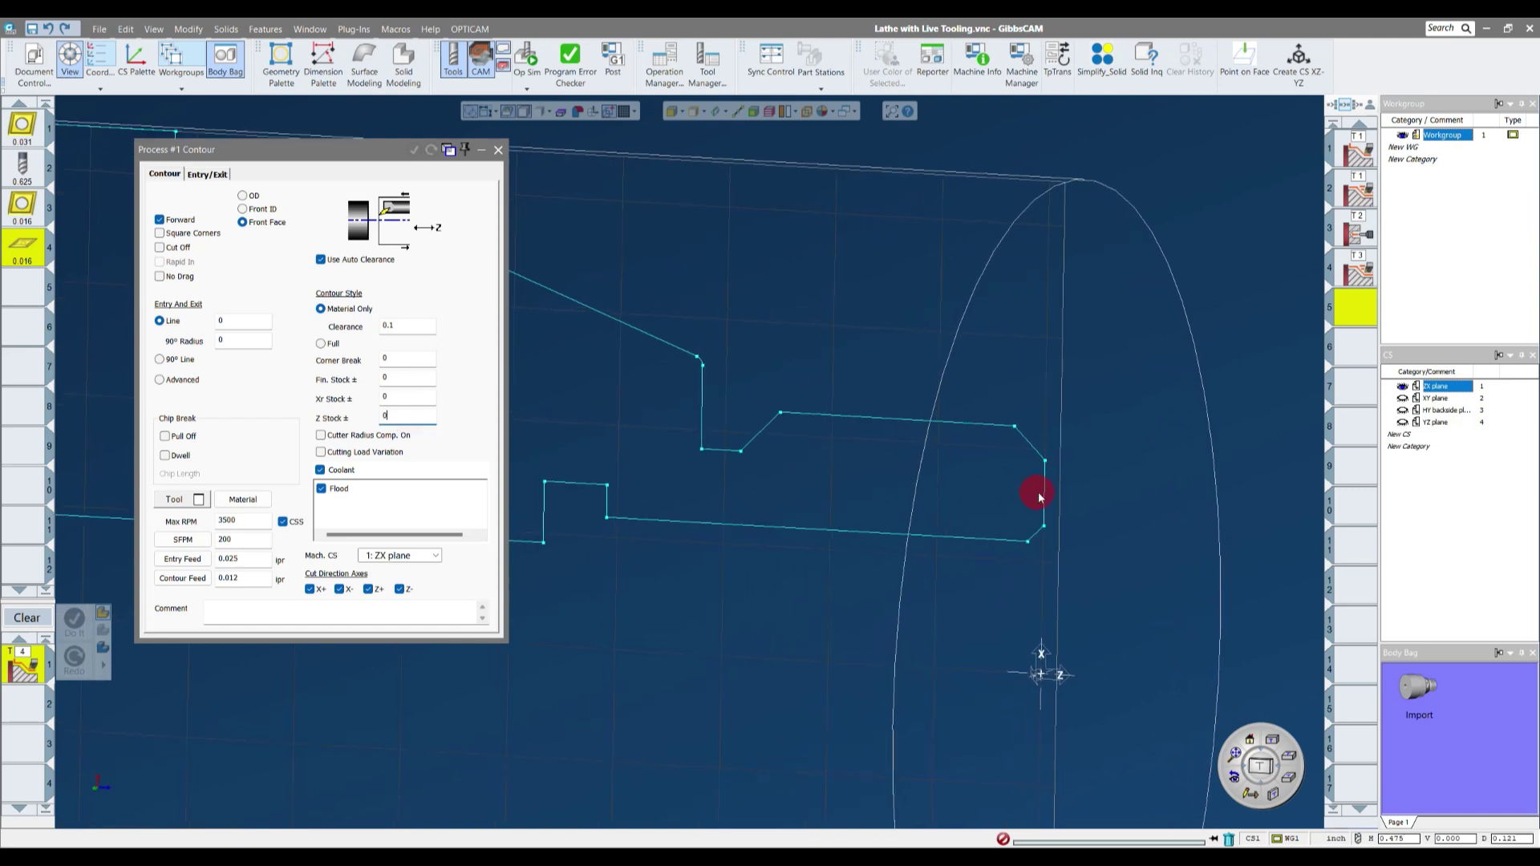
- Select the part's front face line, cut toward the centreline, extend both ends beyond the line, and generate the facing operation
{"action": "left_click", "coordinate": [1036, 487]}
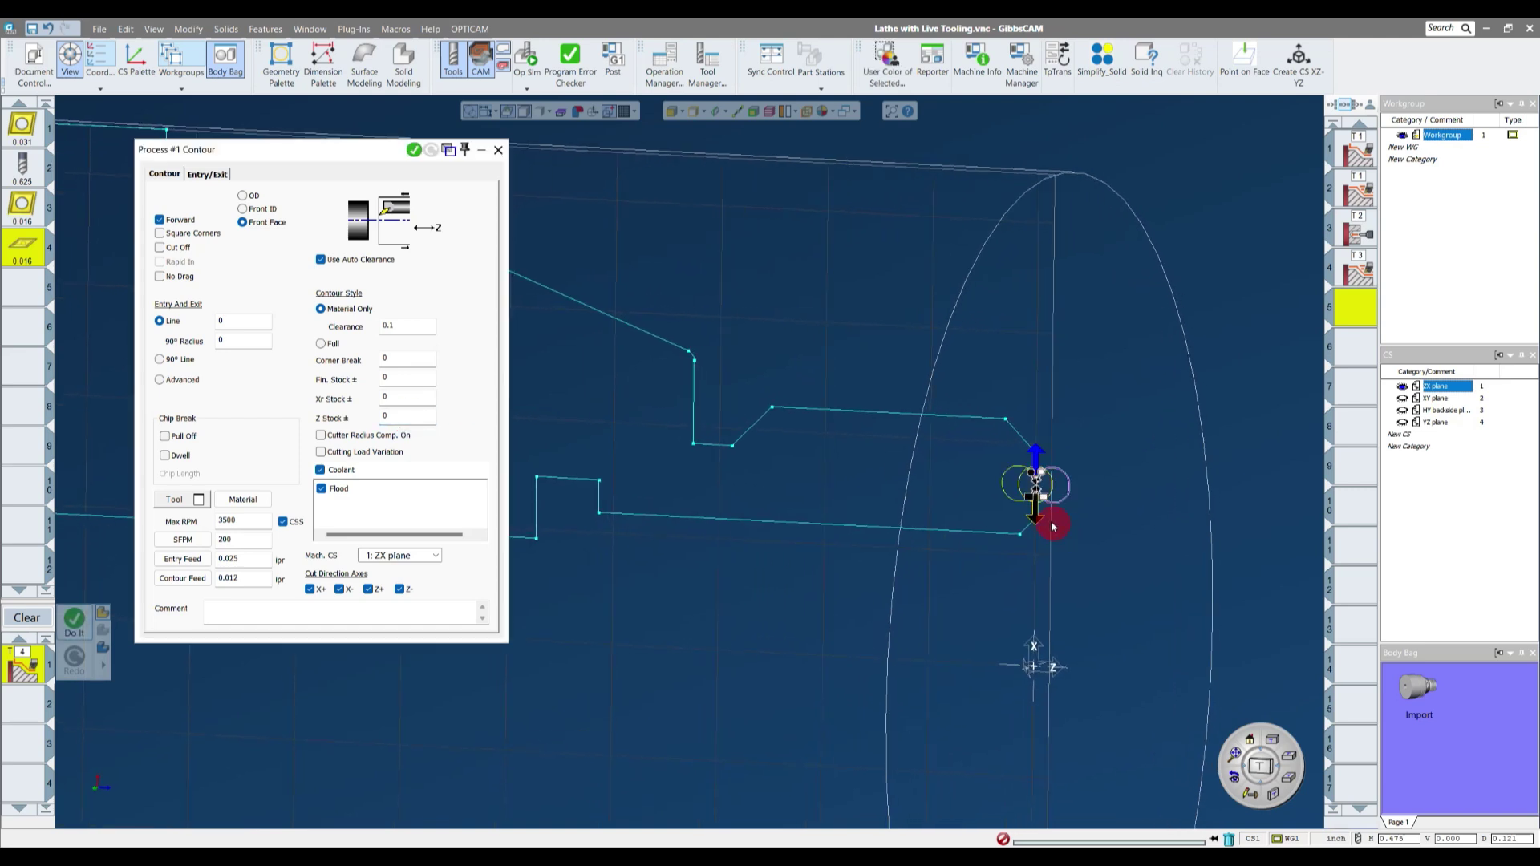
{"action": "left_click", "coordinate": [1039, 536]}
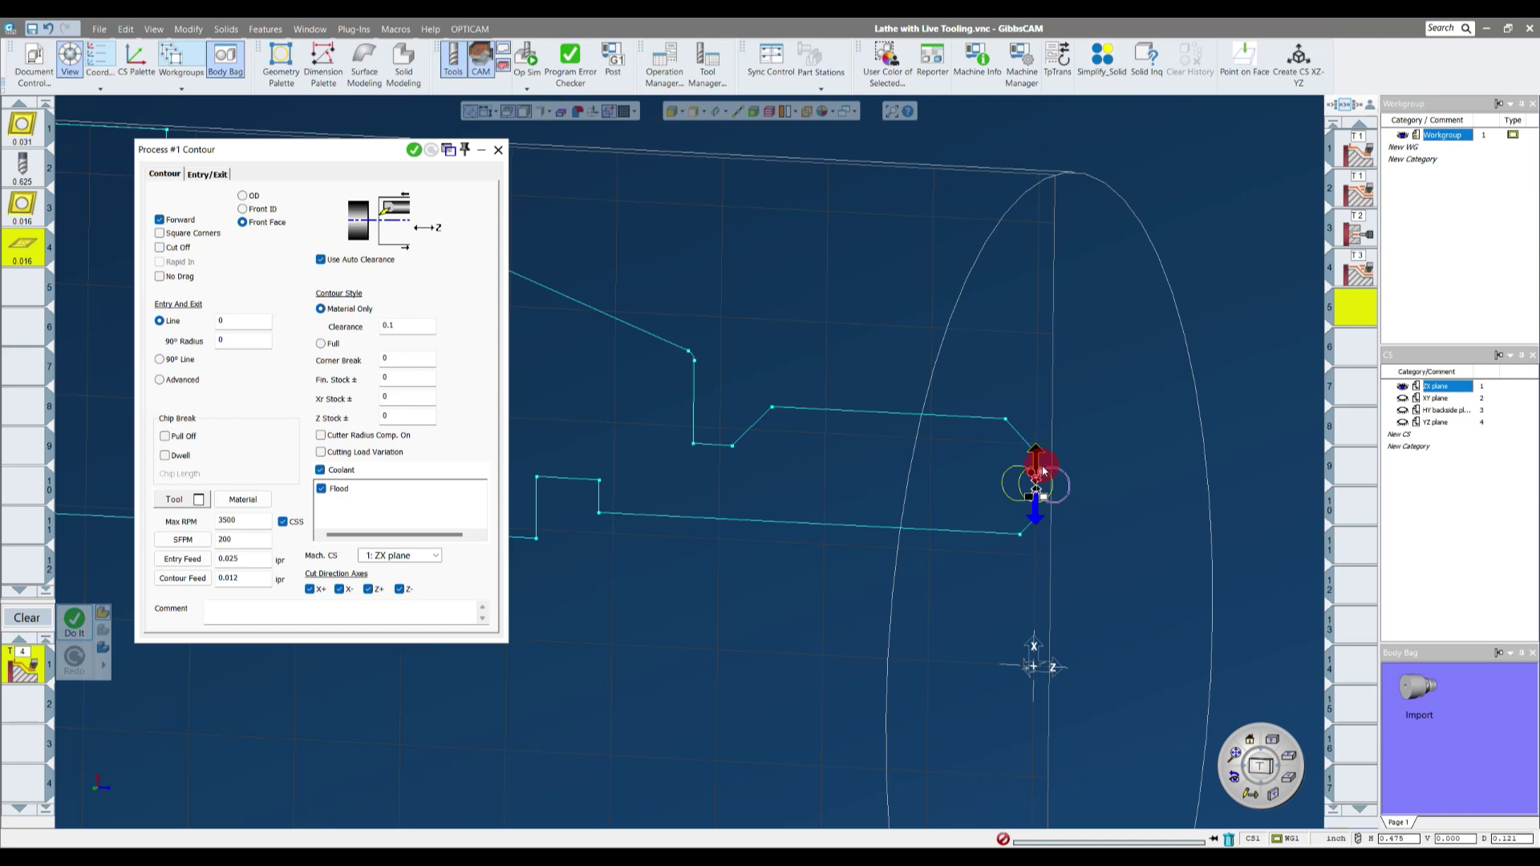
{"action": "mouse_move", "coordinate": [1042, 474]}
{"action": "left_mouse_down"}
{"action": "mouse_move", "coordinate": [1028, 389]}
{"action": "mouse_move", "coordinate": [1041, 317]}
{"action": "left_mouse_up"}
{"action": "left_click_drag", "start_coordinate": [1035, 506], "coordinate": [1005, 626]}
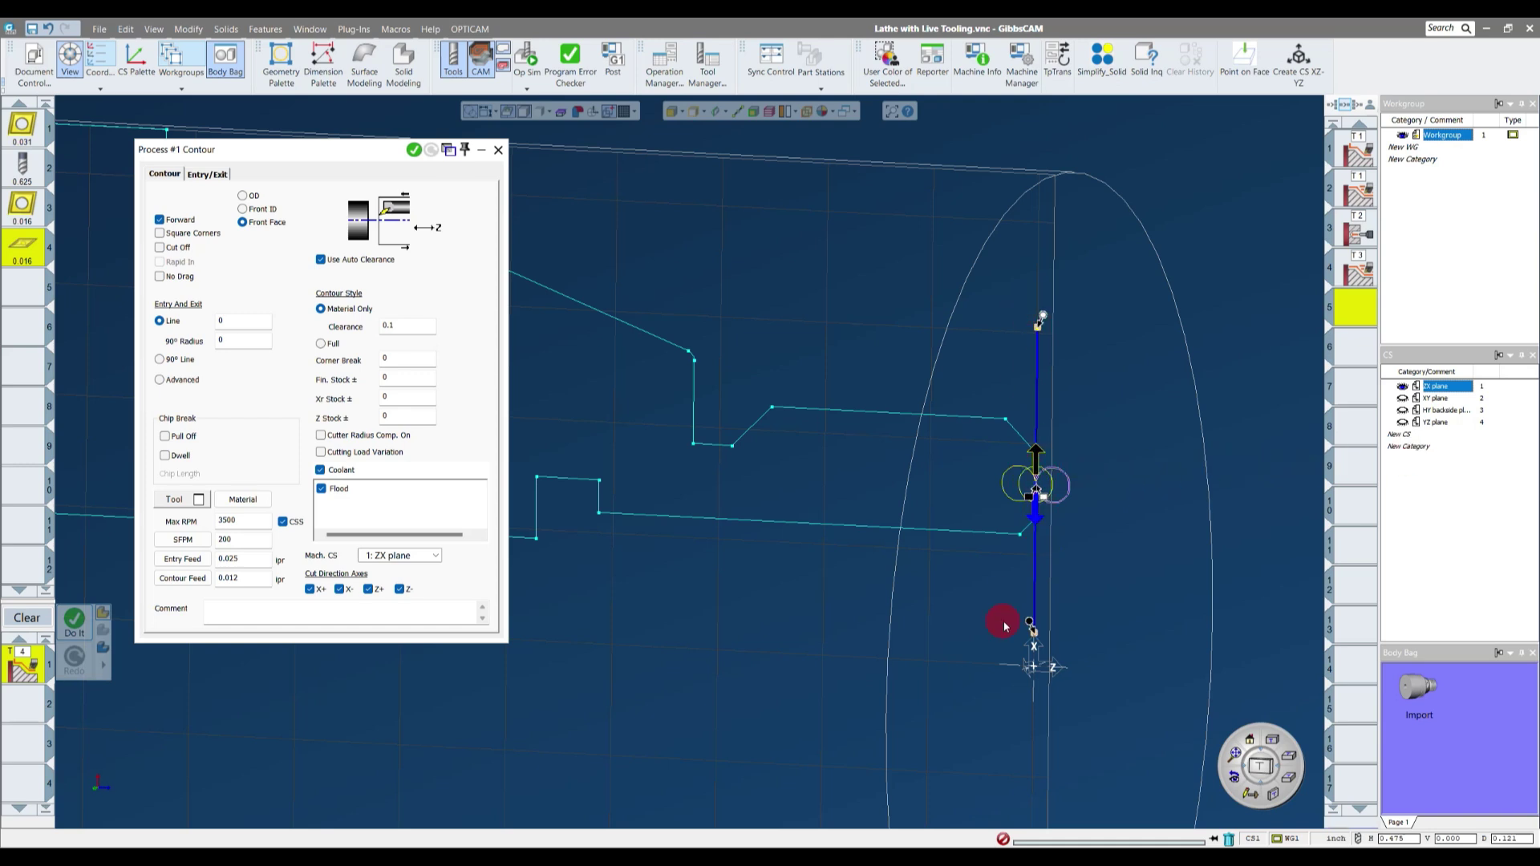
{"action": "middle_click_drag", "start_coordinate": [991, 642], "coordinate": [913, 432]}
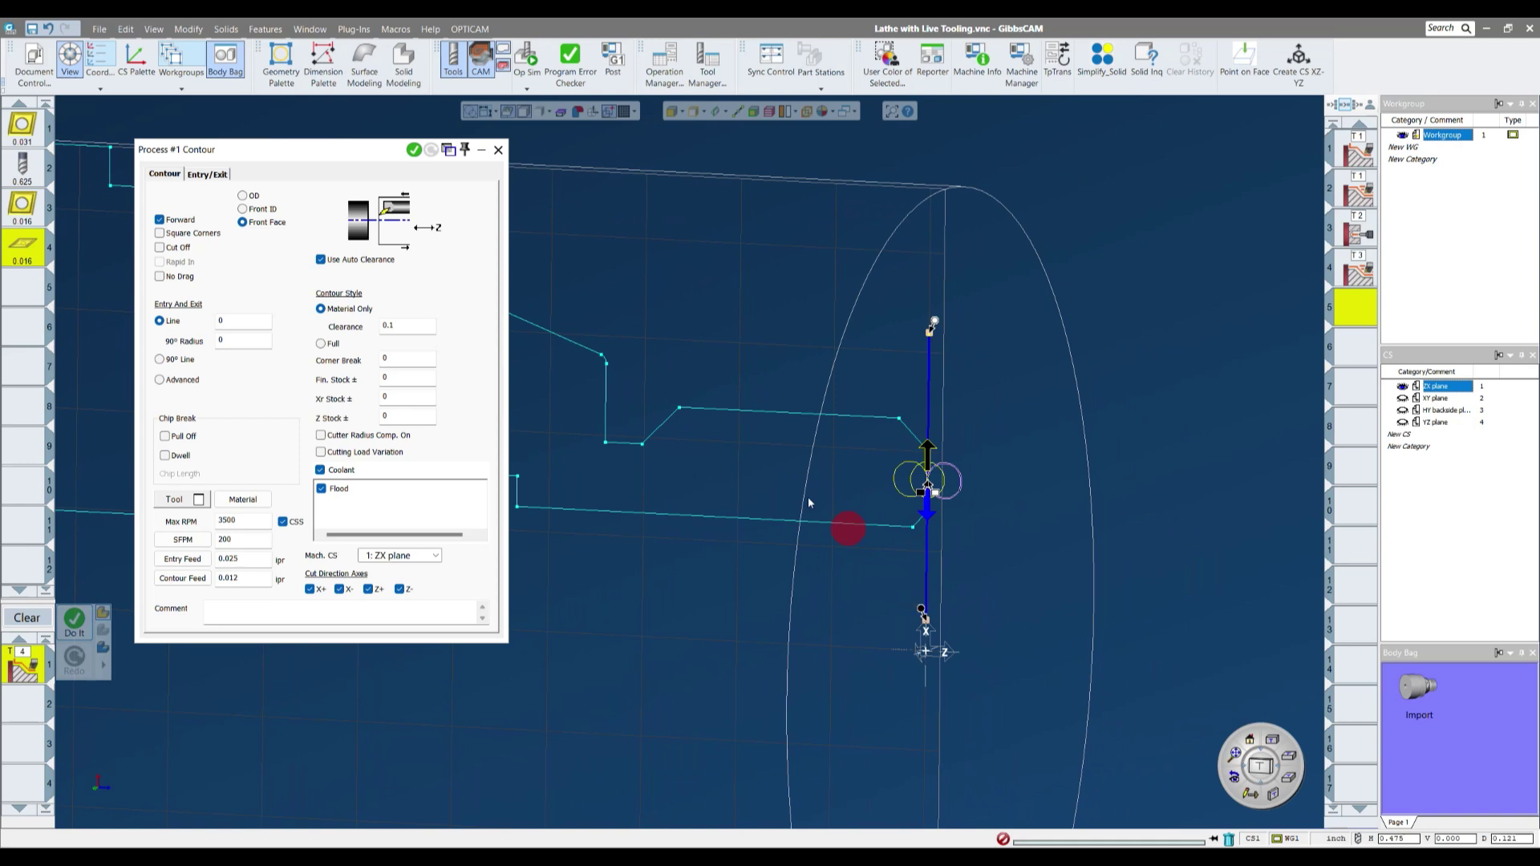
{"action": "left_click", "coordinate": [414, 152]}
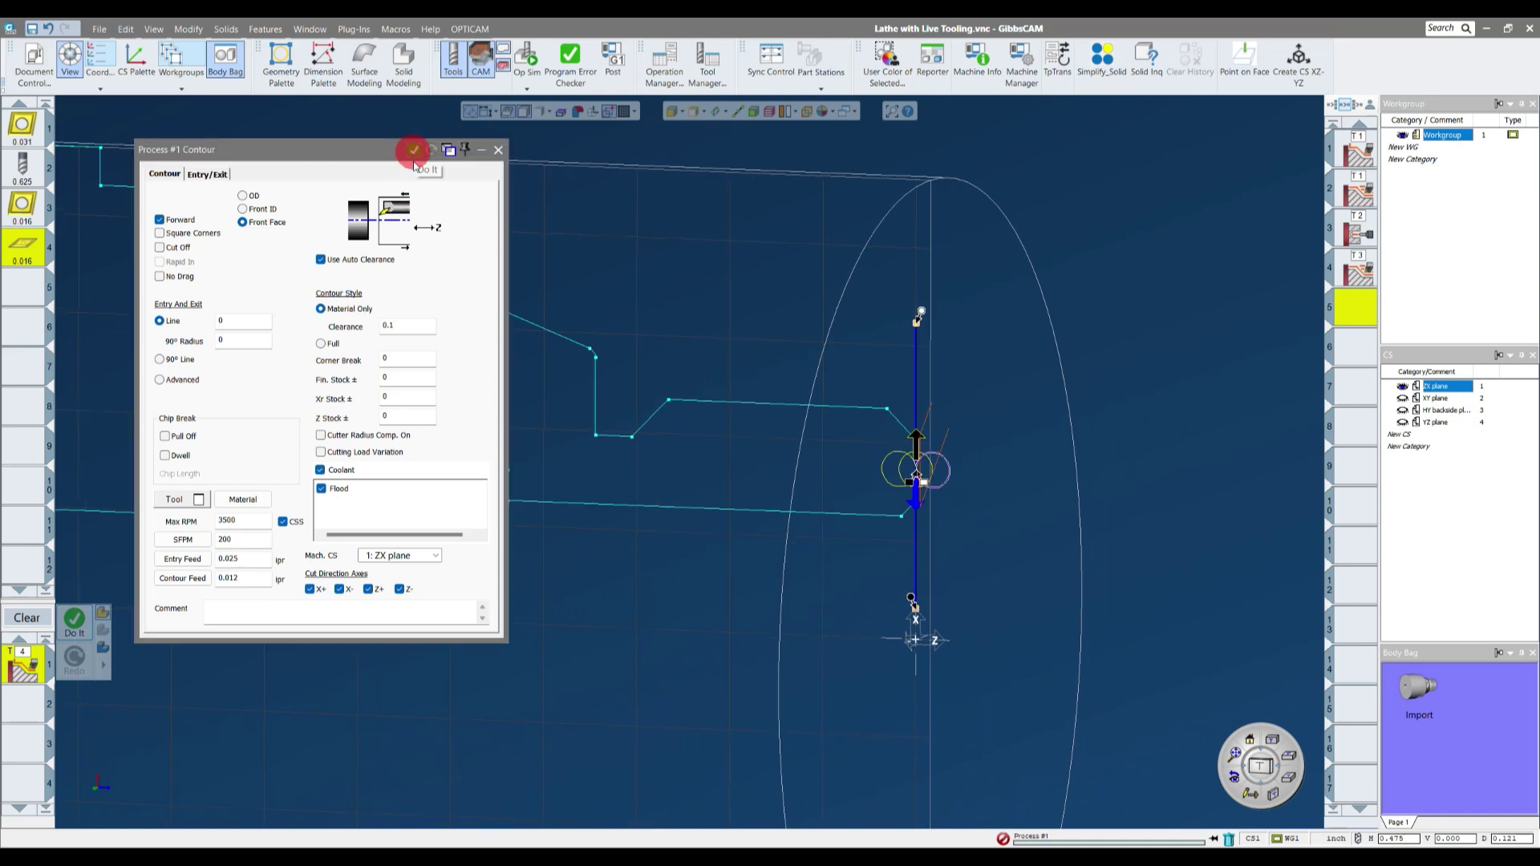
- Examine the facing toolpath's entry and exit against the extended cut line and stock, and close the process settings
{"action": "middle_click_drag", "start_coordinate": [556, 351], "coordinate": [989, 443]}
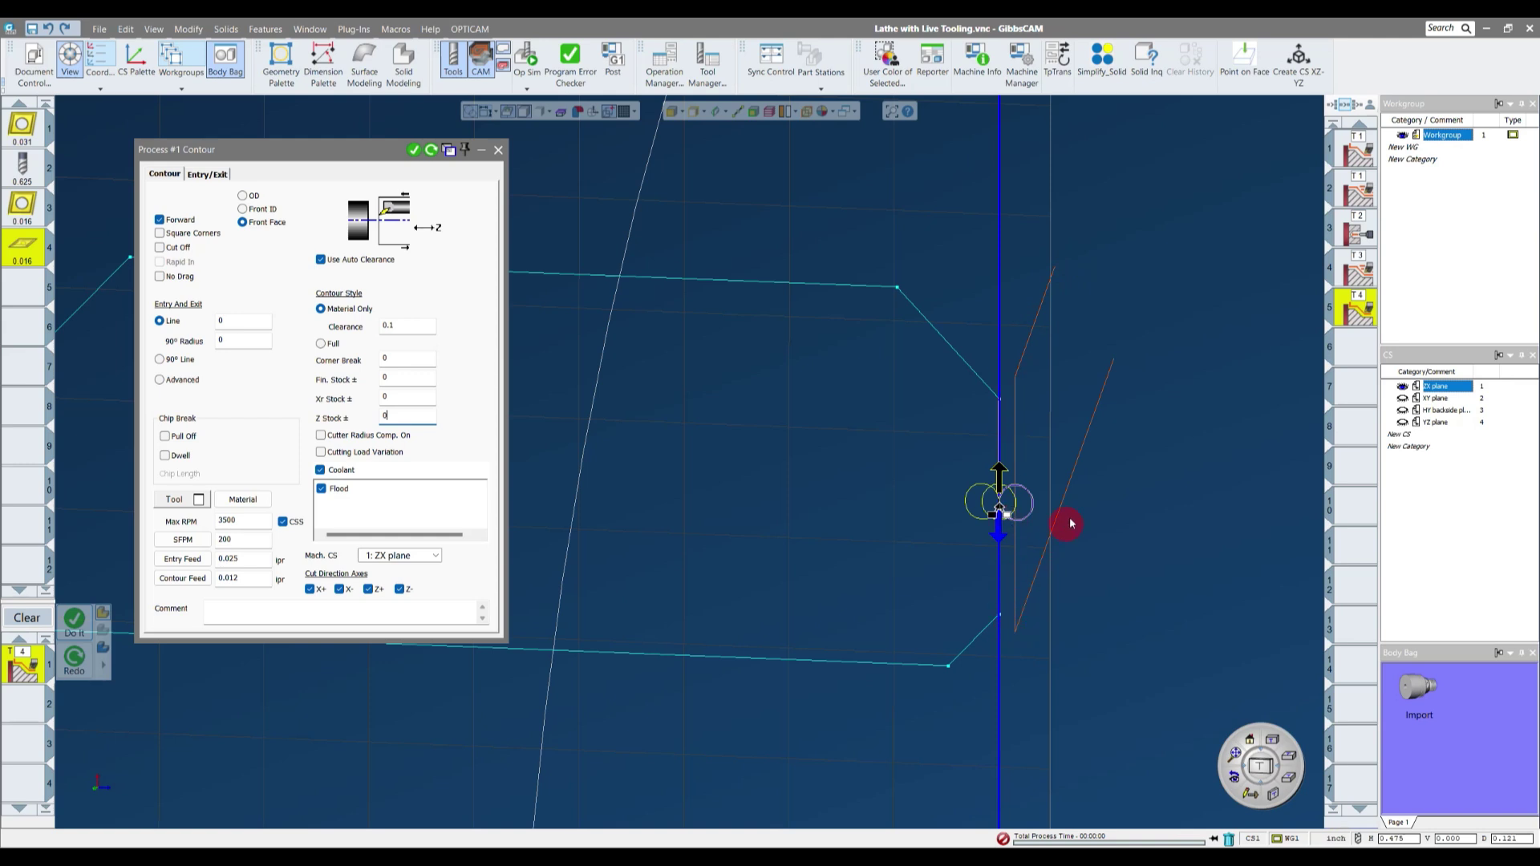
{"action": "middle_click_drag", "start_coordinate": [1146, 299], "coordinate": [783, 440]}
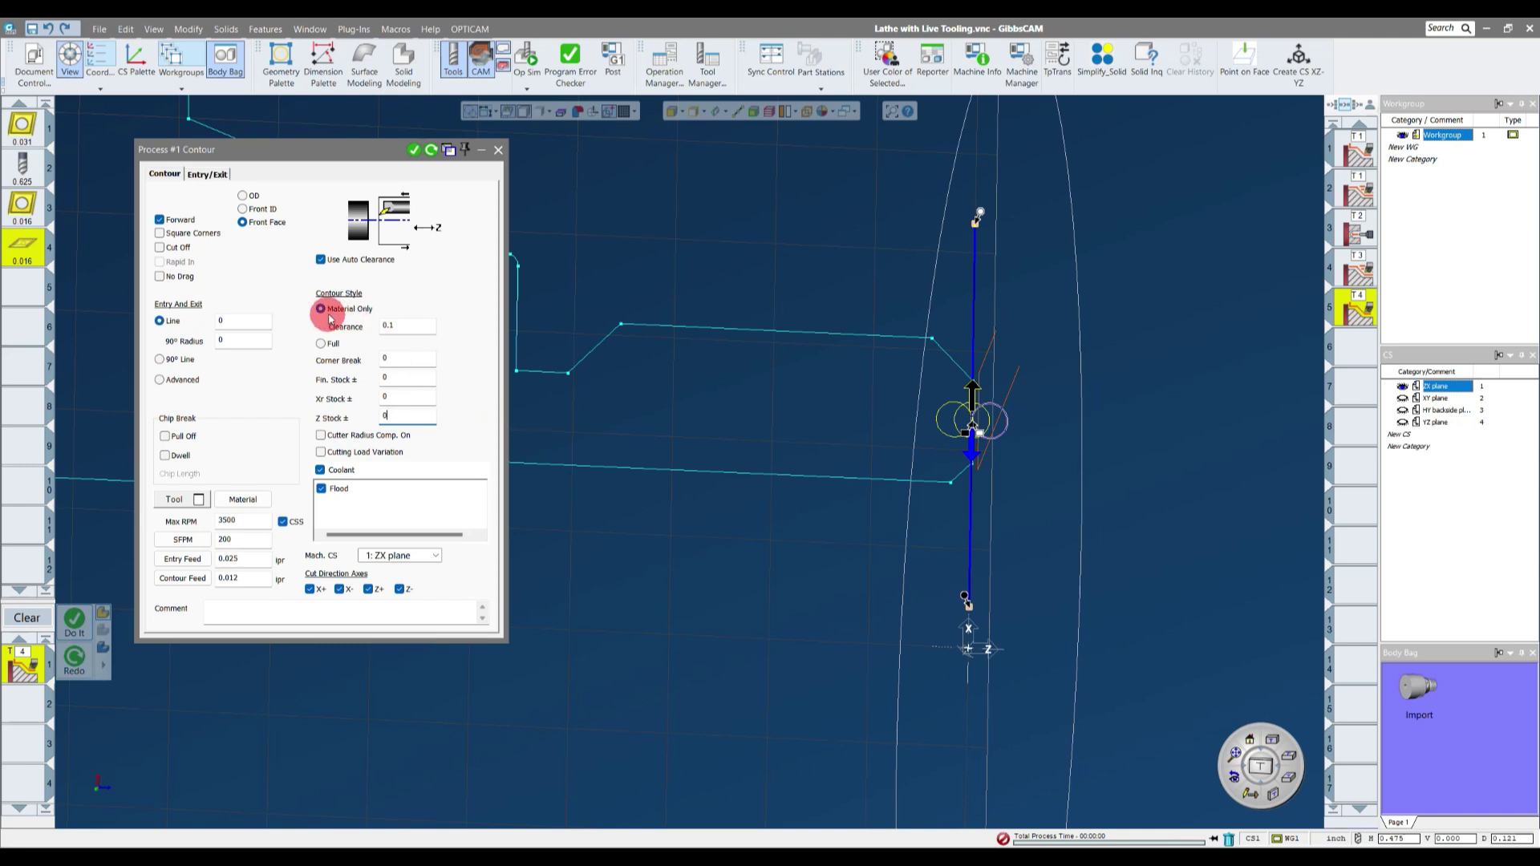
{"action": "left_click", "coordinate": [933, 354]}
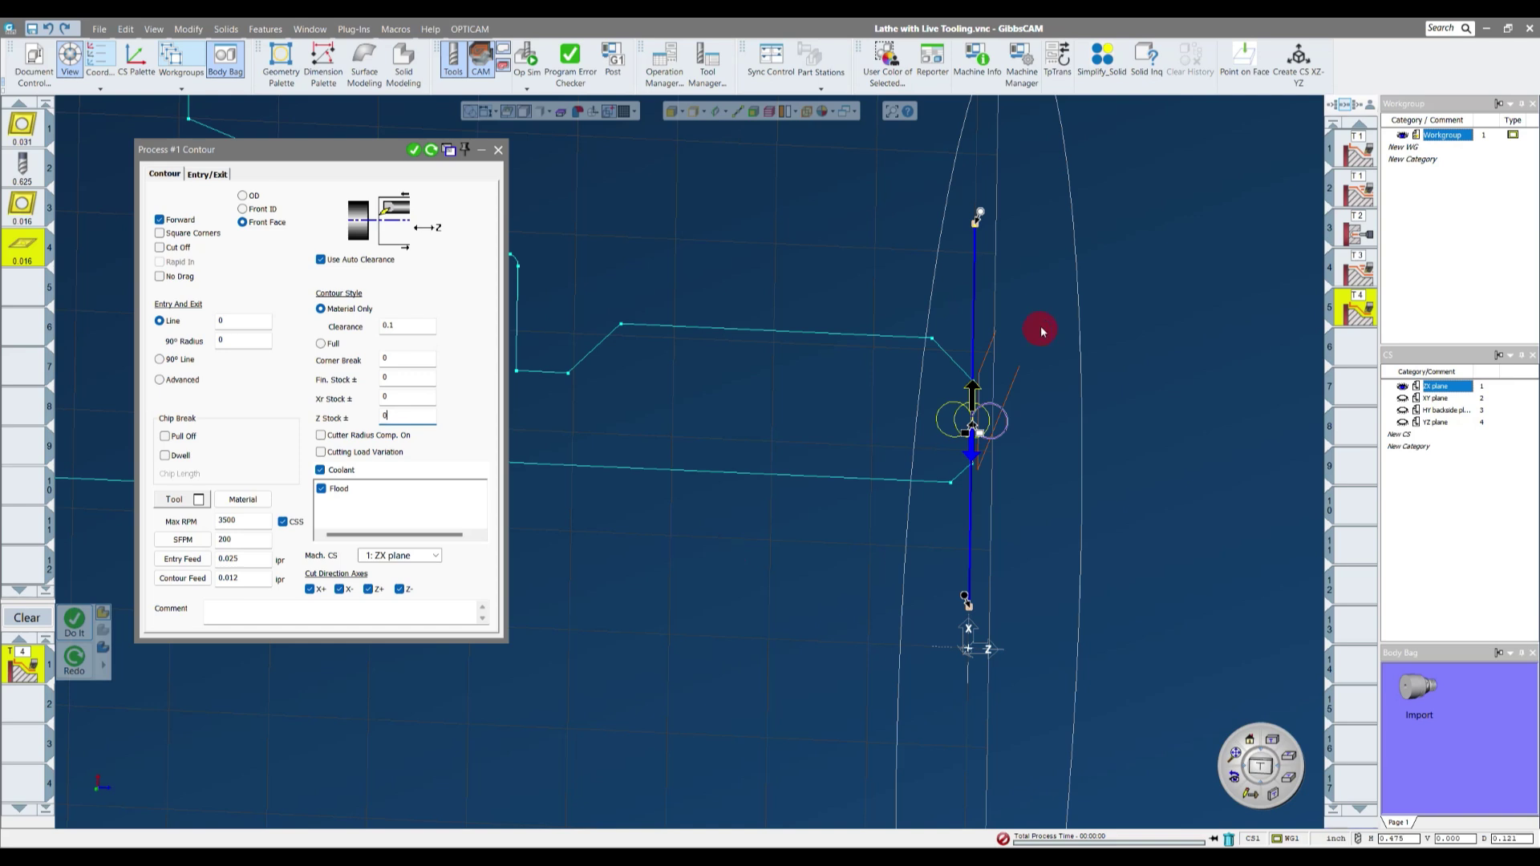
{"action": "mouse_move", "coordinate": [921, 363]}
{"action": "middle_mouse_down"}
{"action": "mouse_move", "coordinate": [1000, 354]}
{"action": "mouse_move", "coordinate": [911, 326]}
{"action": "middle_mouse_up"}
{"action": "left_click", "coordinate": [891, 586]}
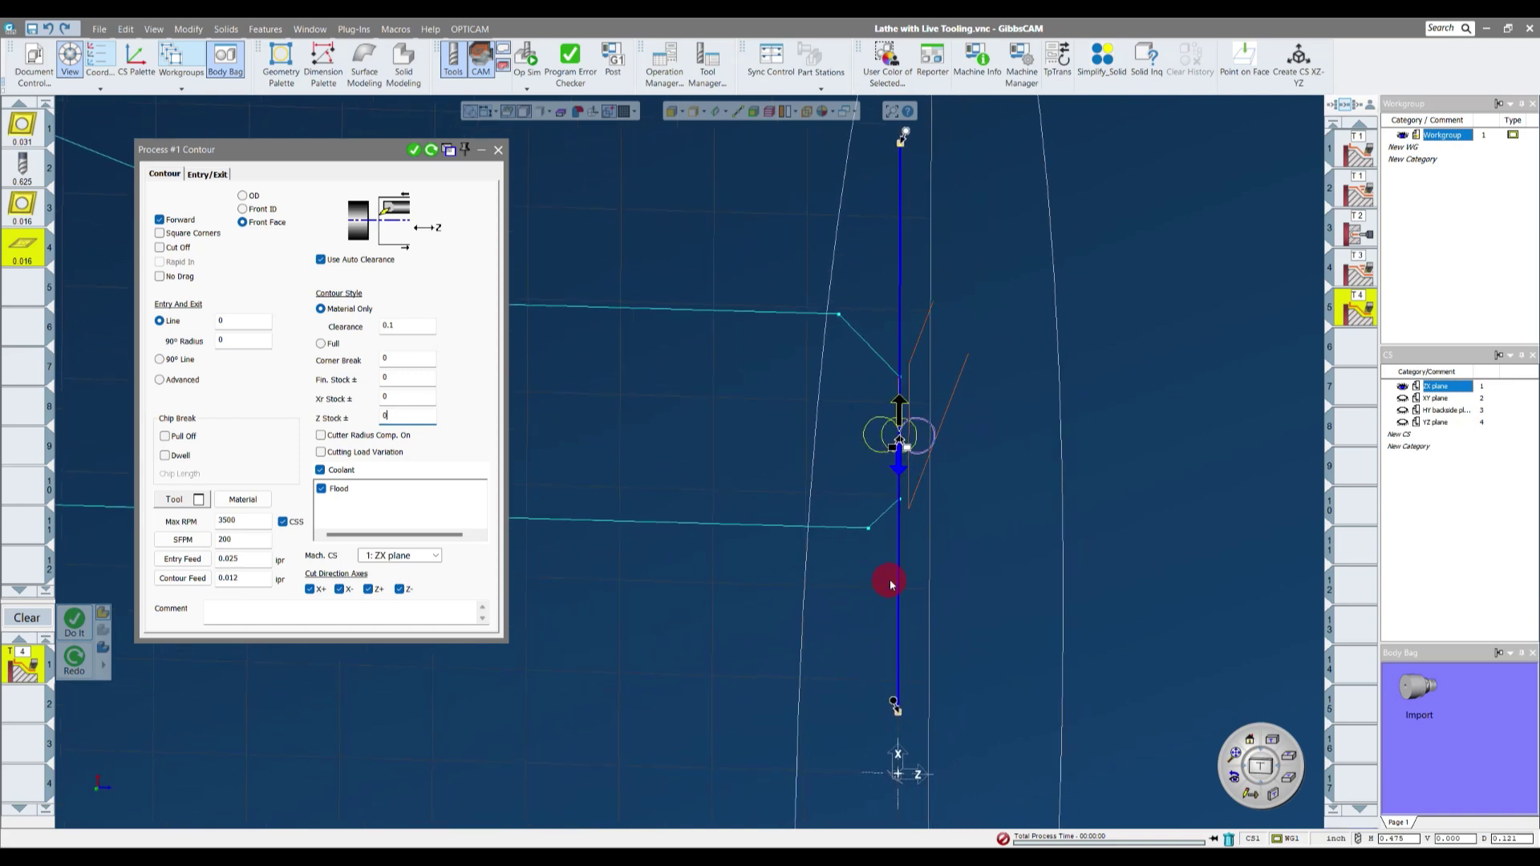
{"action": "middle_click_drag", "start_coordinate": [948, 688], "coordinate": [1236, 359]}
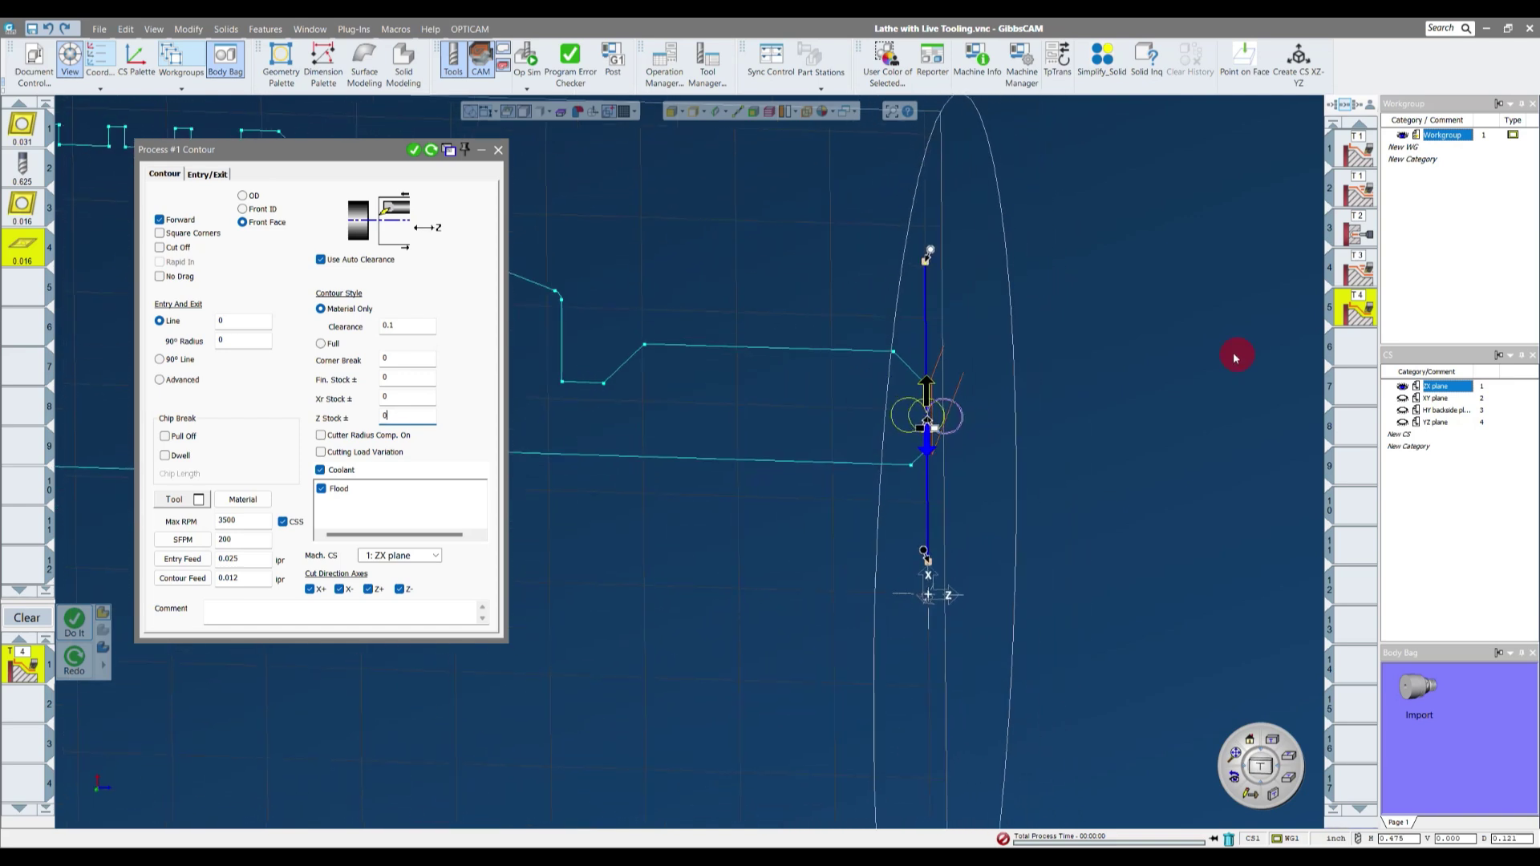
{"action": "left_click", "coordinate": [498, 150]}
{"action": "mouse_move", "coordinate": [499, 150]}
{"action": "middle_mouse_down"}
{"action": "mouse_move", "coordinate": [1040, 325]}
{"action": "mouse_move", "coordinate": [1145, 388]}
{"action": "middle_mouse_up"}
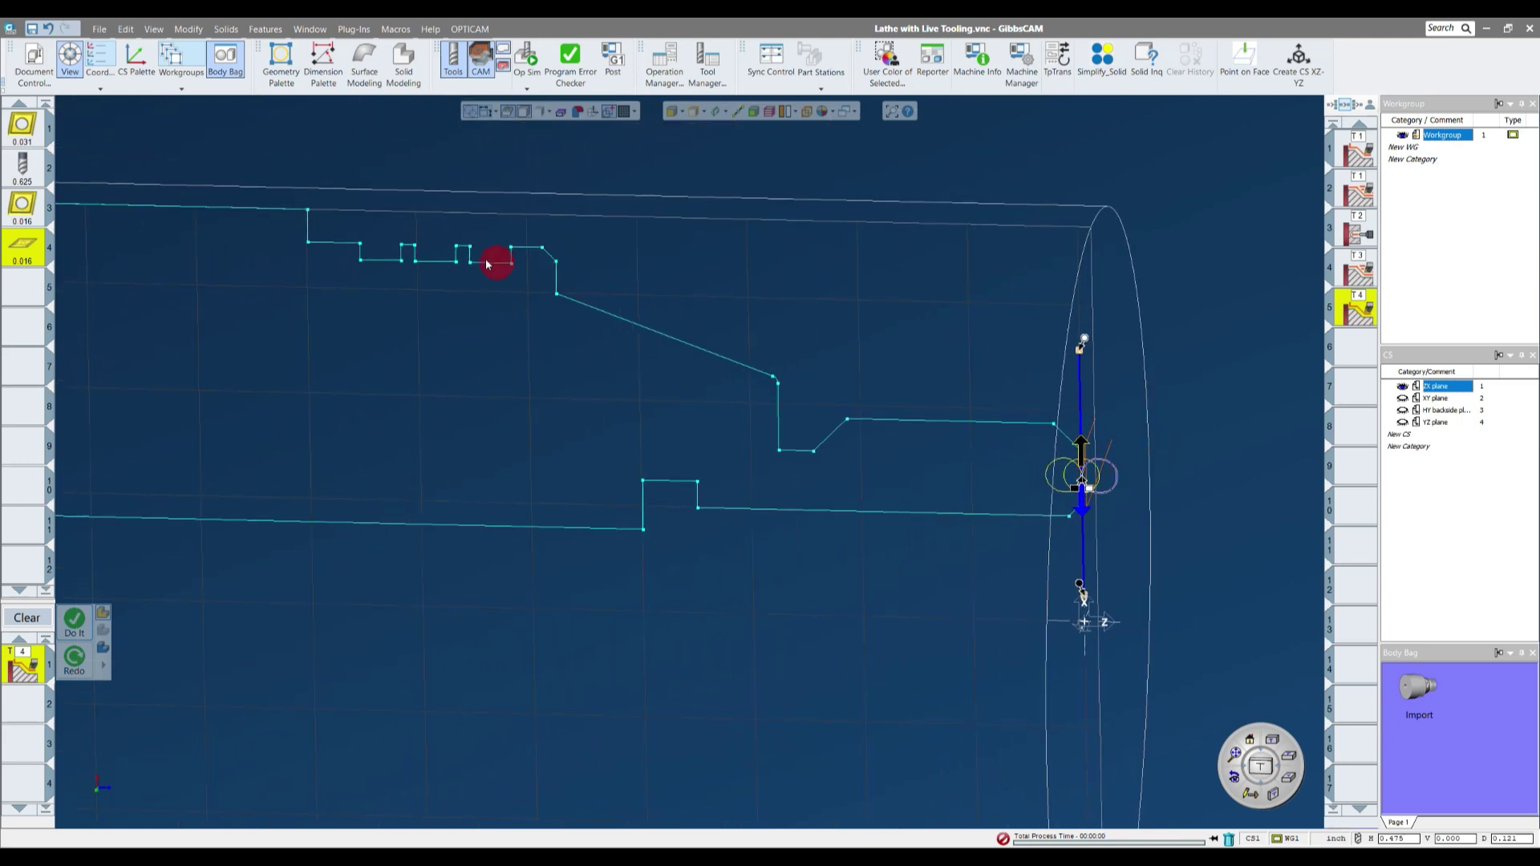
{"action": "middle_click_drag", "start_coordinate": [274, 200], "coordinate": [282, 203]}
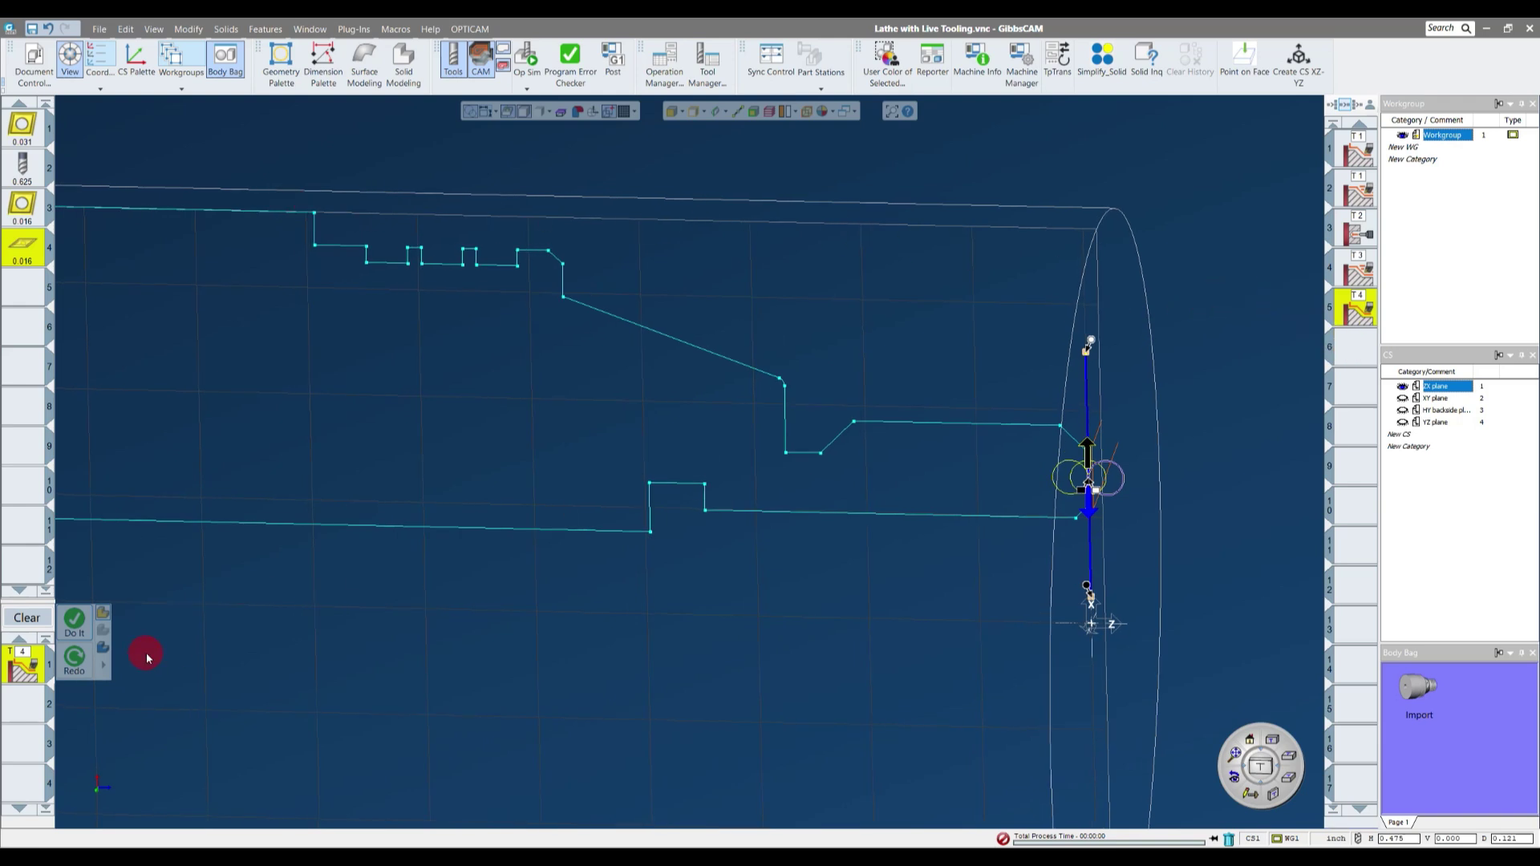
- Reopen the Contour process settings and change the cut type to OD
{"action": "left_click", "coordinate": [23, 663]}
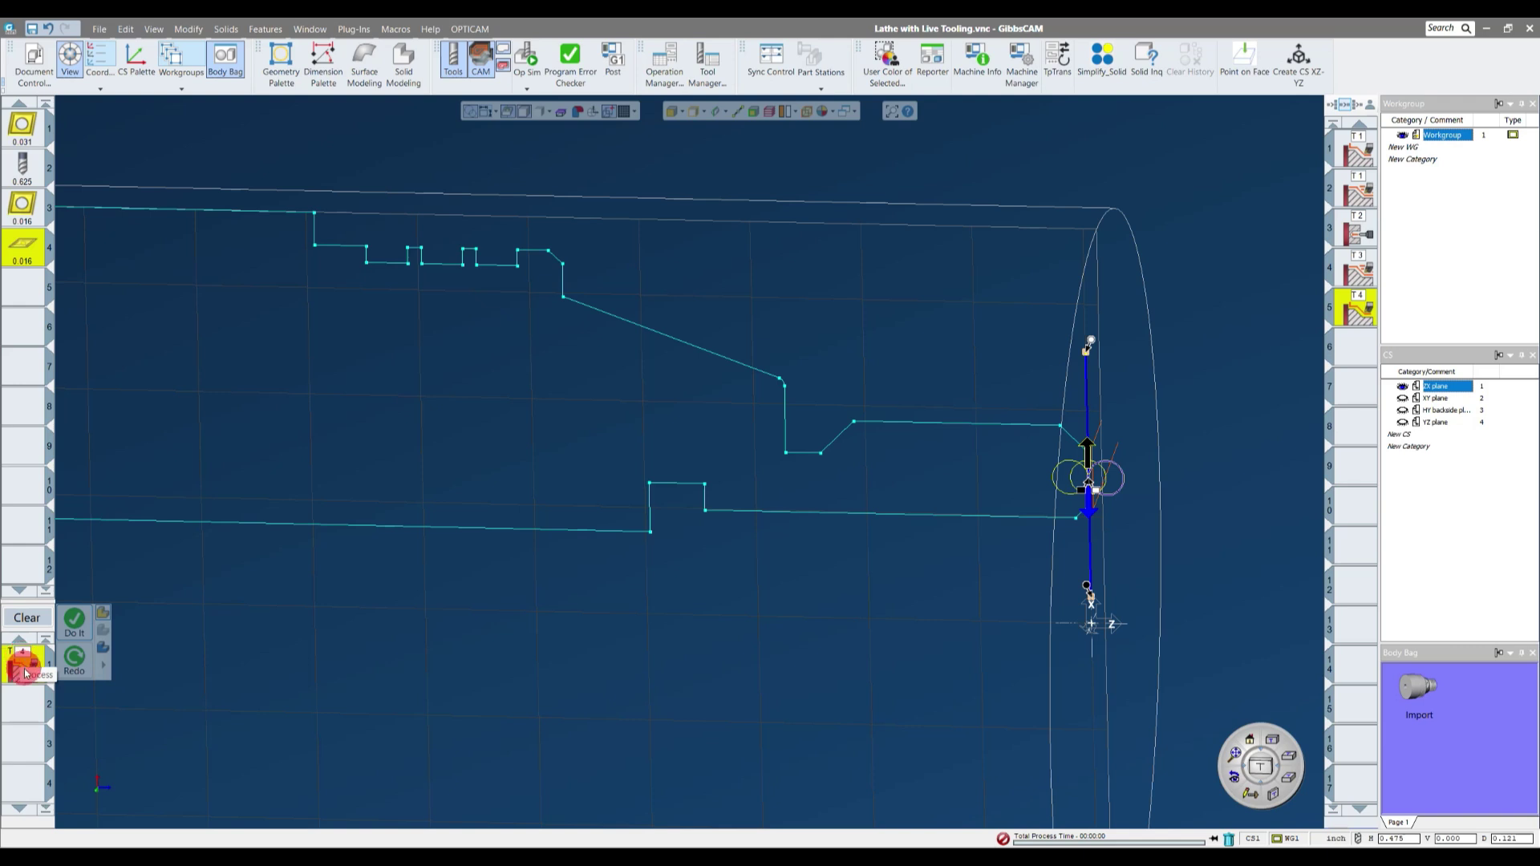
{"action": "left_click_drag", "start_coordinate": [25, 674], "coordinate": [25, 664]}
{"action": "double_click", "coordinate": [25, 664]}
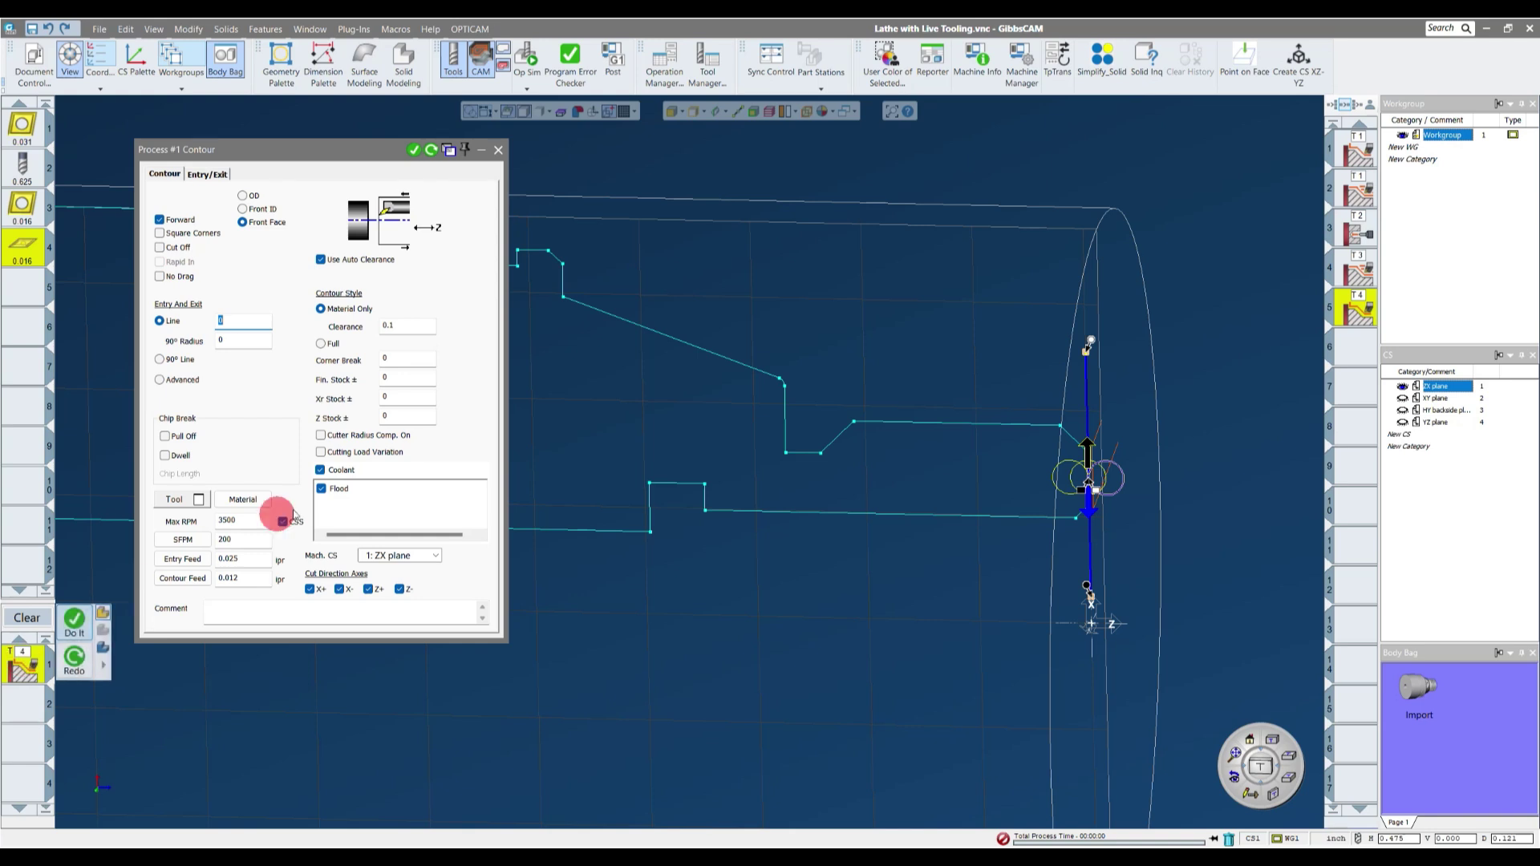
{"action": "left_click_drag", "start_coordinate": [309, 151], "coordinate": [321, 299]}
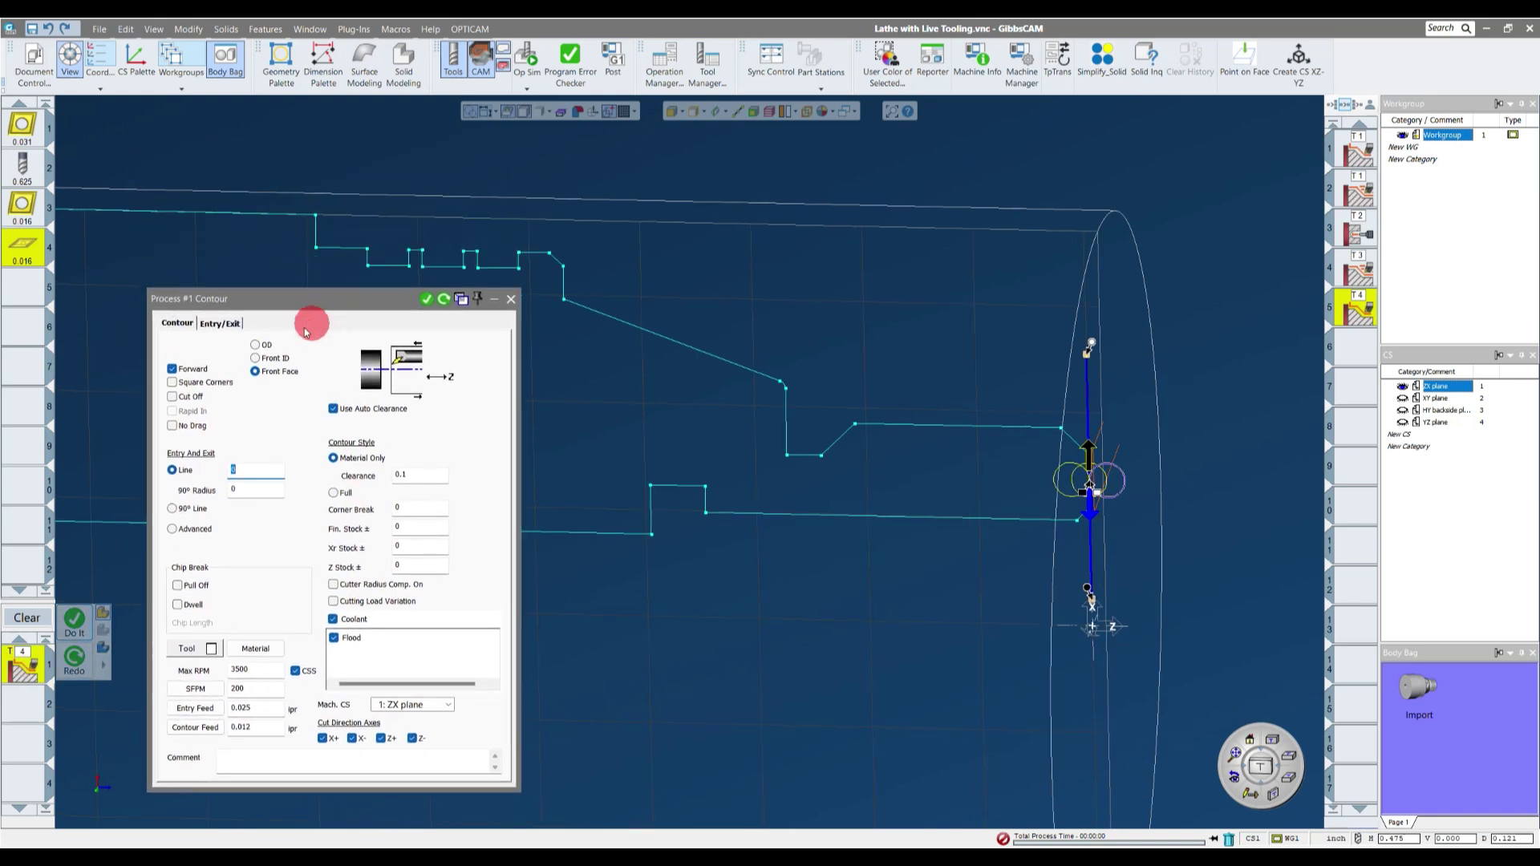
{"action": "left_click", "coordinate": [263, 346]}
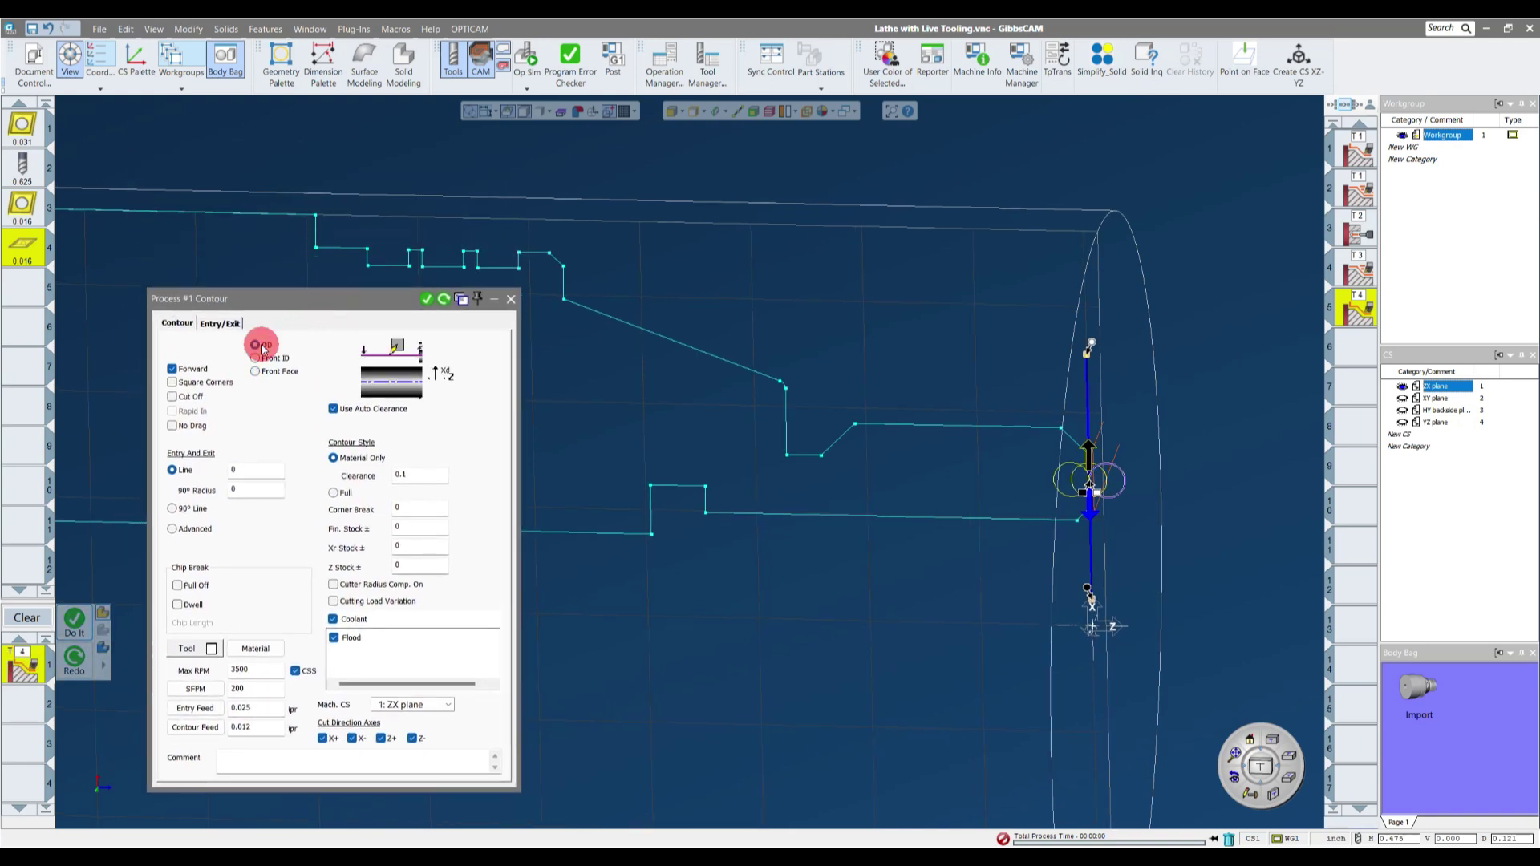
- Select the OD profile from the front chamfer to the shoulder behind the taper, extend both ends, generate the contour operation, and inspect its toolpath
{"action": "middle_click_drag", "start_coordinate": [825, 310], "coordinate": [913, 290]}
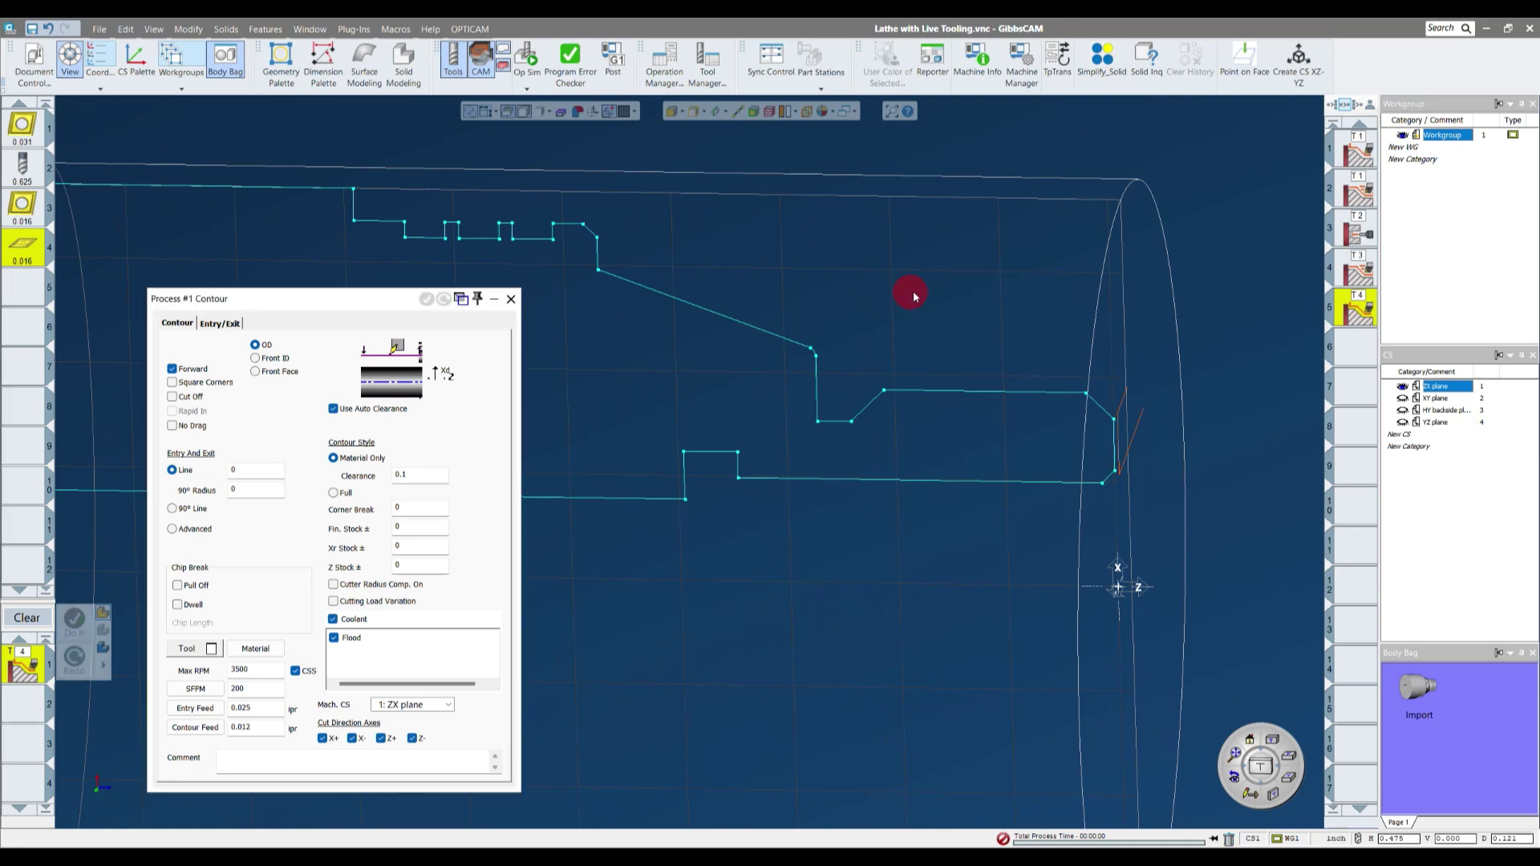
{"action": "left_click", "coordinate": [1097, 408]}
{"action": "left_click", "coordinate": [1098, 411]}
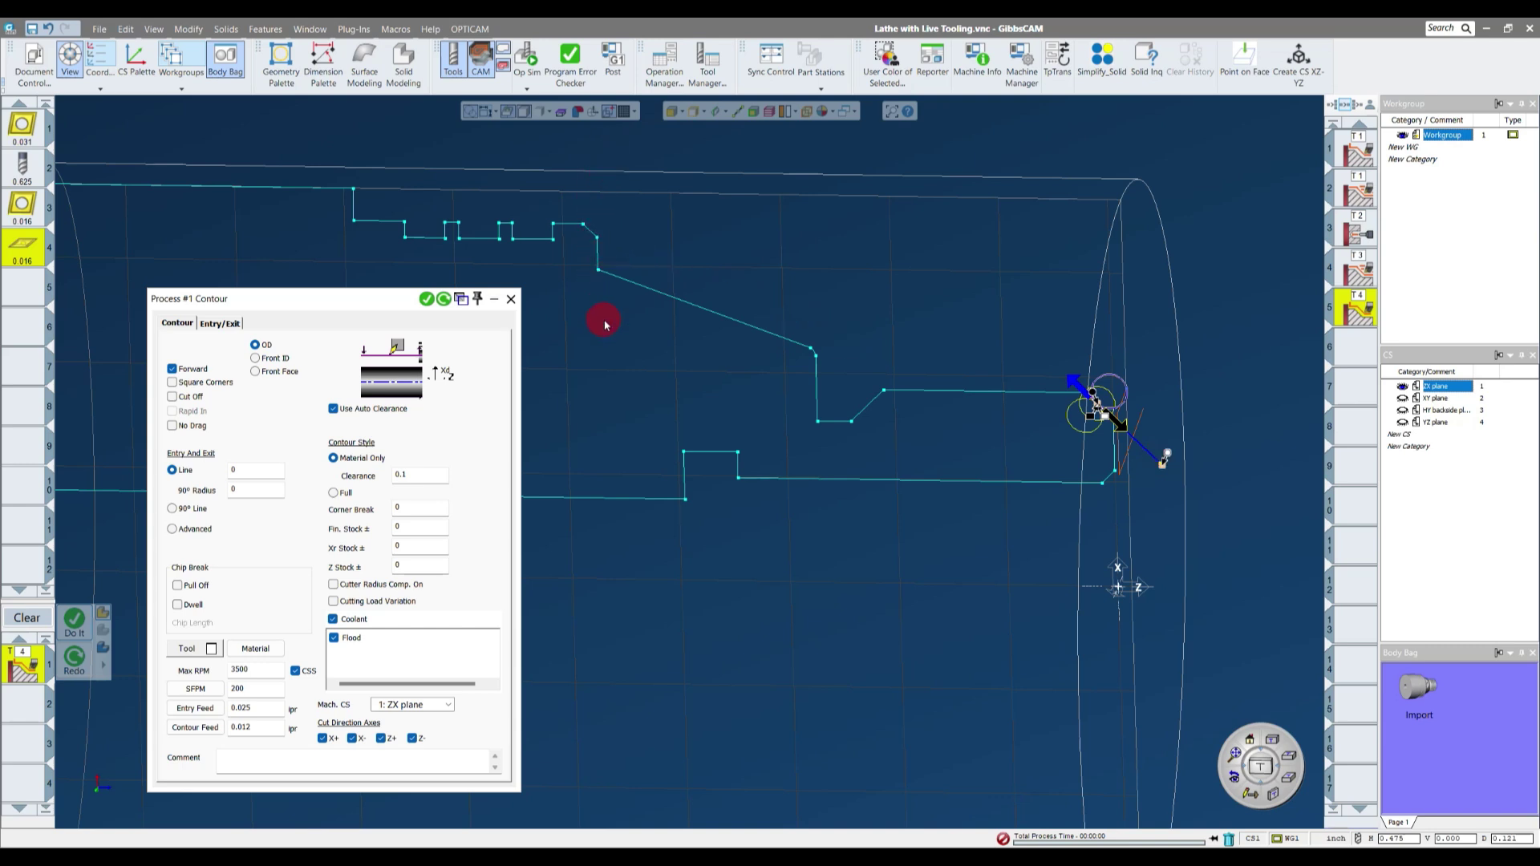
{"action": "middle_click_drag", "start_coordinate": [603, 324], "coordinate": [616, 364]}
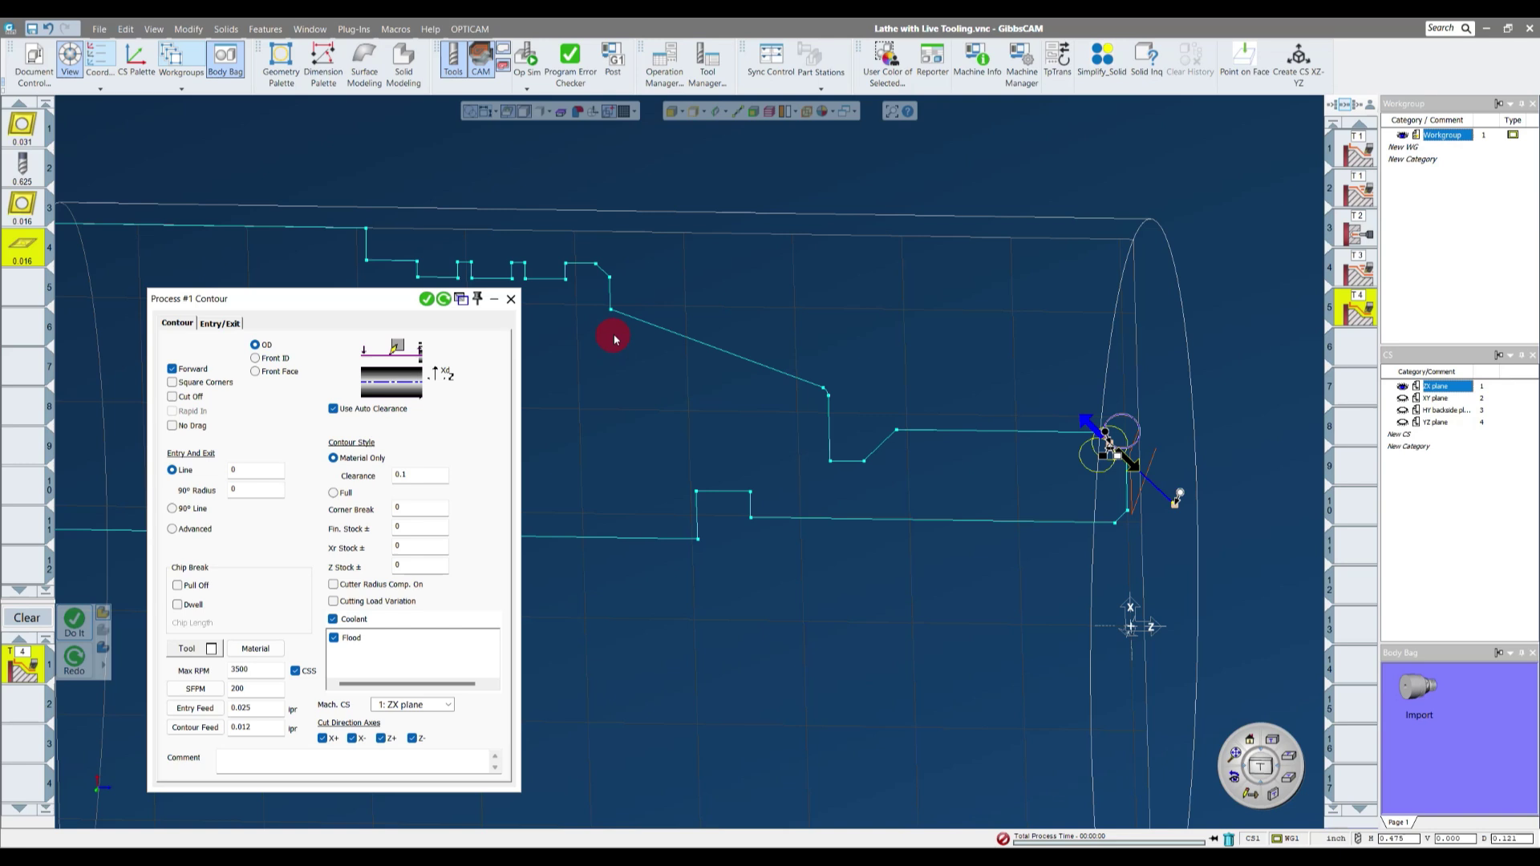
{"action": "left_click", "coordinate": [608, 290]}
{"action": "left_click_drag", "start_coordinate": [604, 281], "coordinate": [604, 189]}
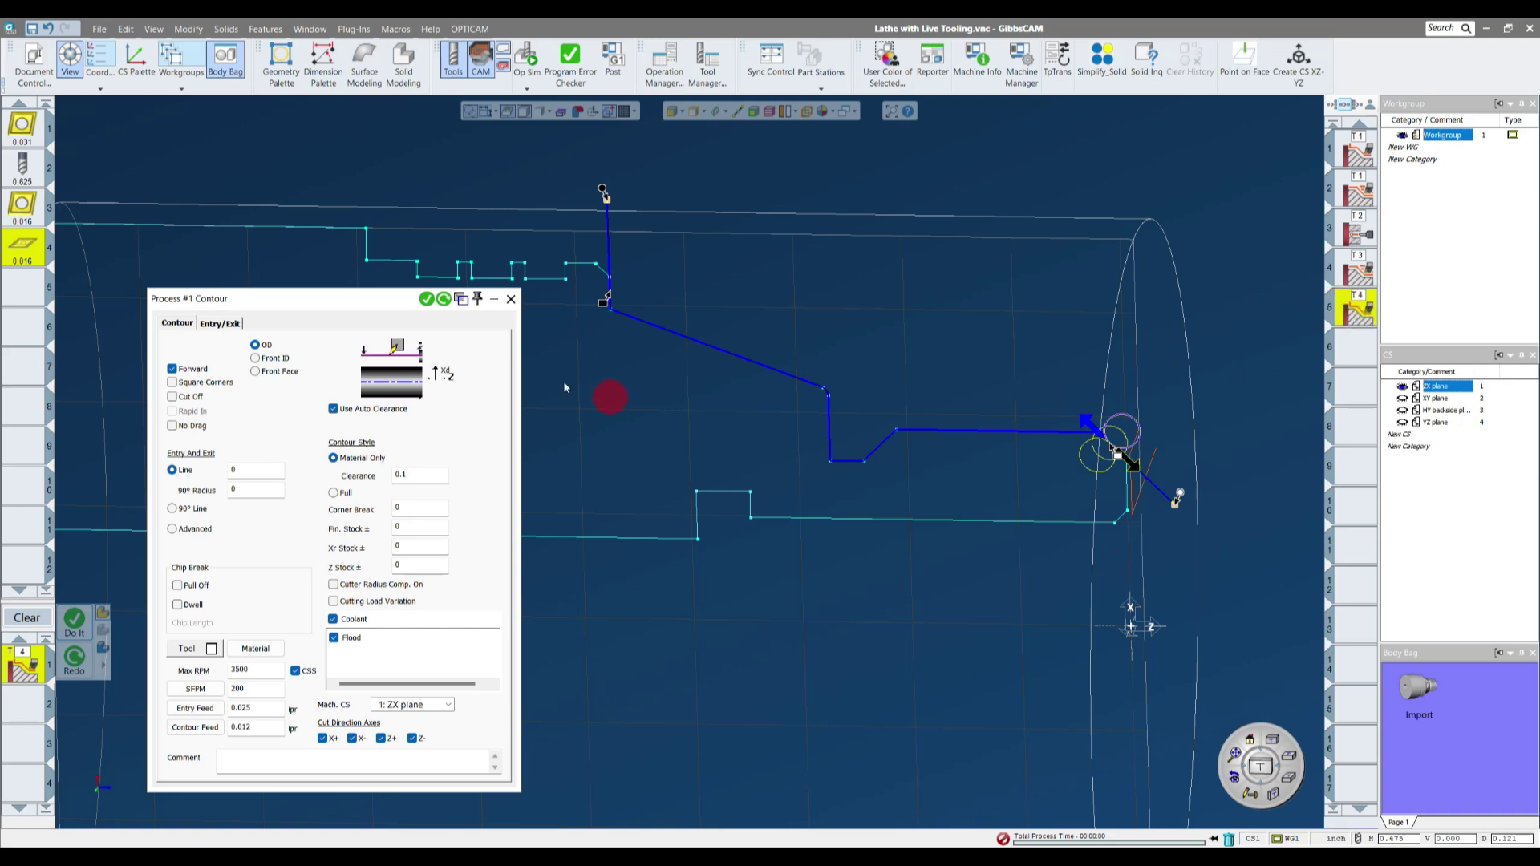
{"action": "left_click", "coordinate": [427, 300]}
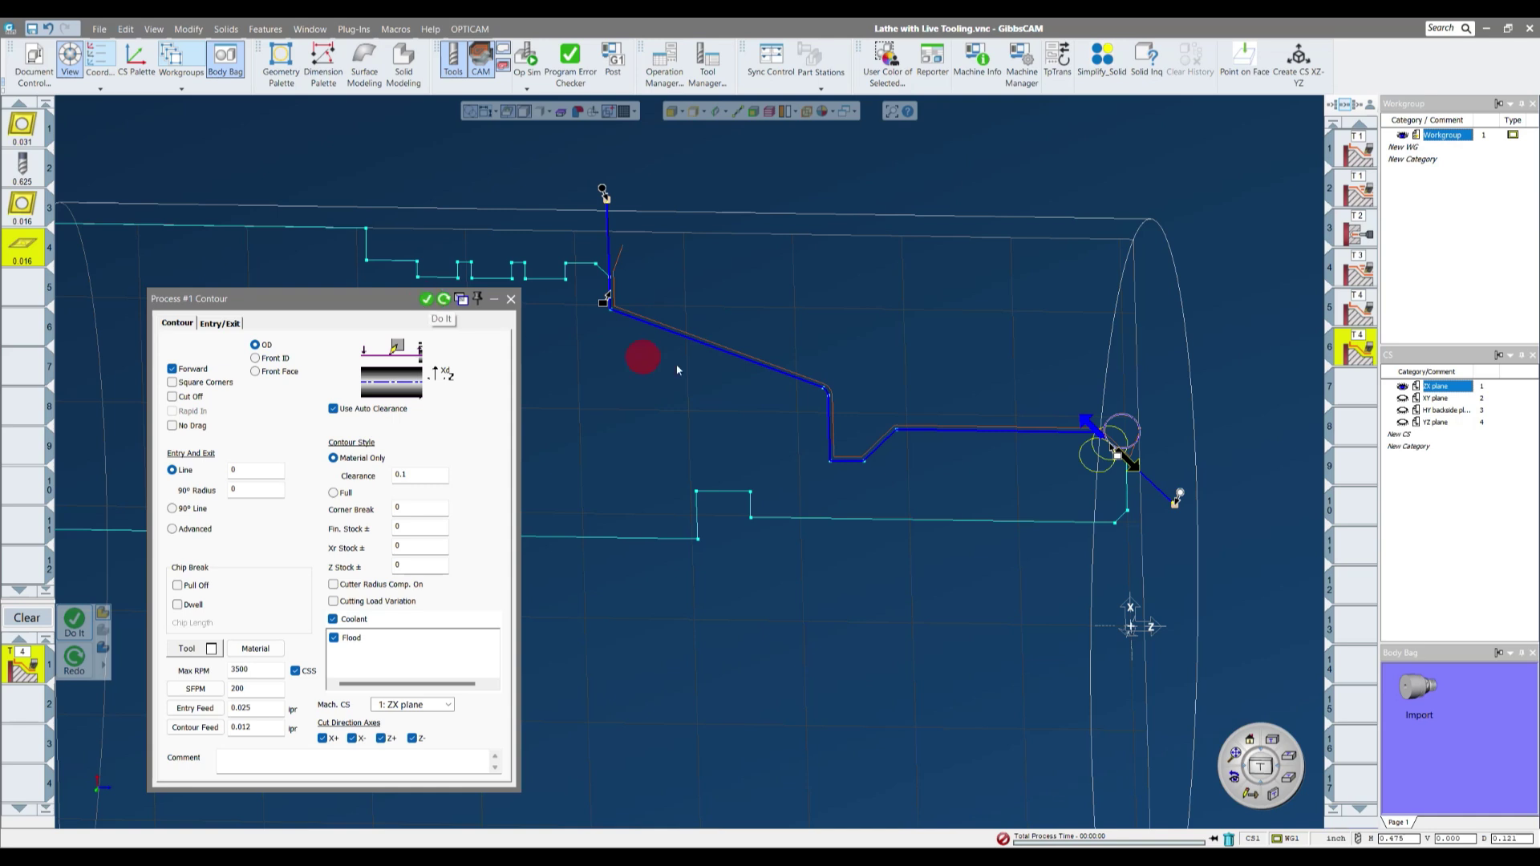
{"action": "scroll", "coordinate": [1111, 465], "scroll_direction": "up", "scroll_amount": 5}
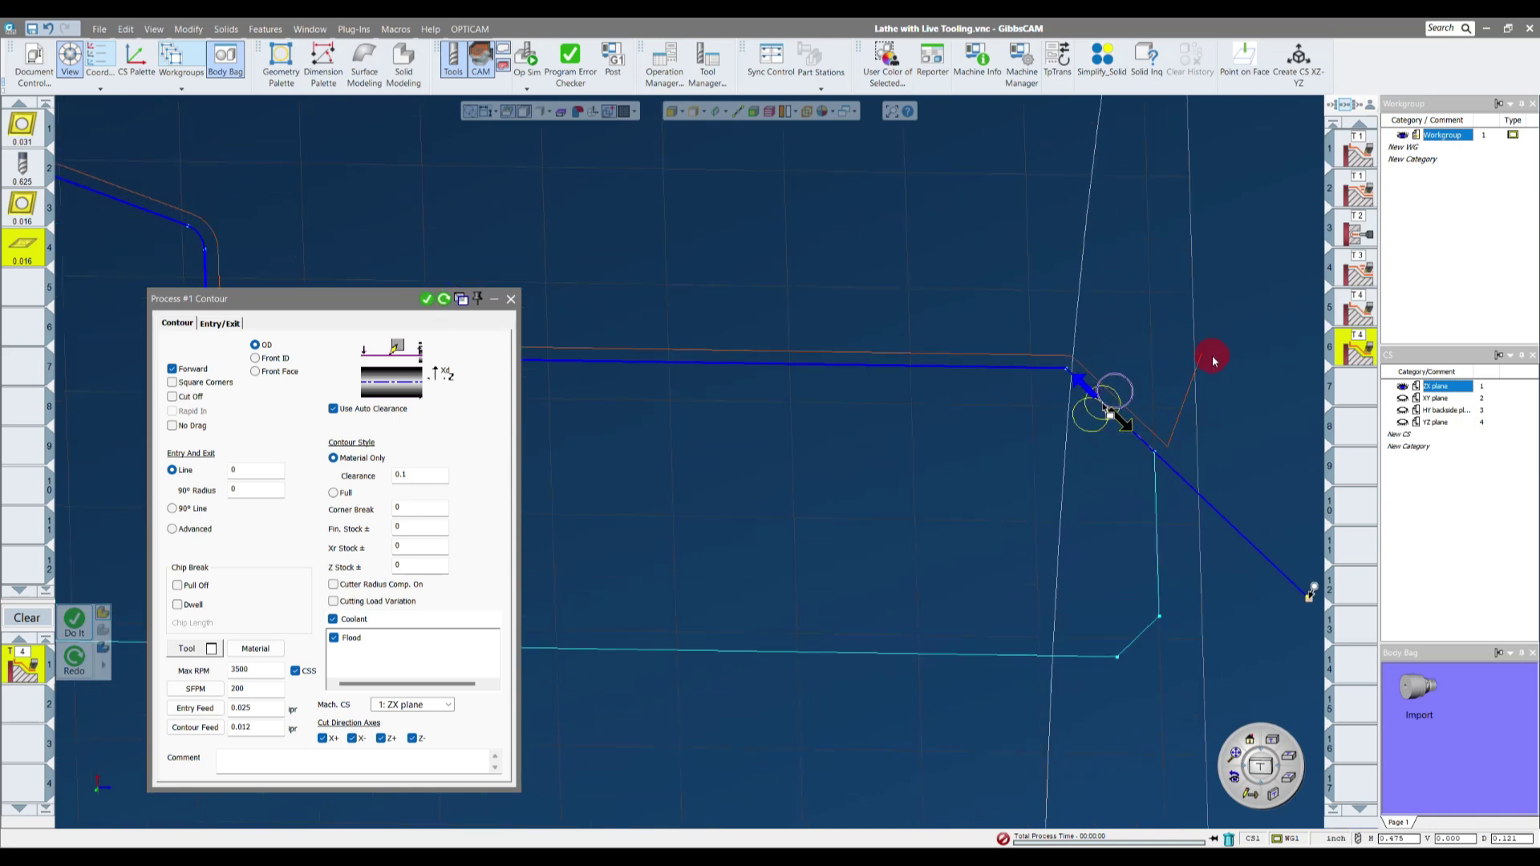
{"action": "scroll", "coordinate": [1163, 464], "scroll_direction": "down", "scroll_amount": 3}
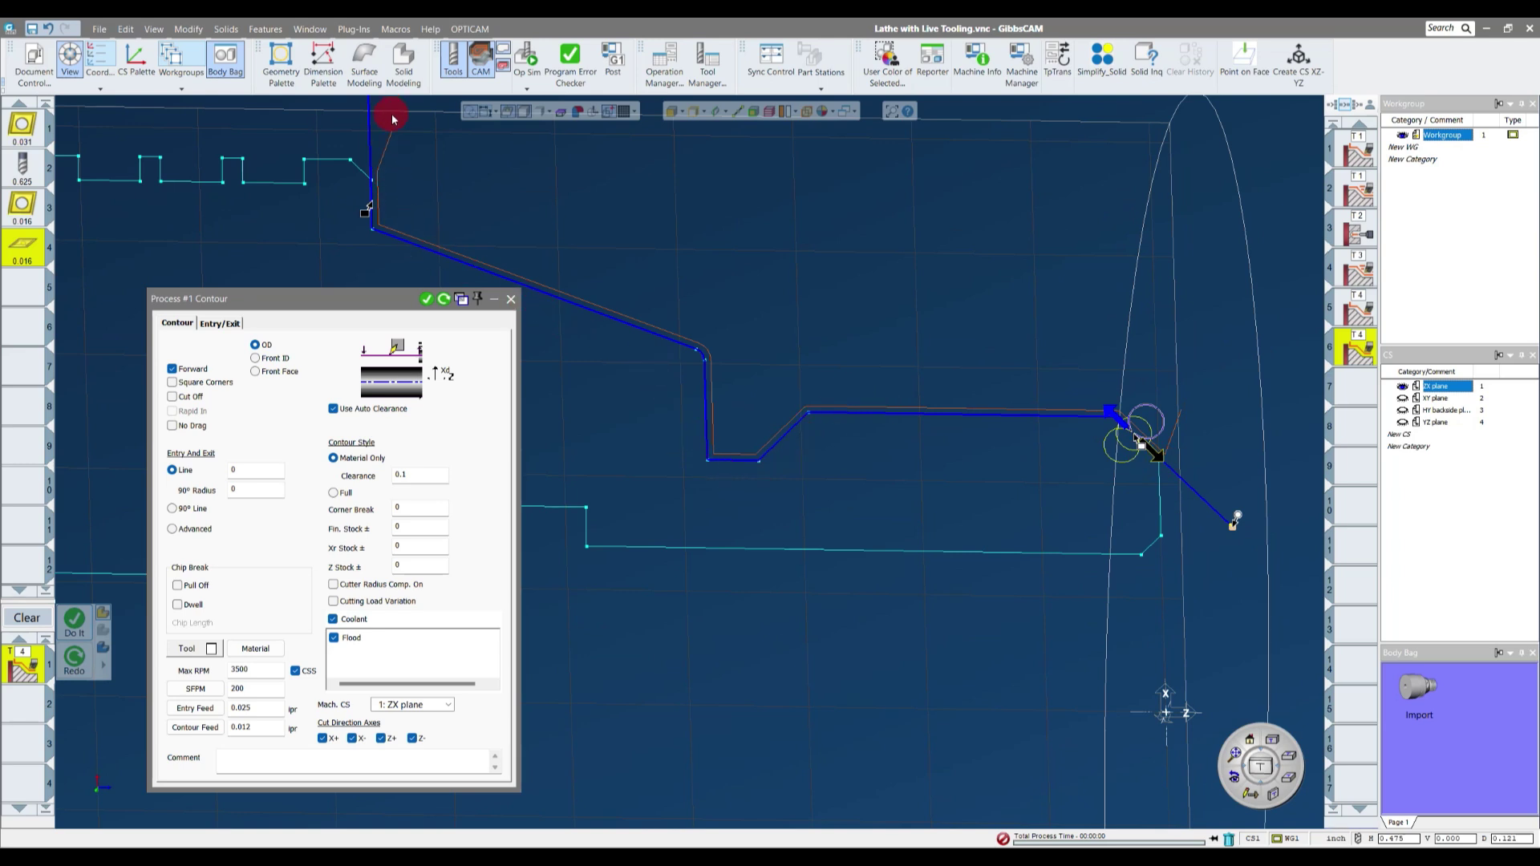
- Close the Contour process settings and clear the process list
{"action": "scroll", "coordinate": [714, 269], "scroll_direction": "down", "scroll_amount": 3}
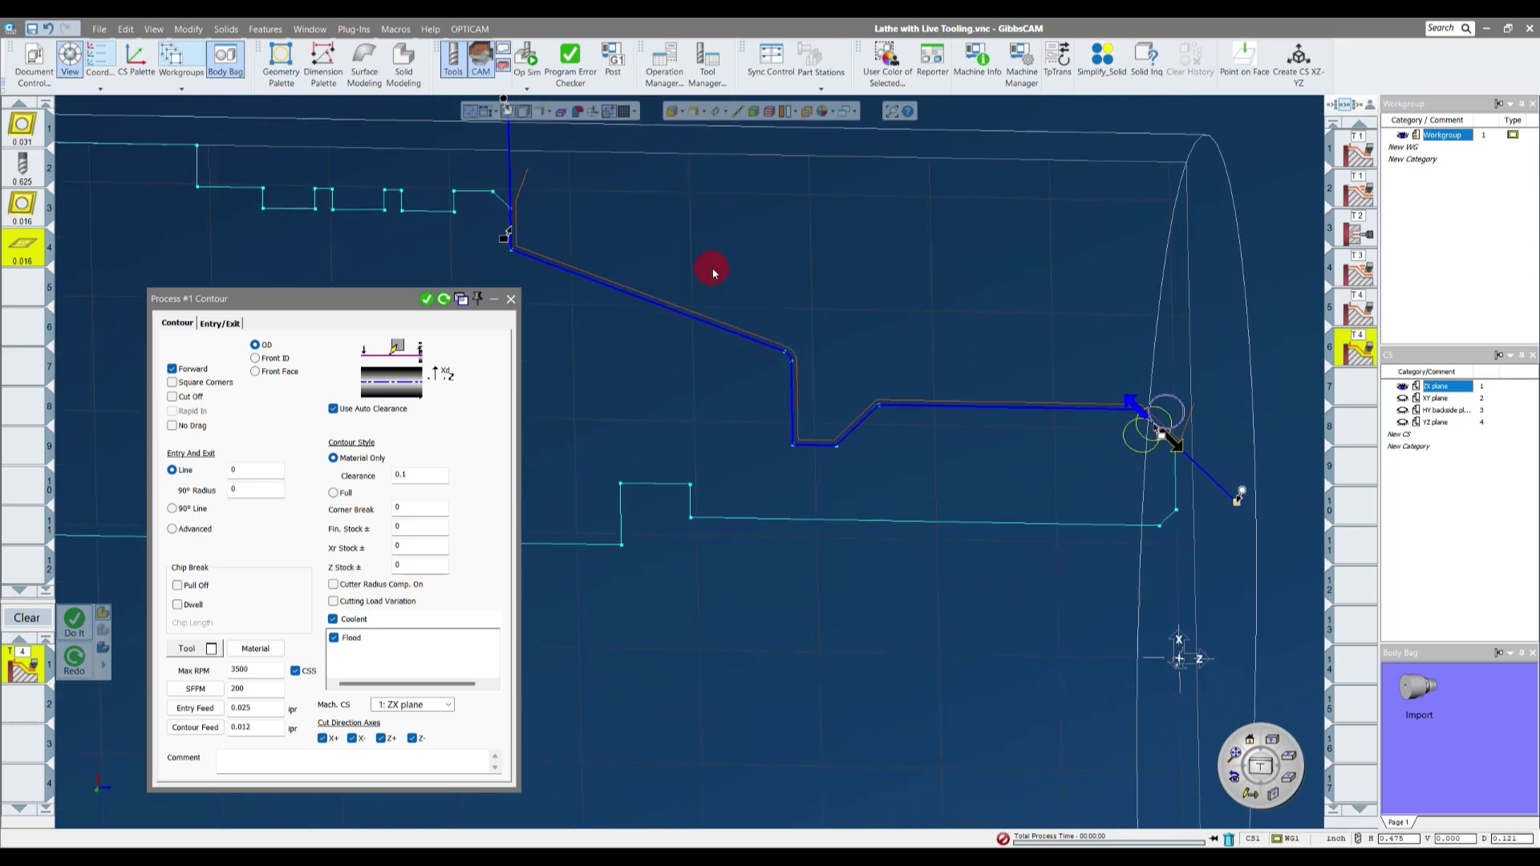
{"action": "left_click_drag", "start_coordinate": [378, 296], "coordinate": [356, 310]}
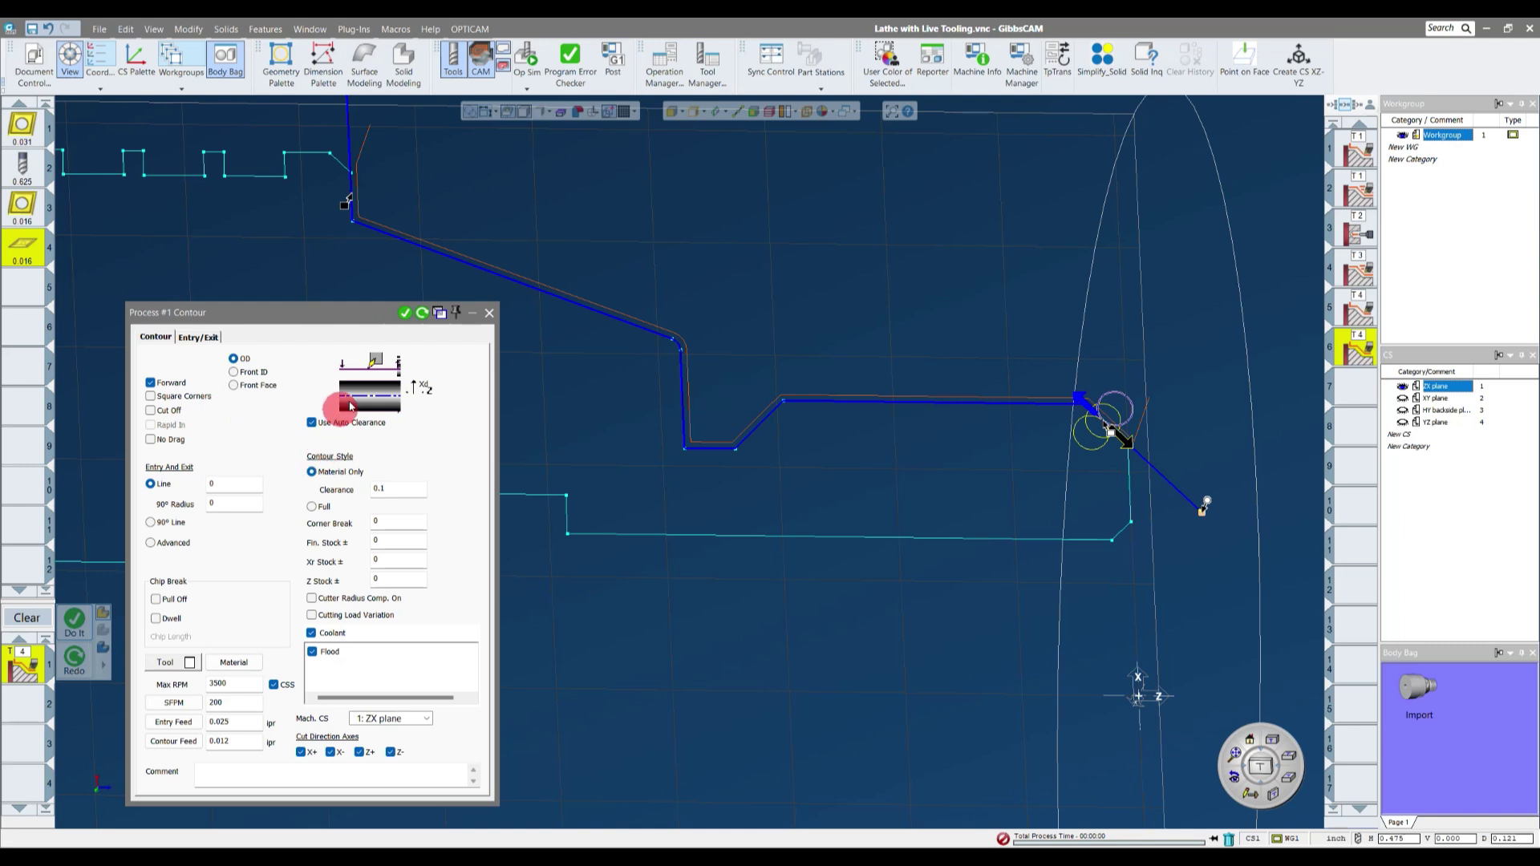
{"action": "left_click", "coordinate": [488, 313]}
{"action": "left_click", "coordinate": [26, 617]}
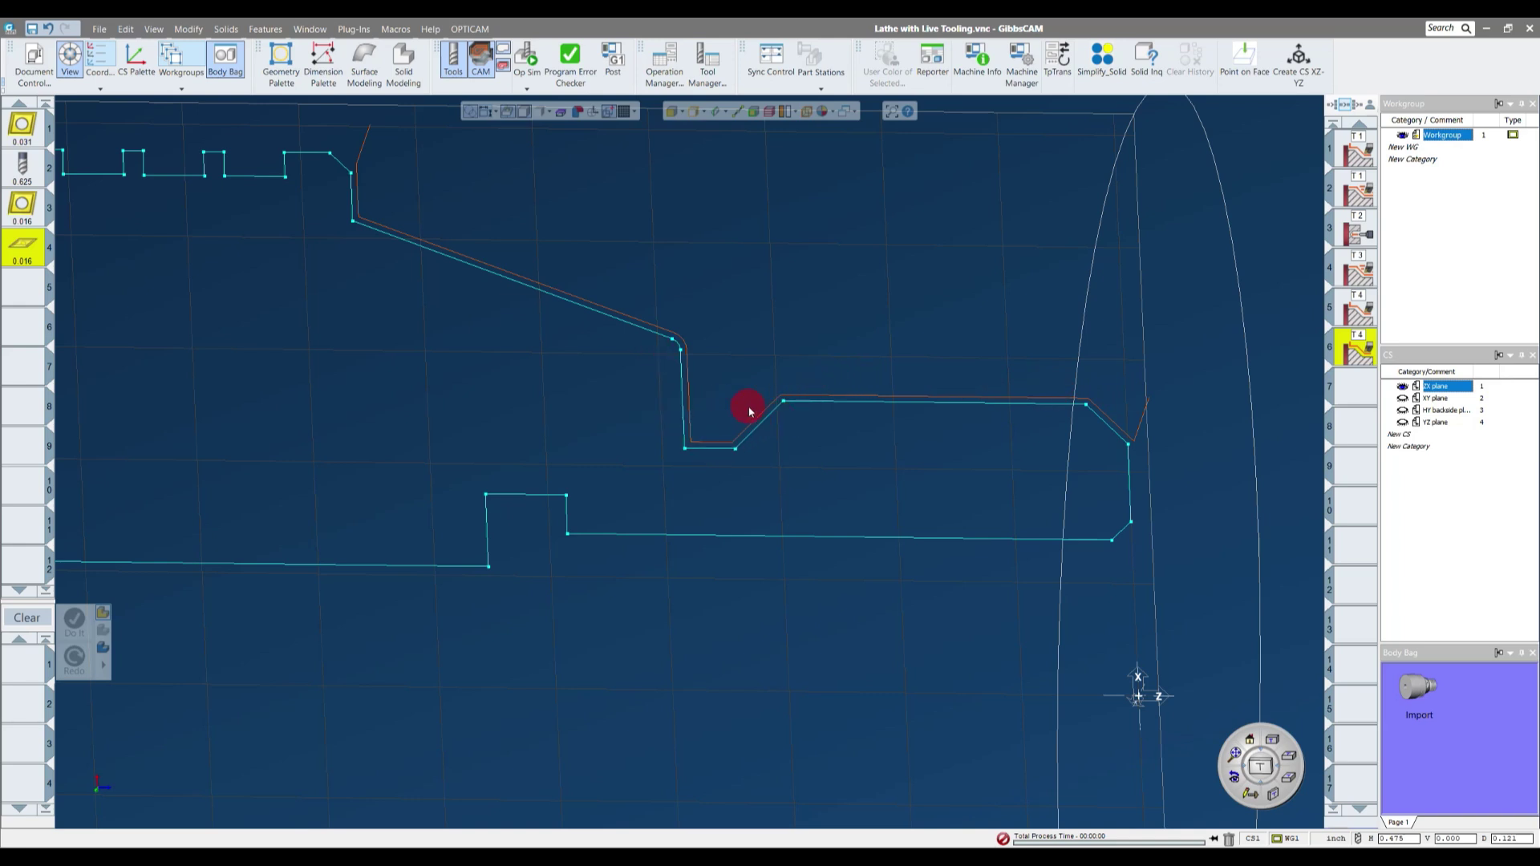
- Insert an empty operation slot between the two tool 4 finishing operations
{"action": "left_click", "coordinate": [1356, 358]}
{"action": "left_click_drag", "start_coordinate": [1355, 359], "coordinate": [1329, 382]}
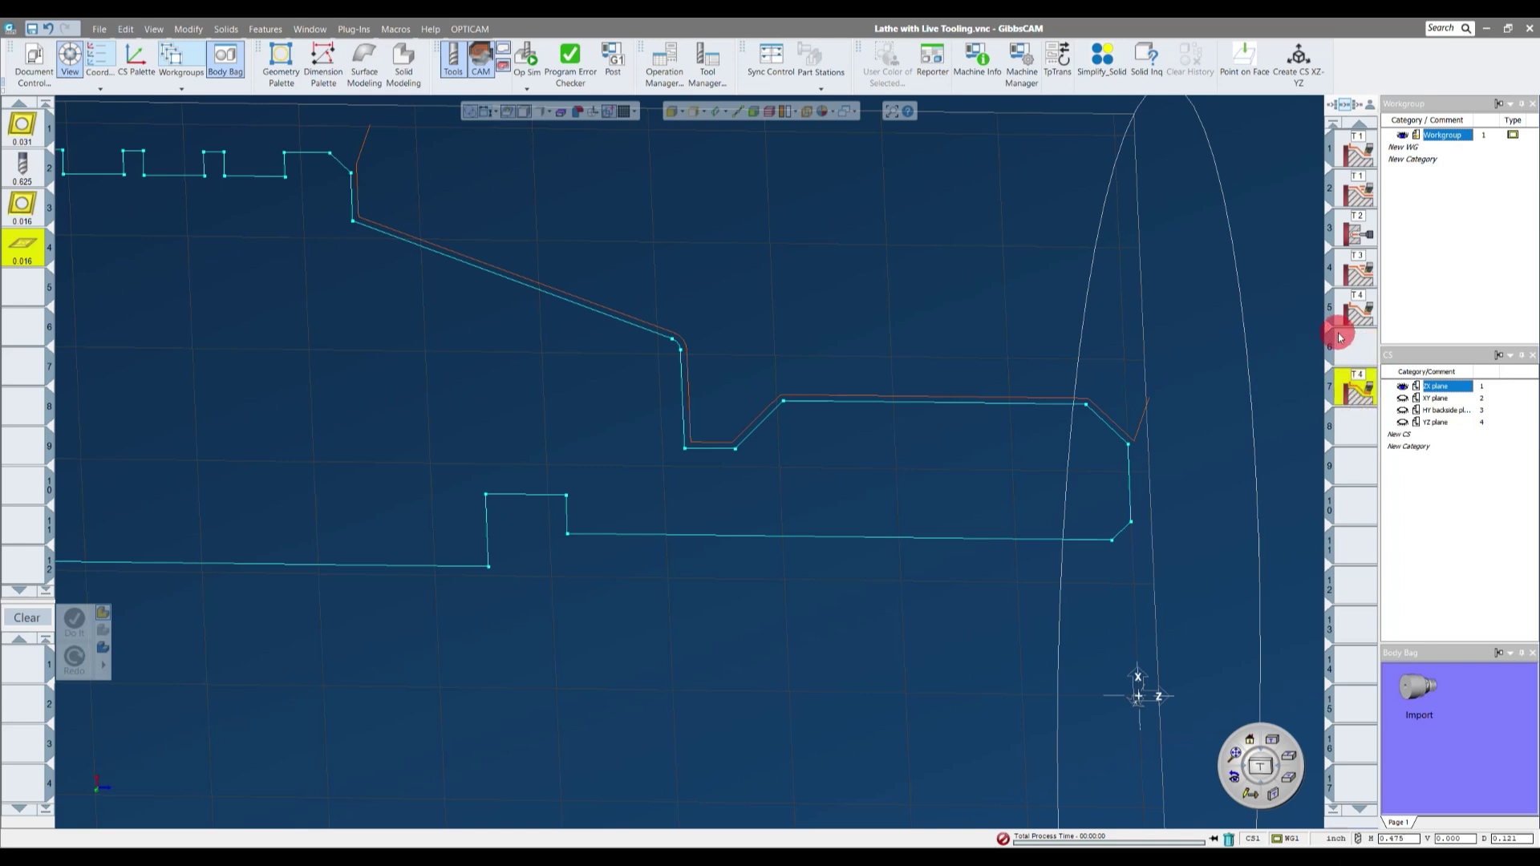
{"action": "left_click", "coordinate": [1361, 262]}
{"action": "mouse_move", "coordinate": [1361, 262]}
{"action": "left_mouse_down"}
{"action": "mouse_move", "coordinate": [1357, 298]}
{"action": "mouse_move", "coordinate": [1347, 251]}
{"action": "mouse_move", "coordinate": [1349, 502]}
{"action": "mouse_move", "coordinate": [1341, 158]}
{"action": "mouse_move", "coordinate": [1288, 517]}
{"action": "left_mouse_up"}
{"action": "left_click_drag", "start_coordinate": [1286, 528], "coordinate": [1286, 523]}
{"action": "left_click_drag", "start_coordinate": [1356, 377], "coordinate": [1350, 524]}
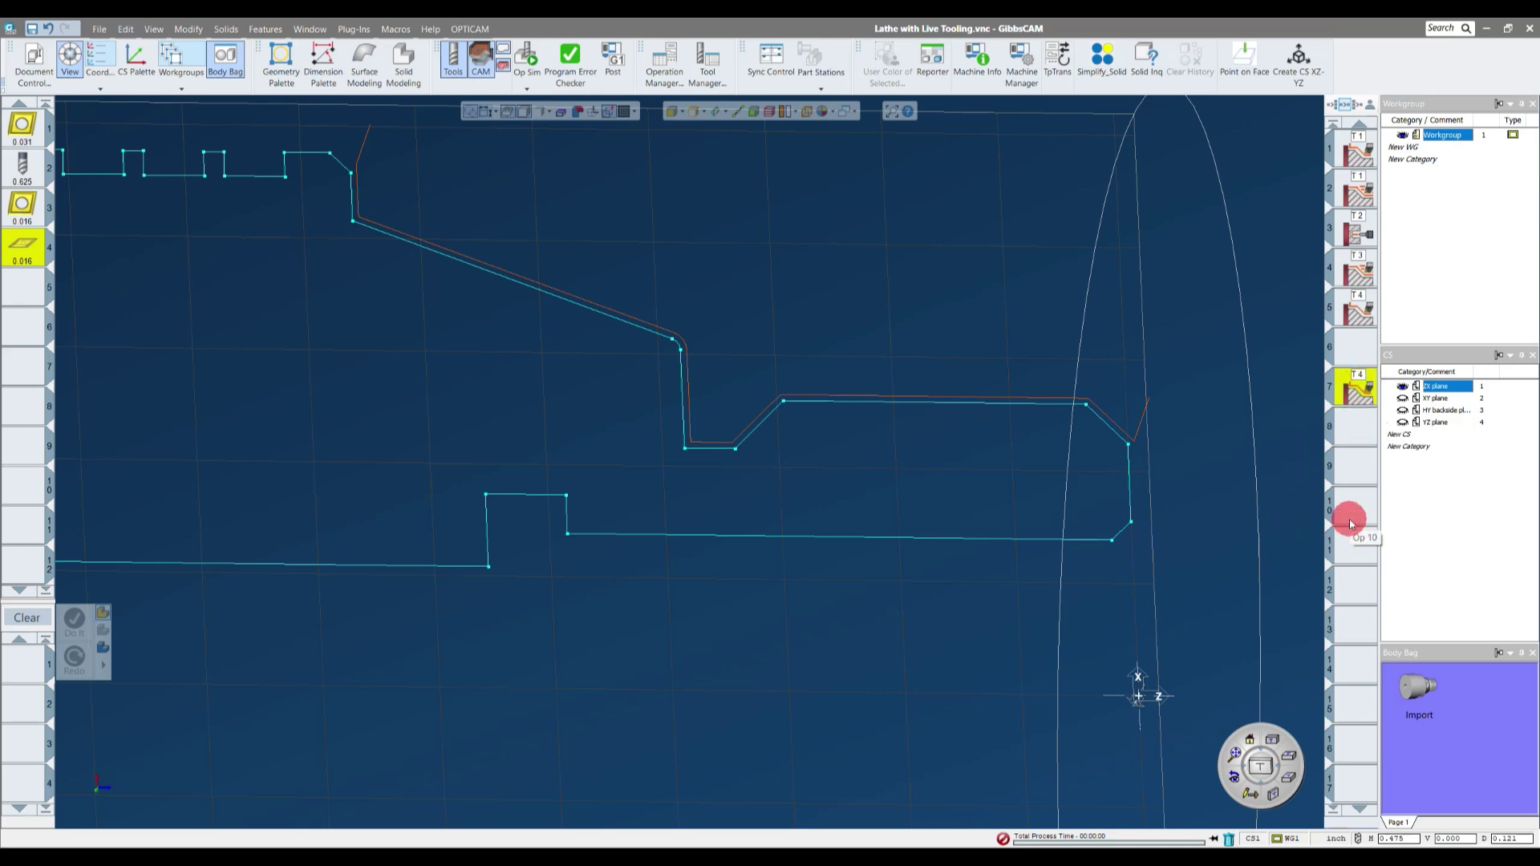
{"action": "mouse_move", "coordinate": [1350, 523]}
{"action": "left_mouse_down"}
{"action": "mouse_move", "coordinate": [1327, 171]}
{"action": "mouse_move", "coordinate": [1329, 212]}
{"action": "left_mouse_up"}
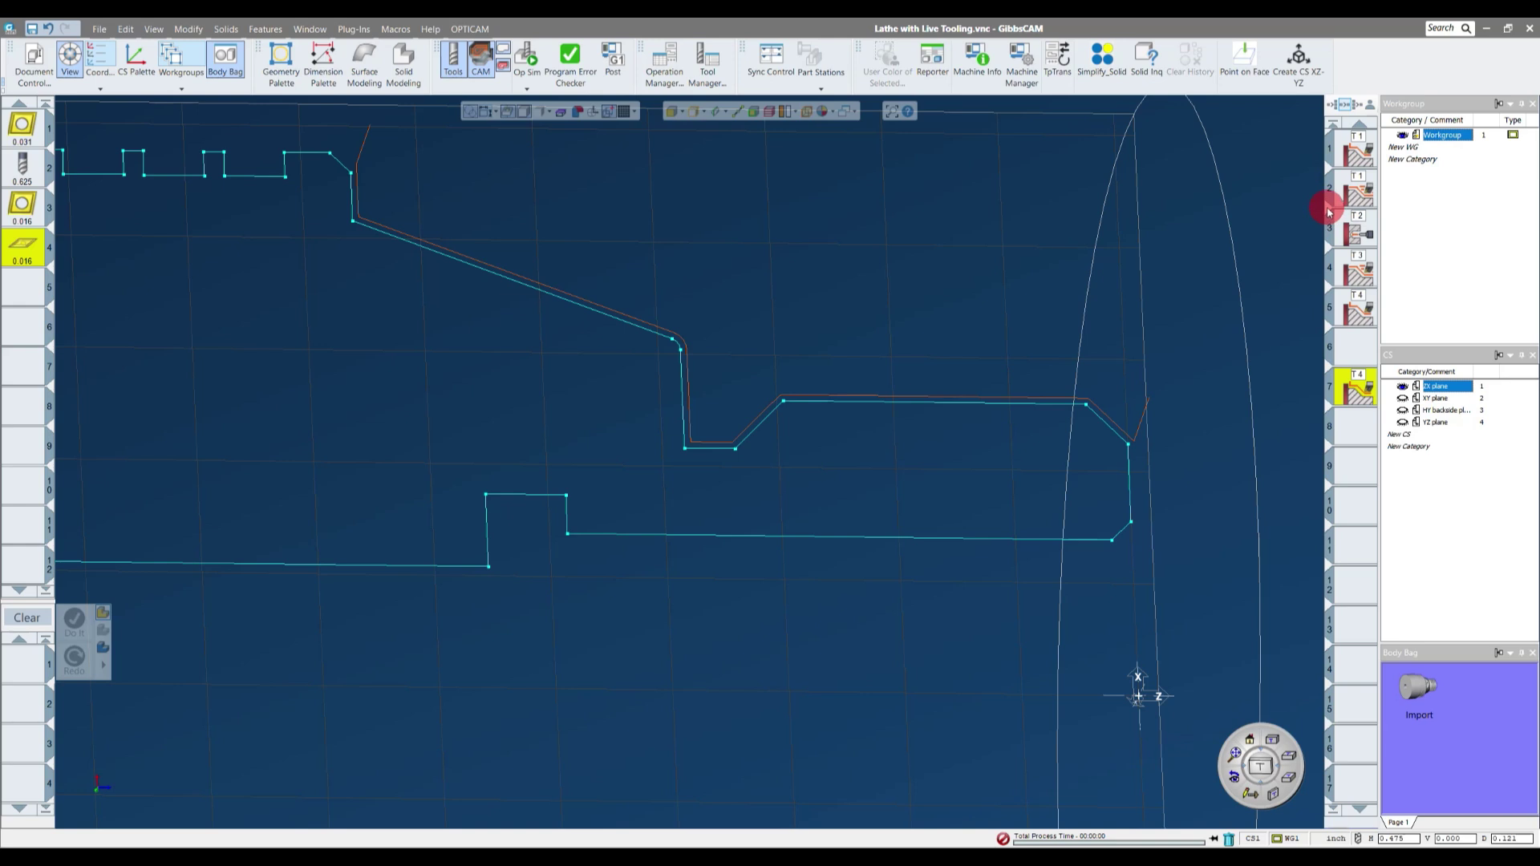
- Insert empty operation slots after OD roughing, after drilling and after ID roughing to separate the operations by tool
{"action": "left_click_drag", "start_coordinate": [1328, 212], "coordinate": [1330, 200]}
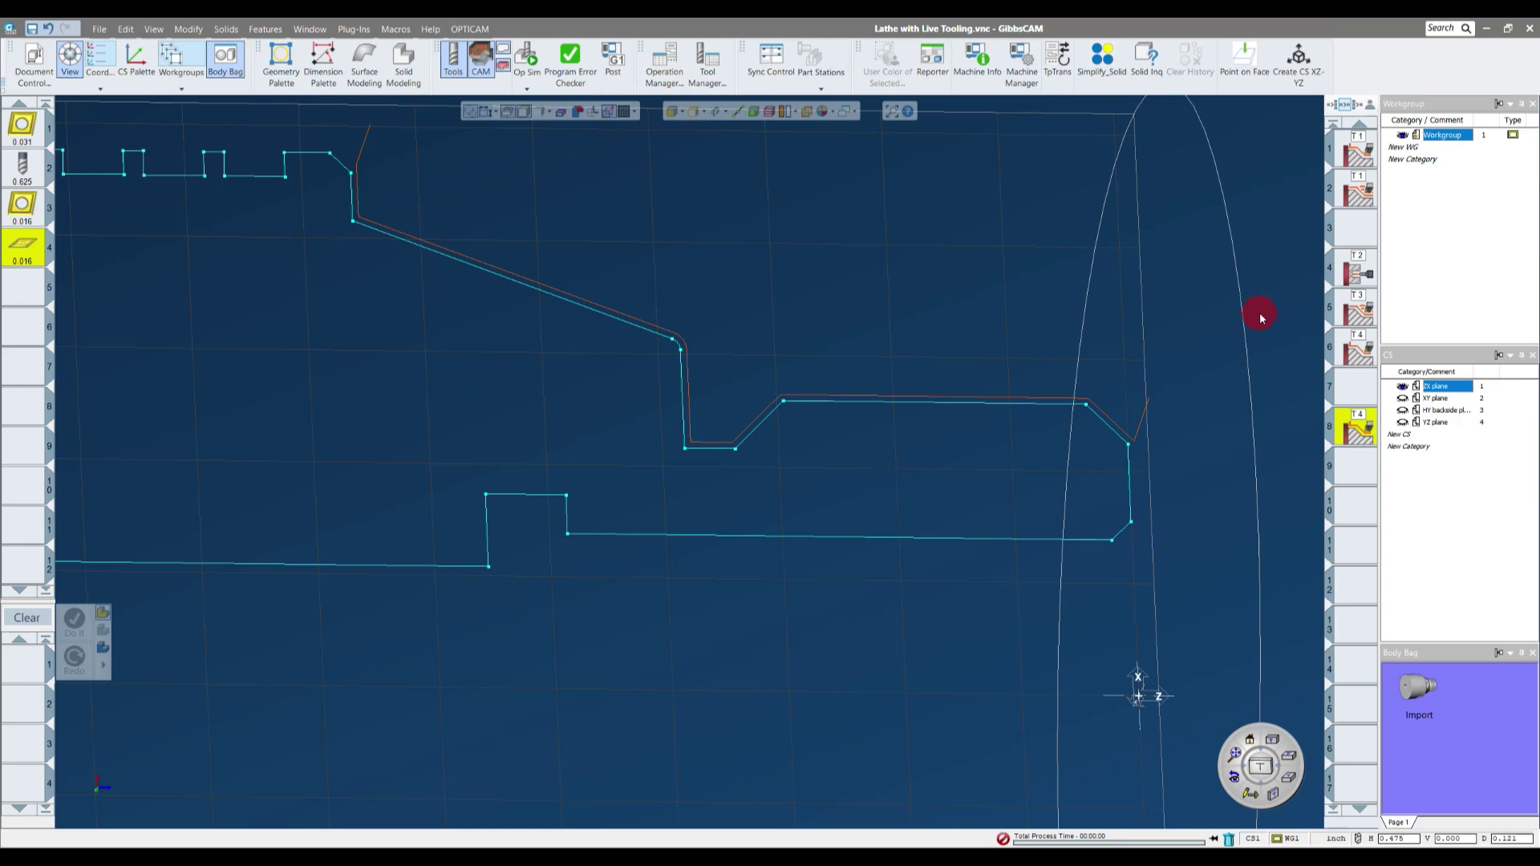
{"action": "left_click", "coordinate": [1328, 292]}
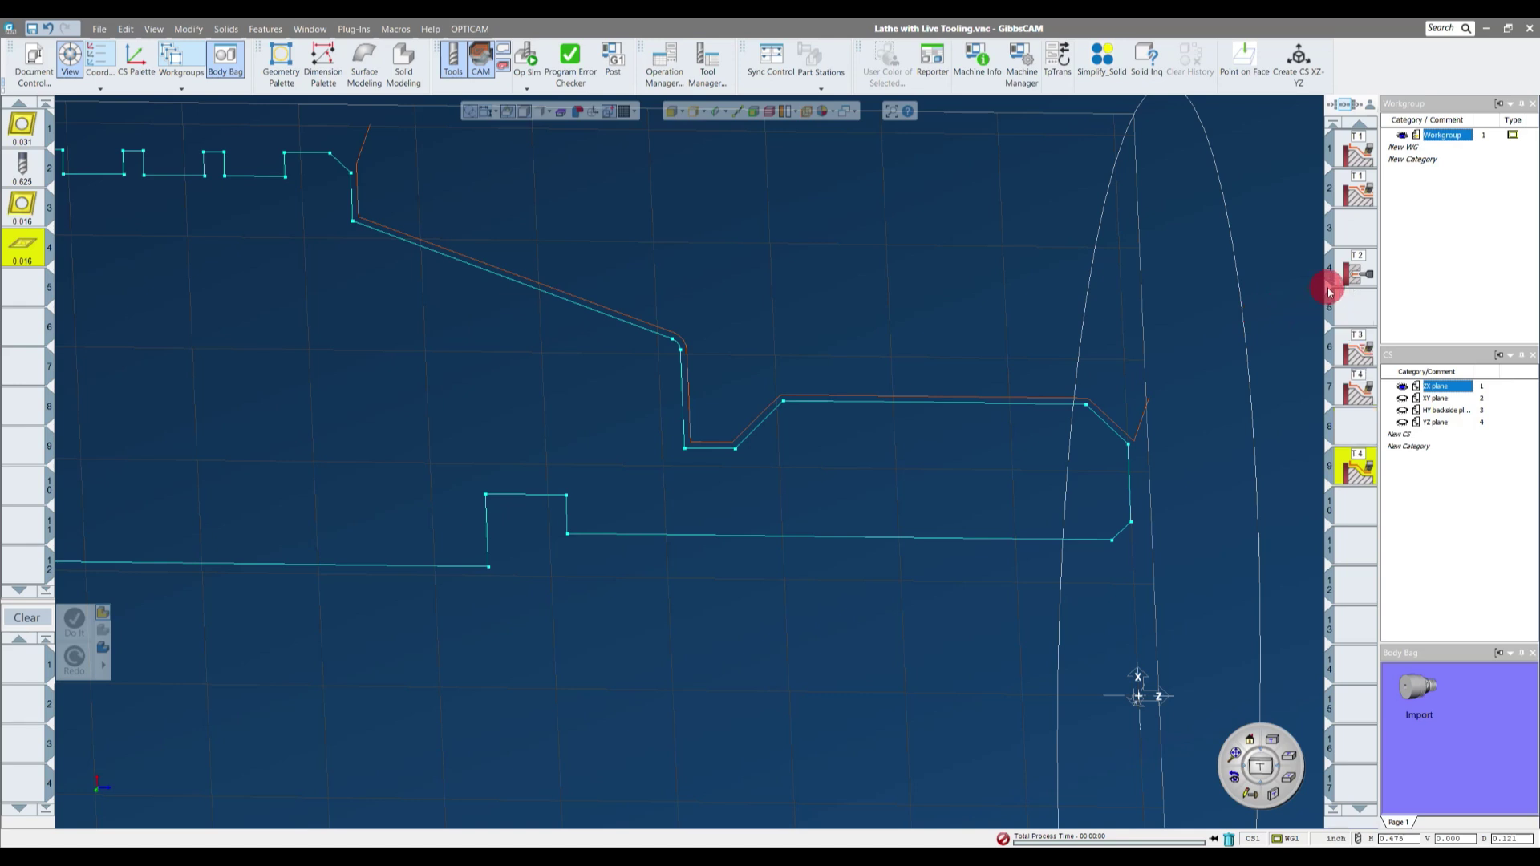
{"action": "left_click", "coordinate": [1328, 372]}
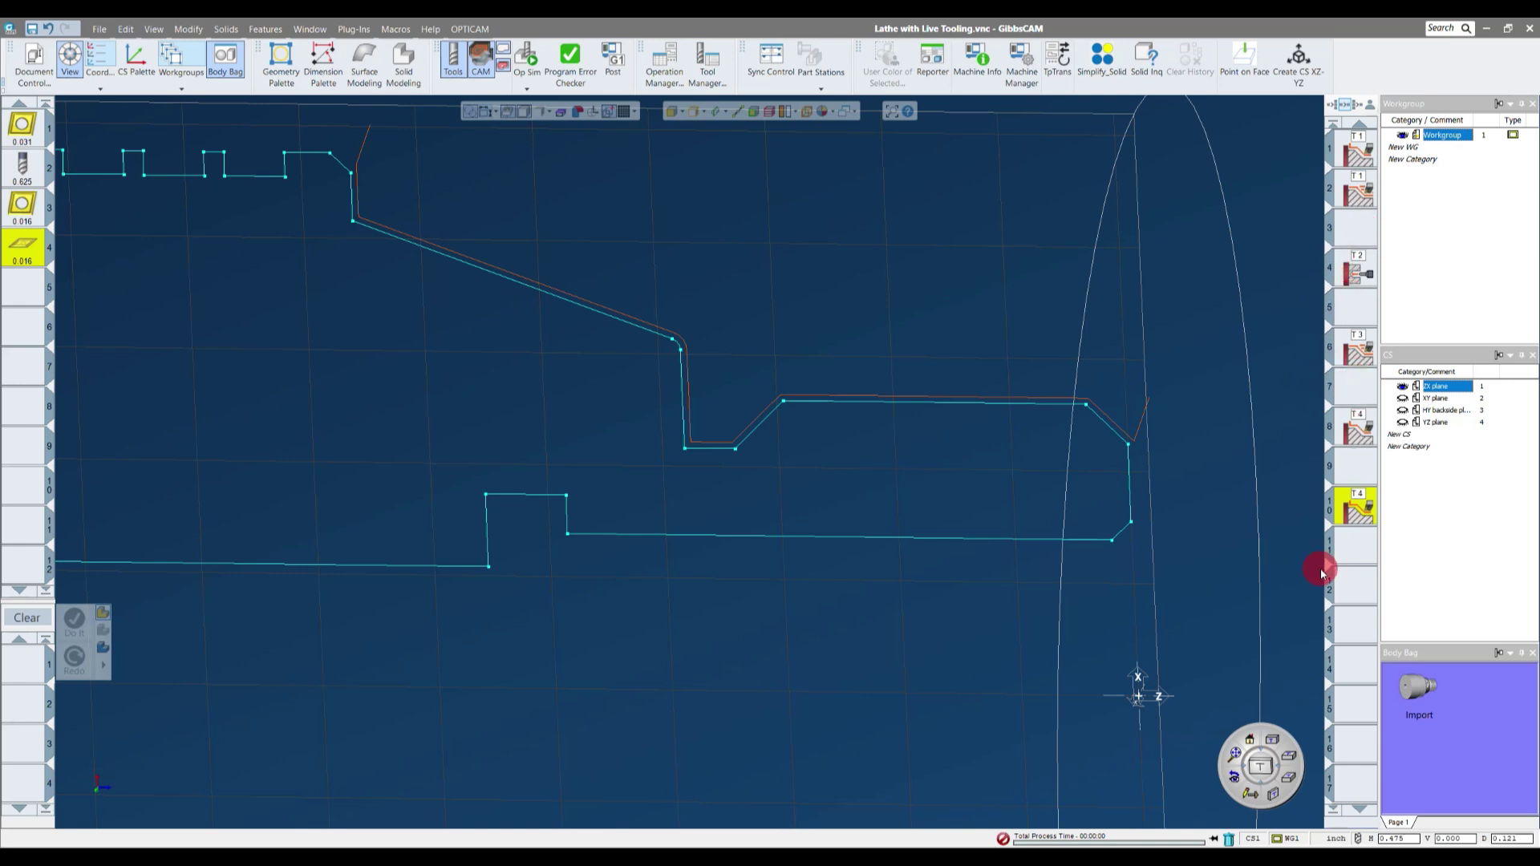
- Target the empty slot 9 between the finishing operations and create a Rough process with tool 4
{"action": "left_click", "coordinate": [1357, 460]}
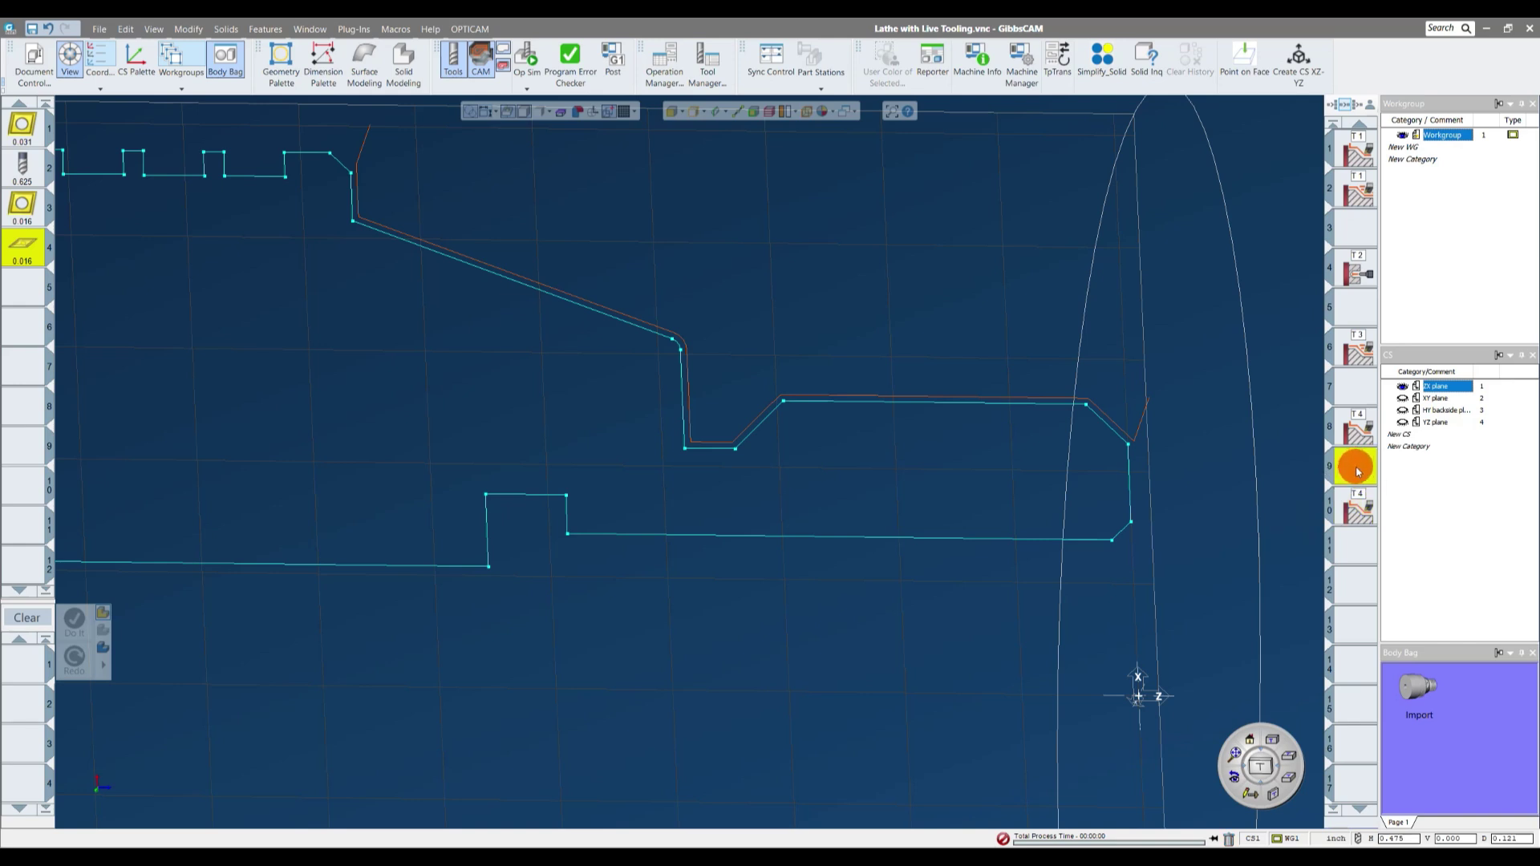
{"action": "left_click_drag", "start_coordinate": [23, 245], "coordinate": [30, 661]}
{"action": "left_click_drag", "start_coordinate": [677, 309], "coordinate": [509, 433]}
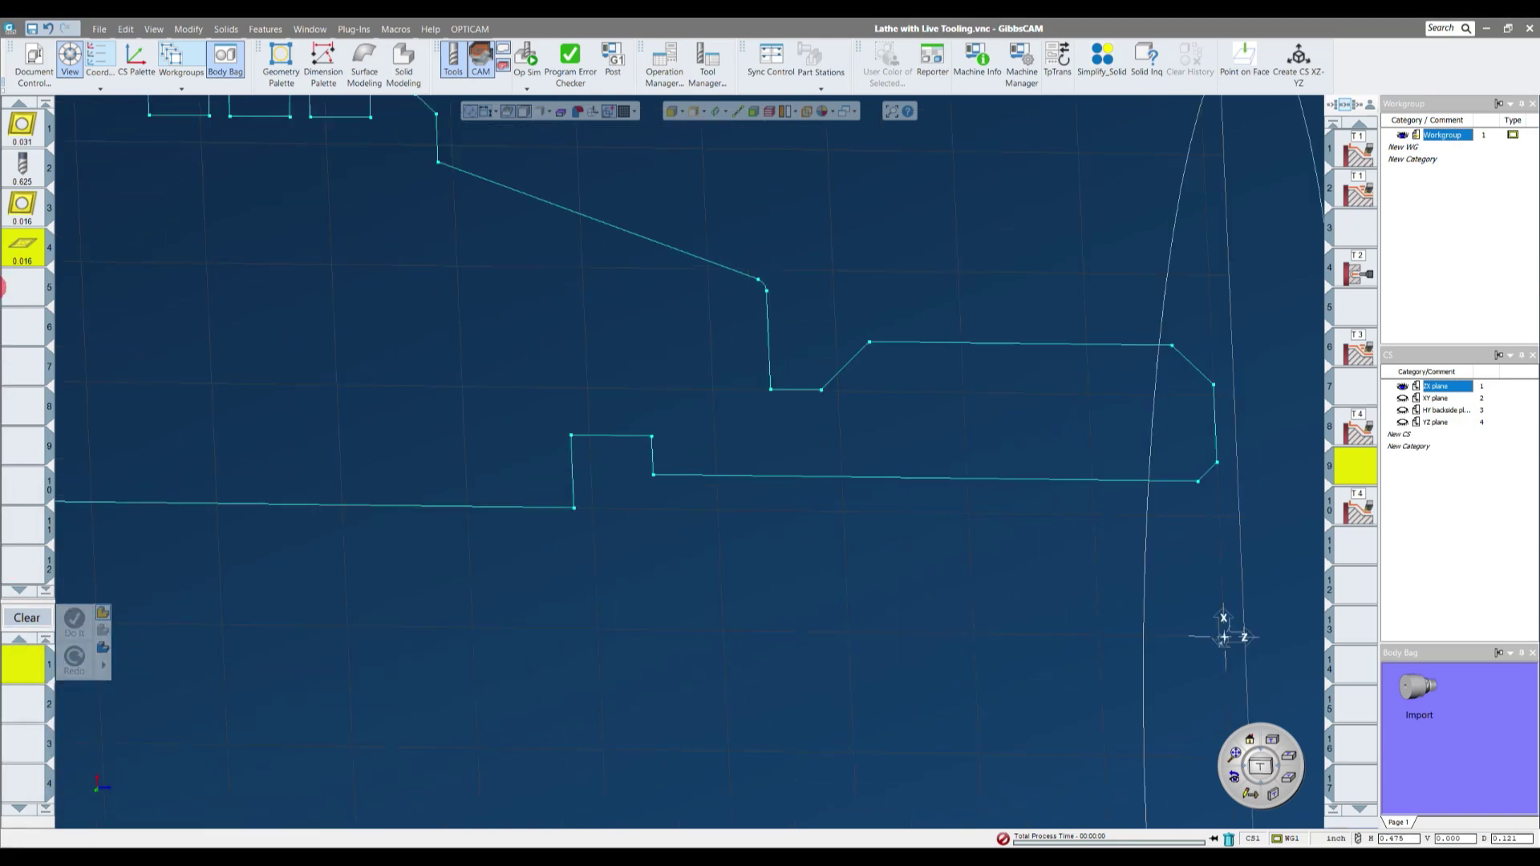
{"action": "left_click", "coordinate": [30, 663]}
{"action": "right_click", "coordinate": [32, 662]}
{"action": "left_click", "coordinate": [75, 660]}
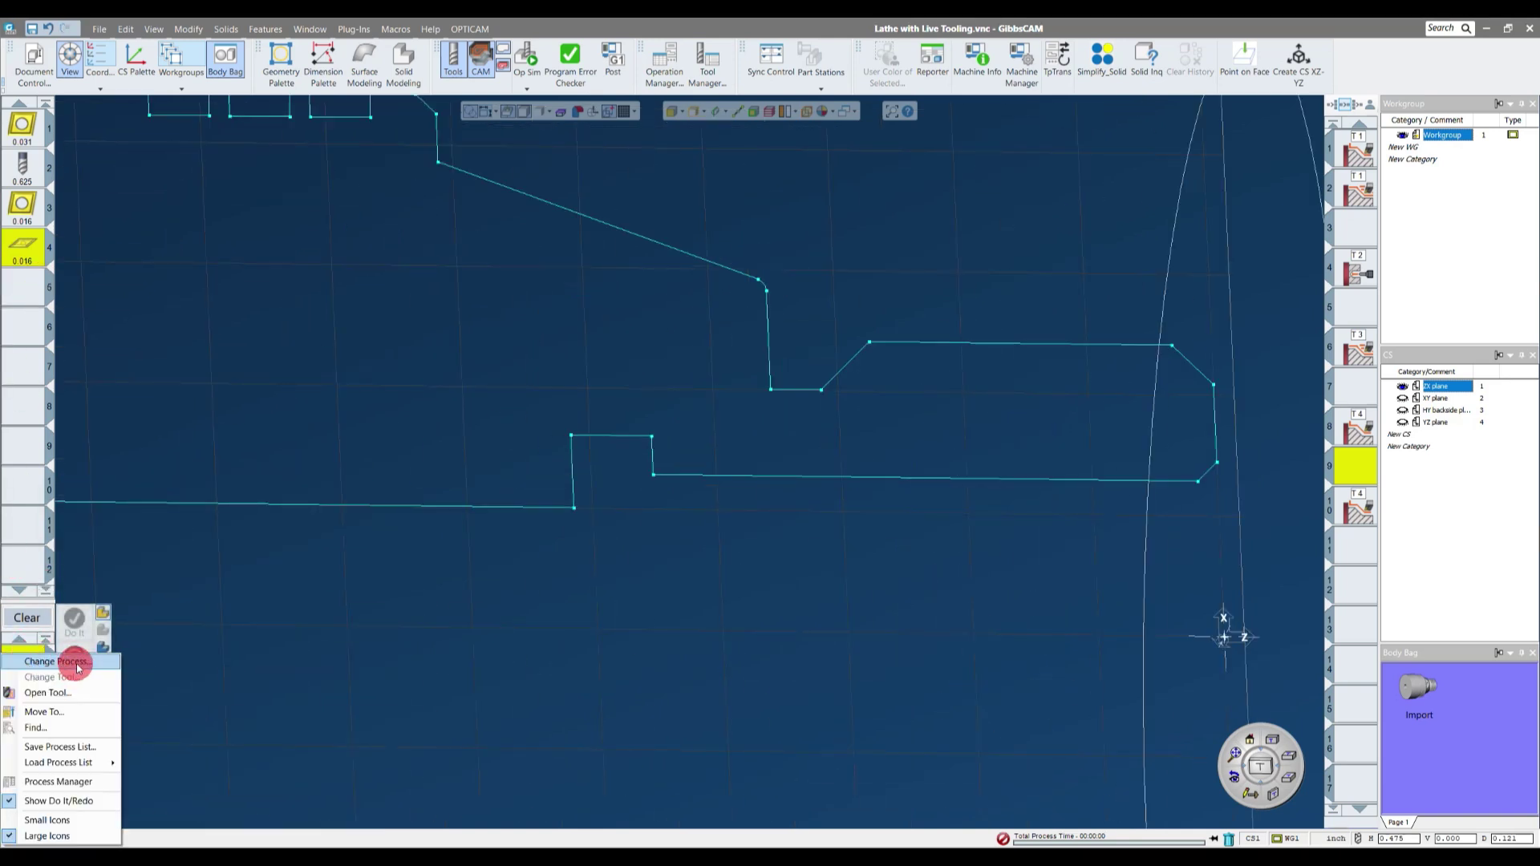
{"action": "left_click", "coordinate": [159, 625]}
{"action": "left_click", "coordinate": [273, 525]}
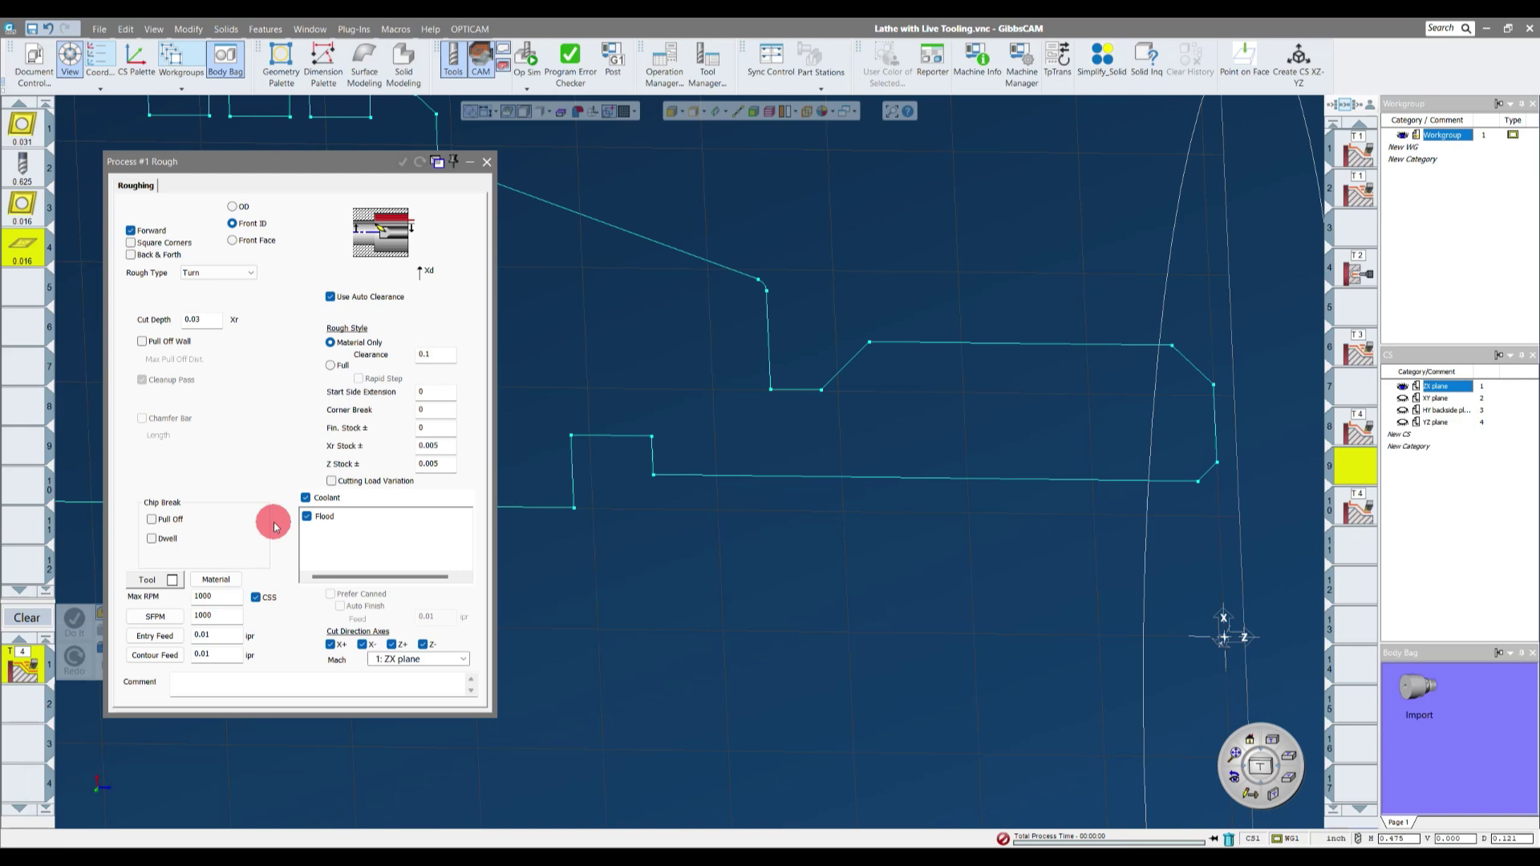
- Set the Rough process cut type to OD
{"action": "left_click_drag", "start_coordinate": [281, 161], "coordinate": [320, 149]}
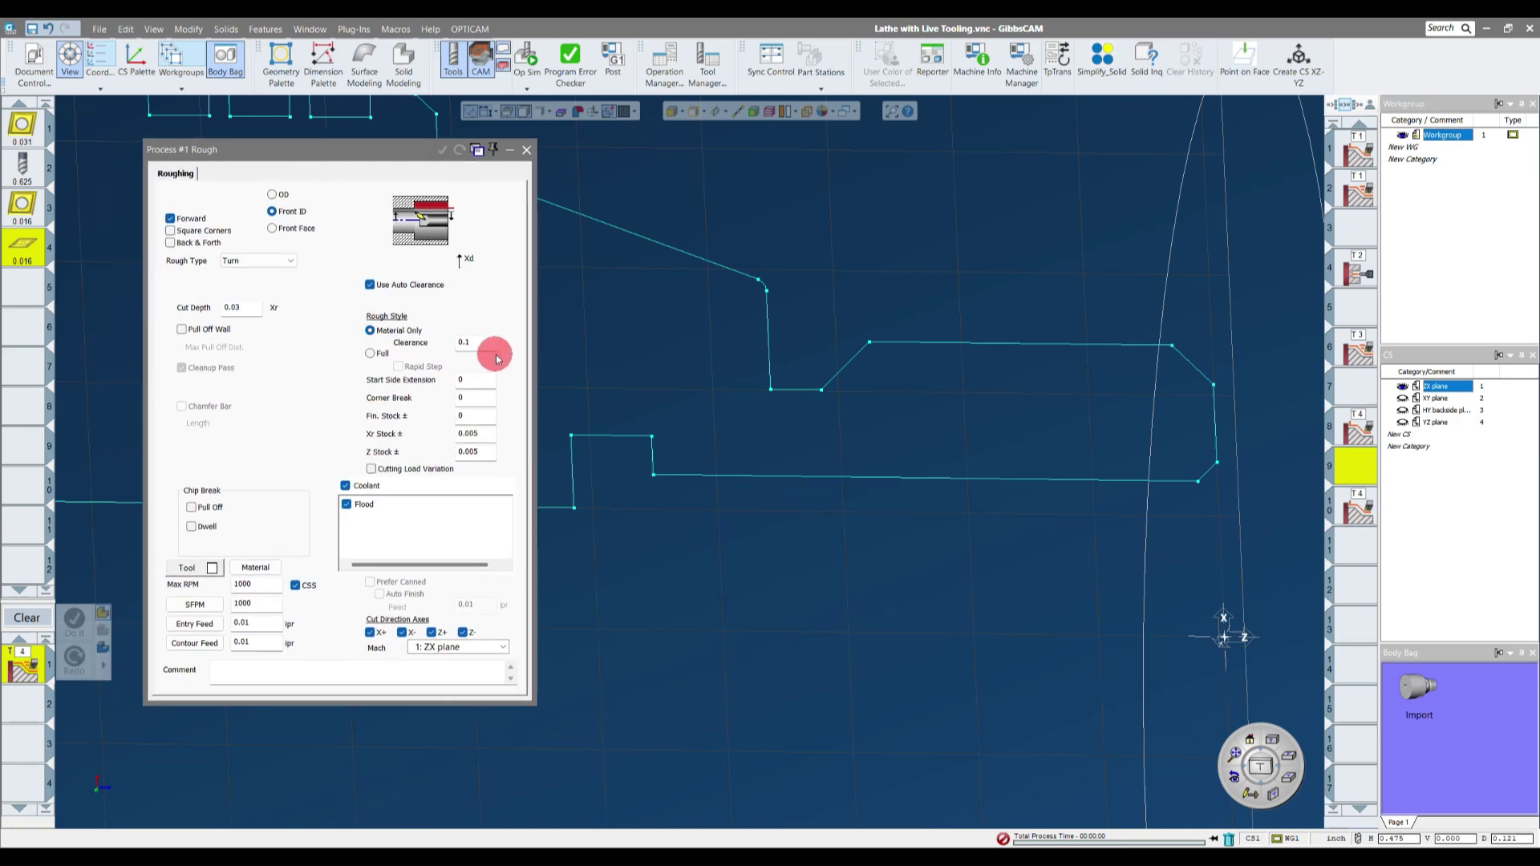
{"action": "left_click", "coordinate": [273, 195]}
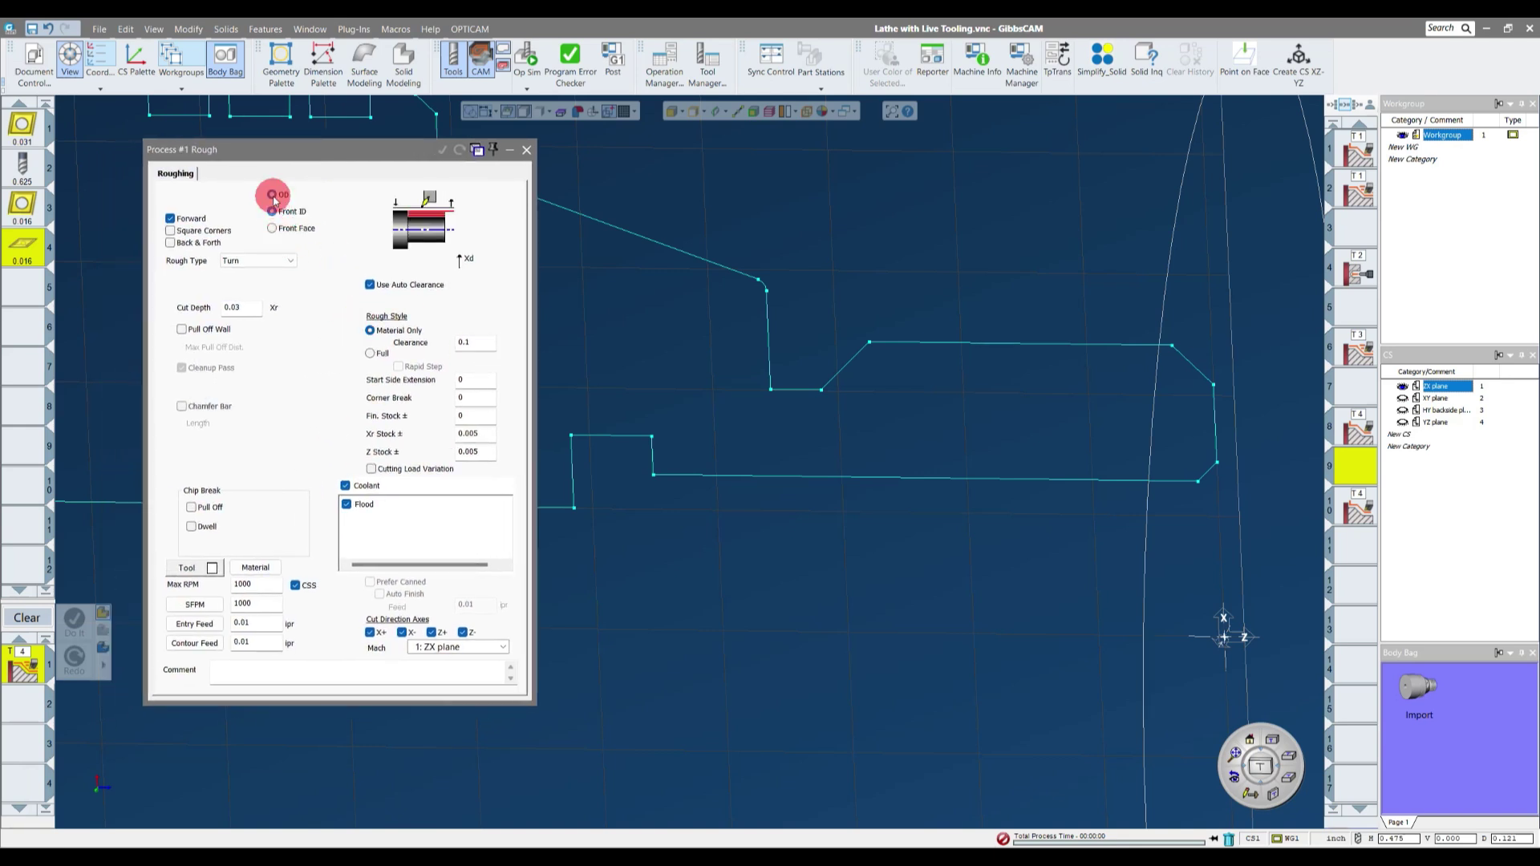
{"action": "double_click", "coordinate": [231, 307]}
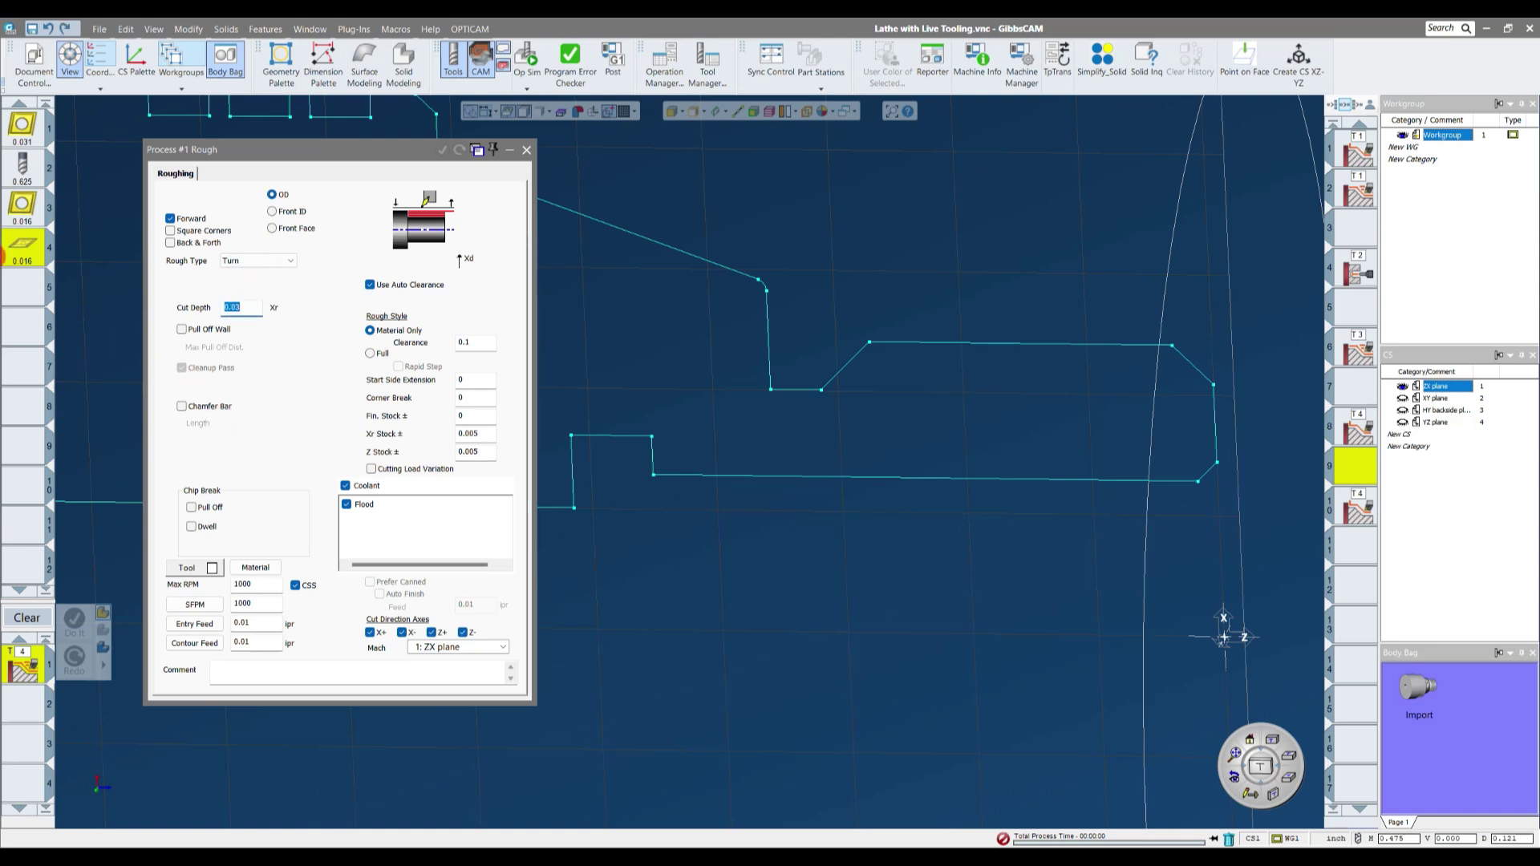
{"action": "left_click", "coordinate": [313, 312]}
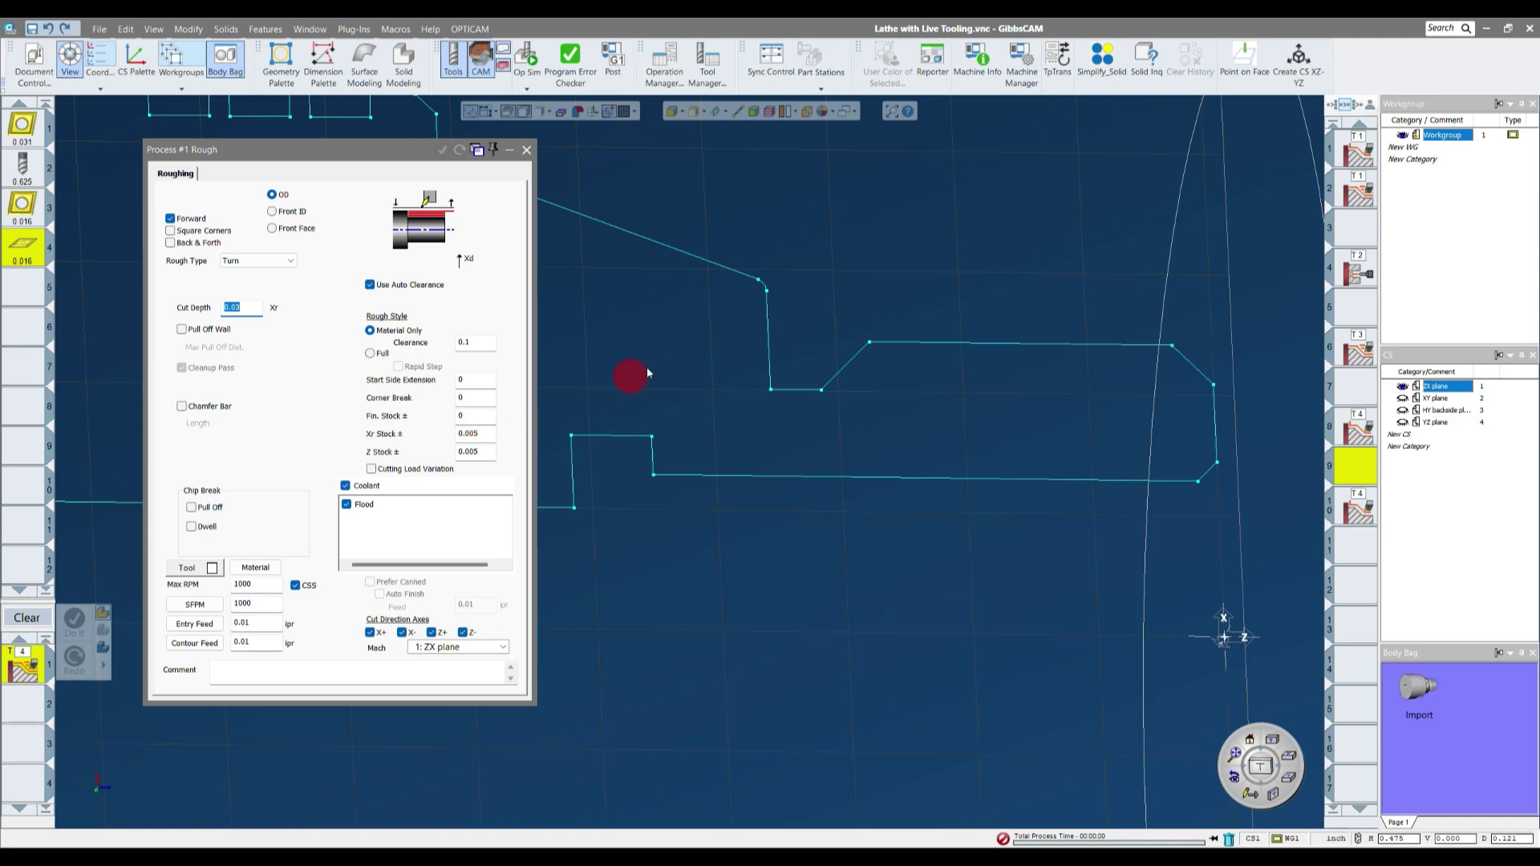
- Select the undercut profile from its angled wall to the vertical shoulder and extend both ends well beyond the part surface
{"action": "scroll", "coordinate": [818, 285], "scroll_direction": "up", "scroll_amount": 3}
{"action": "middle_click_drag", "start_coordinate": [791, 312], "coordinate": [787, 408]}
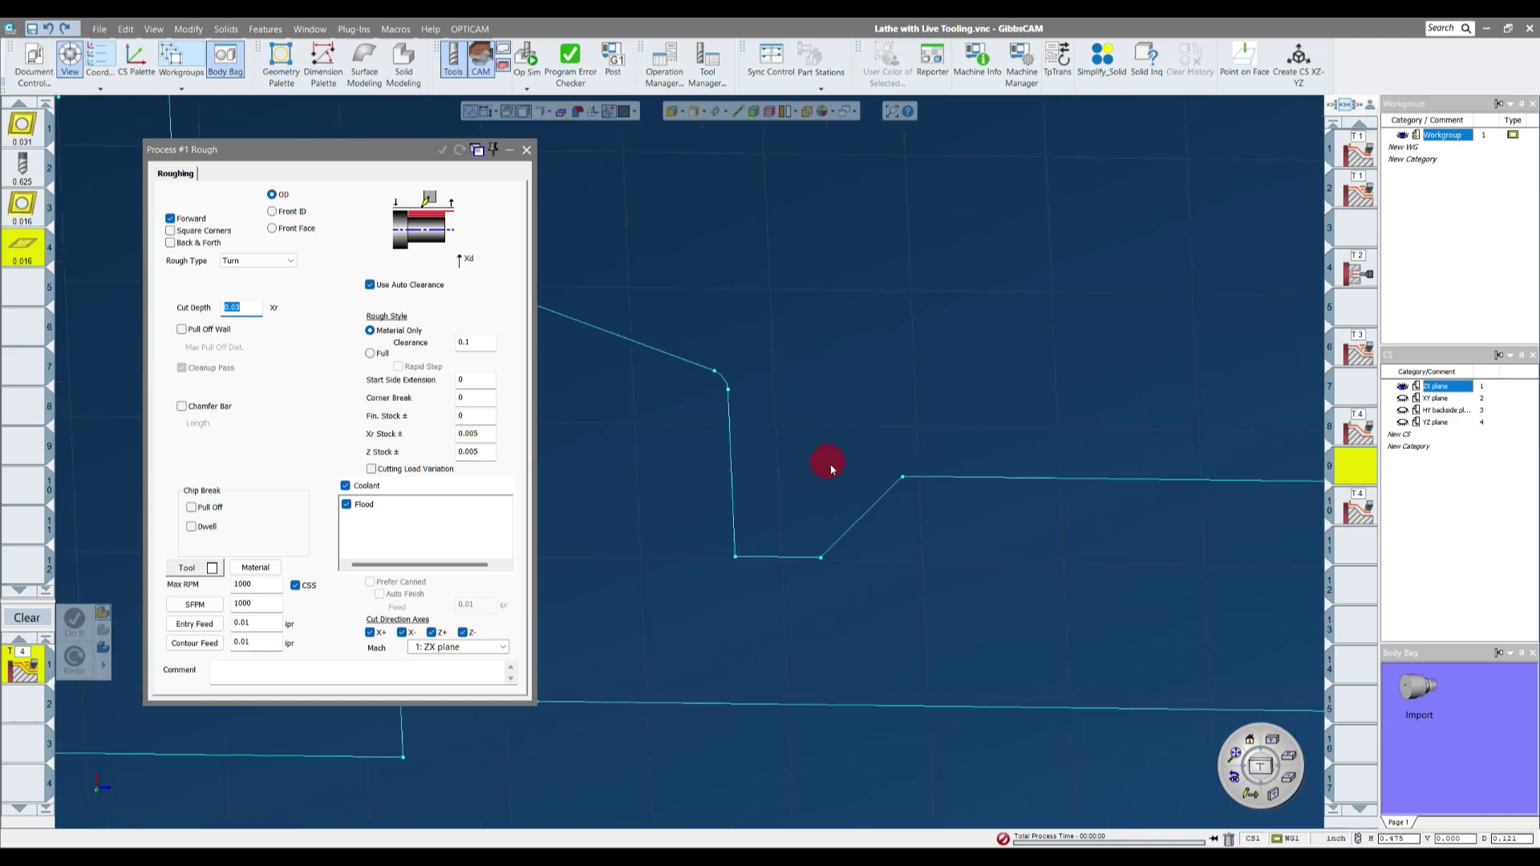
{"action": "left_click", "coordinate": [864, 516]}
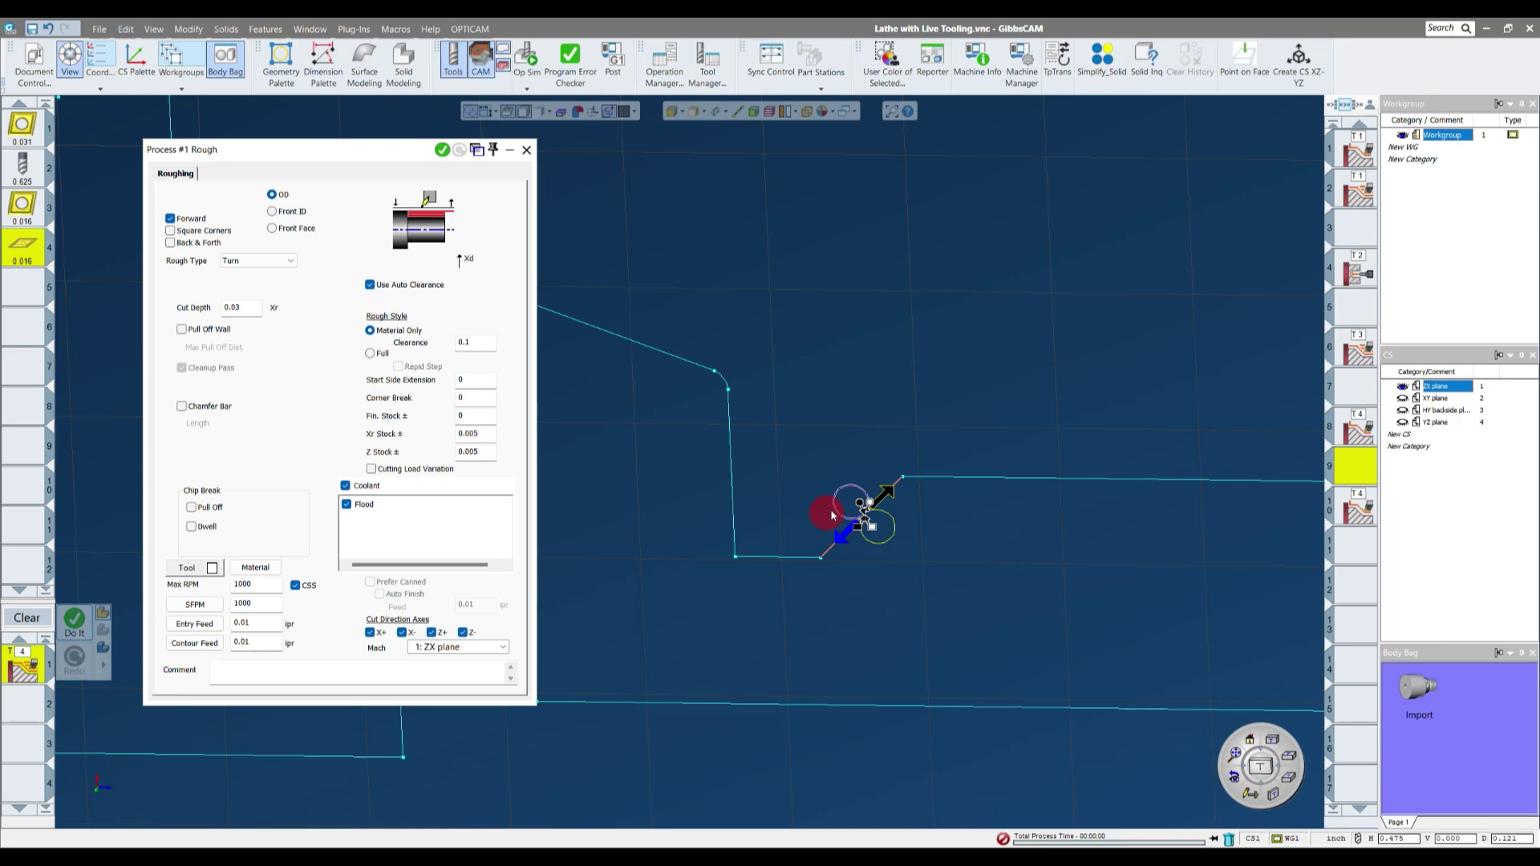
{"action": "left_click_drag", "start_coordinate": [864, 513], "coordinate": [959, 415]}
{"action": "left_click", "coordinate": [729, 466]}
{"action": "left_click_drag", "start_coordinate": [724, 457], "coordinate": [719, 282]}
{"action": "scroll", "coordinate": [674, 522], "scroll_direction": "down", "scroll_amount": 2}
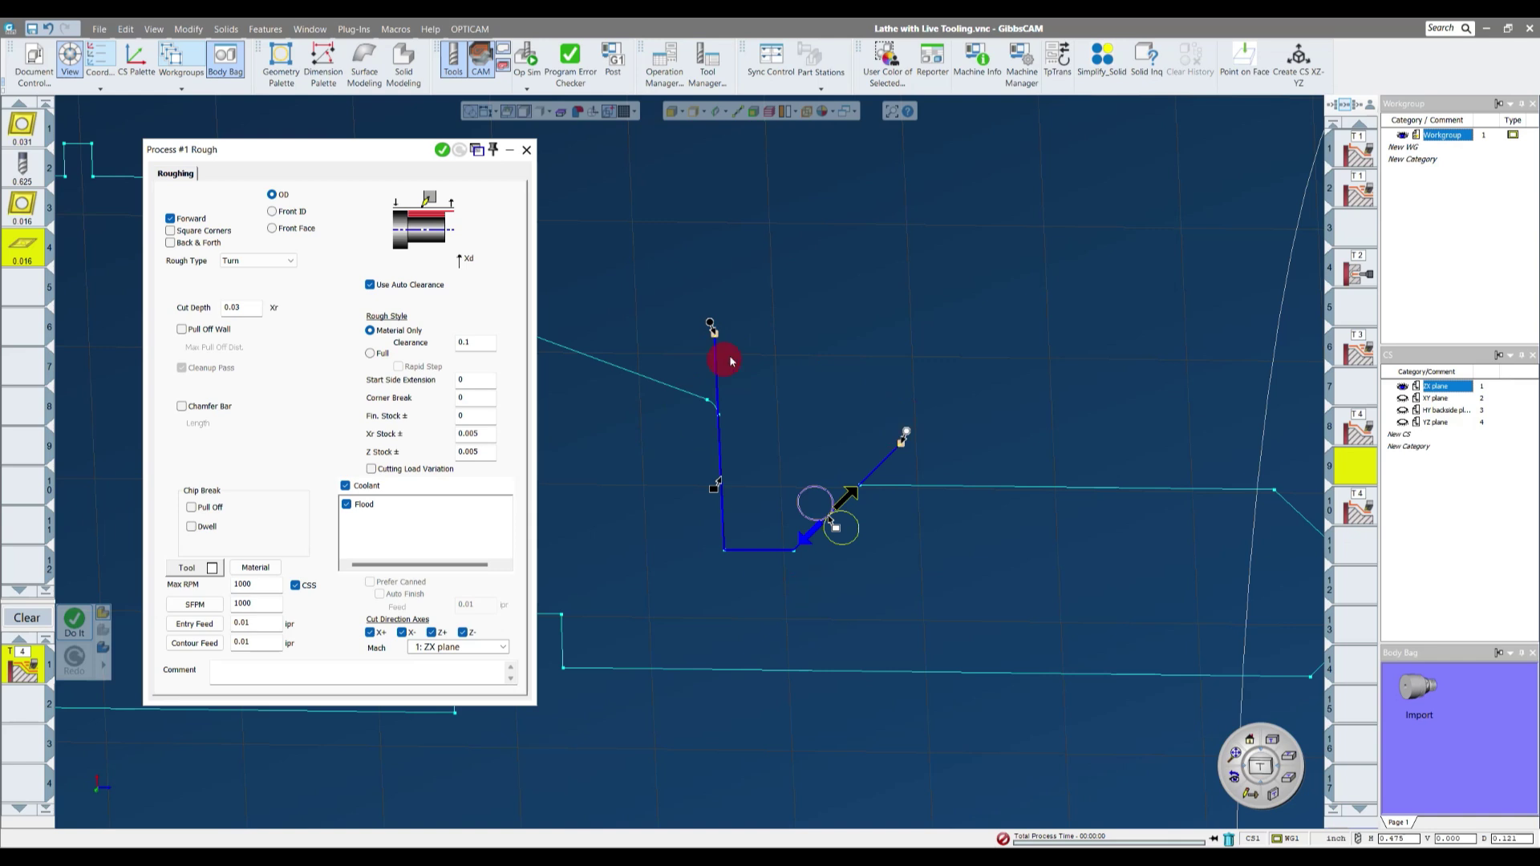
{"action": "left_click_drag", "start_coordinate": [904, 435], "coordinate": [997, 344]}
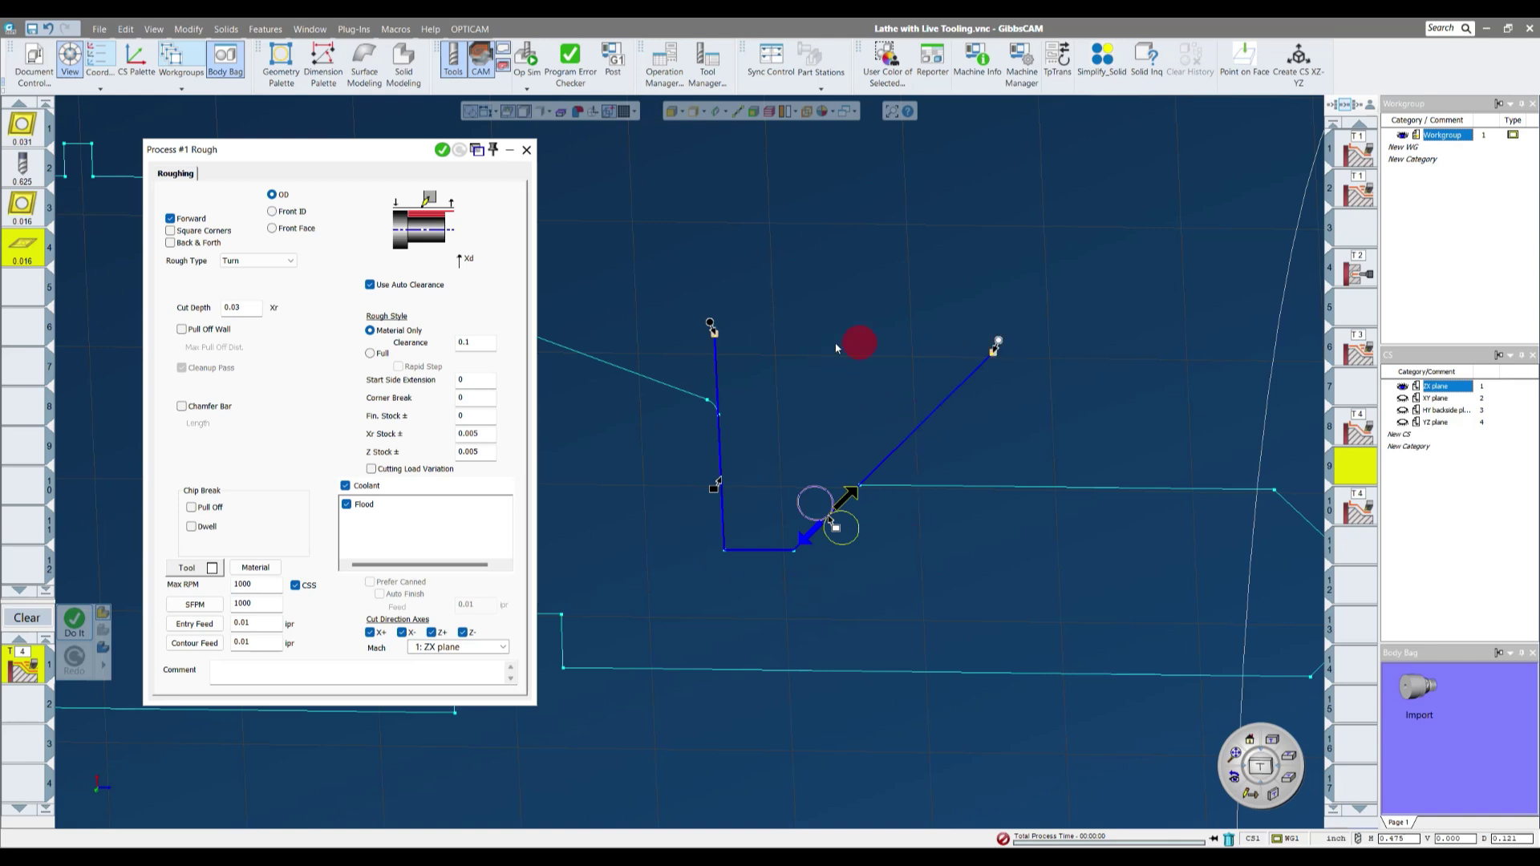
{"action": "left_click_drag", "start_coordinate": [710, 326], "coordinate": [709, 258]}
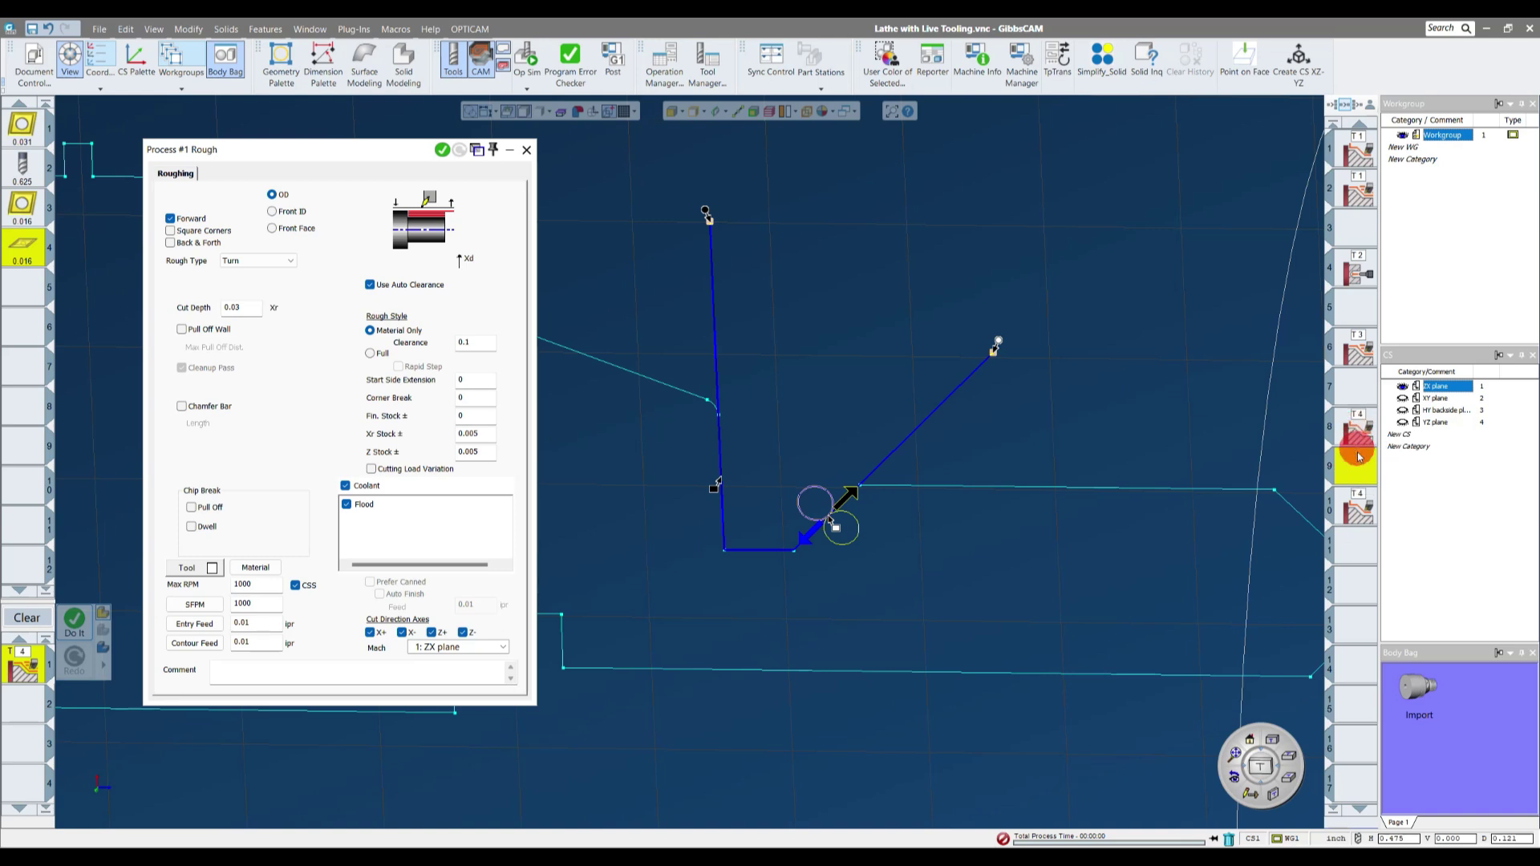
- Move the facing operation to slot 9 and generate the undercut roughing operation ahead of it in slot 8
{"action": "left_click_drag", "start_coordinate": [1359, 520], "coordinate": [1354, 460]}
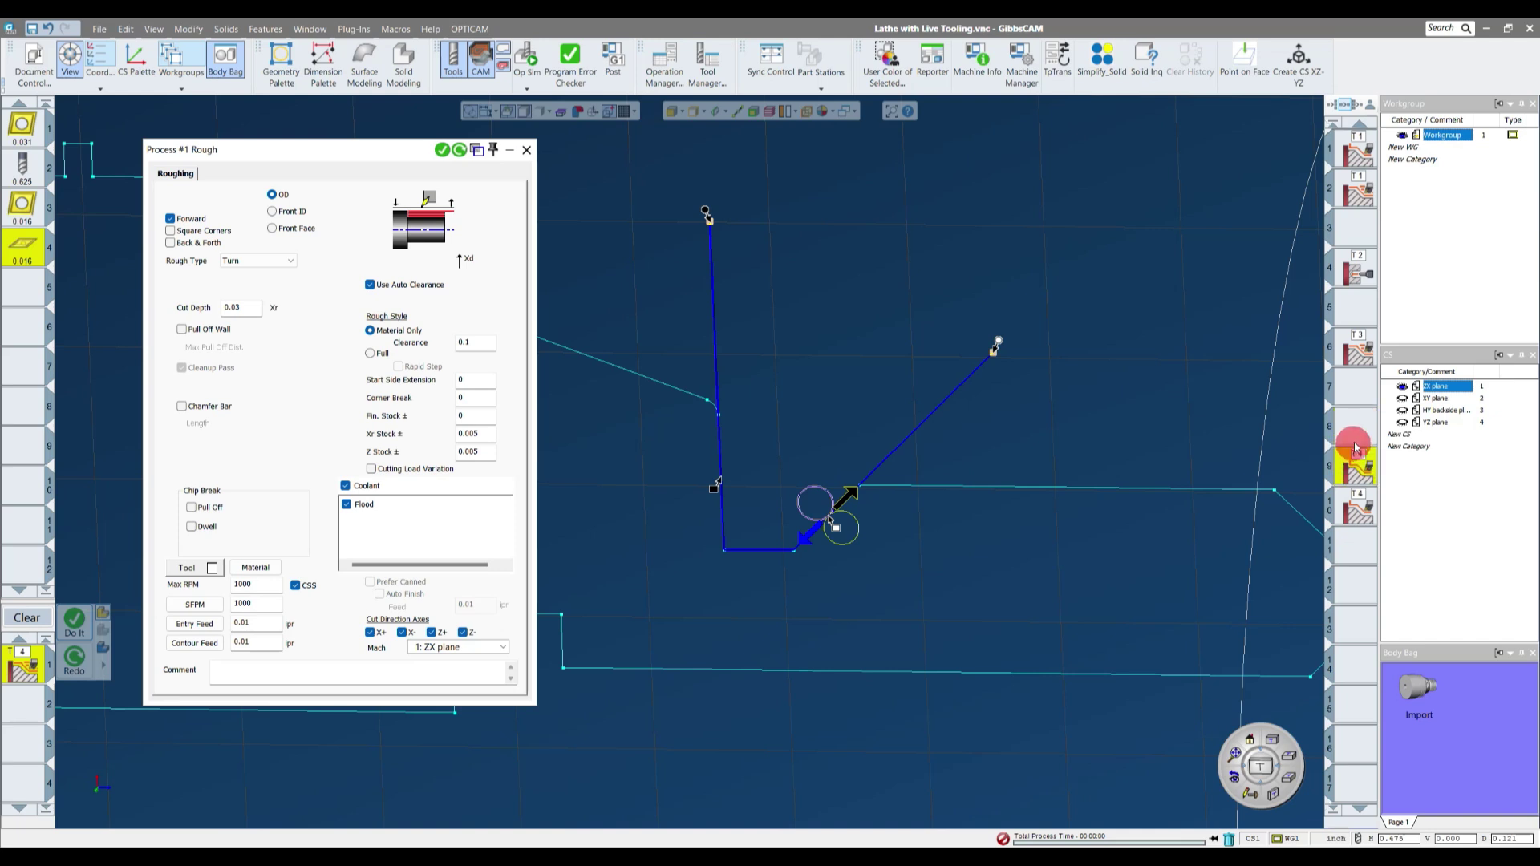
{"action": "left_click", "coordinate": [1189, 573]}
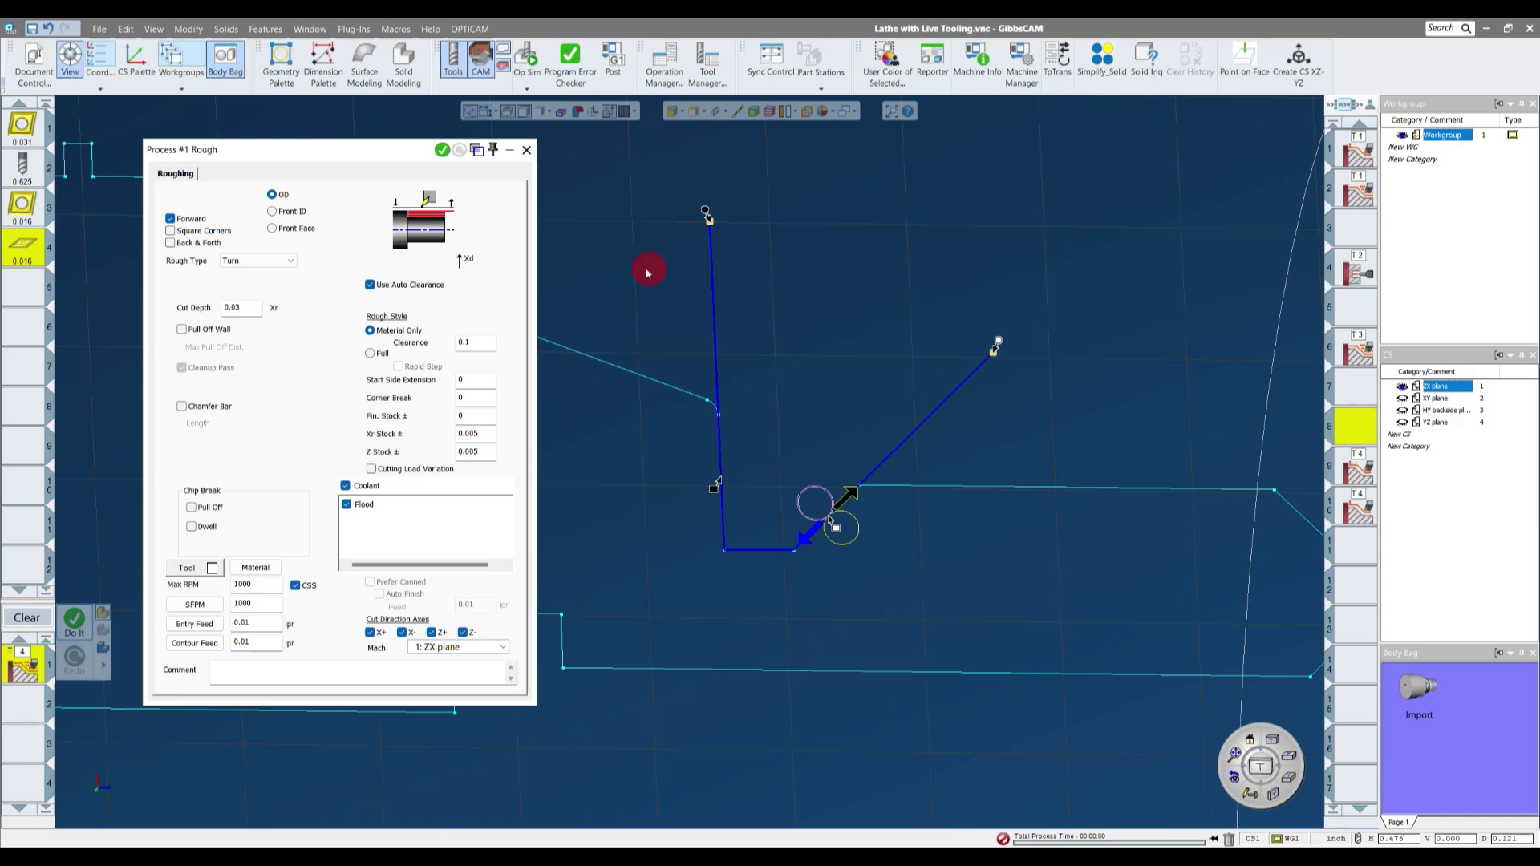
{"action": "left_click", "coordinate": [444, 152]}
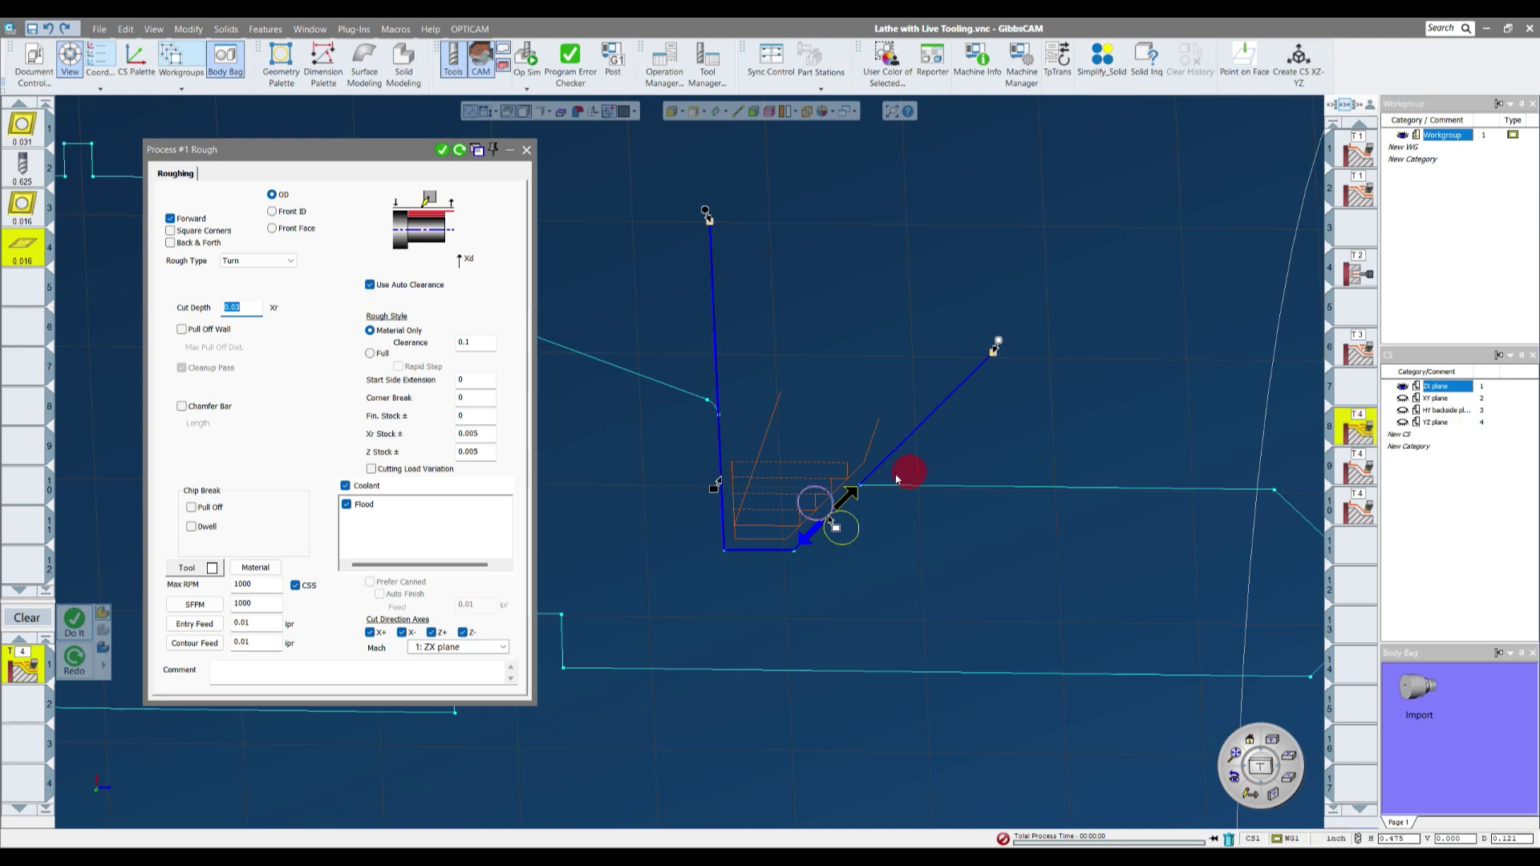
- Reload the OD Contour process and generate operation 11 along the grooved OD profile, from the chamfer behind the taper to the rear shoulder
{"action": "left_click", "coordinate": [1361, 472]}
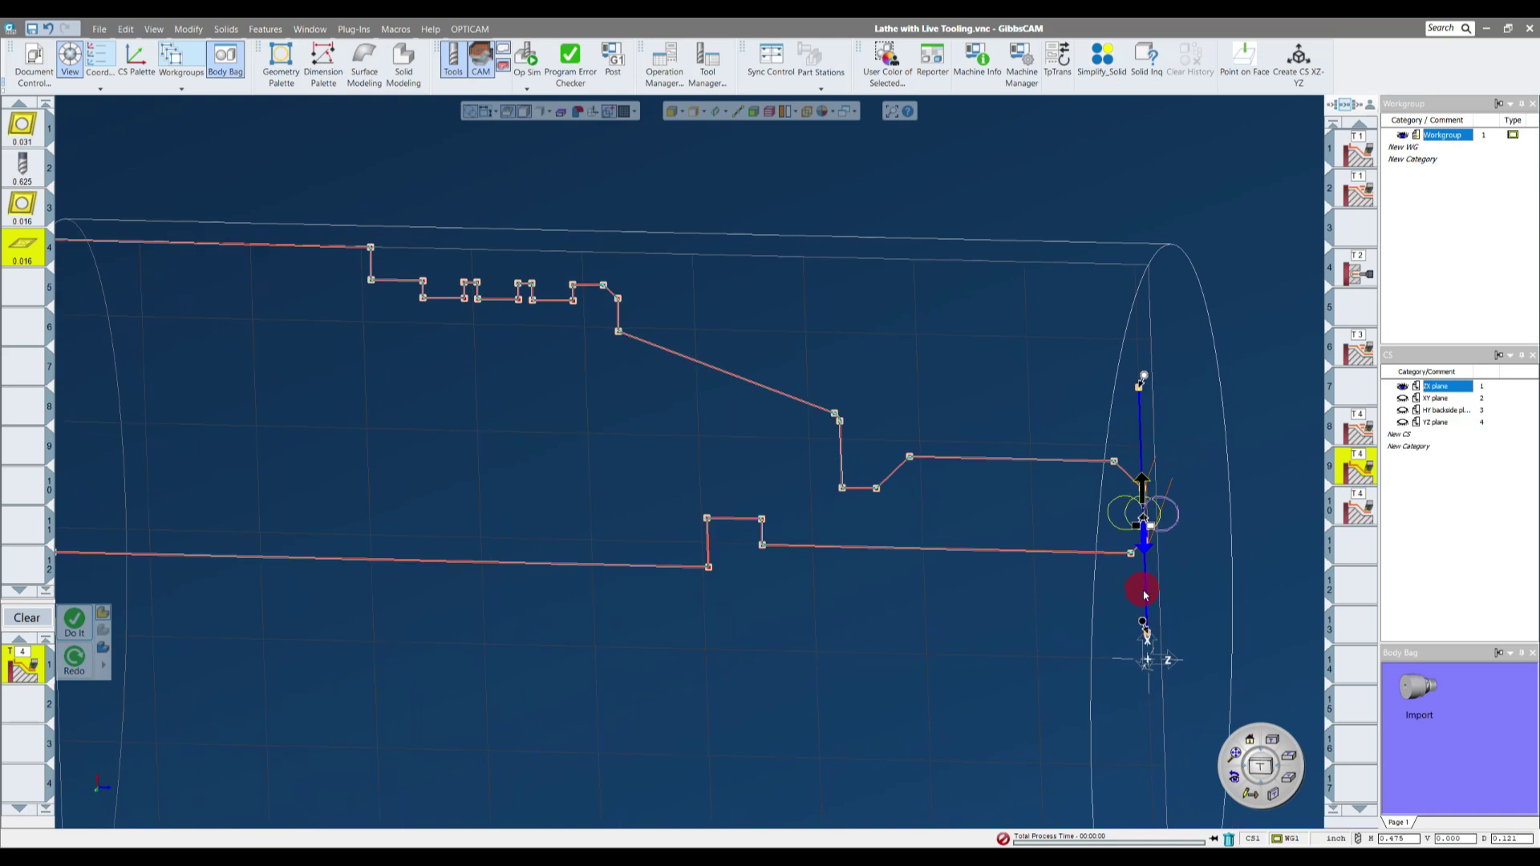
{"action": "left_click", "coordinate": [1357, 507]}
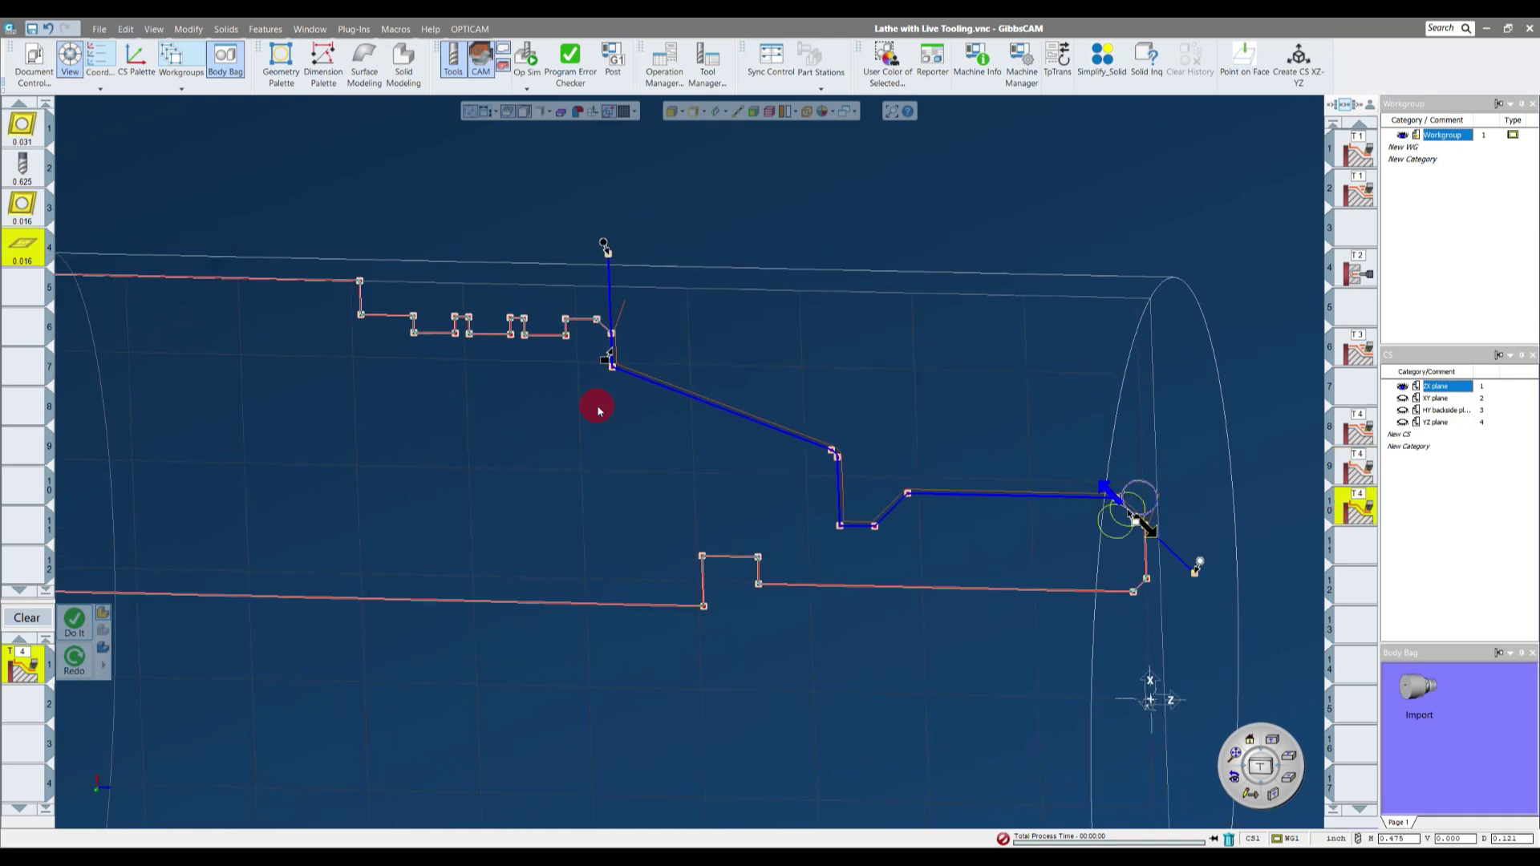
{"action": "left_click", "coordinate": [1353, 546]}
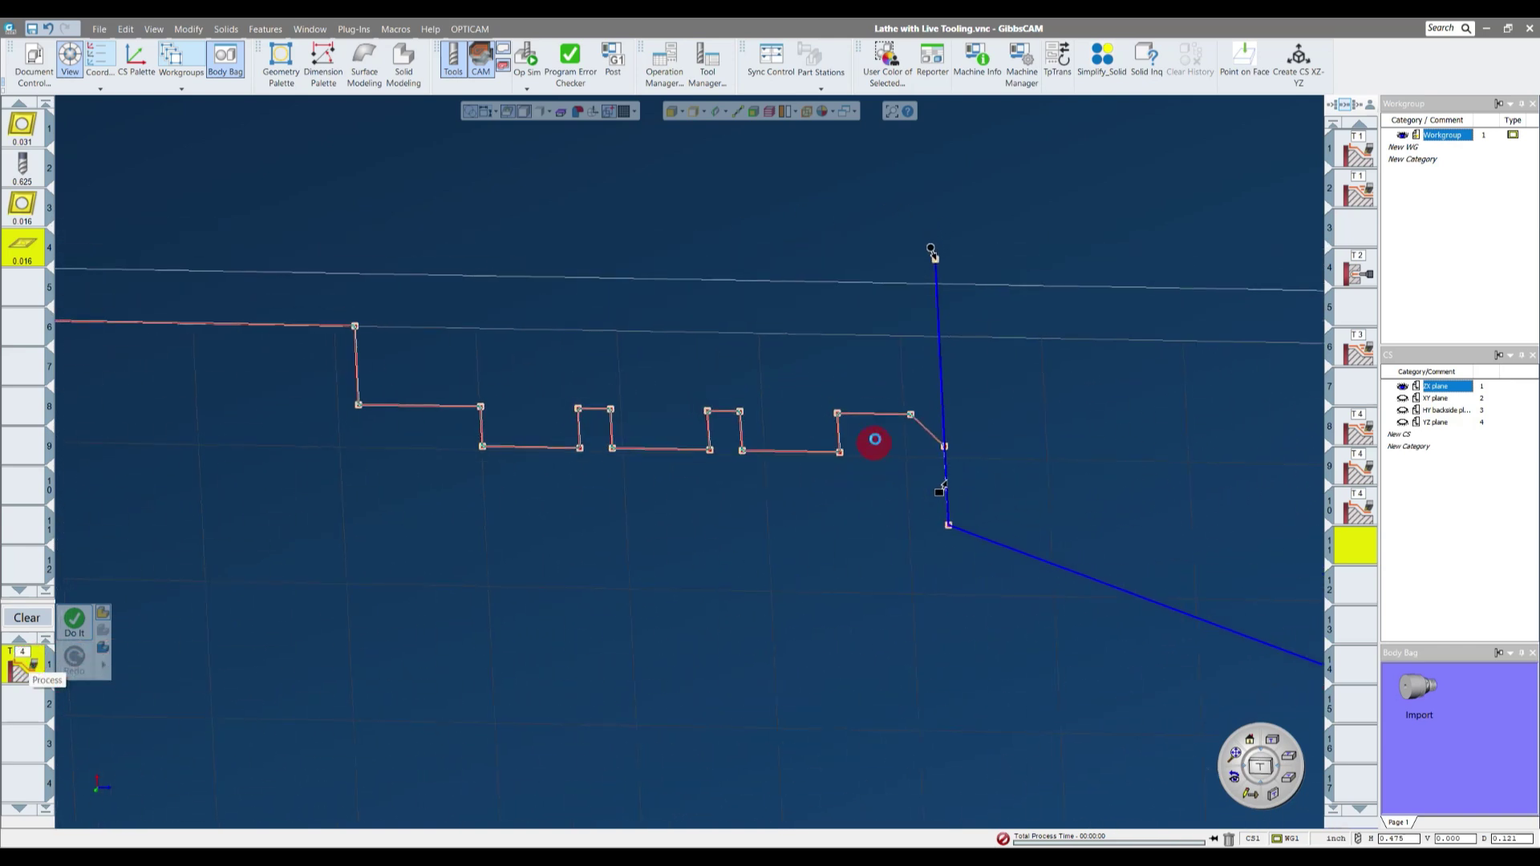
{"action": "left_click", "coordinate": [926, 433]}
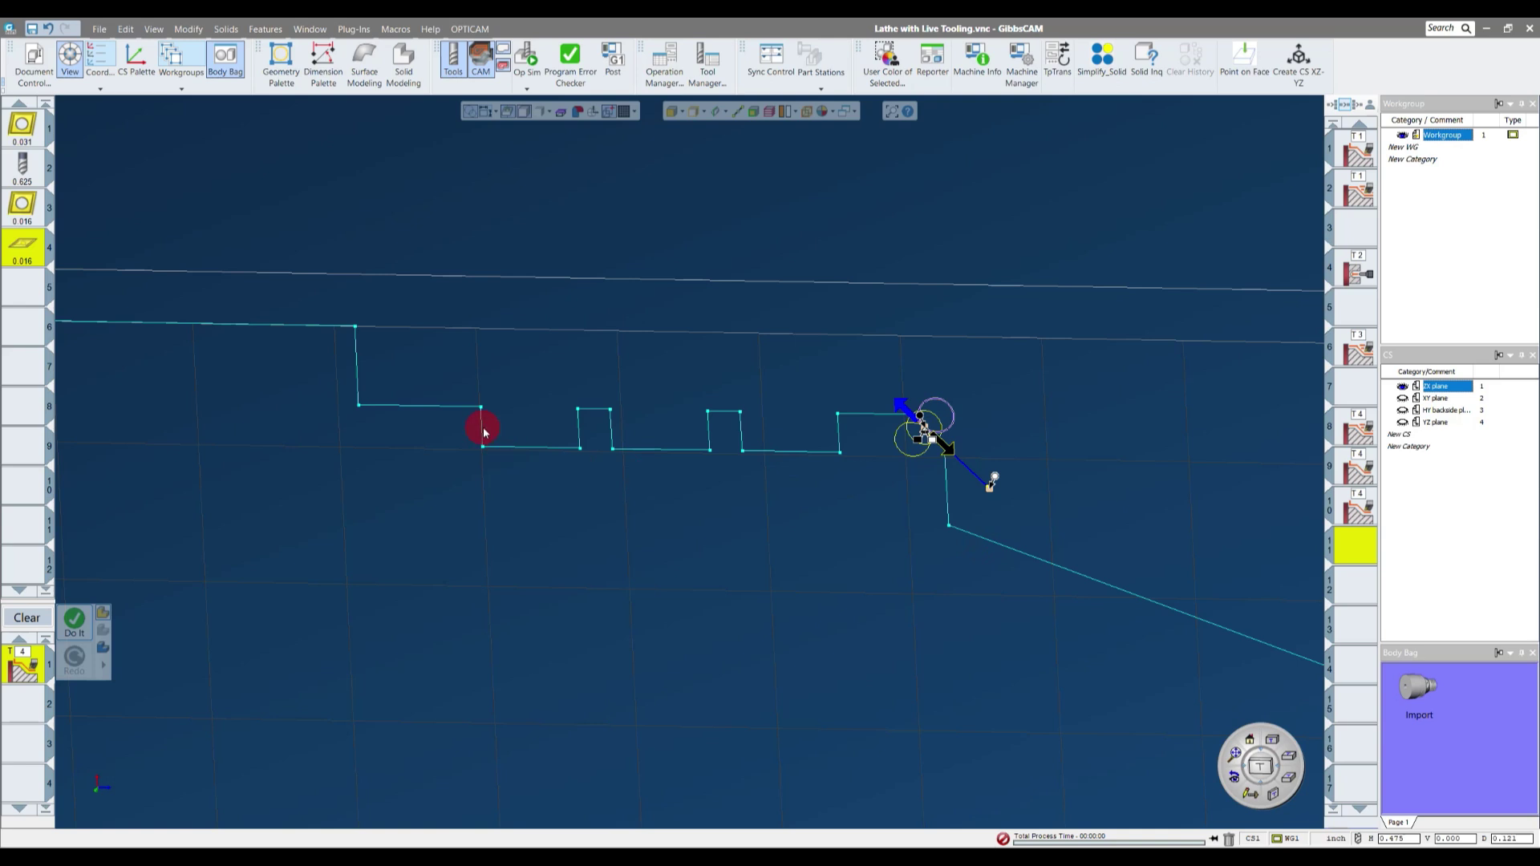
{"action": "double_click", "coordinate": [357, 360]}
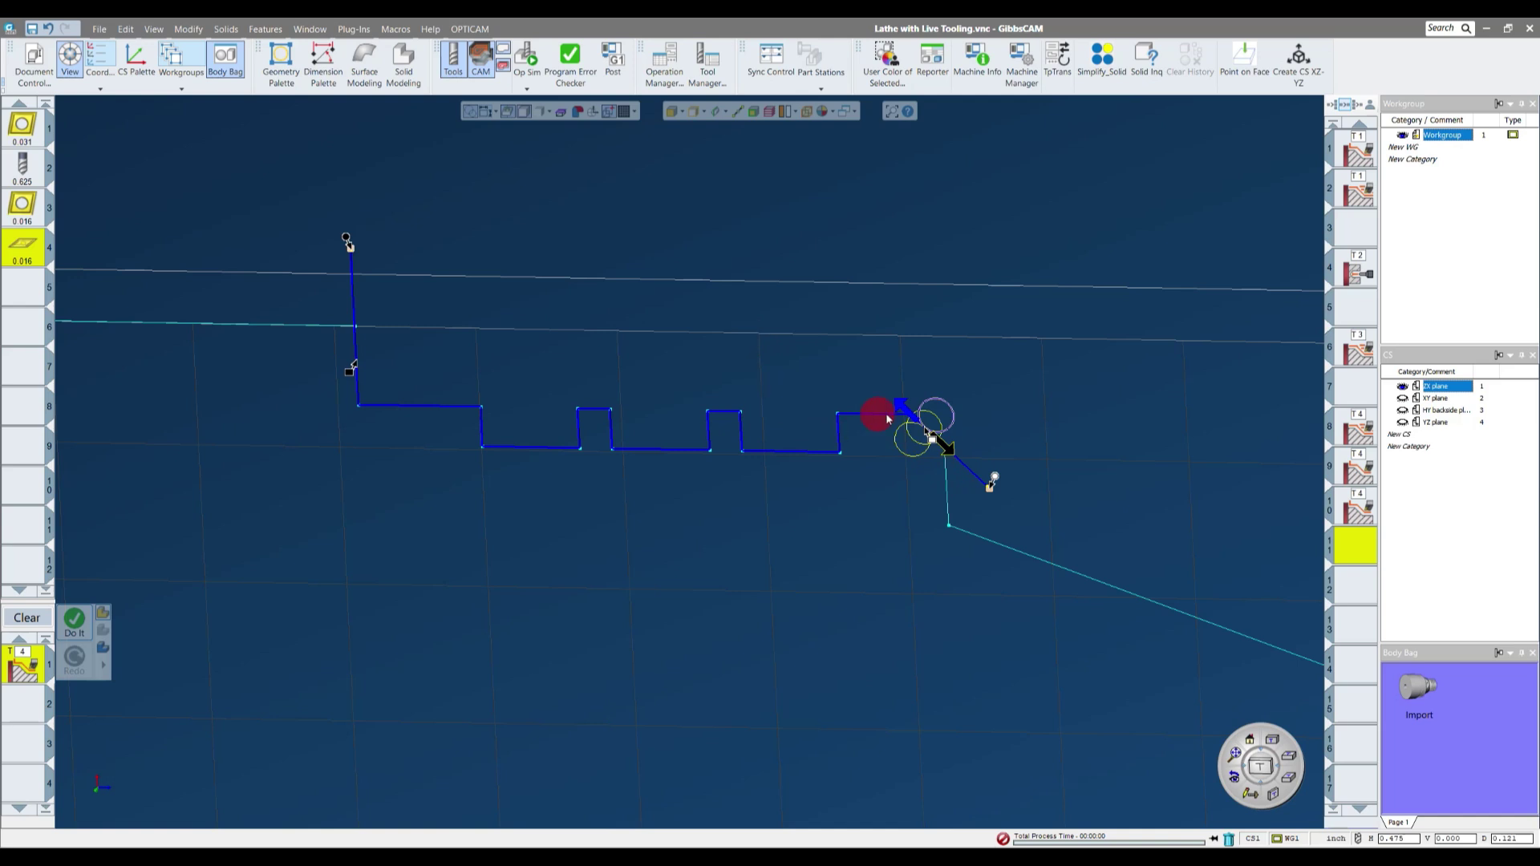
{"action": "left_click_drag", "start_coordinate": [1015, 369], "coordinate": [952, 441]}
{"action": "left_click", "coordinate": [74, 633]}
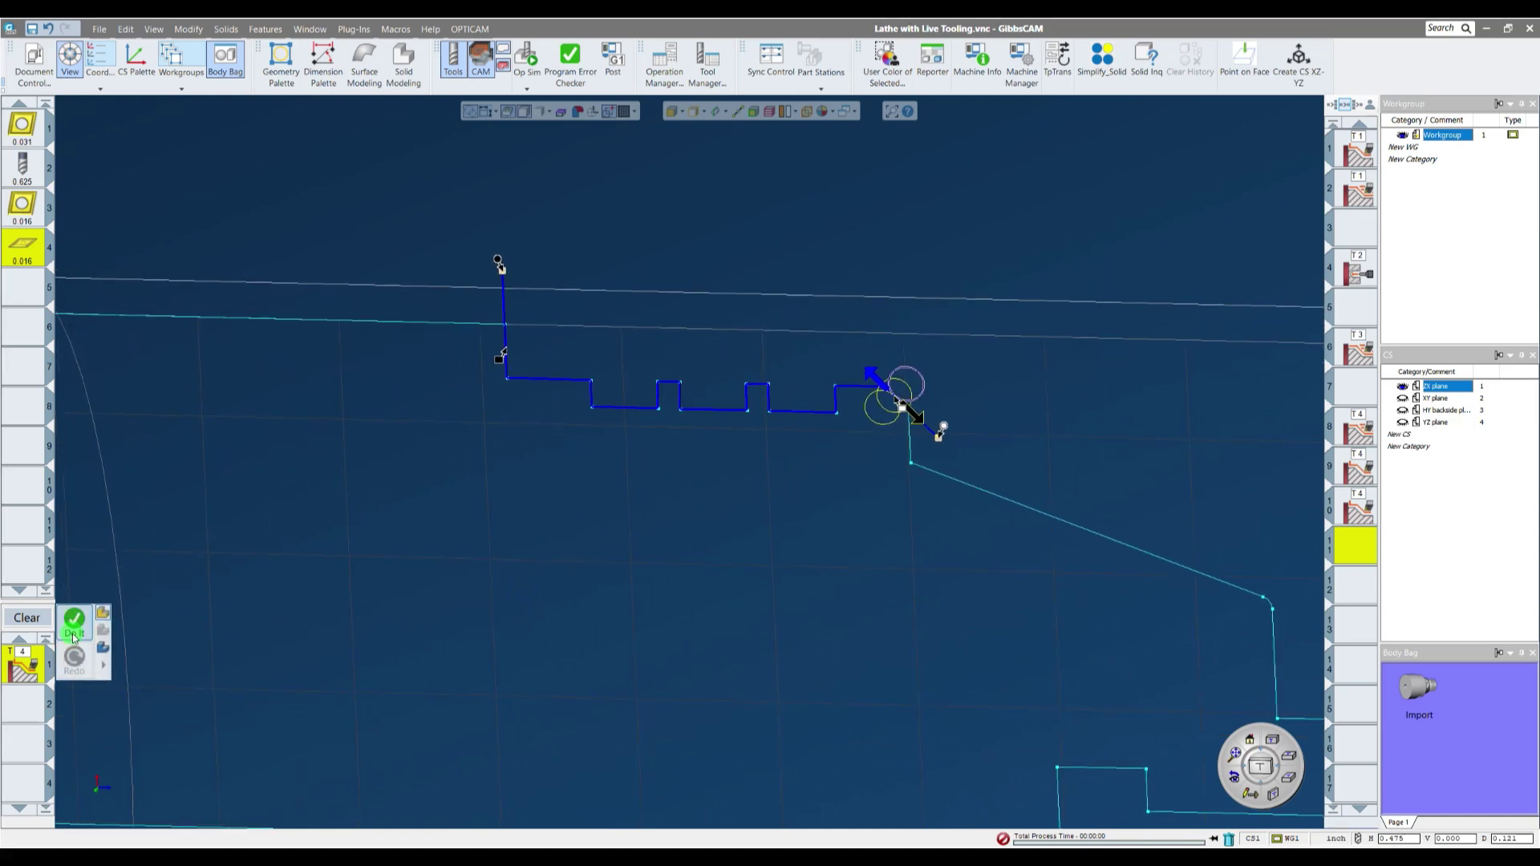
- Turn off the X- cut direction in operation 11's Contour process and regenerate its toolpath along the grooved OD profile
{"action": "left_click_drag", "start_coordinate": [489, 643], "coordinate": [526, 629]}
{"action": "left_click", "coordinate": [877, 520]}
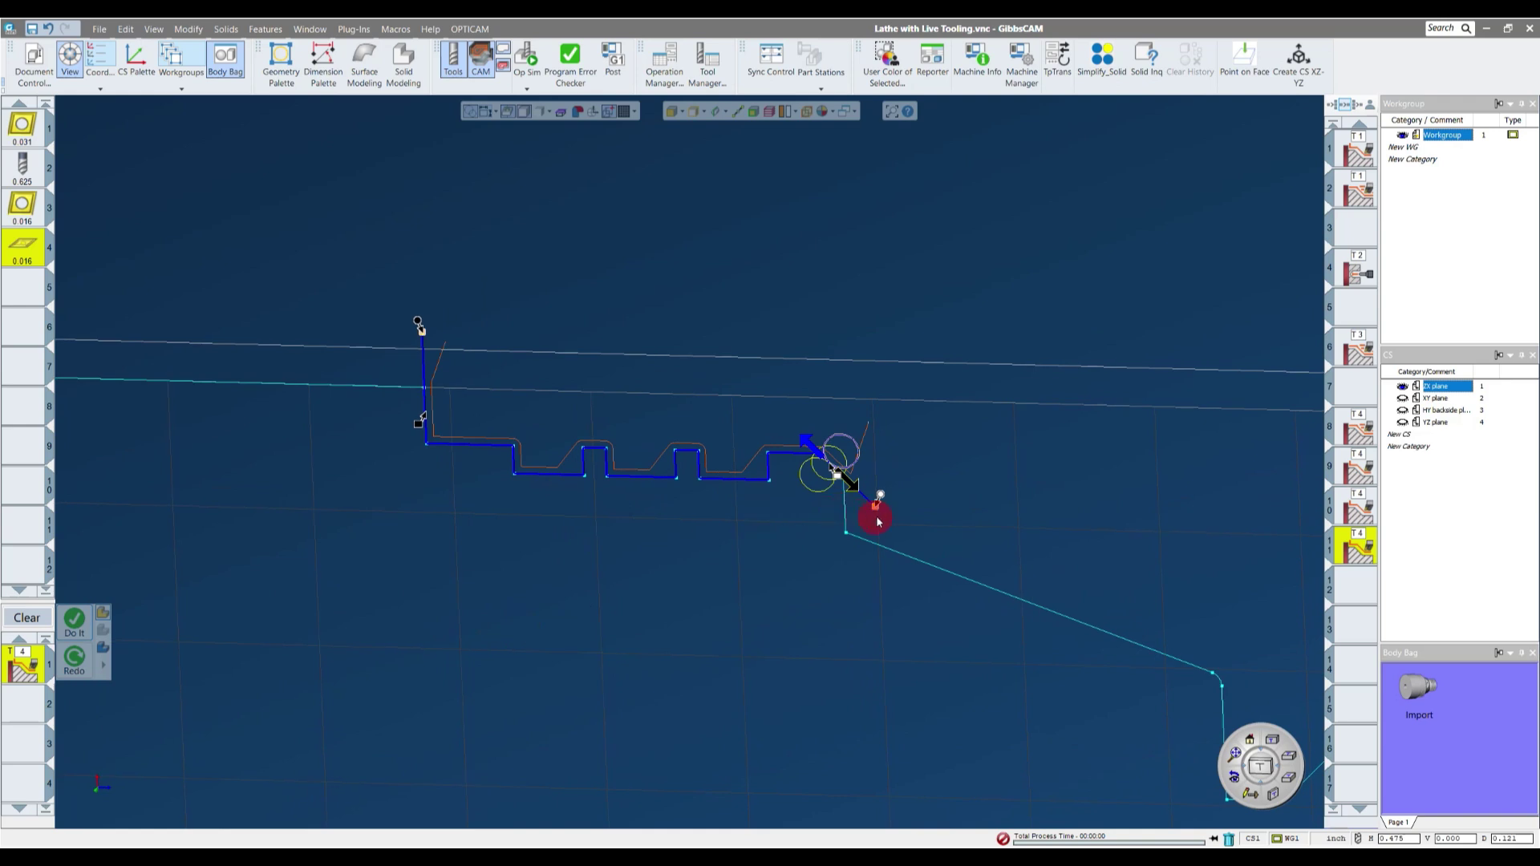
{"action": "mouse_move", "coordinate": [707, 472]}
{"action": "left_mouse_down"}
{"action": "mouse_move", "coordinate": [519, 498]}
{"action": "mouse_move", "coordinate": [722, 447]}
{"action": "mouse_move", "coordinate": [614, 496]}
{"action": "left_mouse_up"}
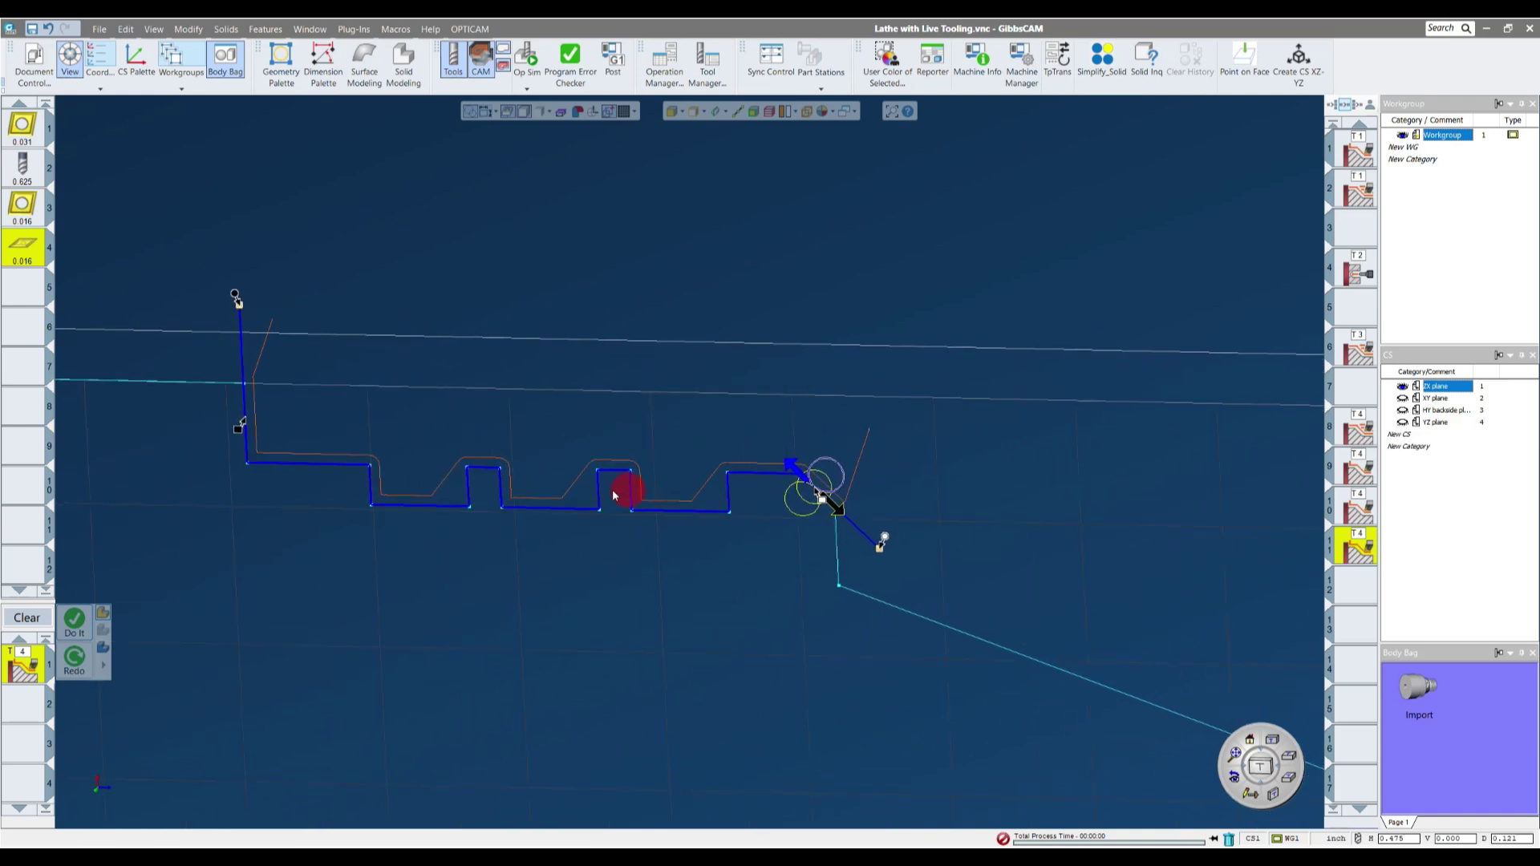
{"action": "mouse_move", "coordinate": [825, 338]}
{"action": "left_mouse_down"}
{"action": "mouse_move", "coordinate": [52, 607]}
{"action": "mouse_move", "coordinate": [33, 650]}
{"action": "left_mouse_up"}
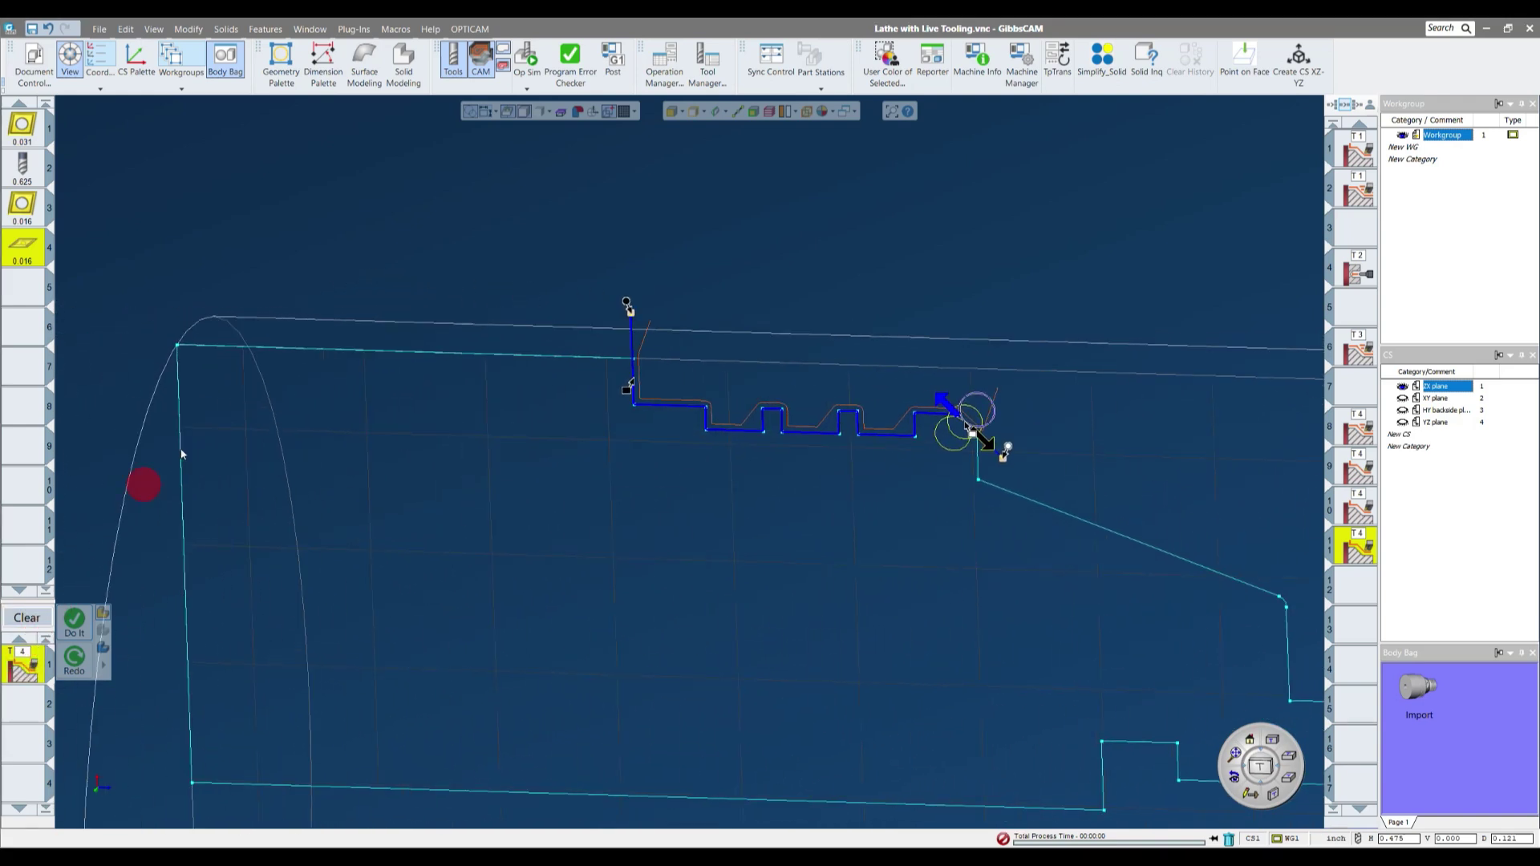
{"action": "left_click_drag", "start_coordinate": [298, 314], "coordinate": [296, 171]}
{"action": "left_click", "coordinate": [323, 605]}
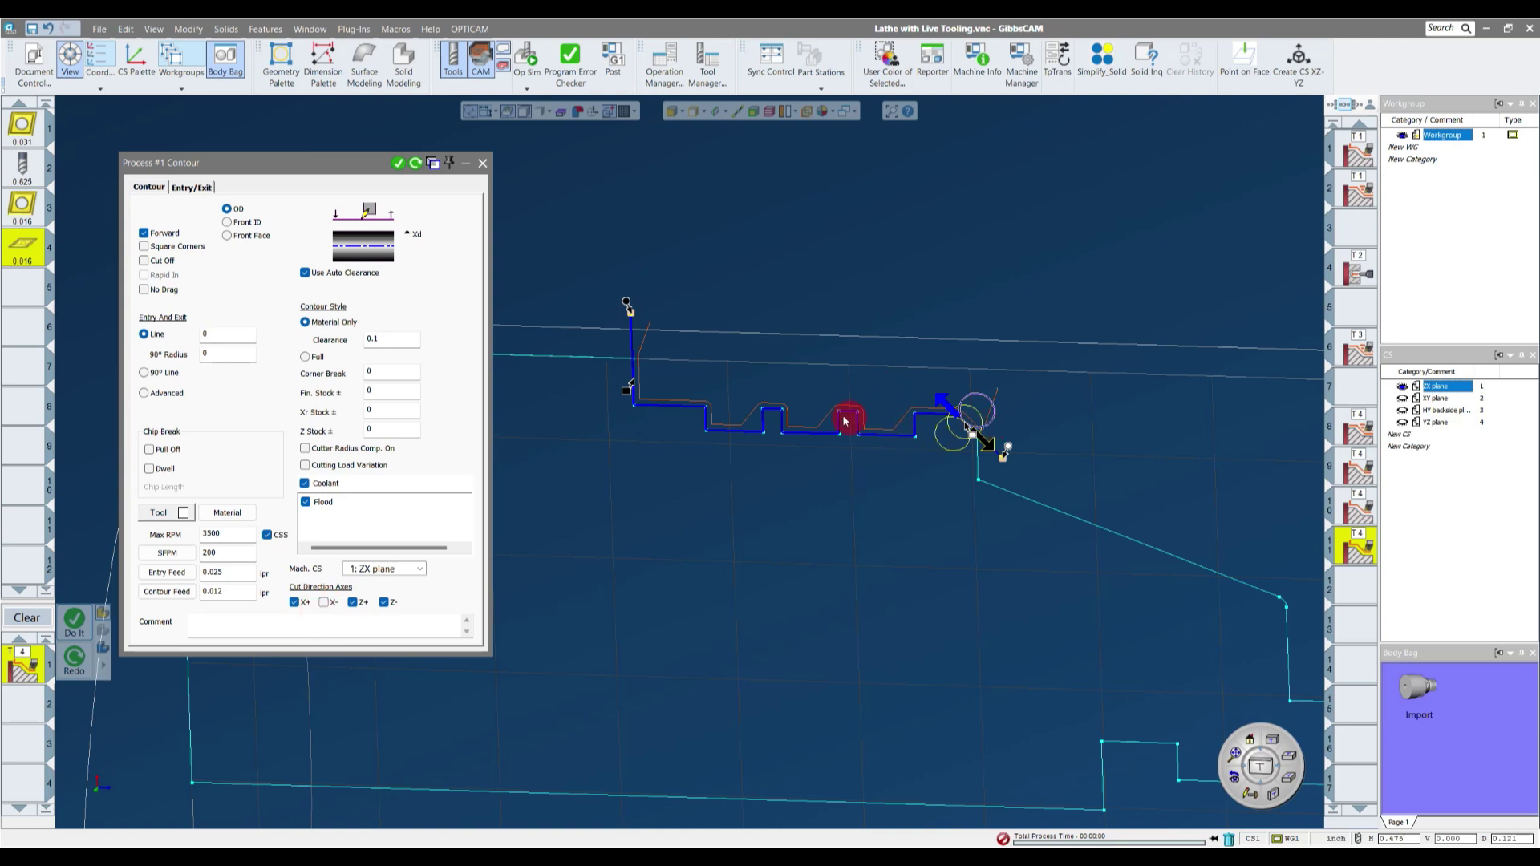
{"action": "left_click", "coordinate": [414, 164]}
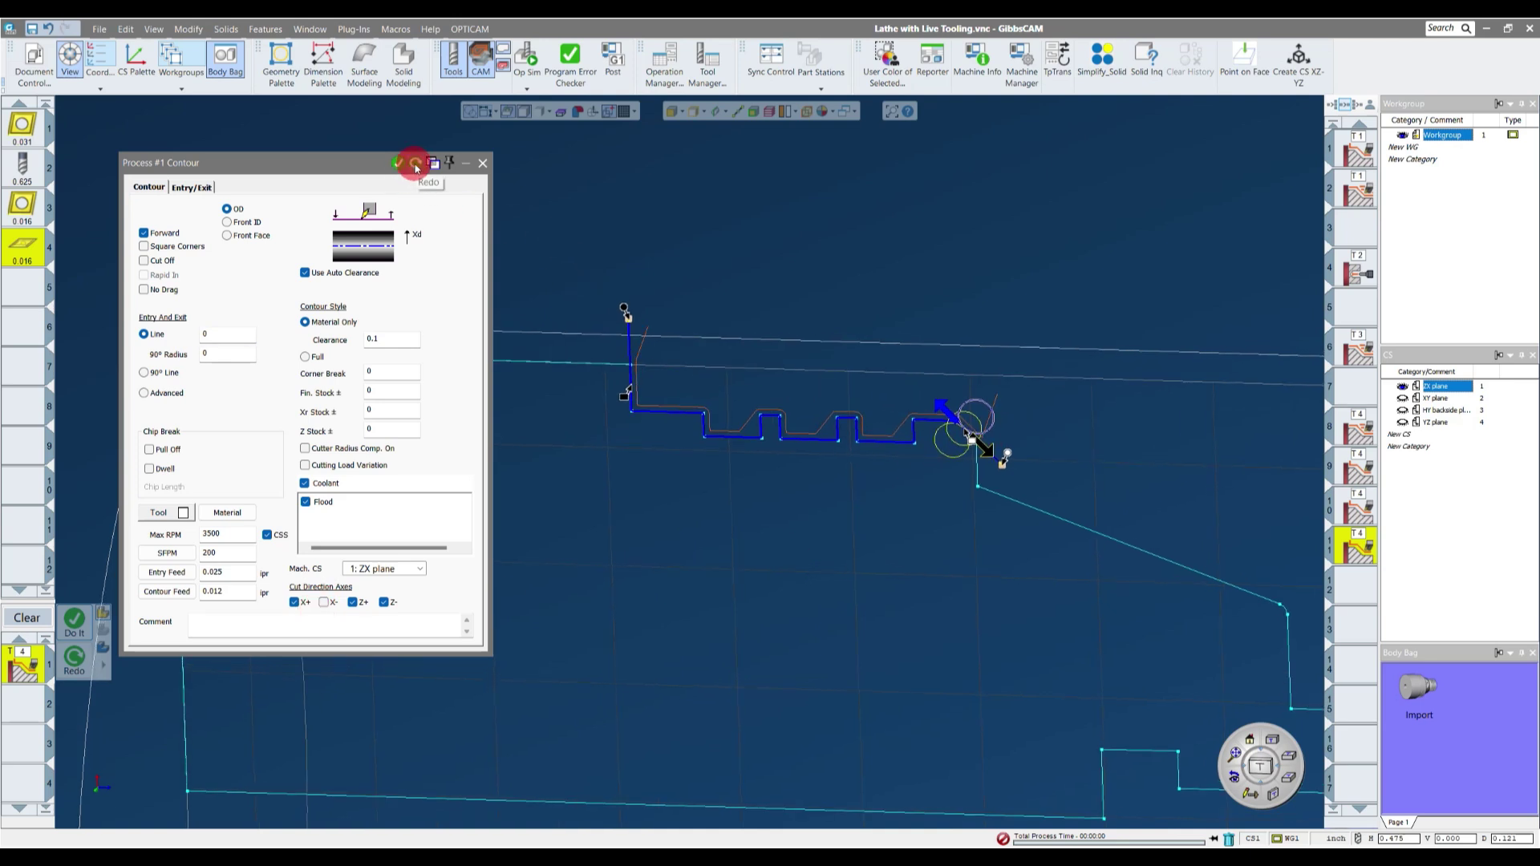
{"action": "left_click", "coordinate": [437, 282]}
{"action": "left_click", "coordinate": [482, 163]}
{"action": "middle_click_drag", "start_coordinate": [609, 345], "coordinate": [419, 474]}
- Clear the loaded process, make empty operation slot 12 active, and run the rendered simulation of the whole program at adjusted speeds
{"action": "left_click", "coordinate": [21, 623]}
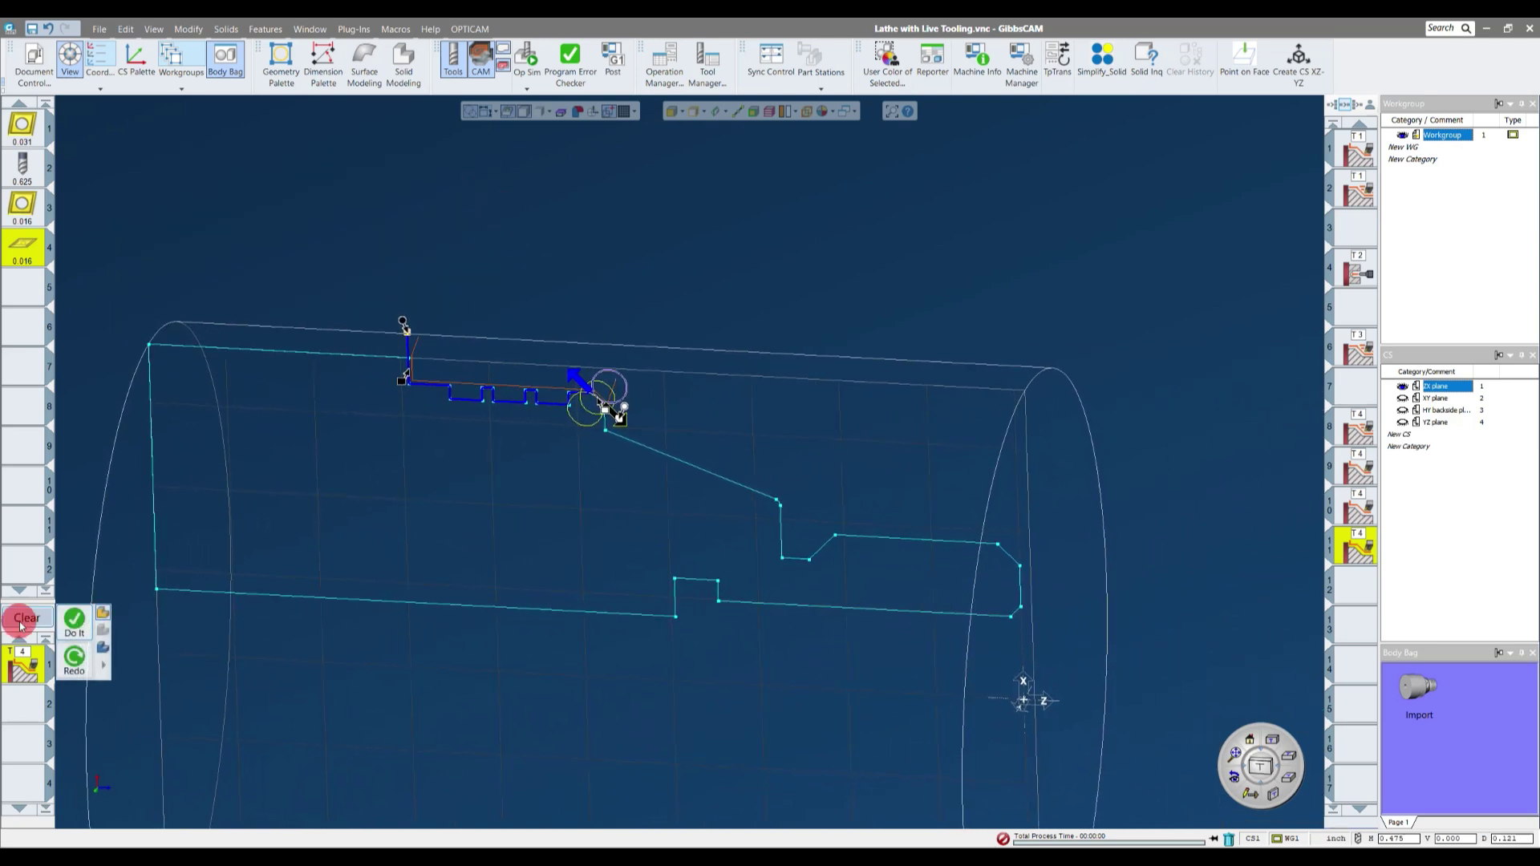
{"action": "left_click", "coordinate": [1092, 563]}
{"action": "left_click", "coordinate": [1343, 603]}
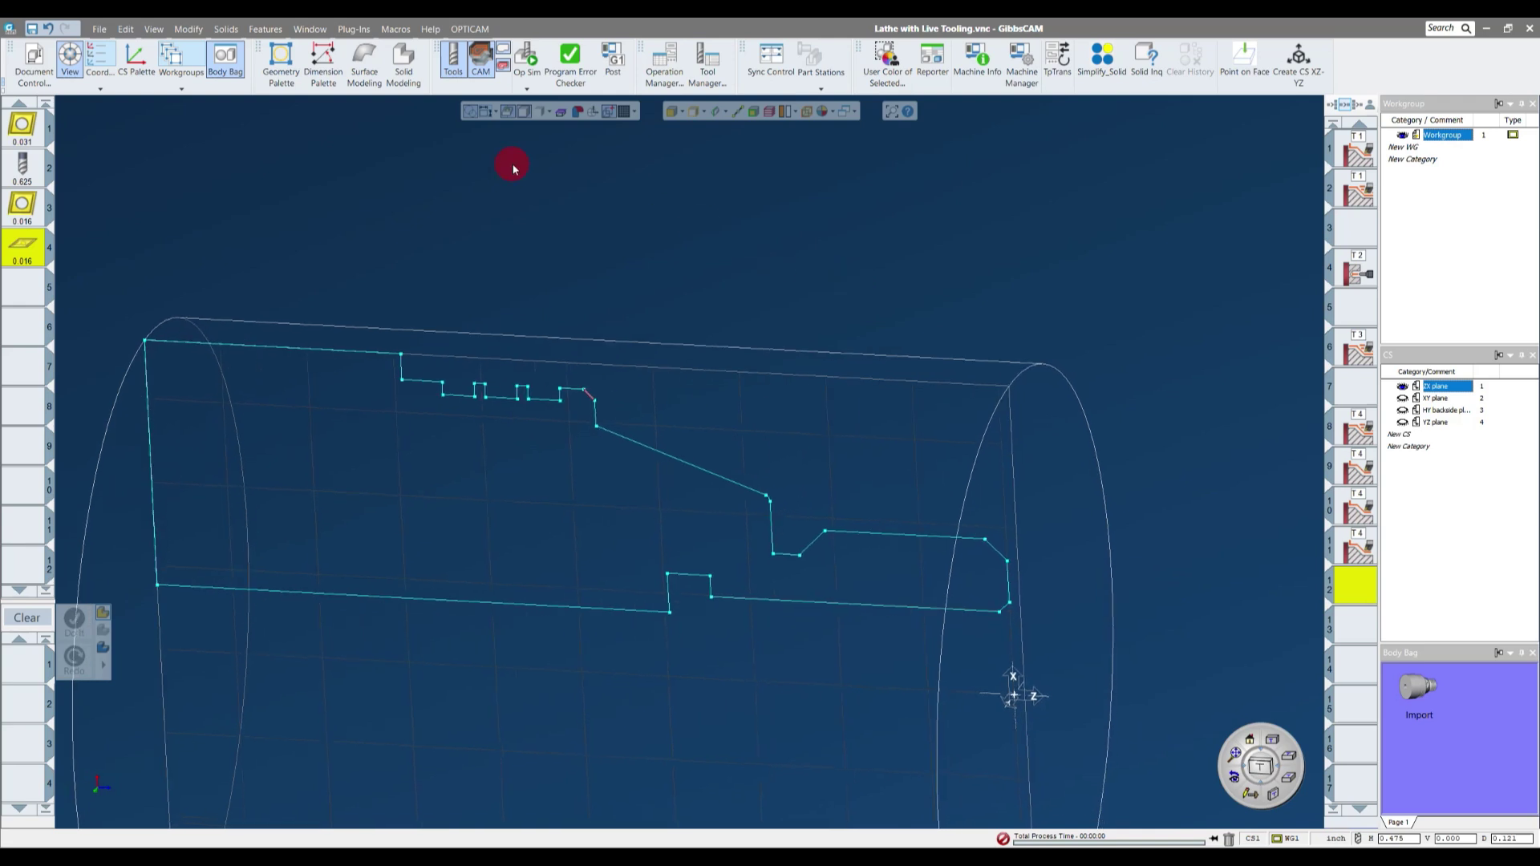
{"action": "left_click", "coordinate": [528, 63]}
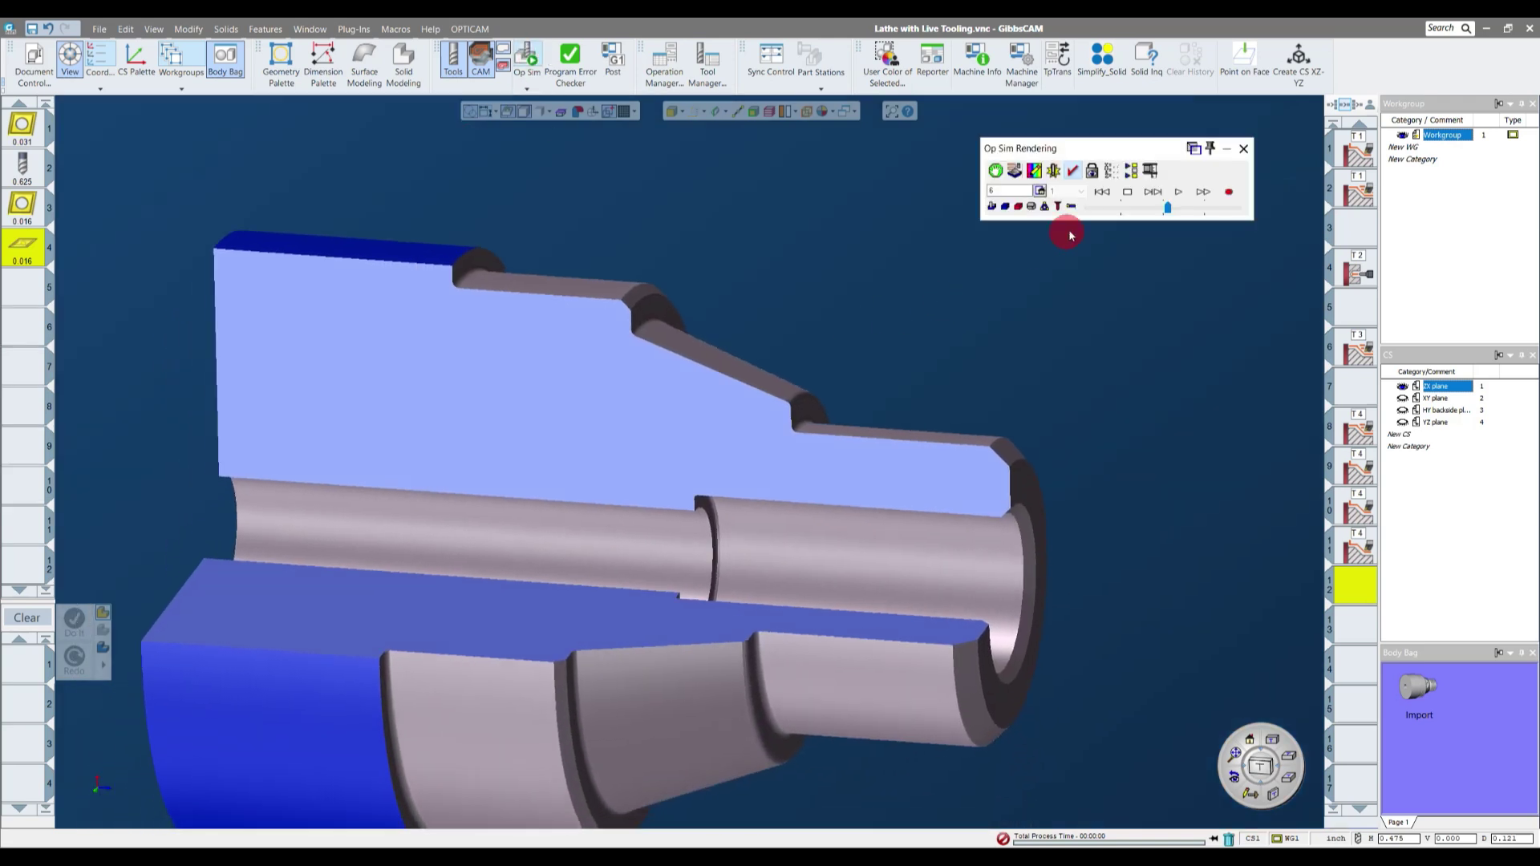
{"action": "left_click", "coordinate": [1125, 208]}
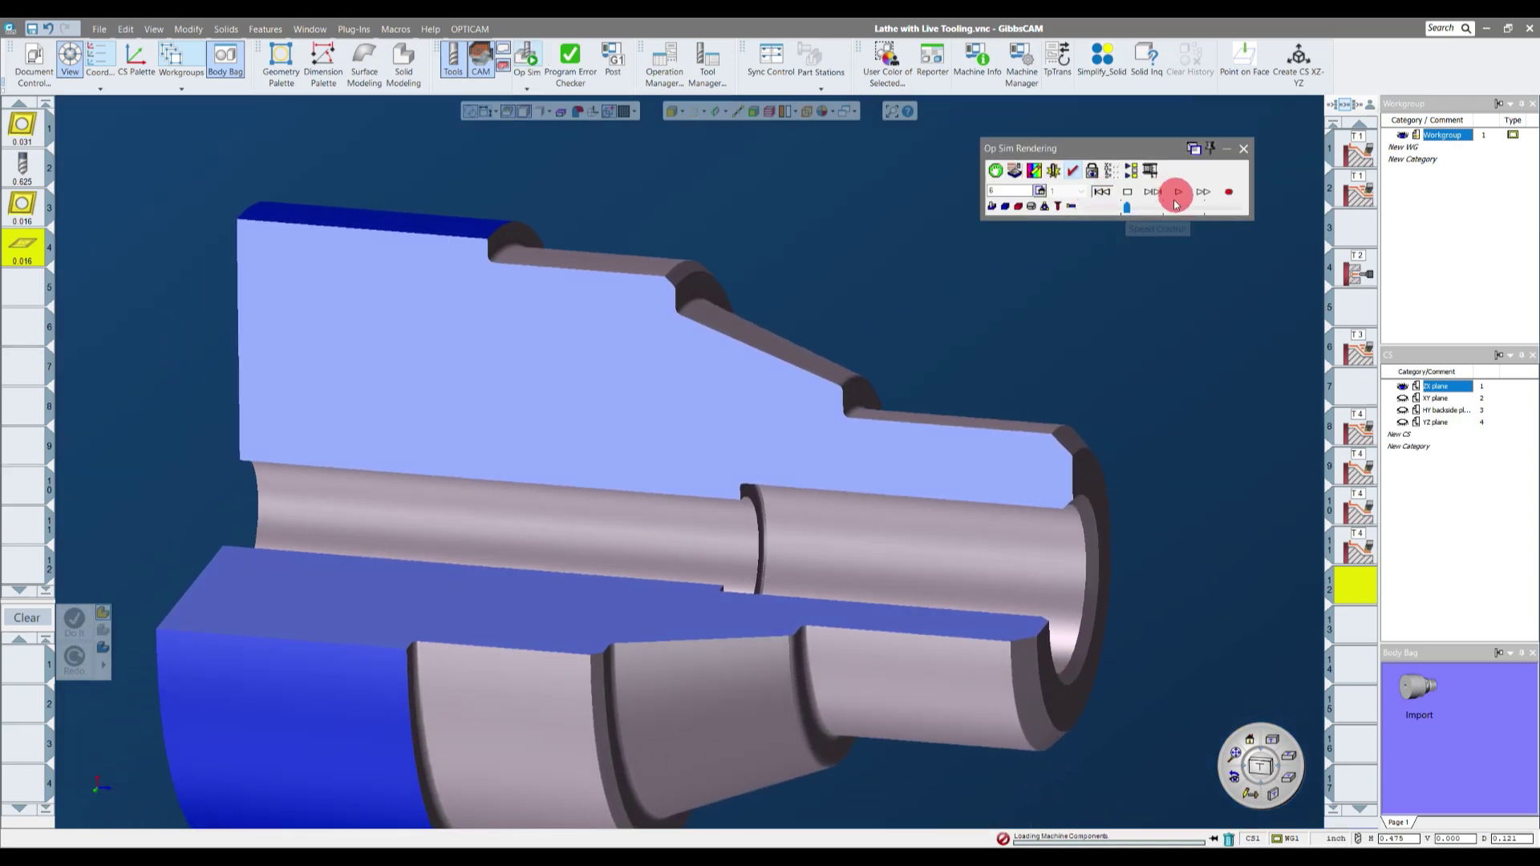
{"action": "left_click", "coordinate": [1178, 194]}
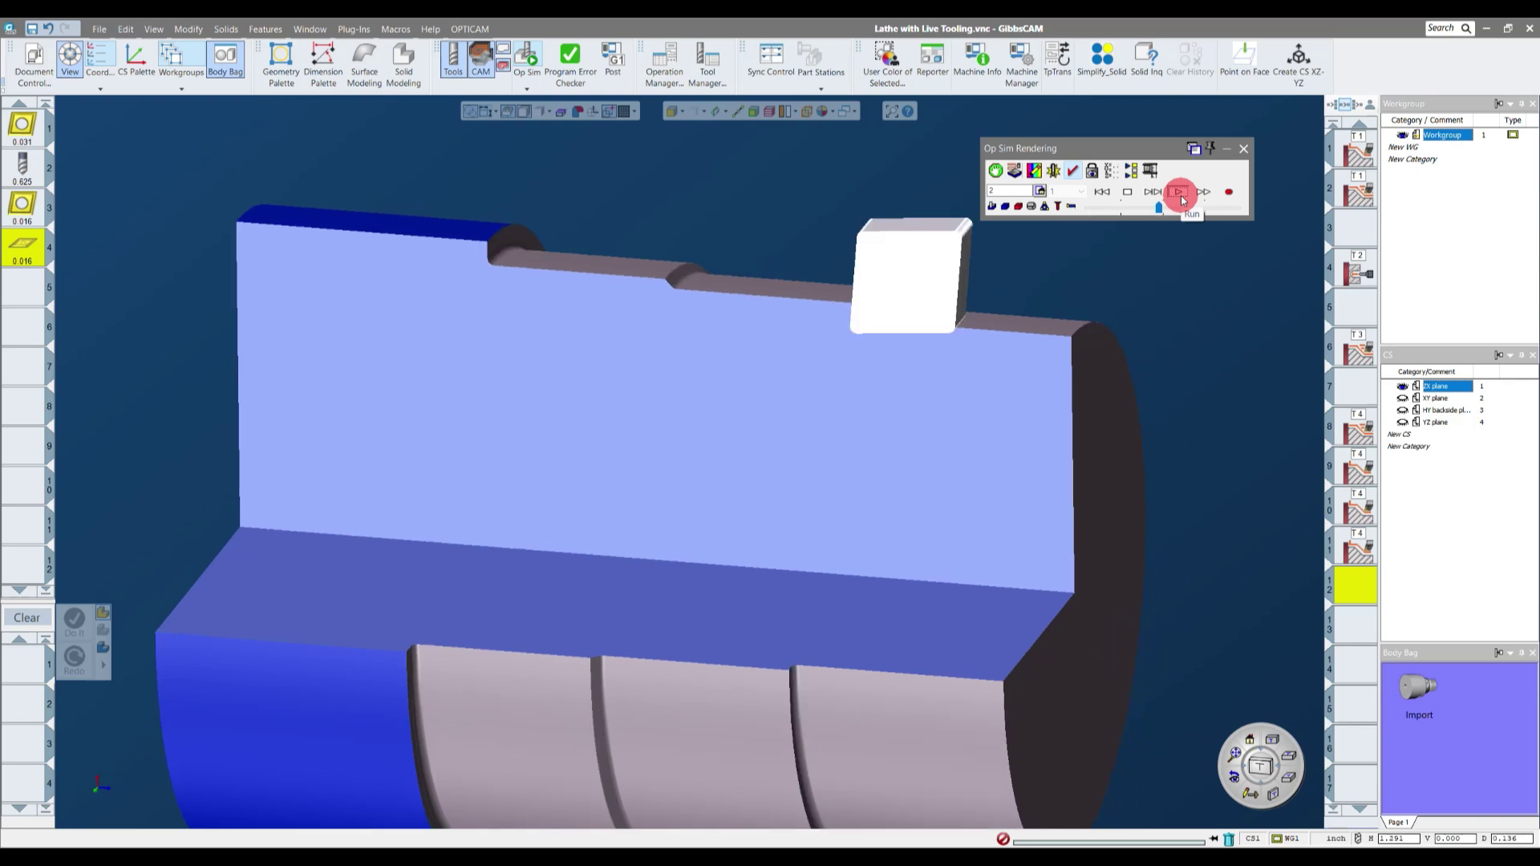
{"action": "left_click", "coordinate": [1168, 208]}
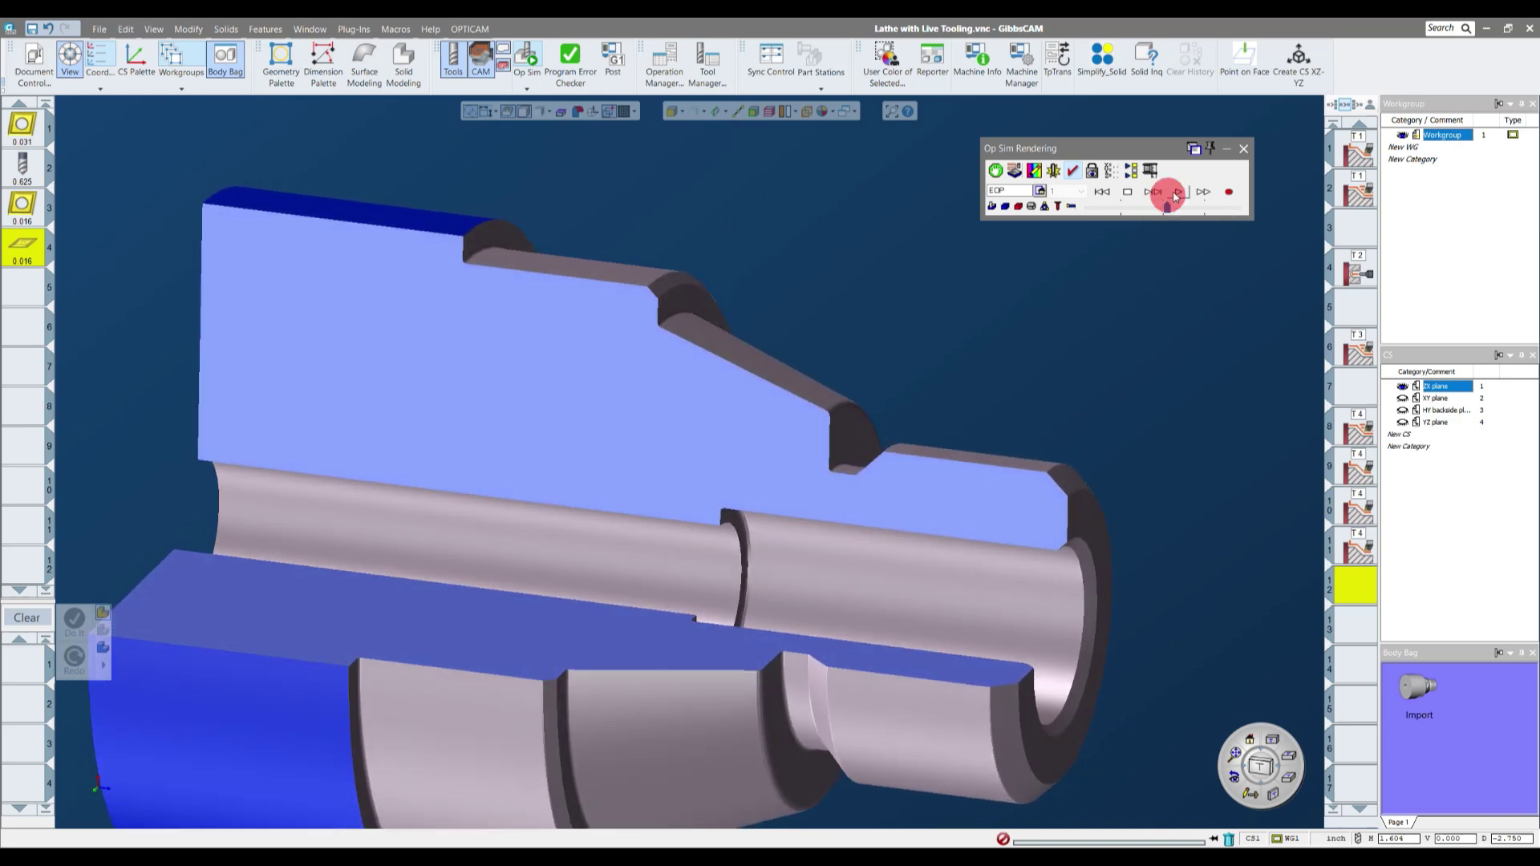
{"action": "left_click", "coordinate": [1244, 151]}
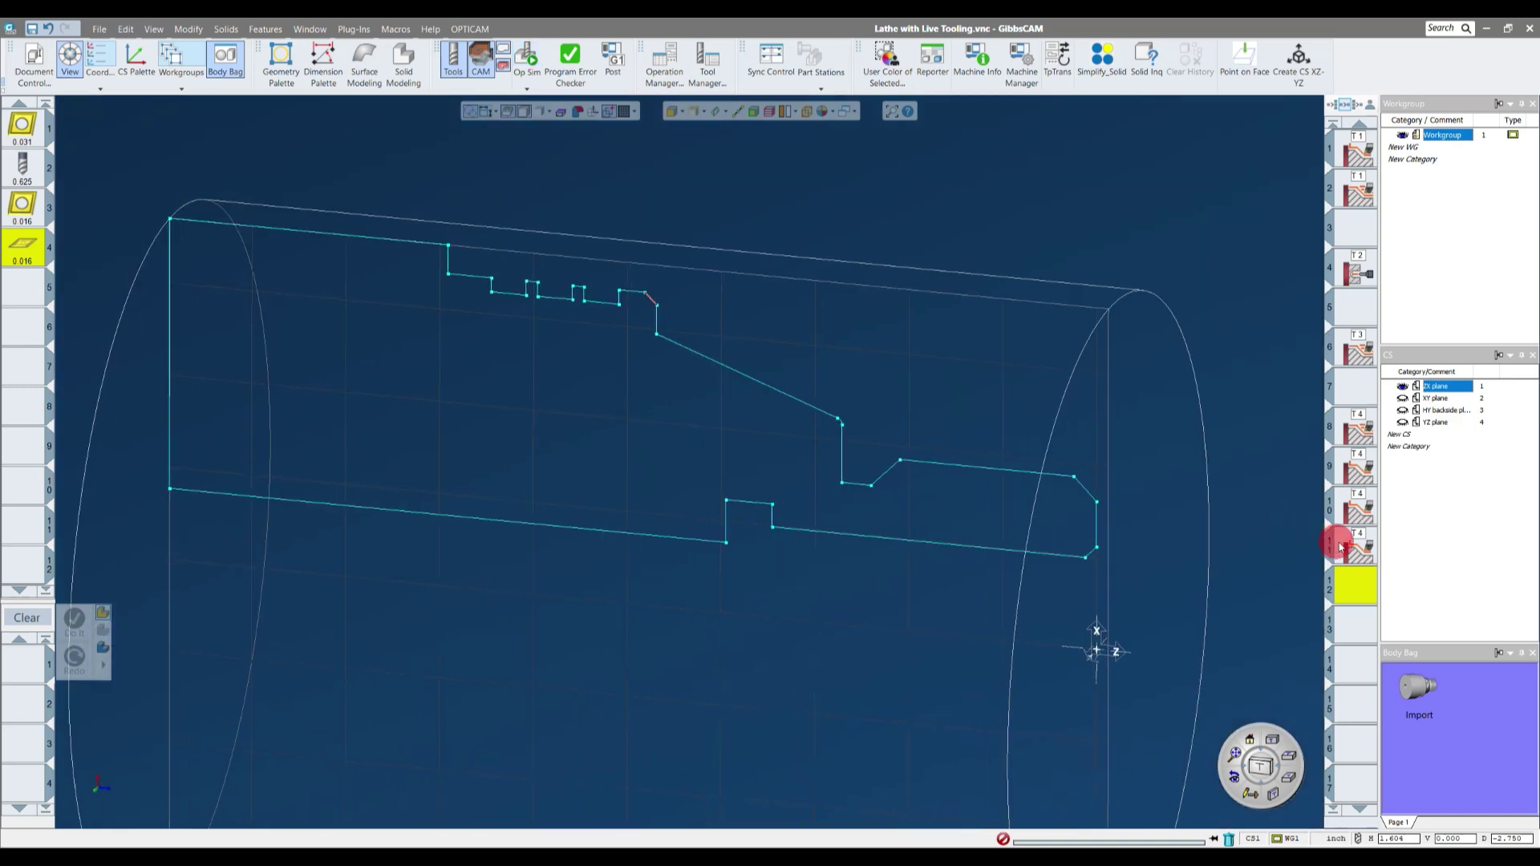
- Reload the OD Contour process of operation 10, turn on No Drag, and regenerate its toolpath across the undercut and taper
{"action": "left_click", "coordinate": [1354, 513]}
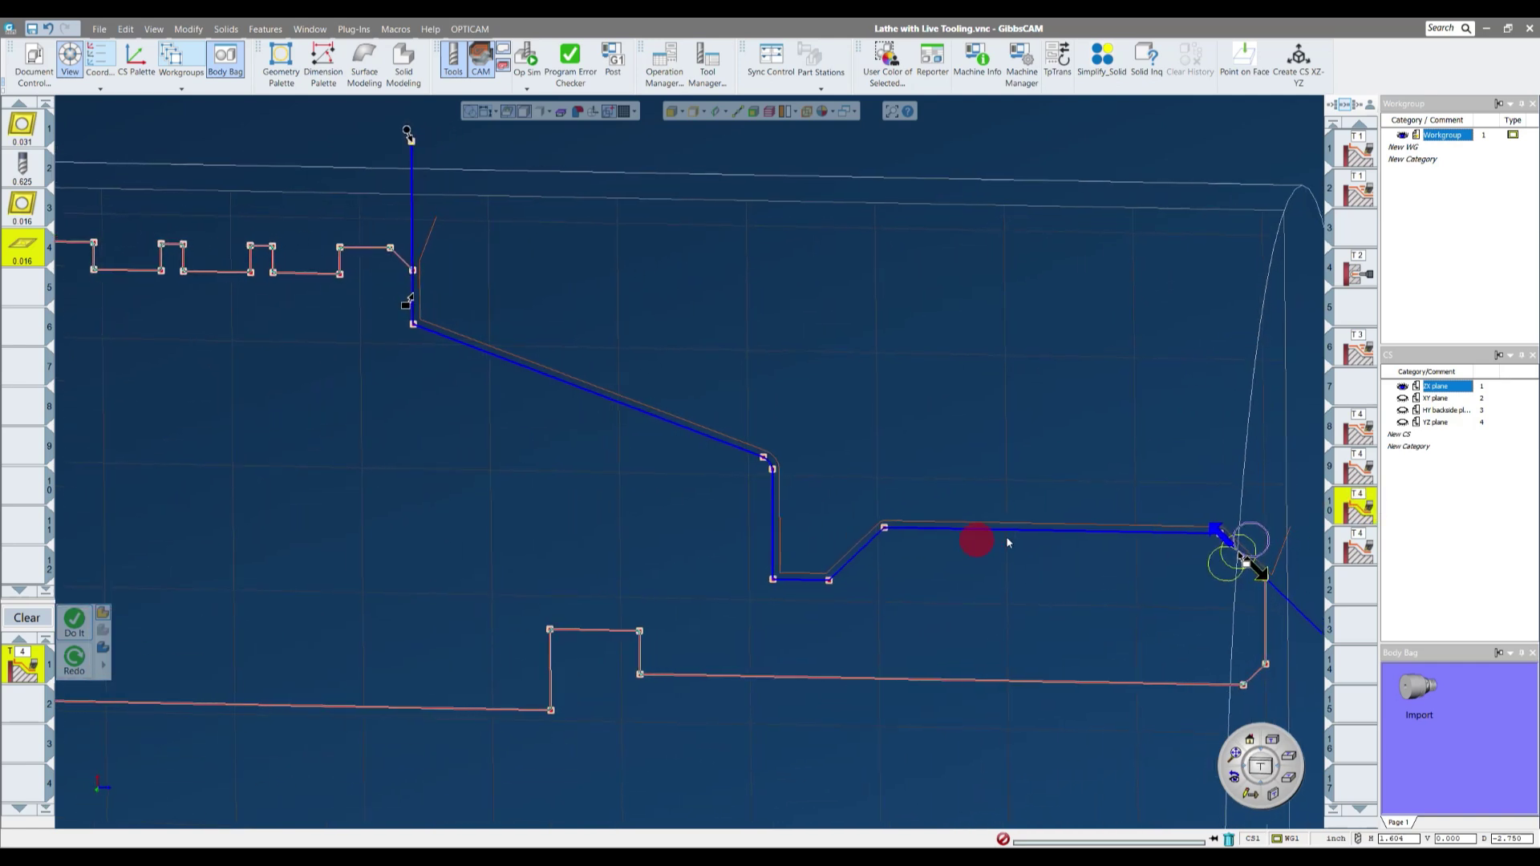
{"action": "left_click", "coordinate": [776, 547]}
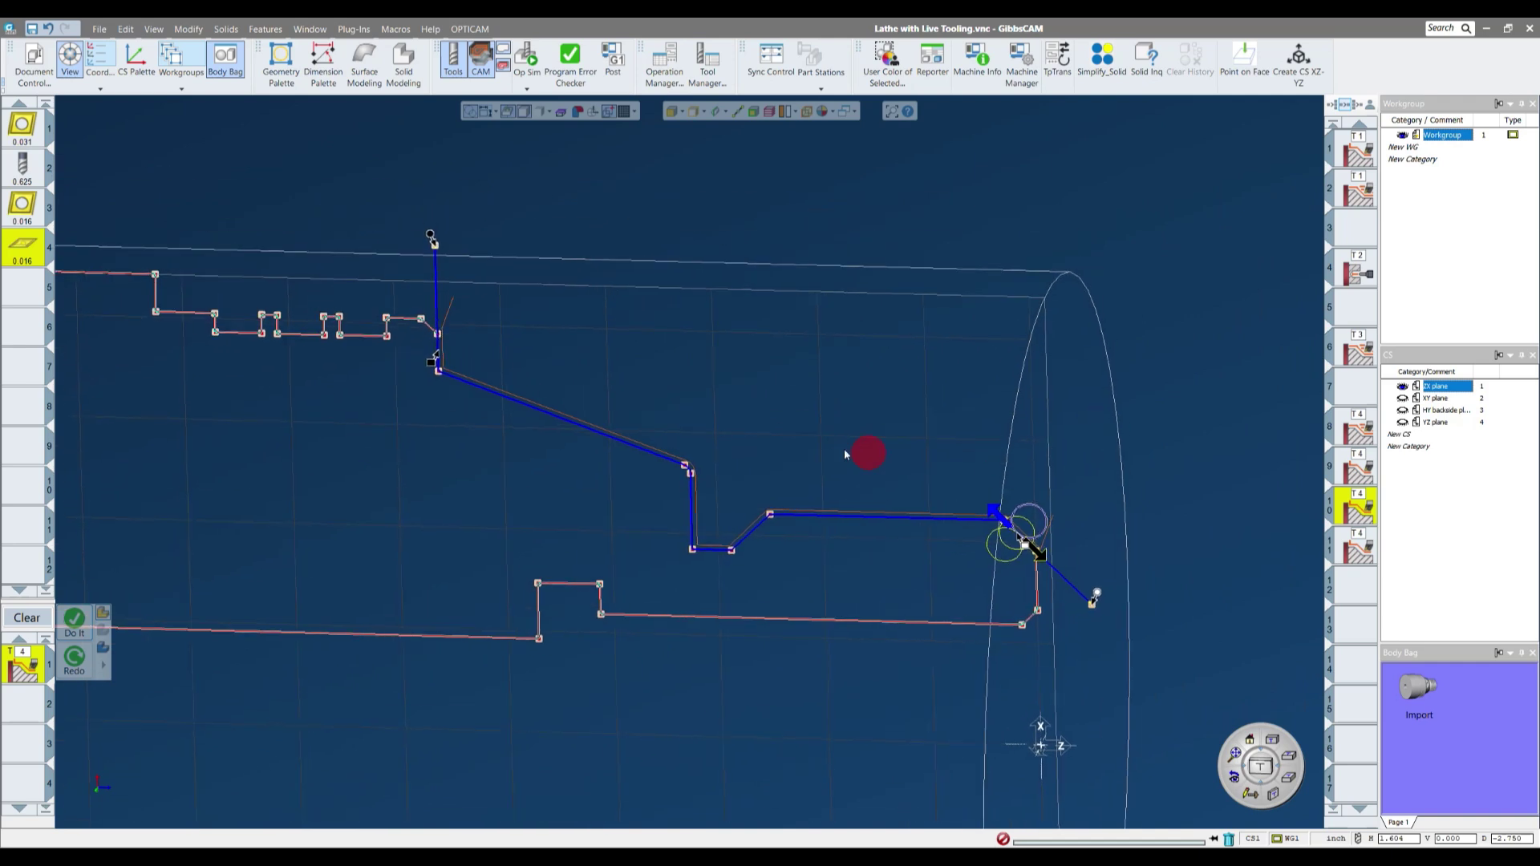
{"action": "double_click", "coordinate": [27, 665]}
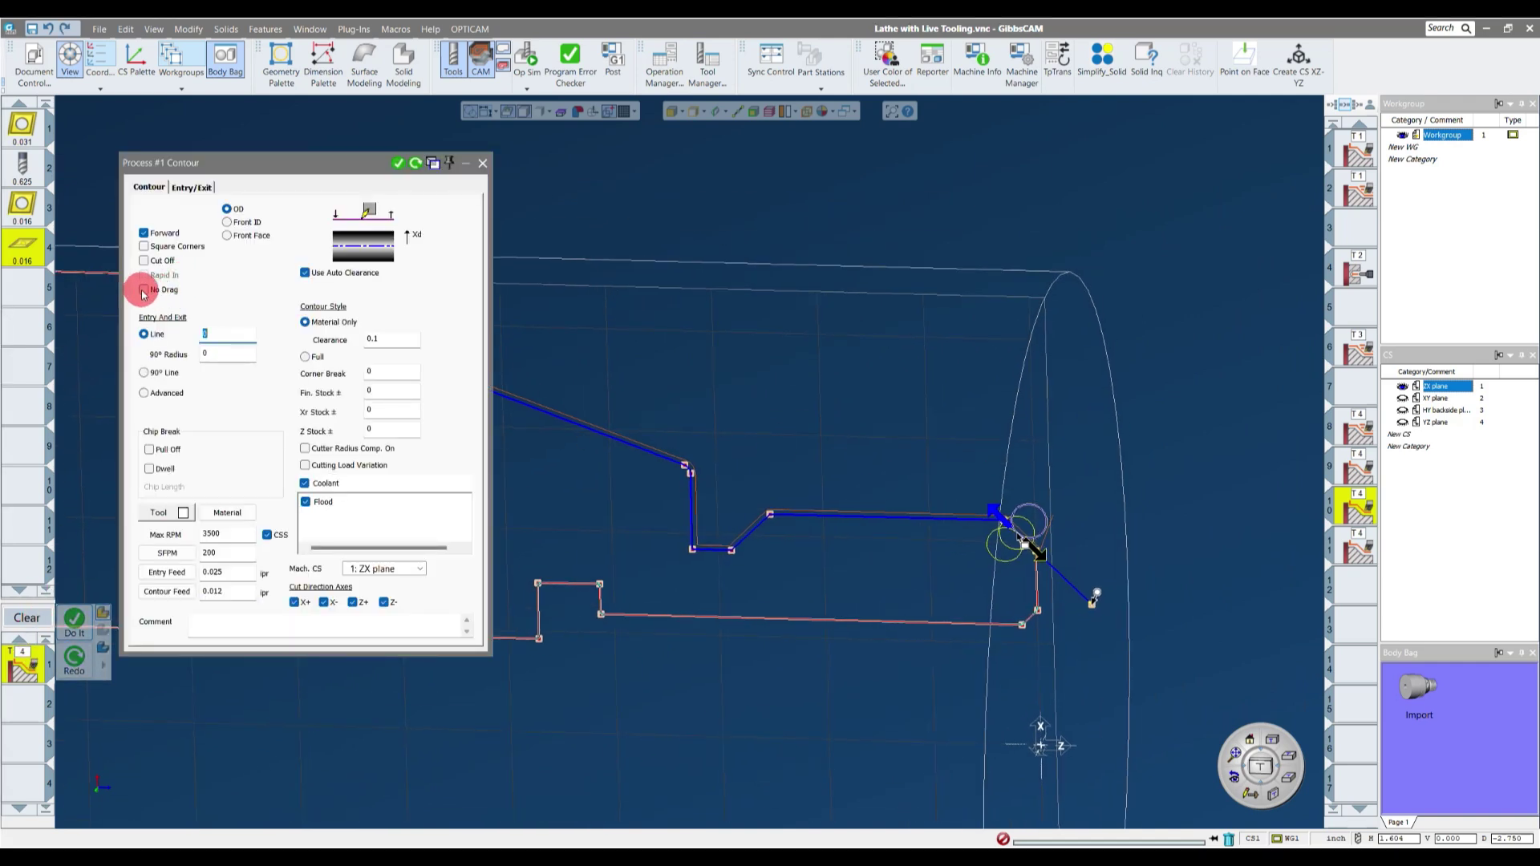
{"action": "left_click", "coordinate": [146, 290]}
{"action": "left_click", "coordinate": [419, 166]}
{"action": "scroll", "coordinate": [894, 550], "scroll_direction": "up", "scroll_amount": 4}
{"action": "scroll", "coordinate": [911, 464], "scroll_direction": "up", "scroll_amount": 2}
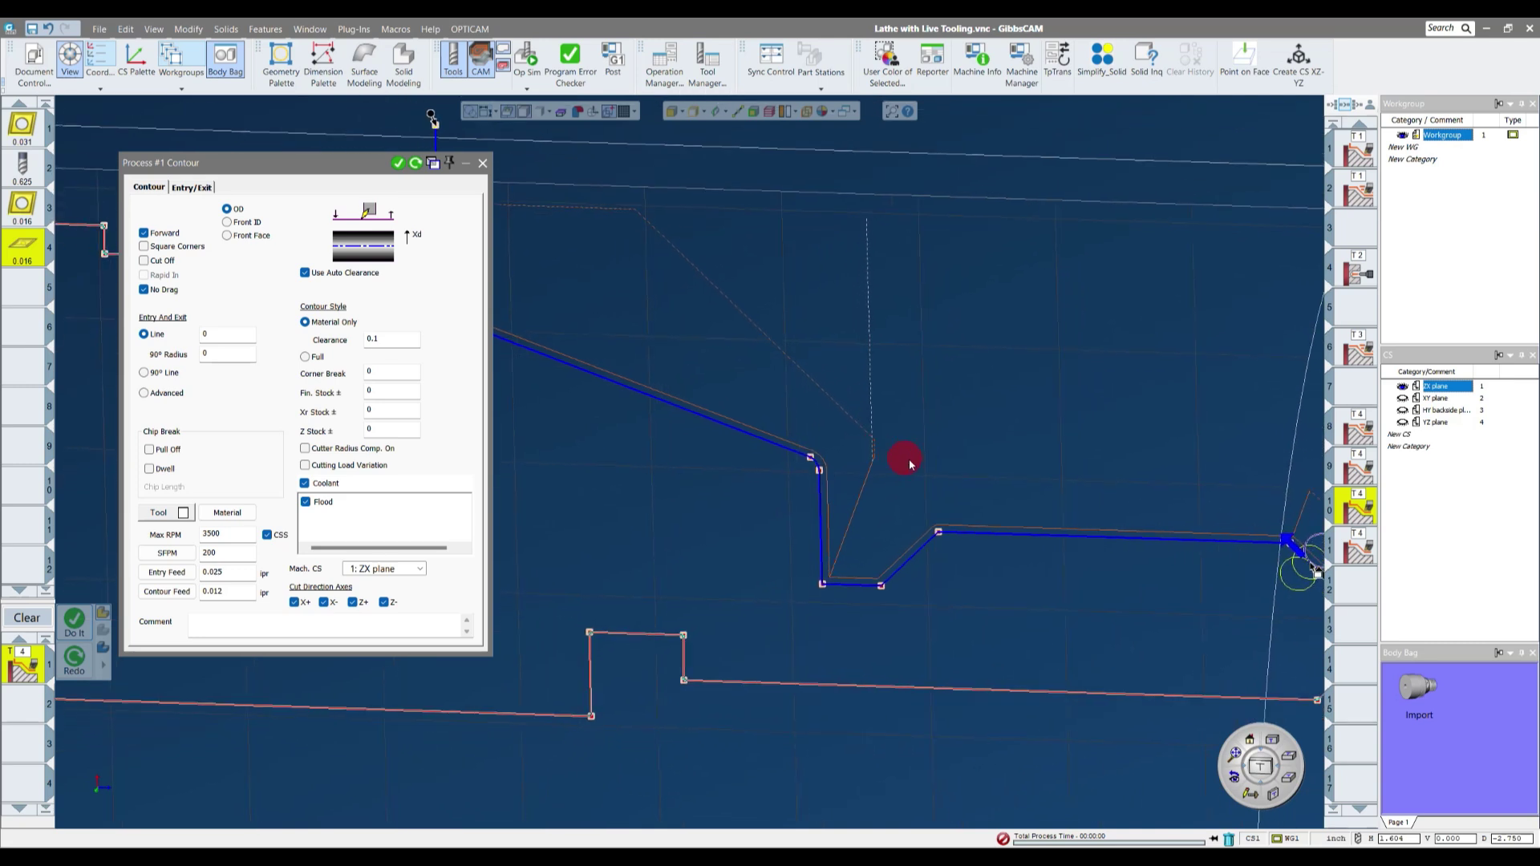
{"action": "scroll", "coordinate": [911, 465], "scroll_direction": "down", "scroll_amount": 5}
{"action": "scroll", "coordinate": [1104, 542], "scroll_direction": "up", "scroll_amount": 4}
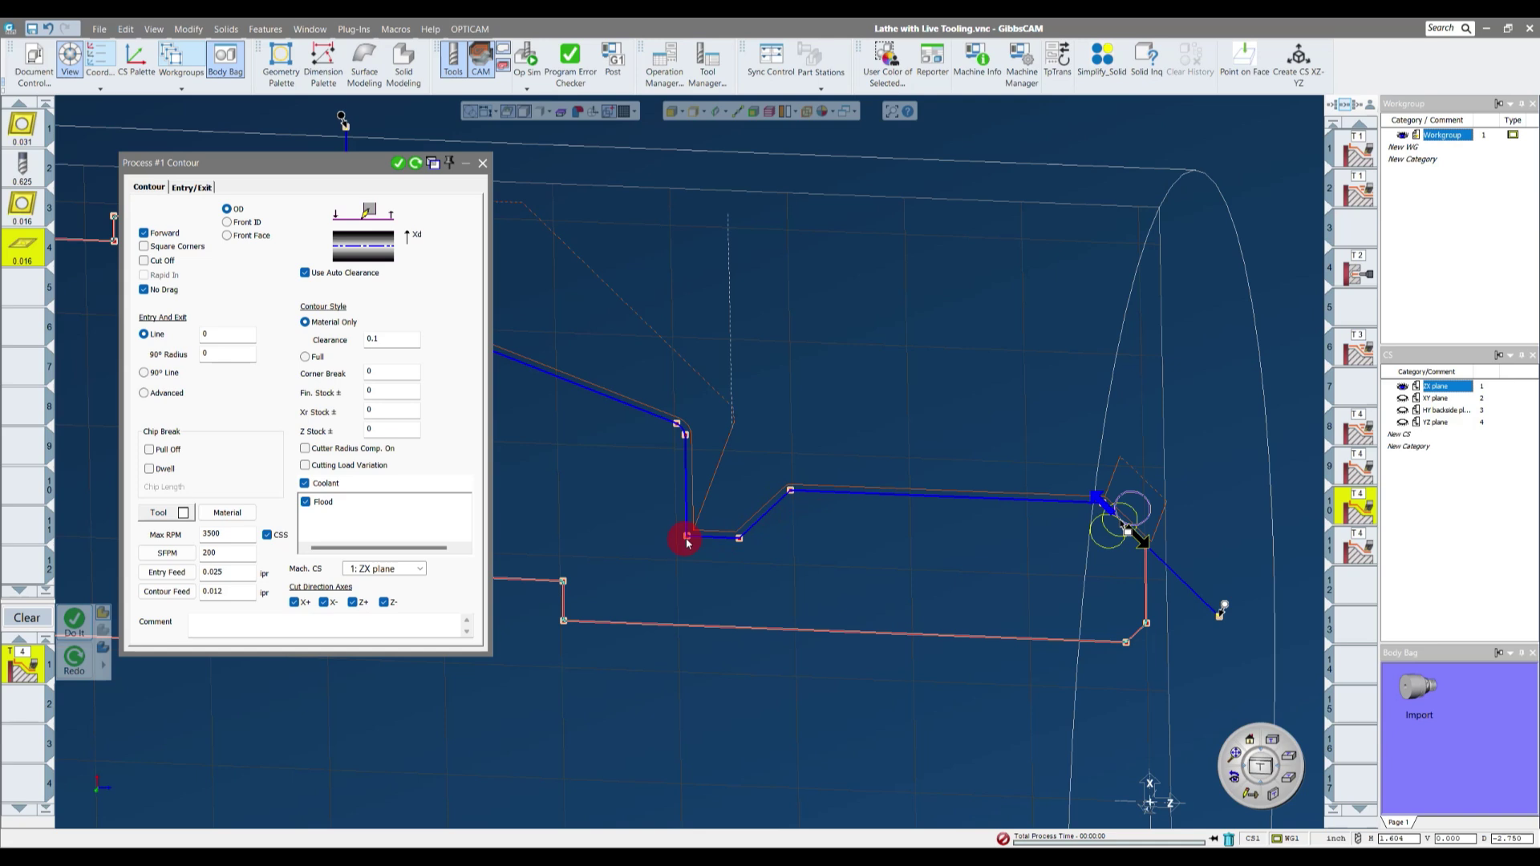
{"action": "scroll", "coordinate": [670, 340], "scroll_direction": "down", "scroll_amount": 3}
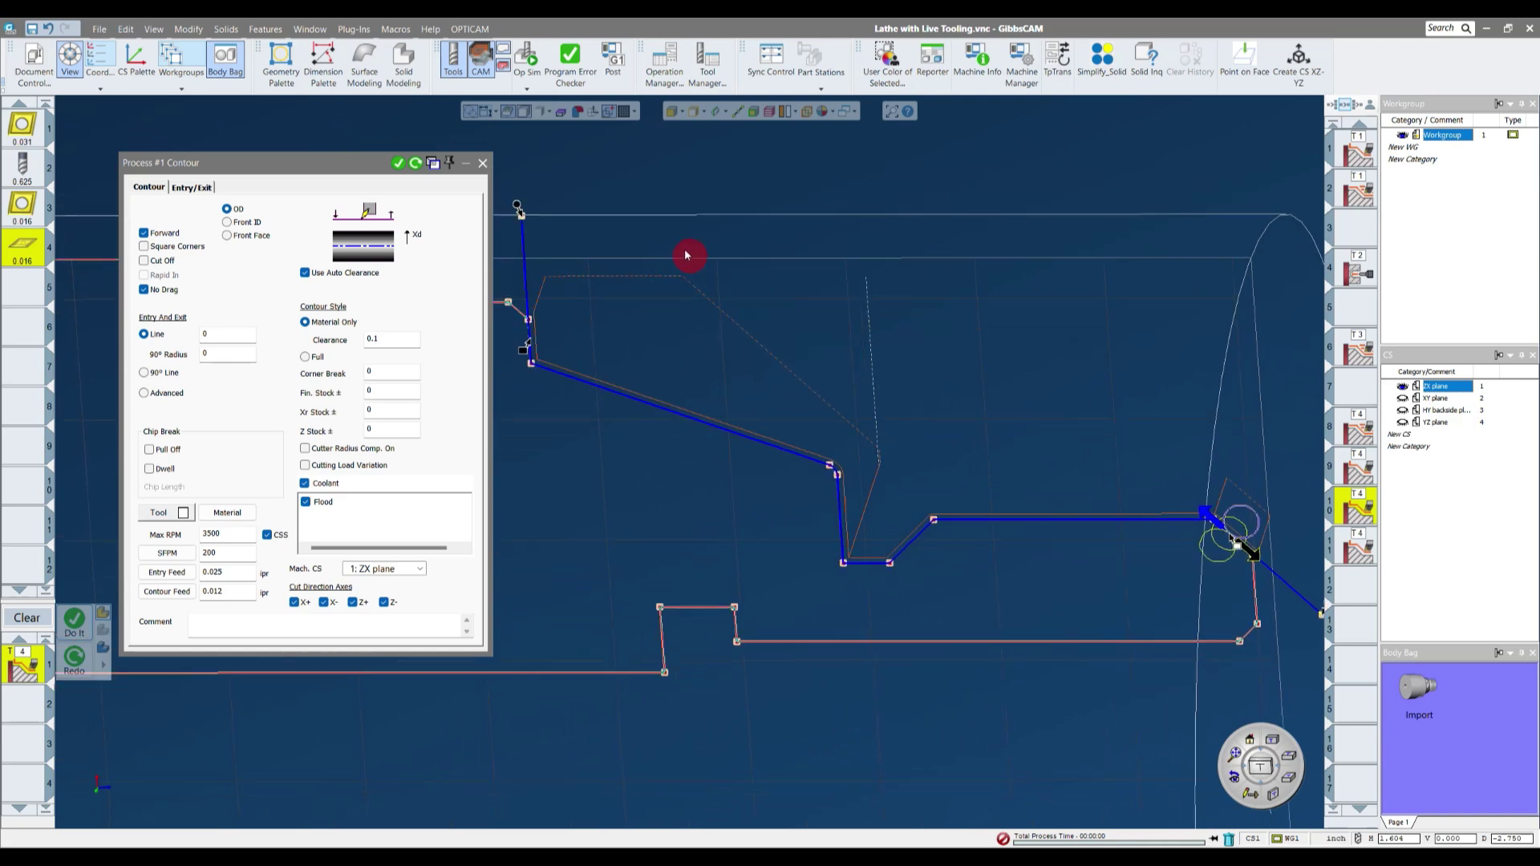
{"action": "left_click", "coordinate": [482, 163]}
{"action": "scroll", "coordinate": [800, 381], "scroll_direction": "up", "scroll_amount": 2}
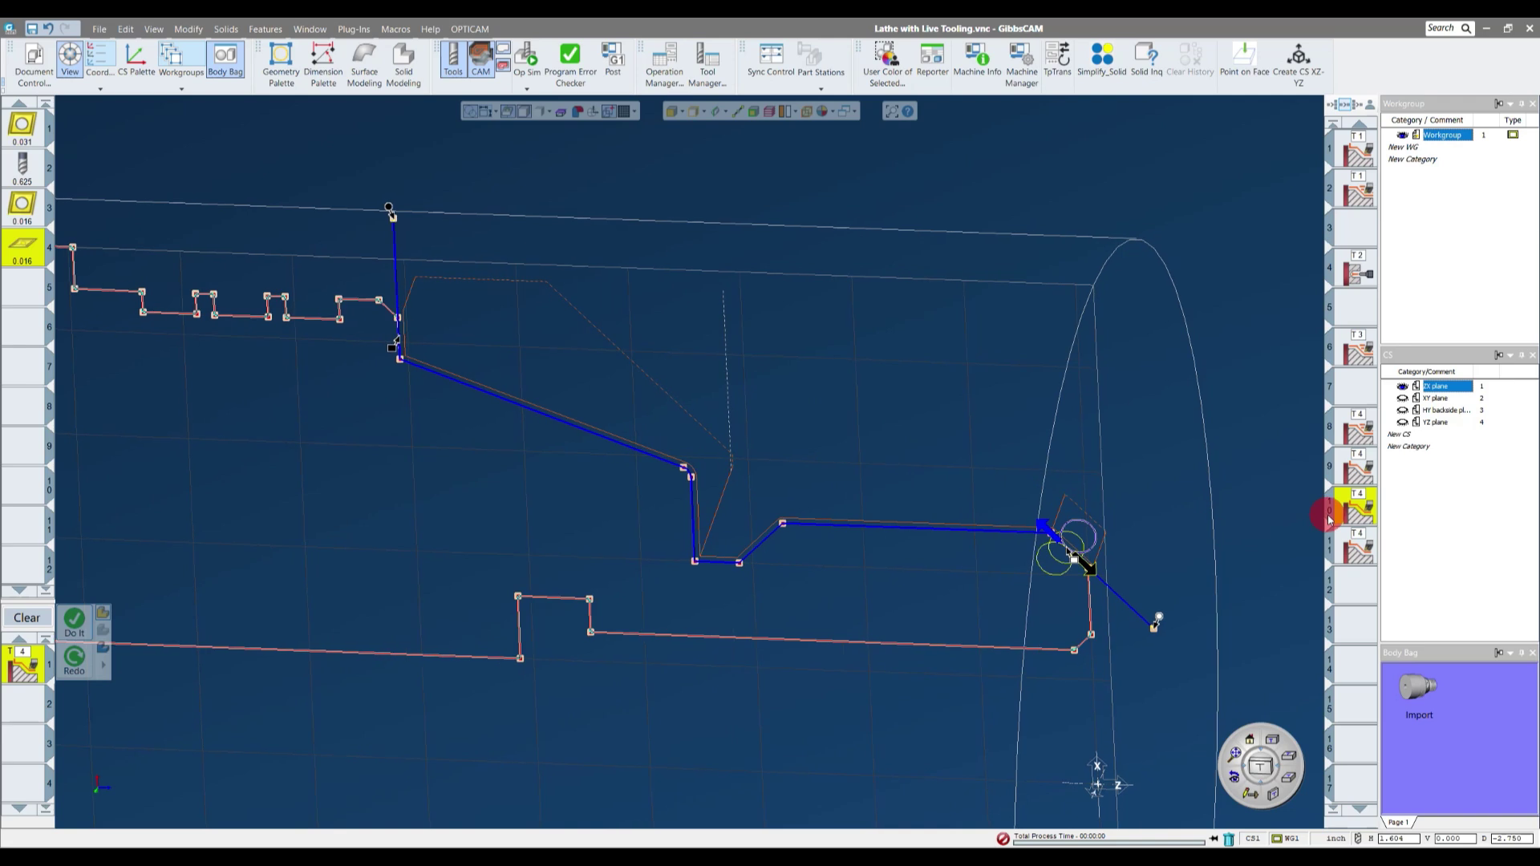
- Simulate only operation 10 at slow speed by skipping the unselected operations, and examine how it finishes the undercut and taper
{"action": "left_click", "coordinate": [525, 56]}
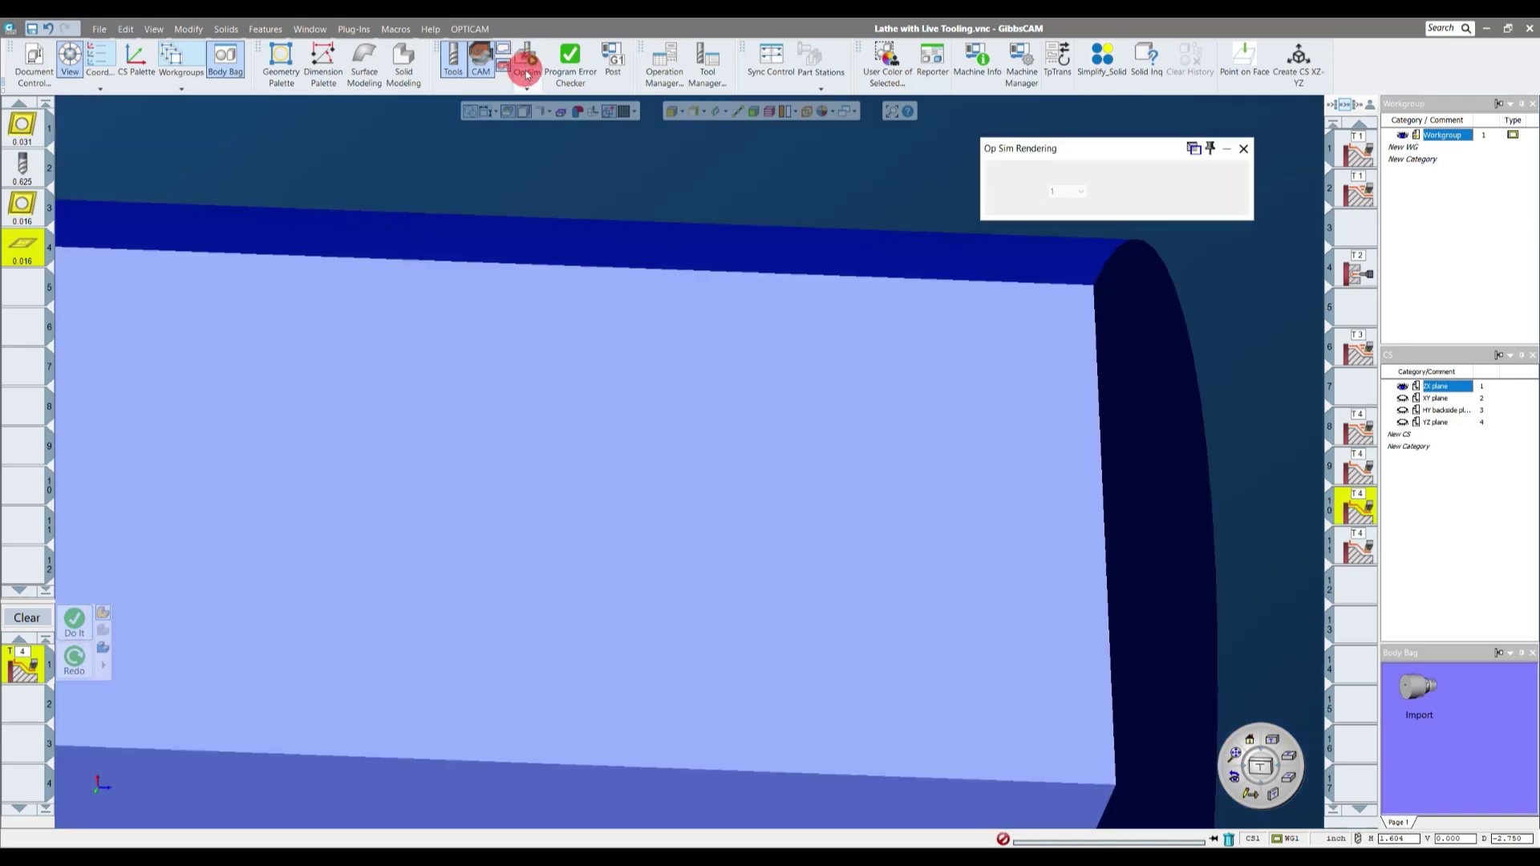
{"action": "scroll", "coordinate": [974, 270], "scroll_direction": "down", "scroll_amount": 5}
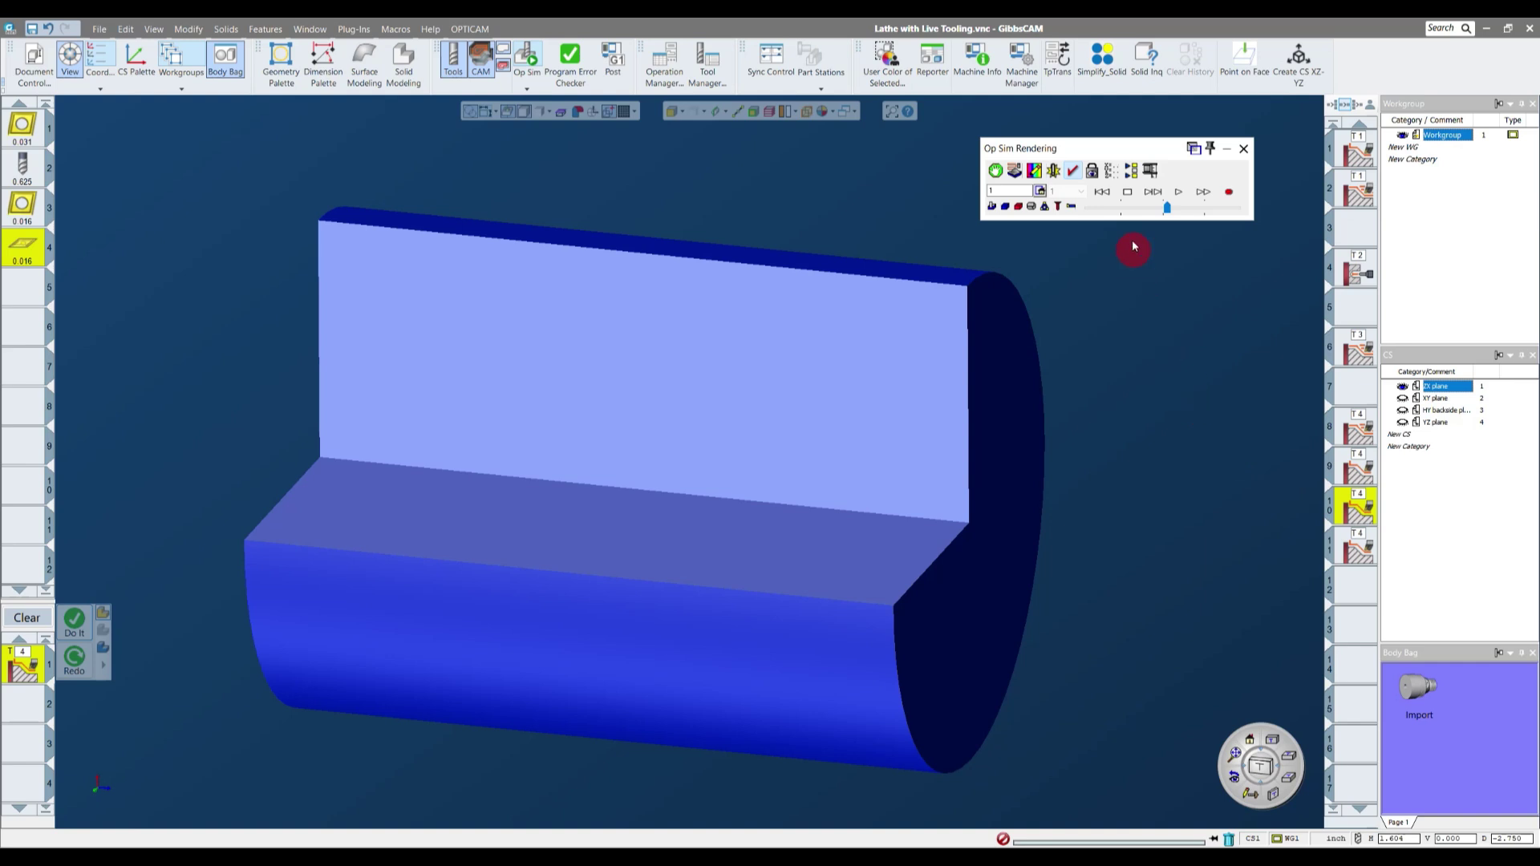
{"action": "left_click", "coordinate": [1132, 171]}
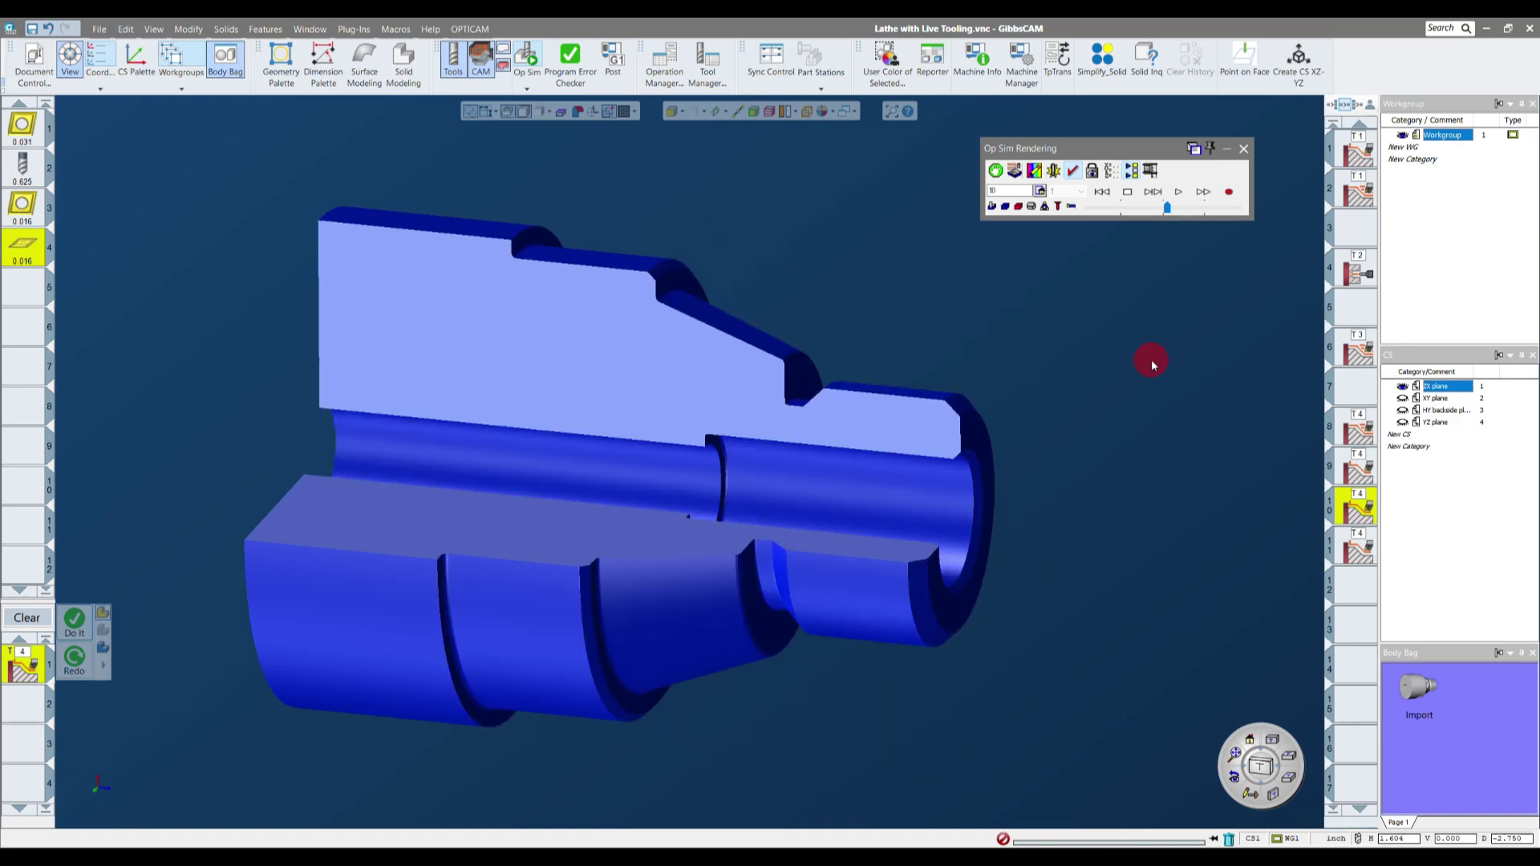
{"action": "middle_click_drag", "start_coordinate": [1151, 359], "coordinate": [1309, 502]}
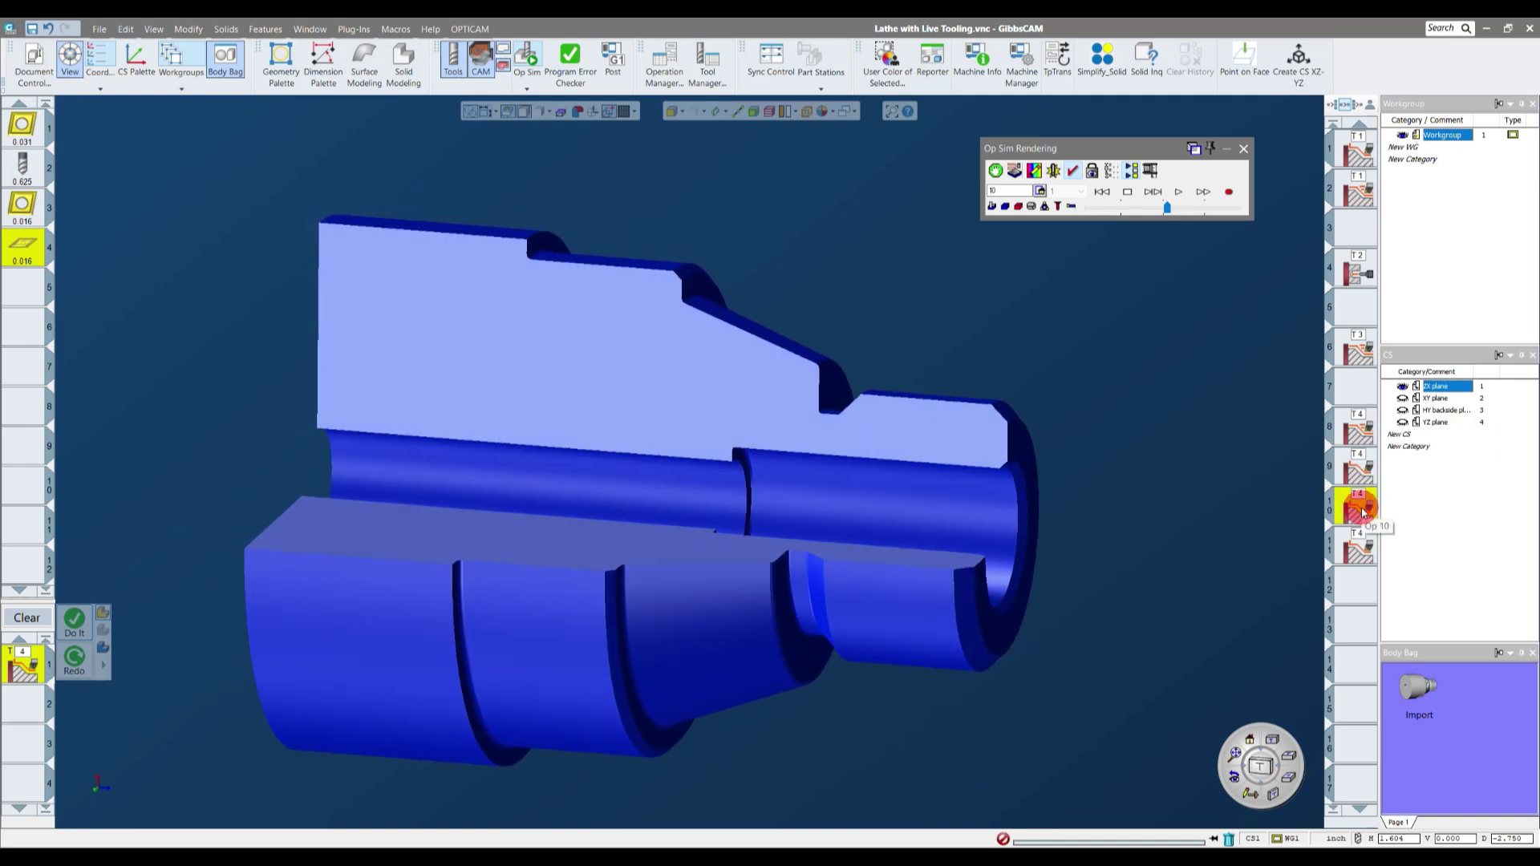
{"action": "left_click", "coordinate": [1121, 207]}
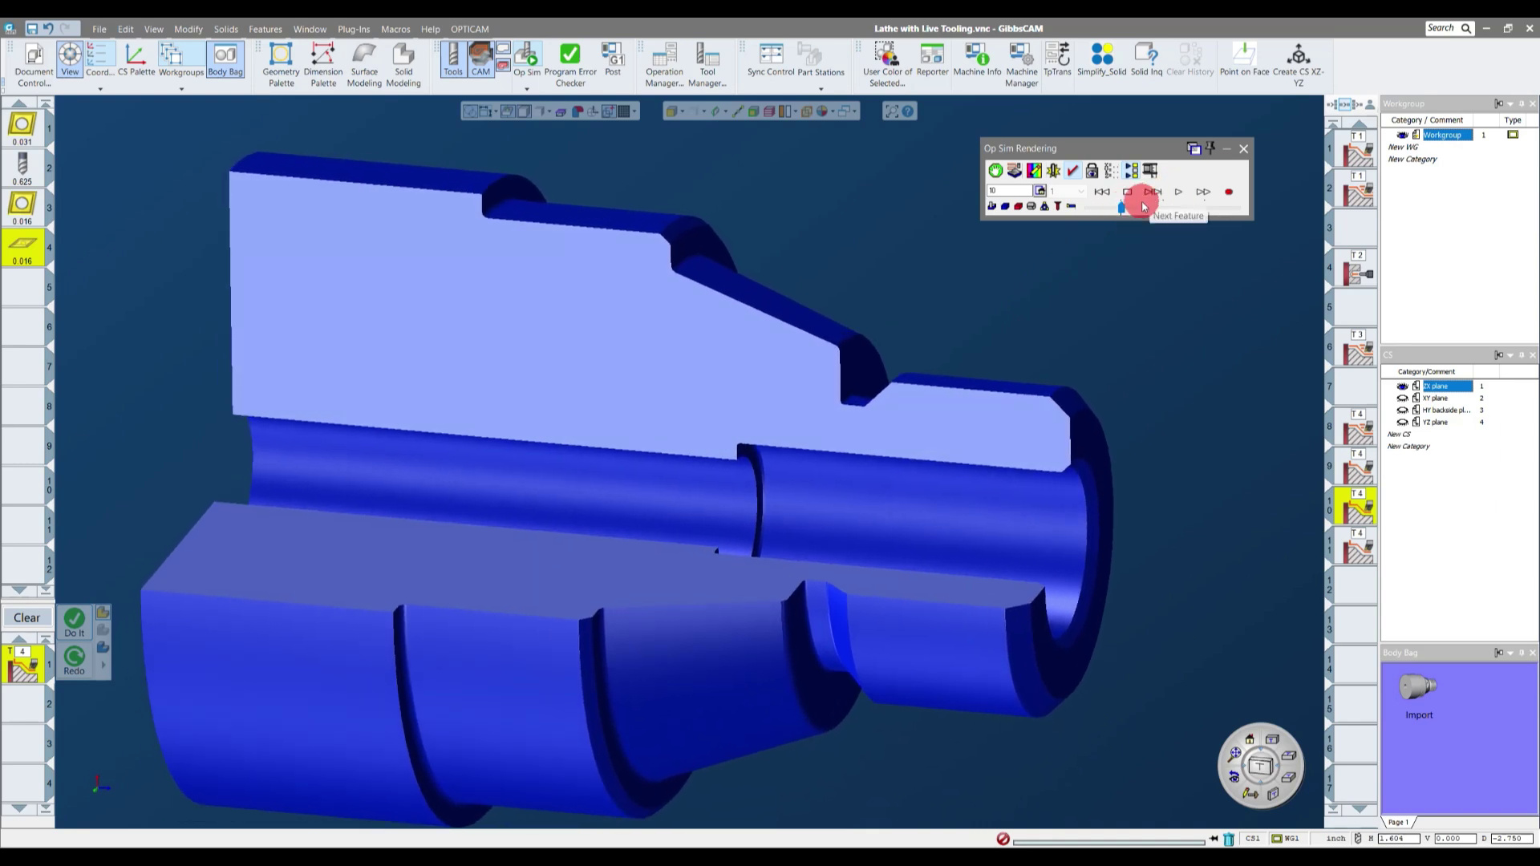
{"action": "left_click", "coordinate": [1178, 192]}
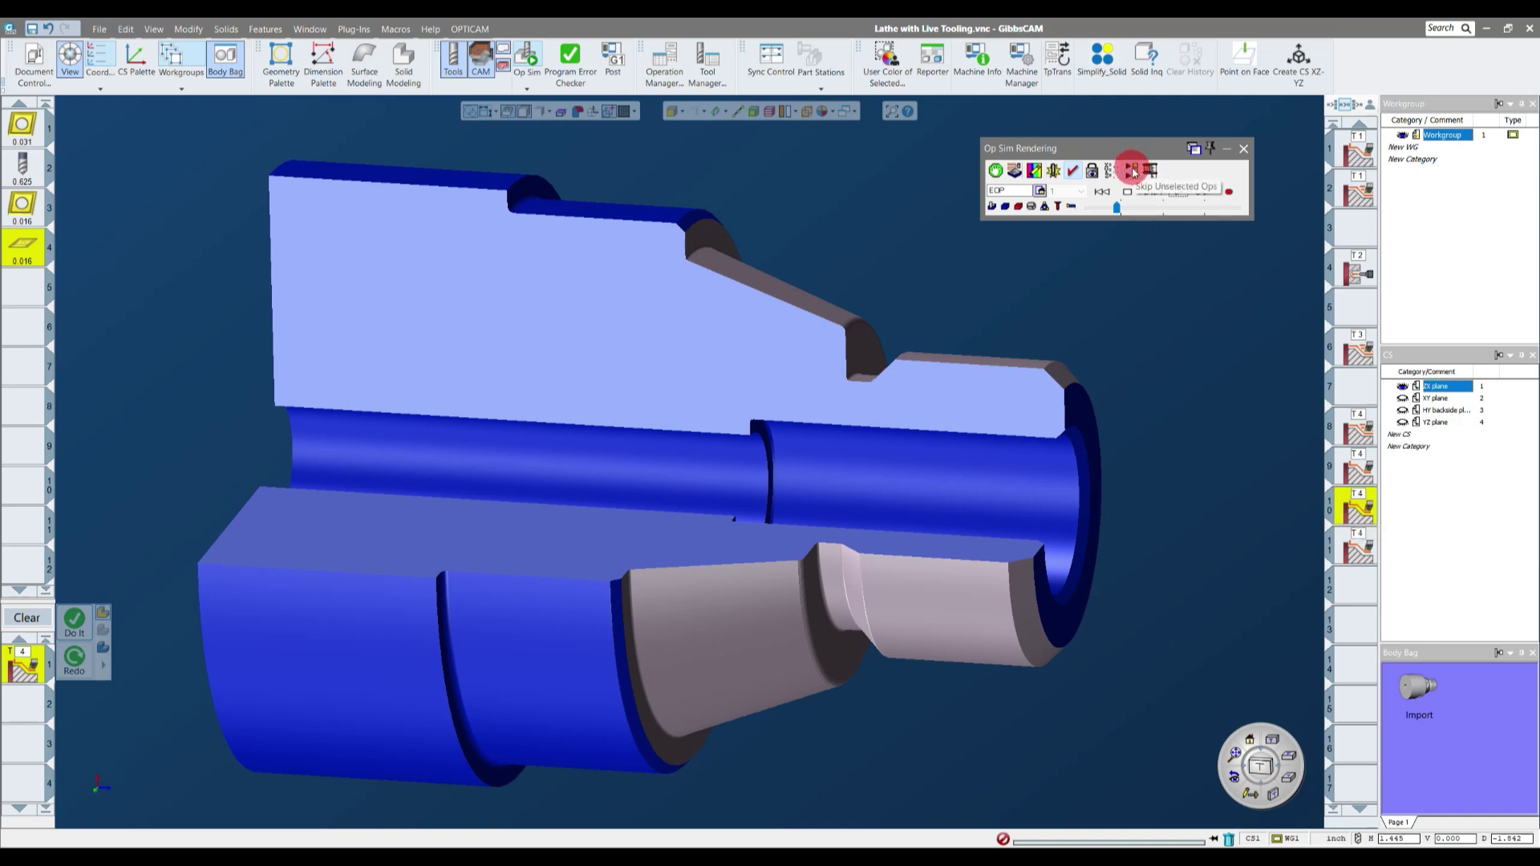
{"action": "left_click", "coordinate": [1234, 153]}
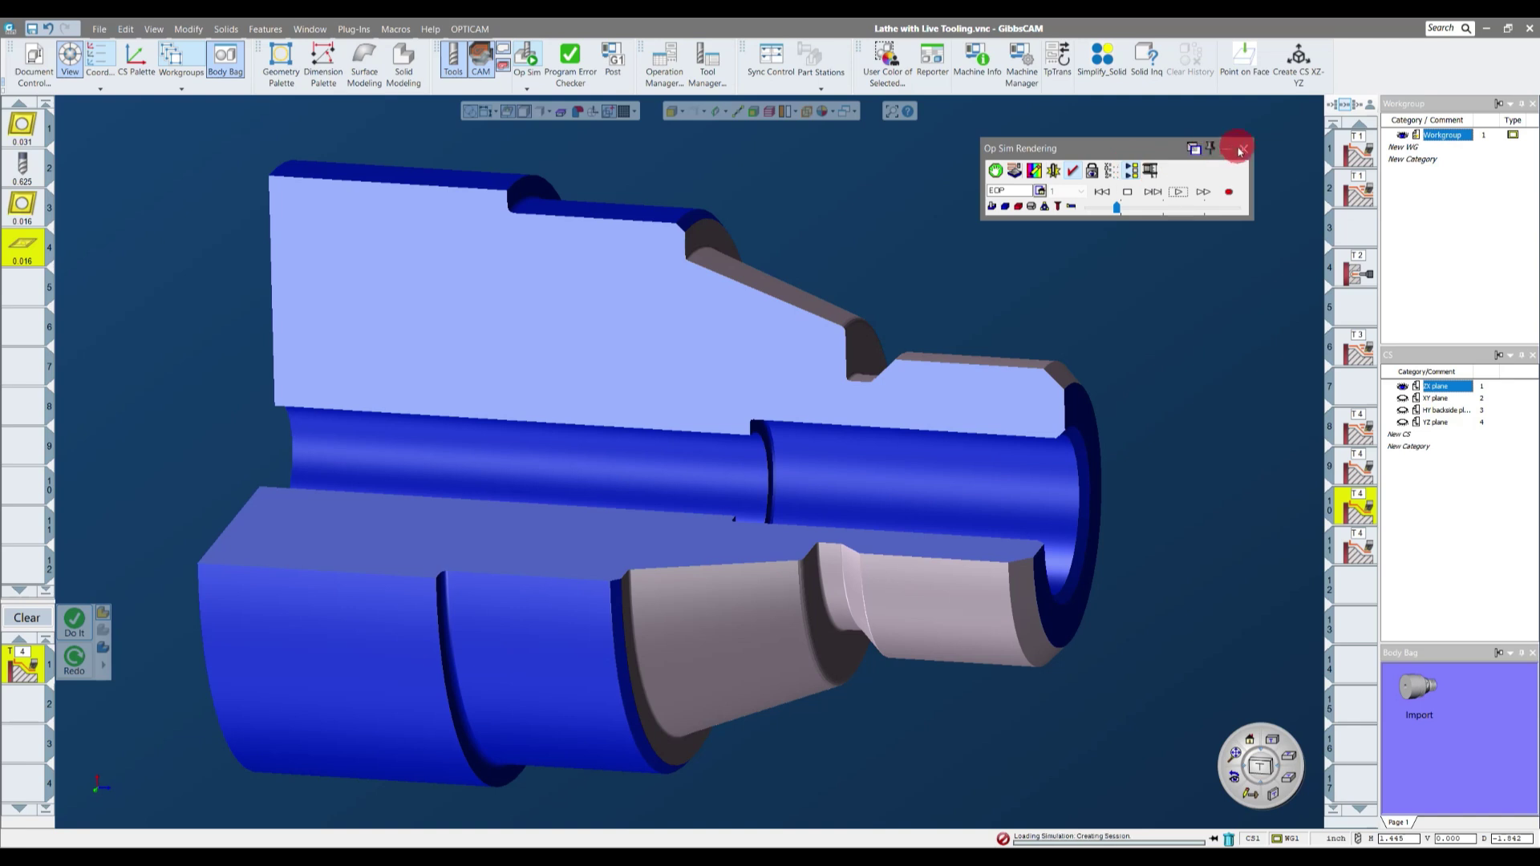
{"action": "left_click", "coordinate": [1243, 149]}
- Deselect operation 10, clear the loaded process, and simulate the complete program again at maximum speed
{"action": "left_click", "coordinate": [1356, 594]}
{"action": "scroll", "coordinate": [842, 474], "scroll_direction": "down", "scroll_amount": 2}
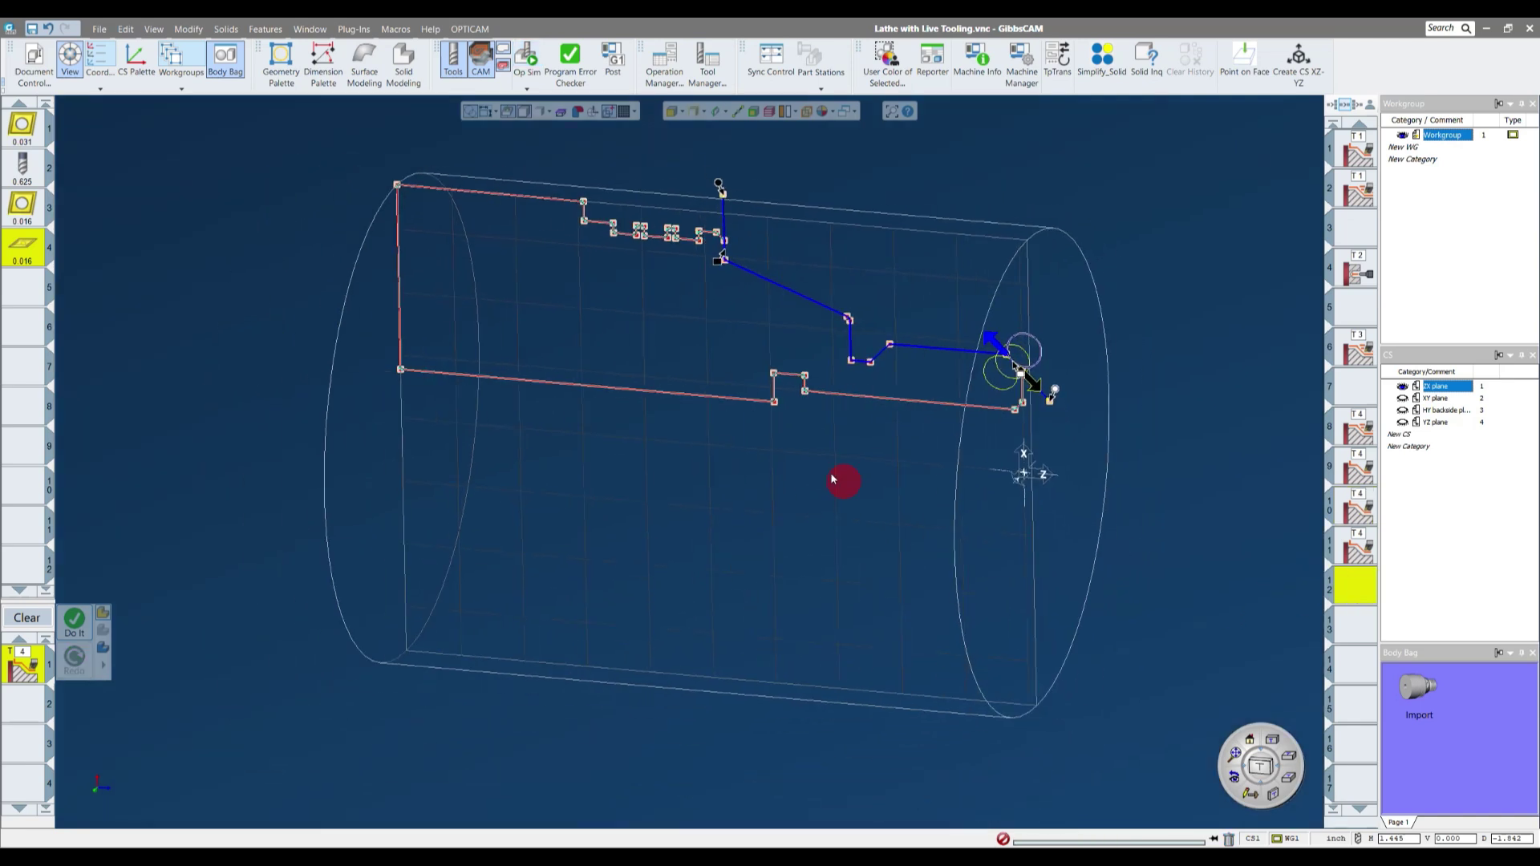
{"action": "left_click", "coordinate": [26, 616]}
{"action": "left_click", "coordinate": [533, 80]}
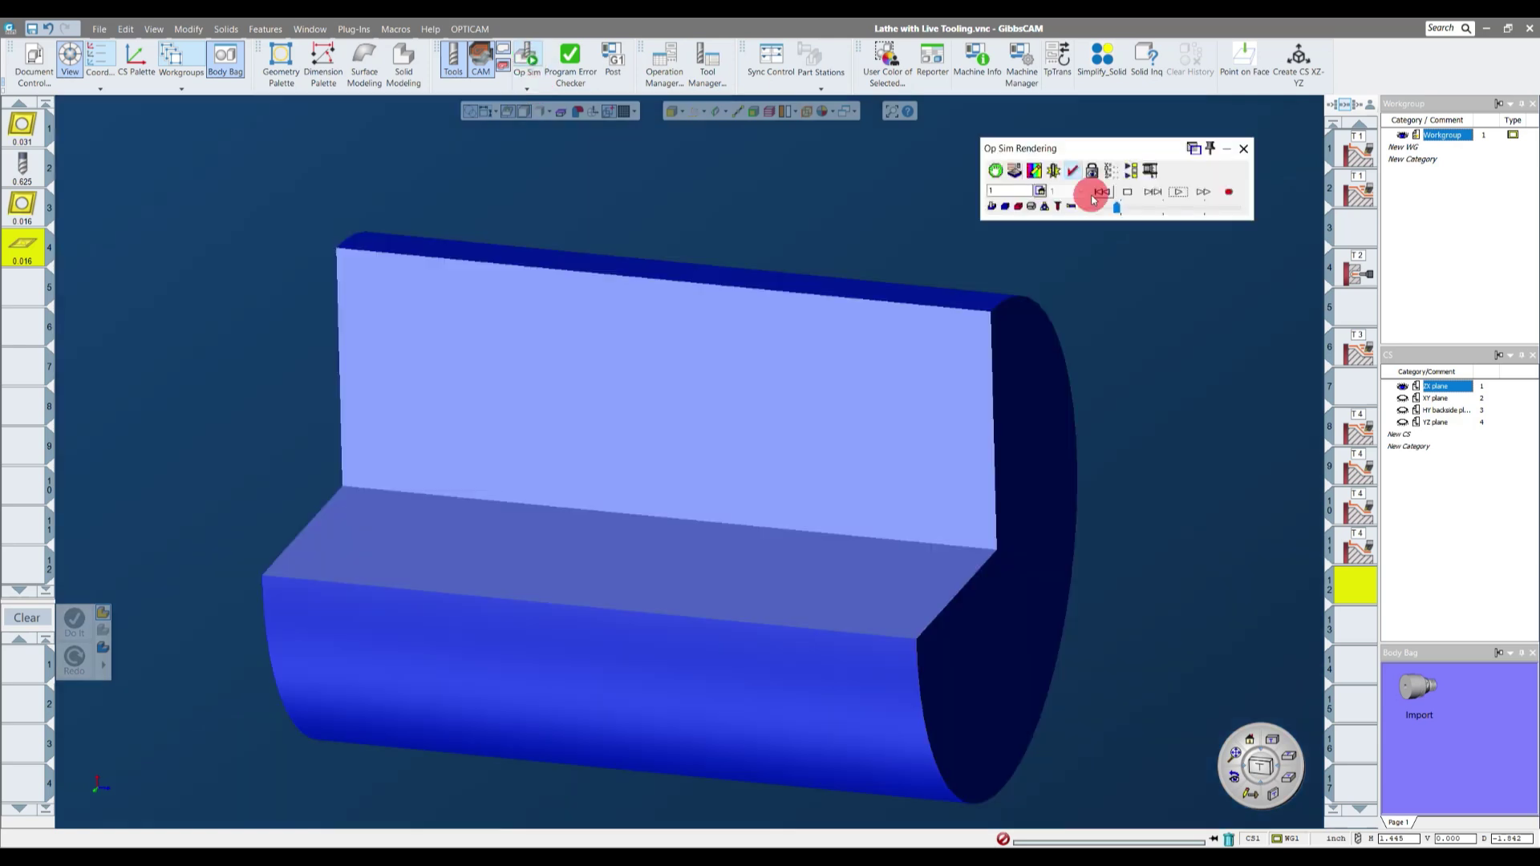
{"action": "left_click", "coordinate": [1153, 192]}
{"action": "left_click_drag", "start_coordinate": [1117, 210], "coordinate": [1239, 206]}
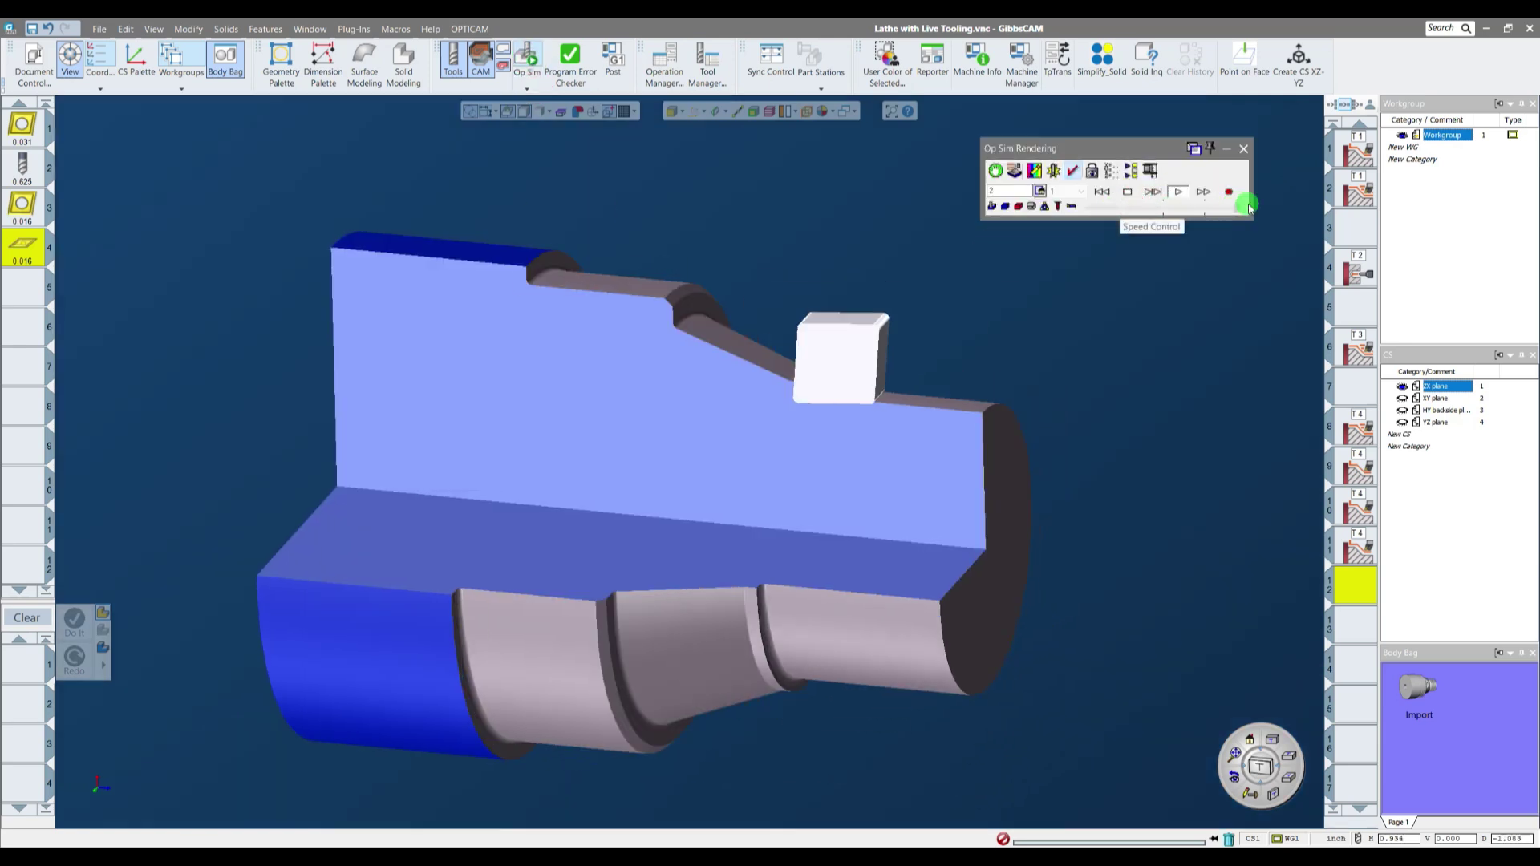
{"action": "left_click_drag", "start_coordinate": [1035, 385], "coordinate": [1038, 425]}
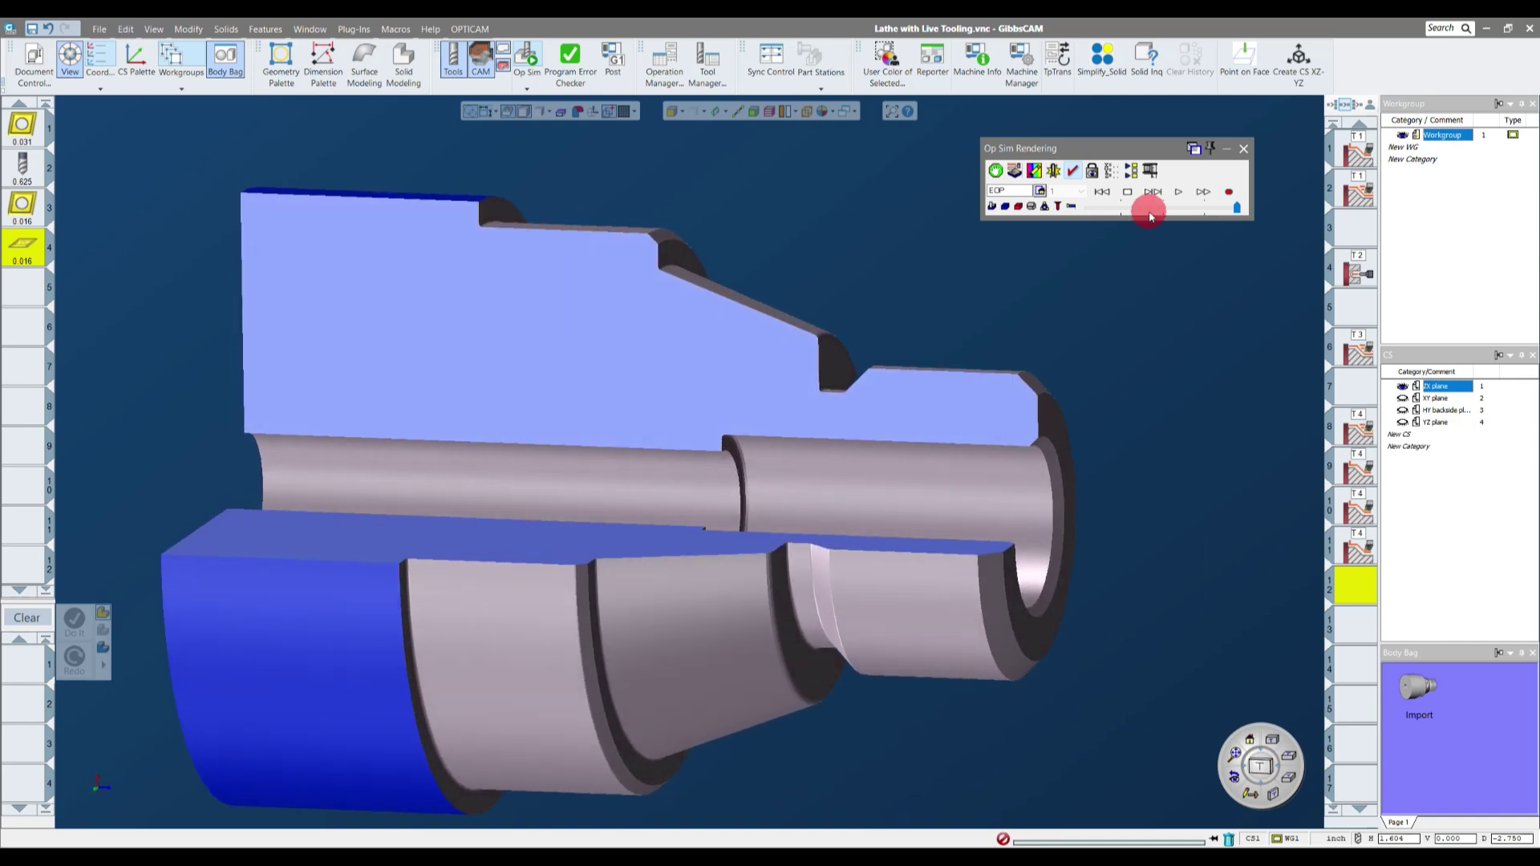
{"action": "left_click", "coordinate": [1243, 151]}
- Create a Contour process with tool 3, set its cut type to Front ID, and turn off No Drag
{"action": "left_click_drag", "start_coordinate": [883, 449], "coordinate": [96, 275]}
{"action": "left_click", "coordinate": [27, 218]}
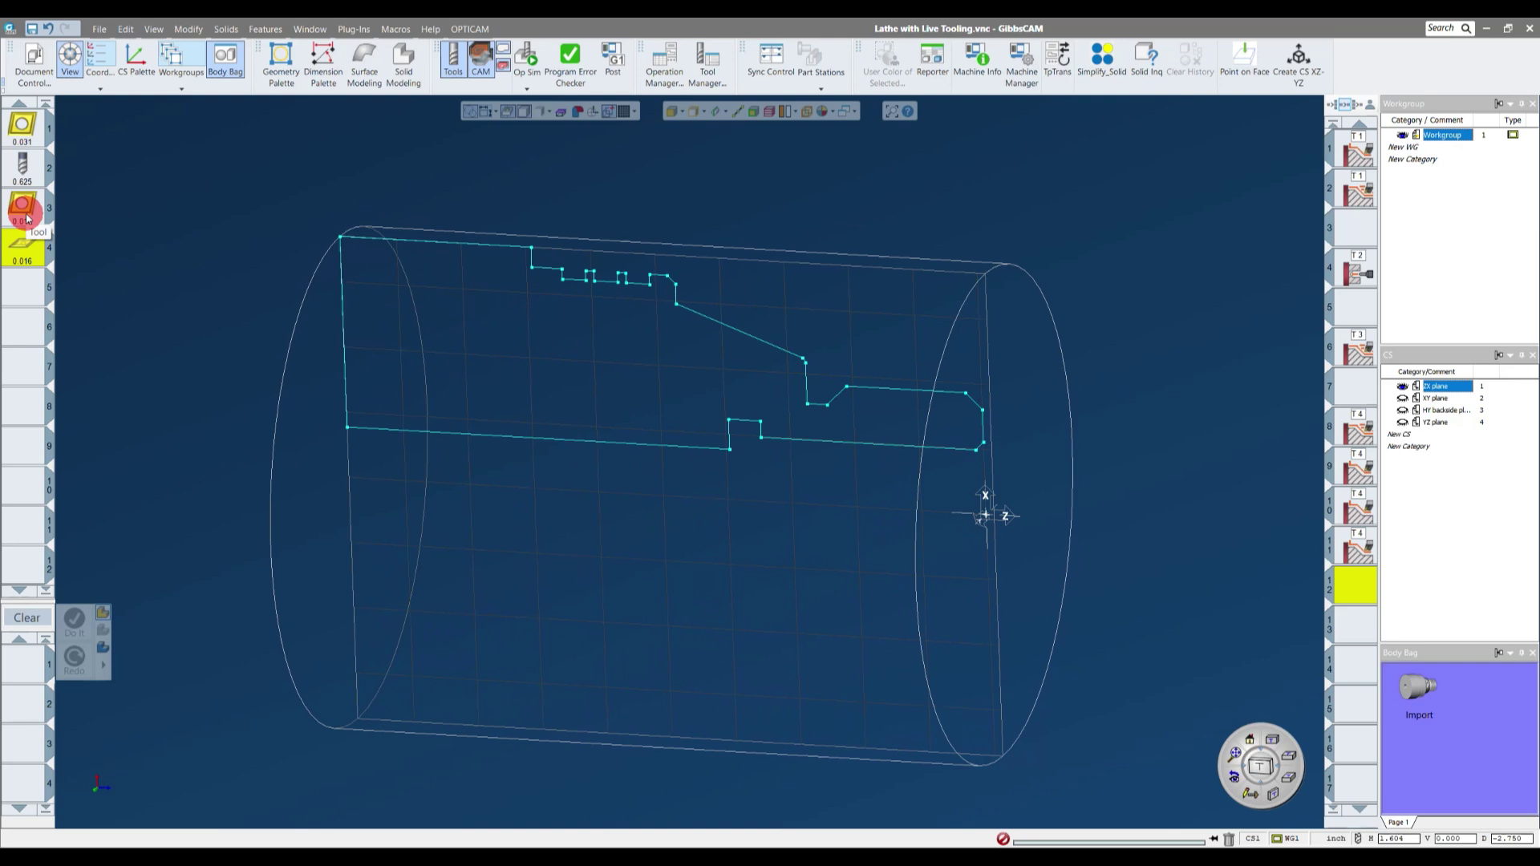
{"action": "left_click_drag", "start_coordinate": [26, 214], "coordinate": [32, 665]}
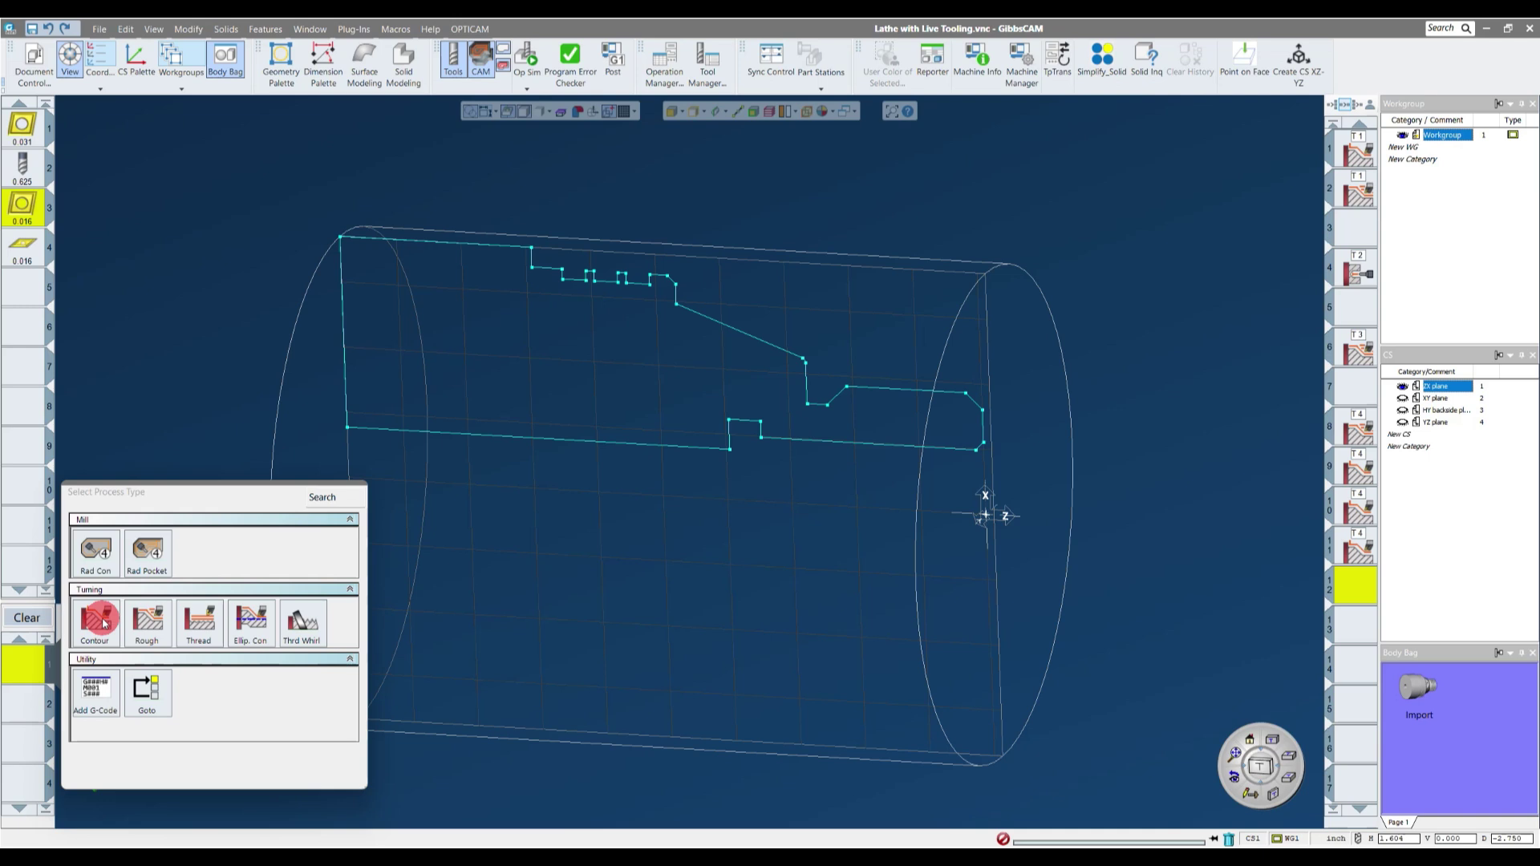
{"action": "left_click", "coordinate": [101, 622]}
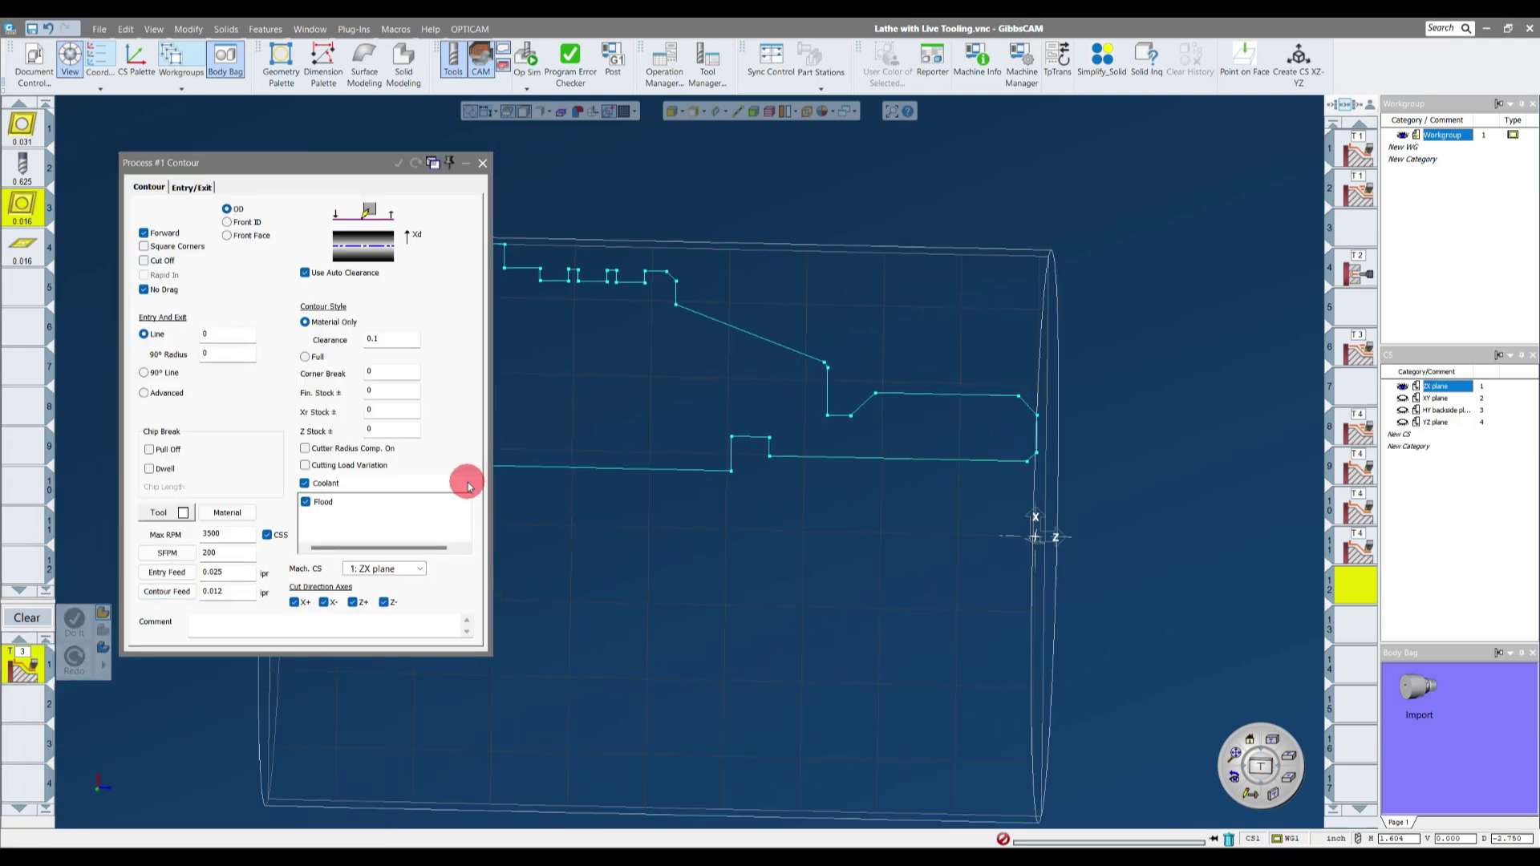
{"action": "left_click", "coordinate": [228, 222]}
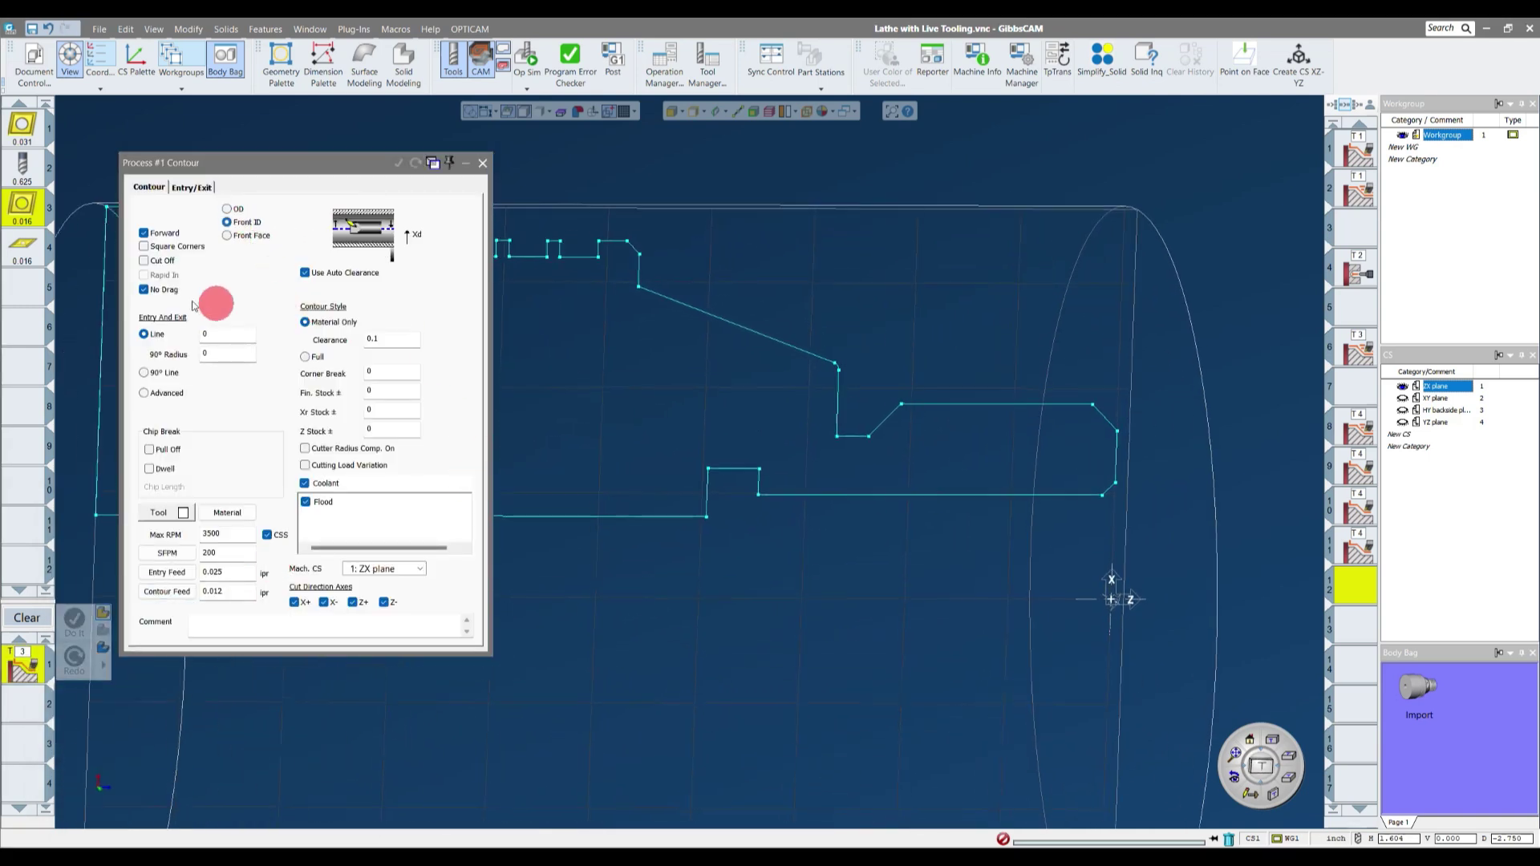
{"action": "left_click", "coordinate": [145, 291]}
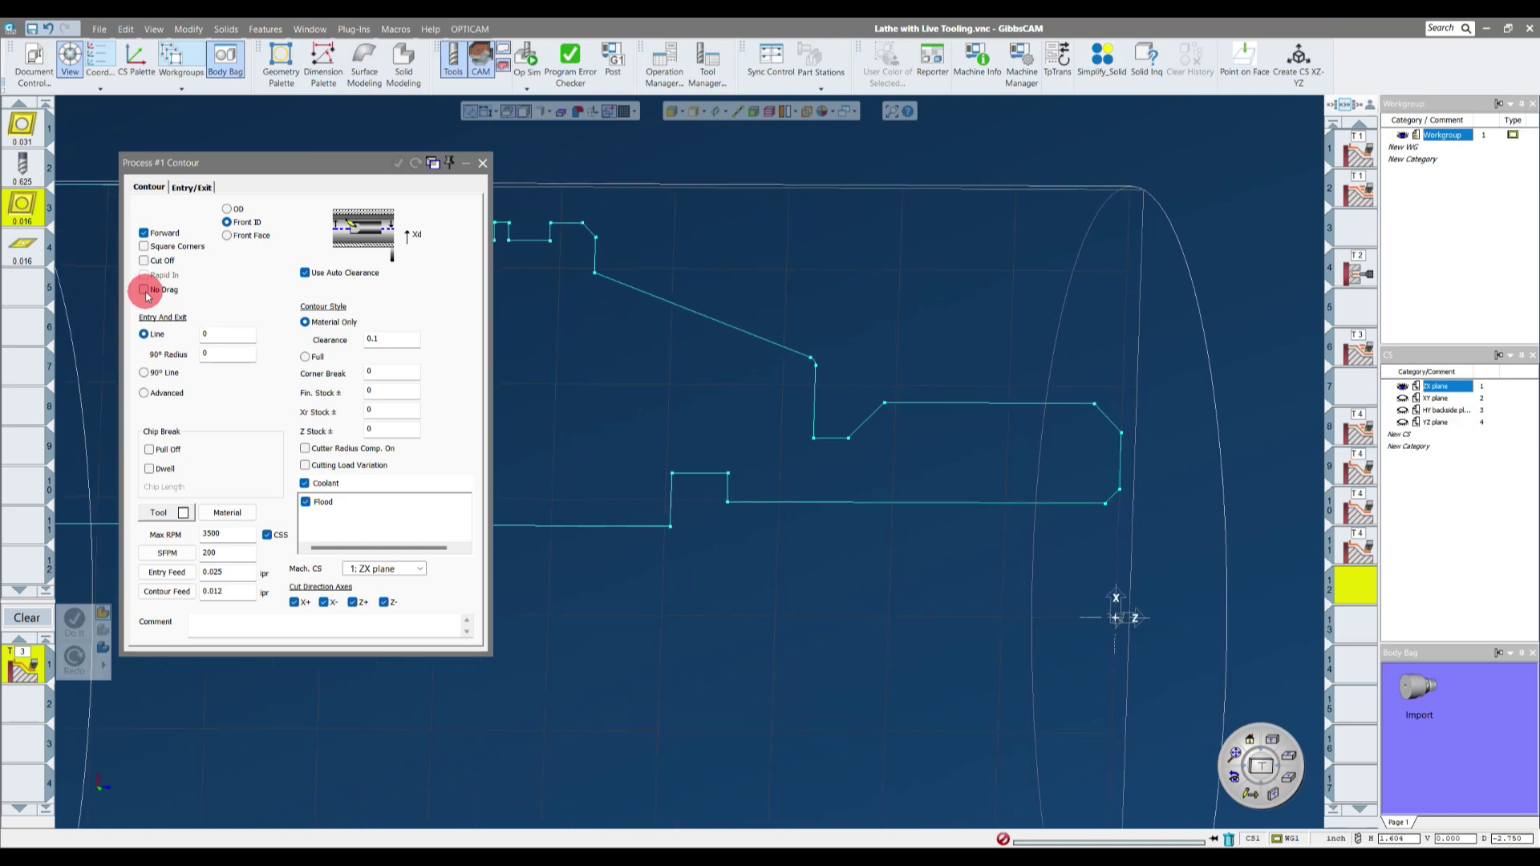
- Disable the X+ cut direction, set the cut from the front ID chamfer past the internal groove's rear wall, and generate the contour toolpath
{"action": "left_click", "coordinate": [295, 603]}
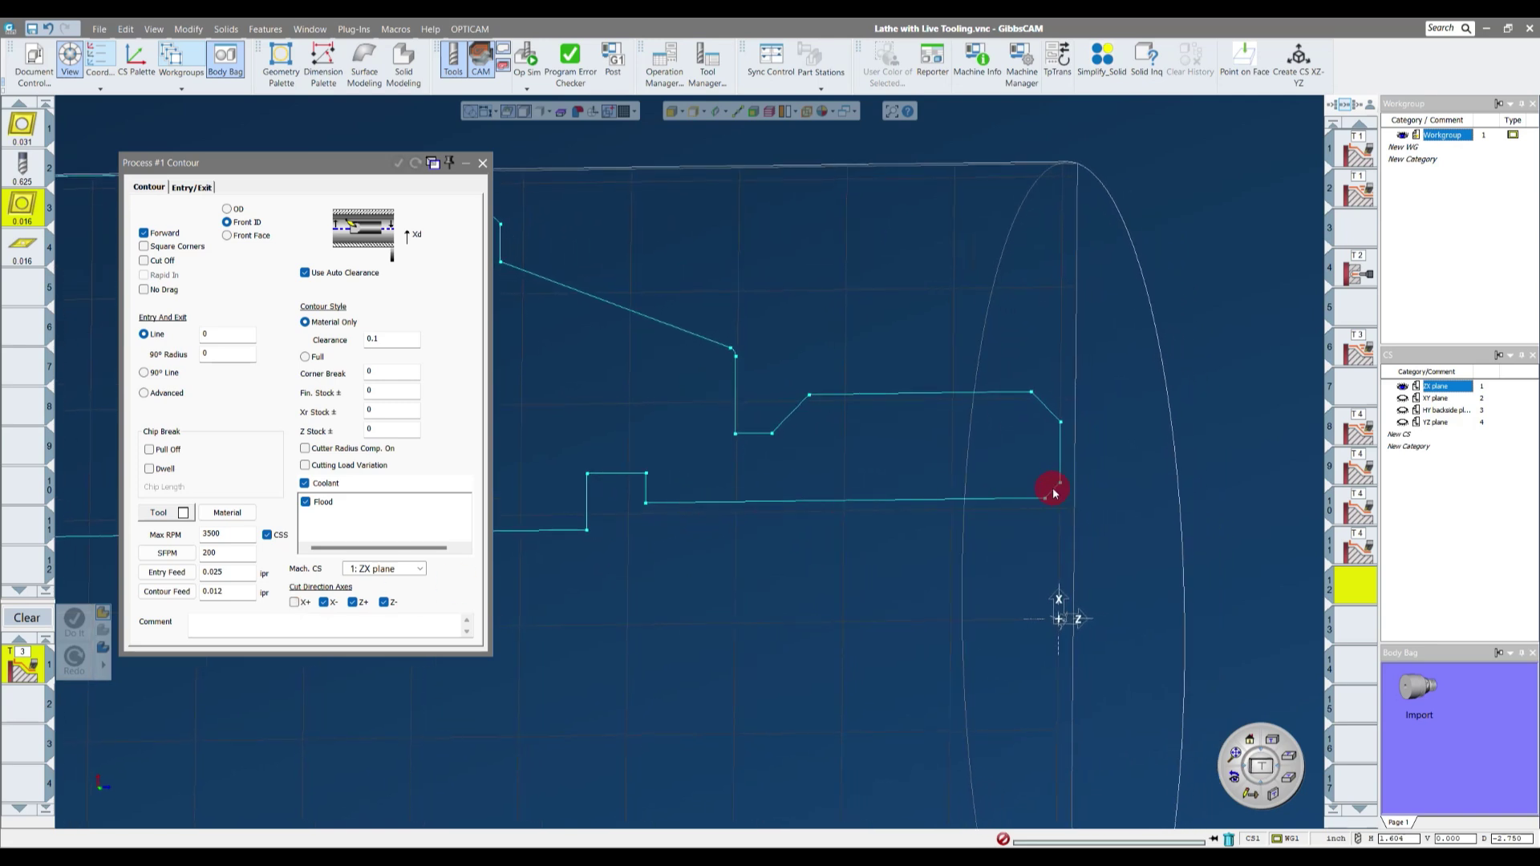
{"action": "left_click", "coordinate": [1054, 493]}
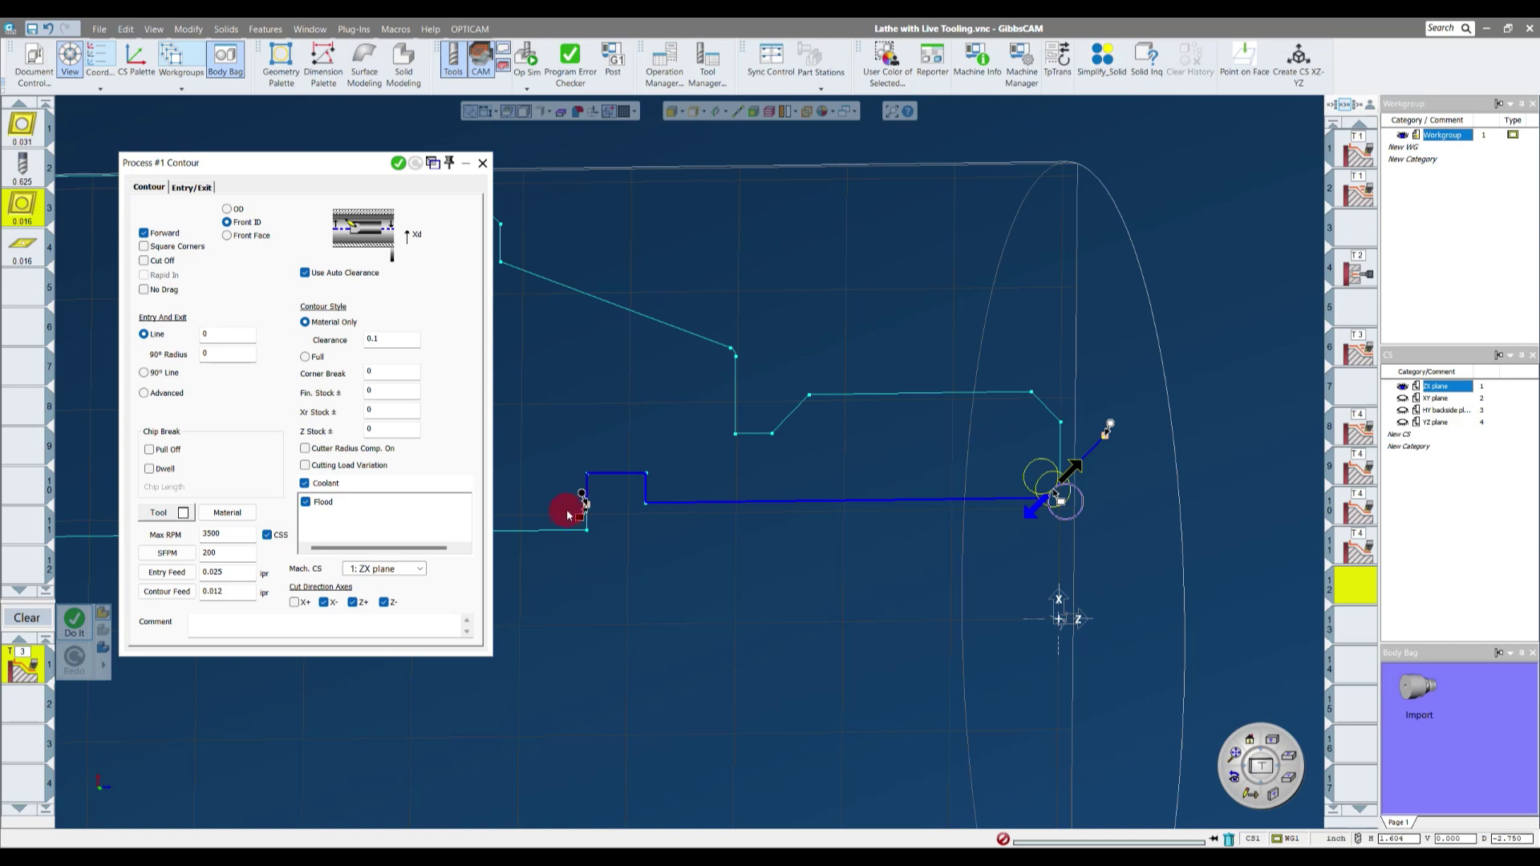
{"action": "left_click", "coordinate": [581, 546]}
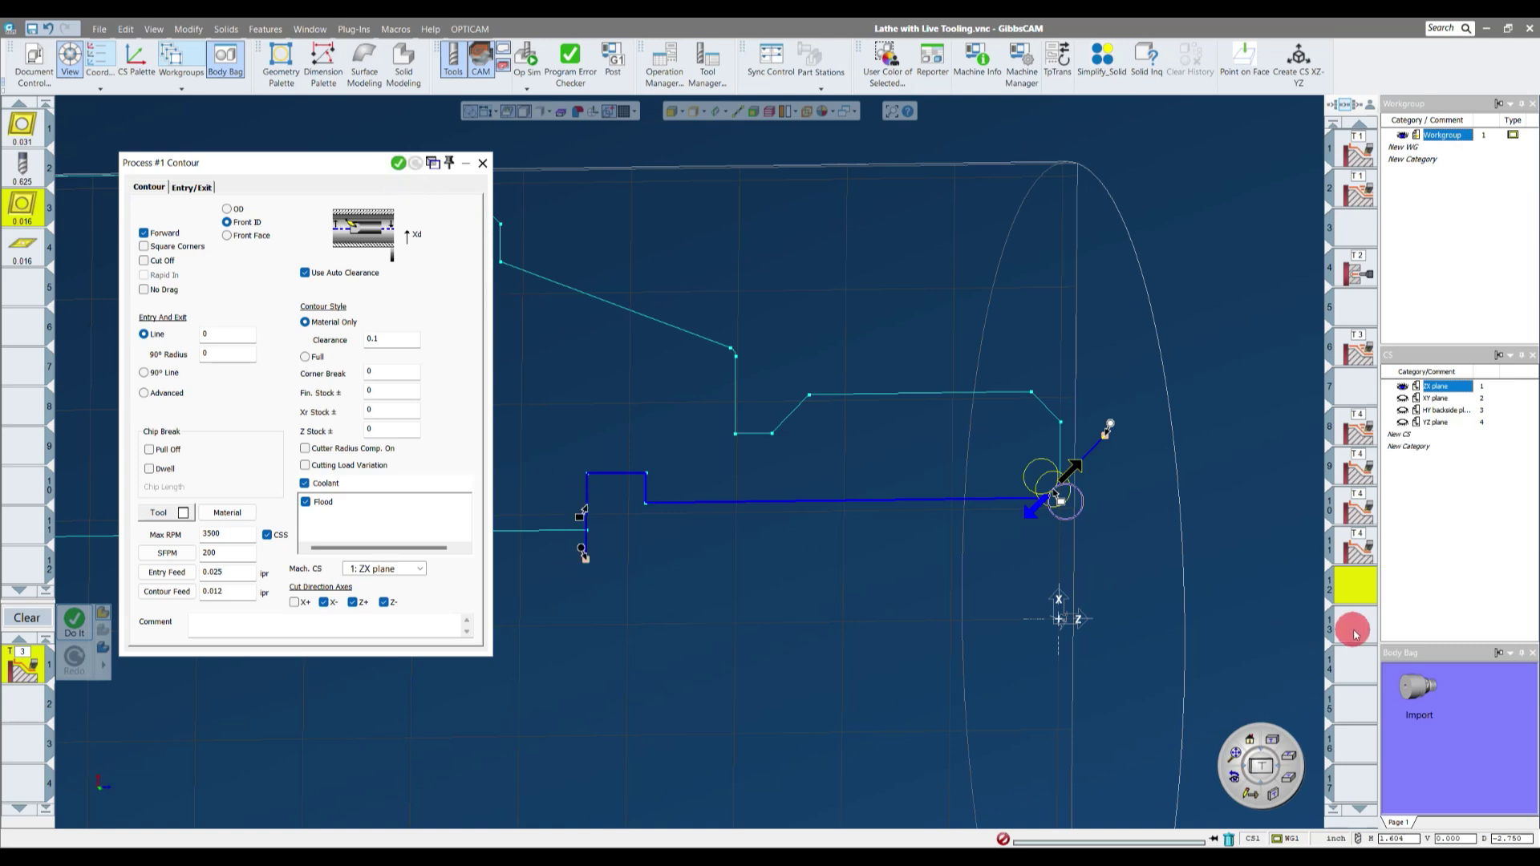
{"action": "left_click", "coordinate": [398, 164]}
{"action": "left_click", "coordinate": [501, 313]}
{"action": "middle_click_drag", "start_coordinate": [984, 459], "coordinate": [802, 469]}
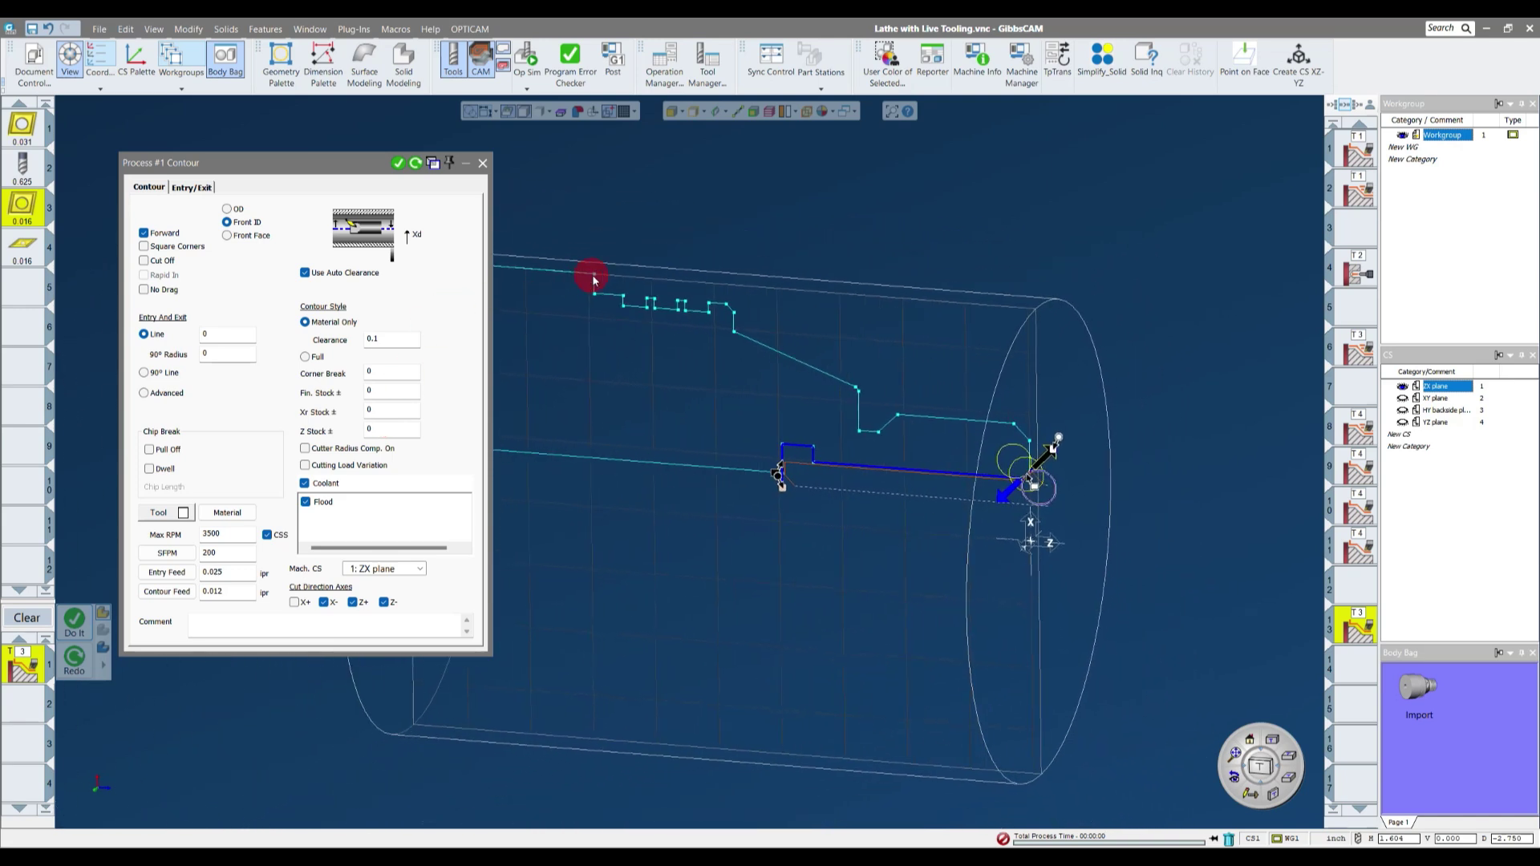
{"action": "left_click", "coordinate": [482, 166]}
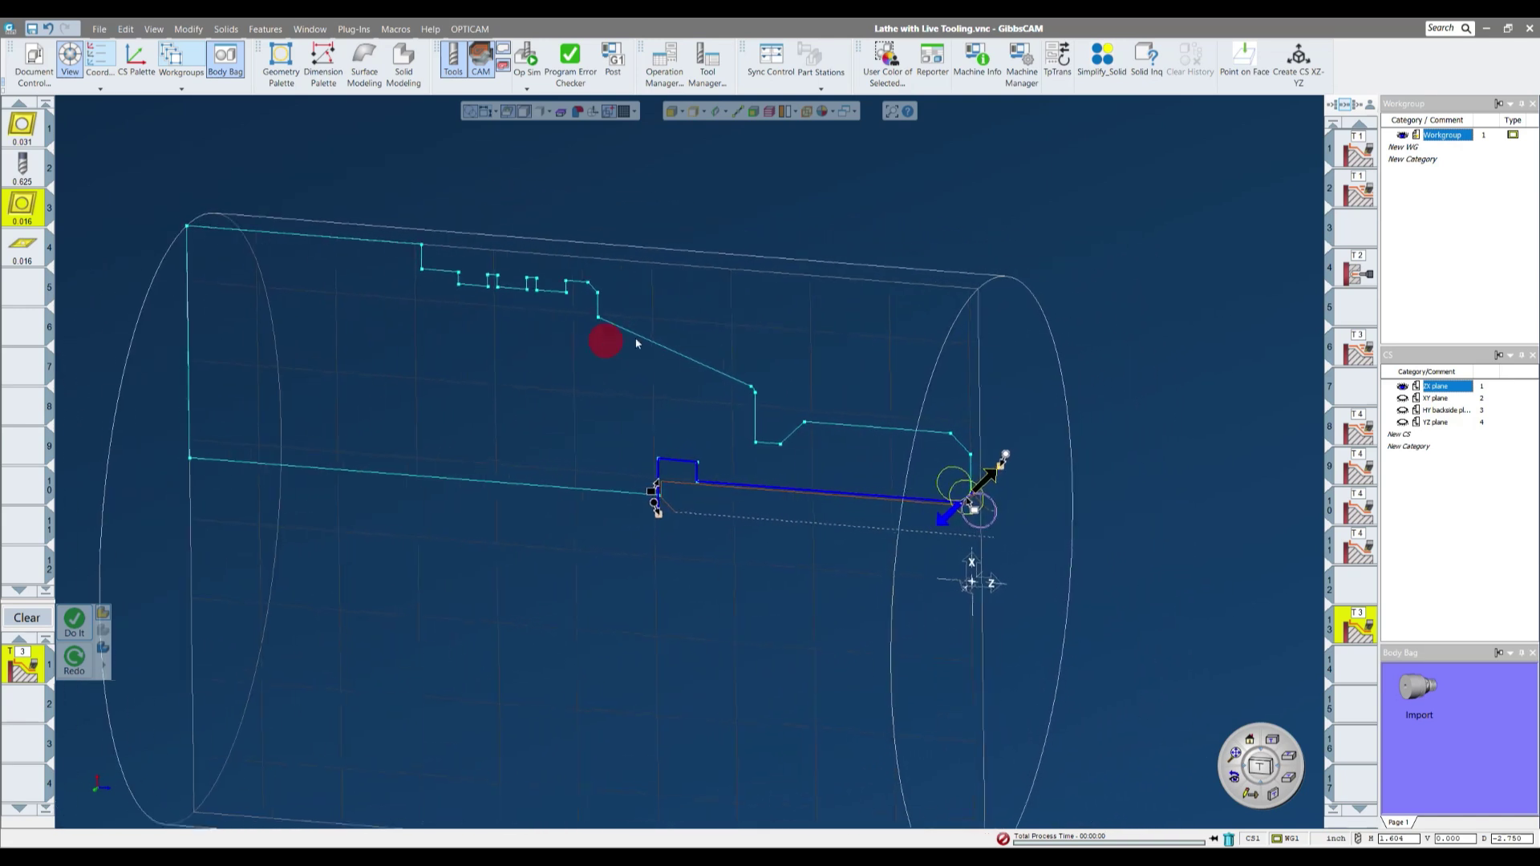
- Deselect the new ID contour operation, clear the loaded process, and save the part file
{"action": "left_click", "coordinate": [1355, 664]}
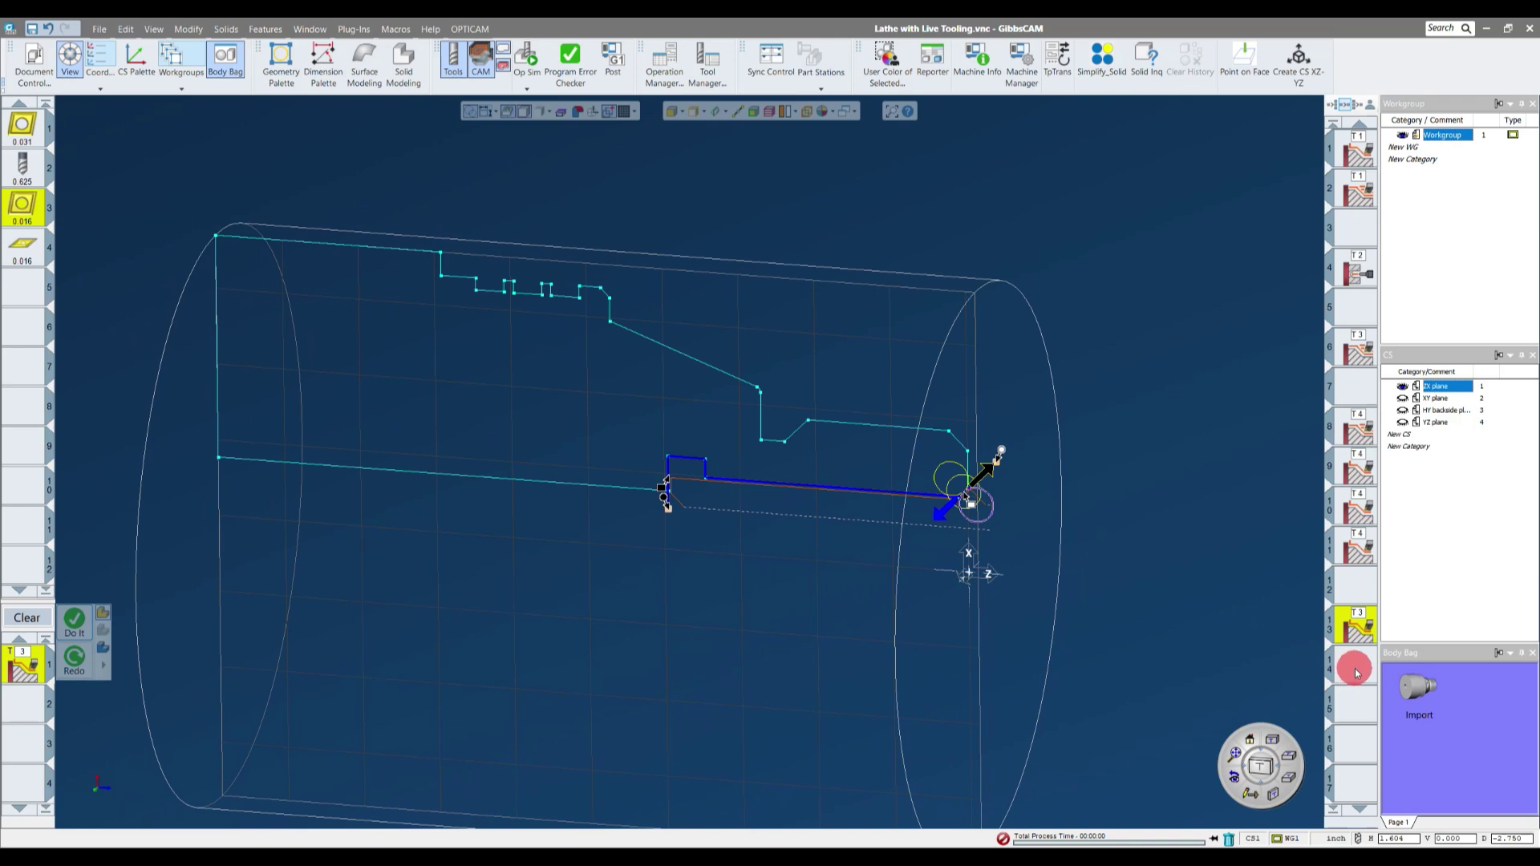
{"action": "left_click", "coordinate": [1250, 739]}
{"action": "left_click", "coordinate": [28, 619]}
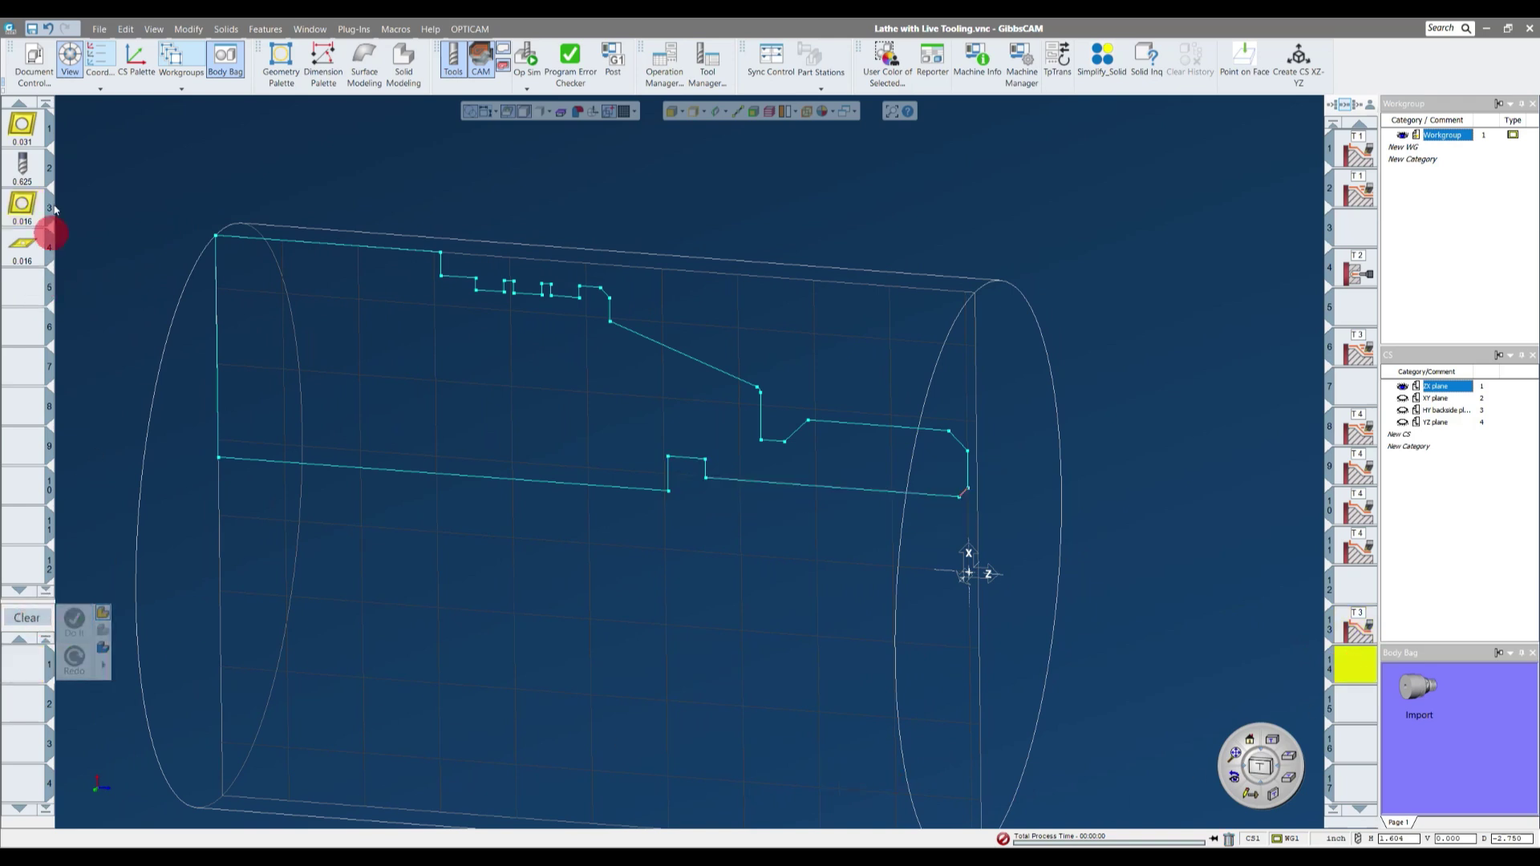
{"action": "left_click", "coordinate": [33, 29]}
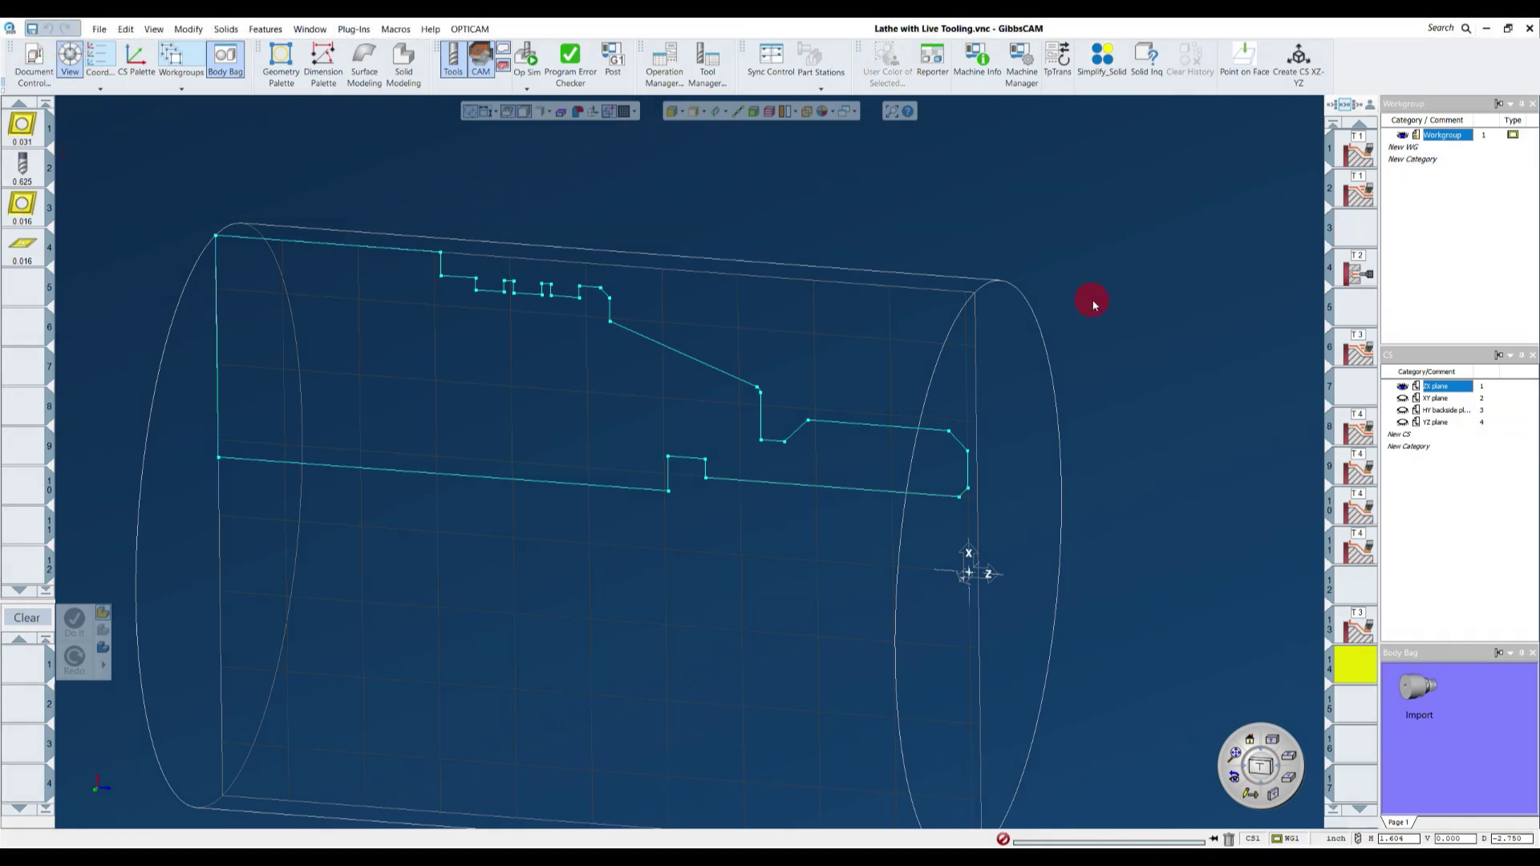
- Measure the horizontal width of the rearmost OD groove between its two floor corners
{"action": "scroll", "coordinate": [1123, 349], "scroll_direction": "down", "scroll_amount": 3}
{"action": "middle_click_drag", "start_coordinate": [1110, 358], "coordinate": [573, 299]}
{"action": "scroll", "coordinate": [544, 317], "scroll_direction": "up", "scroll_amount": 3}
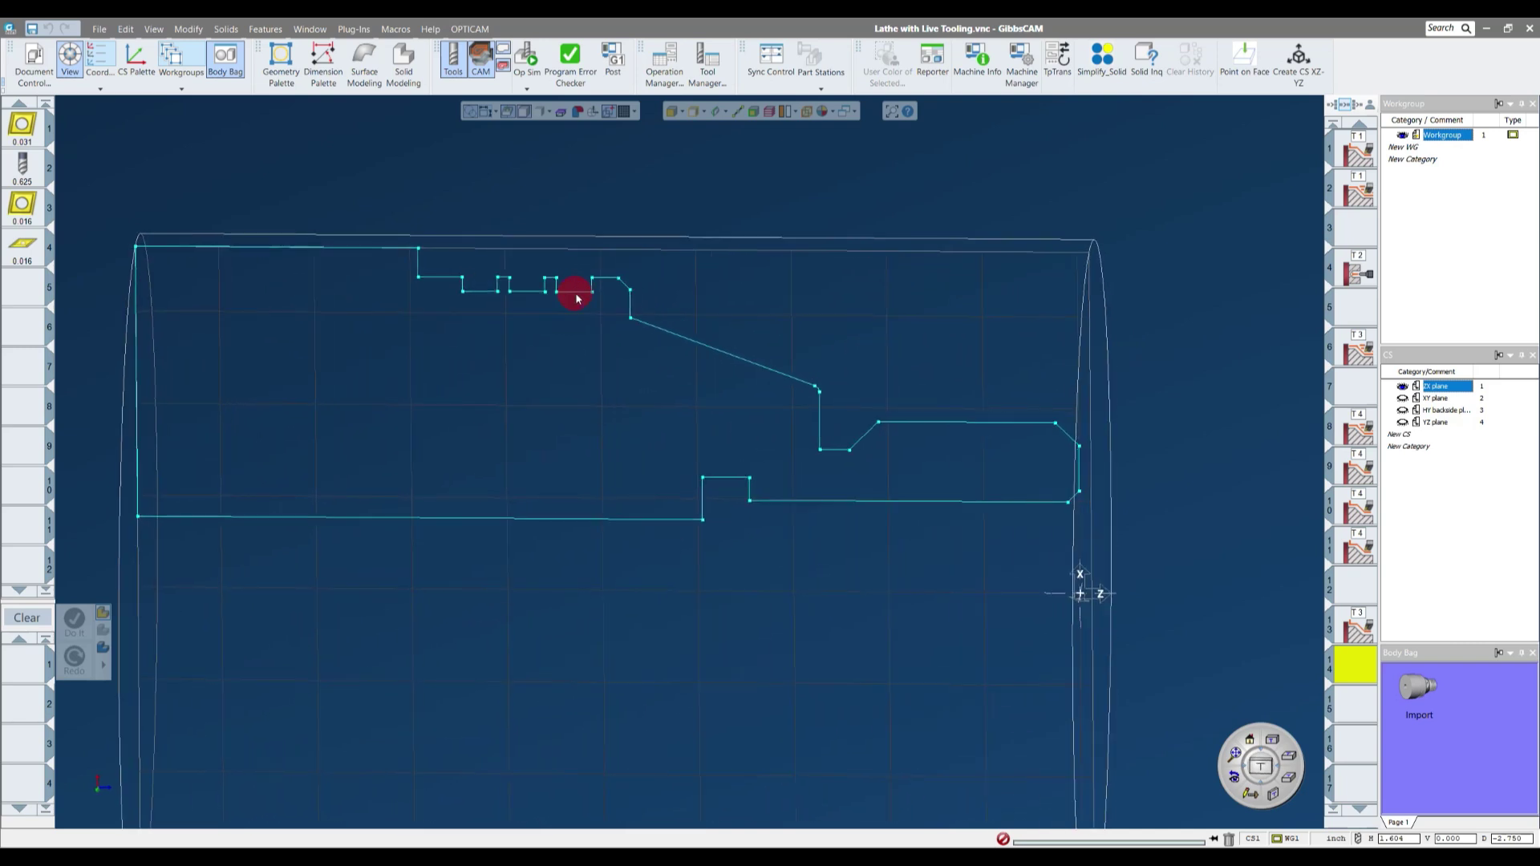
{"action": "middle_click_drag", "start_coordinate": [724, 499], "coordinate": [1168, 306]}
{"action": "scroll", "coordinate": [520, 284], "scroll_direction": "up", "scroll_amount": 4}
{"action": "mouse_move", "coordinate": [521, 288]}
{"action": "middle_mouse_down"}
{"action": "mouse_move", "coordinate": [776, 283]}
{"action": "mouse_move", "coordinate": [736, 248]}
{"action": "mouse_move", "coordinate": [687, 261]}
{"action": "middle_mouse_up"}
{"action": "left_click", "coordinate": [323, 66]}
{"action": "left_click", "coordinate": [221, 173]}
{"action": "left_click", "coordinate": [383, 322]}
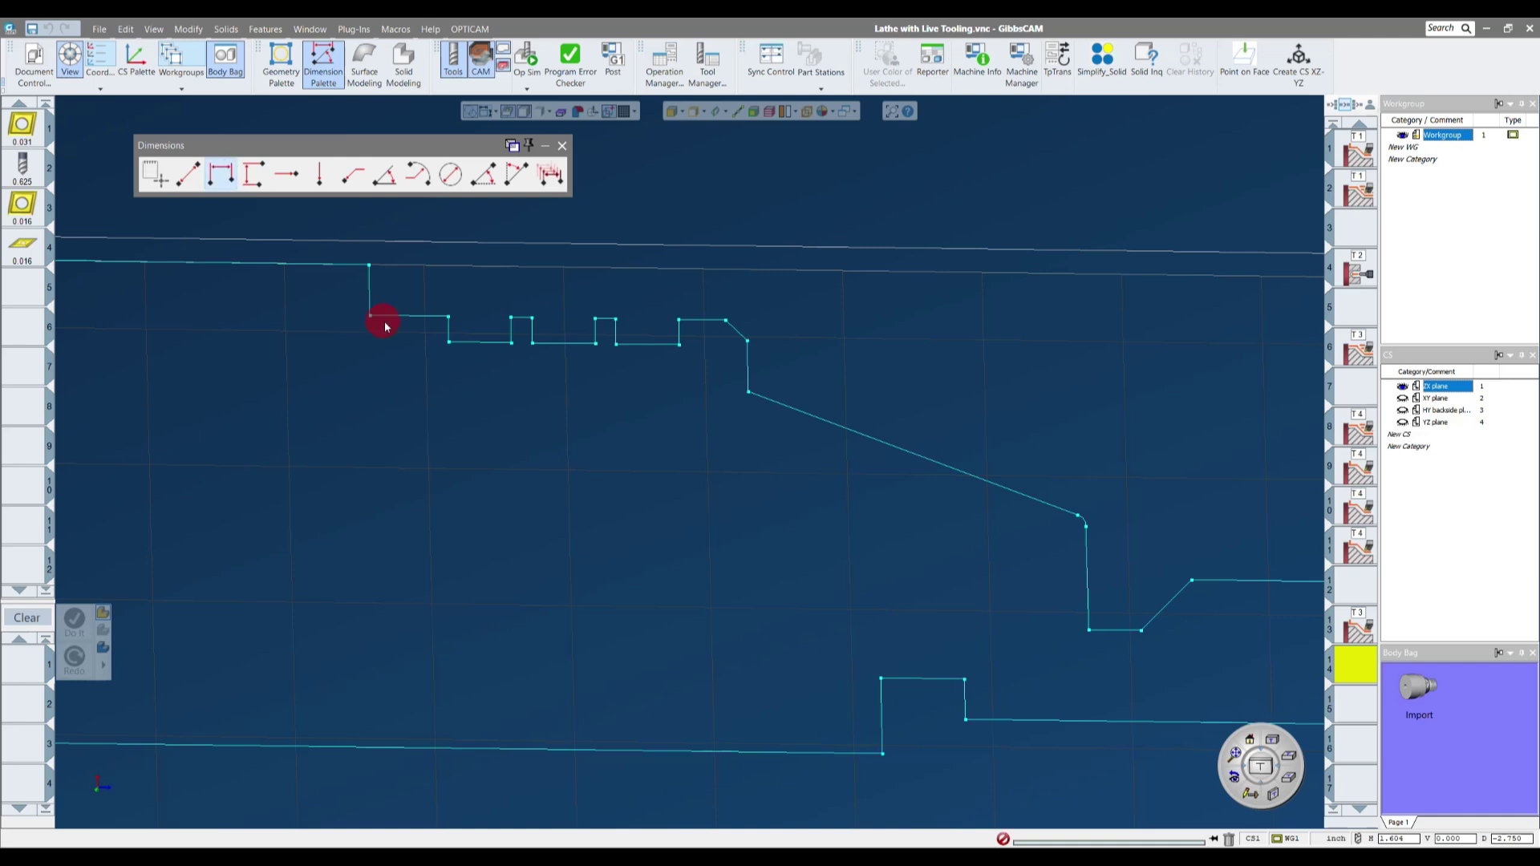
{"action": "left_click", "coordinate": [447, 342]}
{"action": "left_click", "coordinate": [512, 345]}
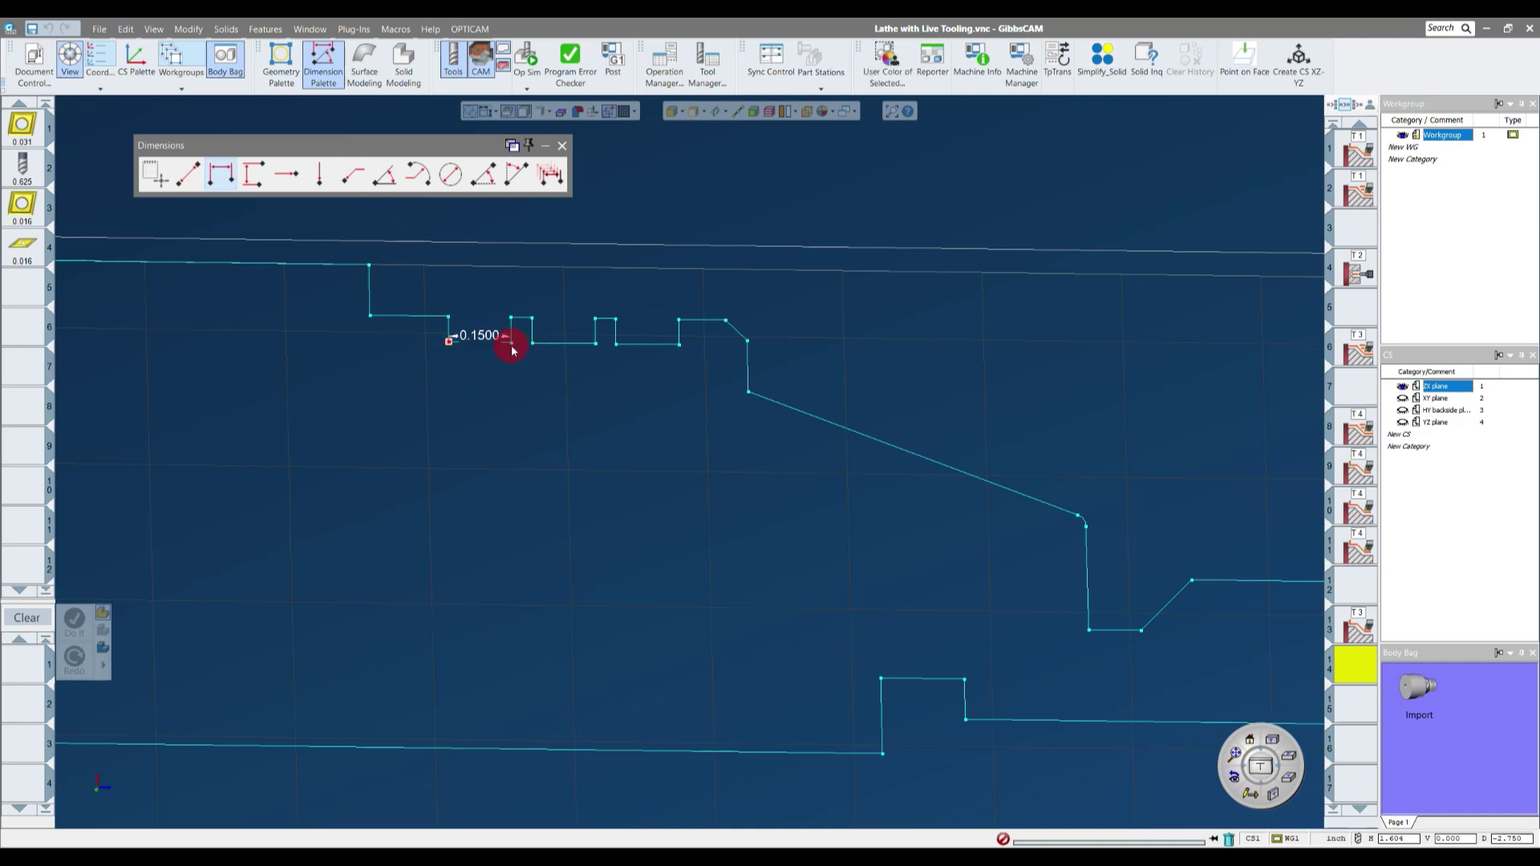
{"action": "left_click", "coordinate": [514, 398]}
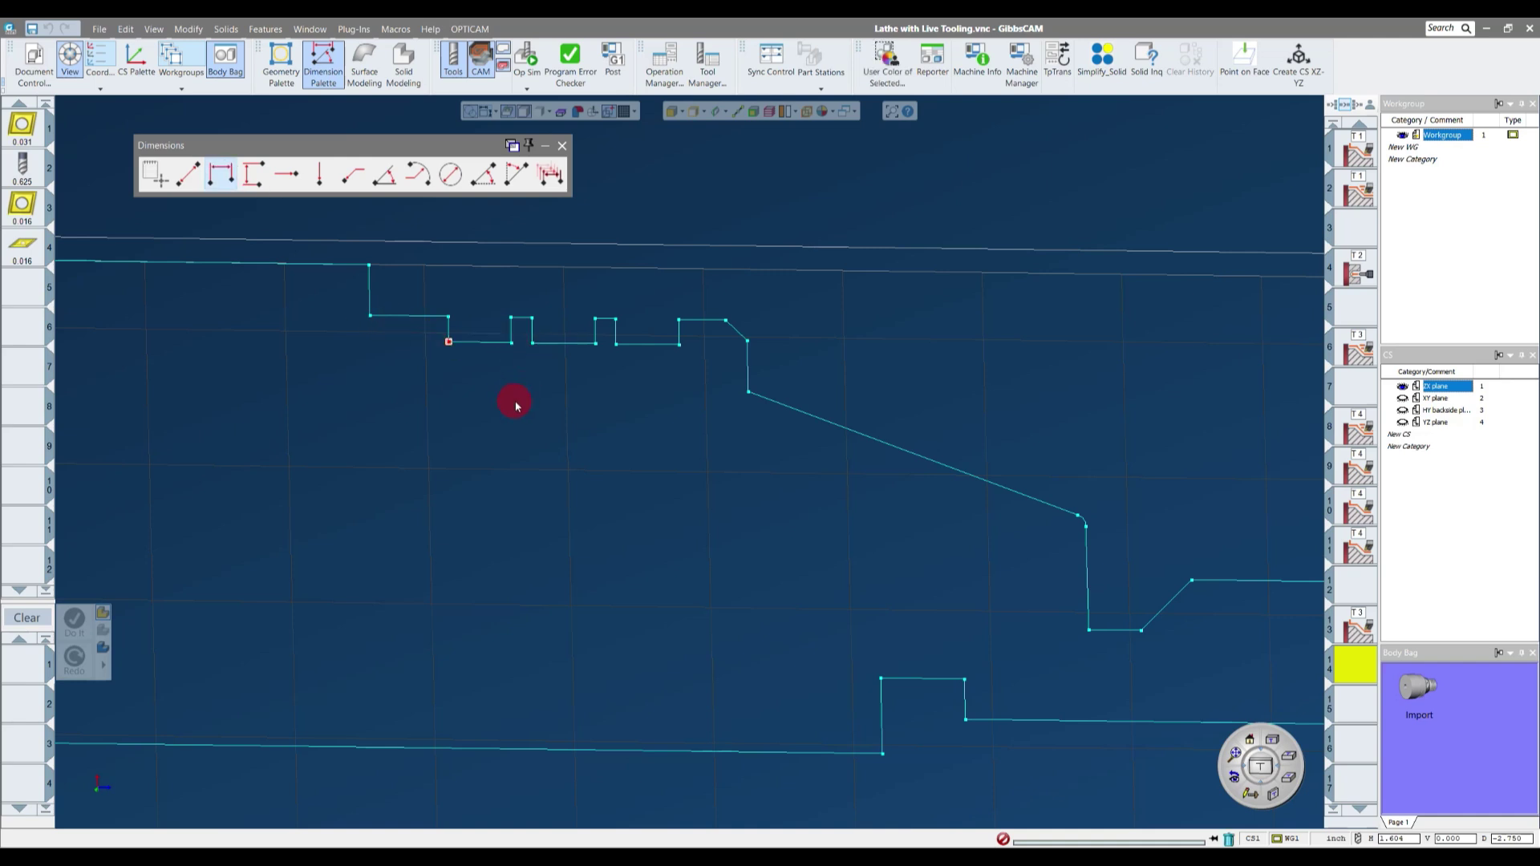
- Measure the horizontal width of the ID groove between its two floor corners and close the dimension tools
{"action": "left_click", "coordinate": [495, 468]}
{"action": "left_click", "coordinate": [883, 677]}
{"action": "left_click", "coordinate": [965, 680]}
{"action": "left_click", "coordinate": [940, 664]}
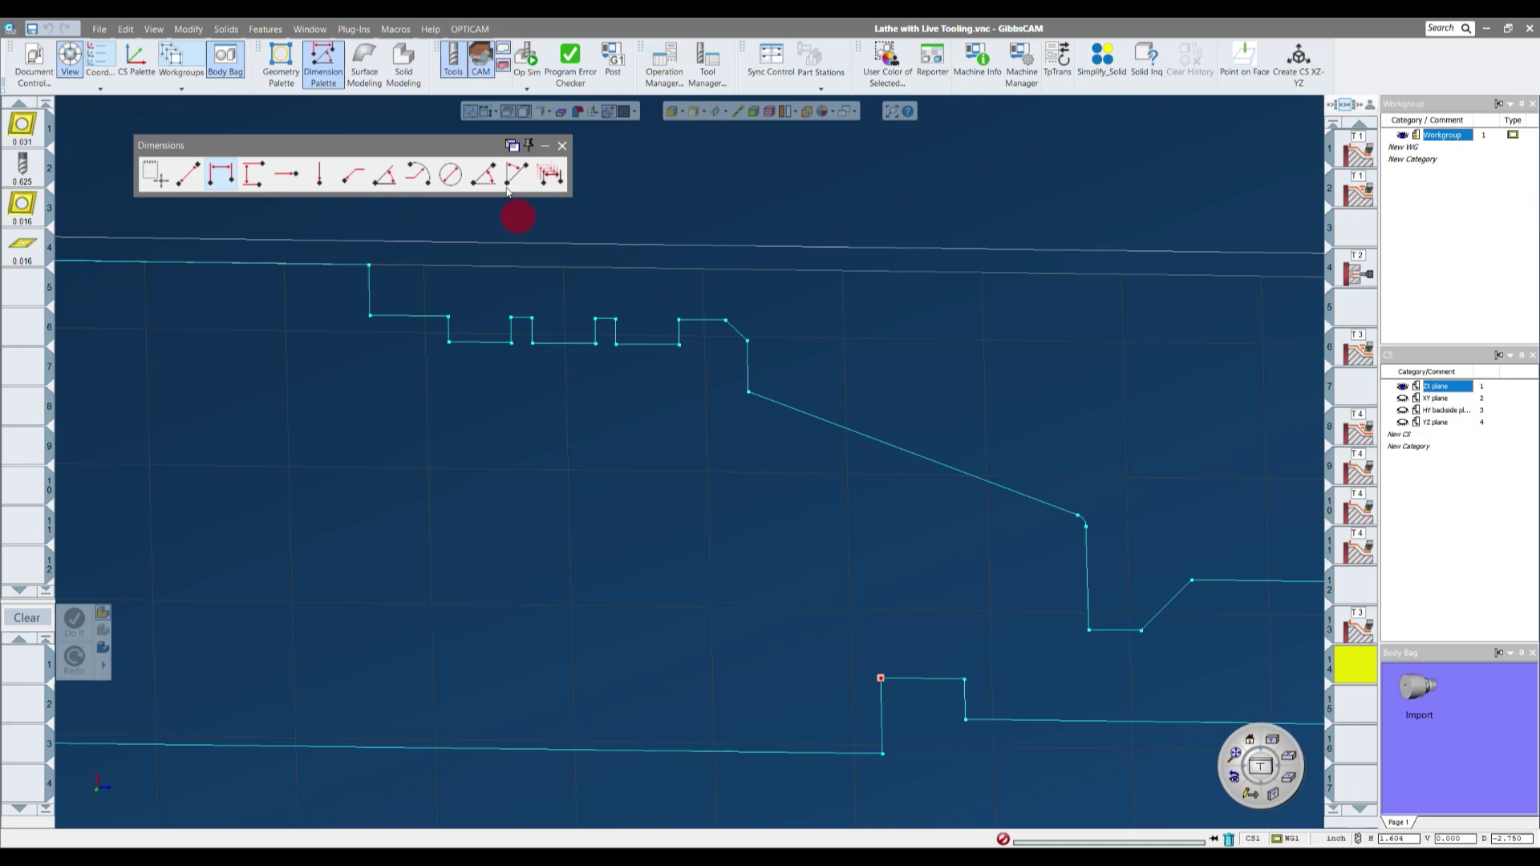
{"action": "left_click", "coordinate": [561, 146]}
- Make slot 15 the active operation position and create turning tool 5 as a groove insert
{"action": "scroll", "coordinate": [604, 273], "scroll_direction": "down", "scroll_amount": 3}
{"action": "scroll", "coordinate": [628, 275], "scroll_direction": "down", "scroll_amount": 2}
{"action": "left_click", "coordinate": [1366, 694]}
{"action": "scroll", "coordinate": [977, 405], "scroll_direction": "down", "scroll_amount": 1}
{"action": "left_click", "coordinate": [28, 296]}
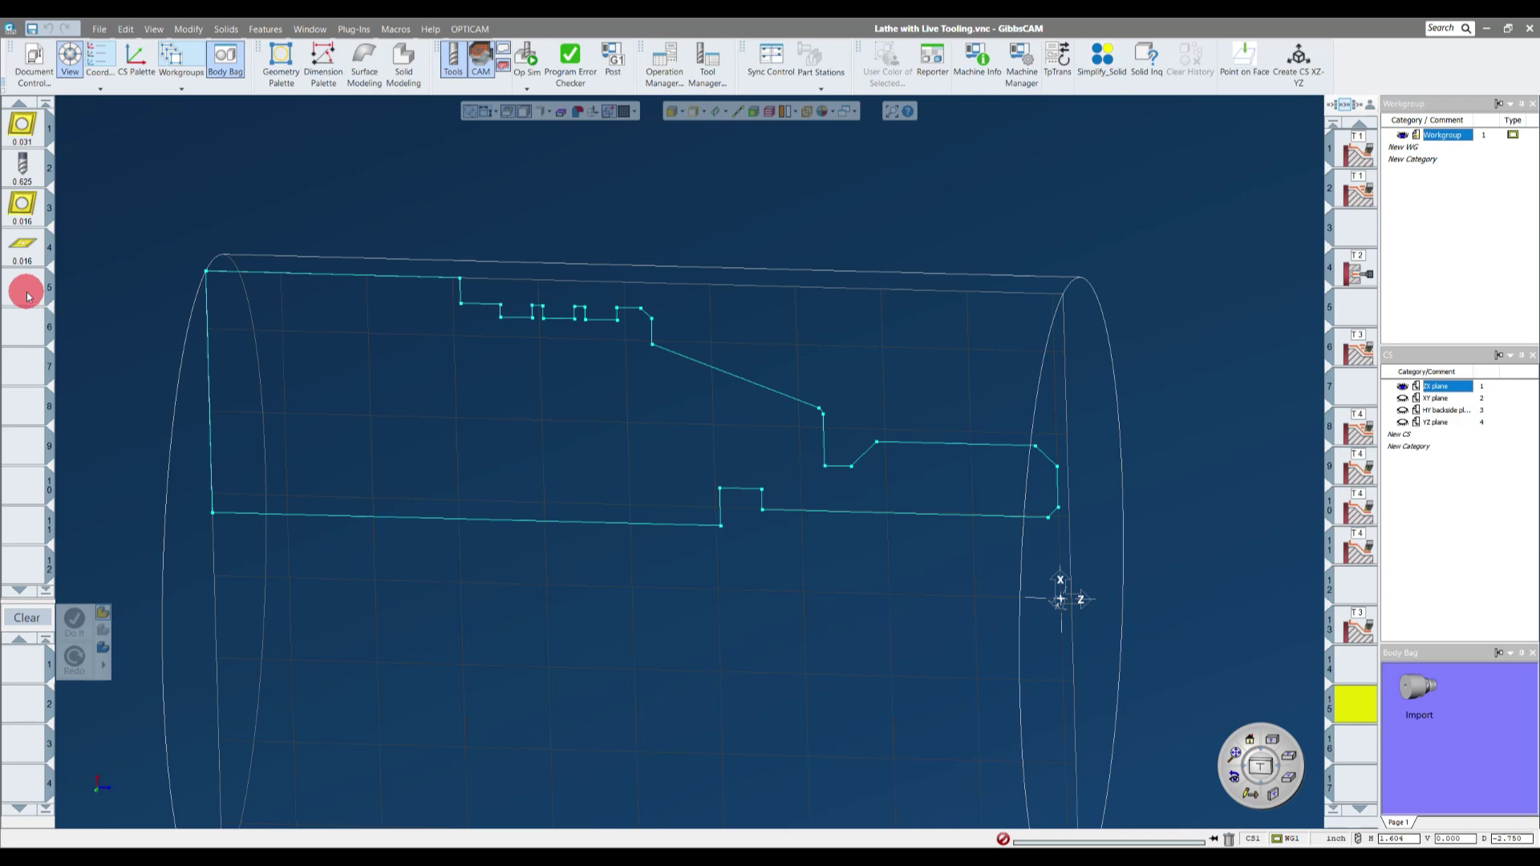
{"action": "left_click", "coordinate": [28, 295]}
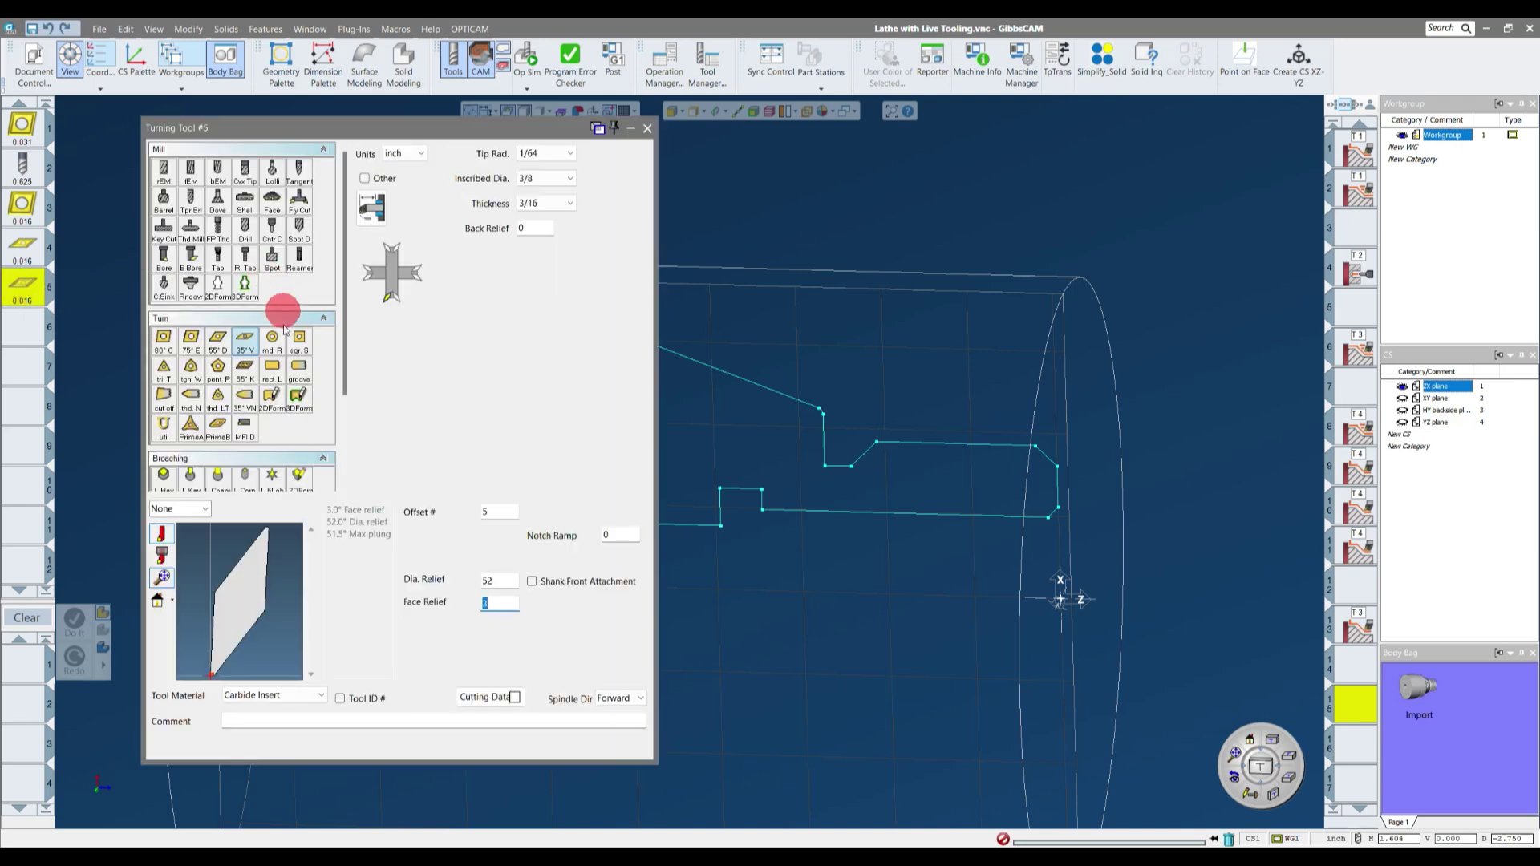
{"action": "left_click", "coordinate": [298, 370]}
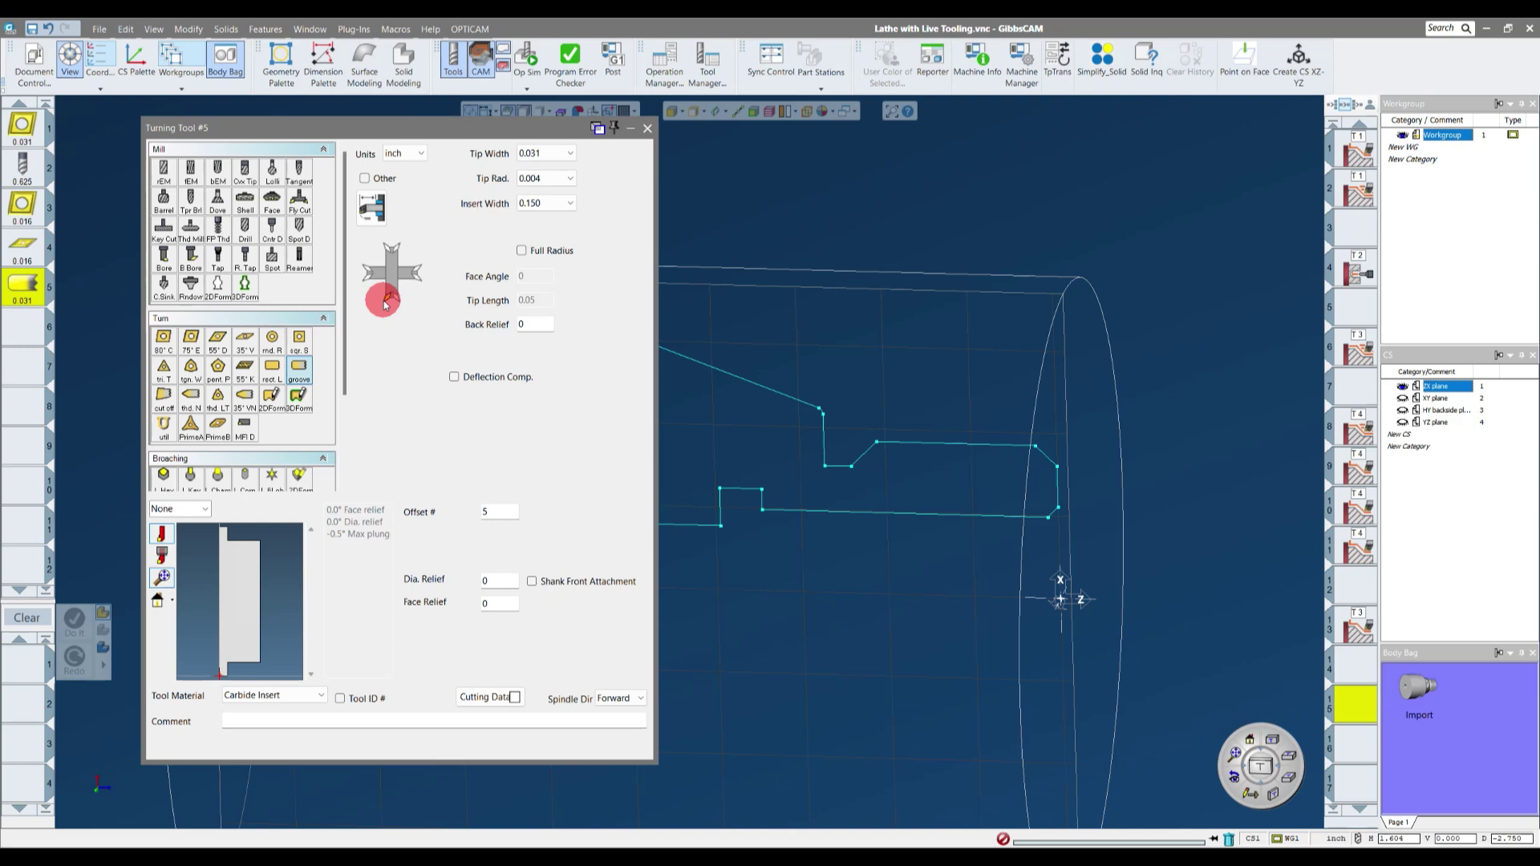
- Turn on Other for groove tool 5 so its insert dimensions can be entered manually
{"action": "left_click", "coordinate": [371, 278]}
{"action": "left_click", "coordinate": [365, 180]}
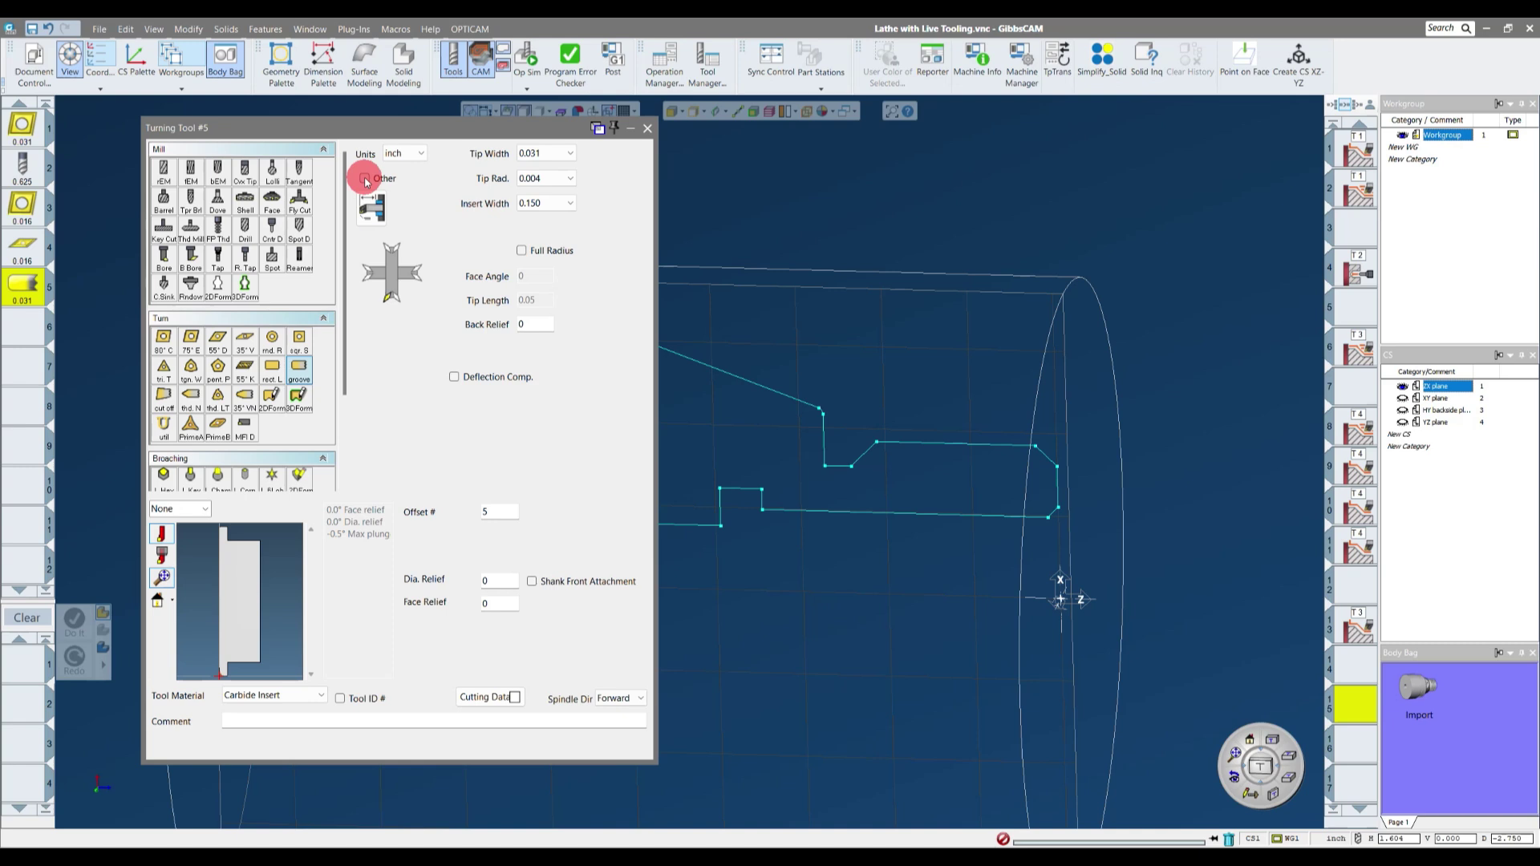
{"action": "left_click", "coordinate": [529, 153]}
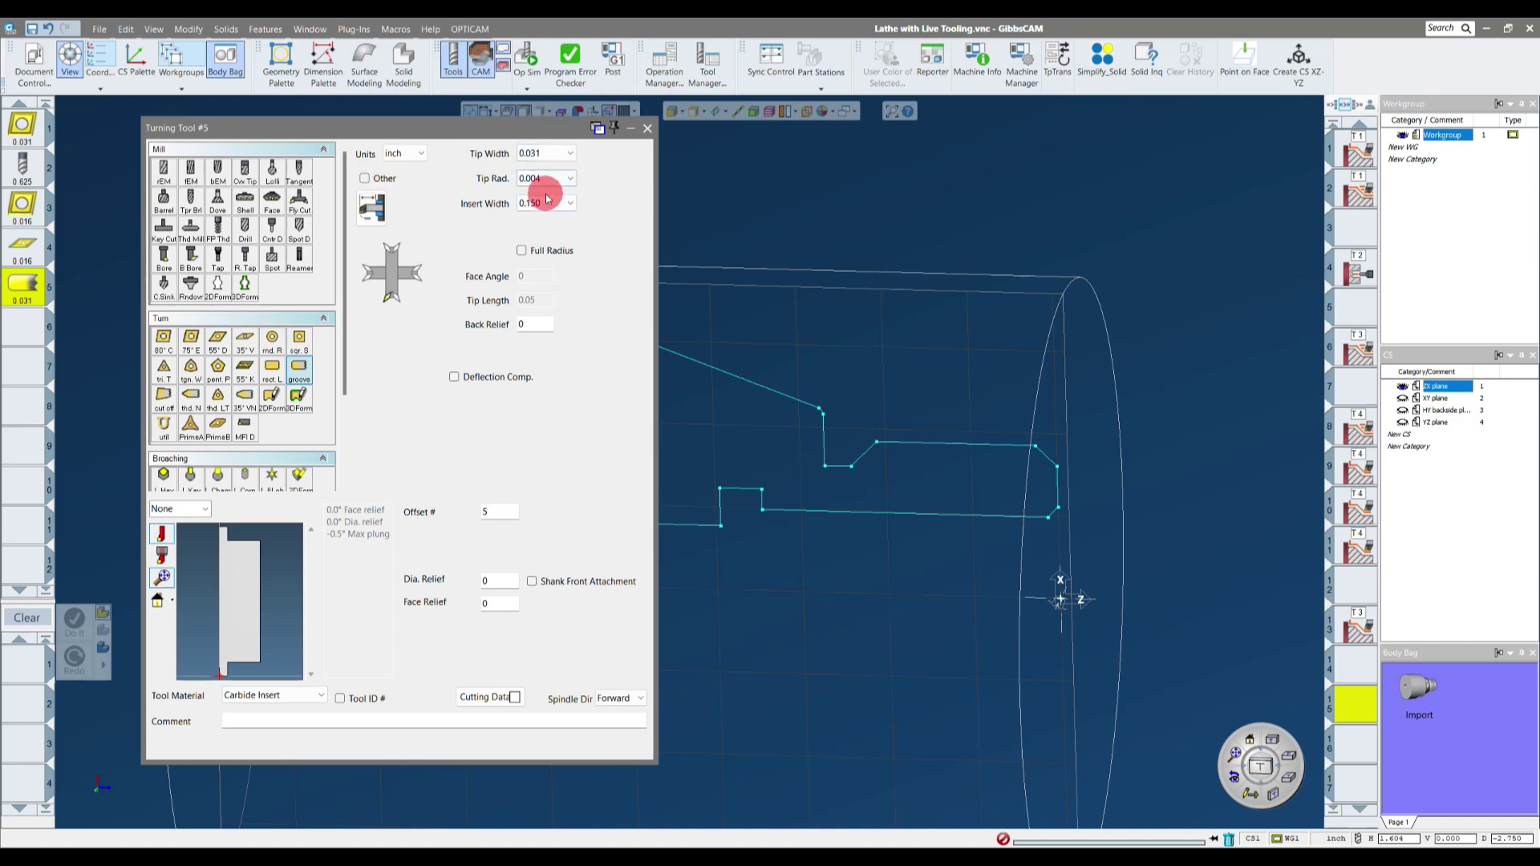
{"action": "left_click", "coordinate": [369, 182]}
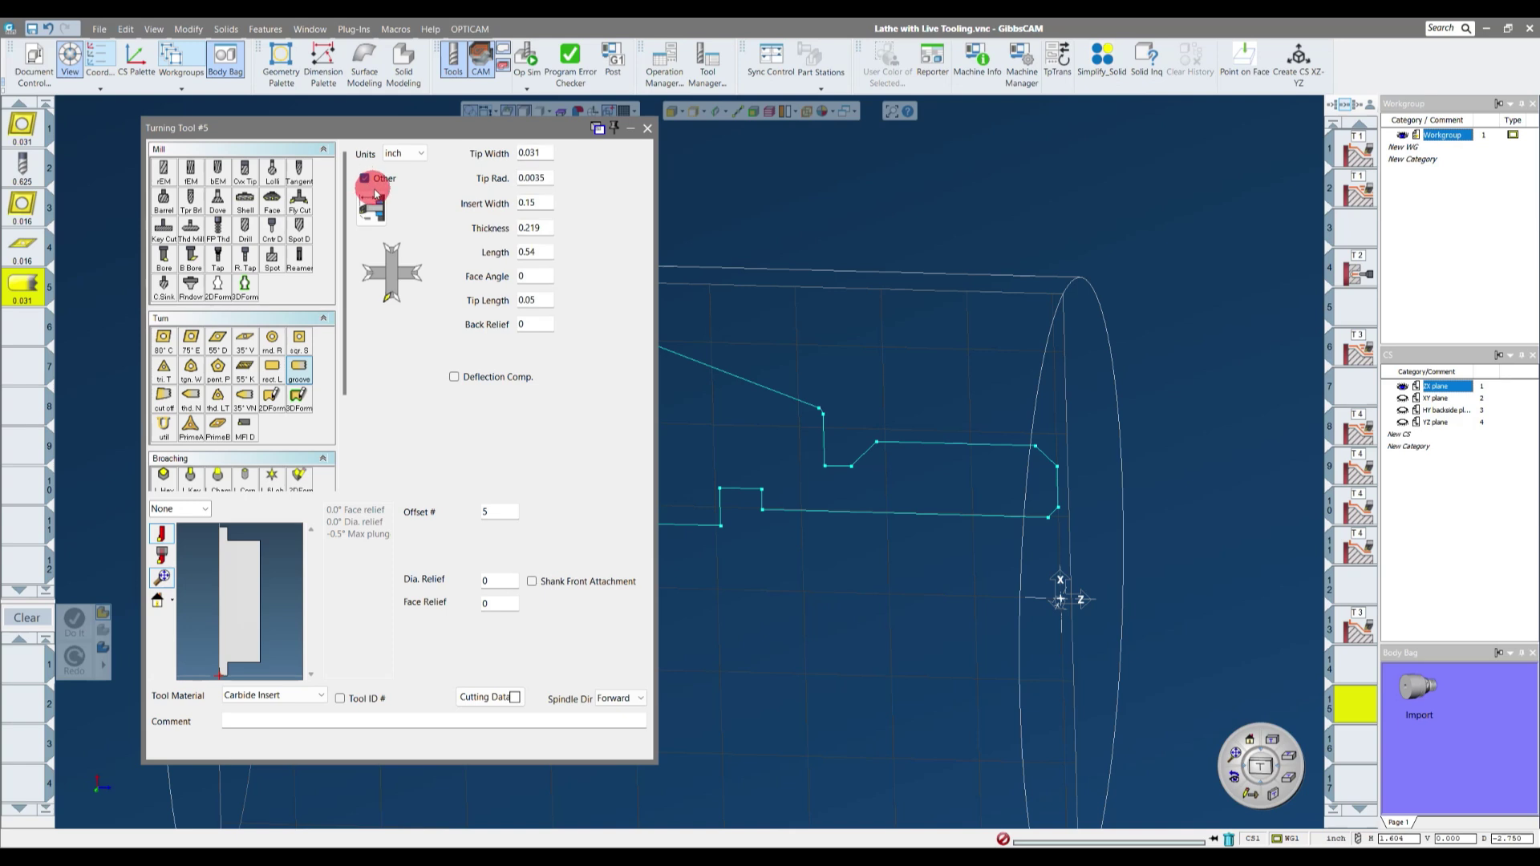
- Set the groove tool's tip width to 3 mm converted to inches (0.11811) and its tip radius to 0.002
{"action": "scroll", "coordinate": [249, 581], "scroll_direction": "down", "scroll_amount": 2}
{"action": "double_click", "coordinate": [536, 156]}
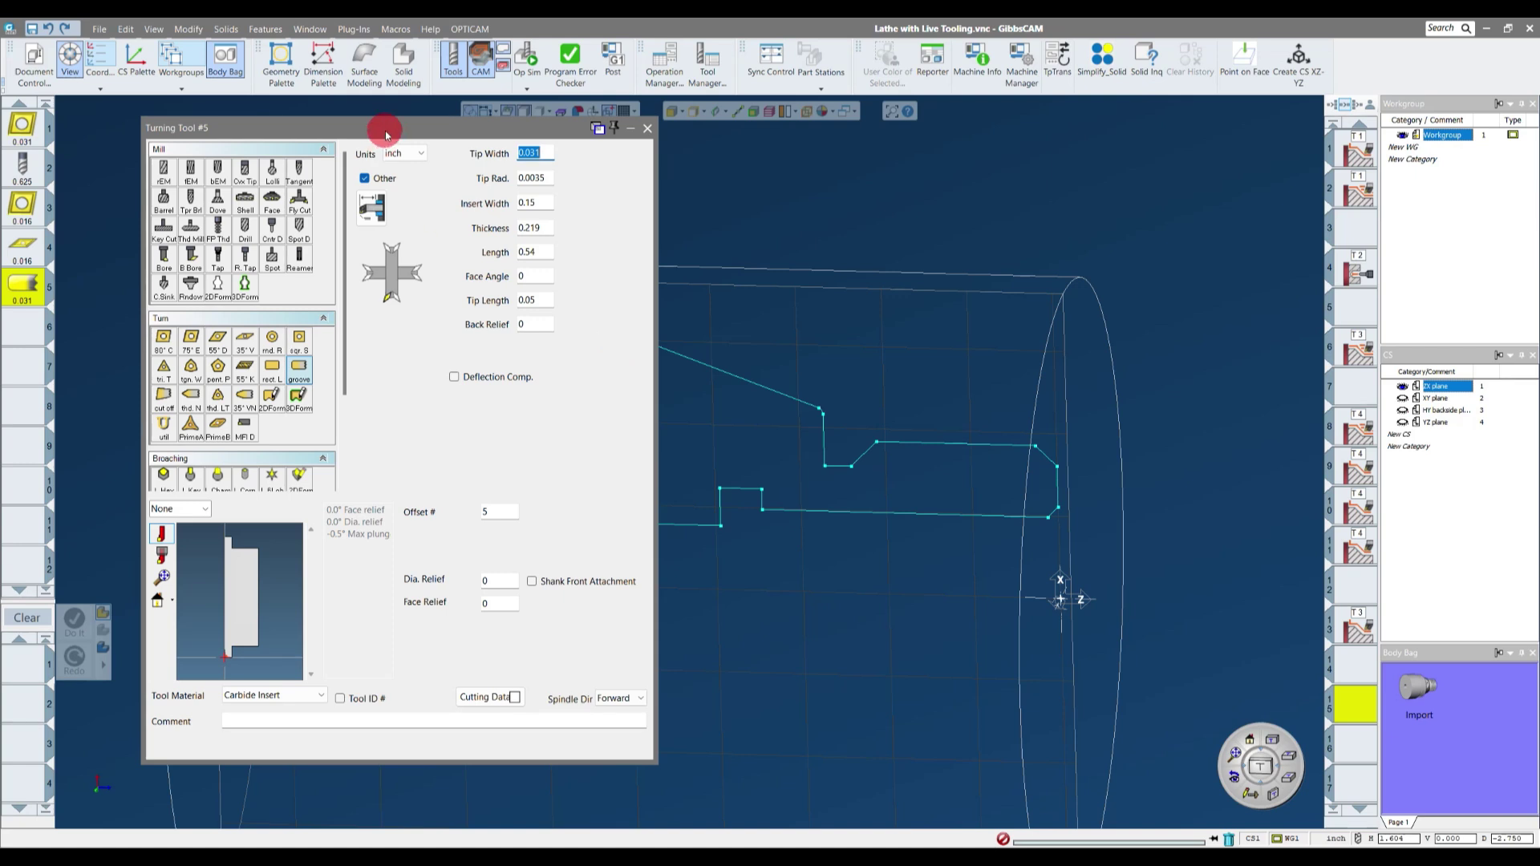
{"action": "left_click_drag", "start_coordinate": [378, 131], "coordinate": [377, 151]}
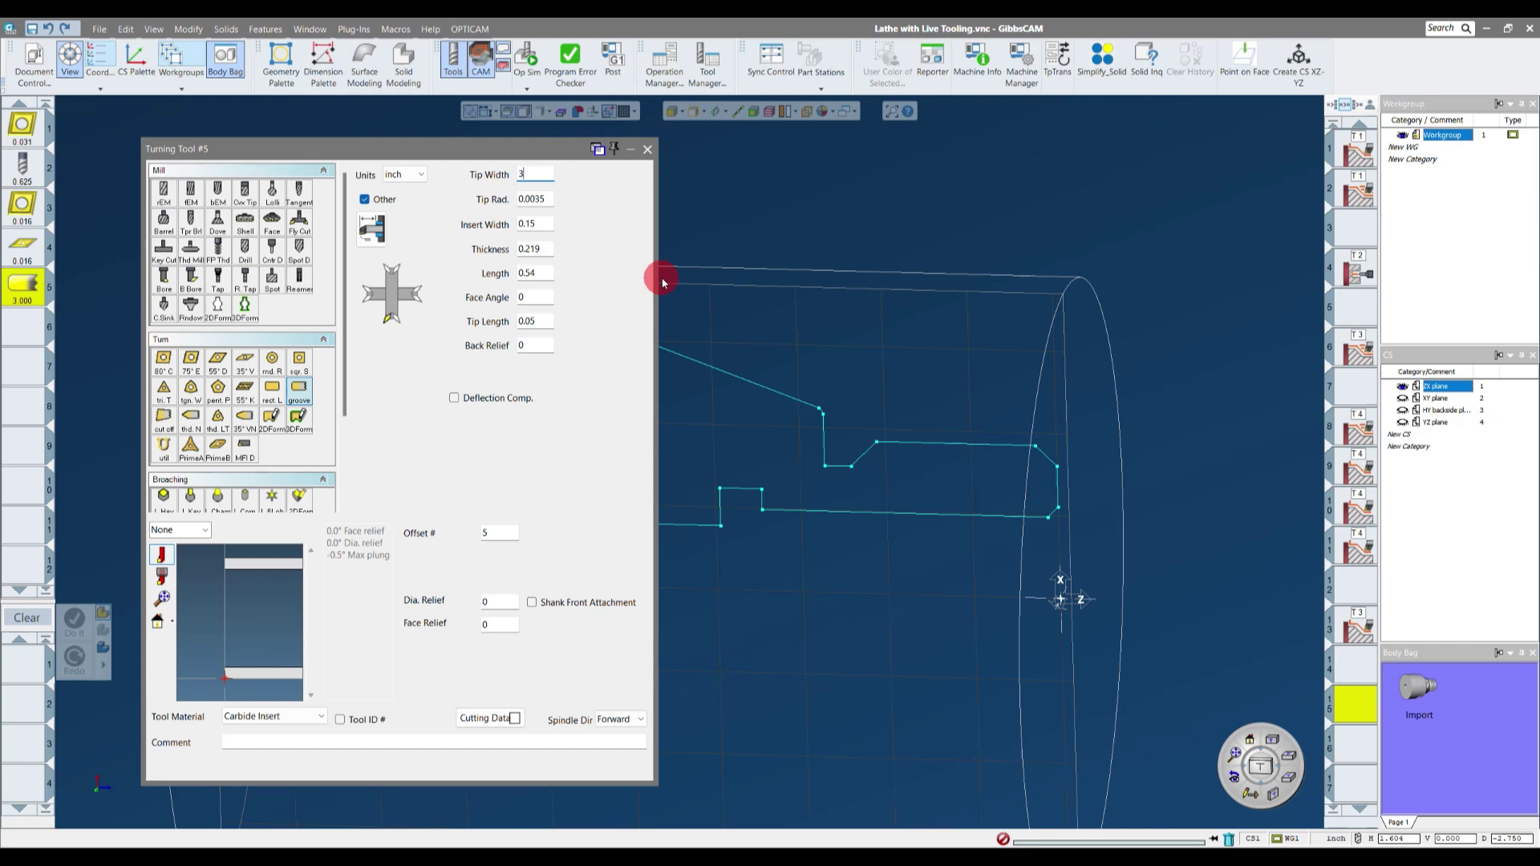
{"action": "key", "text": "#"}
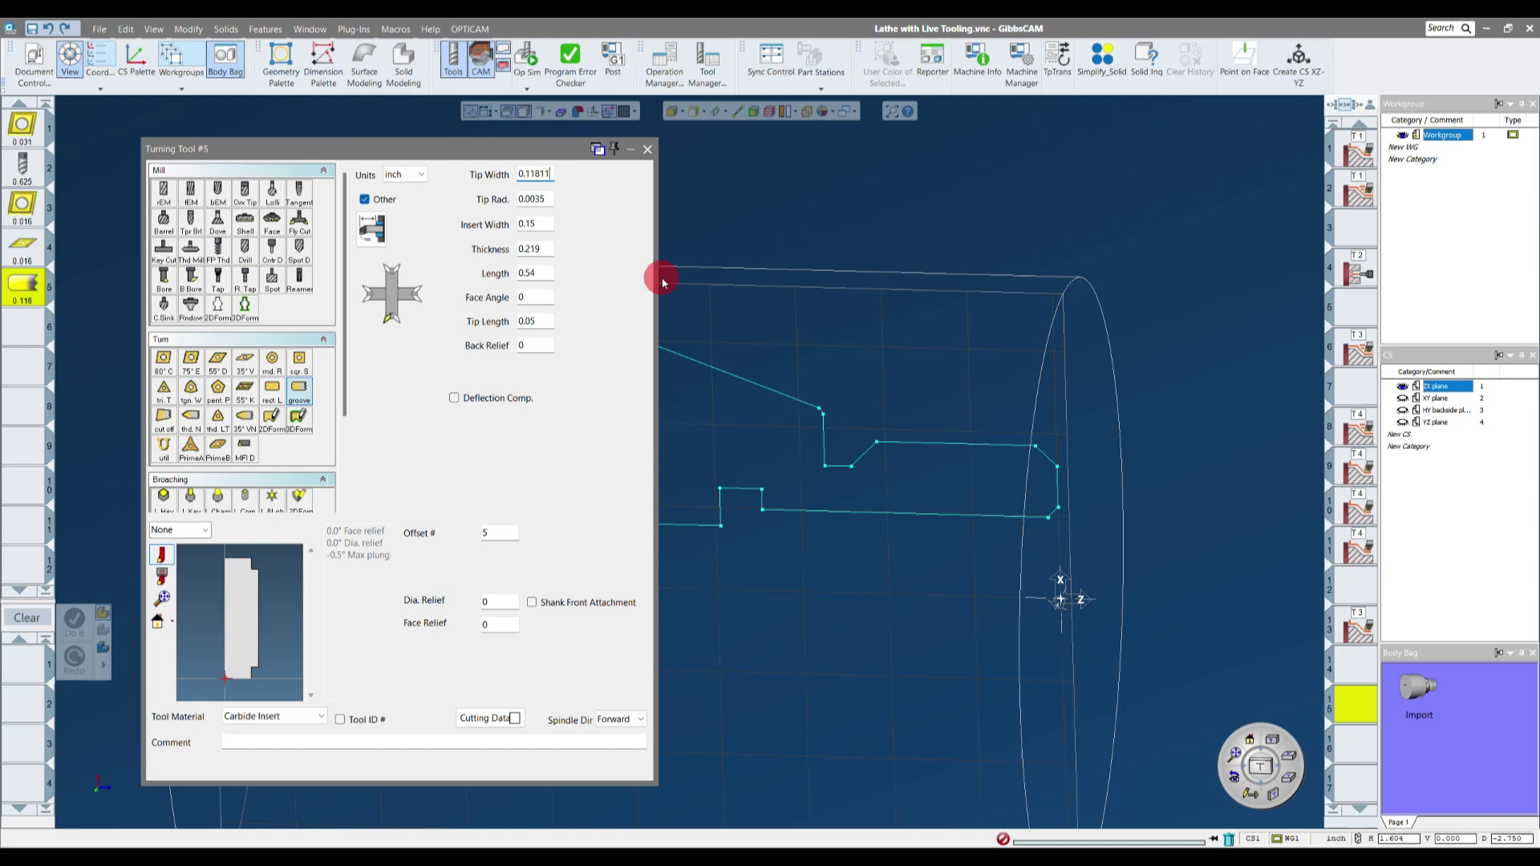
{"action": "double_click", "coordinate": [529, 201]}
{"action": "key", "text": "BackSpace"}
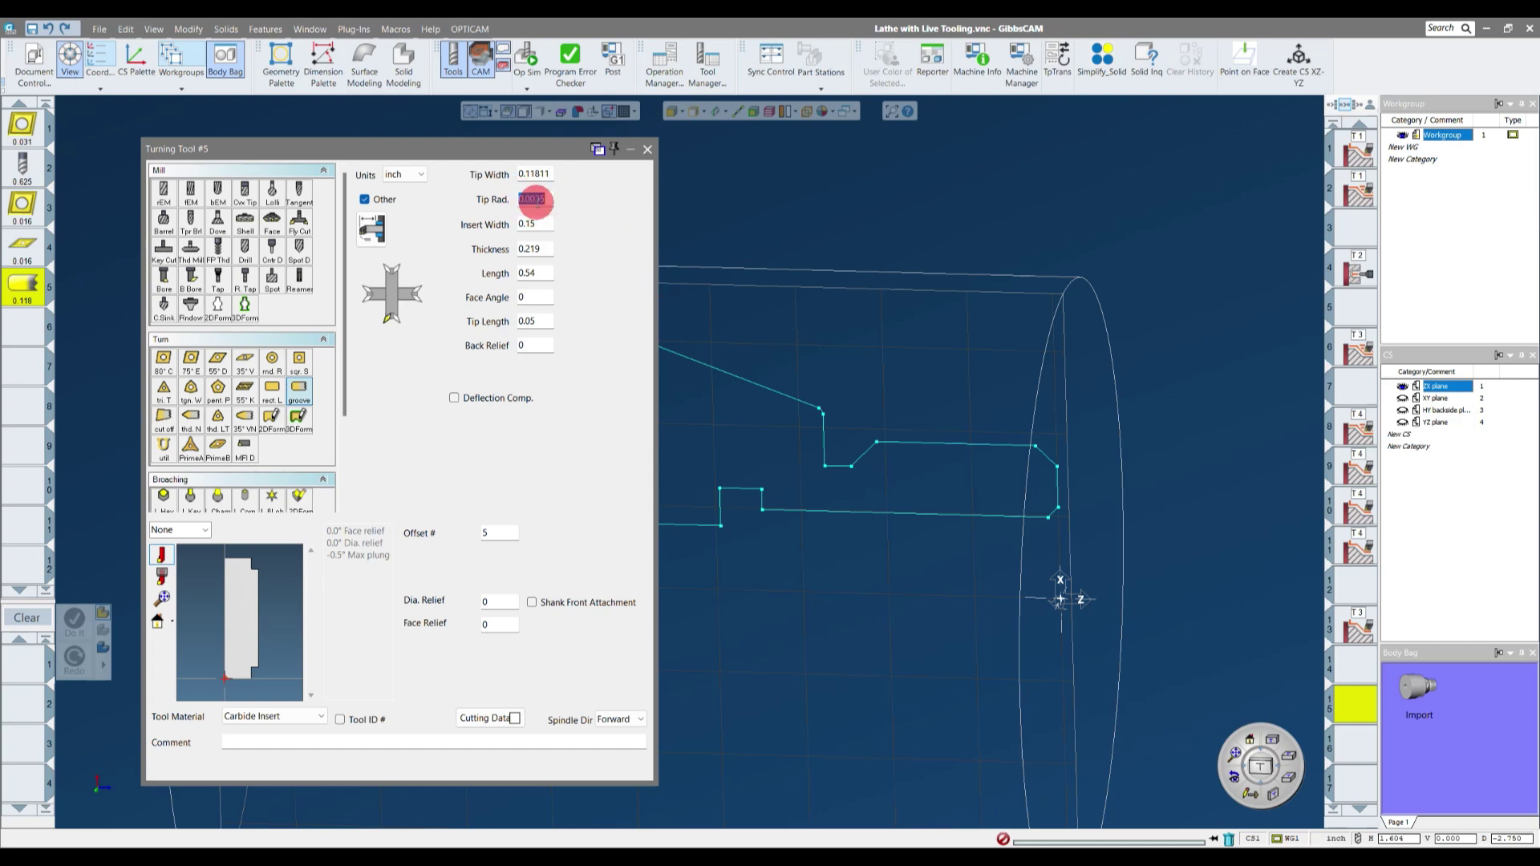
{"action": "type", "text": "0.002"}
- Set the groove tool's insert width to 0.1 and its length to 0.625
{"action": "left_click", "coordinate": [544, 223]}
{"action": "double_click", "coordinate": [544, 224]}
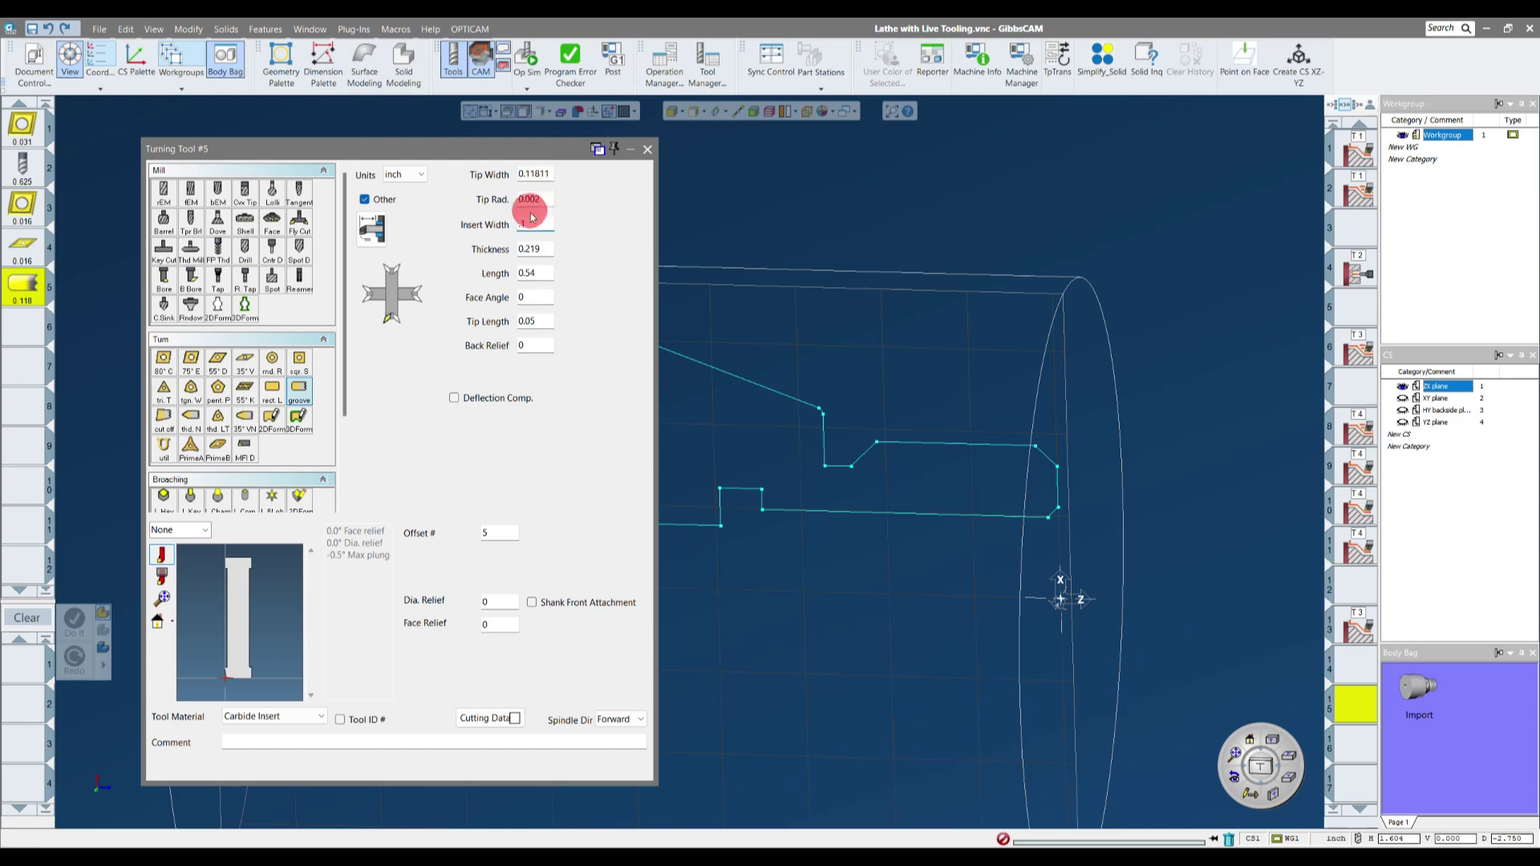
{"action": "key", "text": "Tab"}
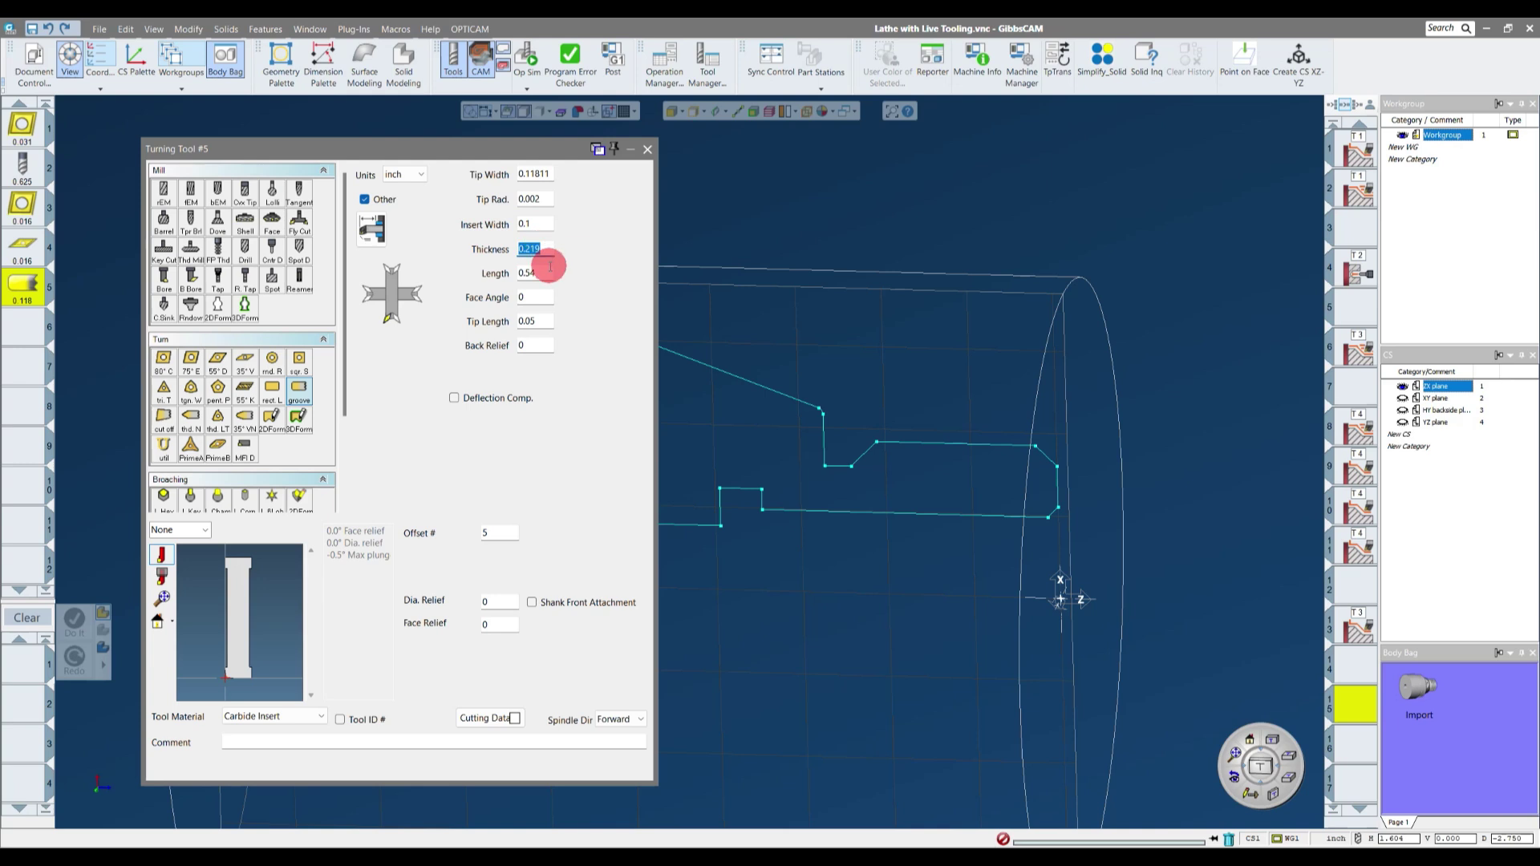
{"action": "double_click", "coordinate": [544, 250]}
{"action": "key", "text": "Tab"}
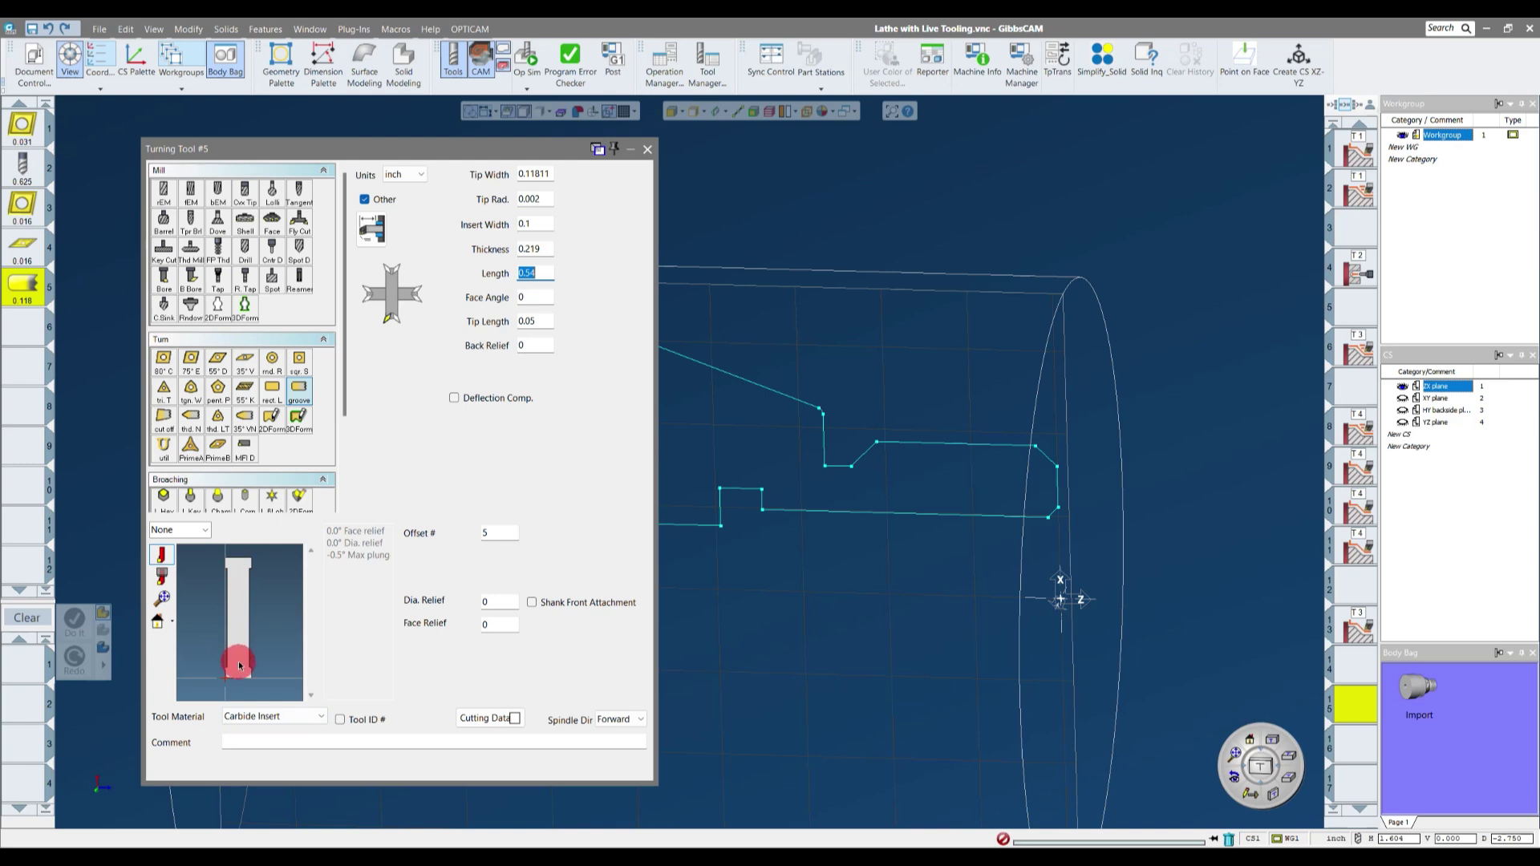
{"action": "double_click", "coordinate": [545, 273]}
{"action": "type", "text": ".625"}
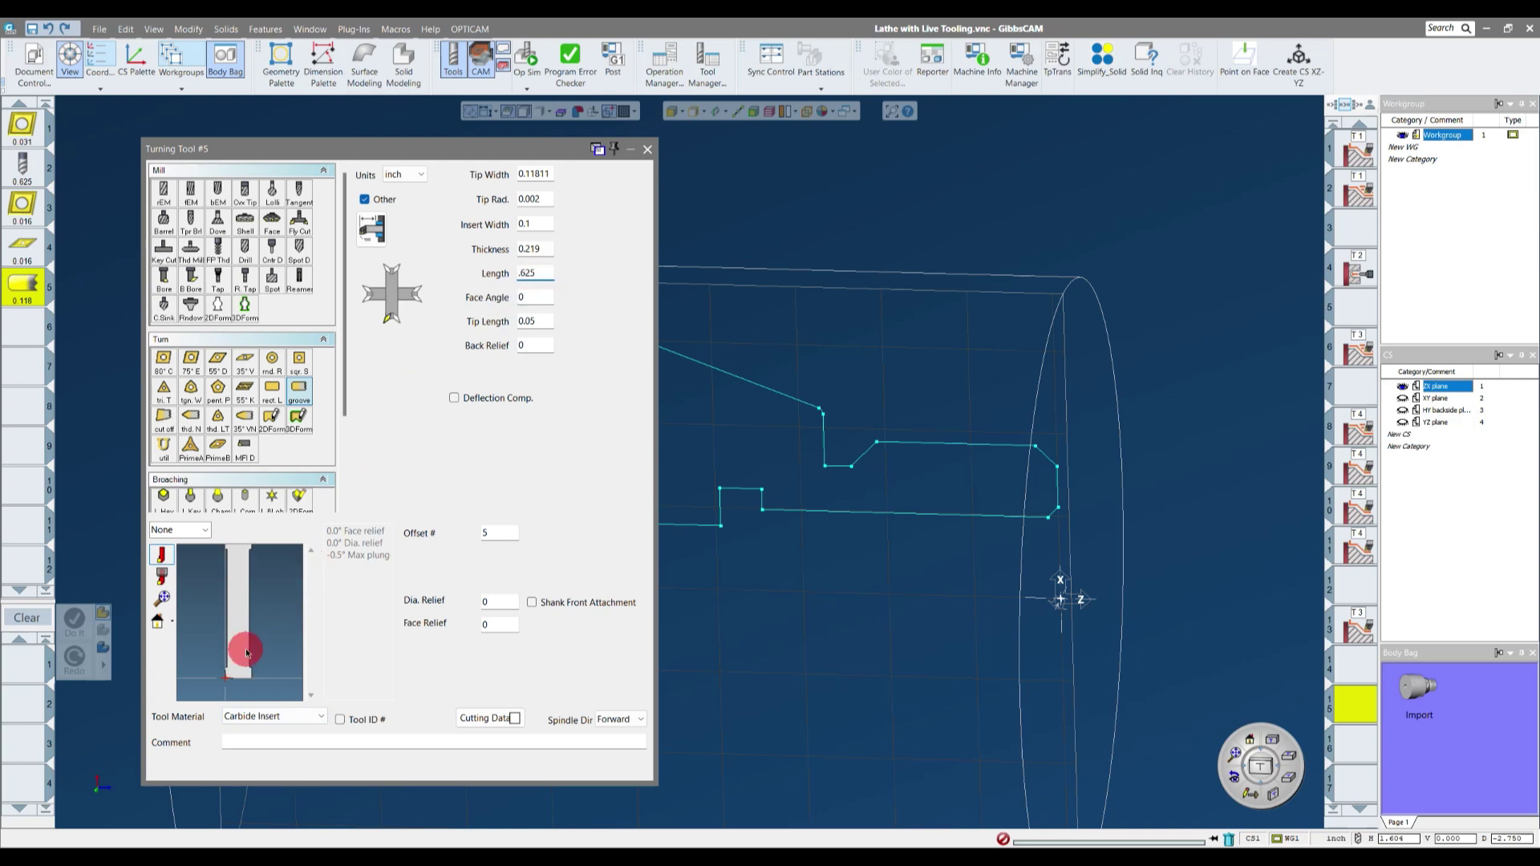
{"action": "left_click", "coordinate": [542, 298]}
{"action": "double_click", "coordinate": [542, 297]}
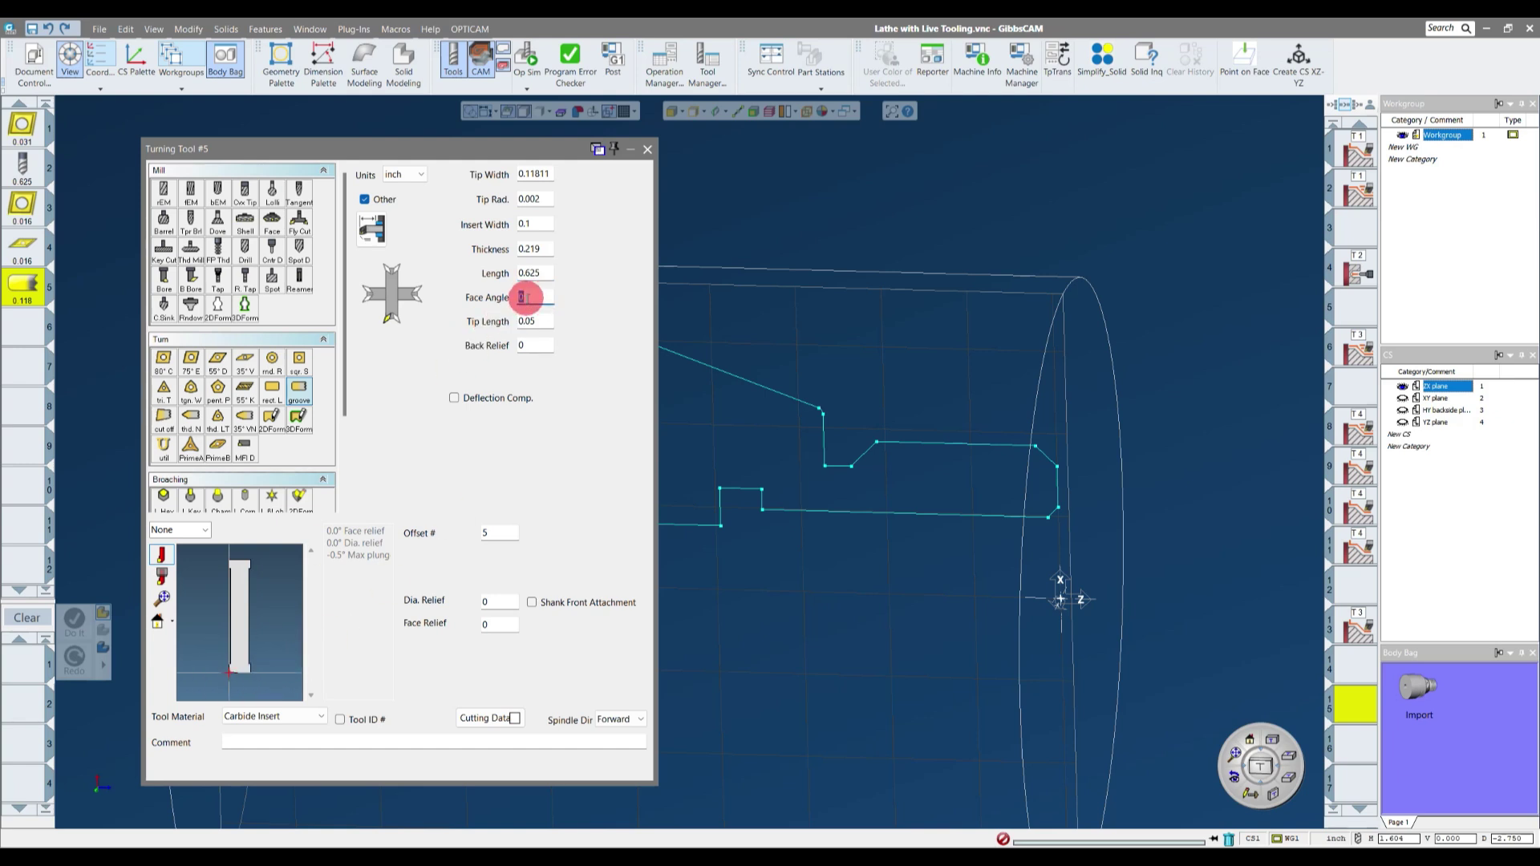
{"action": "double_click", "coordinate": [536, 323]}
{"action": "type", "text": "1."}
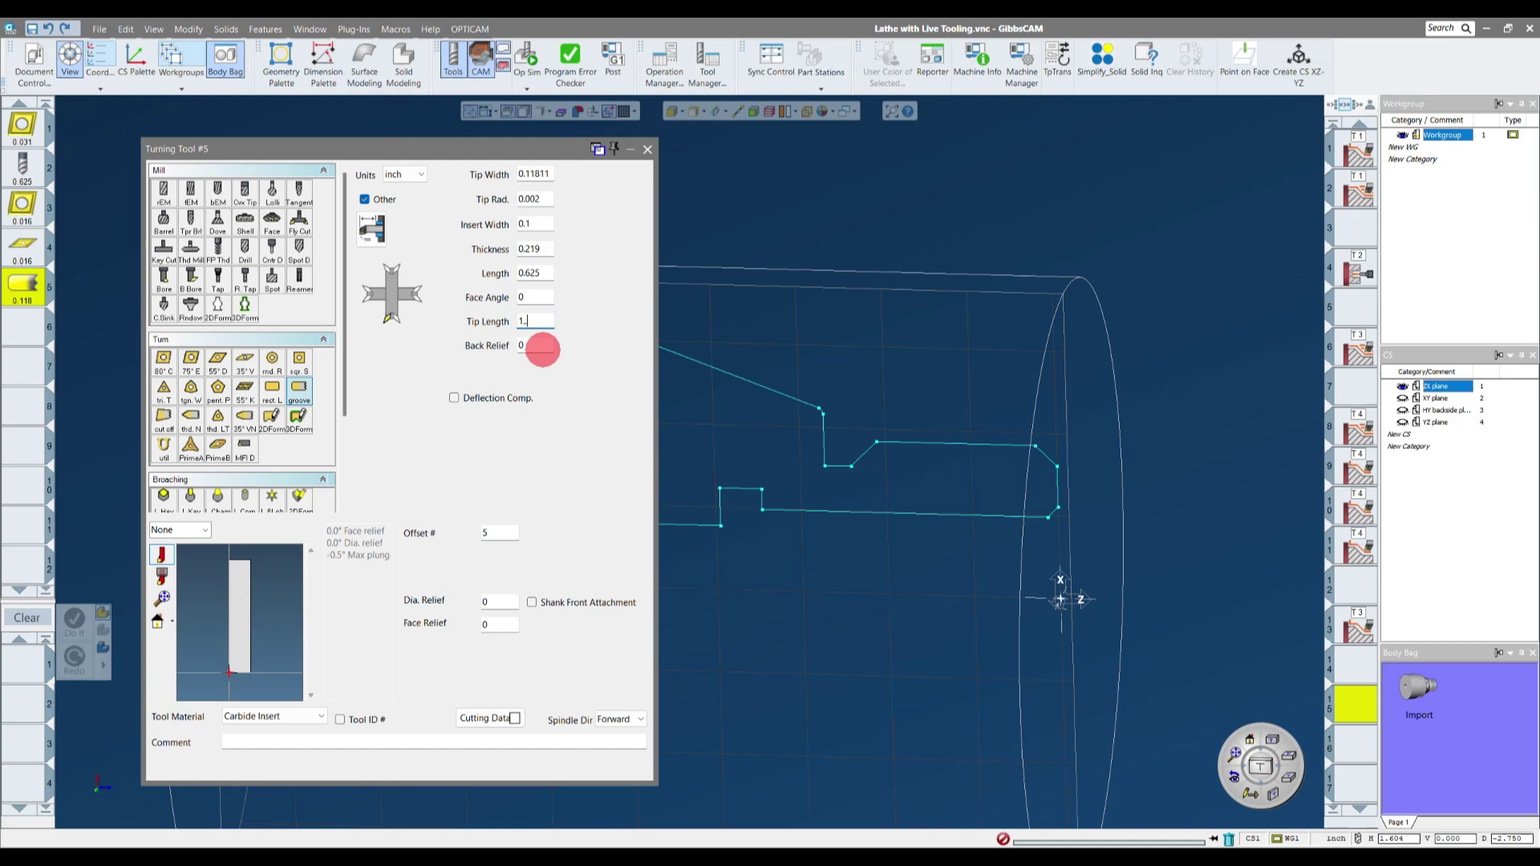
{"action": "double_click", "coordinate": [537, 320]}
{"action": "type", "text": ".15"}
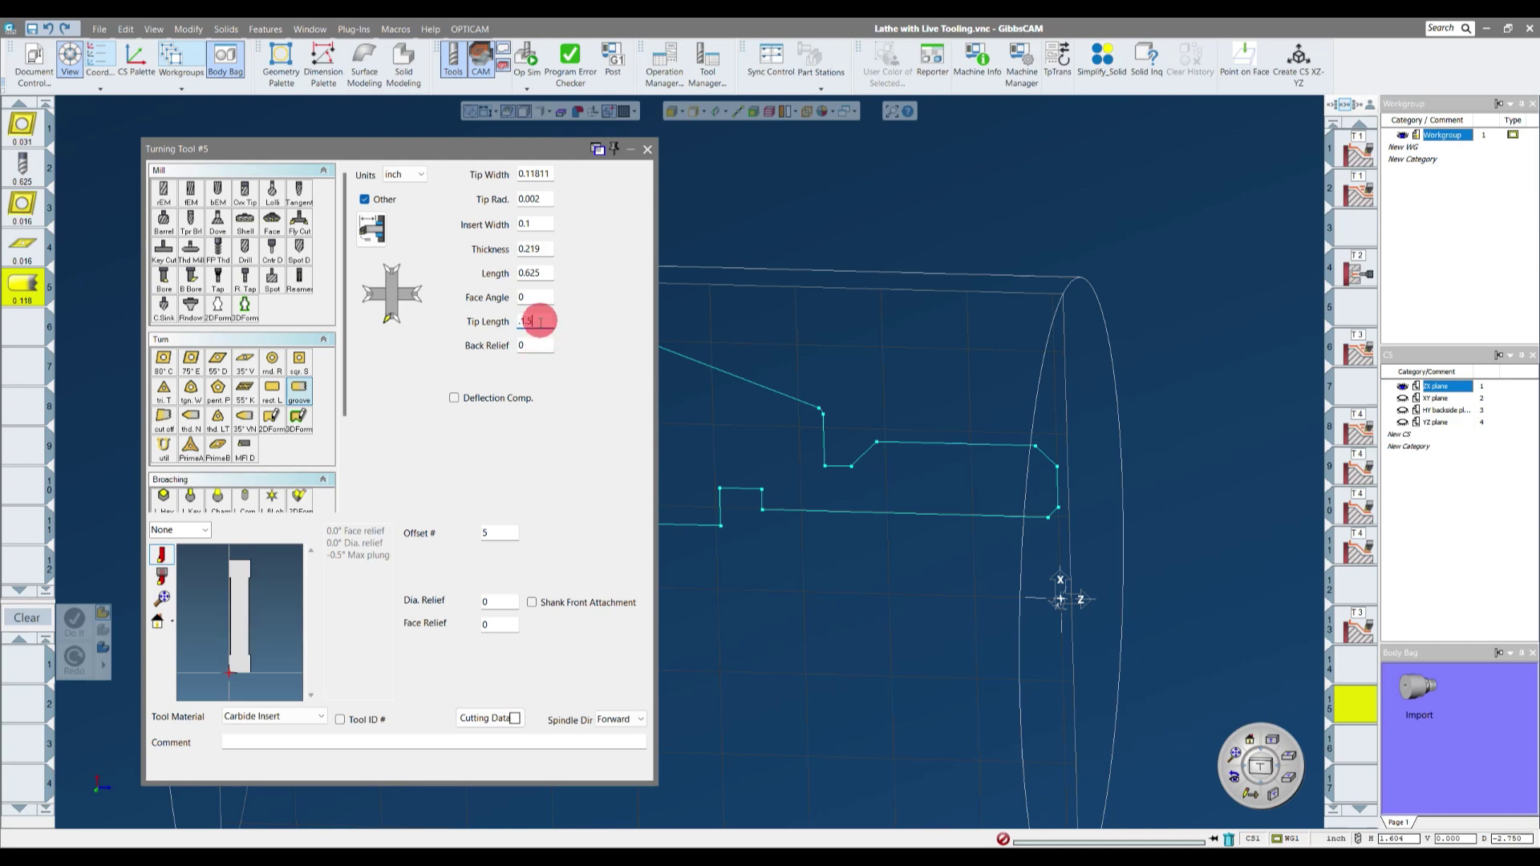
{"action": "scroll", "coordinate": [257, 661], "scroll_direction": "up", "scroll_amount": 3}
{"action": "mouse_move", "coordinate": [228, 646]}
{"action": "left_mouse_down"}
{"action": "mouse_move", "coordinate": [227, 629]}
{"action": "mouse_move", "coordinate": [235, 666]}
{"action": "left_mouse_up"}
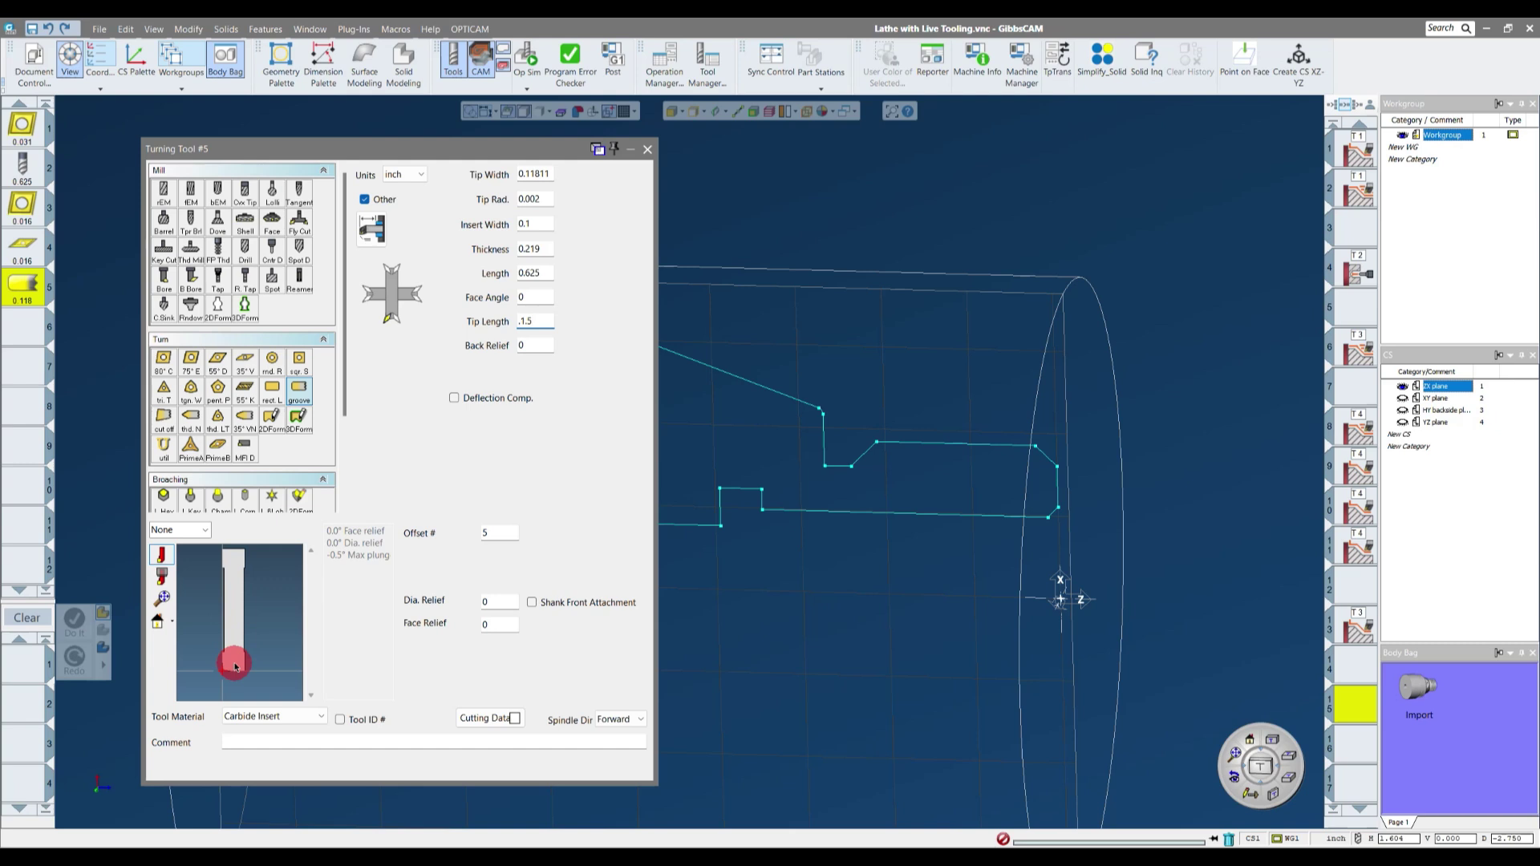
{"action": "double_click", "coordinate": [541, 346]}
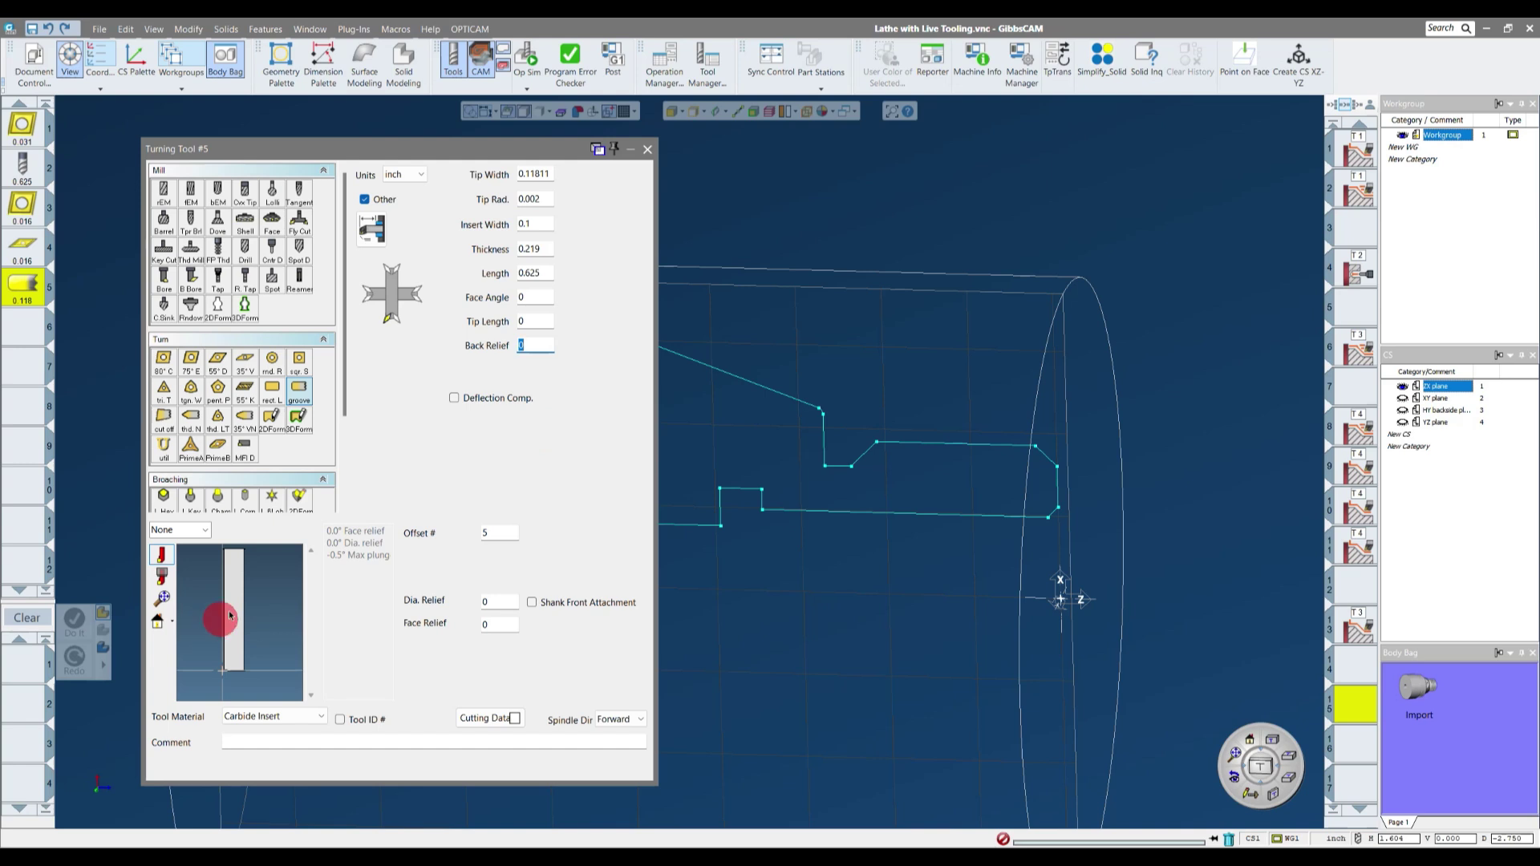
- Set the groove tool's tip length to 0.15 and close the tool definition
{"action": "left_click", "coordinate": [545, 320]}
{"action": "double_click", "coordinate": [544, 320]}
{"action": "type", "text": ".15"}
{"action": "left_click", "coordinate": [534, 343]}
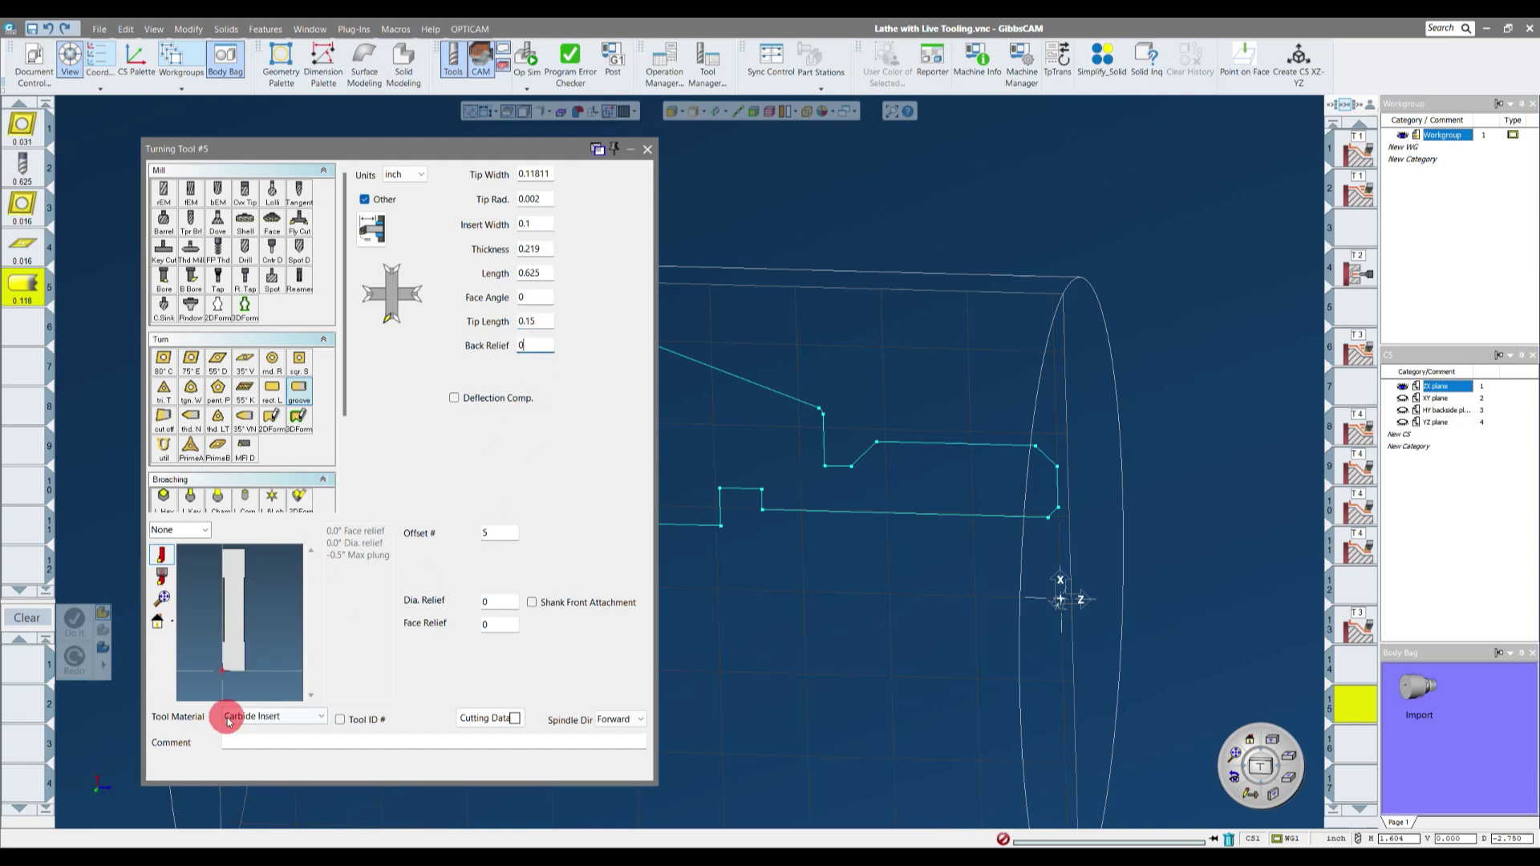
{"action": "mouse_move", "coordinate": [221, 639]}
{"action": "left_mouse_down"}
{"action": "mouse_move", "coordinate": [213, 684]}
{"action": "mouse_move", "coordinate": [235, 595]}
{"action": "left_mouse_up"}
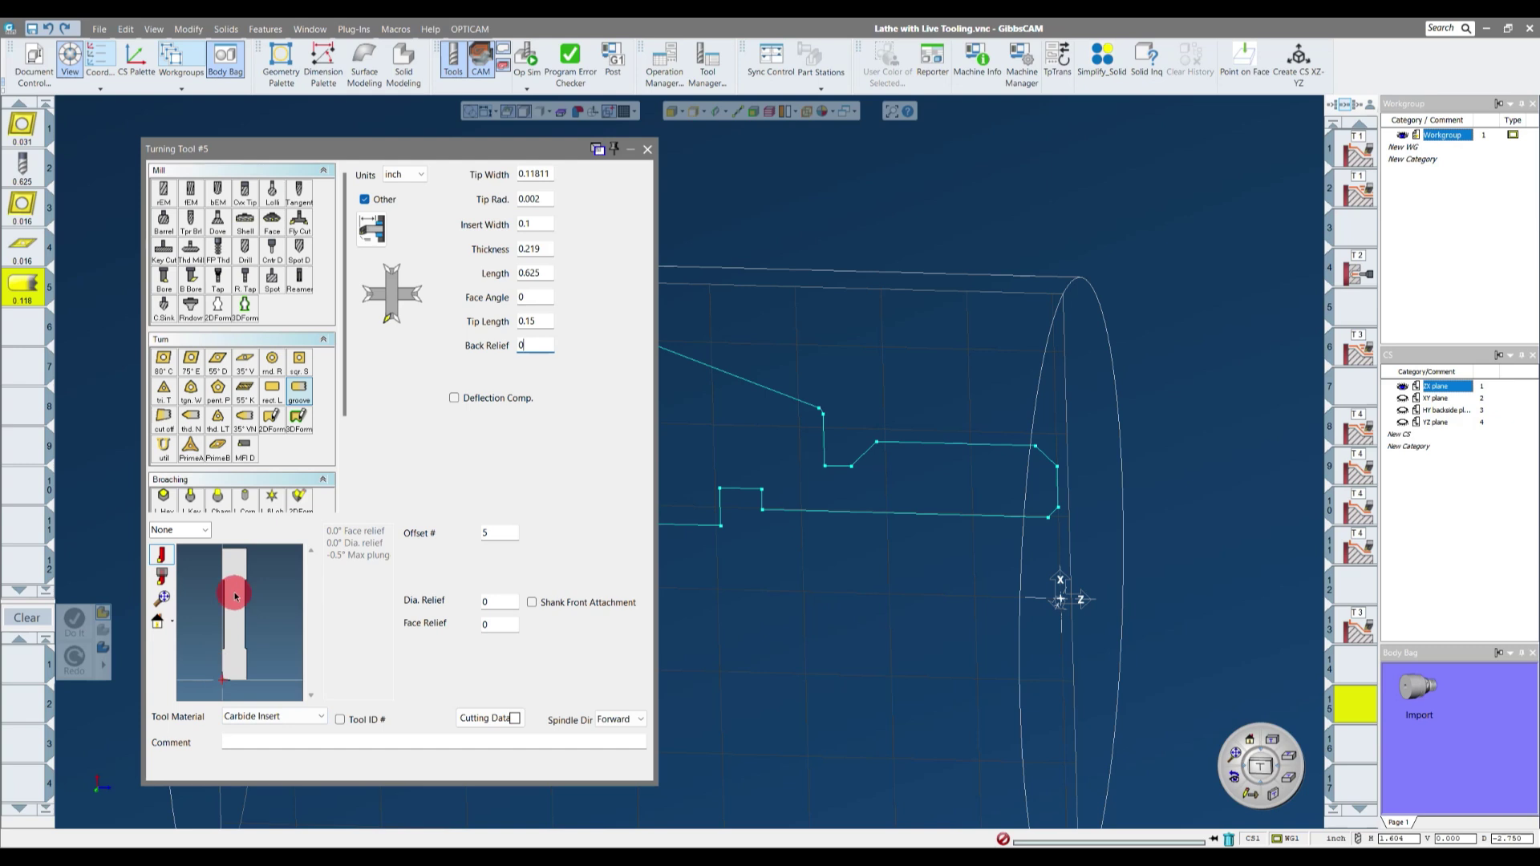
{"action": "left_click", "coordinate": [649, 149]}
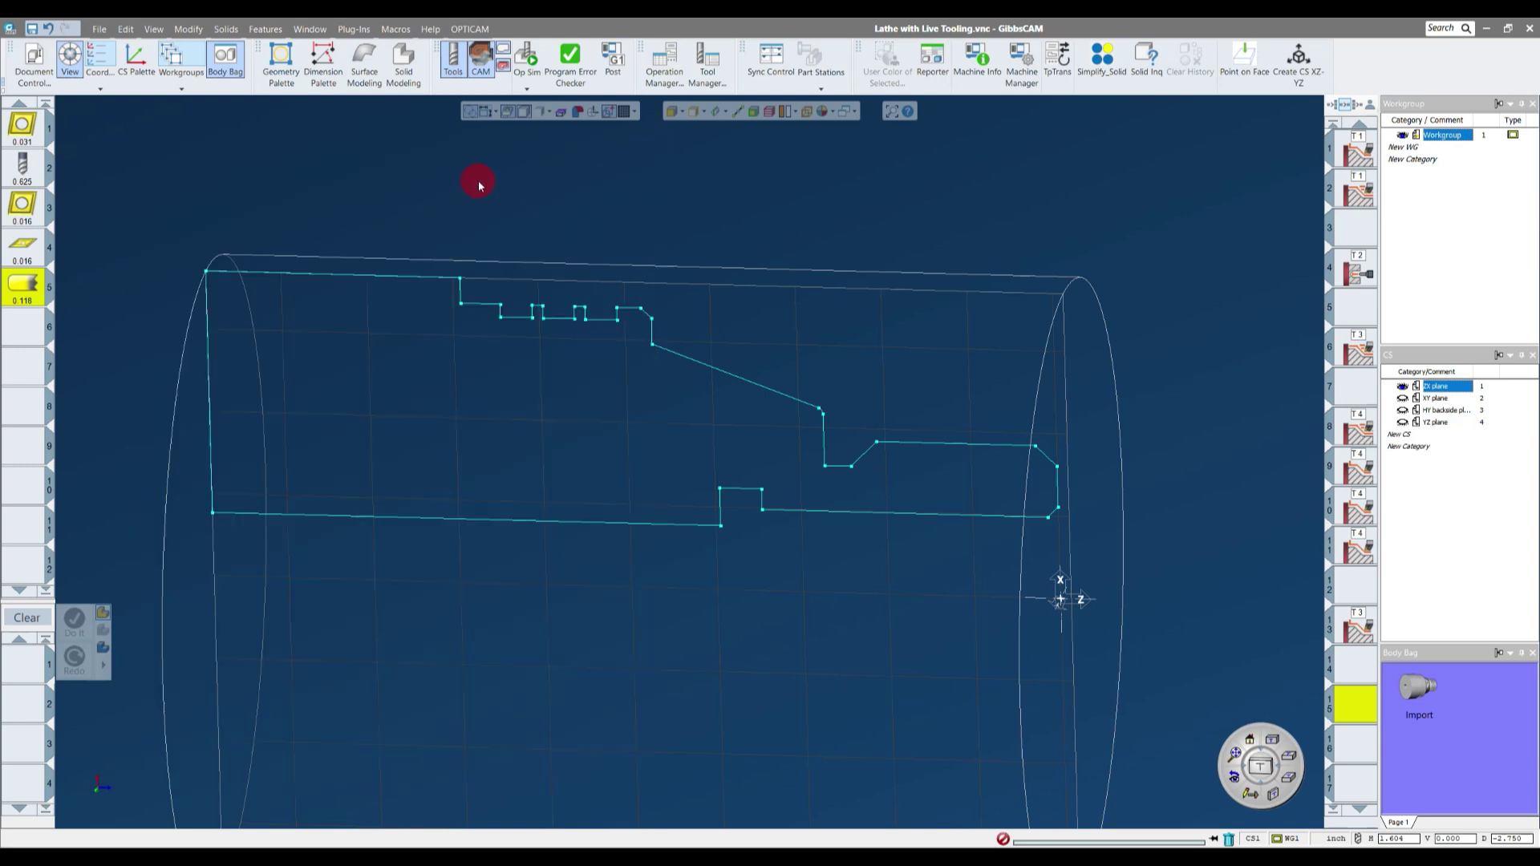
- Create a Rough turning process that uses groove tool 5
{"action": "left_click_drag", "start_coordinate": [475, 194], "coordinate": [488, 268]}
{"action": "left_click", "coordinate": [33, 293]}
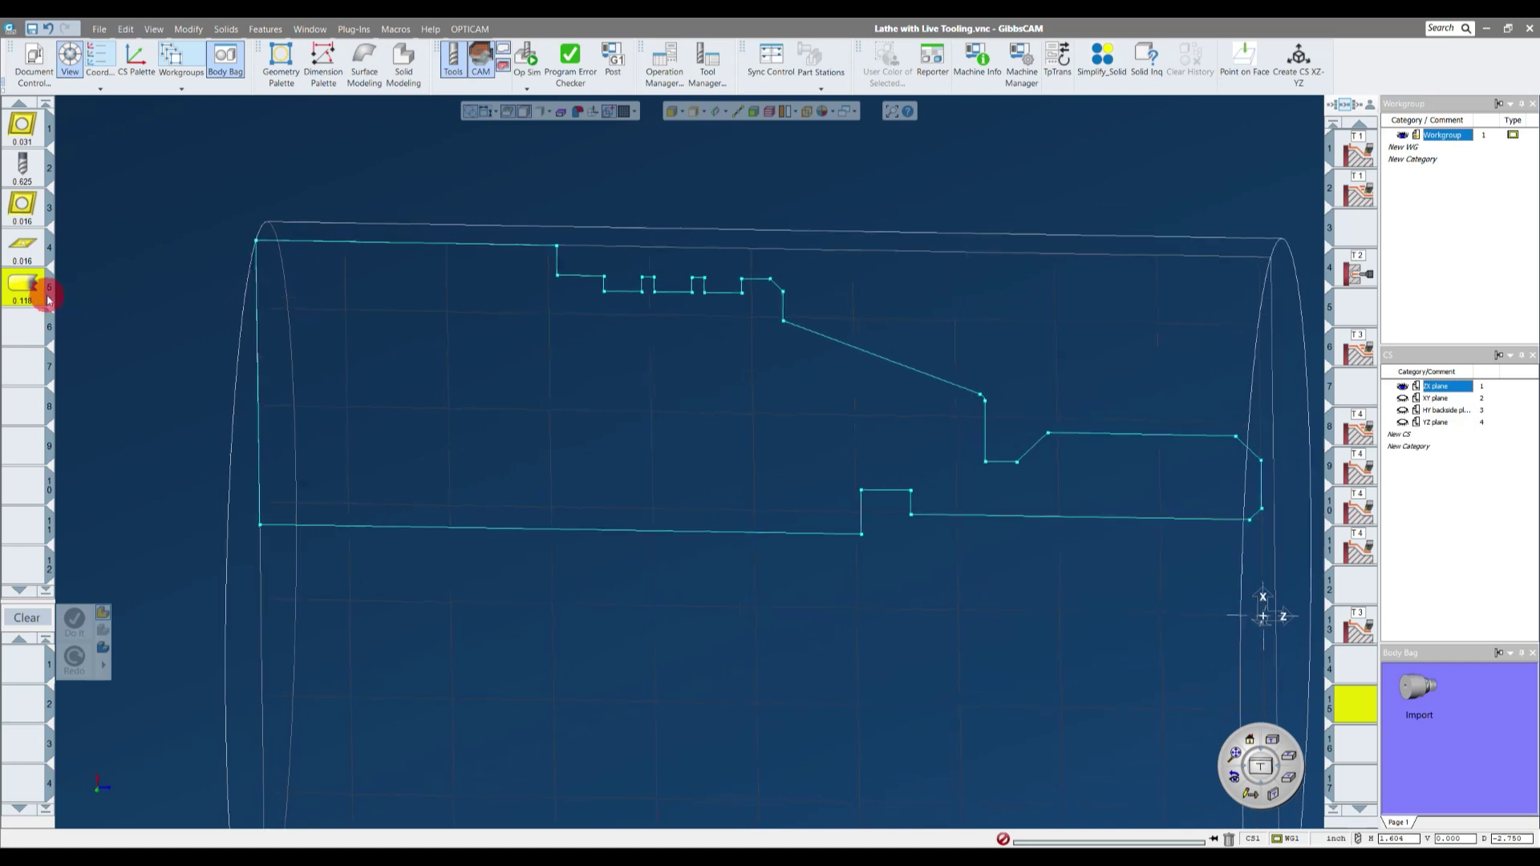
{"action": "left_click_drag", "start_coordinate": [32, 293], "coordinate": [26, 674]}
{"action": "left_click", "coordinate": [144, 639]}
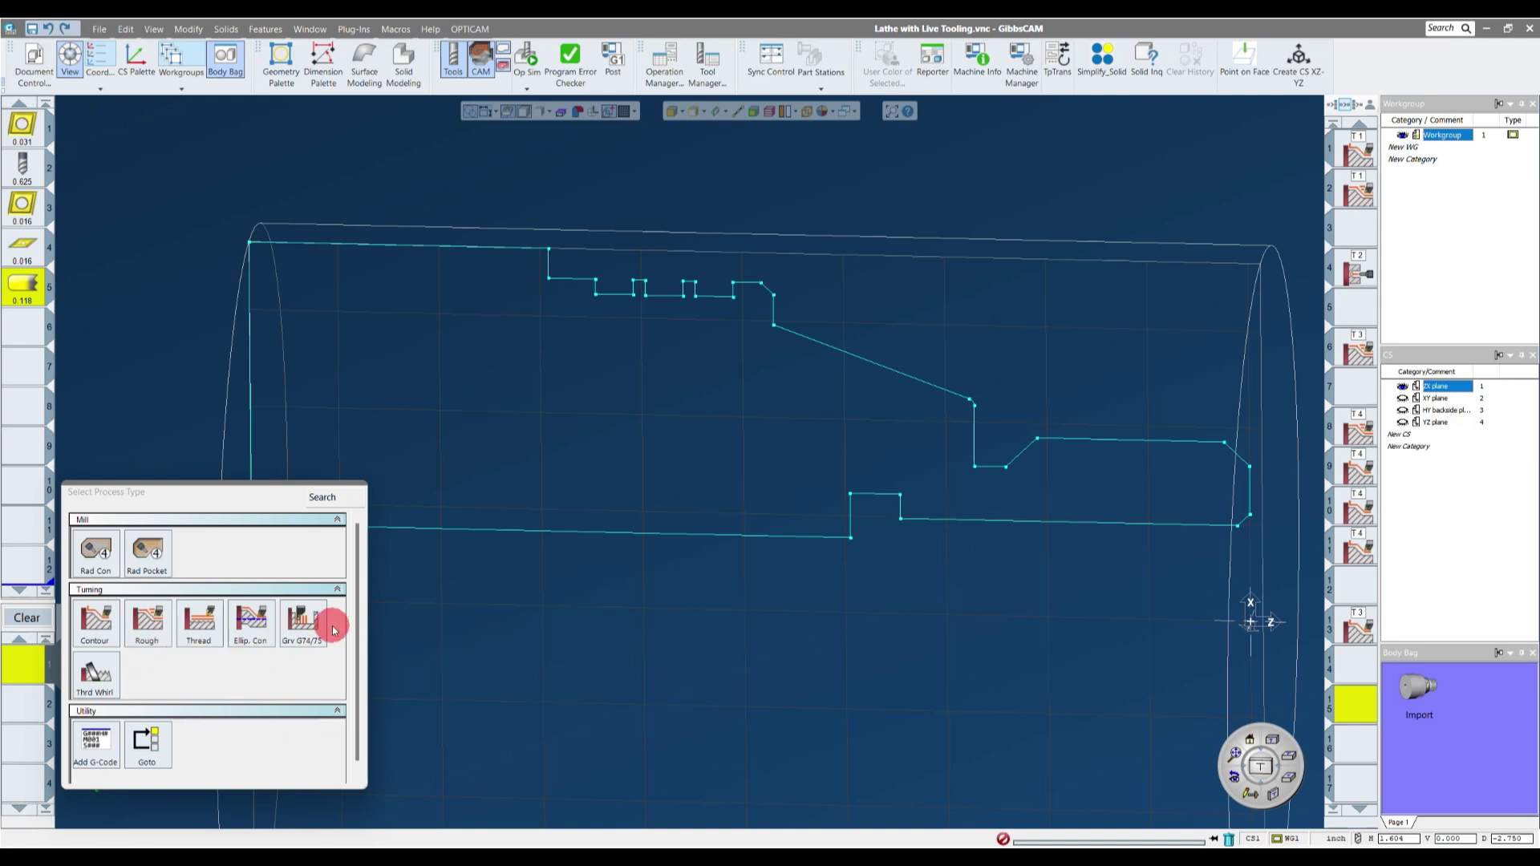
{"action": "left_click", "coordinate": [145, 629]}
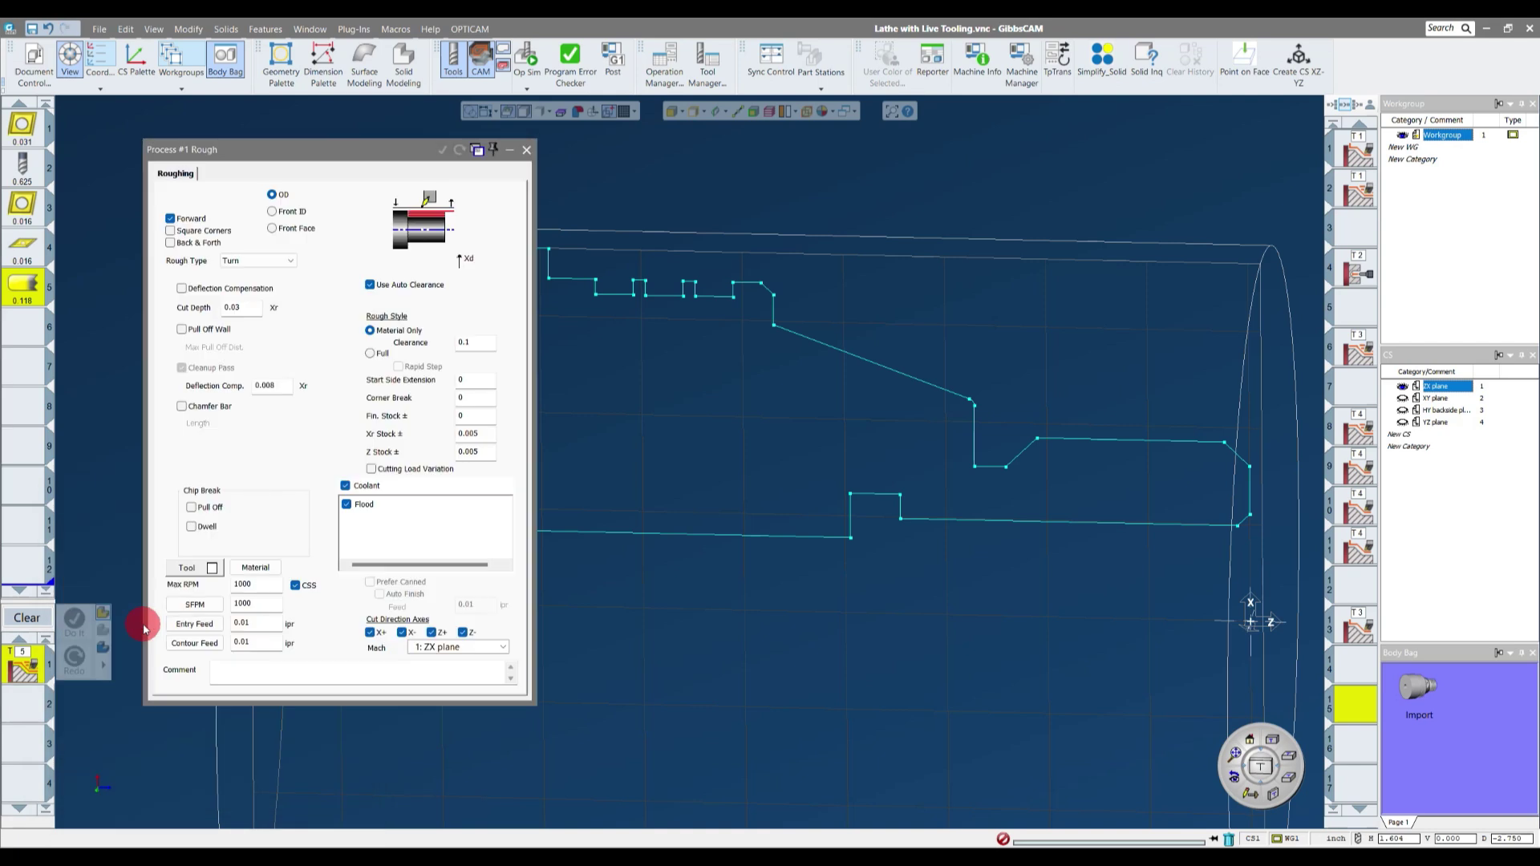
- Set the roughing process to cut the OD with the Plunge rough type
{"action": "scroll", "coordinate": [634, 253], "scroll_direction": "up", "scroll_amount": 5}
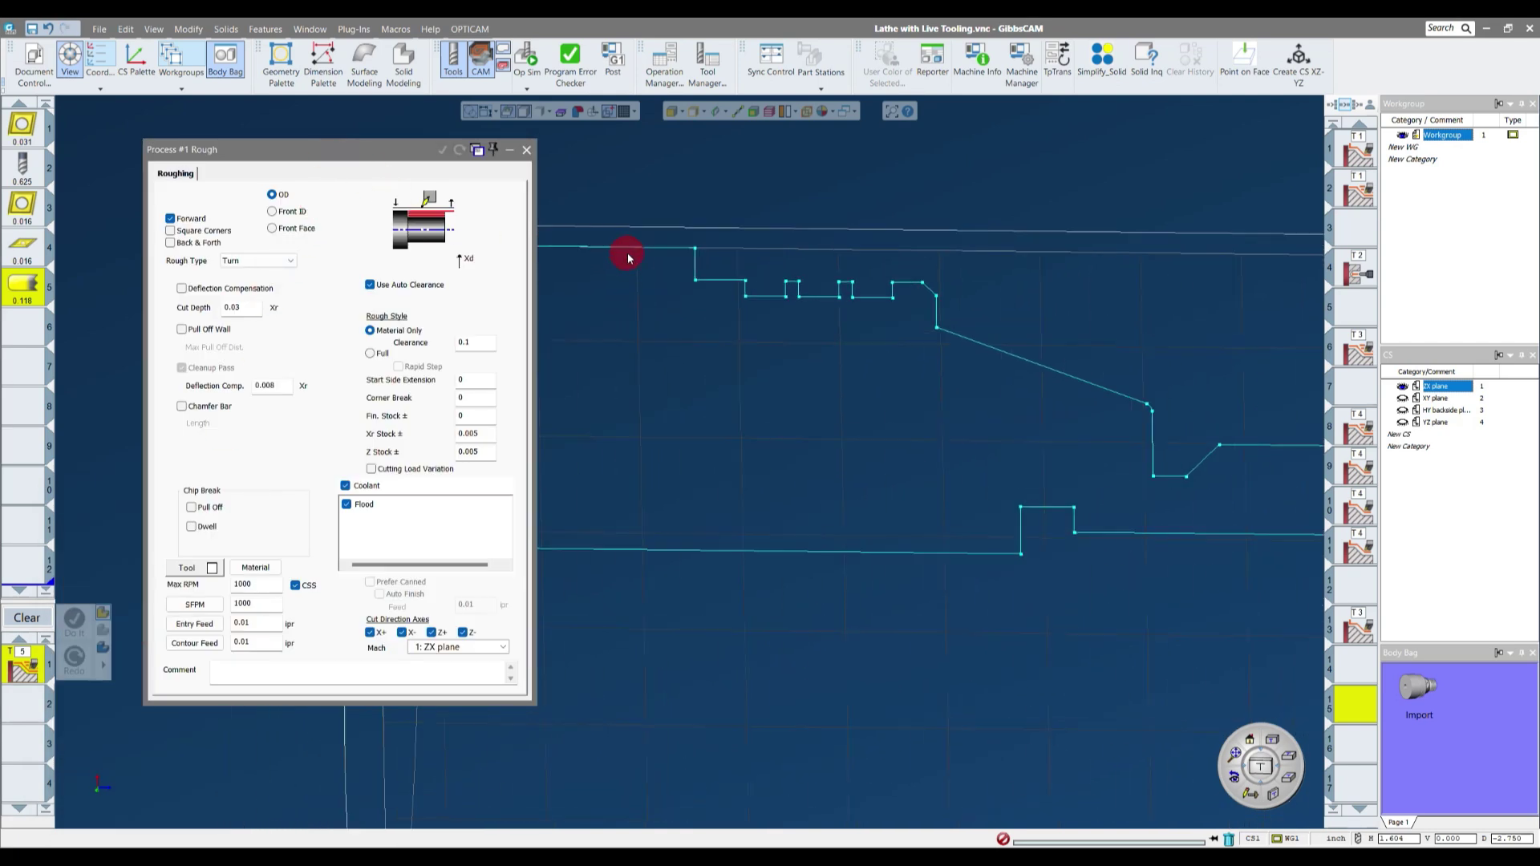
{"action": "scroll", "coordinate": [808, 362], "scroll_direction": "up", "scroll_amount": 2}
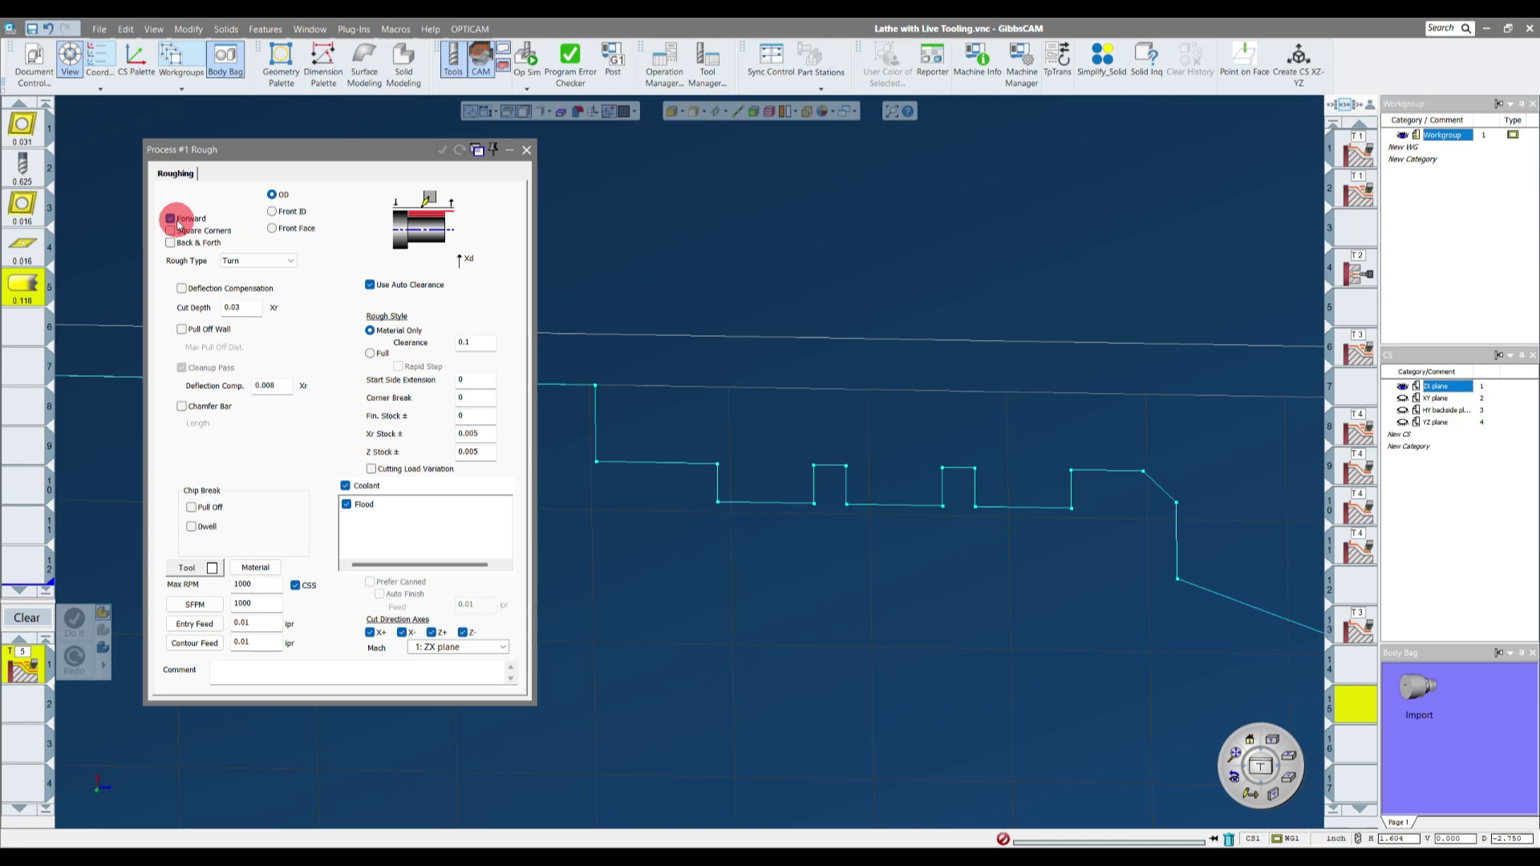
{"action": "left_click", "coordinate": [281, 197]}
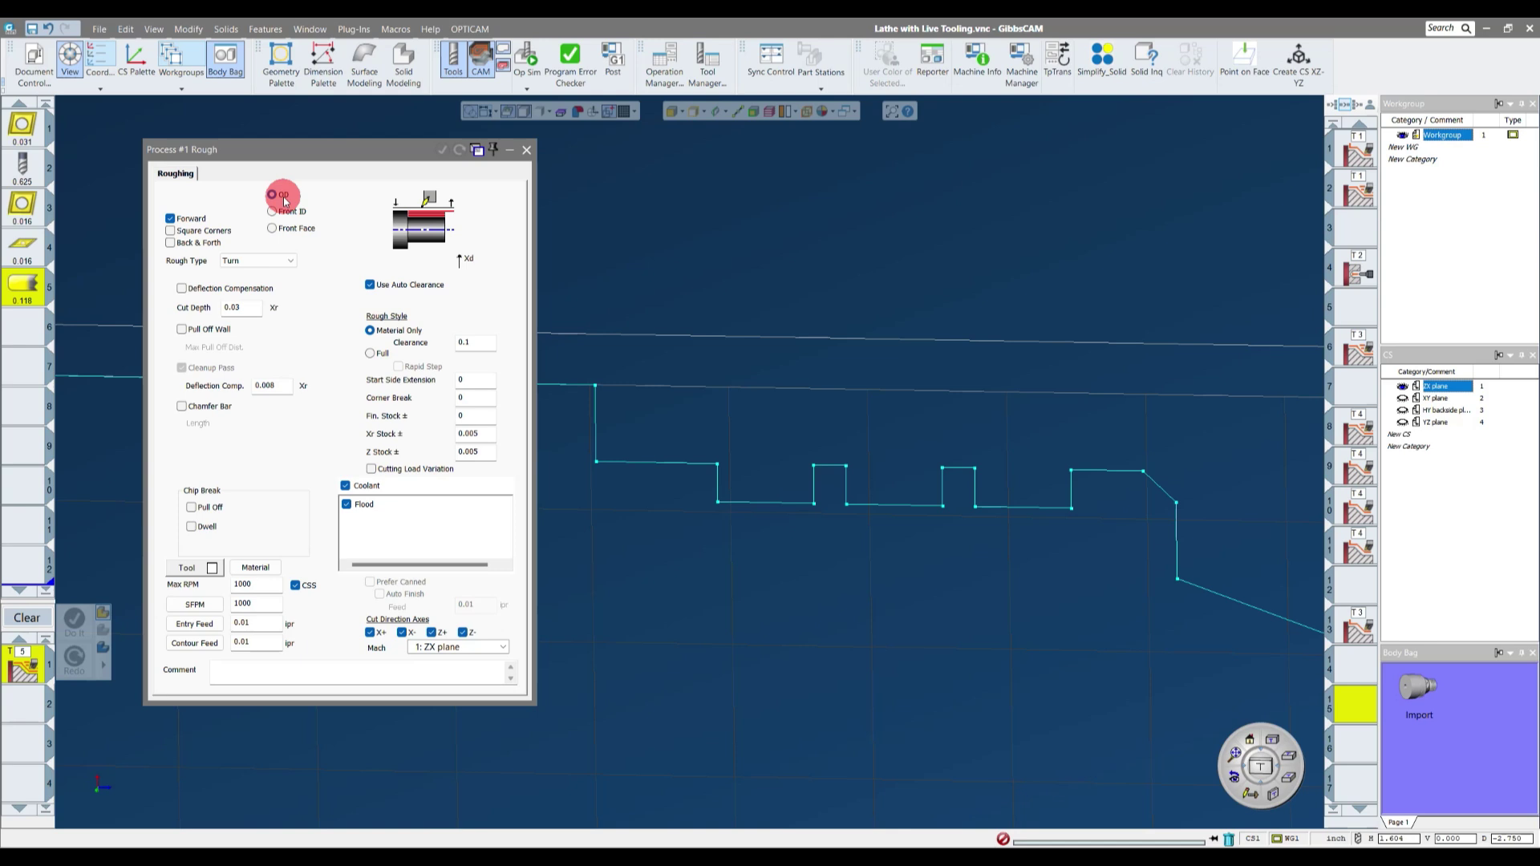
{"action": "left_click", "coordinate": [280, 264]}
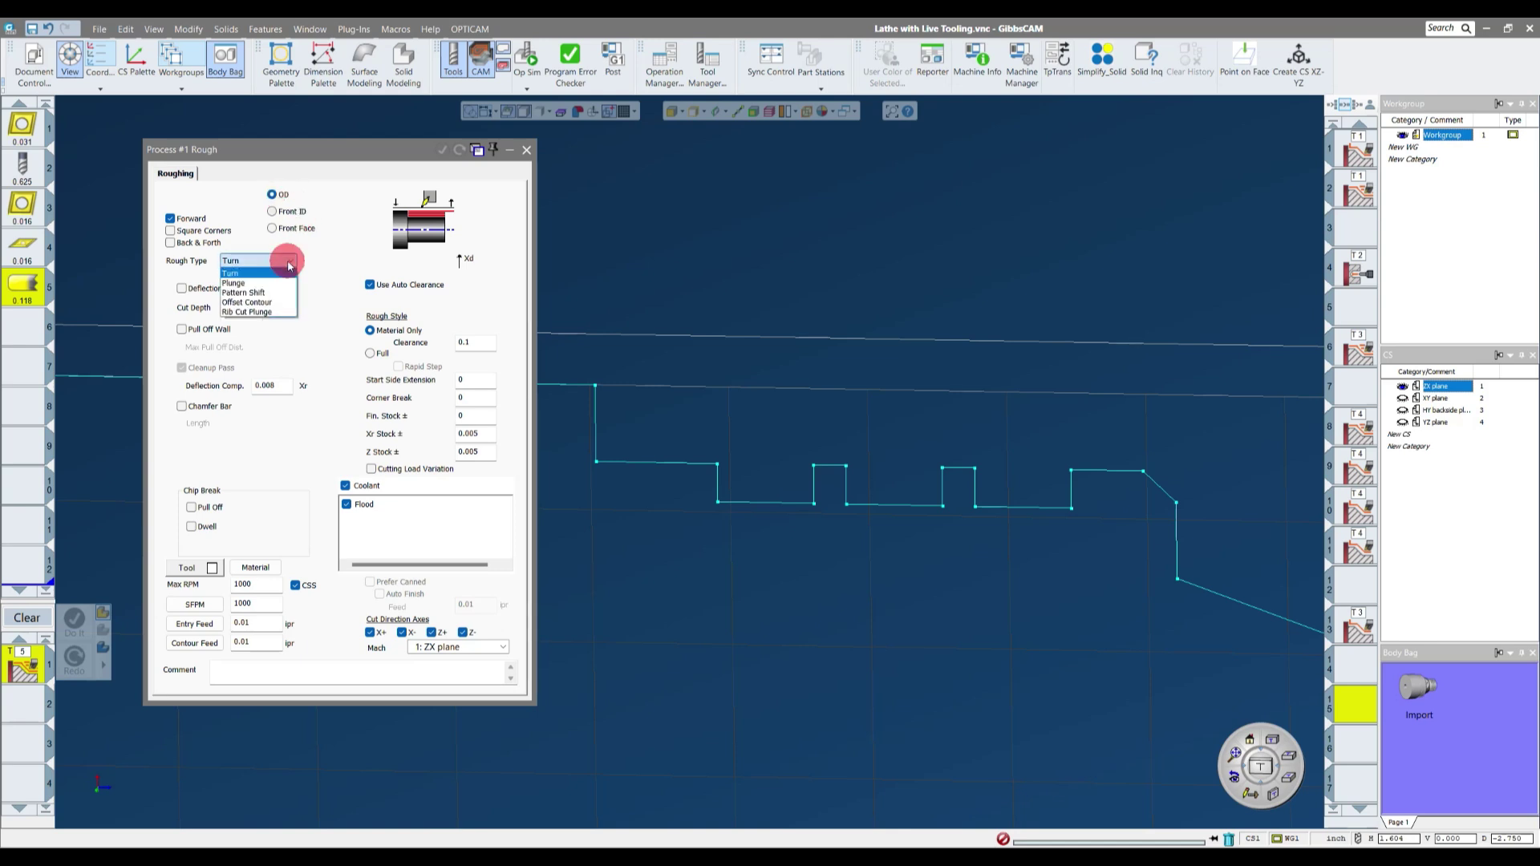
{"action": "left_click", "coordinate": [266, 282]}
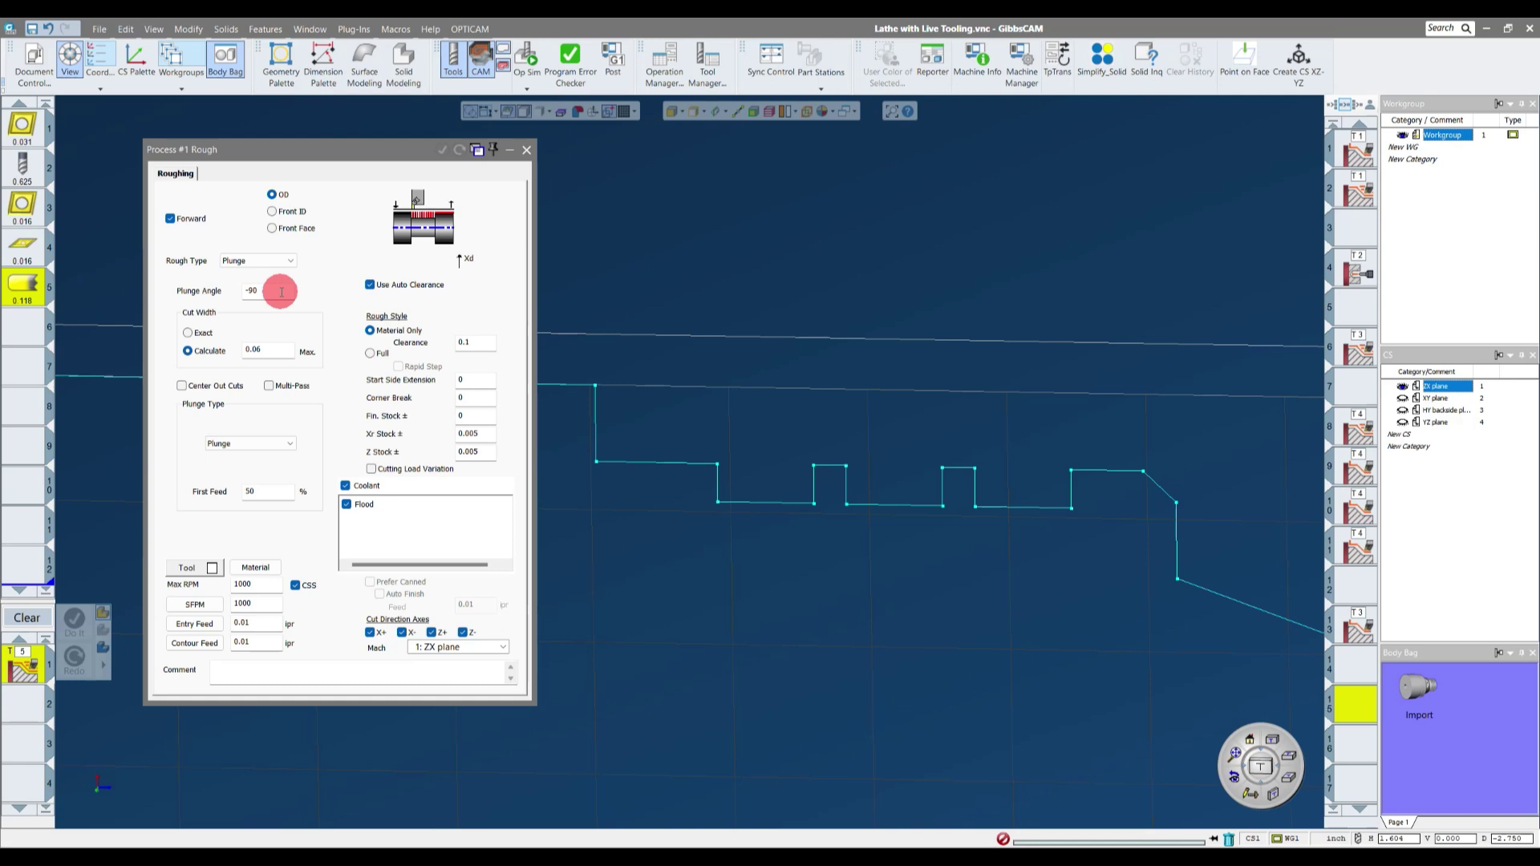
- Set the plunge cut width to Calculate with a maximum of 0.09
{"action": "double_click", "coordinate": [280, 293]}
{"action": "left_click", "coordinate": [188, 332]}
{"action": "left_click", "coordinate": [189, 351]}
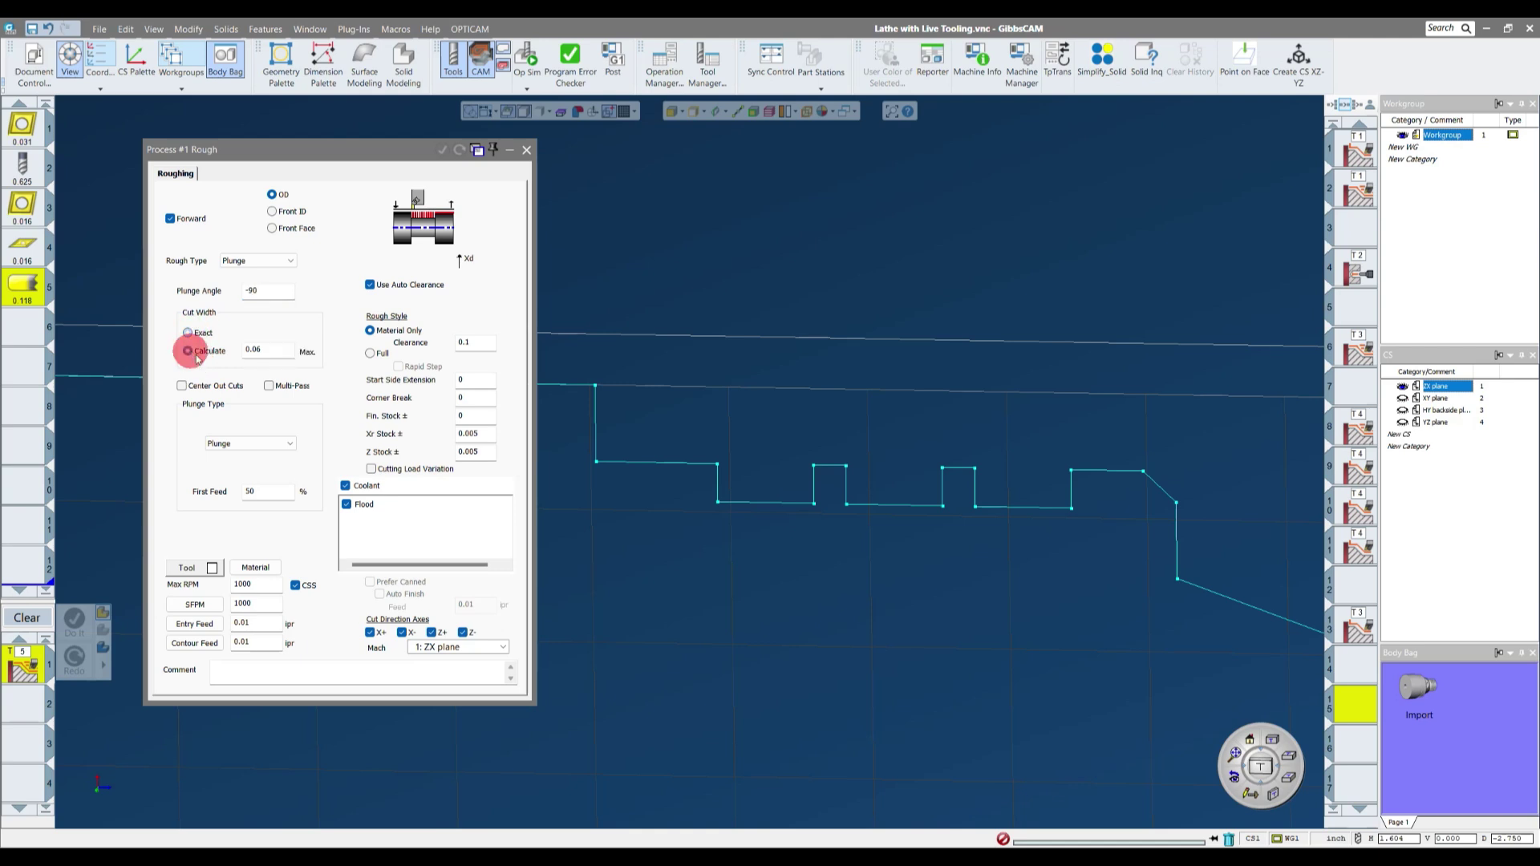
{"action": "double_click", "coordinate": [270, 350]}
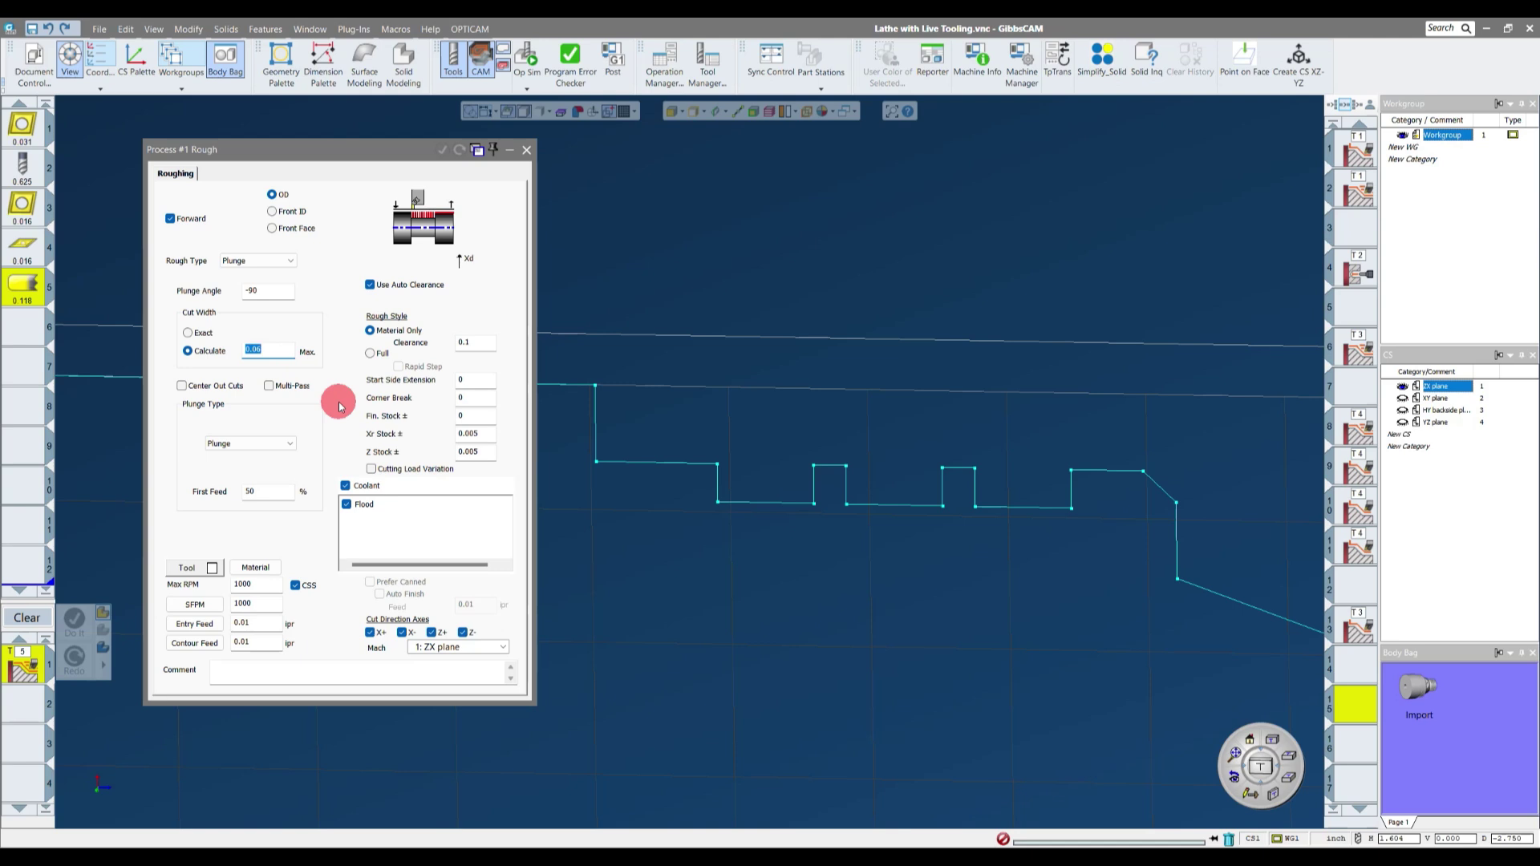
{"action": "type", "text": ".09"}
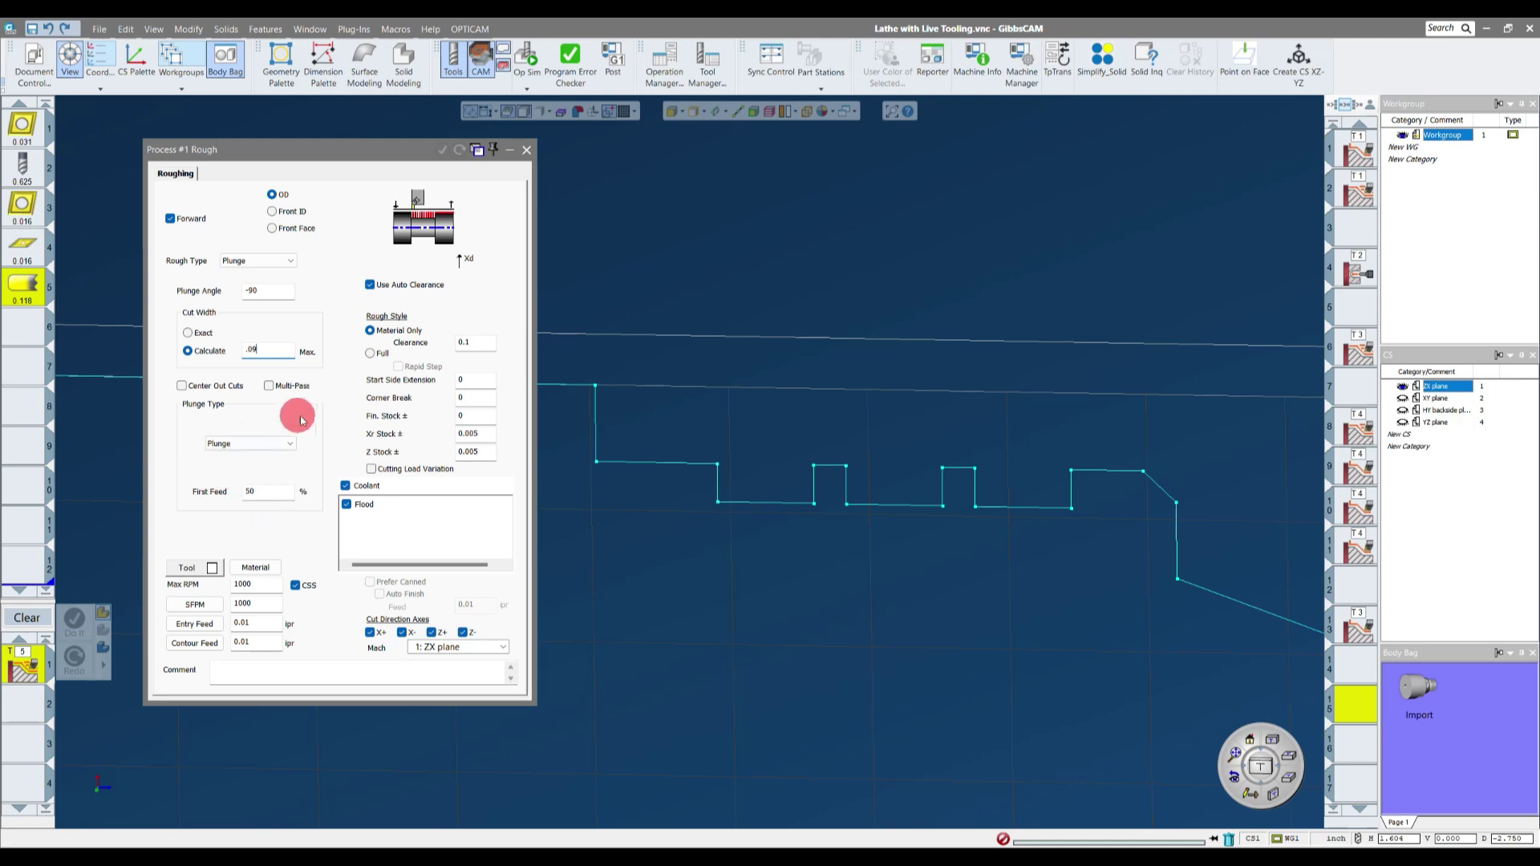
{"action": "left_click", "coordinate": [273, 489]}
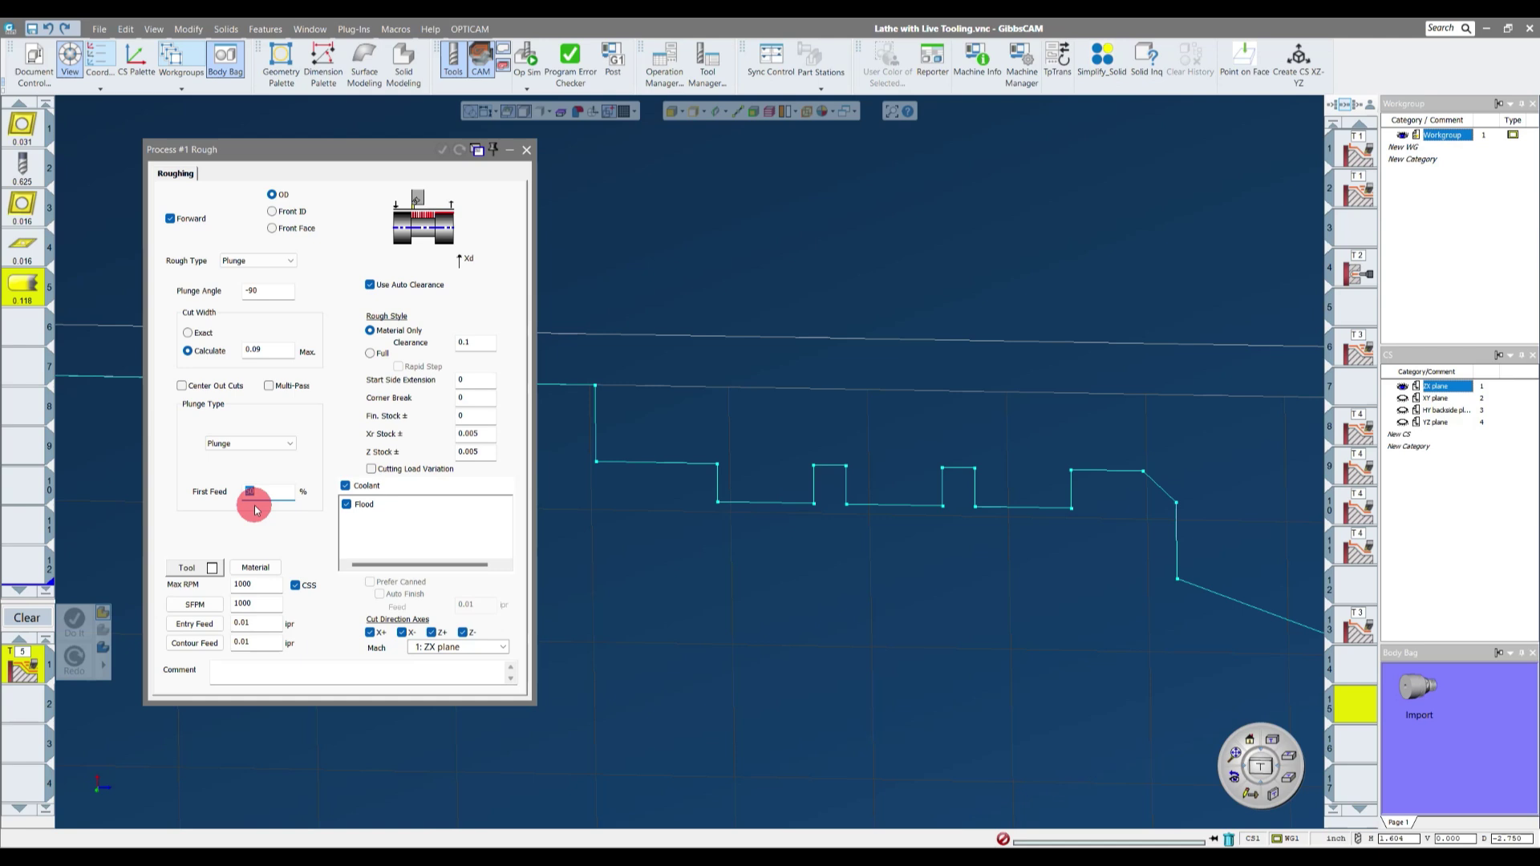
- Set the roughing clearance to 0.01 and both the Xr stock and Z stock to 0.002
{"action": "left_click", "coordinate": [371, 285]}
{"action": "double_click", "coordinate": [471, 342]}
{"action": "type", "text": ".01"}
{"action": "double_click", "coordinate": [484, 434]}
{"action": "type", "text": ".002"}
{"action": "double_click", "coordinate": [487, 453]}
{"action": "type", "text": ".002"}
- Mark the profile section spanning the three OD grooves as the cut shape, generate the plunge roughing toolpath, and close the process
{"action": "left_click", "coordinate": [1072, 486]}
{"action": "left_click", "coordinate": [1091, 470]}
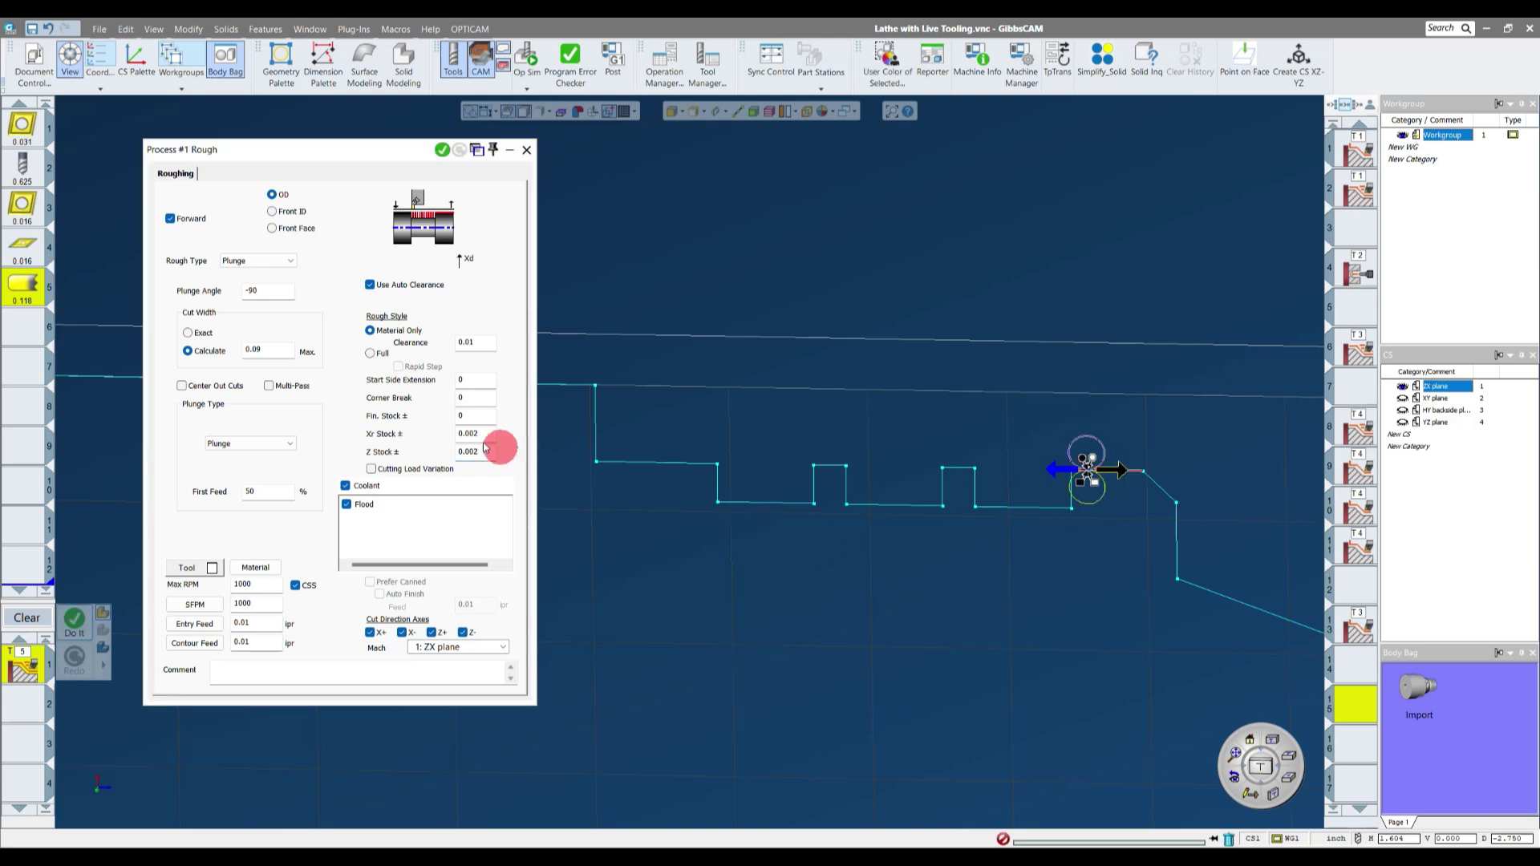
{"action": "left_click", "coordinate": [696, 462]}
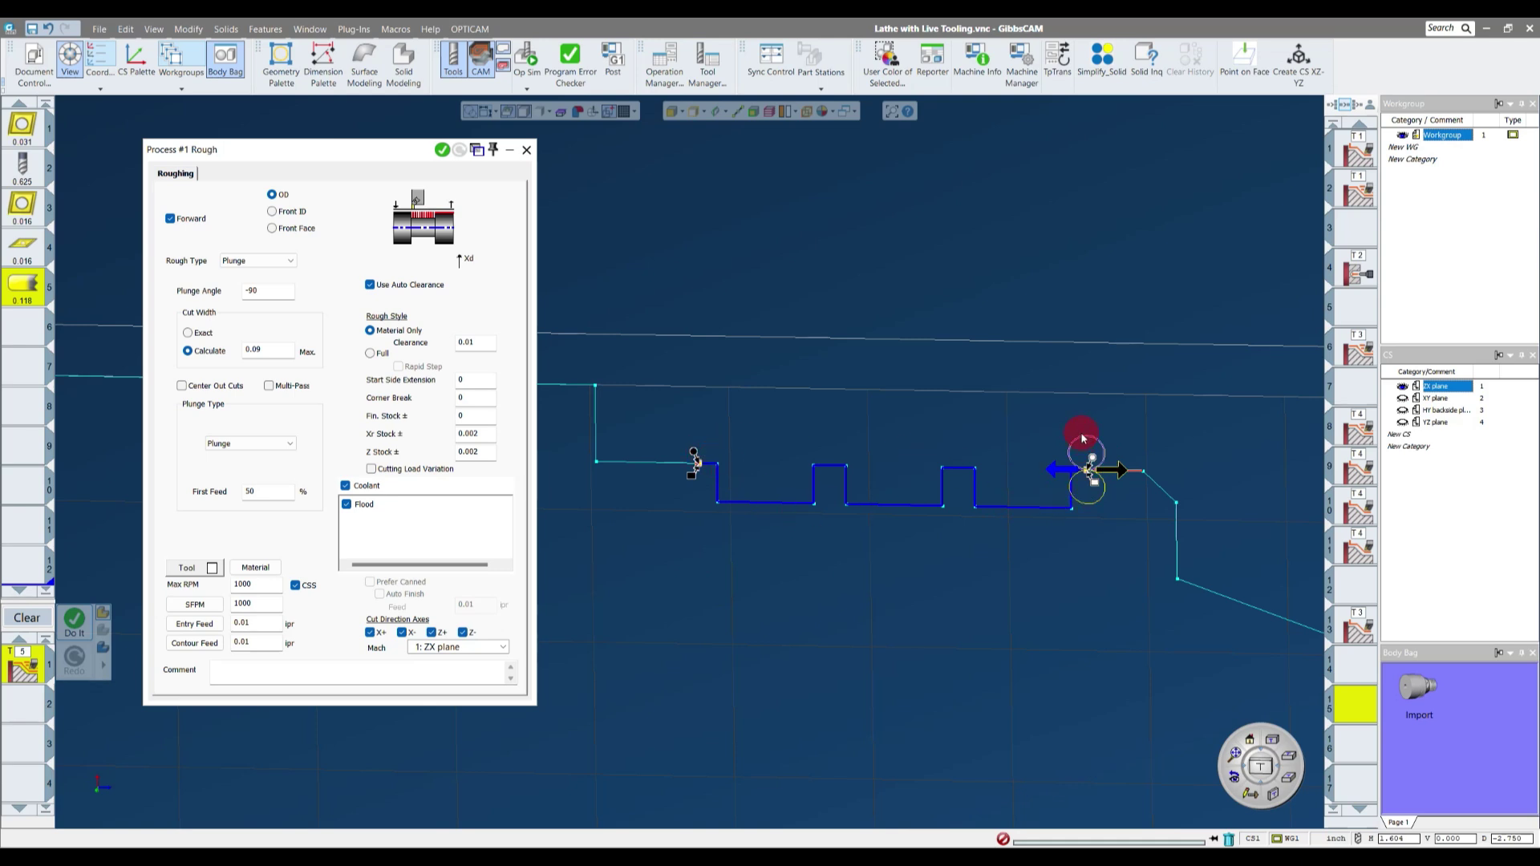
{"action": "left_click", "coordinate": [442, 150]}
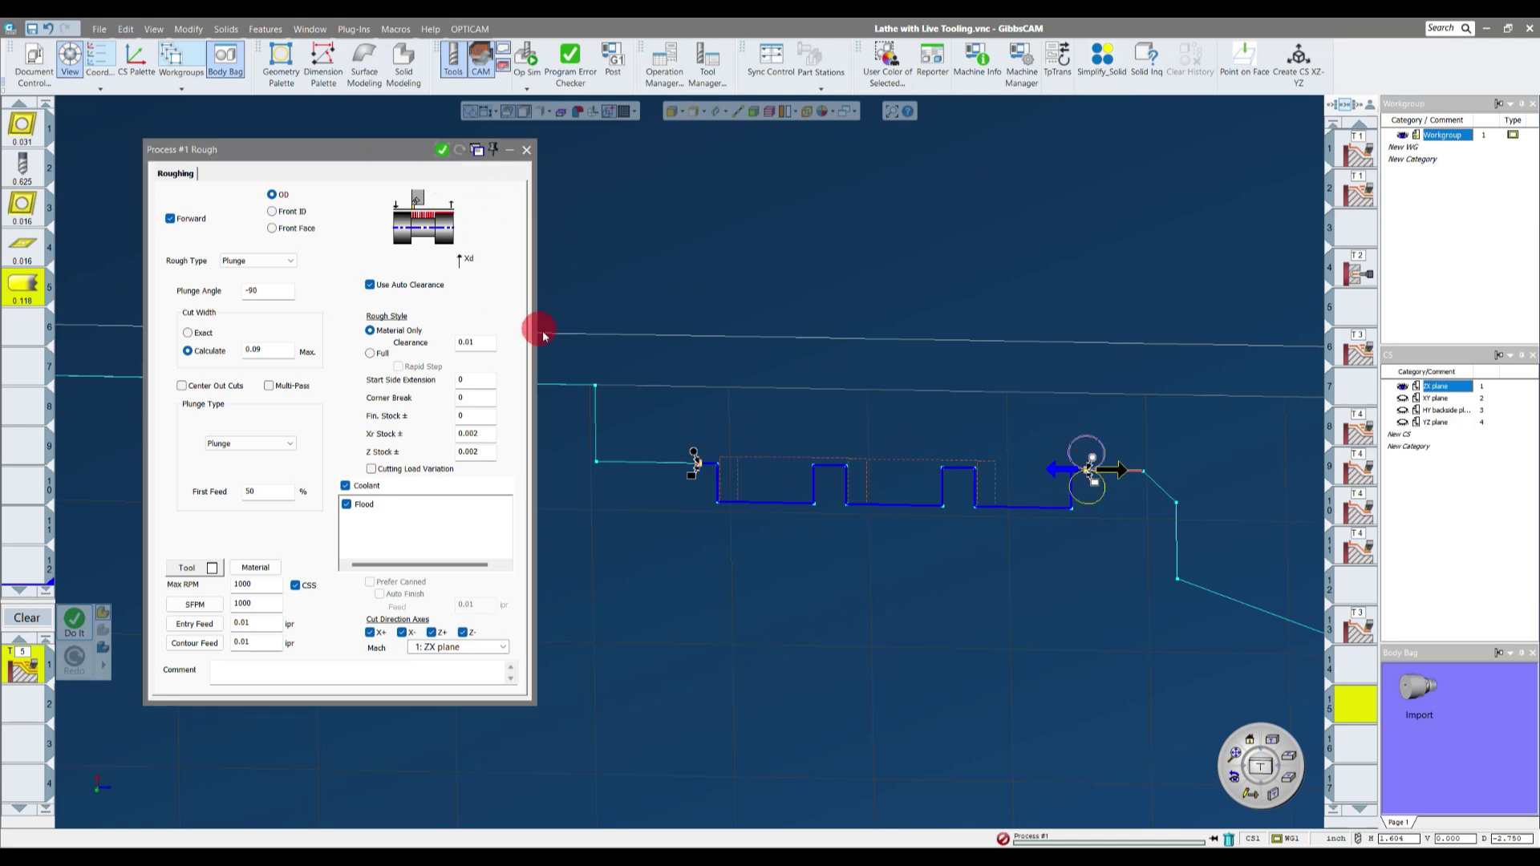
{"action": "scroll", "coordinate": [825, 485], "scroll_direction": "up", "scroll_amount": 3}
{"action": "scroll", "coordinate": [612, 457], "scroll_direction": "up", "scroll_amount": 3}
{"action": "scroll", "coordinate": [672, 394], "scroll_direction": "up", "scroll_amount": 2}
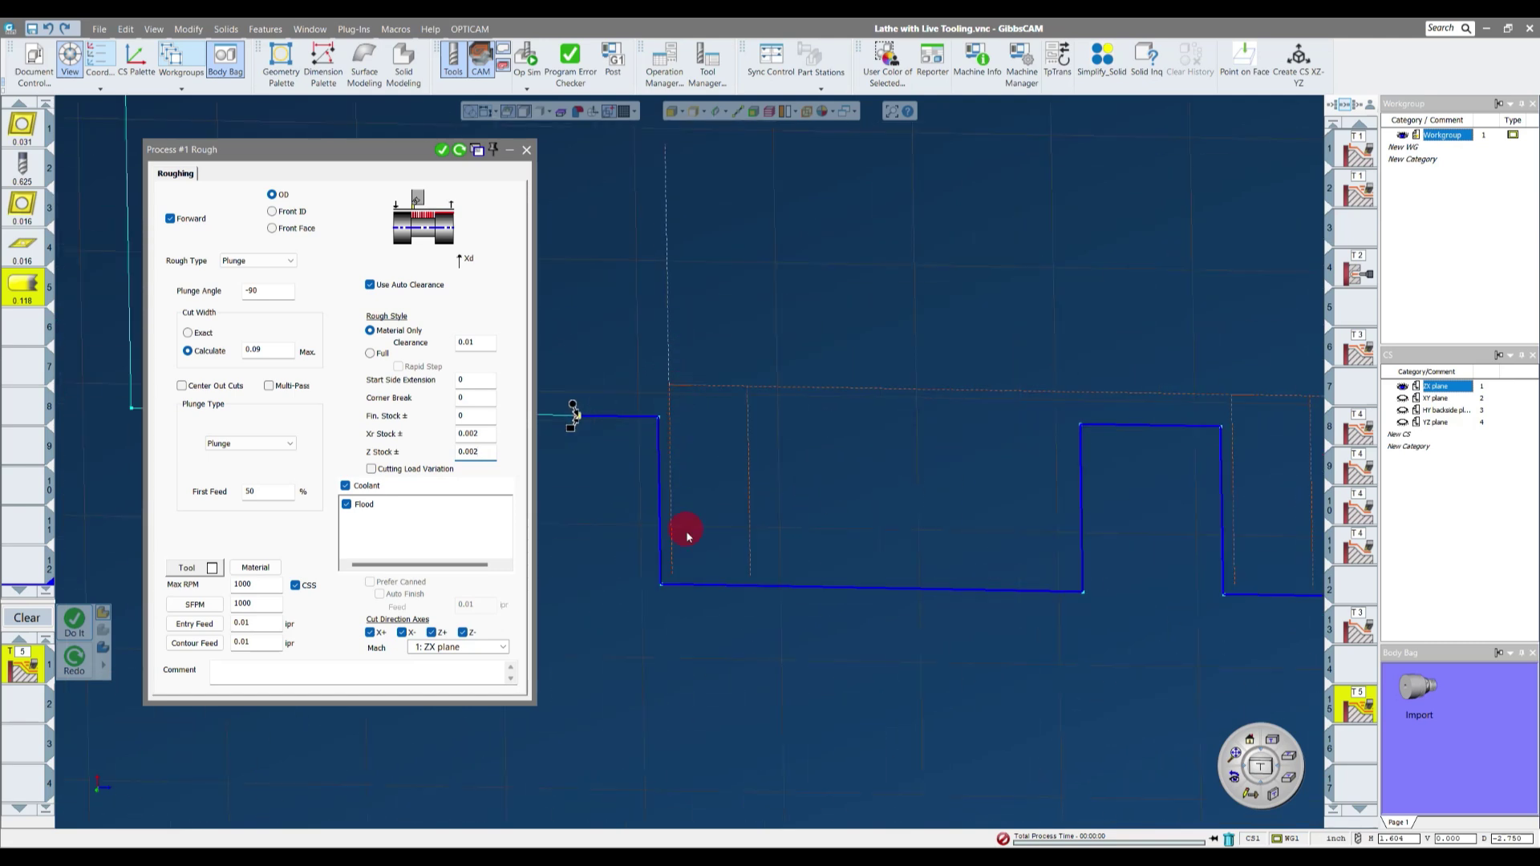
{"action": "scroll", "coordinate": [736, 441], "scroll_direction": "down", "scroll_amount": 3}
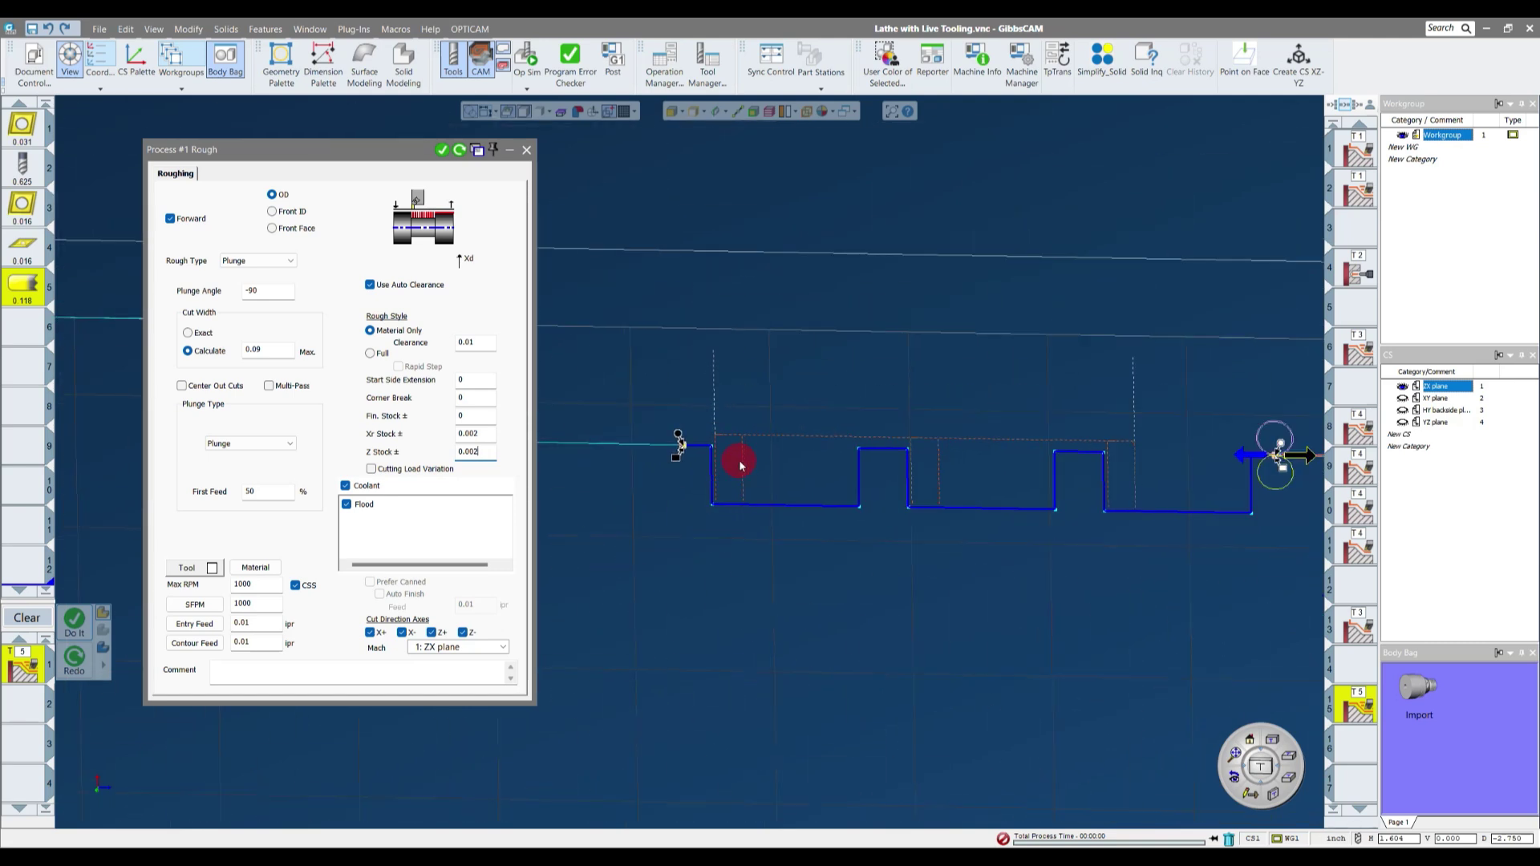
{"action": "left_click", "coordinate": [526, 150]}
- Simulate the plunge roughing operation on the OD grooves from the remaining stock at a reduced playback speed
{"action": "left_click", "coordinate": [527, 55]}
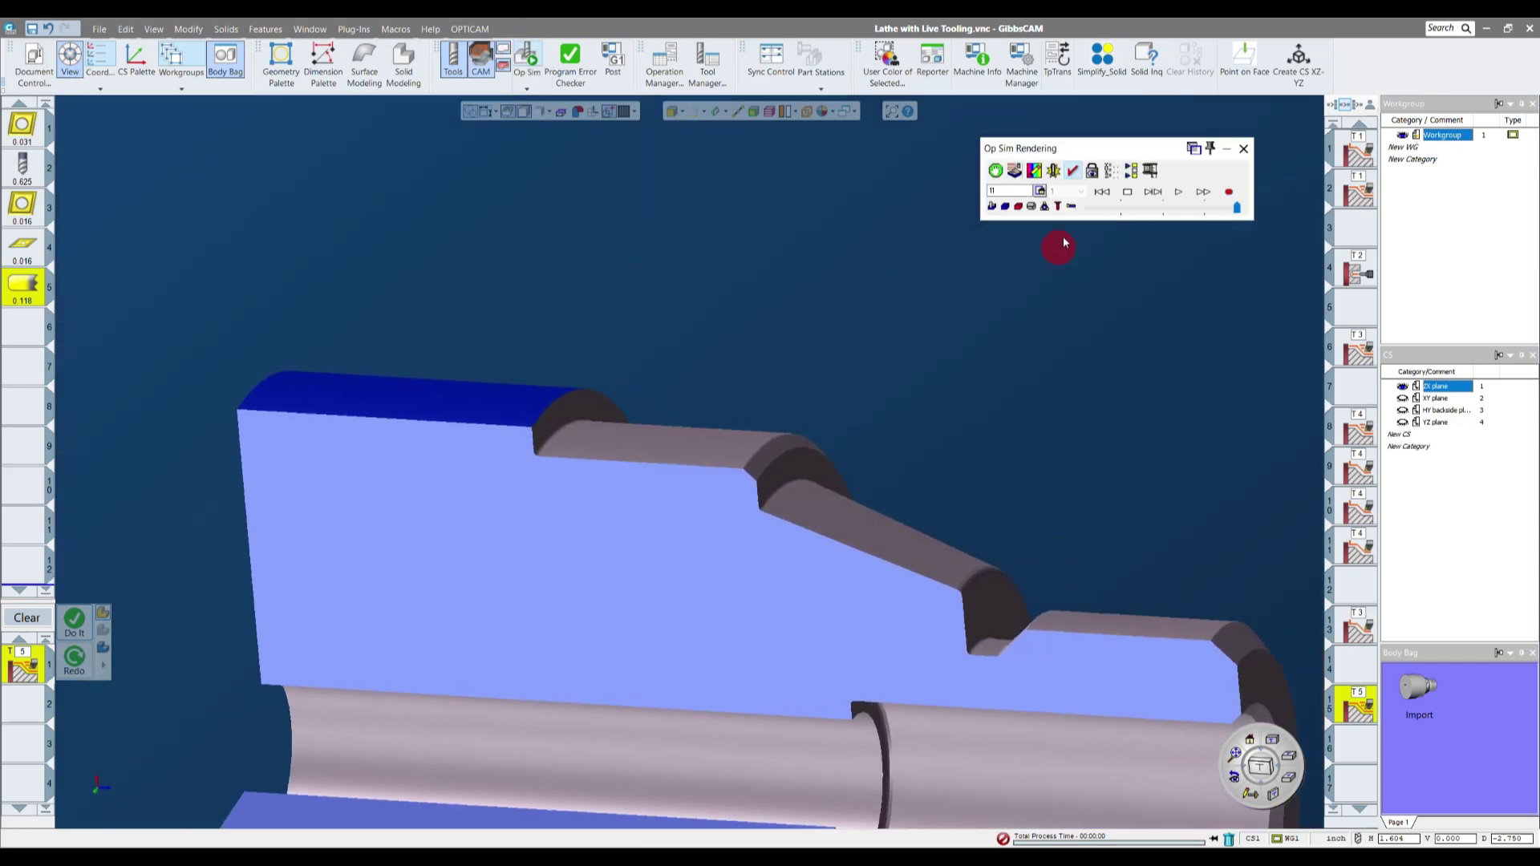
{"action": "left_click", "coordinate": [1099, 192]}
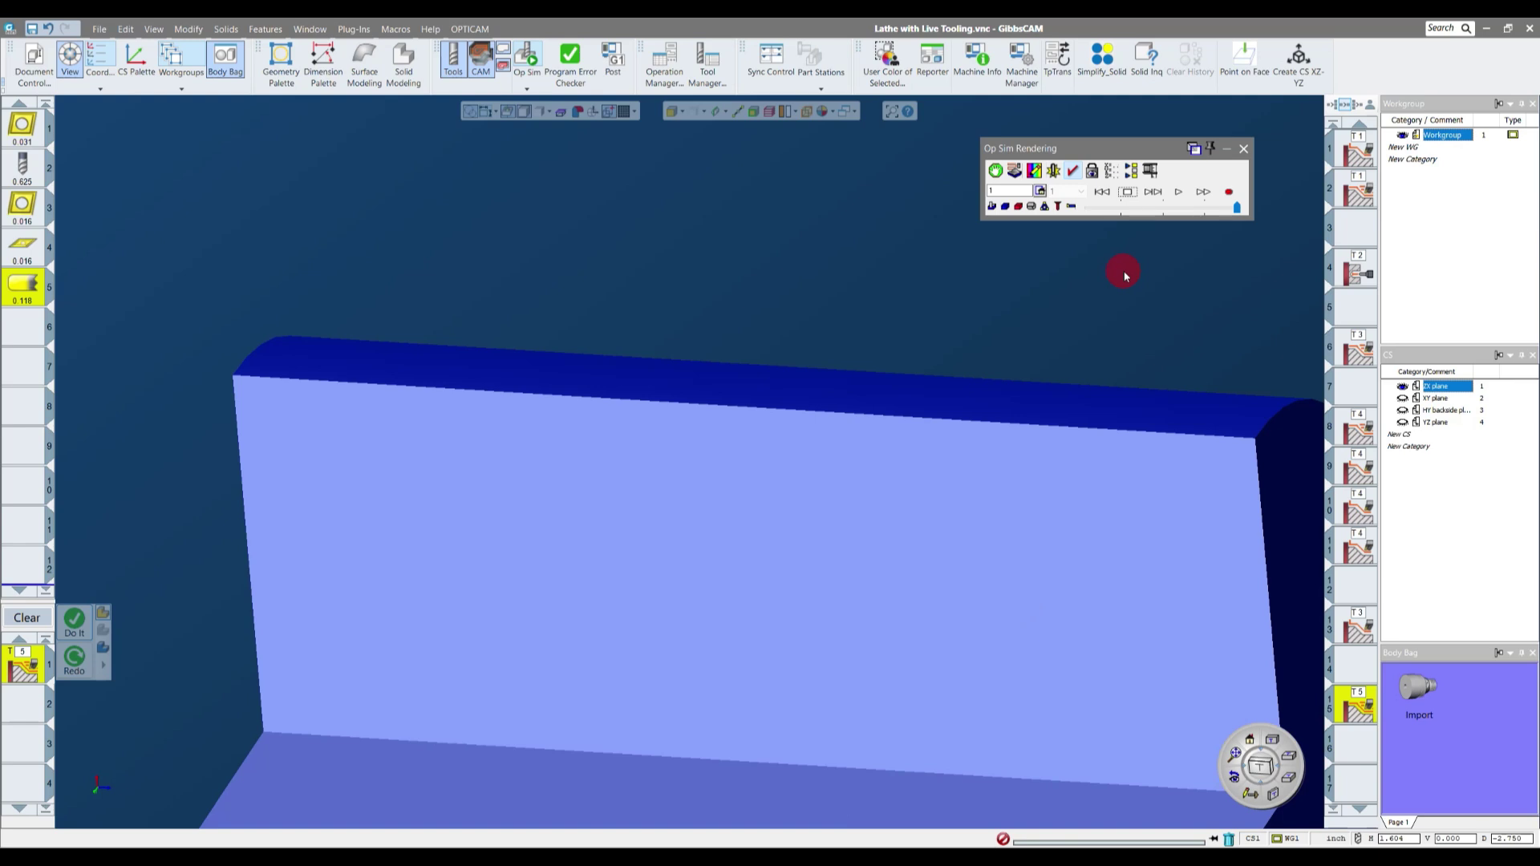
{"action": "left_click", "coordinate": [1131, 171]}
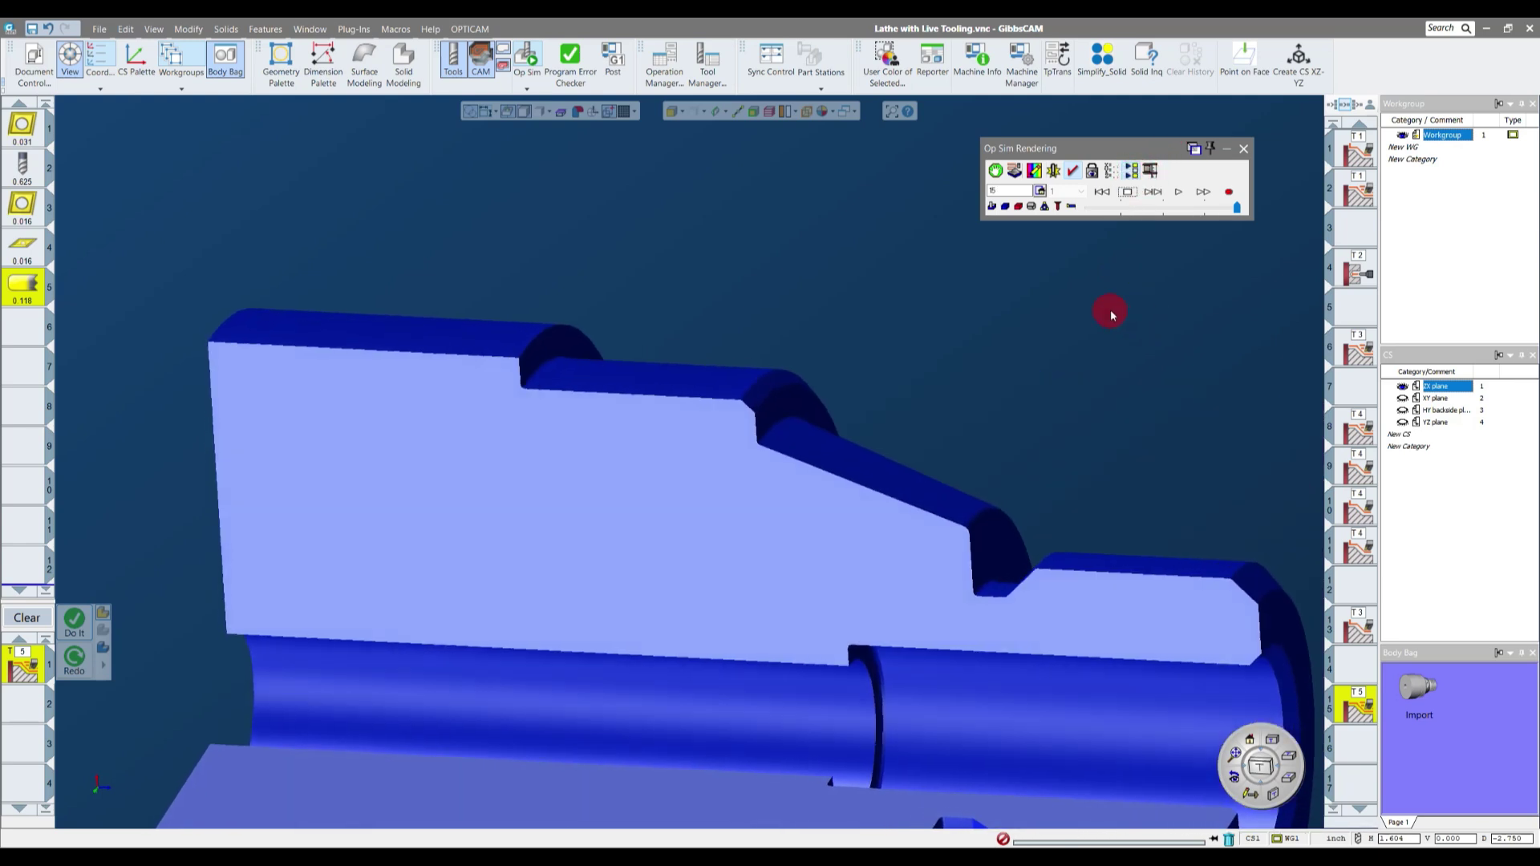
{"action": "left_click", "coordinate": [1119, 209]}
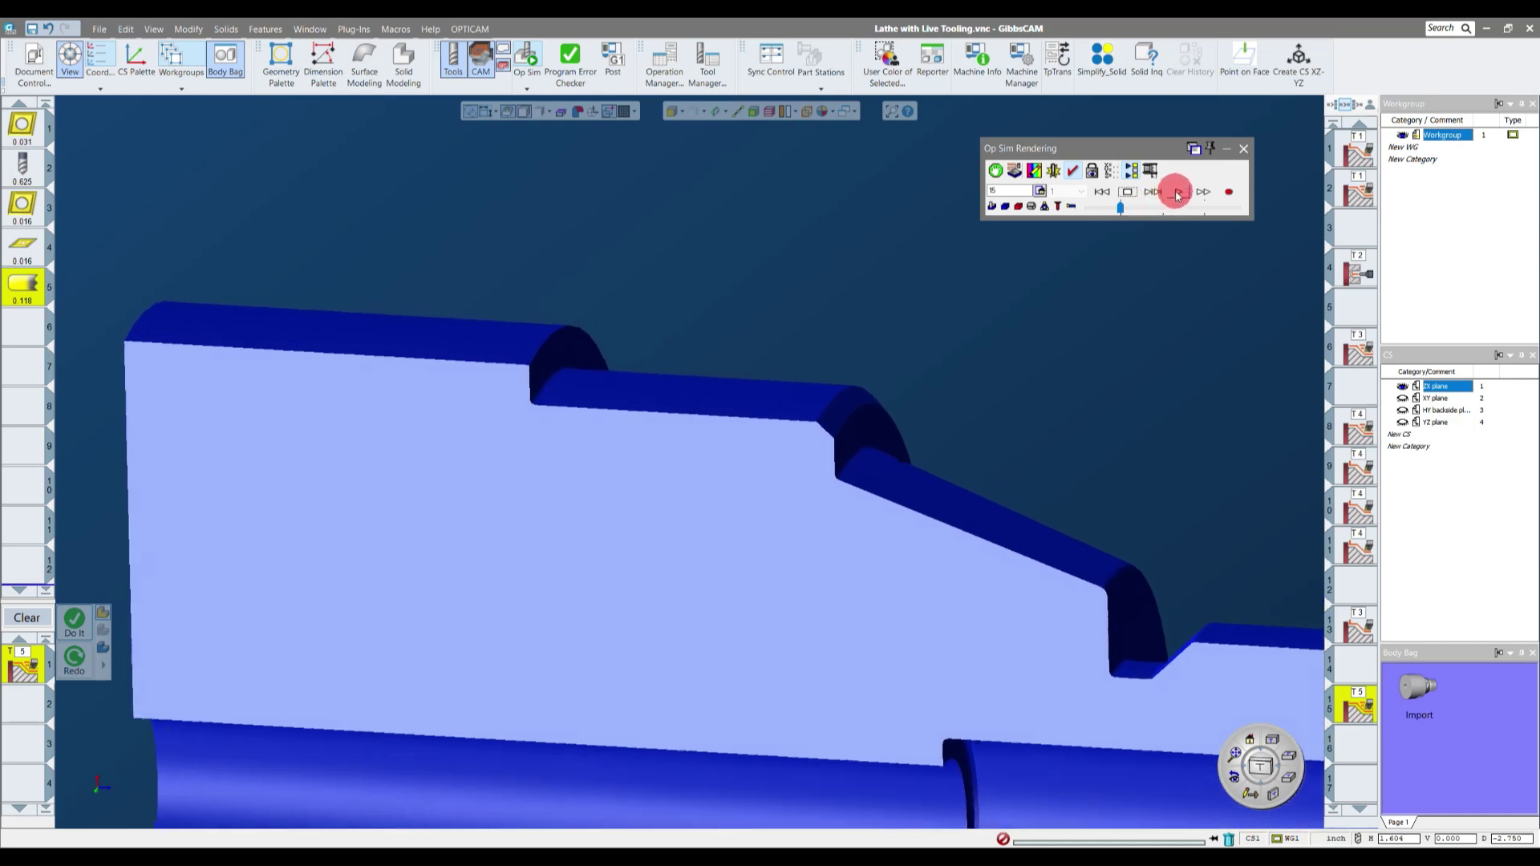
{"action": "left_click", "coordinate": [1176, 193]}
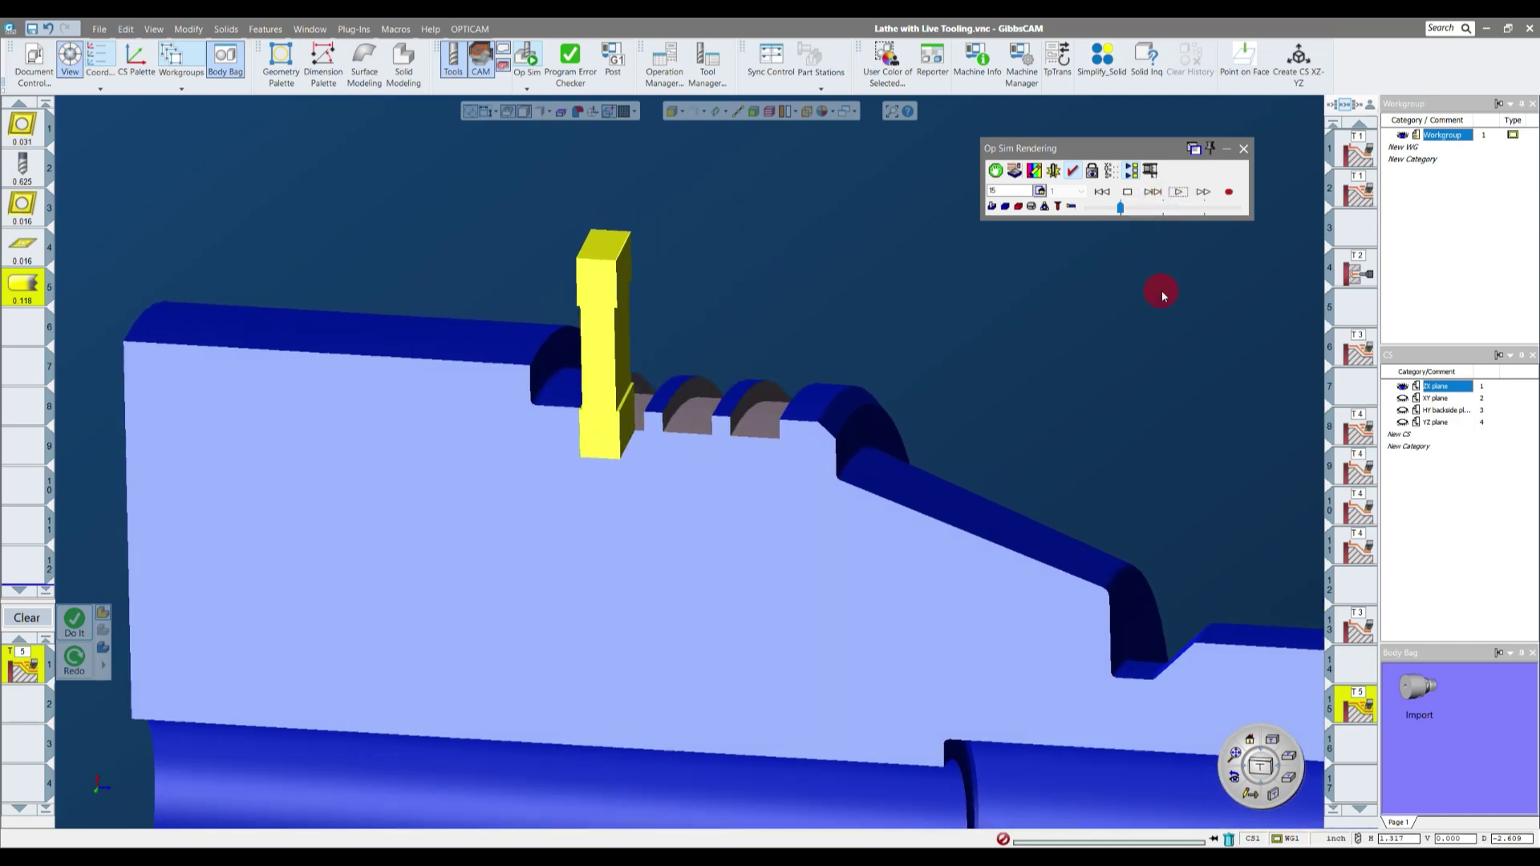
- Compare the simulated groove walls and floors with the part geometry overlaid, and end the simulation
{"action": "scroll", "coordinate": [580, 446], "scroll_direction": "up", "scroll_amount": 6}
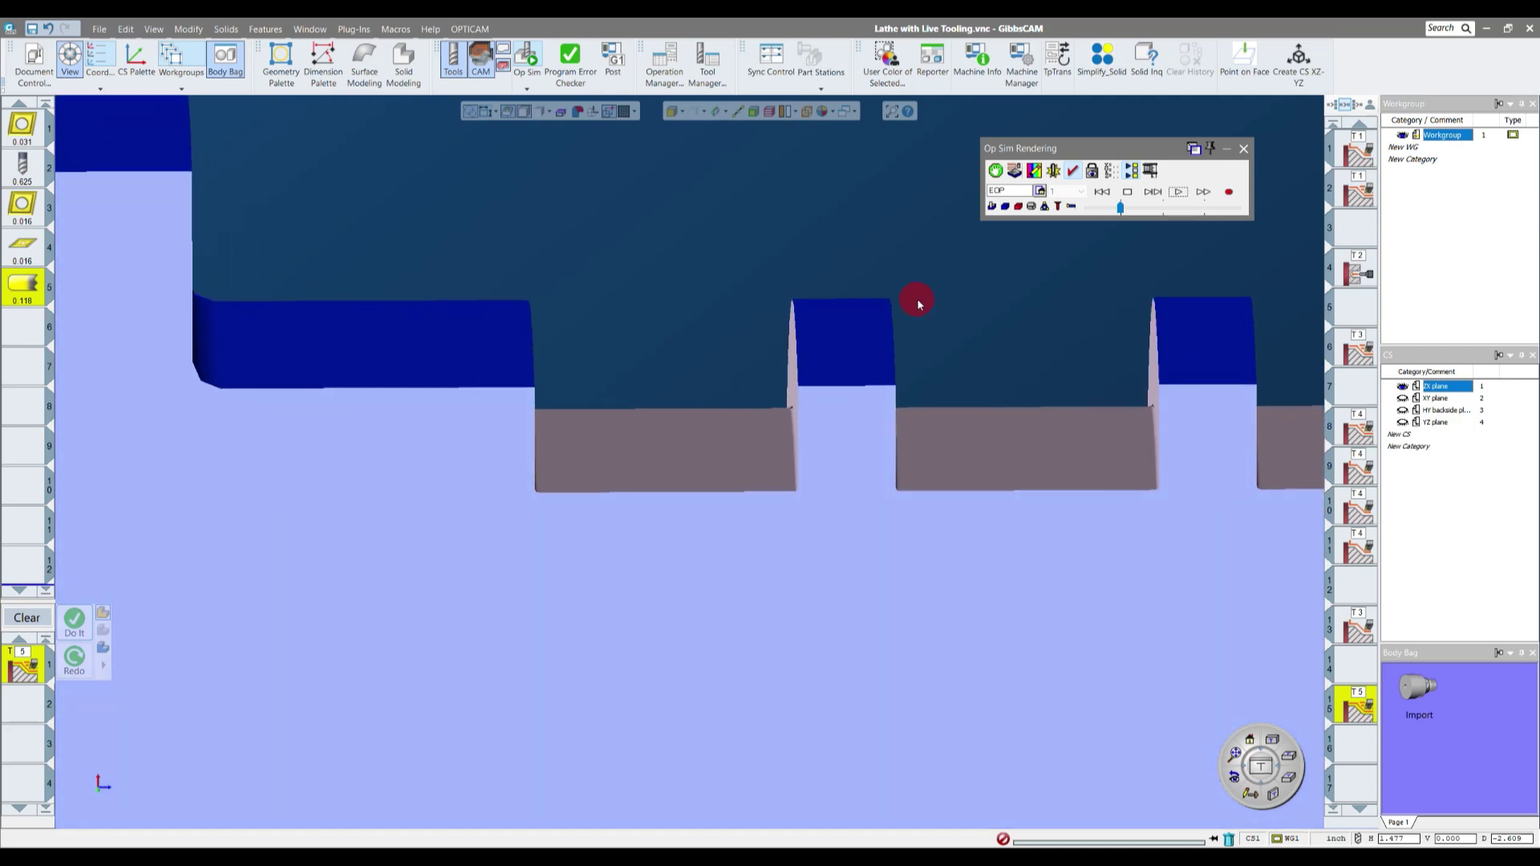
{"action": "left_click", "coordinate": [1044, 207]}
{"action": "middle_click_drag", "start_coordinate": [902, 453], "coordinate": [577, 289]}
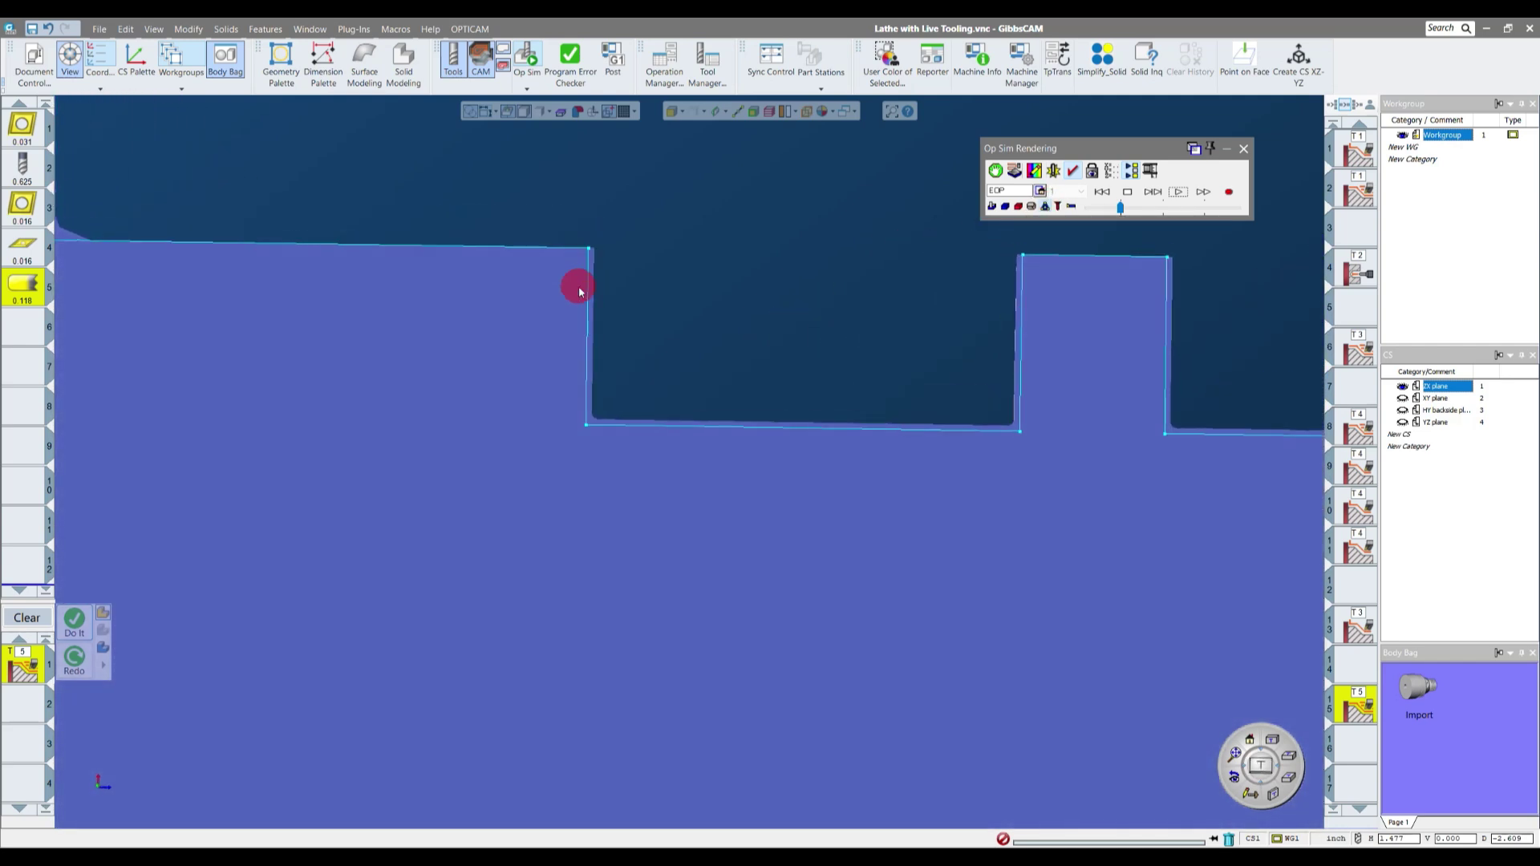
{"action": "middle_click_drag", "start_coordinate": [1000, 376], "coordinate": [1237, 145]}
{"action": "left_click", "coordinate": [1243, 148]}
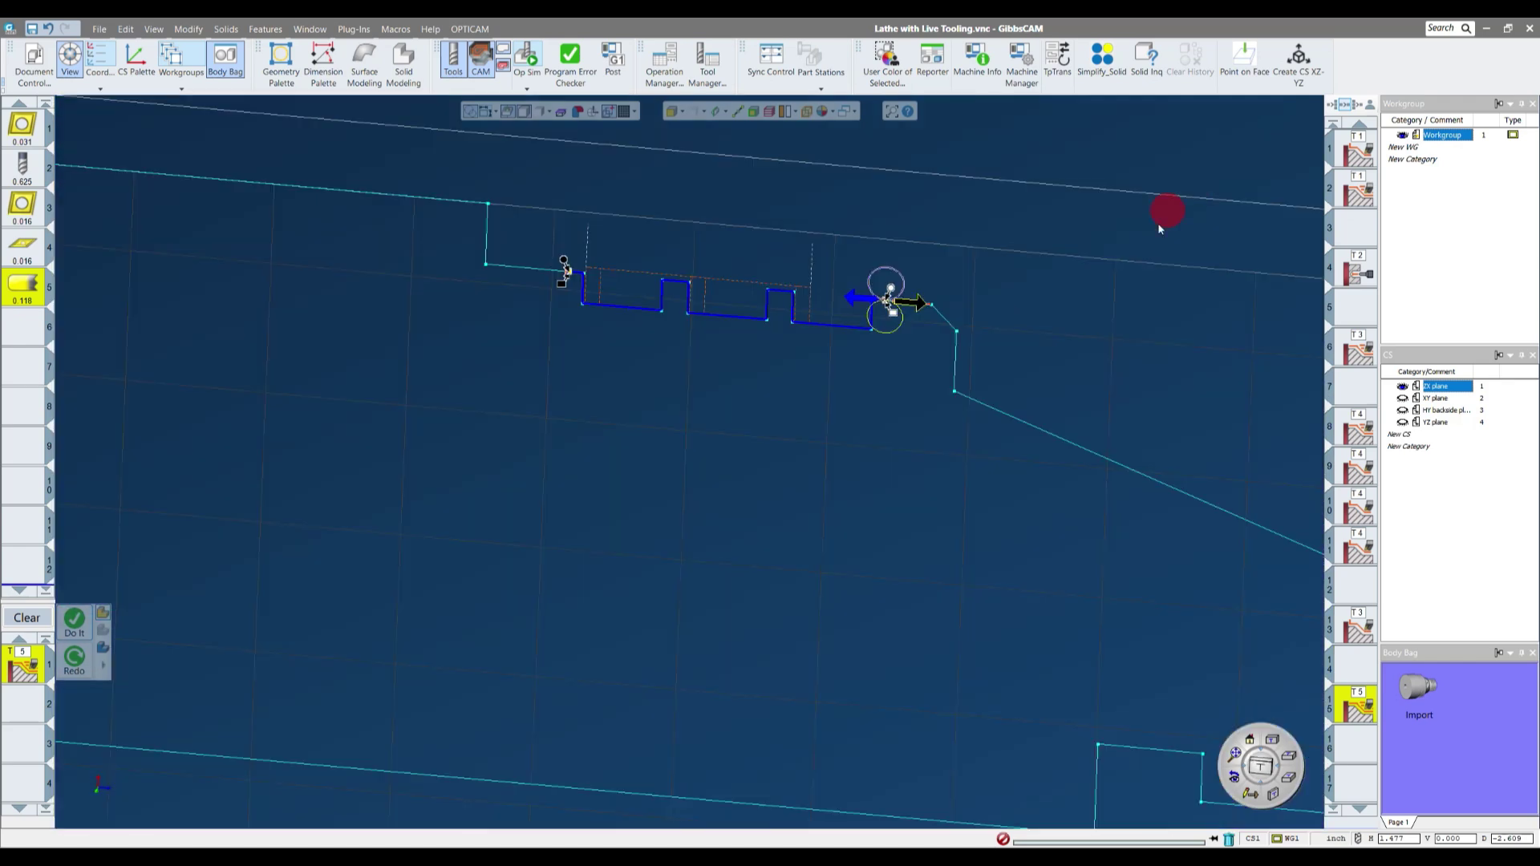
- Change the grooving tool's roughing process to a Contour process
{"action": "middle_click_drag", "start_coordinate": [1124, 292], "coordinate": [1212, 457]}
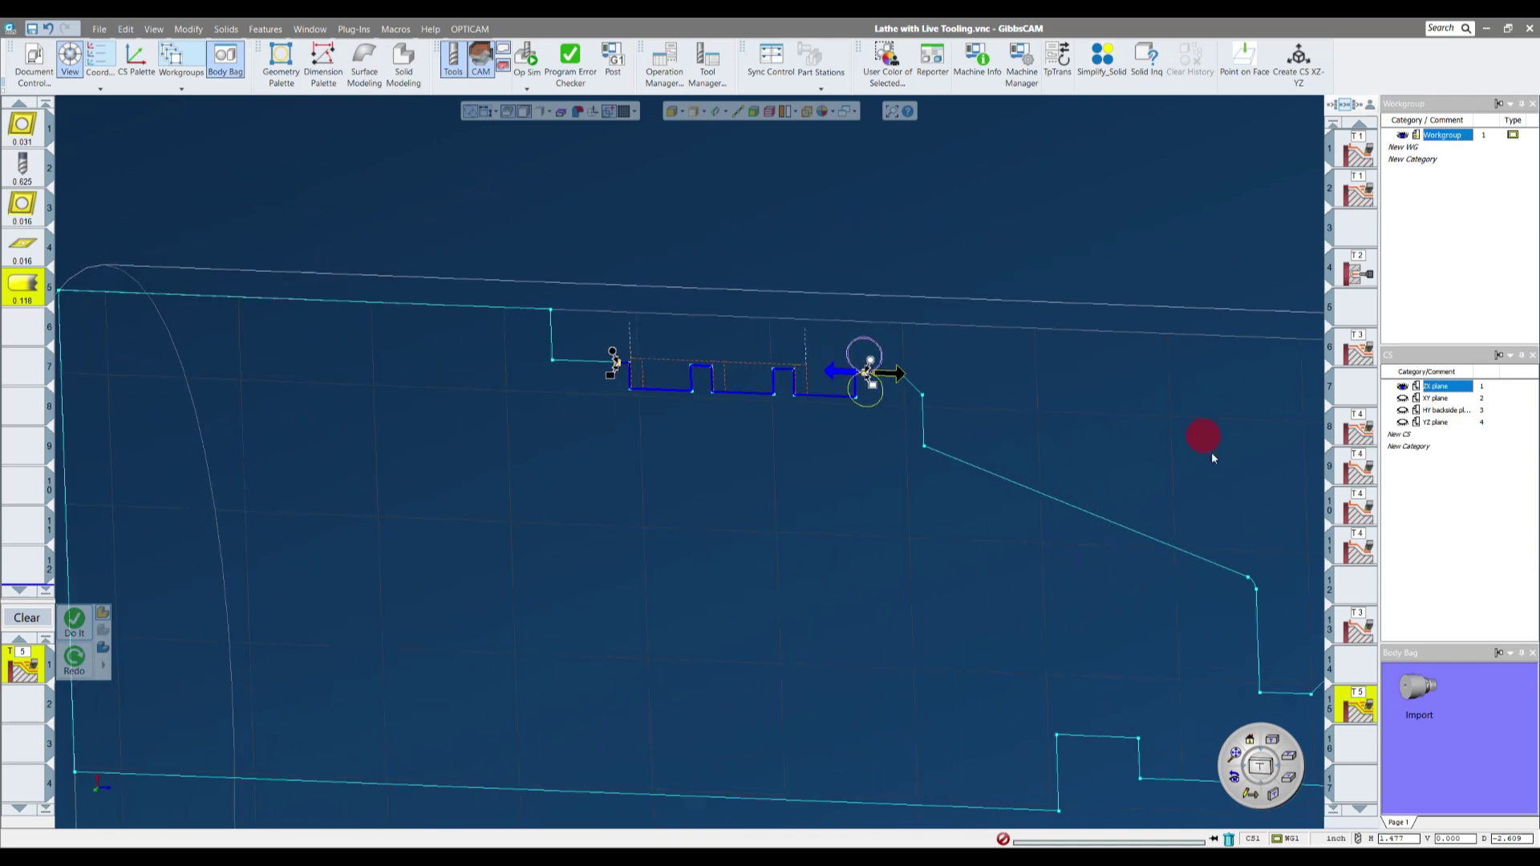
{"action": "middle_click_drag", "start_coordinate": [1251, 507], "coordinate": [1299, 700]}
{"action": "key", "text": "ctrl+a"}
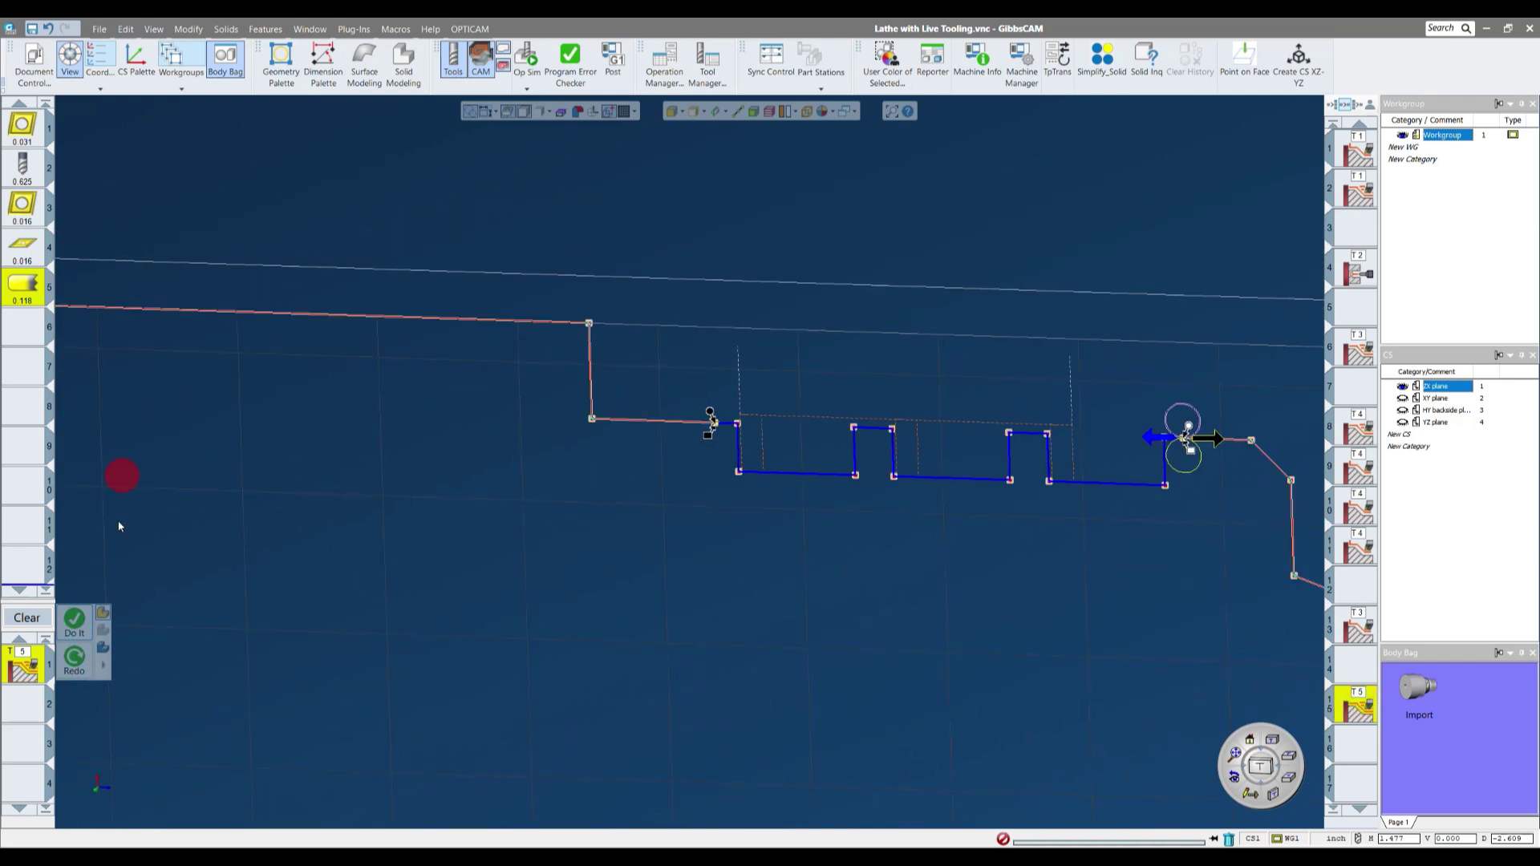
{"action": "double_click", "coordinate": [23, 670]}
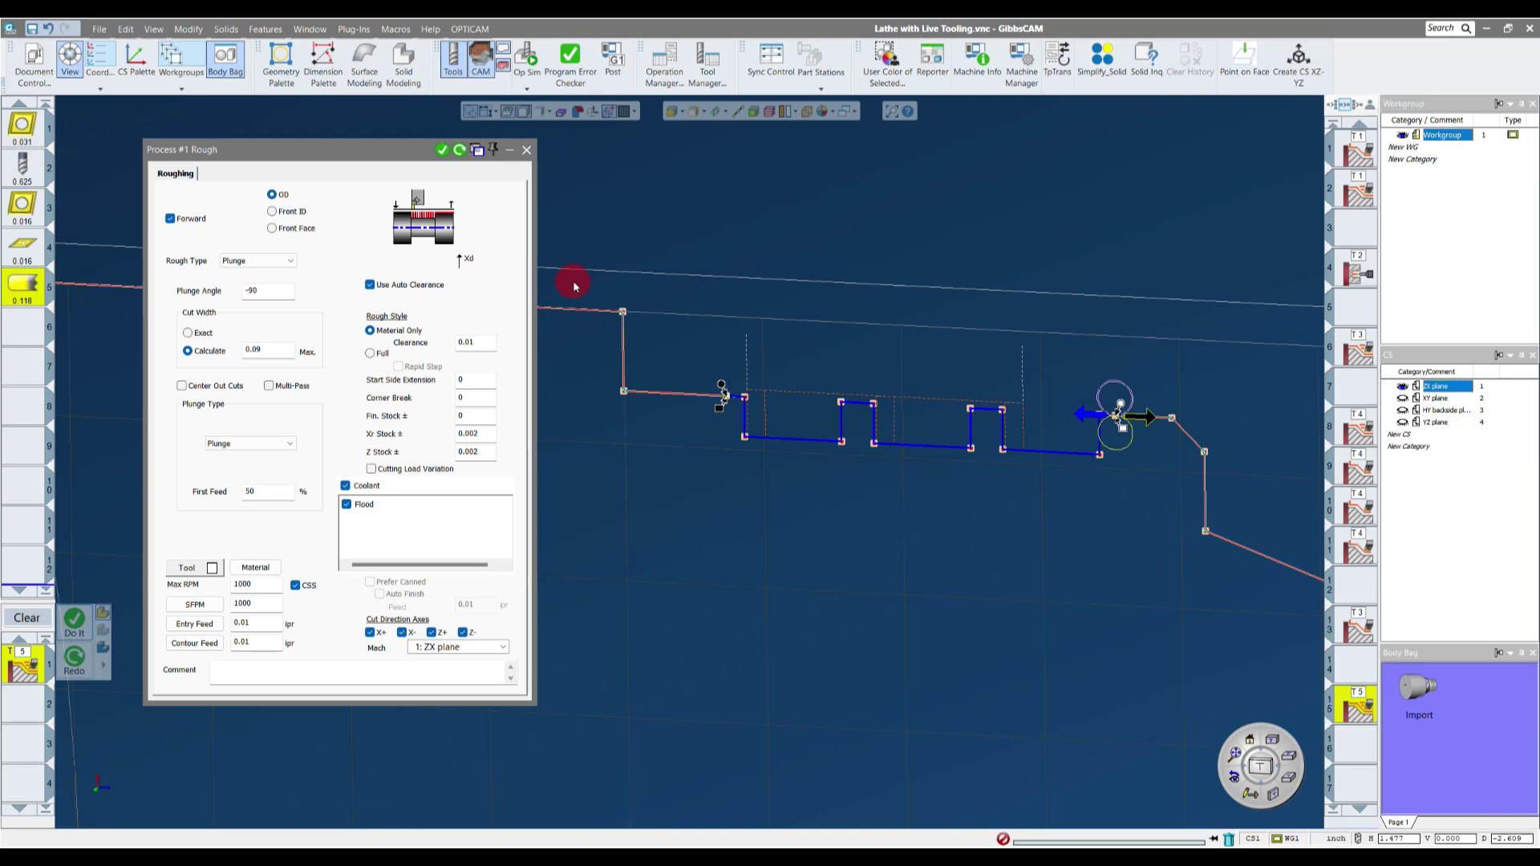
{"action": "right_click", "coordinate": [18, 669]}
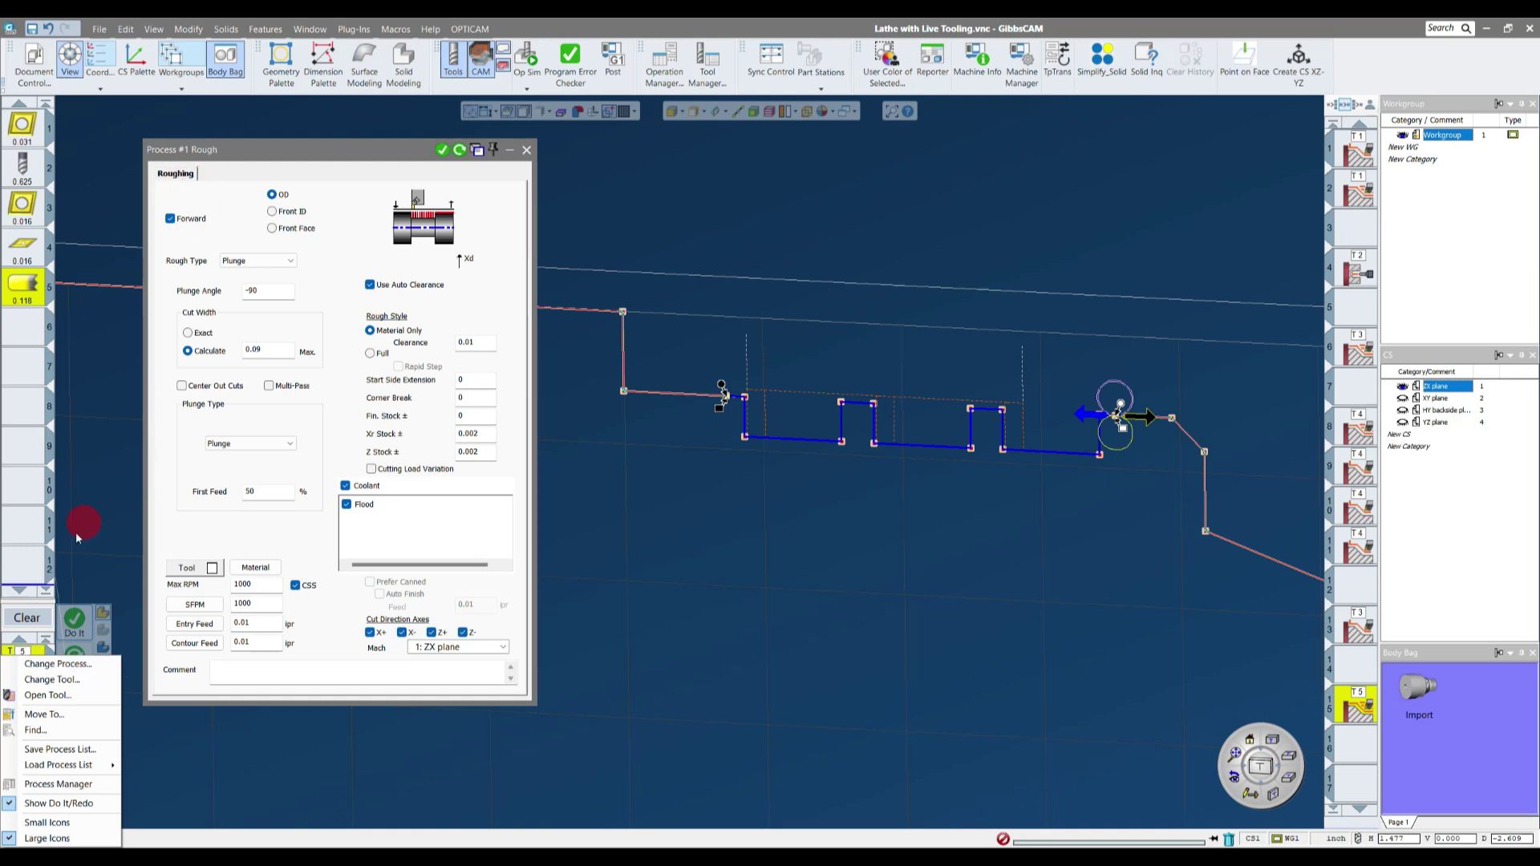
{"action": "left_click", "coordinate": [50, 665]}
{"action": "left_click", "coordinate": [91, 631]}
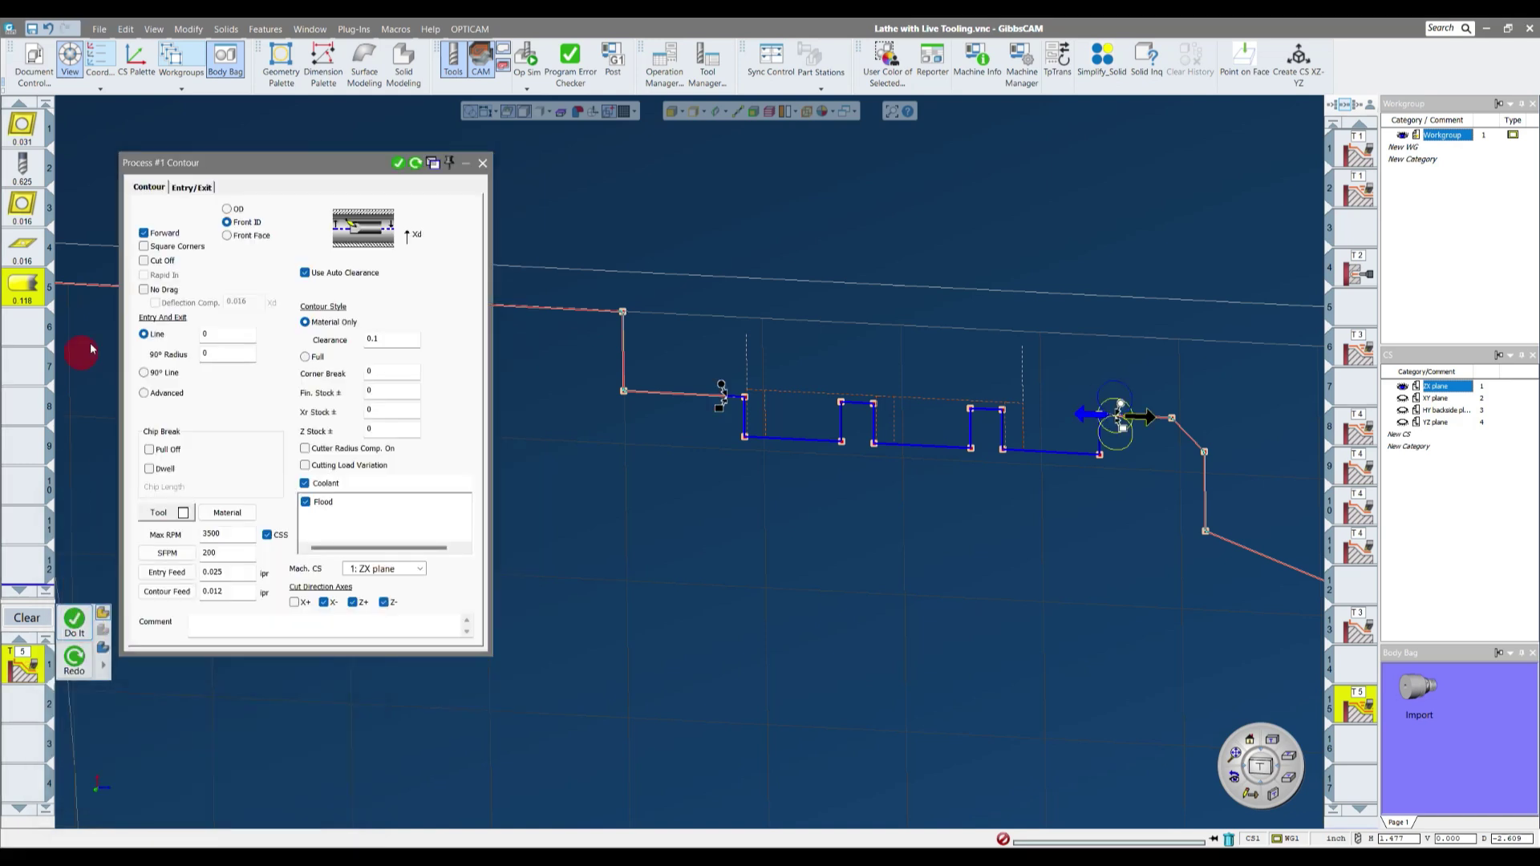
- Set the contour process to OD with 0.01 clearance, allow cutting in X+, and turn on No Drag
{"action": "left_click", "coordinate": [145, 234]}
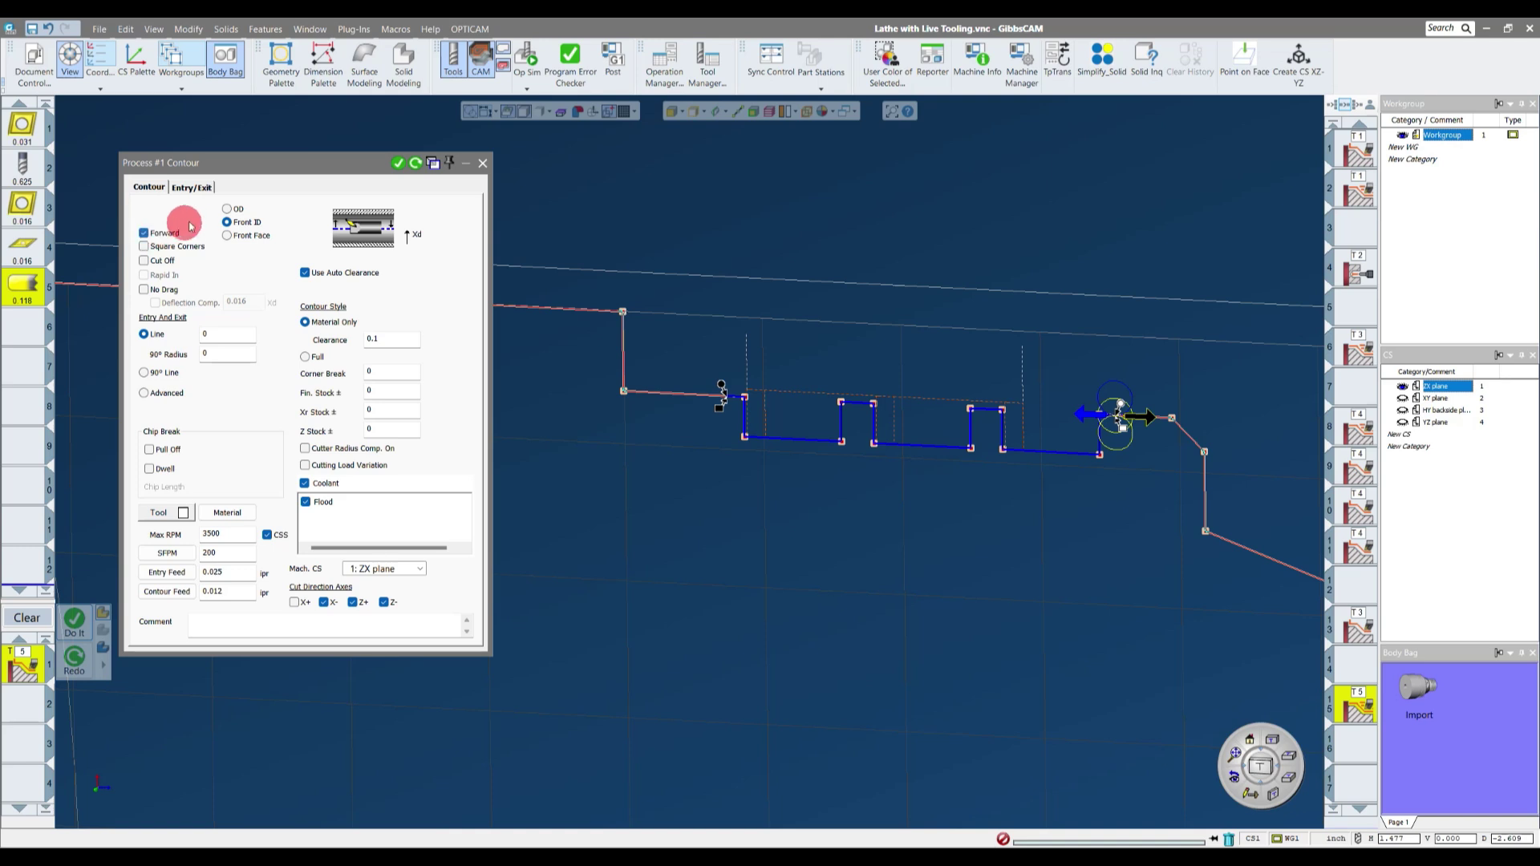
{"action": "left_click", "coordinate": [228, 210]}
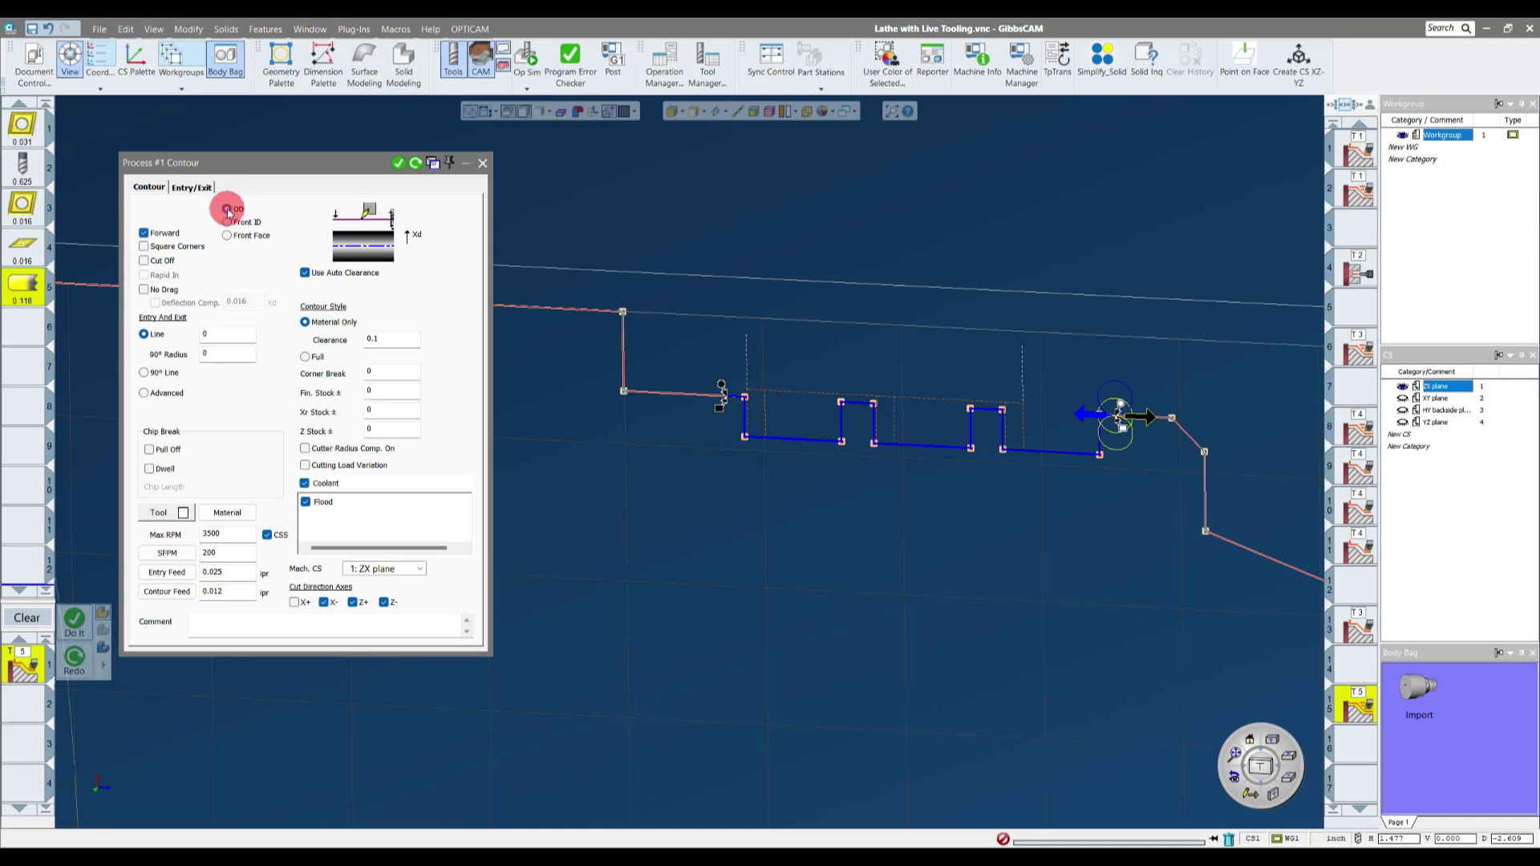
{"action": "double_click", "coordinate": [385, 338]}
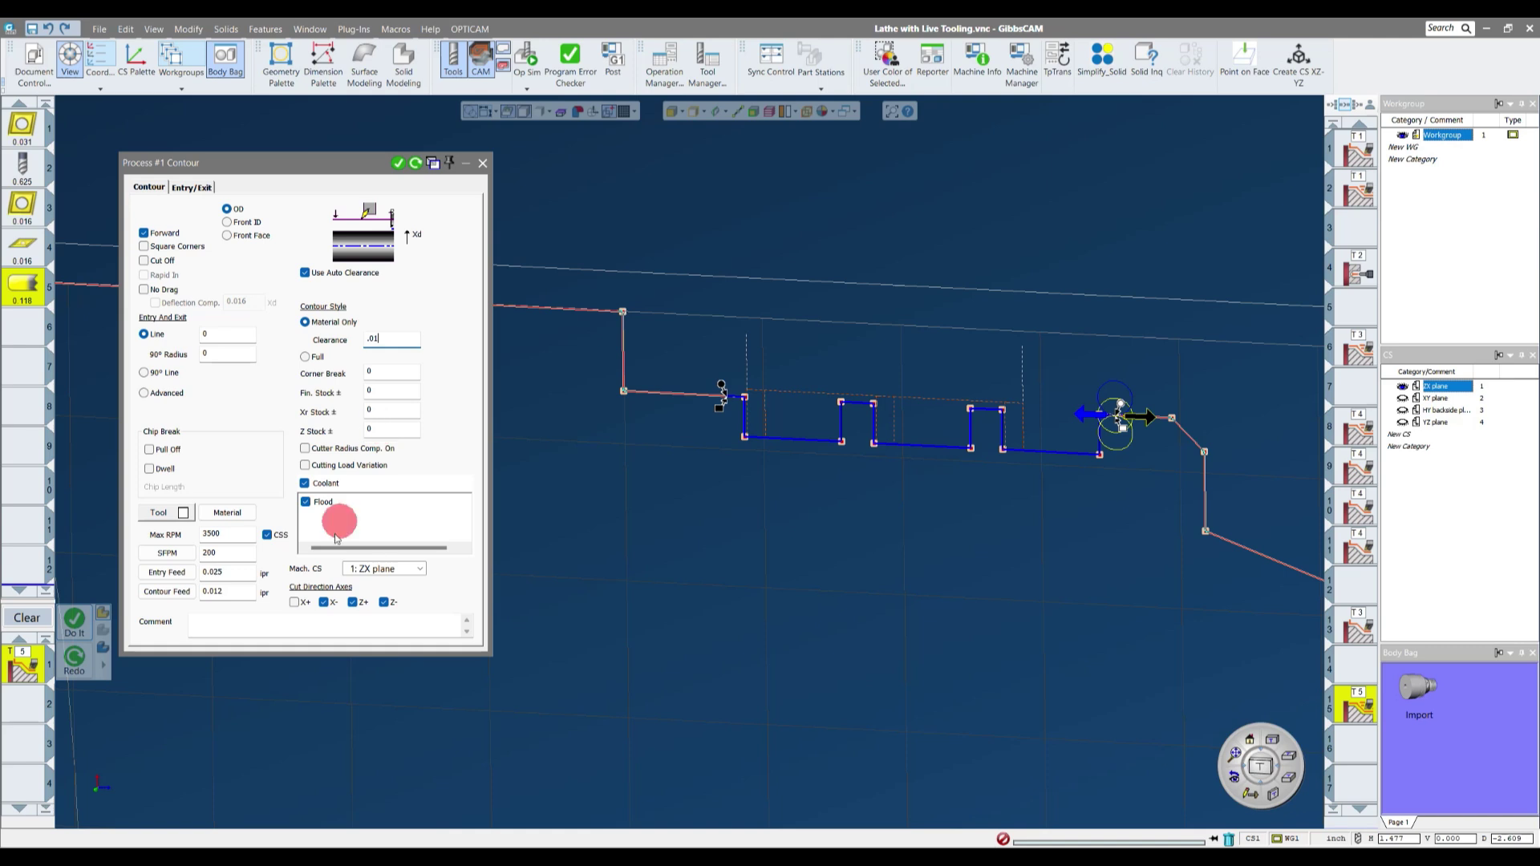
{"action": "left_click", "coordinate": [293, 602]}
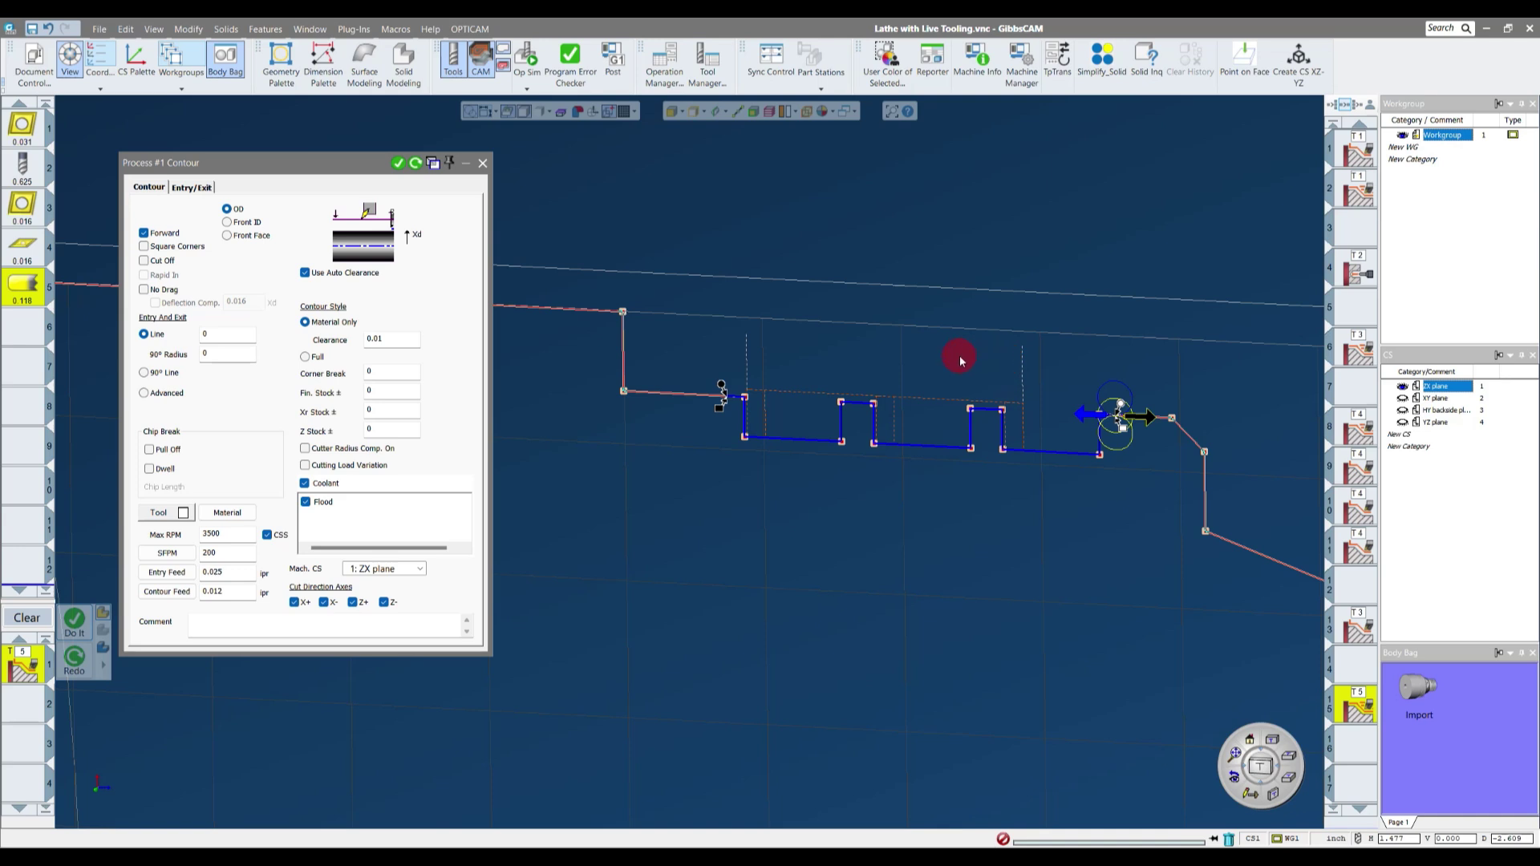
{"action": "left_click", "coordinate": [145, 292]}
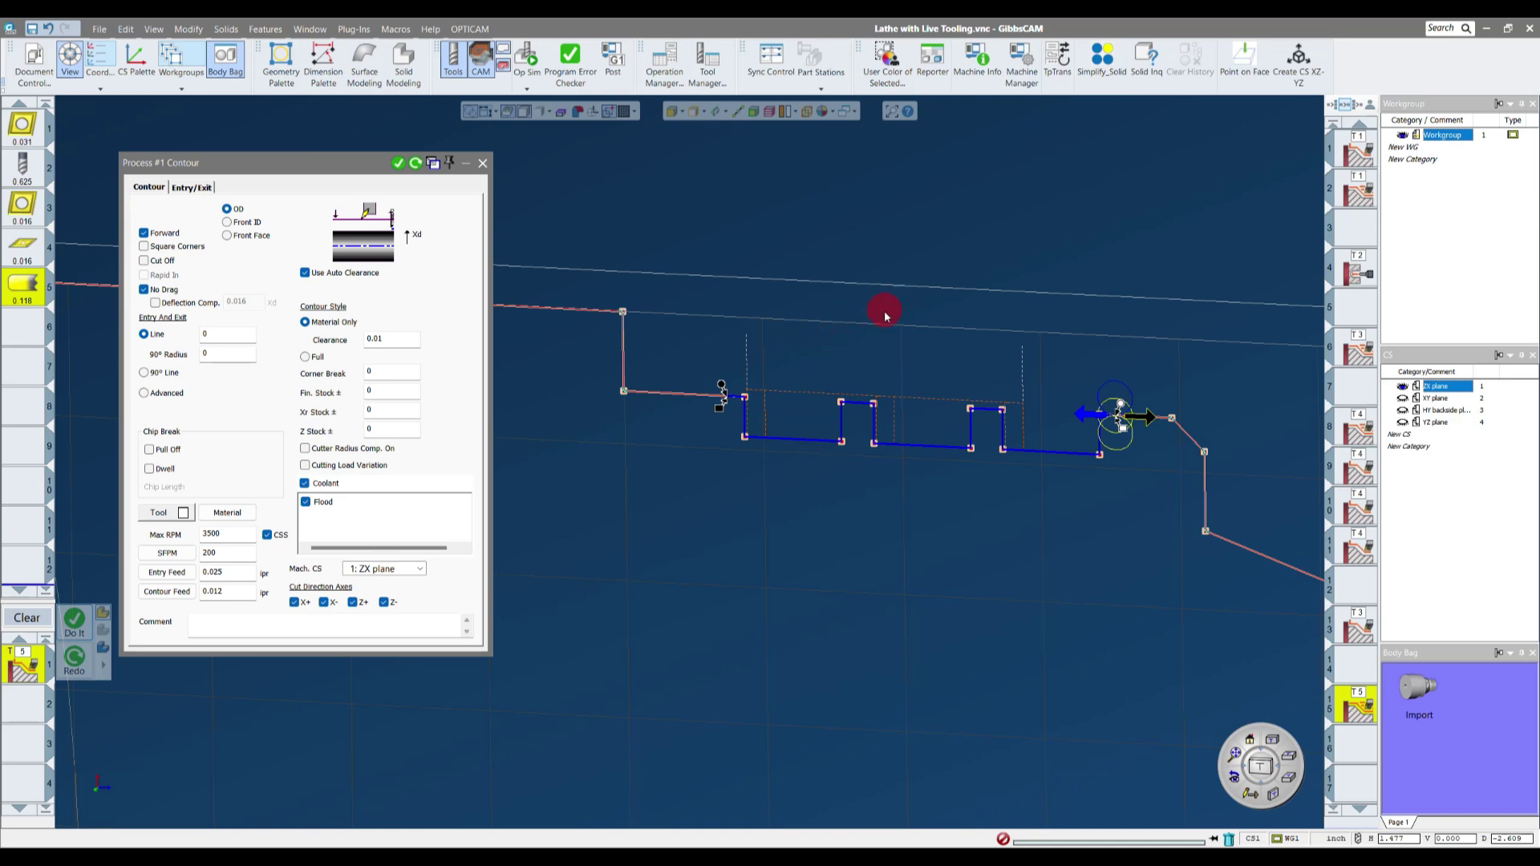
- Deselect the geometry and mark the profile section spanning the three OD grooves as the contour's cut shape
{"action": "left_click", "coordinate": [851, 111]}
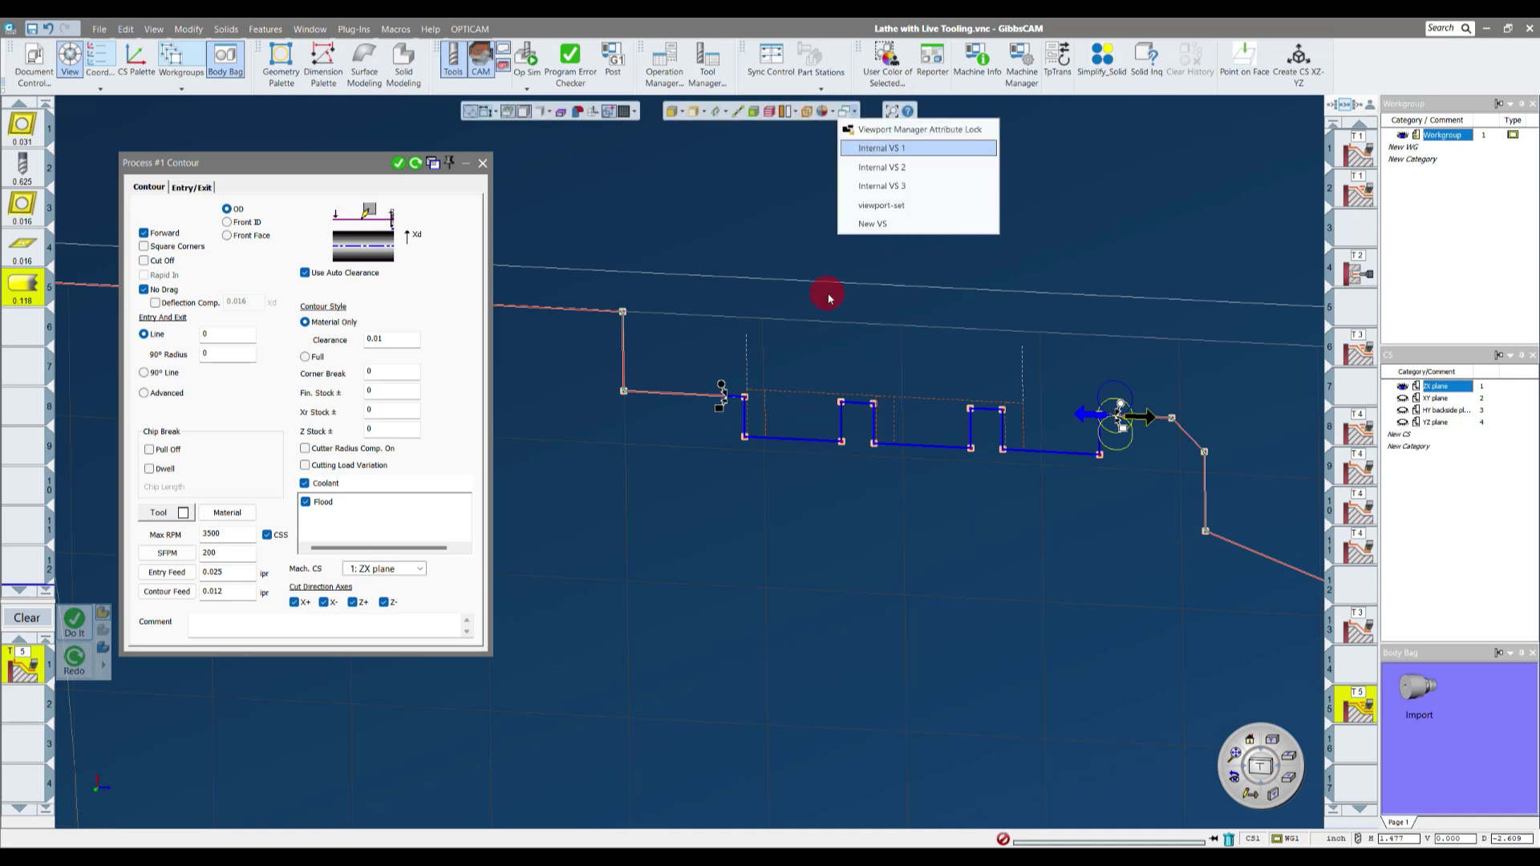
{"action": "left_click", "coordinate": [965, 272]}
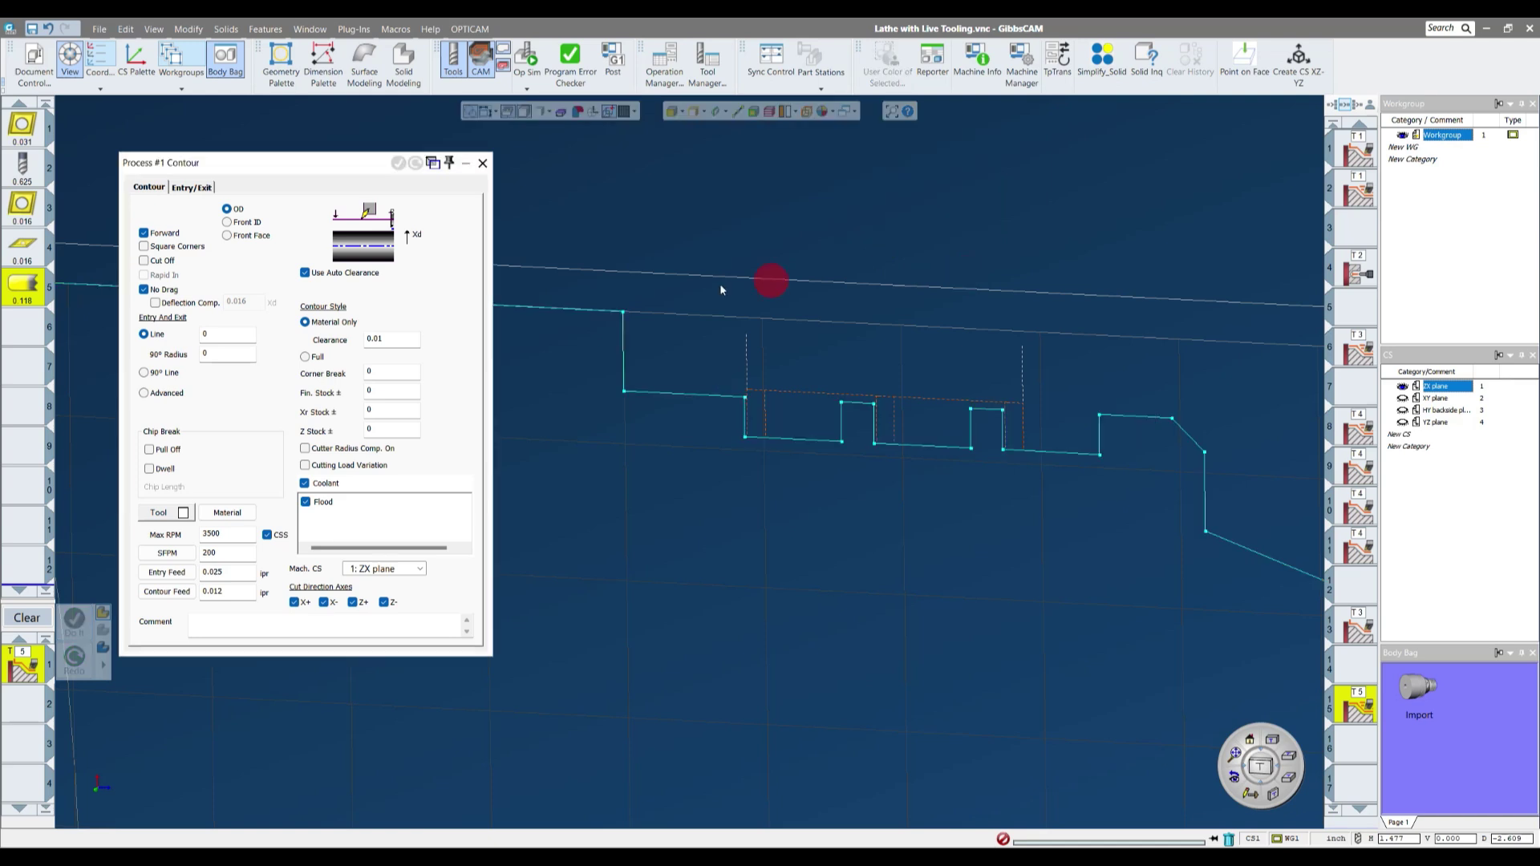
{"action": "left_click", "coordinate": [1123, 420]}
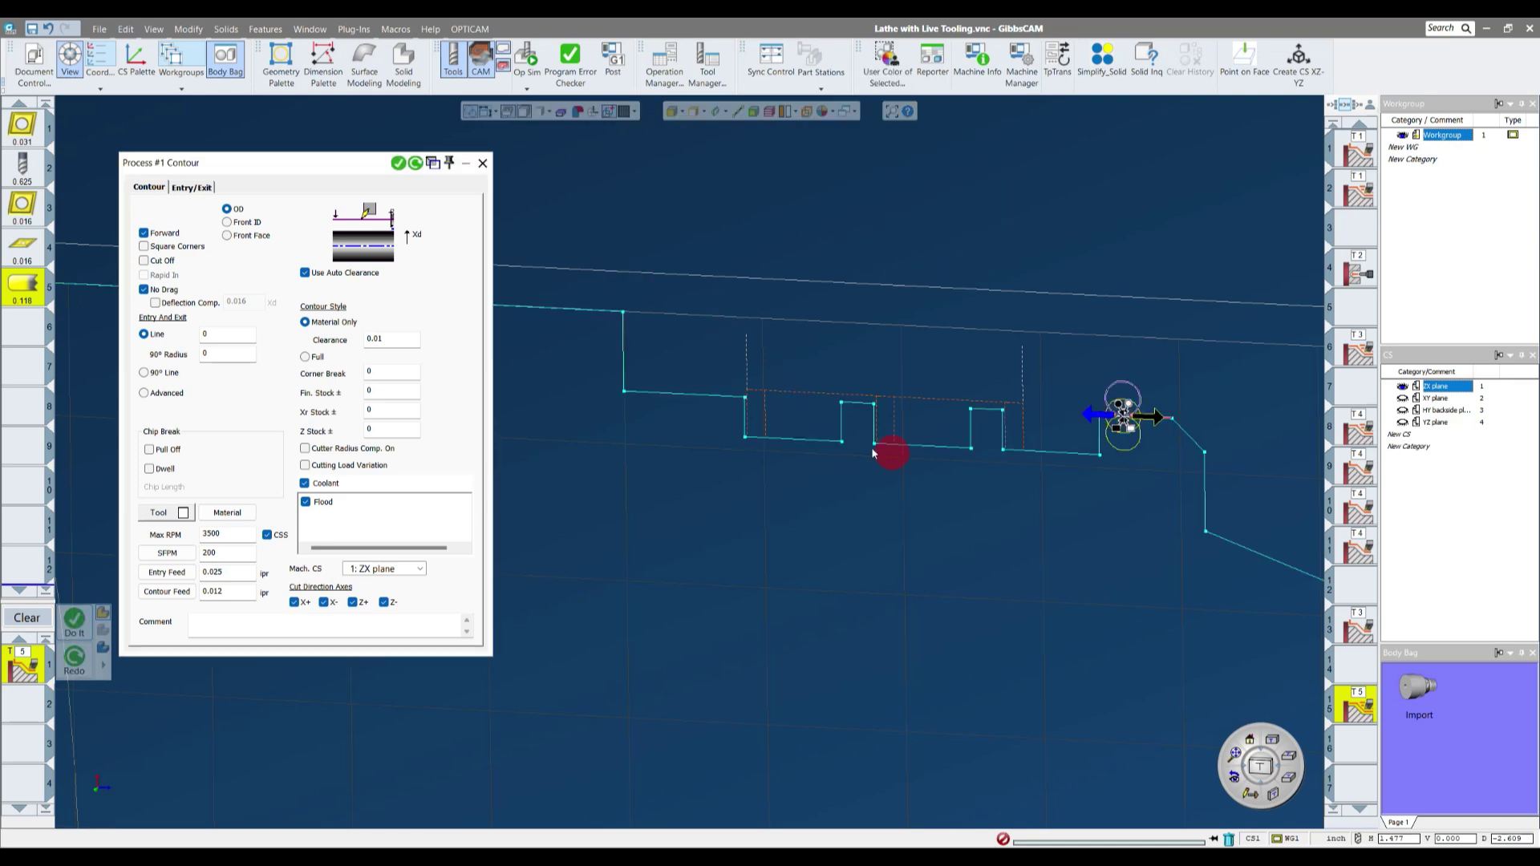
{"action": "left_click", "coordinate": [713, 396]}
{"action": "scroll", "coordinate": [1041, 436], "scroll_direction": "up", "scroll_amount": 3}
{"action": "scroll", "coordinate": [643, 426], "scroll_direction": "down", "scroll_amount": 2}
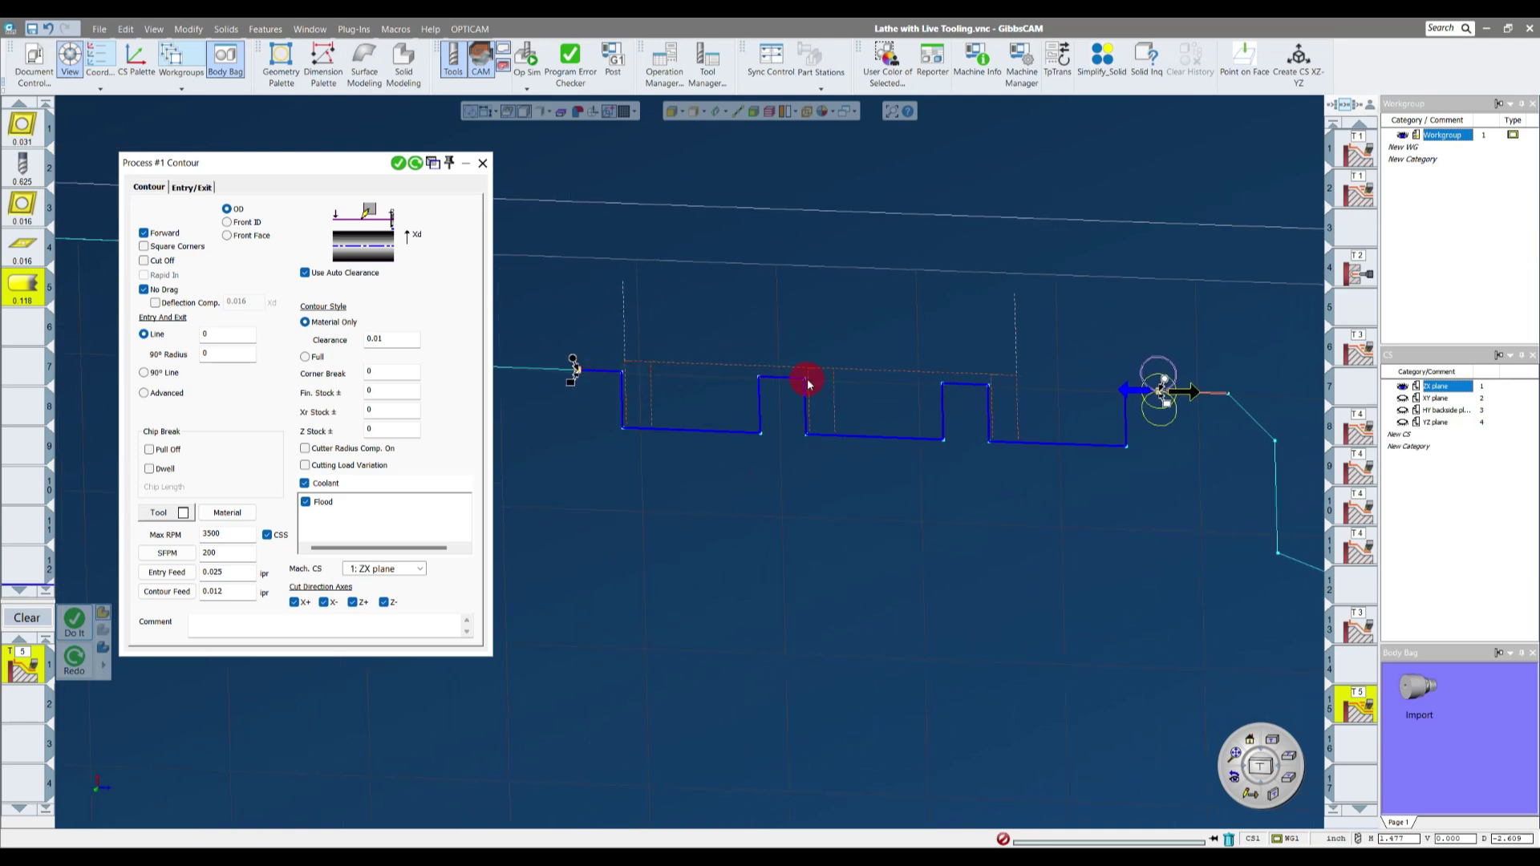
- Set the contour's corner break to 0.005 and generate the finishing toolpath for the grooves
{"action": "left_click", "coordinate": [380, 371]}
{"action": "double_click", "coordinate": [380, 372]}
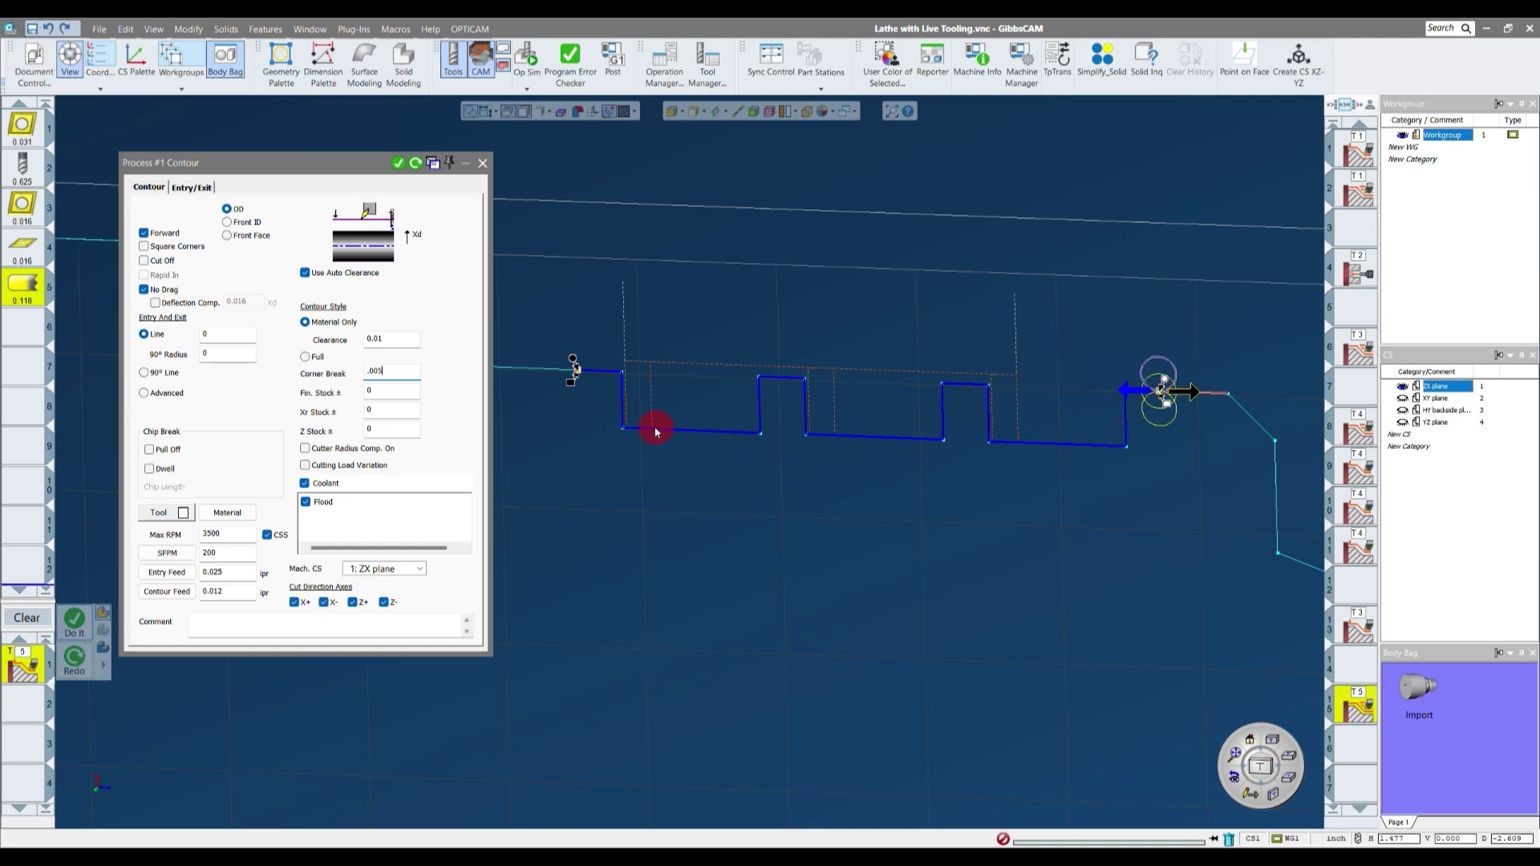
{"action": "scroll", "coordinate": [1138, 397], "scroll_direction": "up", "scroll_amount": 5}
{"action": "scroll", "coordinate": [1175, 403], "scroll_direction": "down", "scroll_amount": 4}
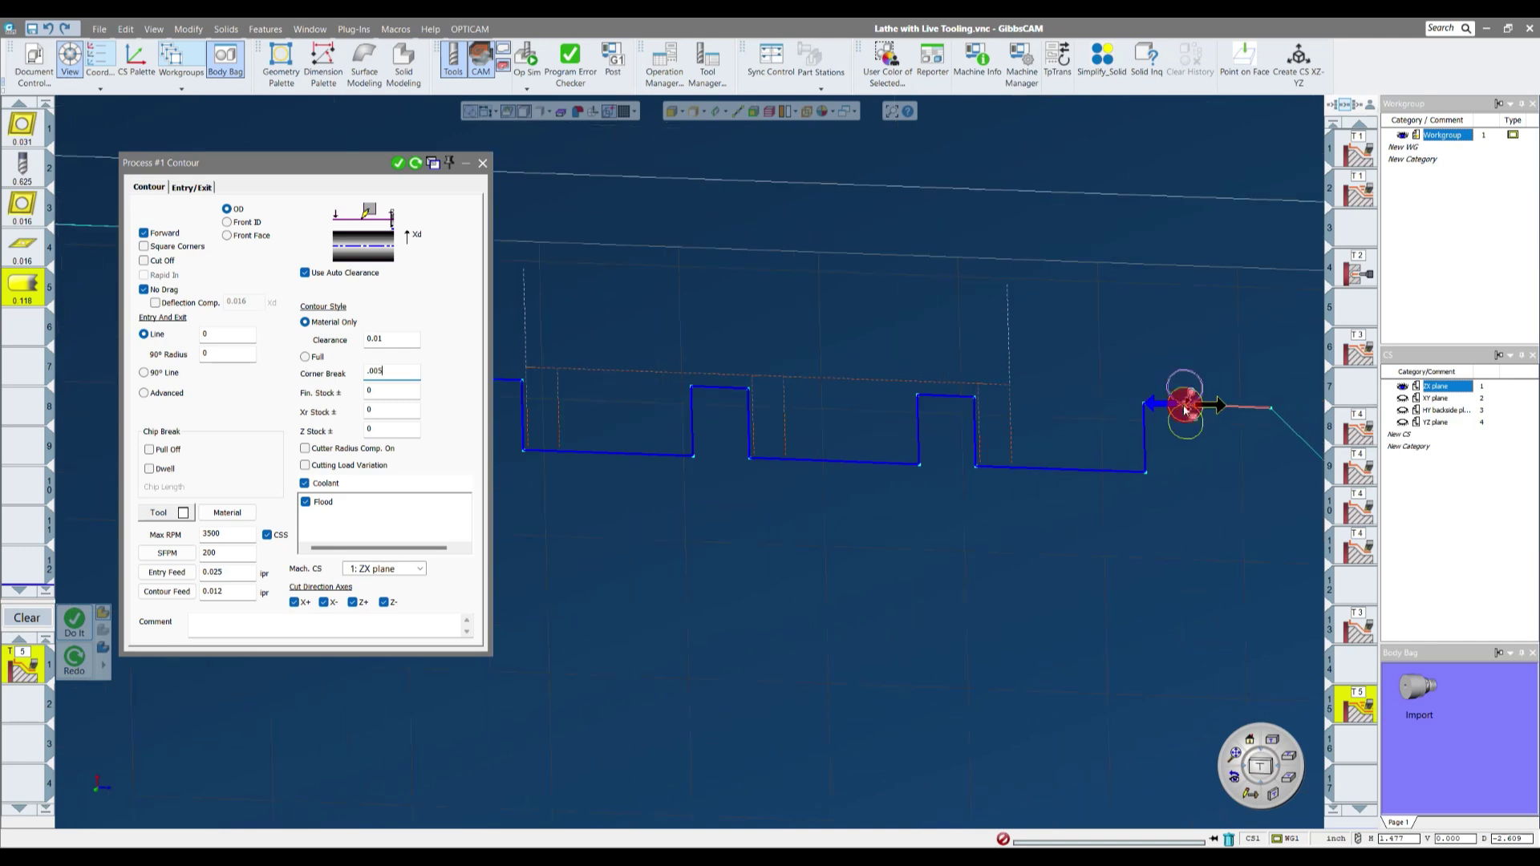
{"action": "scroll", "coordinate": [651, 393], "scroll_direction": "down", "scroll_amount": 2}
{"action": "scroll", "coordinate": [562, 387], "scroll_direction": "up", "scroll_amount": 1}
{"action": "scroll", "coordinate": [569, 392], "scroll_direction": "down", "scroll_amount": 1}
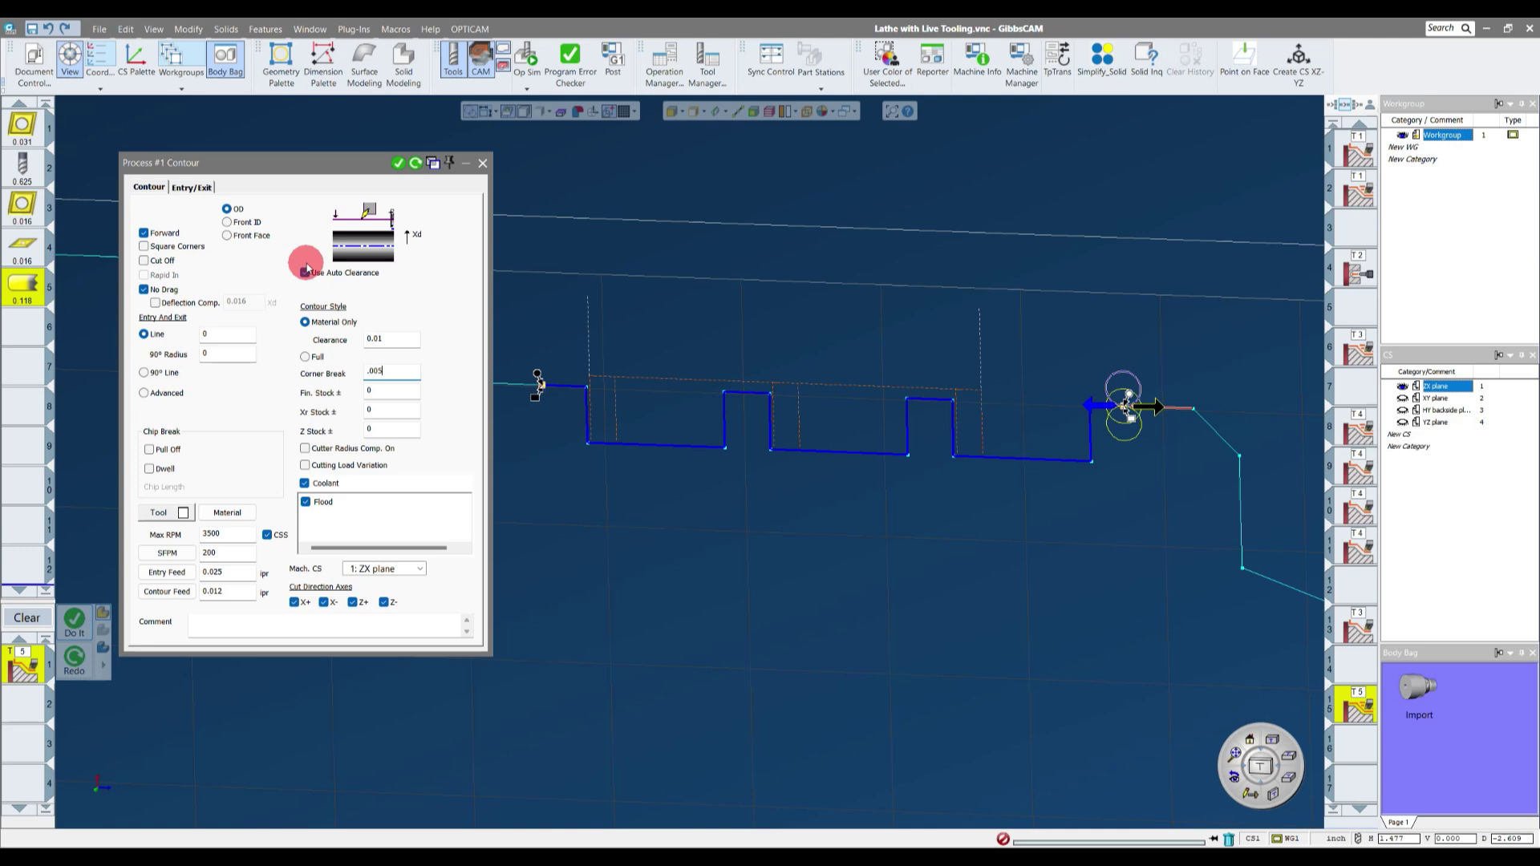
{"action": "left_click", "coordinate": [398, 164]}
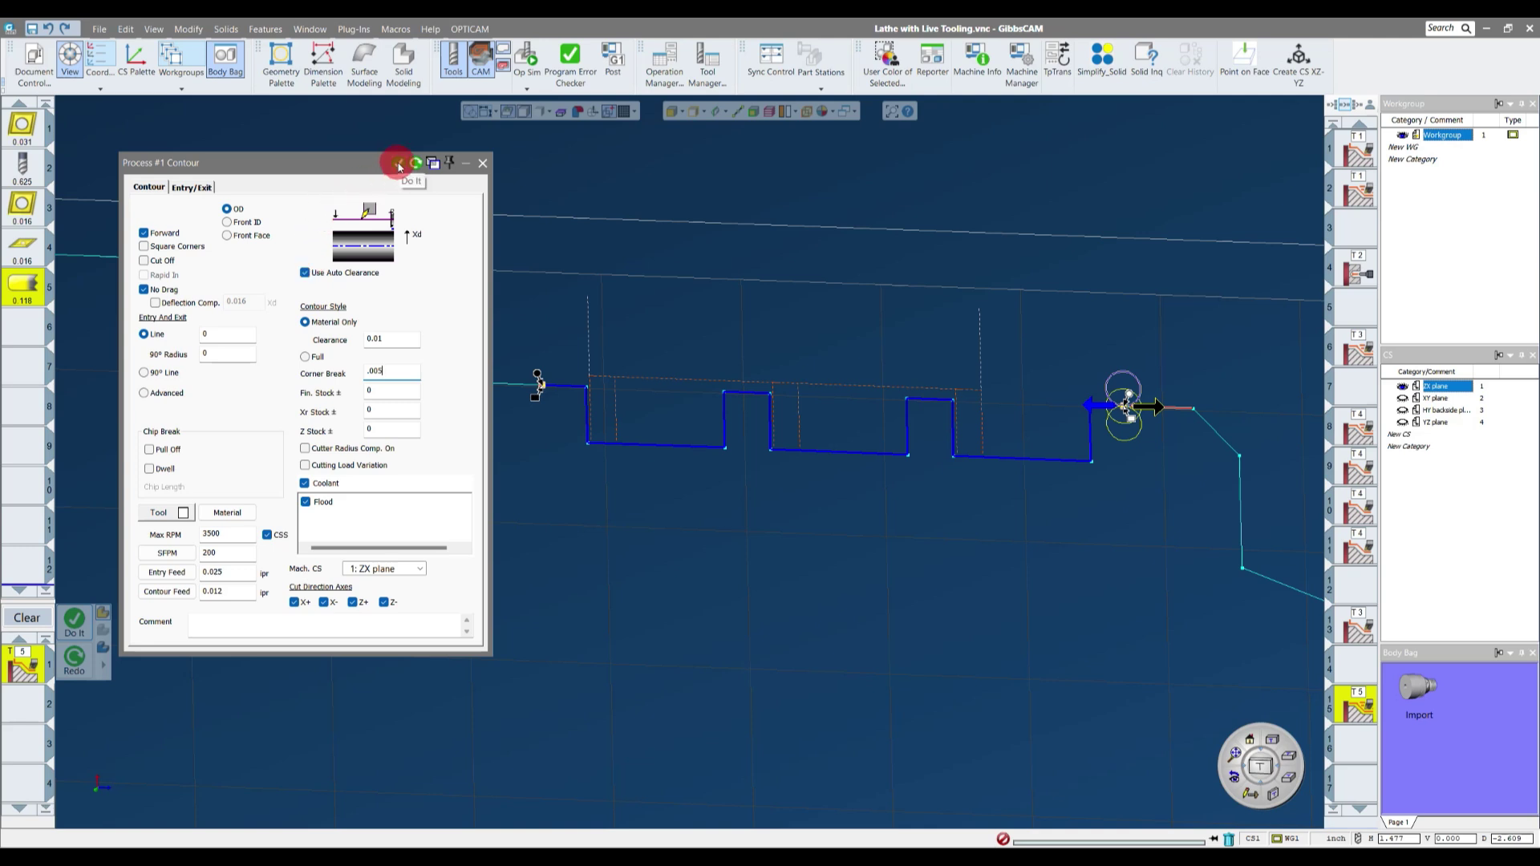
{"action": "left_click", "coordinate": [448, 569]}
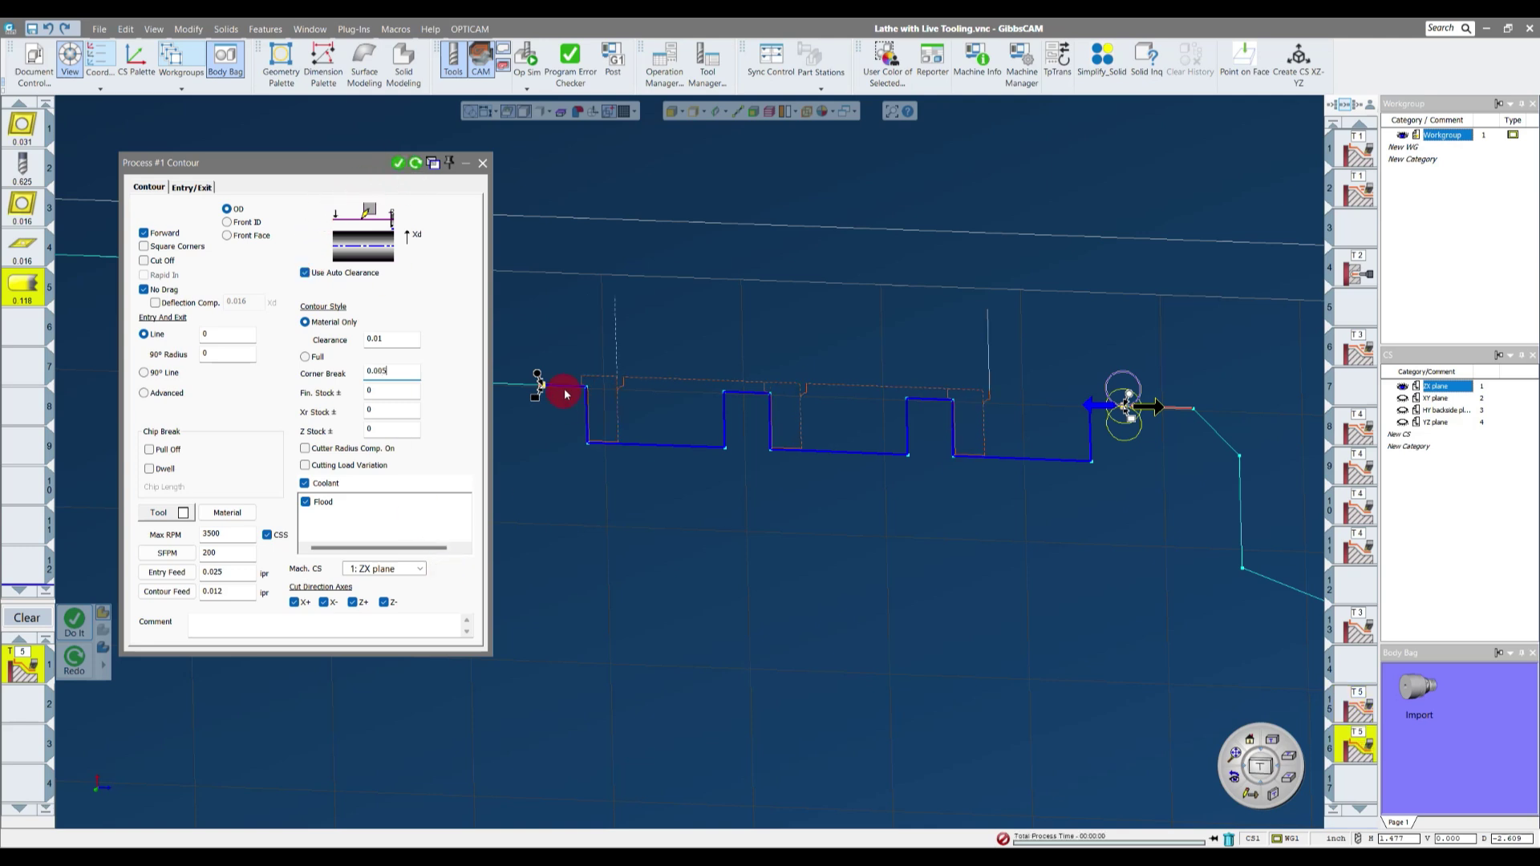
- Examine the contour toolpath at the groove corners, walls and floors, and close the process settings
{"action": "scroll", "coordinate": [562, 386], "scroll_direction": "up", "scroll_amount": 5}
{"action": "scroll", "coordinate": [595, 392], "scroll_direction": "up", "scroll_amount": 3}
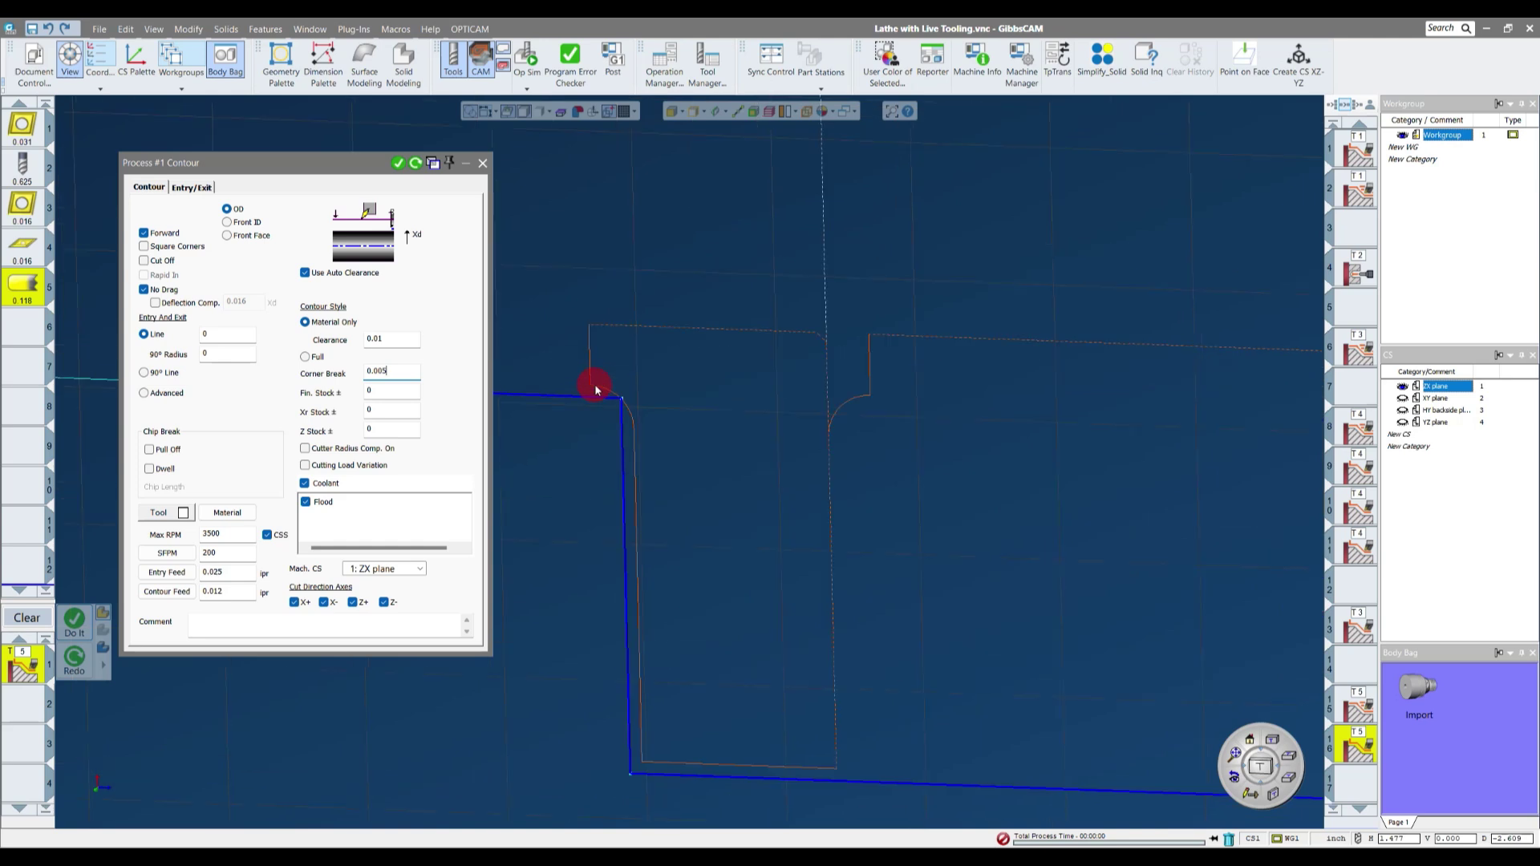
{"action": "scroll", "coordinate": [610, 439], "scroll_direction": "down", "scroll_amount": 4}
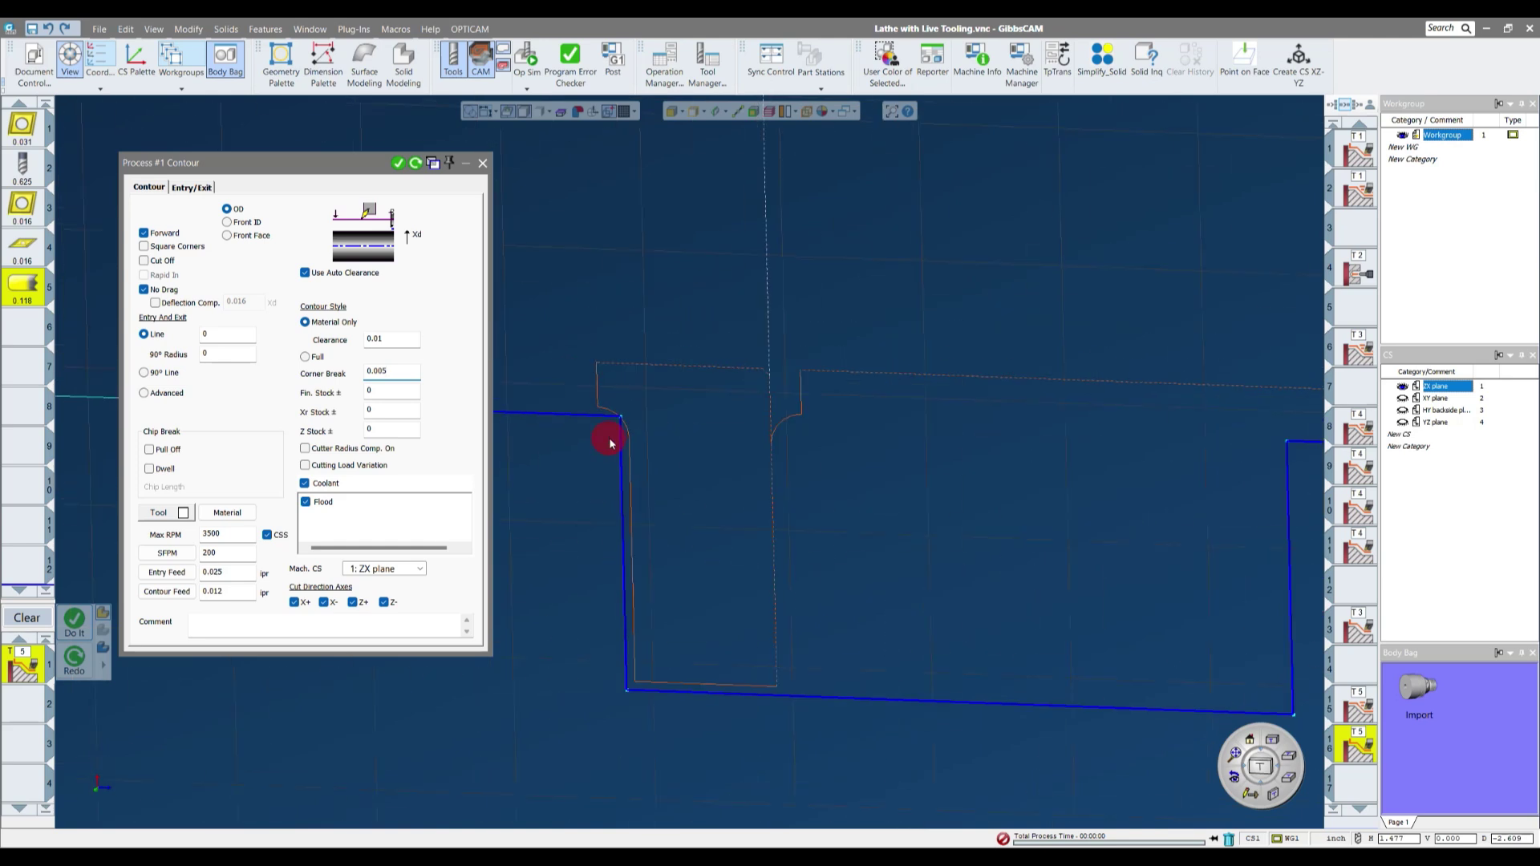
{"action": "left_click", "coordinate": [1150, 446]}
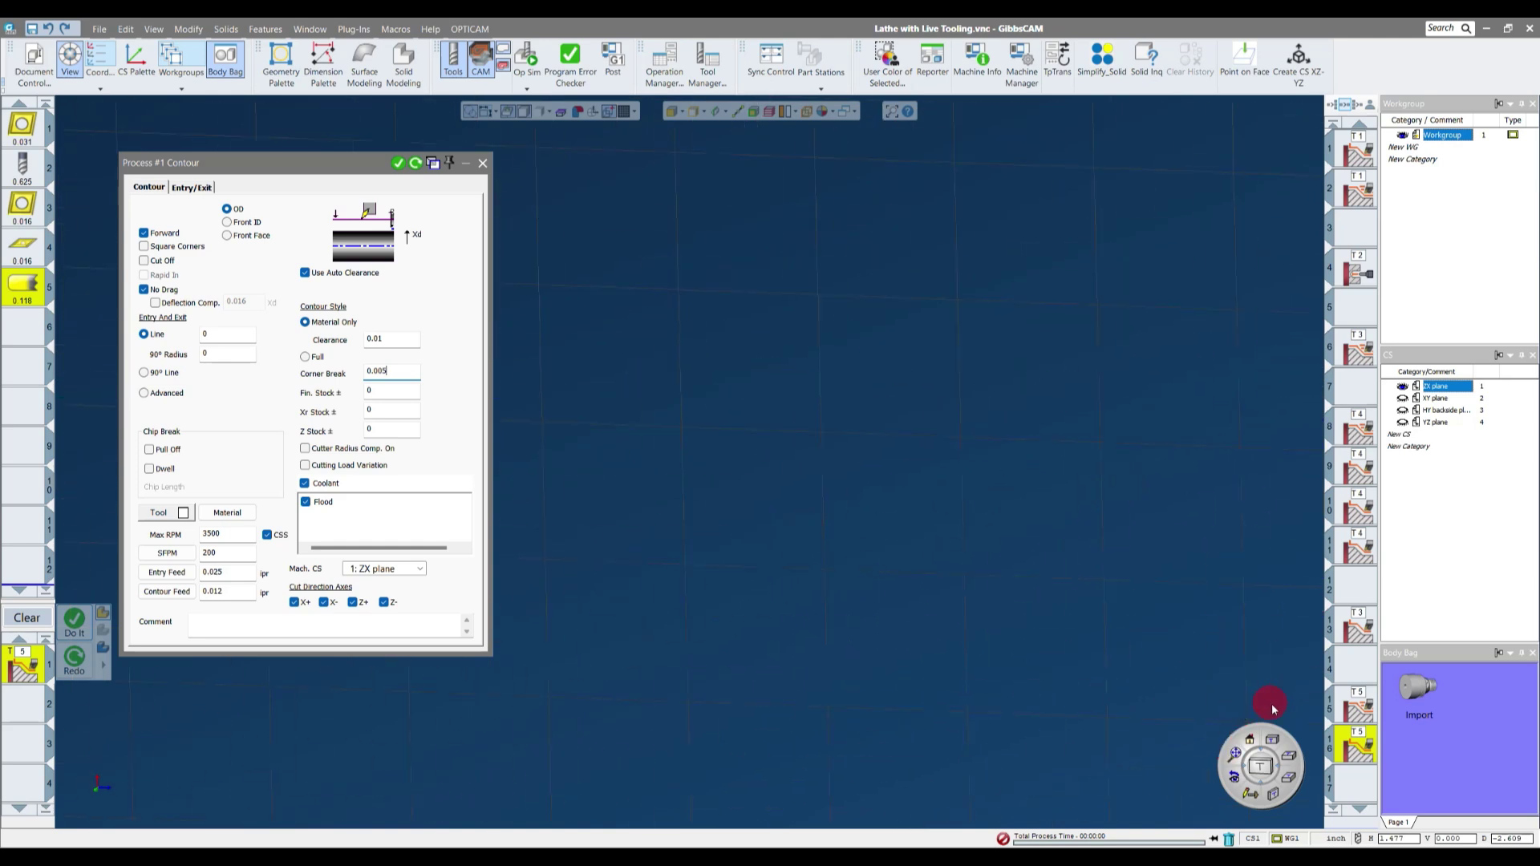
{"action": "left_click", "coordinate": [1235, 754]}
{"action": "scroll", "coordinate": [560, 152], "scroll_direction": "up", "scroll_amount": 3}
{"action": "scroll", "coordinate": [636, 318], "scroll_direction": "up", "scroll_amount": 5}
{"action": "scroll", "coordinate": [586, 344], "scroll_direction": "down", "scroll_amount": 5}
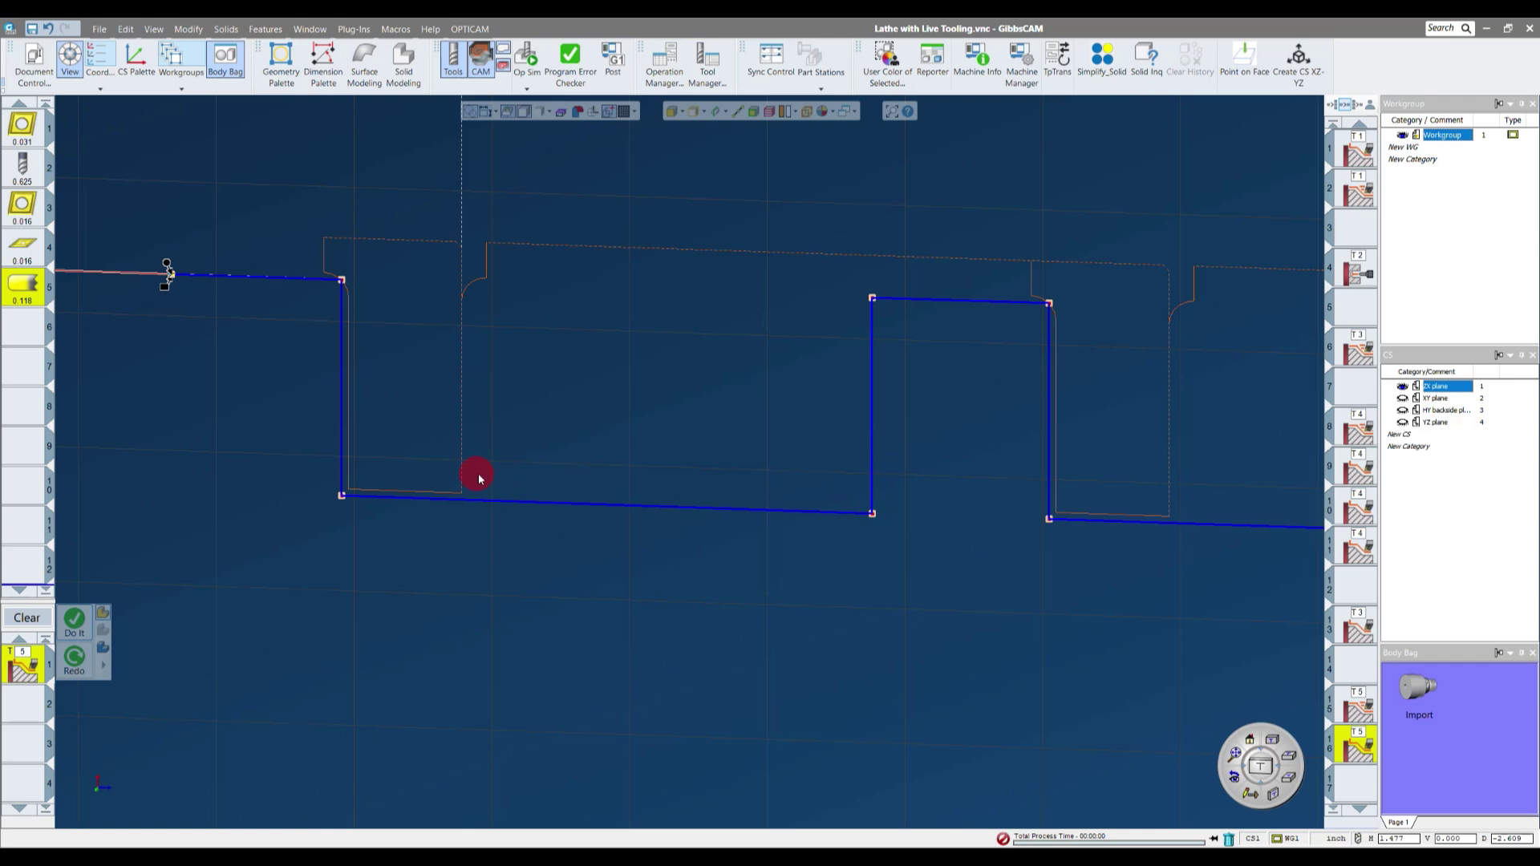
{"action": "scroll", "coordinate": [440, 454], "scroll_direction": "down", "scroll_amount": 5}
{"action": "scroll", "coordinate": [573, 321], "scroll_direction": "down", "scroll_amount": 2}
{"action": "middle_click_drag", "start_coordinate": [573, 321], "coordinate": [597, 331]}
- Clear the process list and simulate the contour finishing operation on the three OD grooves, viewed close up
{"action": "left_click", "coordinate": [27, 616]}
{"action": "left_click", "coordinate": [525, 62]}
{"action": "left_click", "coordinate": [1072, 193]}
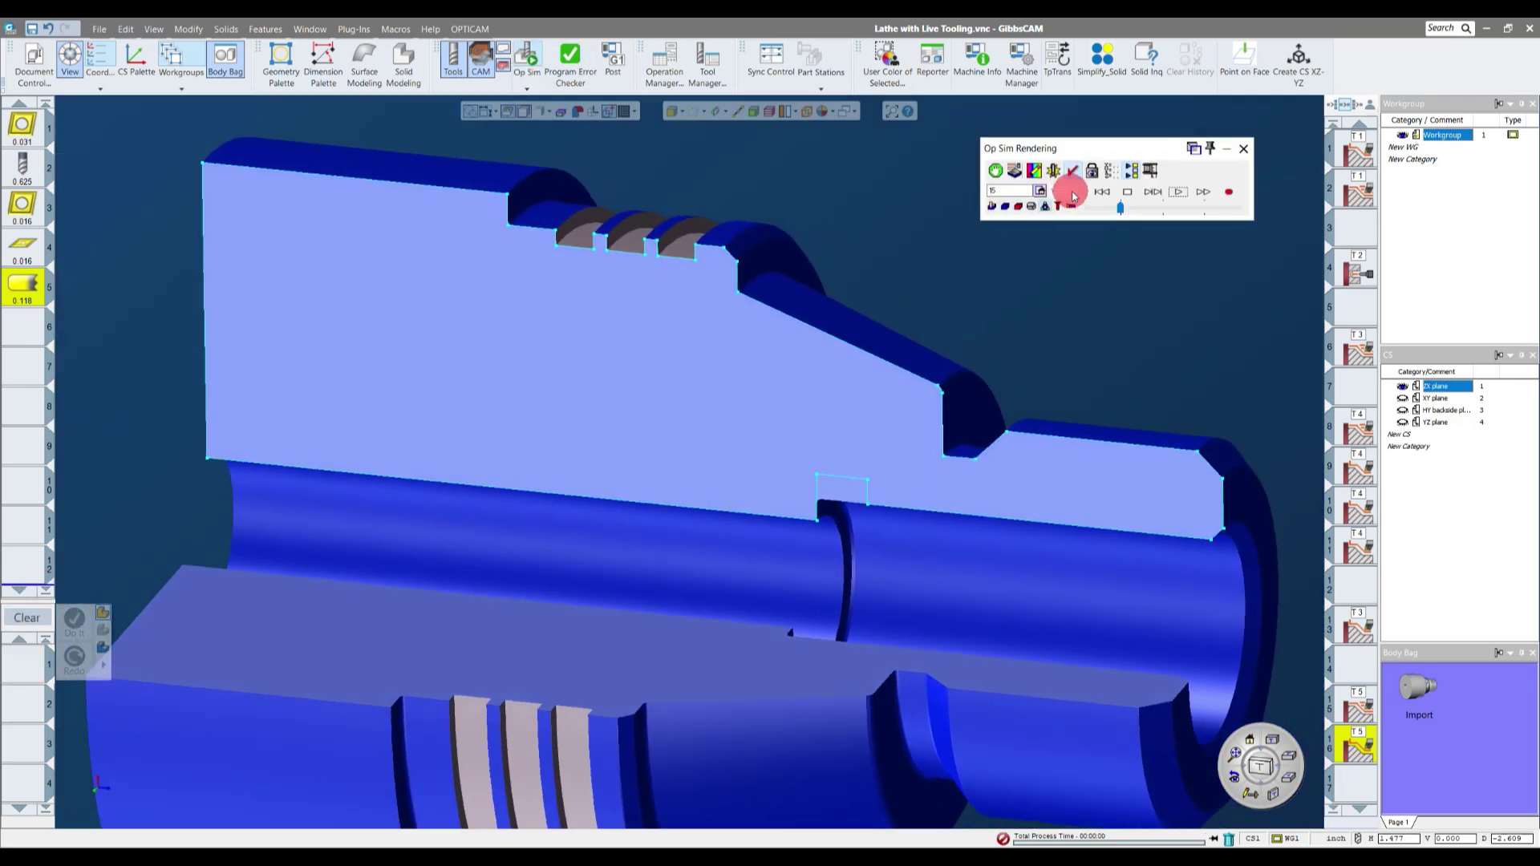
{"action": "left_click", "coordinate": [1174, 193]}
{"action": "left_click", "coordinate": [1101, 192]}
{"action": "left_click", "coordinate": [1178, 207]}
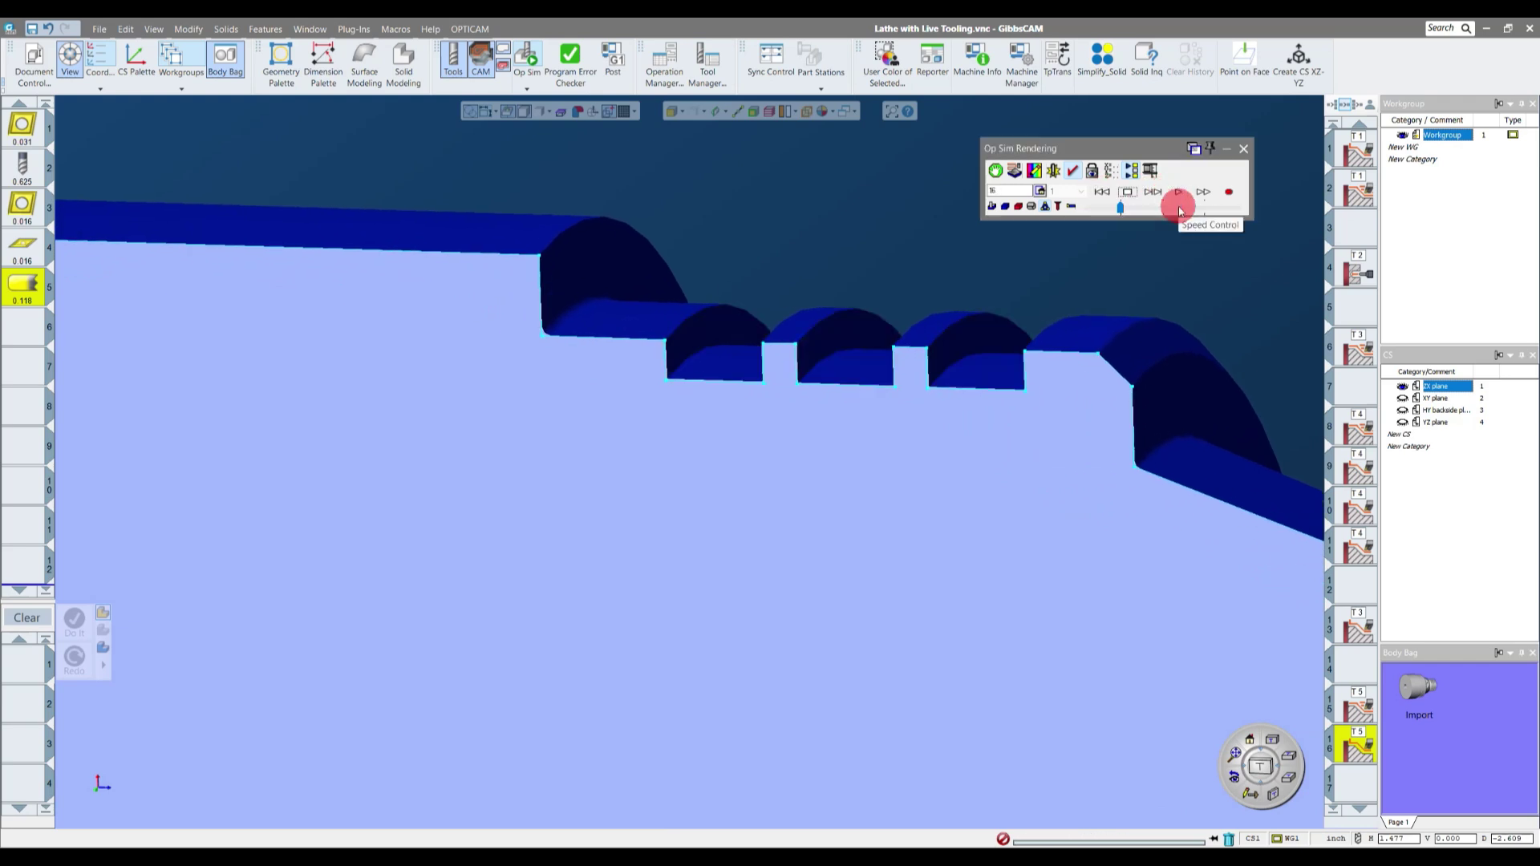
{"action": "left_click", "coordinate": [1177, 193]}
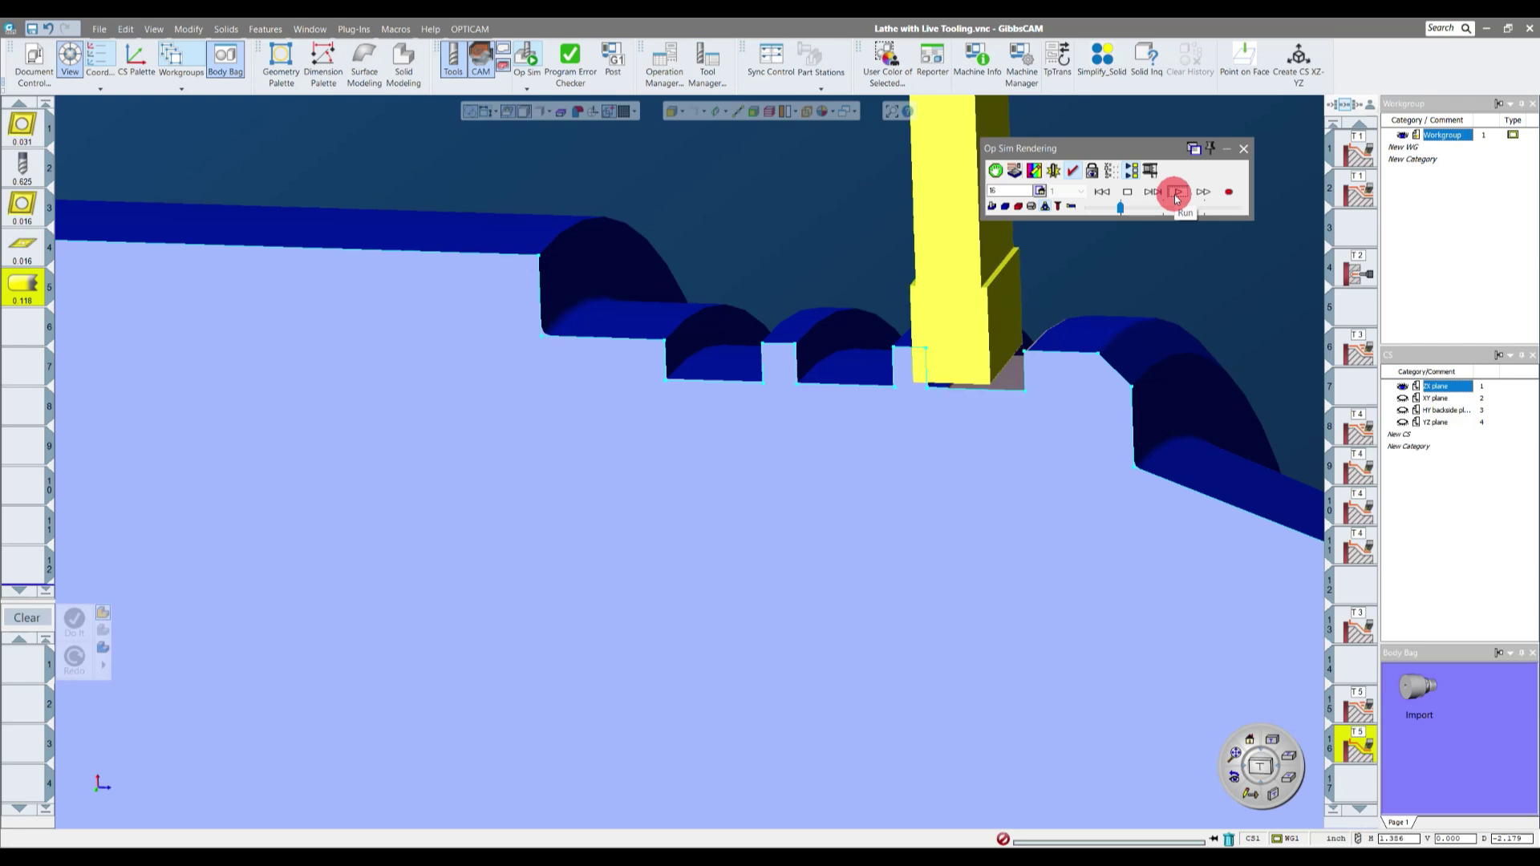
{"action": "middle_click_drag", "start_coordinate": [1020, 266], "coordinate": [948, 328]}
{"action": "scroll", "coordinate": [948, 328], "scroll_direction": "up", "scroll_amount": 4}
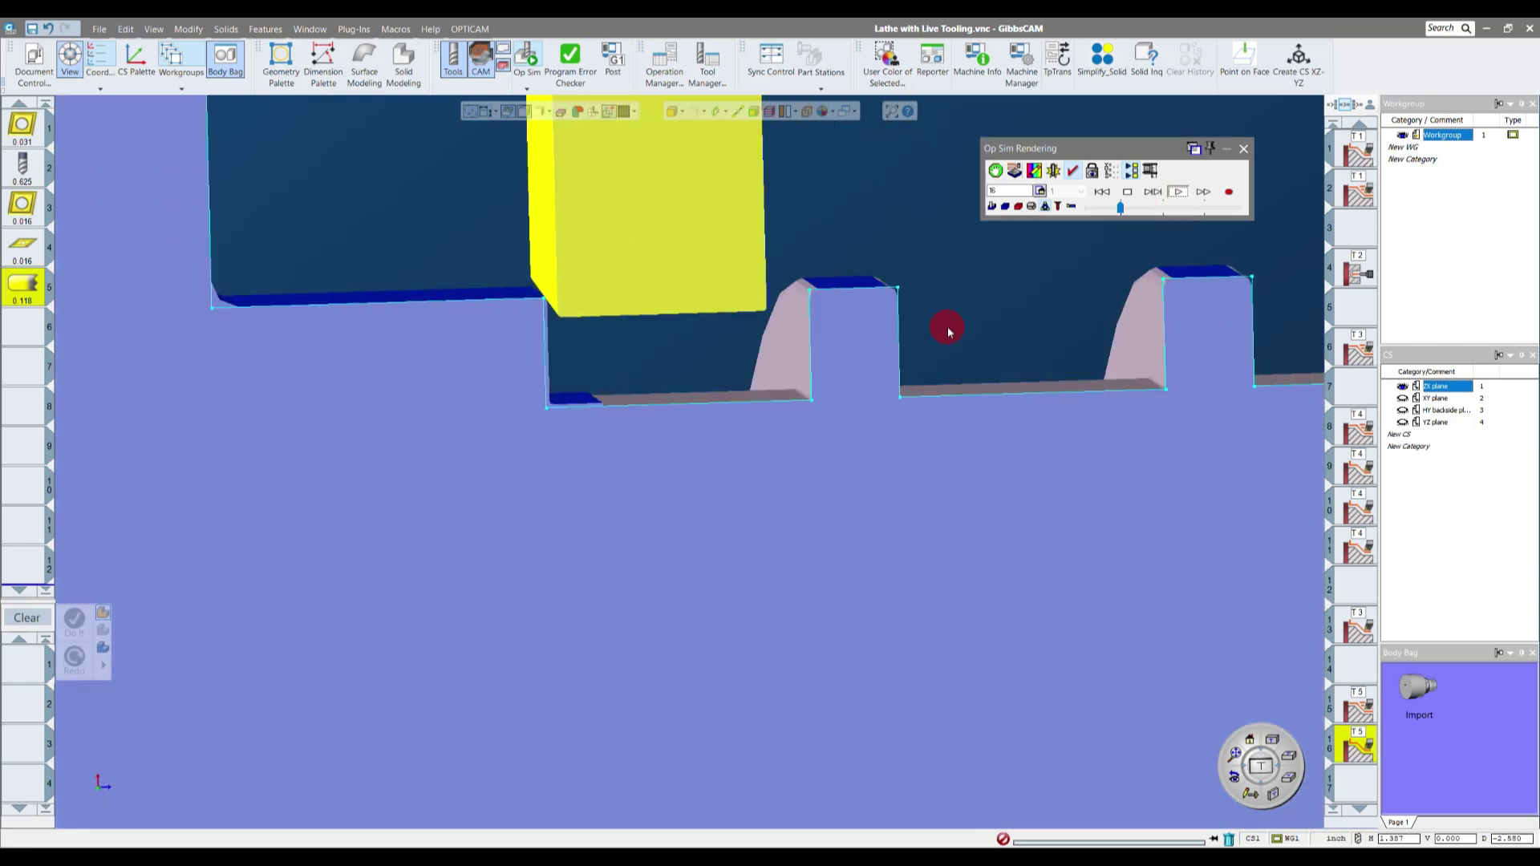
- Examine the simulated finish on the three OD grooves' corners, walls and floors, and close the simulation
{"action": "middle_click_drag", "start_coordinate": [948, 328], "coordinate": [633, 364]}
{"action": "scroll", "coordinate": [707, 264], "scroll_direction": "up", "scroll_amount": 3}
{"action": "middle_click_drag", "start_coordinate": [707, 263], "coordinate": [893, 356]}
{"action": "scroll", "coordinate": [922, 265], "scroll_direction": "down", "scroll_amount": 2}
{"action": "scroll", "coordinate": [894, 294], "scroll_direction": "up", "scroll_amount": 4}
{"action": "scroll", "coordinate": [893, 294], "scroll_direction": "down", "scroll_amount": 3}
{"action": "scroll", "coordinate": [843, 304], "scroll_direction": "up", "scroll_amount": 2}
{"action": "scroll", "coordinate": [844, 304], "scroll_direction": "down", "scroll_amount": 3}
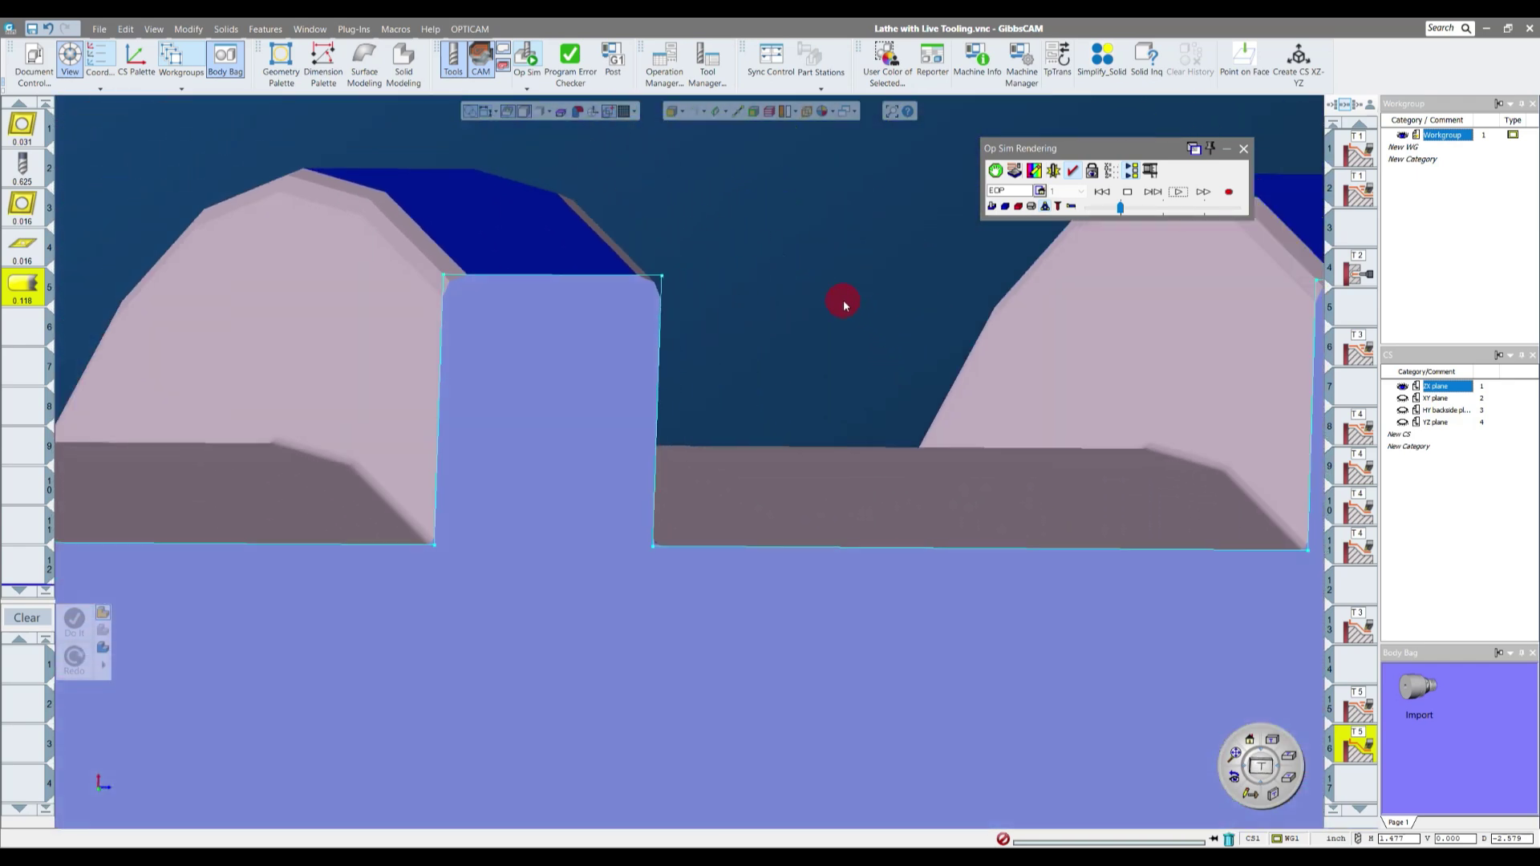
{"action": "scroll", "coordinate": [844, 305], "scroll_direction": "down", "scroll_amount": 5}
{"action": "middle_click_drag", "start_coordinate": [843, 305], "coordinate": [843, 303]}
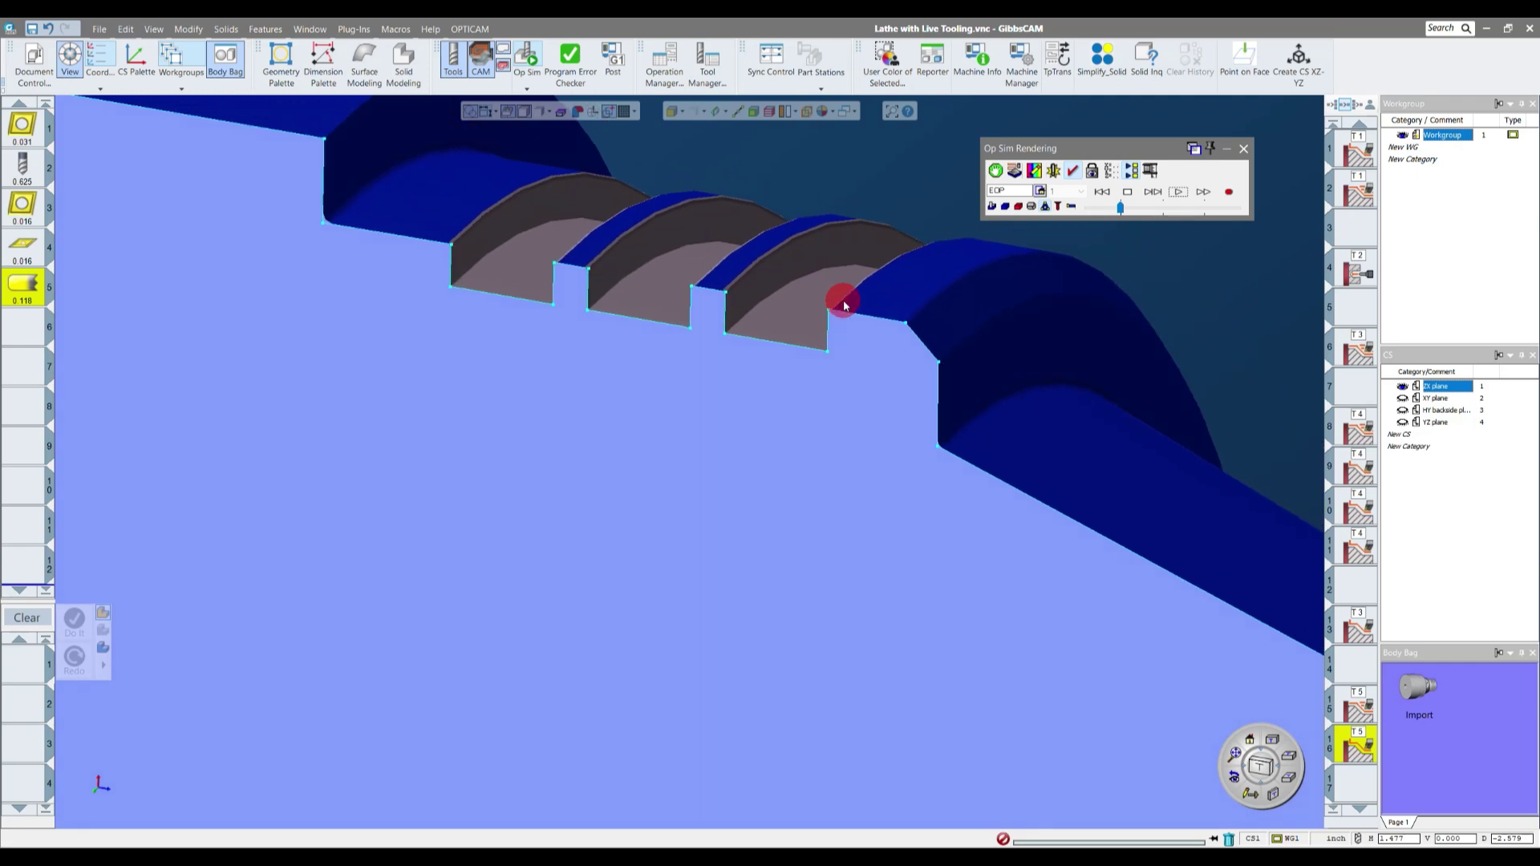
{"action": "scroll", "coordinate": [844, 305], "scroll_direction": "down", "scroll_amount": 5}
{"action": "left_click", "coordinate": [1243, 148]}
- Make empty operation slot 18 the insertion point for machining the ID groove
{"action": "middle_click_drag", "start_coordinate": [1288, 417], "coordinate": [1210, 519]}
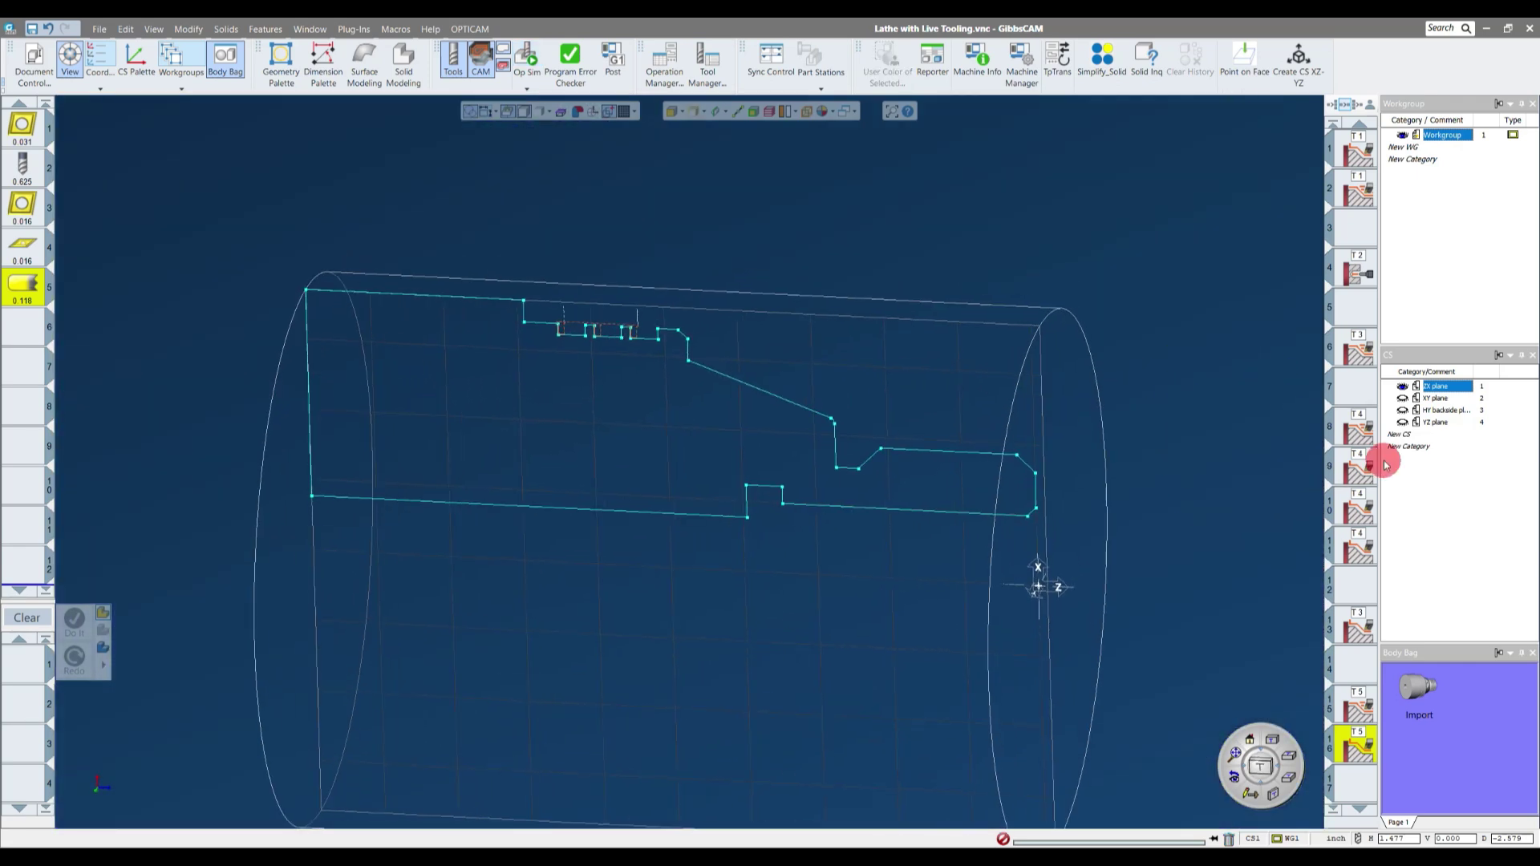
{"action": "scroll", "coordinate": [1363, 464], "scroll_direction": "down", "scroll_amount": 3}
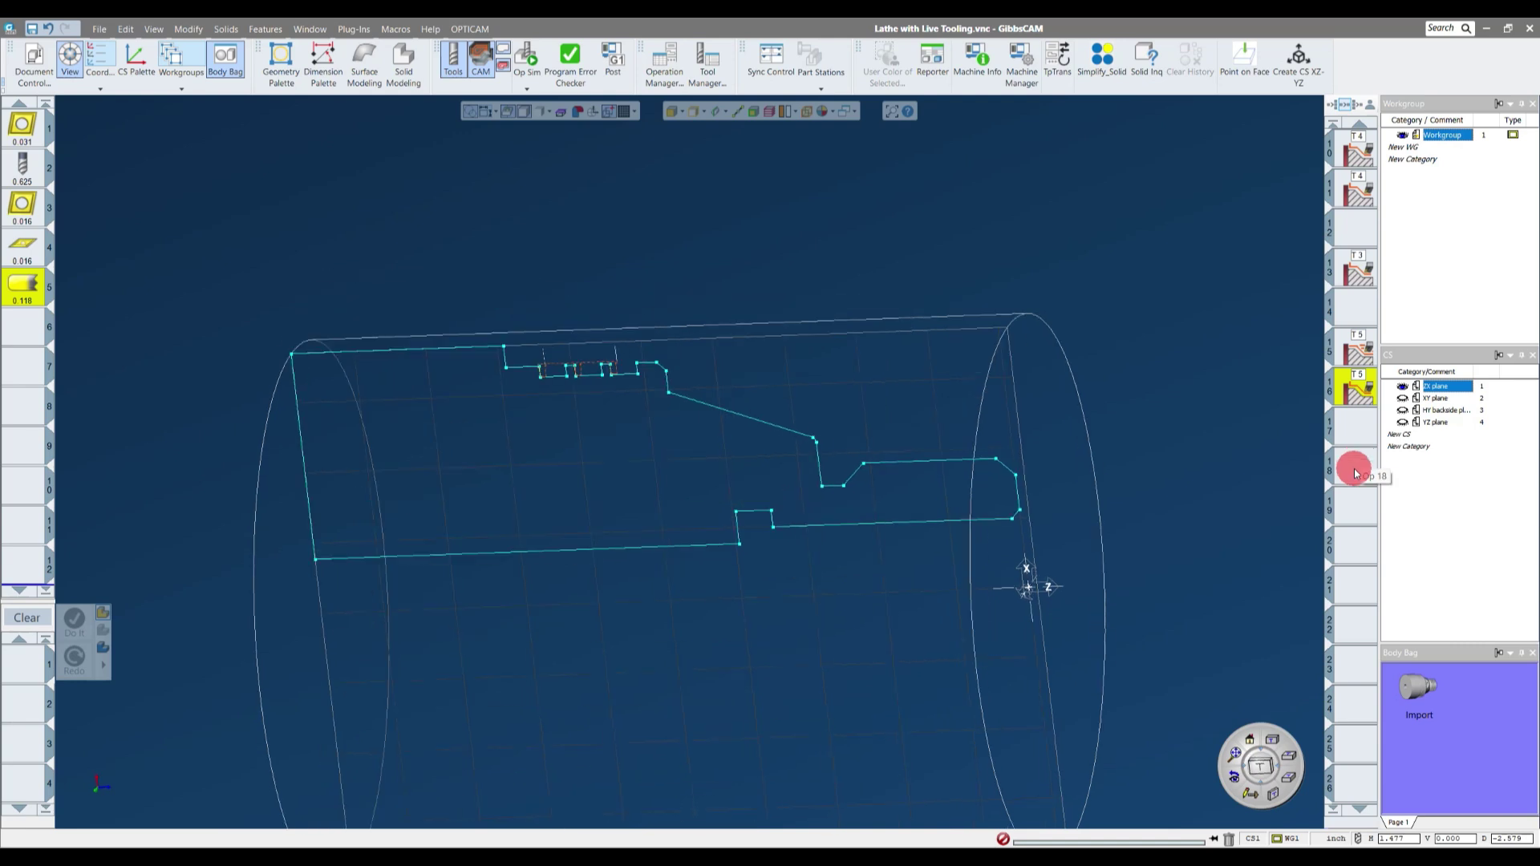
{"action": "left_click", "coordinate": [1356, 473]}
{"action": "scroll", "coordinate": [798, 397], "scroll_direction": "up", "scroll_amount": 6}
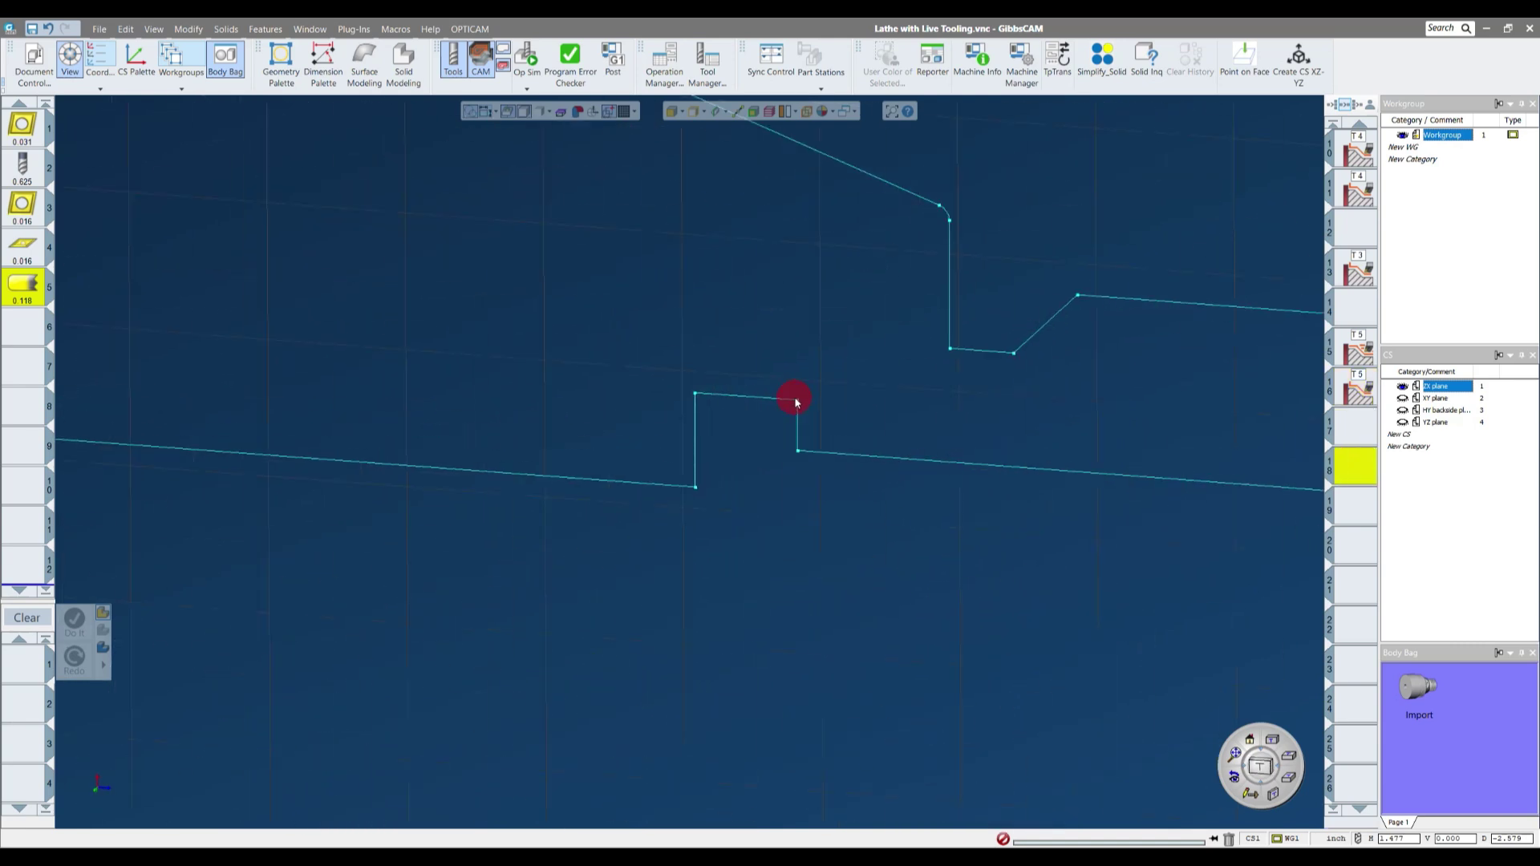
{"action": "scroll", "coordinate": [716, 419], "scroll_direction": "down", "scroll_amount": 5}
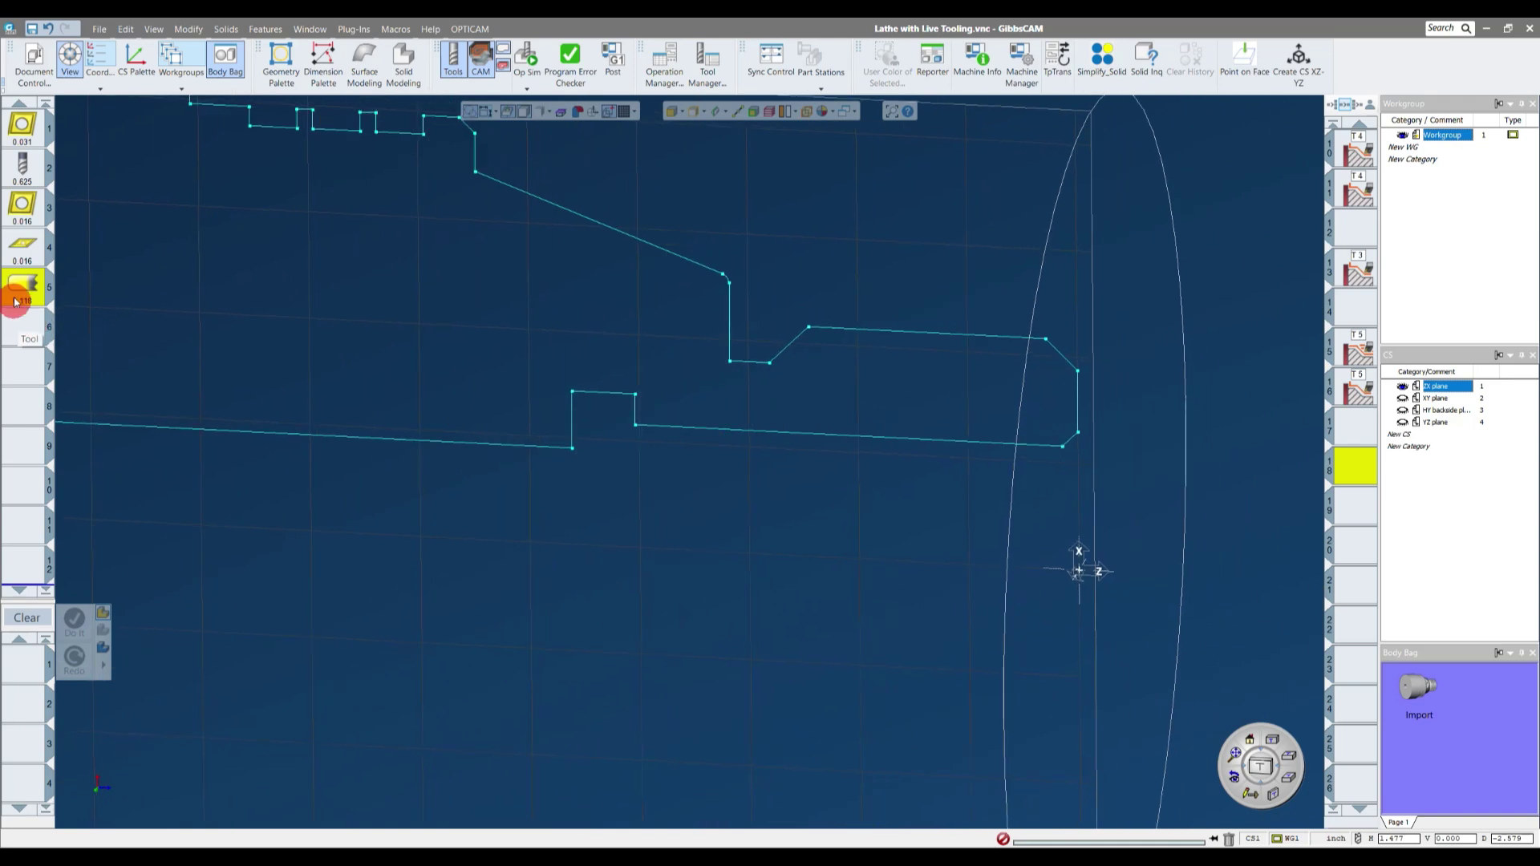
{"action": "double_click", "coordinate": [23, 326]}
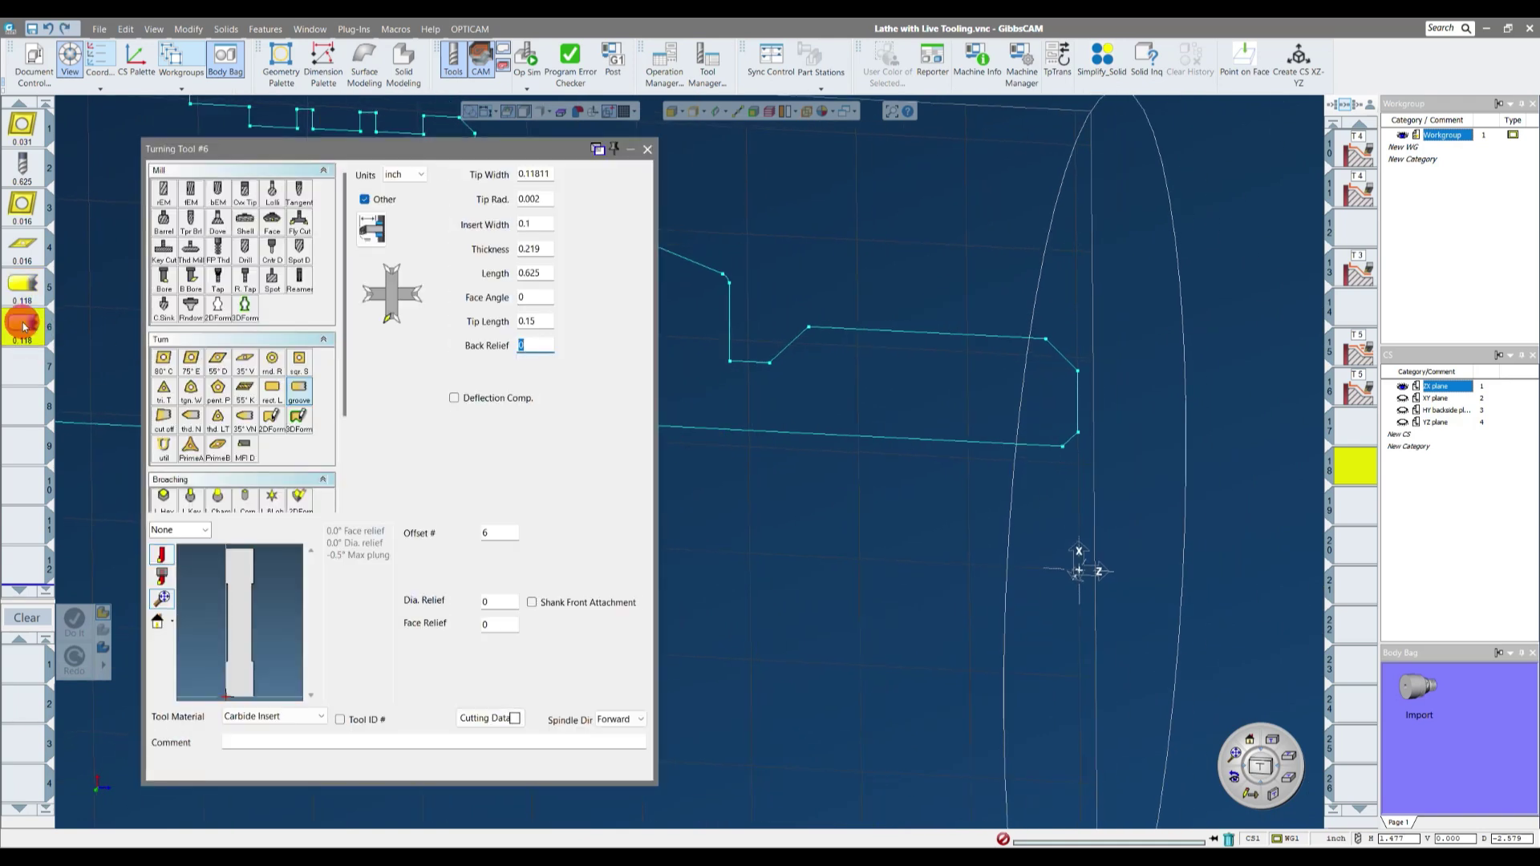
{"action": "left_click", "coordinate": [648, 149]}
{"action": "left_click", "coordinate": [25, 333]}
{"action": "key", "text": "Delete"}
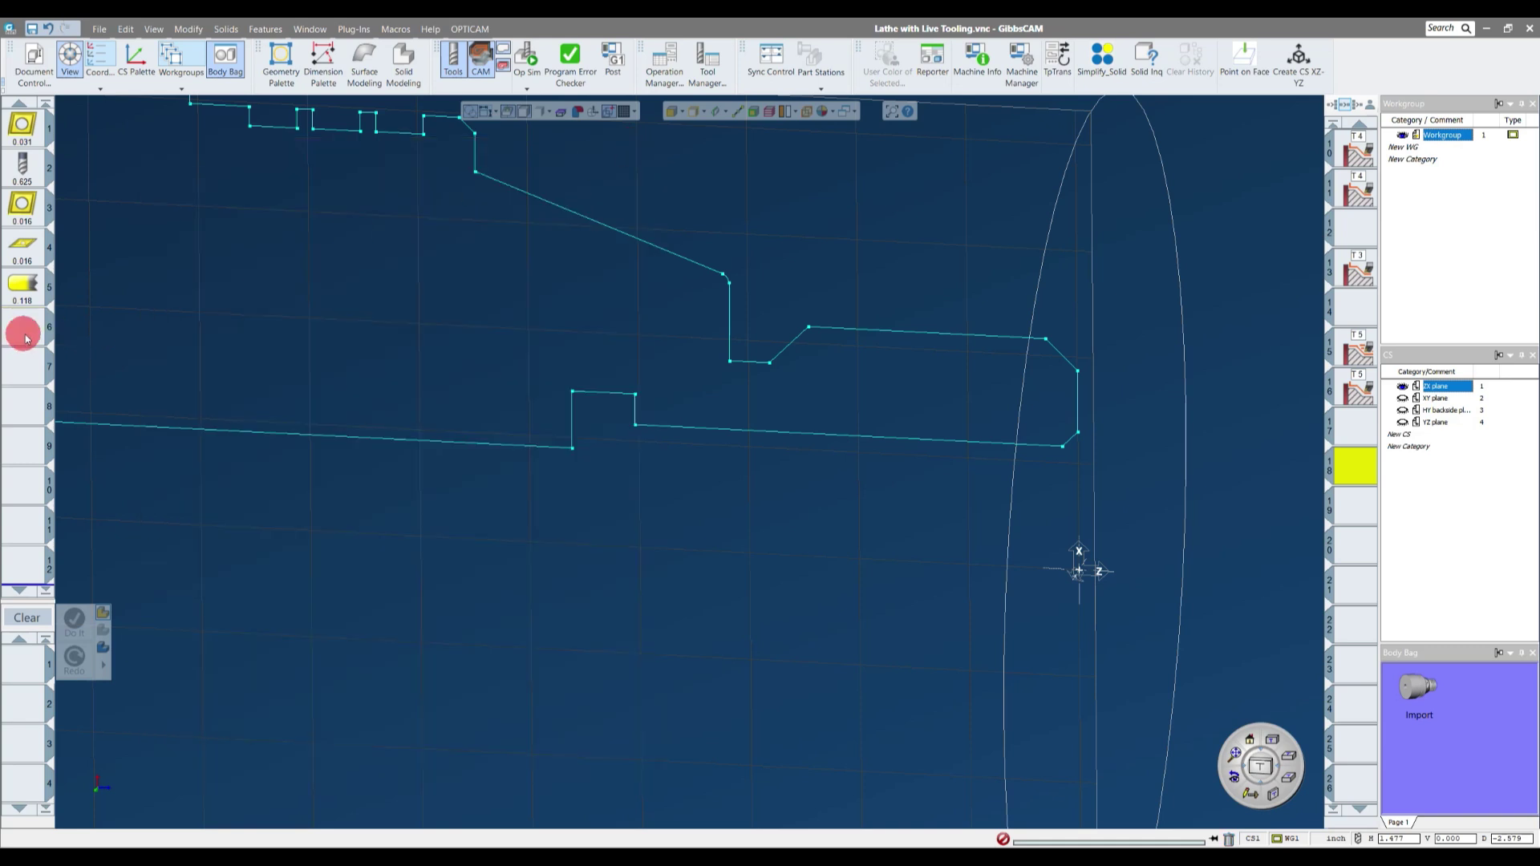
{"action": "left_click", "coordinate": [19, 293]}
{"action": "left_click_drag", "start_coordinate": [19, 292], "coordinate": [32, 331]}
{"action": "double_click", "coordinate": [32, 331]}
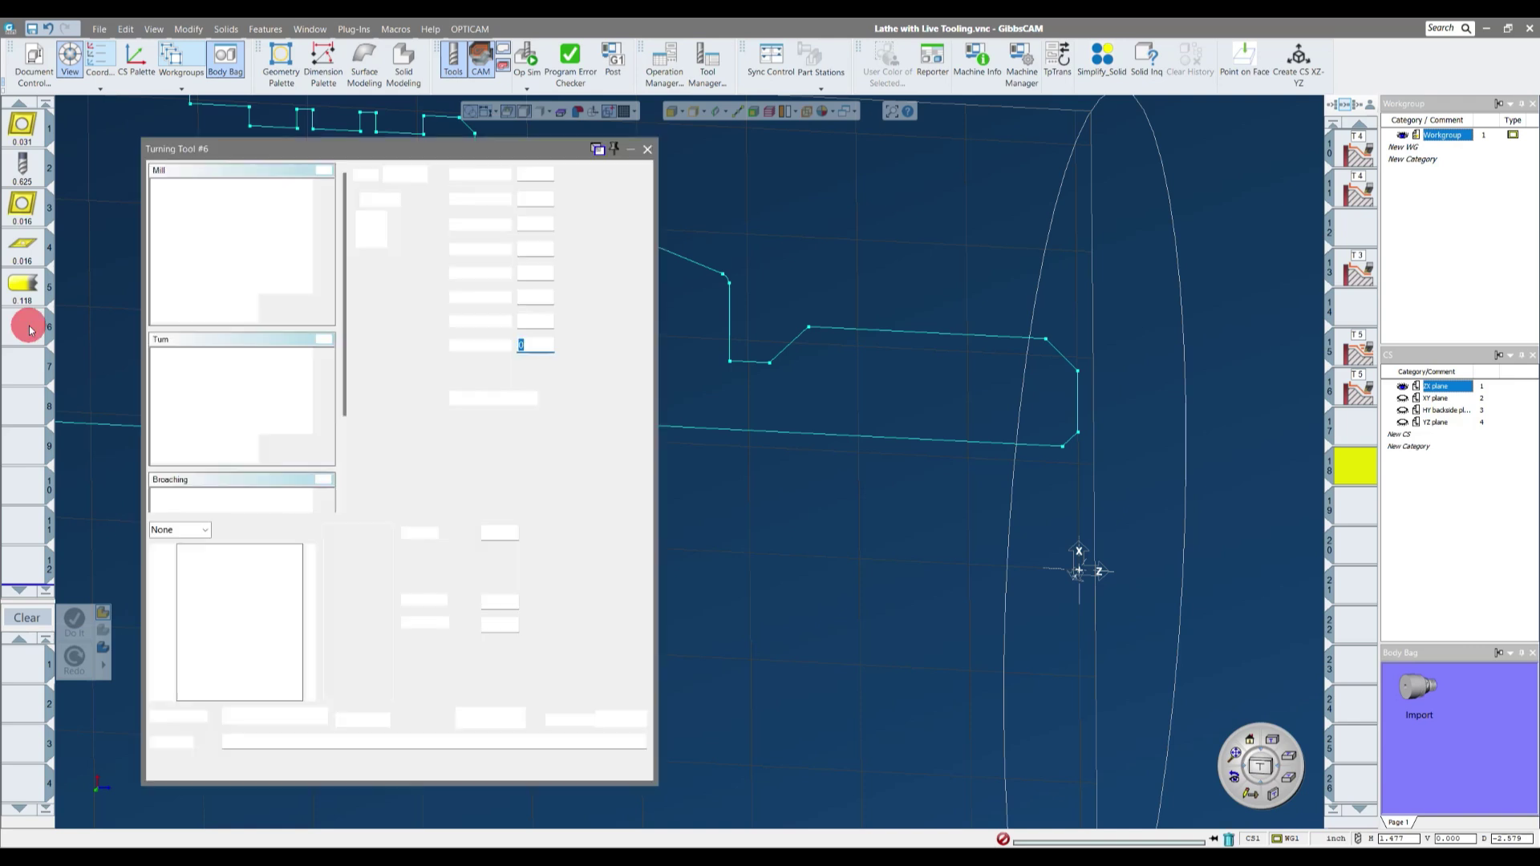
{"action": "left_click", "coordinate": [79, 430]}
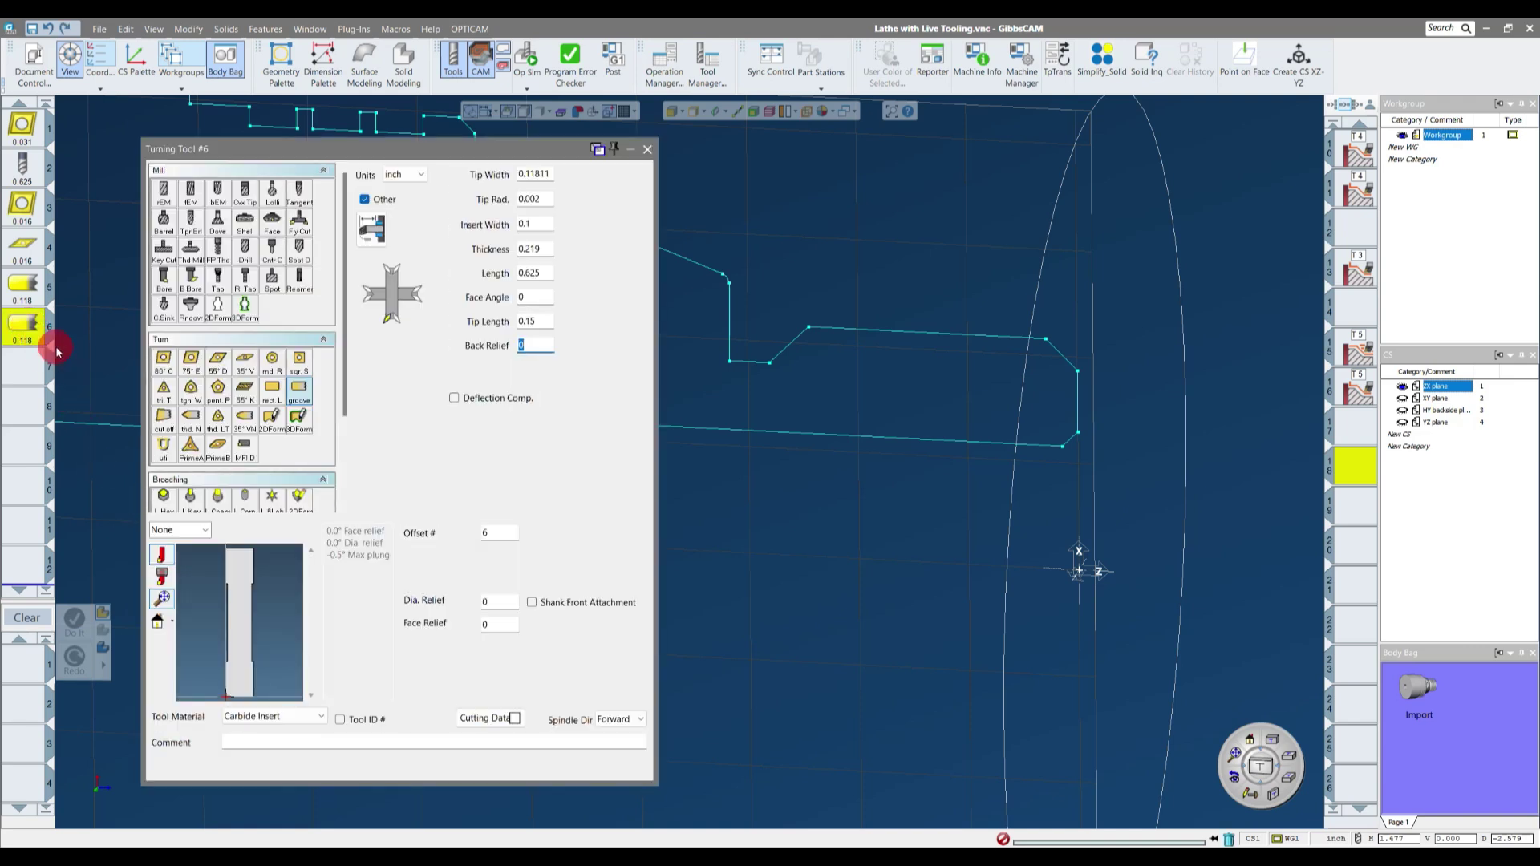
{"action": "left_click", "coordinate": [615, 158]}
{"action": "left_click", "coordinate": [32, 288]}
{"action": "left_click", "coordinate": [23, 324]}
{"action": "key", "text": "Delete"}
{"action": "double_click", "coordinate": [23, 170]}
{"action": "left_click", "coordinate": [647, 149]}
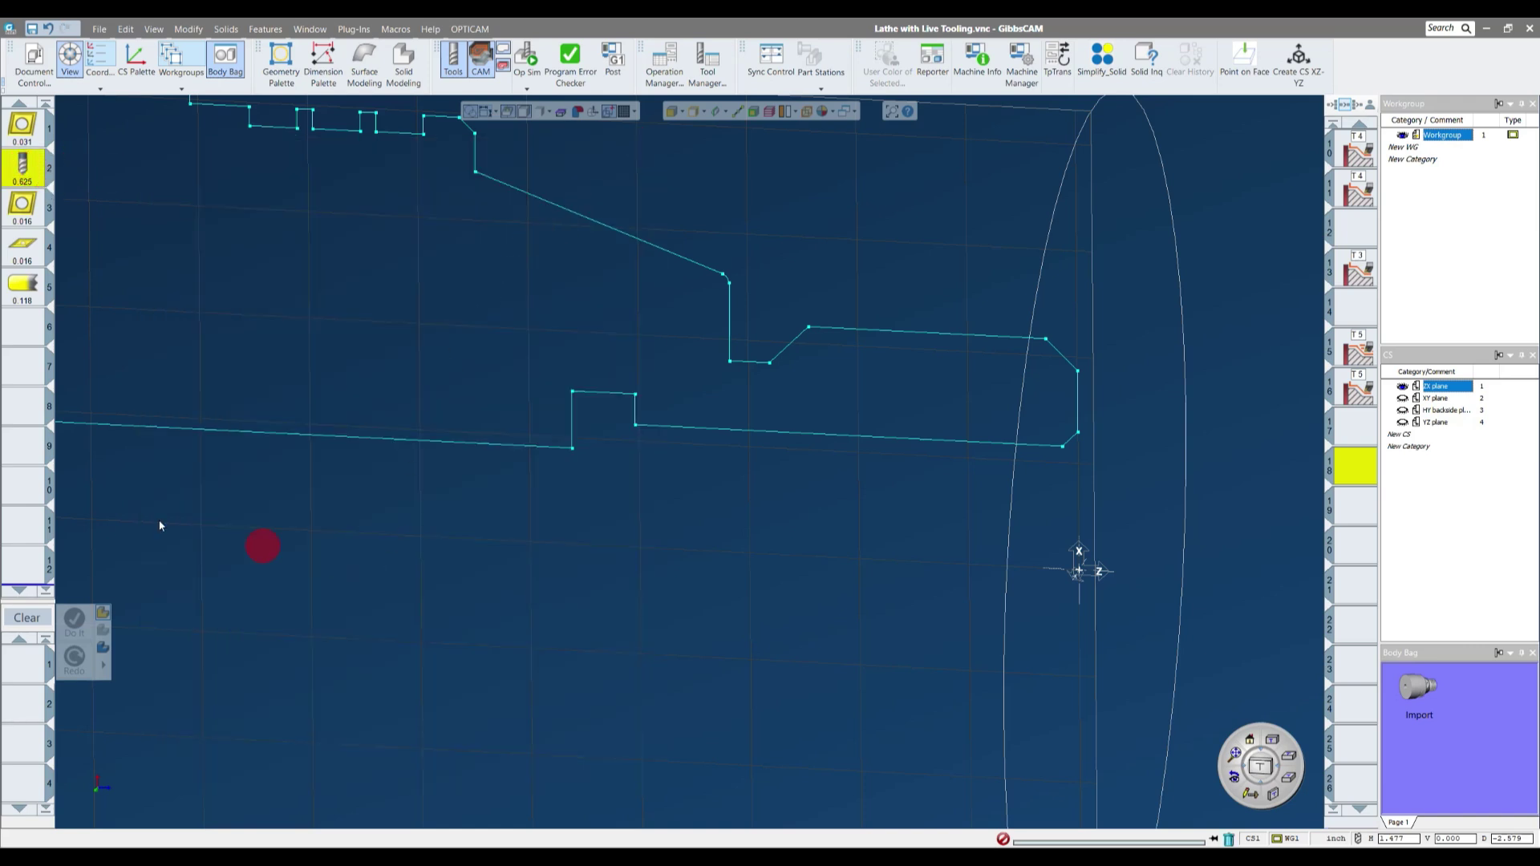
{"action": "double_click", "coordinate": [24, 329]}
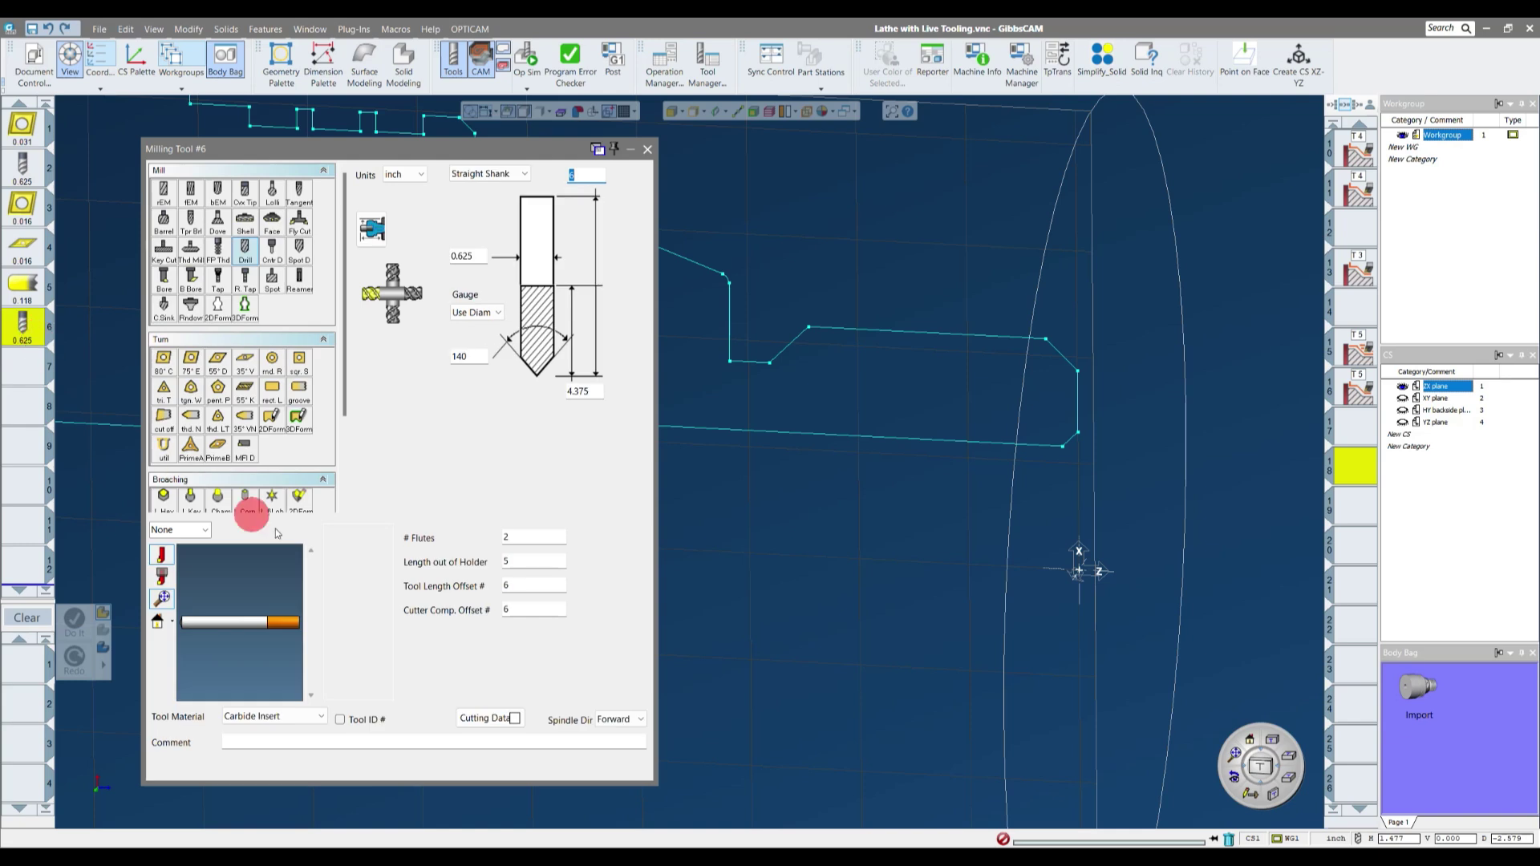
{"action": "left_click", "coordinate": [647, 149]}
{"action": "left_click_drag", "start_coordinate": [24, 326], "coordinate": [239, 330]}
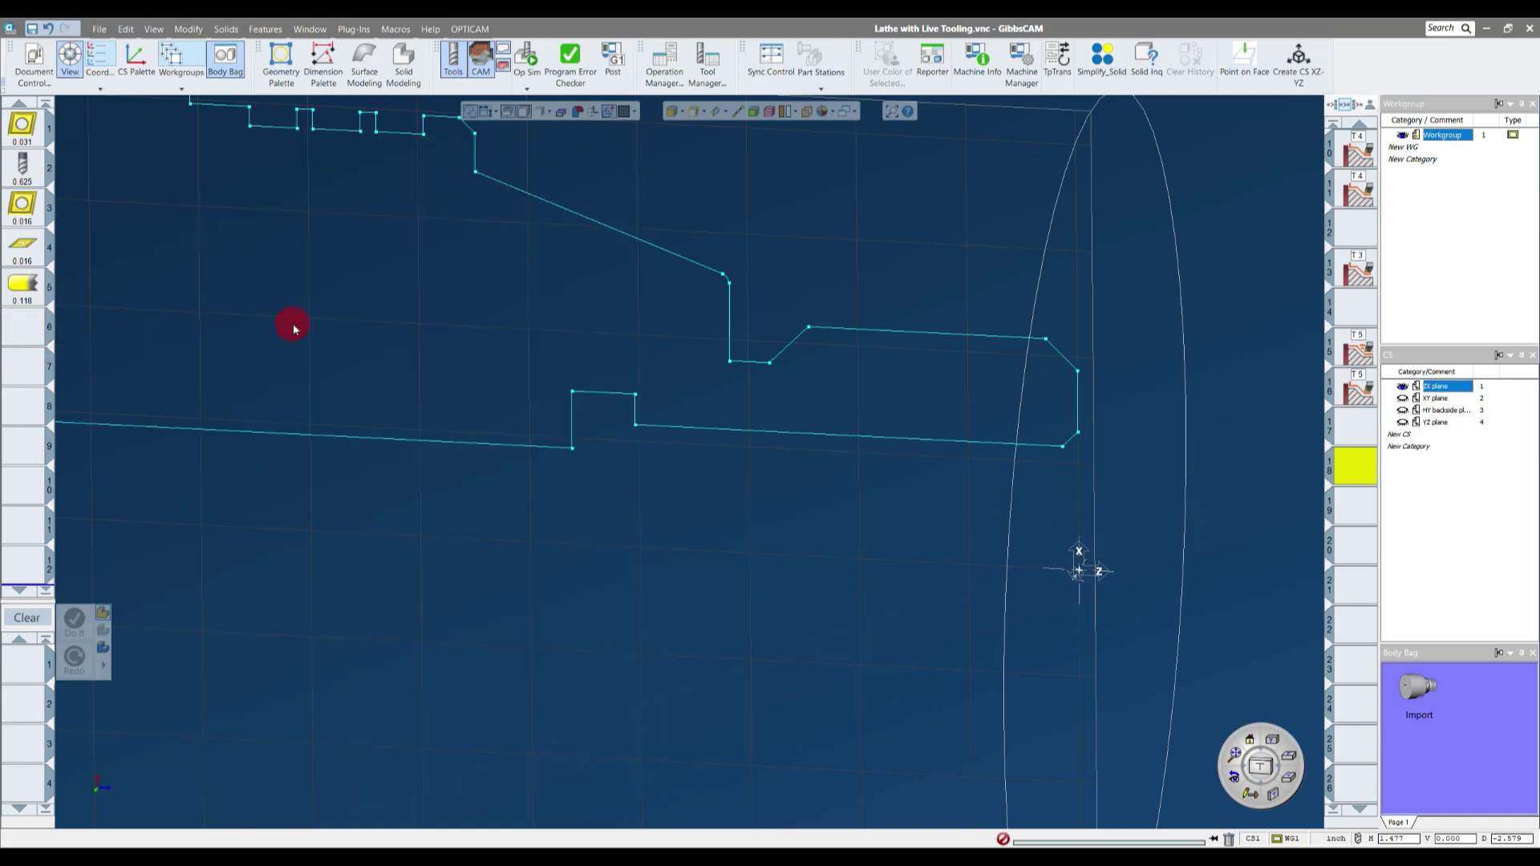
- Create tool 6 based on the tool 5 groover and set its insert length to 0.375
{"action": "scroll", "coordinate": [437, 645], "scroll_direction": "down", "scroll_amount": 2}
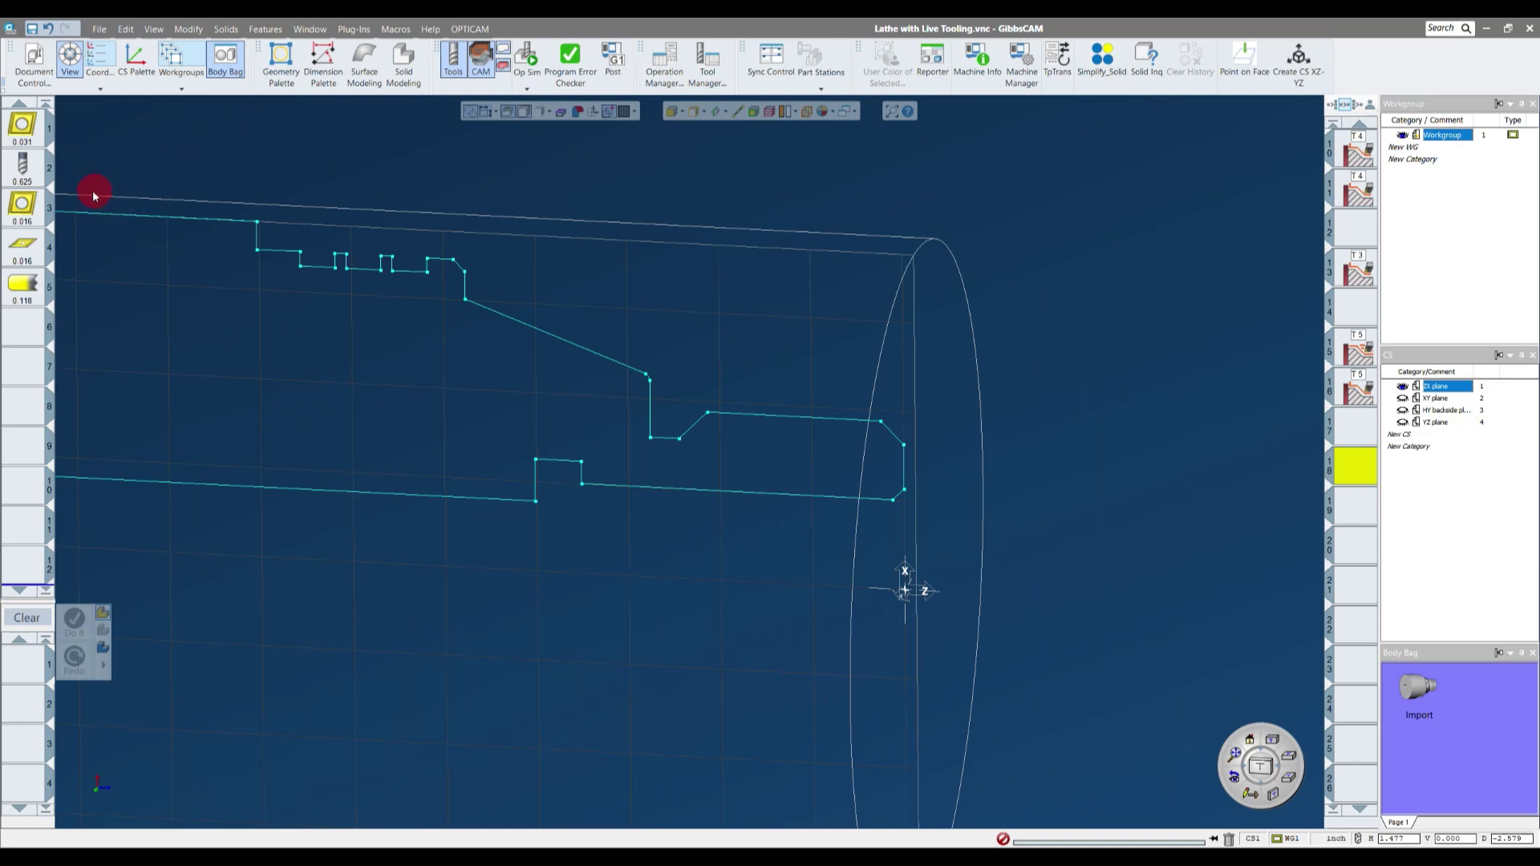
{"action": "double_click", "coordinate": [24, 285]}
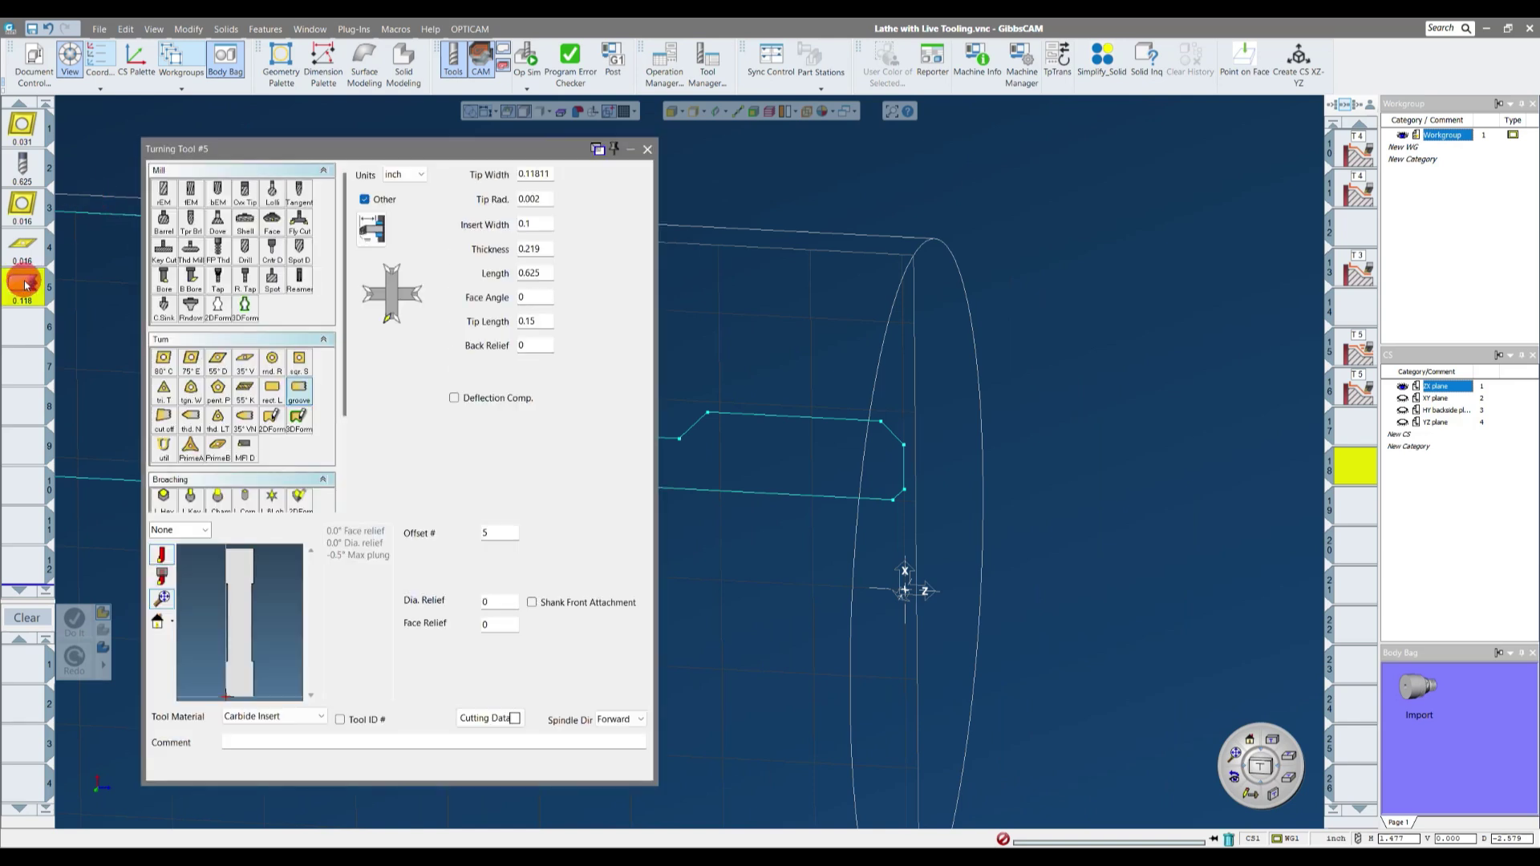
{"action": "left_click_drag", "start_coordinate": [24, 285], "coordinate": [22, 334]}
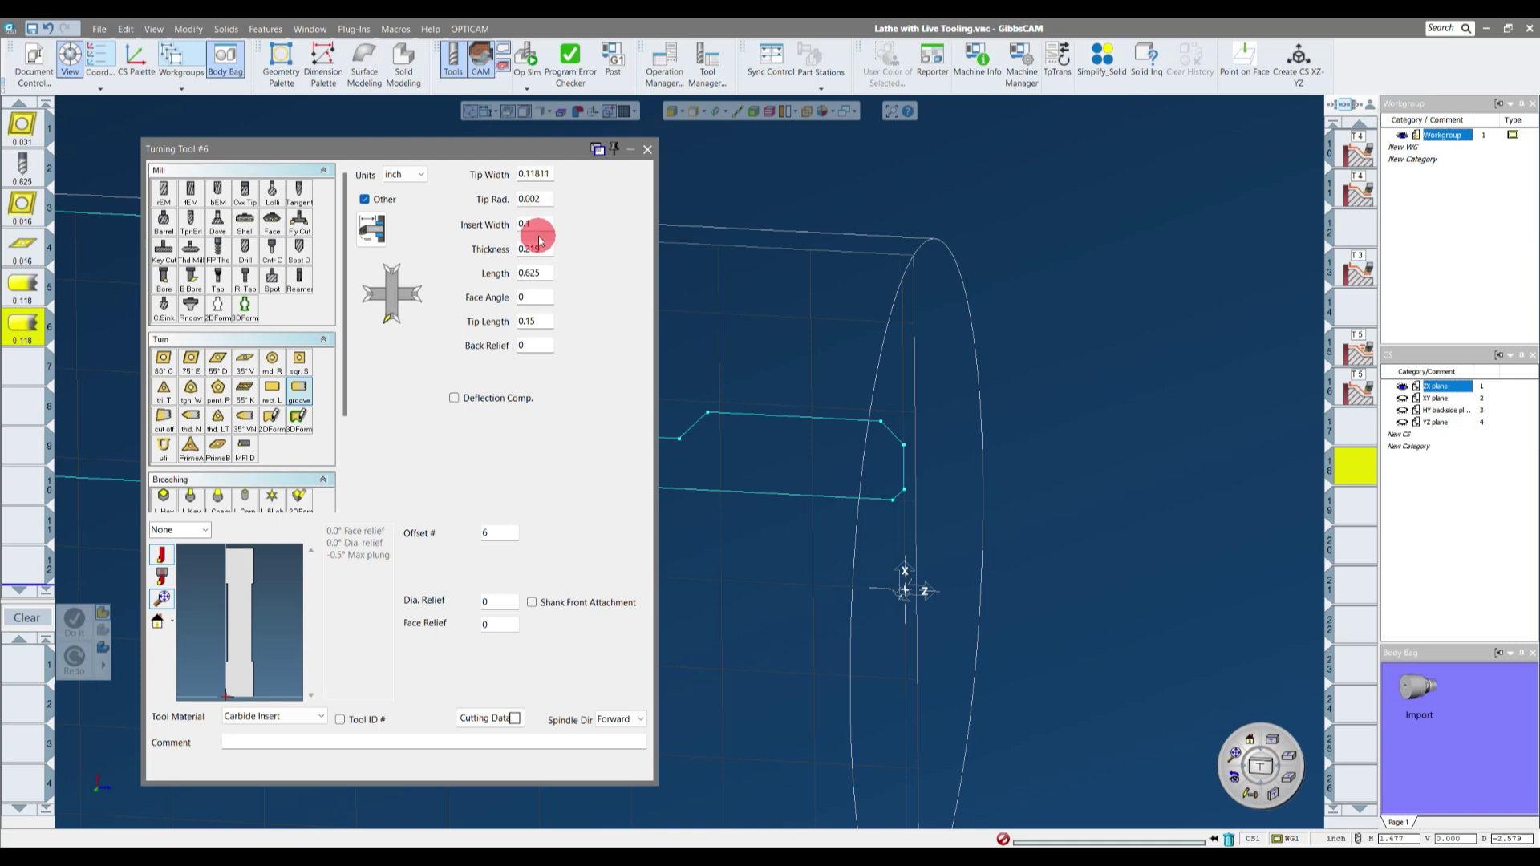
{"action": "left_click", "coordinate": [537, 275]}
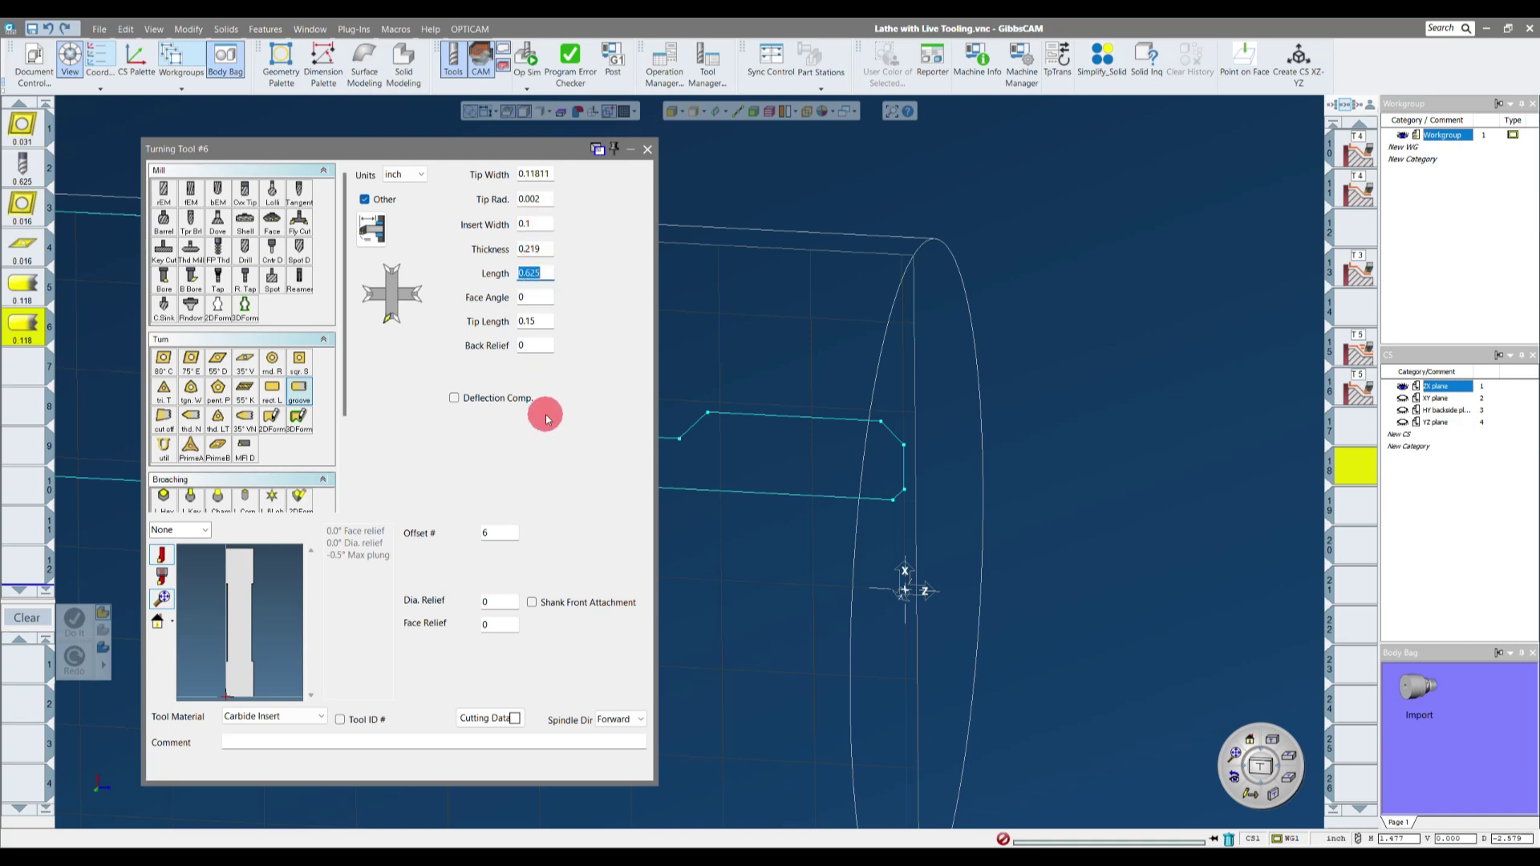
{"action": "type", "text": ".37"}
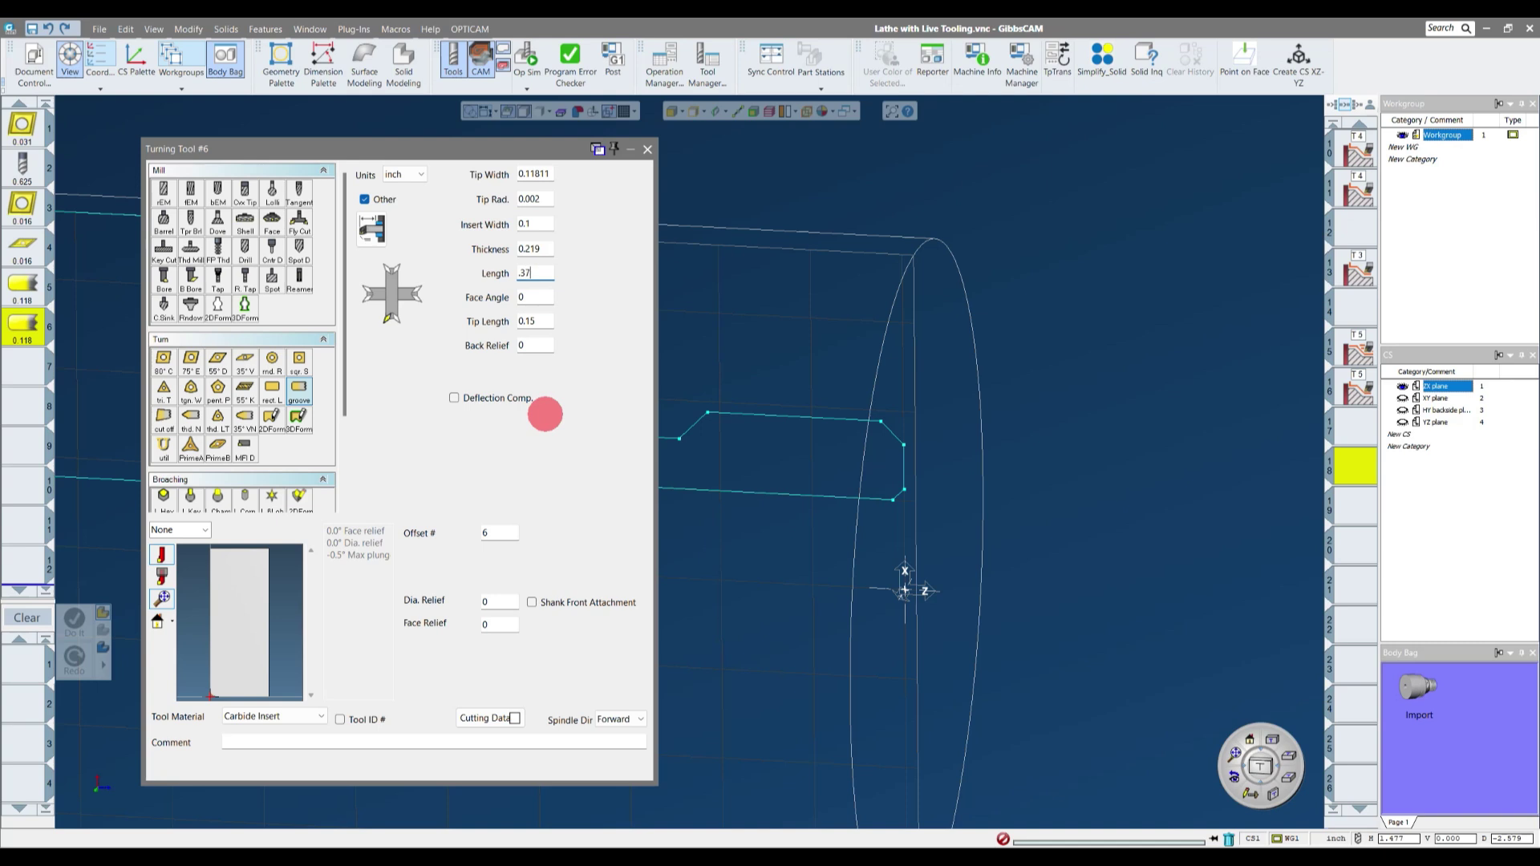
{"action": "type", "text": "5"}
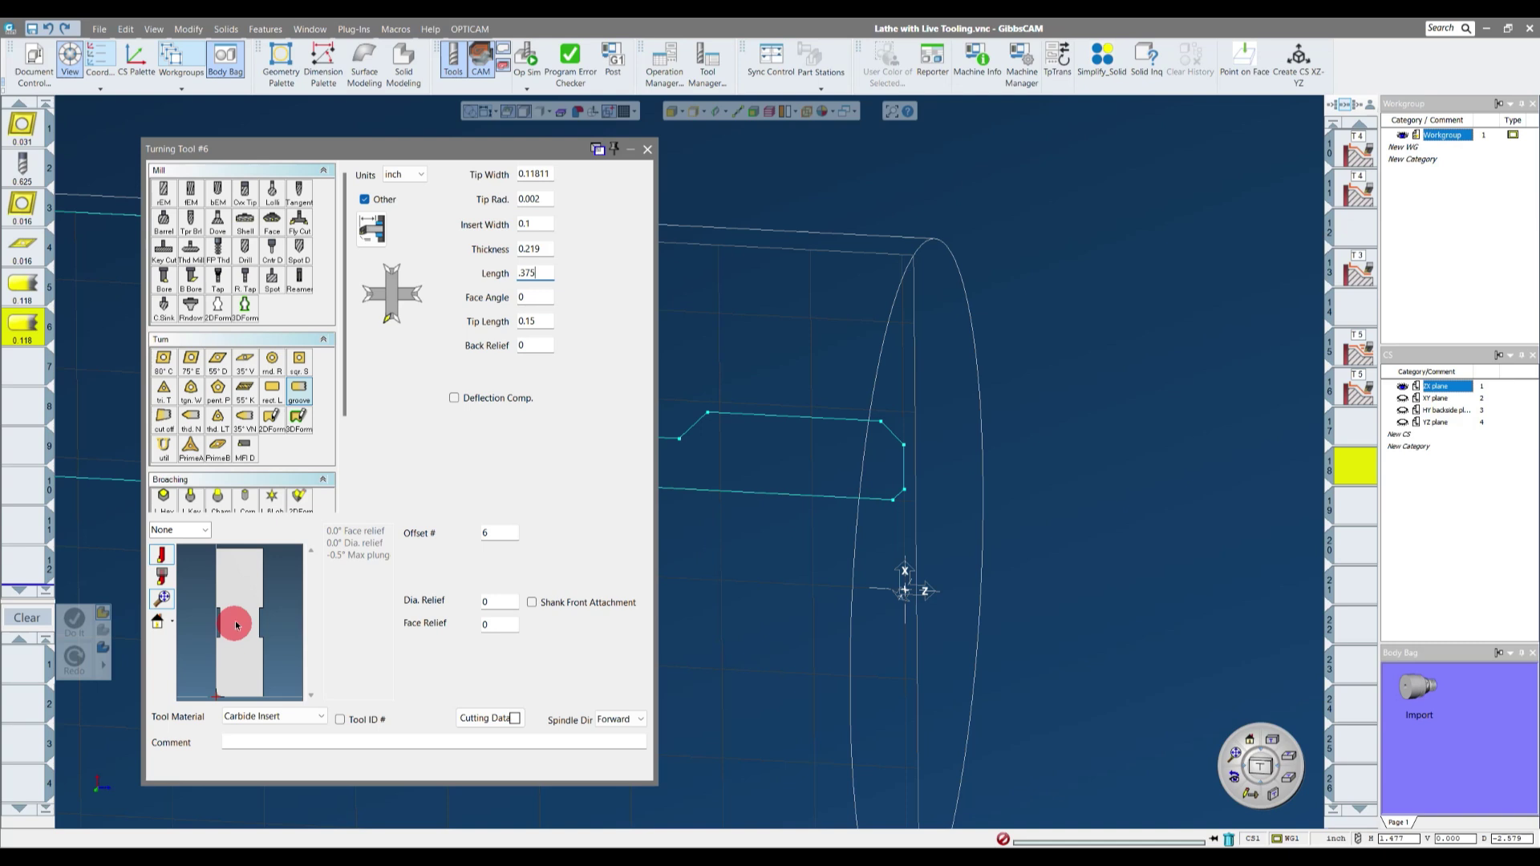
- Orient tool 6 vertically with its tip pointing up for ID grooving, and close the tool settings
{"action": "left_click", "coordinate": [367, 293]}
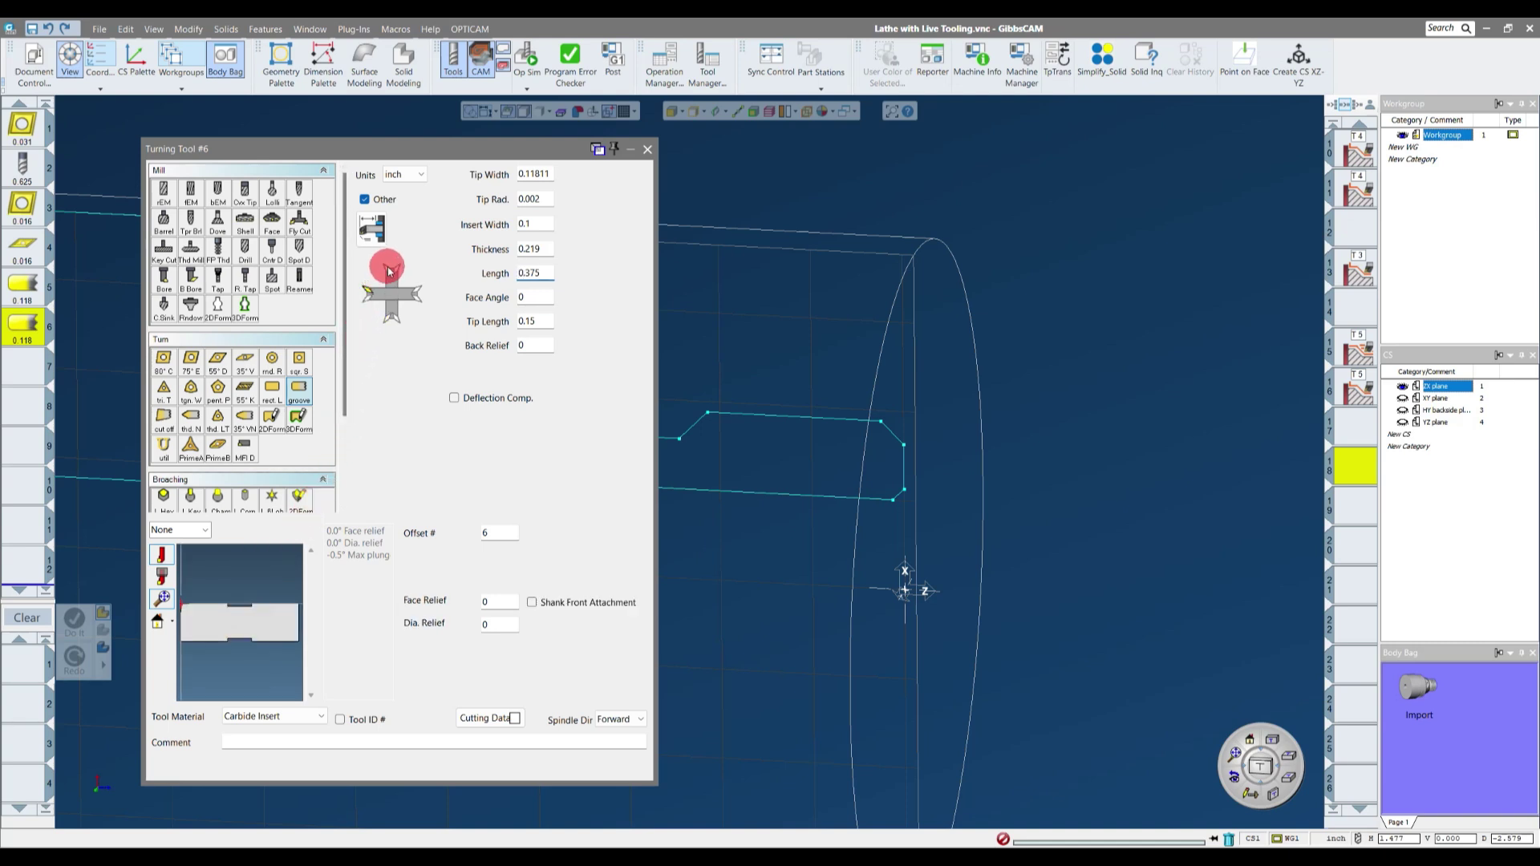
{"action": "left_click", "coordinate": [389, 271]}
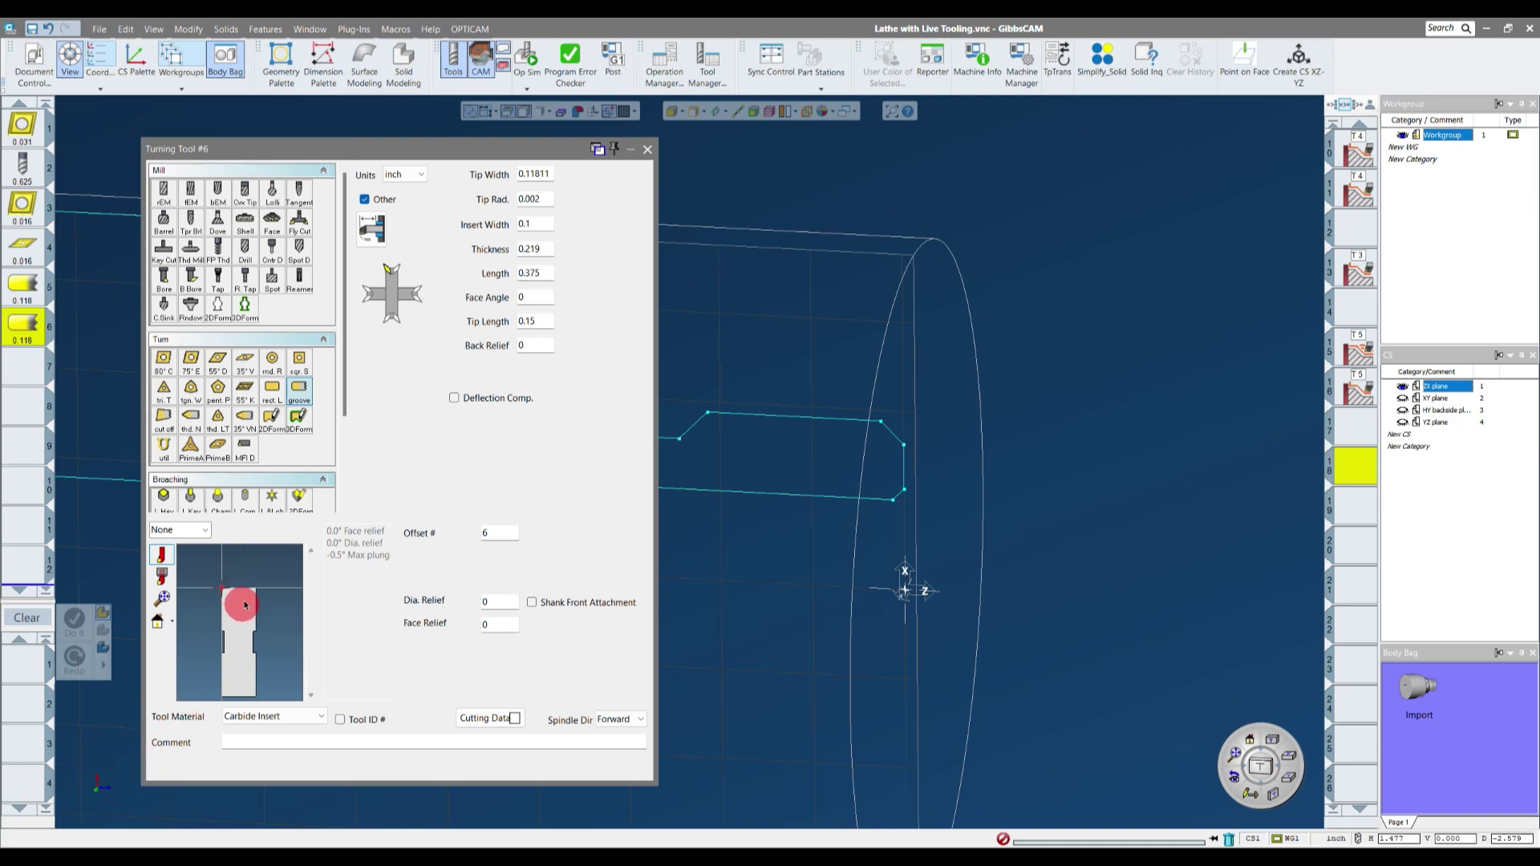
{"action": "left_click", "coordinate": [647, 149]}
- Create a roughing process with grooving tool 6 for the ID groove
{"action": "scroll", "coordinate": [550, 490], "scroll_direction": "up", "scroll_amount": 2}
{"action": "scroll", "coordinate": [550, 491], "scroll_direction": "up", "scroll_amount": 3}
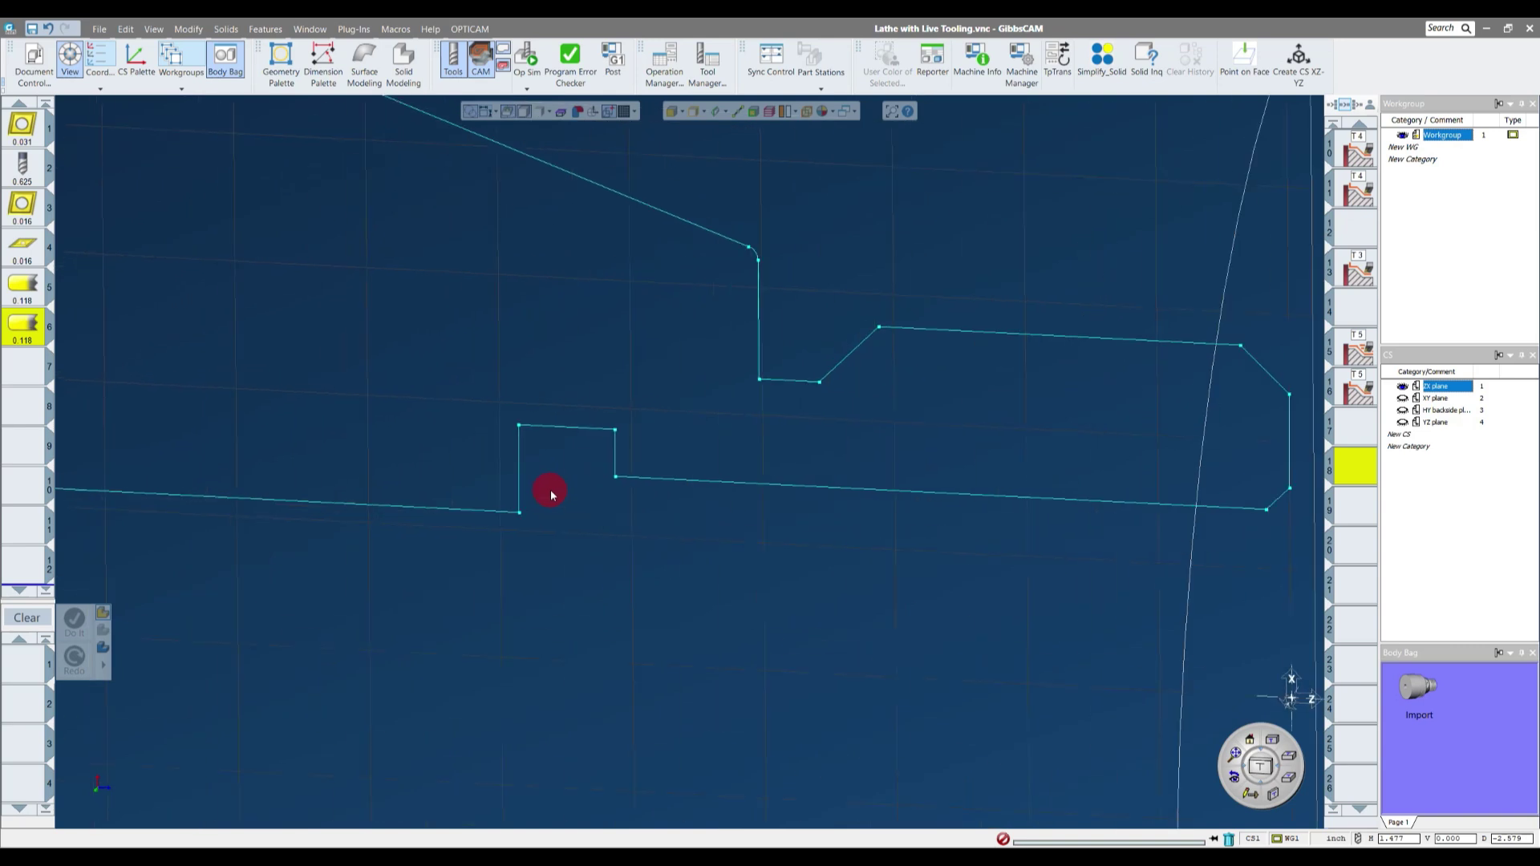
{"action": "middle_click_drag", "start_coordinate": [587, 461], "coordinate": [763, 417]}
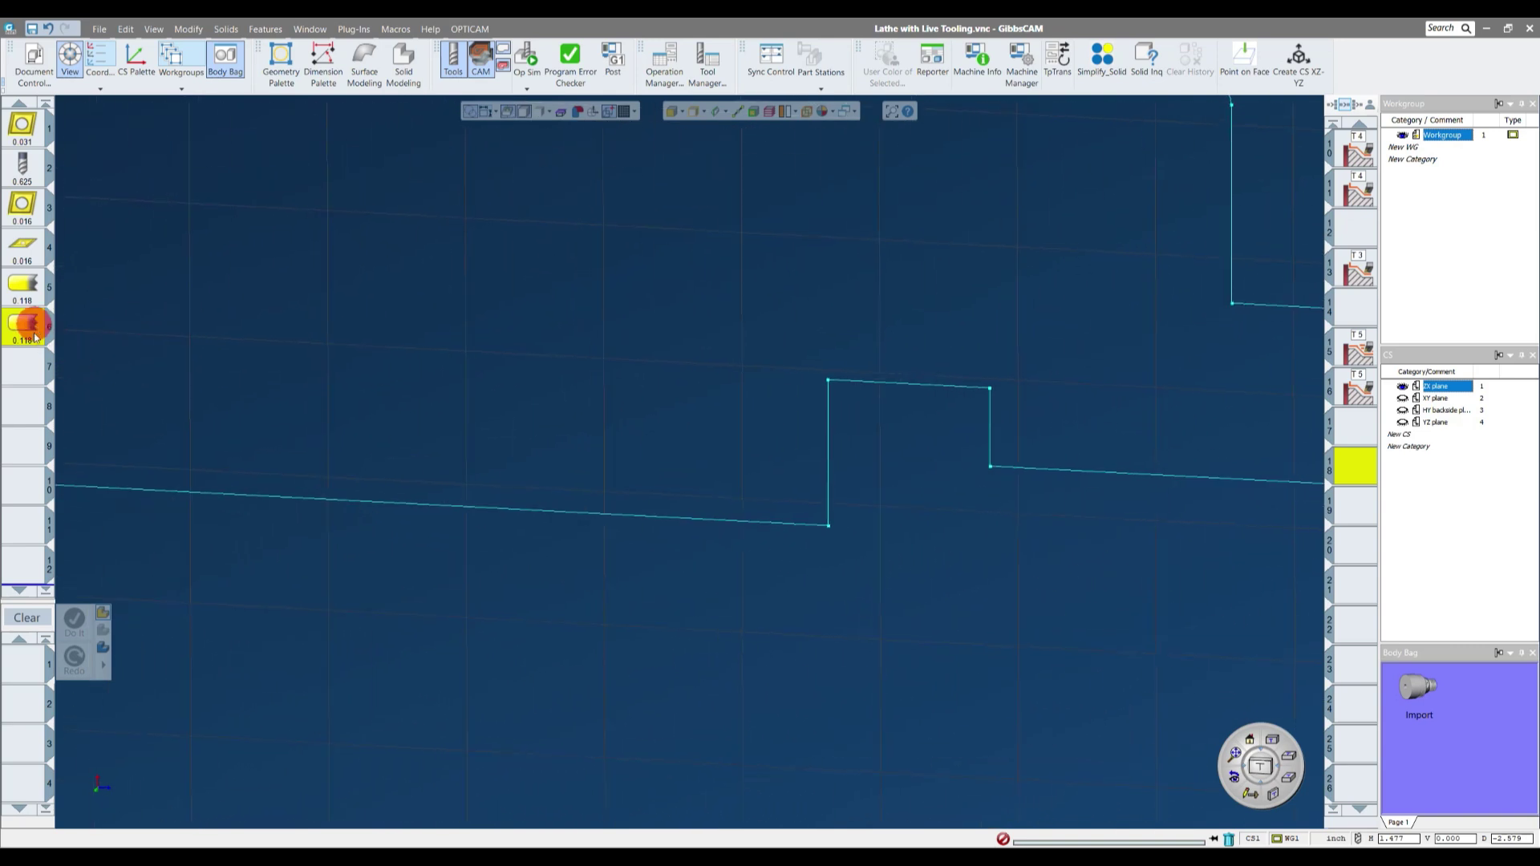
{"action": "left_click_drag", "start_coordinate": [32, 327], "coordinate": [26, 662]}
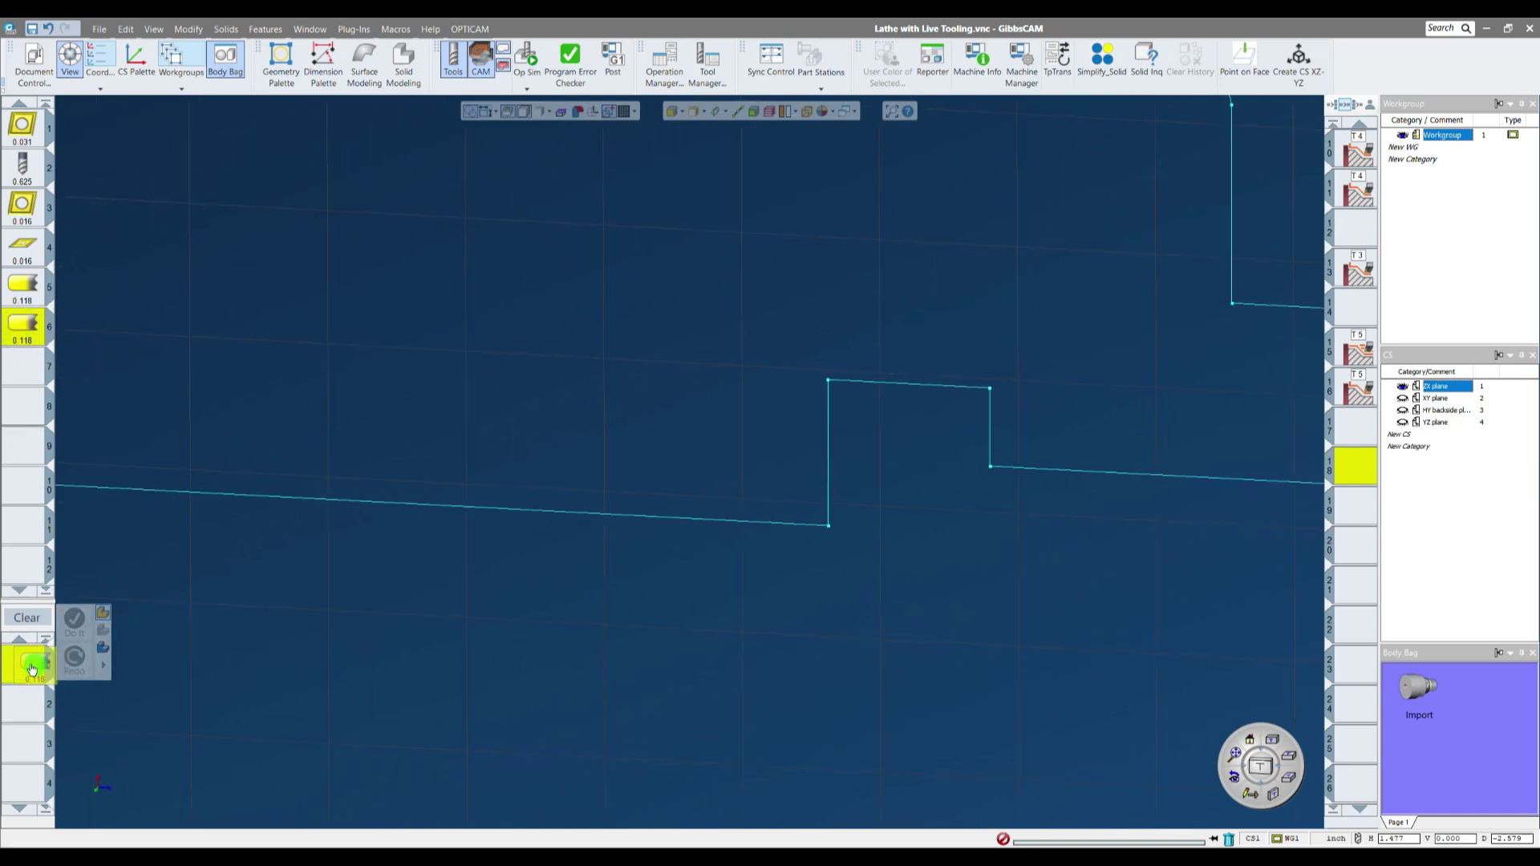
{"action": "left_click", "coordinate": [148, 624]}
{"action": "left_click", "coordinate": [148, 624]}
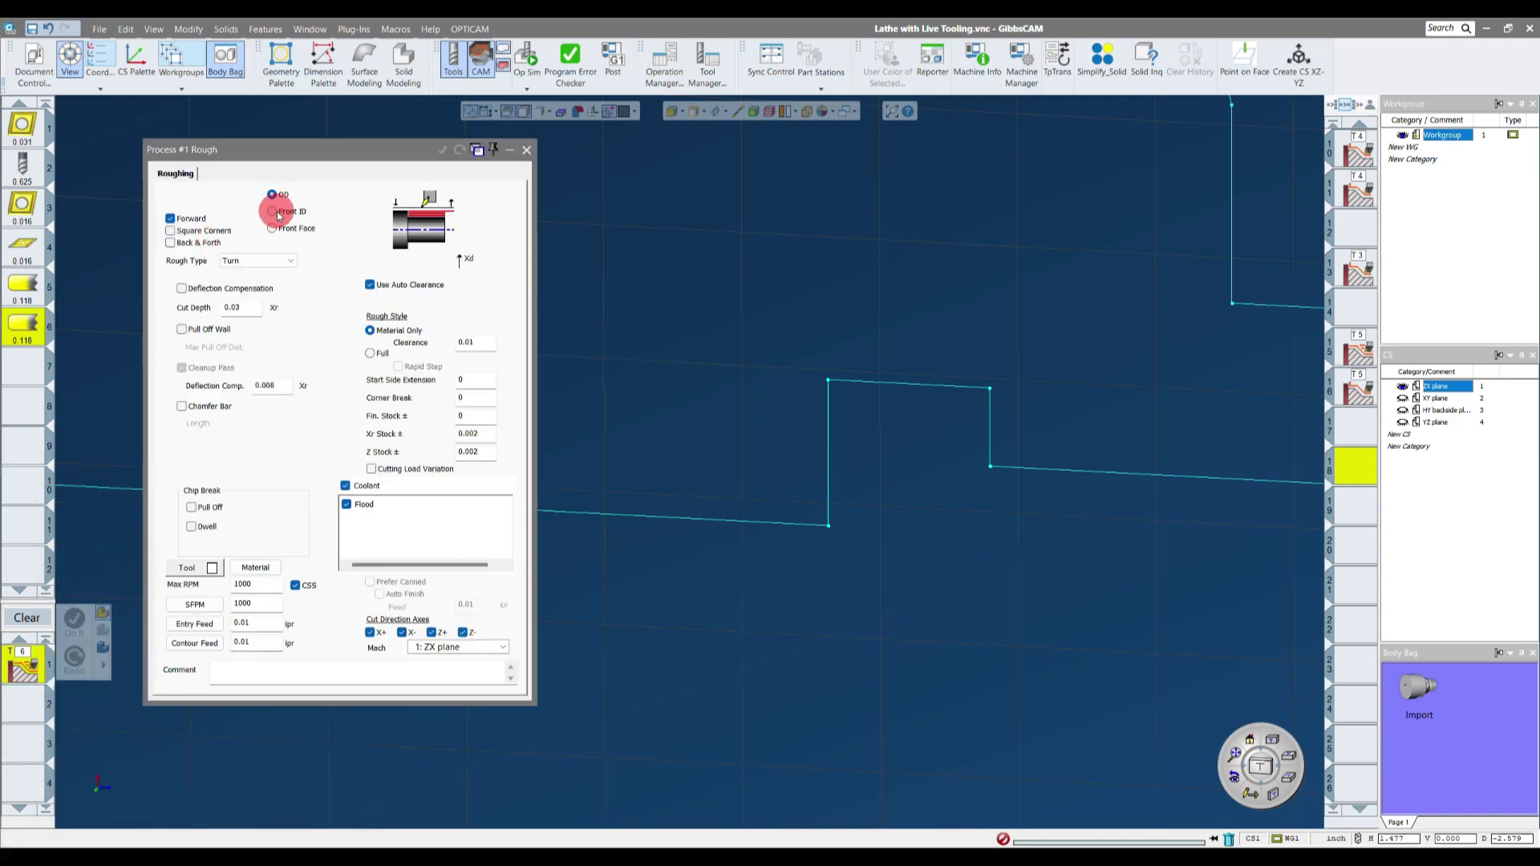
- Set the roughing process to Front ID with the Plunge rough type, and review its plunge angle, cut width and stock allowances
{"action": "left_click", "coordinate": [277, 213]}
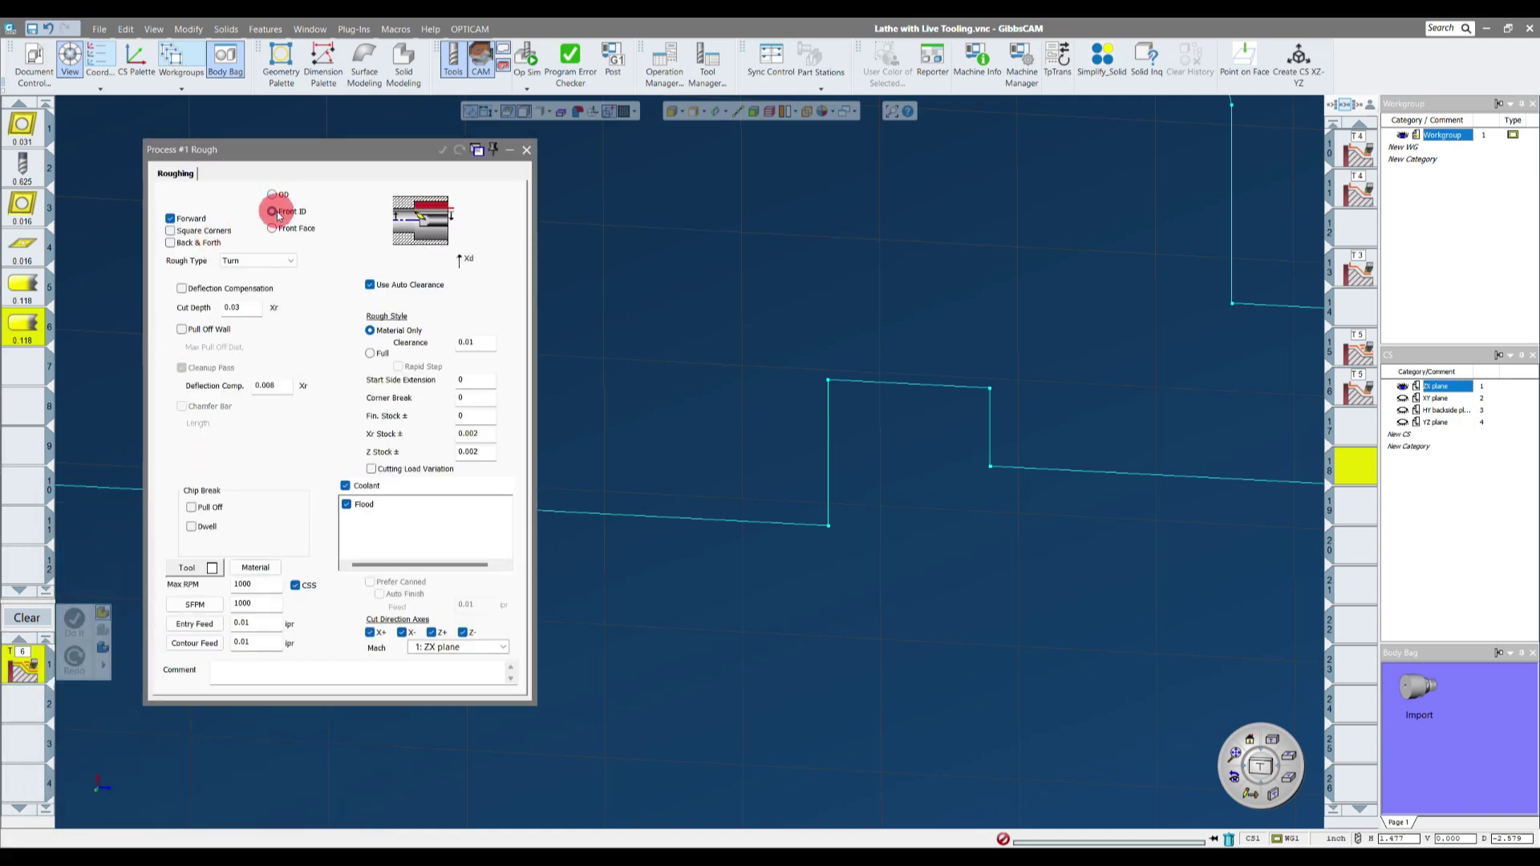
{"action": "left_click", "coordinate": [279, 261]}
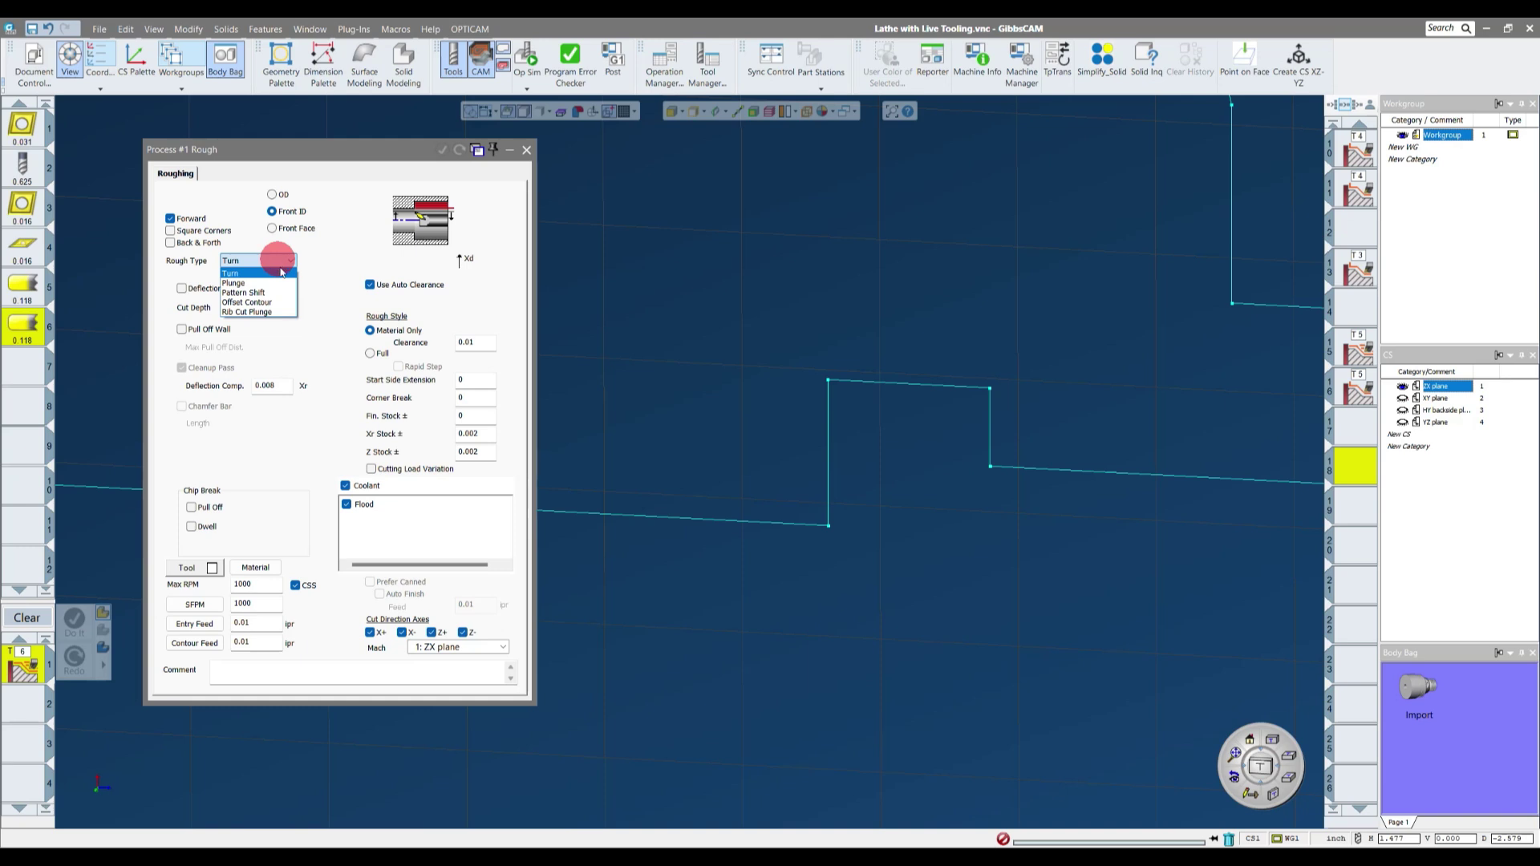
{"action": "left_click", "coordinate": [268, 283]}
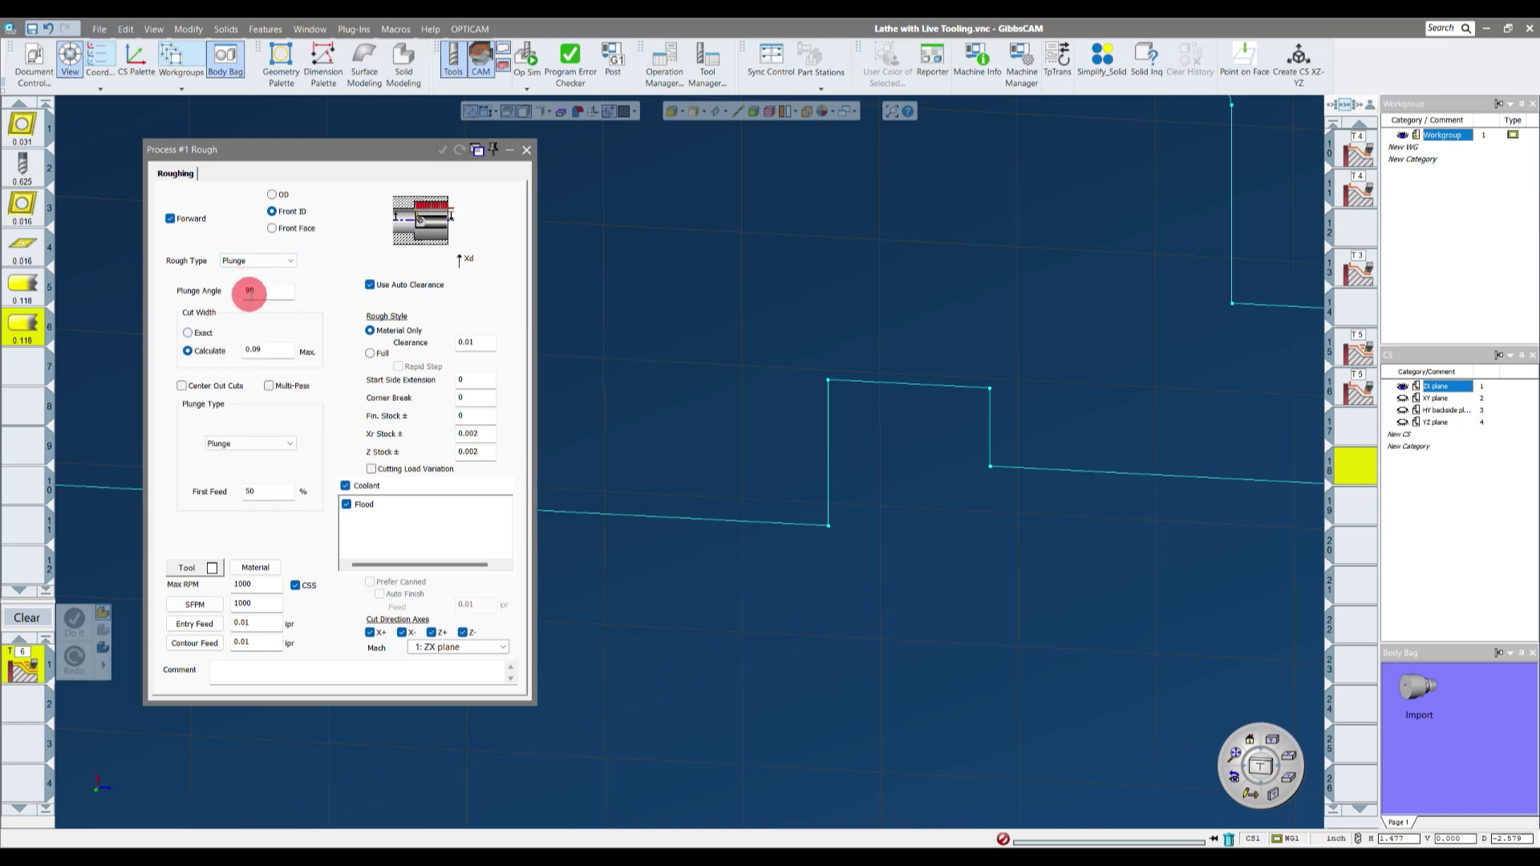
{"action": "double_click", "coordinate": [265, 295]}
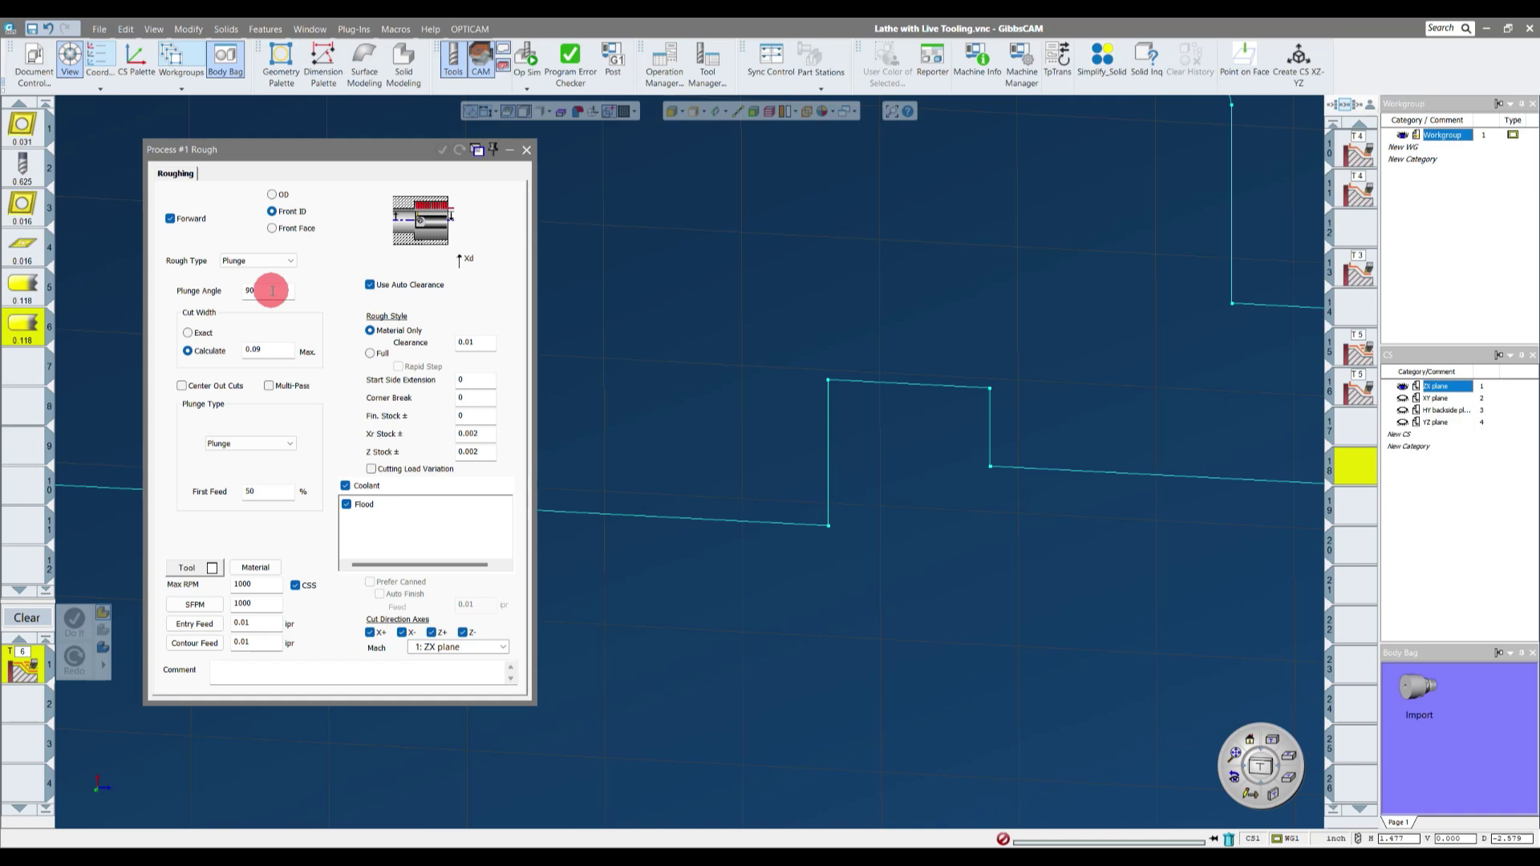
{"action": "double_click", "coordinate": [257, 351]}
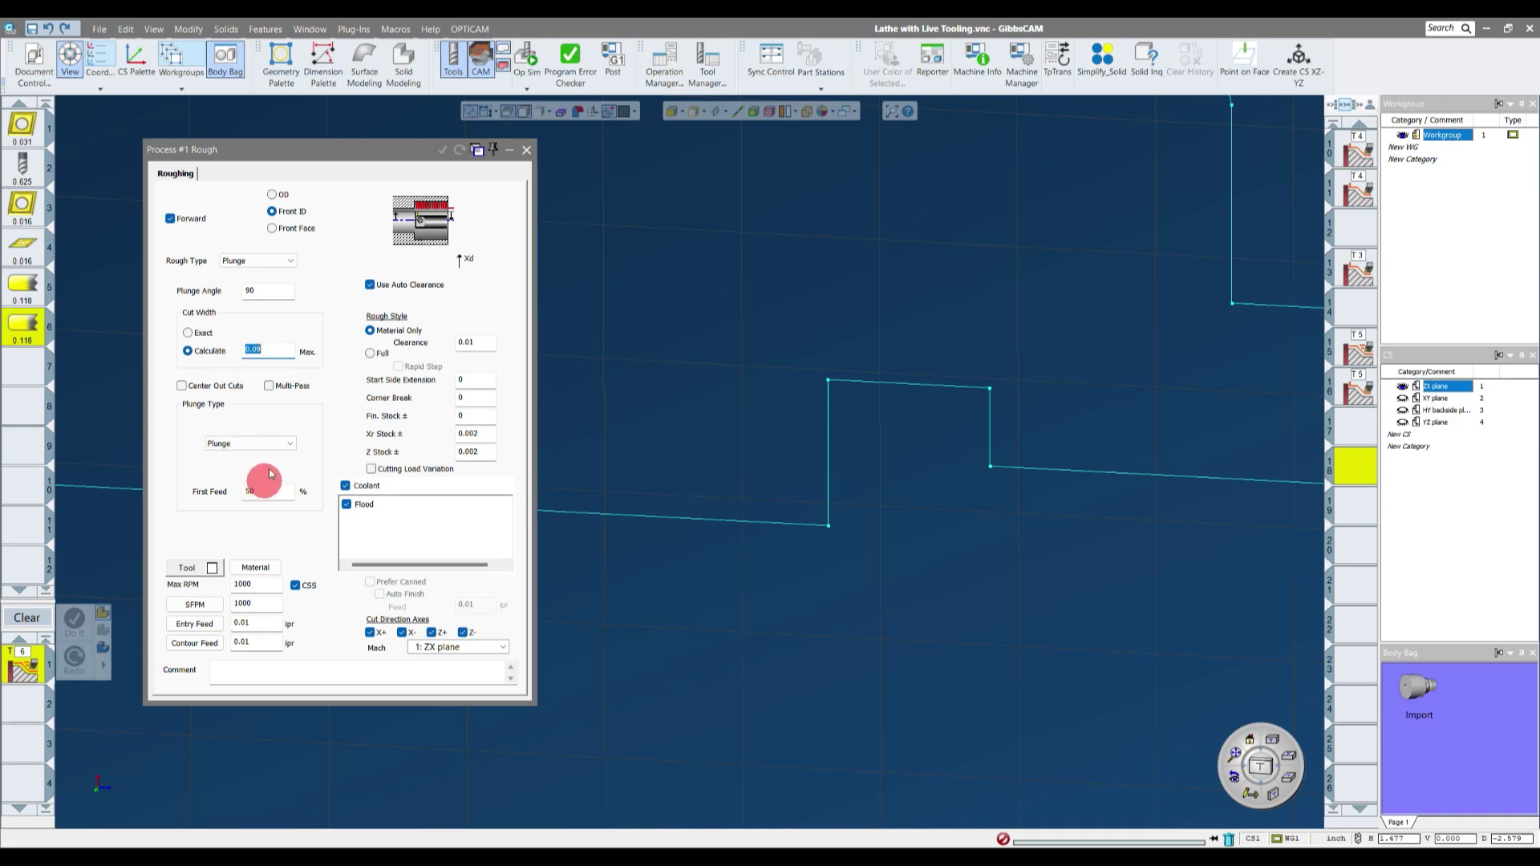
{"action": "double_click", "coordinate": [479, 434]}
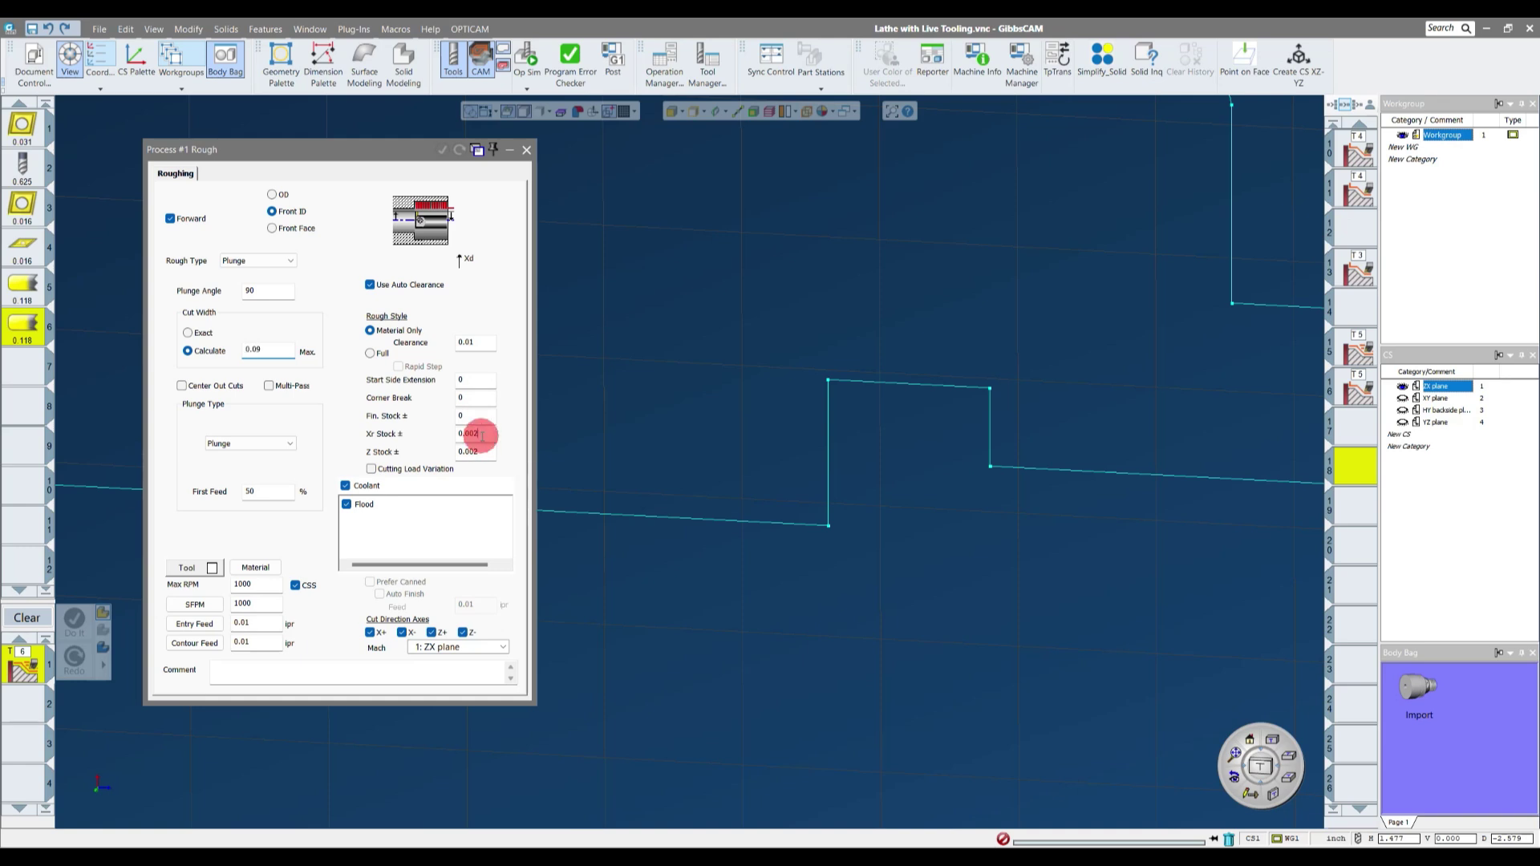
{"action": "right_click", "coordinate": [489, 433]}
{"action": "double_click", "coordinate": [481, 451]}
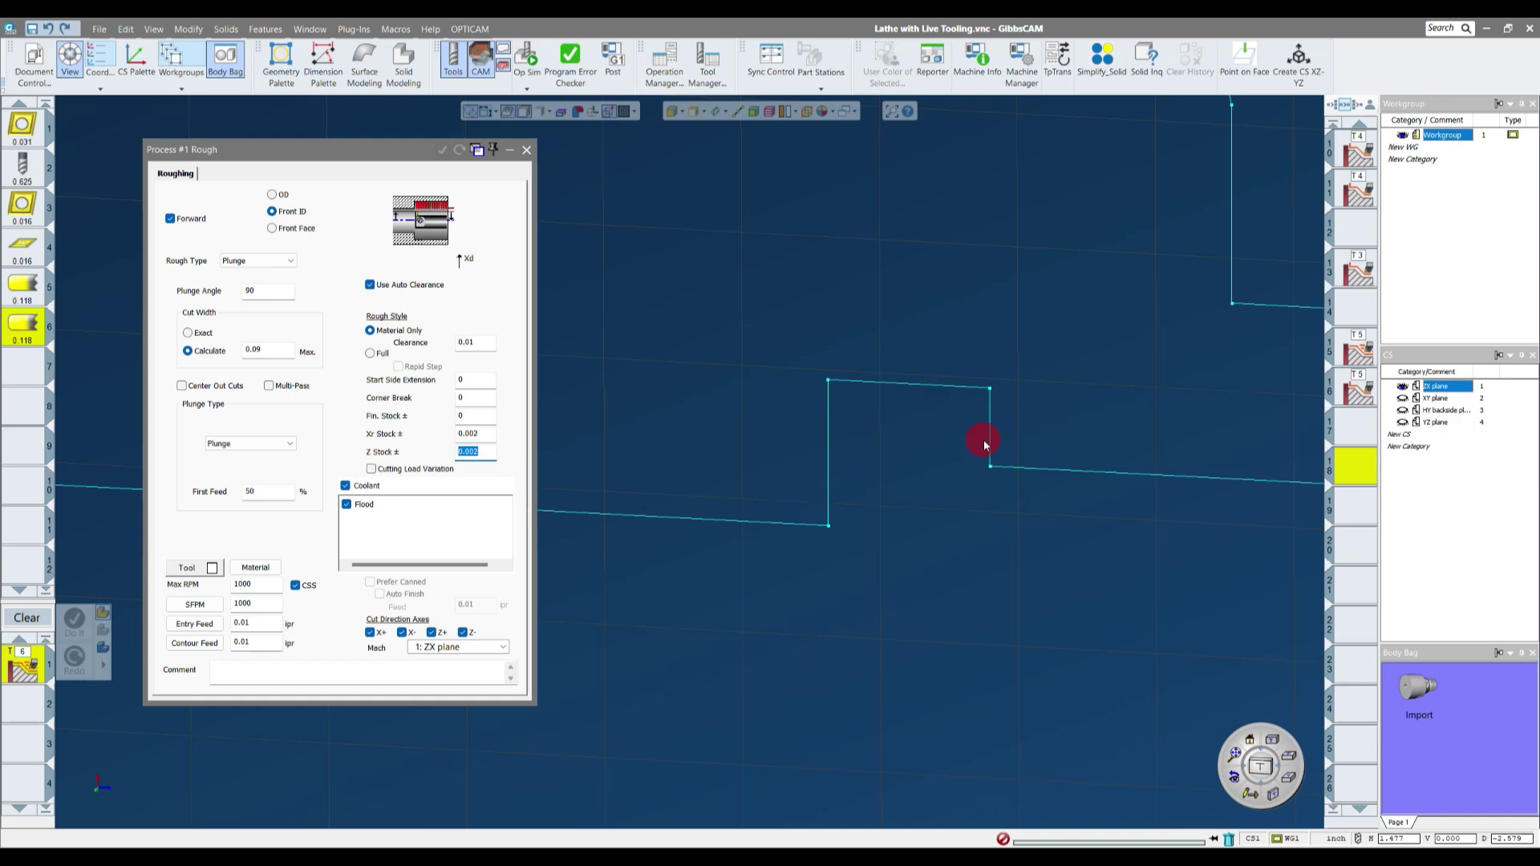
- Mark the ID groove as the cut shape, starting on the bore line in front of it and ending on the line behind it
{"action": "scroll", "coordinate": [804, 396], "scroll_direction": "up", "scroll_amount": 2}
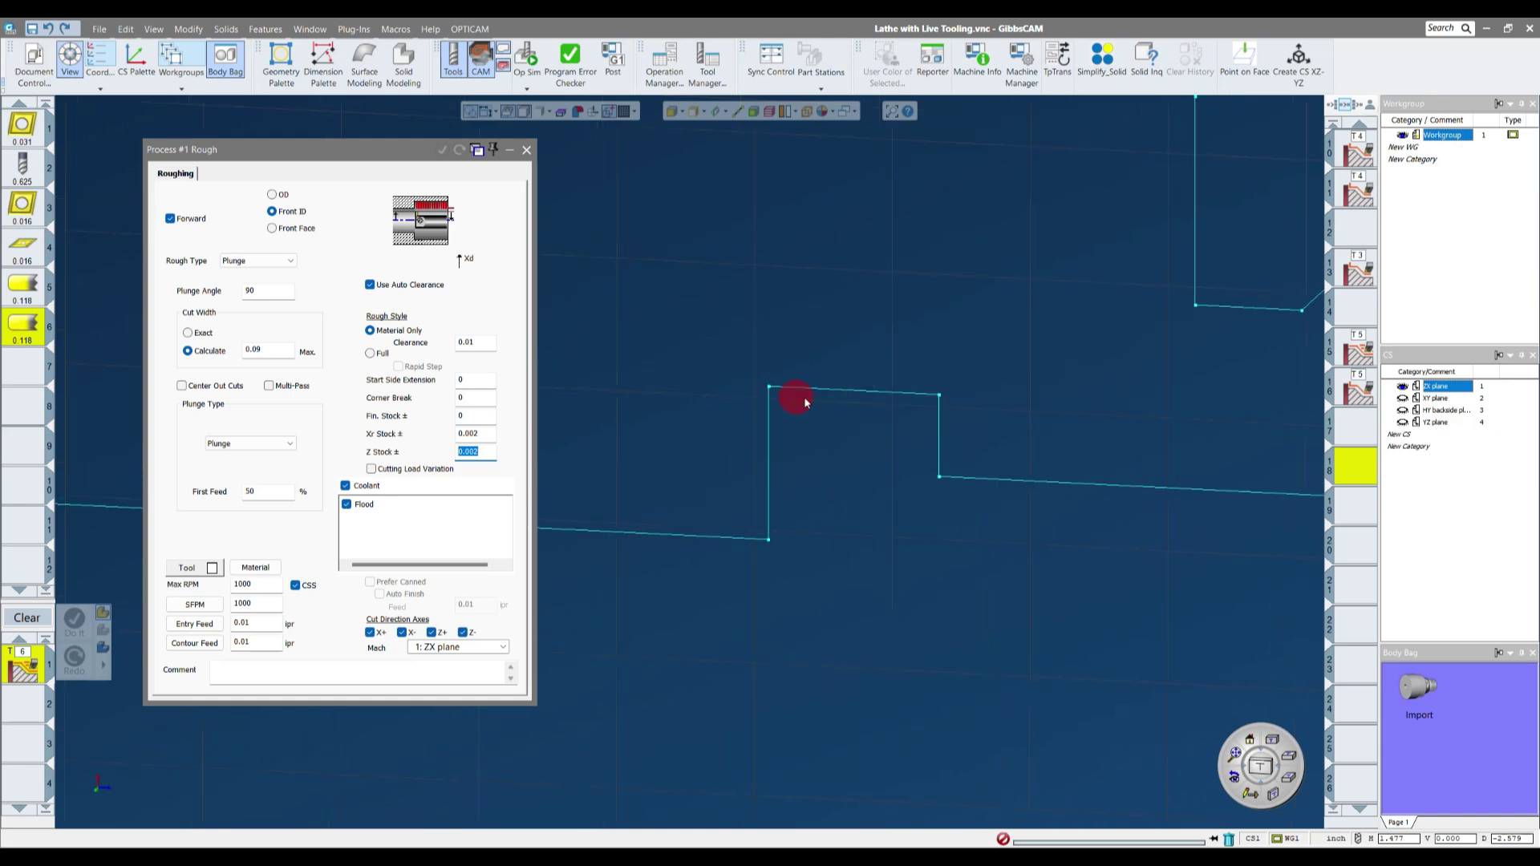
{"action": "left_click", "coordinate": [1003, 482]}
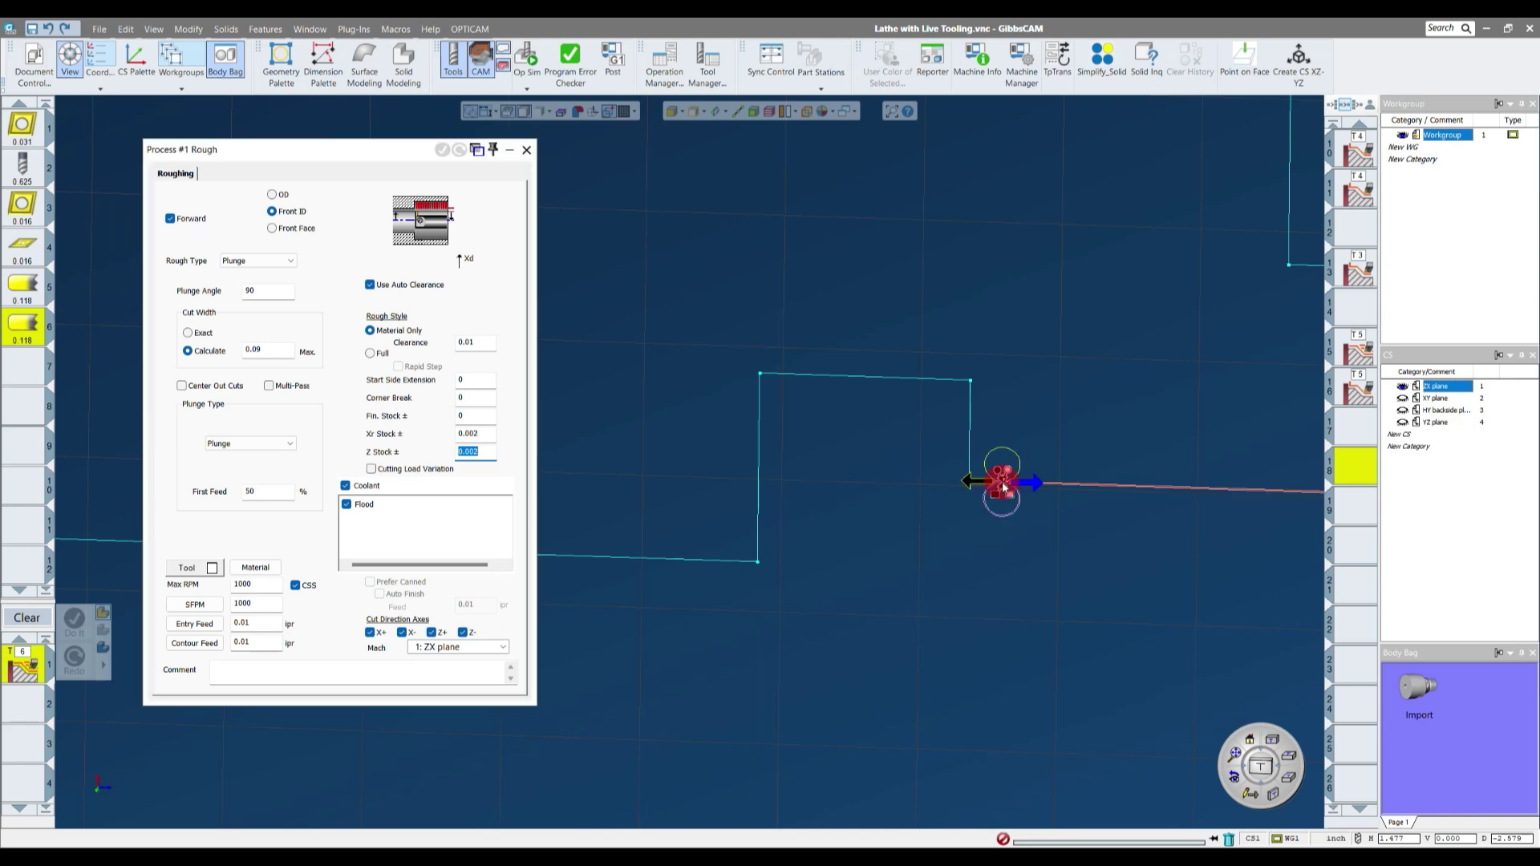
{"action": "left_click", "coordinate": [716, 561]}
{"action": "scroll", "coordinate": [883, 605], "scroll_direction": "down", "scroll_amount": 5}
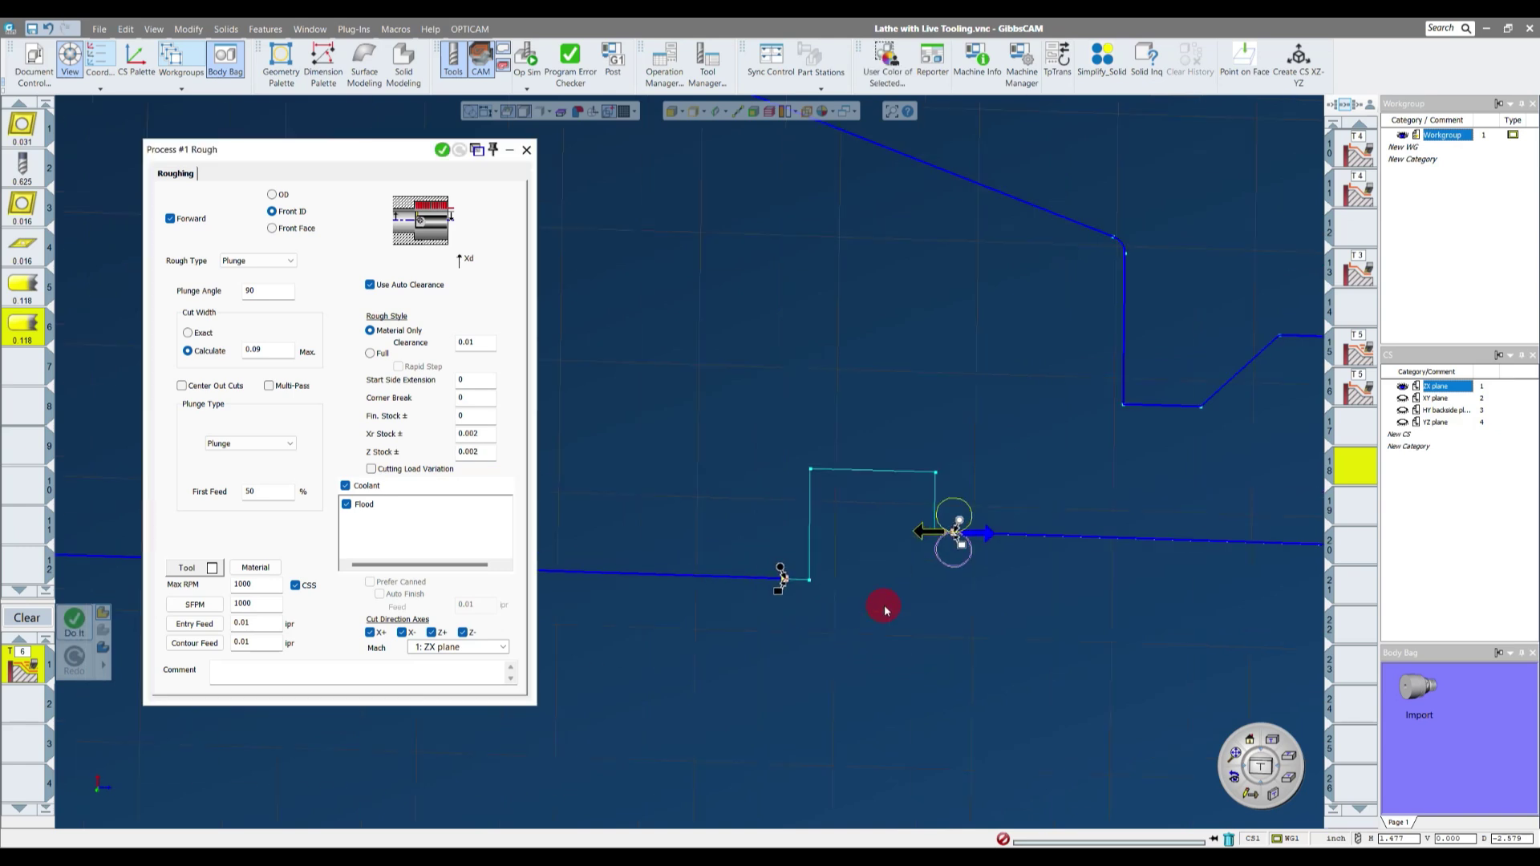
- Reverse the cut direction so it runs from the bore opening into the ID groove, and generate the plunge roughing operation
{"action": "scroll", "coordinate": [884, 606], "scroll_direction": "down", "scroll_amount": 1}
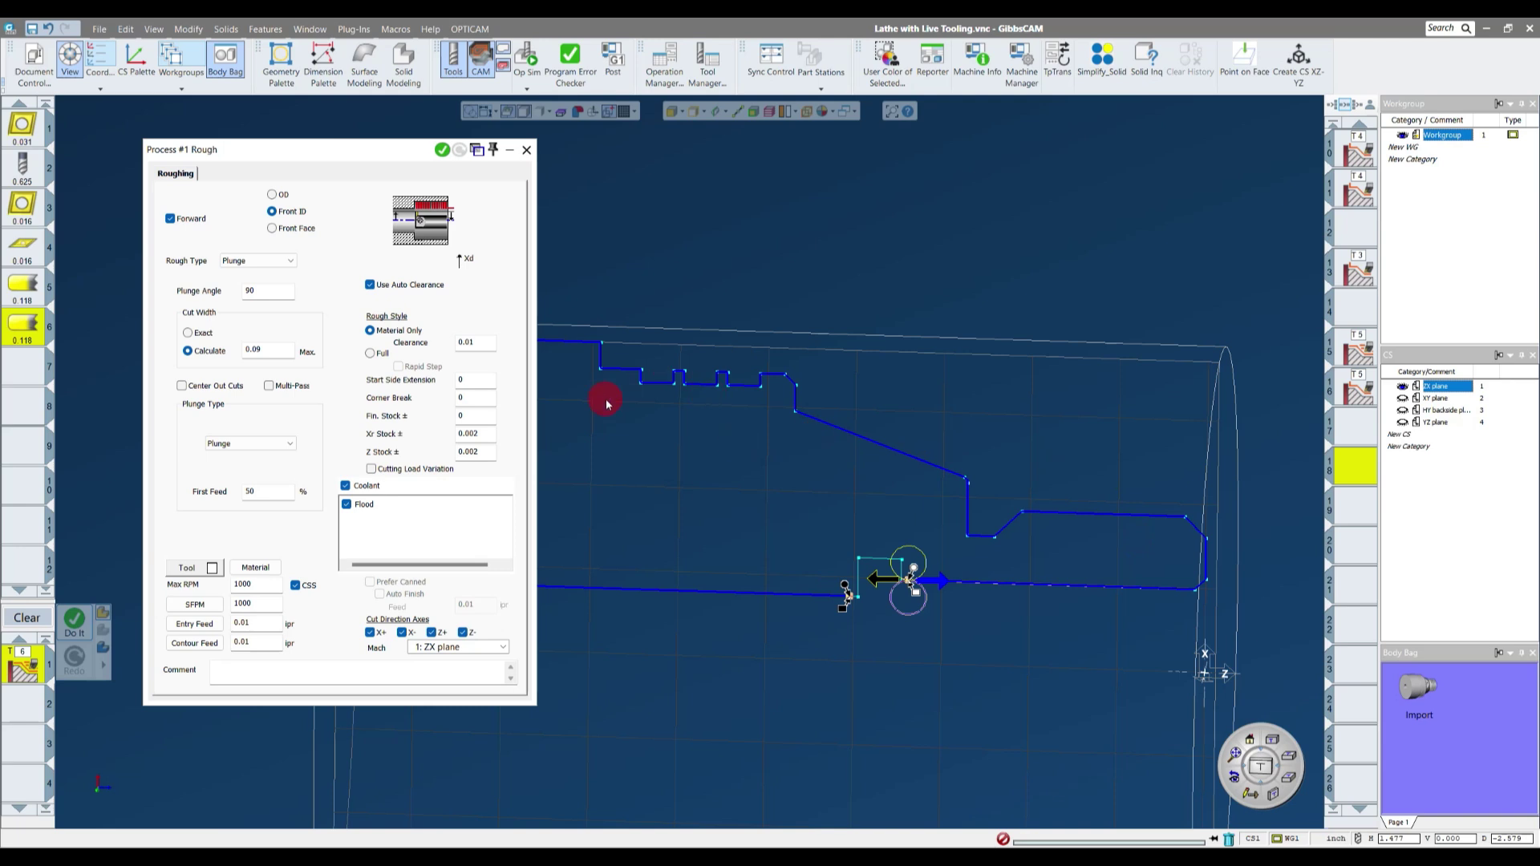
{"action": "scroll", "coordinate": [873, 566], "scroll_direction": "up", "scroll_amount": 5}
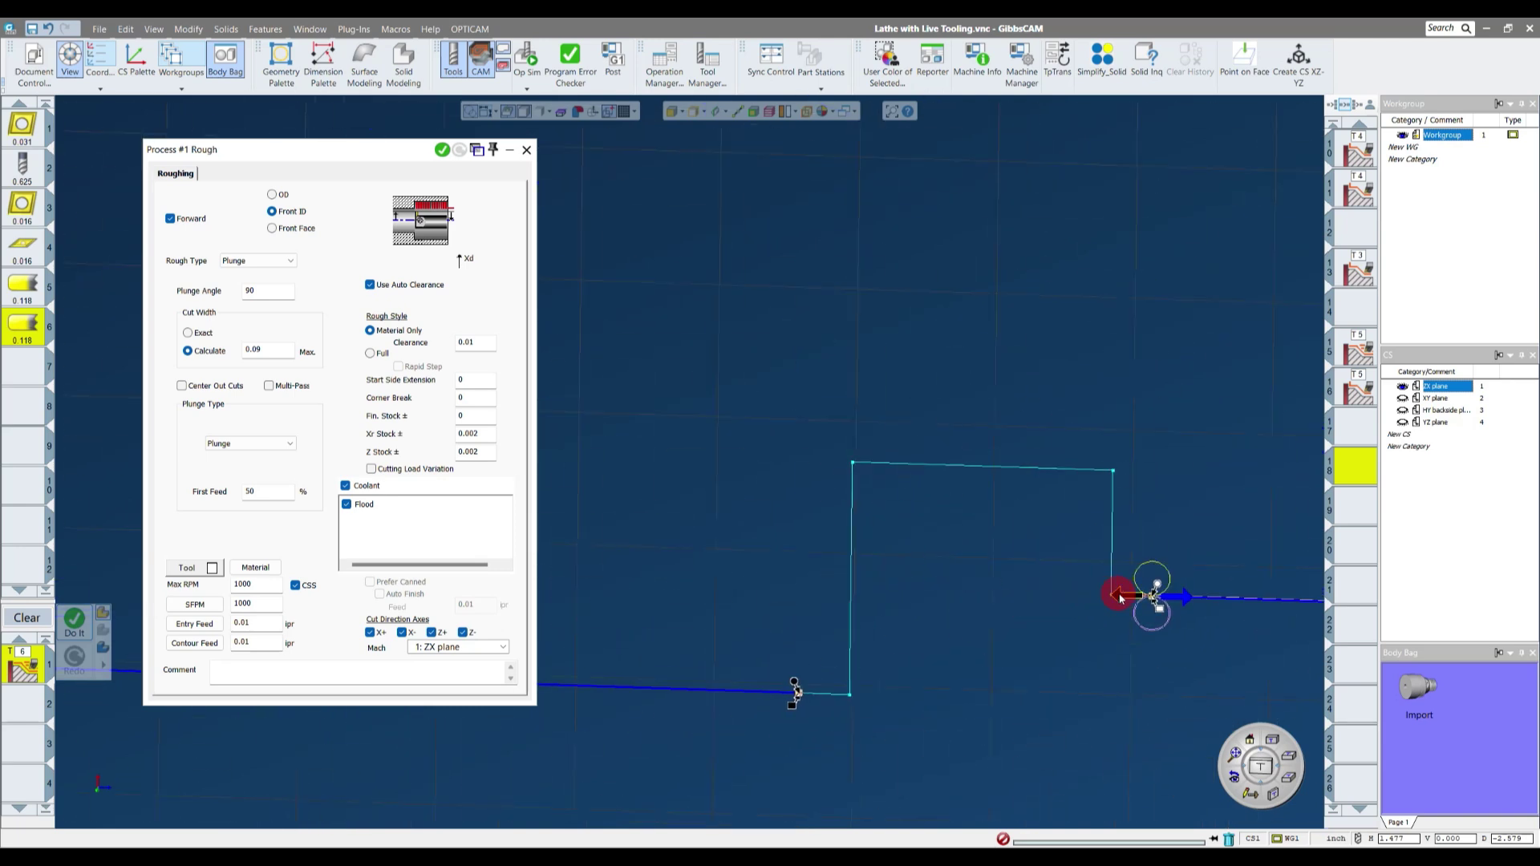
{"action": "scroll", "coordinate": [1018, 696], "scroll_direction": "up", "scroll_amount": 3}
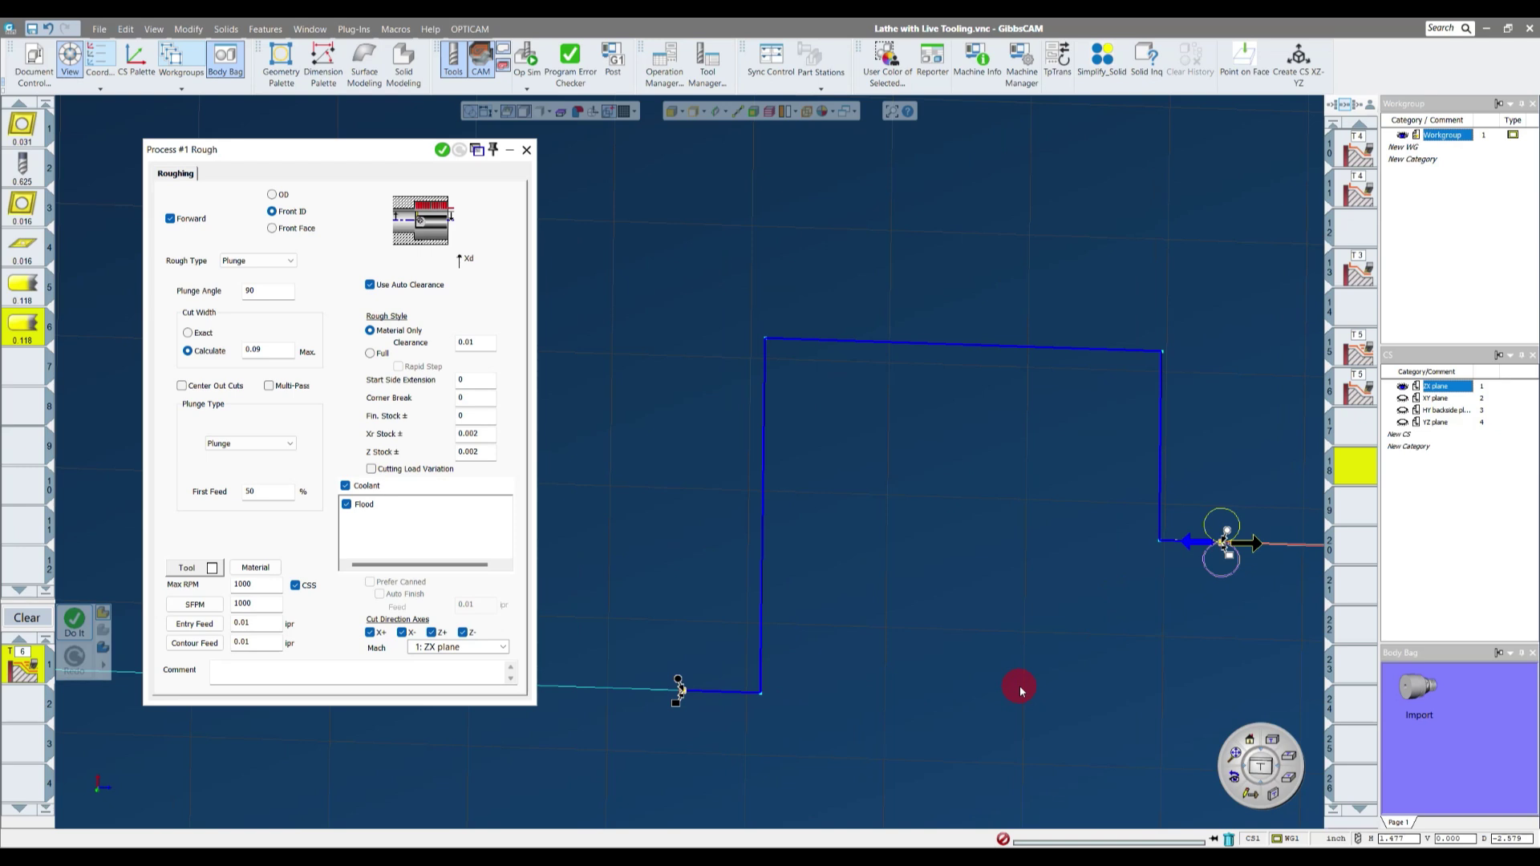
{"action": "middle_click_drag", "start_coordinate": [1018, 686], "coordinate": [935, 493]}
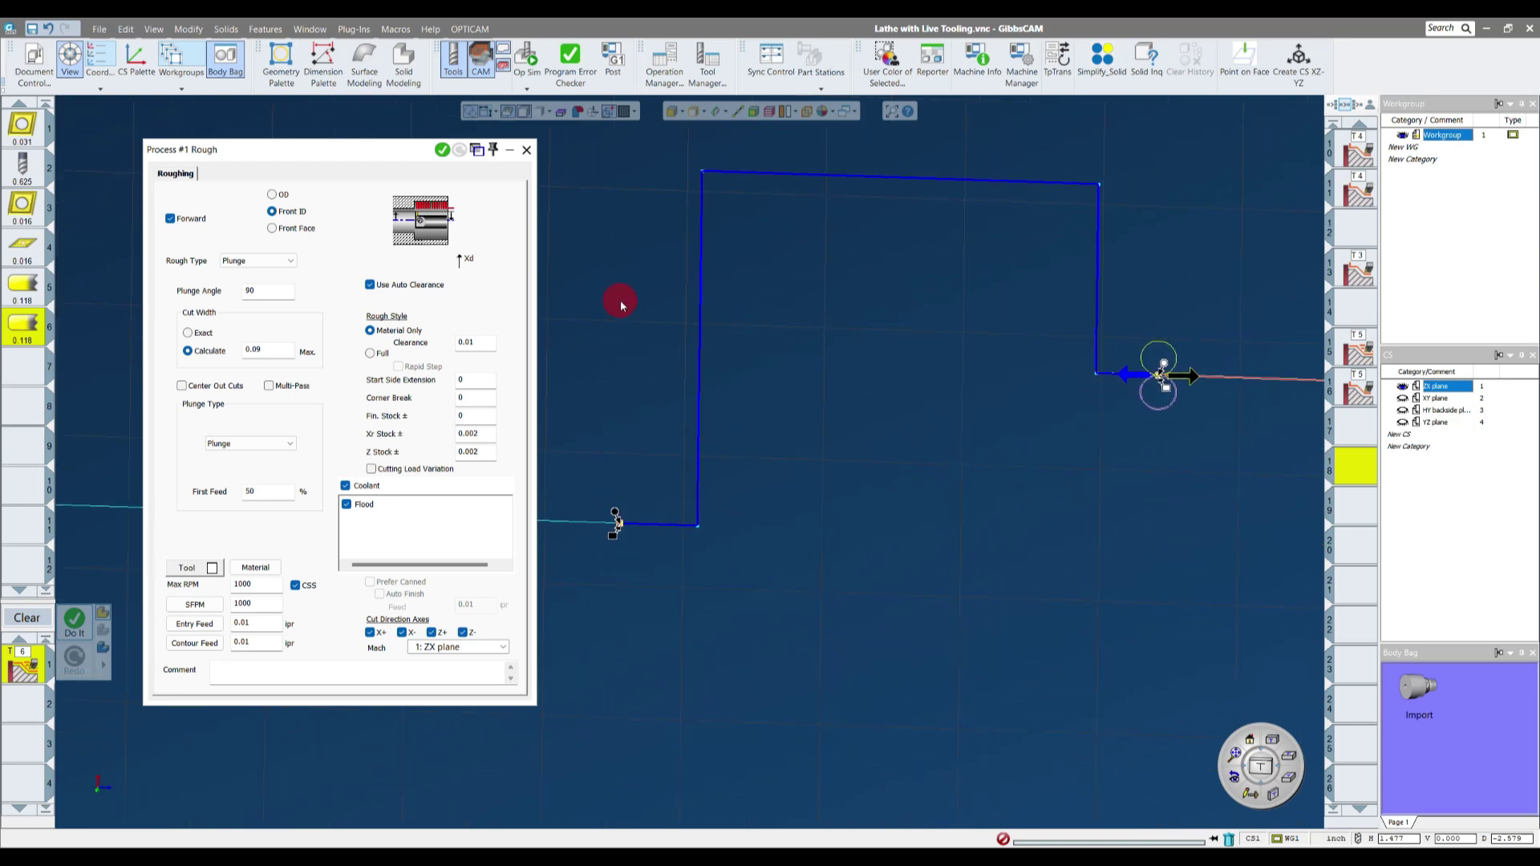
{"action": "left_click", "coordinate": [441, 150]}
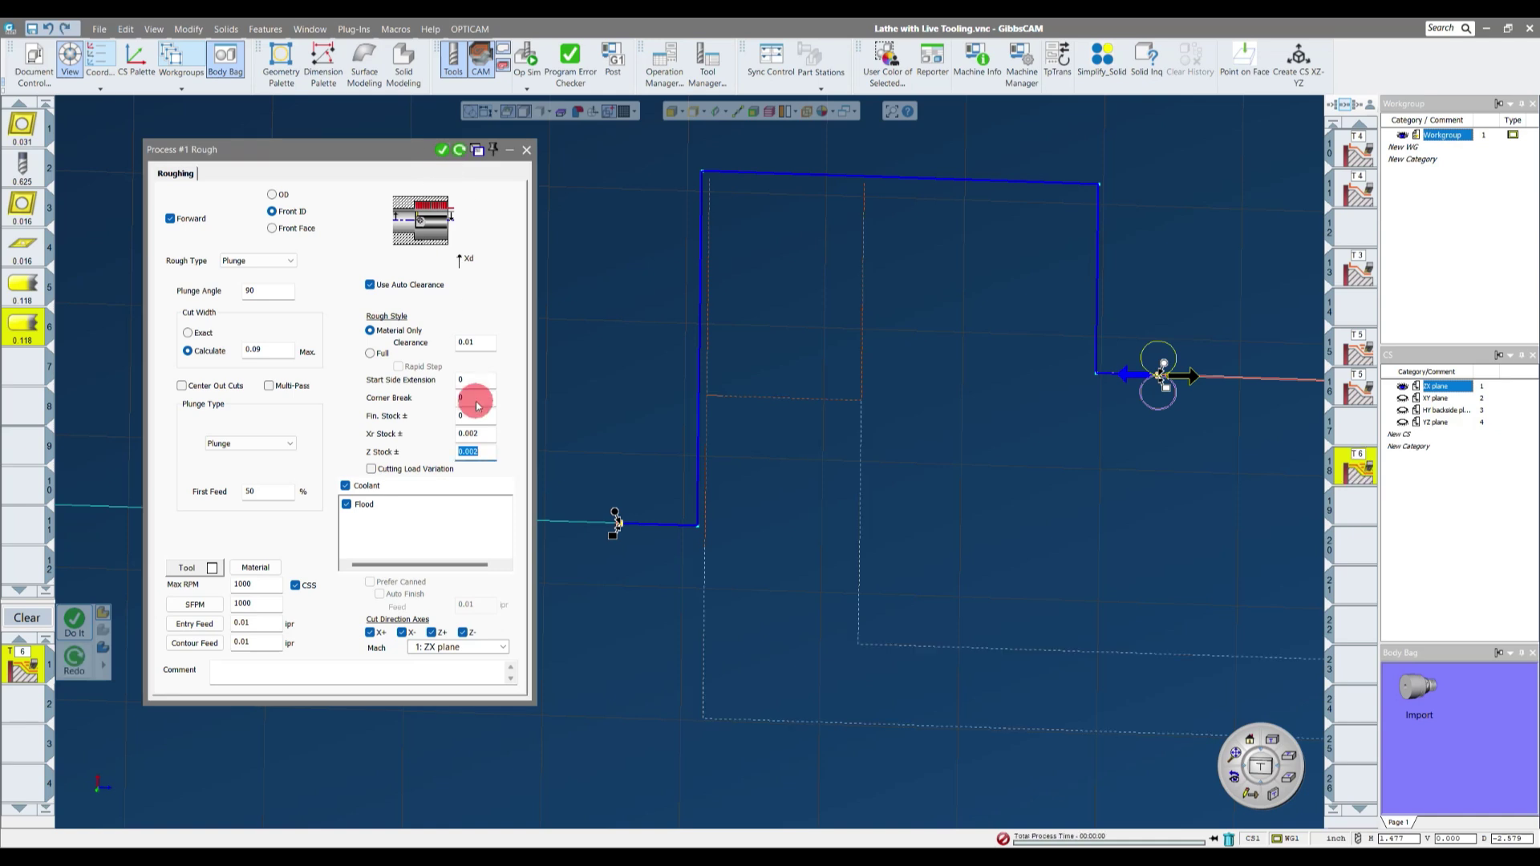
{"action": "scroll", "coordinate": [769, 584], "scroll_direction": "down", "scroll_amount": 6}
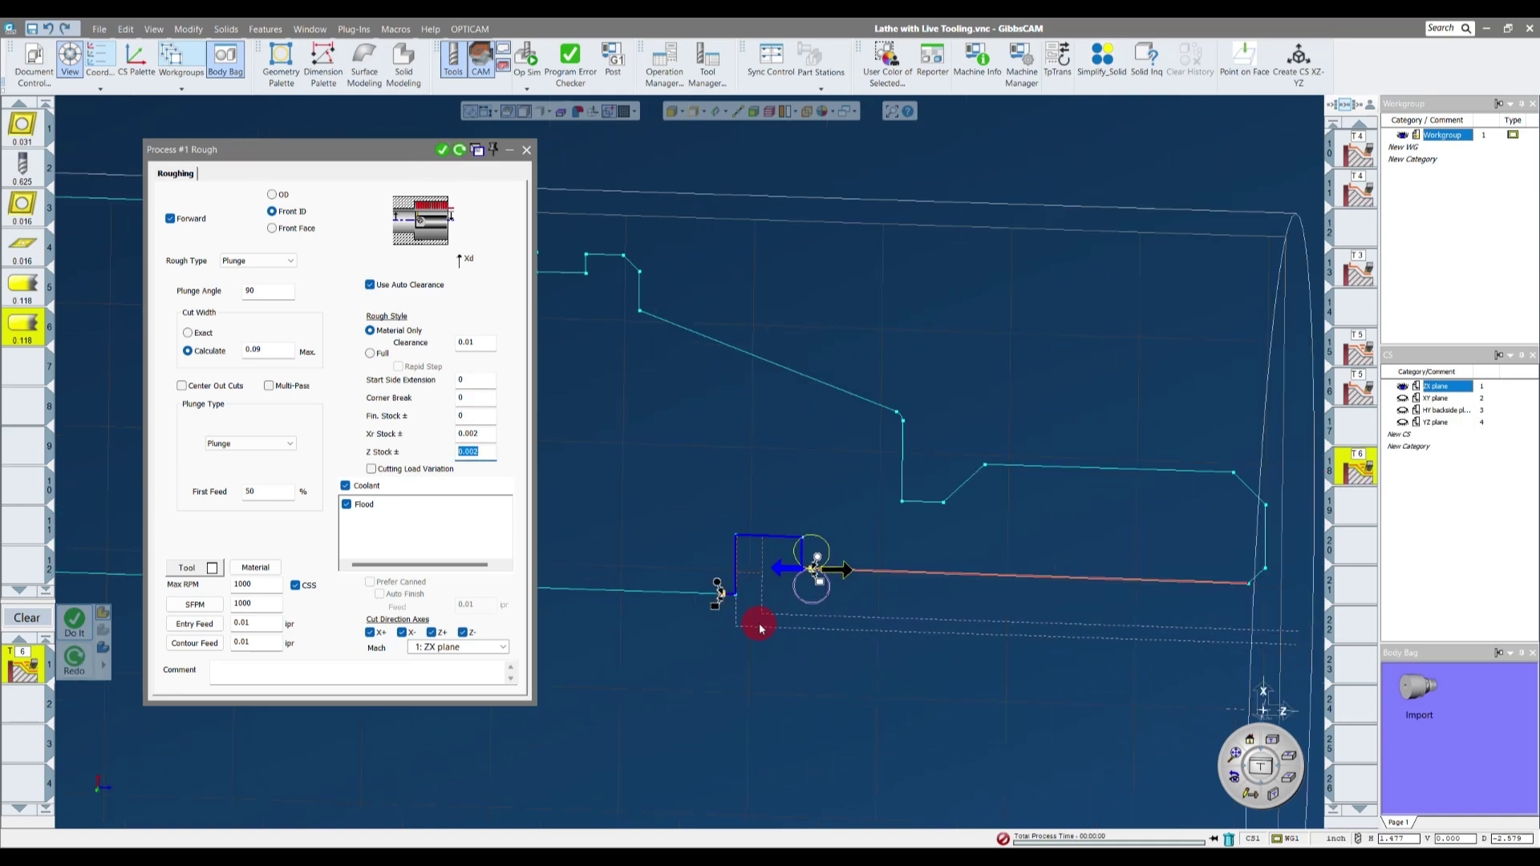
{"action": "scroll", "coordinate": [719, 559], "scroll_direction": "up", "scroll_amount": 5}
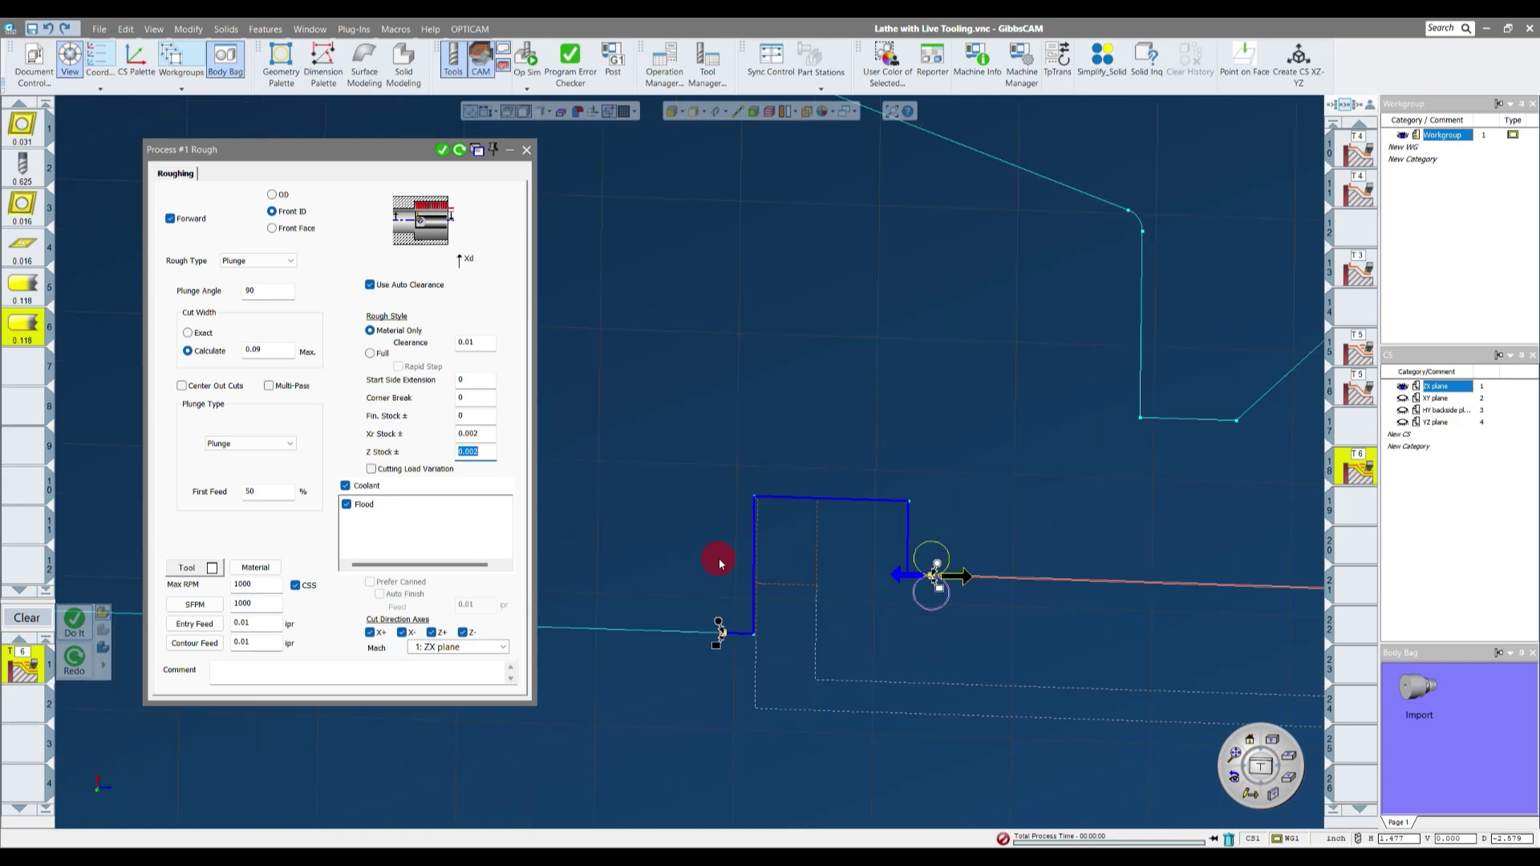
- Activate the next empty operation slot, close the roughing settings and clear the process list
{"action": "left_click", "coordinate": [1348, 507]}
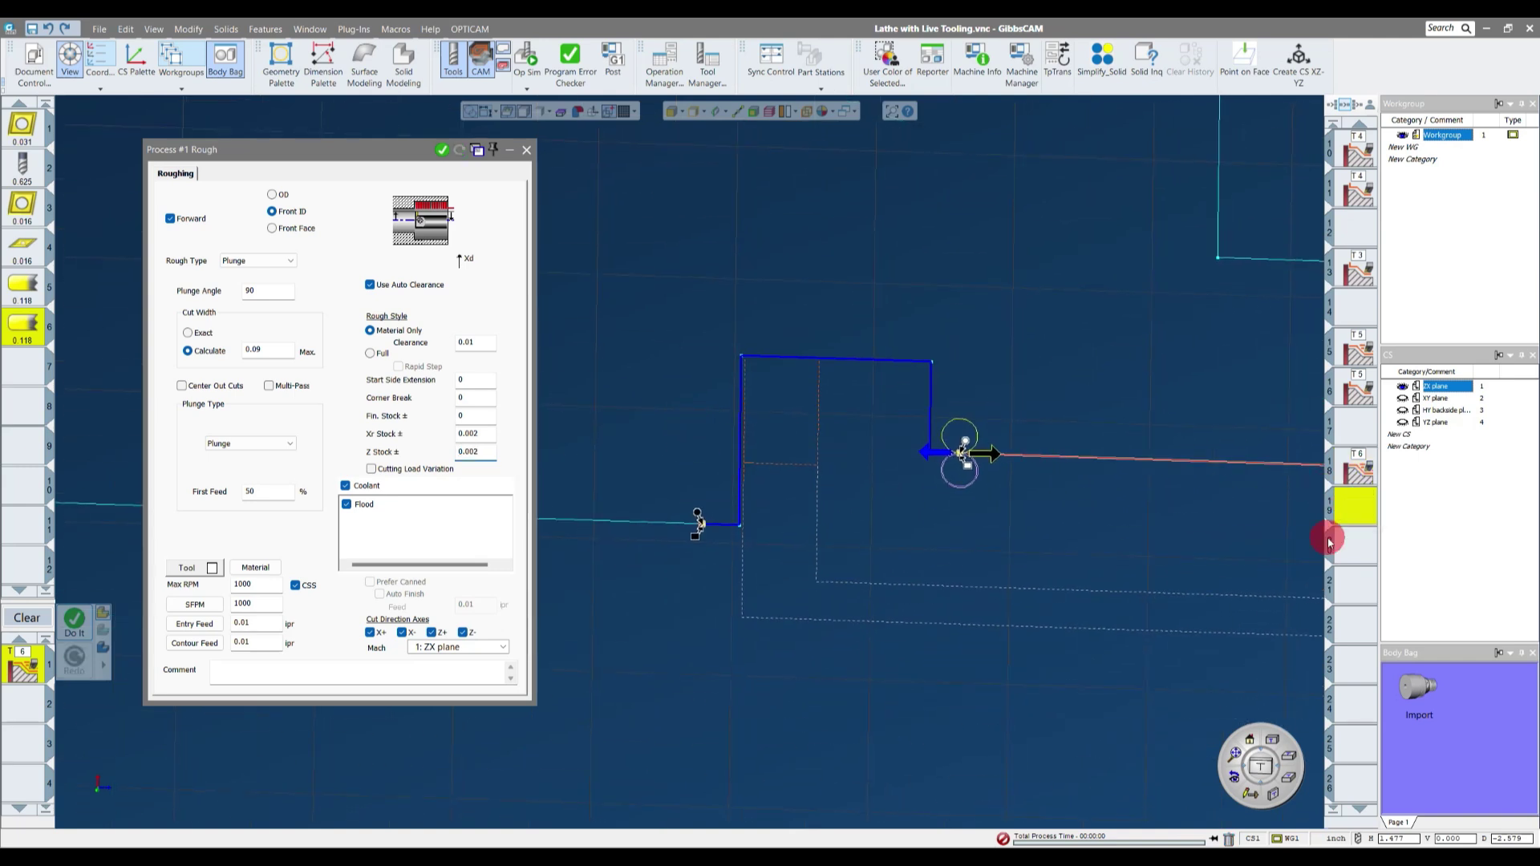
{"action": "left_click", "coordinate": [526, 150]}
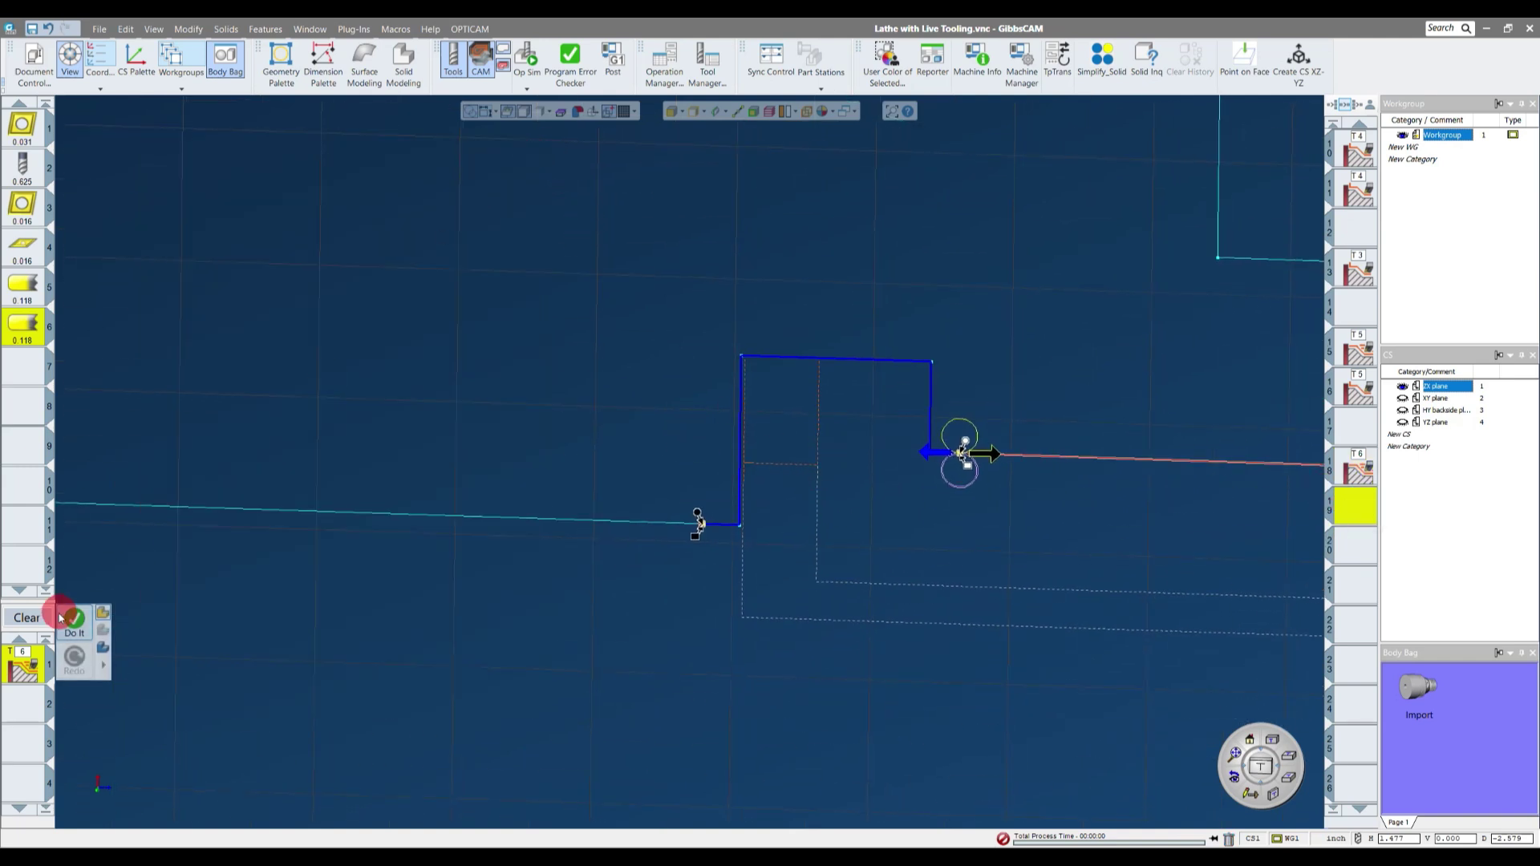
{"action": "left_click", "coordinate": [27, 617]}
{"action": "left_click", "coordinate": [524, 403]}
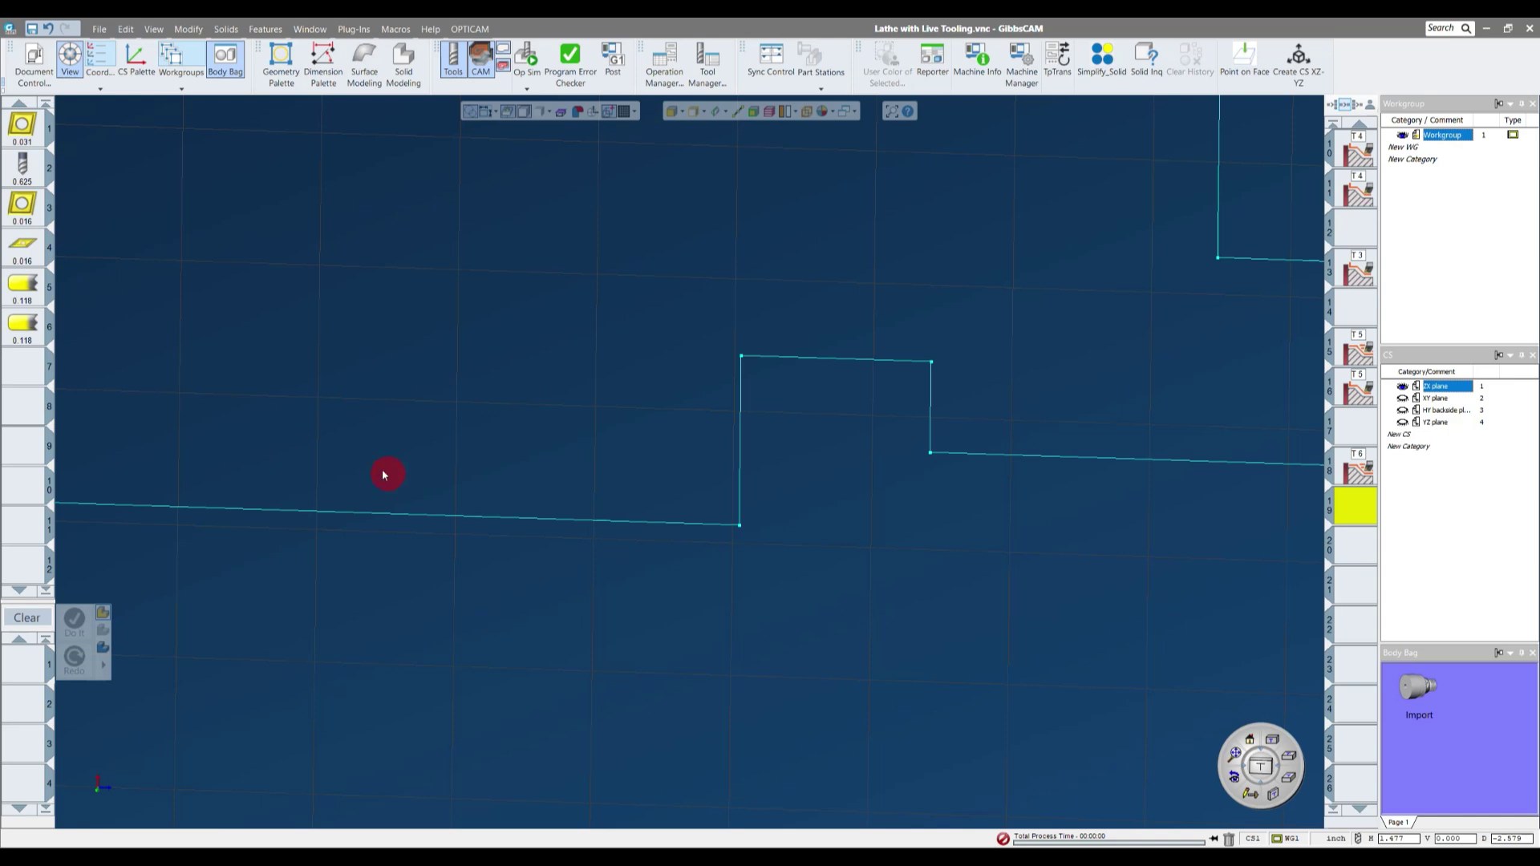
- Create a contour process with grooving tool 6 and set it to Front ID for finishing the ID groove
{"action": "left_click_drag", "start_coordinate": [24, 327], "coordinate": [27, 647]}
{"action": "left_click", "coordinate": [90, 627]}
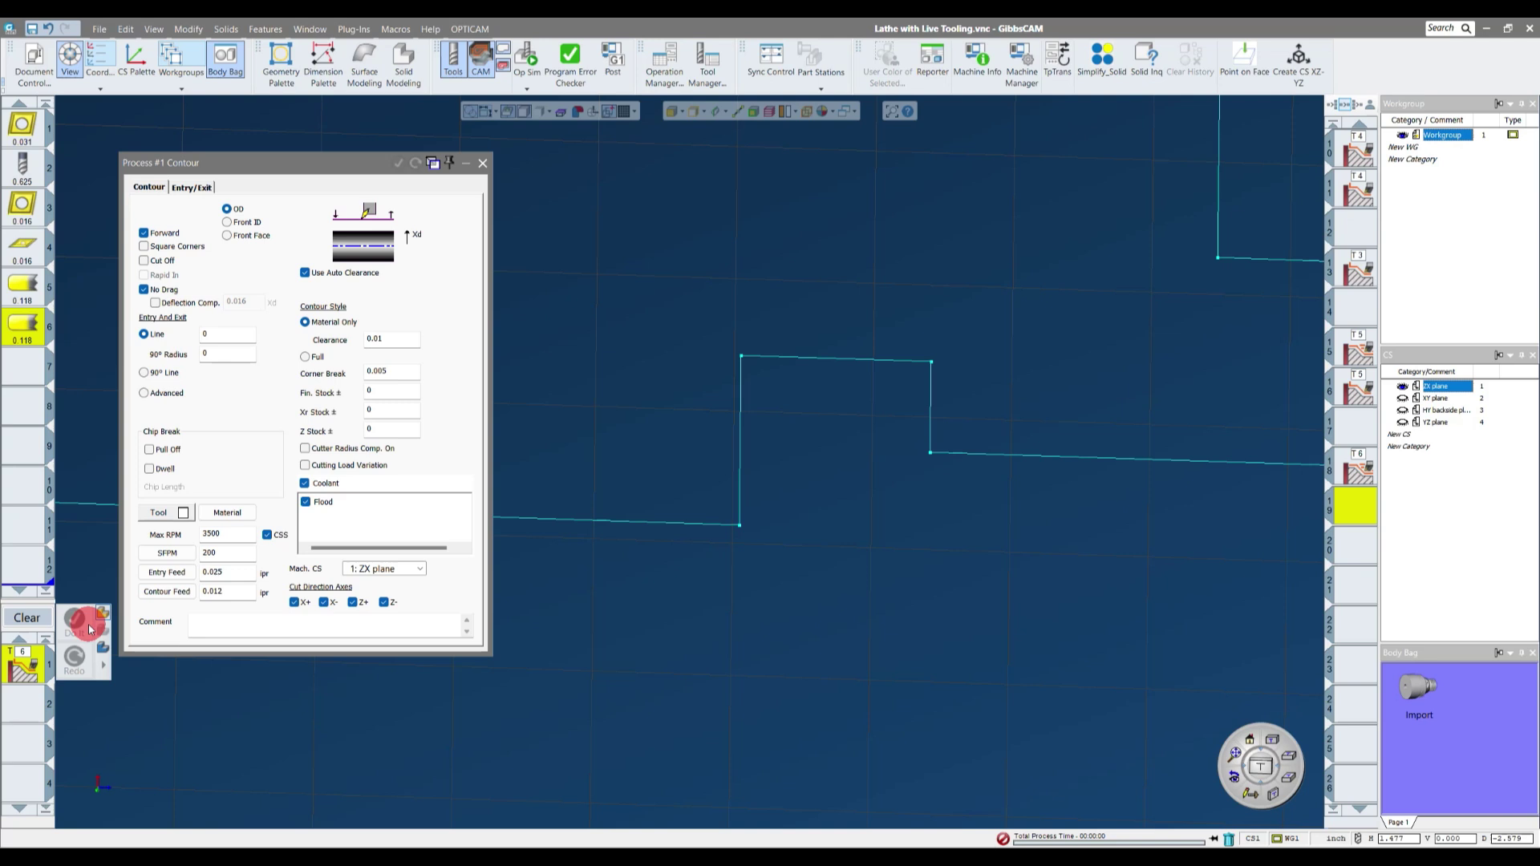
{"action": "left_click", "coordinate": [145, 233]}
{"action": "left_click", "coordinate": [143, 290]}
{"action": "left_click", "coordinate": [228, 223]}
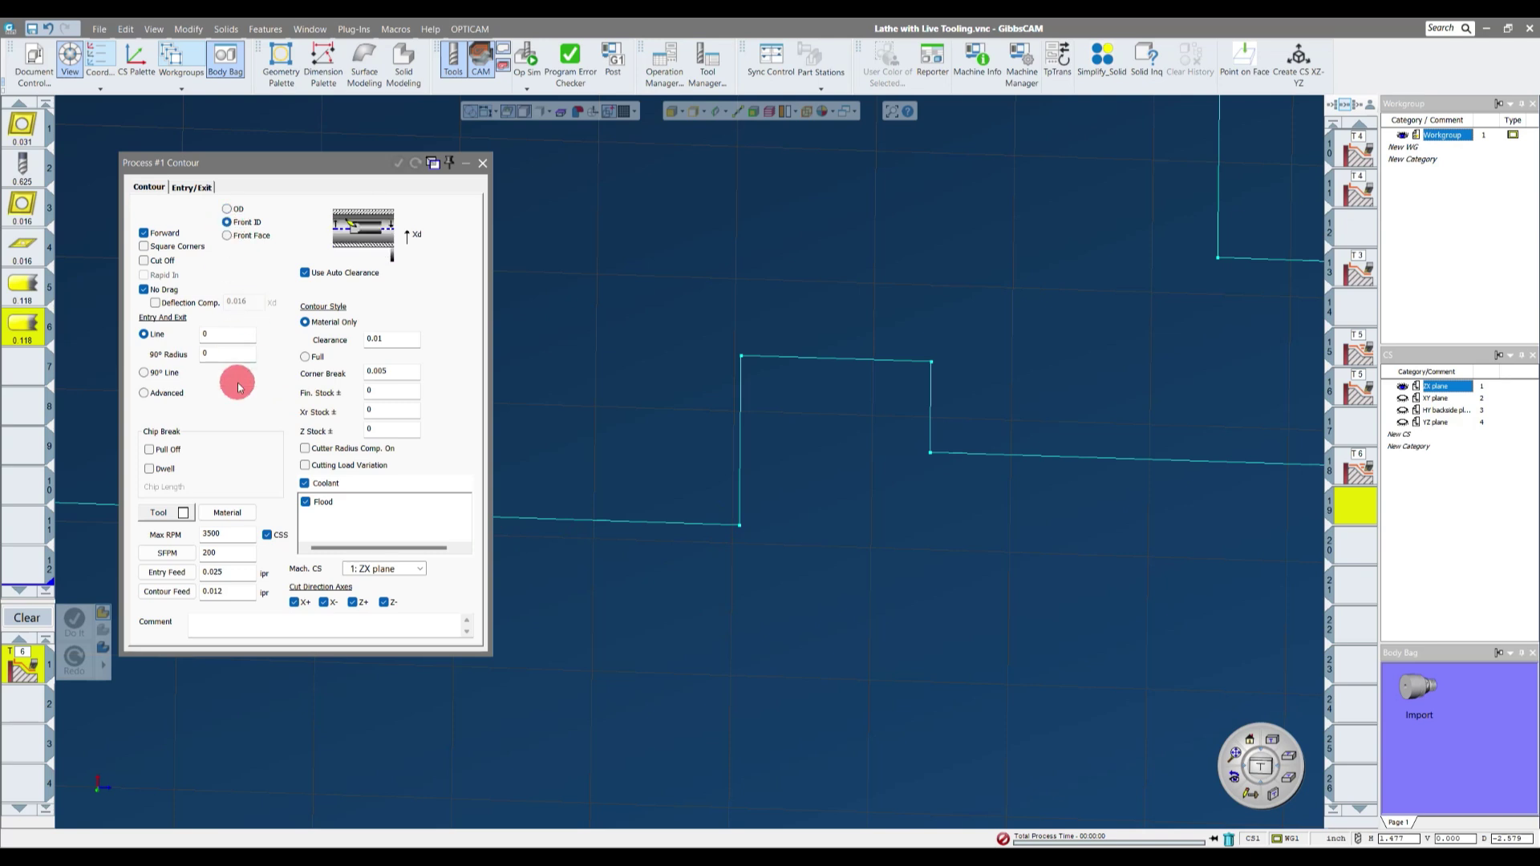
{"action": "double_click", "coordinate": [405, 371]}
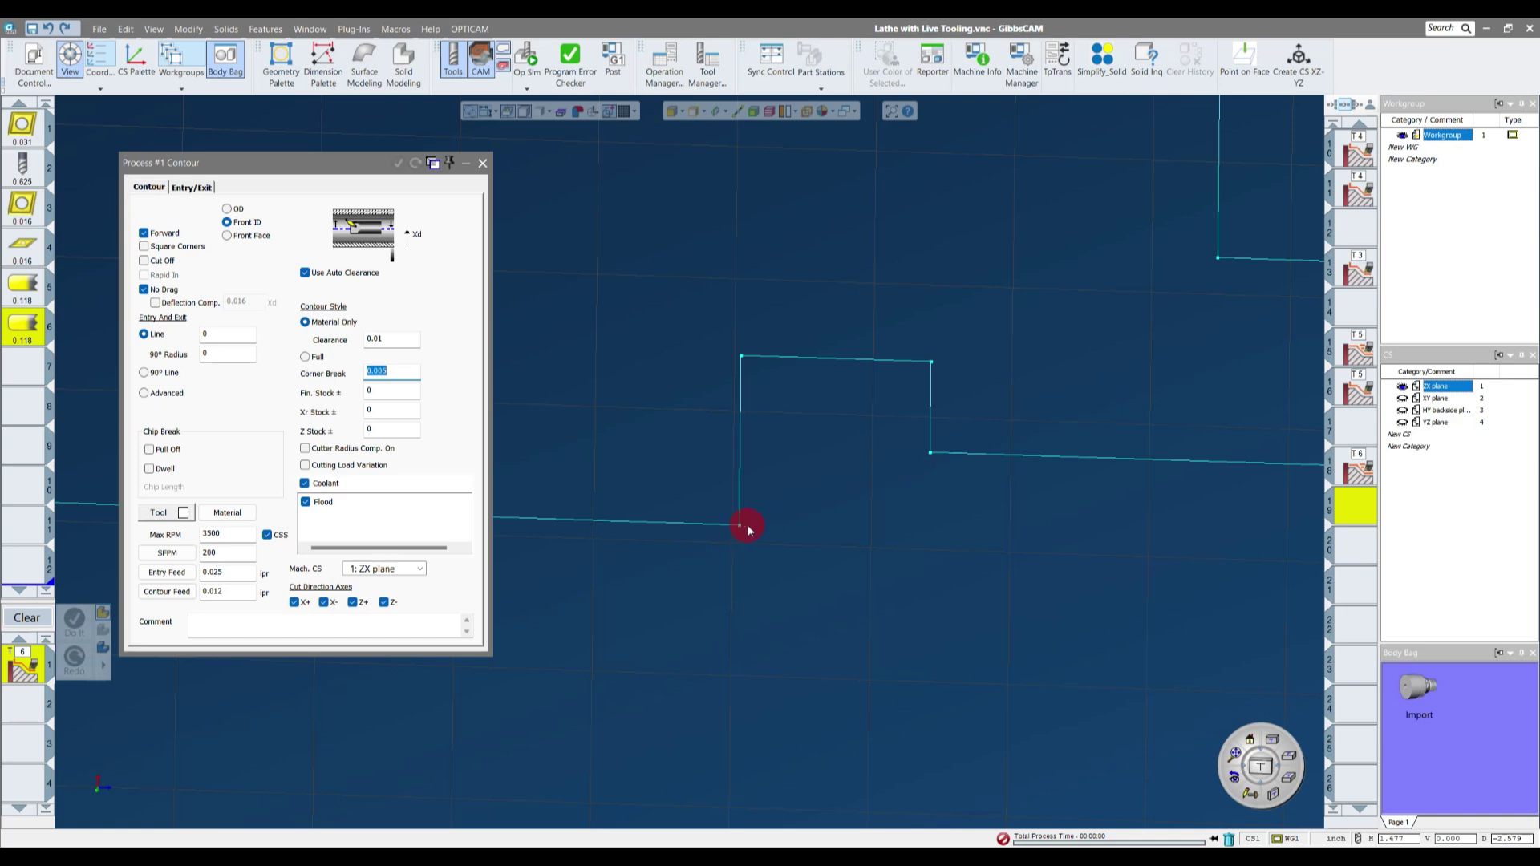
- Mark the contour shape from the bore line in front of the ID groove to the line behind it, cutting toward the groove
{"action": "left_click", "coordinate": [1061, 457]}
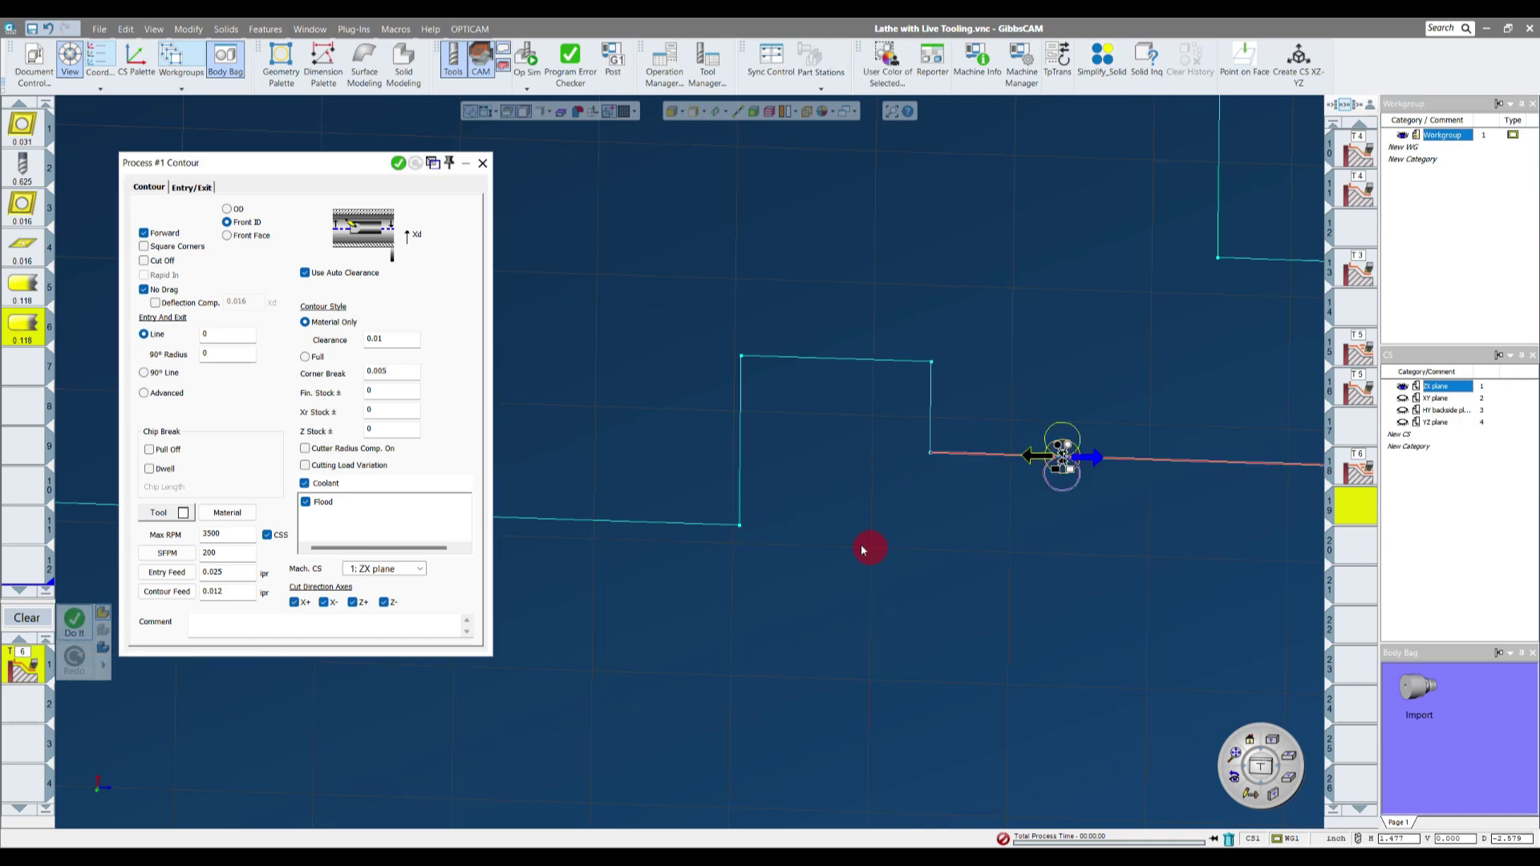
{"action": "left_click", "coordinate": [619, 522]}
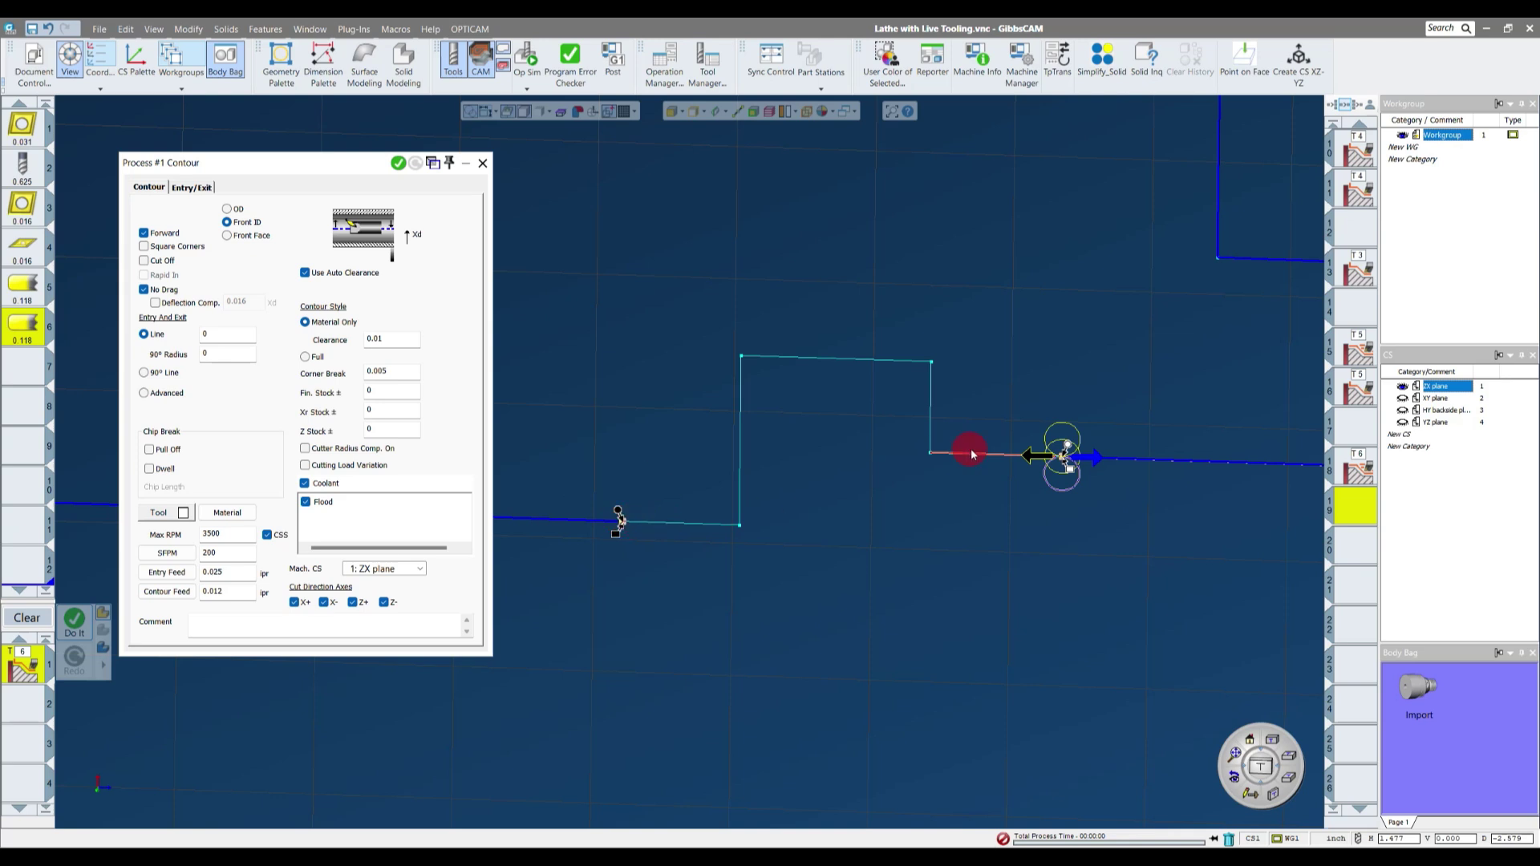
{"action": "left_click", "coordinate": [1033, 457]}
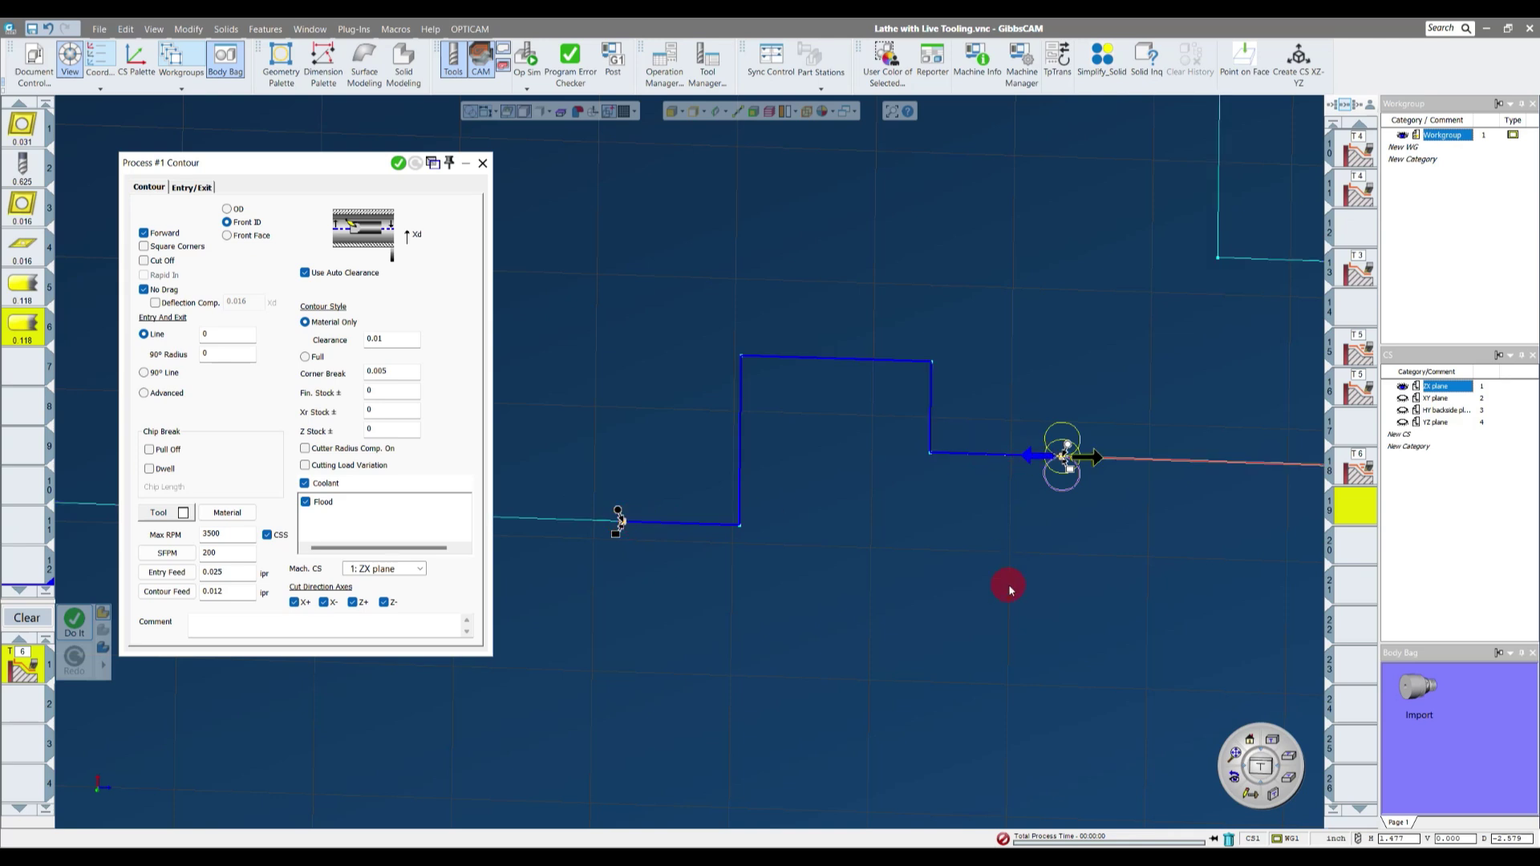
- Try starting and ending the contour on the ID groove's side walls, extending both ends past the bore lines
{"action": "left_click", "coordinate": [931, 421]}
{"action": "left_click", "coordinate": [738, 442]}
{"action": "left_click", "coordinate": [930, 384]}
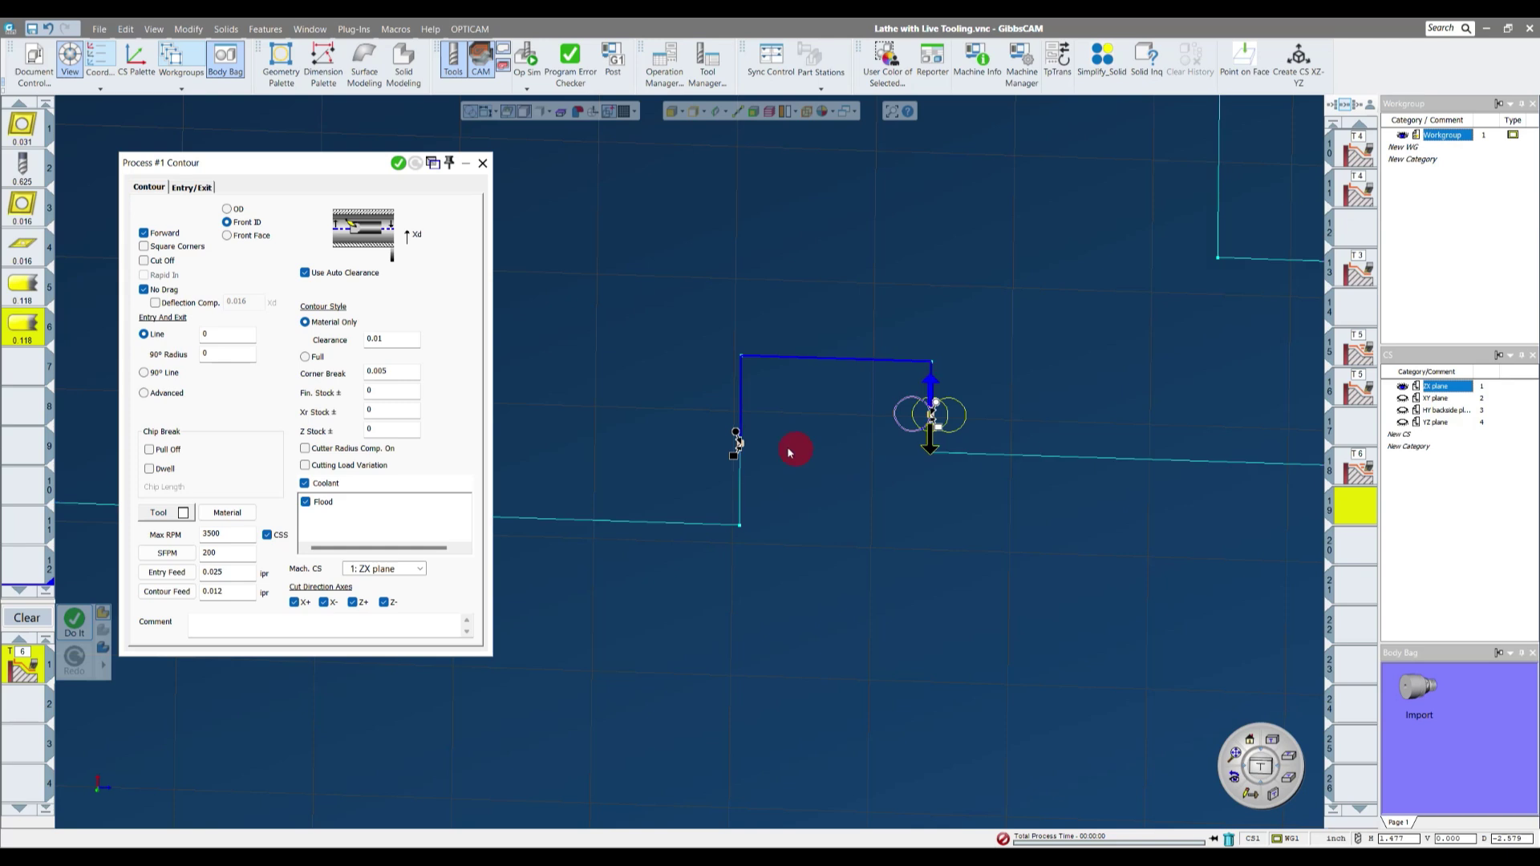
{"action": "mouse_move", "coordinate": [736, 433]}
{"action": "left_mouse_down"}
{"action": "mouse_move", "coordinate": [722, 490]}
{"action": "mouse_move", "coordinate": [733, 611]}
{"action": "left_mouse_up"}
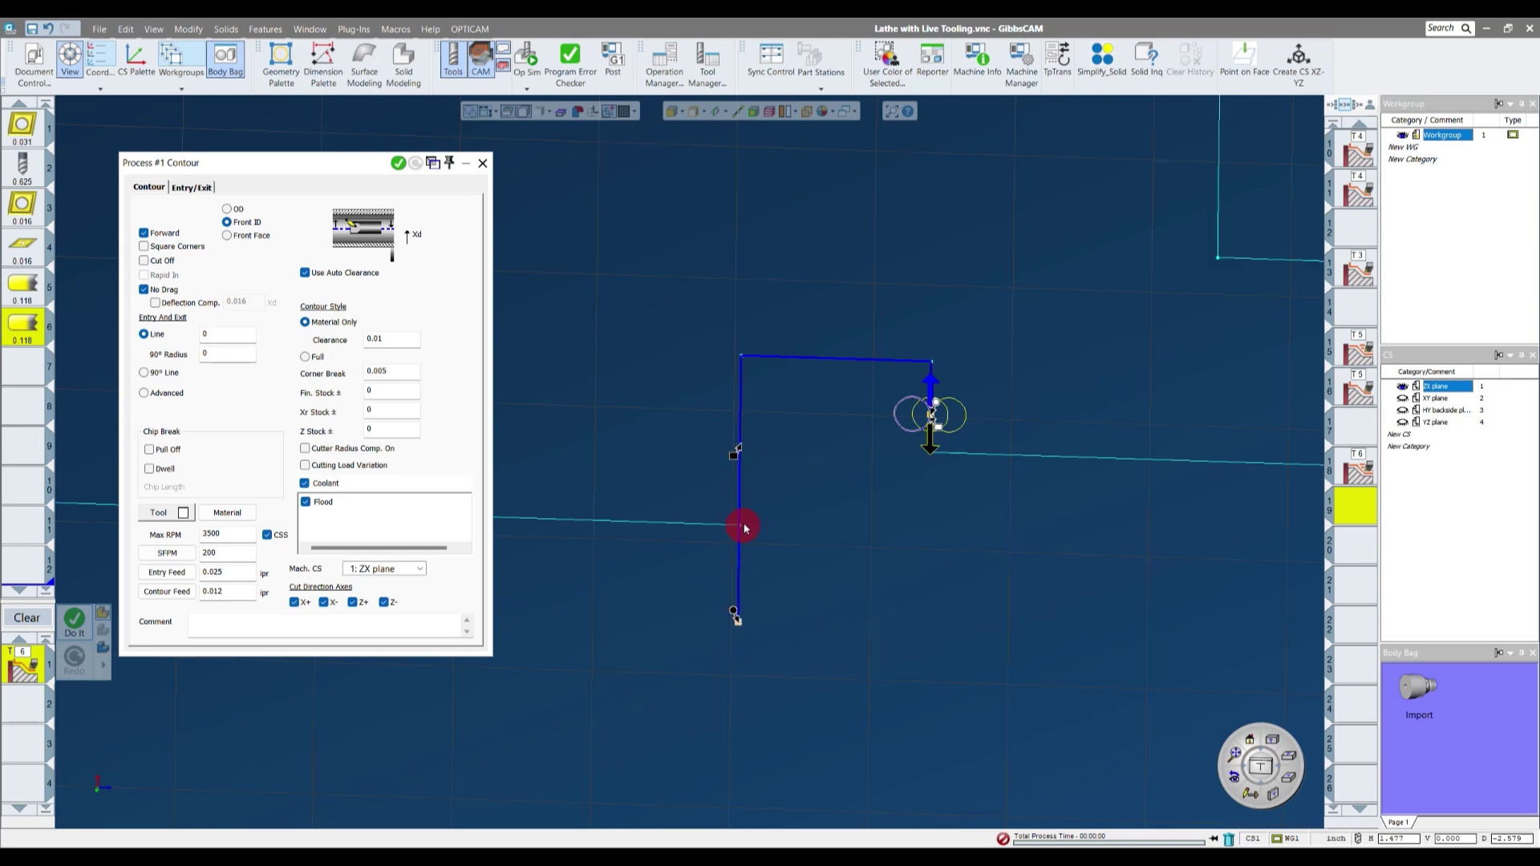
{"action": "left_click_drag", "start_coordinate": [928, 405], "coordinate": [931, 498]}
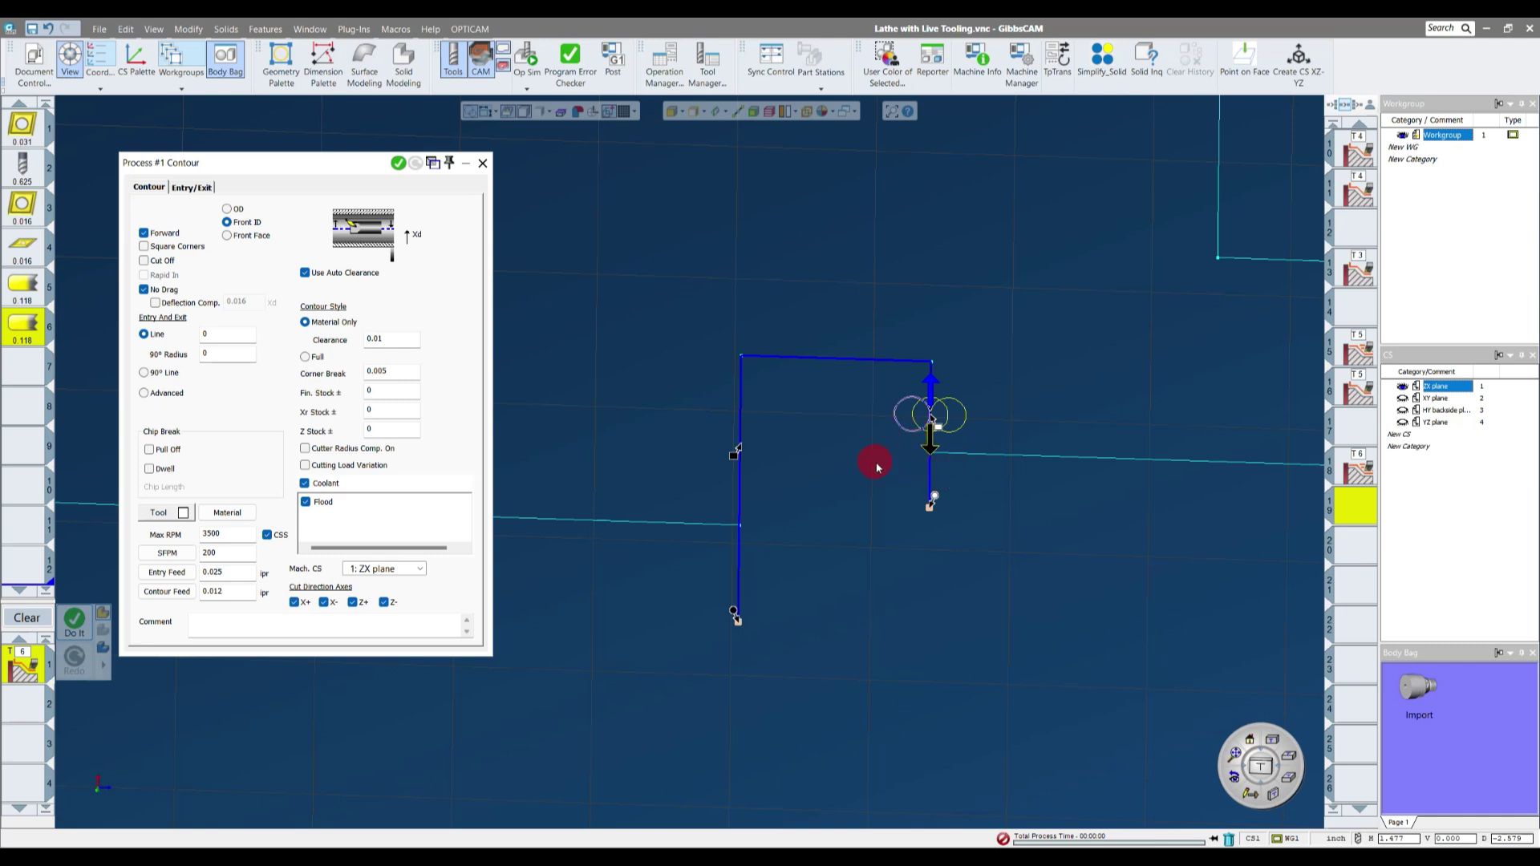
- Set the contour to run from the bore line in front of the ID groove to the line behind it, and generate the operation
{"action": "left_click", "coordinate": [1074, 462]}
{"action": "left_click_drag", "start_coordinate": [718, 535], "coordinate": [593, 520]}
{"action": "left_click", "coordinate": [1045, 465]}
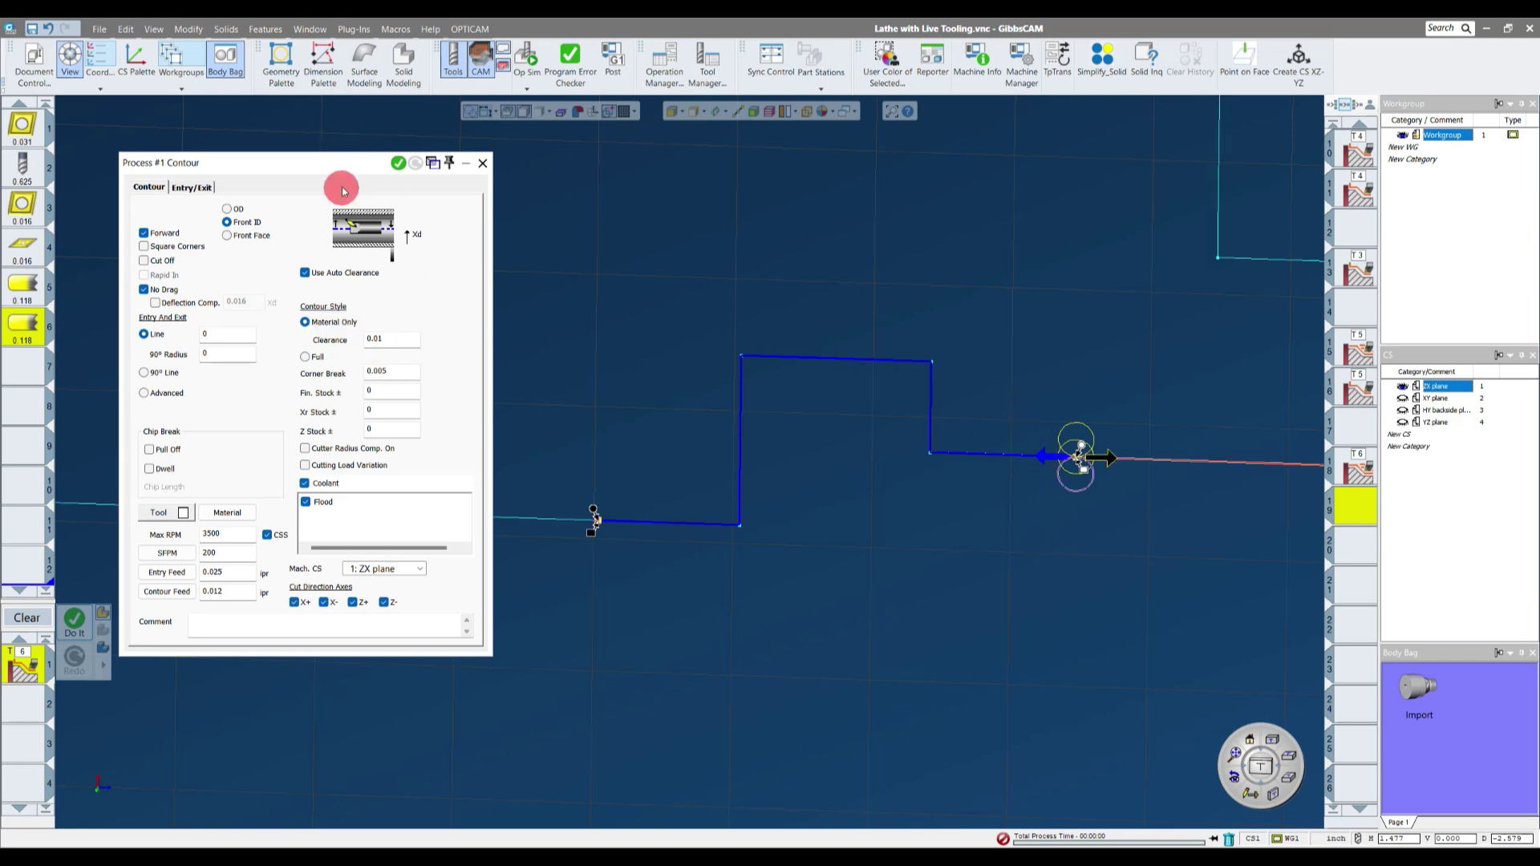
{"action": "left_click", "coordinate": [398, 163]}
{"action": "scroll", "coordinate": [732, 463], "scroll_direction": "up", "scroll_amount": 3}
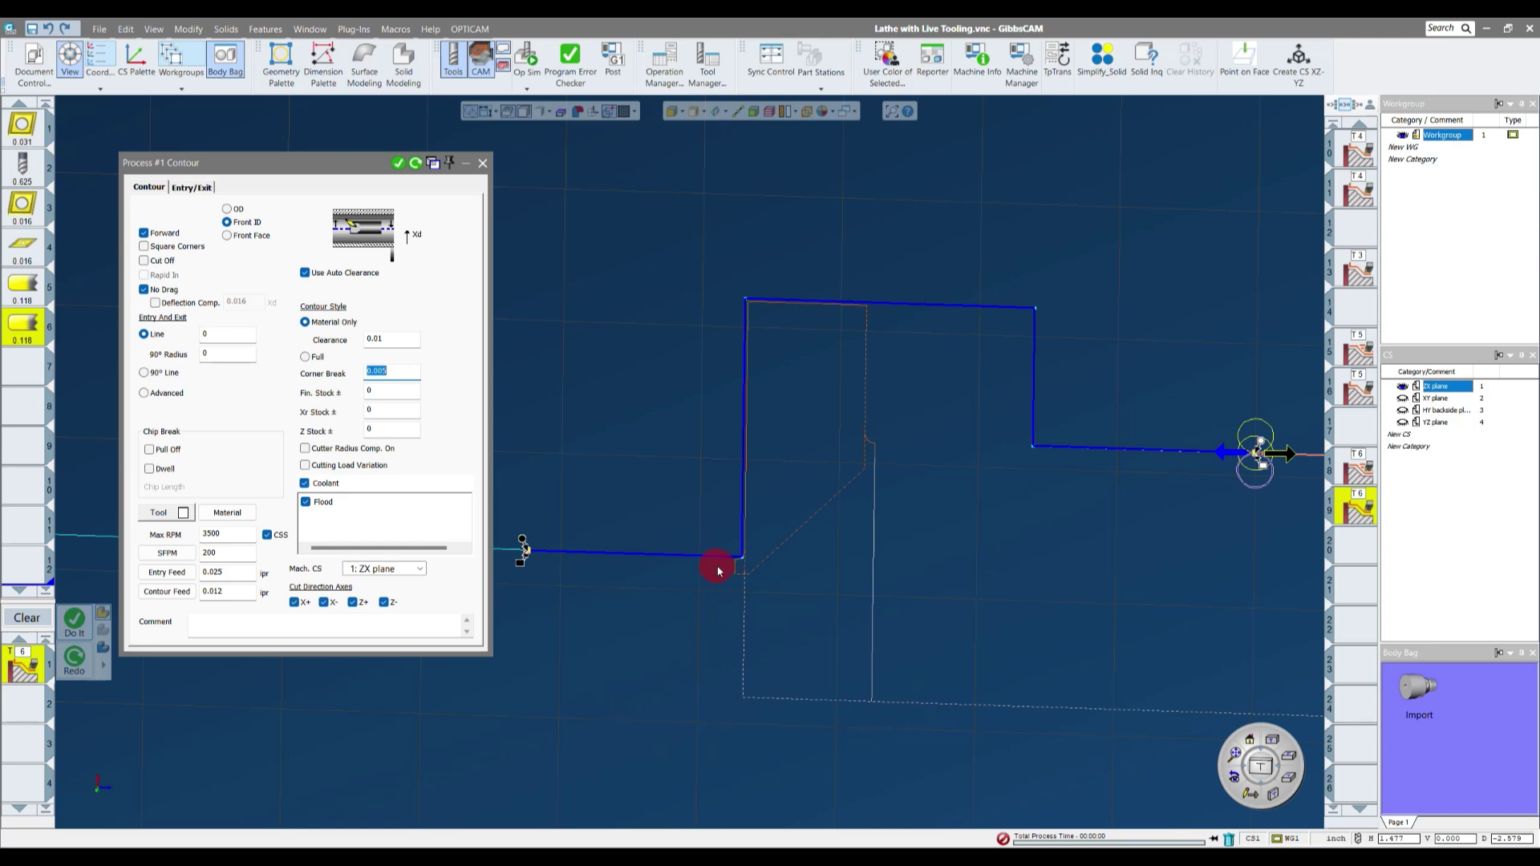
{"action": "scroll", "coordinate": [687, 516], "scroll_direction": "down", "scroll_amount": 6}
{"action": "scroll", "coordinate": [675, 594], "scroll_direction": "down", "scroll_amount": 5}
{"action": "middle_click_drag", "start_coordinate": [675, 594], "coordinate": [859, 564]}
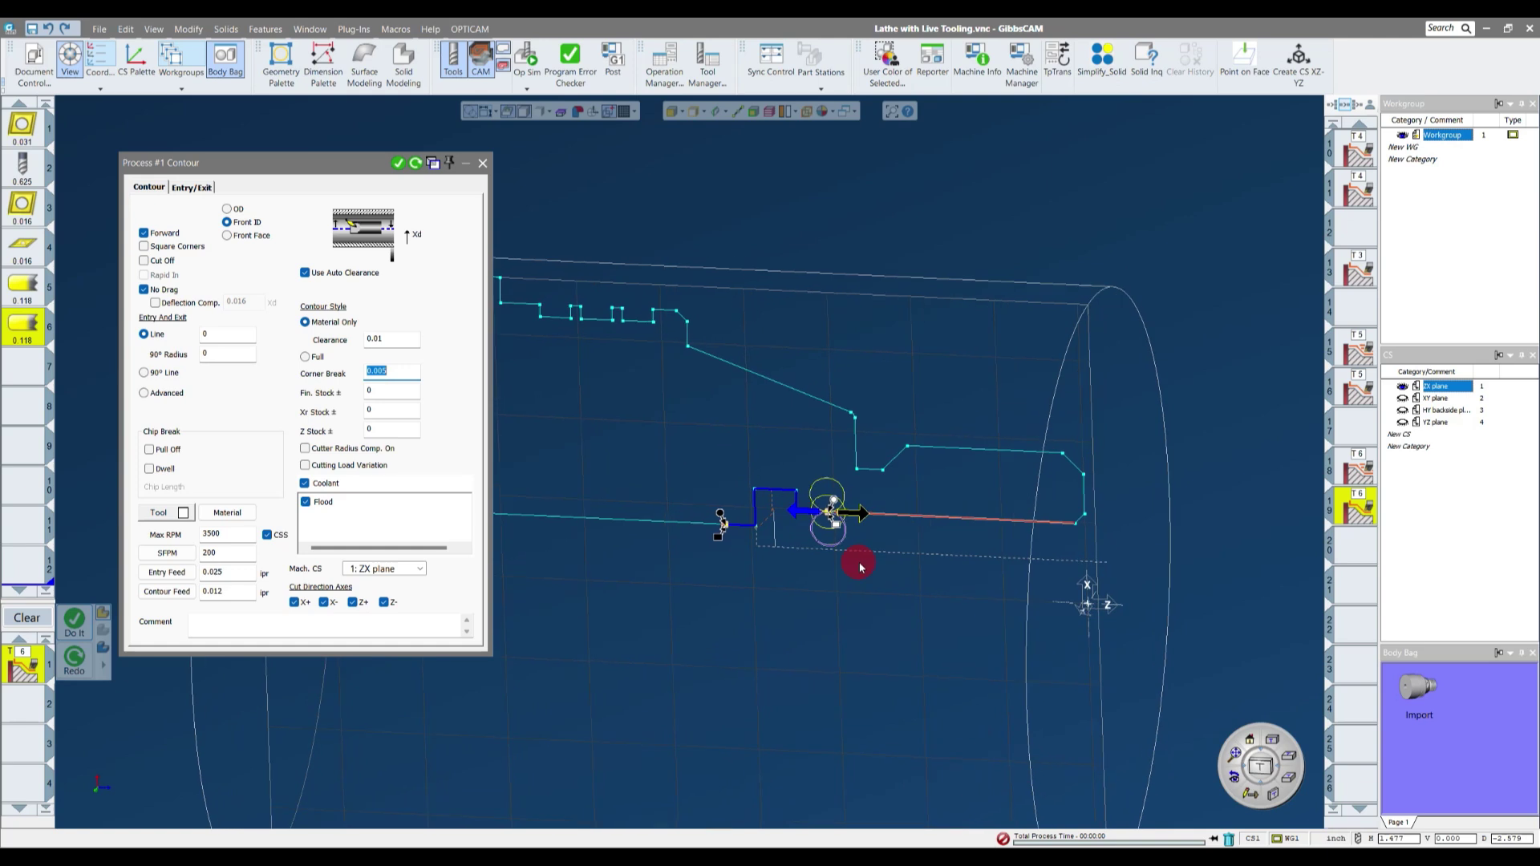
- Clear the ID contour process with the next empty operation slot active, and save the part program
{"action": "left_click", "coordinate": [482, 163]}
{"action": "middle_click_drag", "start_coordinate": [798, 491], "coordinate": [1310, 550]}
{"action": "left_click", "coordinate": [1361, 544]}
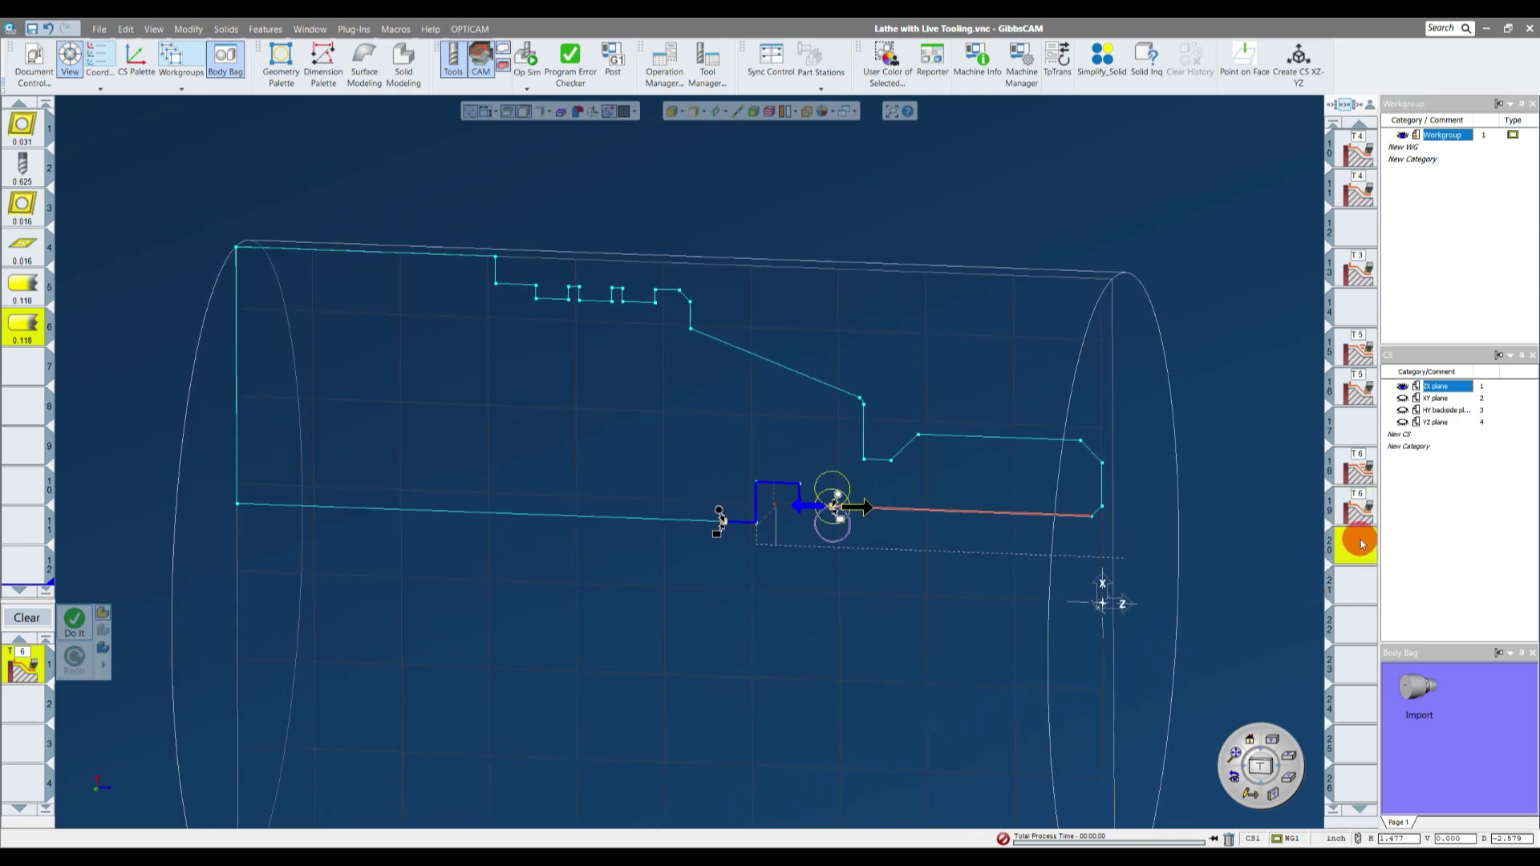
{"action": "left_click", "coordinate": [32, 616]}
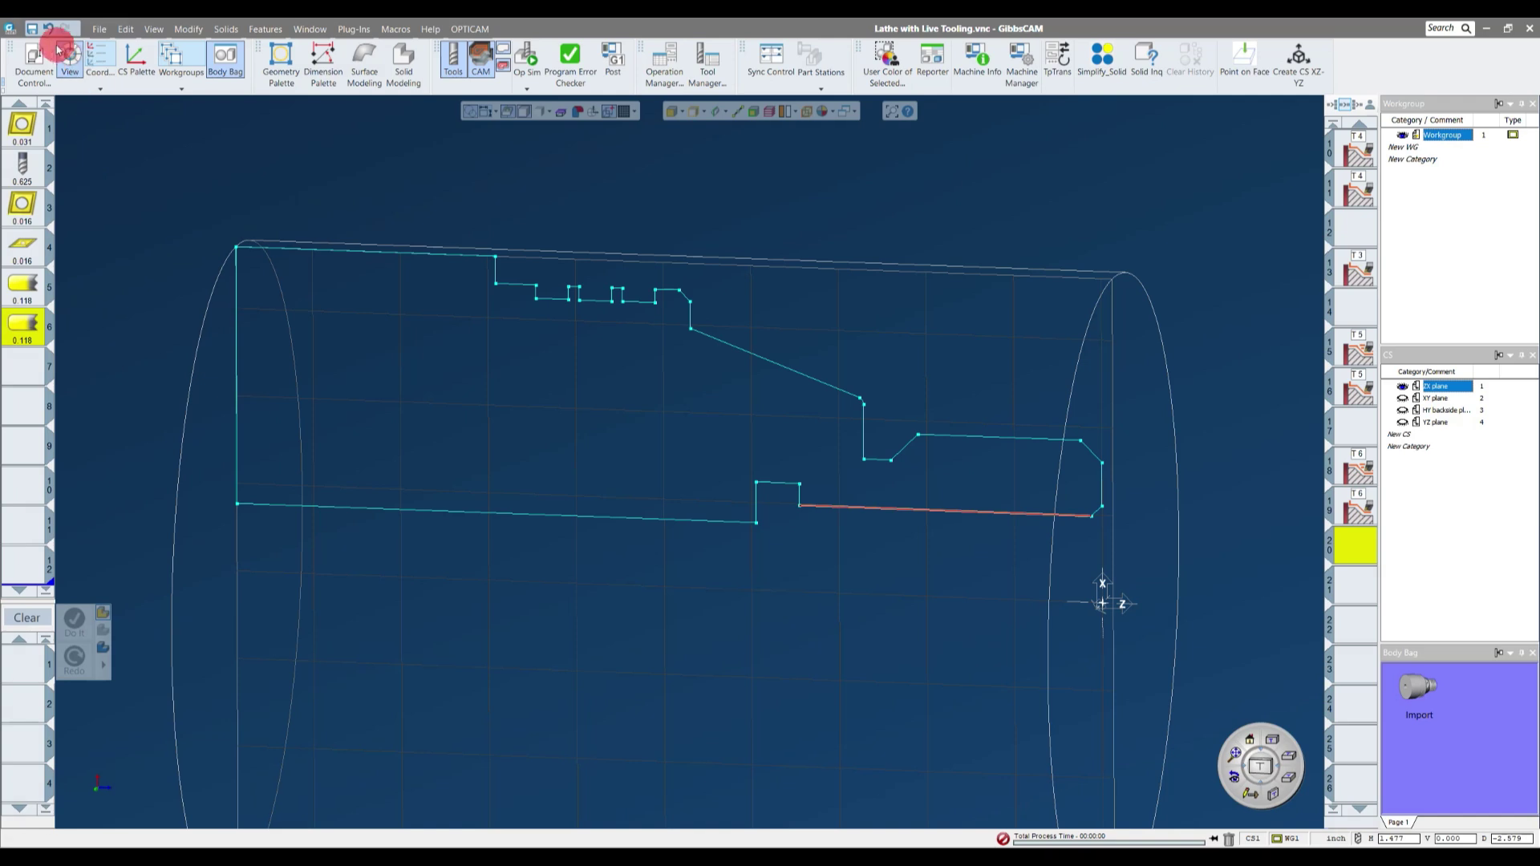
{"action": "left_click", "coordinate": [36, 32]}
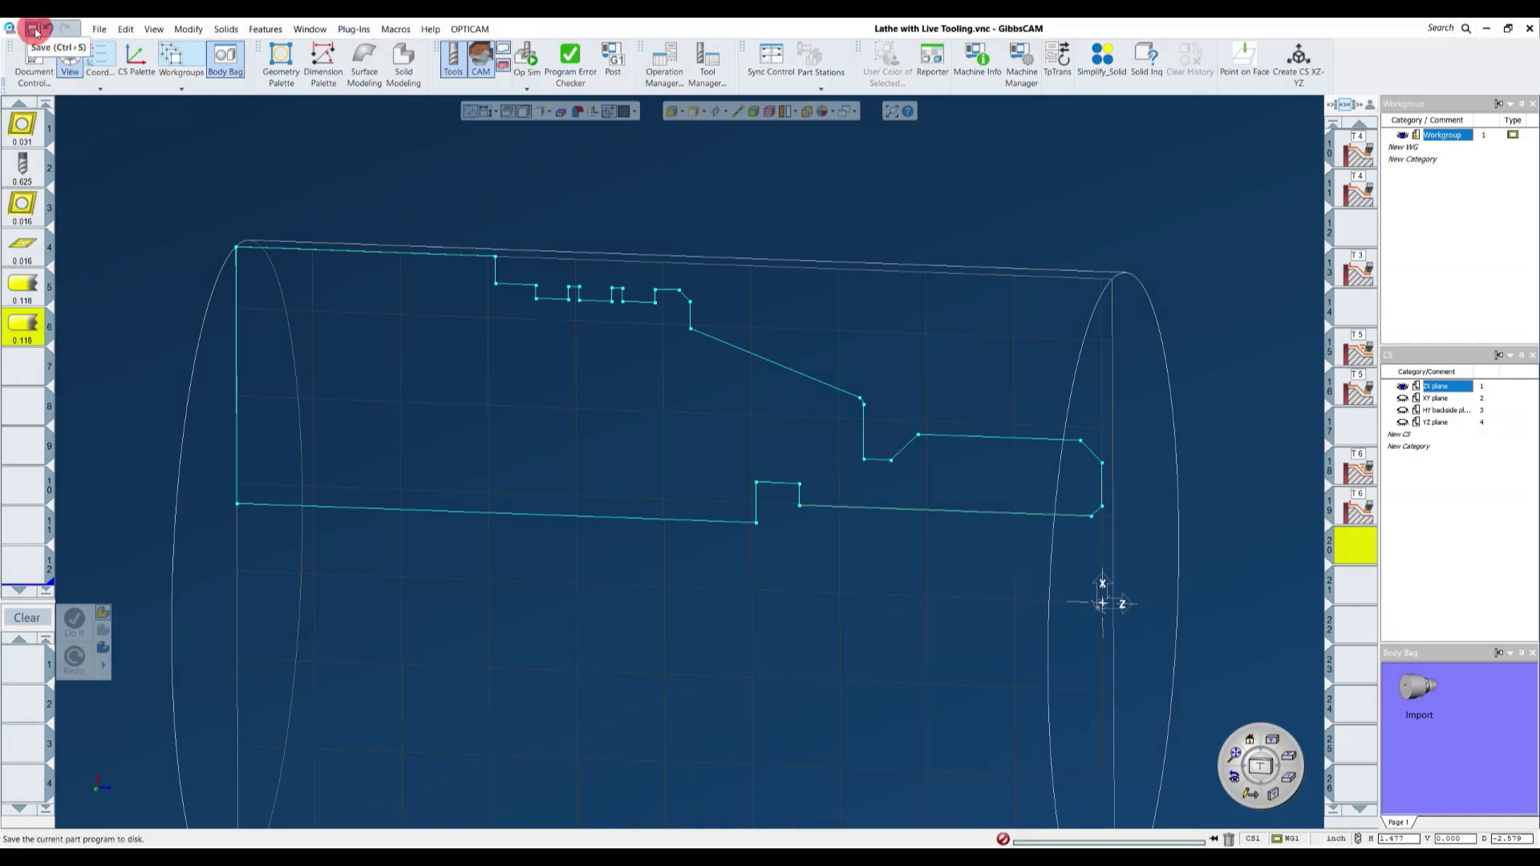
- Bring the imported solid out of the Body Bag to examine its splined front end and face, and put it back
{"action": "scroll", "coordinate": [765, 202], "scroll_direction": "down", "scroll_amount": 2}
{"action": "middle_click_drag", "start_coordinate": [763, 199], "coordinate": [557, 305]}
{"action": "middle_click_drag", "start_coordinate": [818, 326], "coordinate": [838, 329]}
{"action": "scroll", "coordinate": [1052, 420], "scroll_direction": "up", "scroll_amount": 2}
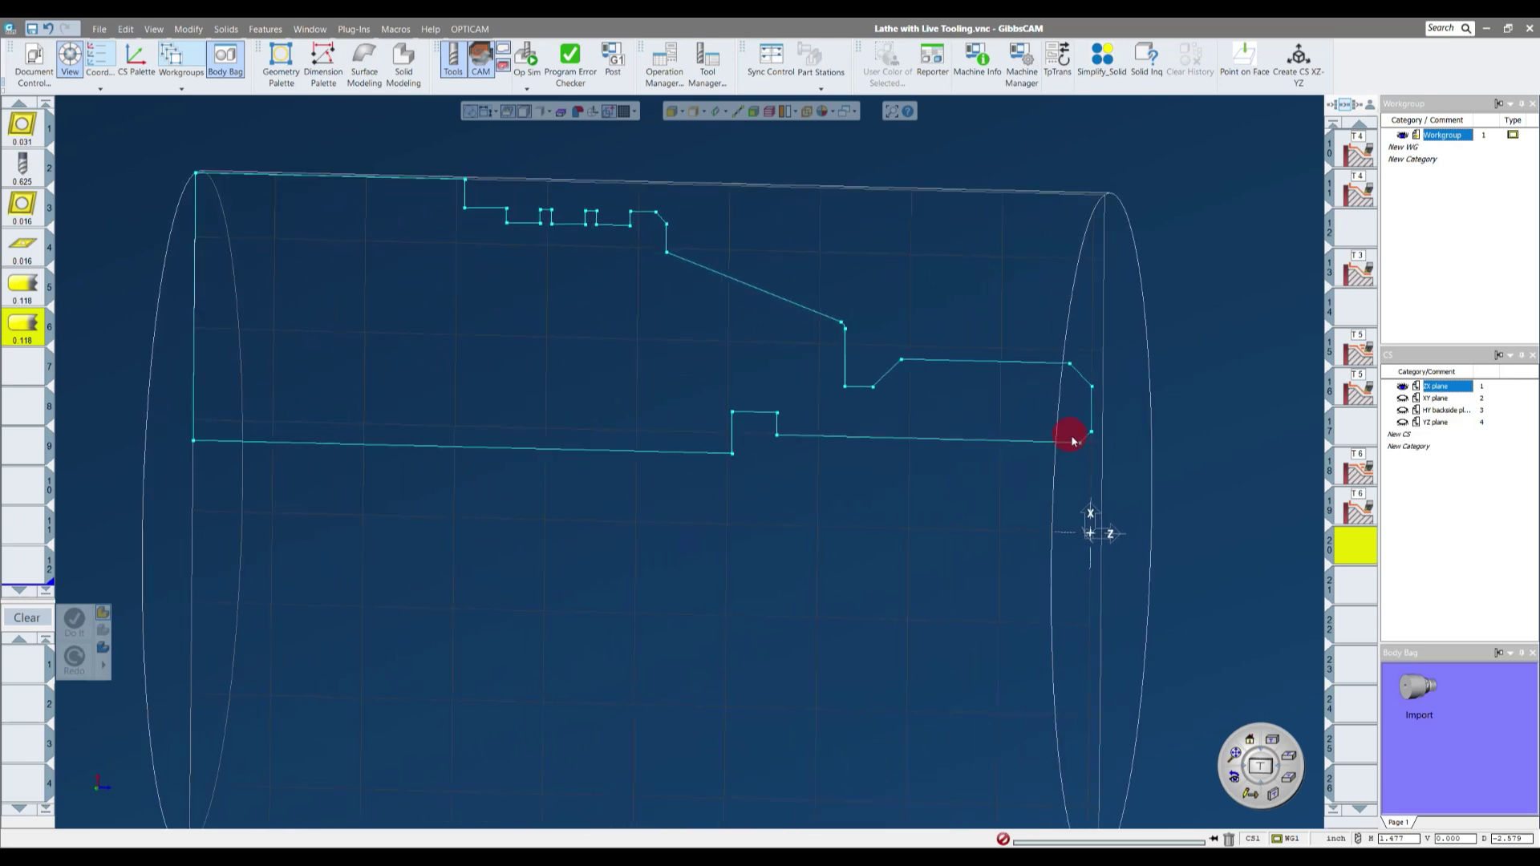
{"action": "left_click", "coordinate": [1410, 691]}
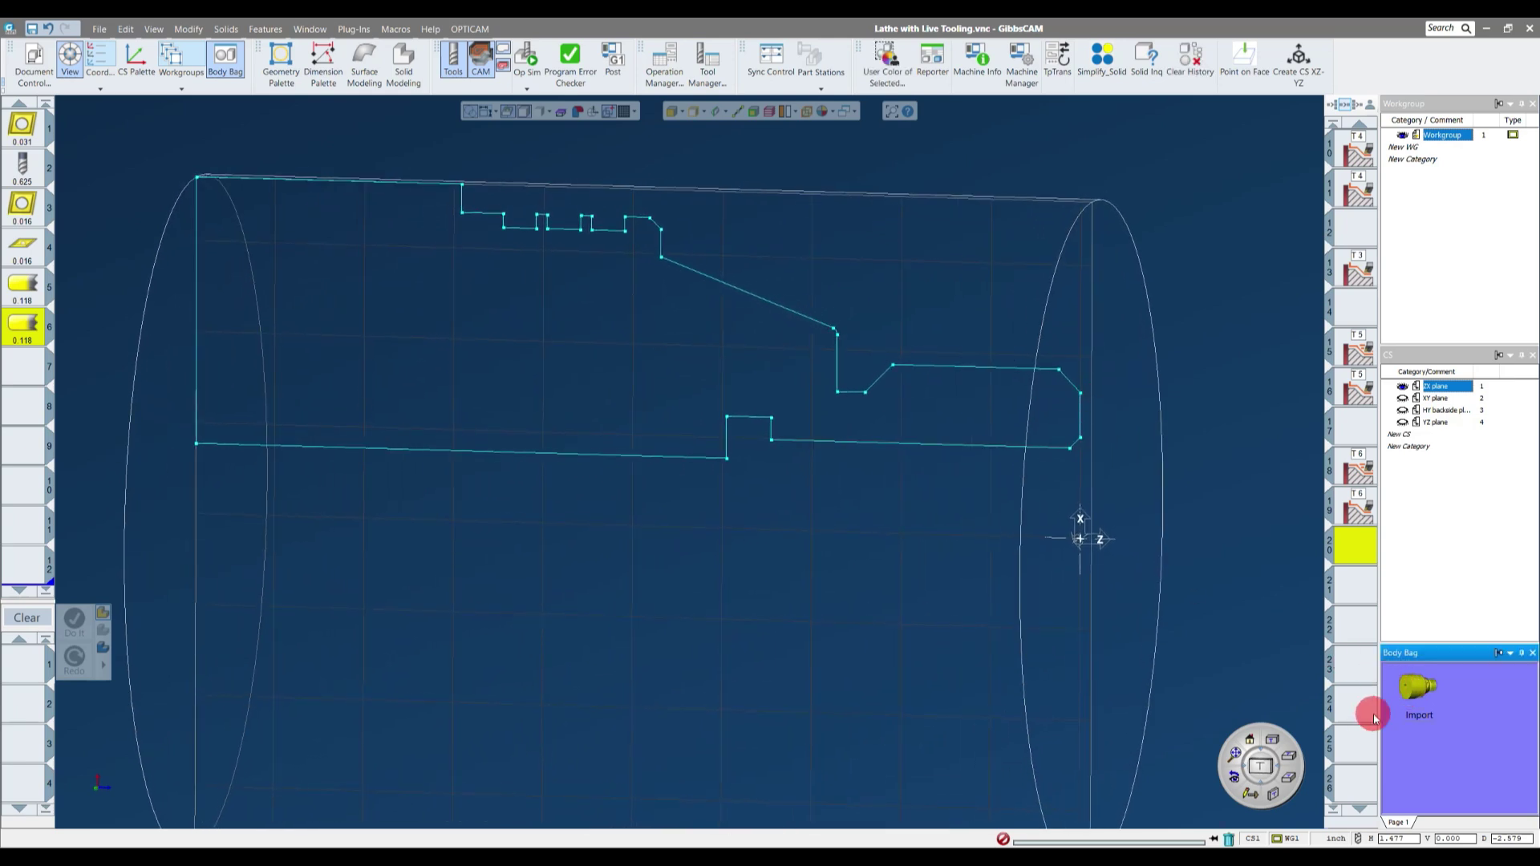
{"action": "left_click_drag", "start_coordinate": [1416, 690], "coordinate": [1158, 354]}
{"action": "middle_click_drag", "start_coordinate": [1058, 424], "coordinate": [838, 449]}
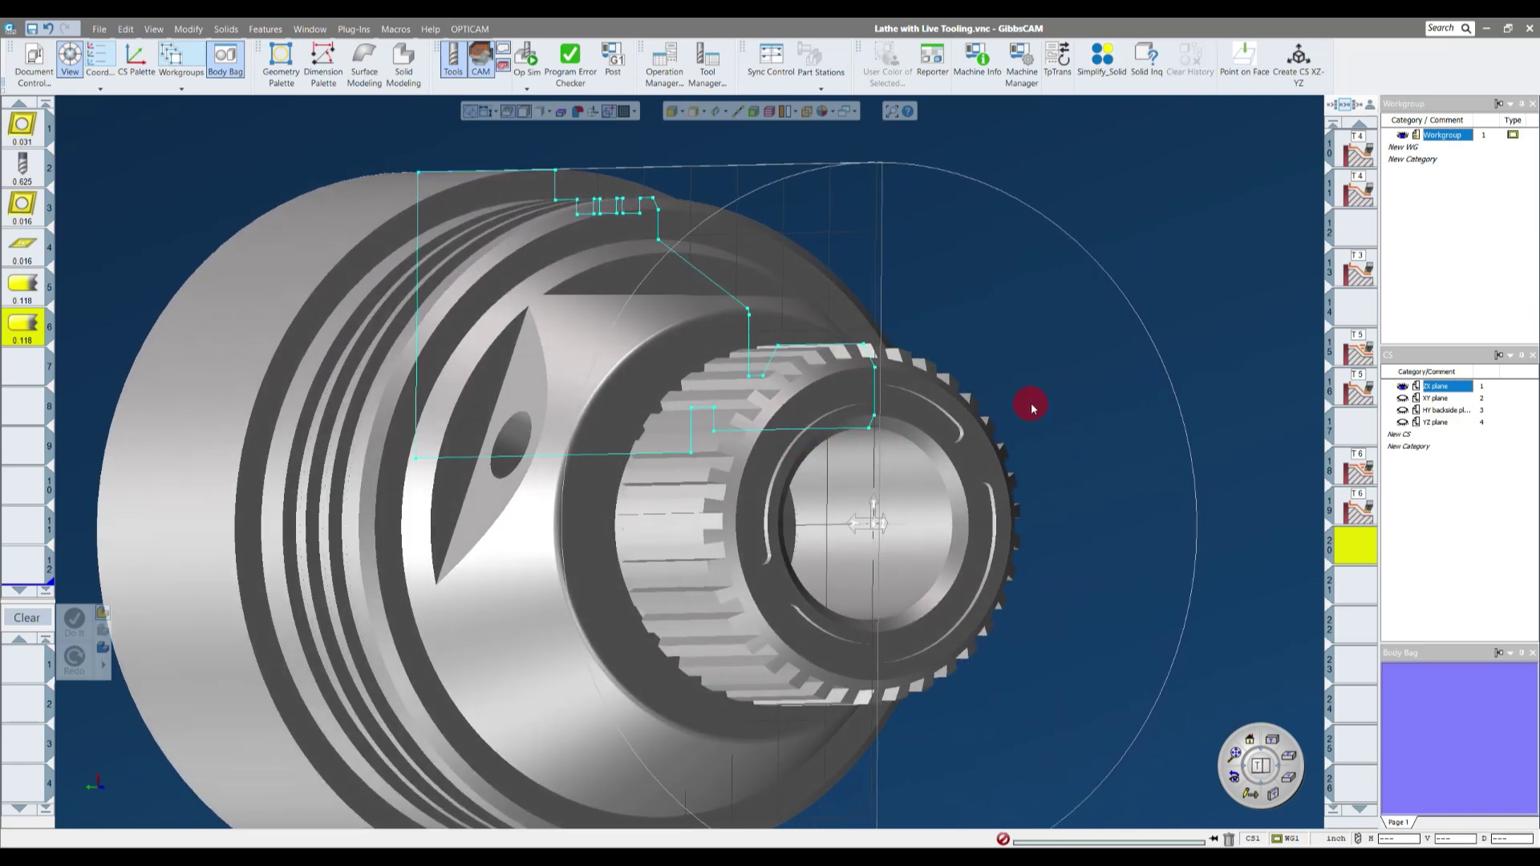
{"action": "scroll", "coordinate": [949, 468], "scroll_direction": "up", "scroll_amount": 3}
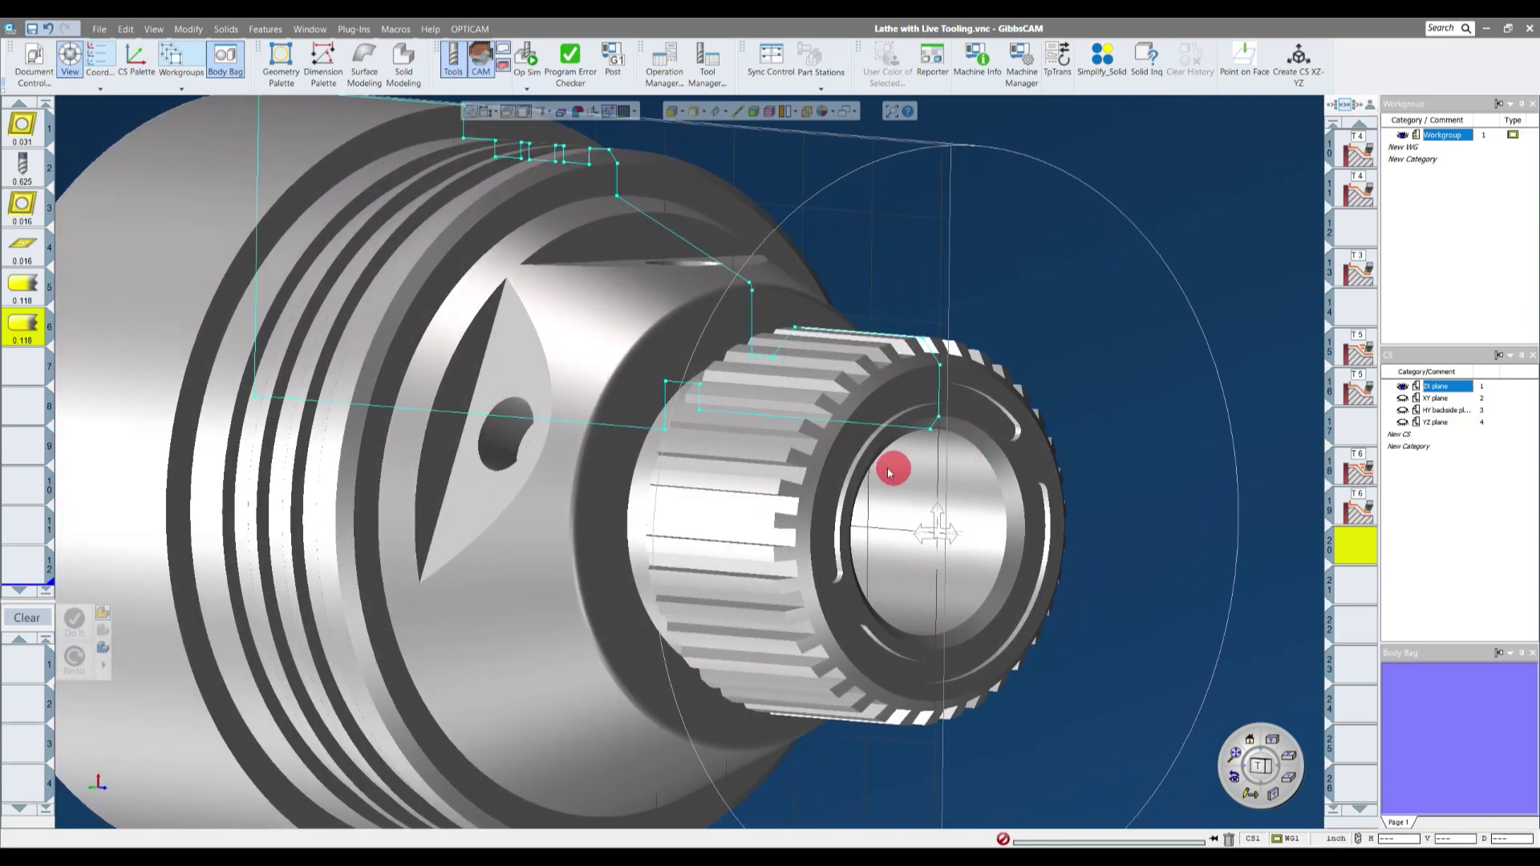
{"action": "scroll", "coordinate": [735, 449], "scroll_direction": "down", "scroll_amount": 1}
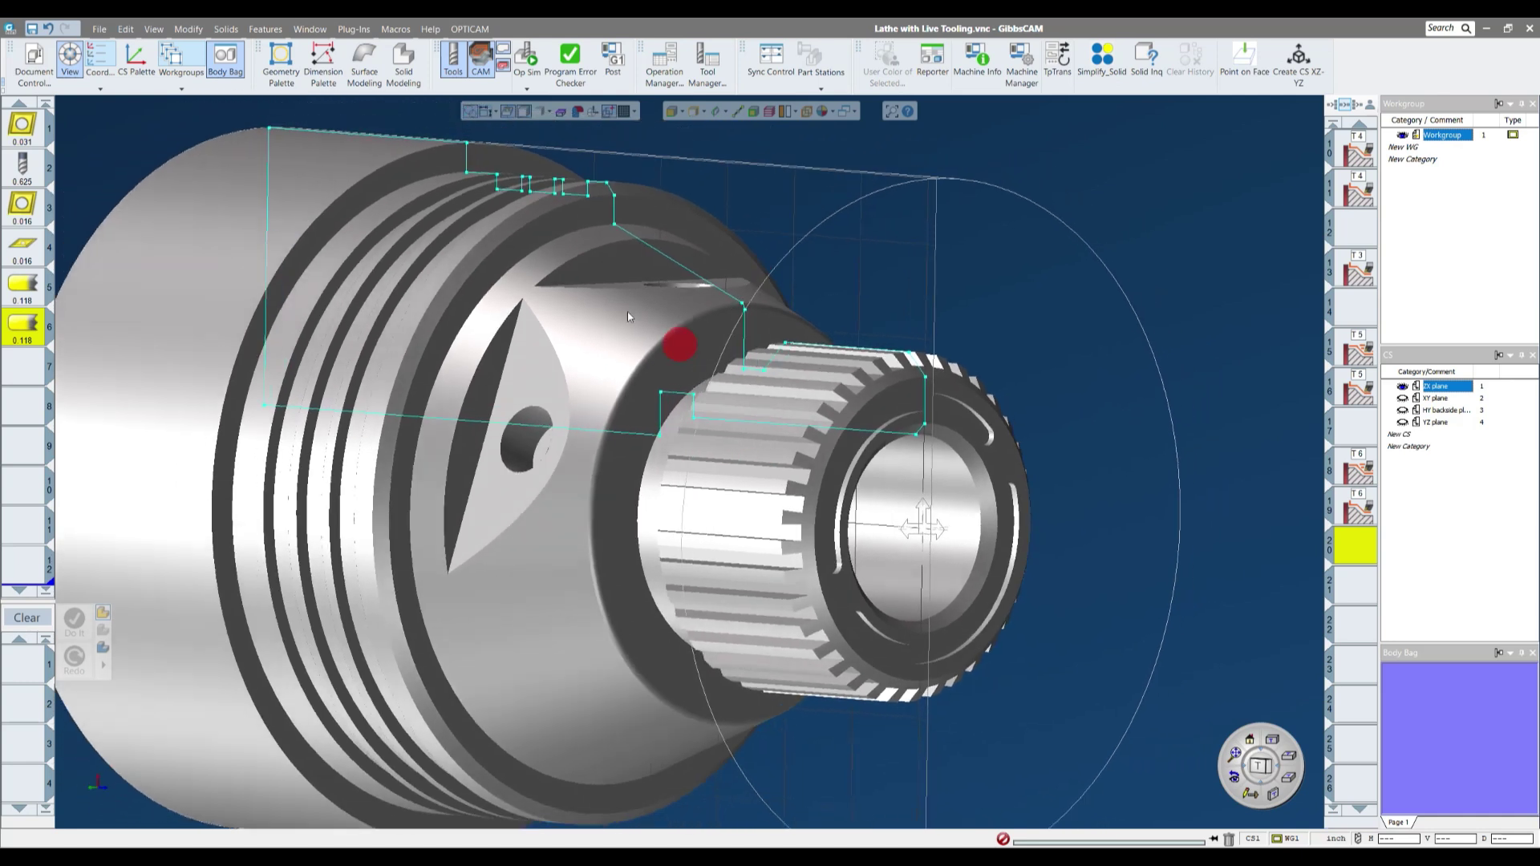
{"action": "middle_click_drag", "start_coordinate": [677, 344], "coordinate": [648, 354]}
{"action": "left_click", "coordinate": [648, 354]}
{"action": "scroll", "coordinate": [1006, 279], "scroll_direction": "up", "scroll_amount": 2}
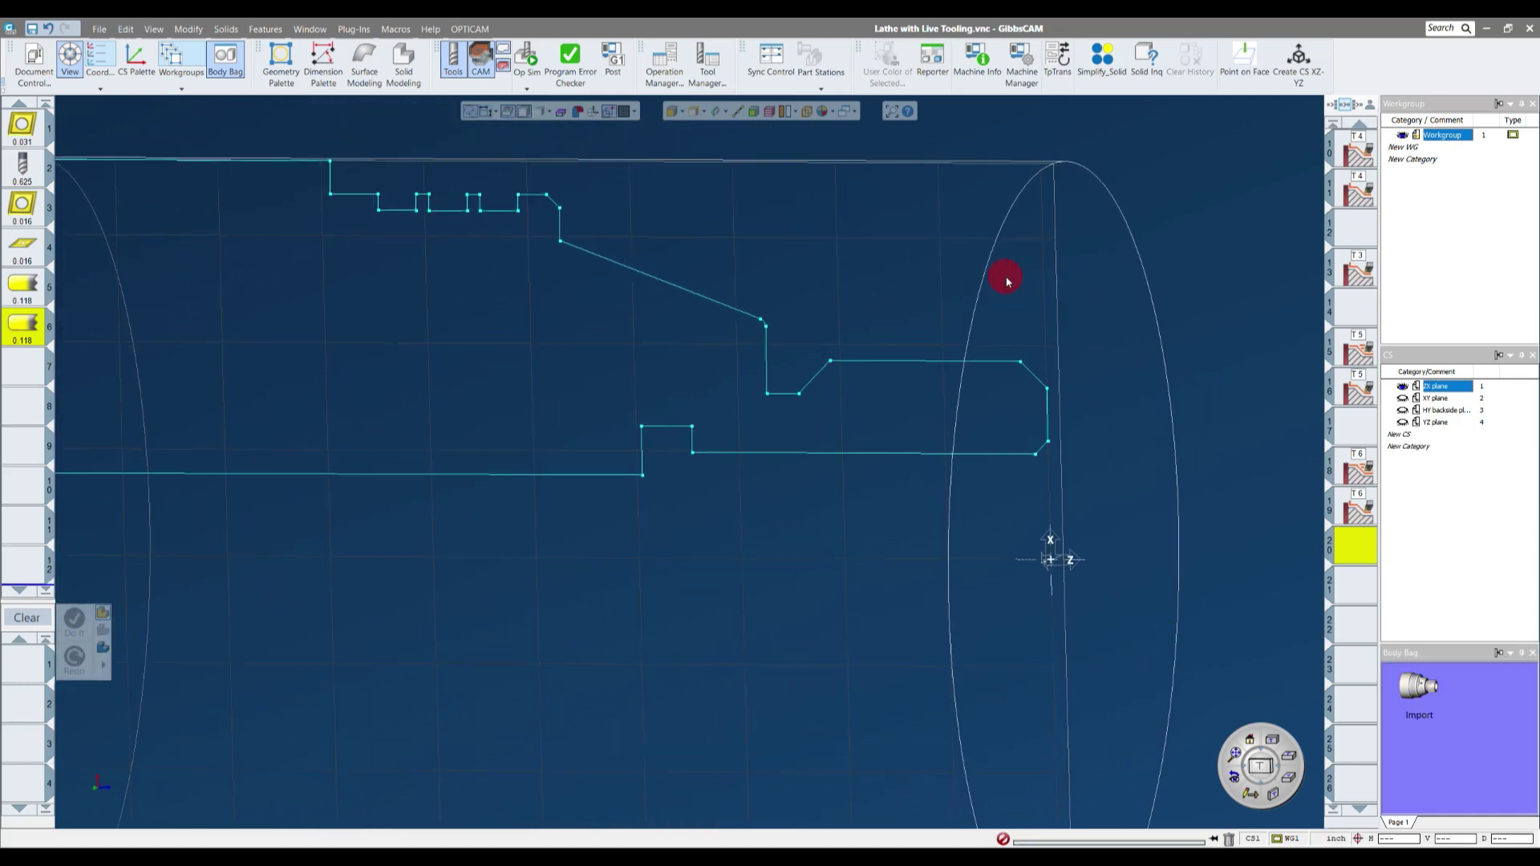
{"action": "middle_click_drag", "start_coordinate": [897, 545], "coordinate": [1053, 539]}
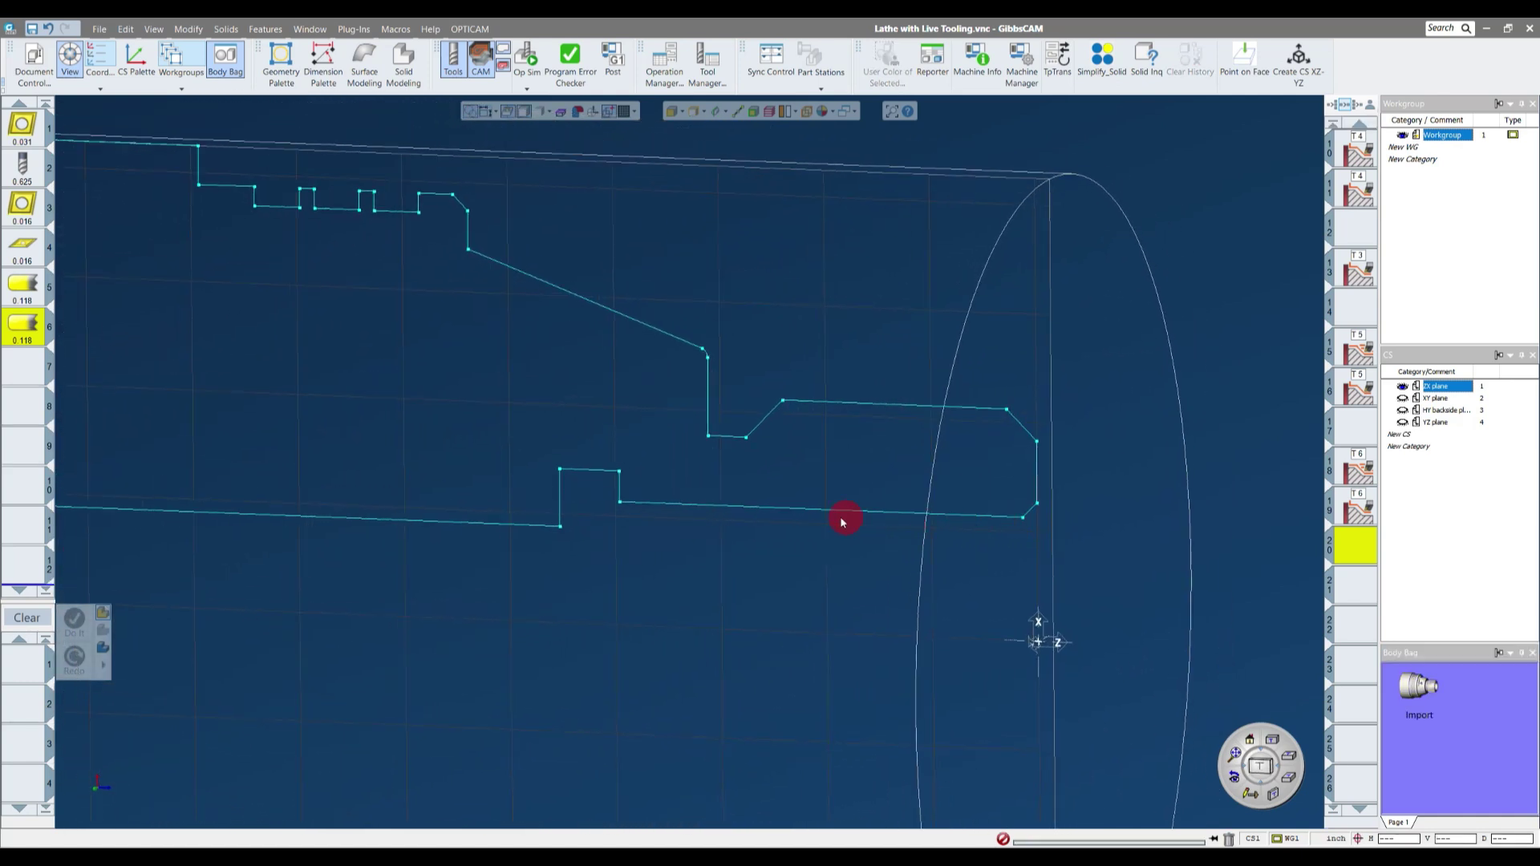
{"action": "scroll", "coordinate": [1039, 243], "scroll_direction": "down", "scroll_amount": 3}
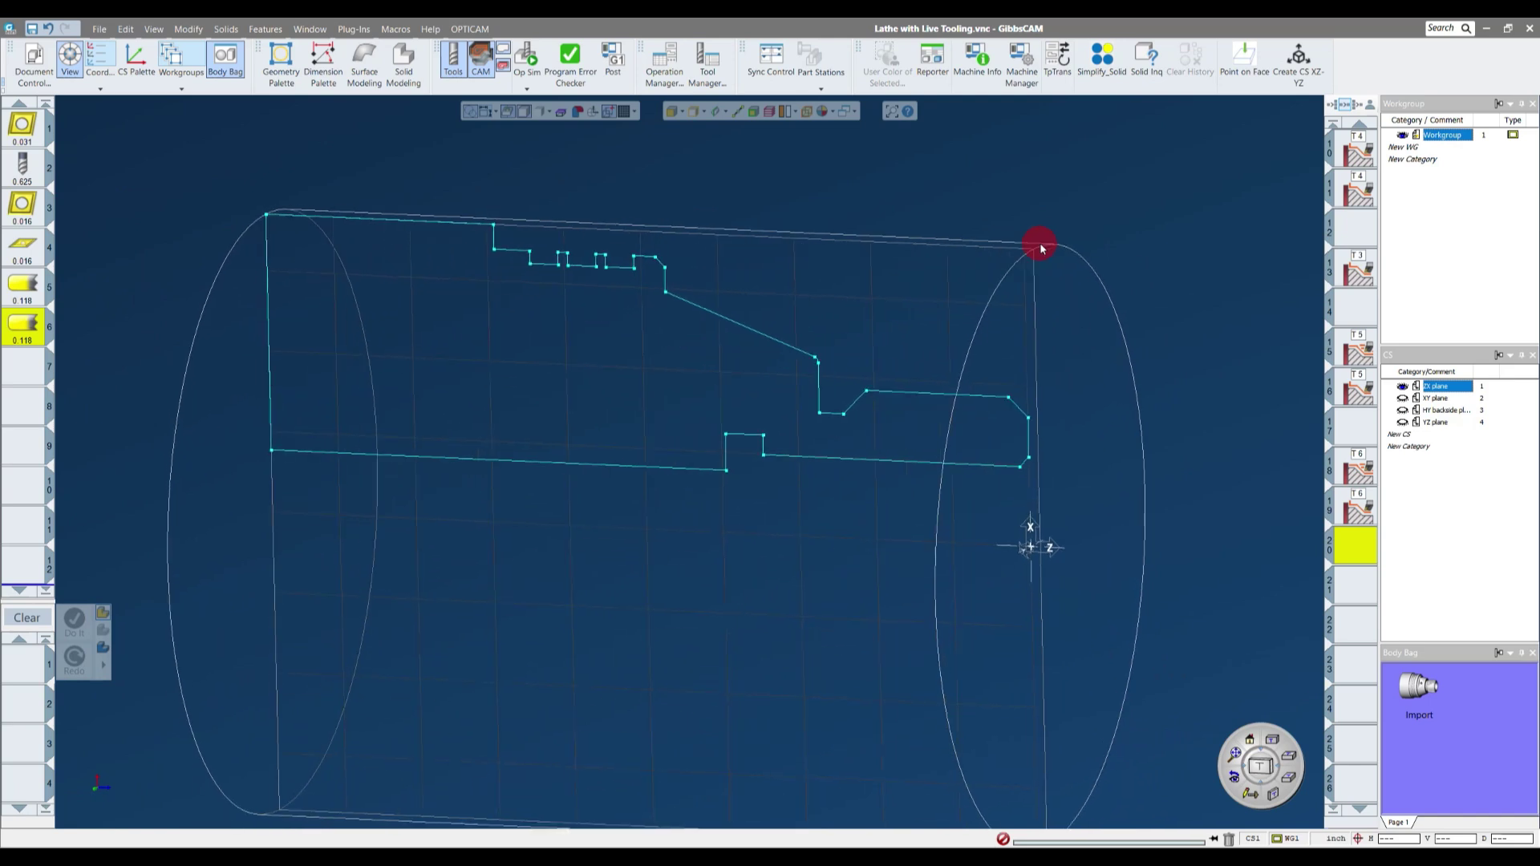
{"action": "scroll", "coordinate": [1040, 242], "scroll_direction": "up", "scroll_amount": 3}
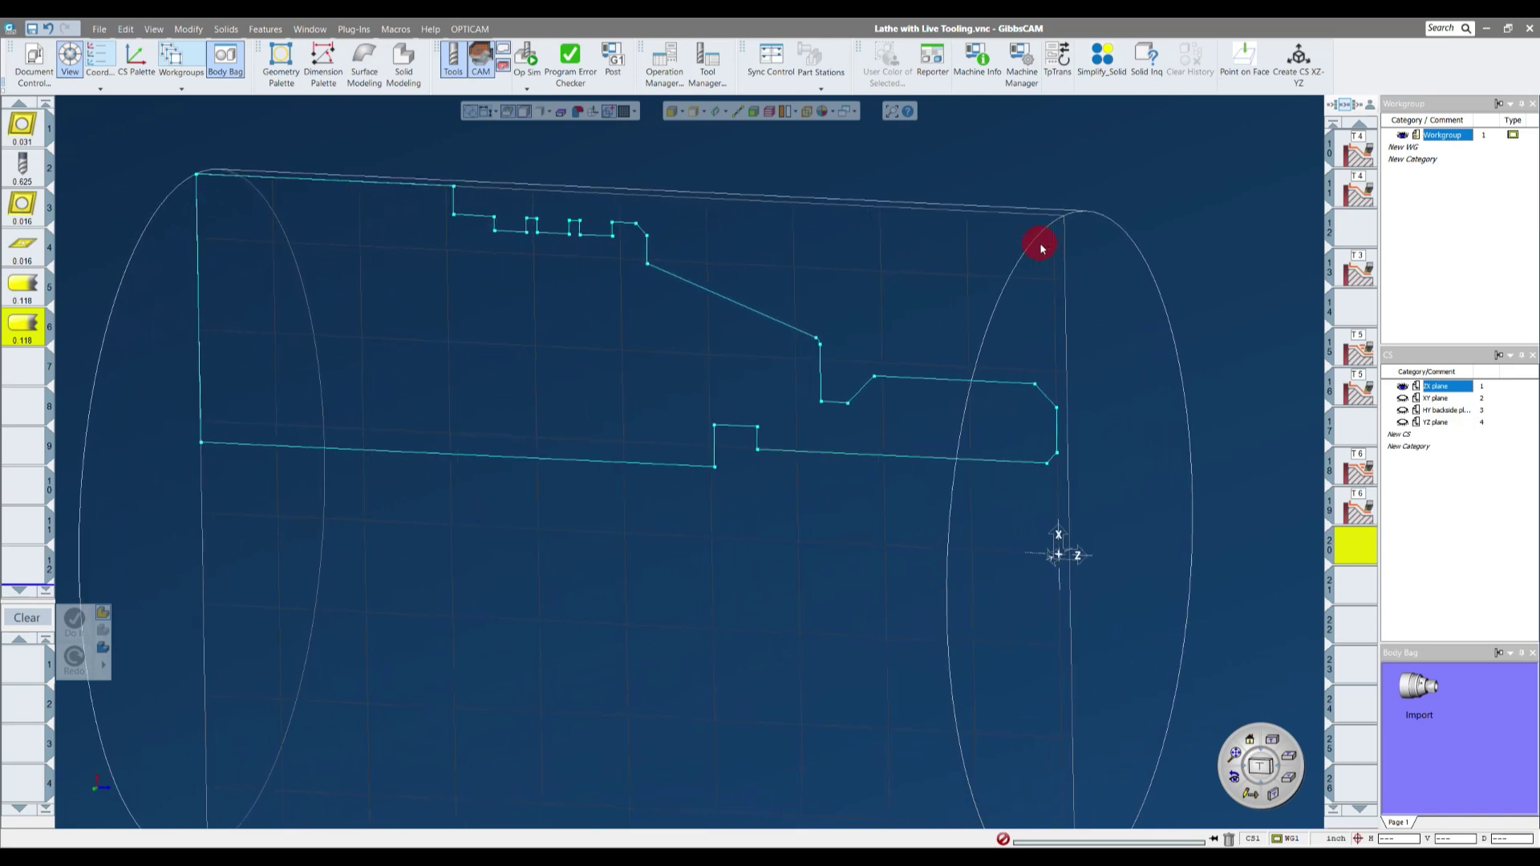
{"action": "scroll", "coordinate": [1039, 242], "scroll_direction": "down", "scroll_amount": 3}
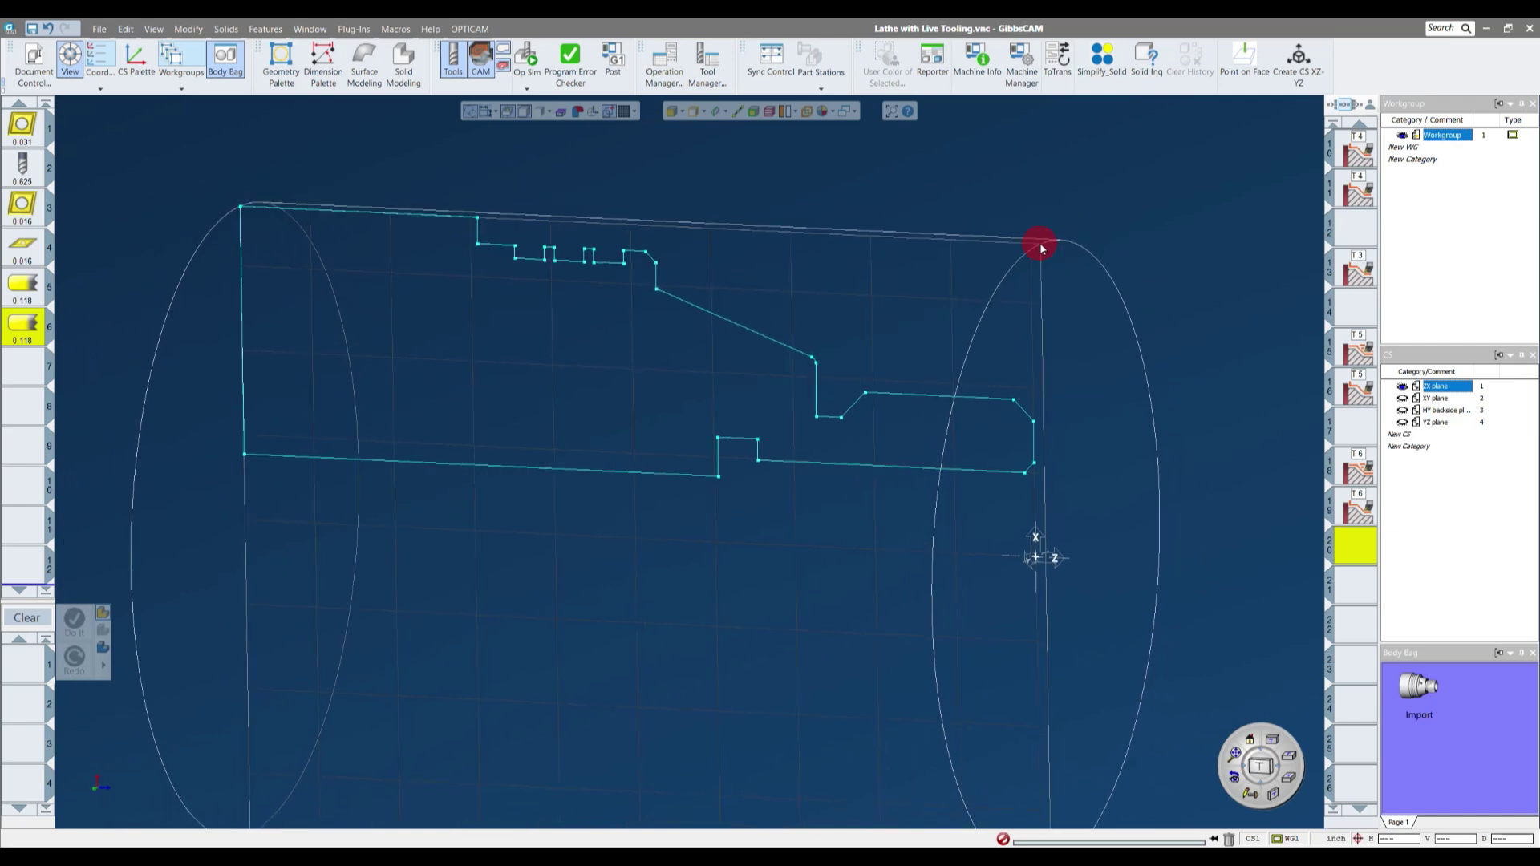
- Create turning tool 7 as a laydown triangle threading insert (thd. LT) in the empty tool position
{"action": "left_click", "coordinate": [939, 320]}
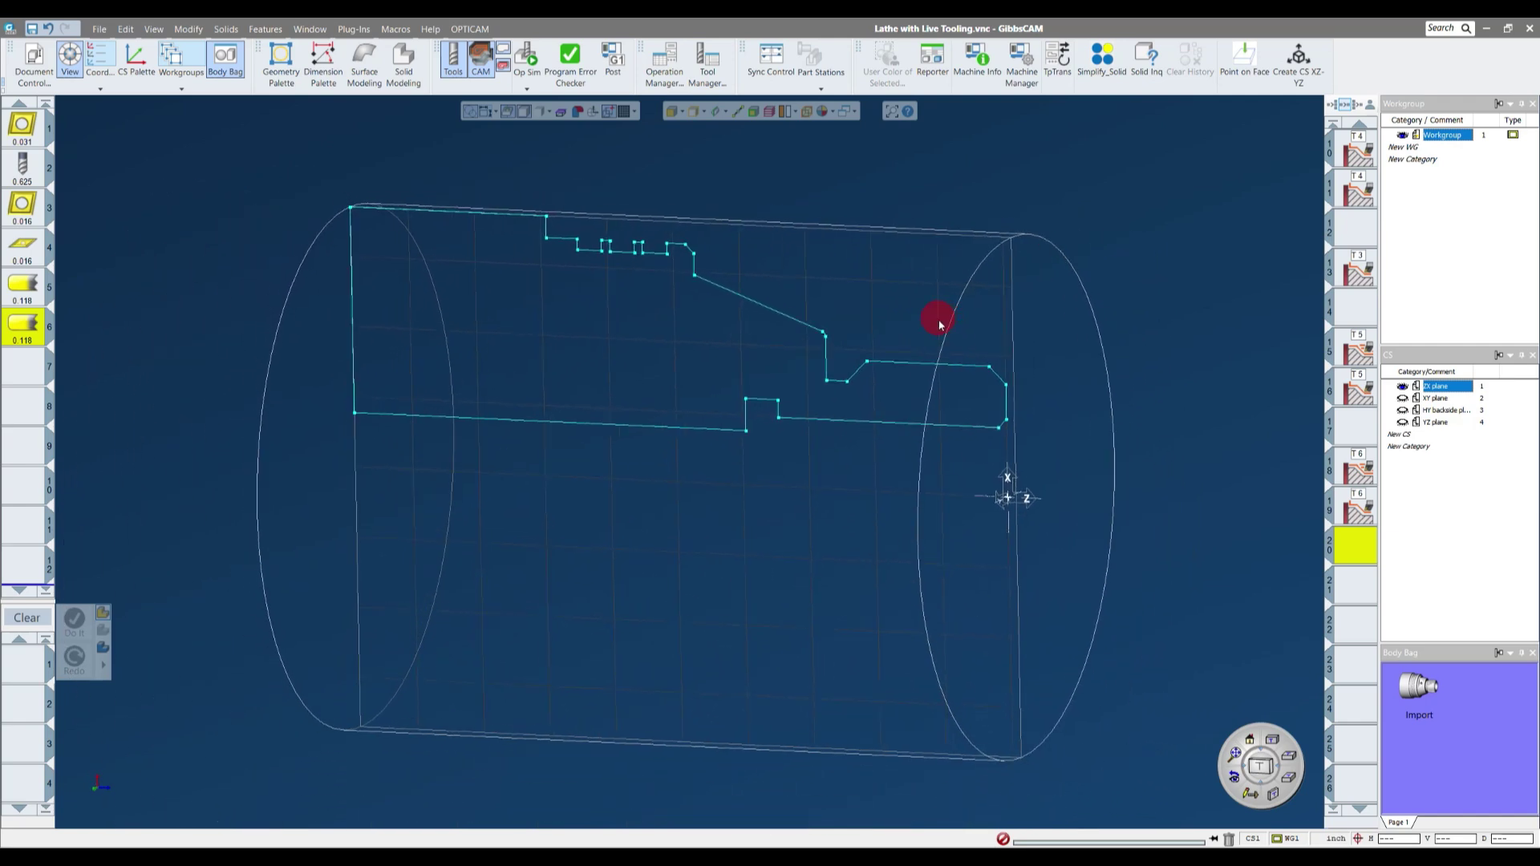
{"action": "left_click", "coordinate": [25, 366]}
{"action": "double_click", "coordinate": [25, 365]}
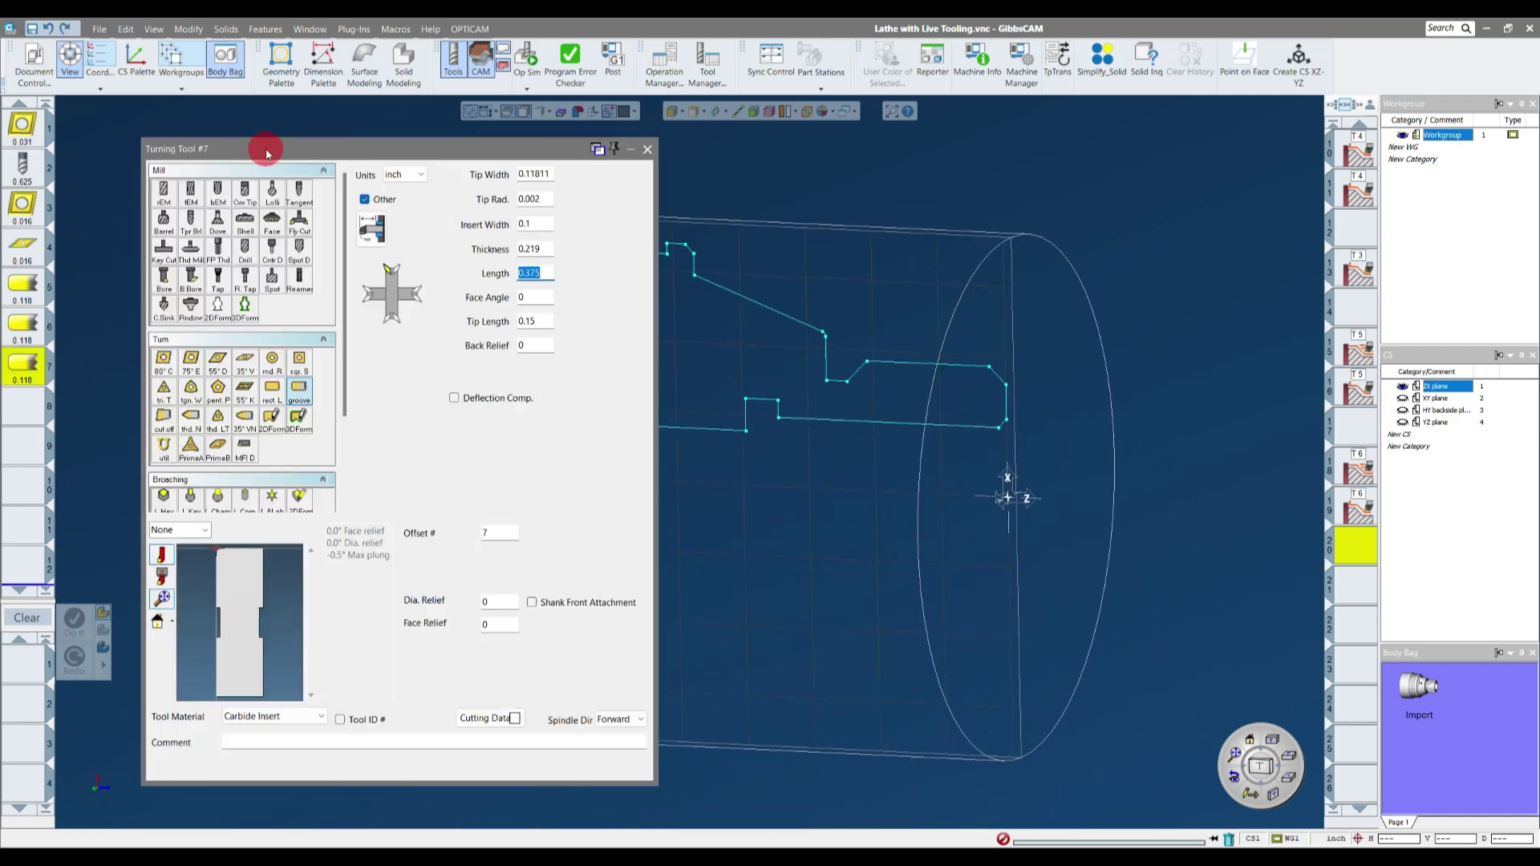
{"action": "left_click_drag", "start_coordinate": [289, 145], "coordinate": [279, 134]}
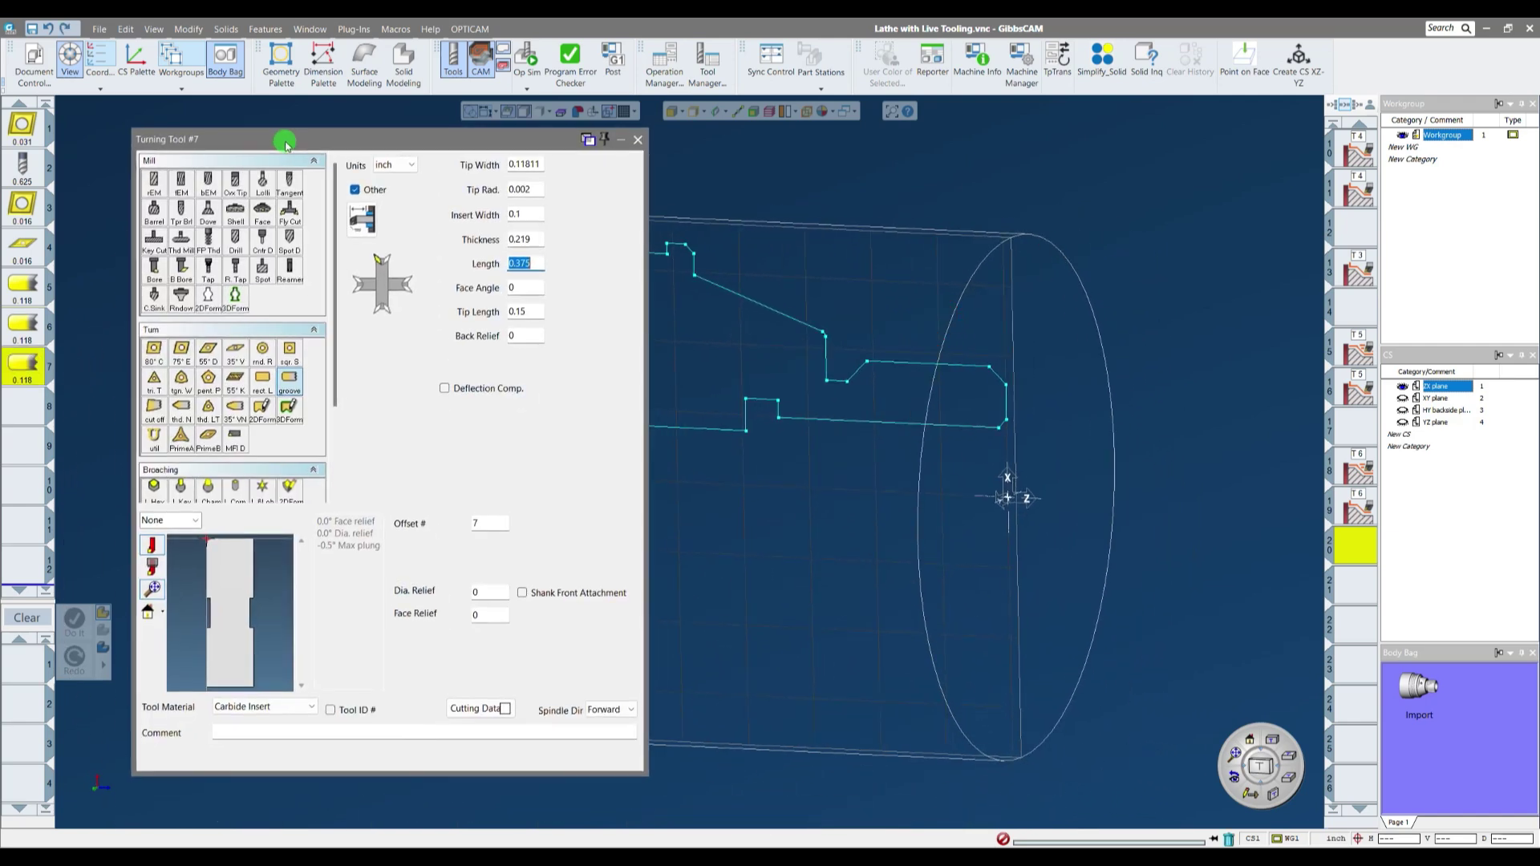
{"action": "left_click", "coordinate": [180, 410]}
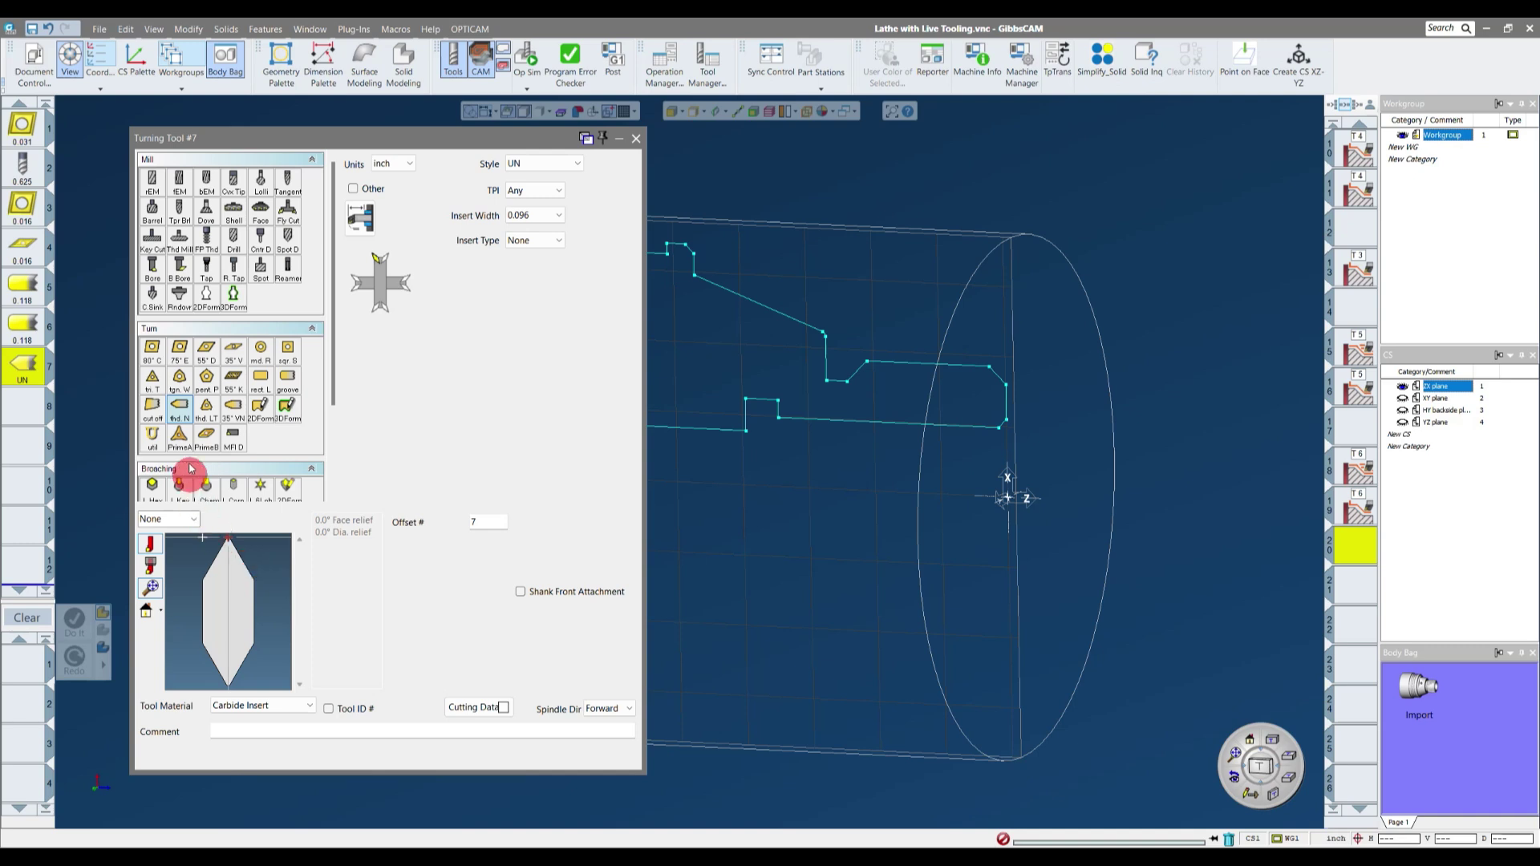
{"action": "left_click", "coordinate": [206, 407]}
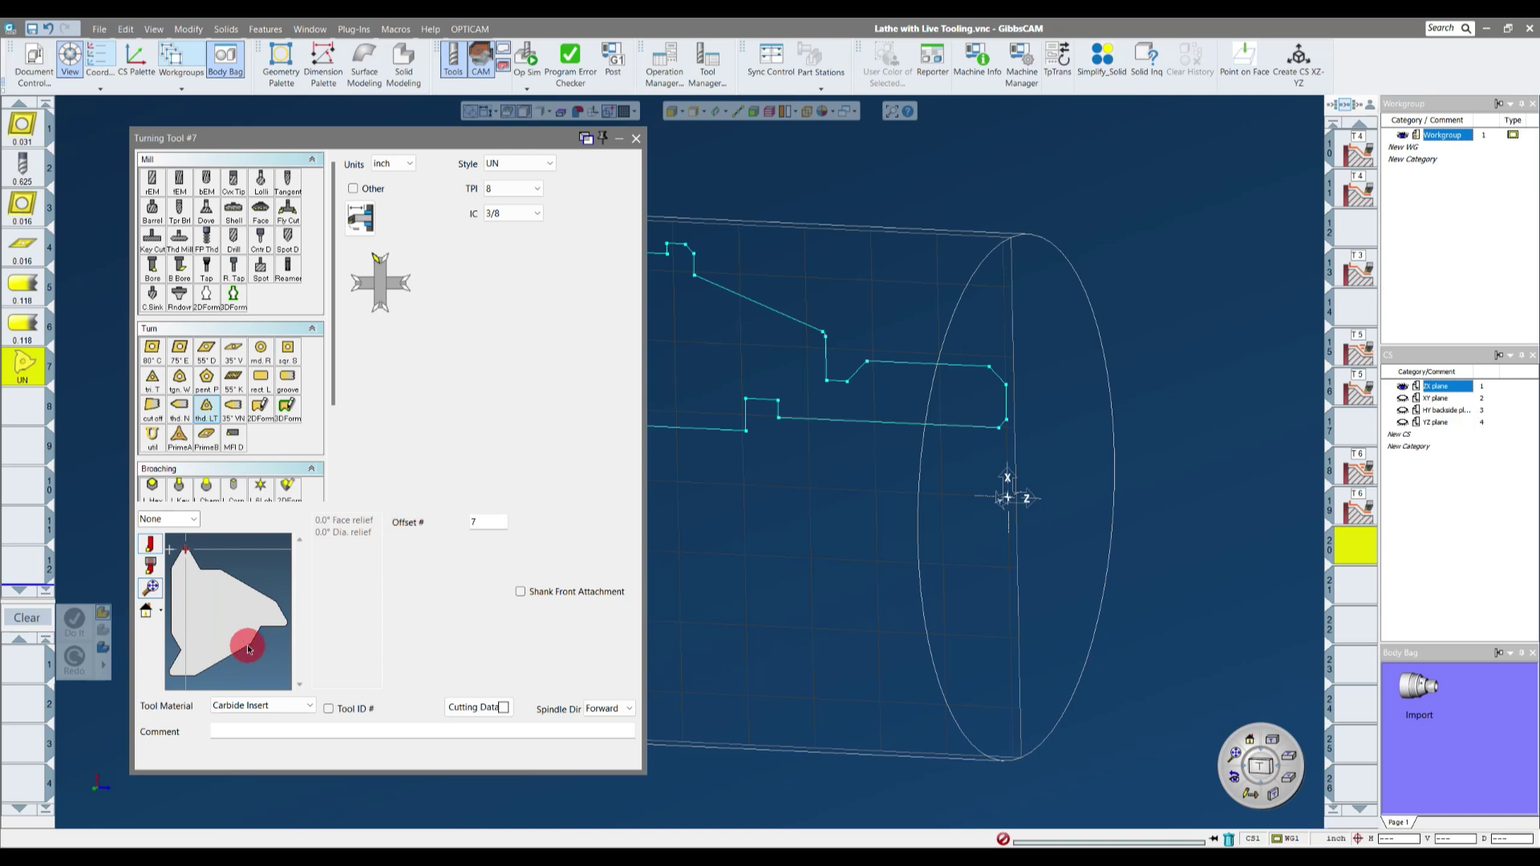
{"action": "scroll", "coordinate": [253, 604], "scroll_direction": "down", "scroll_amount": 2}
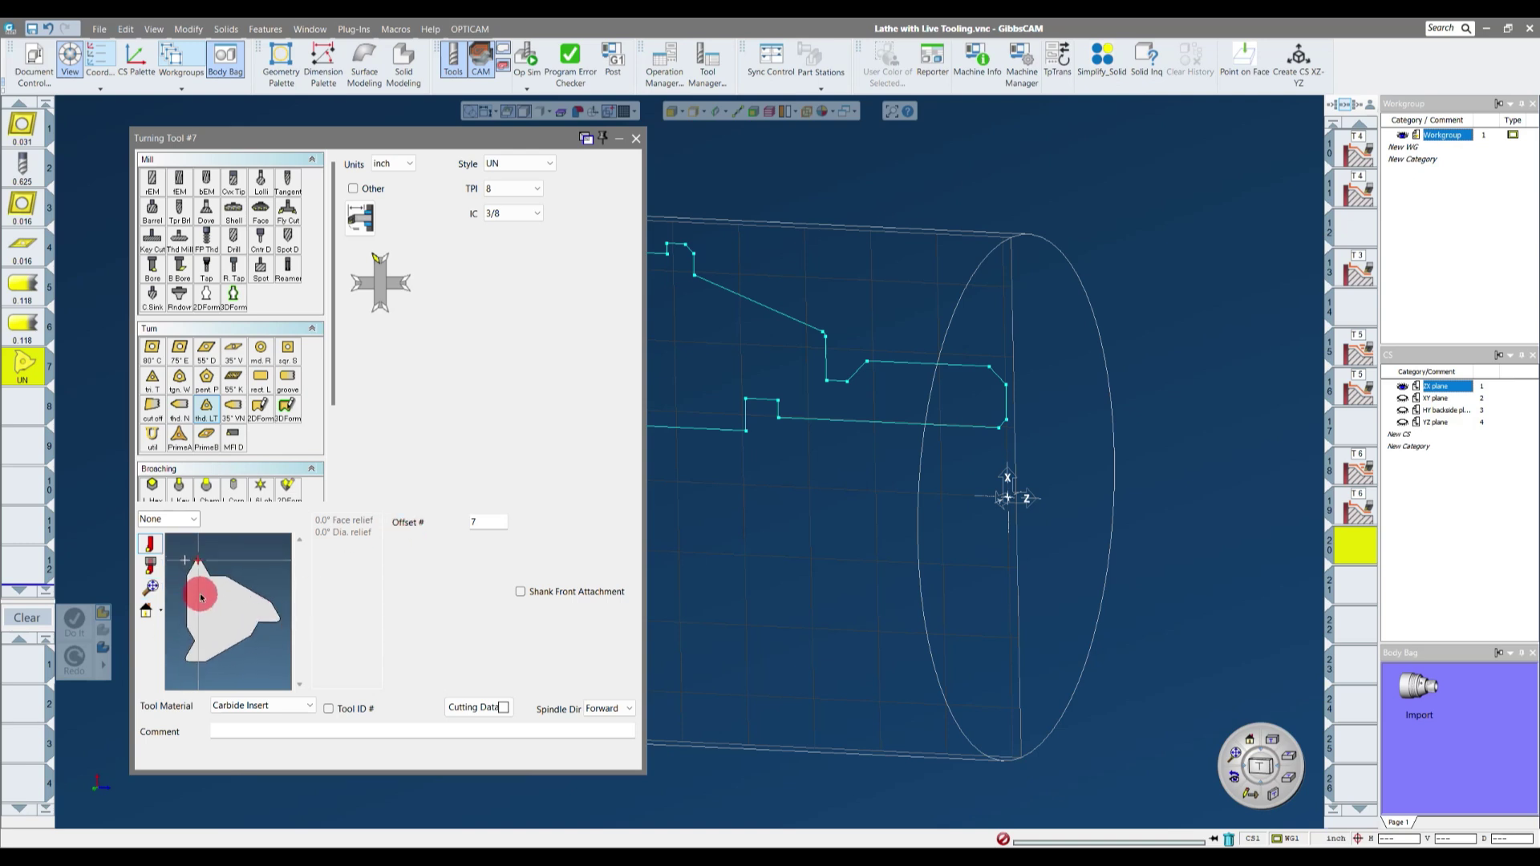
{"action": "scroll", "coordinate": [225, 603], "scroll_direction": "up", "scroll_amount": 1}
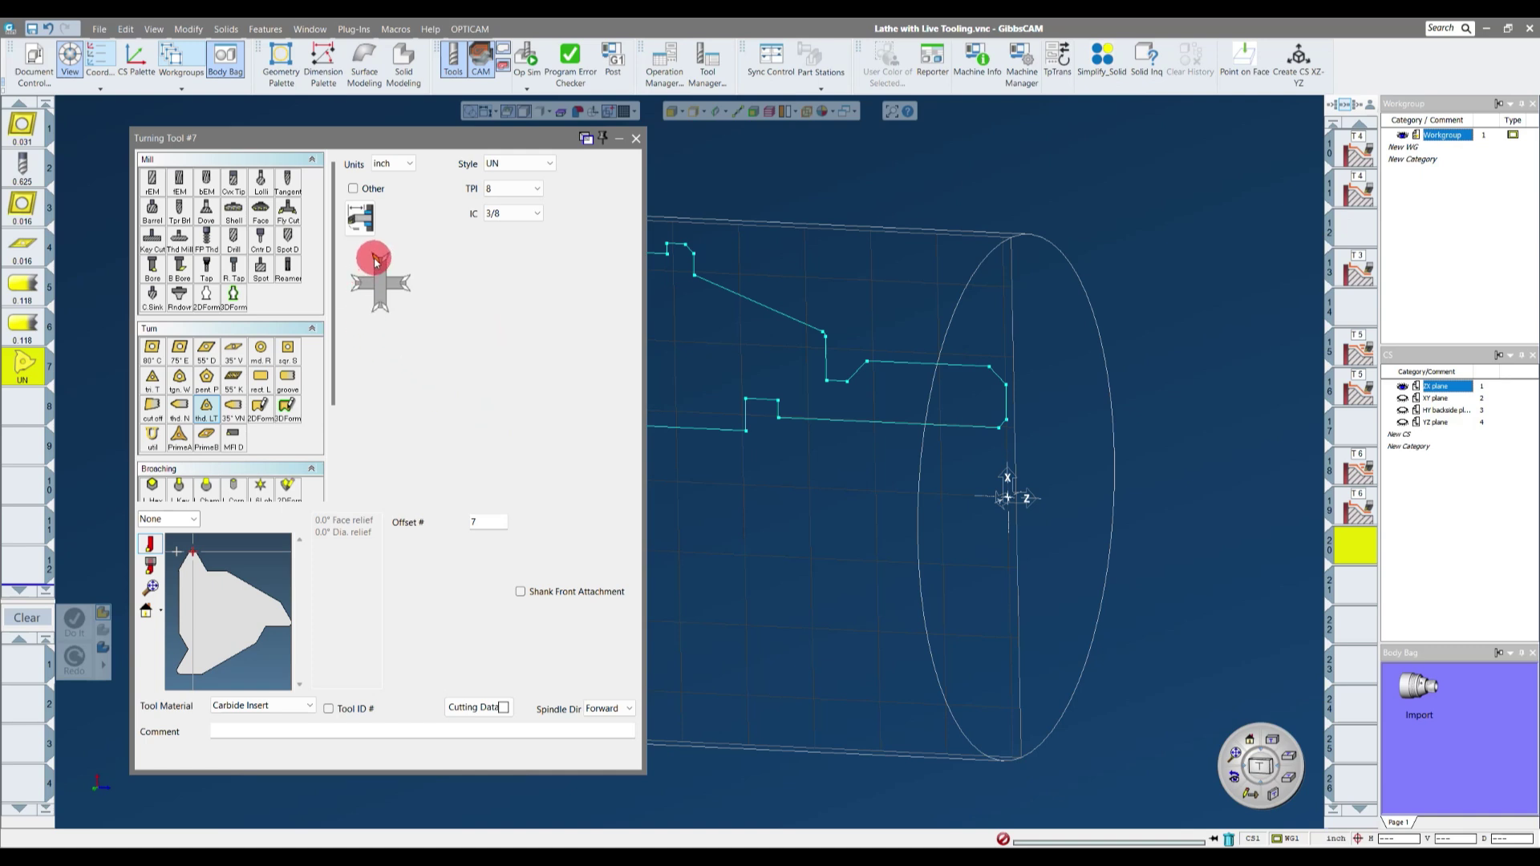
- Define tool 7's threading insert with UN style, 14 TPI and a 3/8 IC
{"action": "left_click", "coordinate": [550, 167]}
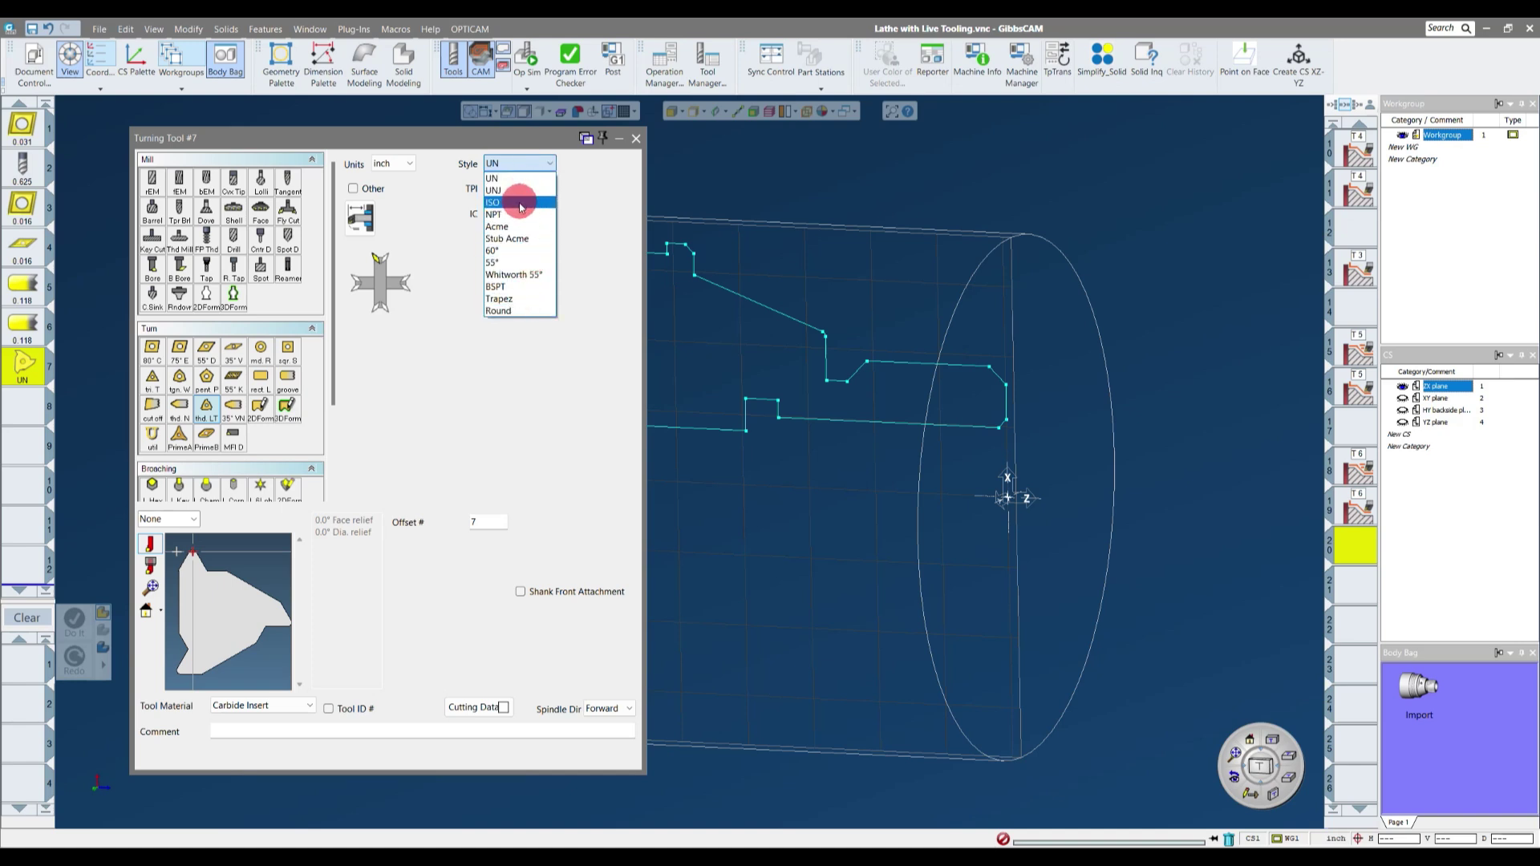
{"action": "left_click", "coordinate": [523, 186]}
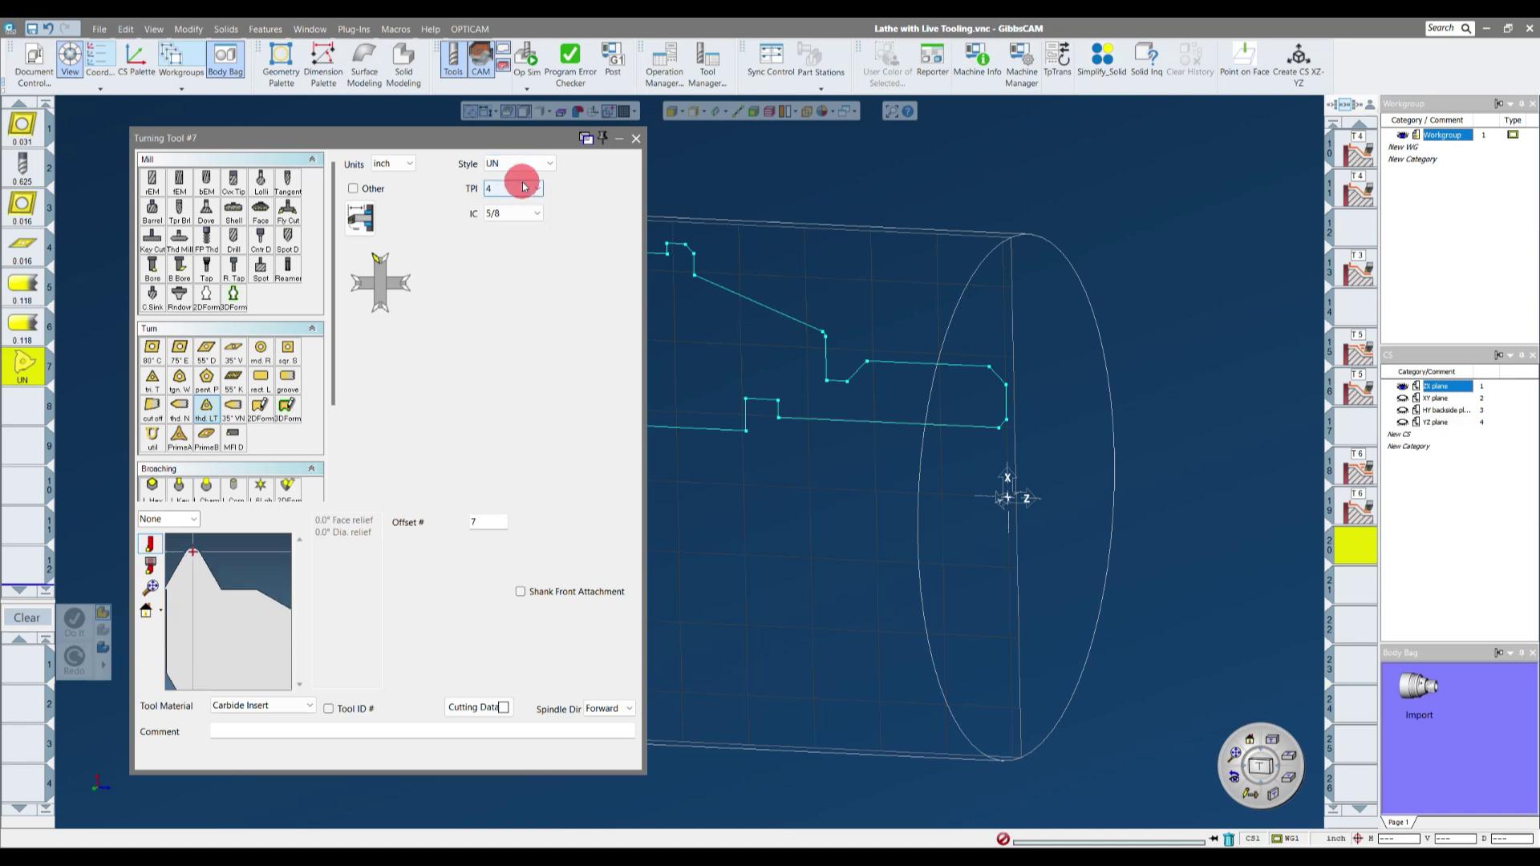
{"action": "left_click", "coordinate": [526, 189]}
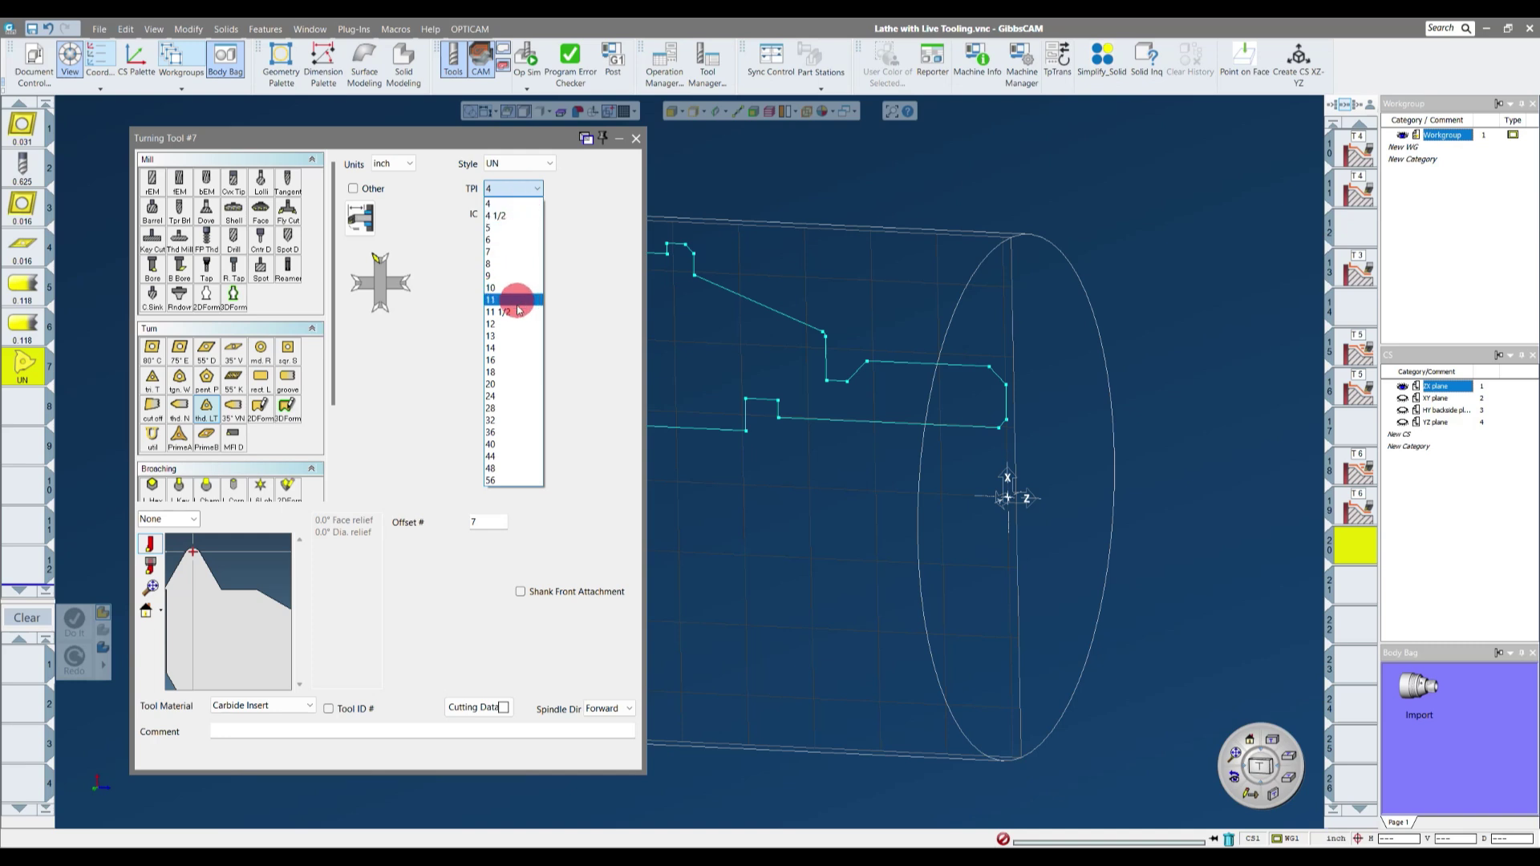
{"action": "left_click", "coordinate": [507, 348]}
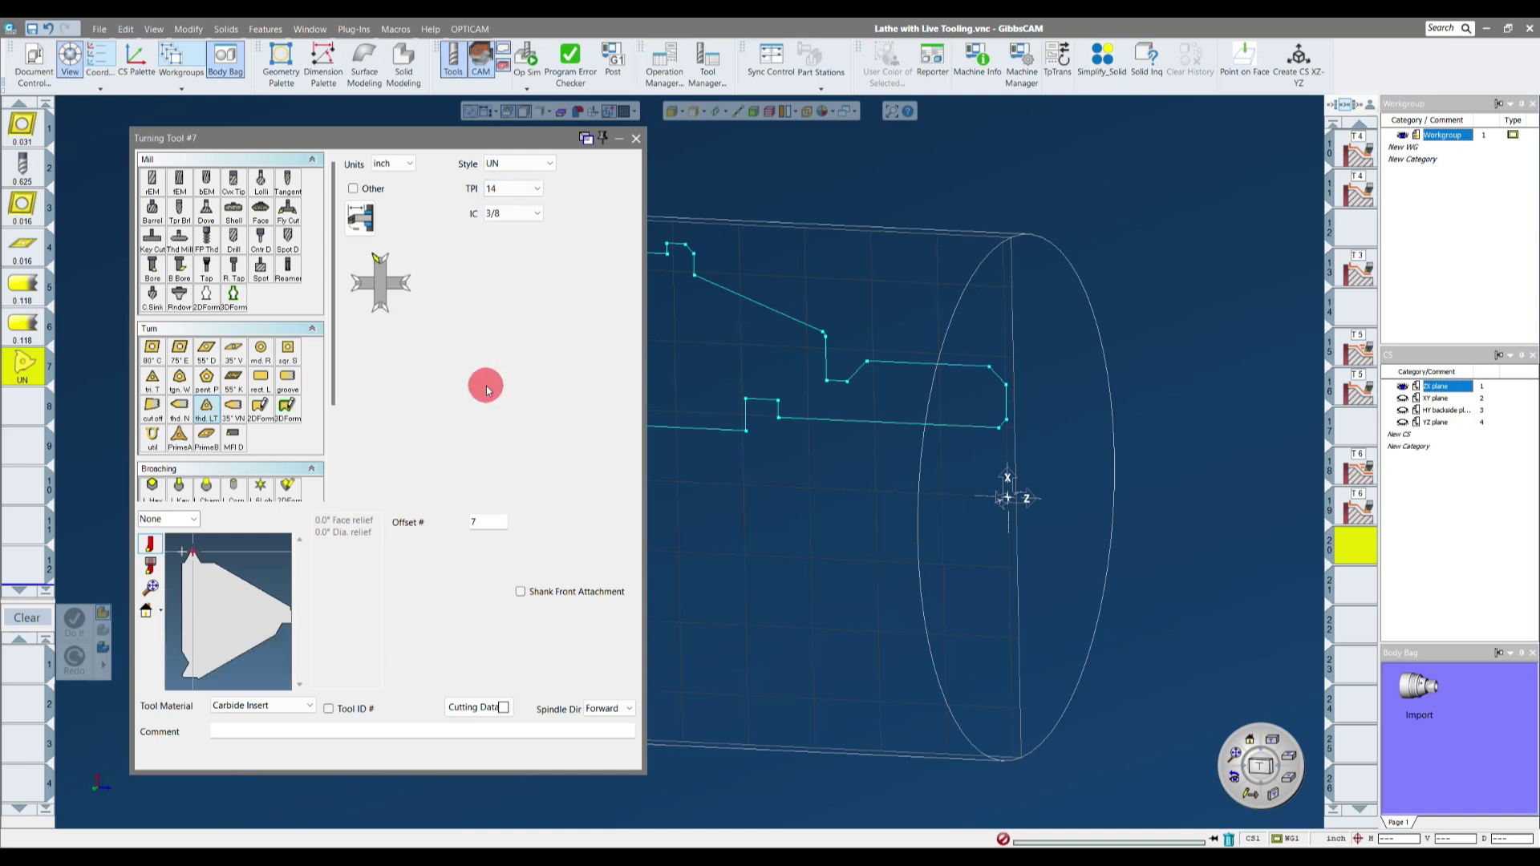
{"action": "left_click", "coordinate": [523, 210]}
{"action": "left_click", "coordinate": [514, 229]}
- Examine the threading insert's tip and touch-off point in the tool preview, and close the tool definition
{"action": "scroll", "coordinate": [244, 644], "scroll_direction": "down", "scroll_amount": 1}
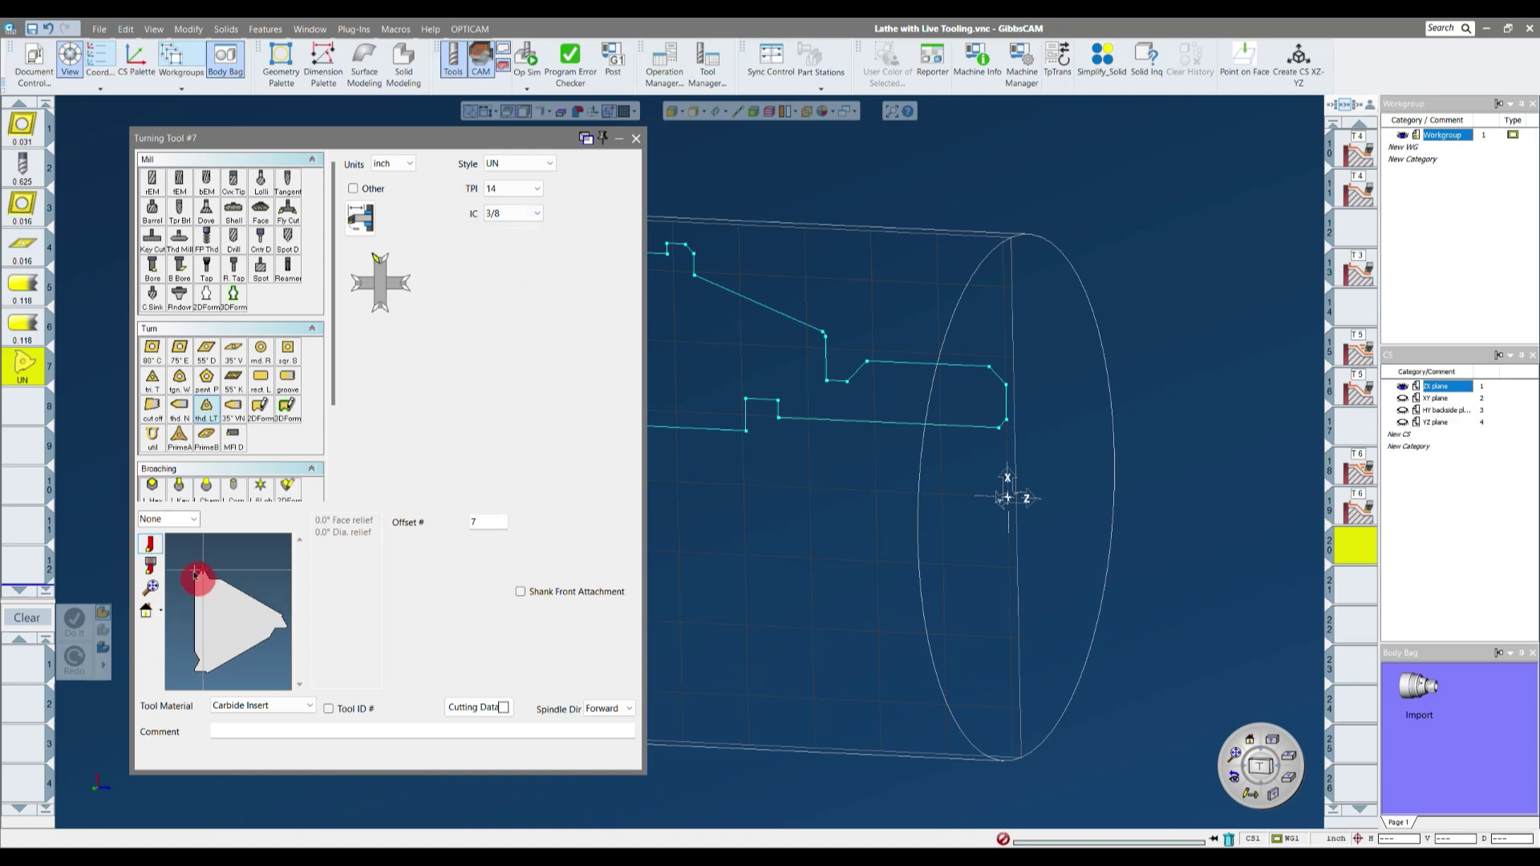
{"action": "scroll", "coordinate": [195, 573], "scroll_direction": "up", "scroll_amount": 5}
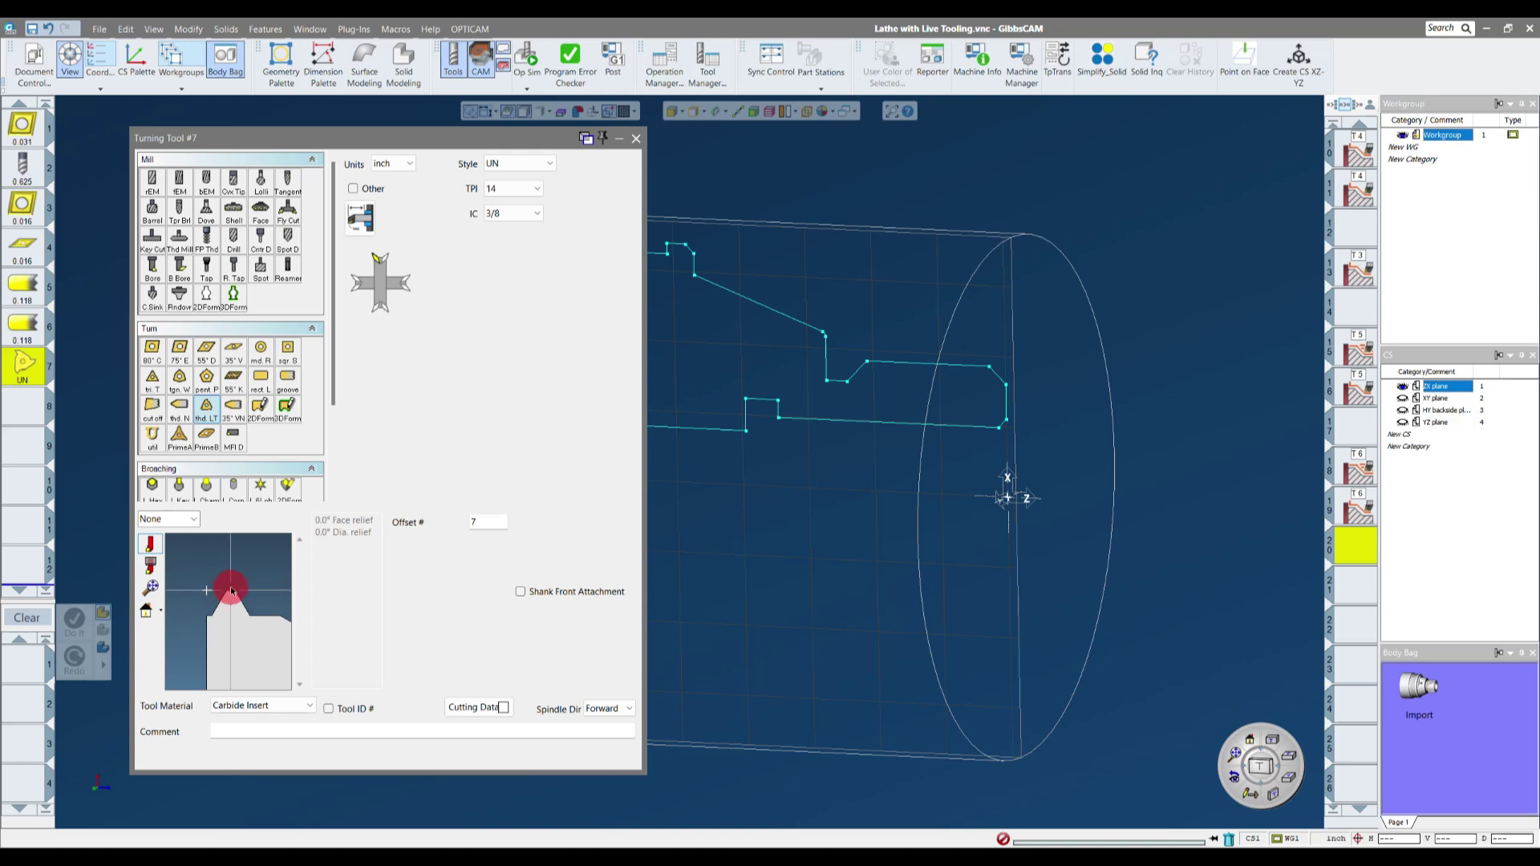
{"action": "scroll", "coordinate": [233, 593], "scroll_direction": "down", "scroll_amount": 2}
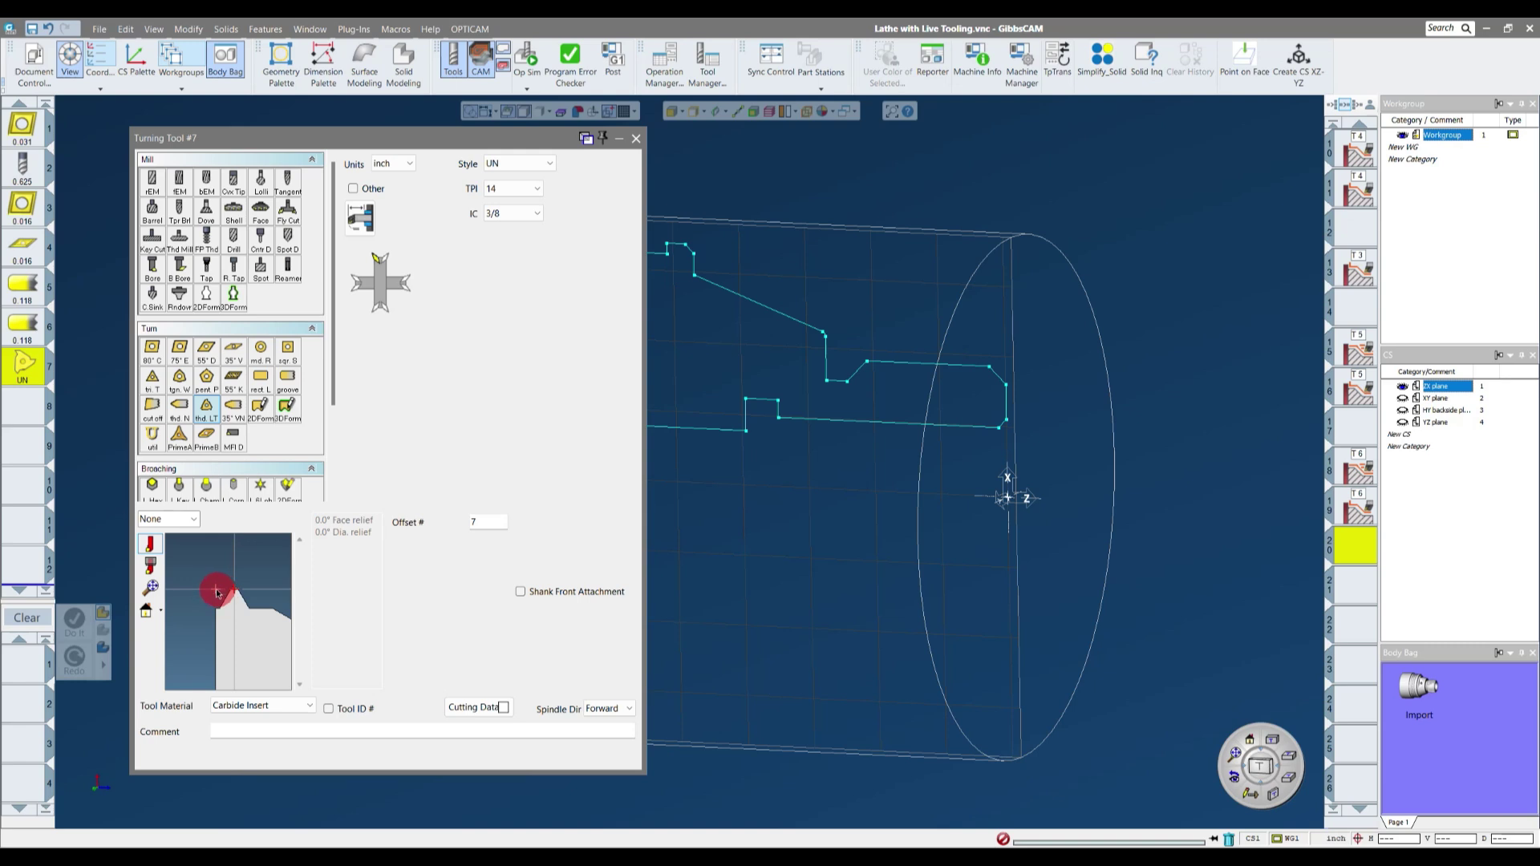
{"action": "scroll", "coordinate": [189, 615], "scroll_direction": "down", "scroll_amount": 3}
{"action": "scroll", "coordinate": [253, 568], "scroll_direction": "up", "scroll_amount": 3}
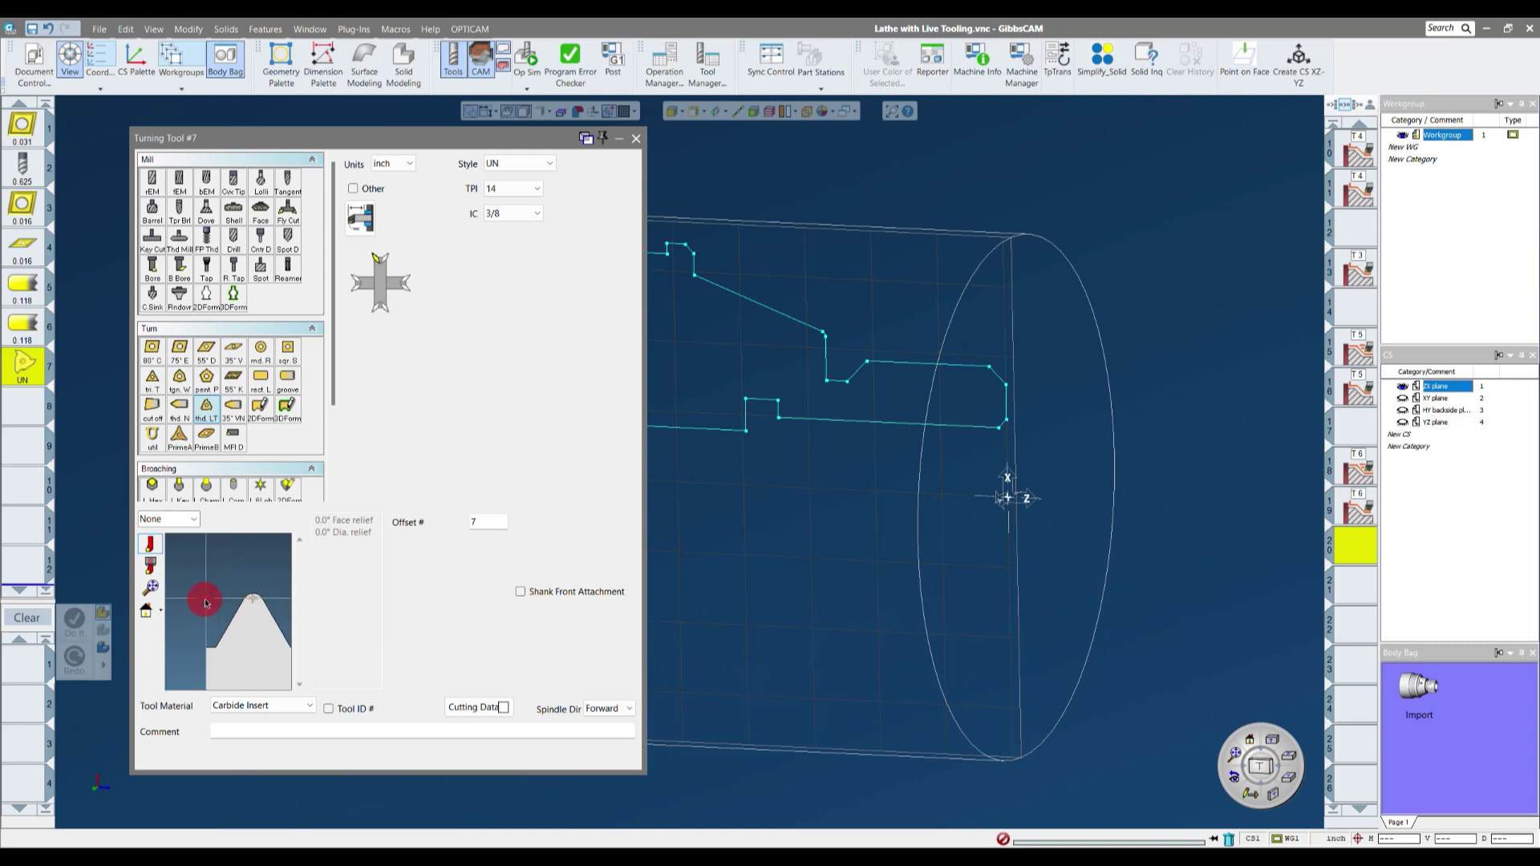
{"action": "left_click", "coordinate": [252, 599]}
{"action": "scroll", "coordinate": [193, 593], "scroll_direction": "down", "scroll_amount": 2}
{"action": "scroll", "coordinate": [192, 593], "scroll_direction": "up", "scroll_amount": 3}
{"action": "scroll", "coordinate": [192, 593], "scroll_direction": "up", "scroll_amount": 2}
{"action": "scroll", "coordinate": [202, 573], "scroll_direction": "down", "scroll_amount": 1}
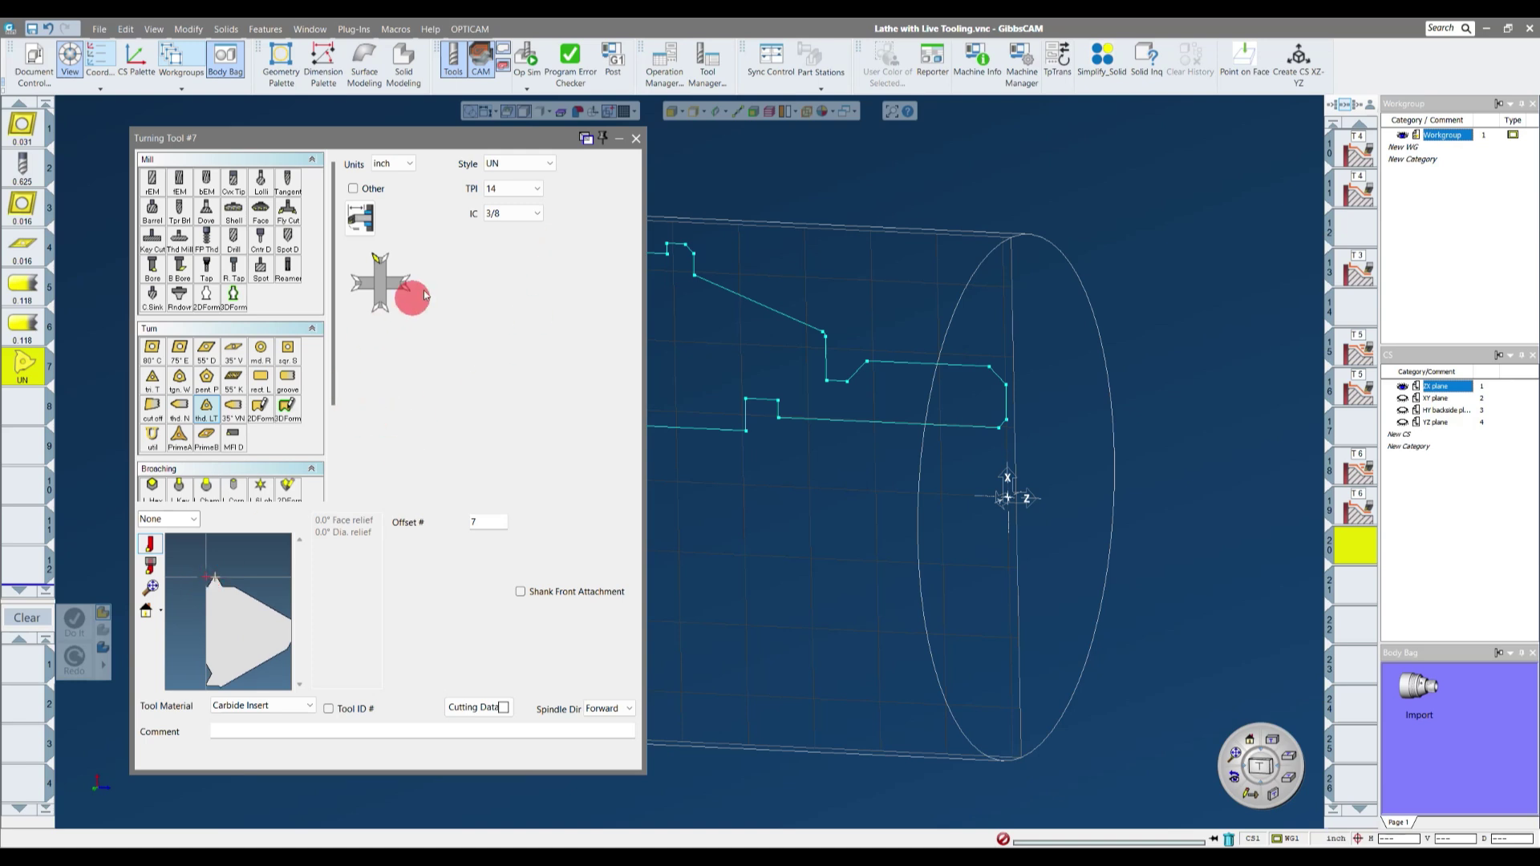
{"action": "left_click", "coordinate": [636, 140]}
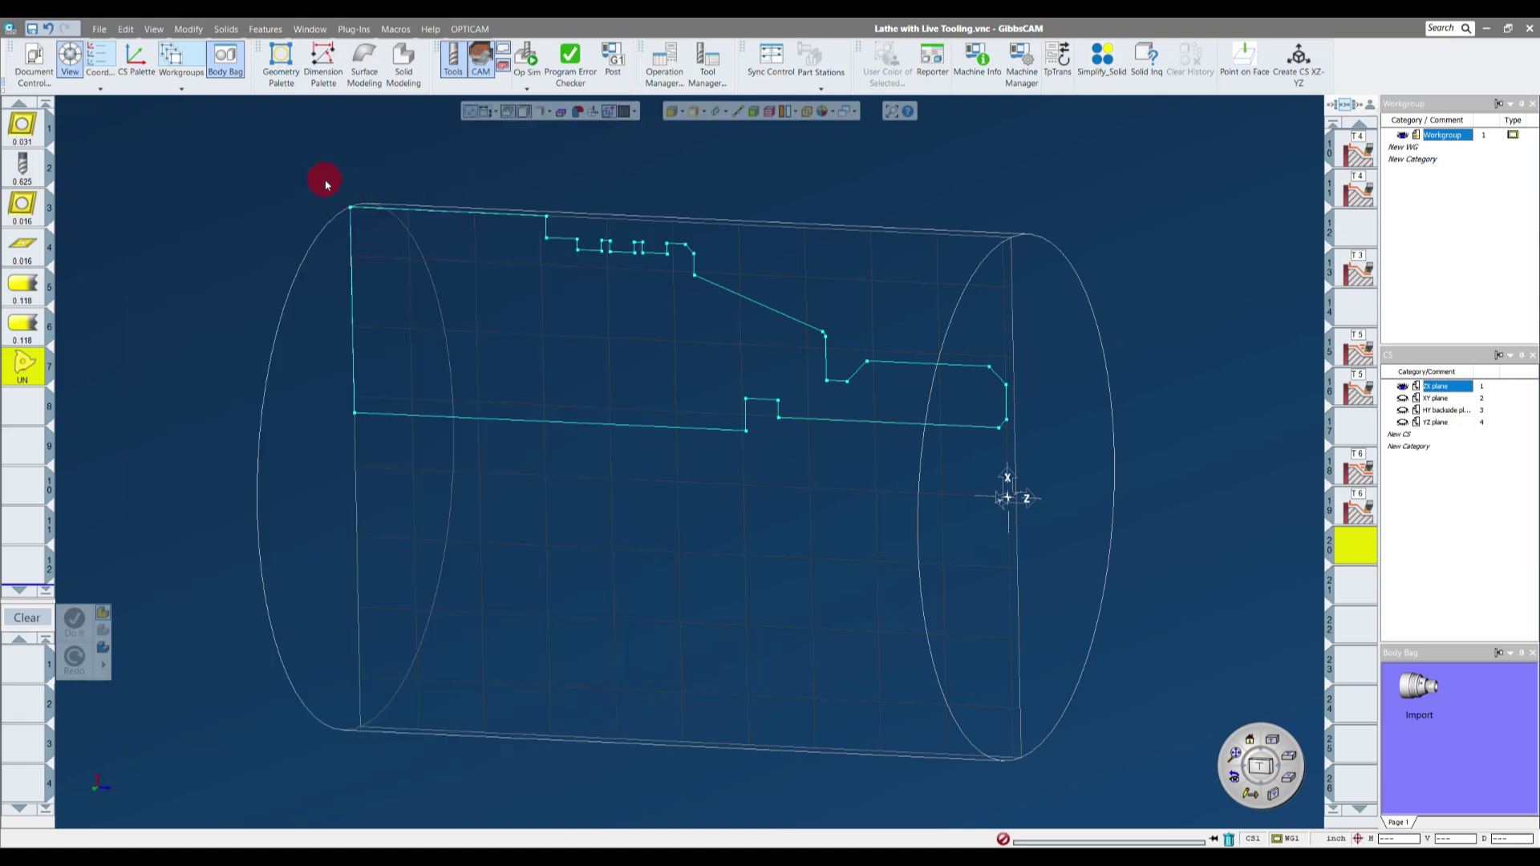
- Create a Thread process for the front ID with threading tool 7
{"action": "left_click", "coordinate": [22, 665]}
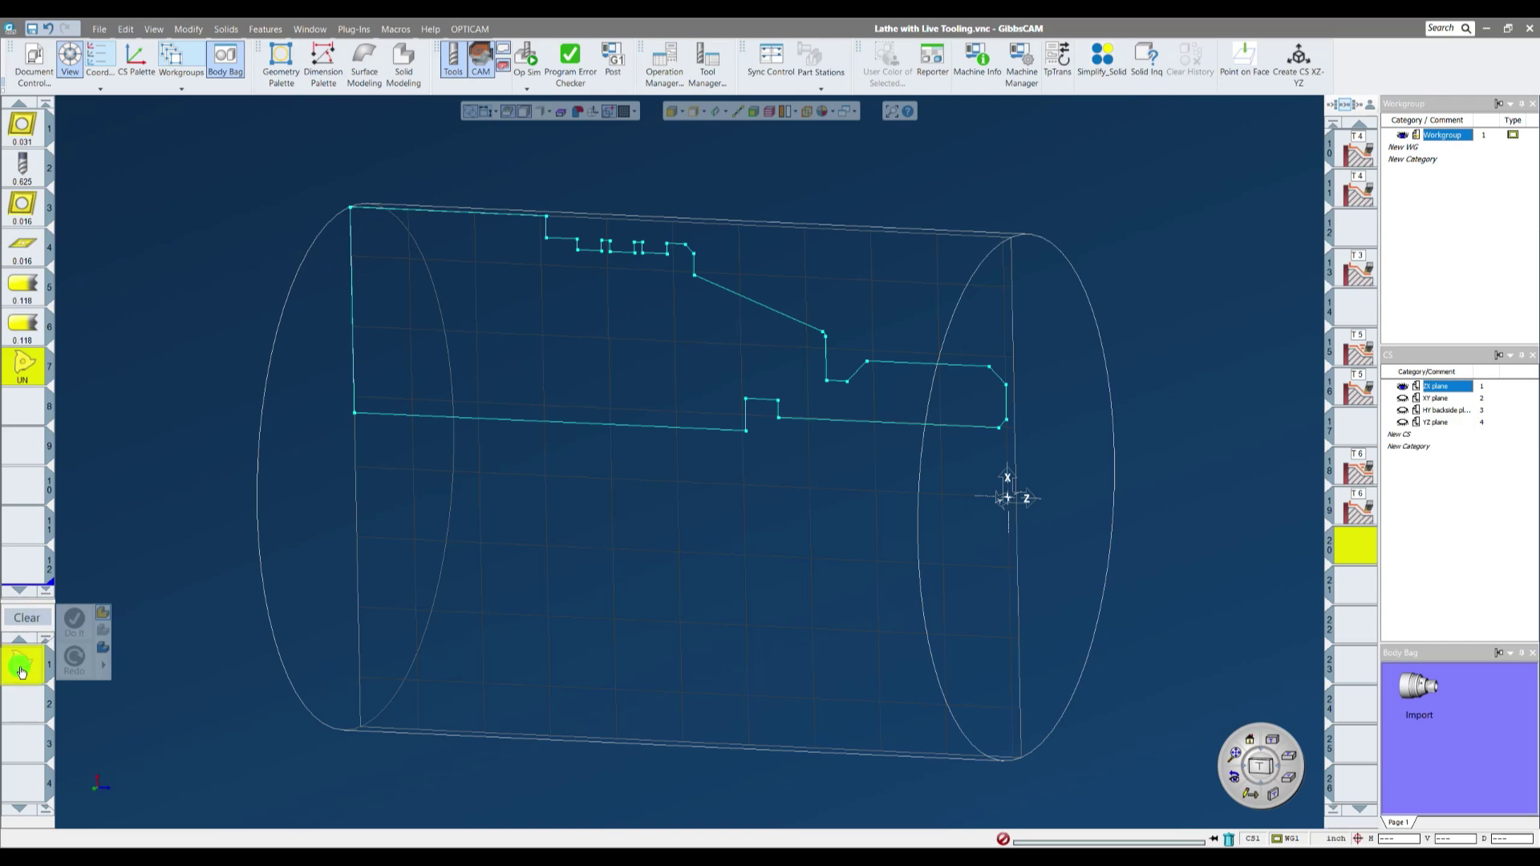
{"action": "left_click", "coordinate": [200, 623]}
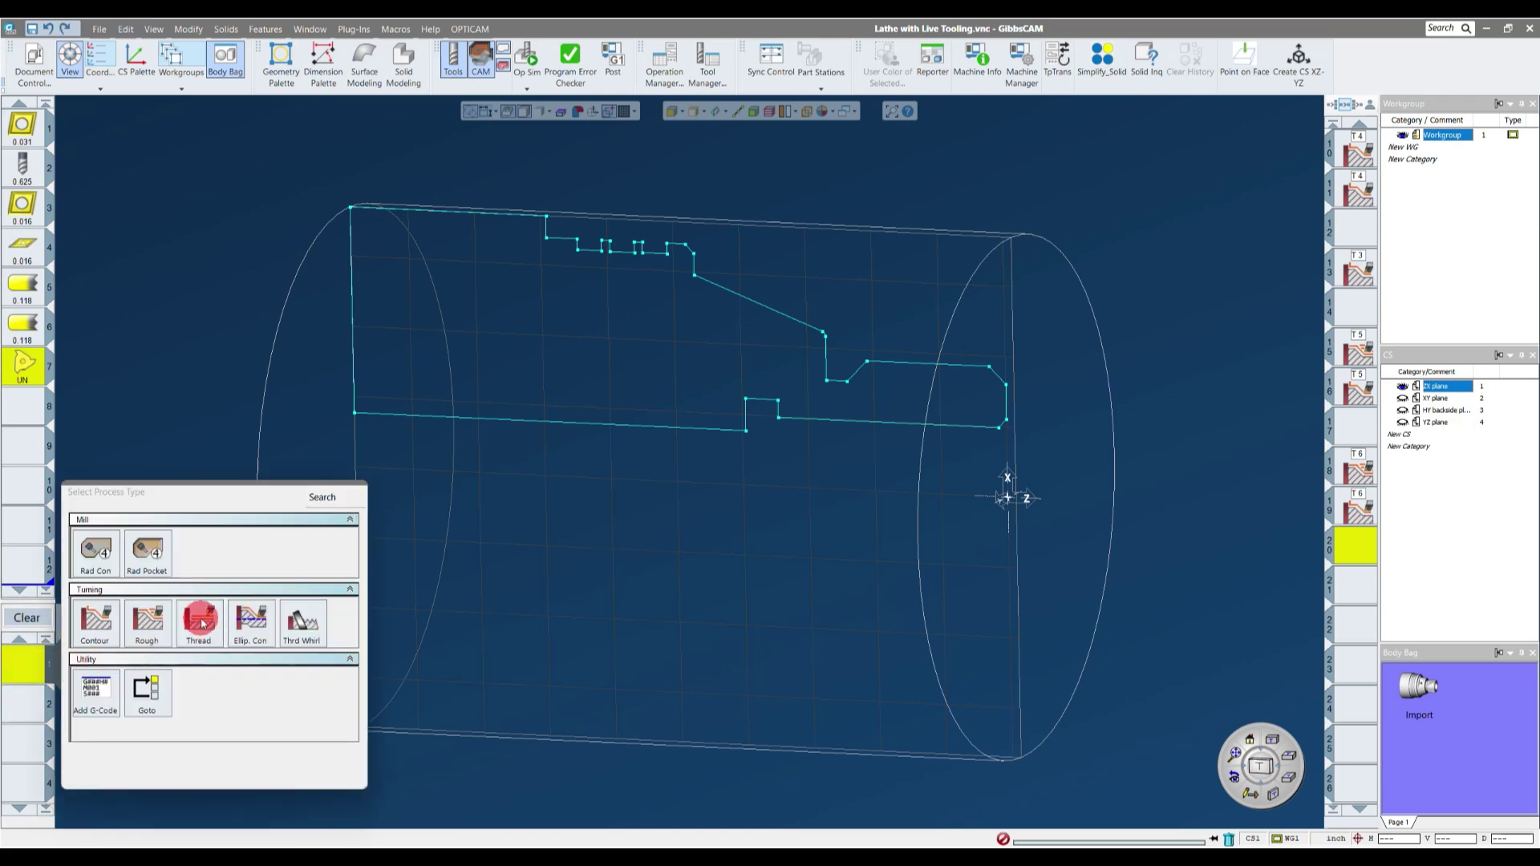
{"action": "left_click", "coordinate": [200, 628]}
{"action": "left_click_drag", "start_coordinate": [407, 185], "coordinate": [355, 151]}
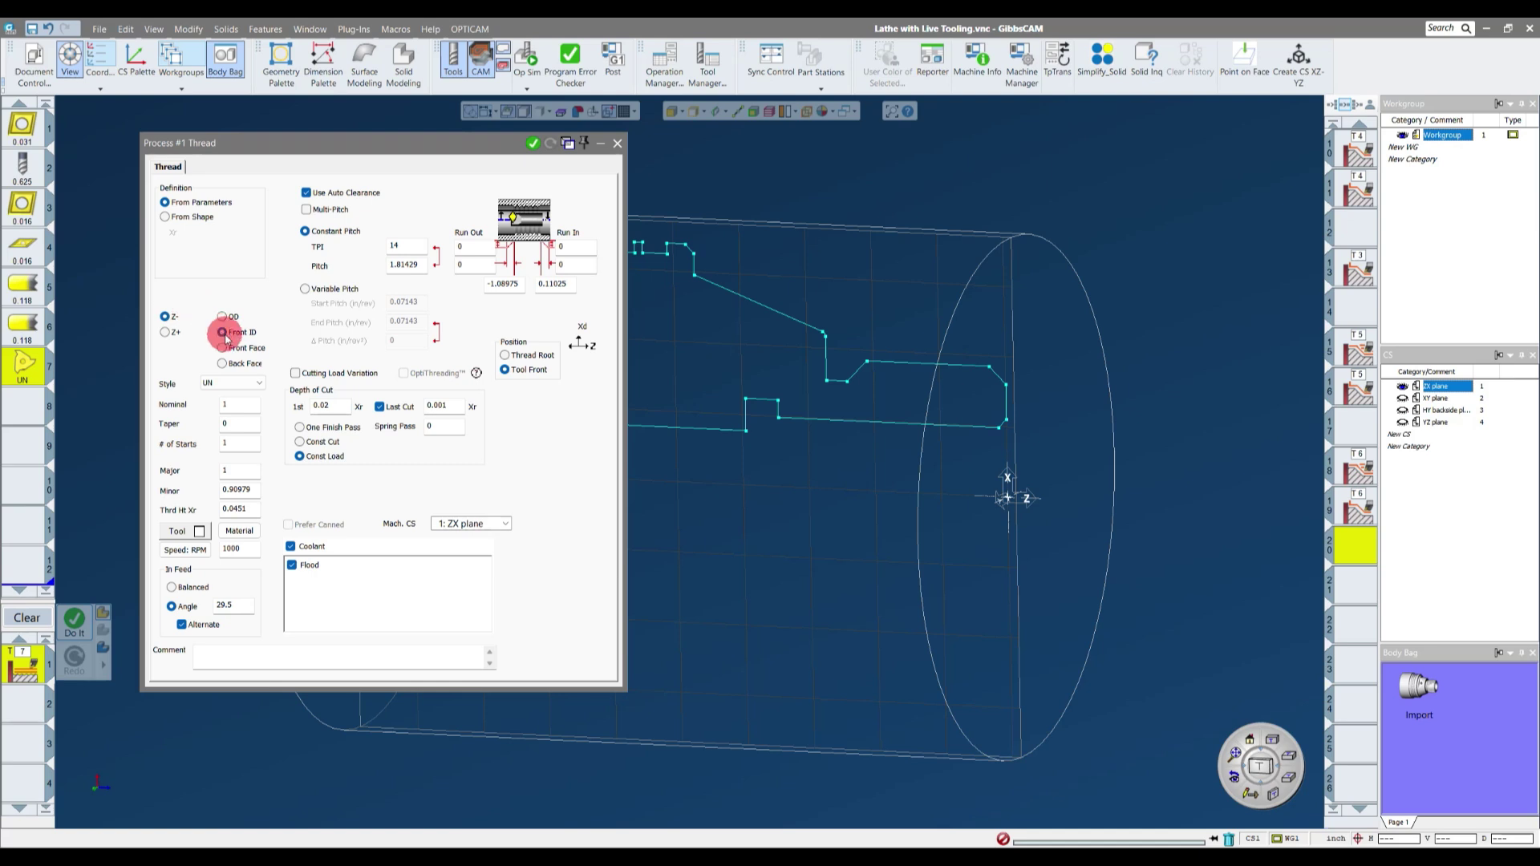
- Try the Multi-Pitch and Variable Pitch options in the Thread process, and return to Constant Pitch
{"action": "left_click", "coordinate": [308, 211]}
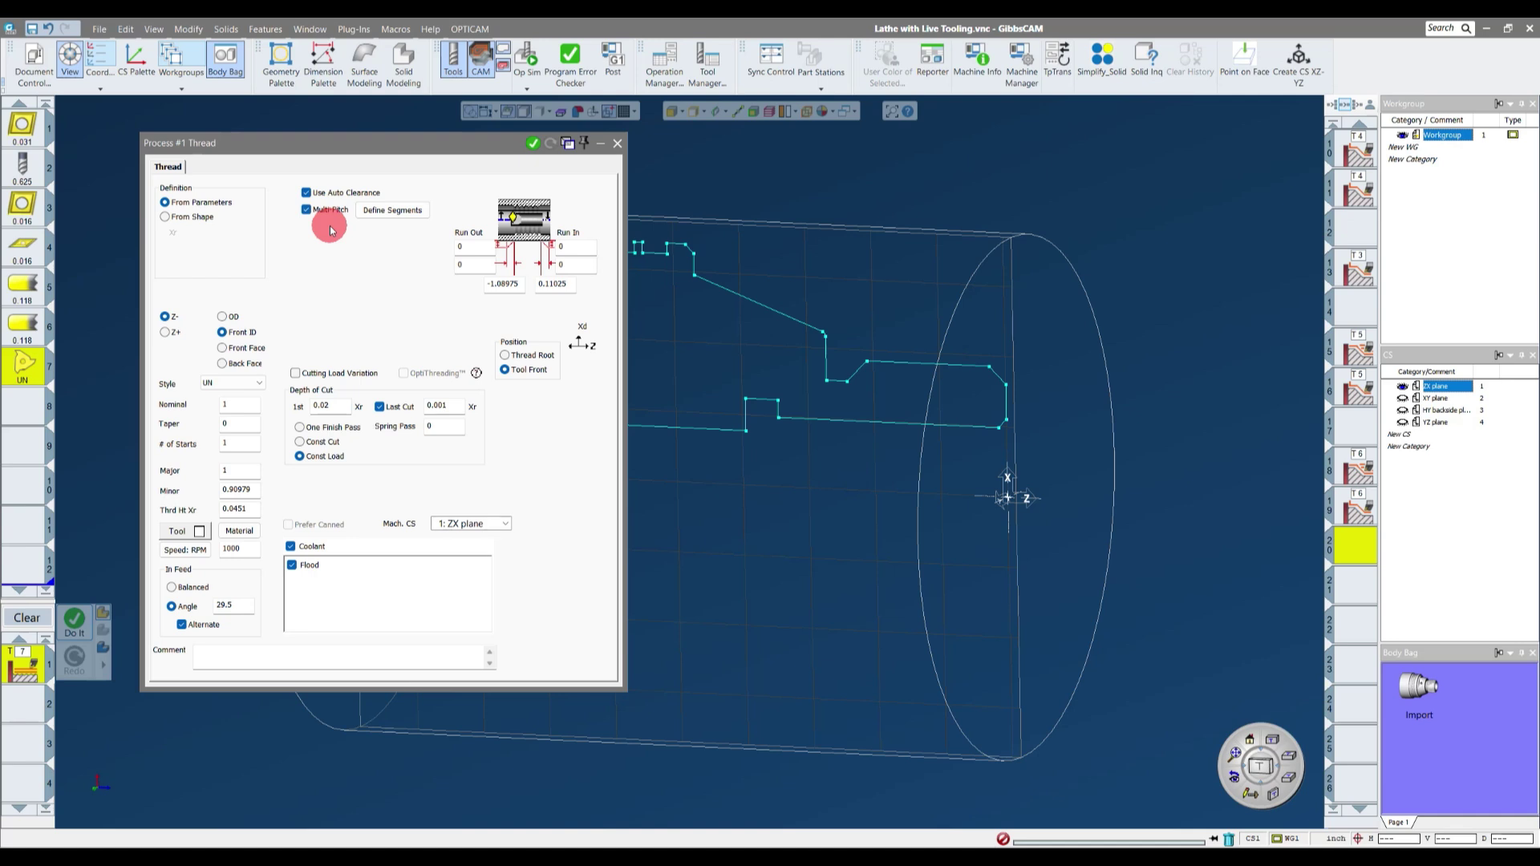
{"action": "left_click", "coordinate": [307, 212]}
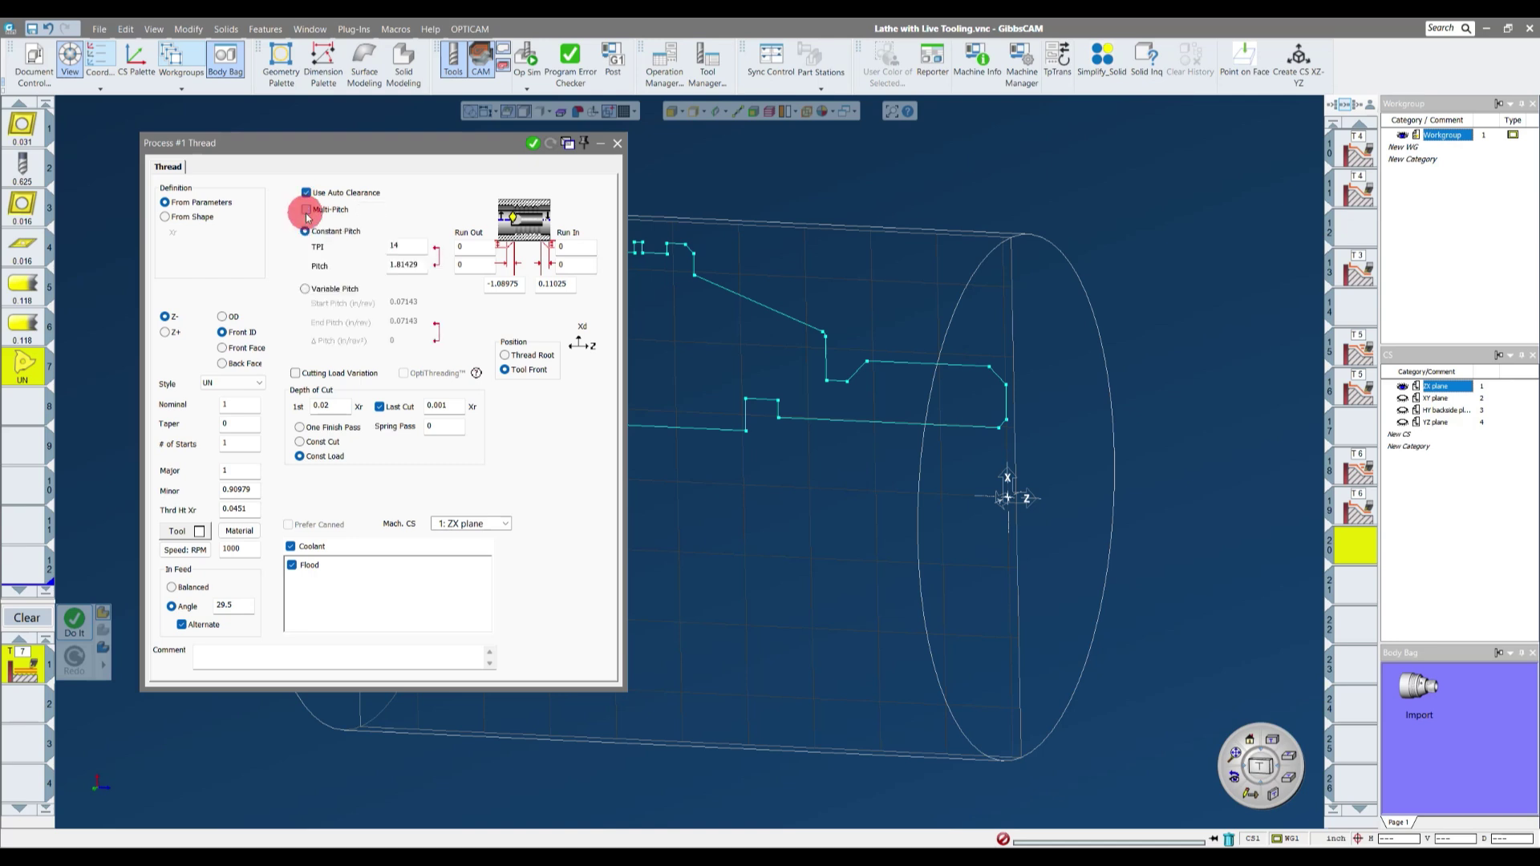
{"action": "left_click", "coordinate": [306, 290]}
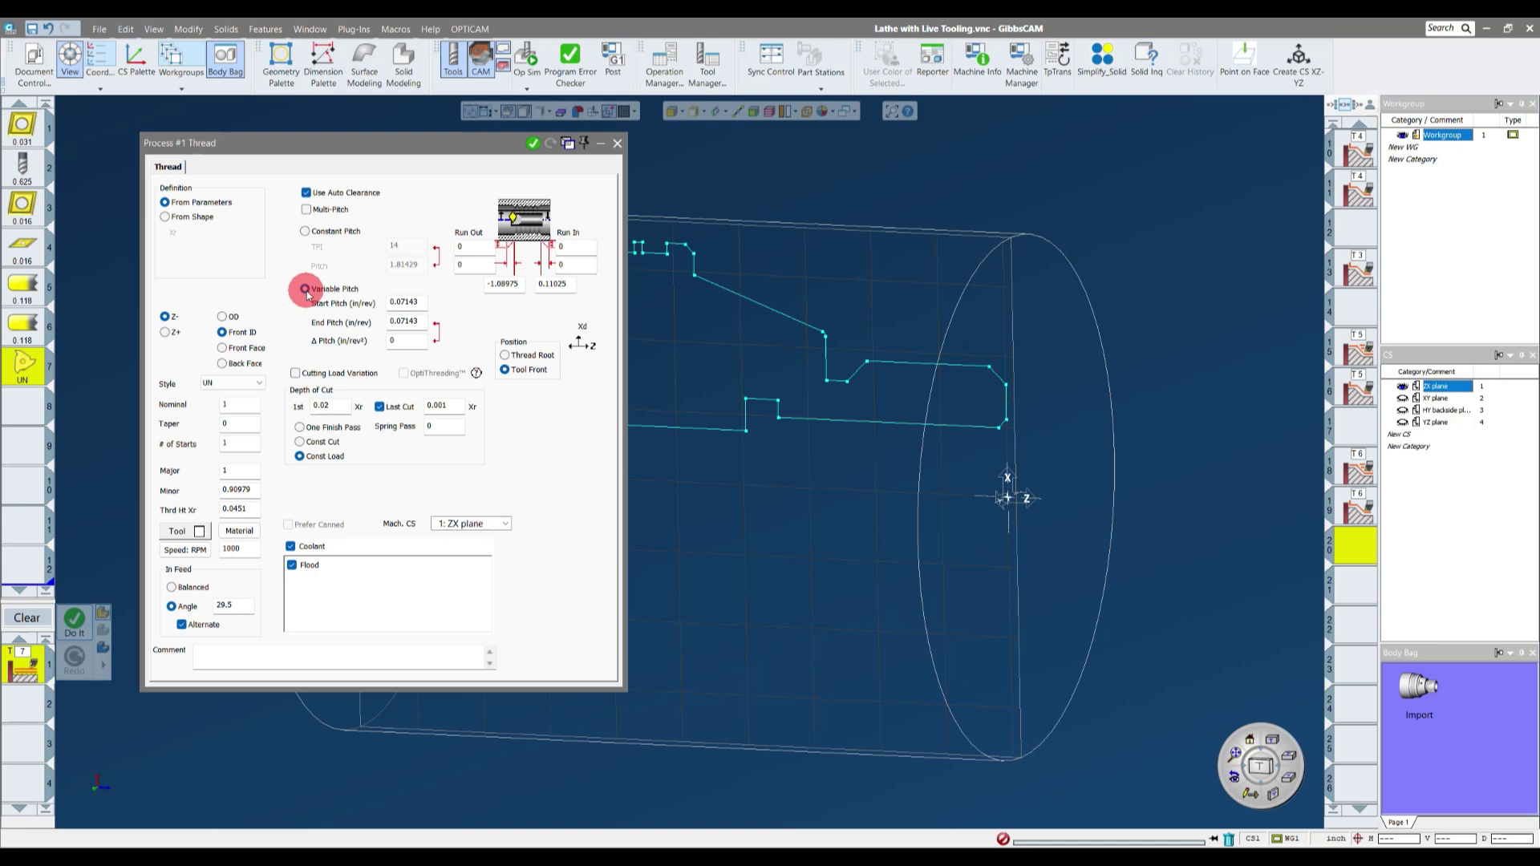
{"action": "left_click", "coordinate": [306, 231]}
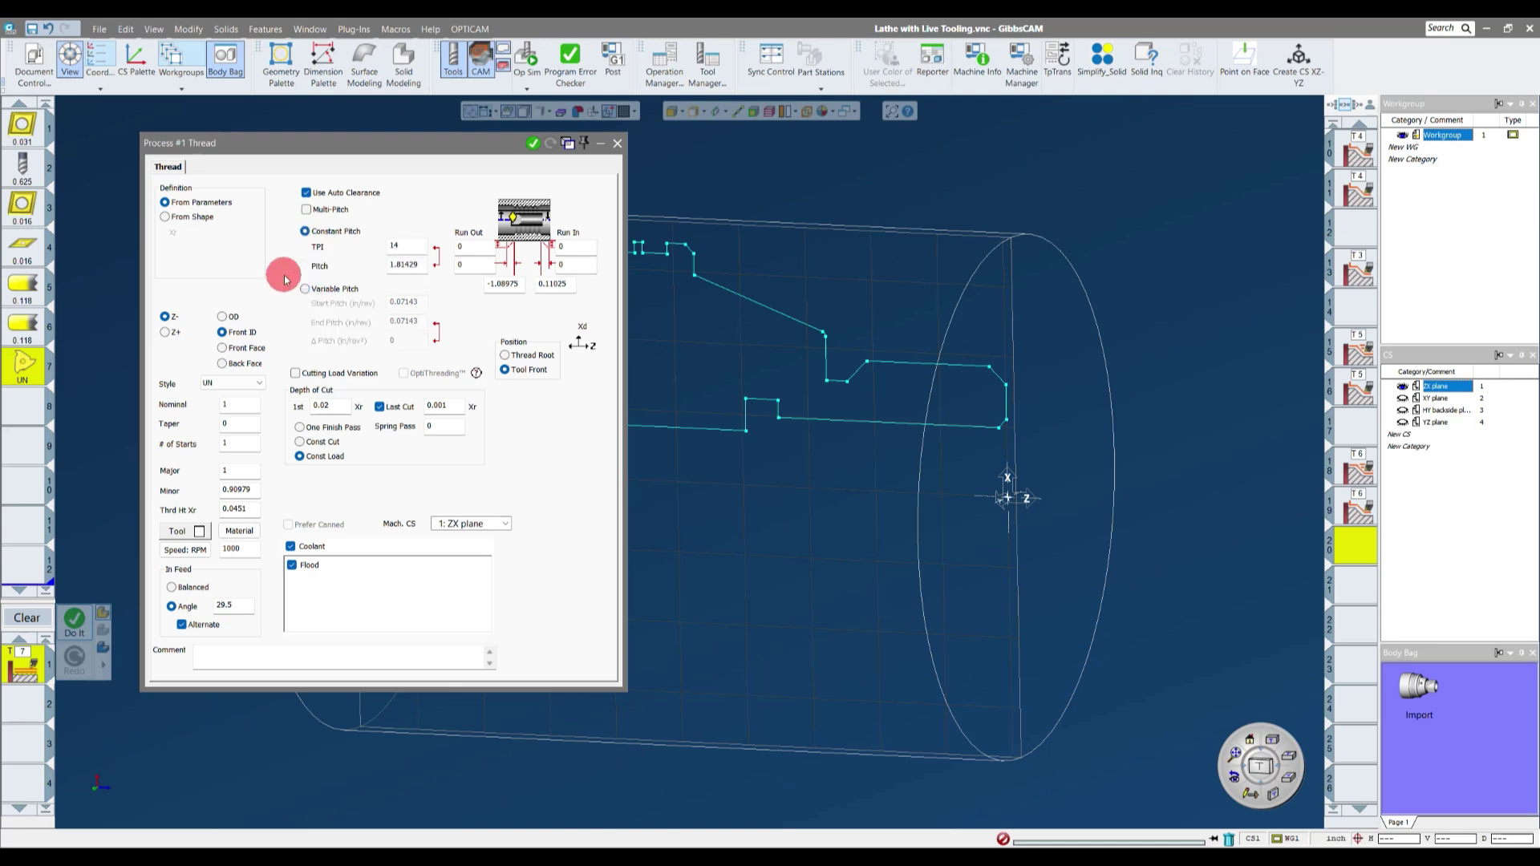
- Try a constant pitch of 1.5, and set the thread back to 14 TPI
{"action": "double_click", "coordinate": [401, 246]}
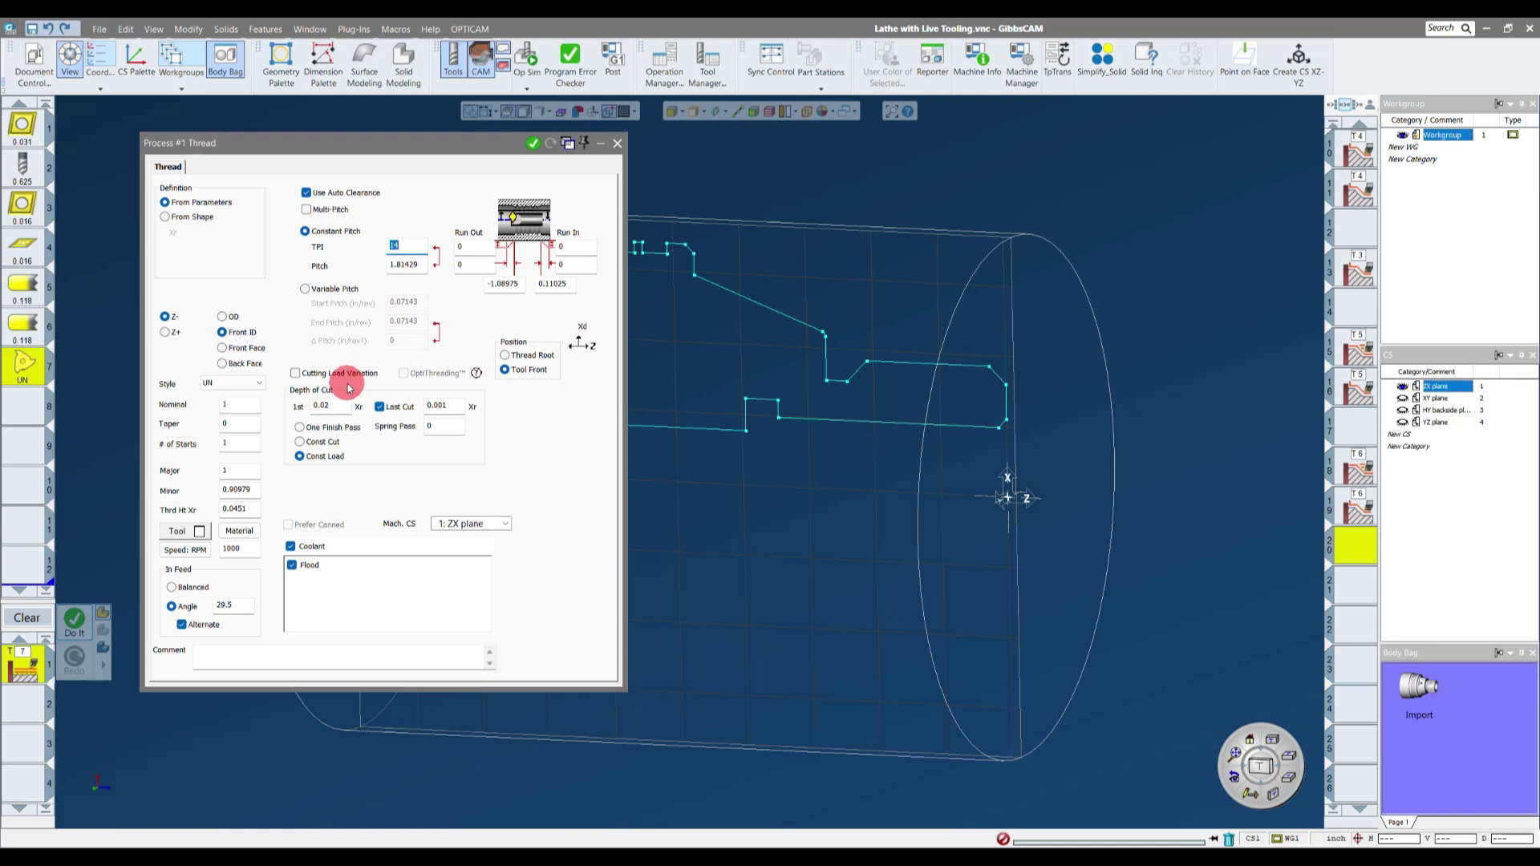
{"action": "double_click", "coordinate": [404, 264]}
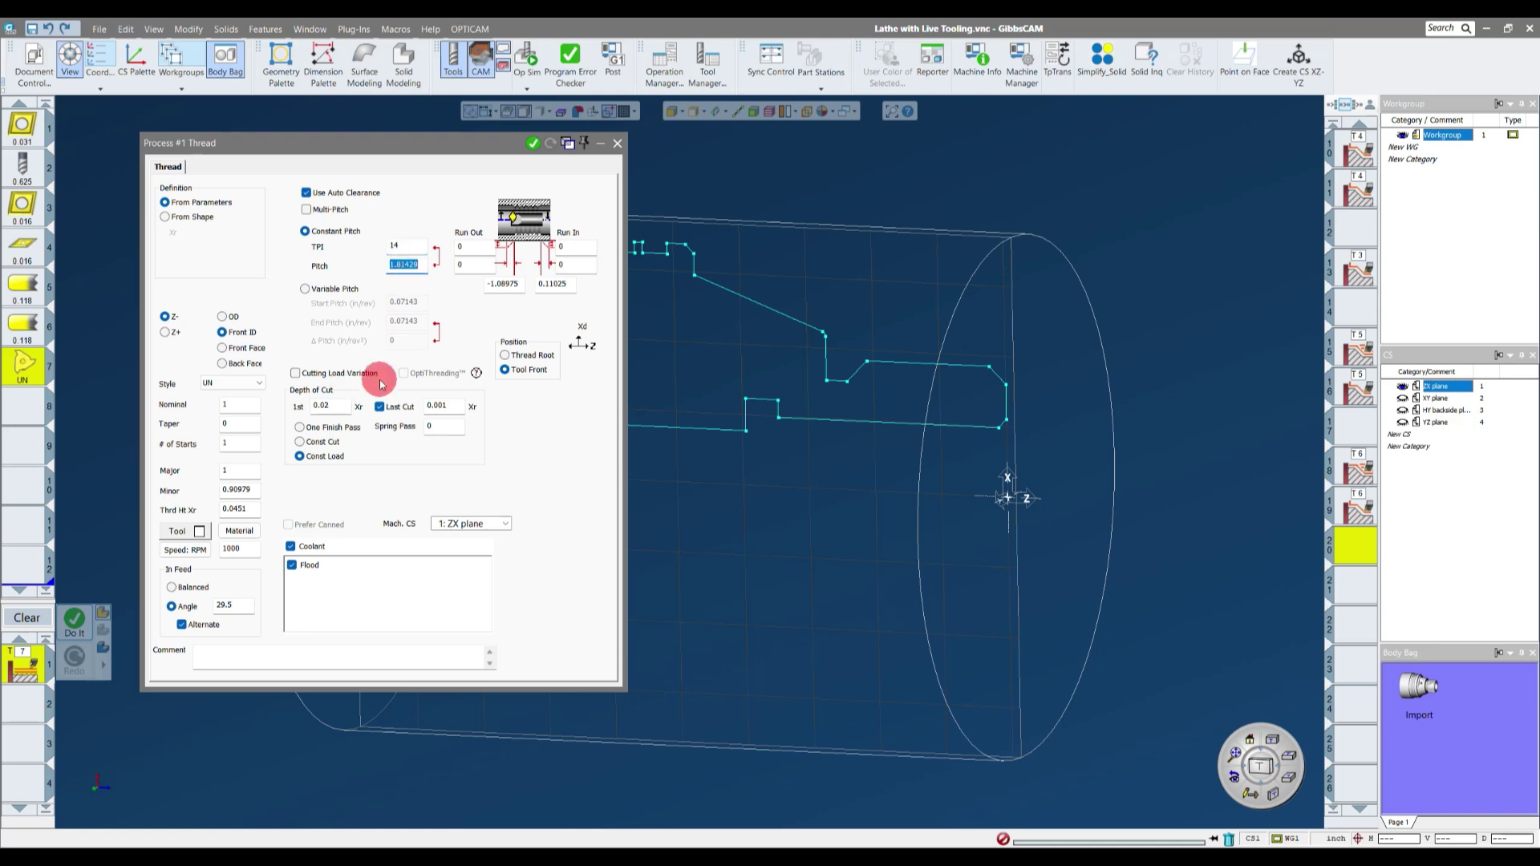
{"action": "type", "text": "1.5"}
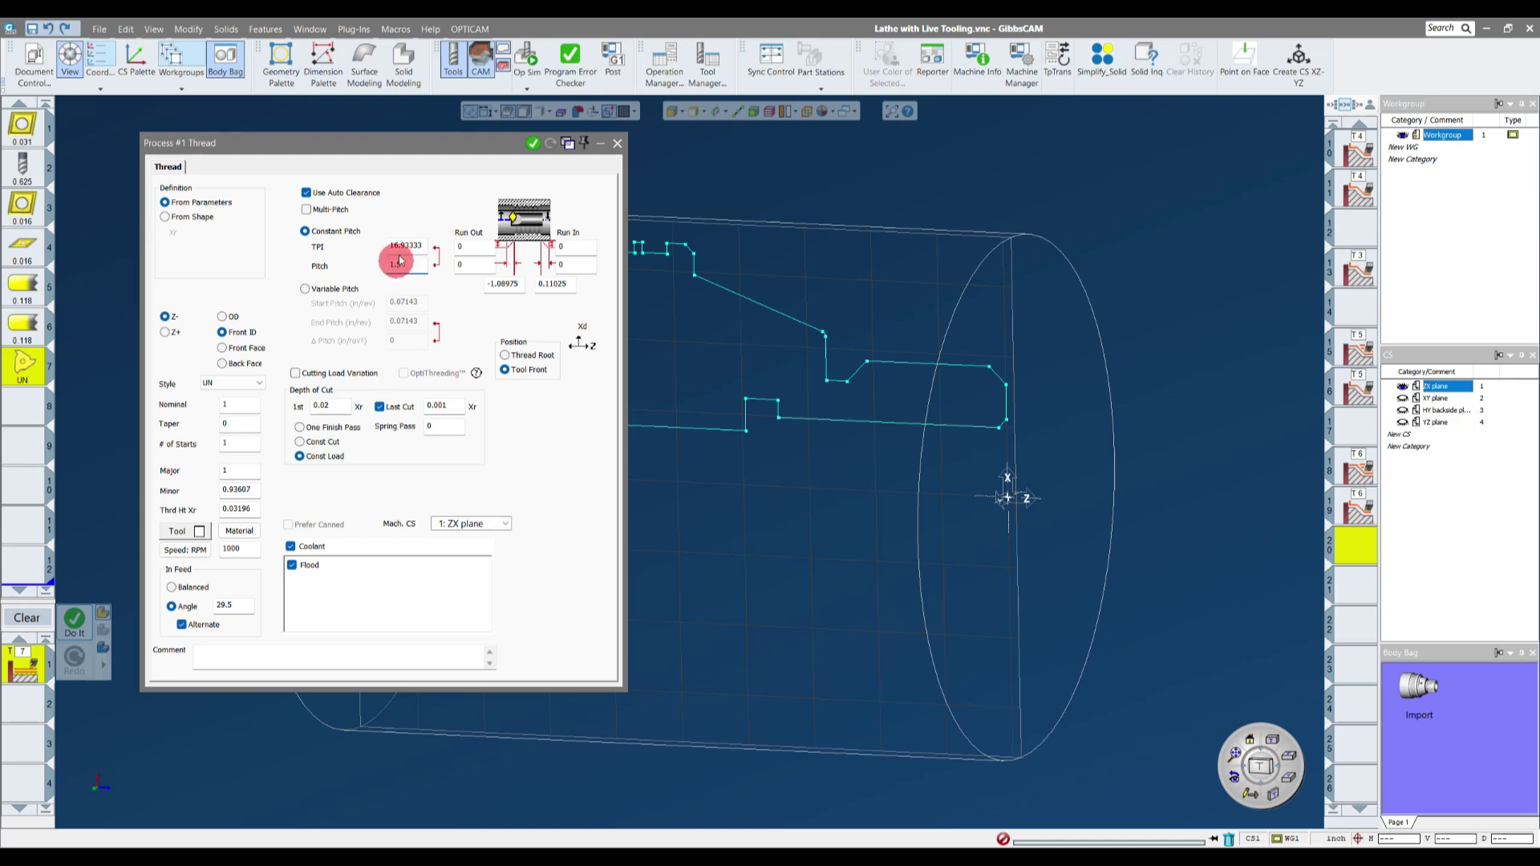
{"action": "left_click", "coordinate": [401, 246]}
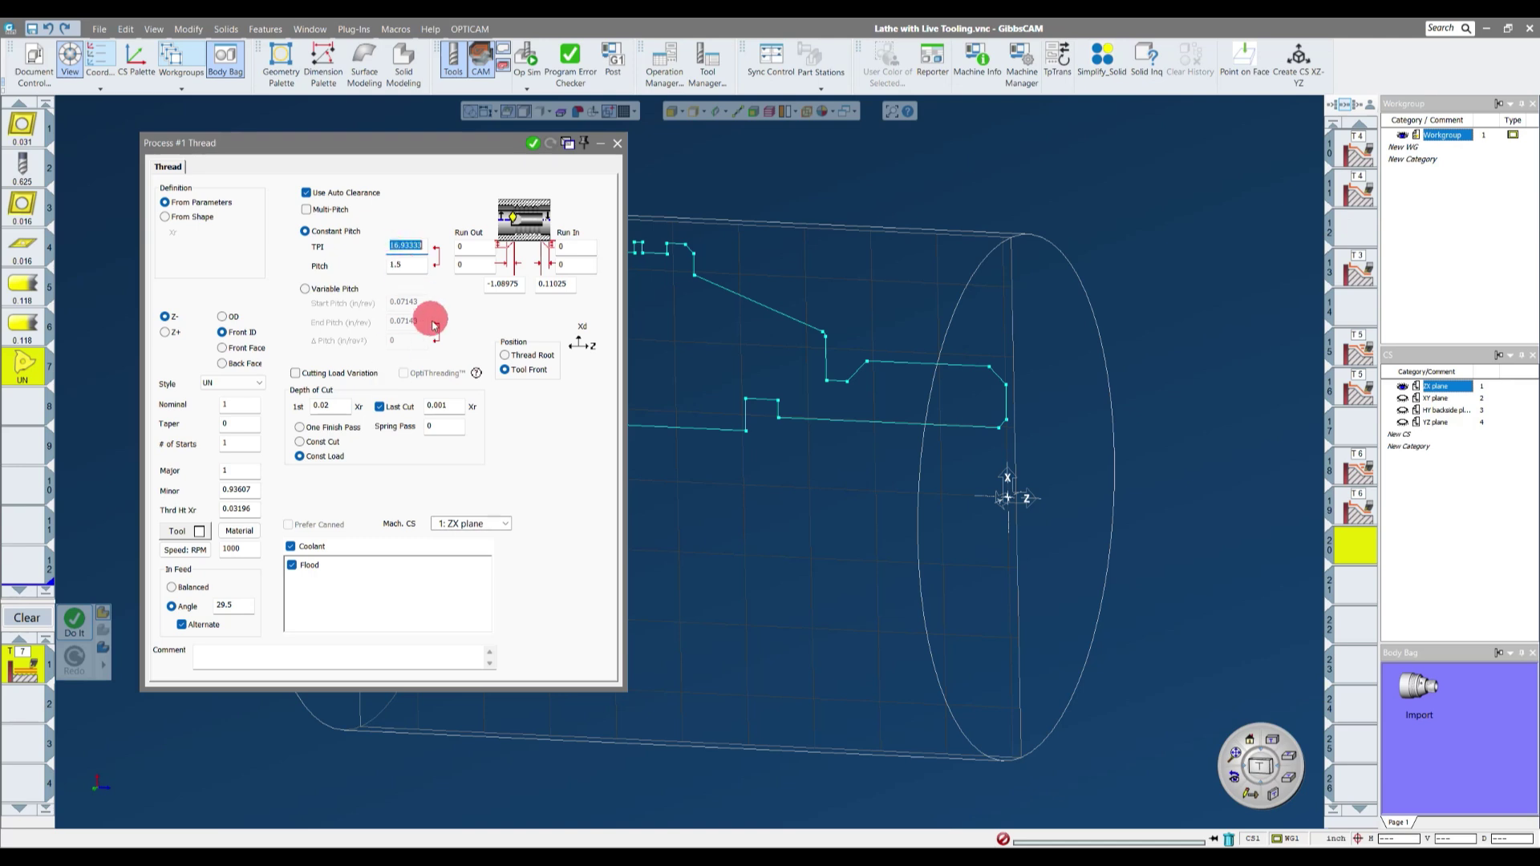
{"action": "type", "text": "14"}
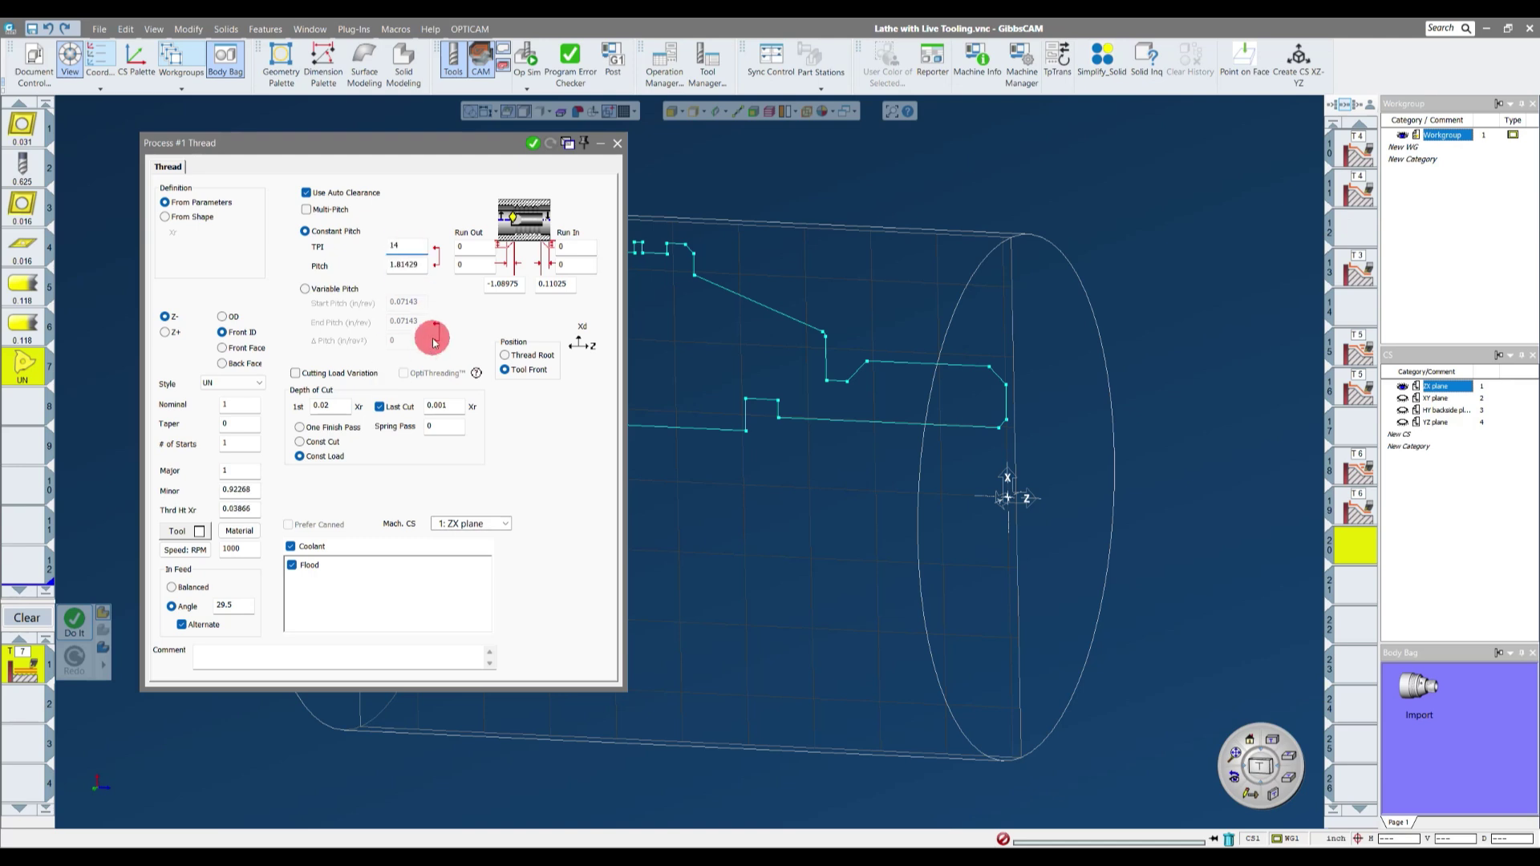
{"action": "left_click", "coordinate": [394, 224]}
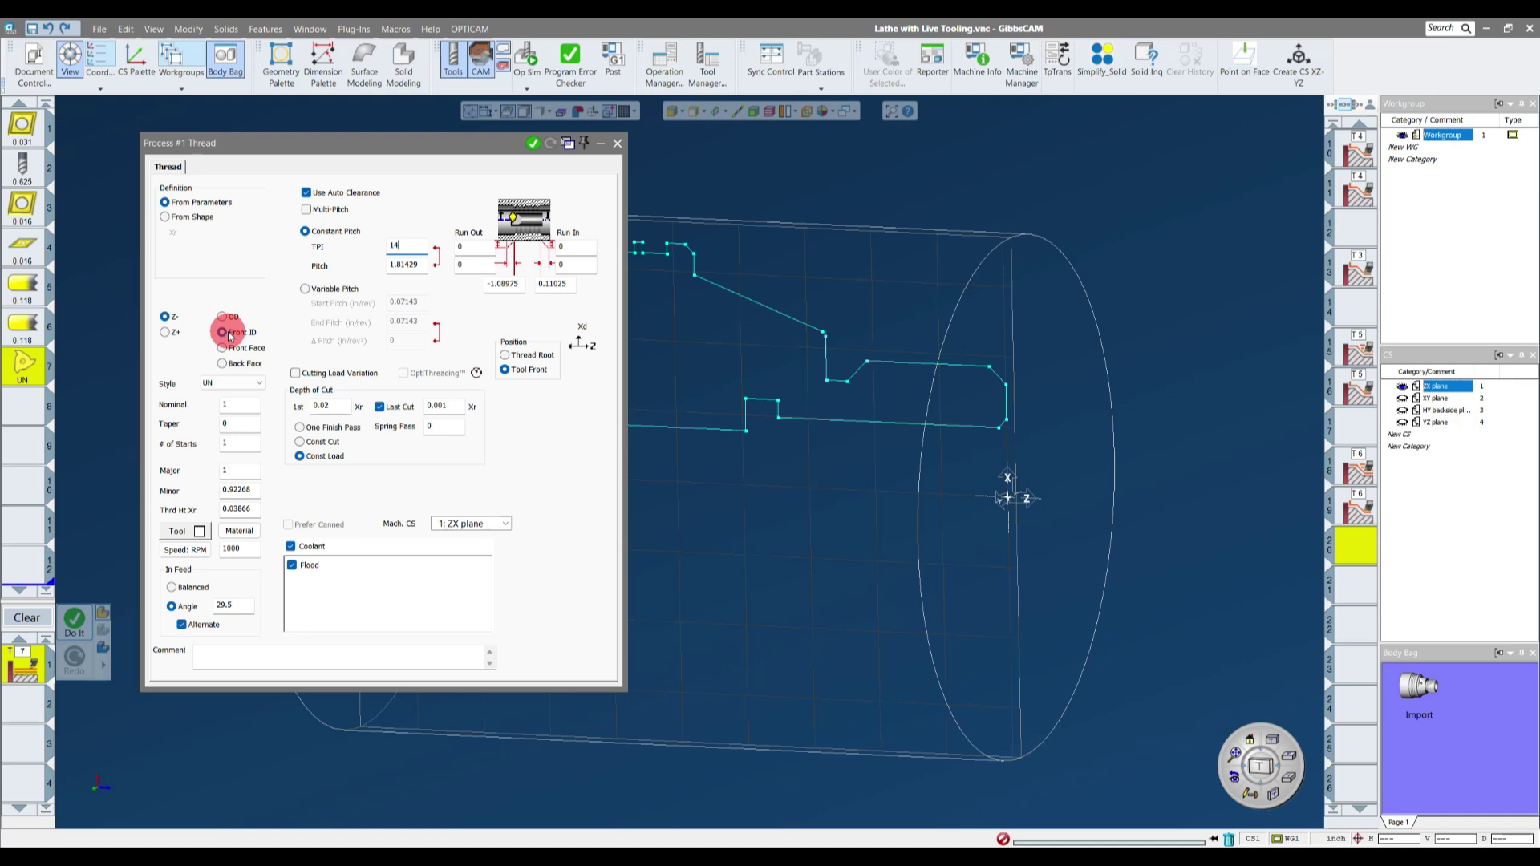
- Keep the UN thread style and set the nominal diameter to 0.875, leaving taper and number of starts as they are
{"action": "left_click", "coordinate": [235, 384]}
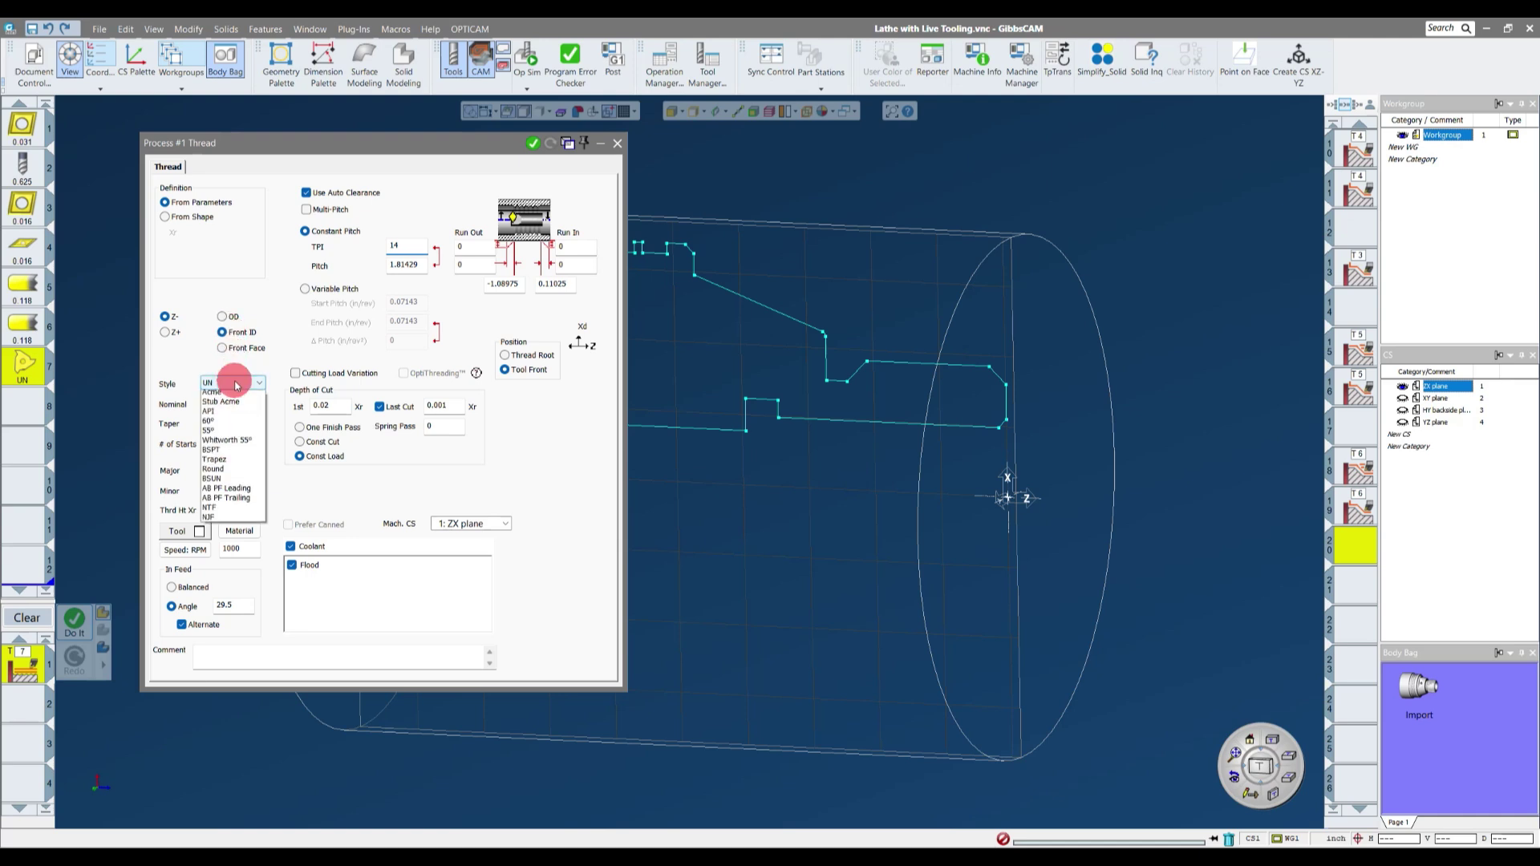
{"action": "left_click", "coordinate": [235, 385]}
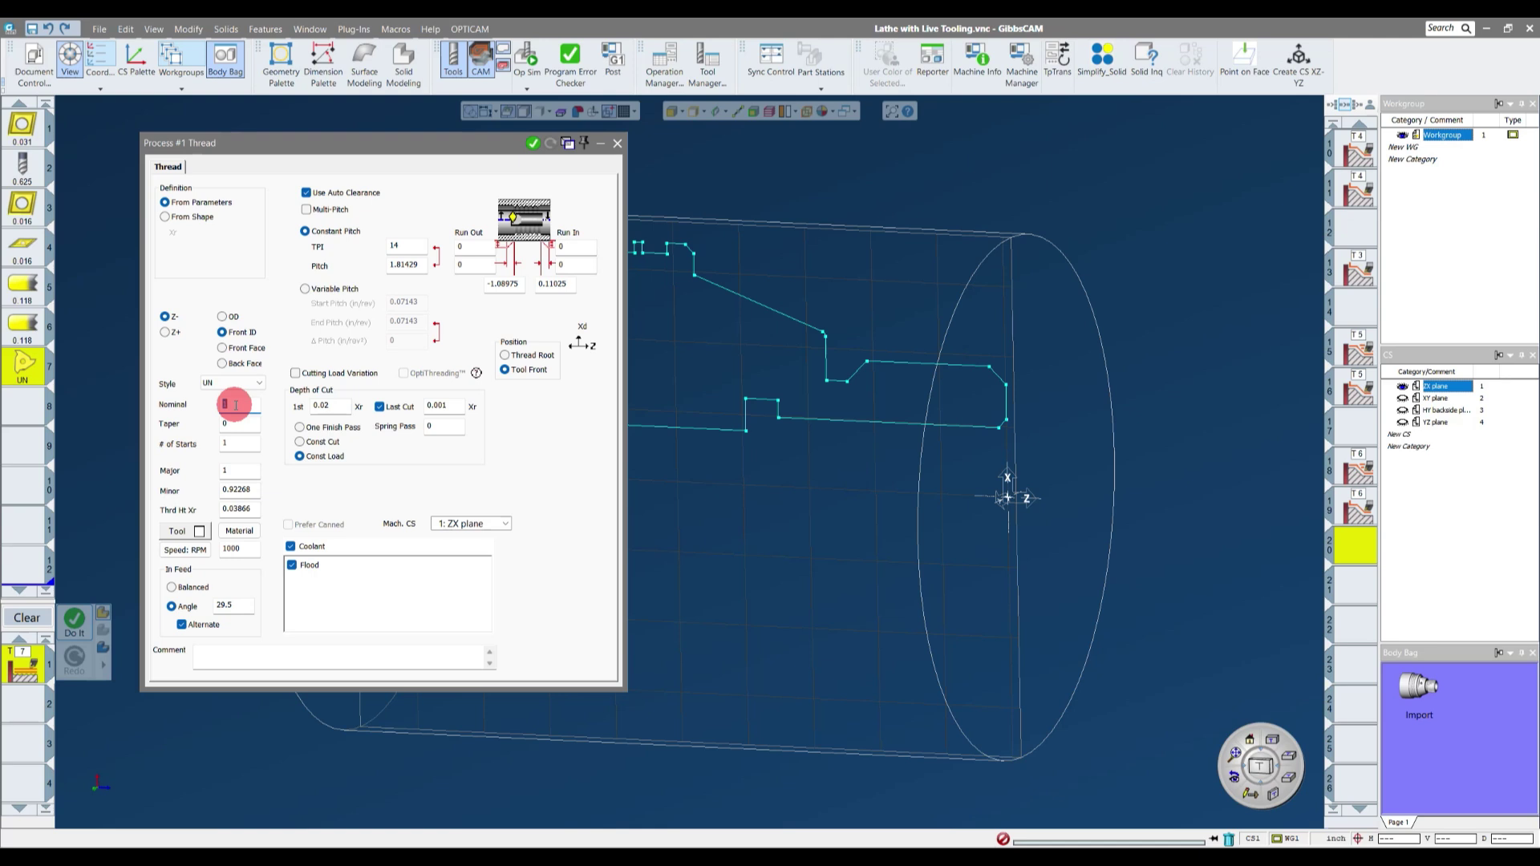
{"action": "type", "text": ".875"}
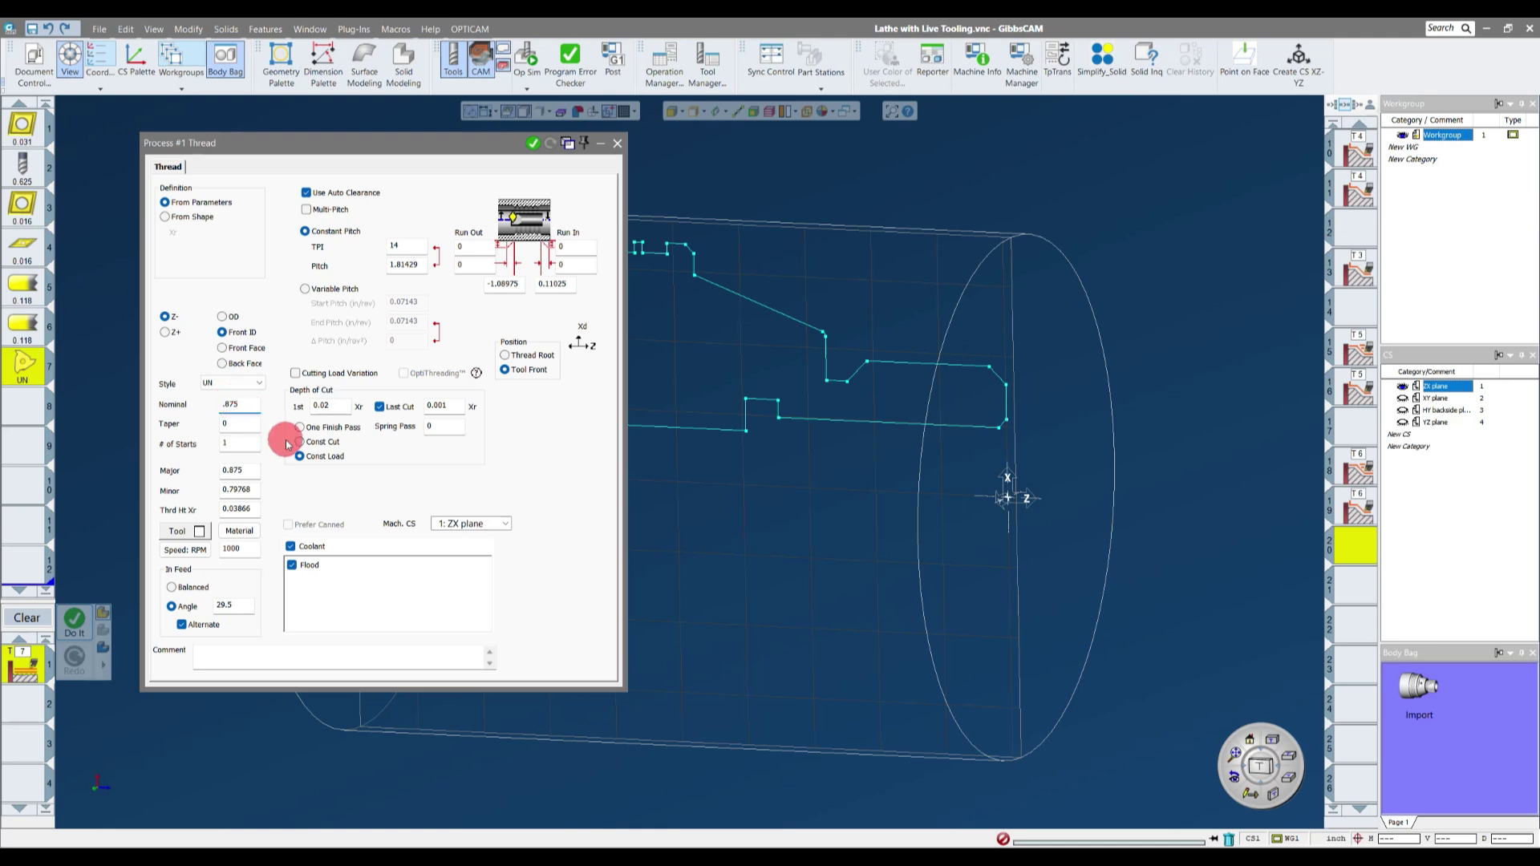
{"action": "key", "text": "Tab"}
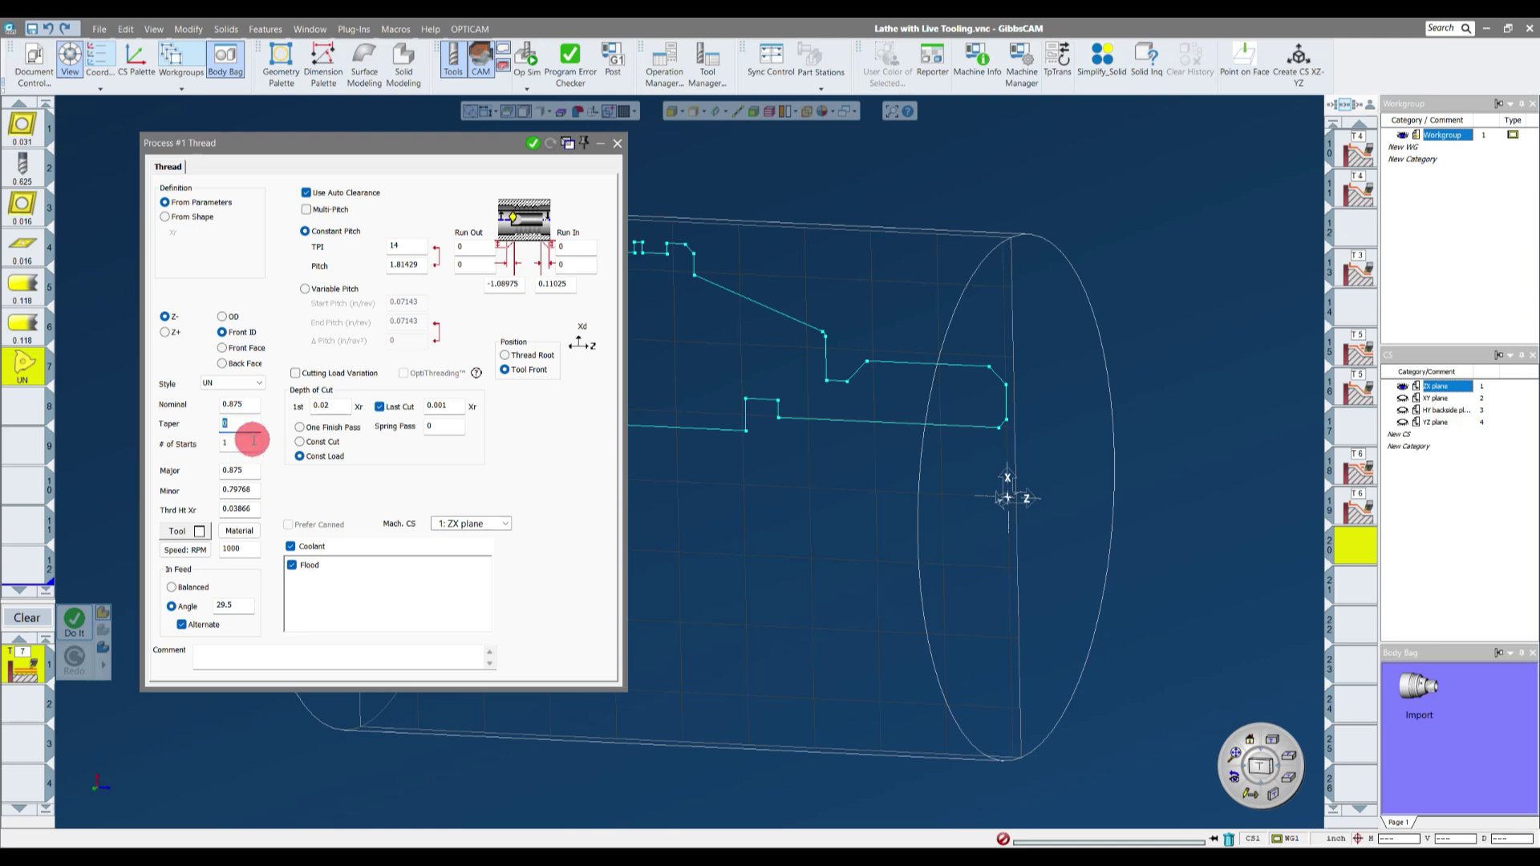
{"action": "key", "text": "Tab"}
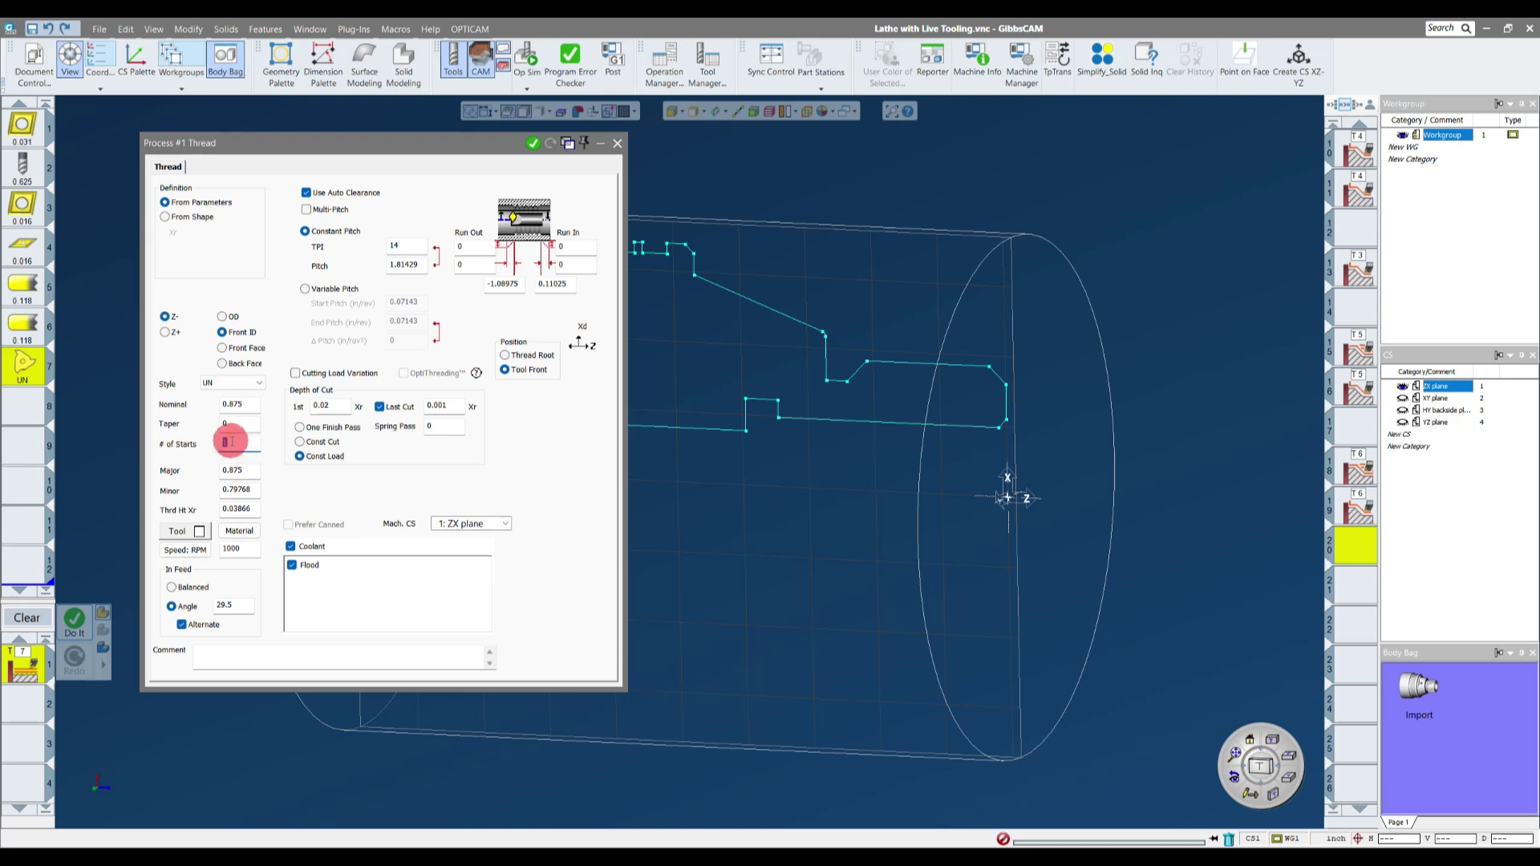
- Try a major diameter of 0.872 for the thread, then restore it to 0.875
{"action": "key", "text": "Tab"}
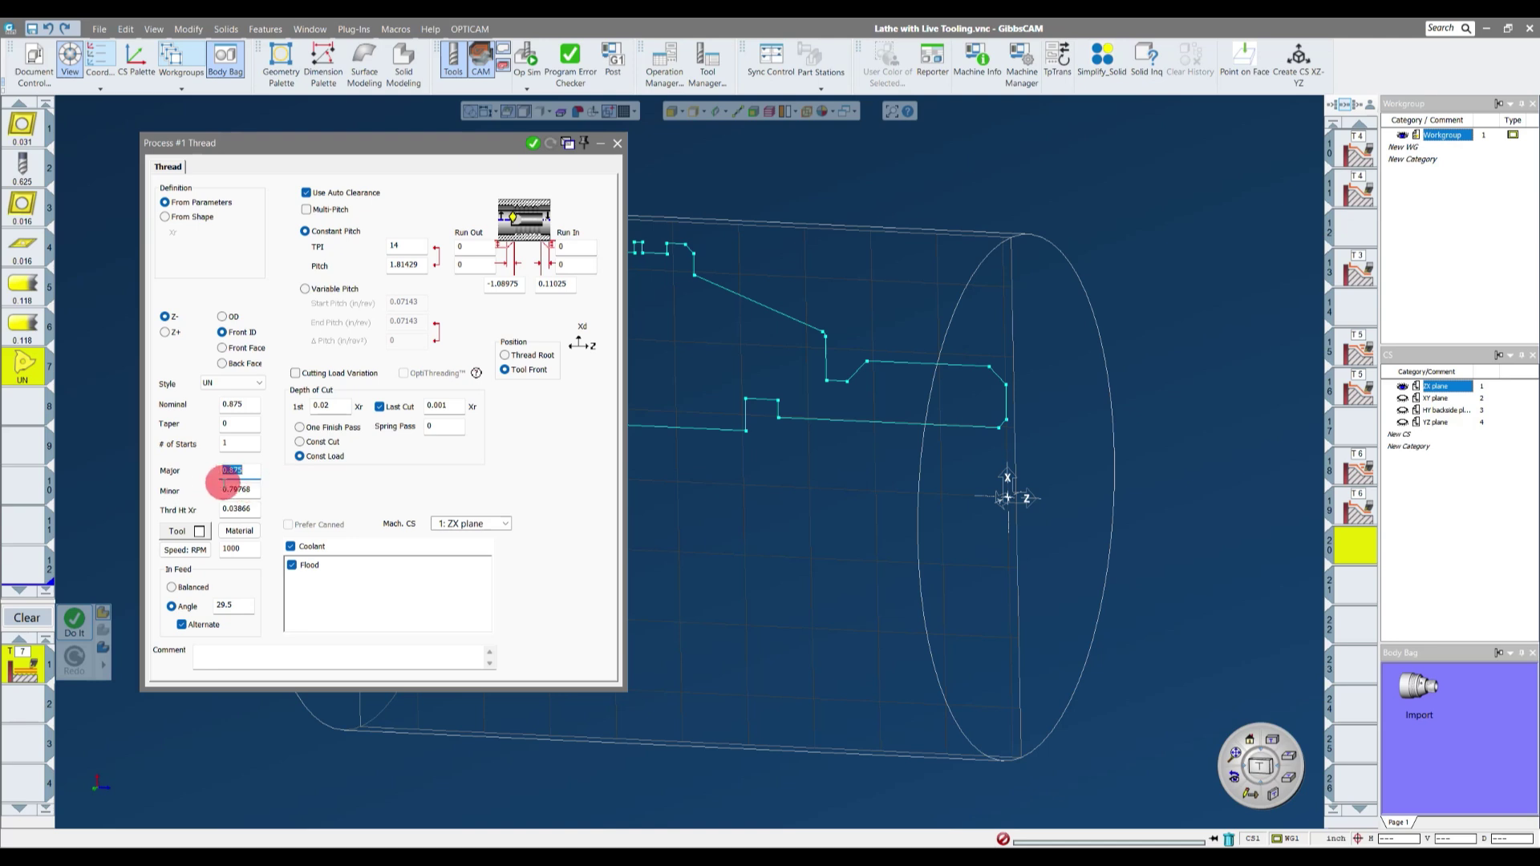
{"action": "type", "text": ".8"}
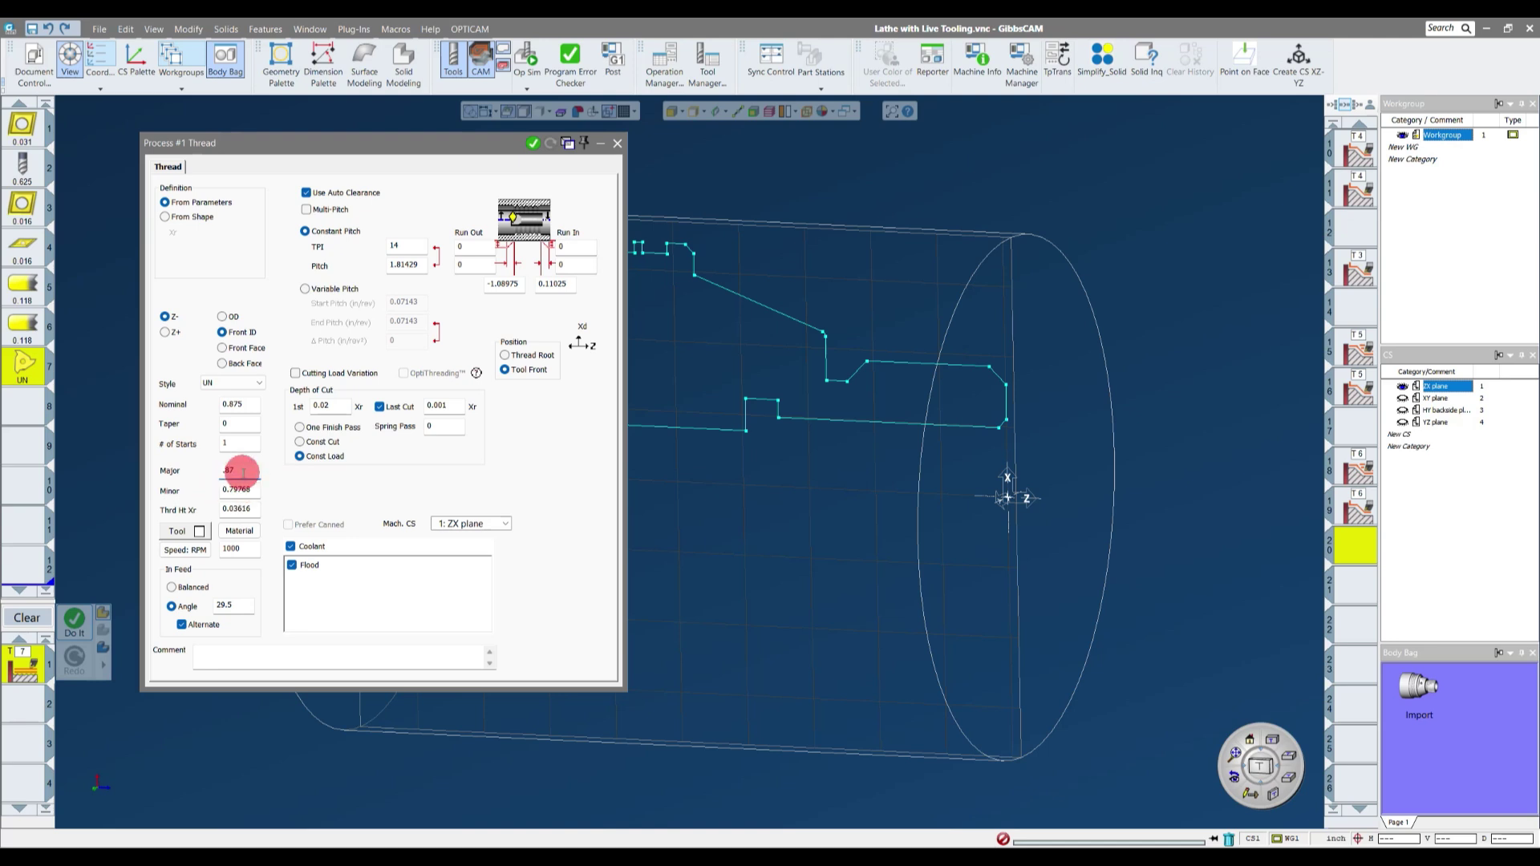
{"action": "left_click", "coordinate": [174, 479]}
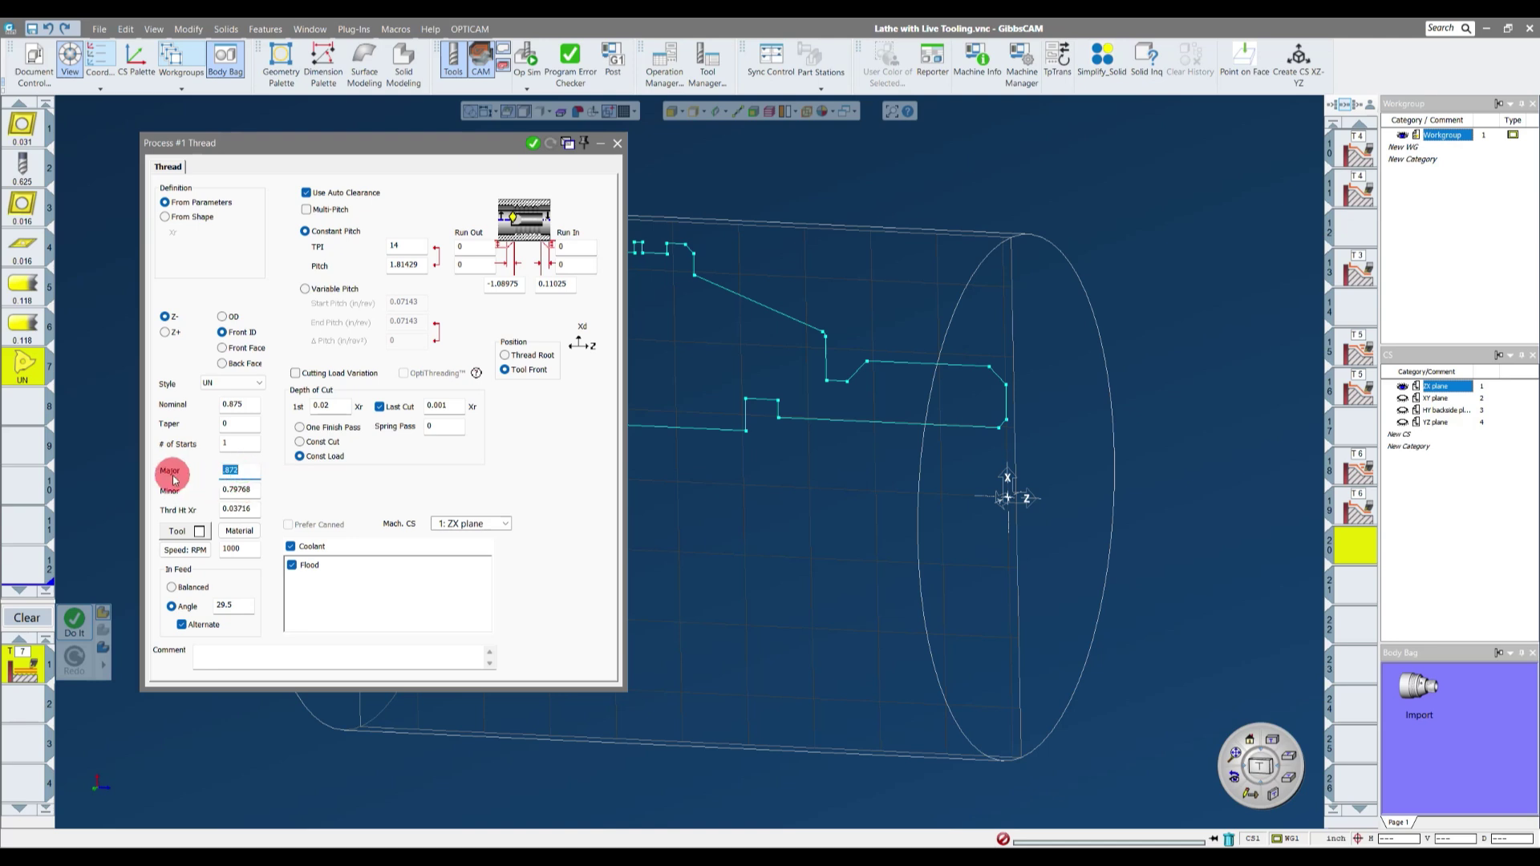
{"action": "type", "text": ".87"}
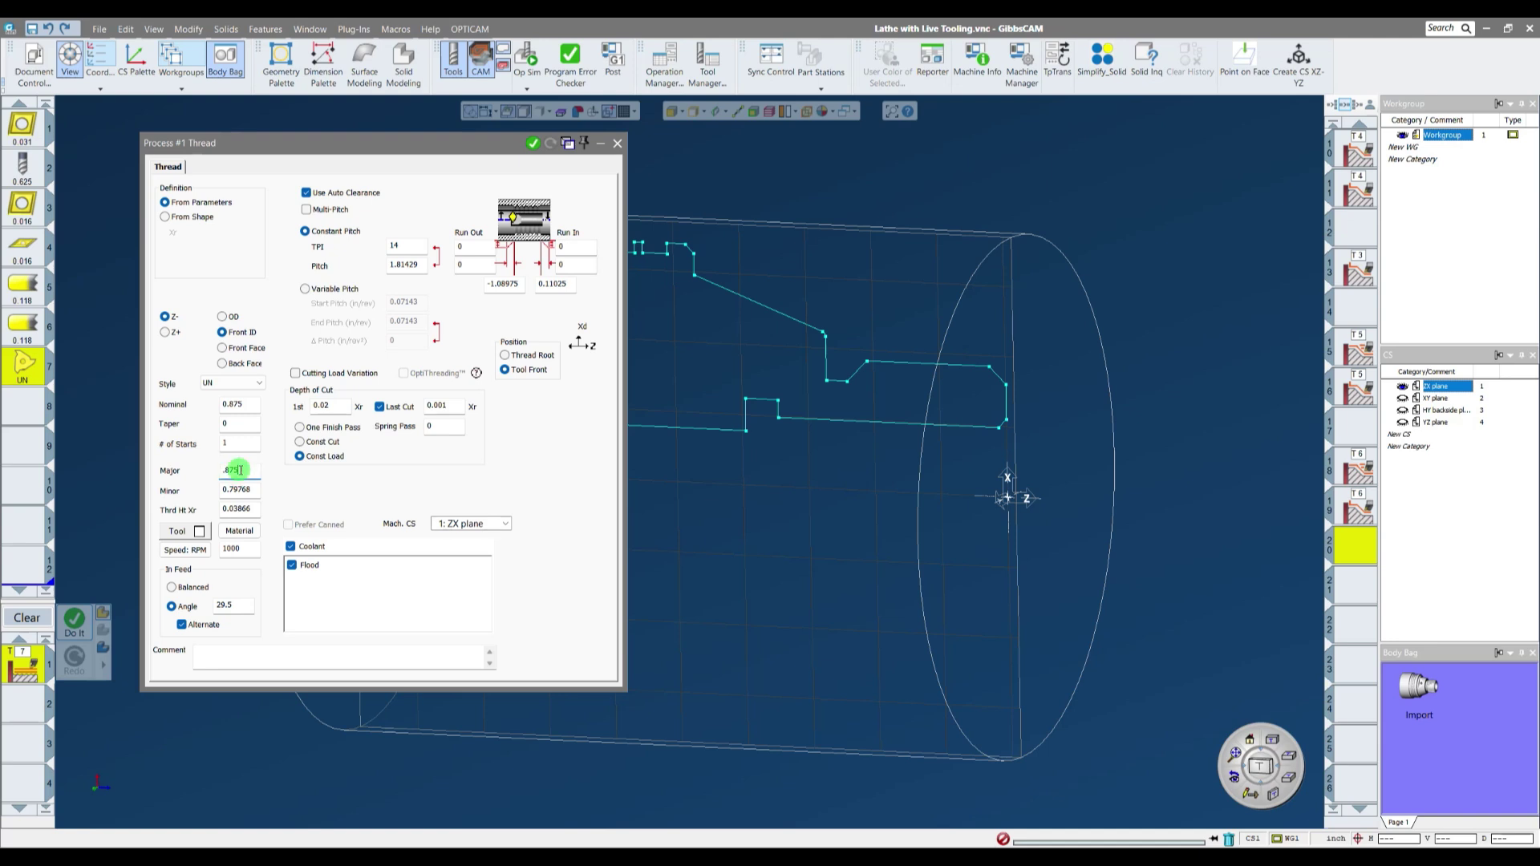
{"action": "double_click", "coordinate": [255, 477]}
{"action": "double_click", "coordinate": [241, 491]}
{"action": "key", "text": "Tab"}
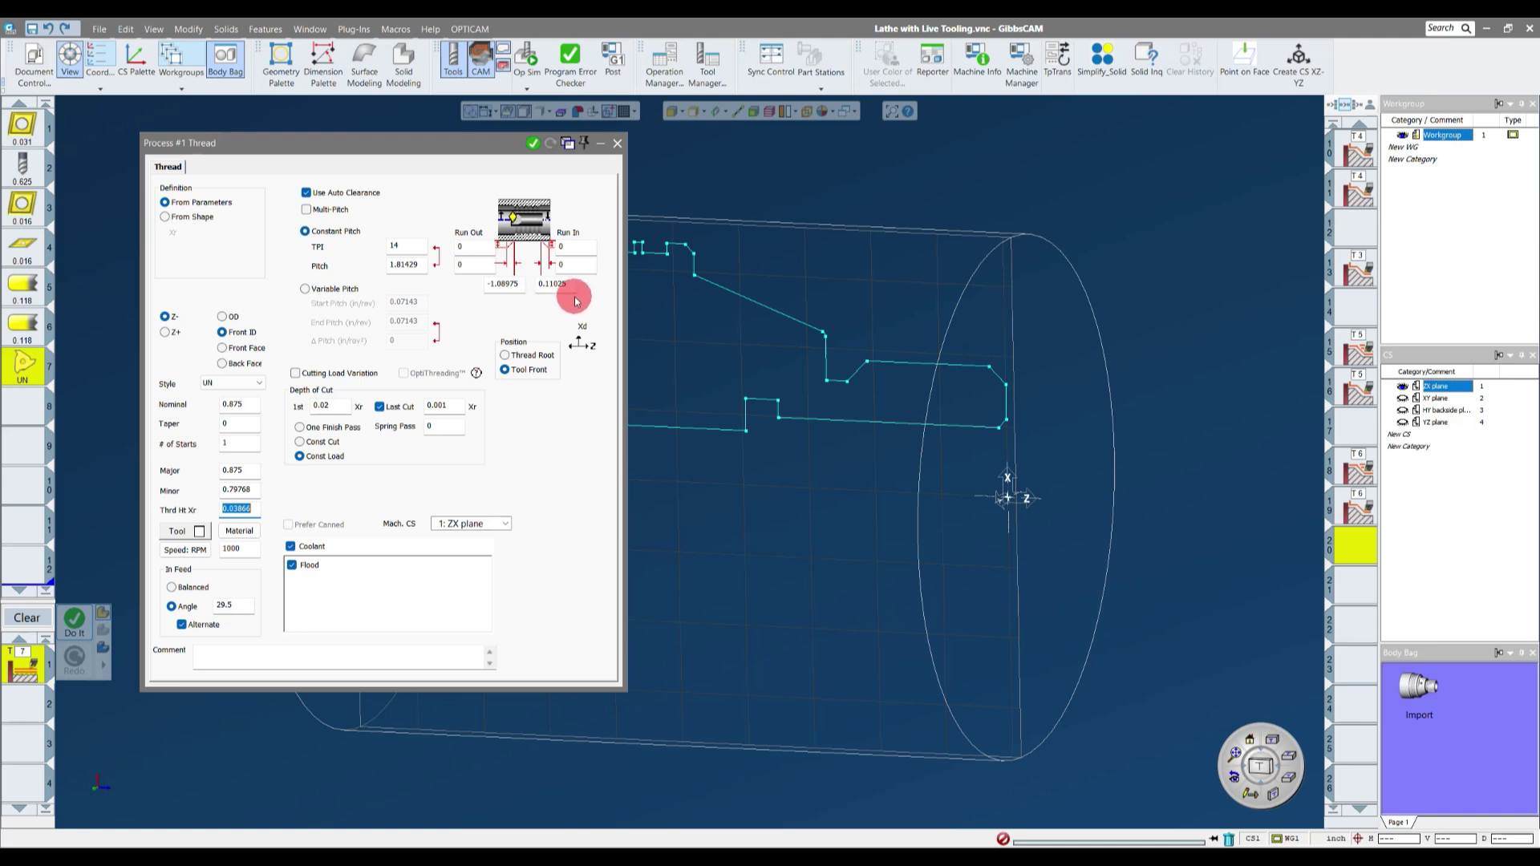
- Keep the thread position at Tool Front and set the thread's start Z to 0.1
{"action": "left_click", "coordinate": [510, 373]}
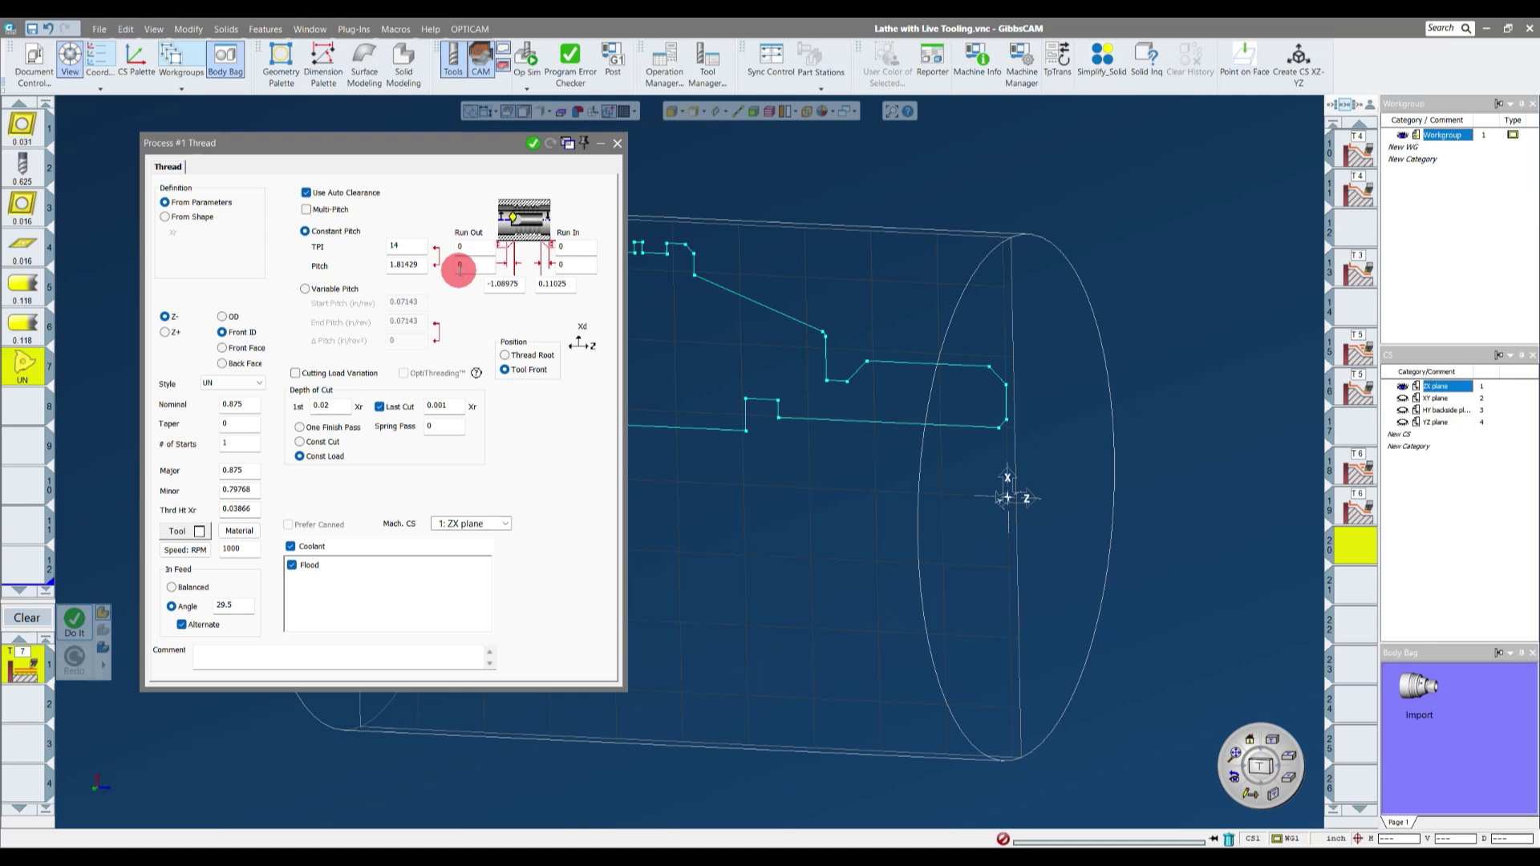
{"action": "left_click", "coordinate": [573, 283]}
{"action": "type", "text": ".1"}
- Set the thread's end Z to -1.55 so that it finishes inside the ID groove
{"action": "left_click", "coordinate": [505, 283]}
{"action": "scroll", "coordinate": [722, 369], "scroll_direction": "up", "scroll_amount": 5}
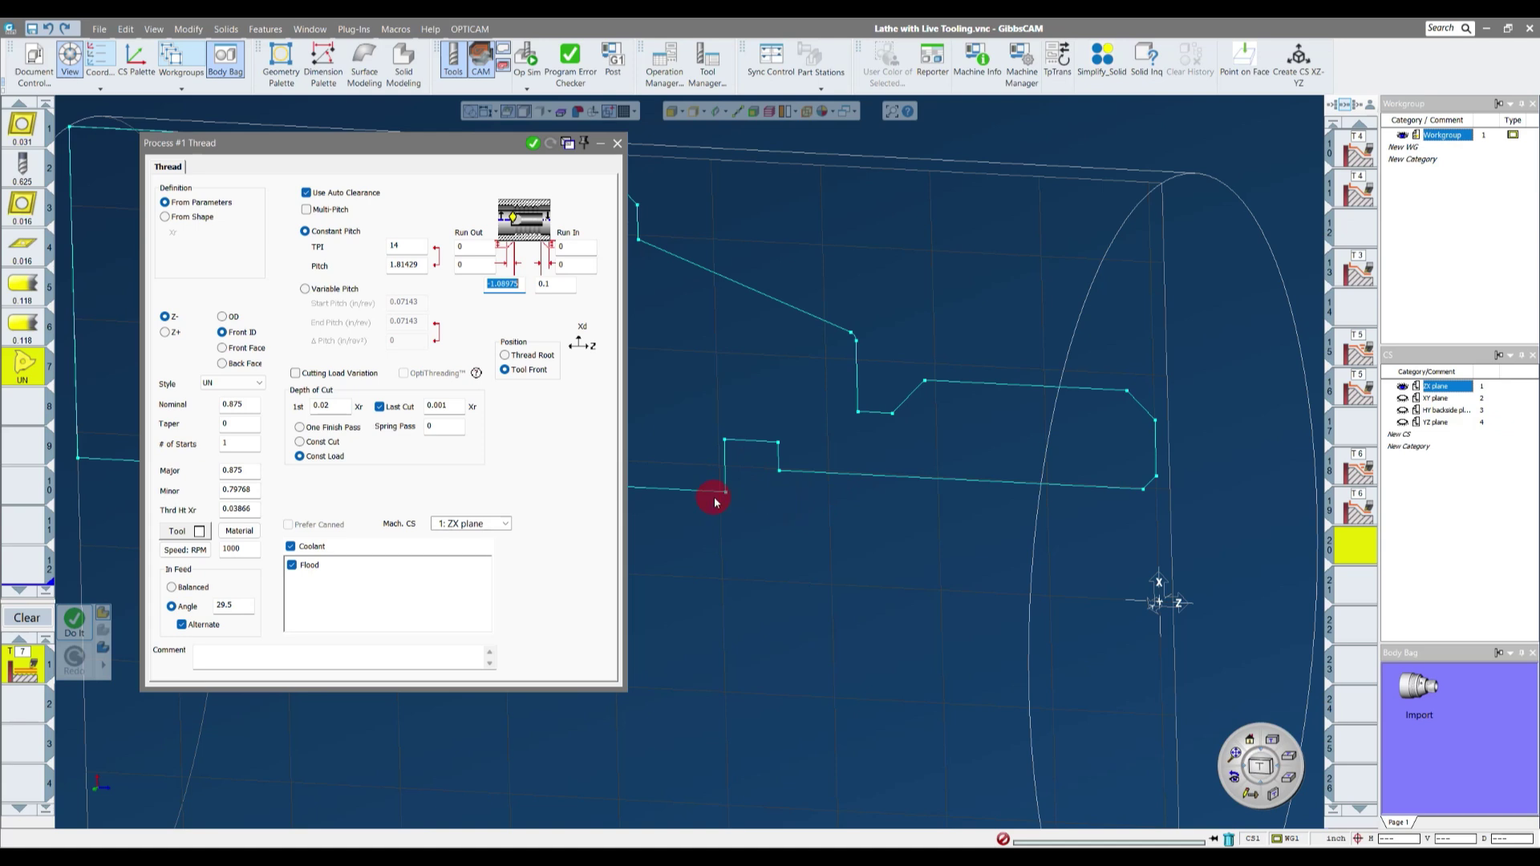
{"action": "left_click", "coordinate": [498, 285]}
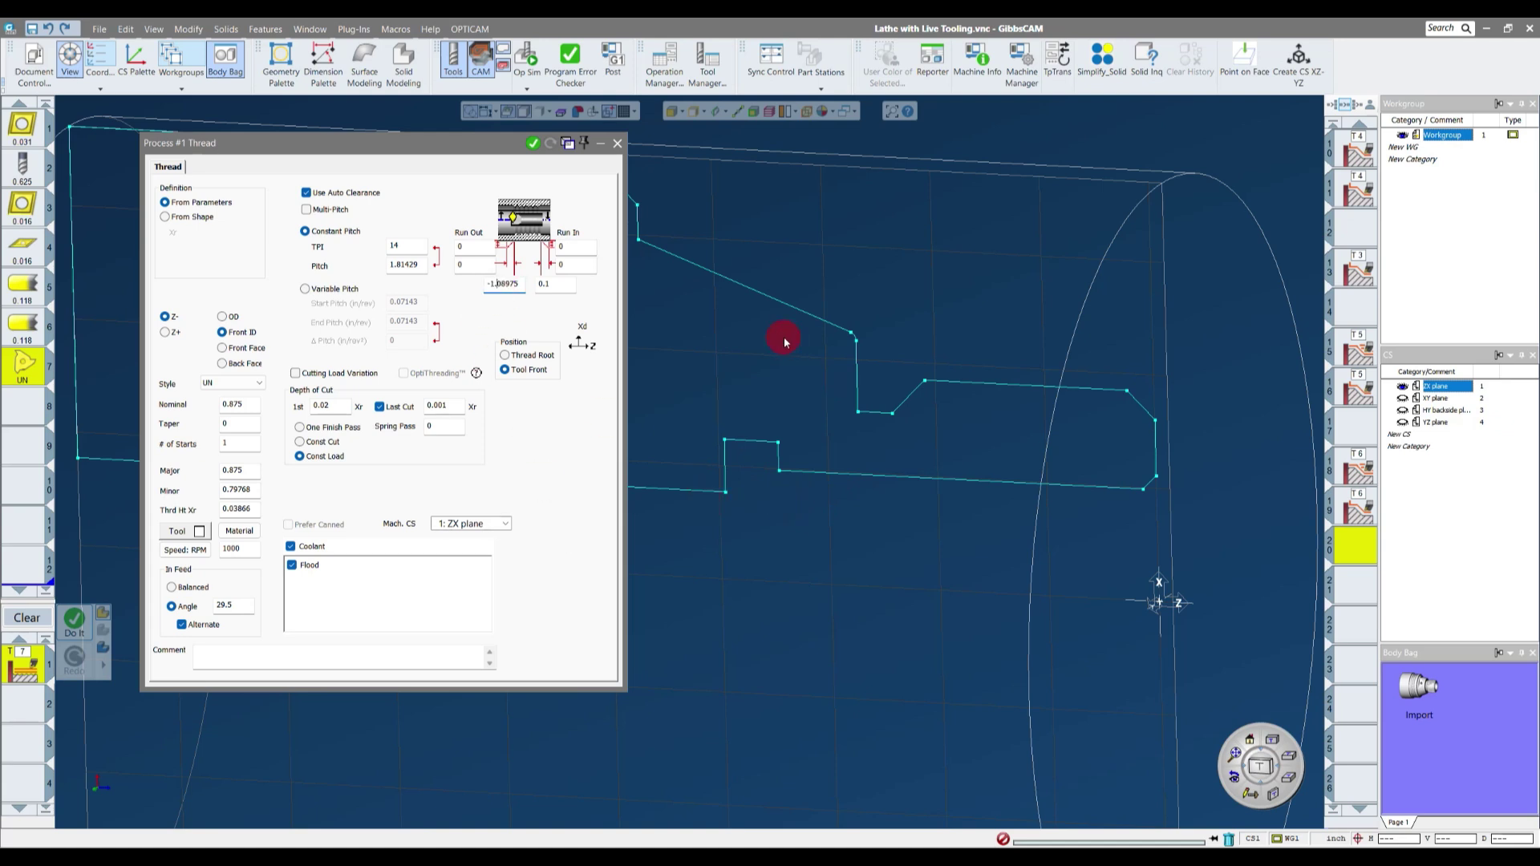
{"action": "left_click", "coordinate": [726, 471]}
{"action": "left_click", "coordinate": [726, 470]}
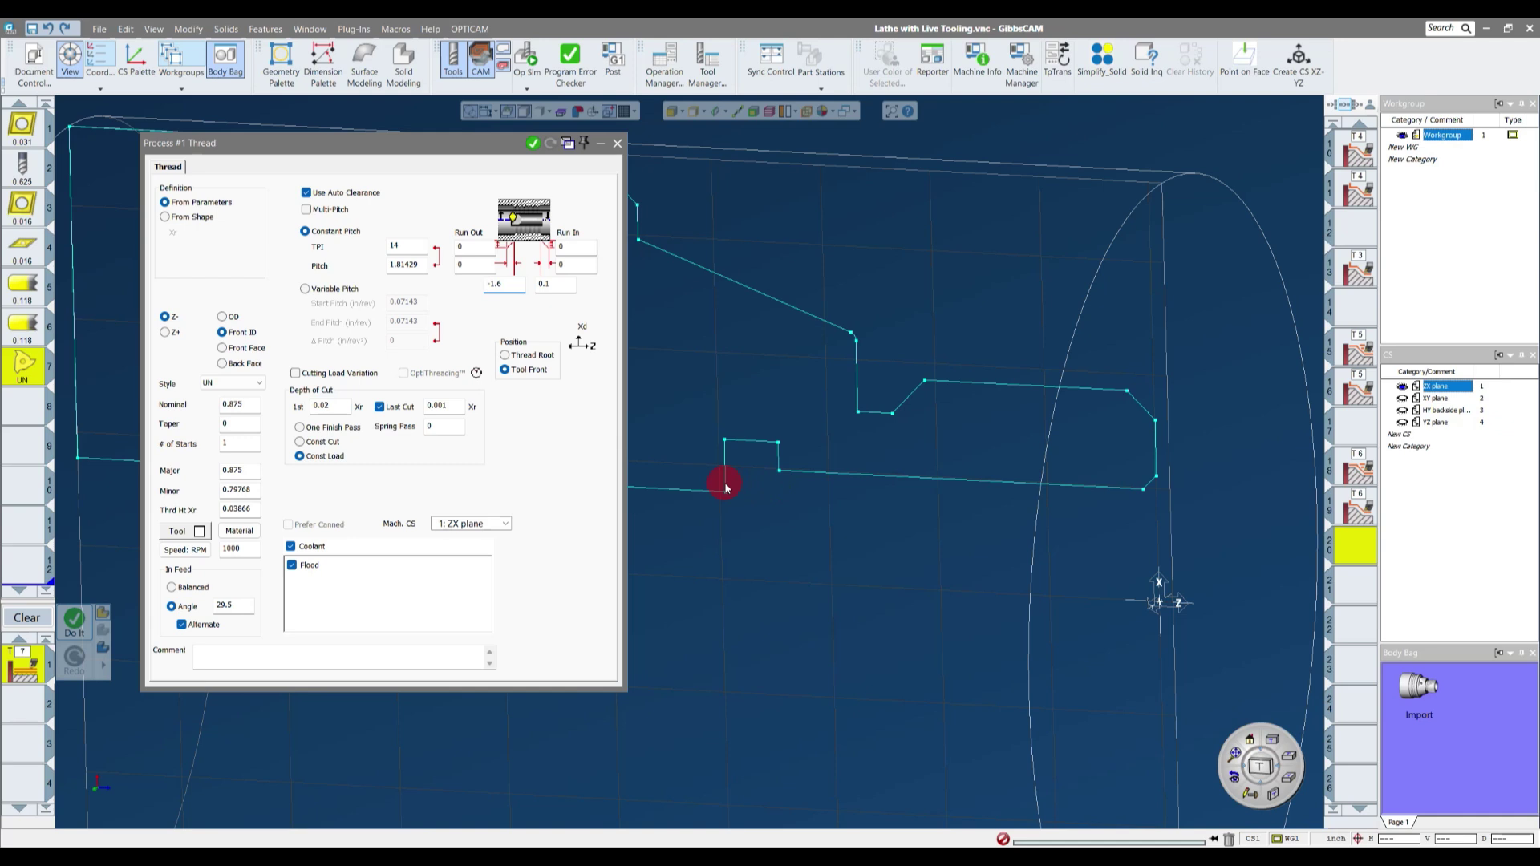
{"action": "left_click", "coordinate": [505, 283]}
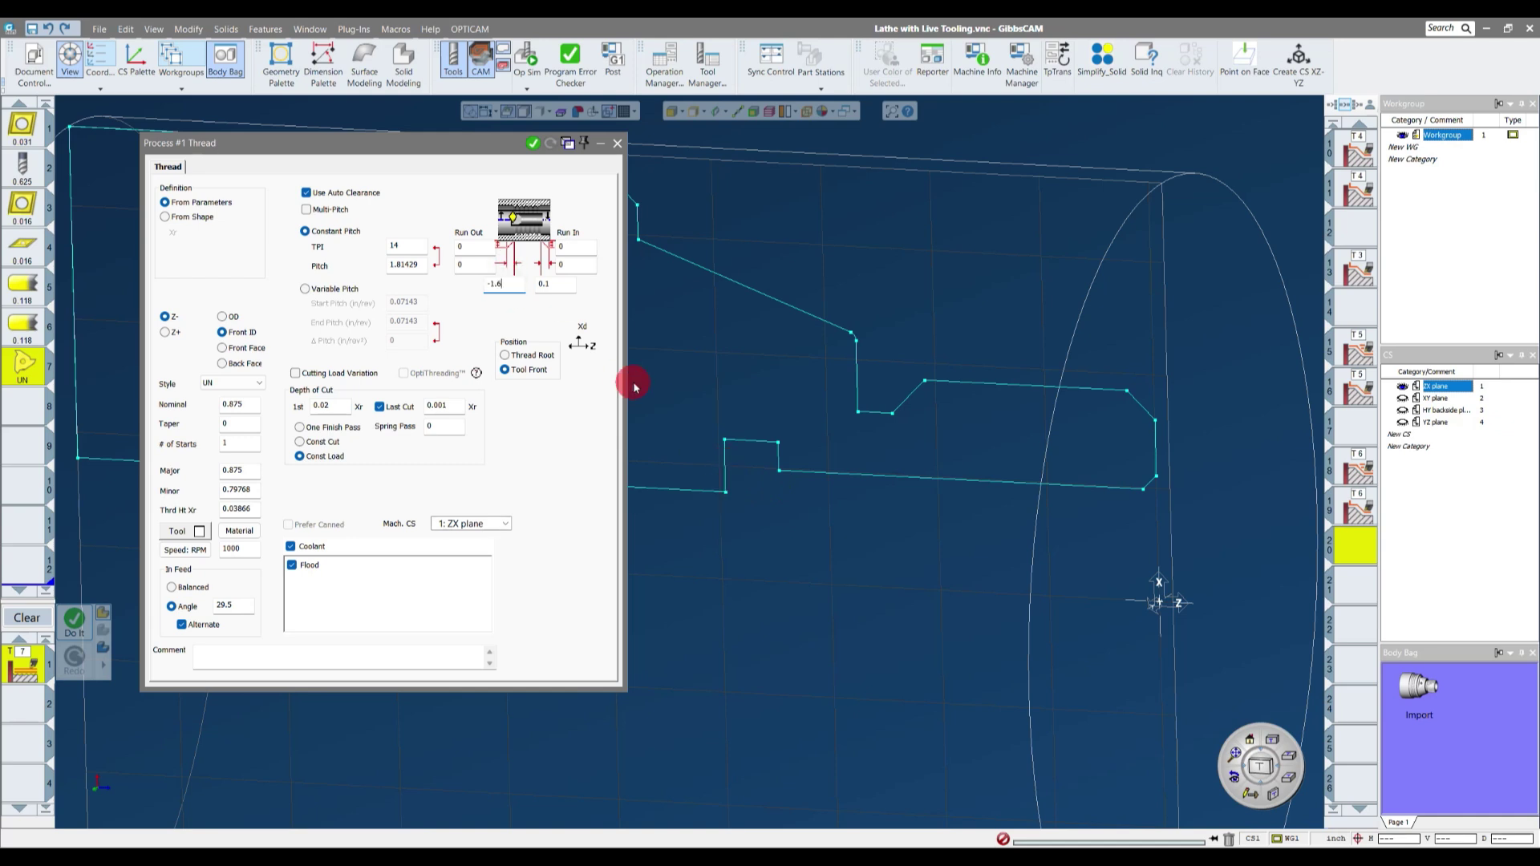
{"action": "type", "text": "55"}
{"action": "scroll", "coordinate": [762, 390], "scroll_direction": "down", "scroll_amount": 2}
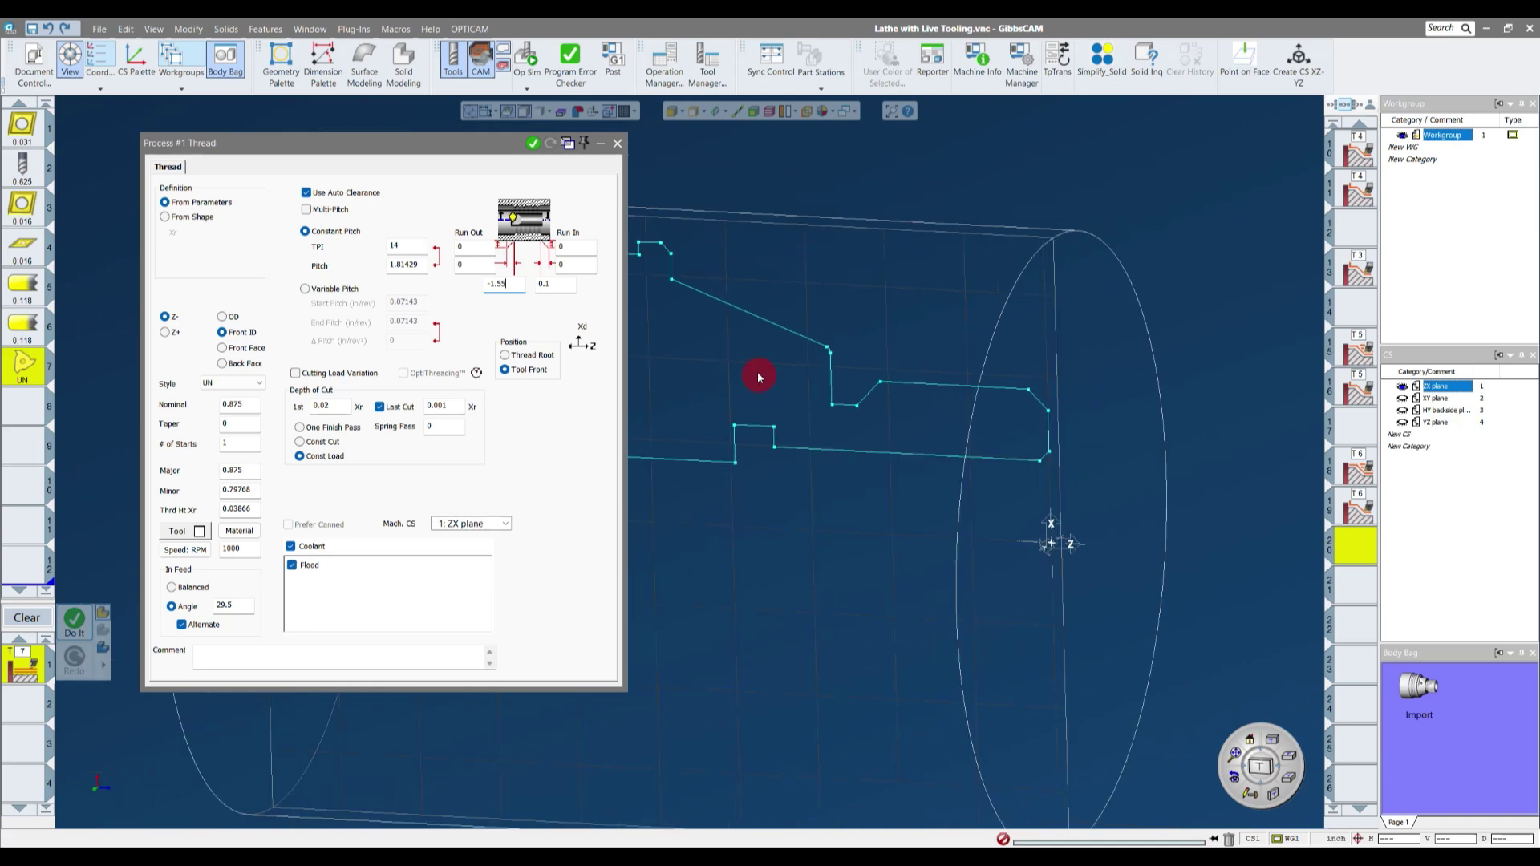
- Try the One Finish Pass and Const Cut options for the depth of cut, and return to Const Load
{"action": "left_click", "coordinate": [341, 405]}
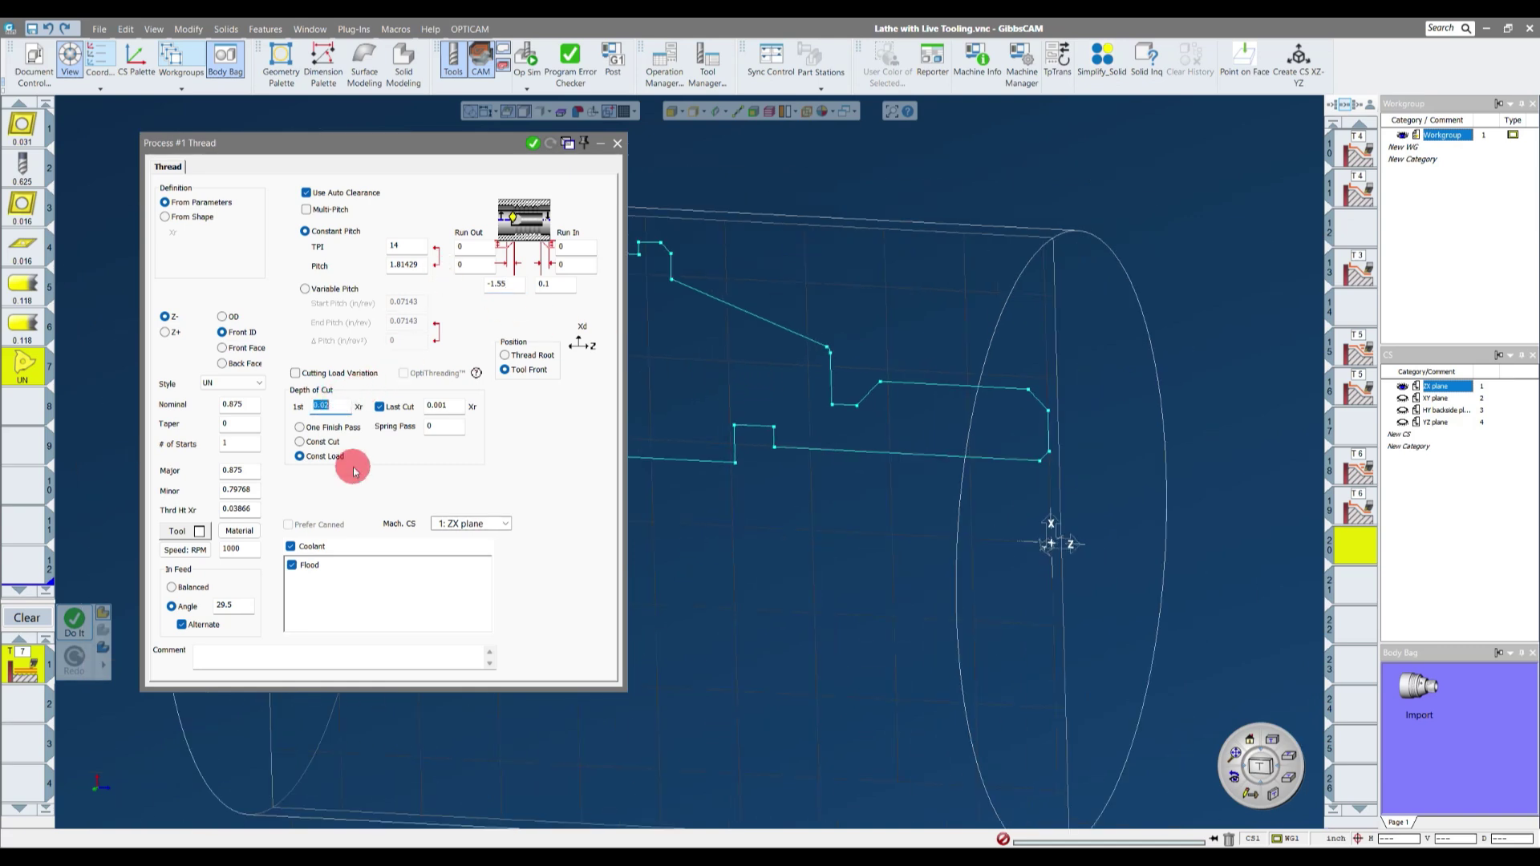
{"action": "left_click", "coordinate": [310, 432]}
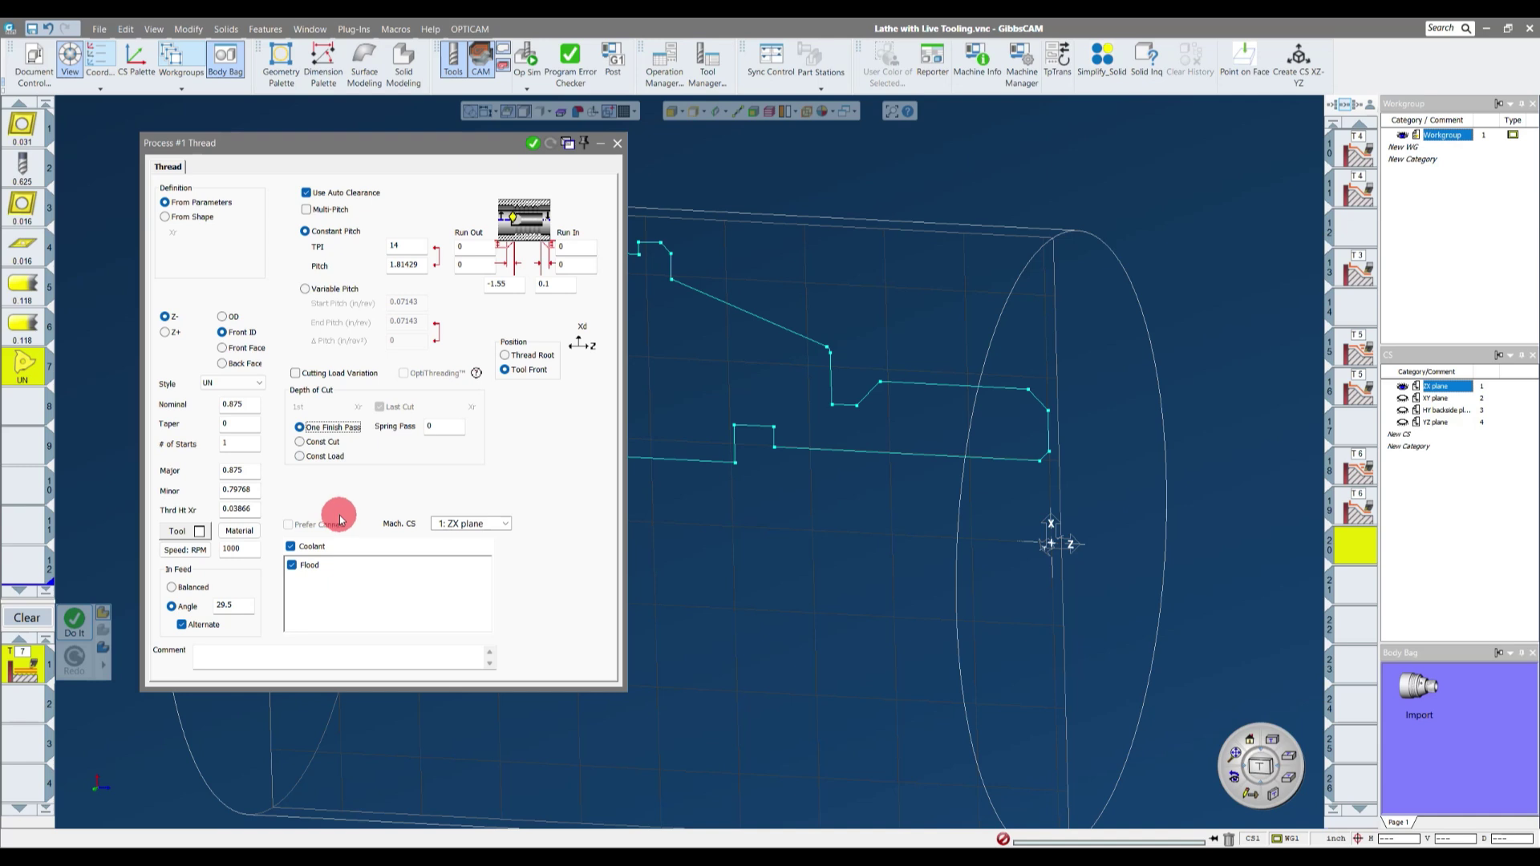
{"action": "left_click", "coordinate": [301, 441]}
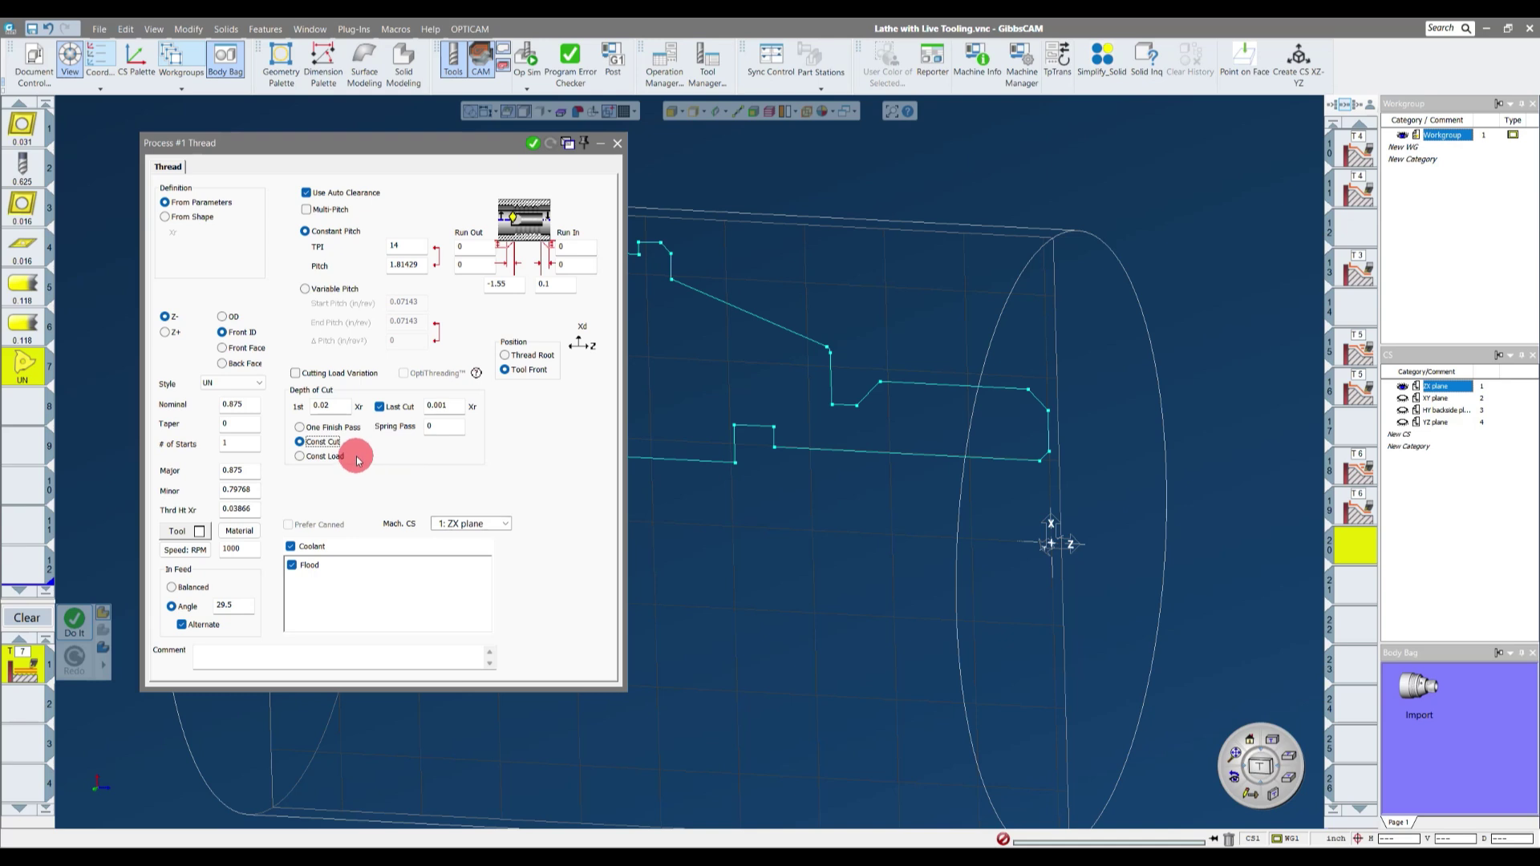
{"action": "left_click", "coordinate": [300, 455]}
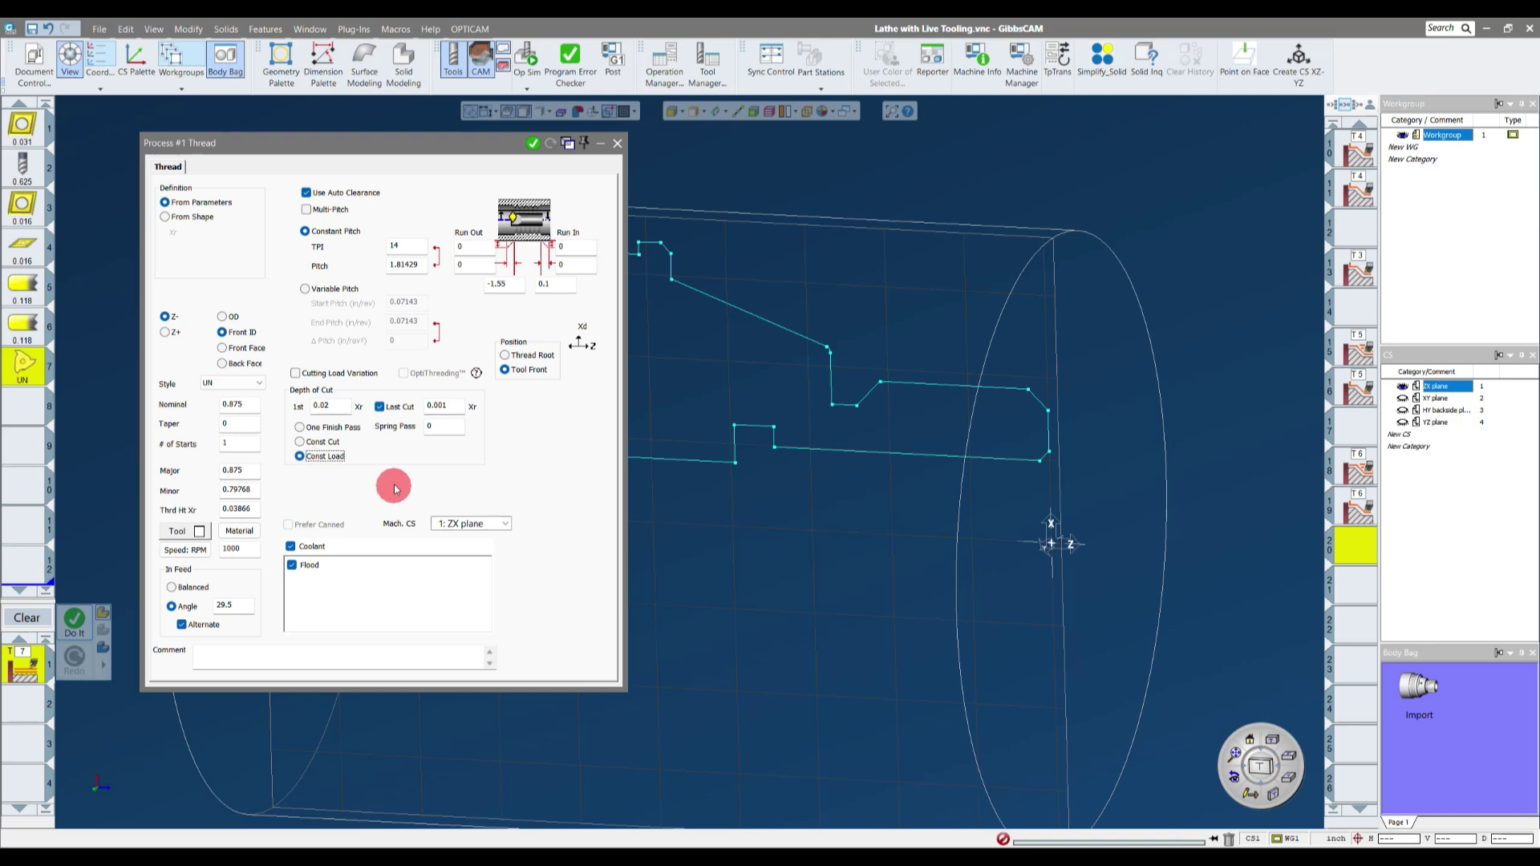
- Keep the 0.02 first cut, 0.001 last cut and 0 spring passes, generate the thread toolpath, and inspect its passes at the groove
{"action": "double_click", "coordinate": [339, 407]}
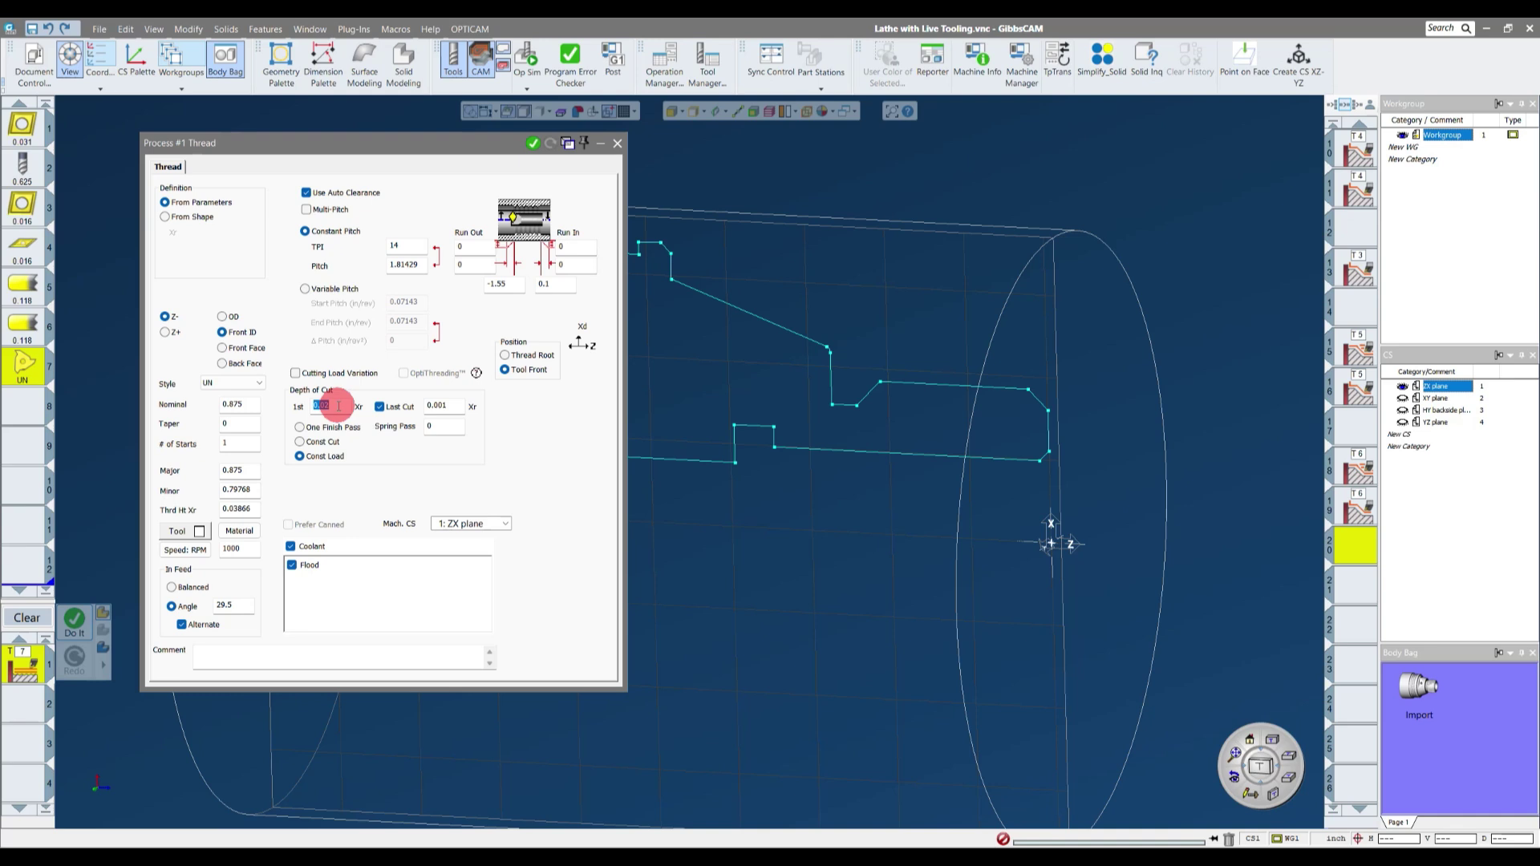
{"action": "double_click", "coordinate": [449, 406]}
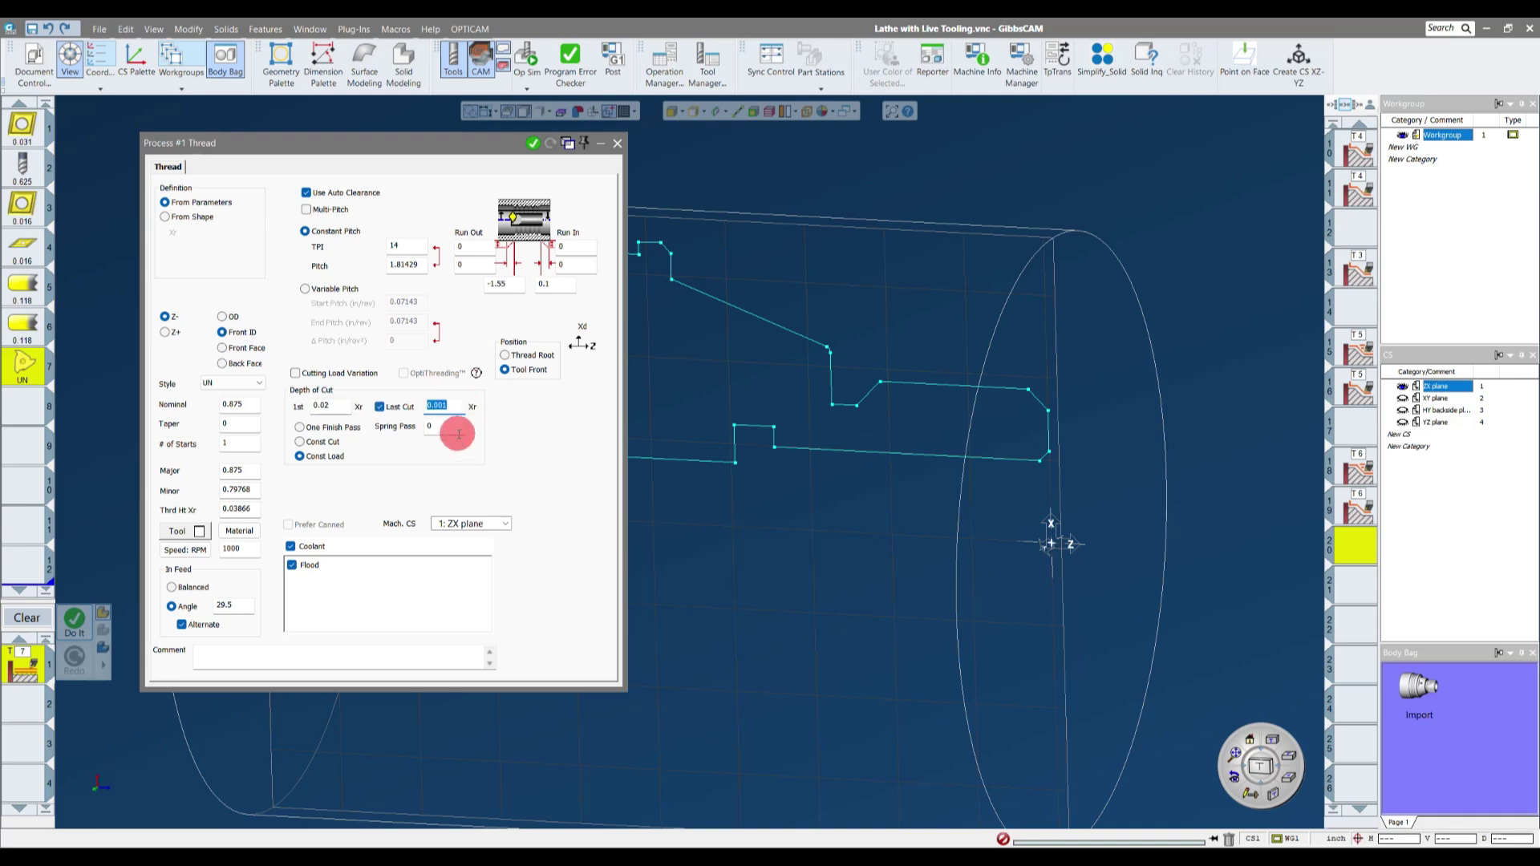
{"action": "left_click", "coordinate": [448, 408]}
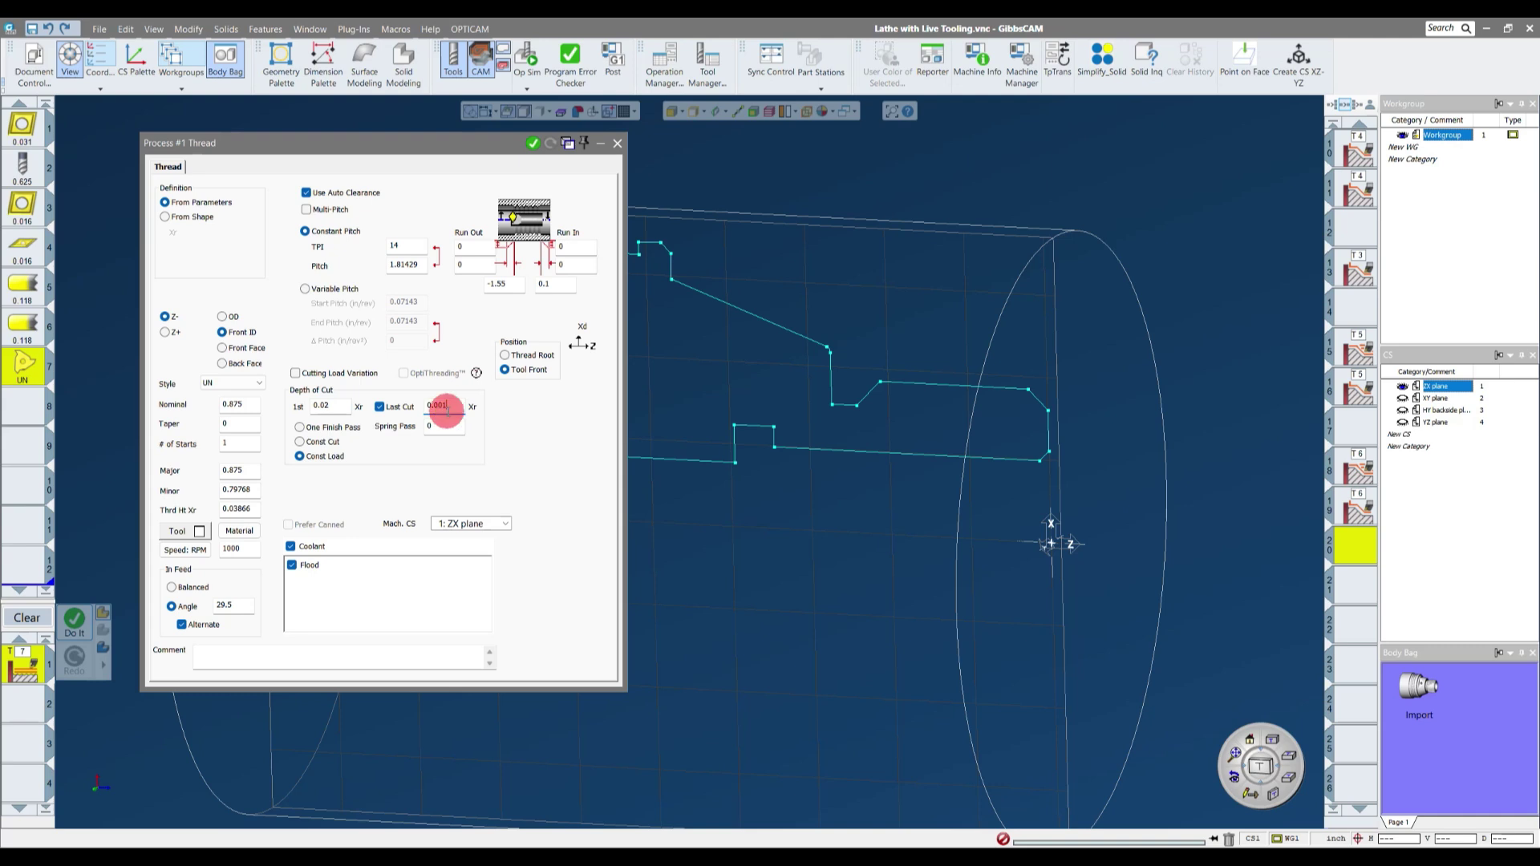
{"action": "left_click", "coordinate": [335, 409]}
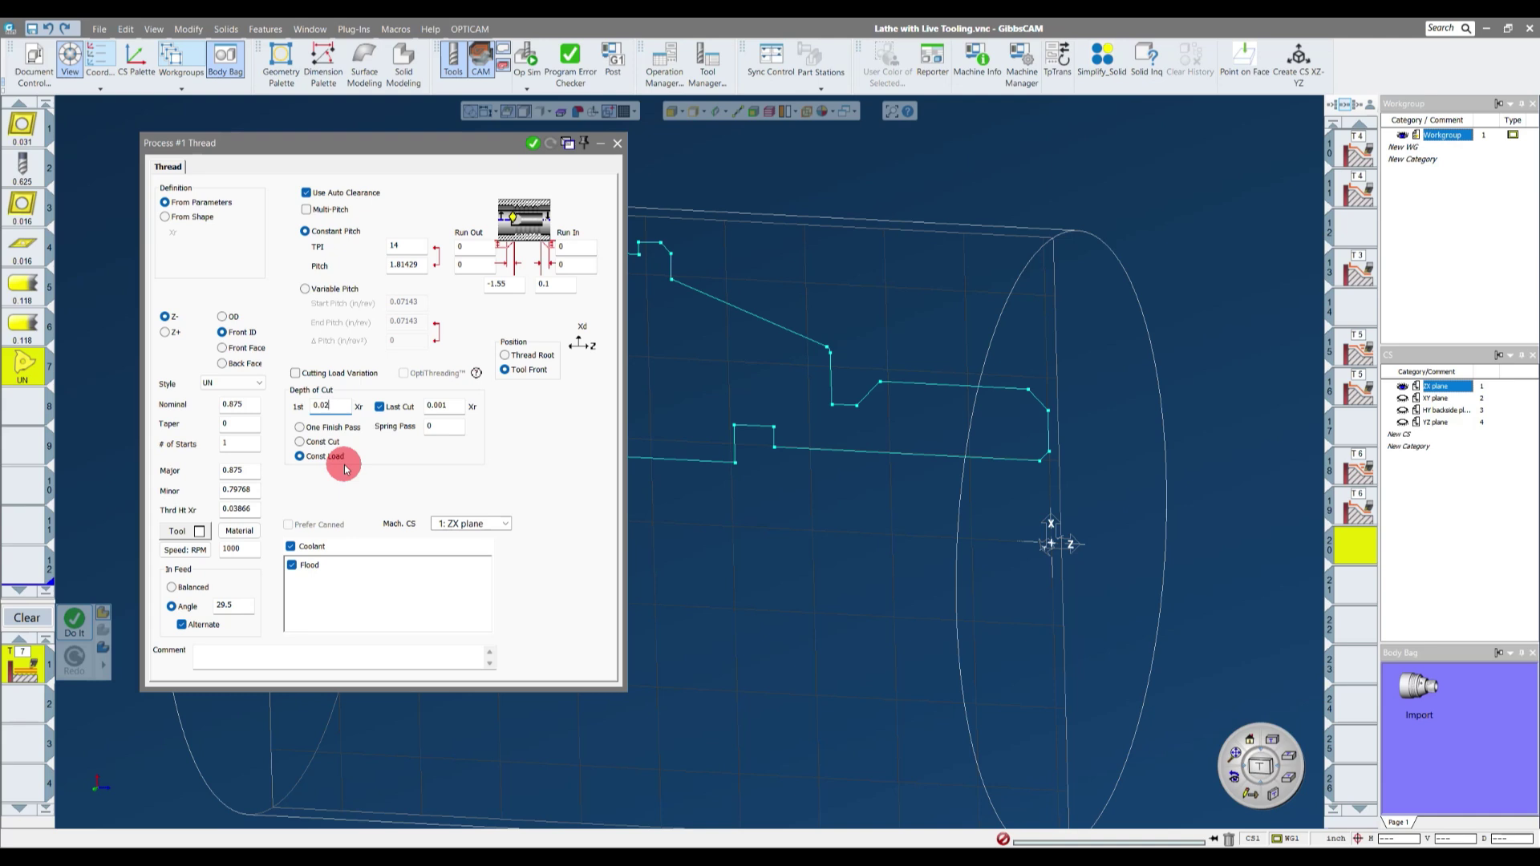
{"action": "left_click", "coordinate": [443, 426]}
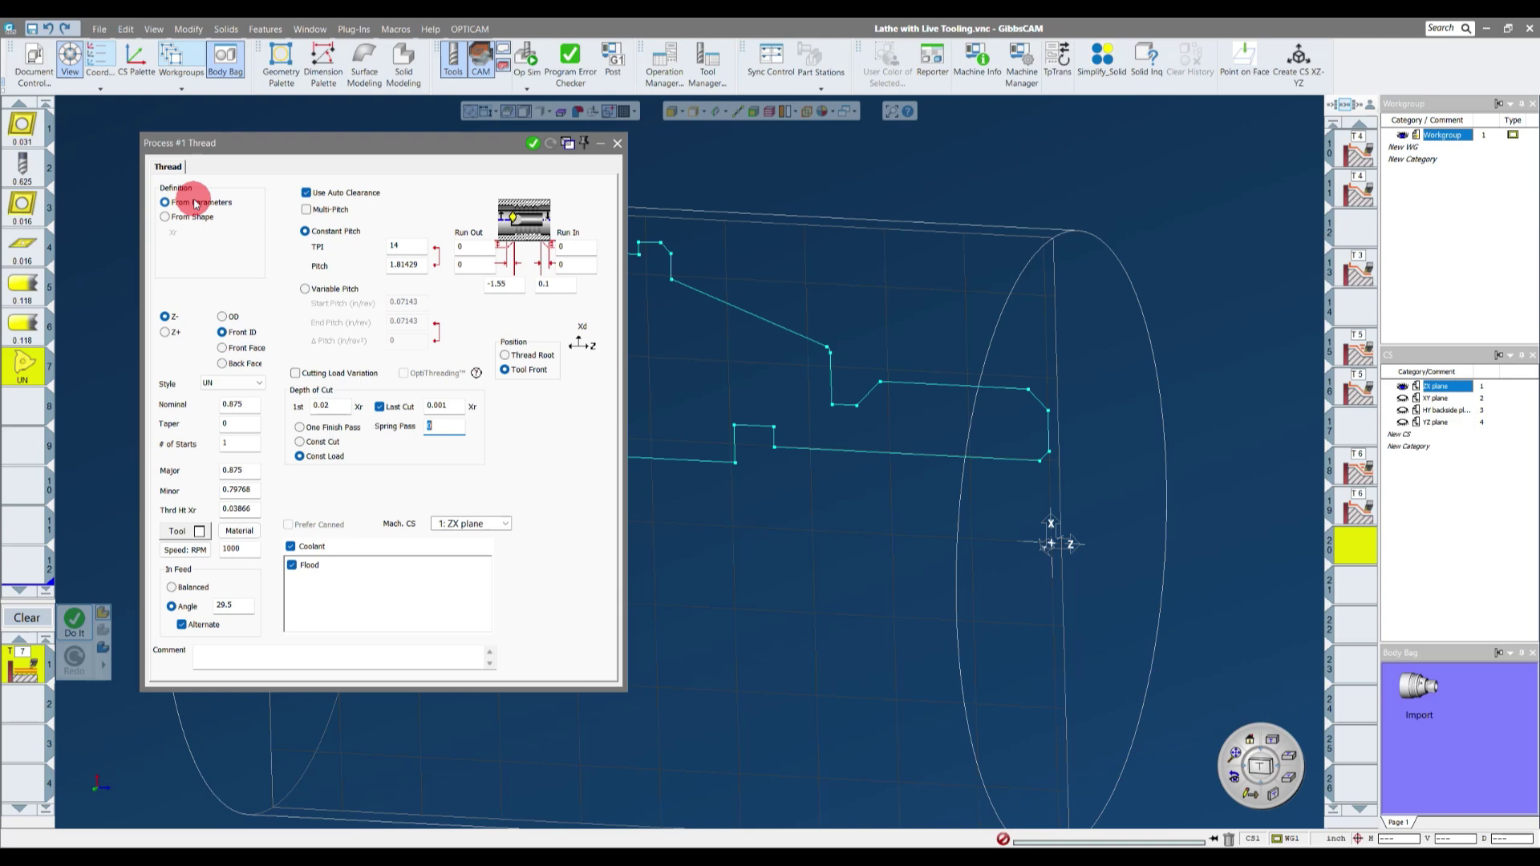
{"action": "left_click", "coordinate": [531, 145]}
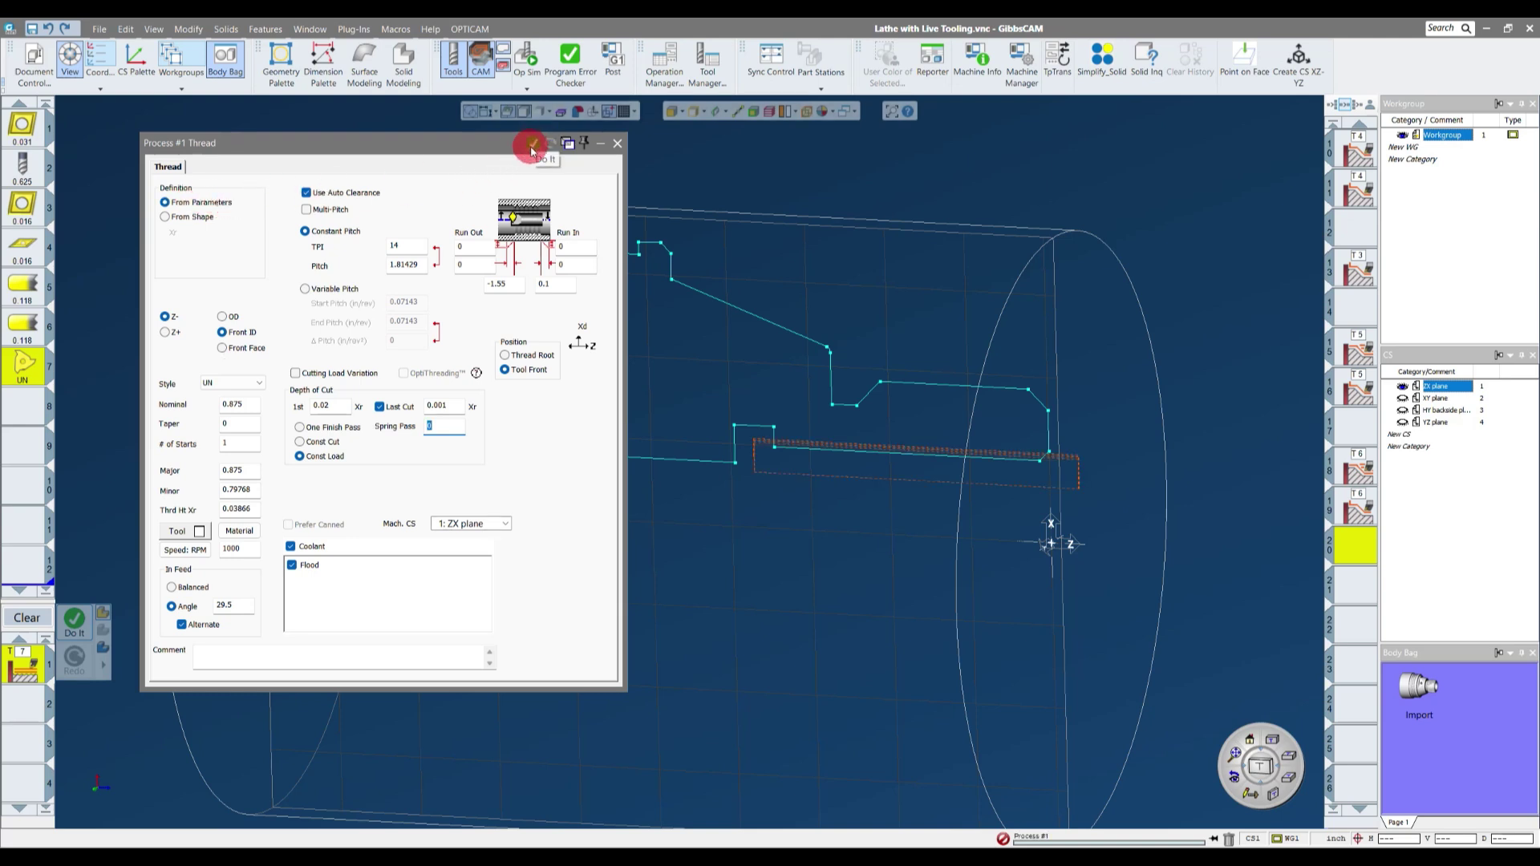
{"action": "left_click", "coordinate": [985, 447]}
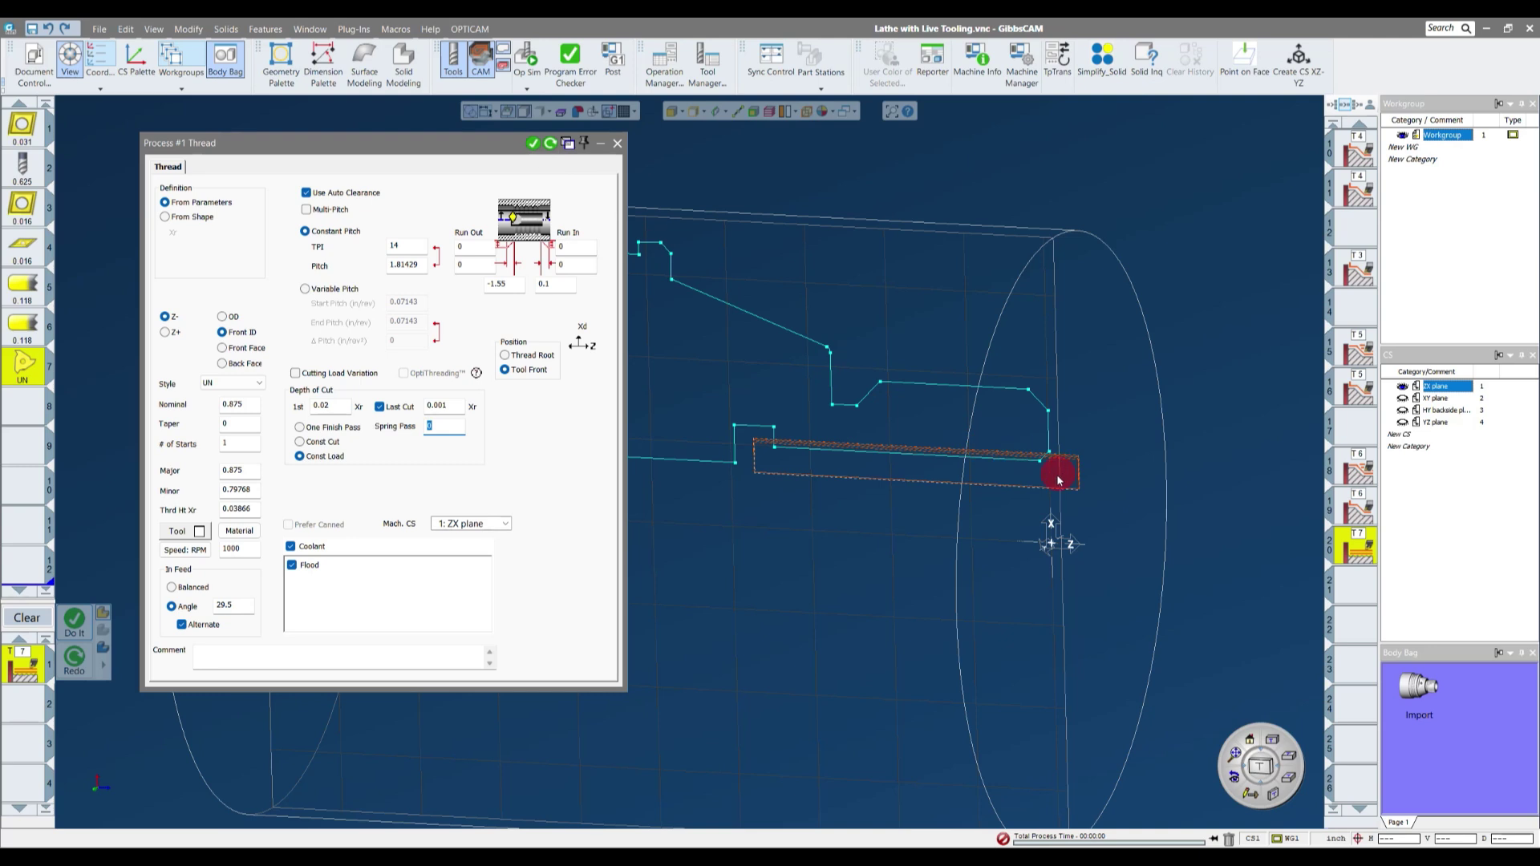
{"action": "scroll", "coordinate": [754, 445], "scroll_direction": "up", "scroll_amount": 6}
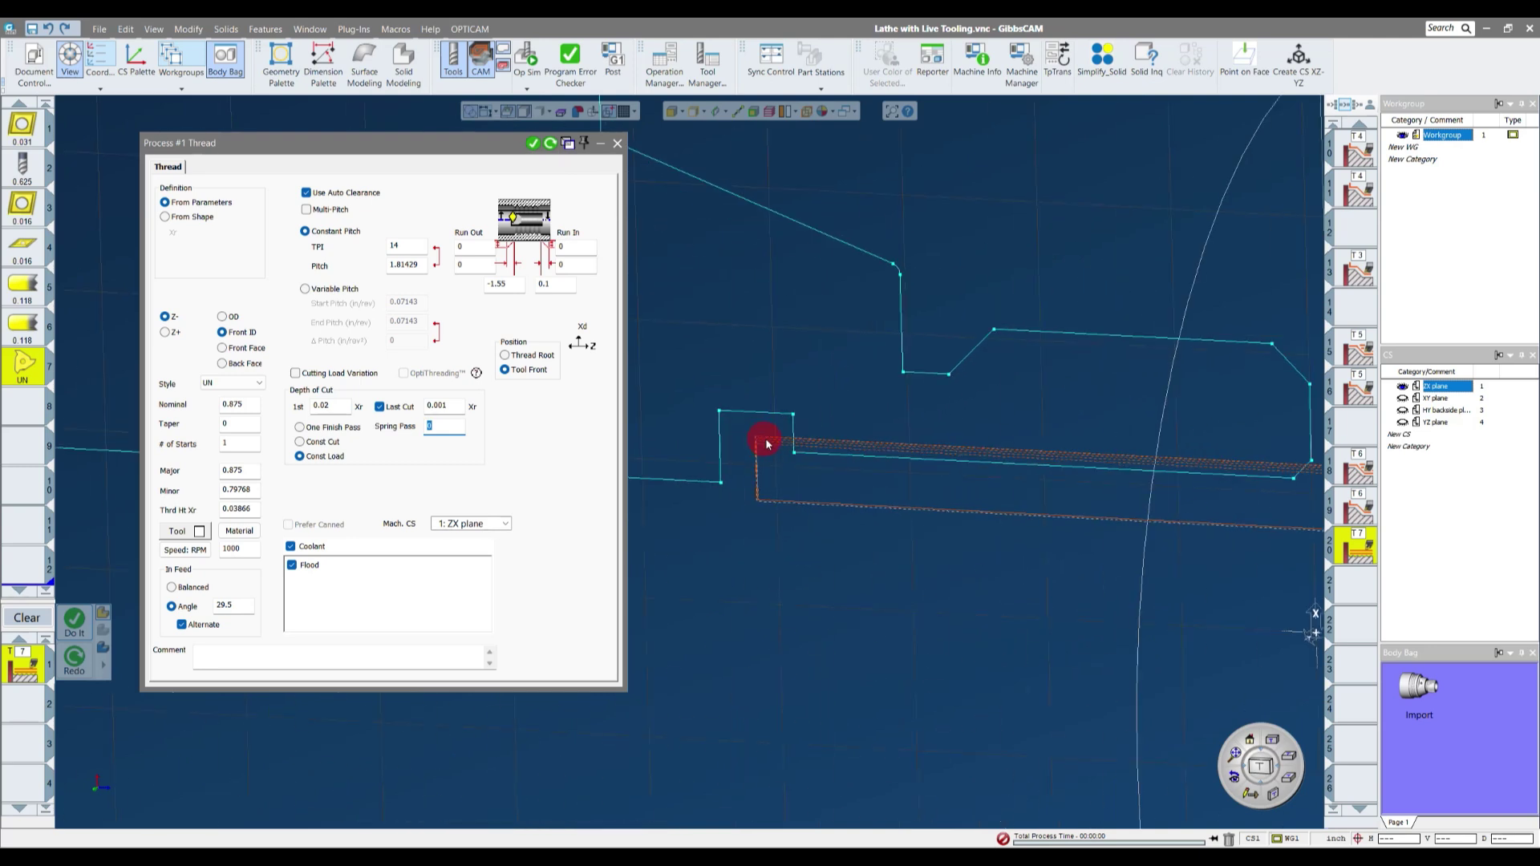
{"action": "scroll", "coordinate": [770, 445], "scroll_direction": "up", "scroll_amount": 3}
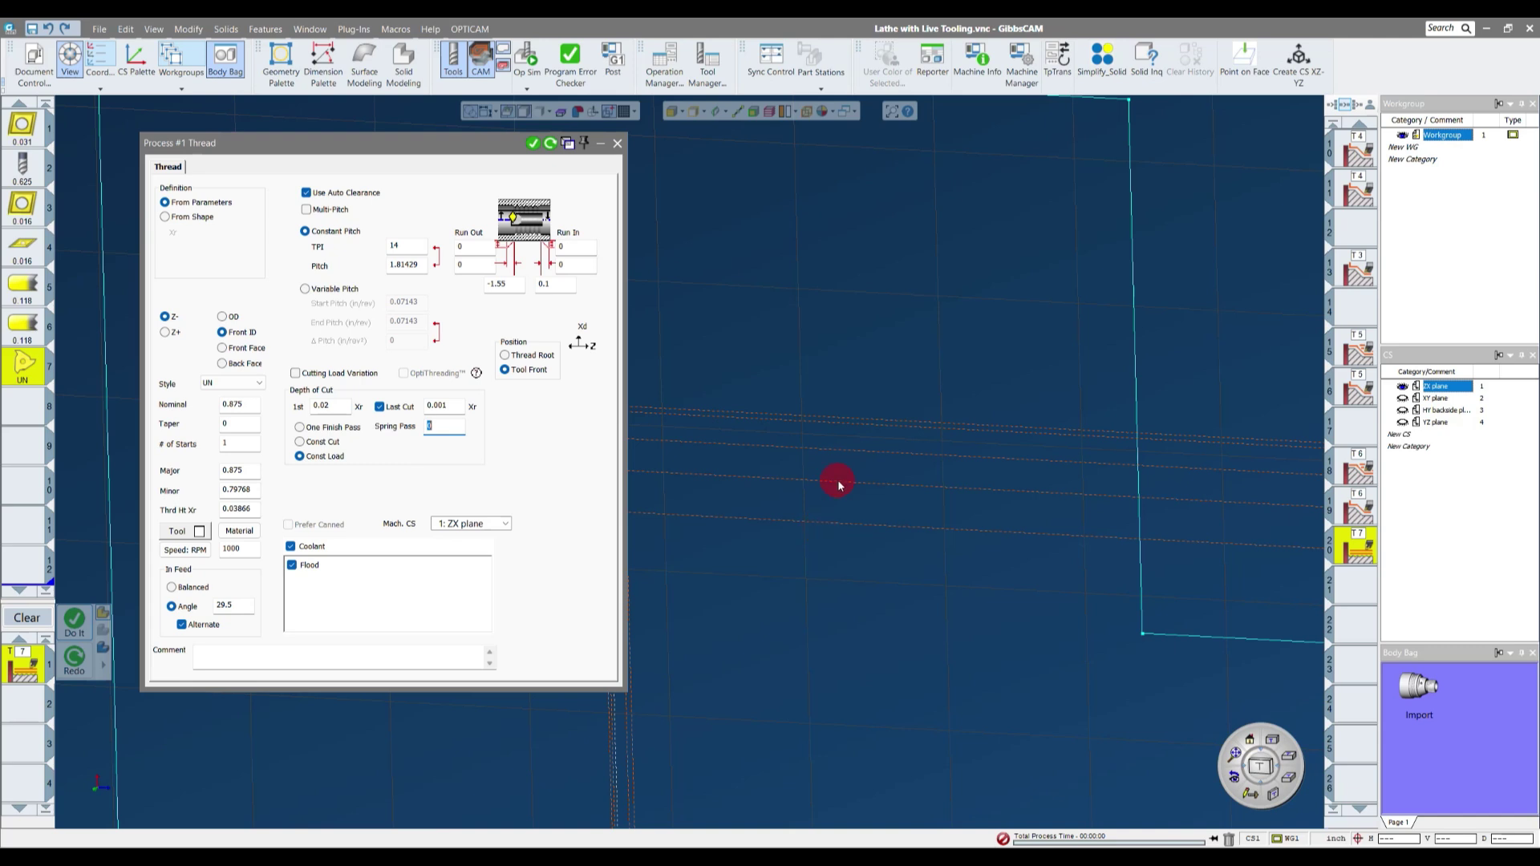
{"action": "scroll", "coordinate": [979, 389], "scroll_direction": "down", "scroll_amount": 5}
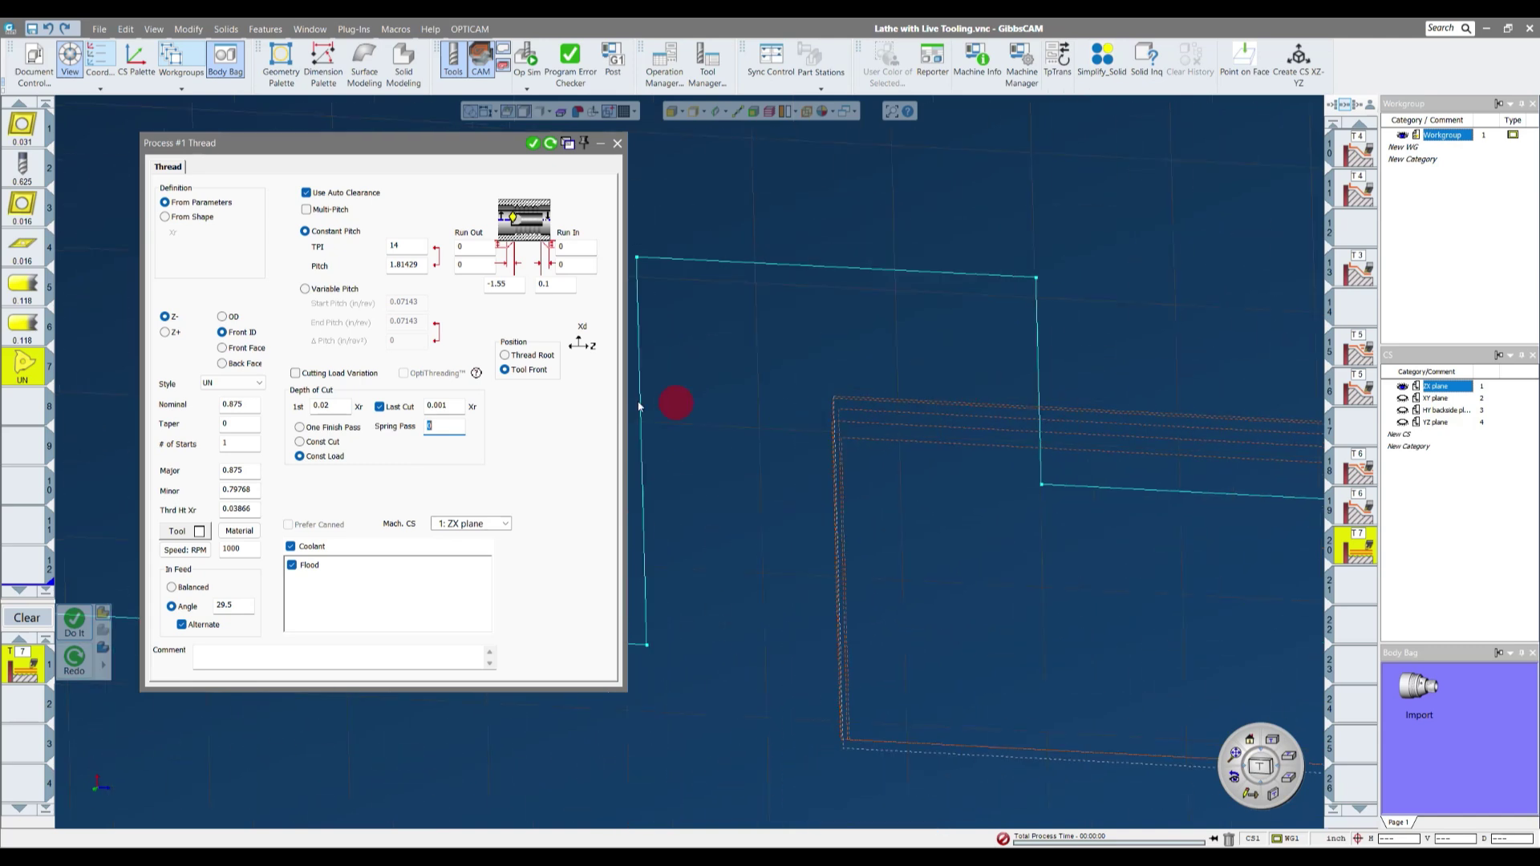
- Try a first cut of 0.015 by regenerating the thread toolpath, then restore 0.02 and regenerate it
{"action": "left_click_drag", "start_coordinate": [342, 403], "coordinate": [301, 410]}
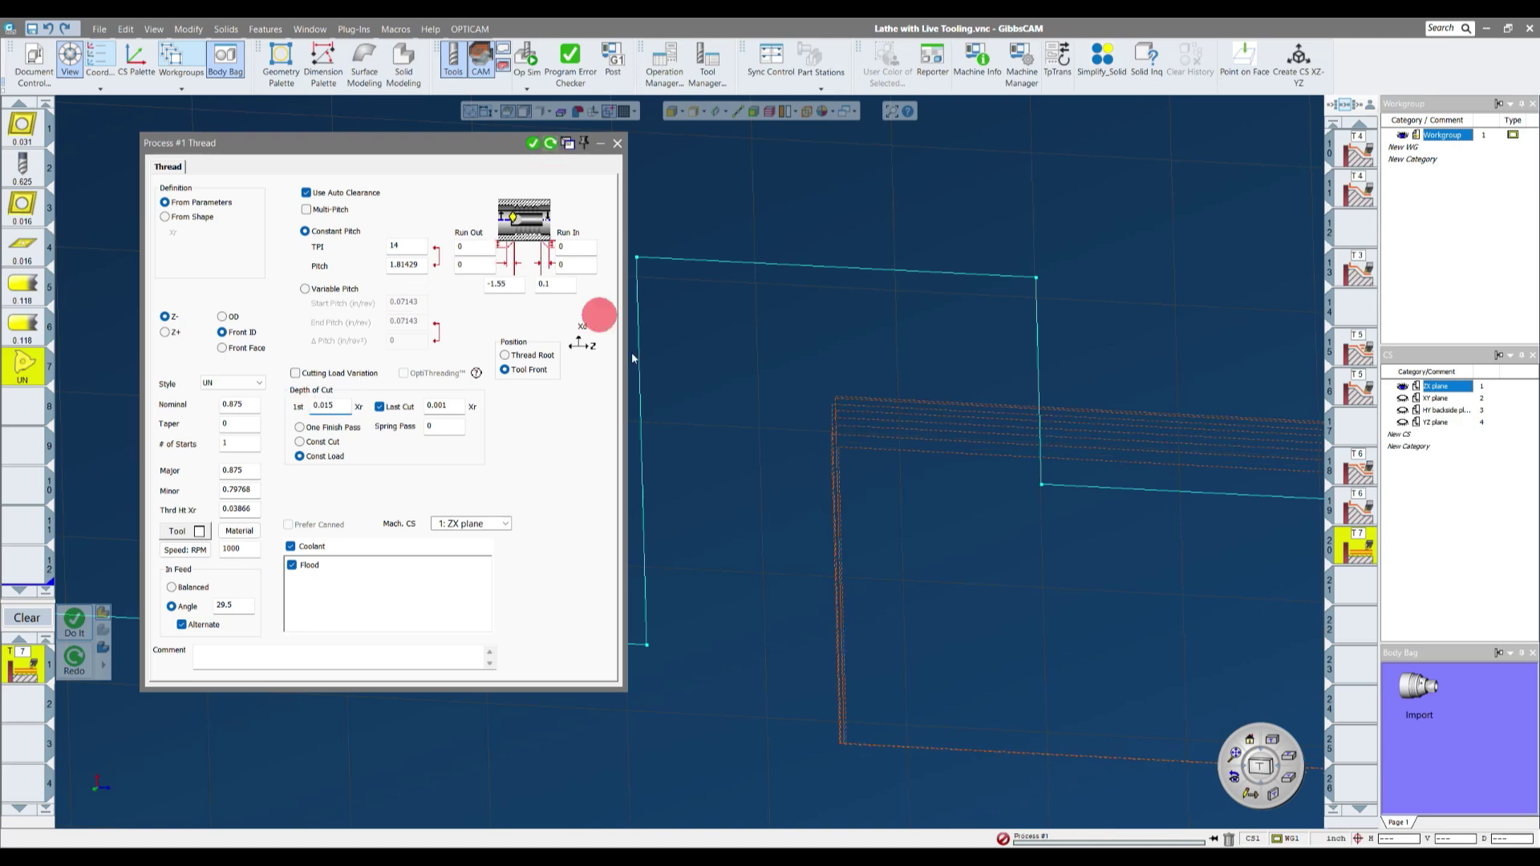
{"action": "scroll", "coordinate": [950, 386], "scroll_direction": "up", "scroll_amount": 3}
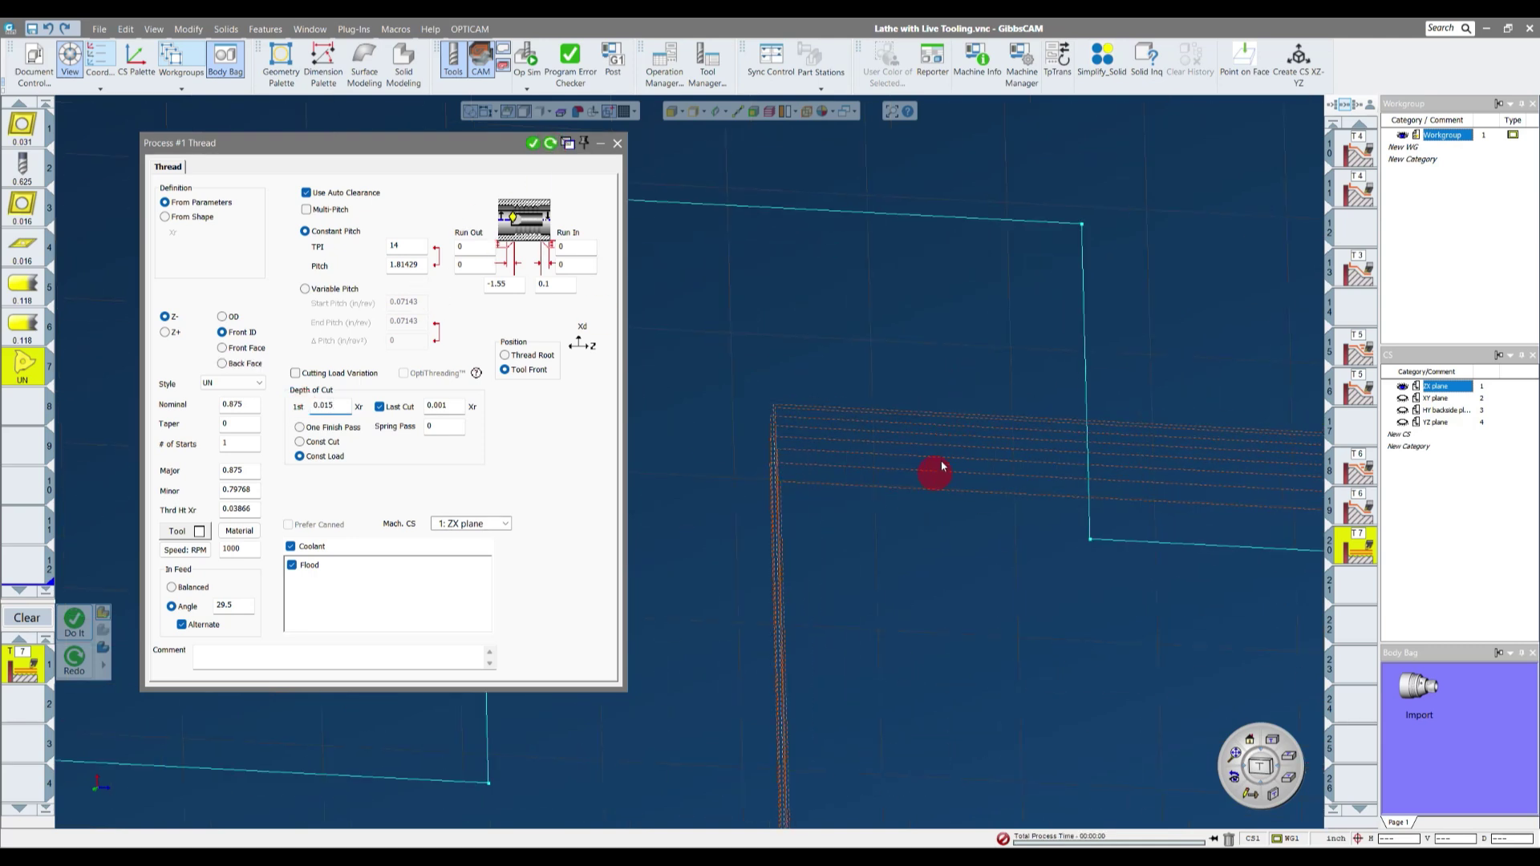
{"action": "scroll", "coordinate": [922, 479], "scroll_direction": "down", "scroll_amount": 2}
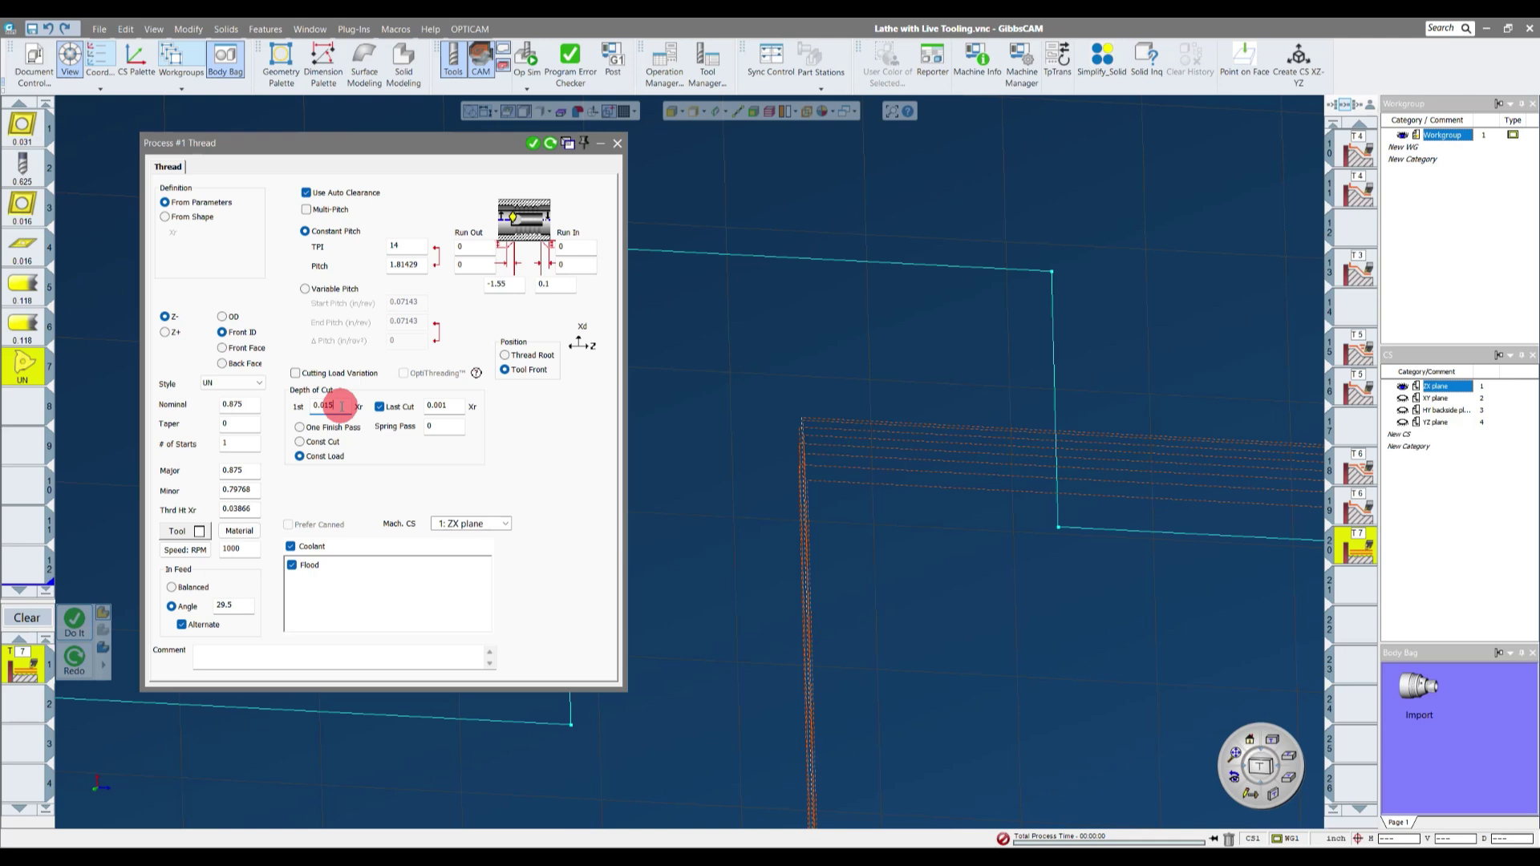
{"action": "double_click", "coordinate": [341, 406]}
{"action": "left_click", "coordinate": [548, 153]}
{"action": "scroll", "coordinate": [789, 479], "scroll_direction": "down", "scroll_amount": 3}
{"action": "scroll", "coordinate": [788, 479], "scroll_direction": "down", "scroll_amount": 5}
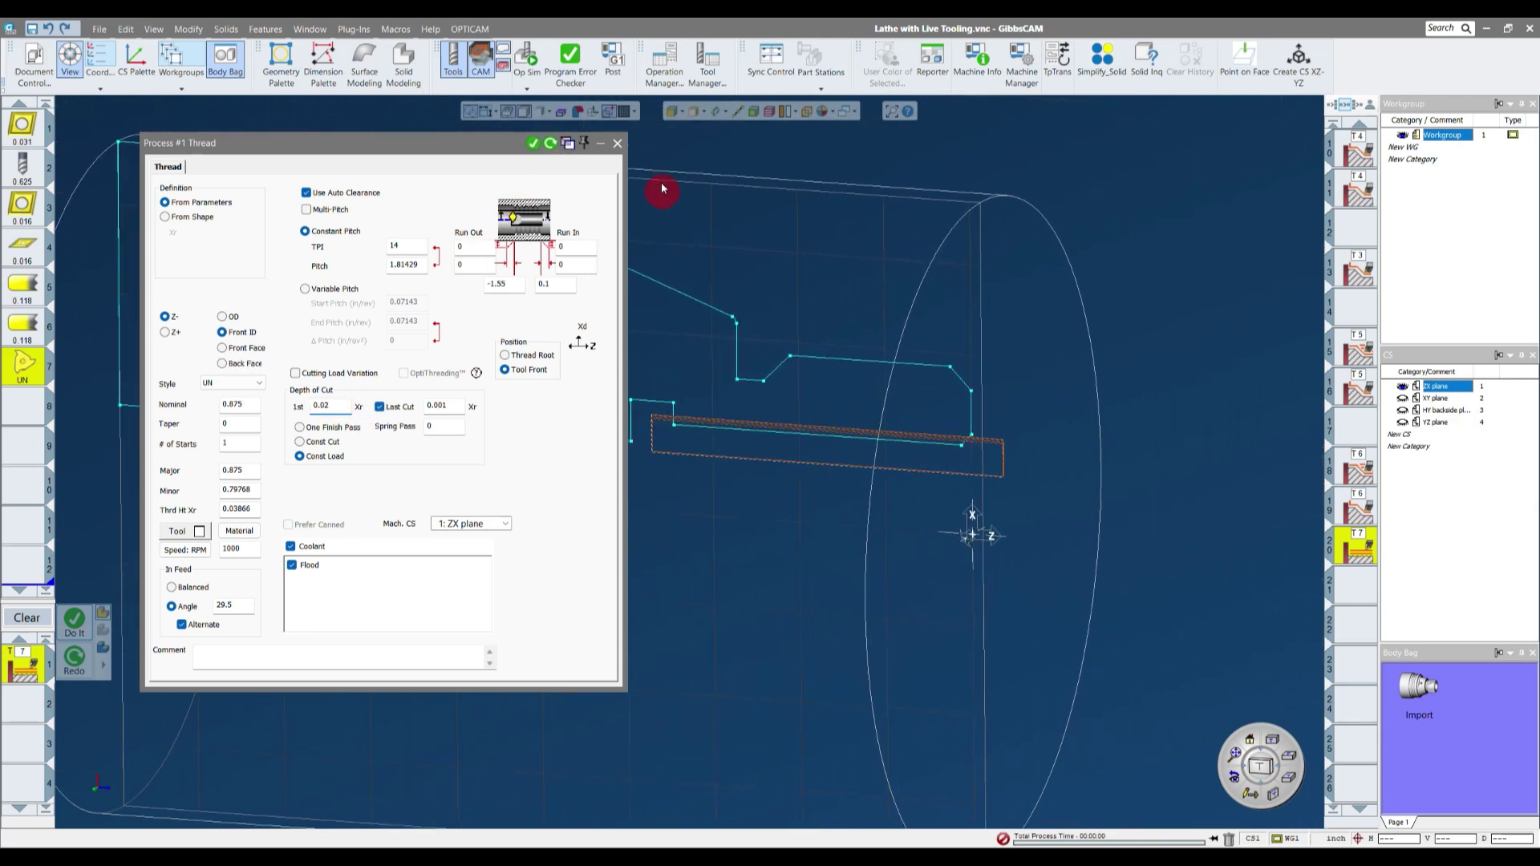
- Close the Thread process, deselect its operation by choosing the empty operation slot 21, and clear the process list
{"action": "left_click", "coordinate": [616, 143]}
{"action": "left_click", "coordinate": [1354, 584]}
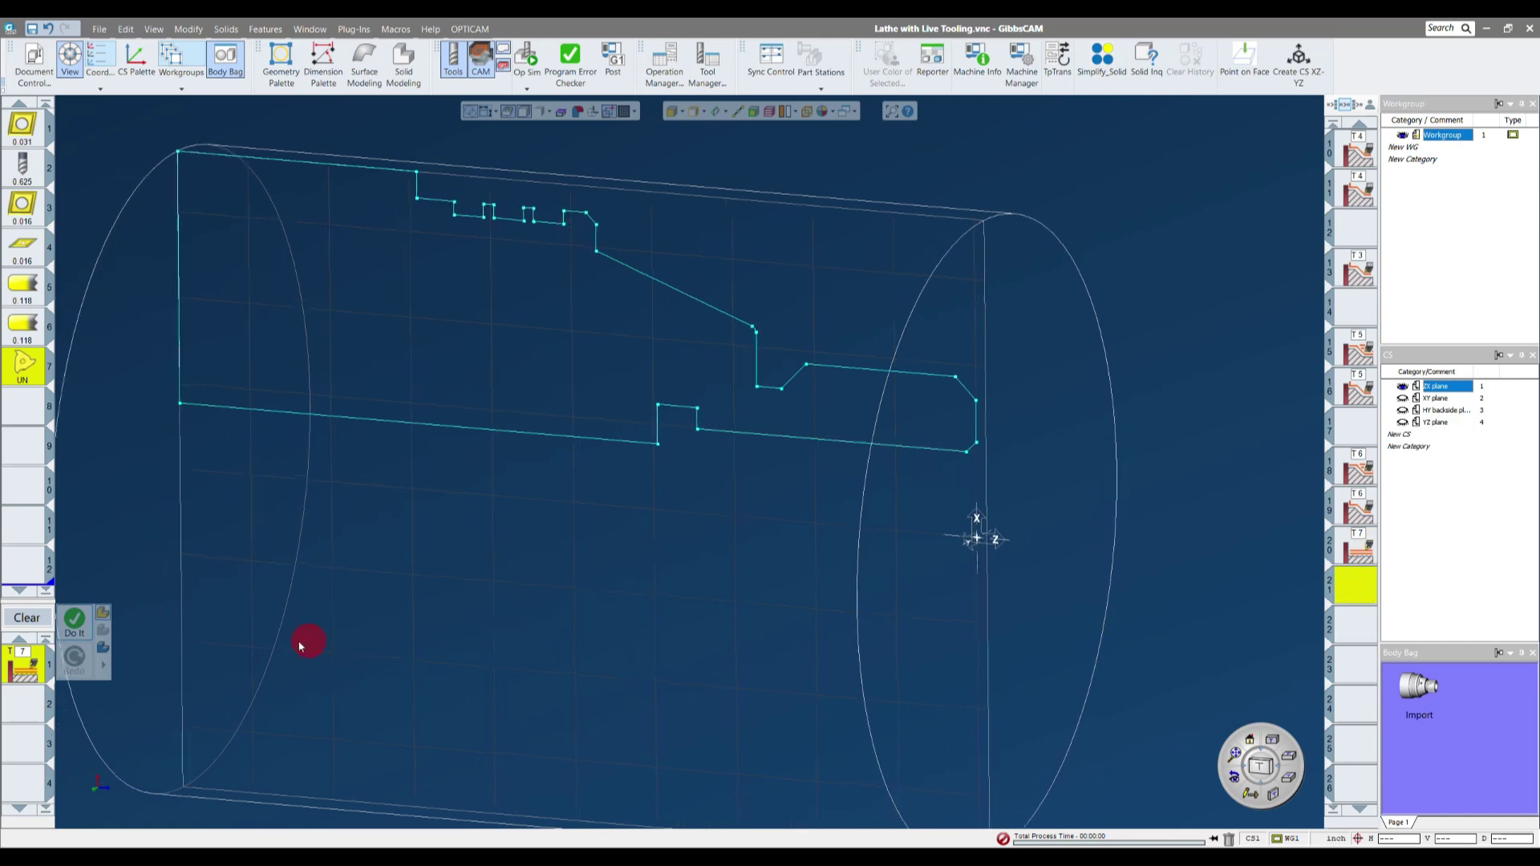
{"action": "left_click", "coordinate": [26, 618]}
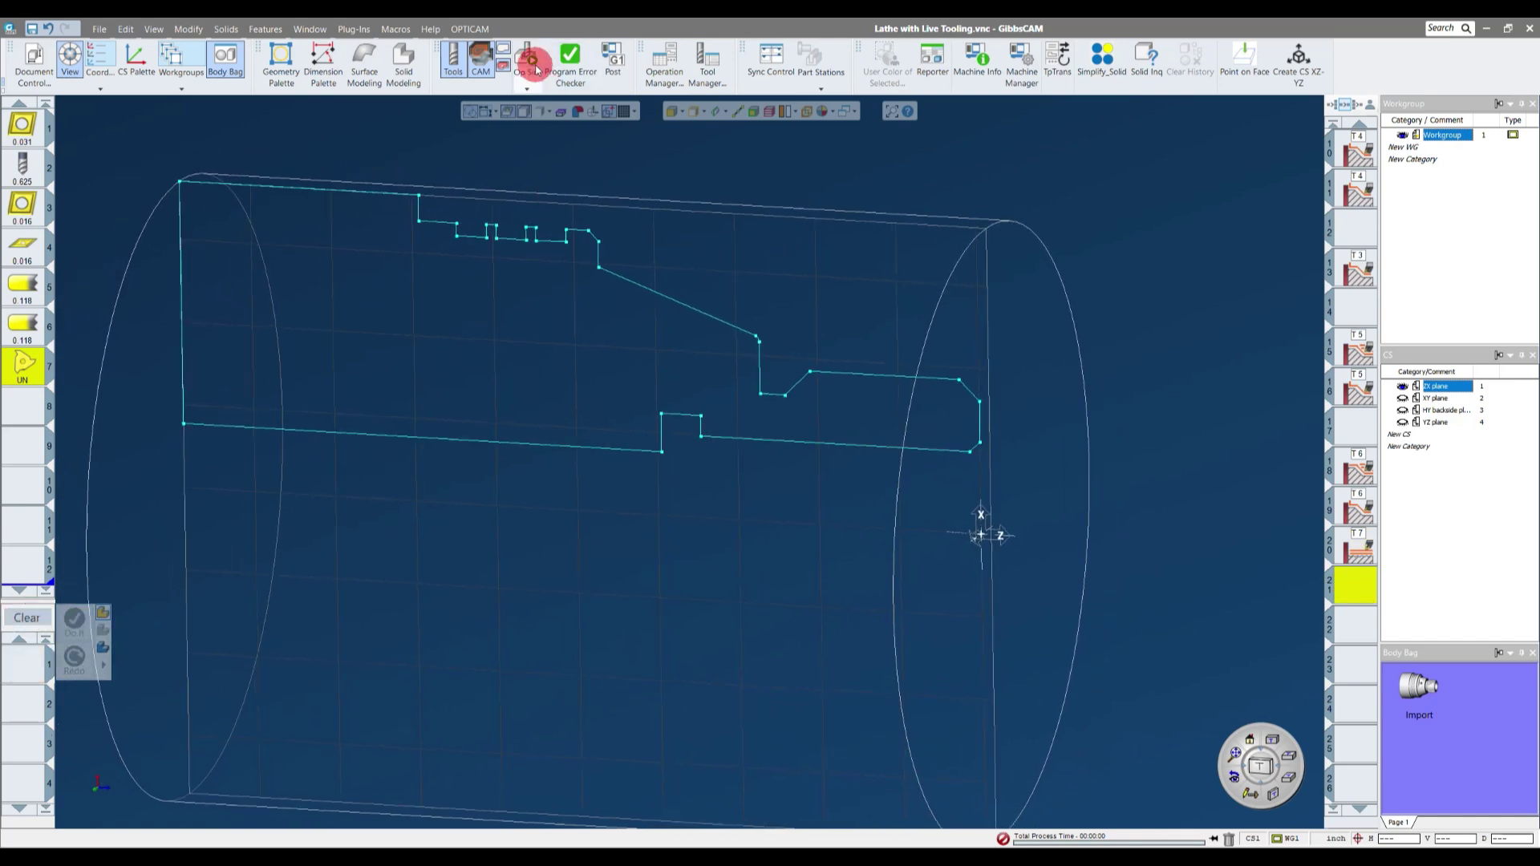
- Simulate the part in Op Sim up to the tool 7 thread operation and play the threading passes in the bore
{"action": "left_click", "coordinate": [526, 58]}
{"action": "left_click", "coordinate": [1102, 192]}
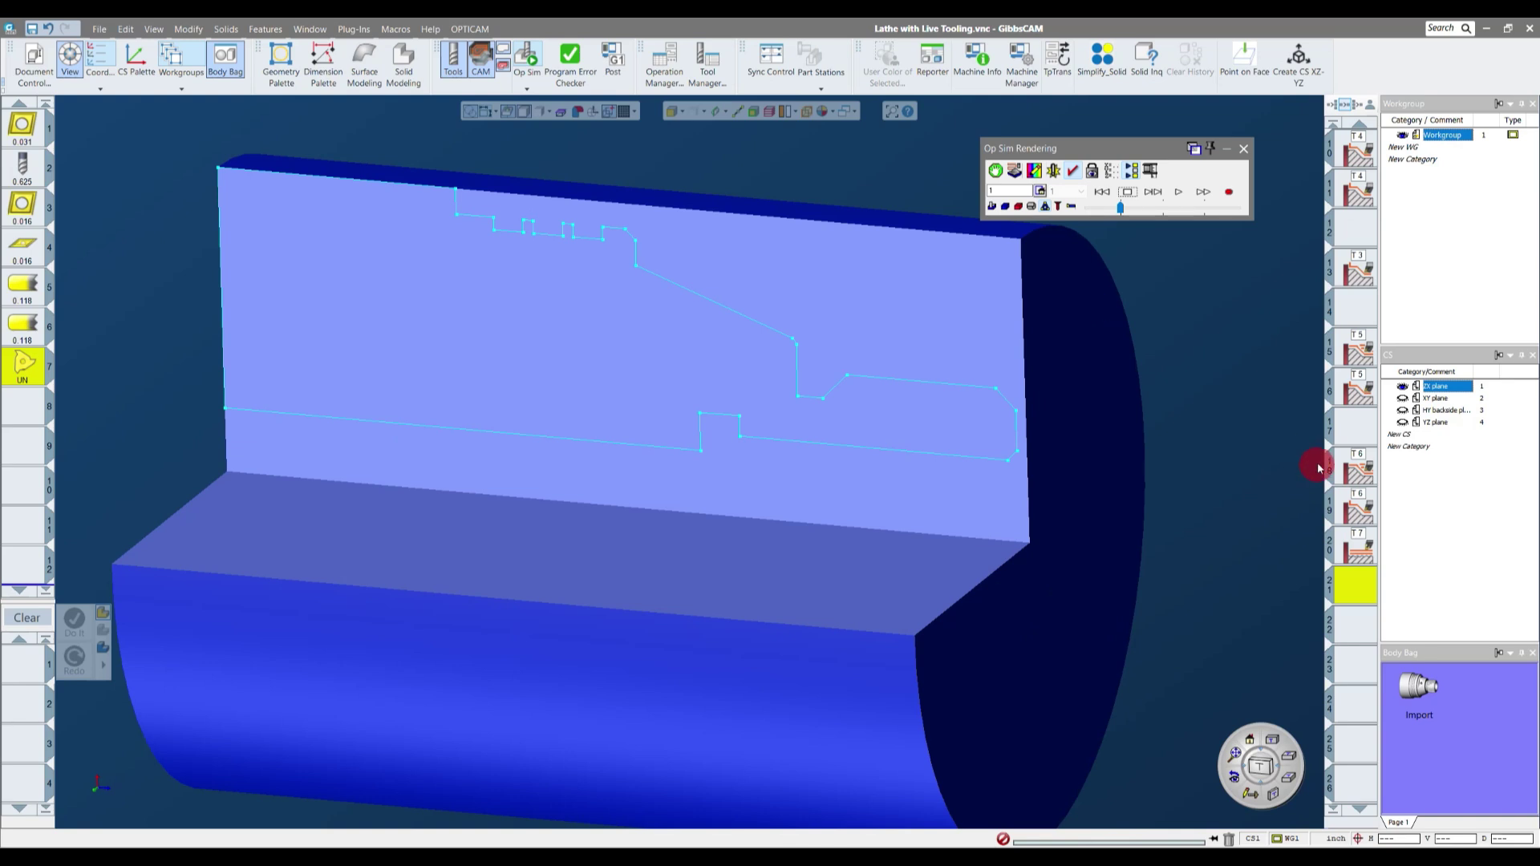
{"action": "left_click", "coordinate": [1364, 554]}
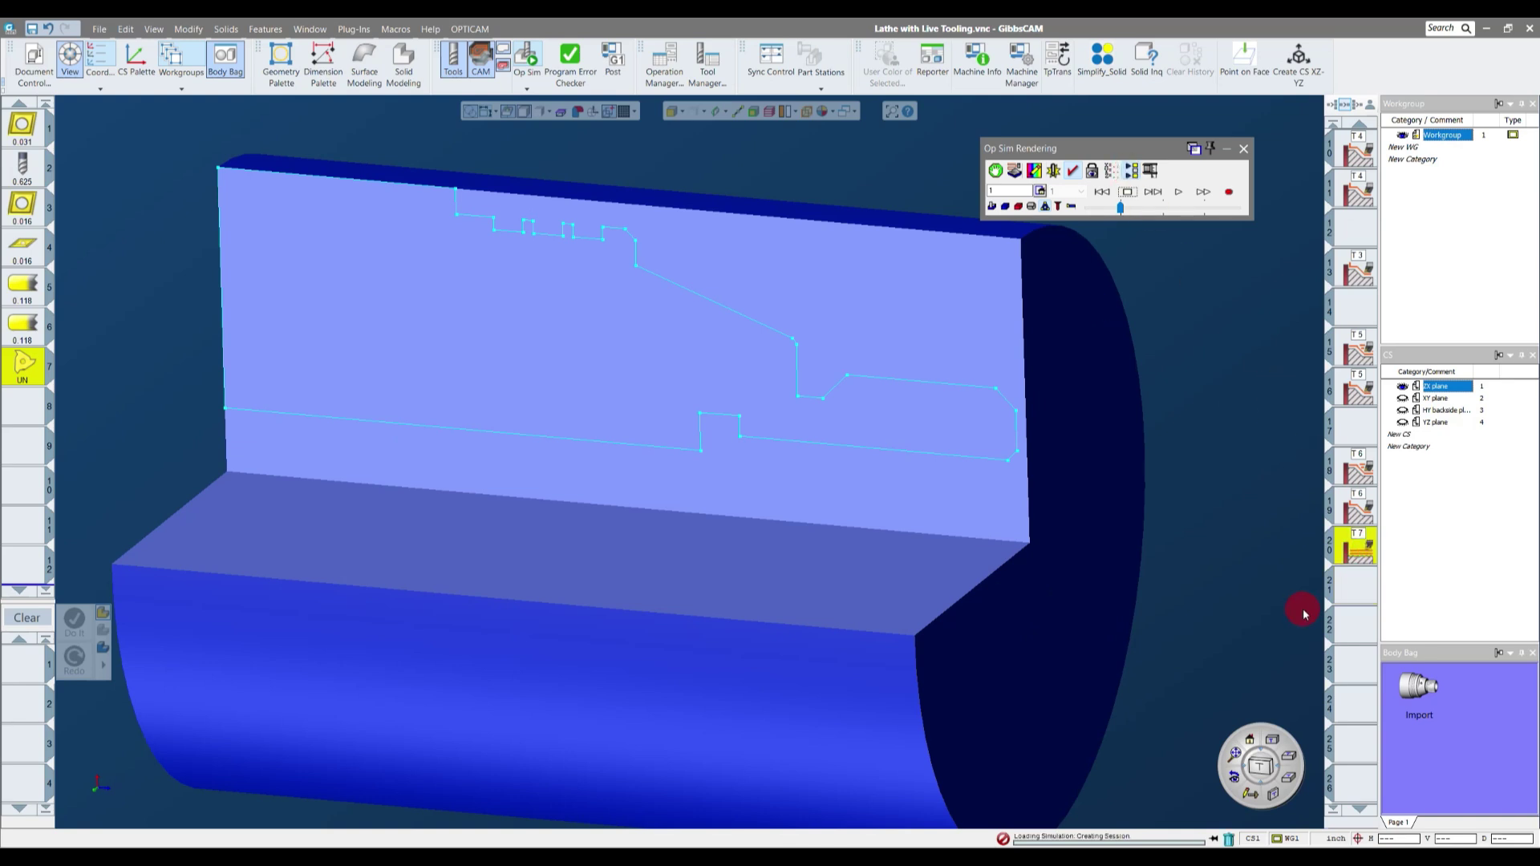
{"action": "middle_click_drag", "start_coordinate": [865, 549], "coordinate": [993, 401]}
{"action": "left_click", "coordinate": [1177, 194]}
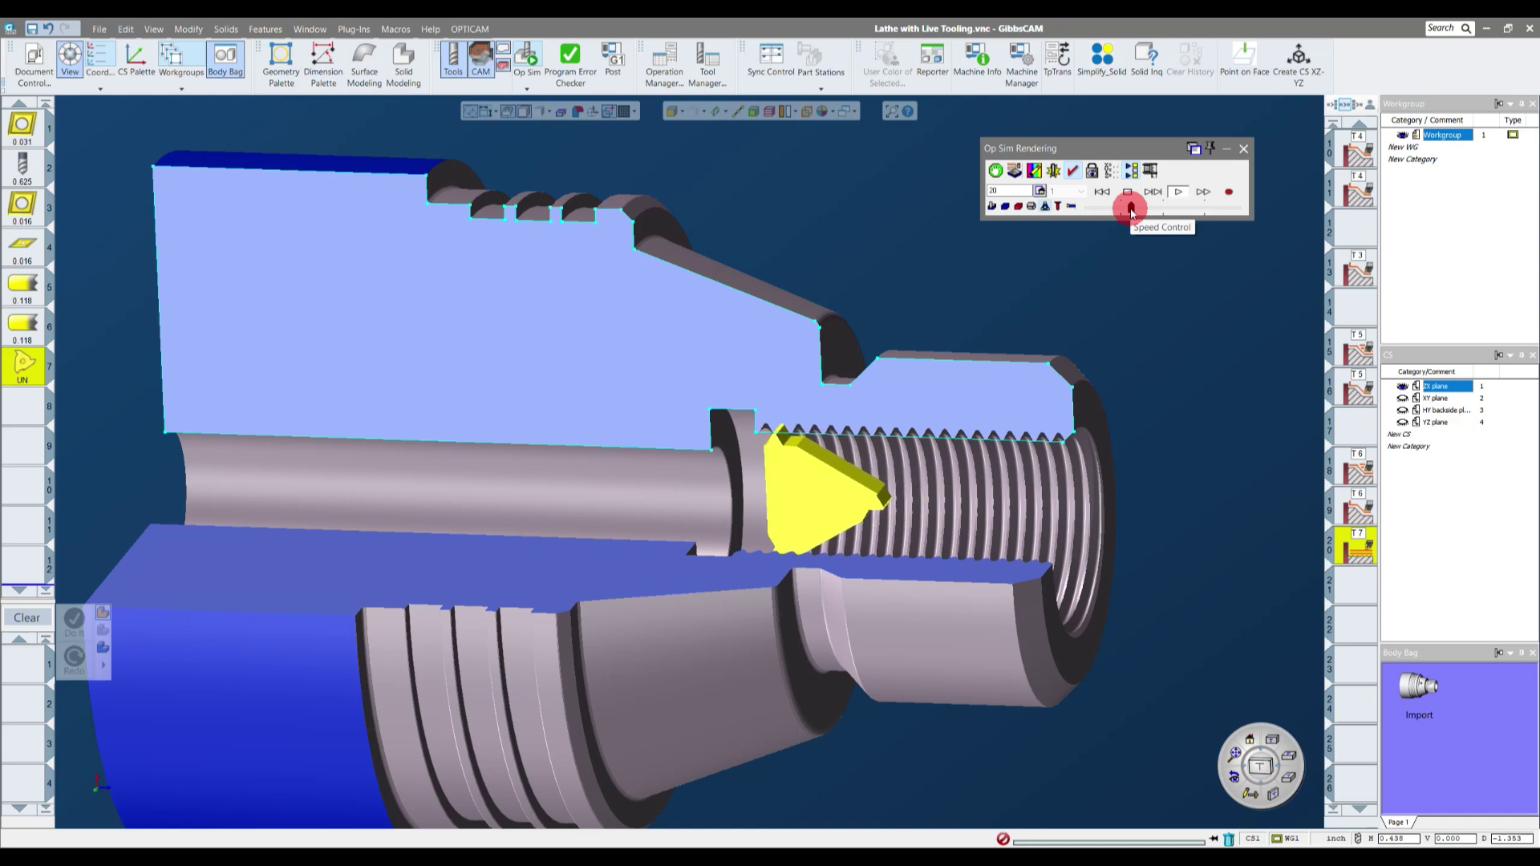
{"action": "scroll", "coordinate": [1051, 263], "scroll_direction": "down", "scroll_amount": 2}
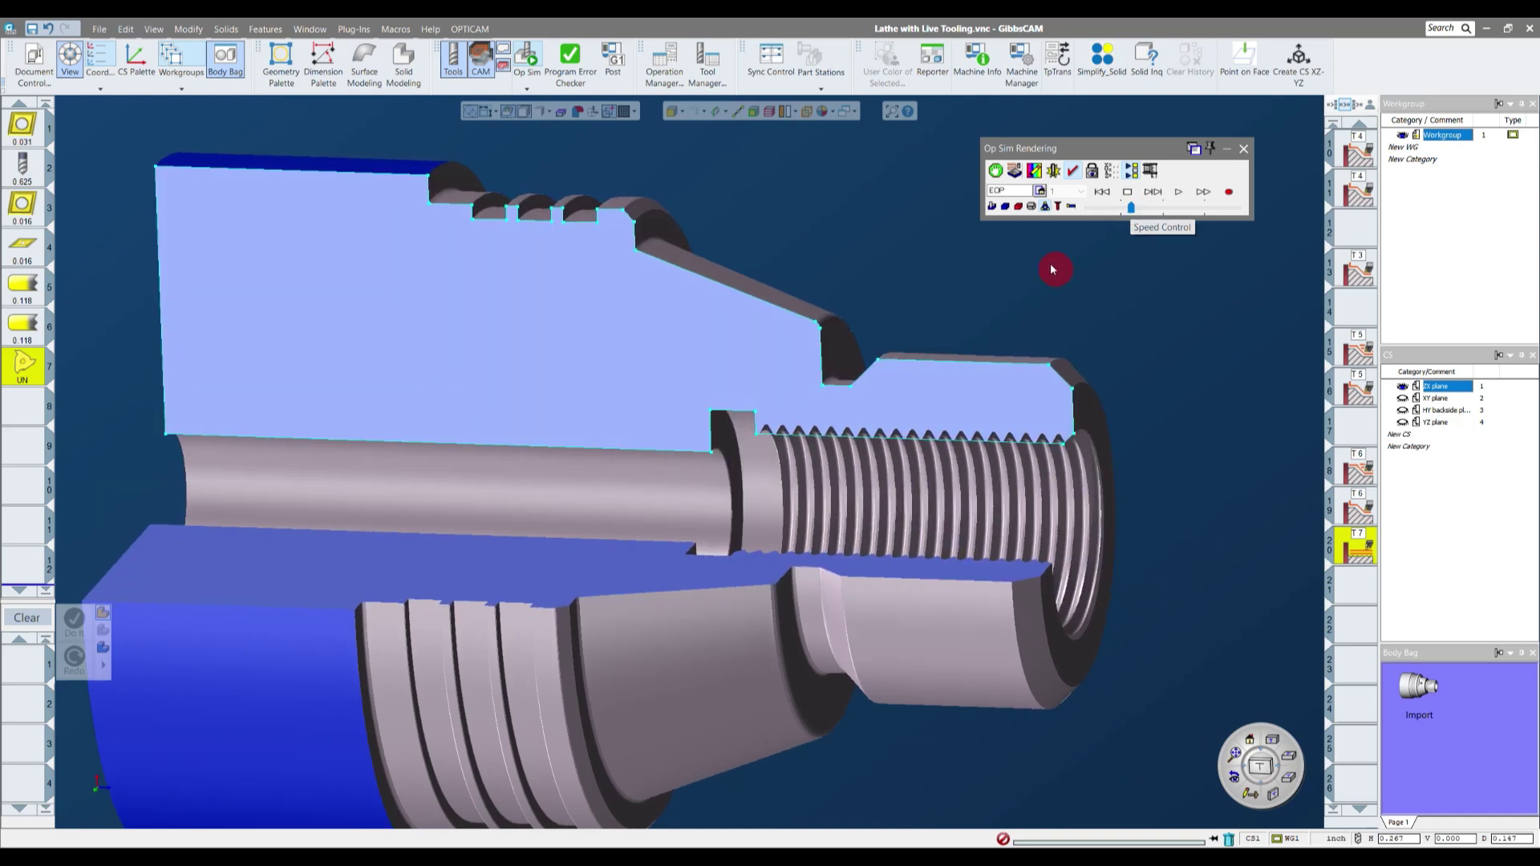
- Examine the simulated internal thread profile along the bore, from the relief groove to the front chamfer
{"action": "left_click", "coordinate": [1032, 207]}
{"action": "middle_click_drag", "start_coordinate": [1052, 321], "coordinate": [665, 519]}
{"action": "scroll", "coordinate": [687, 516], "scroll_direction": "up", "scroll_amount": 10}
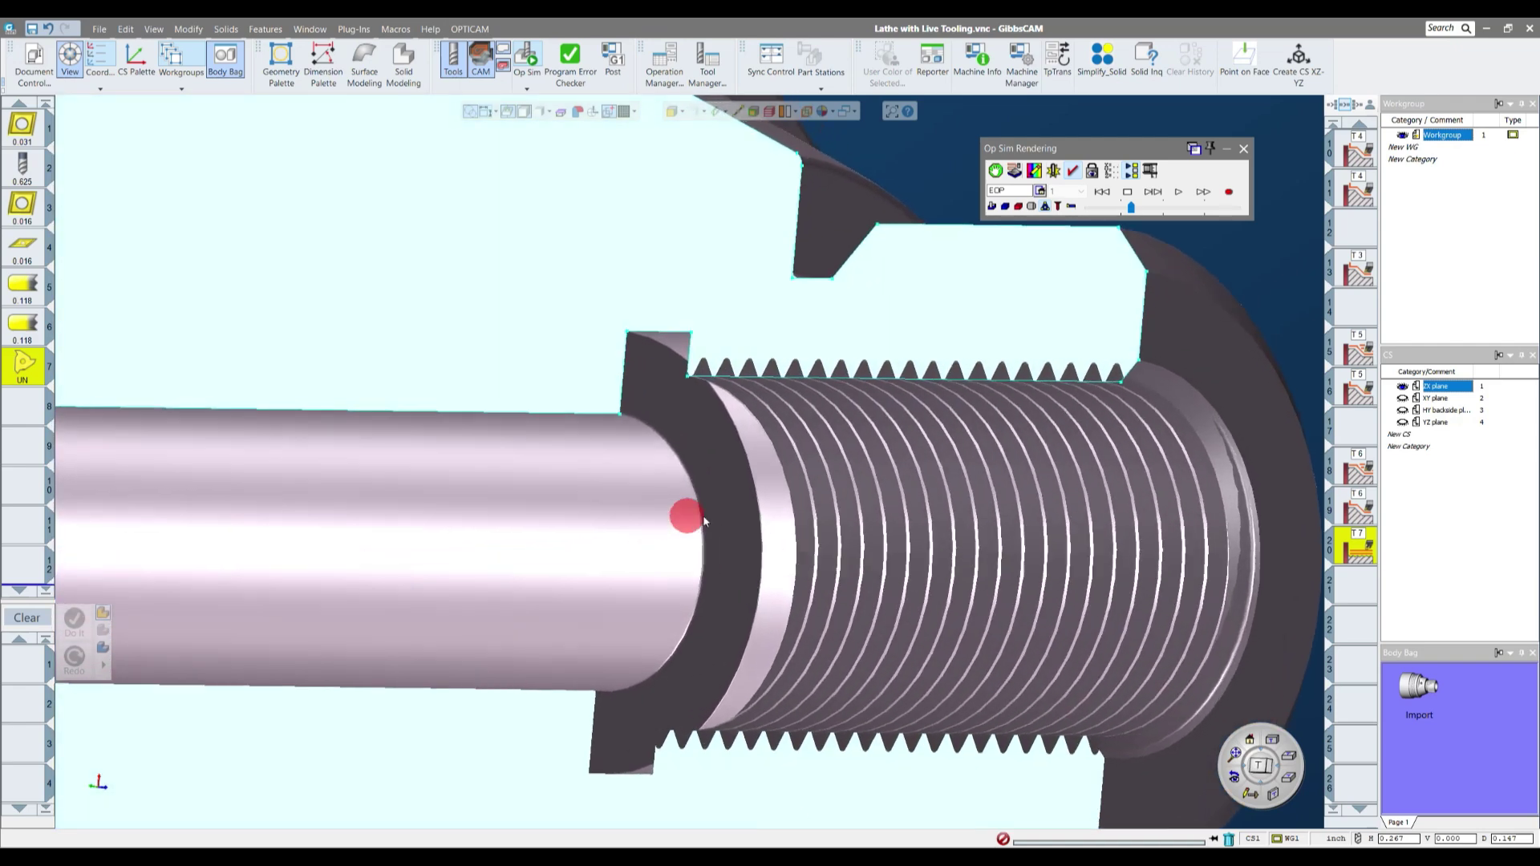
{"action": "scroll", "coordinate": [1087, 515], "scroll_direction": "down", "scroll_amount": 8}
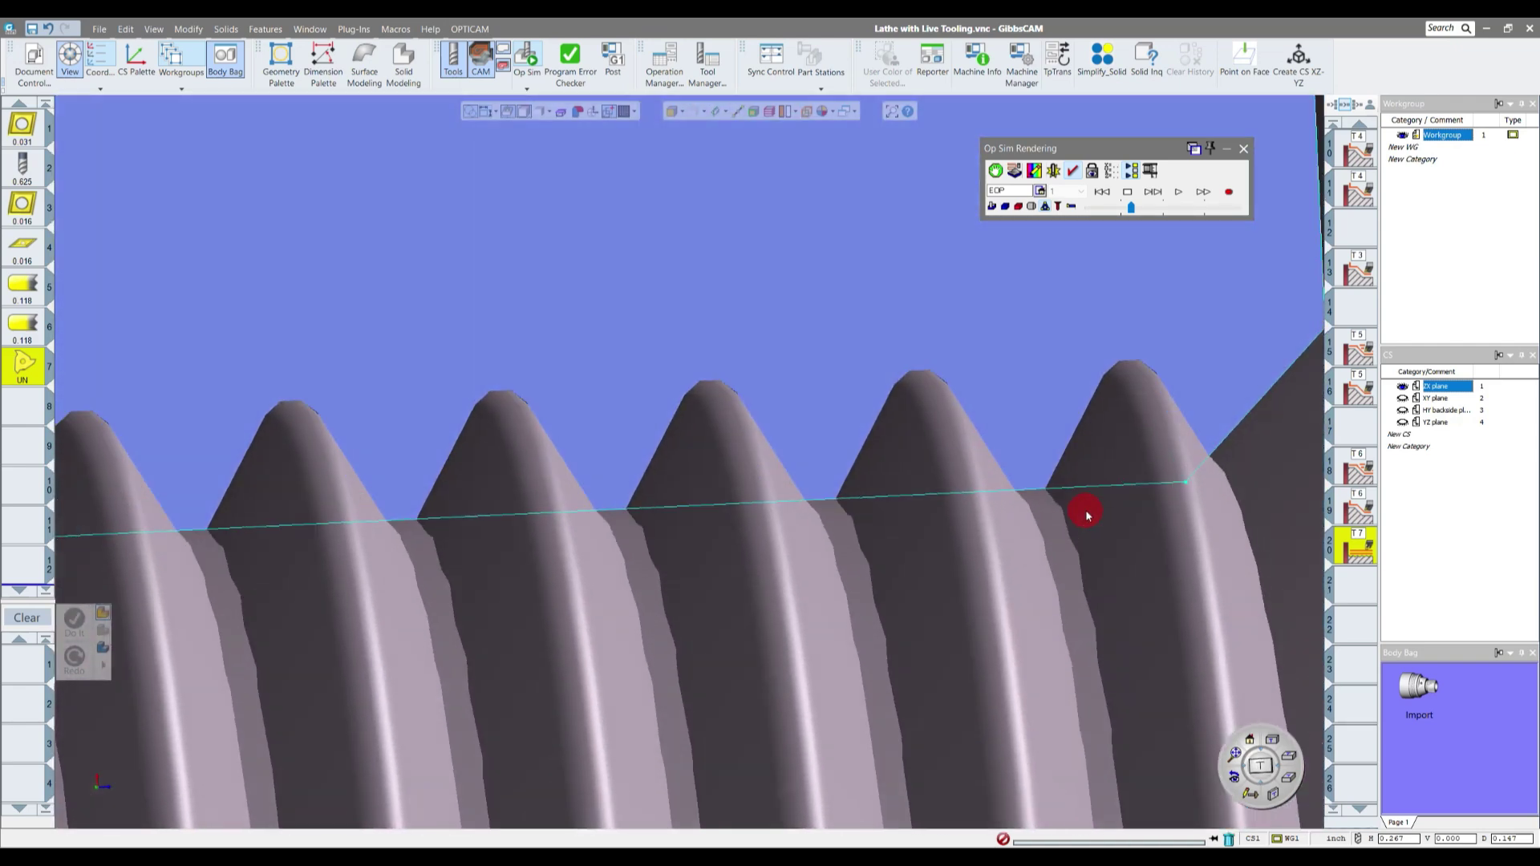
{"action": "scroll", "coordinate": [1088, 515], "scroll_direction": "down", "scroll_amount": 10}
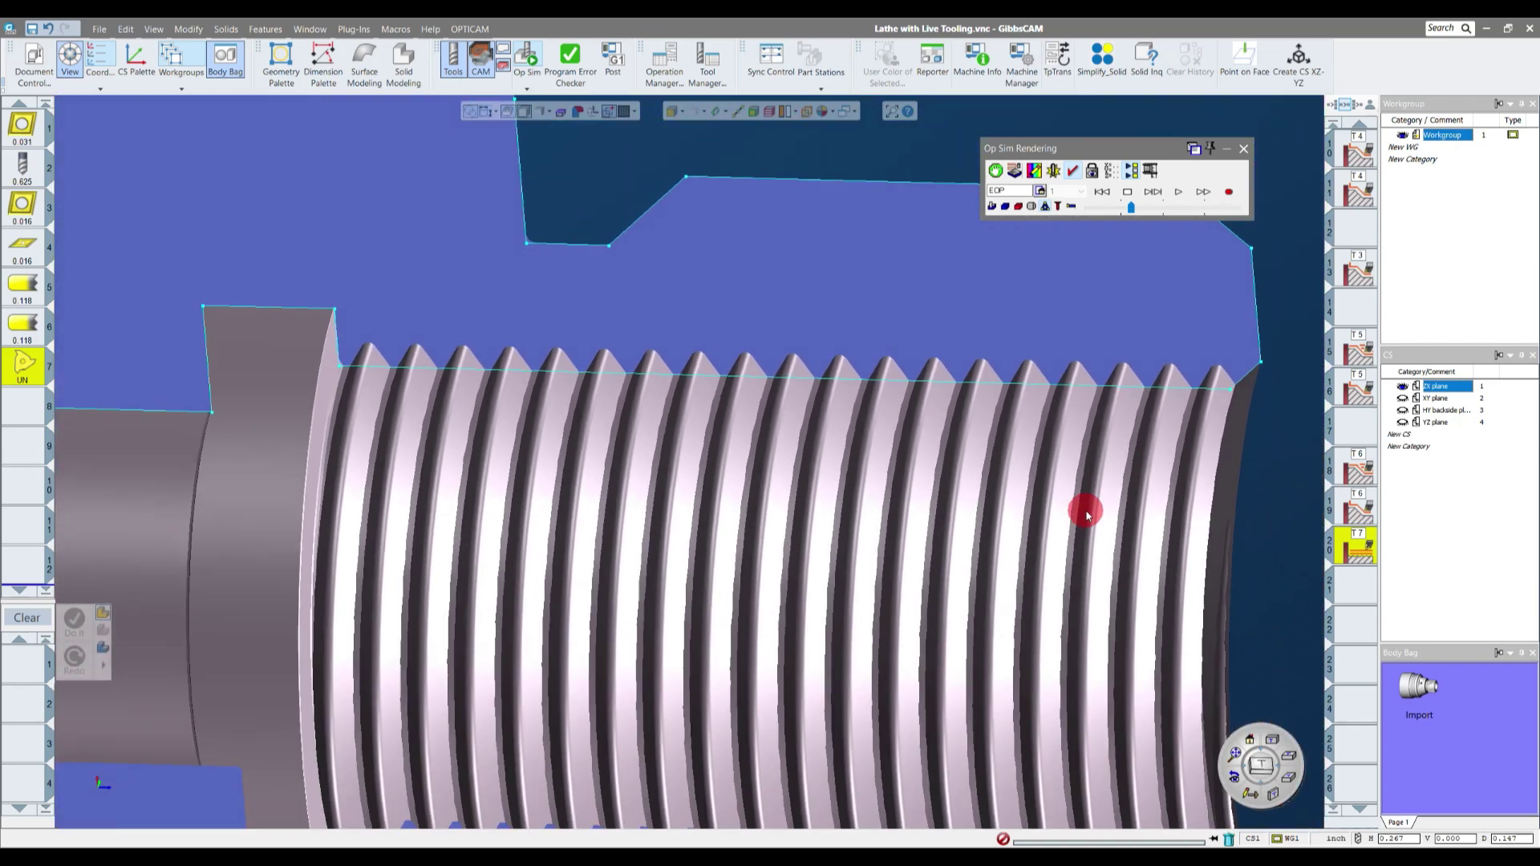
{"action": "scroll", "coordinate": [1088, 515], "scroll_direction": "down", "scroll_amount": 10}
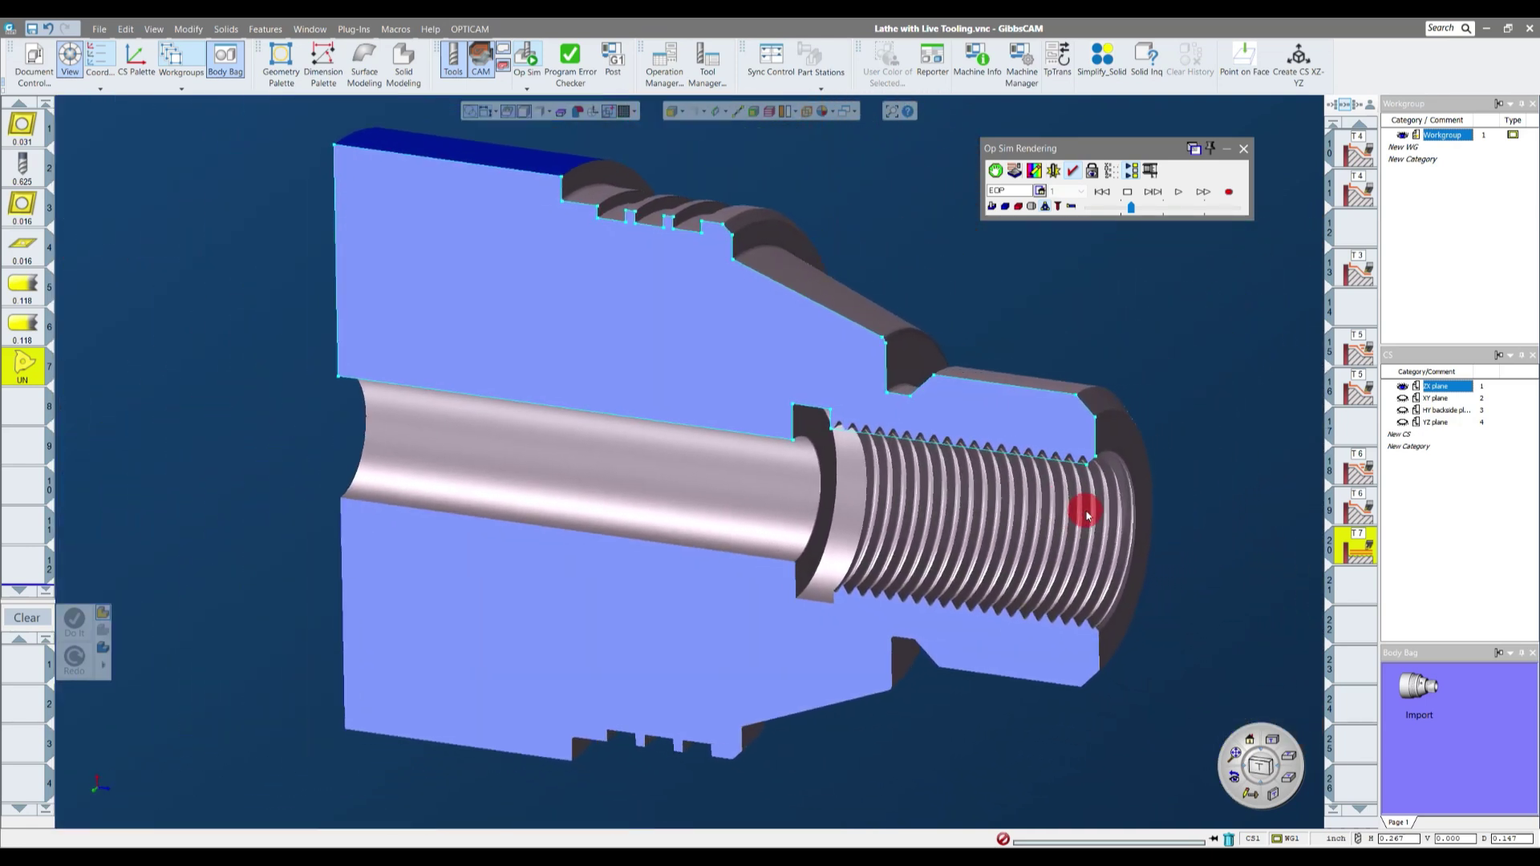
{"action": "scroll", "coordinate": [1088, 515], "scroll_direction": "up", "scroll_amount": 3}
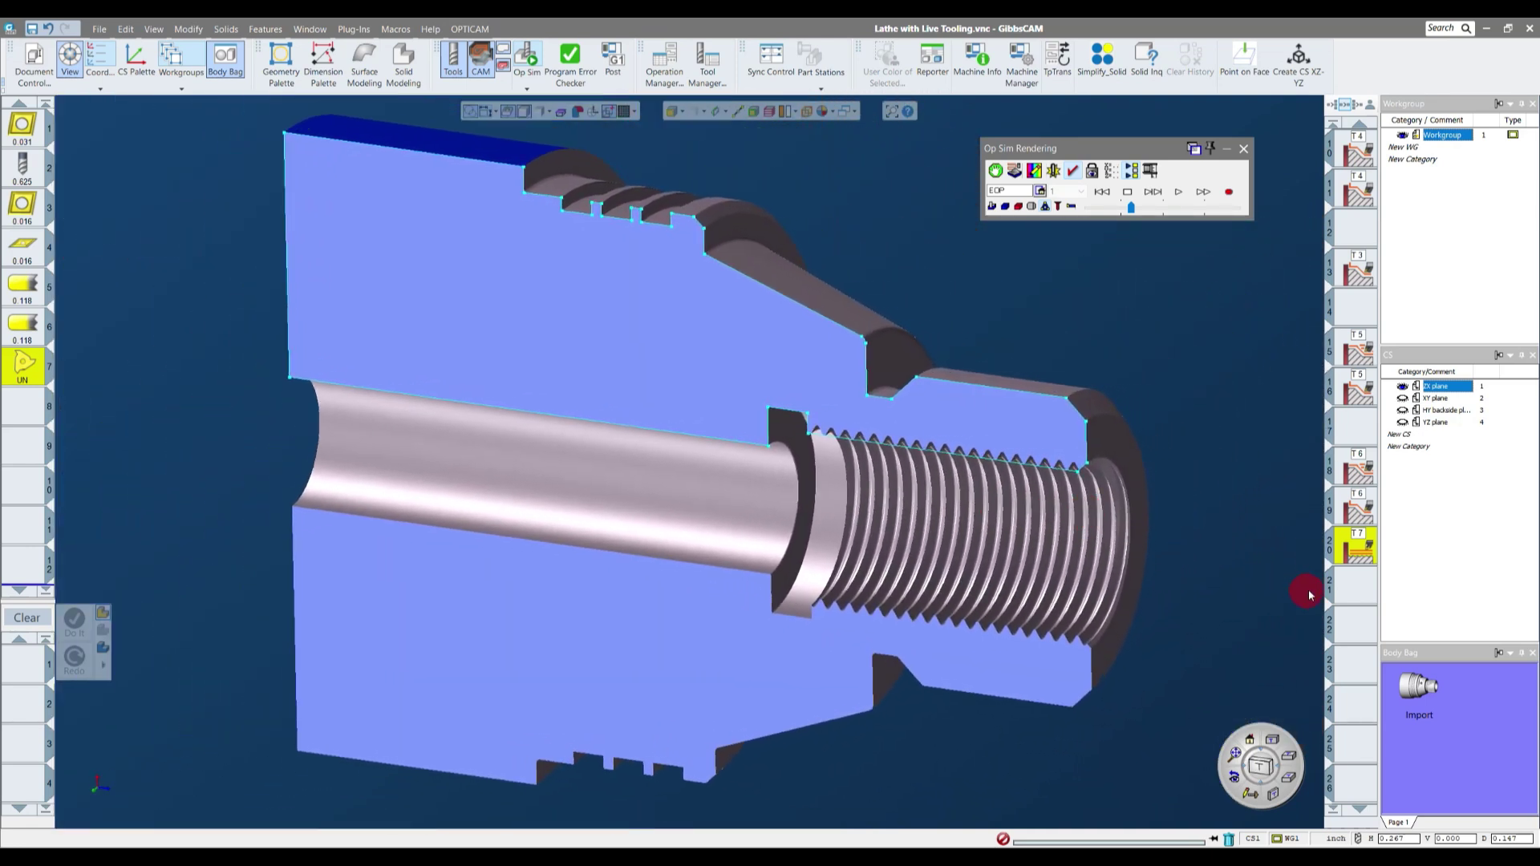
- Select the empty operation slot 21, save the part program, and close the Op Sim rendering
{"action": "left_click", "coordinate": [1356, 590]}
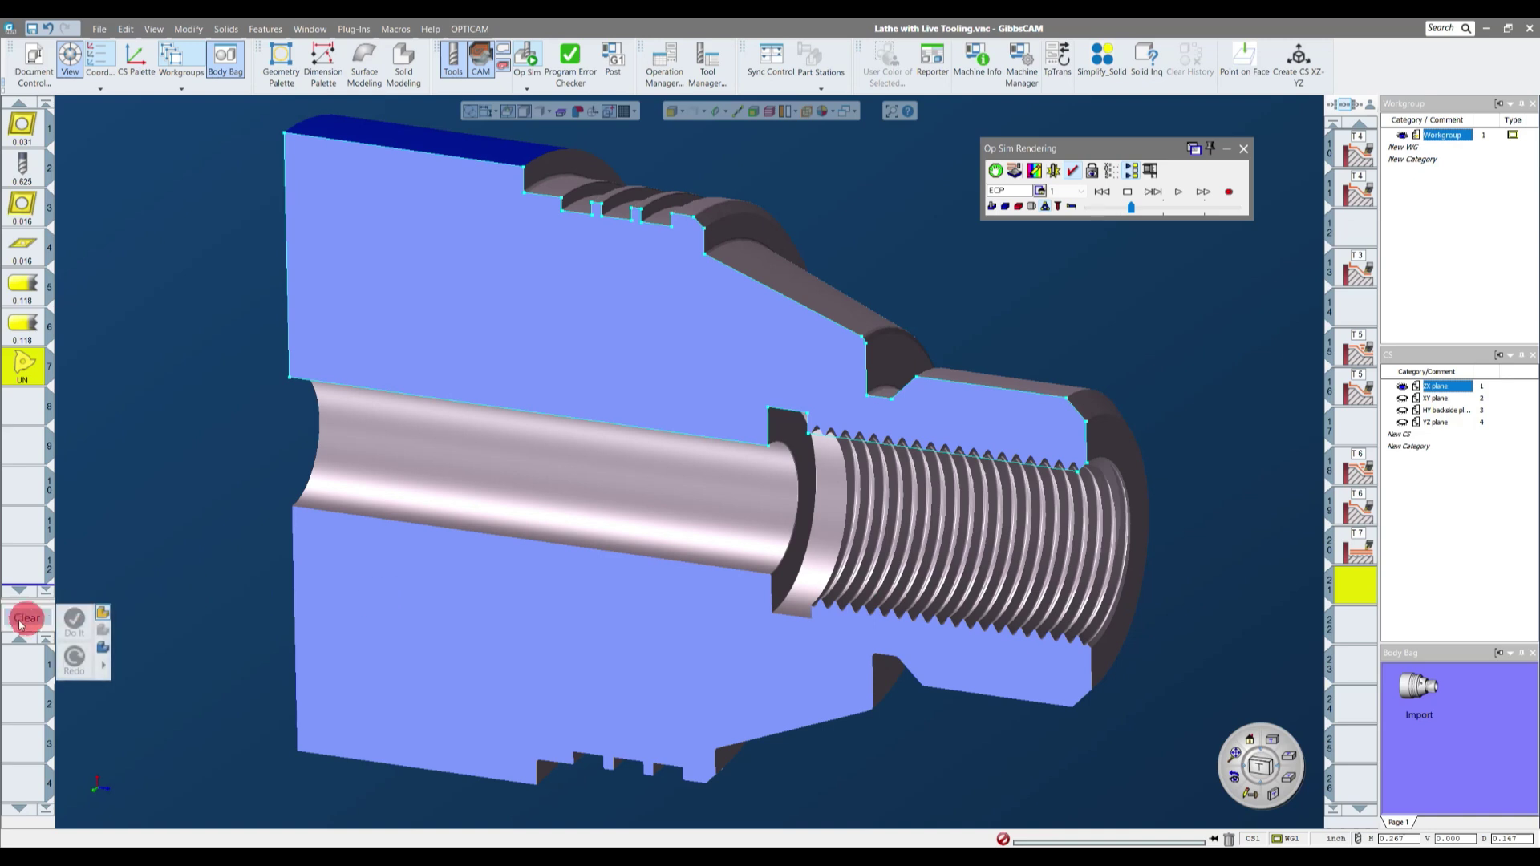
{"action": "left_click", "coordinate": [33, 32]}
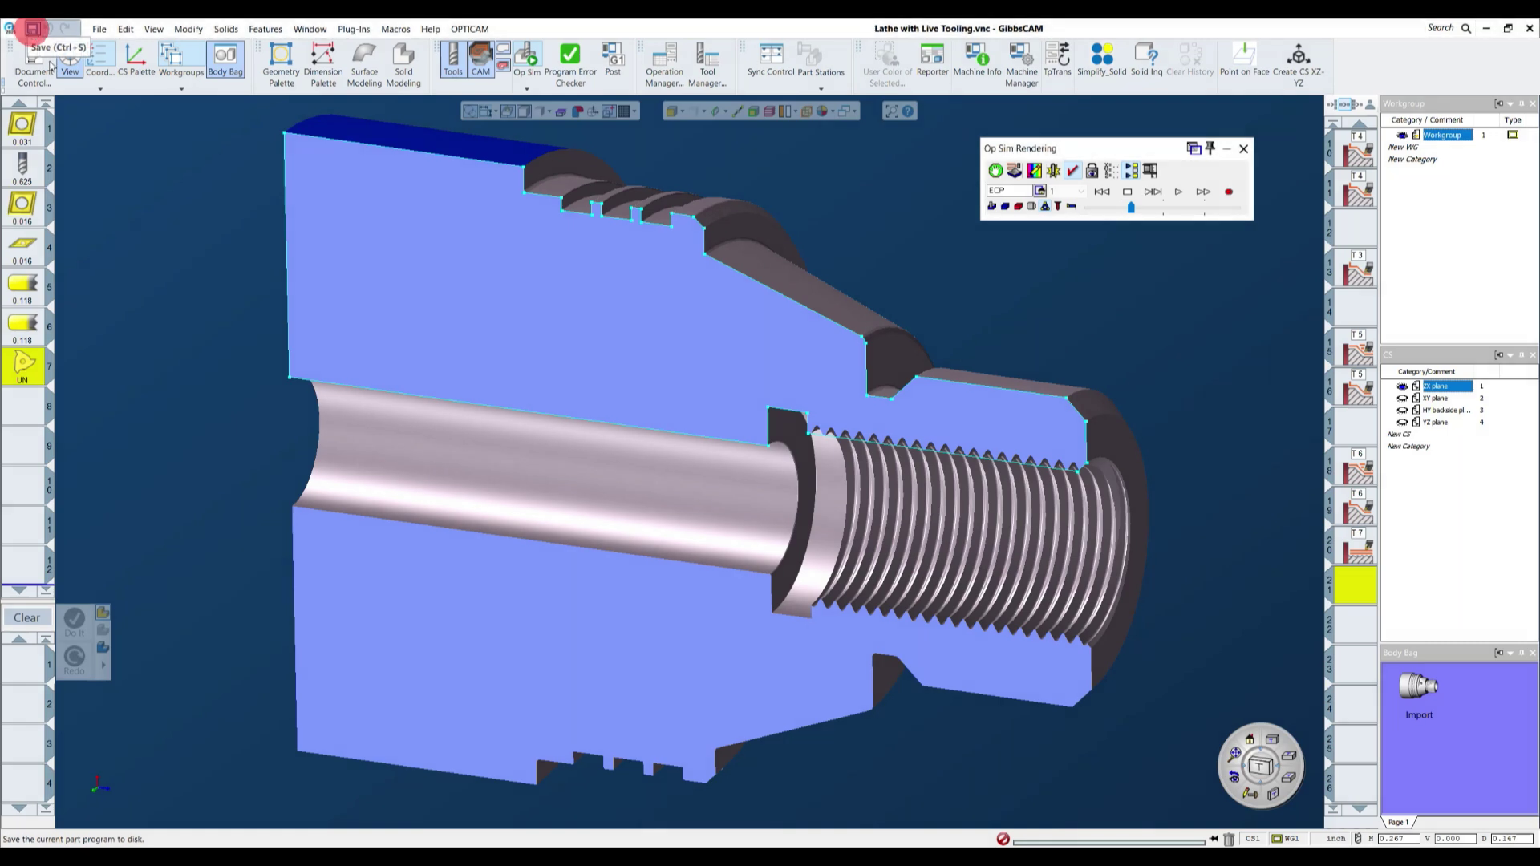
{"action": "left_click", "coordinate": [1243, 148]}
- Bring the imported solid body back from the Body Bag into the workspace and deselect tool 7
{"action": "mouse_move", "coordinate": [1158, 309]}
{"action": "left_mouse_down"}
{"action": "mouse_move", "coordinate": [1042, 261]}
{"action": "mouse_move", "coordinate": [1176, 478]}
{"action": "mouse_move", "coordinate": [1172, 543]}
{"action": "mouse_move", "coordinate": [1235, 594]}
{"action": "left_mouse_up"}
{"action": "left_click_drag", "start_coordinate": [1418, 685], "coordinate": [1056, 330]}
{"action": "left_click", "coordinate": [1091, 320]}
{"action": "middle_click_drag", "start_coordinate": [1092, 320], "coordinate": [1056, 447]}
{"action": "middle_click_drag", "start_coordinate": [667, 231], "coordinate": [649, 224]}
{"action": "middle_click_drag", "start_coordinate": [899, 390], "coordinate": [671, 468]}
{"action": "scroll", "coordinate": [849, 543], "scroll_direction": "up", "scroll_amount": 5}
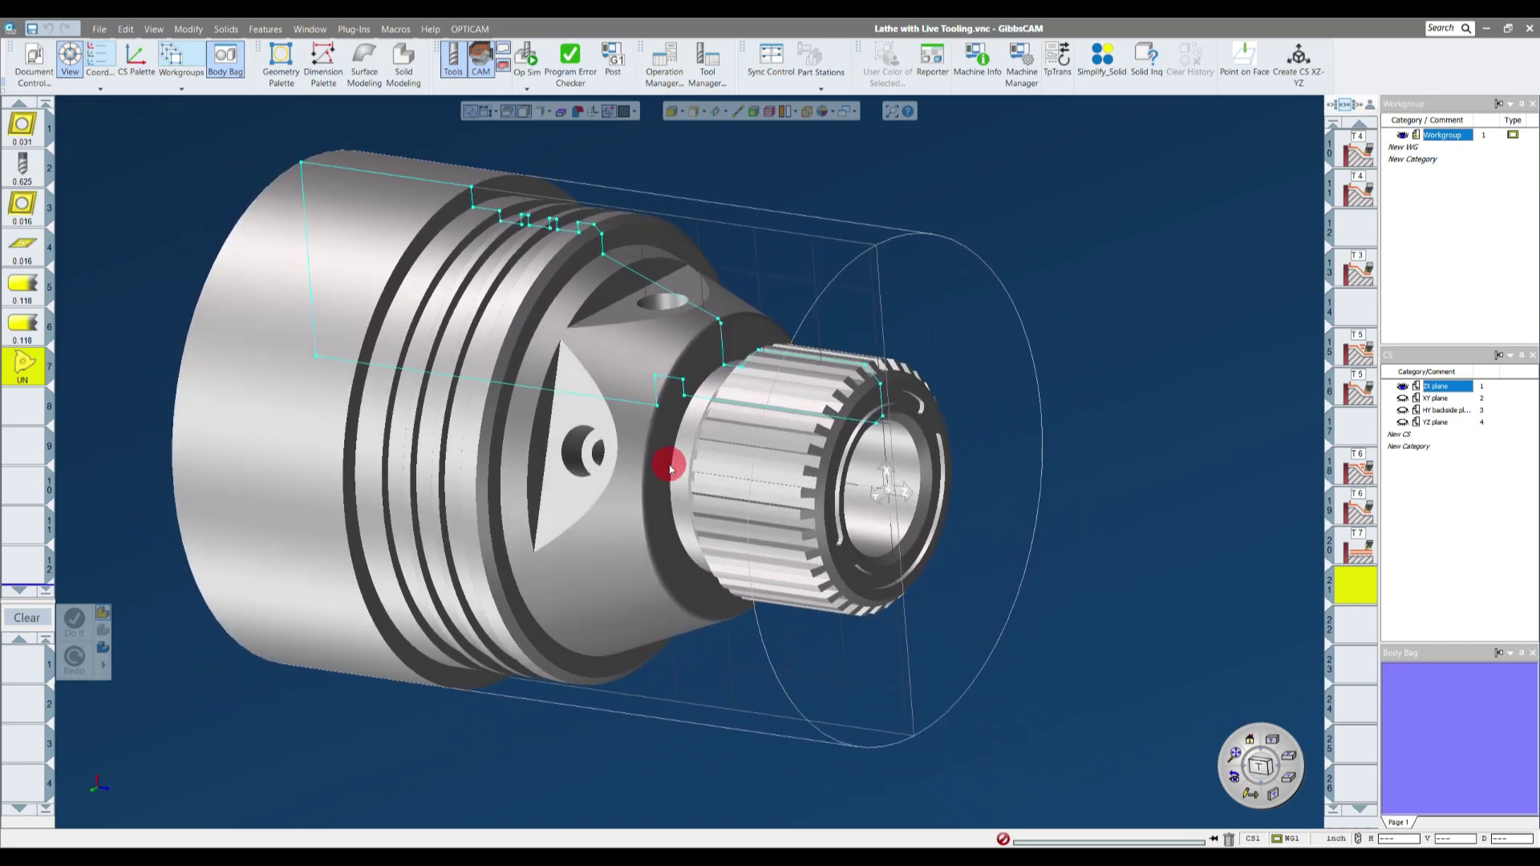
{"action": "middle_click_drag", "start_coordinate": [832, 457], "coordinate": [1050, 417]}
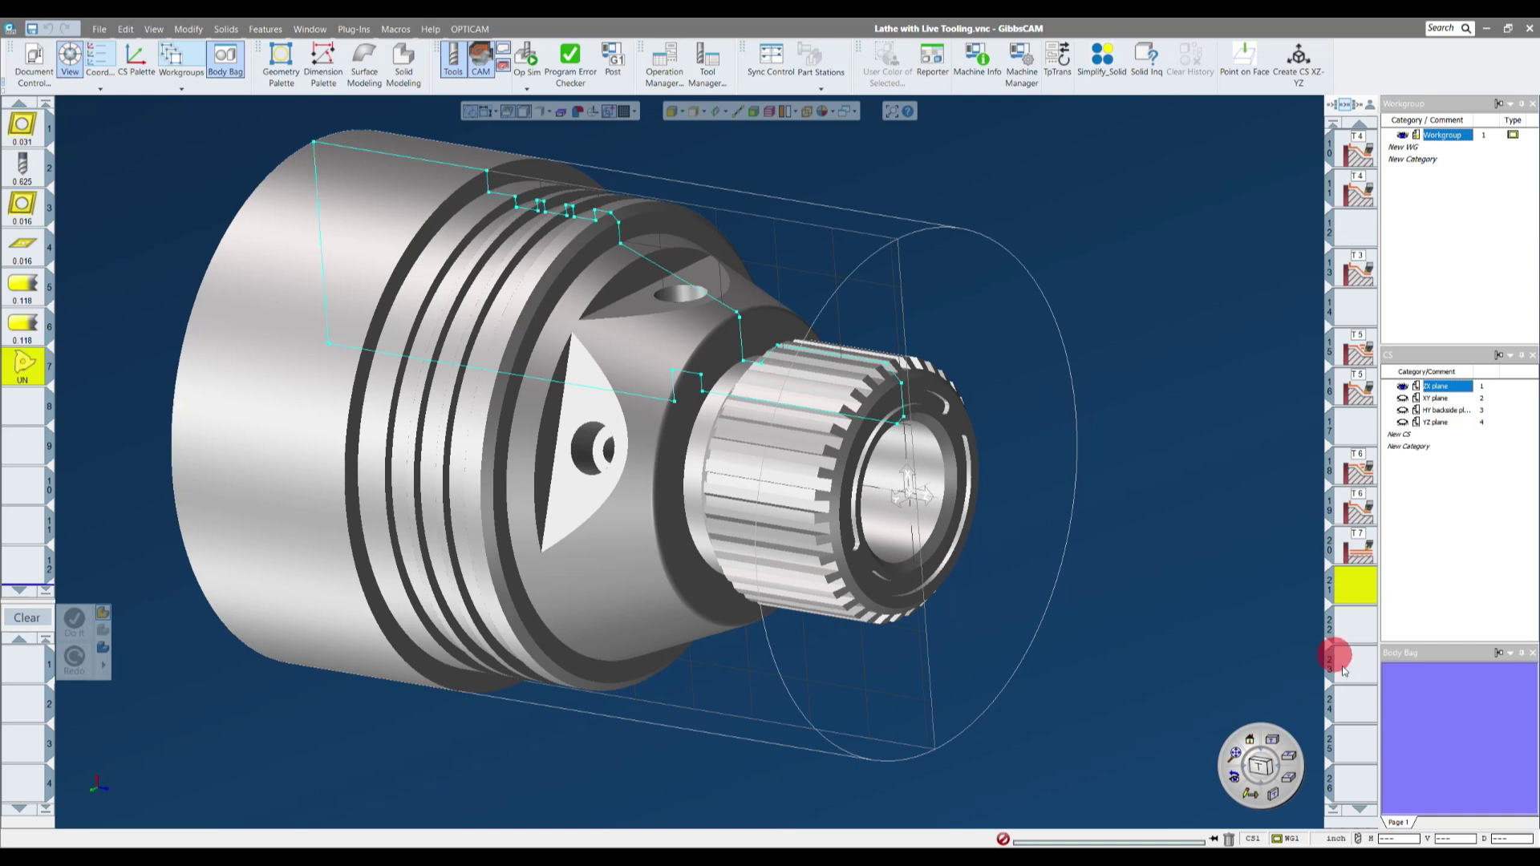
{"action": "left_click", "coordinate": [40, 406]}
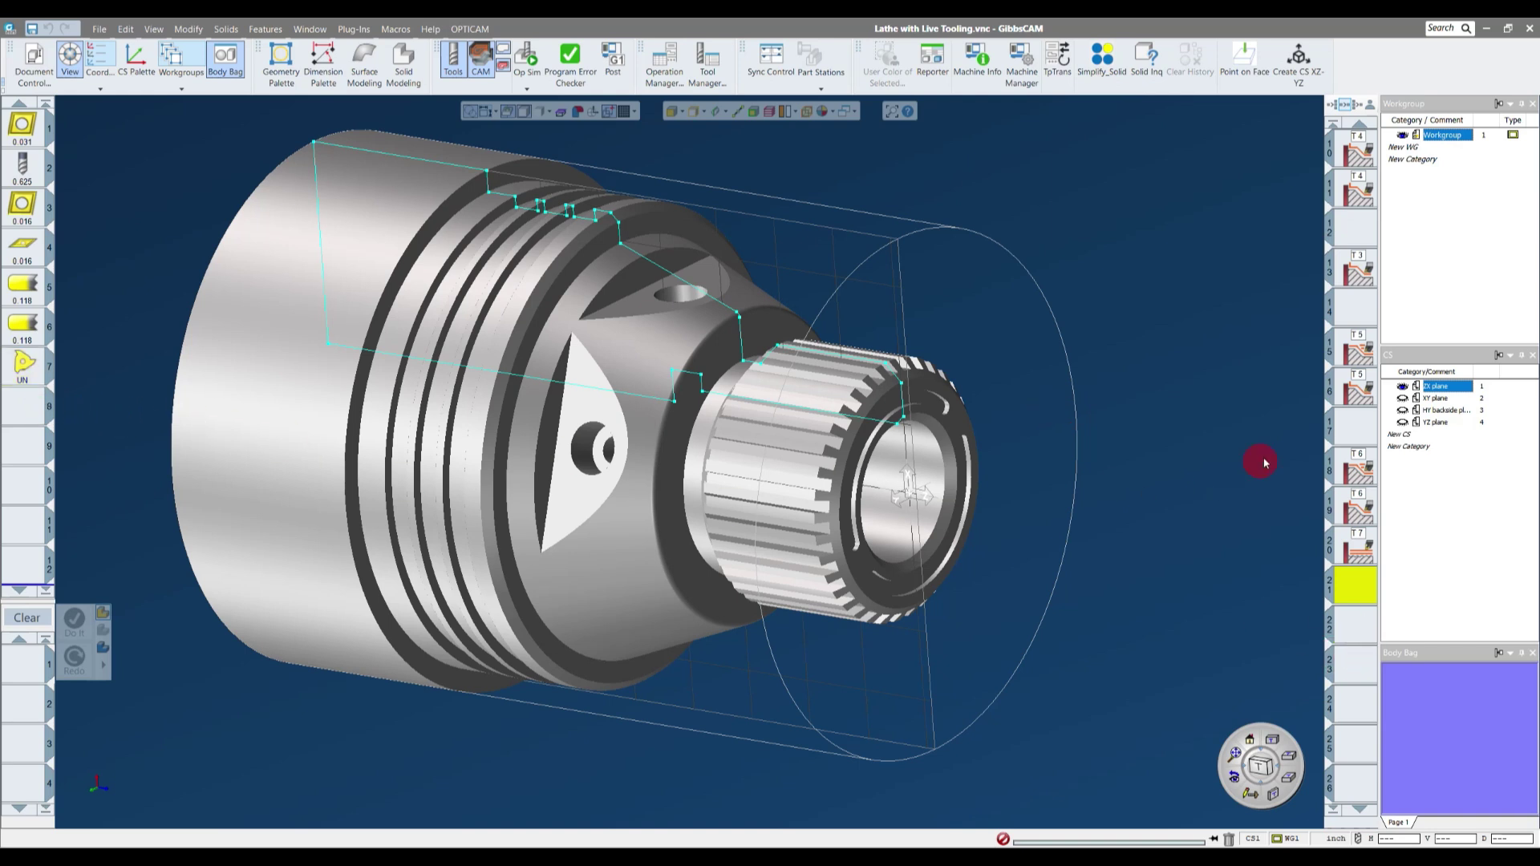
- View the XY plane against the part's front face and switch back to the ZX plane
{"action": "left_click", "coordinate": [1426, 401]}
{"action": "middle_click_drag", "start_coordinate": [1090, 636], "coordinate": [911, 392]}
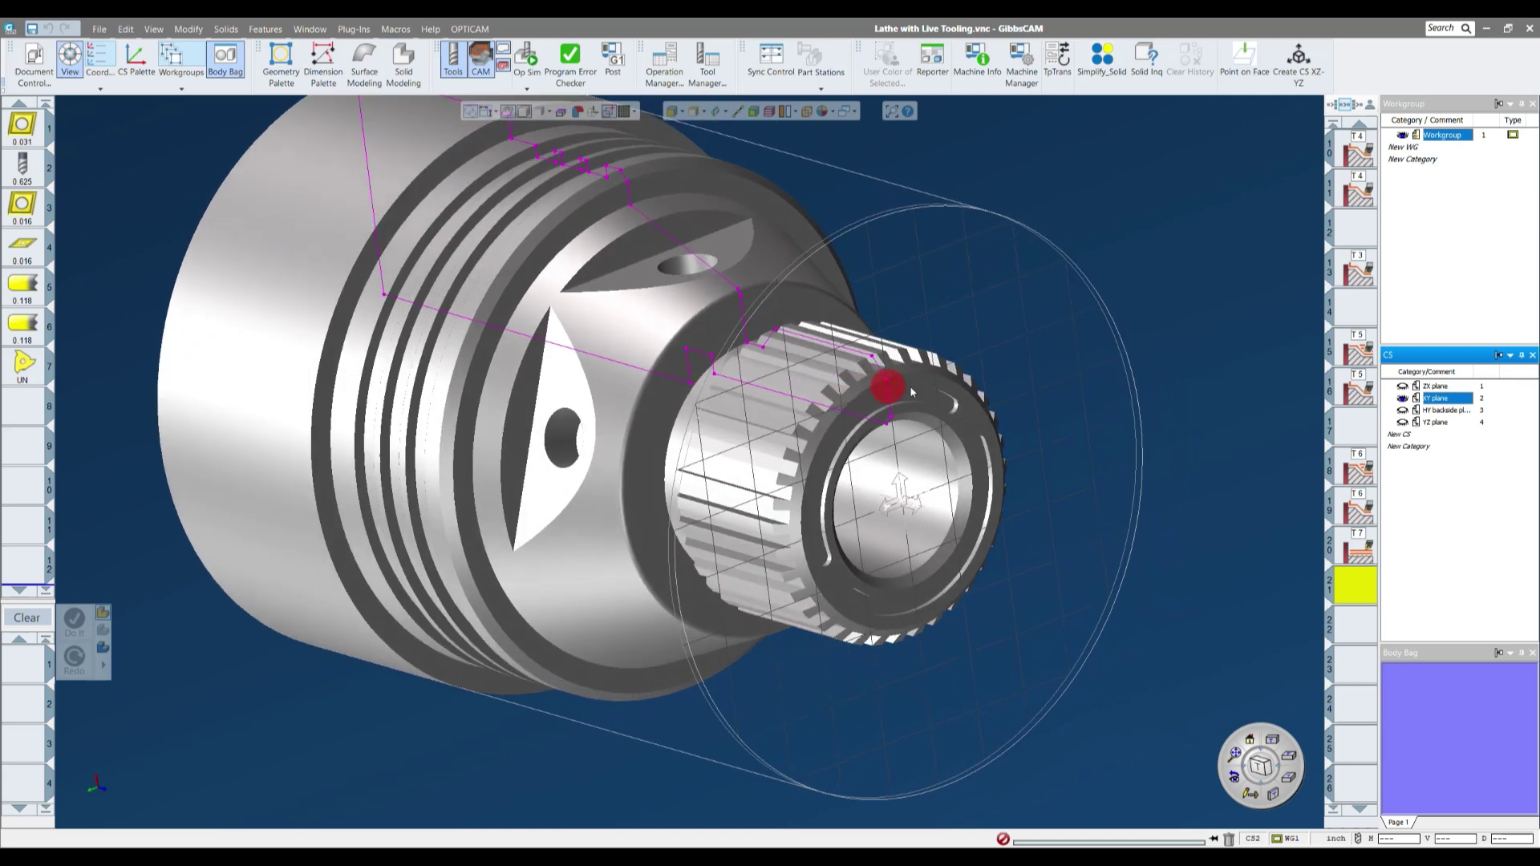
{"action": "middle_click_drag", "start_coordinate": [724, 616], "coordinate": [1186, 373]}
{"action": "middle_click_drag", "start_coordinate": [909, 377], "coordinate": [1041, 347]}
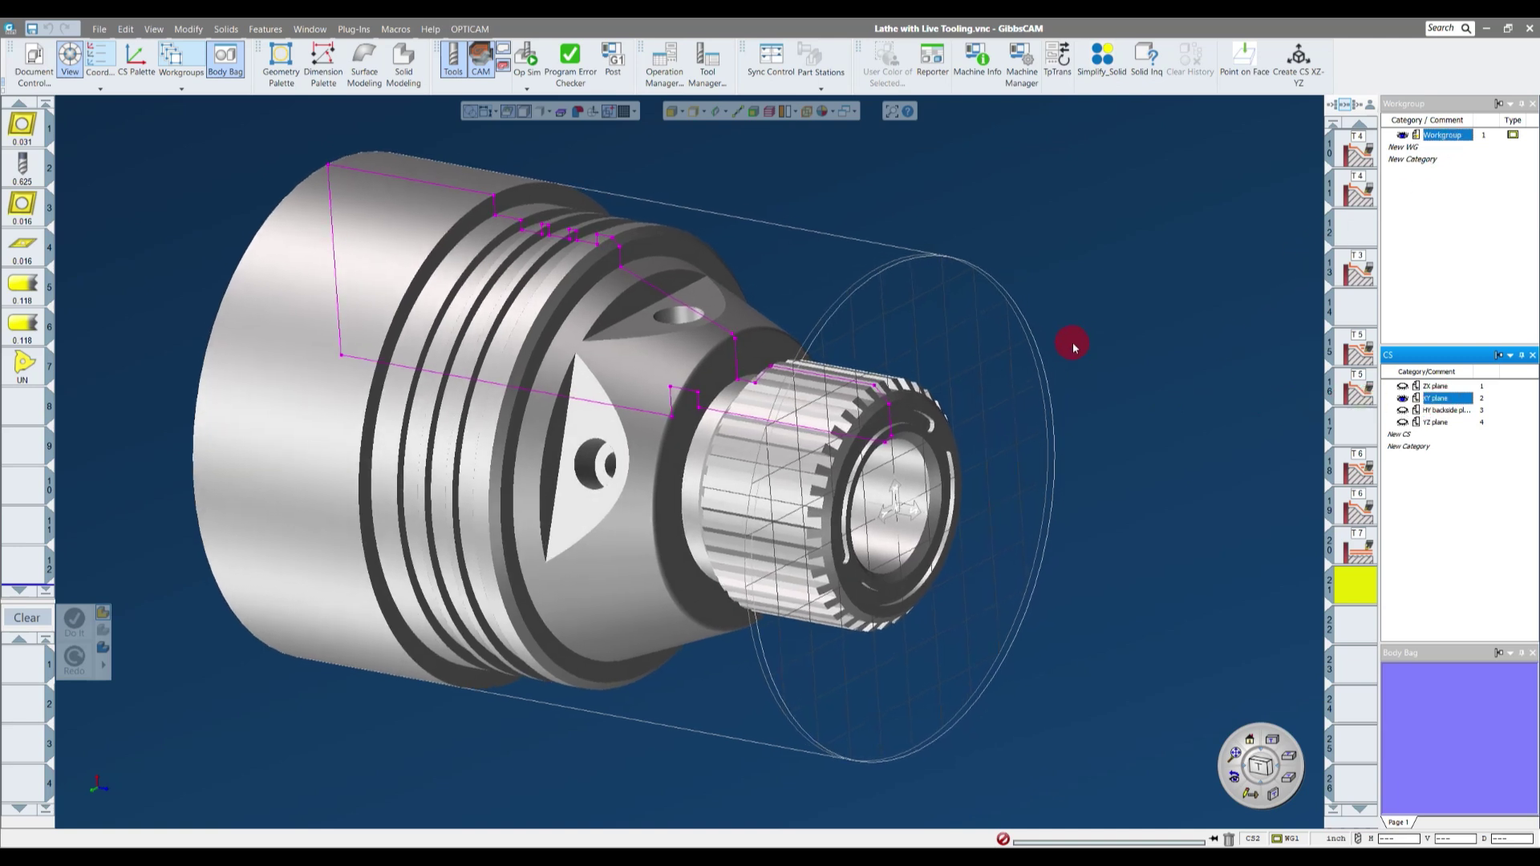
{"action": "left_click", "coordinate": [1436, 386]}
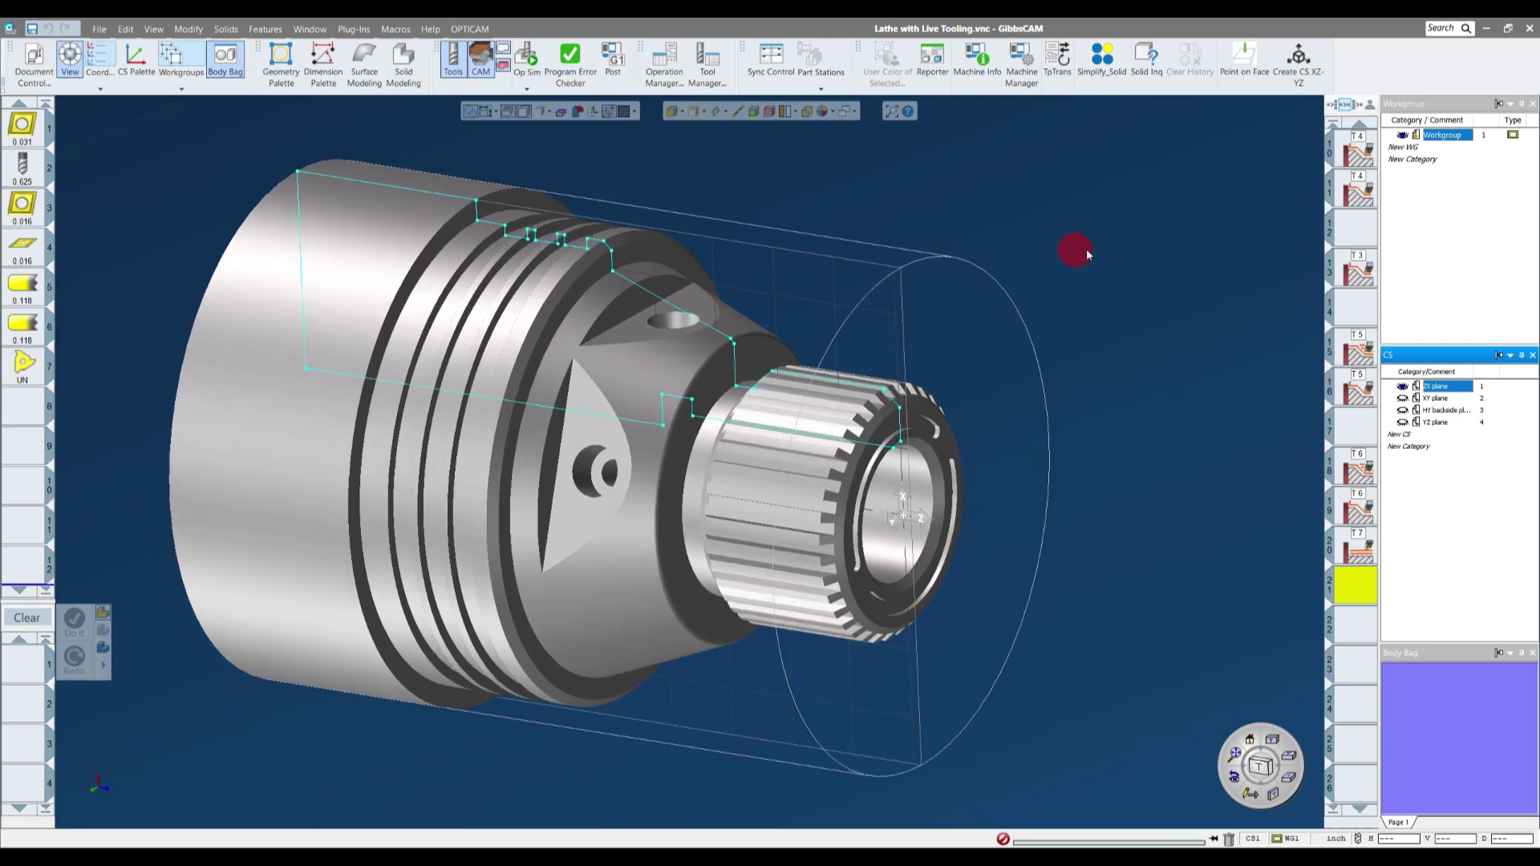
- Rename workgroup 1 as Turned Profile
{"action": "left_click", "coordinate": [1429, 142]}
{"action": "left_click", "coordinate": [1447, 136]}
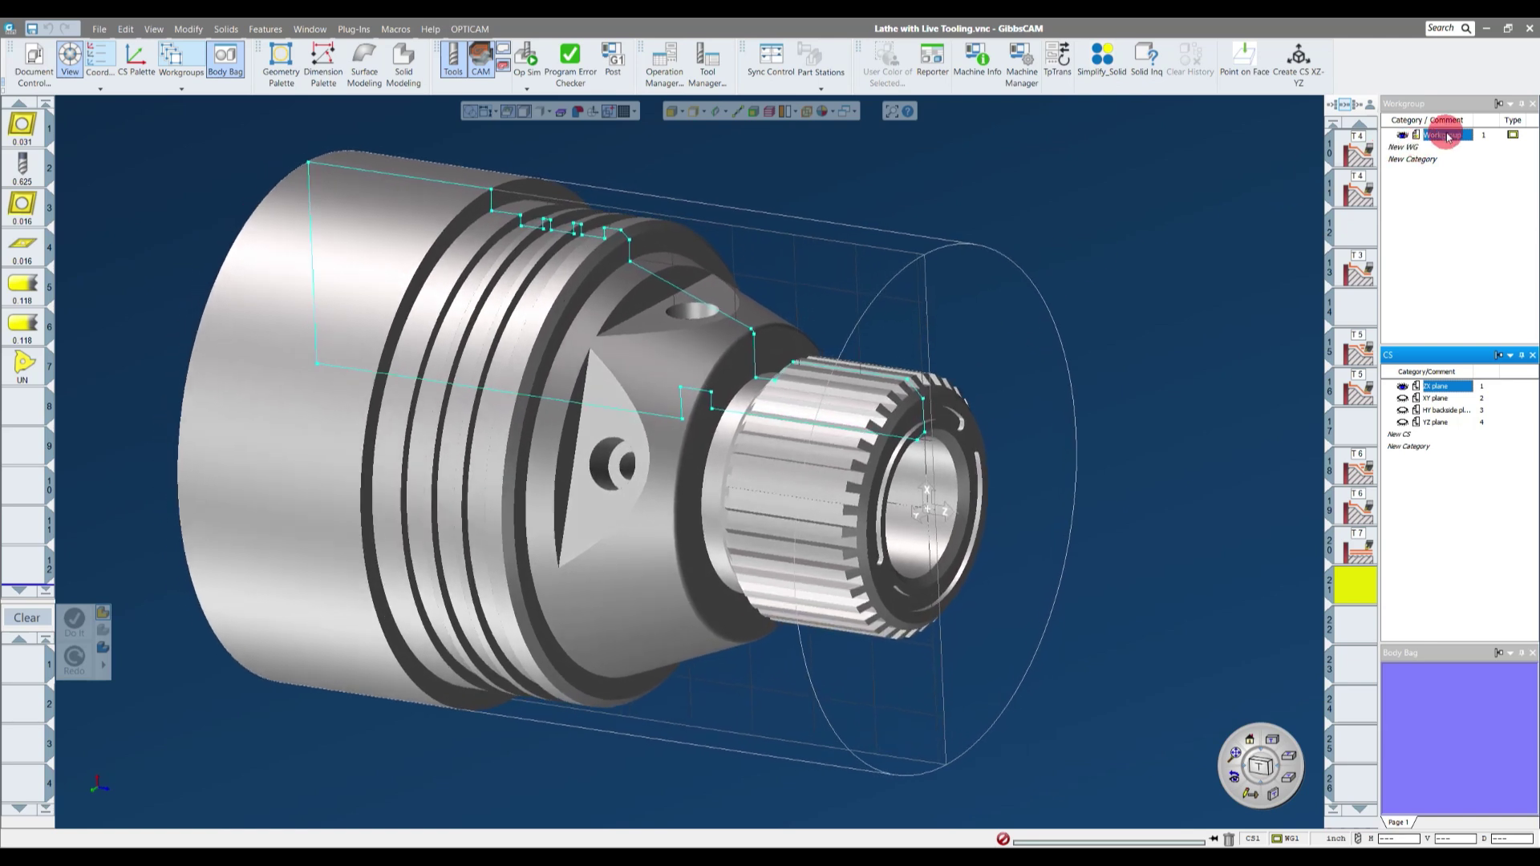
{"action": "left_click", "coordinate": [1452, 140]}
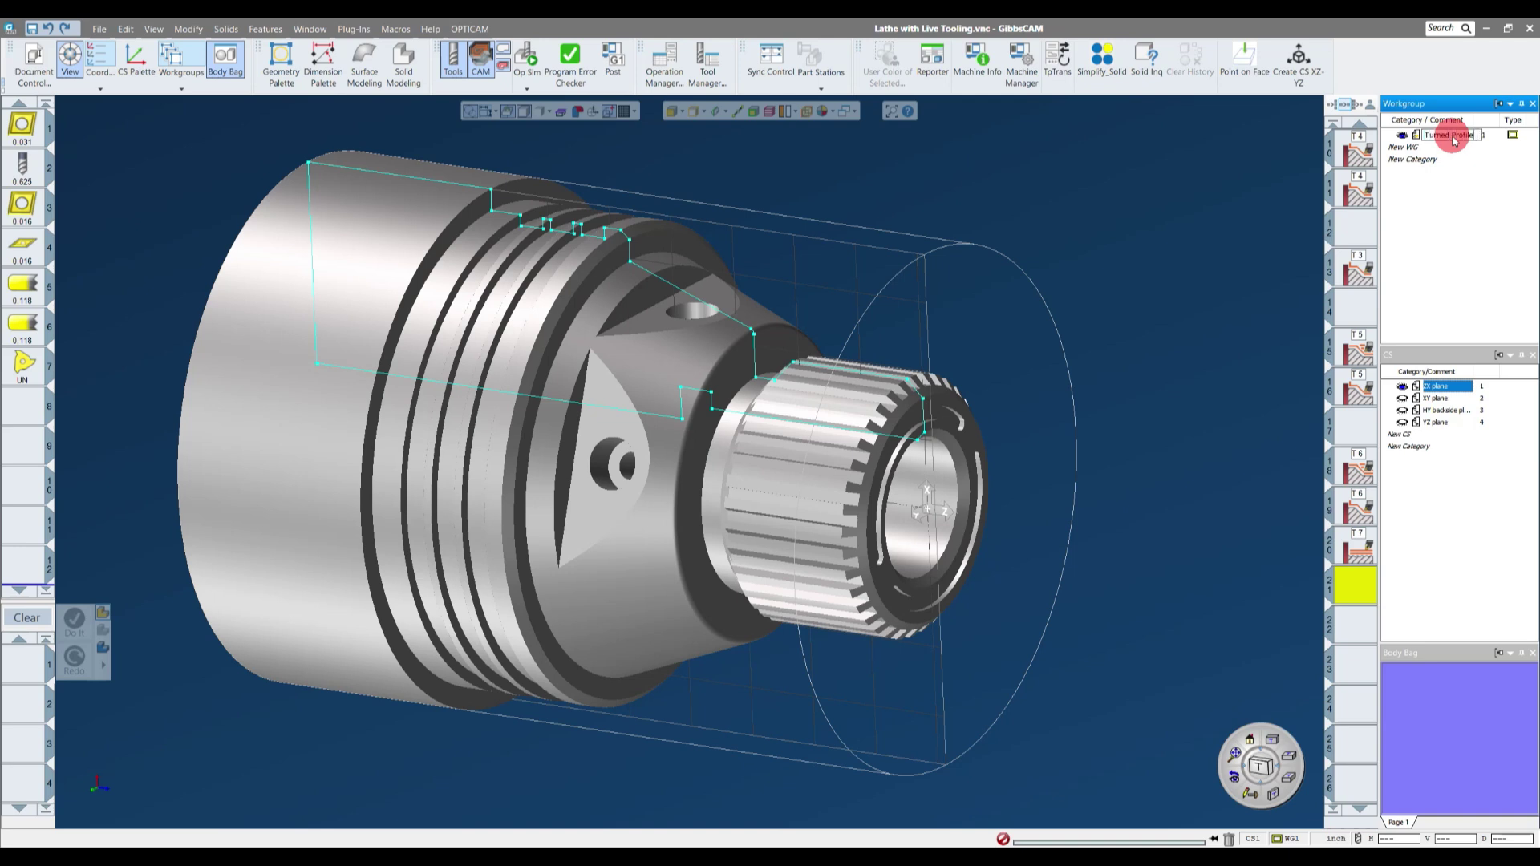
{"action": "left_click", "coordinate": [1269, 212]}
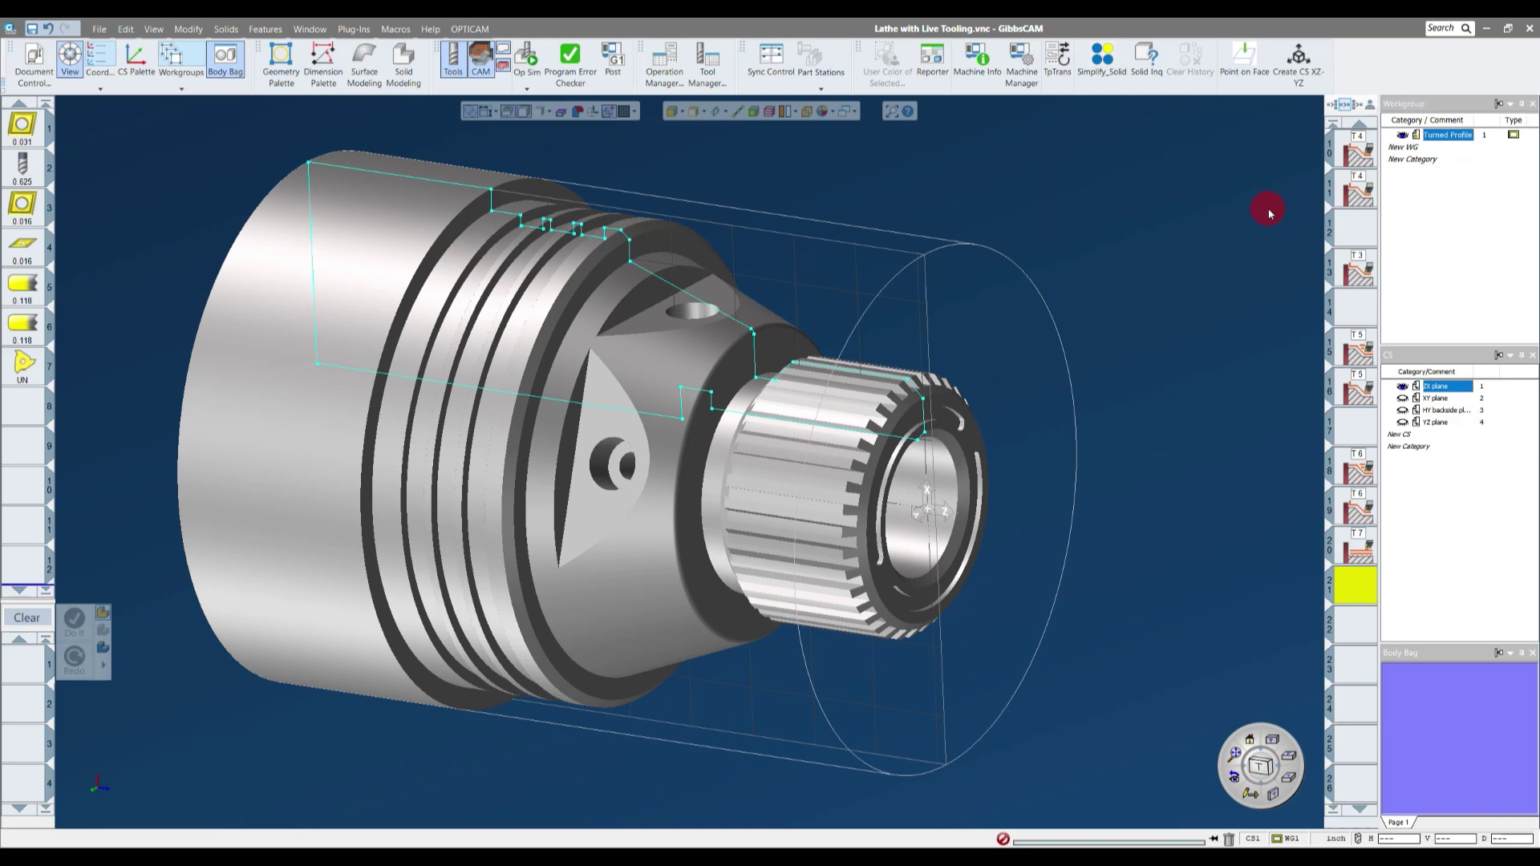
- Activate the XY plane and create a second workgroup named Face Slots
{"action": "left_click", "coordinate": [1433, 399]}
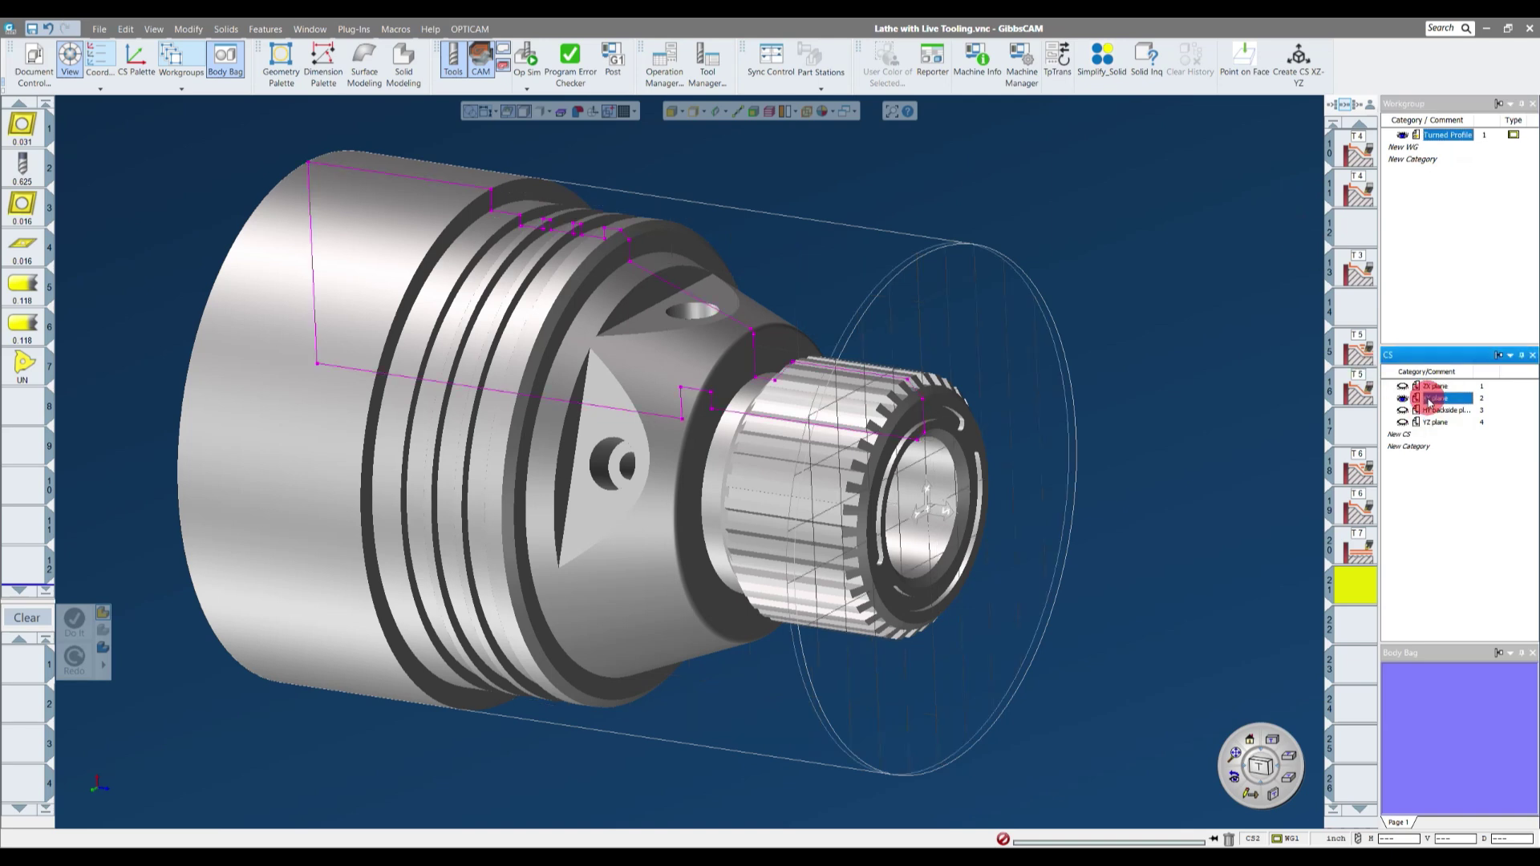
{"action": "double_click", "coordinate": [1412, 147]}
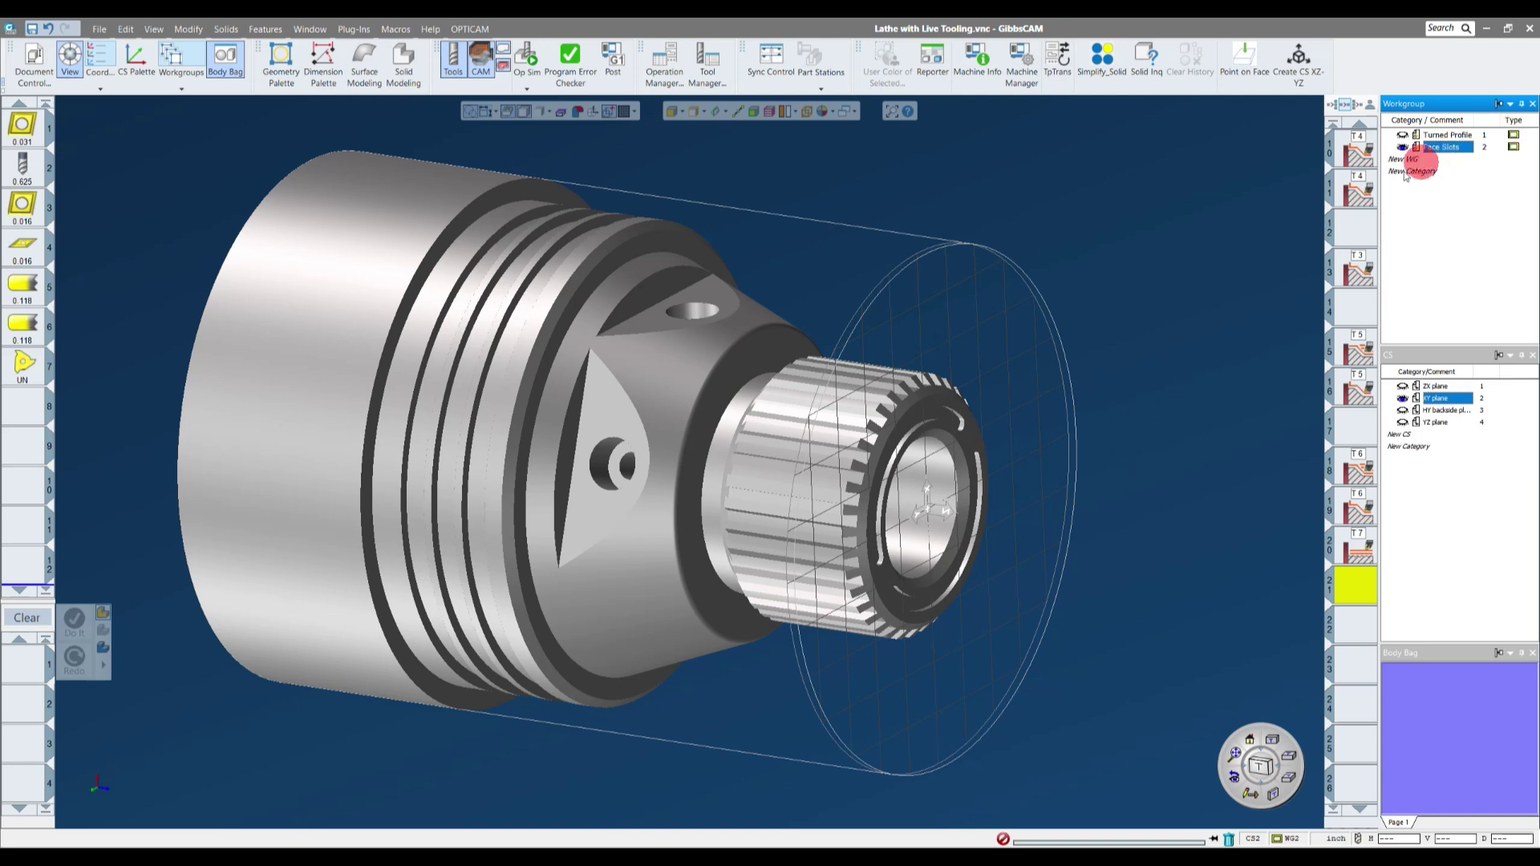
{"action": "middle_click_drag", "start_coordinate": [904, 460], "coordinate": [1299, 396]}
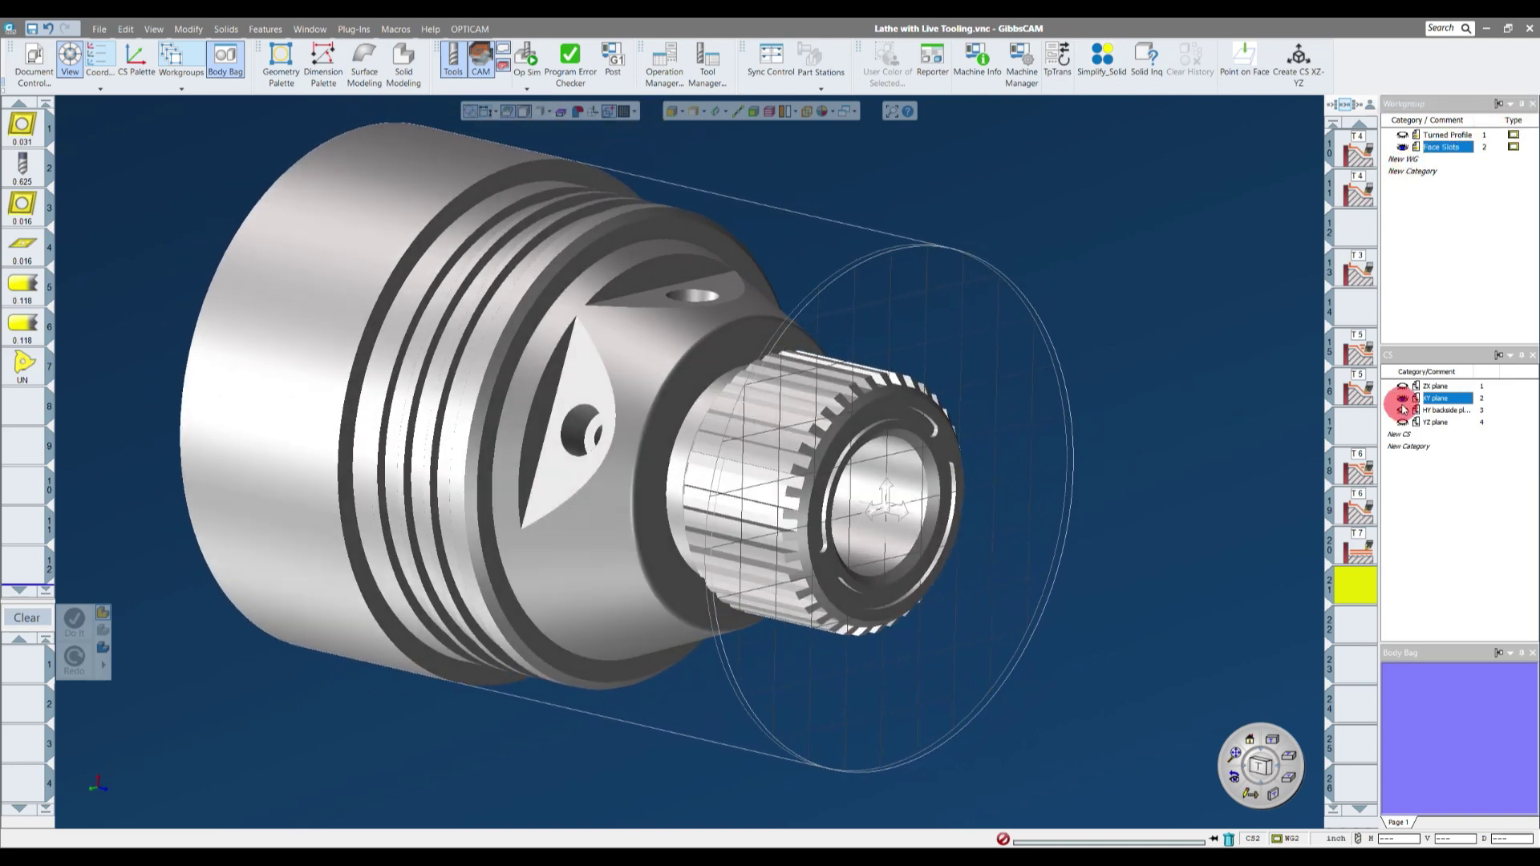
- Use face selection to pick the long curved slot's floor on the front face and extract its edges as geometry
{"action": "middle_click_drag", "start_coordinate": [1186, 454], "coordinate": [863, 411]}
{"action": "middle_click_drag", "start_coordinate": [913, 425], "coordinate": [1014, 484]}
{"action": "middle_click_drag", "start_coordinate": [754, 431], "coordinate": [746, 196]}
{"action": "scroll", "coordinate": [1176, 433], "scroll_direction": "down", "scroll_amount": 3}
{"action": "left_click", "coordinate": [672, 114]}
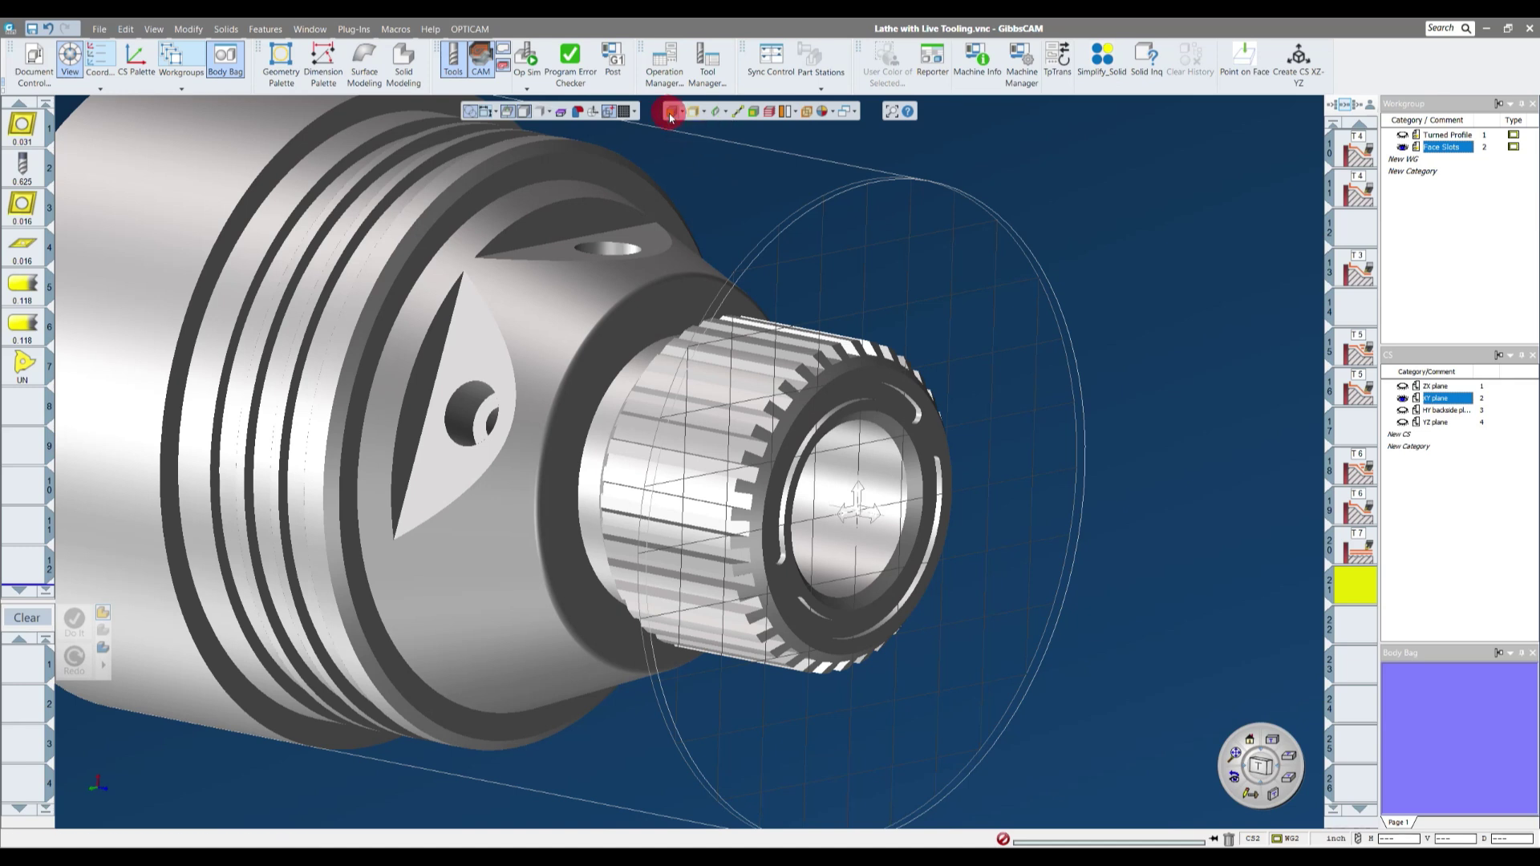
{"action": "scroll", "coordinate": [959, 430], "scroll_direction": "up", "scroll_amount": 2}
{"action": "left_click", "coordinate": [571, 301]}
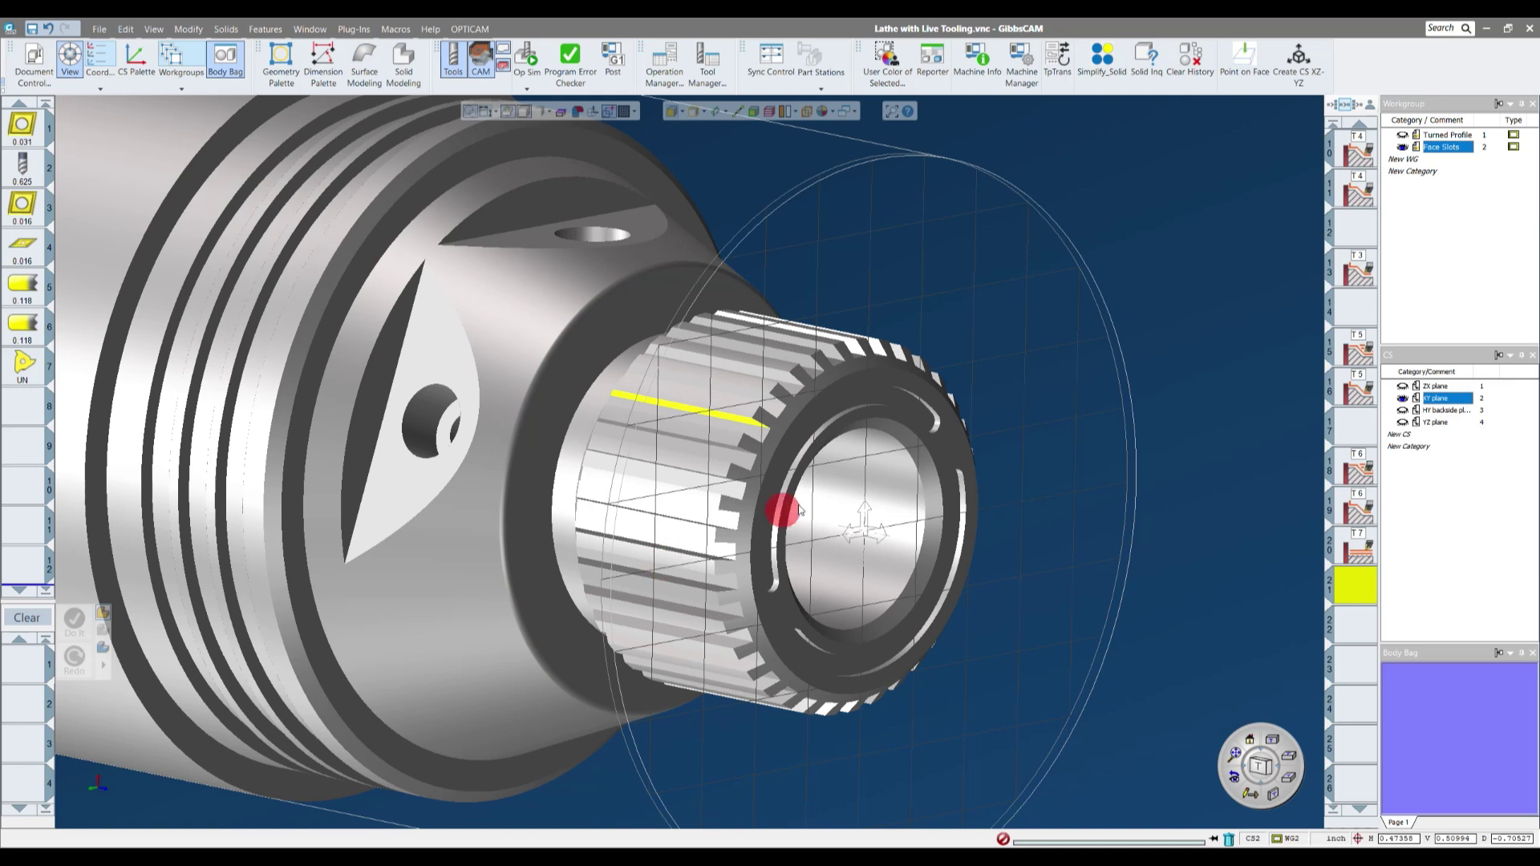
{"action": "scroll", "coordinate": [900, 426], "scroll_direction": "up", "scroll_amount": 3}
{"action": "left_click", "coordinate": [909, 409]}
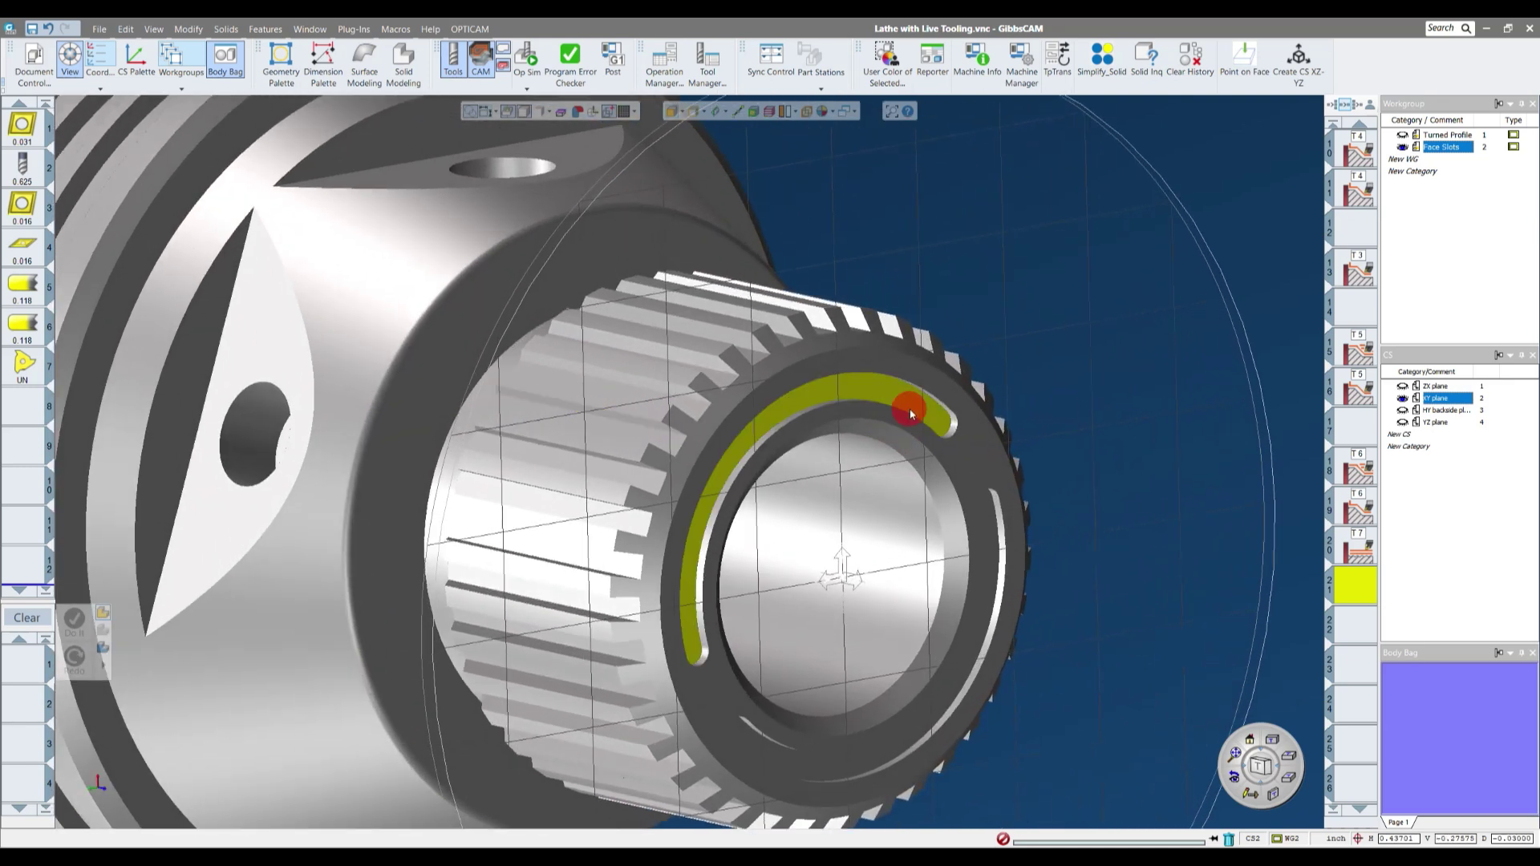
{"action": "right_click", "coordinate": [904, 395]}
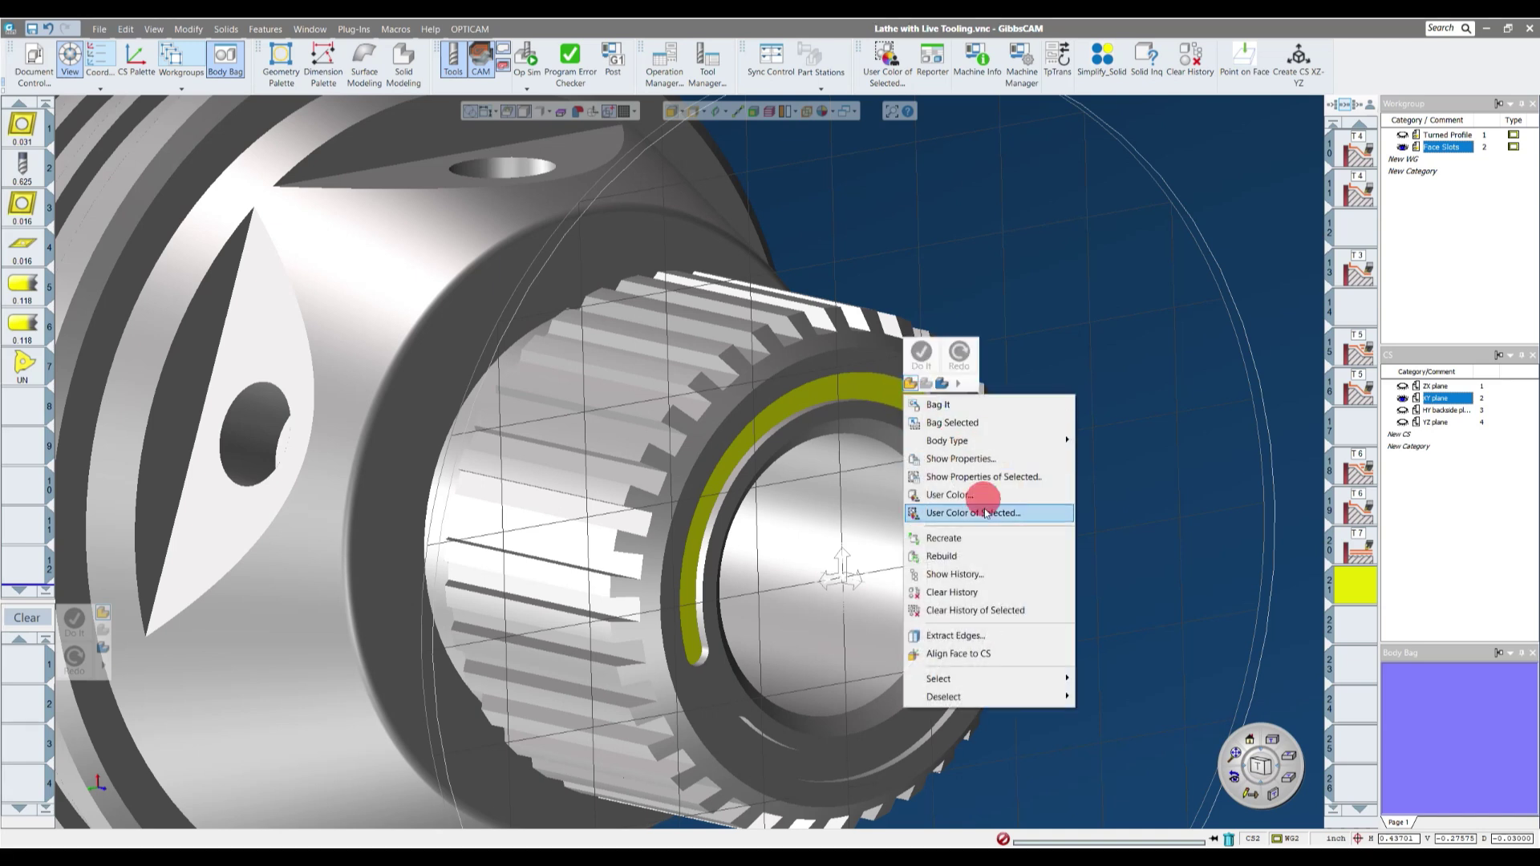
{"action": "left_click", "coordinate": [955, 635]}
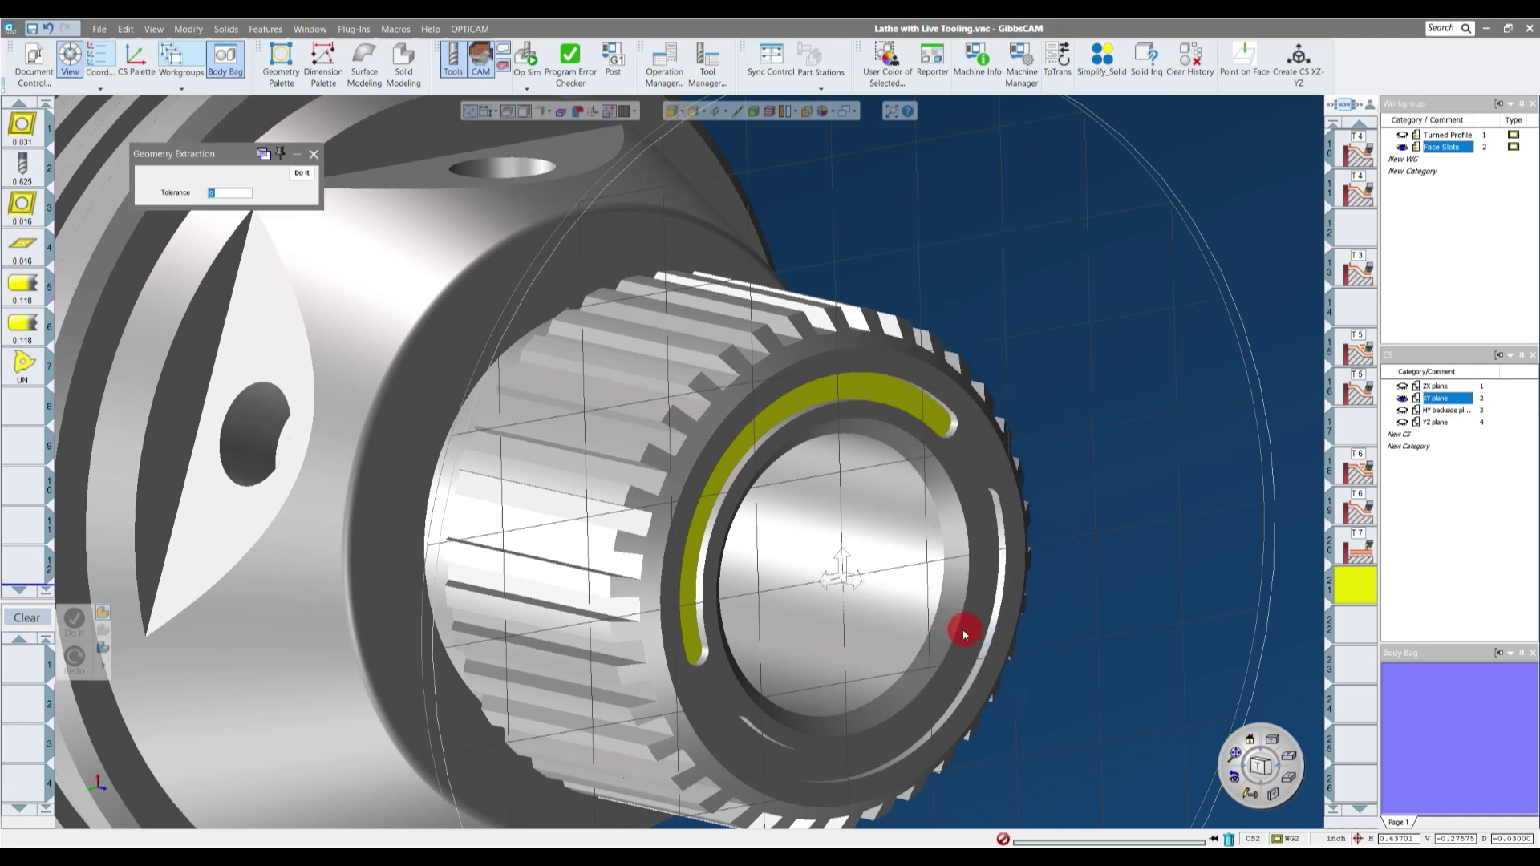
{"action": "left_click", "coordinate": [302, 173]}
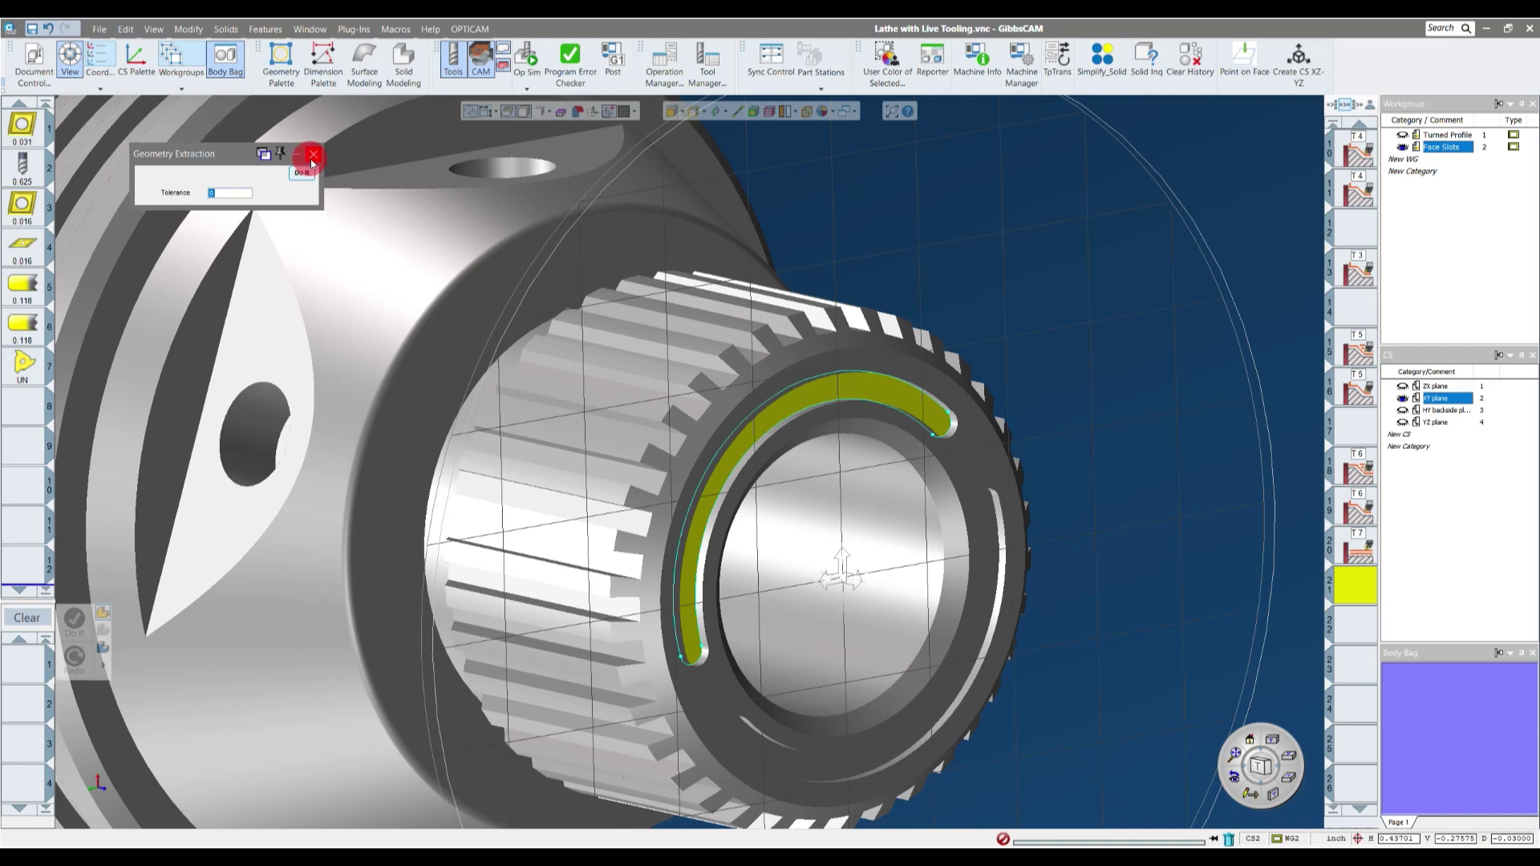
{"action": "left_click", "coordinate": [313, 160]}
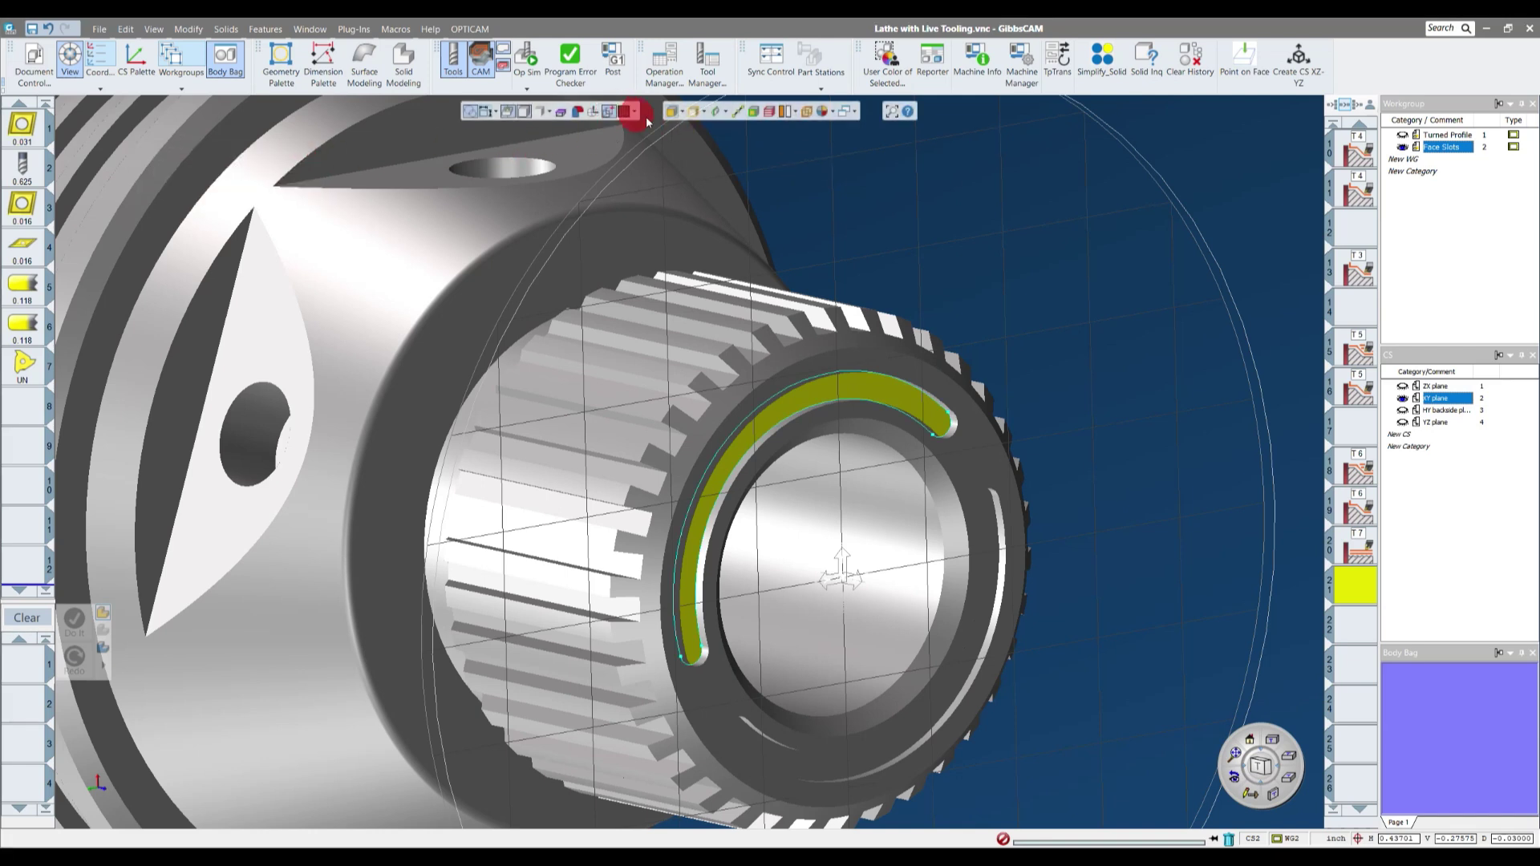
{"action": "left_click", "coordinate": [671, 112]}
- Examine the extracted outline against the curved slot's floor and rounded end
{"action": "left_click_drag", "start_coordinate": [1094, 287], "coordinate": [993, 329]}
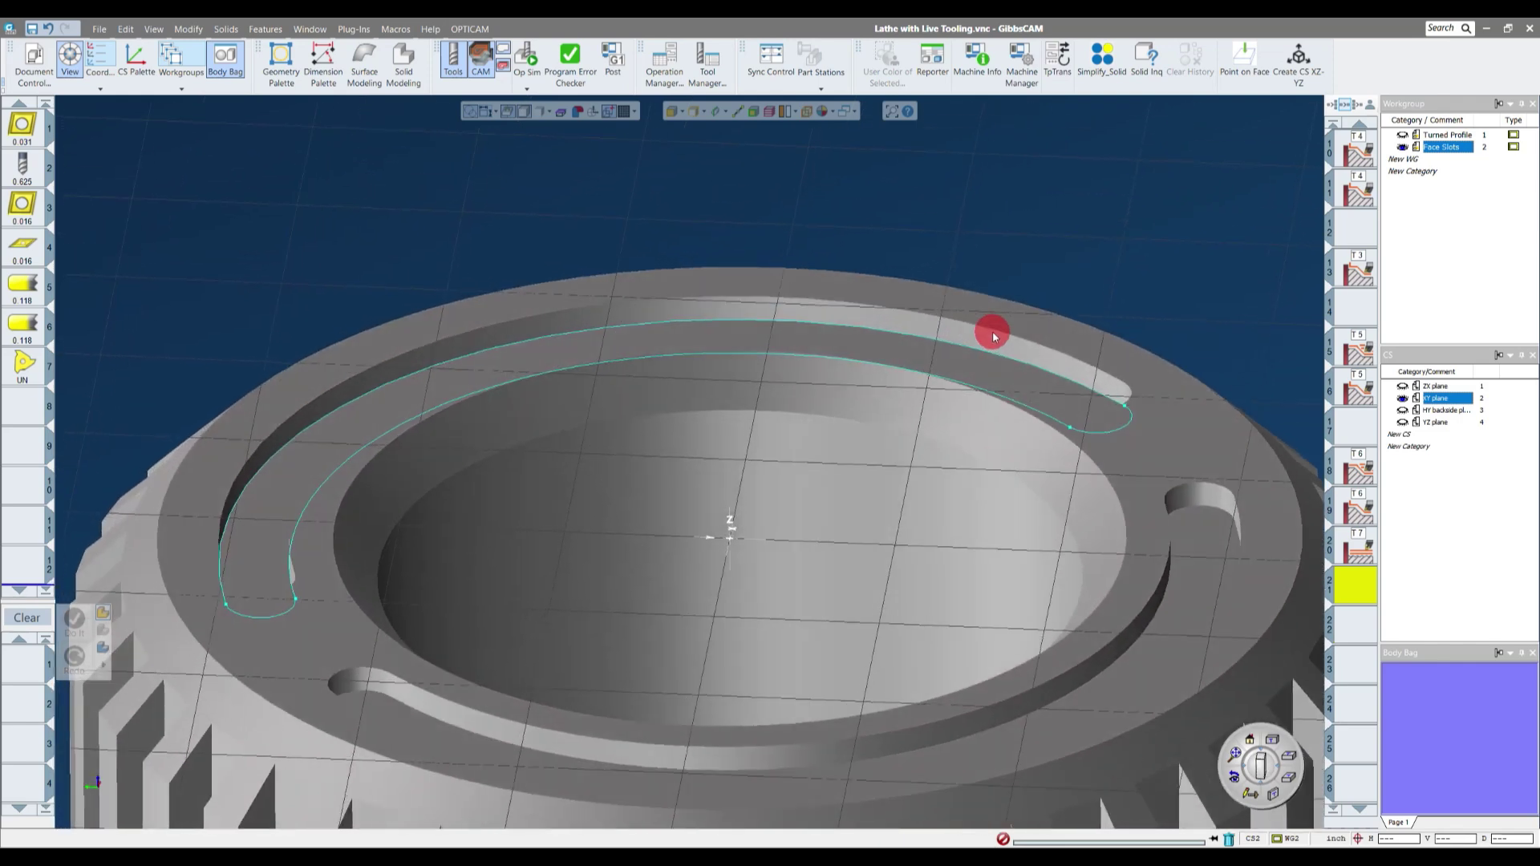
{"action": "mouse_move", "coordinate": [418, 390]}
{"action": "left_mouse_down"}
{"action": "mouse_move", "coordinate": [310, 550]}
{"action": "mouse_move", "coordinate": [468, 601]}
{"action": "mouse_move", "coordinate": [883, 199]}
{"action": "mouse_move", "coordinate": [1050, 344]}
{"action": "mouse_move", "coordinate": [1166, 303]}
{"action": "mouse_move", "coordinate": [986, 285]}
{"action": "mouse_move", "coordinate": [831, 311]}
{"action": "left_mouse_up"}
{"action": "scroll", "coordinate": [1051, 343], "scroll_direction": "down", "scroll_amount": 3}
{"action": "scroll", "coordinate": [831, 311], "scroll_direction": "up", "scroll_amount": 3}
{"action": "scroll", "coordinate": [633, 317], "scroll_direction": "up", "scroll_amount": 4}
{"action": "middle_click_drag", "start_coordinate": [832, 313], "coordinate": [693, 352]}
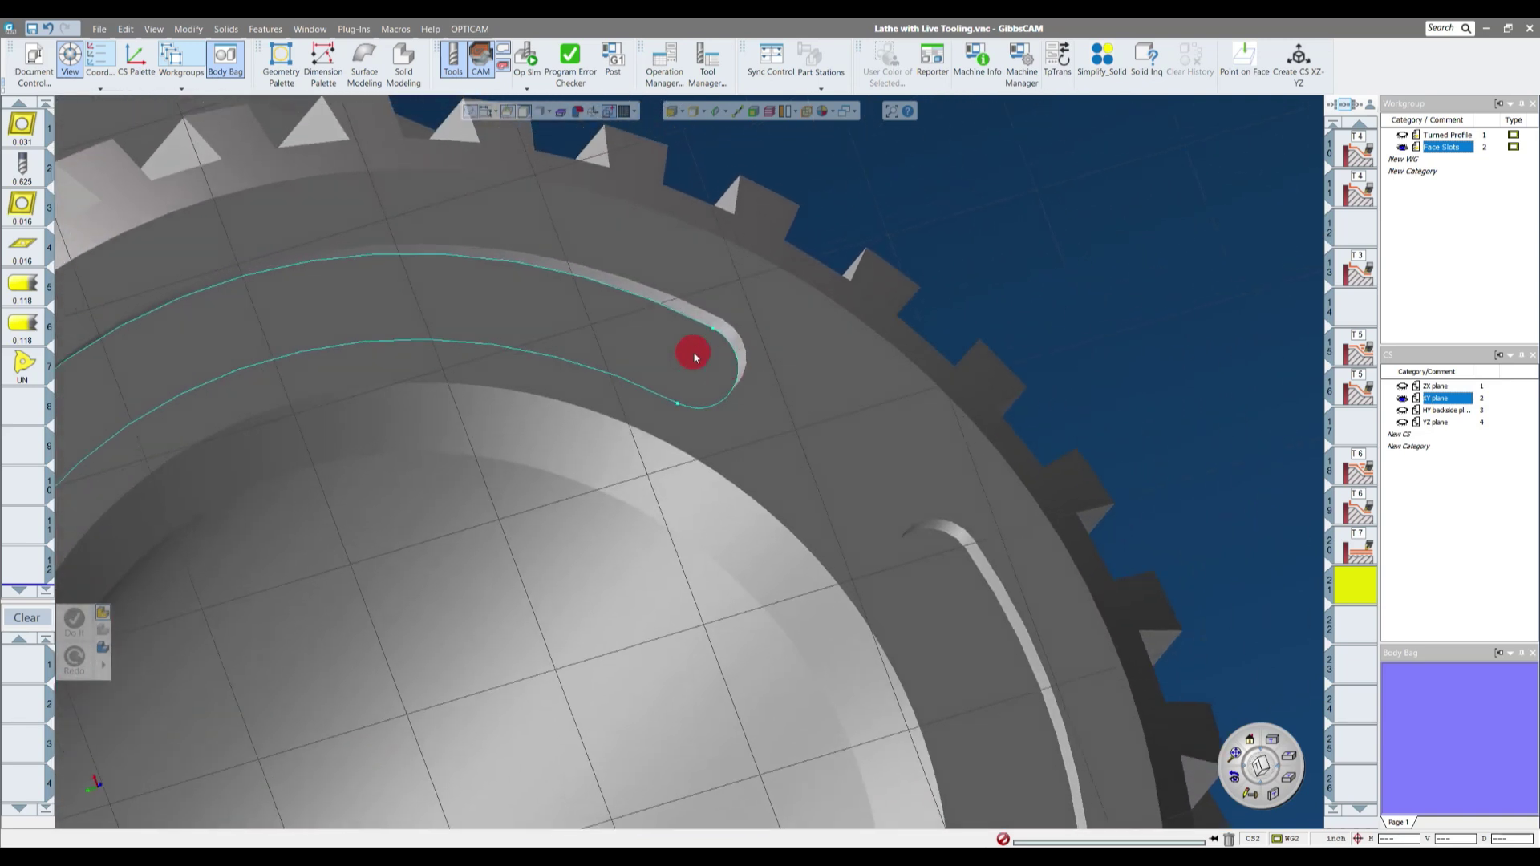
- Measure the curvature of the curved slot's rounded end wall with Show Position in CRV mode
{"action": "left_click", "coordinate": [323, 60]}
{"action": "left_click", "coordinate": [323, 60]}
{"action": "middle_click_drag", "start_coordinate": [597, 191], "coordinate": [621, 191]}
{"action": "left_click", "coordinate": [354, 29]}
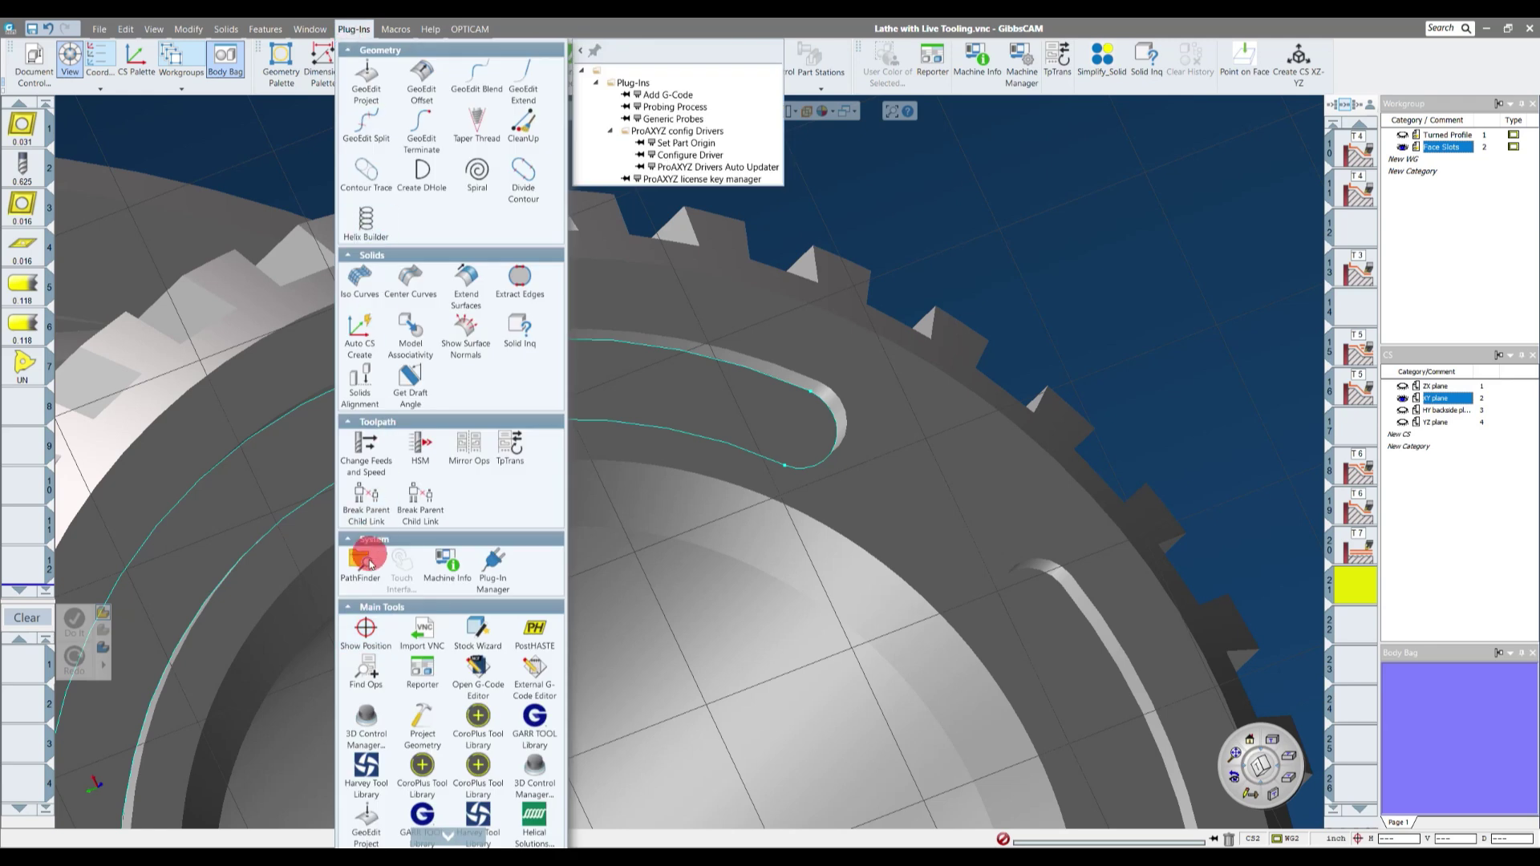
{"action": "left_click", "coordinate": [365, 631]}
{"action": "middle_click_drag", "start_coordinate": [774, 275], "coordinate": [757, 406]}
{"action": "left_click", "coordinate": [201, 158]}
{"action": "left_click", "coordinate": [202, 156]}
{"action": "left_click", "coordinate": [251, 167]}
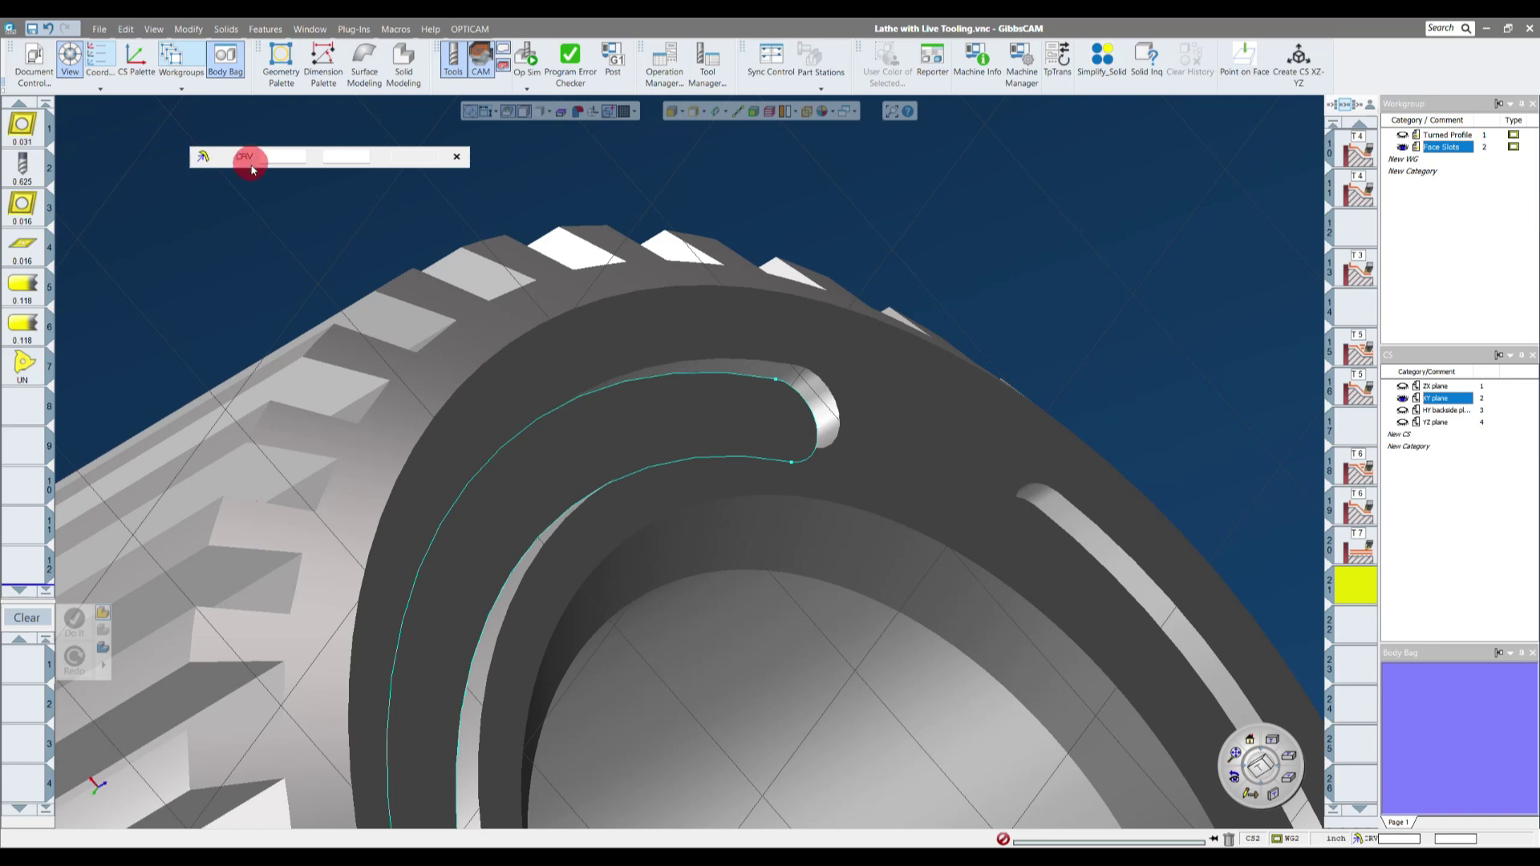
{"action": "left_click", "coordinate": [880, 337]}
{"action": "middle_click_drag", "start_coordinate": [1093, 585], "coordinate": [822, 468]}
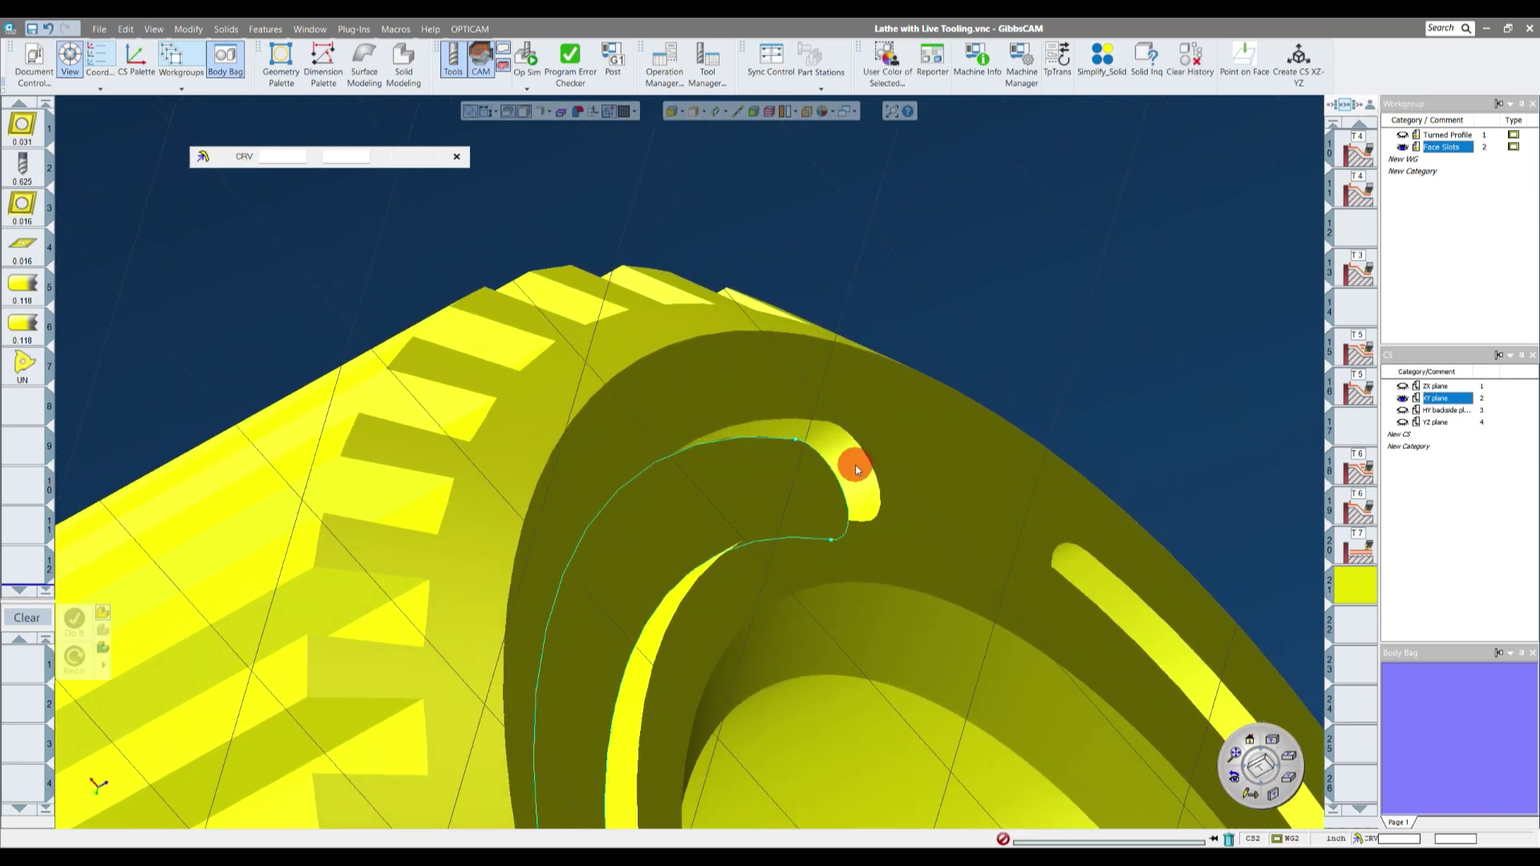
{"action": "left_click", "coordinate": [1067, 326]}
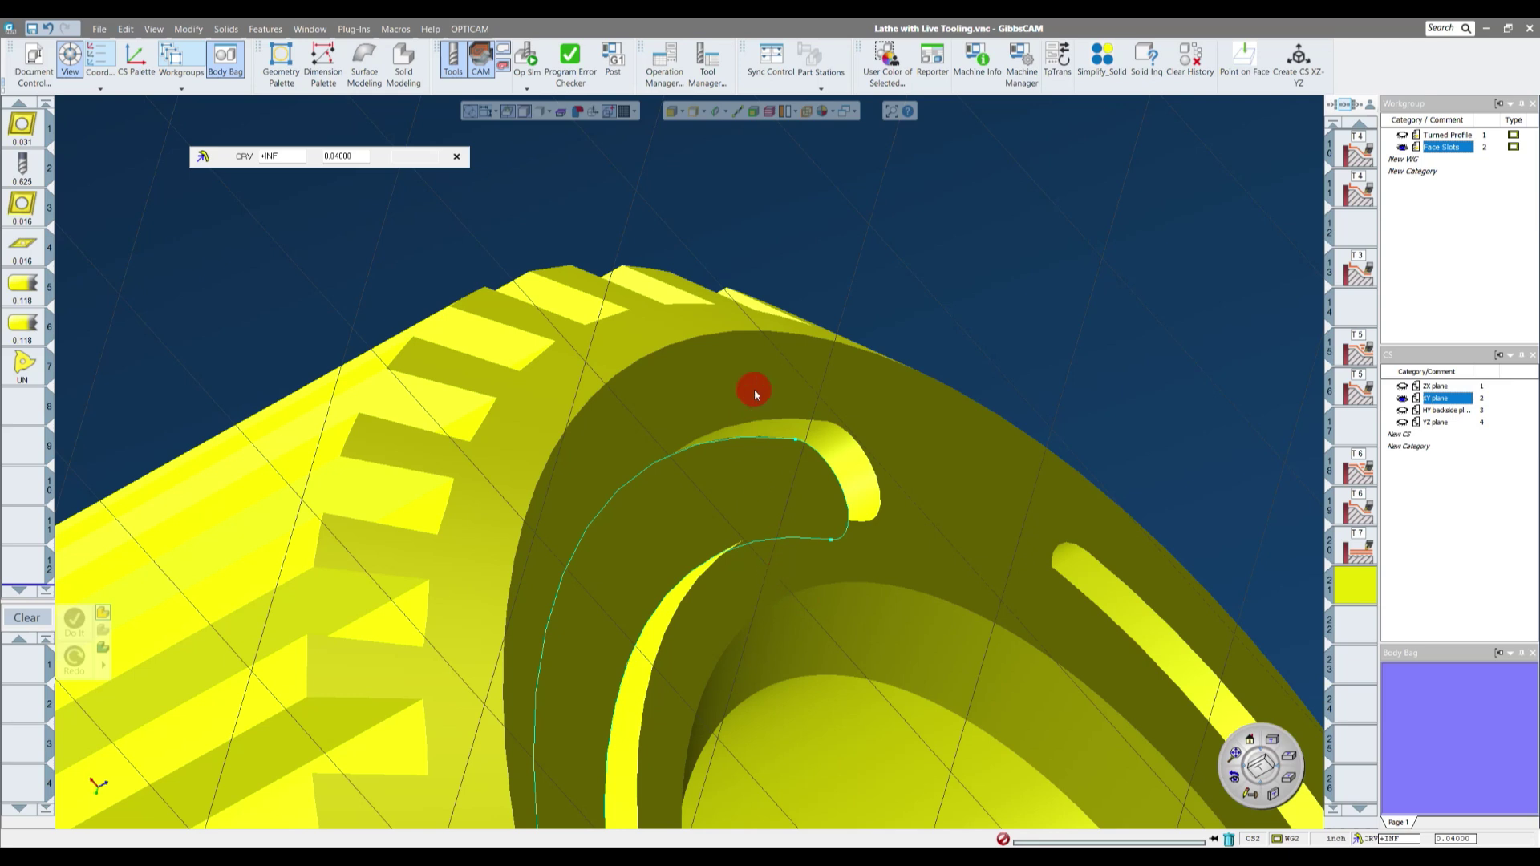
{"action": "scroll", "coordinate": [753, 392], "scroll_direction": "down", "scroll_amount": 5}
{"action": "left_click", "coordinate": [458, 156]}
- Deselect the solid body and select the empty operation slot 22
{"action": "scroll", "coordinate": [1123, 252], "scroll_direction": "down", "scroll_amount": 10}
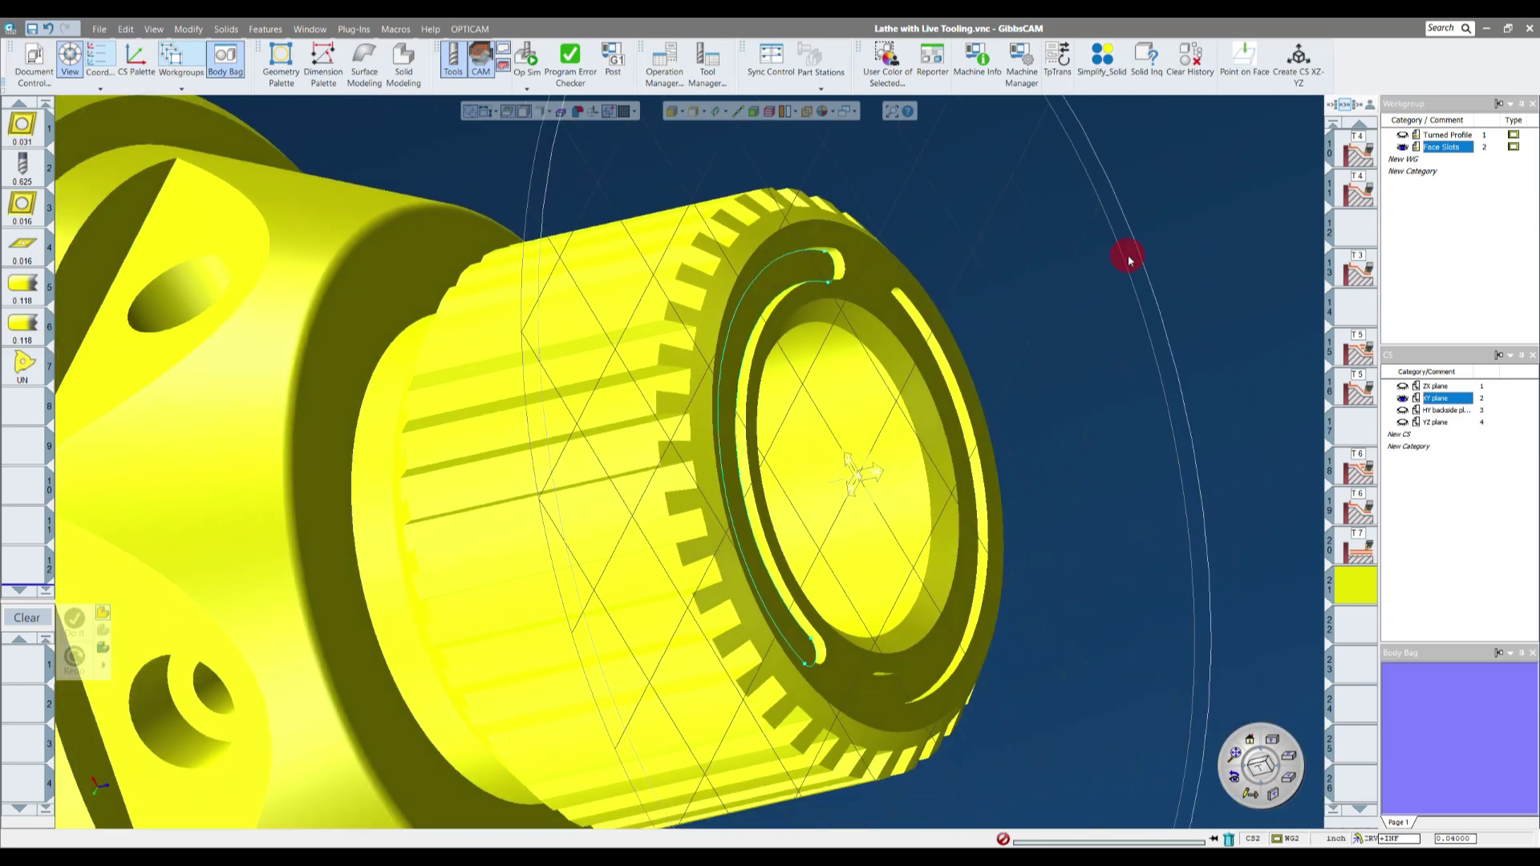
{"action": "scroll", "coordinate": [976, 320], "scroll_direction": "up", "scroll_amount": 5}
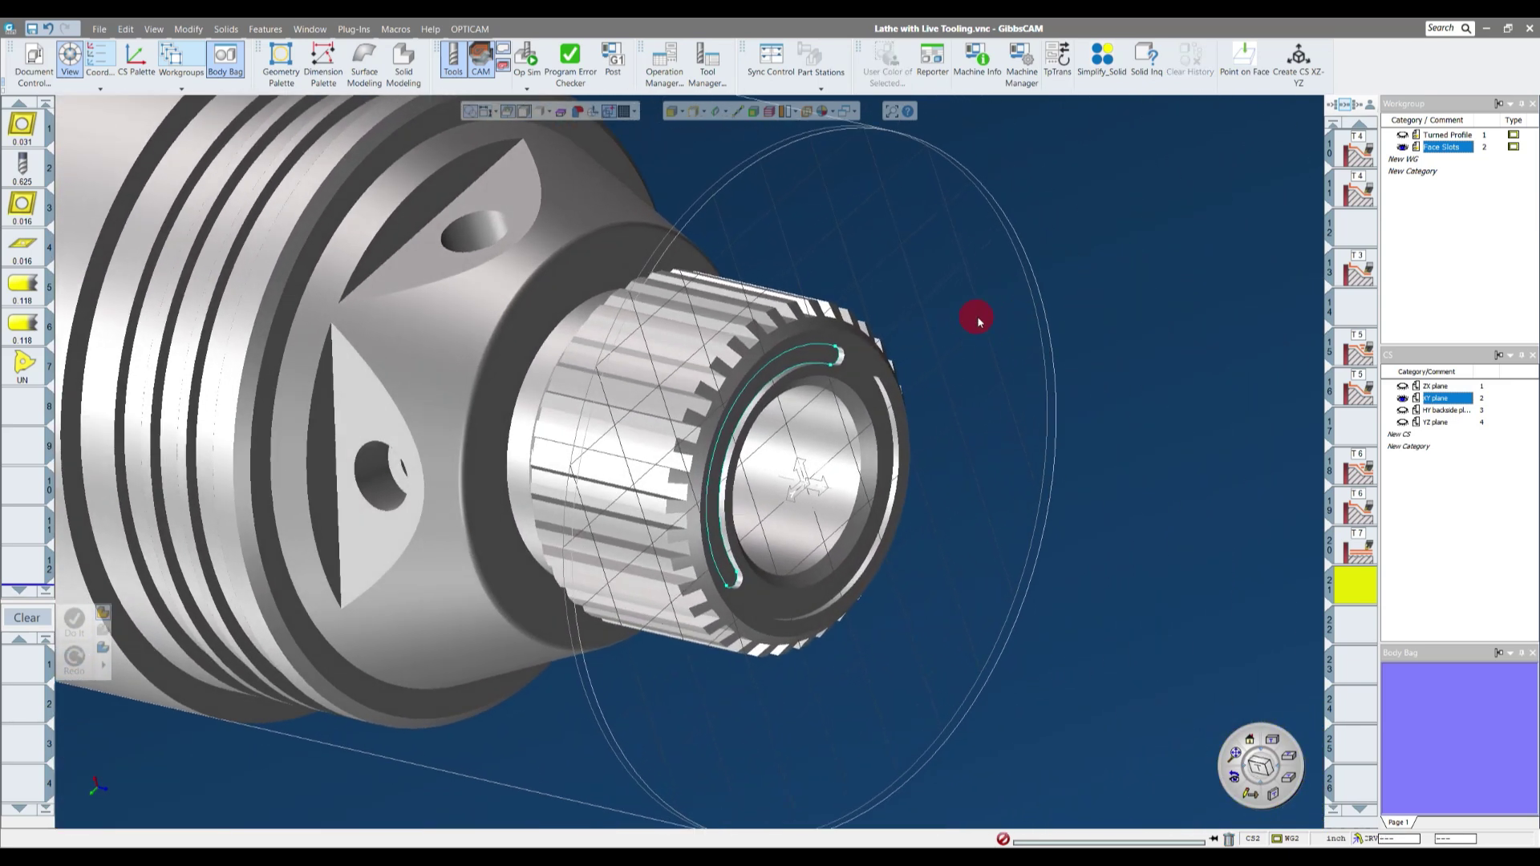
{"action": "left_click", "coordinate": [1351, 630]}
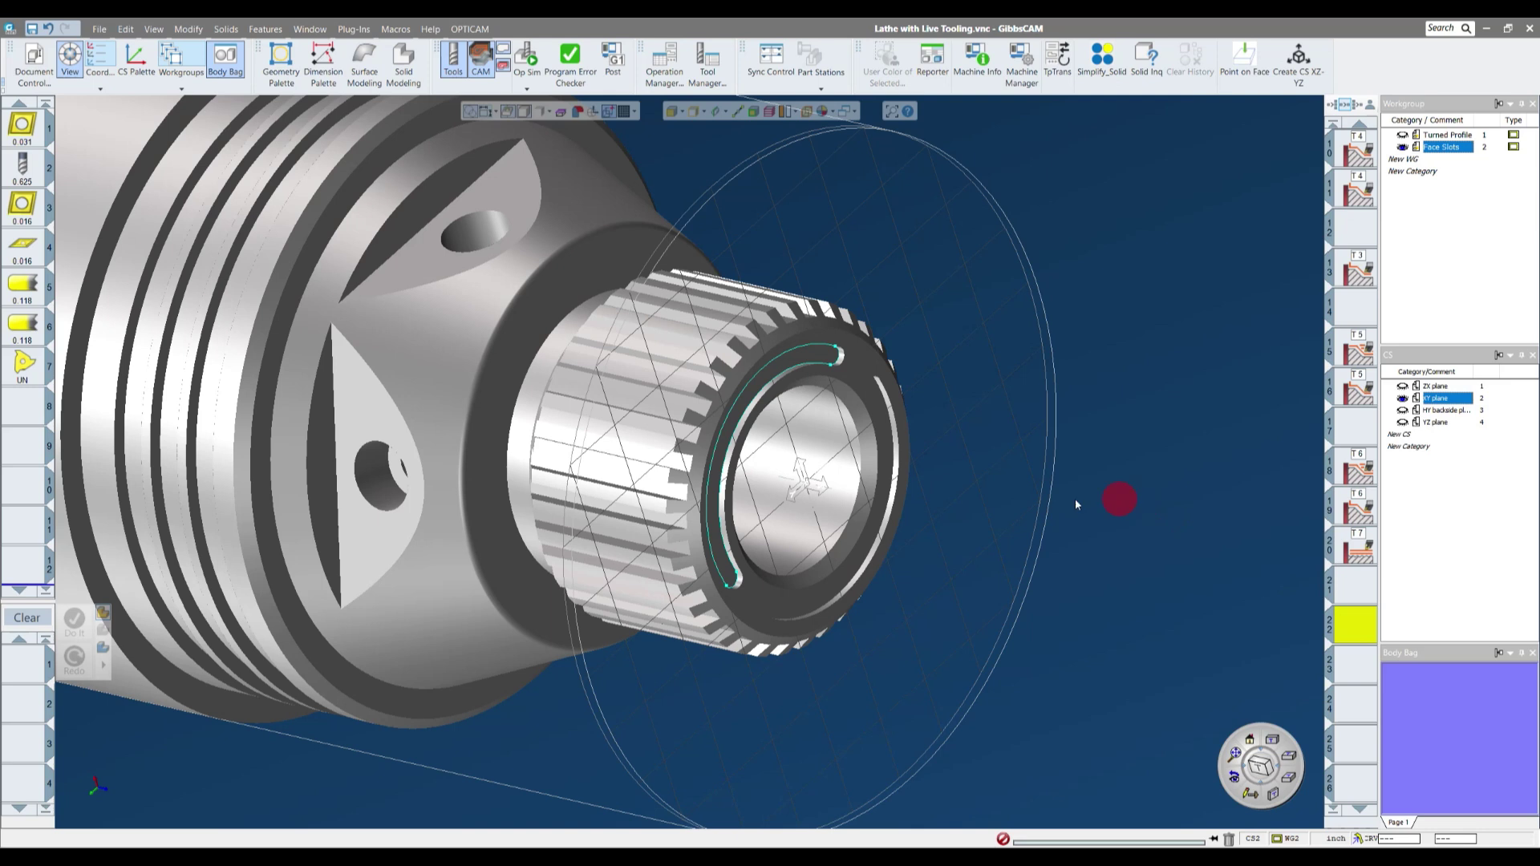
- Define tool 8 as a finish end mill with a 1/16 inch (0.0625) diameter
{"action": "middle_click_drag", "start_coordinate": [148, 402], "coordinate": [344, 387]}
{"action": "double_click", "coordinate": [33, 408]}
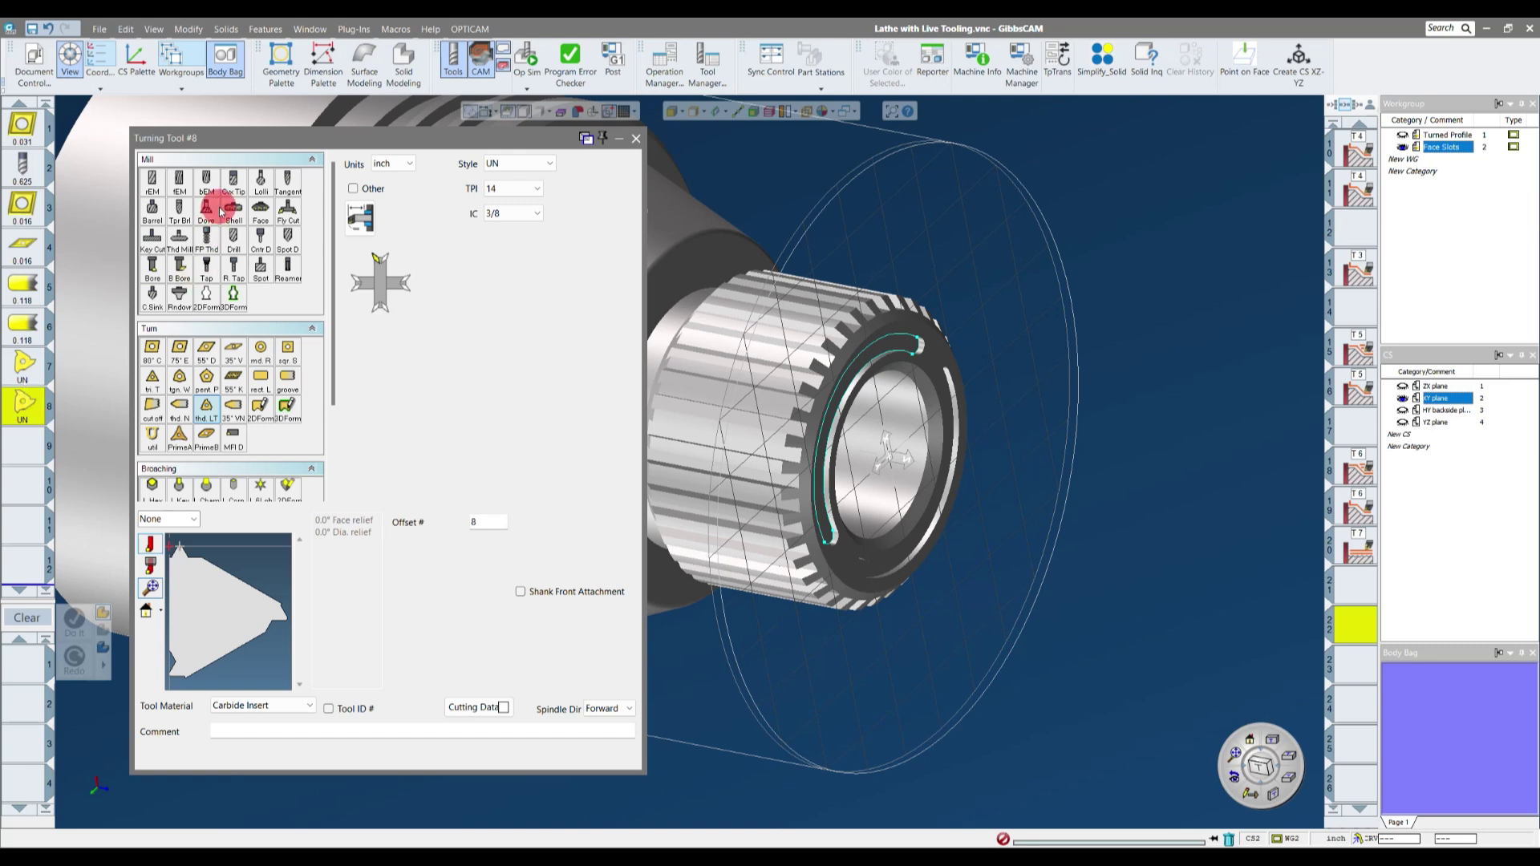
{"action": "left_click", "coordinate": [179, 185]}
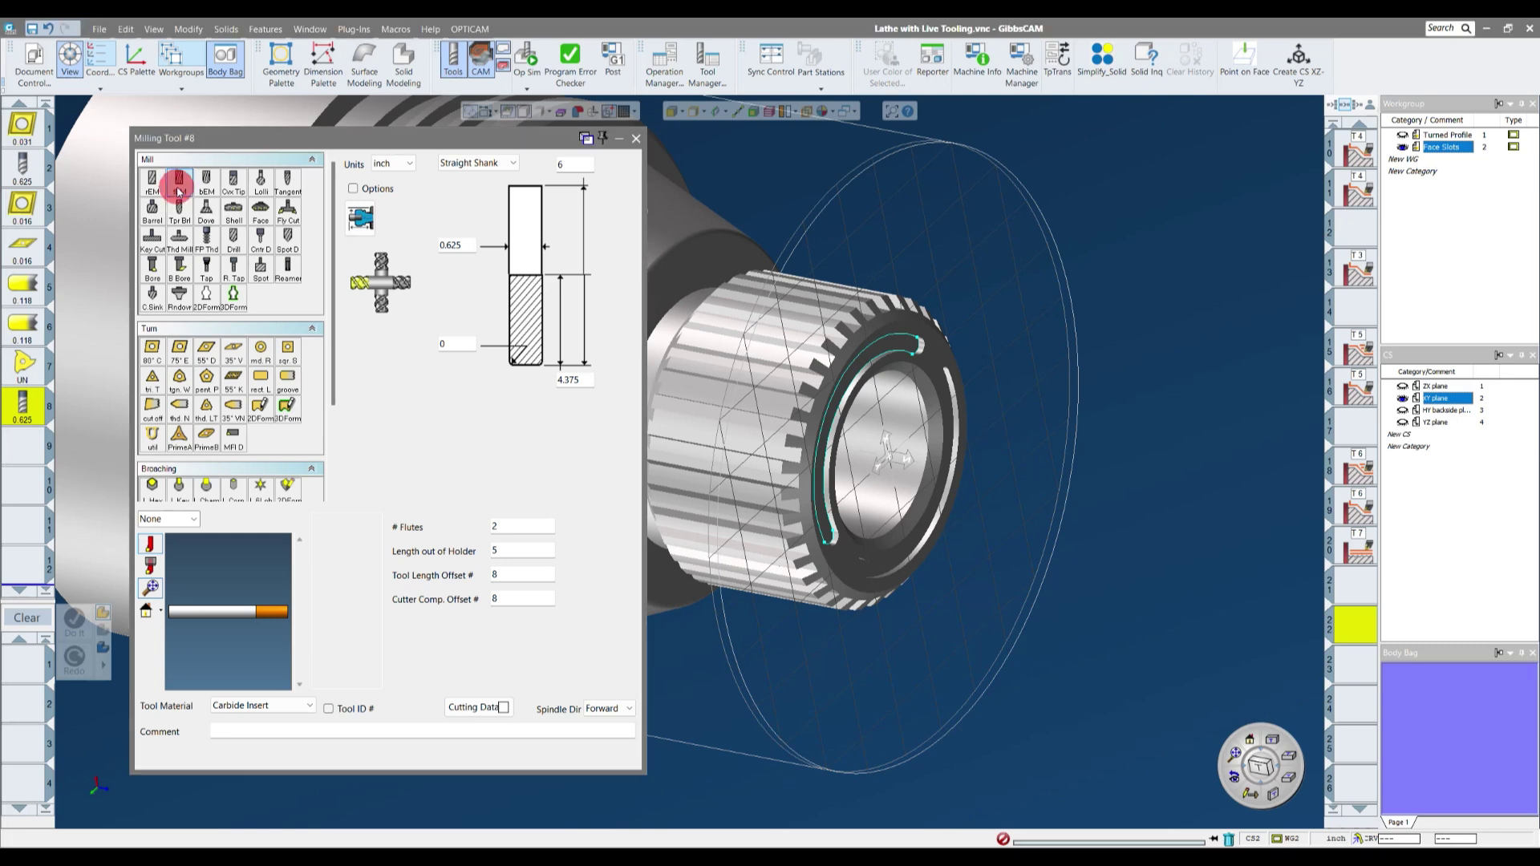
{"action": "left_click", "coordinate": [178, 190]}
{"action": "double_click", "coordinate": [455, 246]}
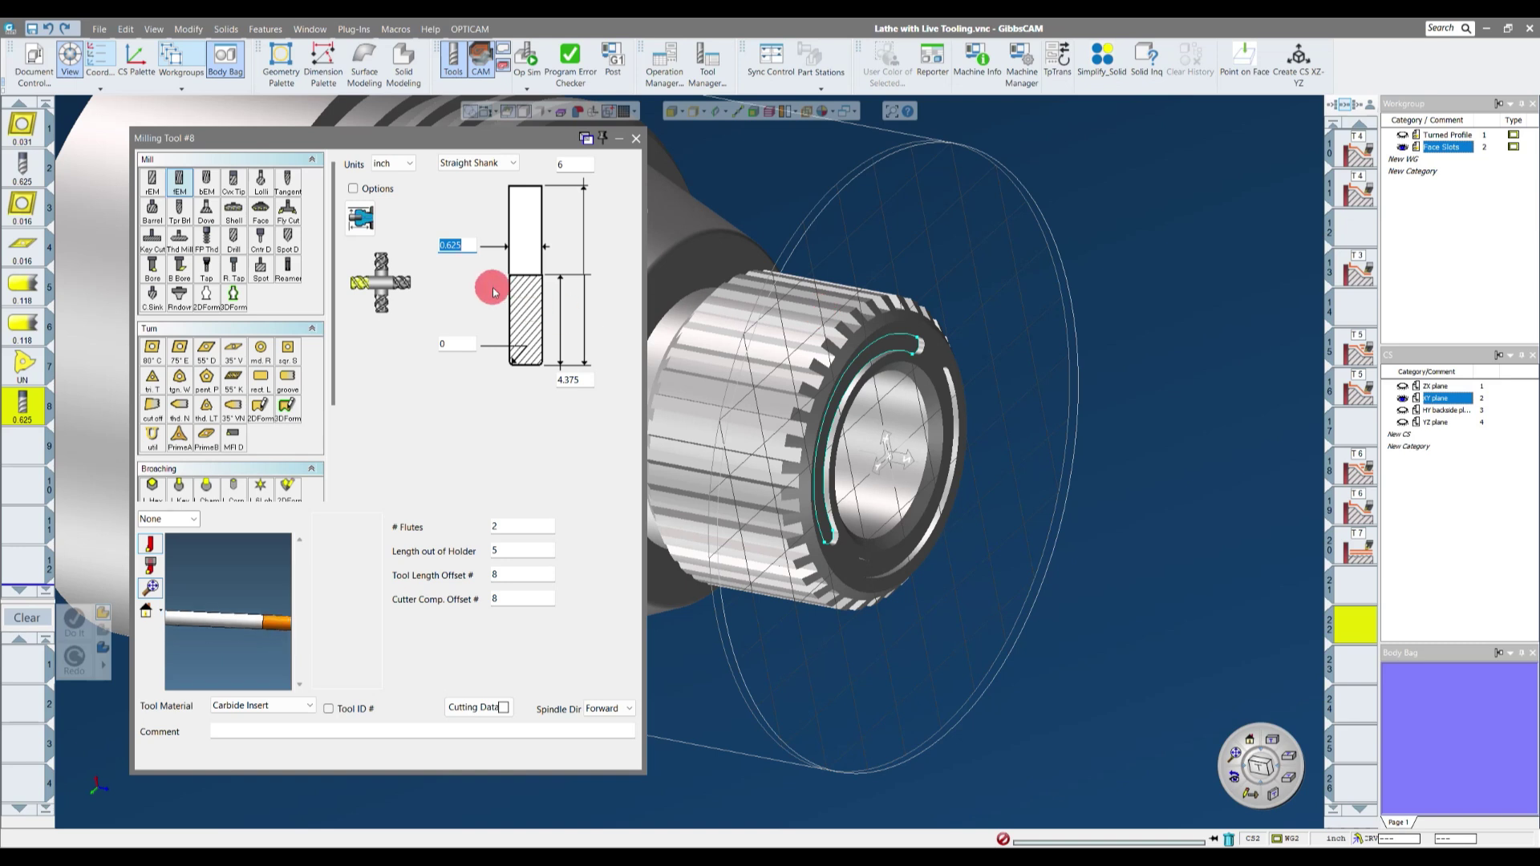
{"action": "type", "text": ".0625"}
{"action": "key", "text": "BackSpace"}
{"action": "key", "text": "BackSpace"}
{"action": "key", "text": "BackSpace"}
{"action": "key", "text": "BackSpace"}
{"action": "key", "text": "BackSpace"}
{"action": "type", "text": "1/16"}
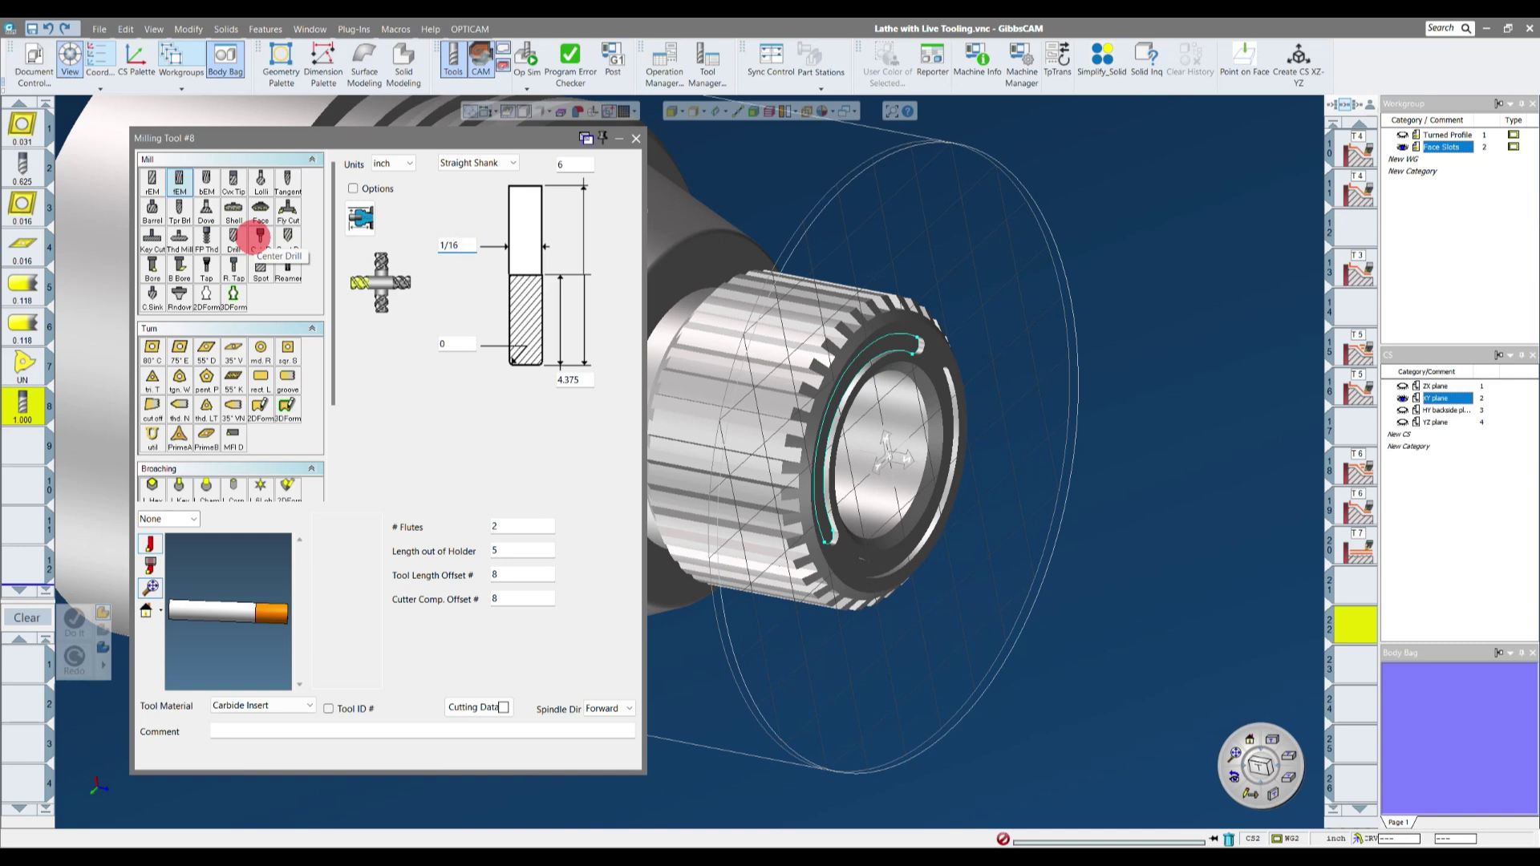
{"action": "key", "text": "Return"}
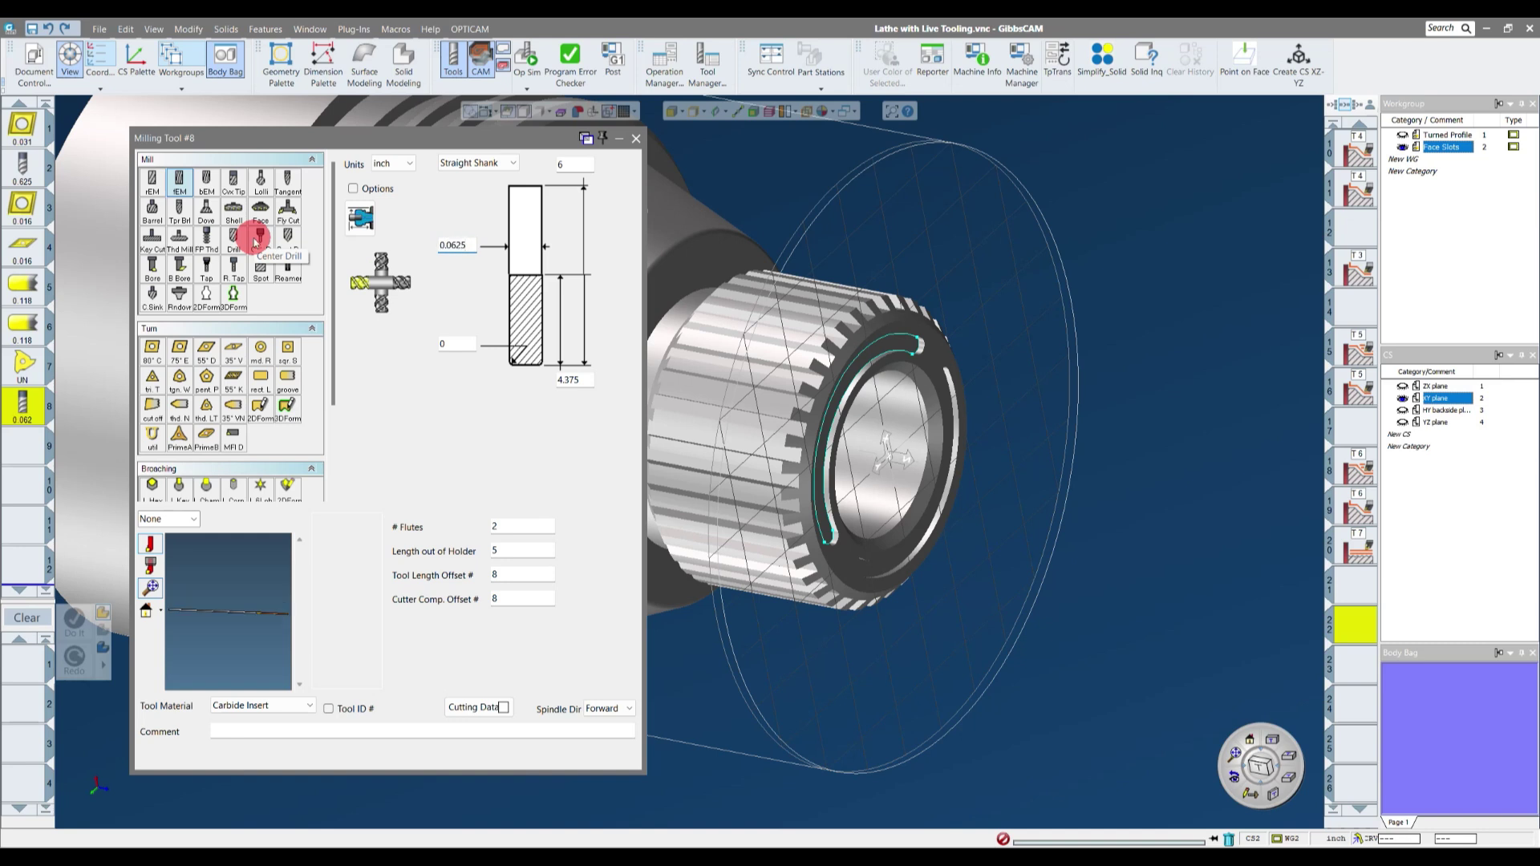
- Set the end mill's flute length to 0.1875 and its overall length to 2
{"action": "scroll", "coordinate": [210, 598], "scroll_direction": "up", "scroll_amount": 2}
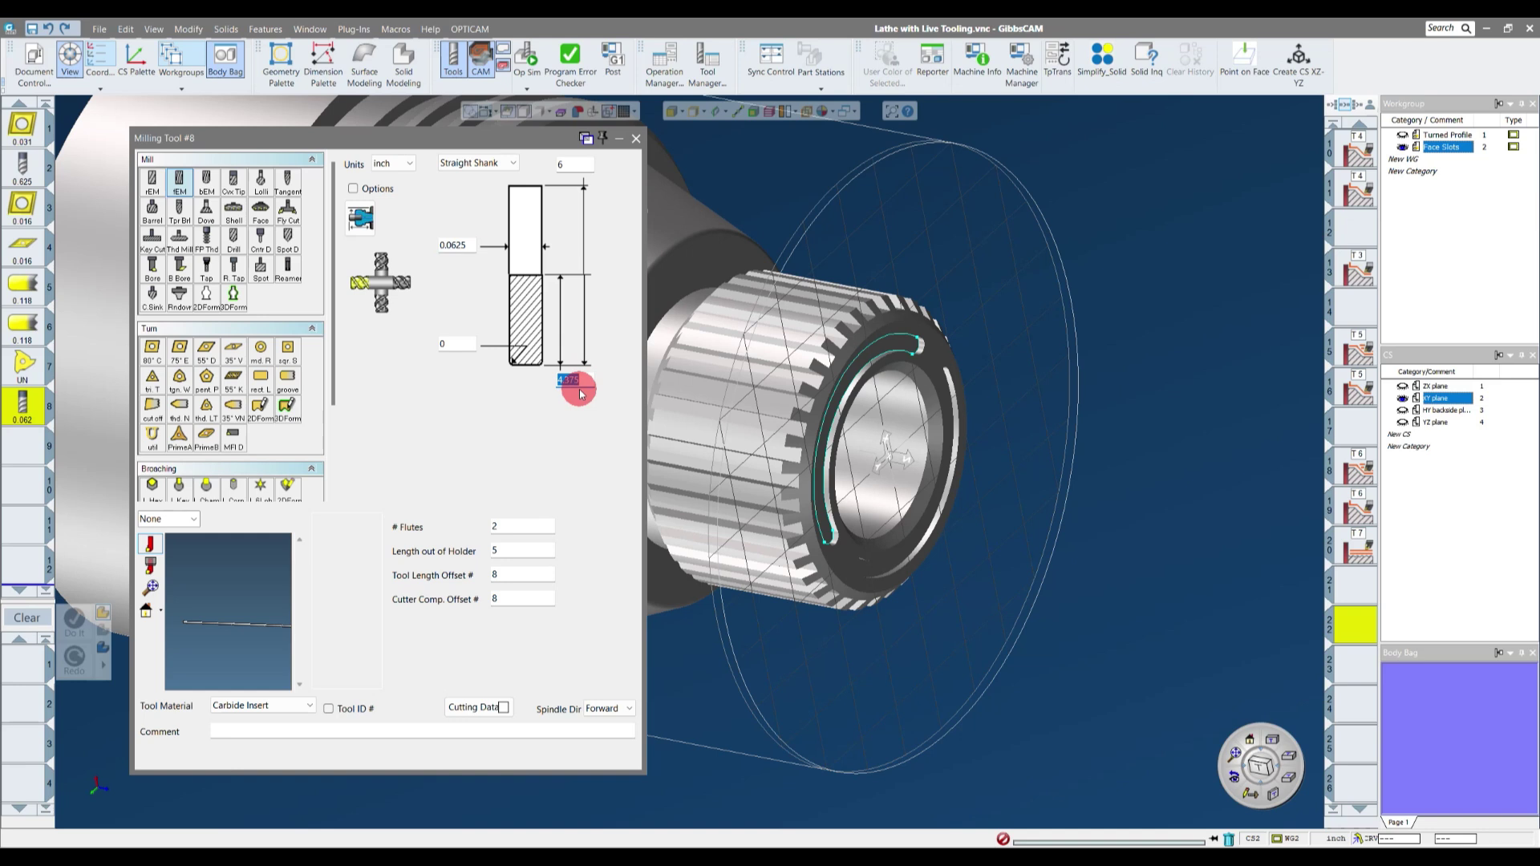
{"action": "type", "text": ".1875"}
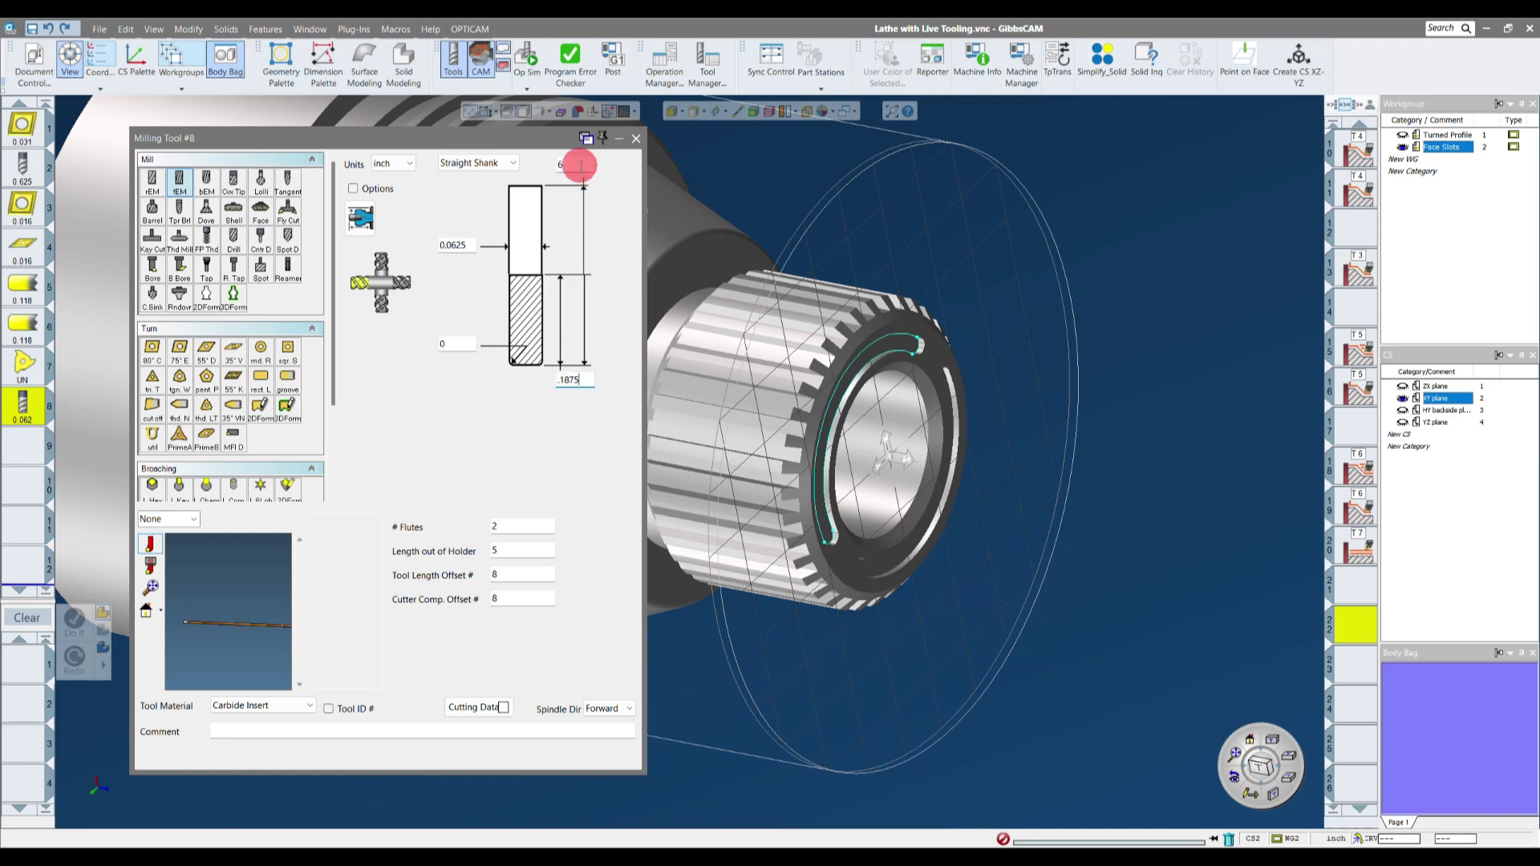
{"action": "type", "text": "2"}
{"action": "left_click", "coordinate": [191, 633]}
{"action": "mouse_move", "coordinate": [191, 635]}
{"action": "left_mouse_down"}
{"action": "mouse_move", "coordinate": [145, 584]}
{"action": "mouse_move", "coordinate": [213, 627]}
{"action": "mouse_move", "coordinate": [183, 631]}
{"action": "left_mouse_up"}
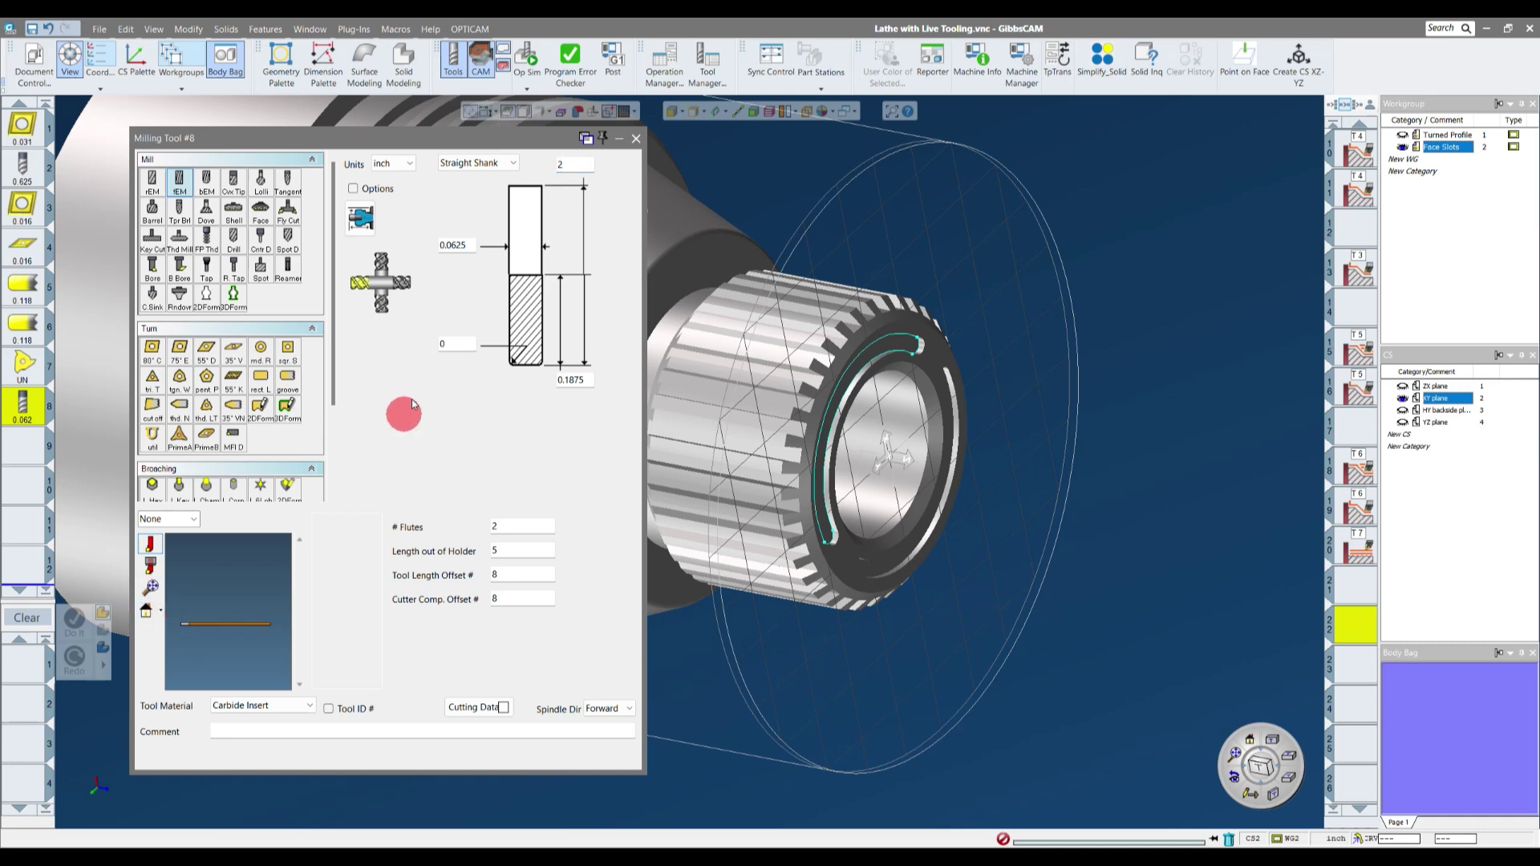
- Give the end mill a tapered shank with a 0.125 diameter and a neck length of 0, and finish the tool definition
{"action": "left_click", "coordinate": [513, 163]}
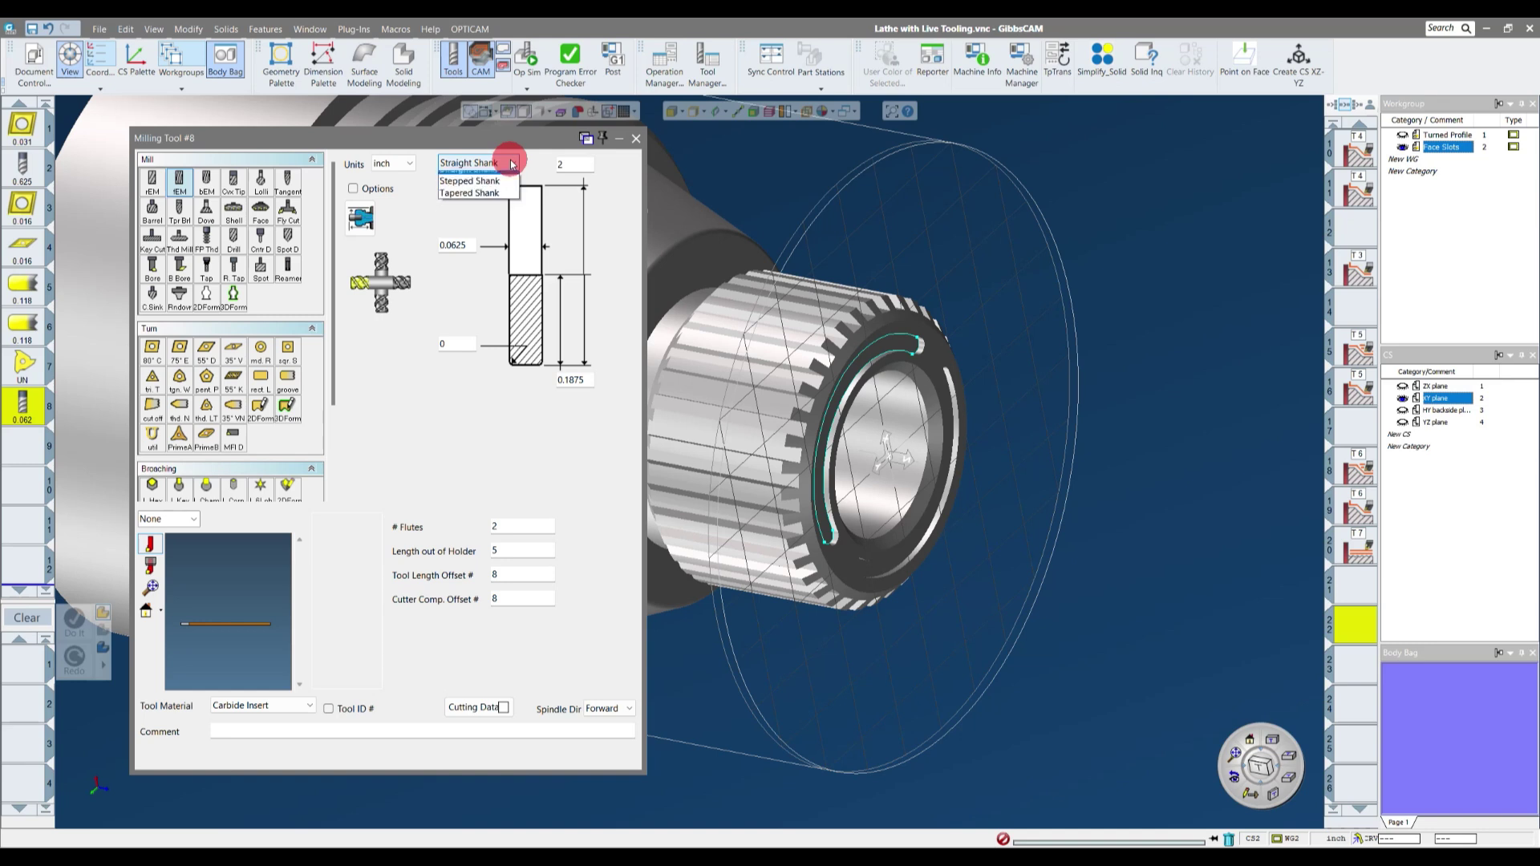
{"action": "left_click", "coordinate": [492, 203]}
{"action": "double_click", "coordinate": [463, 197]}
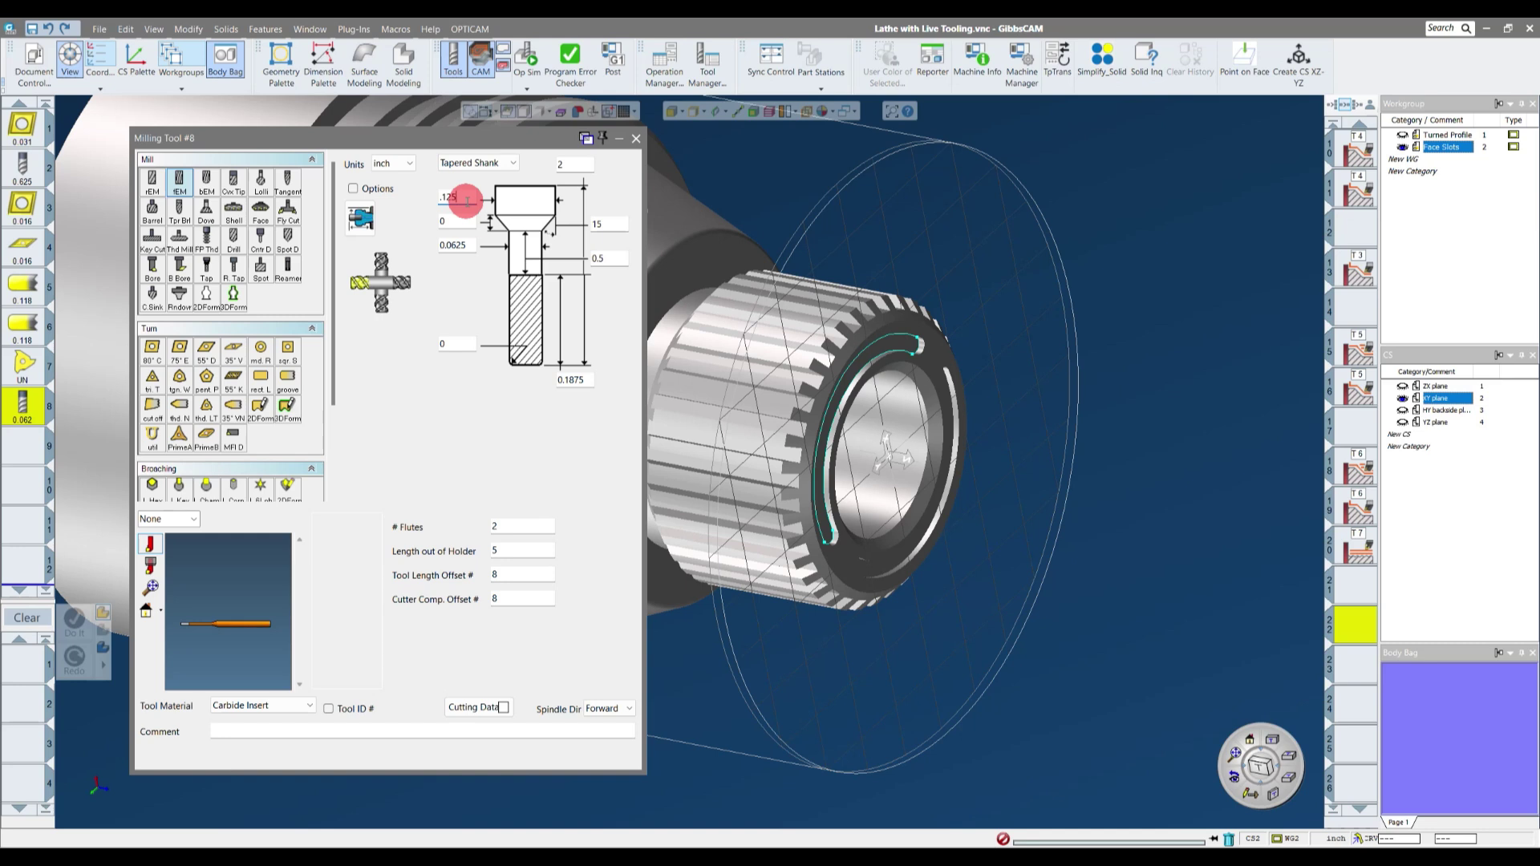
{"action": "left_click", "coordinate": [591, 248]}
{"action": "double_click", "coordinate": [597, 255]}
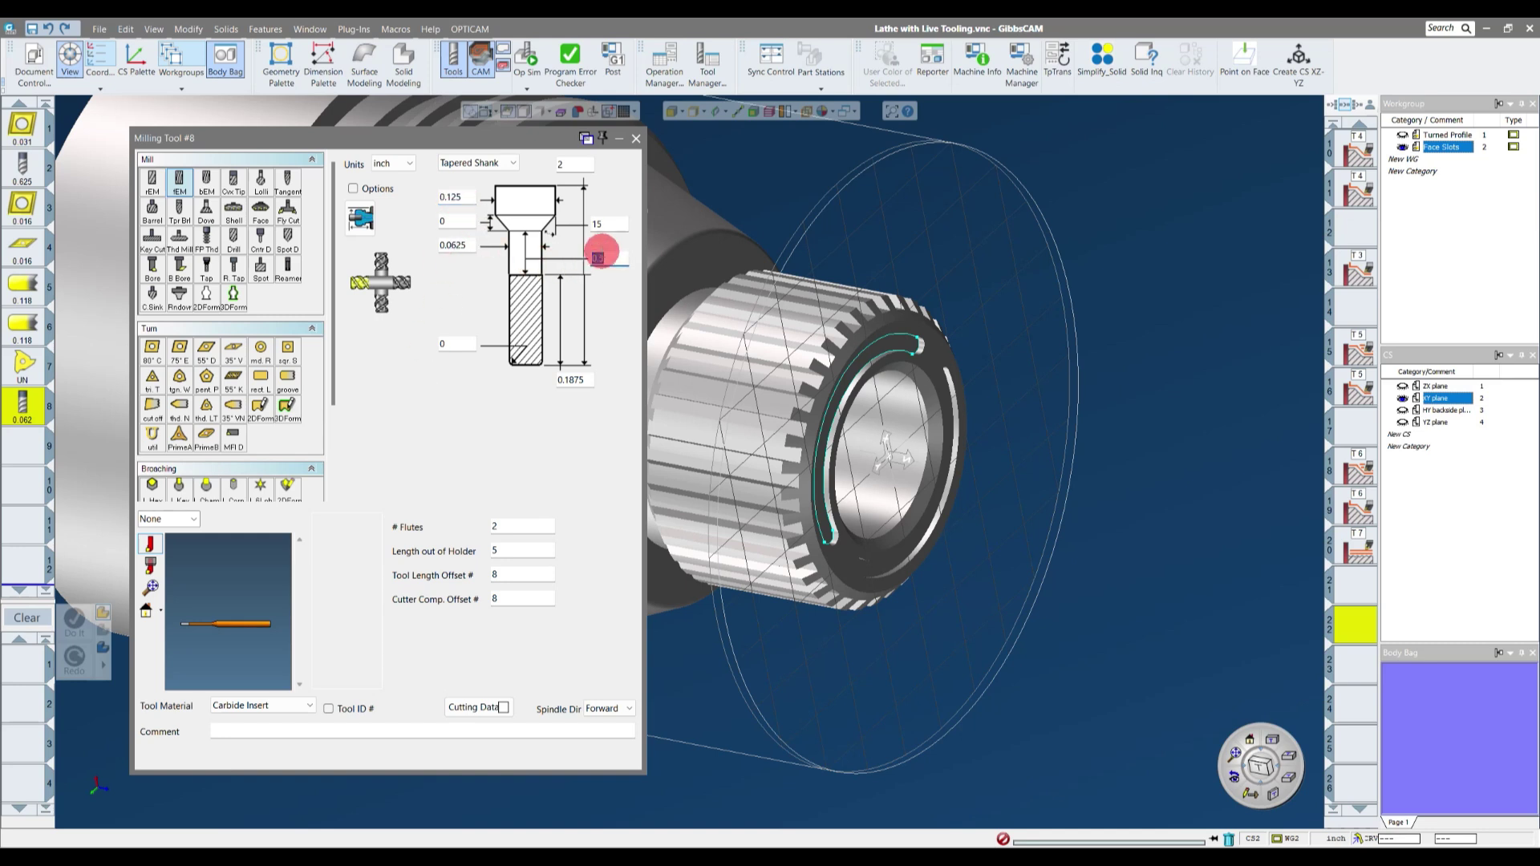
{"action": "type", "text": "0"}
{"action": "scroll", "coordinate": [180, 634], "scroll_direction": "up", "scroll_amount": 4}
{"action": "scroll", "coordinate": [181, 633], "scroll_direction": "up", "scroll_amount": 4}
{"action": "scroll", "coordinate": [202, 628], "scroll_direction": "down", "scroll_amount": 2}
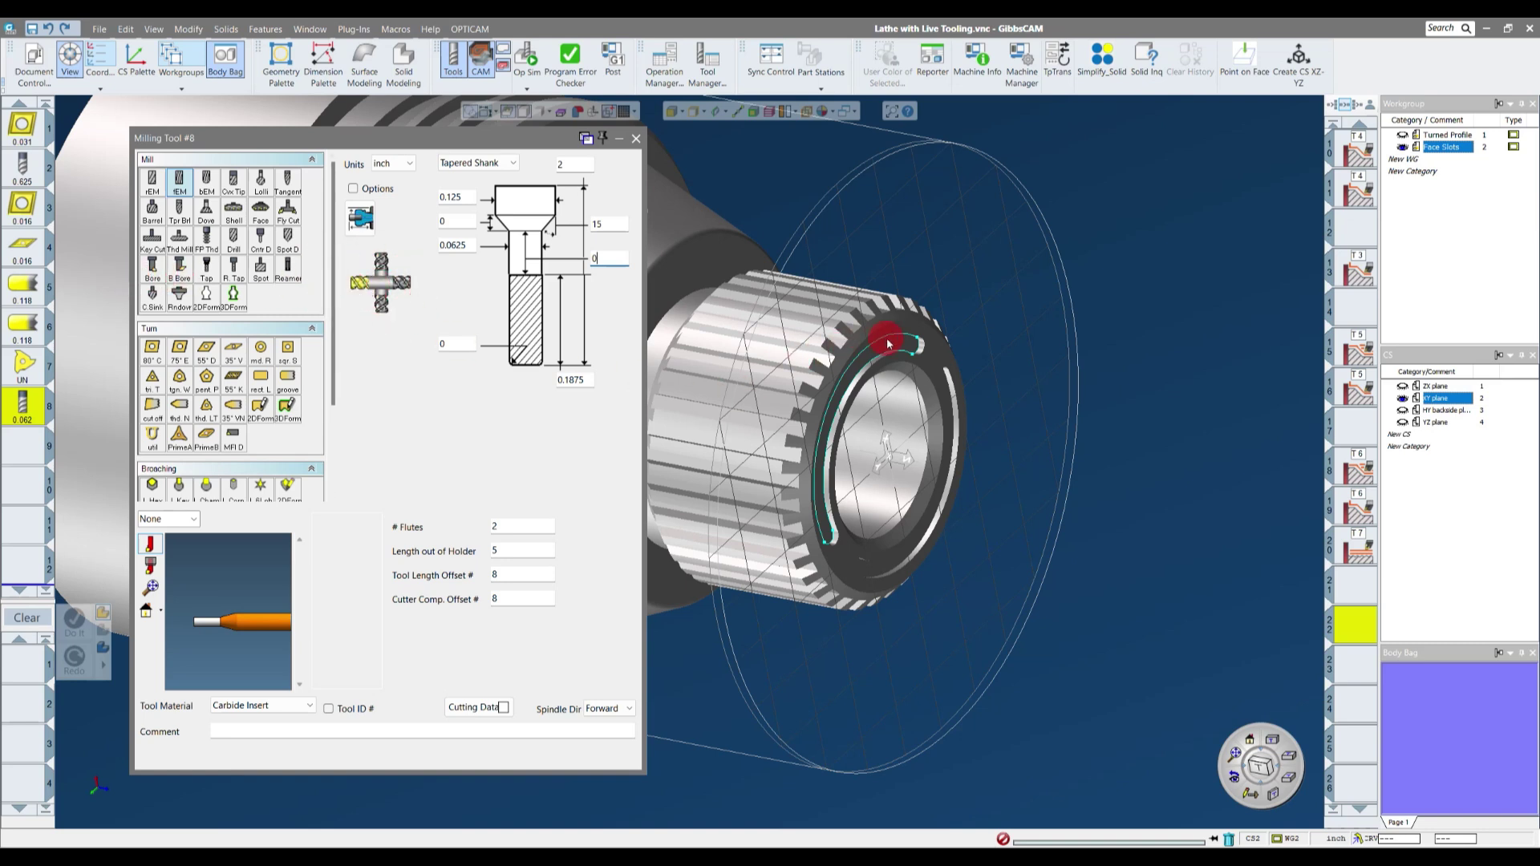
{"action": "left_click", "coordinate": [636, 138]}
- Create a mill Contour process in the first process slot using the new 0.0625 end mill
{"action": "scroll", "coordinate": [1244, 347], "scroll_direction": "up", "scroll_amount": 5}
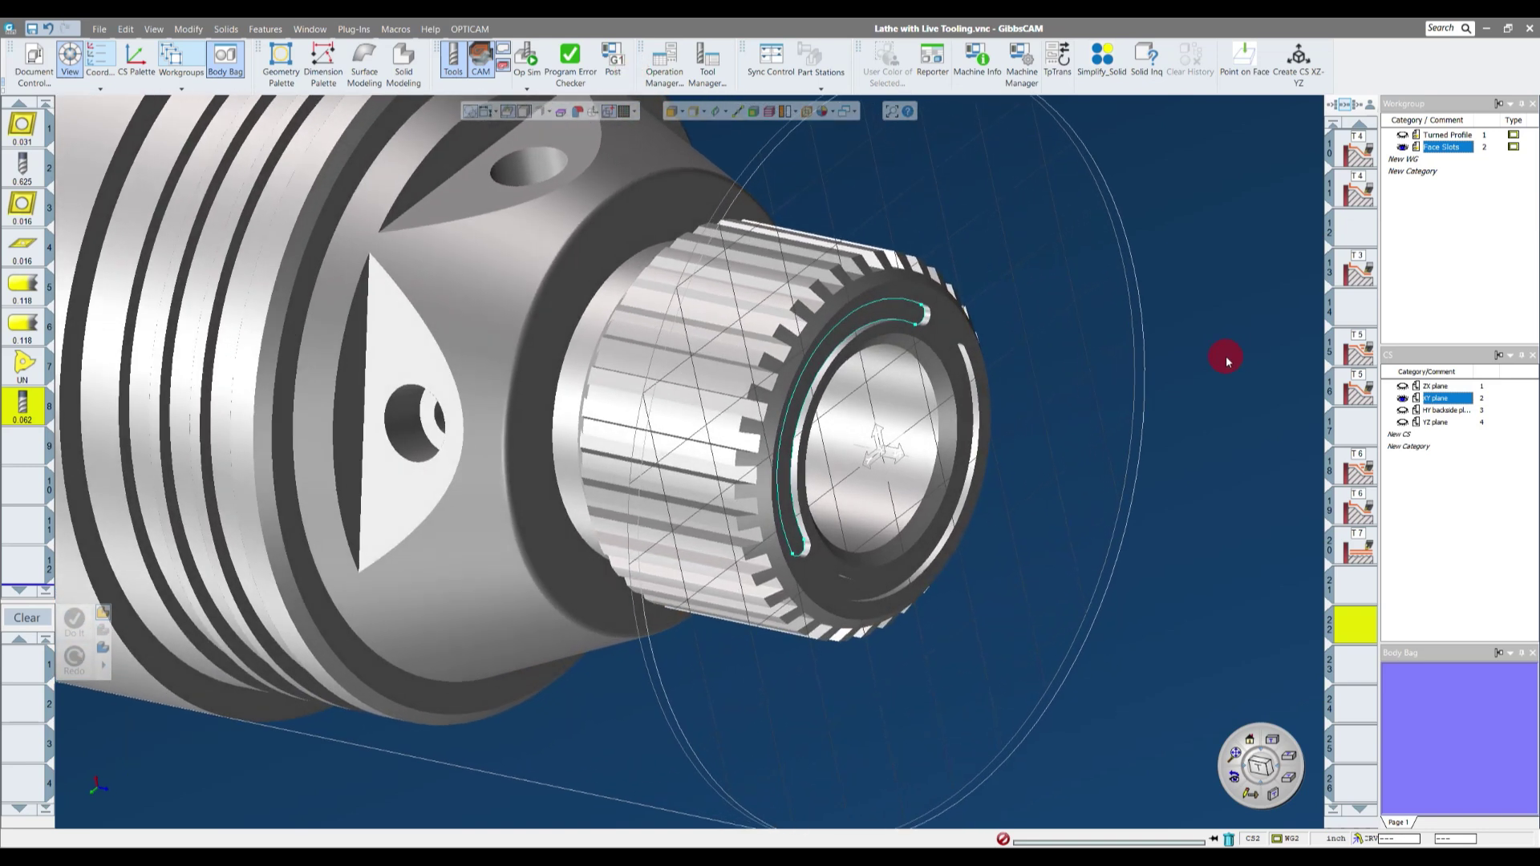
{"action": "left_click_drag", "start_coordinate": [23, 405], "coordinate": [25, 667]}
{"action": "scroll", "coordinate": [492, 450], "scroll_direction": "down", "scroll_amount": 5}
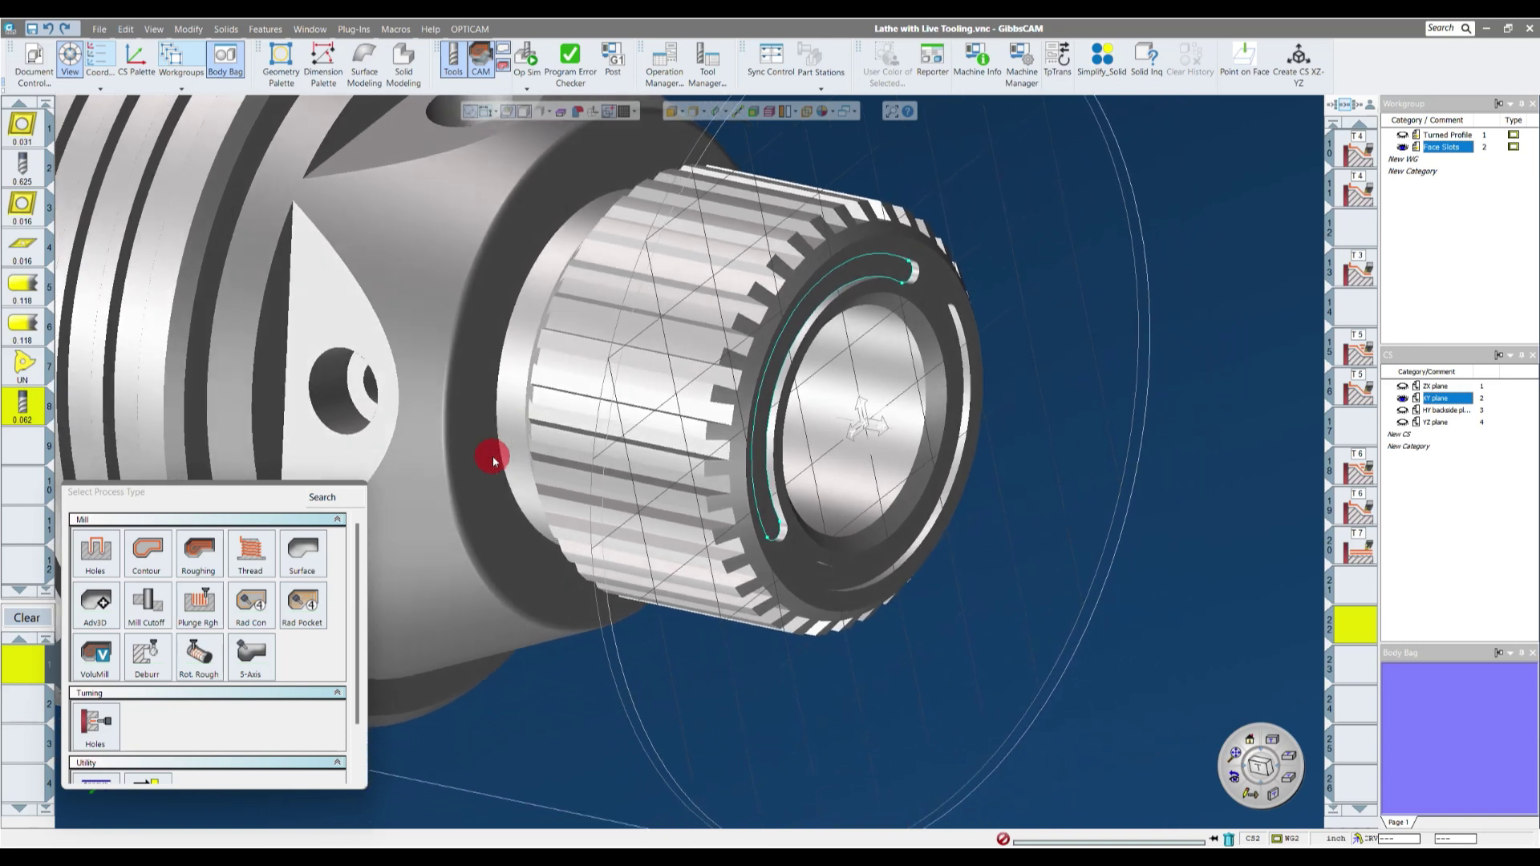
{"action": "scroll", "coordinate": [973, 340], "scroll_direction": "up", "scroll_amount": 5}
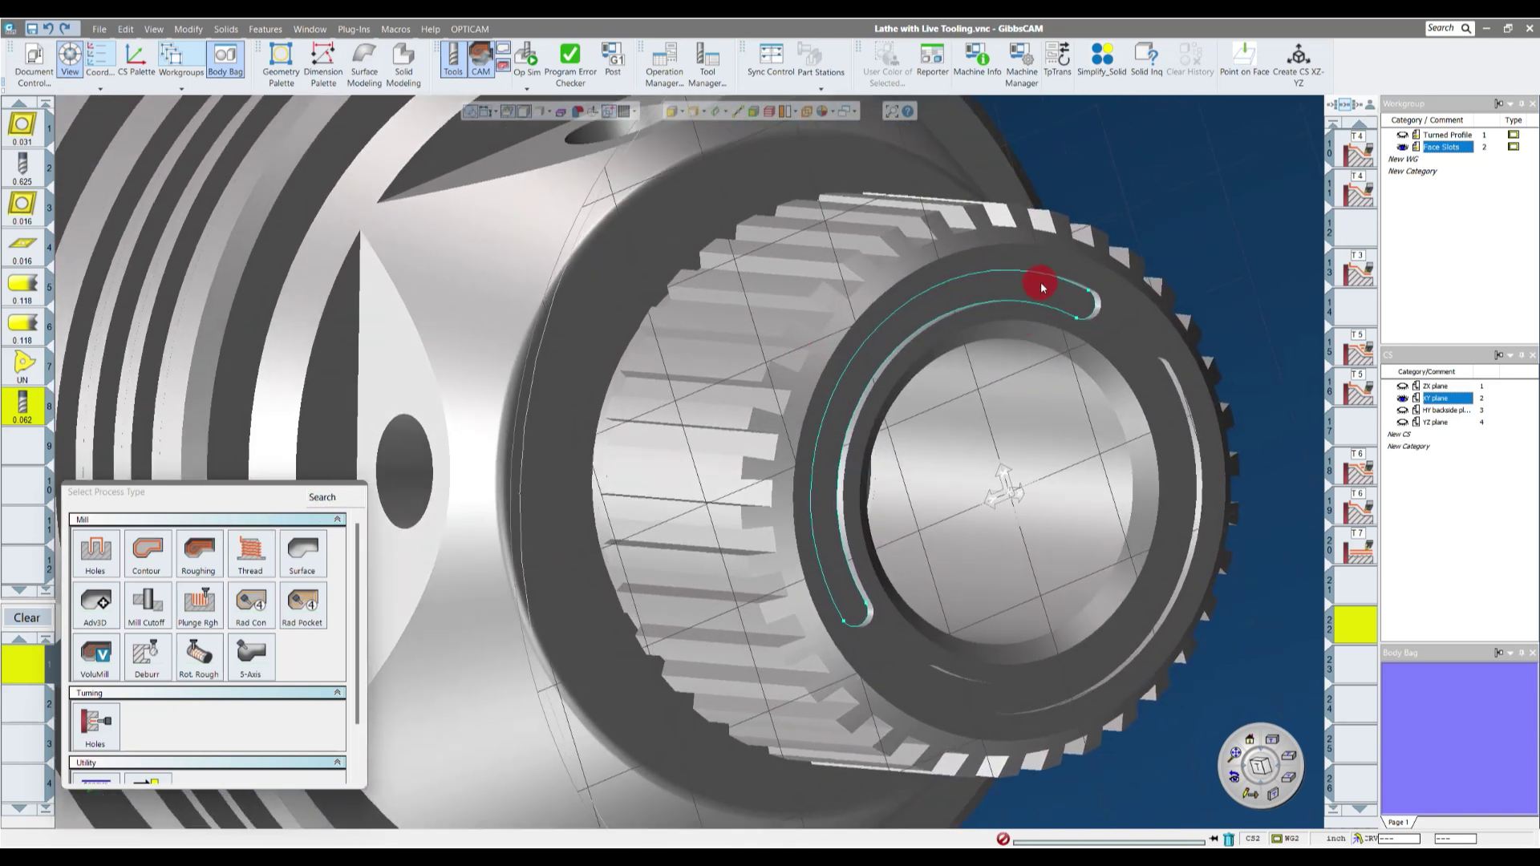
{"action": "scroll", "coordinate": [1025, 303], "scroll_direction": "down", "scroll_amount": 5}
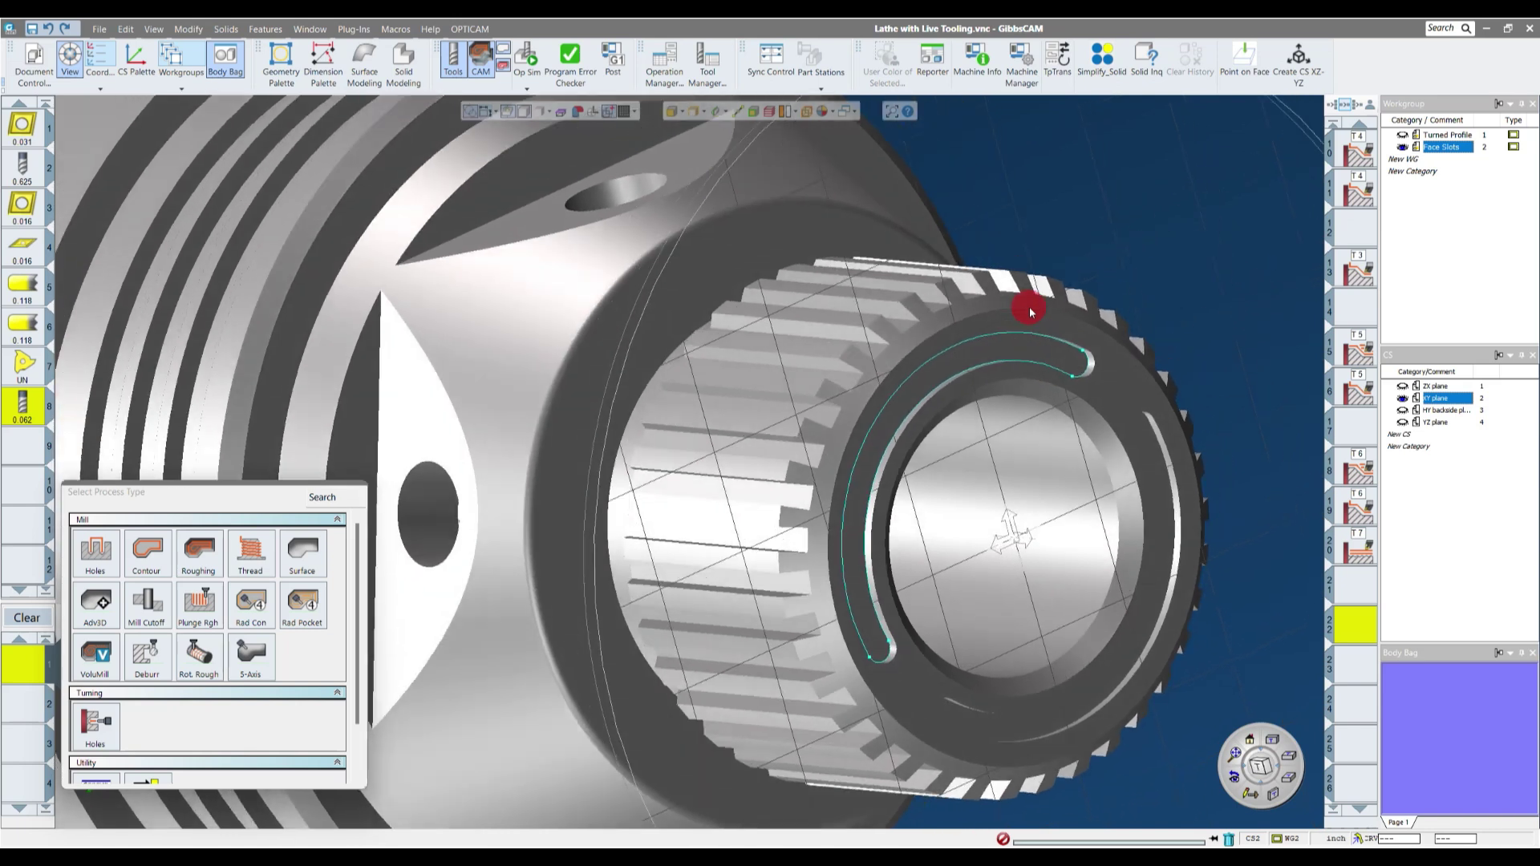
{"action": "left_click", "coordinate": [148, 559]}
{"action": "left_click_drag", "start_coordinate": [275, 182], "coordinate": [248, 154]}
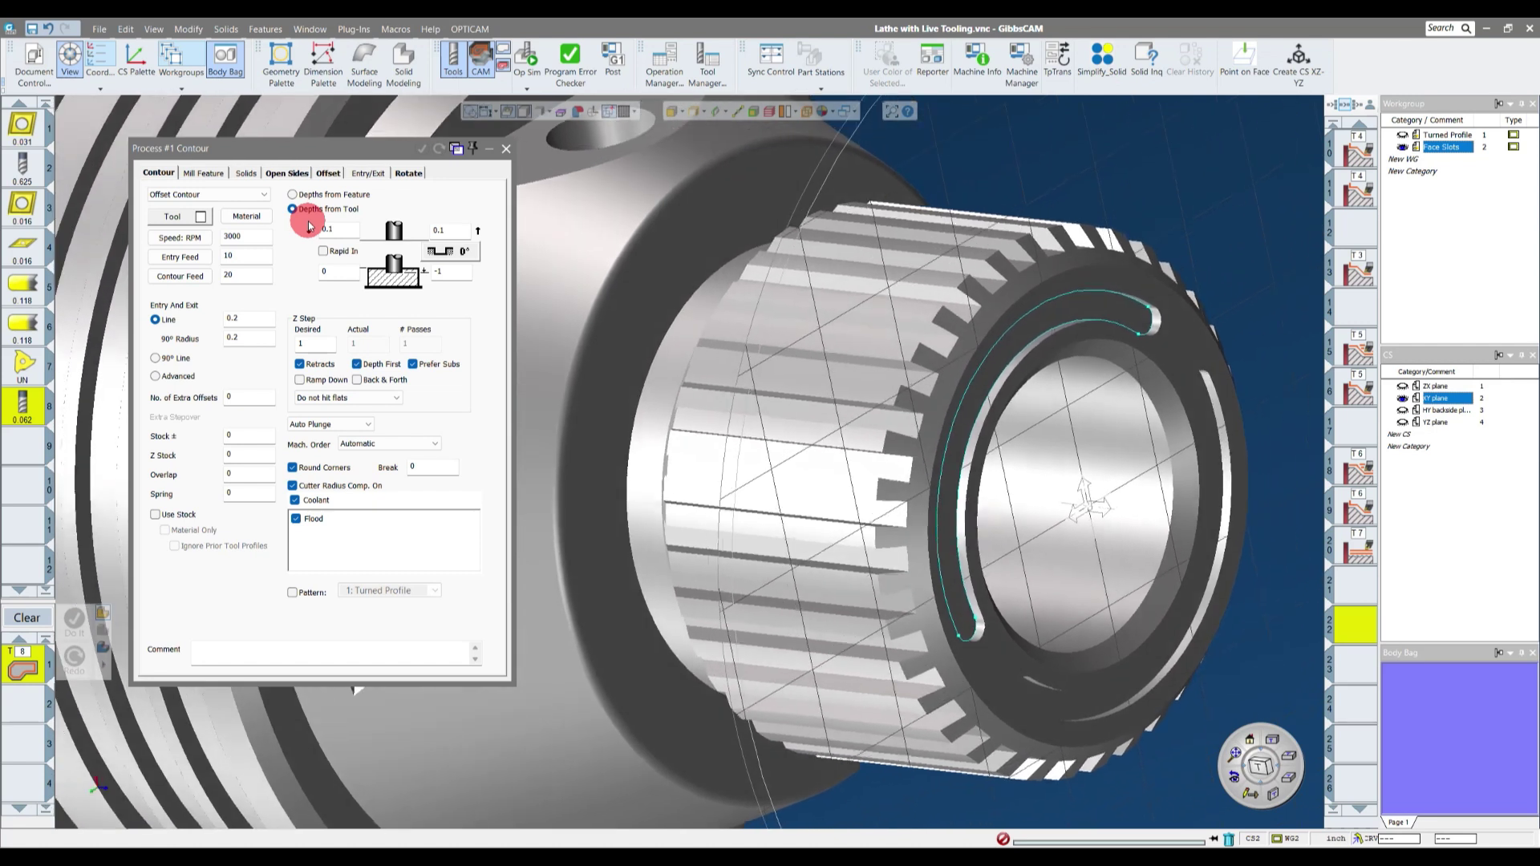
- Turn off Round Corners and Cutter Radius Comp. for the contour process
{"action": "left_click", "coordinate": [292, 466]}
{"action": "left_click", "coordinate": [292, 486]}
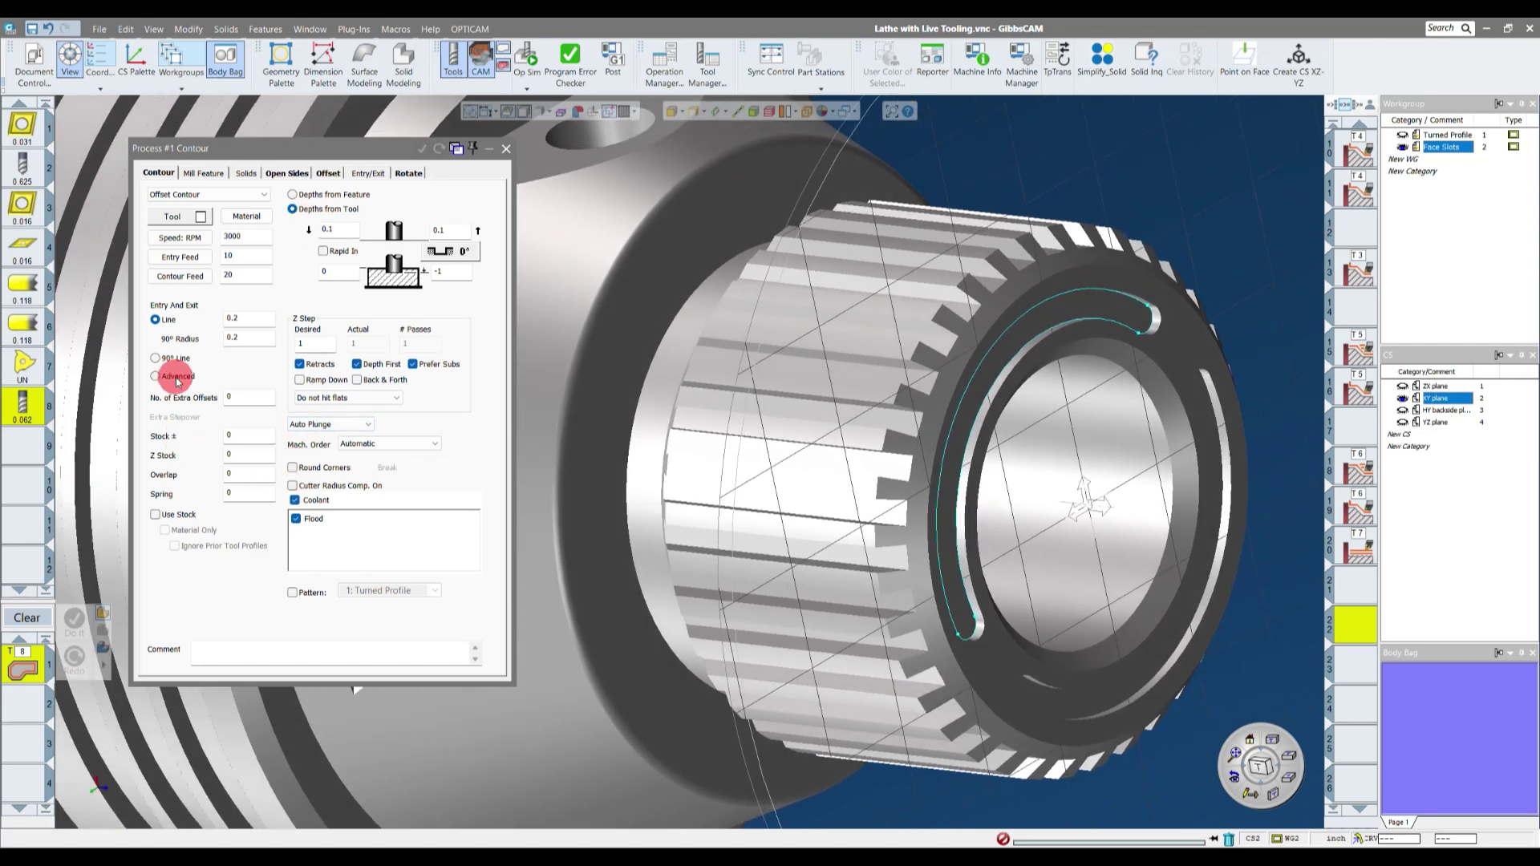
{"action": "scroll", "coordinate": [922, 405], "scroll_direction": "down", "scroll_amount": 4}
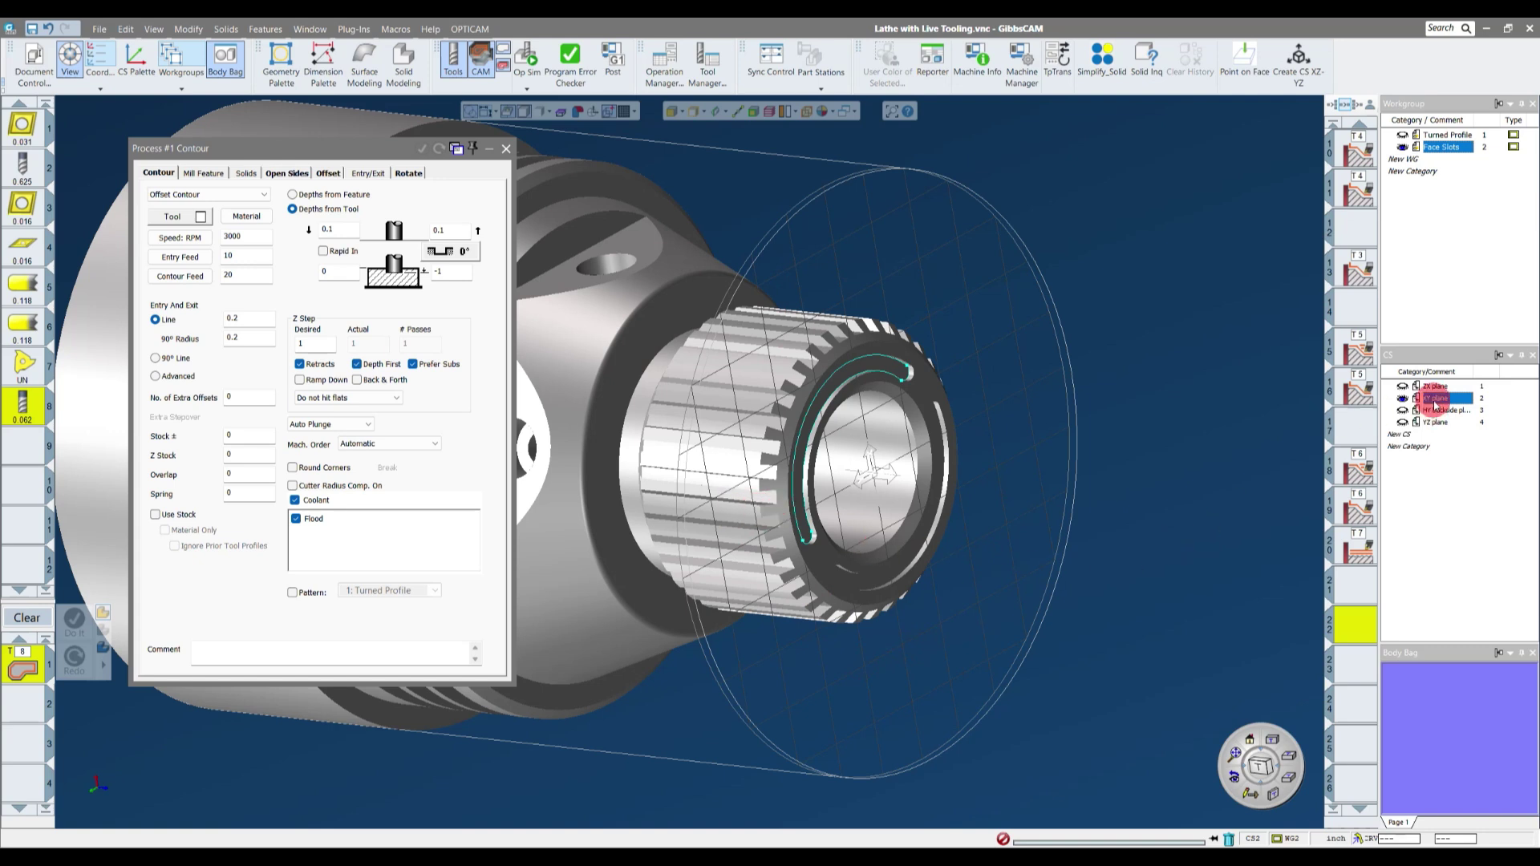
- Choose 2: XY plane as the contour process's machining coordinate system
{"action": "left_click", "coordinate": [405, 175]}
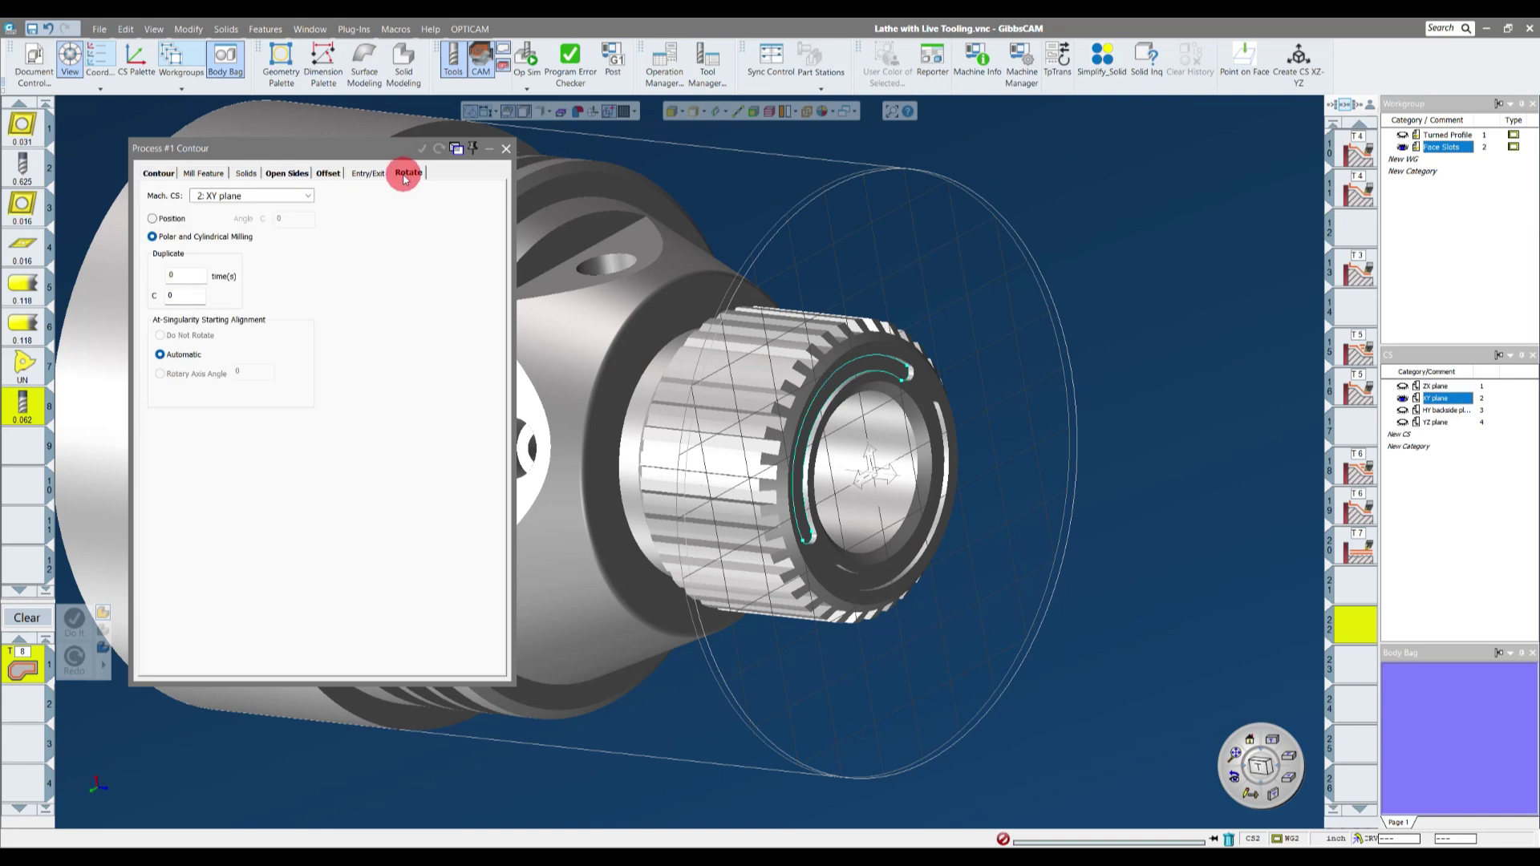
{"action": "left_click", "coordinate": [288, 197]}
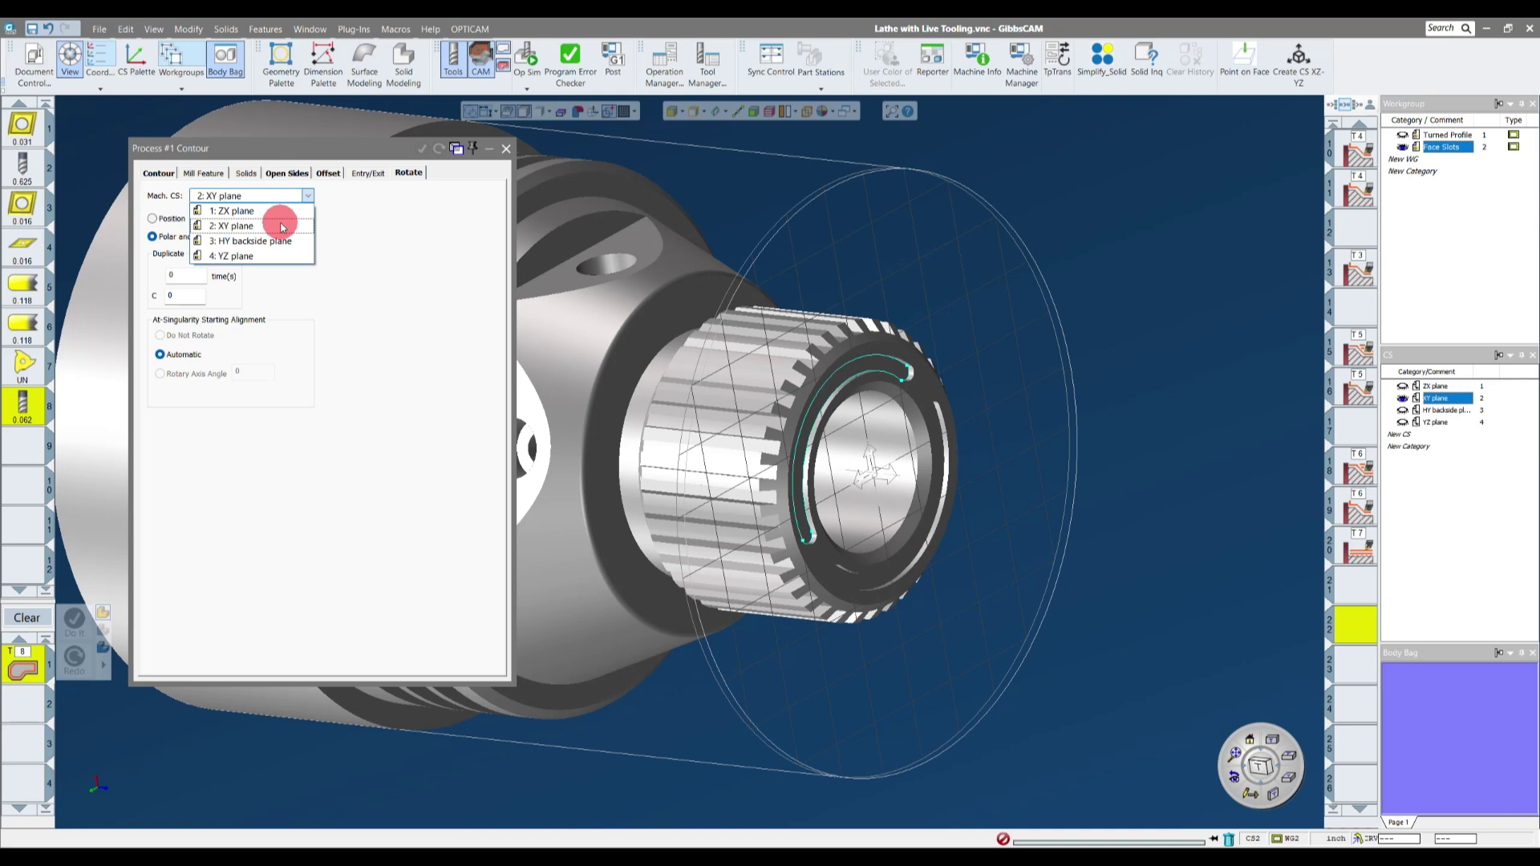
{"action": "left_click", "coordinate": [281, 226]}
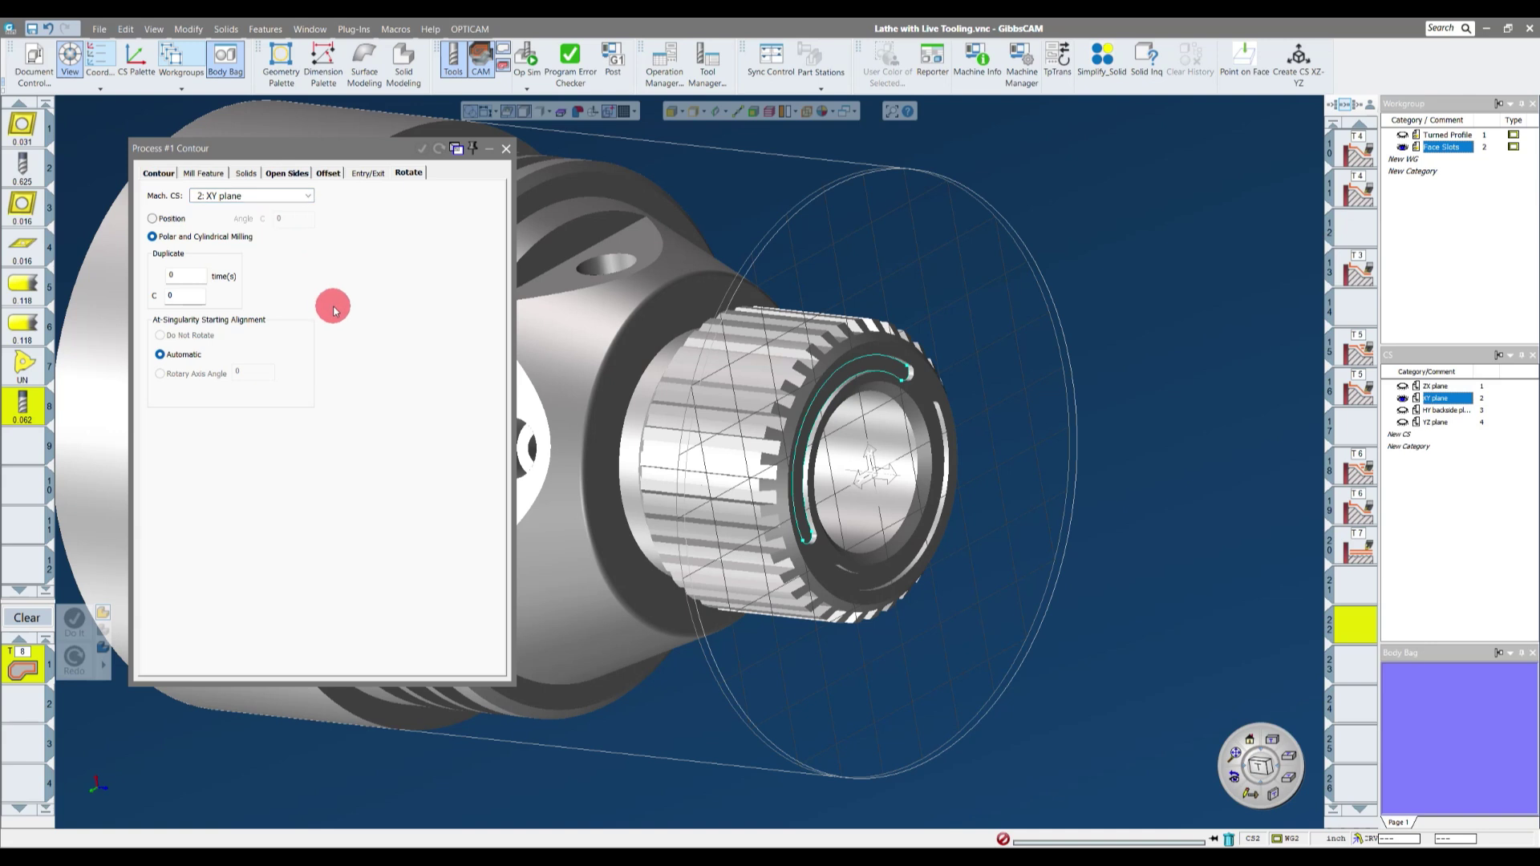
{"action": "left_click", "coordinate": [161, 182]}
- Set the contour's entry and exit line length and 90° radius both to 0.005
{"action": "left_click", "coordinate": [833, 394]}
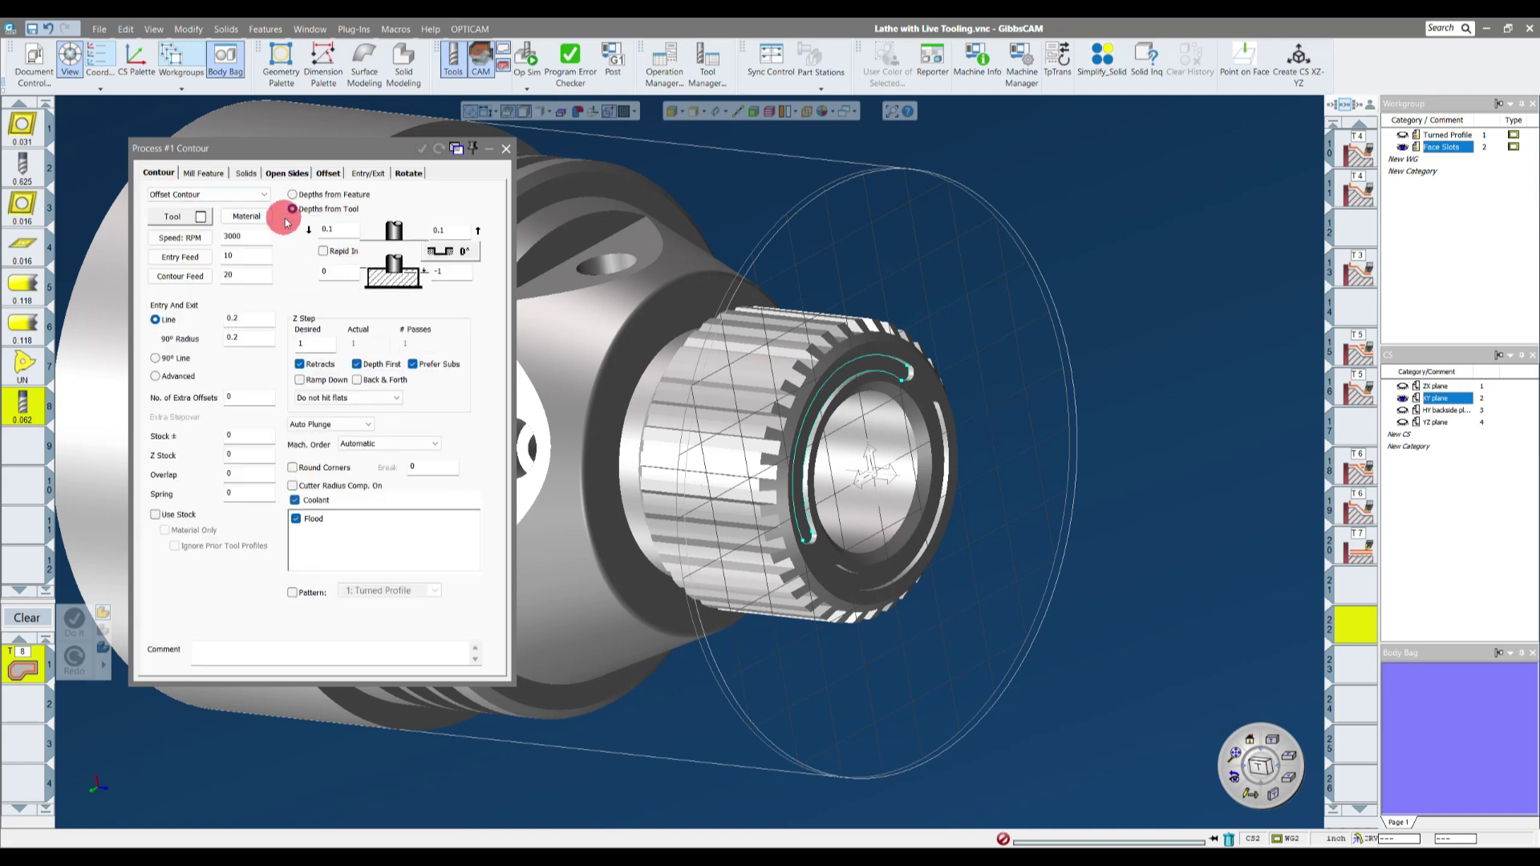
{"action": "left_click", "coordinate": [241, 321]}
{"action": "left_click", "coordinate": [230, 473]}
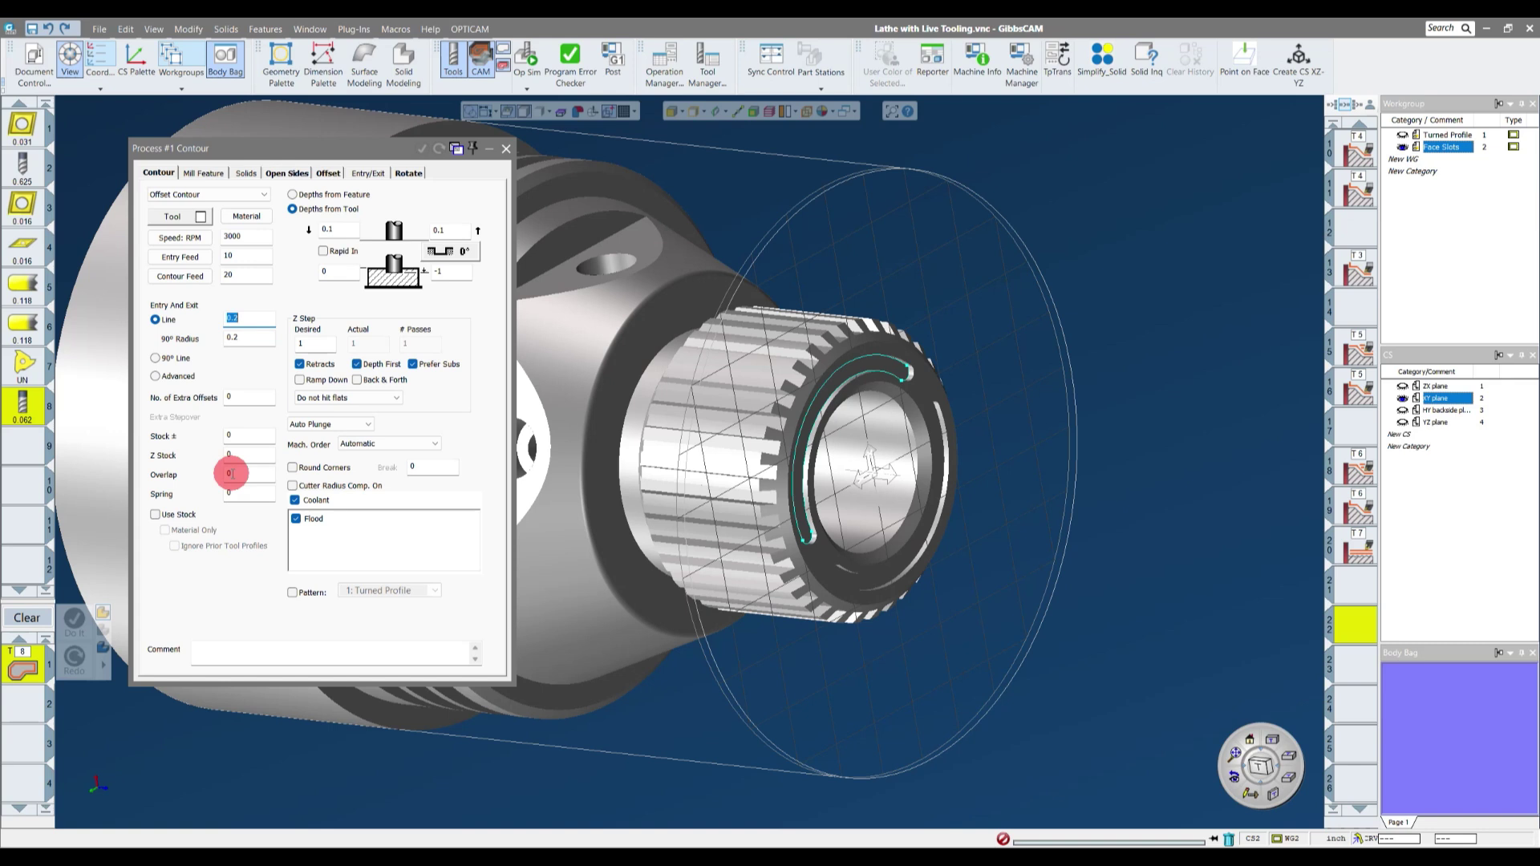
{"action": "left_click", "coordinate": [256, 337]}
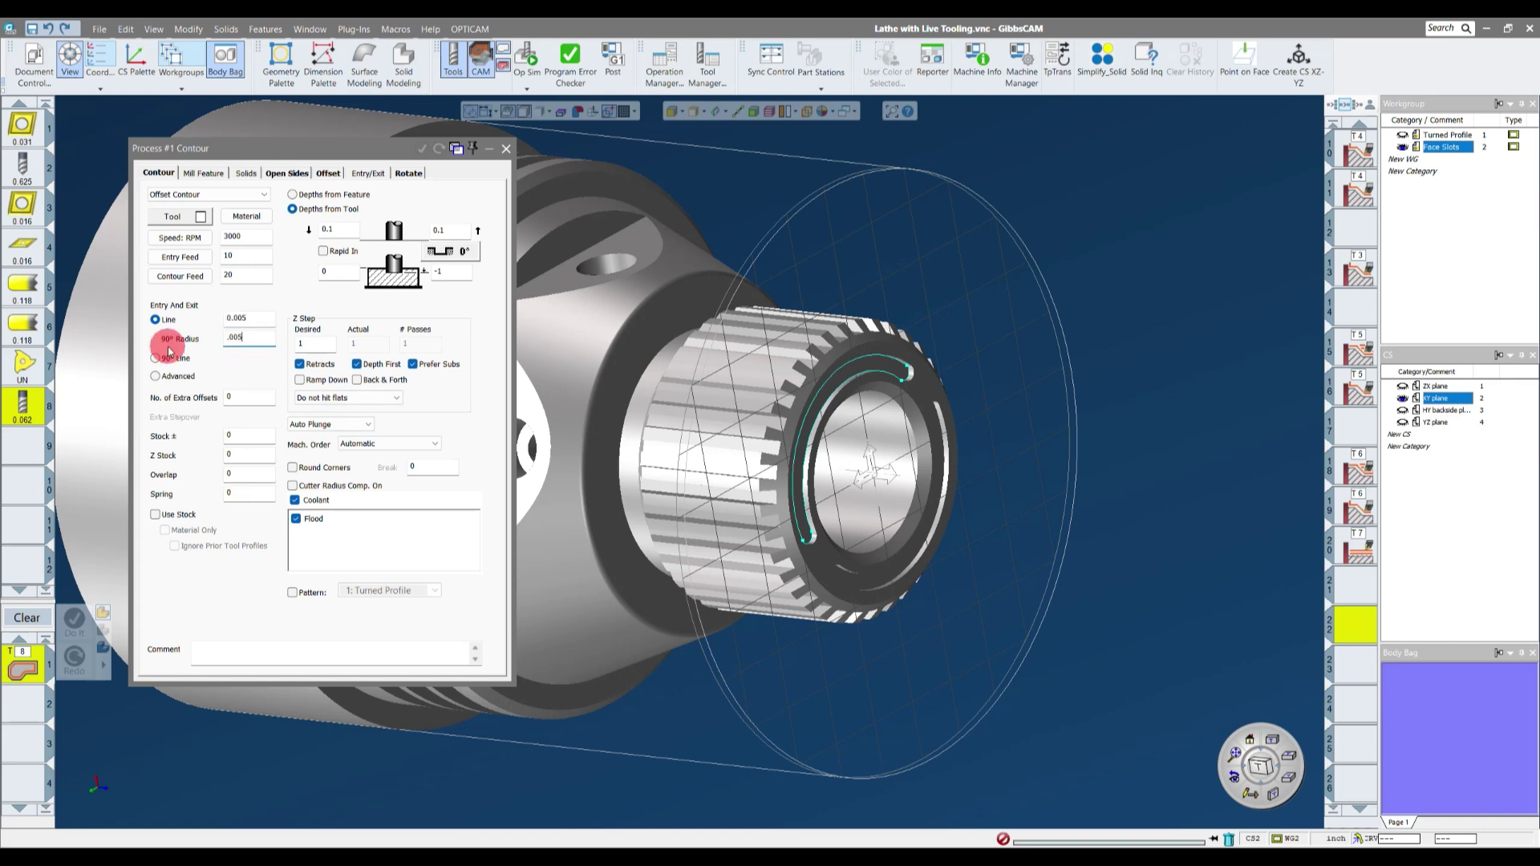
{"action": "left_click", "coordinate": [299, 425]}
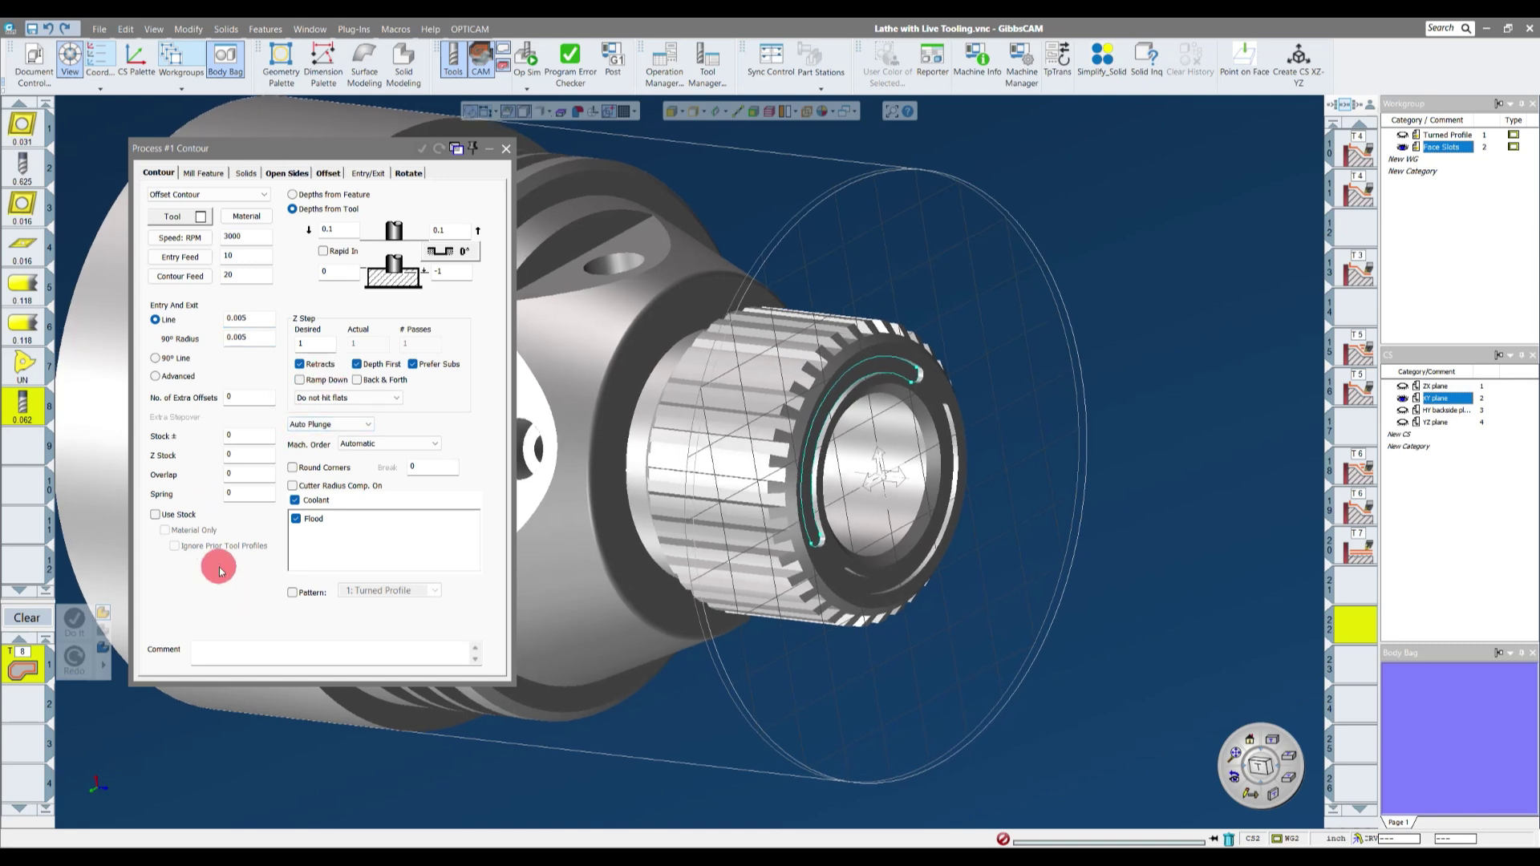
- Set the contour's final cut depth to -0.03 by picking the curved slot's floor on the part
{"action": "scroll", "coordinate": [935, 393], "scroll_direction": "up", "scroll_amount": 5}
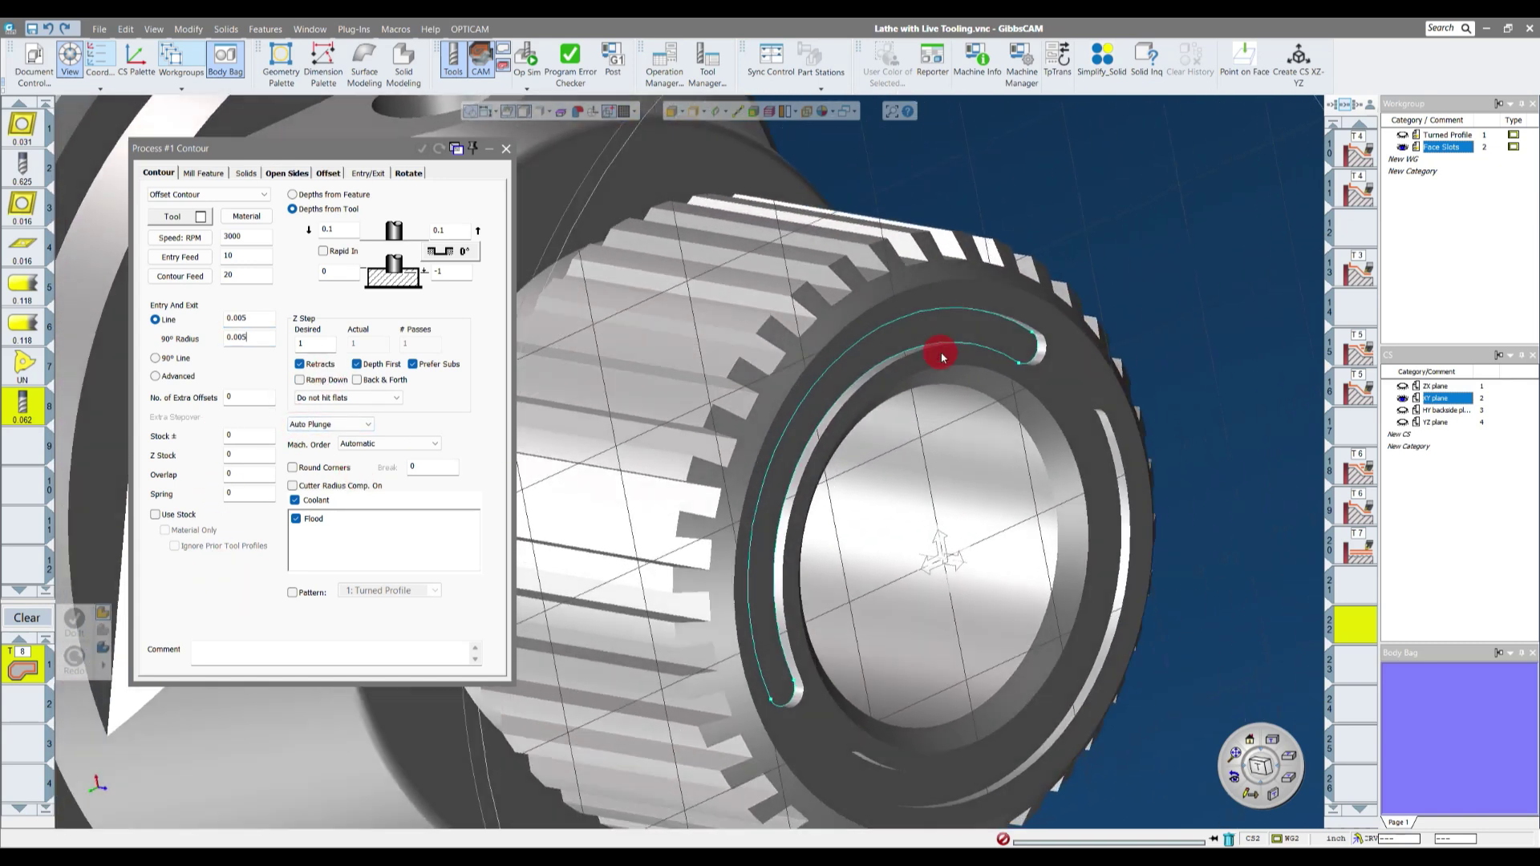
{"action": "scroll", "coordinate": [942, 357], "scroll_direction": "down", "scroll_amount": 2}
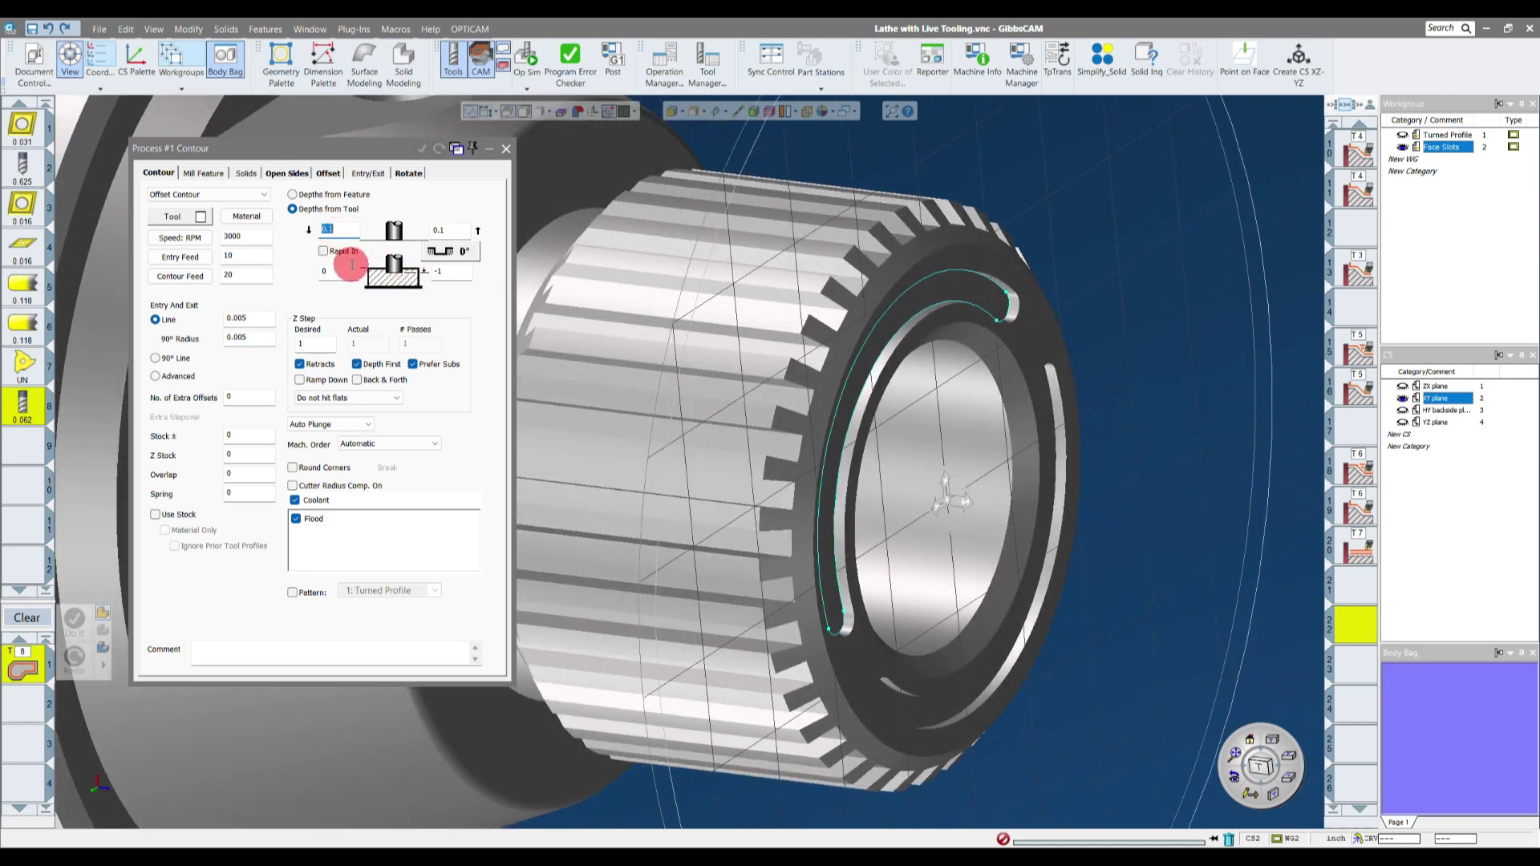
{"action": "double_click", "coordinate": [334, 232]}
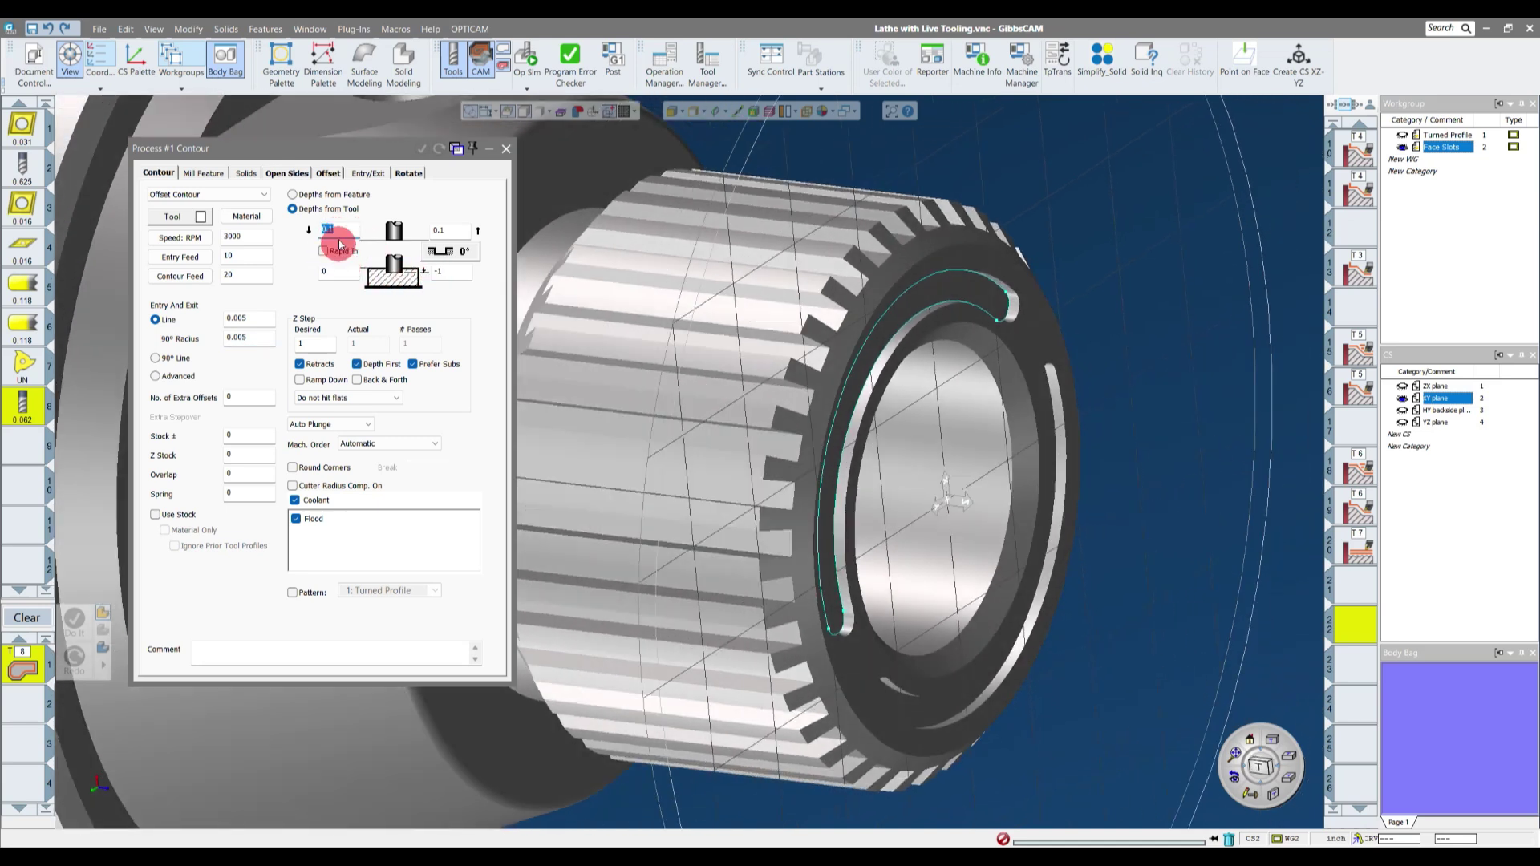
{"action": "double_click", "coordinate": [333, 271]}
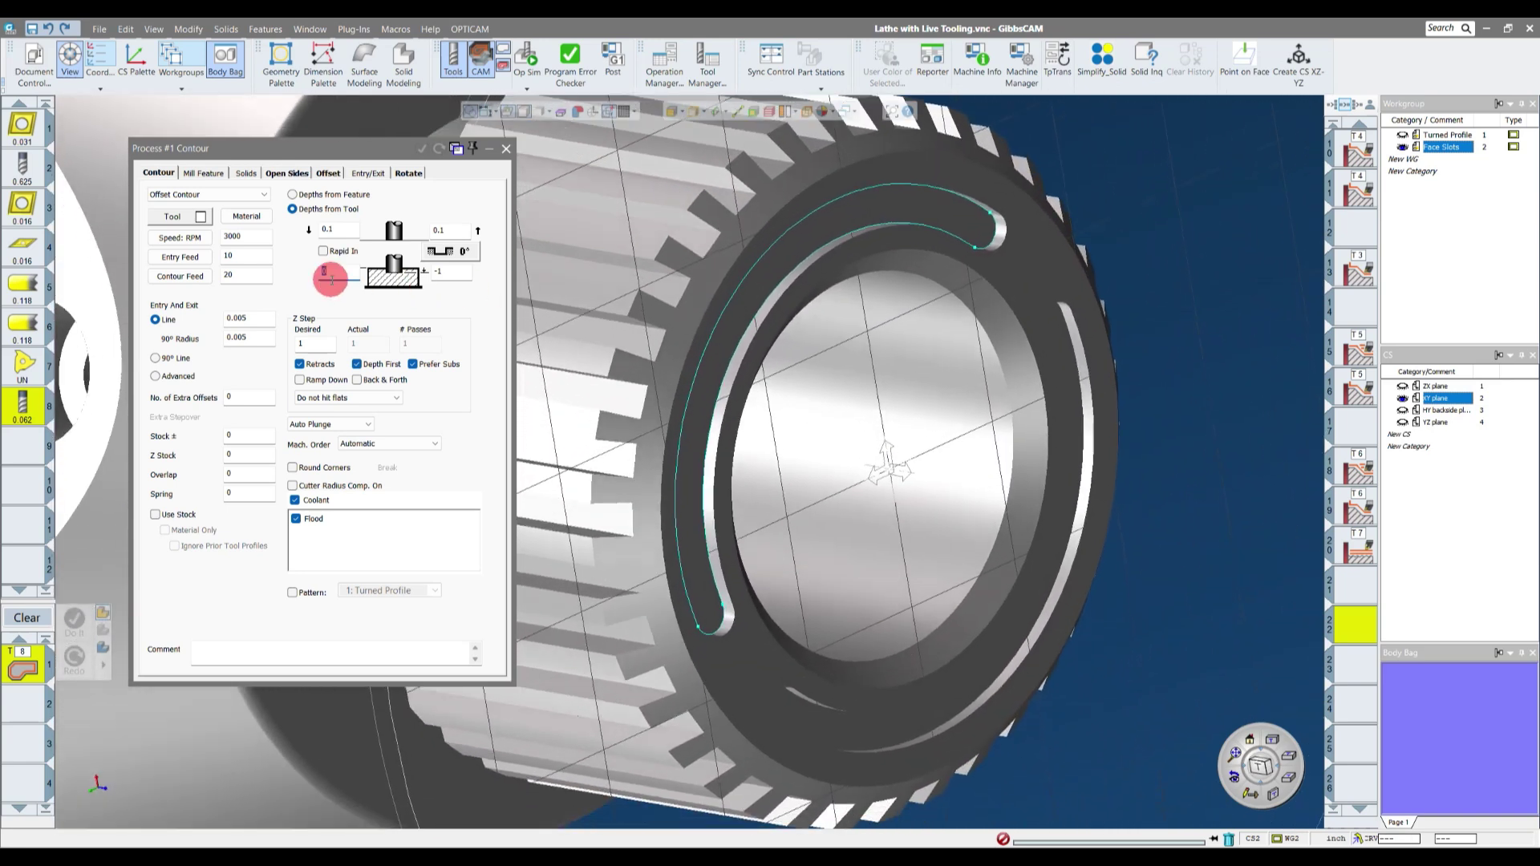
{"action": "left_click", "coordinate": [455, 273]}
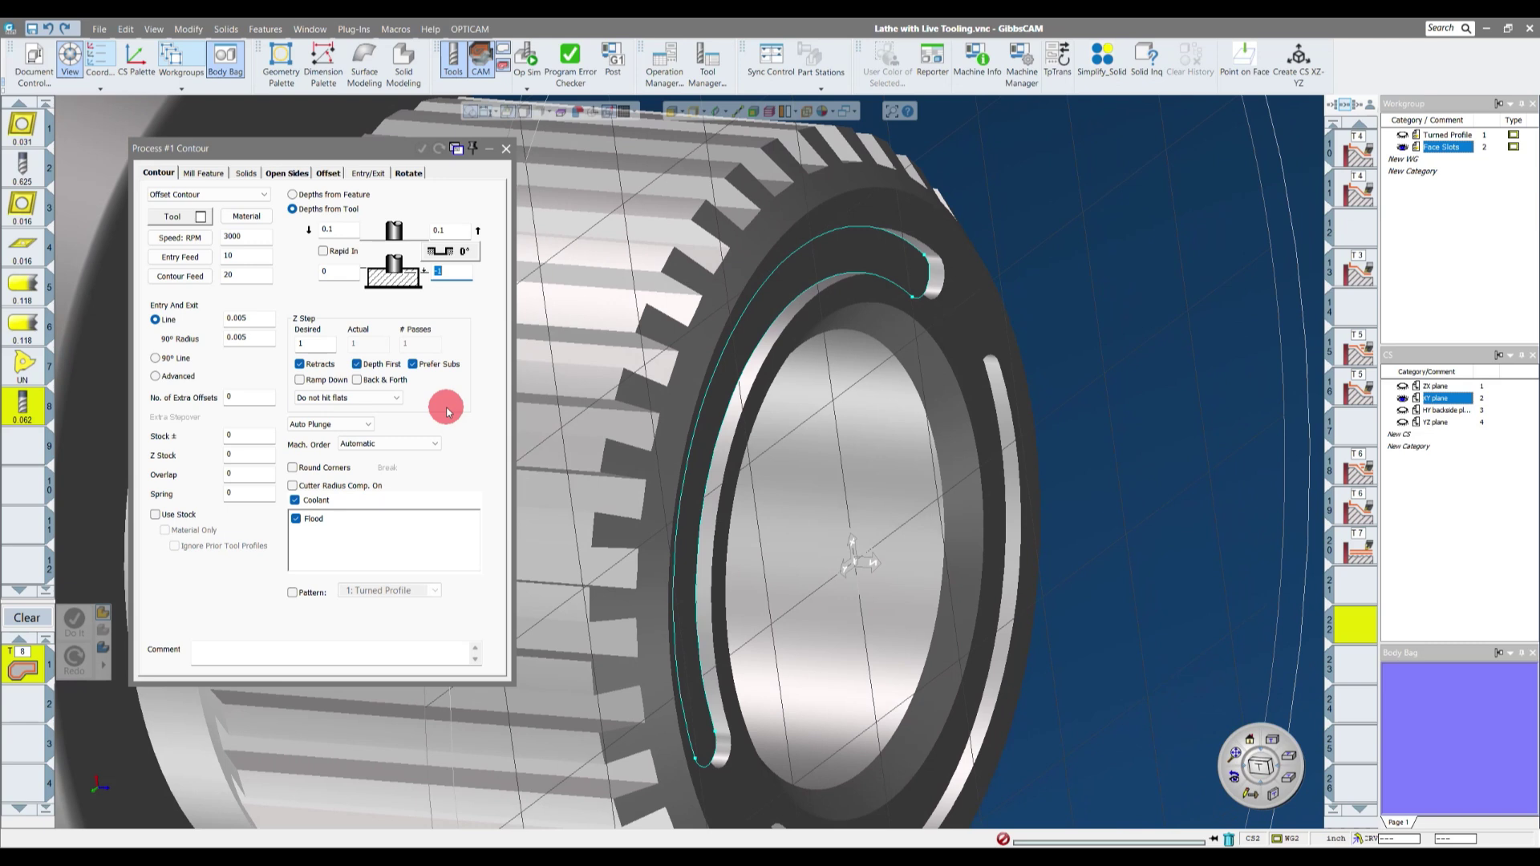
{"action": "left_click", "coordinate": [457, 274]}
{"action": "double_click", "coordinate": [457, 274]}
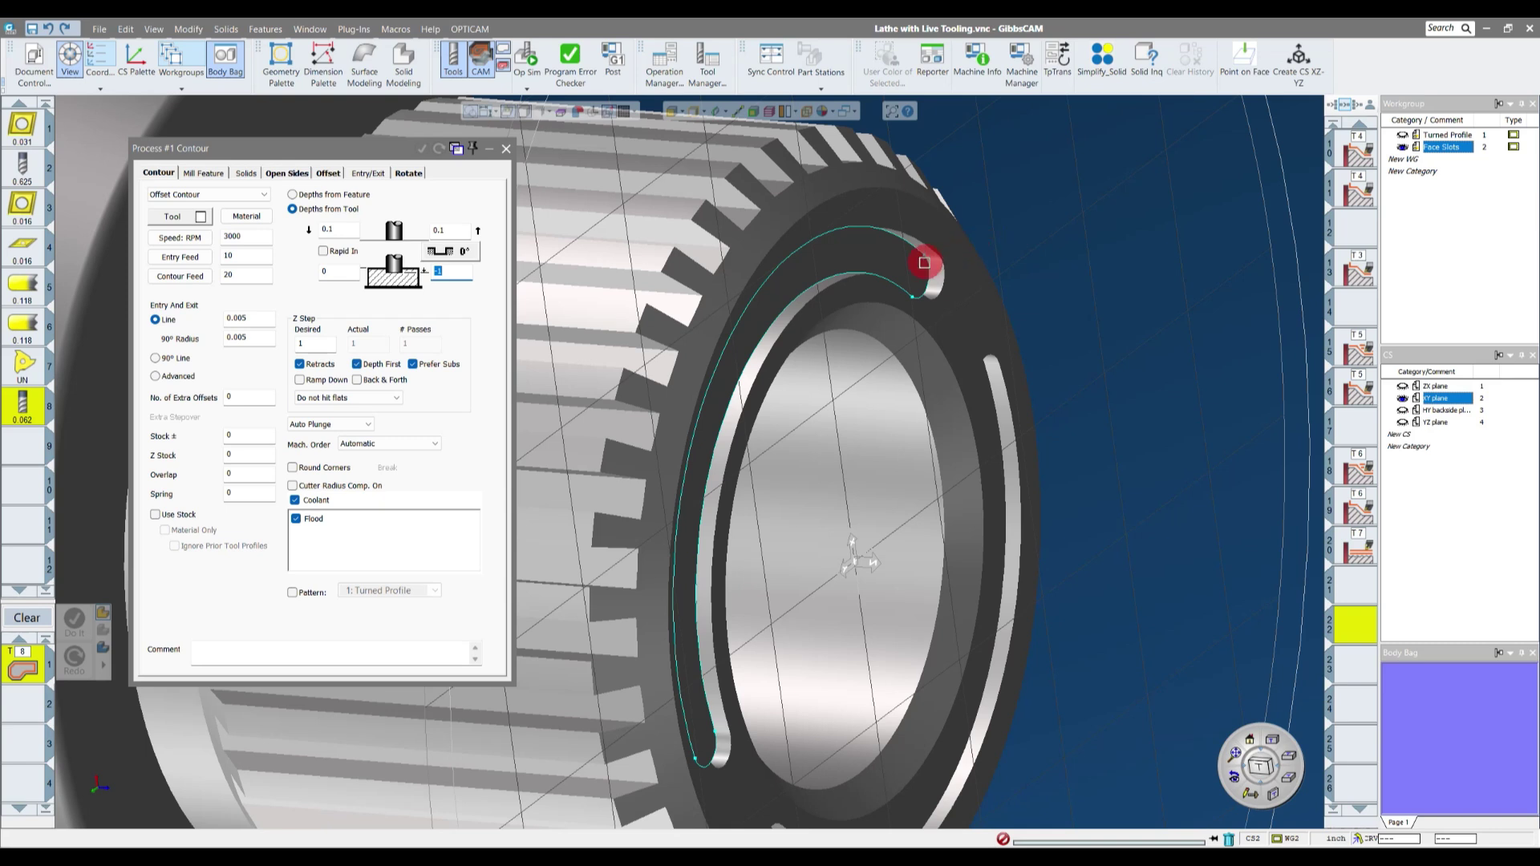
{"action": "left_click", "coordinate": [893, 253]}
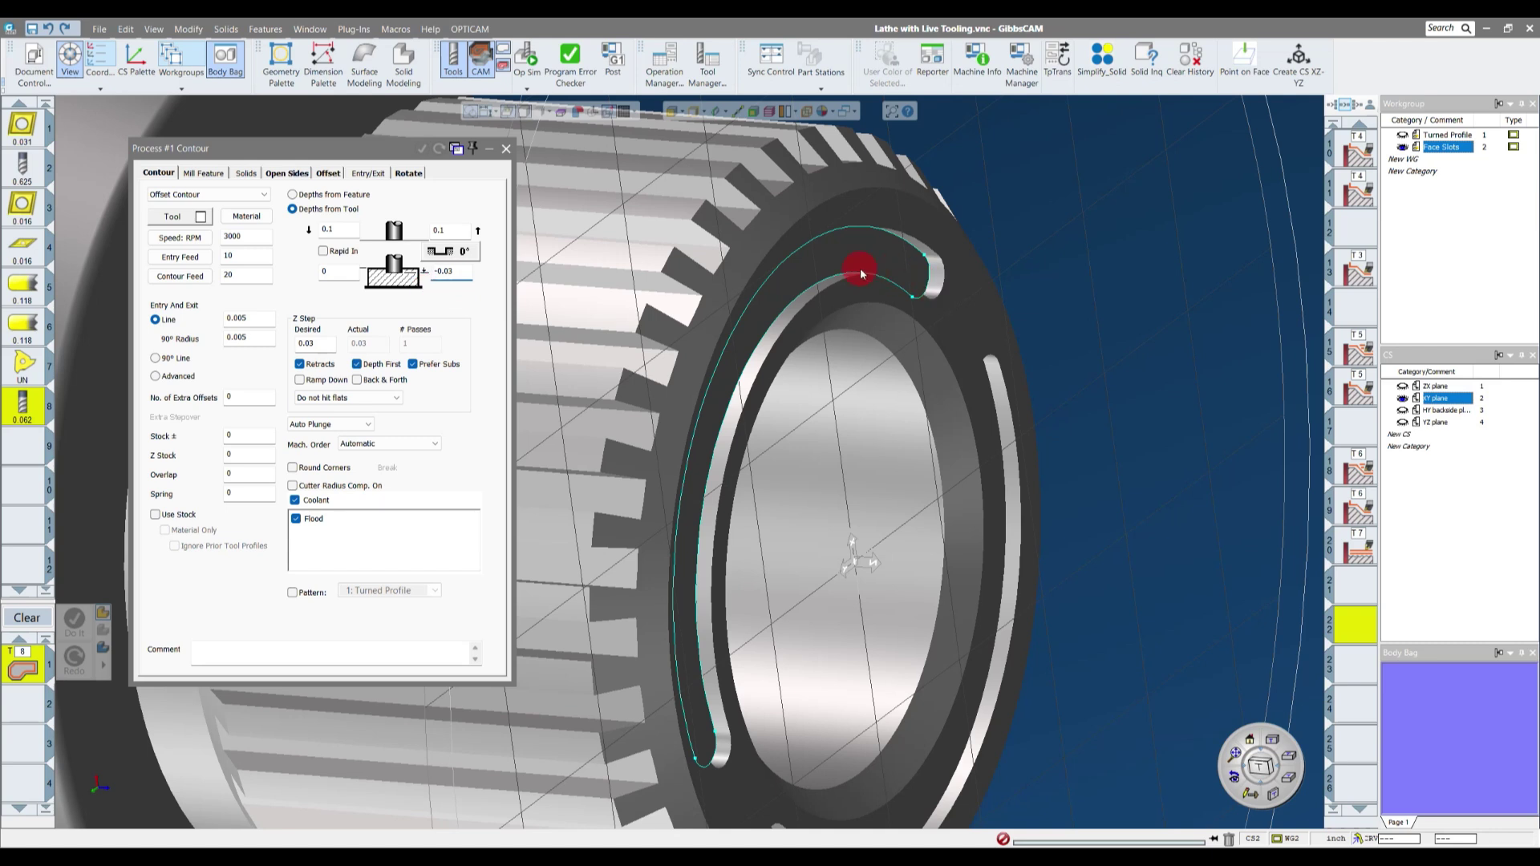
{"action": "middle_click_drag", "start_coordinate": [860, 269], "coordinate": [838, 271]}
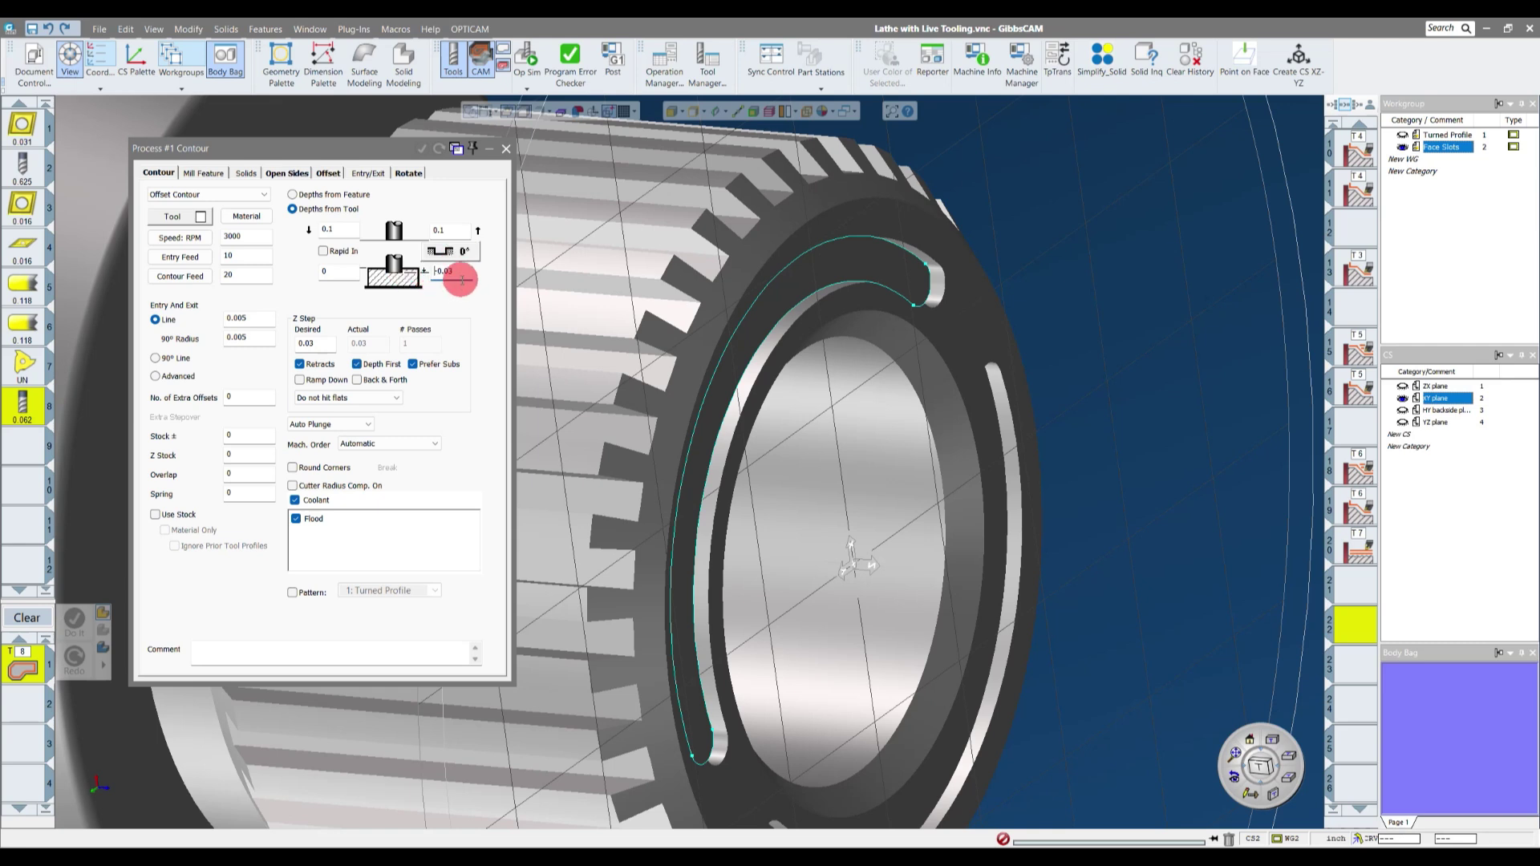
- Try picking the contour's surface and final depths from the part with a different machining coordinate system chosen
{"action": "left_click", "coordinate": [409, 173]}
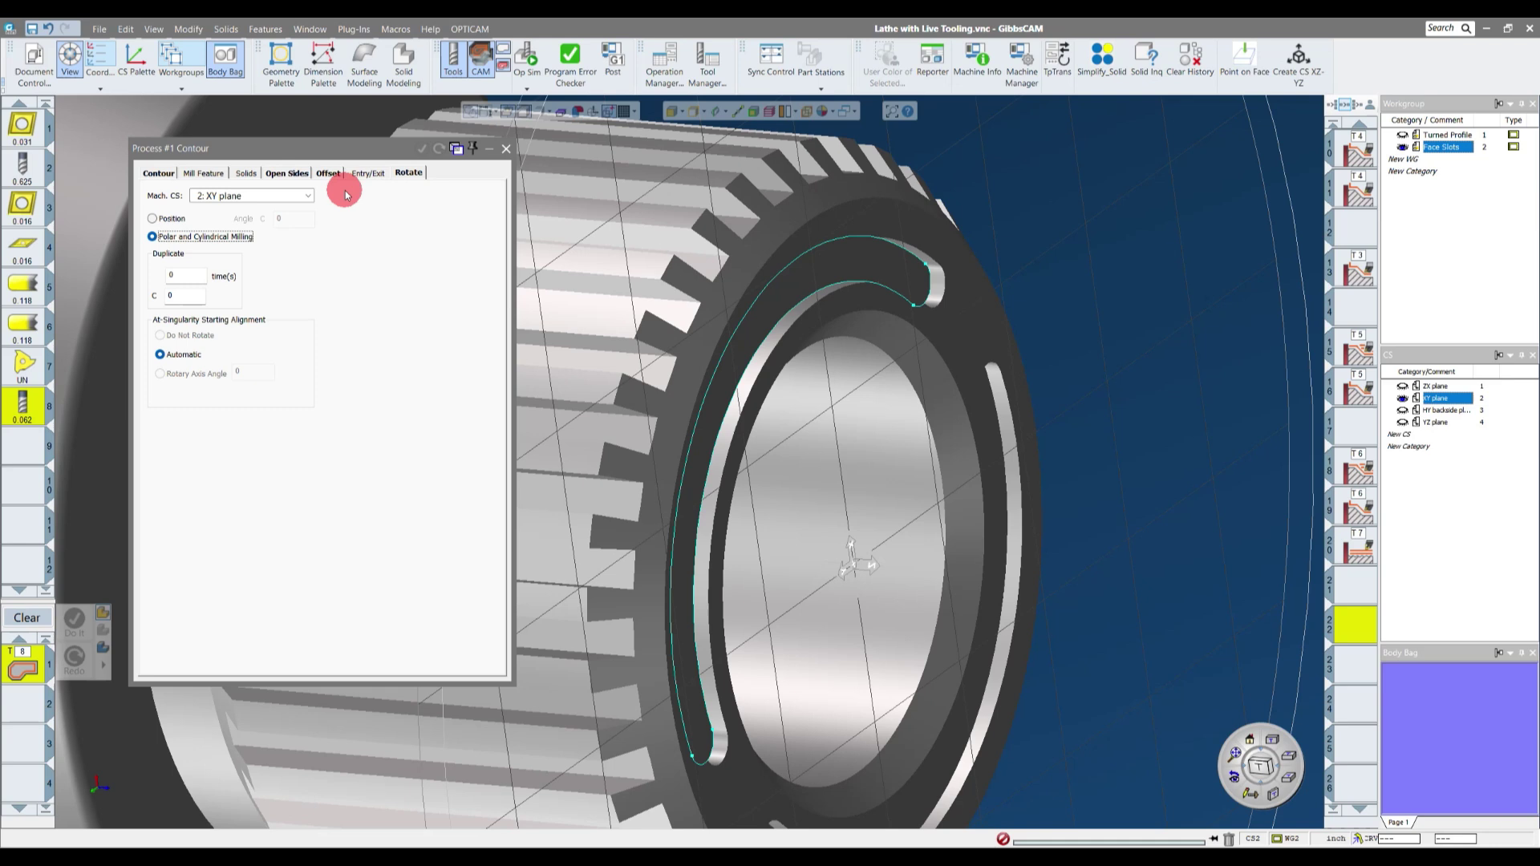
{"action": "left_click", "coordinate": [267, 197]}
{"action": "left_click", "coordinate": [237, 253]}
{"action": "left_click", "coordinate": [158, 173]}
{"action": "left_click", "coordinate": [329, 271]}
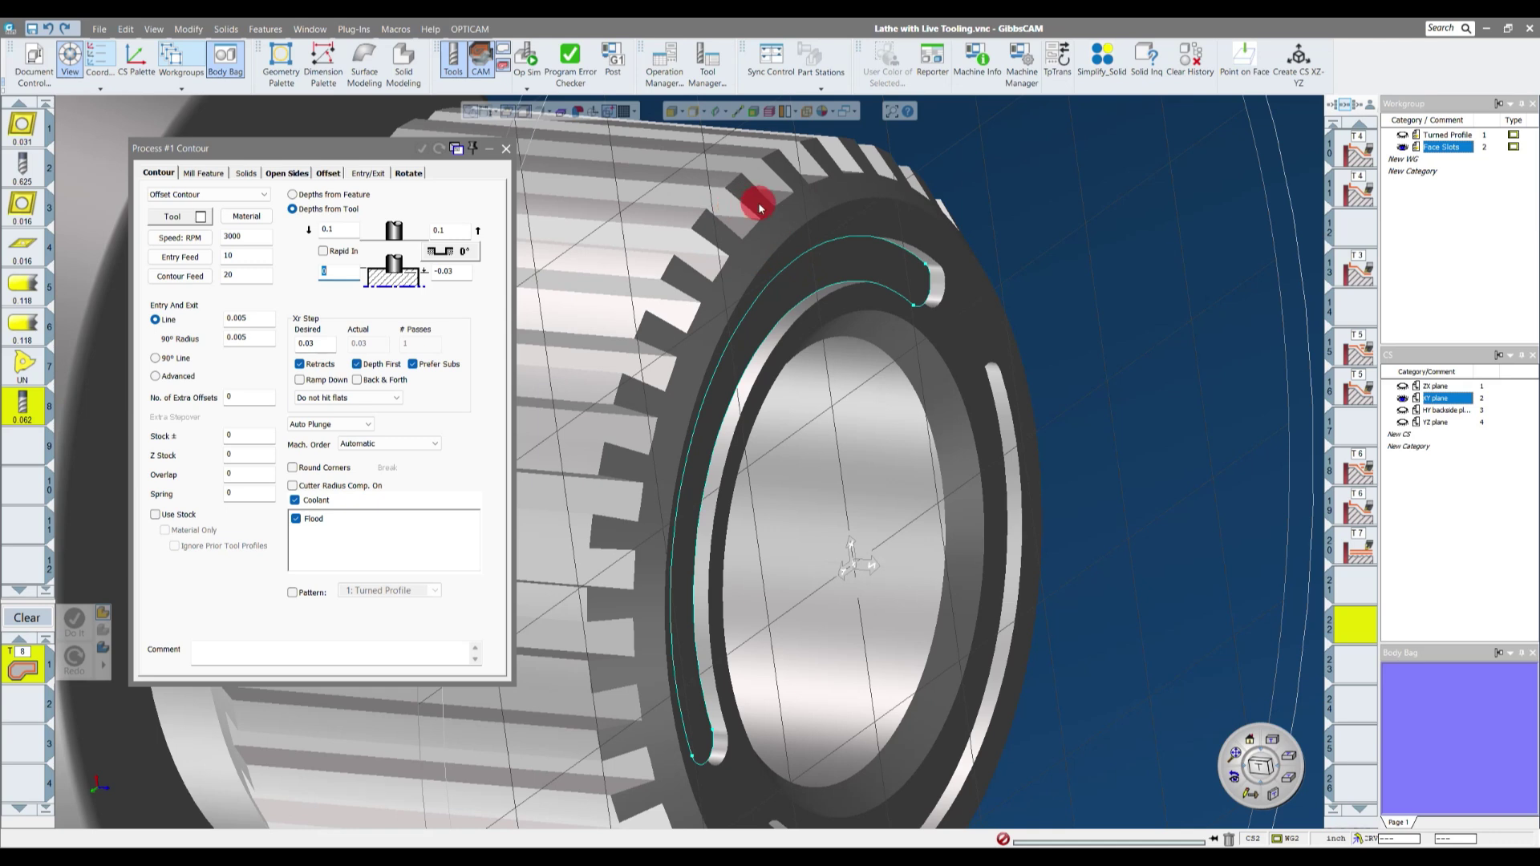
{"action": "left_click", "coordinate": [462, 267]}
{"action": "left_click", "coordinate": [902, 280]}
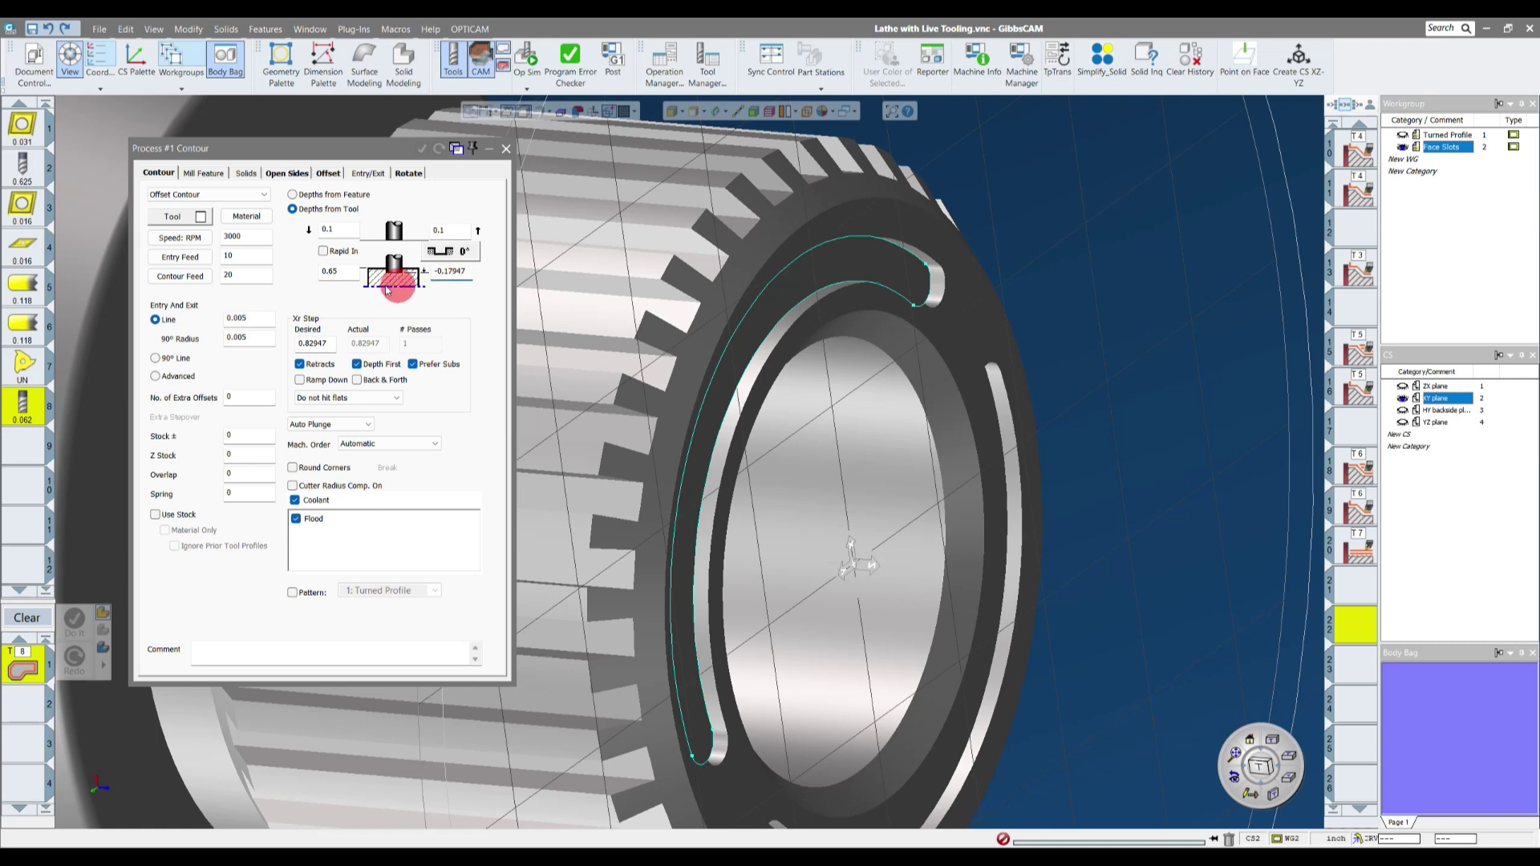
{"action": "left_click", "coordinate": [346, 271]}
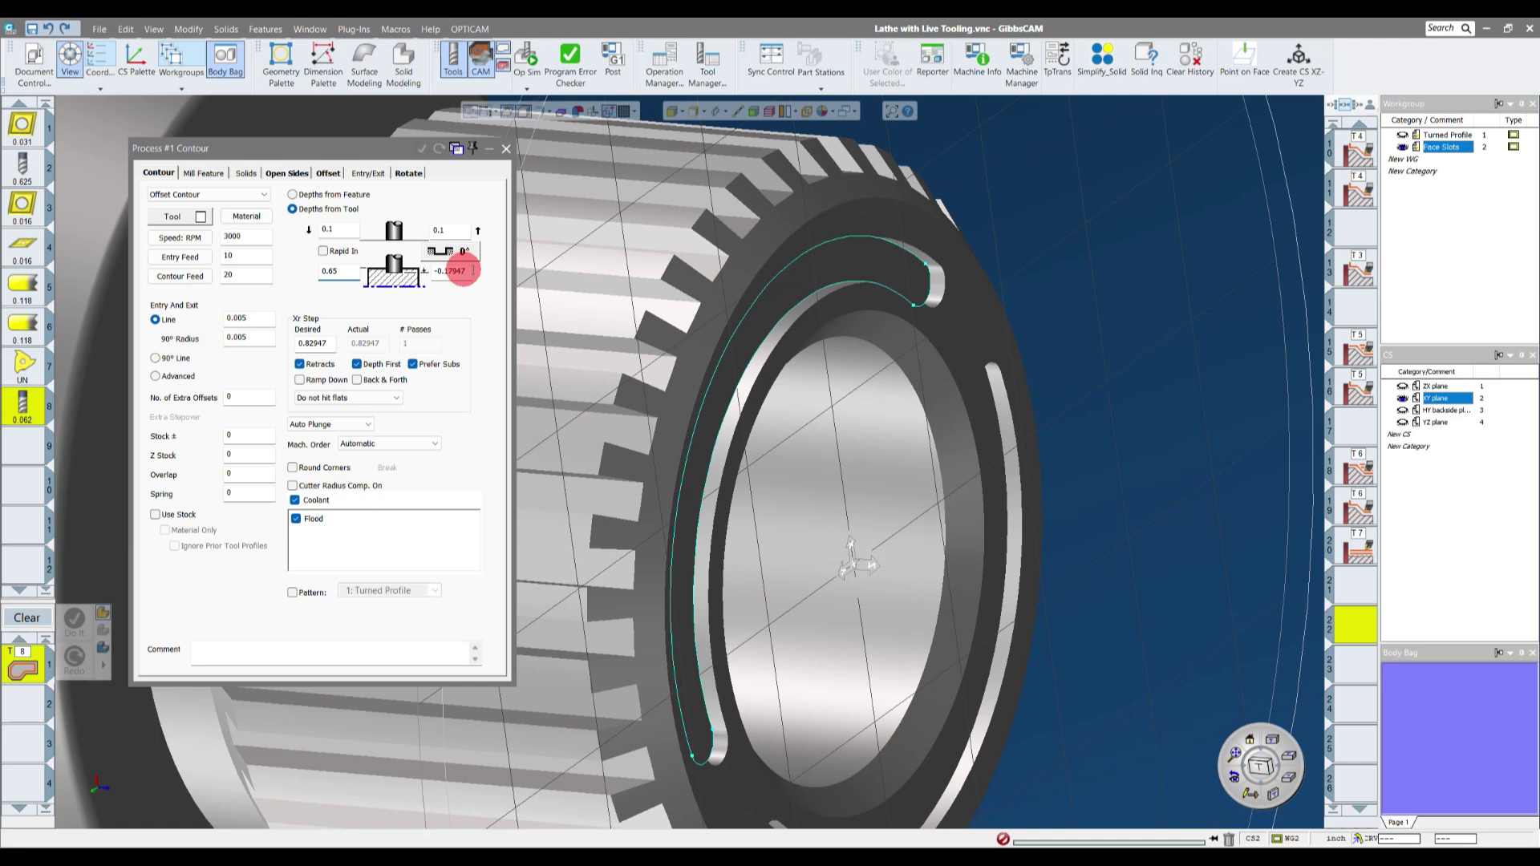
{"action": "scroll", "coordinate": [902, 257], "scroll_direction": "up", "scroll_amount": 3}
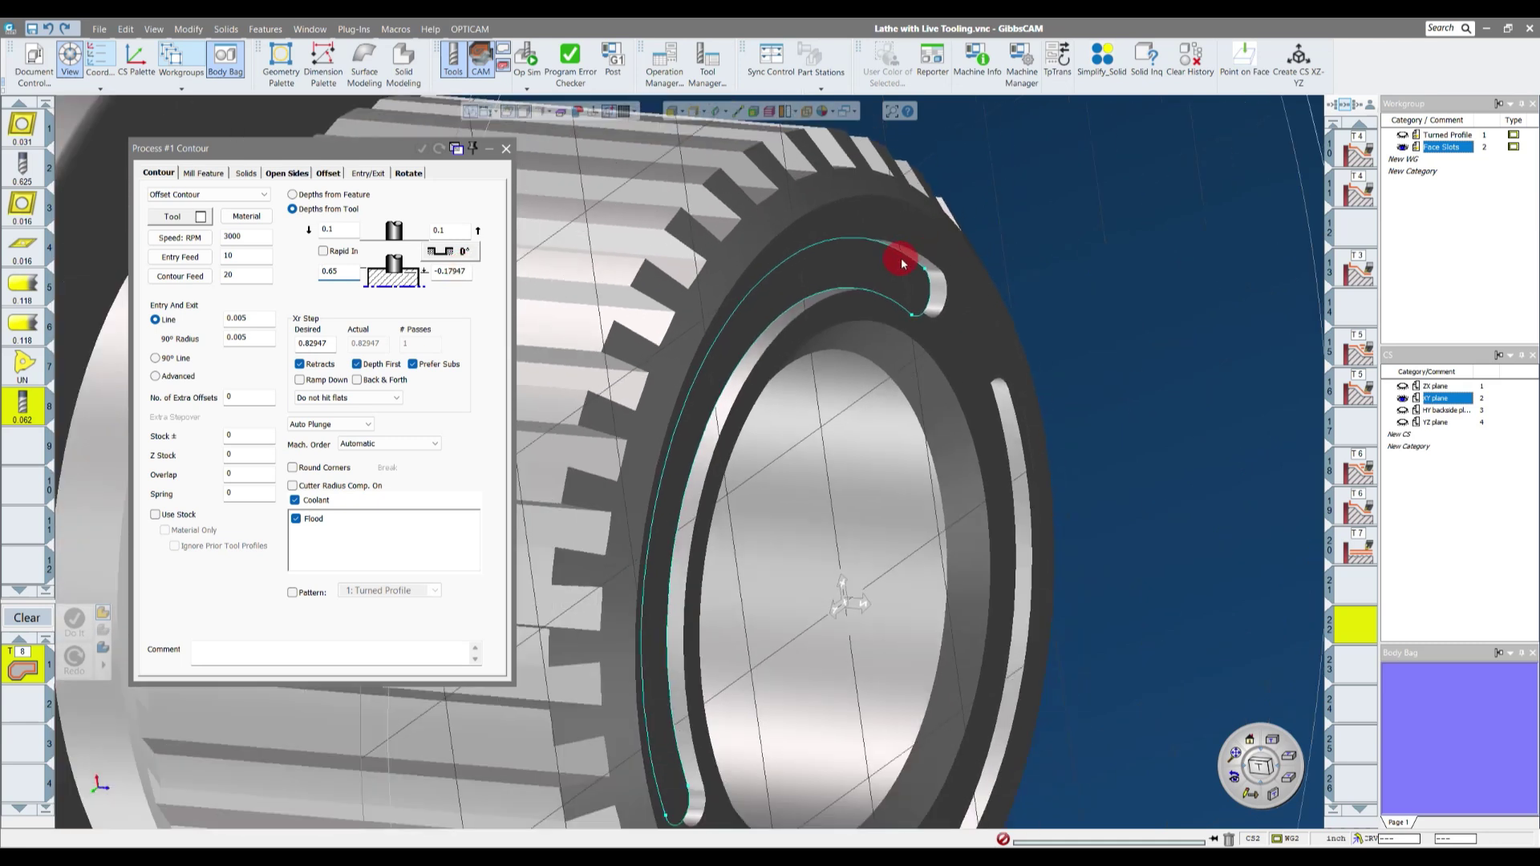
- Set the contour process's machining coordinate system back to 2: XY plane
{"action": "left_click", "coordinate": [408, 172]}
{"action": "left_click", "coordinate": [300, 196]}
{"action": "left_click", "coordinate": [287, 228]}
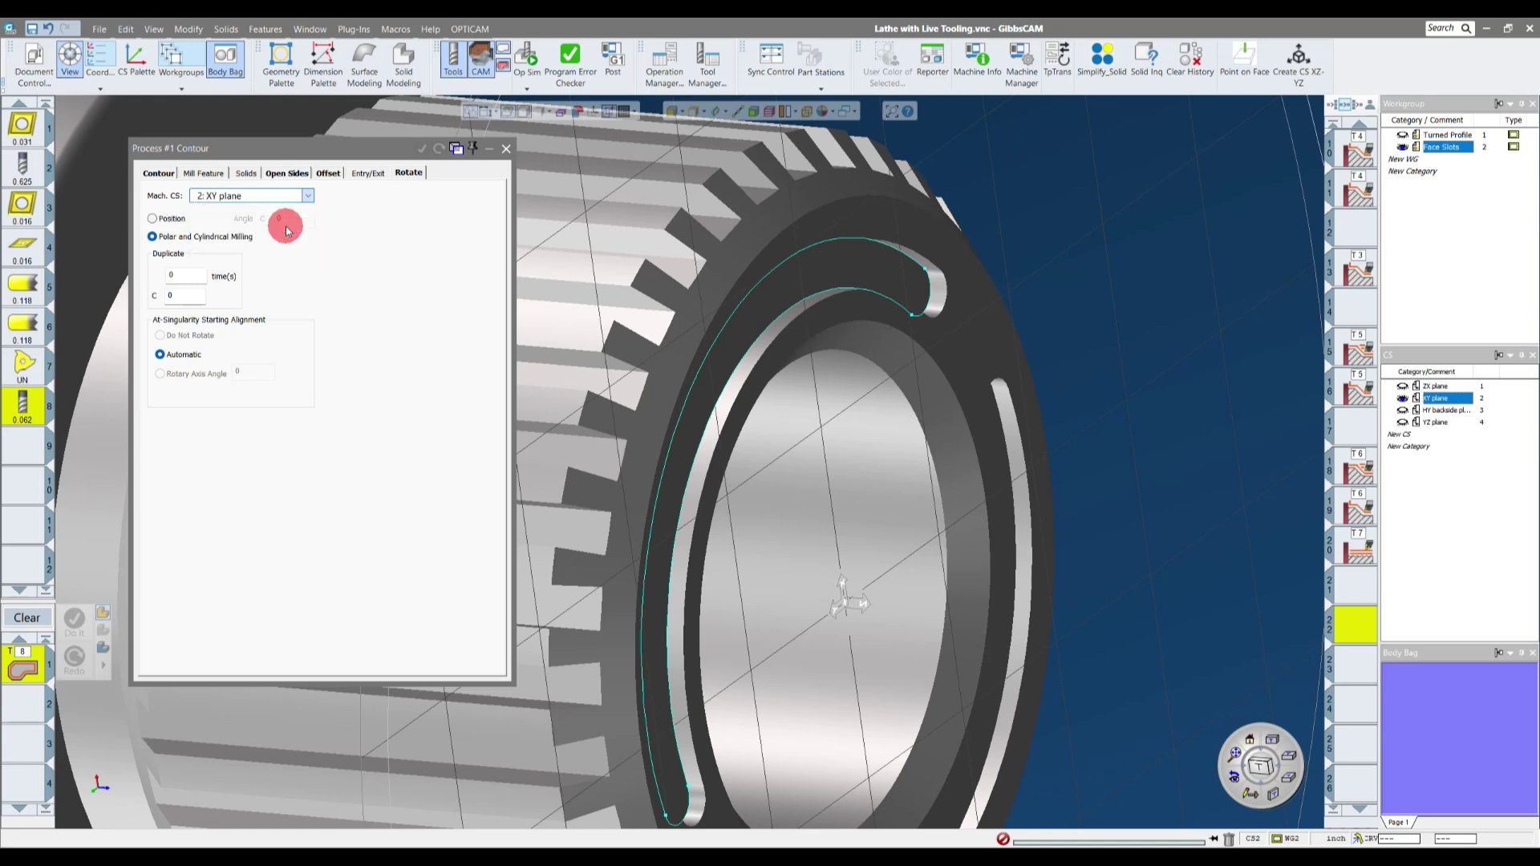
- Set the contour's surface depth to 0 and its final cut depth to -0.03
{"action": "left_click", "coordinate": [158, 172]}
{"action": "double_click", "coordinate": [332, 272]}
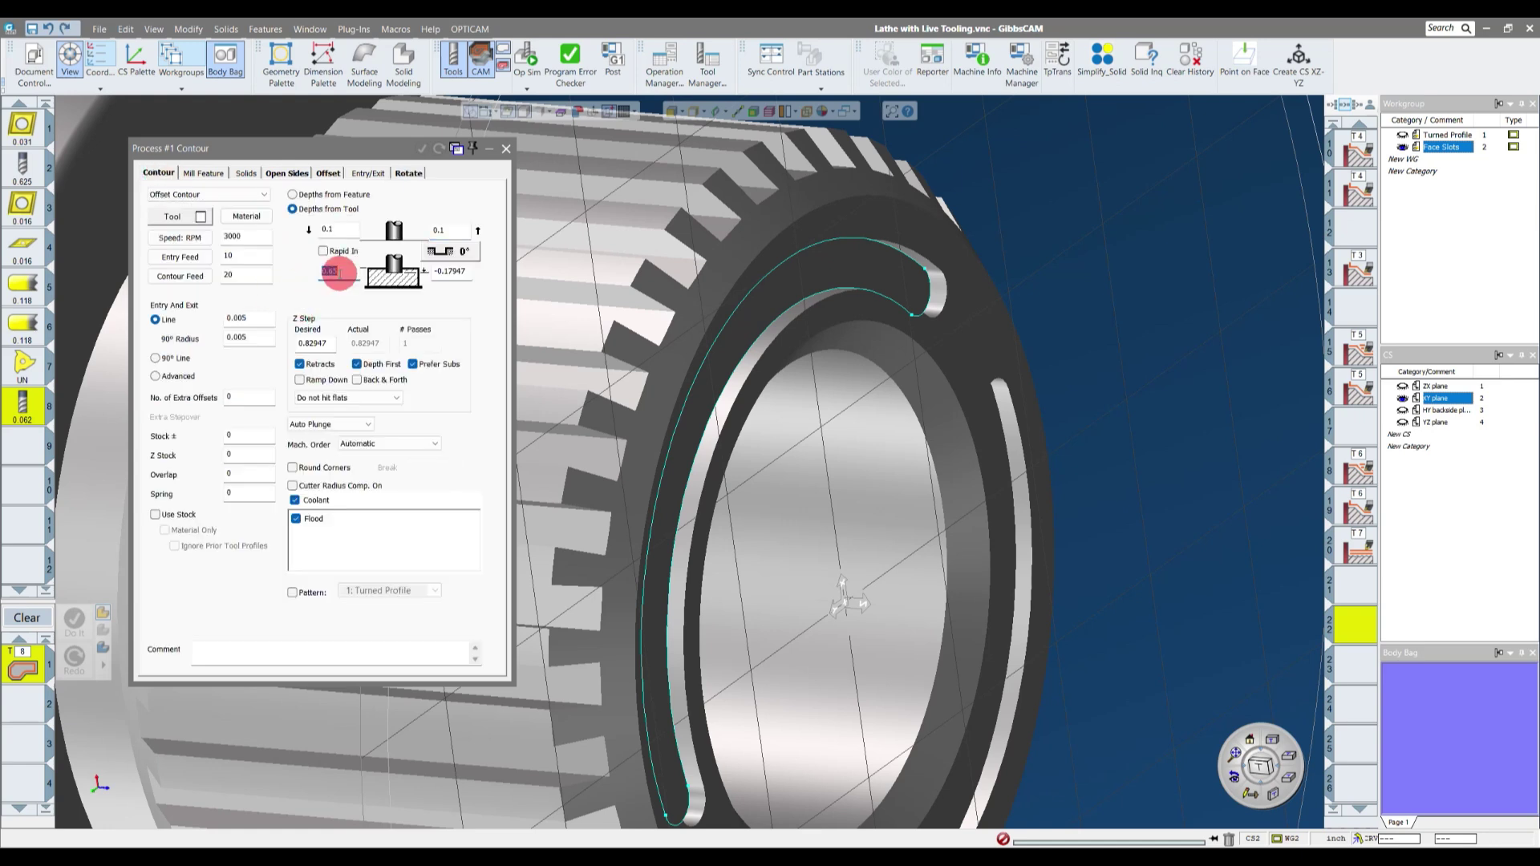
{"action": "type", "text": "0"}
{"action": "double_click", "coordinate": [443, 273]}
{"action": "type", "text": "-0.03"}
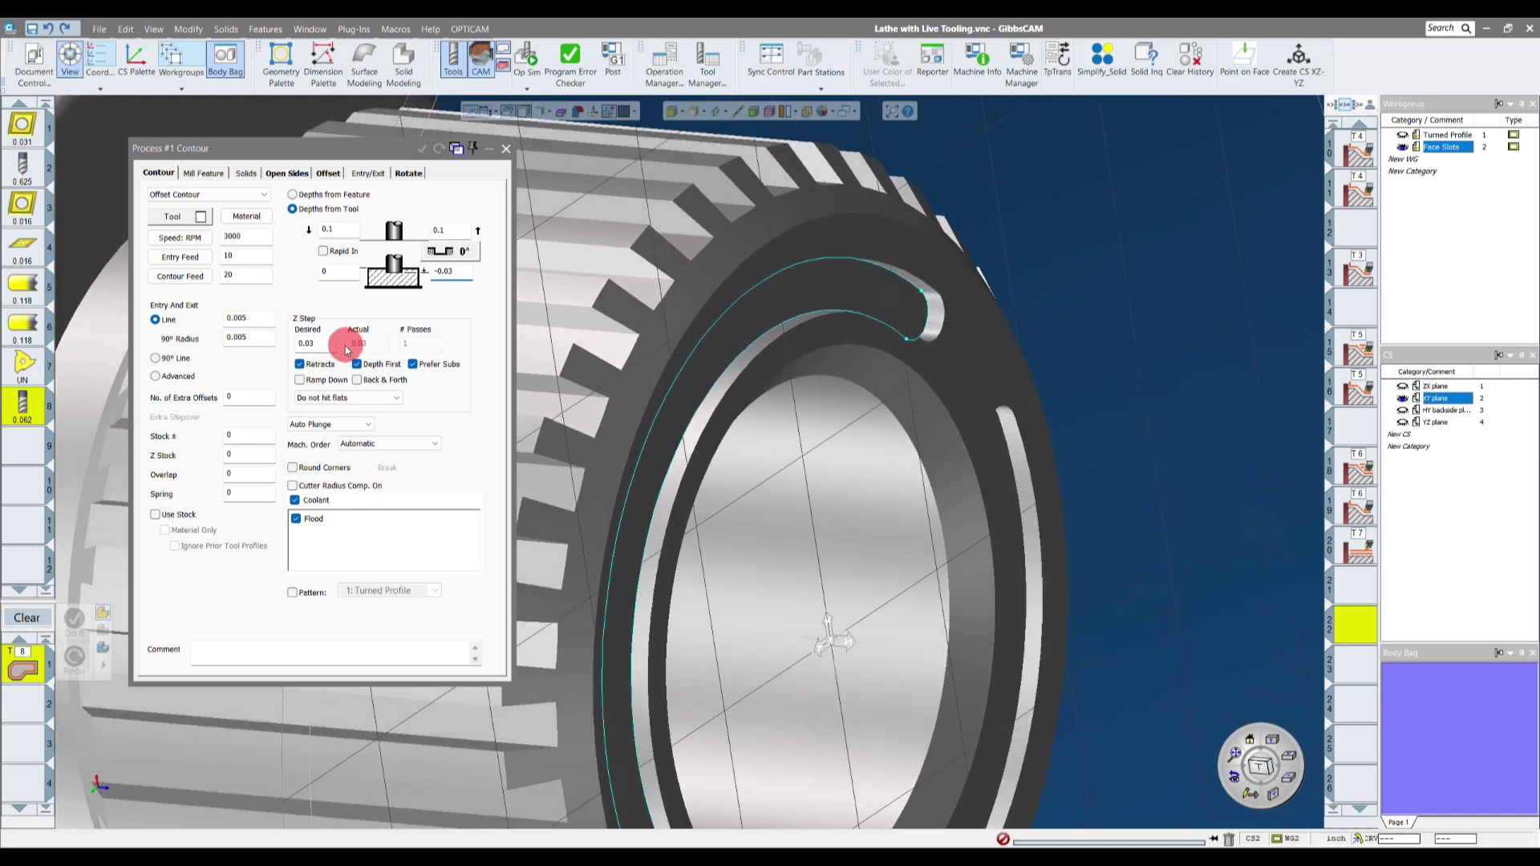
- Set the contour's desired Z step to 0.015, enable Ramp Down and turn off Retracts
{"action": "double_click", "coordinate": [312, 343]}
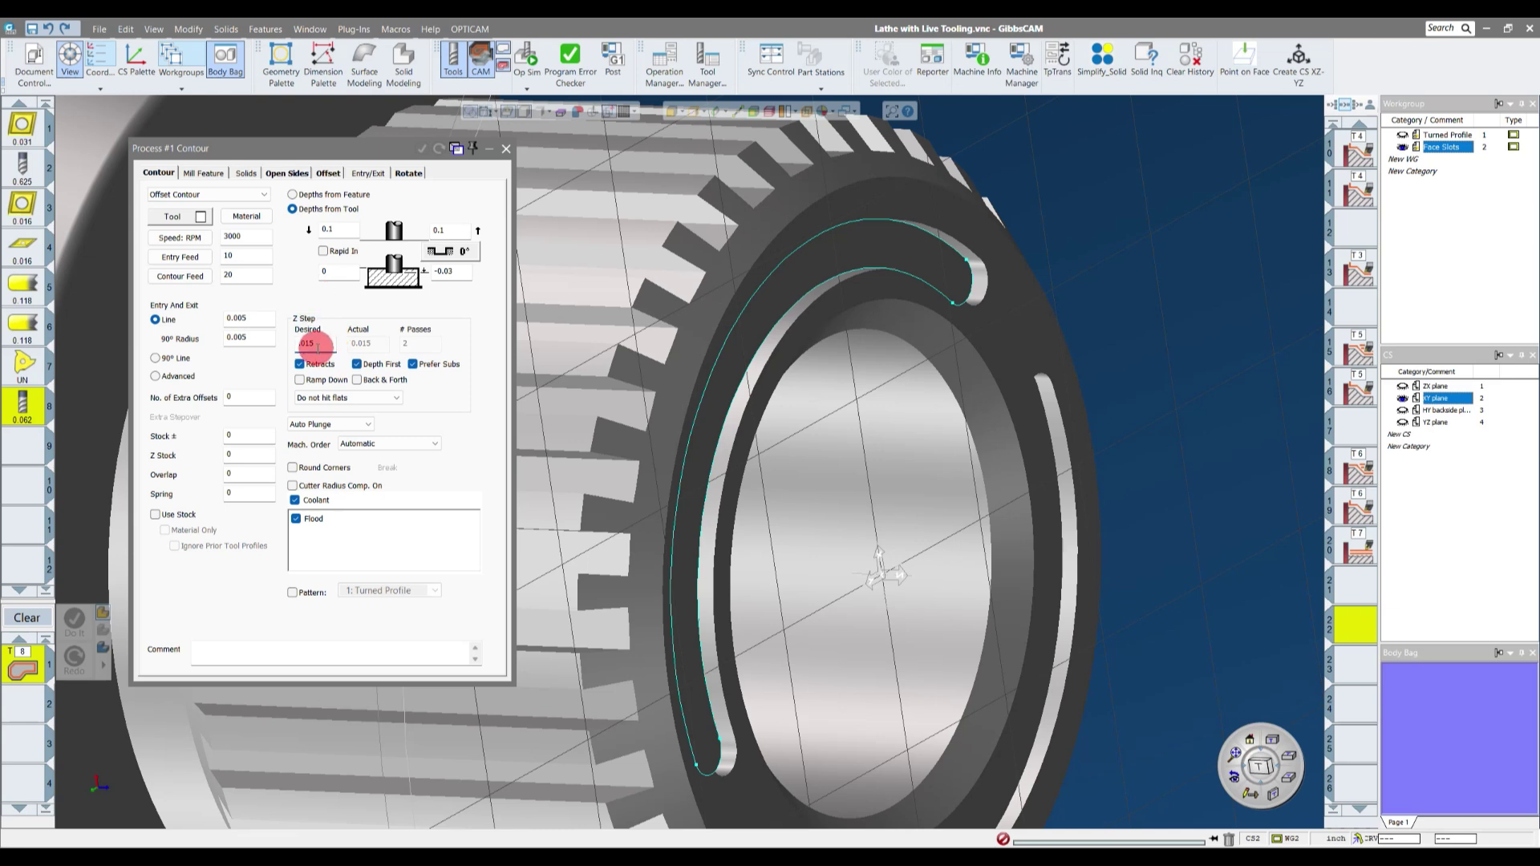
{"action": "left_click", "coordinate": [360, 346]}
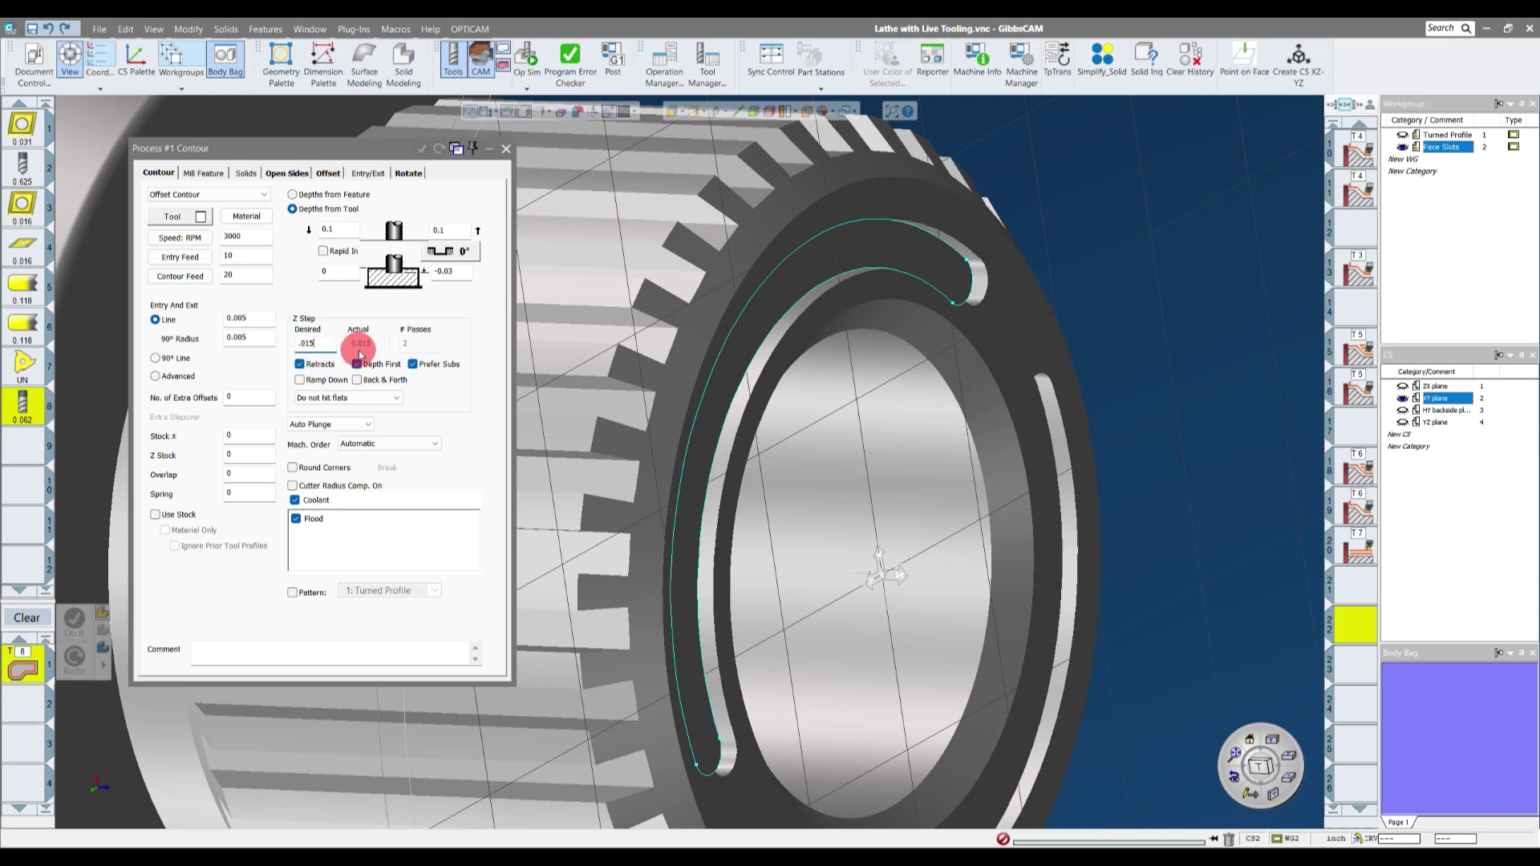
{"action": "double_click", "coordinate": [311, 344]}
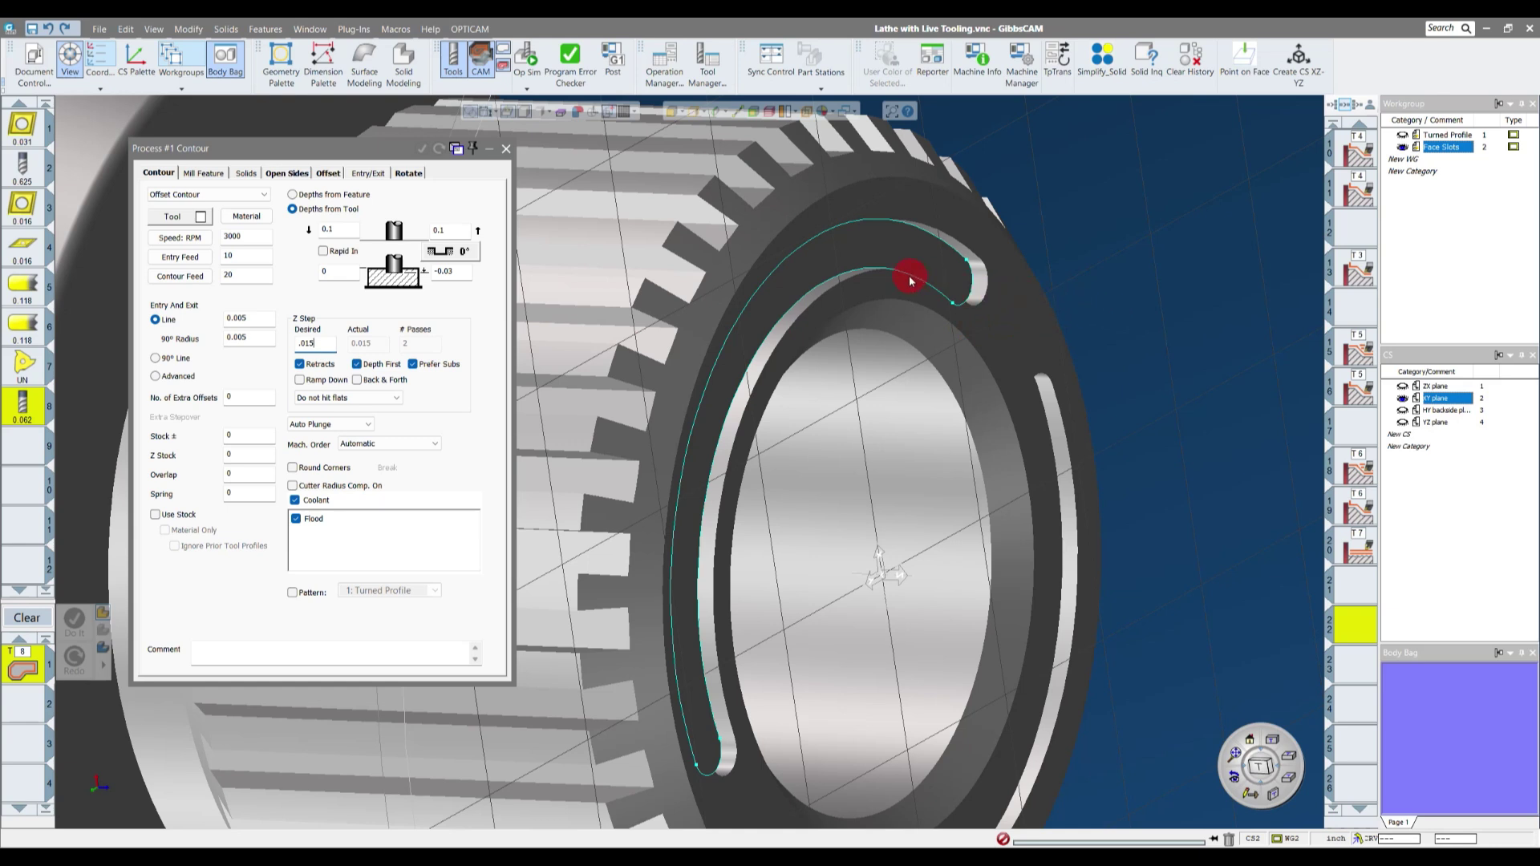
{"action": "left_click", "coordinate": [299, 380]}
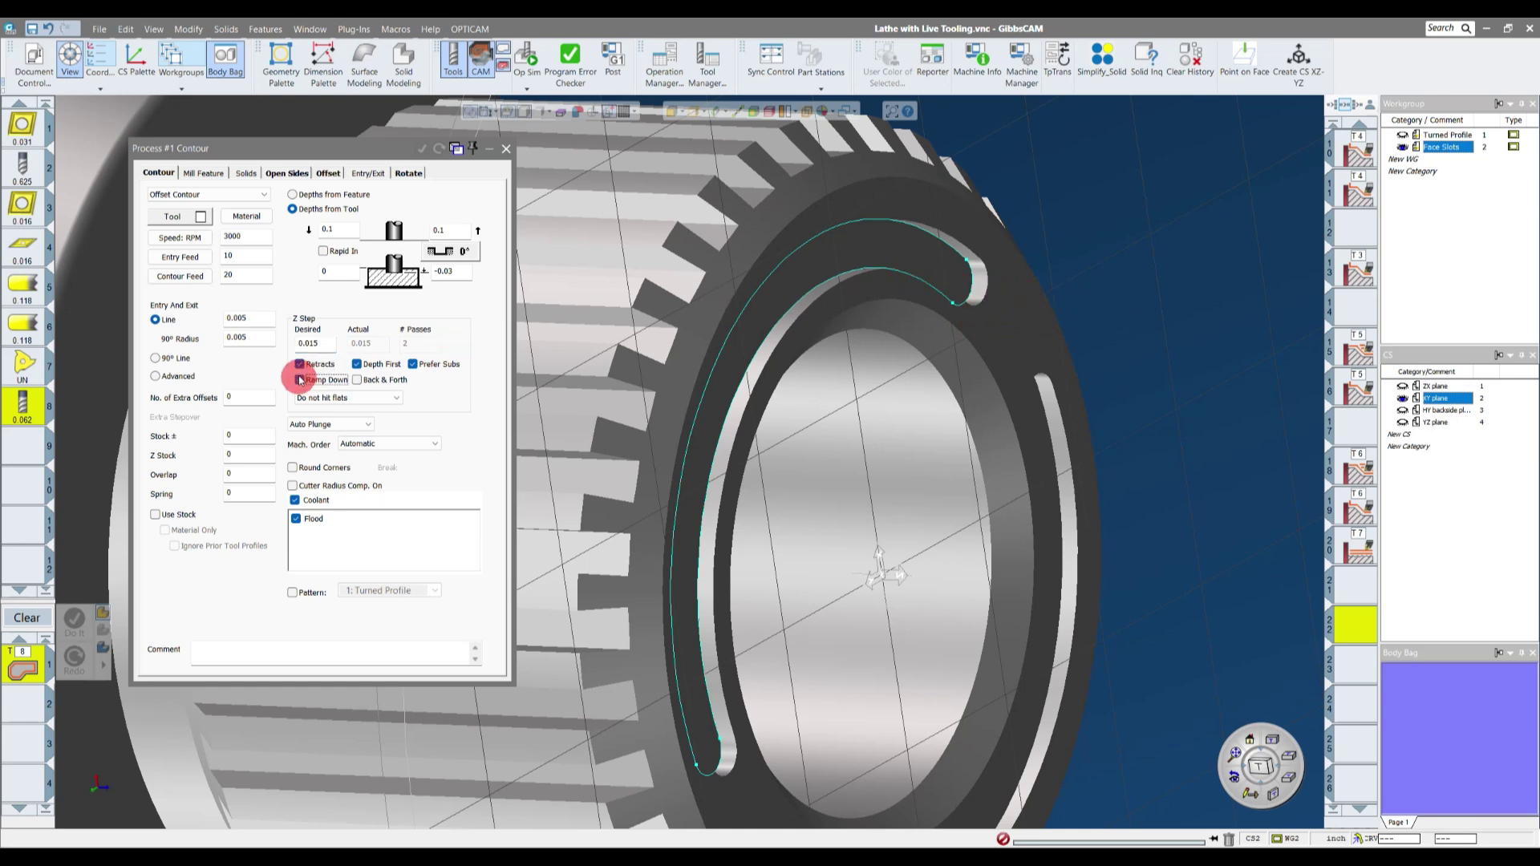
{"action": "left_click", "coordinate": [300, 364]}
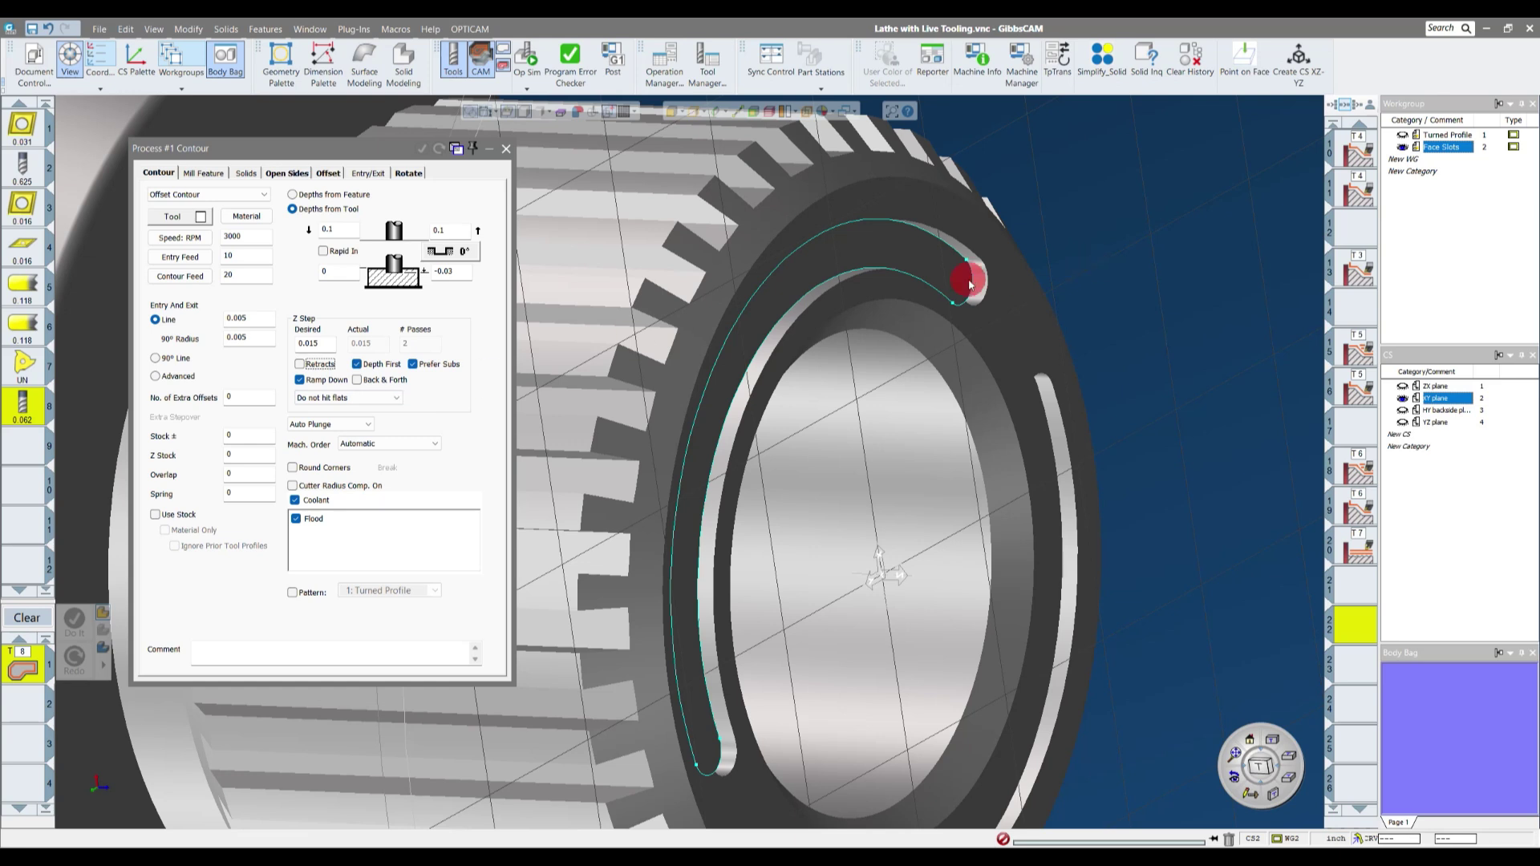
- Select the curved slot's outline at its upper rounded end as the contour to machine
{"action": "scroll", "coordinate": [1112, 223], "scroll_direction": "down", "scroll_amount": 5}
{"action": "scroll", "coordinate": [1112, 224], "scroll_direction": "up", "scroll_amount": 6}
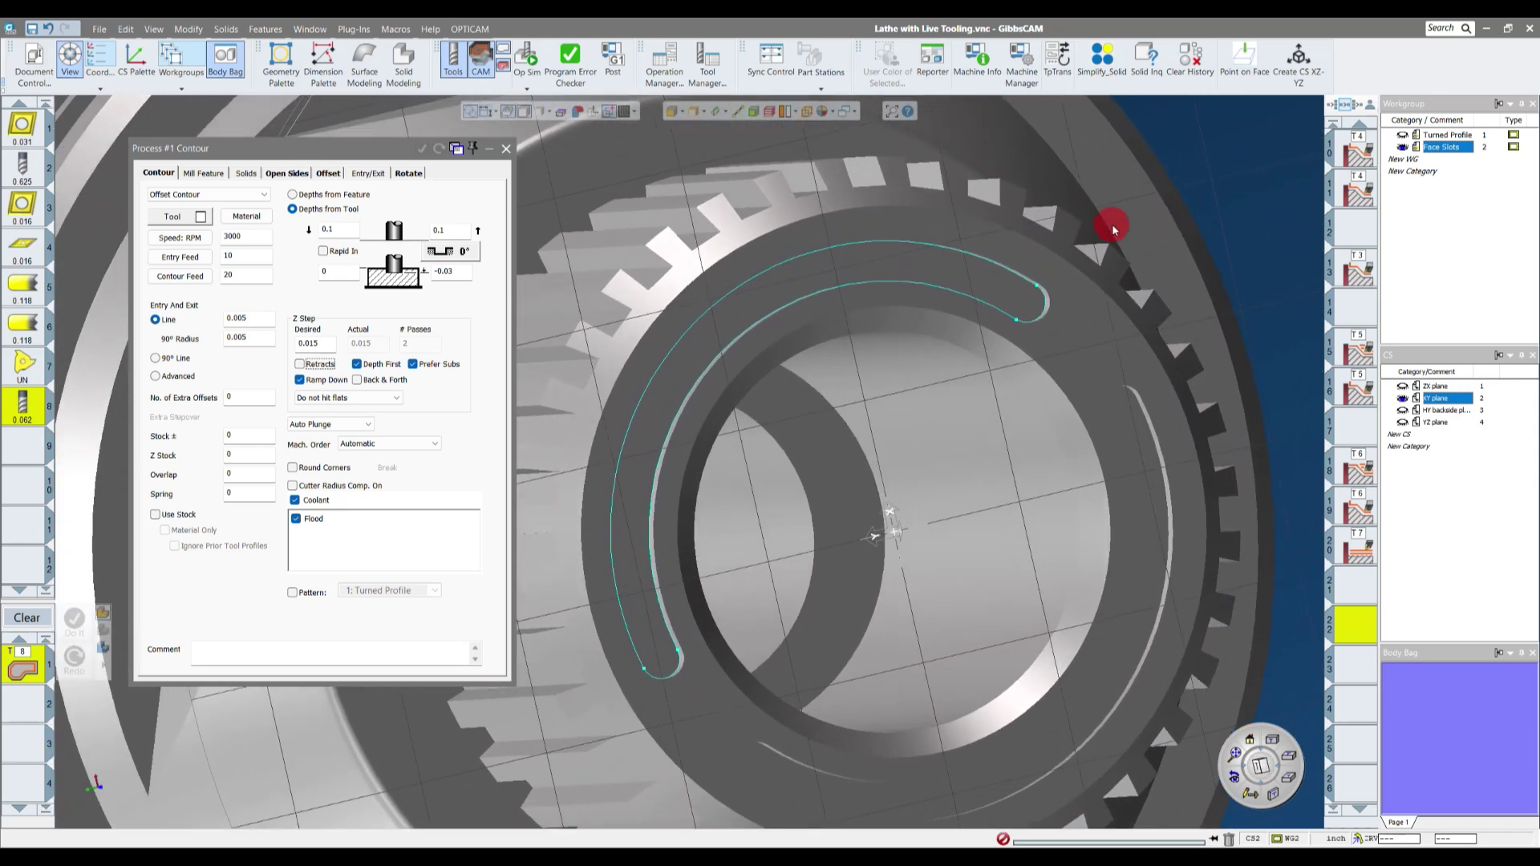
{"action": "scroll", "coordinate": [1114, 230], "scroll_direction": "up", "scroll_amount": 6}
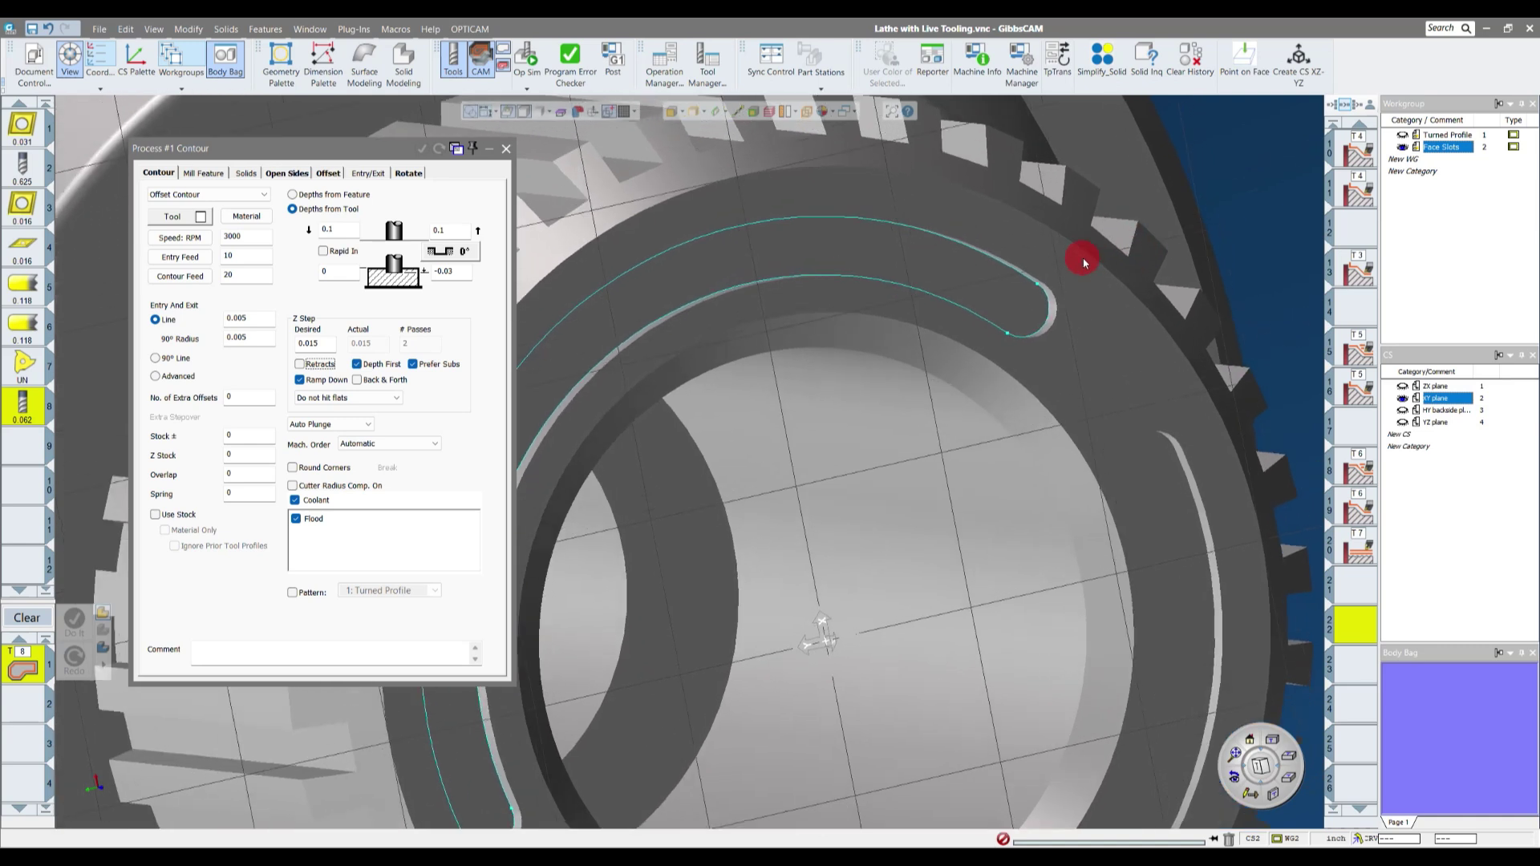
{"action": "scroll", "coordinate": [1084, 261], "scroll_direction": "down", "scroll_amount": 1}
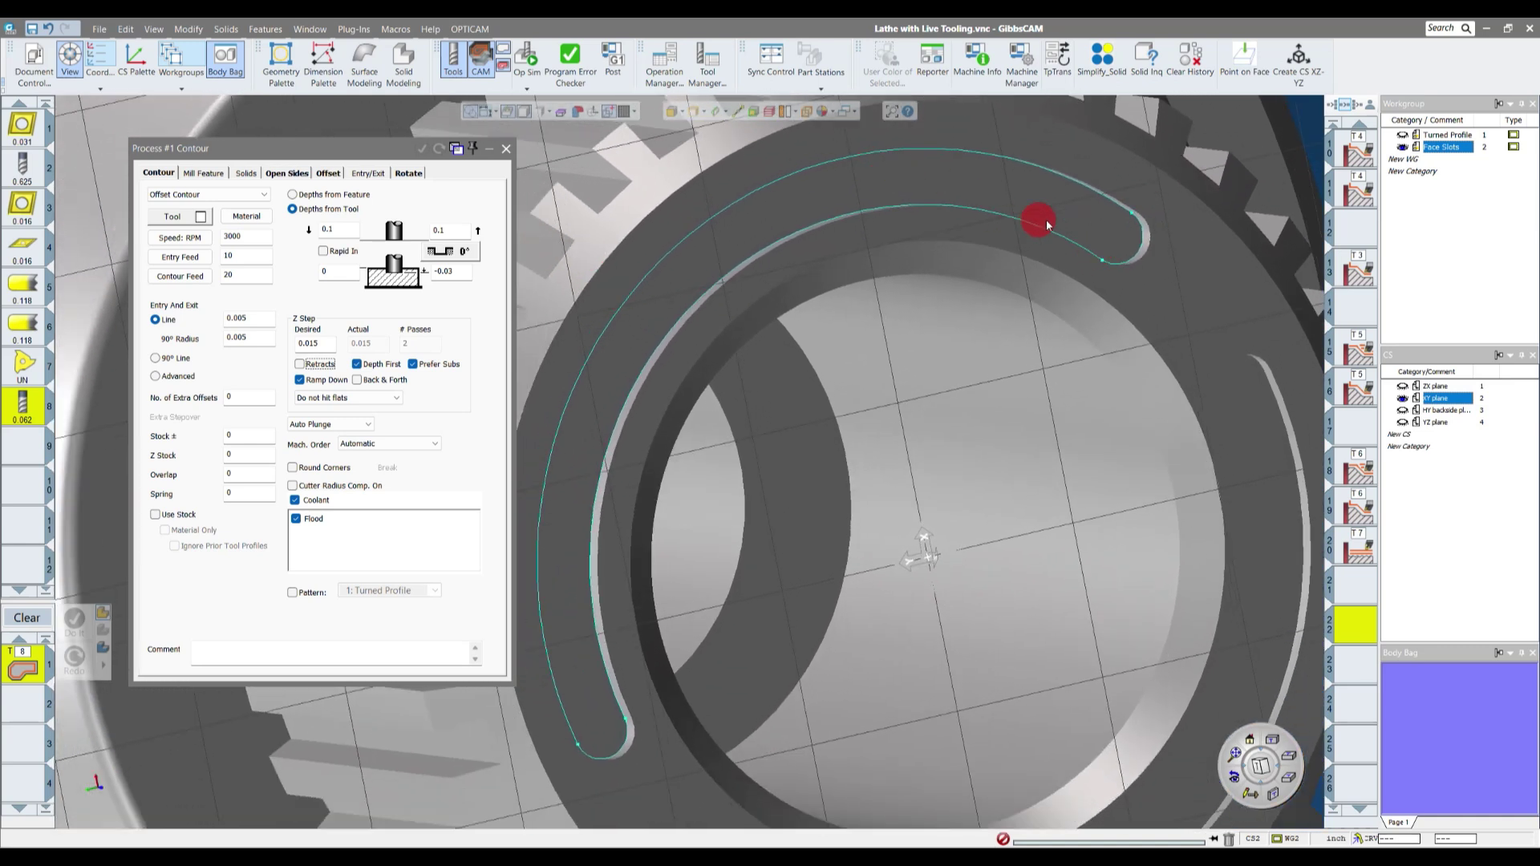
{"action": "scroll", "coordinate": [1116, 225], "scroll_direction": "up", "scroll_amount": 2}
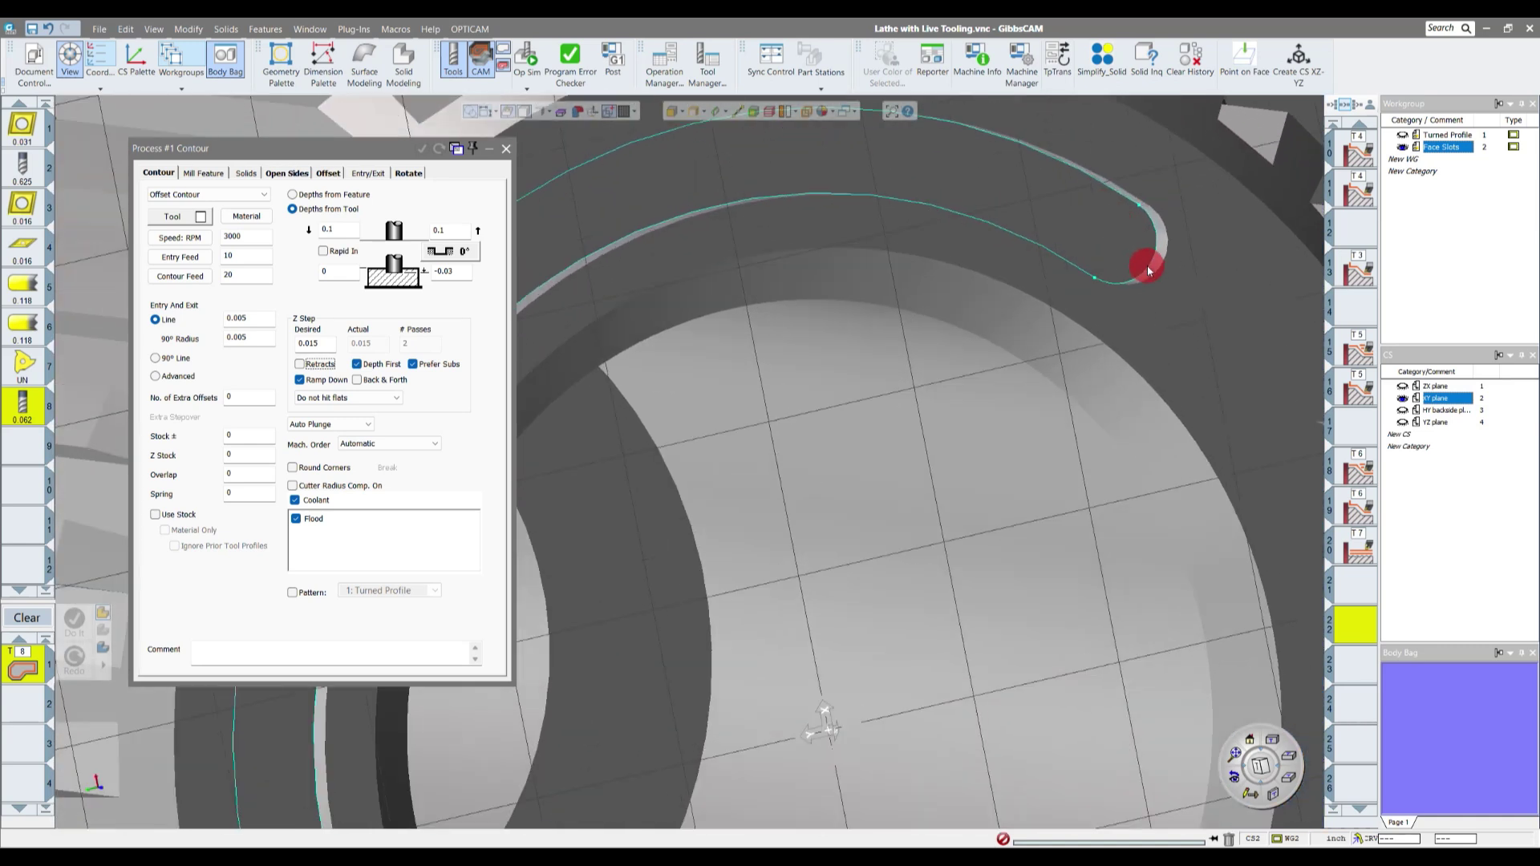
{"action": "left_click", "coordinate": [1147, 265]}
{"action": "scroll", "coordinate": [1080, 395], "scroll_direction": "down", "scroll_amount": 4}
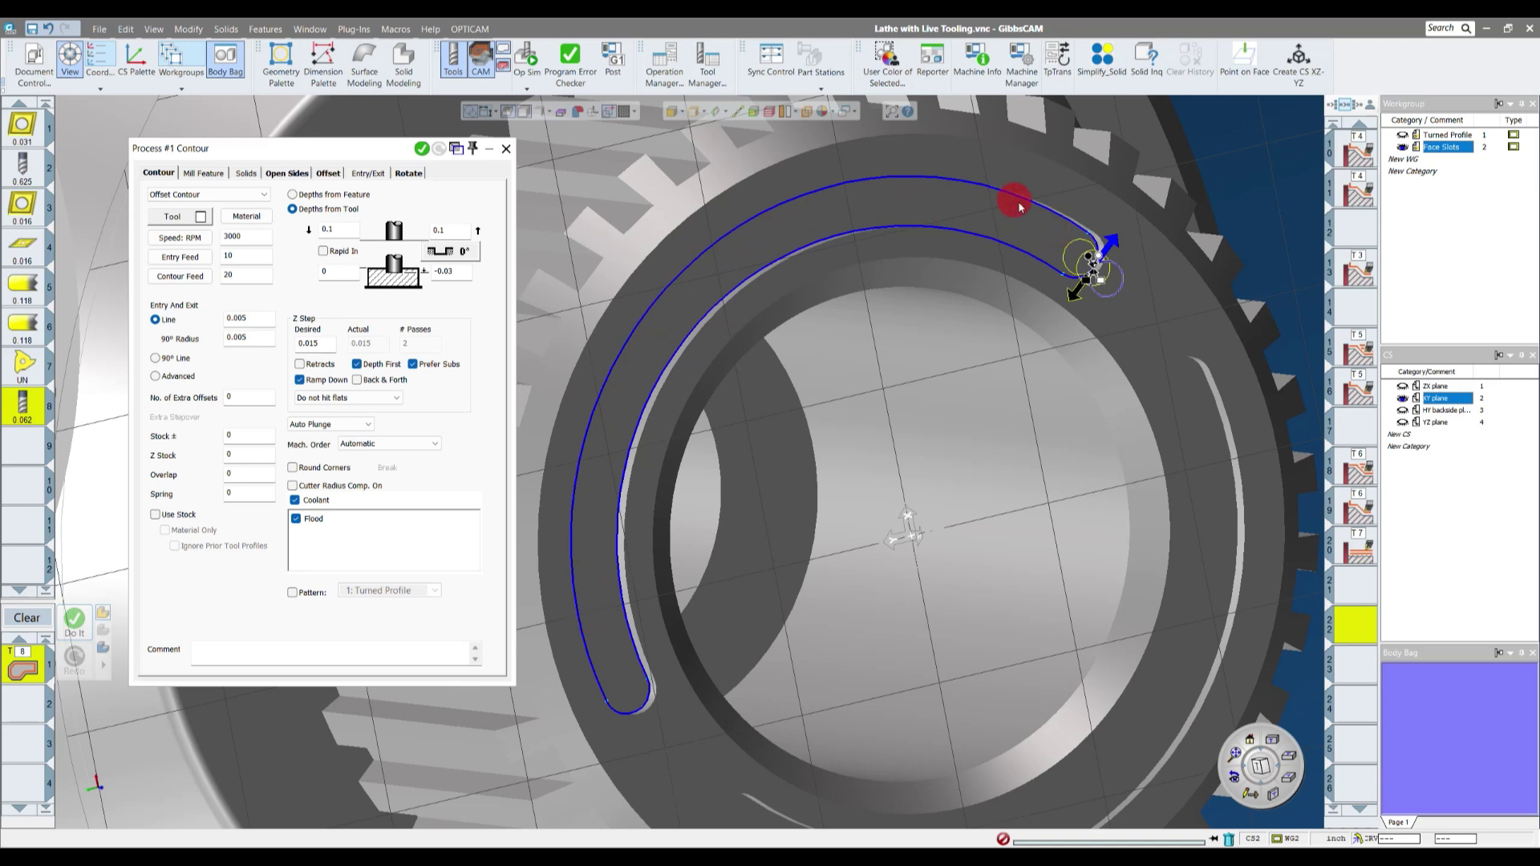
- Start and end the contour on the slot's rounded end with the tool inside the outline, and generate the toolpath
{"action": "scroll", "coordinate": [1083, 269], "scroll_direction": "up", "scroll_amount": 2}
{"action": "scroll", "coordinate": [1083, 267], "scroll_direction": "up", "scroll_amount": 3}
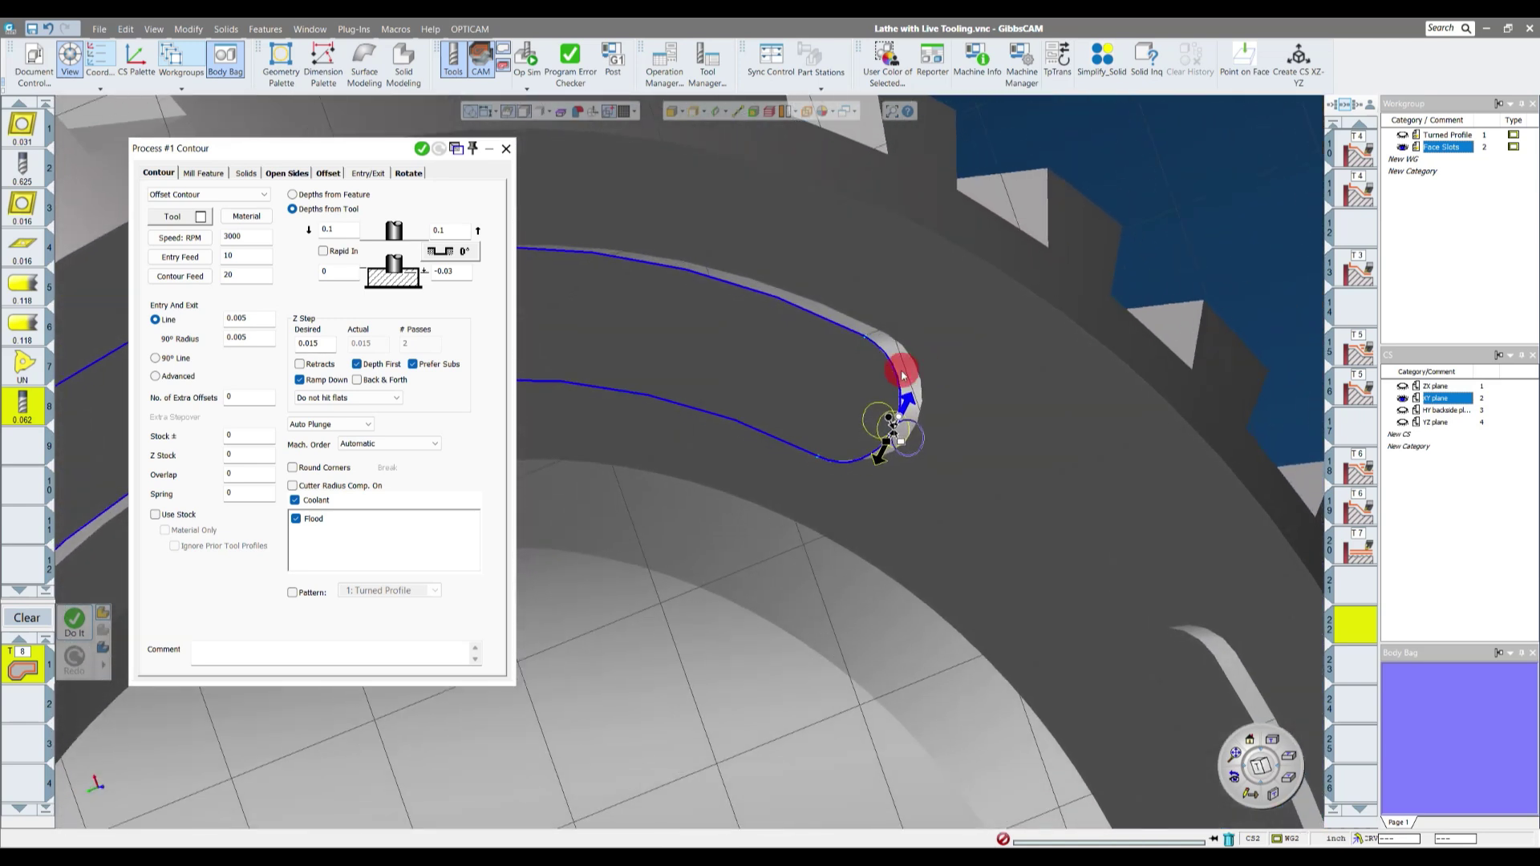
{"action": "left_click", "coordinate": [887, 353]}
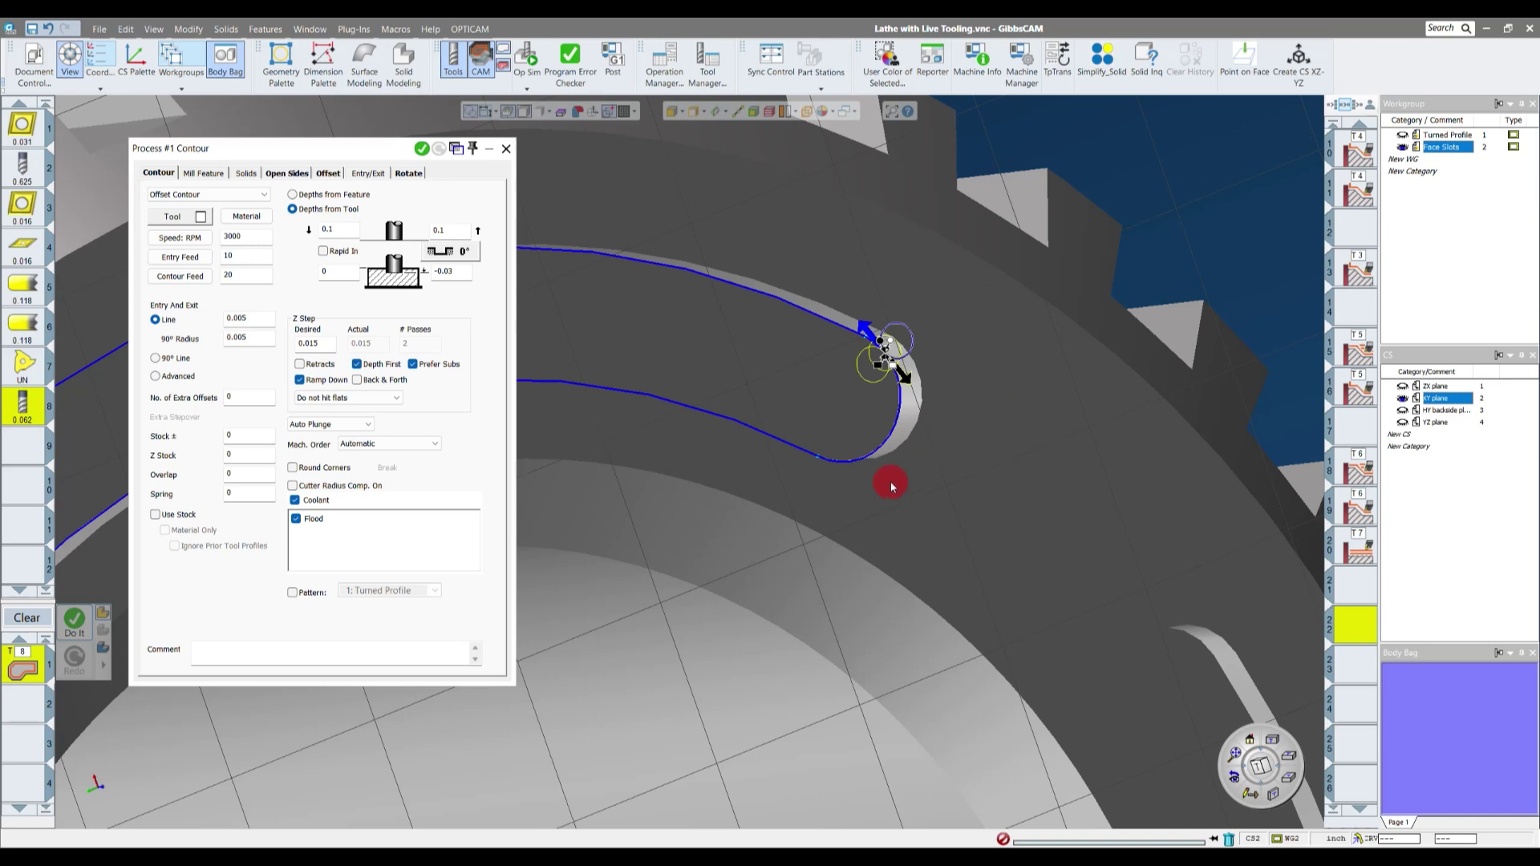
{"action": "left_click", "coordinate": [835, 460]}
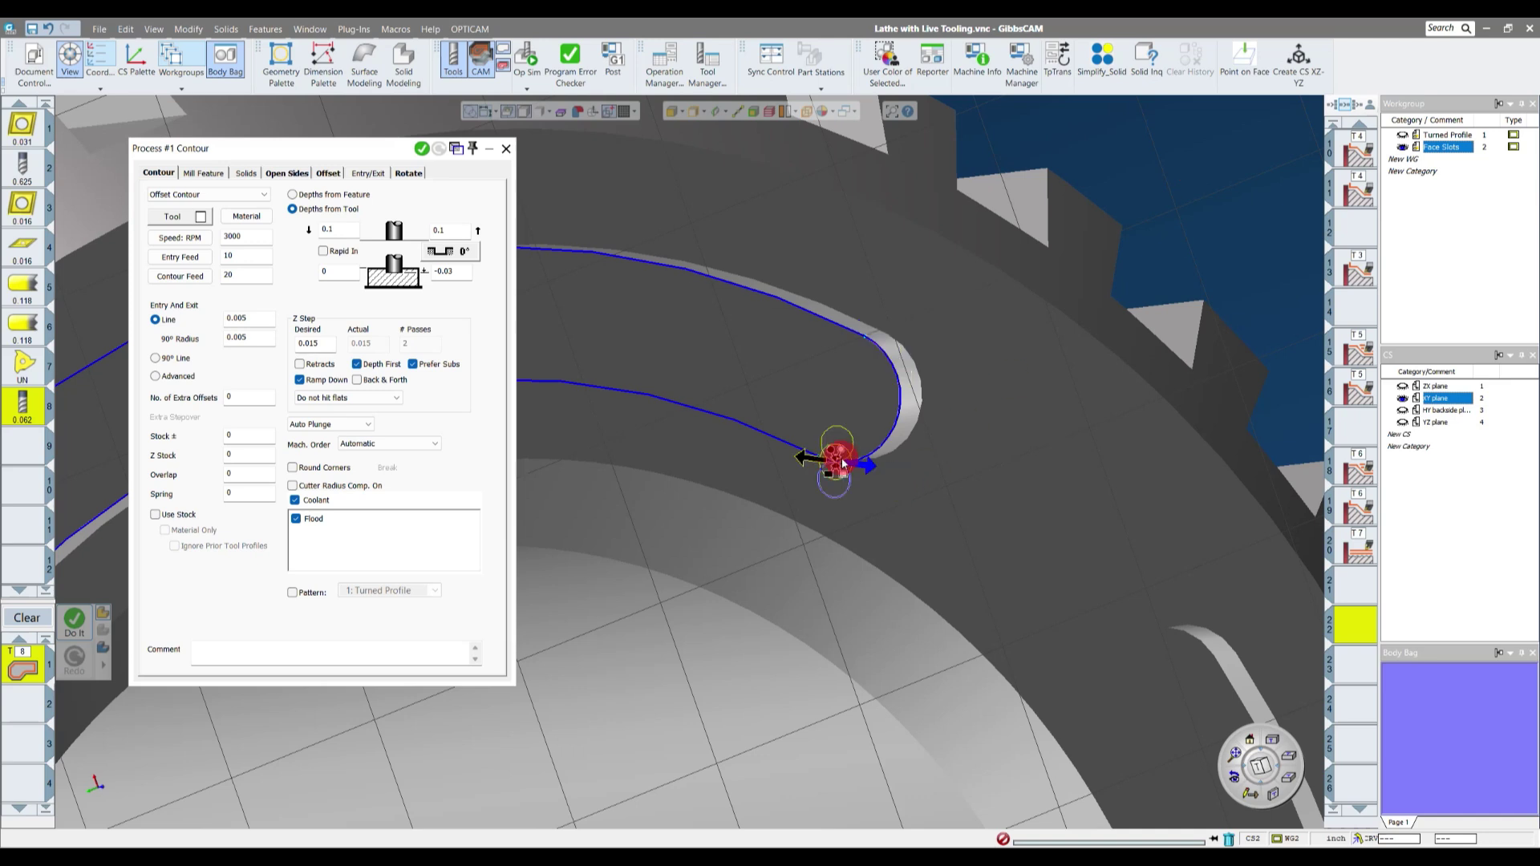
{"action": "left_click", "coordinate": [889, 358]}
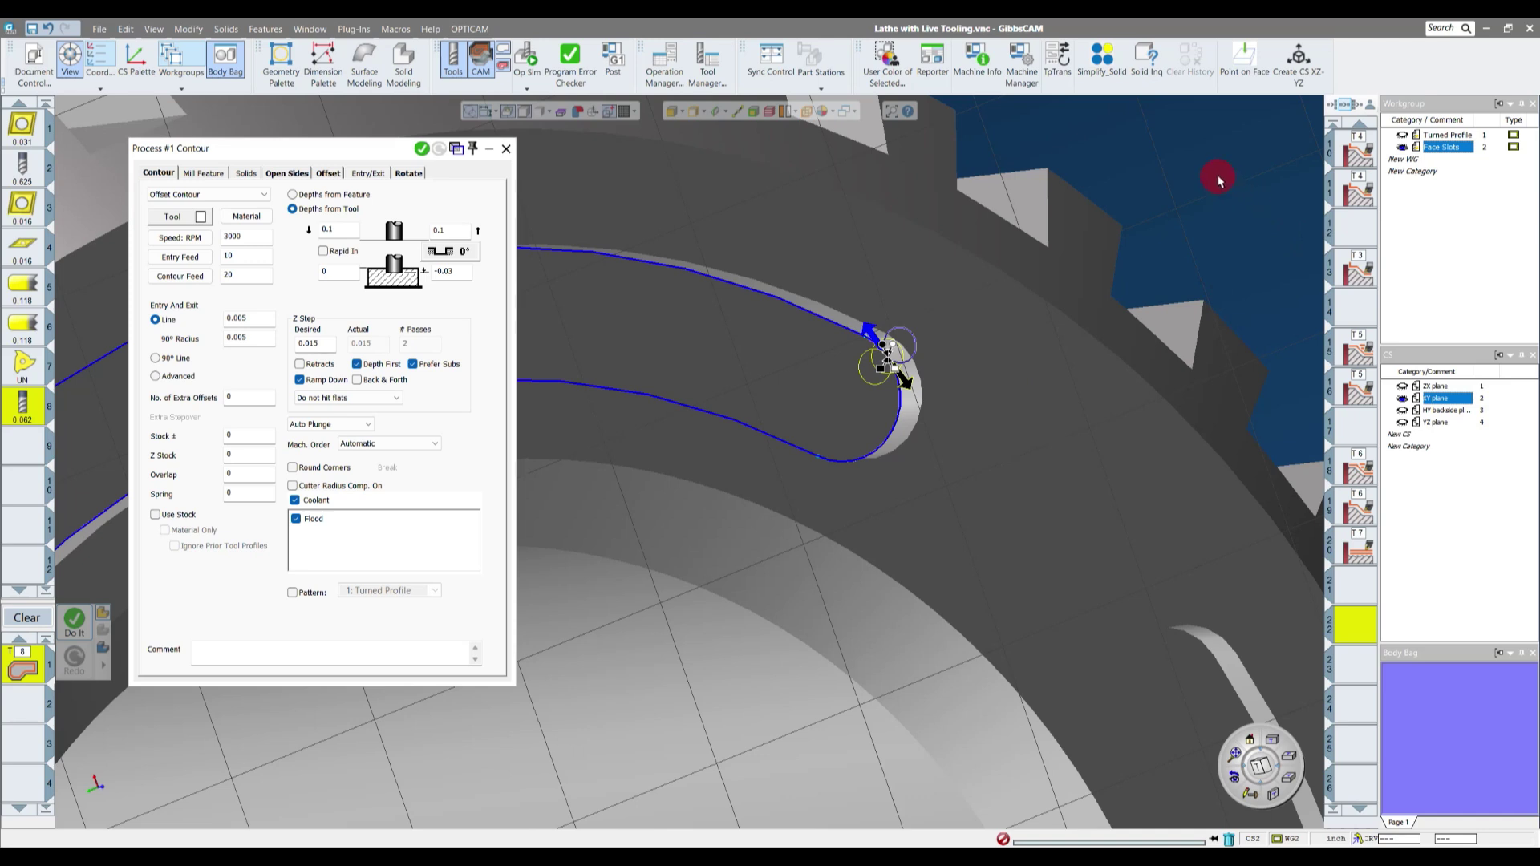
{"action": "key", "text": "Right"}
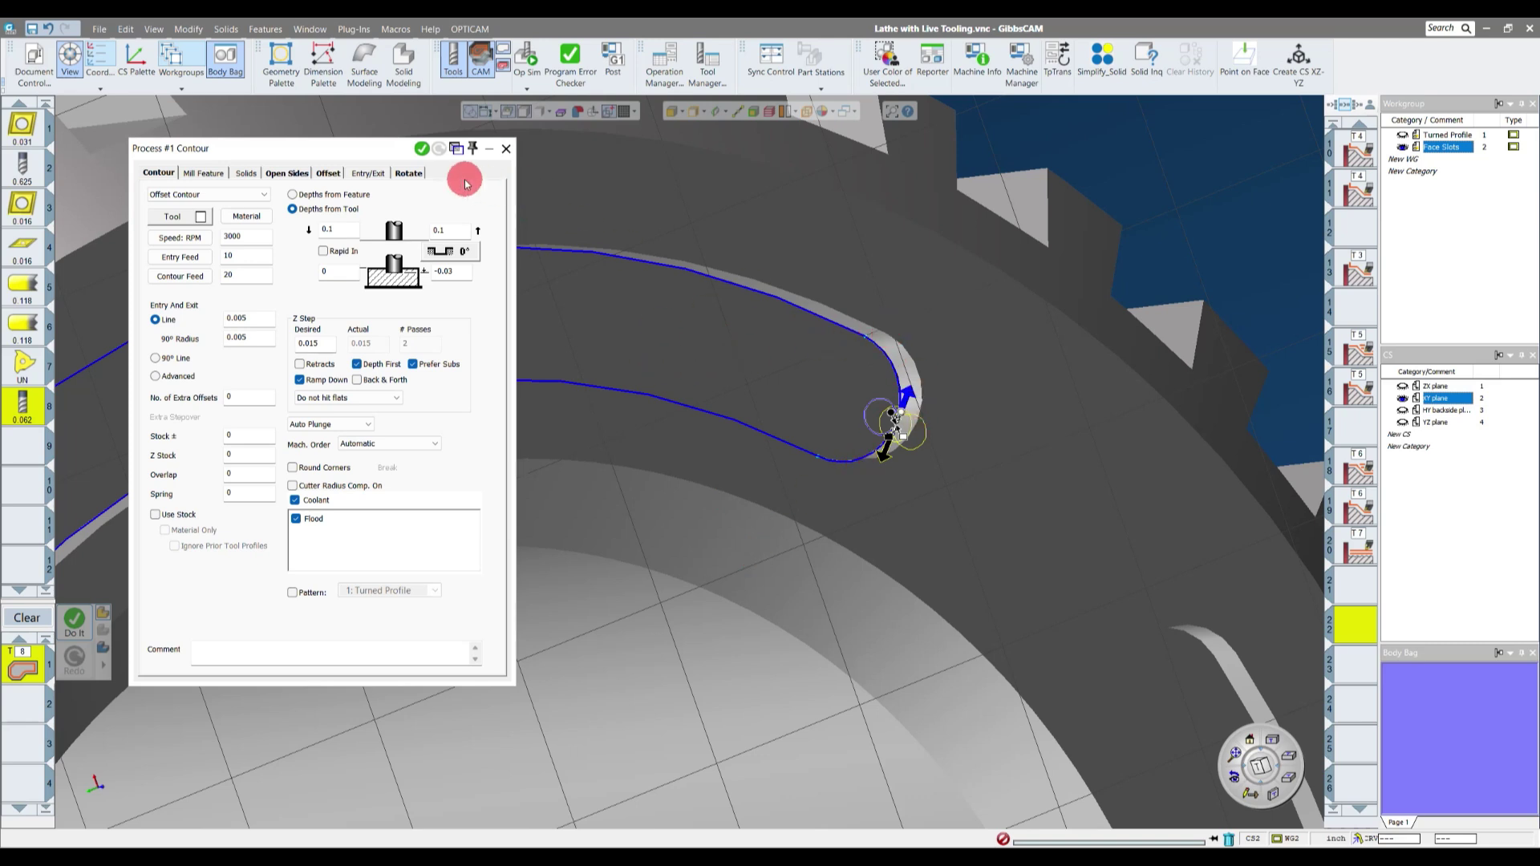
{"action": "left_click", "coordinate": [422, 150]}
- Examine the generated slot toolpath from several angles, including its entry, exit and ramp moves
{"action": "mouse_move", "coordinate": [965, 454]}
{"action": "middle_mouse_down"}
{"action": "mouse_move", "coordinate": [998, 486]}
{"action": "mouse_move", "coordinate": [975, 478]}
{"action": "middle_mouse_up"}
{"action": "middle_click_drag", "start_coordinate": [917, 450], "coordinate": [883, 437]}
{"action": "middle_click_drag", "start_coordinate": [896, 491], "coordinate": [916, 578]}
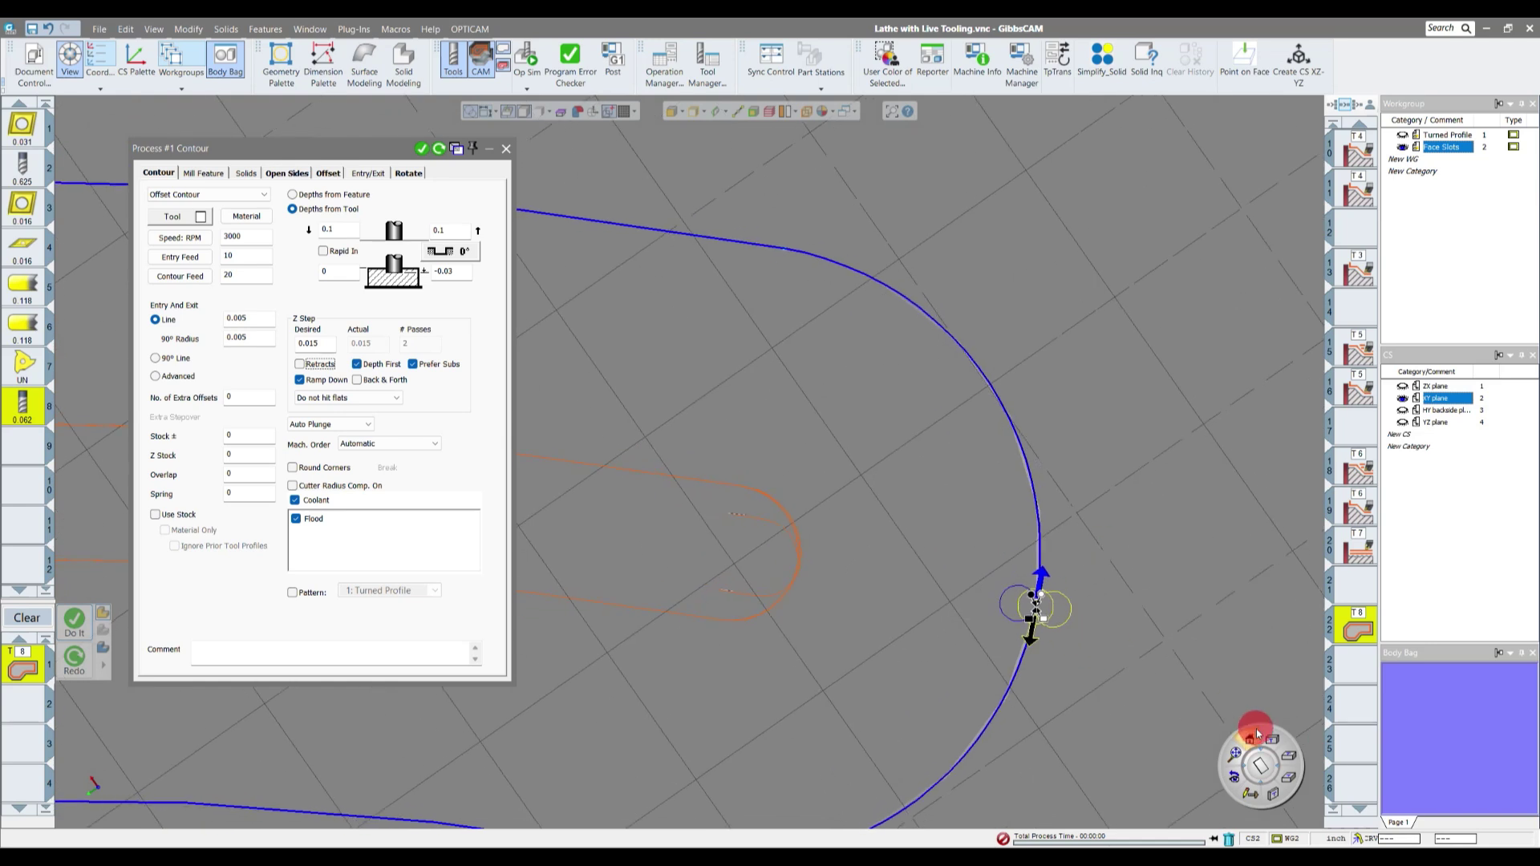
{"action": "left_click", "coordinate": [1251, 739]}
{"action": "scroll", "coordinate": [1033, 537], "scroll_direction": "down", "scroll_amount": 3}
{"action": "scroll", "coordinate": [1033, 537], "scroll_direction": "down", "scroll_amount": 3}
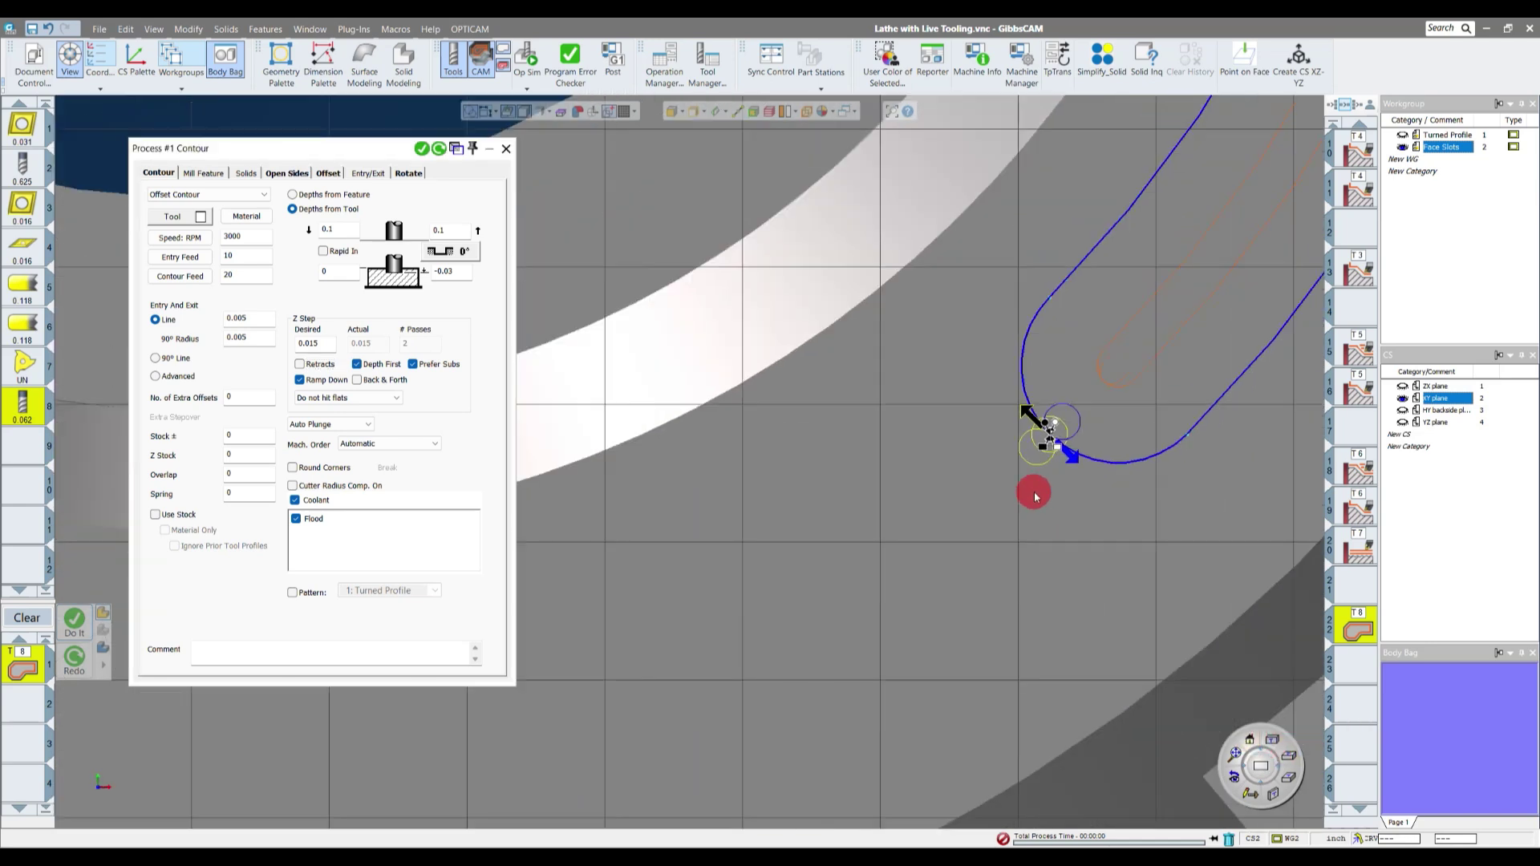
{"action": "scroll", "coordinate": [1075, 406], "scroll_direction": "up", "scroll_amount": 6}
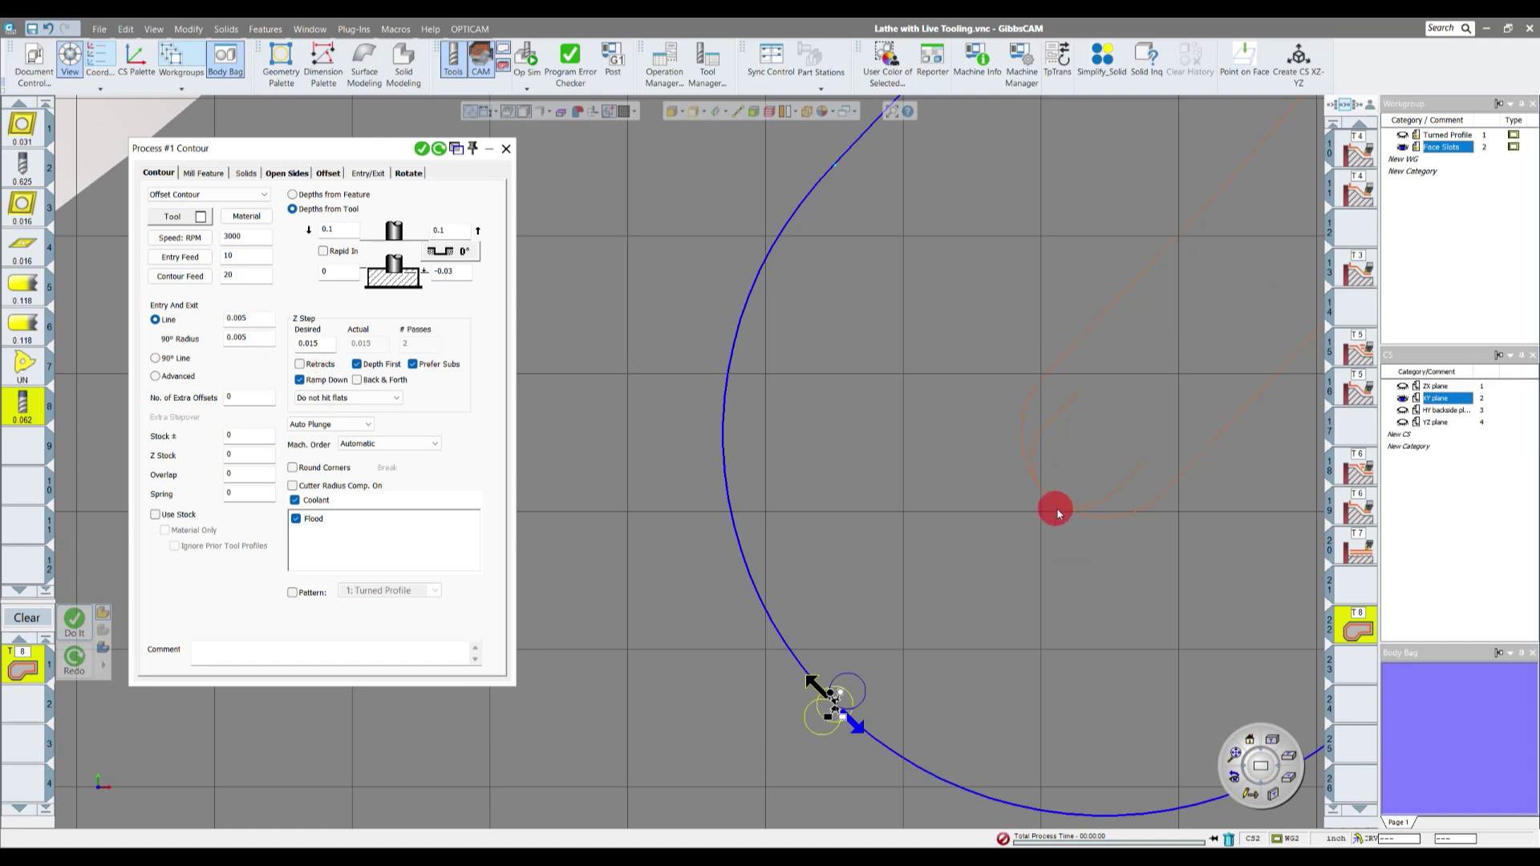
{"action": "middle_click_drag", "start_coordinate": [1271, 525], "coordinate": [1261, 550]}
{"action": "scroll", "coordinate": [1118, 536], "scroll_direction": "down", "scroll_amount": 10}
{"action": "middle_click_drag", "start_coordinate": [1118, 535], "coordinate": [997, 441]}
{"action": "scroll", "coordinate": [966, 385], "scroll_direction": "up", "scroll_amount": 6}
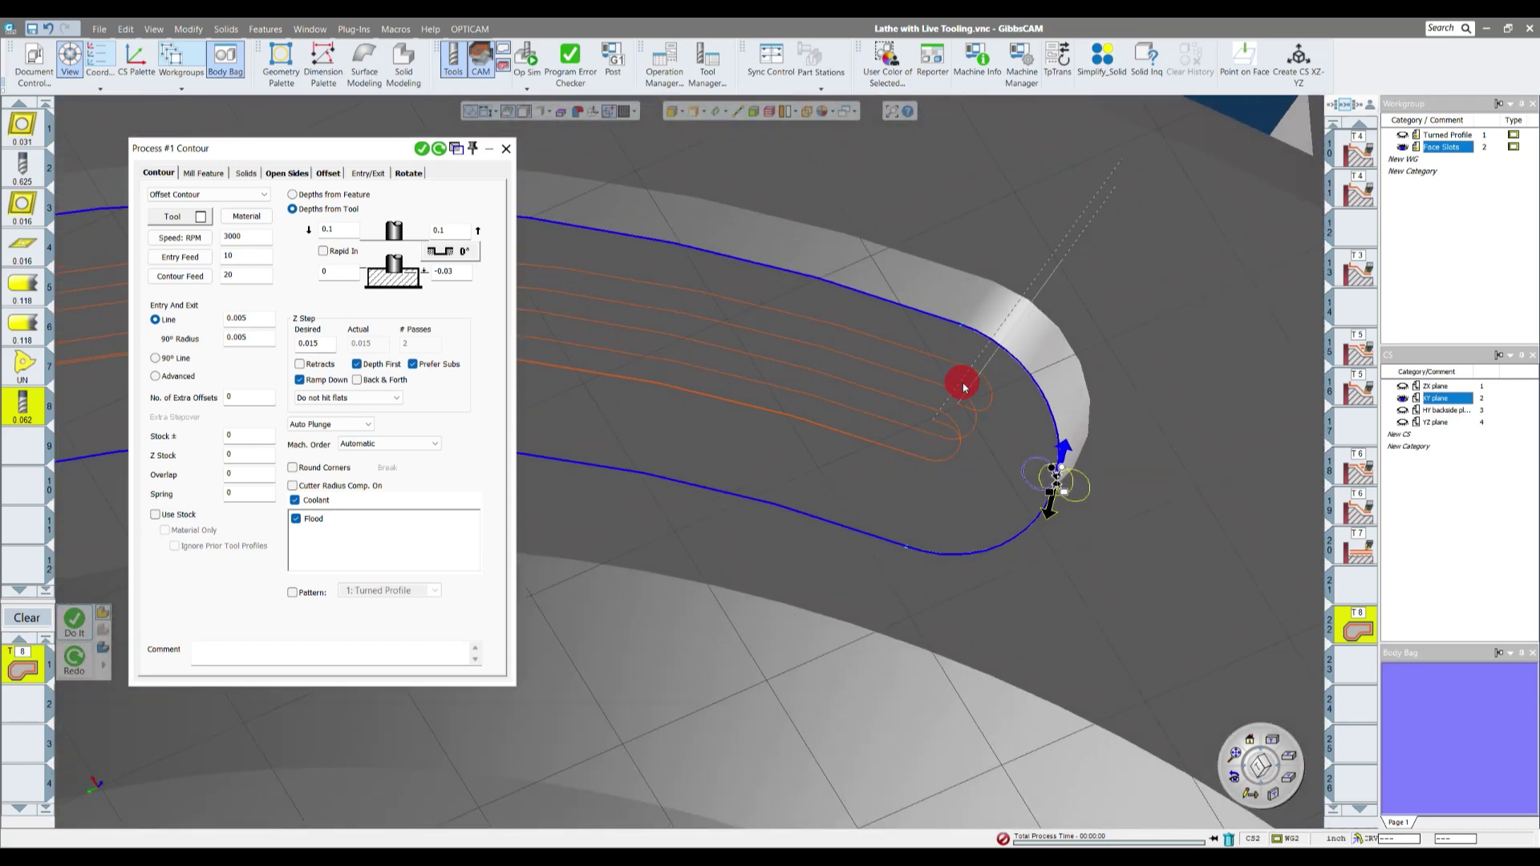
{"action": "scroll", "coordinate": [963, 386], "scroll_direction": "down", "scroll_amount": 8}
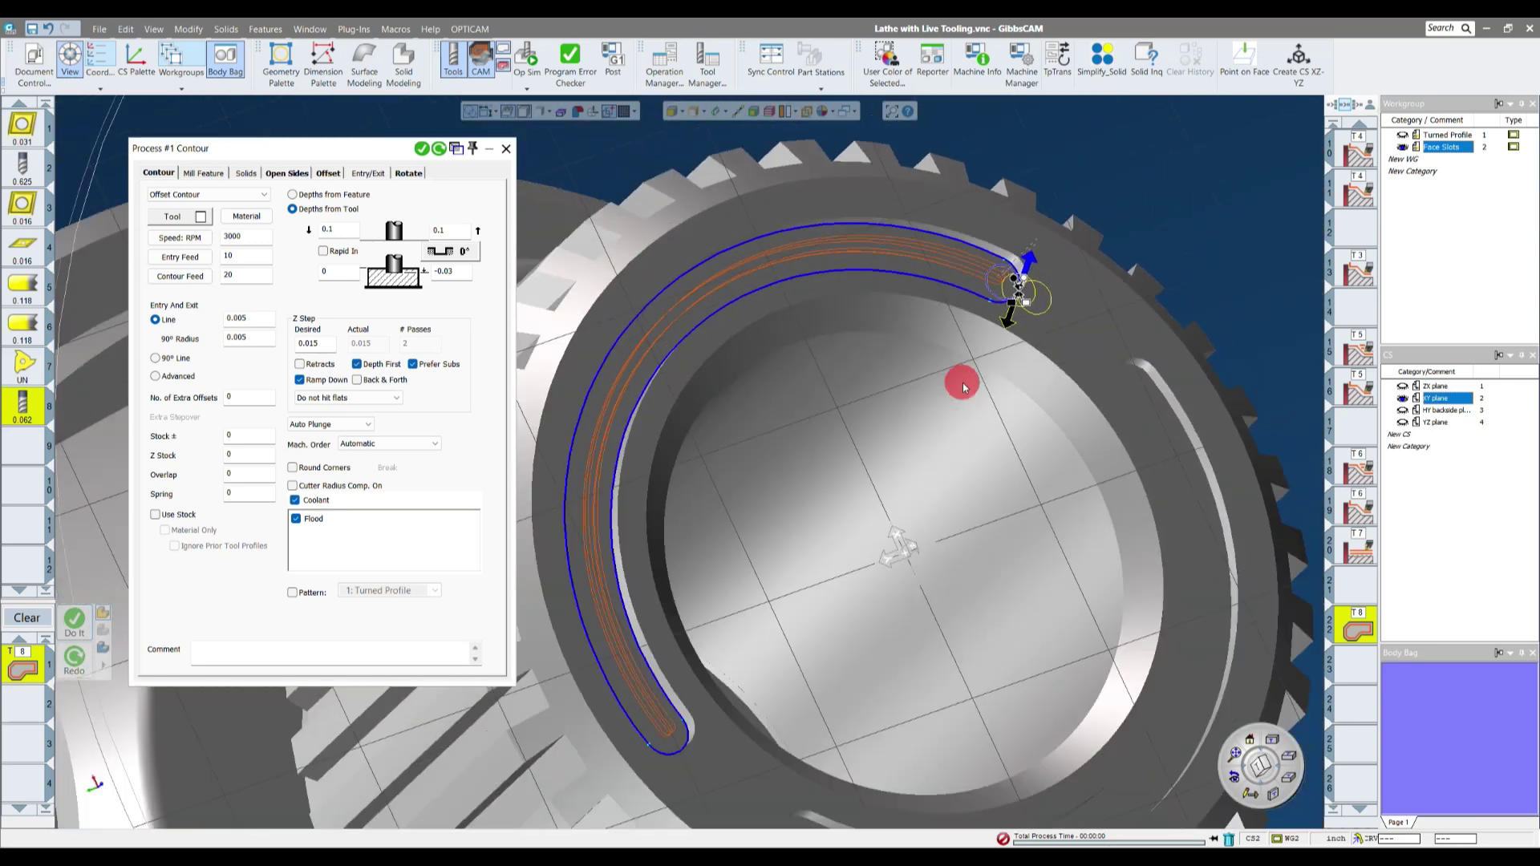
{"action": "middle_click_drag", "start_coordinate": [963, 386], "coordinate": [914, 258]}
{"action": "middle_click_drag", "start_coordinate": [842, 540], "coordinate": [1115, 433]}
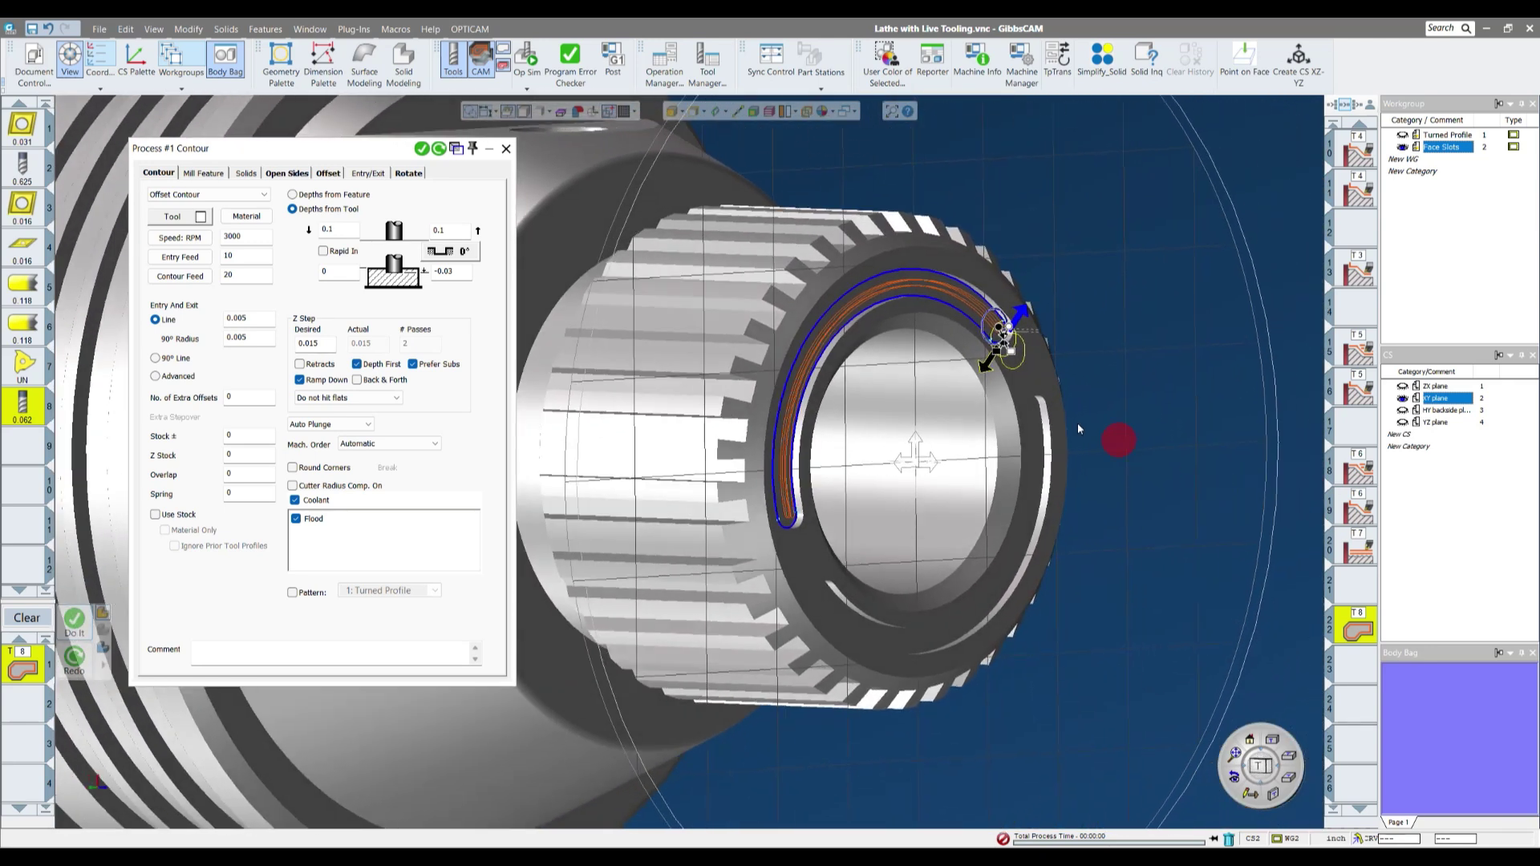
- Switch the contour's rotation to Position, duplicate it 1 time at C 180, and regenerate the operation
{"action": "left_click", "coordinate": [409, 173]}
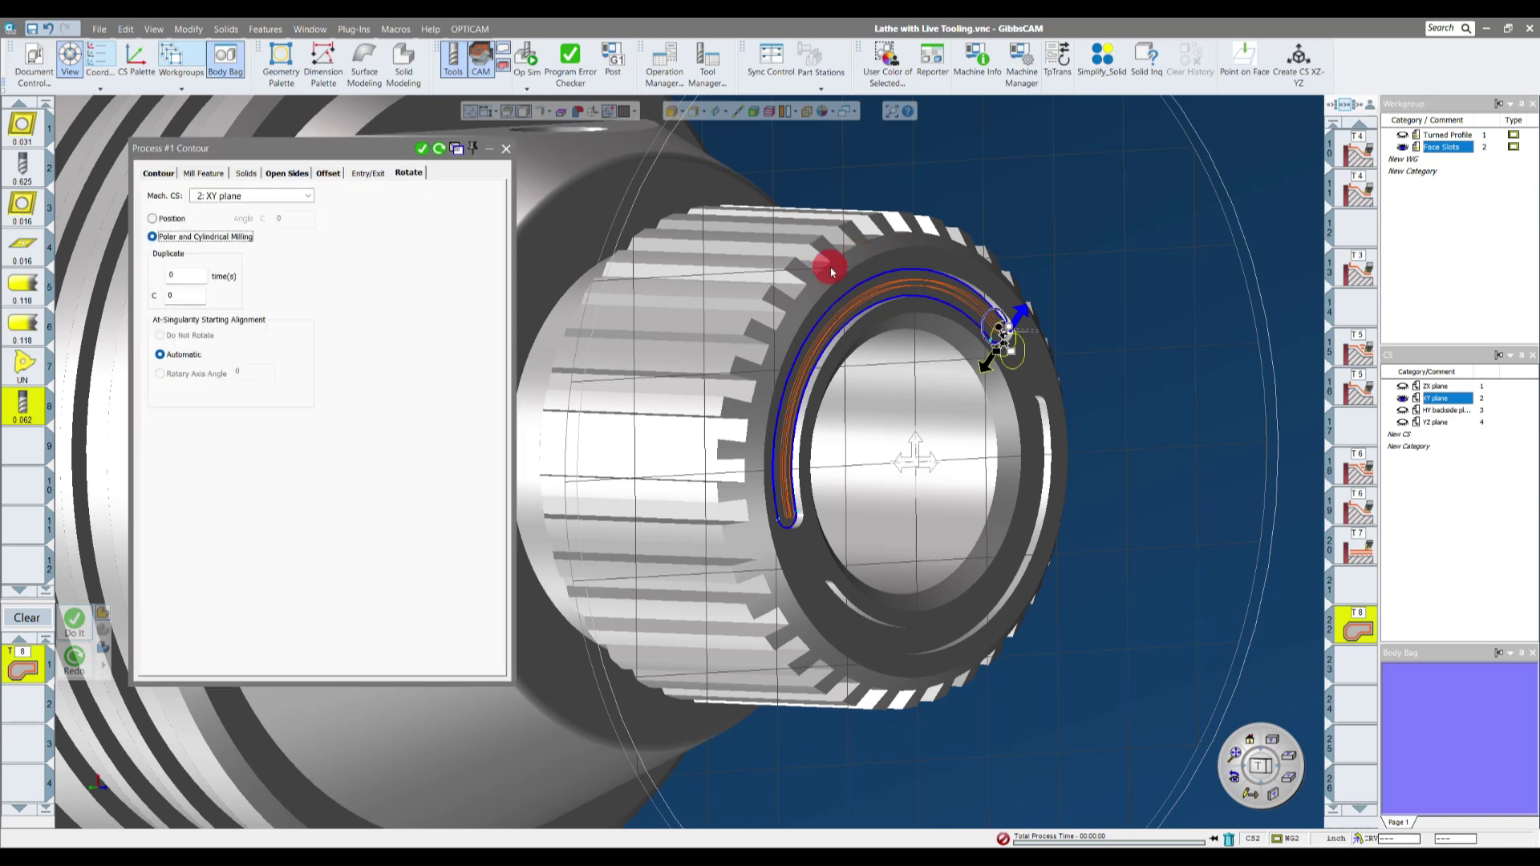
{"action": "left_click", "coordinate": [168, 218]}
{"action": "left_click", "coordinate": [184, 297]}
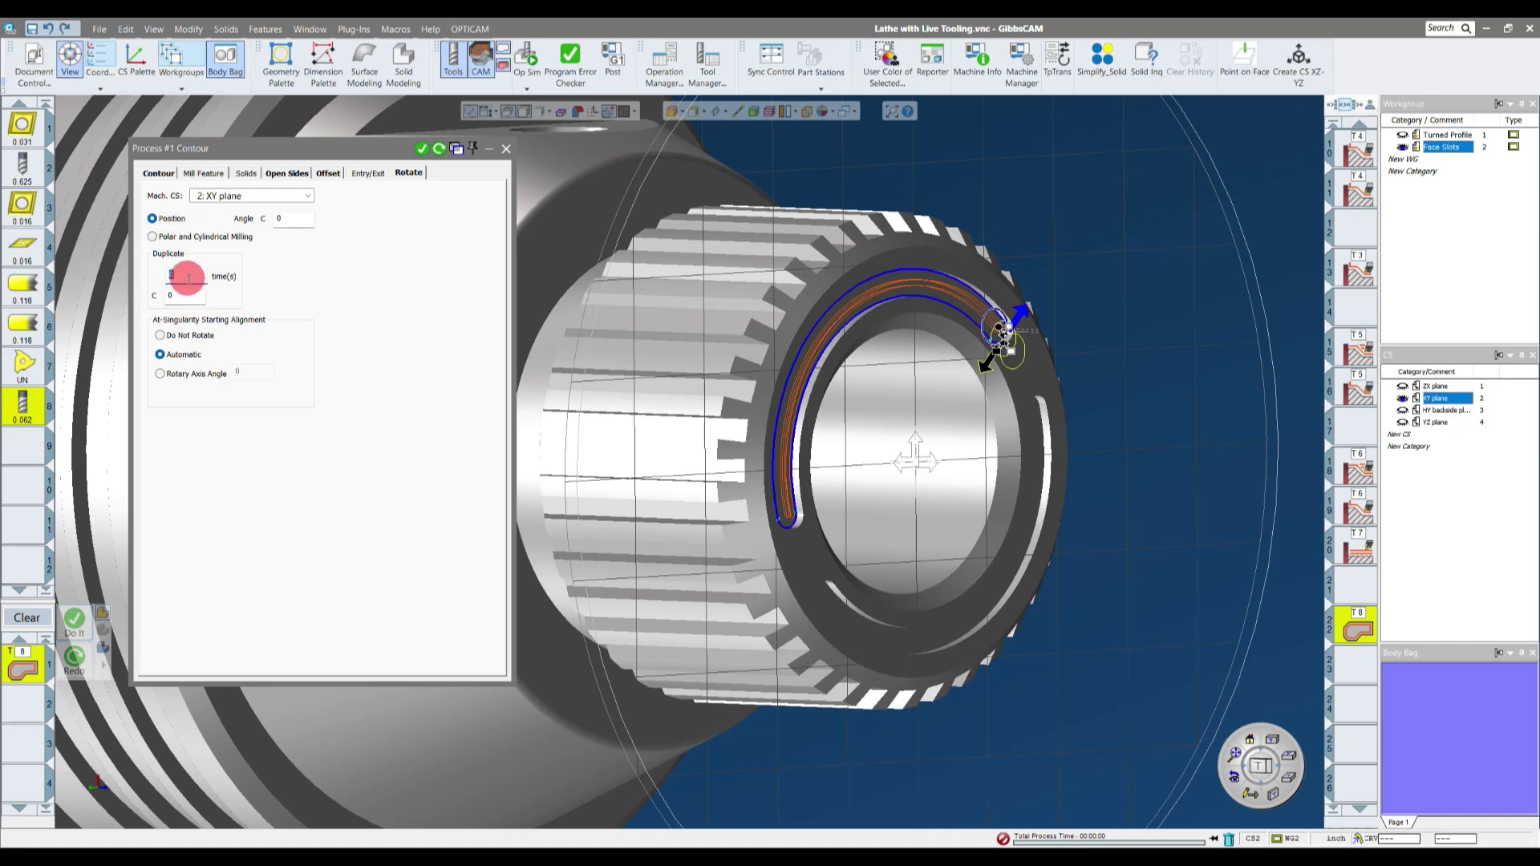
{"action": "type", "text": "1"}
{"action": "left_click", "coordinate": [187, 296]}
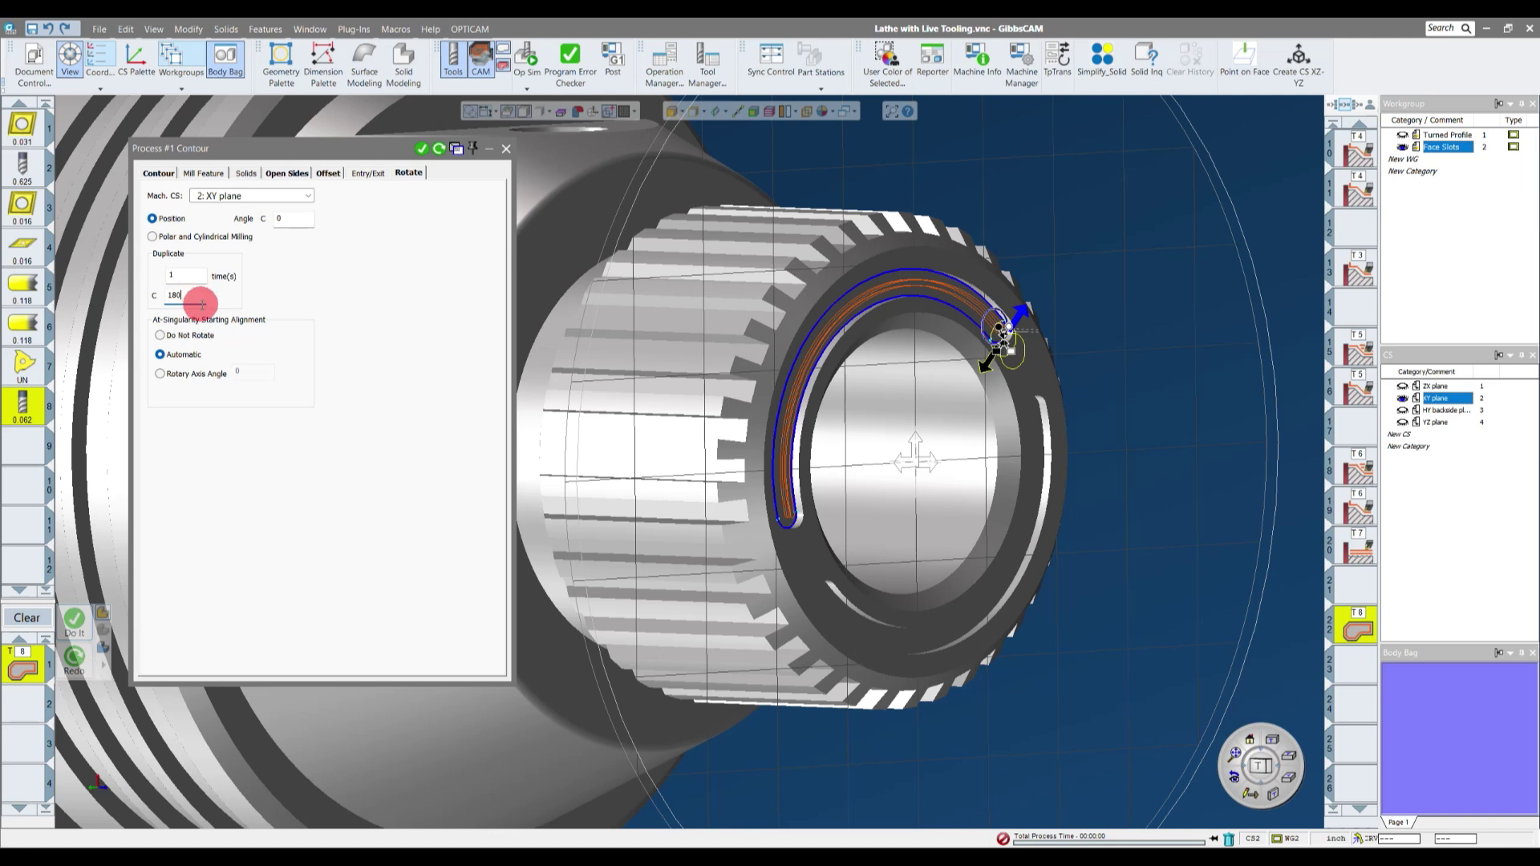
{"action": "left_click", "coordinate": [437, 152]}
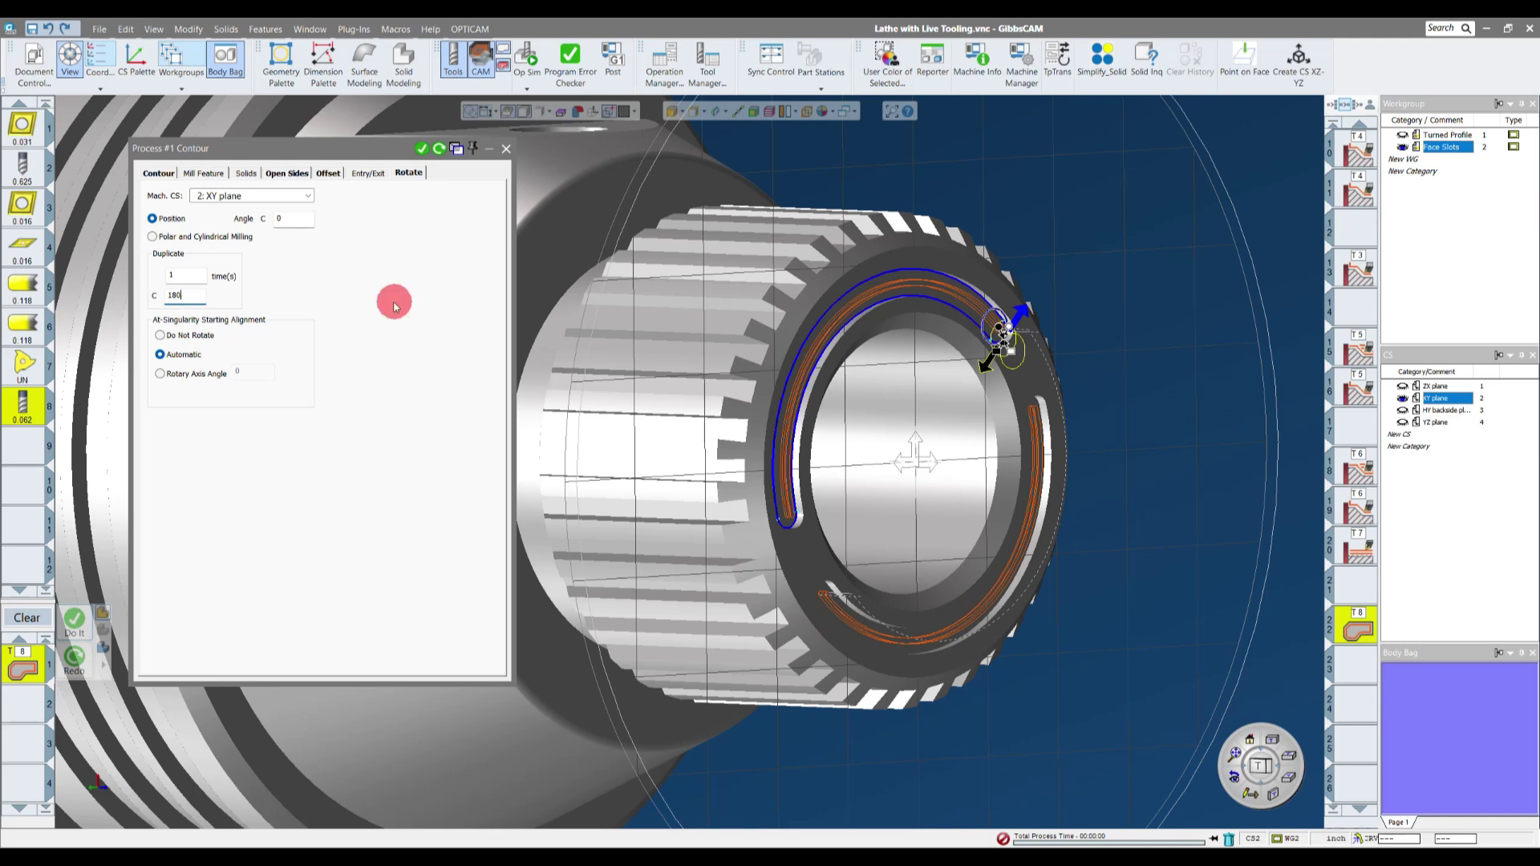
- Switch the contour's rotation to Polar and Cylindrical Milling, regenerate the toolpath with its 180-degree duplicate, and close the process settings
{"action": "left_click", "coordinate": [173, 221]}
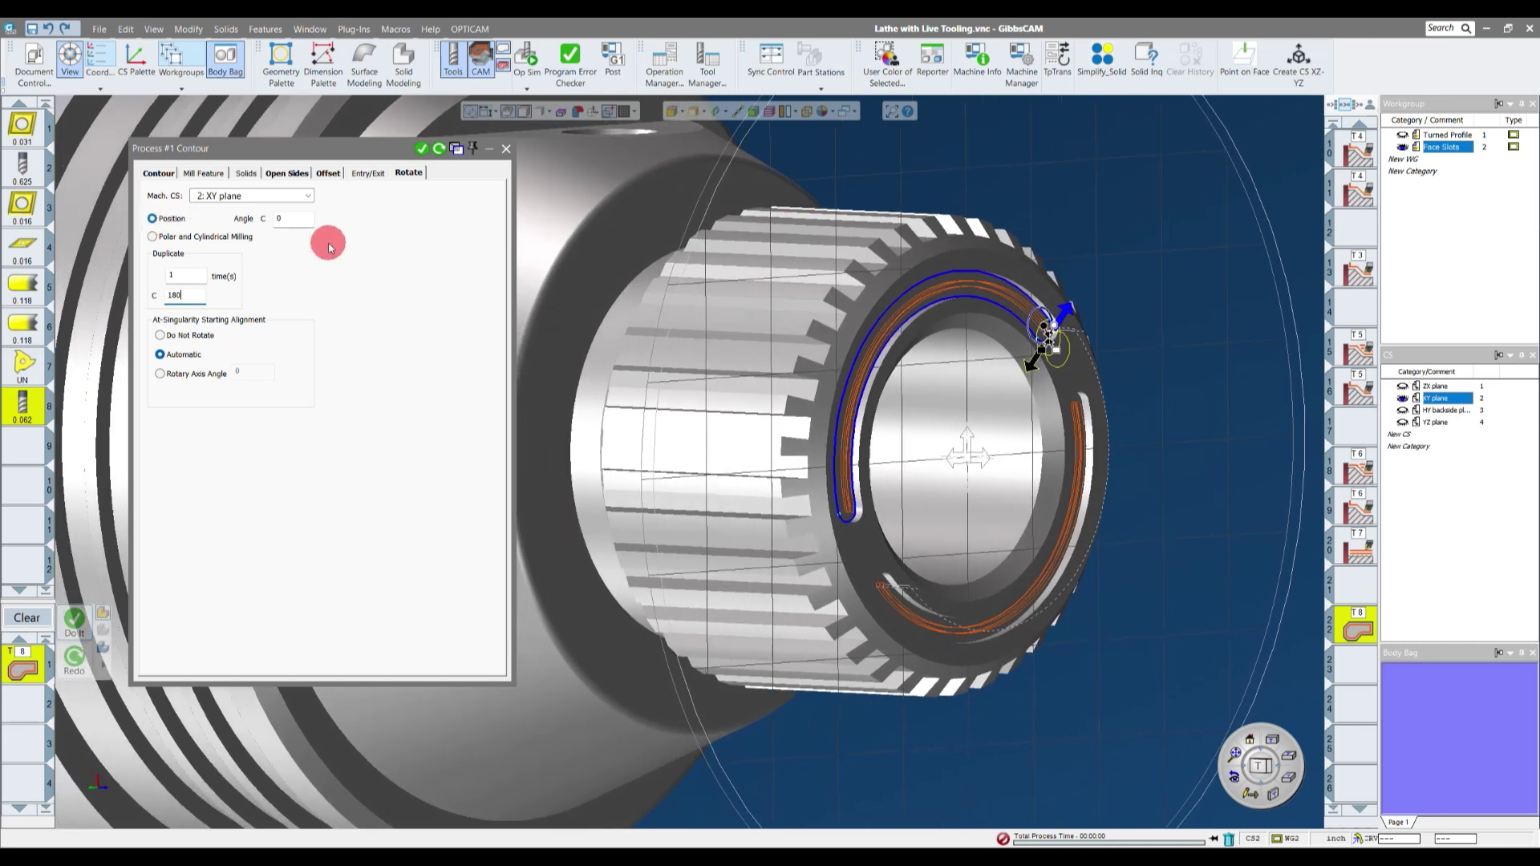
{"action": "double_click", "coordinate": [297, 223]}
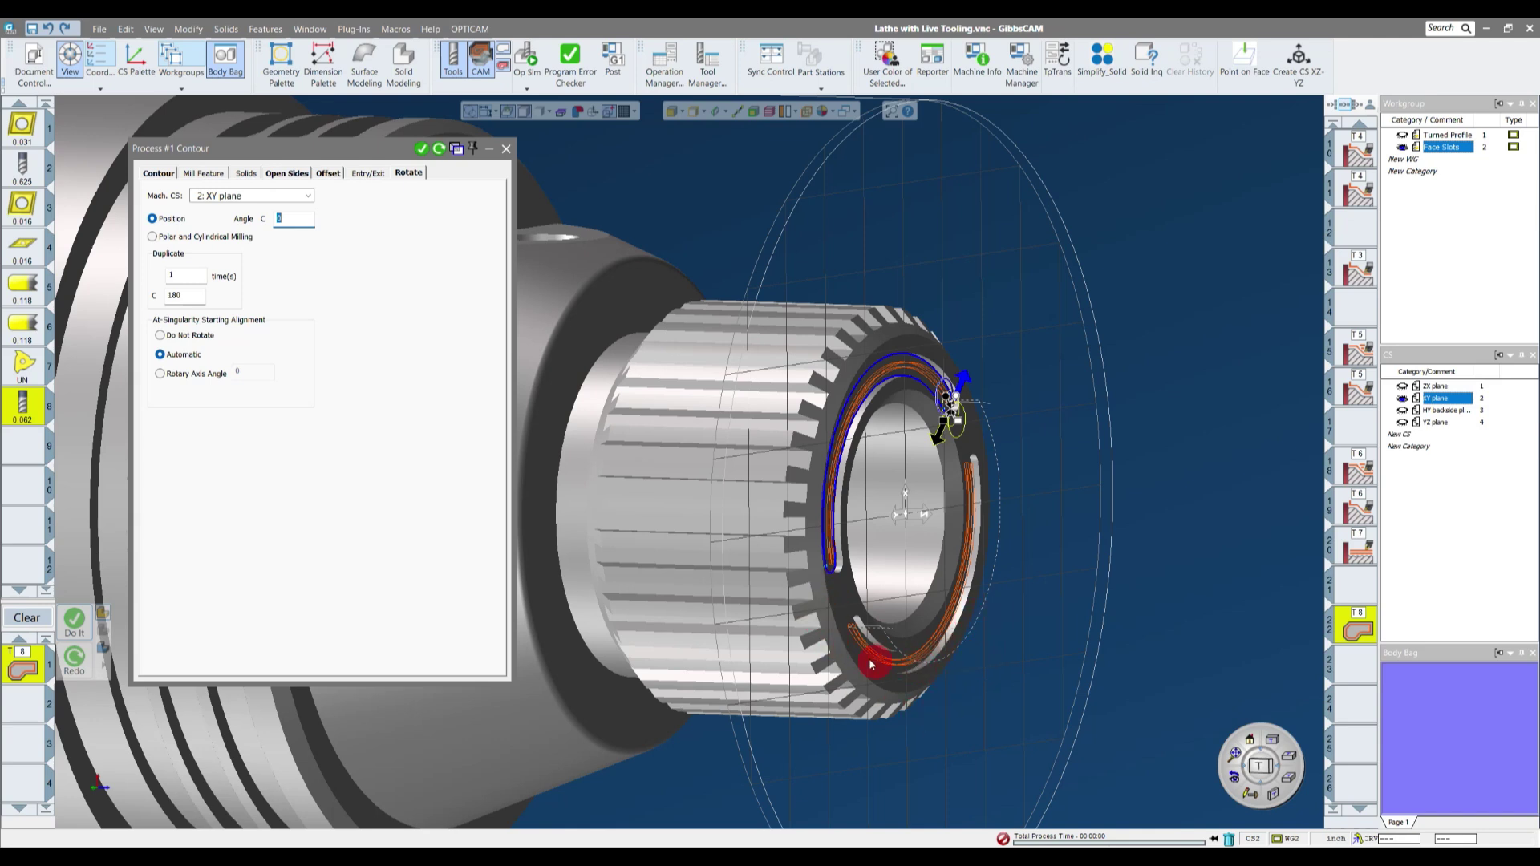
{"action": "middle_click_drag", "start_coordinate": [852, 651], "coordinate": [1047, 474]}
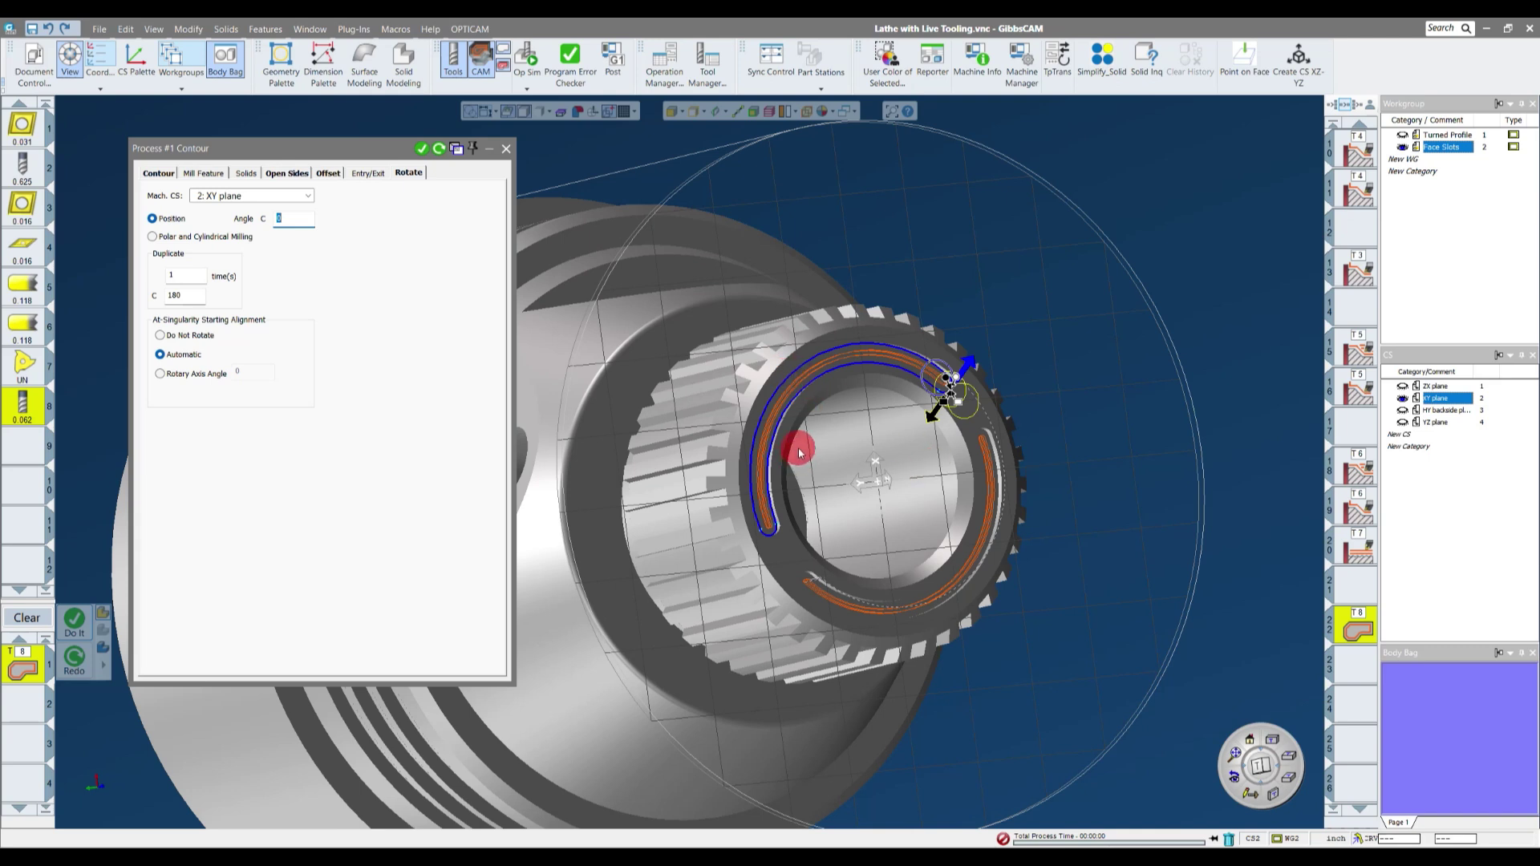
{"action": "middle_click_drag", "start_coordinate": [986, 574], "coordinate": [983, 575]}
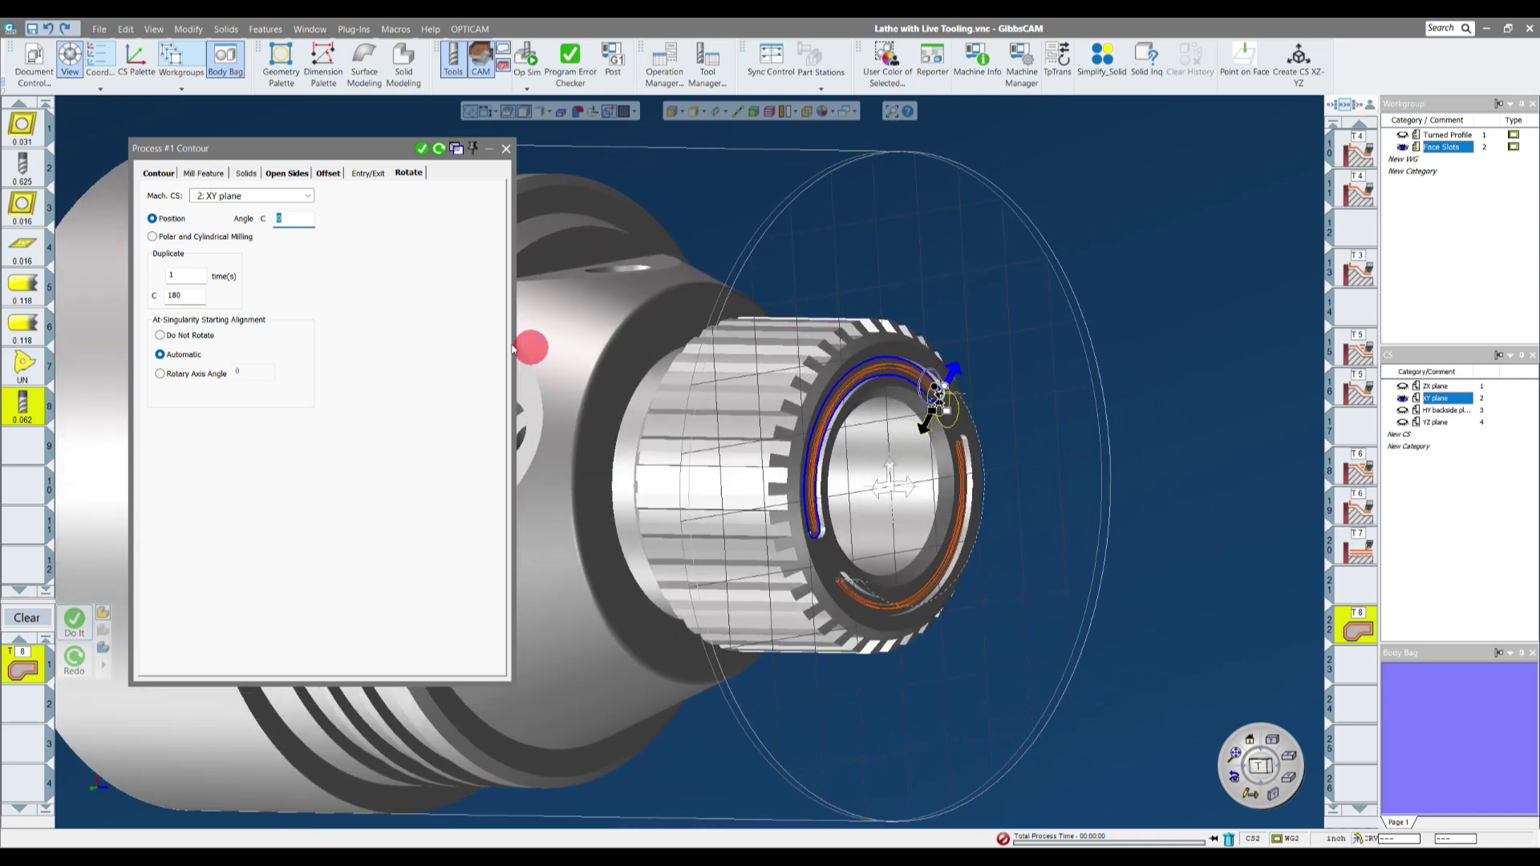
{"action": "left_click", "coordinate": [163, 239]}
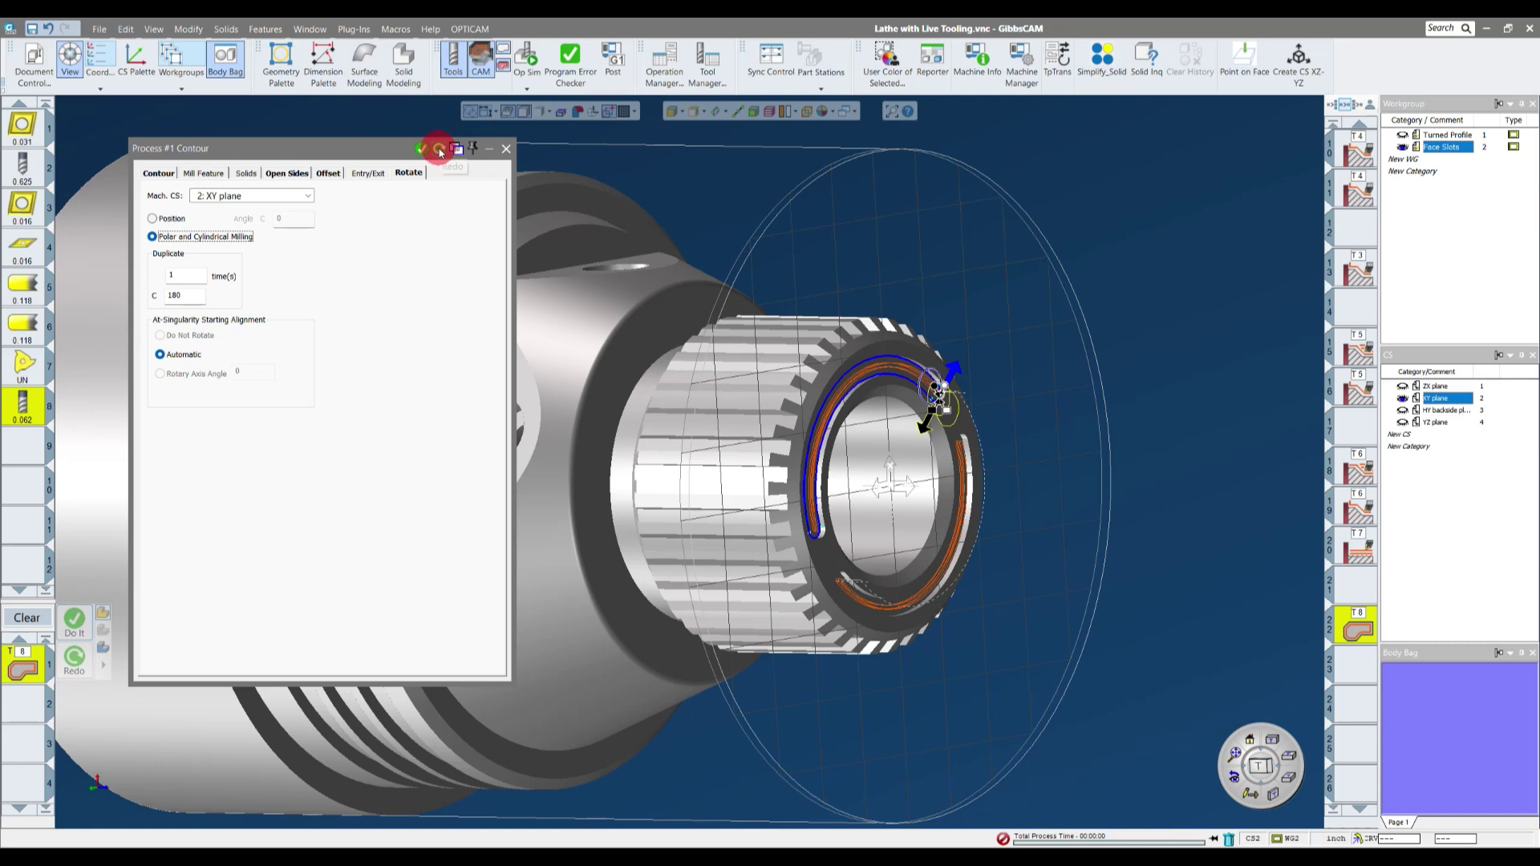
{"action": "middle_click_drag", "start_coordinate": [605, 505], "coordinate": [1188, 507]}
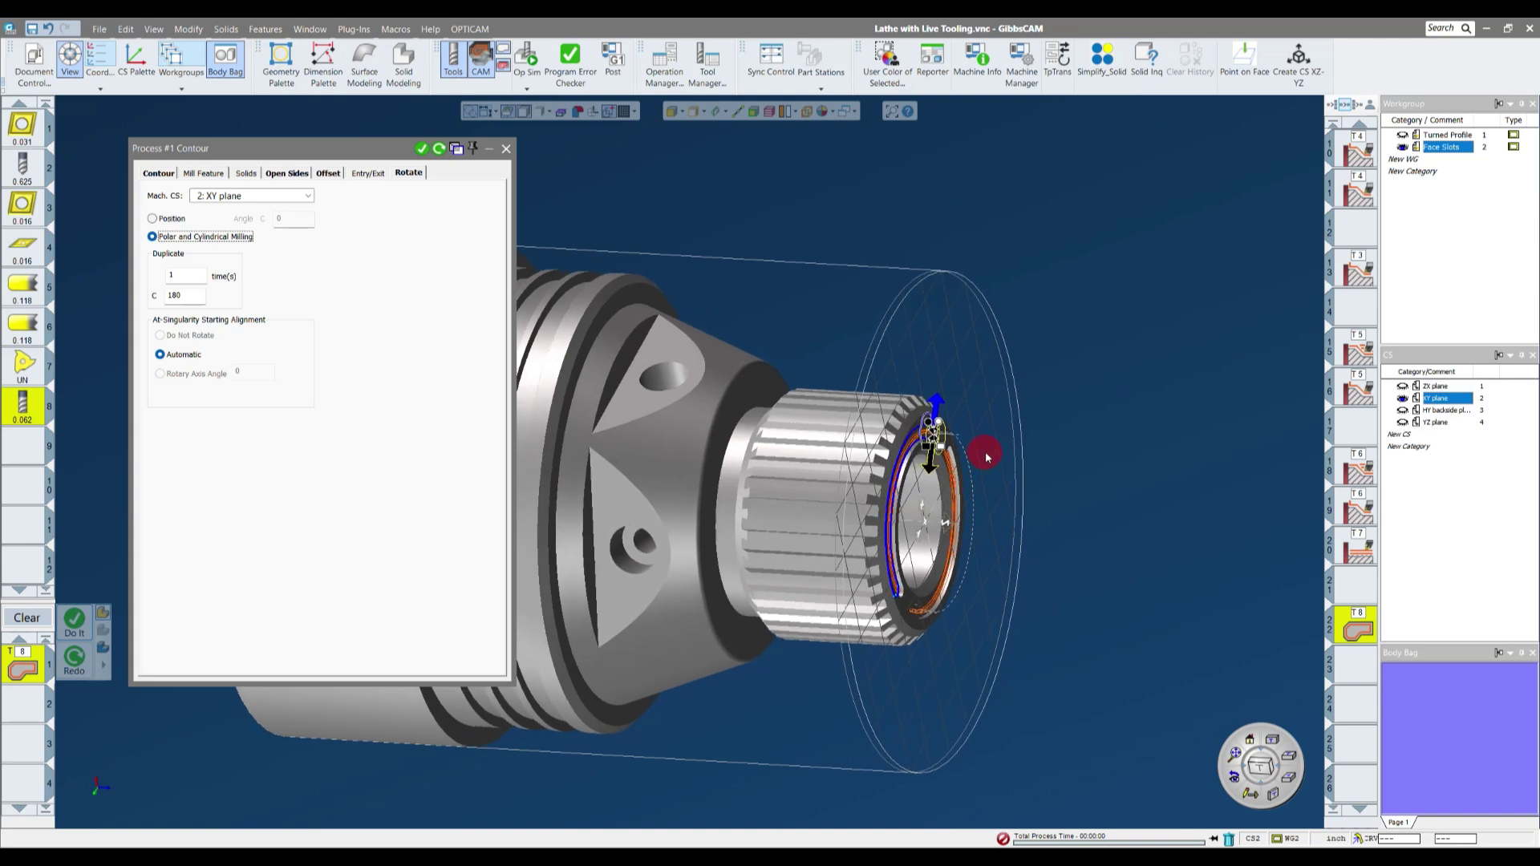
{"action": "left_click", "coordinate": [504, 152]}
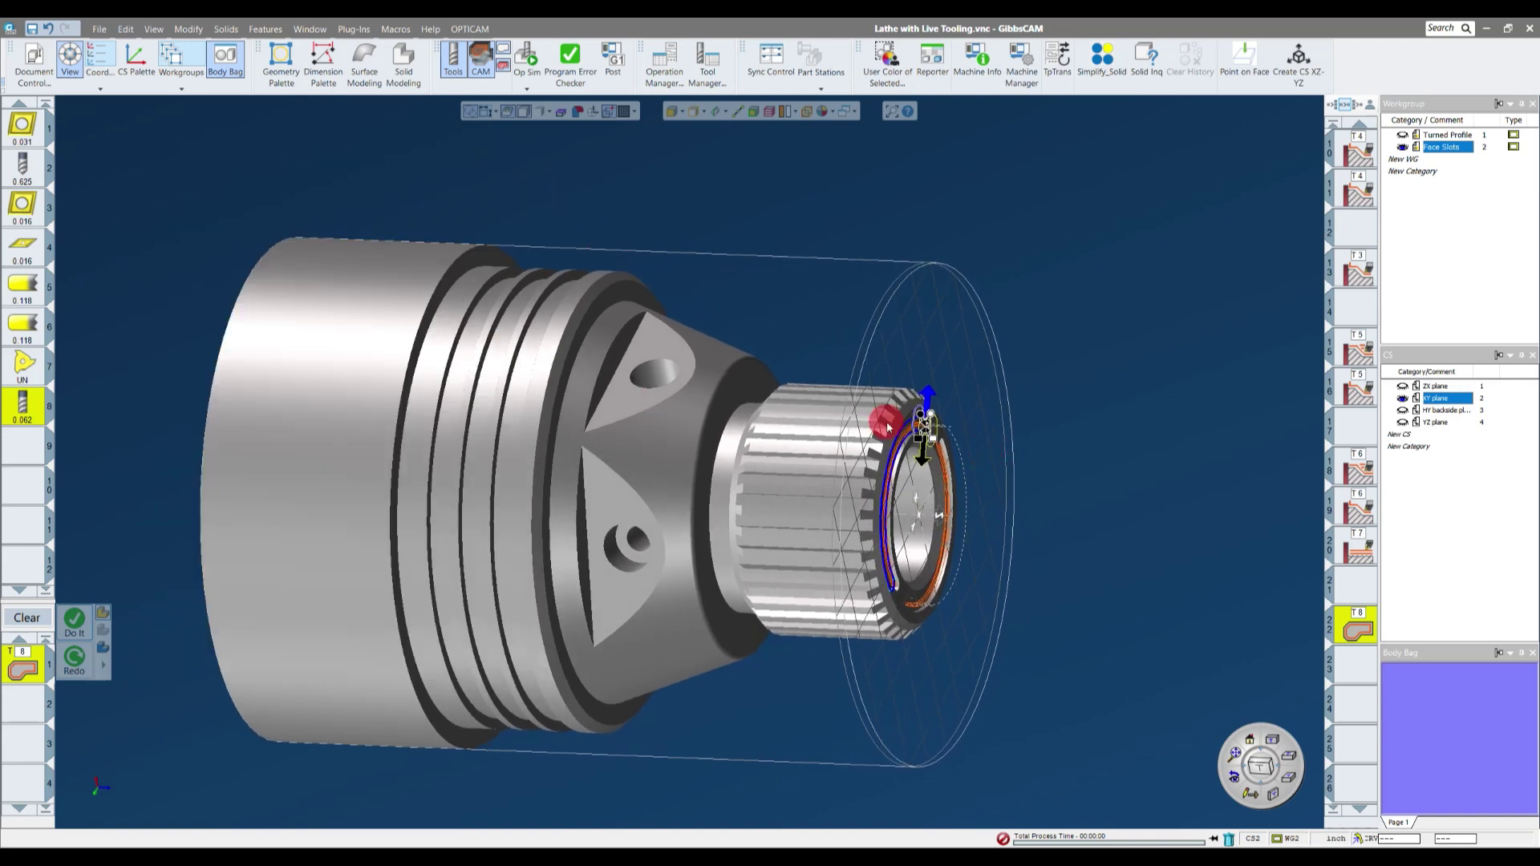
- Simulate machining on the full, unsectioned part from the raw stock up to the start of operation 22
{"action": "left_click", "coordinate": [1356, 658]}
{"action": "left_click", "coordinate": [182, 488]}
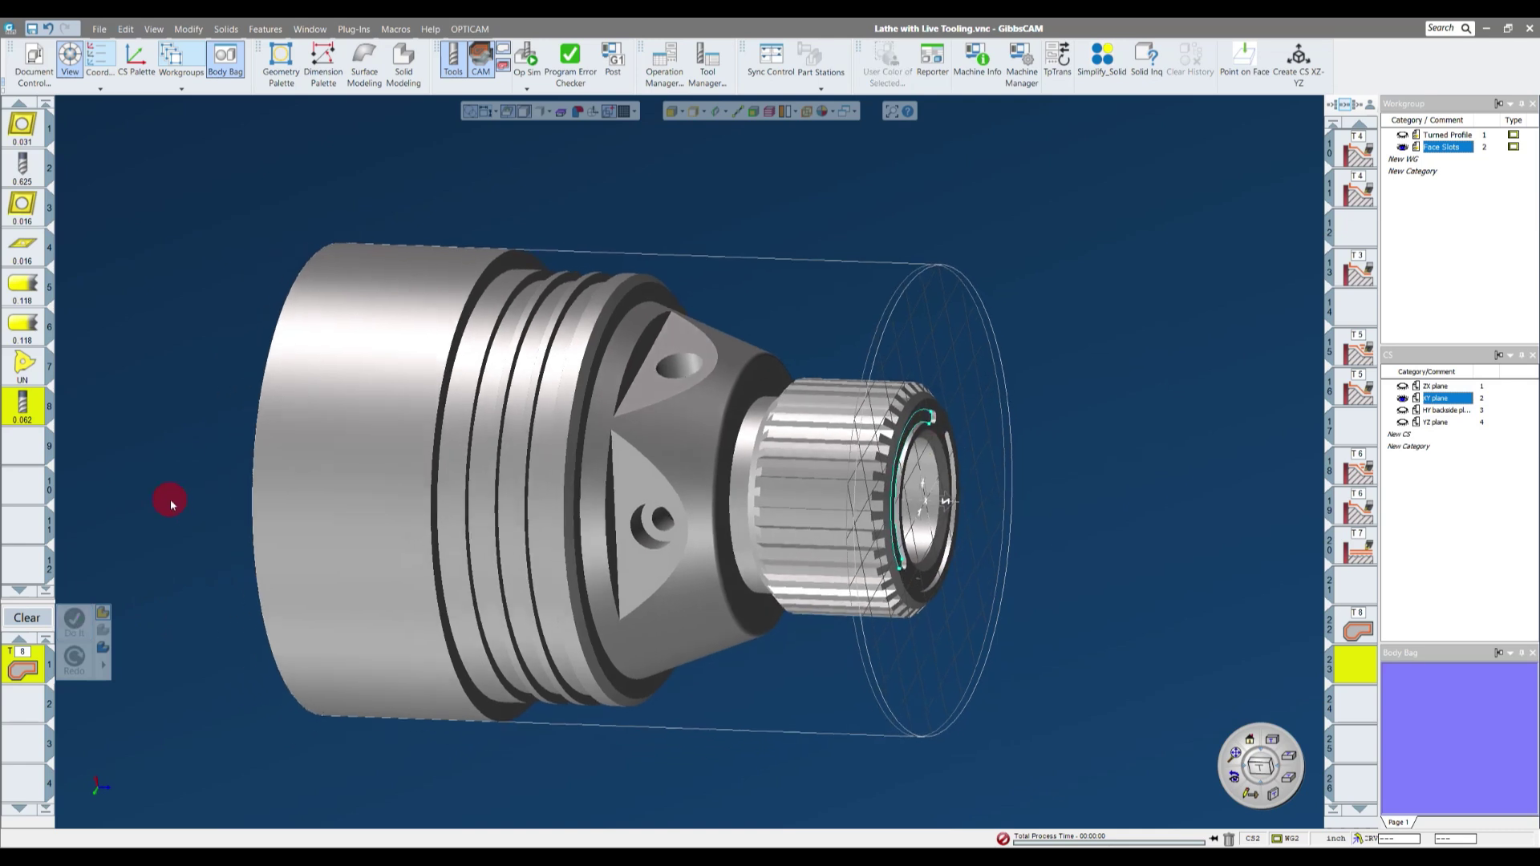
{"action": "left_click", "coordinate": [529, 57]}
{"action": "left_click", "coordinate": [1045, 206]}
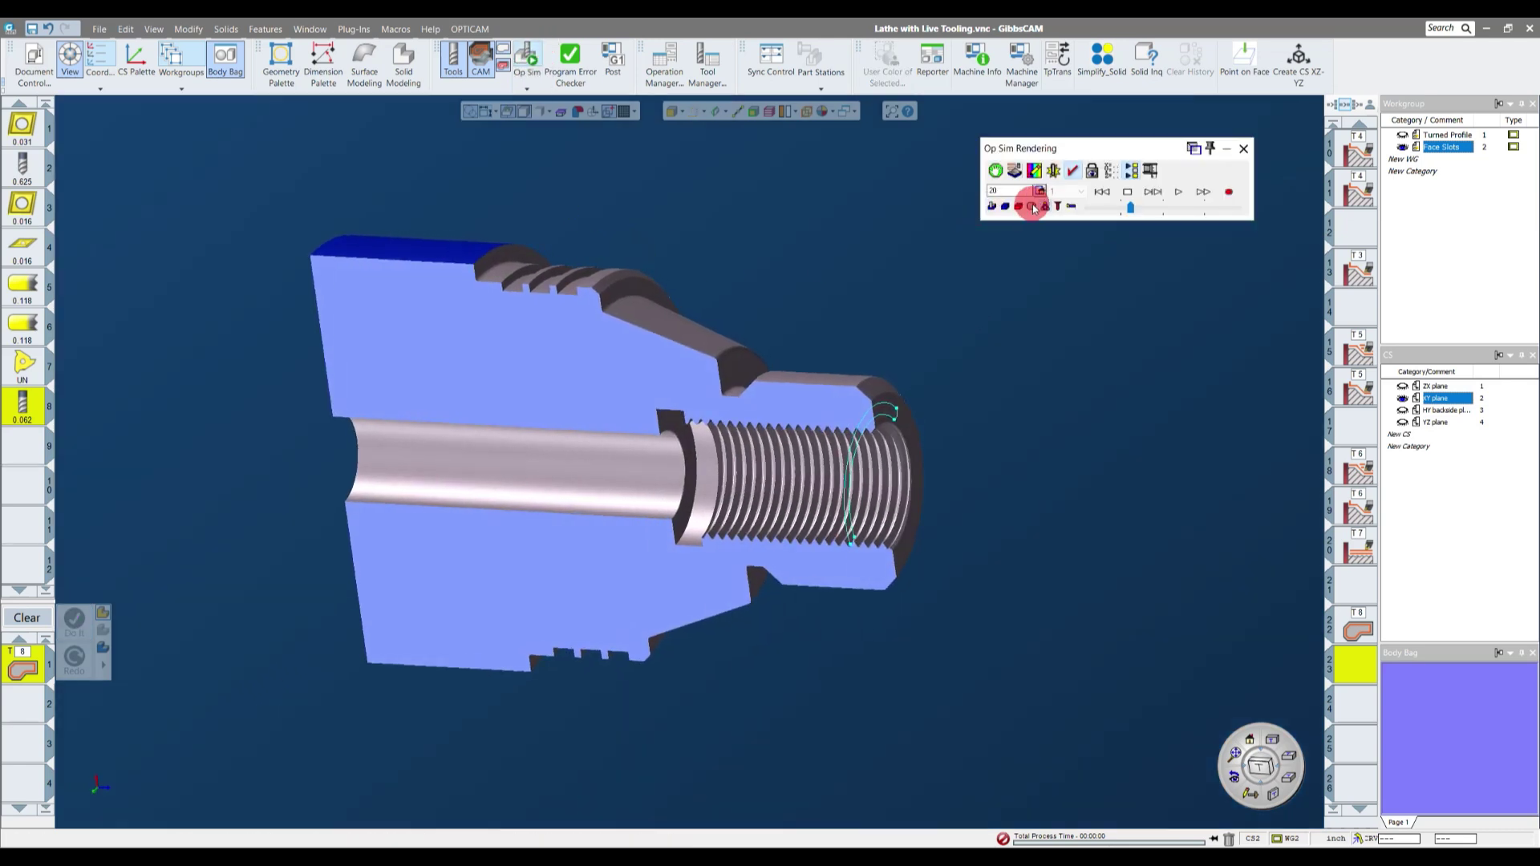
{"action": "left_click", "coordinate": [1031, 206]}
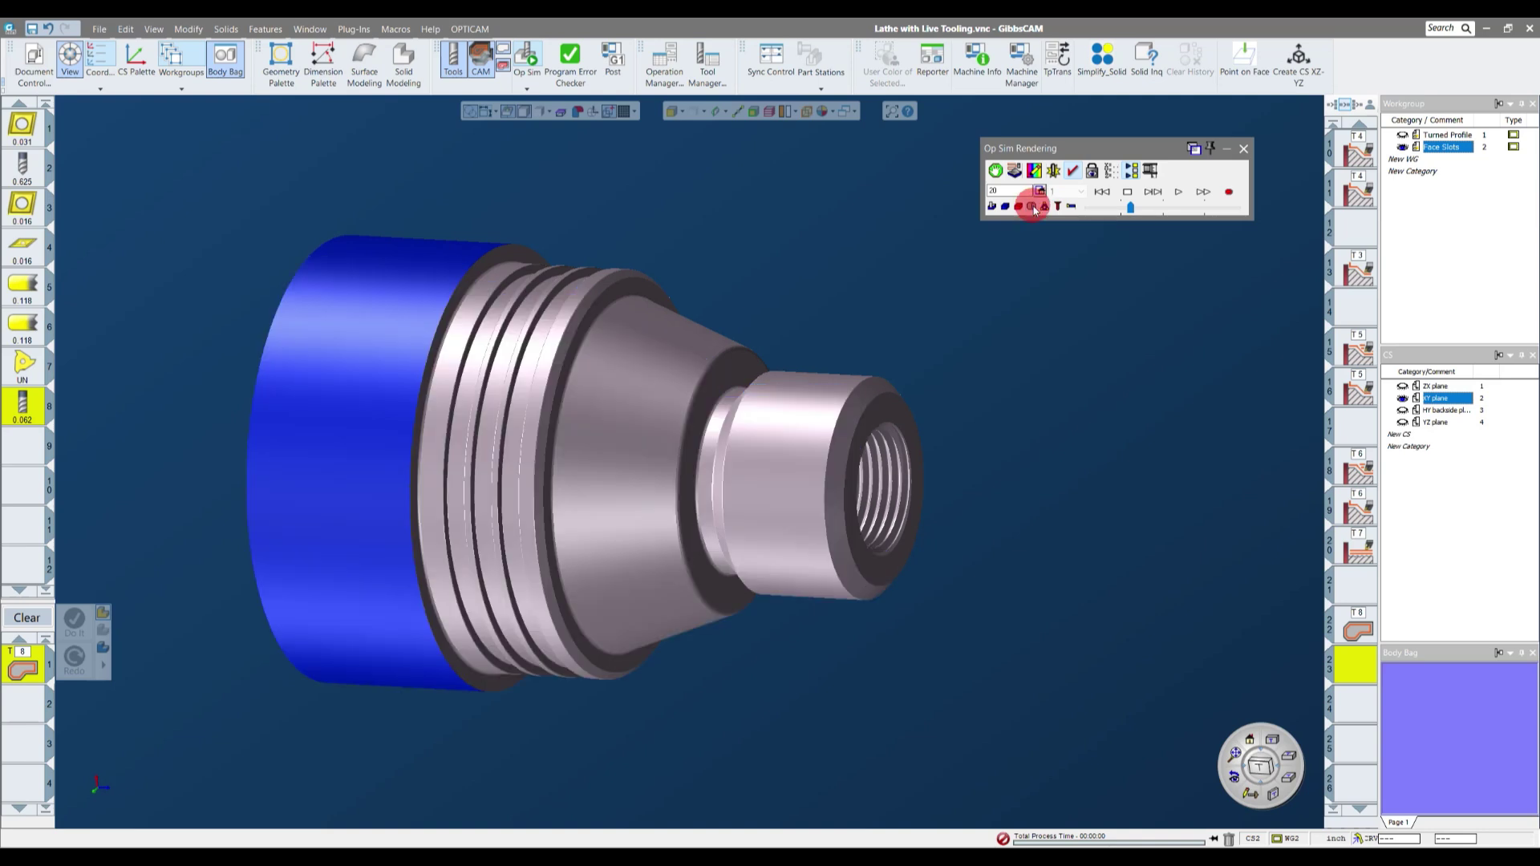
{"action": "left_click", "coordinate": [1102, 192]}
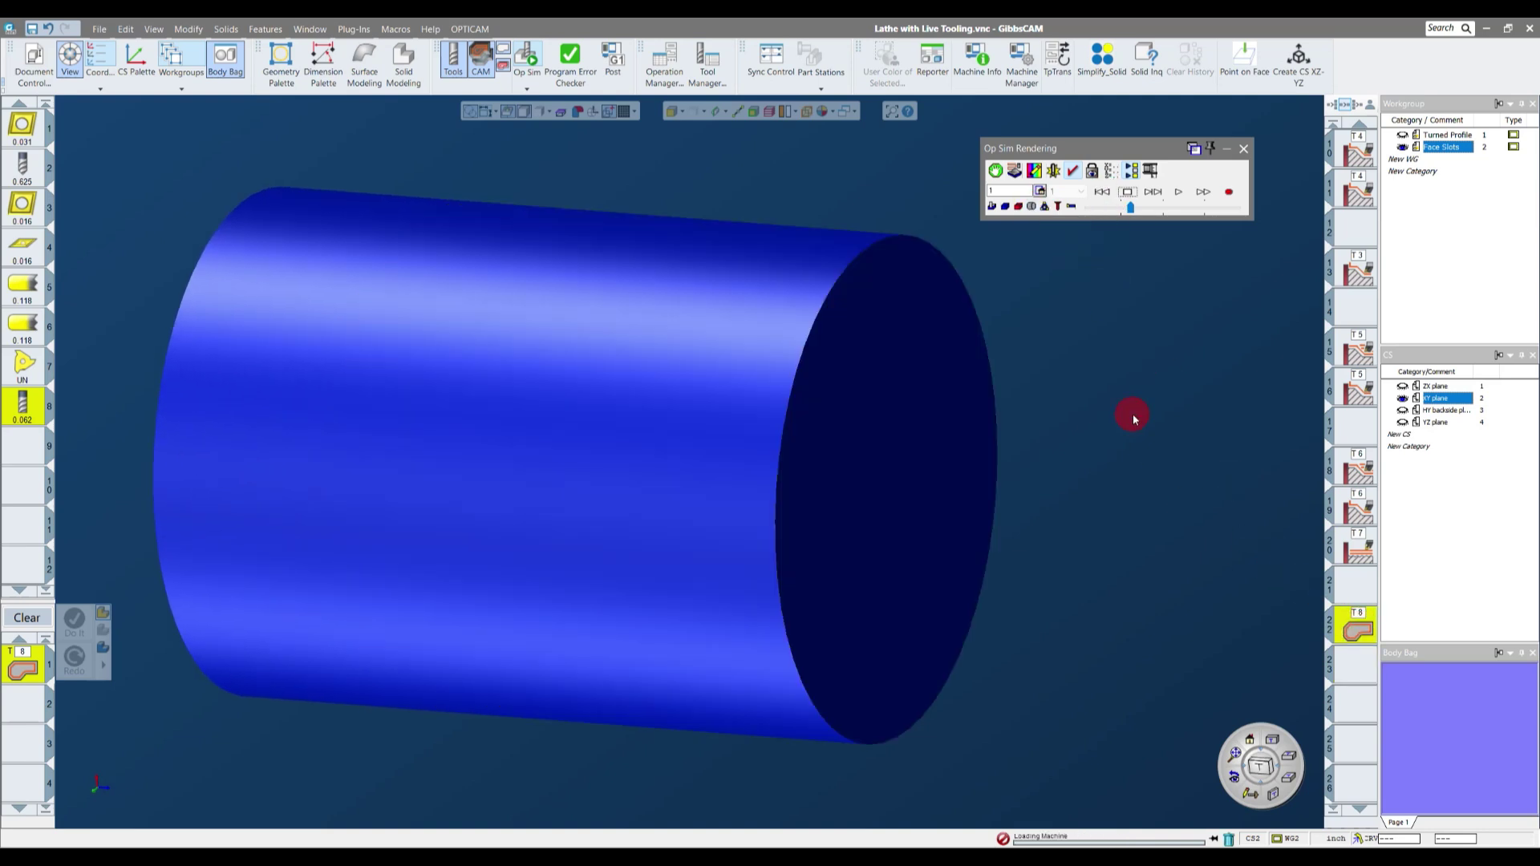
{"action": "left_click", "coordinate": [1347, 629]}
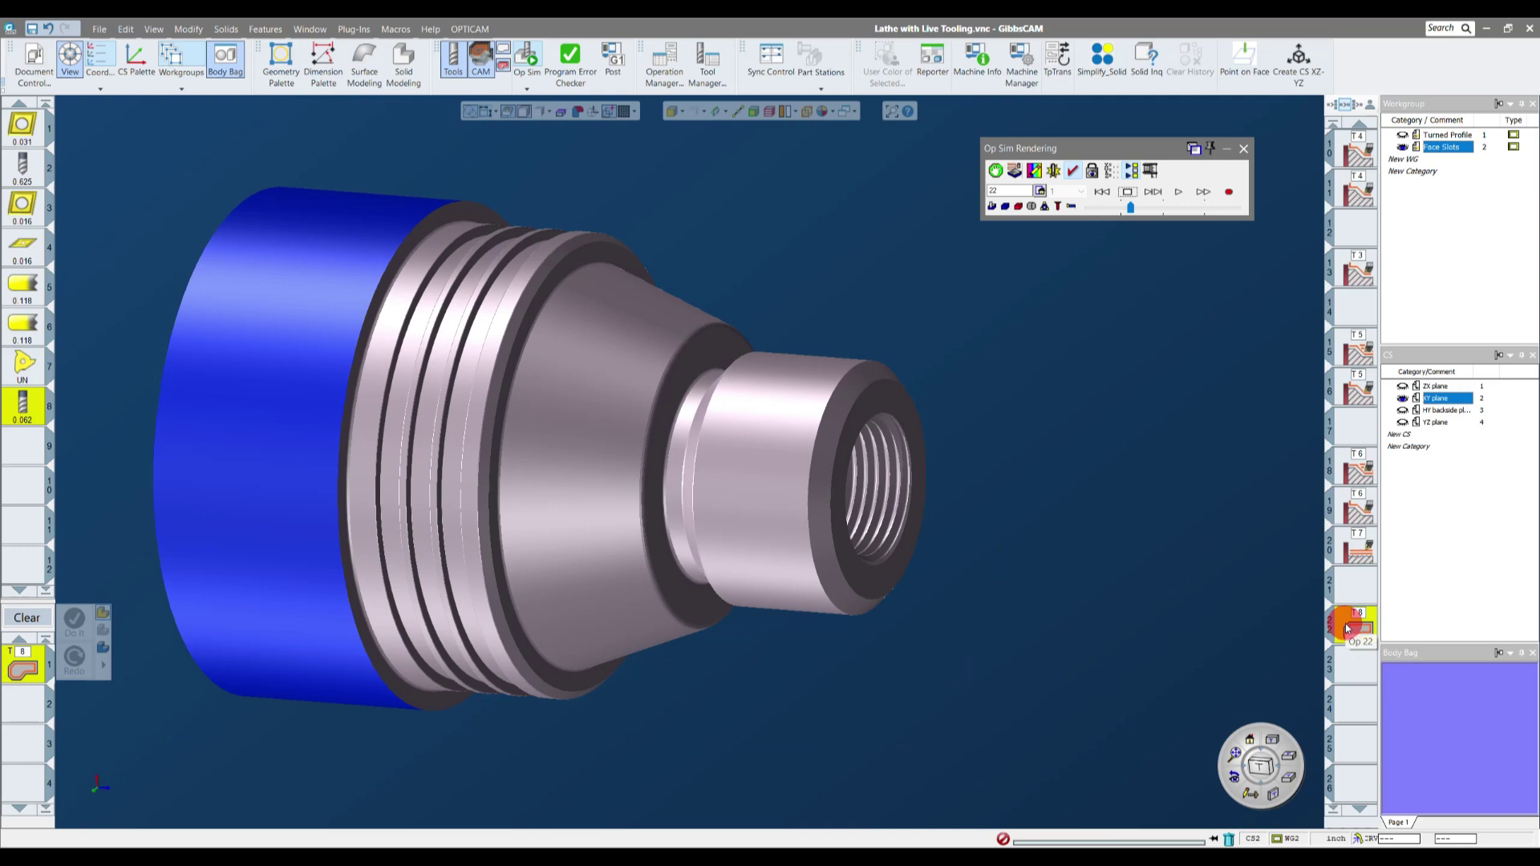
- Play the simulation of operation 22 at an adjusted speed and examine the slot cutting on the part's face up close
{"action": "left_click", "coordinate": [1107, 206]}
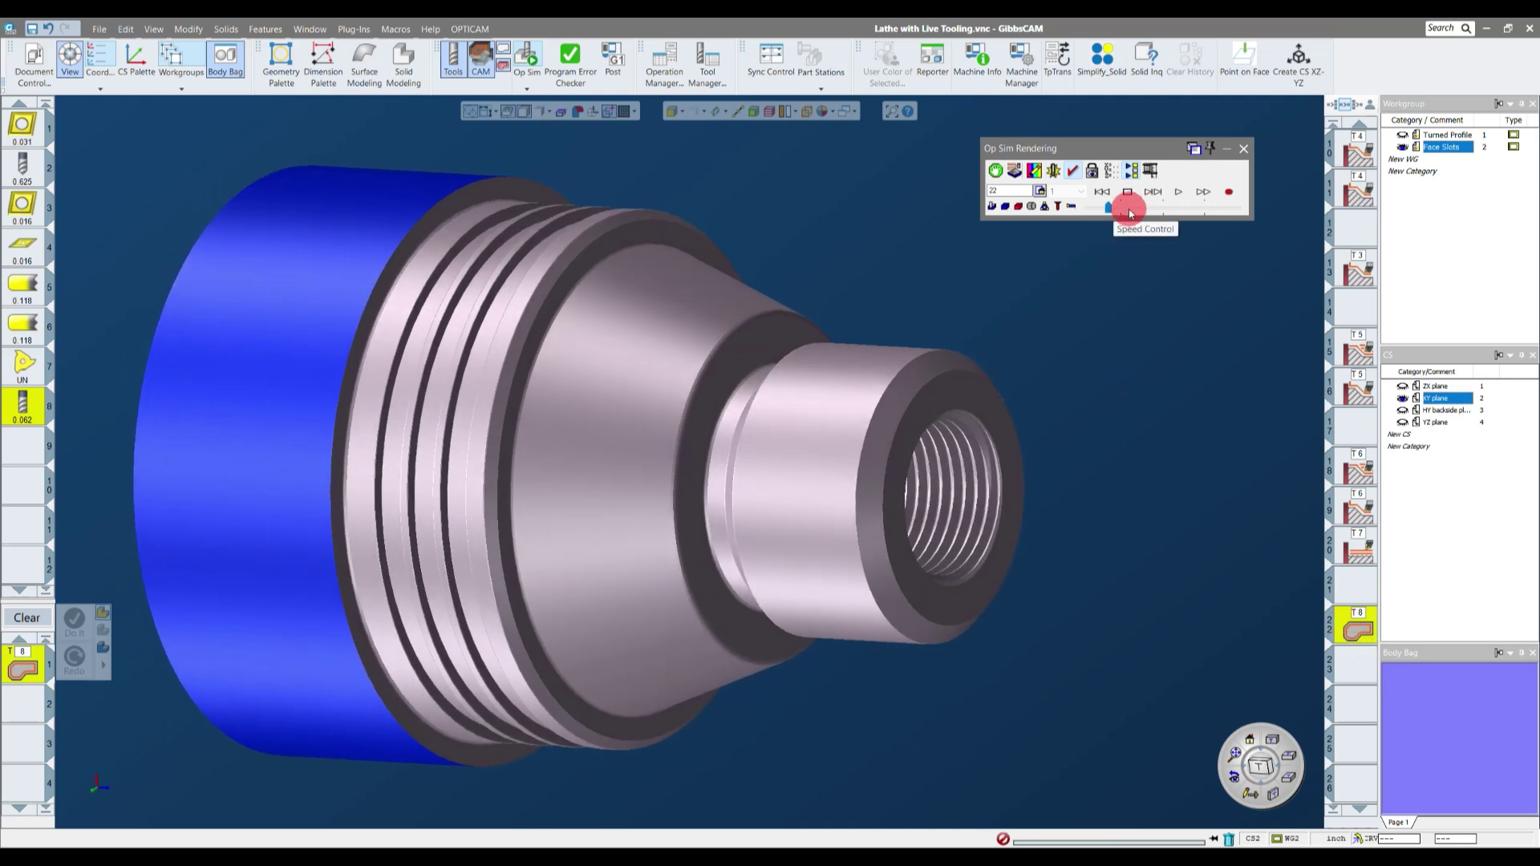
{"action": "left_click", "coordinate": [1123, 208]}
{"action": "left_click", "coordinate": [1177, 191]}
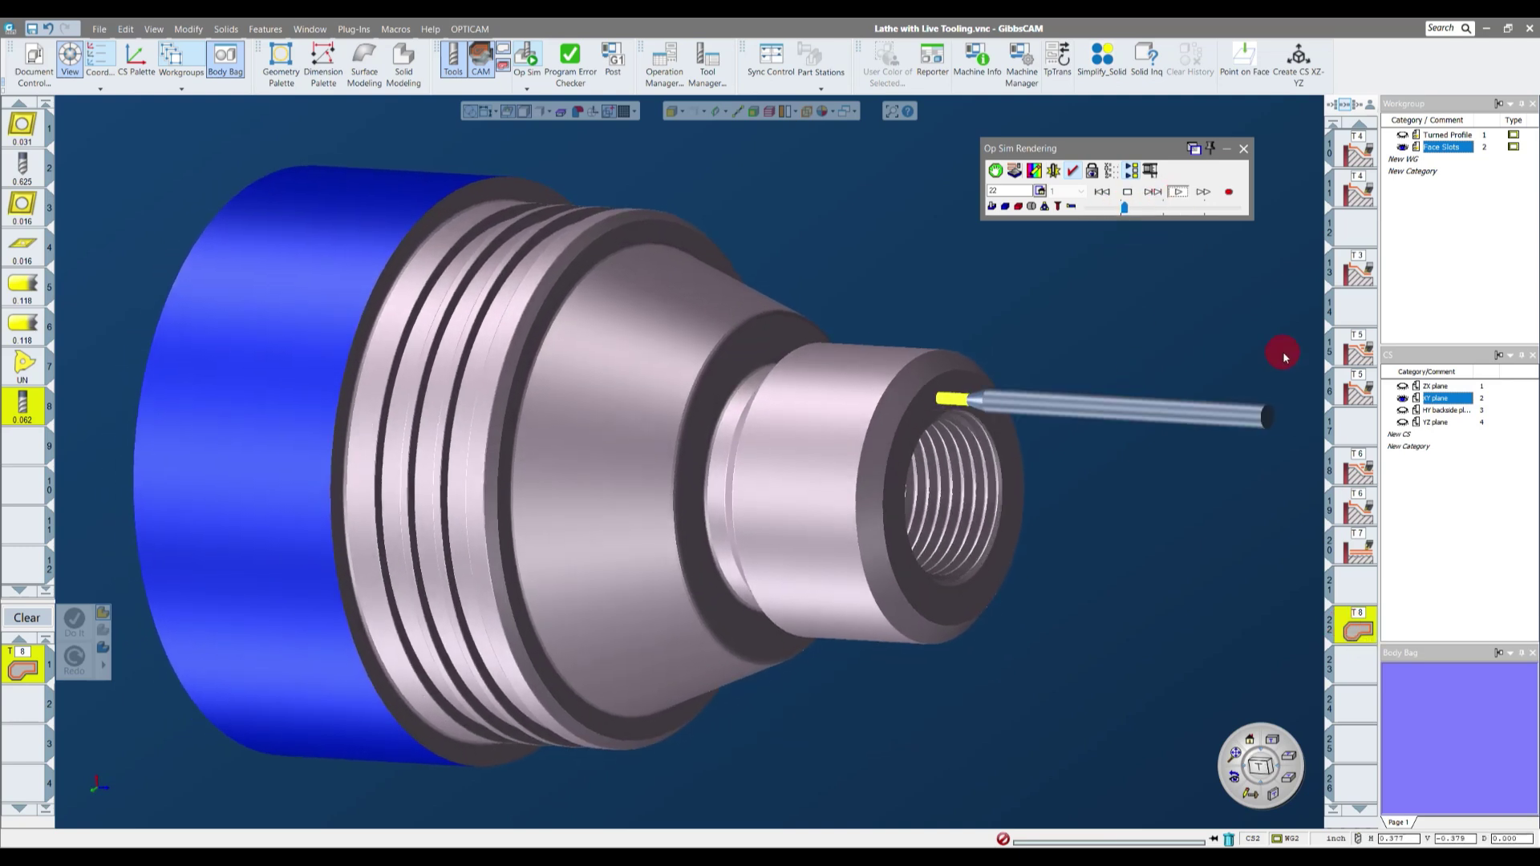
{"action": "left_click", "coordinate": [1133, 208]}
{"action": "left_click_drag", "start_coordinate": [1139, 210], "coordinate": [1143, 211]}
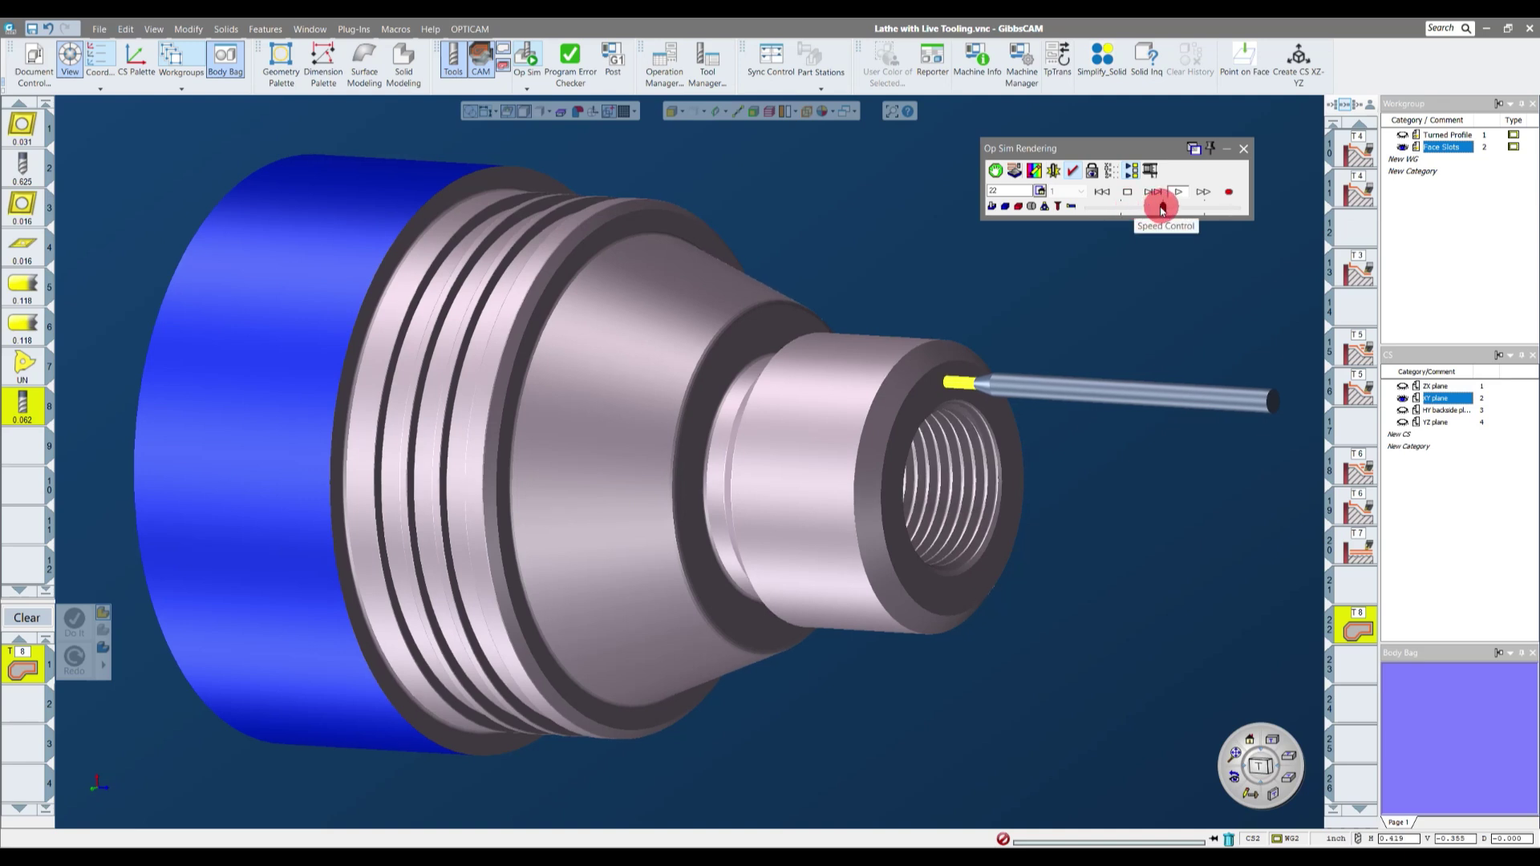
{"action": "left_click_drag", "start_coordinate": [1187, 210], "coordinate": [1214, 208]}
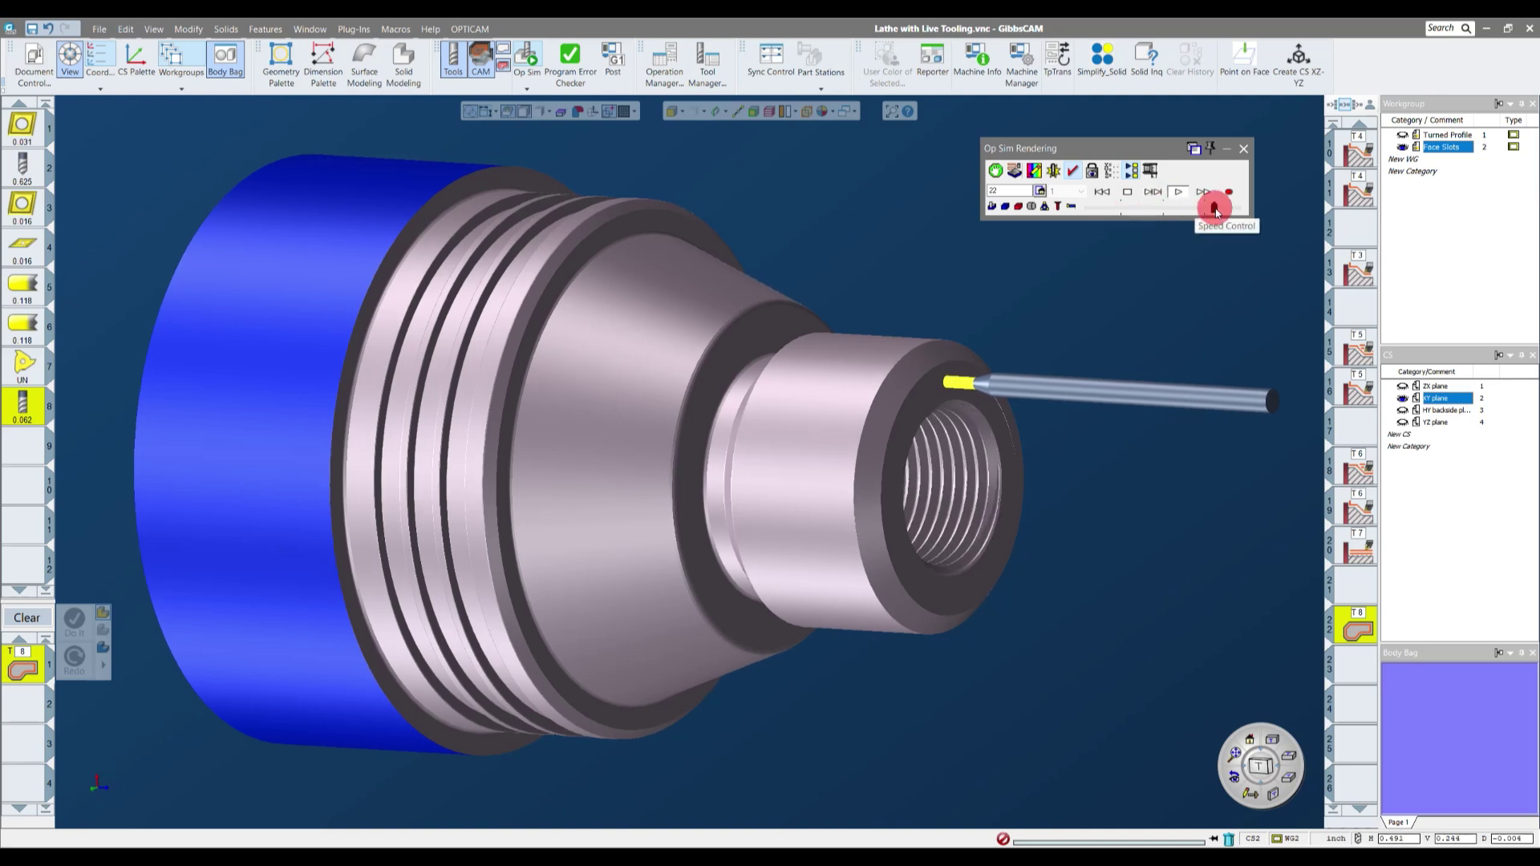
{"action": "middle_click_drag", "start_coordinate": [1151, 263], "coordinate": [1058, 267]}
{"action": "scroll", "coordinate": [1108, 379], "scroll_direction": "up", "scroll_amount": 5}
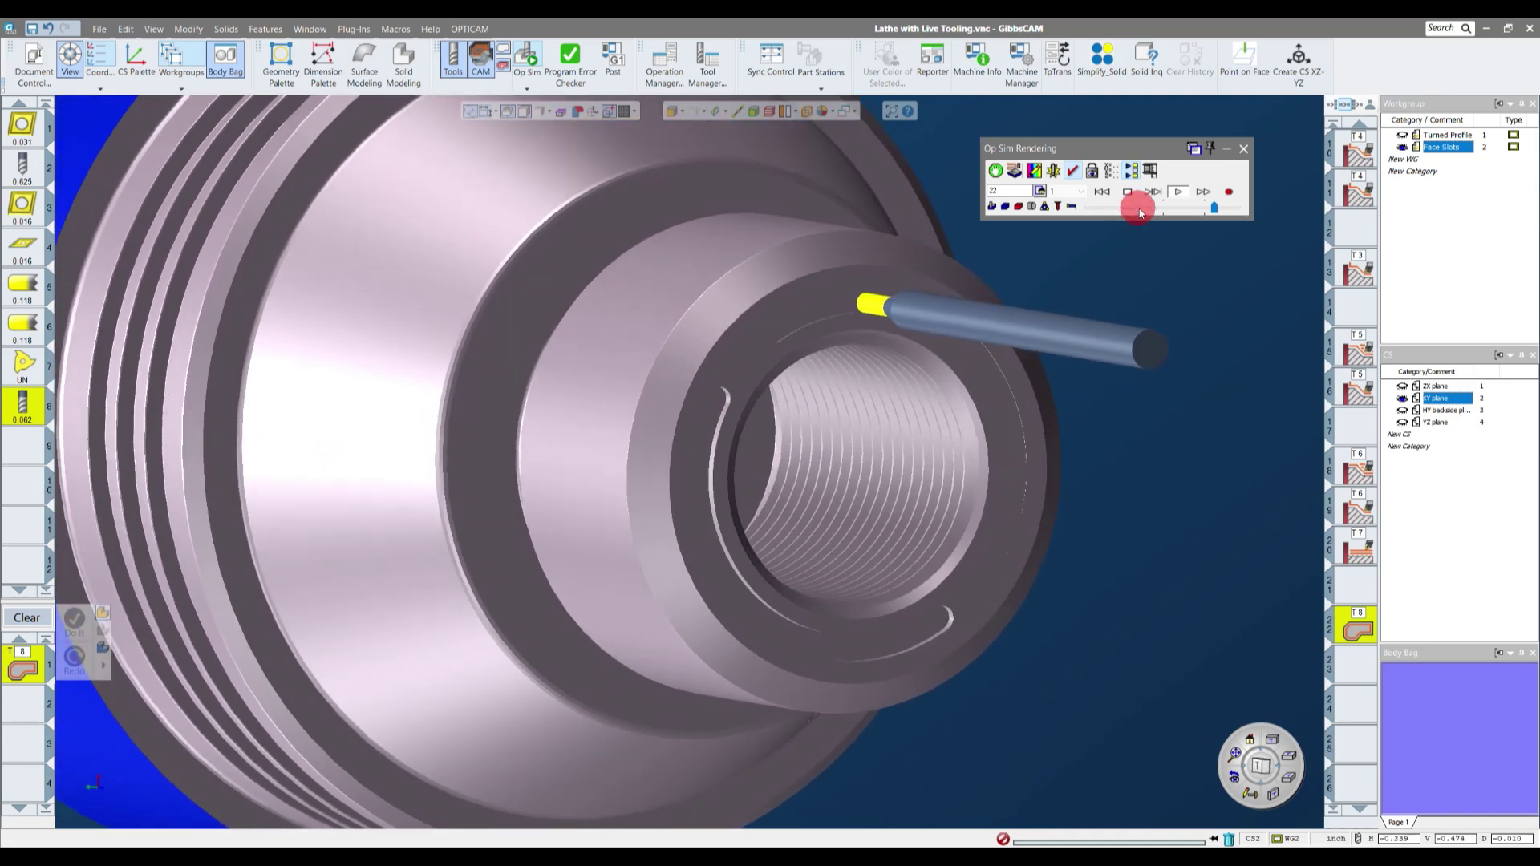
{"action": "left_click", "coordinate": [1172, 210]}
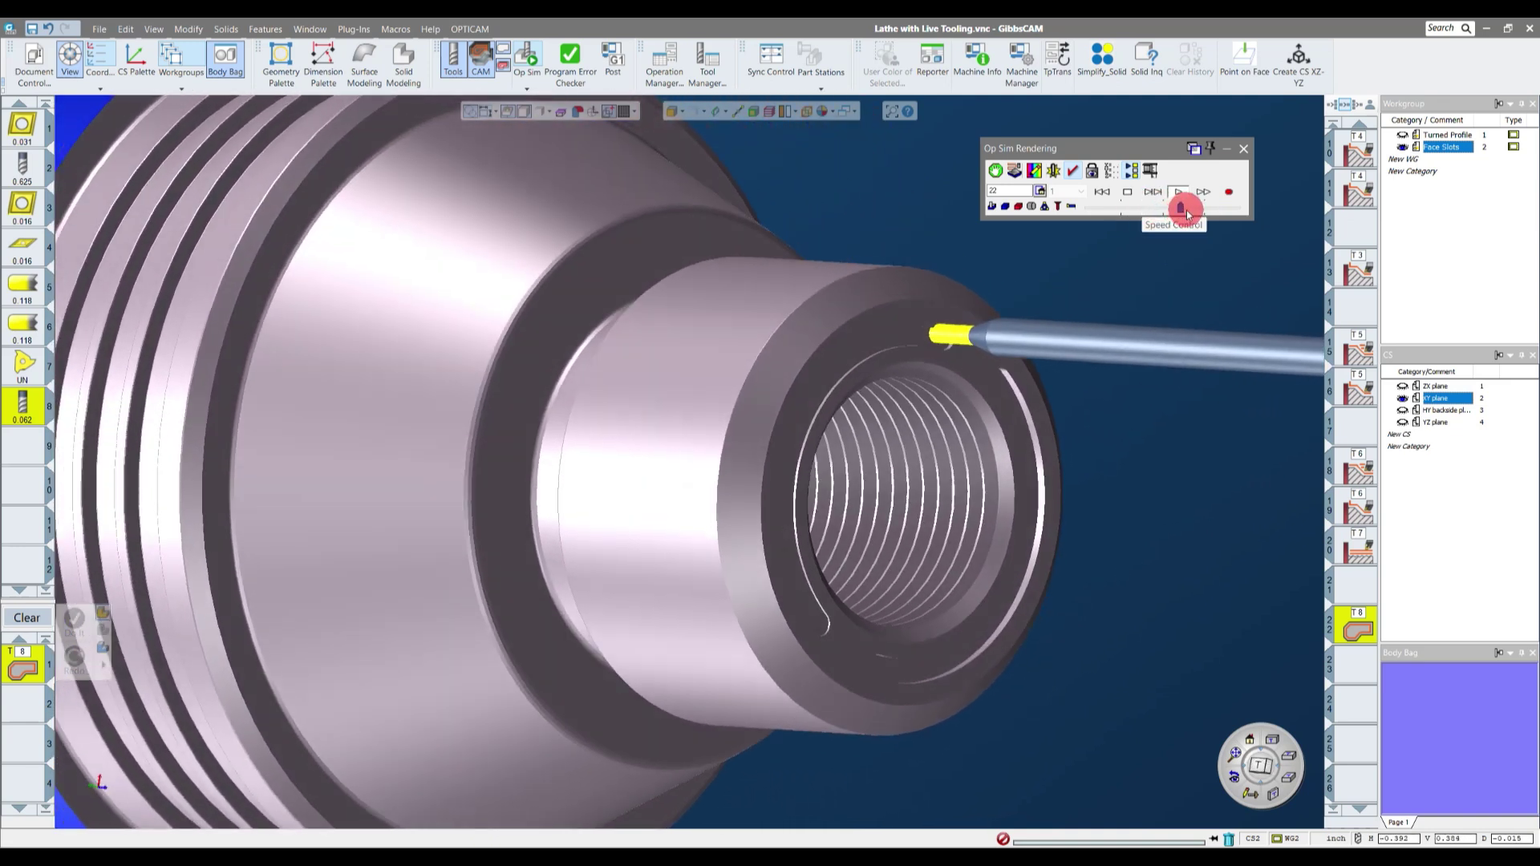
- Examine the simulated face slots up close, check the facet display of the rendered part, and close the simulation
{"action": "left_click", "coordinate": [293, 74]}
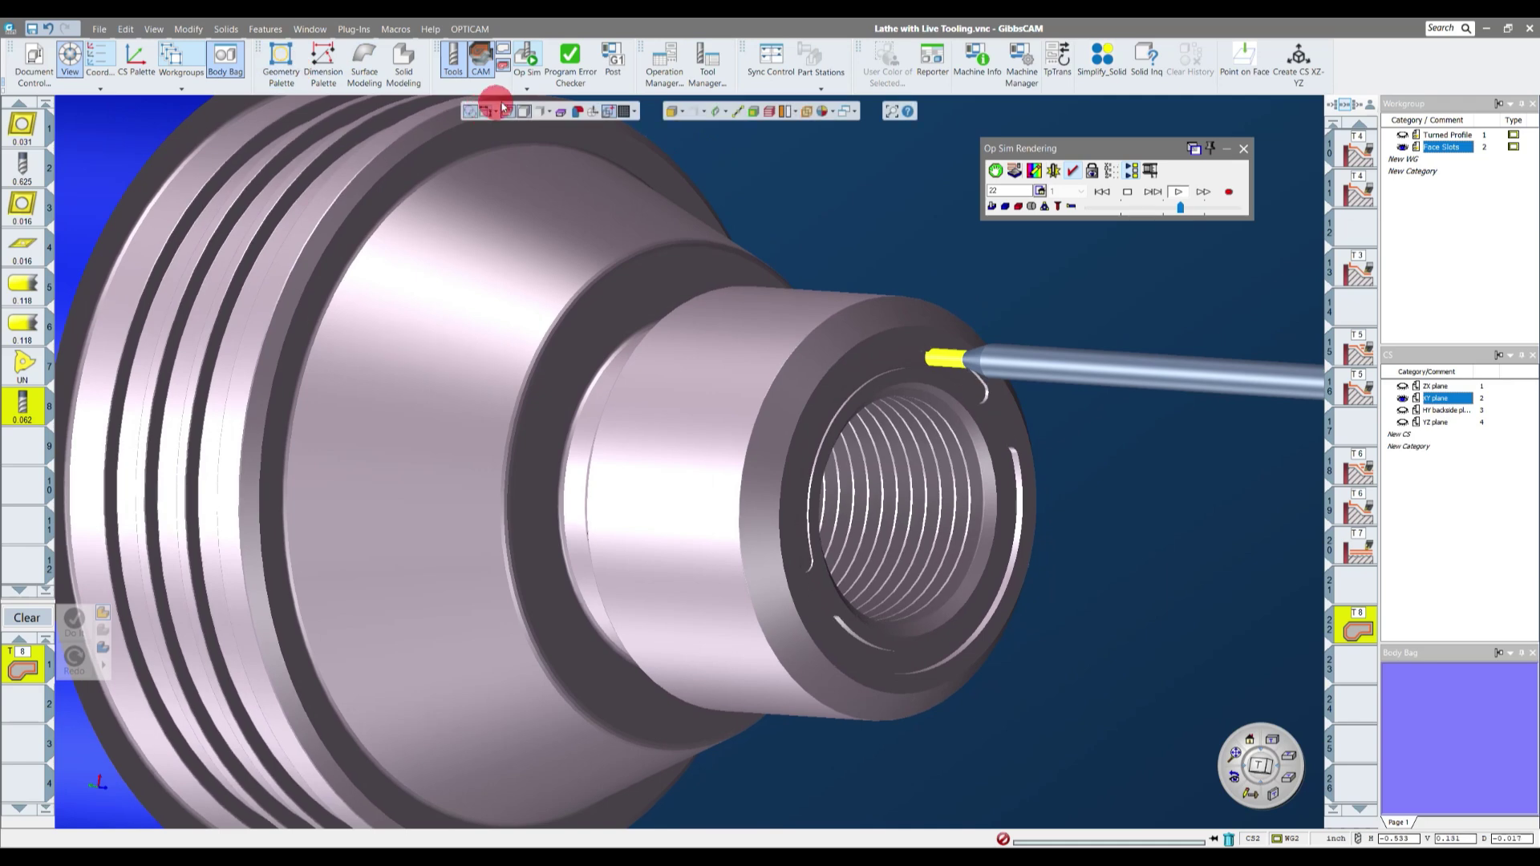
{"action": "left_click_drag", "start_coordinate": [542, 111], "coordinate": [543, 148]}
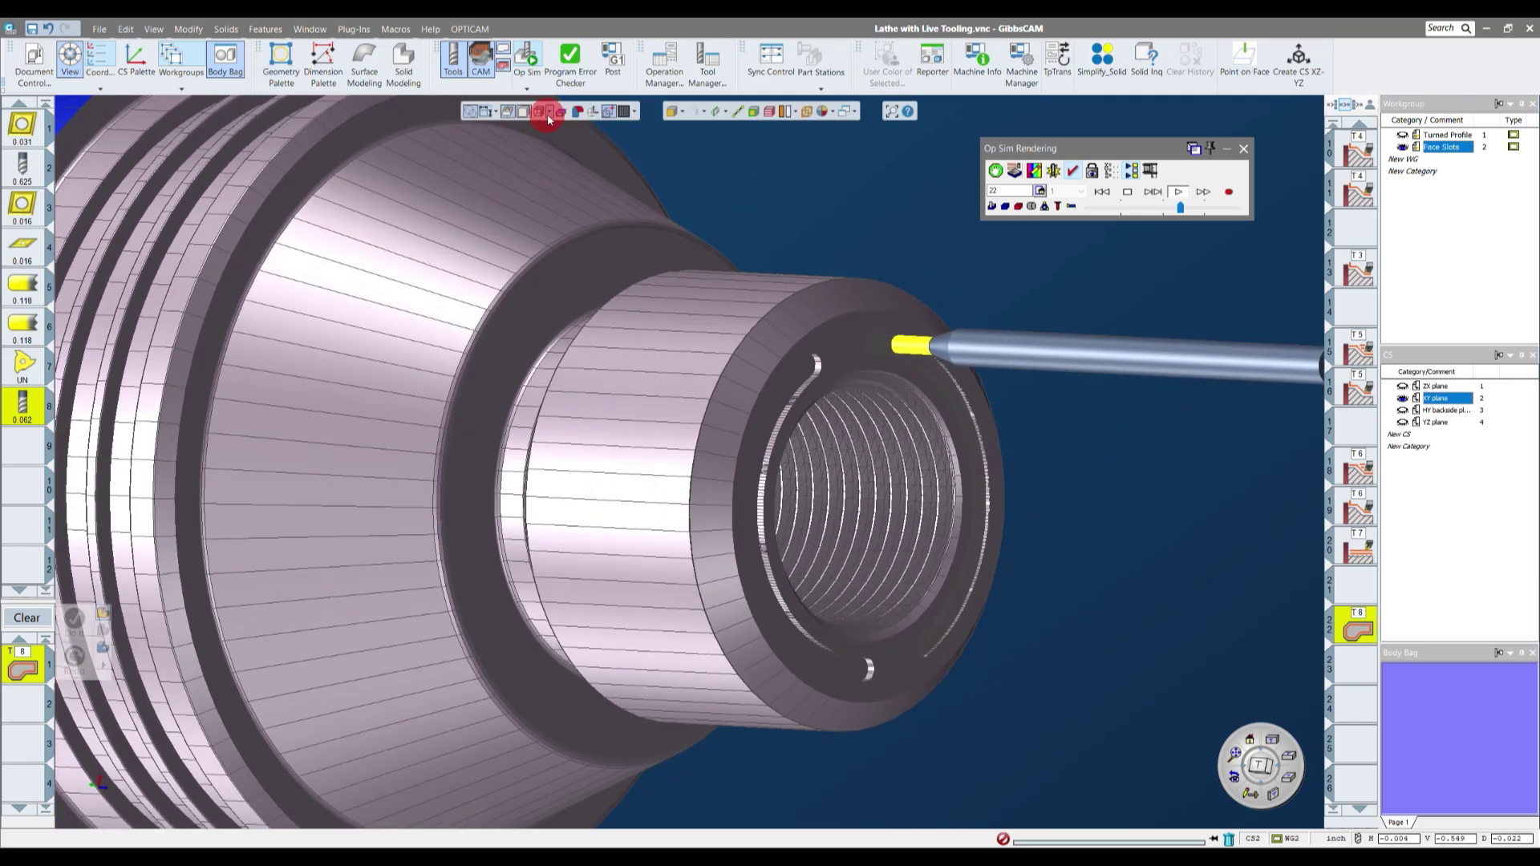
{"action": "left_click", "coordinate": [548, 118]}
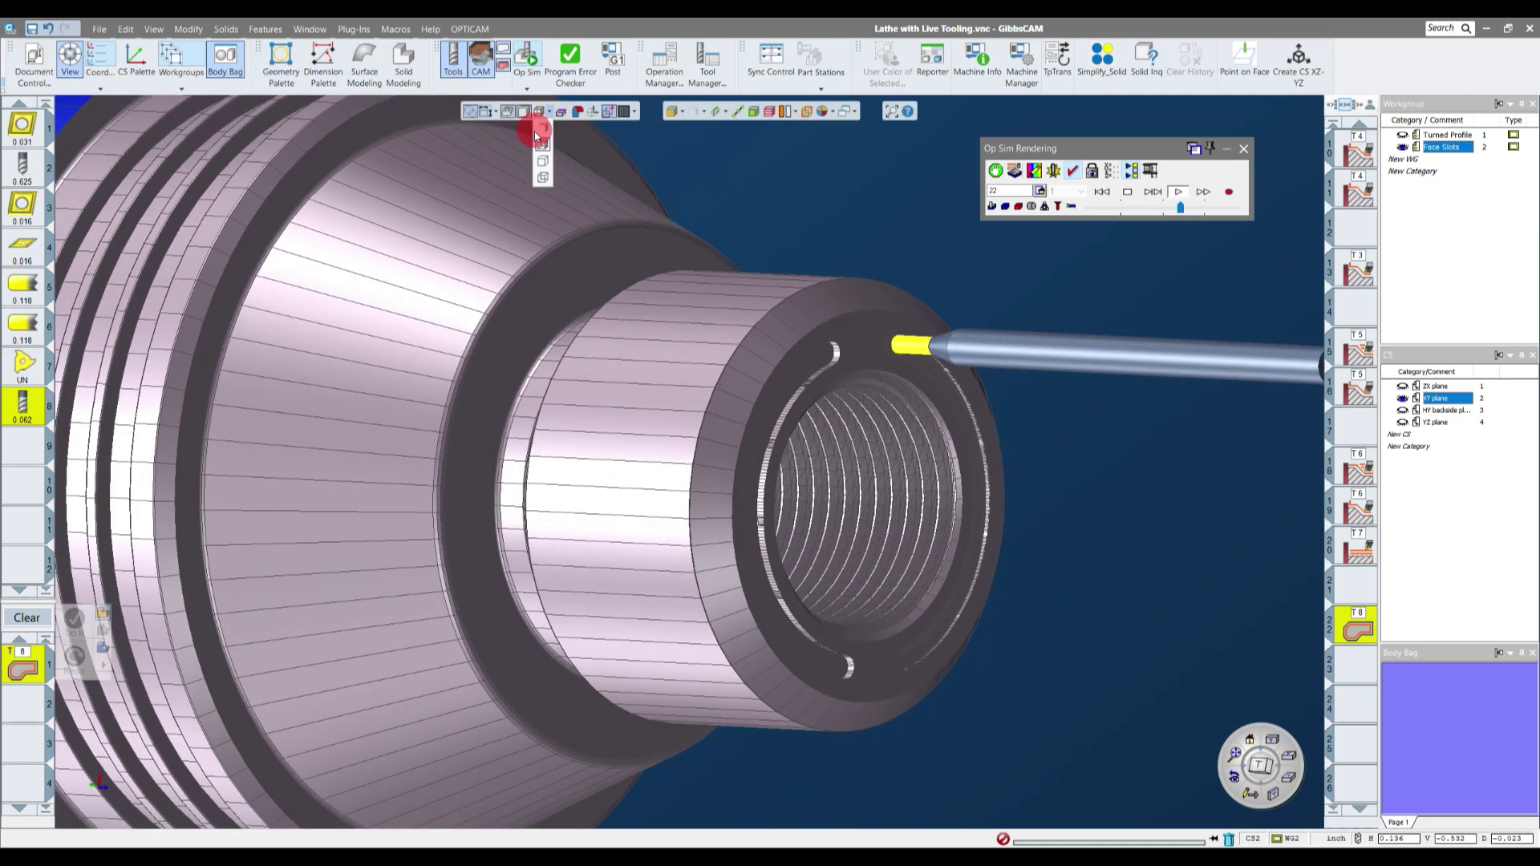
{"action": "scroll", "coordinate": [832, 344], "scroll_direction": "up", "scroll_amount": 3}
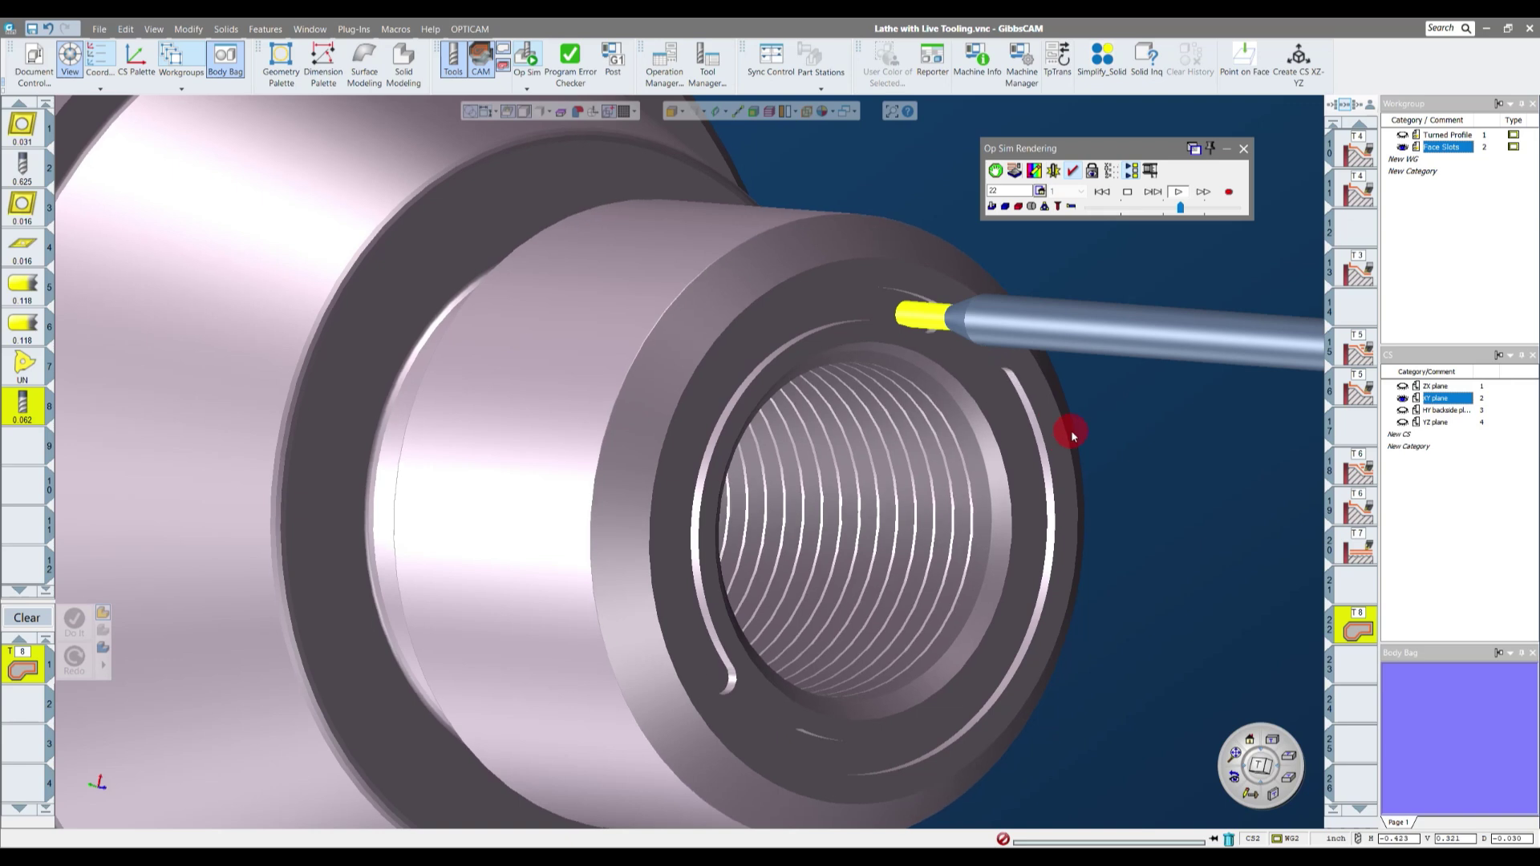
{"action": "scroll", "coordinate": [1066, 438], "scroll_direction": "down", "scroll_amount": 5}
{"action": "middle_click_drag", "start_coordinate": [1065, 439], "coordinate": [1203, 259]}
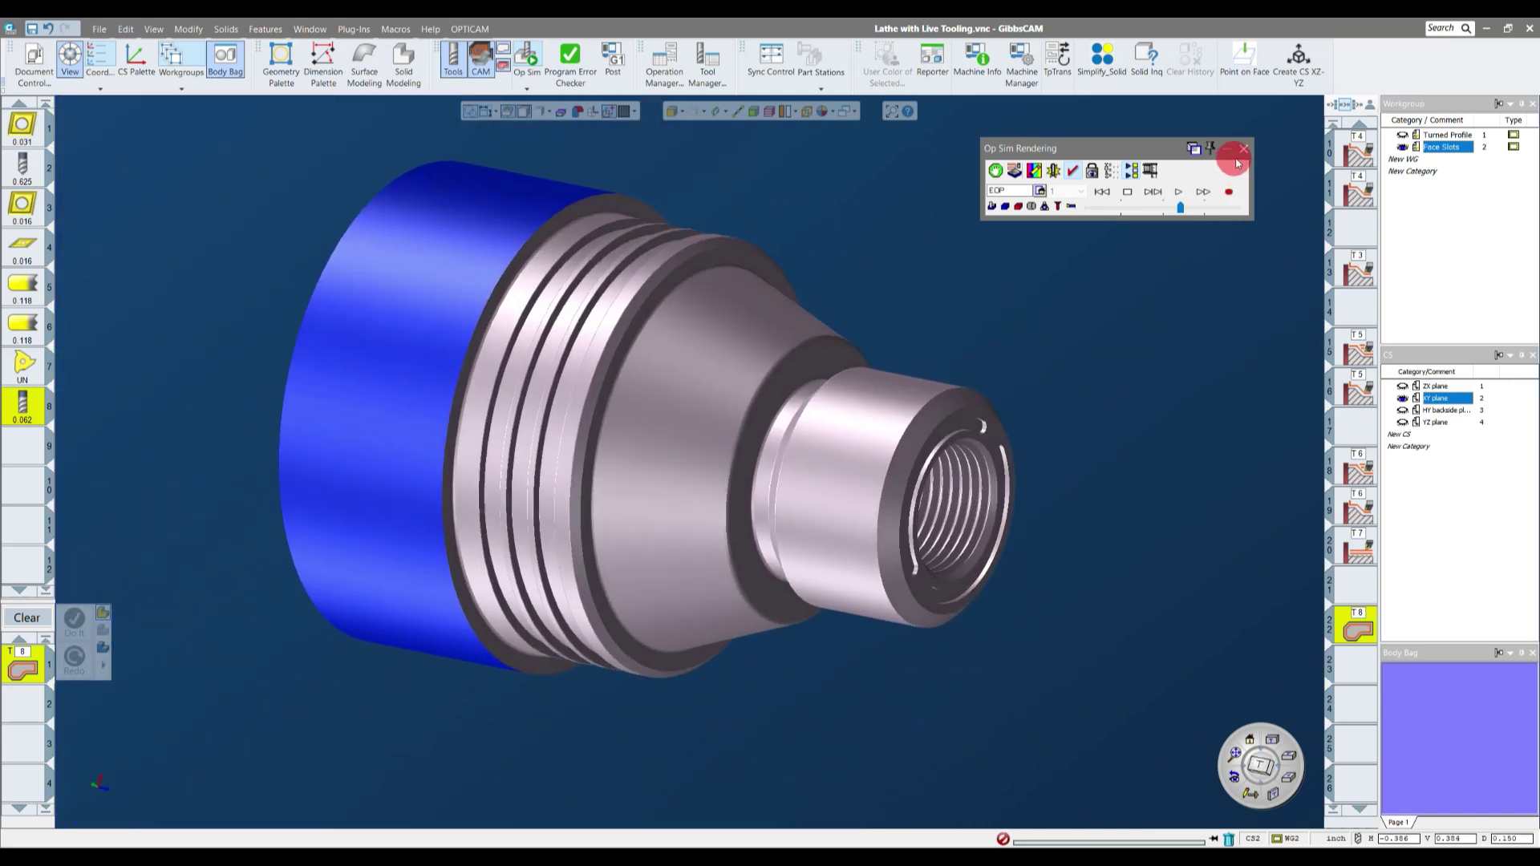
{"action": "left_click", "coordinate": [1243, 148]}
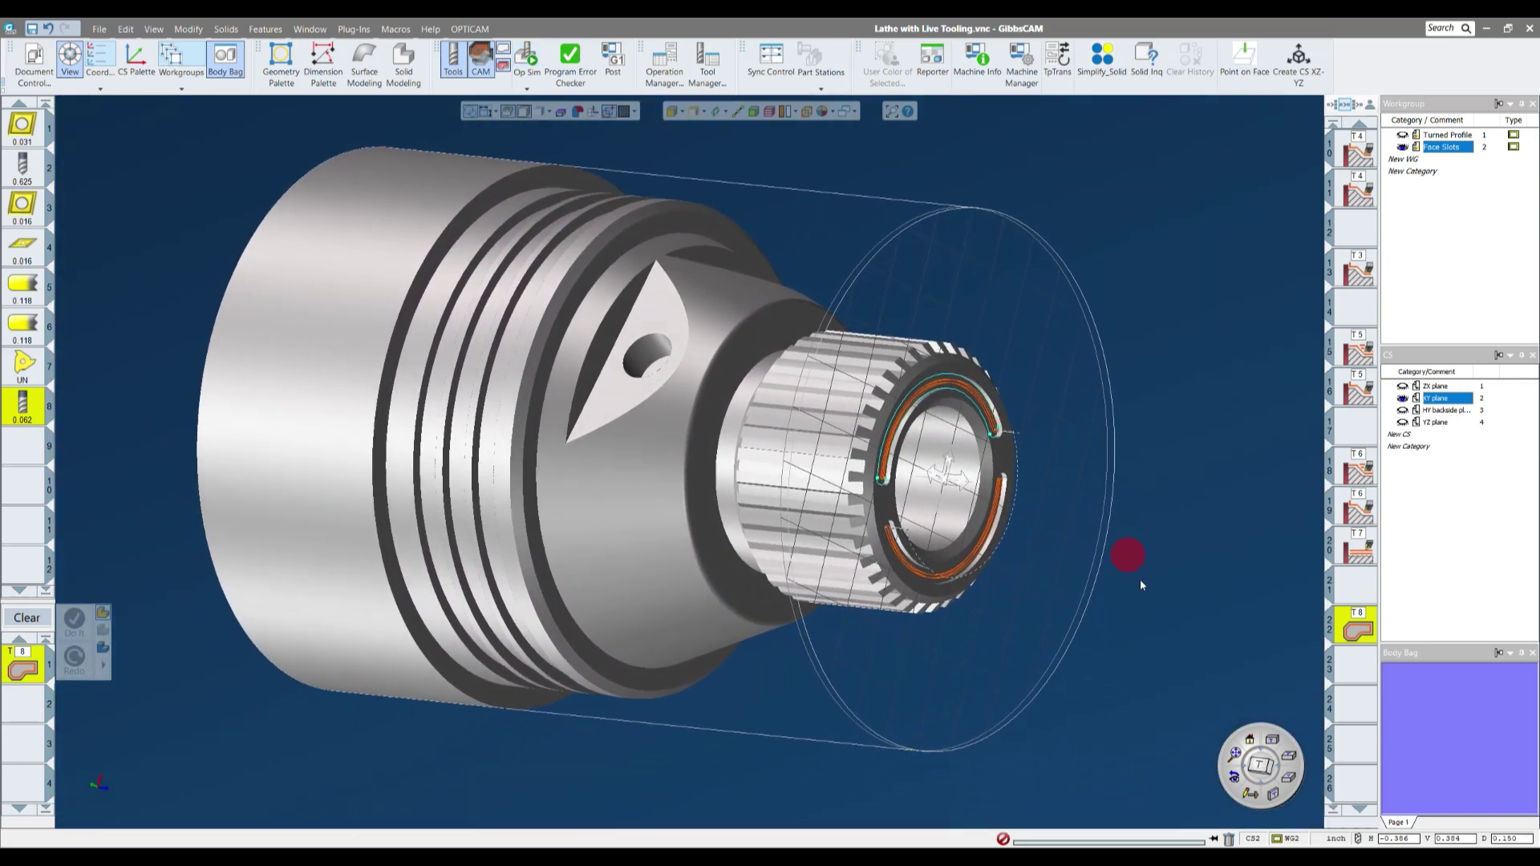
- Set the insertion point to empty operation position 23, clear the process list, and save the part program
{"action": "left_click", "coordinate": [1347, 665]}
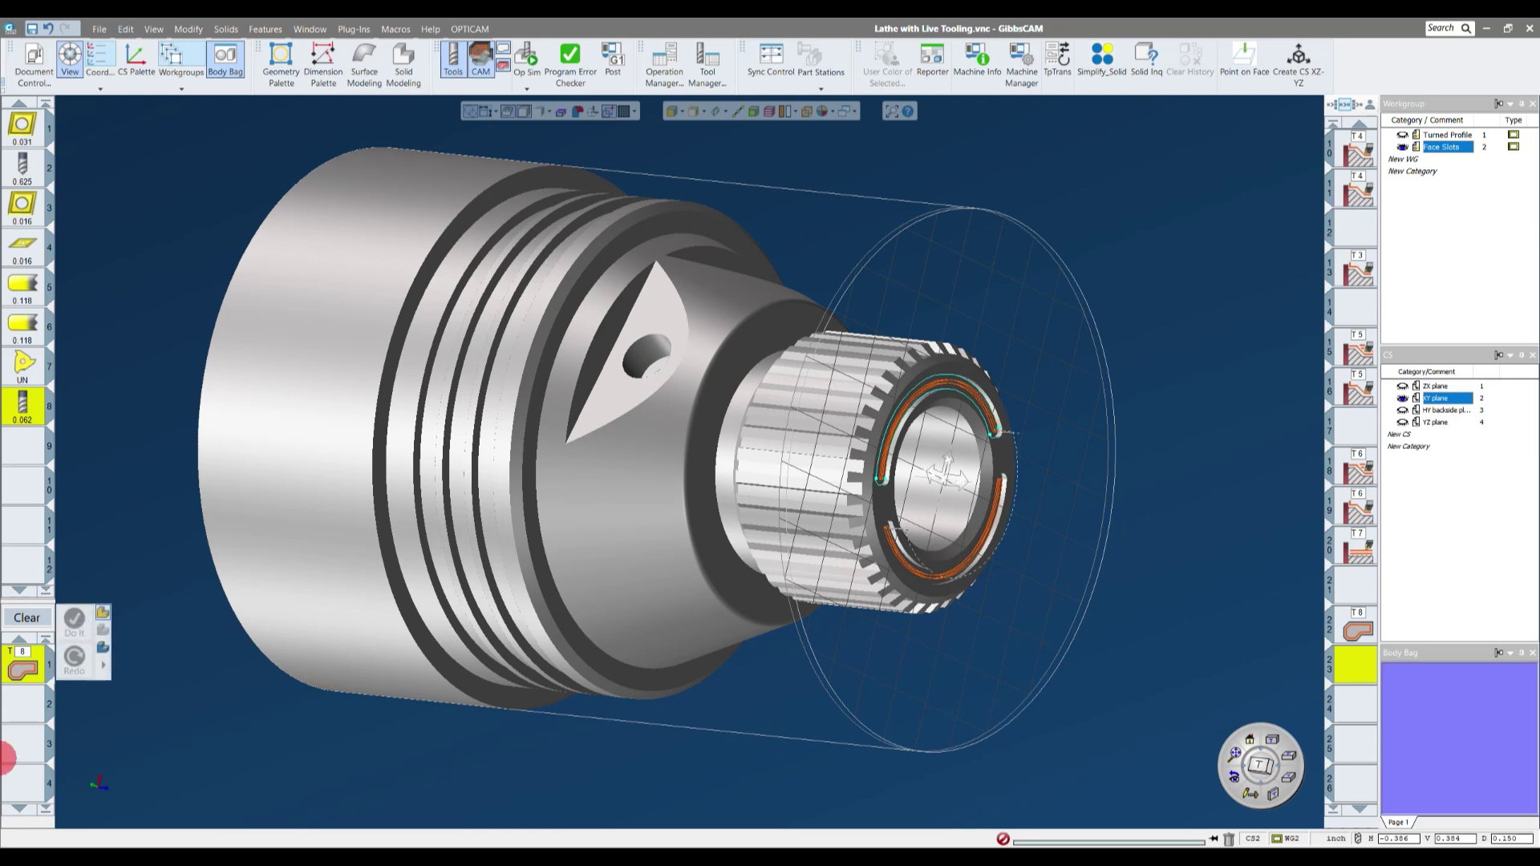
{"action": "left_click", "coordinate": [27, 617]}
{"action": "left_click", "coordinate": [48, 29]}
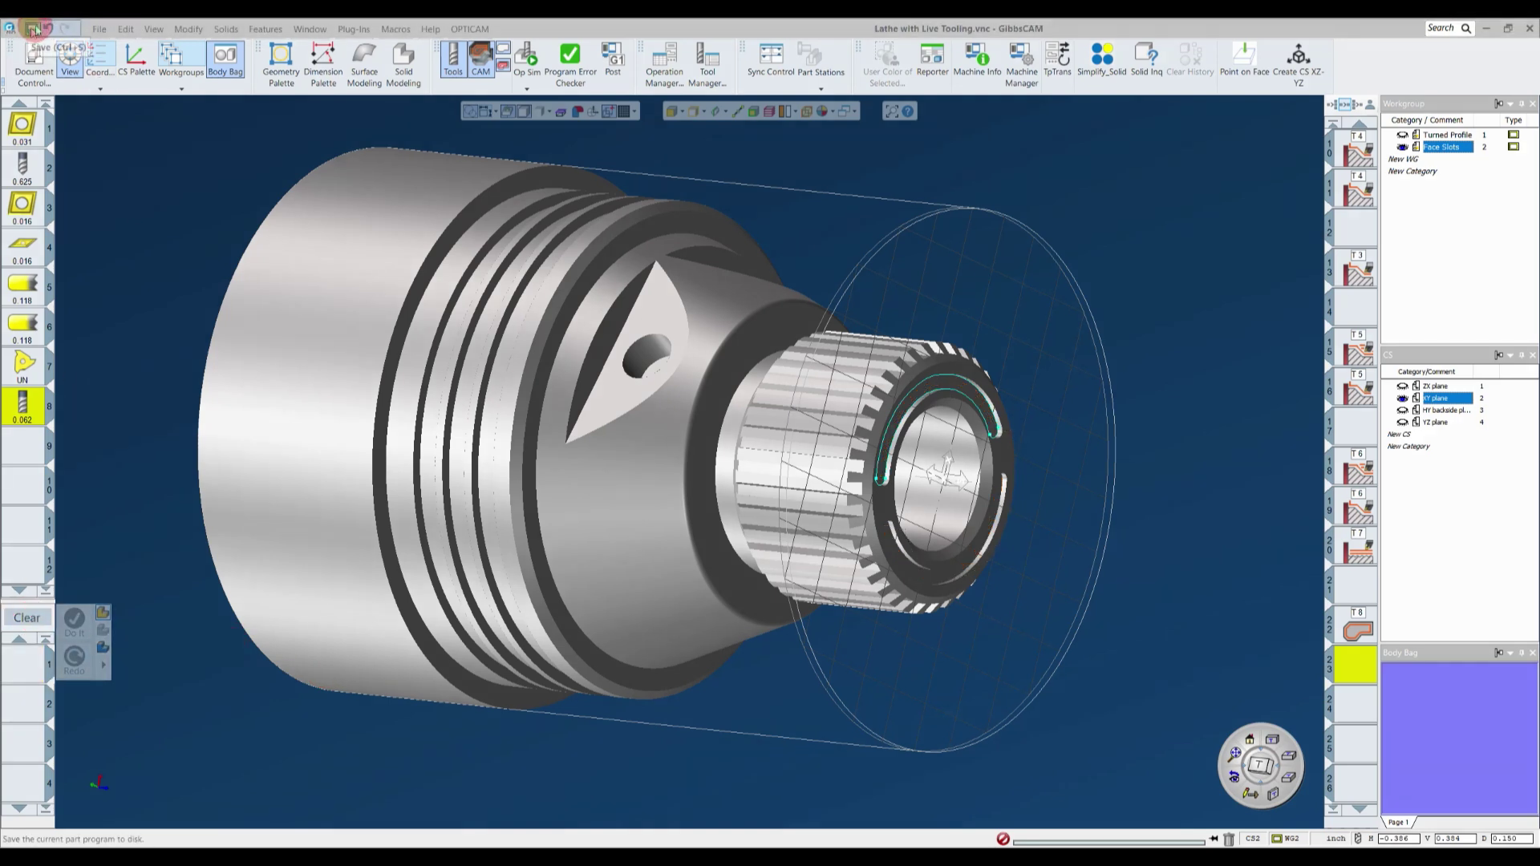
- Make the YZ plane the active coordinate system
{"action": "scroll", "coordinate": [1186, 309], "scroll_direction": "up", "scroll_amount": 3}
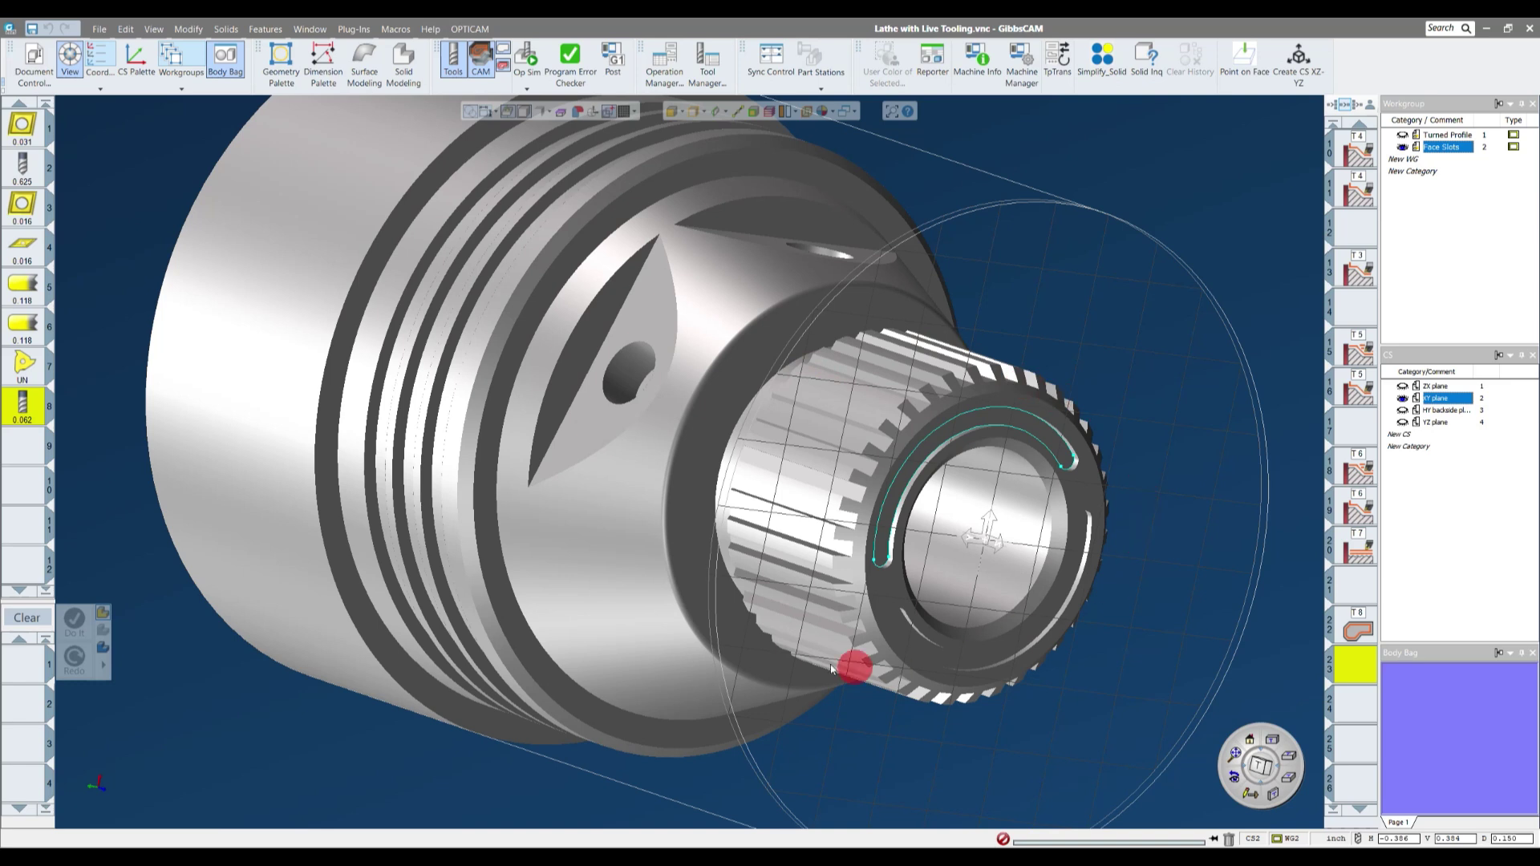
{"action": "scroll", "coordinate": [1048, 419], "scroll_direction": "down", "scroll_amount": 5}
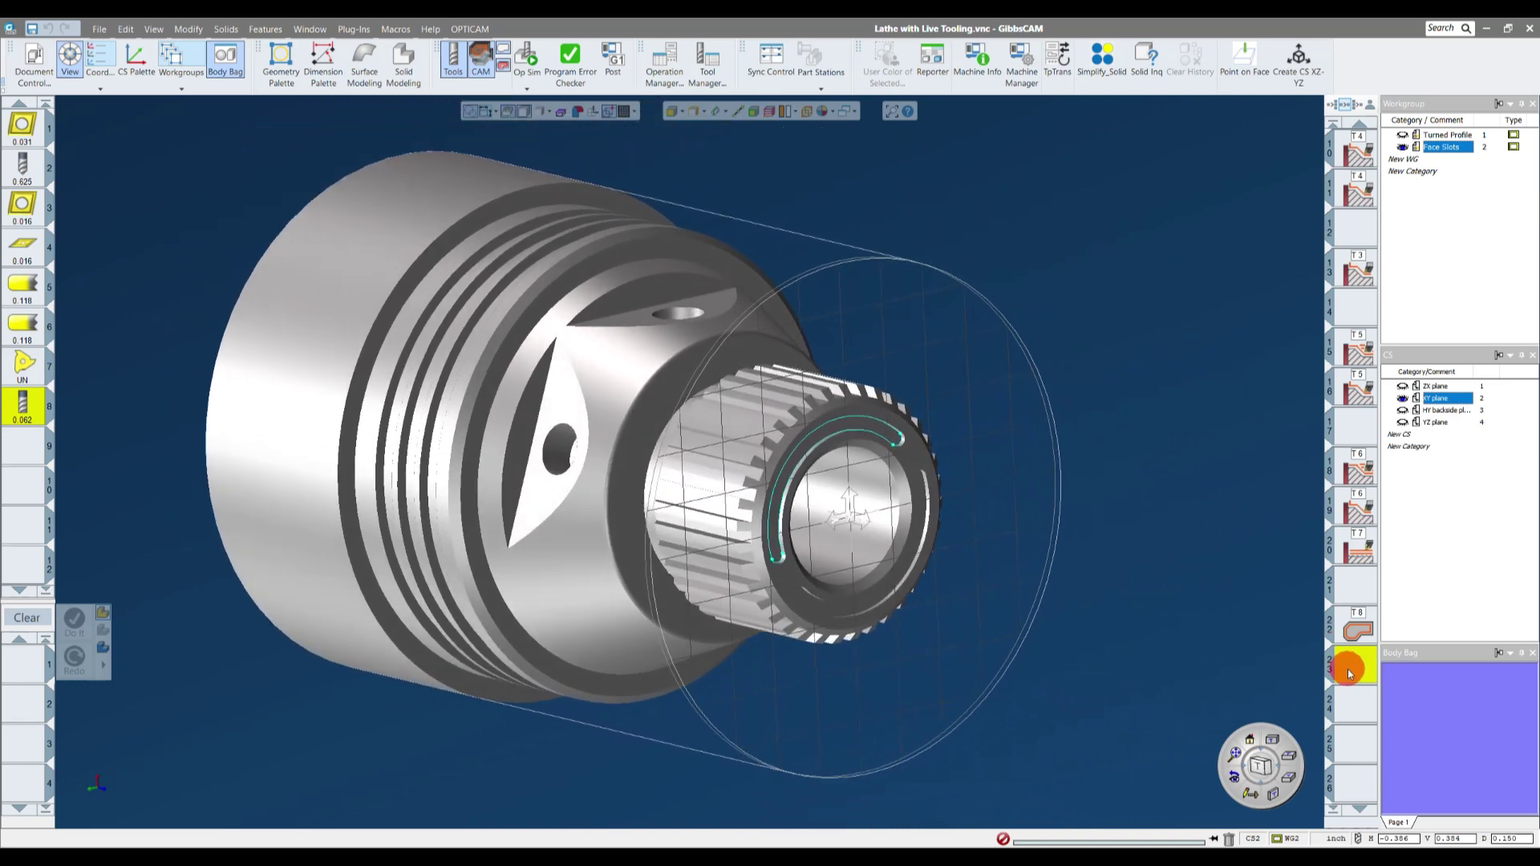
{"action": "scroll", "coordinate": [557, 399], "scroll_direction": "up", "scroll_amount": 5}
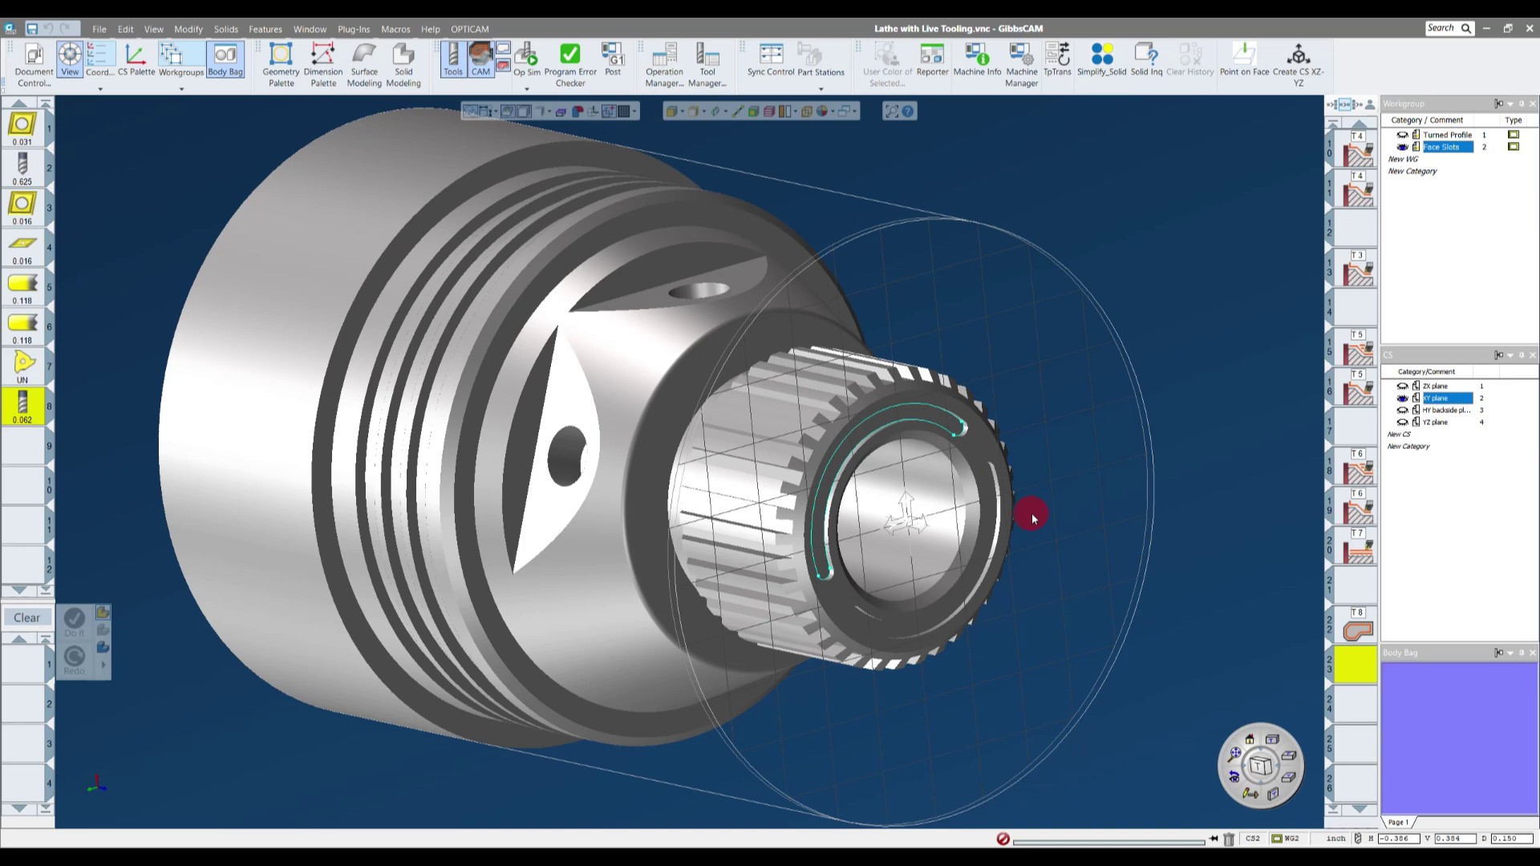
{"action": "left_click", "coordinate": [1430, 423]}
{"action": "middle_click_drag", "start_coordinate": [1076, 321], "coordinate": [1077, 320]}
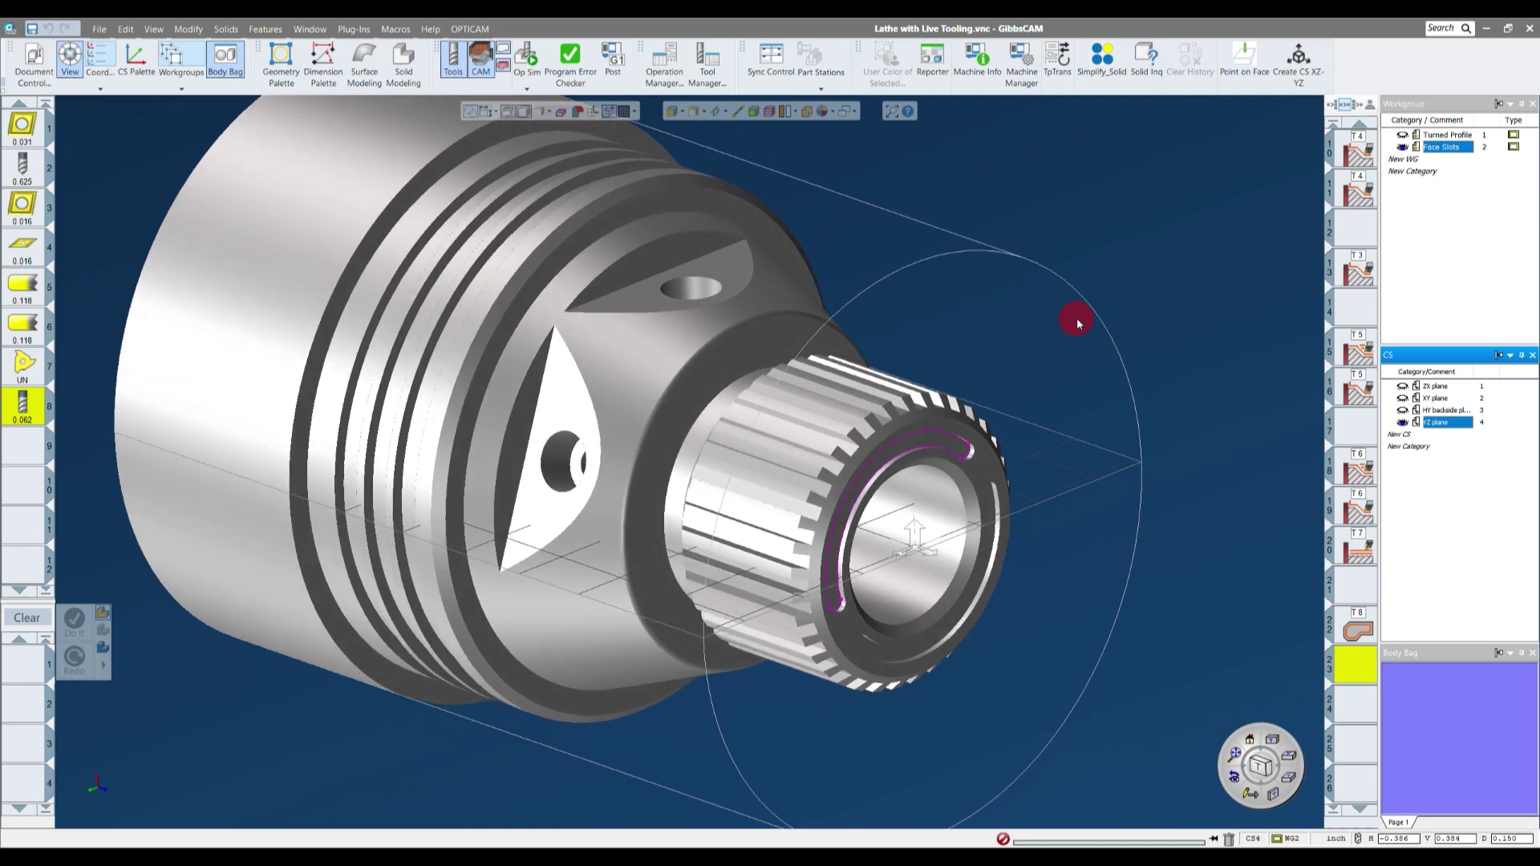
{"action": "scroll", "coordinate": [1077, 321], "scroll_direction": "up", "scroll_amount": 3}
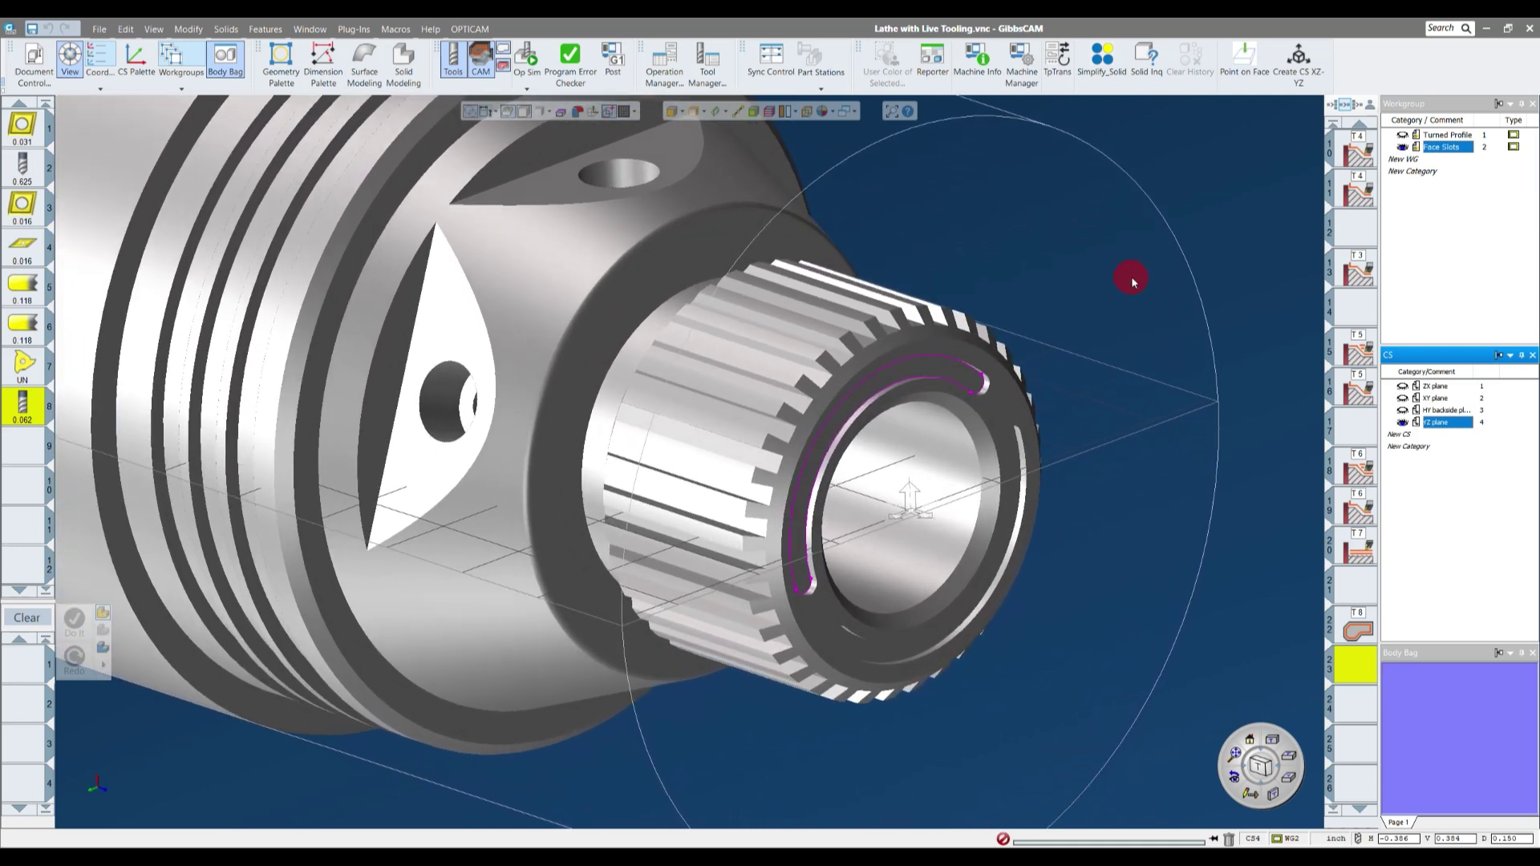
{"action": "scroll", "coordinate": [1086, 451], "scroll_direction": "up", "scroll_amount": 3}
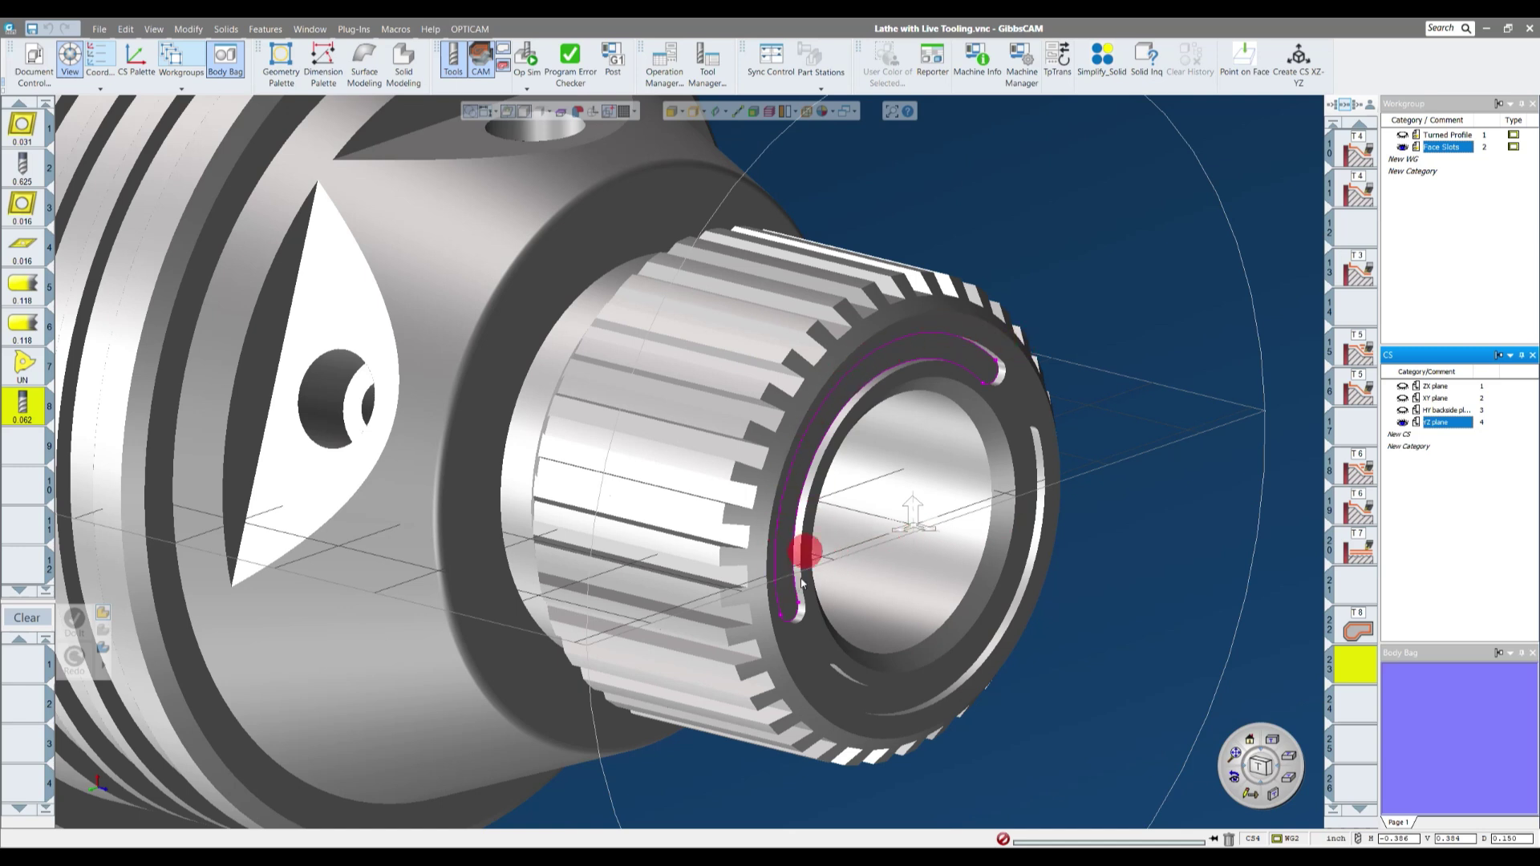
{"action": "scroll", "coordinate": [805, 591], "scroll_direction": "down", "scroll_amount": 5}
{"action": "scroll", "coordinate": [1168, 307], "scroll_direction": "up", "scroll_amount": 1}
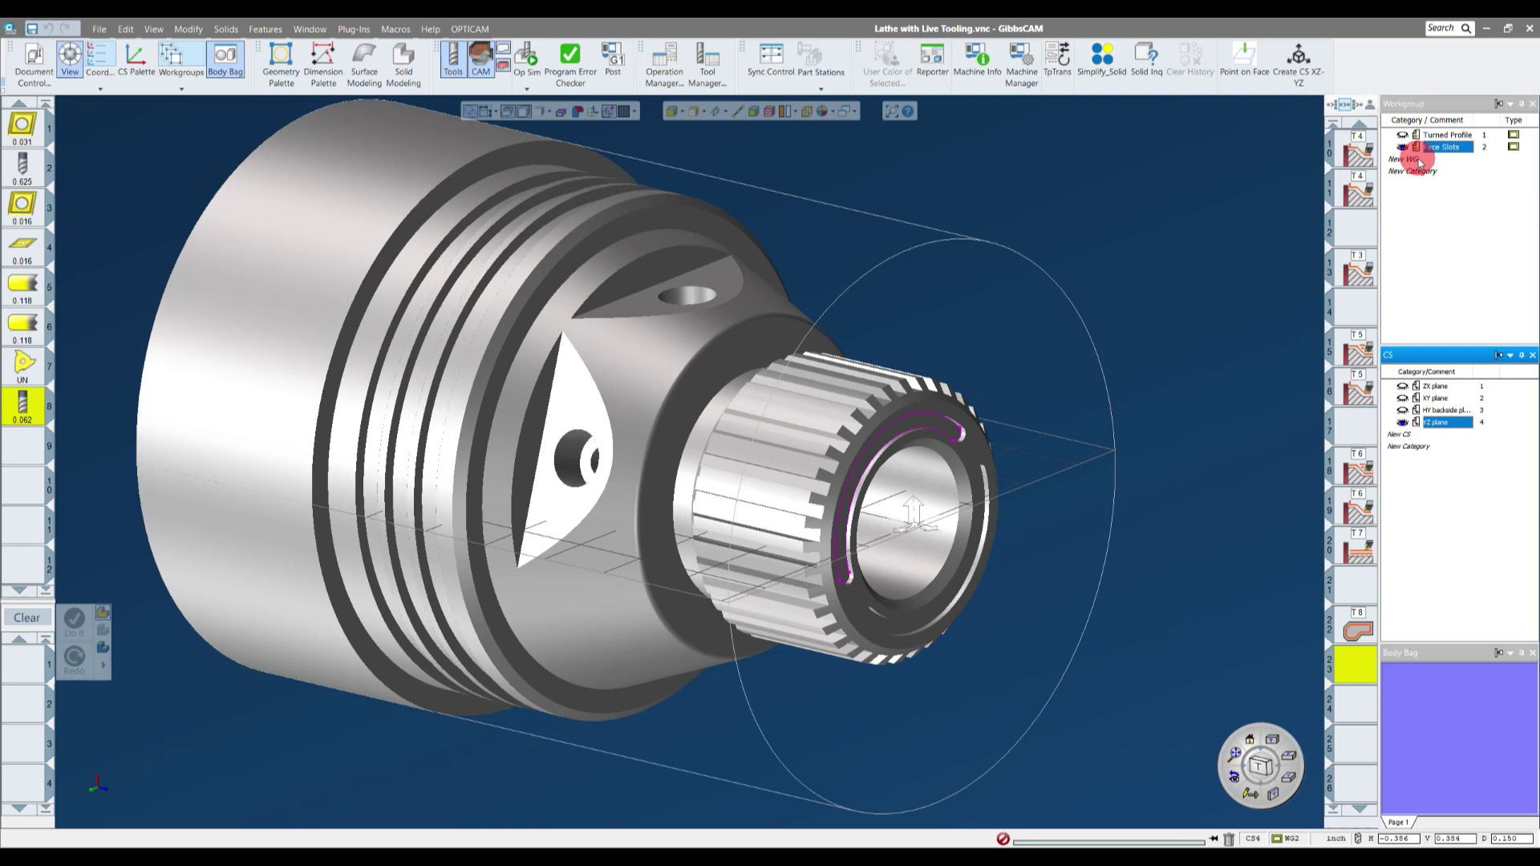
- Create a new workgroup named OD Splines
{"action": "left_click", "coordinate": [1418, 160]}
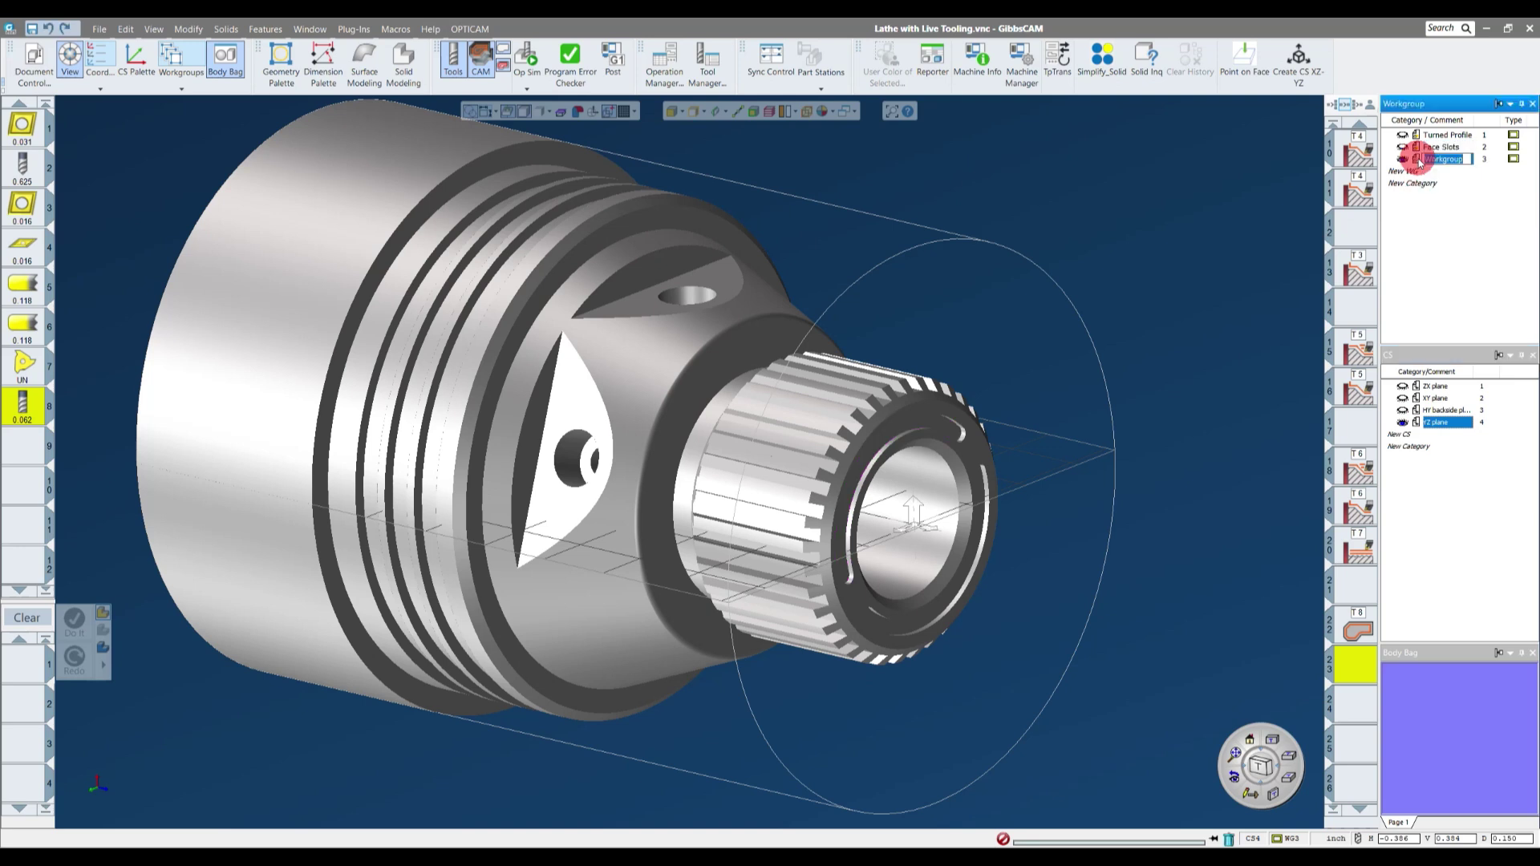
{"action": "type", "text": "OD Splines"}
{"action": "left_click", "coordinate": [1266, 213]}
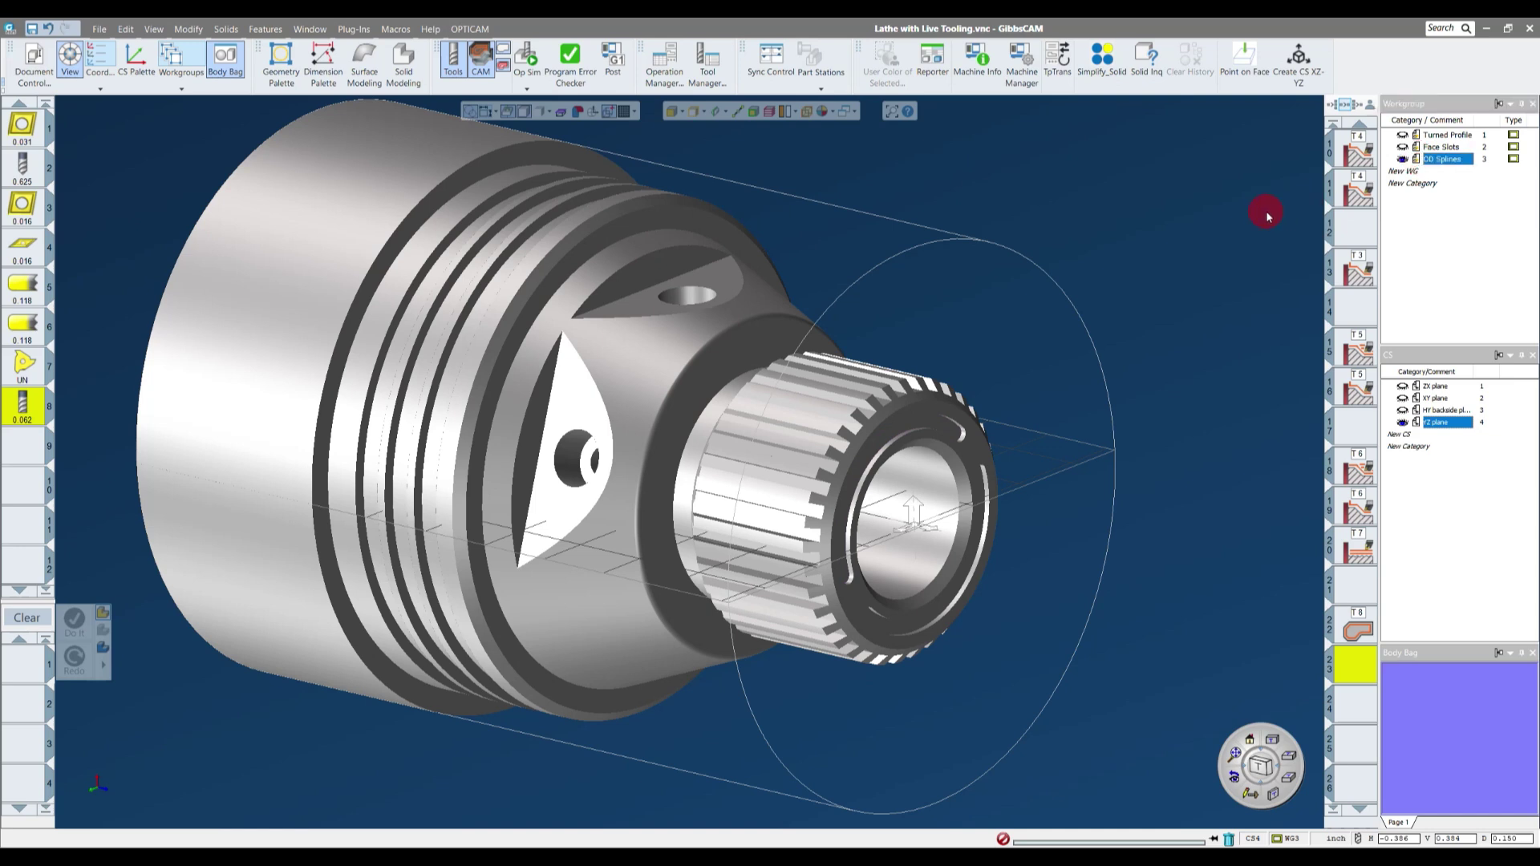
- Extract the edges of the floor face of the spline slot centred on the YZ plane's origin, keeping the default tolerance
{"action": "middle_click_drag", "start_coordinate": [842, 523], "coordinate": [663, 336]}
{"action": "middle_click_drag", "start_coordinate": [1082, 388], "coordinate": [1323, 653]}
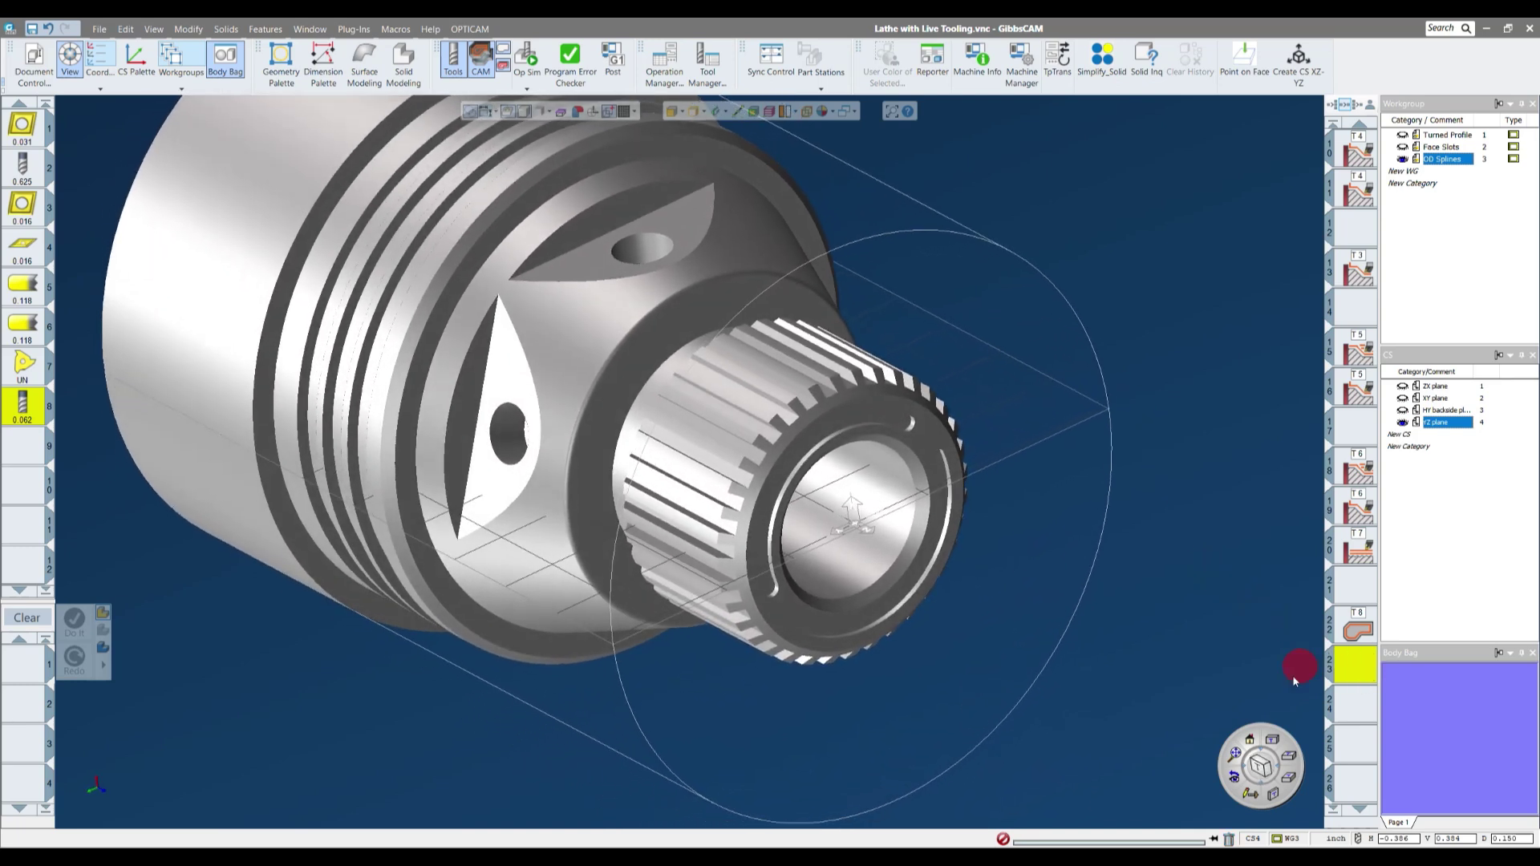
{"action": "left_click", "coordinate": [1249, 740]}
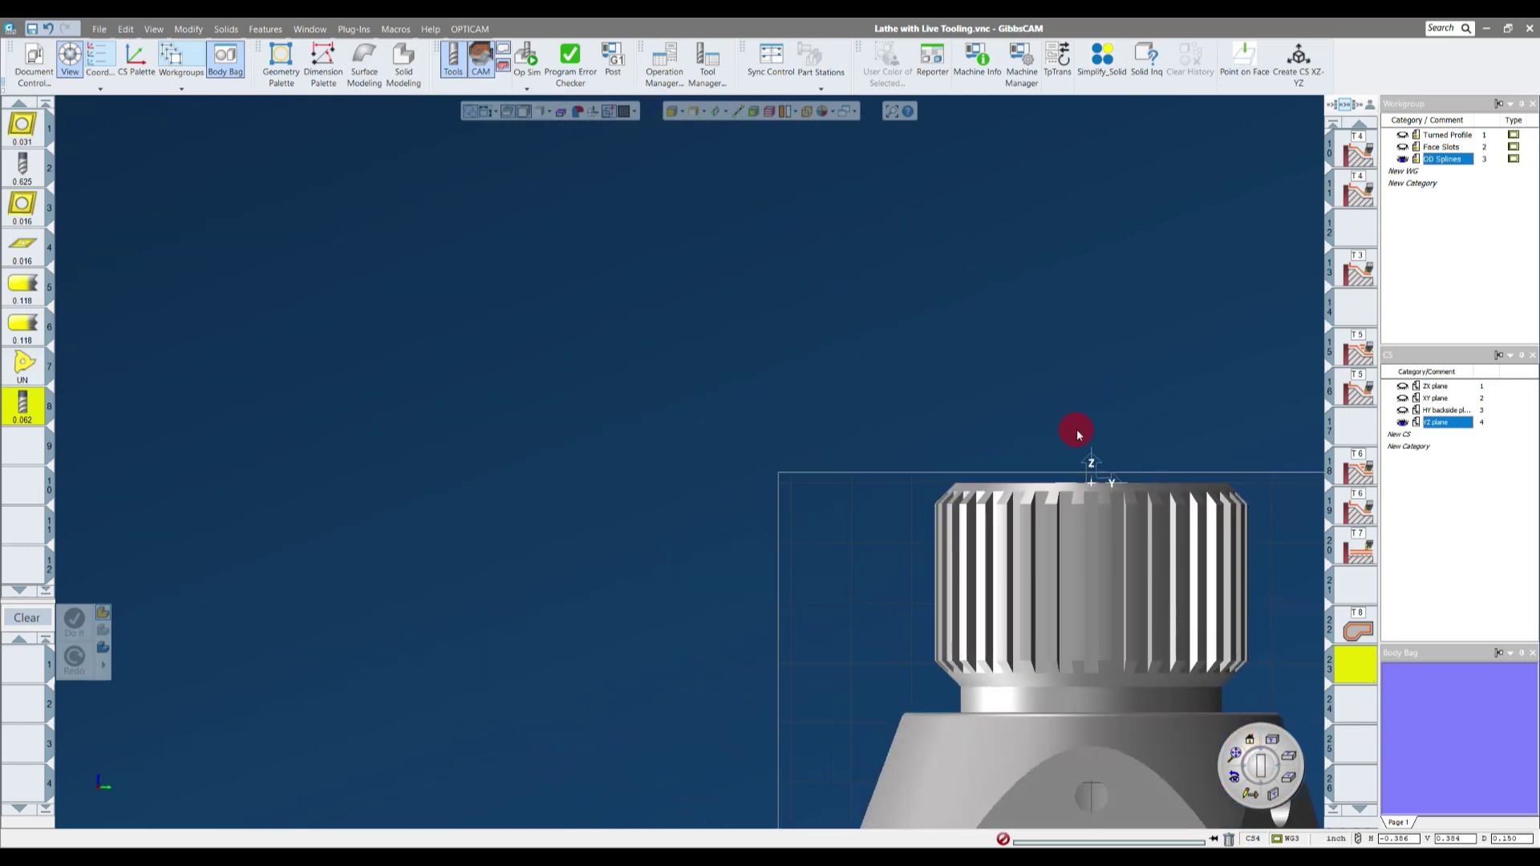
{"action": "middle_click_drag", "start_coordinate": [1076, 430], "coordinate": [732, 254]}
{"action": "scroll", "coordinate": [731, 305], "scroll_direction": "up", "scroll_amount": 5}
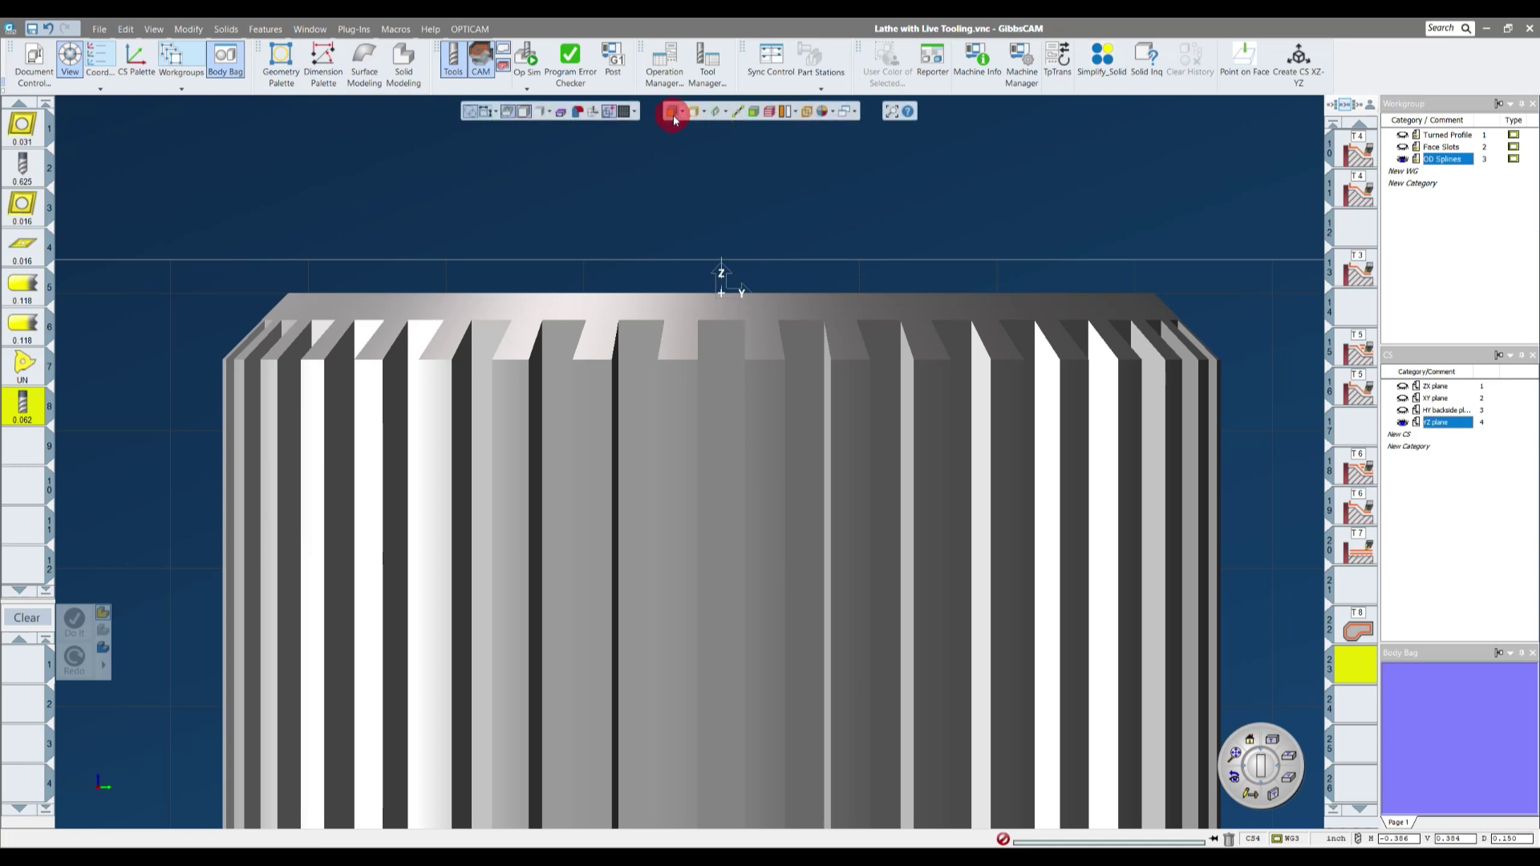
{"action": "left_click", "coordinate": [719, 374]}
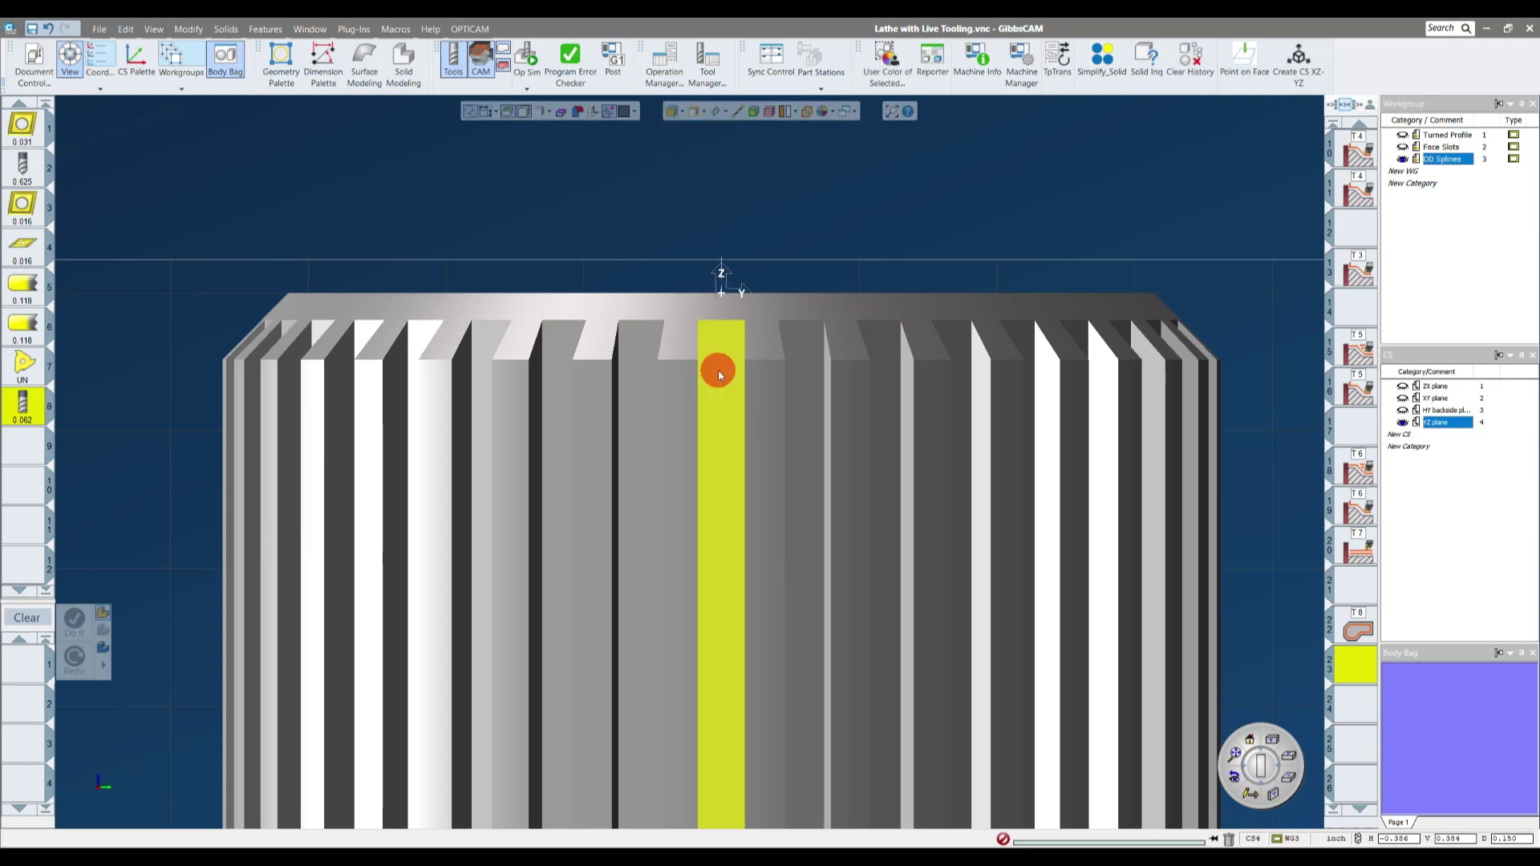
{"action": "middle_click_drag", "start_coordinate": [719, 373], "coordinate": [859, 326]}
{"action": "scroll", "coordinate": [866, 334], "scroll_direction": "up", "scroll_amount": 6}
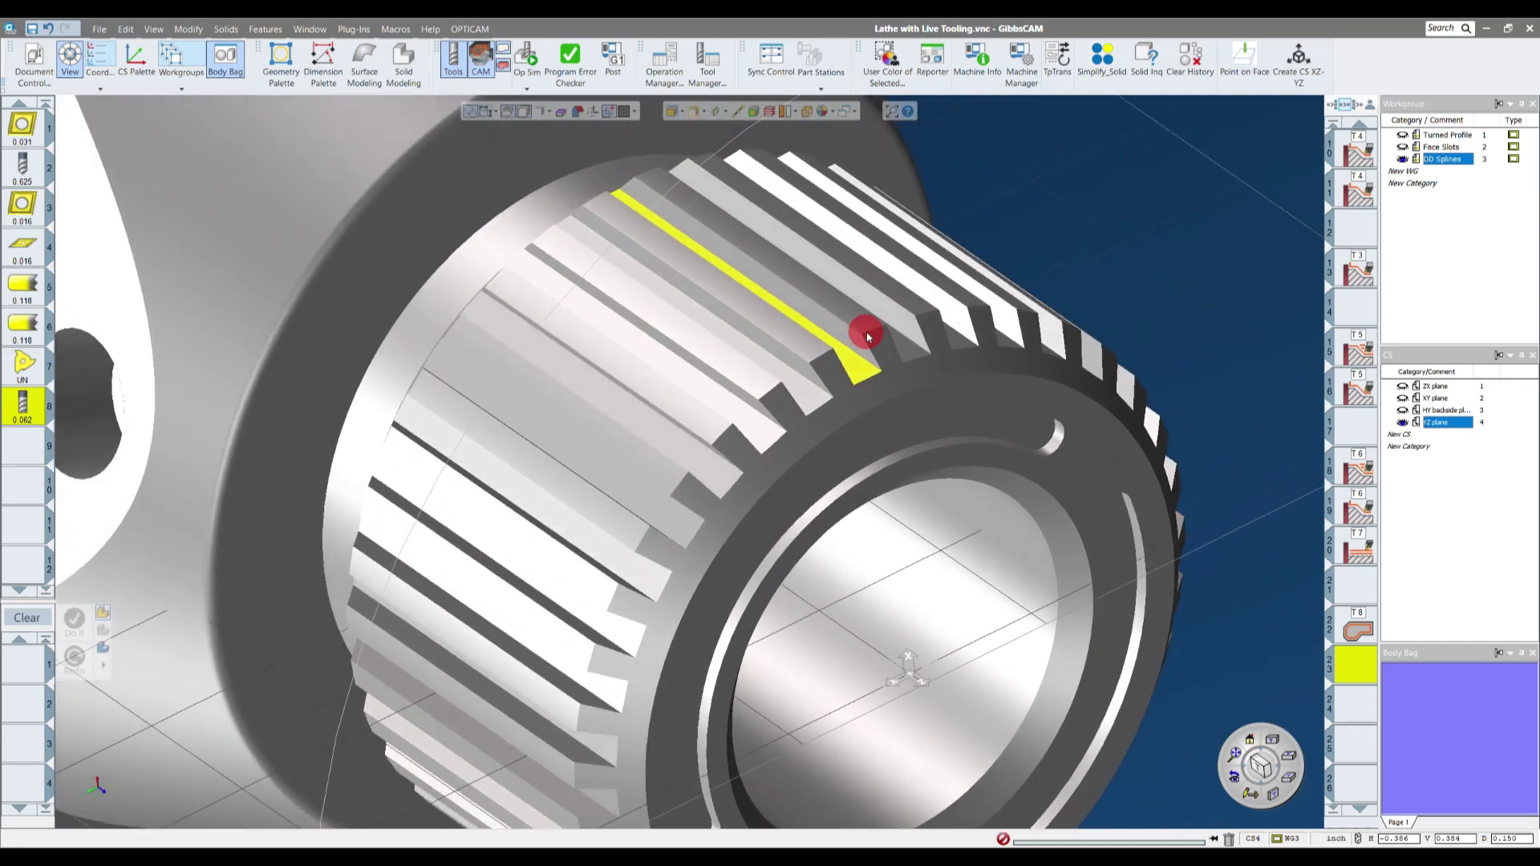
{"action": "scroll", "coordinate": [879, 392], "scroll_direction": "down", "scroll_amount": 2}
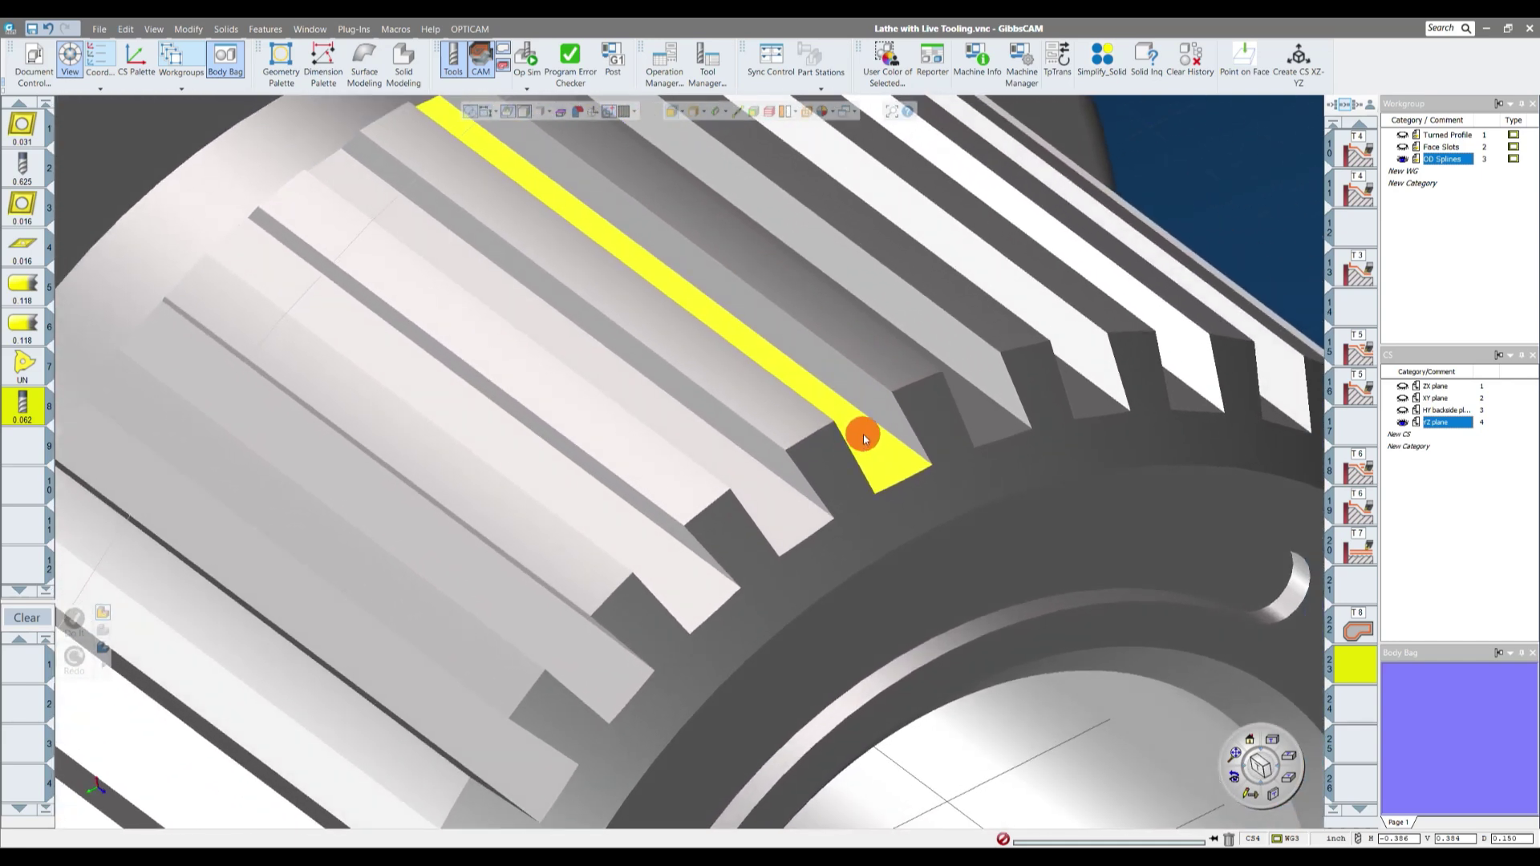
{"action": "right_click", "coordinate": [860, 433]}
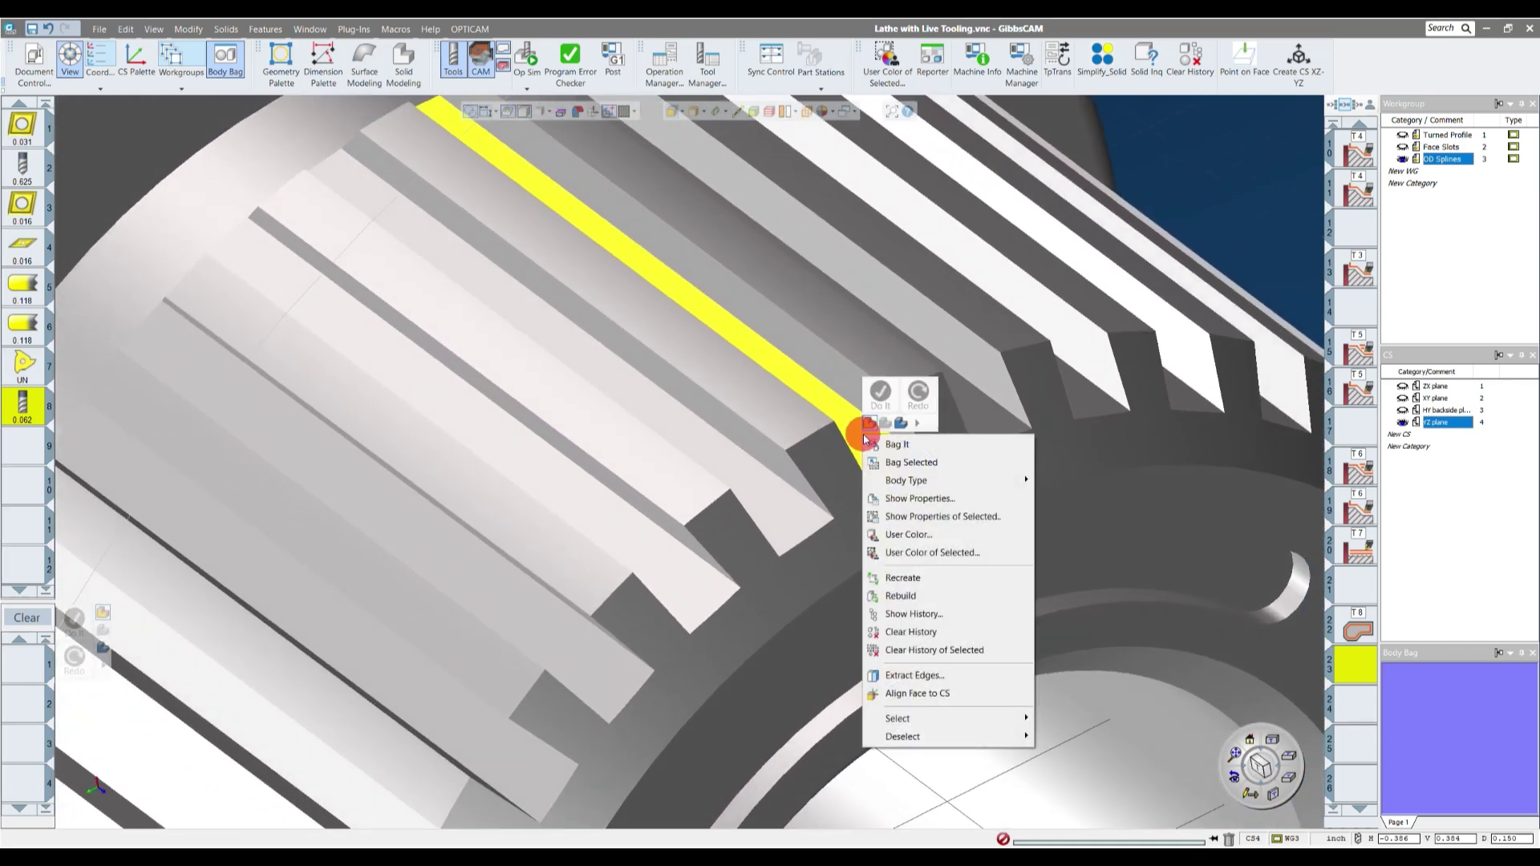
{"action": "left_click", "coordinate": [919, 680]}
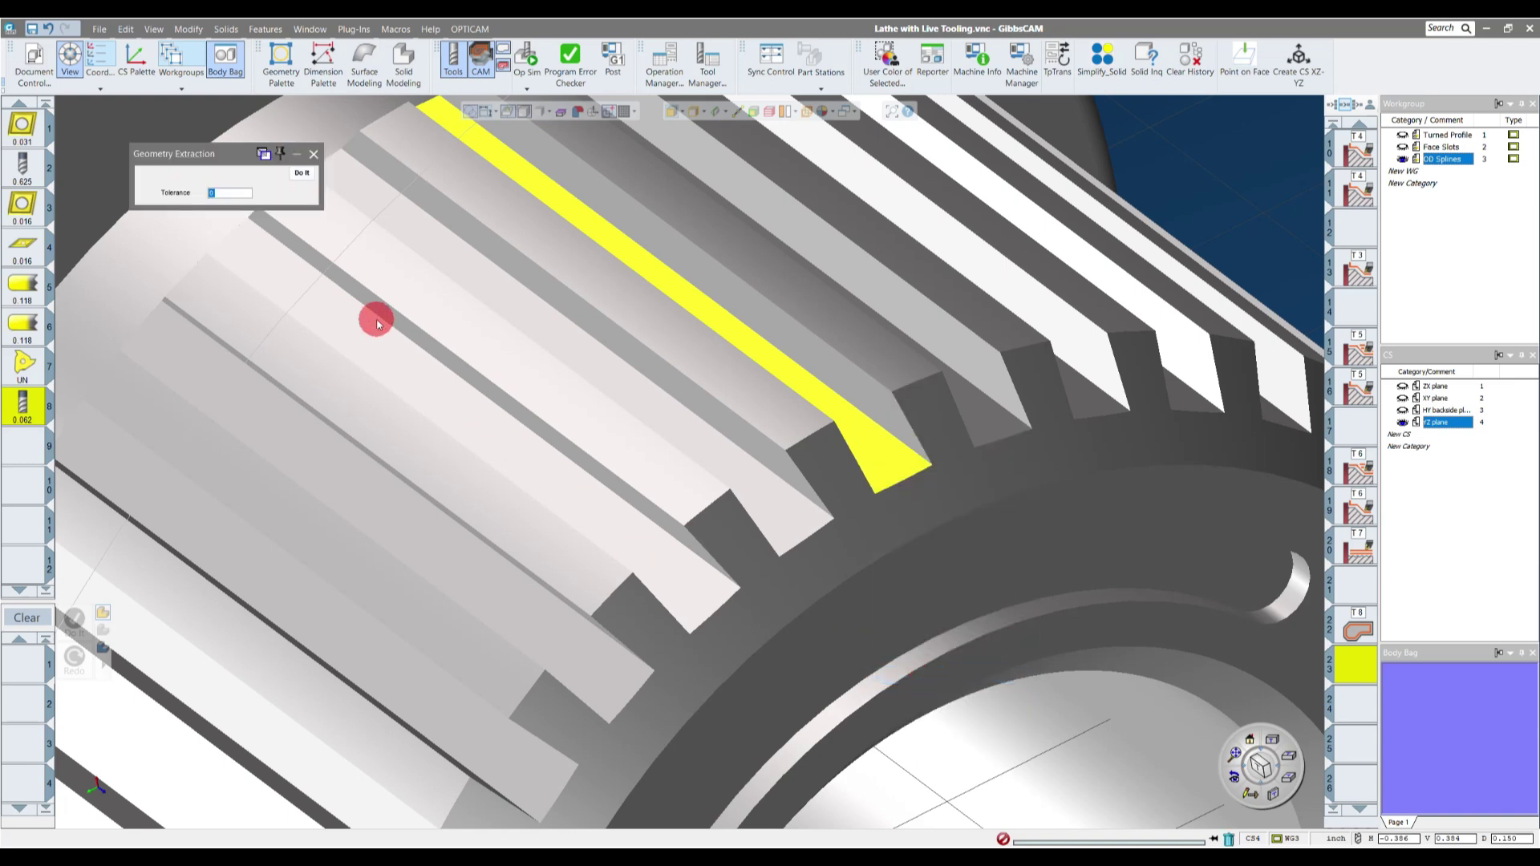
{"action": "left_click", "coordinate": [300, 176]}
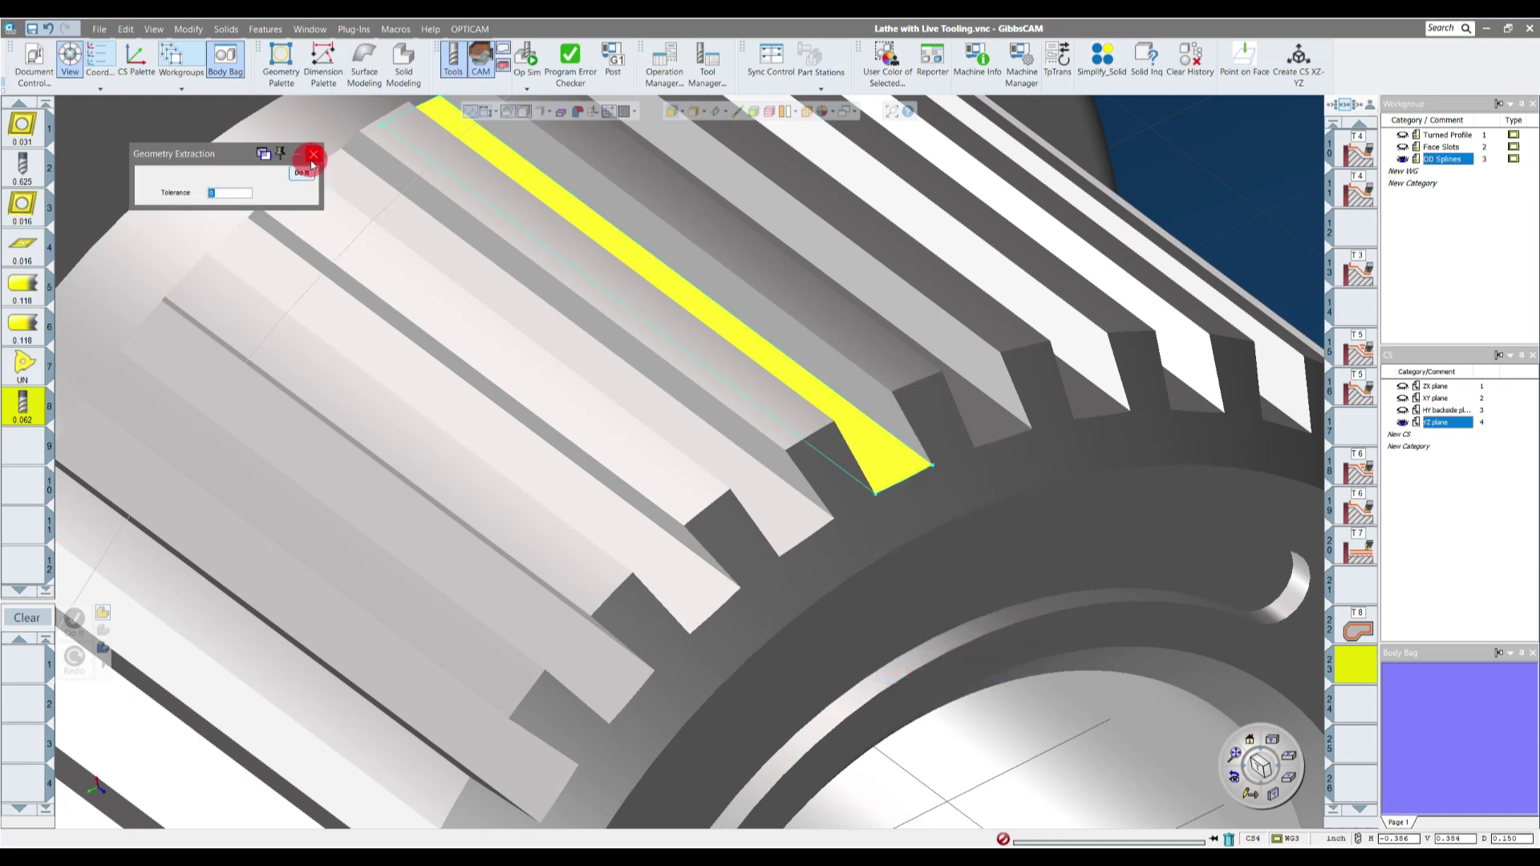
{"action": "left_click", "coordinate": [314, 153]}
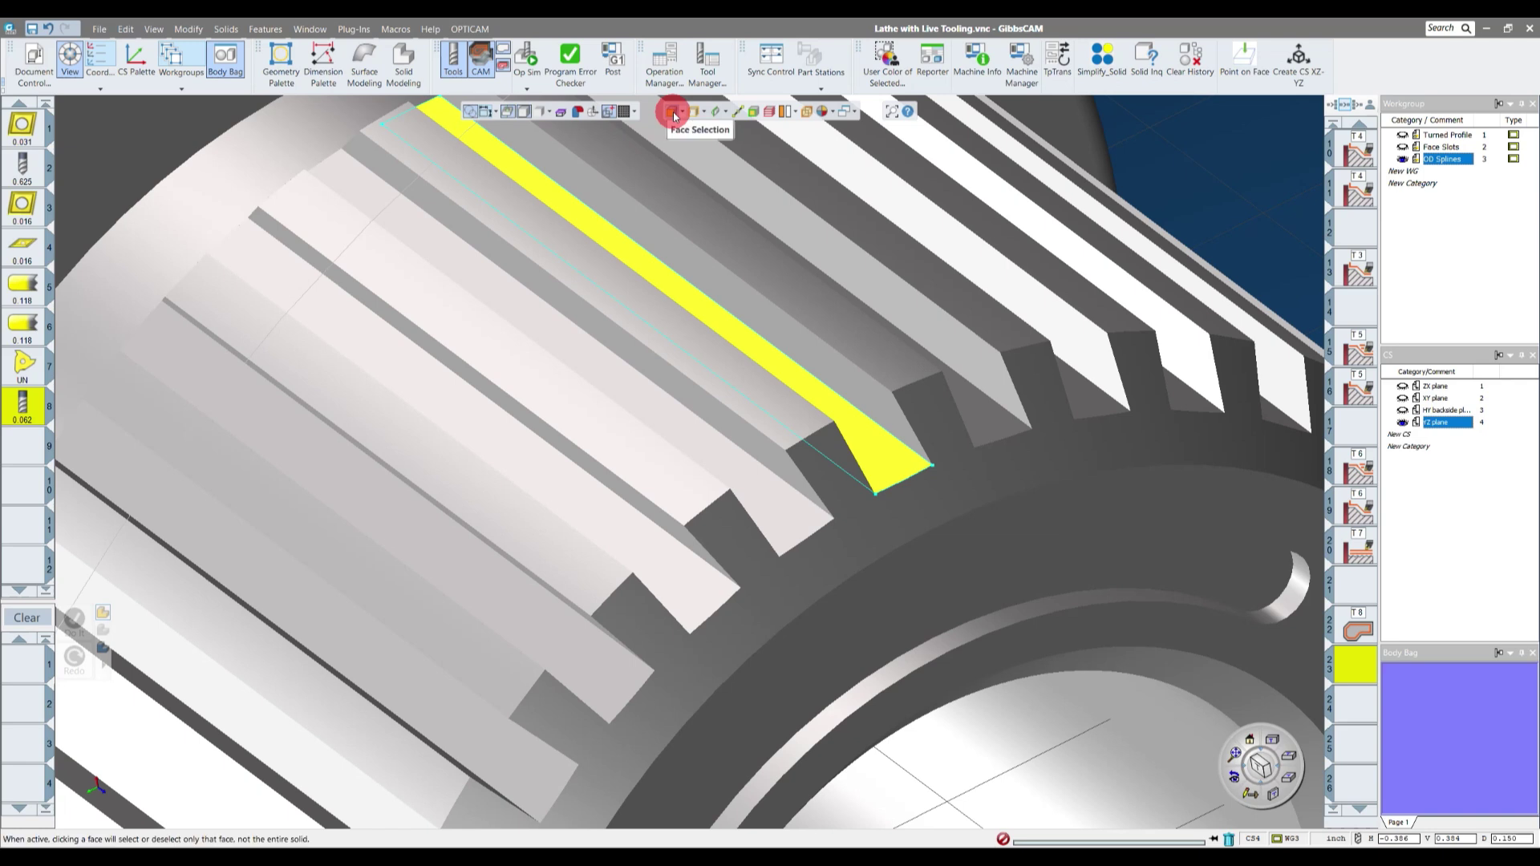
- Clear the face selection and examine how the extracted outline lies on the spline slot floor
{"action": "left_click_drag", "start_coordinate": [1210, 199], "coordinate": [471, 190]}
{"action": "left_click_drag", "start_coordinate": [602, 419], "coordinate": [1066, 340]}
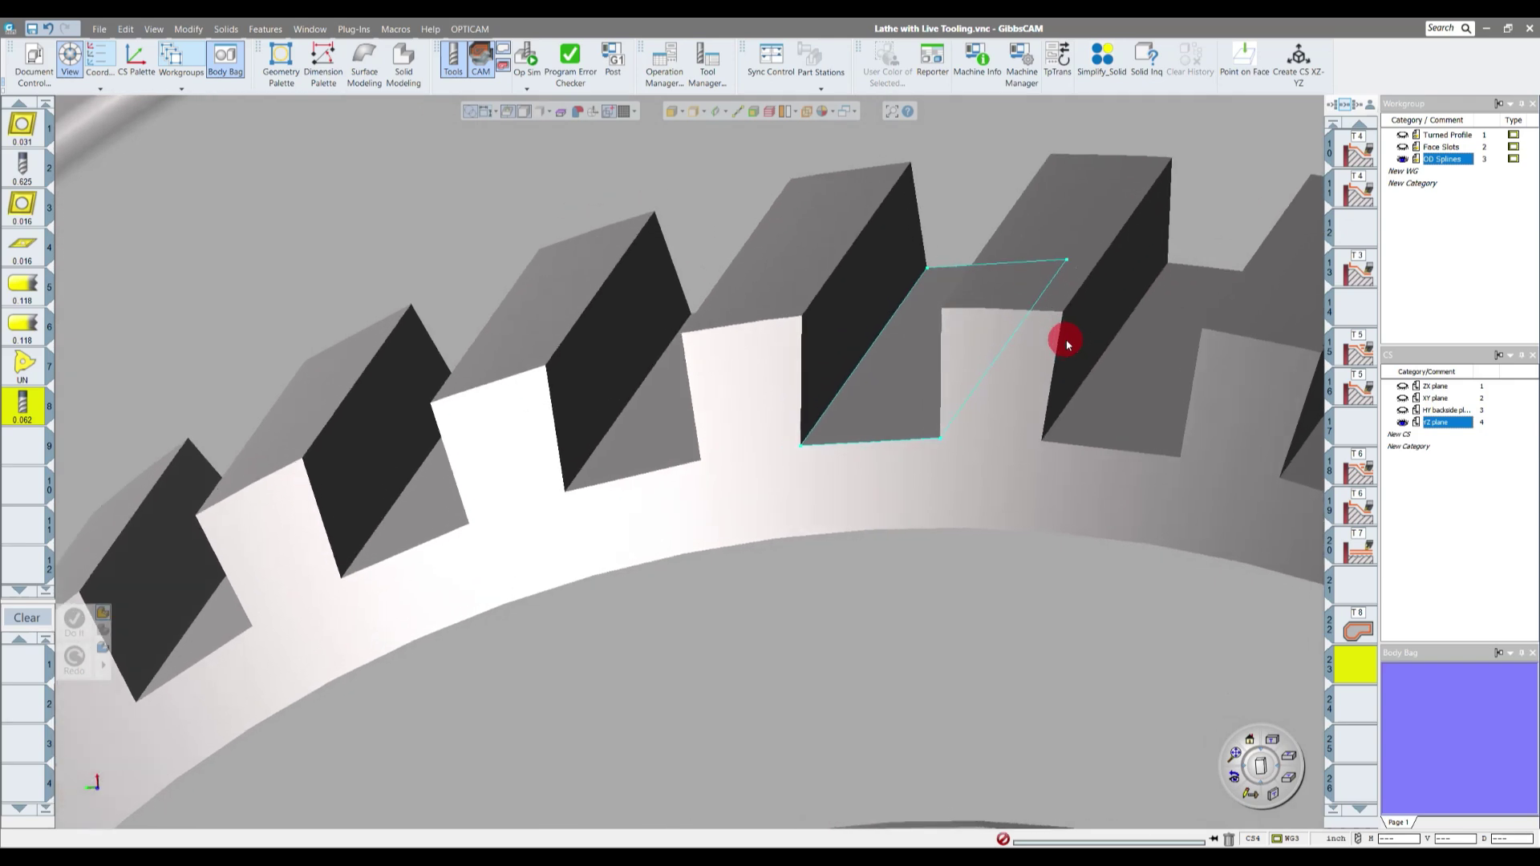
{"action": "middle_click_drag", "start_coordinate": [1066, 340], "coordinate": [986, 332]}
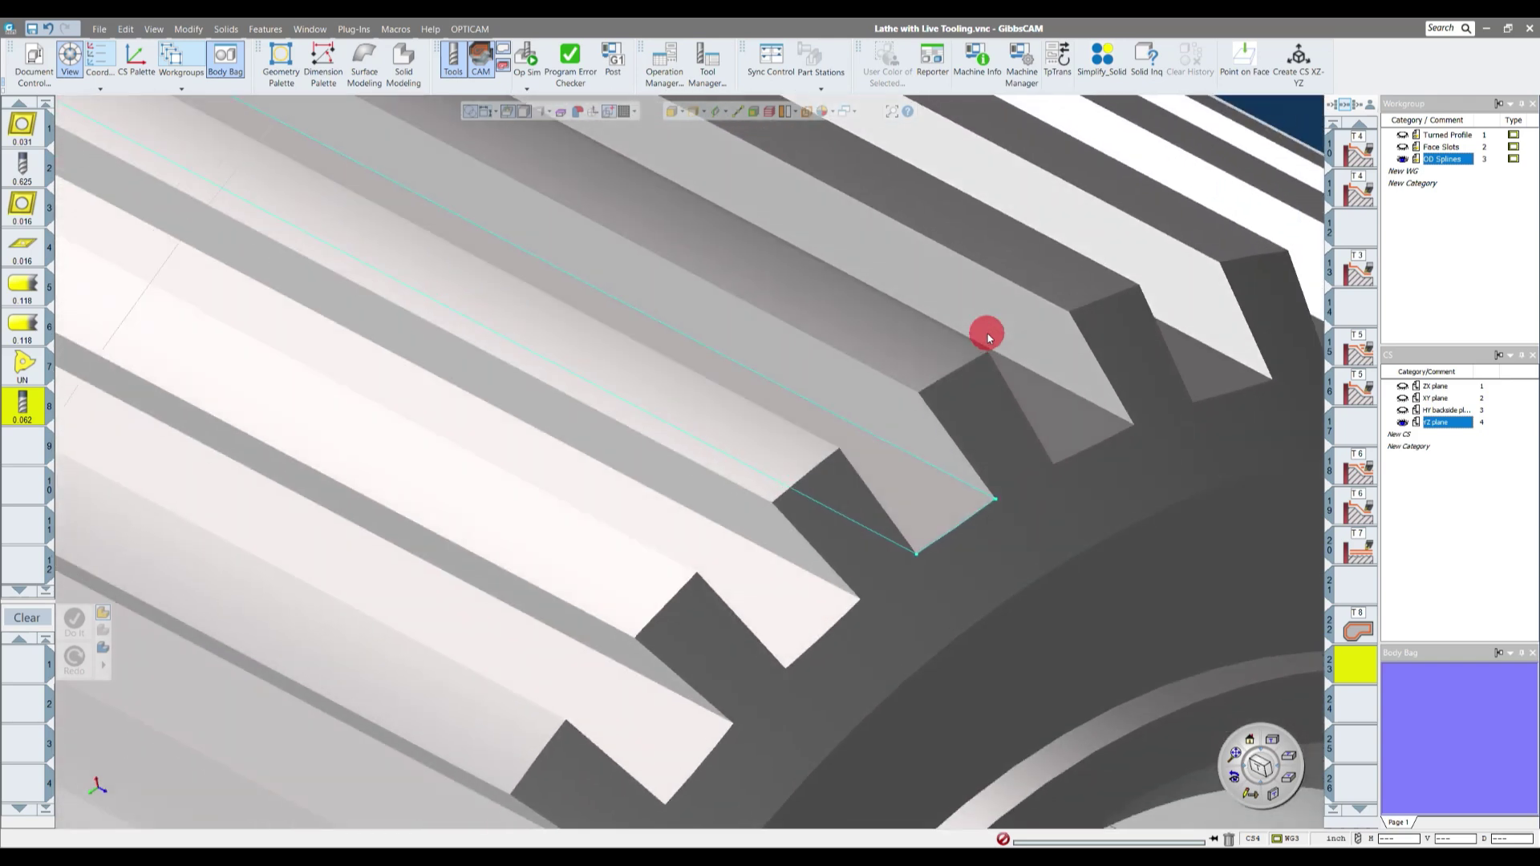
{"action": "scroll", "coordinate": [987, 332], "scroll_direction": "down", "scroll_amount": 3}
{"action": "scroll", "coordinate": [986, 332], "scroll_direction": "up", "scroll_amount": 2}
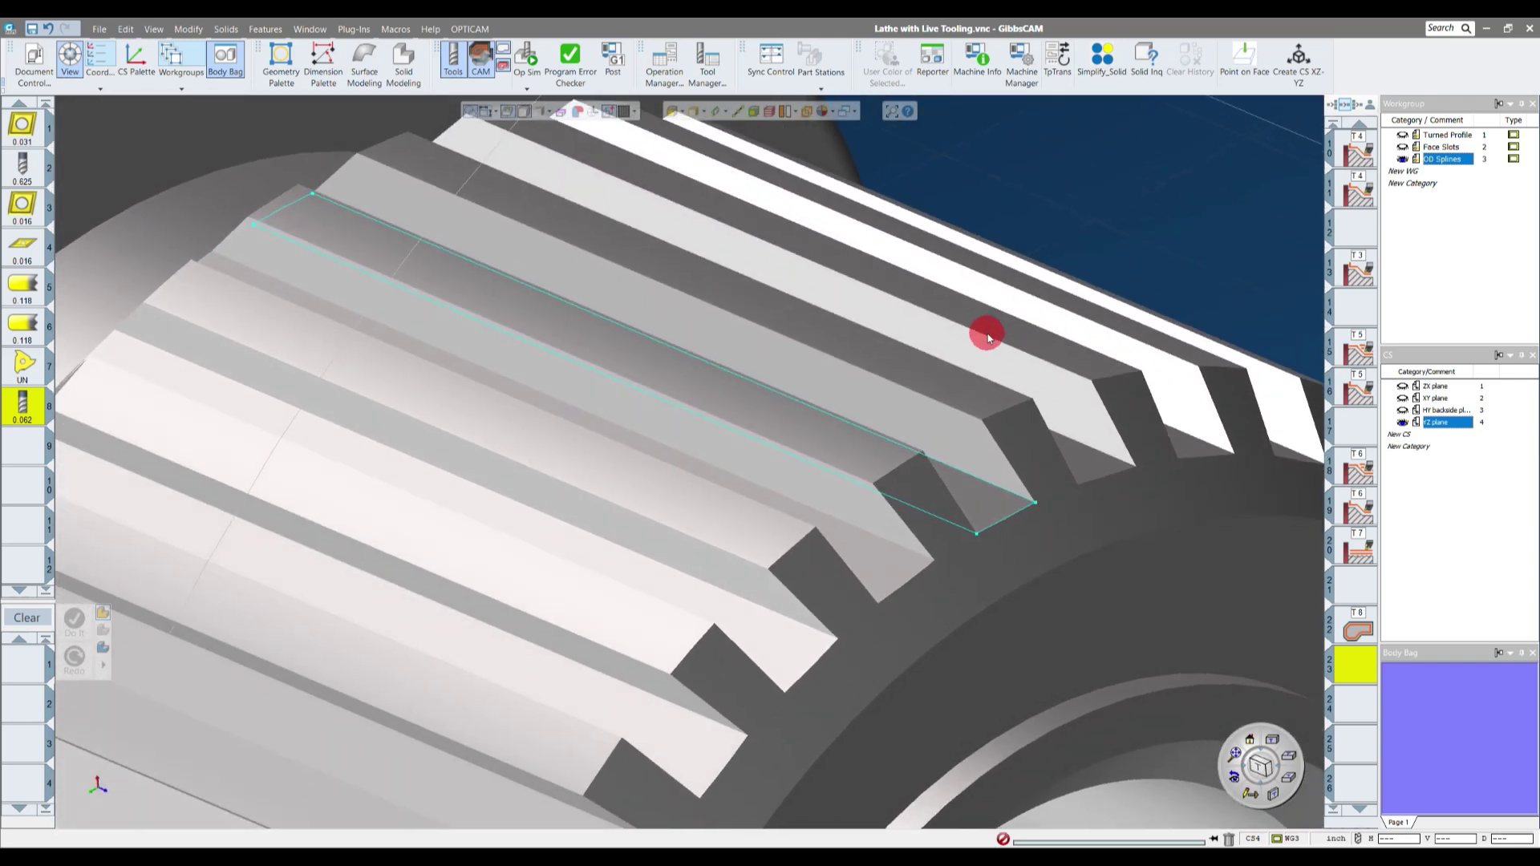
{"action": "scroll", "coordinate": [988, 337], "scroll_direction": "down", "scroll_amount": 3}
{"action": "scroll", "coordinate": [989, 337], "scroll_direction": "up", "scroll_amount": 2}
- Put the solid model into the Body Bag to check the extracted outline alone, and bring the model back out
{"action": "left_click", "coordinate": [953, 358]}
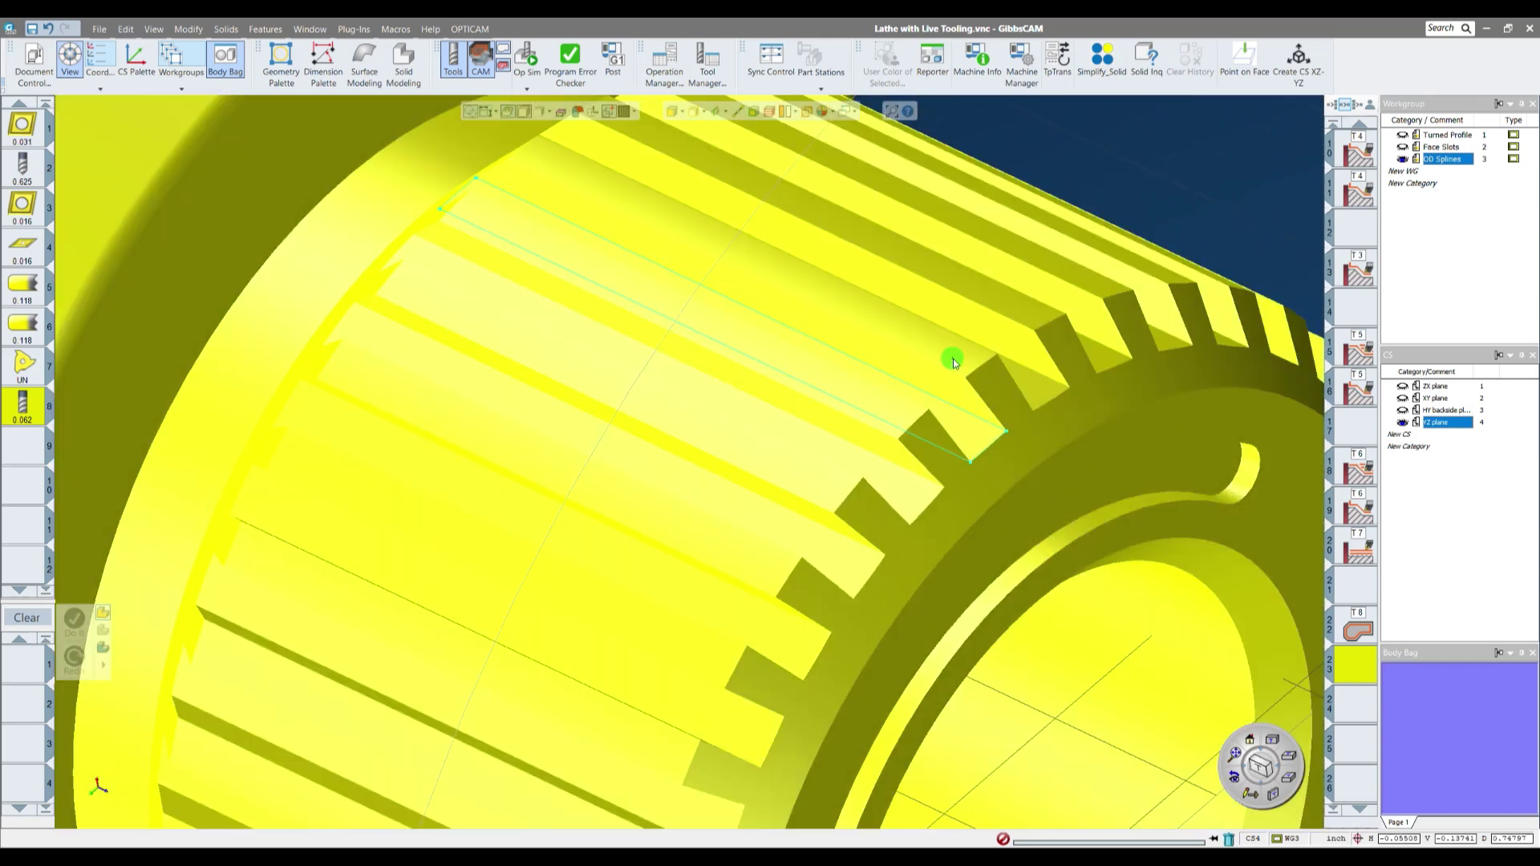
{"action": "key", "text": "Delete"}
{"action": "mouse_move", "coordinate": [1169, 580]}
{"action": "middle_mouse_down"}
{"action": "mouse_move", "coordinate": [1223, 354]}
{"action": "mouse_move", "coordinate": [1144, 402]}
{"action": "mouse_move", "coordinate": [1138, 508]}
{"action": "mouse_move", "coordinate": [263, 190]}
{"action": "mouse_move", "coordinate": [959, 364]}
{"action": "mouse_move", "coordinate": [1015, 329]}
{"action": "middle_mouse_up"}
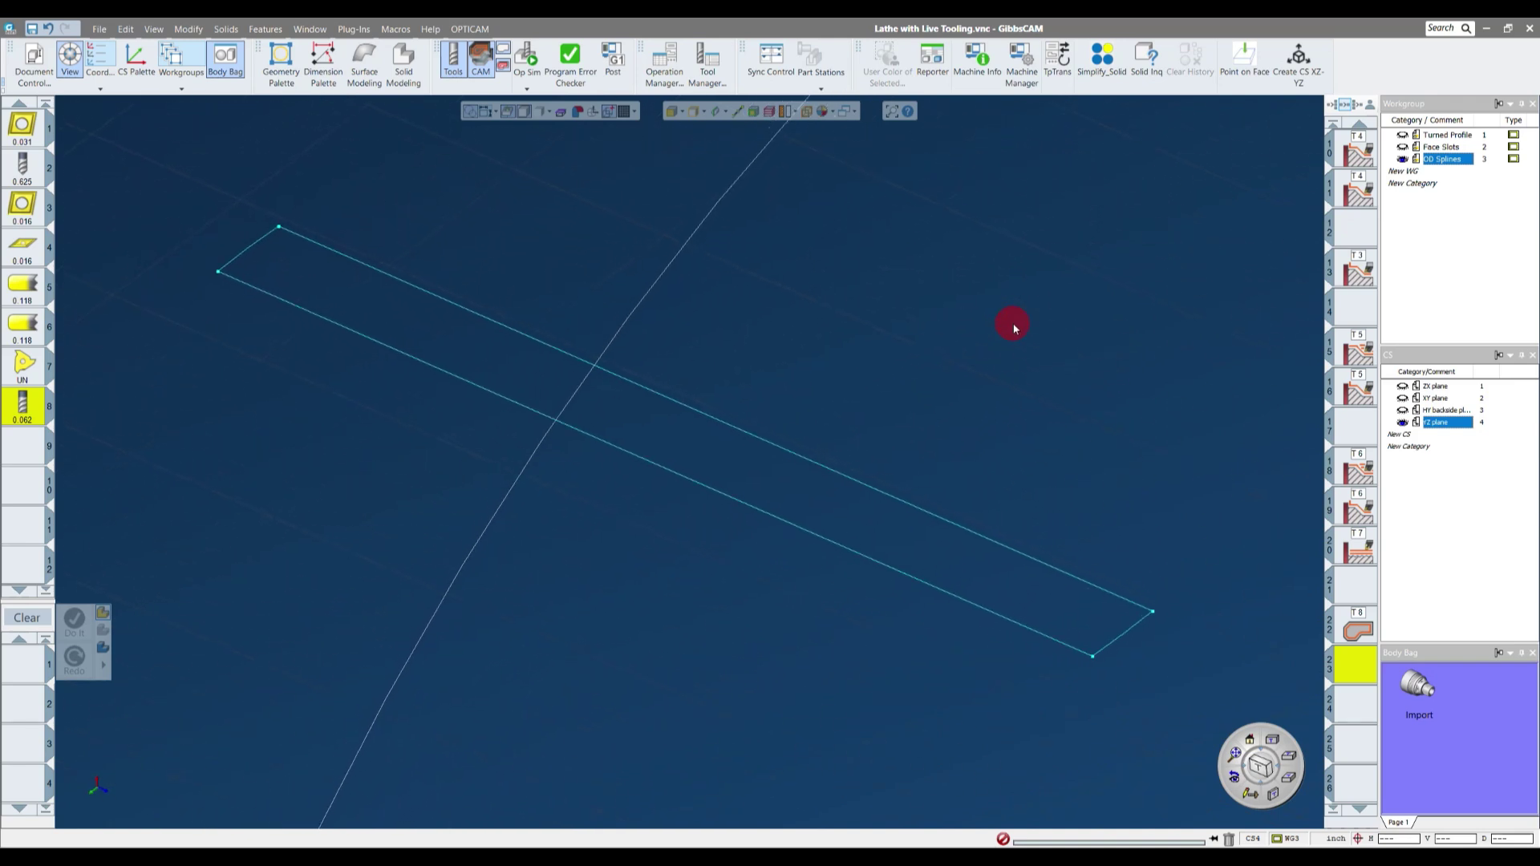
{"action": "double_click", "coordinate": [1418, 683]}
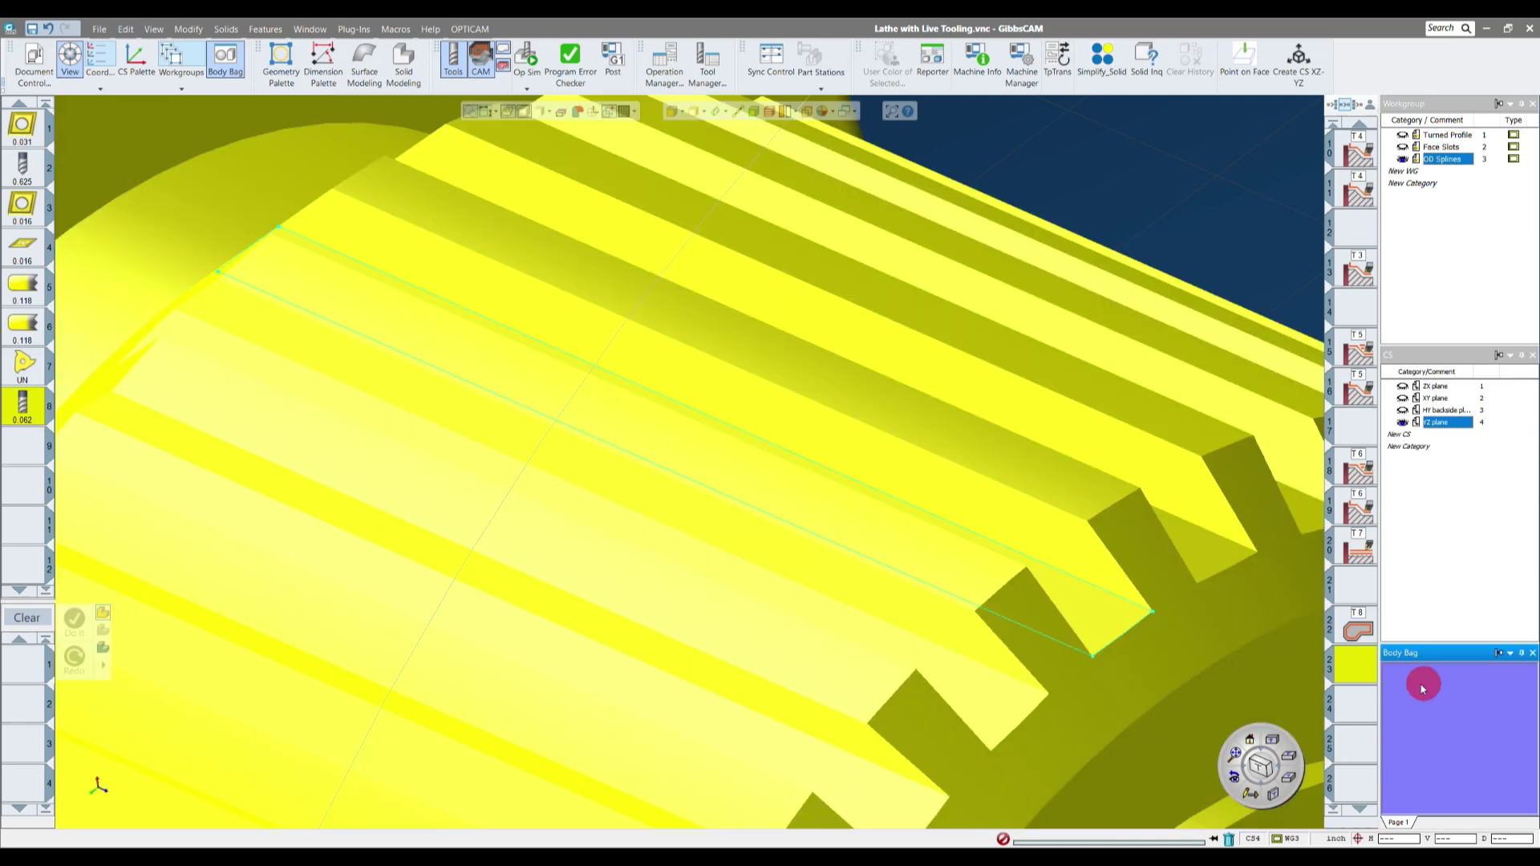
{"action": "mouse_move", "coordinate": [1175, 625]}
{"action": "middle_mouse_down"}
{"action": "mouse_move", "coordinate": [663, 382]}
{"action": "mouse_move", "coordinate": [752, 328]}
{"action": "middle_mouse_up"}
{"action": "scroll", "coordinate": [722, 311], "scroll_direction": "down", "scroll_amount": 4}
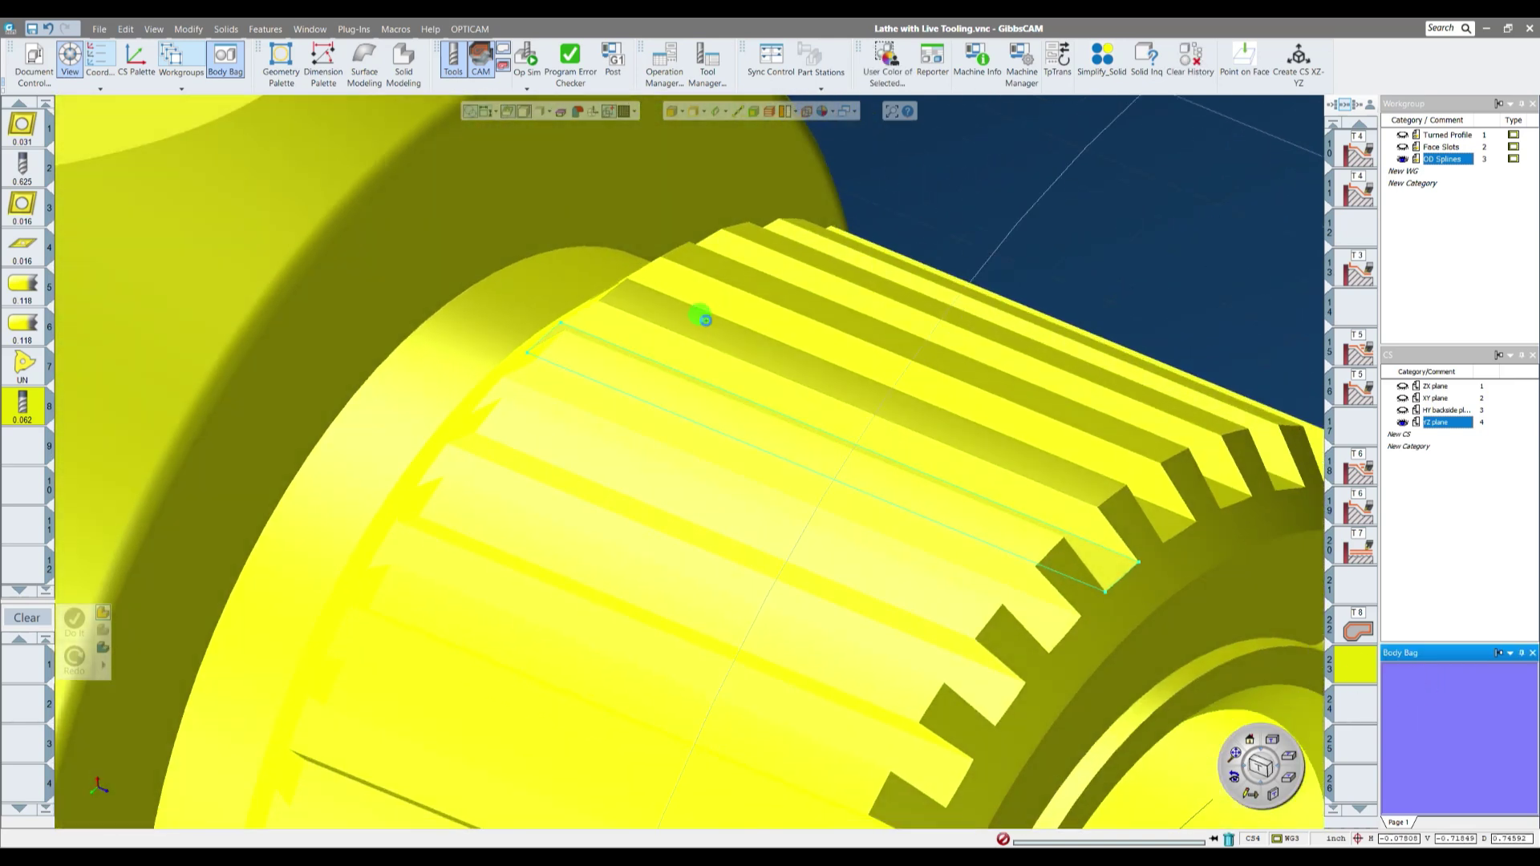
- Put the solid model into the Body Bag, leaving only the extracted slot outline in the workspace
{"action": "double_click", "coordinate": [701, 318]}
{"action": "mouse_move", "coordinate": [1089, 216]}
{"action": "middle_mouse_down"}
{"action": "mouse_move", "coordinate": [1121, 436]}
{"action": "mouse_move", "coordinate": [1015, 360]}
{"action": "middle_mouse_up"}
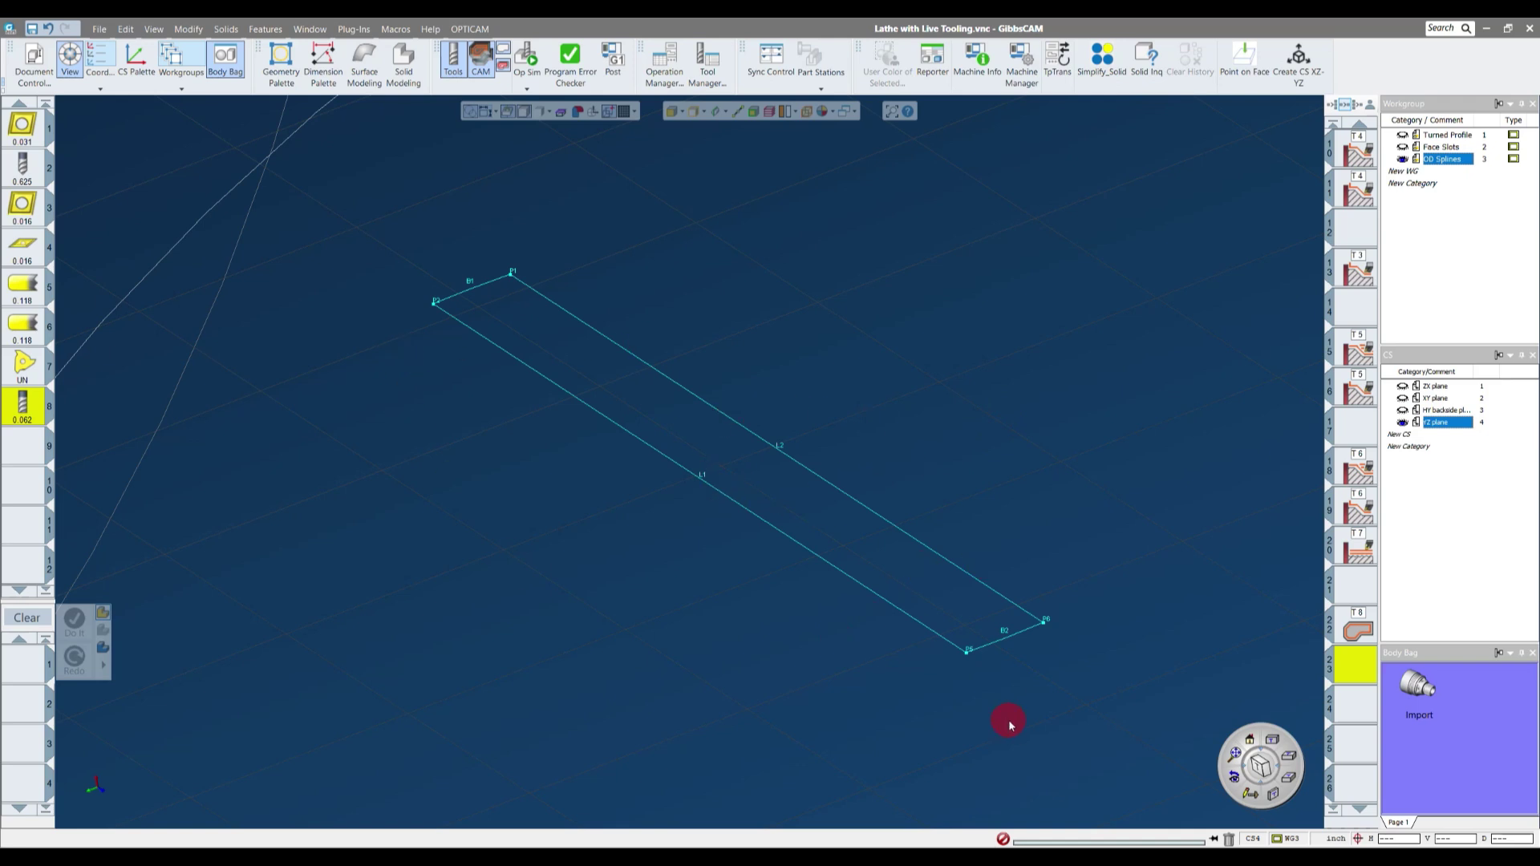
- Inspect the extracted slot outline by itself and bring the solid model back out of the Body Bag
{"action": "middle_click_drag", "start_coordinate": [983, 683], "coordinate": [754, 509]}
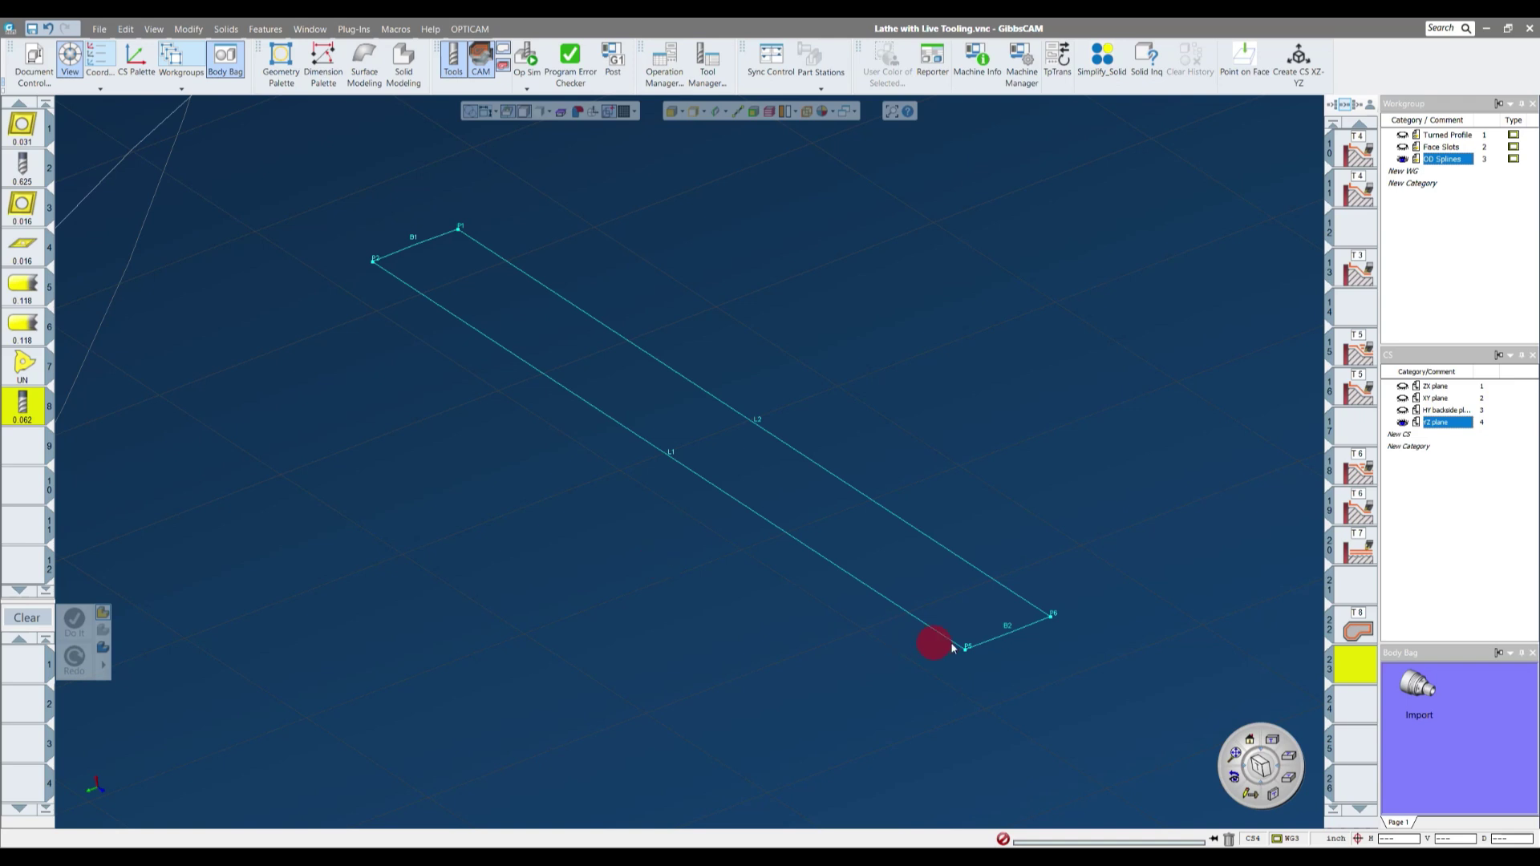
{"action": "scroll", "coordinate": [1005, 648], "scroll_direction": "up", "scroll_amount": 3}
{"action": "scroll", "coordinate": [1004, 643], "scroll_direction": "down", "scroll_amount": 1}
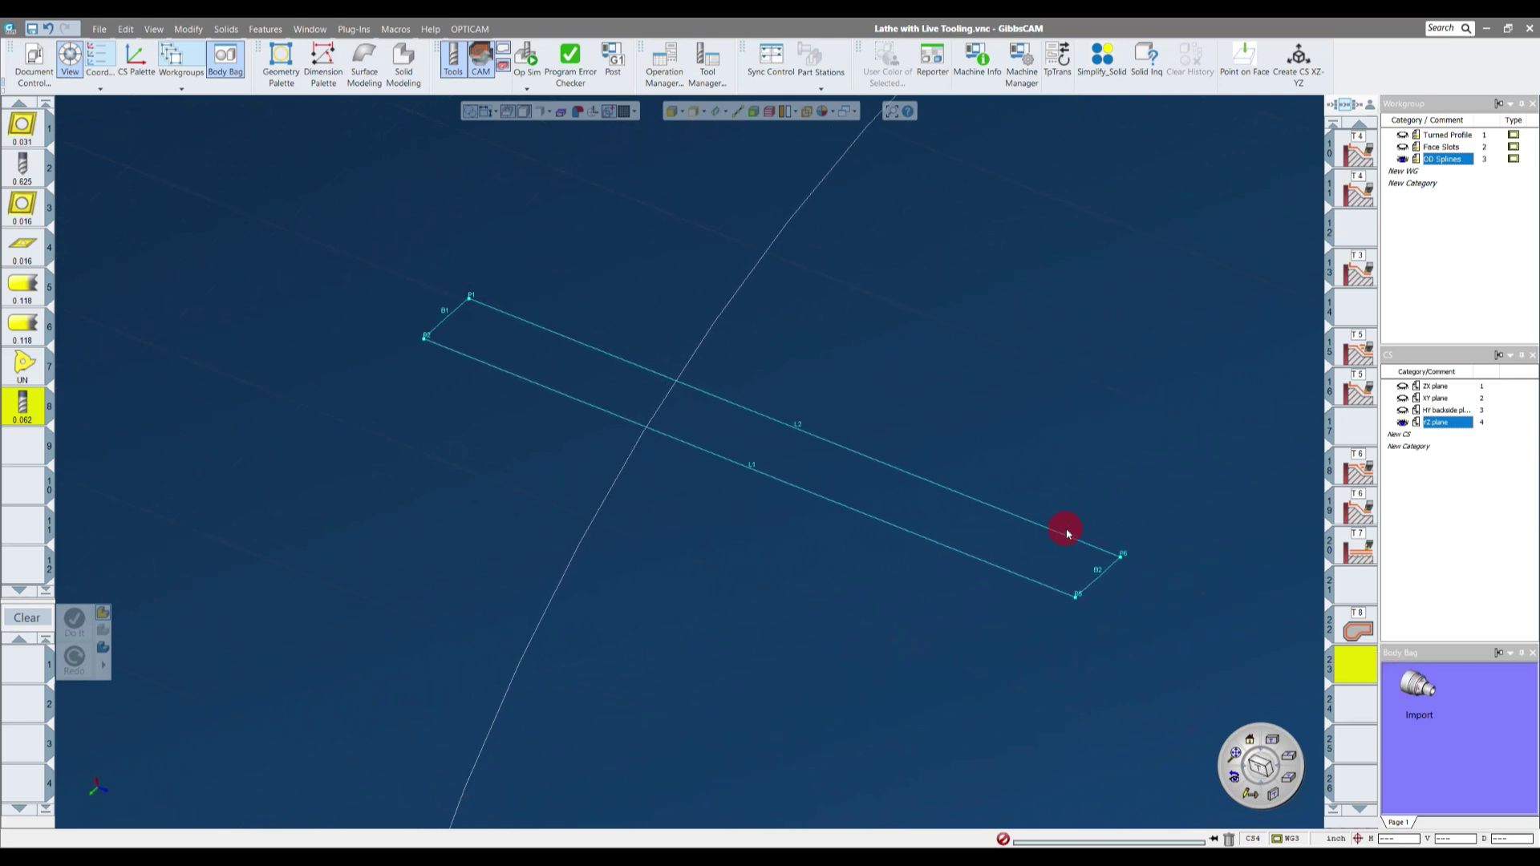
{"action": "double_click", "coordinate": [1402, 681]}
{"action": "left_click", "coordinate": [1197, 263]}
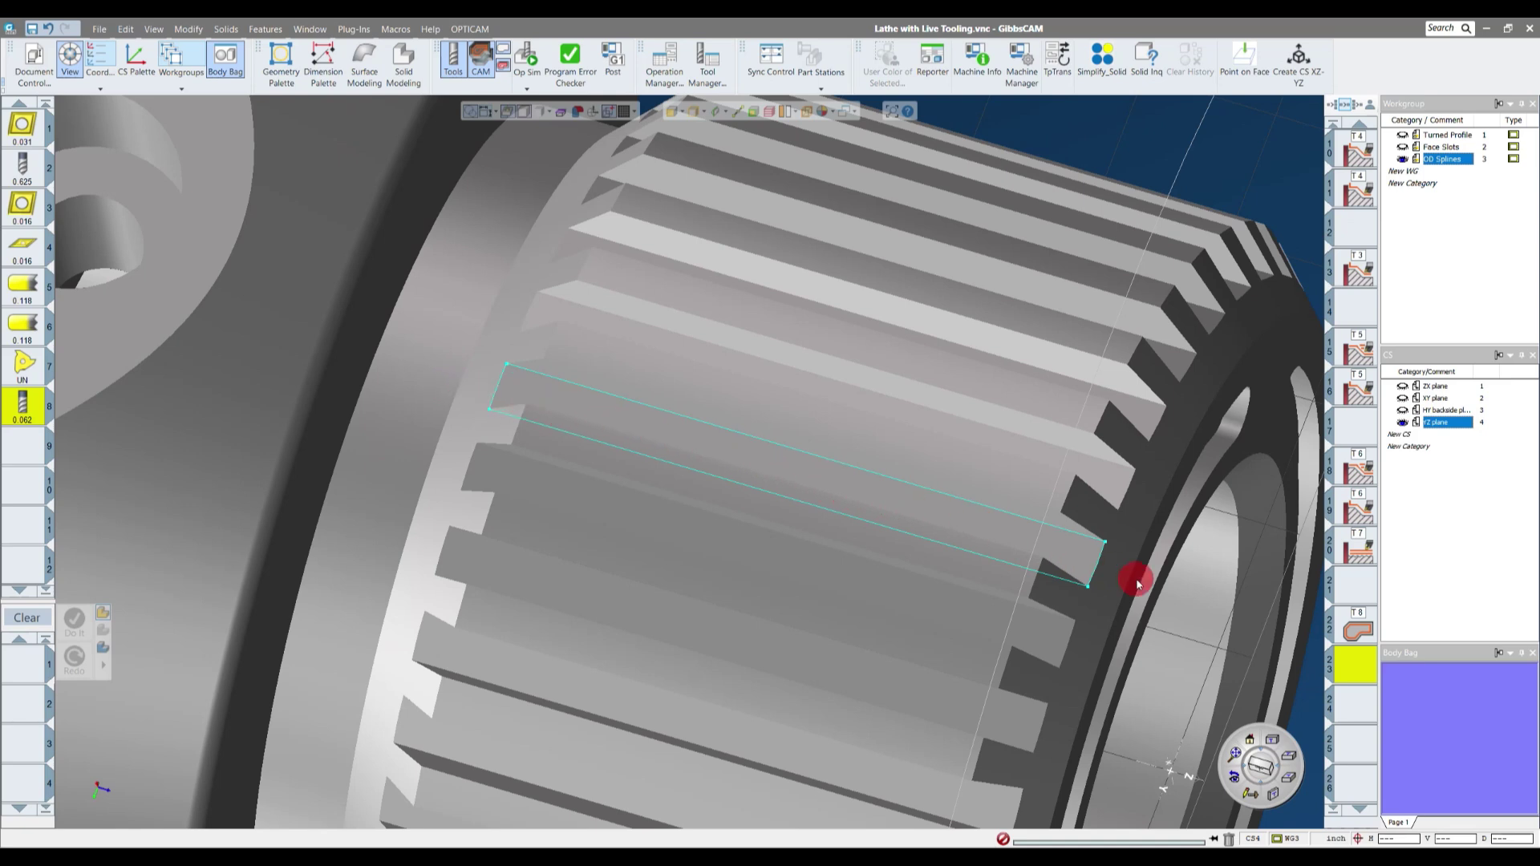
- Create a line through the two corner points at the shoulder-side end of the extracted spline slot outline
{"action": "middle_click_drag", "start_coordinate": [1137, 583], "coordinate": [319, 391]}
{"action": "middle_click_drag", "start_coordinate": [571, 368], "coordinate": [652, 421]}
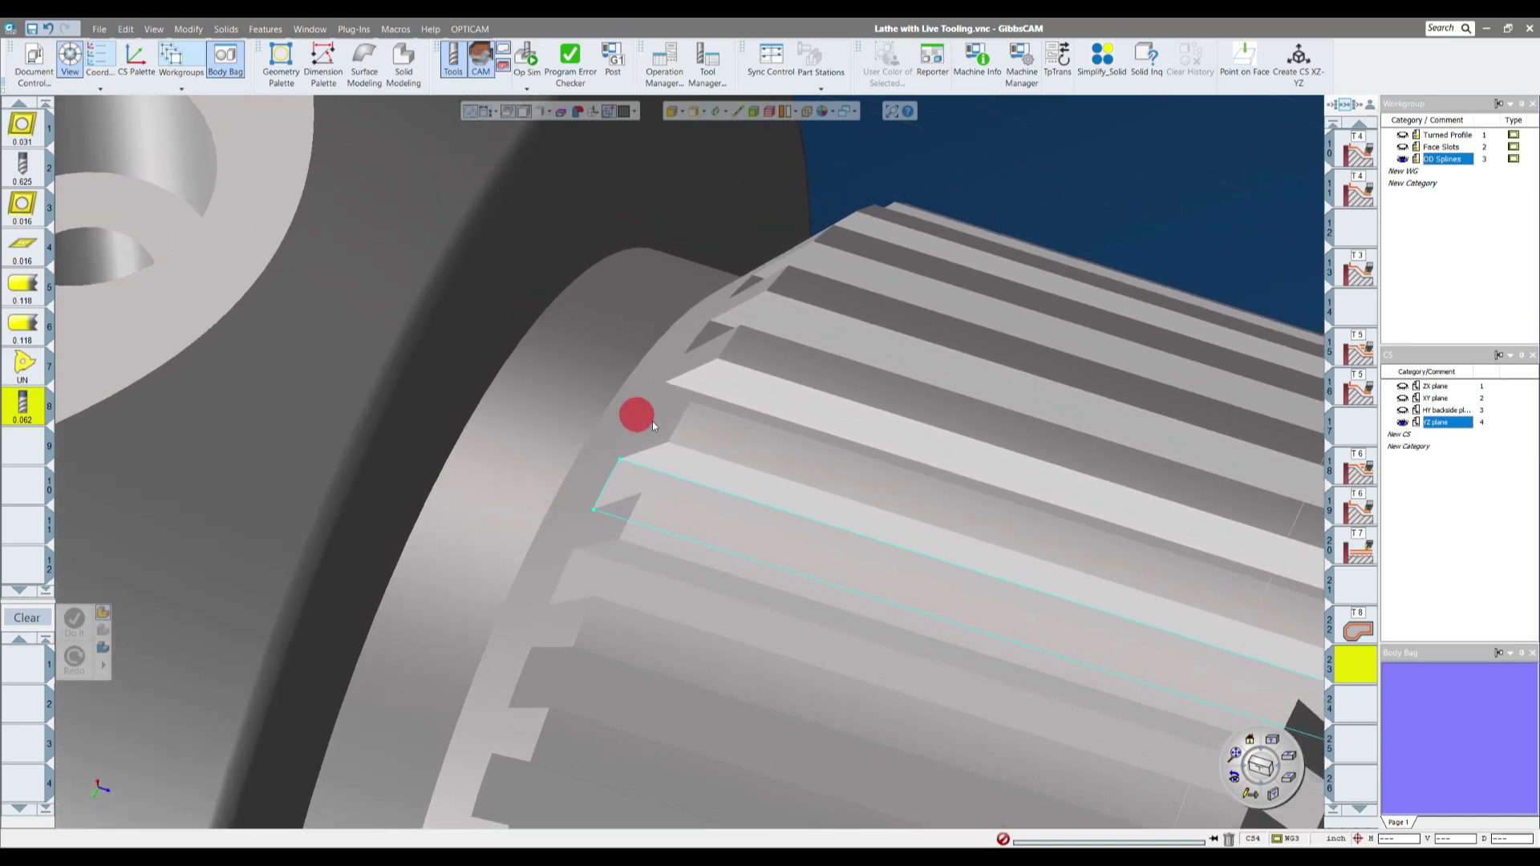
{"action": "scroll", "coordinate": [687, 495], "scroll_direction": "up", "scroll_amount": 6}
{"action": "mouse_move", "coordinate": [715, 461]}
{"action": "middle_mouse_down"}
{"action": "mouse_move", "coordinate": [690, 443]}
{"action": "mouse_move", "coordinate": [701, 436]}
{"action": "middle_mouse_up"}
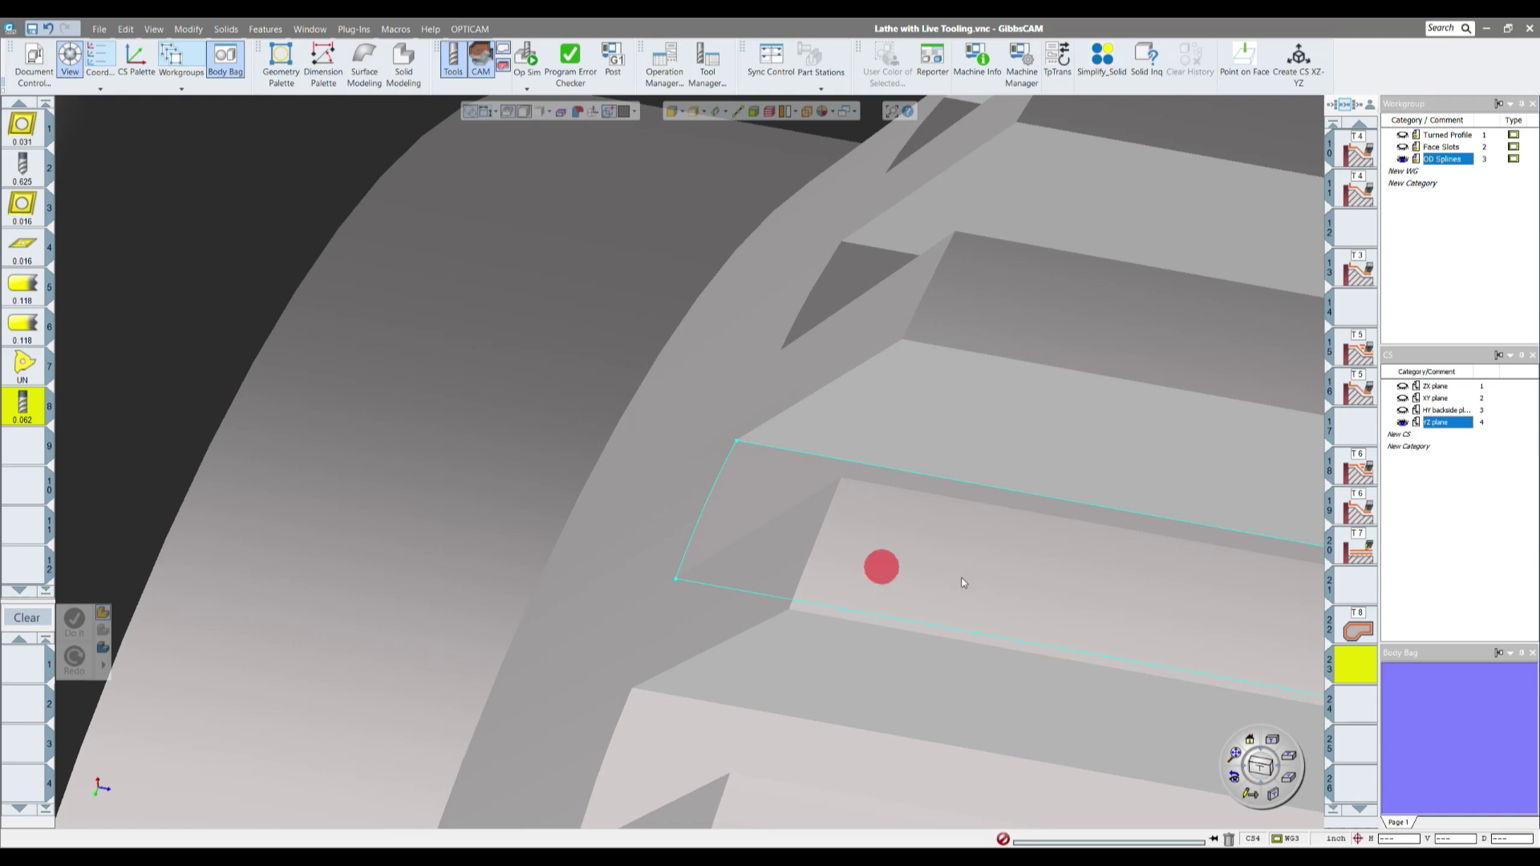
{"action": "left_click", "coordinate": [736, 440]}
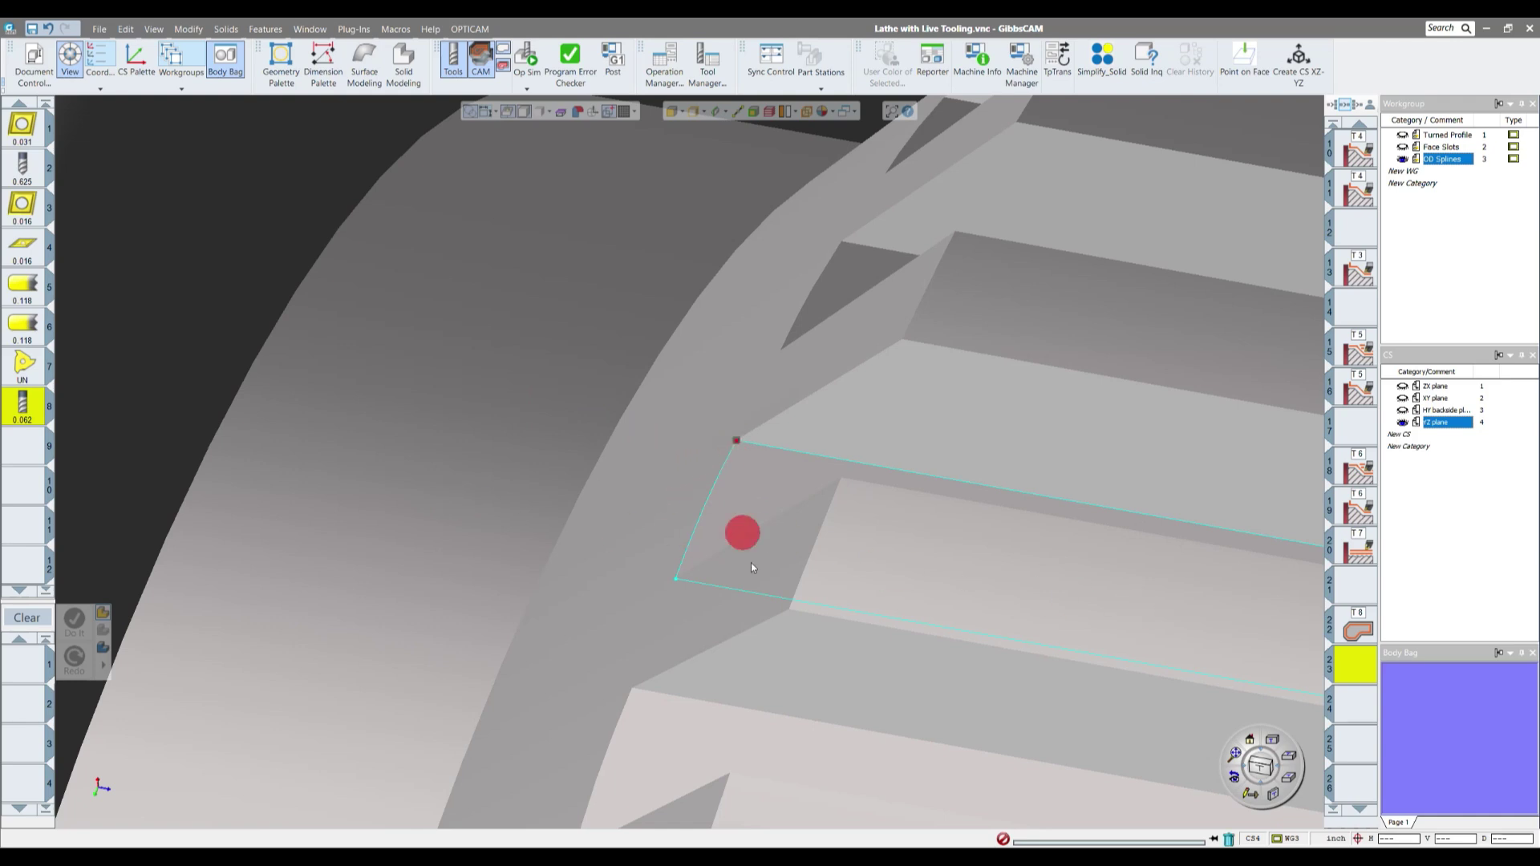
{"action": "left_click", "coordinate": [676, 578], "text": "shift"}
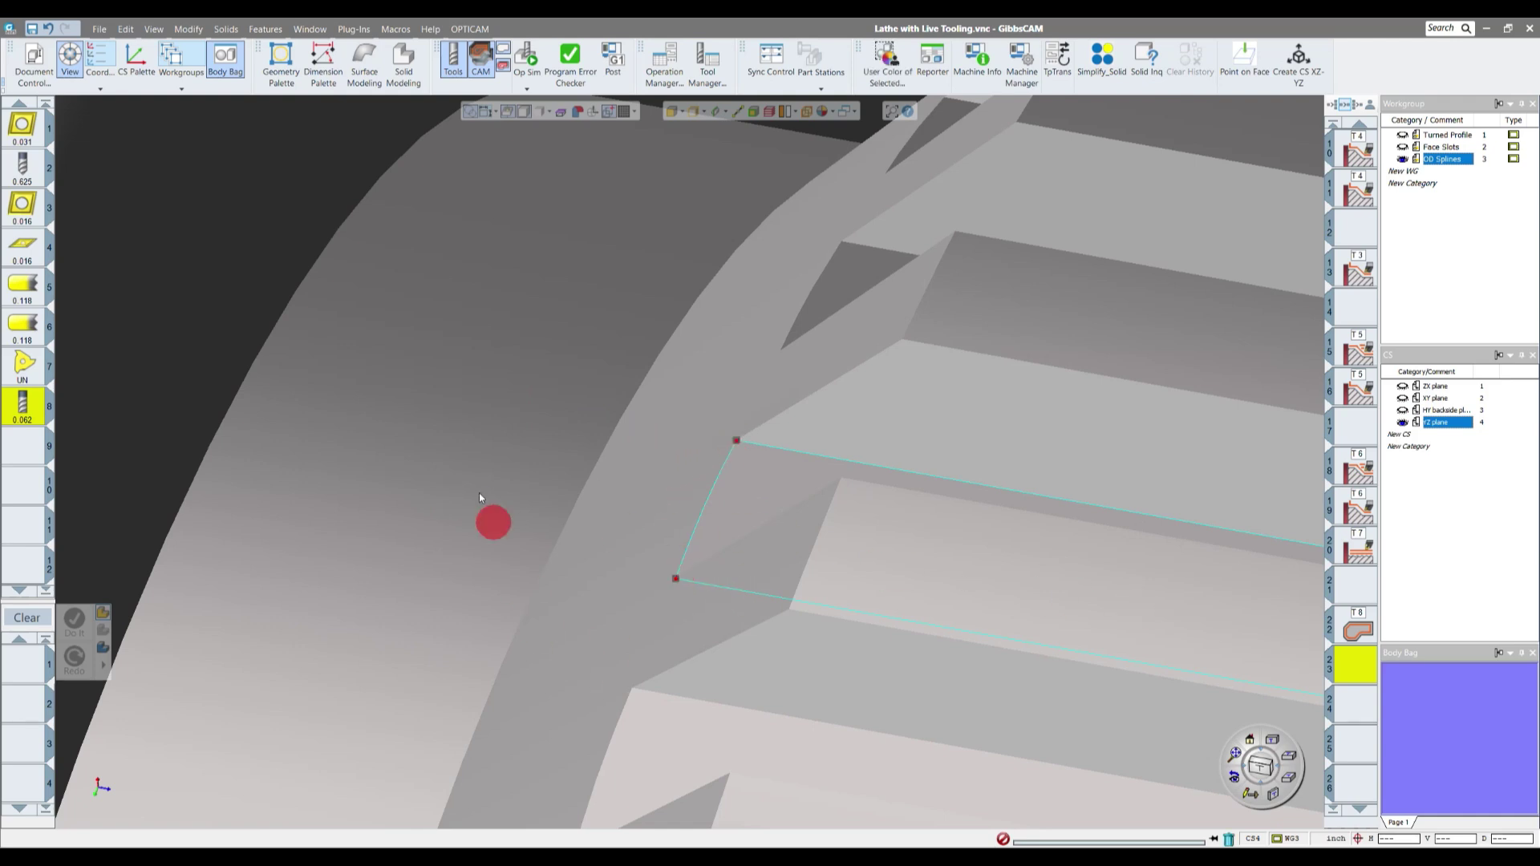
{"action": "left_click", "coordinate": [281, 65]}
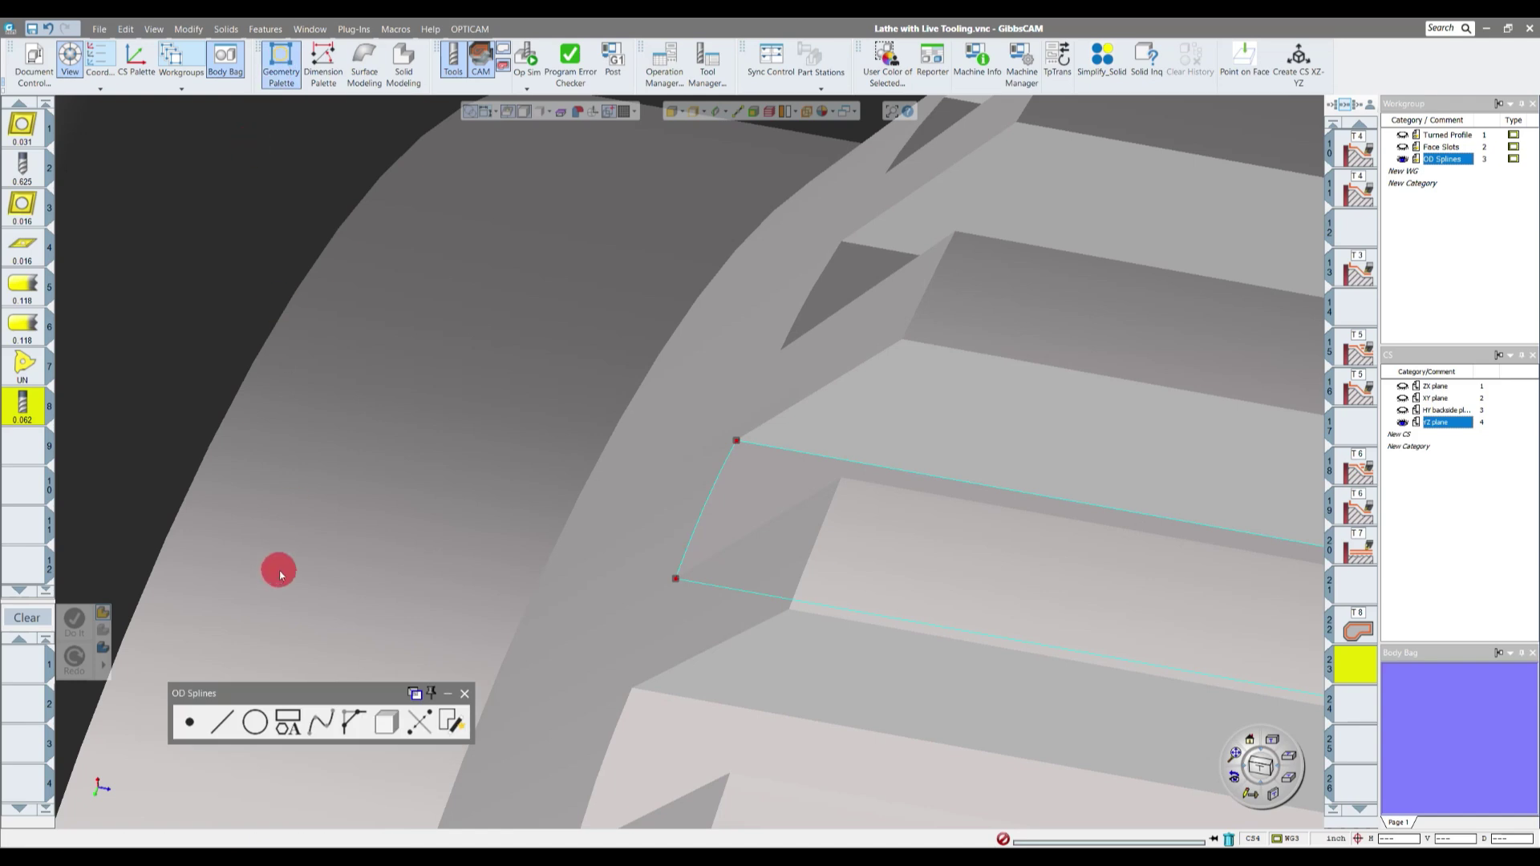
{"action": "left_click_drag", "start_coordinate": [264, 693], "coordinate": [266, 270]}
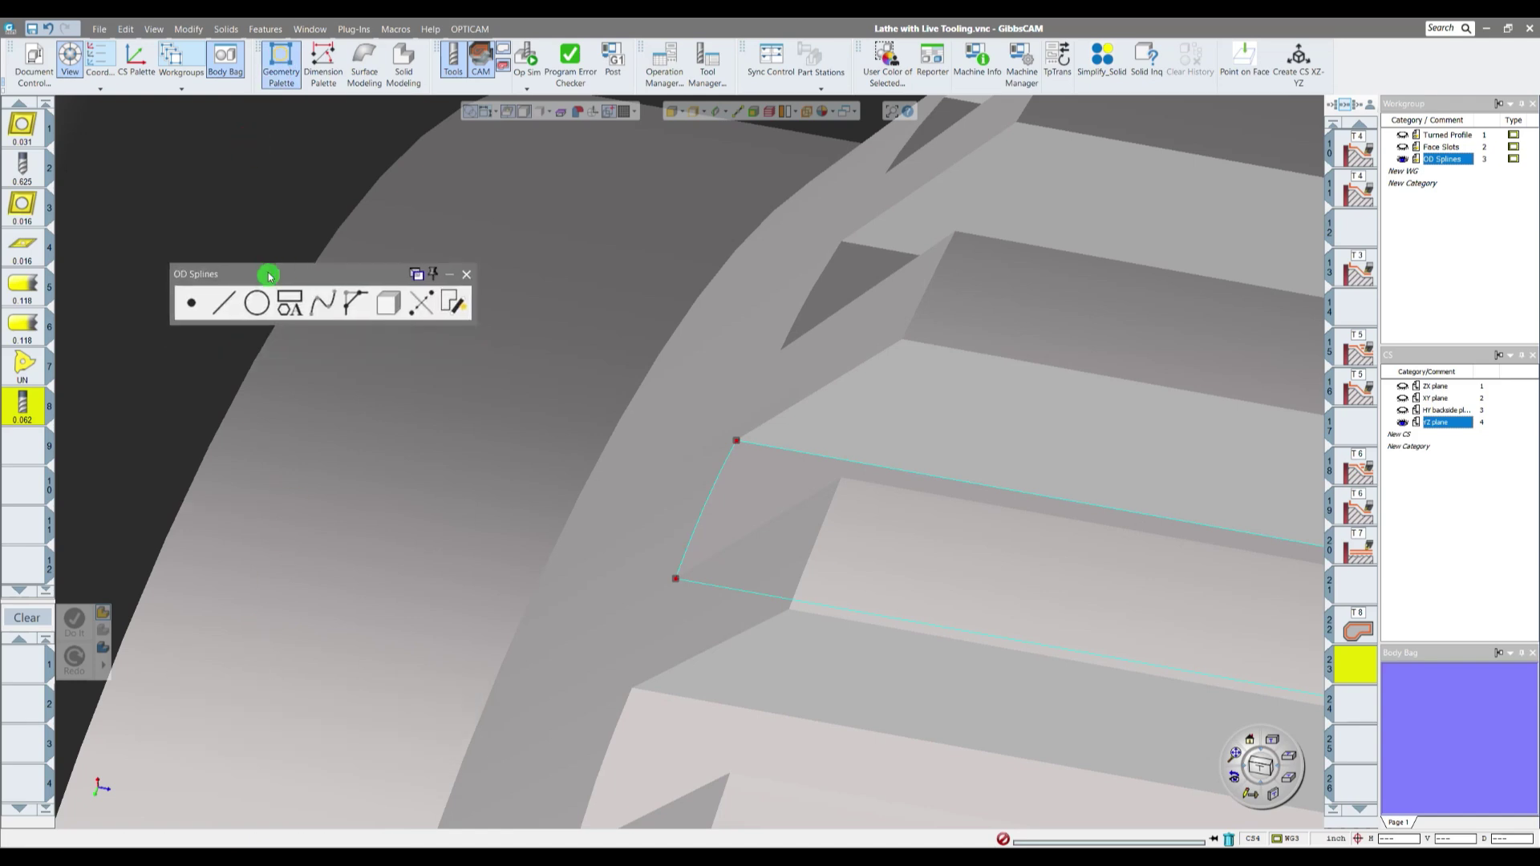
{"action": "left_click", "coordinate": [220, 308]}
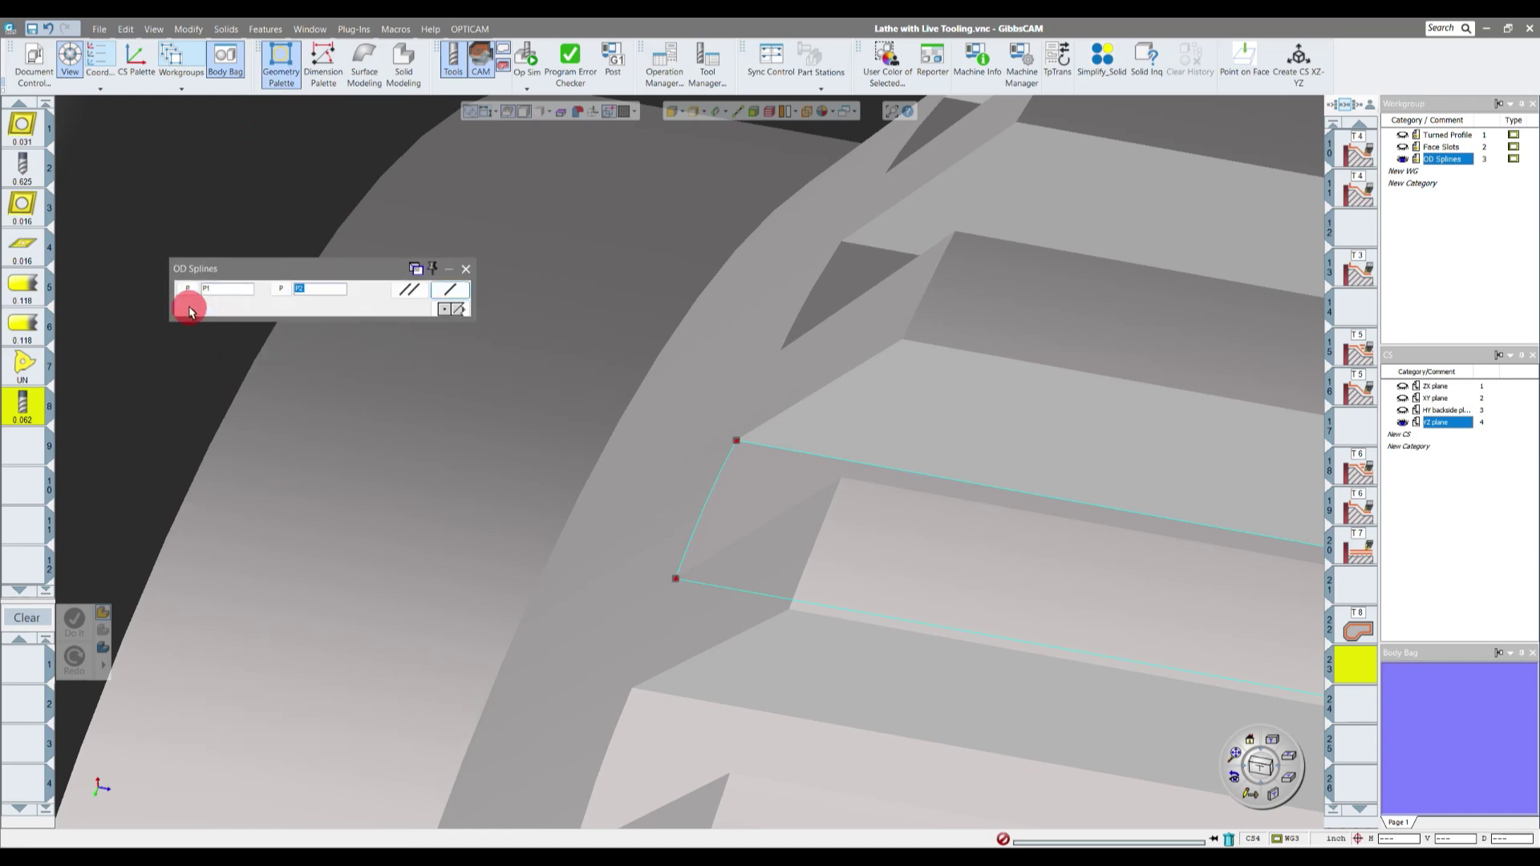
{"action": "left_click", "coordinate": [446, 290]}
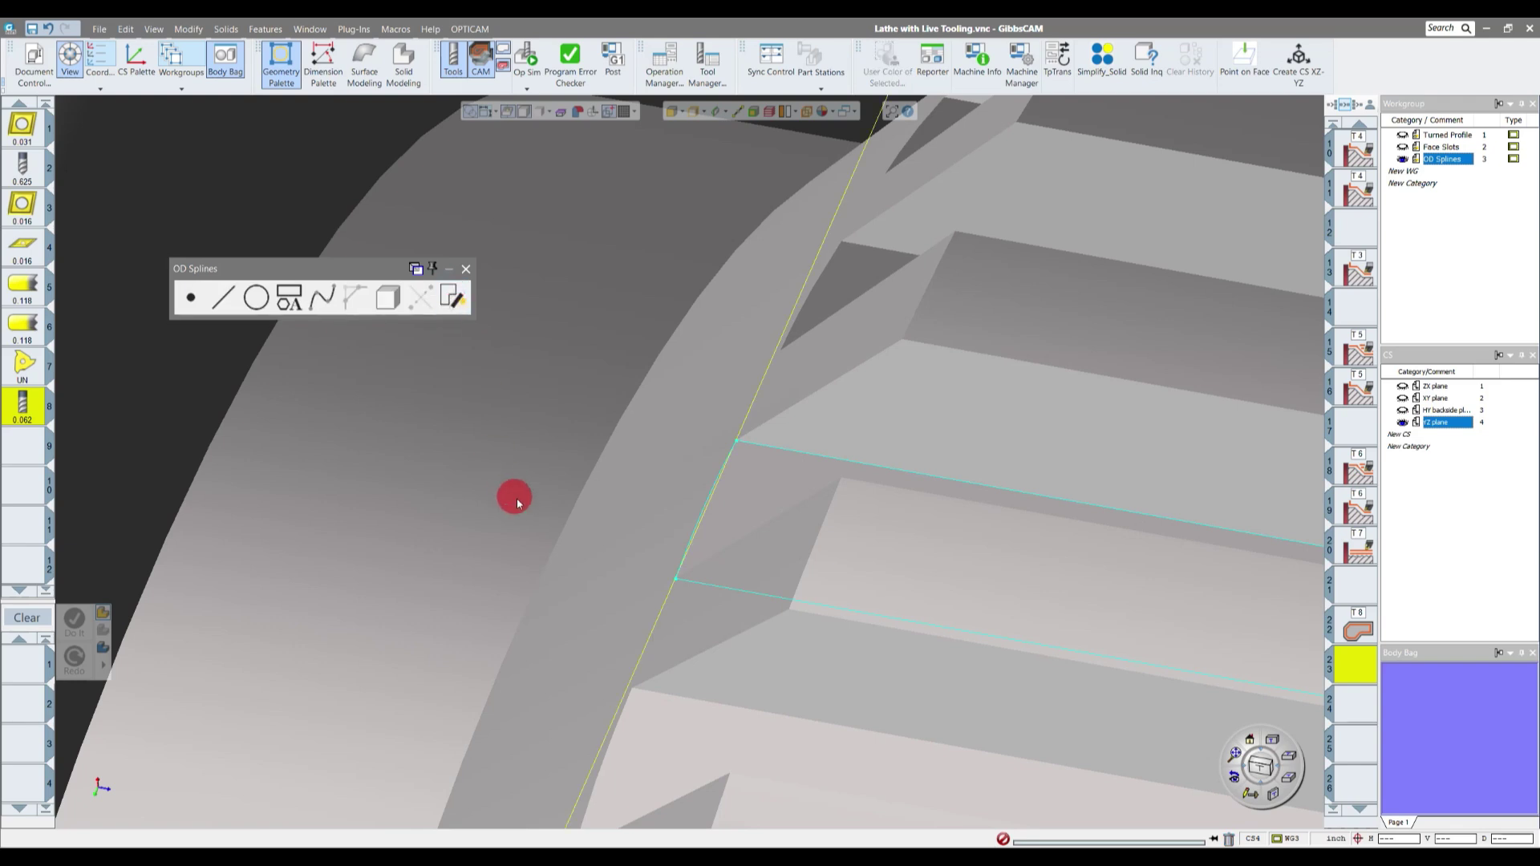
{"action": "scroll", "coordinate": [539, 524], "scroll_direction": "down", "scroll_amount": 4}
{"action": "scroll", "coordinate": [539, 524], "scroll_direction": "up", "scroll_amount": 5}
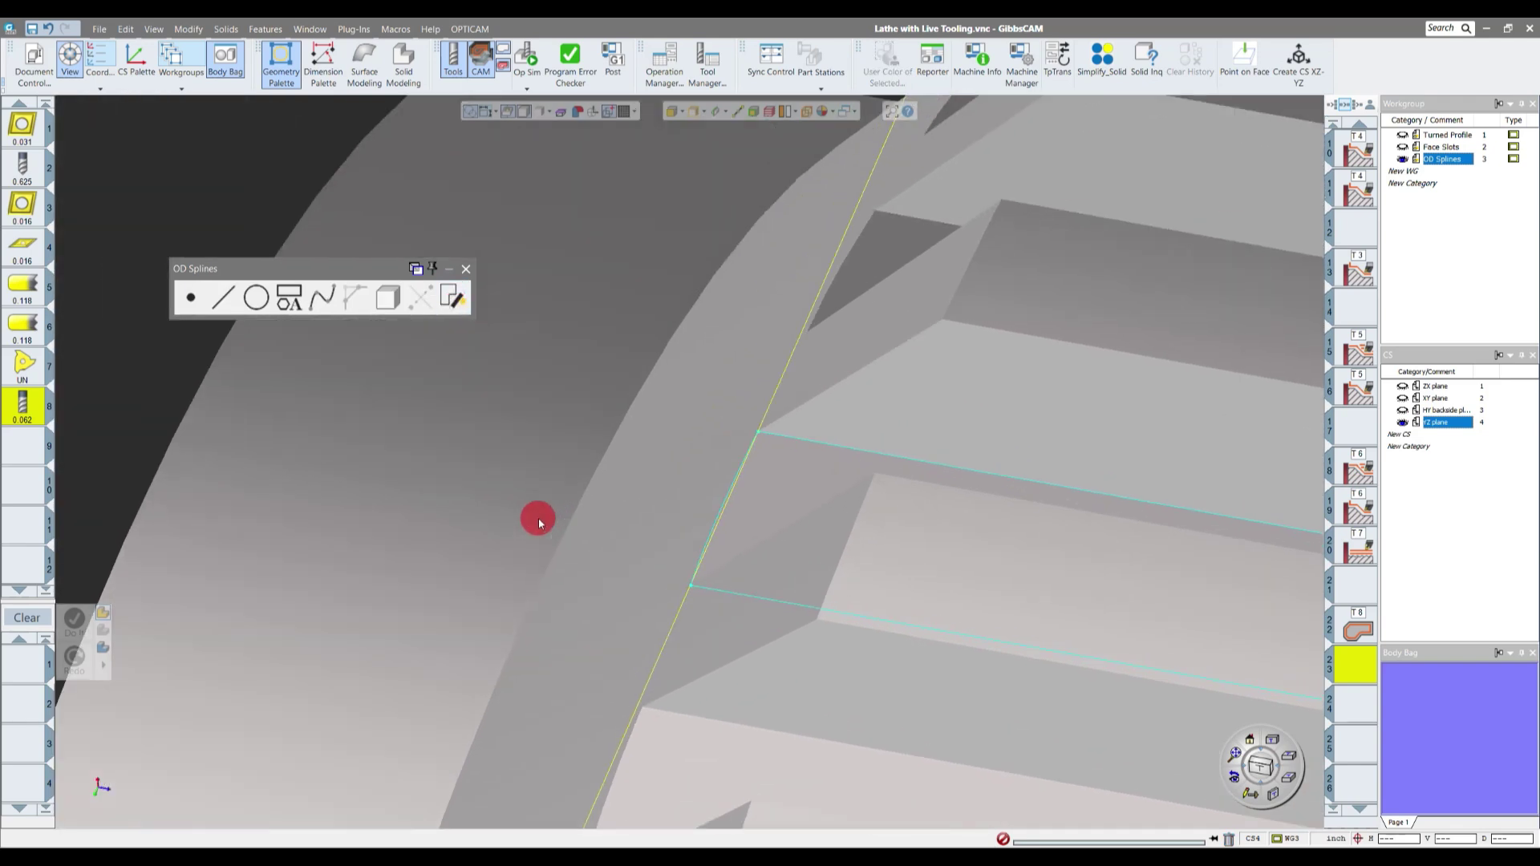
{"action": "left_click", "coordinate": [779, 389]}
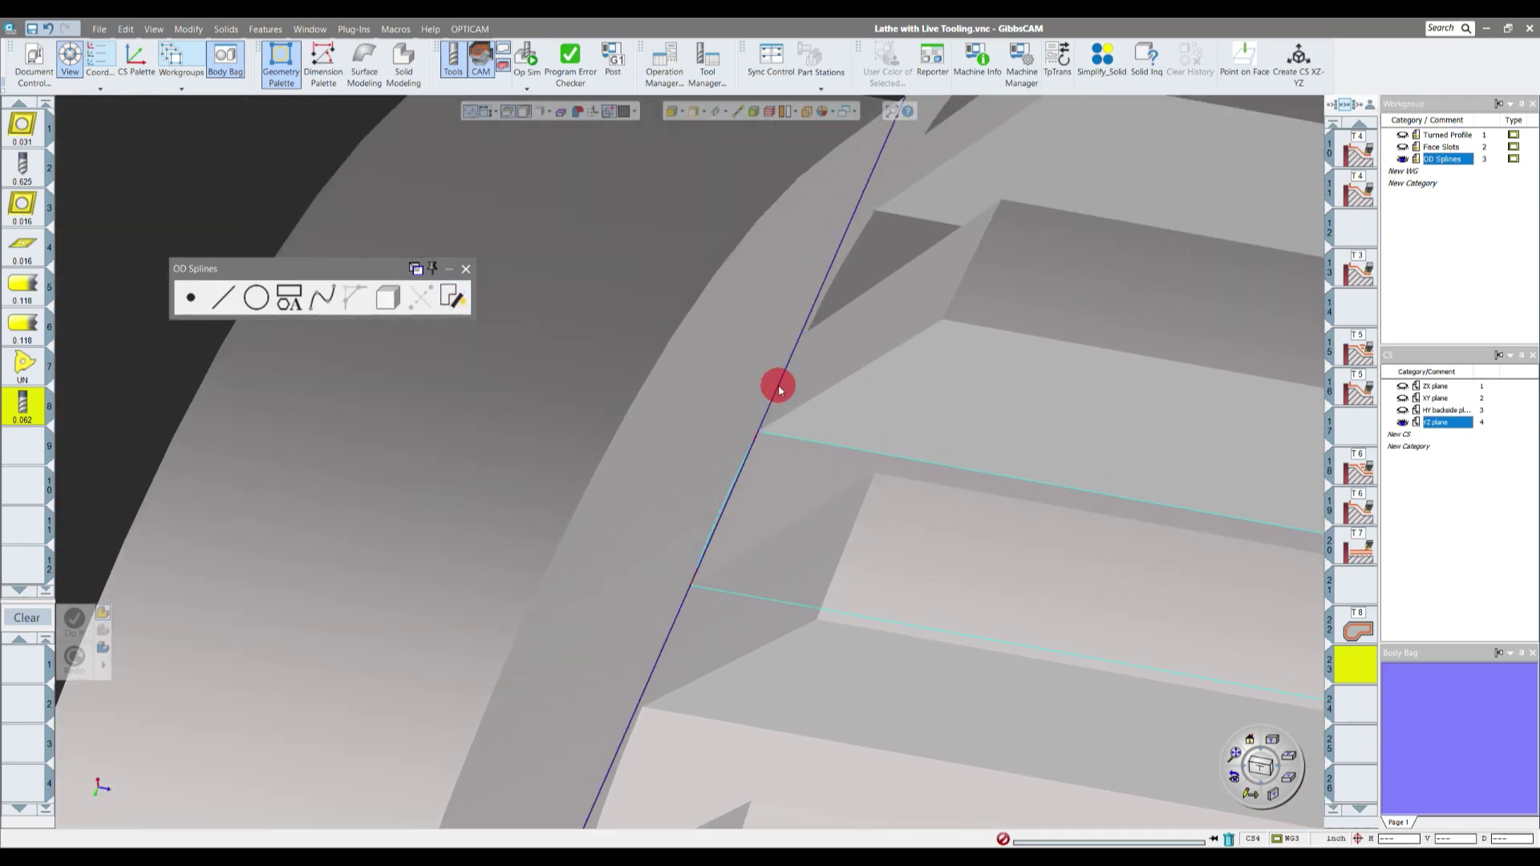
{"action": "left_click", "coordinate": [223, 298]}
{"action": "left_click", "coordinate": [287, 300]}
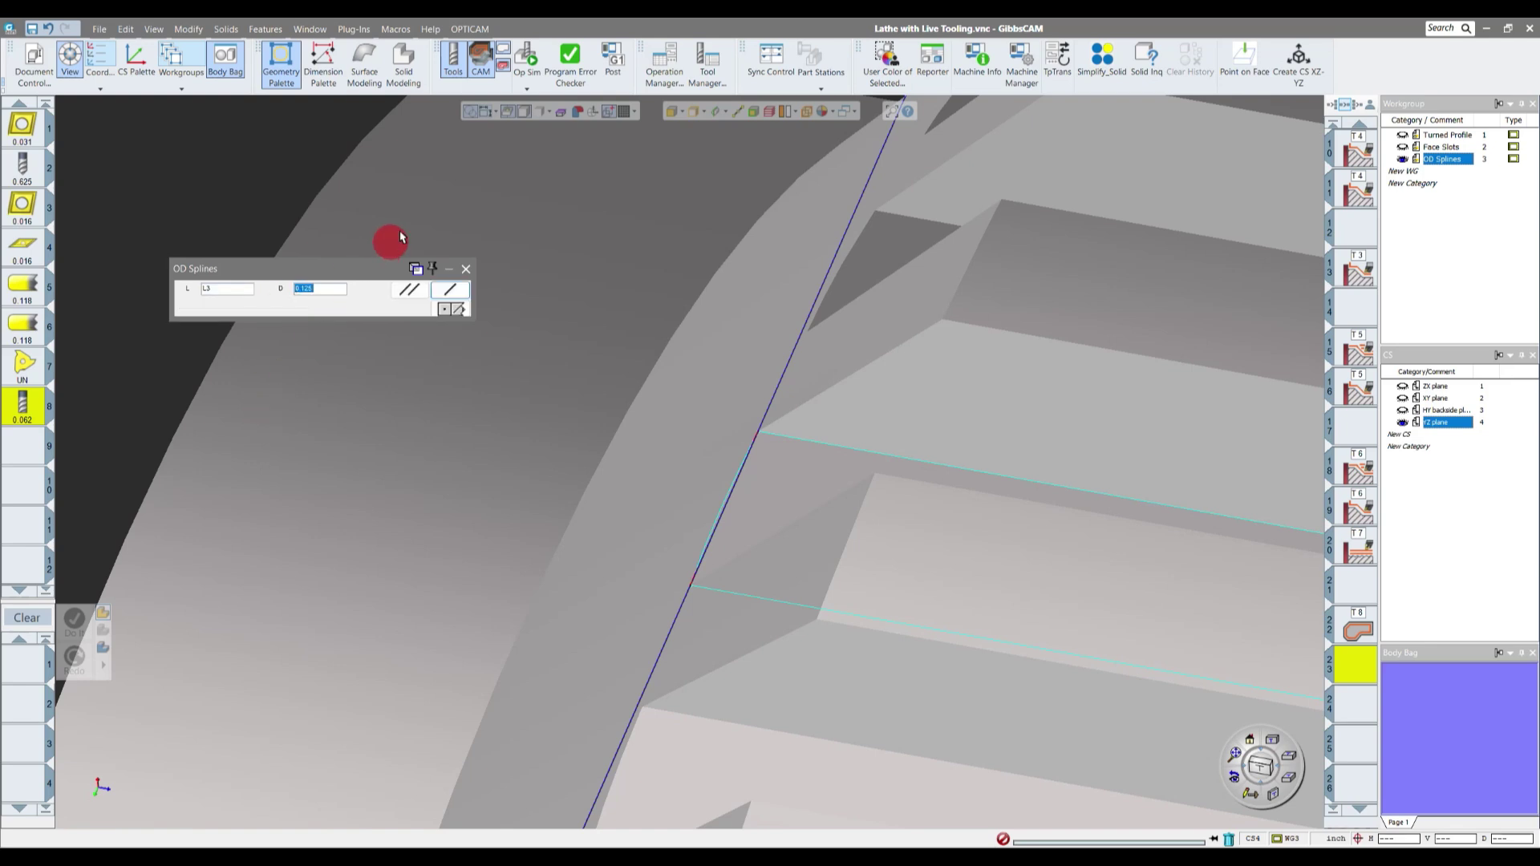
{"action": "double_click", "coordinate": [376, 277]}
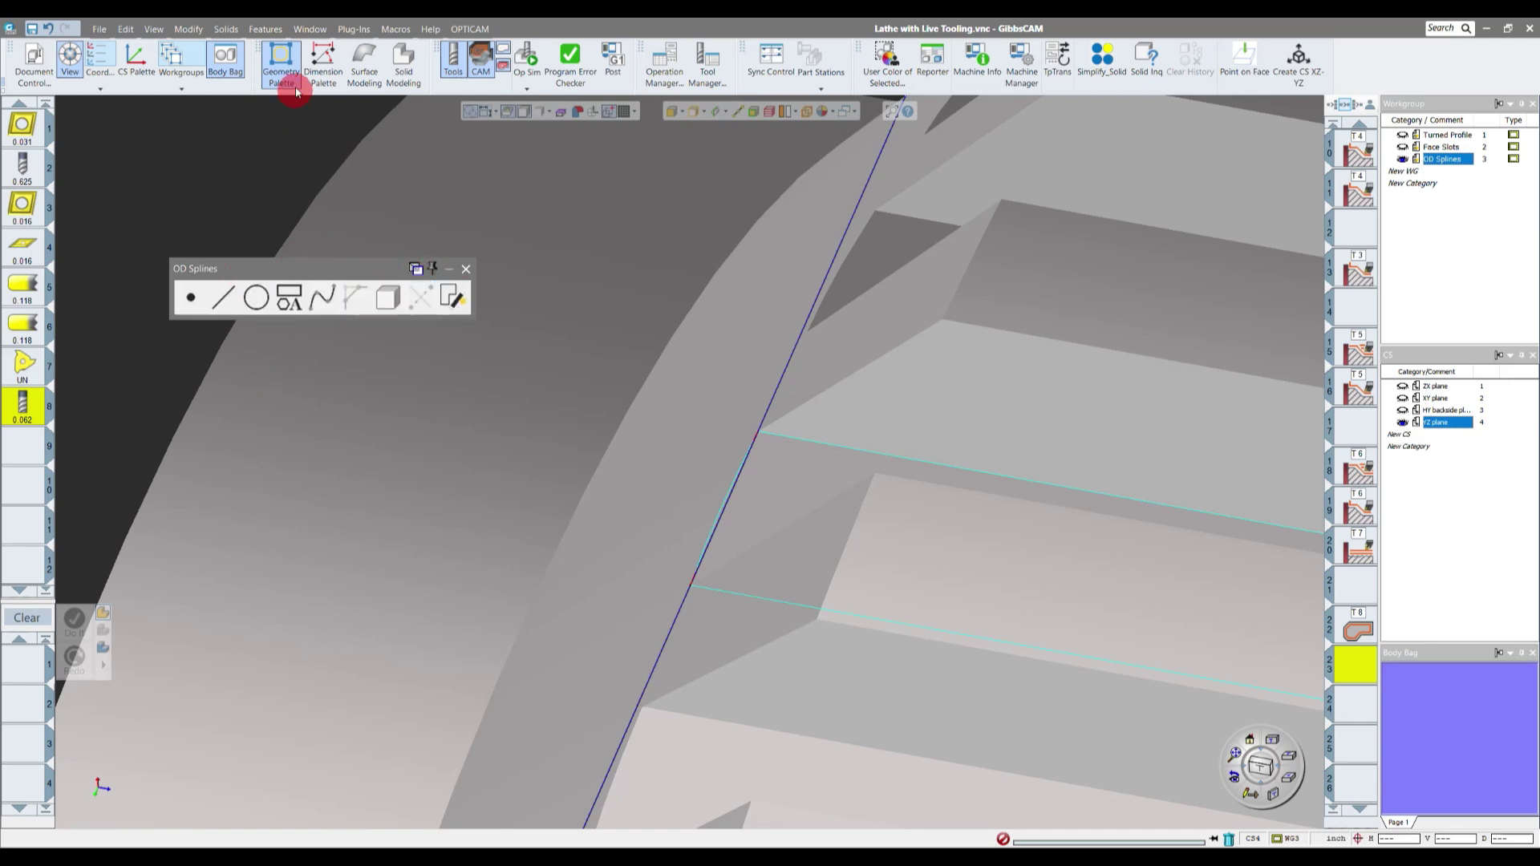
- Measure the slot's width between the two corner points at the outline's shoulder-side end
{"action": "left_click", "coordinate": [323, 66]}
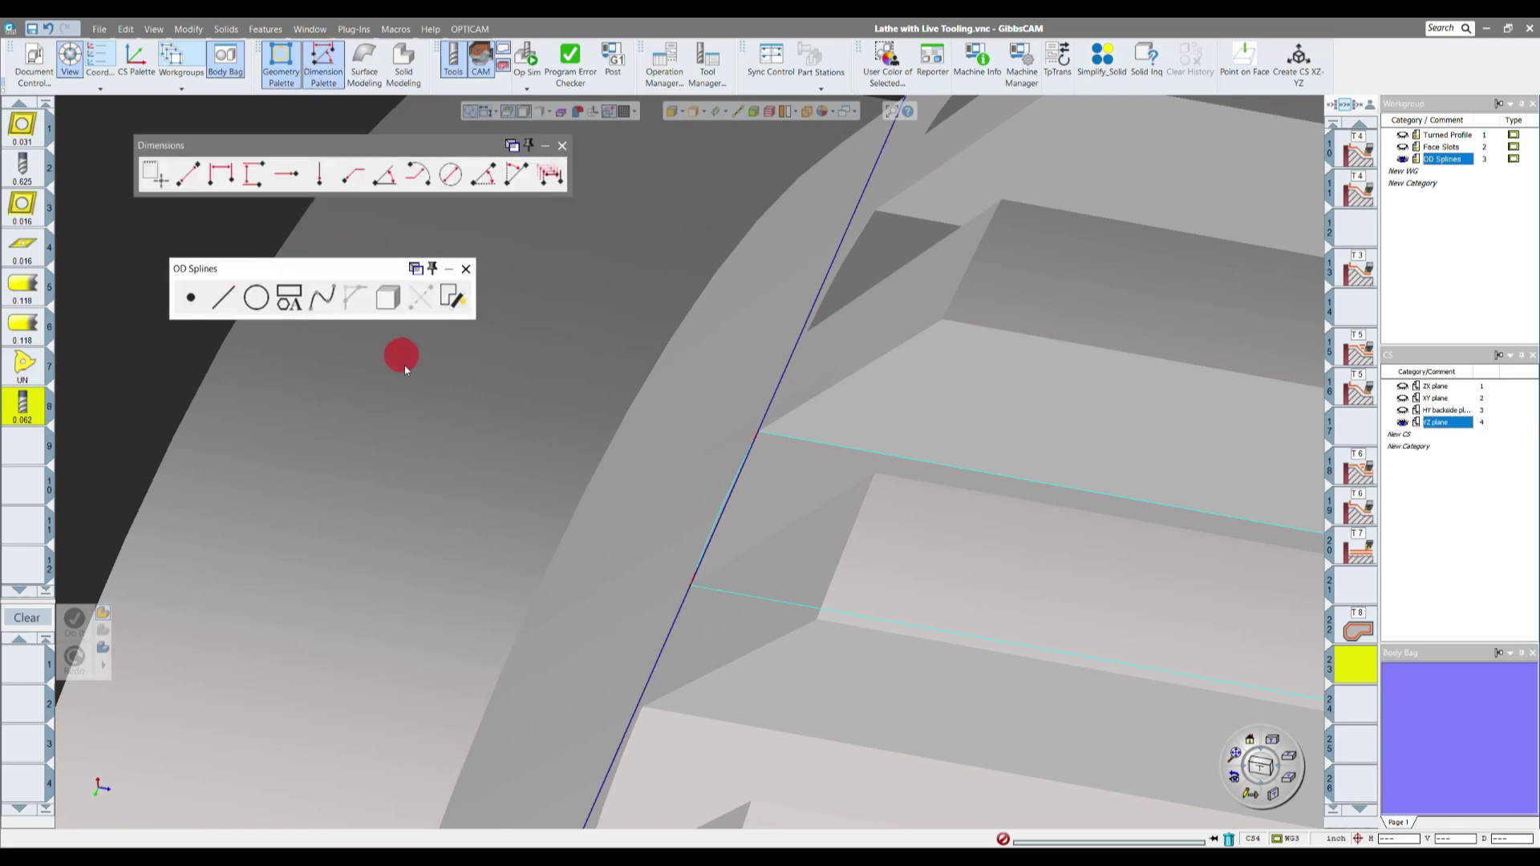
{"action": "left_click", "coordinate": [257, 174]}
{"action": "left_click", "coordinate": [757, 432]}
{"action": "left_click", "coordinate": [690, 591]}
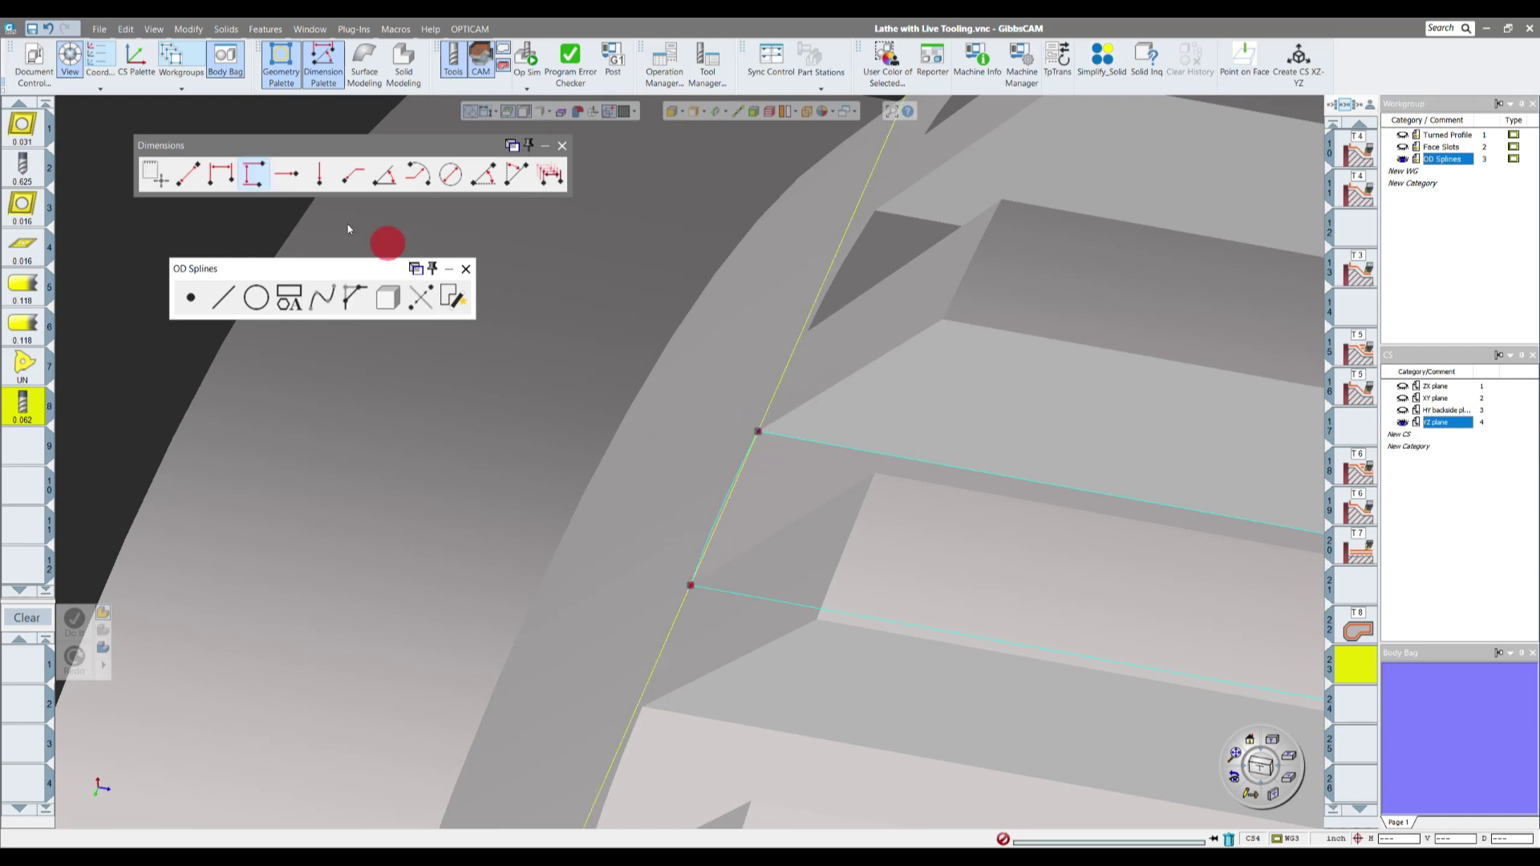
{"action": "left_click", "coordinate": [223, 173]}
{"action": "left_click", "coordinate": [773, 511]}
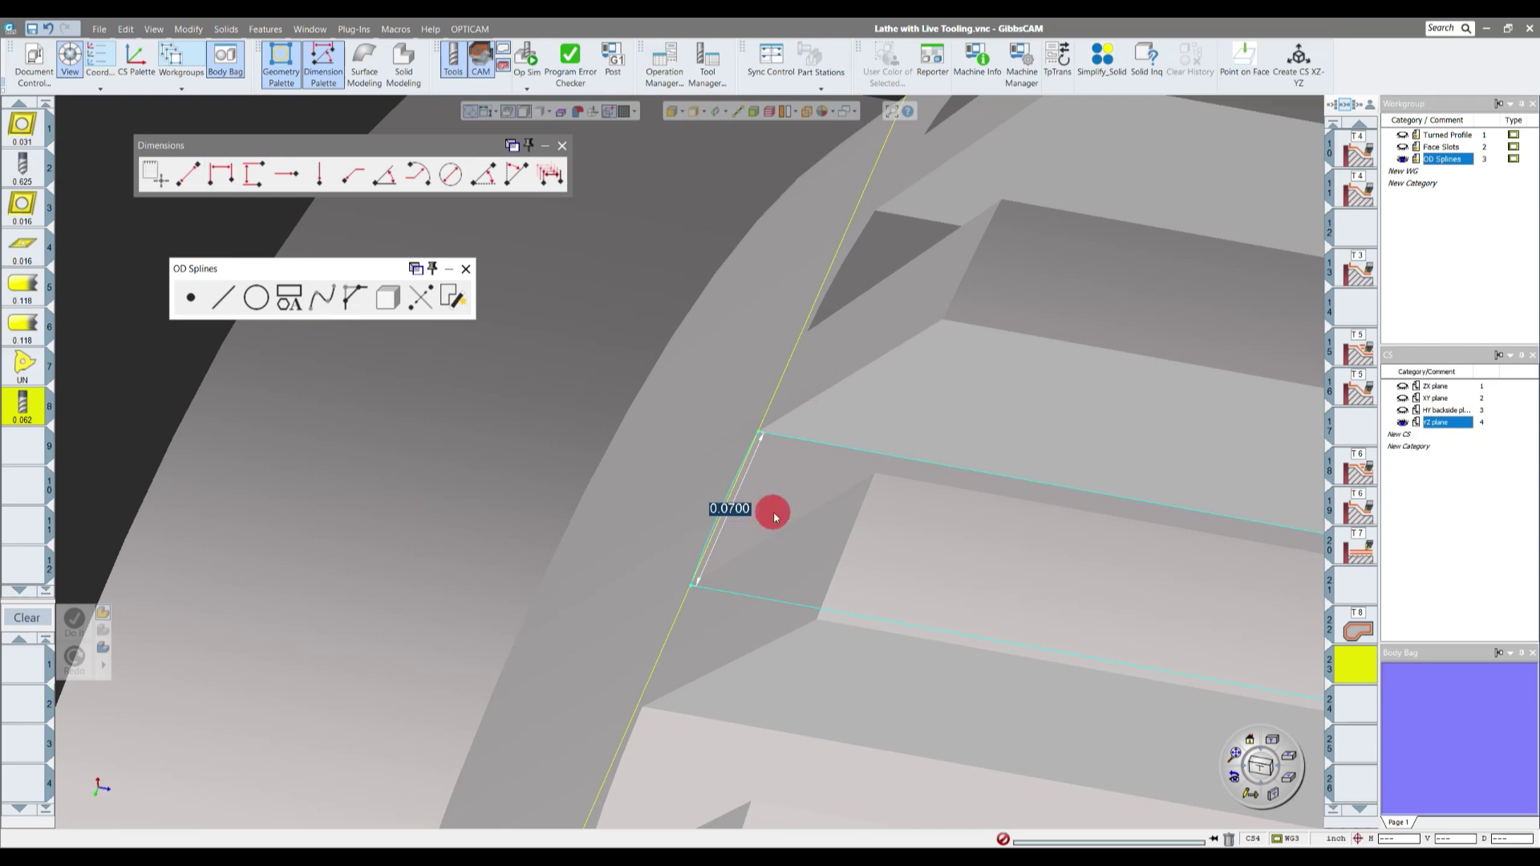
{"action": "left_click_drag", "start_coordinate": [712, 505], "coordinate": [601, 479]}
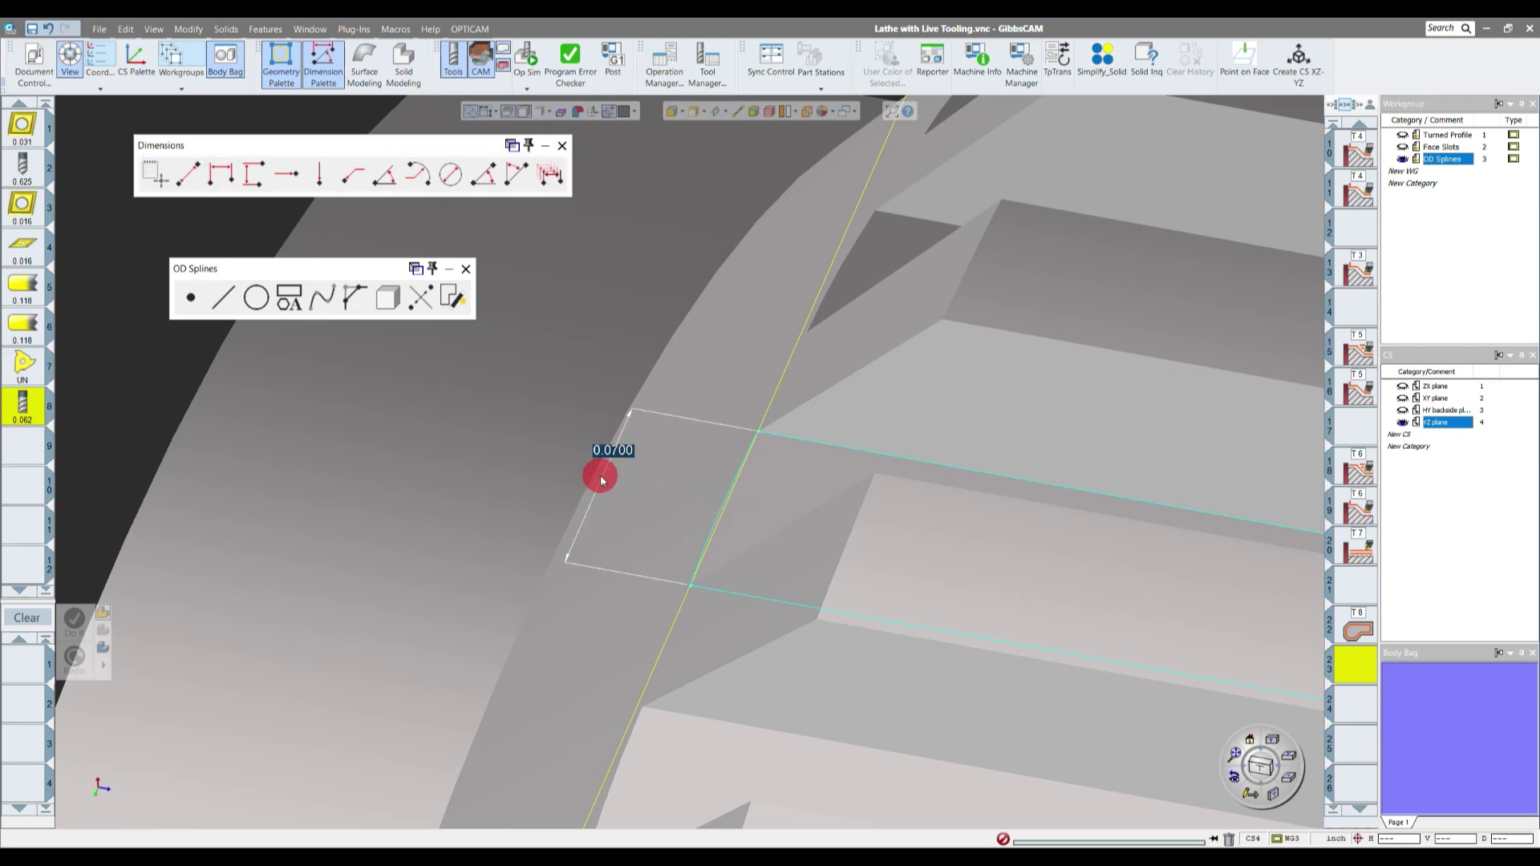
{"action": "left_click", "coordinate": [602, 475]}
{"action": "left_click", "coordinate": [288, 174]}
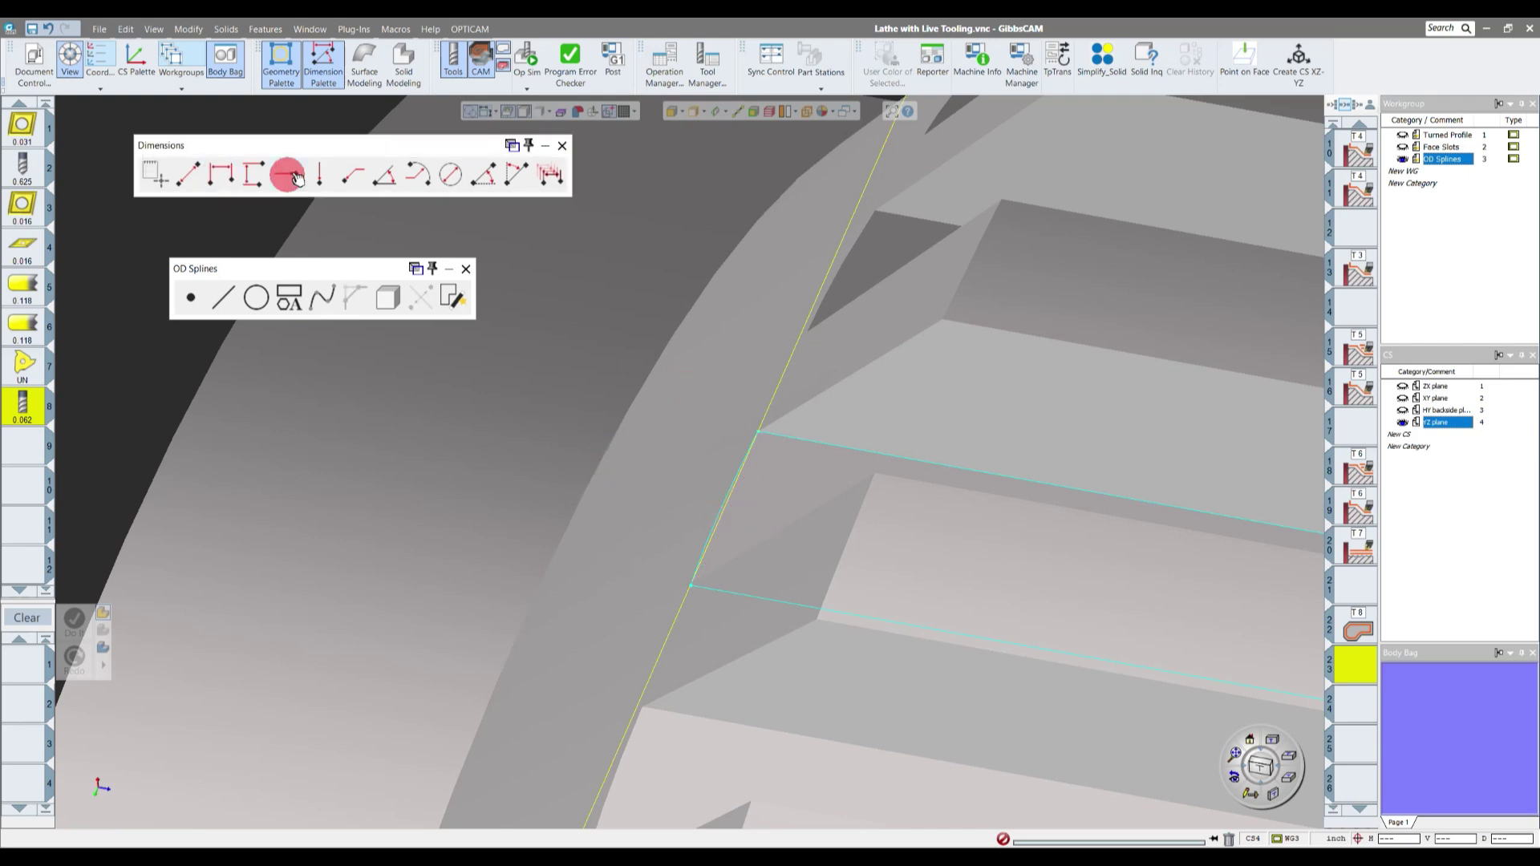
{"action": "left_click", "coordinate": [561, 145]}
- Create a line parallel to the slot's end line, keeping only the solution offset outward beyond the shoulder-side end of the slot
{"action": "left_click", "coordinate": [789, 368]}
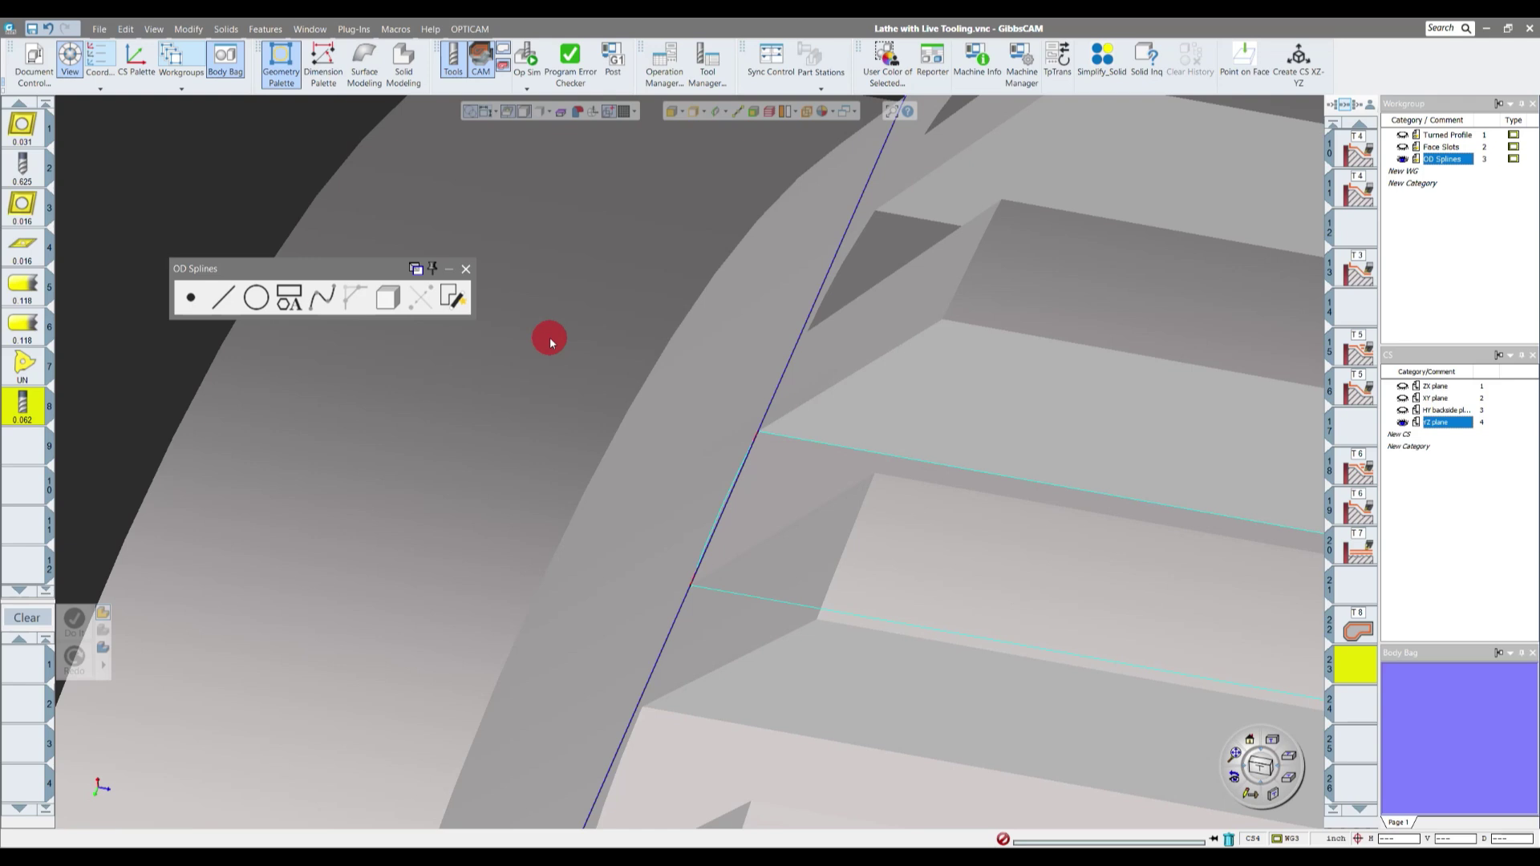
{"action": "left_click", "coordinate": [220, 298]}
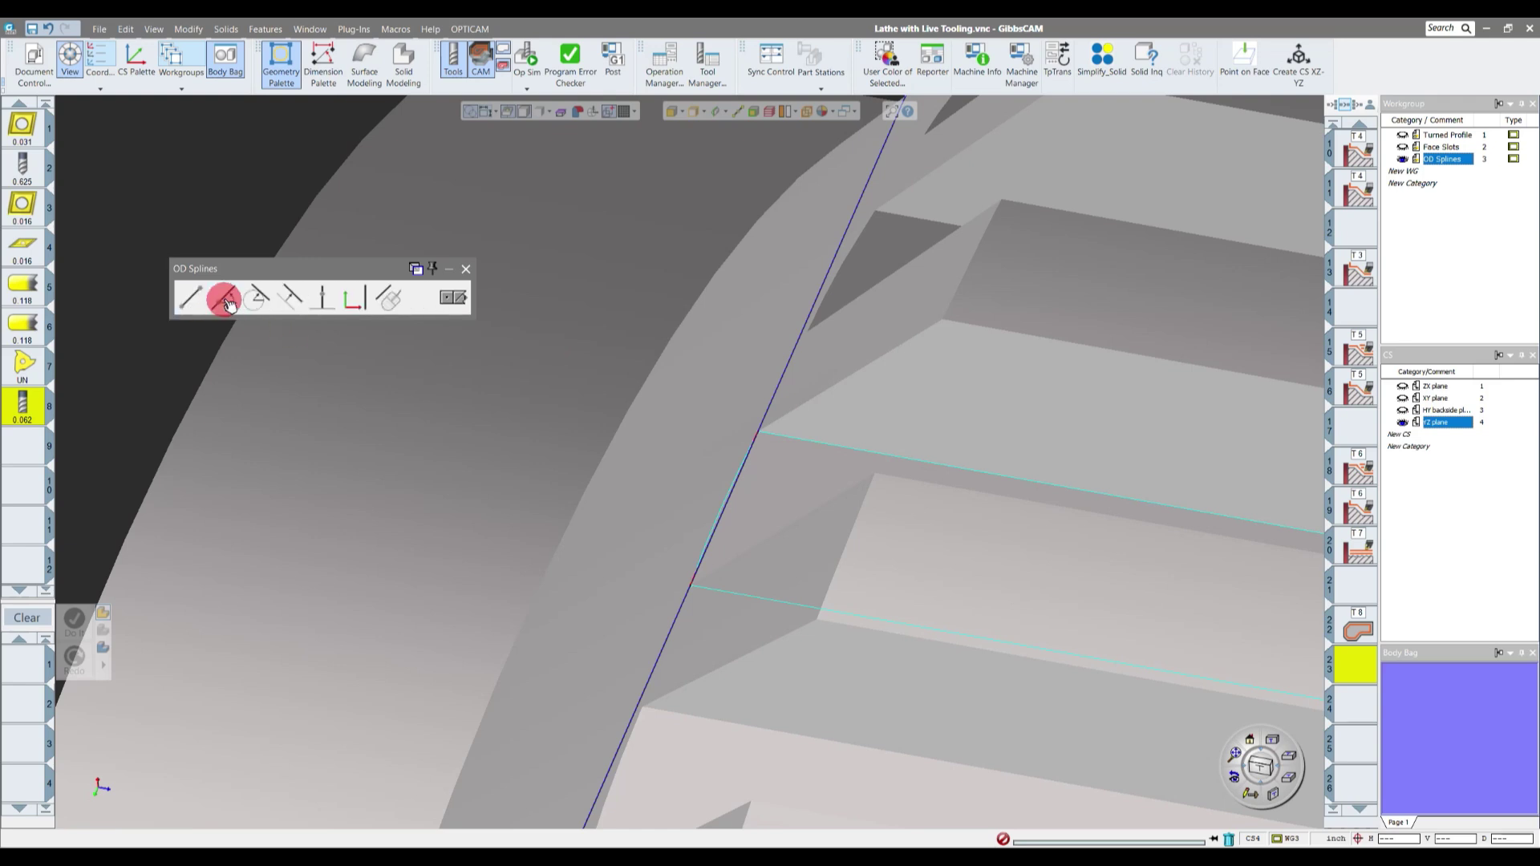
{"action": "left_click", "coordinate": [291, 298]}
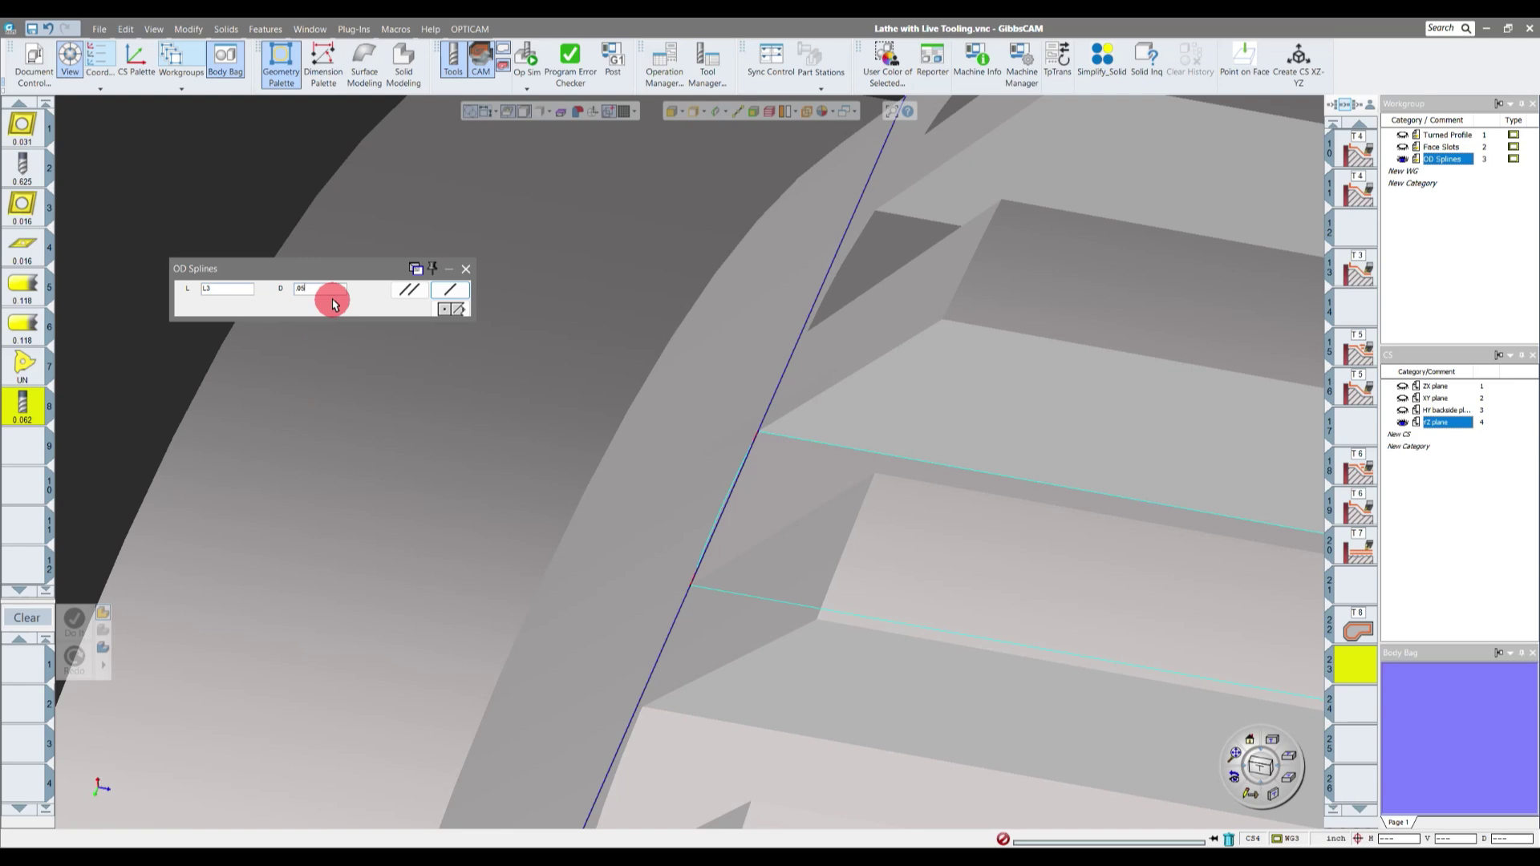
{"action": "left_click", "coordinate": [454, 293]}
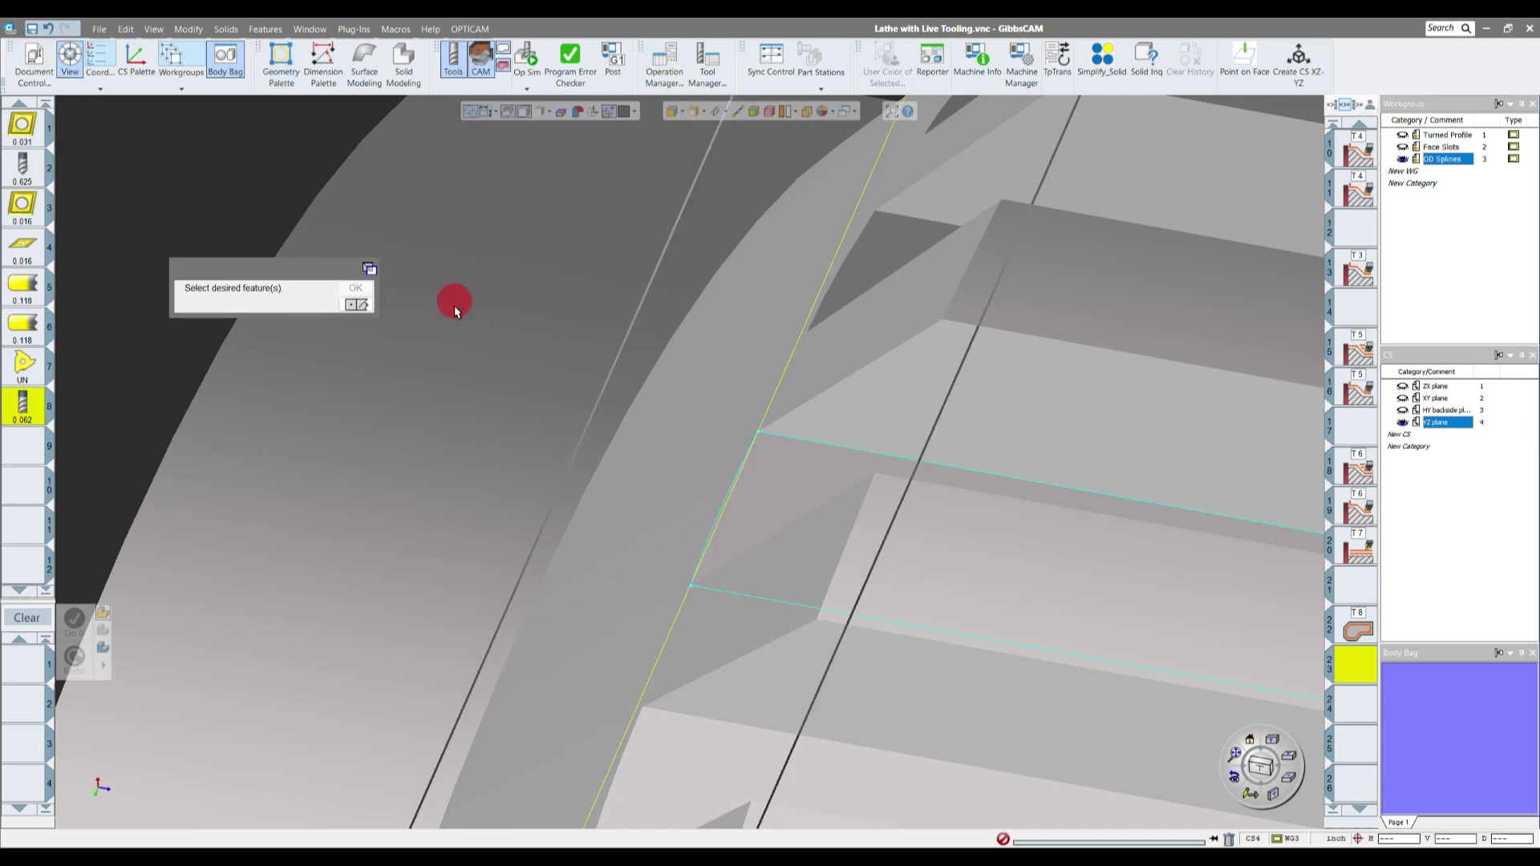
{"action": "scroll", "coordinate": [635, 337], "scroll_direction": "down", "scroll_amount": 5}
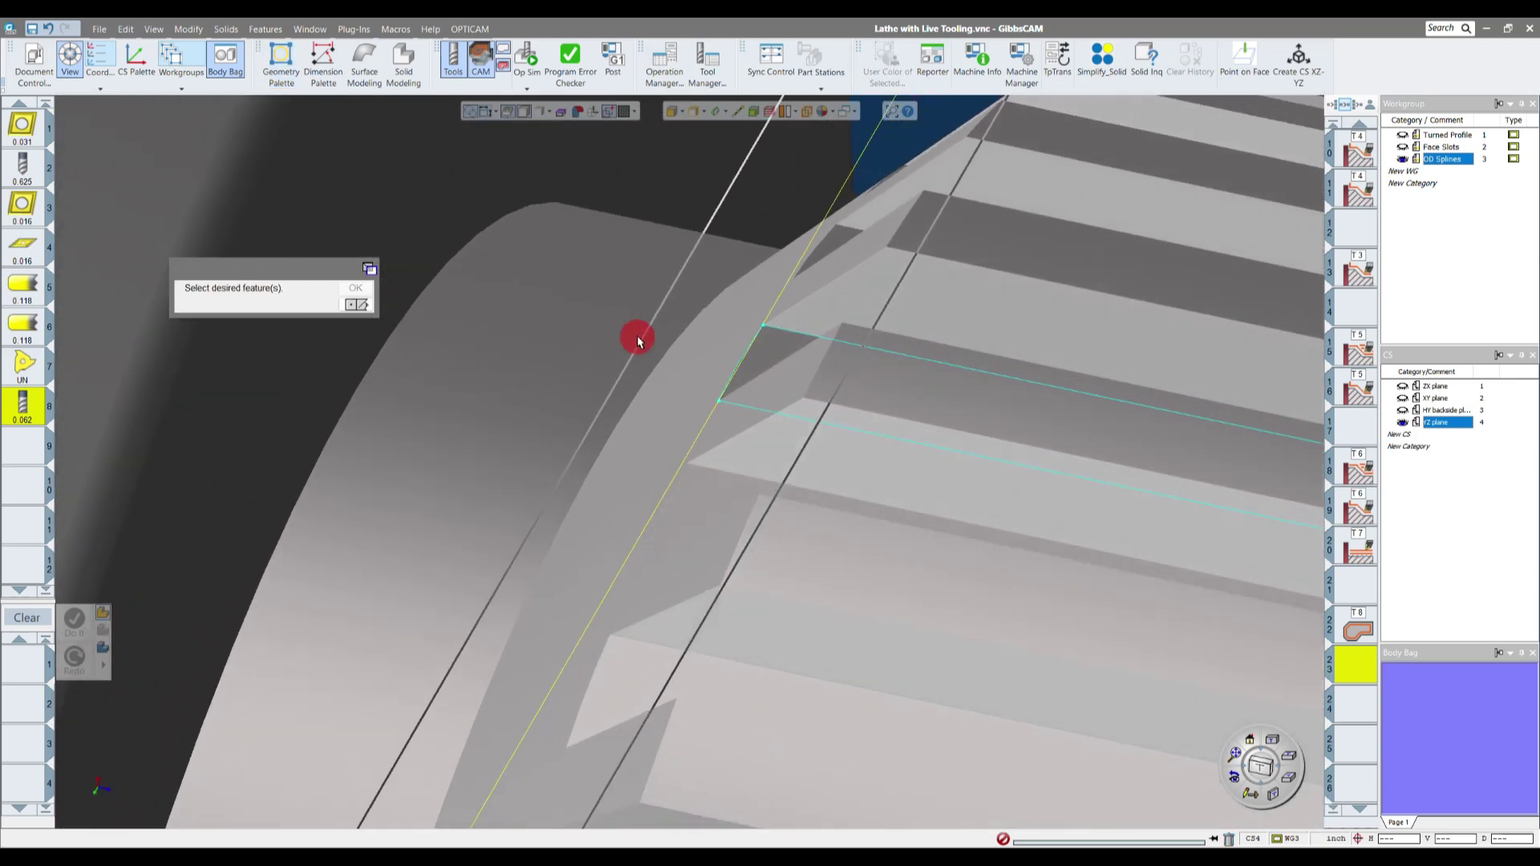
{"action": "left_click", "coordinate": [699, 354]}
{"action": "left_click", "coordinate": [356, 290]}
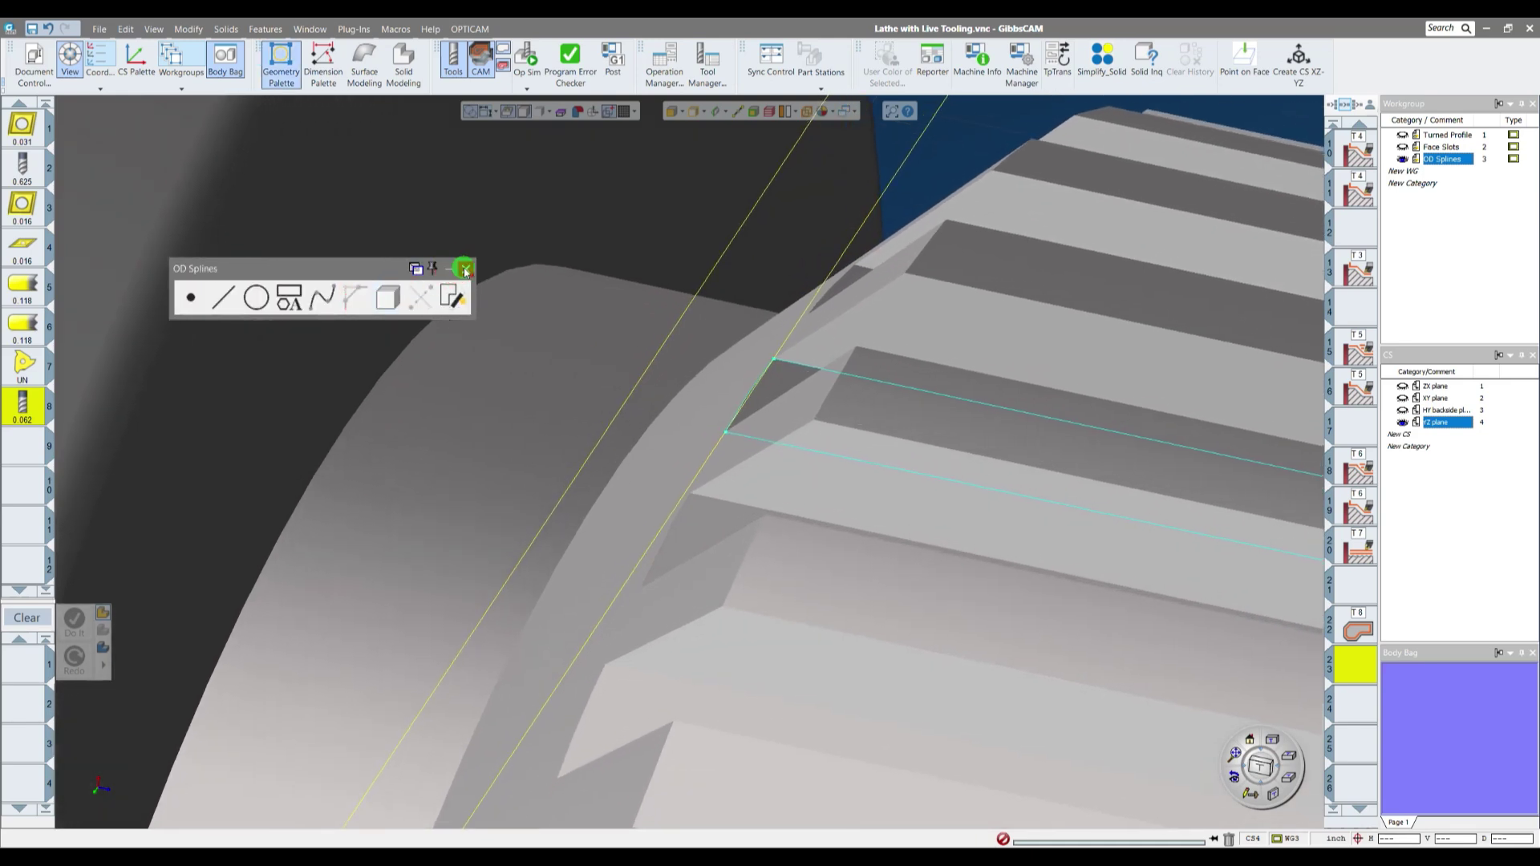
{"action": "left_click", "coordinate": [465, 271]}
- Delete the original end line, the curved end edge and its two corner points, leaving the slot's side lines and the offset line
{"action": "scroll", "coordinate": [725, 446], "scroll_direction": "up", "scroll_amount": 4}
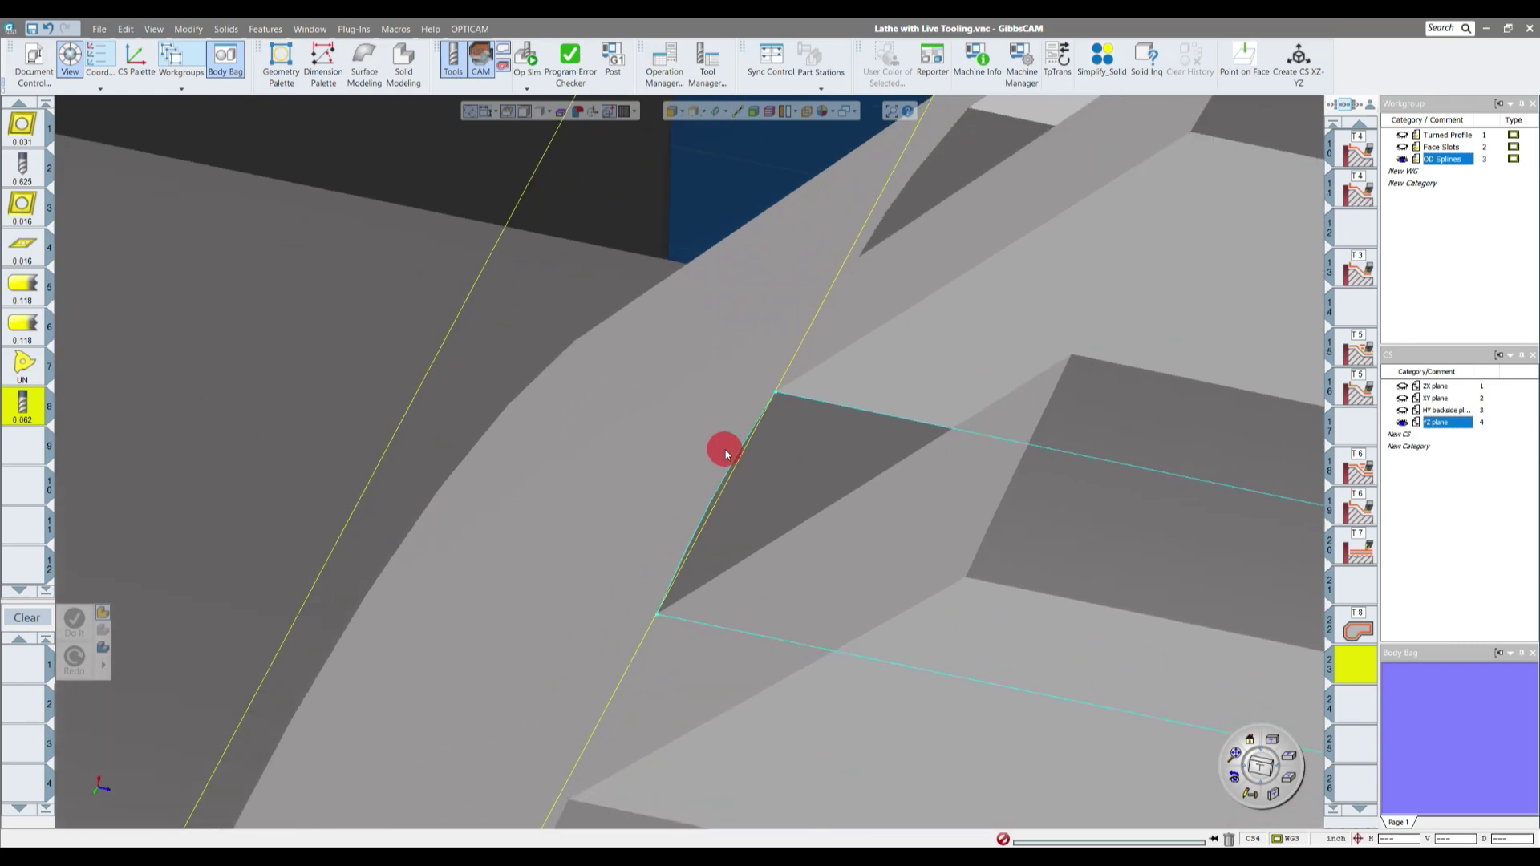
{"action": "scroll", "coordinate": [725, 453], "scroll_direction": "up", "scroll_amount": 2}
{"action": "left_click", "coordinate": [814, 335]}
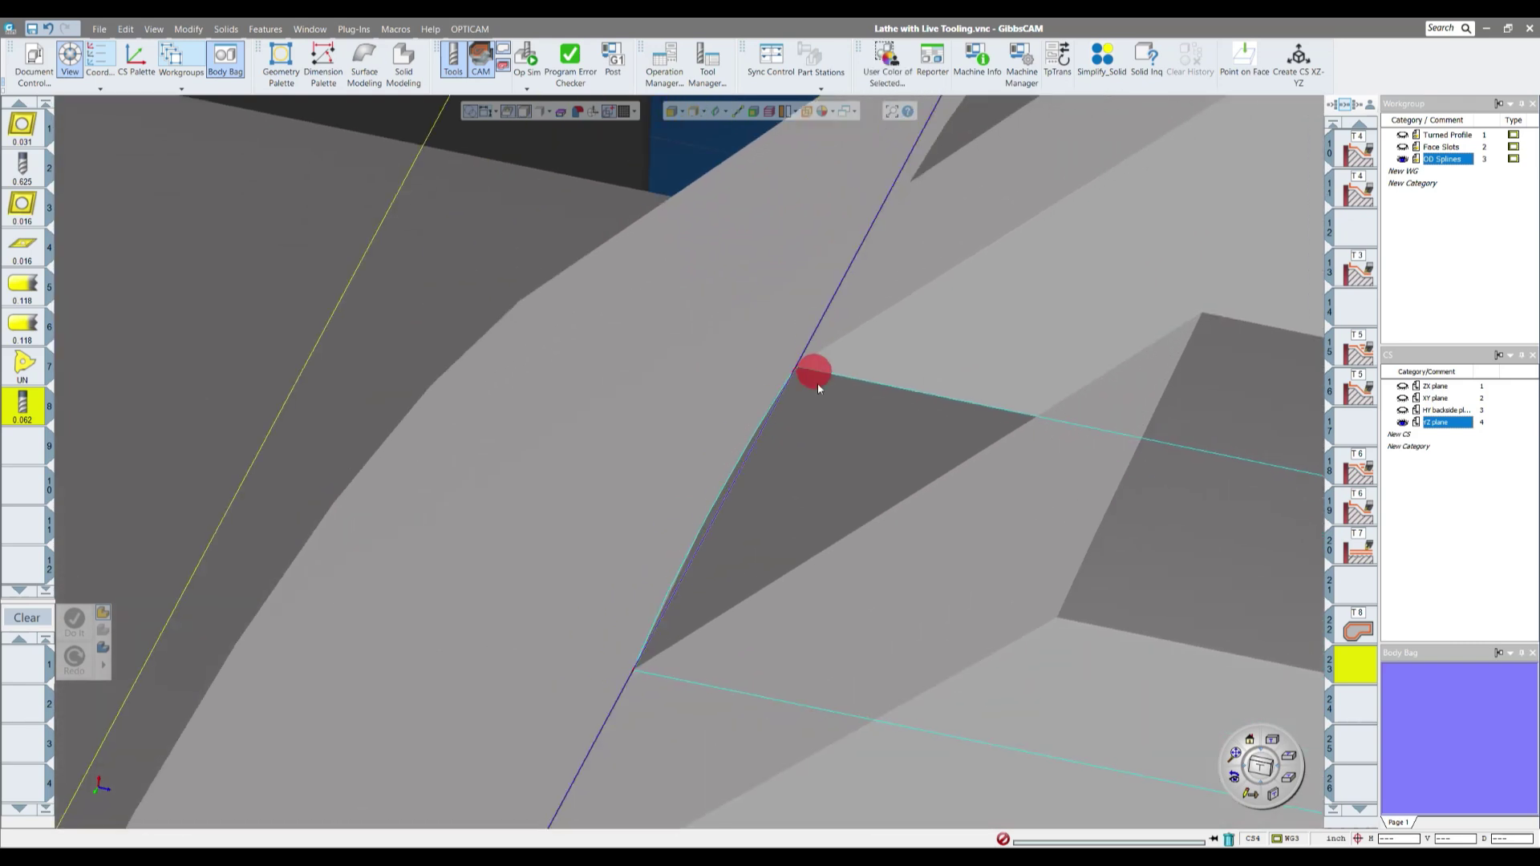
{"action": "left_click", "coordinate": [710, 517]}
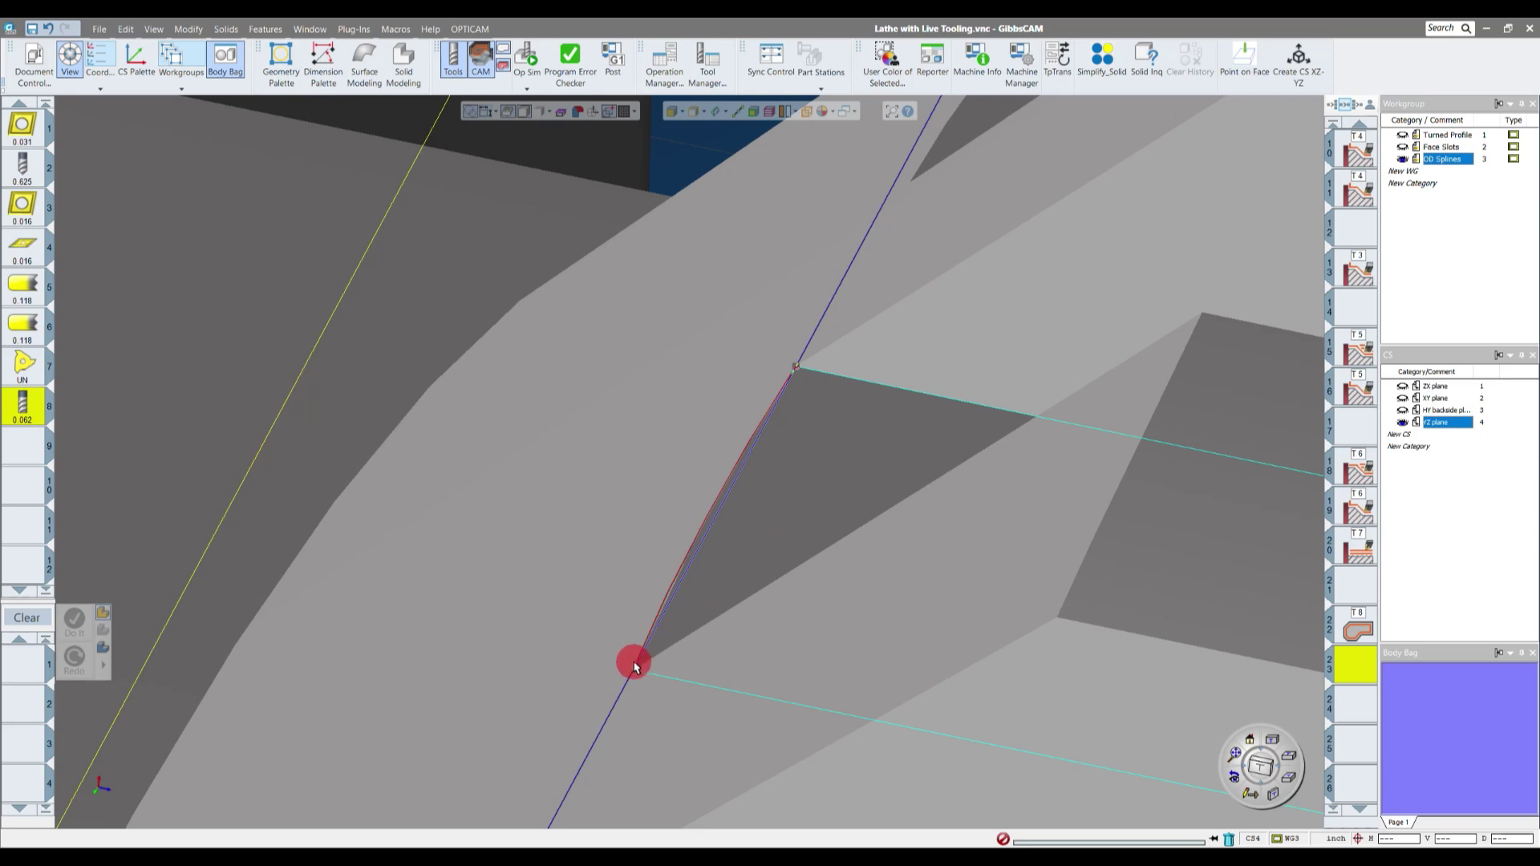
{"action": "left_click", "coordinate": [552, 430]}
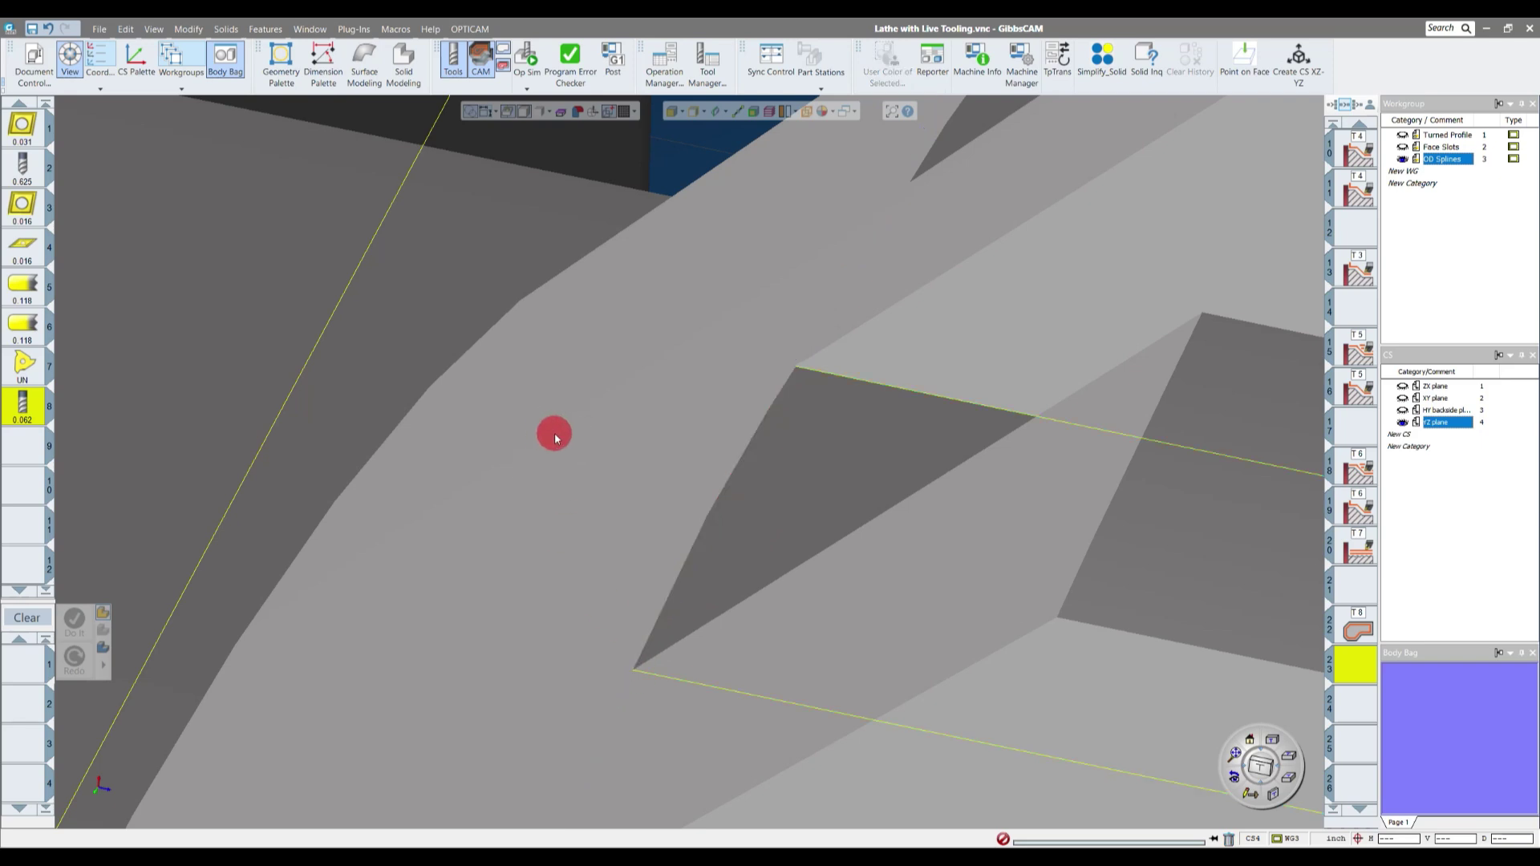
- Connect the offset end line with the slot's upper long side line at their intersection
{"action": "scroll", "coordinate": [555, 431], "scroll_direction": "down", "scroll_amount": 3}
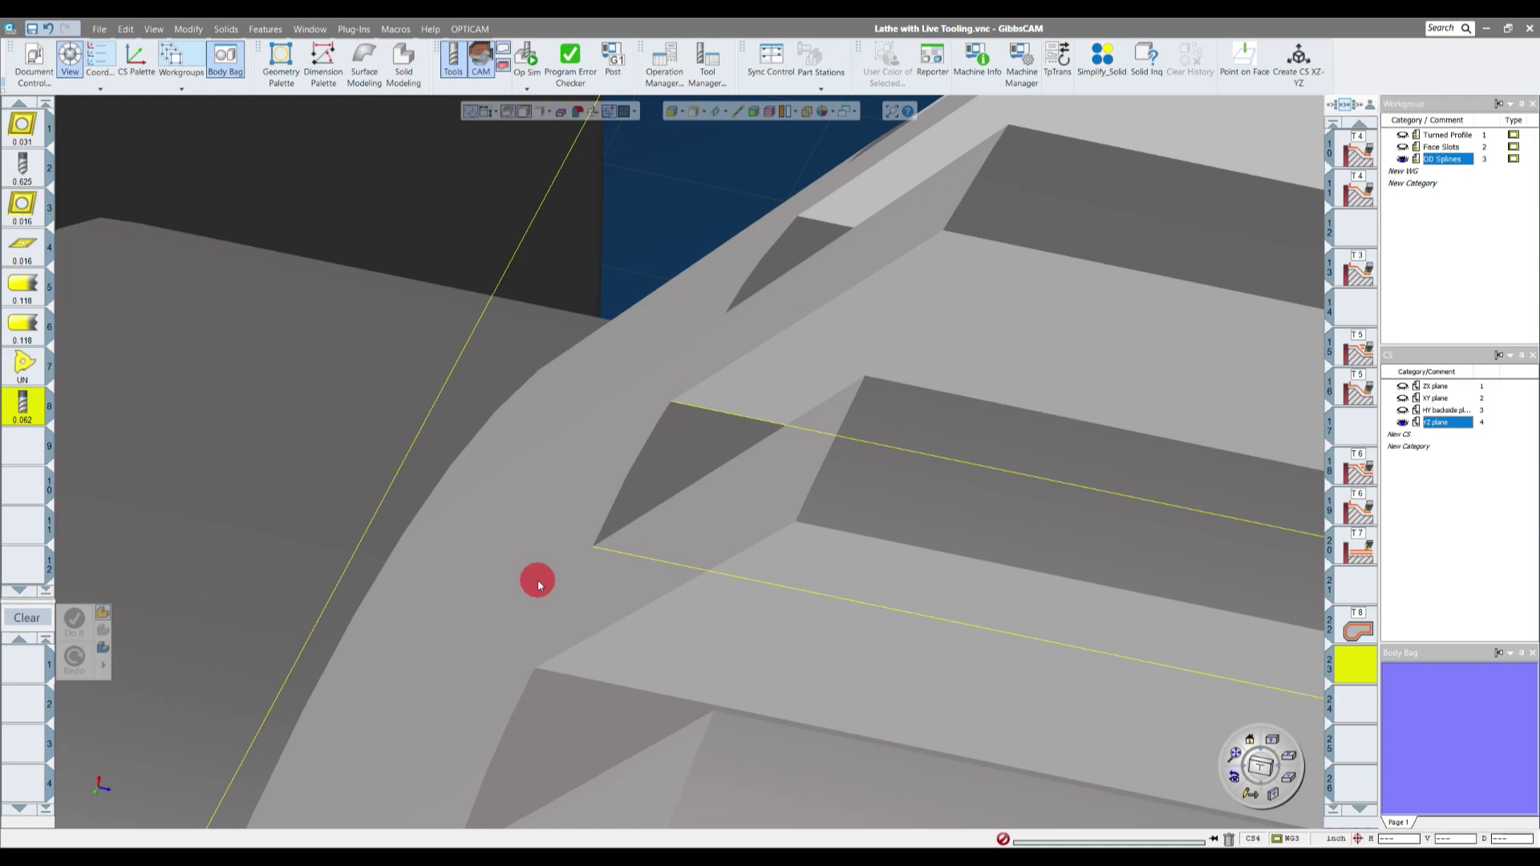
{"action": "left_click", "coordinate": [451, 377]}
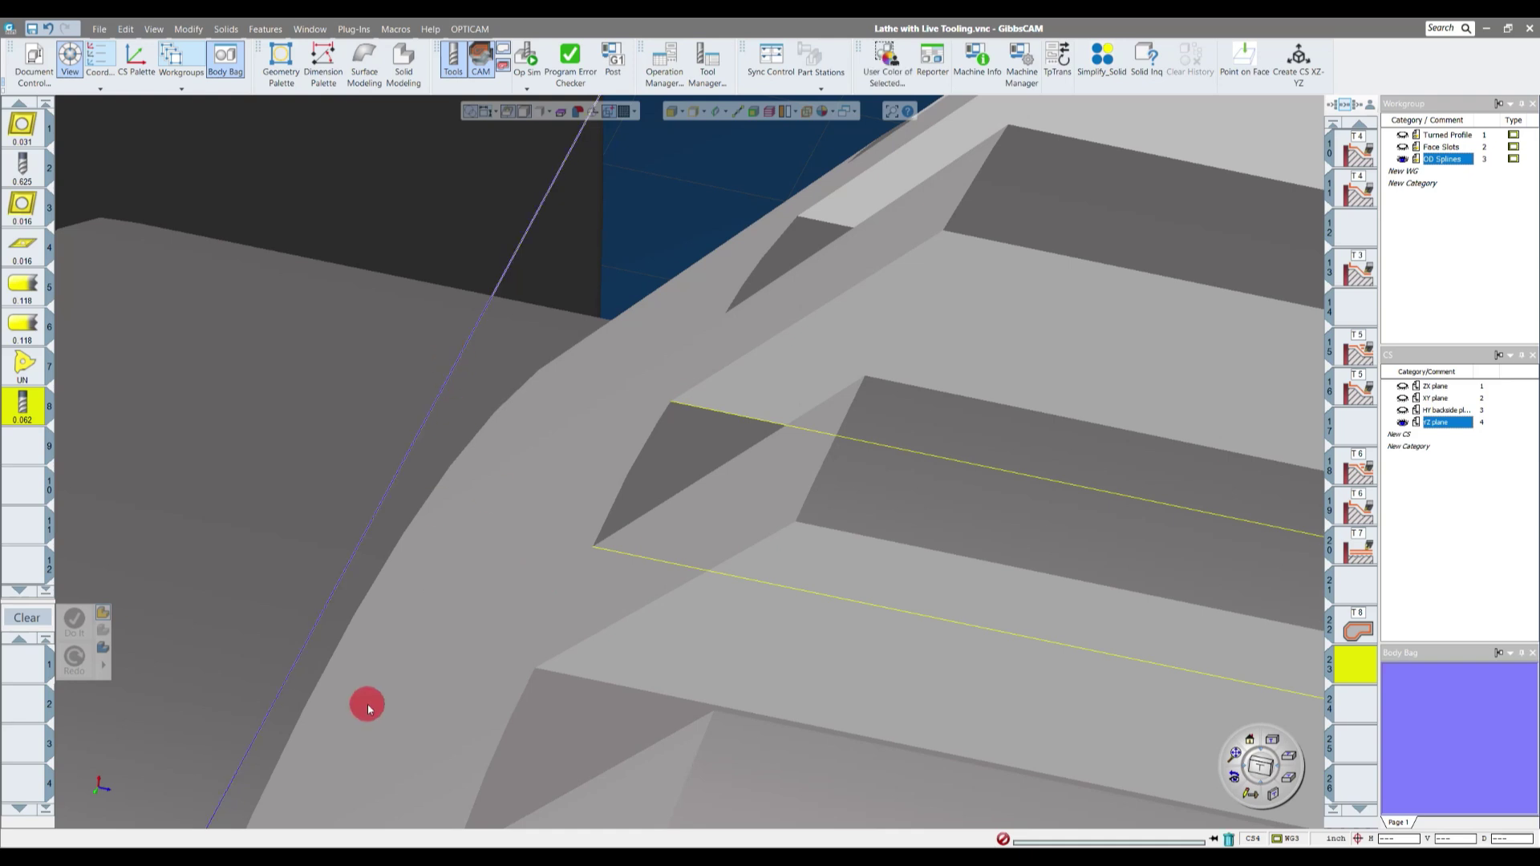
{"action": "left_click", "coordinate": [688, 410], "text": "shift"}
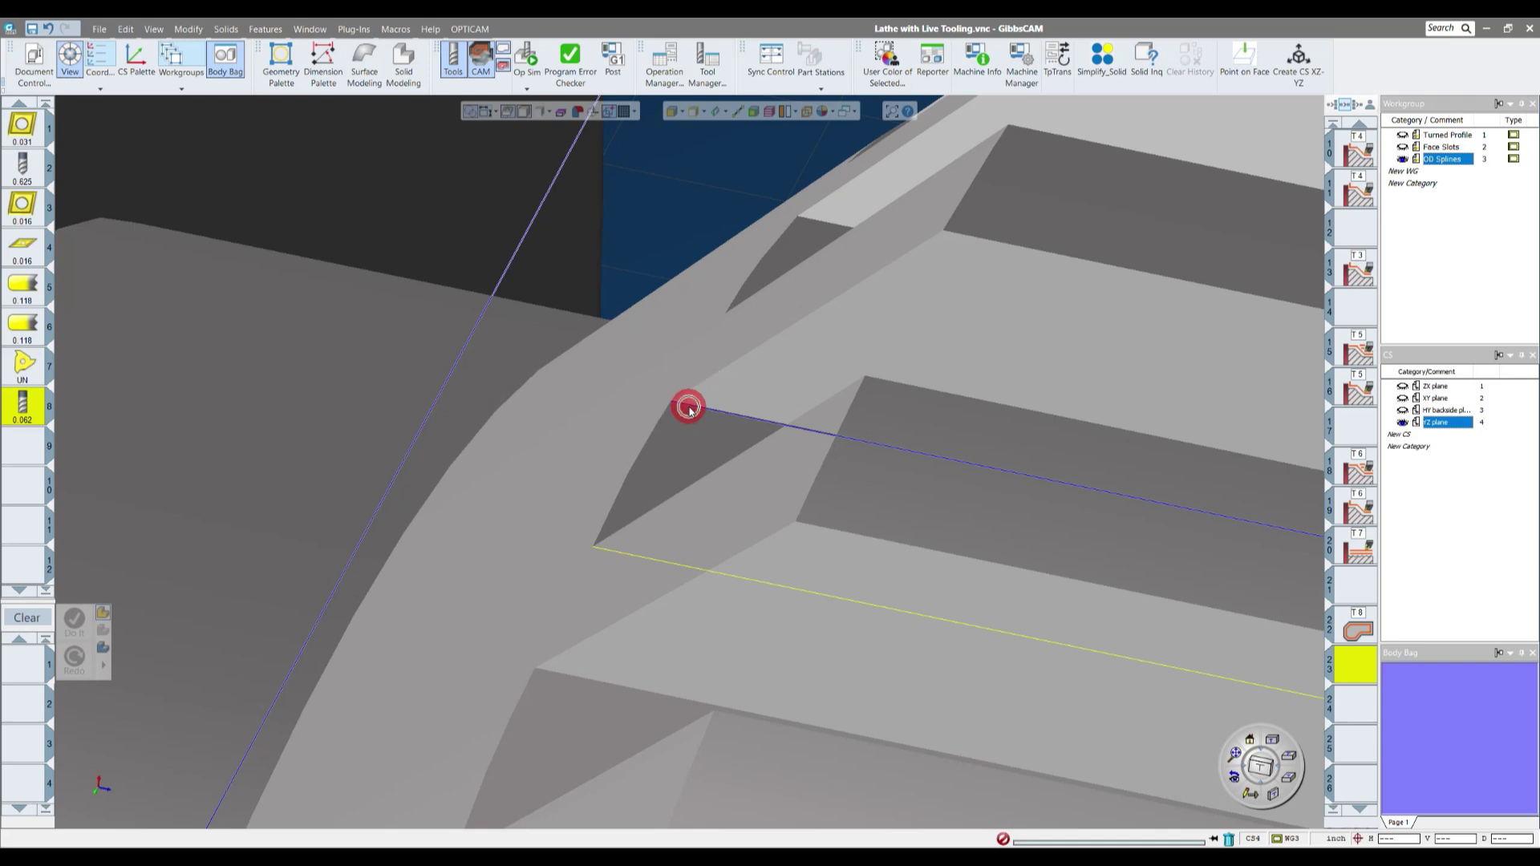
{"action": "right_click", "coordinate": [688, 410]}
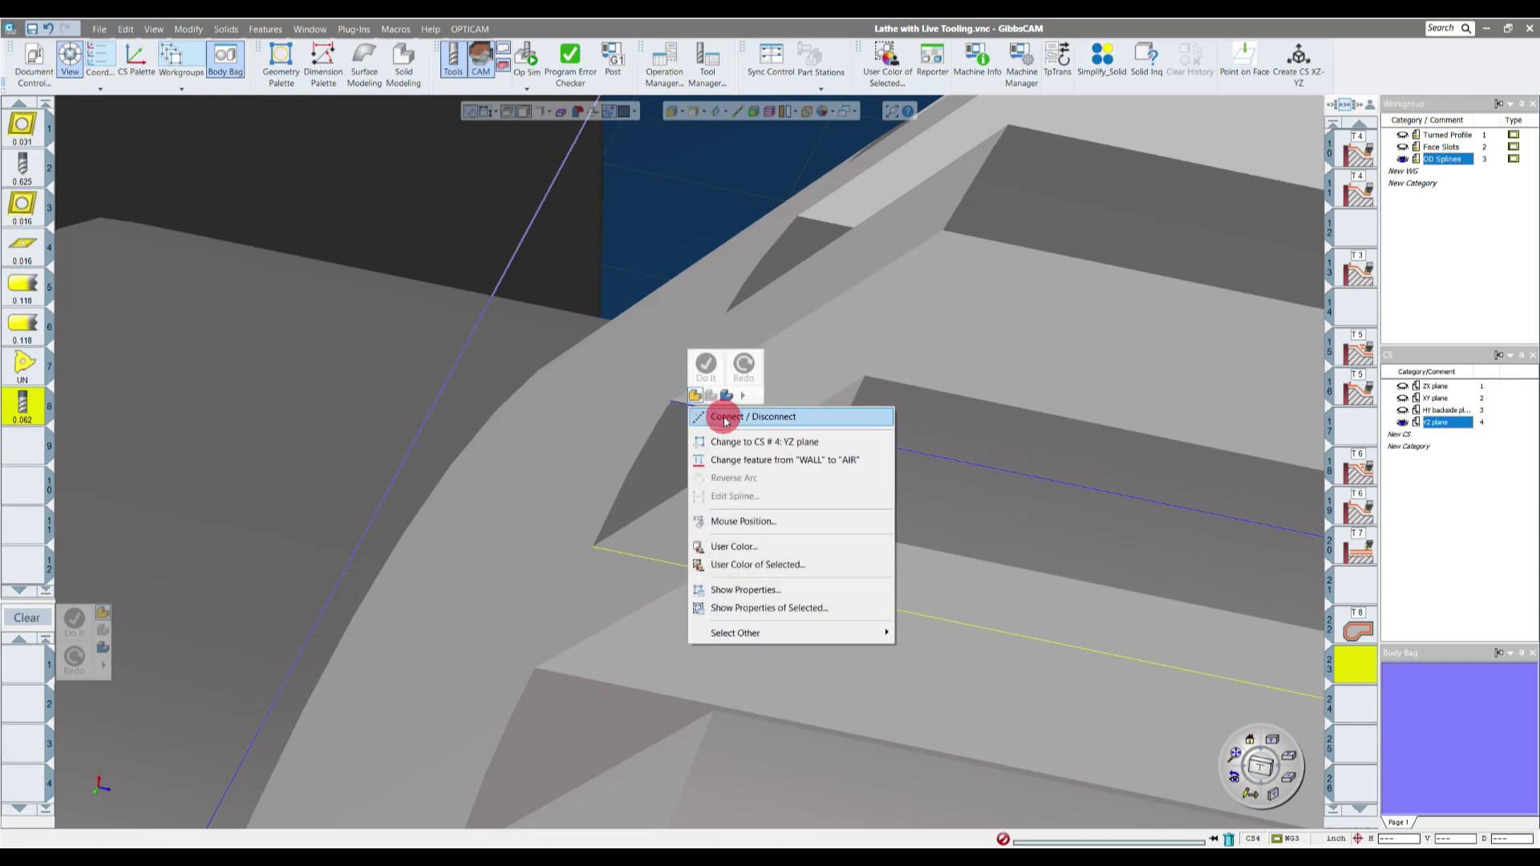
{"action": "left_click", "coordinate": [724, 418]}
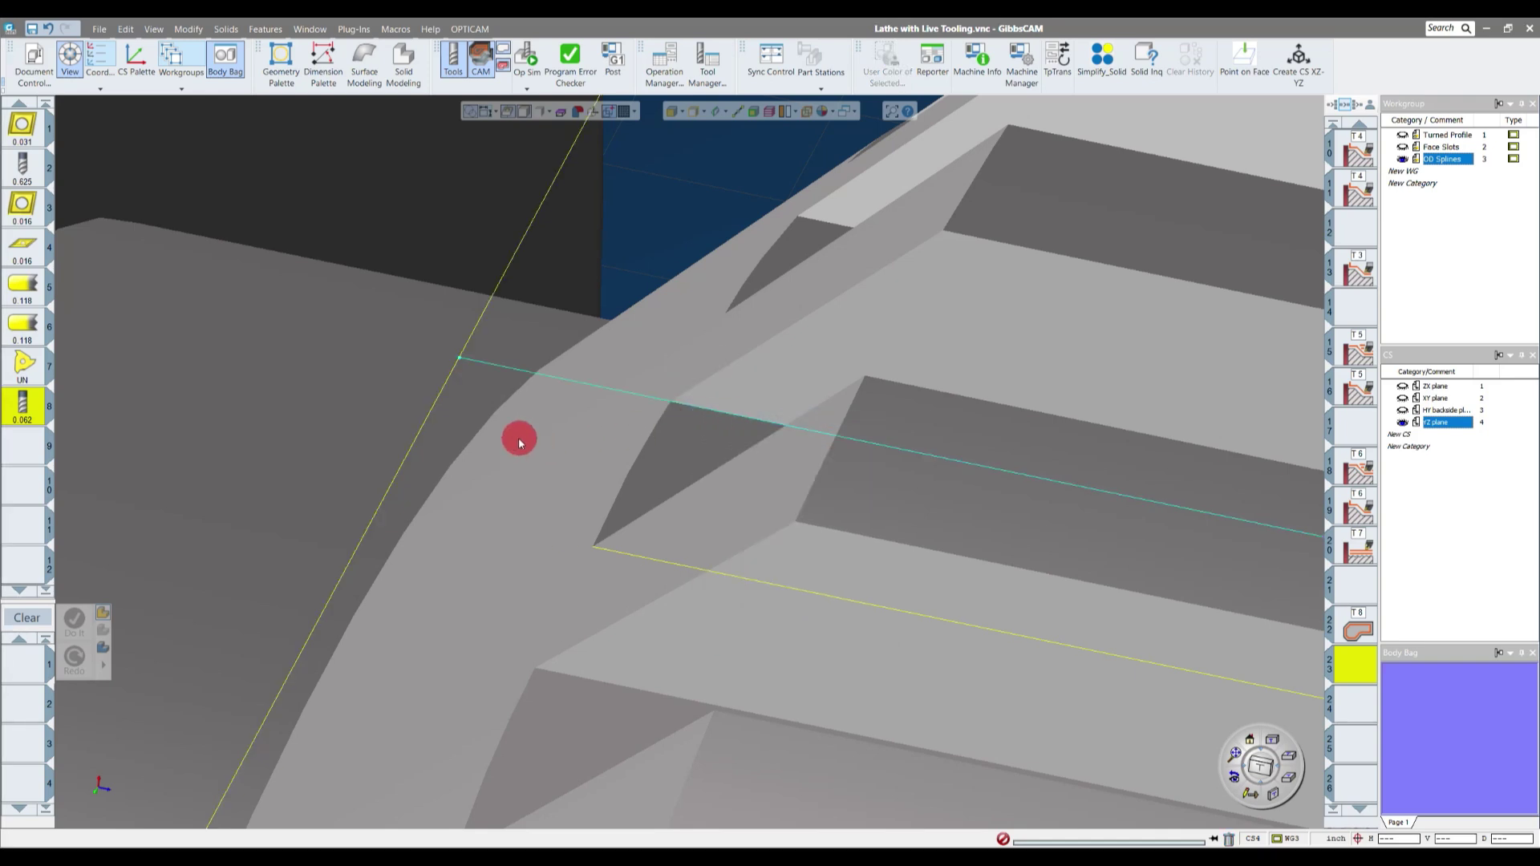
- Connect the offset end line with the slot's lower long side line at their intersection
{"action": "left_click", "coordinate": [417, 438]}
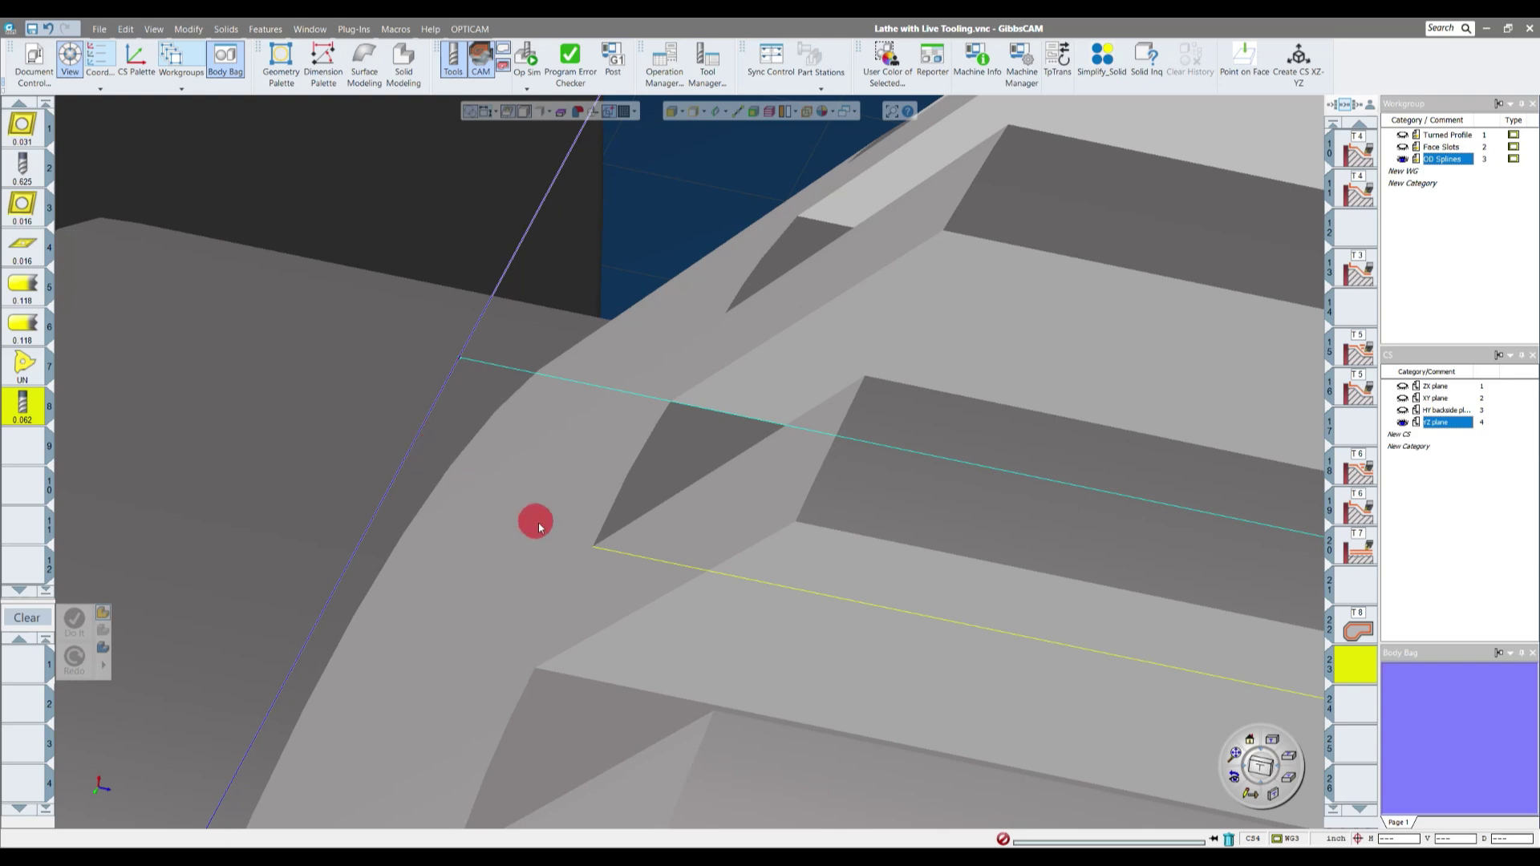
{"action": "left_click", "coordinate": [605, 552]}
{"action": "right_click", "coordinate": [605, 548]}
{"action": "left_click", "coordinate": [634, 558]}
{"action": "left_click", "coordinate": [635, 215]}
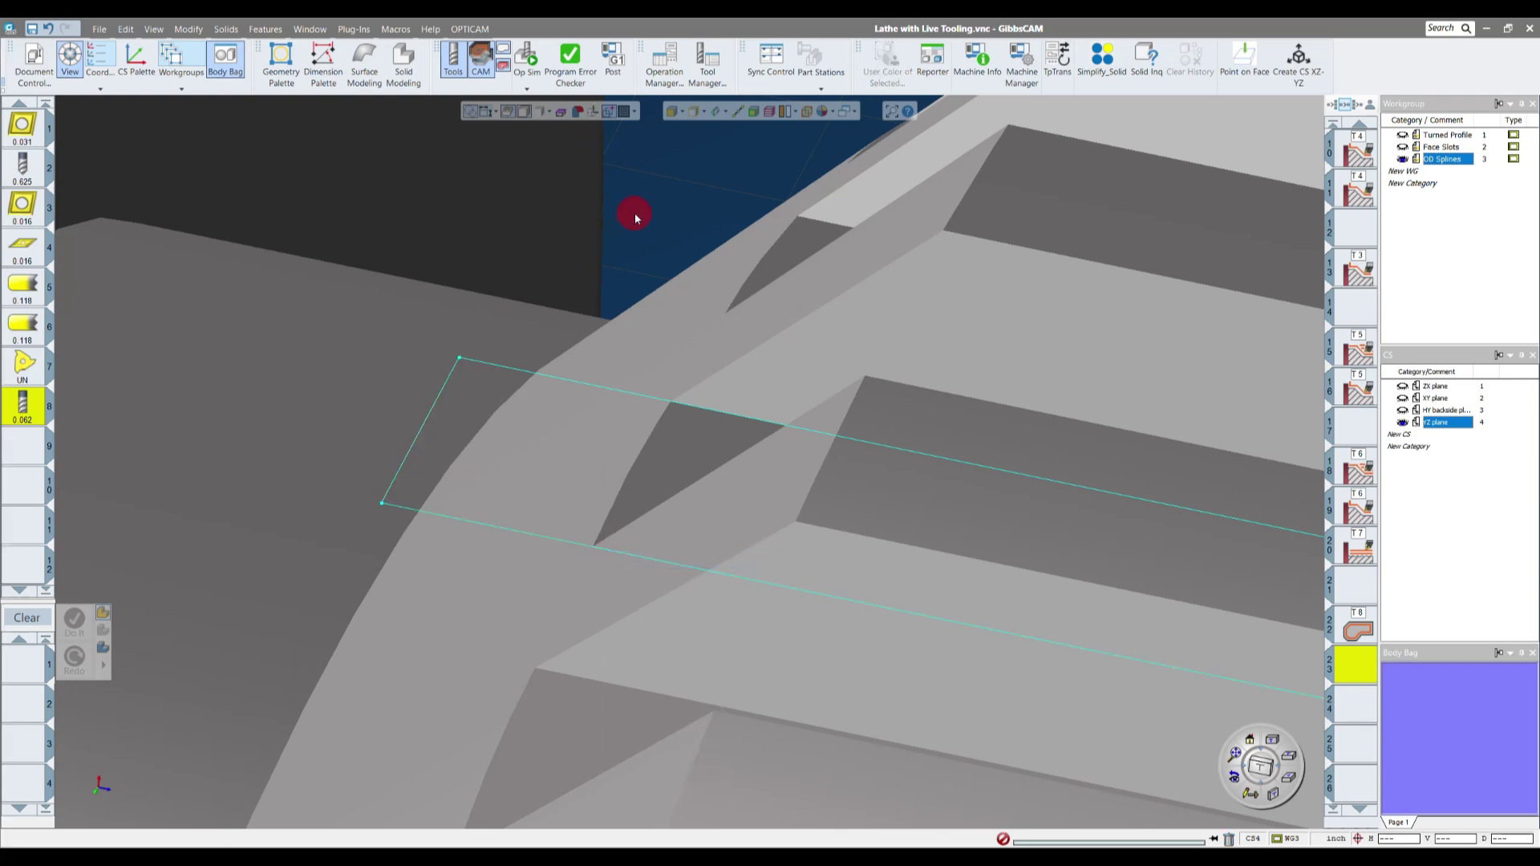
- Disconnect the slot outline's upper long side line from the end edge at the part's front face
{"action": "middle_click_drag", "start_coordinate": [1039, 535], "coordinate": [1074, 534]}
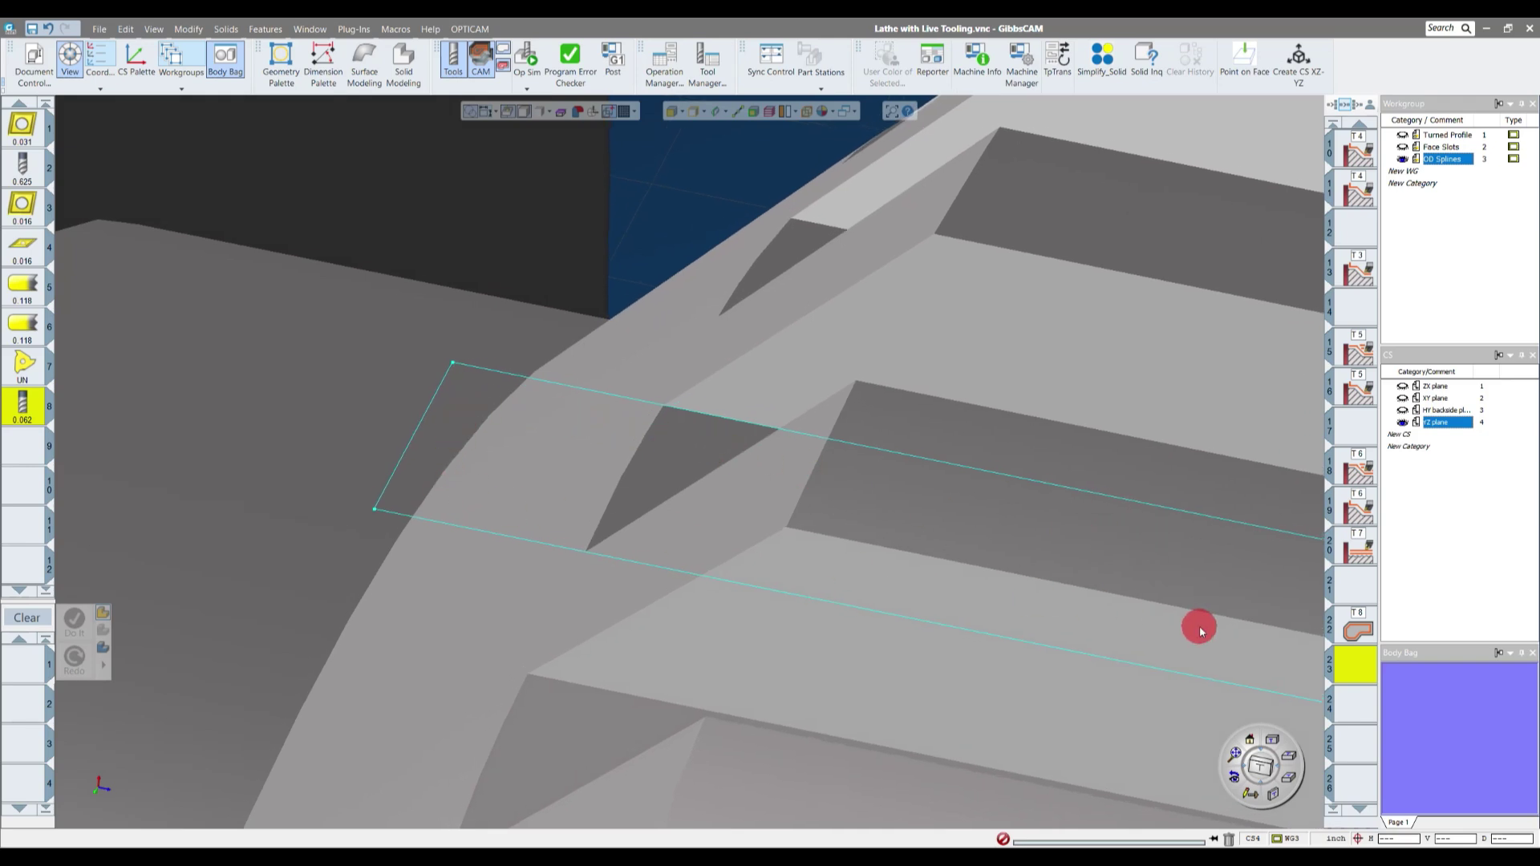
{"action": "scroll", "coordinate": [1200, 625], "scroll_direction": "down", "scroll_amount": 6}
{"action": "middle_click_drag", "start_coordinate": [1097, 517], "coordinate": [1035, 540]}
{"action": "scroll", "coordinate": [1034, 539], "scroll_direction": "up", "scroll_amount": 5}
{"action": "middle_click_drag", "start_coordinate": [839, 495], "coordinate": [1062, 543]}
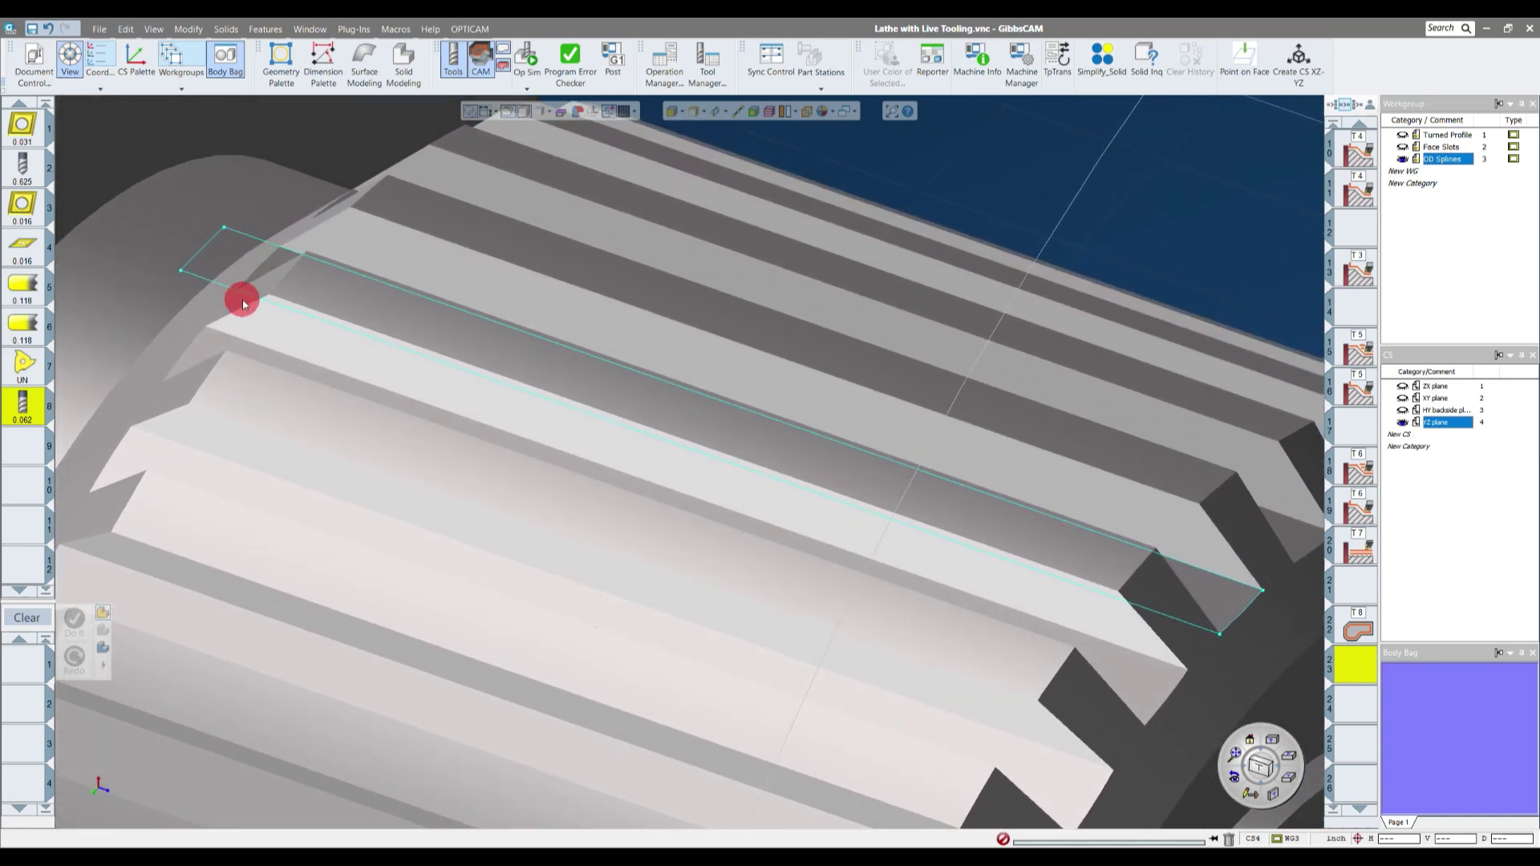
{"action": "scroll", "coordinate": [1086, 598], "scroll_direction": "down", "scroll_amount": 3}
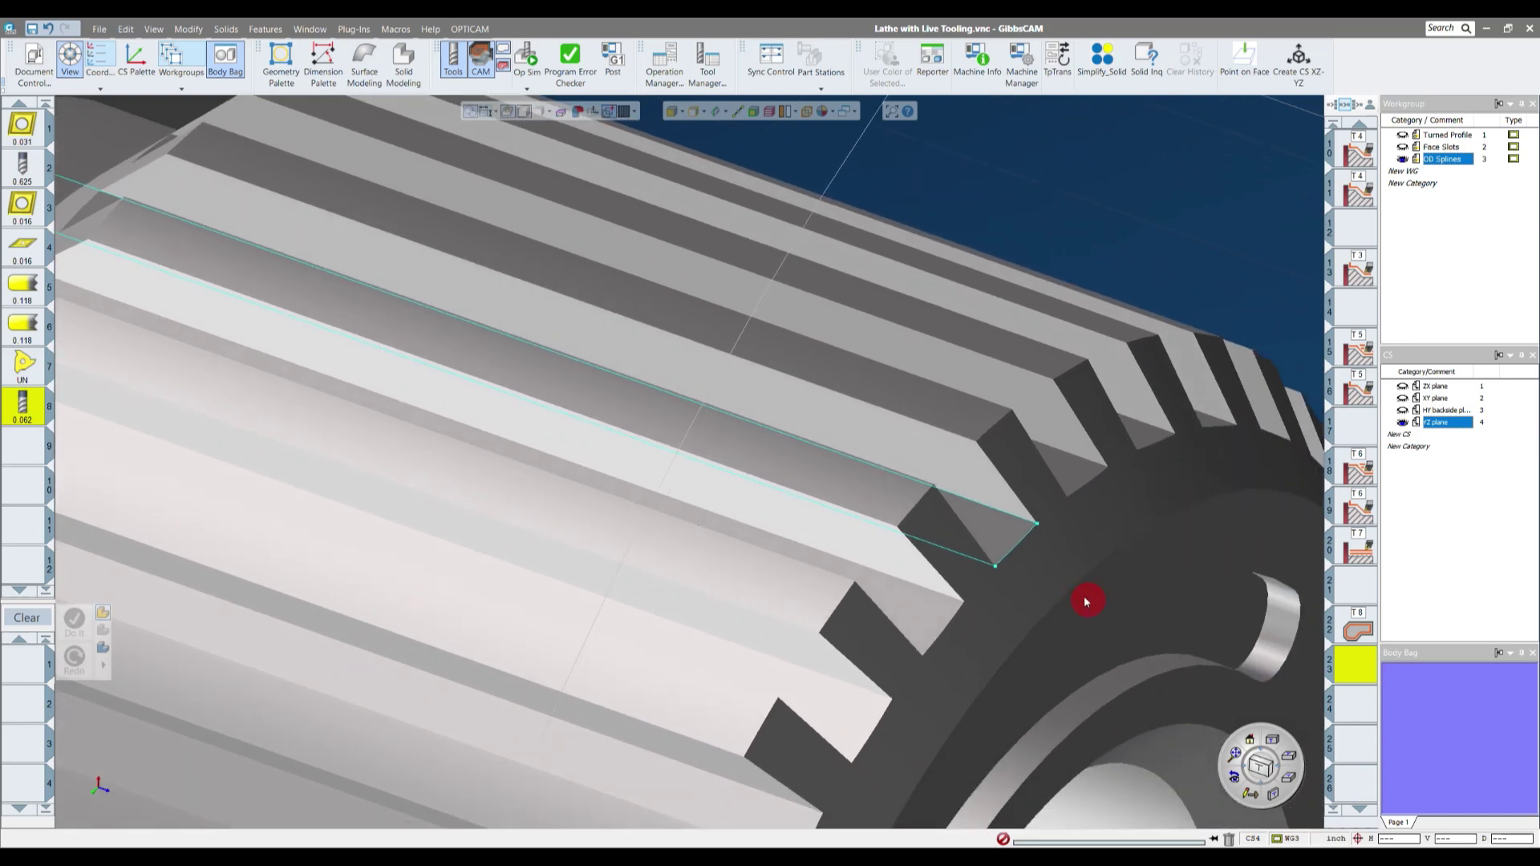
{"action": "scroll", "coordinate": [1031, 533], "scroll_direction": "up", "scroll_amount": 6}
{"action": "scroll", "coordinate": [995, 523], "scroll_direction": "up", "scroll_amount": 3}
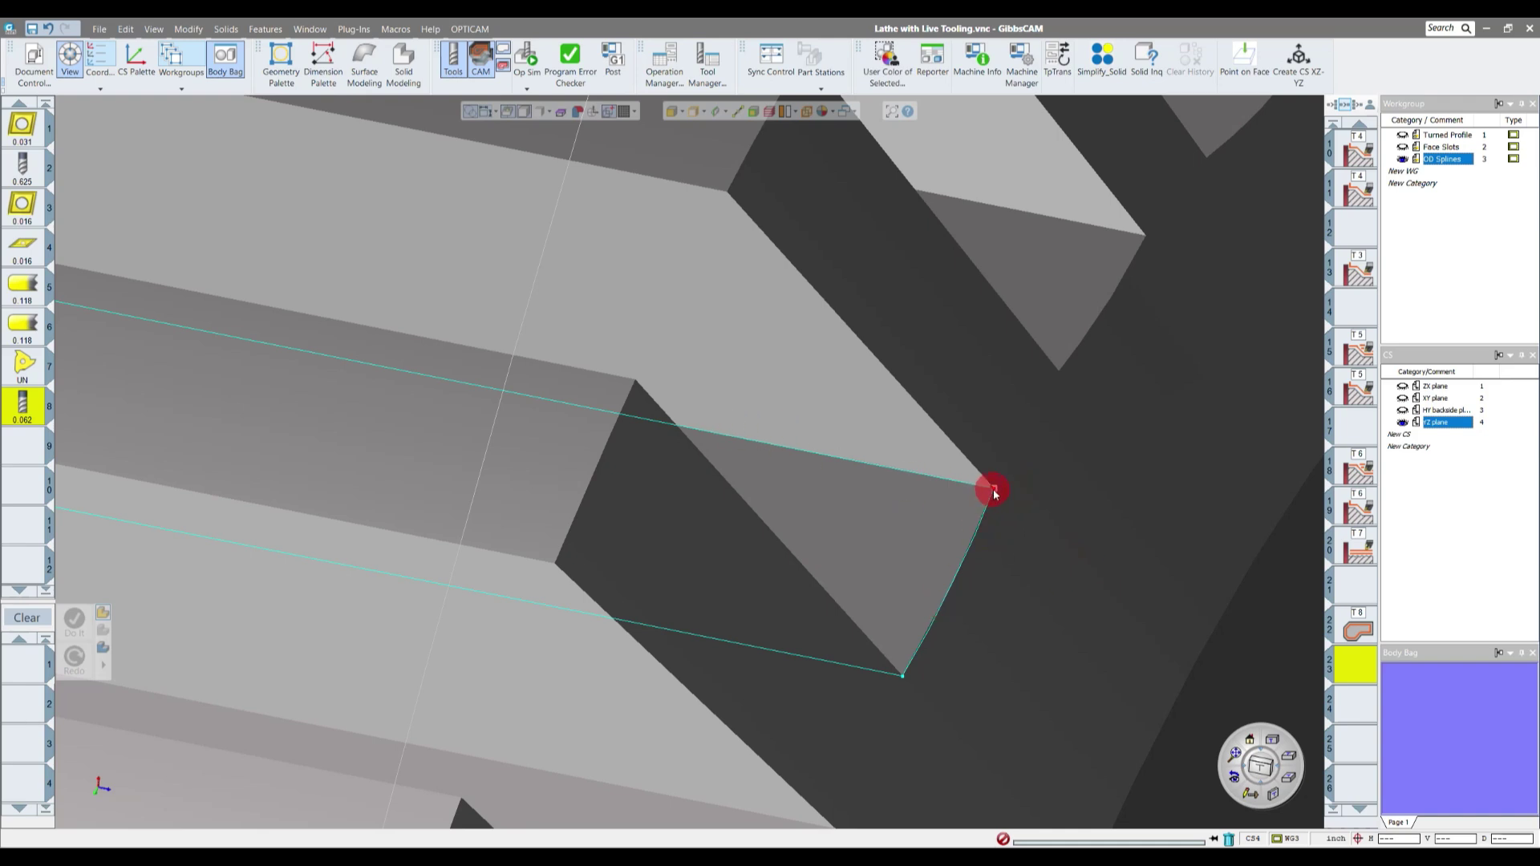
{"action": "left_click", "coordinate": [880, 469]}
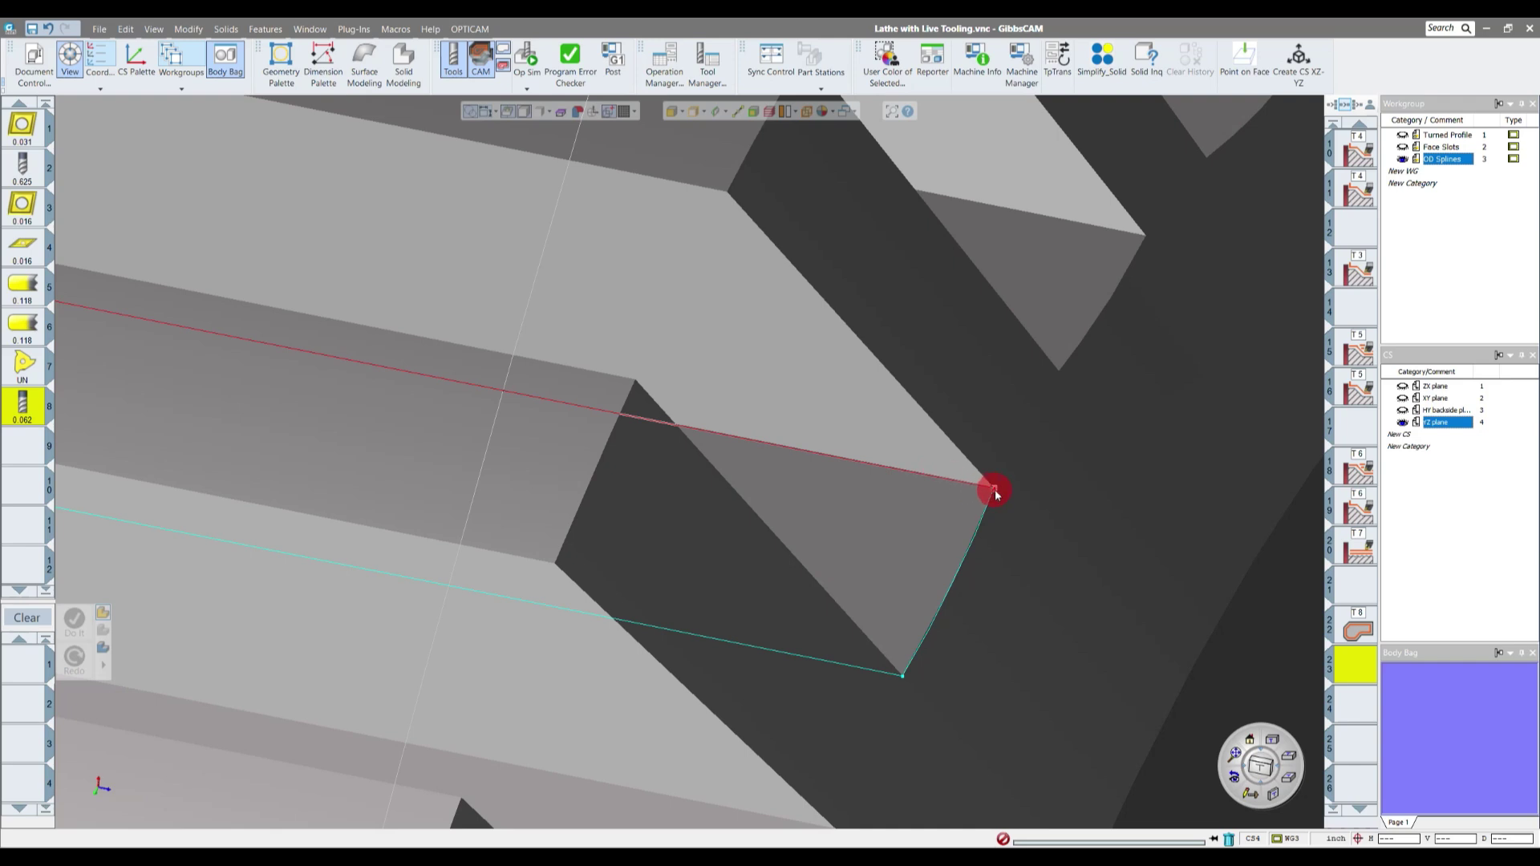
{"action": "right_click", "coordinate": [882, 472]}
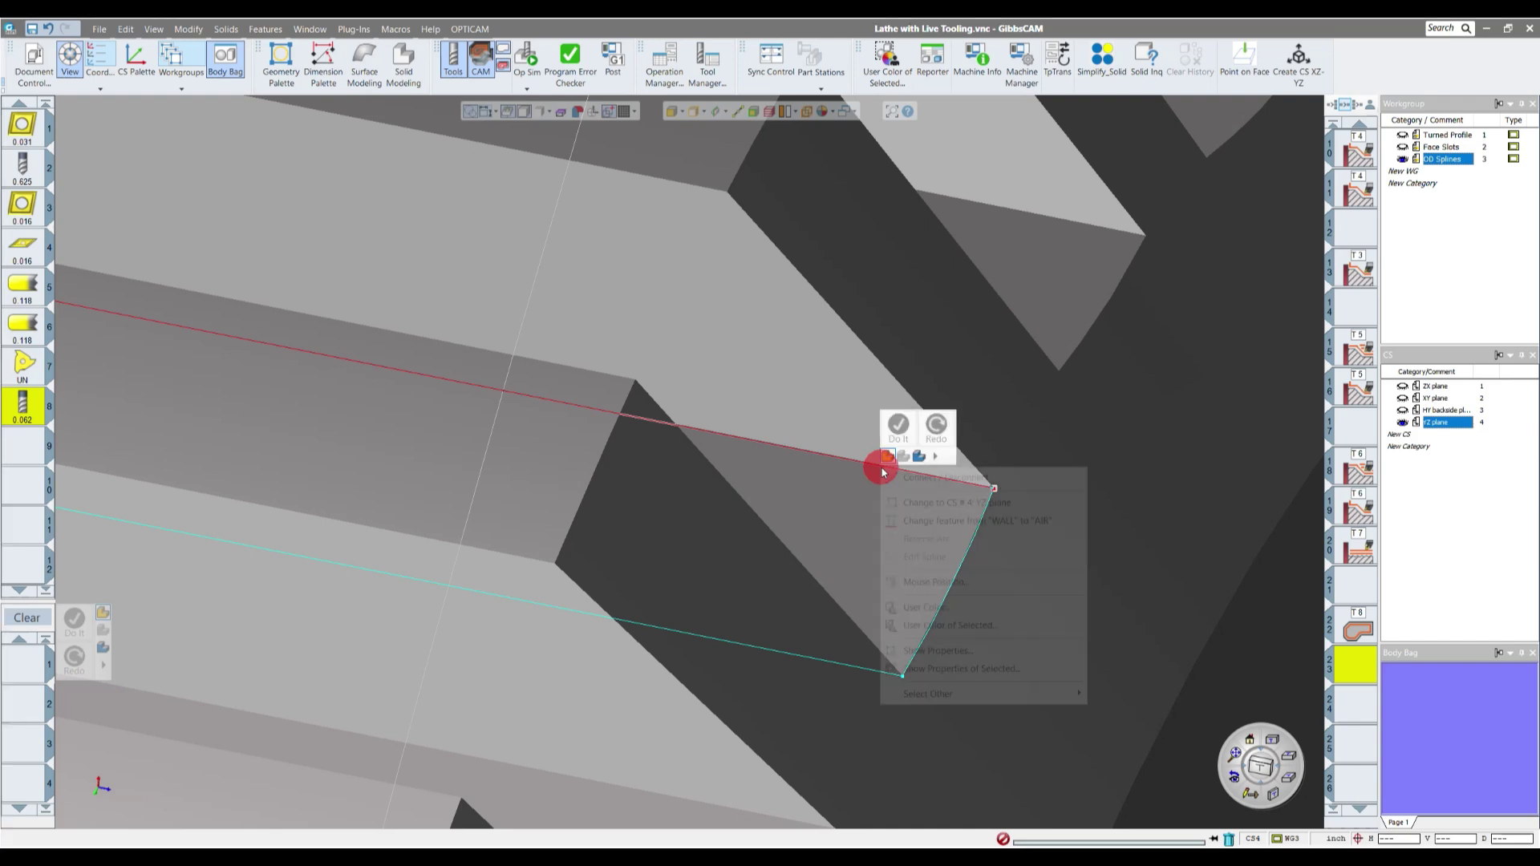
{"action": "left_click", "coordinate": [903, 474]}
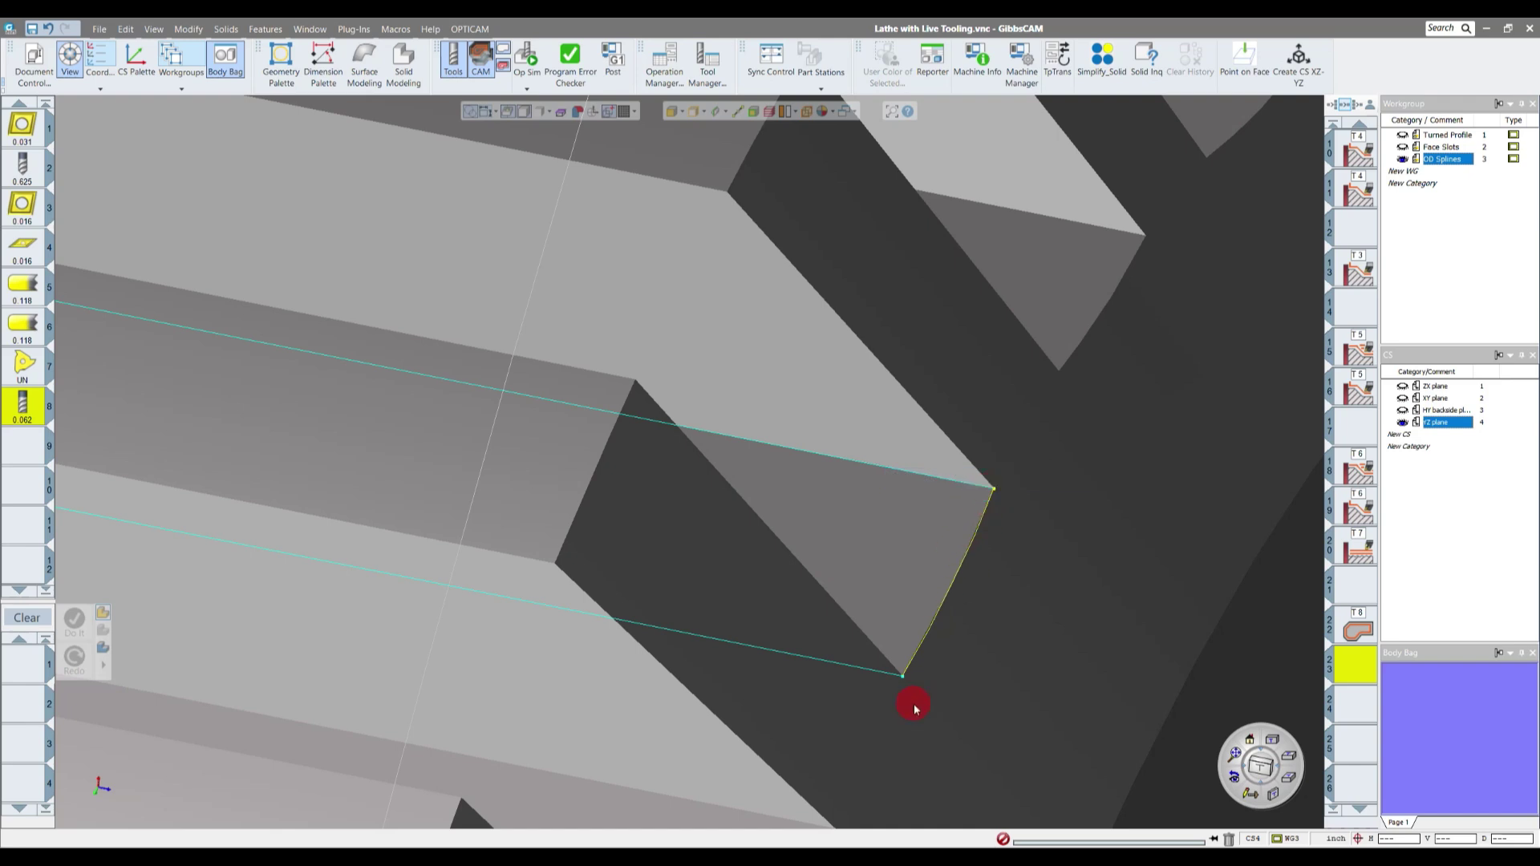
- Disconnect the lower long side line from the front end edge and delete that edge, leaving the outline open at the front
{"action": "left_click", "coordinate": [903, 676]}
{"action": "left_click", "coordinate": [790, 656]}
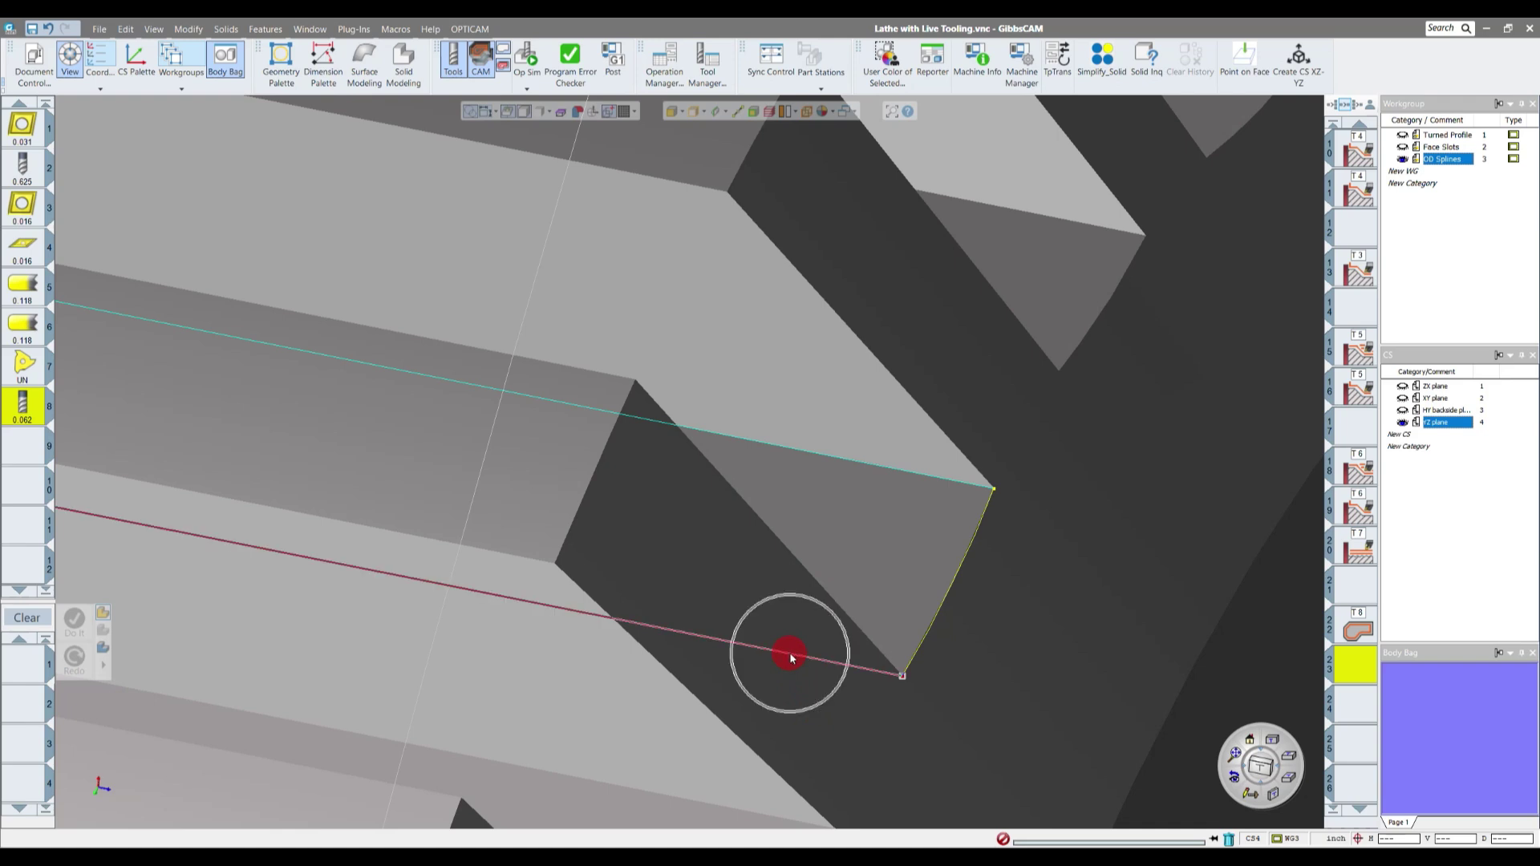
{"action": "right_click", "coordinate": [790, 656]}
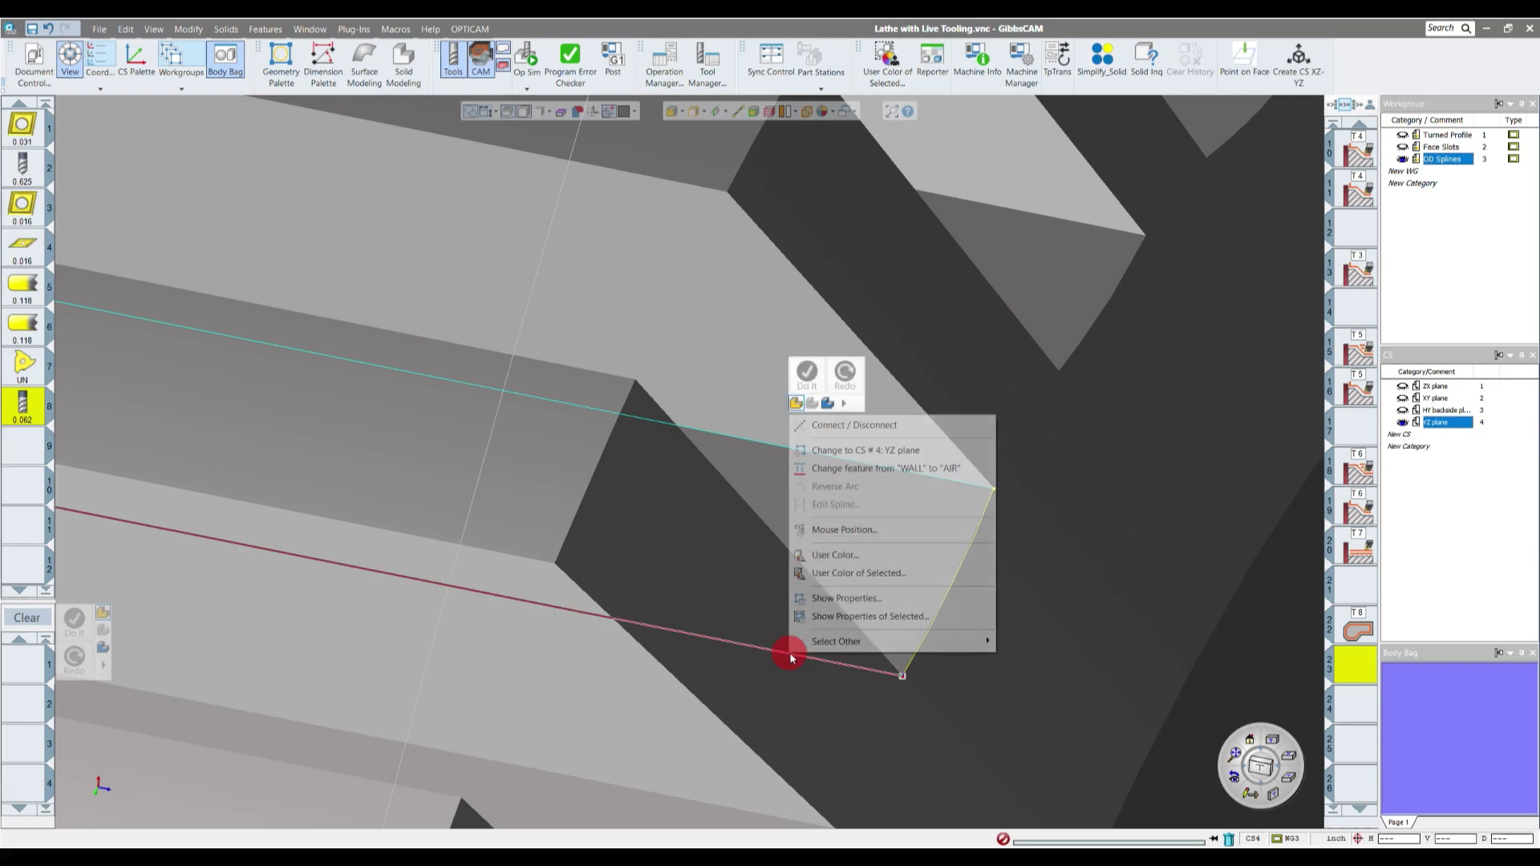
{"action": "left_click", "coordinate": [856, 429]}
{"action": "left_click", "coordinate": [929, 629]}
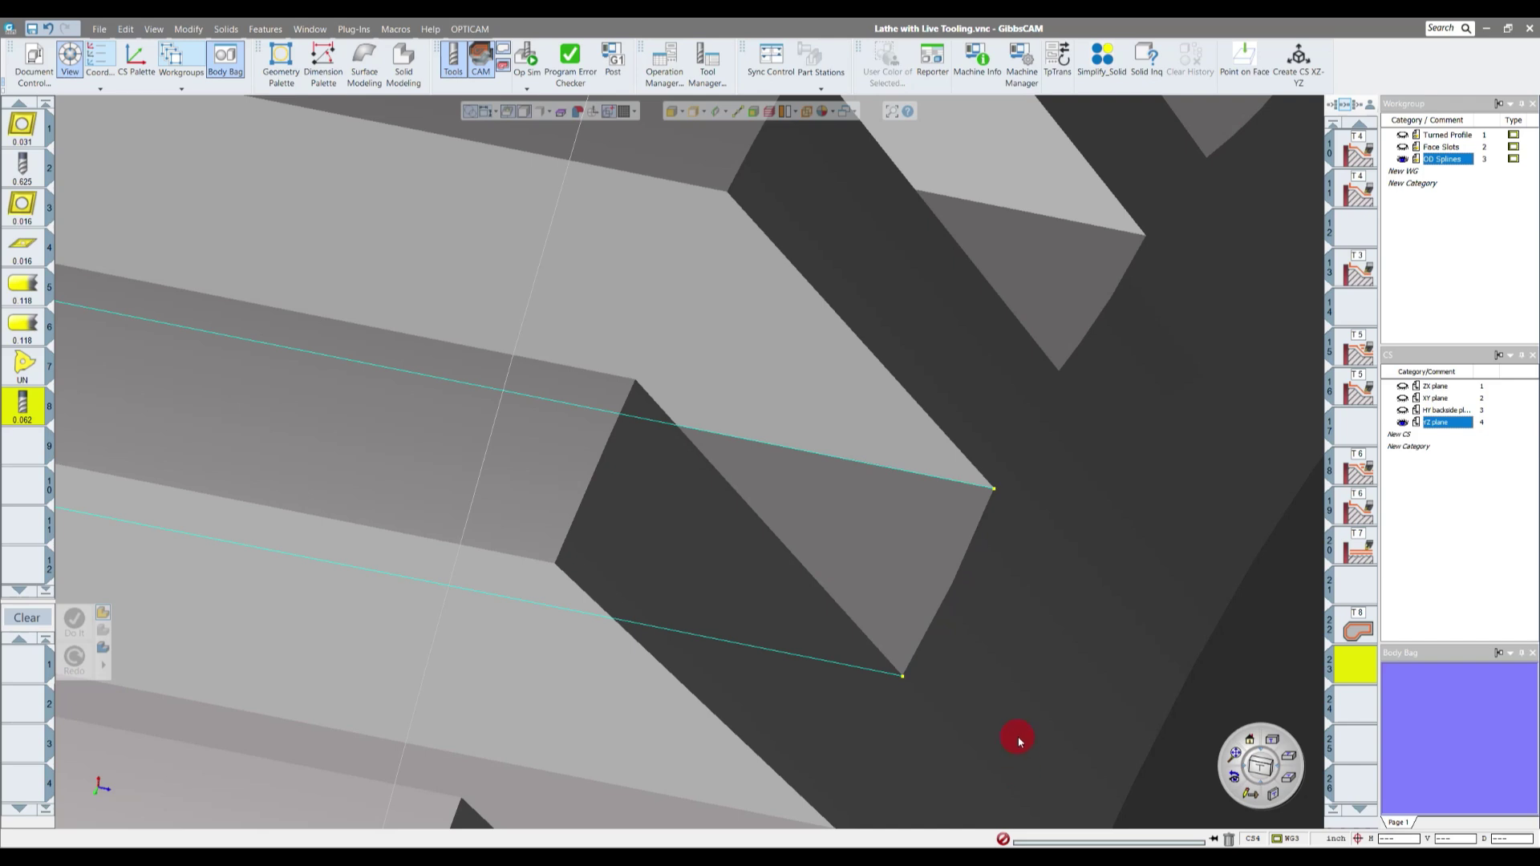
- Hide the part body temporarily to examine the open-ended slot outline by itself, and restore the body to check the outline against it
{"action": "scroll", "coordinate": [1033, 694], "scroll_direction": "down", "scroll_amount": 7}
{"action": "middle_click_drag", "start_coordinate": [1032, 694], "coordinate": [924, 632]}
{"action": "double_click", "coordinate": [901, 617]}
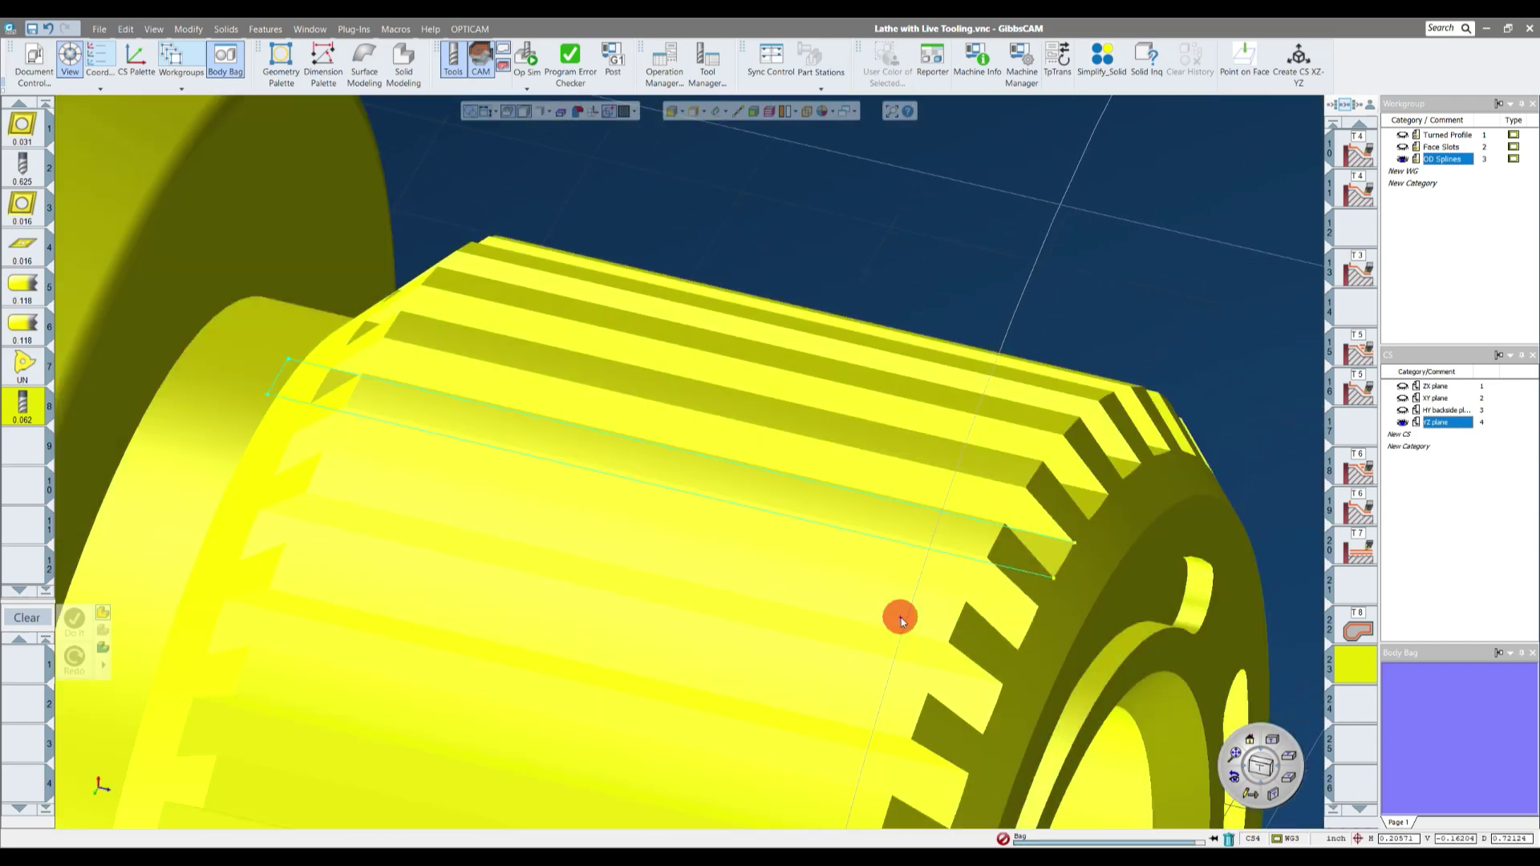
{"action": "middle_click_drag", "start_coordinate": [1224, 362], "coordinate": [1158, 574]}
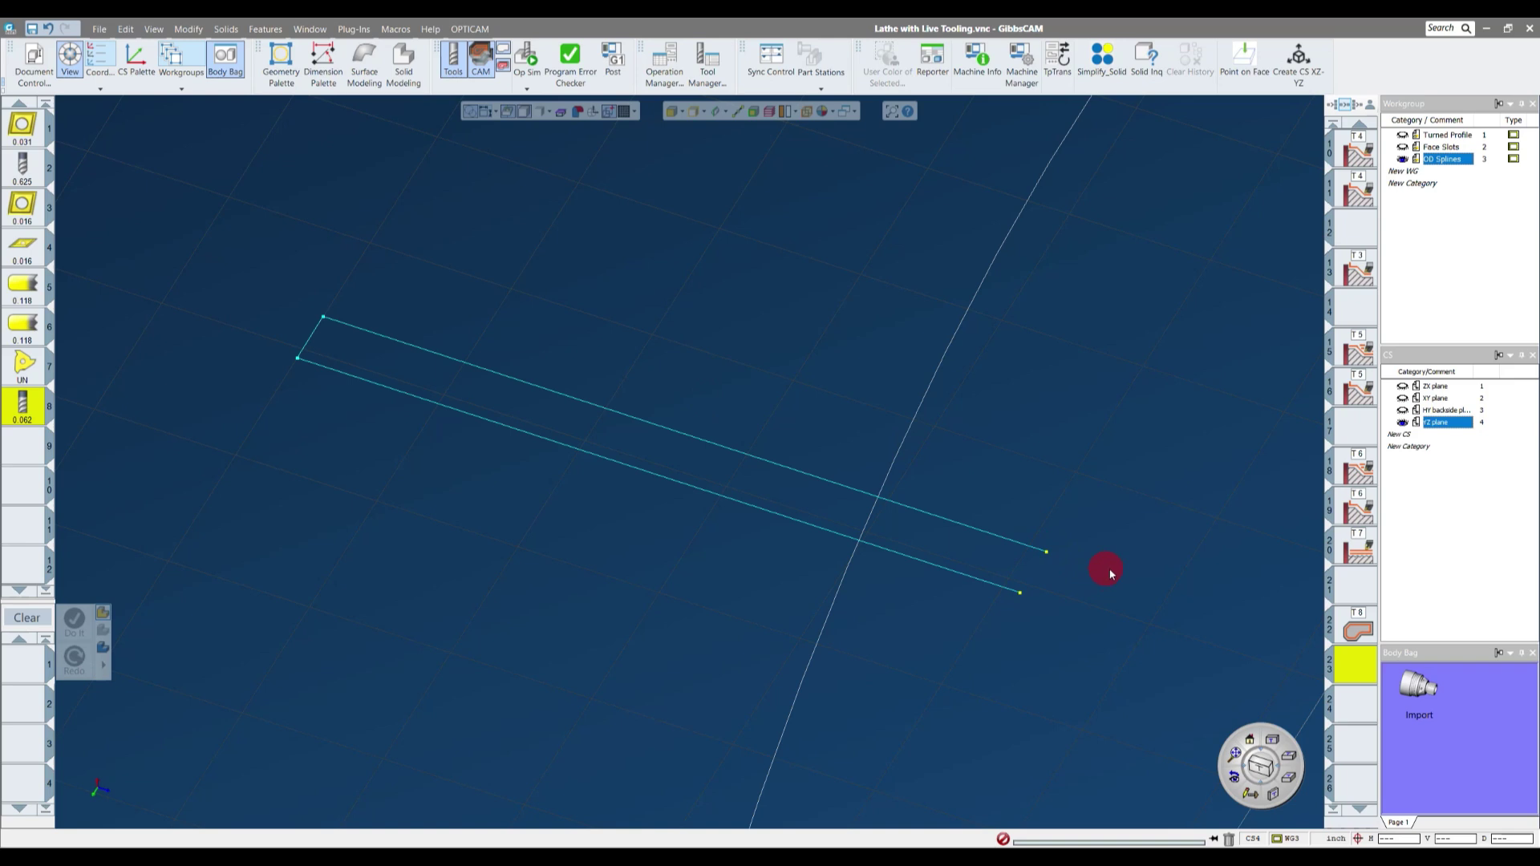
{"action": "double_click", "coordinate": [1416, 686]}
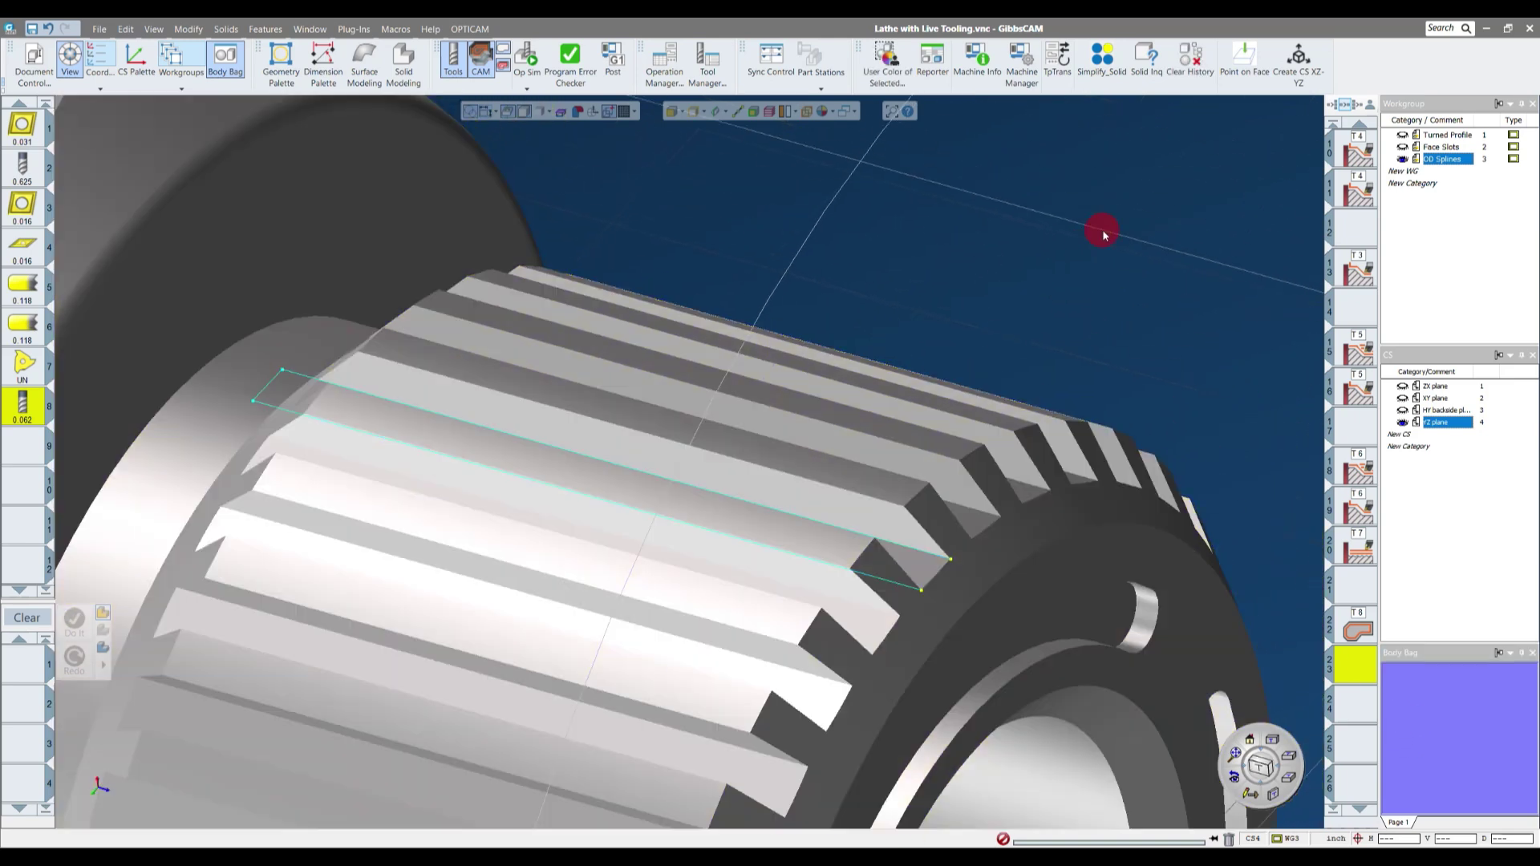
{"action": "scroll", "coordinate": [1103, 235], "scroll_direction": "down", "scroll_amount": 3}
{"action": "scroll", "coordinate": [1103, 235], "scroll_direction": "up", "scroll_amount": 4}
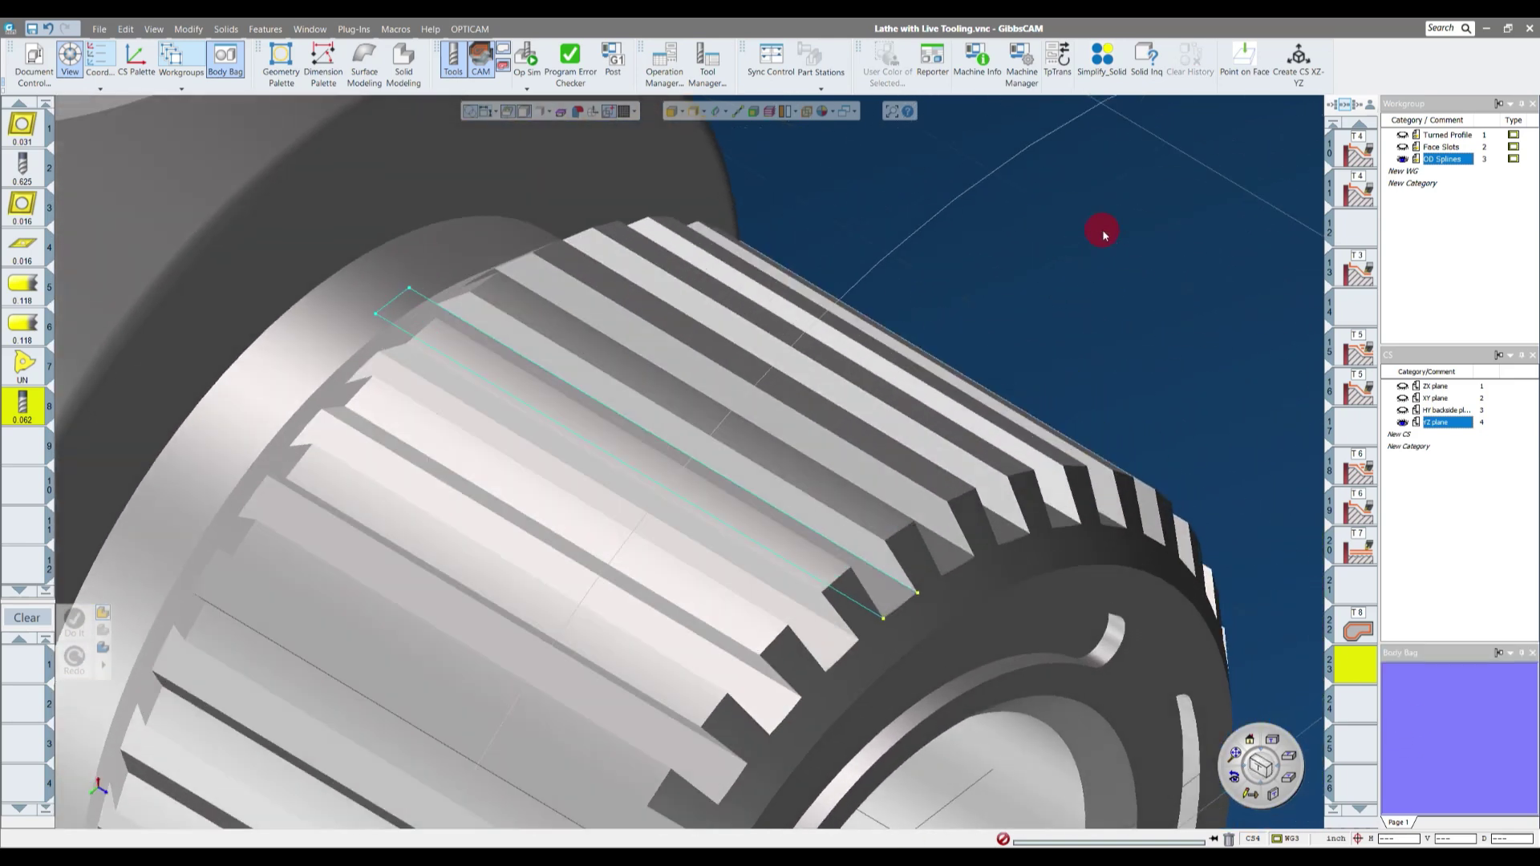
{"action": "scroll", "coordinate": [1103, 235], "scroll_direction": "down", "scroll_amount": 3}
{"action": "scroll", "coordinate": [1103, 234], "scroll_direction": "up", "scroll_amount": 4}
{"action": "middle_click_drag", "start_coordinate": [1103, 234], "coordinate": [58, 437]}
{"action": "scroll", "coordinate": [1045, 233], "scroll_direction": "down", "scroll_amount": 3}
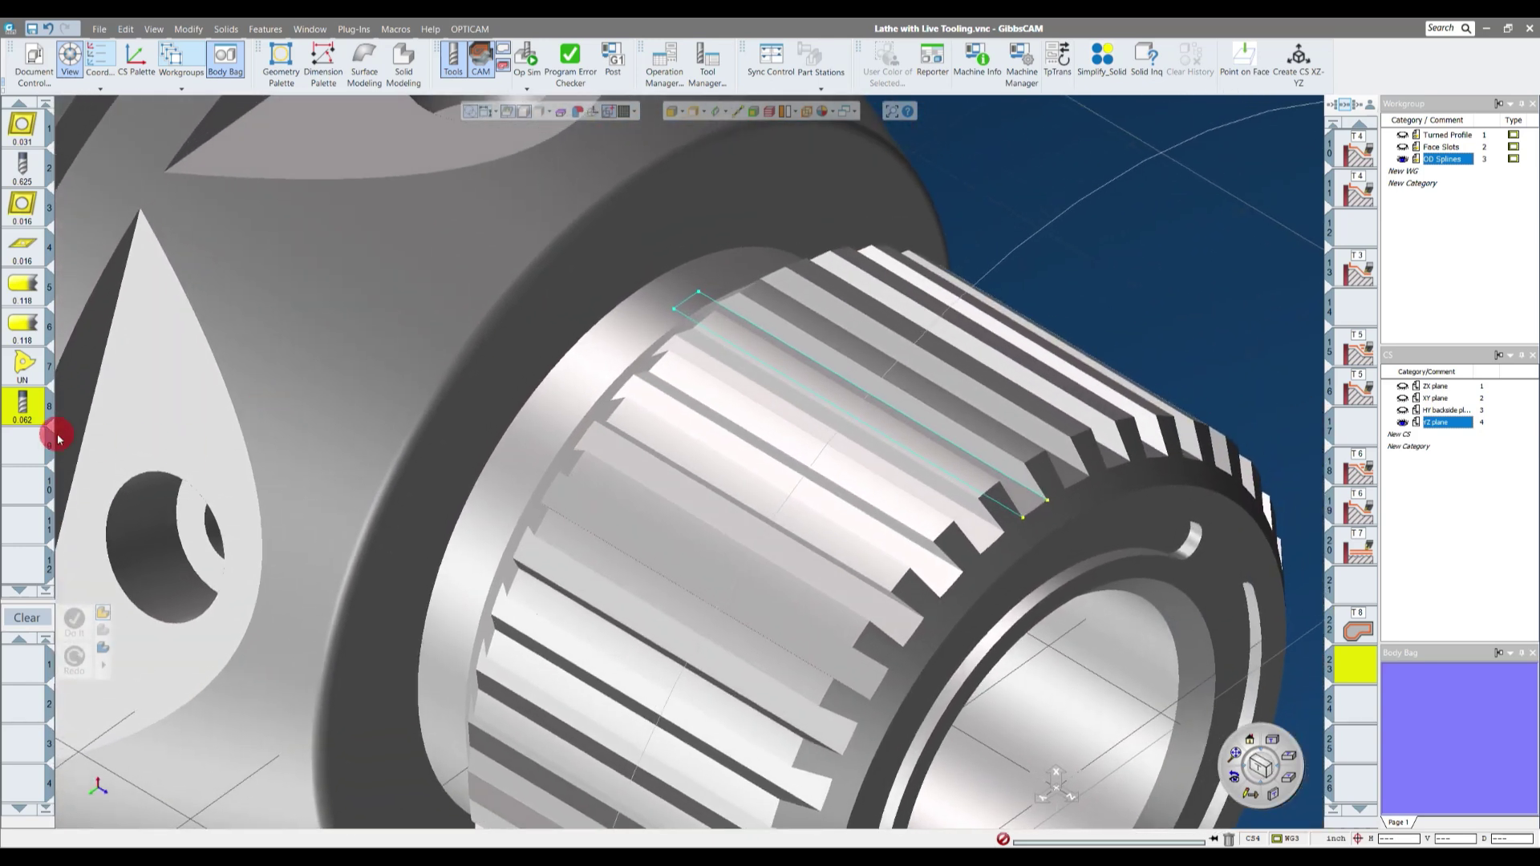
- Create milling tool 9 as a copy of the tool 8 end mill and set its diameter to 1 mm, converted to inches
{"action": "left_click", "coordinate": [33, 414]}
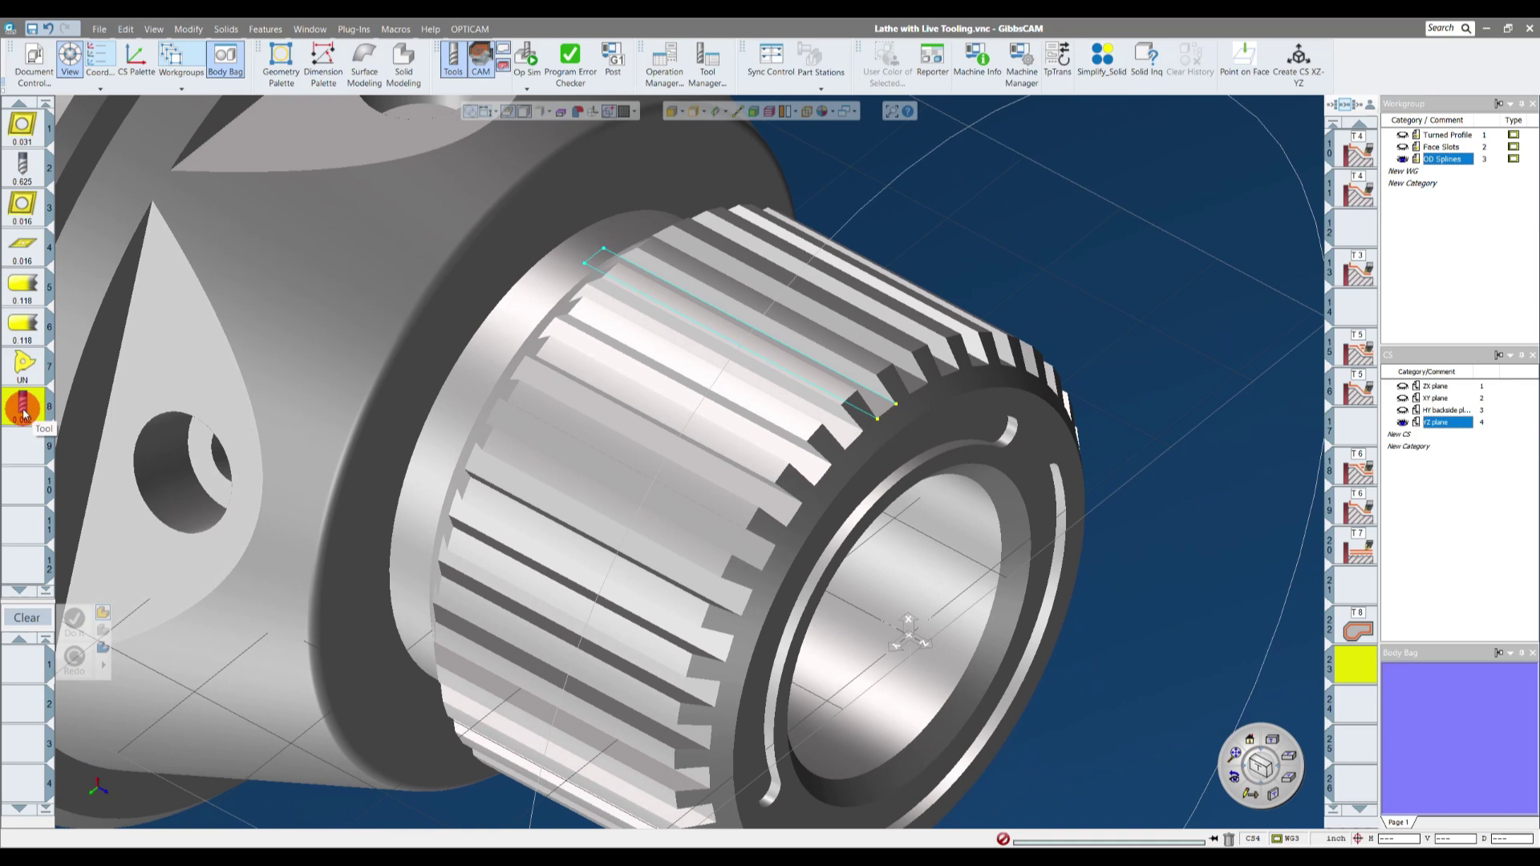
{"action": "double_click", "coordinate": [24, 413]}
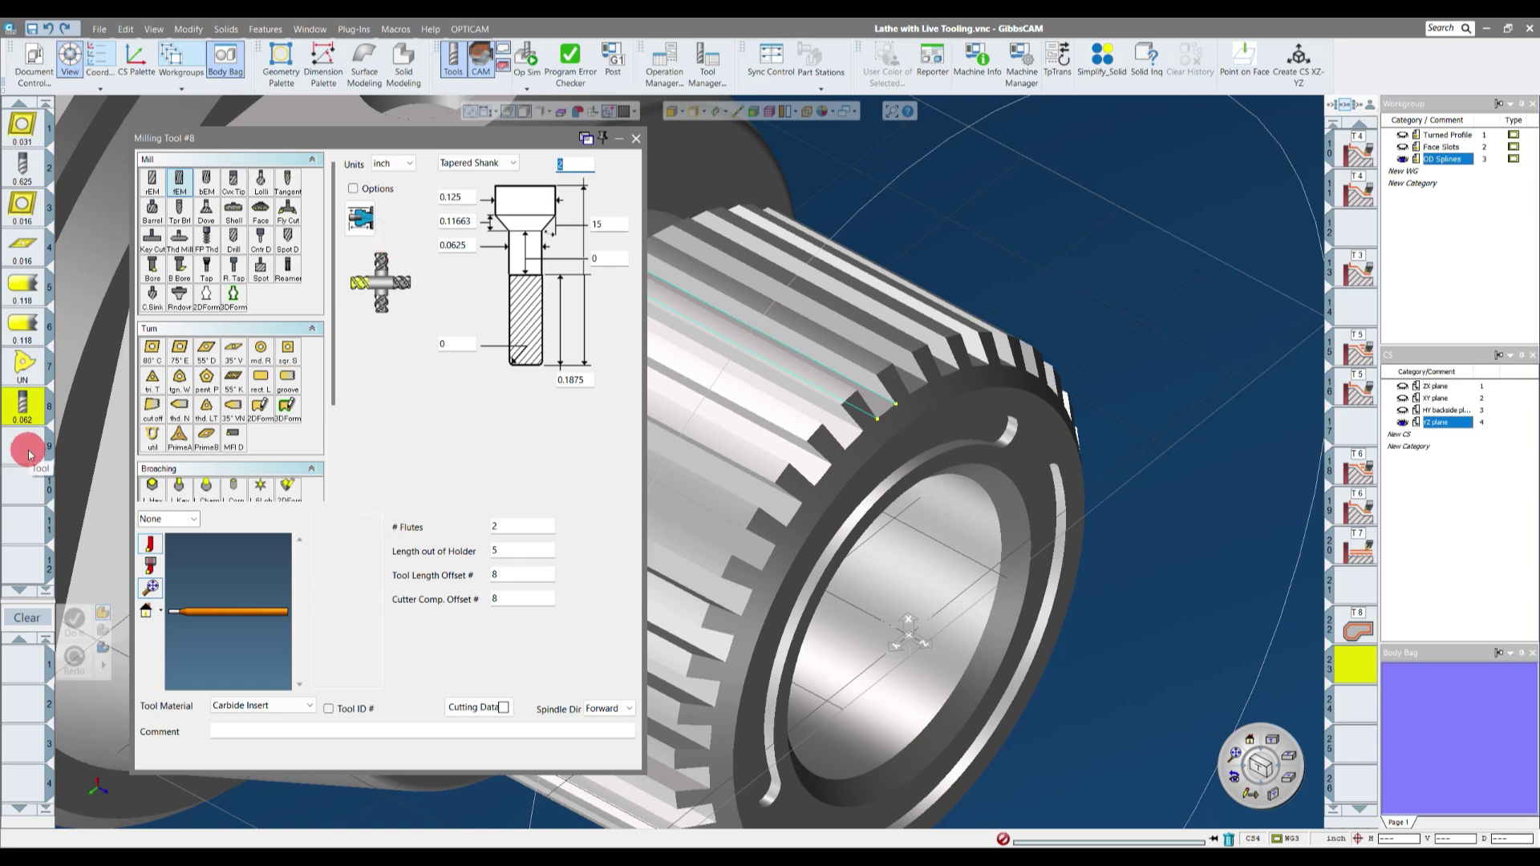
{"action": "left_click", "coordinate": [24, 453]}
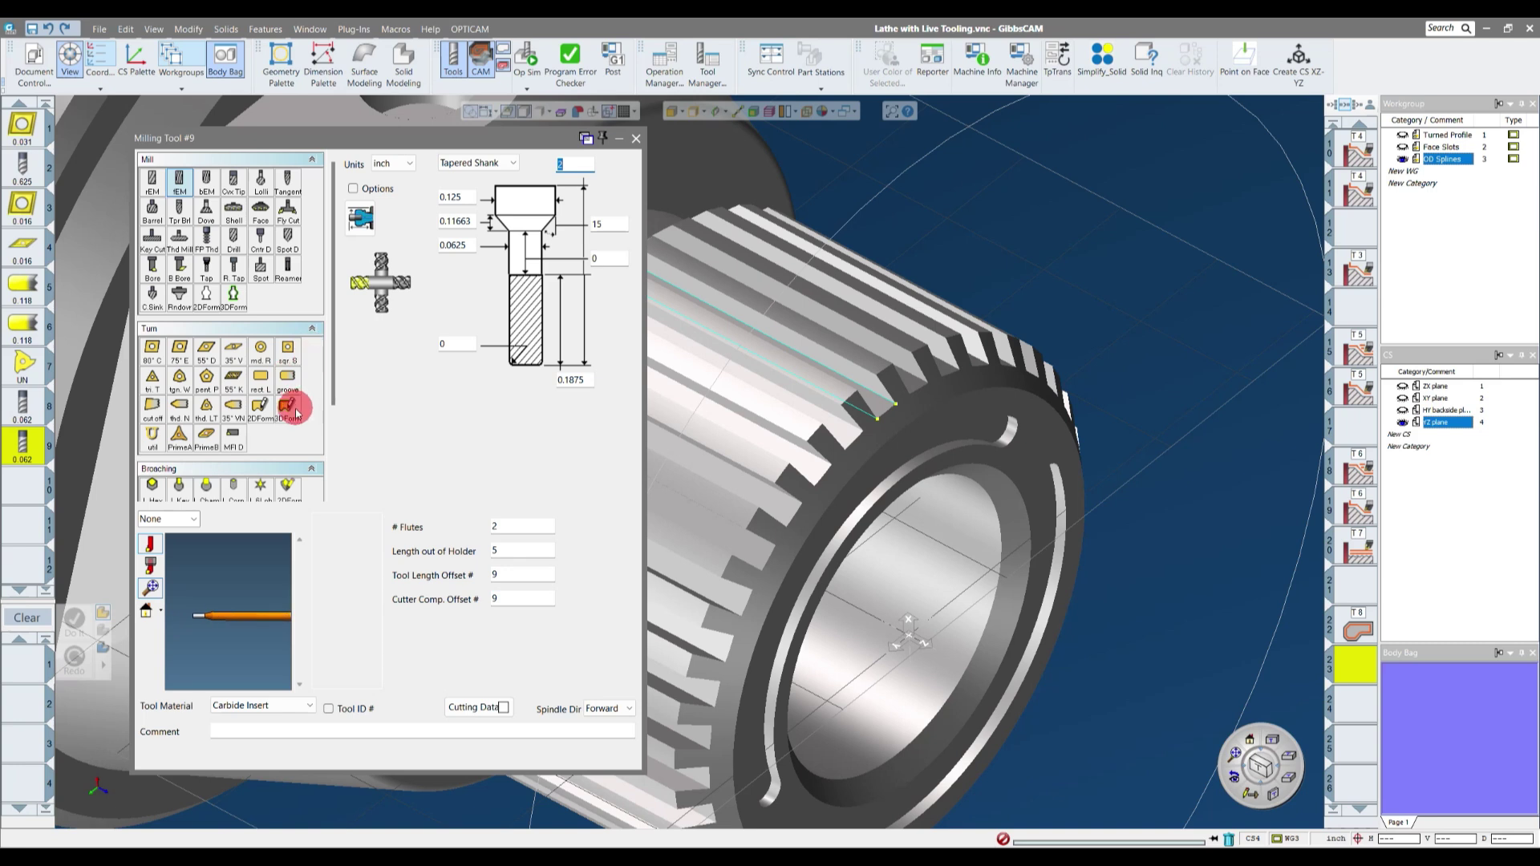
{"action": "left_click", "coordinate": [462, 244]}
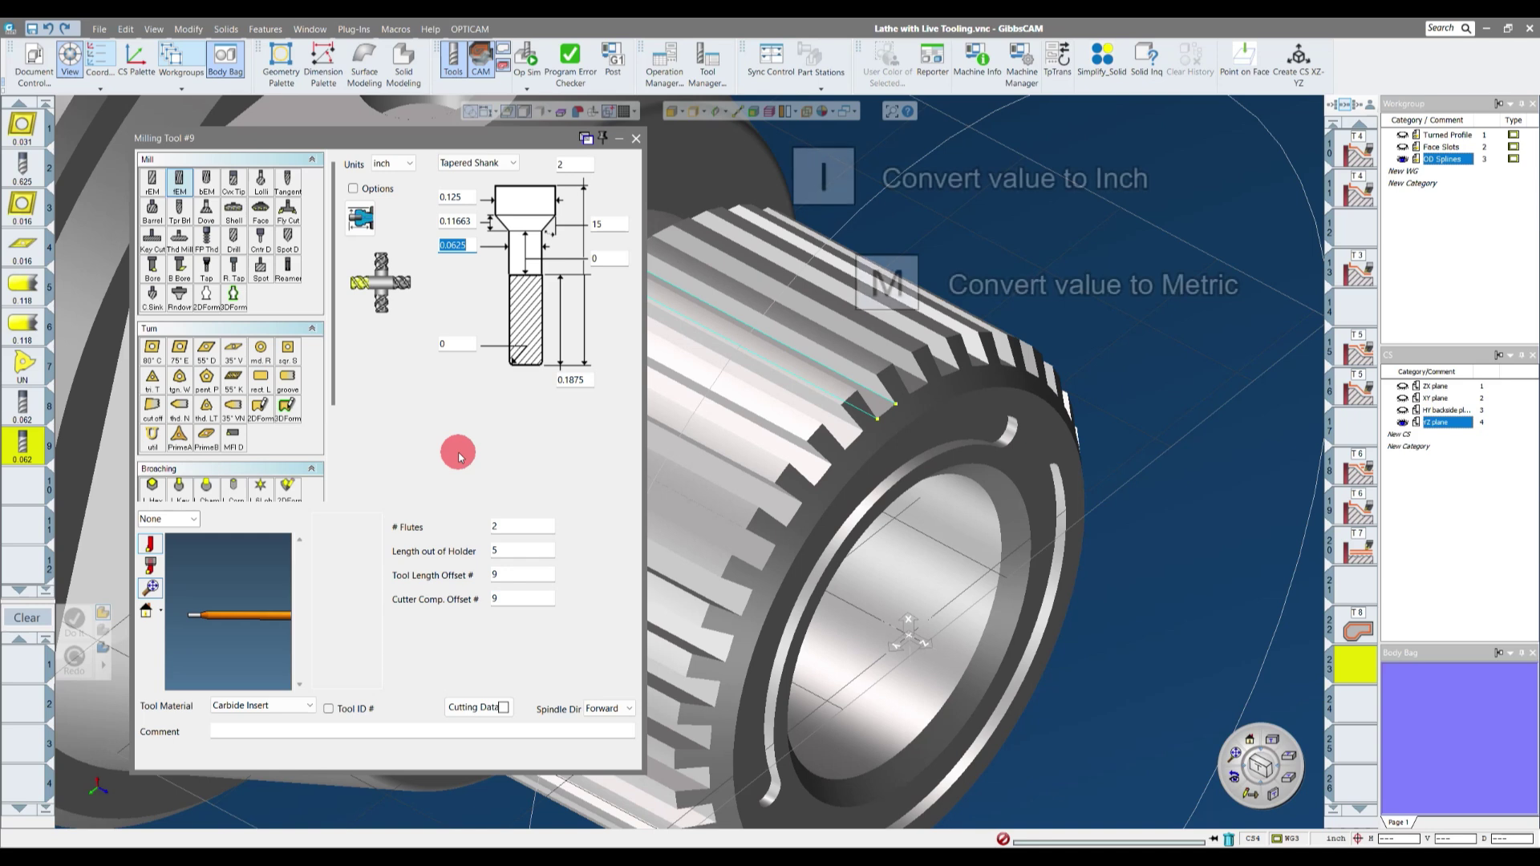
{"action": "type", "text": "1"}
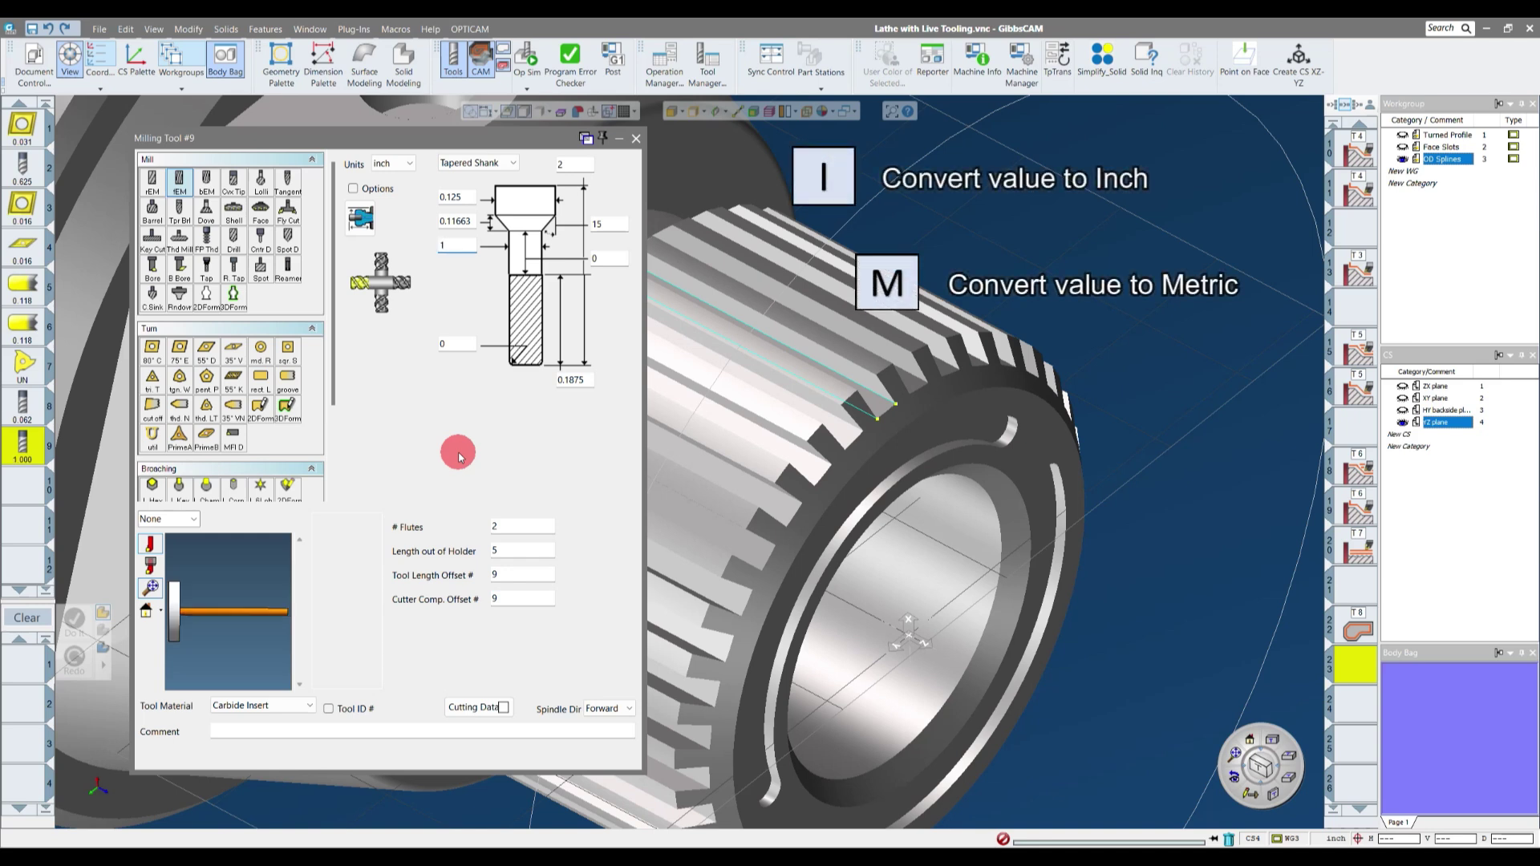
{"action": "type", "text": "i"}
- Set tool 9's flute length to 3 mm, converted to inches
{"action": "scroll", "coordinate": [196, 626], "scroll_direction": "down", "scroll_amount": 2}
{"action": "scroll", "coordinate": [176, 621], "scroll_direction": "up", "scroll_amount": 5}
{"action": "mouse_move", "coordinate": [193, 620]}
{"action": "left_mouse_down"}
{"action": "mouse_move", "coordinate": [245, 618]}
{"action": "mouse_move", "coordinate": [261, 598]}
{"action": "left_mouse_up"}
{"action": "double_click", "coordinate": [588, 377]}
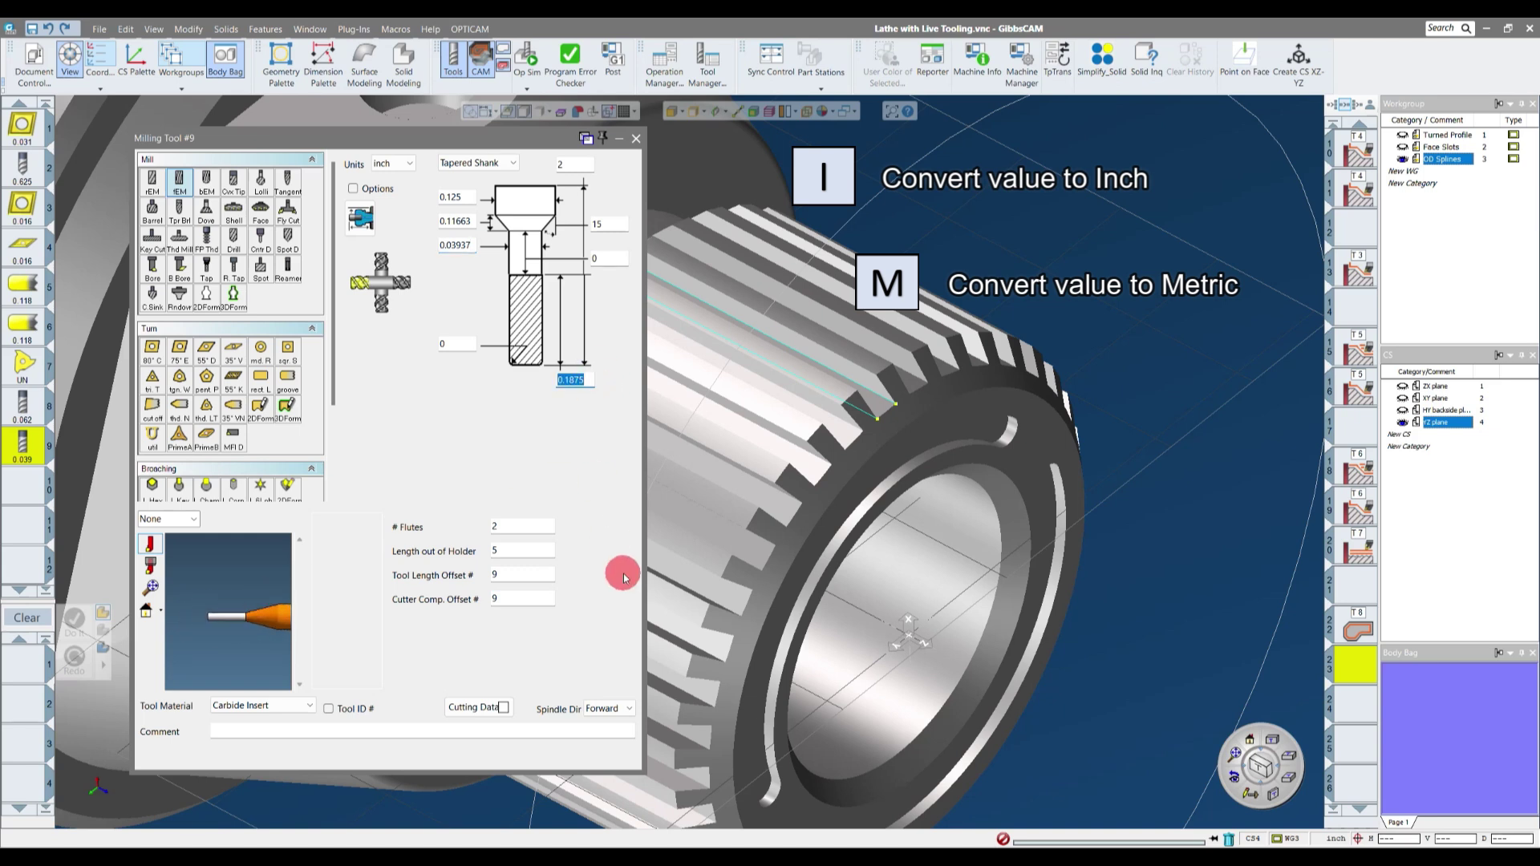
{"action": "type", "text": "3i"}
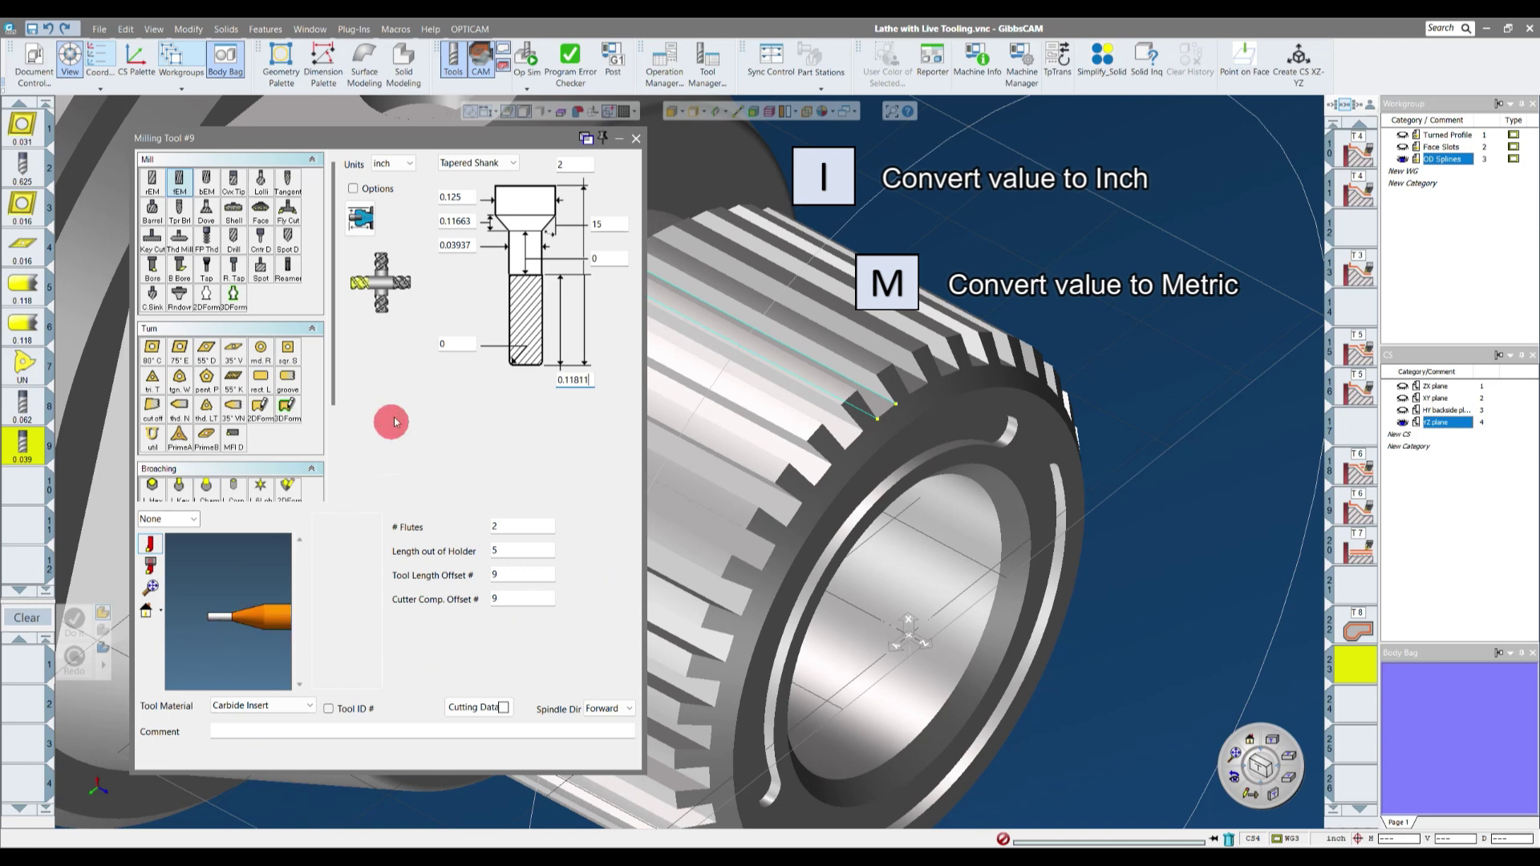
{"action": "scroll", "coordinate": [258, 626], "scroll_direction": "up", "scroll_amount": 2}
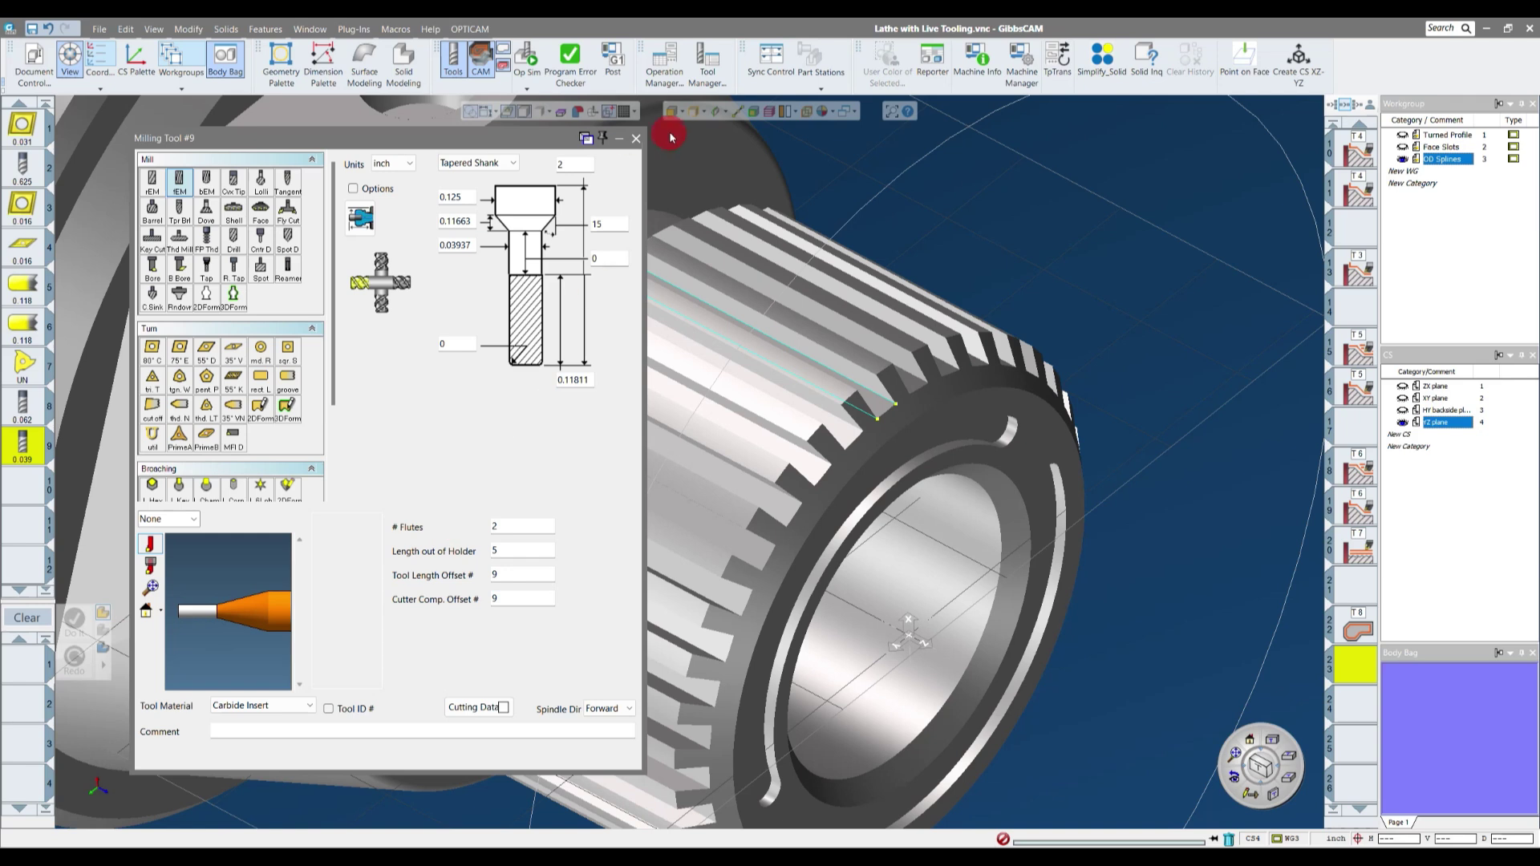
- Orient tool 9 vertically with its tip pointing down and finish its definition
{"action": "left_click", "coordinate": [382, 313]}
{"action": "scroll", "coordinate": [233, 642], "scroll_direction": "up", "scroll_amount": 5}
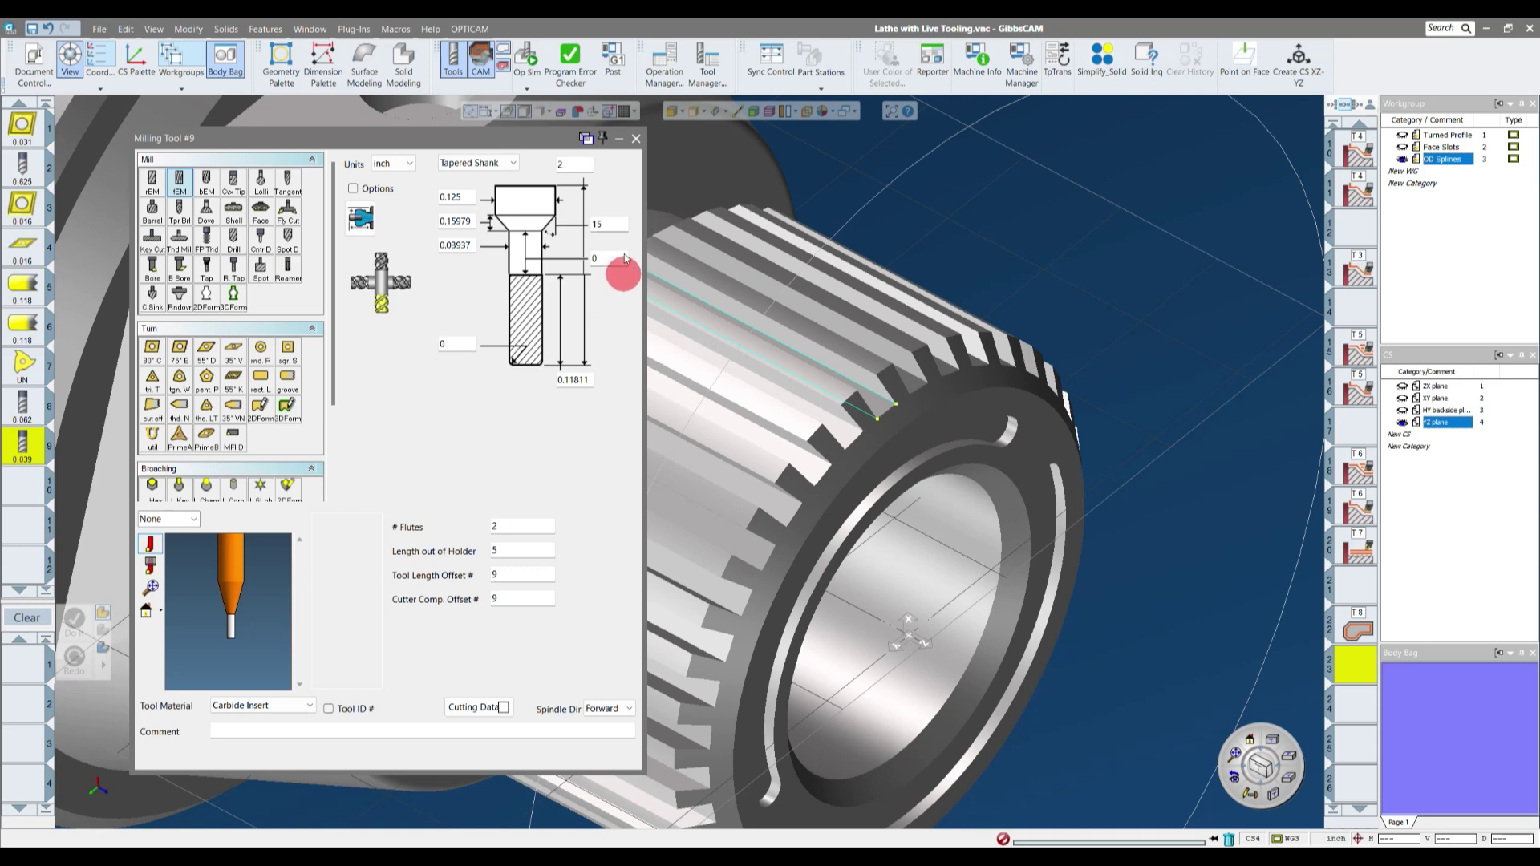
{"action": "left_click", "coordinate": [636, 141]}
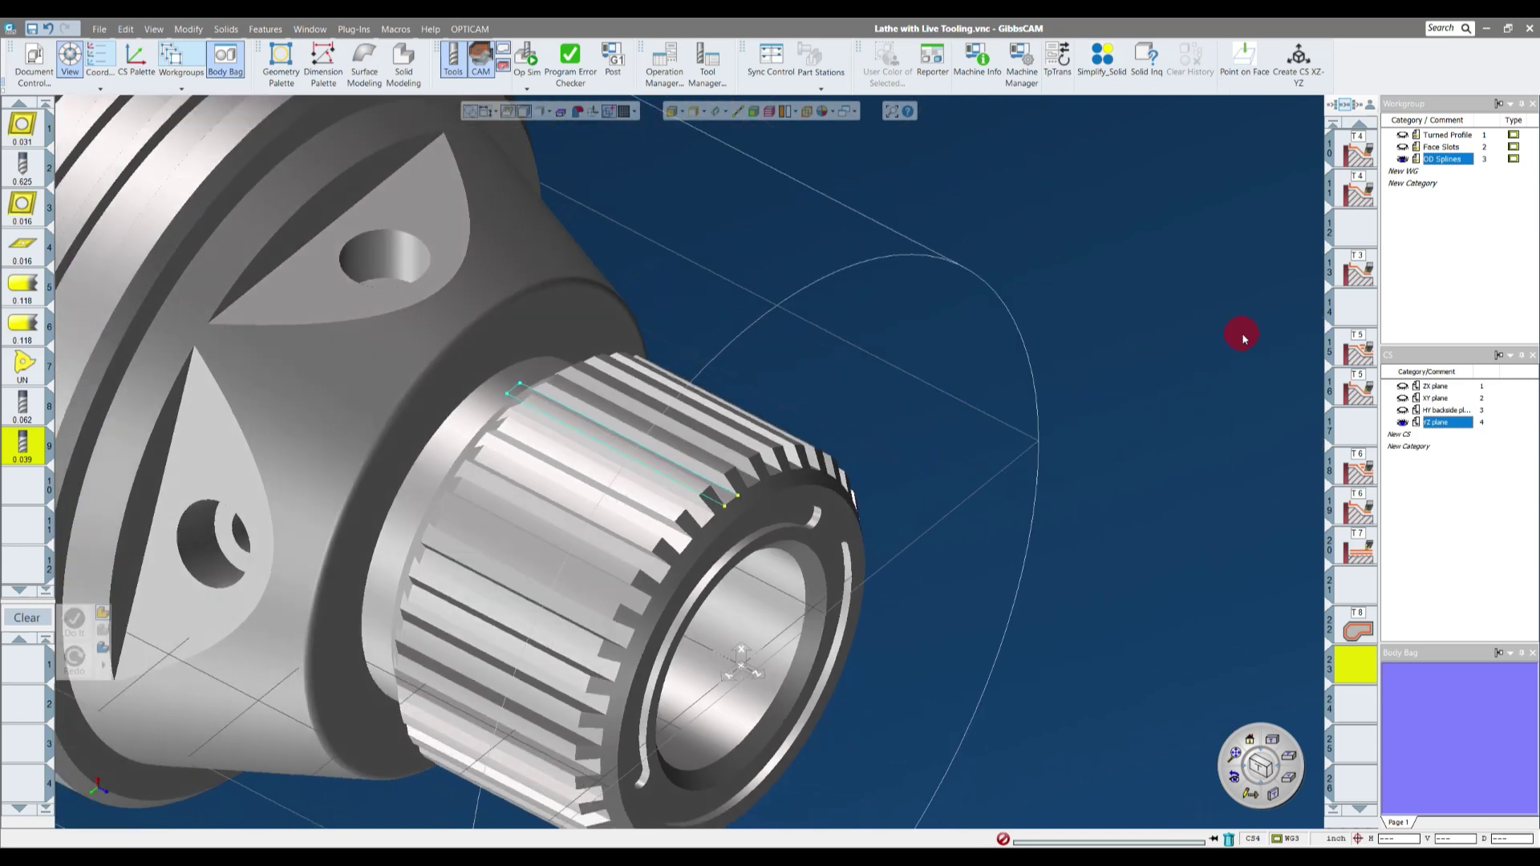
- Create a Contour process with tool 9, setting the entry and exit line to 0.06 and the 90° radius to 0
{"action": "left_click_drag", "start_coordinate": [24, 443], "coordinate": [25, 672]}
{"action": "left_click", "coordinate": [144, 553]}
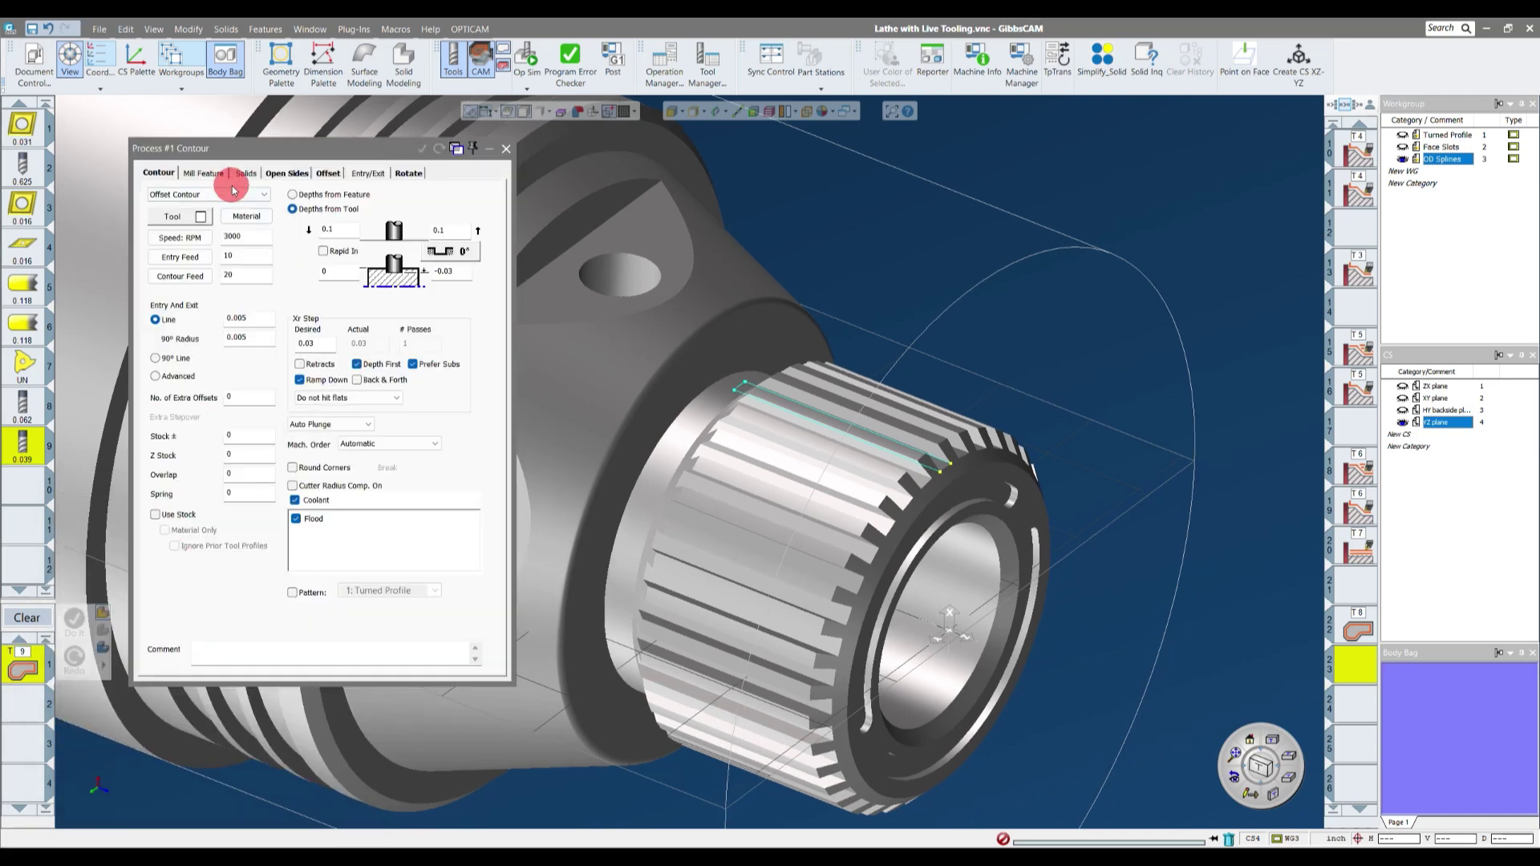
{"action": "double_click", "coordinate": [259, 319]}
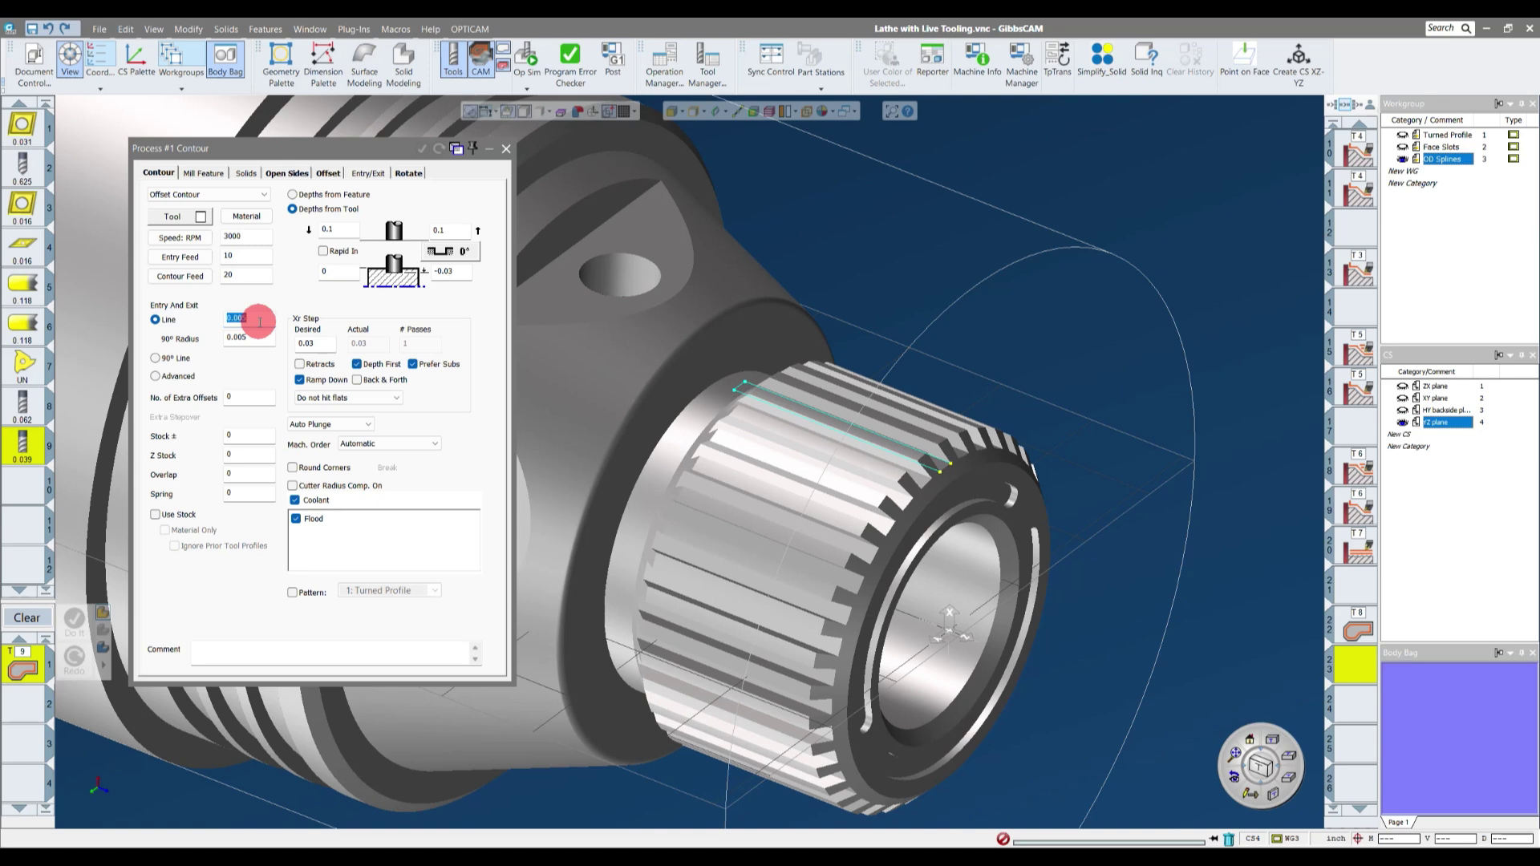
{"action": "type", "text": "0"}
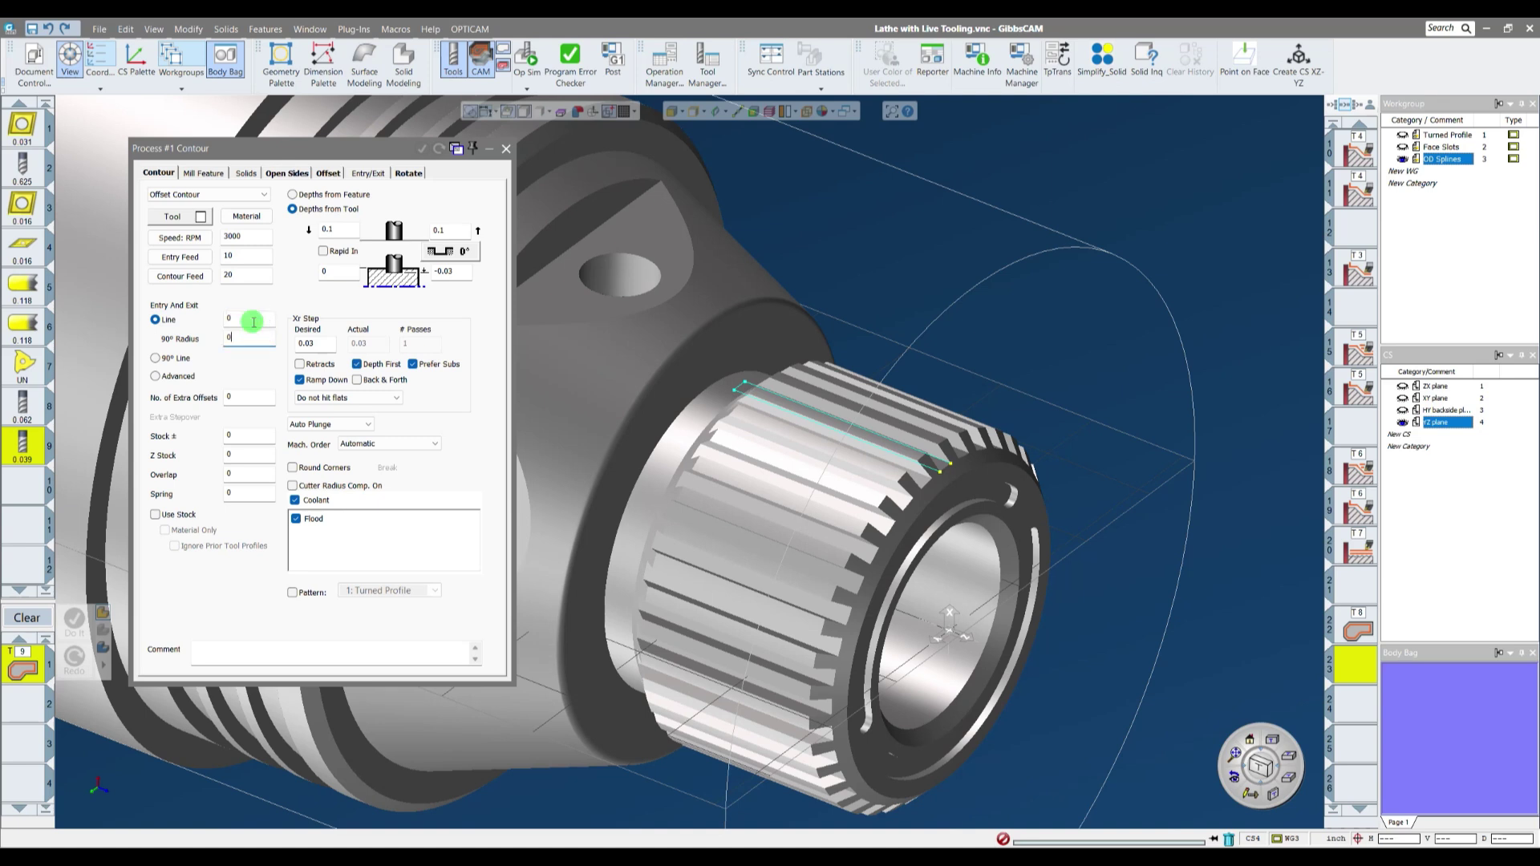
{"action": "scroll", "coordinate": [970, 488], "scroll_direction": "up", "scroll_amount": 3}
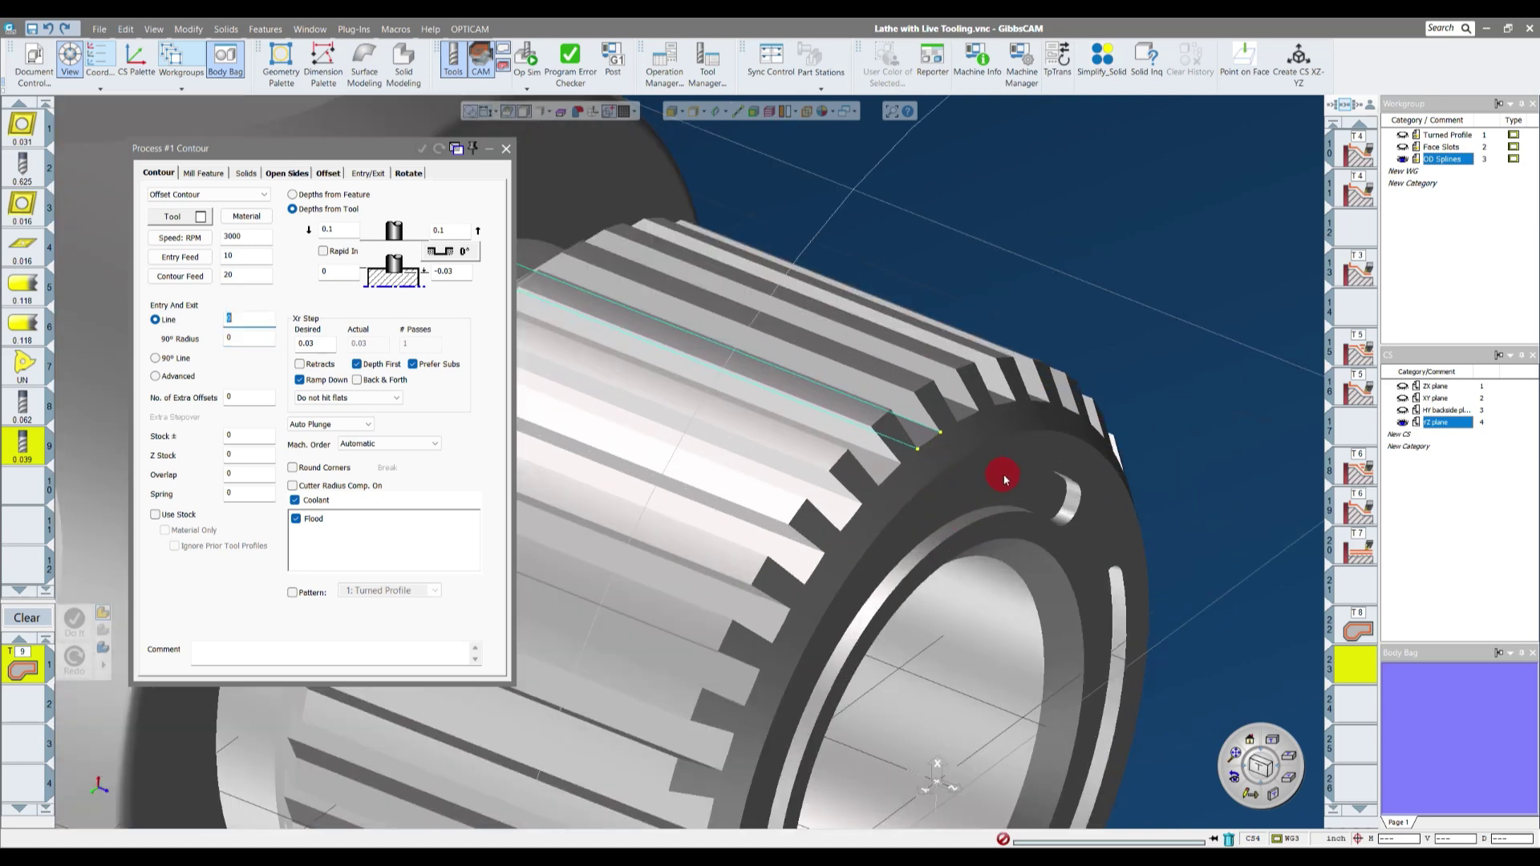
{"action": "double_click", "coordinate": [243, 317]}
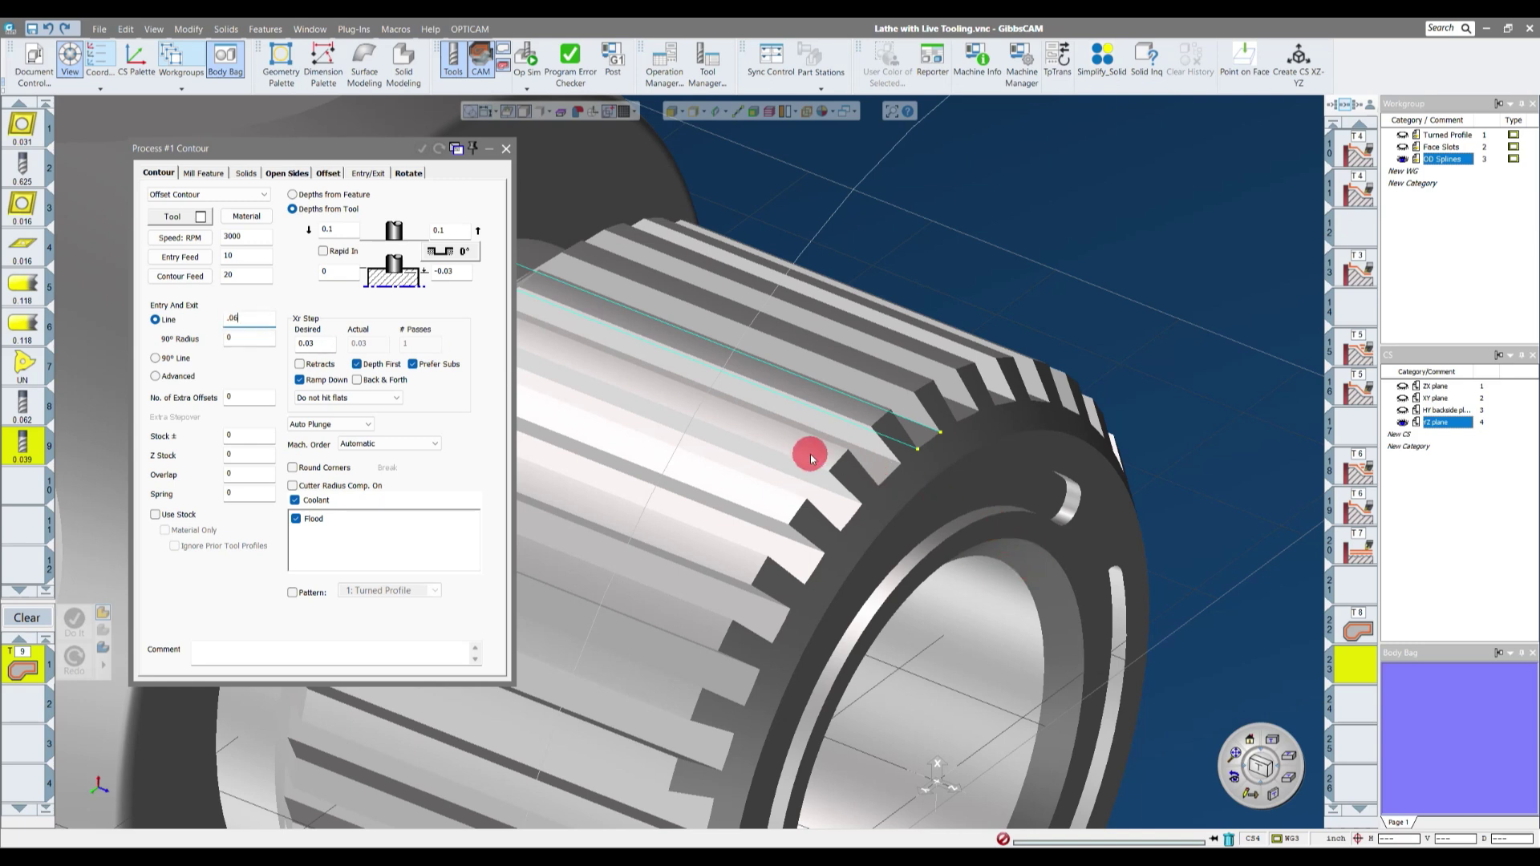
- Set the Contour process's top surface depth to 0.75
{"action": "scroll", "coordinate": [896, 395], "scroll_direction": "up", "scroll_amount": 3}
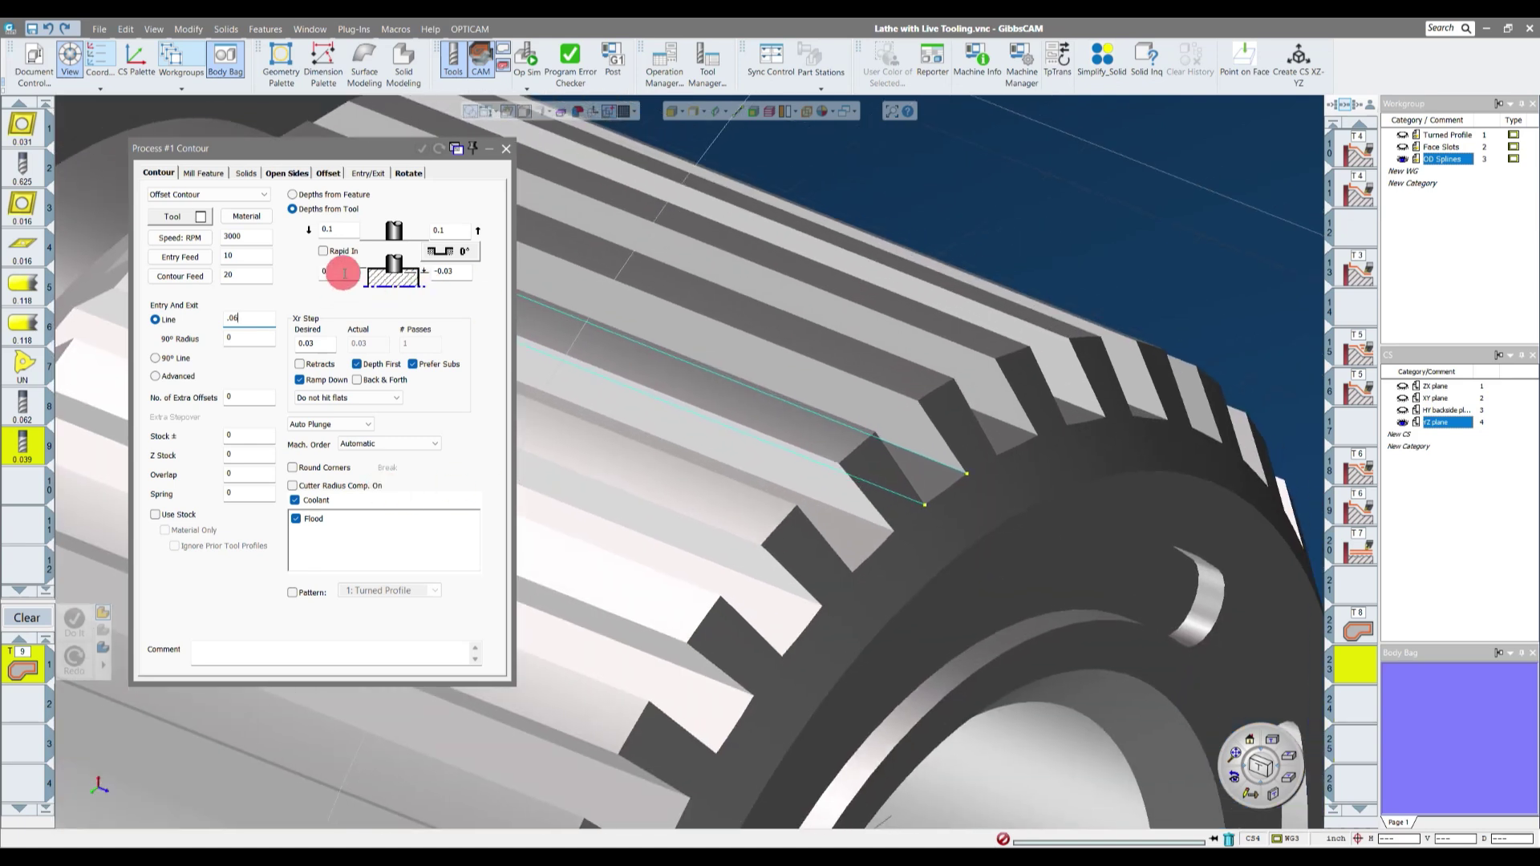
{"action": "left_click", "coordinate": [344, 273]}
{"action": "left_click", "coordinate": [337, 272]}
{"action": "double_click", "coordinate": [356, 274]}
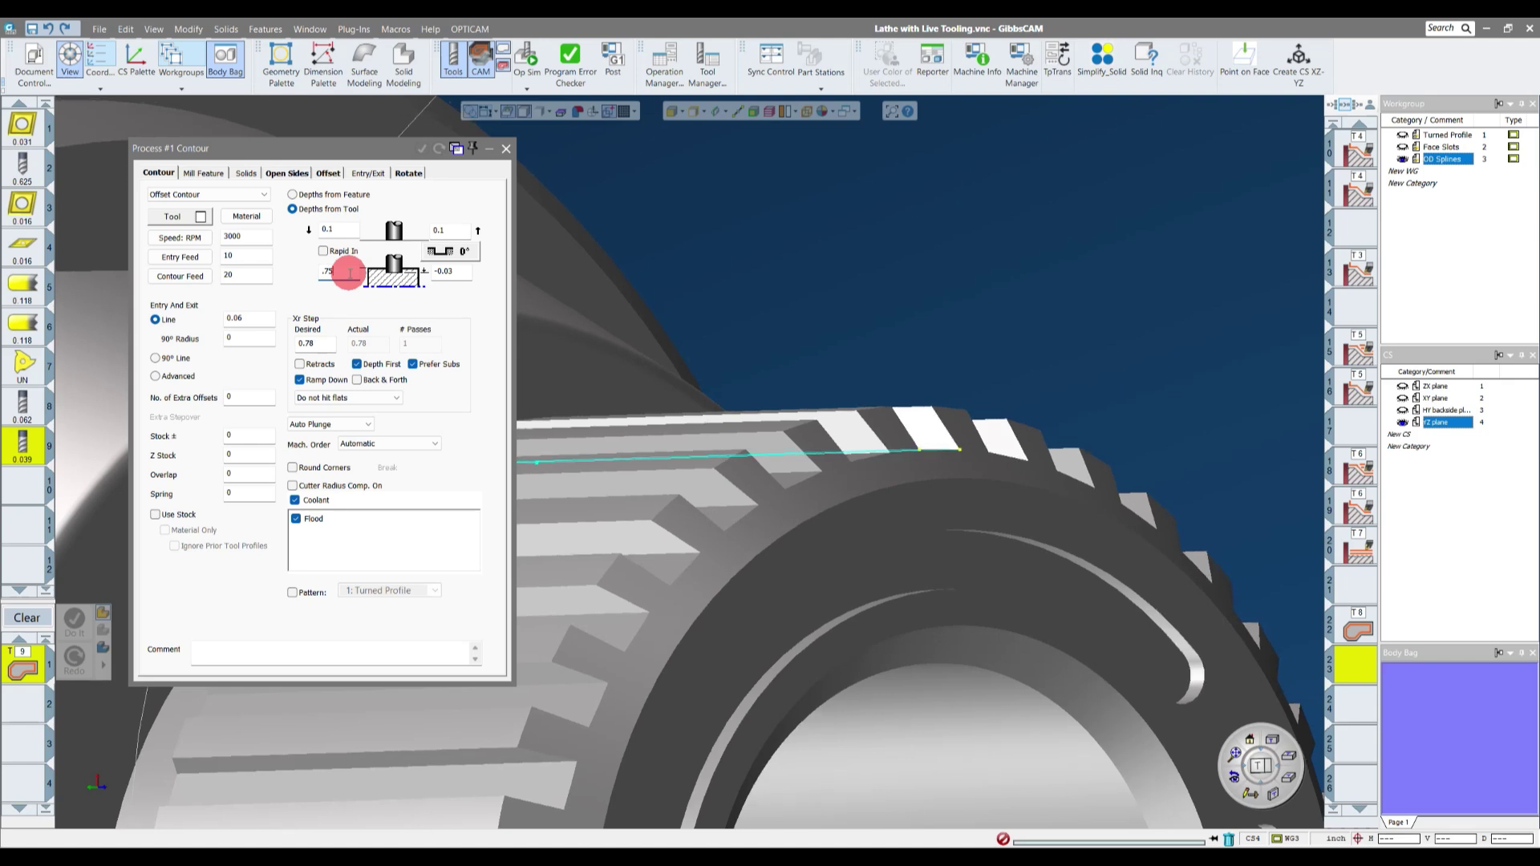
- Set the Contour process's final depth to 0.69, taken from the floor of the spline slot
{"action": "middle_click_drag", "start_coordinate": [738, 318], "coordinate": [522, 288]}
{"action": "scroll", "coordinate": [471, 269], "scroll_direction": "up", "scroll_amount": 5}
{"action": "left_click", "coordinate": [468, 273]}
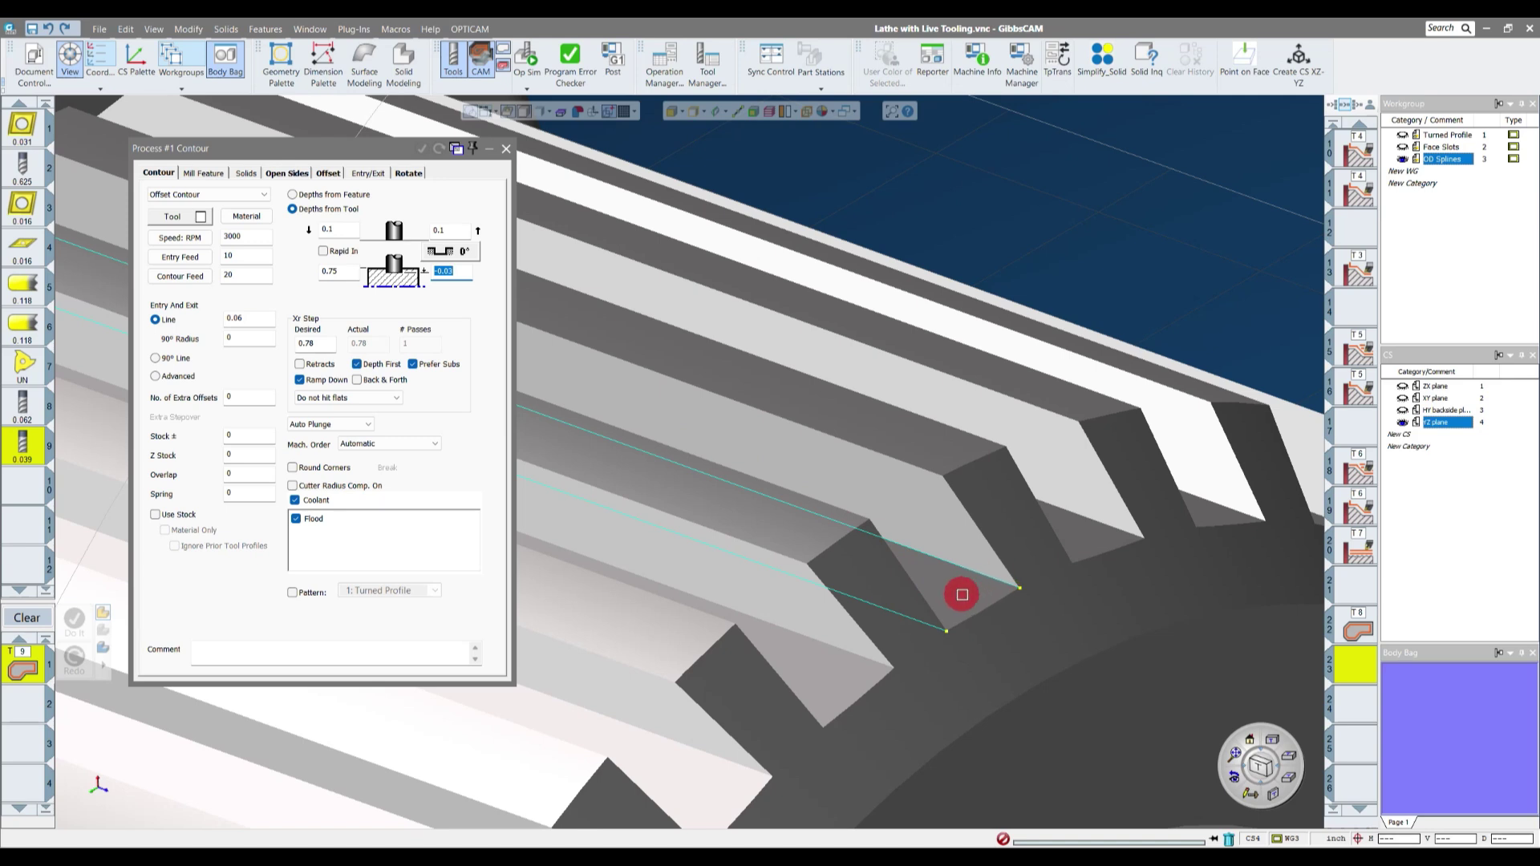
{"action": "left_click", "coordinate": [354, 276]}
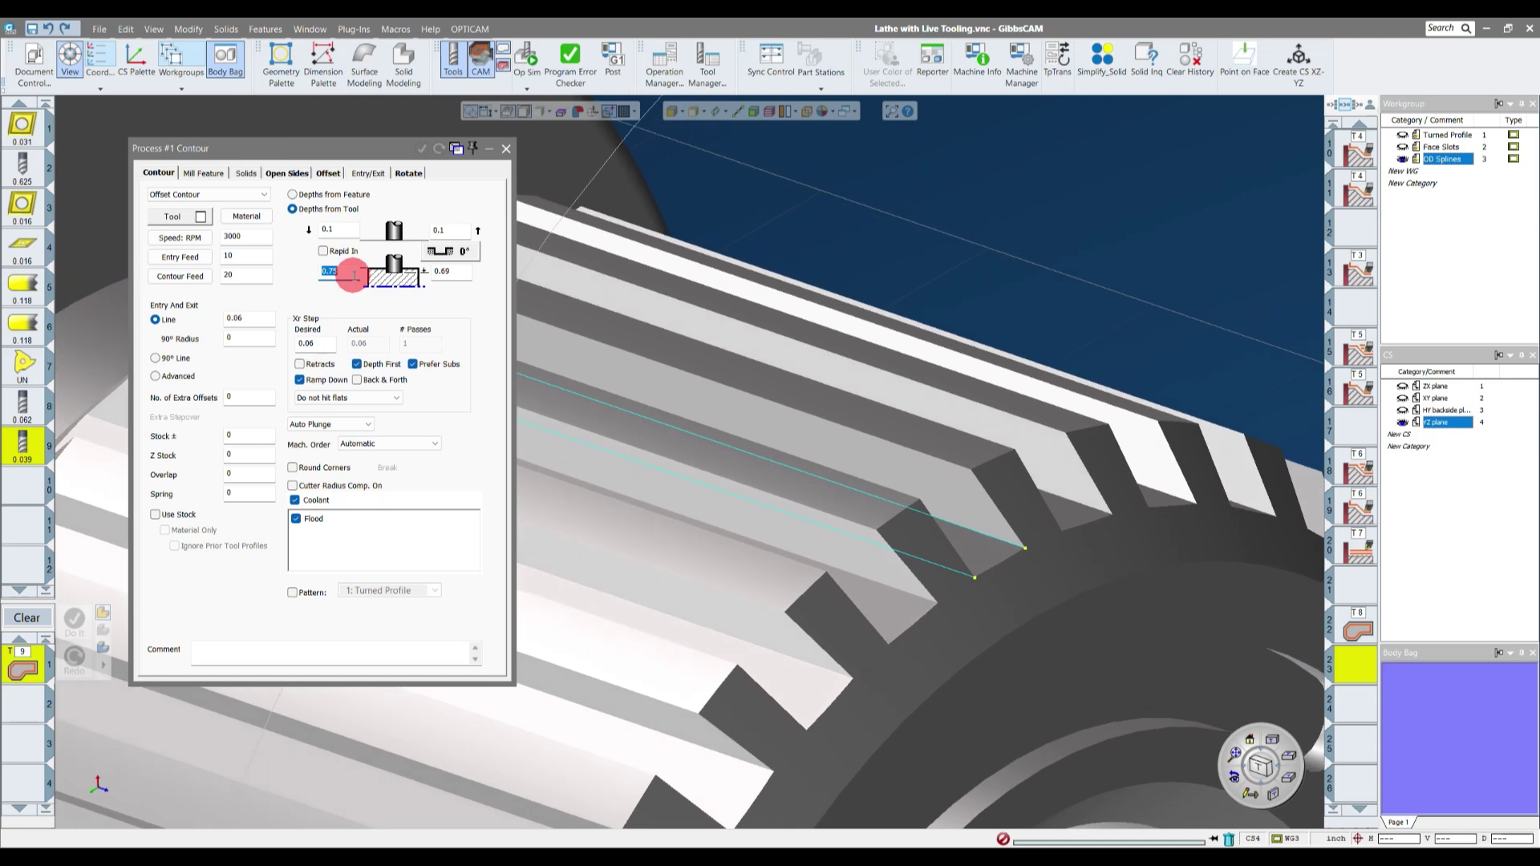
- Set both the entry and exit clearance planes of the Contour process to 1
{"action": "left_click", "coordinate": [337, 230]}
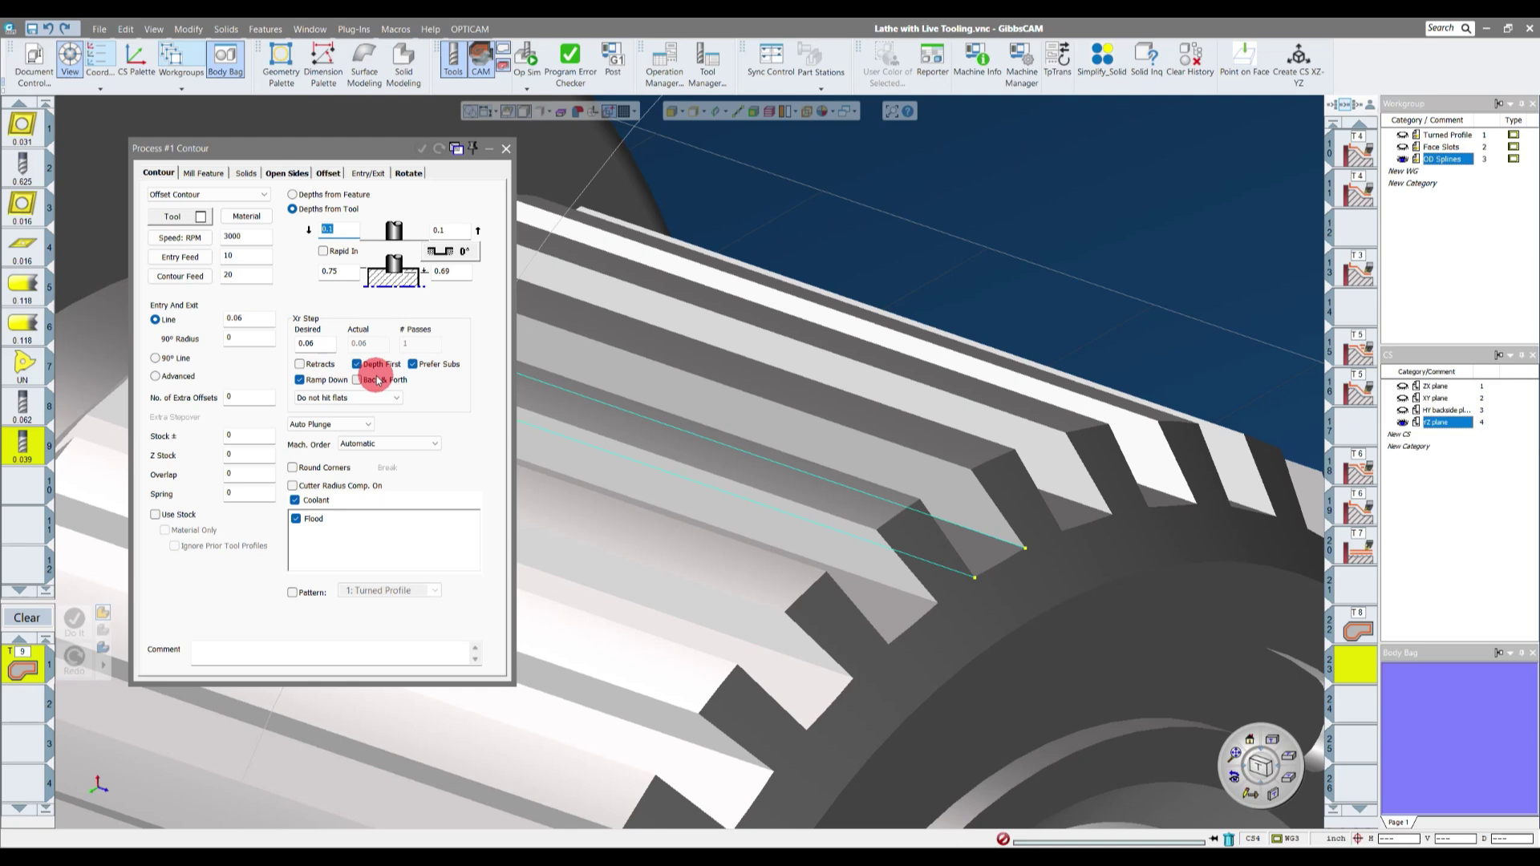
{"action": "type", "text": "1"}
{"action": "double_click", "coordinate": [463, 232]}
{"action": "type", "text": "1"}
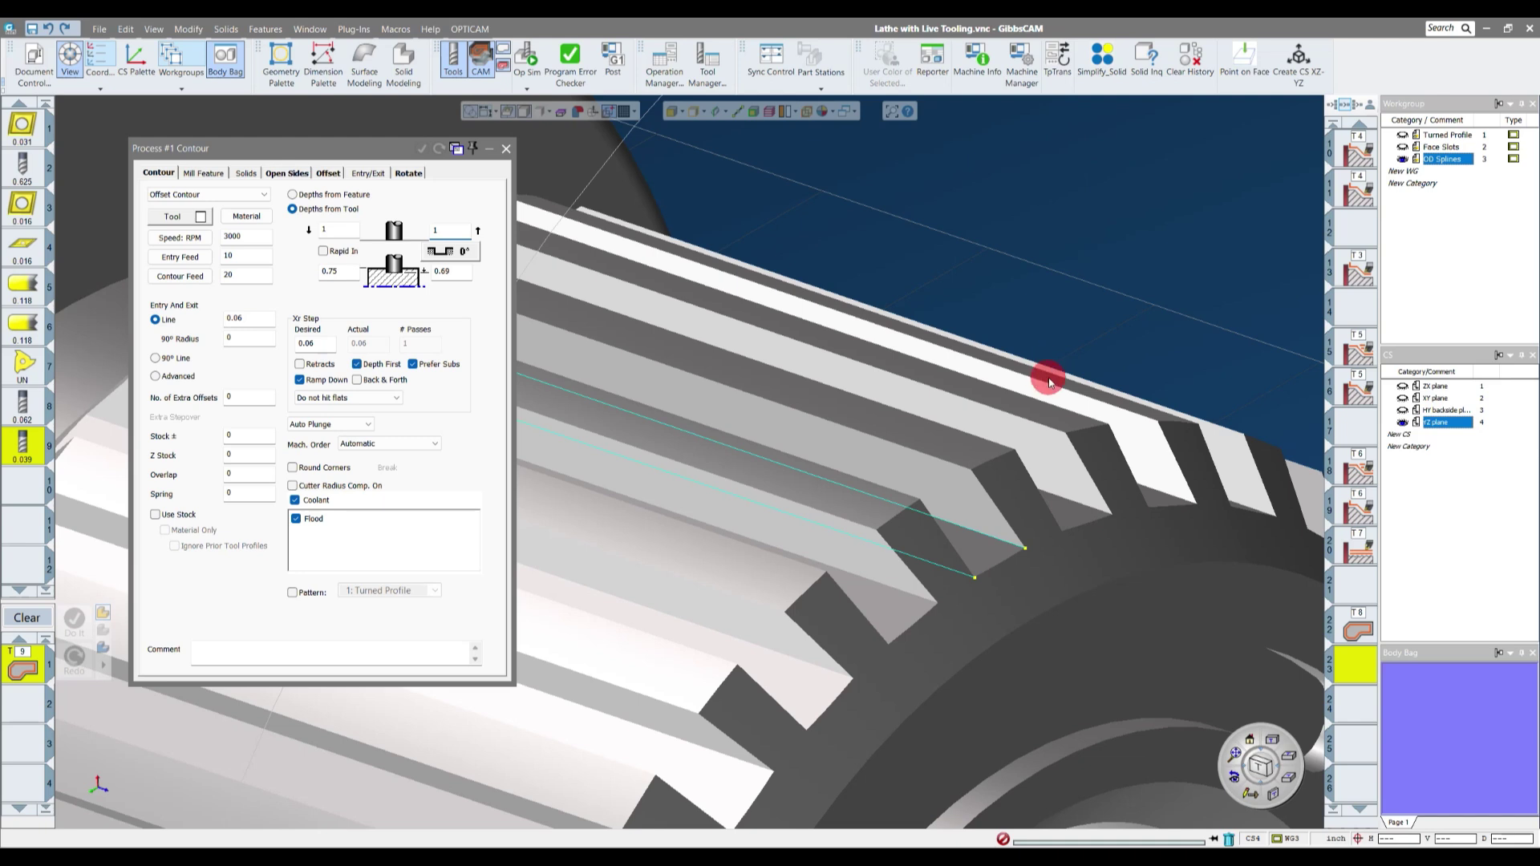
- Set the desired Xr step of the Contour process to 0.02
{"action": "left_click", "coordinate": [343, 277]}
{"action": "double_click", "coordinate": [453, 271]}
{"action": "double_click", "coordinate": [347, 271]}
{"action": "scroll", "coordinate": [629, 270], "scroll_direction": "down", "scroll_amount": 3}
{"action": "double_click", "coordinate": [321, 344]}
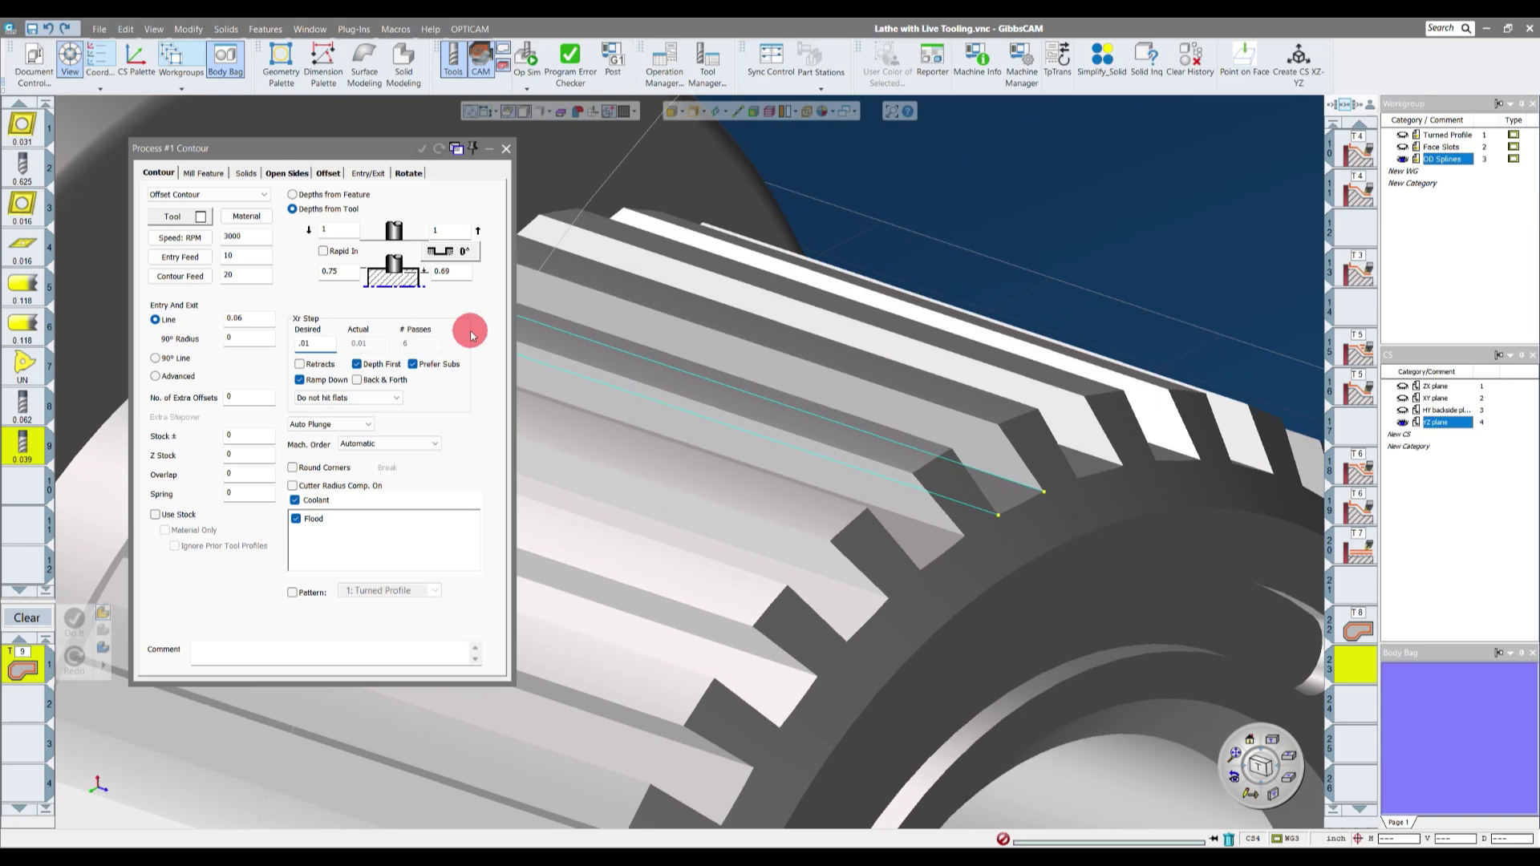
{"action": "double_click", "coordinate": [315, 344]}
{"action": "type", "text": ".0"}
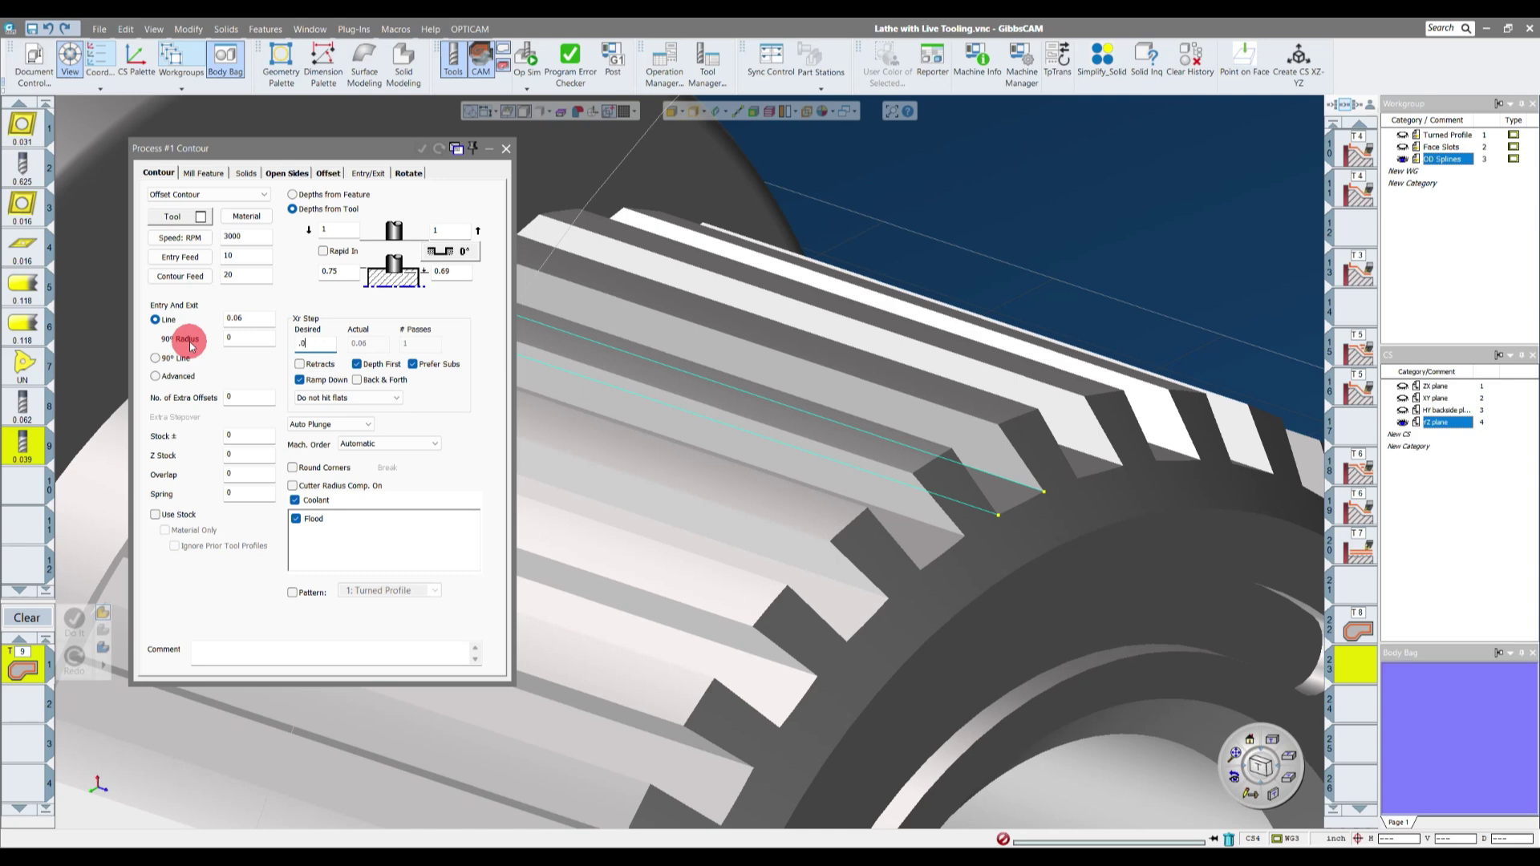
{"action": "type", "text": "2"}
- Turn off Ramp Down for the Contour process and leave Retracts disabled
{"action": "scroll", "coordinate": [848, 230], "scroll_direction": "down", "scroll_amount": 3}
{"action": "scroll", "coordinate": [849, 228], "scroll_direction": "up", "scroll_amount": 2}
{"action": "left_click", "coordinate": [303, 365]}
{"action": "left_click", "coordinate": [302, 382]}
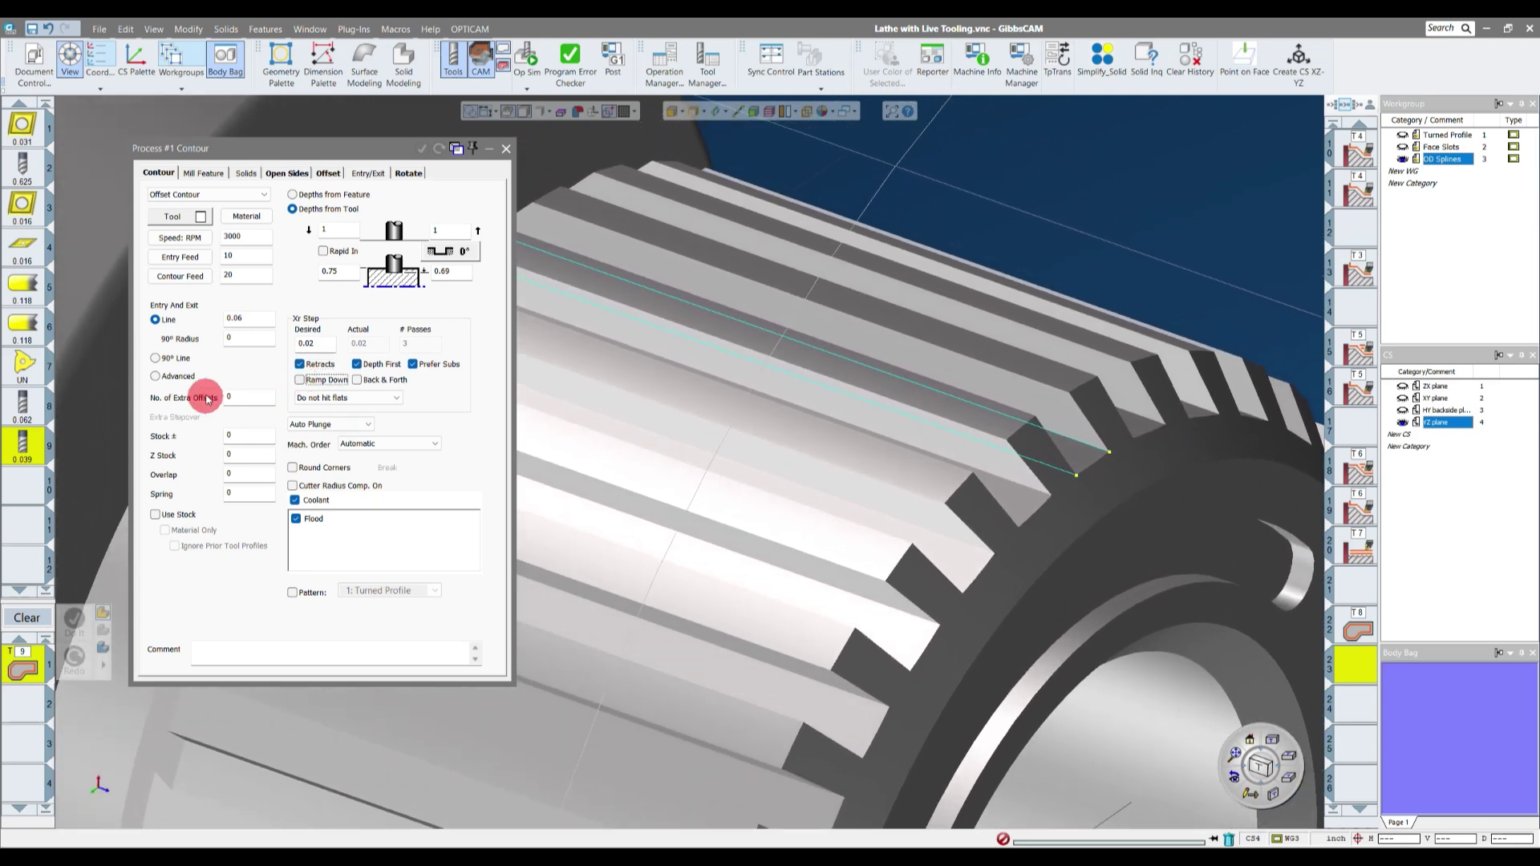
{"action": "left_click", "coordinate": [301, 364]}
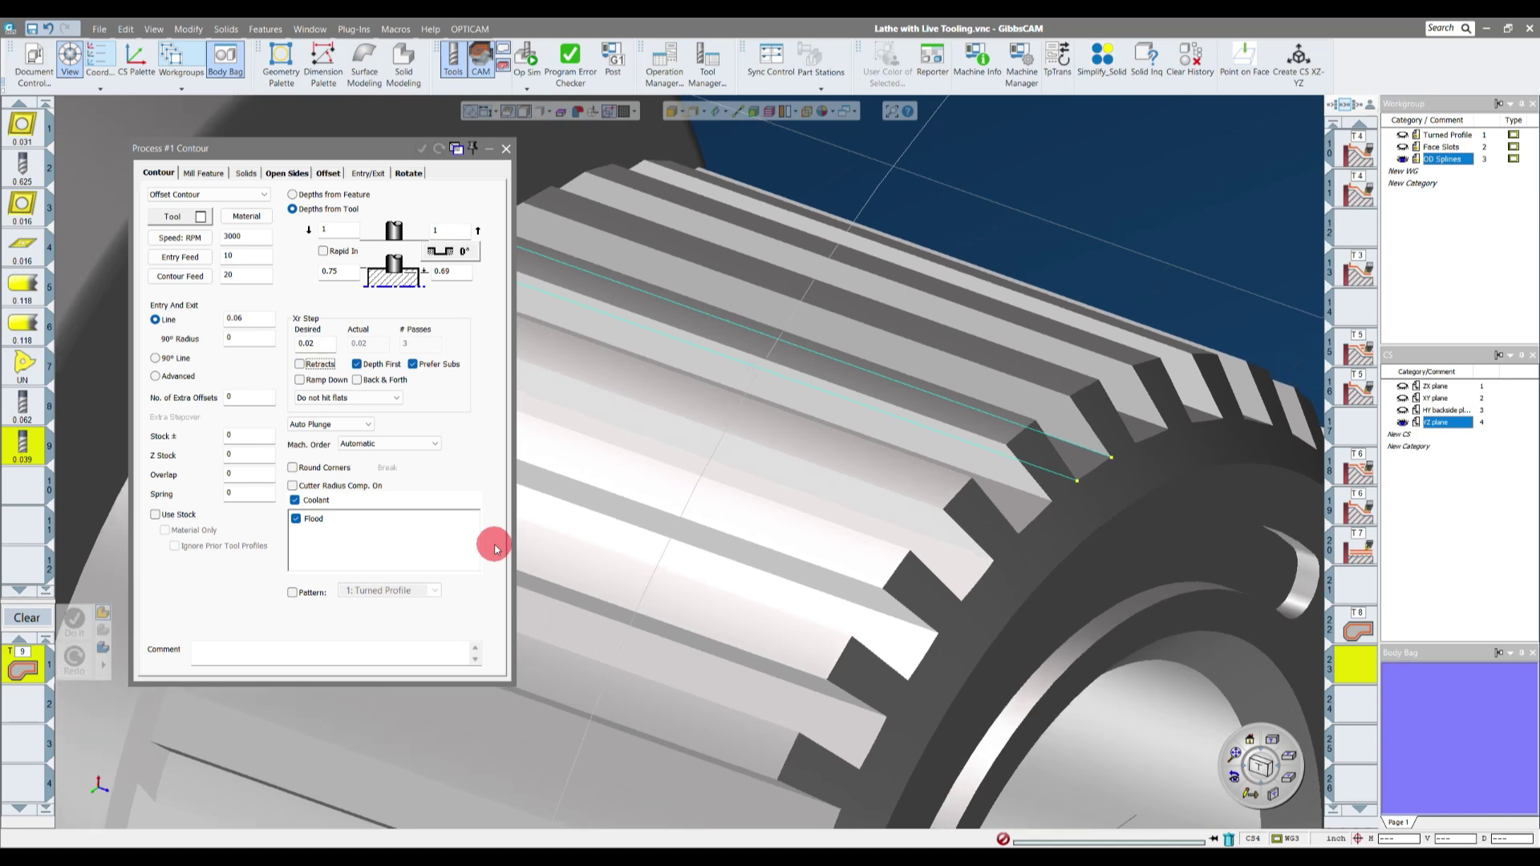
- Store the imported solid in the body bag to expose the open slot outline of the OD splines
{"action": "middle_click_drag", "start_coordinate": [750, 538], "coordinate": [762, 426]}
{"action": "left_click", "coordinate": [1007, 278]}
{"action": "double_click", "coordinate": [1009, 277]}
{"action": "left_click", "coordinate": [1053, 247]}
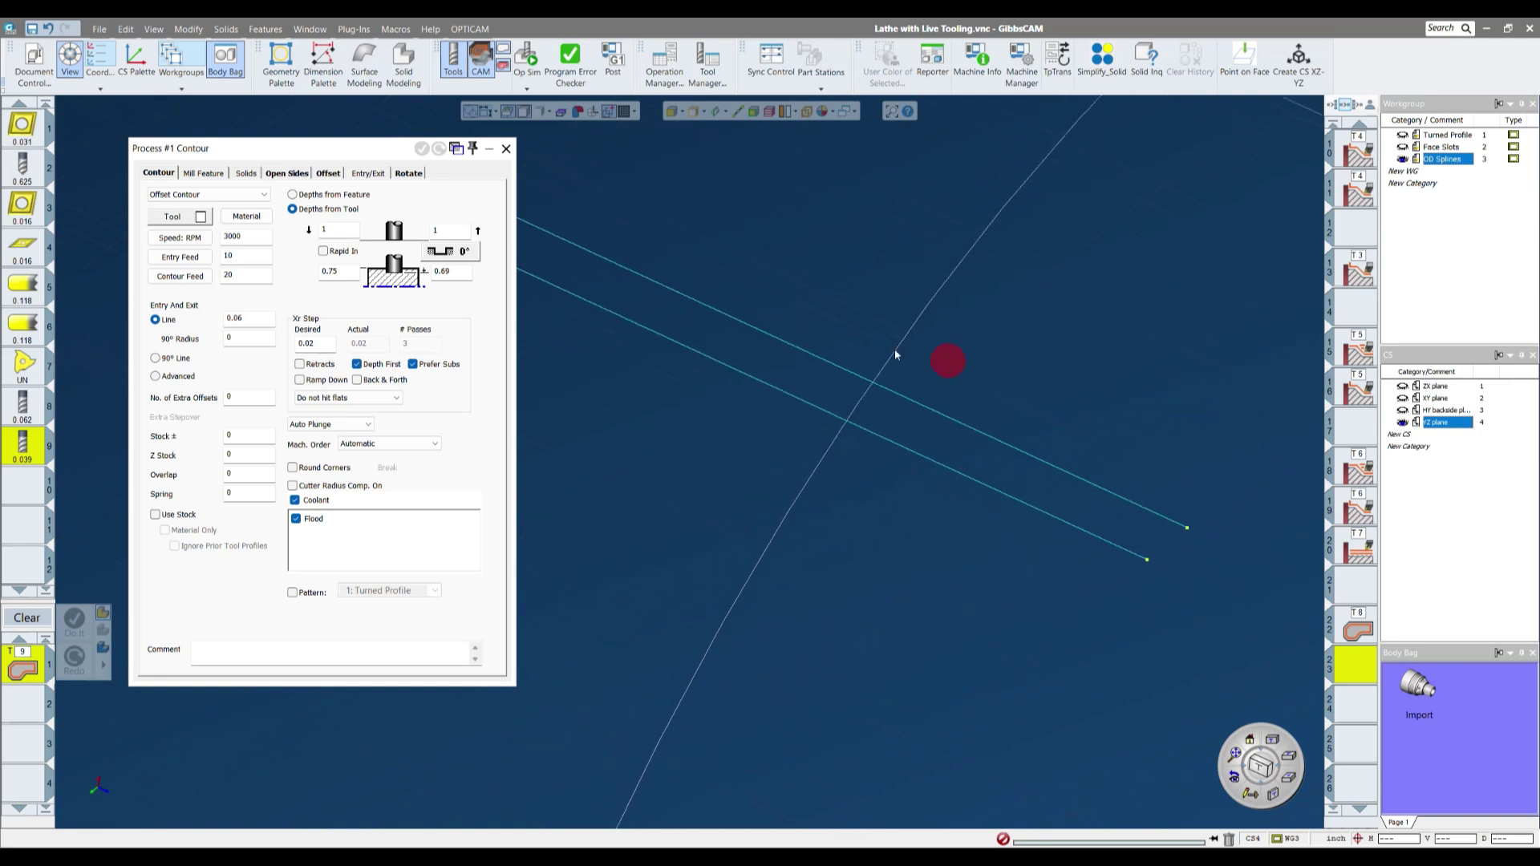
{"action": "left_click_drag", "start_coordinate": [343, 152], "coordinate": [301, 173]}
{"action": "middle_click_drag", "start_coordinate": [939, 413], "coordinate": [940, 416]}
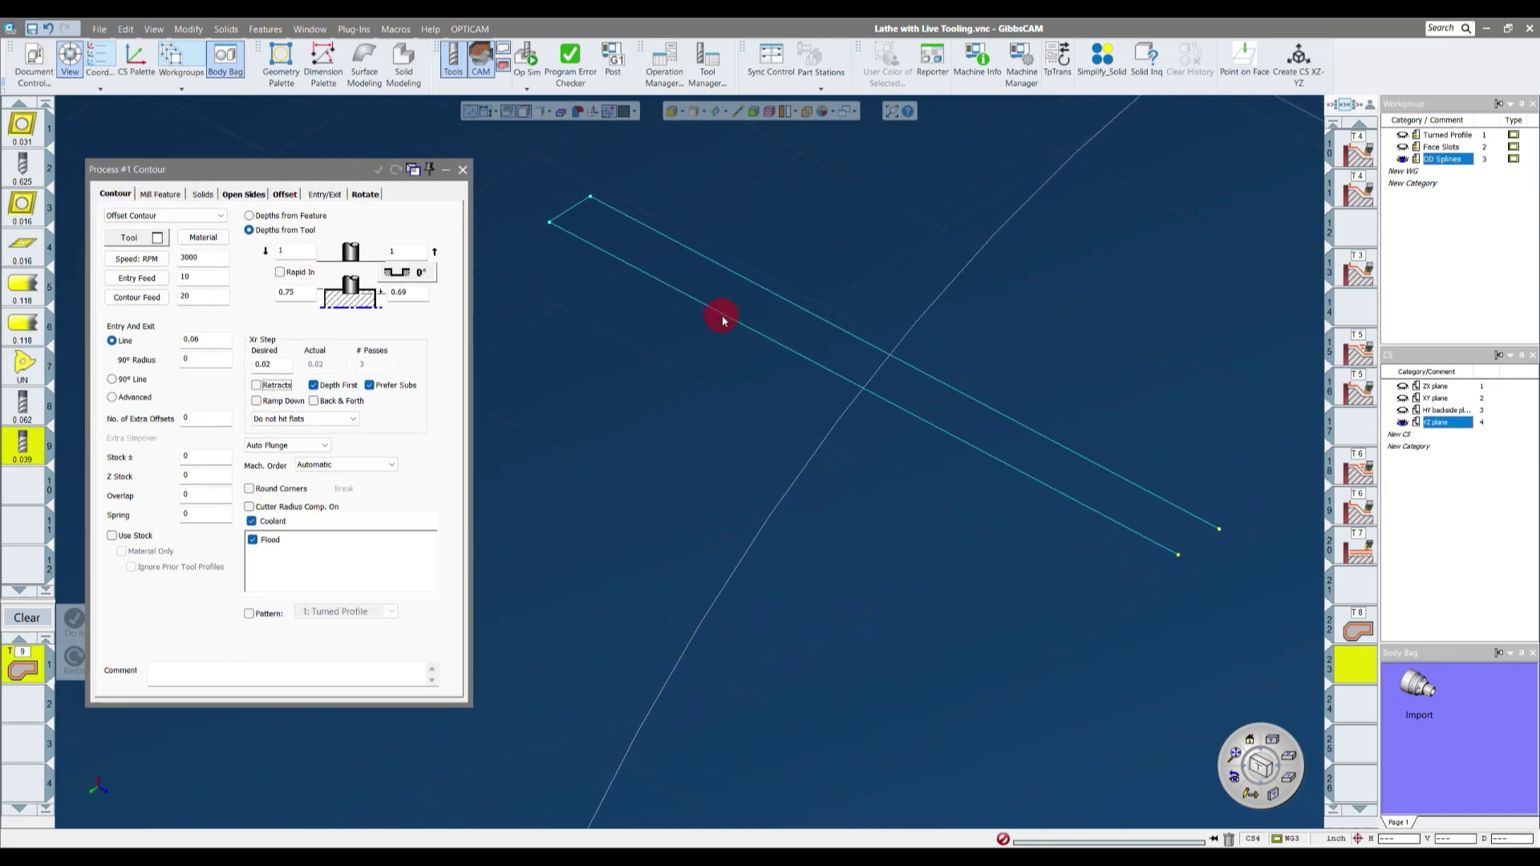
{"action": "left_click", "coordinate": [736, 280]}
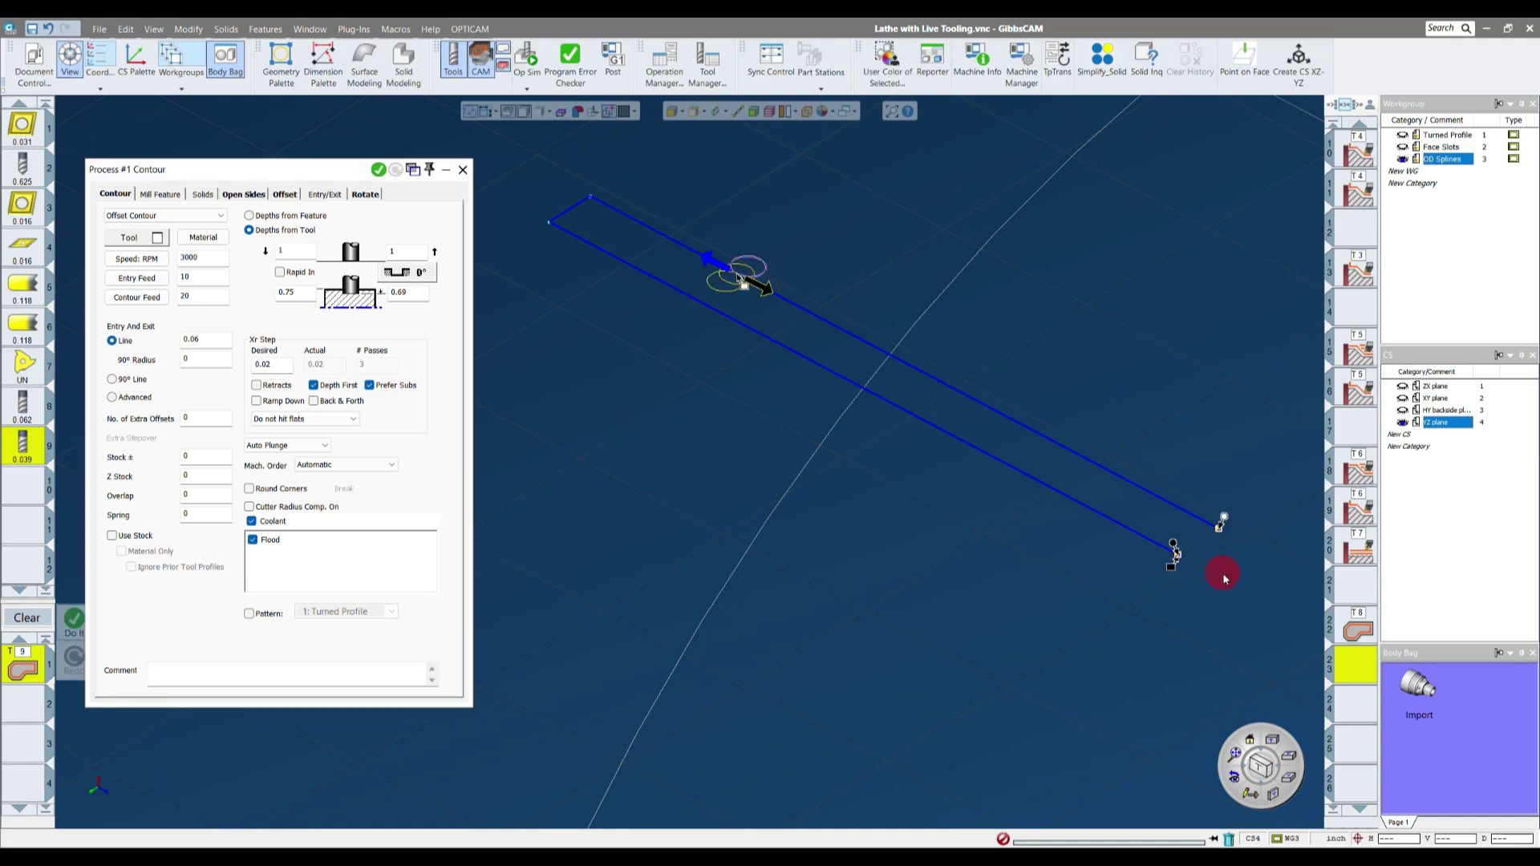
{"action": "left_click", "coordinate": [738, 330]}
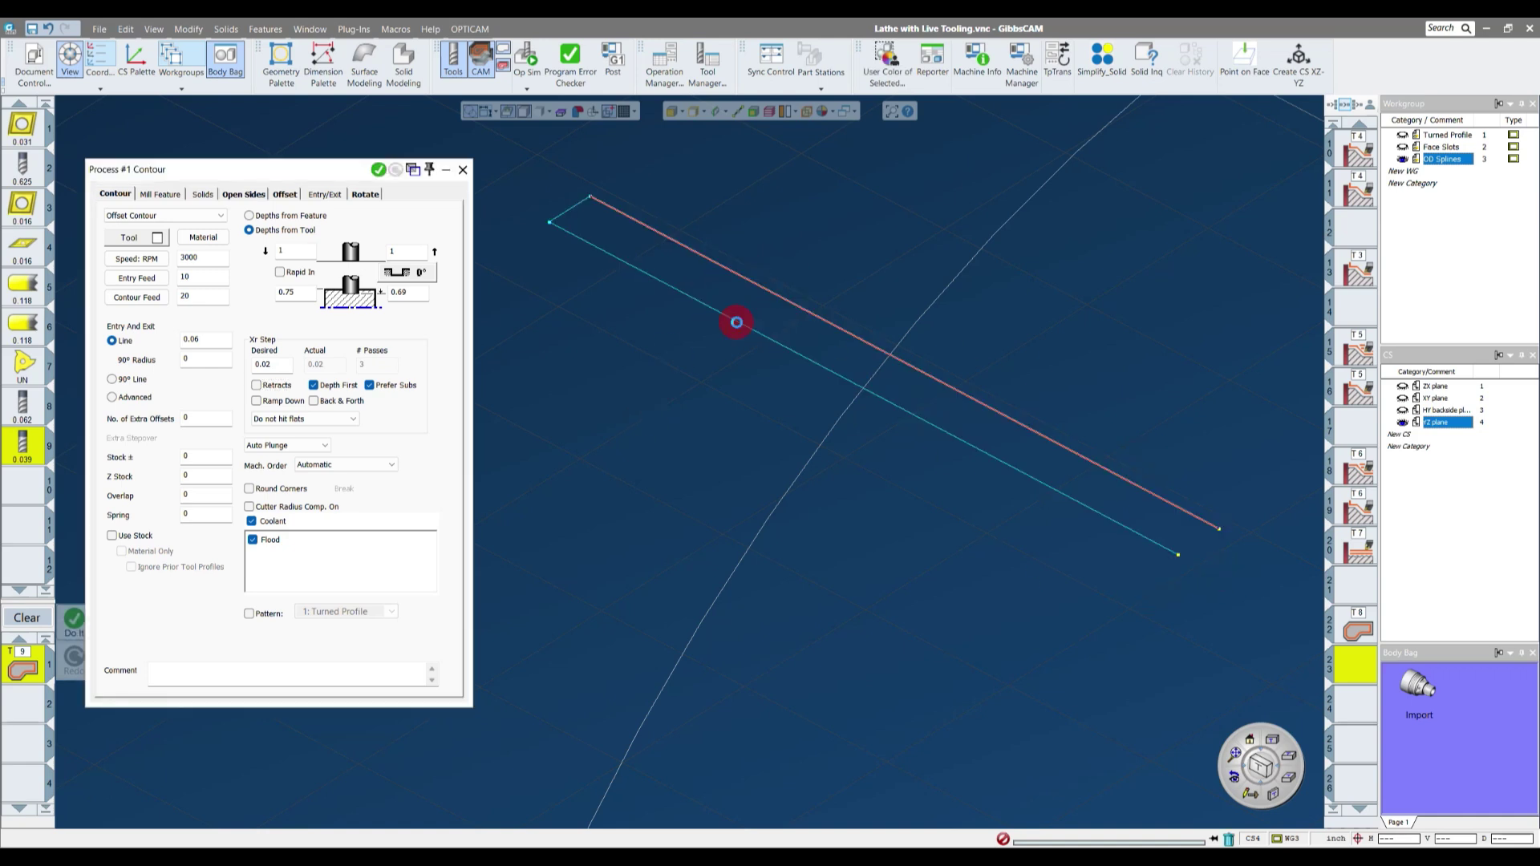
{"action": "left_click", "coordinate": [979, 312]}
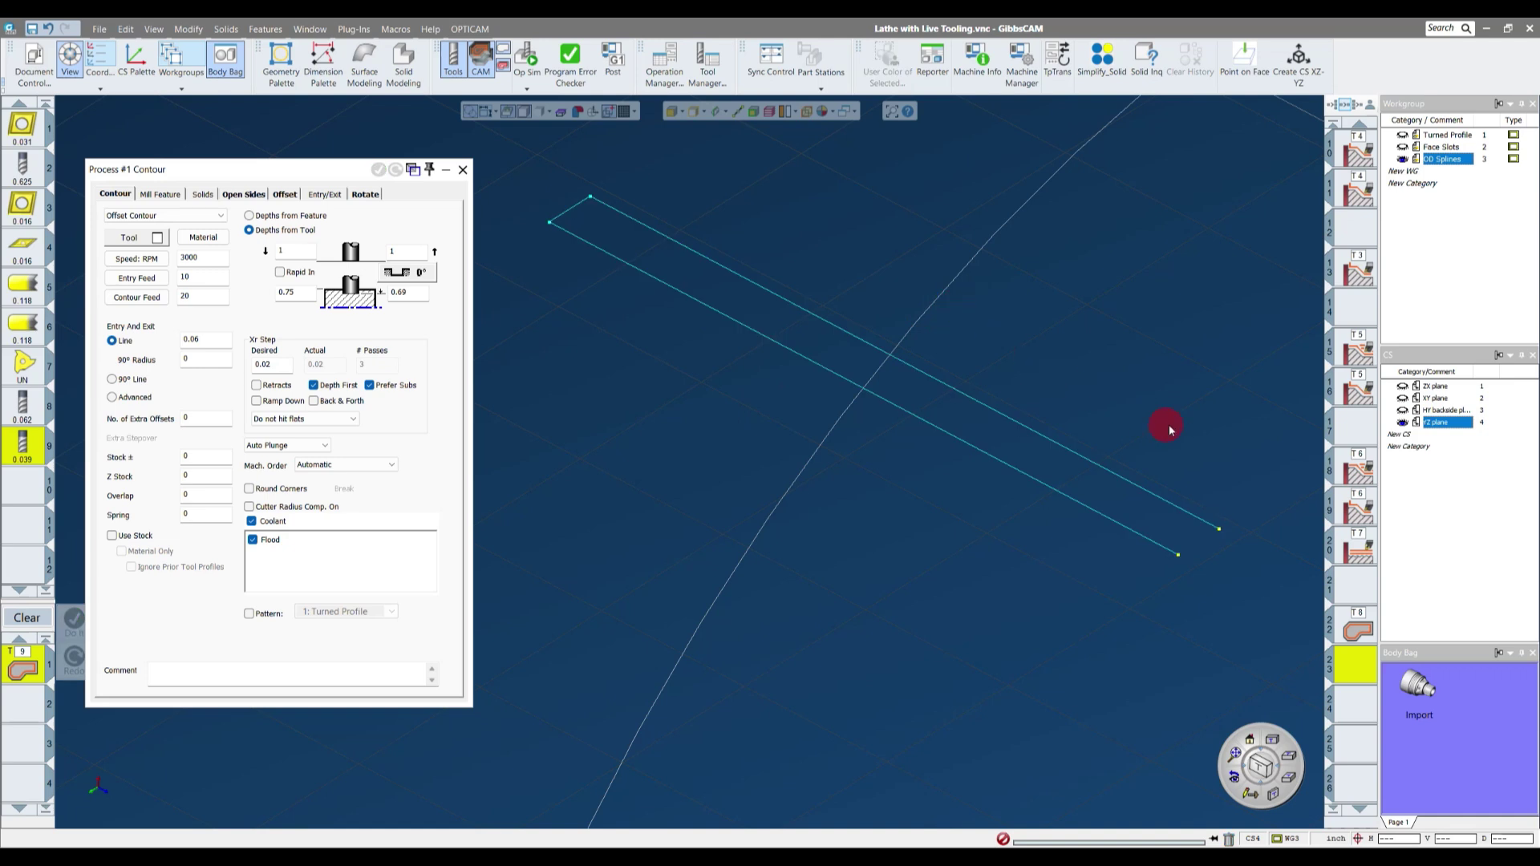
- Start the contour at the open end point of the slot outline and generate the tool 9 operation in an empty operation slot
{"action": "left_click", "coordinate": [1218, 531]}
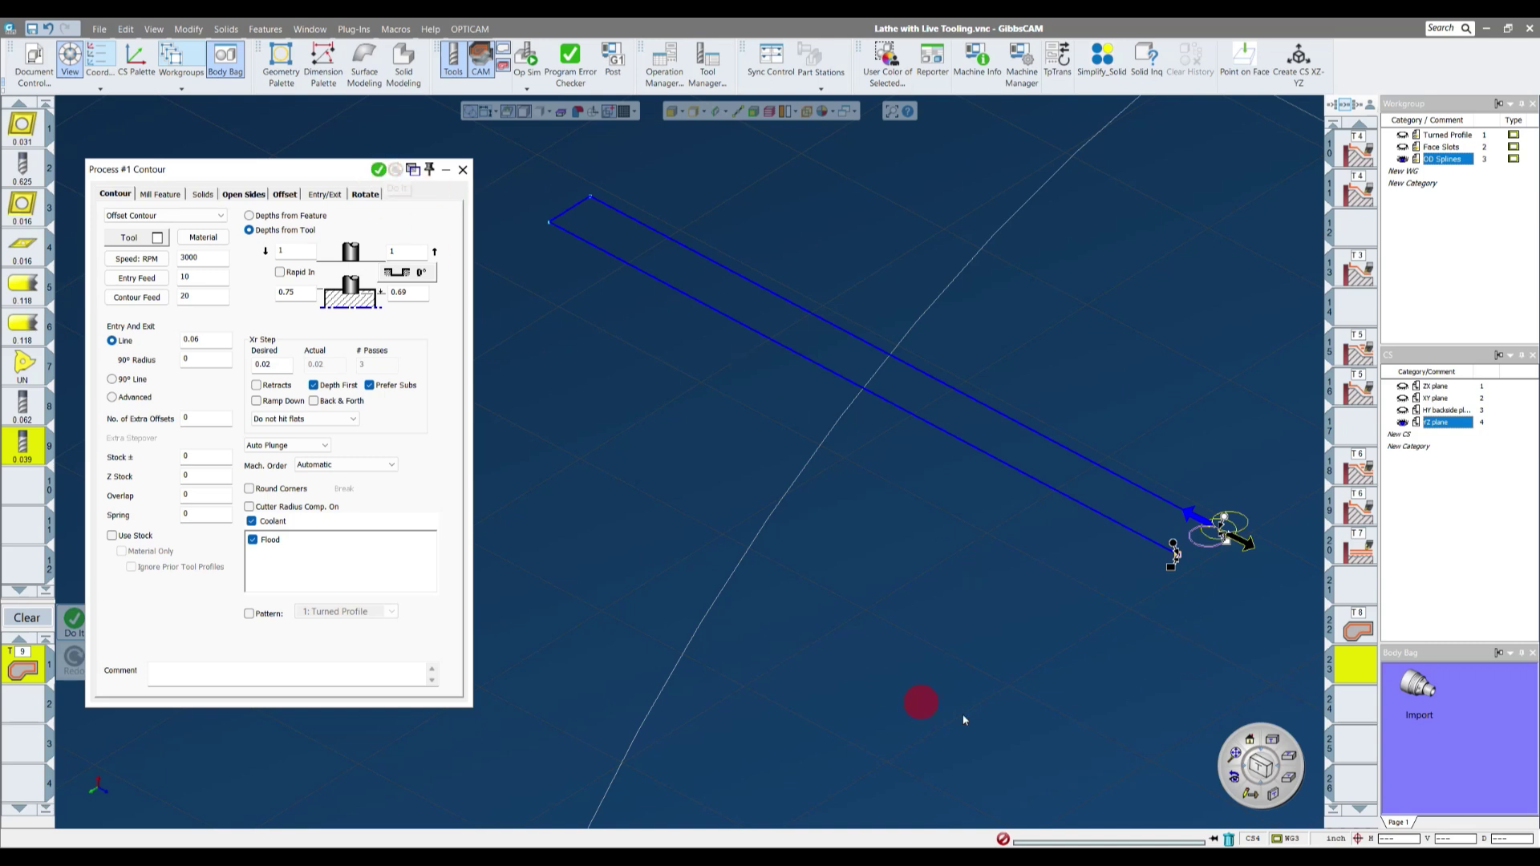
{"action": "left_click", "coordinate": [1354, 703]}
{"action": "left_click", "coordinate": [378, 170]}
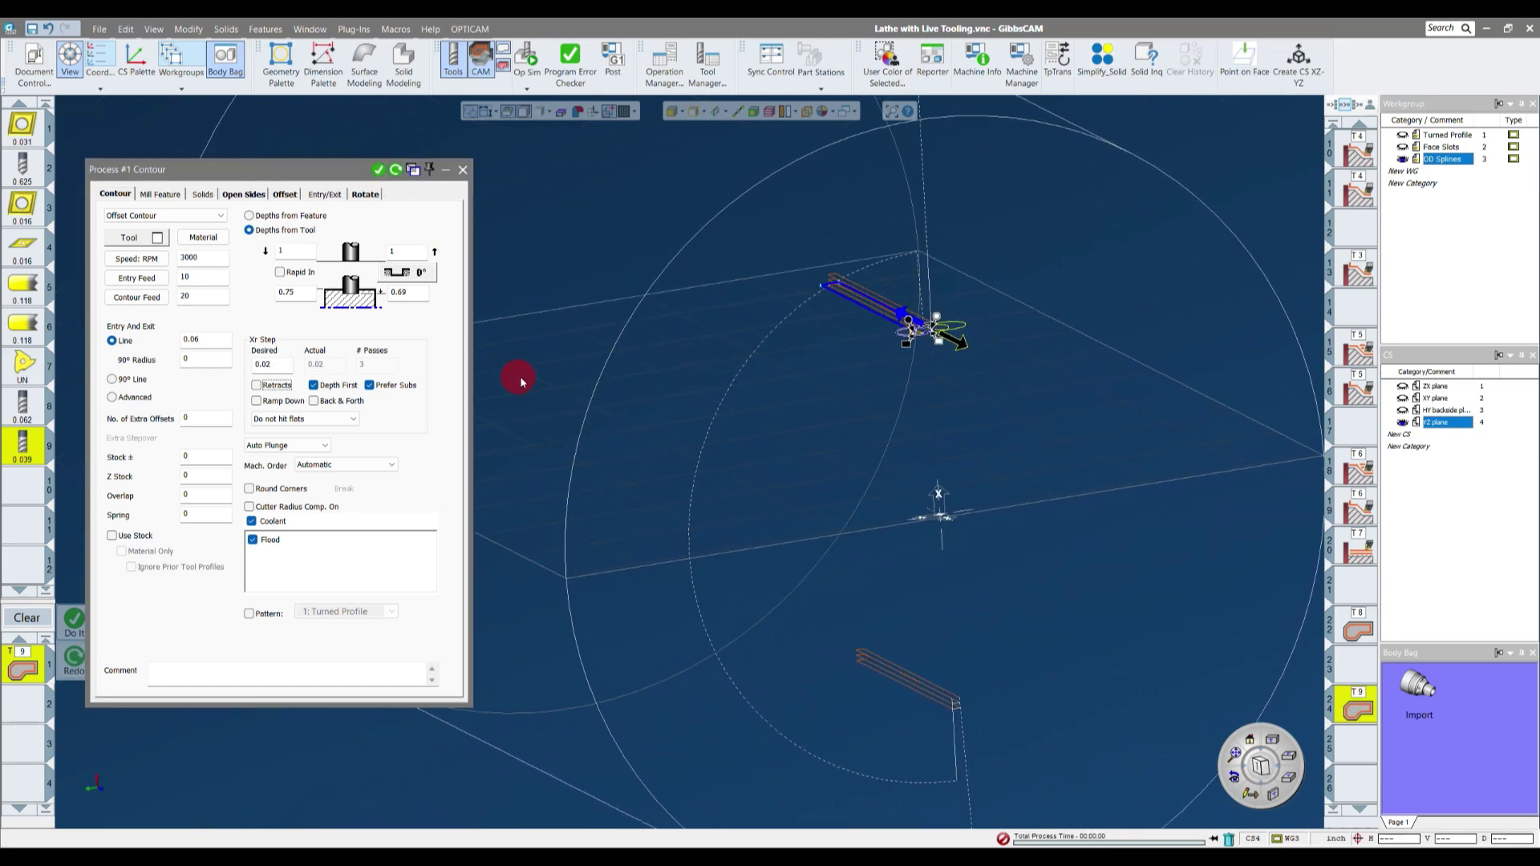
- Set the Contour process's rotary duplicates to 0 and regenerate the operation
{"action": "left_click", "coordinate": [365, 194]}
{"action": "left_click", "coordinate": [134, 297]}
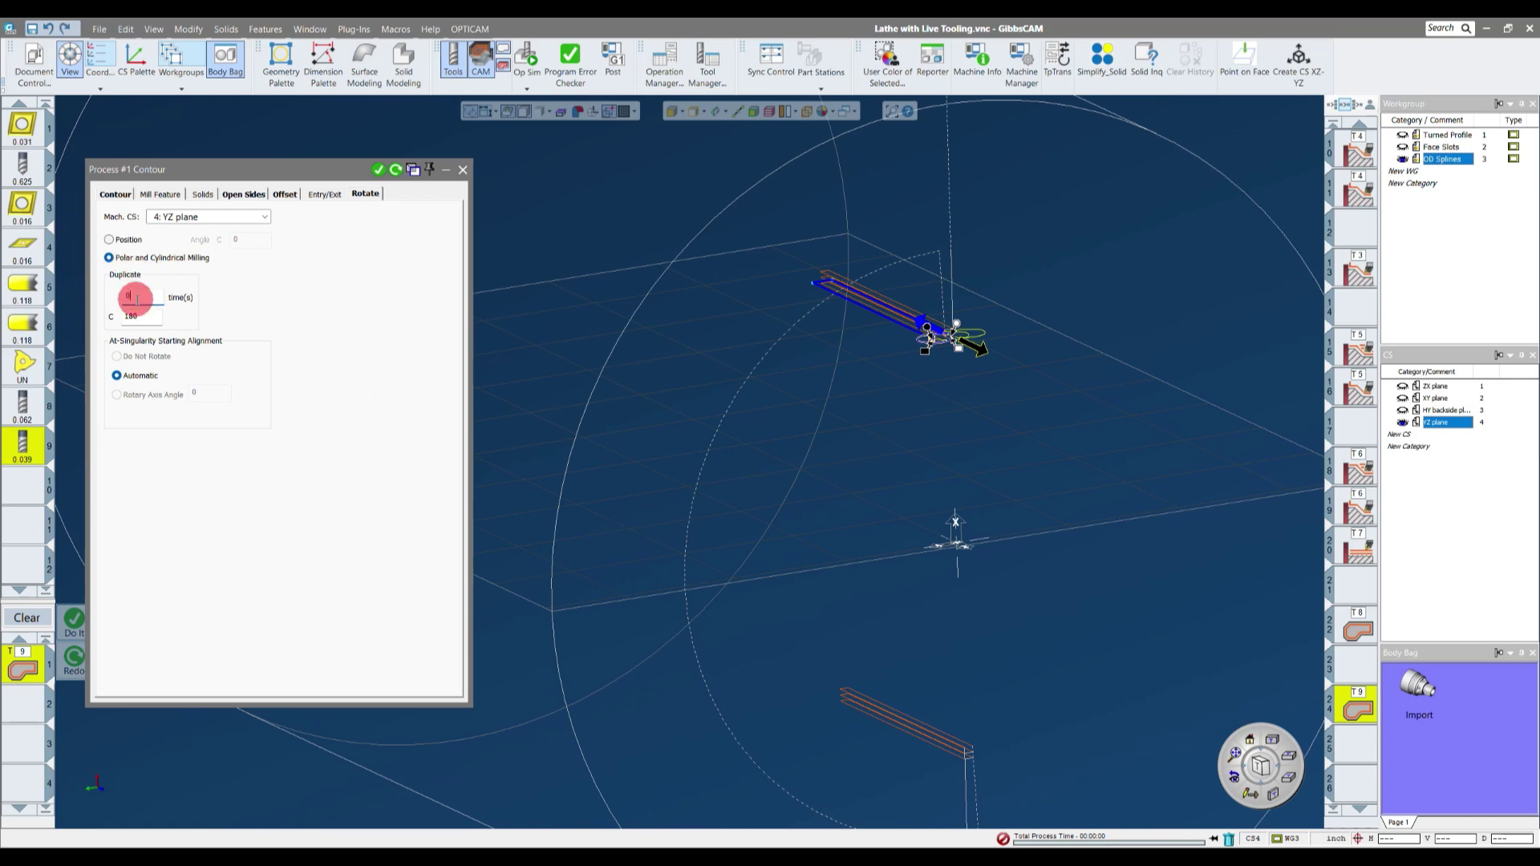
{"action": "type", "text": "0"}
{"action": "left_click", "coordinate": [397, 171]}
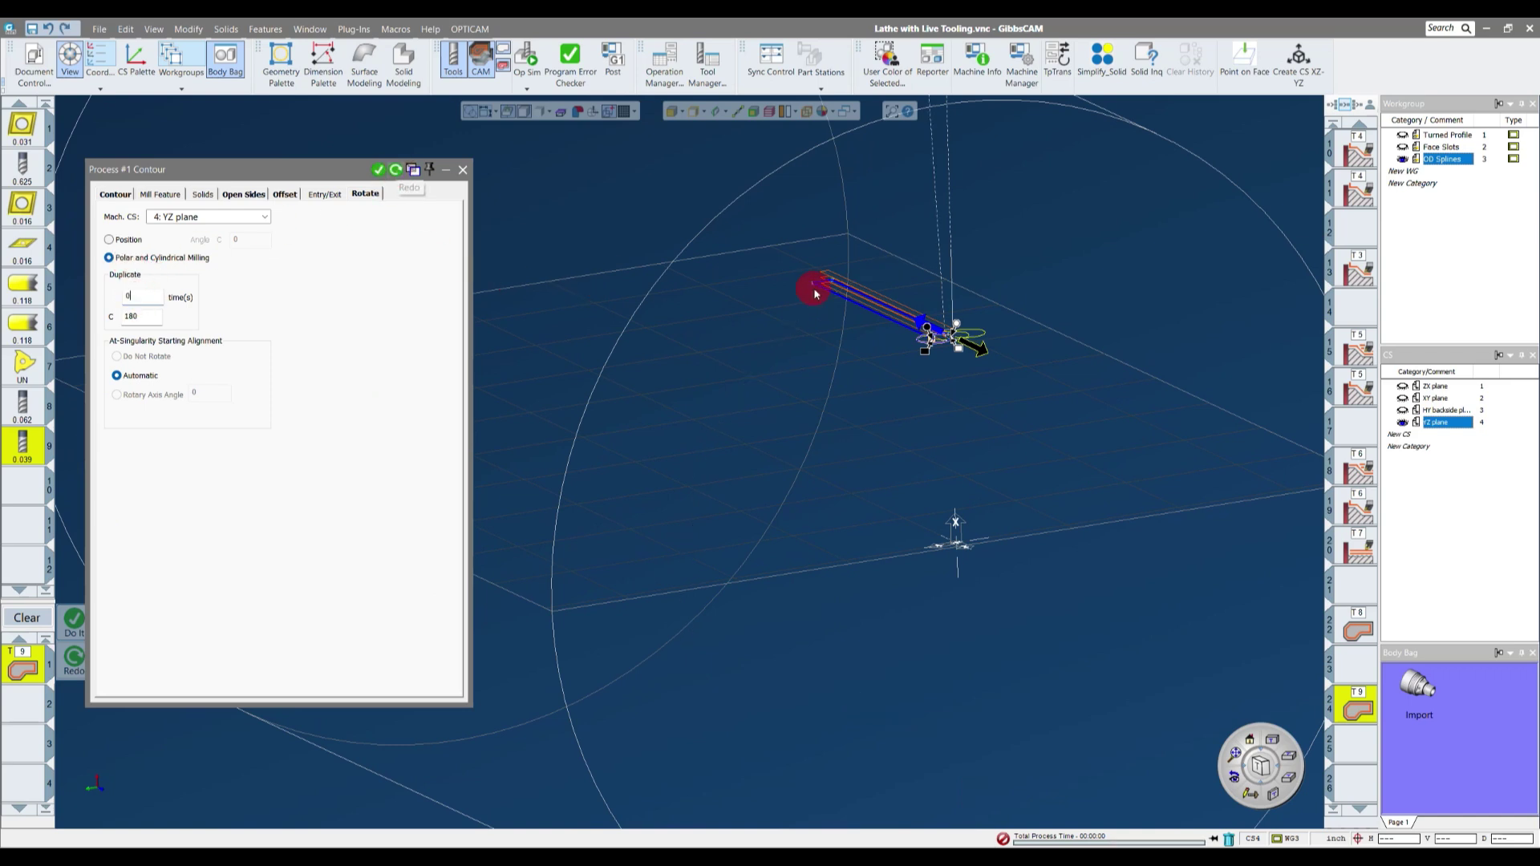
- Restore the solid from the body bag and compare the toolpath with the spline slot
{"action": "middle_click_drag", "start_coordinate": [842, 321], "coordinate": [961, 361]}
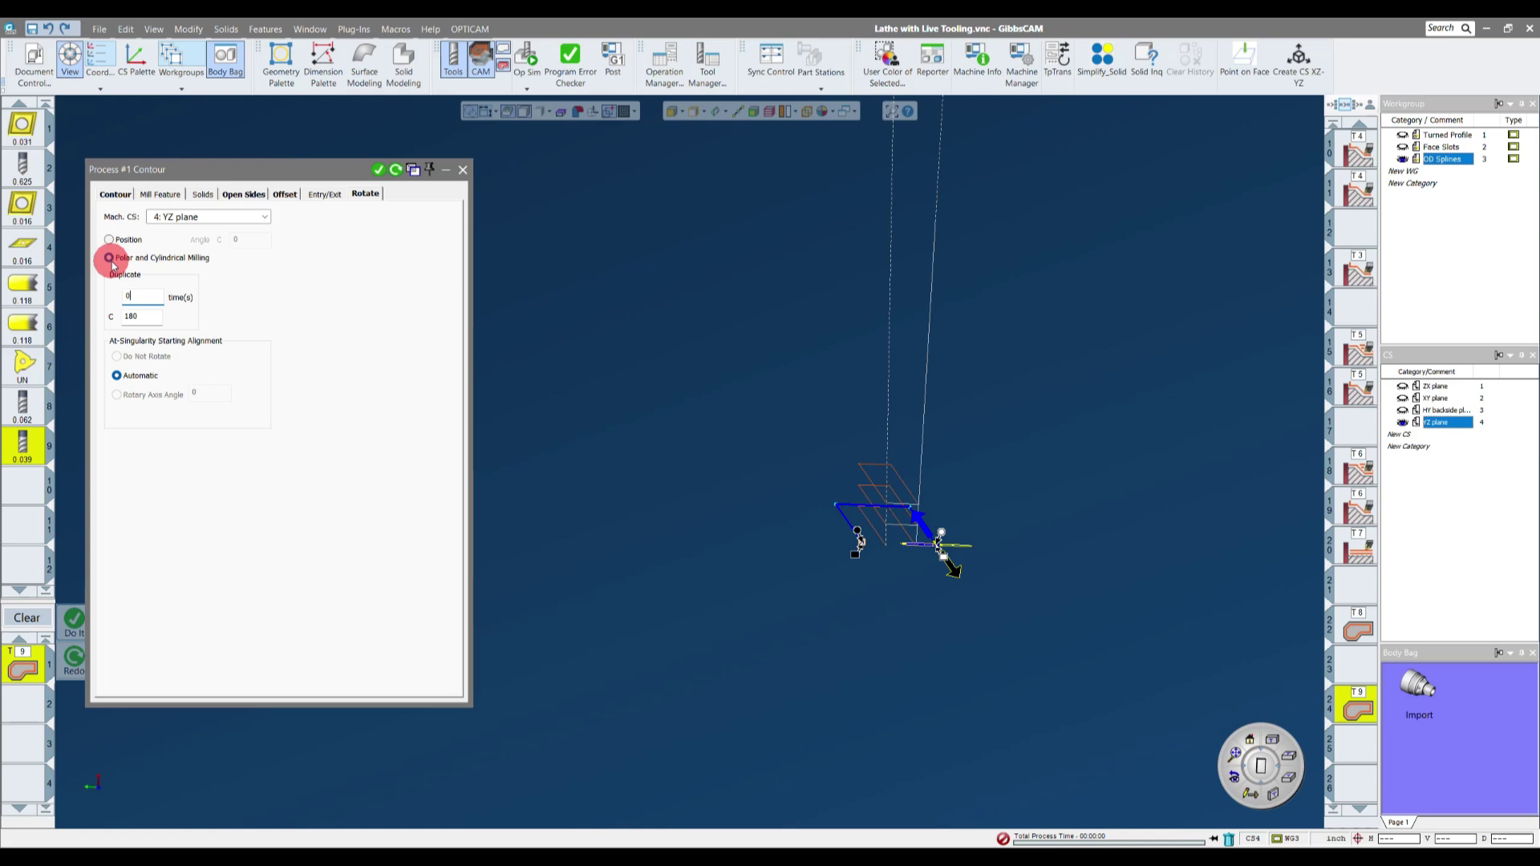
{"action": "left_click_drag", "start_coordinate": [1413, 683], "coordinate": [1086, 420]}
{"action": "mouse_move", "coordinate": [1086, 419]}
{"action": "middle_mouse_down"}
{"action": "mouse_move", "coordinate": [805, 462]}
{"action": "mouse_move", "coordinate": [1066, 474]}
{"action": "mouse_move", "coordinate": [956, 469]}
{"action": "mouse_move", "coordinate": [911, 555]}
{"action": "middle_mouse_up"}
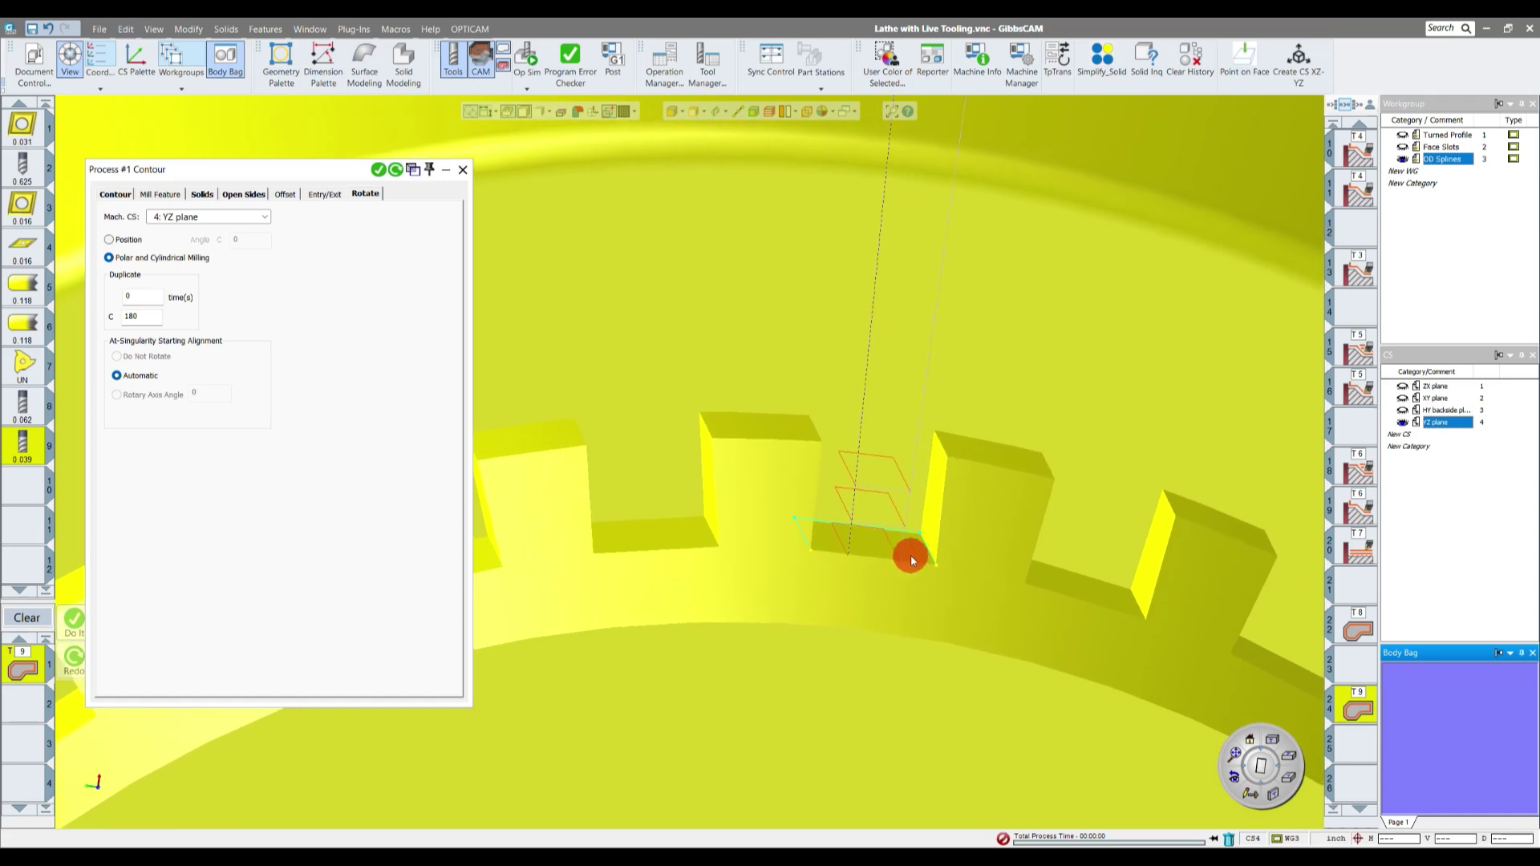
- Switch the tool 9 operation from Polar and Cylindrical Milling to Position, and recheck its rotation settings
{"action": "left_click", "coordinate": [110, 241]}
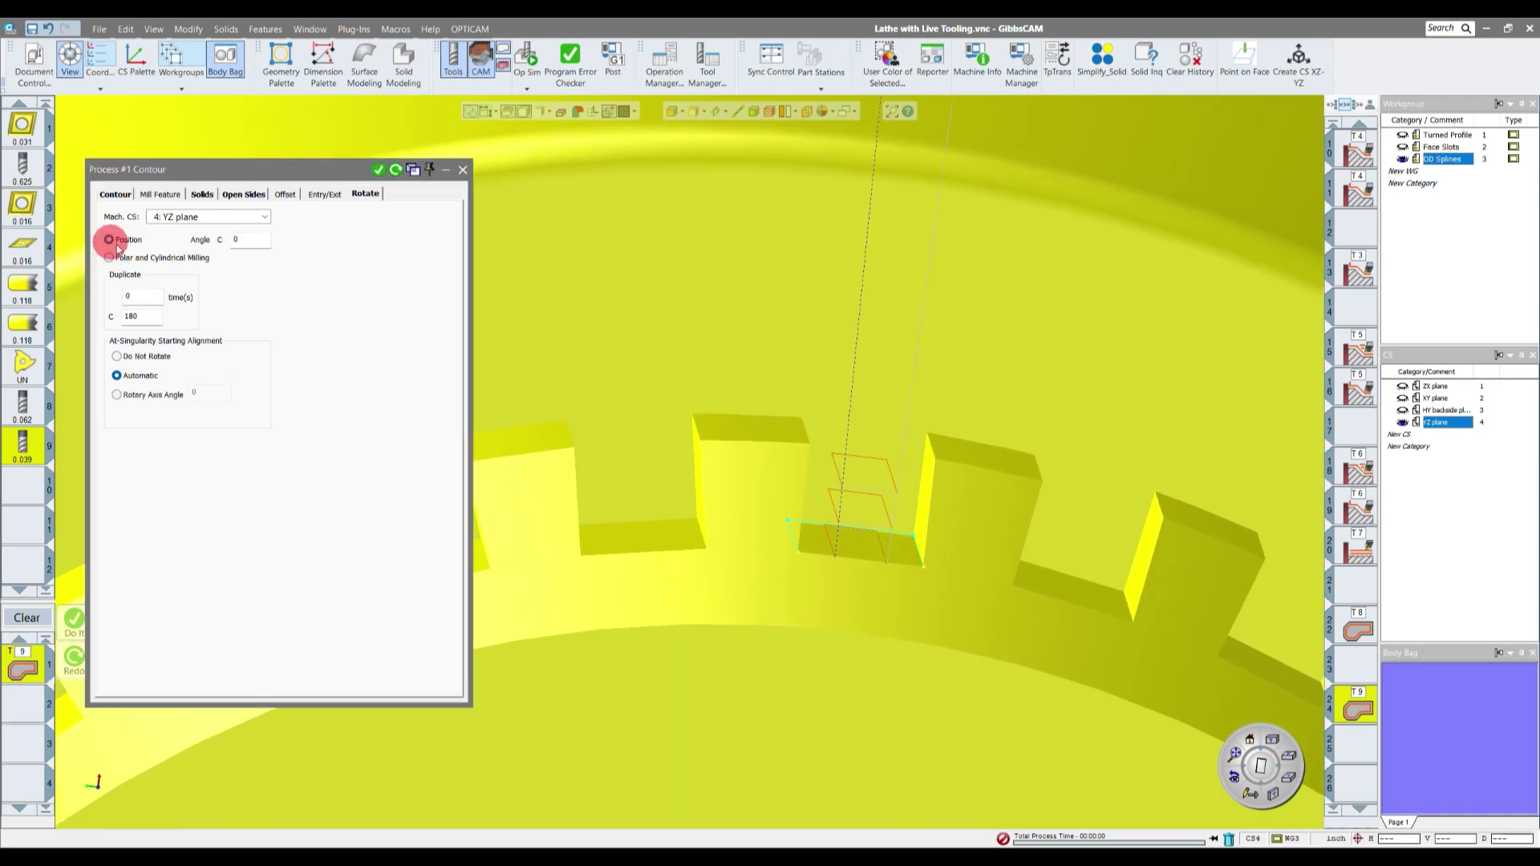
{"action": "middle_click_drag", "start_coordinate": [882, 417], "coordinate": [1069, 348]}
{"action": "left_click", "coordinate": [1363, 710]}
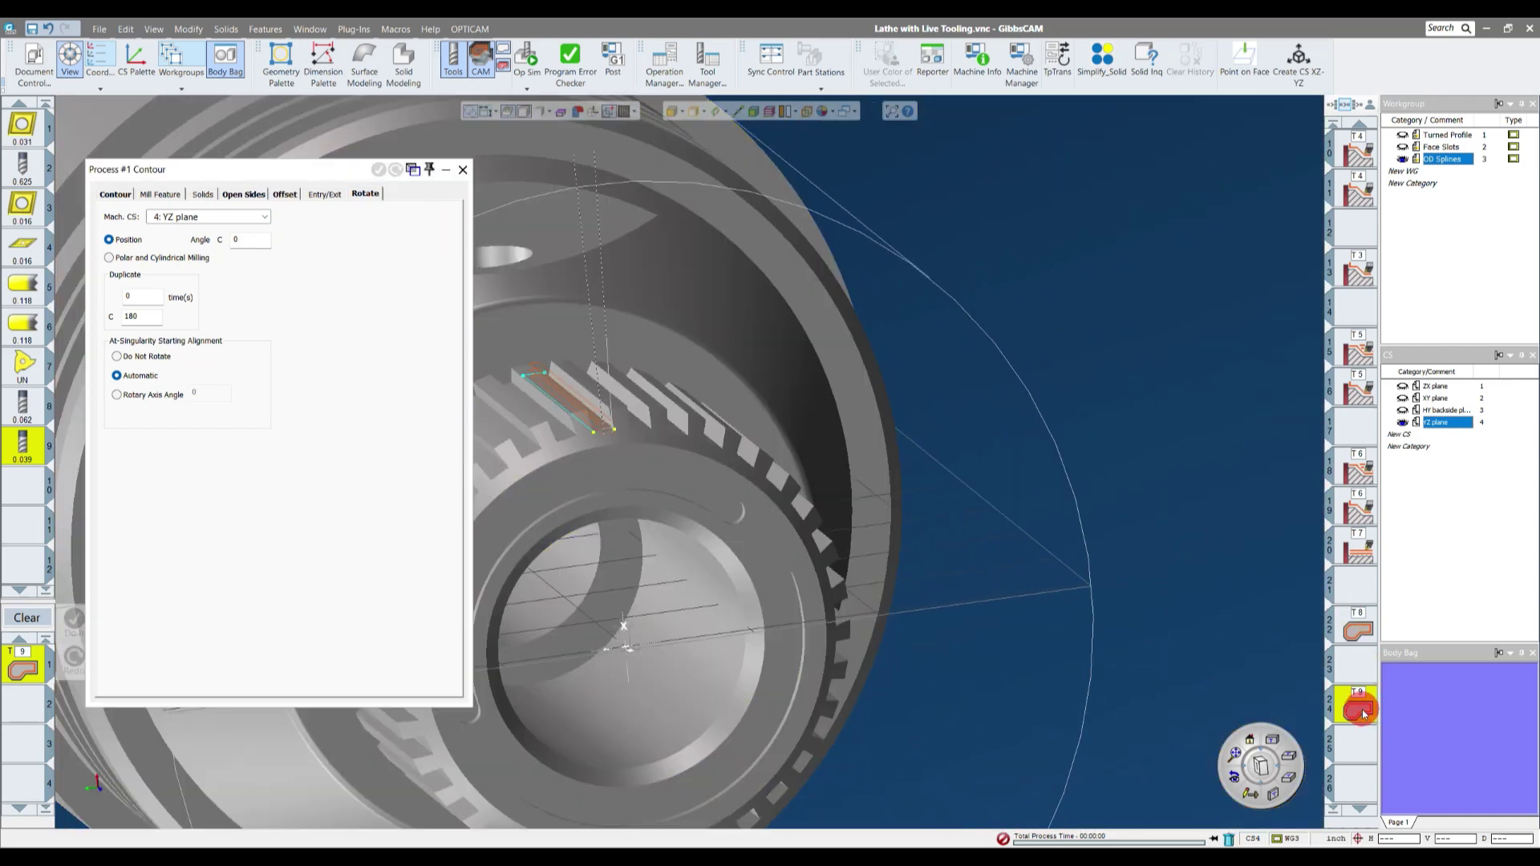
{"action": "left_click", "coordinate": [326, 208]}
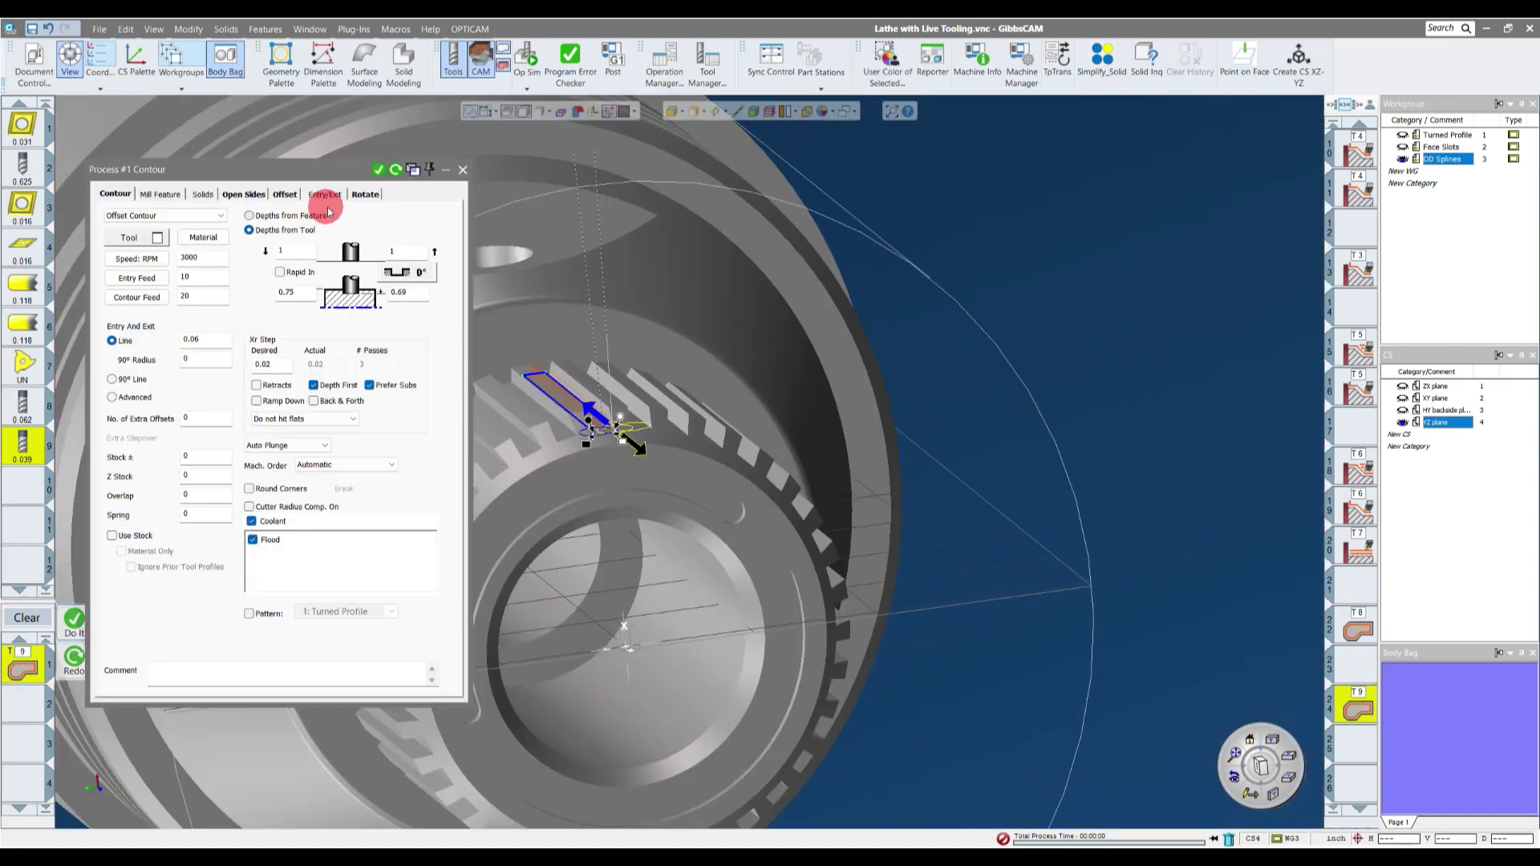
{"action": "left_click", "coordinate": [362, 192]}
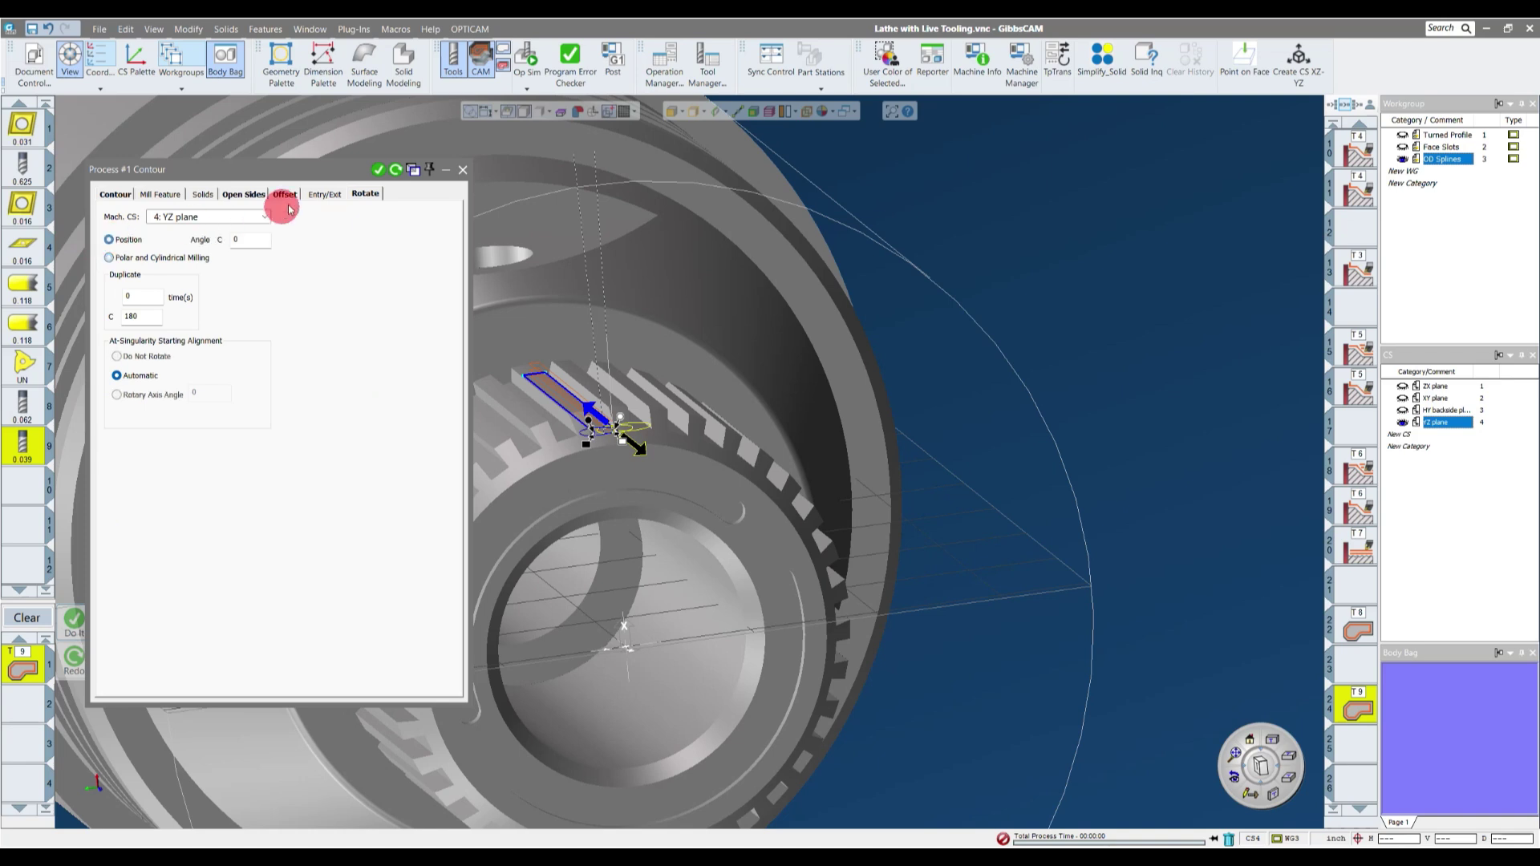
{"action": "middle_click_drag", "start_coordinate": [612, 295], "coordinate": [605, 248]}
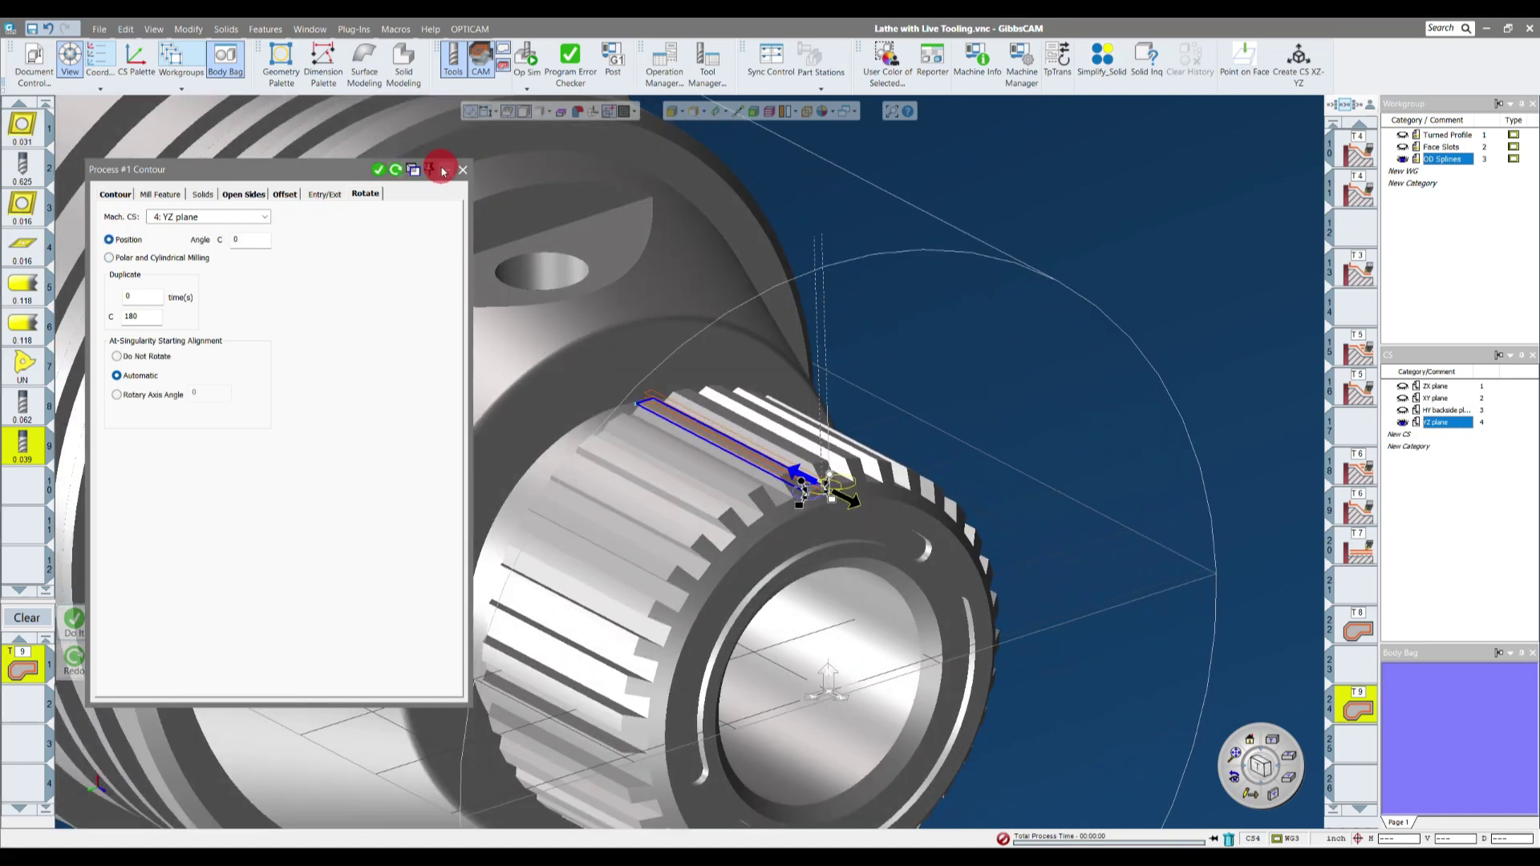
- Run the Op Sim rendering to examine tool 9 cutting the single spline slot, then close the simulation
{"action": "left_click", "coordinate": [442, 171]}
{"action": "scroll", "coordinate": [464, 166], "scroll_direction": "down", "scroll_amount": 5}
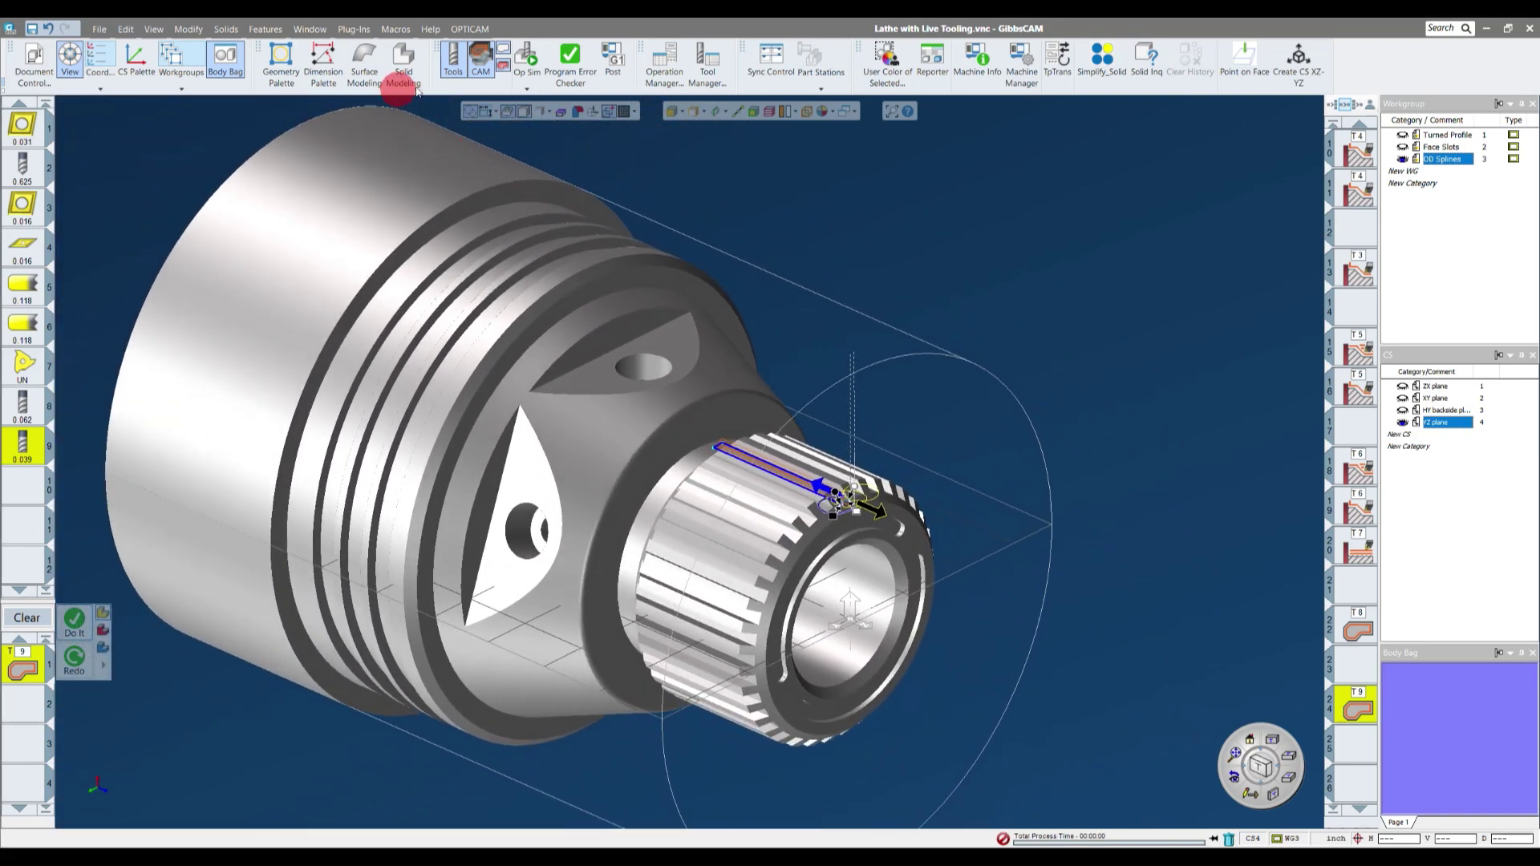
{"action": "left_click", "coordinate": [527, 56]}
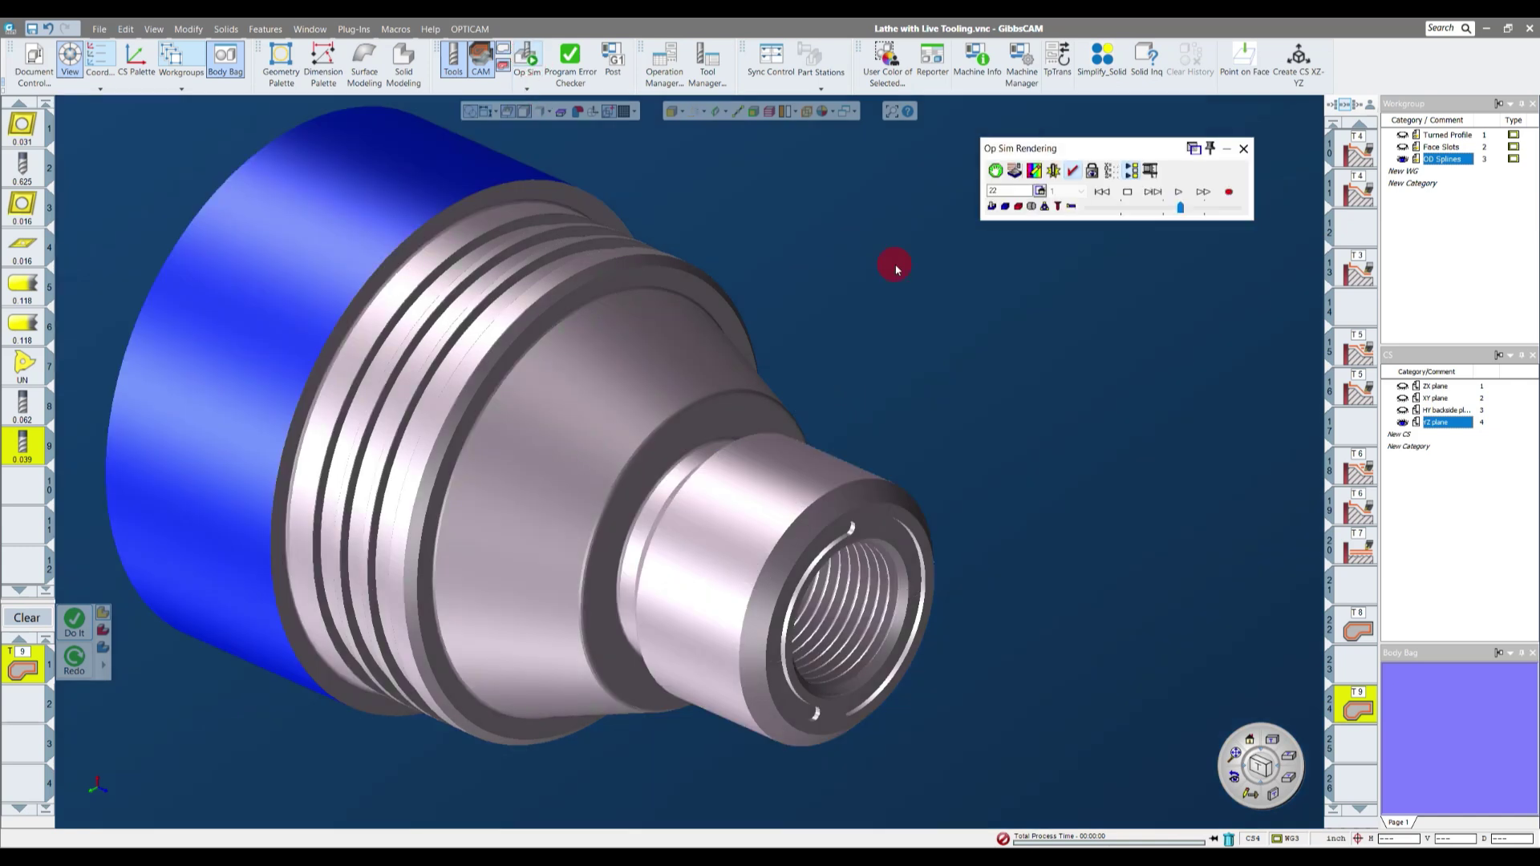
{"action": "left_click", "coordinate": [1178, 192]}
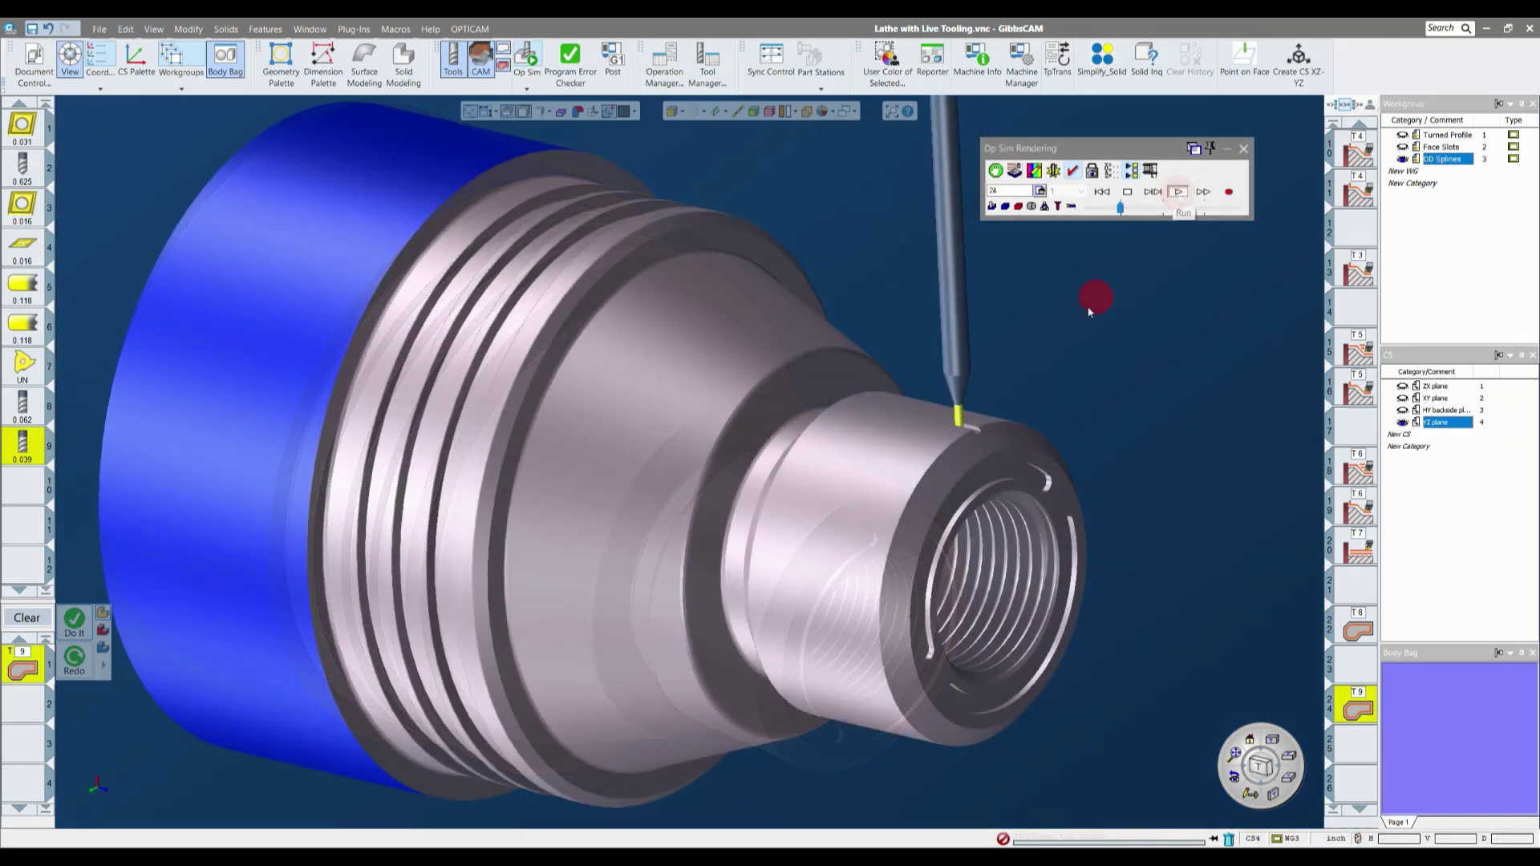
{"action": "scroll", "coordinate": [1033, 363], "scroll_direction": "up", "scroll_amount": 5}
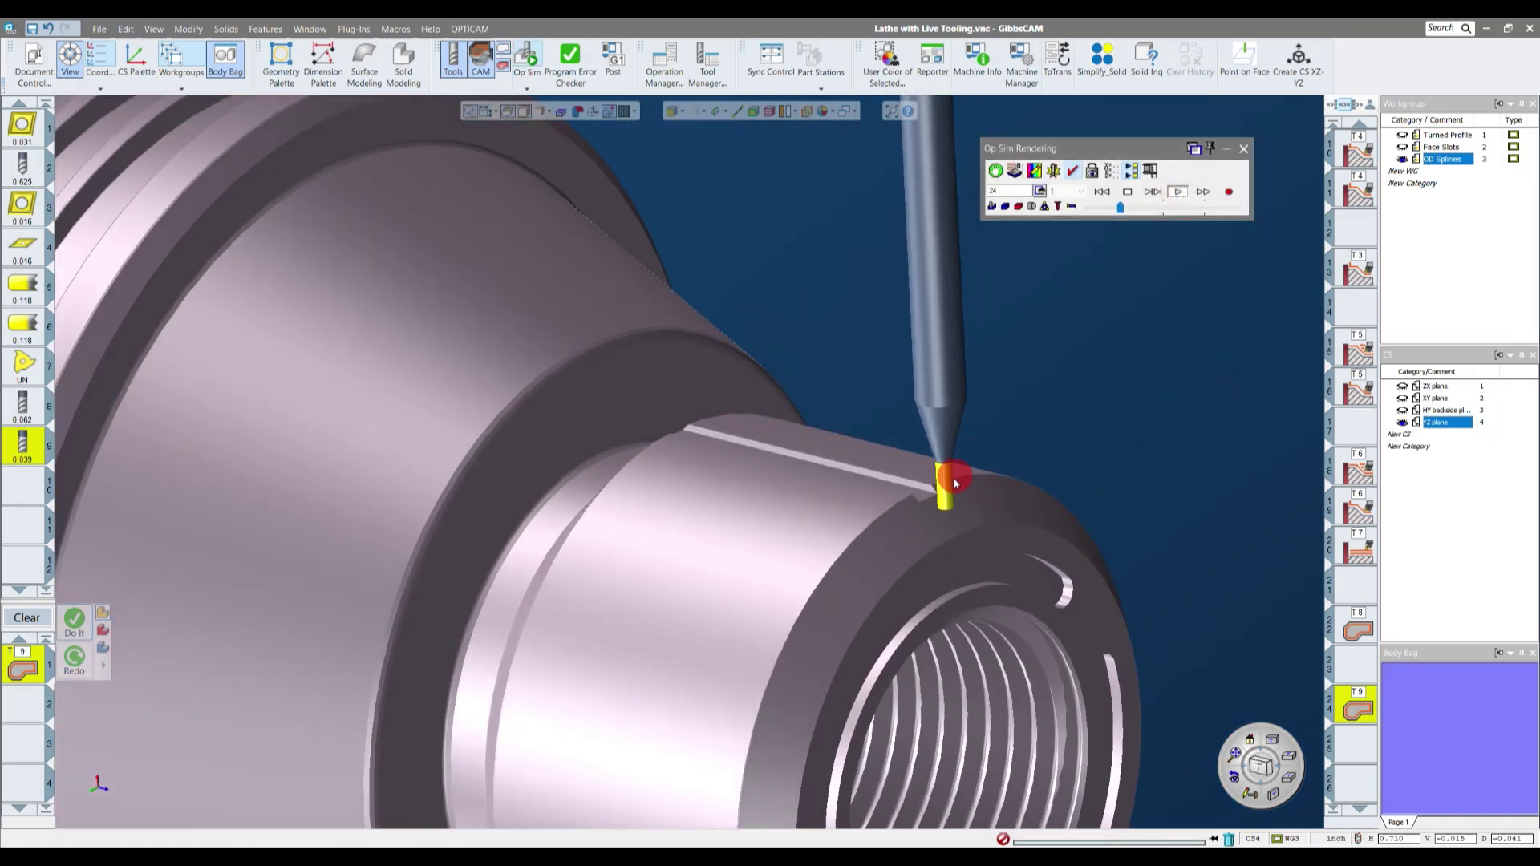
{"action": "scroll", "coordinate": [955, 482], "scroll_direction": "up", "scroll_amount": 2}
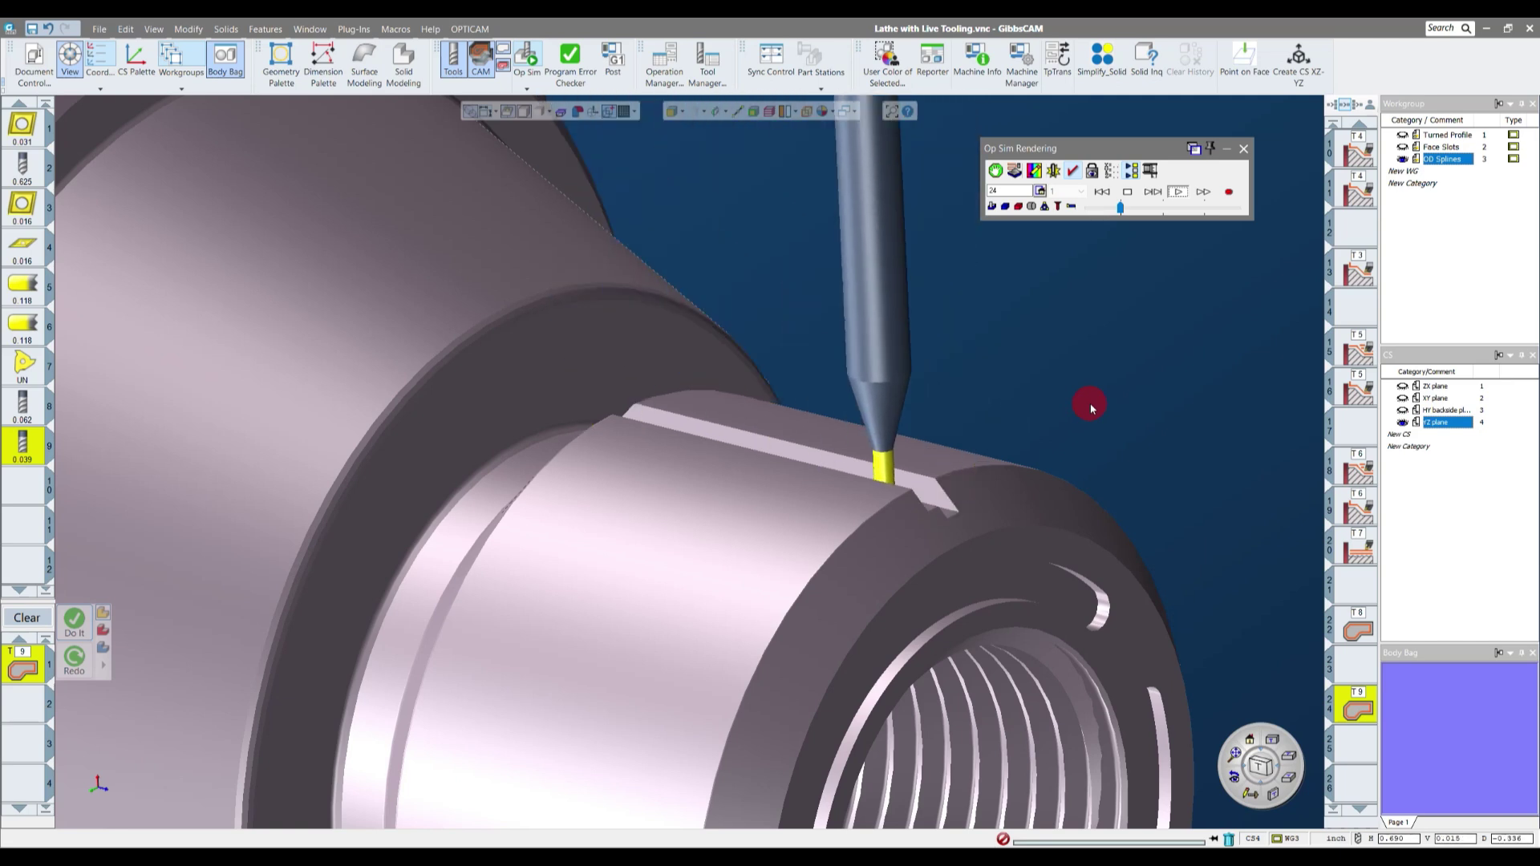
{"action": "scroll", "coordinate": [1090, 407], "scroll_direction": "down", "scroll_amount": 2}
{"action": "middle_click_drag", "start_coordinate": [1090, 408], "coordinate": [928, 364]}
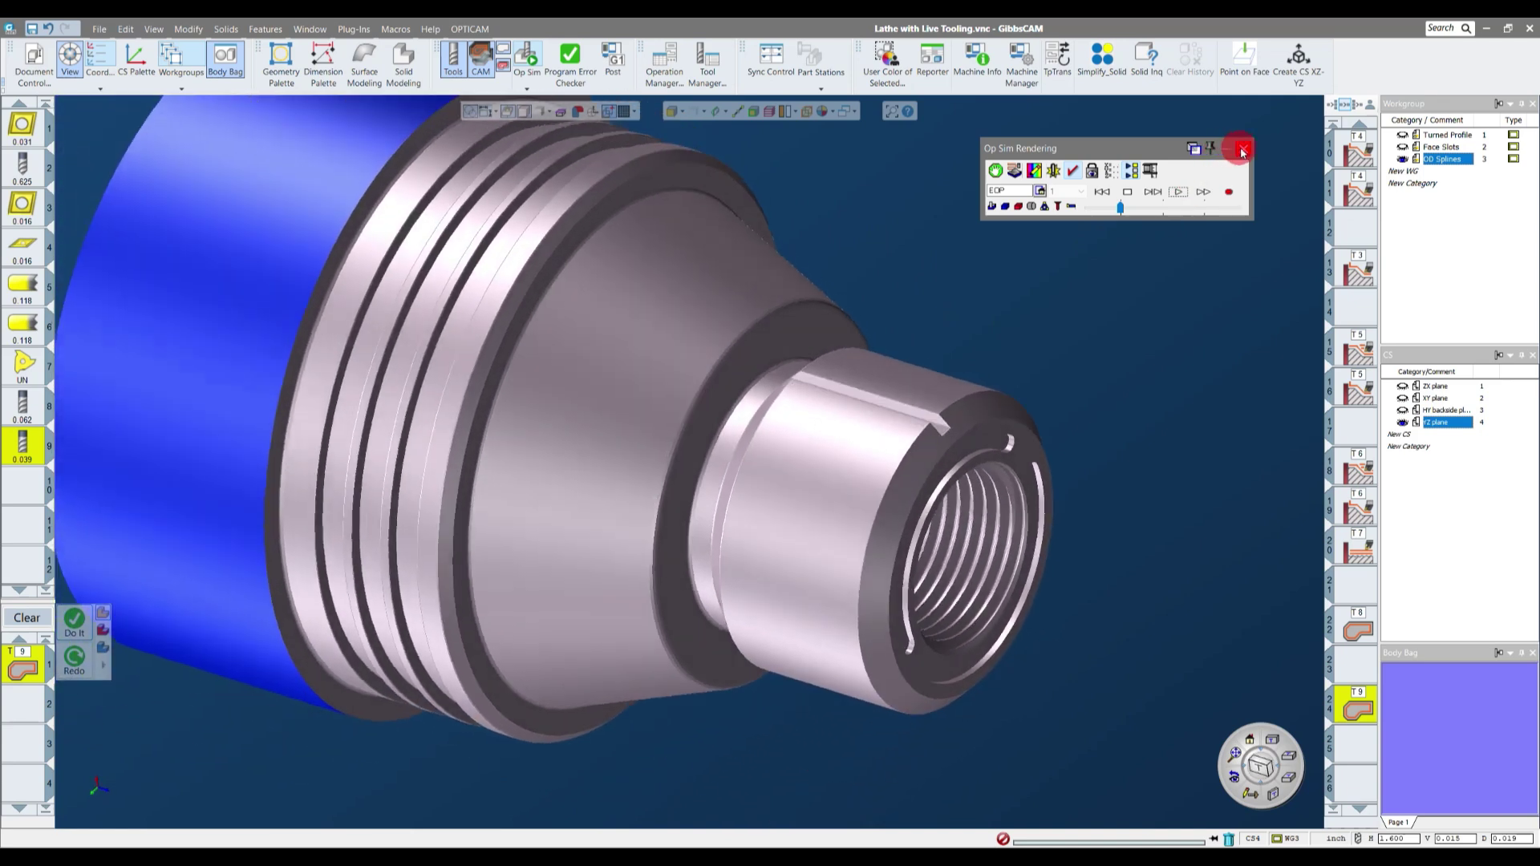
{"action": "left_click", "coordinate": [1242, 151]}
- Set the Contour process to duplicate 35 times at a C-axis increment of 360/36
{"action": "scroll", "coordinate": [1347, 642], "scroll_direction": "down", "scroll_amount": 2}
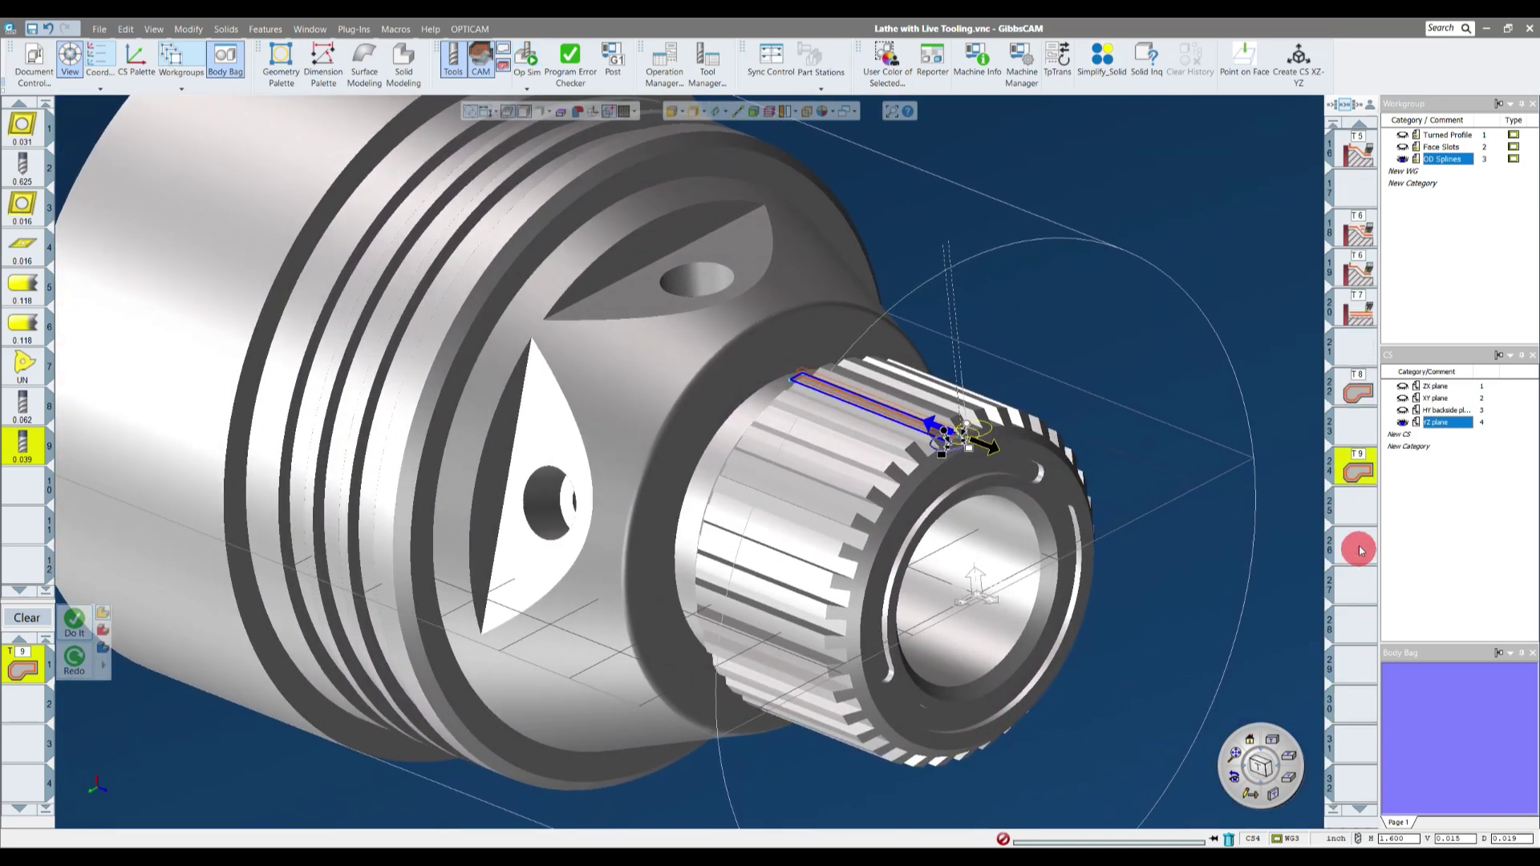
{"action": "mouse_move", "coordinate": [934, 437]}
{"action": "left_mouse_down"}
{"action": "mouse_move", "coordinate": [1137, 415]}
{"action": "mouse_move", "coordinate": [703, 386]}
{"action": "mouse_move", "coordinate": [877, 658]}
{"action": "mouse_move", "coordinate": [1065, 412]}
{"action": "mouse_move", "coordinate": [610, 561]}
{"action": "left_mouse_up"}
{"action": "left_click", "coordinate": [46, 665]}
{"action": "left_click", "coordinate": [46, 665]}
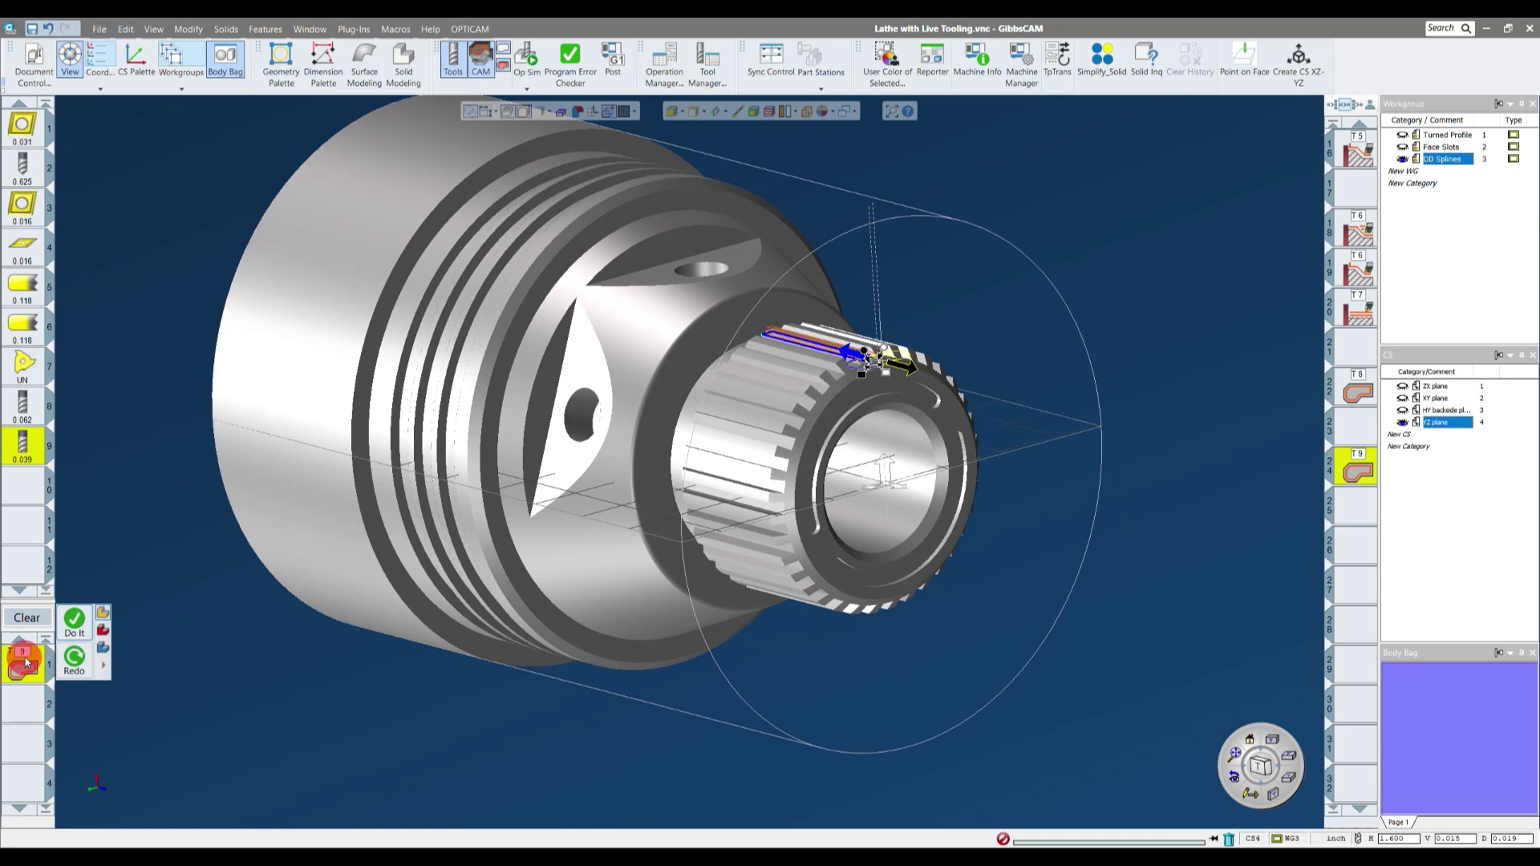
{"action": "left_click_drag", "start_coordinate": [258, 170], "coordinate": [301, 137]}
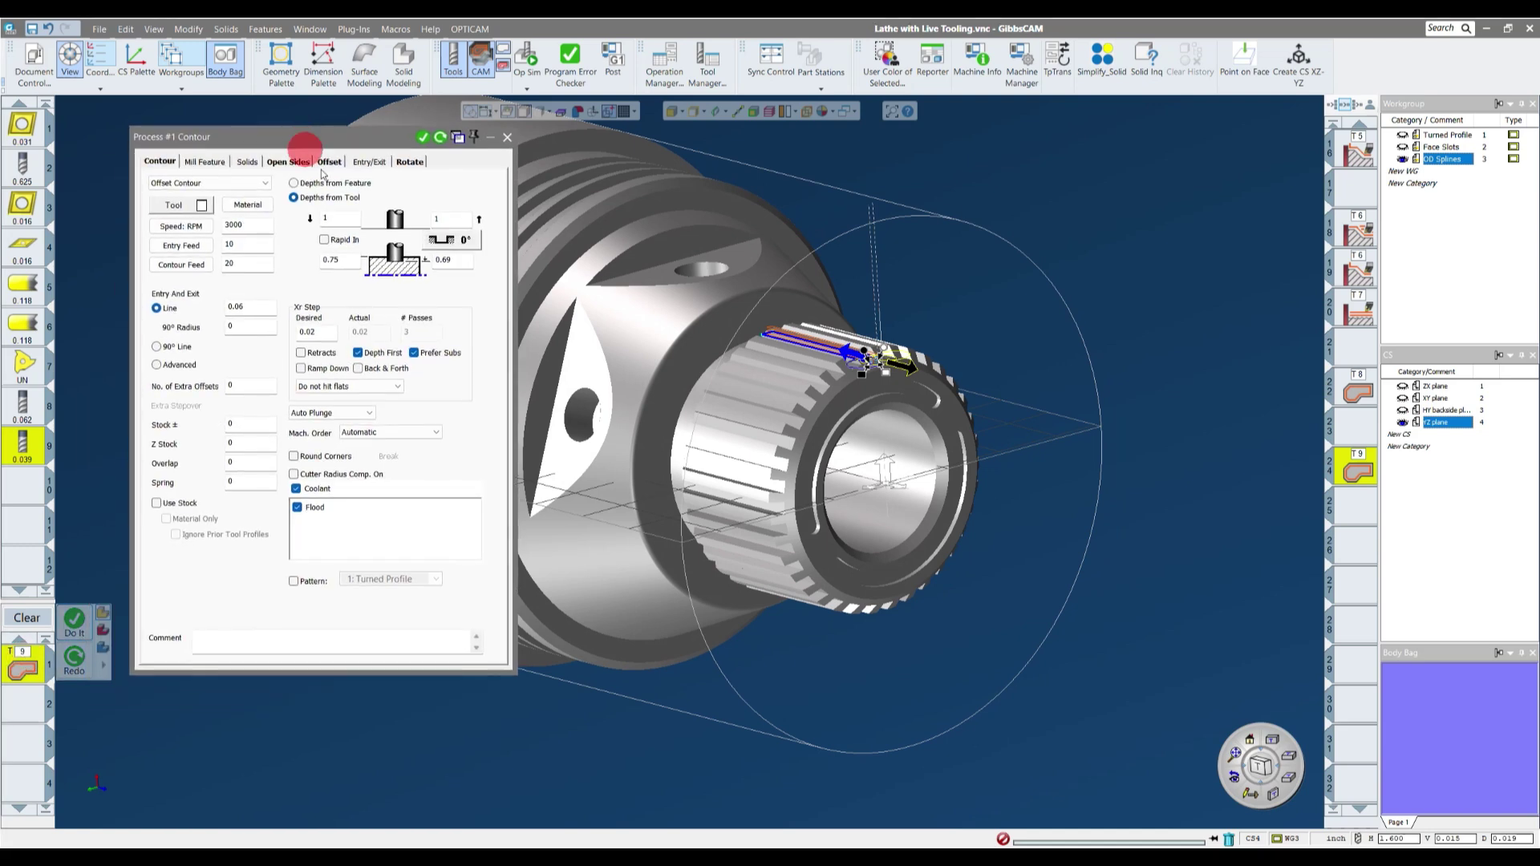
{"action": "left_click", "coordinate": [410, 162]}
{"action": "left_click_drag", "start_coordinate": [890, 417], "coordinate": [738, 275]}
{"action": "left_click_drag", "start_coordinate": [725, 347], "coordinate": [431, 279]}
{"action": "left_click", "coordinate": [174, 261]}
{"action": "double_click", "coordinate": [183, 262]}
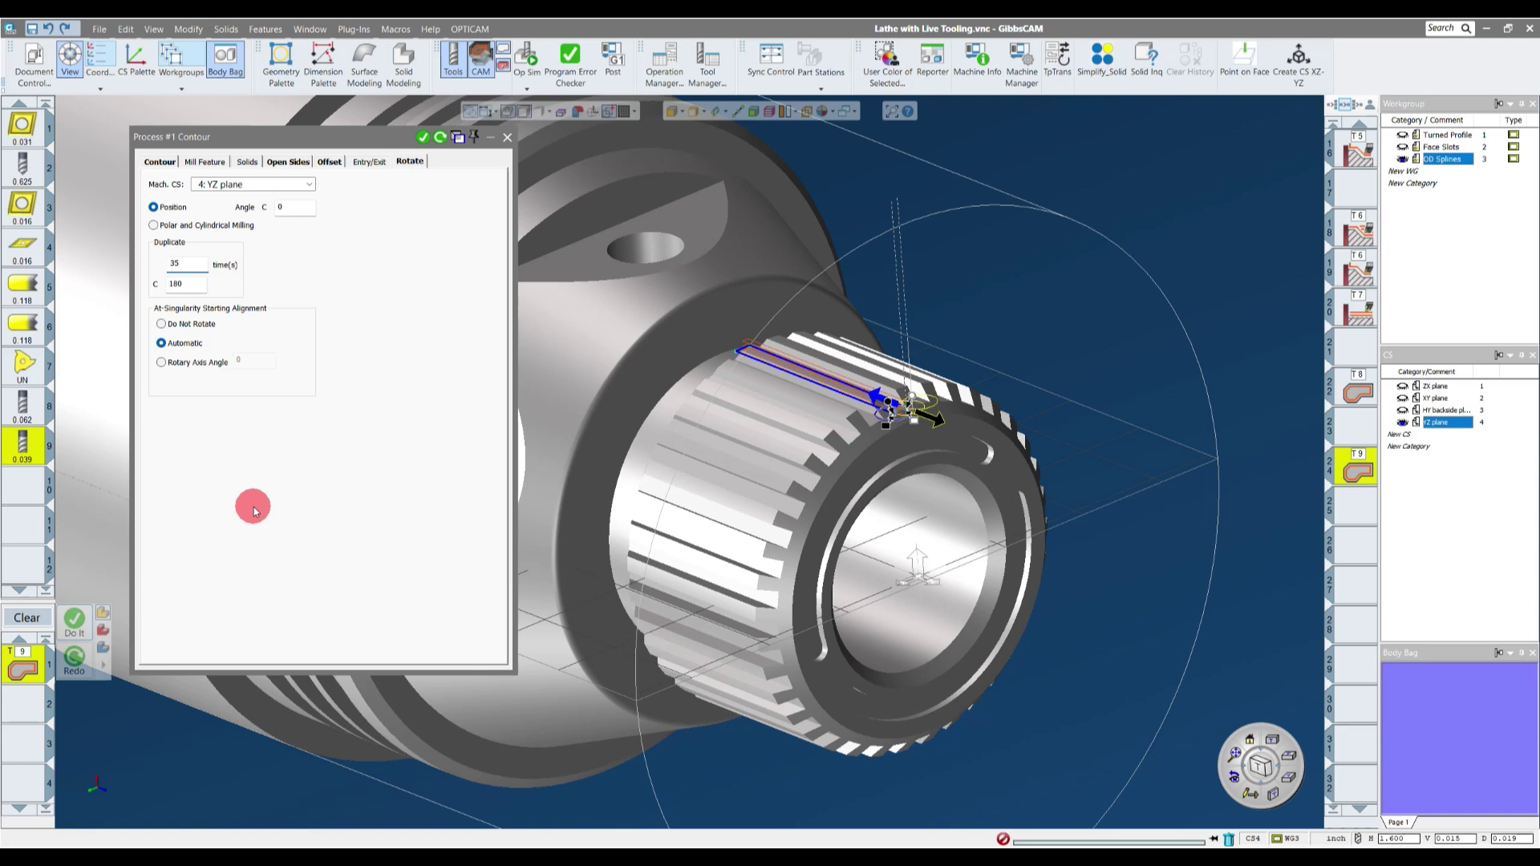
{"action": "double_click", "coordinate": [176, 284]}
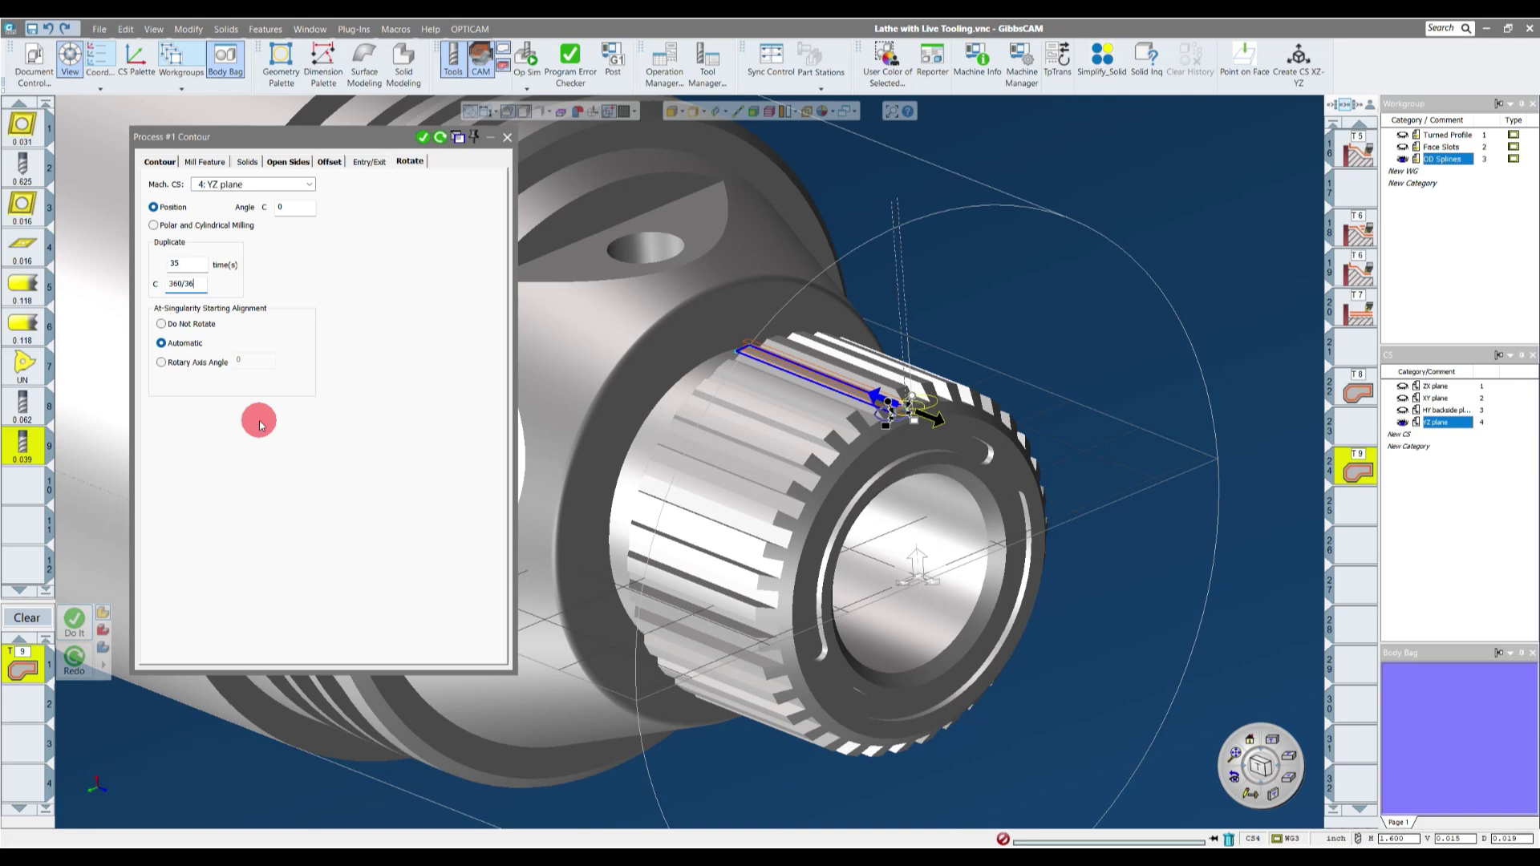
- Regenerate the tool 9 contour operation with its duplicated spline slots around the part, then close the process and deselect the operation
{"action": "middle_click_drag", "start_coordinate": [482, 313], "coordinate": [647, 446]}
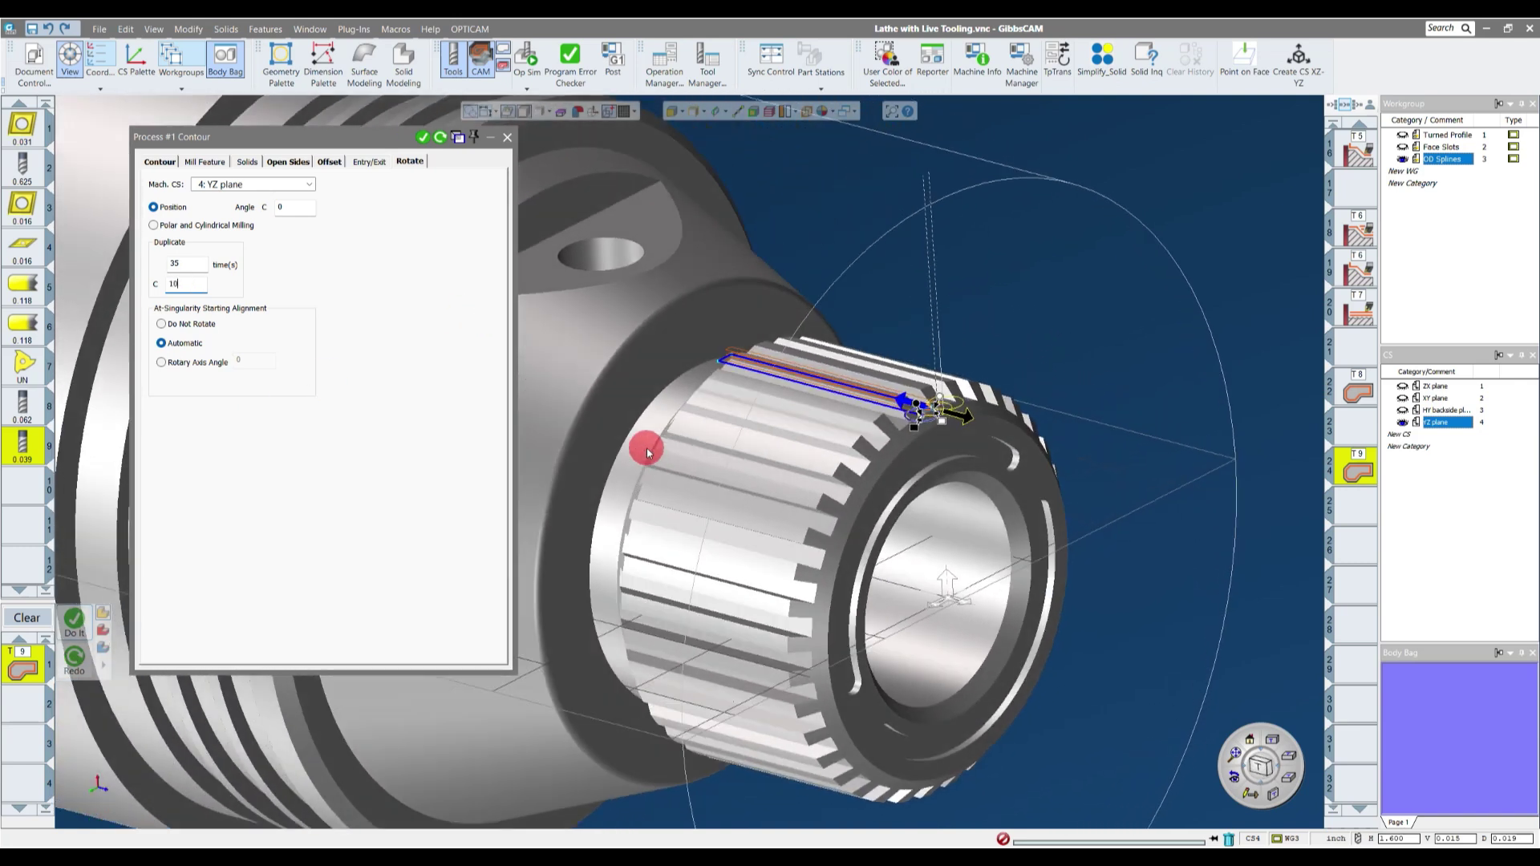
{"action": "left_click", "coordinate": [442, 138]}
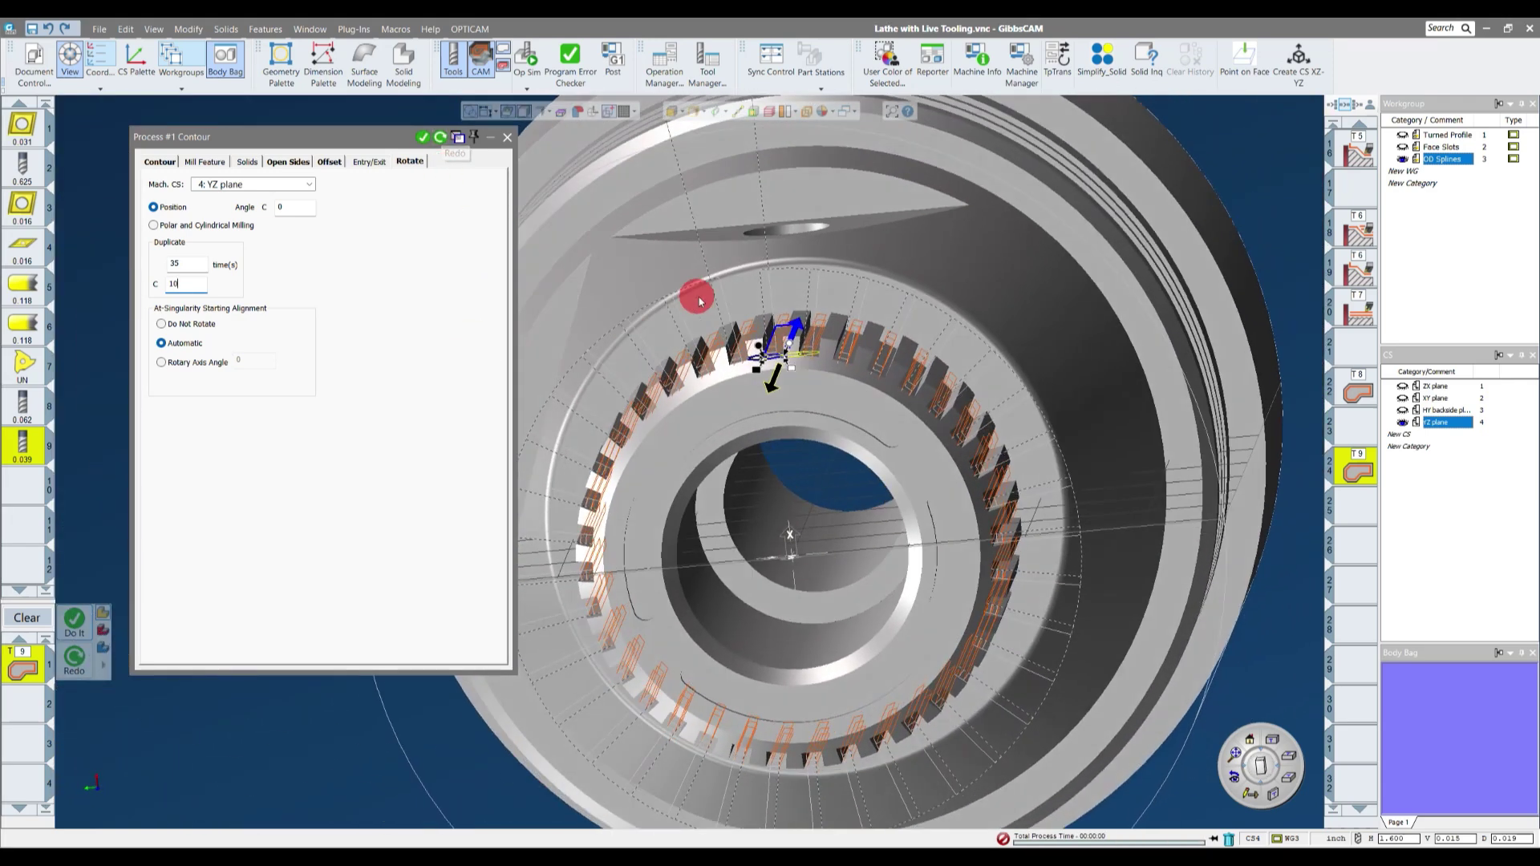
{"action": "middle_click_drag", "start_coordinate": [959, 763], "coordinate": [531, 129]}
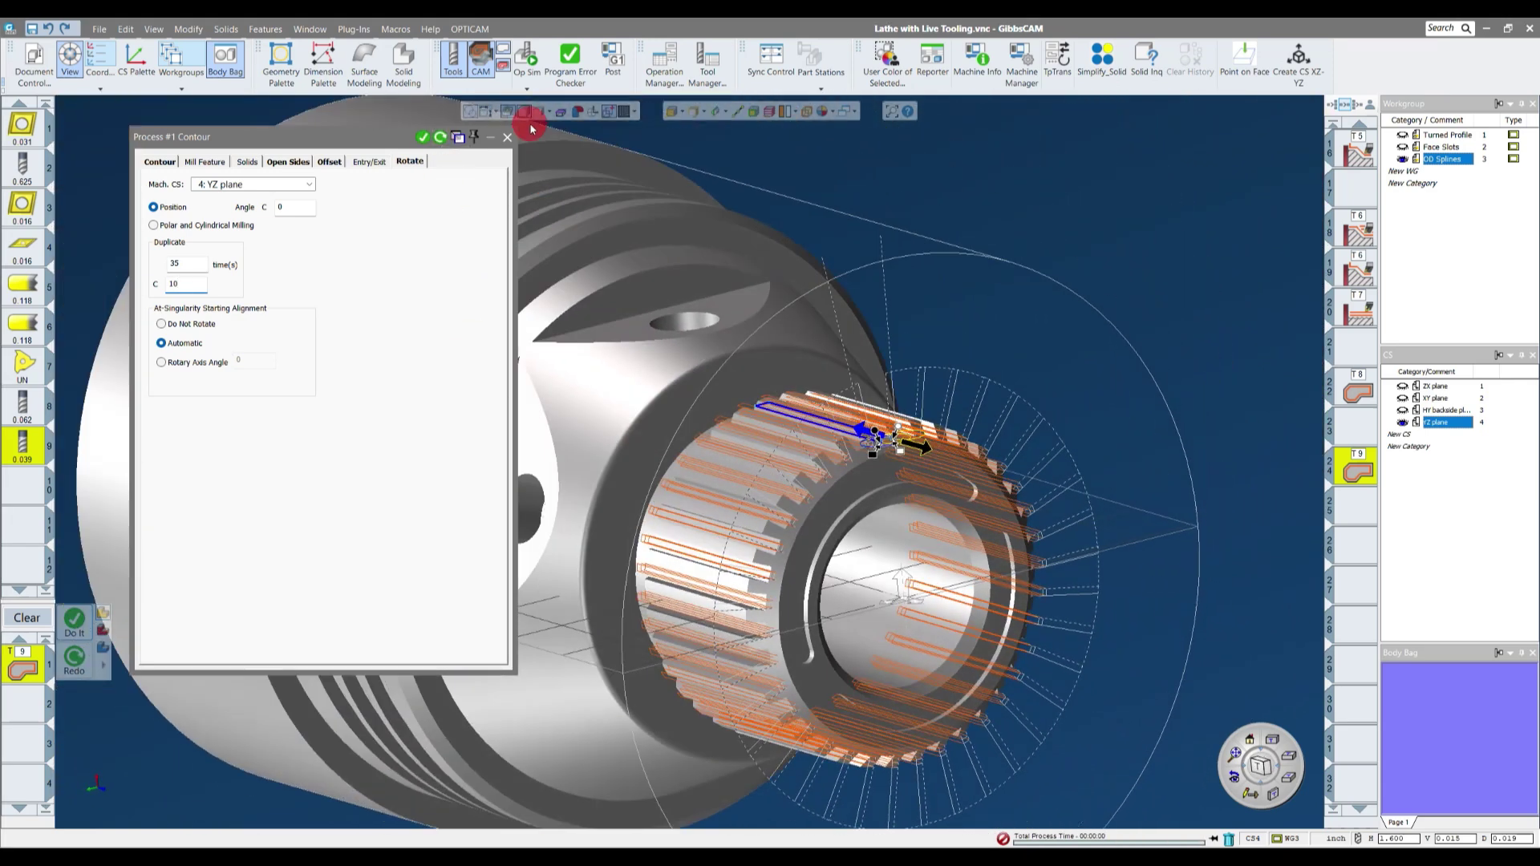
{"action": "left_click", "coordinate": [507, 138]}
{"action": "key", "text": "ctrl+i"}
{"action": "left_click", "coordinate": [1354, 506]}
{"action": "left_click", "coordinate": [74, 621]}
{"action": "middle_click_drag", "start_coordinate": [377, 506], "coordinate": [956, 235]}
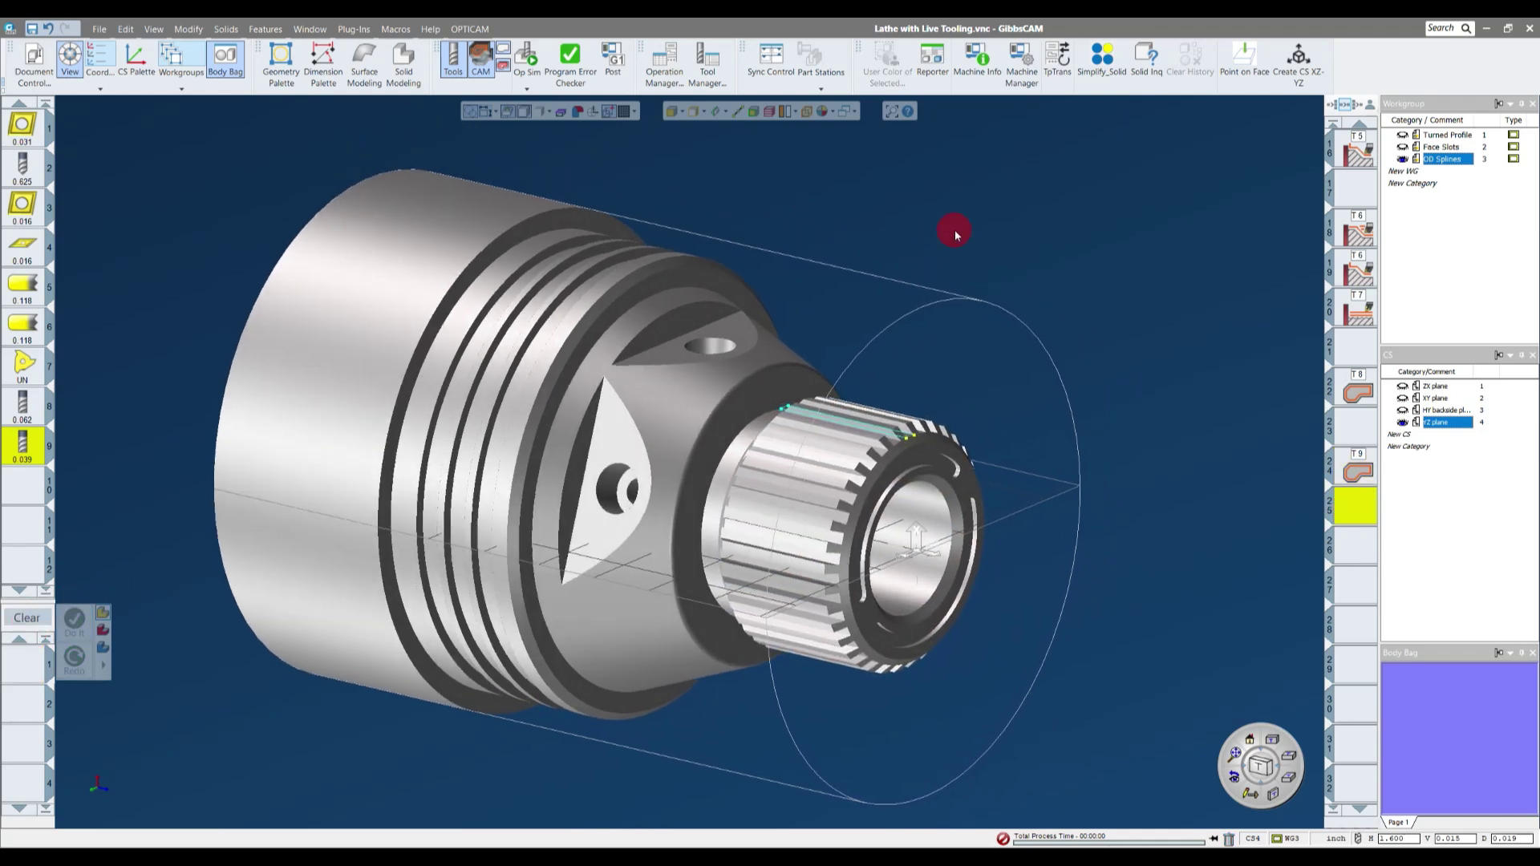
- Run the Op Sim rendering at maximum speed to examine tool 9 cutting all the OD splines, then close the simulation
{"action": "left_click", "coordinate": [528, 57]}
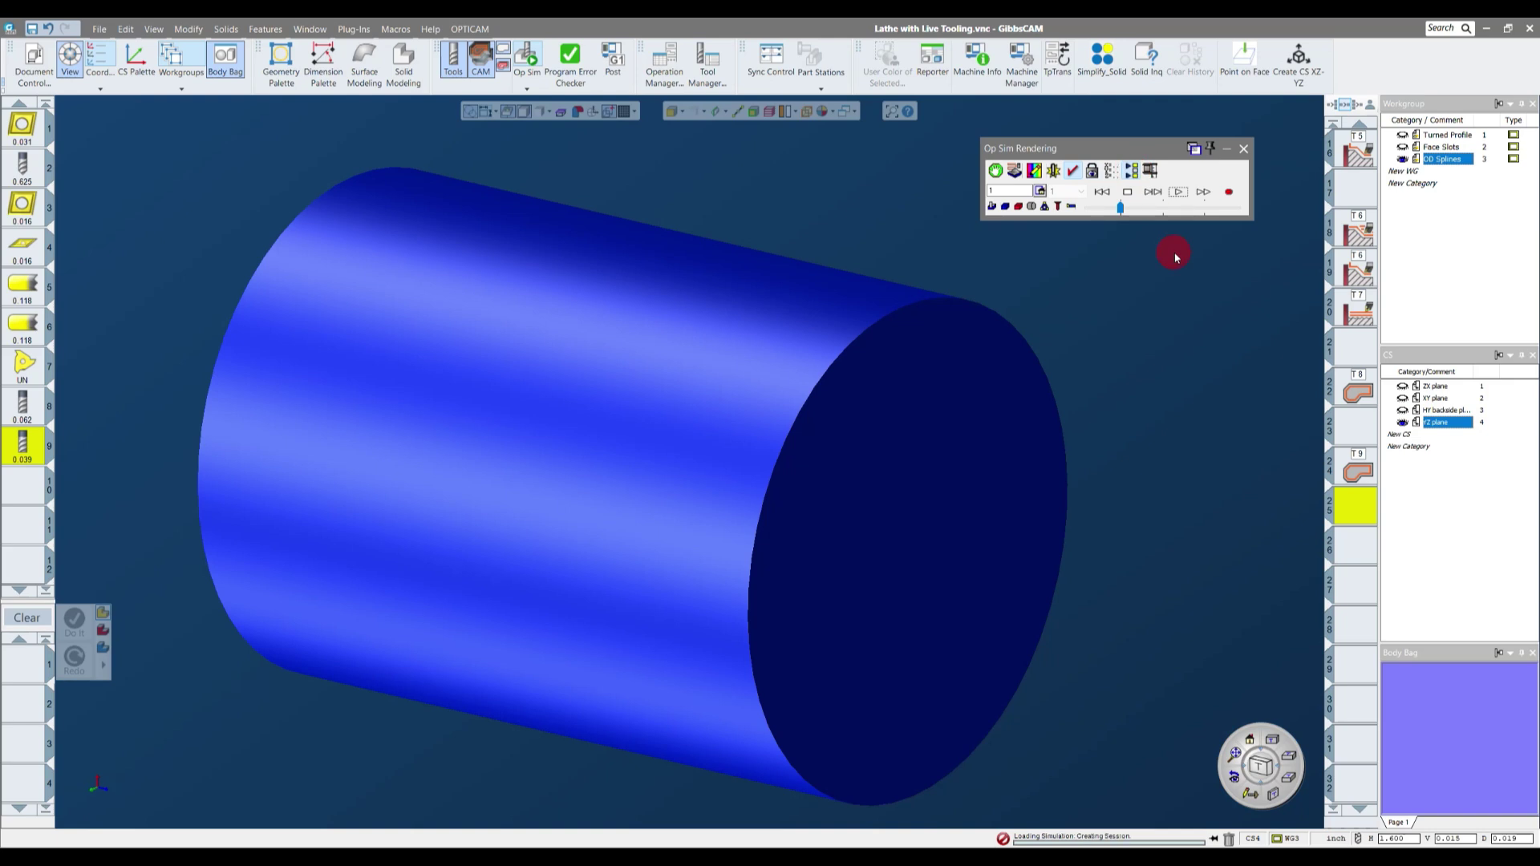
{"action": "left_click", "coordinate": [1177, 191]}
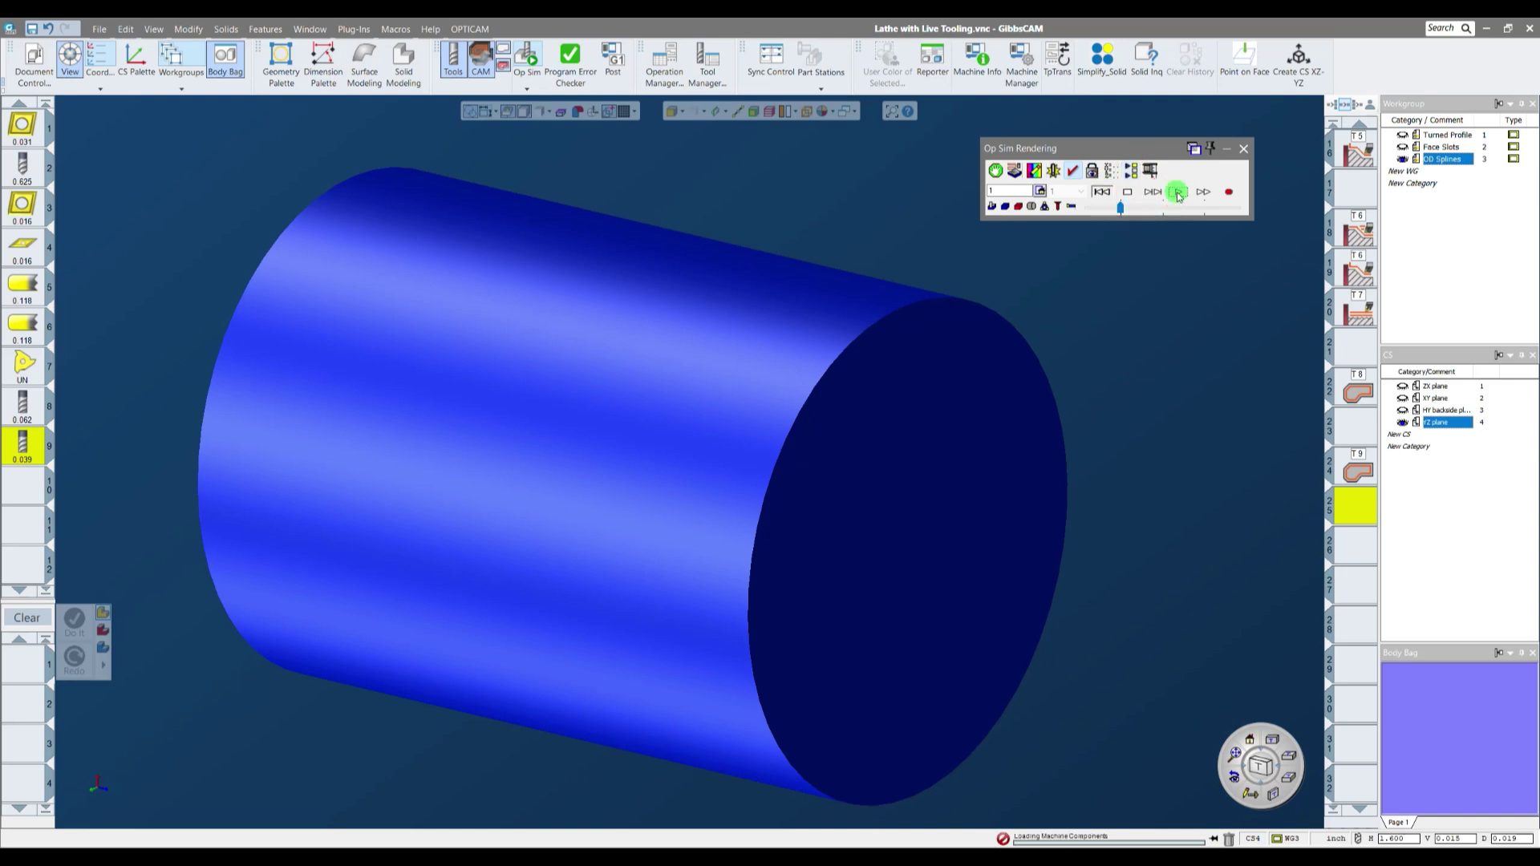
{"action": "left_click_drag", "start_coordinate": [1120, 207], "coordinate": [1248, 218]}
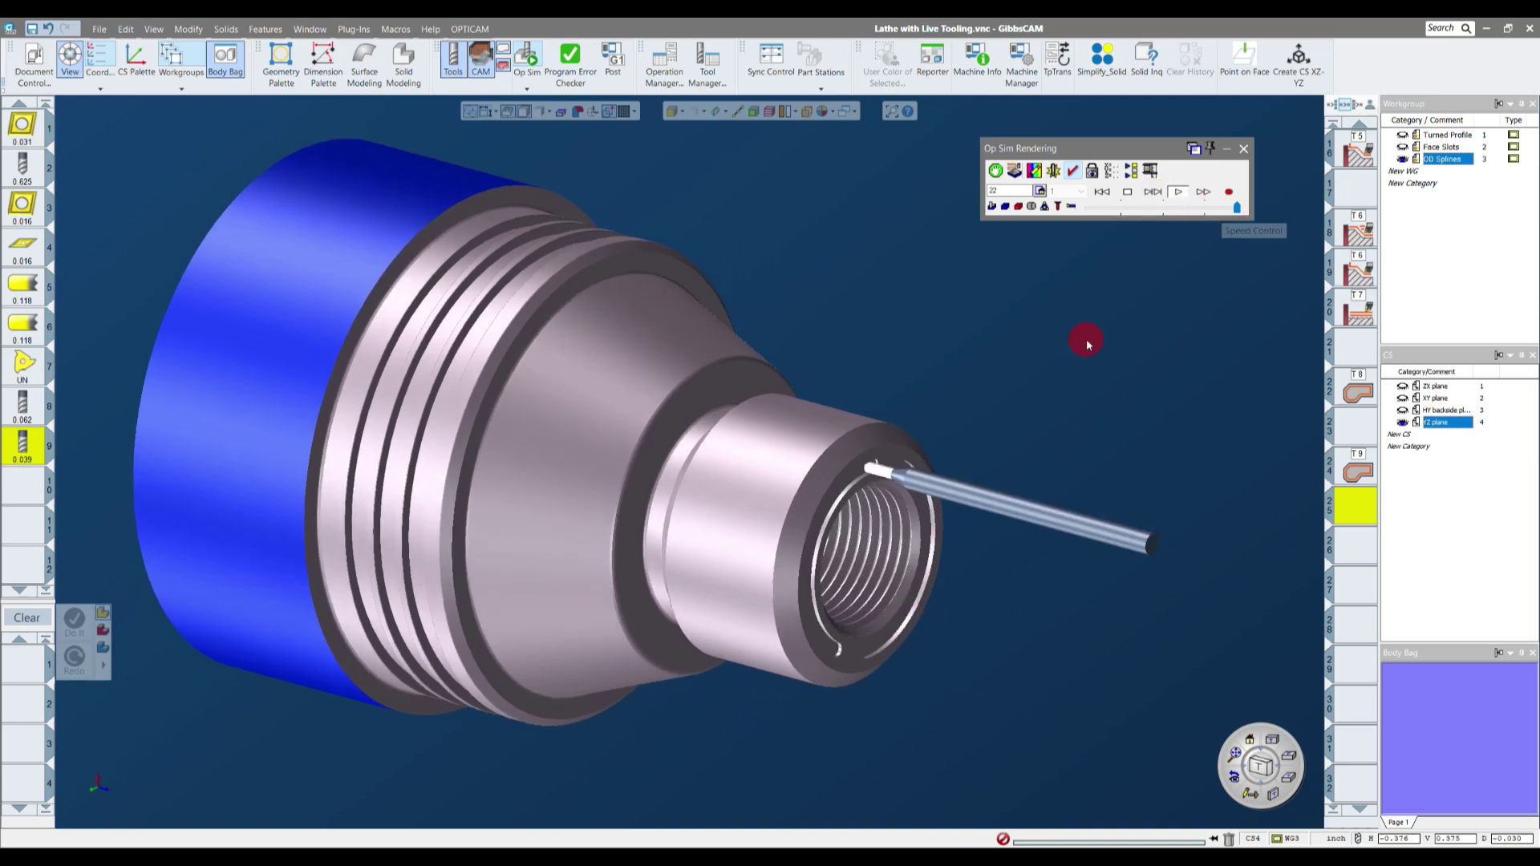
{"action": "middle_click_drag", "start_coordinate": [882, 469], "coordinate": [883, 510]}
{"action": "middle_click_drag", "start_coordinate": [993, 629], "coordinate": [1187, 350]}
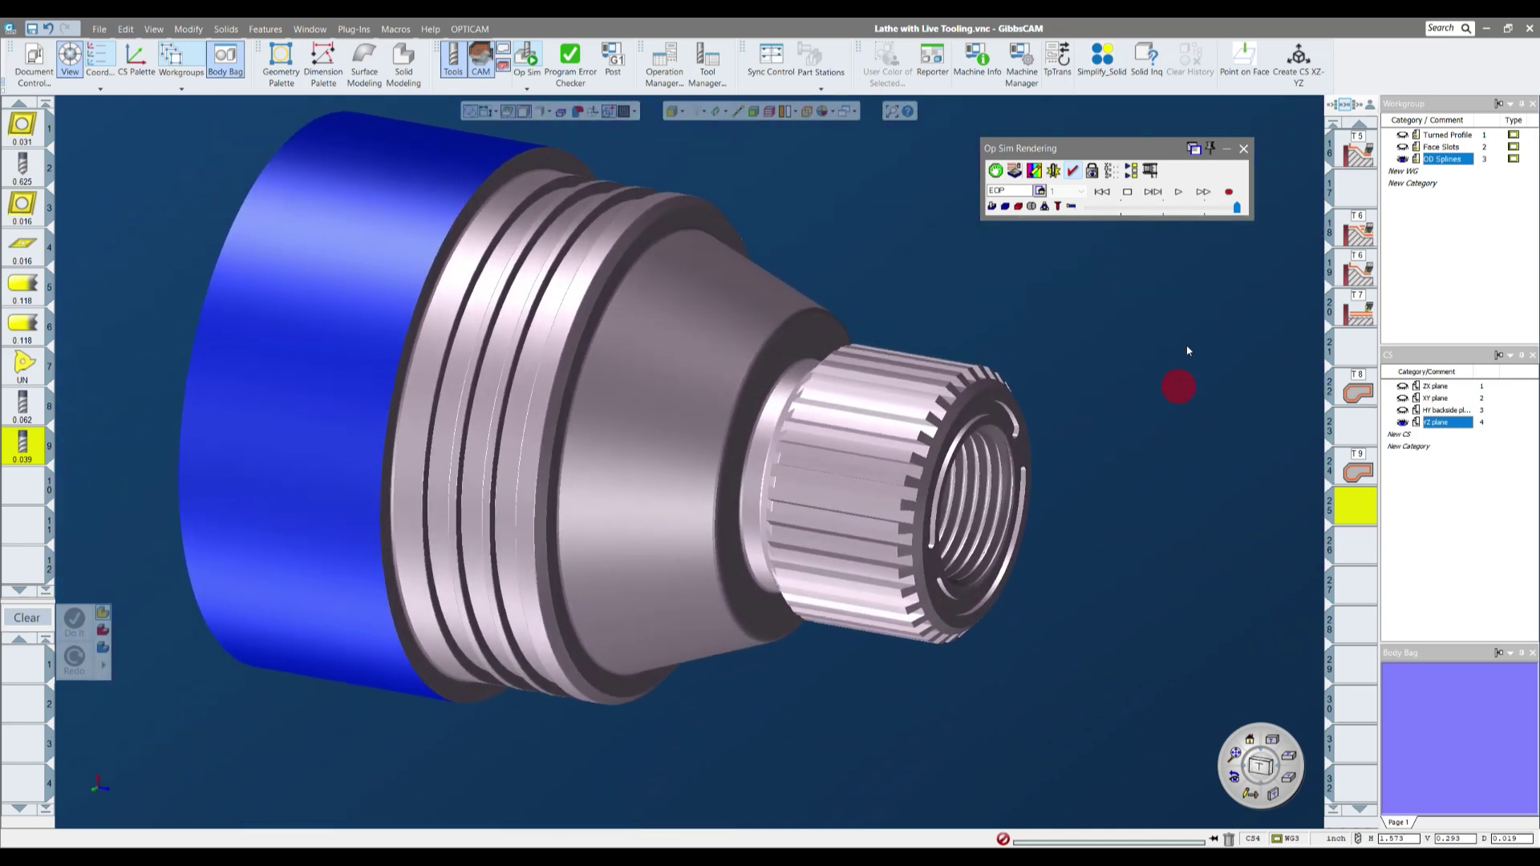
{"action": "left_click", "coordinate": [1244, 150]}
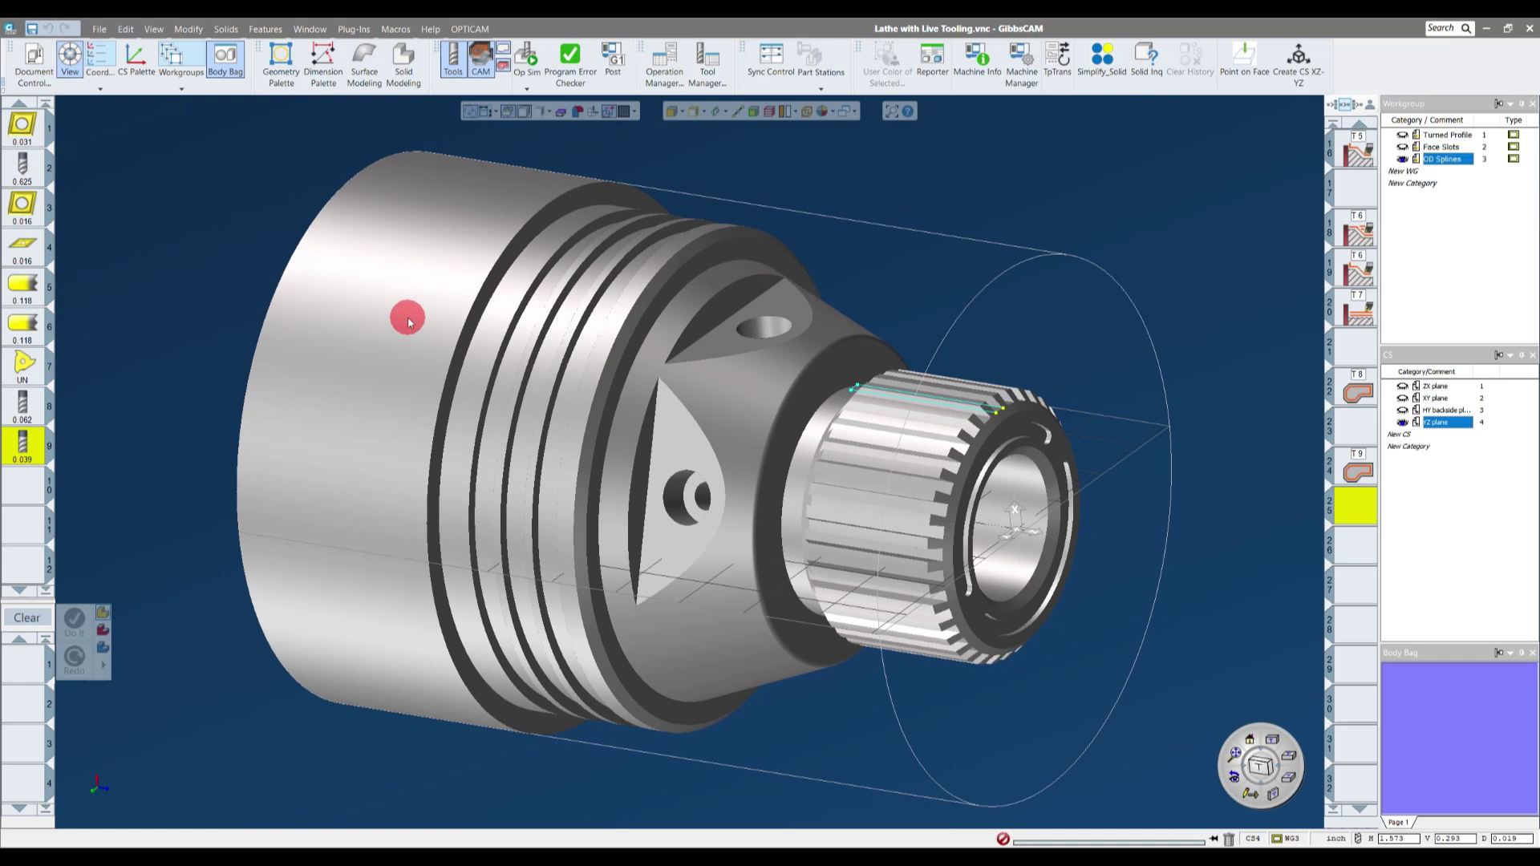
{"action": "middle_click_drag", "start_coordinate": [886, 307], "coordinate": [701, 399]}
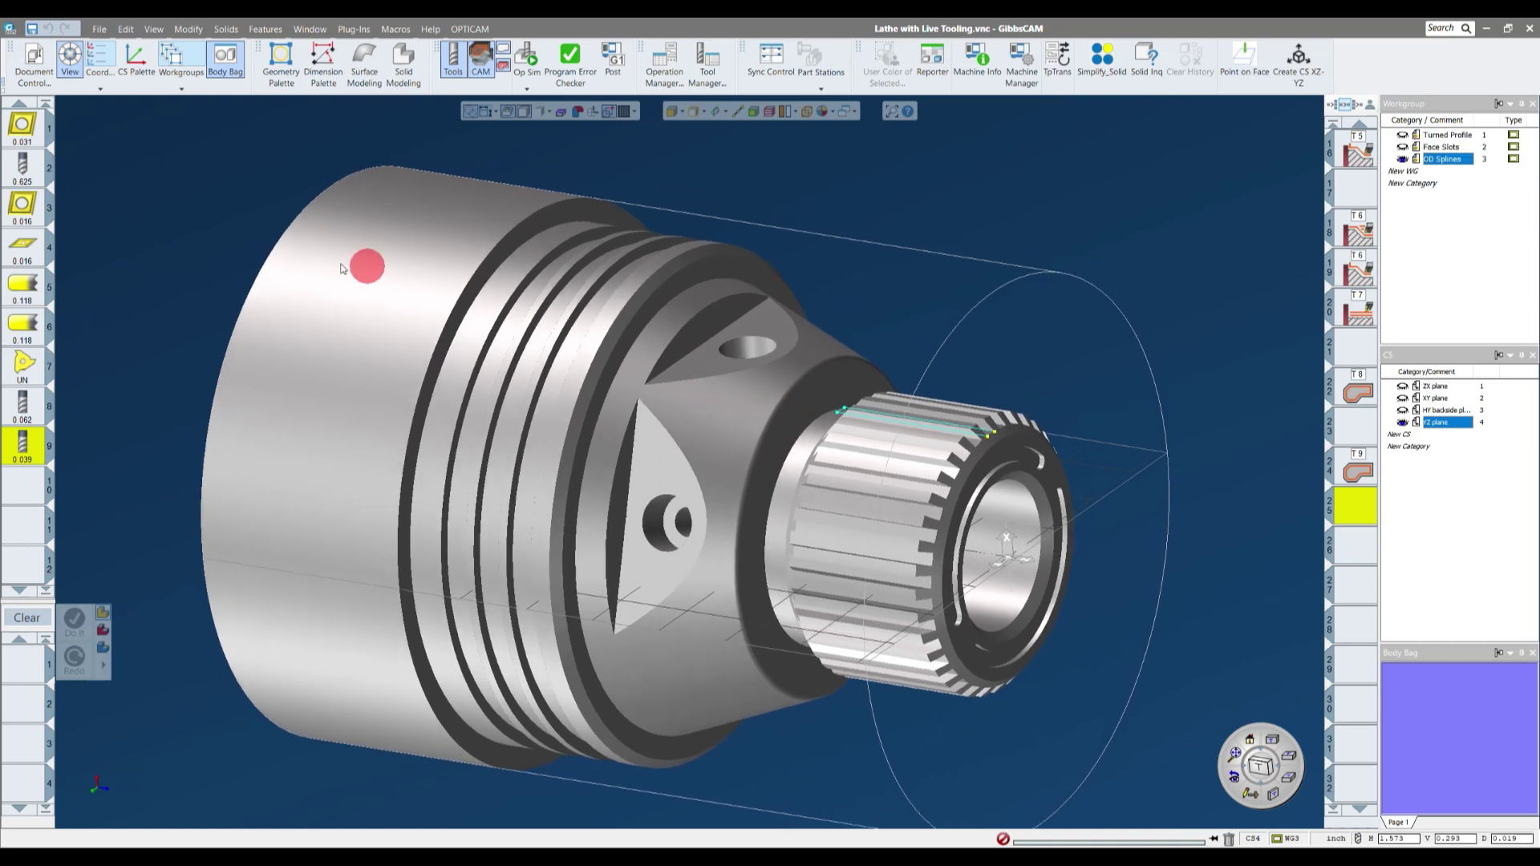
{"action": "middle_click_drag", "start_coordinate": [988, 433], "coordinate": [520, 419]}
{"action": "middle_click_drag", "start_coordinate": [452, 553], "coordinate": [1102, 341]}
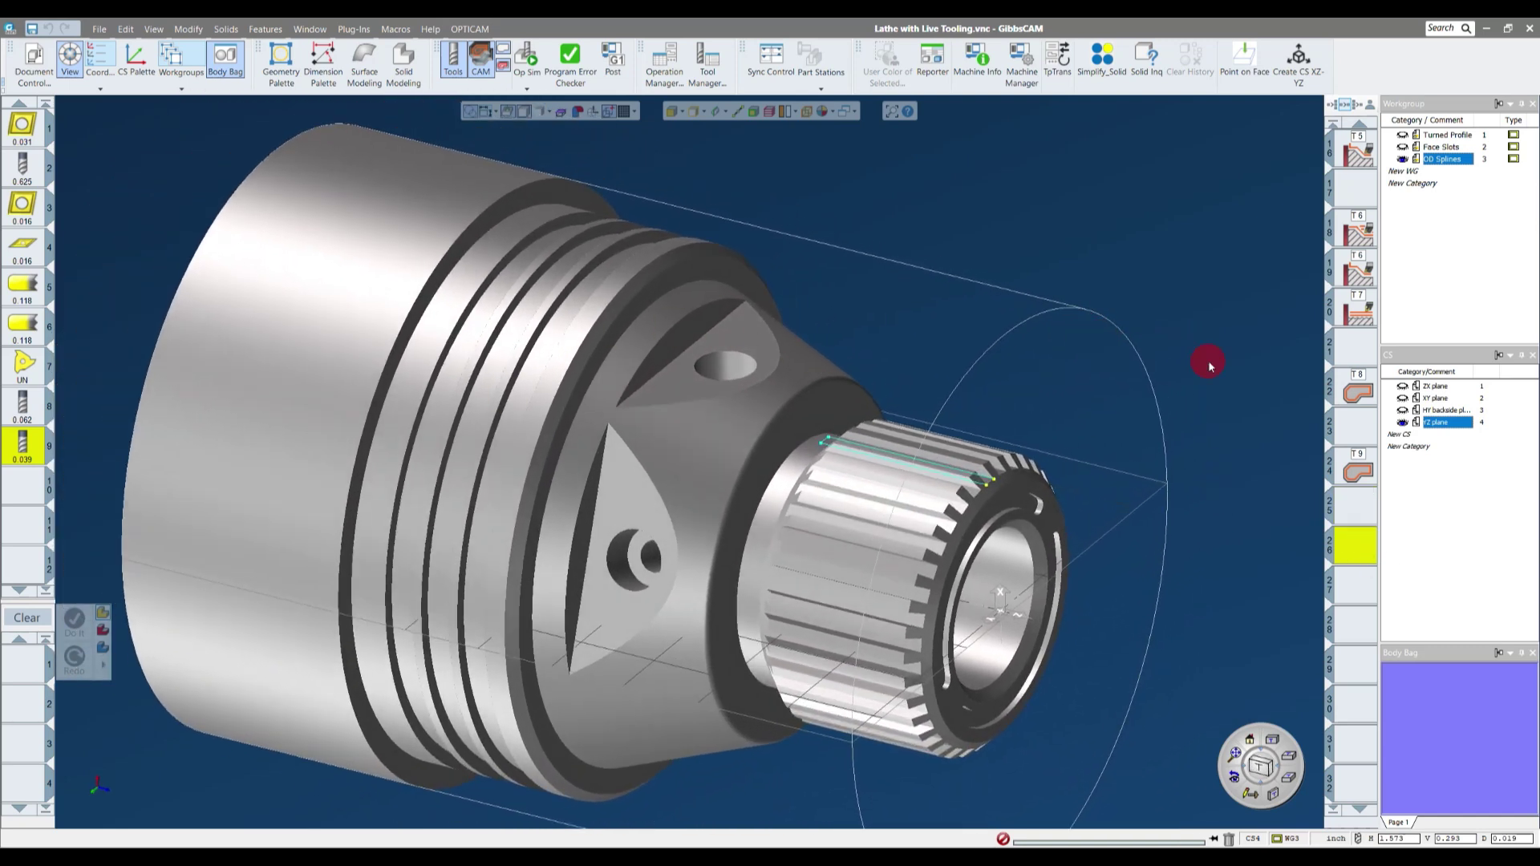
{"action": "scroll", "coordinate": [1142, 272], "scroll_direction": "up", "scroll_amount": 3}
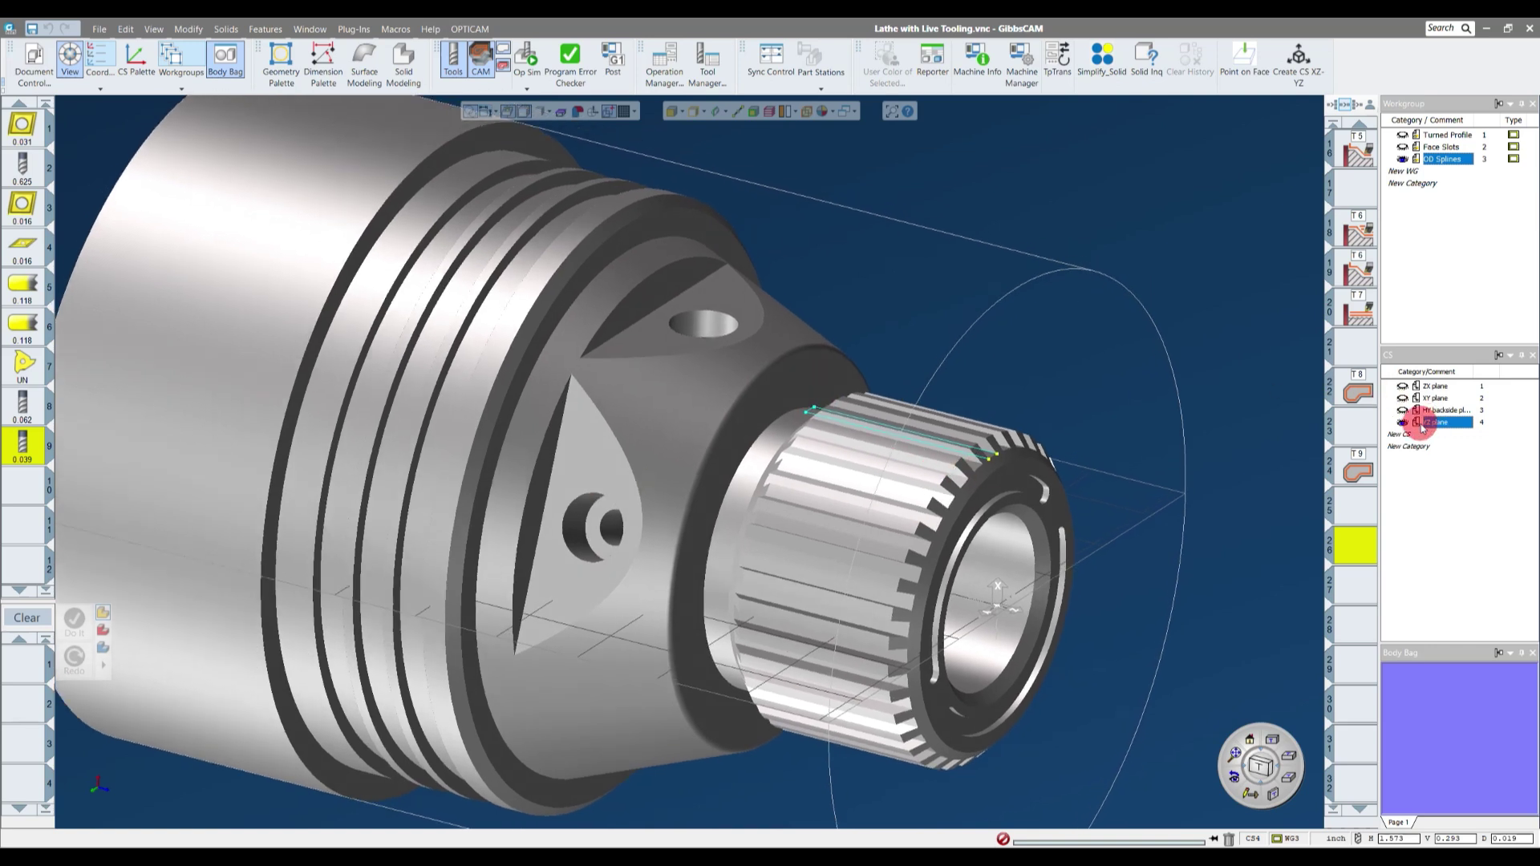
{"action": "left_click_drag", "start_coordinate": [836, 263], "coordinate": [854, 275]}
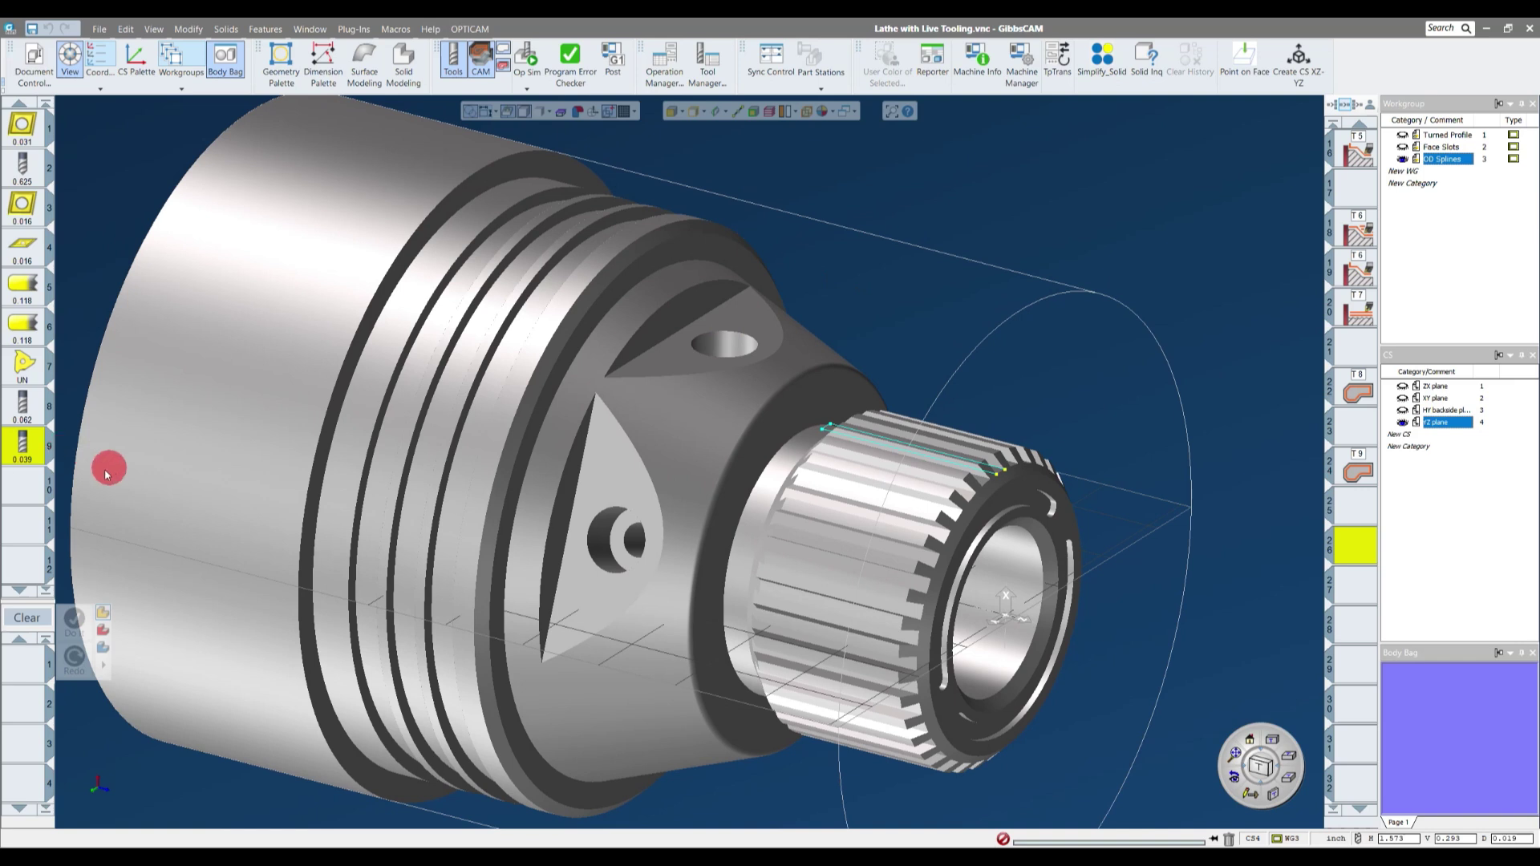
{"action": "left_click", "coordinate": [24, 499]}
{"action": "left_click_drag", "start_coordinate": [862, 221], "coordinate": [964, 256]}
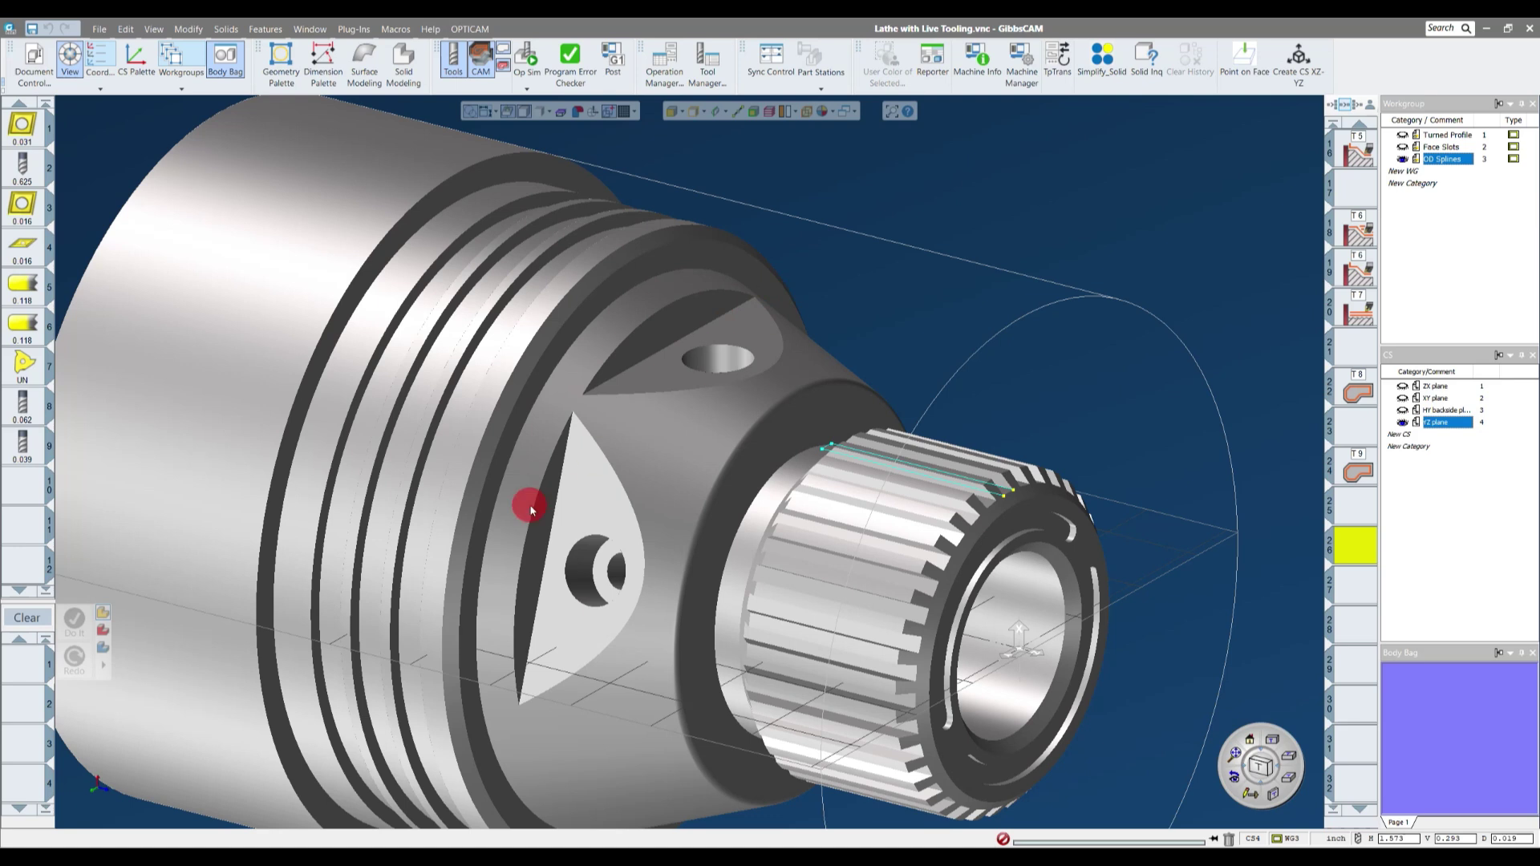
- Extract the straight inner edge of the upper milled flat as geometry, using visible edge selection, and leave edge selection
{"action": "middle_click_drag", "start_coordinate": [674, 288], "coordinate": [688, 169]}
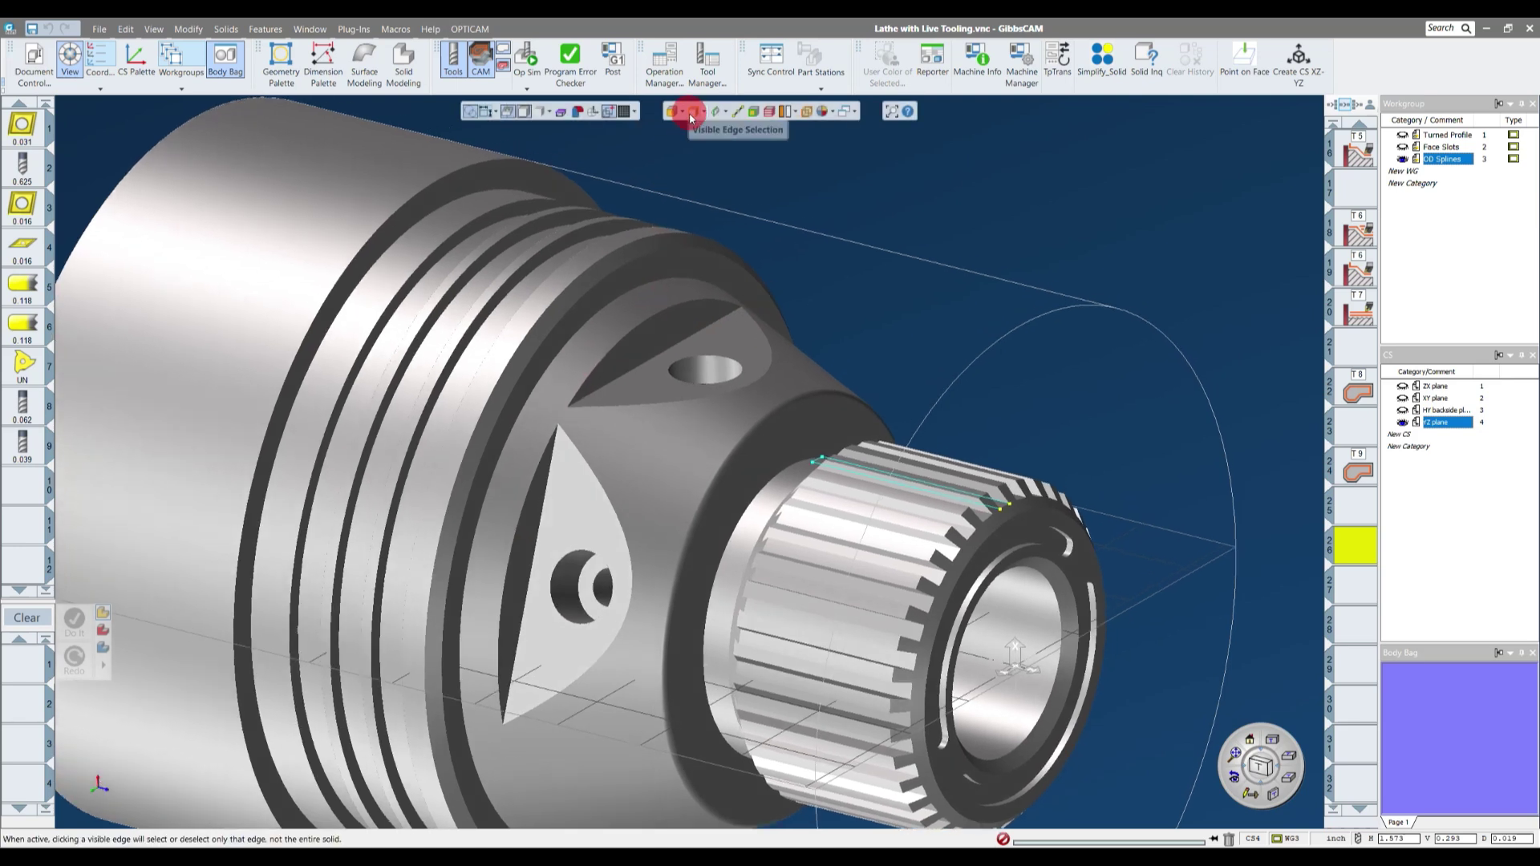
{"action": "left_click", "coordinate": [686, 116]}
{"action": "left_click", "coordinate": [687, 127]}
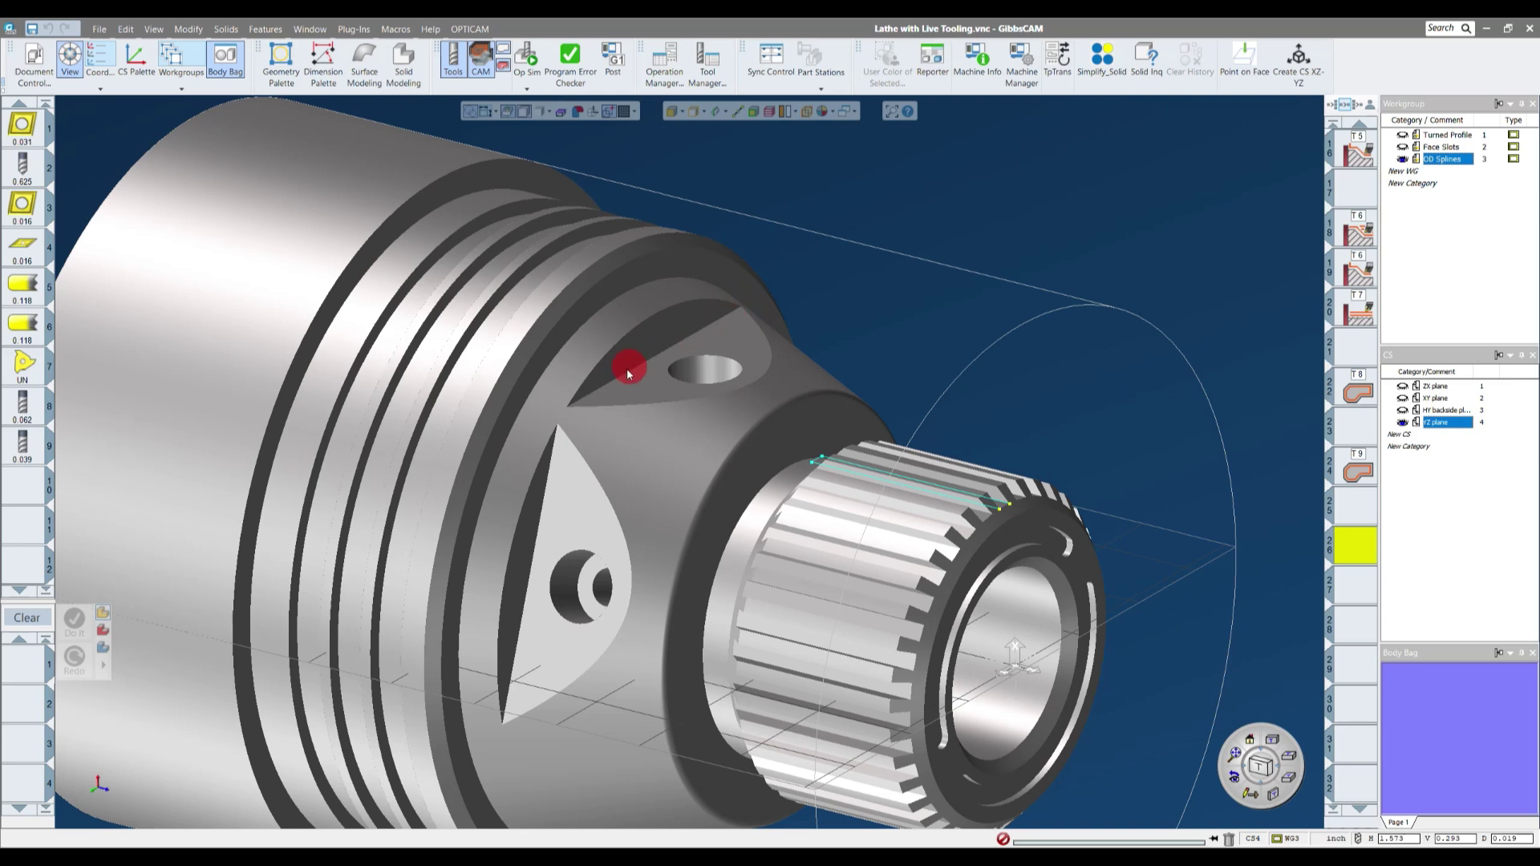
{"action": "left_click", "coordinate": [696, 115]}
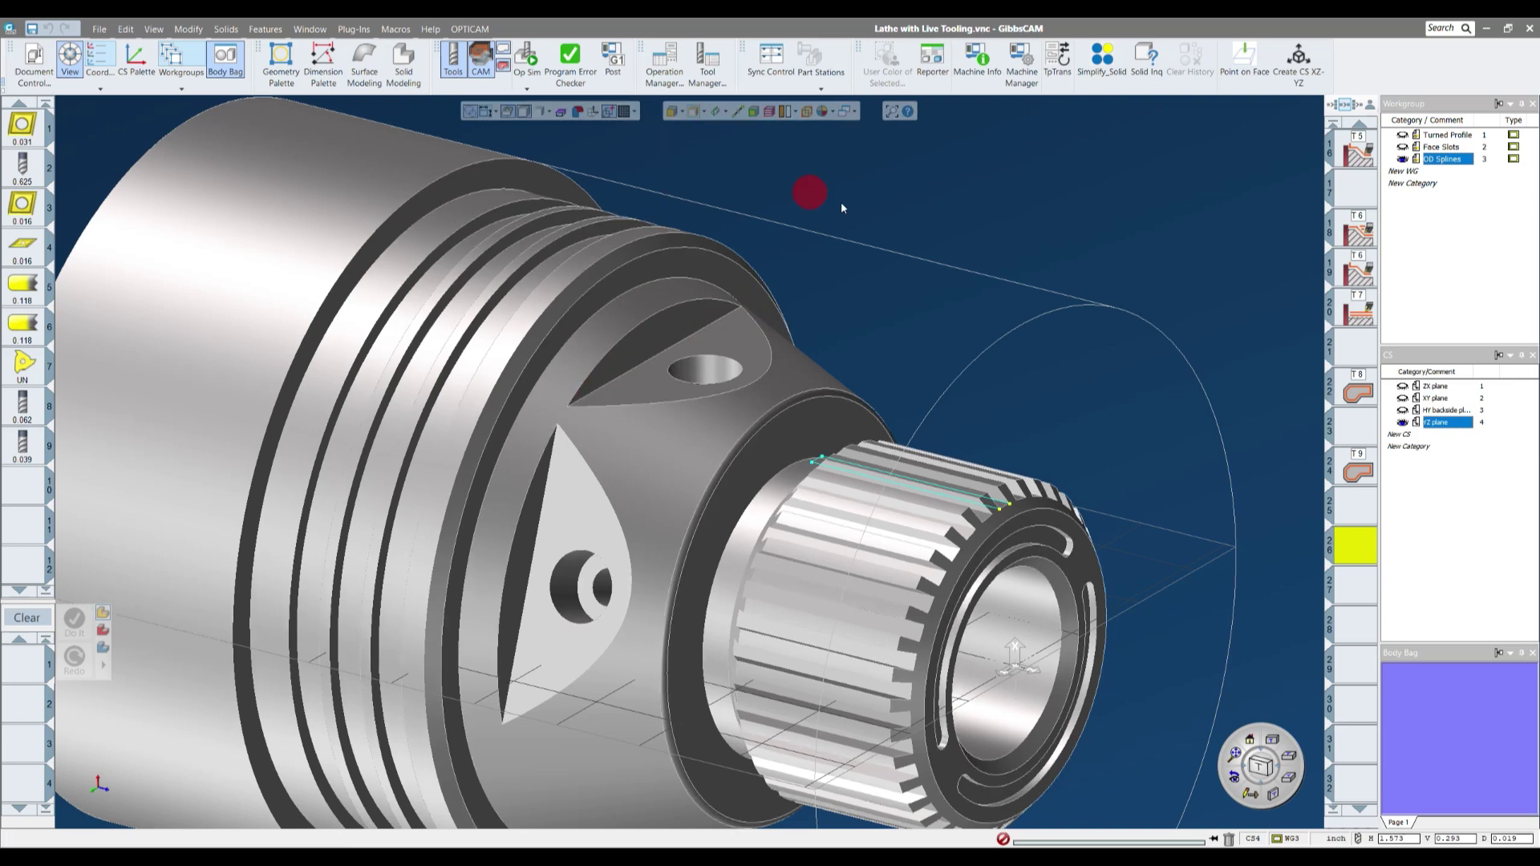
{"action": "scroll", "coordinate": [840, 308], "scroll_direction": "up", "scroll_amount": 3}
{"action": "left_click", "coordinate": [697, 358]}
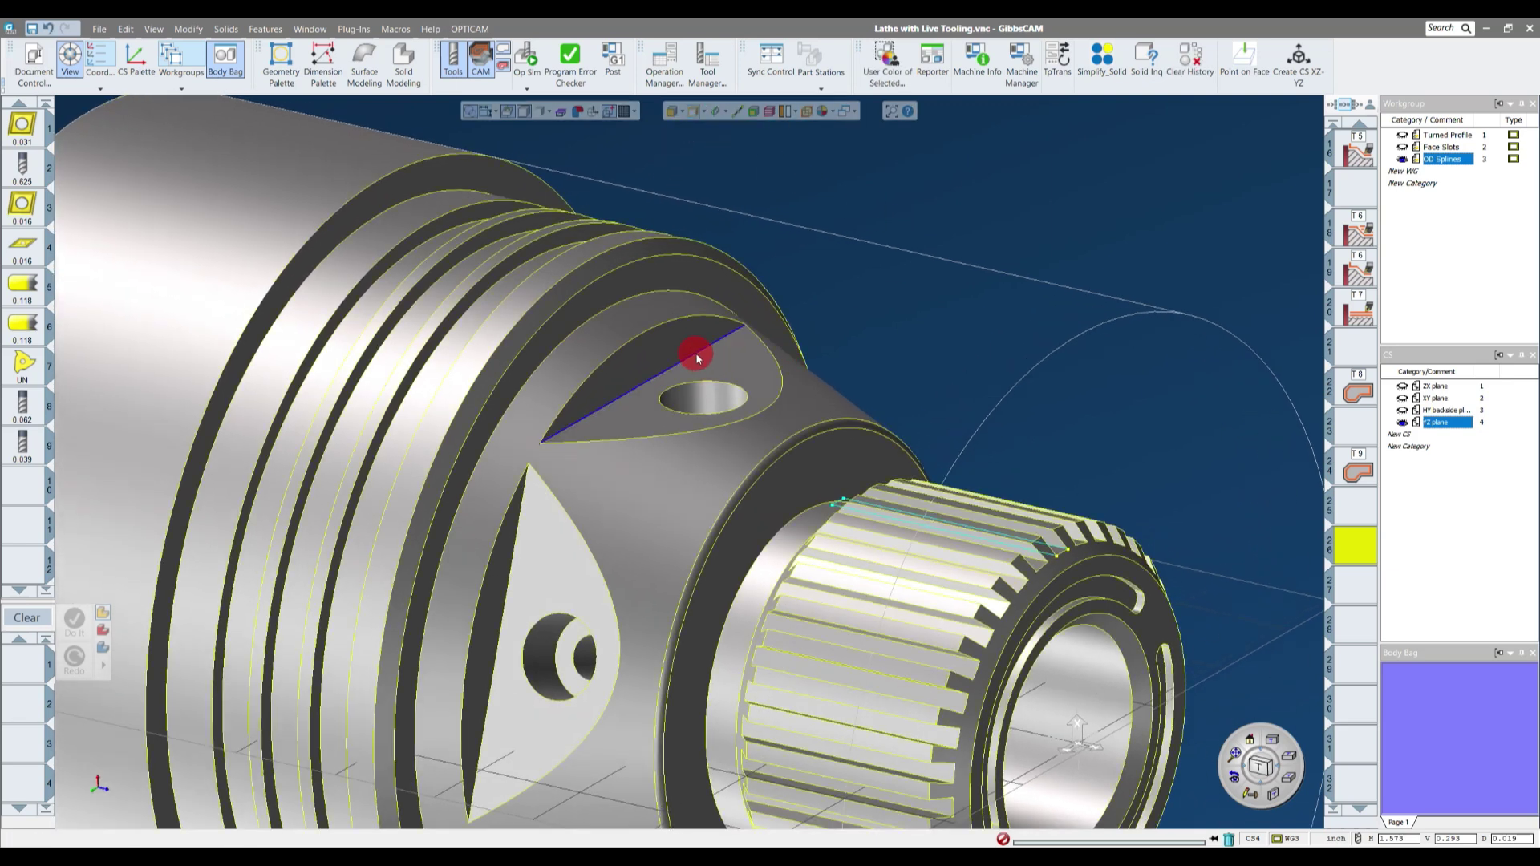
{"action": "right_click", "coordinate": [697, 358]}
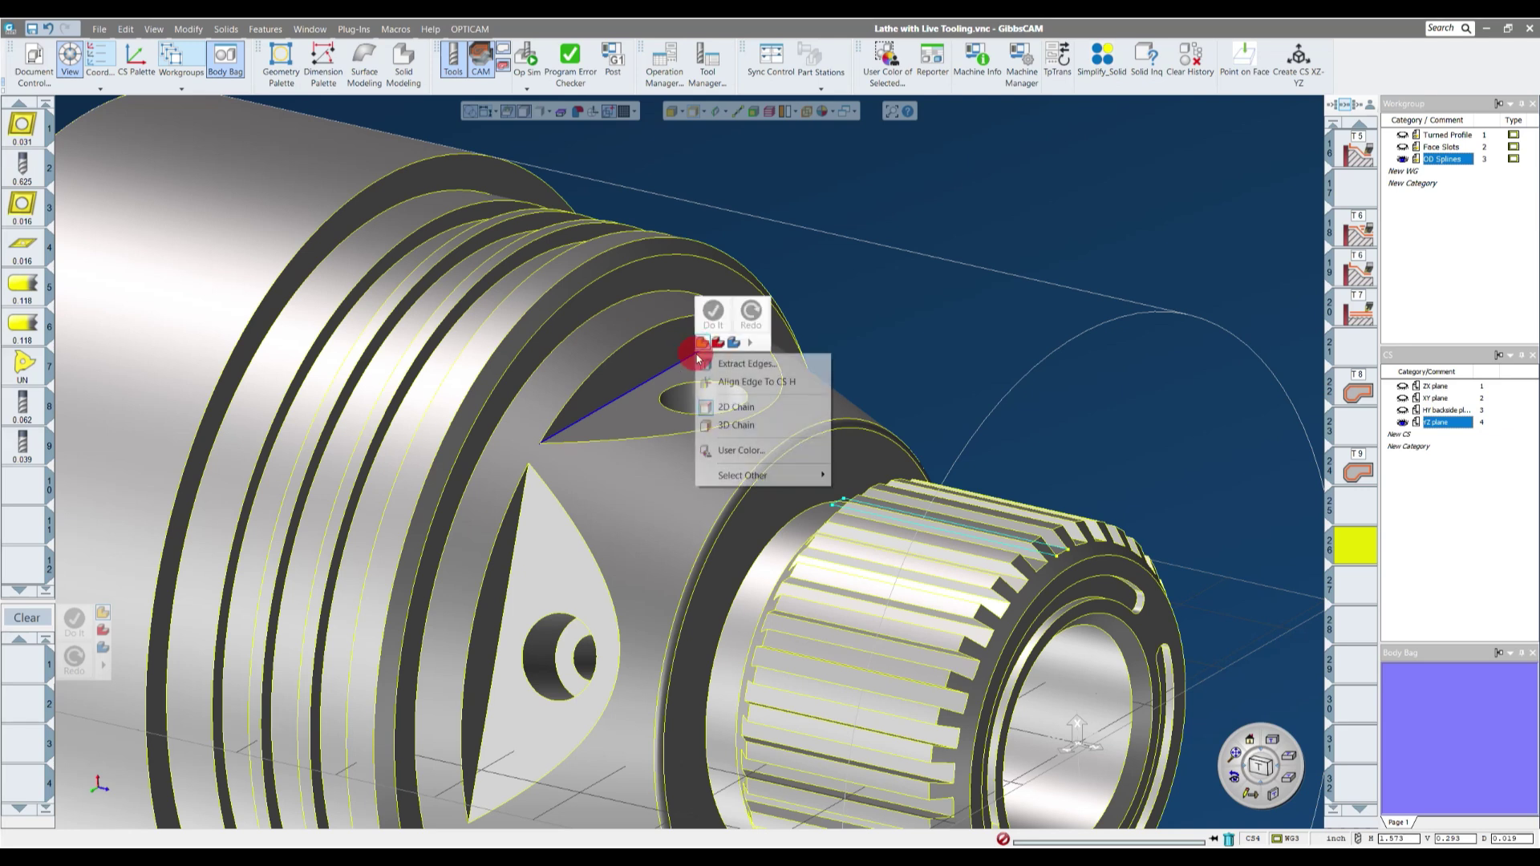
{"action": "left_click", "coordinate": [706, 345]}
{"action": "left_click", "coordinate": [302, 172]}
{"action": "left_click", "coordinate": [313, 153]}
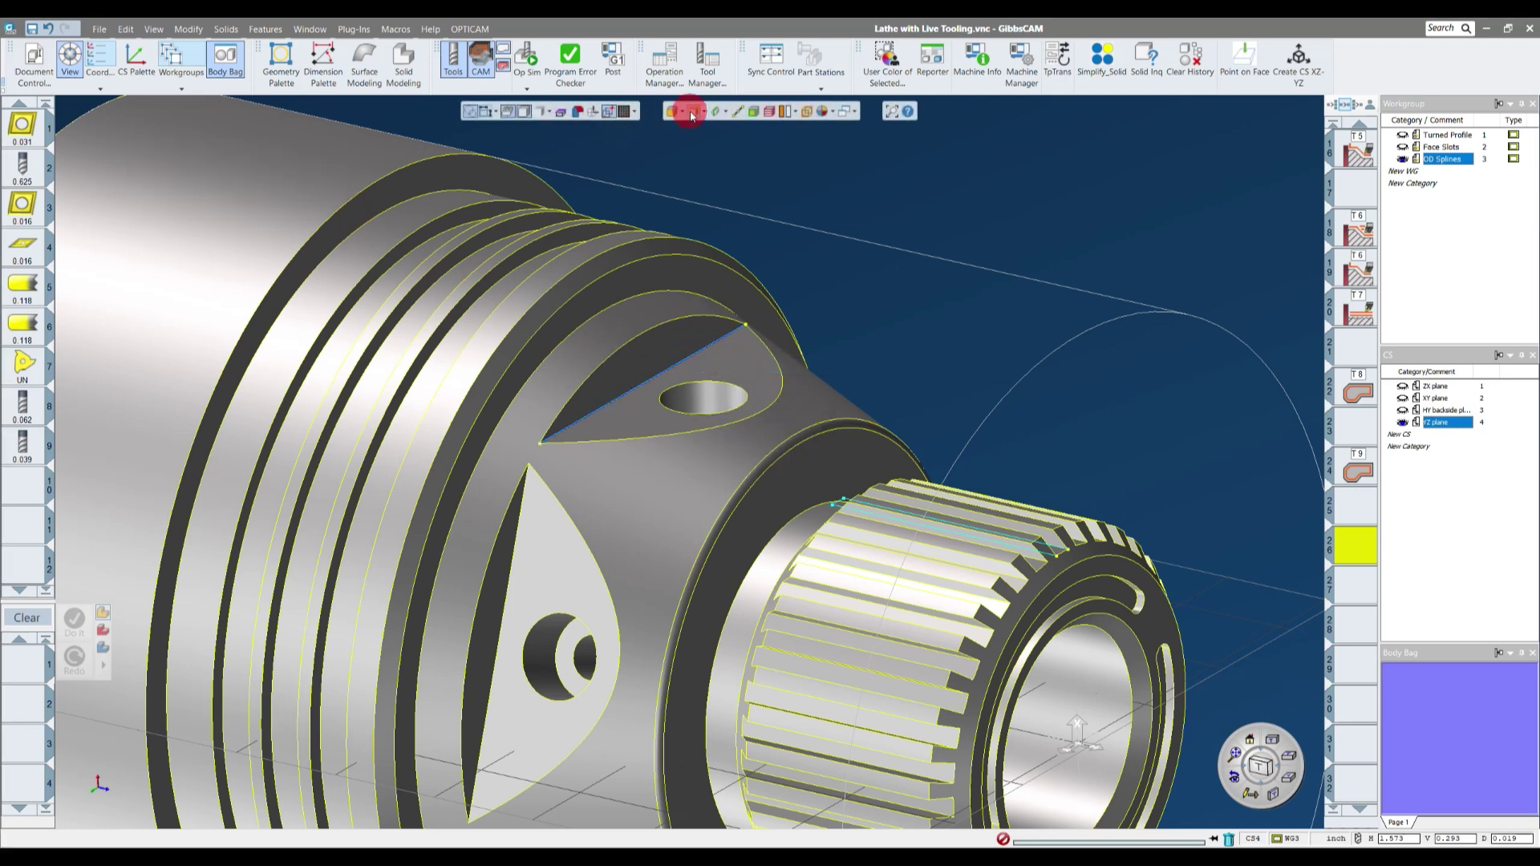
{"action": "left_click", "coordinate": [893, 244]}
- Create milling tool 10 as an fEM end mill with a straight shank
{"action": "mouse_move", "coordinate": [893, 243]}
{"action": "middle_mouse_down"}
{"action": "mouse_move", "coordinate": [969, 364]}
{"action": "mouse_move", "coordinate": [773, 506]}
{"action": "mouse_move", "coordinate": [732, 427]}
{"action": "mouse_move", "coordinate": [797, 290]}
{"action": "mouse_move", "coordinate": [1354, 562]}
{"action": "middle_mouse_up"}
{"action": "mouse_move", "coordinate": [31, 486]}
{"action": "middle_mouse_down"}
{"action": "mouse_move", "coordinate": [931, 288]}
{"action": "mouse_move", "coordinate": [828, 337]}
{"action": "mouse_move", "coordinate": [811, 313]}
{"action": "mouse_move", "coordinate": [1033, 371]}
{"action": "mouse_move", "coordinate": [739, 327]}
{"action": "mouse_move", "coordinate": [35, 447]}
{"action": "mouse_move", "coordinate": [22, 489]}
{"action": "middle_mouse_up"}
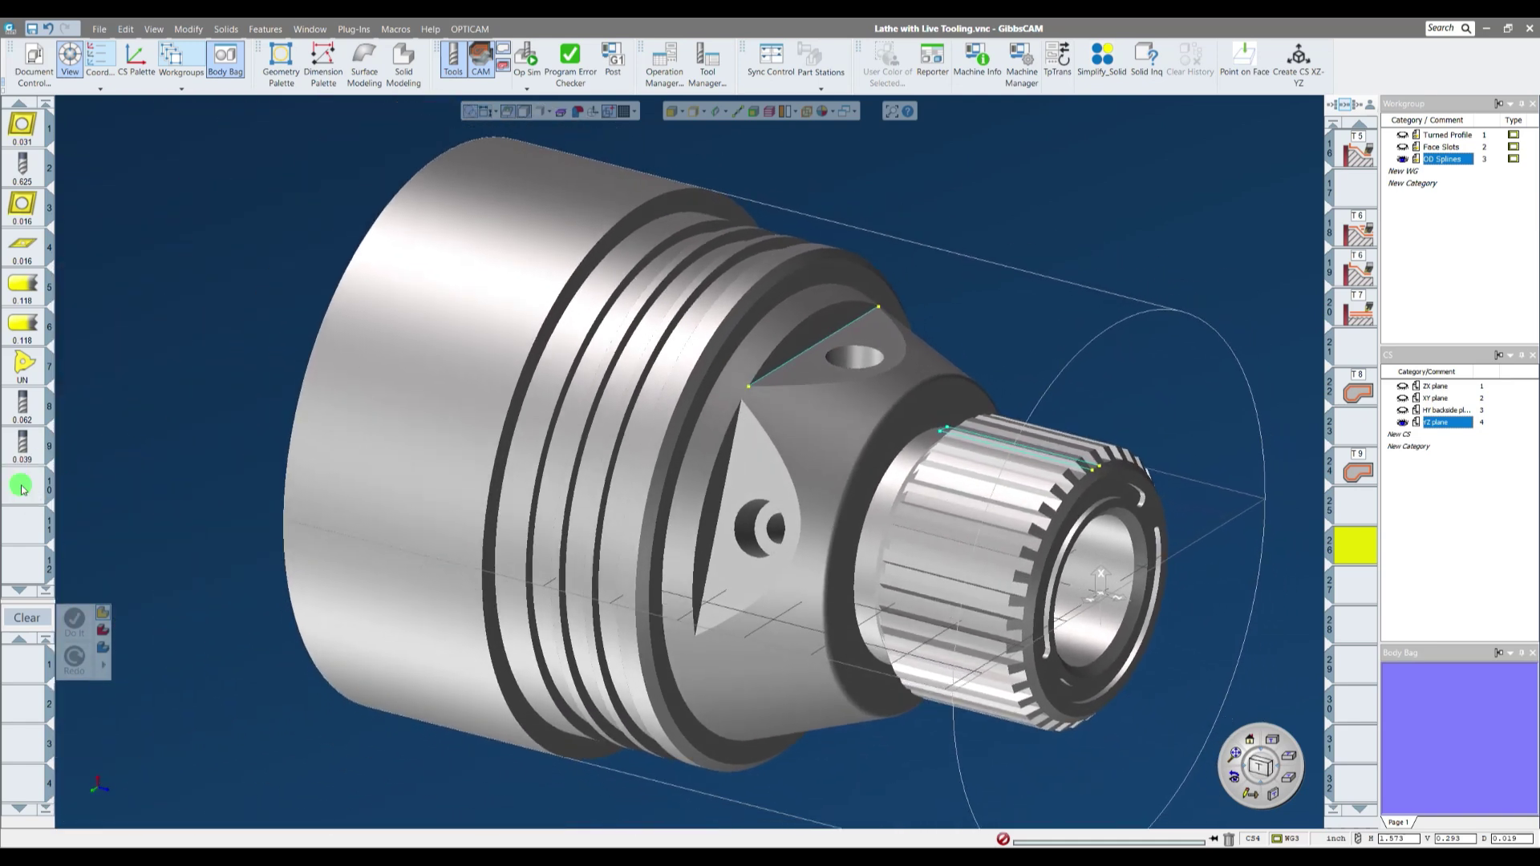
{"action": "double_click", "coordinate": [22, 489]}
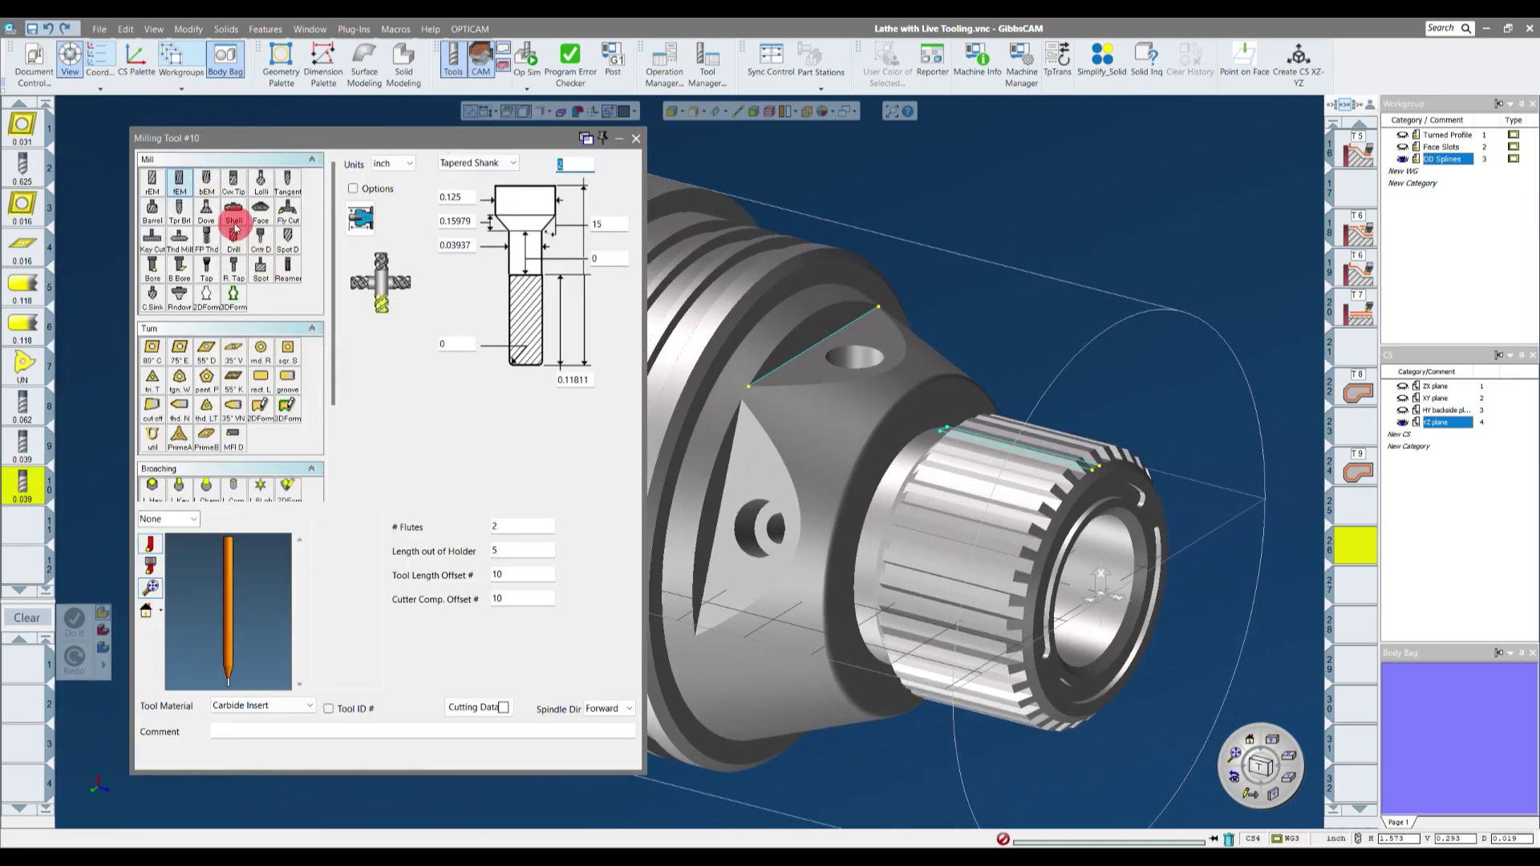
{"action": "left_click", "coordinate": [180, 187]}
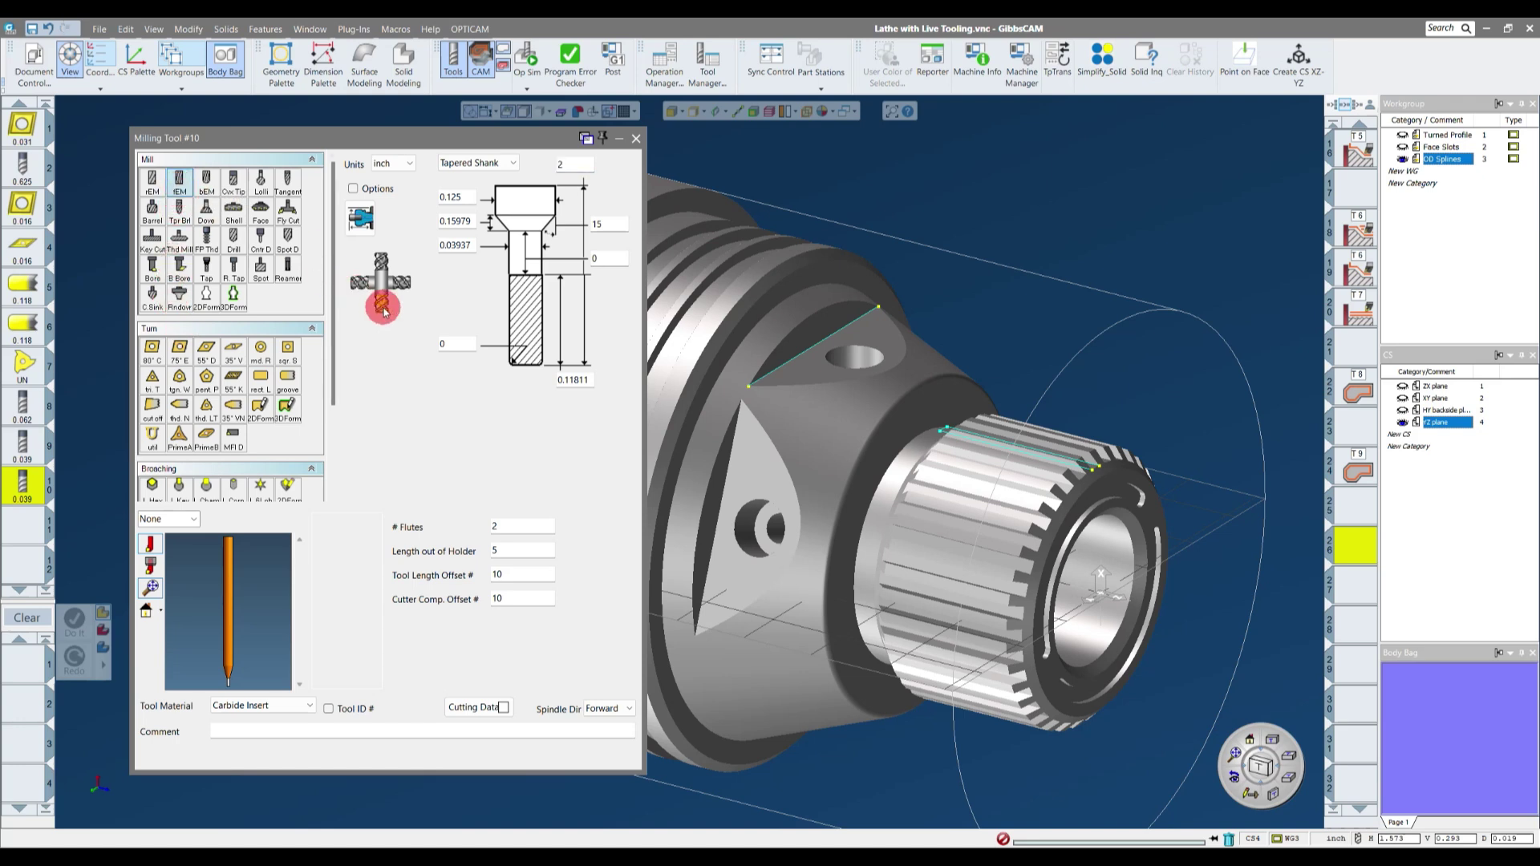
{"action": "left_click", "coordinate": [482, 162]}
{"action": "left_click", "coordinate": [469, 177]}
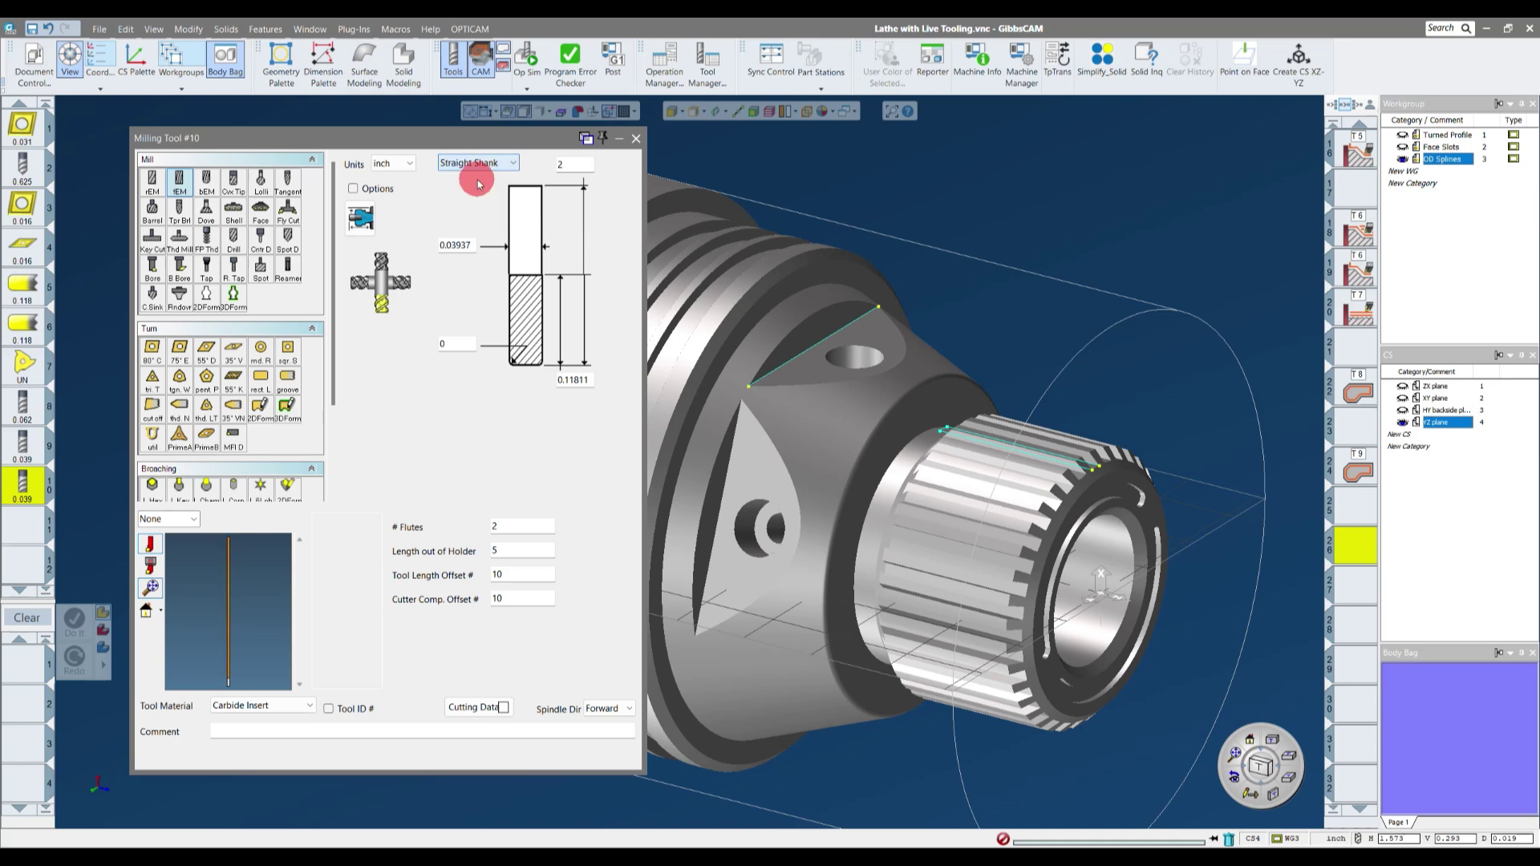
- Set tool 10's diameter to 0.5 inch, flute length to 1.25 and overall length to 3.5, then close the tool definition
{"action": "double_click", "coordinate": [461, 245]}
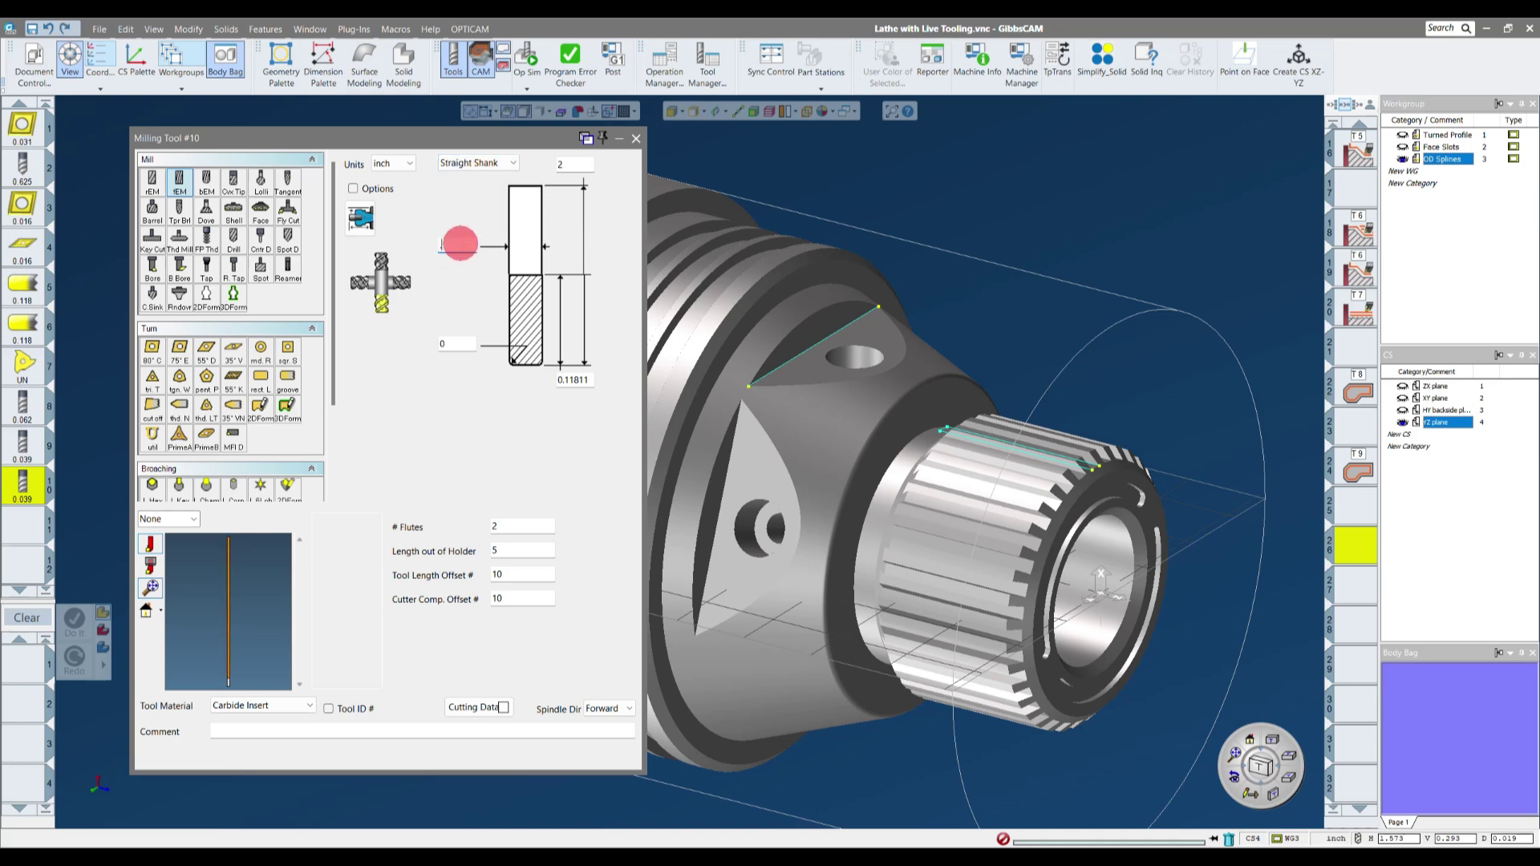
{"action": "type", "text": ".5"}
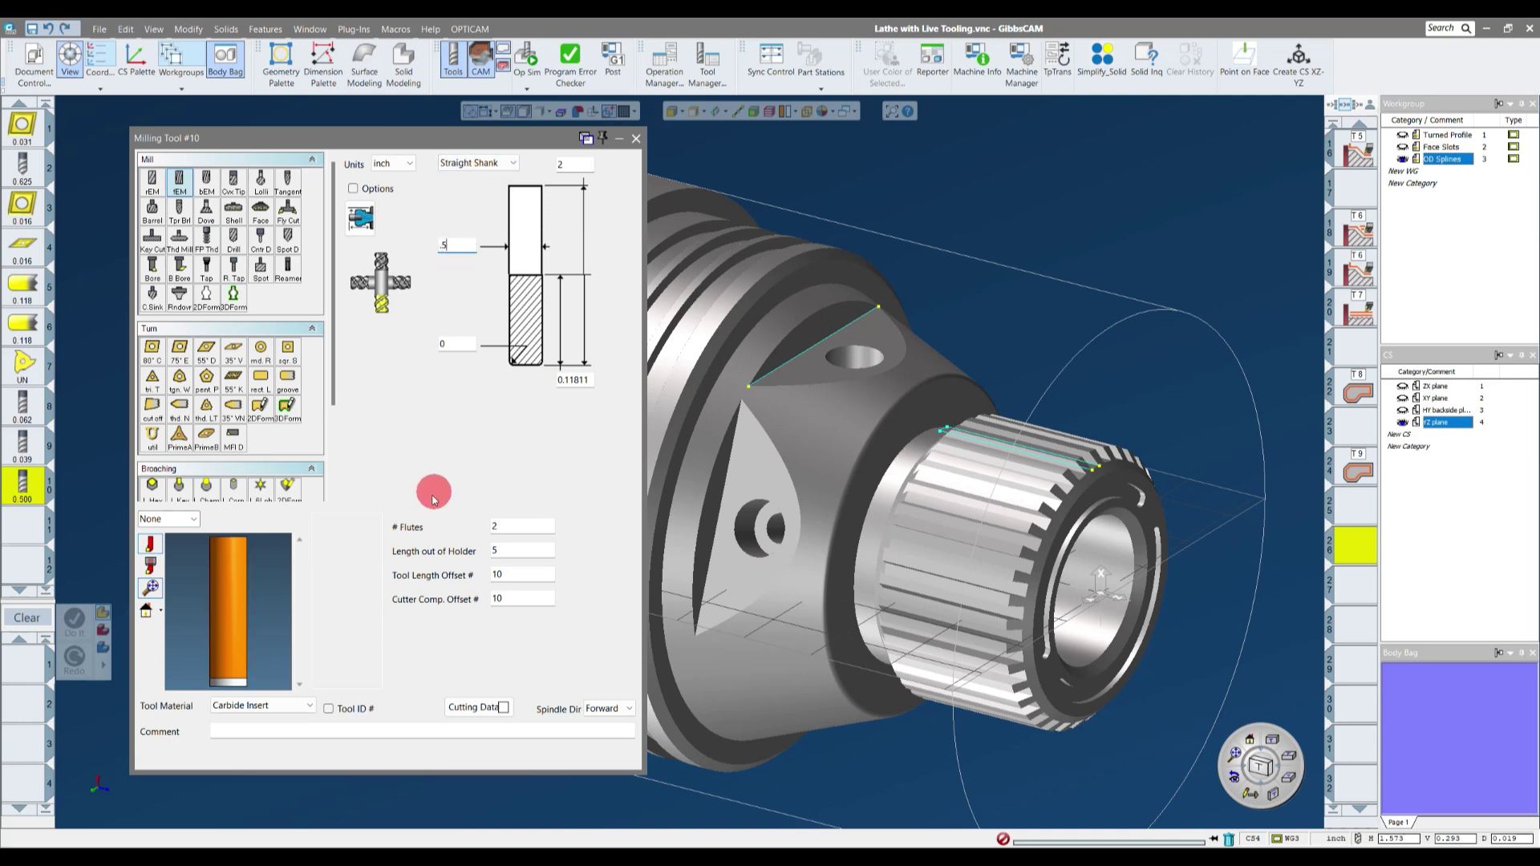
{"action": "double_click", "coordinate": [577, 378]}
{"action": "type", "text": "1.25"}
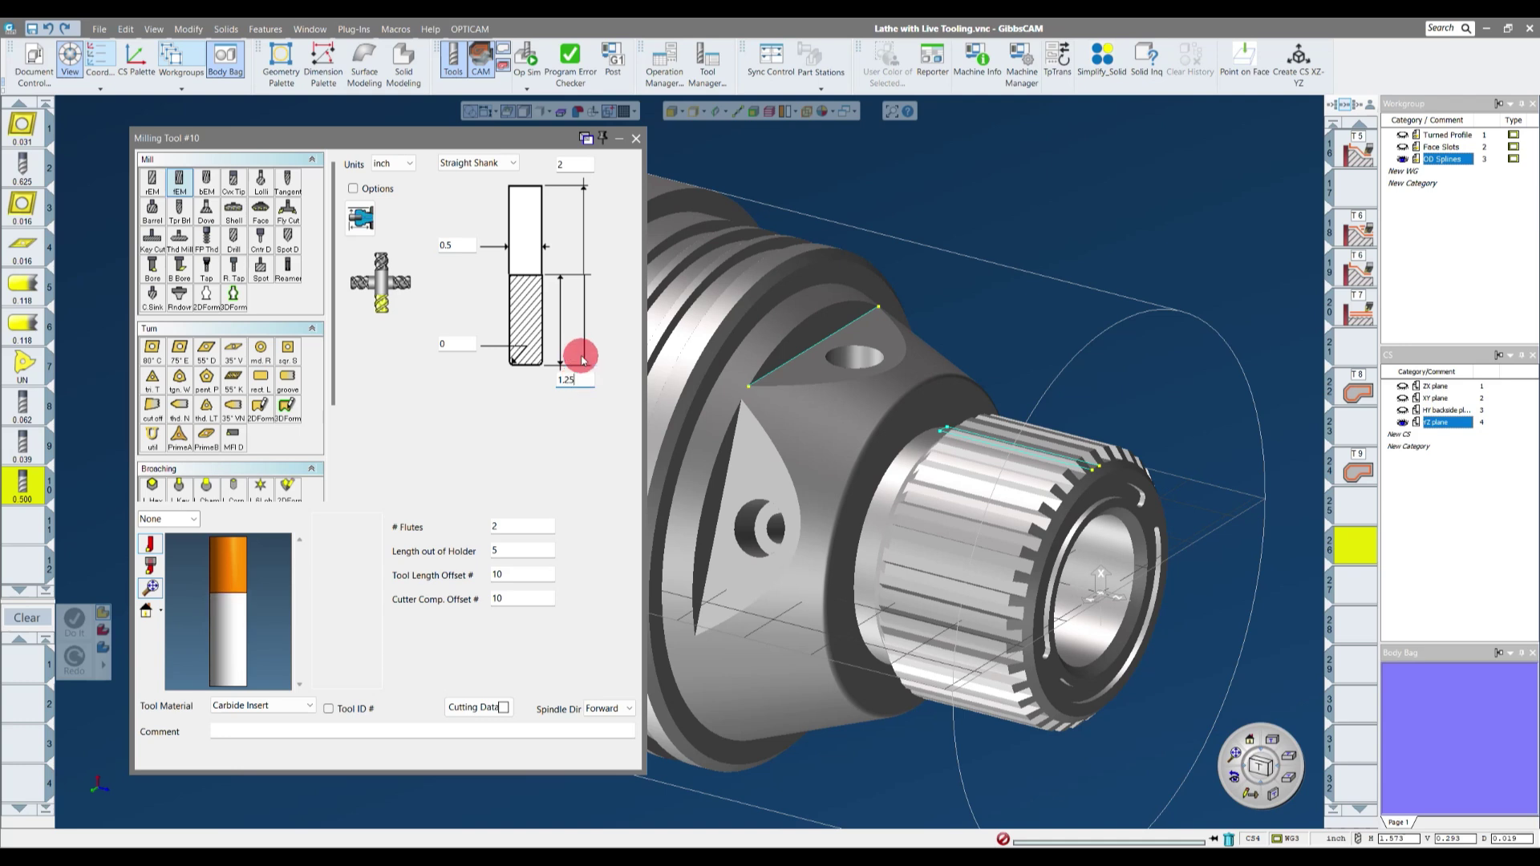
{"action": "double_click", "coordinate": [568, 164]}
{"action": "type", "text": "3.5"}
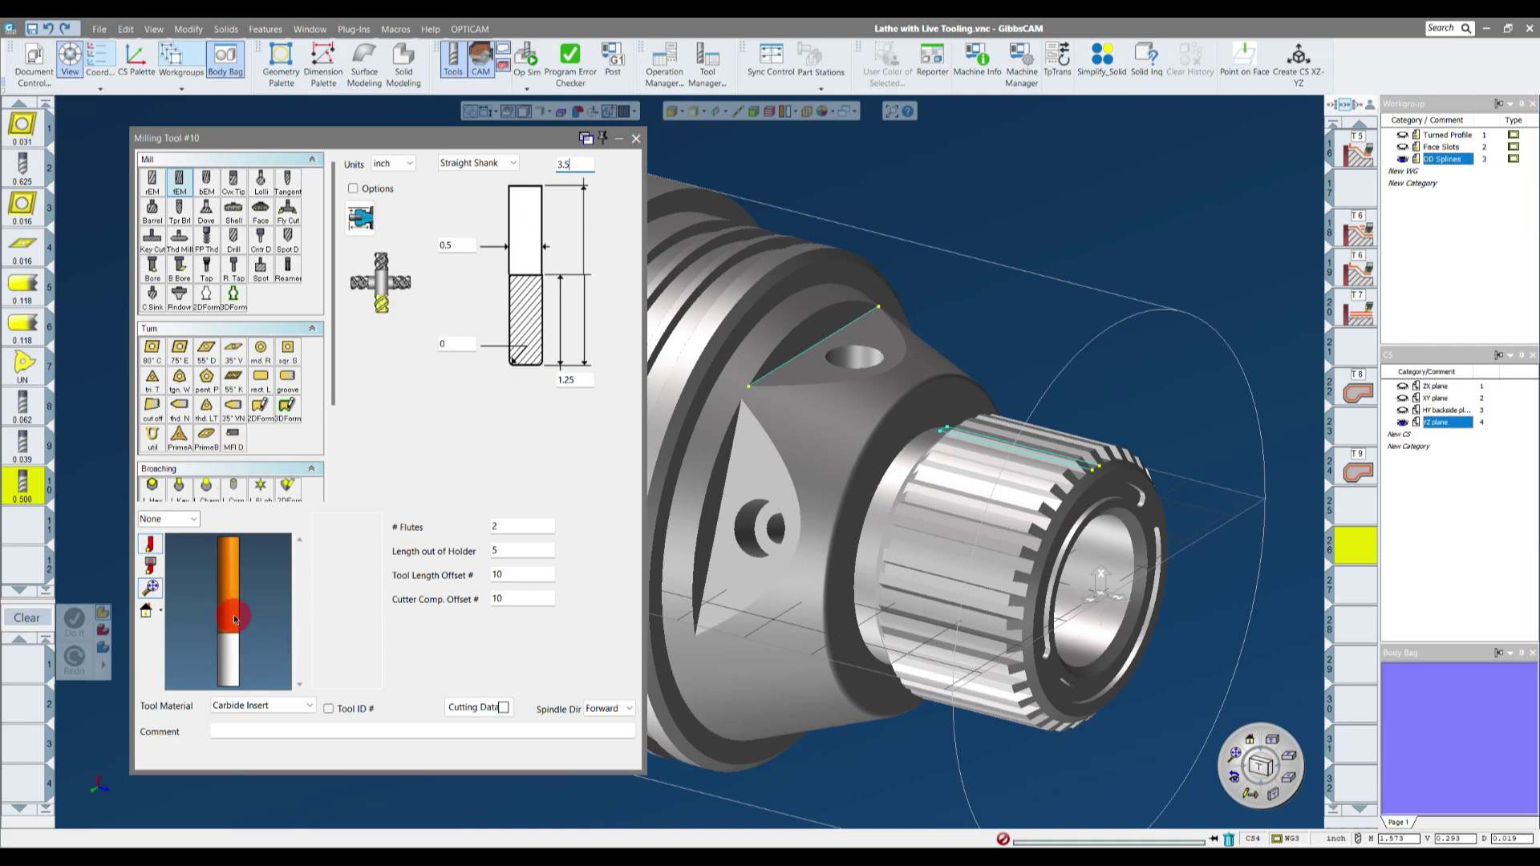
{"action": "left_click", "coordinate": [636, 137]}
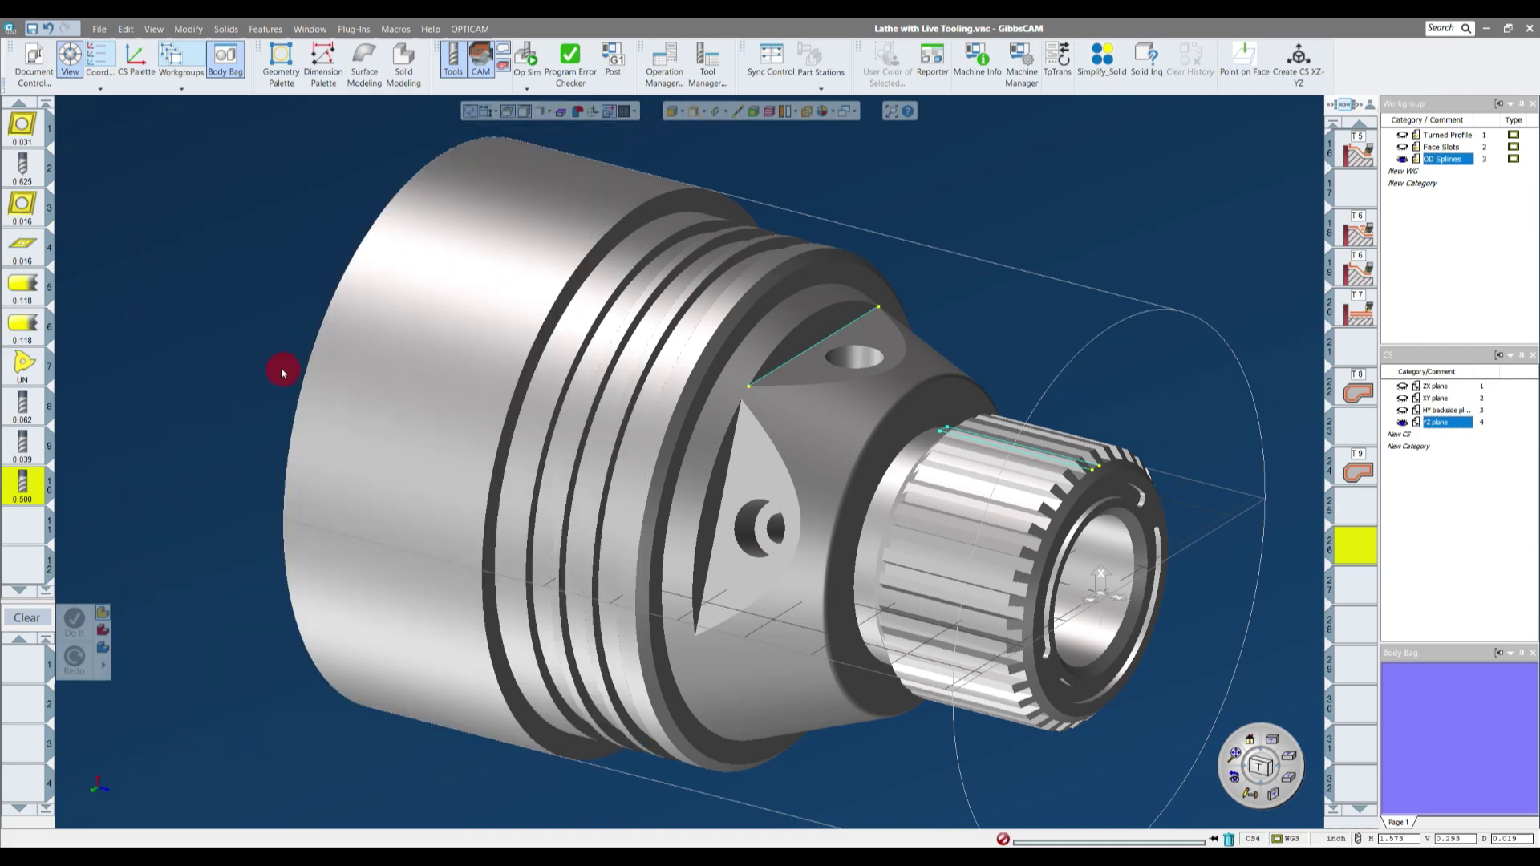
- Create a Contour process with tool 10 and check its rotation settings
{"action": "left_click_drag", "start_coordinate": [22, 485], "coordinate": [20, 665]}
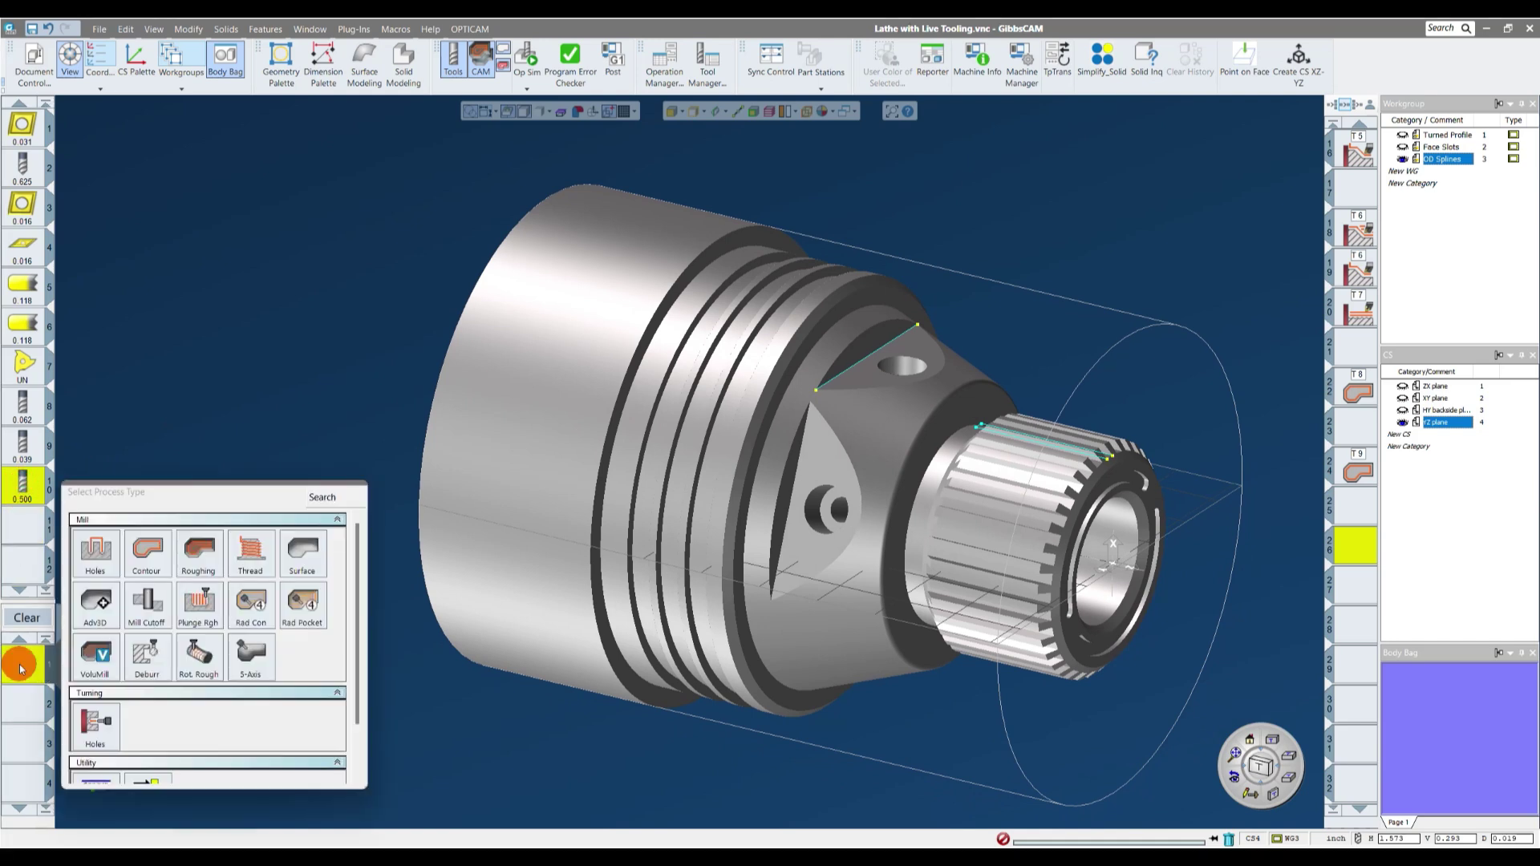
{"action": "left_click", "coordinate": [149, 561]}
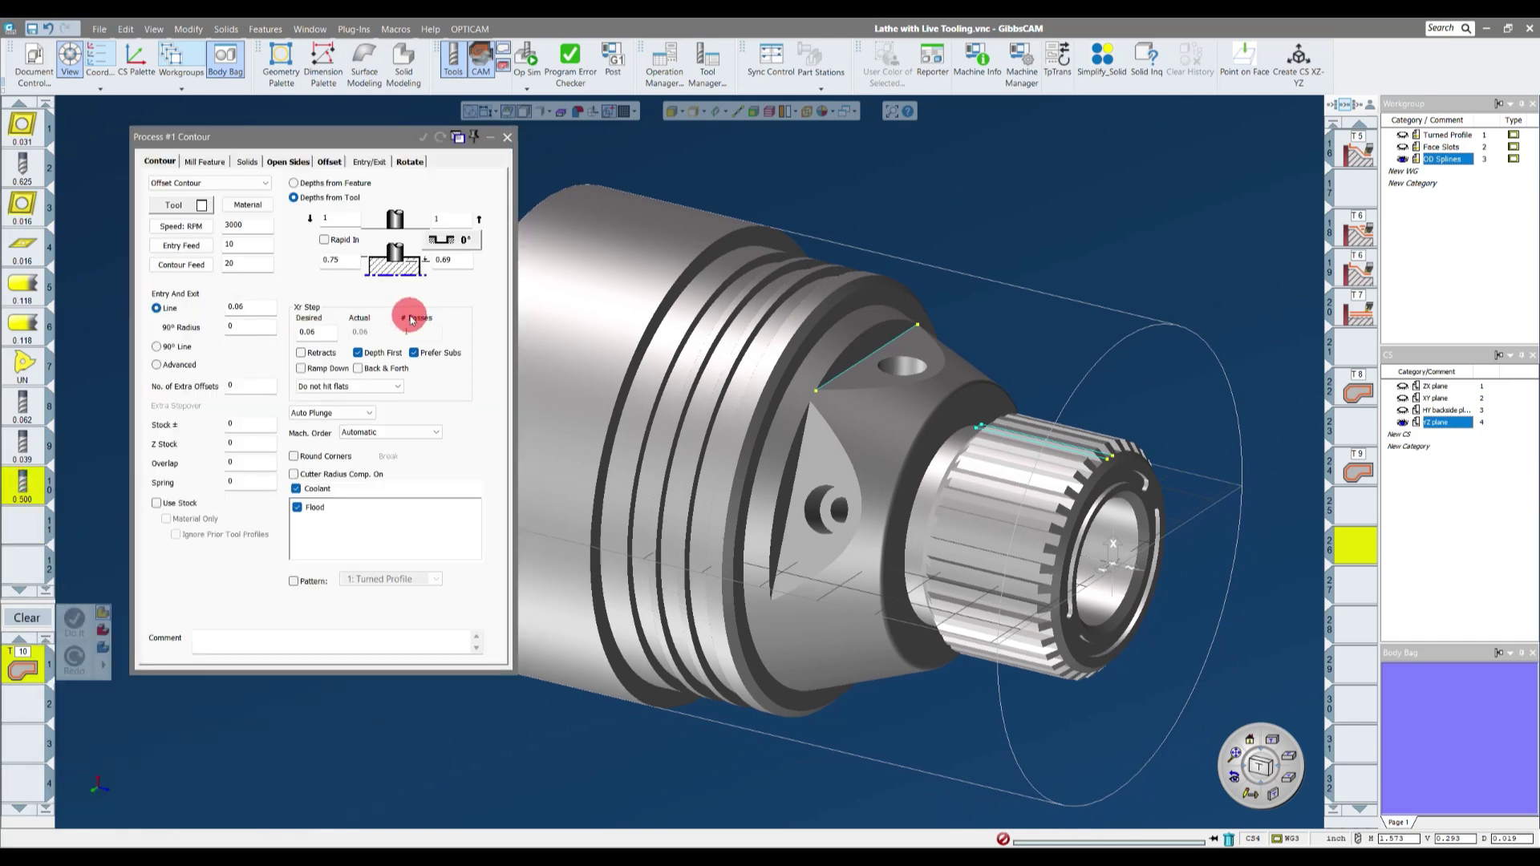
{"action": "left_click", "coordinate": [408, 163]}
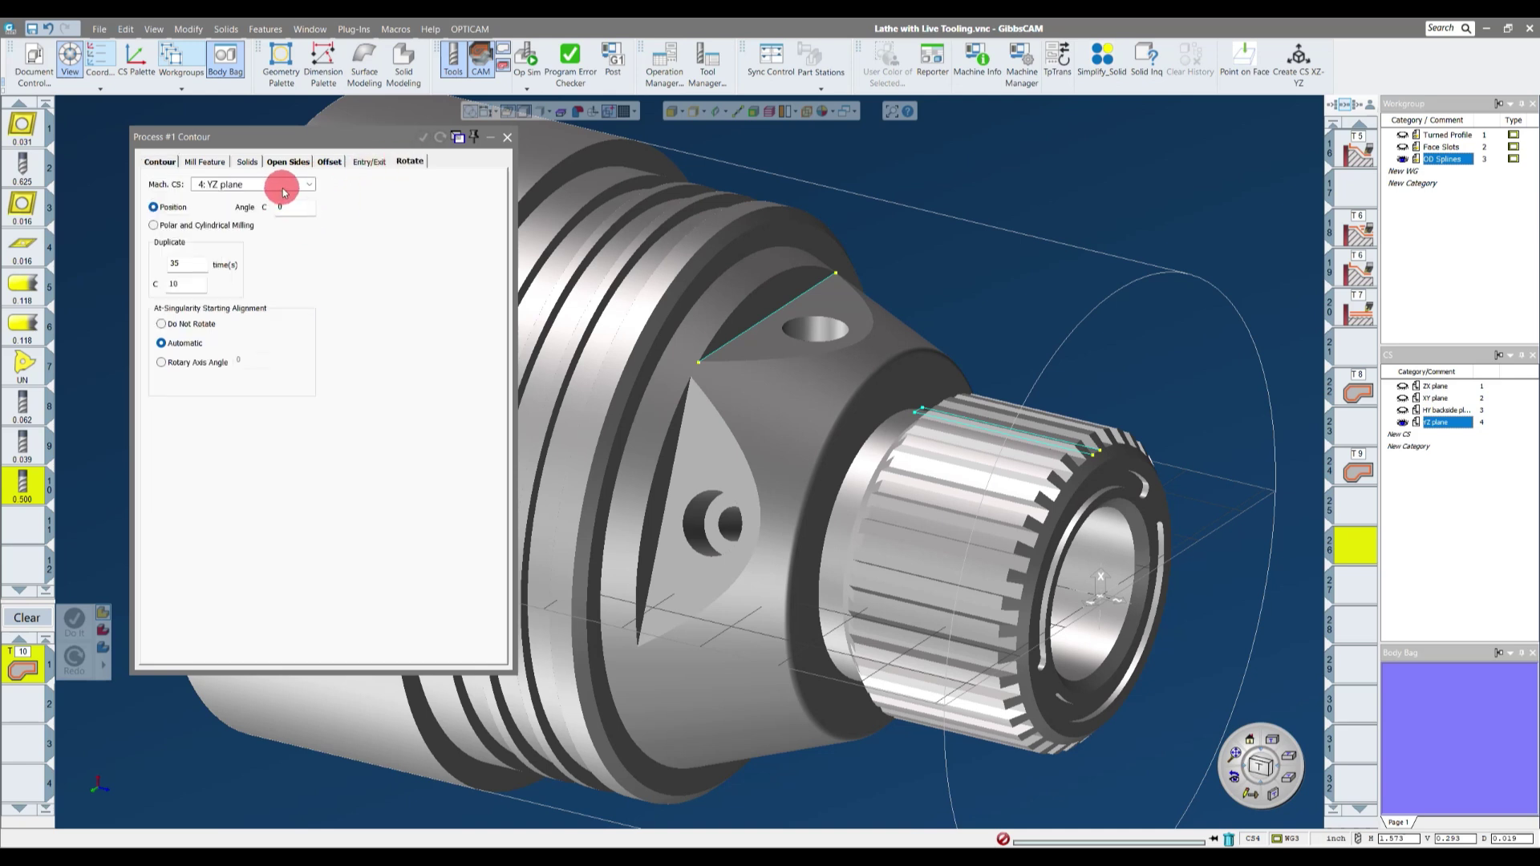
{"action": "left_click", "coordinate": [164, 164]}
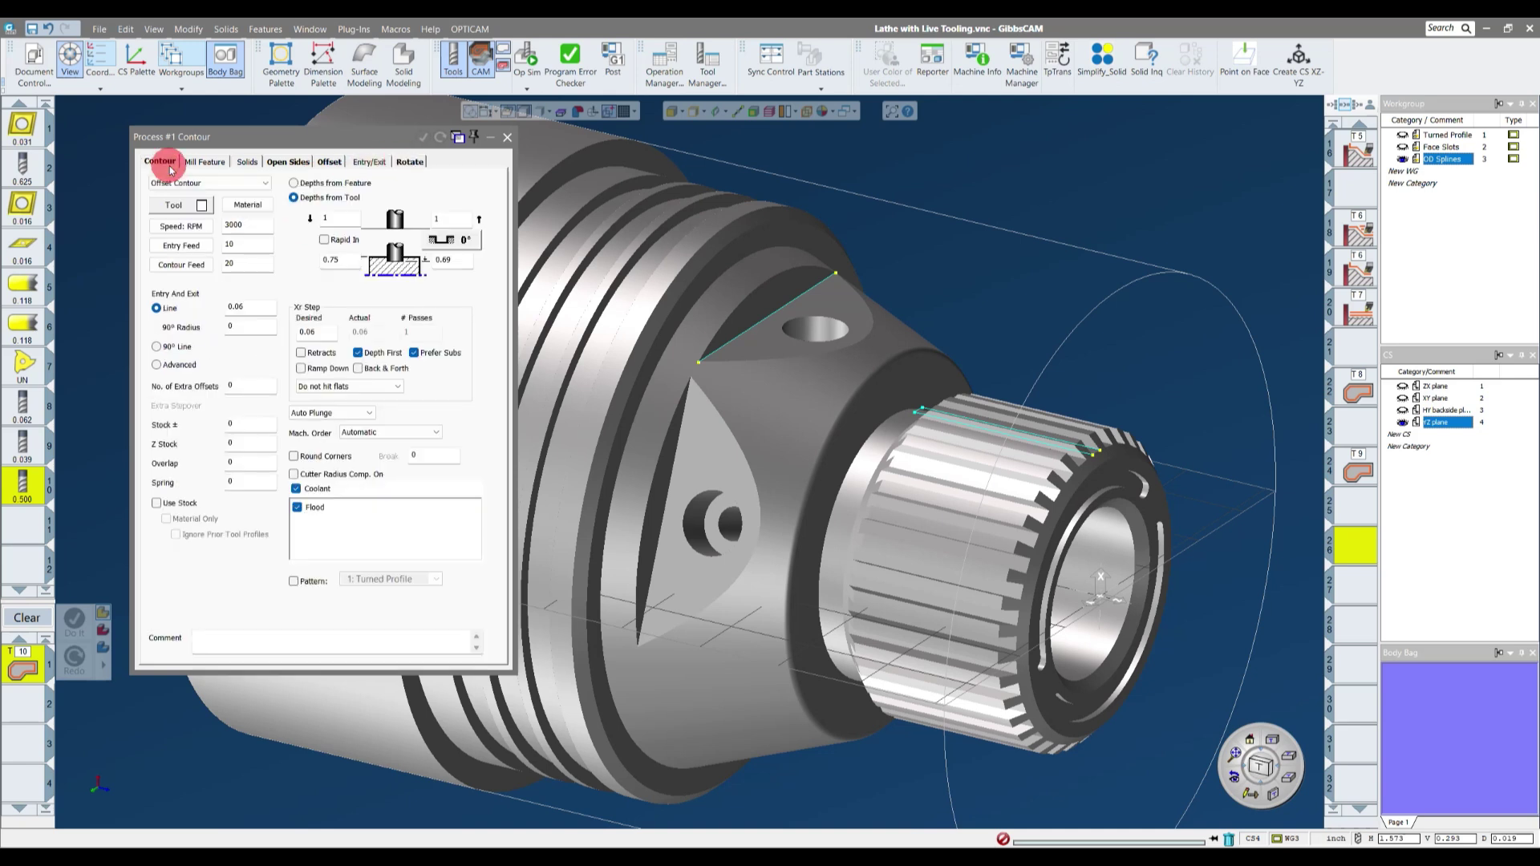
- Set the contour's surface depth to 1.14354 and final depth to 0.96 by picking those depths from the upper milled flat
{"action": "left_click", "coordinate": [338, 258]}
{"action": "scroll", "coordinate": [728, 351], "scroll_direction": "up", "scroll_amount": 3}
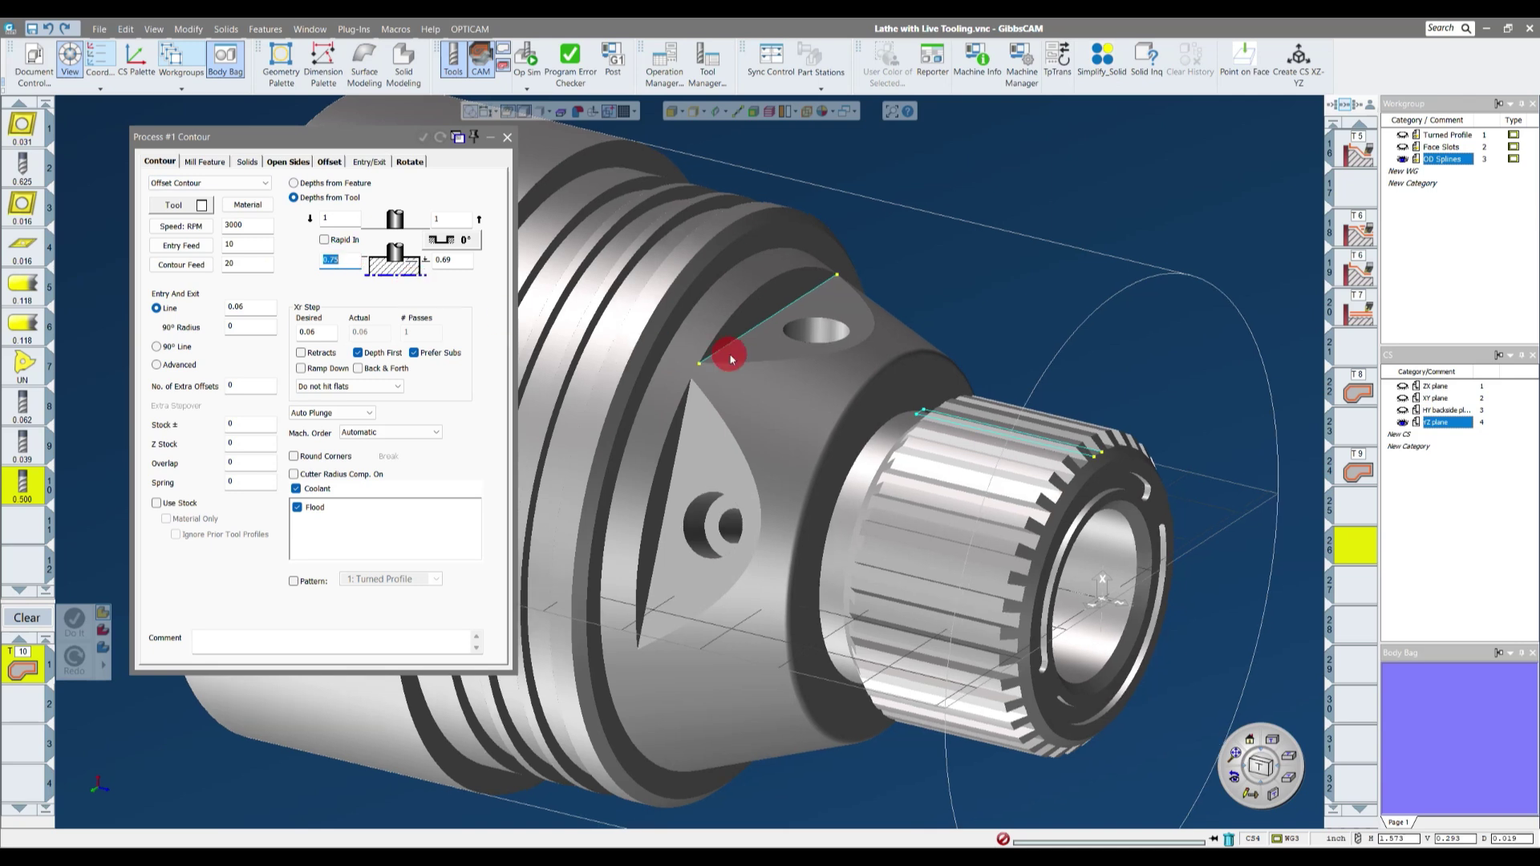
{"action": "scroll", "coordinate": [758, 353], "scroll_direction": "up", "scroll_amount": 5}
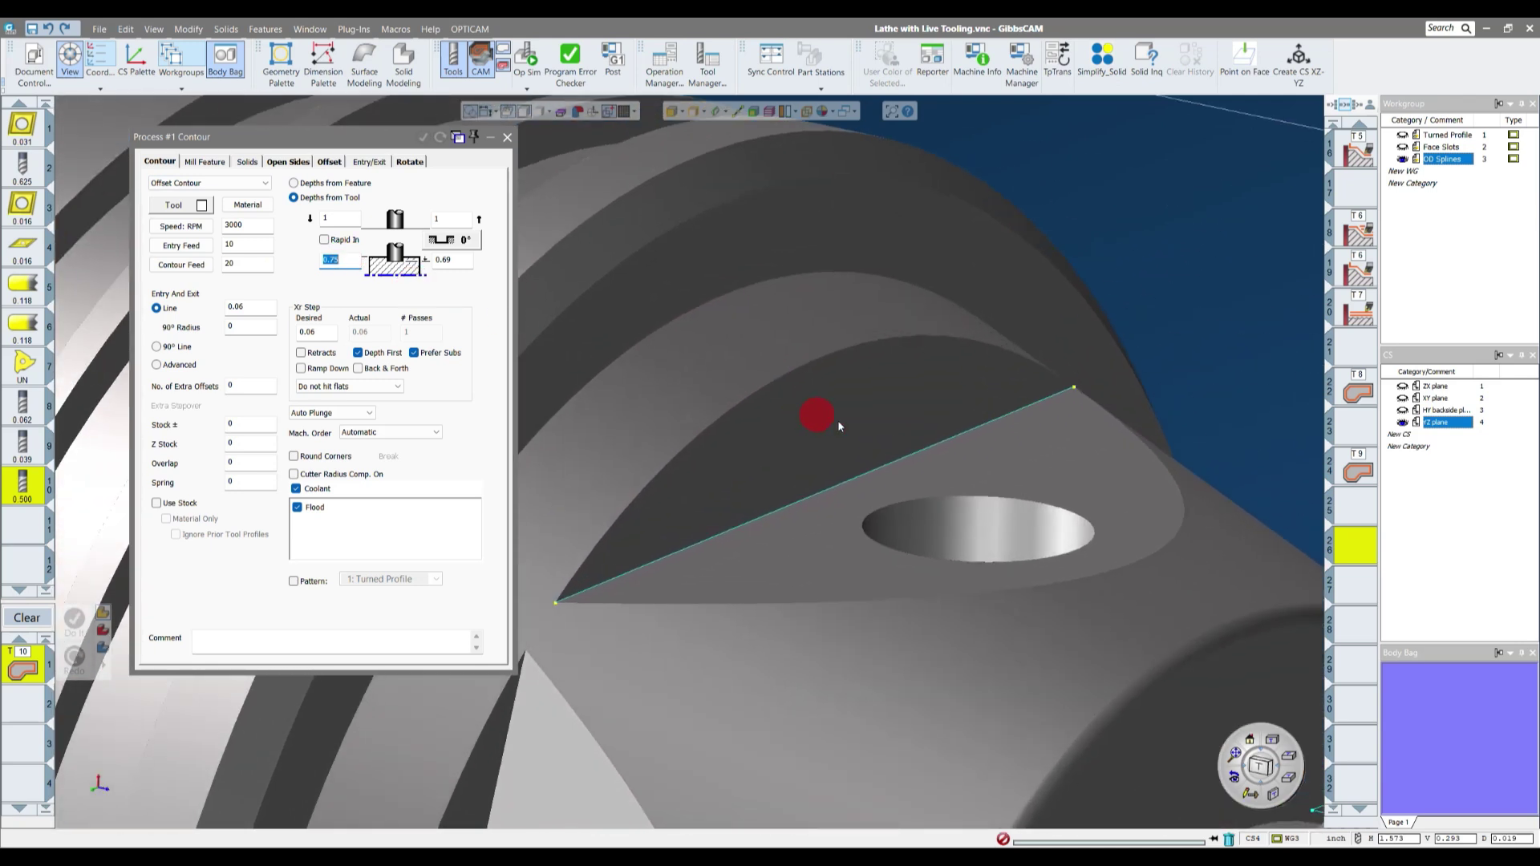
{"action": "middle_click_drag", "start_coordinate": [995, 363], "coordinate": [794, 435]}
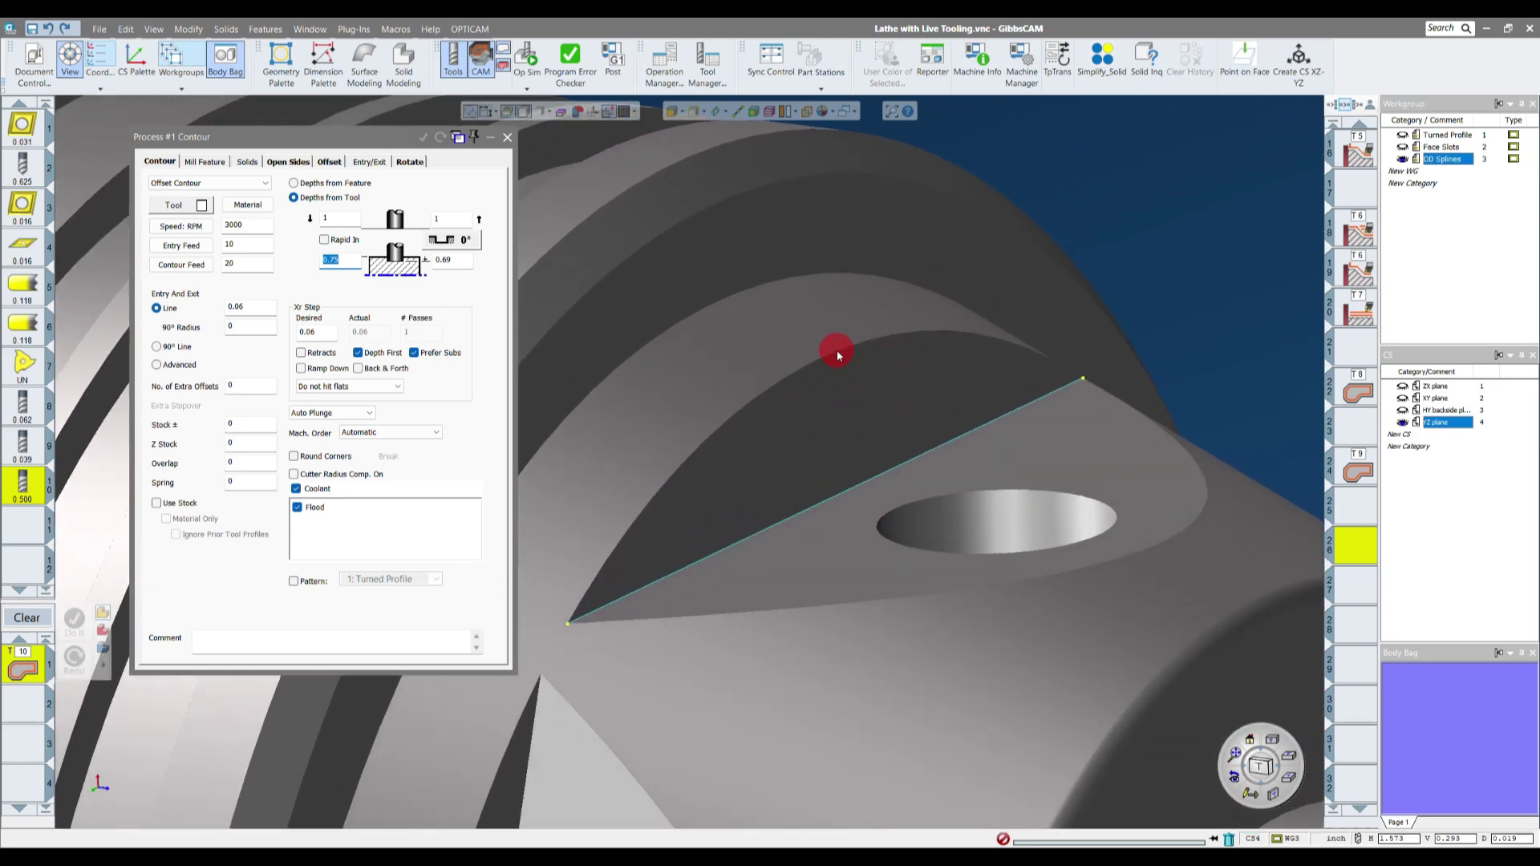
{"action": "scroll", "coordinate": [836, 350], "scroll_direction": "down", "scroll_amount": 2}
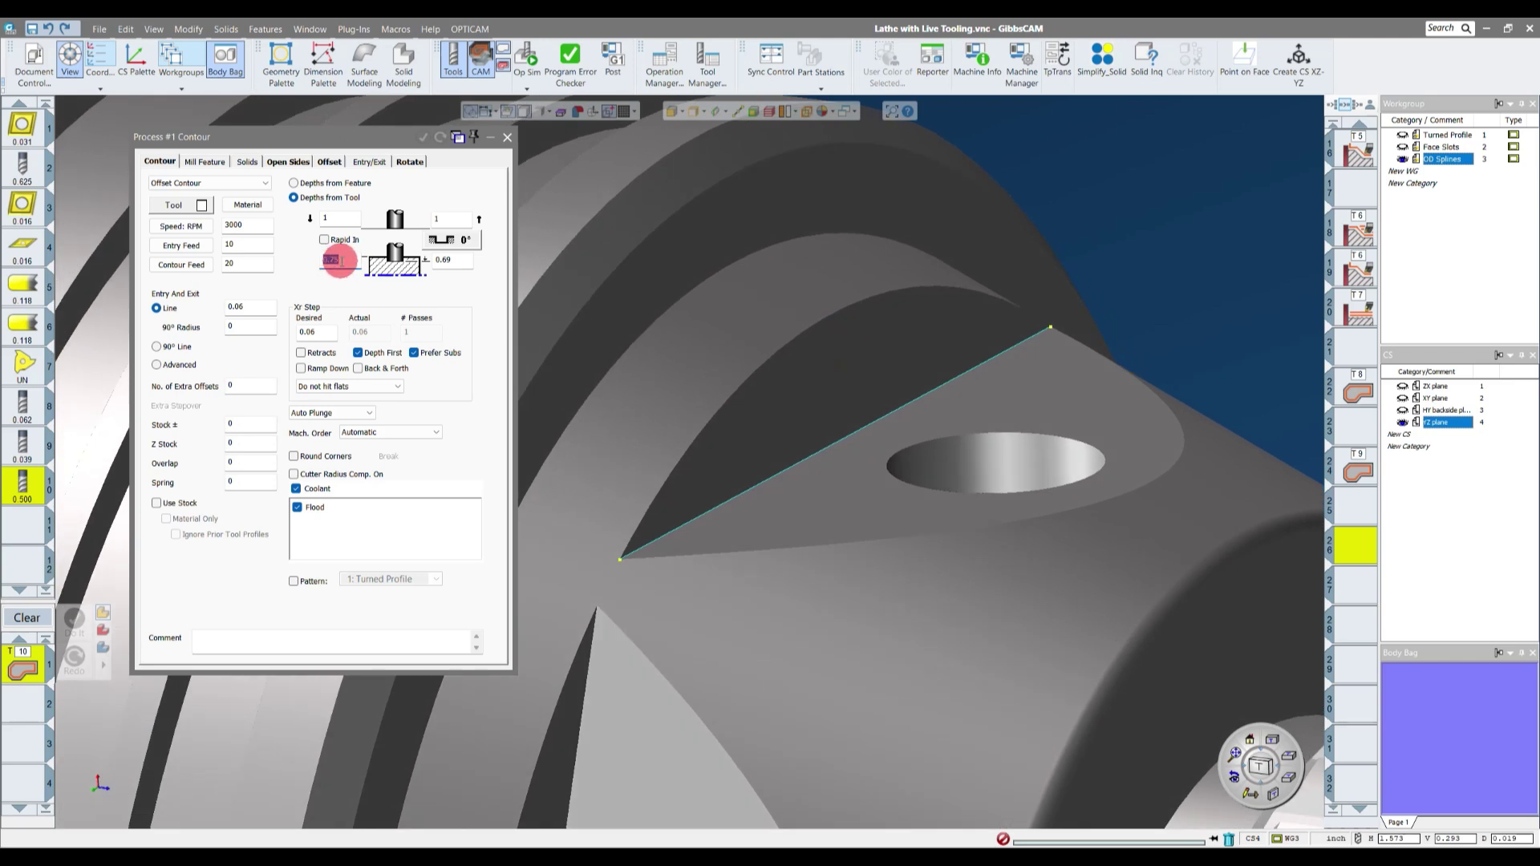
{"action": "double_click", "coordinate": [443, 259]}
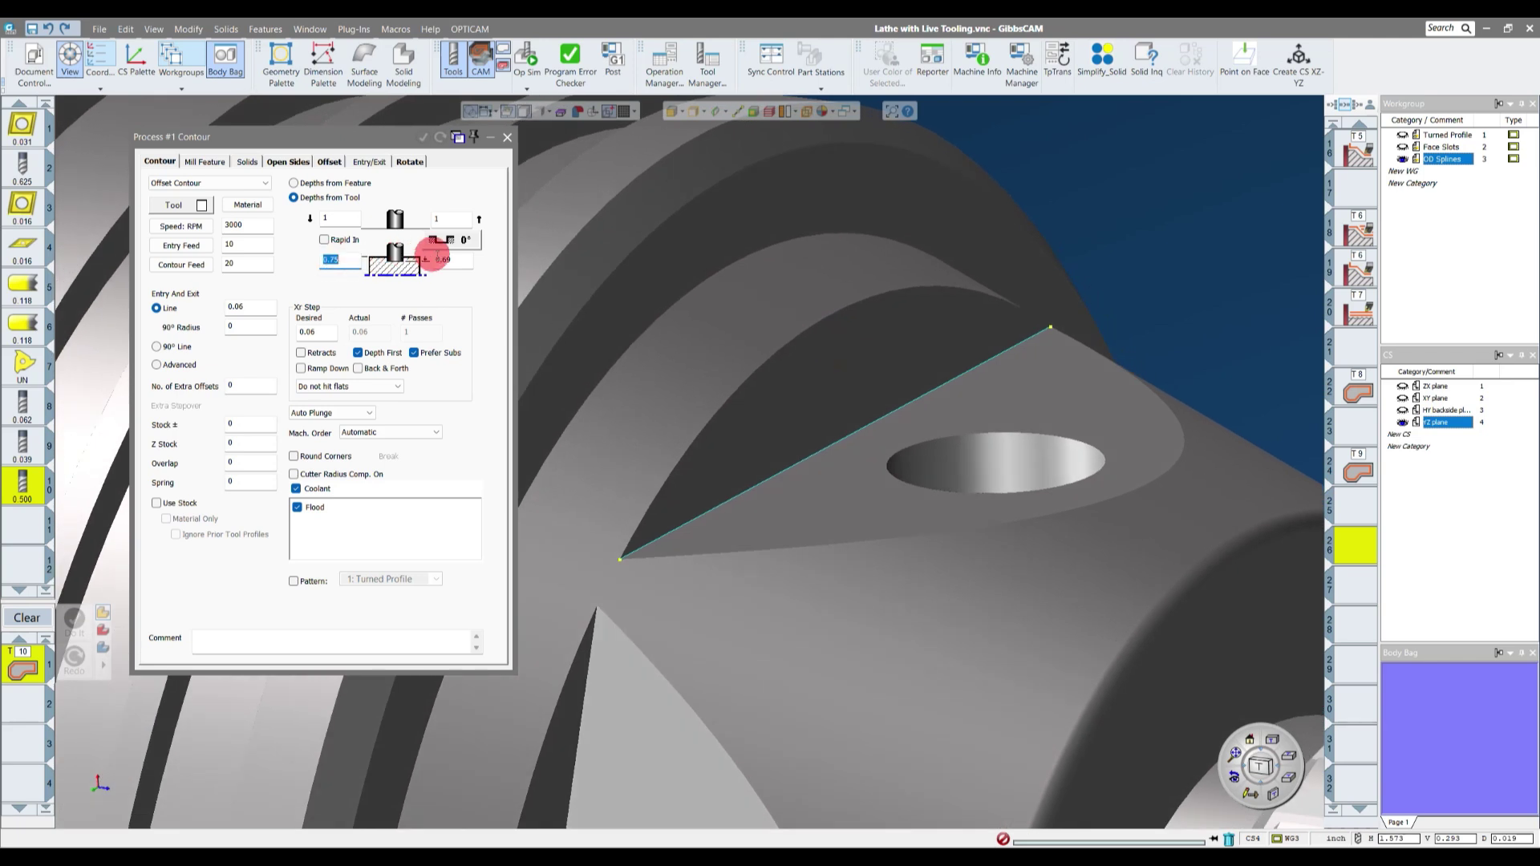
{"action": "left_click", "coordinate": [355, 264]}
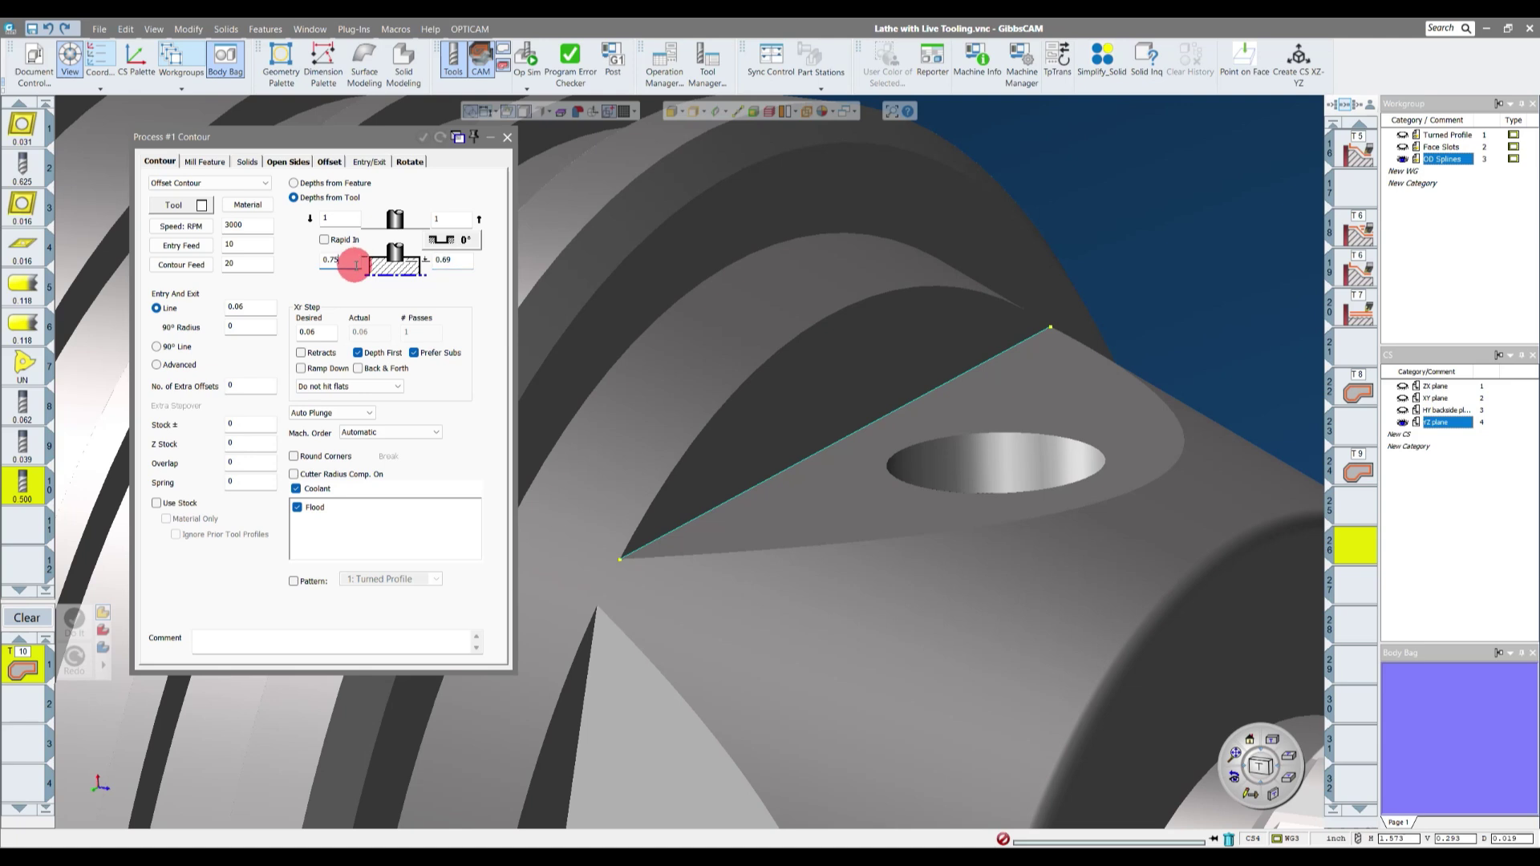
{"action": "double_click", "coordinate": [355, 264]}
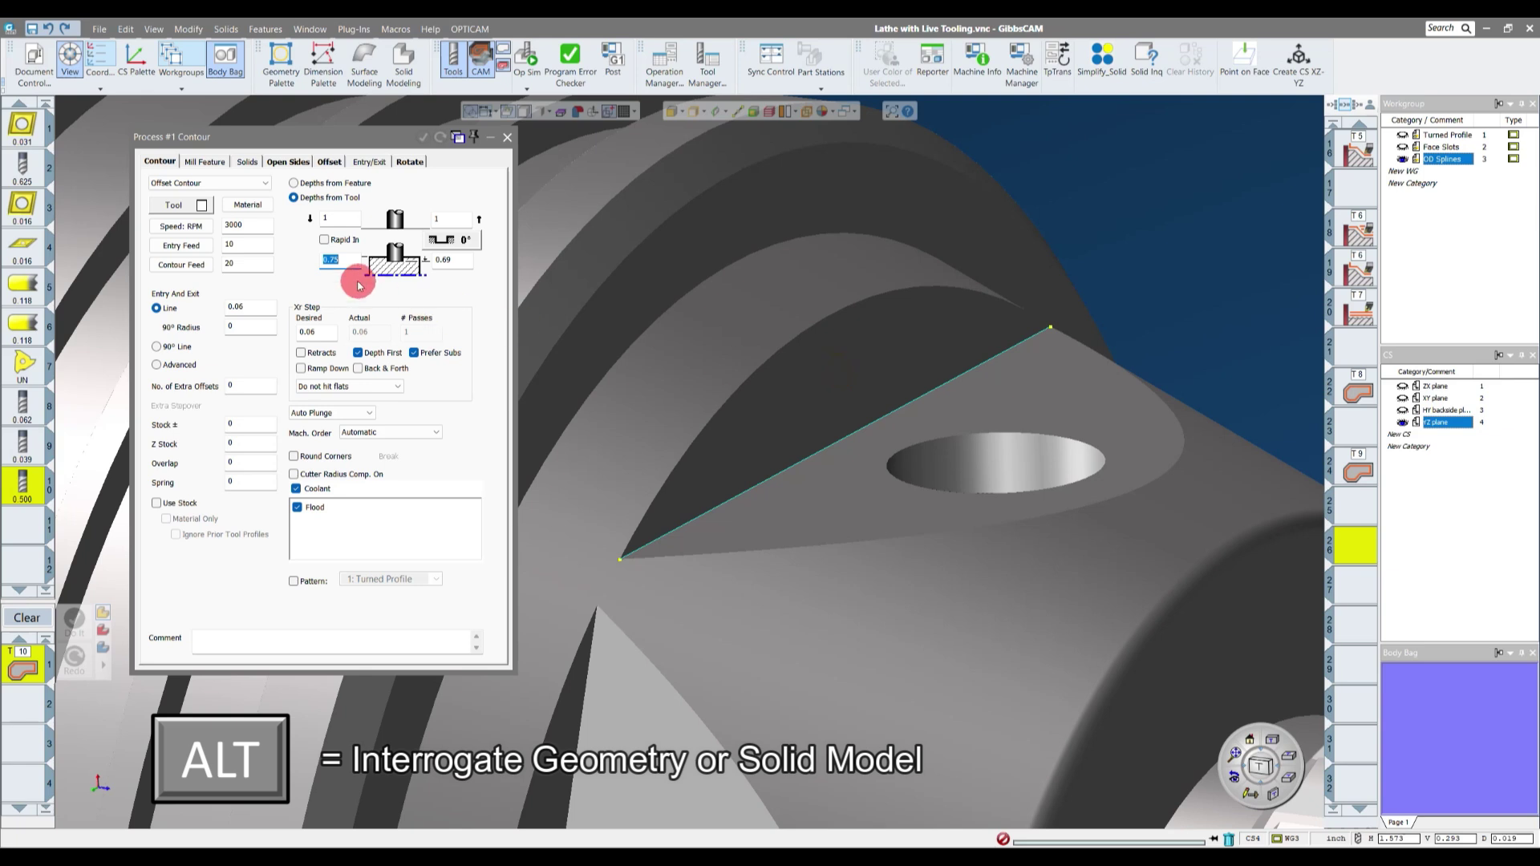
{"action": "left_click", "coordinate": [838, 381], "text": "alt"}
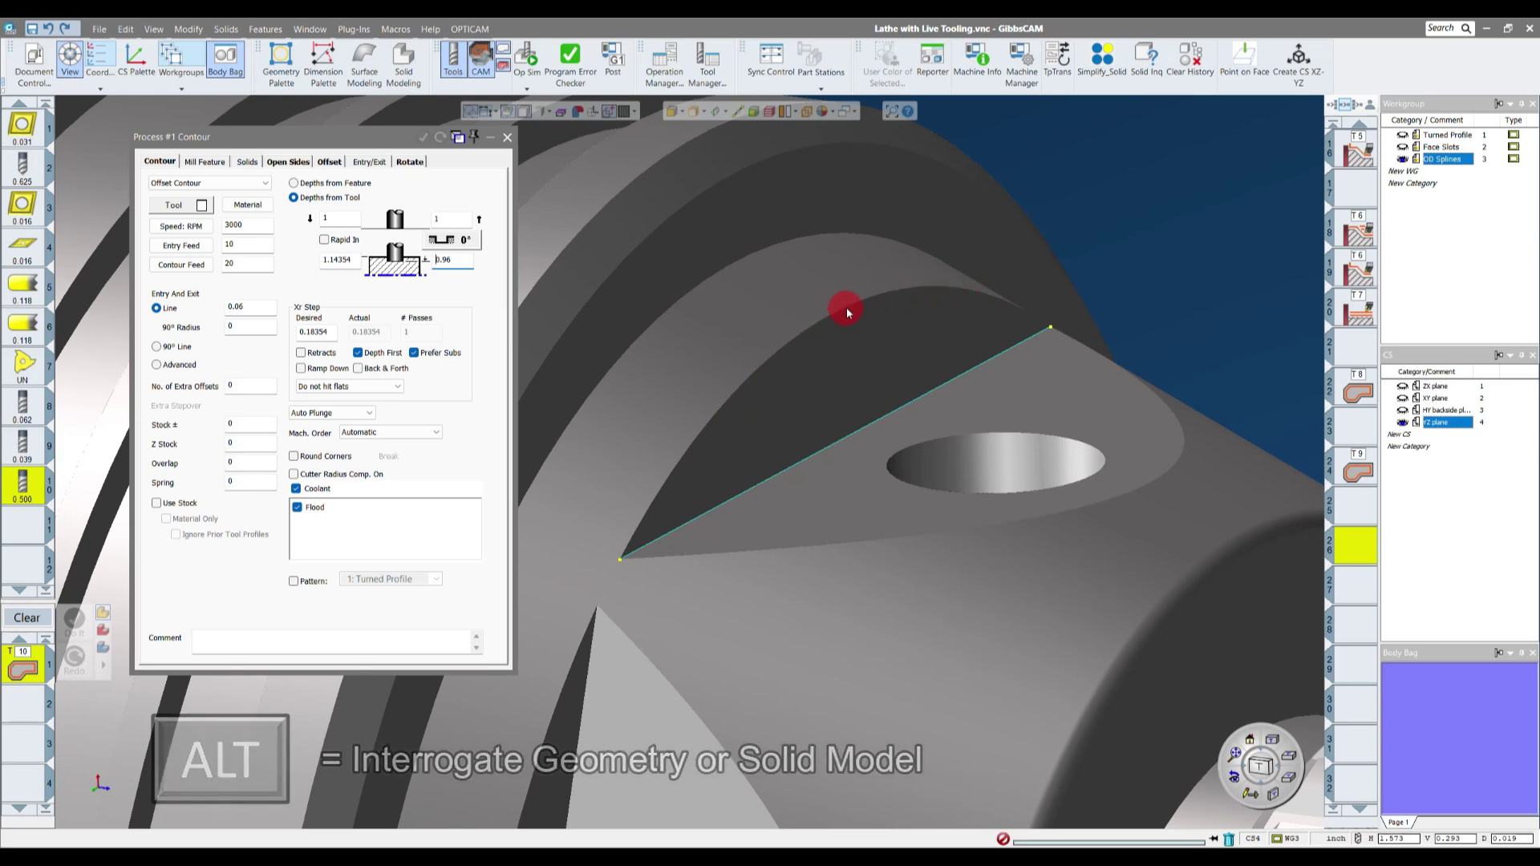
- Set the contour's desired Xr depth step to 0.1
{"action": "left_click_drag", "start_coordinate": [288, 332], "coordinate": [386, 334]}
{"action": "left_click", "coordinate": [358, 352]}
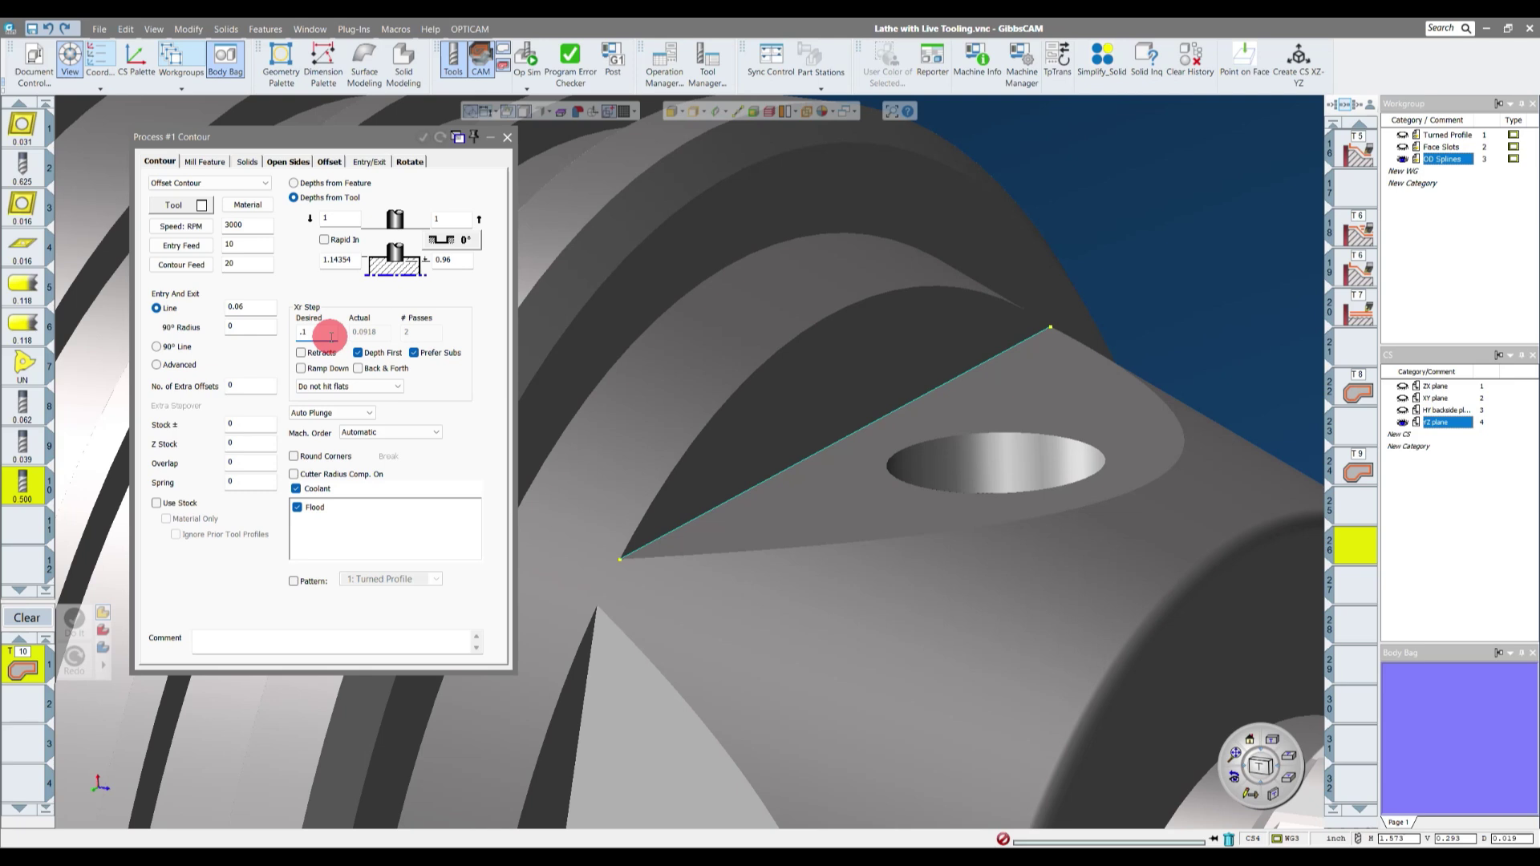
{"action": "left_click_drag", "start_coordinate": [334, 337], "coordinate": [317, 332]}
{"action": "middle_click_drag", "start_coordinate": [850, 401], "coordinate": [299, 238]}
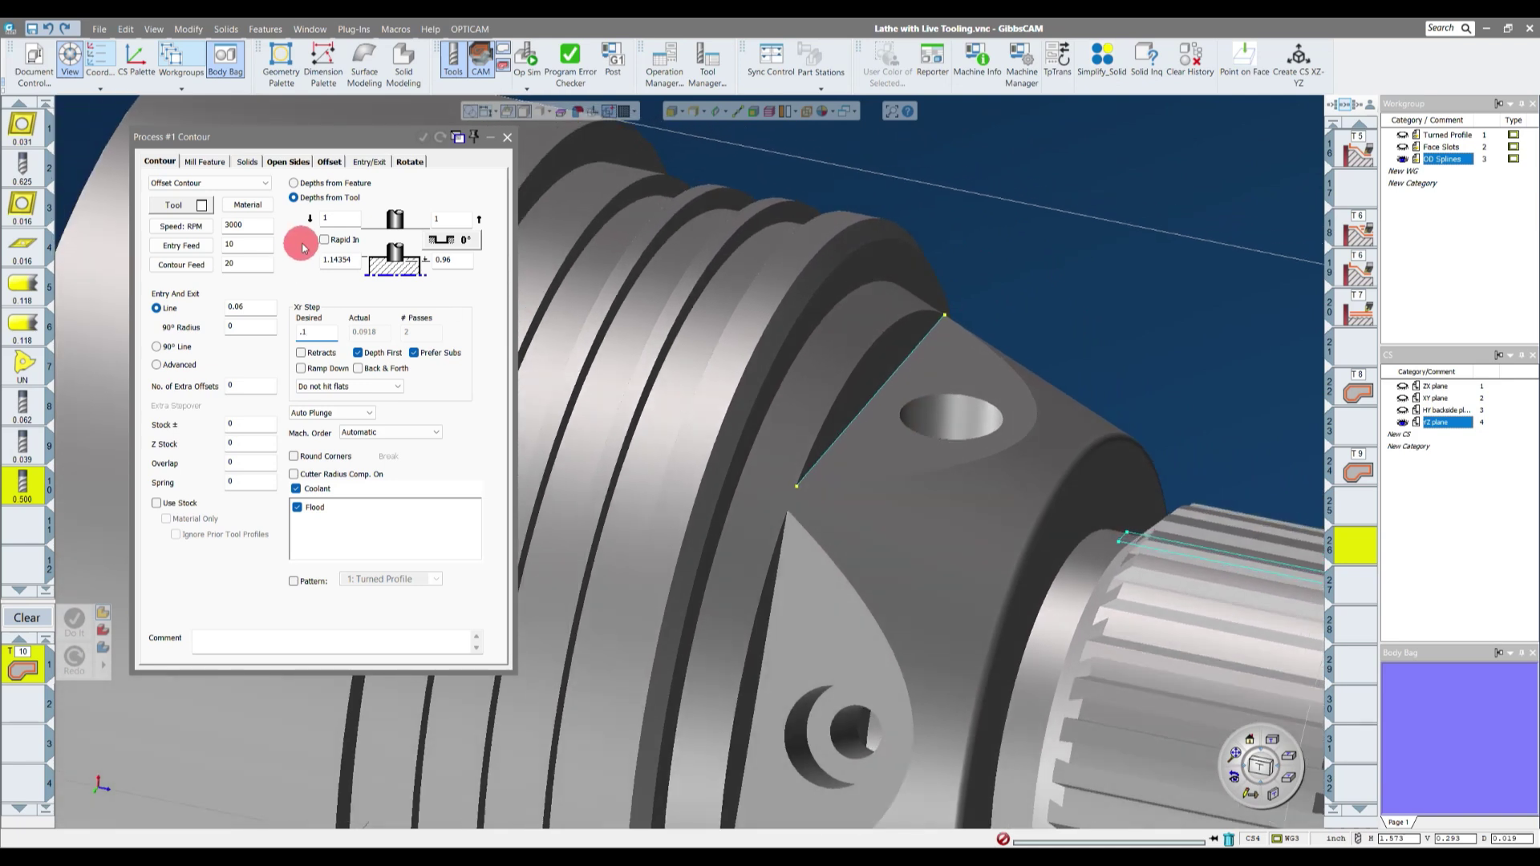
- Set both the entry and exit clearance planes to 1.5 and turn on Retracts for the depth passes
{"action": "left_click", "coordinate": [344, 216]}
{"action": "left_click", "coordinate": [451, 216]}
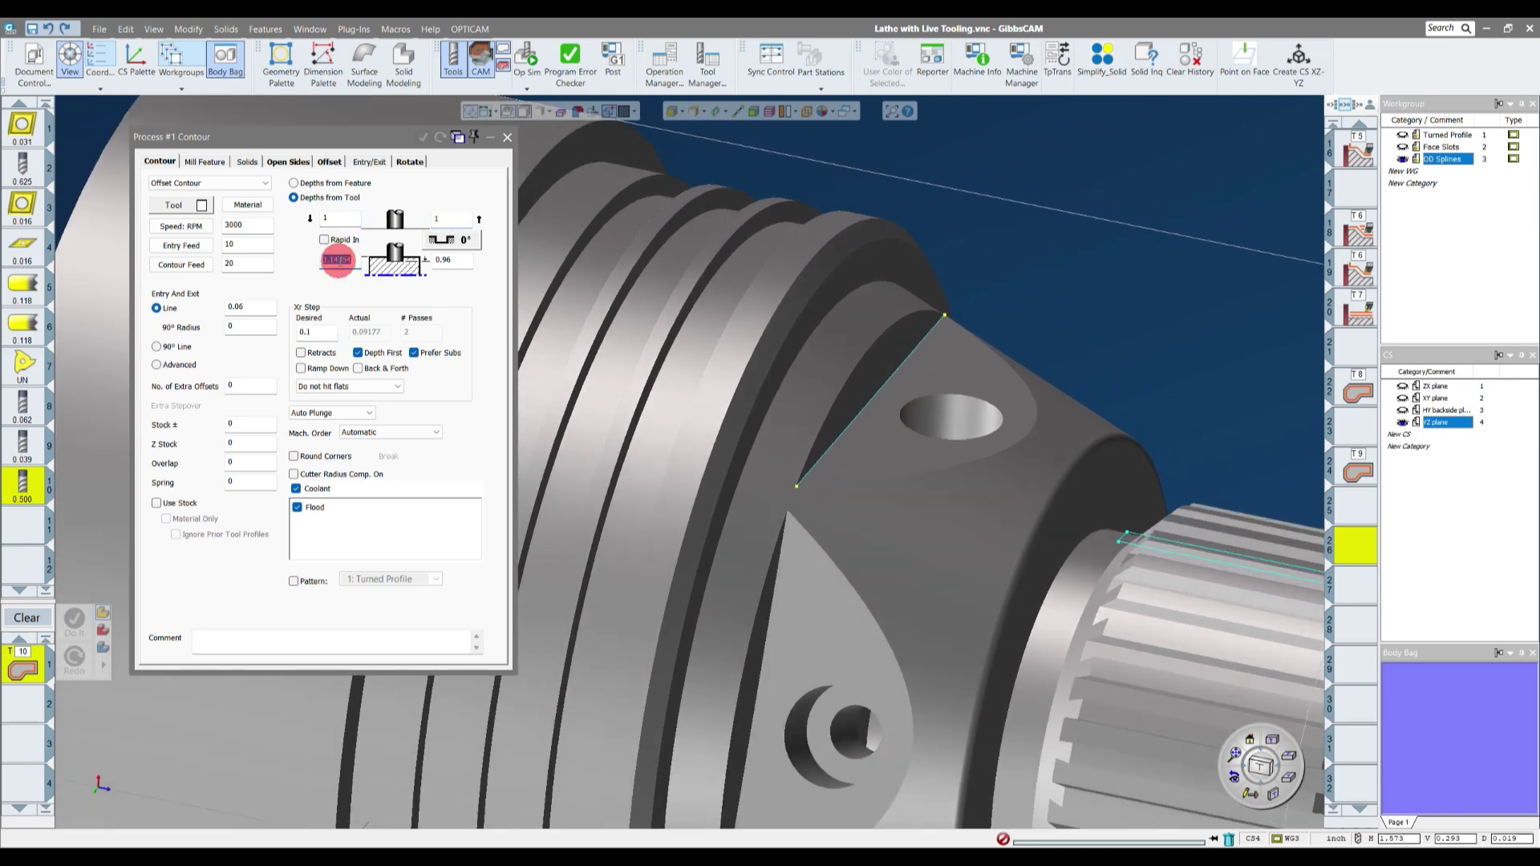
{"action": "left_click", "coordinate": [341, 219]}
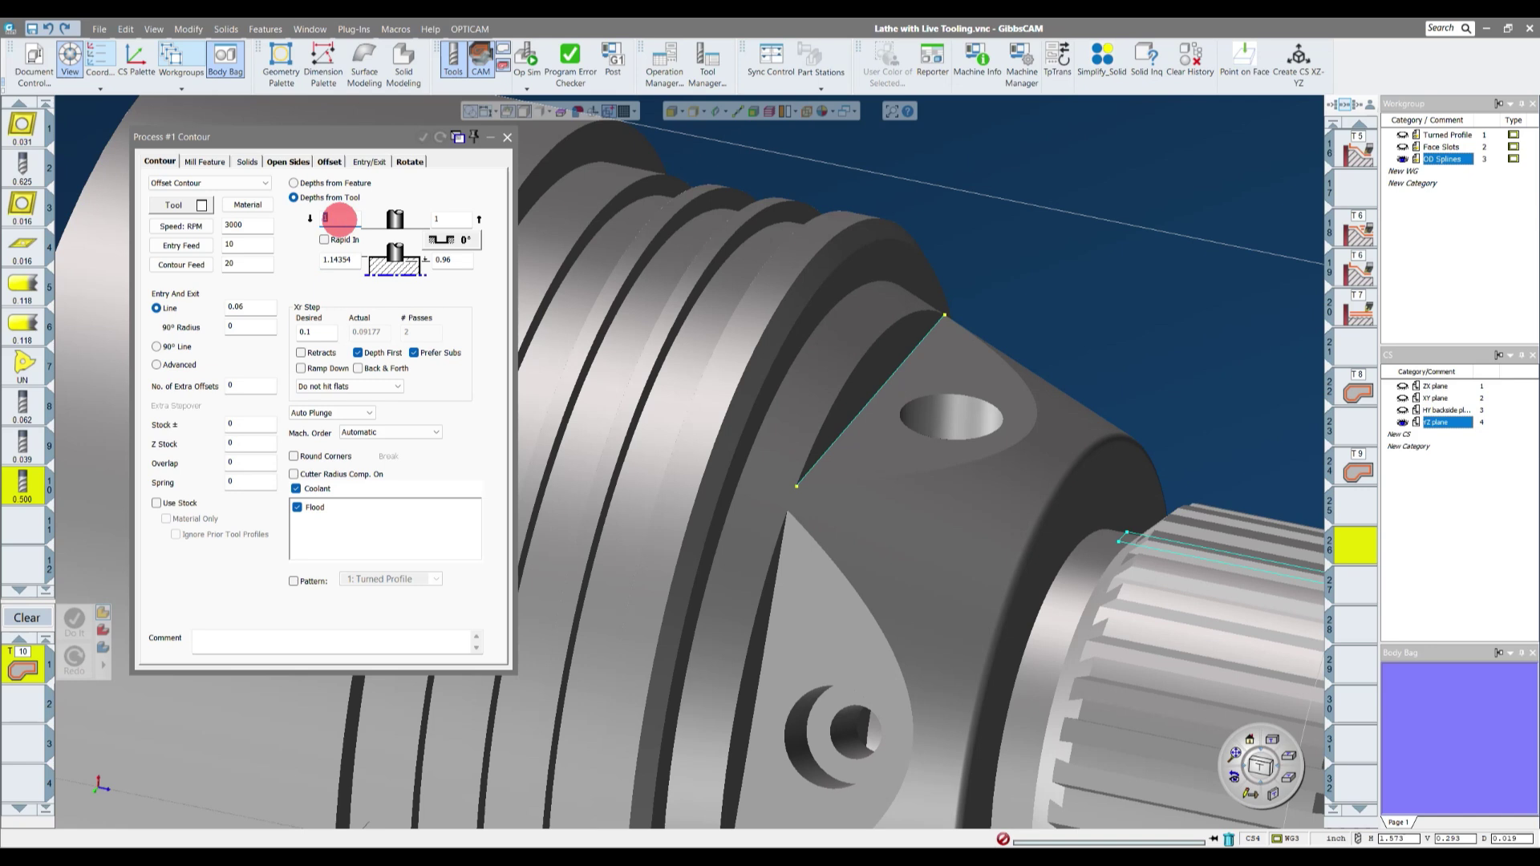
{"action": "type", "text": "1."}
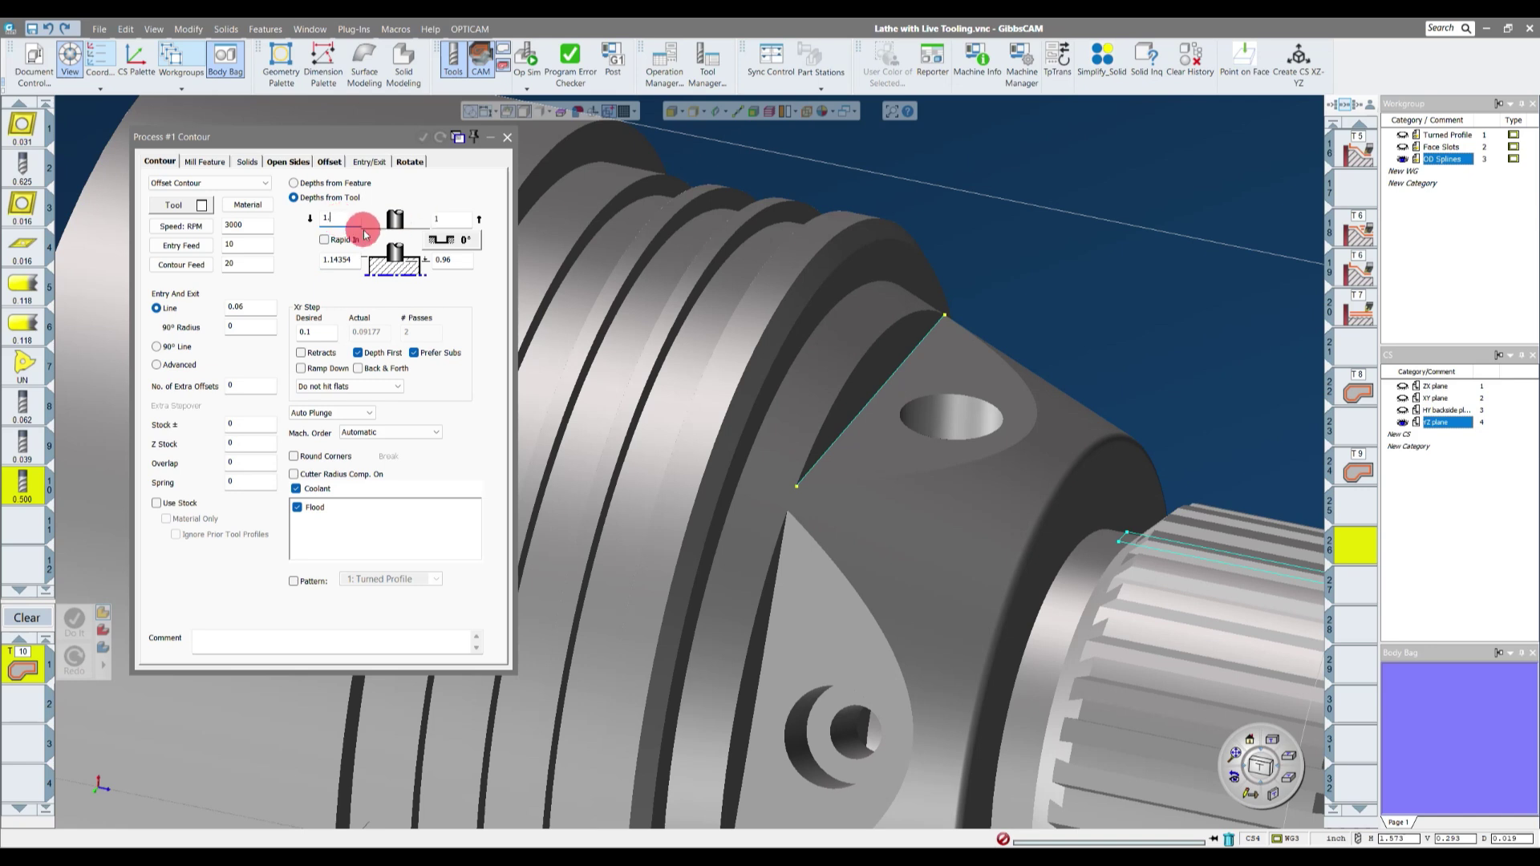
{"action": "type", "text": "455"}
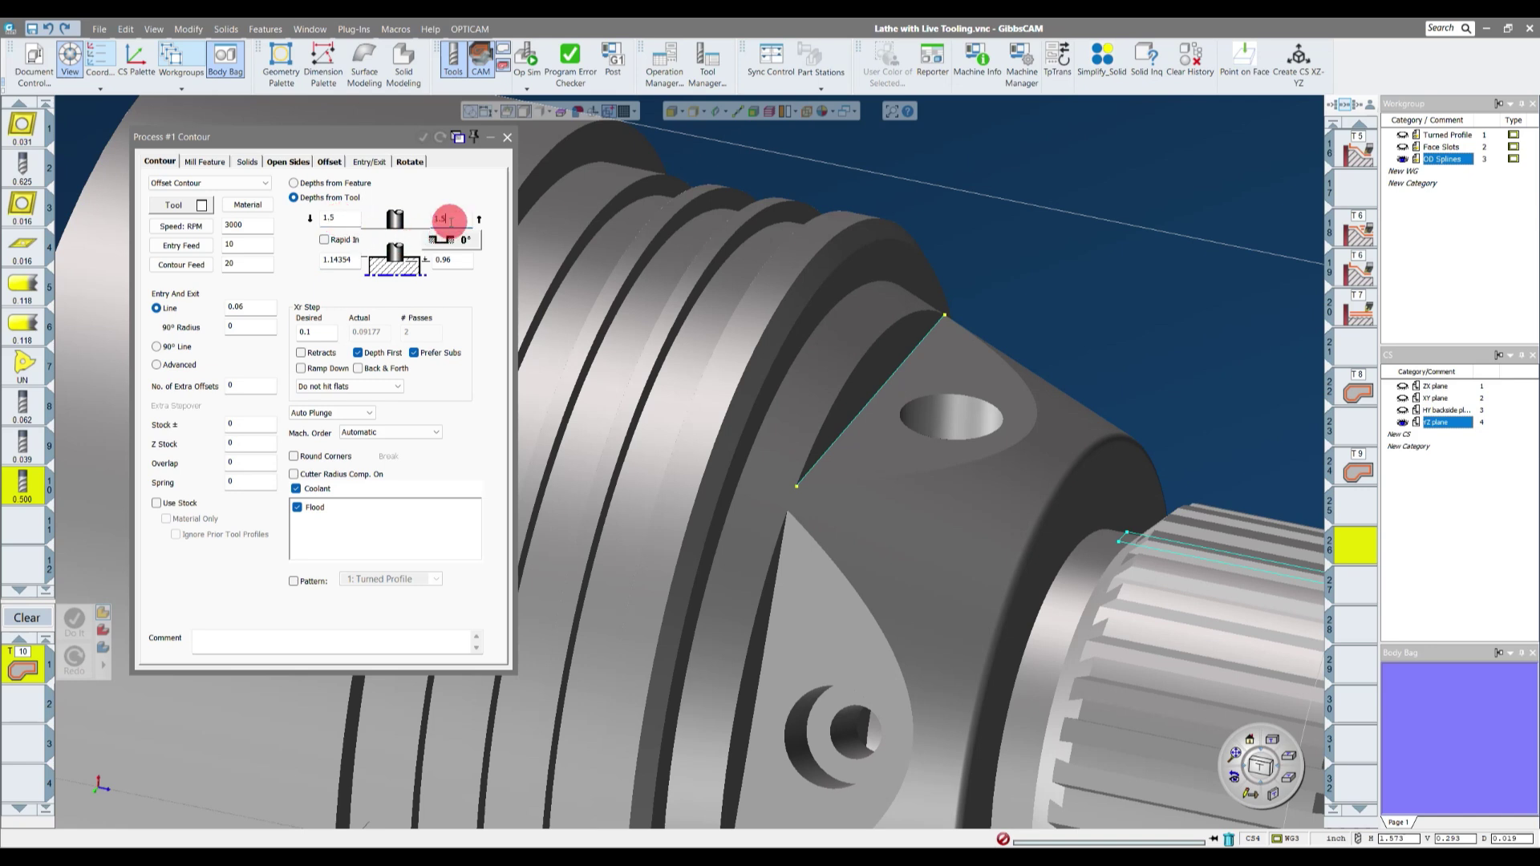
{"action": "middle_click_drag", "start_coordinate": [521, 234], "coordinate": [611, 354]}
{"action": "left_click", "coordinate": [302, 352]}
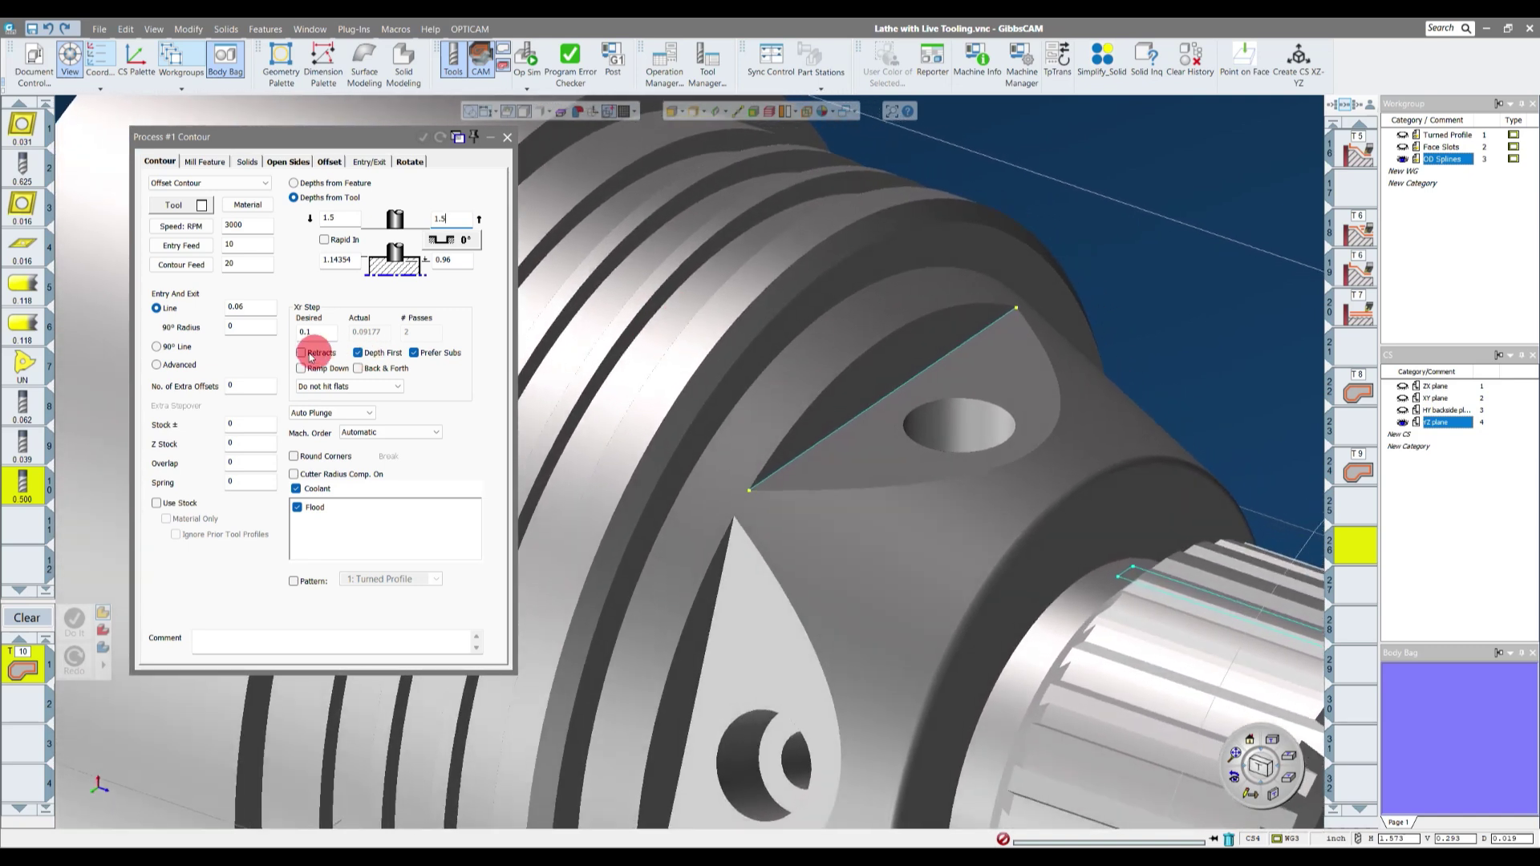
- Choose the extracted edge line on the upper flat as the cut shape and generate the contour toolpath
{"action": "middle_click_drag", "start_coordinate": [302, 425], "coordinate": [988, 336]}
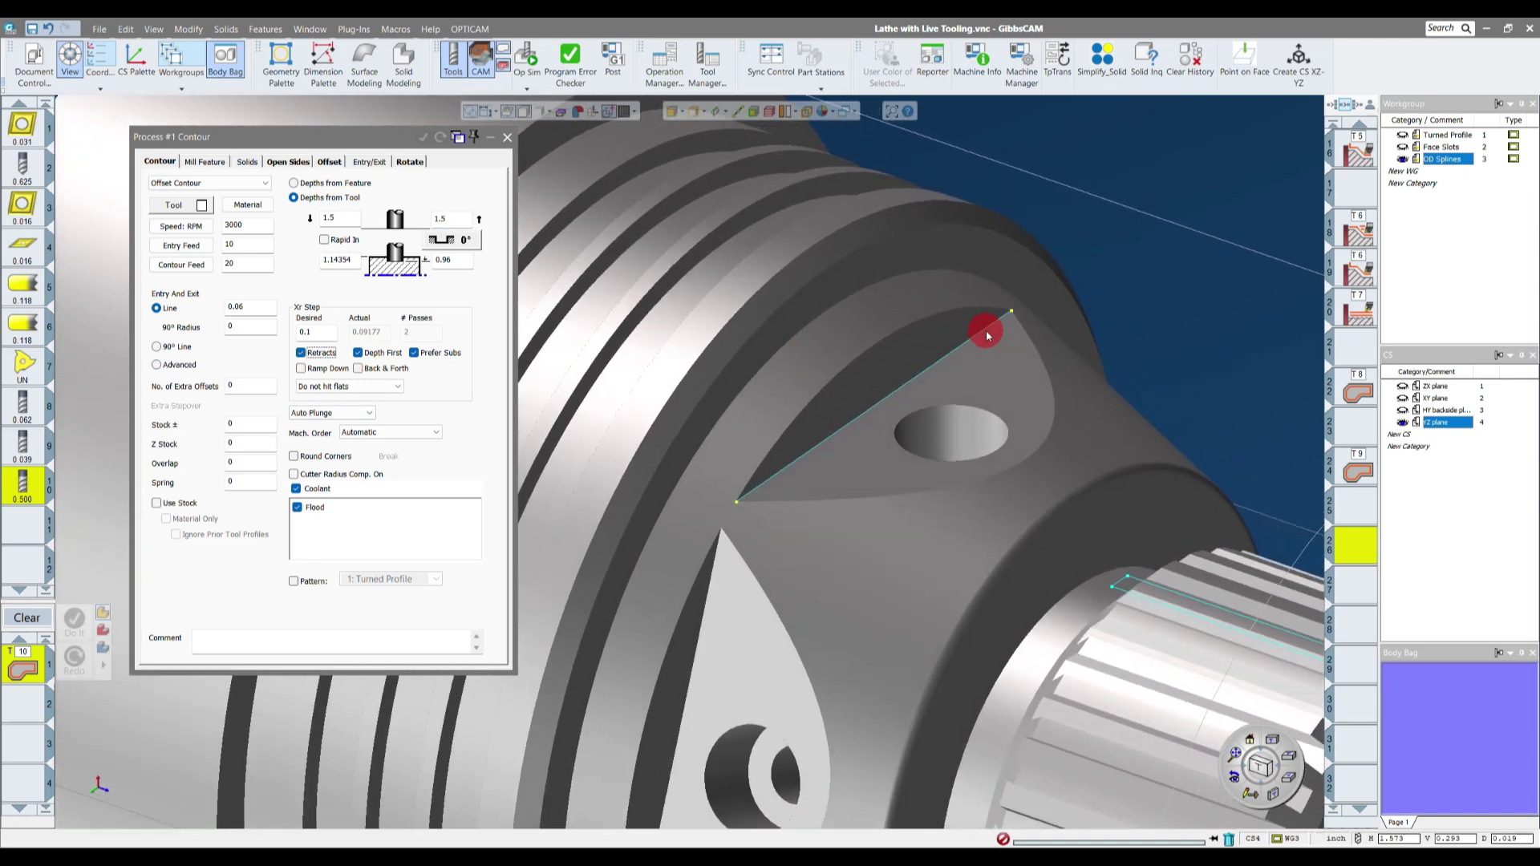
{"action": "middle_click_drag", "start_coordinate": [1120, 297], "coordinate": [961, 296]}
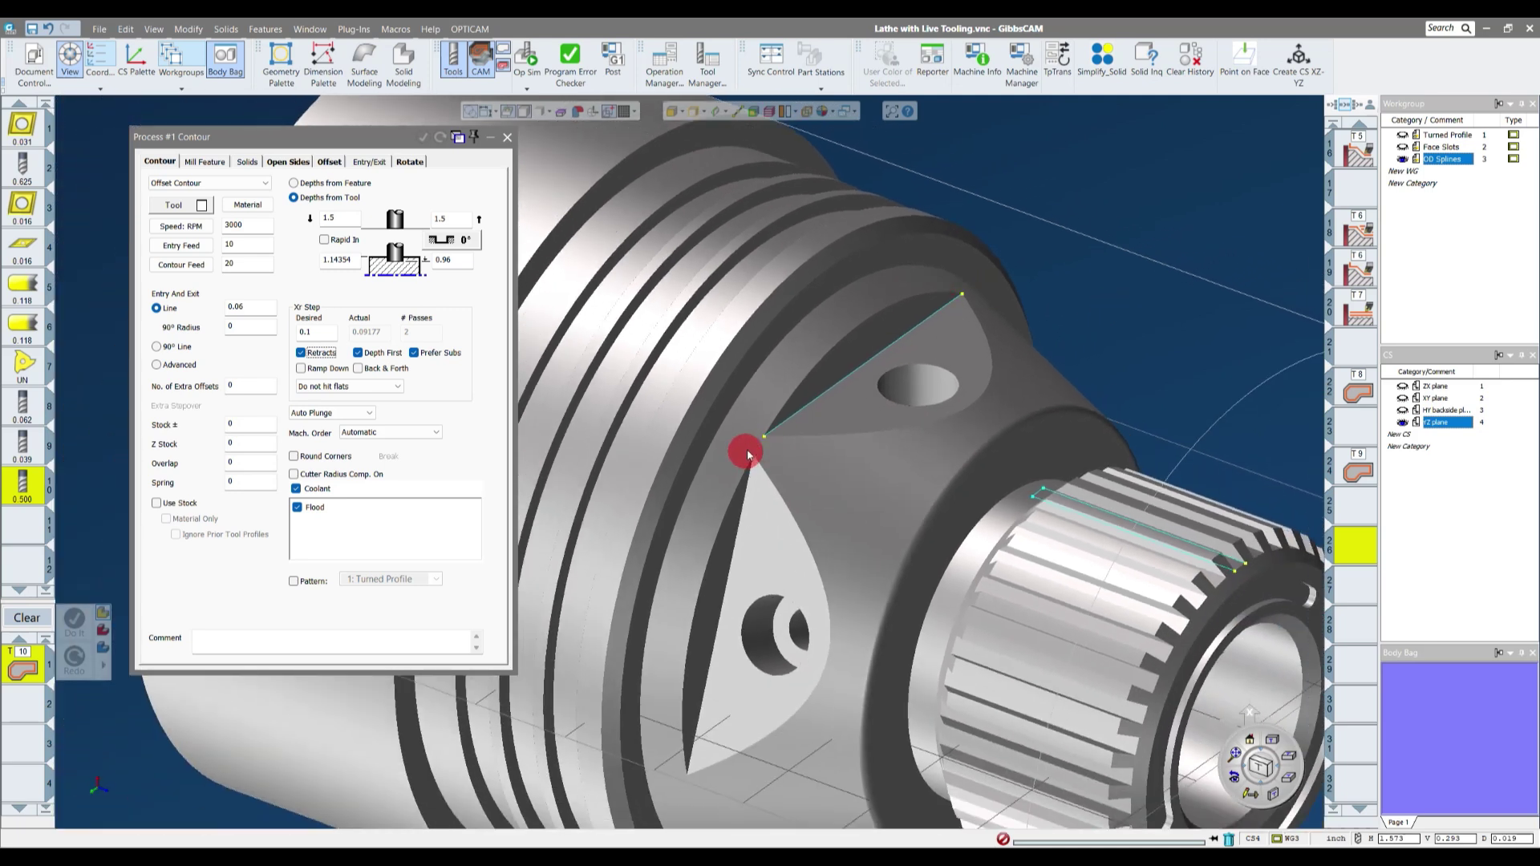
{"action": "middle_click_drag", "start_coordinate": [935, 385], "coordinate": [964, 310]}
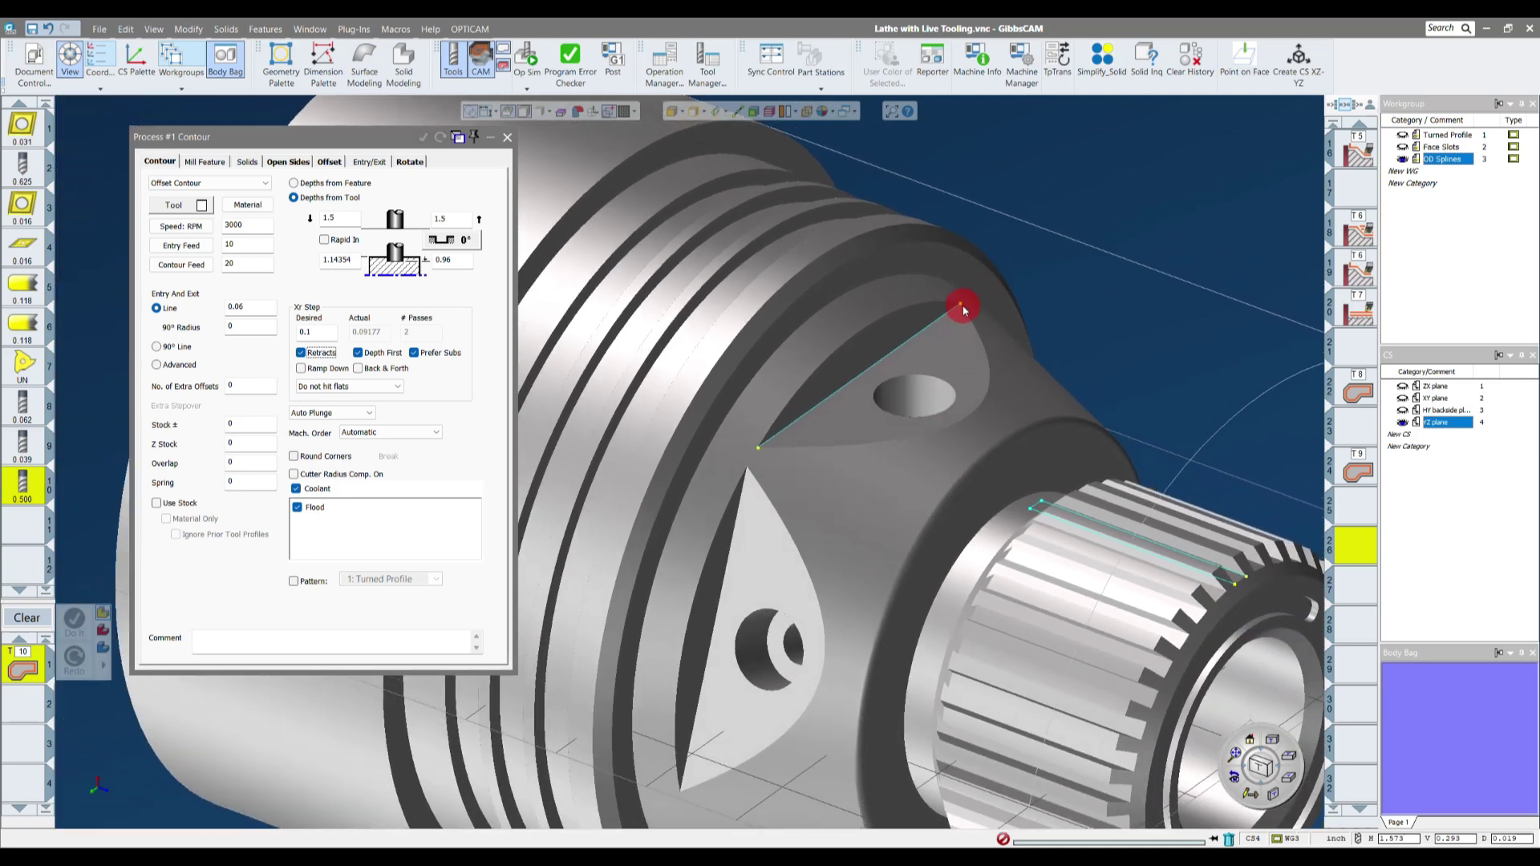
{"action": "left_click", "coordinate": [960, 307]}
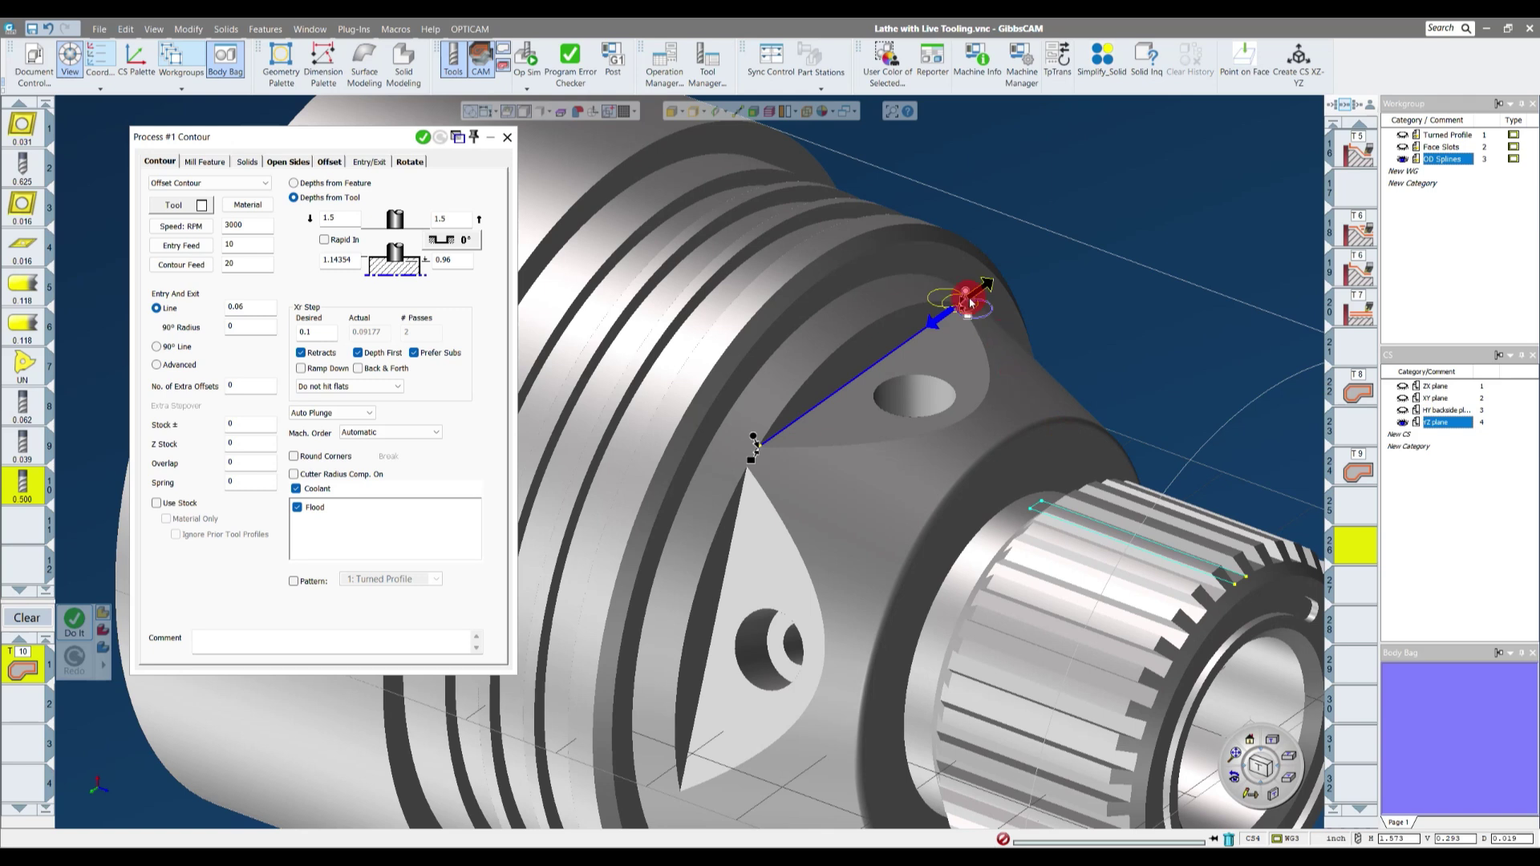
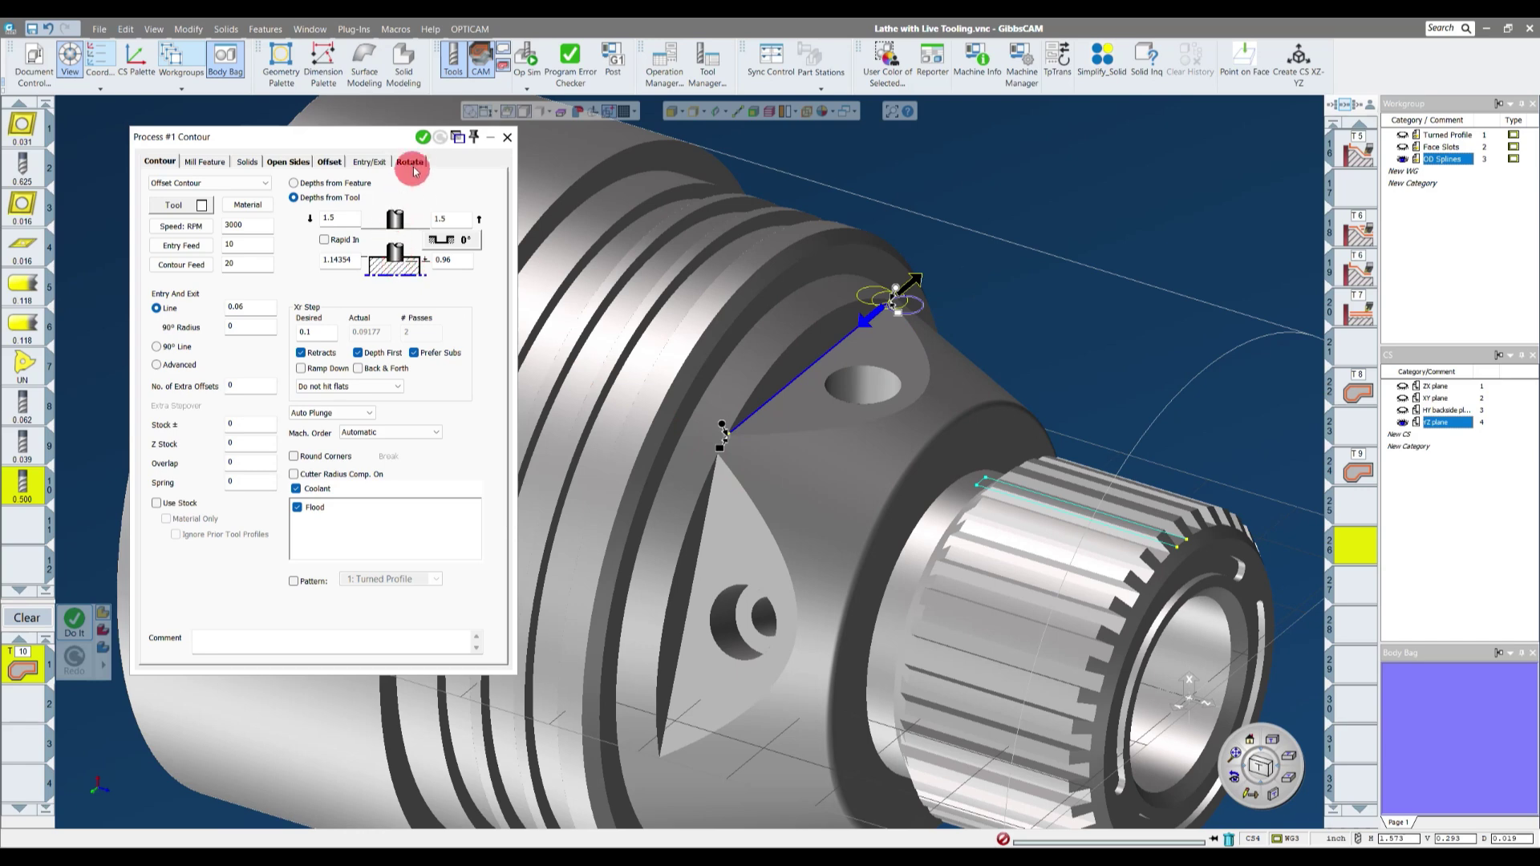
{"action": "left_click", "coordinate": [423, 140]}
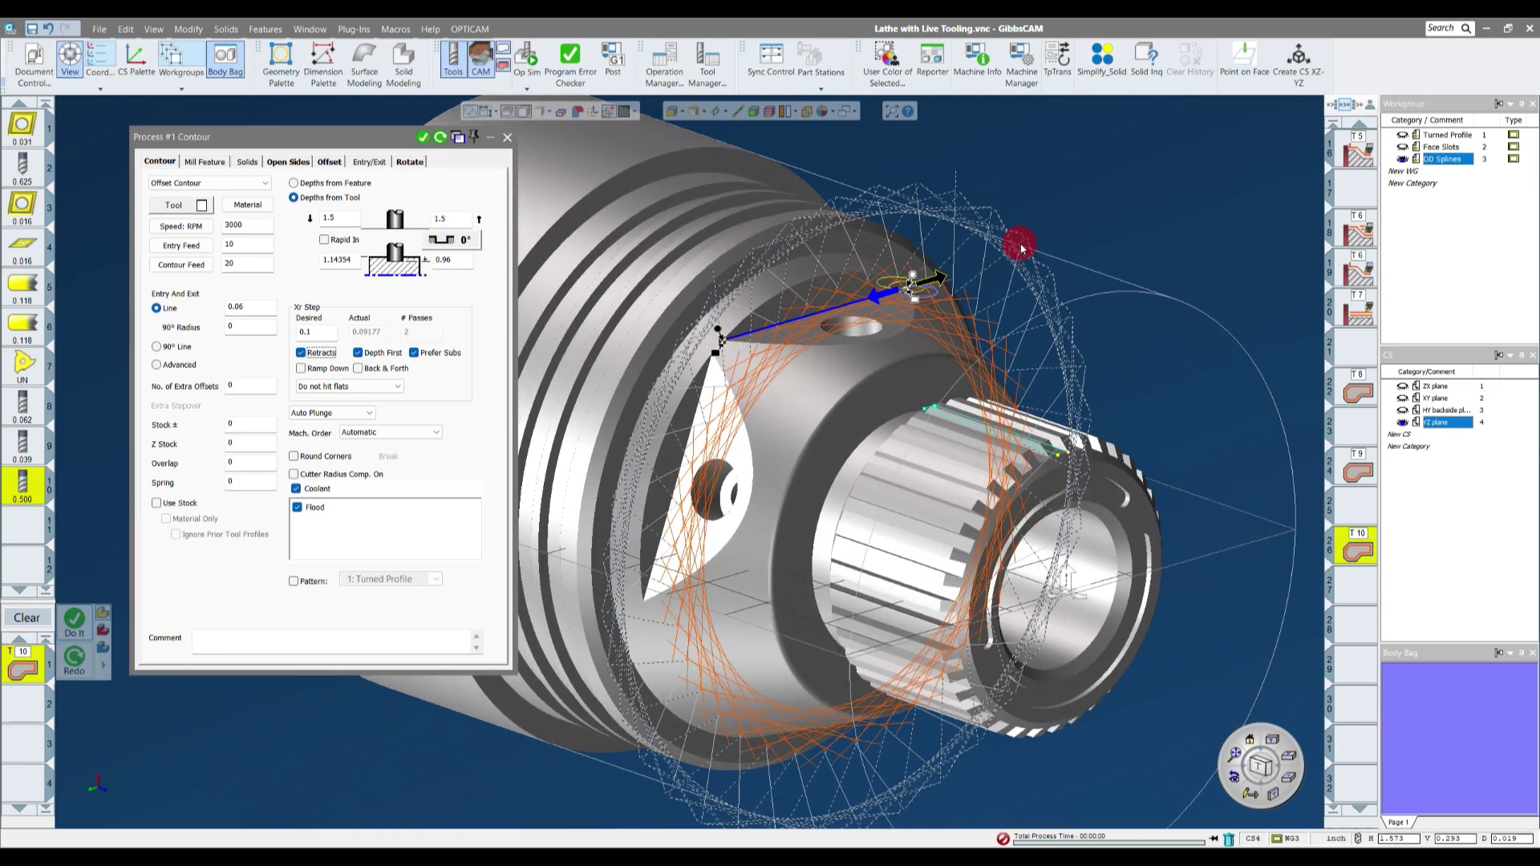
- Set the rotational duplicates of the contour process to 0 times and regenerate the toolpath
{"action": "left_click", "coordinate": [411, 161]}
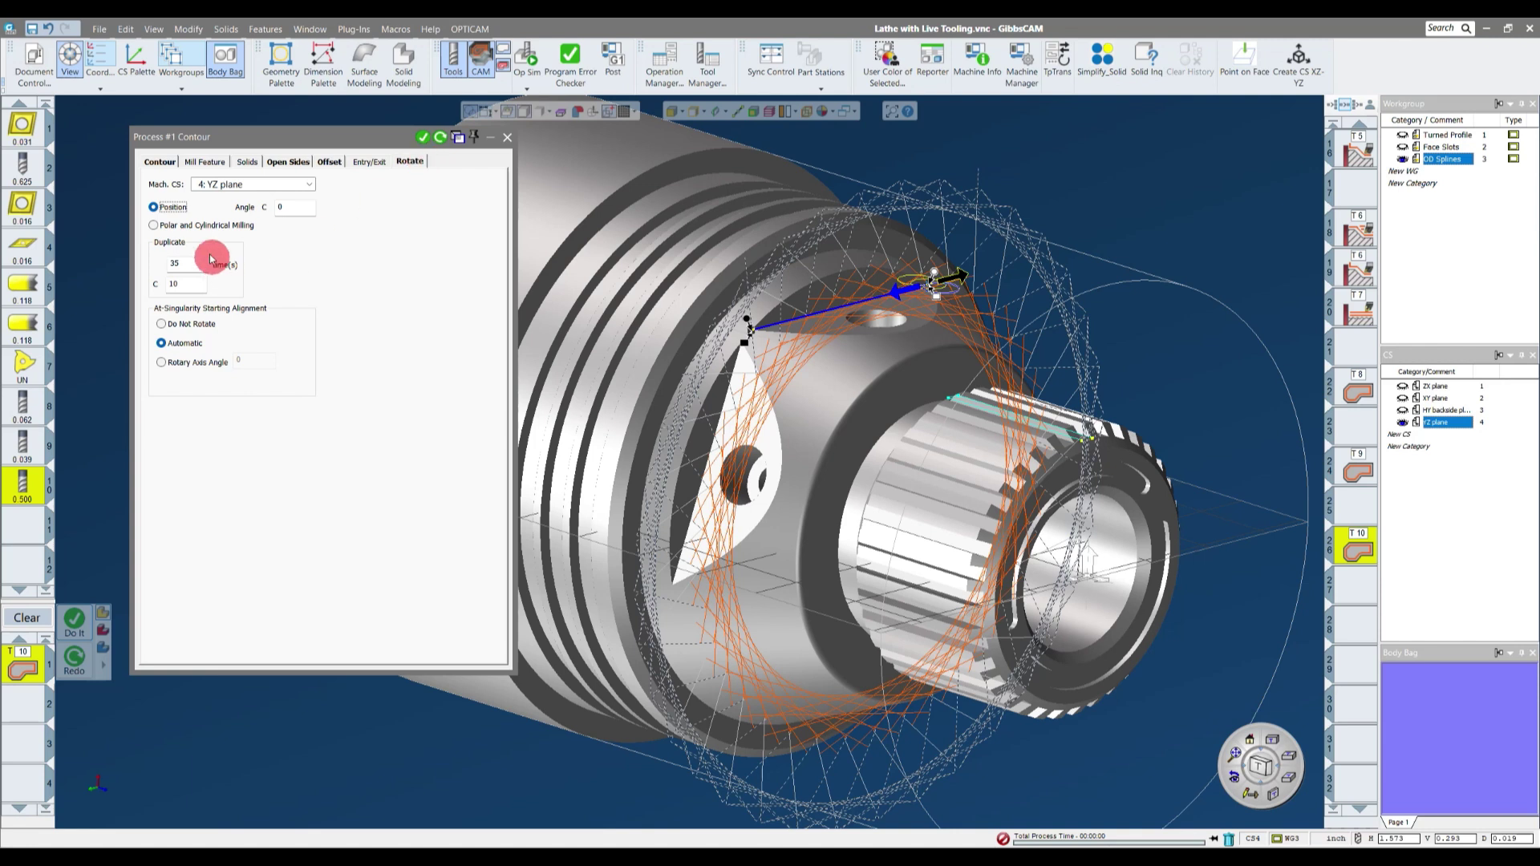
{"action": "double_click", "coordinate": [186, 265]}
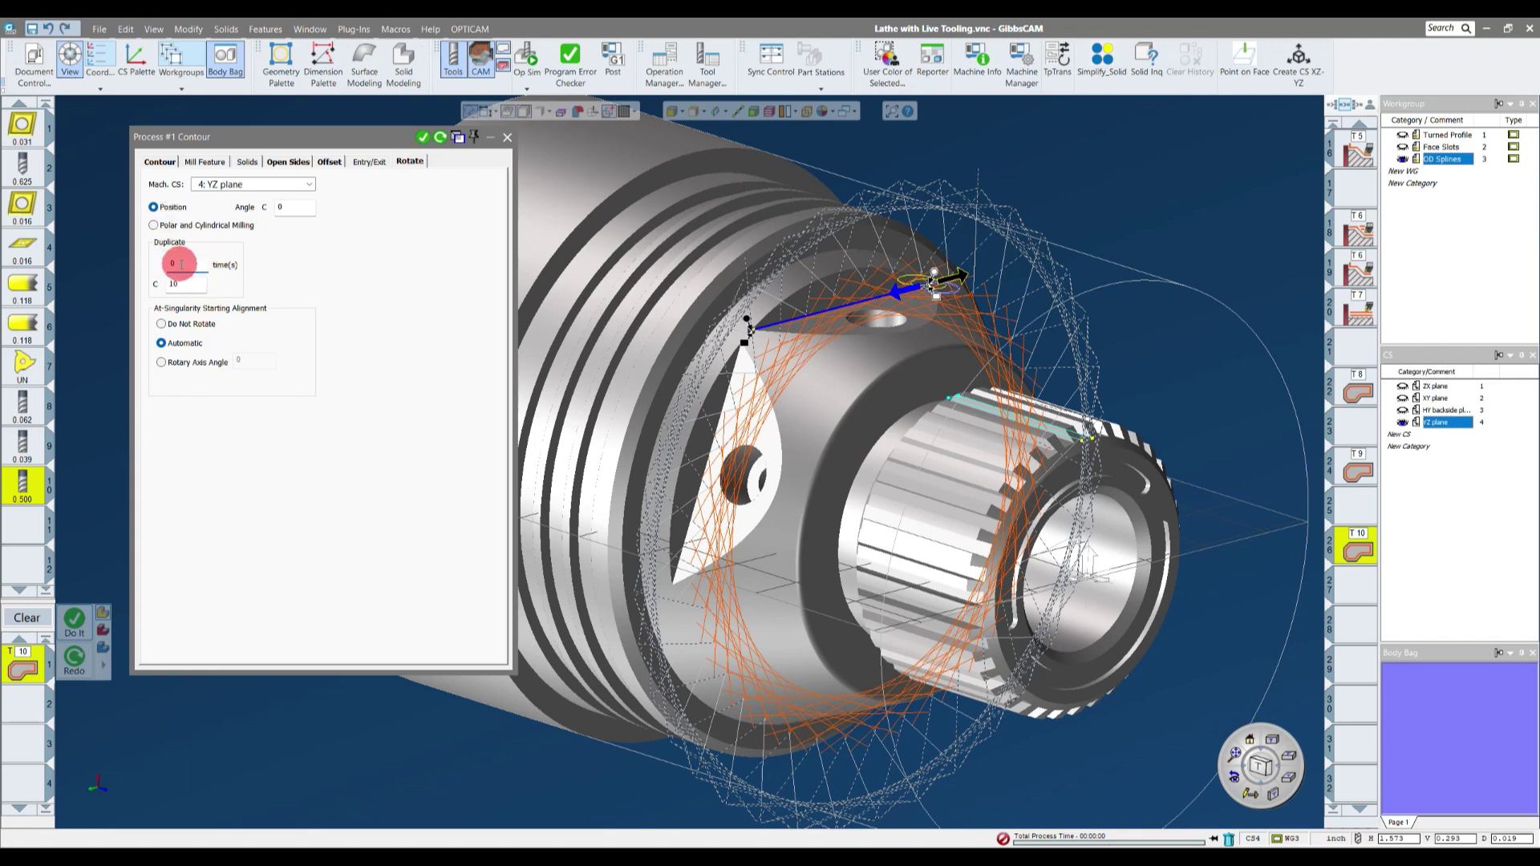
{"action": "type", "text": "0"}
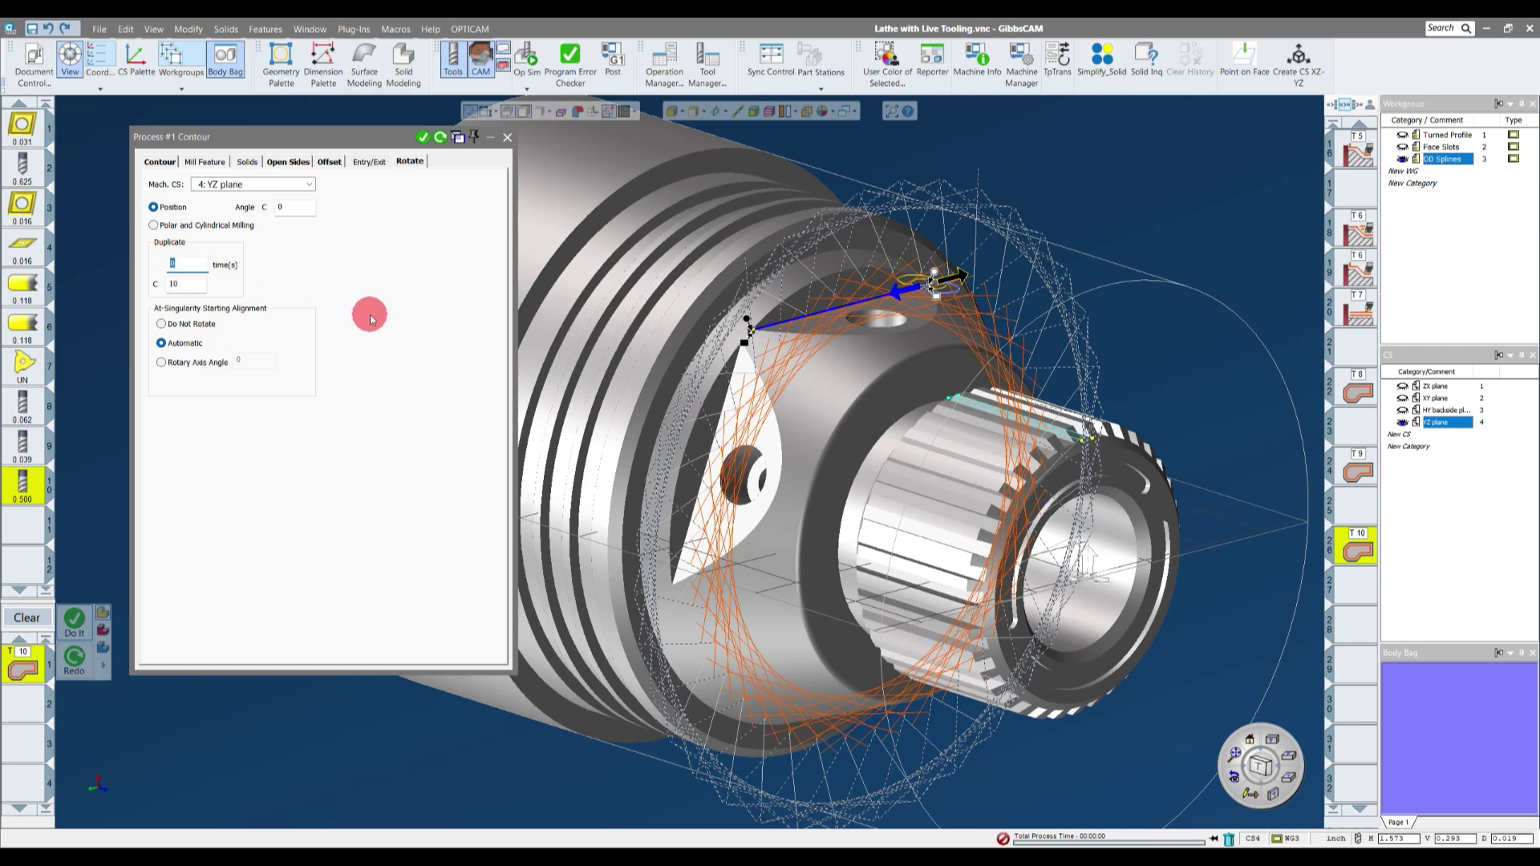
{"action": "left_click", "coordinate": [439, 142]}
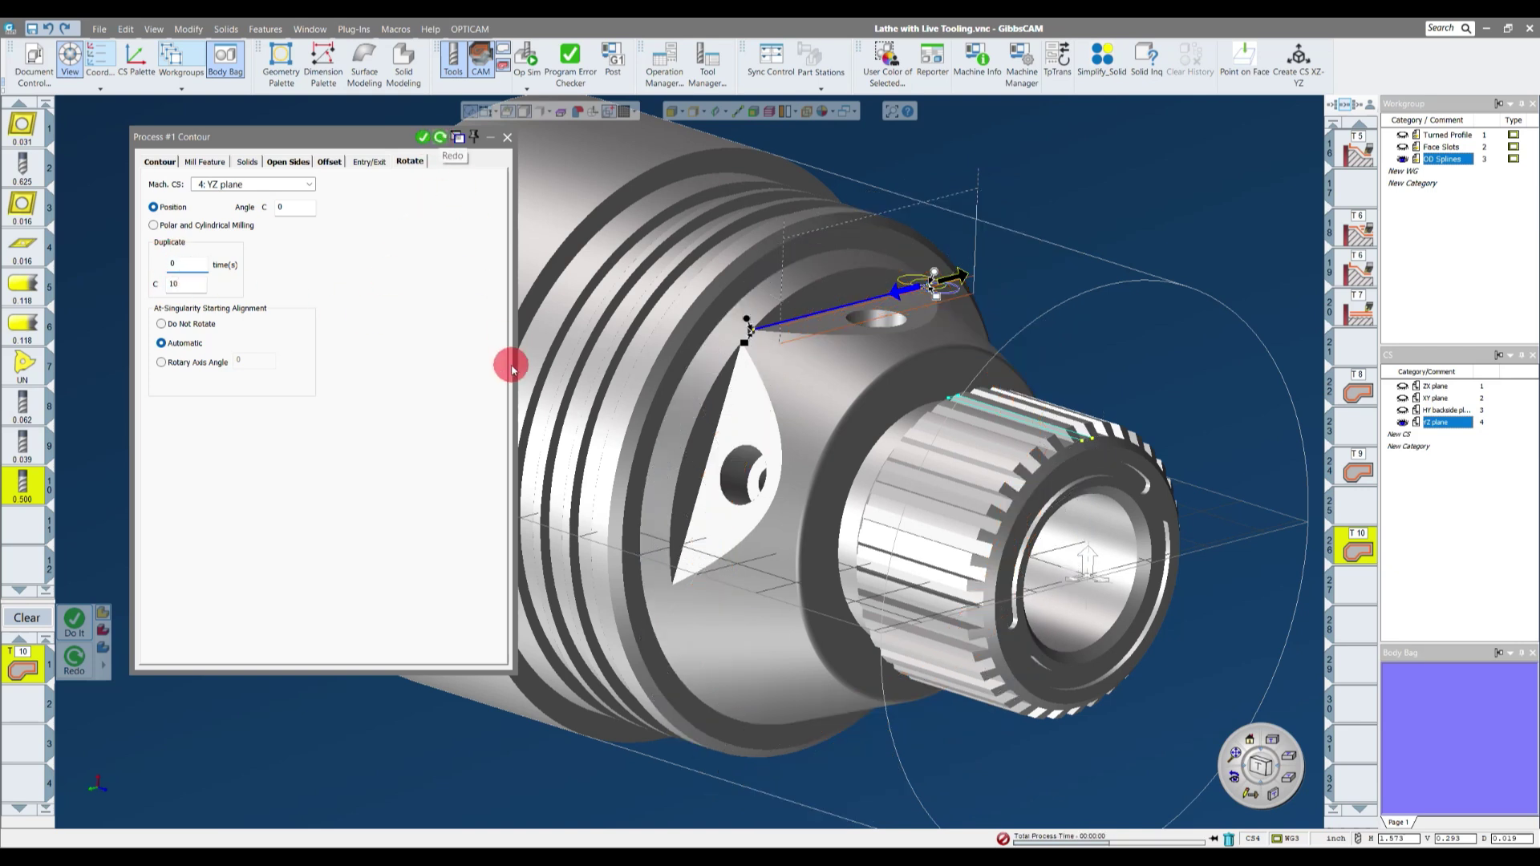
- Set the entry and exit line length to 0.25 and regenerate the toolpath
{"action": "scroll", "coordinate": [870, 415], "scroll_direction": "up", "scroll_amount": 3}
{"action": "middle_click_drag", "start_coordinate": [880, 420], "coordinate": [1115, 337]}
{"action": "left_click", "coordinate": [160, 162]}
{"action": "double_click", "coordinate": [249, 310]}
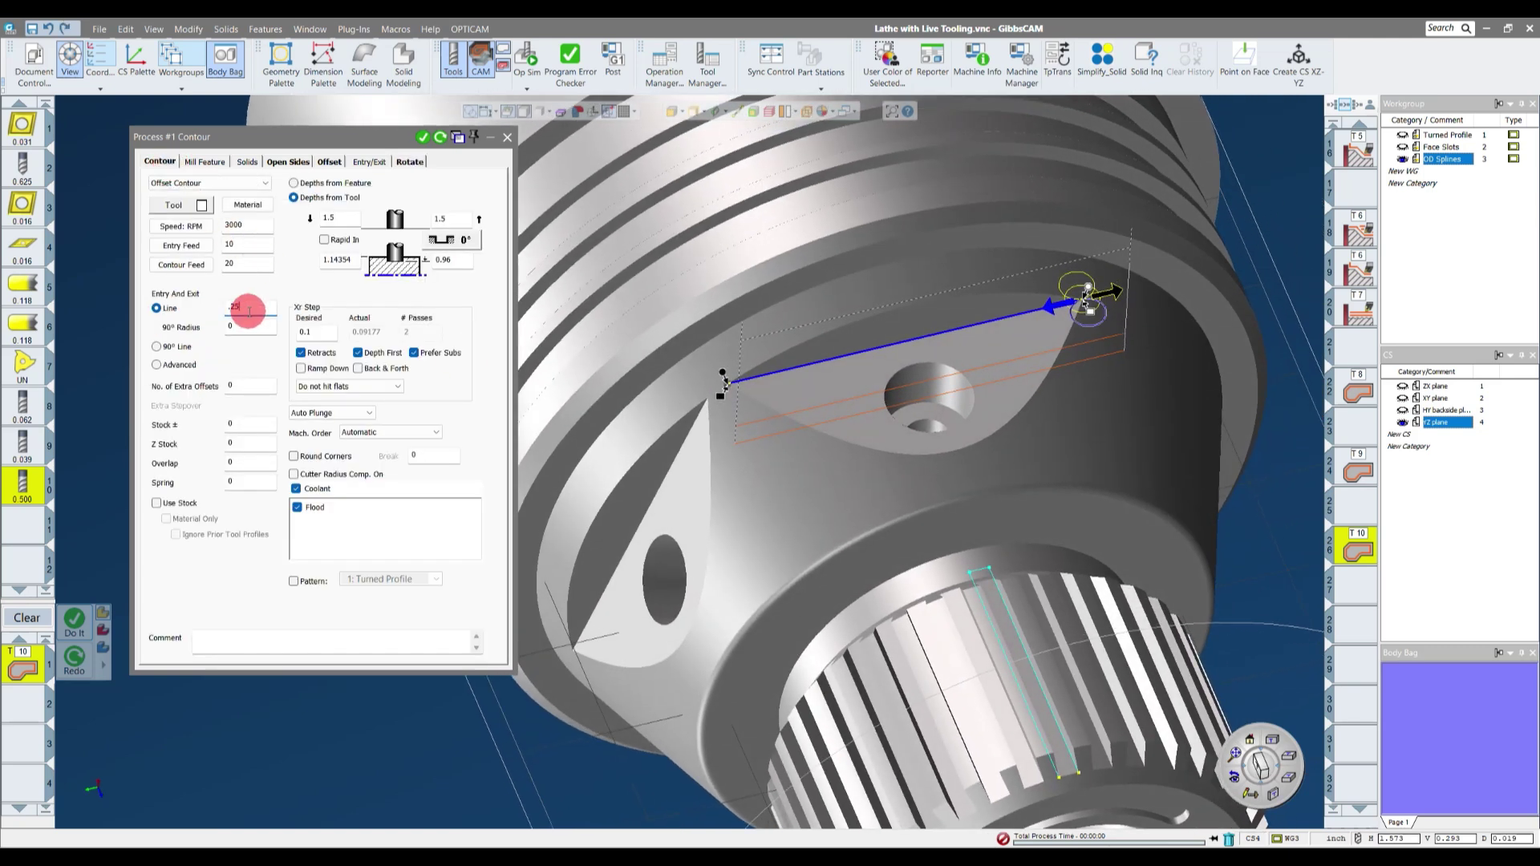
{"action": "left_click", "coordinate": [440, 143]}
- Set the entry and exit line length to 0.125 and regenerate the toolpath
{"action": "mouse_move", "coordinate": [987, 377]}
{"action": "middle_mouse_down"}
{"action": "mouse_move", "coordinate": [739, 431]}
{"action": "mouse_move", "coordinate": [1262, 357]}
{"action": "mouse_move", "coordinate": [560, 447]}
{"action": "mouse_move", "coordinate": [436, 533]}
{"action": "mouse_move", "coordinate": [936, 335]}
{"action": "mouse_move", "coordinate": [877, 316]}
{"action": "mouse_move", "coordinate": [1031, 241]}
{"action": "mouse_move", "coordinate": [973, 378]}
{"action": "mouse_move", "coordinate": [1112, 315]}
{"action": "mouse_move", "coordinate": [478, 276]}
{"action": "mouse_move", "coordinate": [254, 310]}
{"action": "middle_mouse_up"}
{"action": "left_click", "coordinate": [252, 310]}
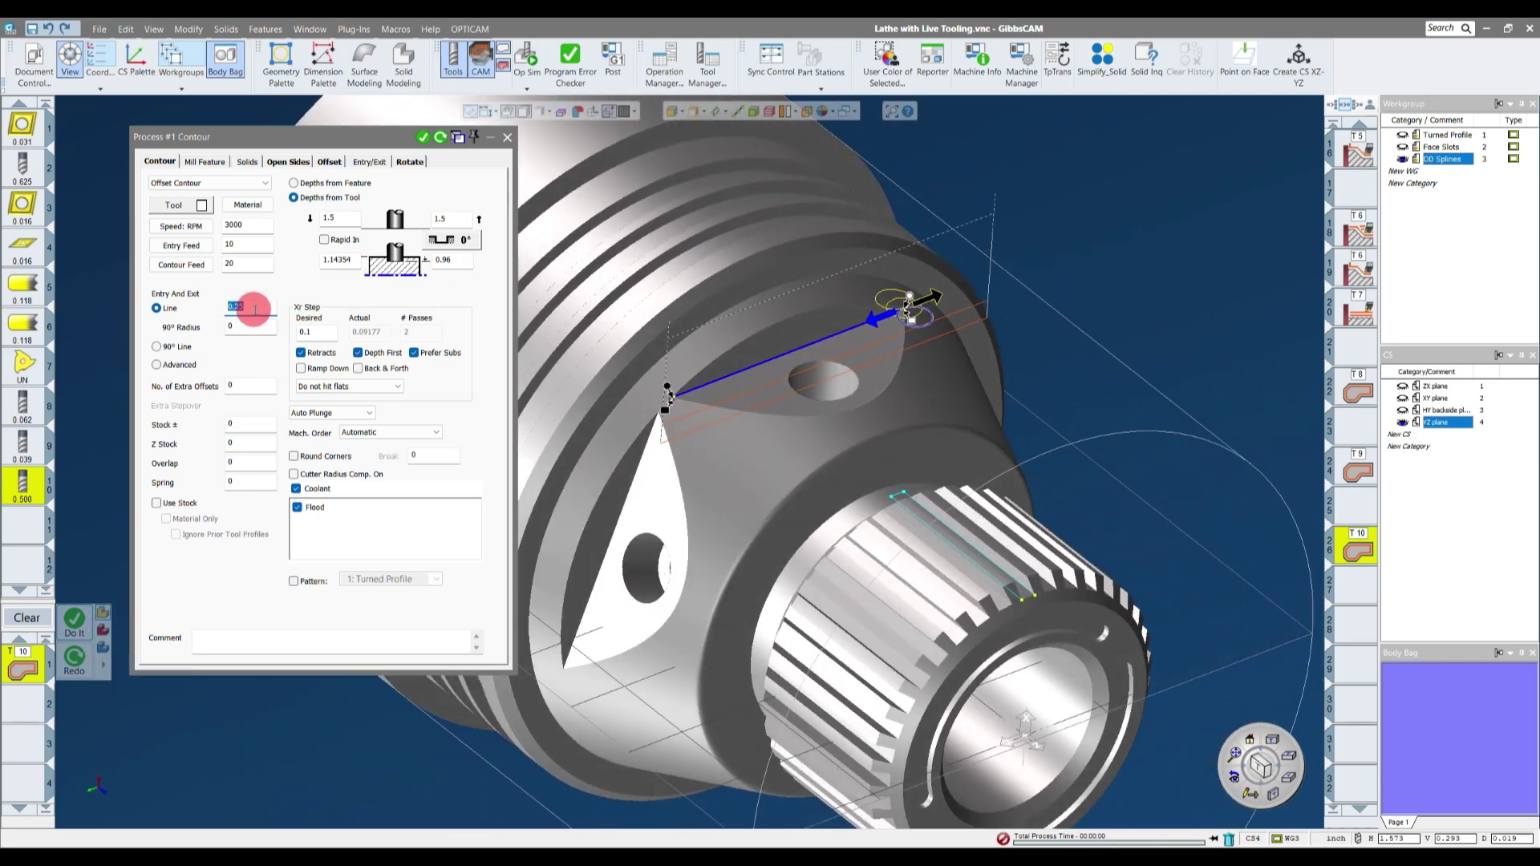
{"action": "type", "text": "25"}
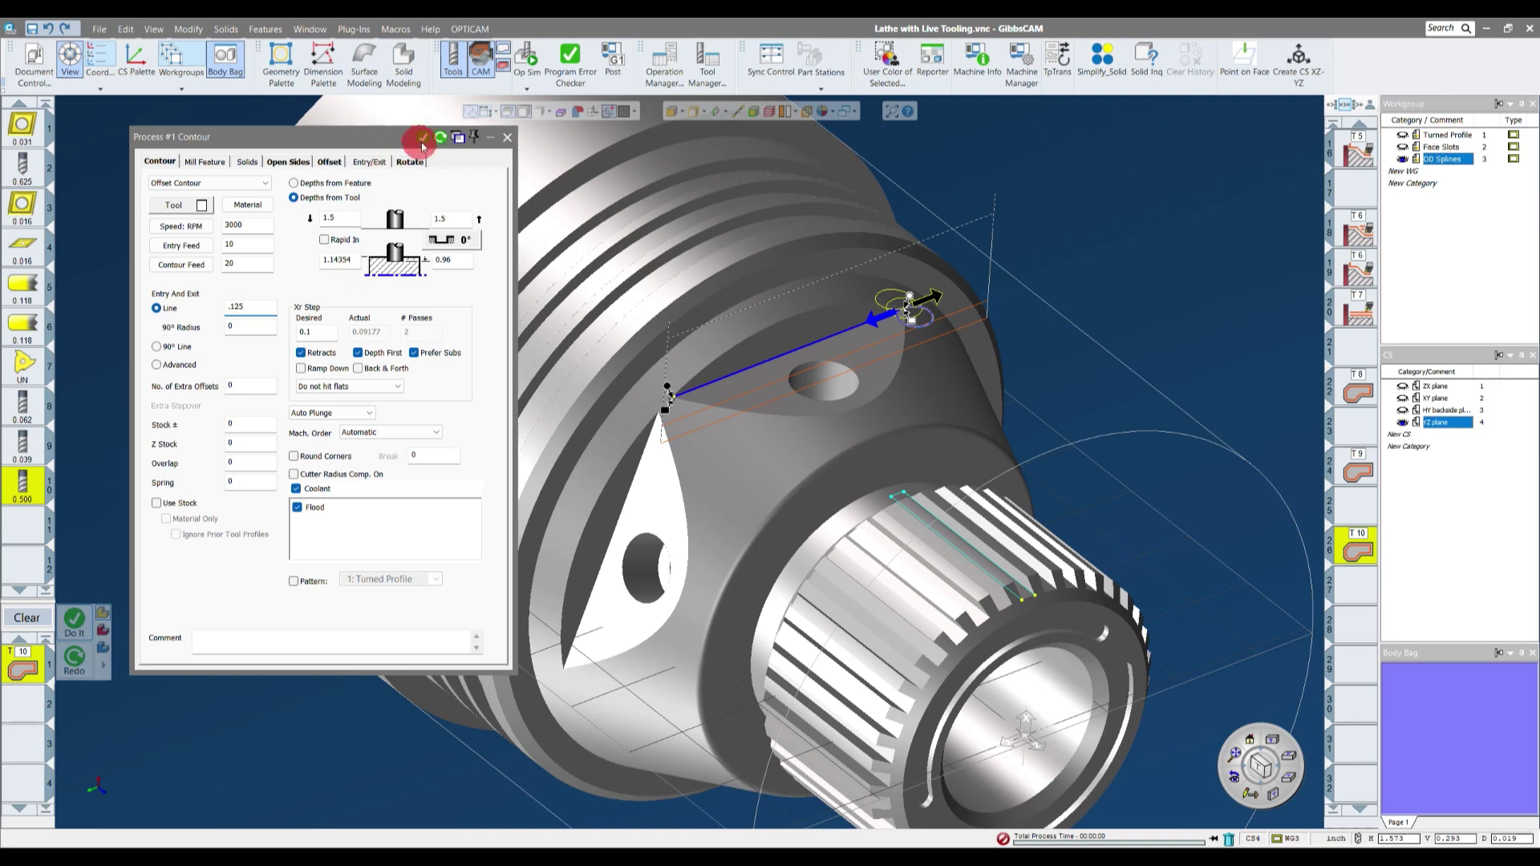
{"action": "mouse_move", "coordinate": [770, 317]}
{"action": "middle_mouse_down"}
{"action": "mouse_move", "coordinate": [898, 341]}
{"action": "mouse_move", "coordinate": [839, 353]}
{"action": "mouse_move", "coordinate": [812, 383]}
{"action": "middle_mouse_up"}
{"action": "mouse_move", "coordinate": [938, 397]}
{"action": "middle_mouse_down"}
{"action": "mouse_move", "coordinate": [877, 411]}
{"action": "mouse_move", "coordinate": [1038, 415]}
{"action": "middle_mouse_up"}
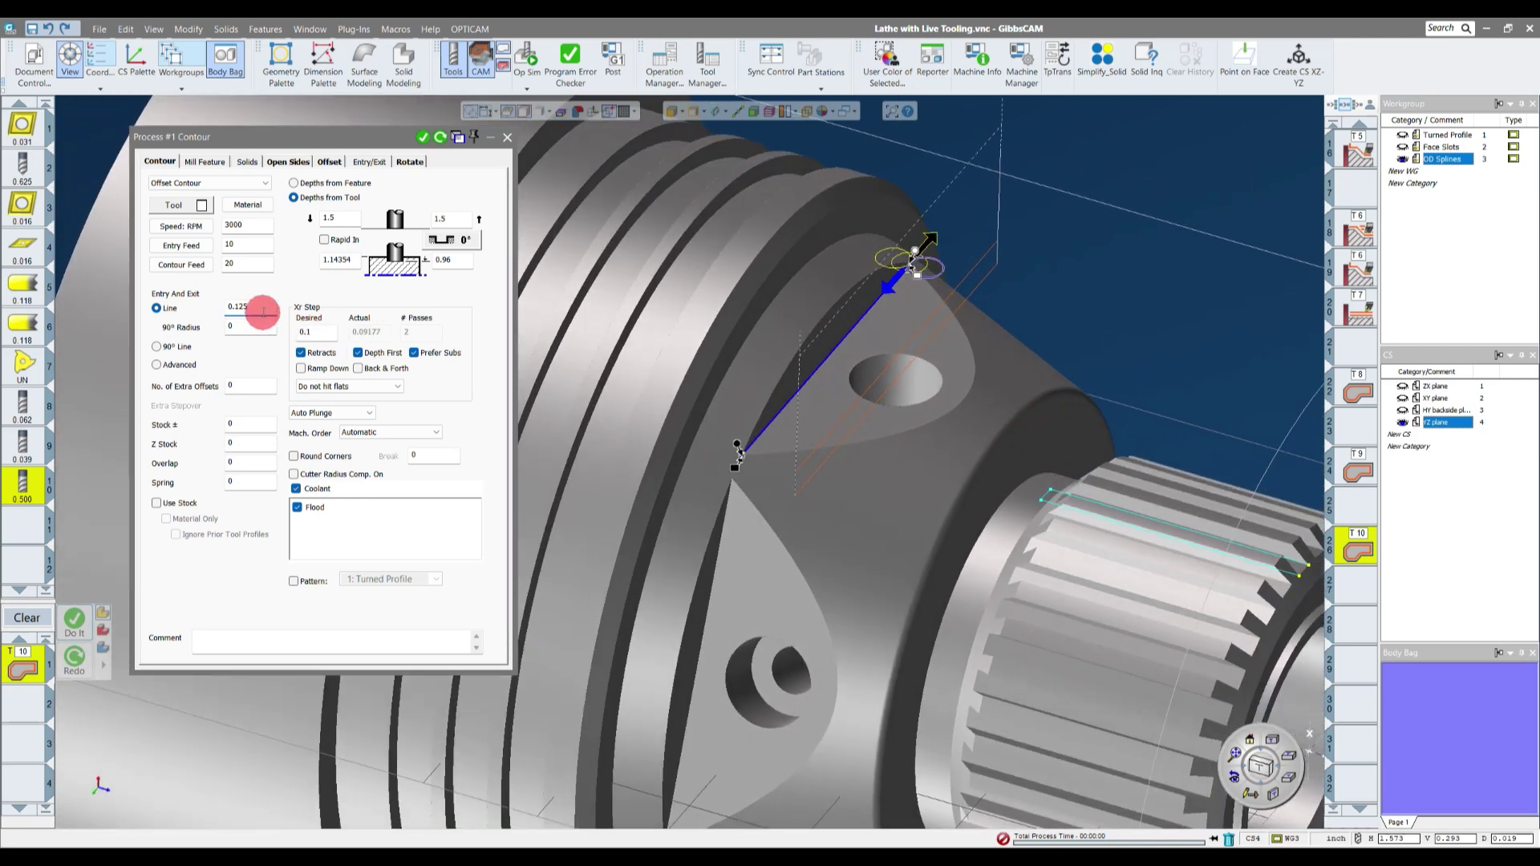
- Add 1 extra offset with a 0.2 extra stepover to the contour and regenerate the toolpath
{"action": "left_click", "coordinate": [253, 390]}
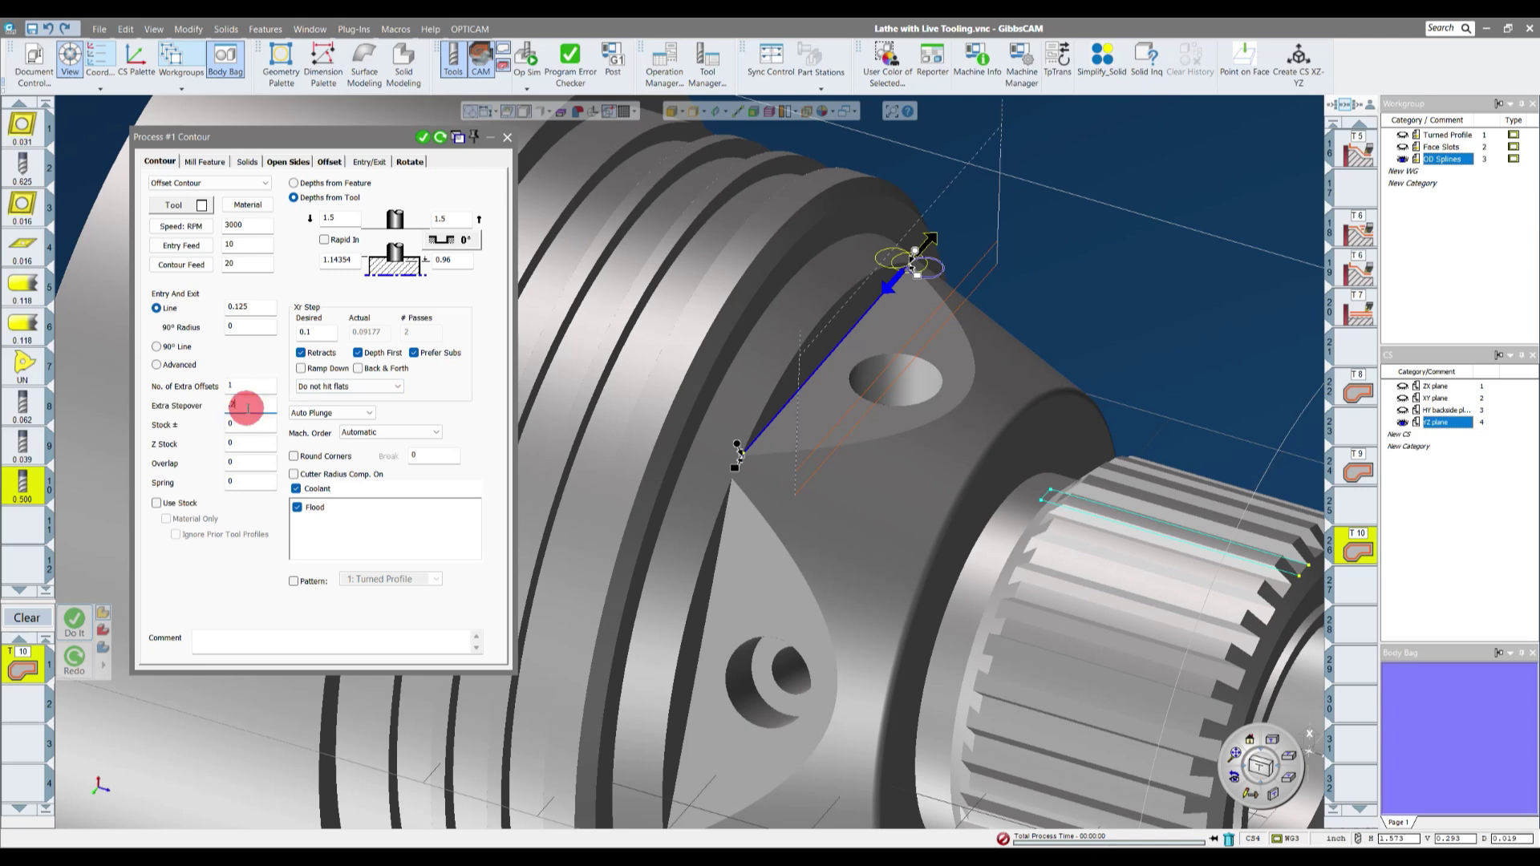
{"action": "left_click", "coordinate": [439, 138]}
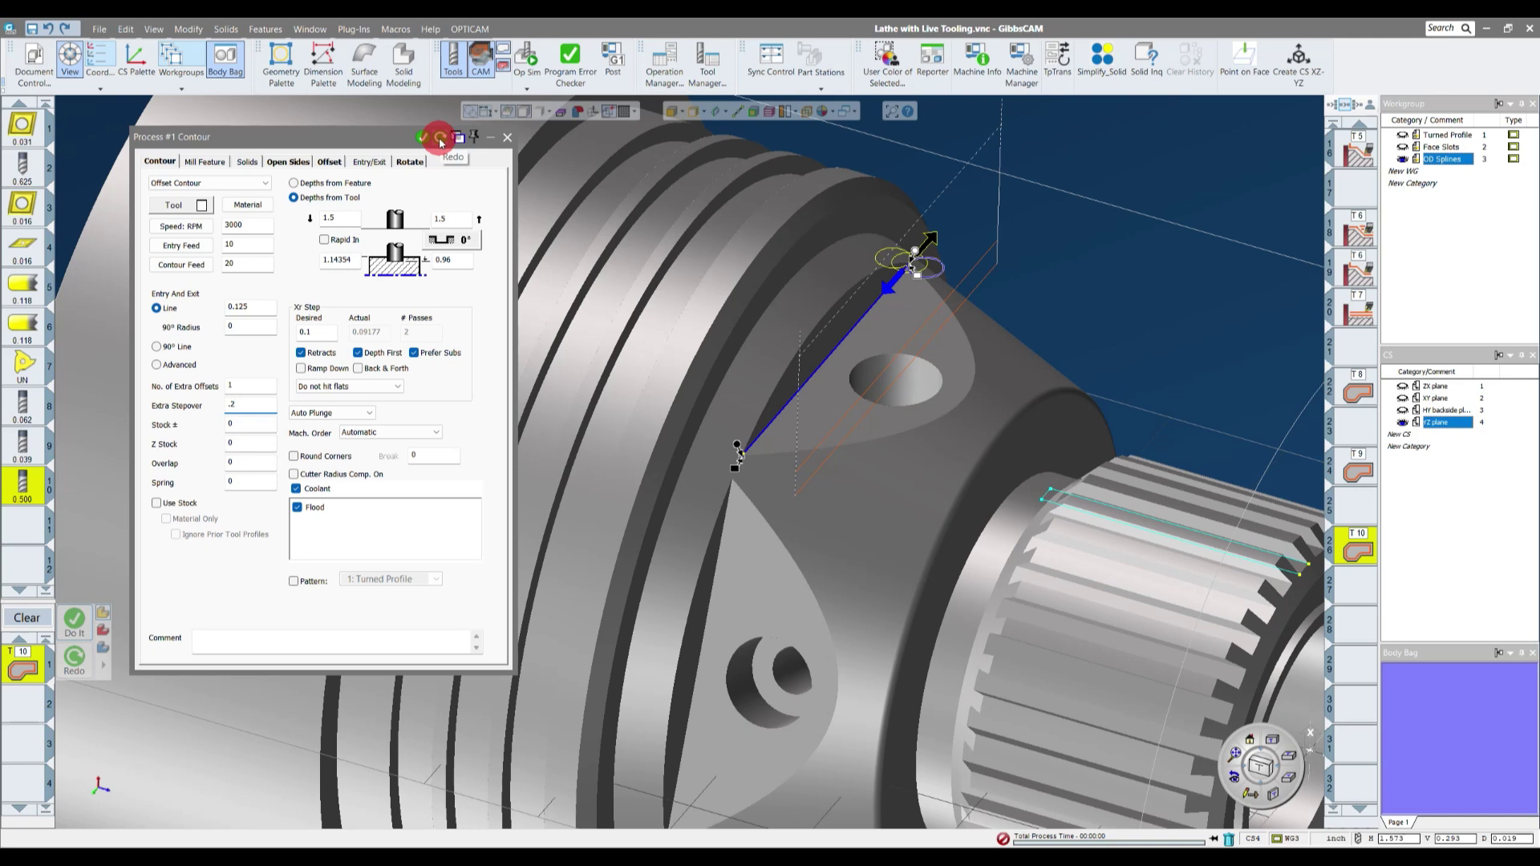
{"action": "middle_click_drag", "start_coordinate": [1107, 326], "coordinate": [1067, 223]}
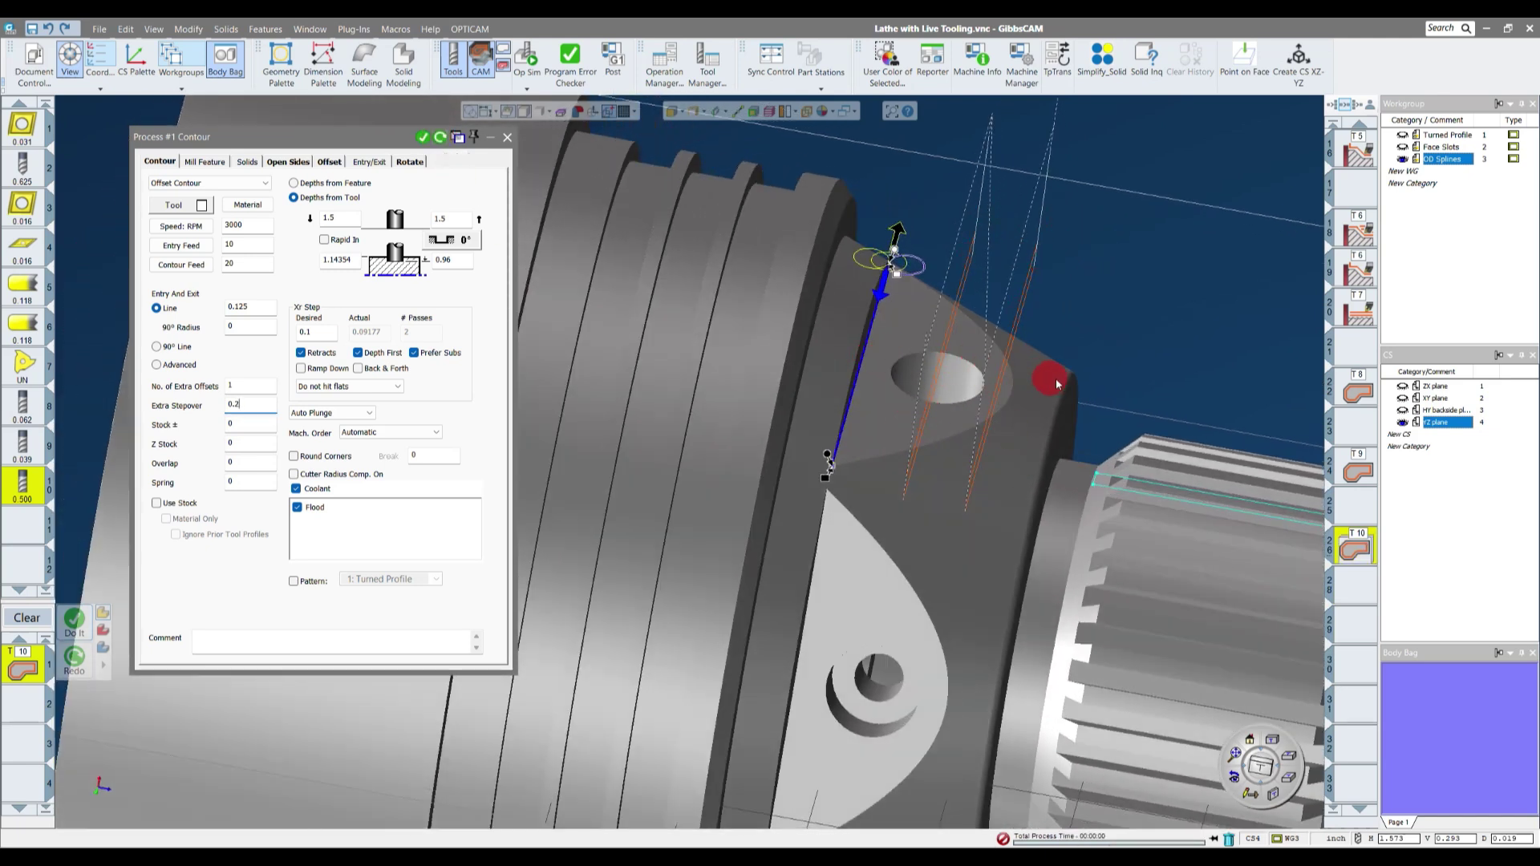
{"action": "middle_click_drag", "start_coordinate": [1048, 377], "coordinate": [1188, 385]}
{"action": "scroll", "coordinate": [1188, 385], "scroll_direction": "down", "scroll_amount": 5}
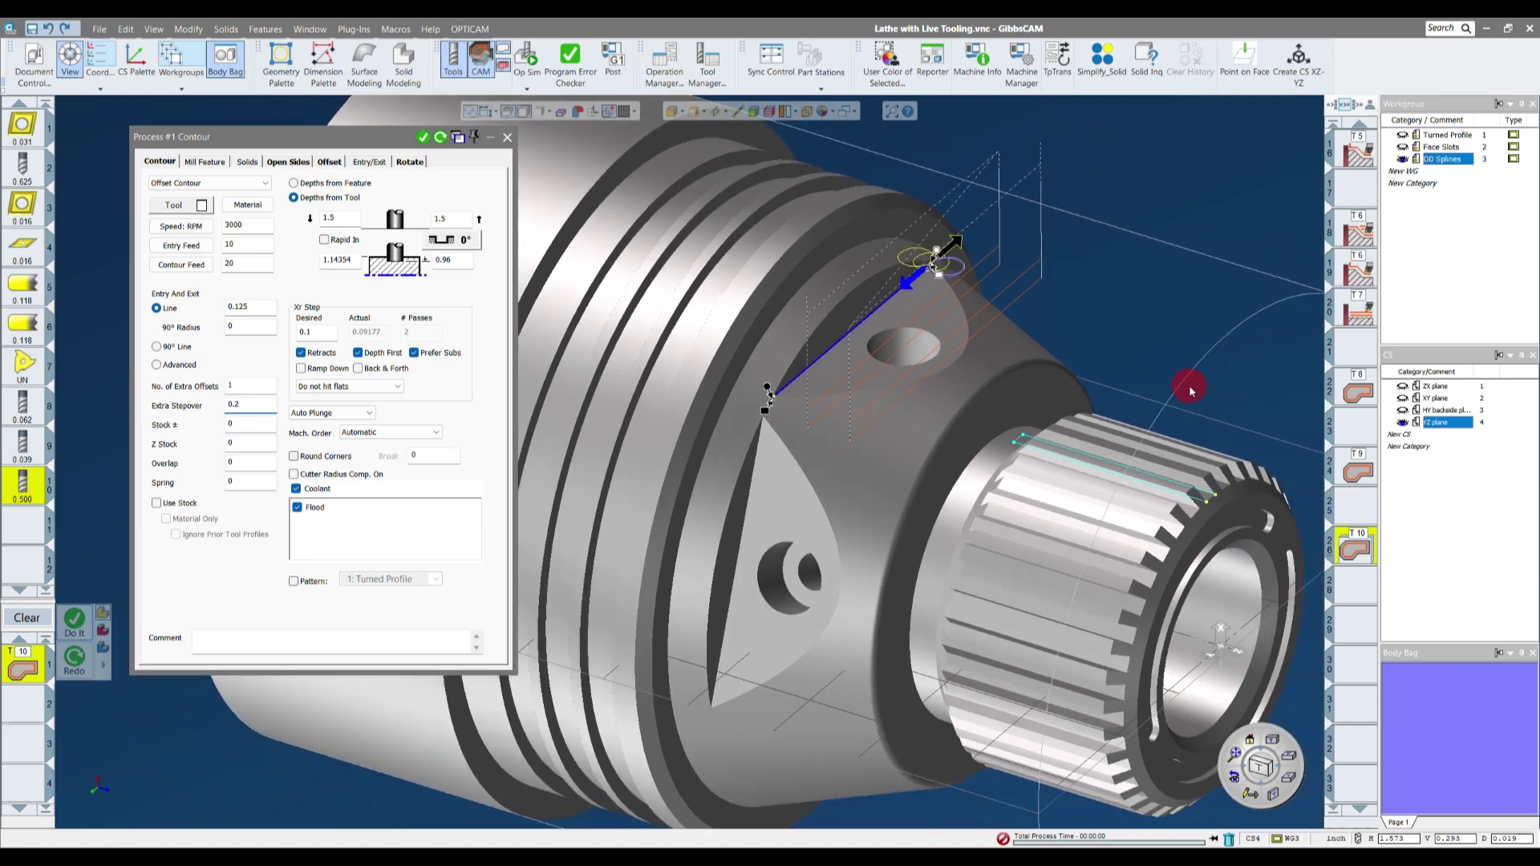
- Close the Contour process dialog and expand the tool 10 operation group to show its individual operations
{"action": "scroll", "coordinate": [1189, 385], "scroll_direction": "up", "scroll_amount": 3}
{"action": "middle_click_drag", "start_coordinate": [1189, 385], "coordinate": [1300, 606]}
{"action": "left_click", "coordinate": [1353, 593]}
{"action": "mouse_move", "coordinate": [1108, 559]}
{"action": "middle_mouse_down"}
{"action": "mouse_move", "coordinate": [898, 409]}
{"action": "mouse_move", "coordinate": [766, 397]}
{"action": "mouse_move", "coordinate": [688, 522]}
{"action": "mouse_move", "coordinate": [728, 612]}
{"action": "mouse_move", "coordinate": [728, 584]}
{"action": "mouse_move", "coordinate": [947, 419]}
{"action": "mouse_move", "coordinate": [962, 324]}
{"action": "mouse_move", "coordinate": [749, 324]}
{"action": "mouse_move", "coordinate": [574, 424]}
{"action": "mouse_move", "coordinate": [639, 343]}
{"action": "mouse_move", "coordinate": [585, 433]}
{"action": "mouse_move", "coordinate": [1373, 583]}
{"action": "middle_mouse_up"}
{"action": "key", "text": "Return"}
{"action": "double_click", "coordinate": [1352, 533]}
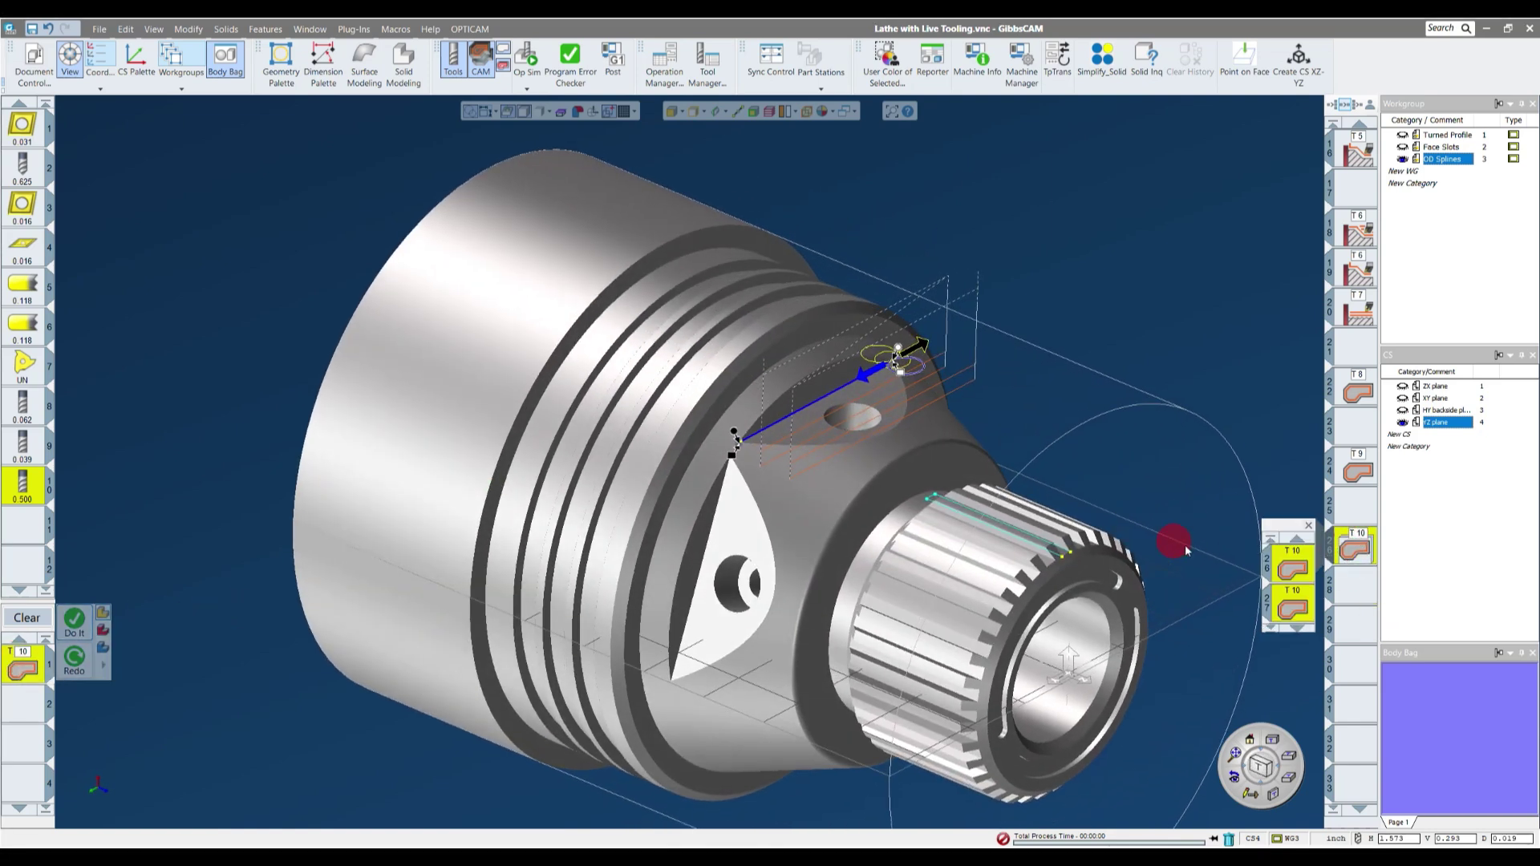
{"action": "middle_click_drag", "start_coordinate": [1211, 551], "coordinate": [1347, 588]}
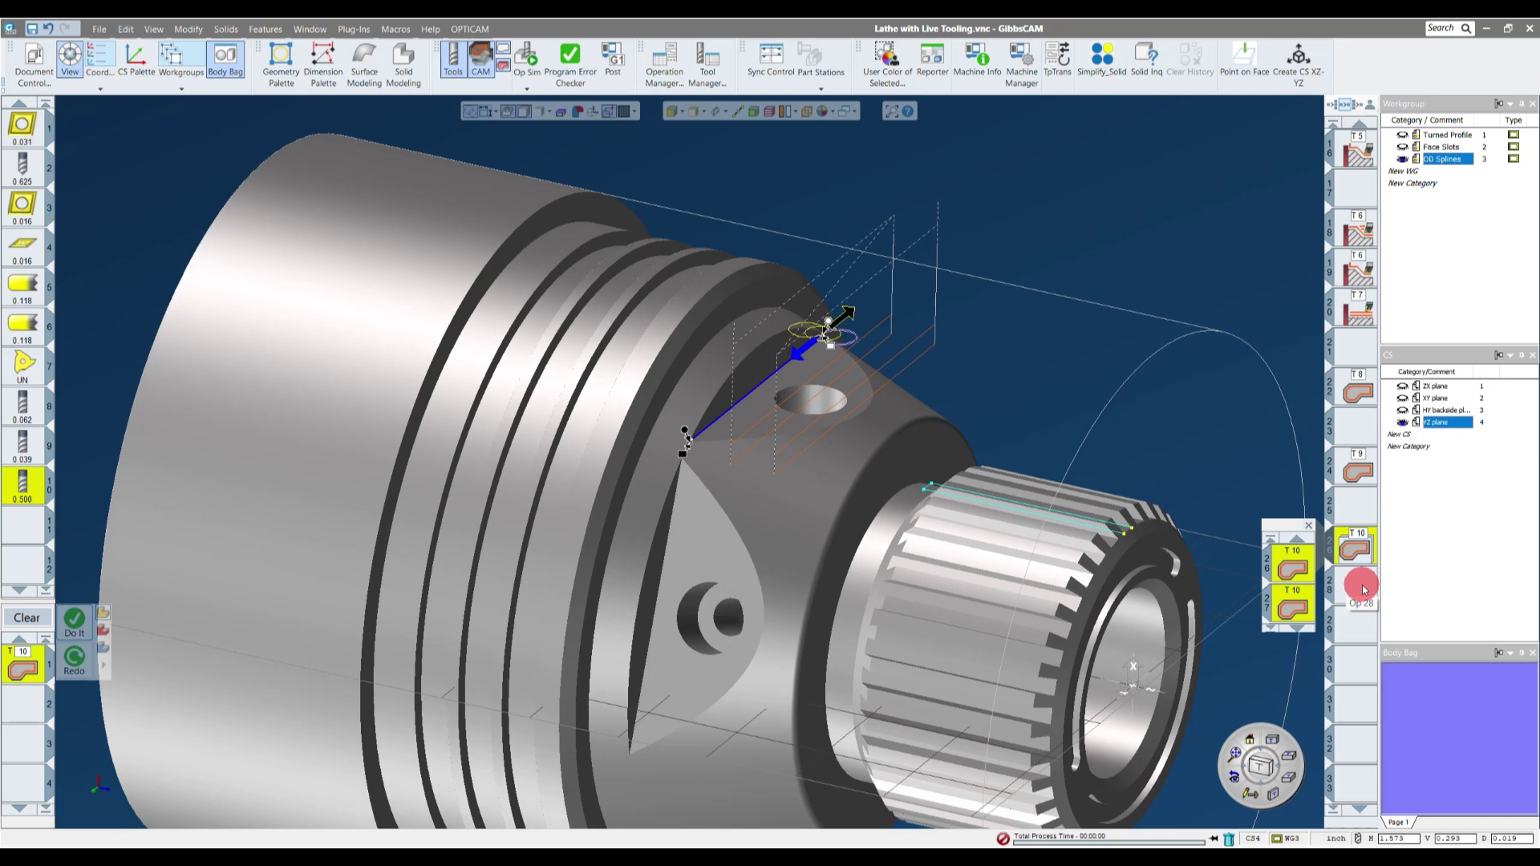
- Reload the tool 10 contour operation, set its number of extra offsets to 0 and regenerate the toolpath
{"action": "mouse_move", "coordinate": [1363, 590]}
{"action": "middle_mouse_down"}
{"action": "mouse_move", "coordinate": [1066, 465]}
{"action": "mouse_move", "coordinate": [1375, 585]}
{"action": "middle_mouse_up"}
{"action": "left_click", "coordinate": [30, 619]}
{"action": "left_click", "coordinate": [31, 622]}
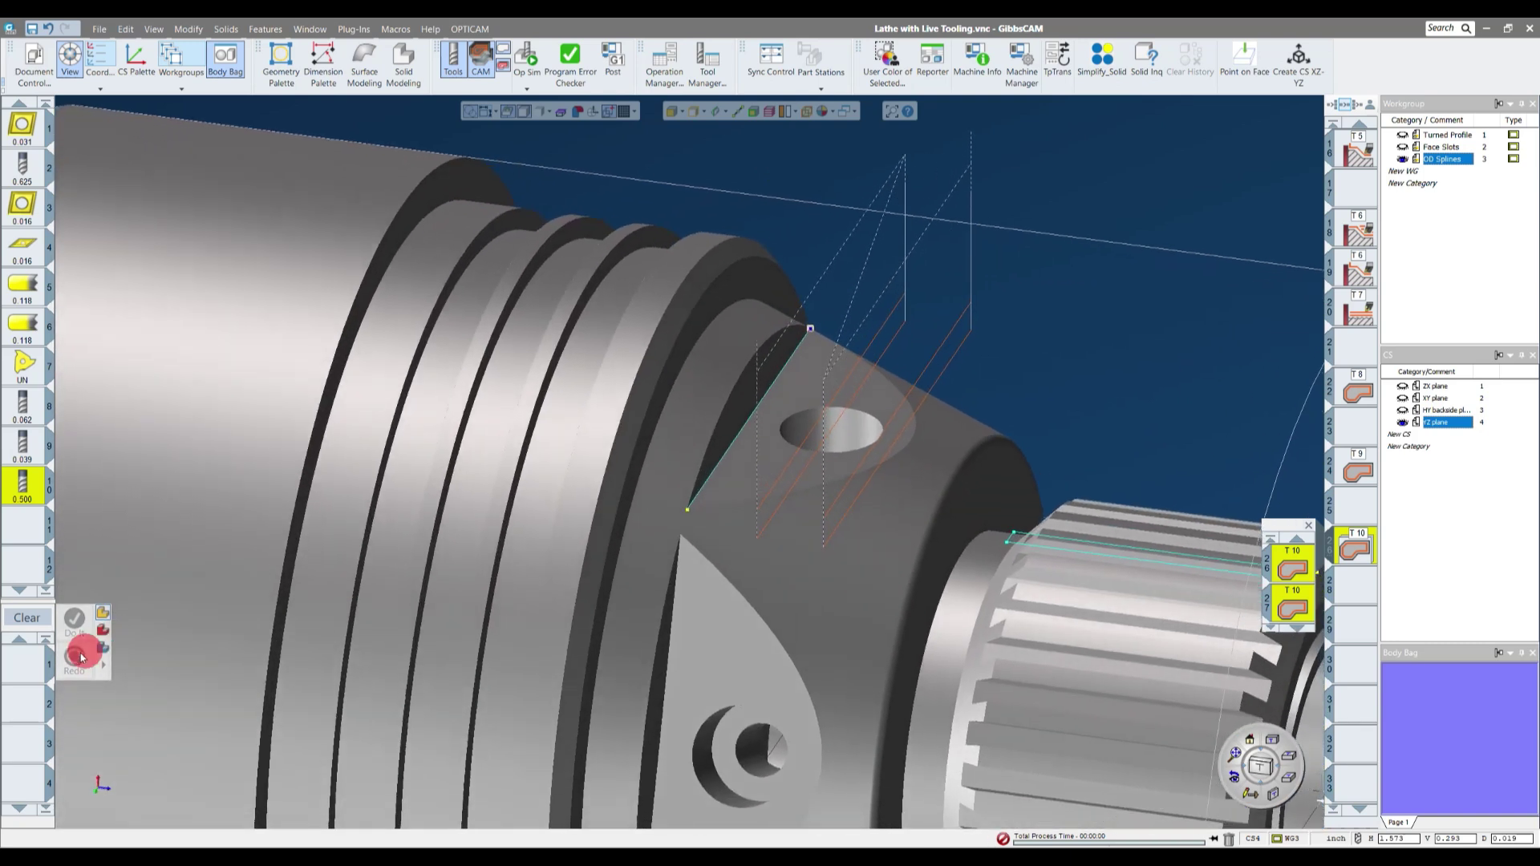
{"action": "double_click", "coordinate": [1356, 544]}
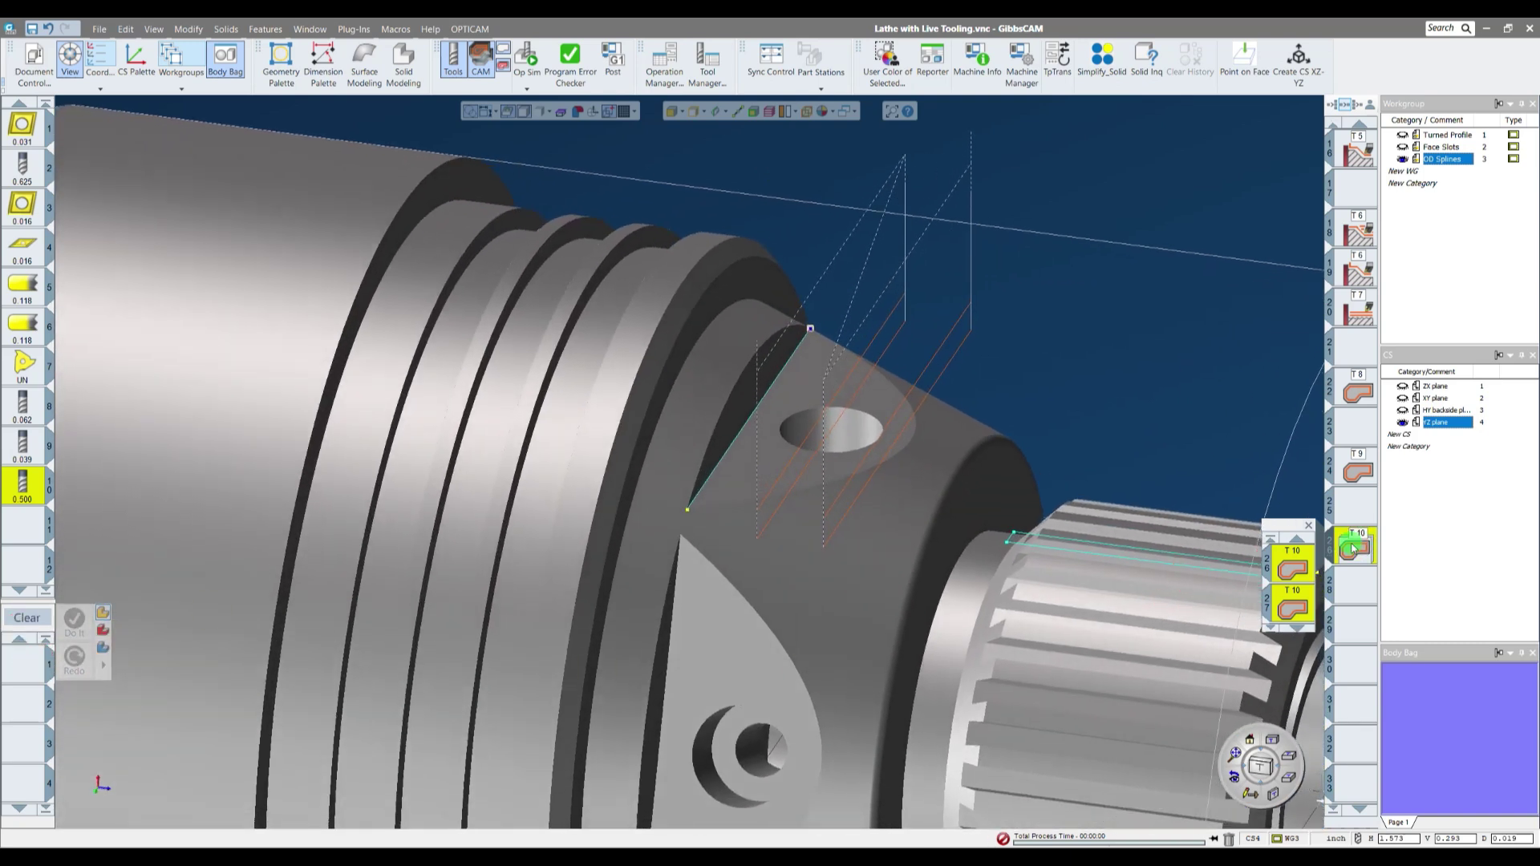
{"action": "double_click", "coordinate": [18, 665]}
{"action": "left_click", "coordinate": [231, 389]}
{"action": "type", "text": "0"}
{"action": "left_click", "coordinate": [424, 137]}
{"action": "mouse_move", "coordinate": [721, 481]}
{"action": "middle_mouse_down"}
{"action": "mouse_move", "coordinate": [771, 531]}
{"action": "mouse_move", "coordinate": [614, 495]}
{"action": "mouse_move", "coordinate": [811, 497]}
{"action": "mouse_move", "coordinate": [759, 536]}
{"action": "mouse_move", "coordinate": [946, 567]}
{"action": "mouse_move", "coordinate": [874, 540]}
{"action": "middle_mouse_up"}
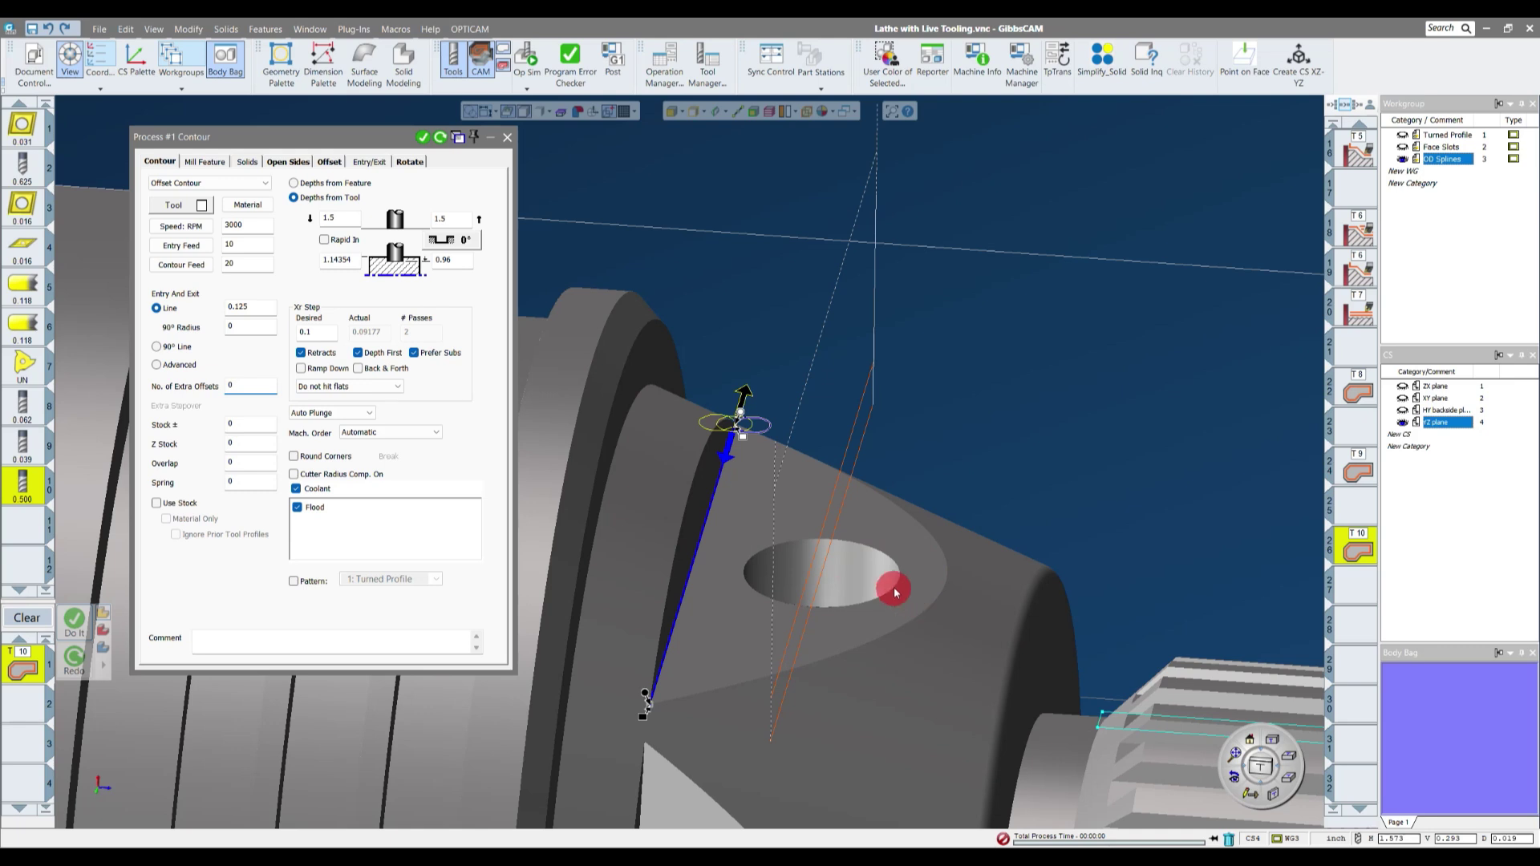
{"action": "middle_click_drag", "start_coordinate": [803, 374], "coordinate": [646, 290]}
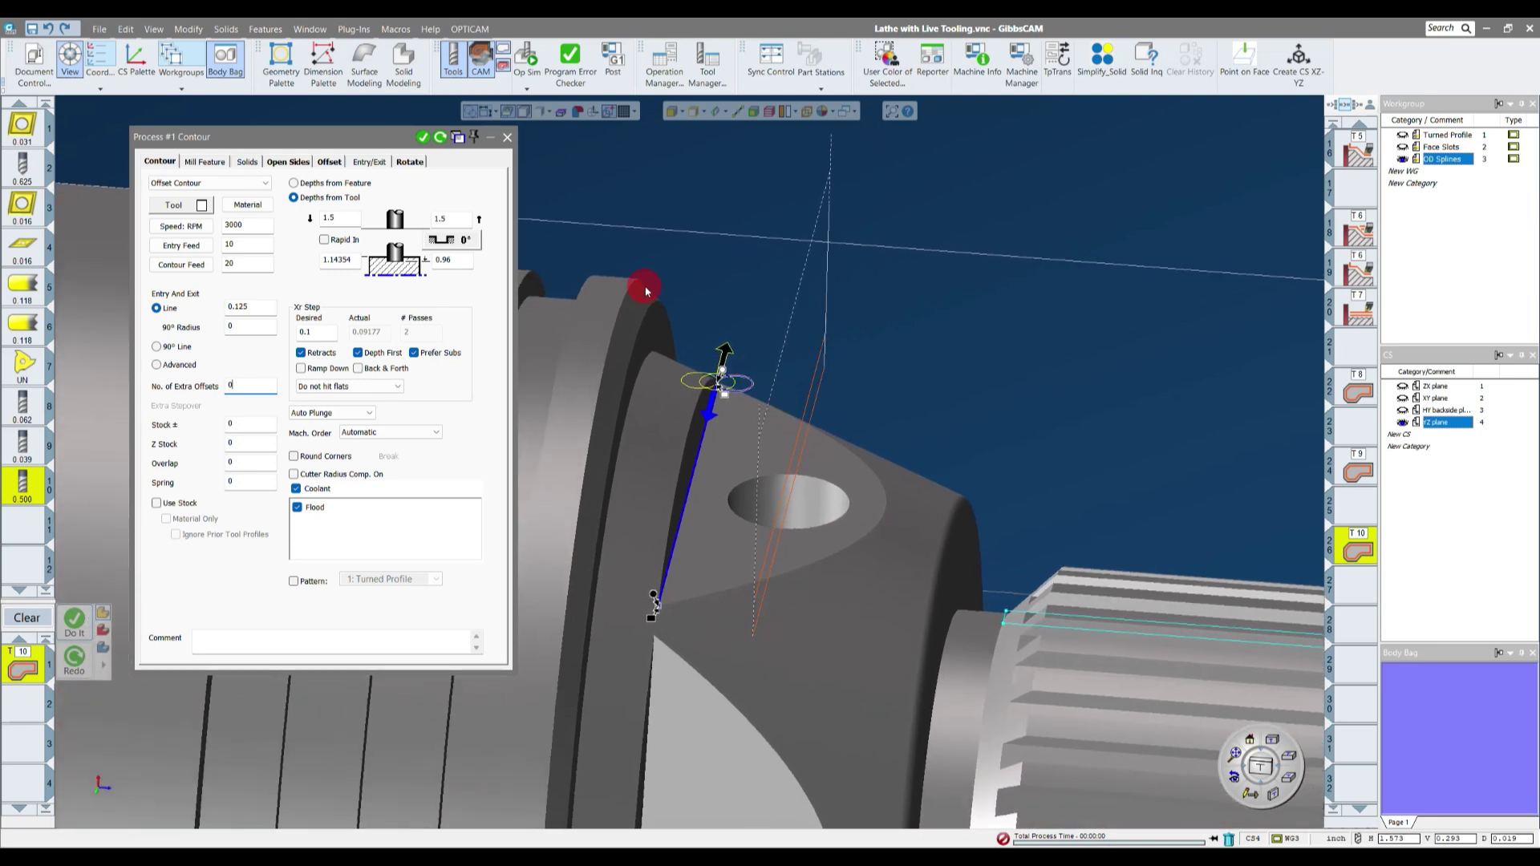
- Change the diameter of milling tool 10 to 0.625 and regenerate the contour toolpath on the flat
{"action": "left_click", "coordinate": [508, 138]}
{"action": "middle_click_drag", "start_coordinate": [1265, 543], "coordinate": [26, 497]}
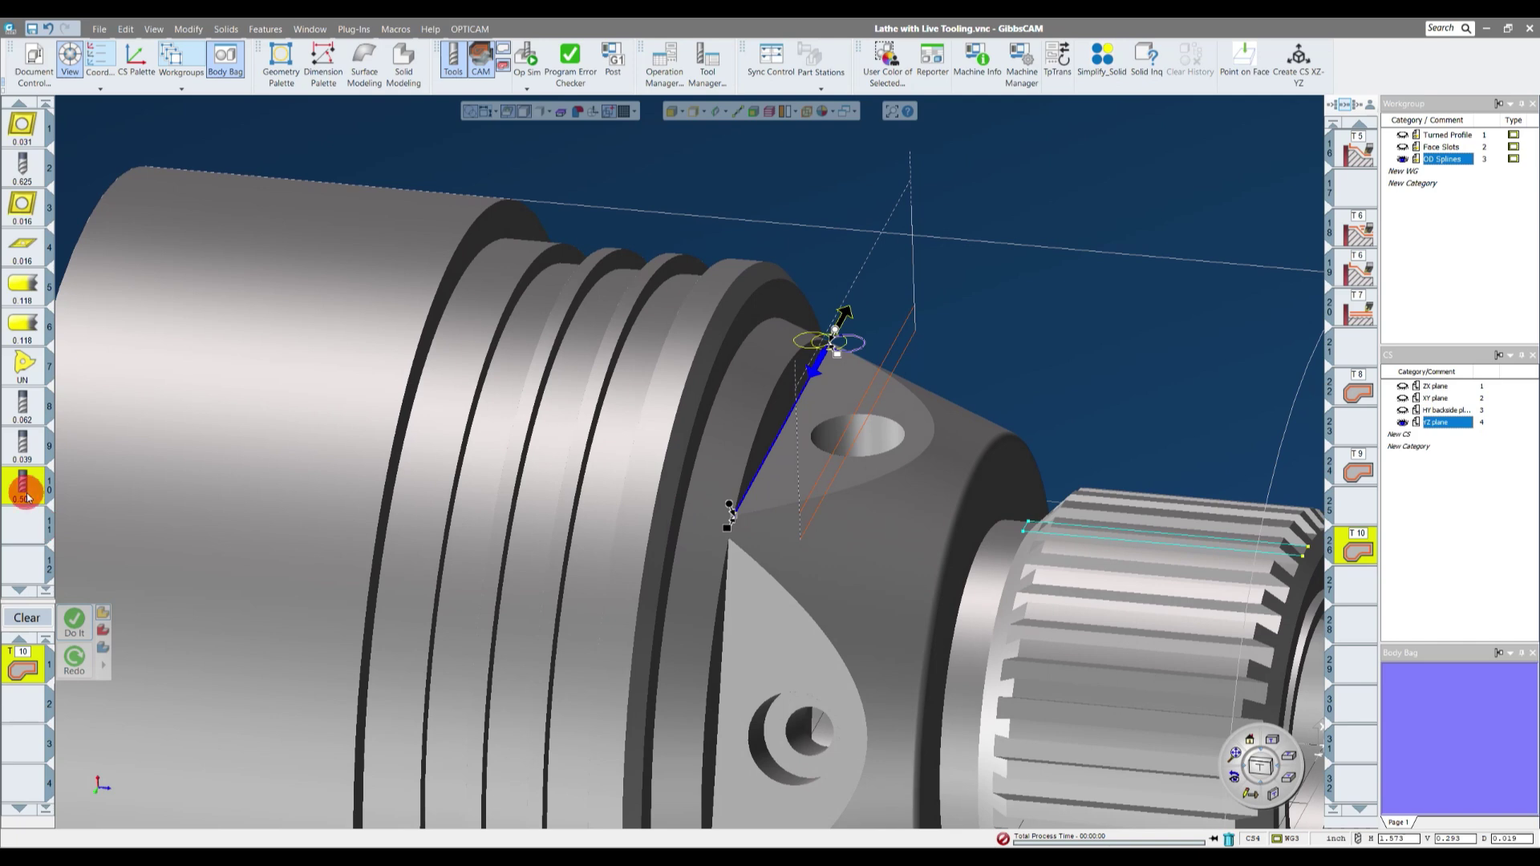
{"action": "double_click", "coordinate": [26, 498]}
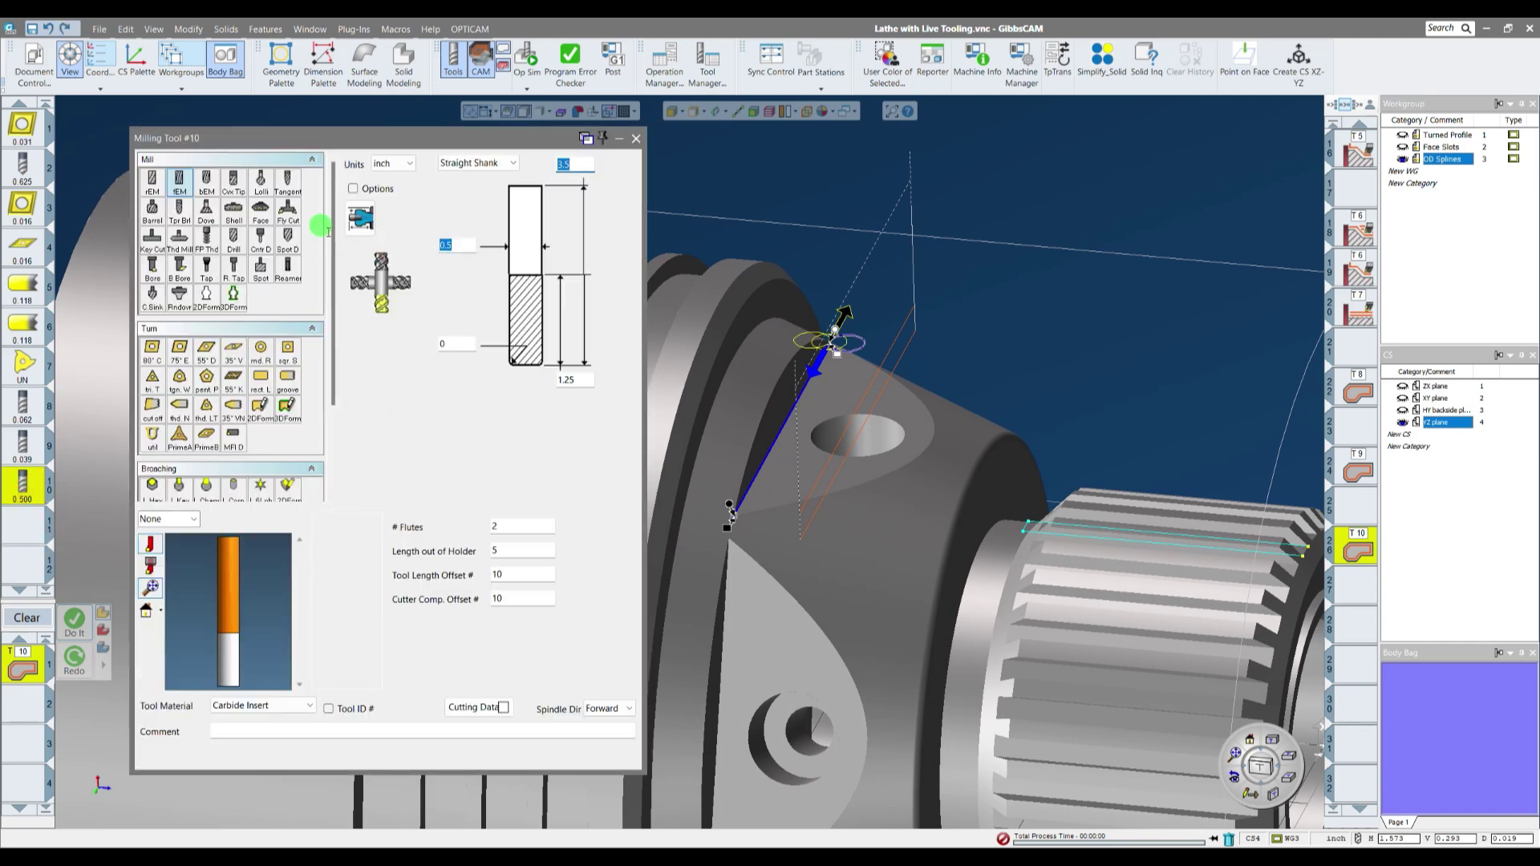
{"action": "left_click", "coordinate": [358, 244]}
{"action": "type", "text": ".62"}
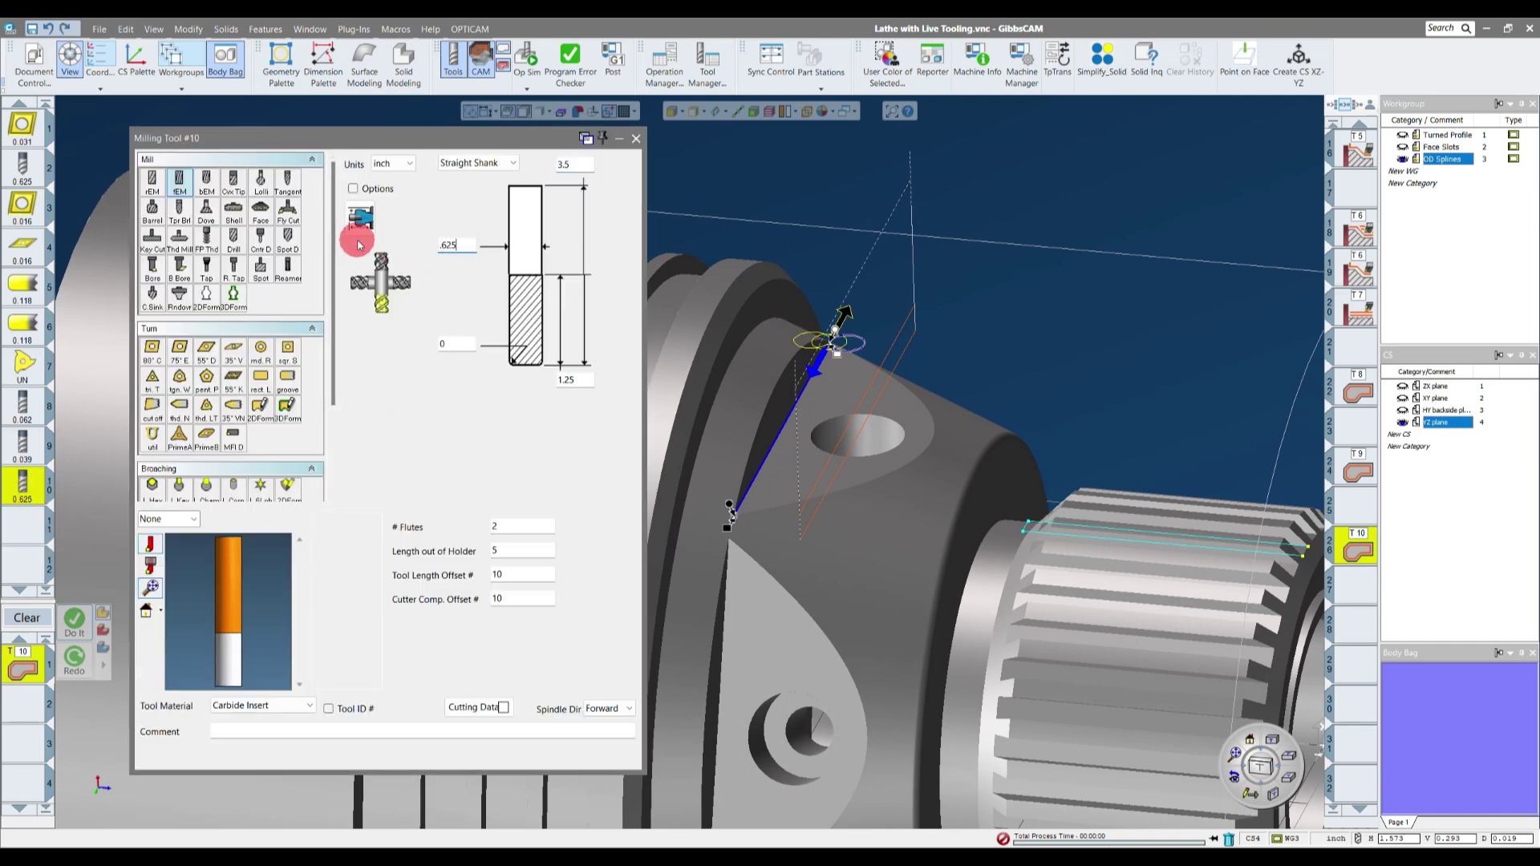
{"action": "left_click", "coordinate": [636, 138]}
{"action": "left_click", "coordinate": [75, 664]}
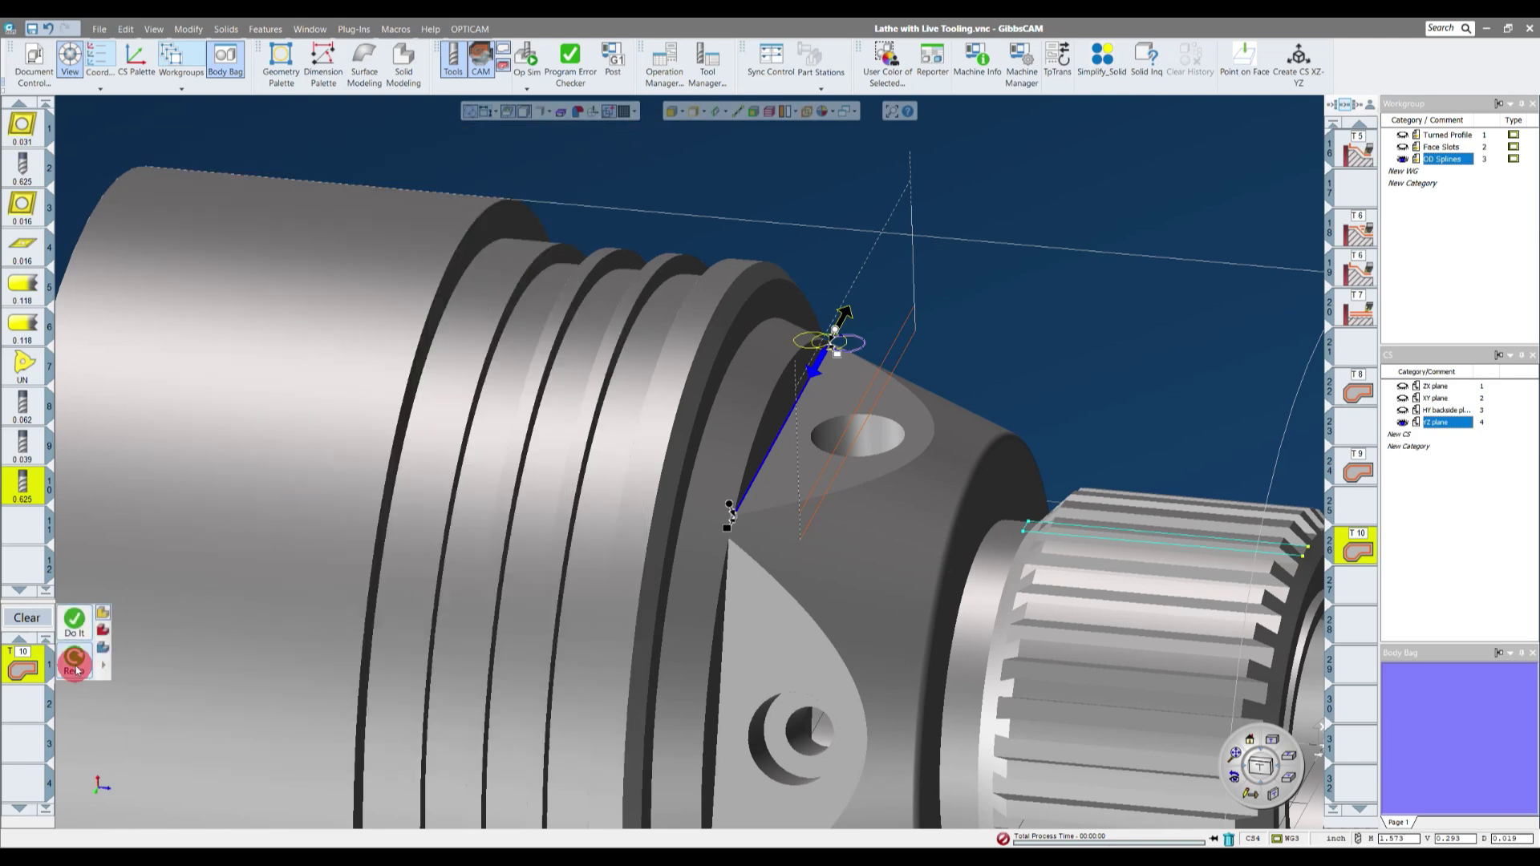
{"action": "left_click", "coordinate": [82, 666]}
{"action": "middle_click_drag", "start_coordinate": [697, 479], "coordinate": [904, 329]}
{"action": "middle_click_drag", "start_coordinate": [866, 484], "coordinate": [922, 291]}
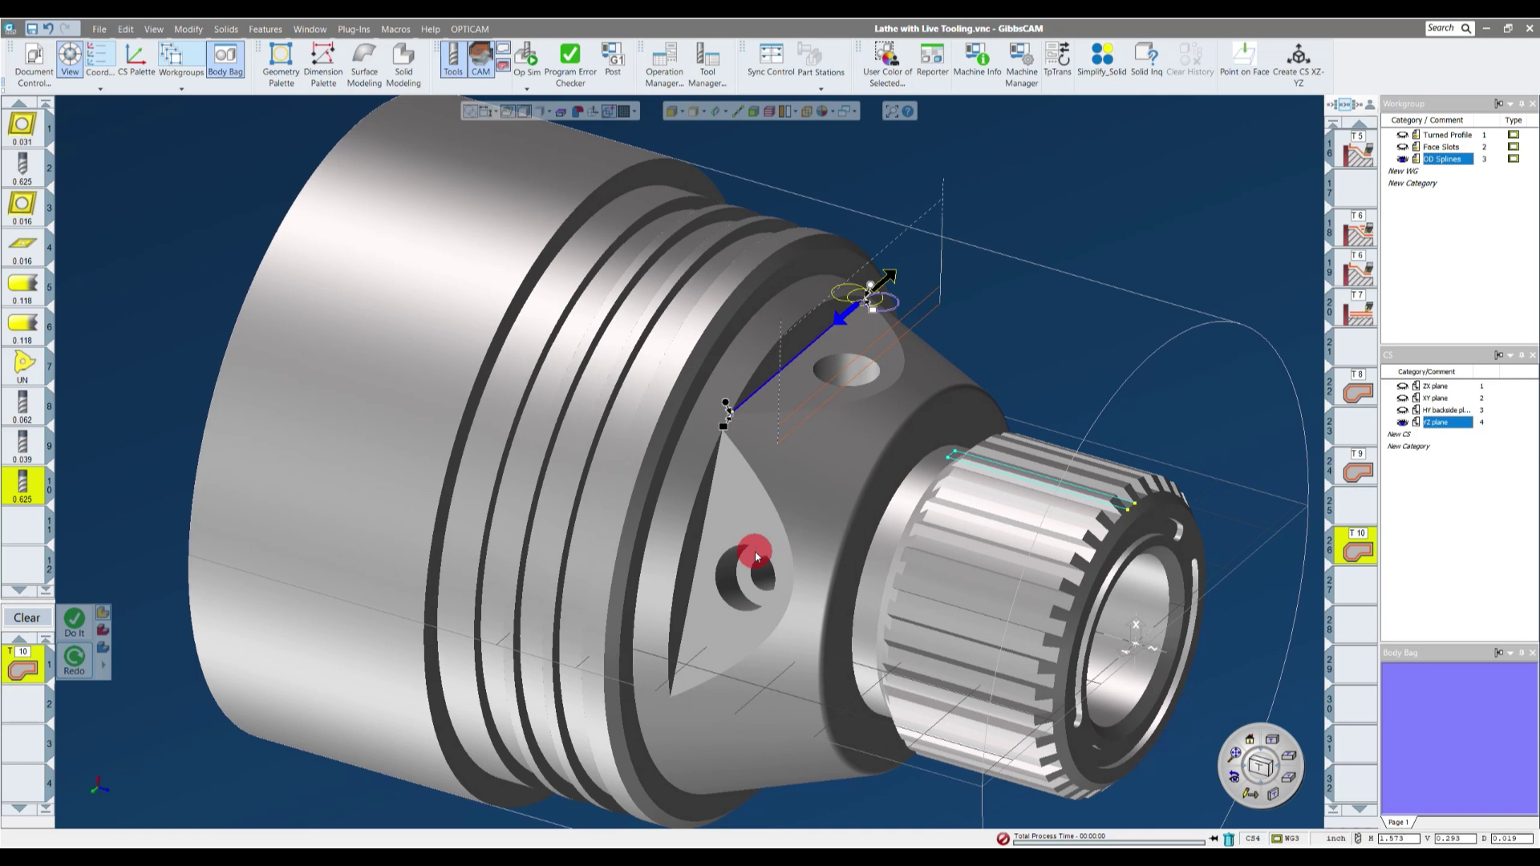
{"action": "mouse_move", "coordinate": [754, 551]}
{"action": "middle_mouse_down"}
{"action": "mouse_move", "coordinate": [787, 540]}
{"action": "mouse_move", "coordinate": [928, 376]}
{"action": "mouse_move", "coordinate": [843, 261]}
{"action": "mouse_move", "coordinate": [594, 289]}
{"action": "middle_mouse_up"}
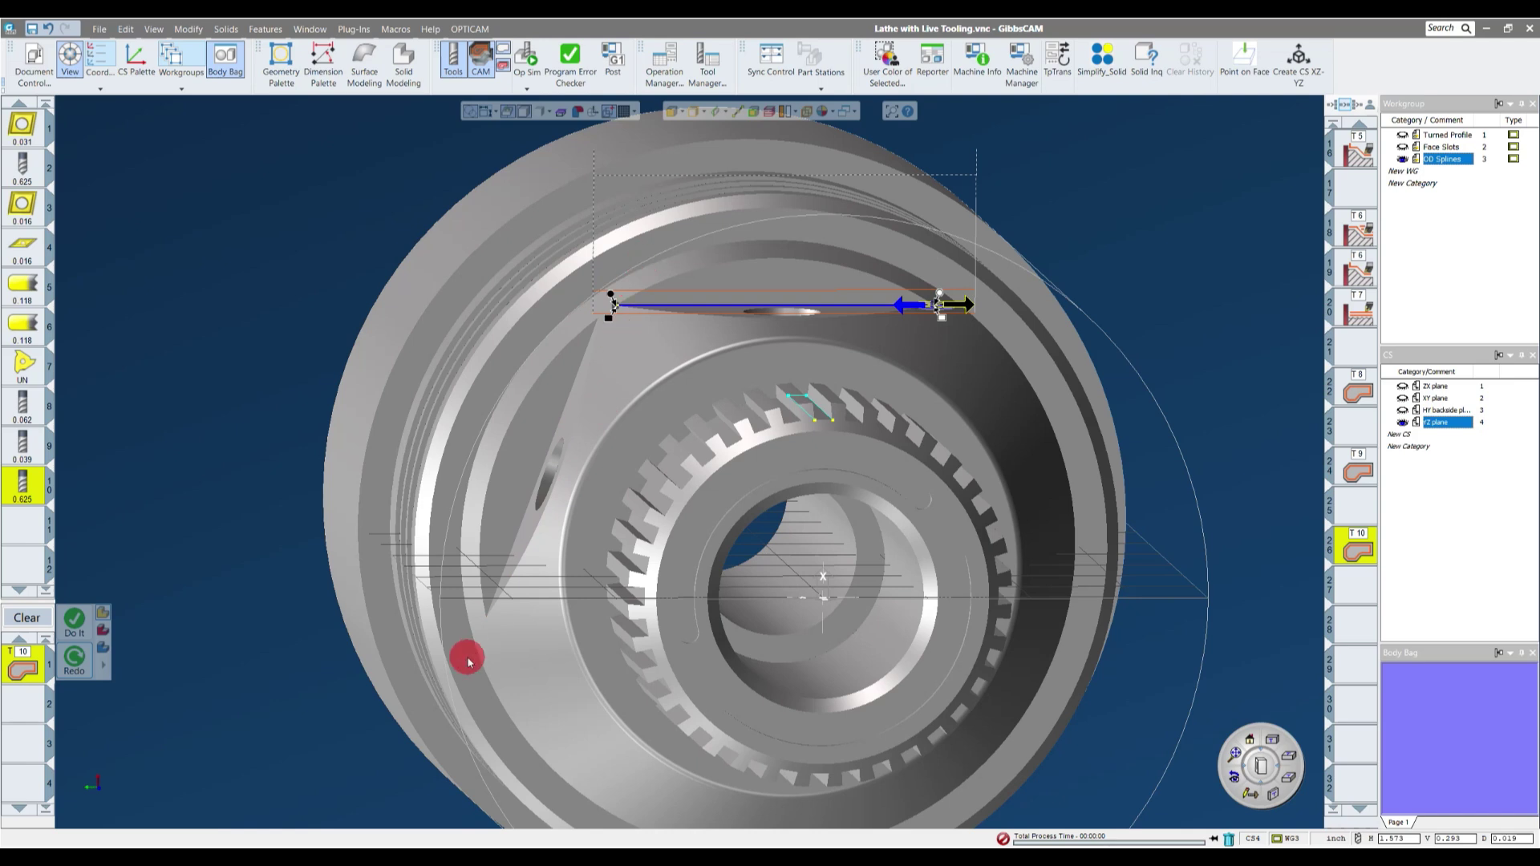
- Duplicate the contour operation 1 time at a C rotation of 70 degrees and regenerate the toolpath
{"action": "middle_click_drag", "start_coordinate": [412, 540], "coordinate": [85, 653]}
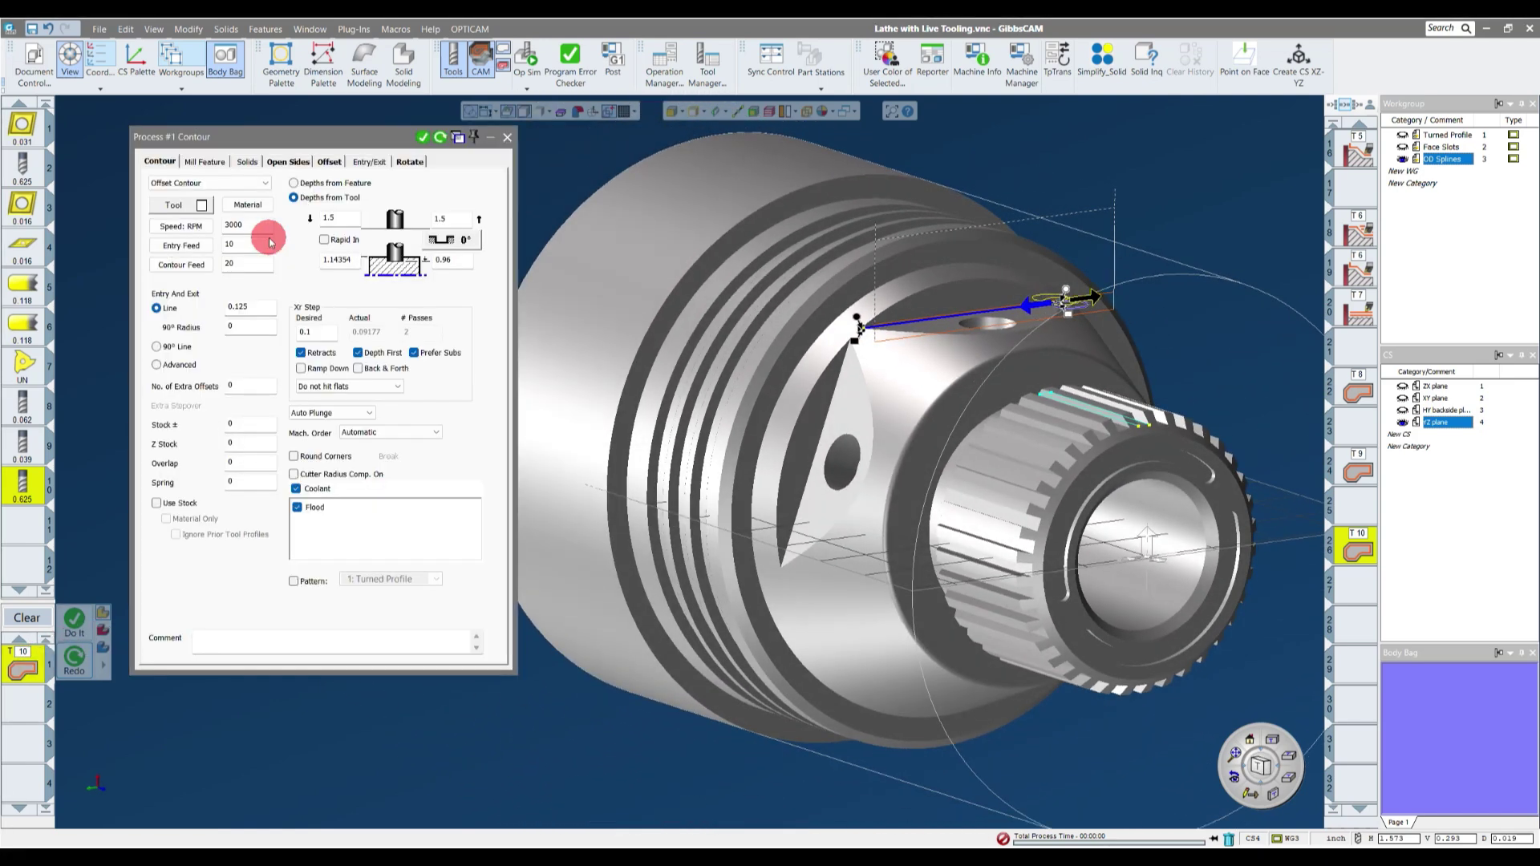
{"action": "left_click", "coordinate": [410, 162]}
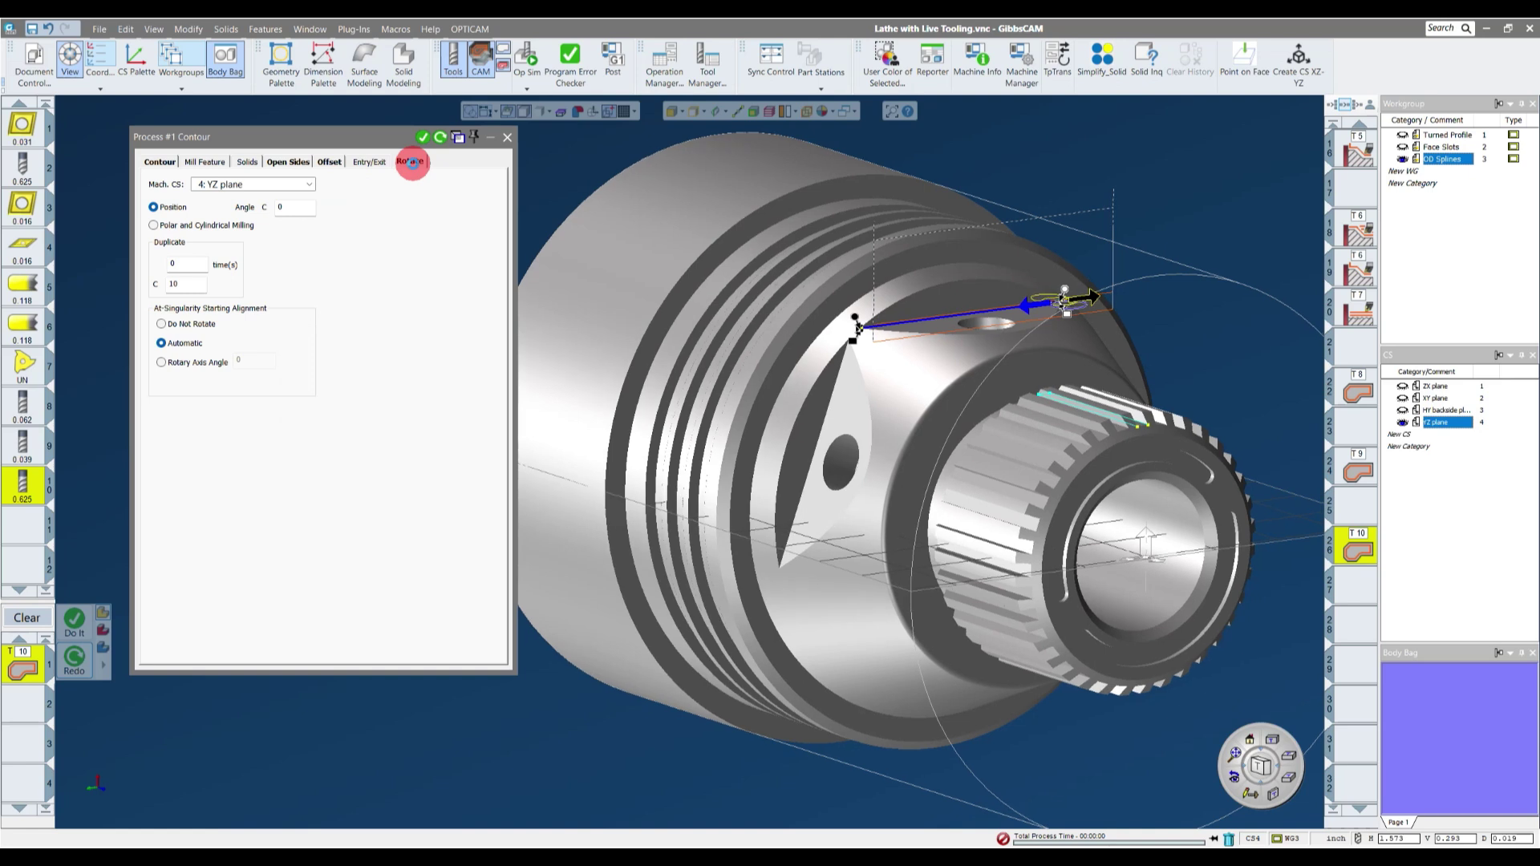
{"action": "left_click", "coordinate": [175, 262]}
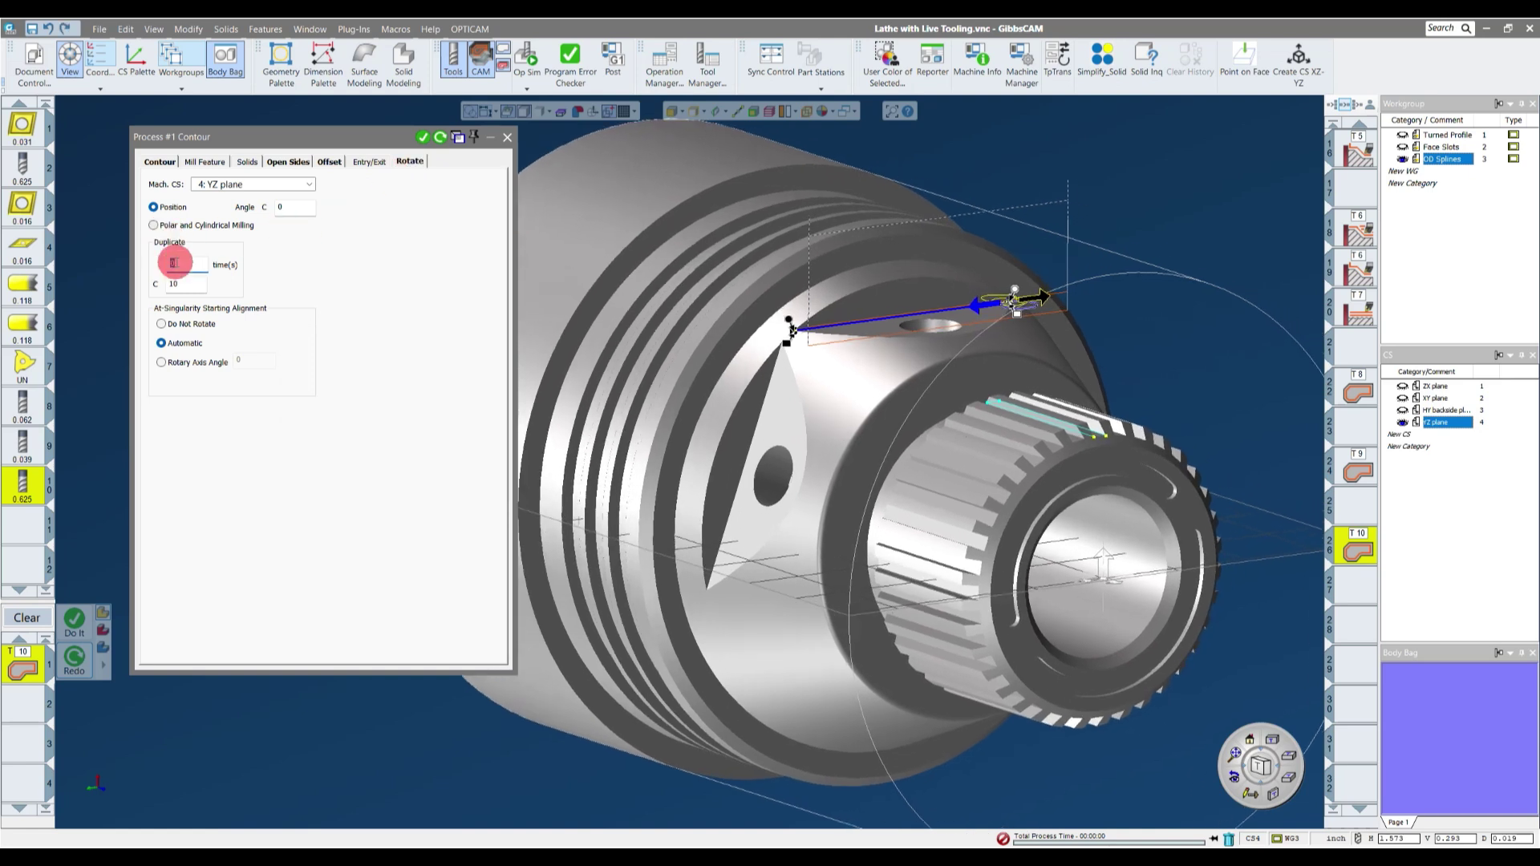
{"action": "type", "text": "1"}
{"action": "left_click", "coordinate": [182, 296]}
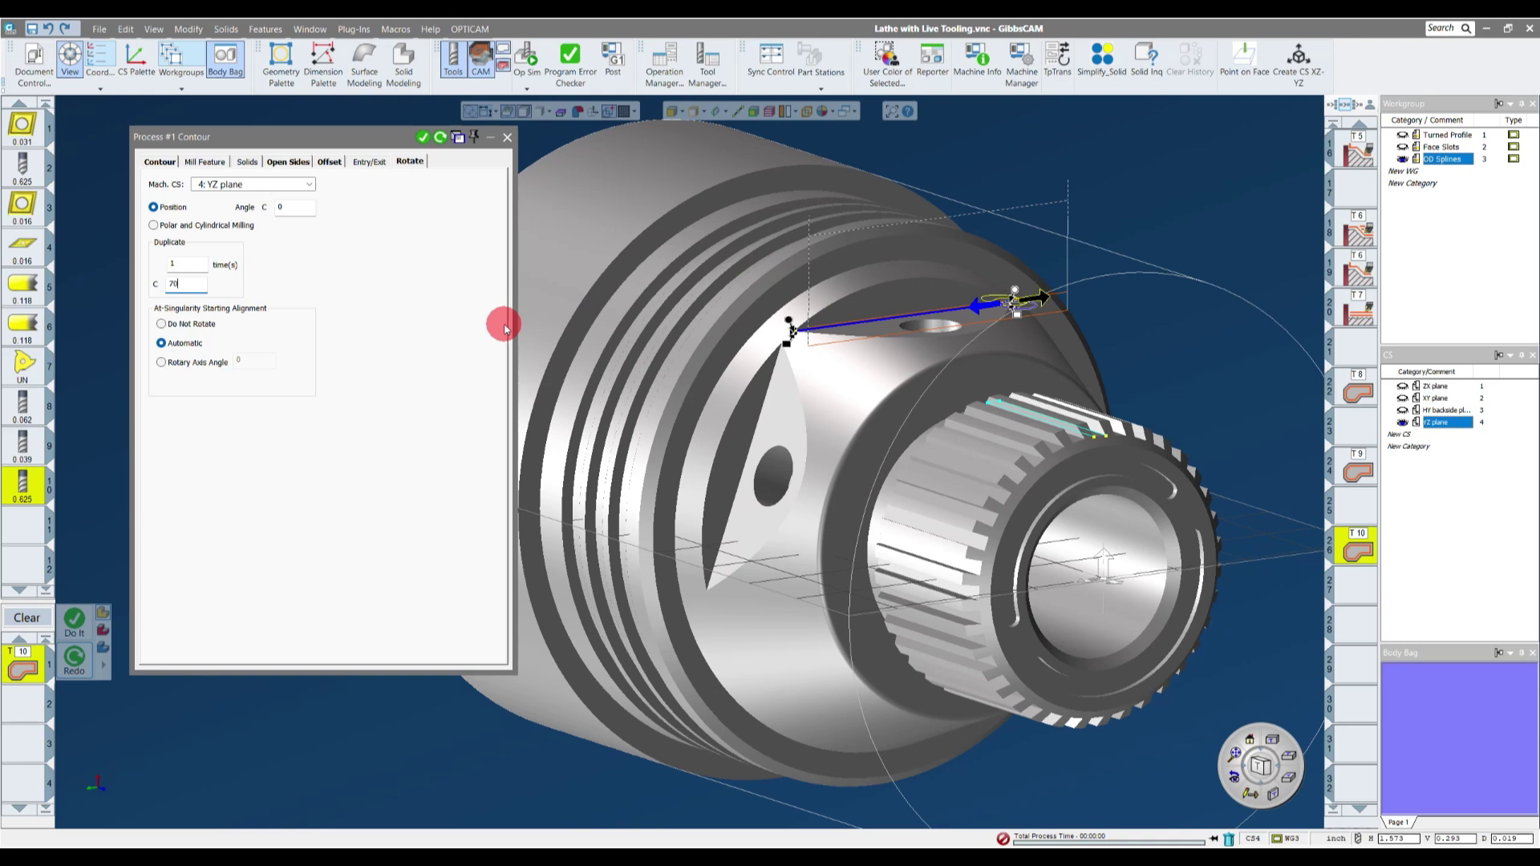
{"action": "middle_click_drag", "start_coordinate": [625, 377], "coordinate": [782, 325]}
{"action": "middle_click_drag", "start_coordinate": [1129, 569], "coordinate": [1158, 636]}
{"action": "middle_click_drag", "start_coordinate": [1093, 640], "coordinate": [610, 361]}
- Set the contour's C duplicate angle to -70 and regenerate the toolpath
{"action": "left_click_drag", "start_coordinate": [197, 283], "coordinate": [102, 287]}
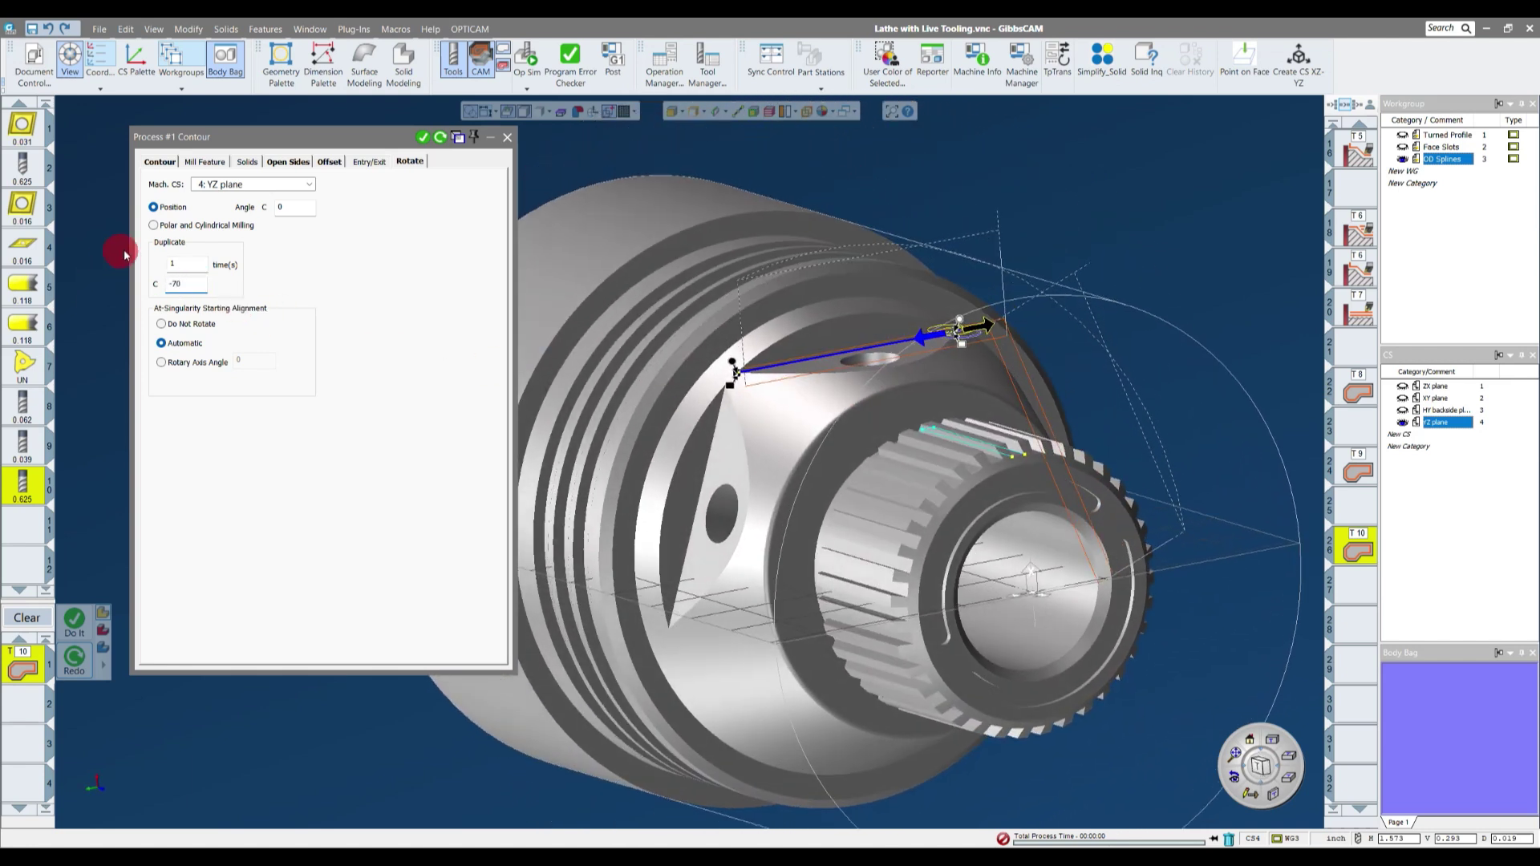
{"action": "middle_click_drag", "start_coordinate": [464, 418], "coordinate": [874, 313]}
{"action": "middle_click_drag", "start_coordinate": [792, 606], "coordinate": [560, 203]}
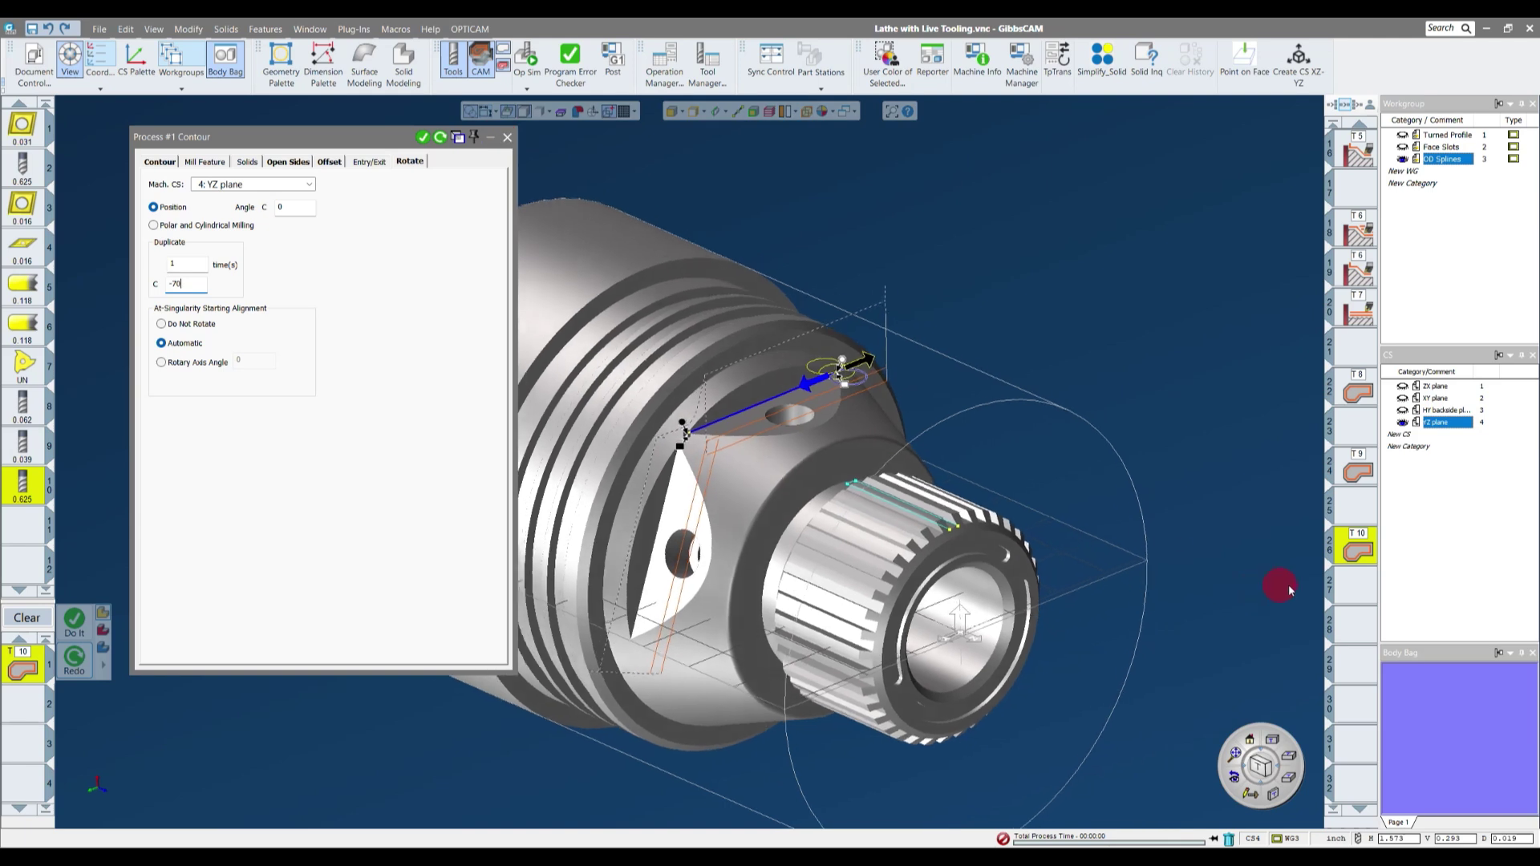
- Close and clear the contour process, and save the part file
{"action": "left_click", "coordinate": [504, 139]}
{"action": "middle_click_drag", "start_coordinate": [974, 527], "coordinate": [1218, 652]}
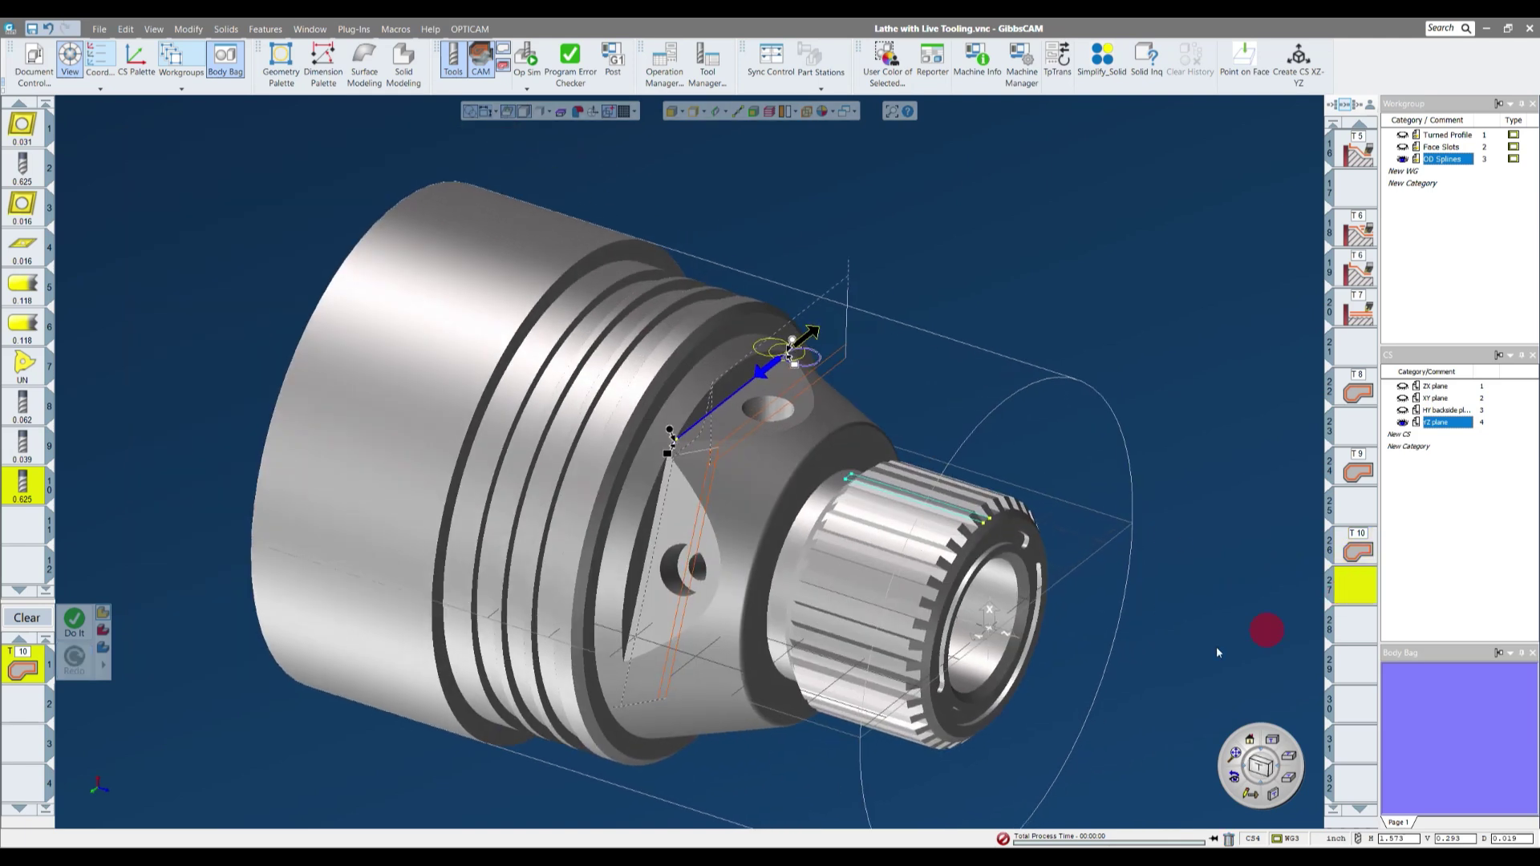
{"action": "left_click", "coordinate": [26, 617]}
{"action": "left_click", "coordinate": [96, 33]}
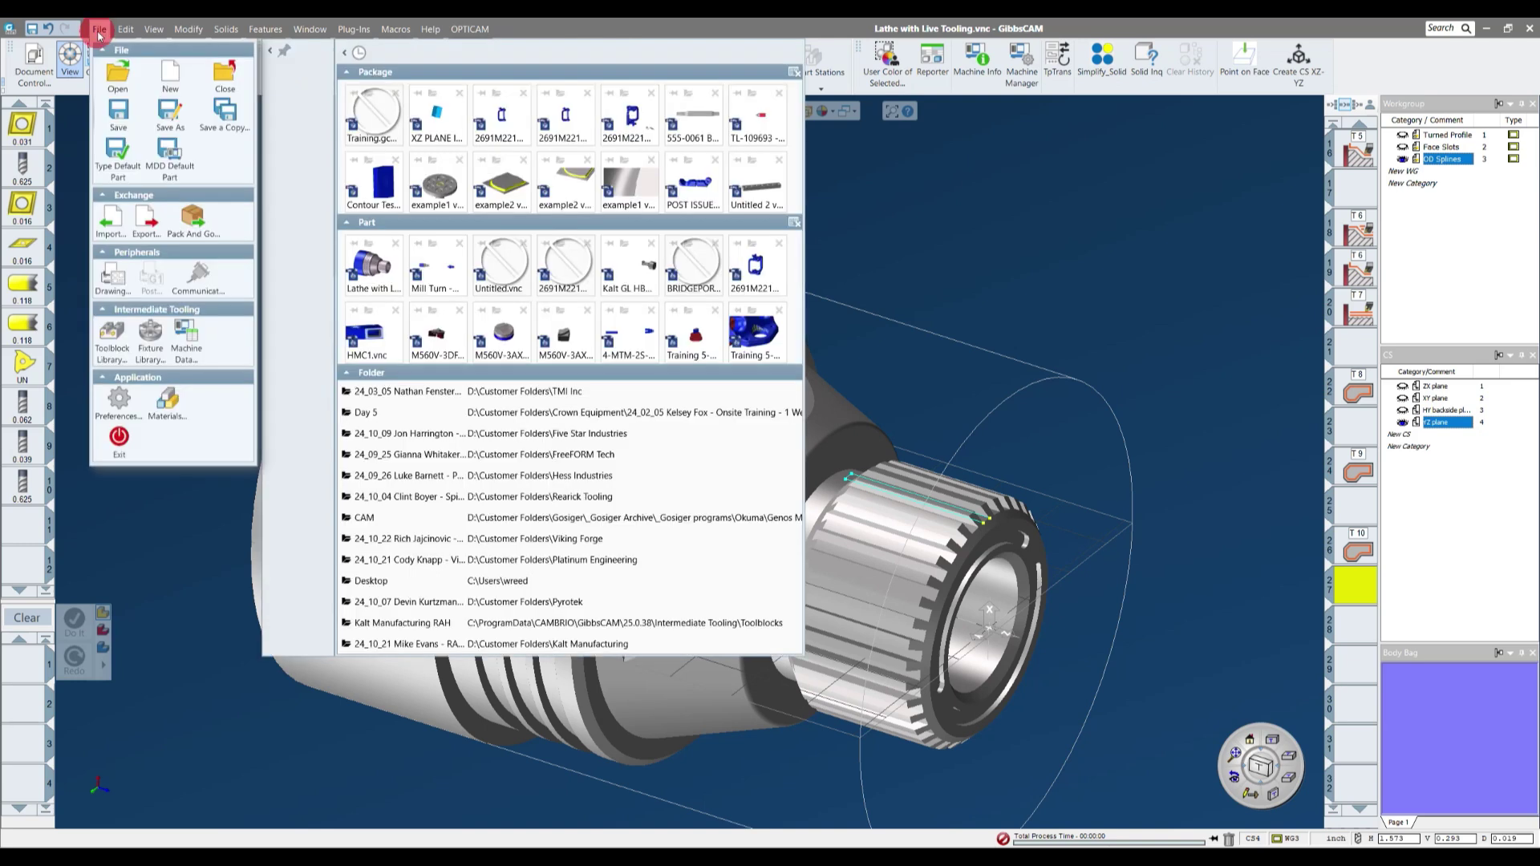
{"action": "left_click", "coordinate": [677, 278]}
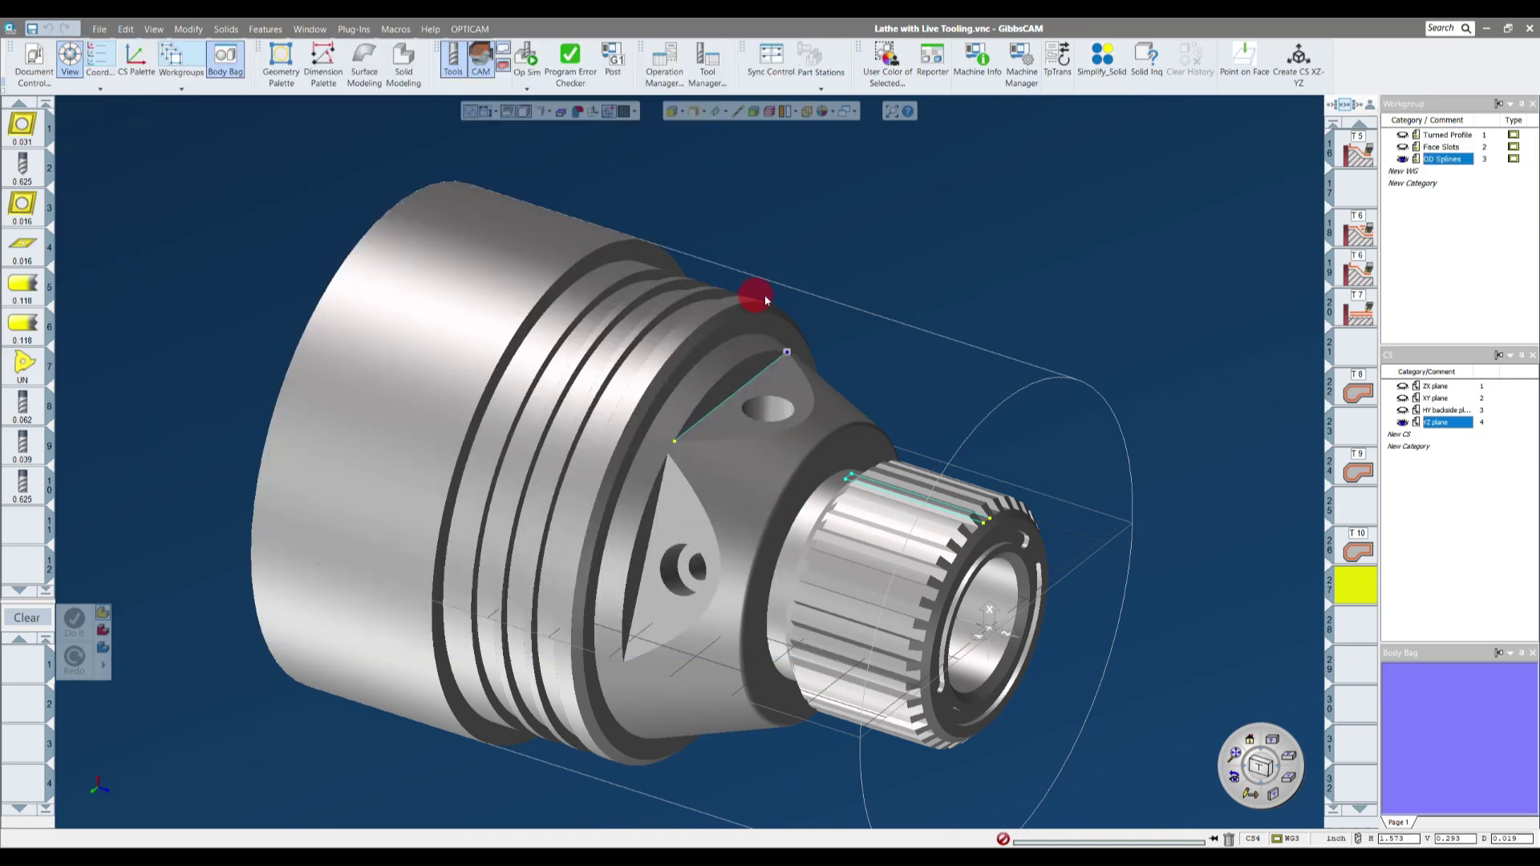
{"action": "scroll", "coordinate": [950, 378], "scroll_direction": "up", "scroll_amount": 5}
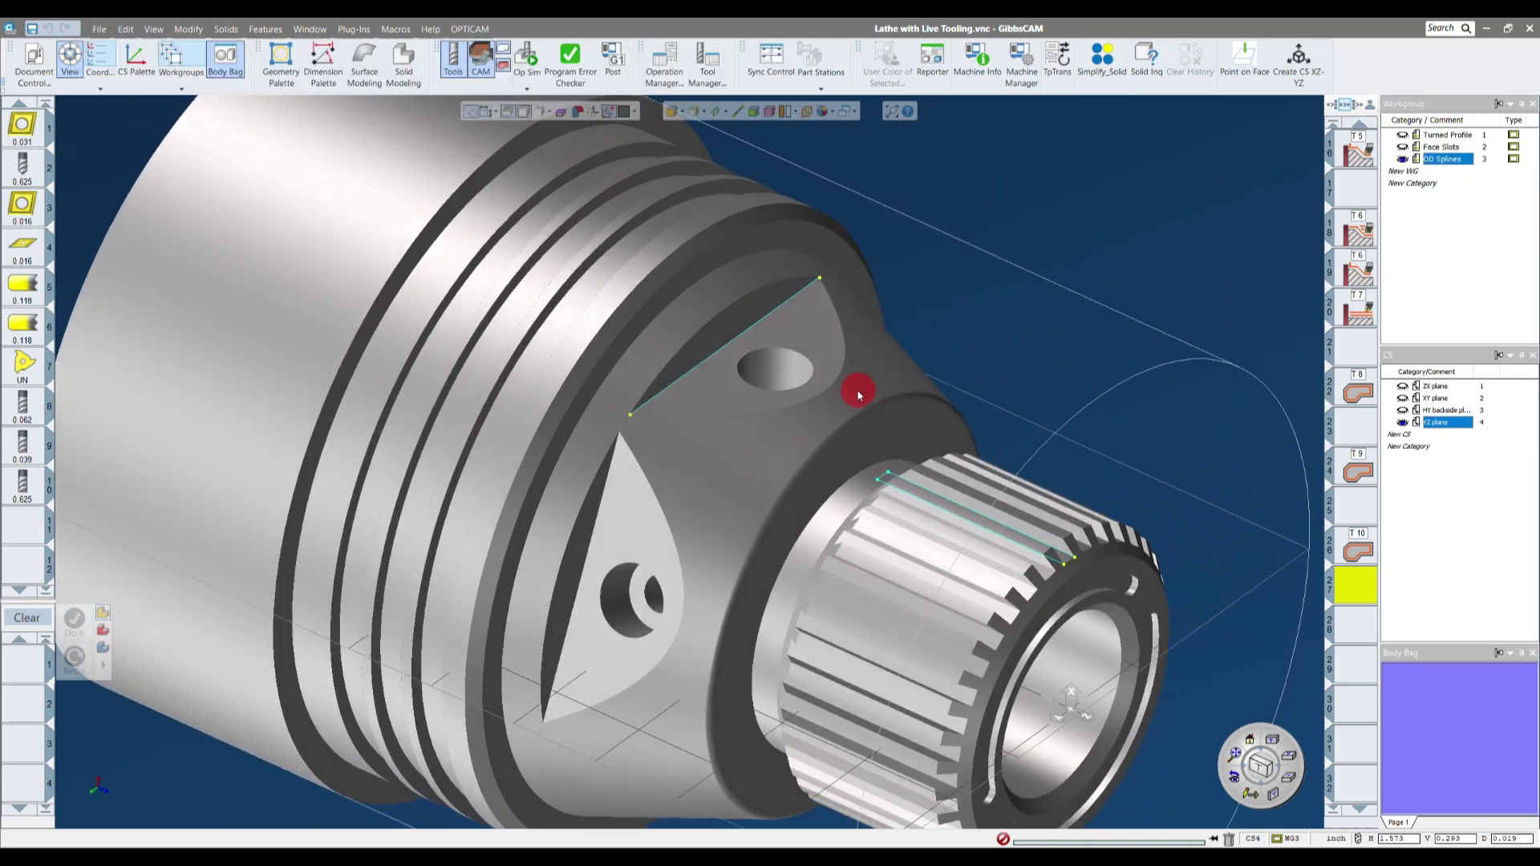
{"action": "scroll", "coordinate": [970, 345], "scroll_direction": "down", "scroll_amount": 3}
{"action": "left_click", "coordinate": [31, 28]}
{"action": "left_click", "coordinate": [759, 223]}
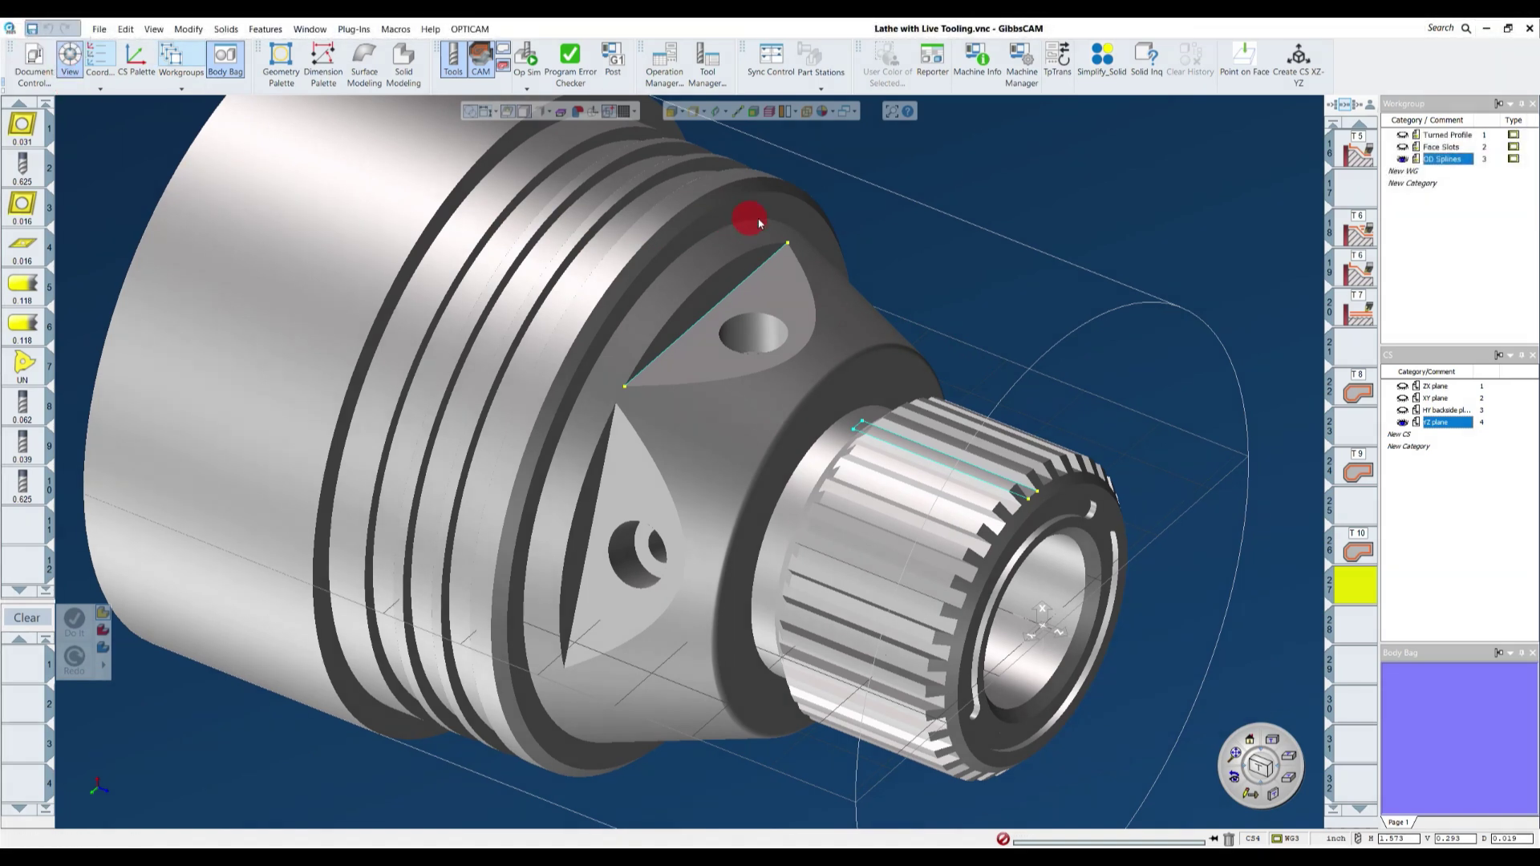
- Extract the edges of the counterbore's floor face on the upper flat as geometry
{"action": "scroll", "coordinate": [957, 248], "scroll_direction": "up", "scroll_amount": 4}
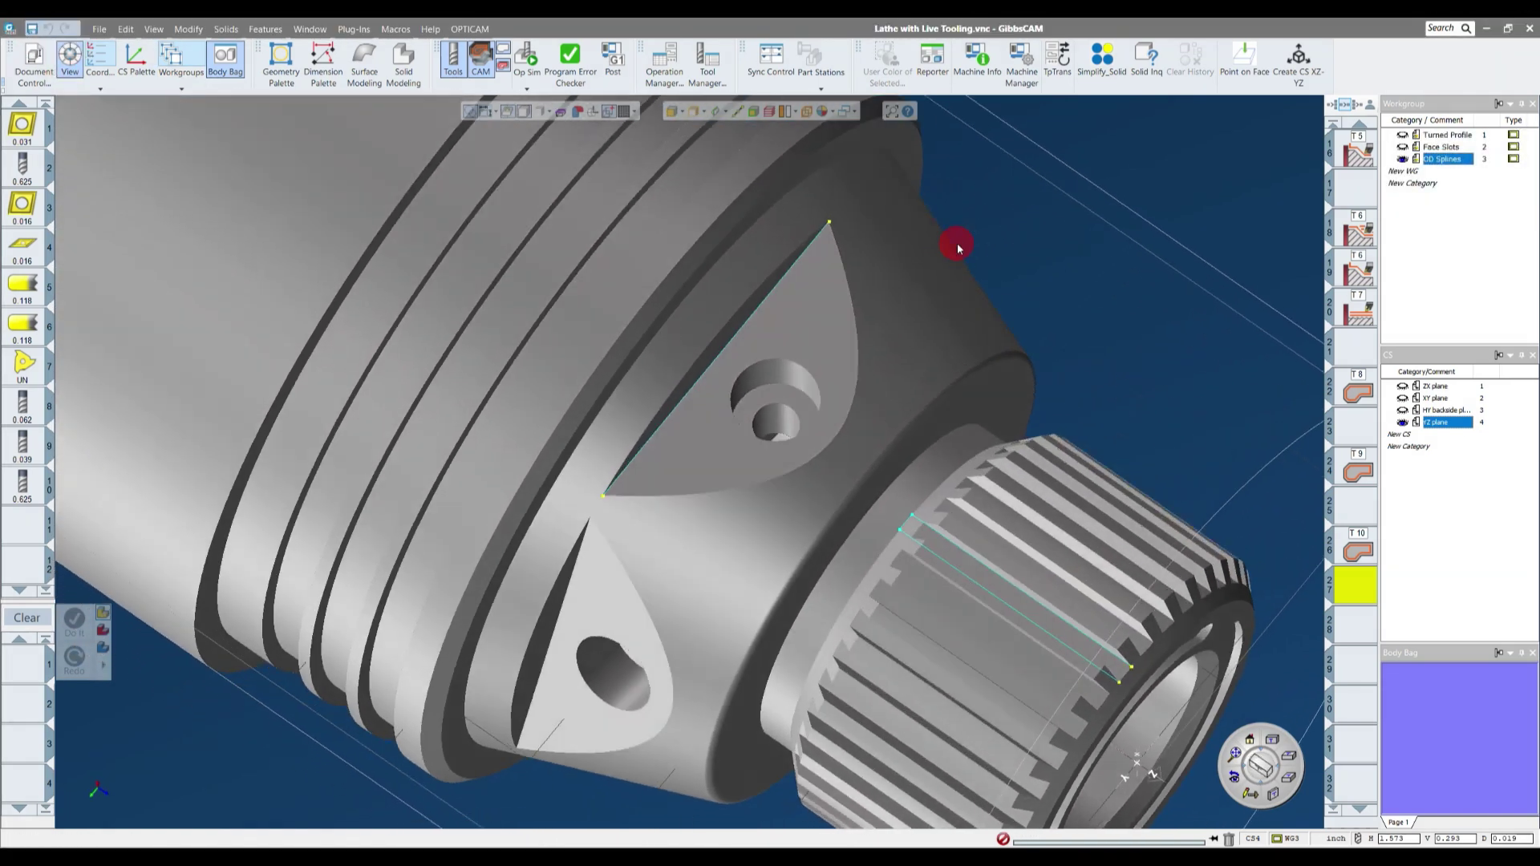
{"action": "scroll", "coordinate": [802, 425], "scroll_direction": "up", "scroll_amount": 5}
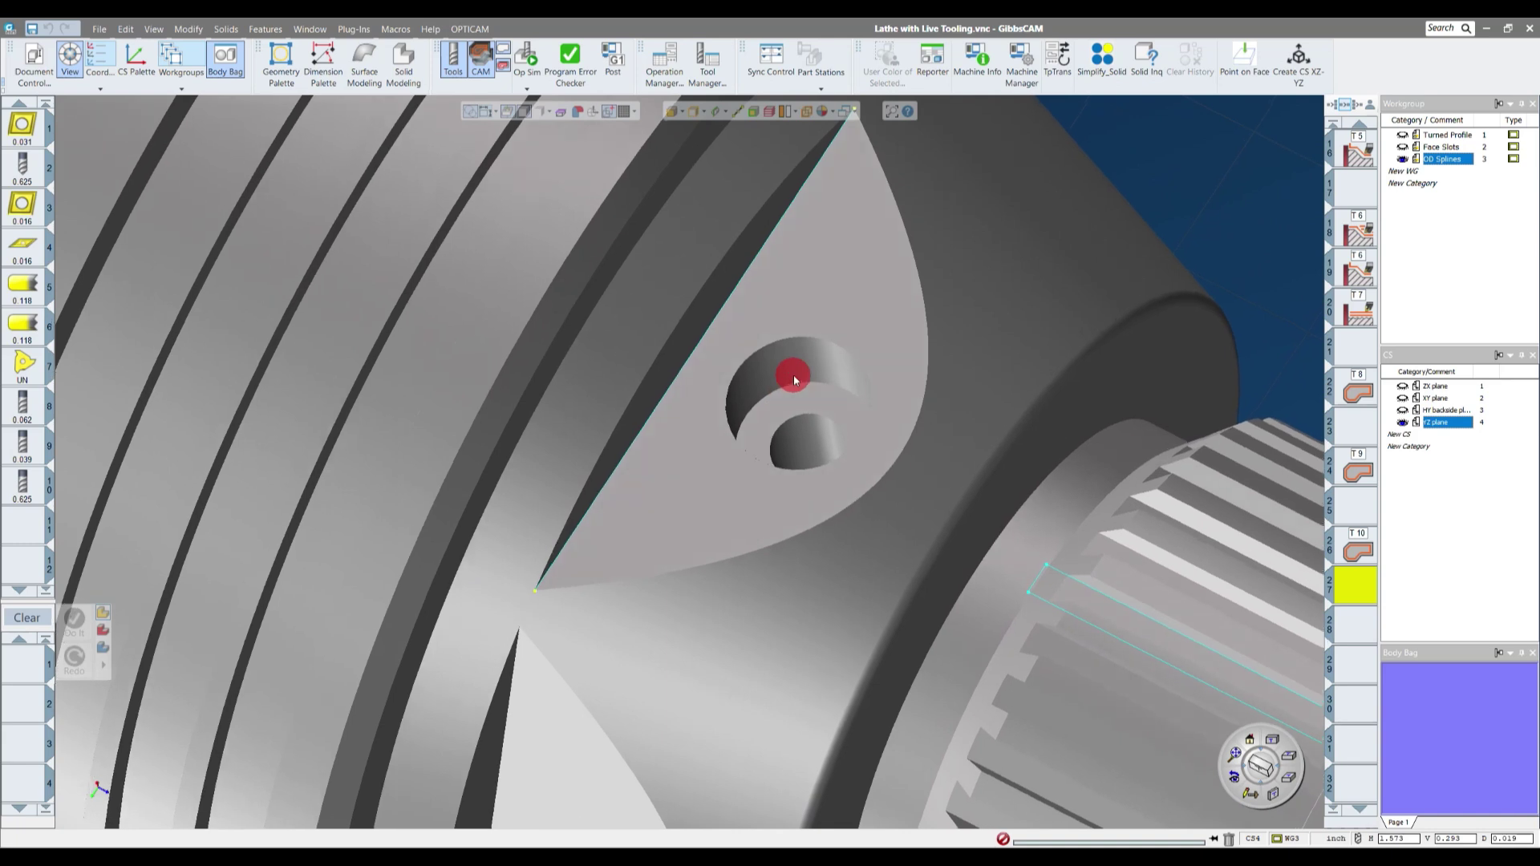
{"action": "scroll", "coordinate": [795, 444], "scroll_direction": "down", "scroll_amount": 5}
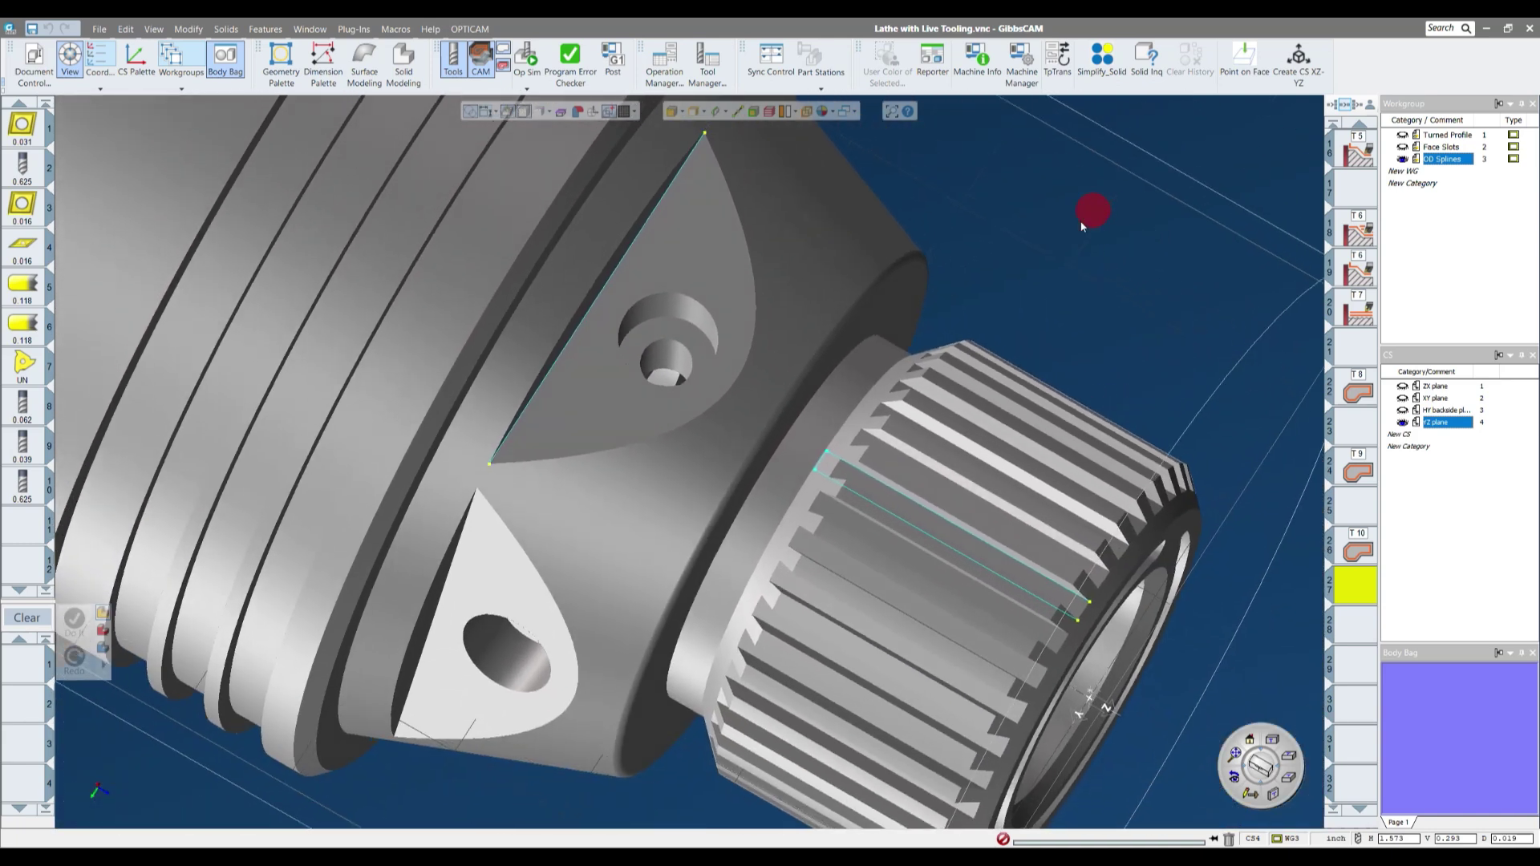
{"action": "scroll", "coordinate": [728, 363], "scroll_direction": "up", "scroll_amount": 5}
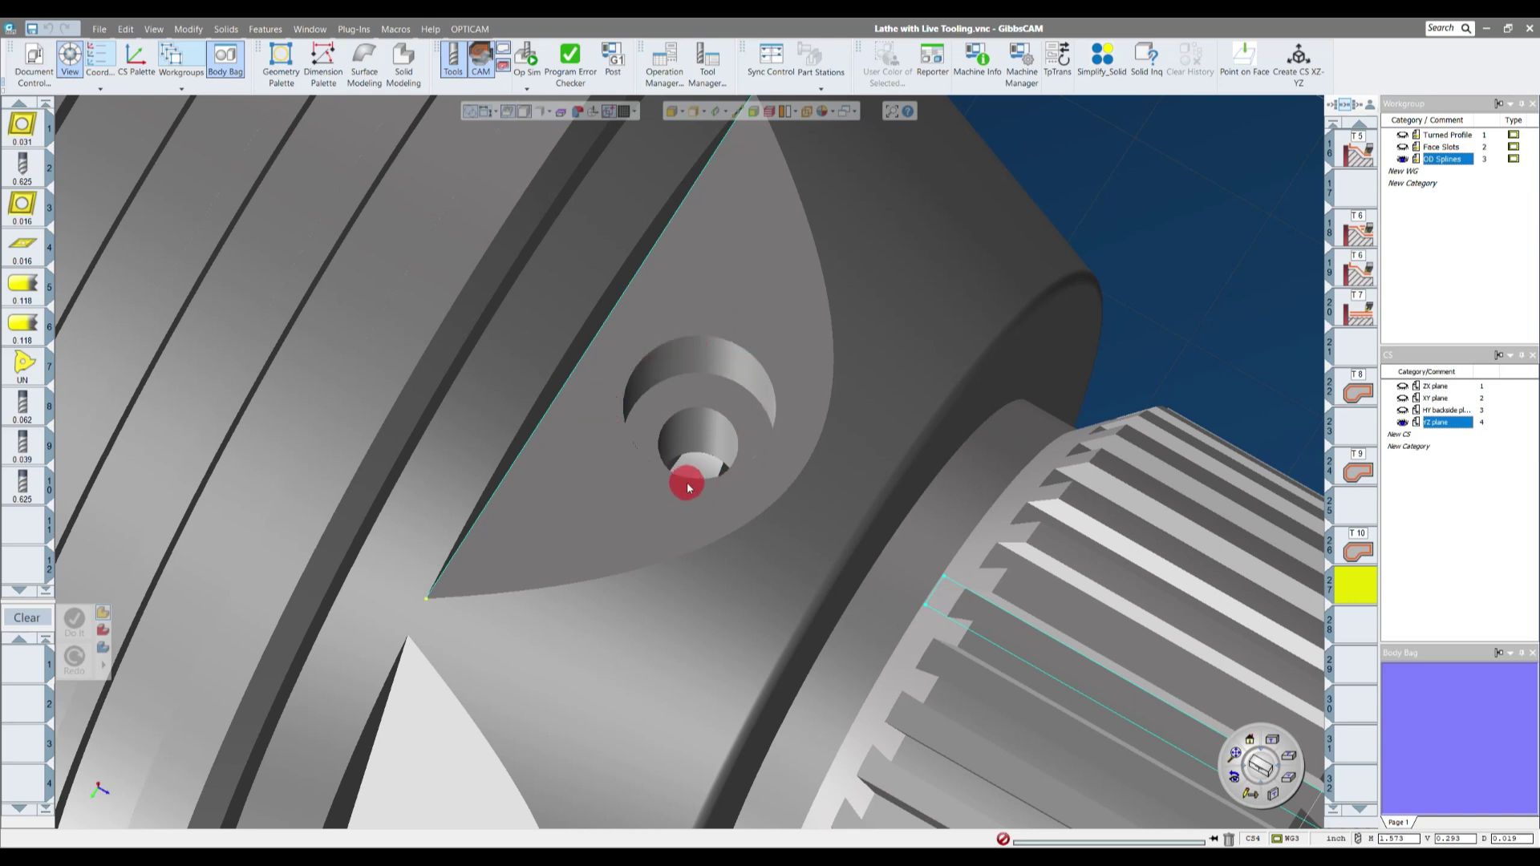
{"action": "scroll", "coordinate": [664, 408], "scroll_direction": "up", "scroll_amount": 3}
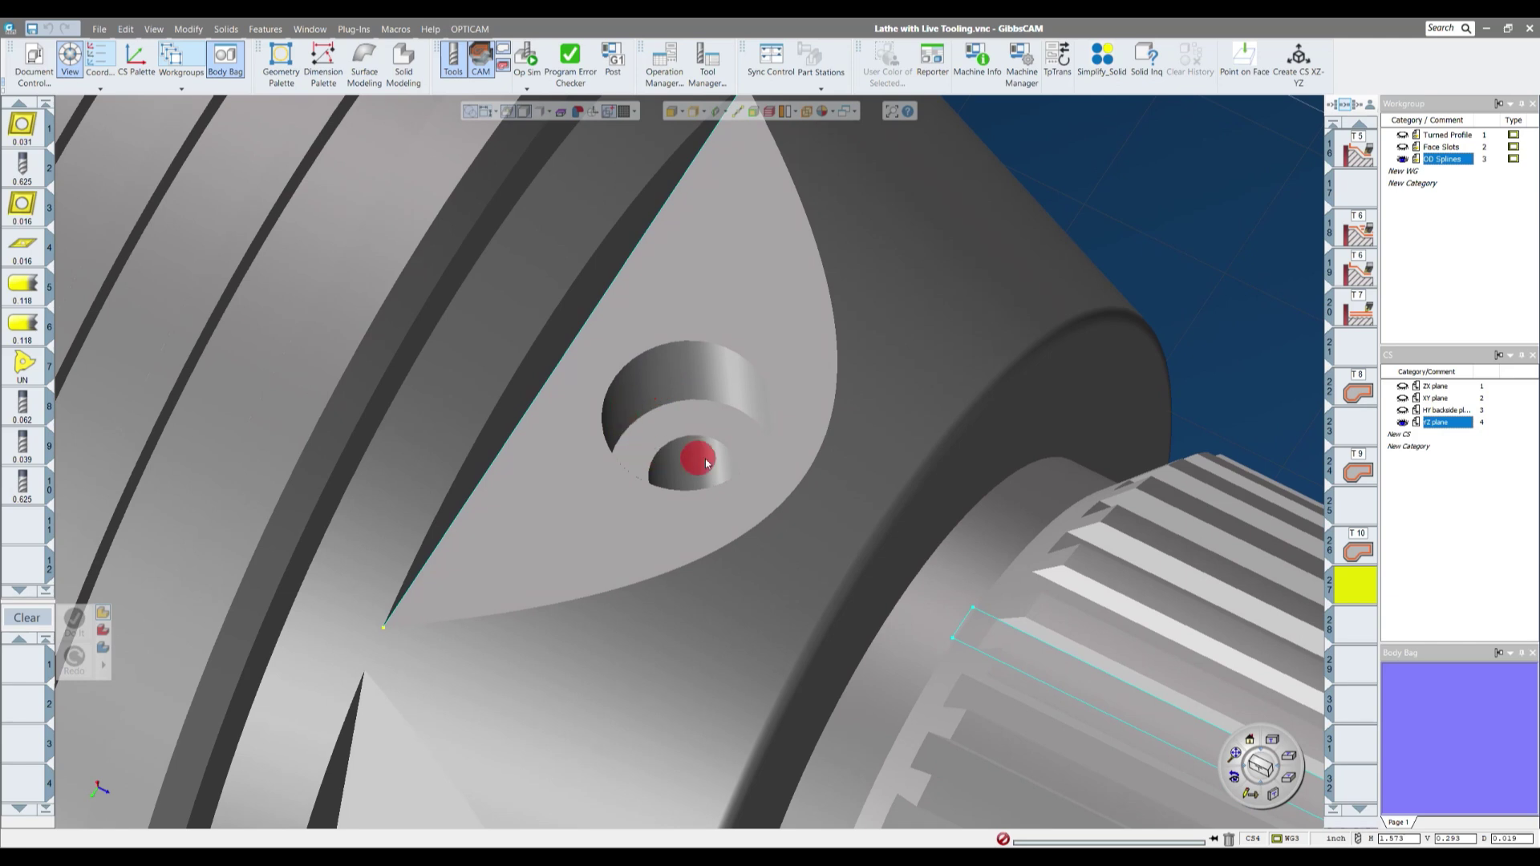
{"action": "middle_click_drag", "start_coordinate": [644, 469], "coordinate": [773, 397]}
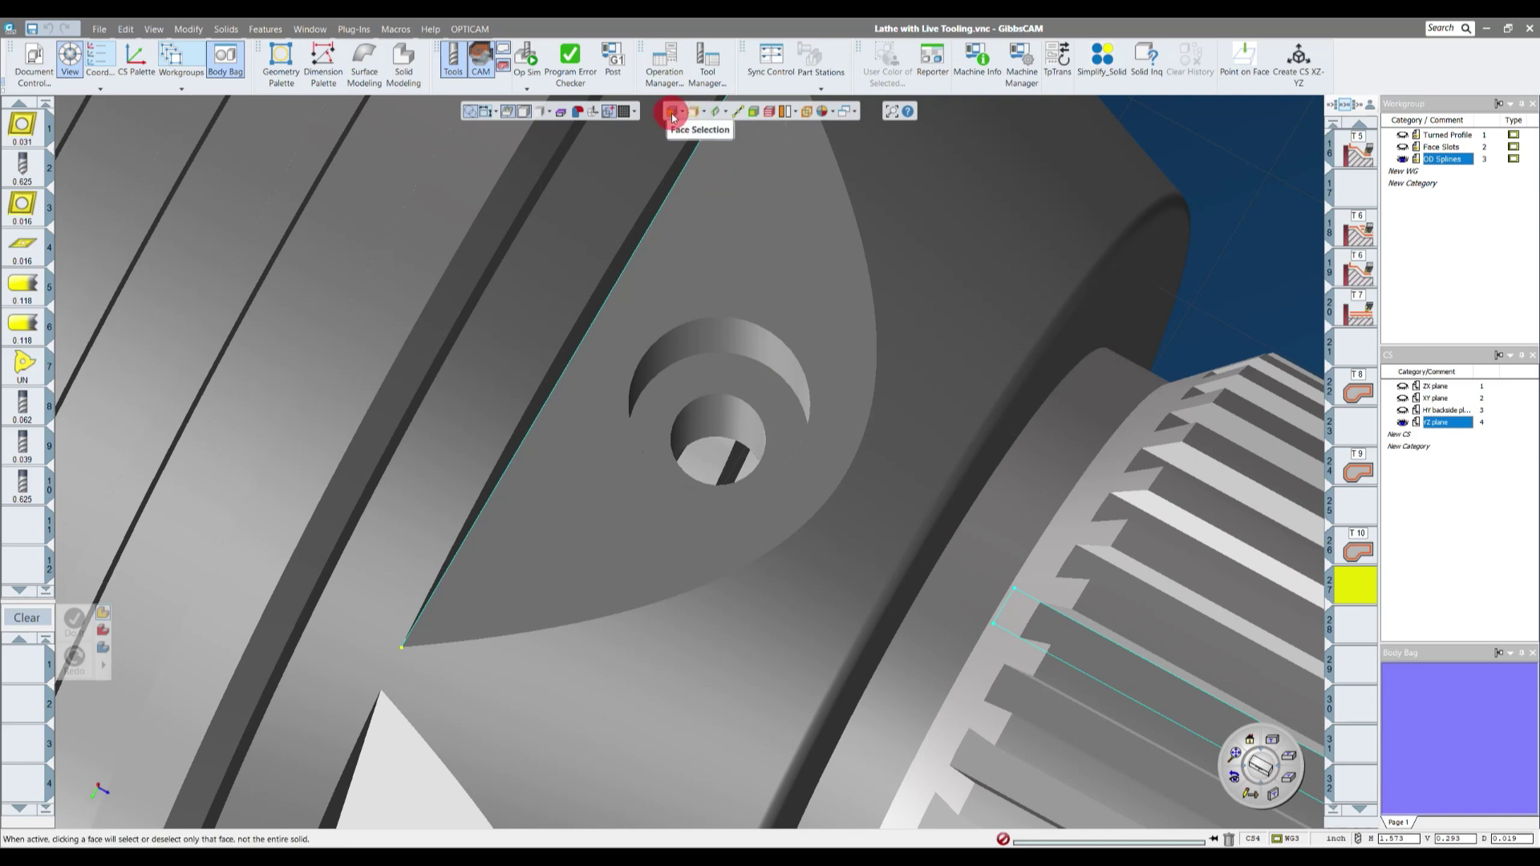
{"action": "left_click", "coordinate": [718, 377]}
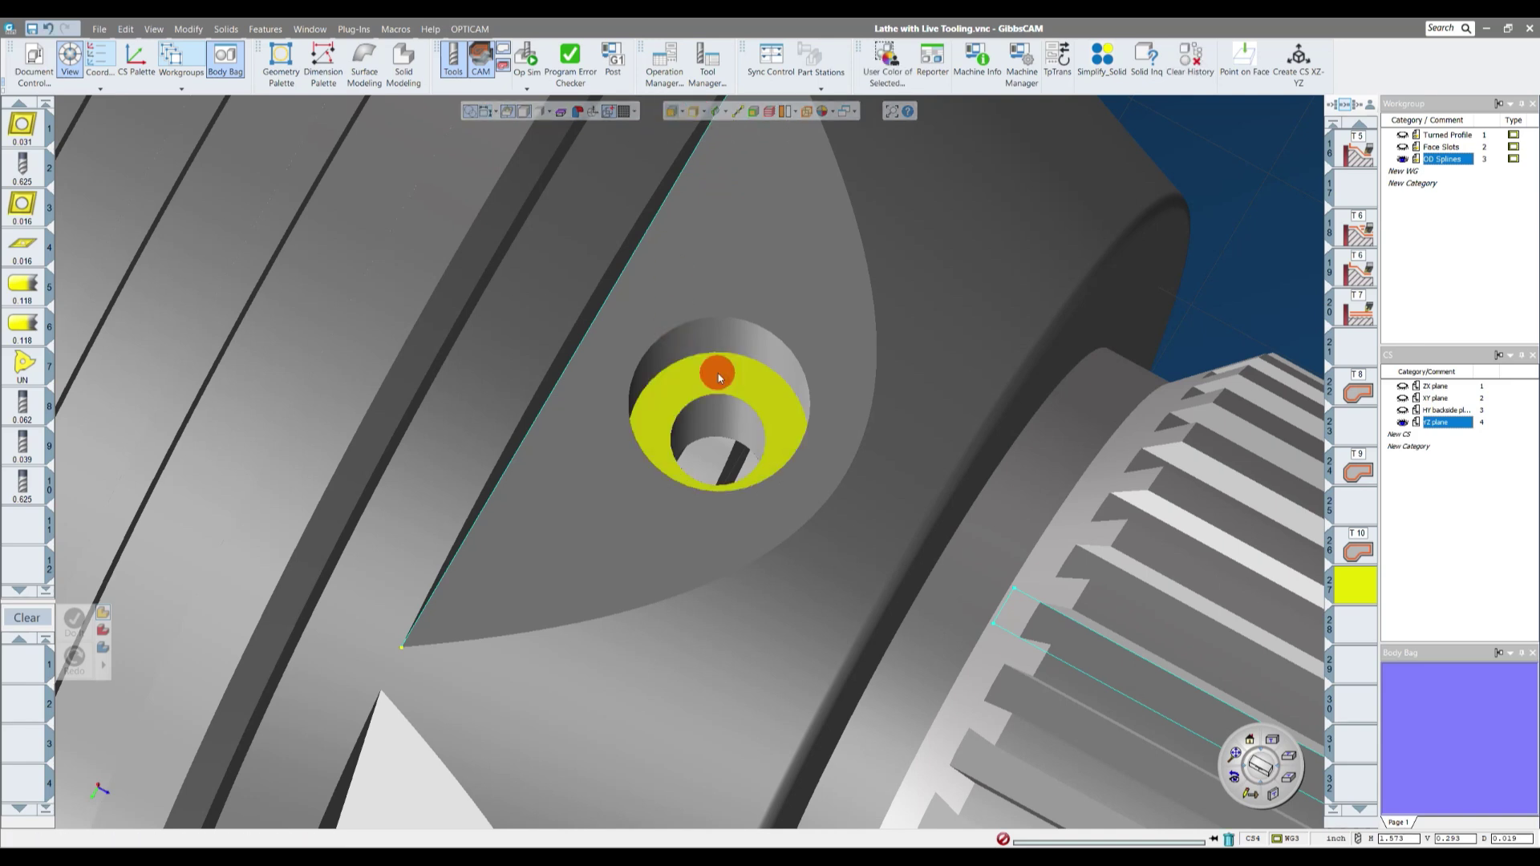
{"action": "right_click", "coordinate": [719, 373]}
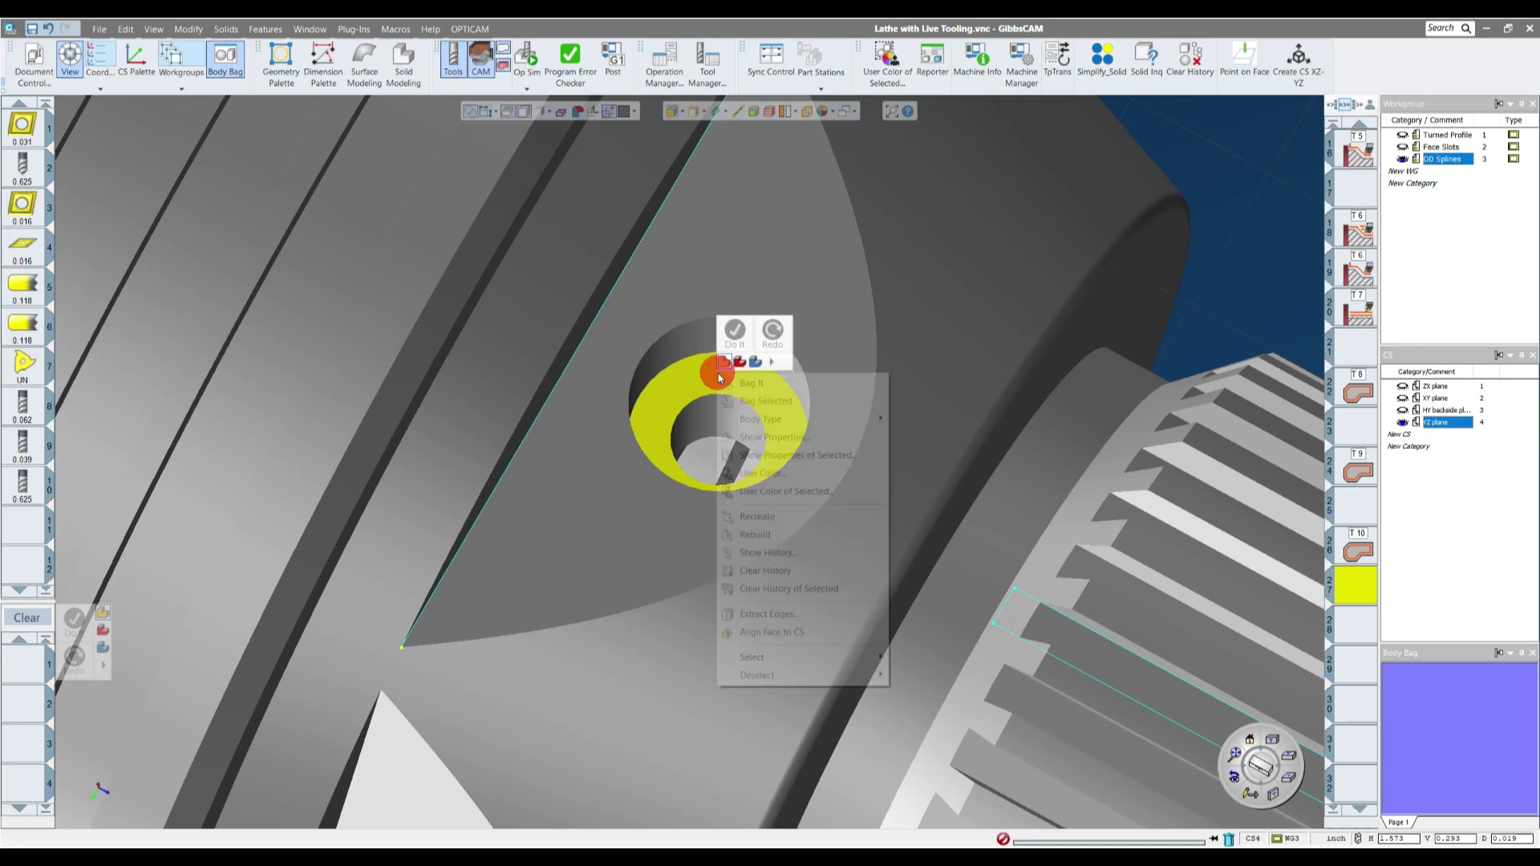
{"action": "left_click", "coordinate": [771, 614]}
{"action": "left_click", "coordinate": [302, 178]}
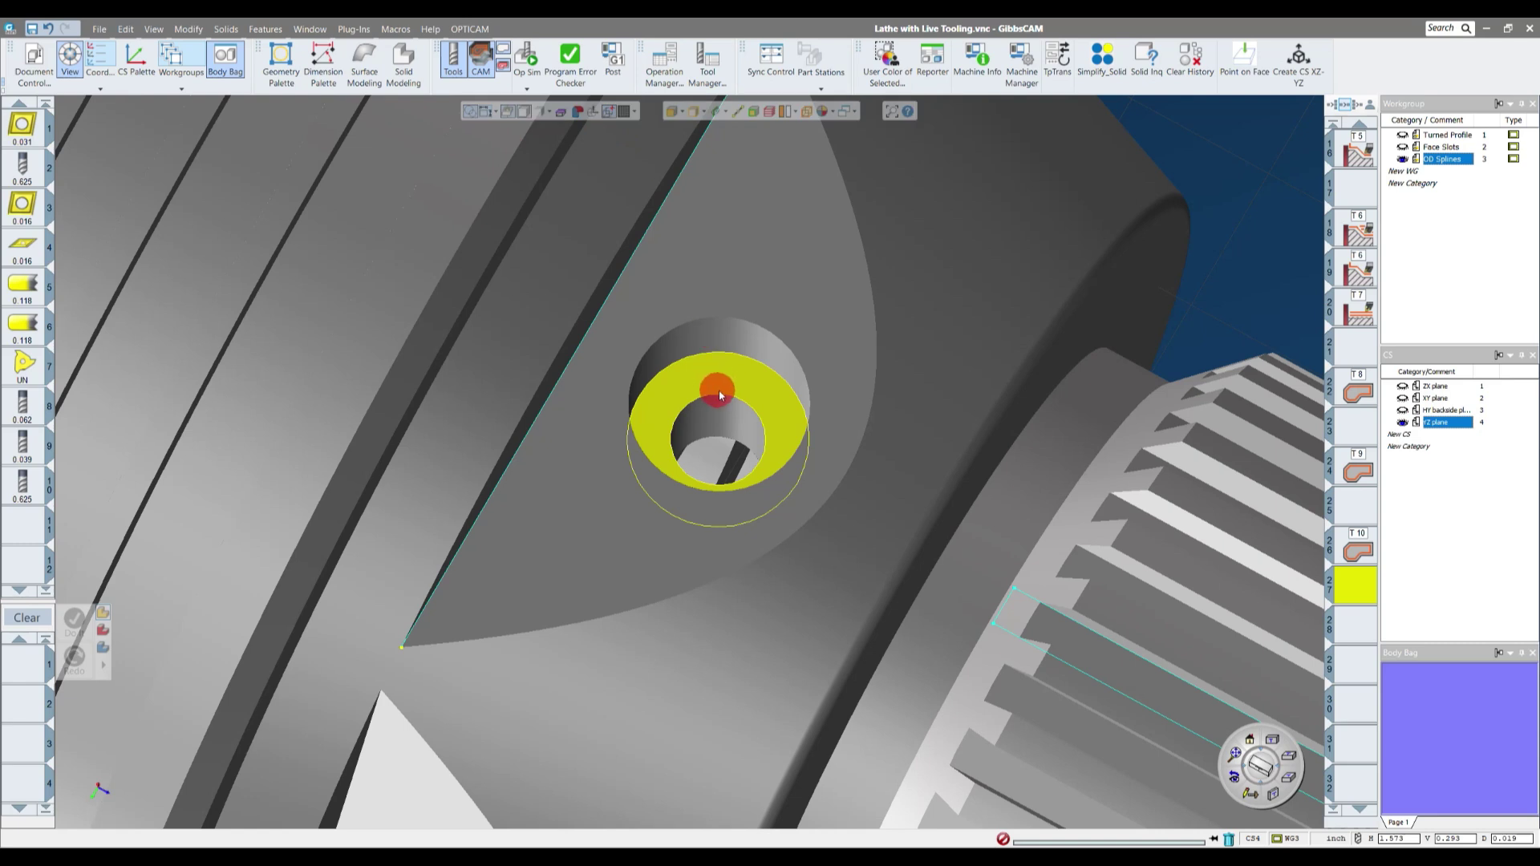
{"action": "left_click", "coordinate": [1246, 193]}
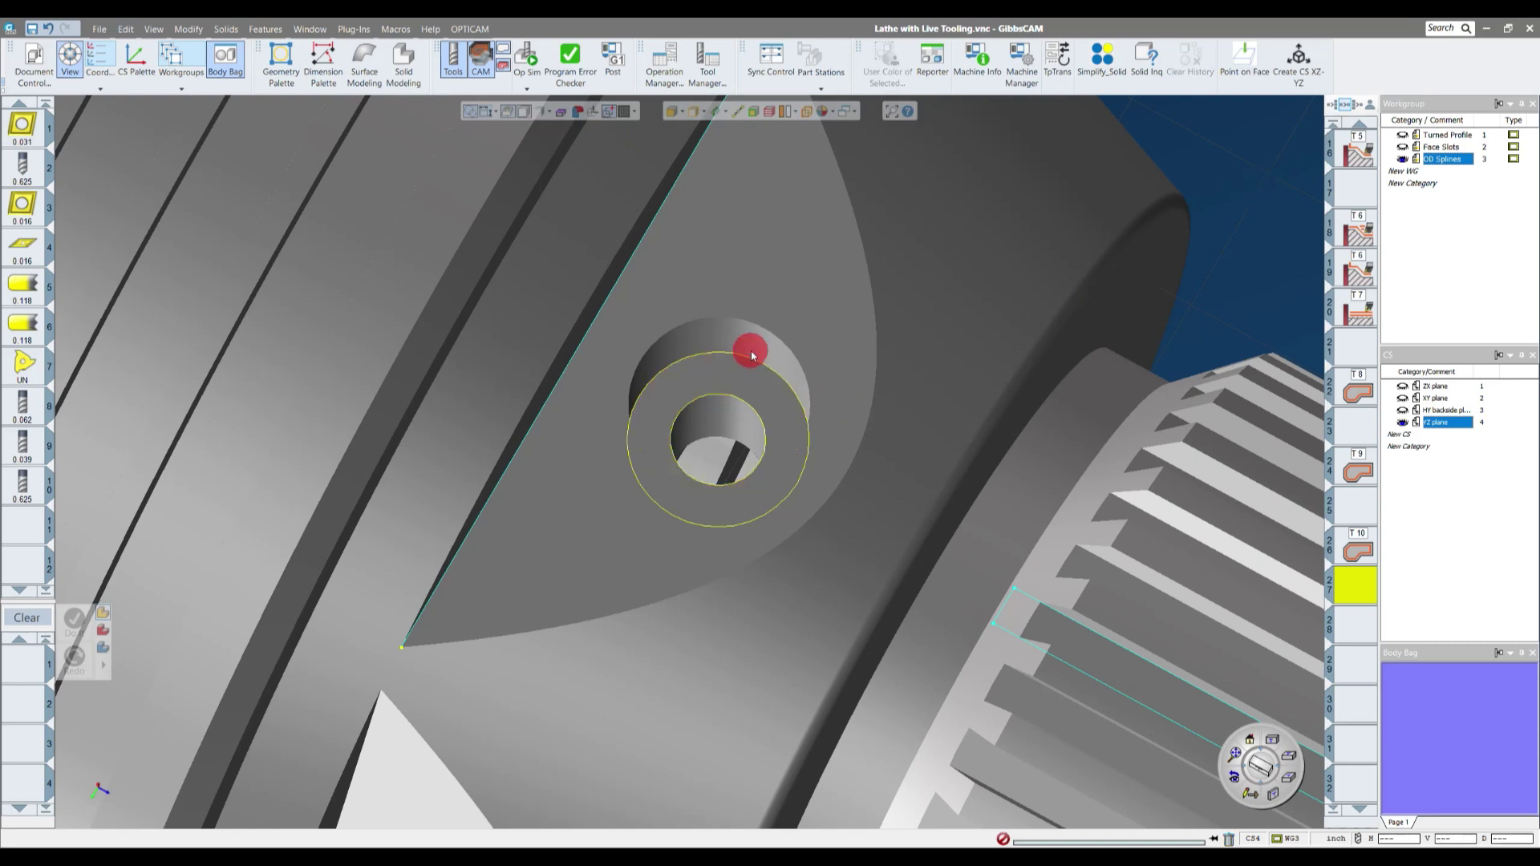
- Dimension the diameters of the extracted counterbore circle and the smaller through-hole circle
{"action": "left_click", "coordinate": [321, 64]}
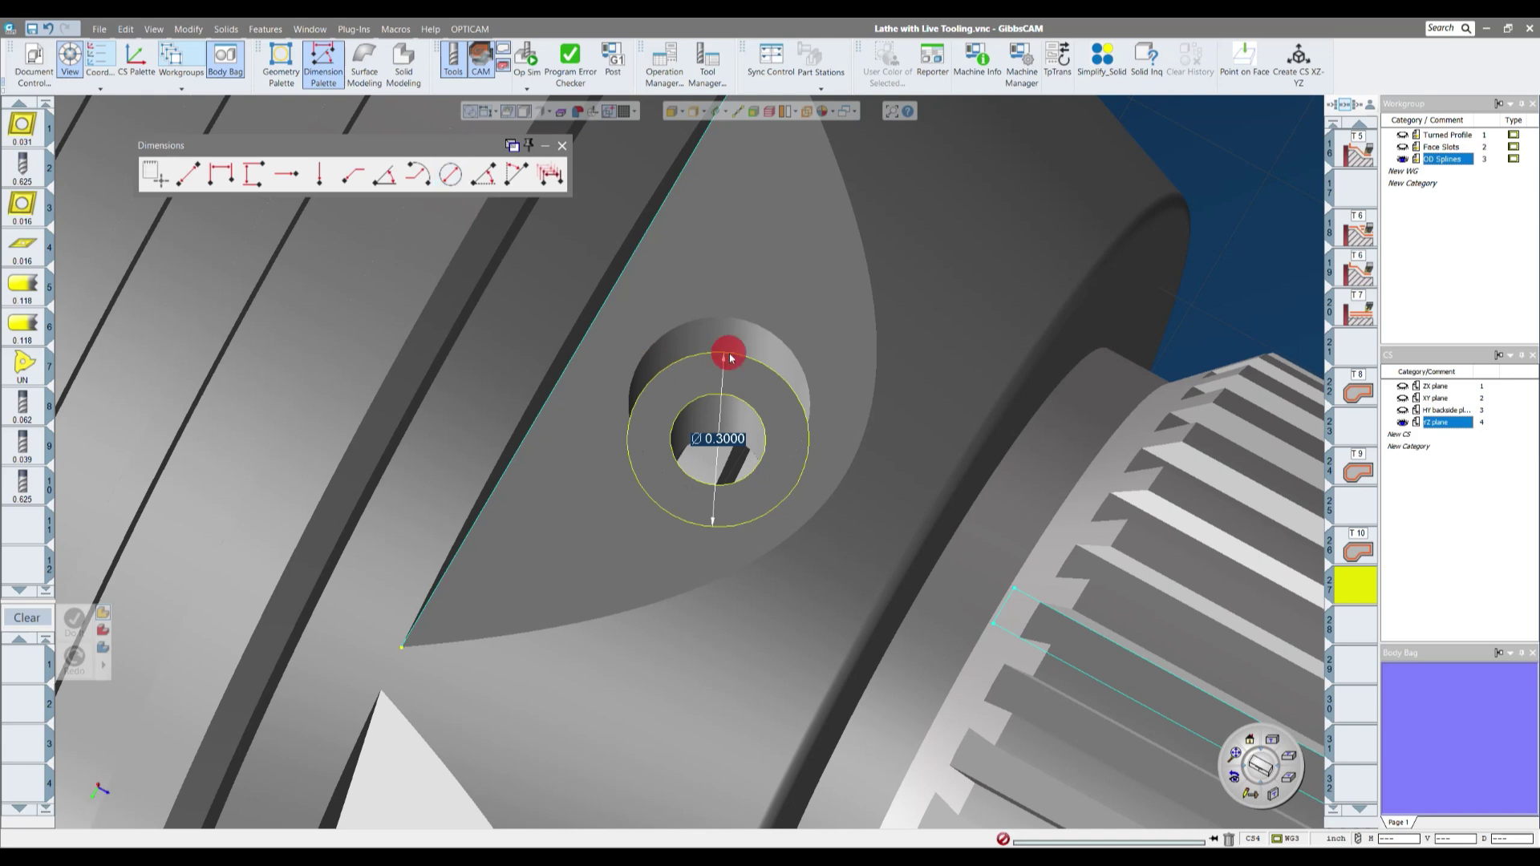
{"action": "left_click", "coordinate": [787, 275]}
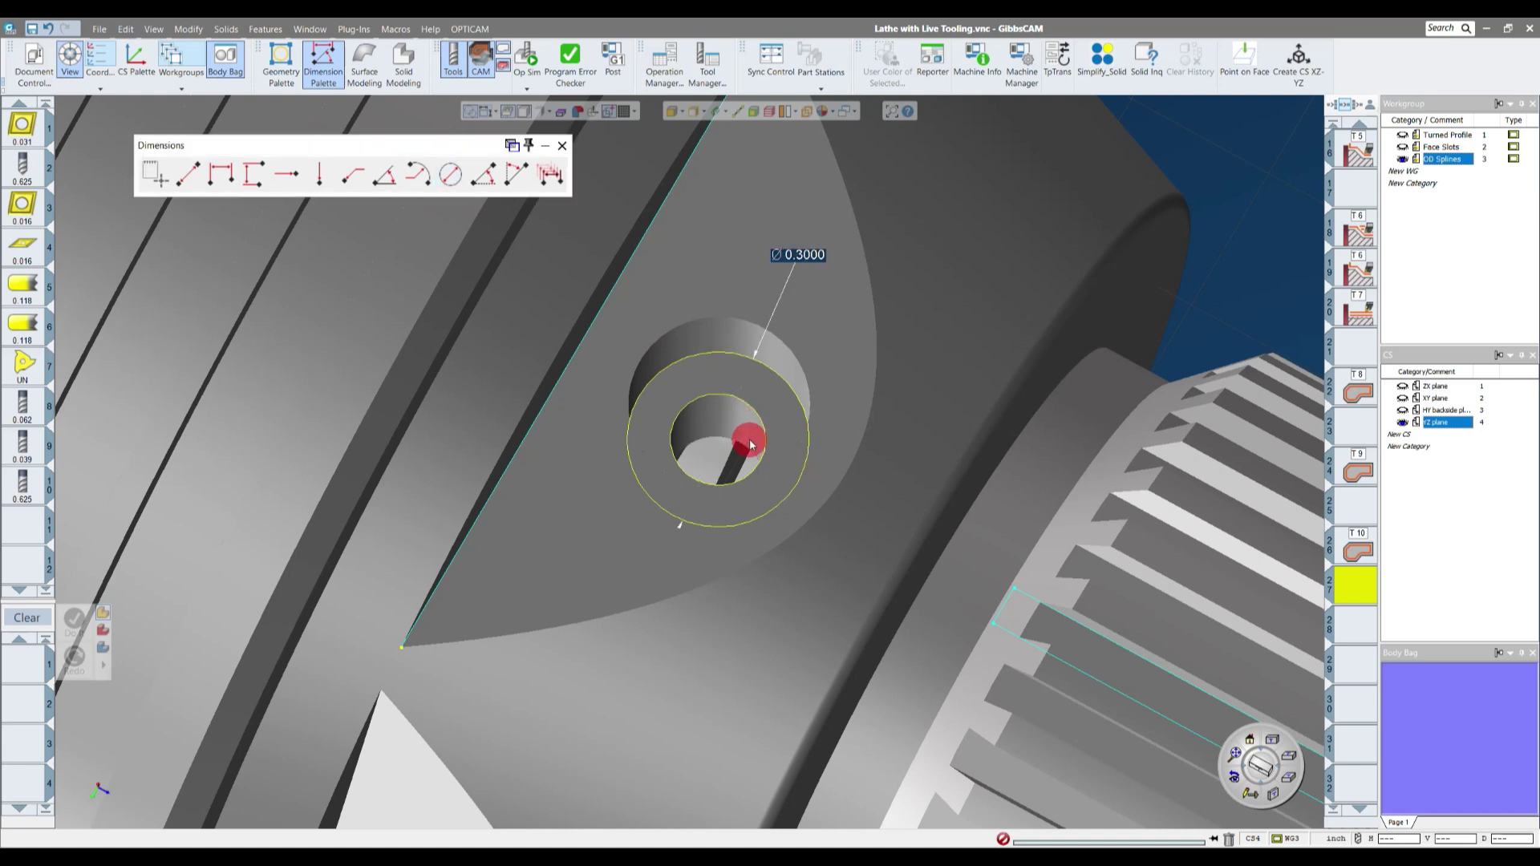
{"action": "left_click", "coordinate": [450, 174]}
{"action": "left_click", "coordinate": [894, 317]}
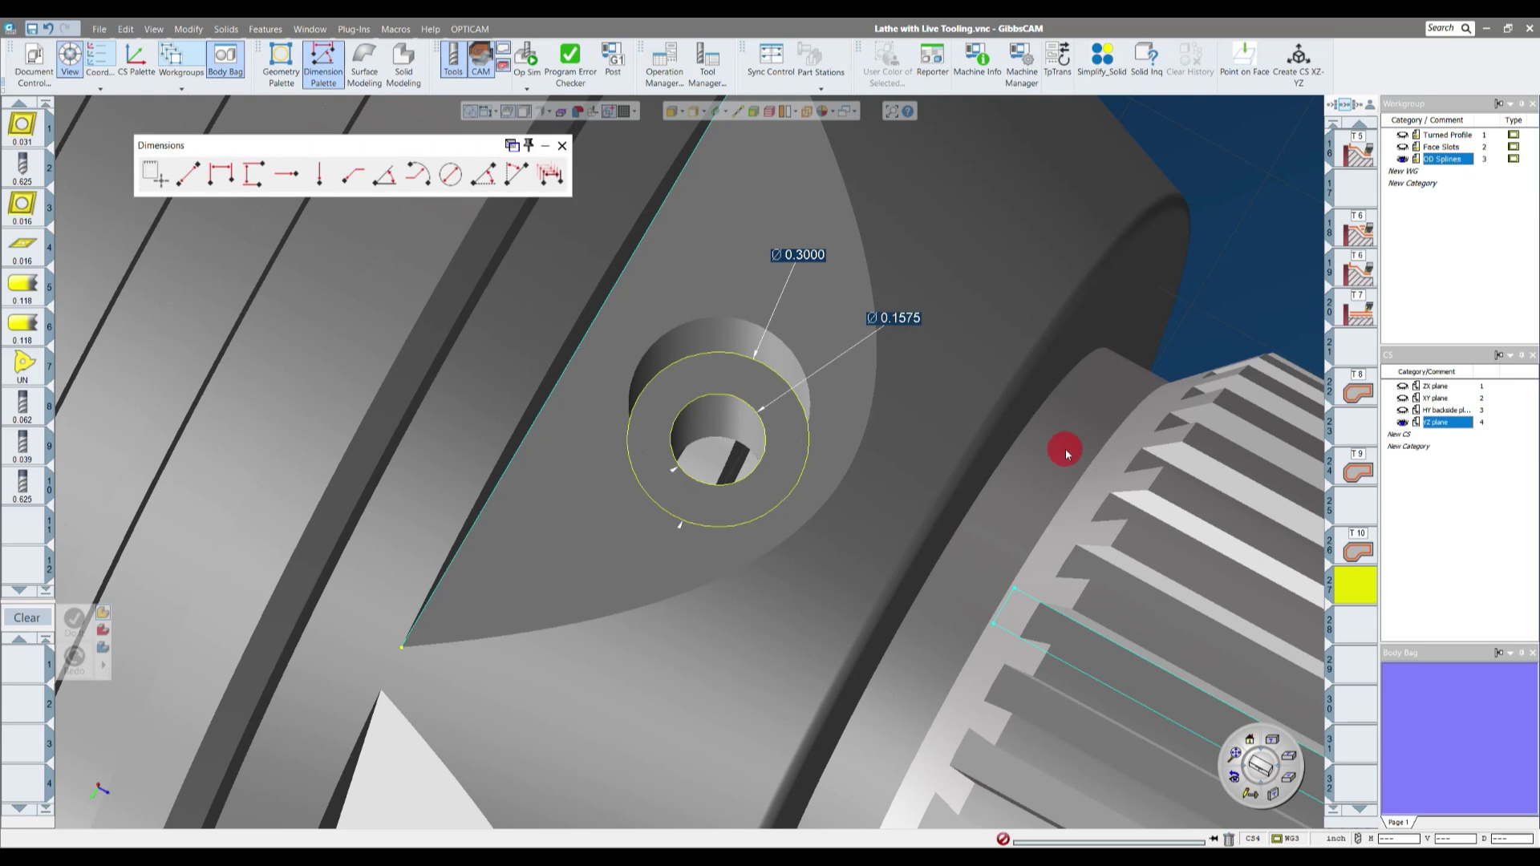
{"action": "middle_click_drag", "start_coordinate": [1066, 451], "coordinate": [1029, 426]}
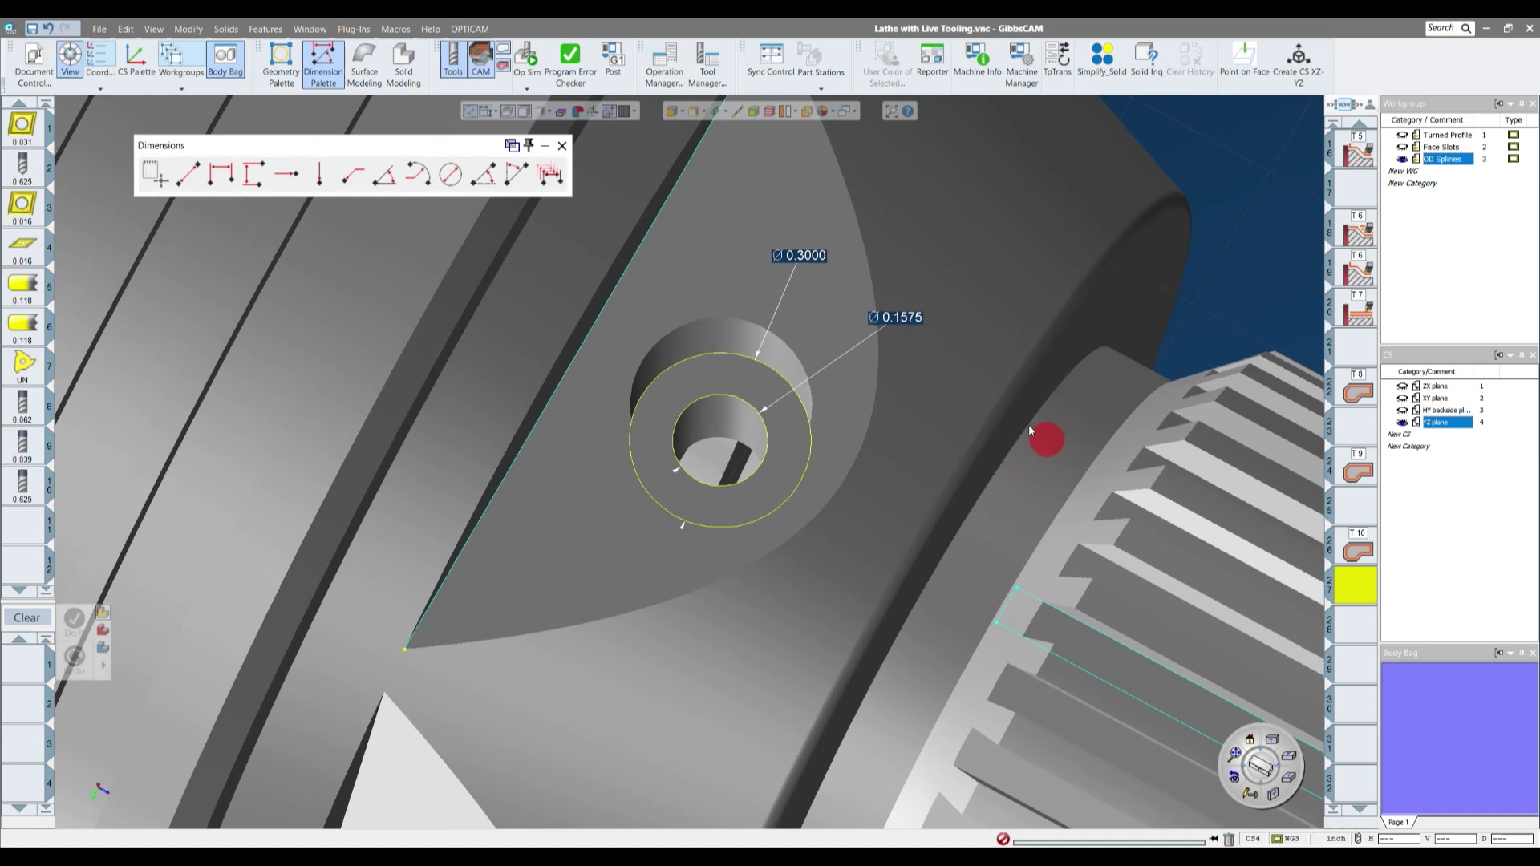
- Close the dimensioning tools and remove the two diameter dimensions from the counterbore and through-hole circles
{"action": "left_click", "coordinate": [561, 145]}
{"action": "middle_click_drag", "start_coordinate": [746, 312], "coordinate": [869, 345]}
{"action": "left_click", "coordinate": [869, 345]}
{"action": "left_click", "coordinate": [794, 296]}
{"action": "key", "text": "Delete"}
{"action": "middle_click_drag", "start_coordinate": [1203, 190], "coordinate": [44, 514]}
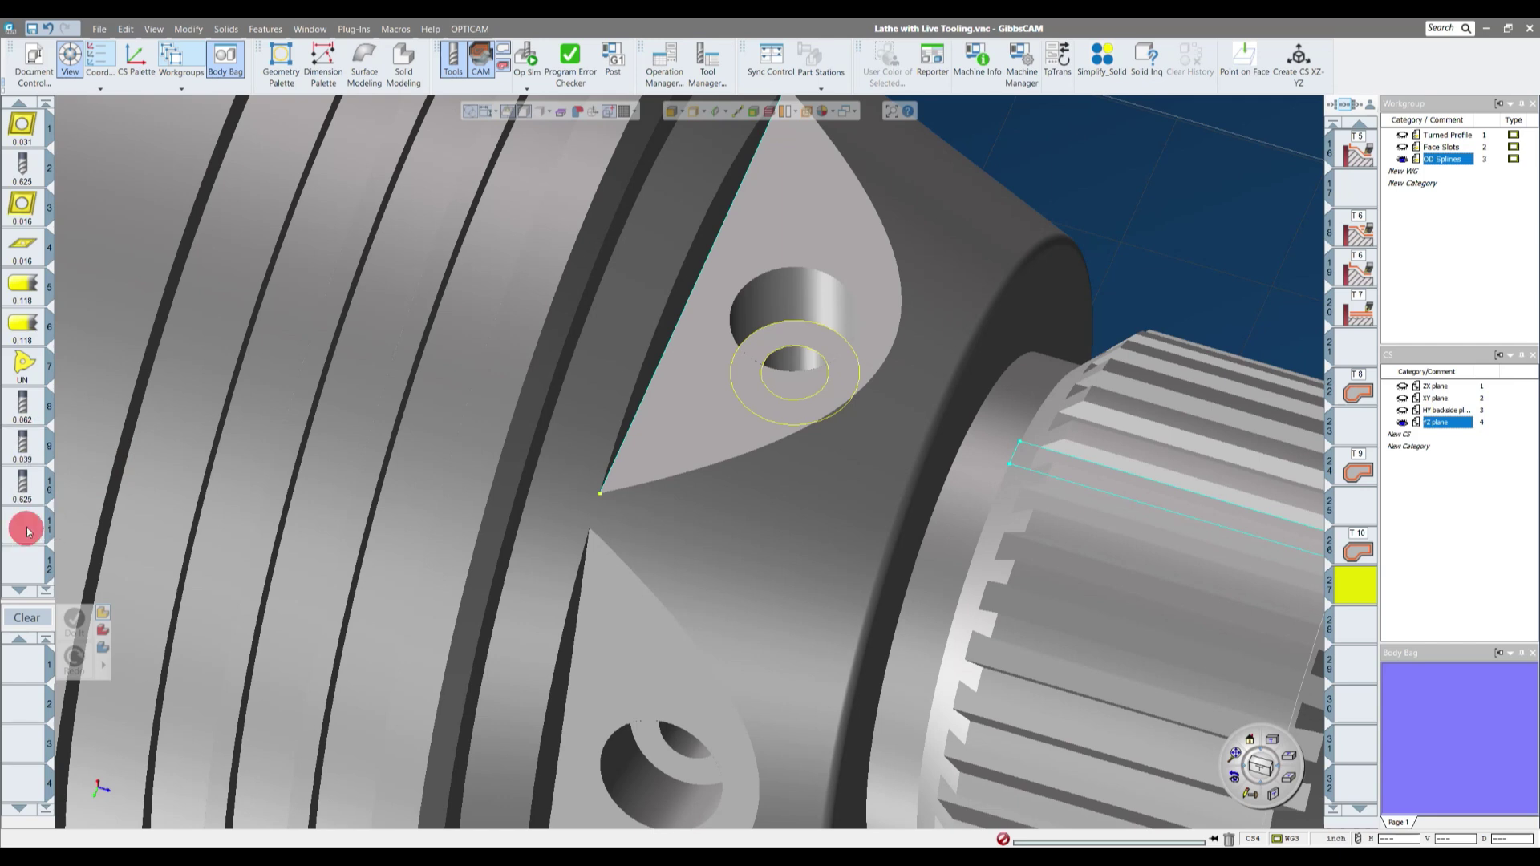
- Create milling tool 11 as a flat end mill with a 0.1875 inch diameter
{"action": "double_click", "coordinate": [29, 522]}
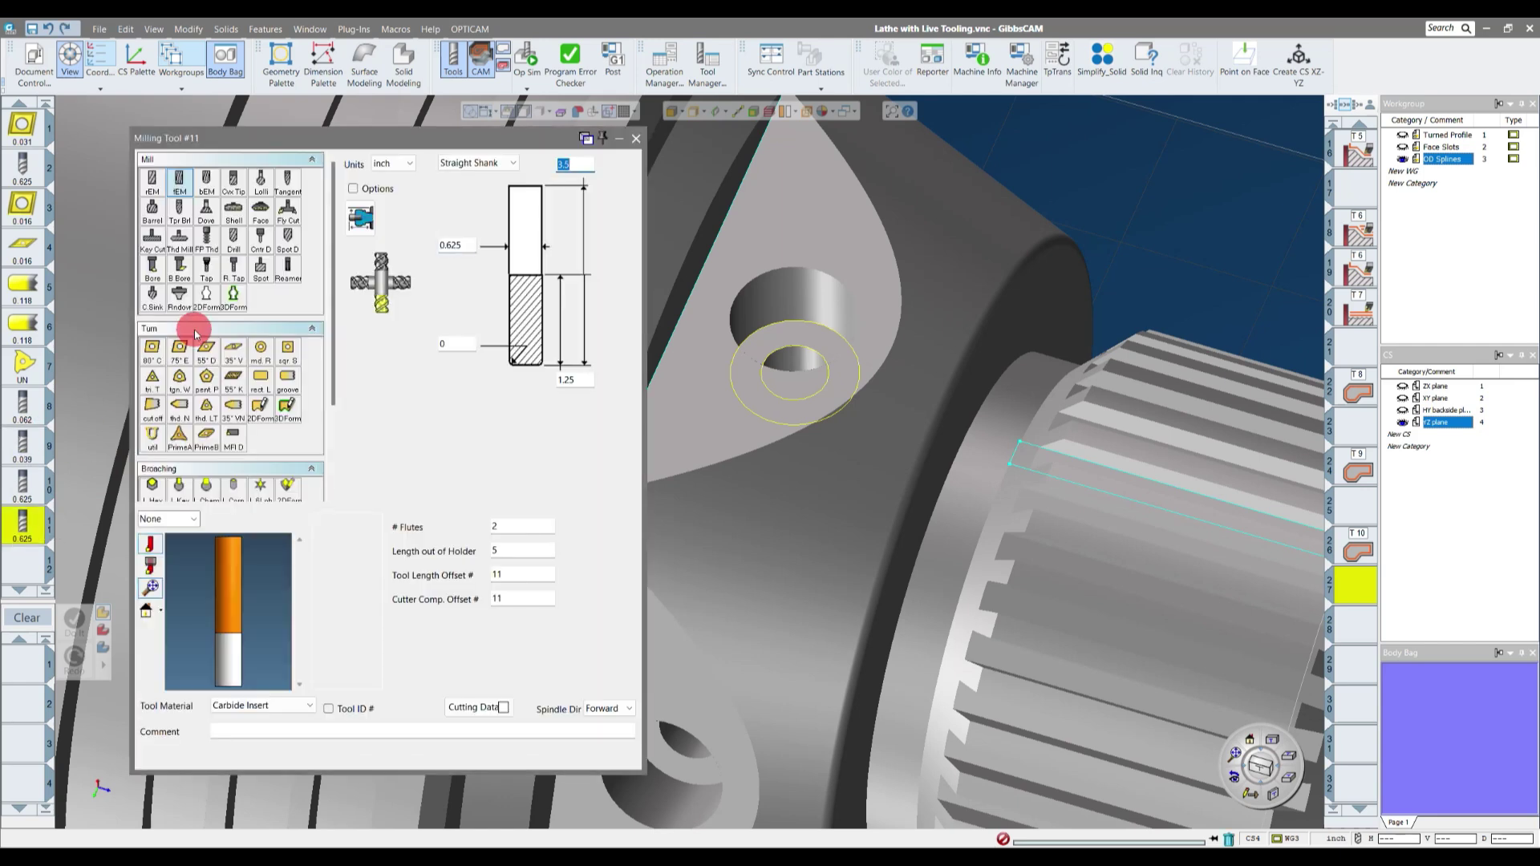
{"action": "left_click", "coordinate": [467, 240]}
{"action": "type", "text": ".187"}
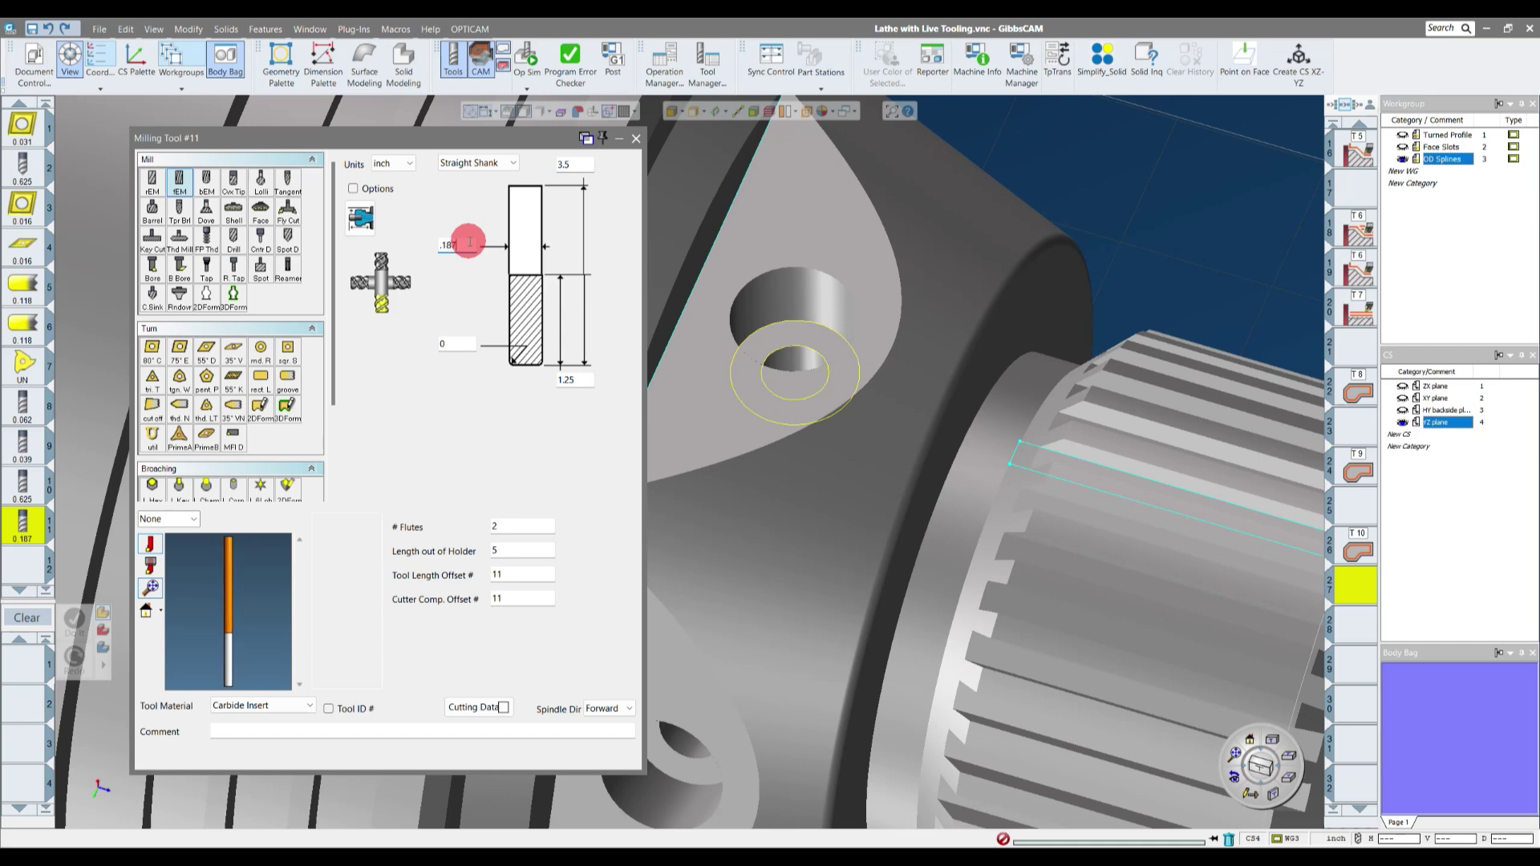
{"action": "left_click", "coordinate": [455, 345]}
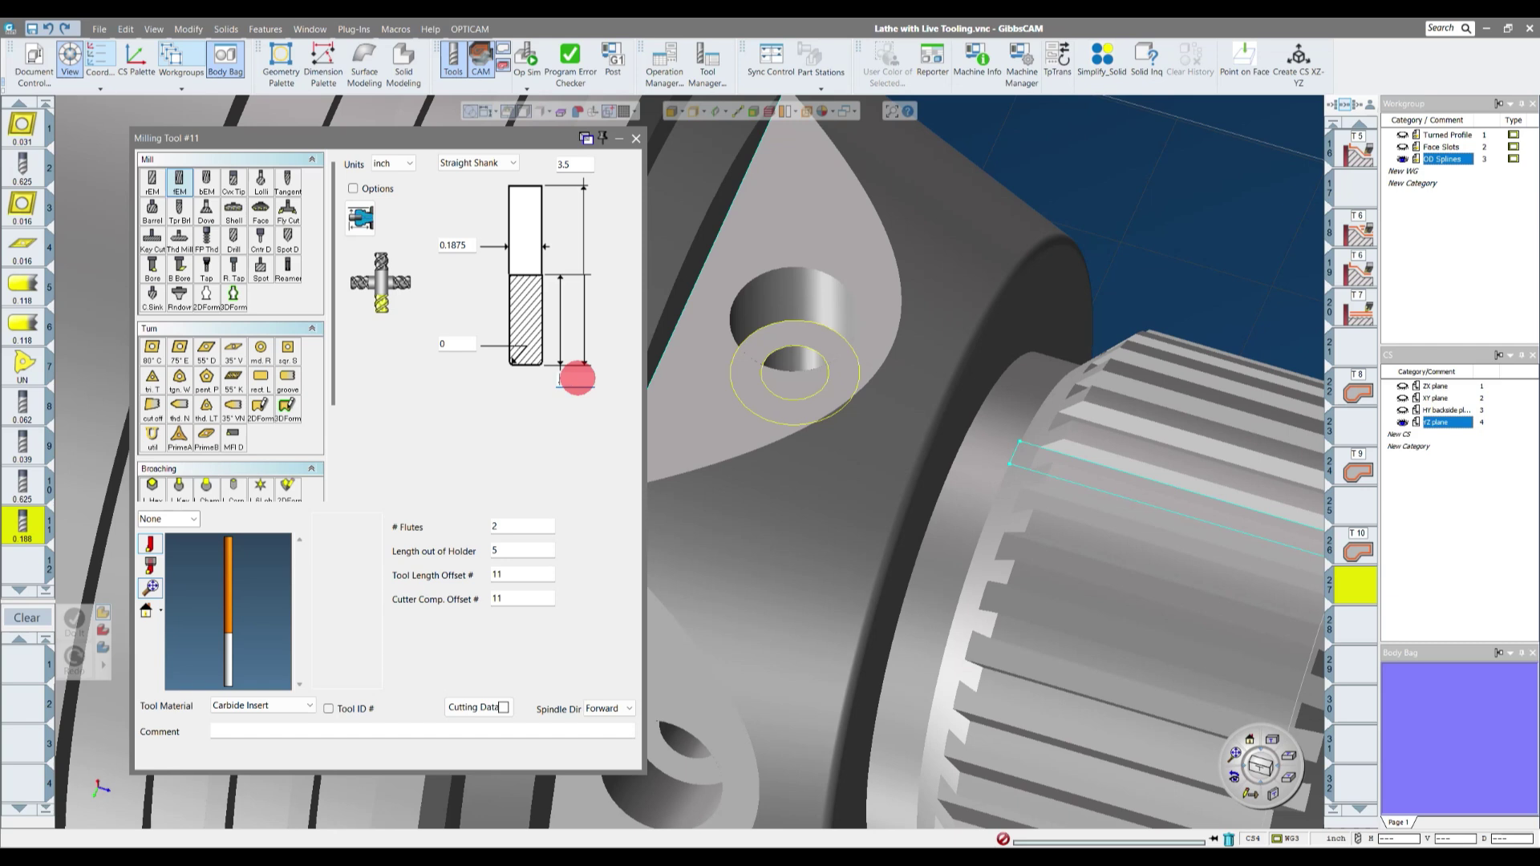
{"action": "left_click", "coordinate": [636, 138]}
- Create a Contour process with the 0.1875 inch end mill and check its rotation settings
{"action": "scroll", "coordinate": [907, 321], "scroll_direction": "up", "scroll_amount": 3}
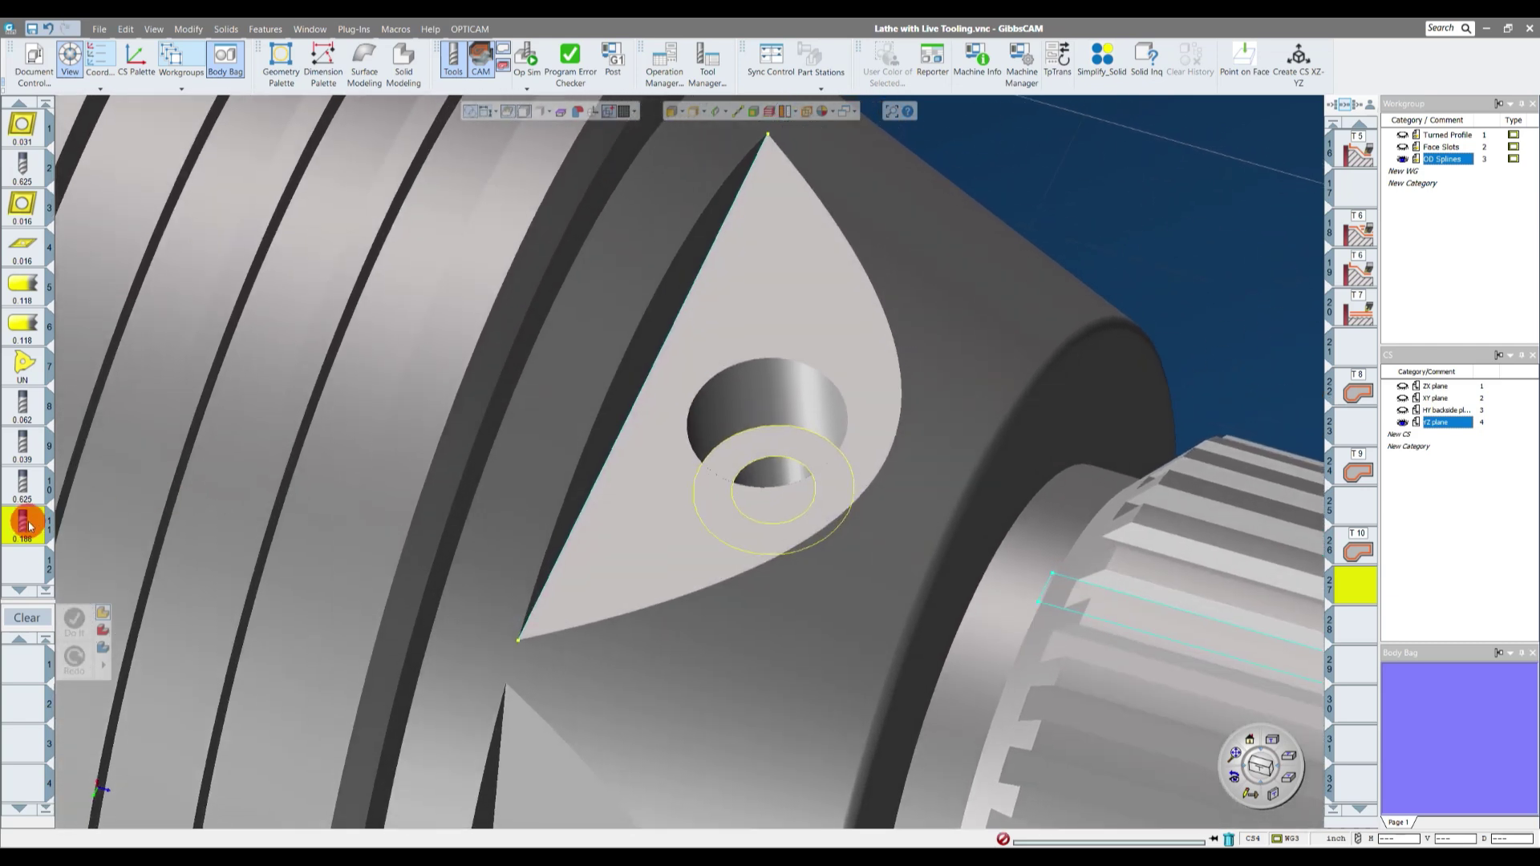
{"action": "left_click_drag", "start_coordinate": [29, 526], "coordinate": [26, 664]}
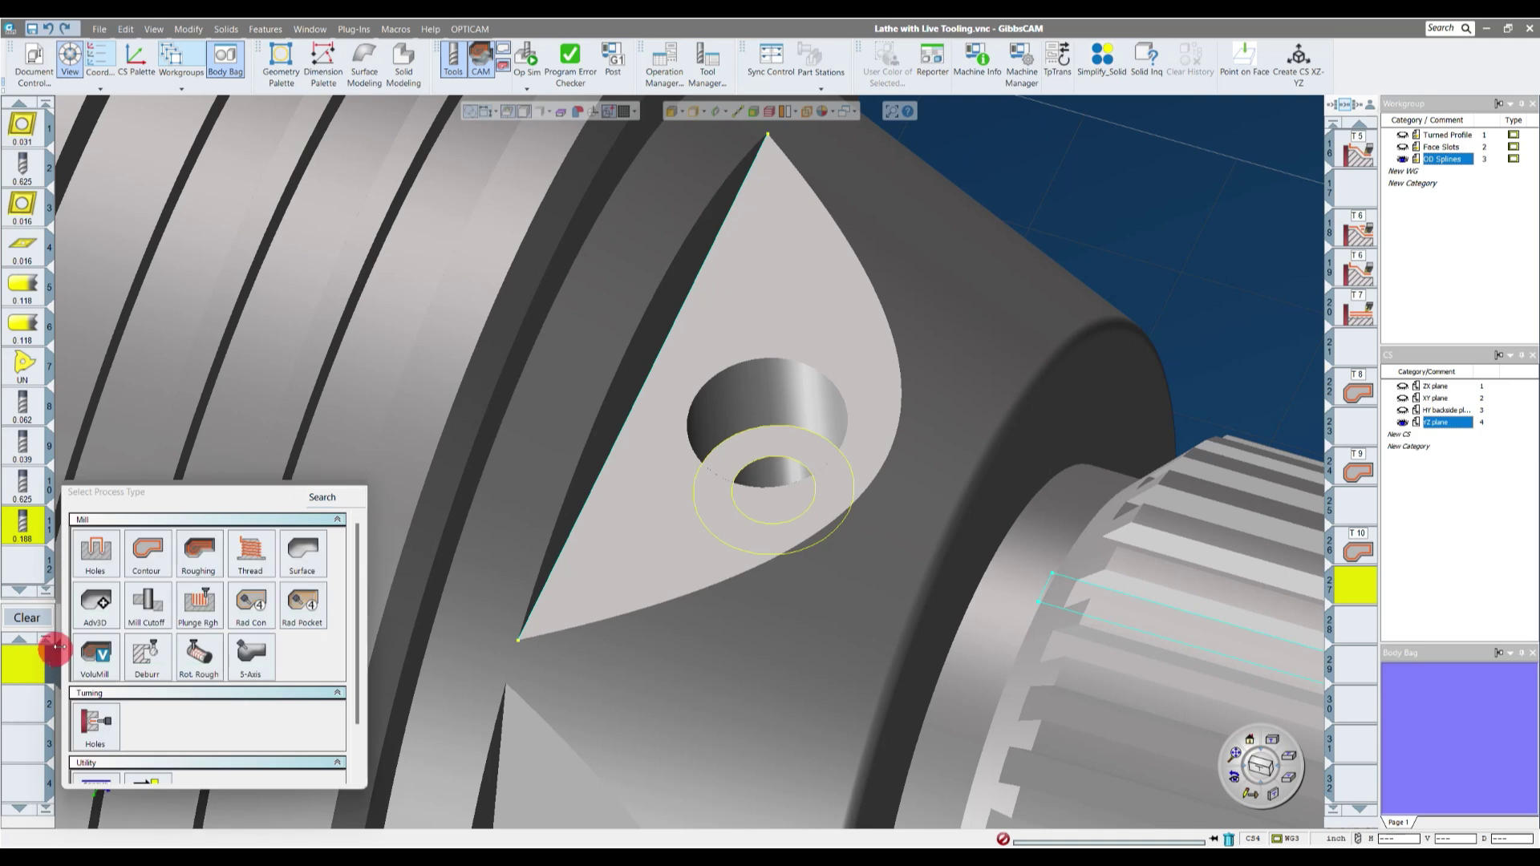
{"action": "left_click", "coordinate": [147, 562]}
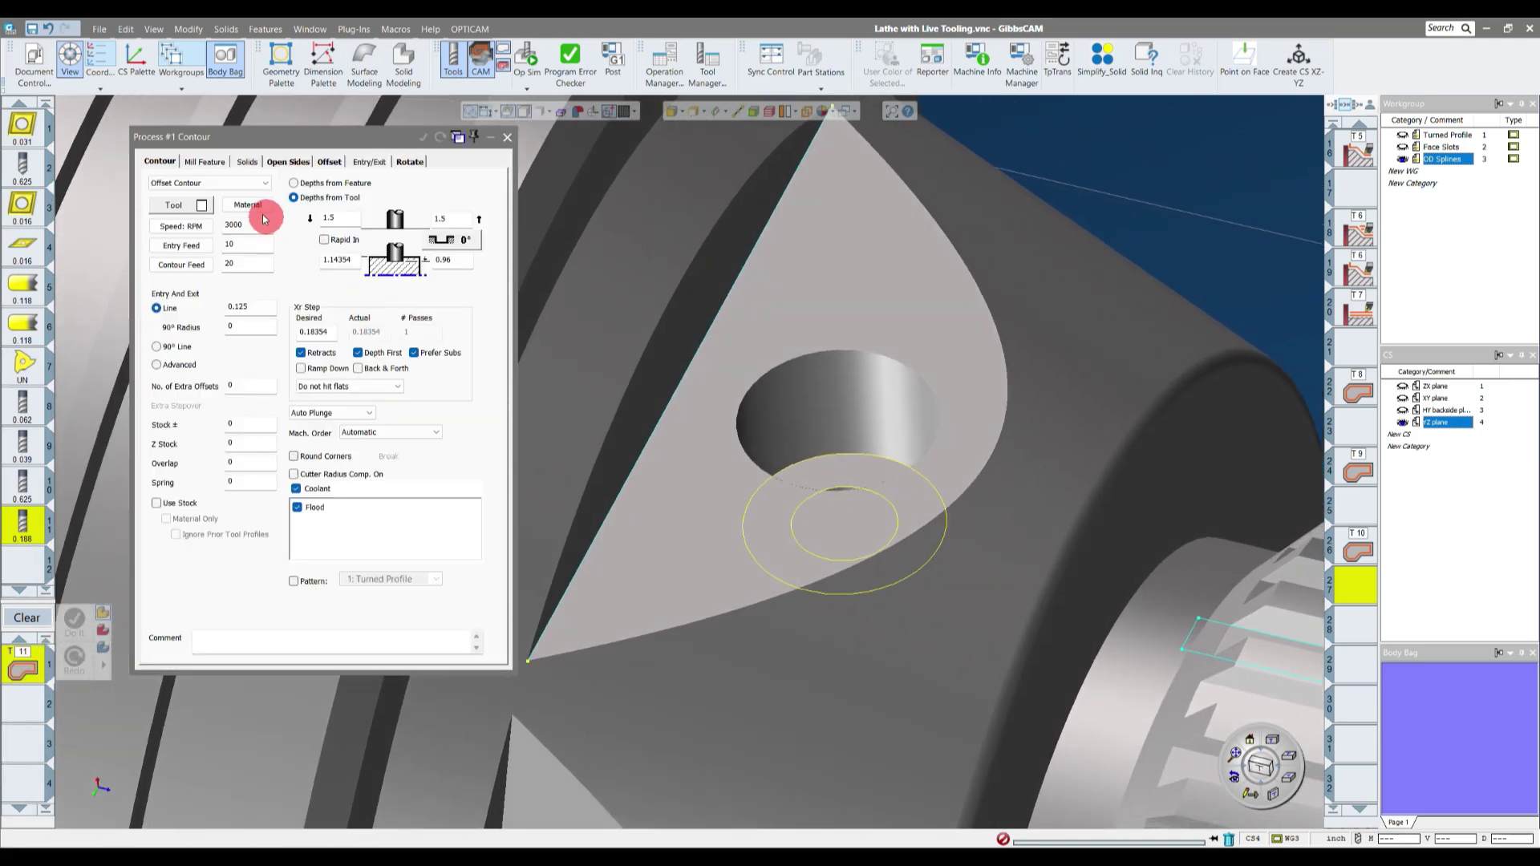
{"action": "left_click", "coordinate": [410, 163]}
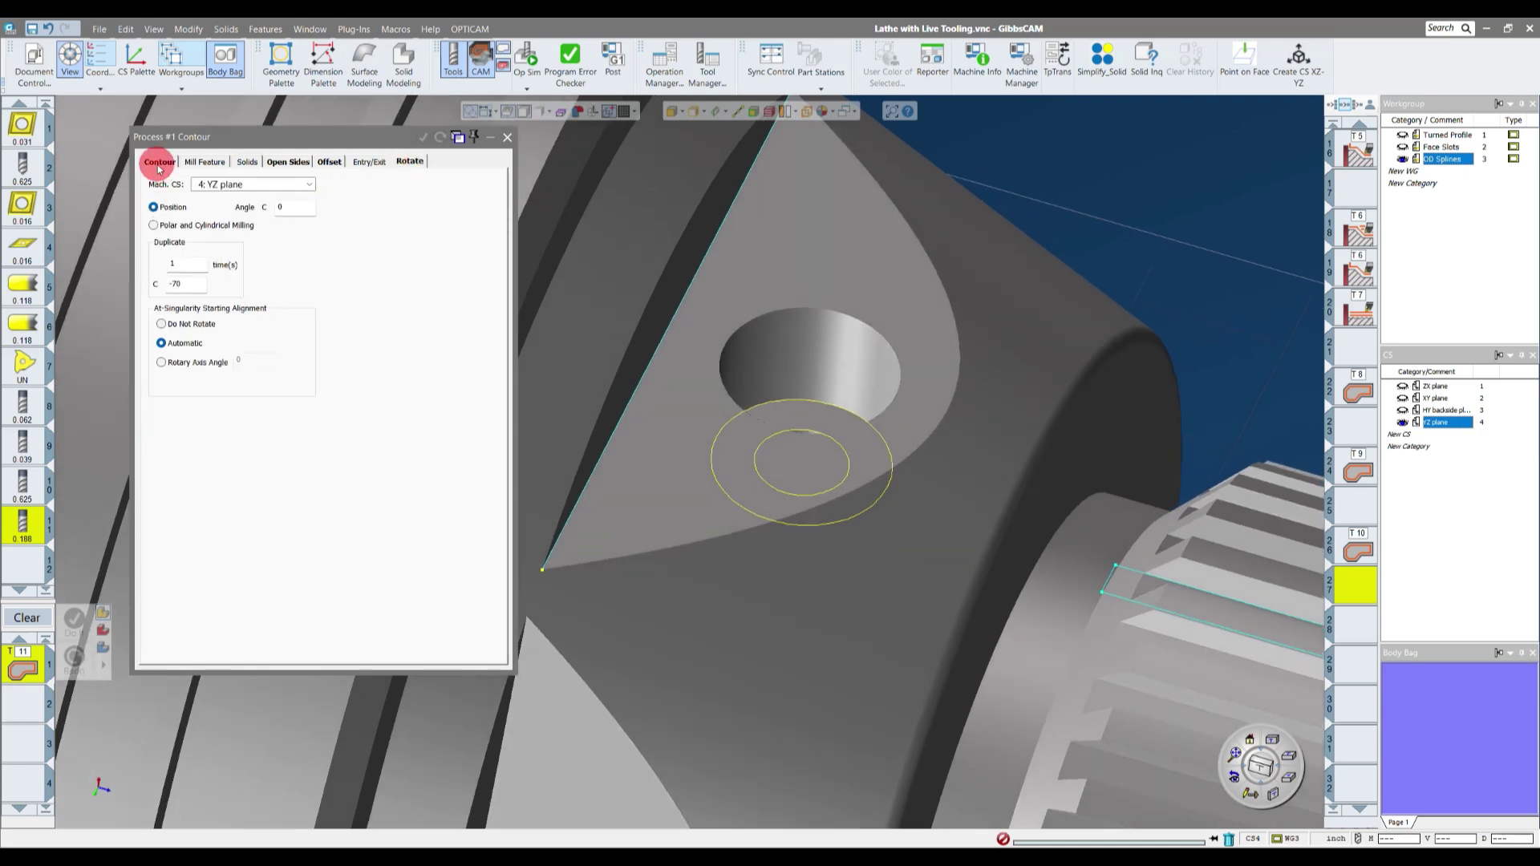
{"action": "left_click", "coordinate": [160, 162]}
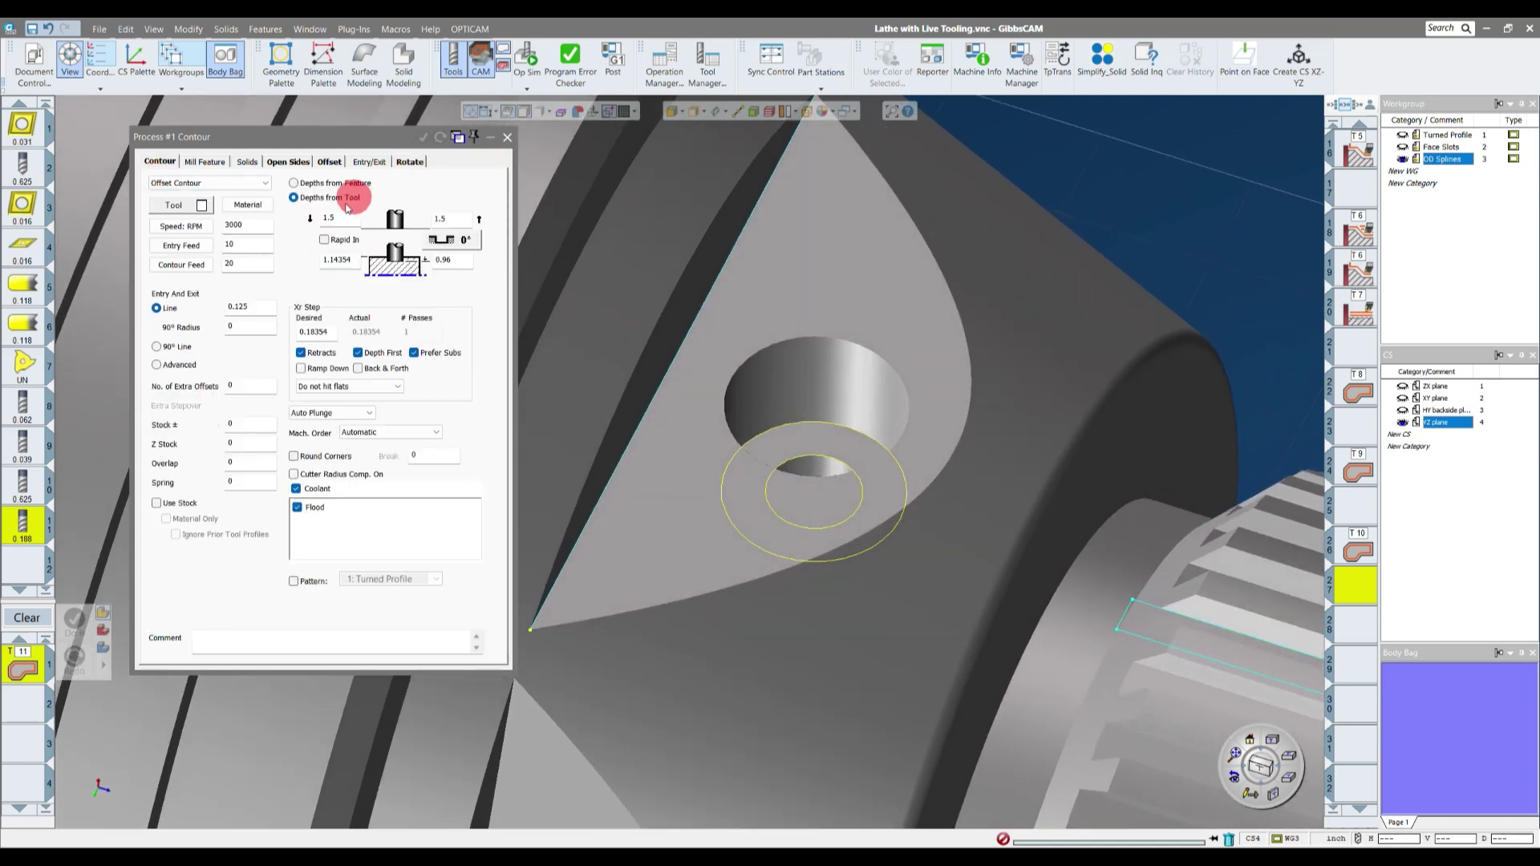
{"action": "left_click", "coordinate": [405, 162]}
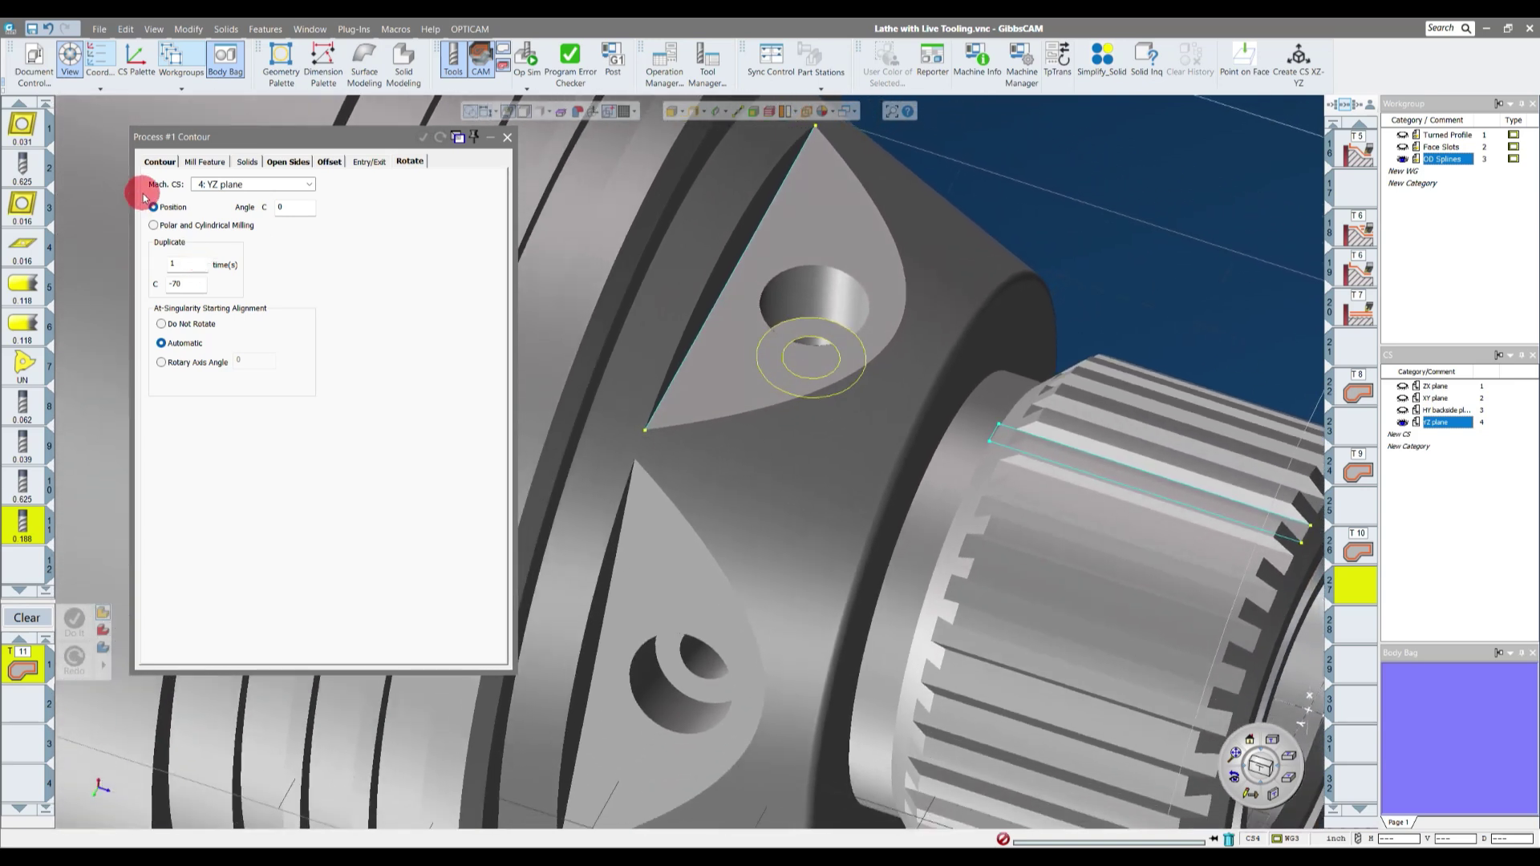
{"action": "left_click", "coordinate": [158, 162]}
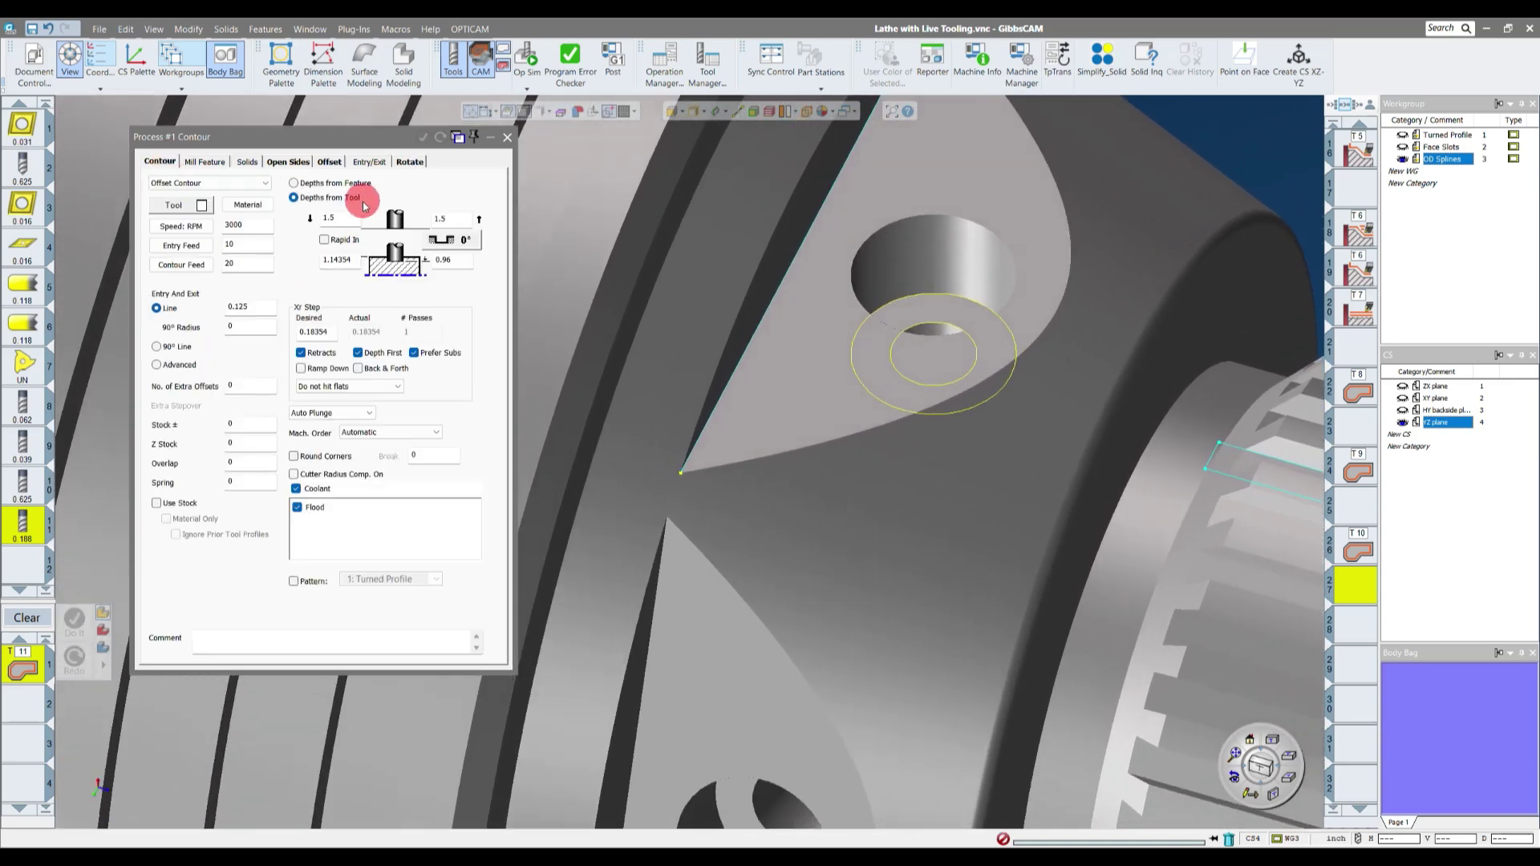
- Set the contour's depths to 0.96 at the surface and 0.75 at the floor, with a 0.03 ramp-down step and no retracts
{"action": "double_click", "coordinate": [338, 261]}
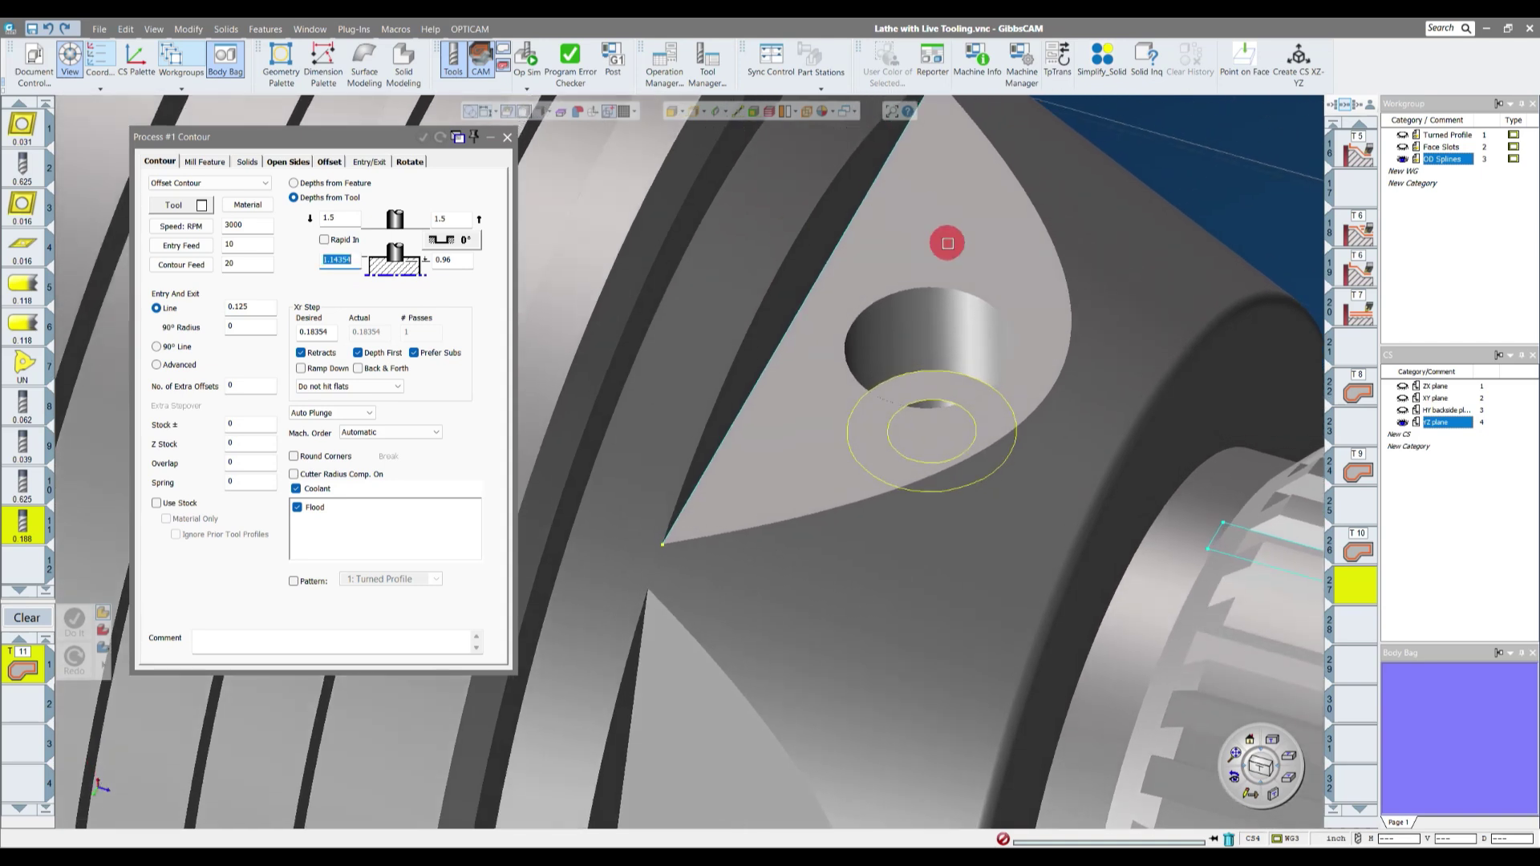
{"action": "type", "text": "0.96"}
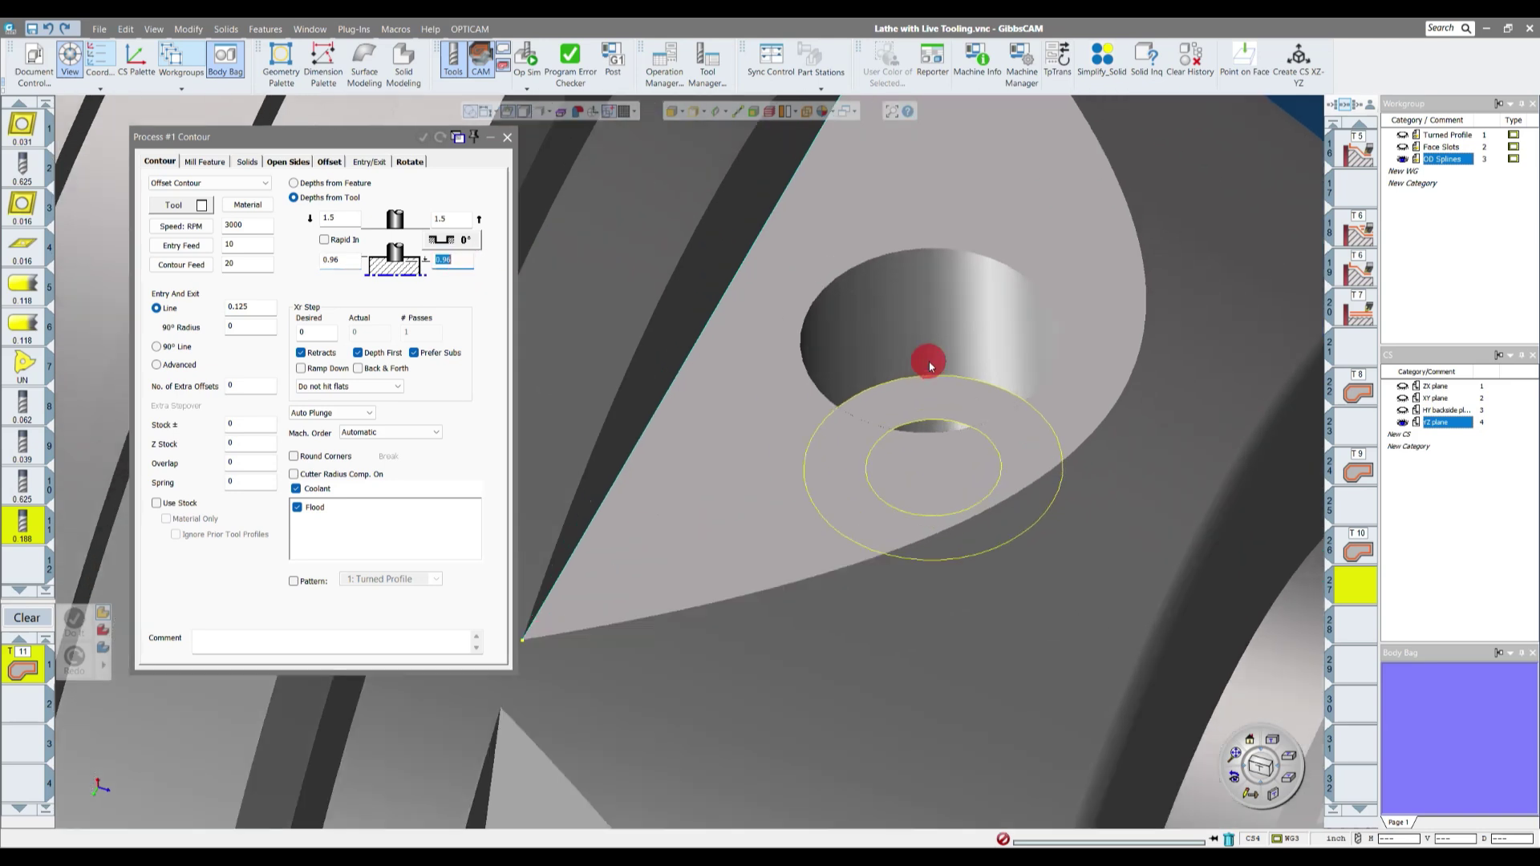
{"action": "scroll", "coordinate": [928, 361], "scroll_direction": "up", "scroll_amount": 3}
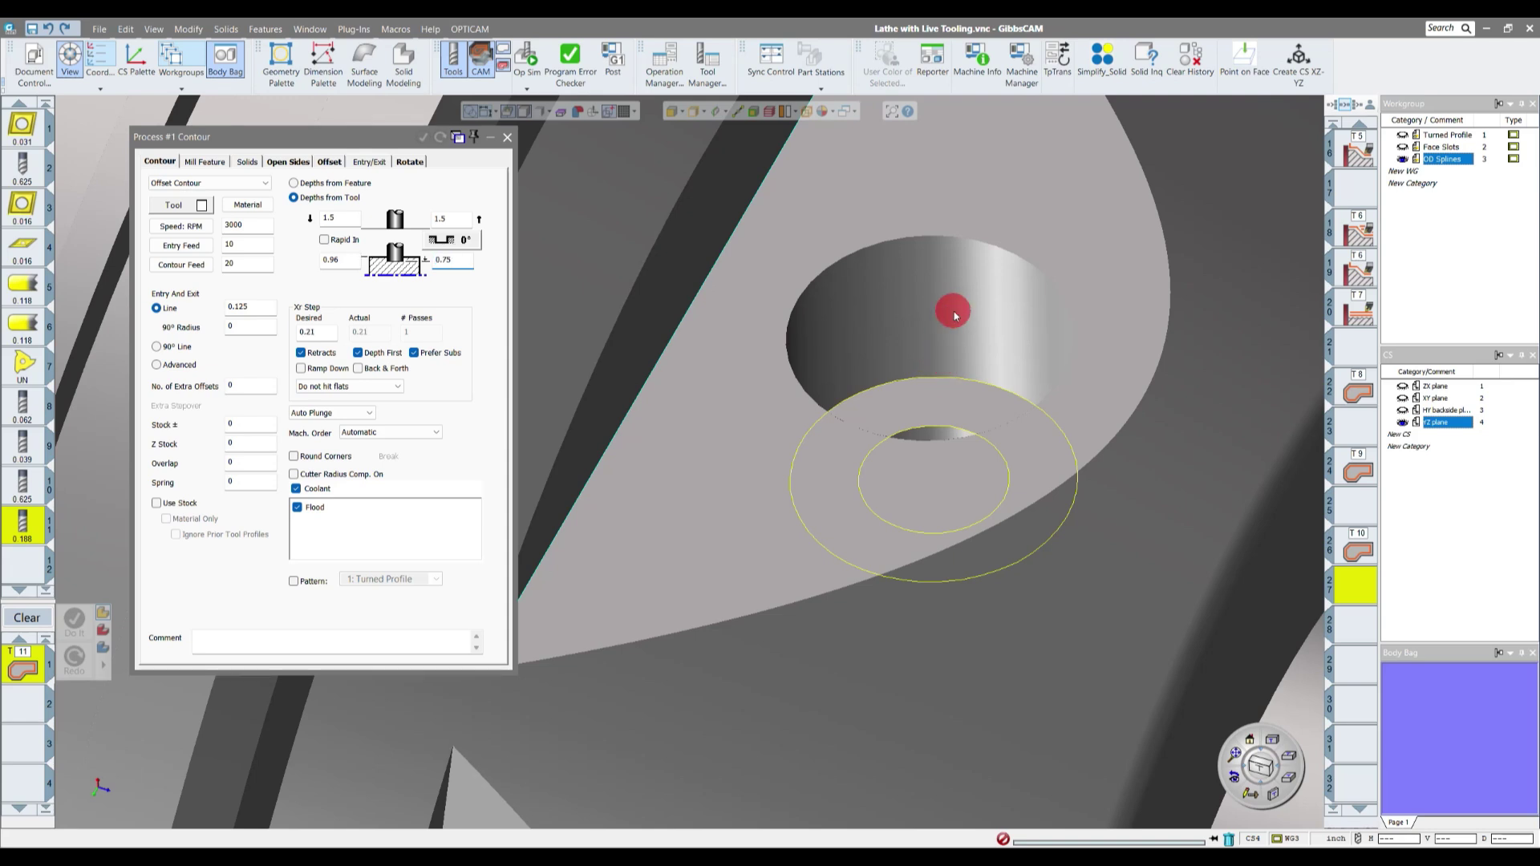
{"action": "double_click", "coordinate": [316, 330]}
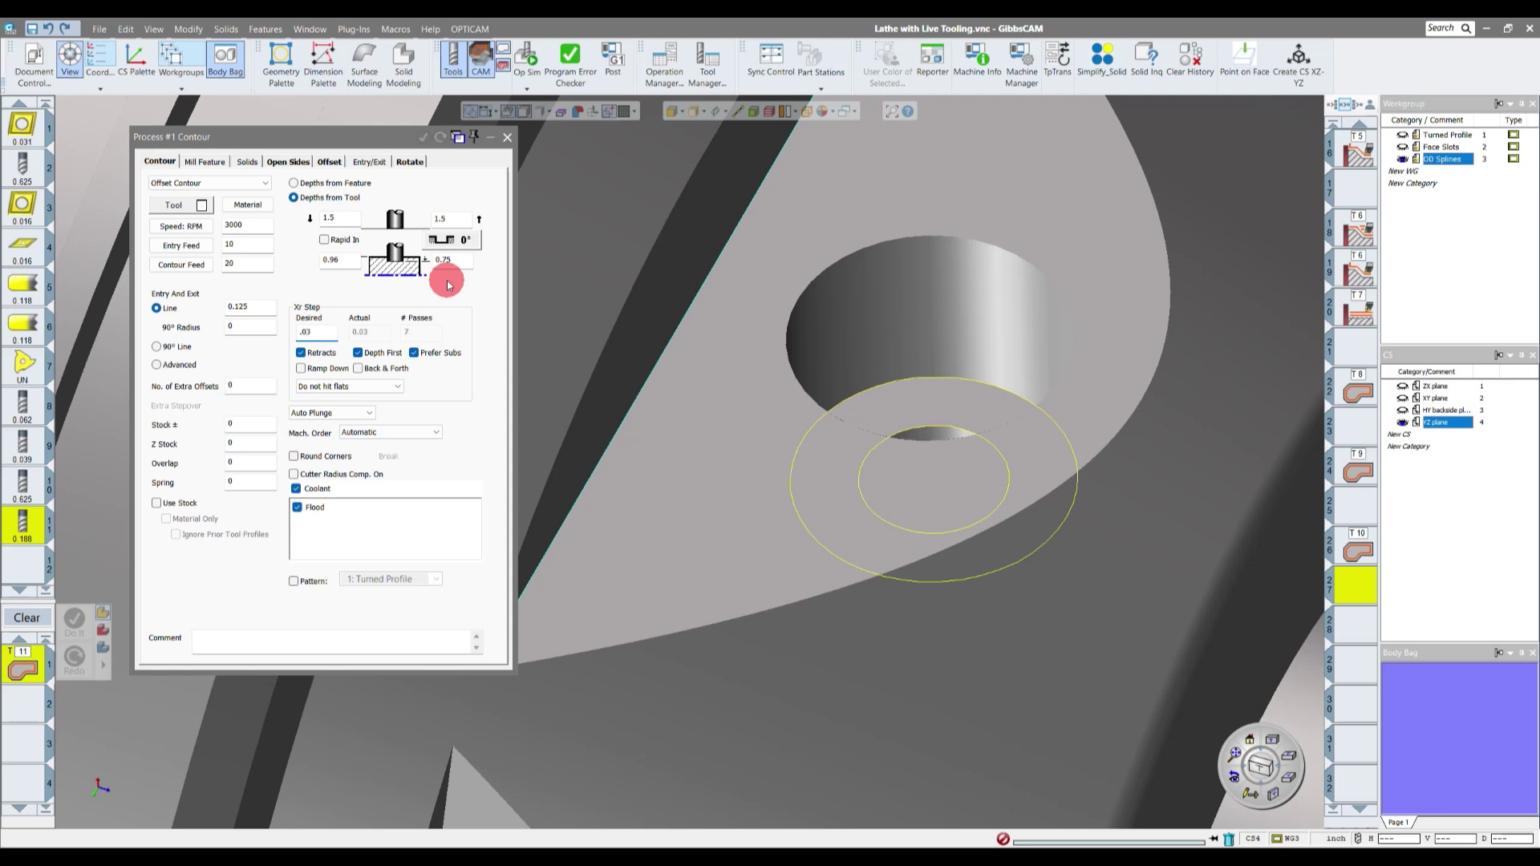
{"action": "left_click", "coordinate": [310, 368]}
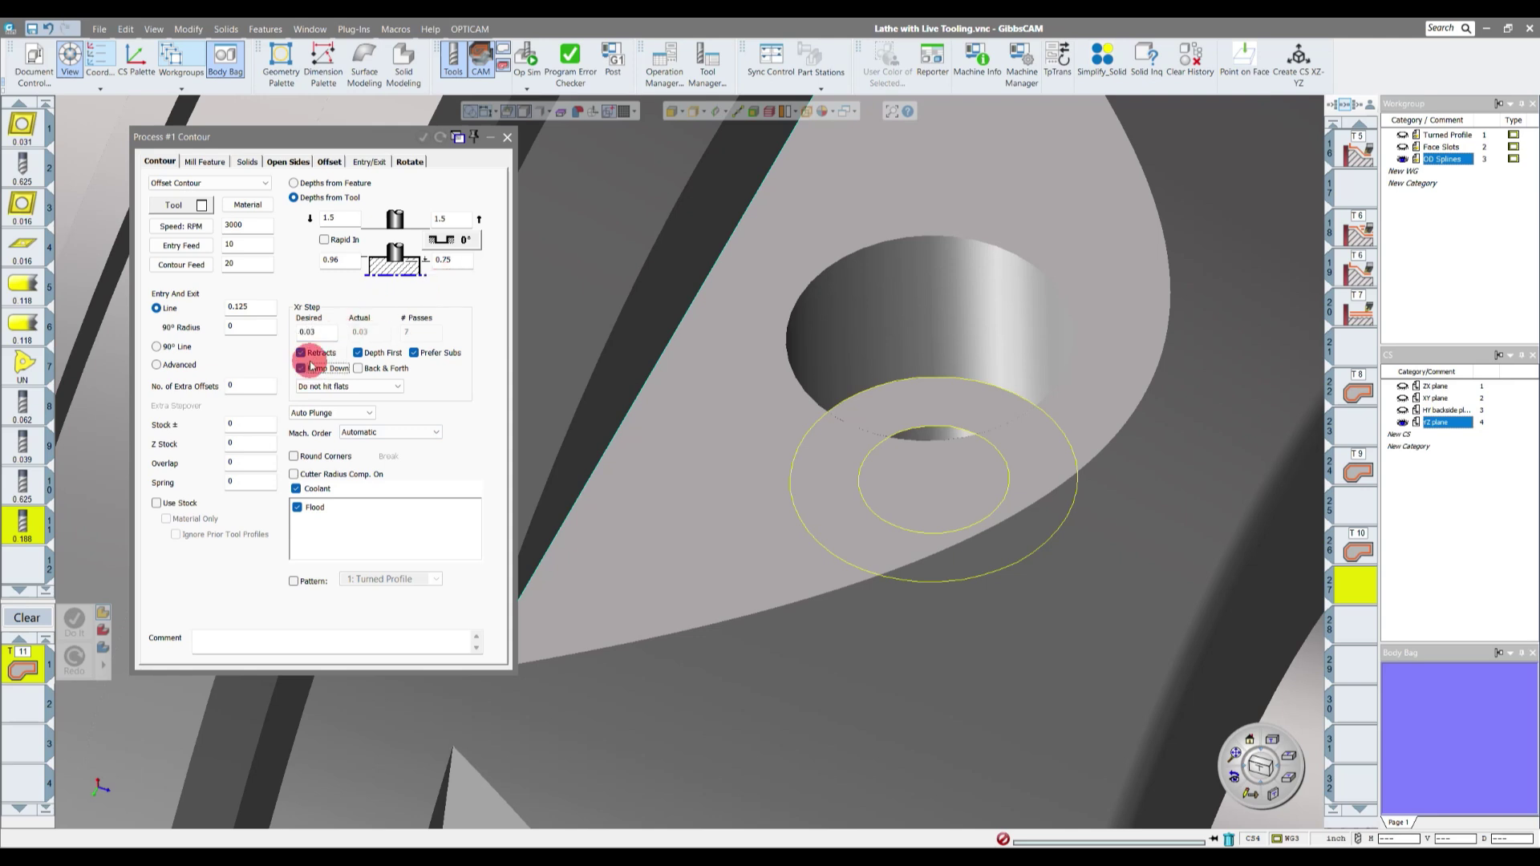
{"action": "left_click", "coordinate": [311, 357]}
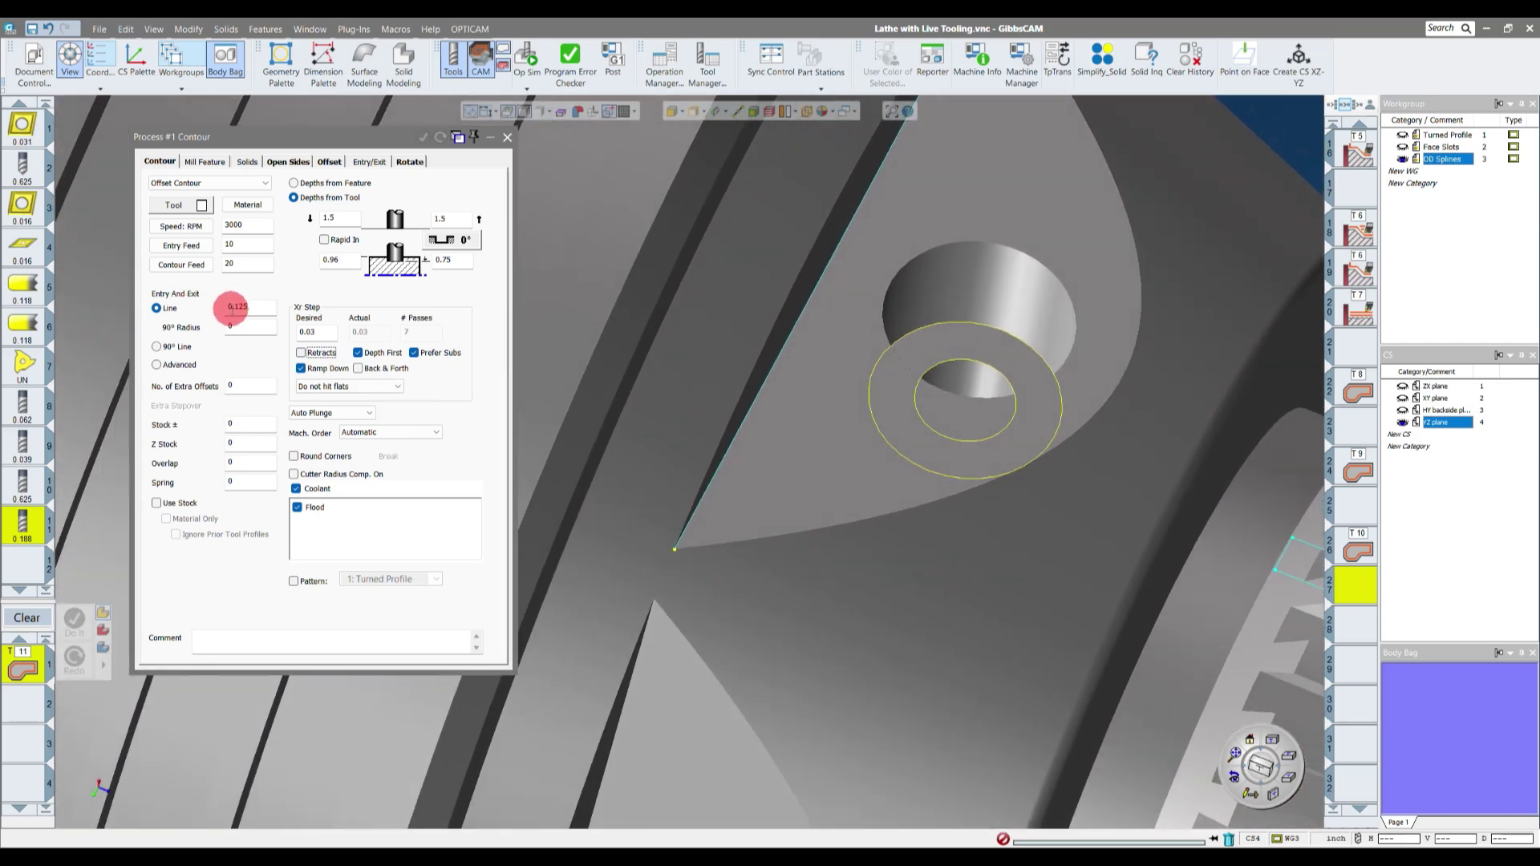
- Set the contour's entry and exit line and 90° radius to 0.01
{"action": "left_click", "coordinate": [253, 307]}
{"action": "double_click", "coordinate": [253, 308]}
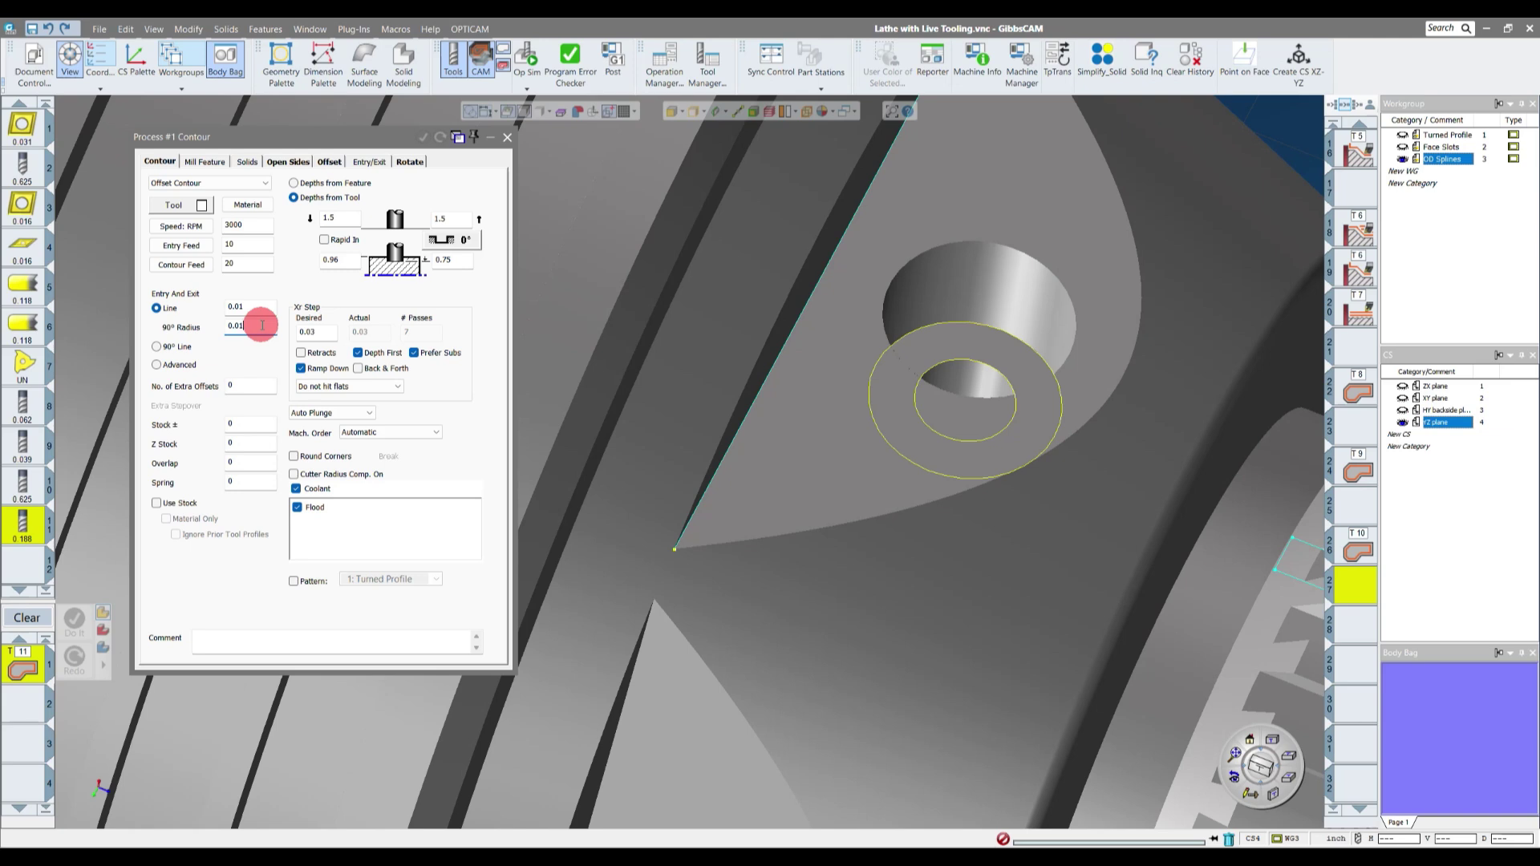
{"action": "scroll", "coordinate": [705, 388], "scroll_direction": "up", "scroll_amount": 5}
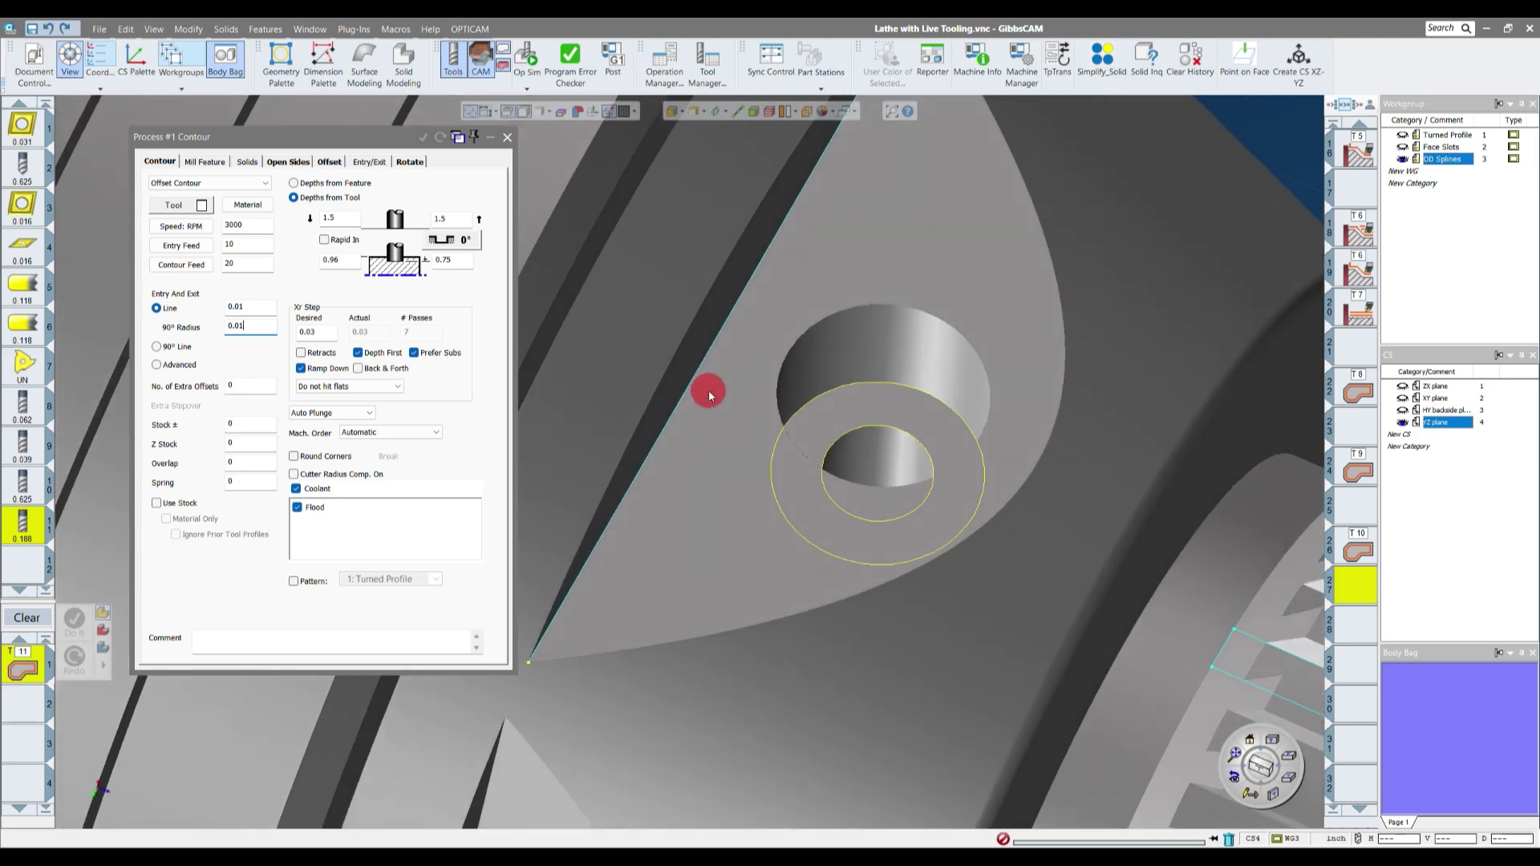
{"action": "scroll", "coordinate": [709, 395], "scroll_direction": "down", "scroll_amount": 5}
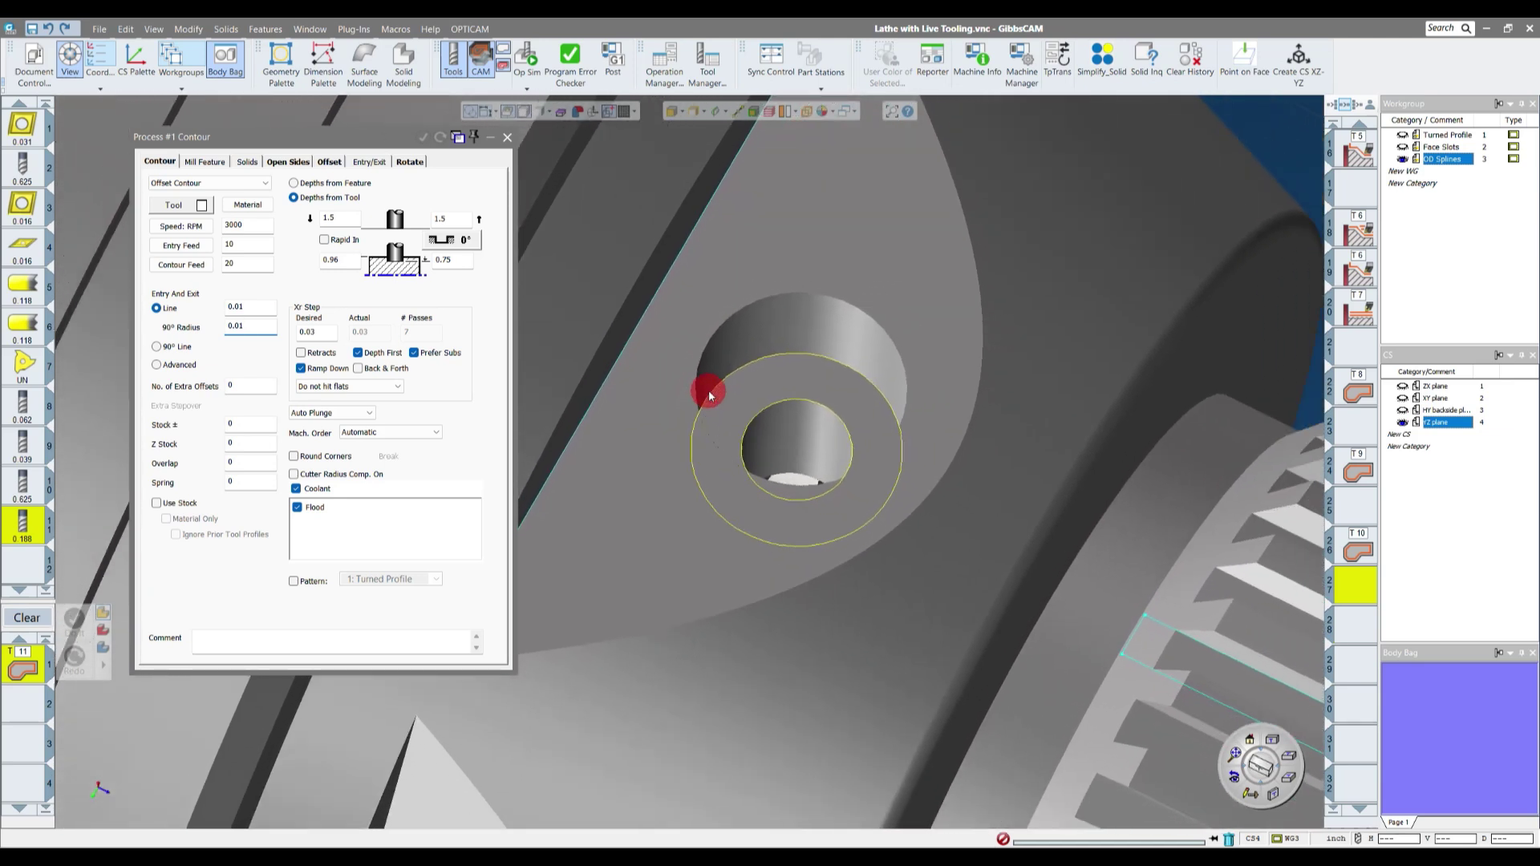
{"action": "middle_click_drag", "start_coordinate": [709, 395], "coordinate": [719, 393]}
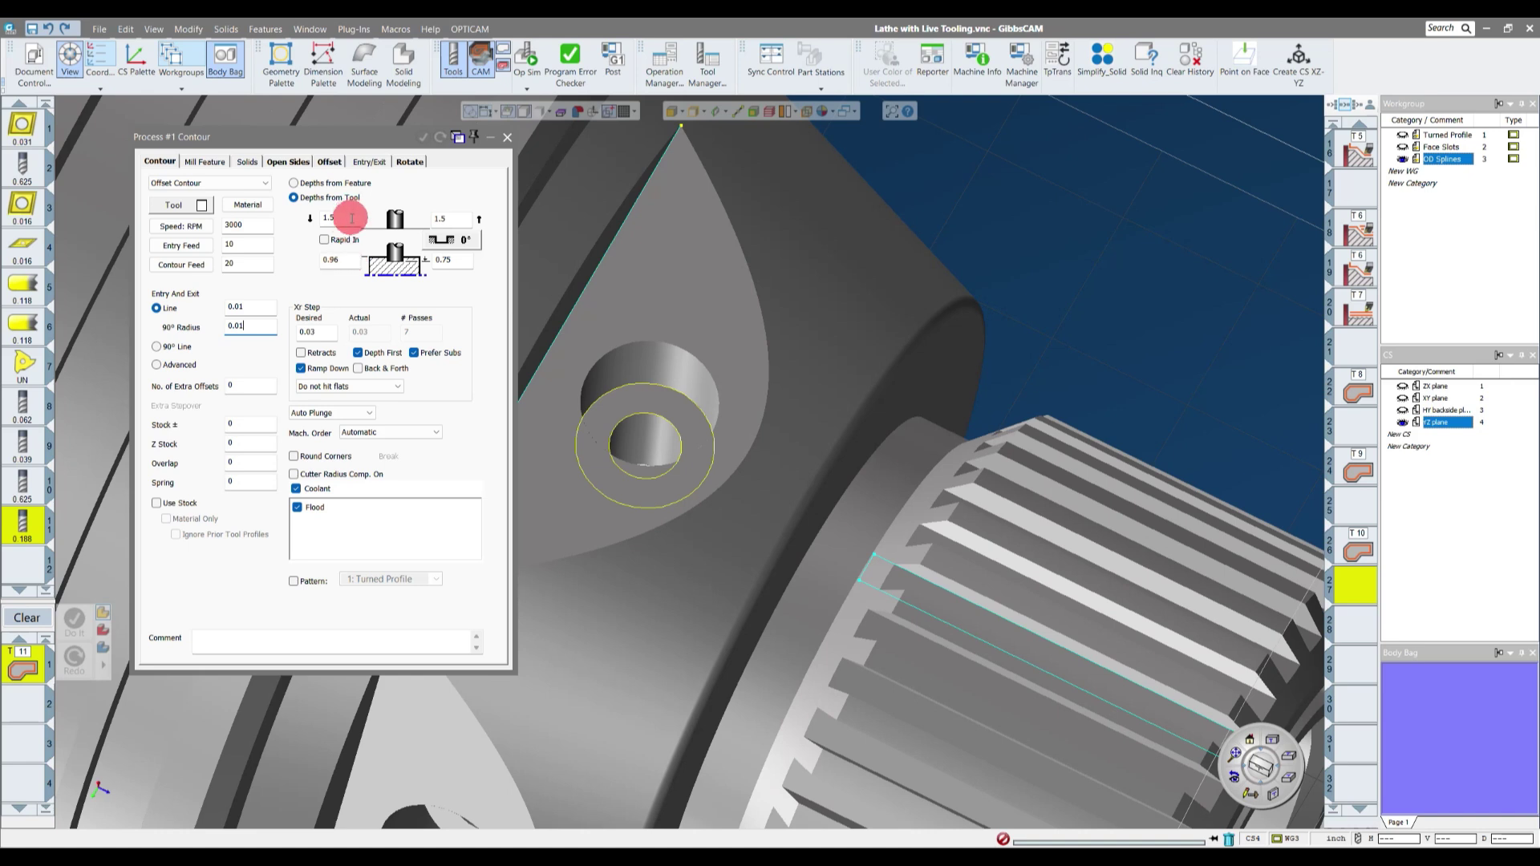
- Select the larger counterbore circle for cutting along its inner side and generate the contour toolpath
{"action": "left_click", "coordinate": [667, 385]}
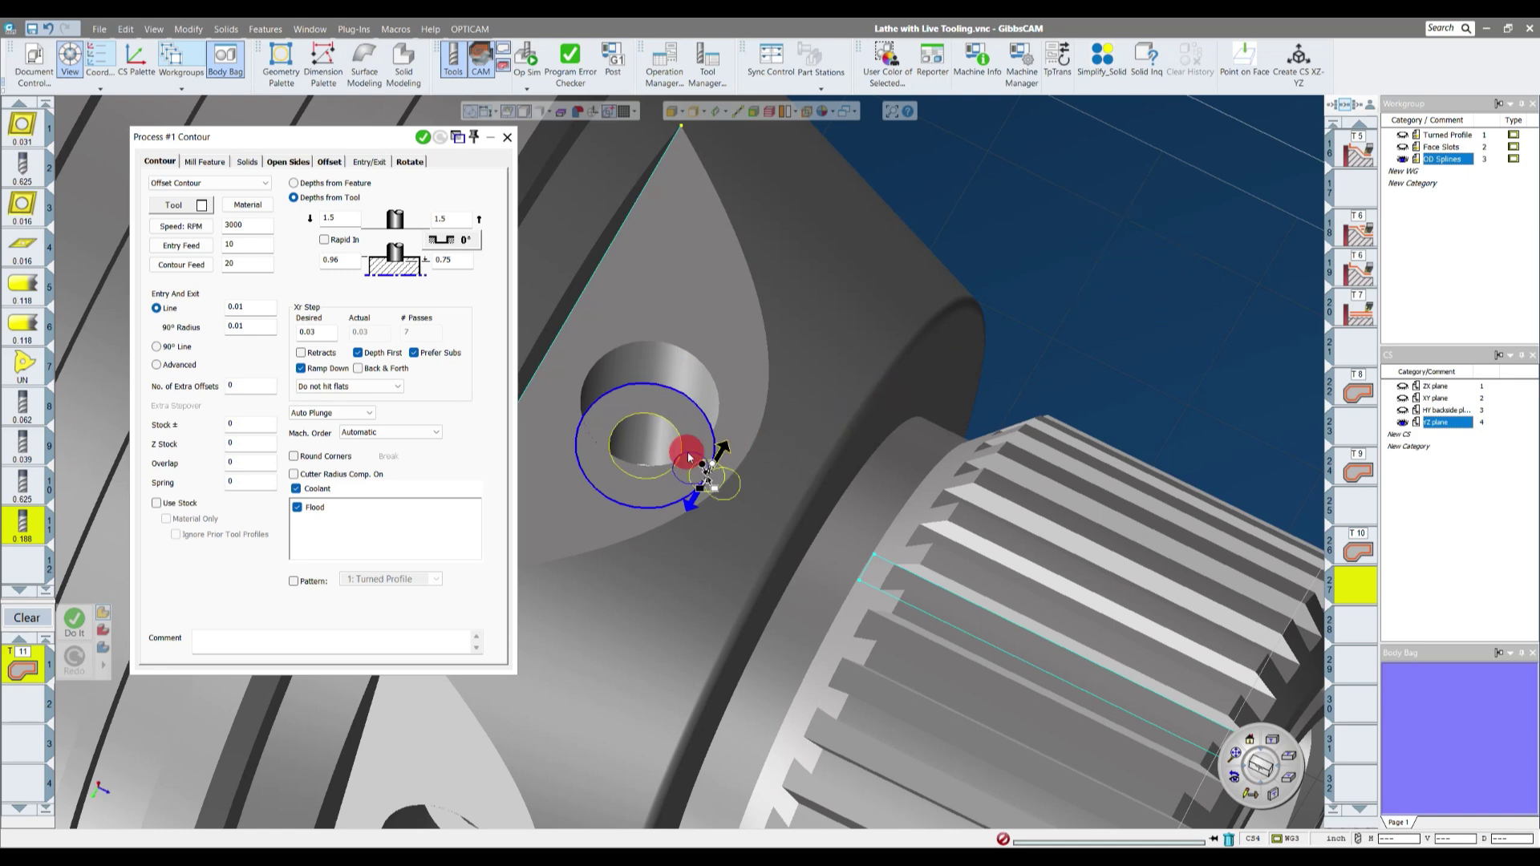
{"action": "scroll", "coordinate": [668, 487], "scroll_direction": "up", "scroll_amount": 2}
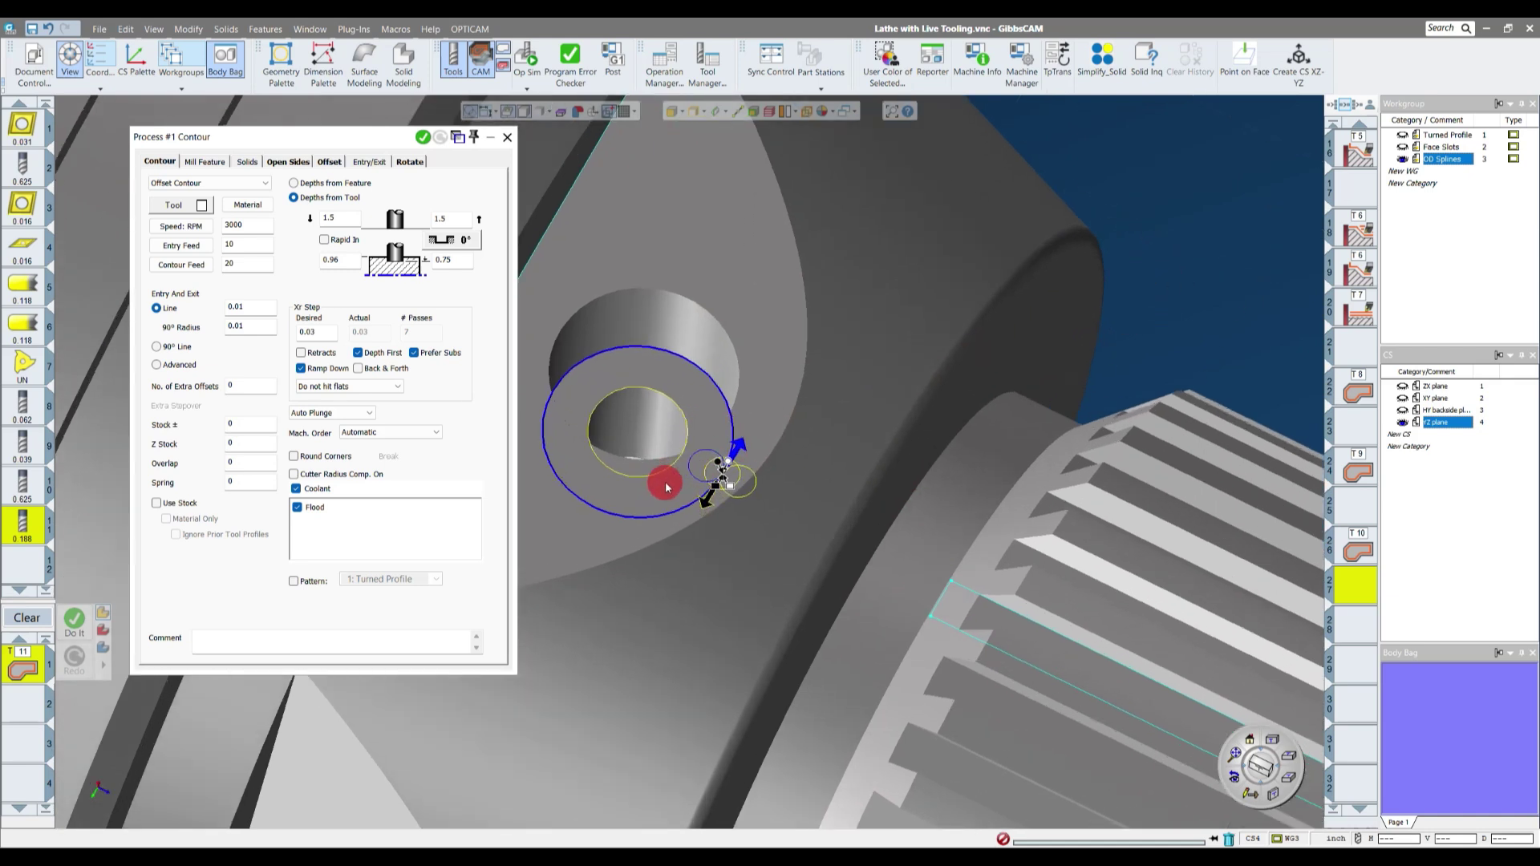
{"action": "scroll", "coordinate": [668, 486], "scroll_direction": "up", "scroll_amount": 1}
{"action": "scroll", "coordinate": [665, 458], "scroll_direction": "up", "scroll_amount": 1}
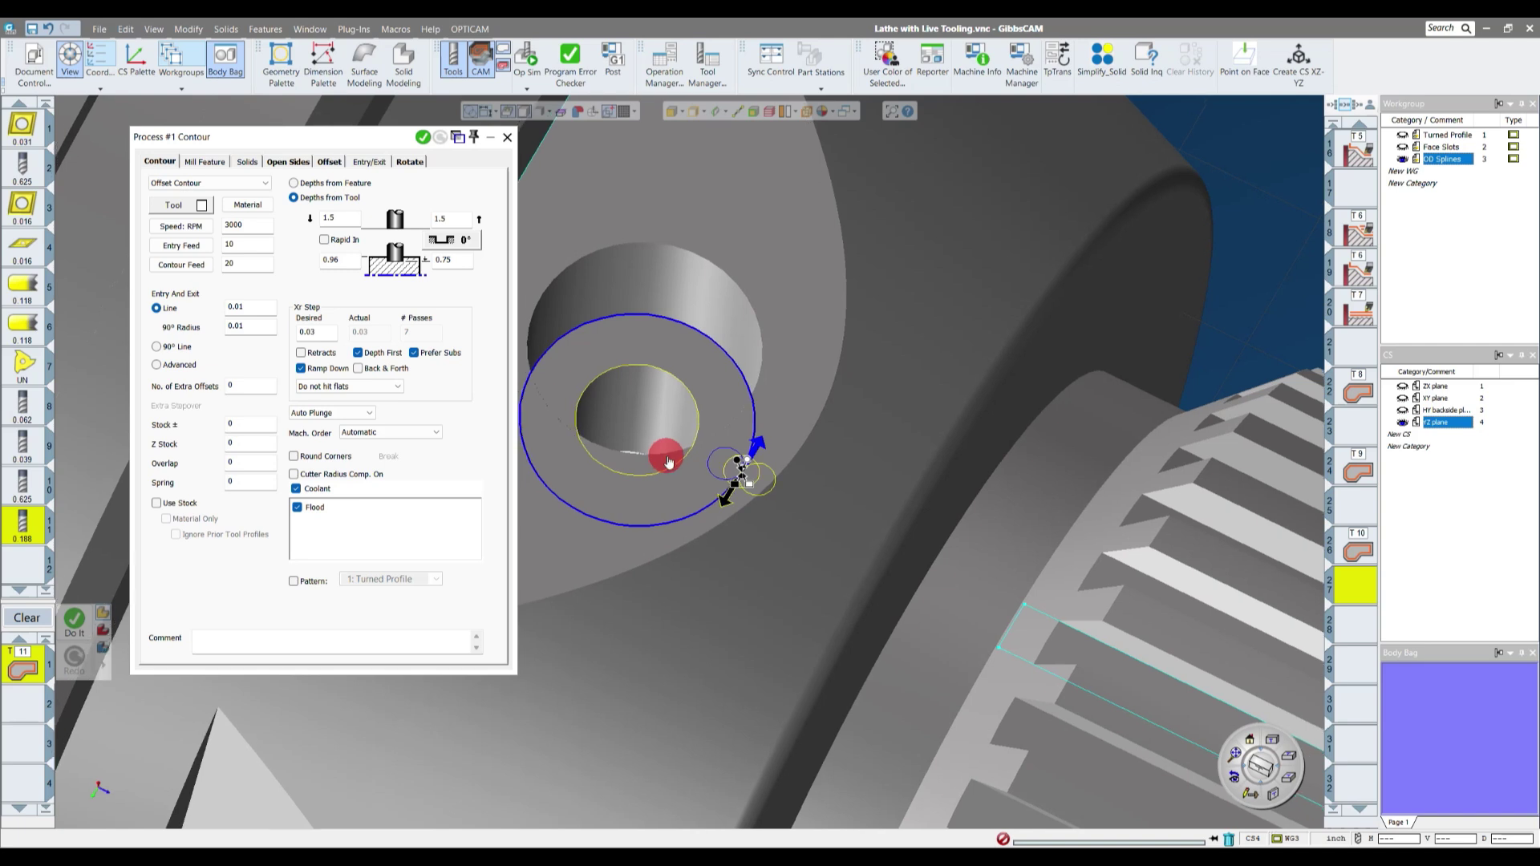
{"action": "middle_click_drag", "start_coordinate": [667, 458], "coordinate": [915, 494]}
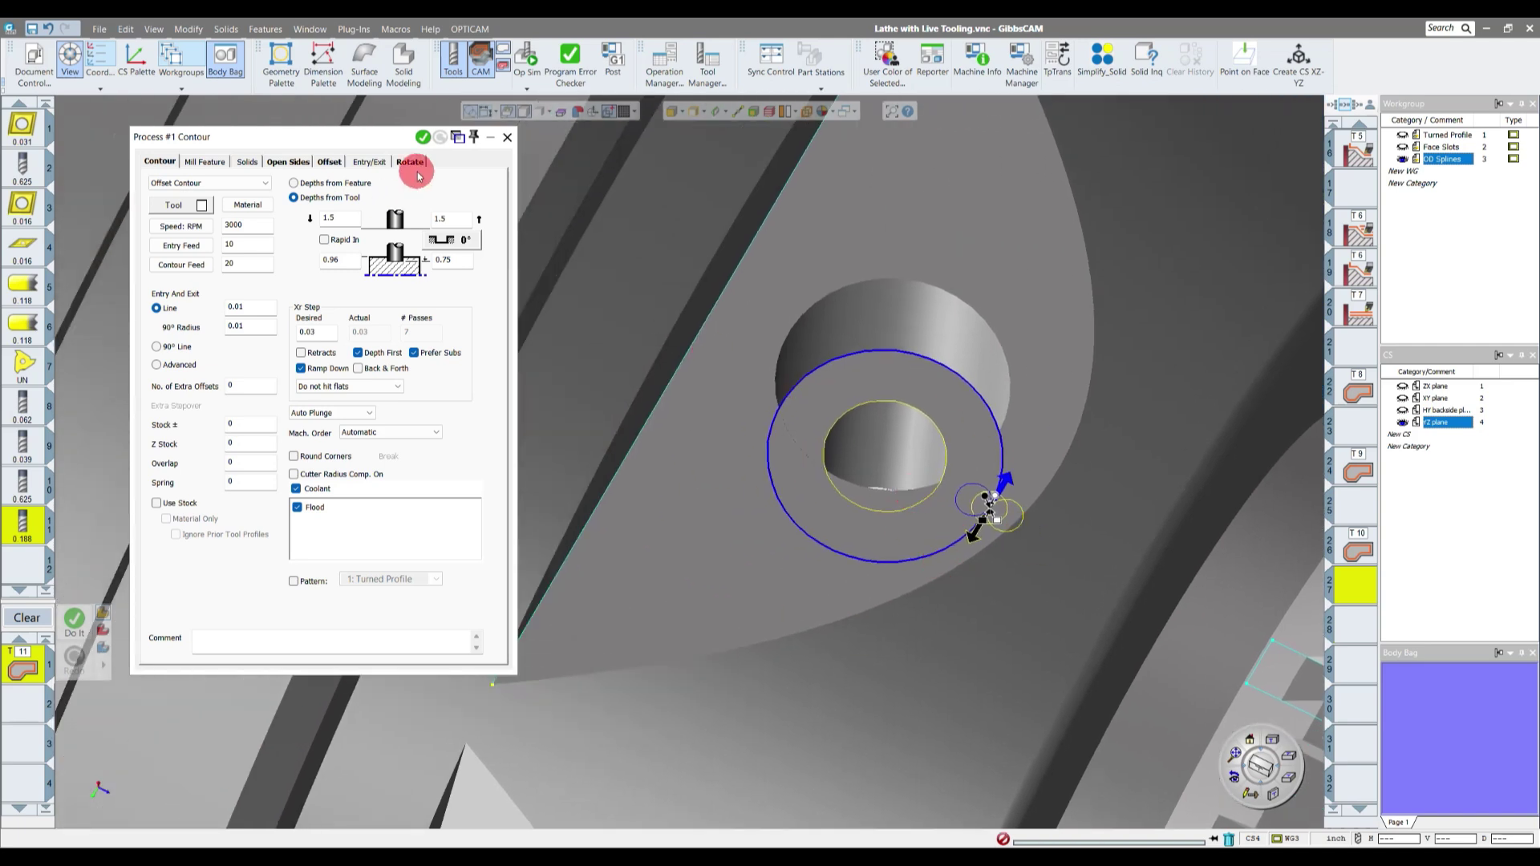
{"action": "left_click", "coordinate": [1356, 626]}
{"action": "left_click", "coordinate": [423, 137]}
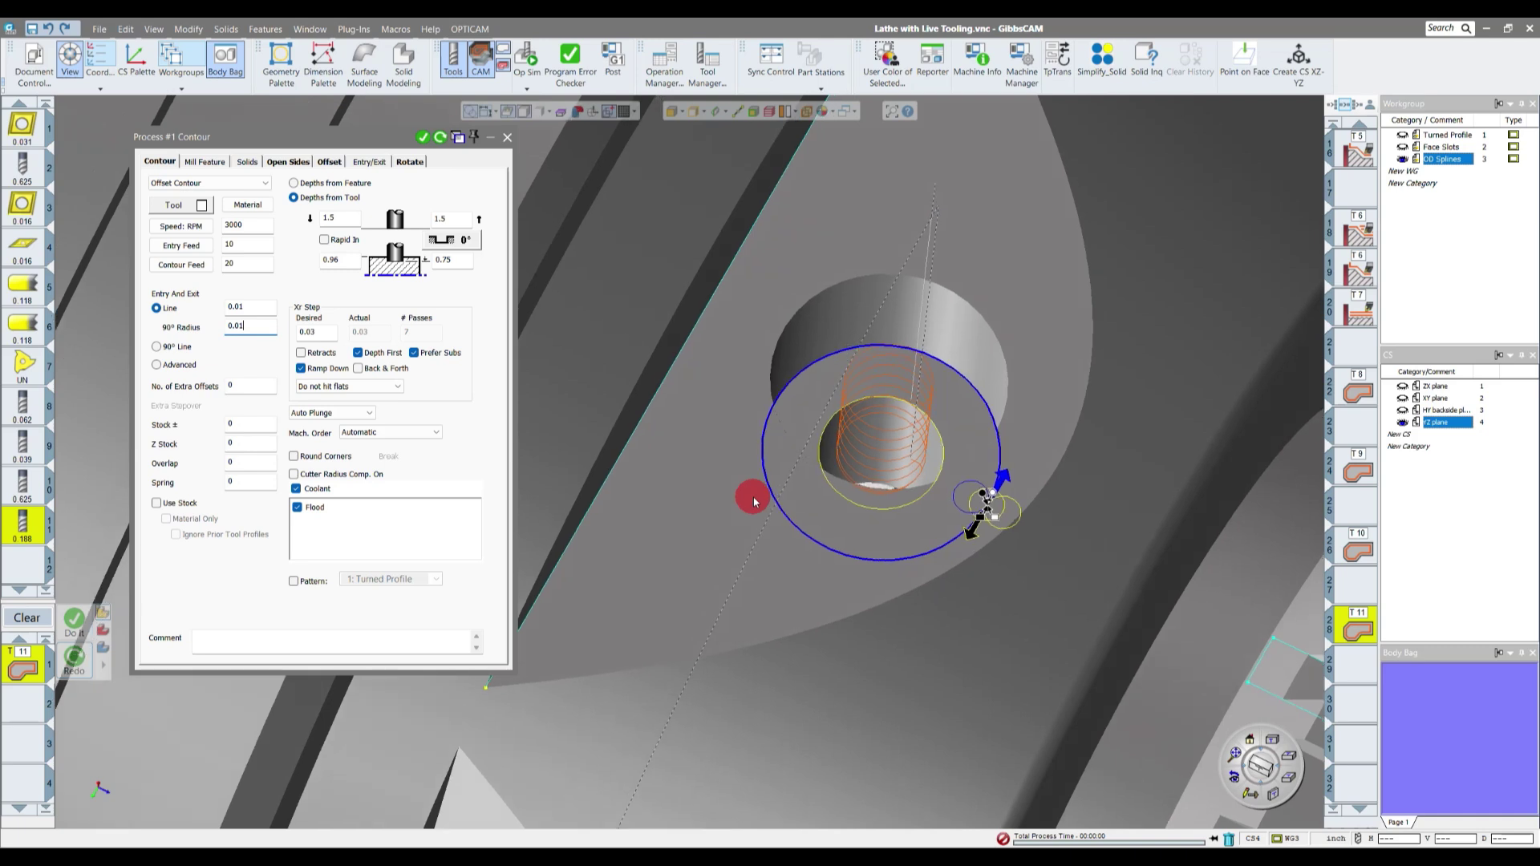
- Inspect the helical toolpath, set the entry and exit line and 90° radius to 0.02, and regenerate it
{"action": "scroll", "coordinate": [907, 518], "scroll_direction": "up", "scroll_amount": 6}
{"action": "middle_click_drag", "start_coordinate": [1142, 629], "coordinate": [868, 263]}
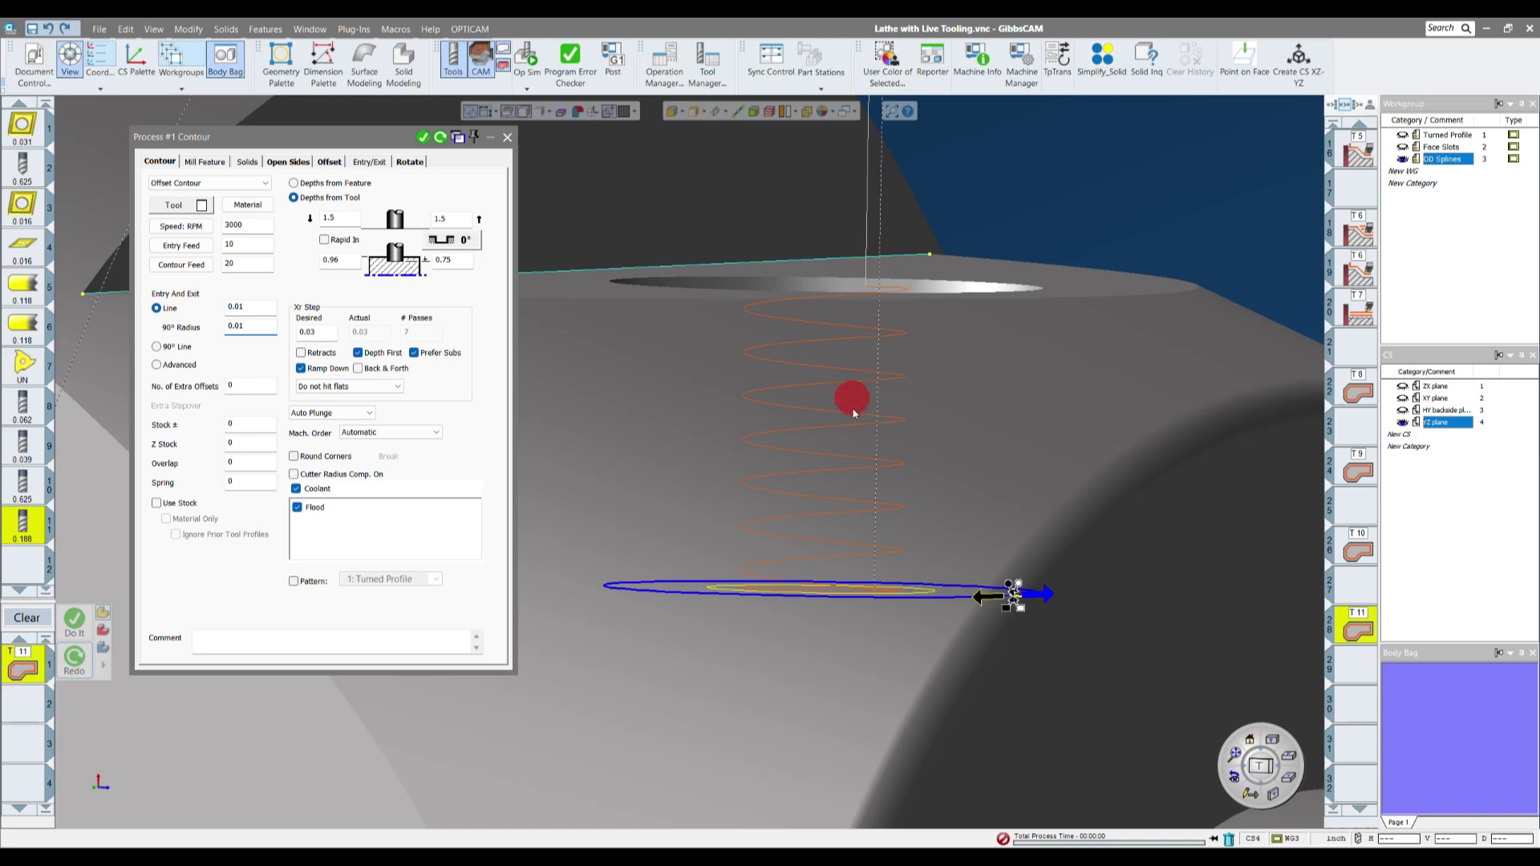
{"action": "middle_click_drag", "start_coordinate": [874, 618], "coordinate": [1086, 444]}
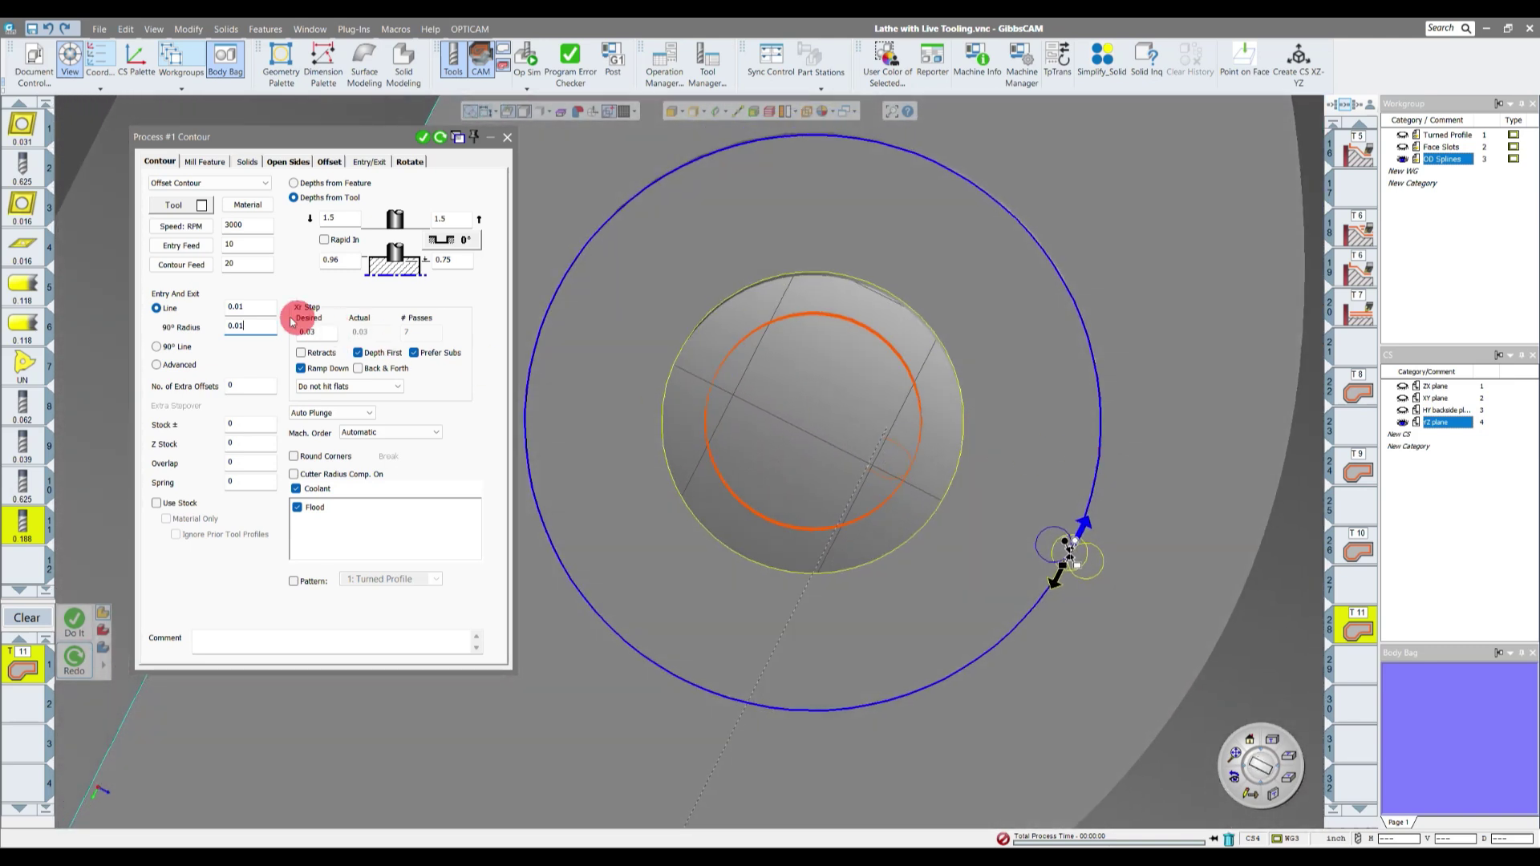
{"action": "double_click", "coordinate": [253, 307]}
{"action": "double_click", "coordinate": [251, 326]}
{"action": "left_click", "coordinate": [440, 136]}
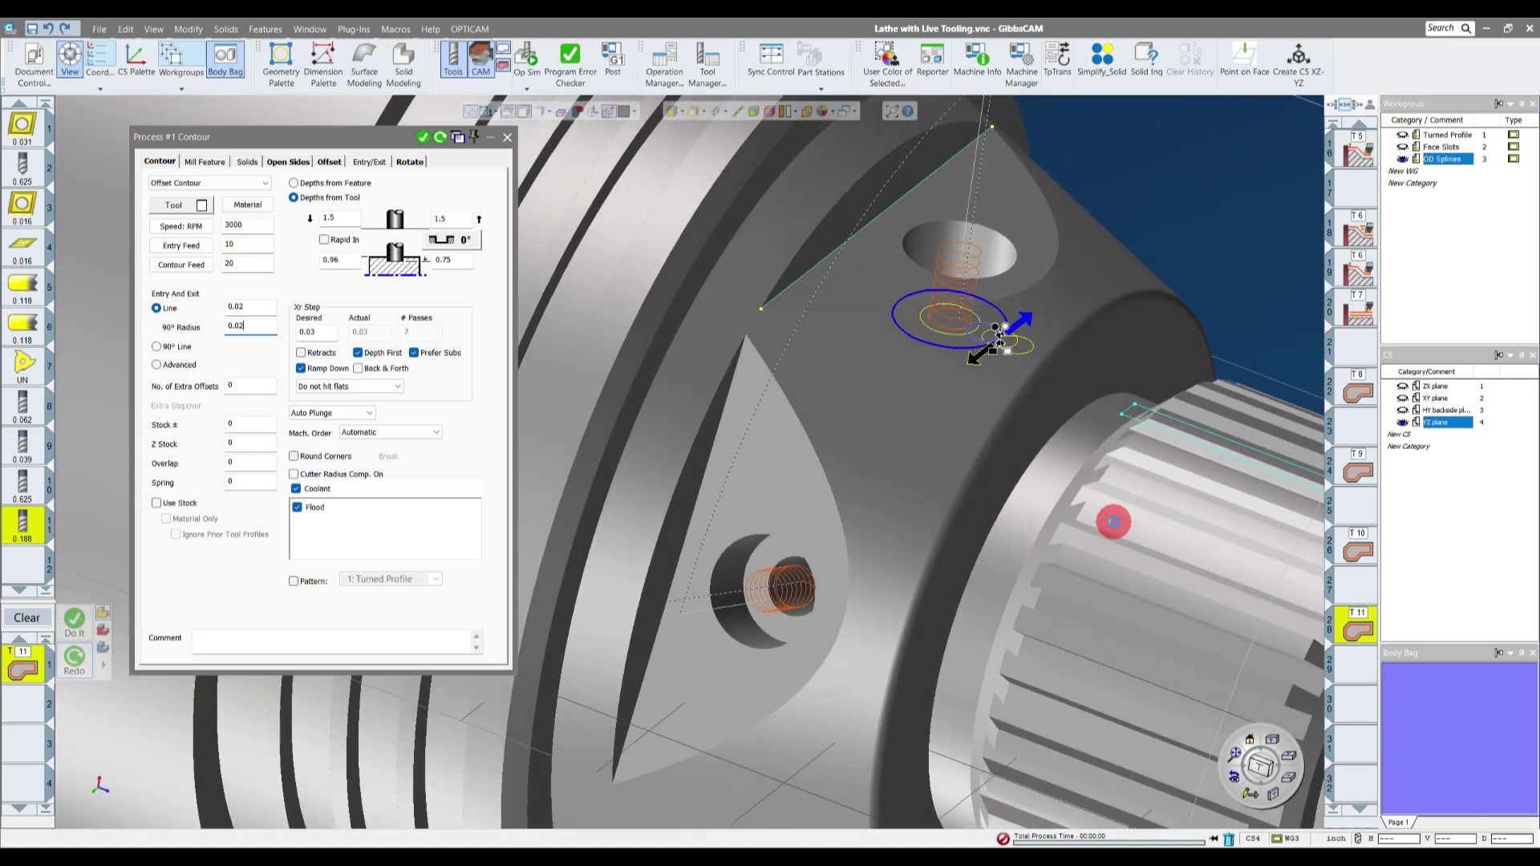
- Check the counterbore contour's rotation settings, clear the finished process, and save the part file
{"action": "left_click", "coordinate": [410, 162]}
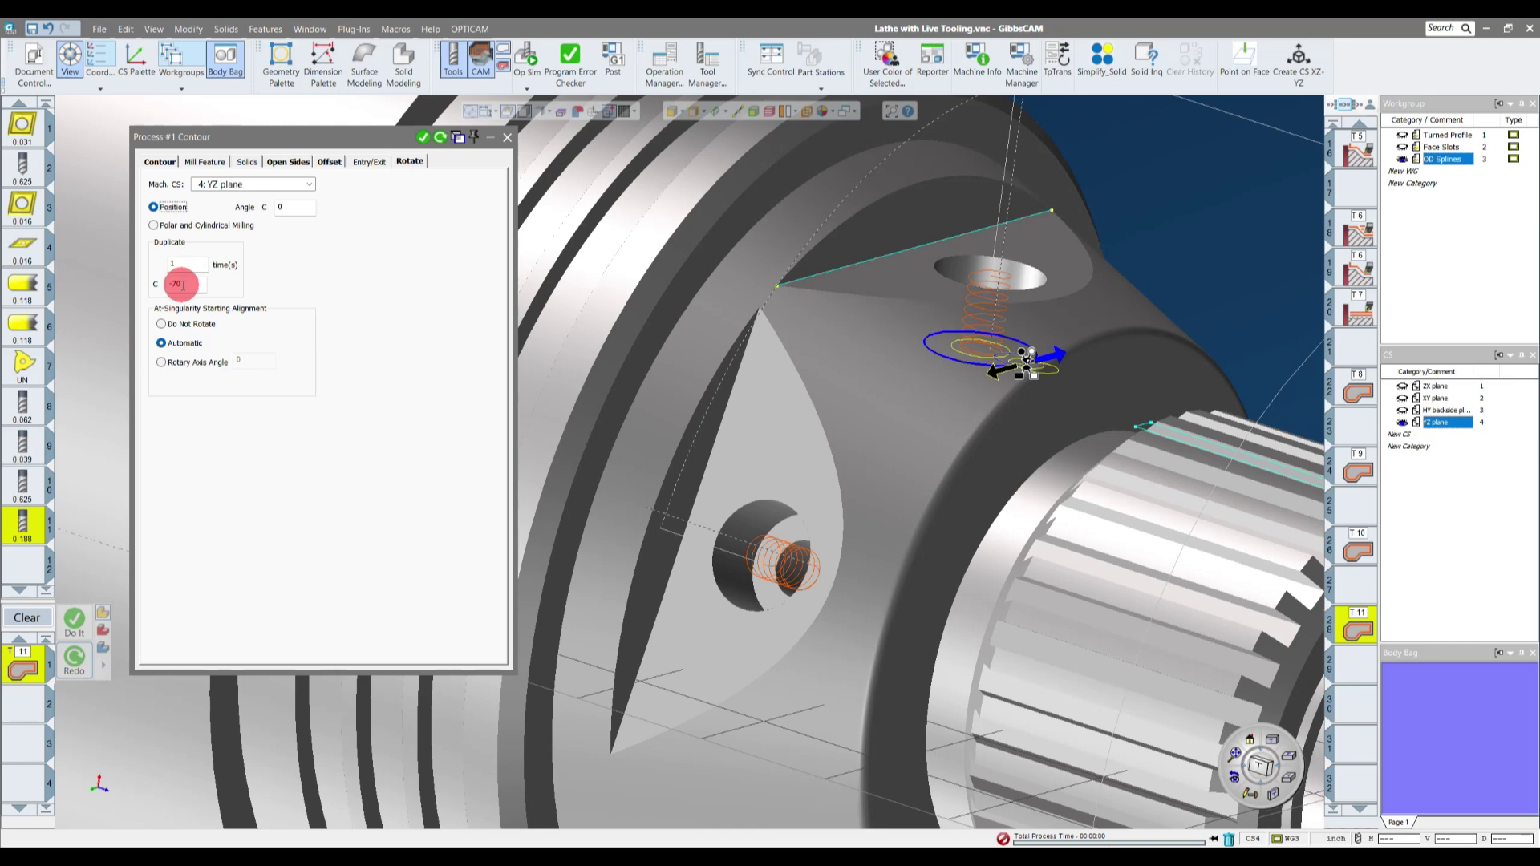
{"action": "left_click", "coordinate": [160, 161]}
{"action": "middle_click_drag", "start_coordinate": [917, 383], "coordinate": [752, 337]}
{"action": "left_click", "coordinate": [410, 161]}
{"action": "left_click", "coordinate": [179, 211]}
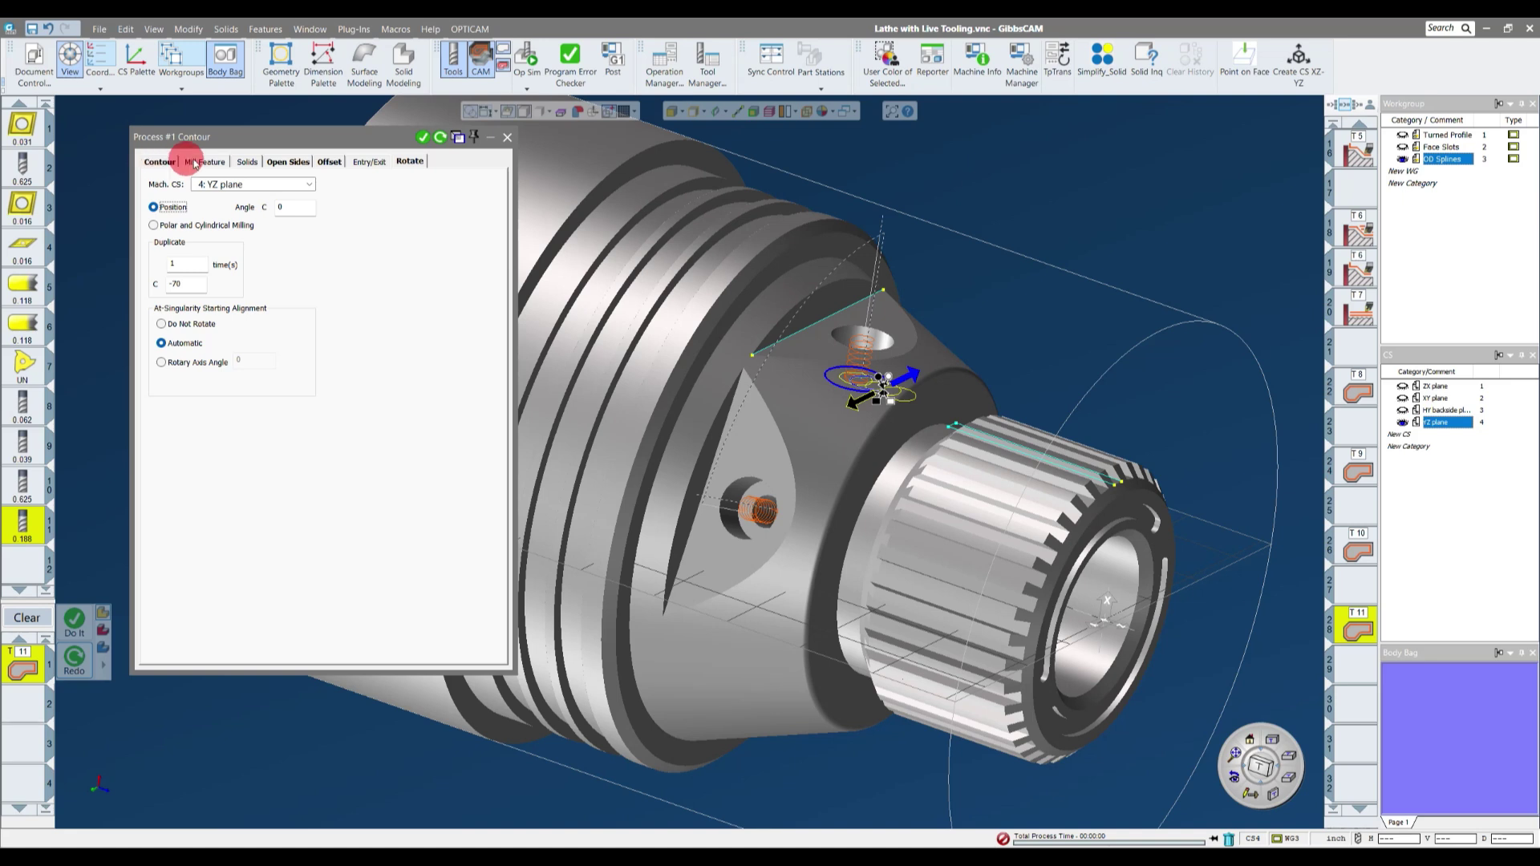
{"action": "left_click", "coordinate": [506, 140]}
{"action": "scroll", "coordinate": [1238, 574], "scroll_direction": "up", "scroll_amount": 3}
{"action": "left_click", "coordinate": [1355, 666]}
{"action": "left_click", "coordinate": [49, 29]}
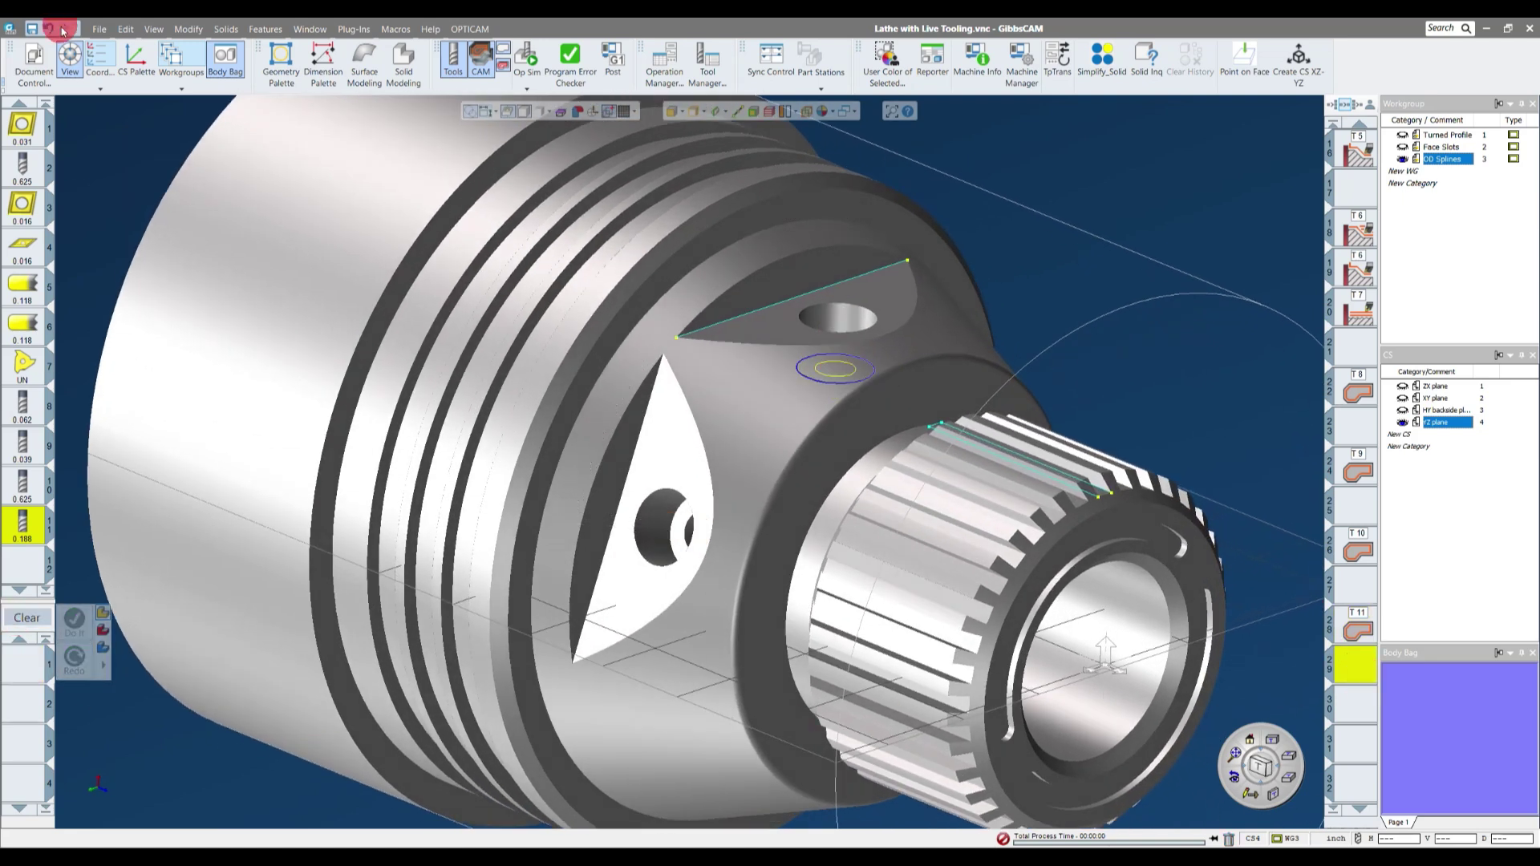
- Create milling tool 12 as a Drill with a 4 mm diameter
{"action": "middle_click_drag", "start_coordinate": [327, 155], "coordinate": [1364, 706]}
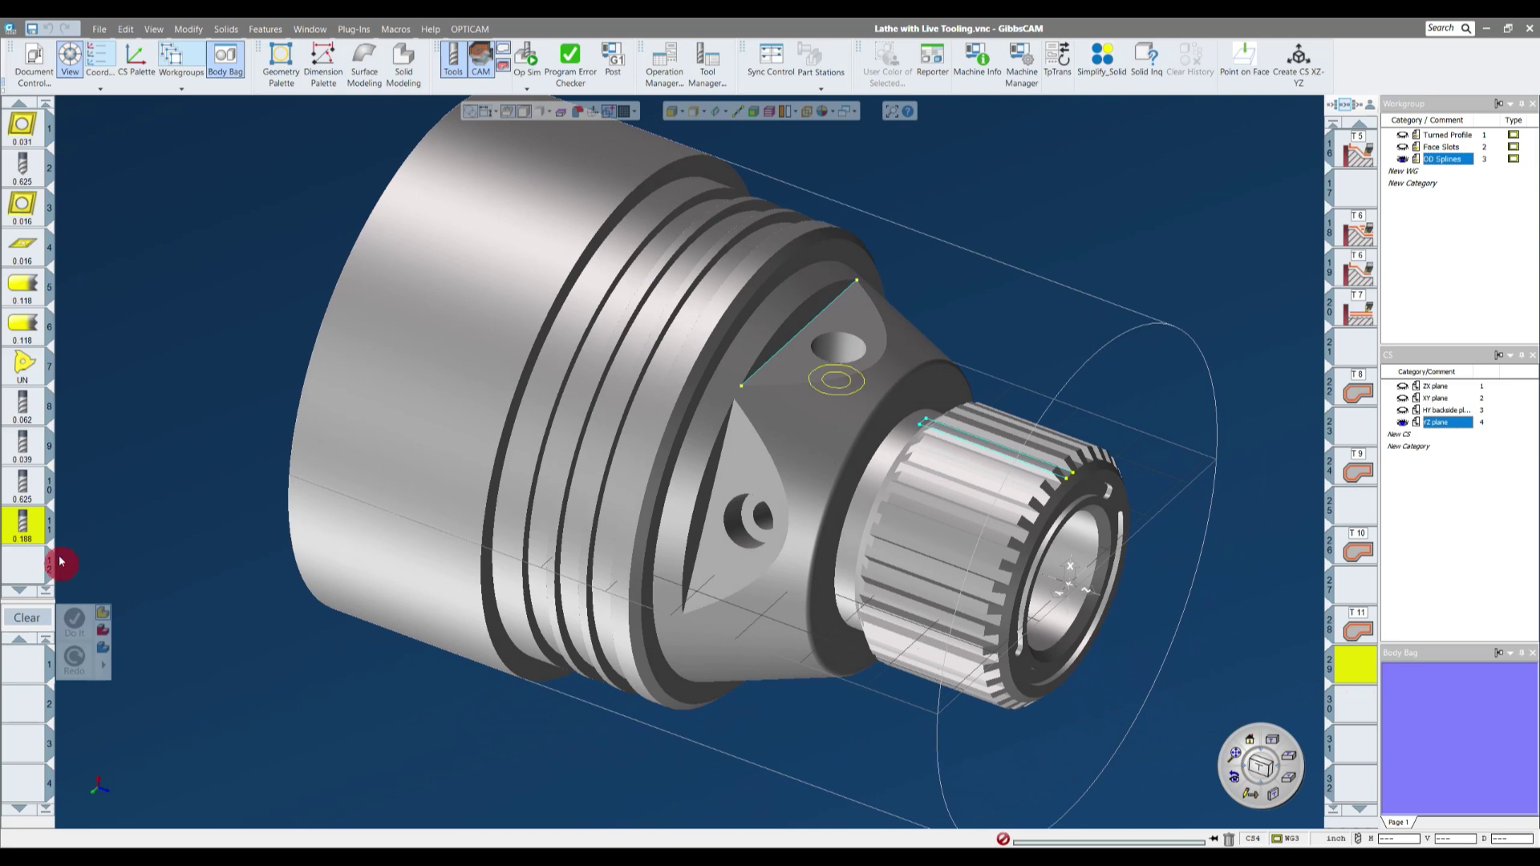
{"action": "scroll", "coordinate": [48, 416], "scroll_direction": "down", "scroll_amount": 5}
{"action": "double_click", "coordinate": [24, 363]}
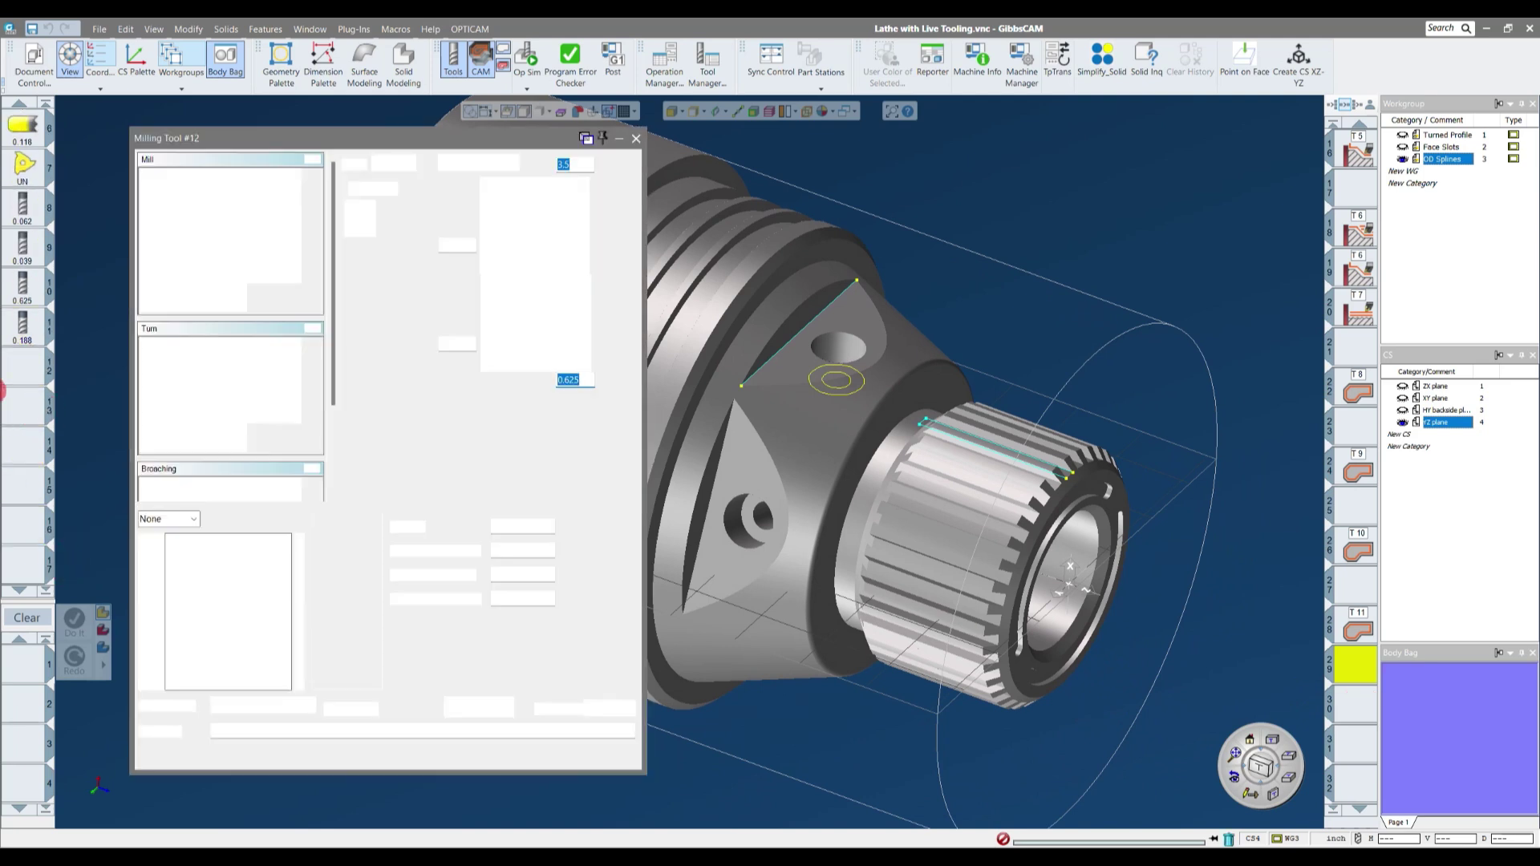
{"action": "left_click", "coordinate": [233, 237]}
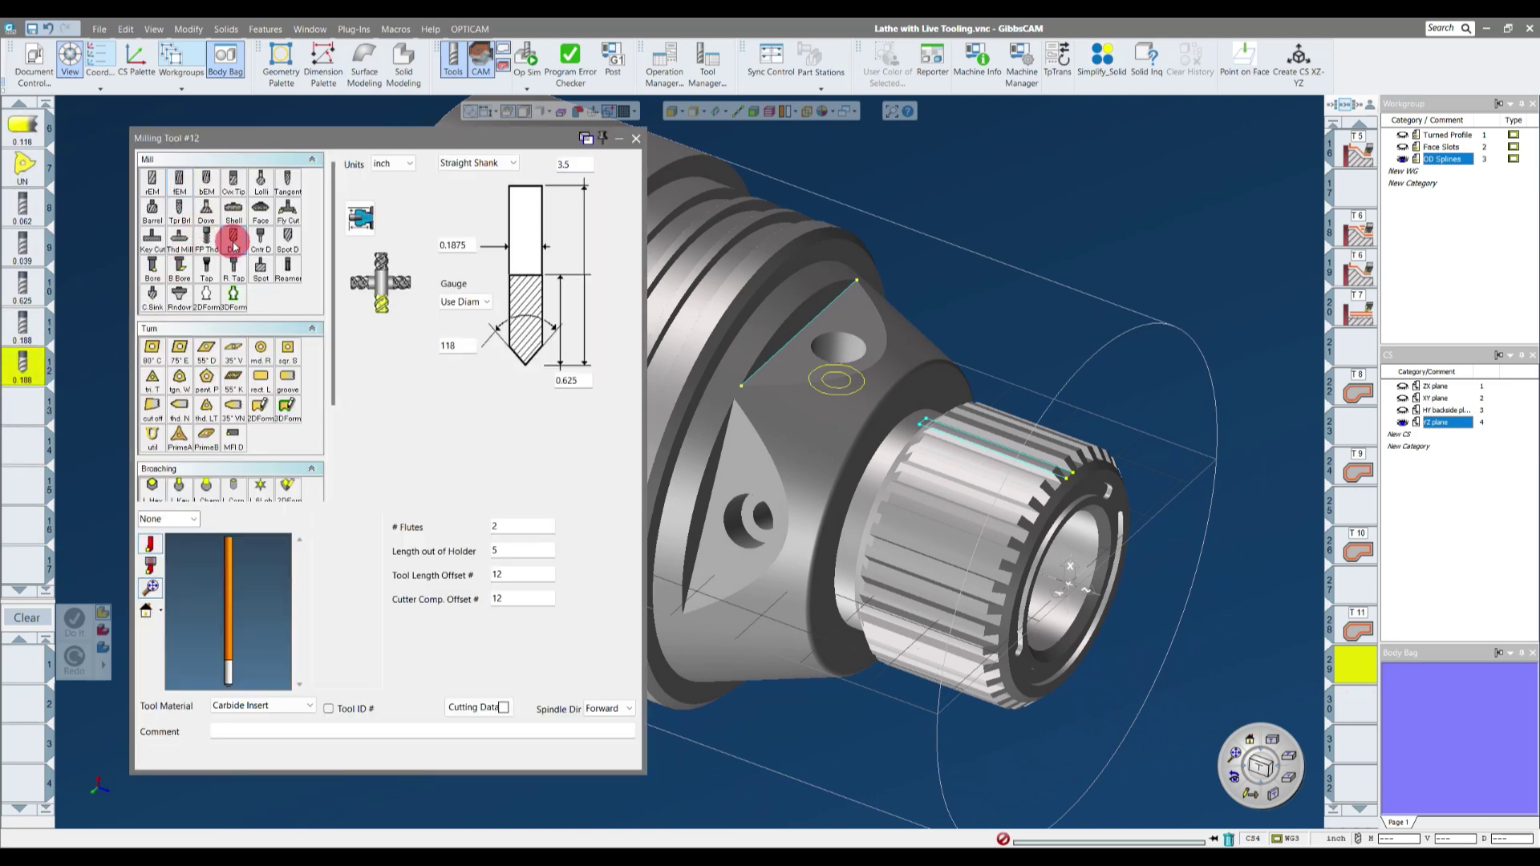
{"action": "left_click", "coordinate": [451, 246]}
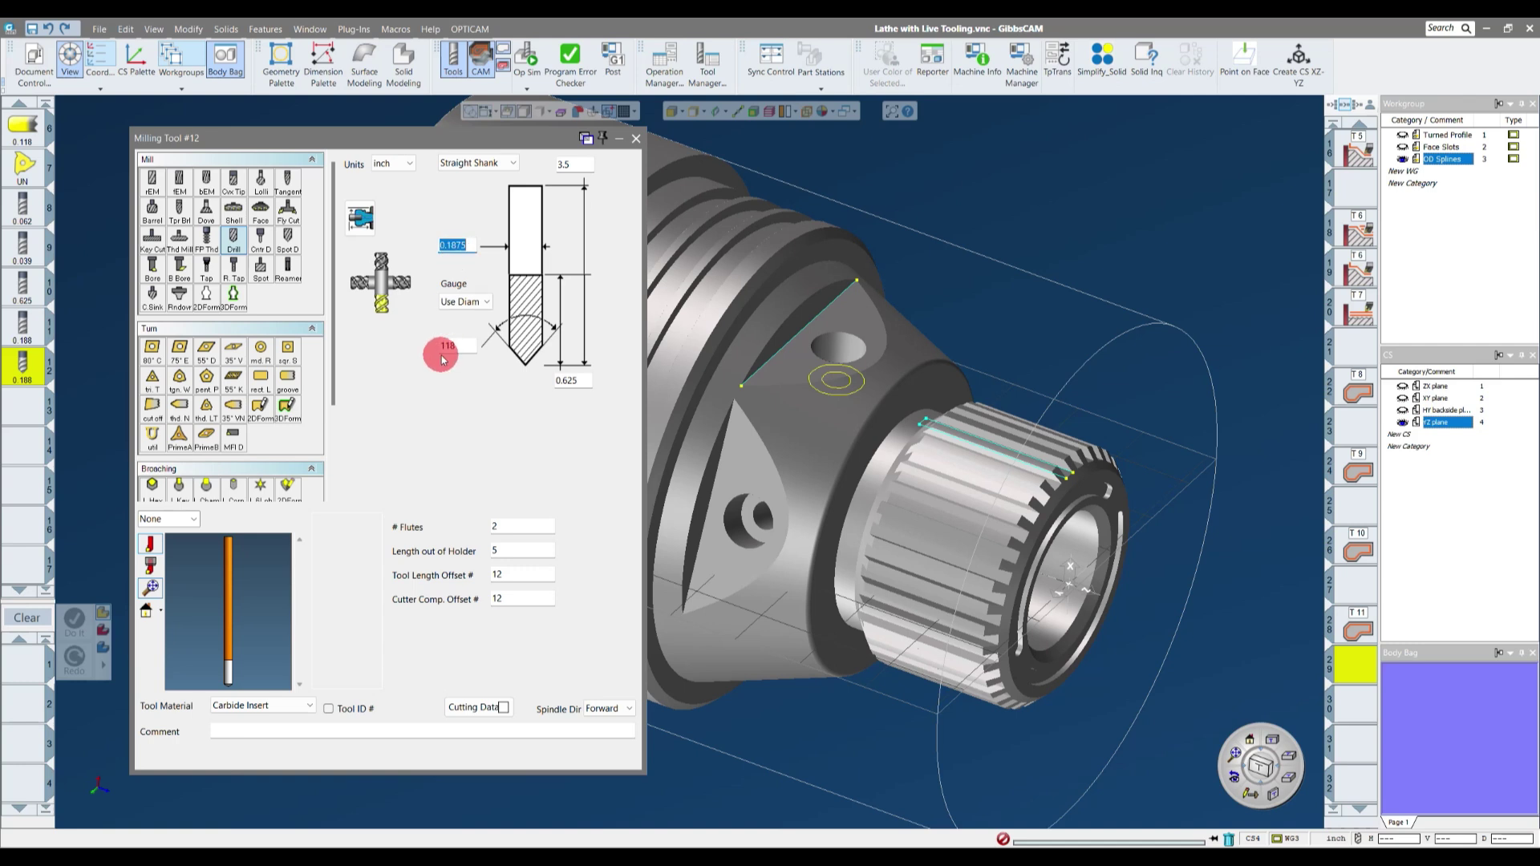
{"action": "type", "text": "4"}
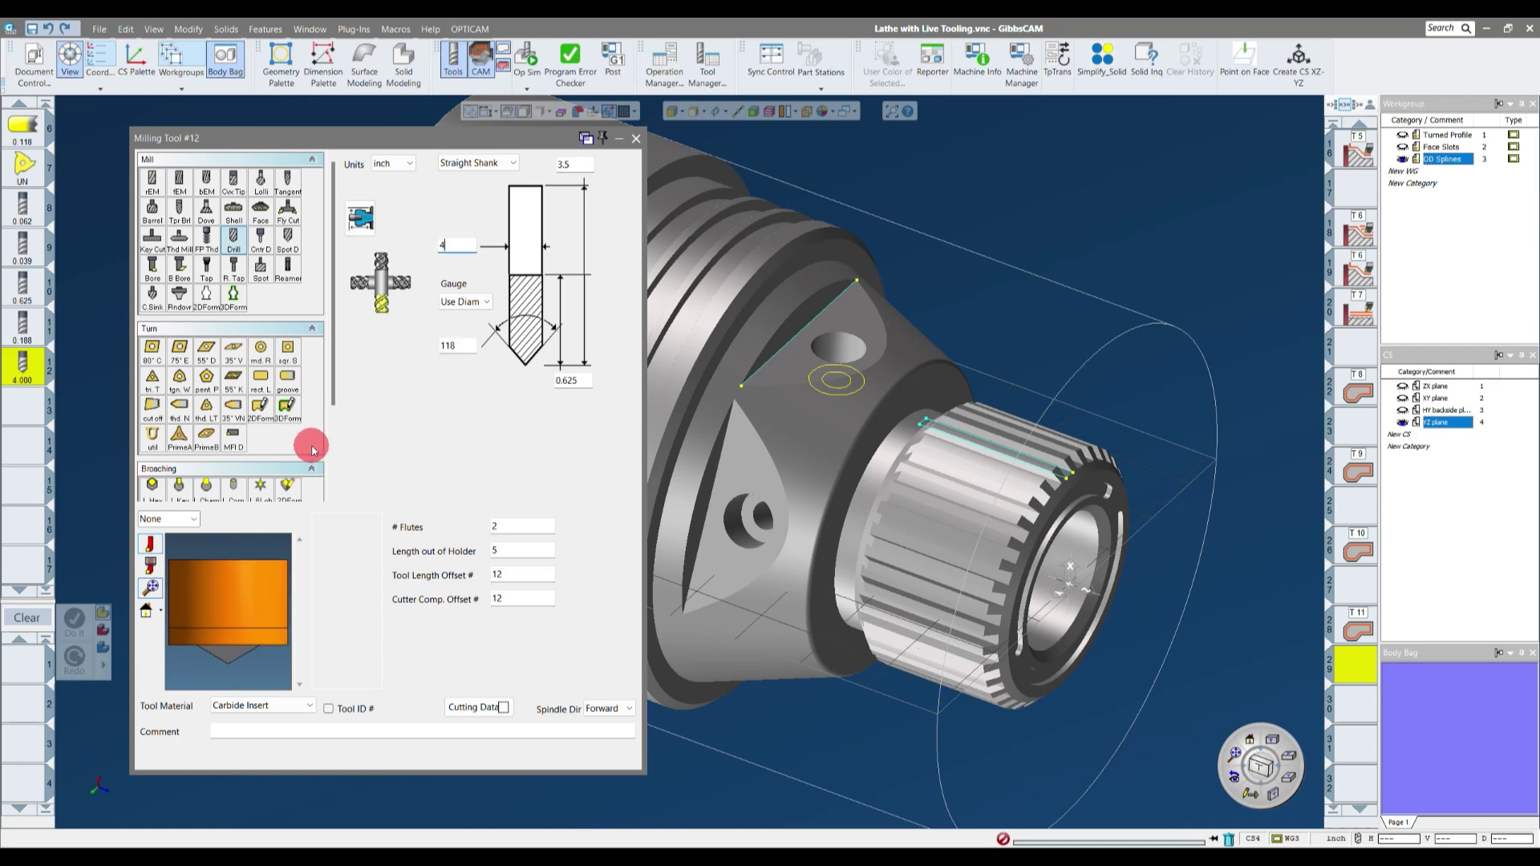
{"action": "type", "text": "mm"}
{"action": "key", "text": "Return"}
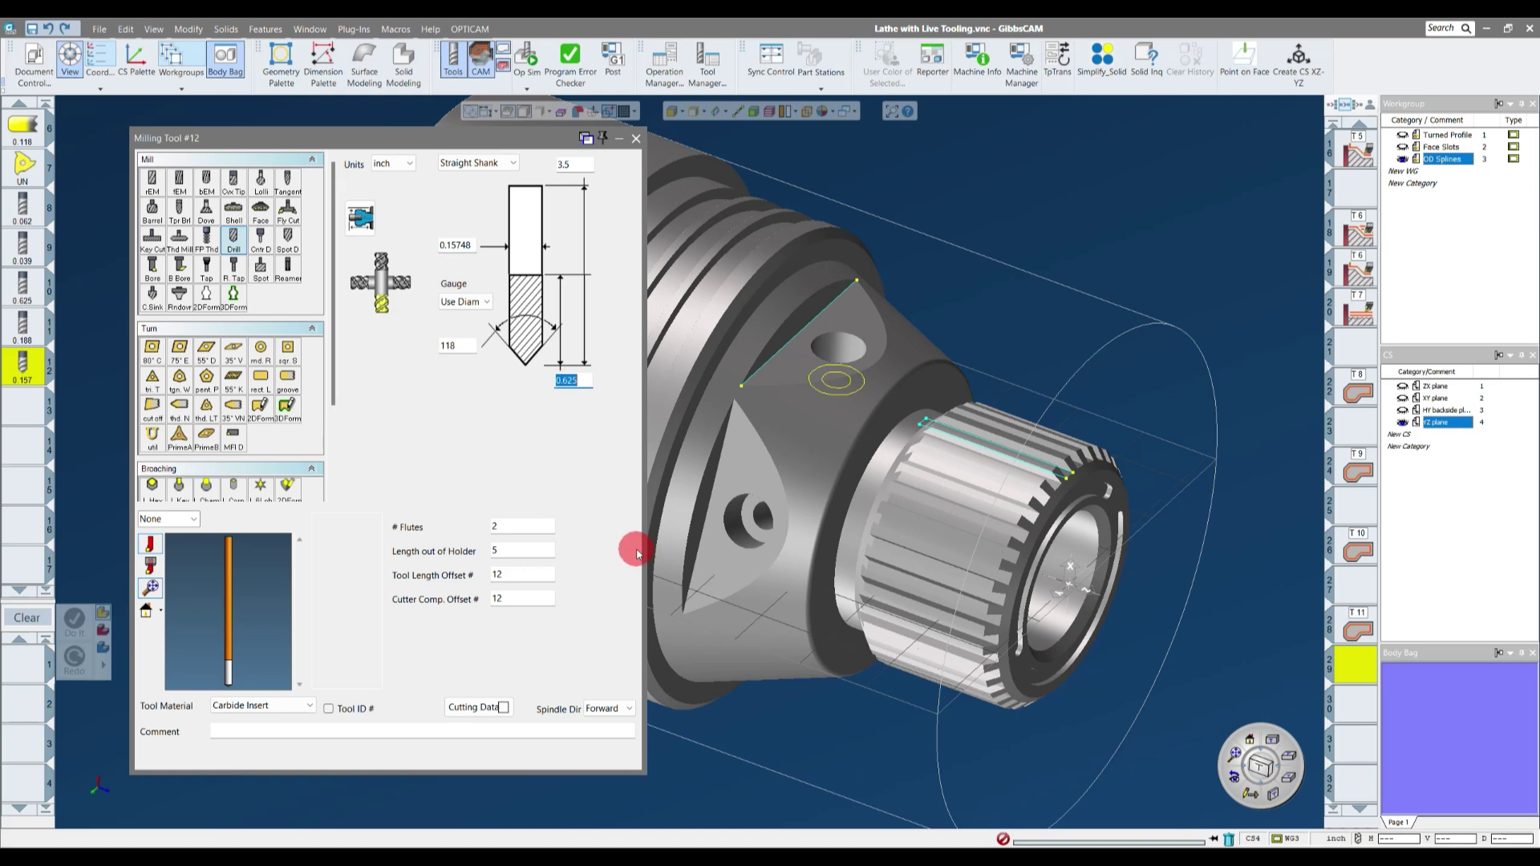
- Set the drill's point angle to 140 degrees and its cutting length to 0.7874, and close the tool definition
{"action": "left_click_drag", "start_coordinate": [222, 577], "coordinate": [224, 657]}
{"action": "double_click", "coordinate": [448, 344]}
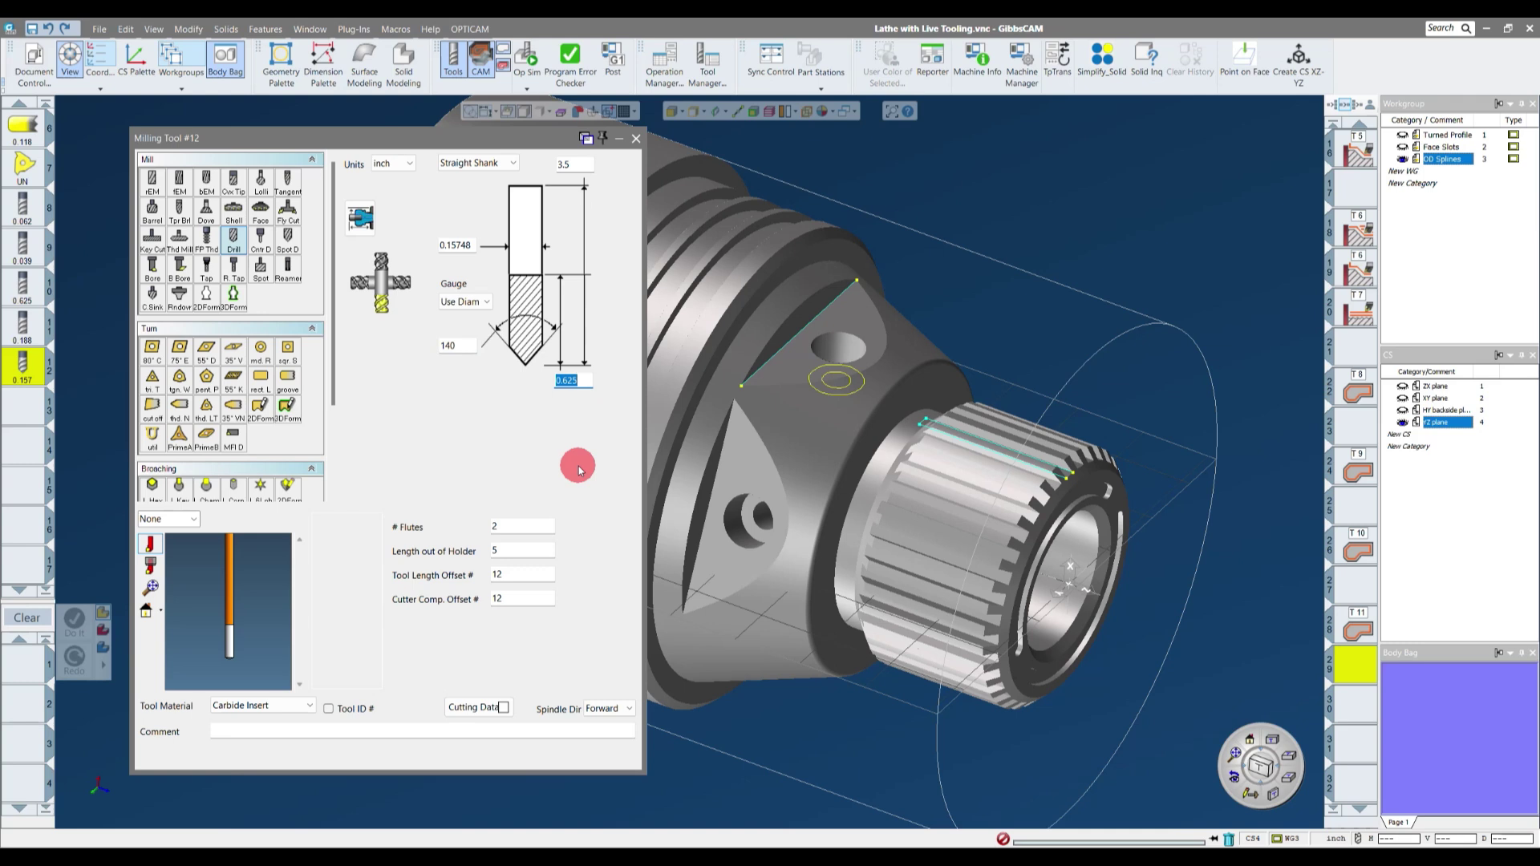
{"action": "type", "text": "4"}
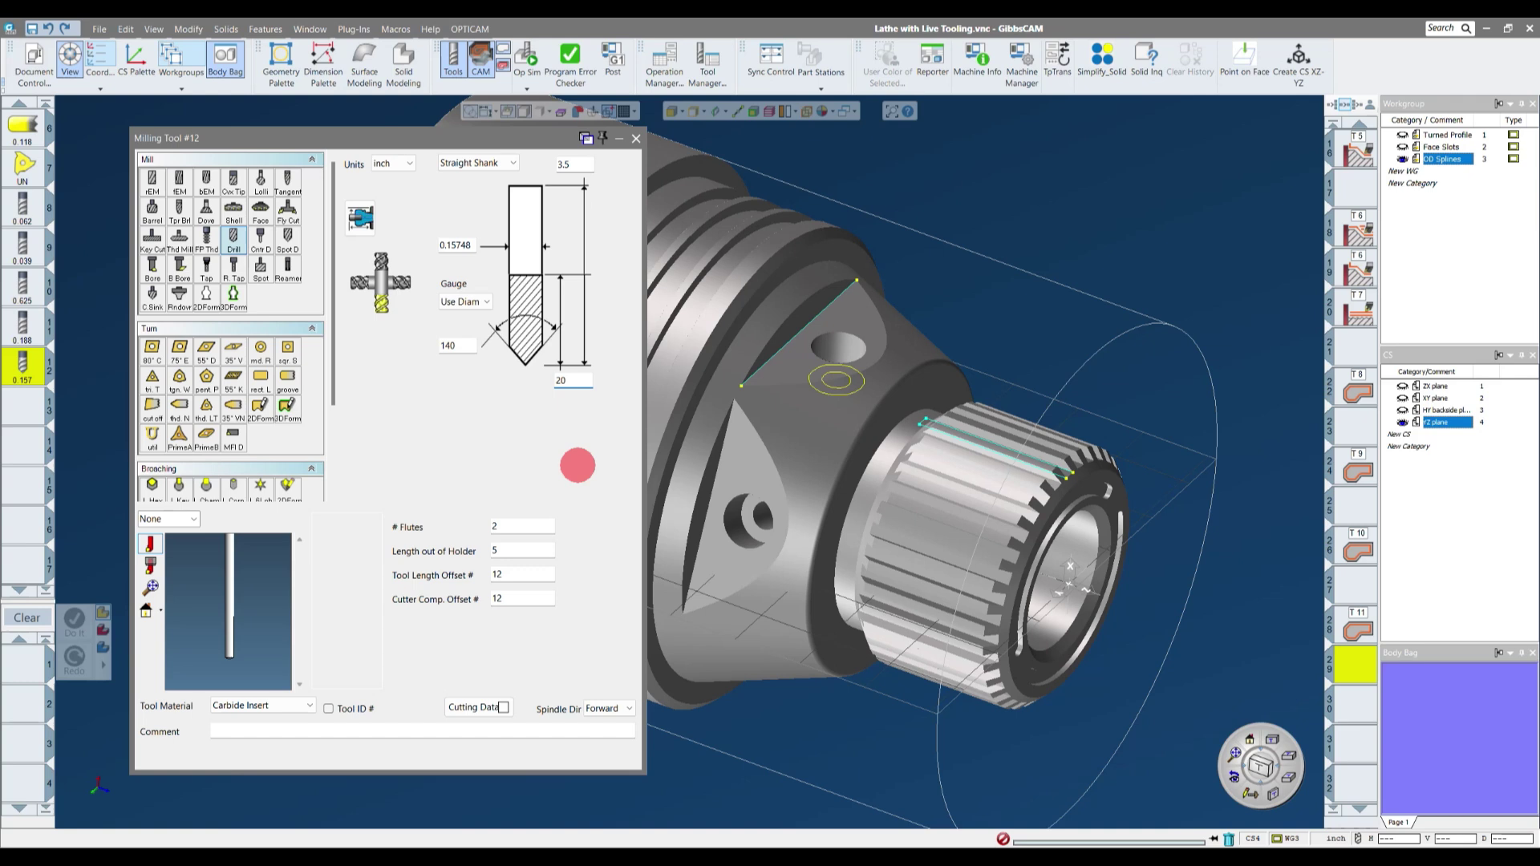
{"action": "key", "text": "BackSpace"}
{"action": "key", "text": "BackSpace"}
{"action": "key", "text": "BackSpace"}
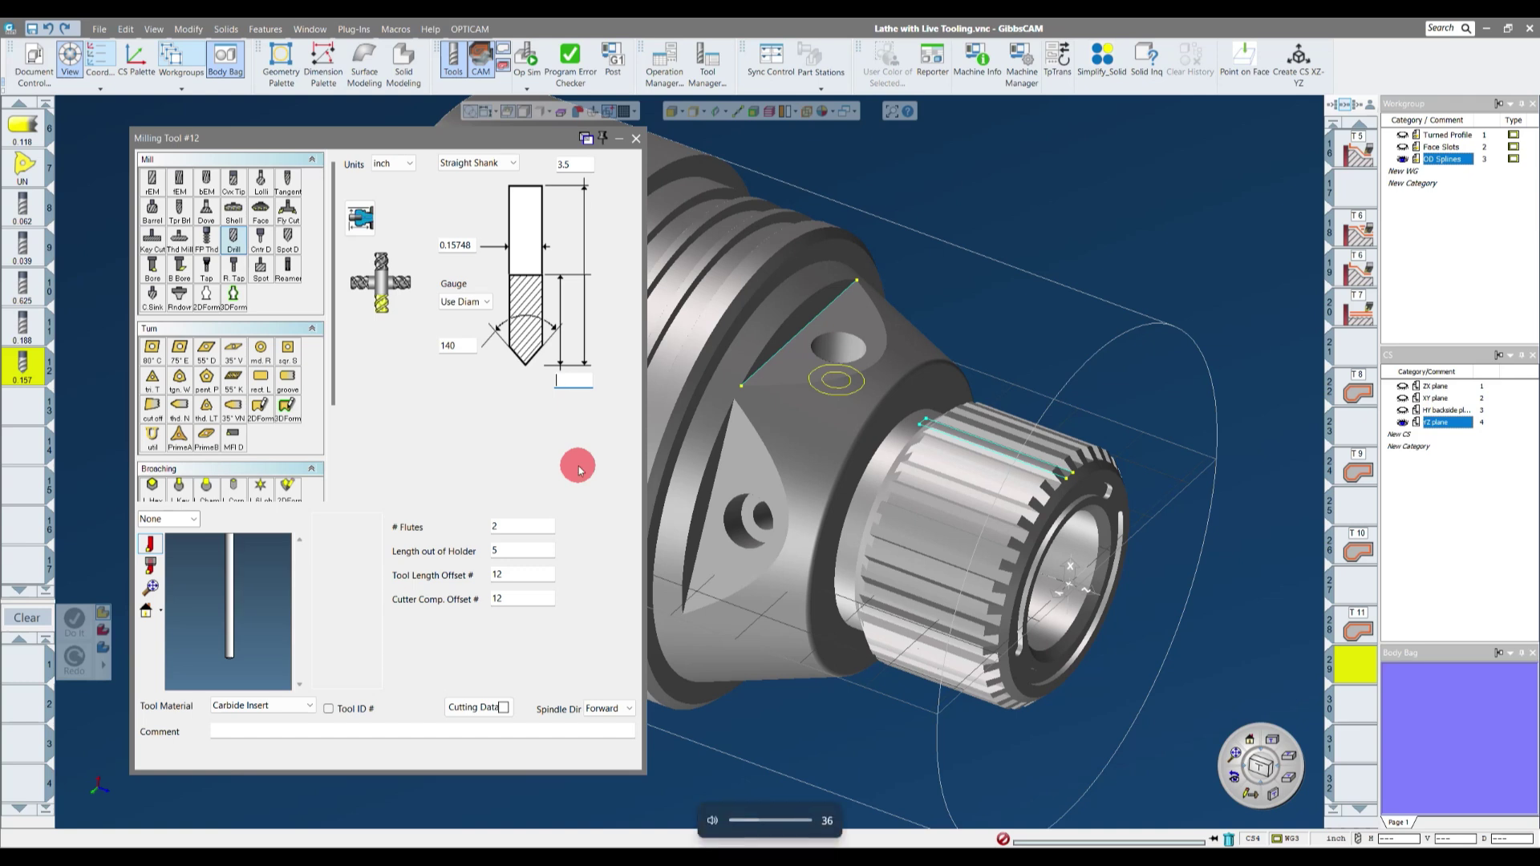
{"action": "type", "text": "0.7874"}
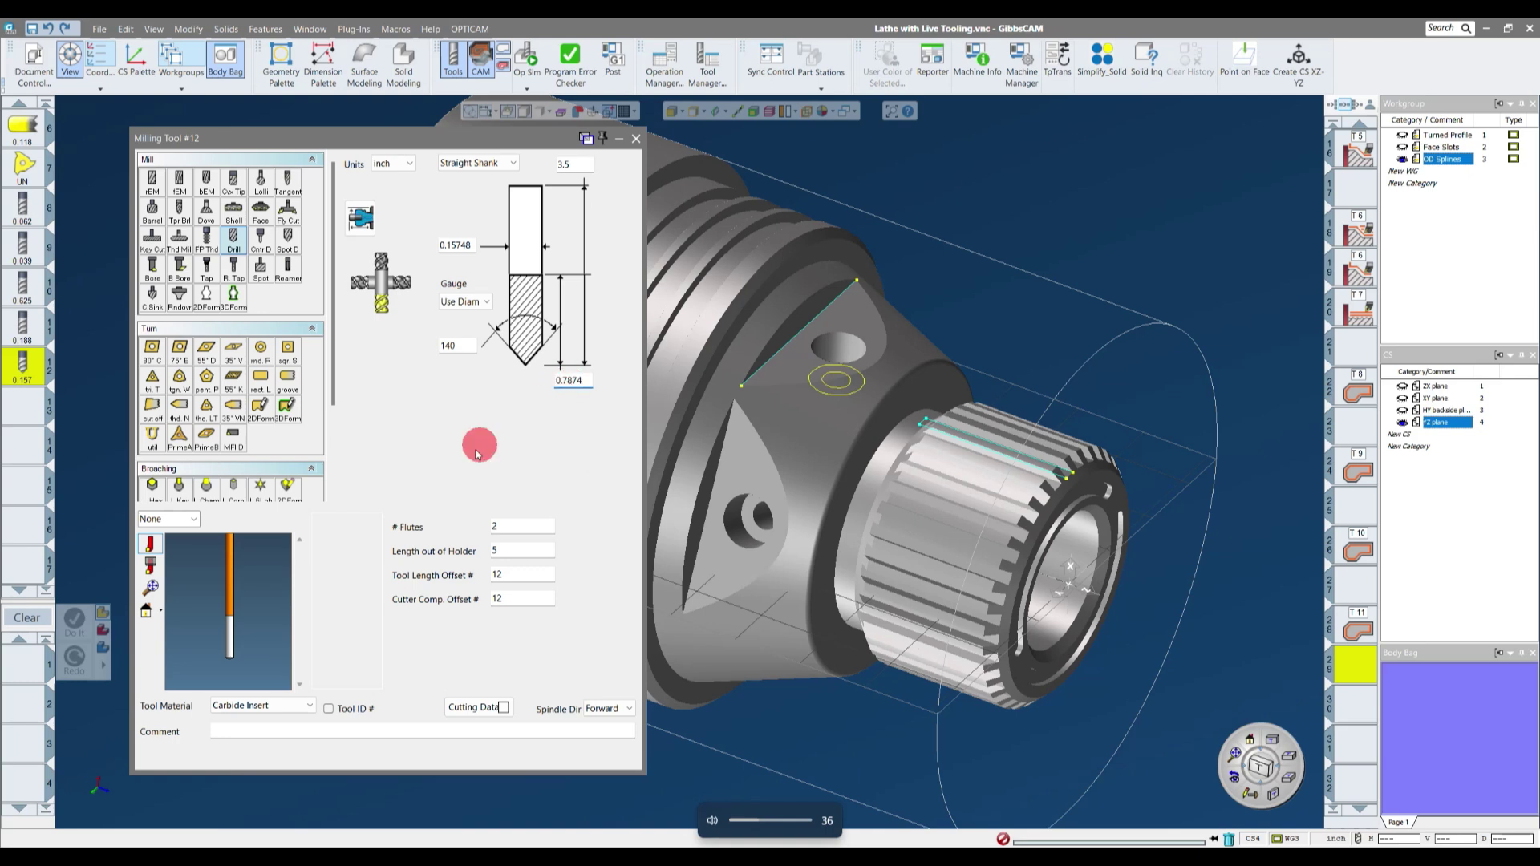
{"action": "mouse_move", "coordinate": [241, 654]}
{"action": "left_mouse_down"}
{"action": "mouse_move", "coordinate": [244, 629]}
{"action": "mouse_move", "coordinate": [241, 644]}
{"action": "left_mouse_up"}
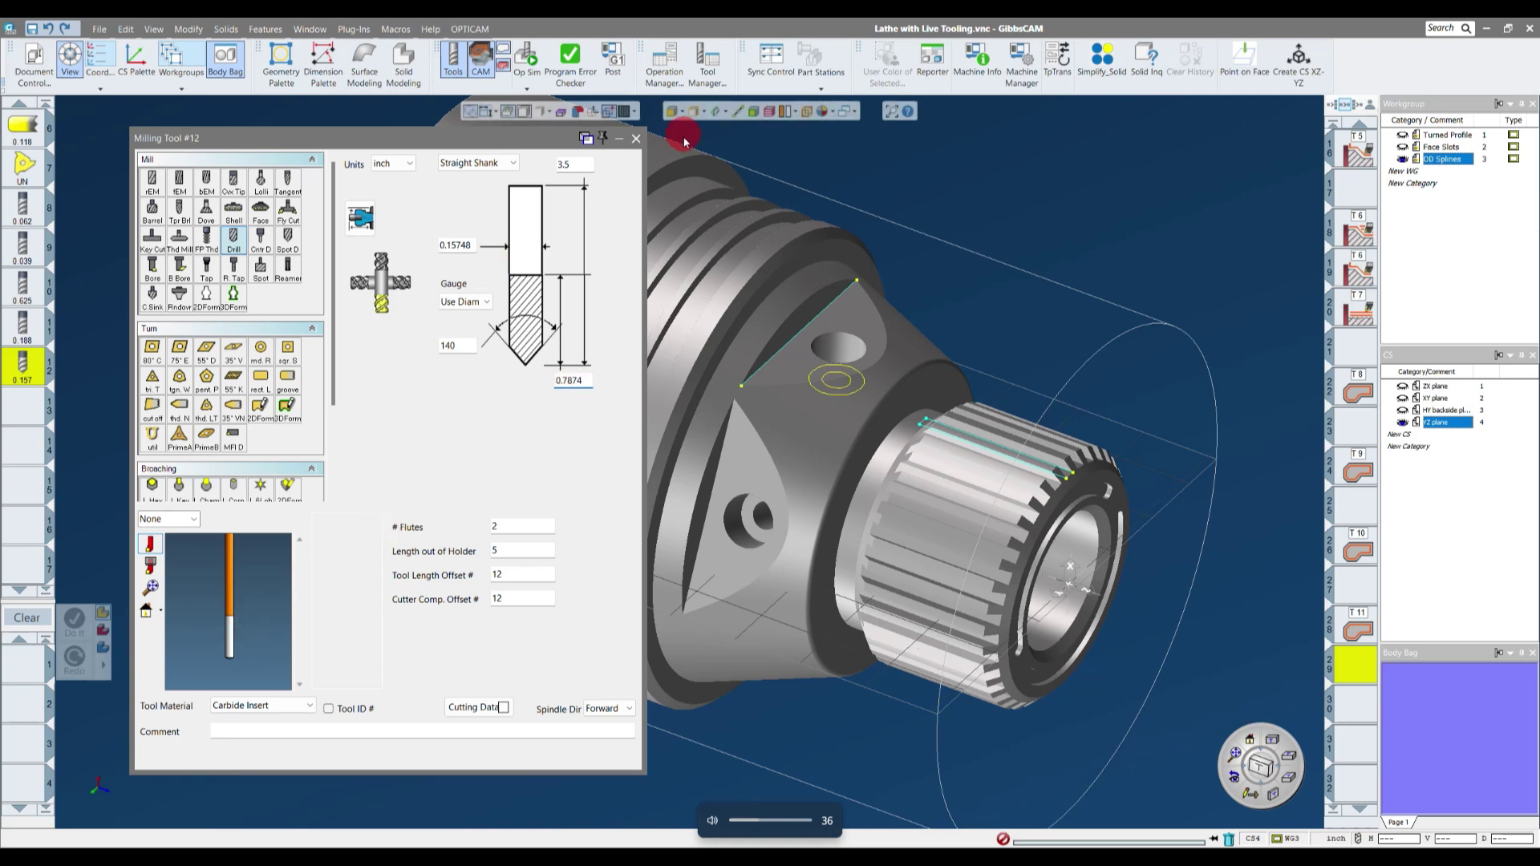
{"action": "left_click", "coordinate": [636, 138]}
- Create a mill Holes process with the new 4 mm drill, using the Feed In - Rapid Out cycle
{"action": "mouse_move", "coordinate": [1043, 196]}
{"action": "middle_mouse_down"}
{"action": "mouse_move", "coordinate": [1059, 227]}
{"action": "mouse_move", "coordinate": [1031, 223]}
{"action": "middle_mouse_up"}
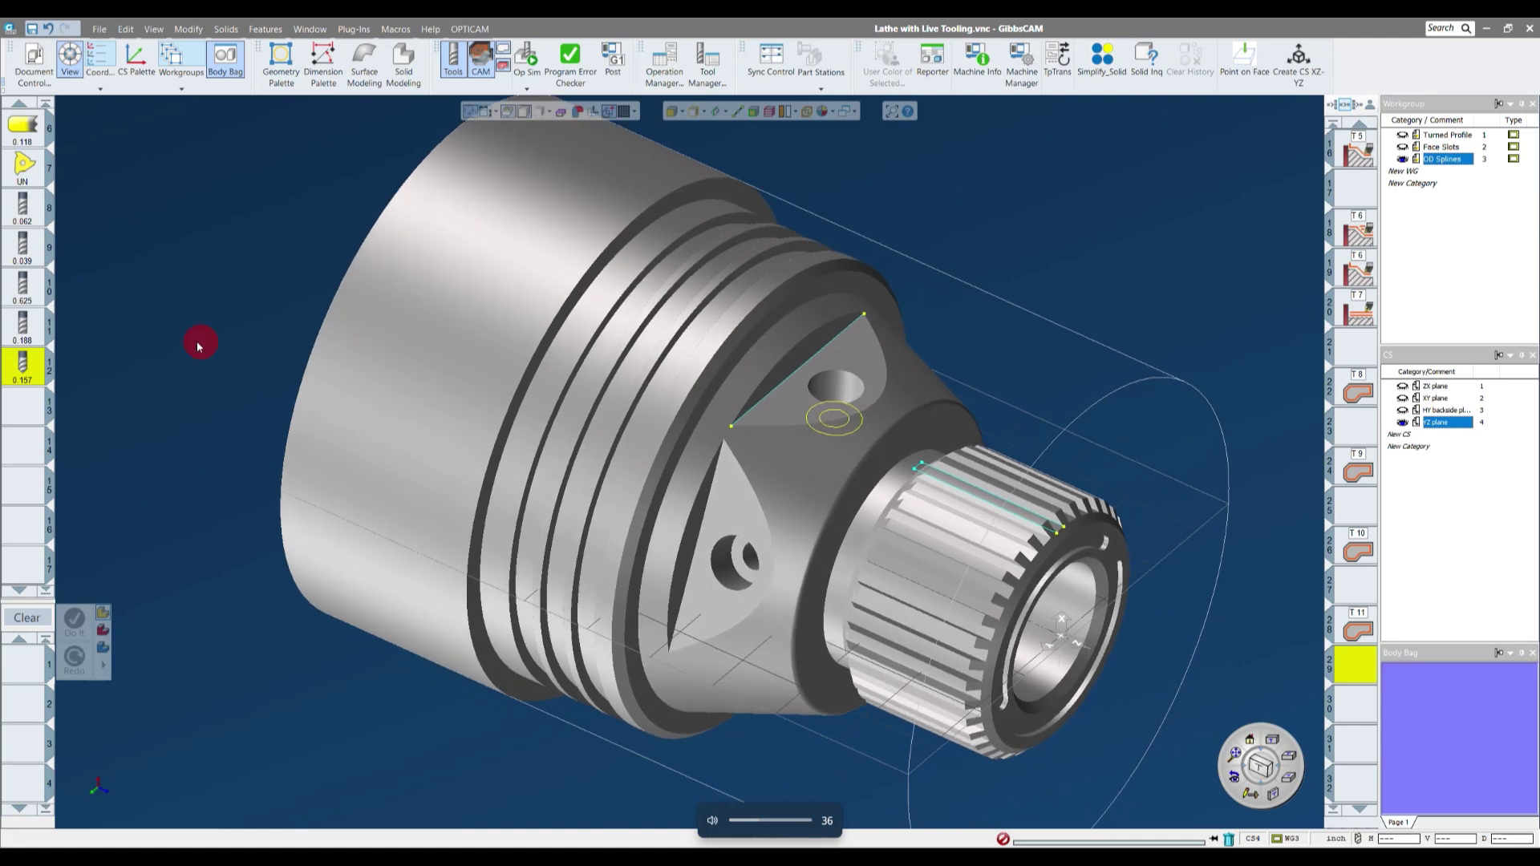
{"action": "left_click_drag", "start_coordinate": [22, 369], "coordinate": [31, 662]}
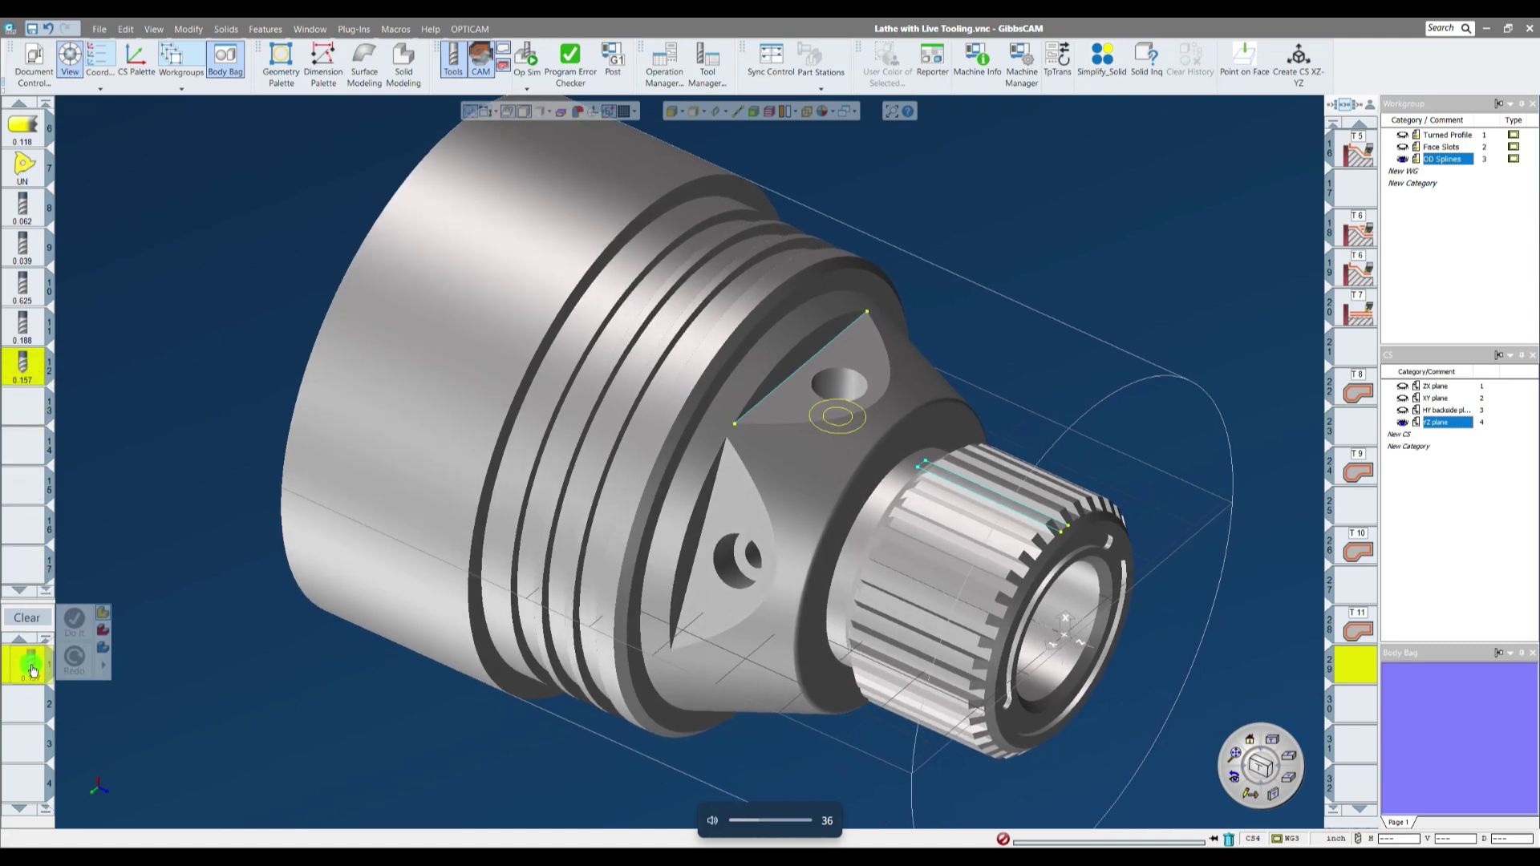
{"action": "double_click", "coordinate": [109, 565]}
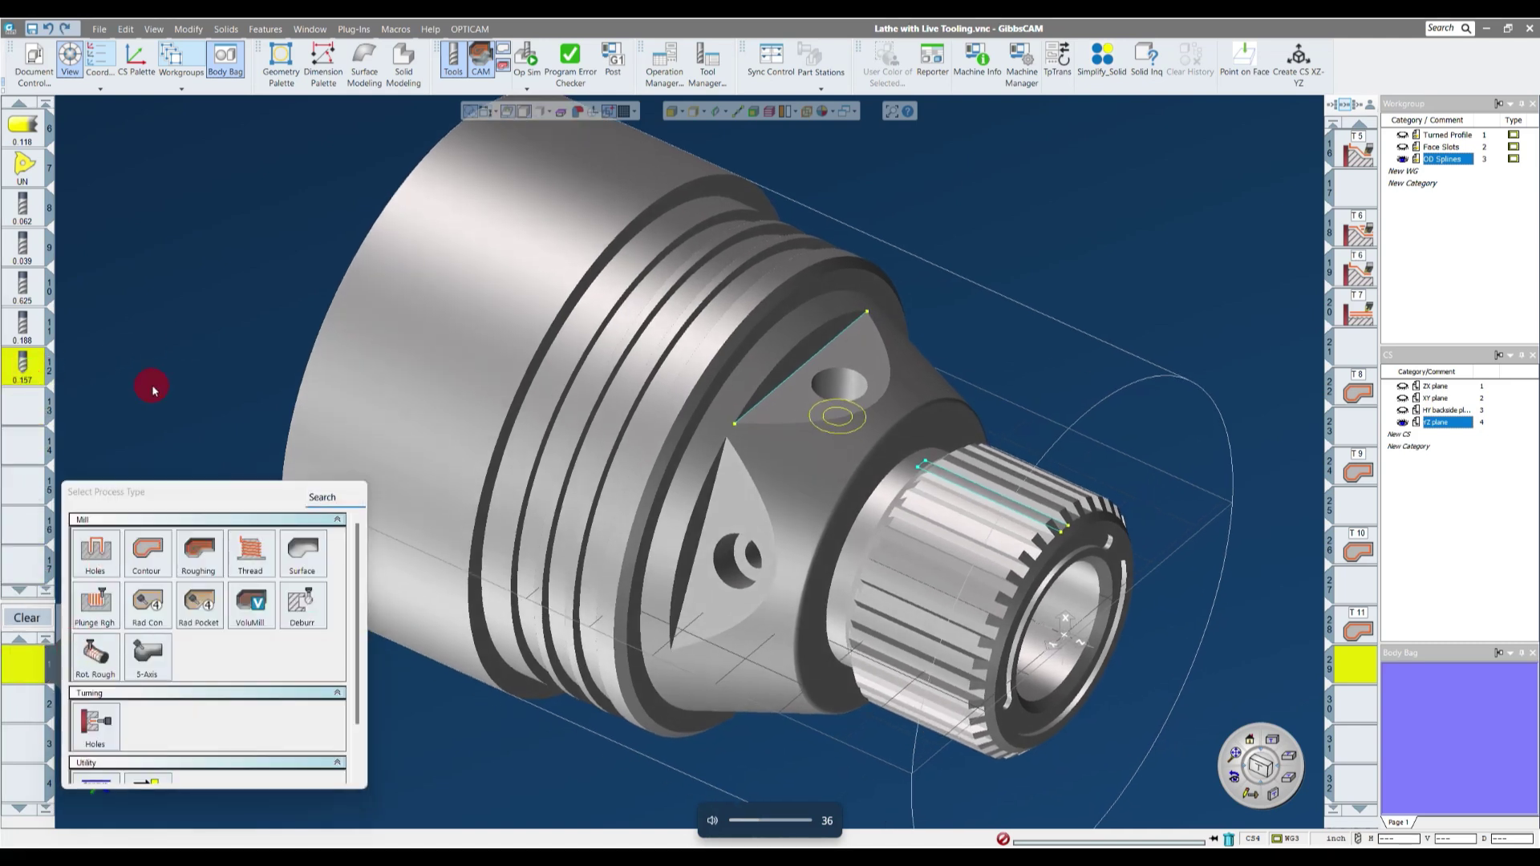
{"action": "scroll", "coordinate": [612, 251], "scroll_direction": "up", "scroll_amount": 3}
{"action": "middle_click_drag", "start_coordinate": [522, 276], "coordinate": [346, 313]}
{"action": "left_click", "coordinate": [231, 294]}
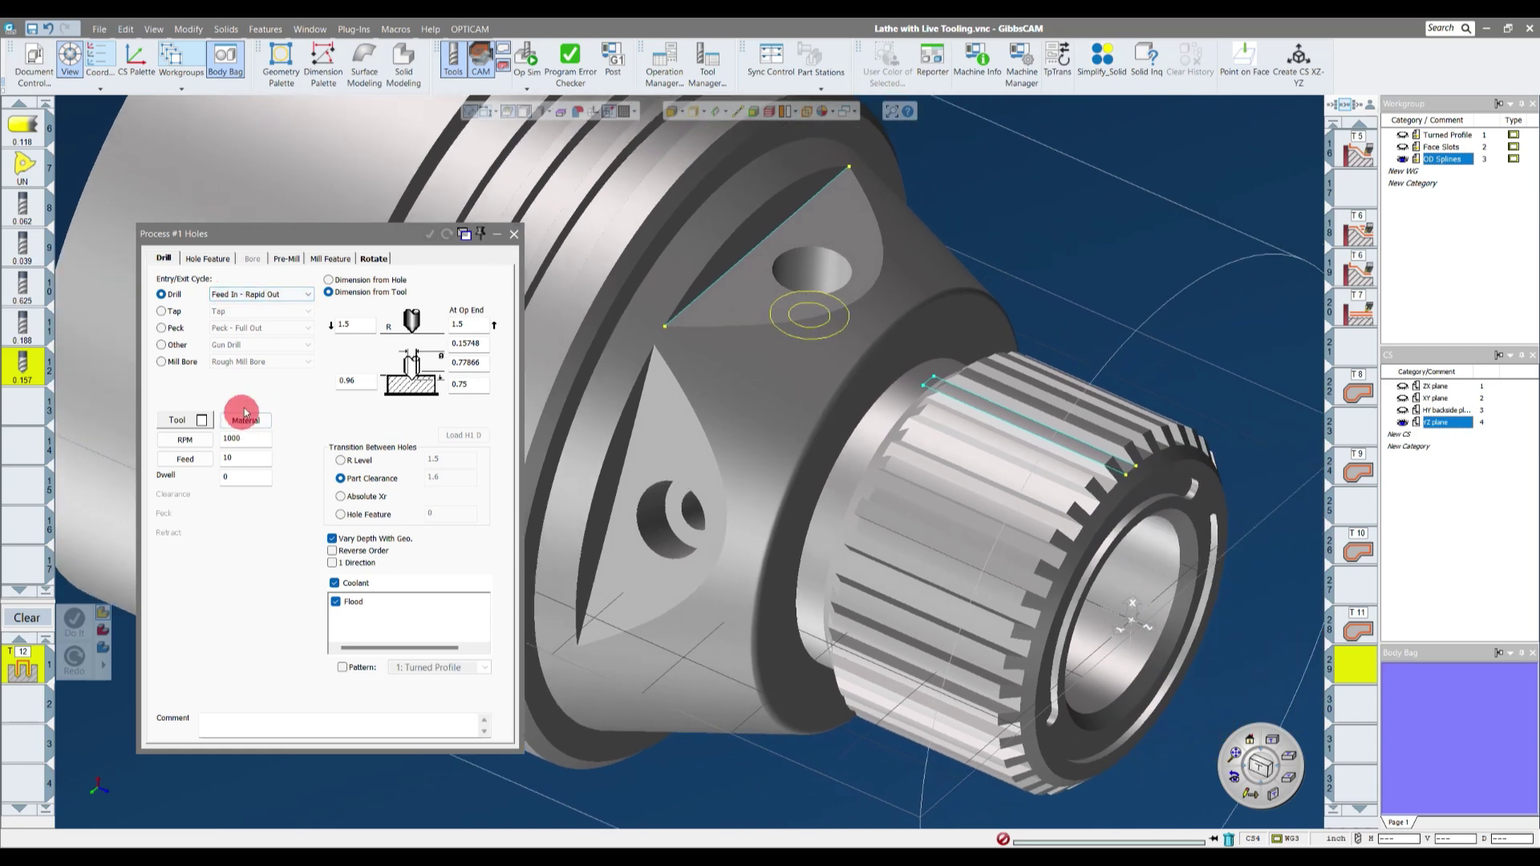
- Set the drilling surface level to 0.75 and the full-diameter depth level to 0.45
{"action": "left_click", "coordinate": [365, 384]}
{"action": "scroll", "coordinate": [711, 381], "scroll_direction": "up", "scroll_amount": 5}
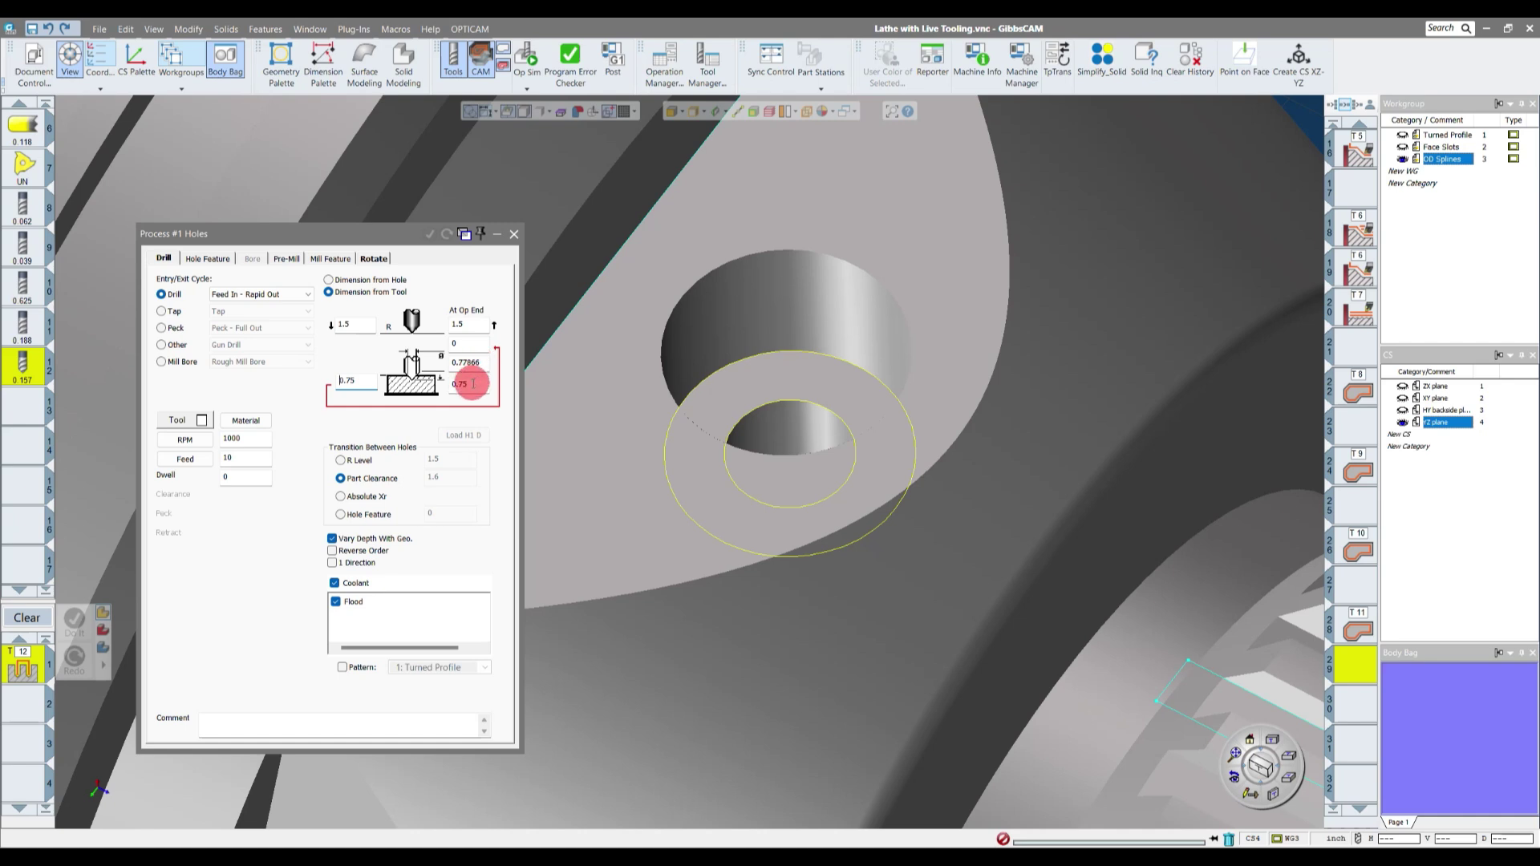
{"action": "double_click", "coordinate": [467, 362]}
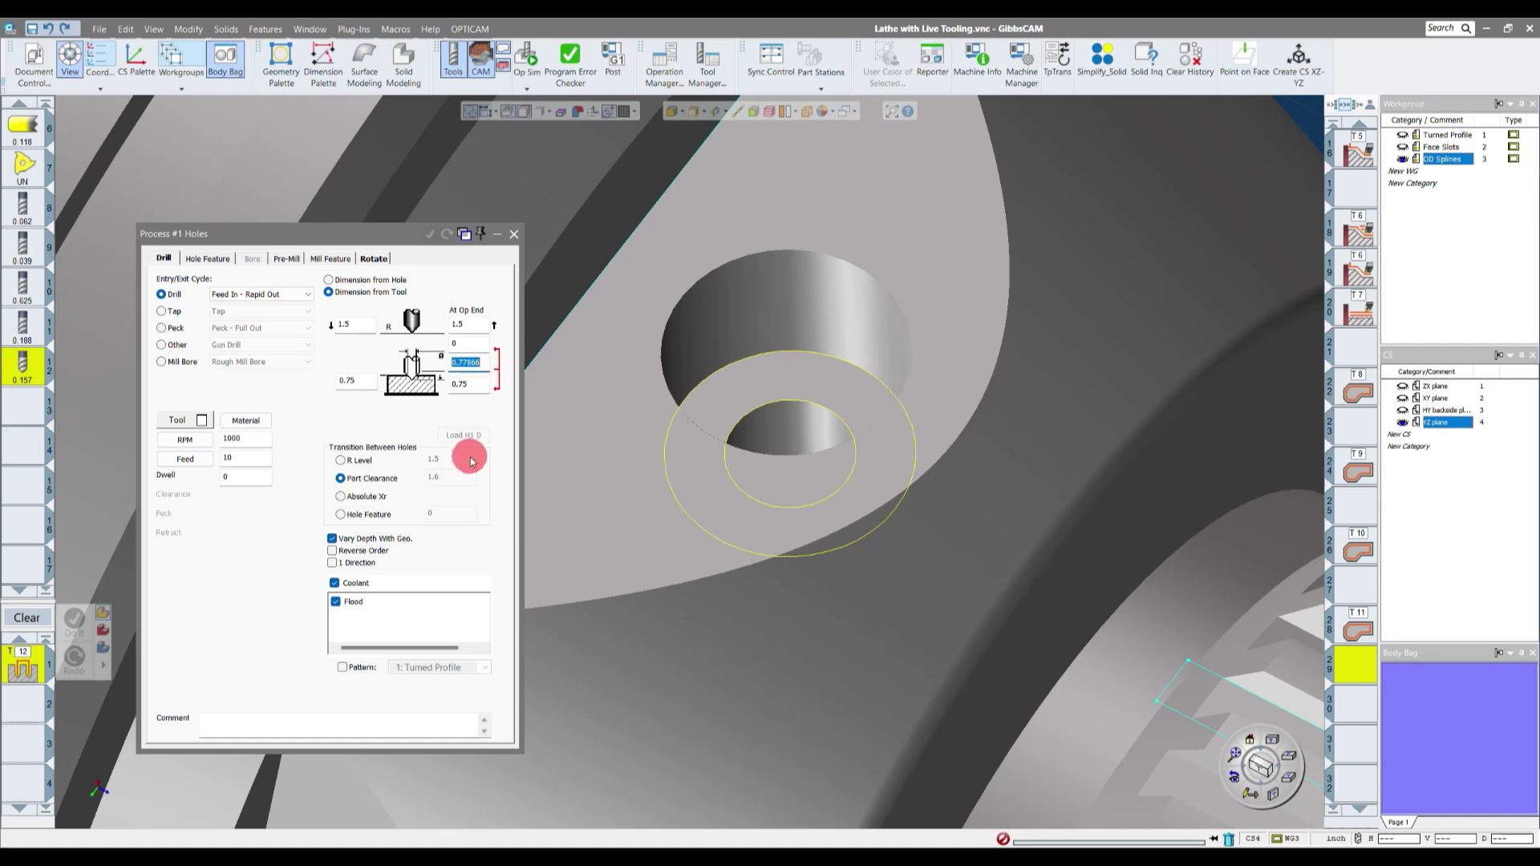
{"action": "mouse_move", "coordinate": [471, 461]}
{"action": "right_mouse_down"}
{"action": "mouse_move", "coordinate": [769, 483]}
{"action": "mouse_move", "coordinate": [830, 504]}
{"action": "mouse_move", "coordinate": [832, 322]}
{"action": "mouse_move", "coordinate": [849, 320]}
{"action": "mouse_move", "coordinate": [878, 393]}
{"action": "right_mouse_up"}
{"action": "double_click", "coordinate": [466, 362]}
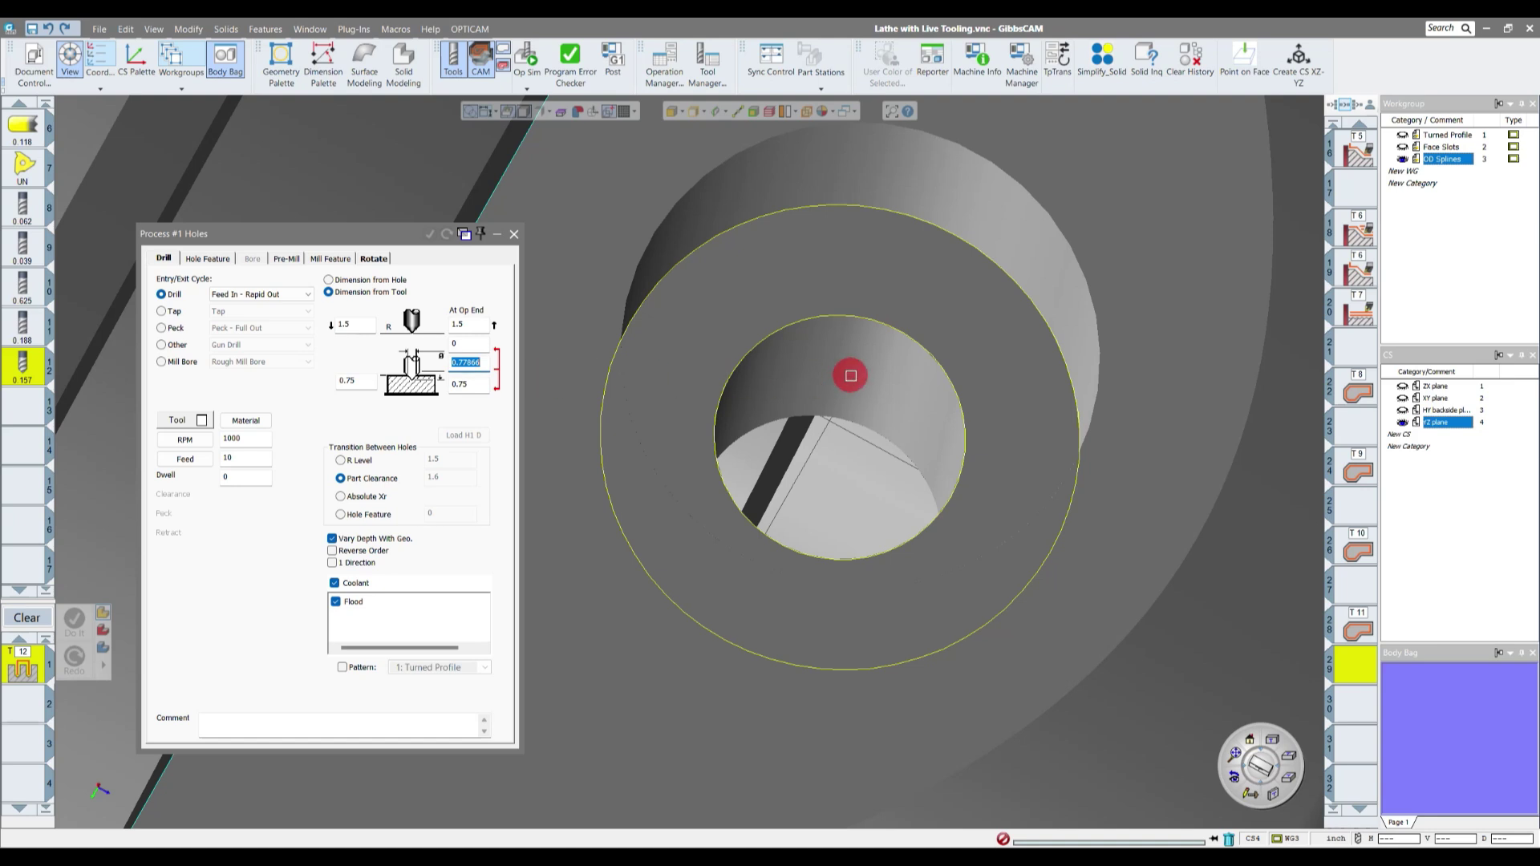
{"action": "left_click", "coordinate": [453, 362]}
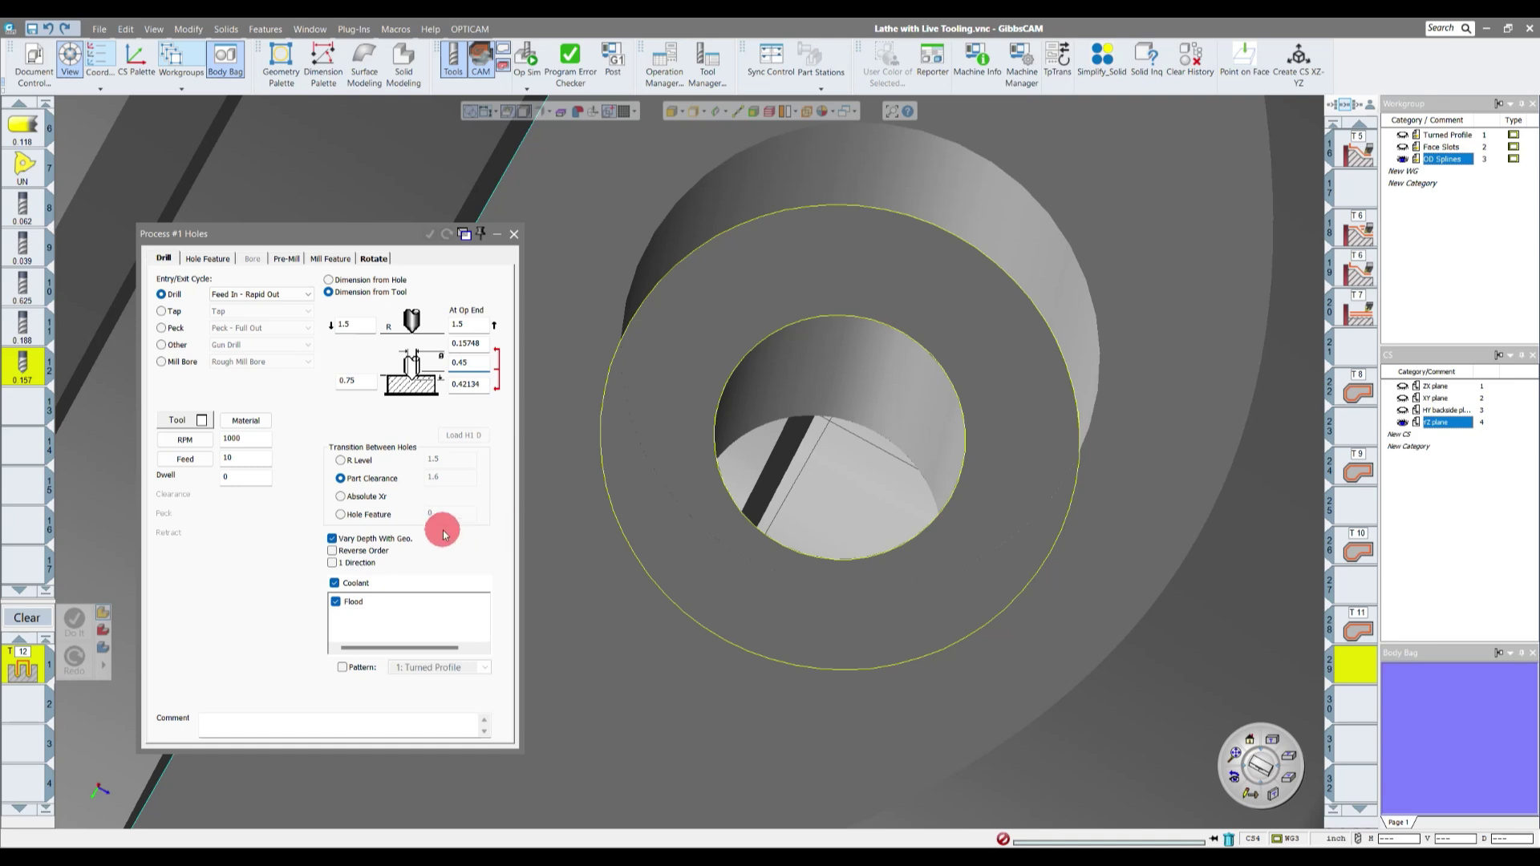
- Select the smaller circle on the flat as the hole to drill
{"action": "scroll", "coordinate": [444, 535], "scroll_direction": "down", "scroll_amount": 10}
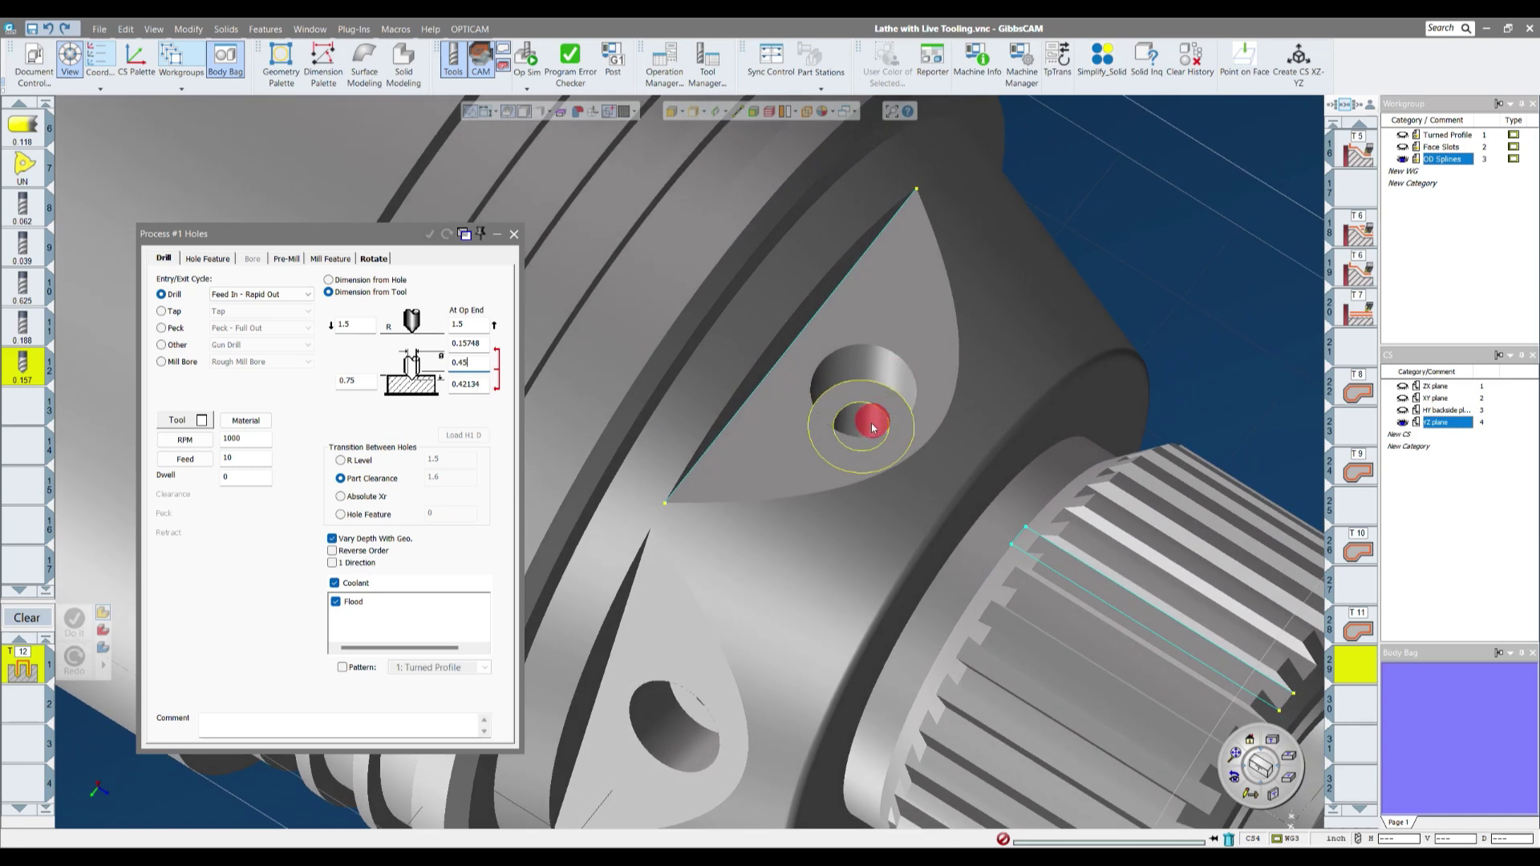
{"action": "scroll", "coordinate": [843, 374], "scroll_direction": "down", "scroll_amount": 1}
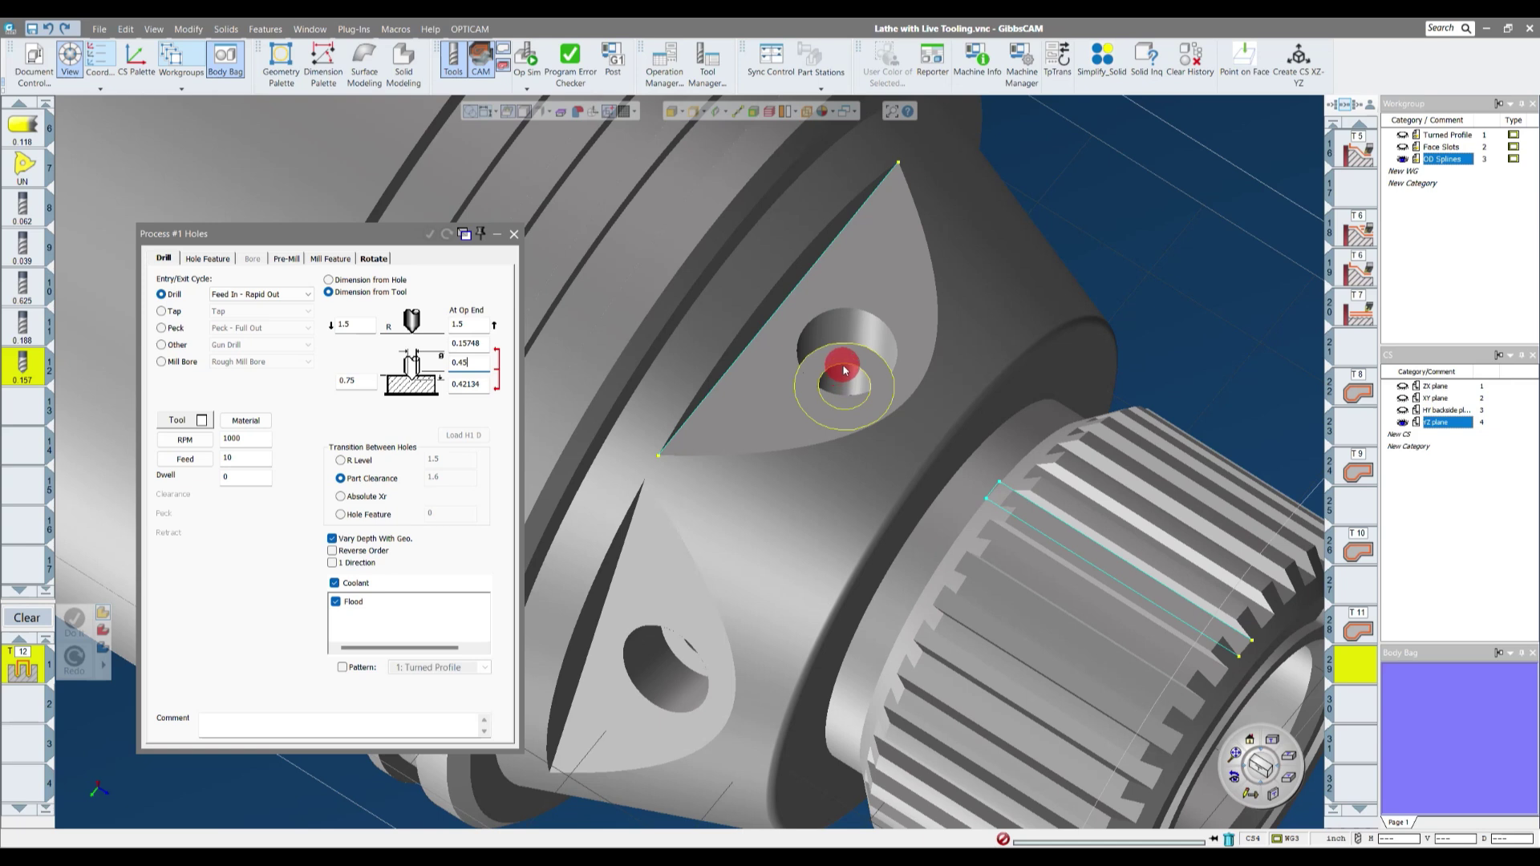
{"action": "left_click", "coordinate": [844, 371]}
{"action": "scroll", "coordinate": [881, 368], "scroll_direction": "down", "scroll_amount": 1}
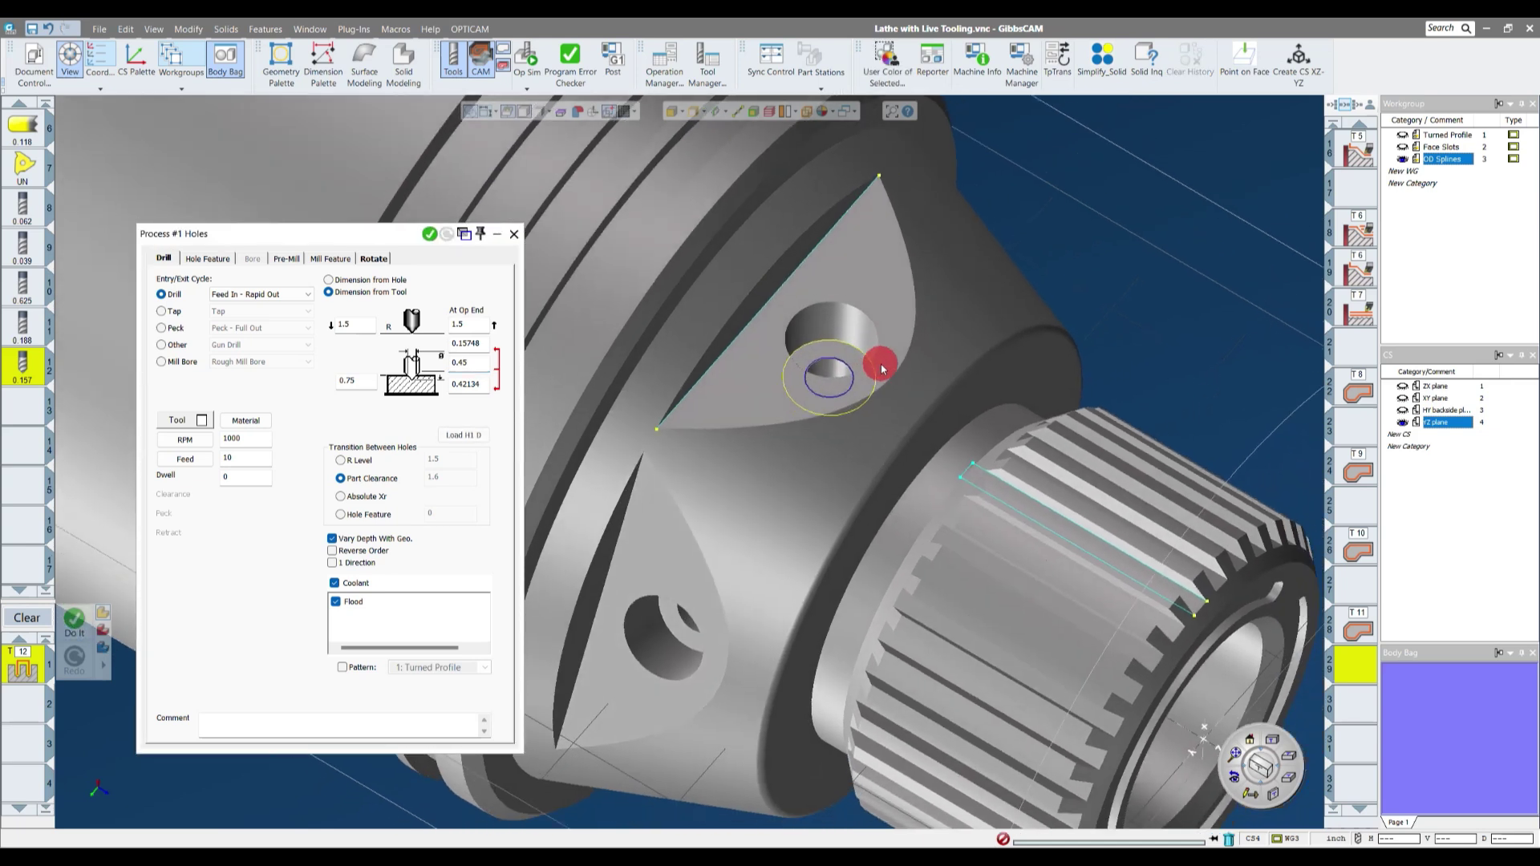
{"action": "scroll", "coordinate": [882, 368], "scroll_direction": "down", "scroll_amount": 2}
{"action": "middle_click_drag", "start_coordinate": [831, 352], "coordinate": [832, 353]}
- Duplicate the drilling 1 time with a C rotation of -70 degrees
{"action": "left_click", "coordinate": [373, 258]}
{"action": "left_click", "coordinate": [188, 360]}
{"action": "double_click", "coordinate": [188, 361]}
{"action": "type", "text": "1"}
{"action": "left_click", "coordinate": [188, 385]}
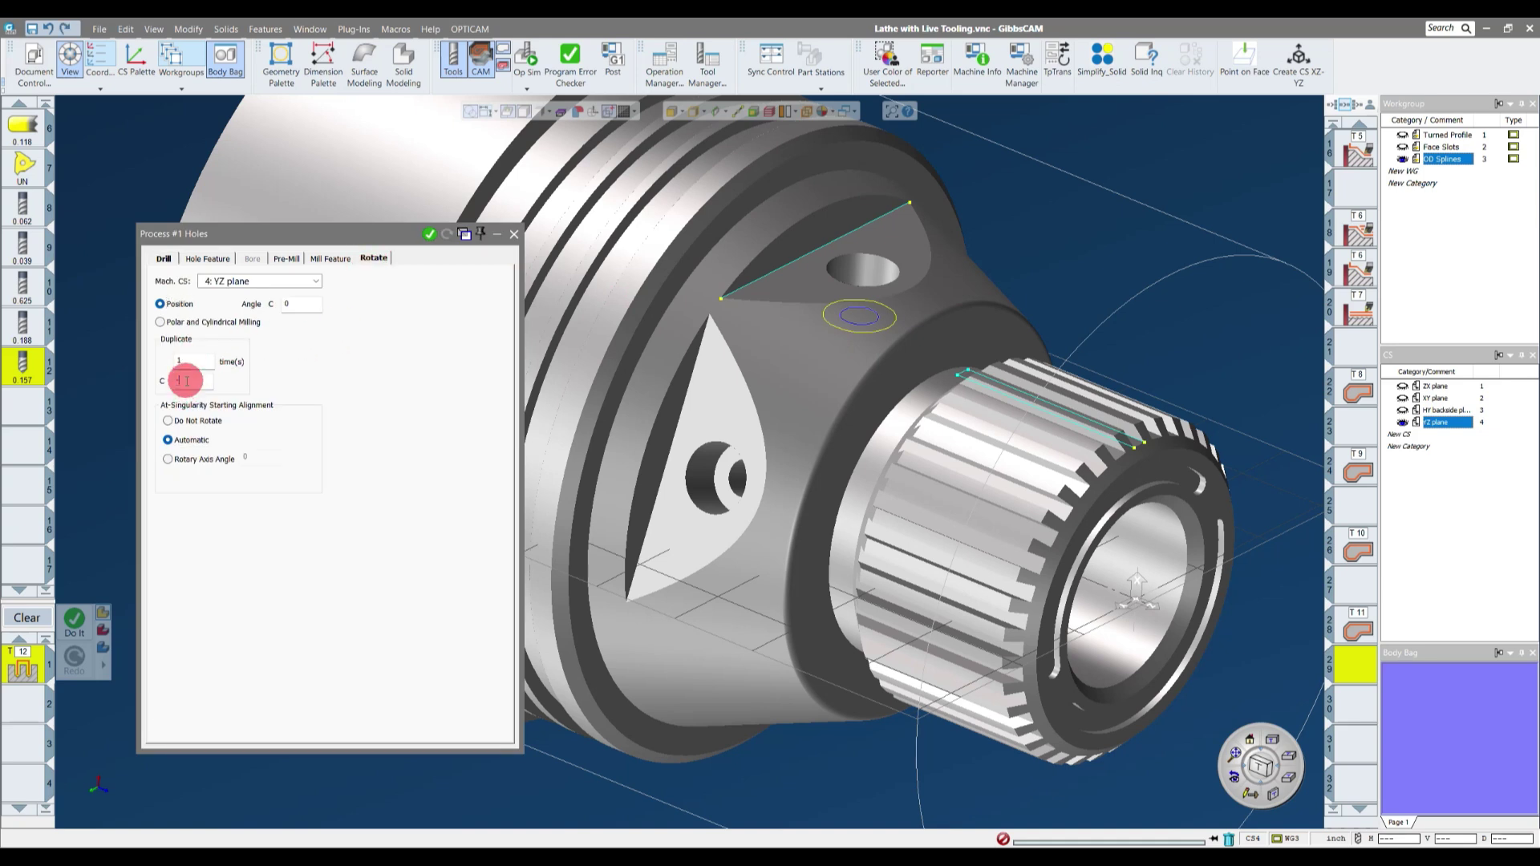
{"action": "left_click", "coordinate": [184, 277]}
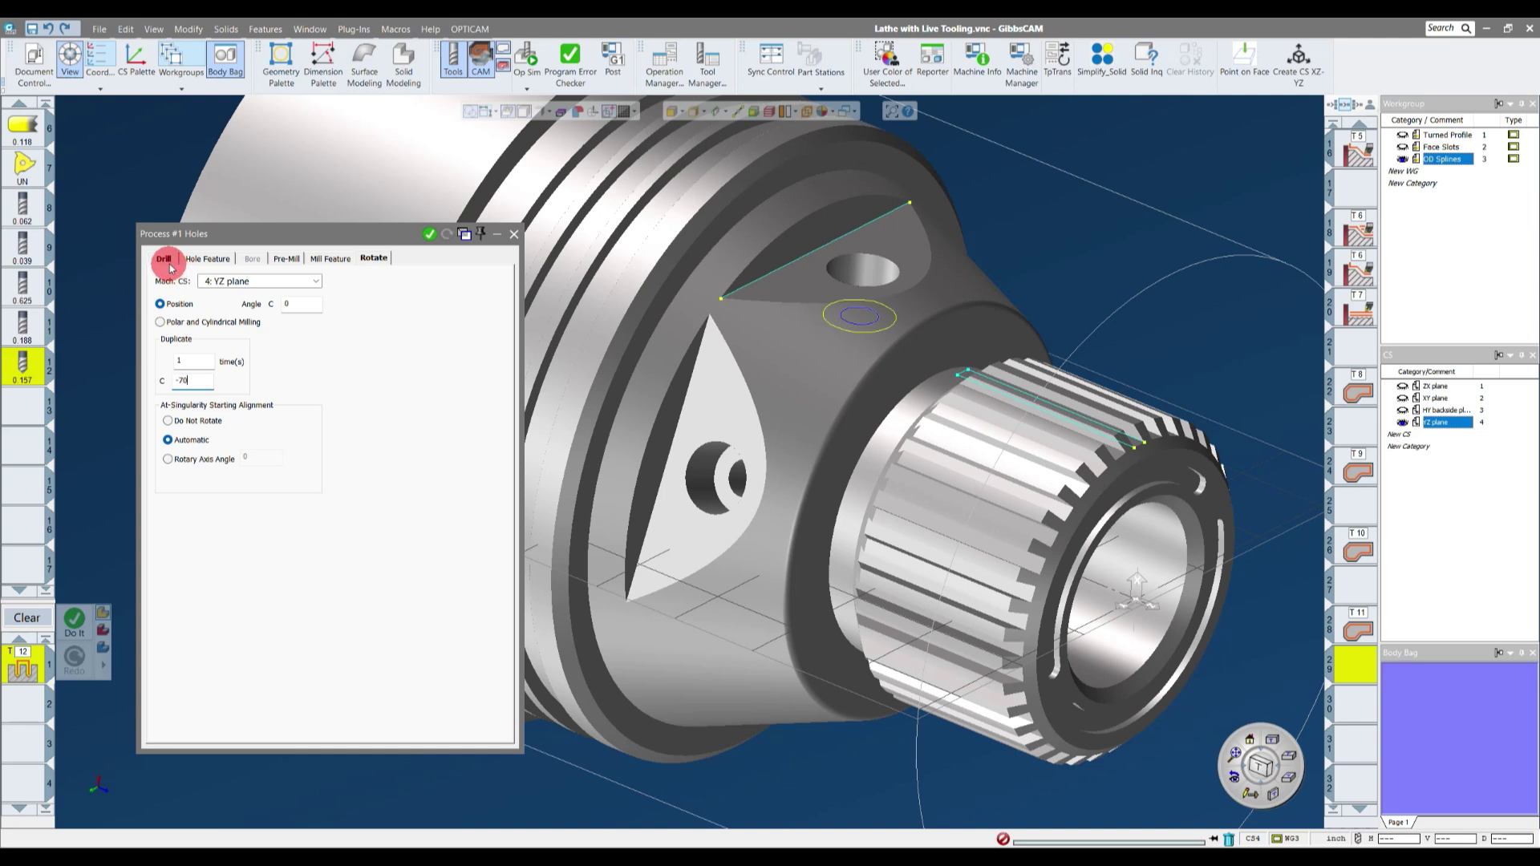
- Generate the drilling operation in operation slot 30, close the process dialog, and deselect the new operation
{"action": "left_click", "coordinate": [169, 265]}
{"action": "left_click", "coordinate": [1130, 586]}
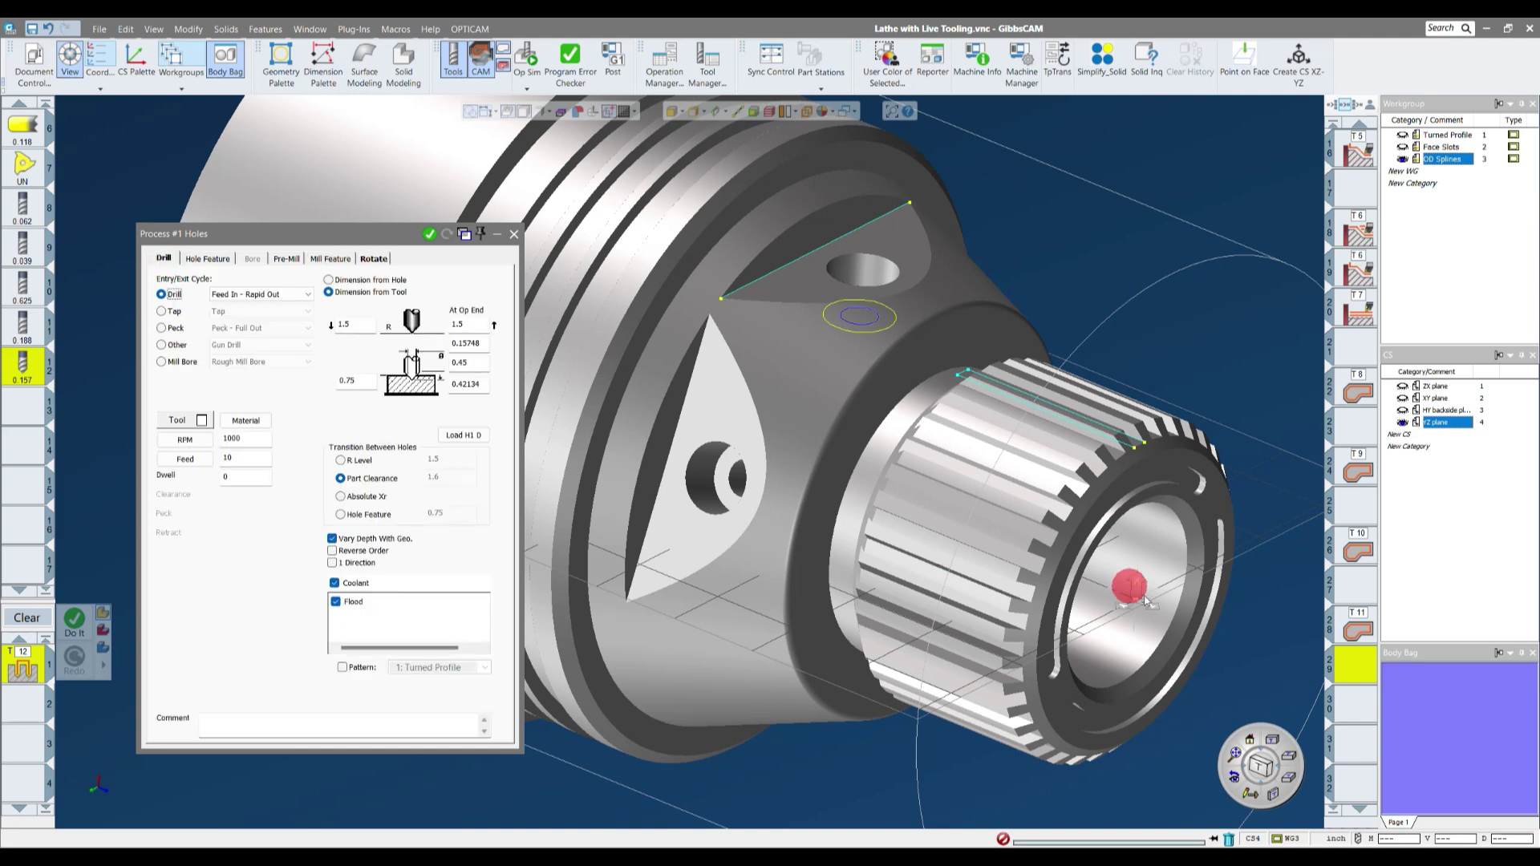
{"action": "left_click", "coordinate": [1372, 710]}
{"action": "left_click", "coordinate": [417, 242]}
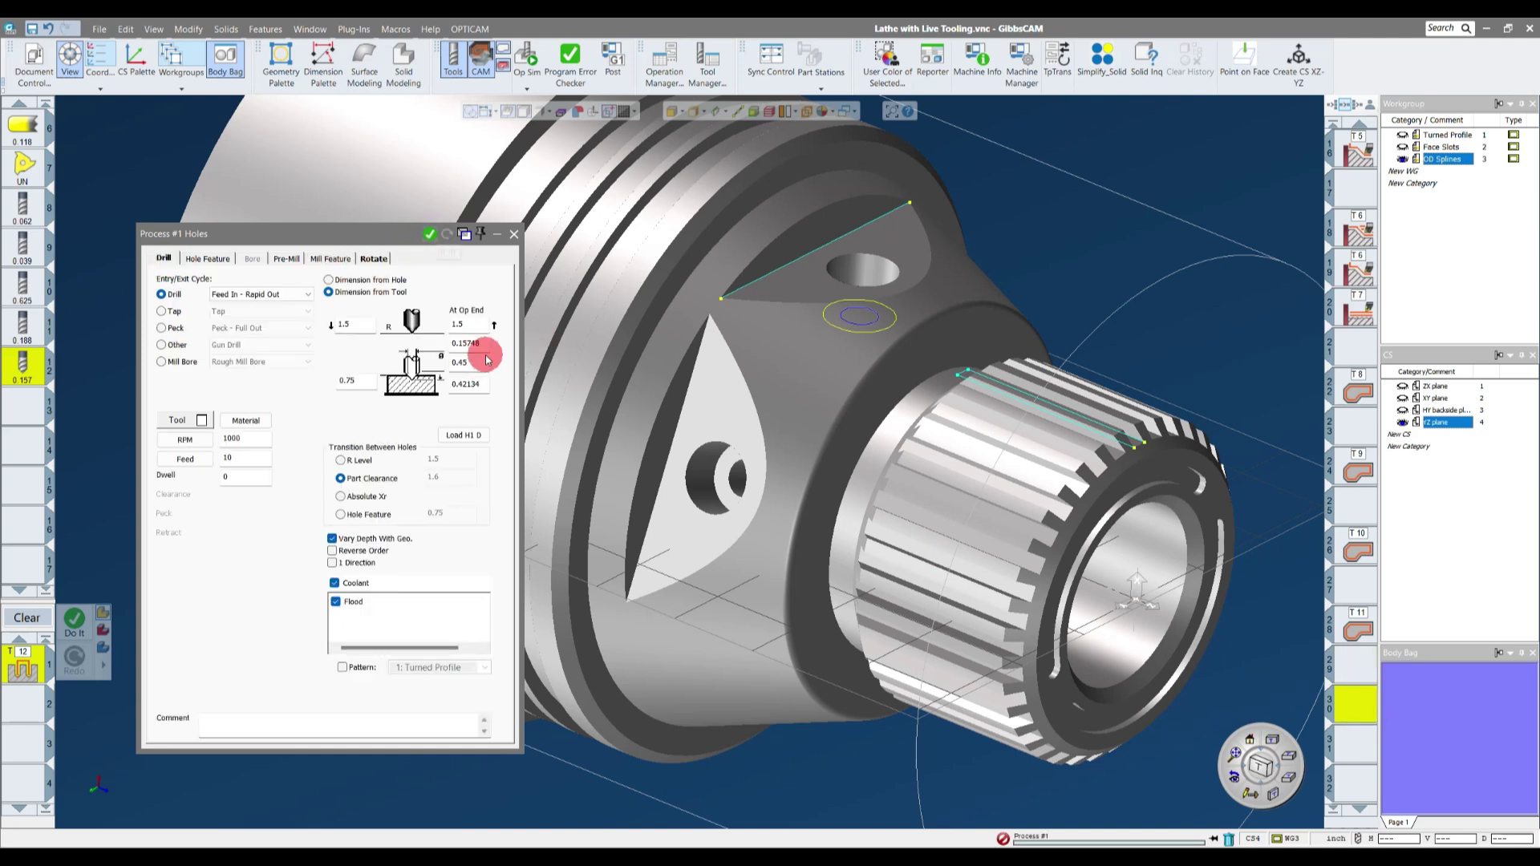
{"action": "middle_click_drag", "start_coordinate": [529, 353], "coordinate": [560, 233]}
{"action": "left_click", "coordinate": [514, 233]}
{"action": "middle_click_drag", "start_coordinate": [969, 377], "coordinate": [1272, 688]}
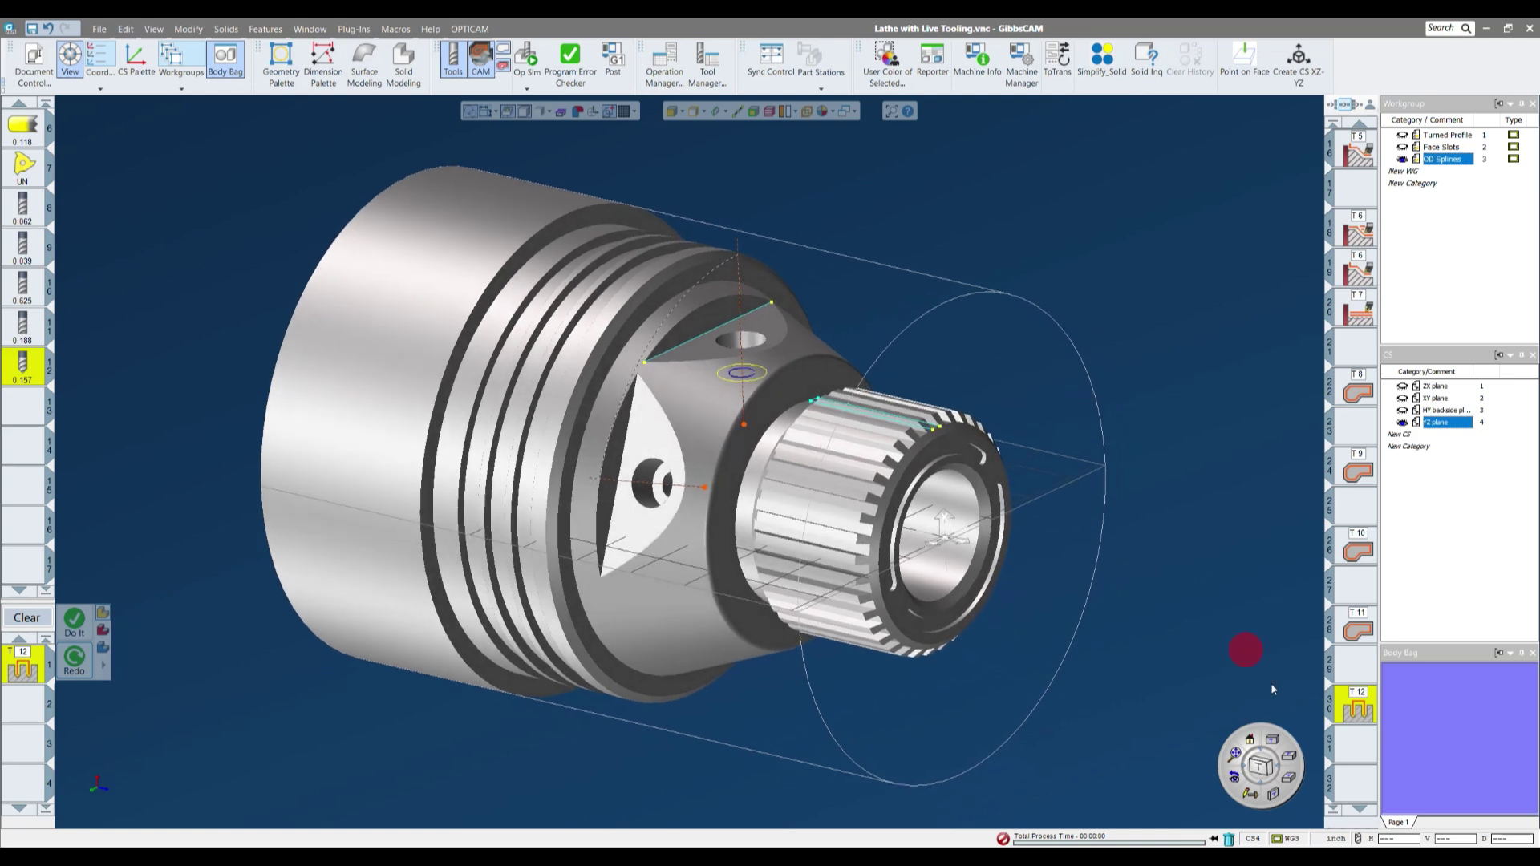
{"action": "left_click", "coordinate": [1355, 751]}
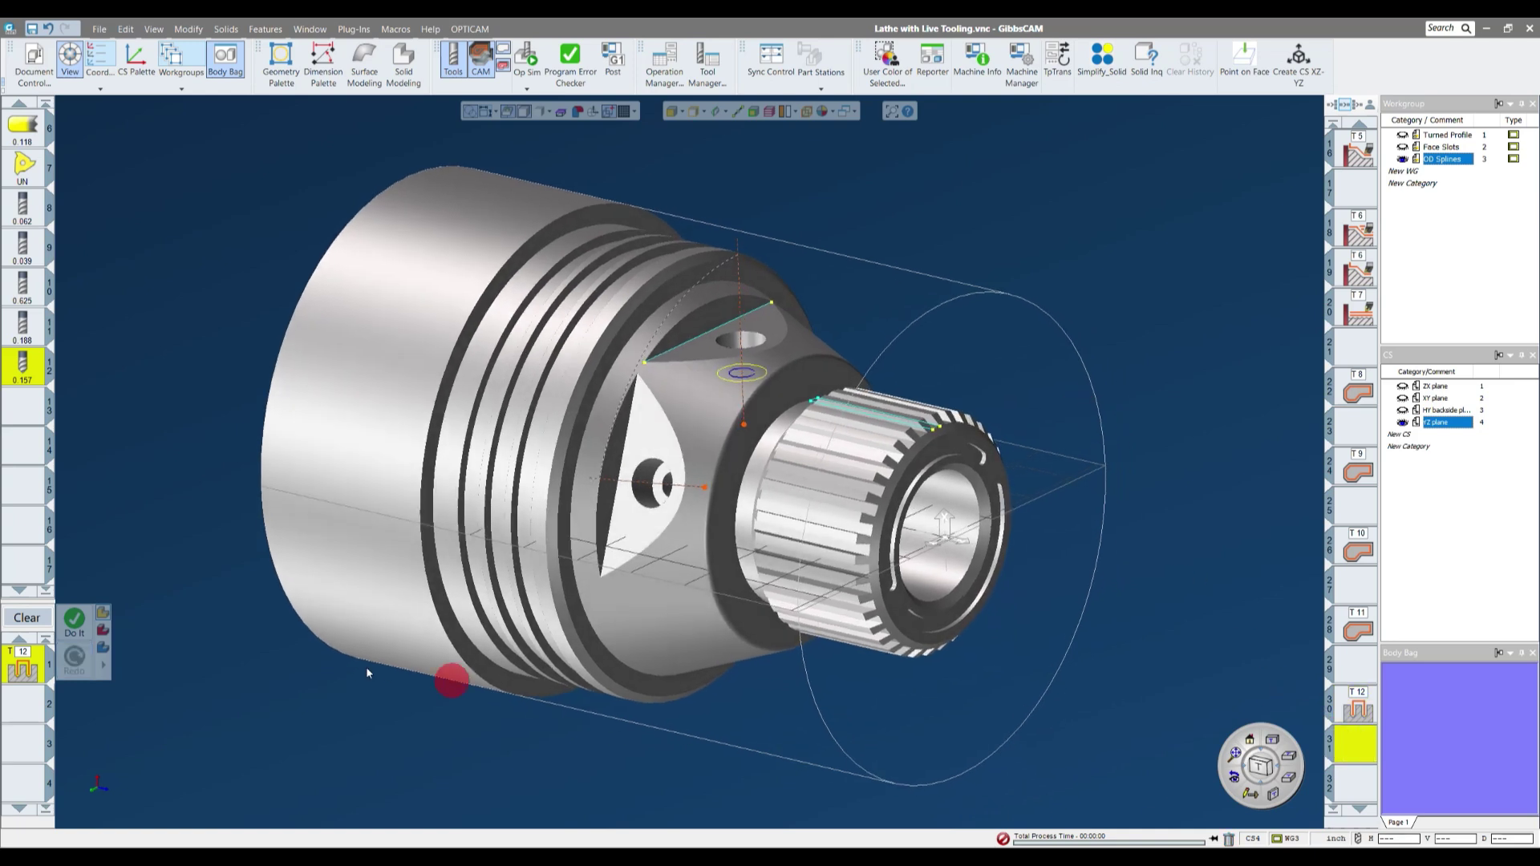
- Clear the finished drilling process, save the part file, and deselect the drill tool
{"action": "left_click", "coordinate": [29, 618]}
{"action": "left_click", "coordinate": [33, 31]}
{"action": "middle_click_drag", "start_coordinate": [1155, 378], "coordinate": [1301, 680]}
{"action": "left_click", "coordinate": [1361, 674]}
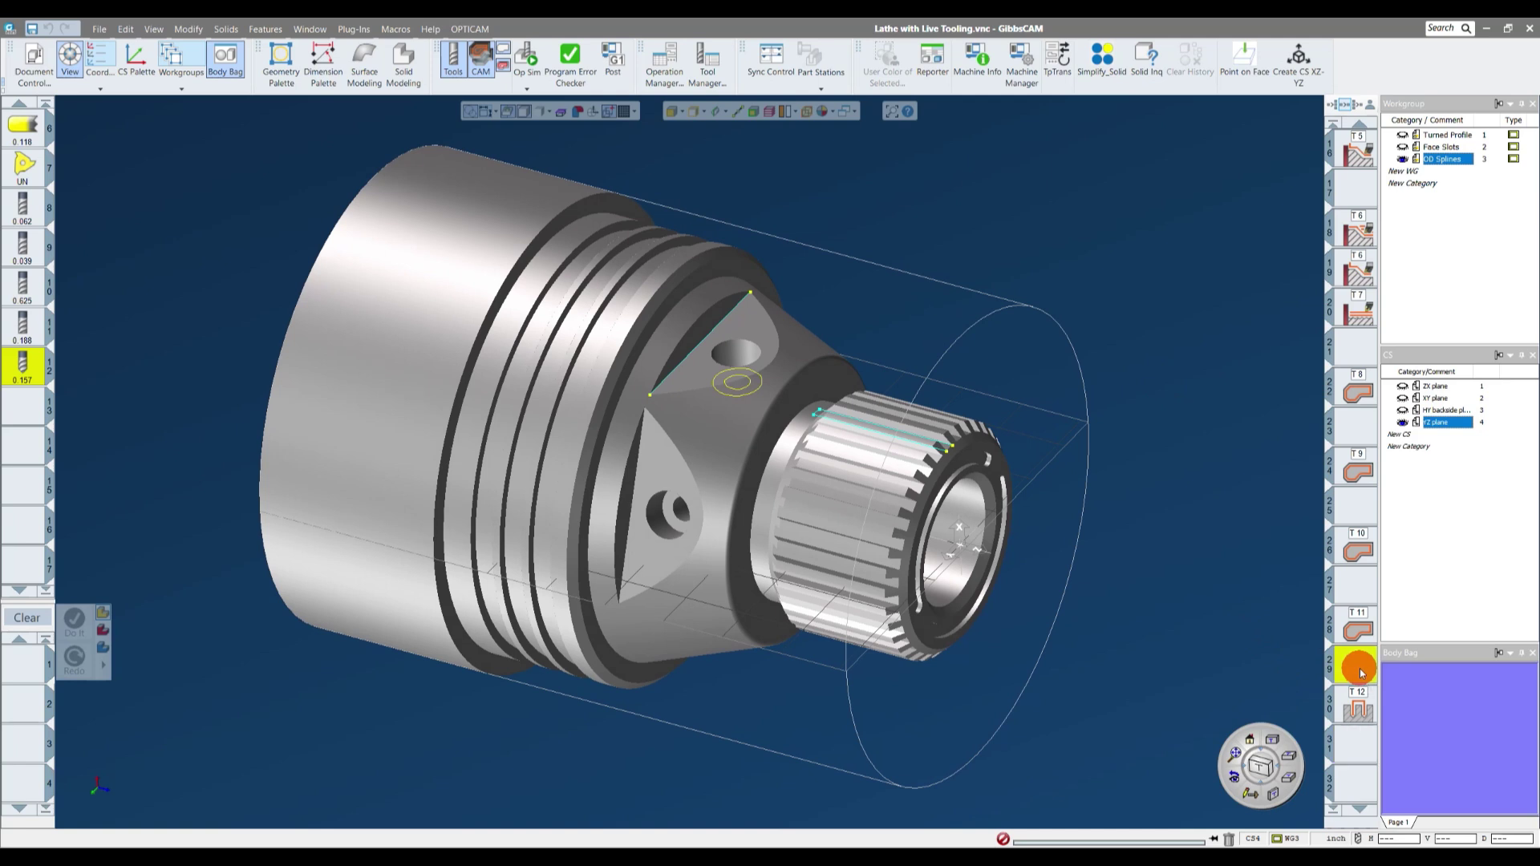
{"action": "left_click", "coordinate": [27, 415]}
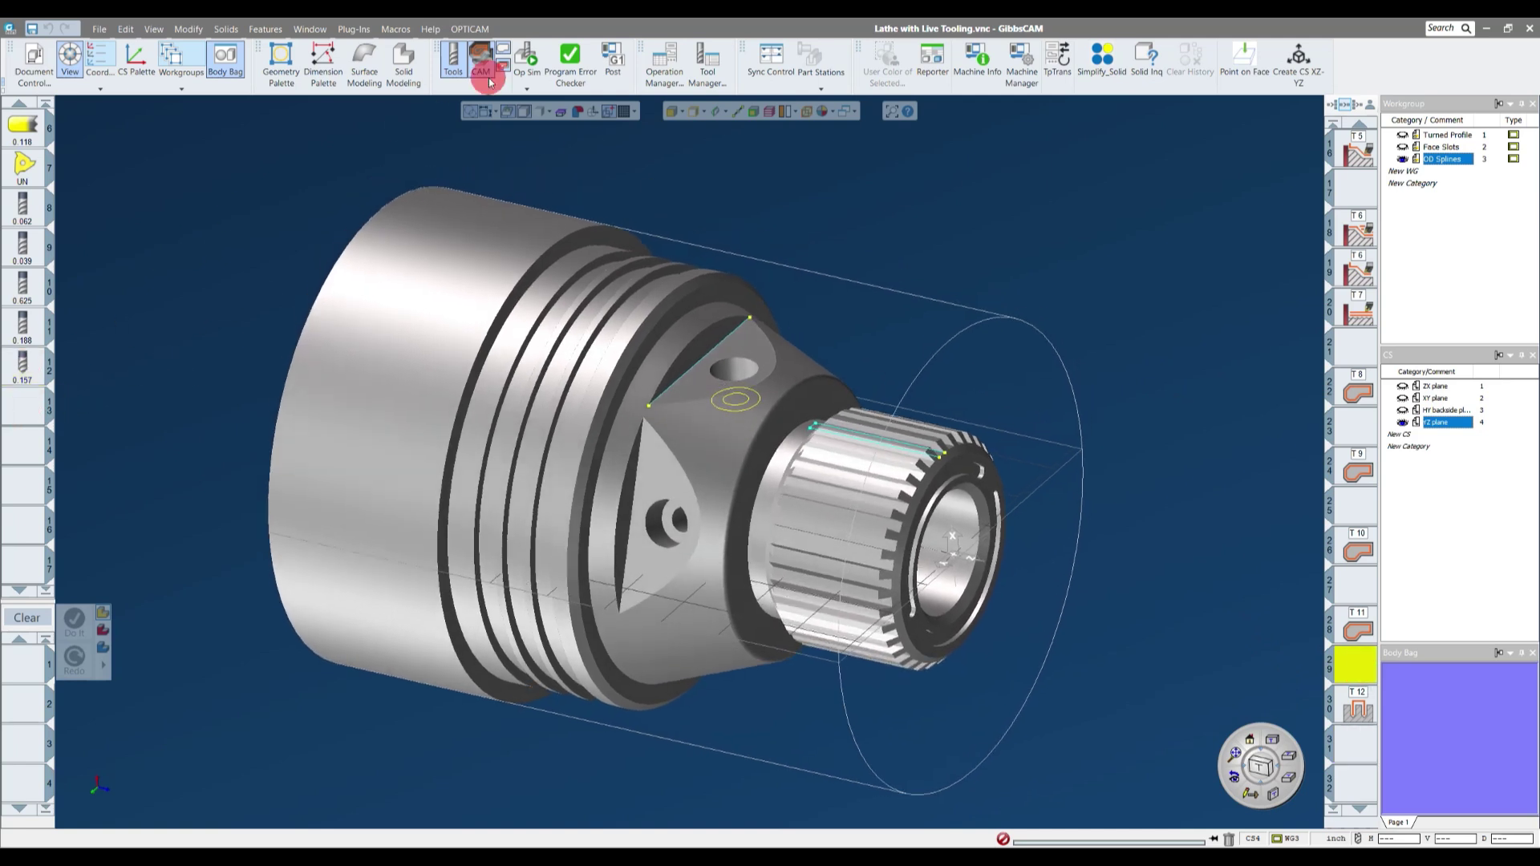
- Start the Op Sim rendering, rewind it to the uncut stock, and play the machining simulation
{"action": "left_click", "coordinate": [525, 55]}
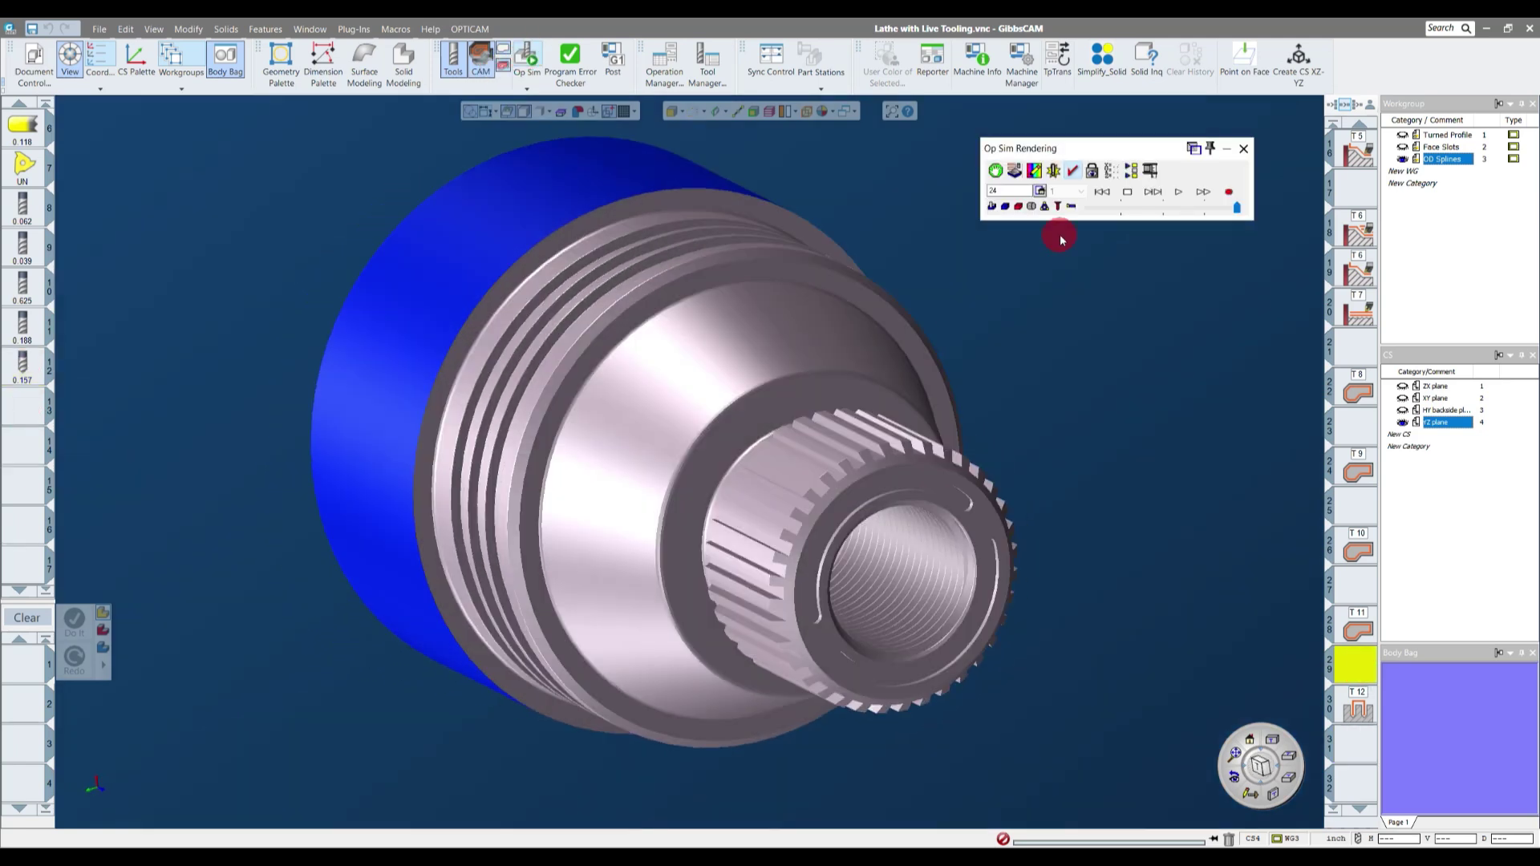
{"action": "left_click", "coordinate": [1103, 193]}
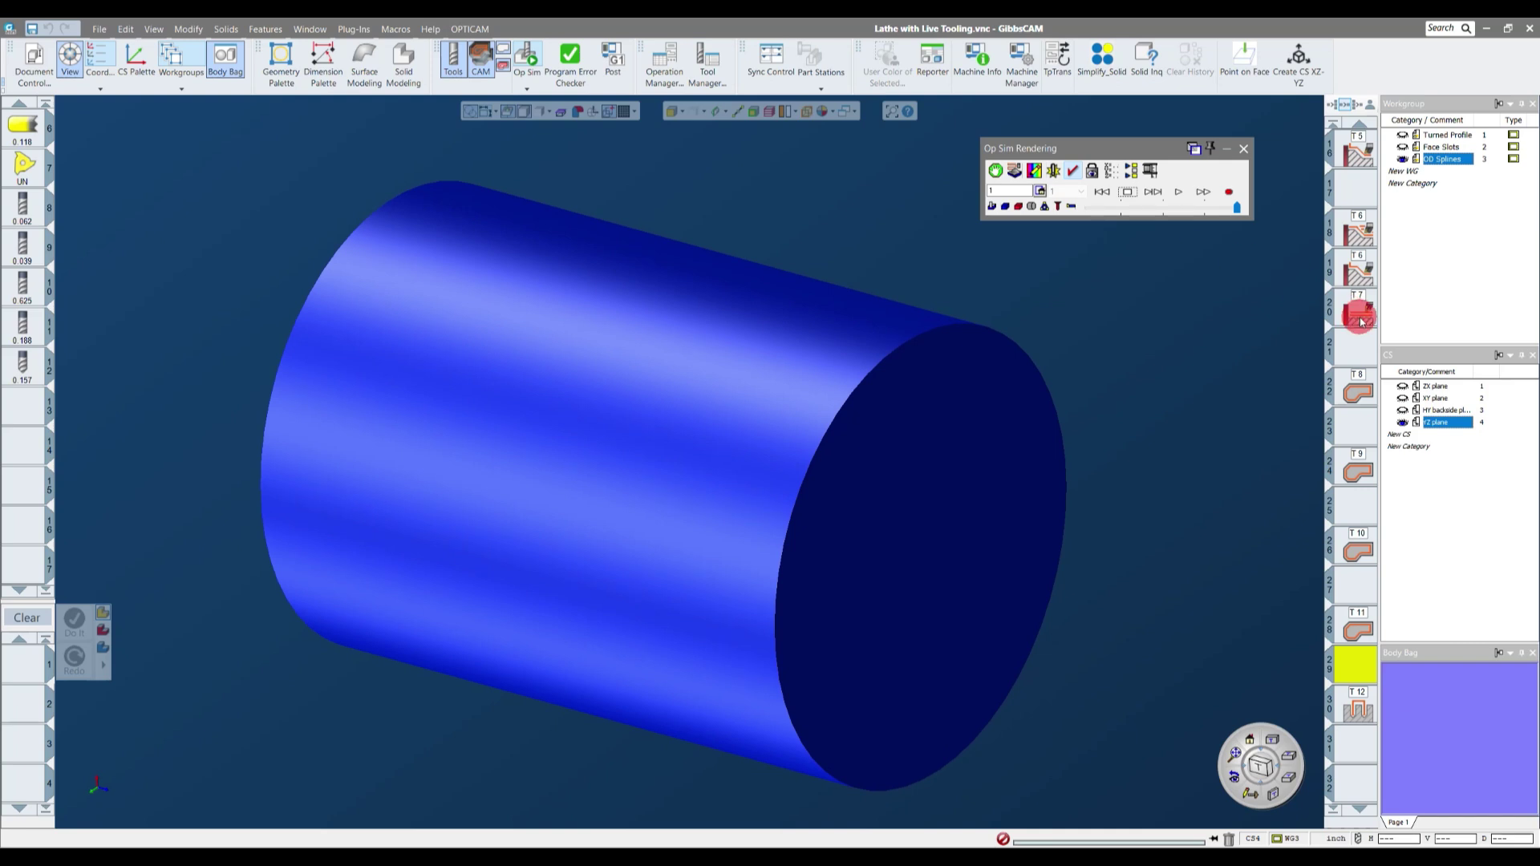
{"action": "scroll", "coordinate": [1361, 320], "scroll_direction": "up", "scroll_amount": 5}
{"action": "scroll", "coordinate": [1356, 274], "scroll_direction": "up", "scroll_amount": 1}
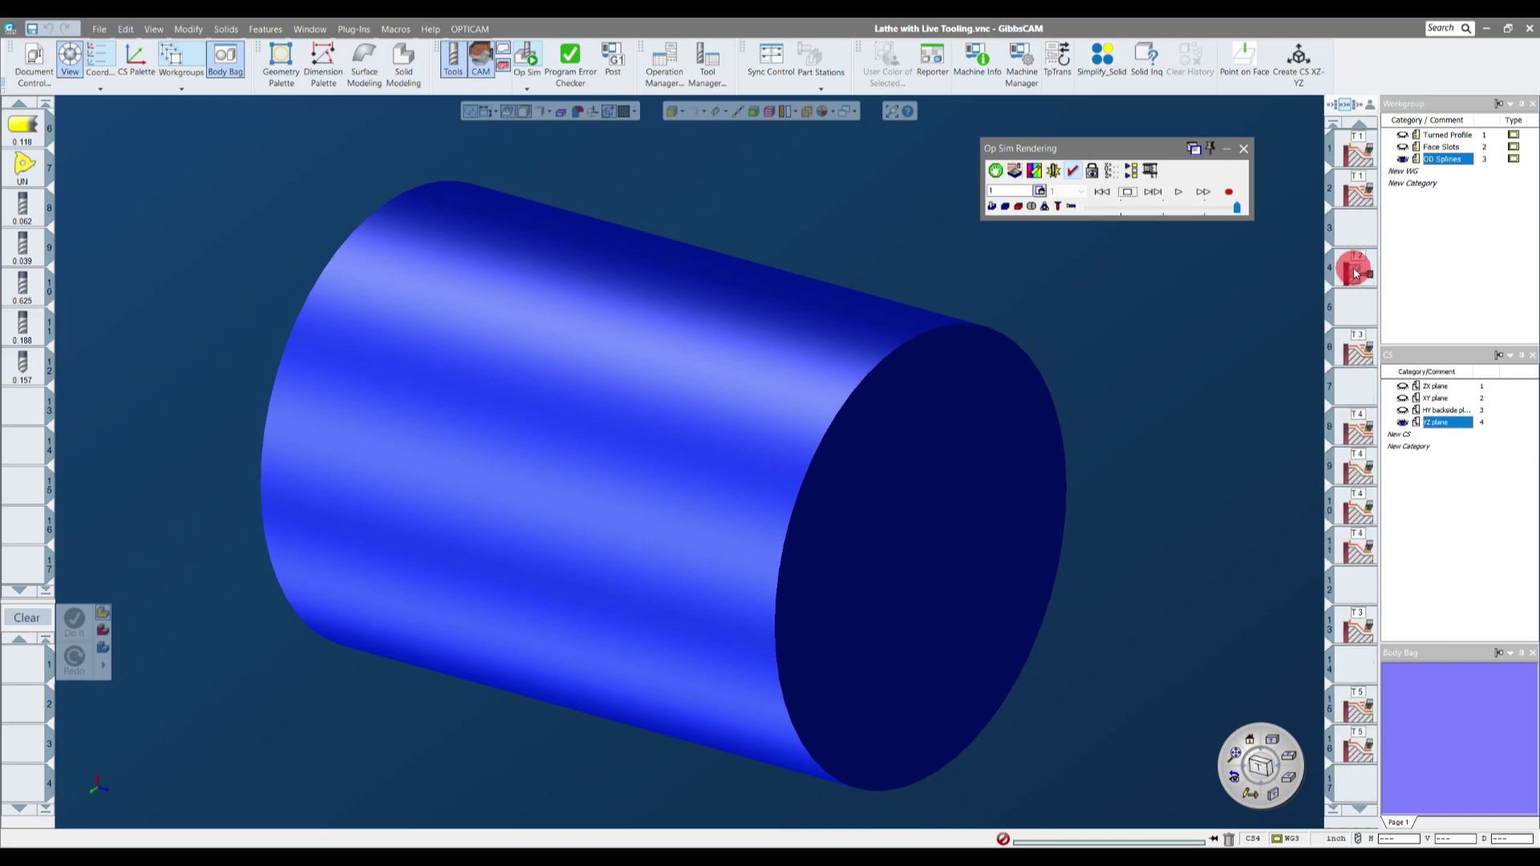
{"action": "left_click", "coordinate": [1178, 192]}
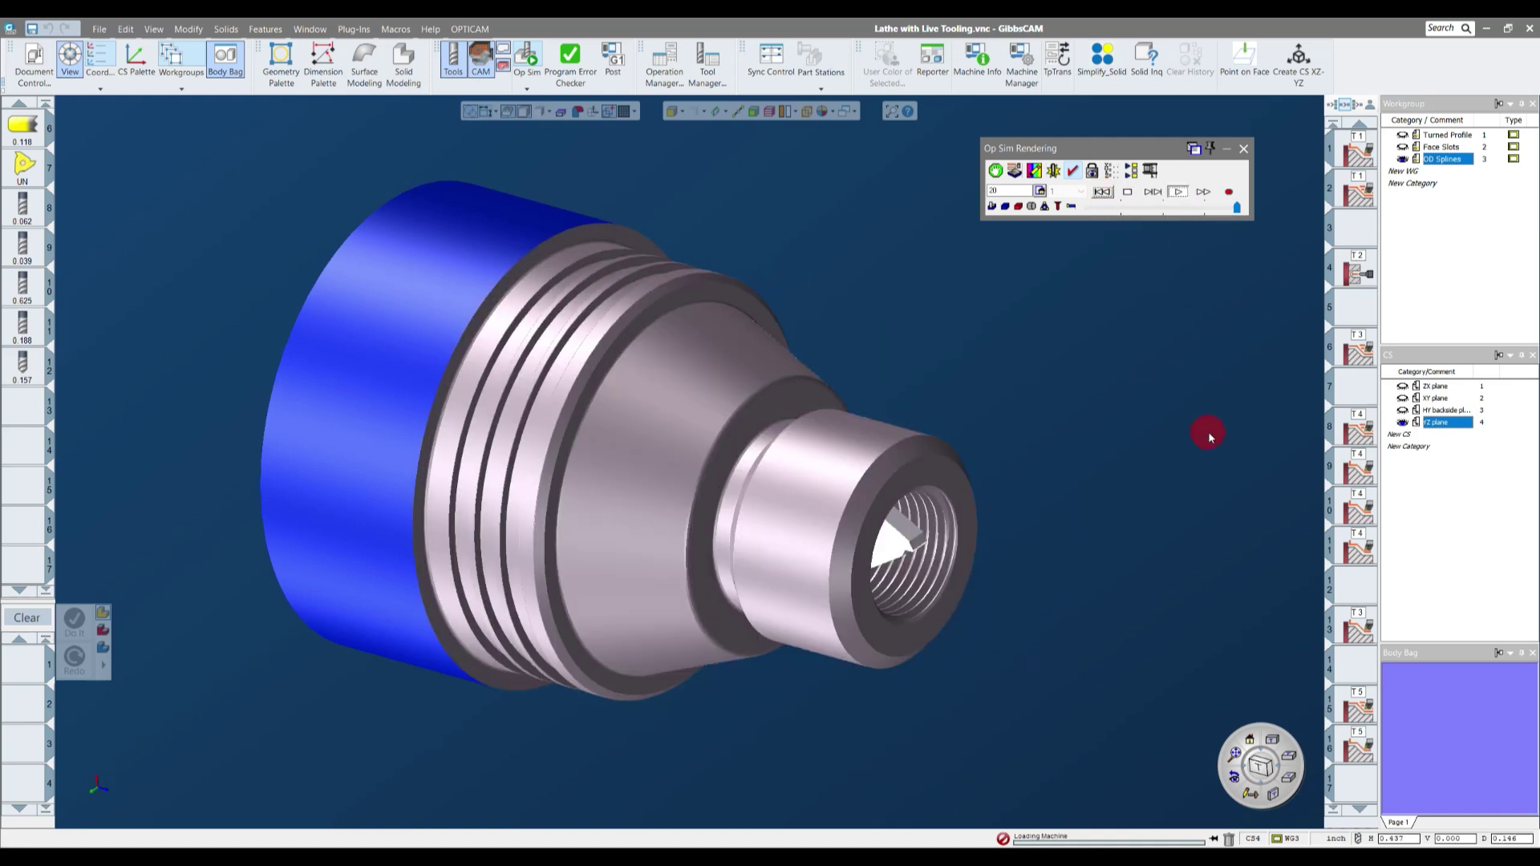
- Set the simulation's cut color mode to Op Number and compare the assigned colors with the operation list
{"action": "left_click", "coordinate": [1035, 171]}
{"action": "left_click_drag", "start_coordinate": [677, 310], "coordinate": [821, 165]}
{"action": "left_click", "coordinate": [823, 199]}
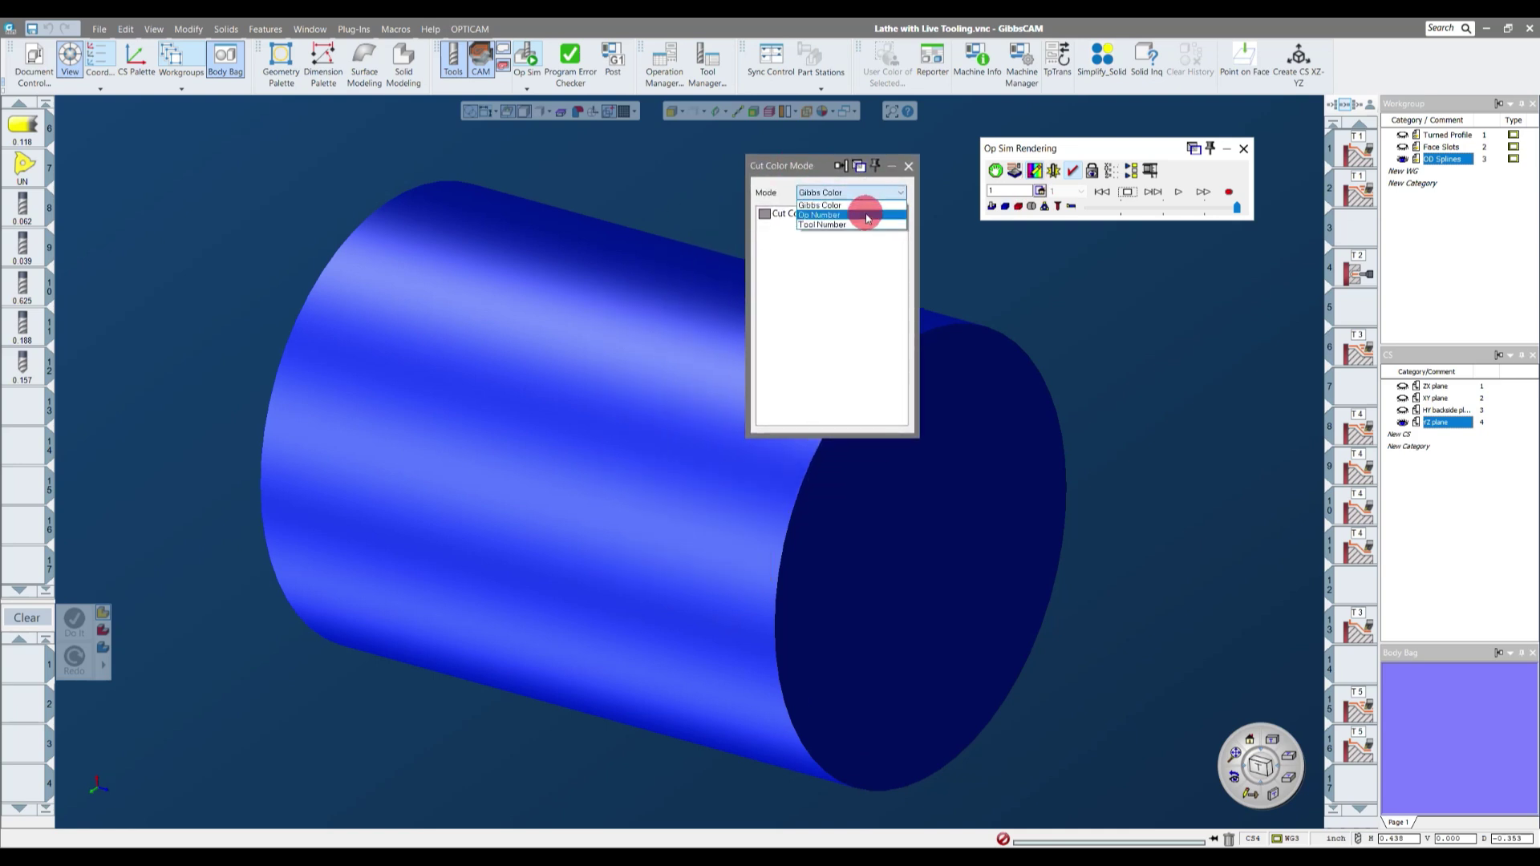
{"action": "left_click", "coordinate": [820, 215]}
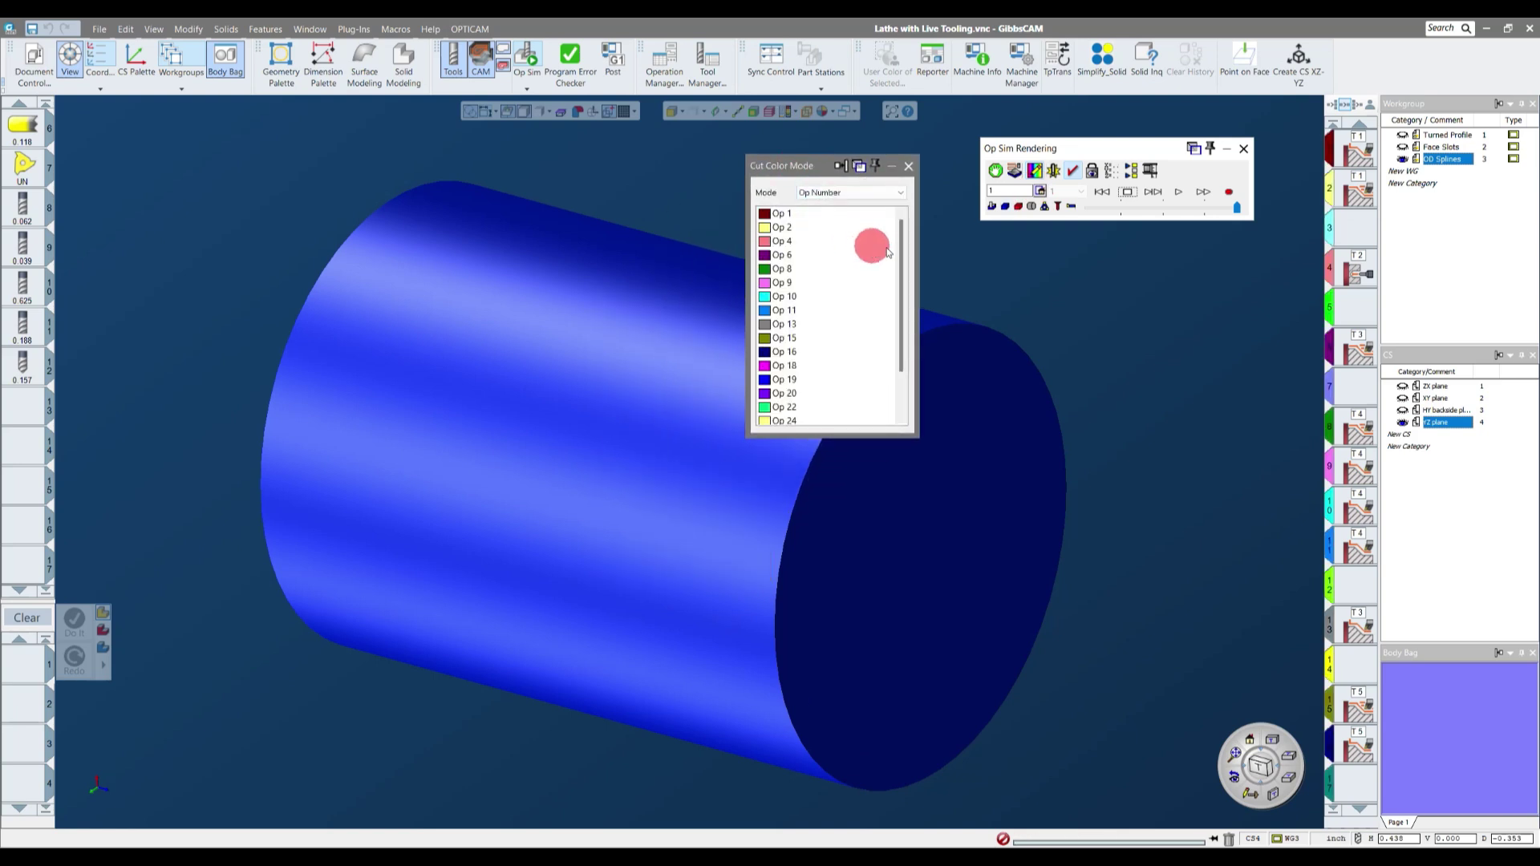
{"action": "middle_click_drag", "start_coordinate": [1287, 554], "coordinate": [784, 234]}
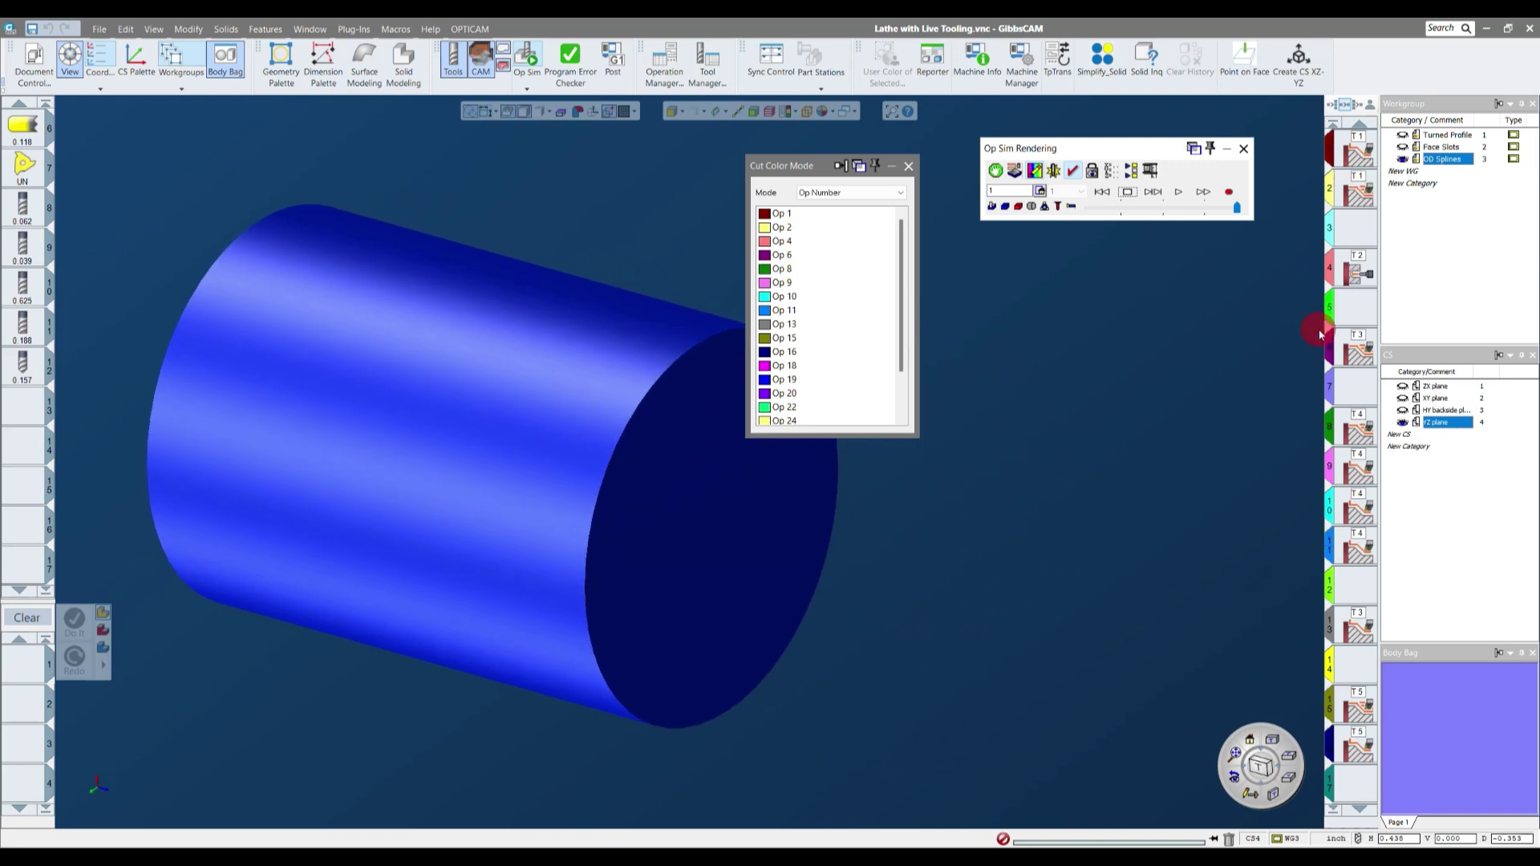
- Switch the cut color mode to Tool Number and check the color assigned to each tool
{"action": "left_click", "coordinate": [849, 194]}
{"action": "left_click", "coordinate": [840, 214]}
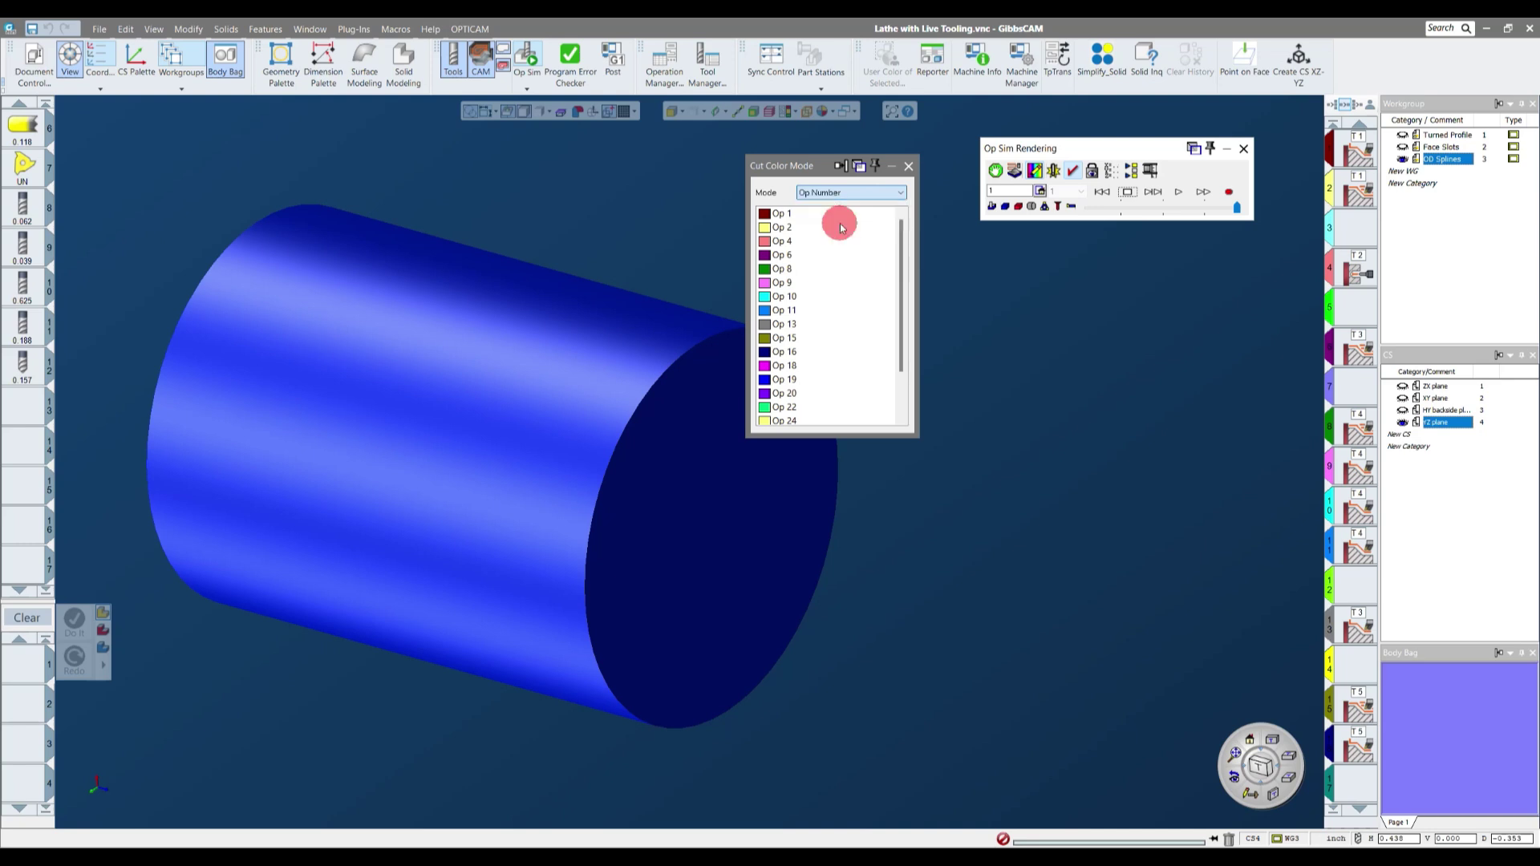
{"action": "left_click", "coordinate": [35, 247]}
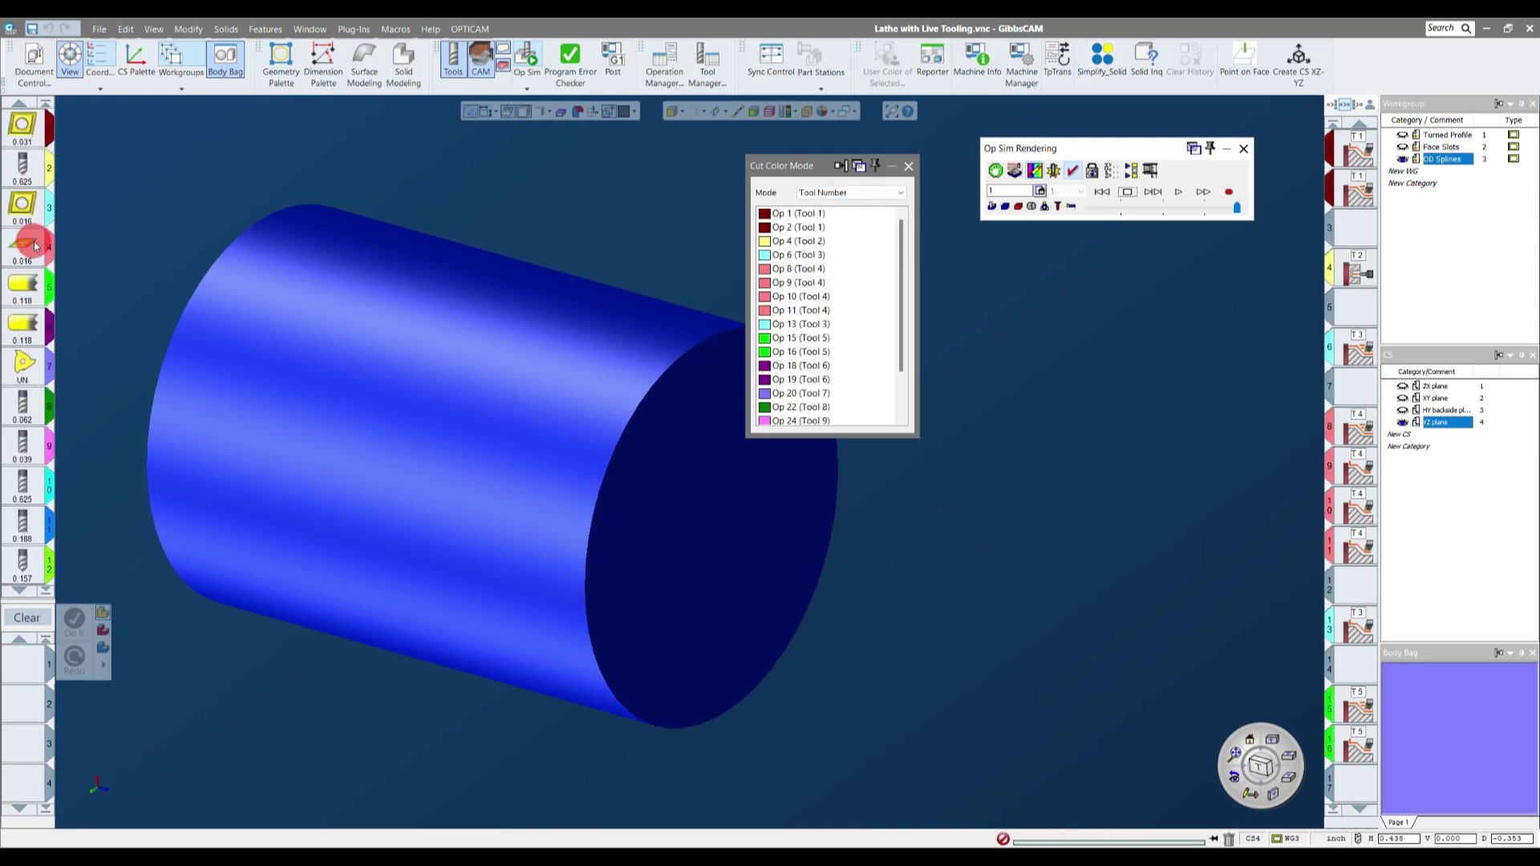
- Return the cut color mode to Op Number, close its settings, and play the machining simulation
{"action": "left_click", "coordinate": [893, 193]}
{"action": "left_click", "coordinate": [878, 214]}
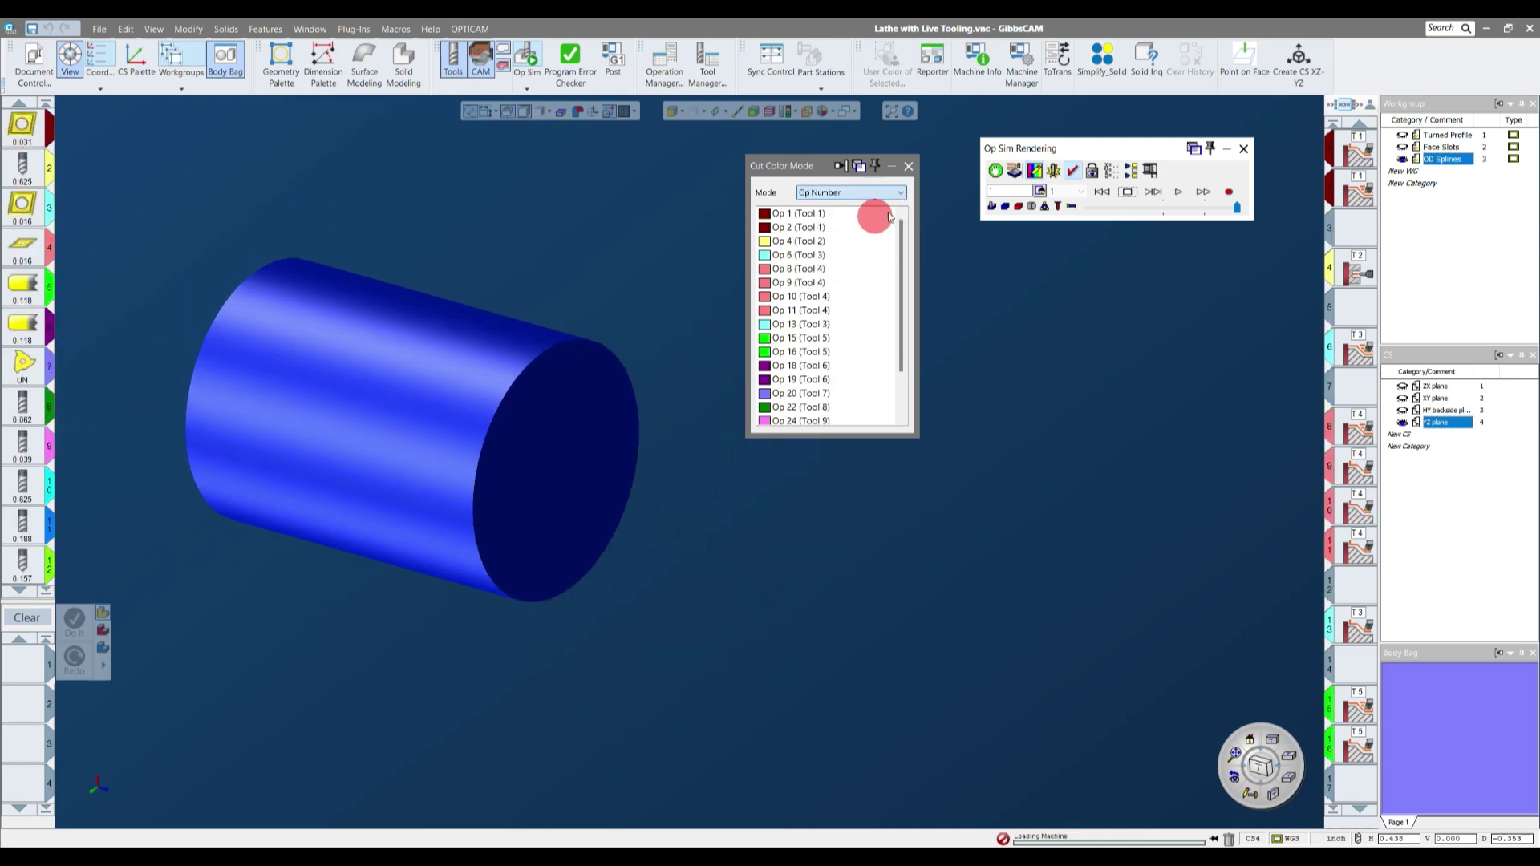
{"action": "left_click", "coordinate": [909, 168]}
{"action": "left_click", "coordinate": [1178, 193]}
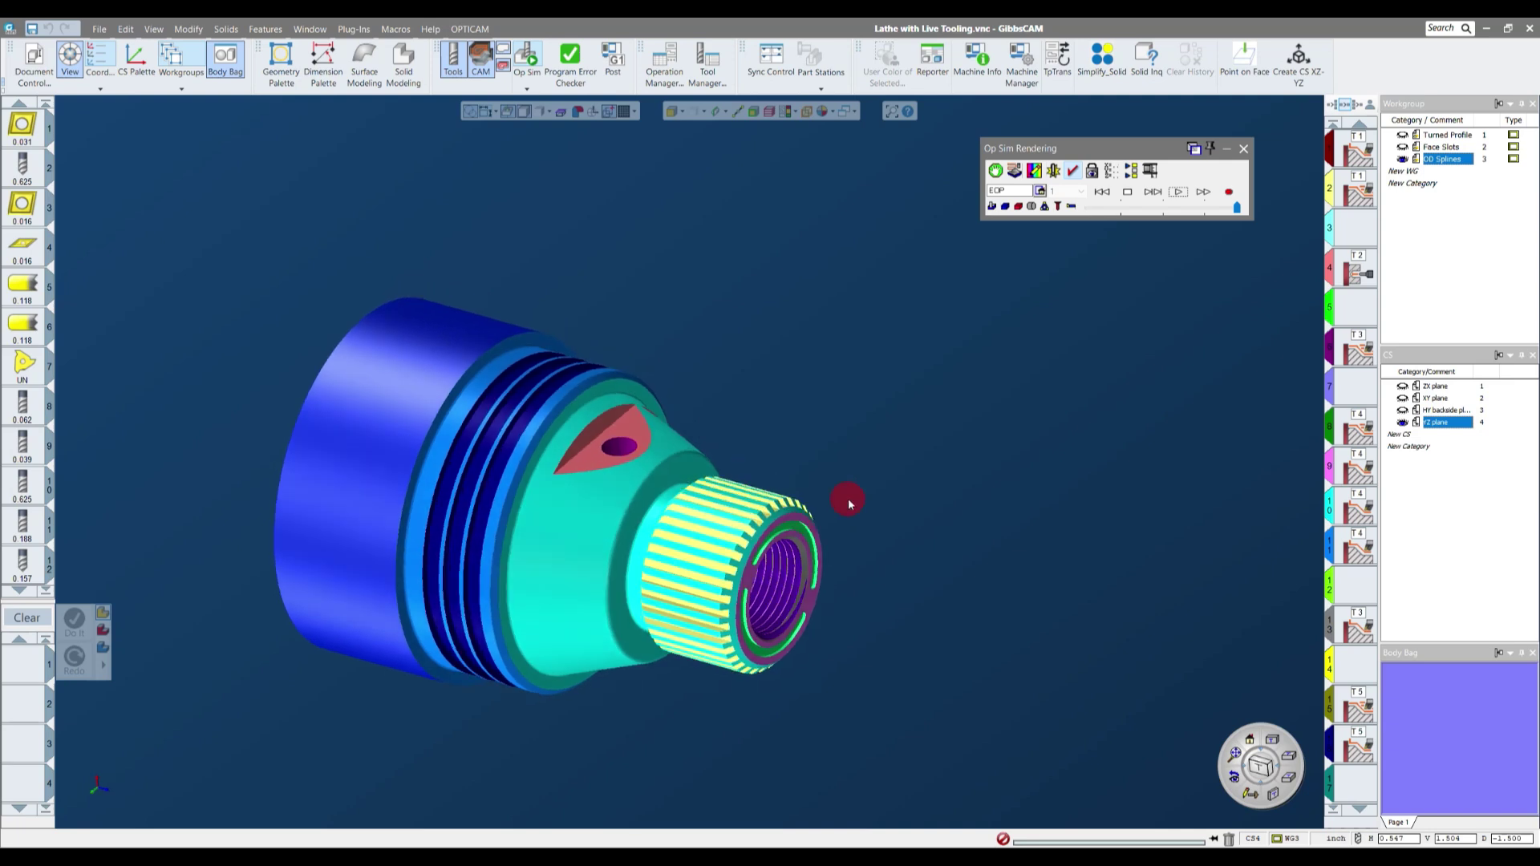
- Examine the color-coded part against the operation list, including the flat, the counterbore and the drilled hole inside it
{"action": "middle_click_drag", "start_coordinate": [849, 500], "coordinate": [1276, 463]}
{"action": "scroll", "coordinate": [1298, 462], "scroll_direction": "up", "scroll_amount": 6}
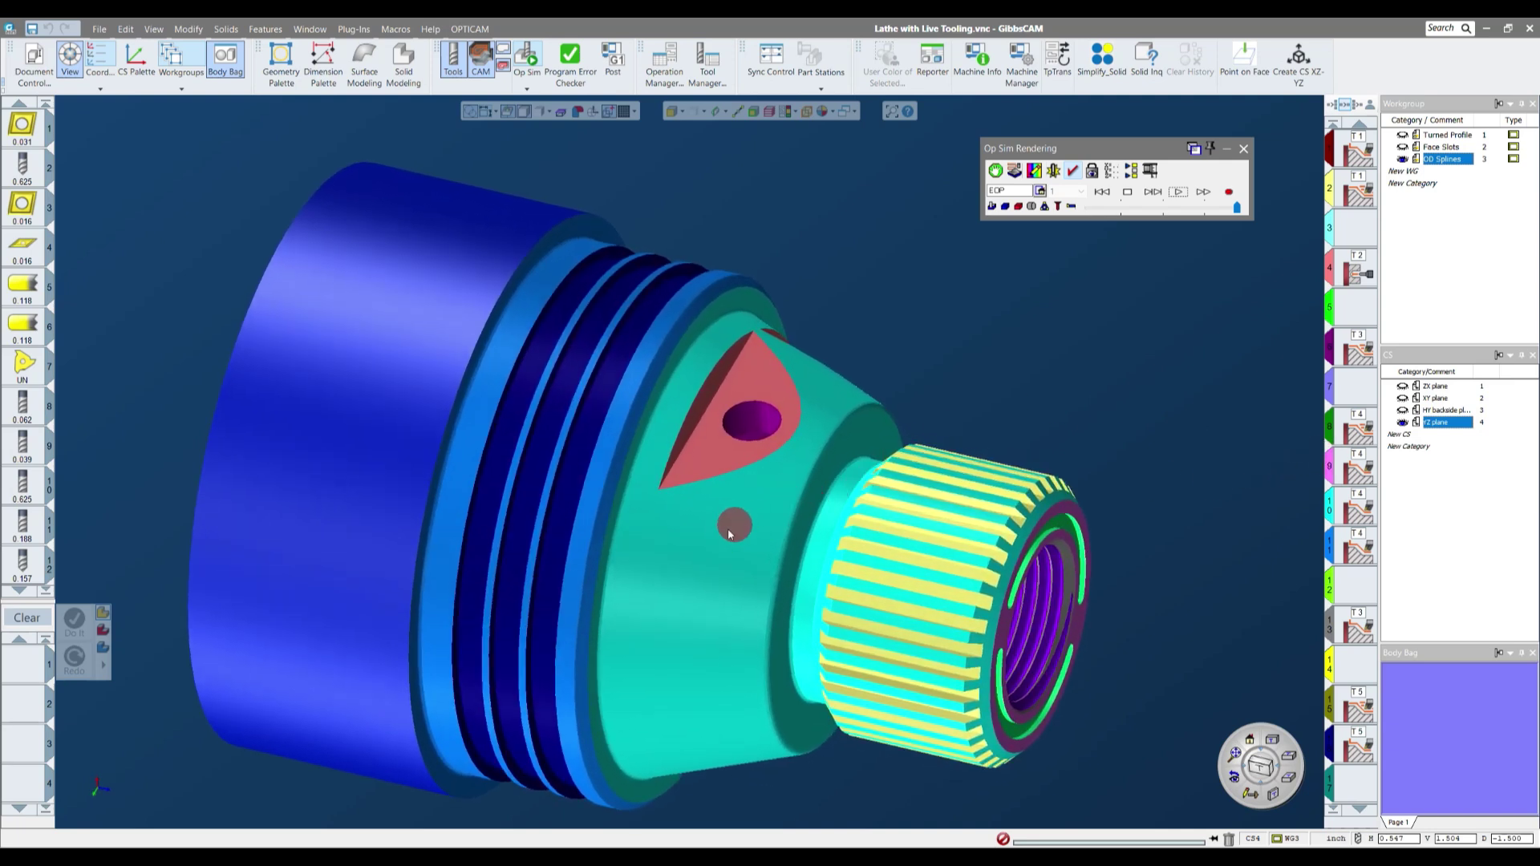
{"action": "middle_click_drag", "start_coordinate": [749, 420], "coordinate": [770, 425]}
{"action": "scroll", "coordinate": [1355, 559], "scroll_direction": "down", "scroll_amount": 8}
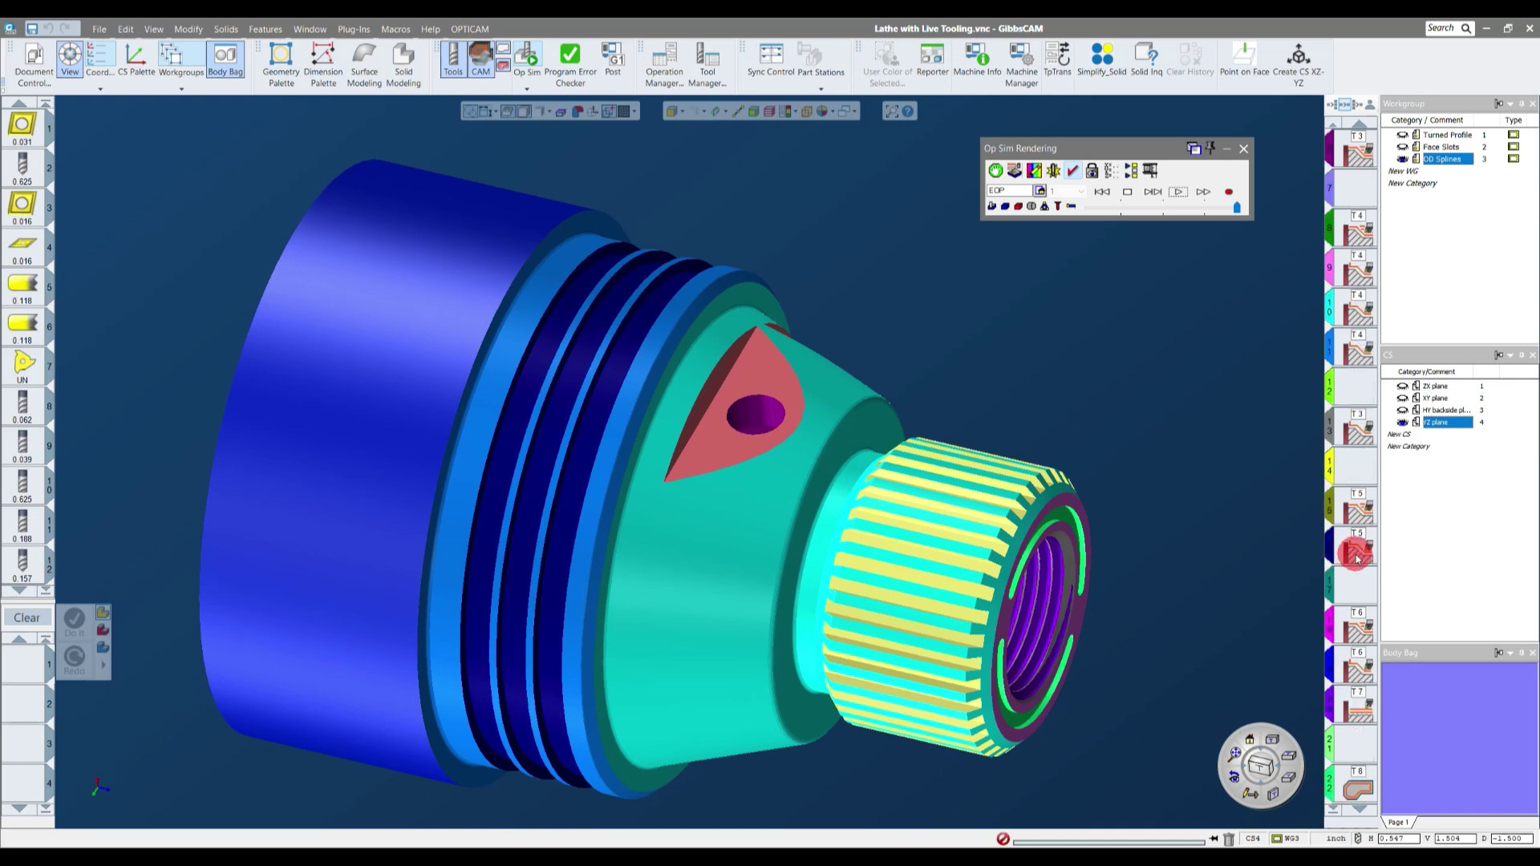
{"action": "scroll", "coordinate": [1356, 559], "scroll_direction": "up", "scroll_amount": 4}
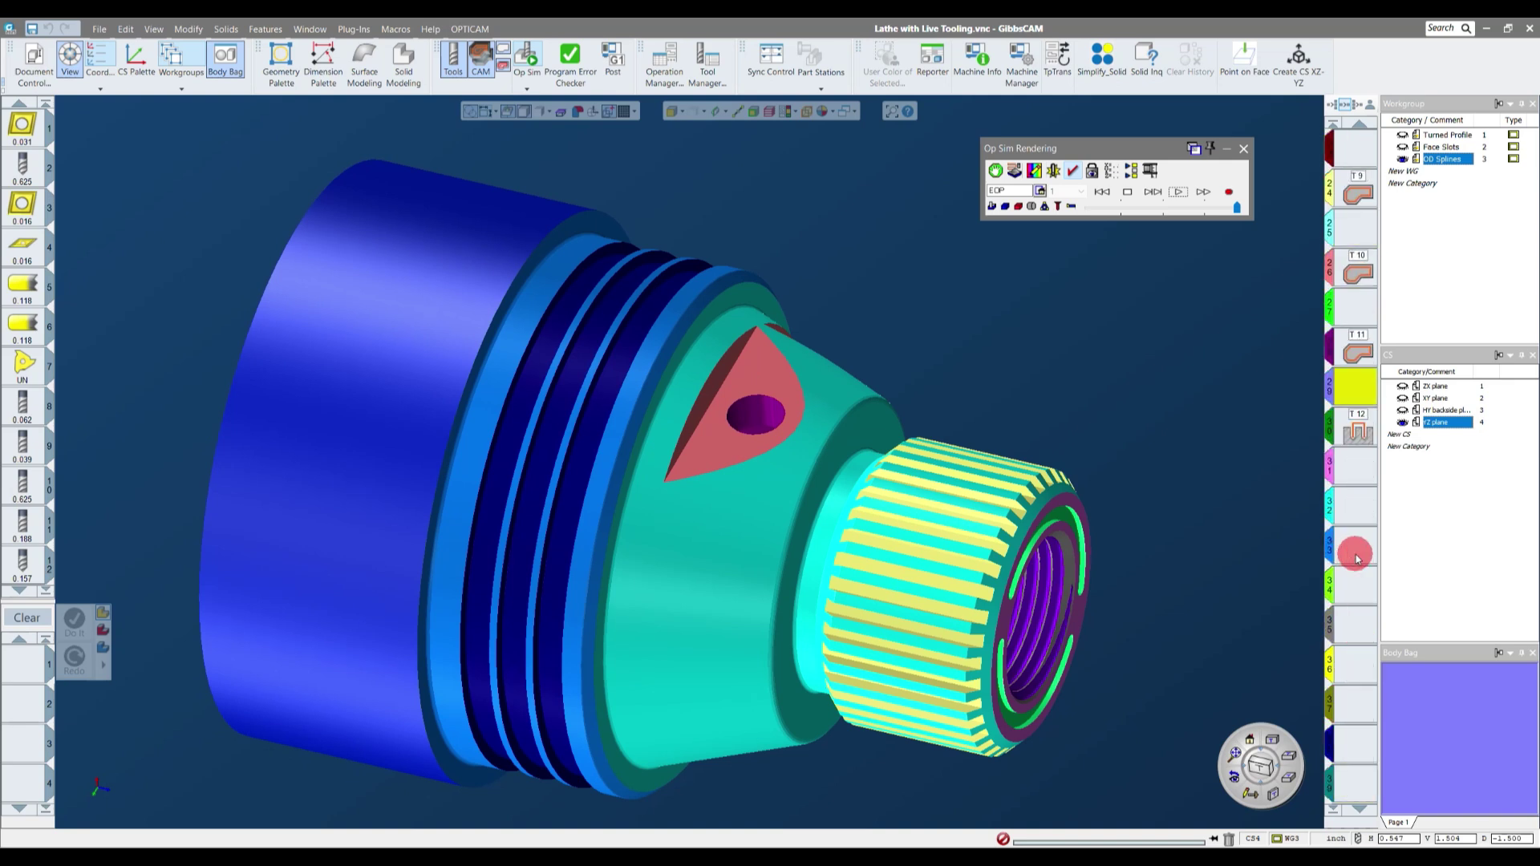
{"action": "scroll", "coordinate": [1360, 539], "scroll_direction": "down", "scroll_amount": 2}
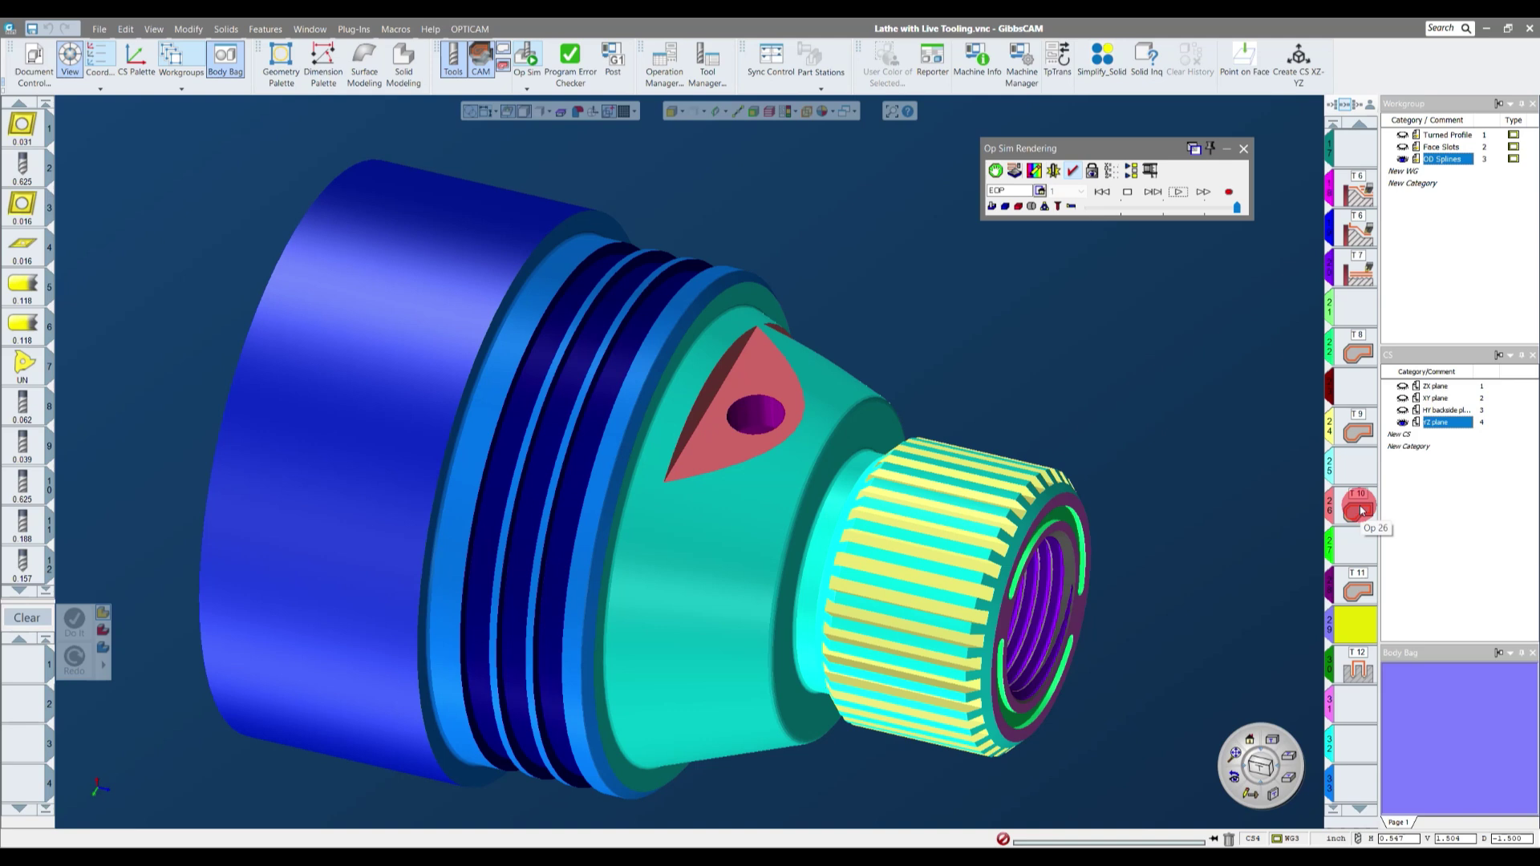
{"action": "scroll", "coordinate": [636, 388], "scroll_direction": "up", "scroll_amount": 6}
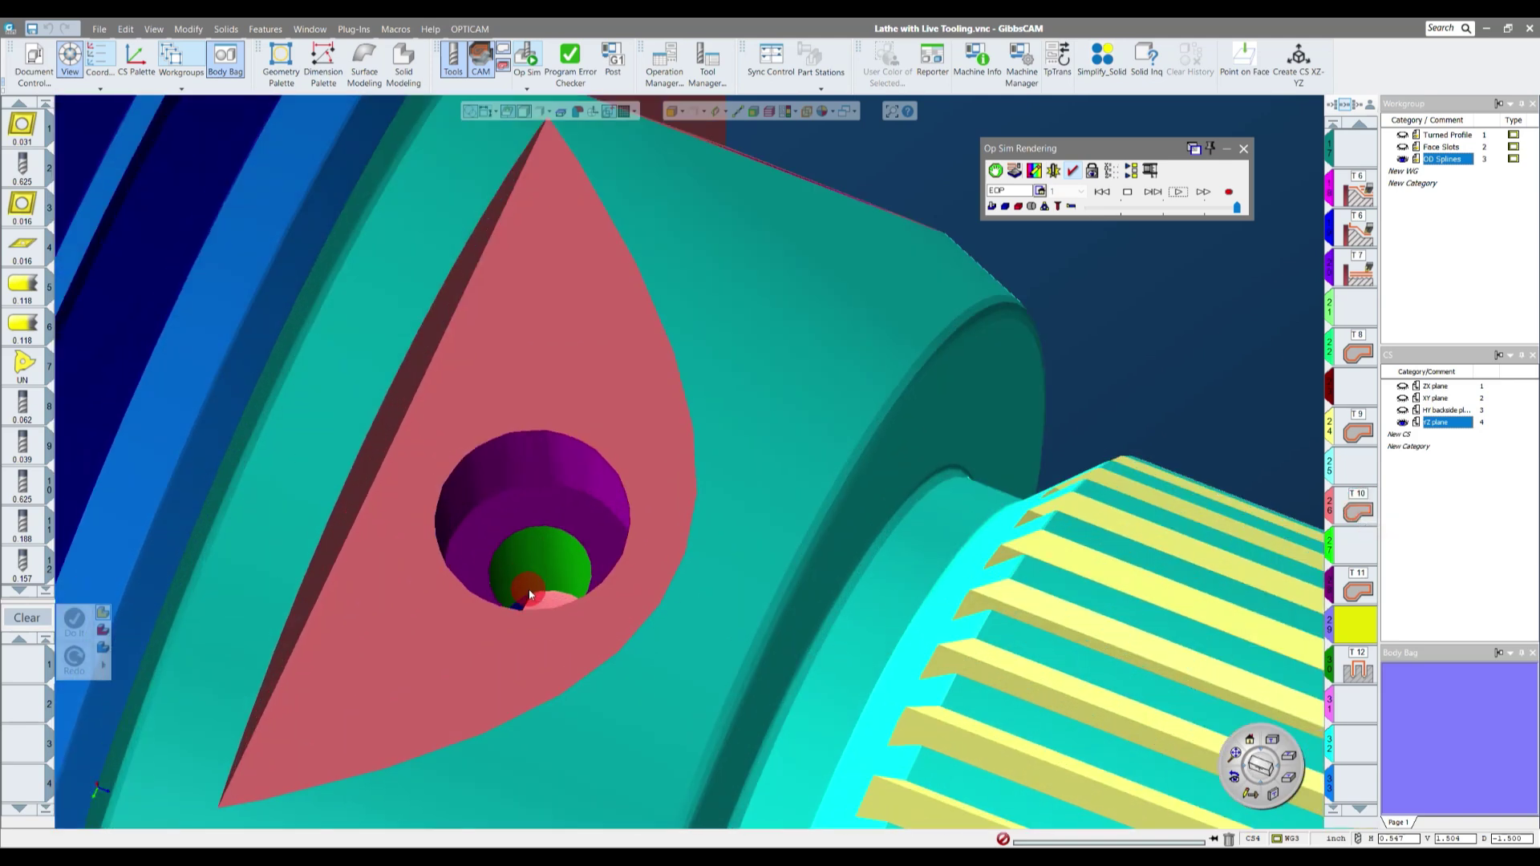
{"action": "left_click", "coordinate": [1351, 676]}
{"action": "scroll", "coordinate": [1056, 409], "scroll_direction": "down", "scroll_amount": 6}
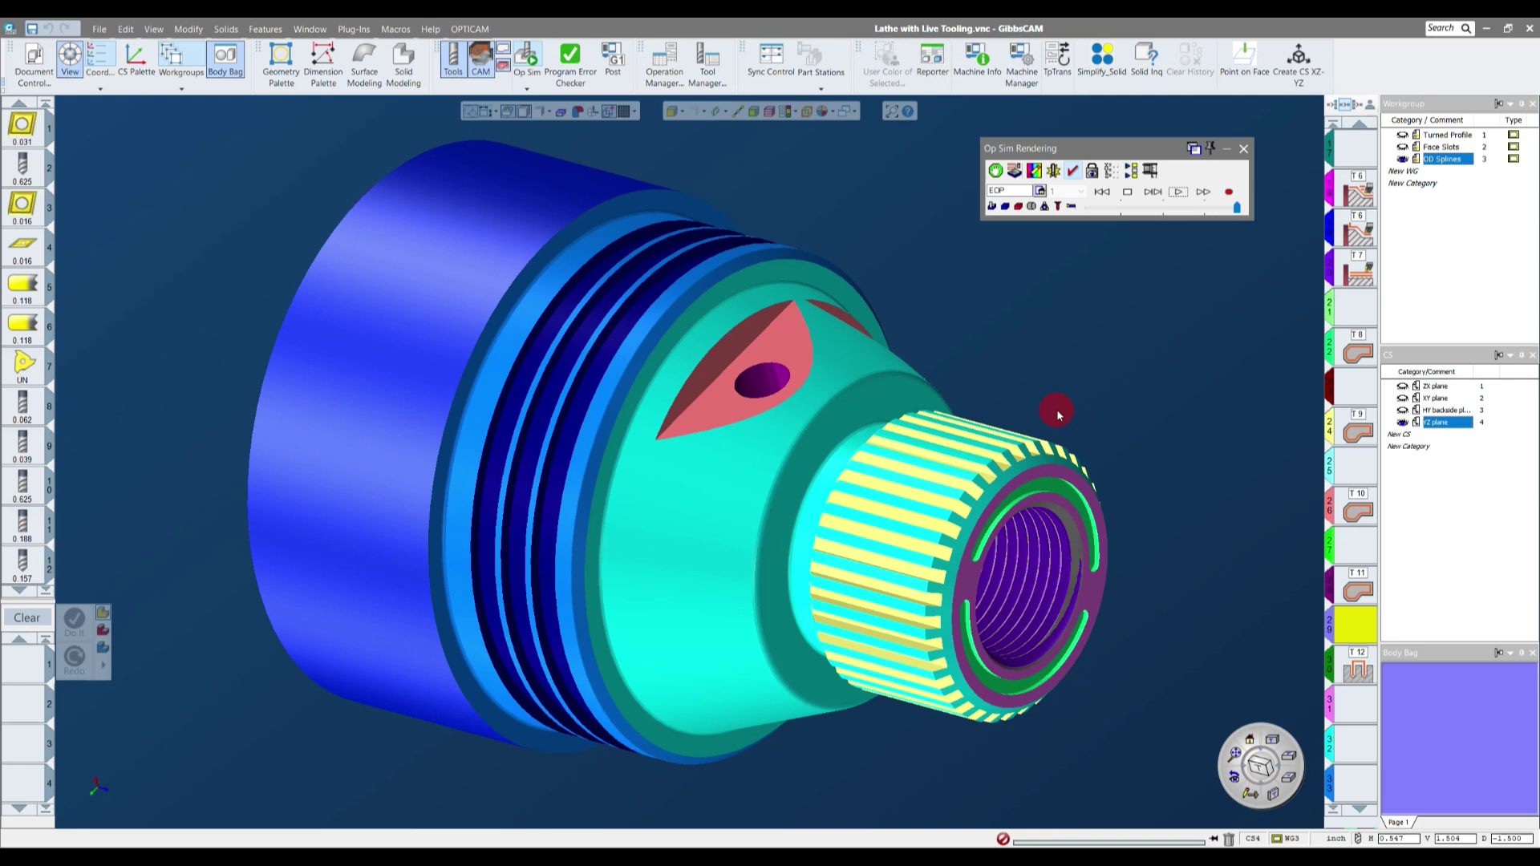
- Set the cut color mode to Gibbs Color and replay the machining simulation at maximum speed
{"action": "left_click", "coordinate": [1033, 171]}
{"action": "left_click", "coordinate": [834, 192]}
{"action": "left_click", "coordinate": [845, 203]}
{"action": "left_click", "coordinate": [908, 166]}
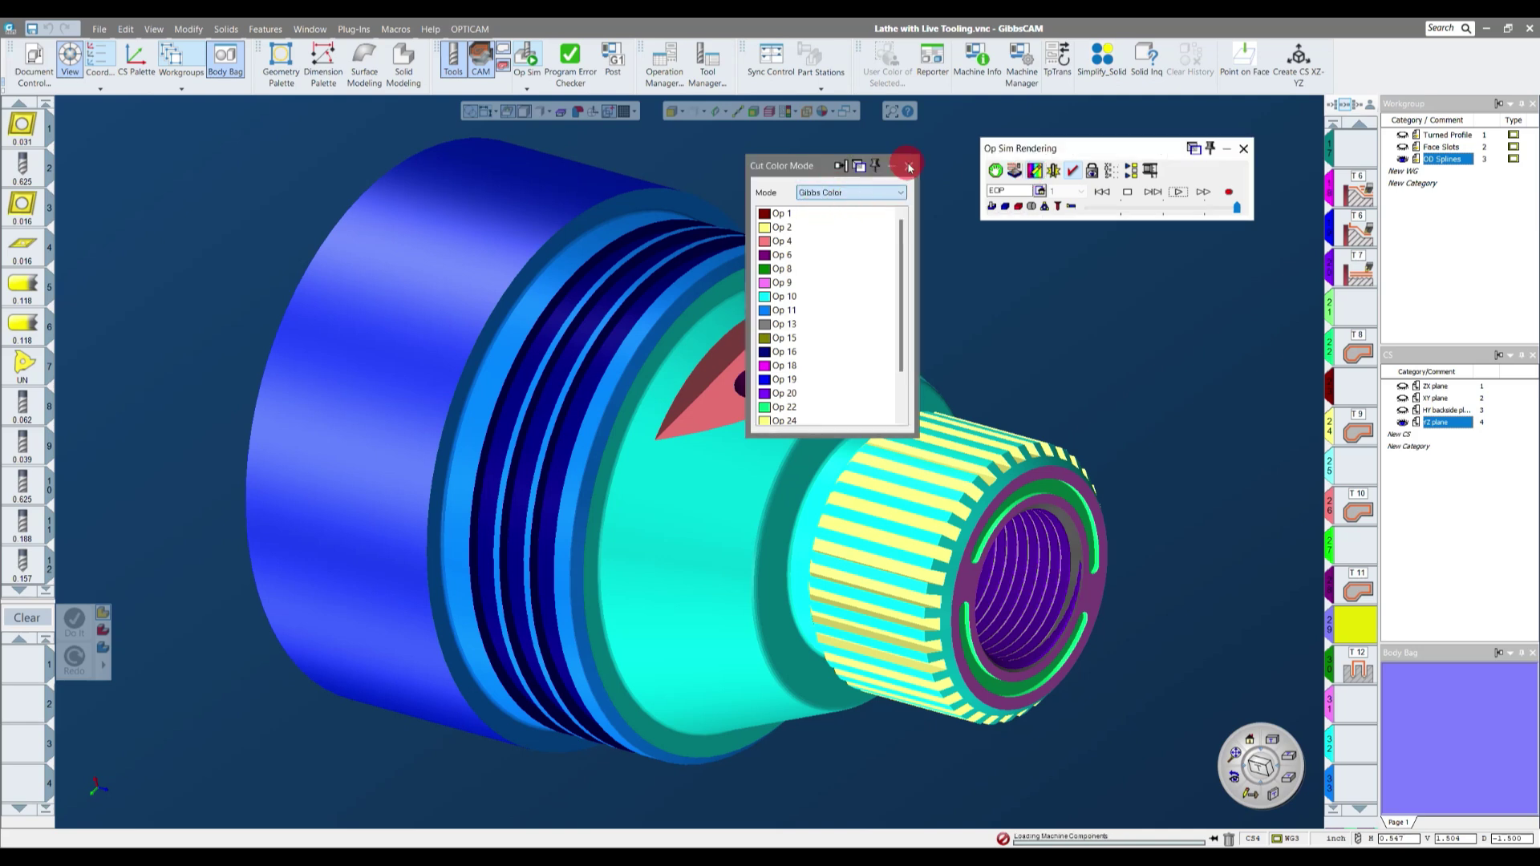
{"action": "left_click", "coordinate": [1179, 192]}
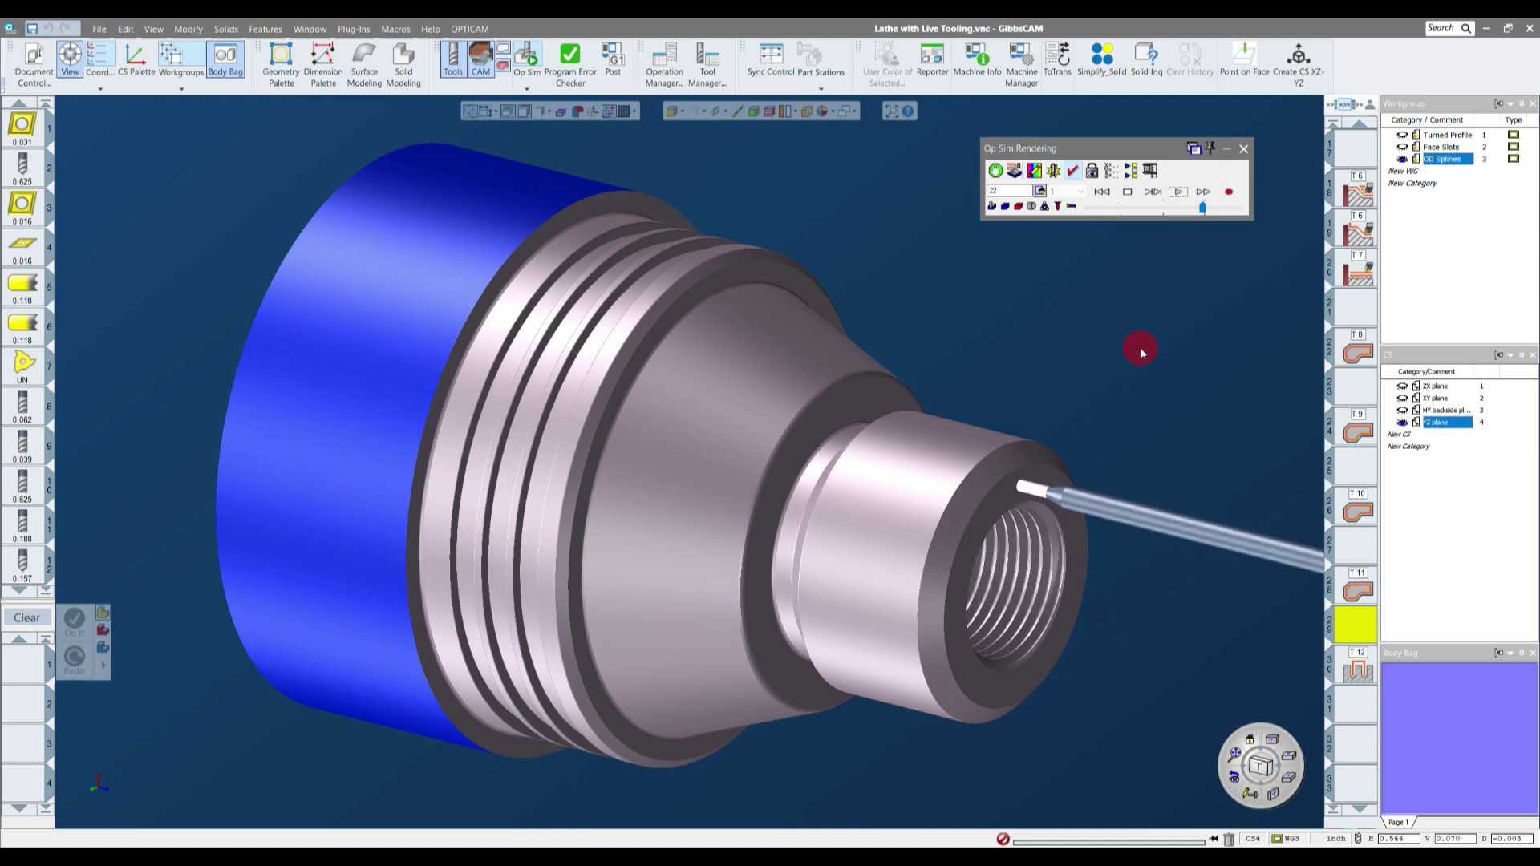
{"action": "left_click_drag", "start_coordinate": [1204, 210], "coordinate": [1248, 214]}
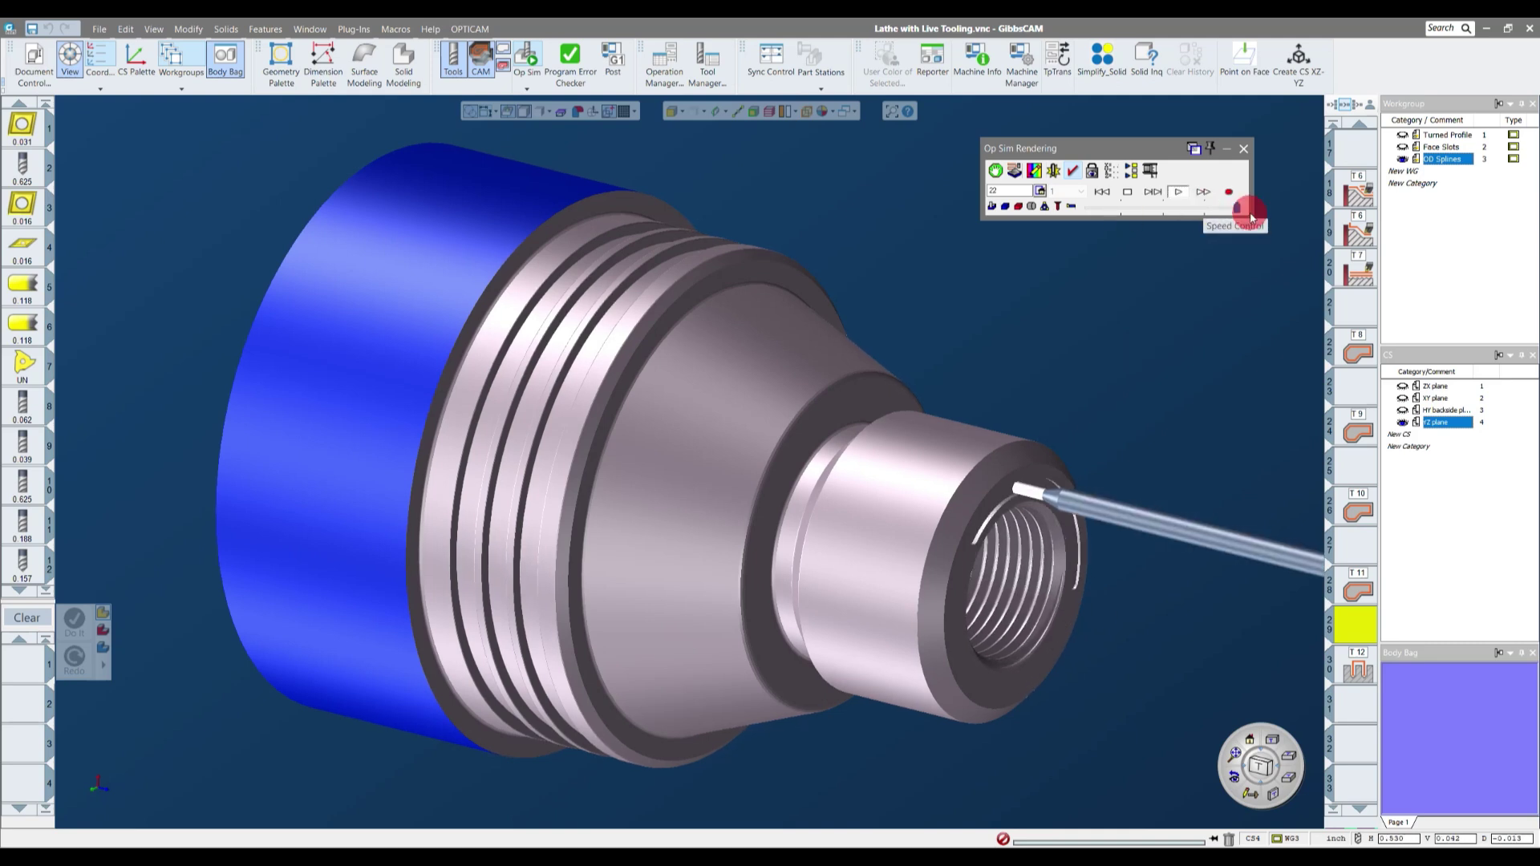
- Section the simulated part and examine where the counterbored through-holes break into the threaded bore
{"action": "scroll", "coordinate": [1021, 356], "scroll_direction": "up", "scroll_amount": 3}
{"action": "middle_click_drag", "start_coordinate": [1021, 356], "coordinate": [1047, 219]}
{"action": "left_click", "coordinate": [1032, 207]}
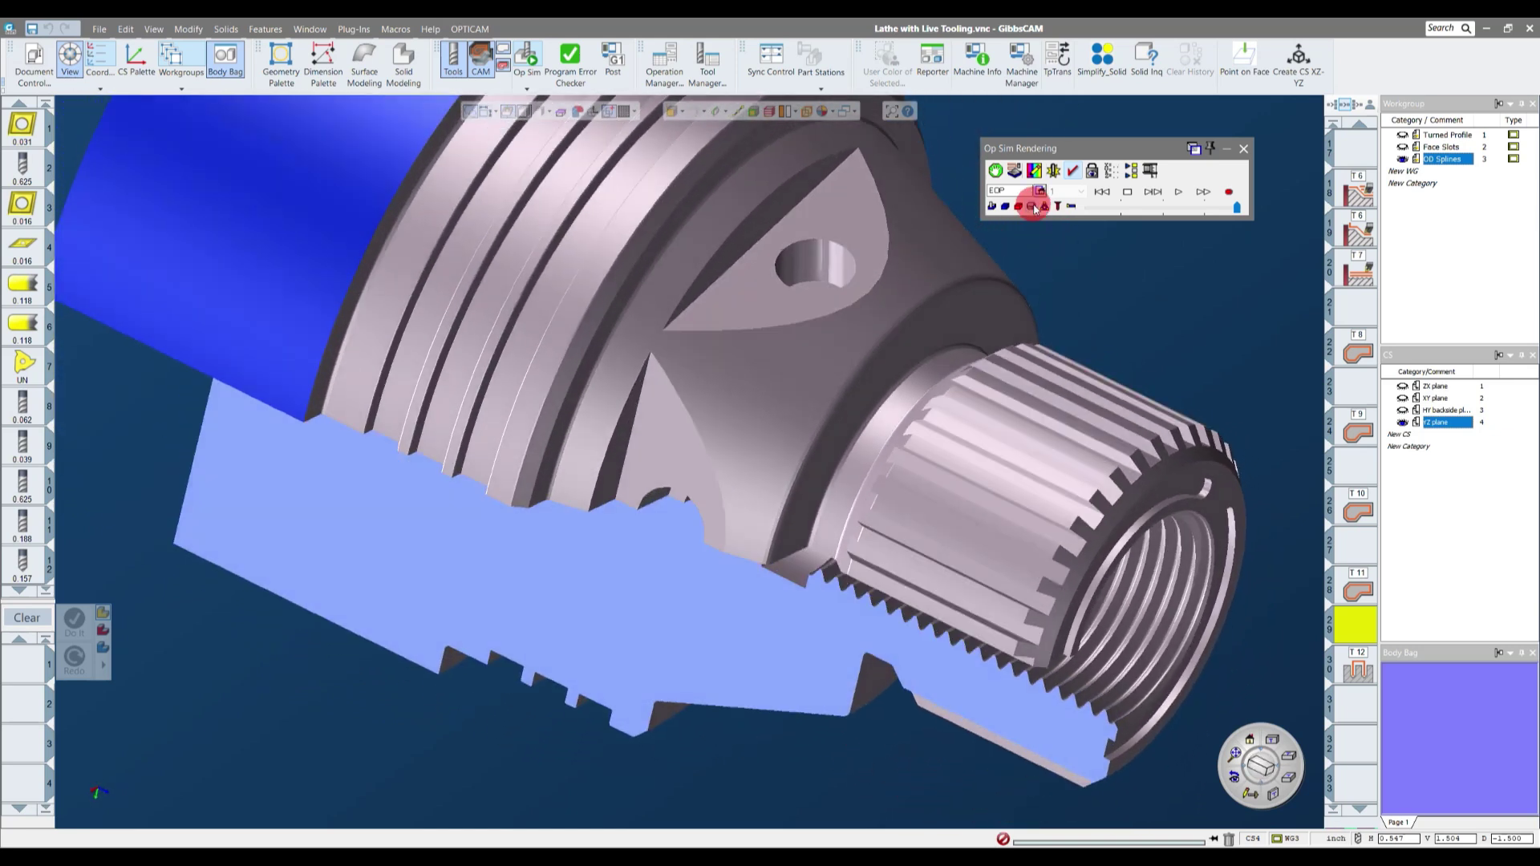
{"action": "scroll", "coordinate": [802, 381], "scroll_direction": "up", "scroll_amount": 6}
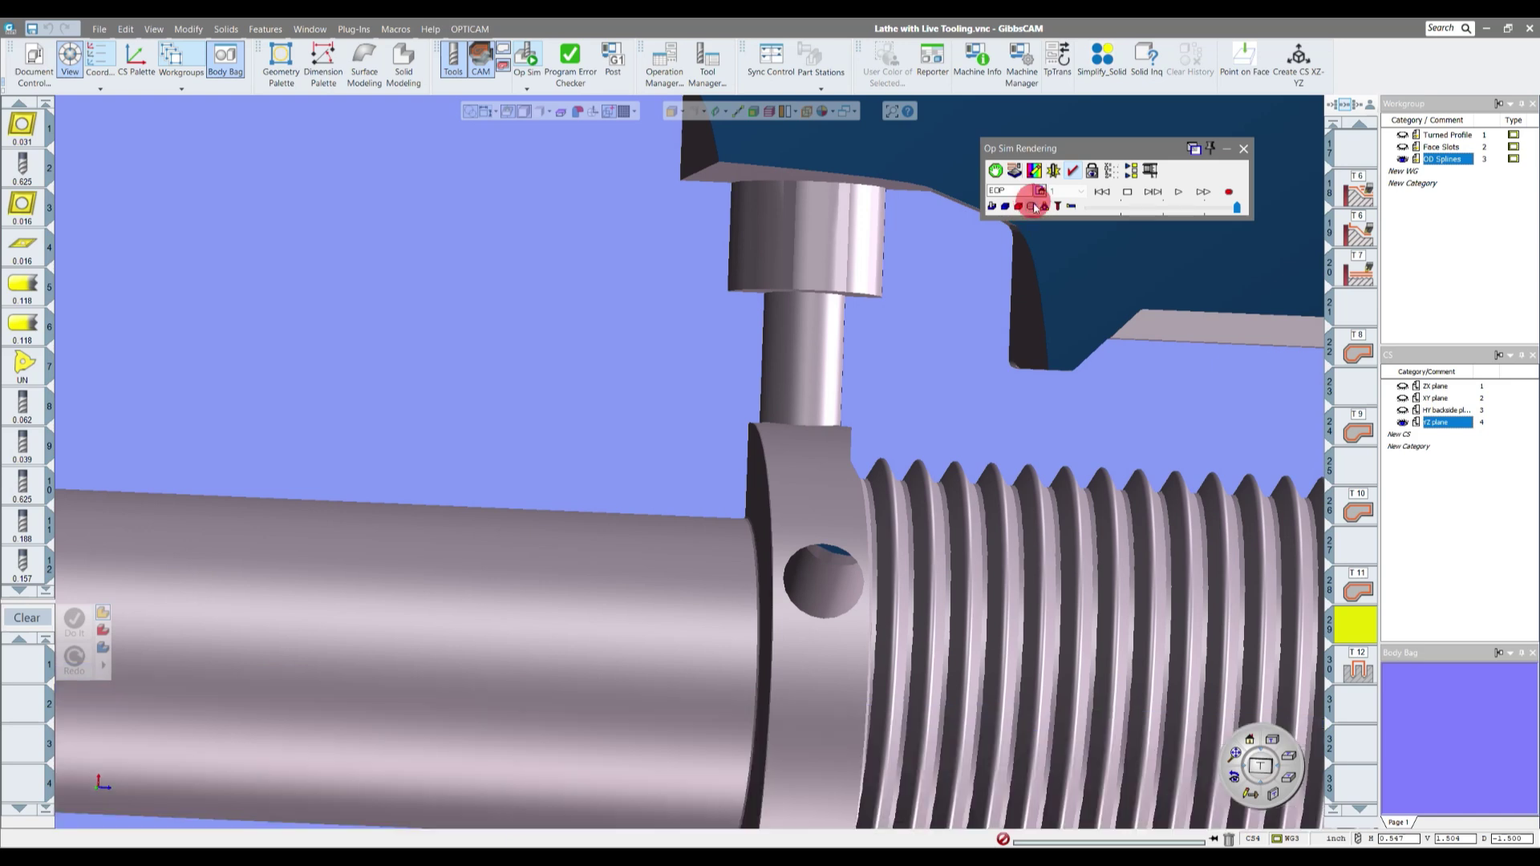
{"action": "scroll", "coordinate": [1031, 240], "scroll_direction": "down", "scroll_amount": 5}
{"action": "scroll", "coordinate": [958, 320], "scroll_direction": "down", "scroll_amount": 2}
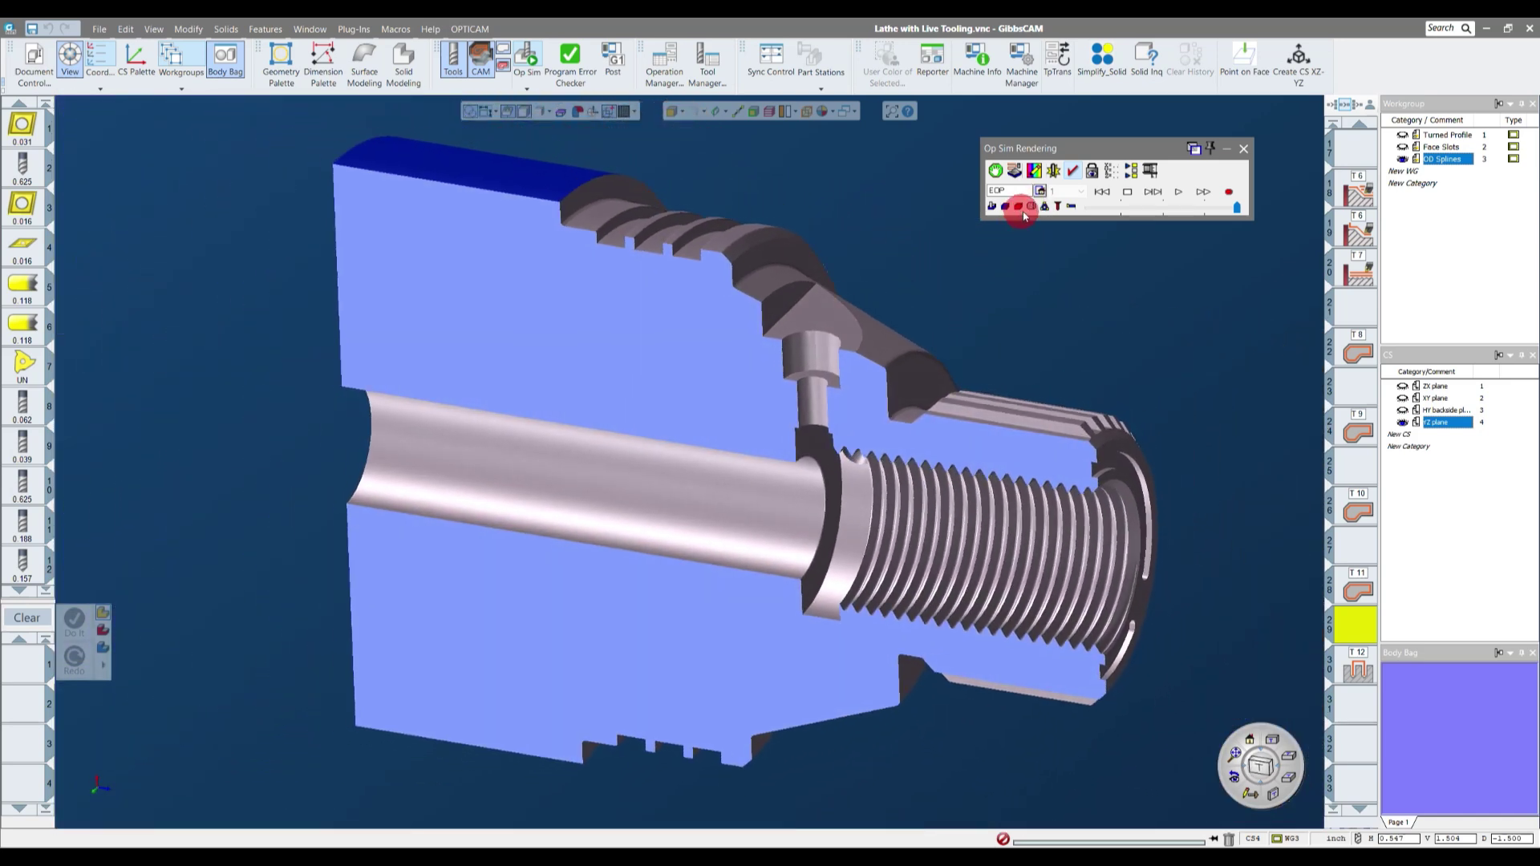
- Restore the unsectioned part in the simulation and place the operation insertion point at slot 31
{"action": "left_click", "coordinate": [1031, 207]}
{"action": "middle_click_drag", "start_coordinate": [1129, 370], "coordinate": [1098, 359]}
{"action": "left_click", "coordinate": [1357, 704]}
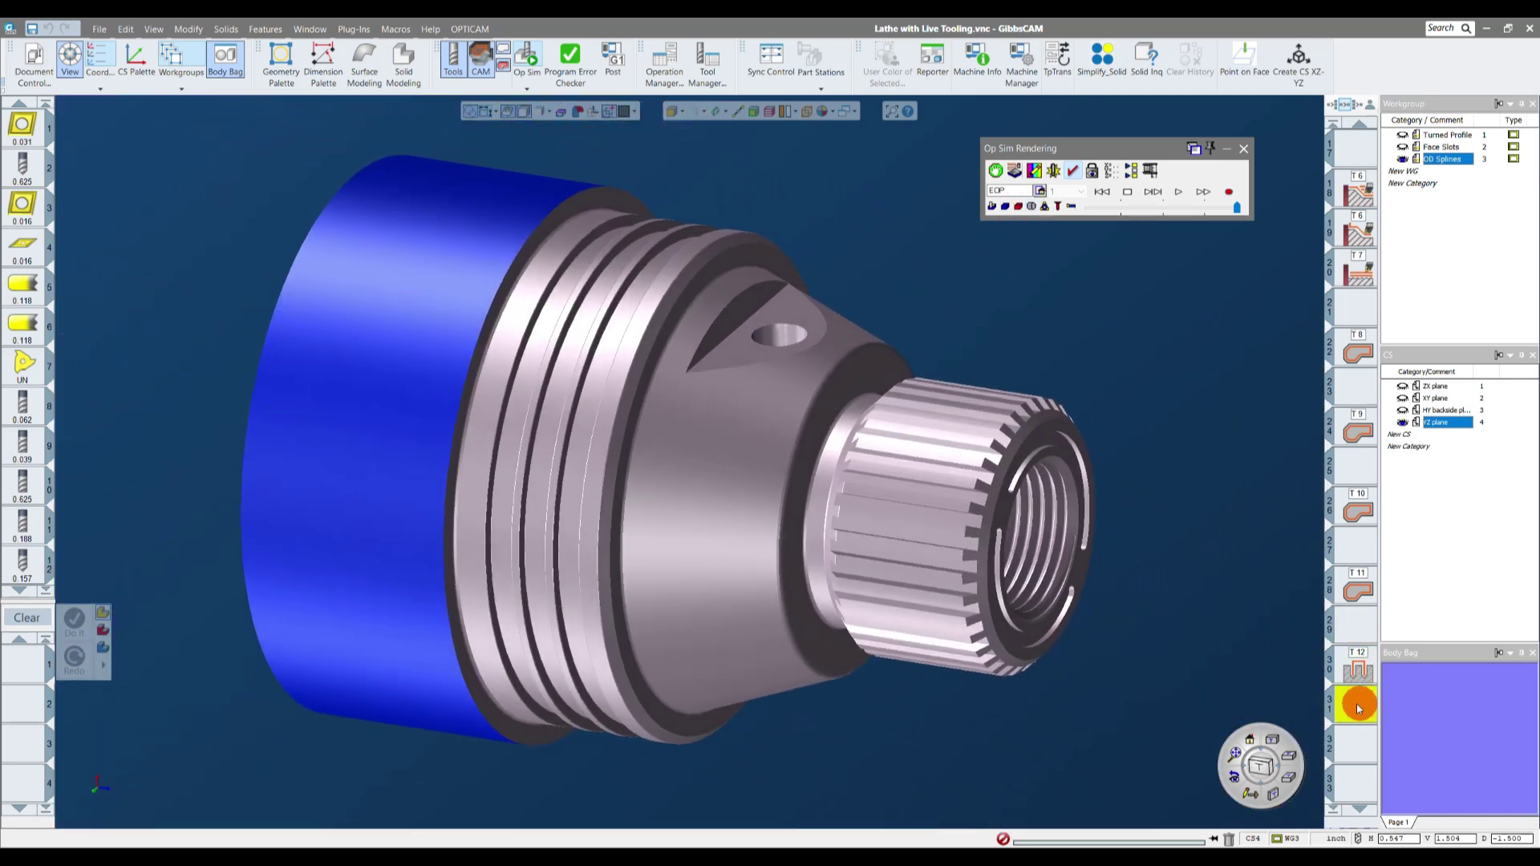
{"action": "middle_click_drag", "start_coordinate": [281, 469], "coordinate": [605, 335]}
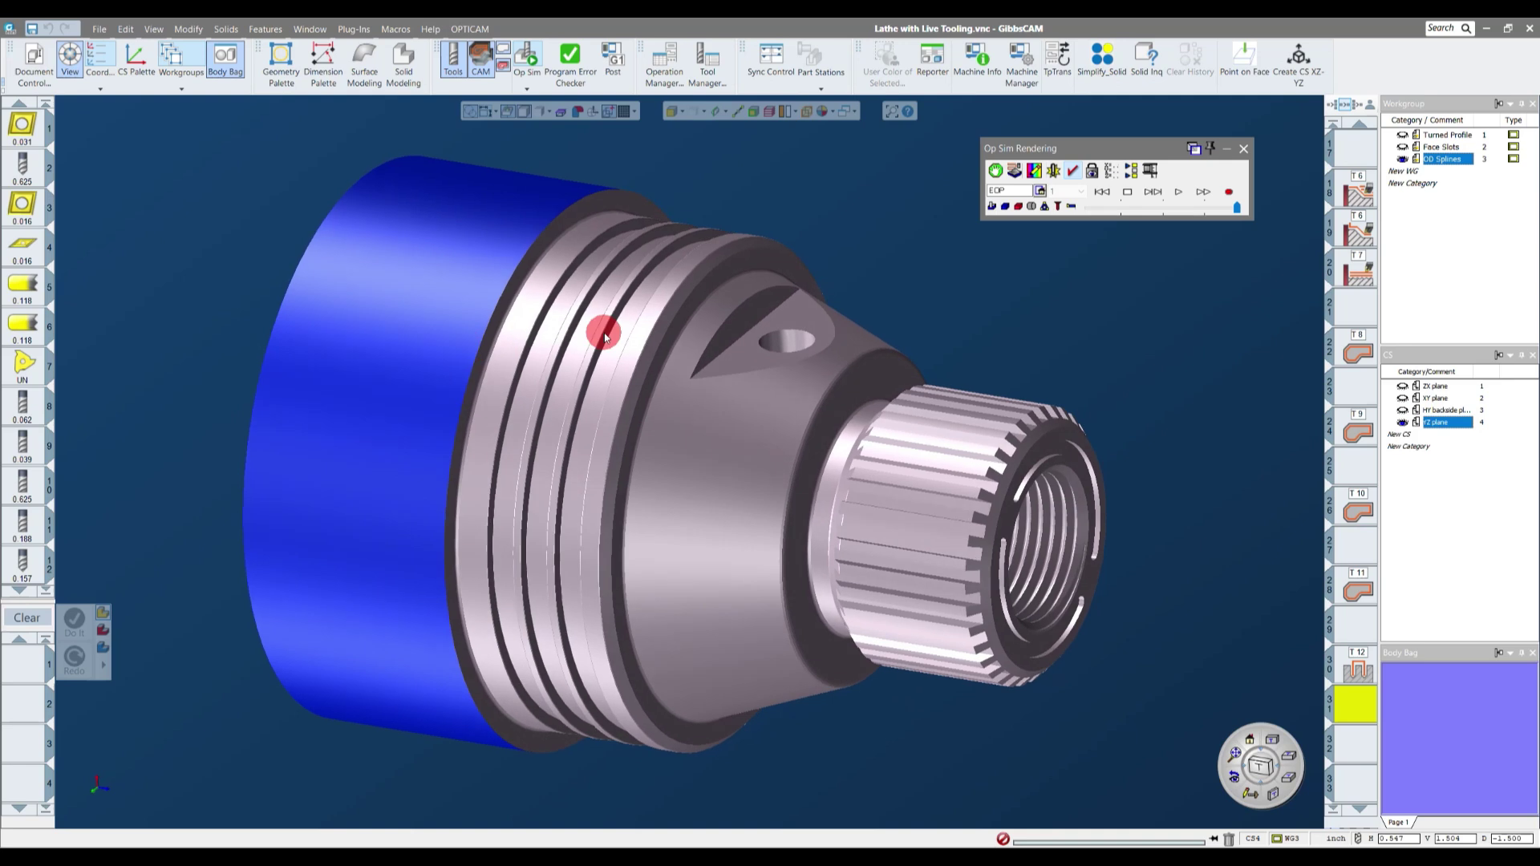